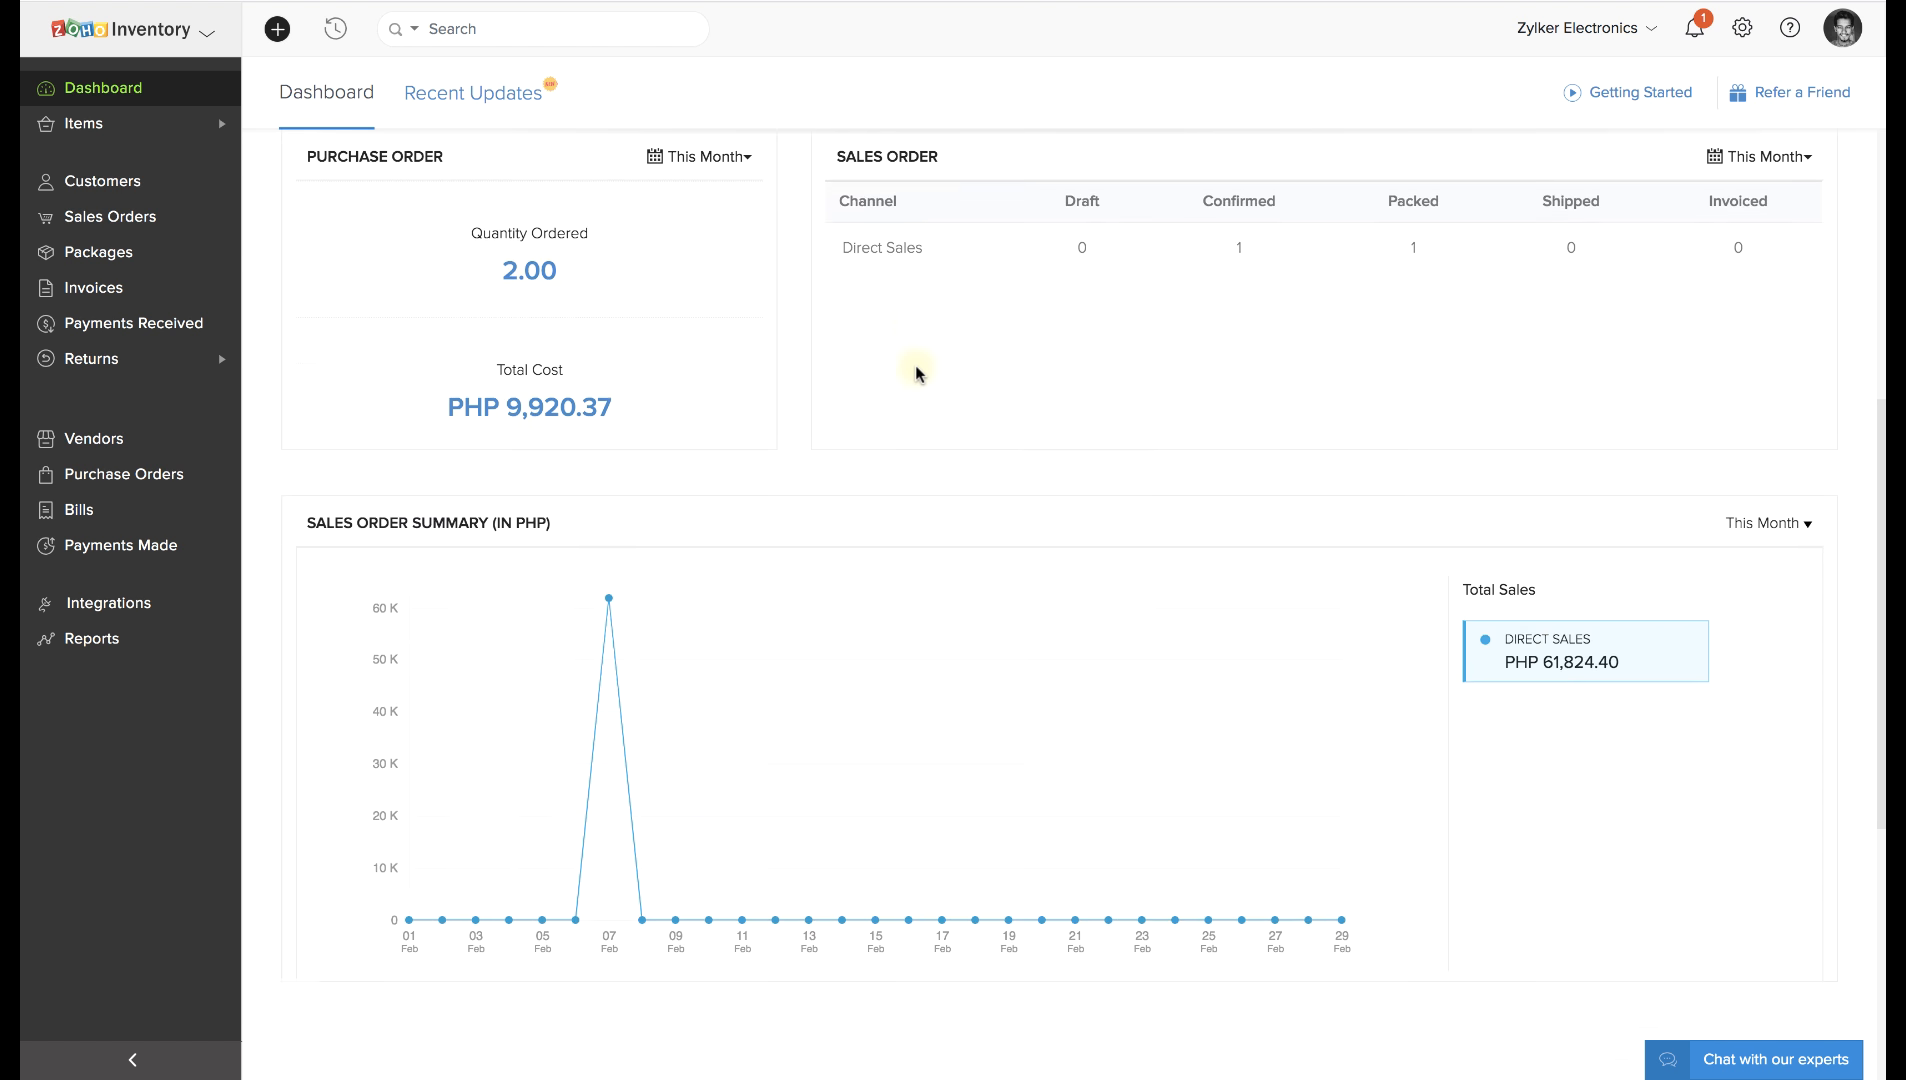
Scroll down through the dashboard panels and back up to the top.
scroll(917, 373, down, 3)
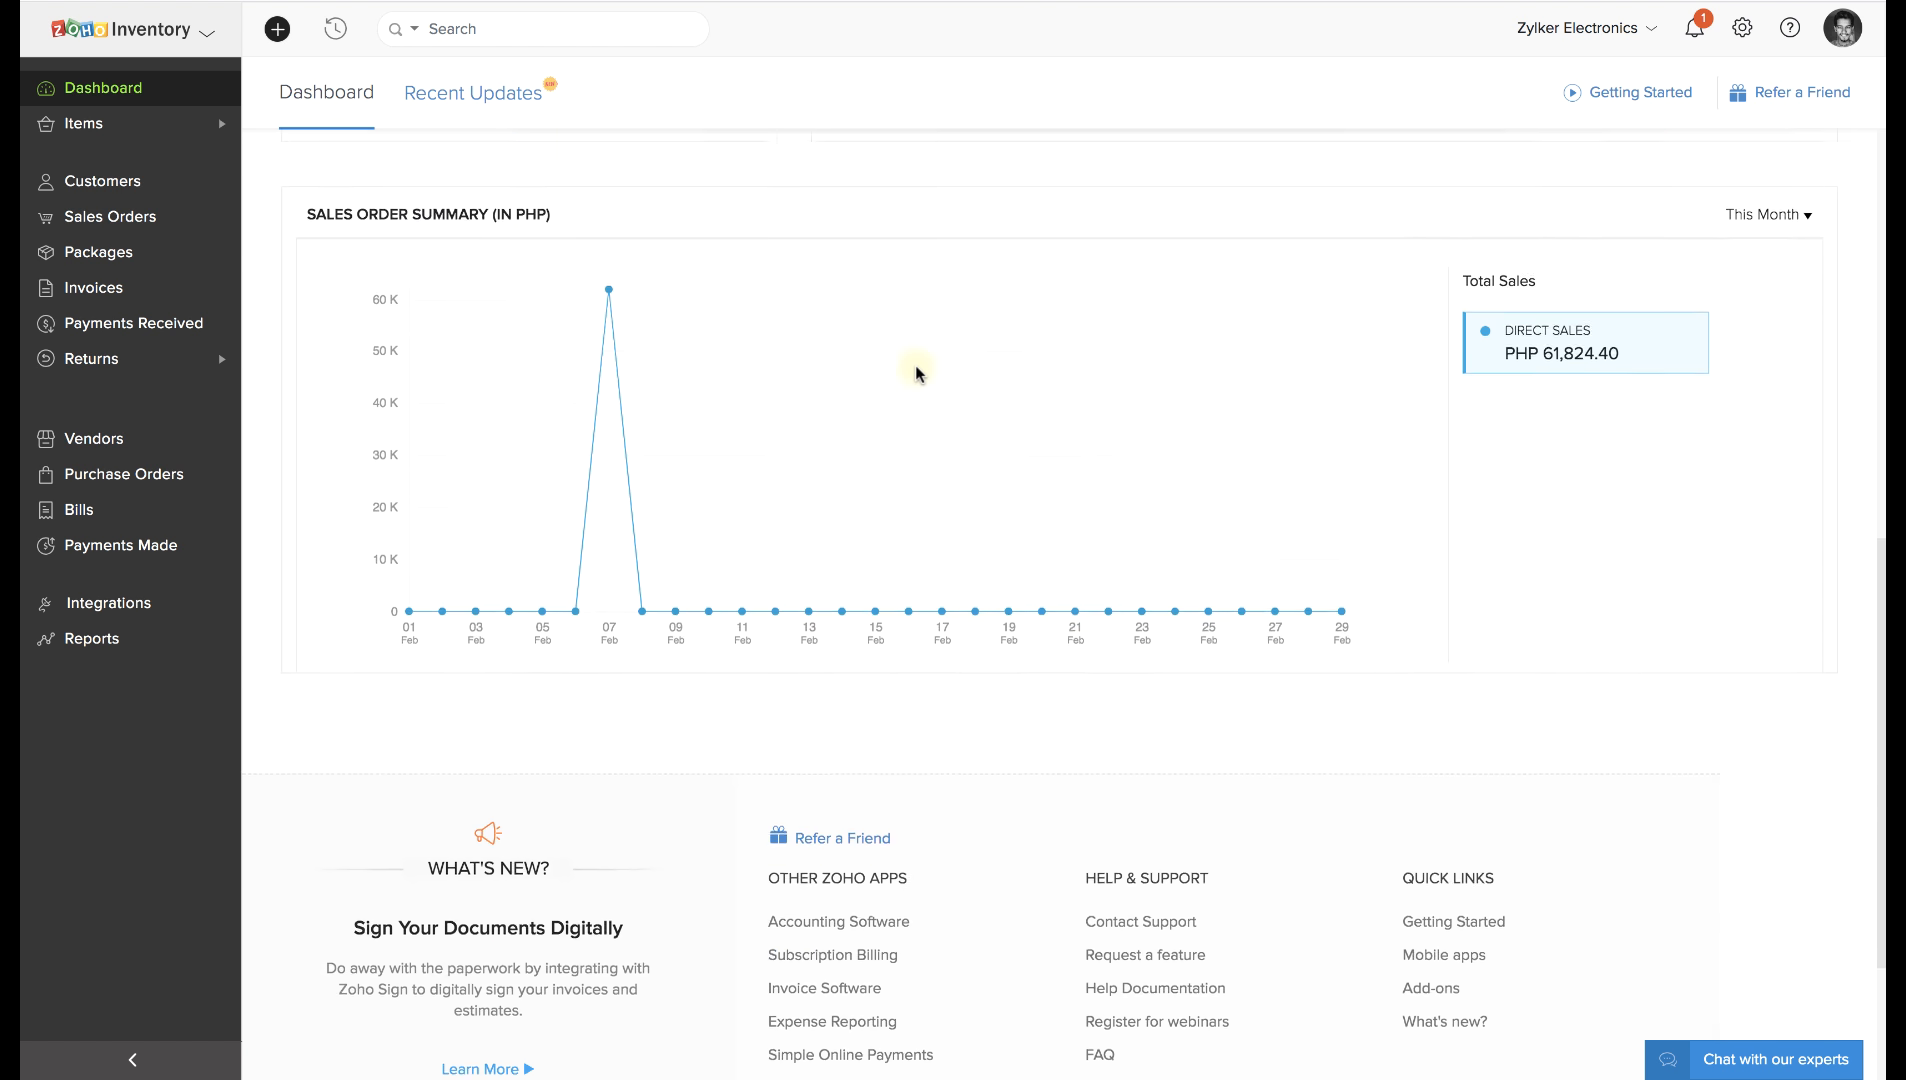
scroll(918, 373, down, 3)
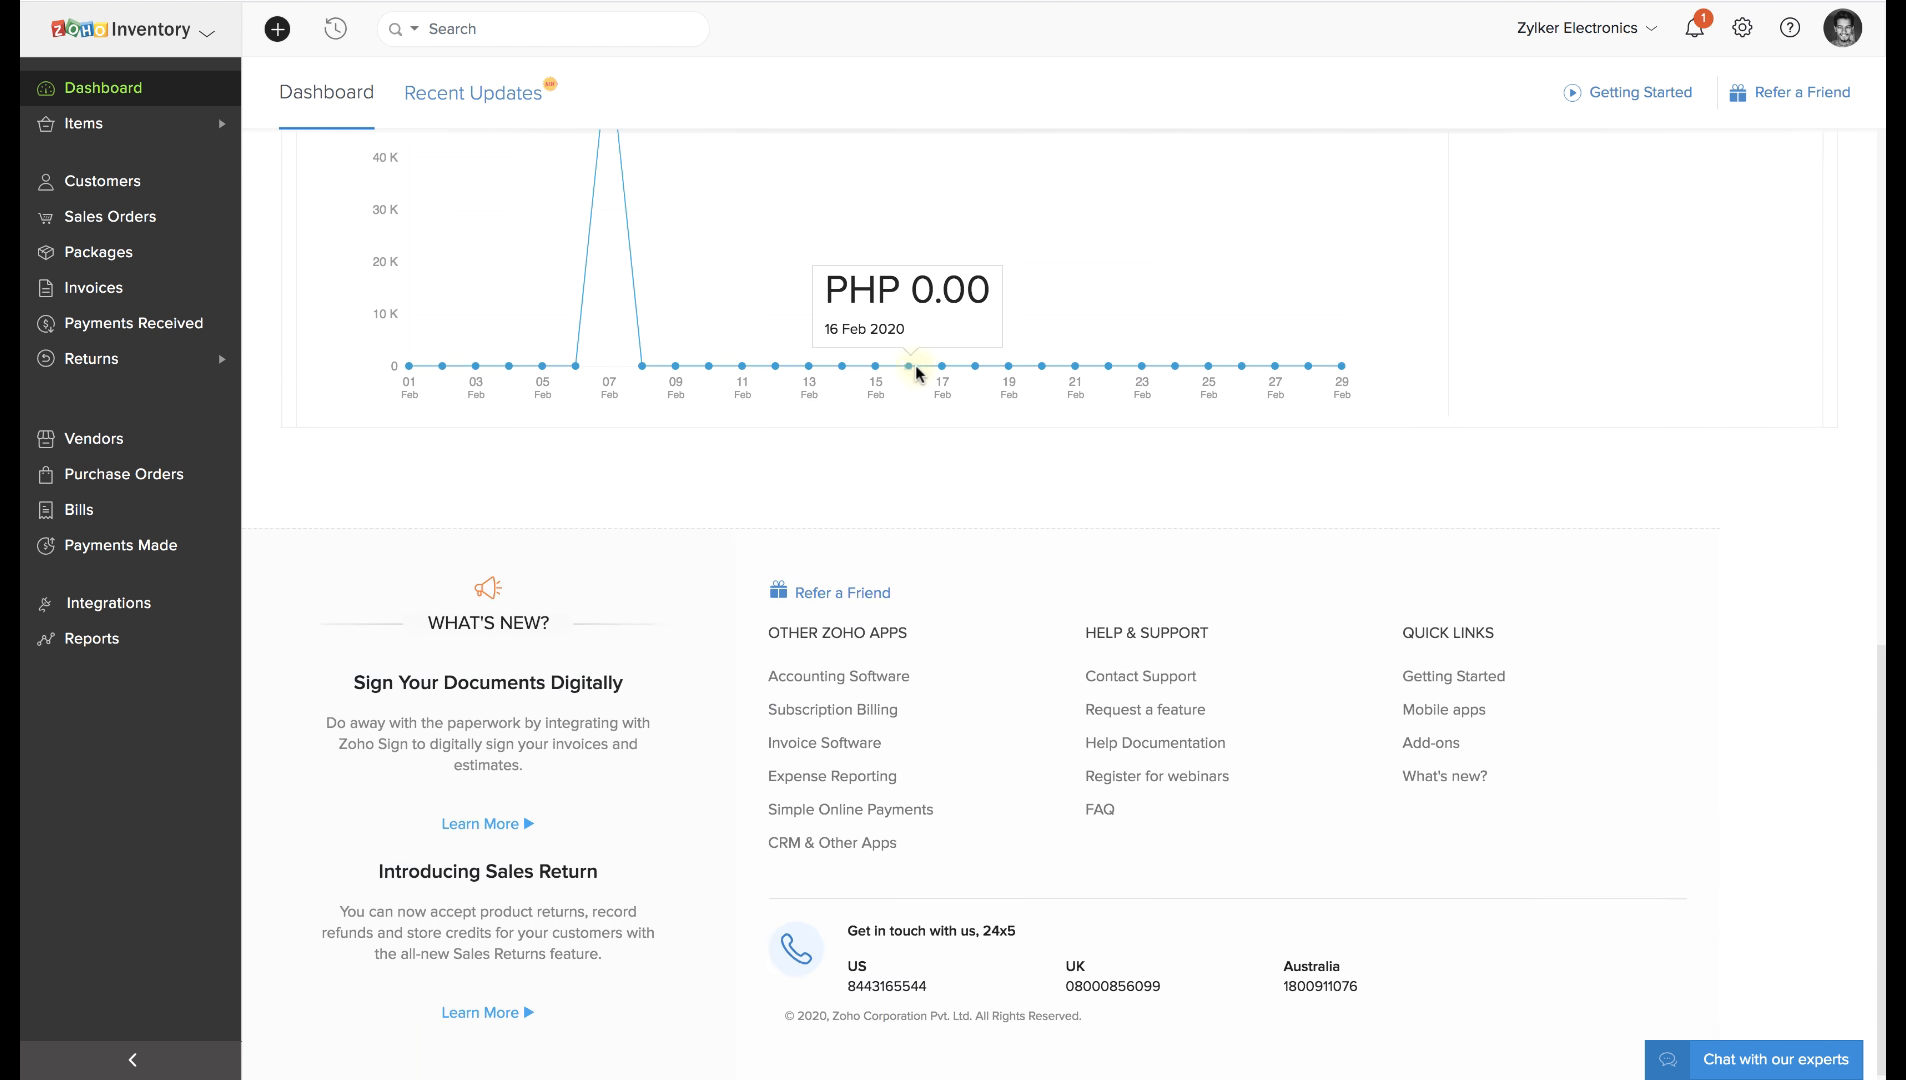
scroll(914, 365, up, 11)
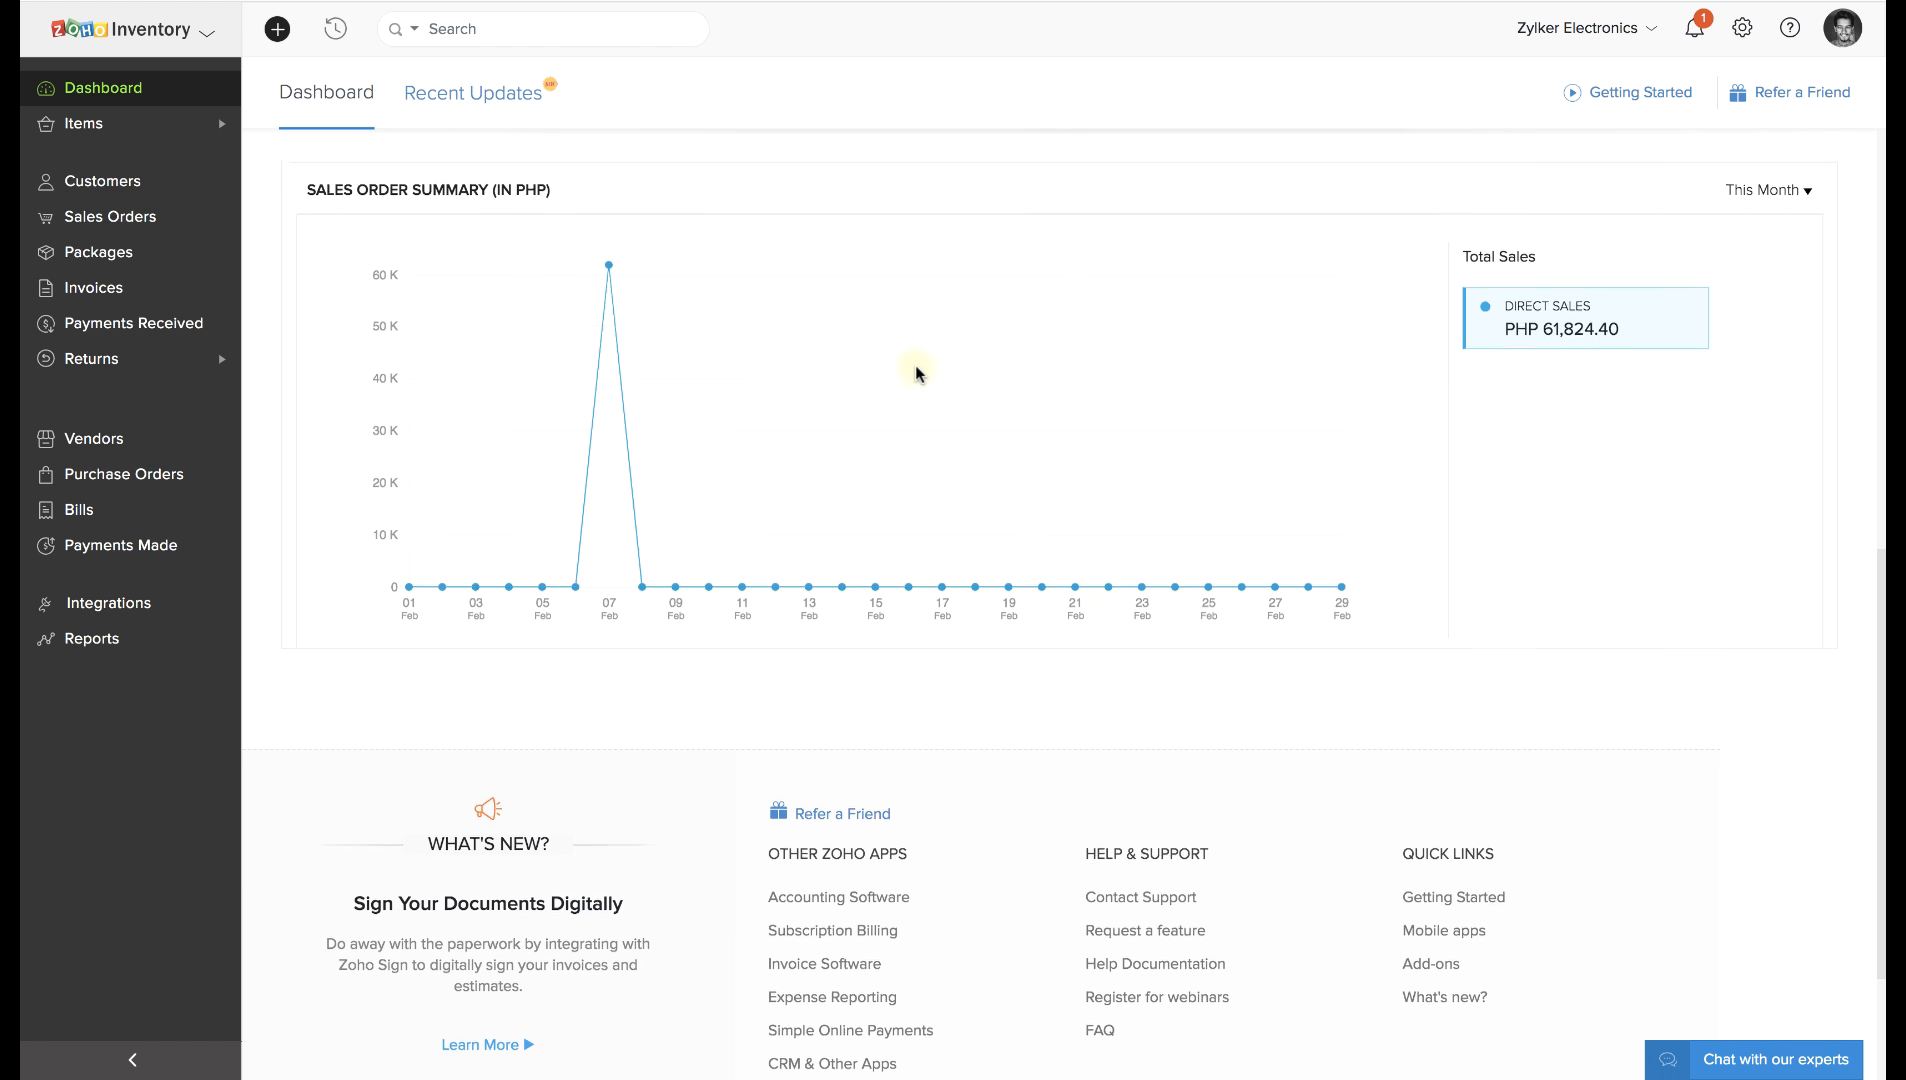
scroll(914, 365, up, 8)
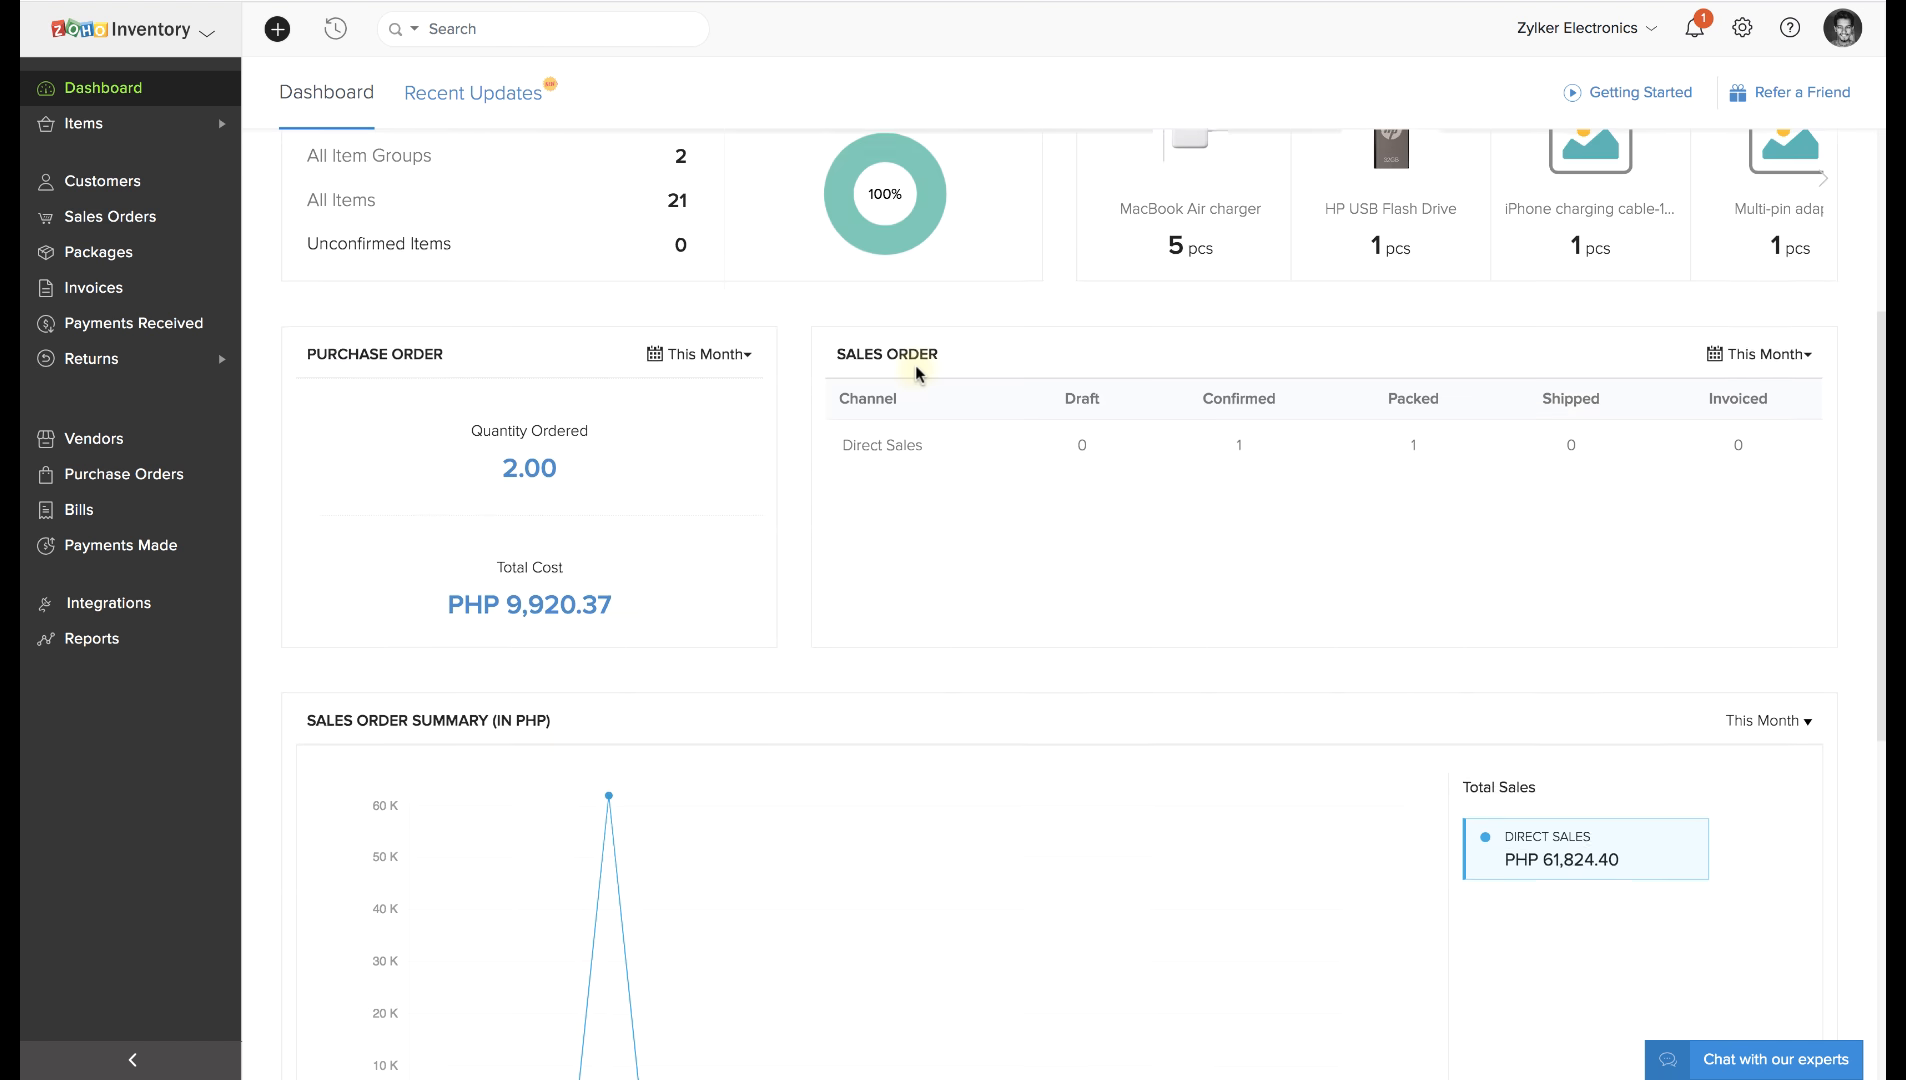
scroll(914, 365, up, 2)
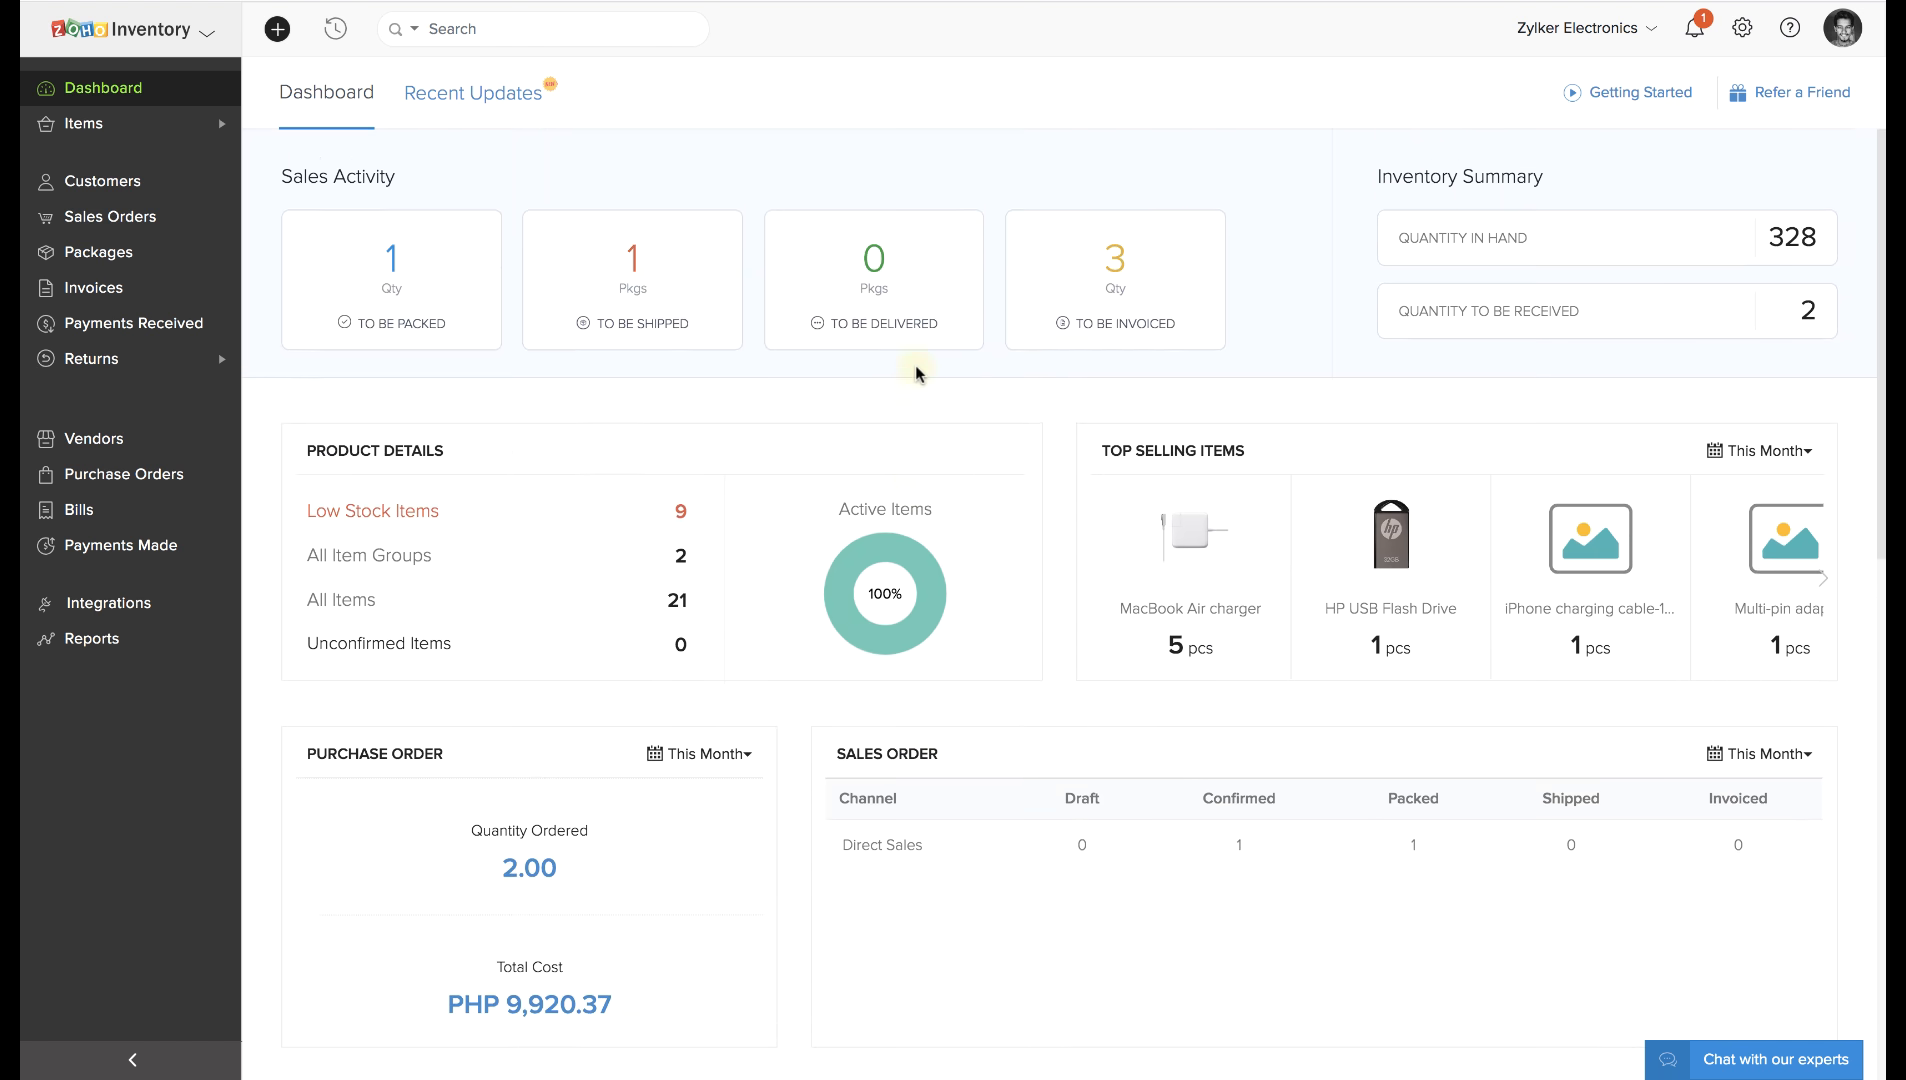
Collapse and re-expand the sidebar, then visit Customers, Sales Orders, Purchase Orders, Reports and Dashboard.
click(133, 1059)
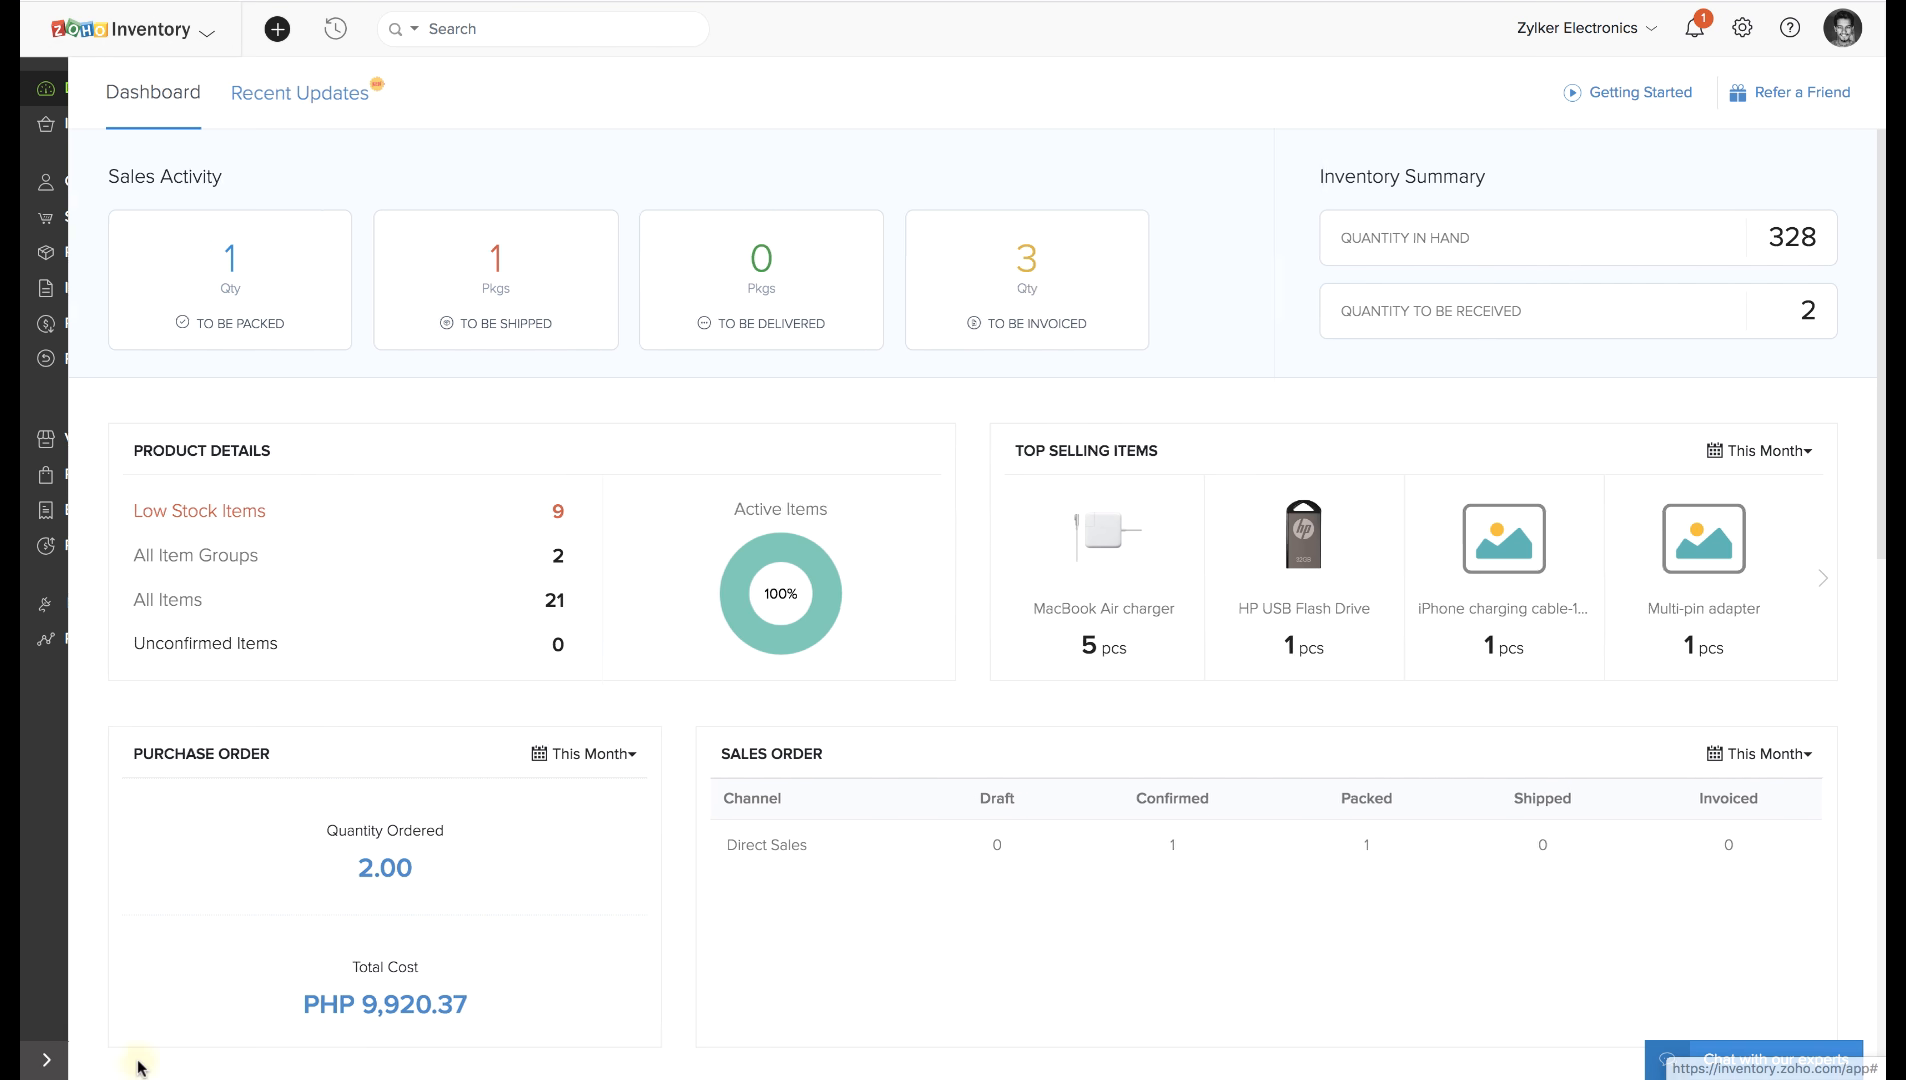
click(45, 1060)
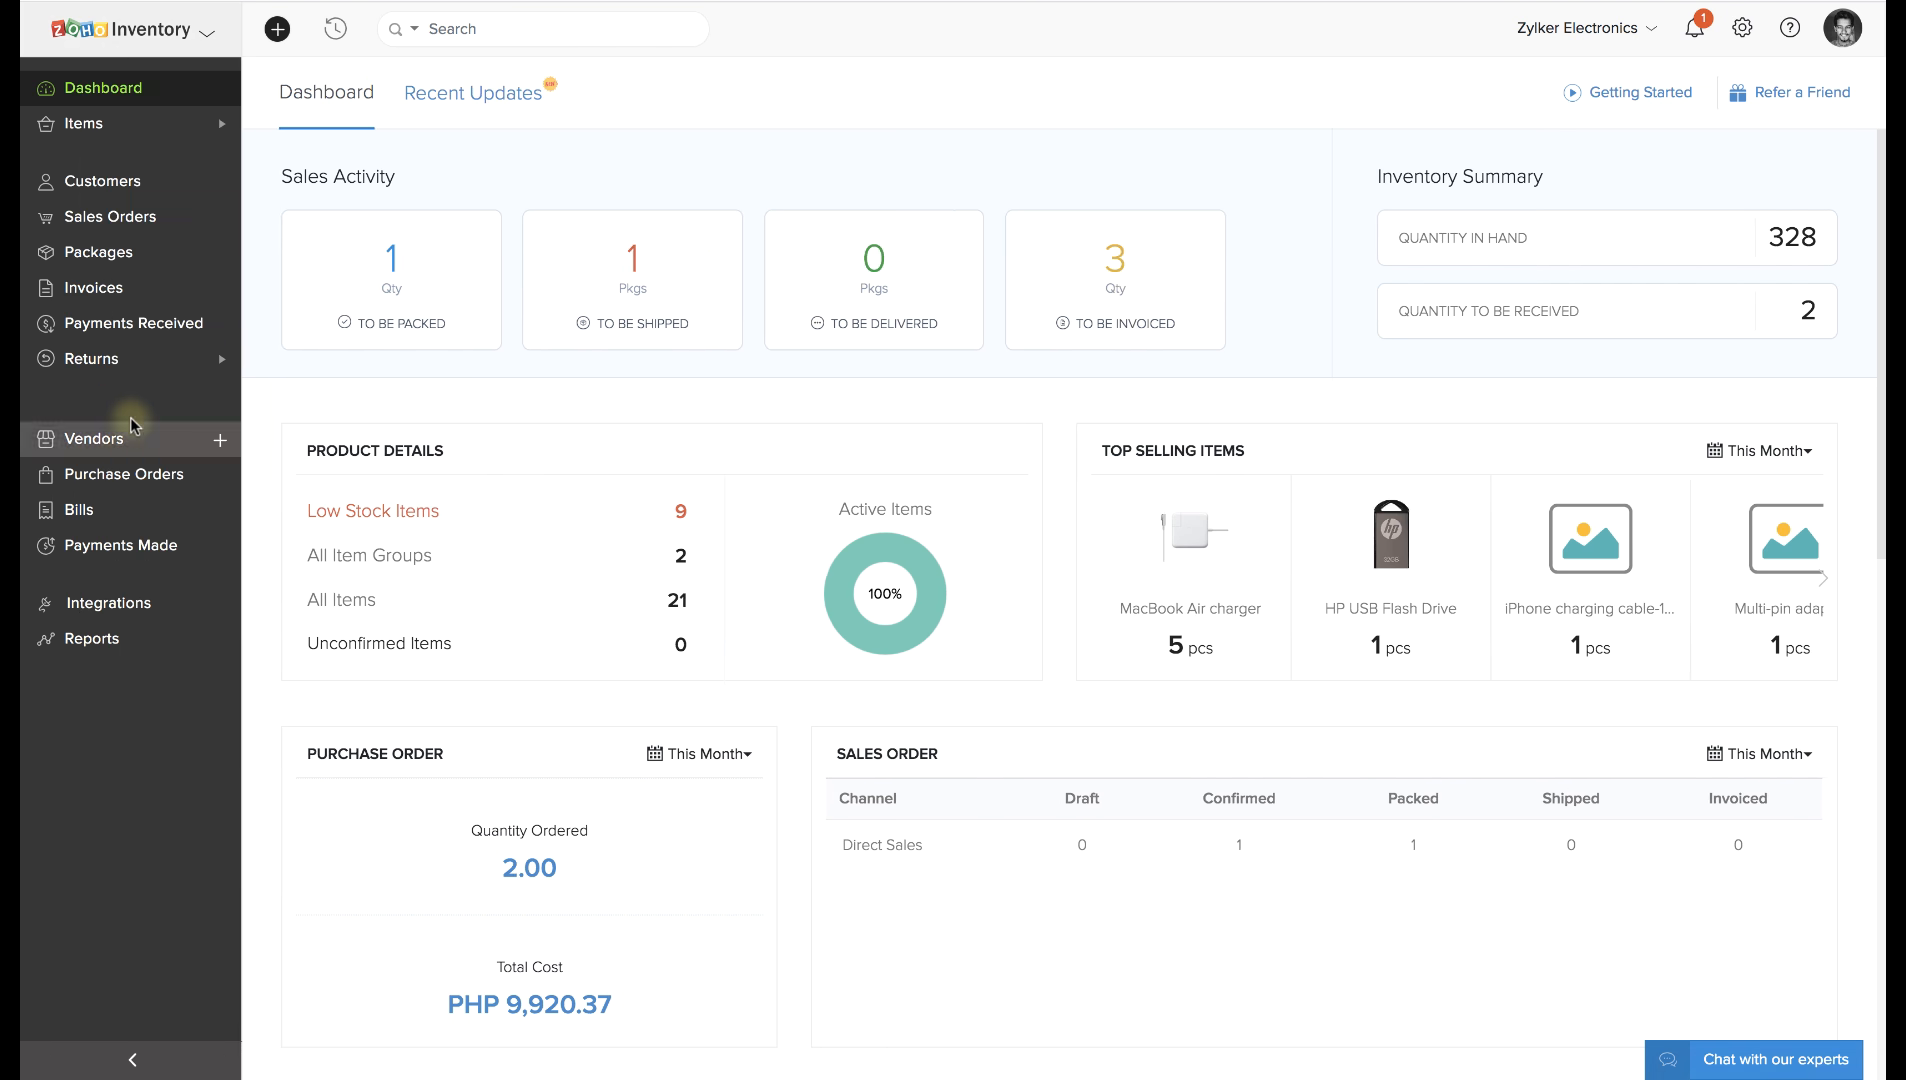
click(127, 198)
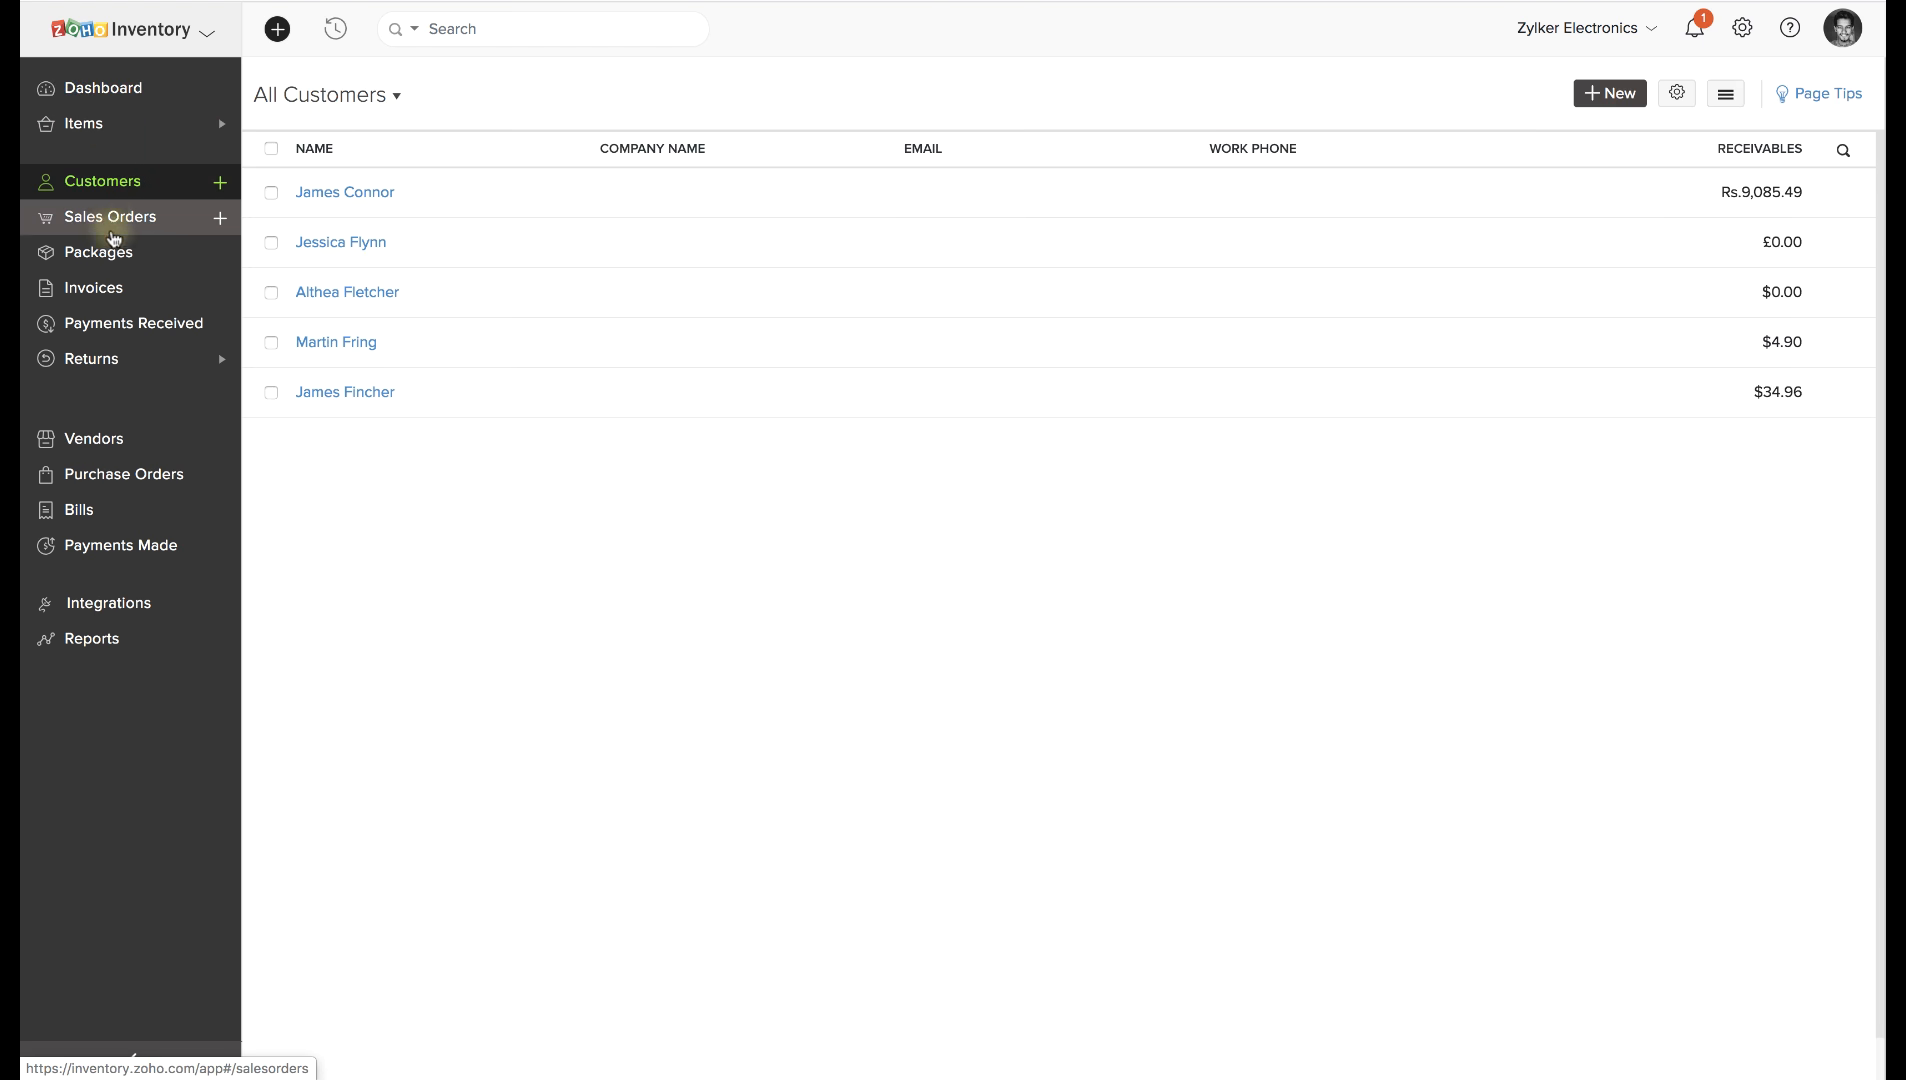
click(111, 222)
click(107, 473)
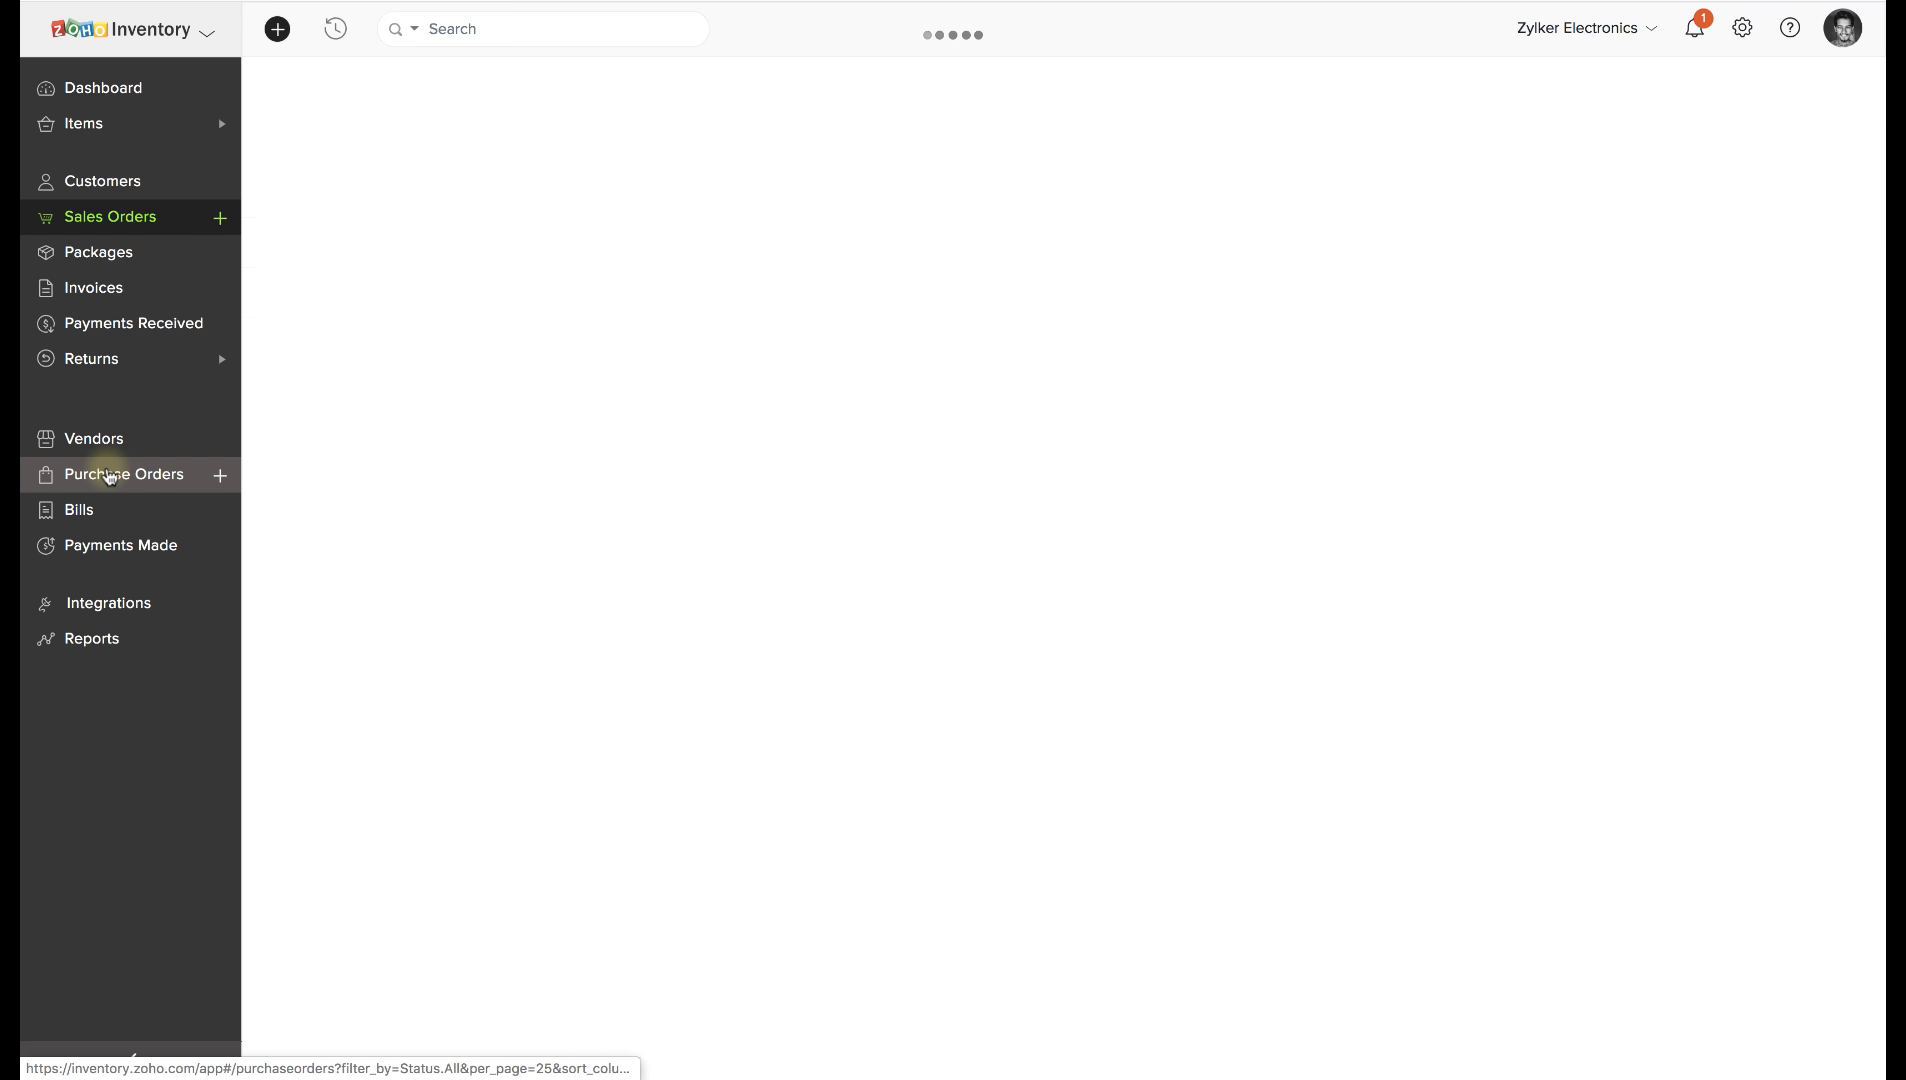
click(100, 640)
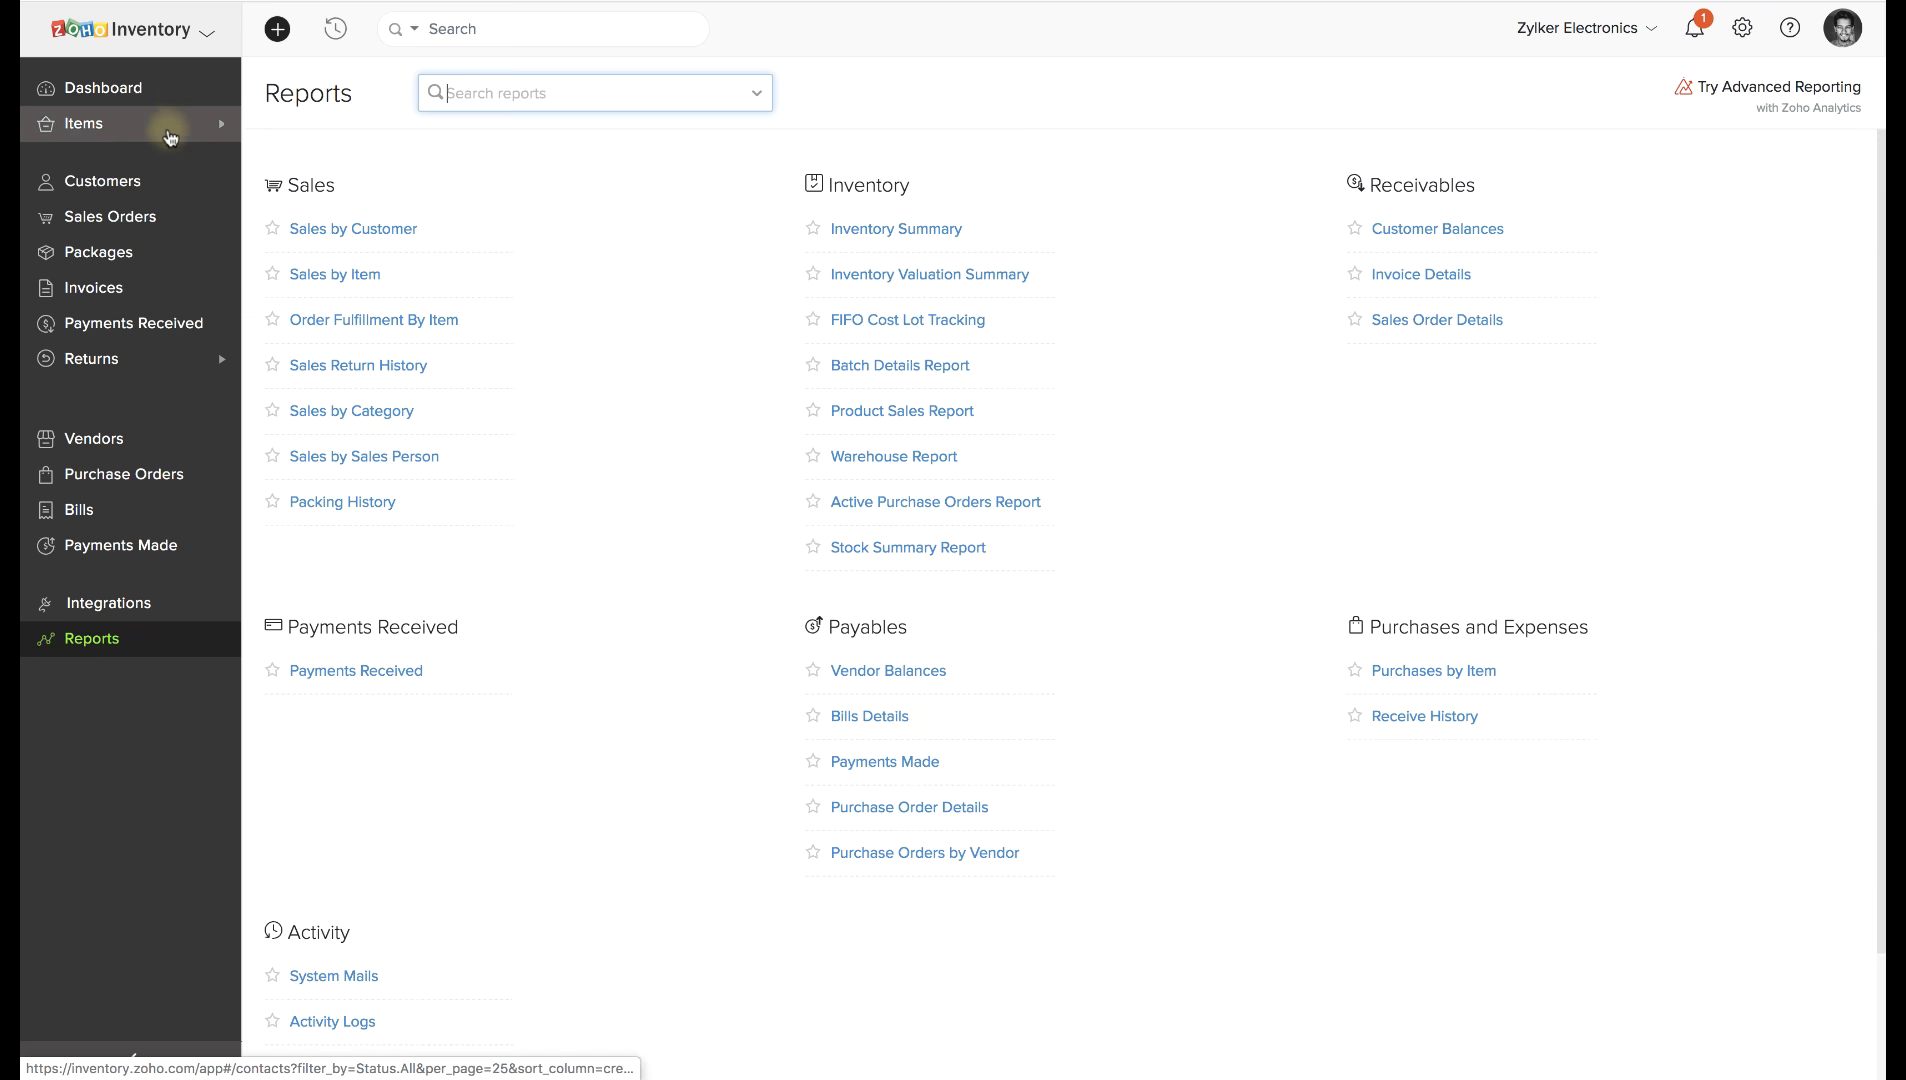
click(166, 100)
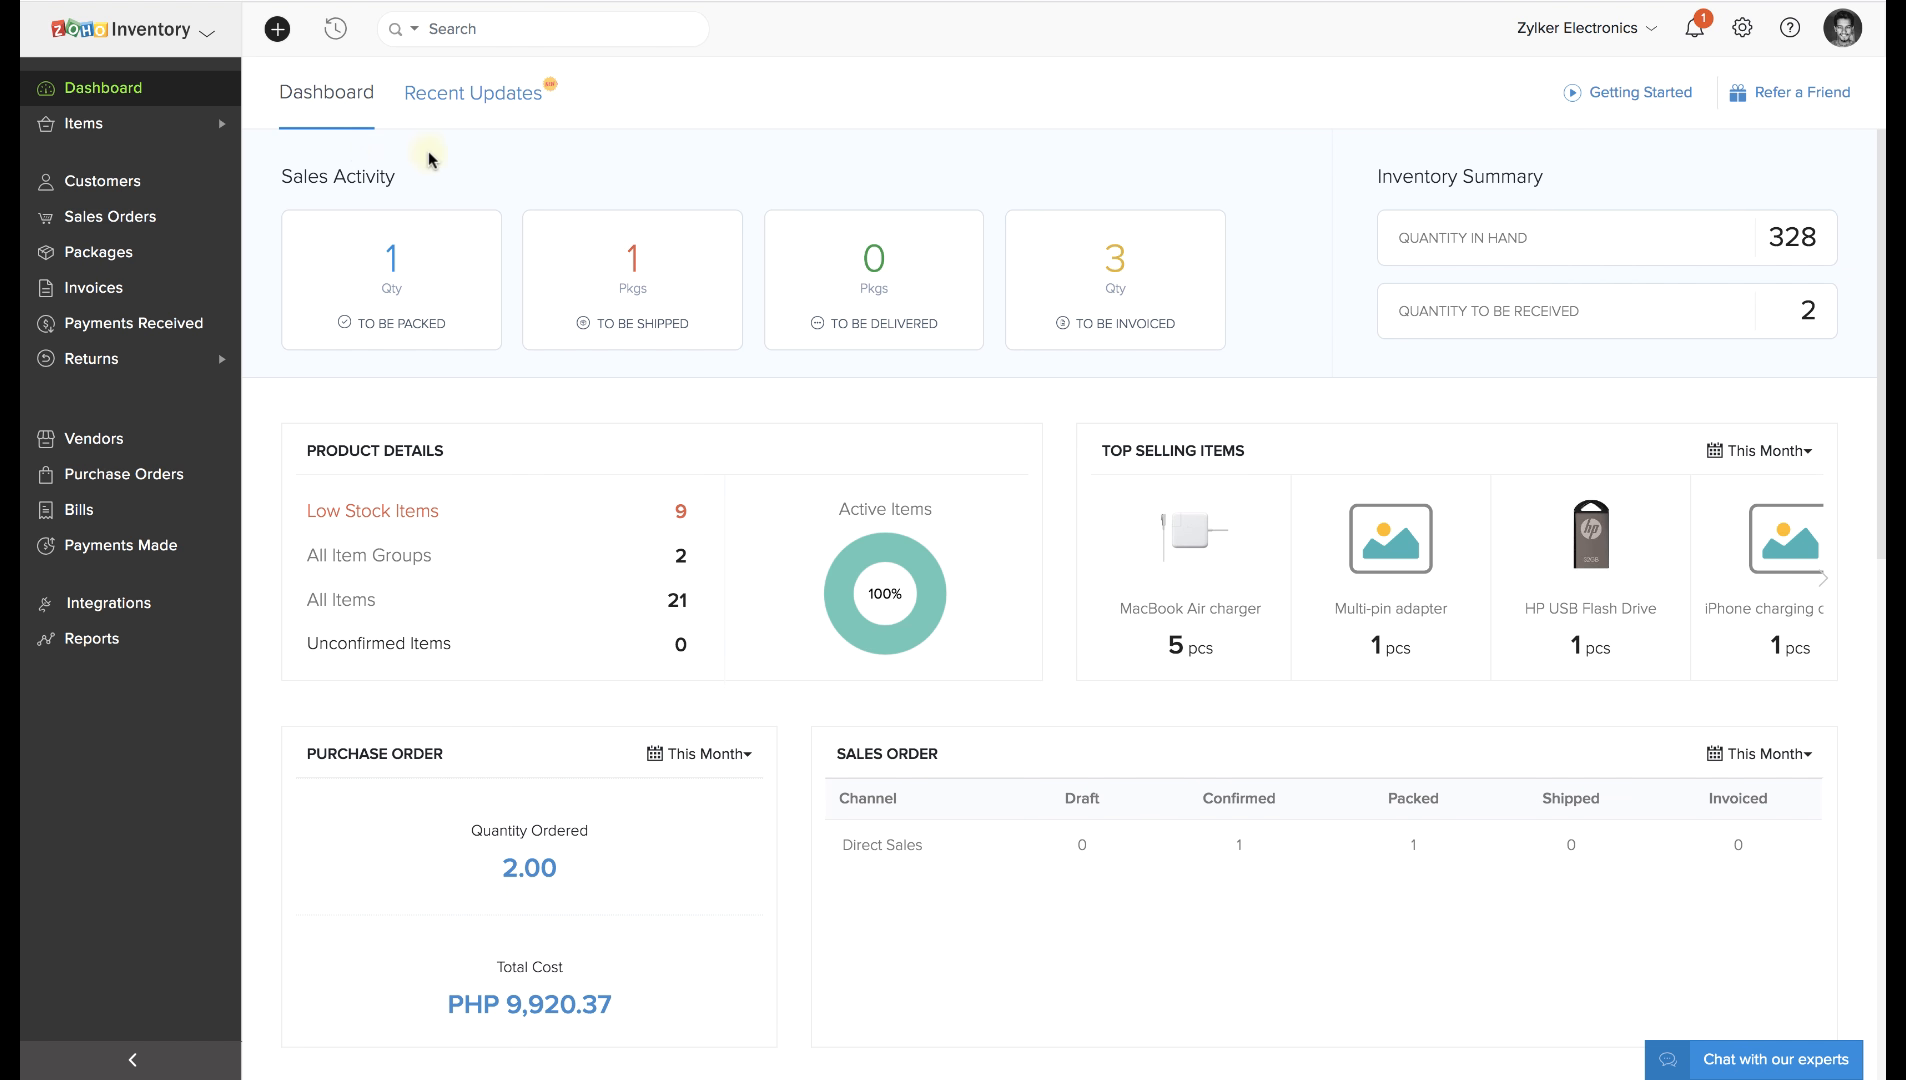
click(207, 41)
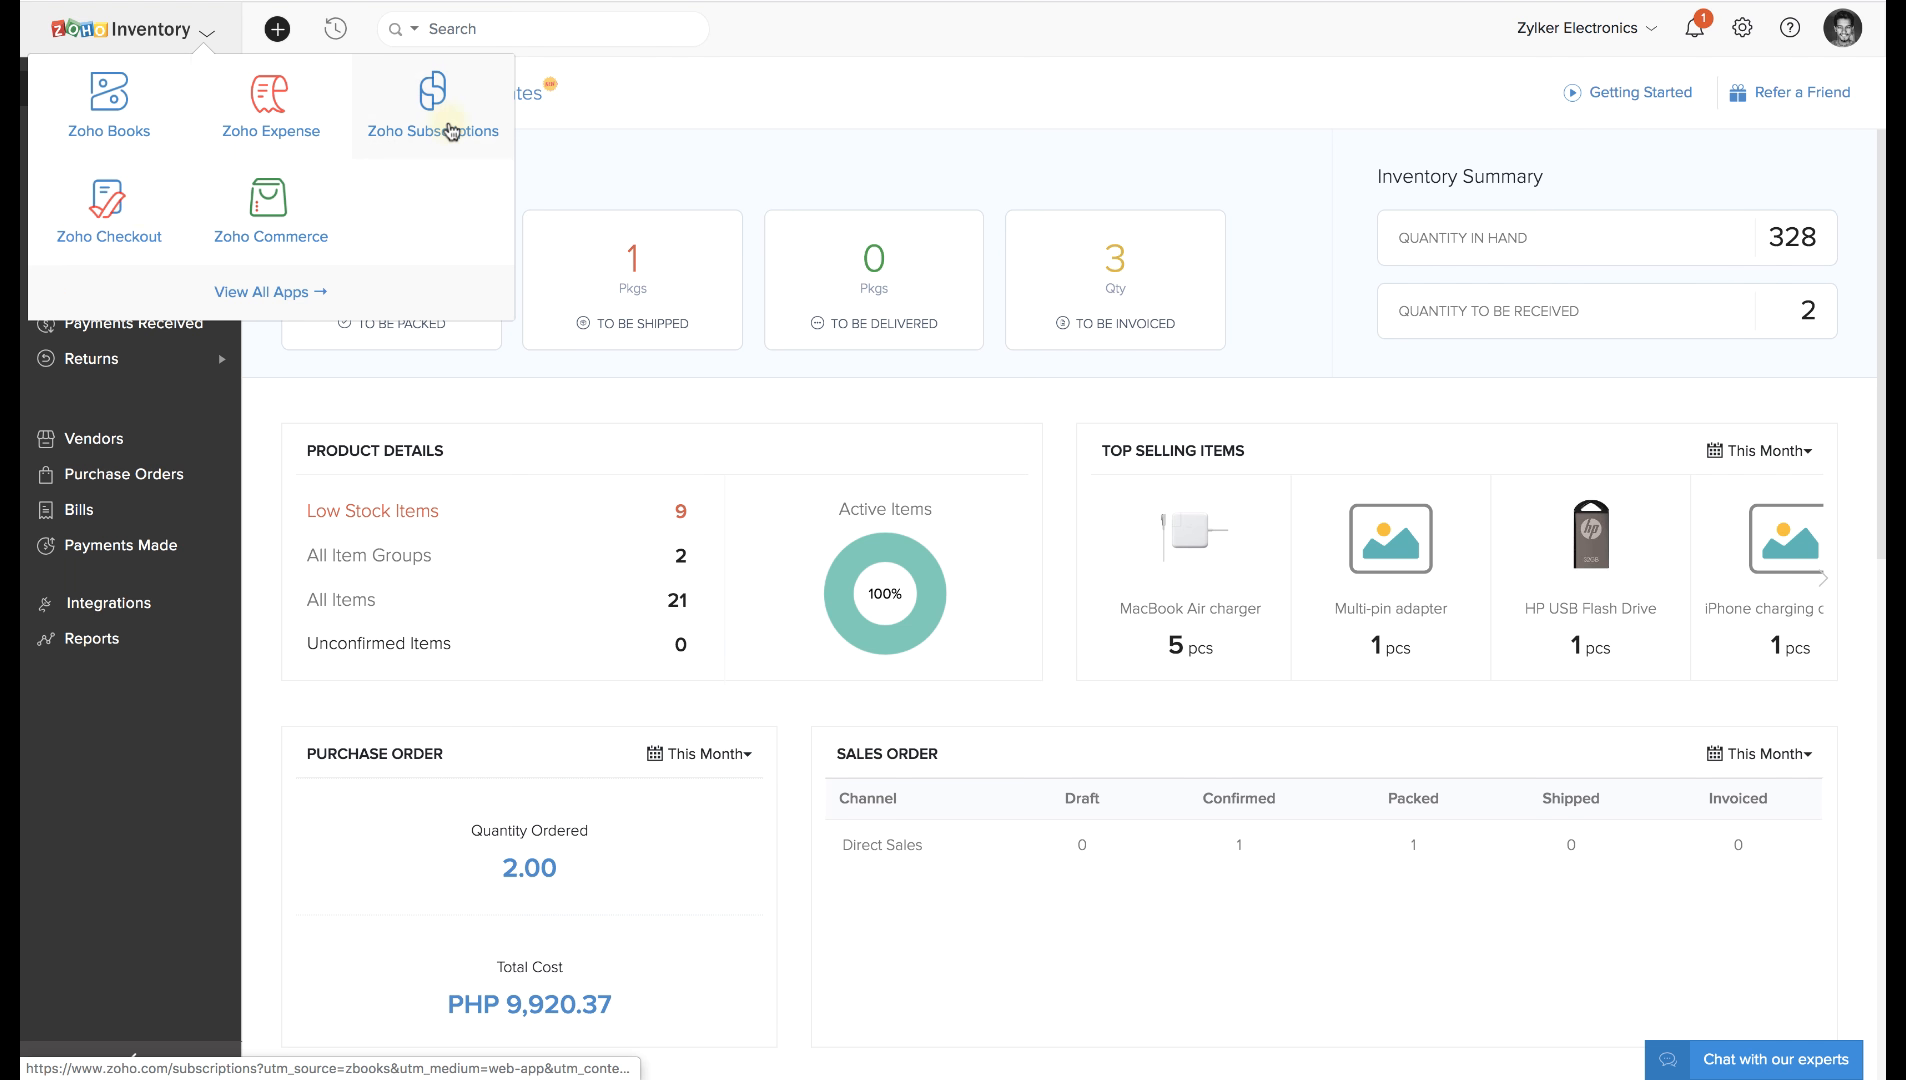
click(539, 141)
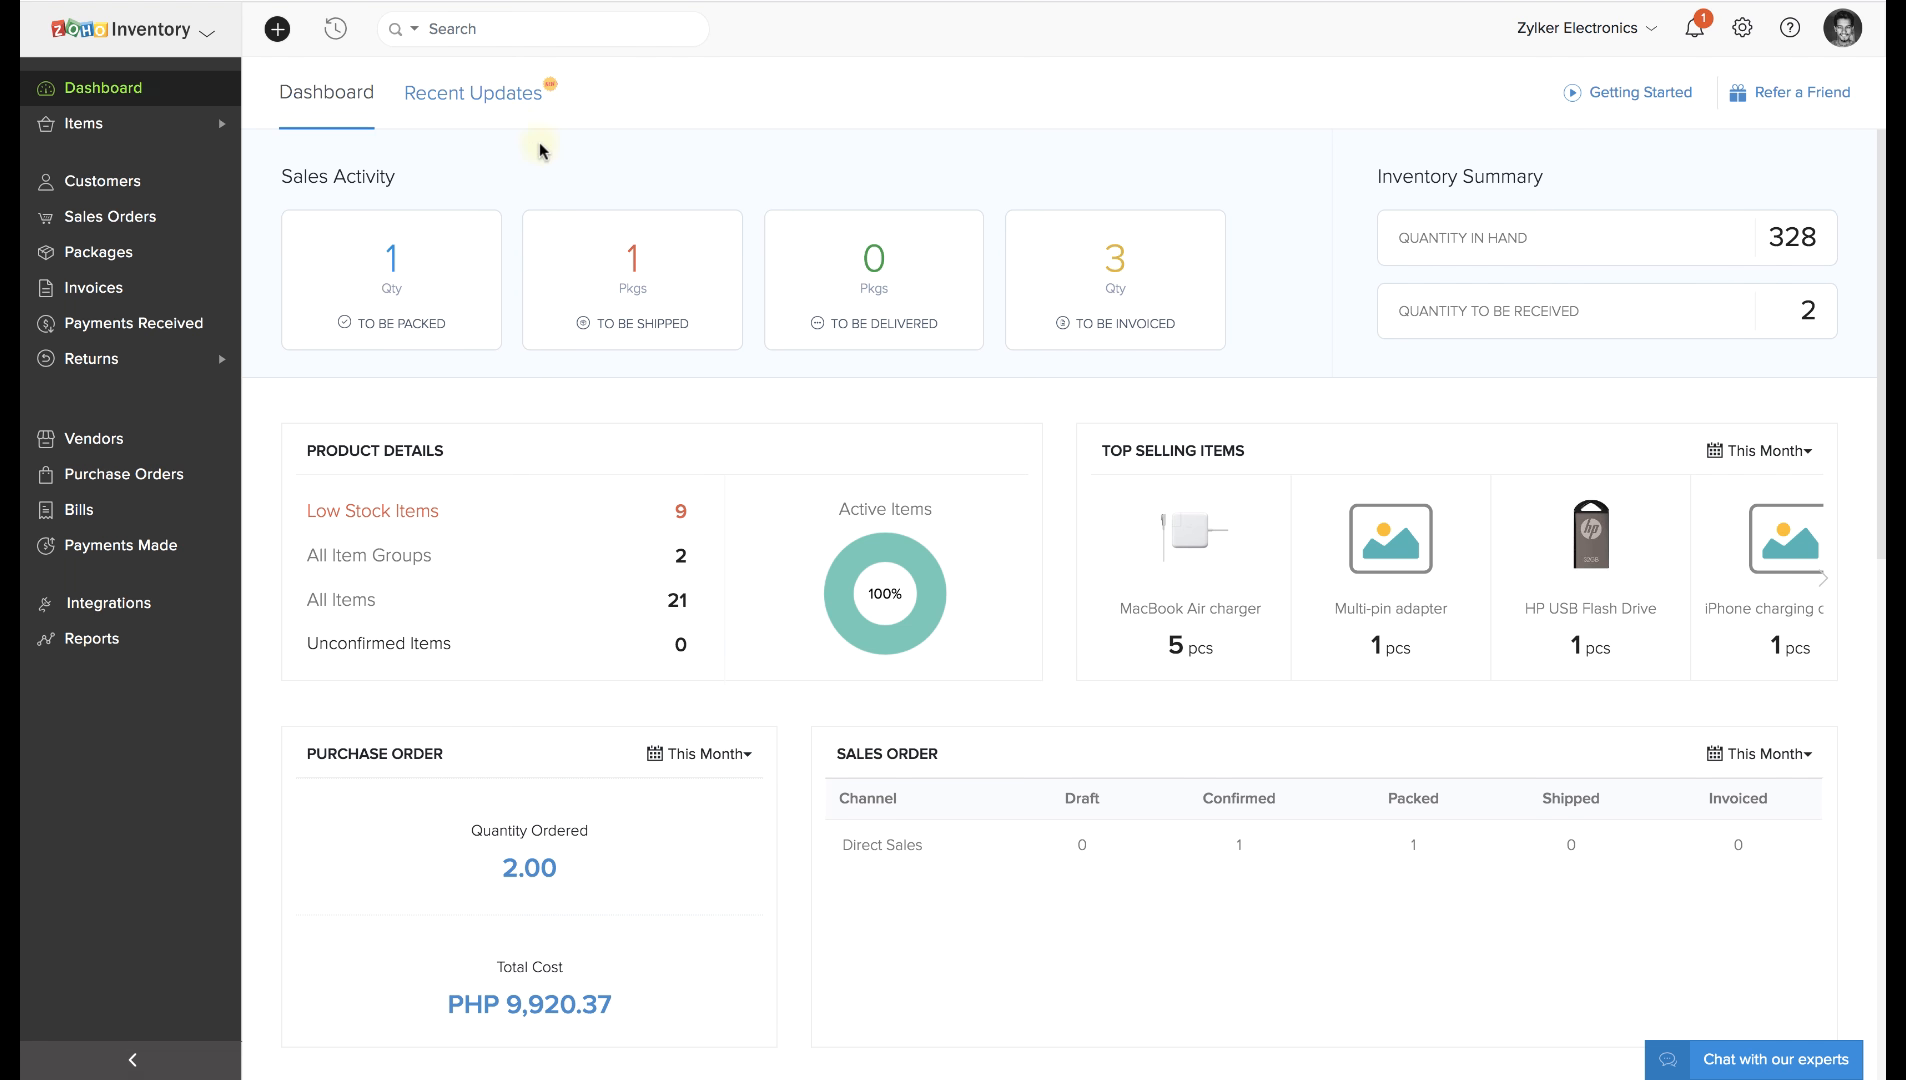
click(280, 32)
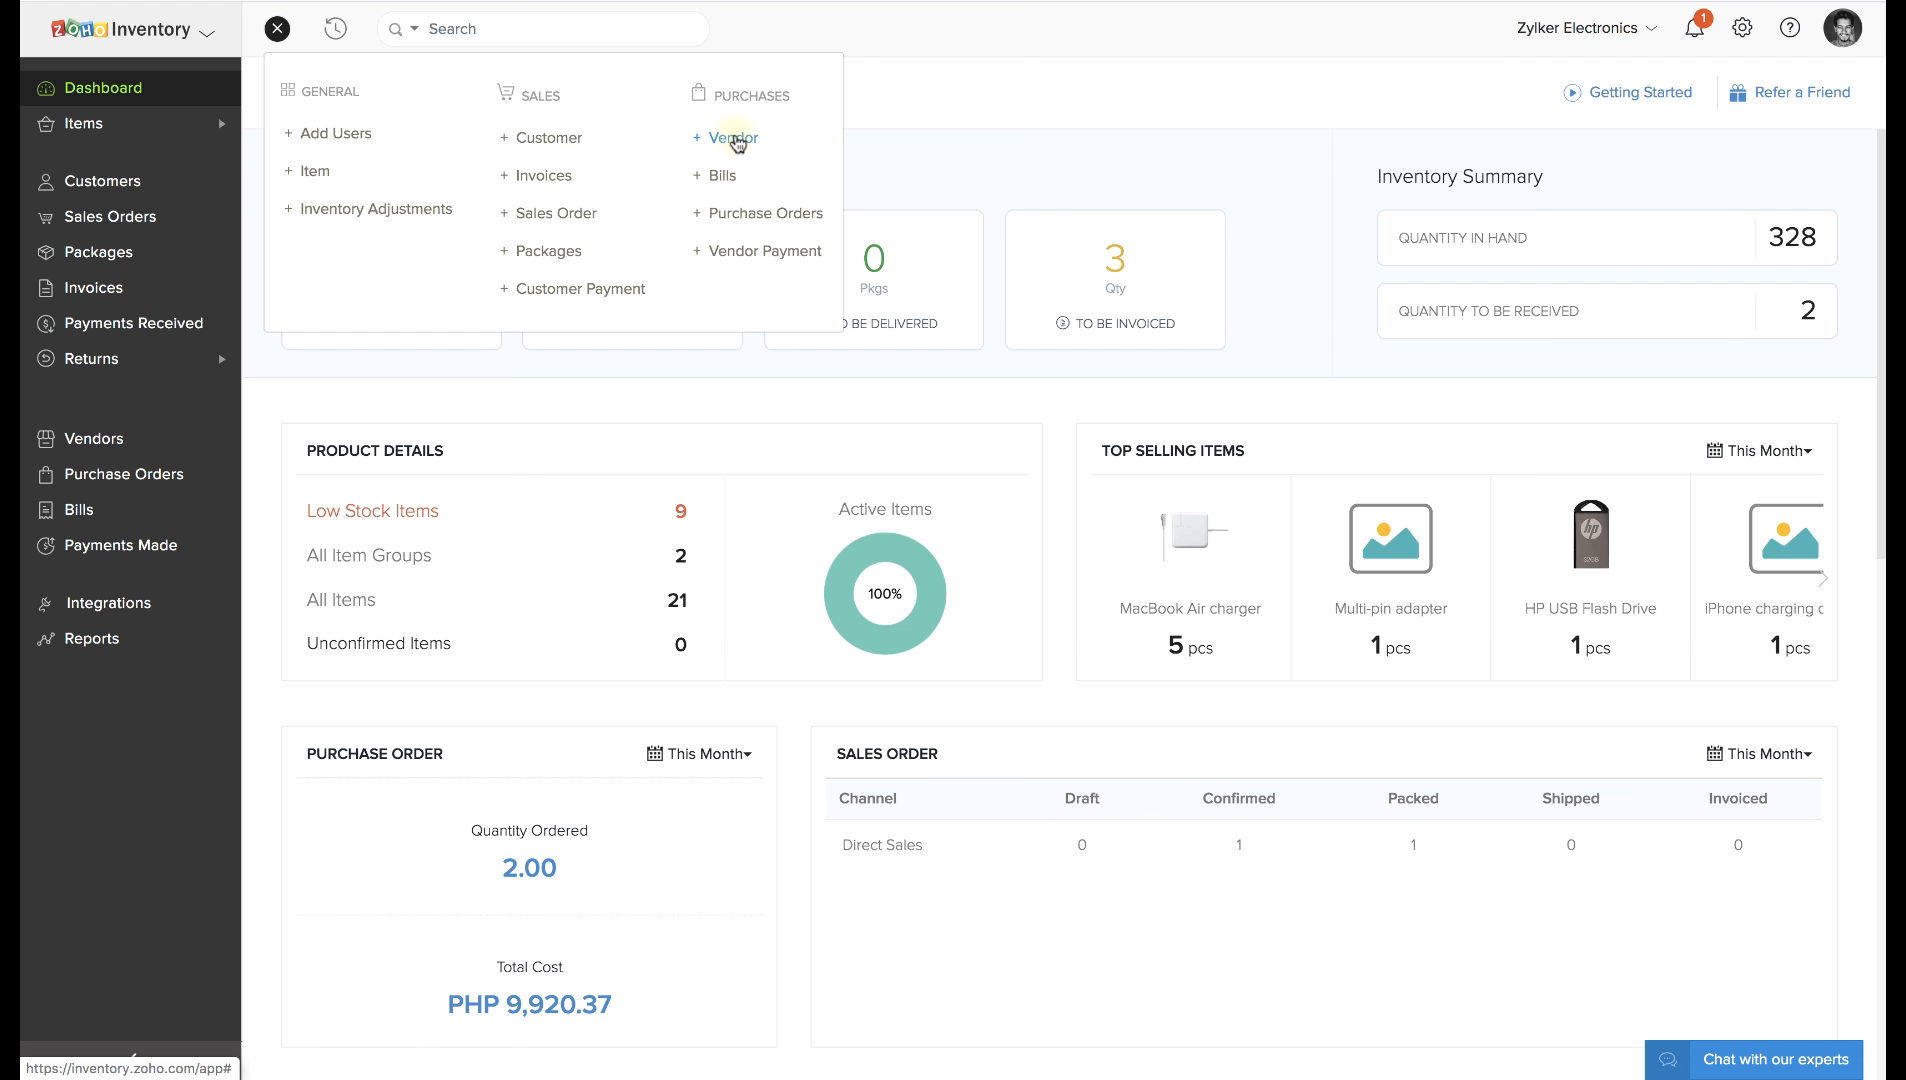
click(935, 118)
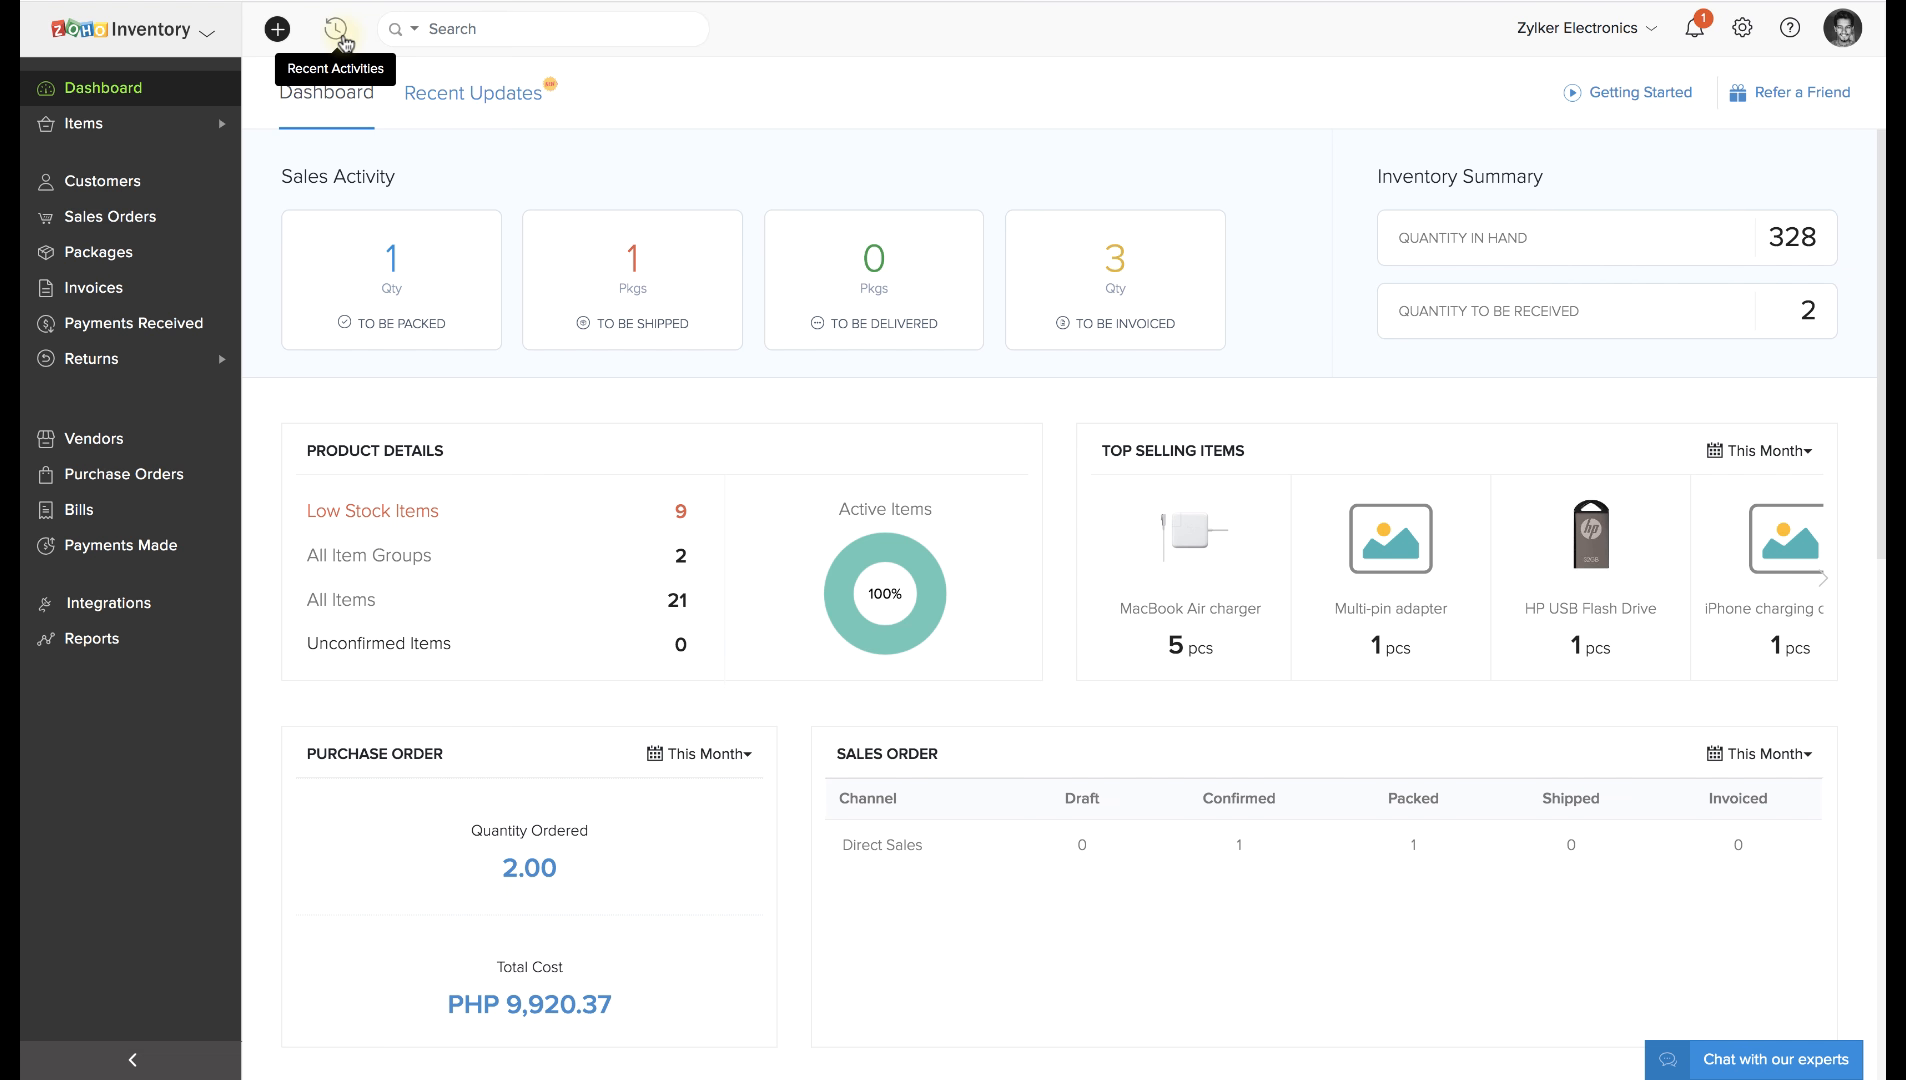
click(461, 36)
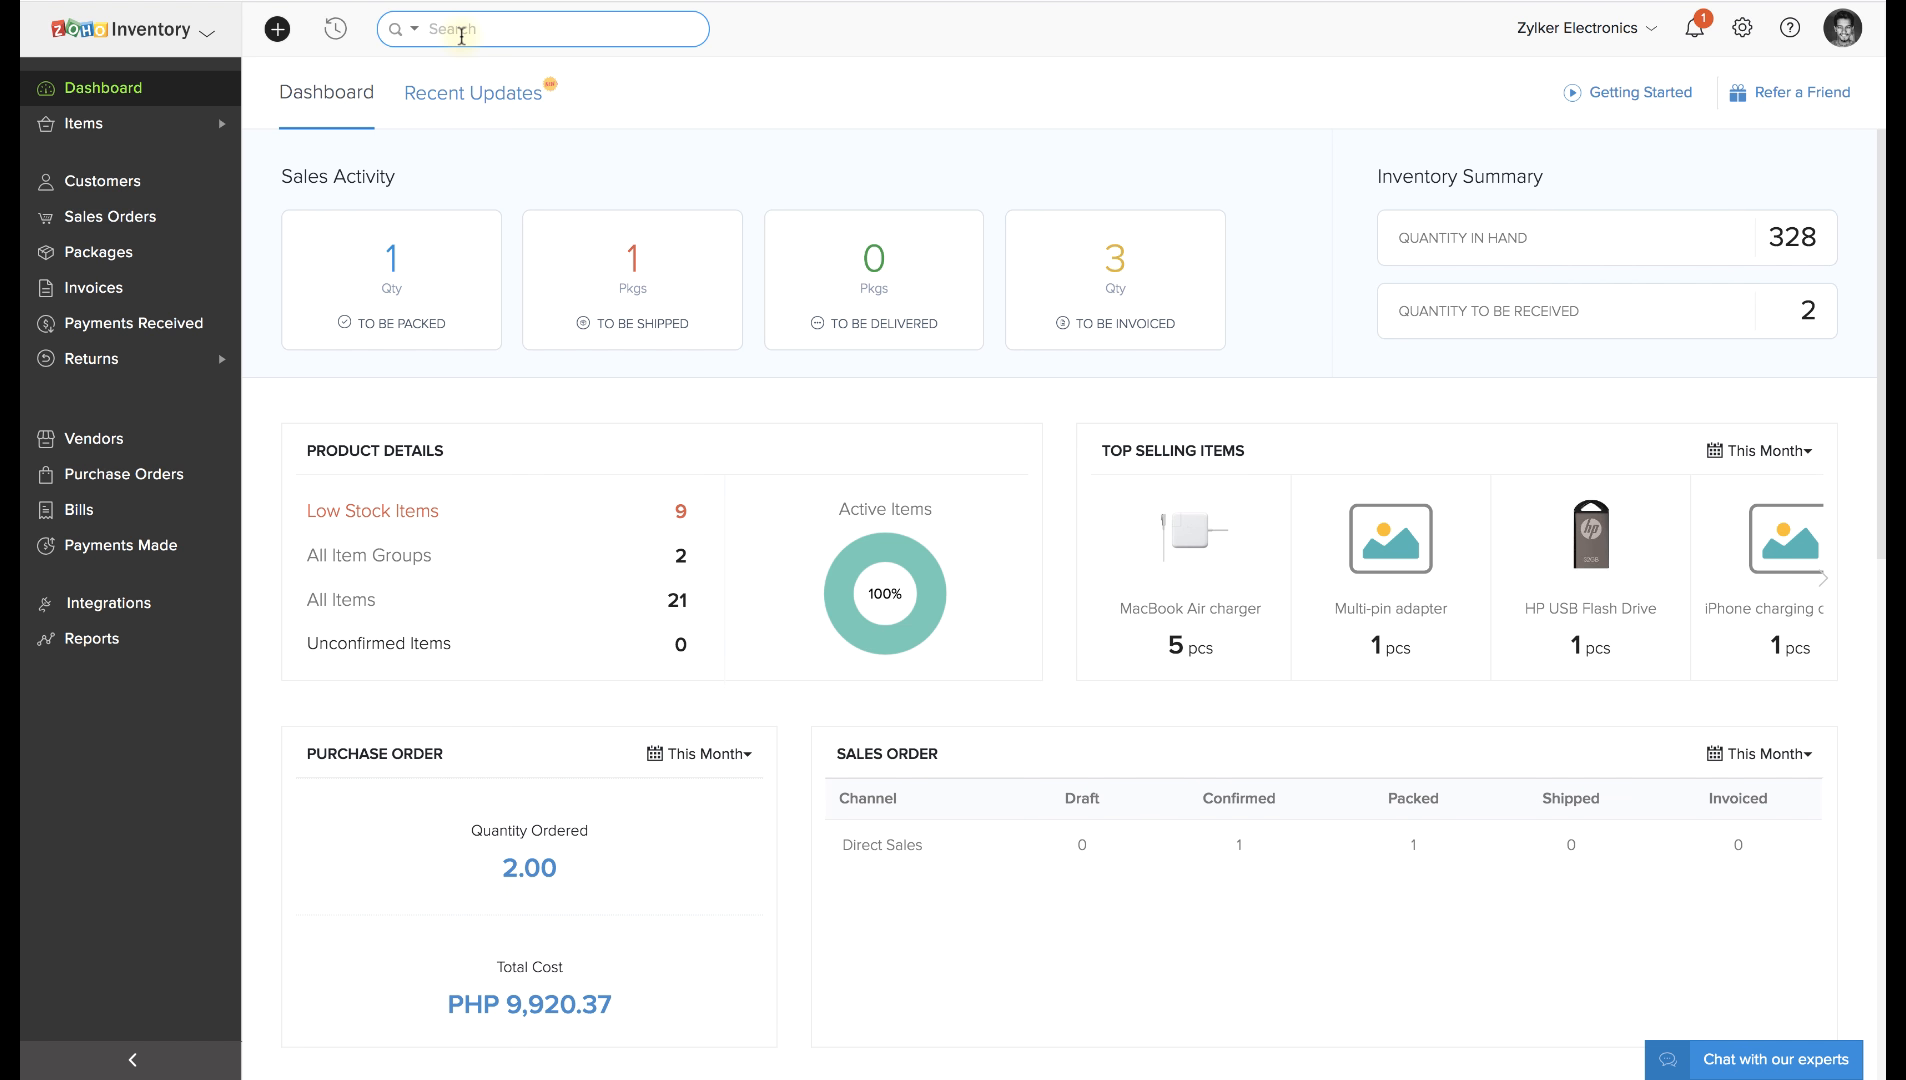
click(411, 31)
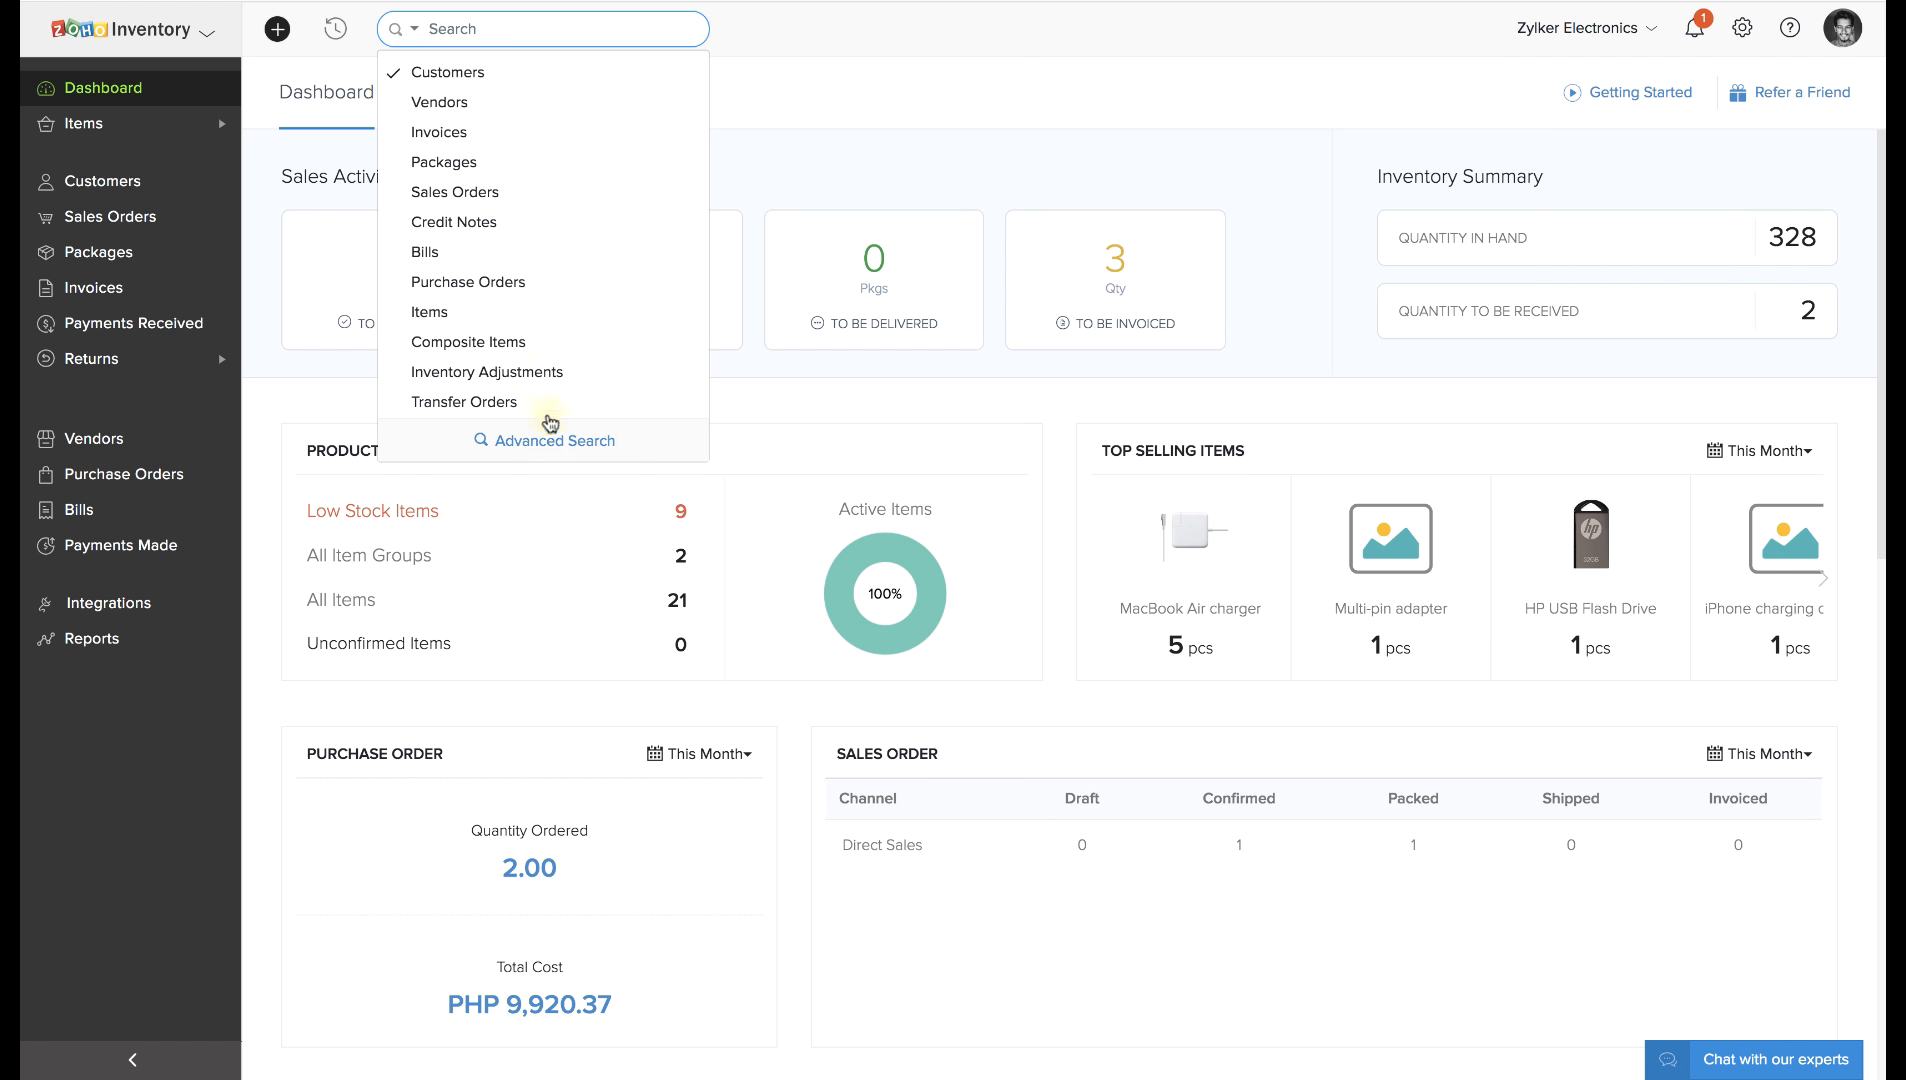
click(981, 204)
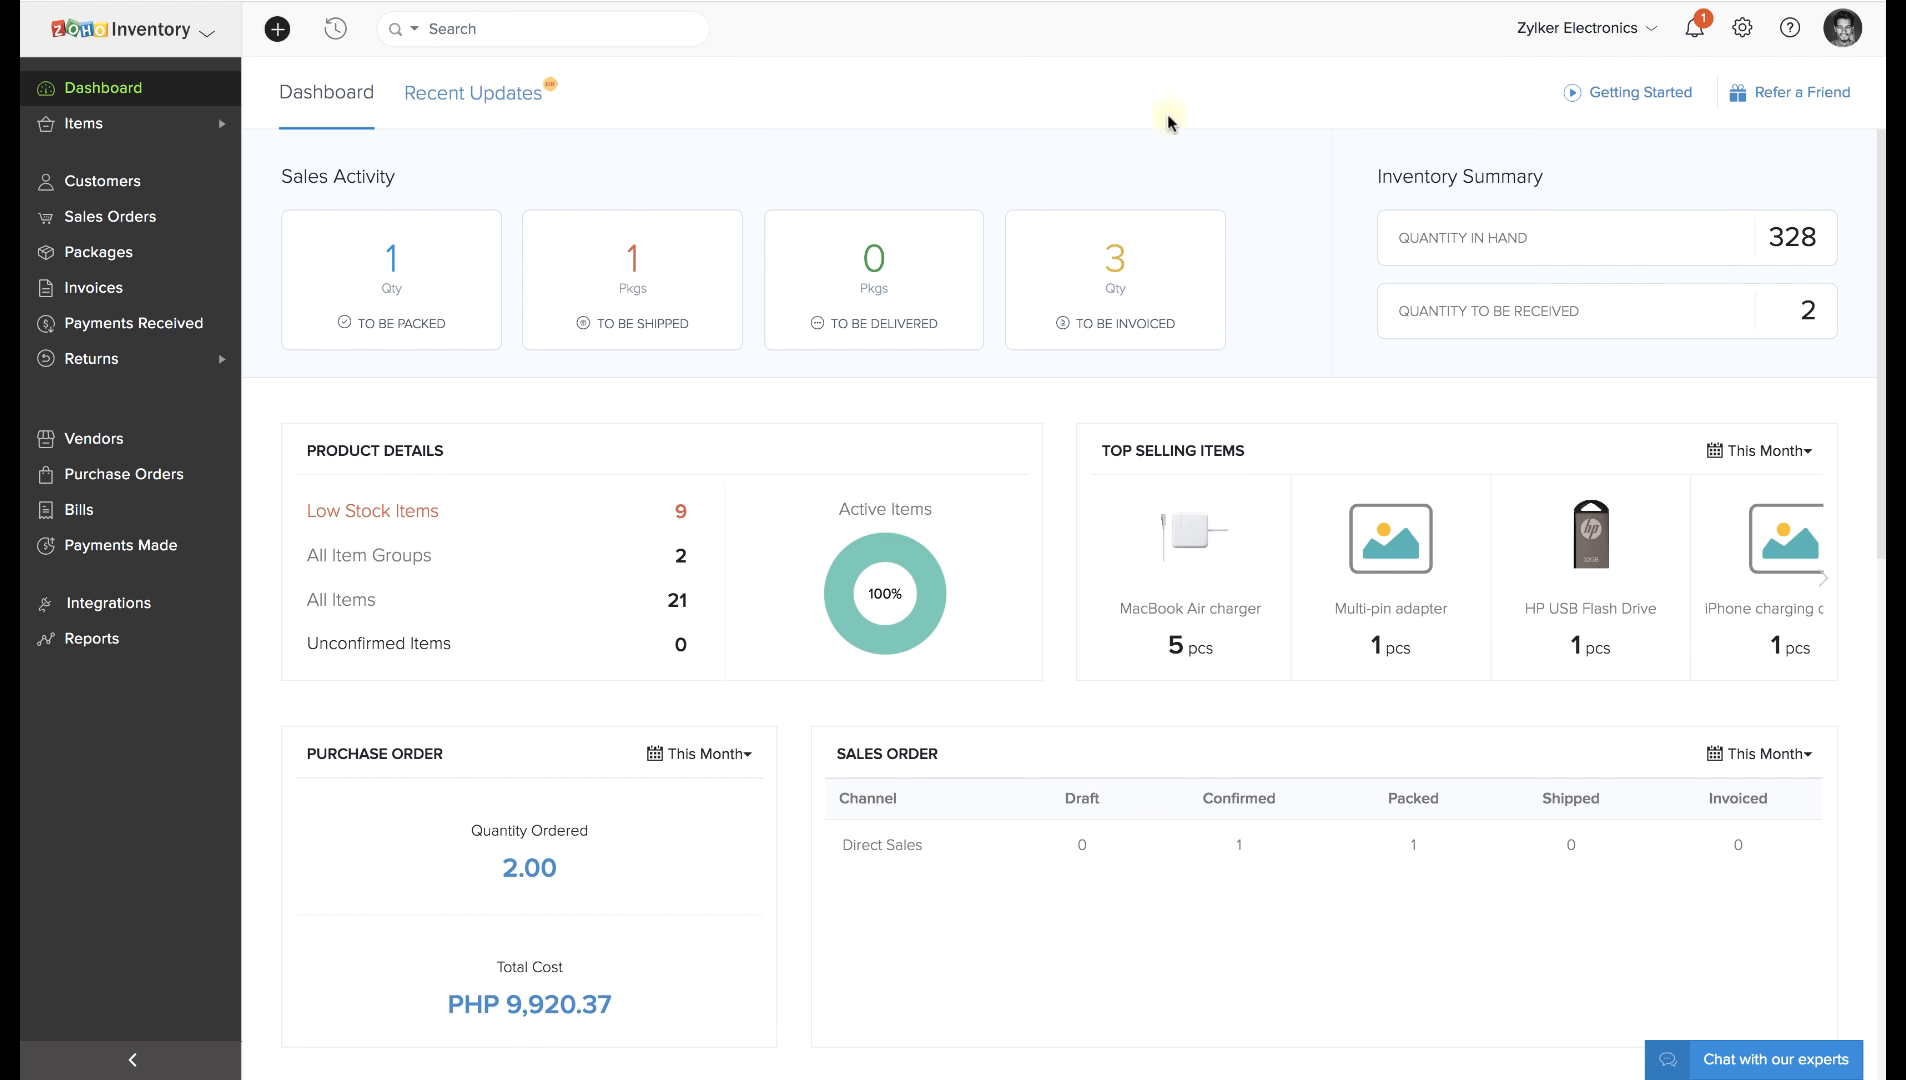
click(1547, 30)
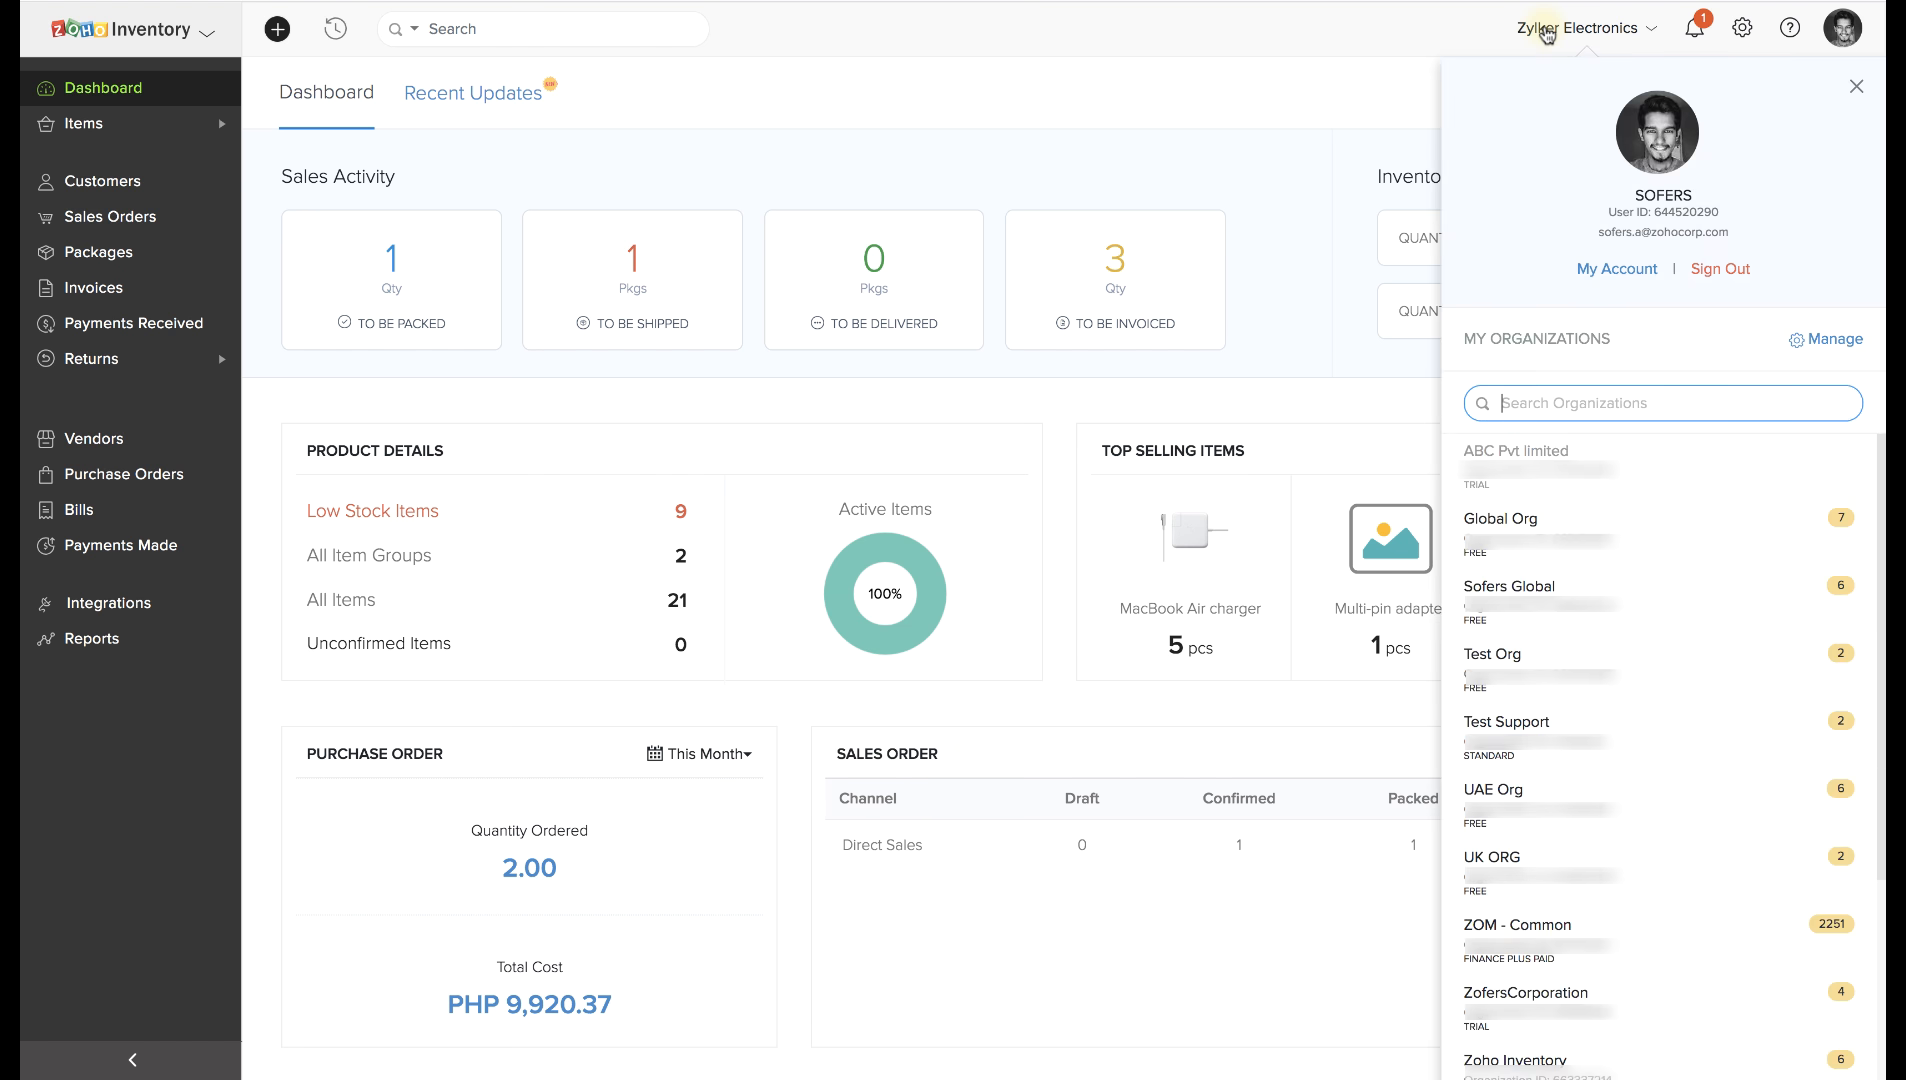
click(1547, 32)
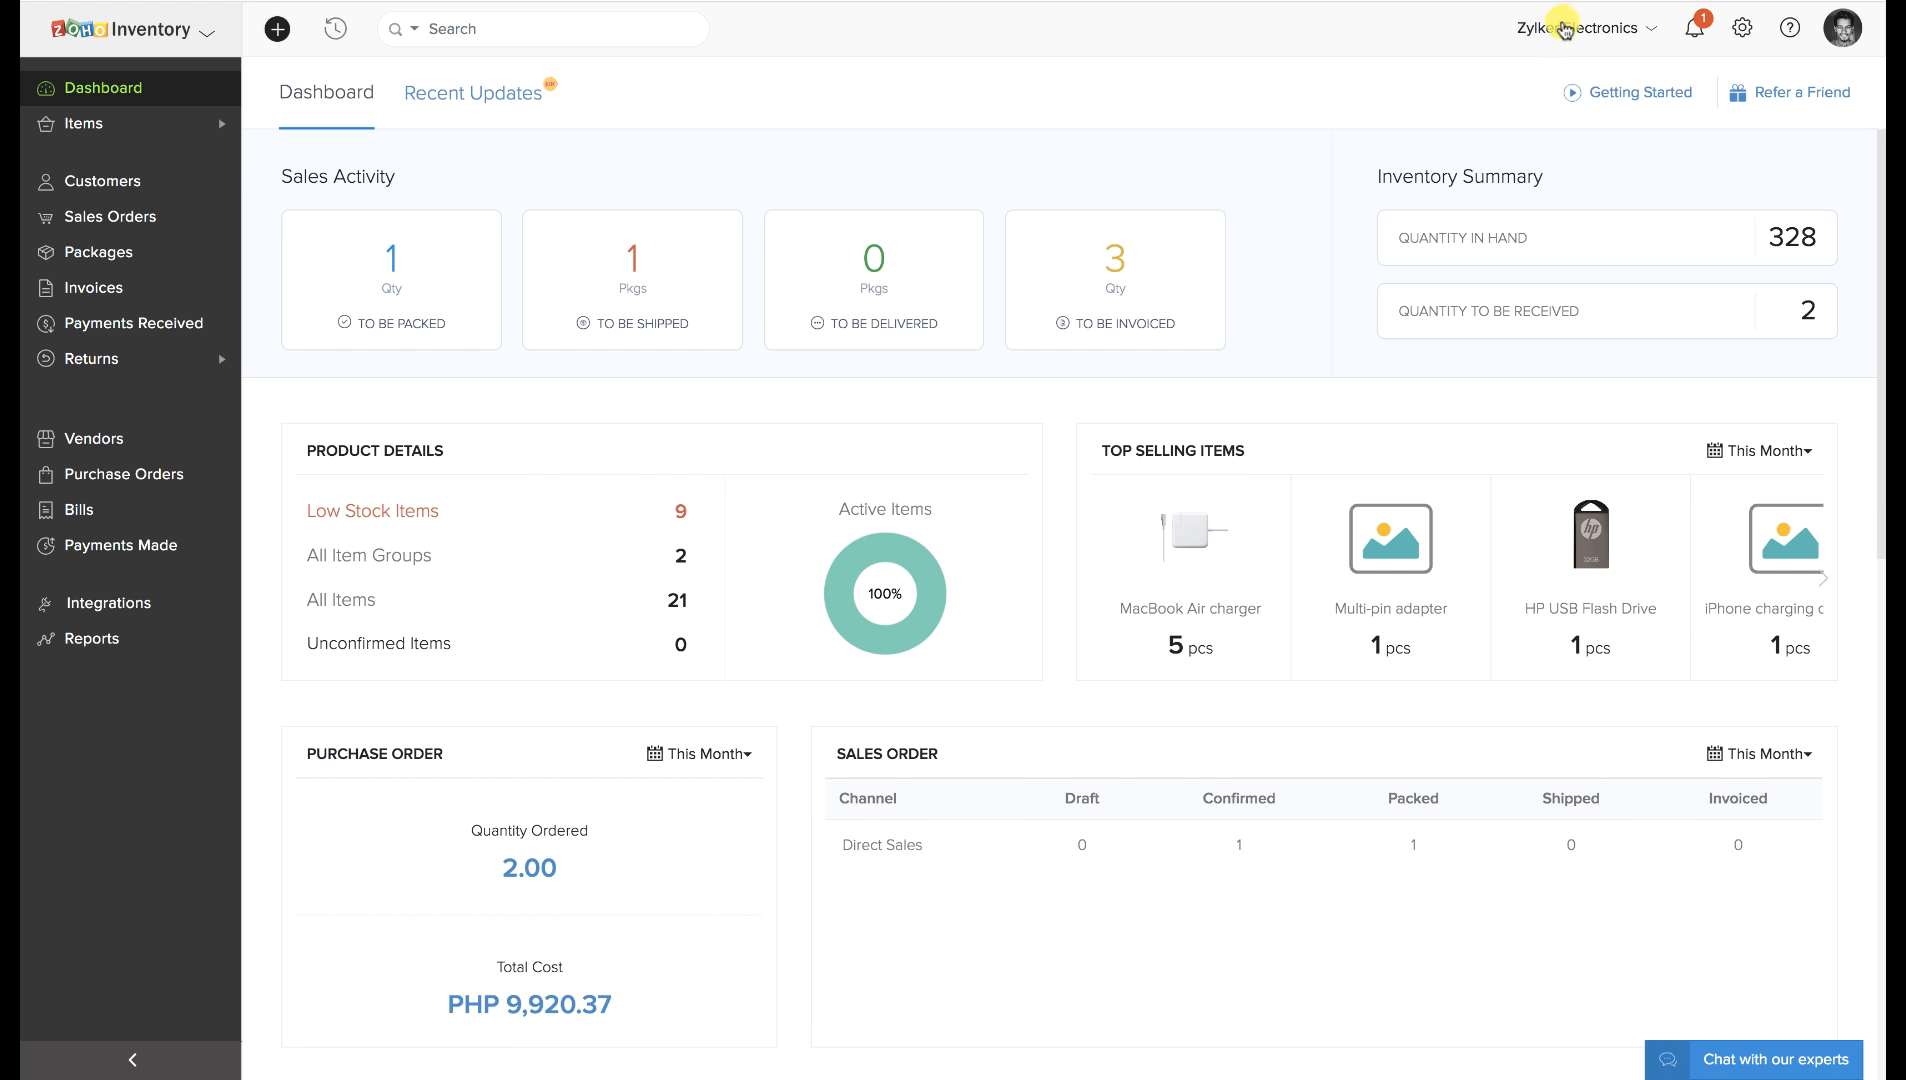
click(1699, 33)
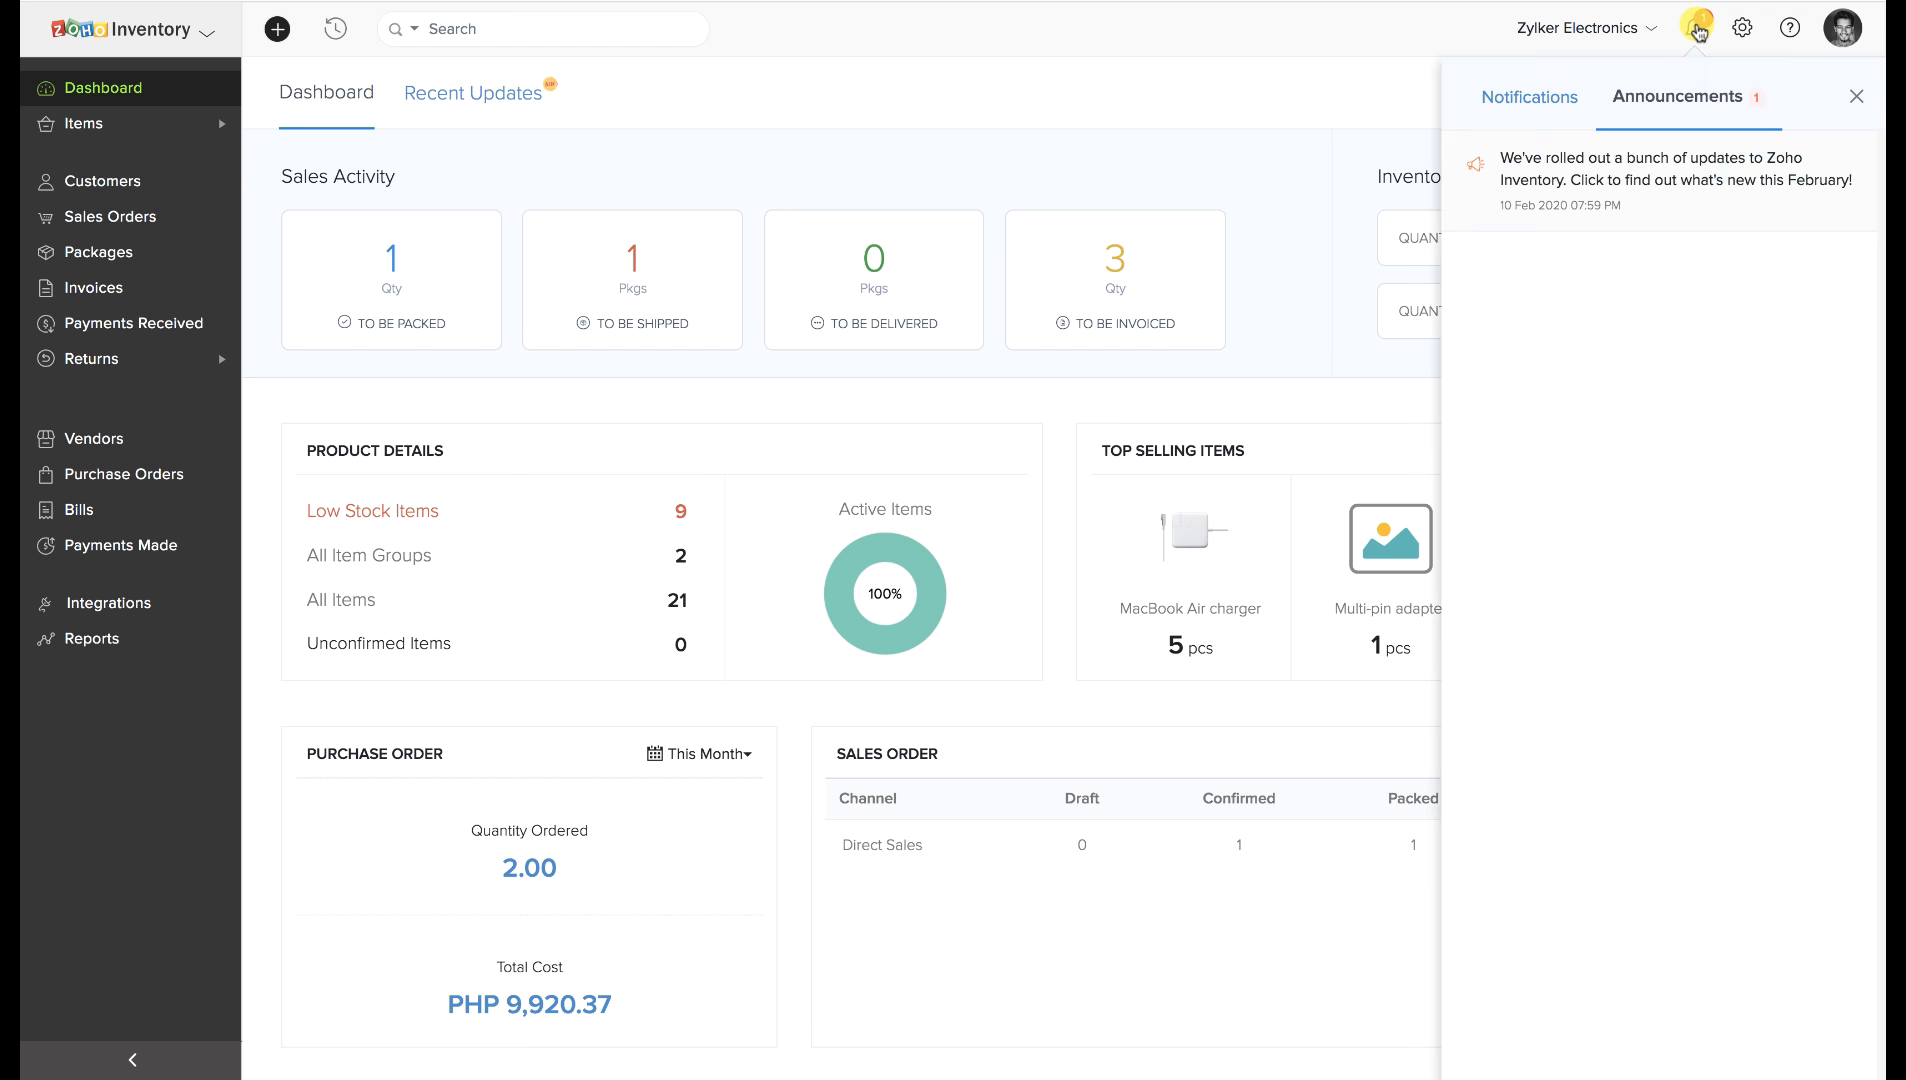
click(1550, 92)
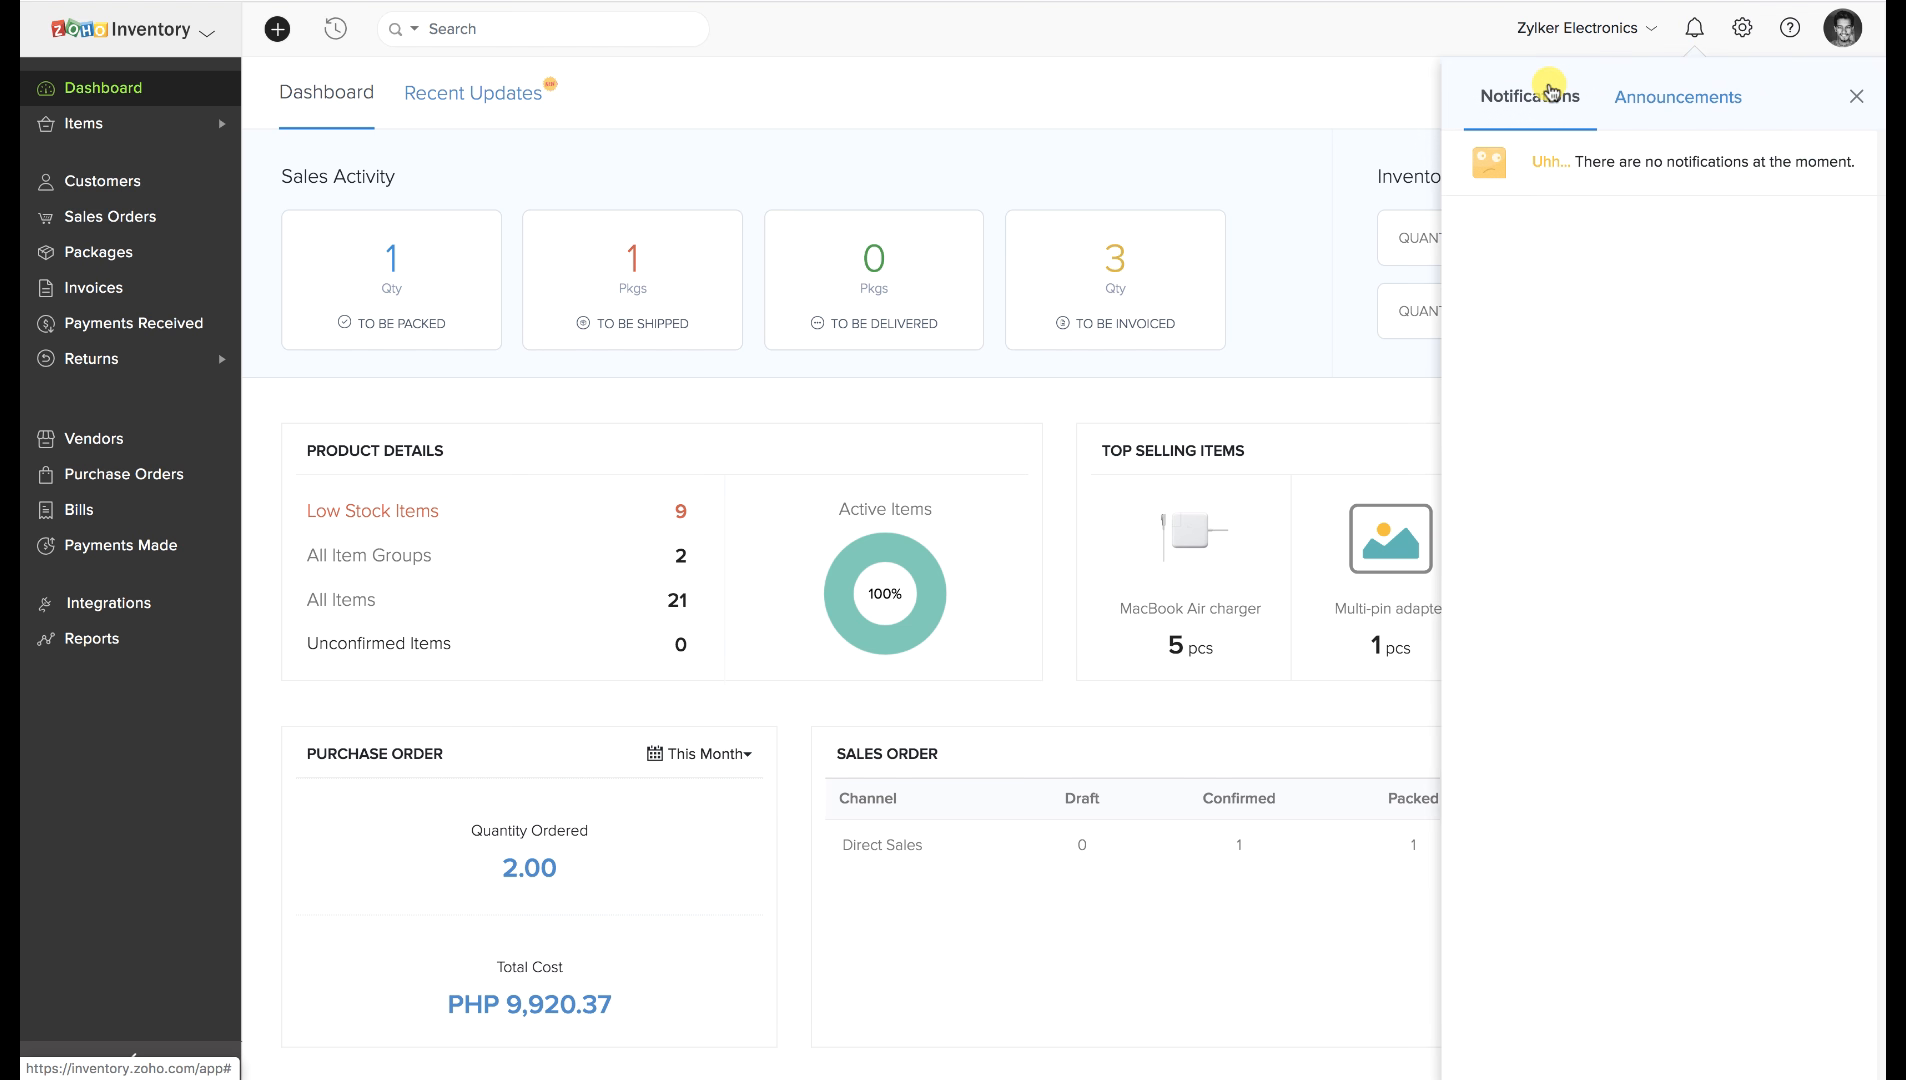
click(1855, 96)
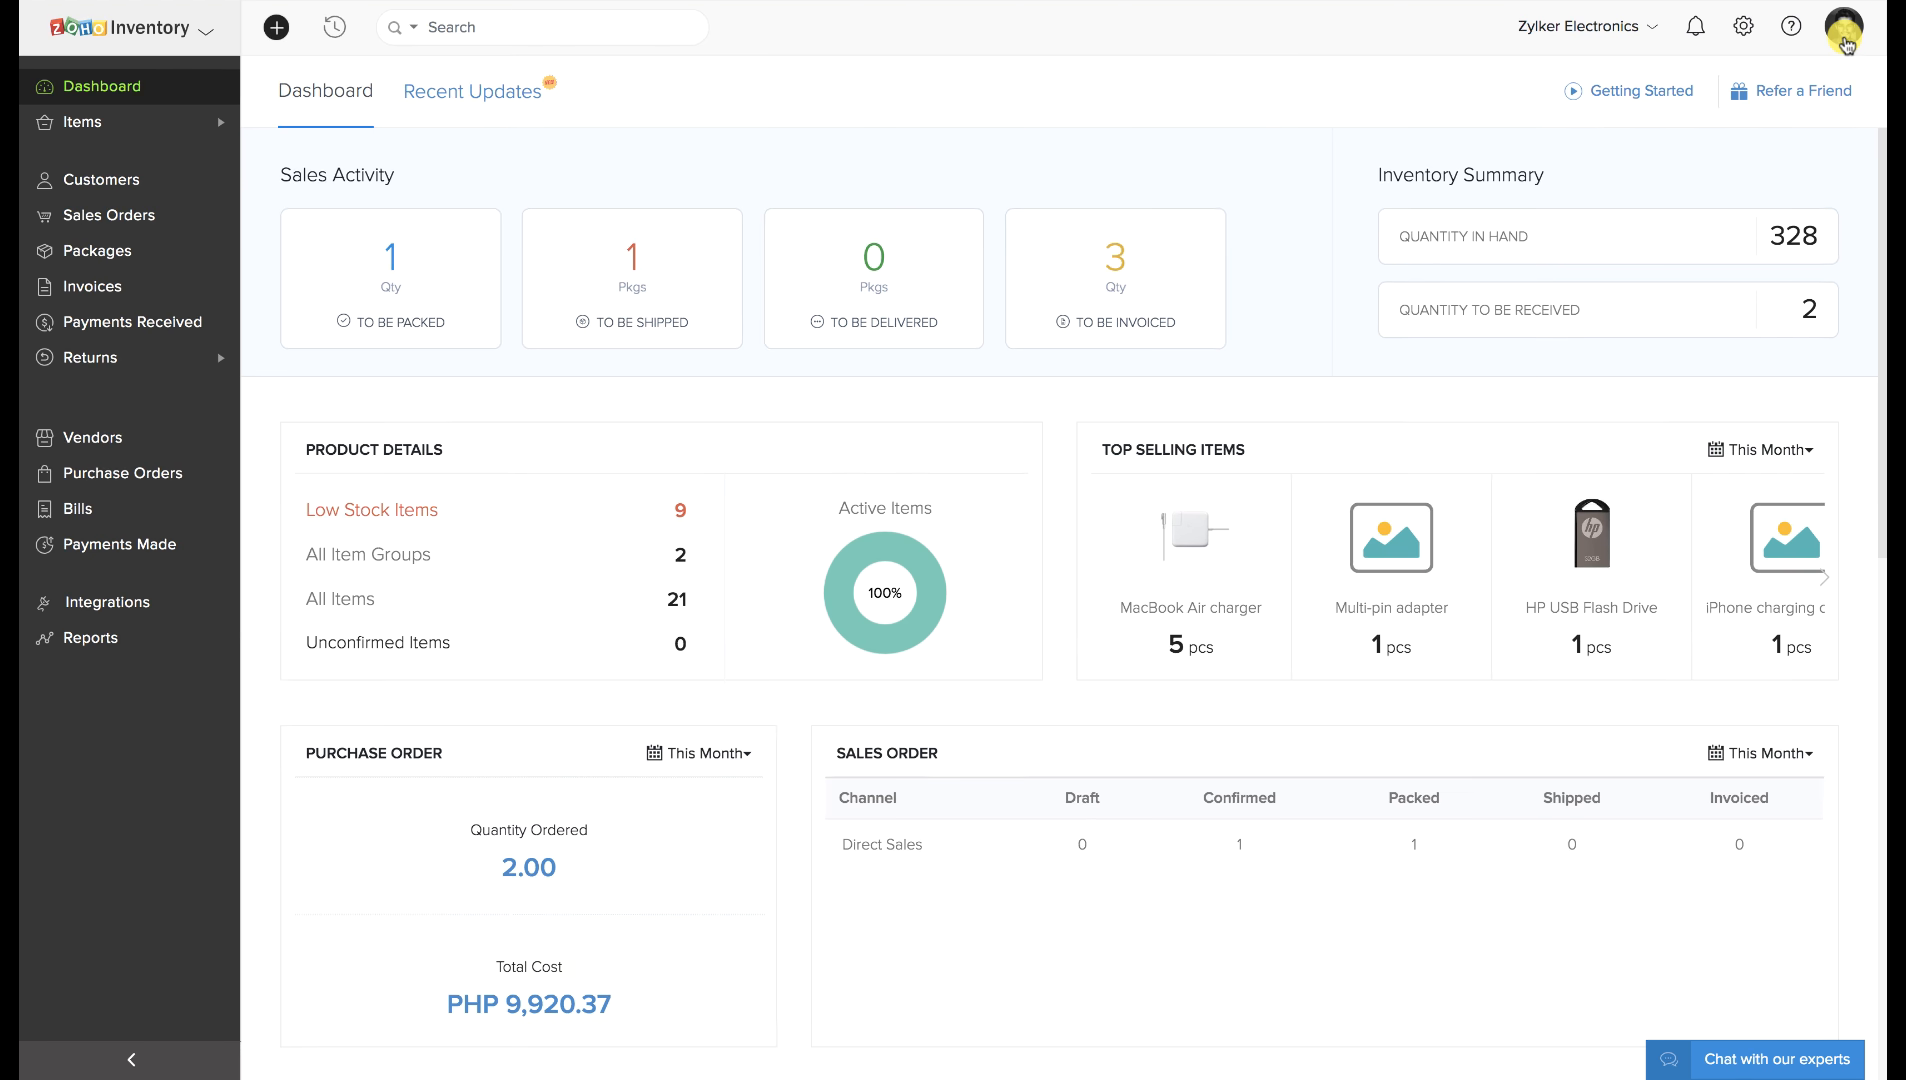
Go to Settings and open the Organization Profile page.
click(1745, 32)
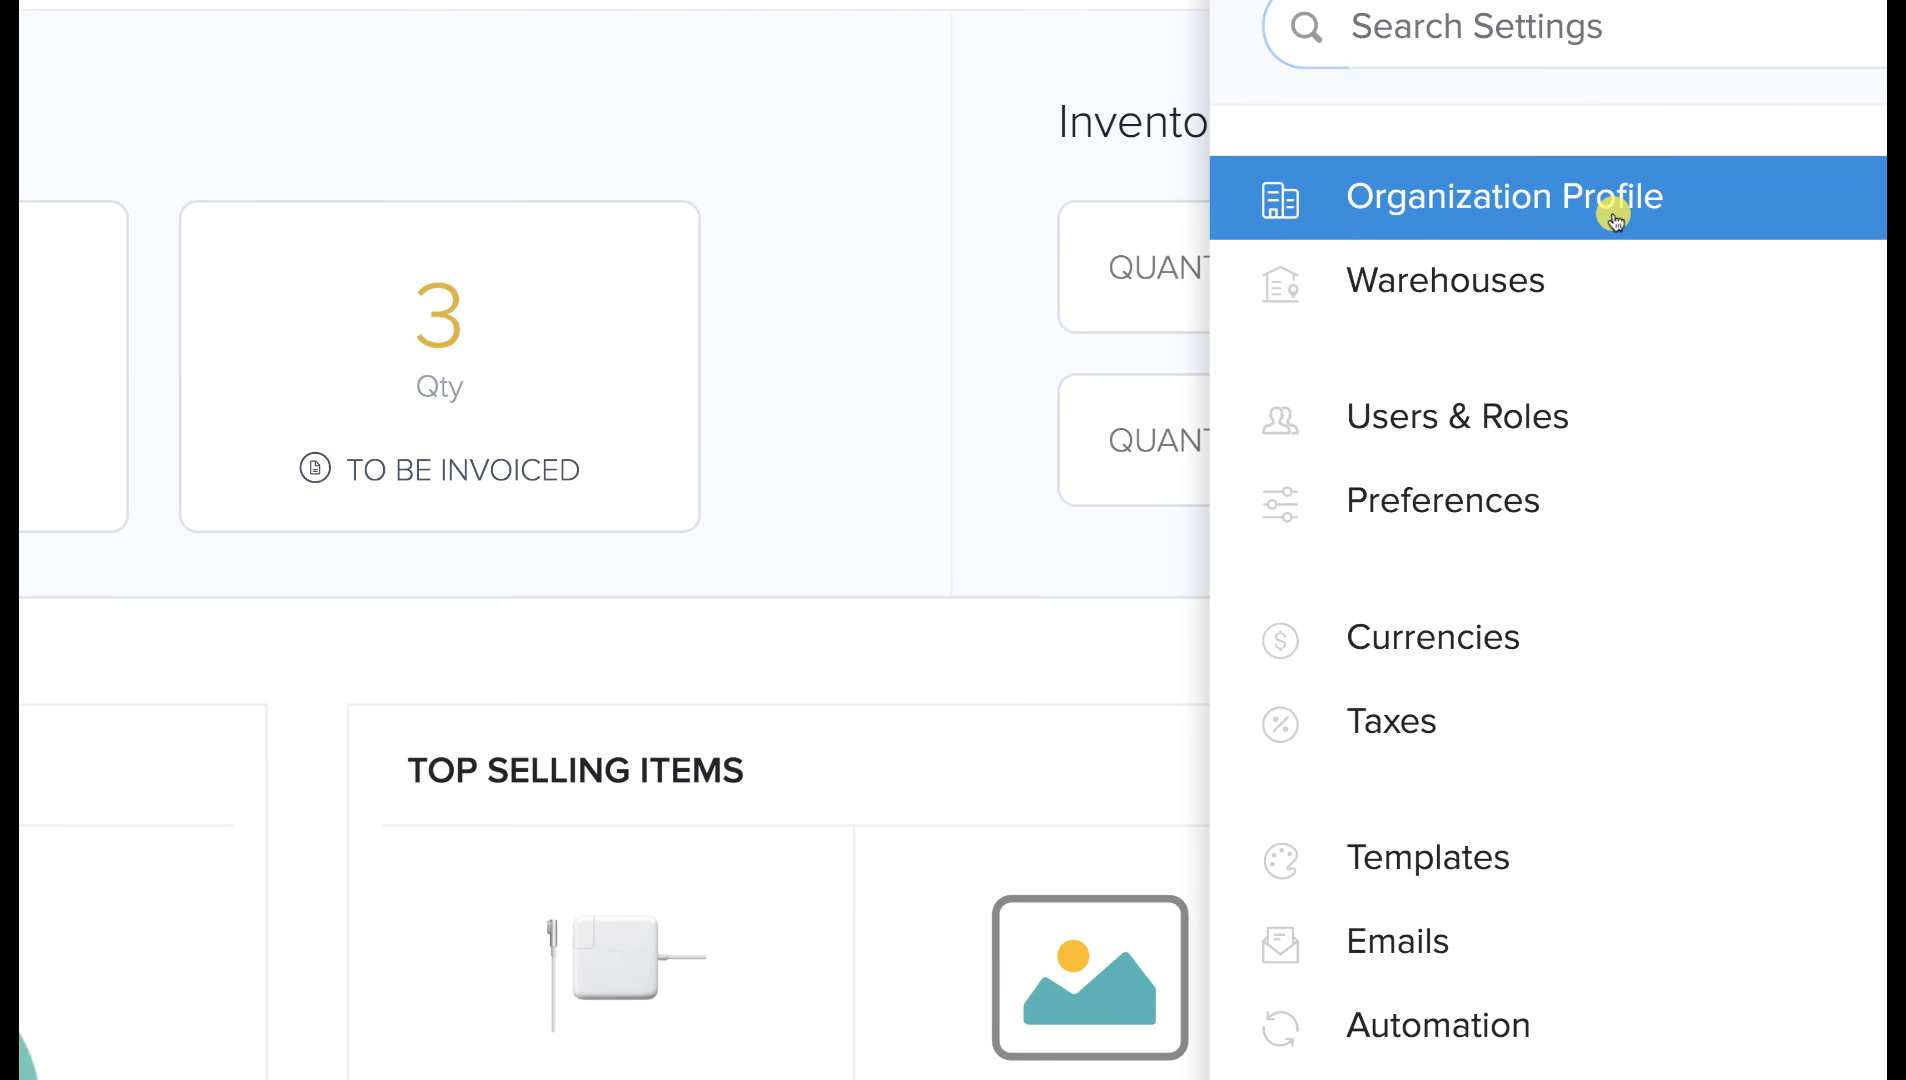
click(1613, 213)
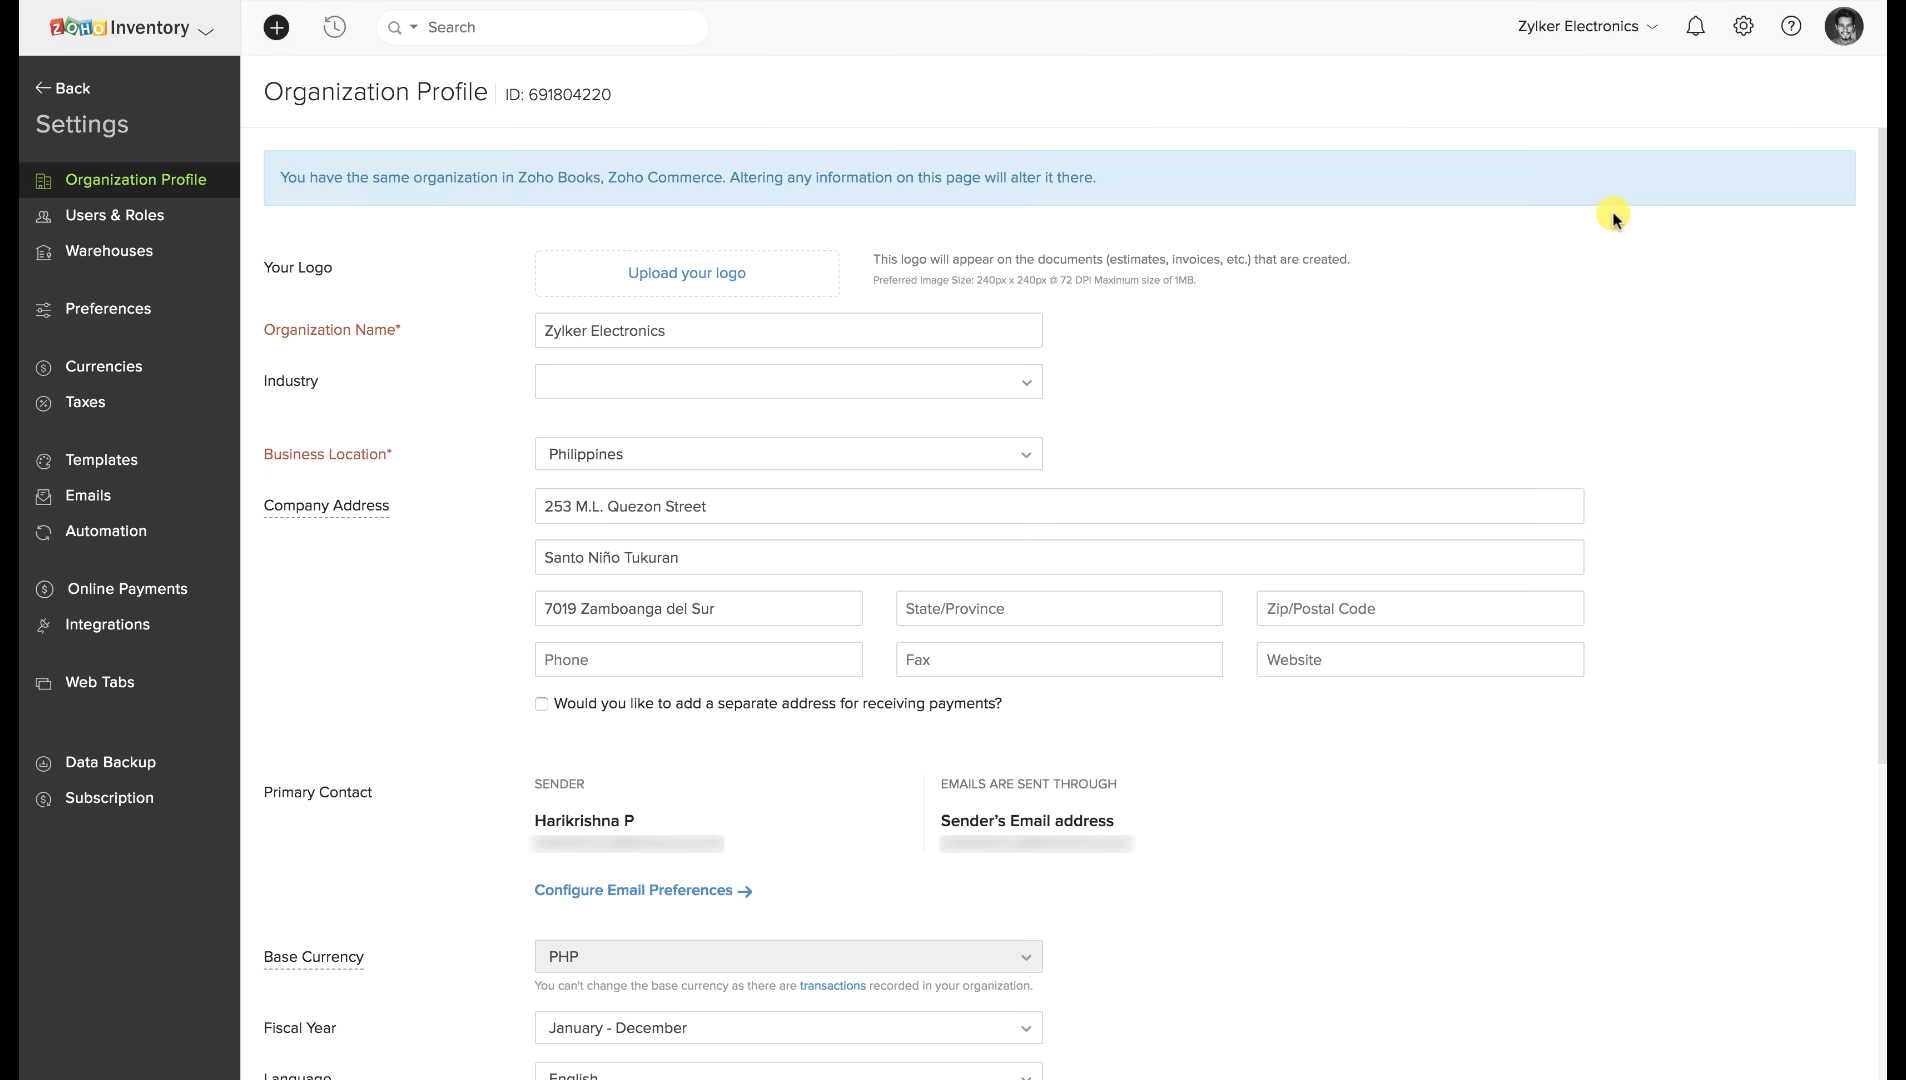
scroll(1457, 328, down, 1)
scroll(1457, 328, down, 5)
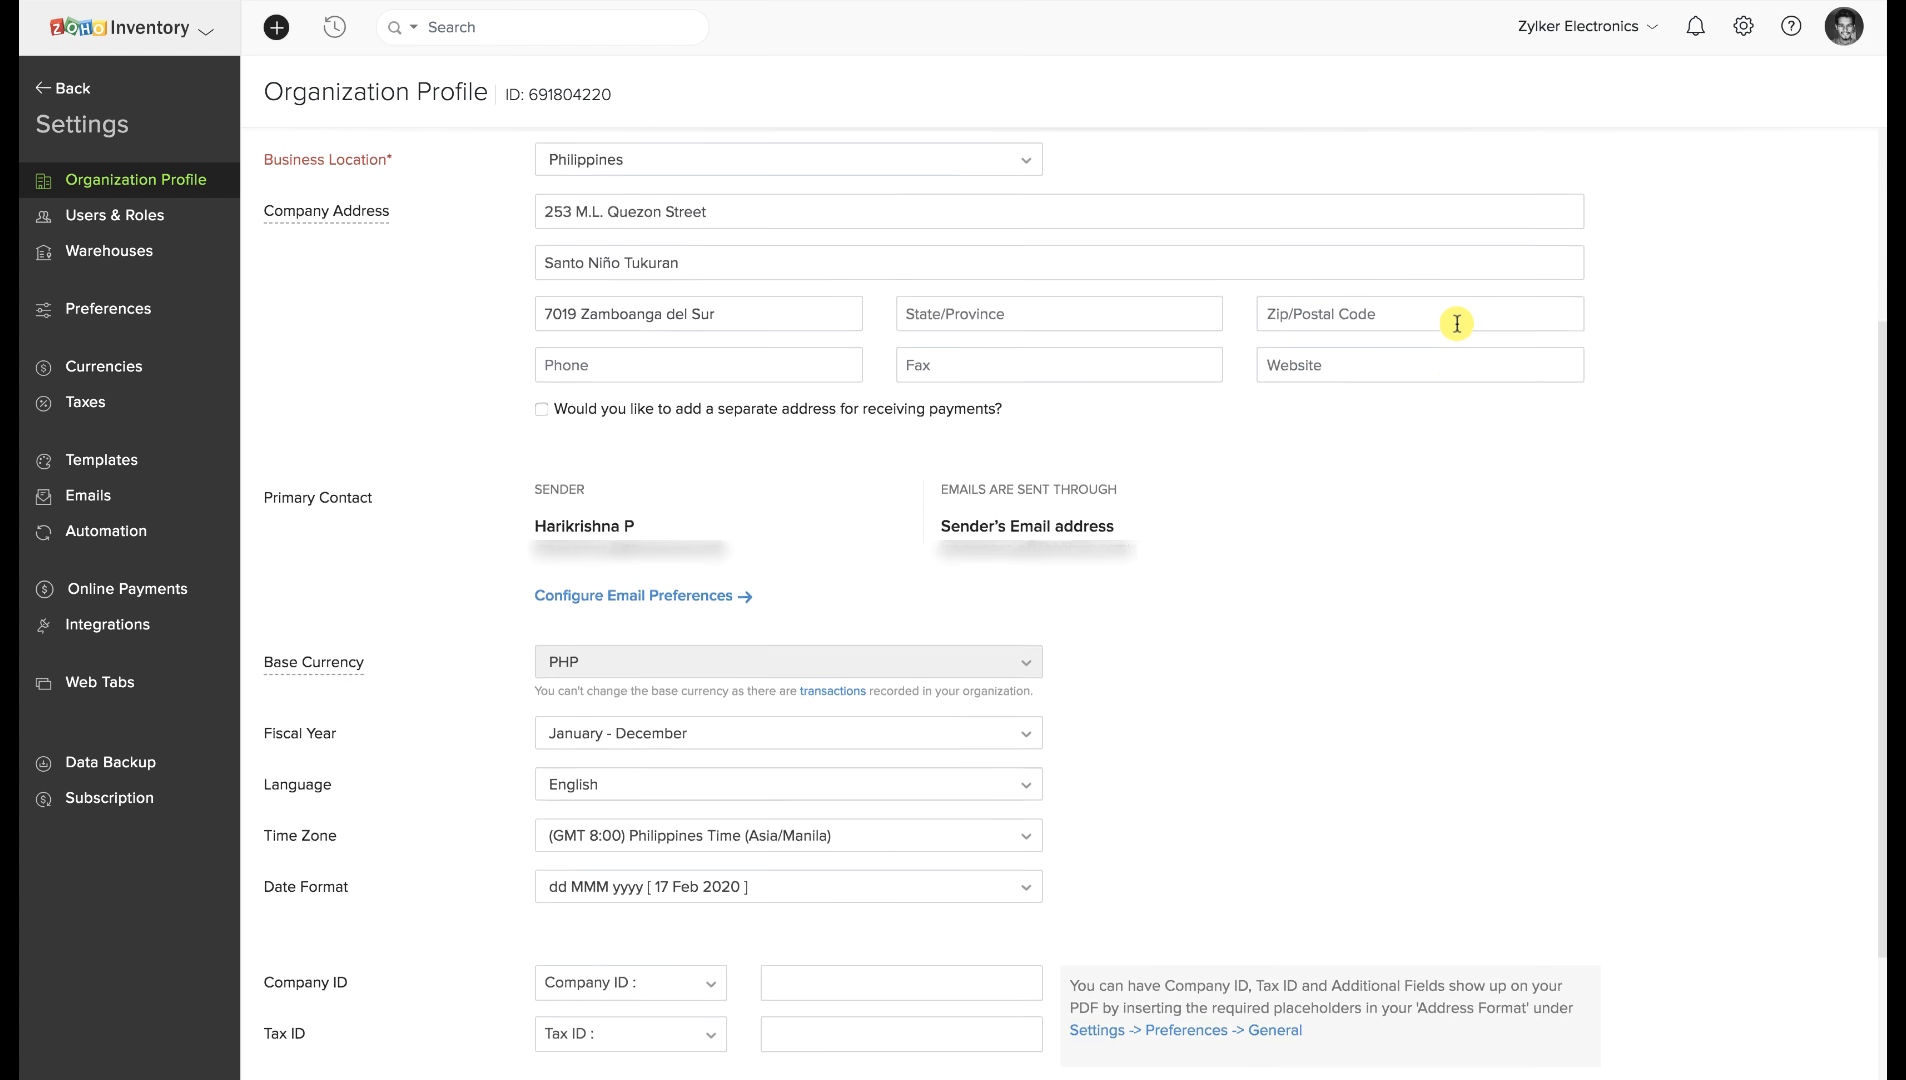
scroll(1457, 323, down, 1)
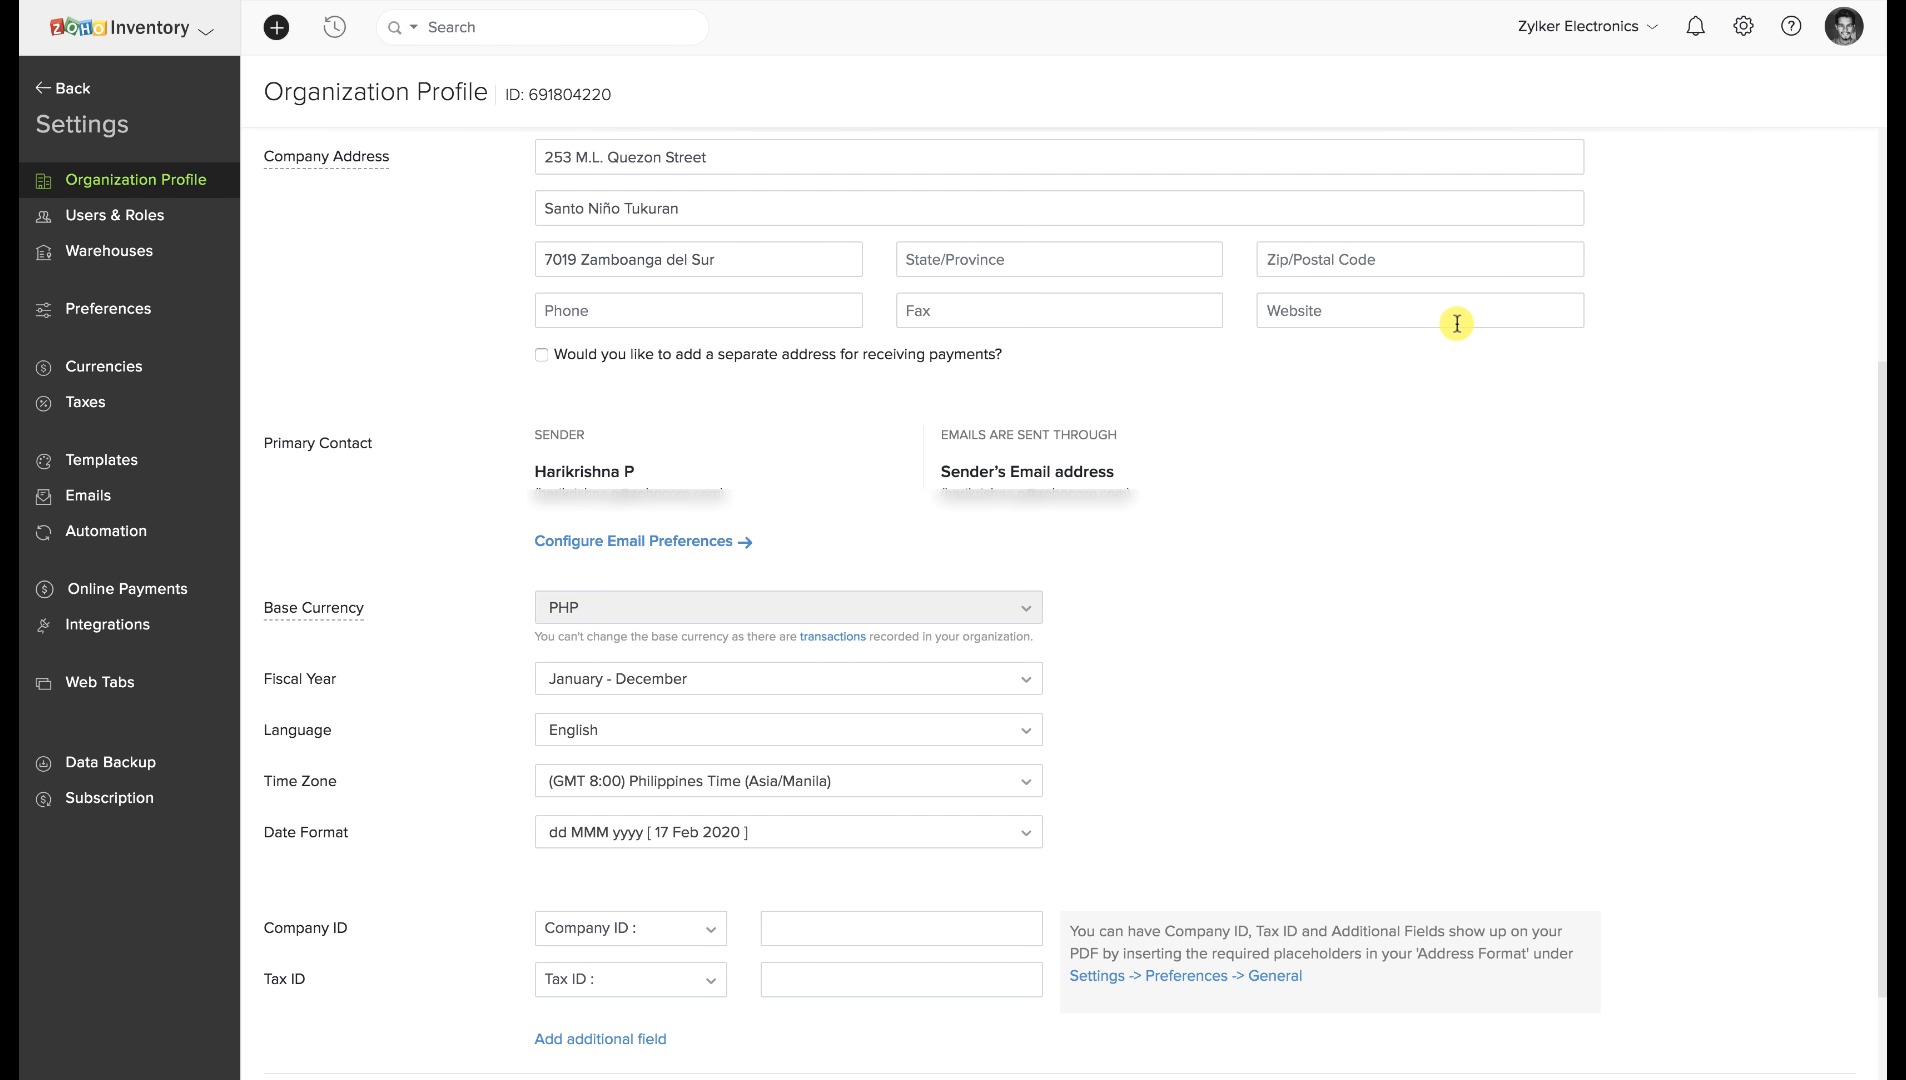
scroll(1457, 323, up, 4)
scroll(1457, 323, up, 1)
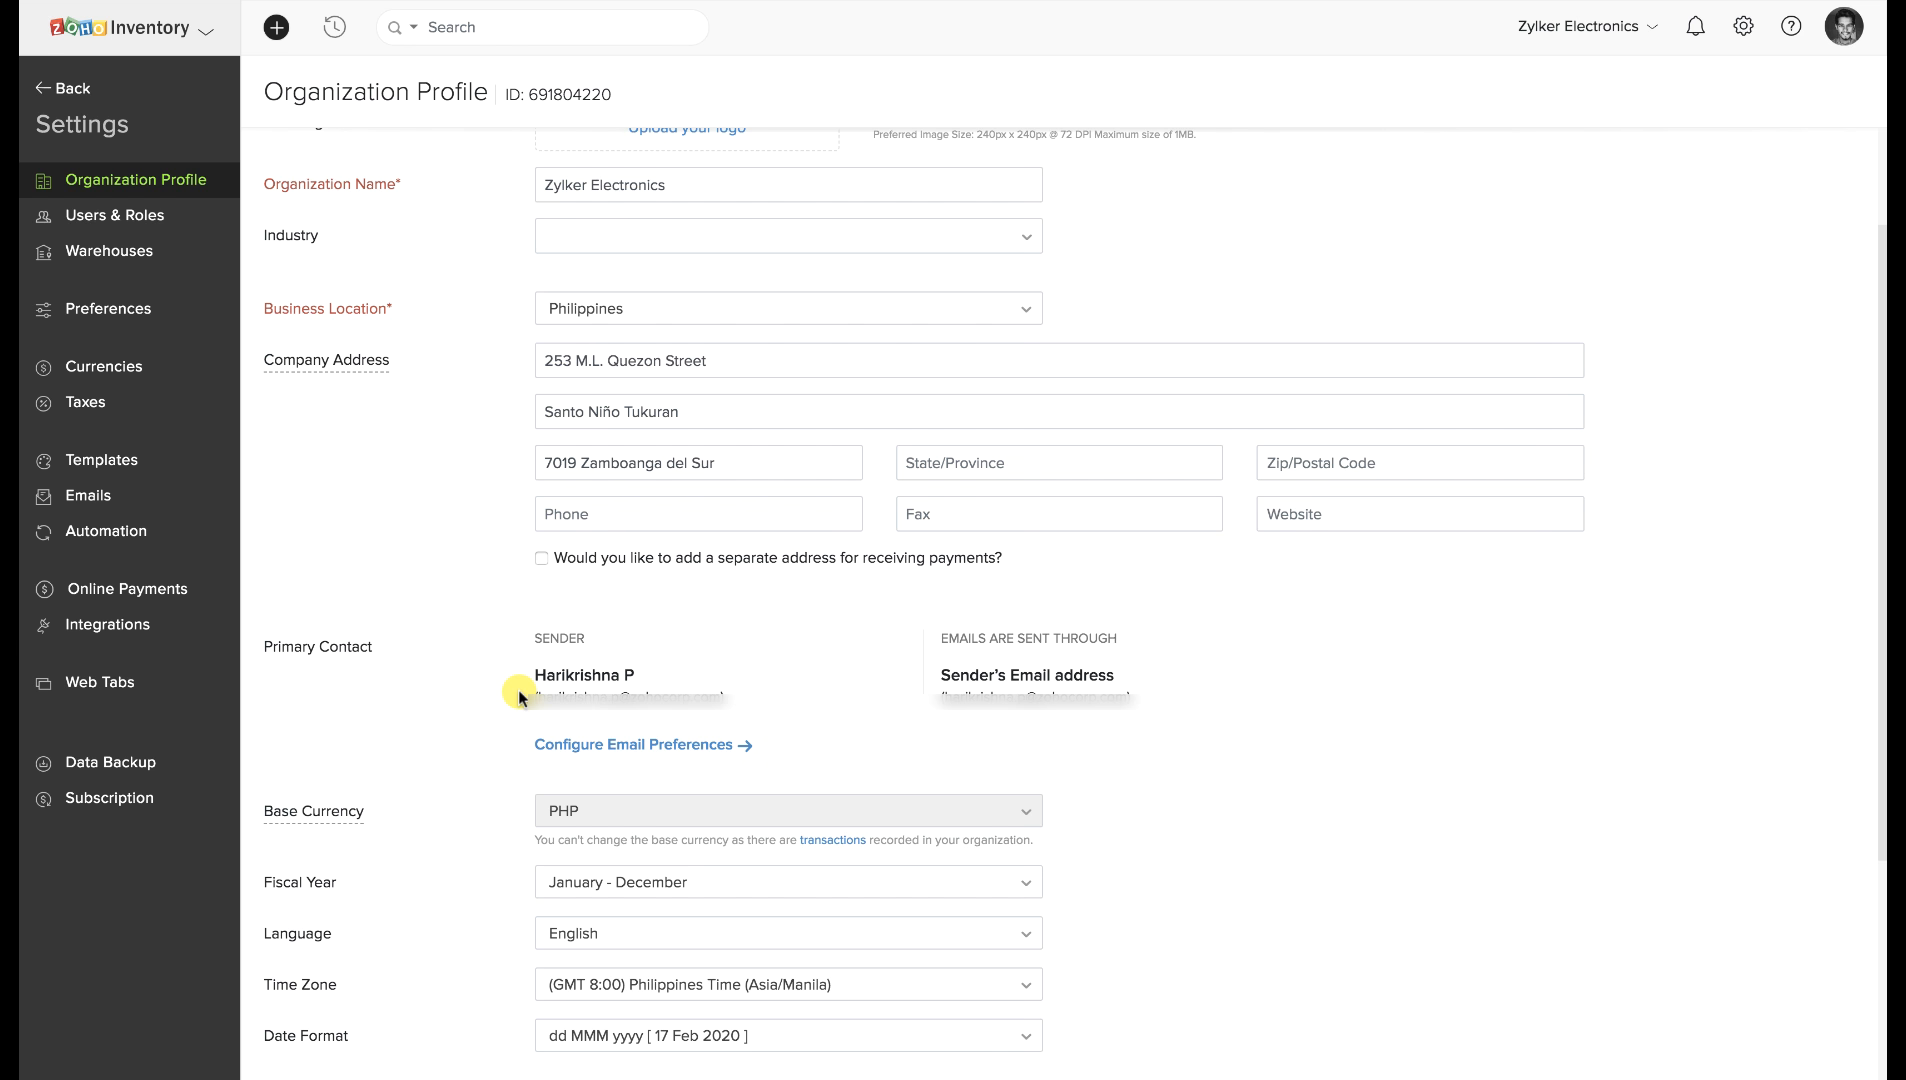
drag(526, 745, 753, 748)
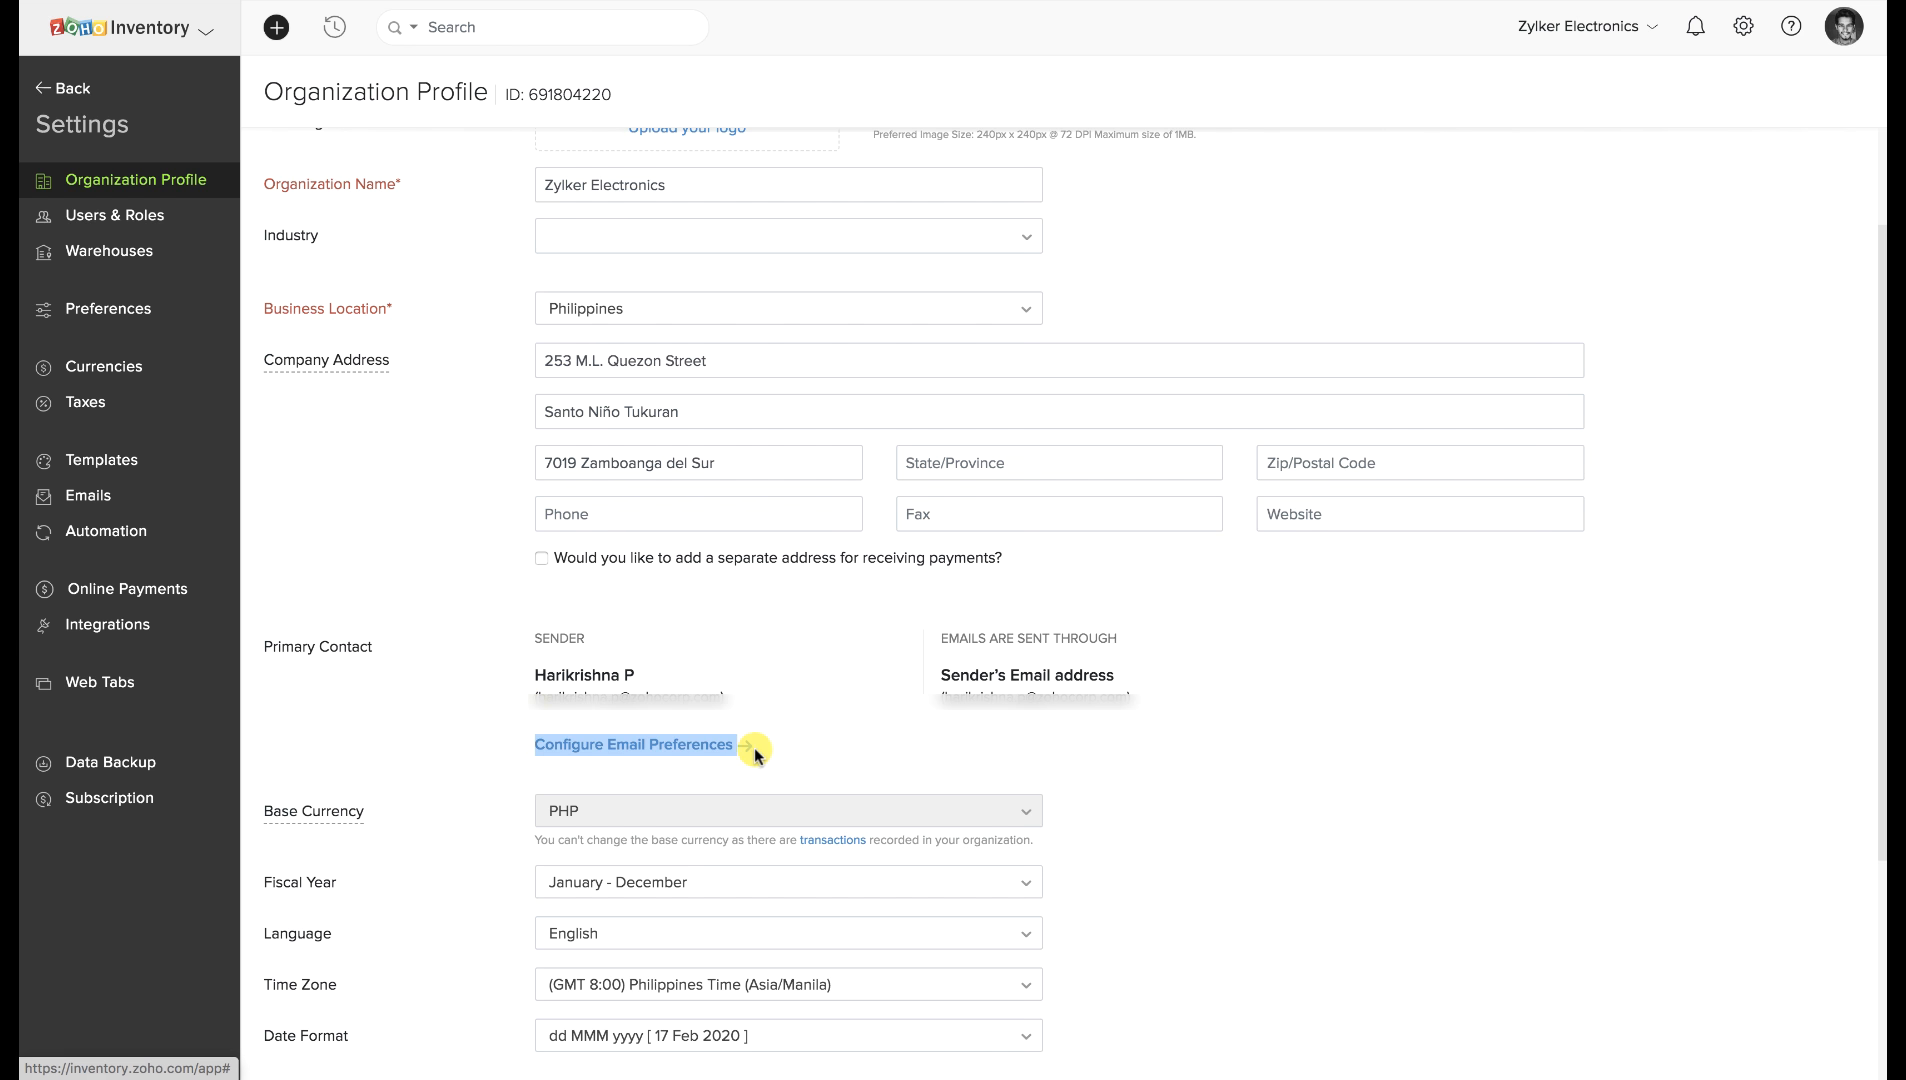
click(848, 744)
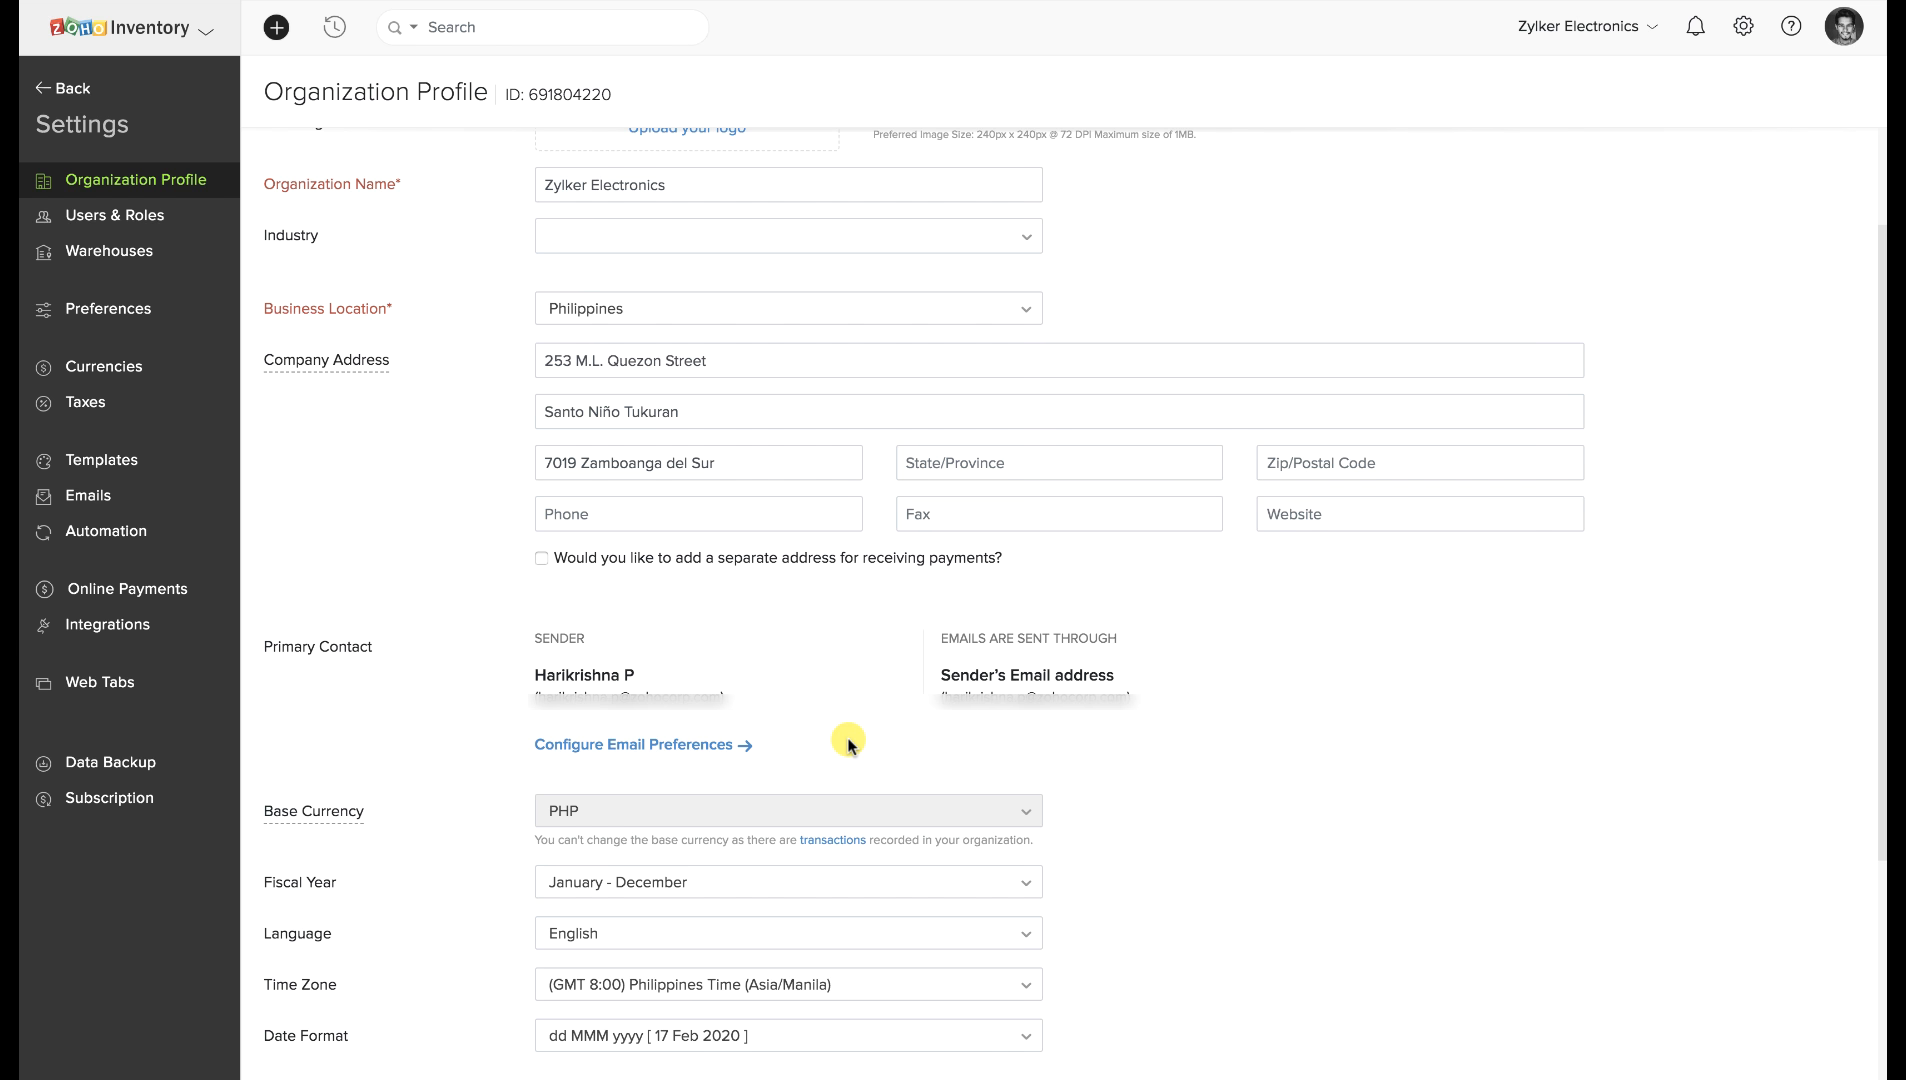
scroll(848, 744, down, 1)
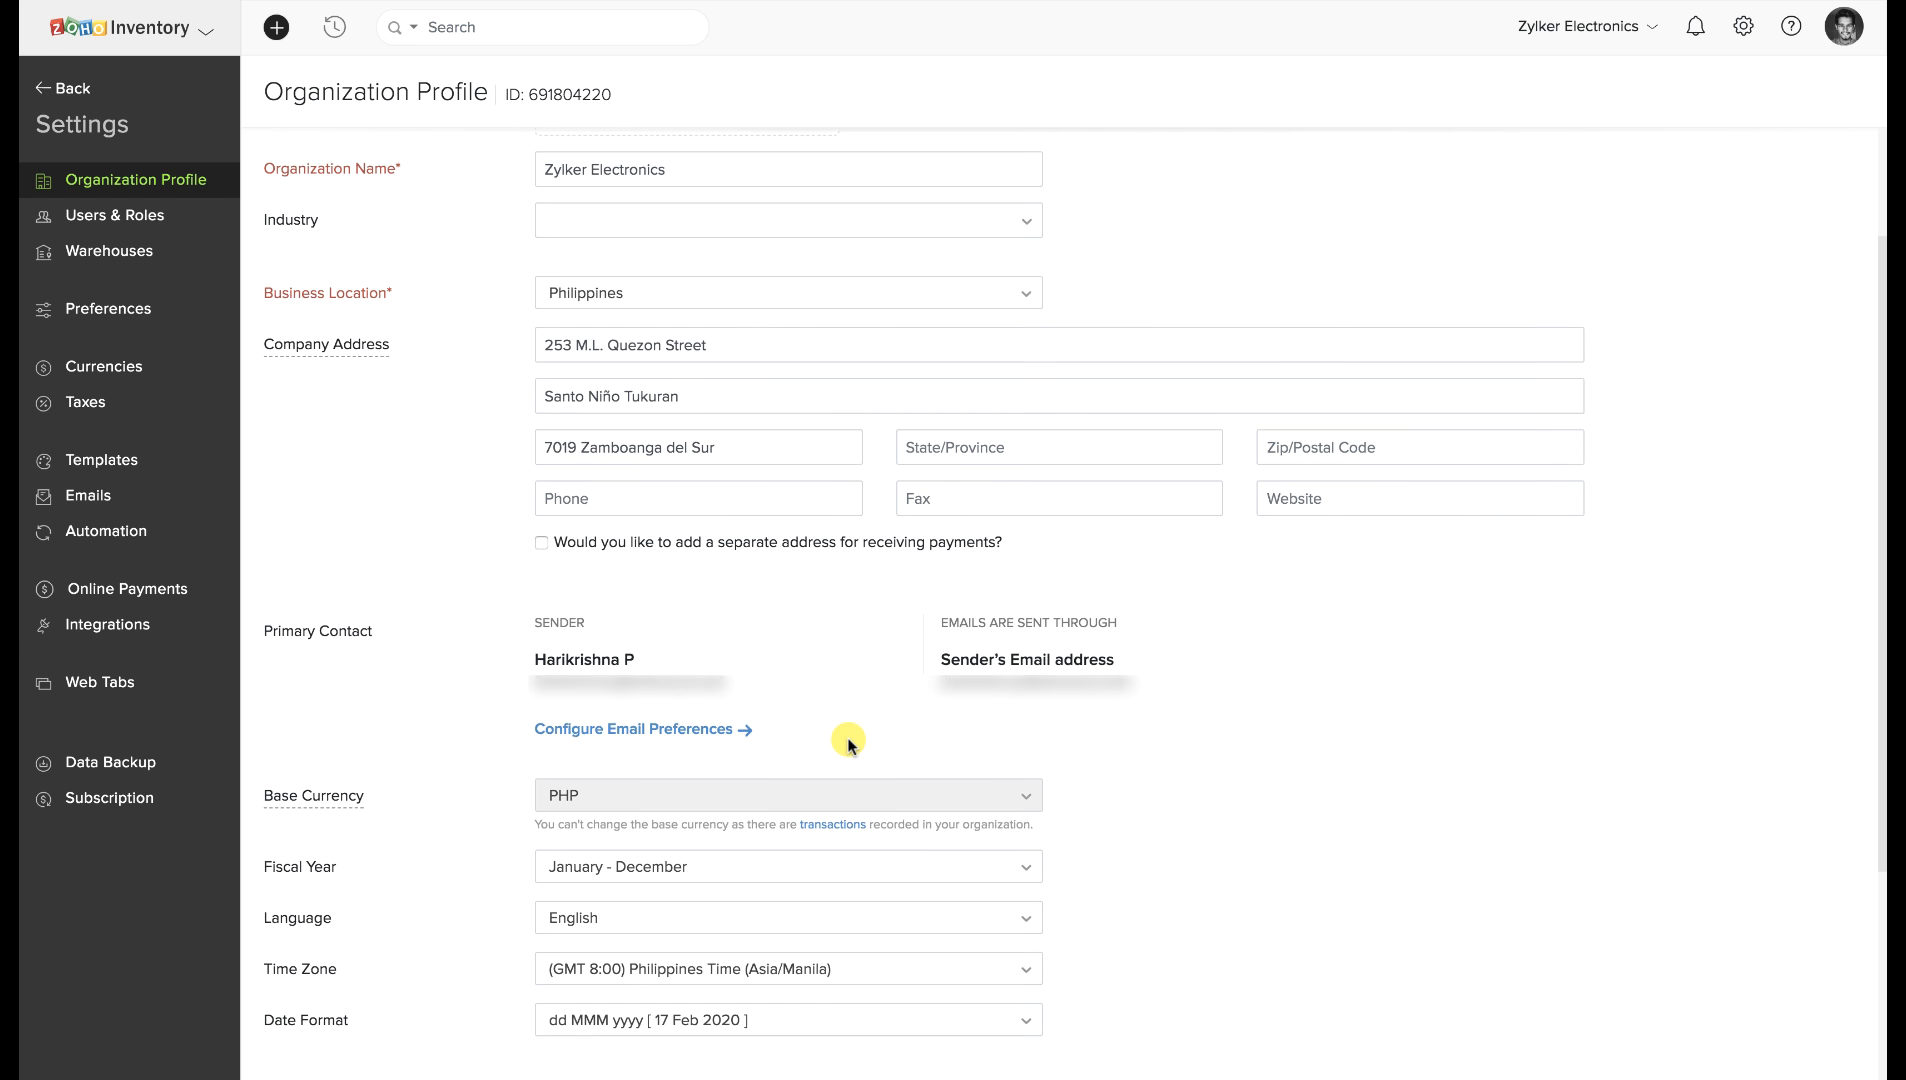
Start a New Role under Users & Roles and scroll through its Accountant, Settings and Reports permissions.
click(203, 227)
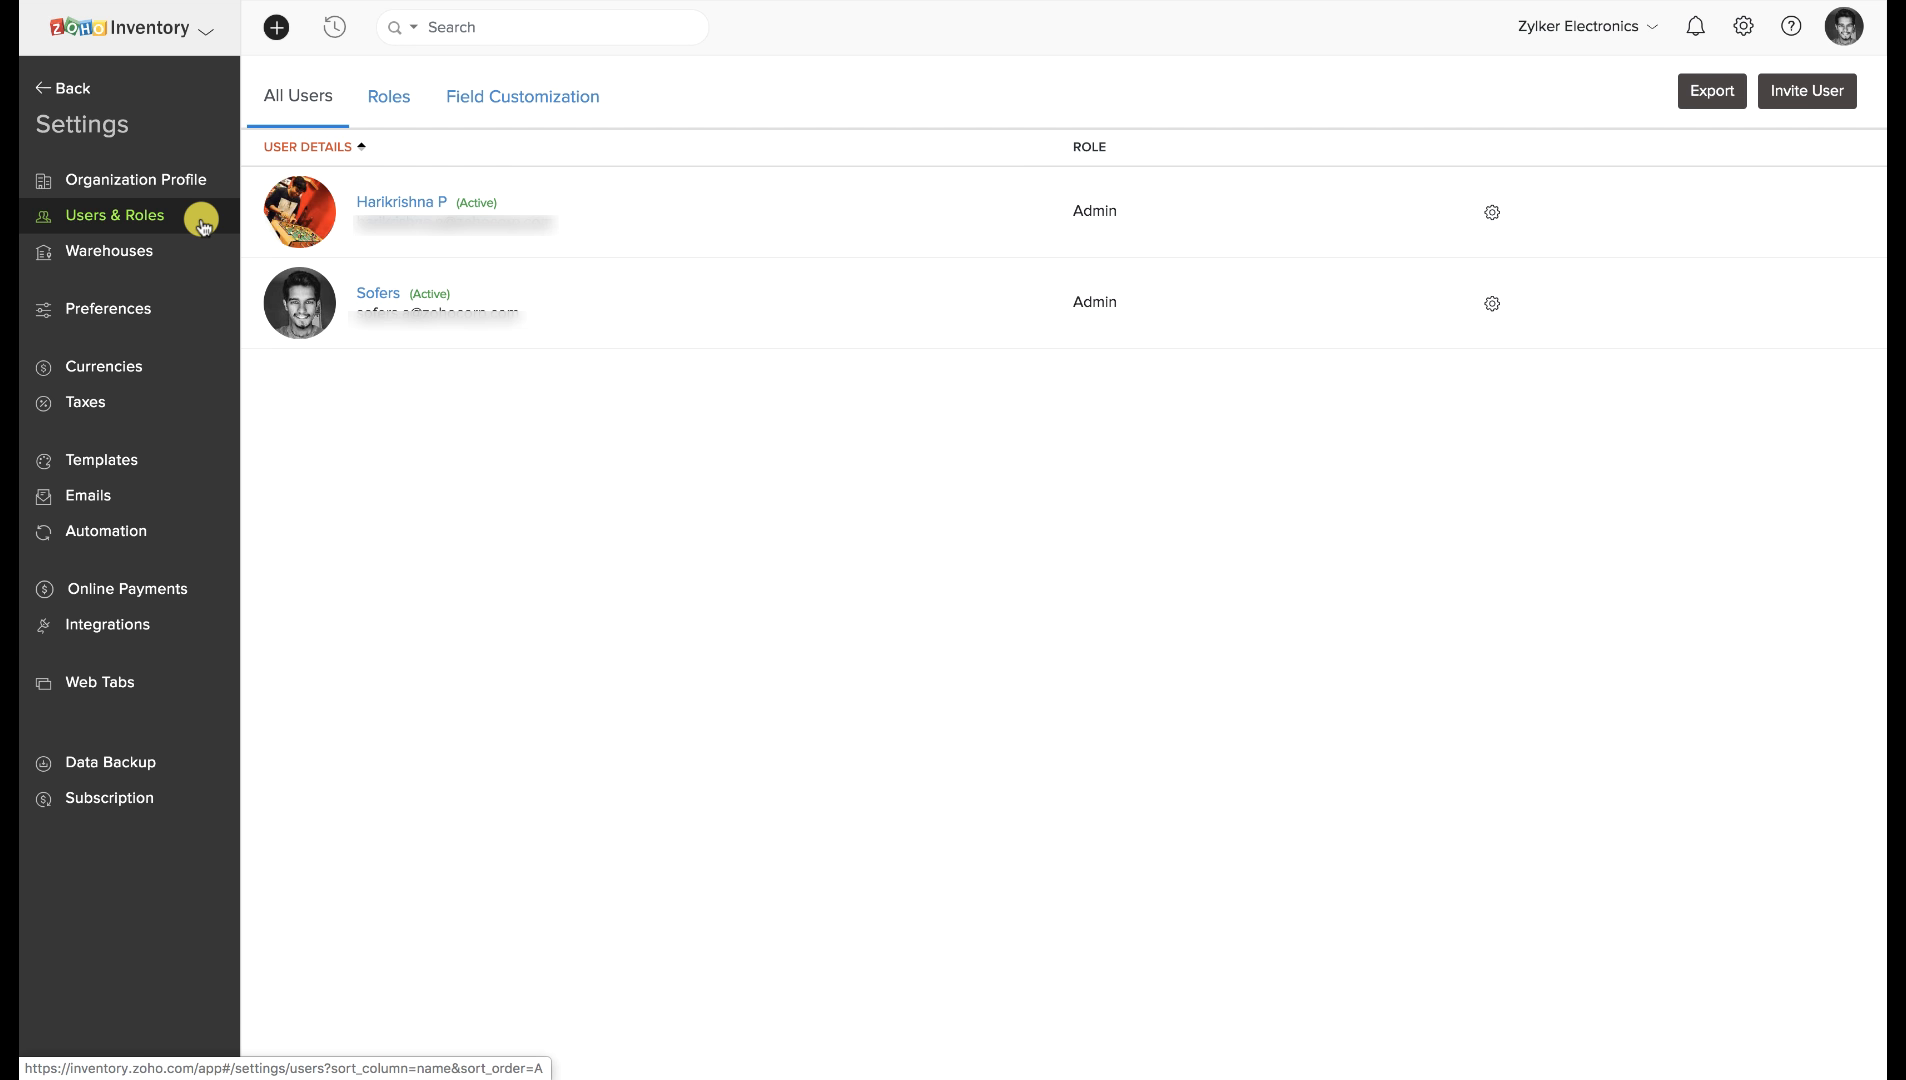
click(383, 112)
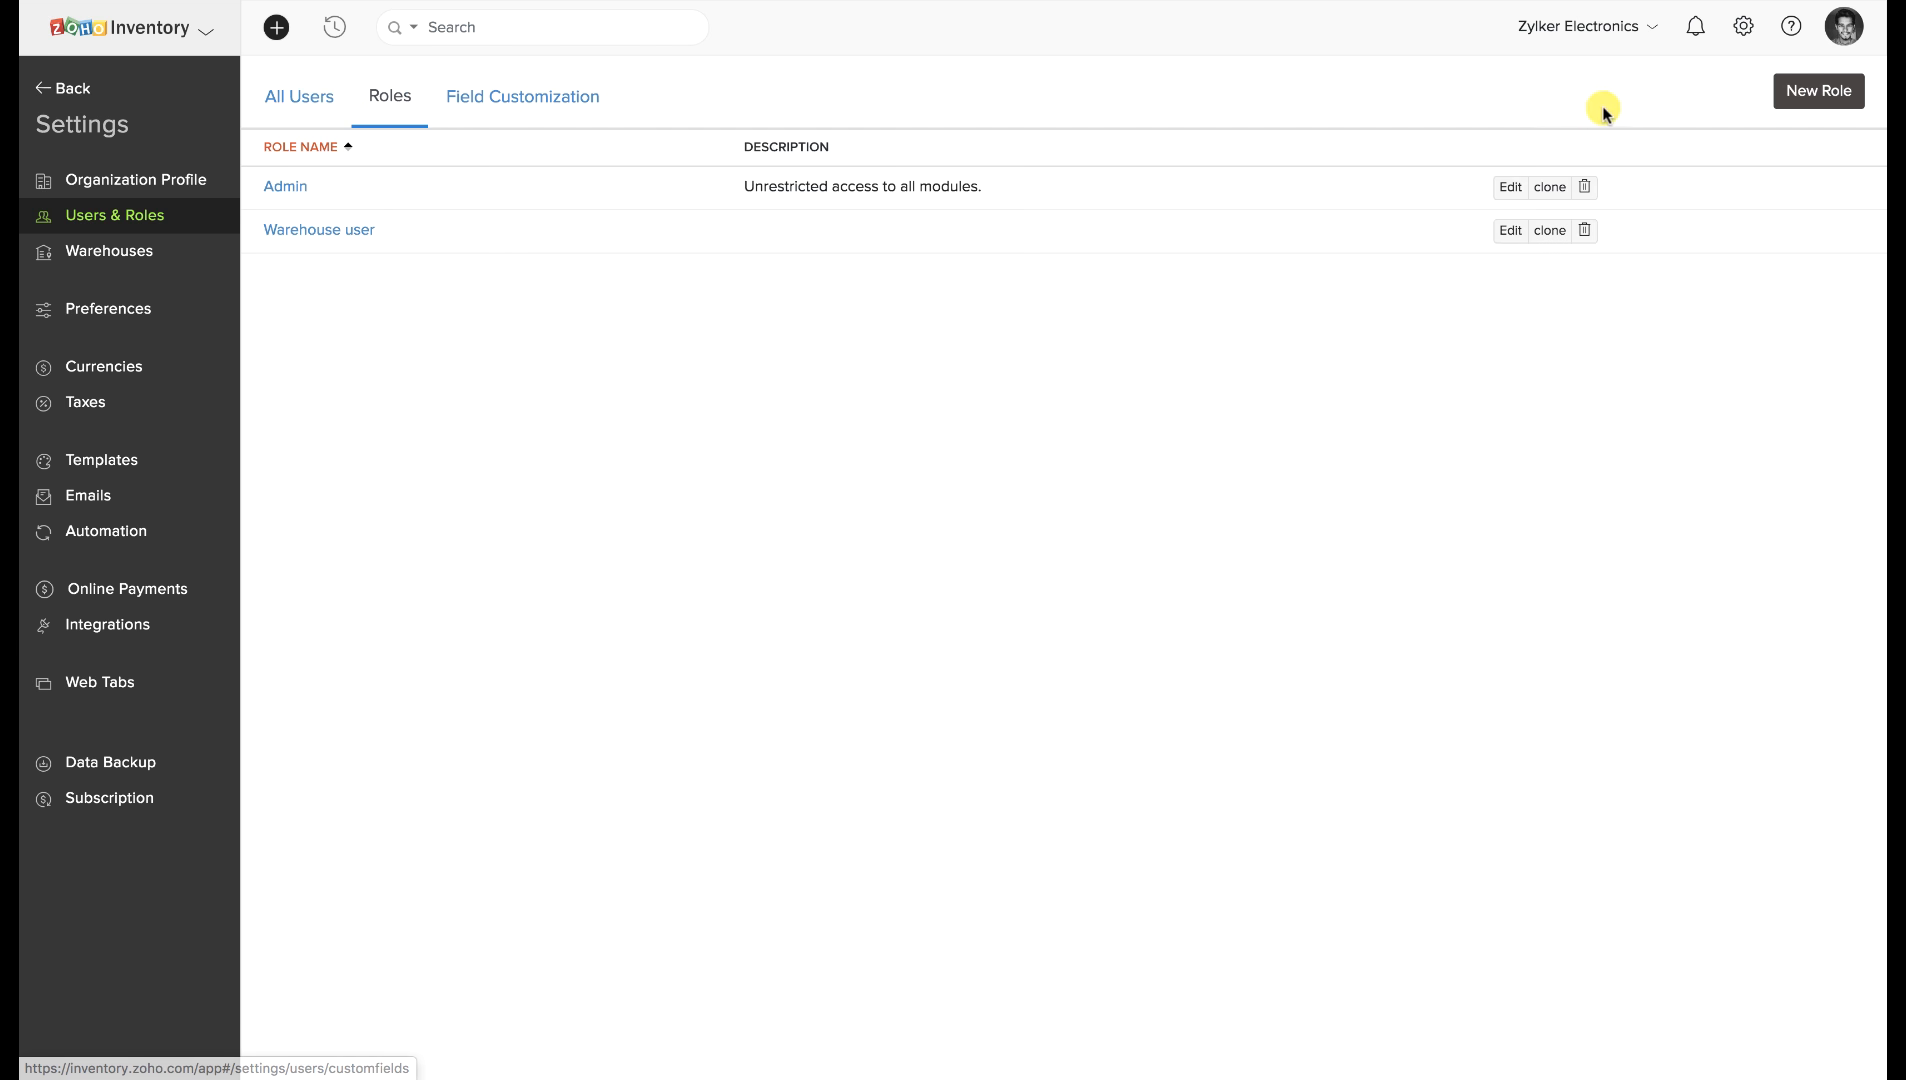
click(1784, 91)
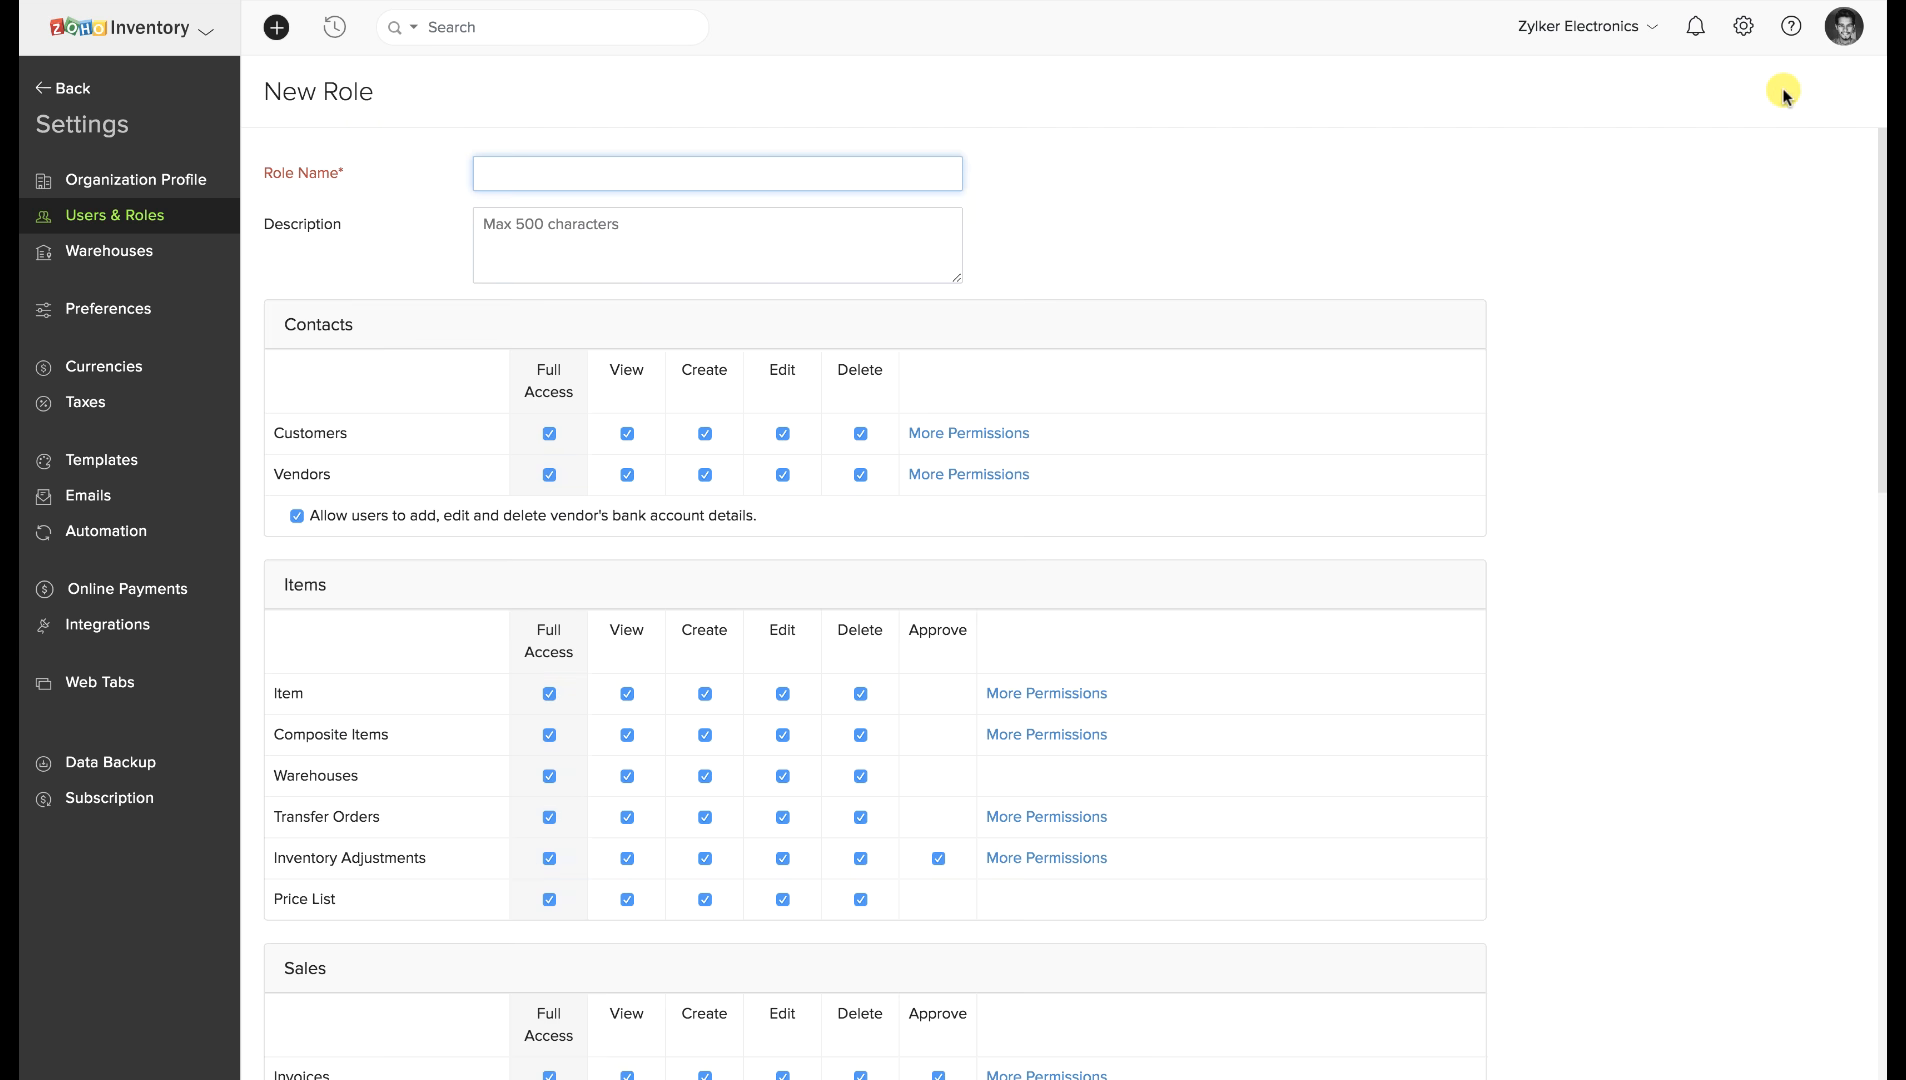
scroll(1211, 375, down, 2)
scroll(1211, 376, down, 2)
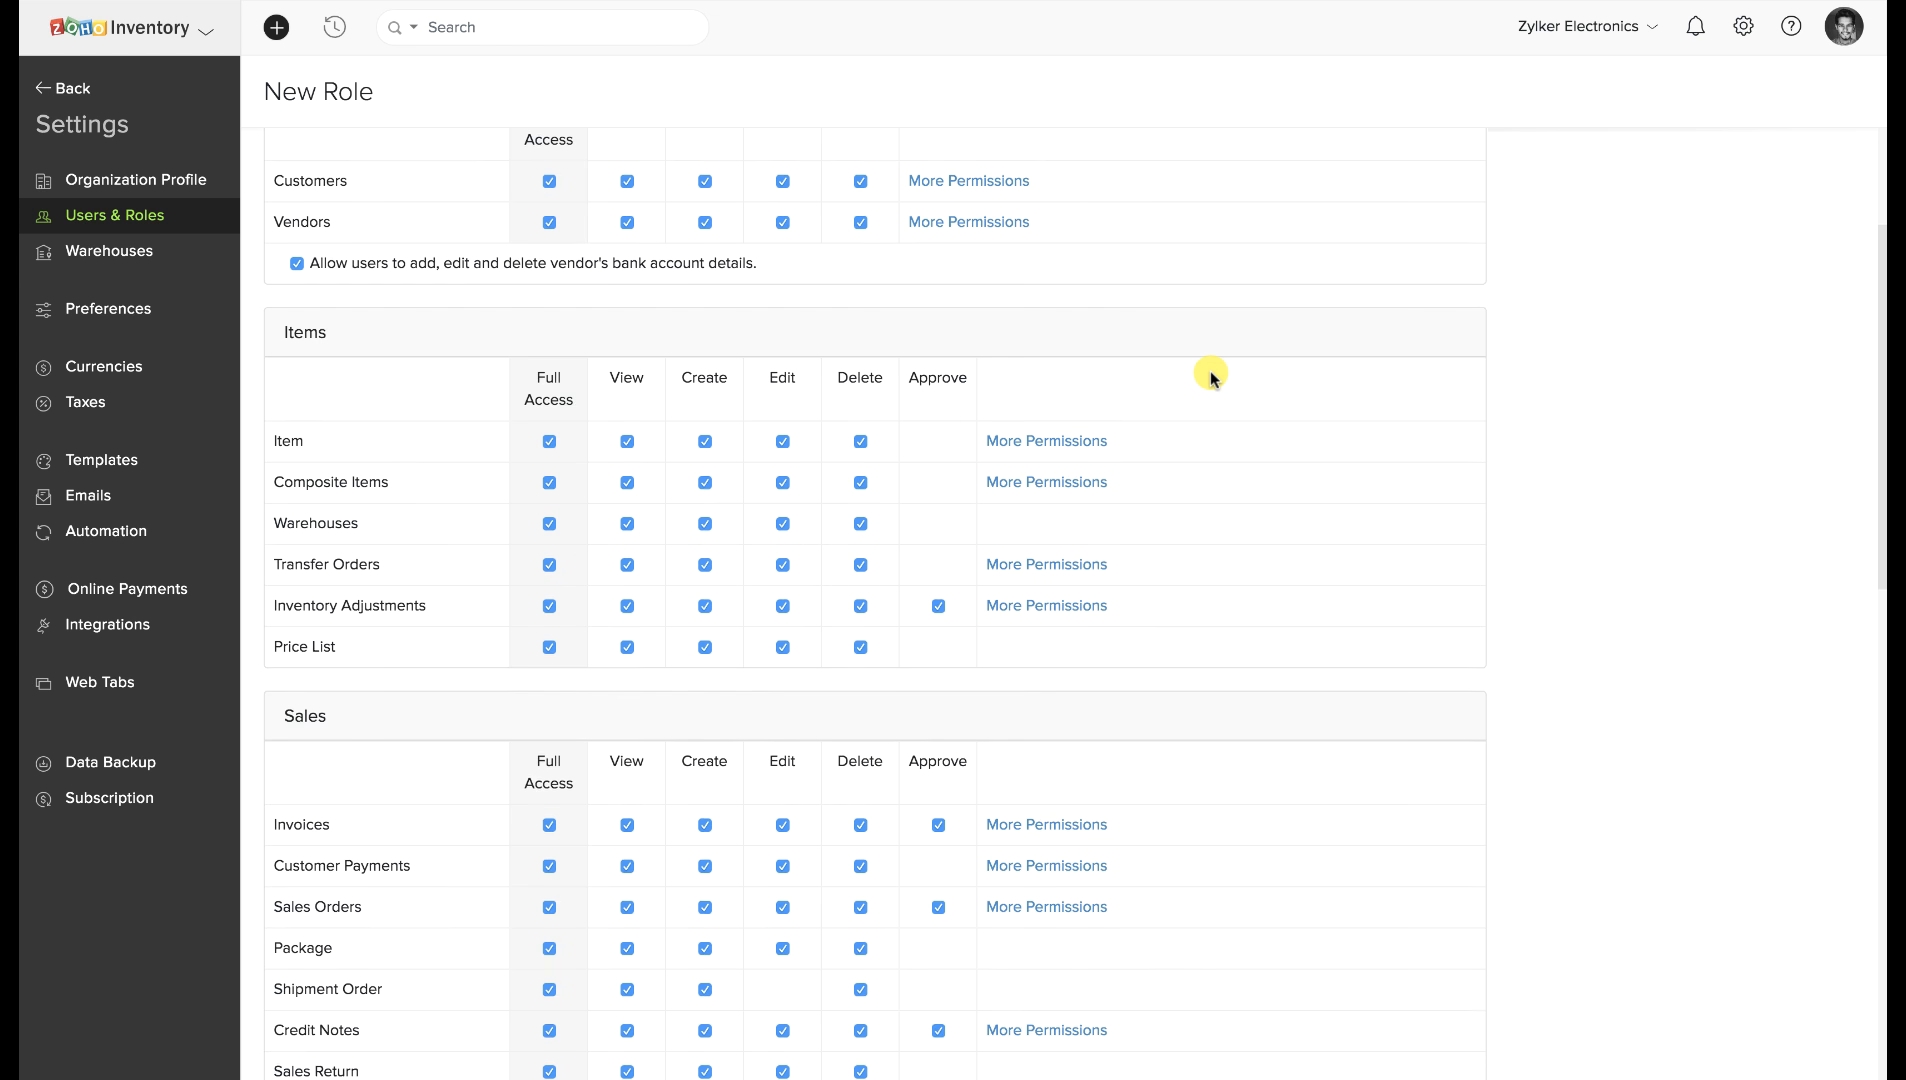
scroll(1211, 375, down, 2)
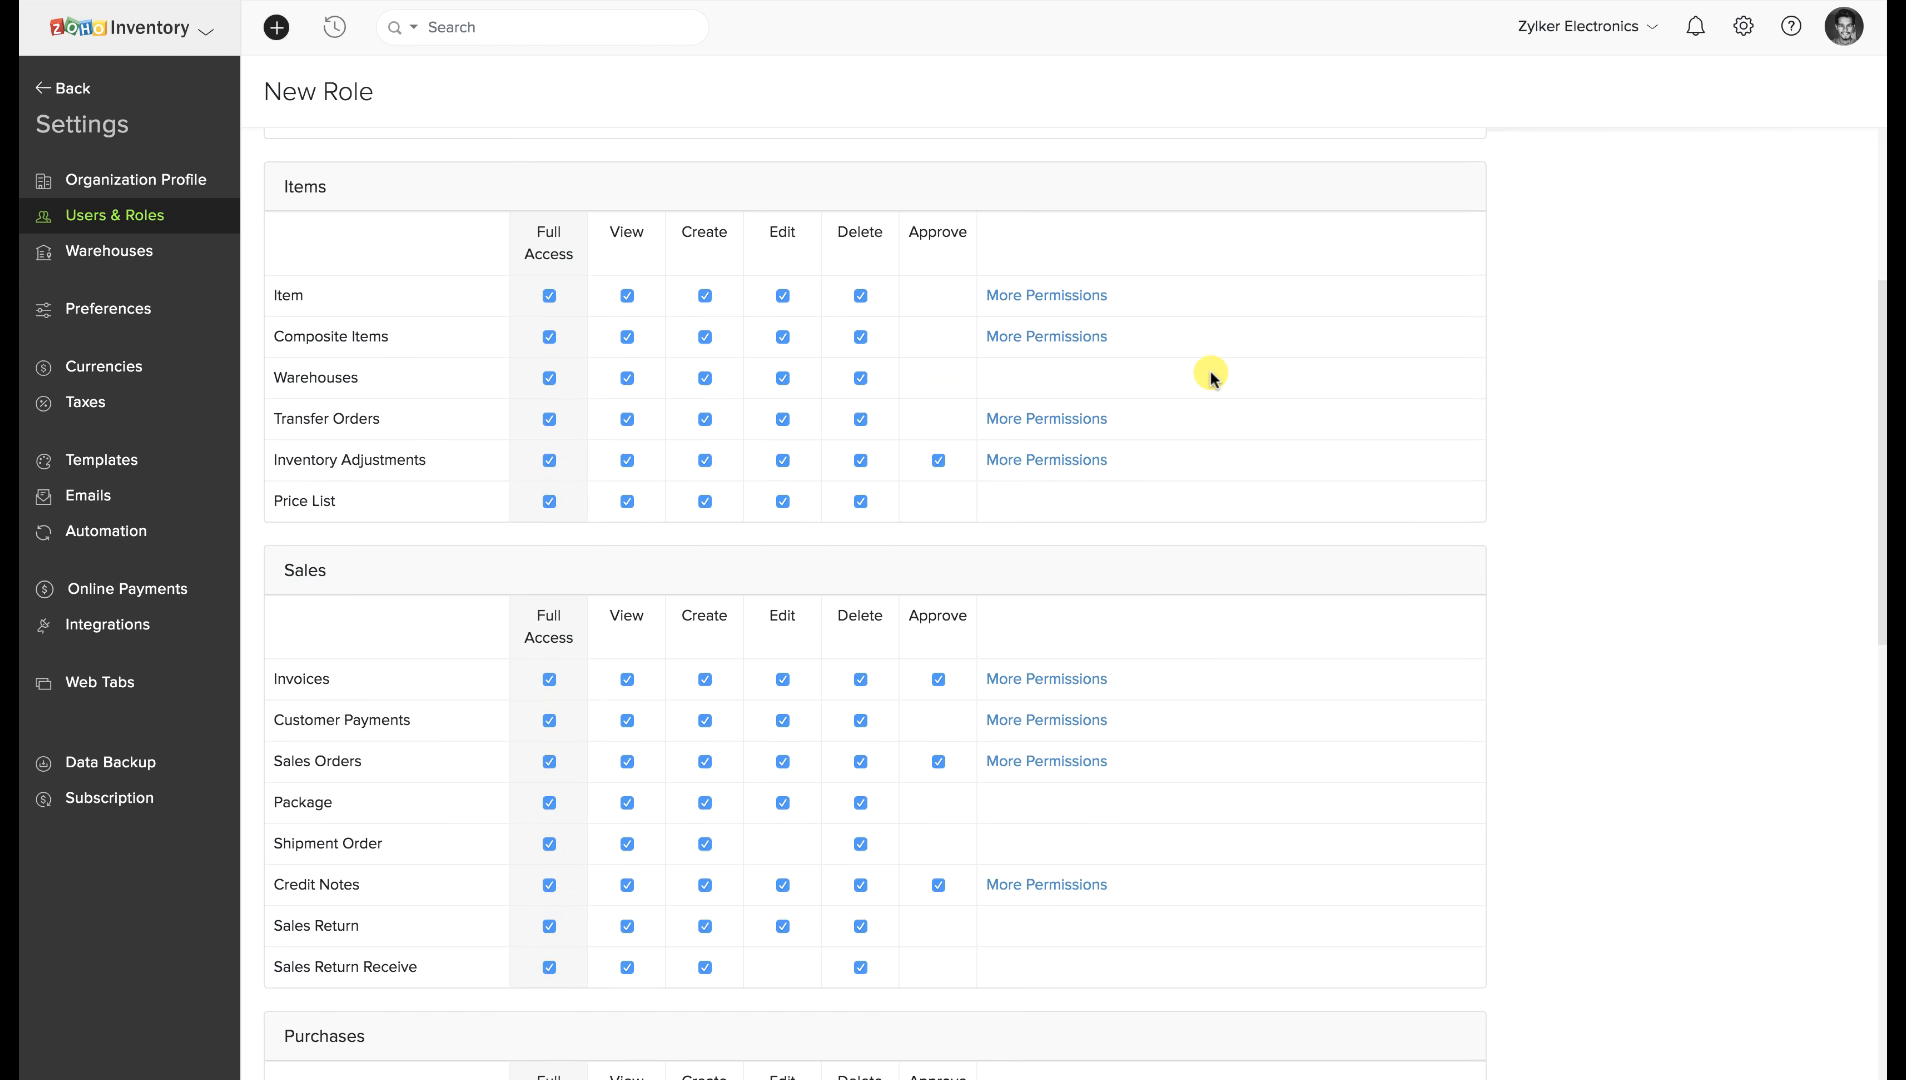
scroll(1211, 375, down, 3)
scroll(1211, 376, down, 8)
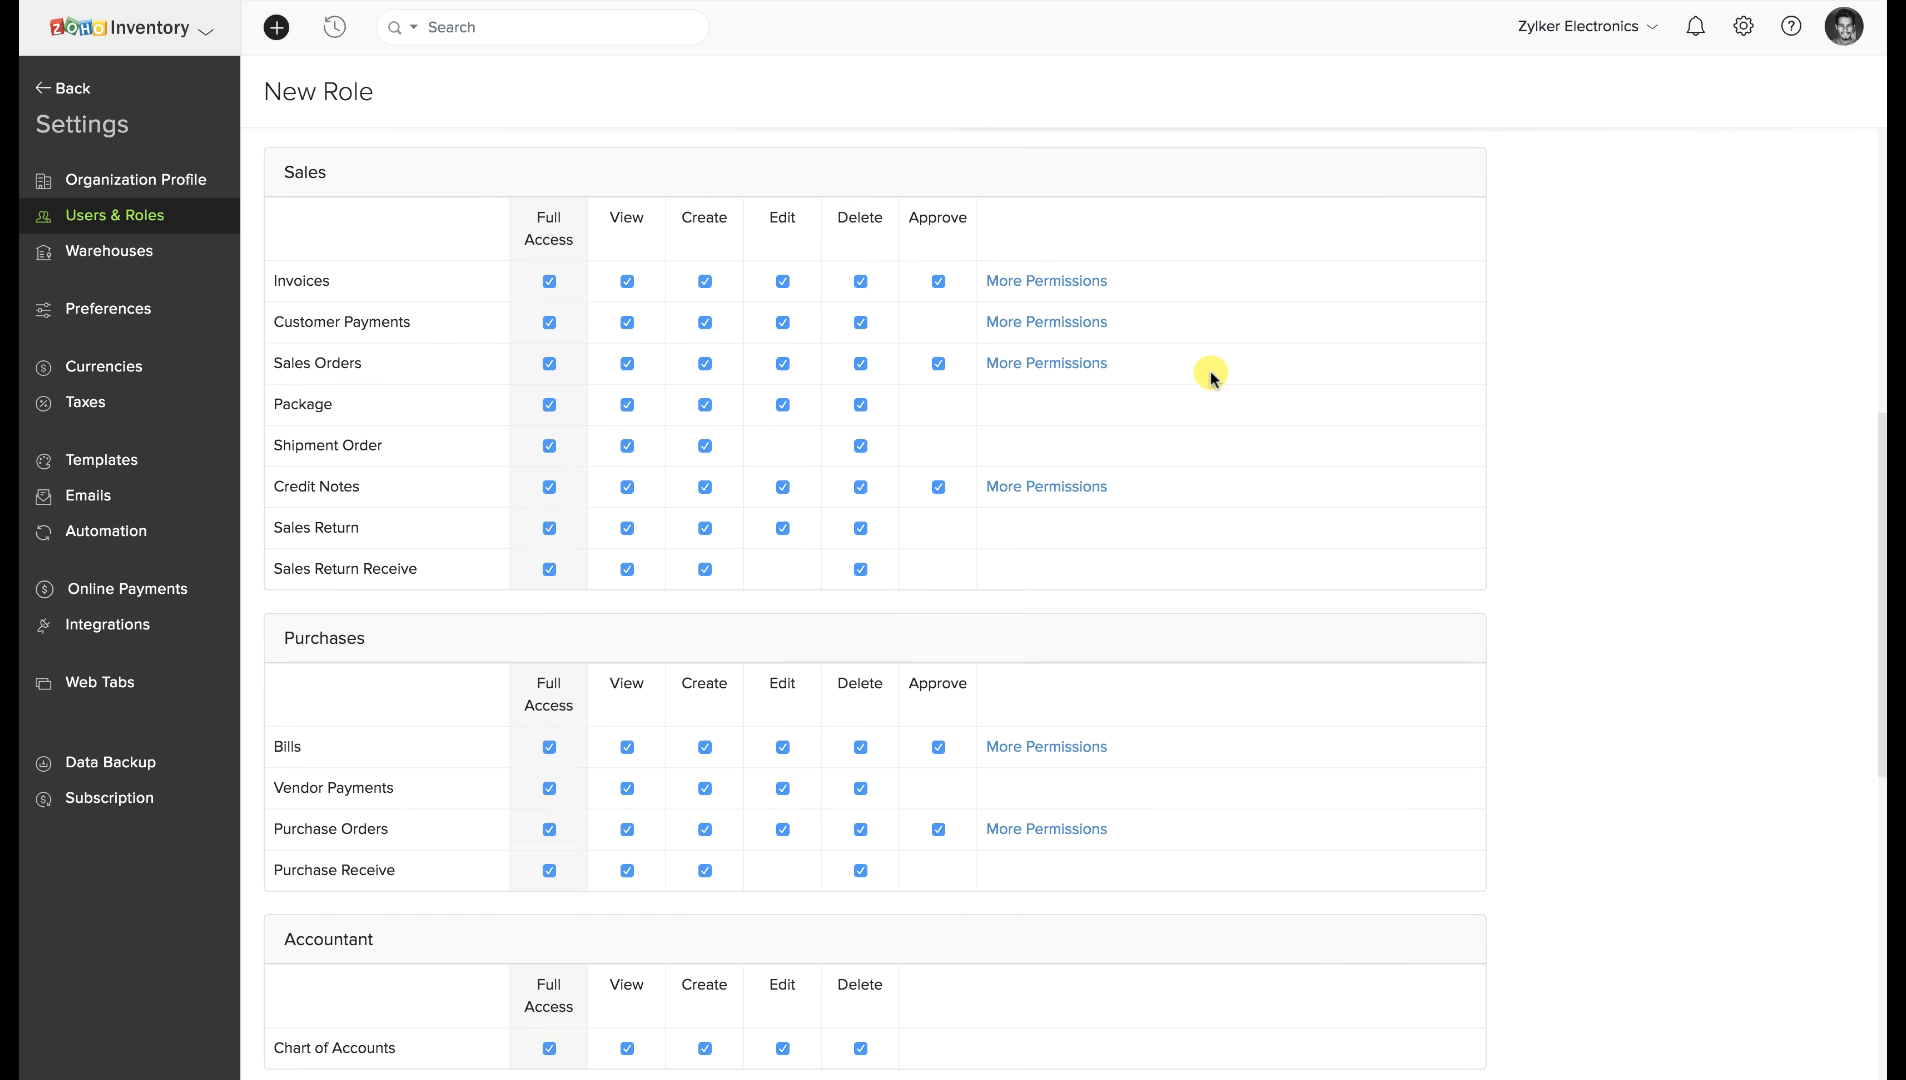
scroll(1211, 376, down, 8)
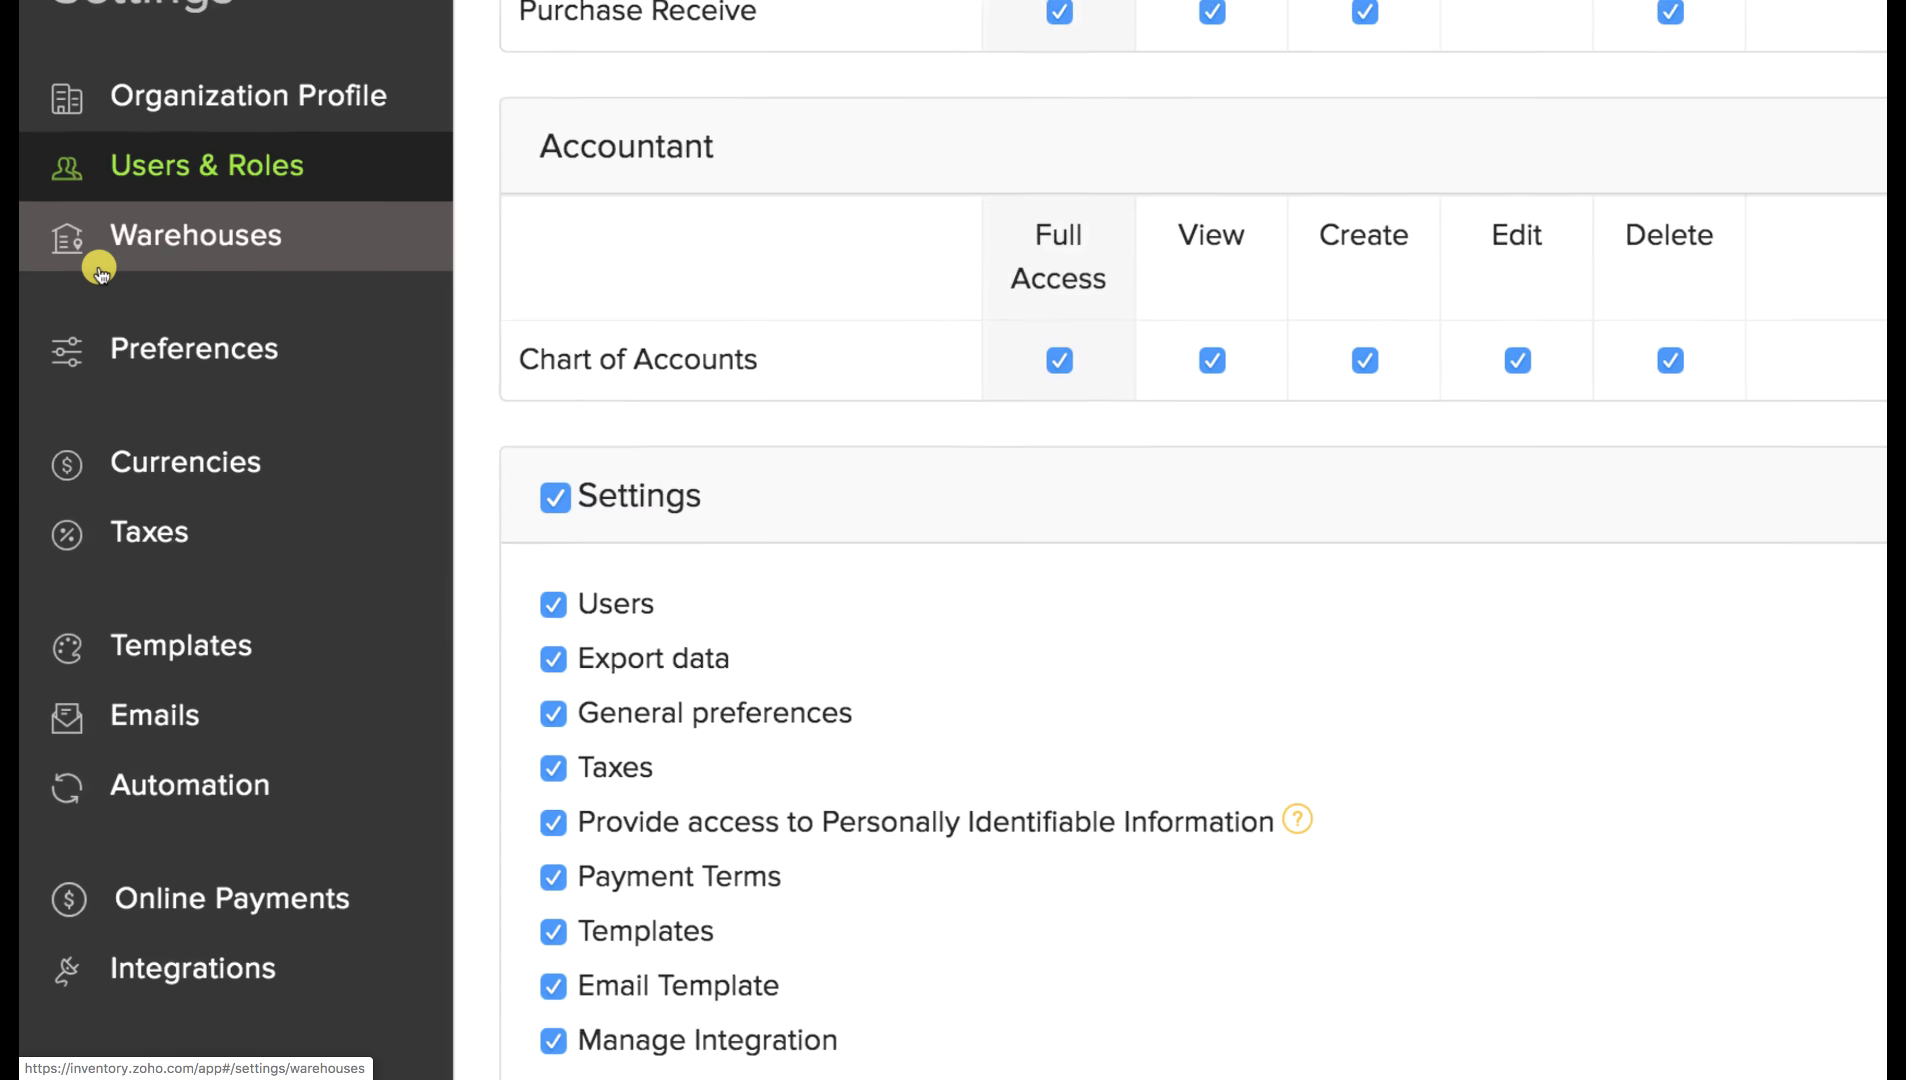
Open Warehouses, cancel a new warehouse form, and show Secondary Warehouse (Singapore)'s actions.
click(108, 268)
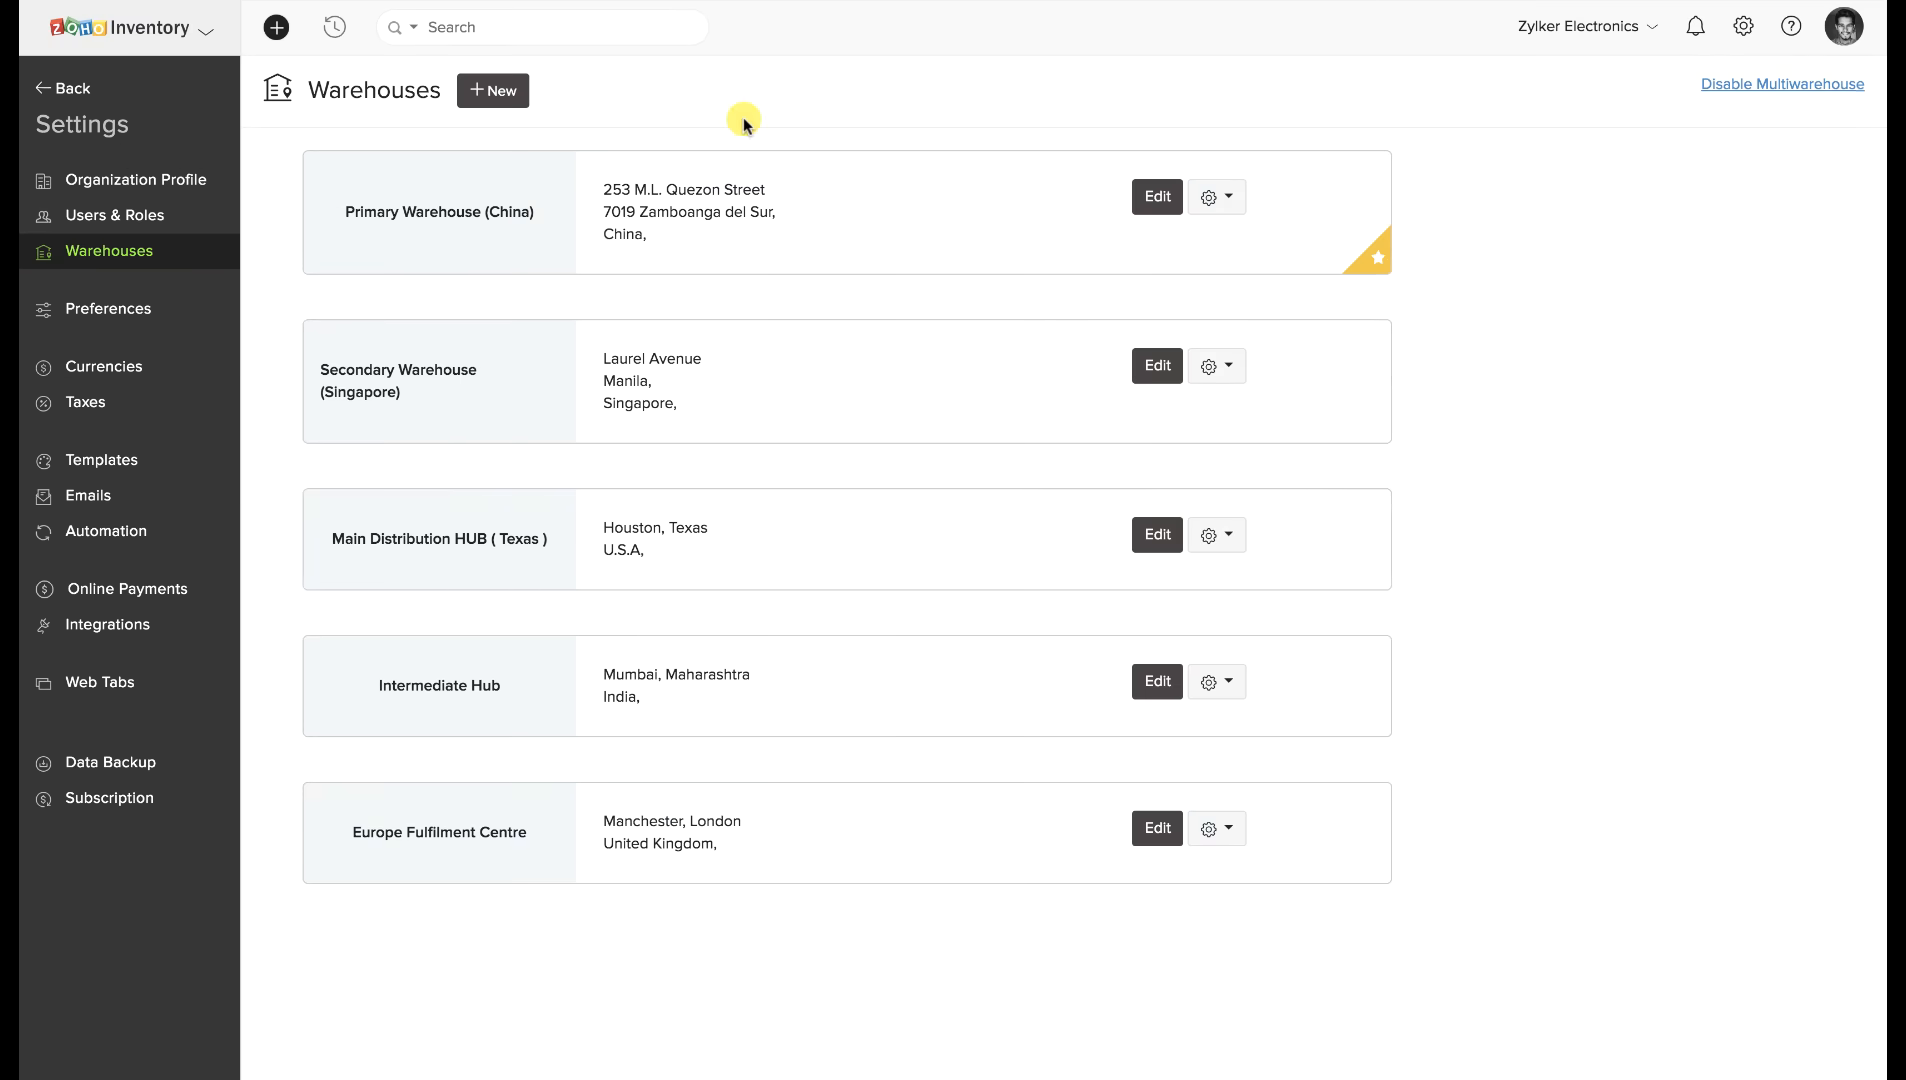
click(508, 92)
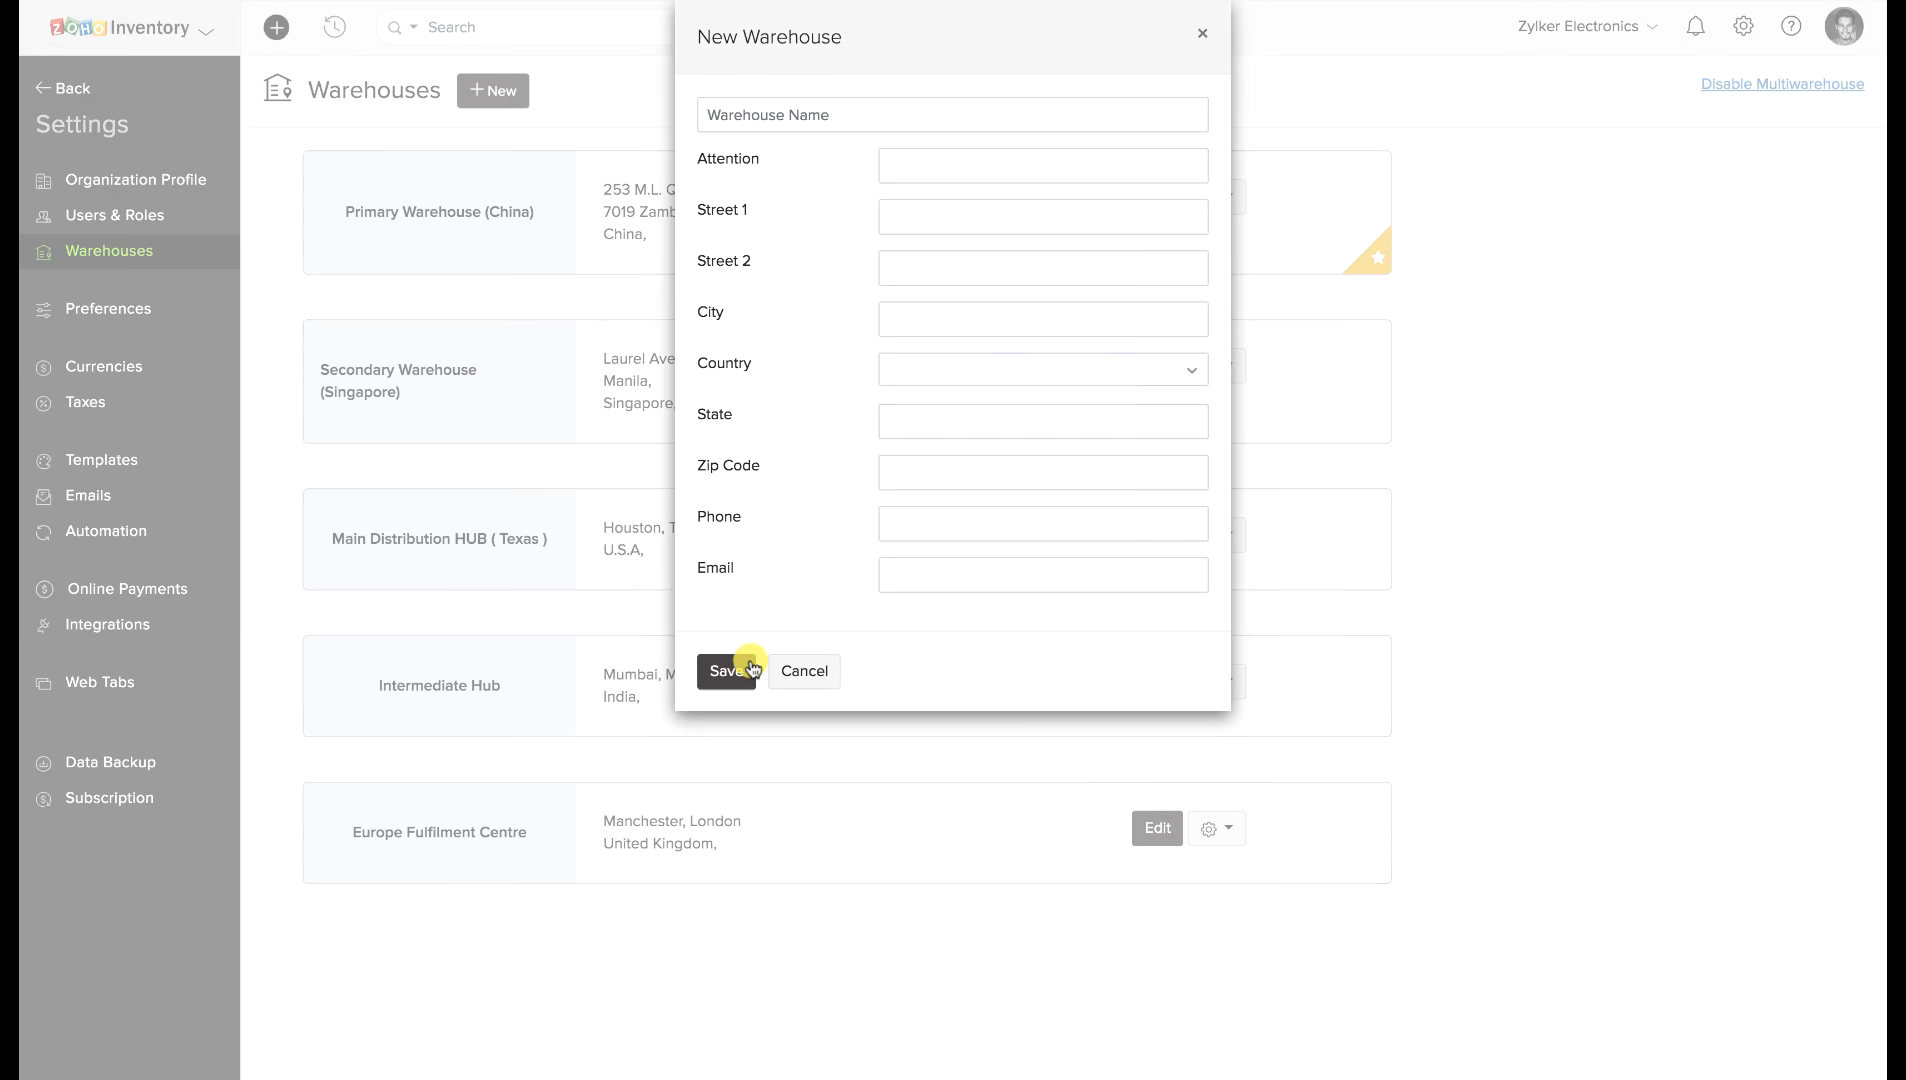
click(1204, 33)
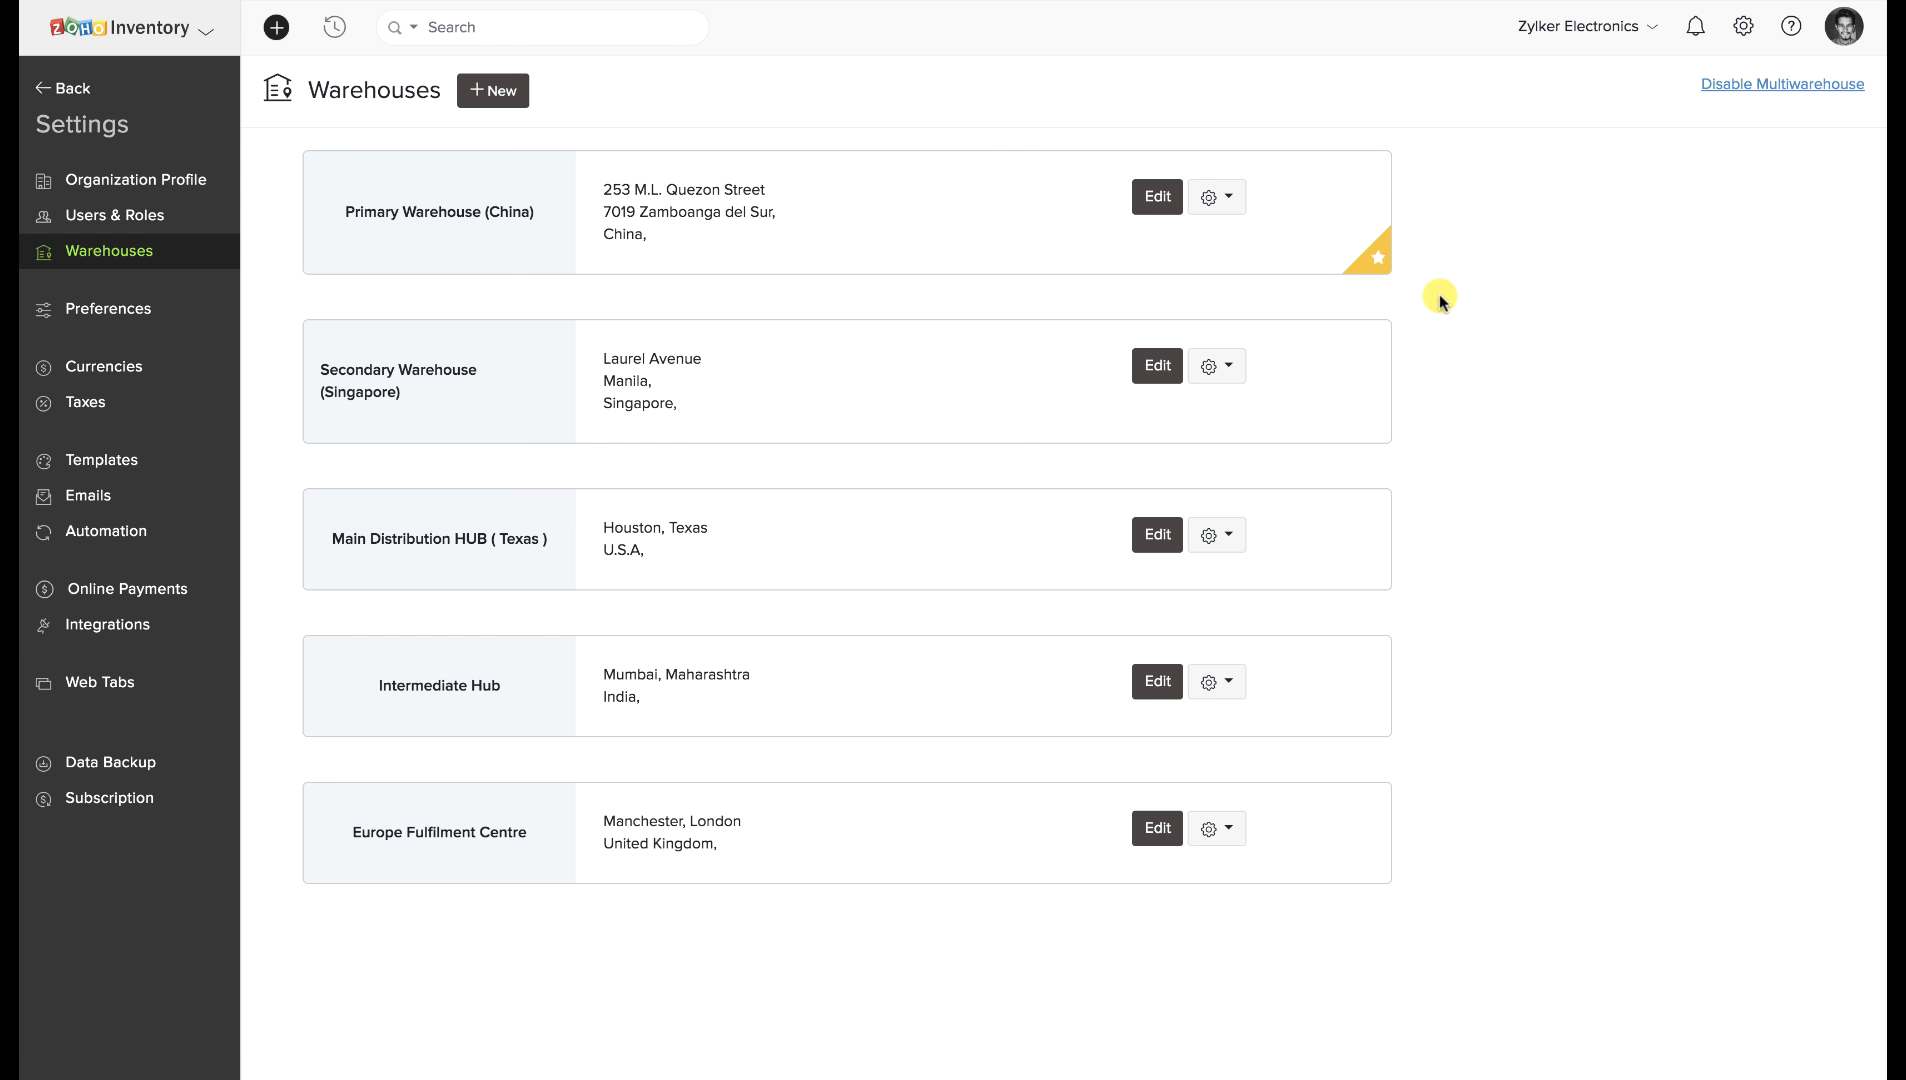
click(1216, 366)
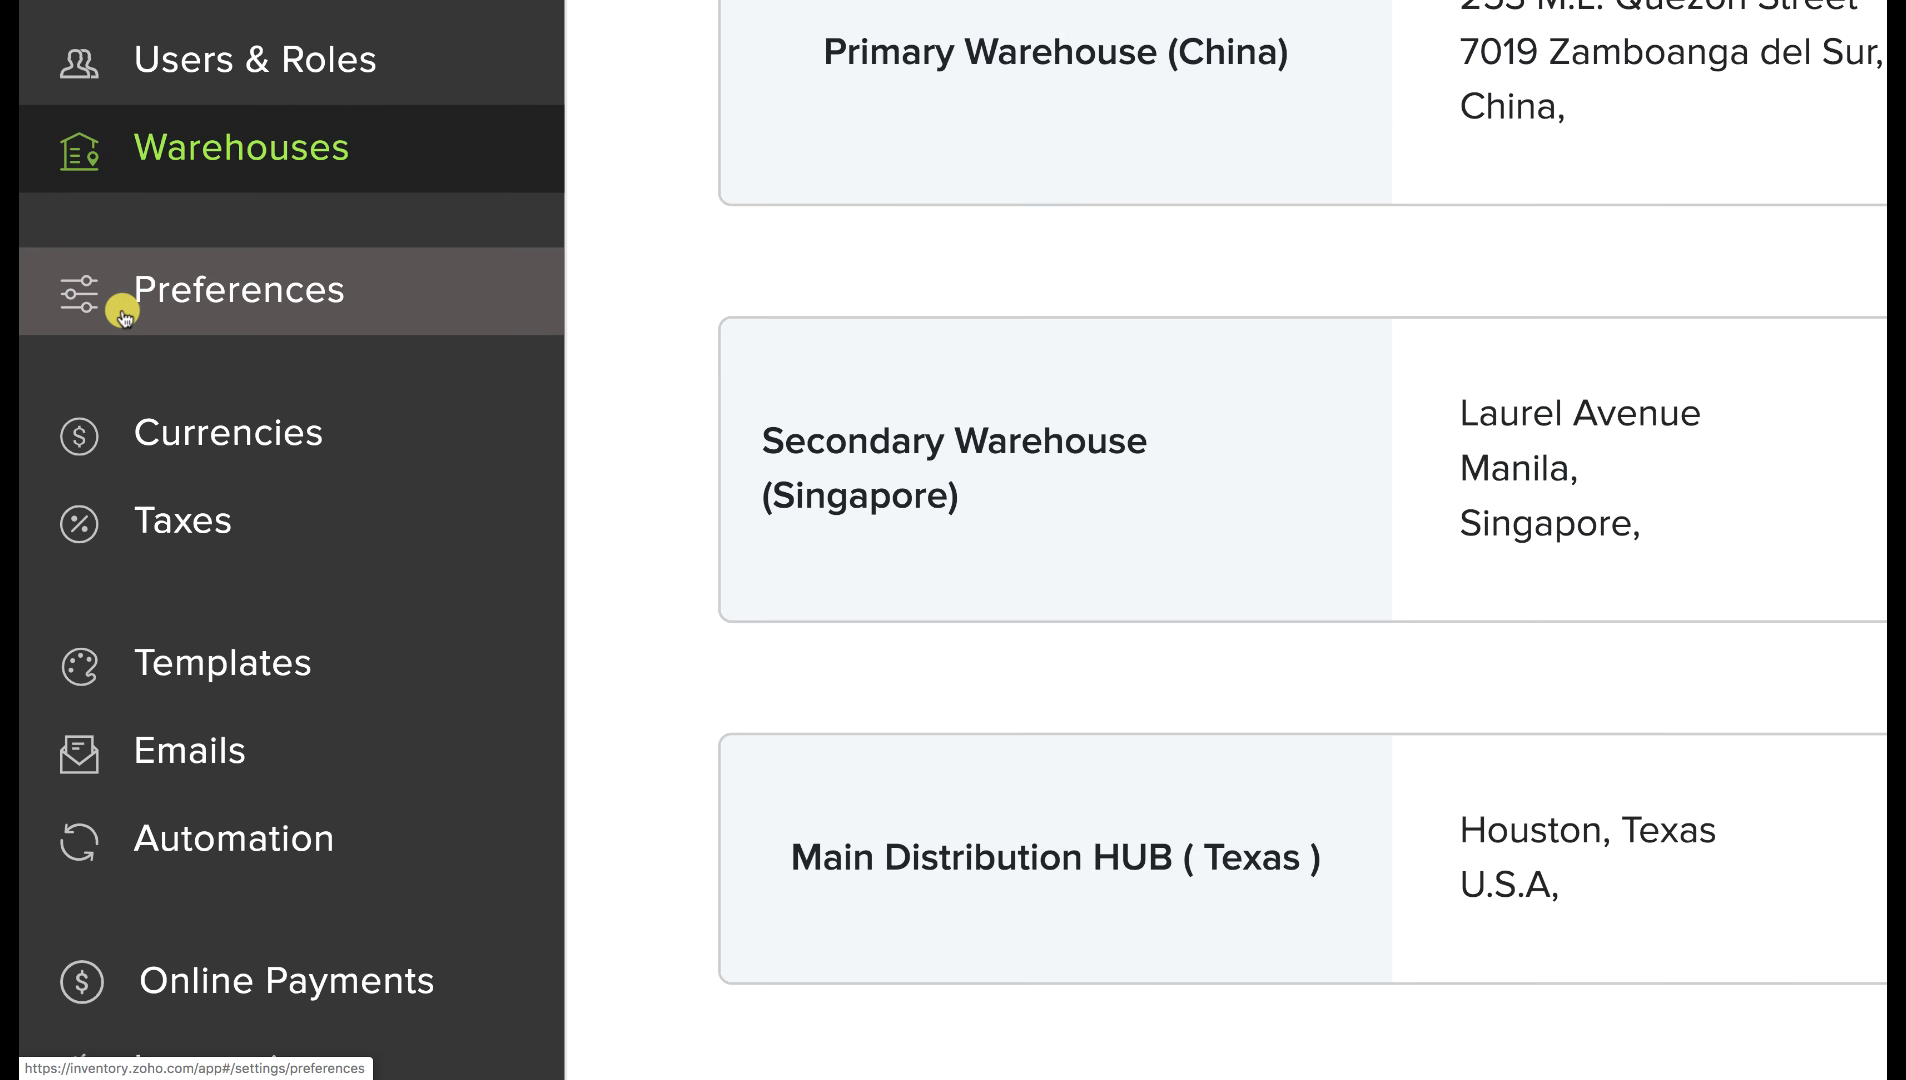
Open General preferences and highlight the Physical Stock and Accounting Stock descriptions.
click(122, 316)
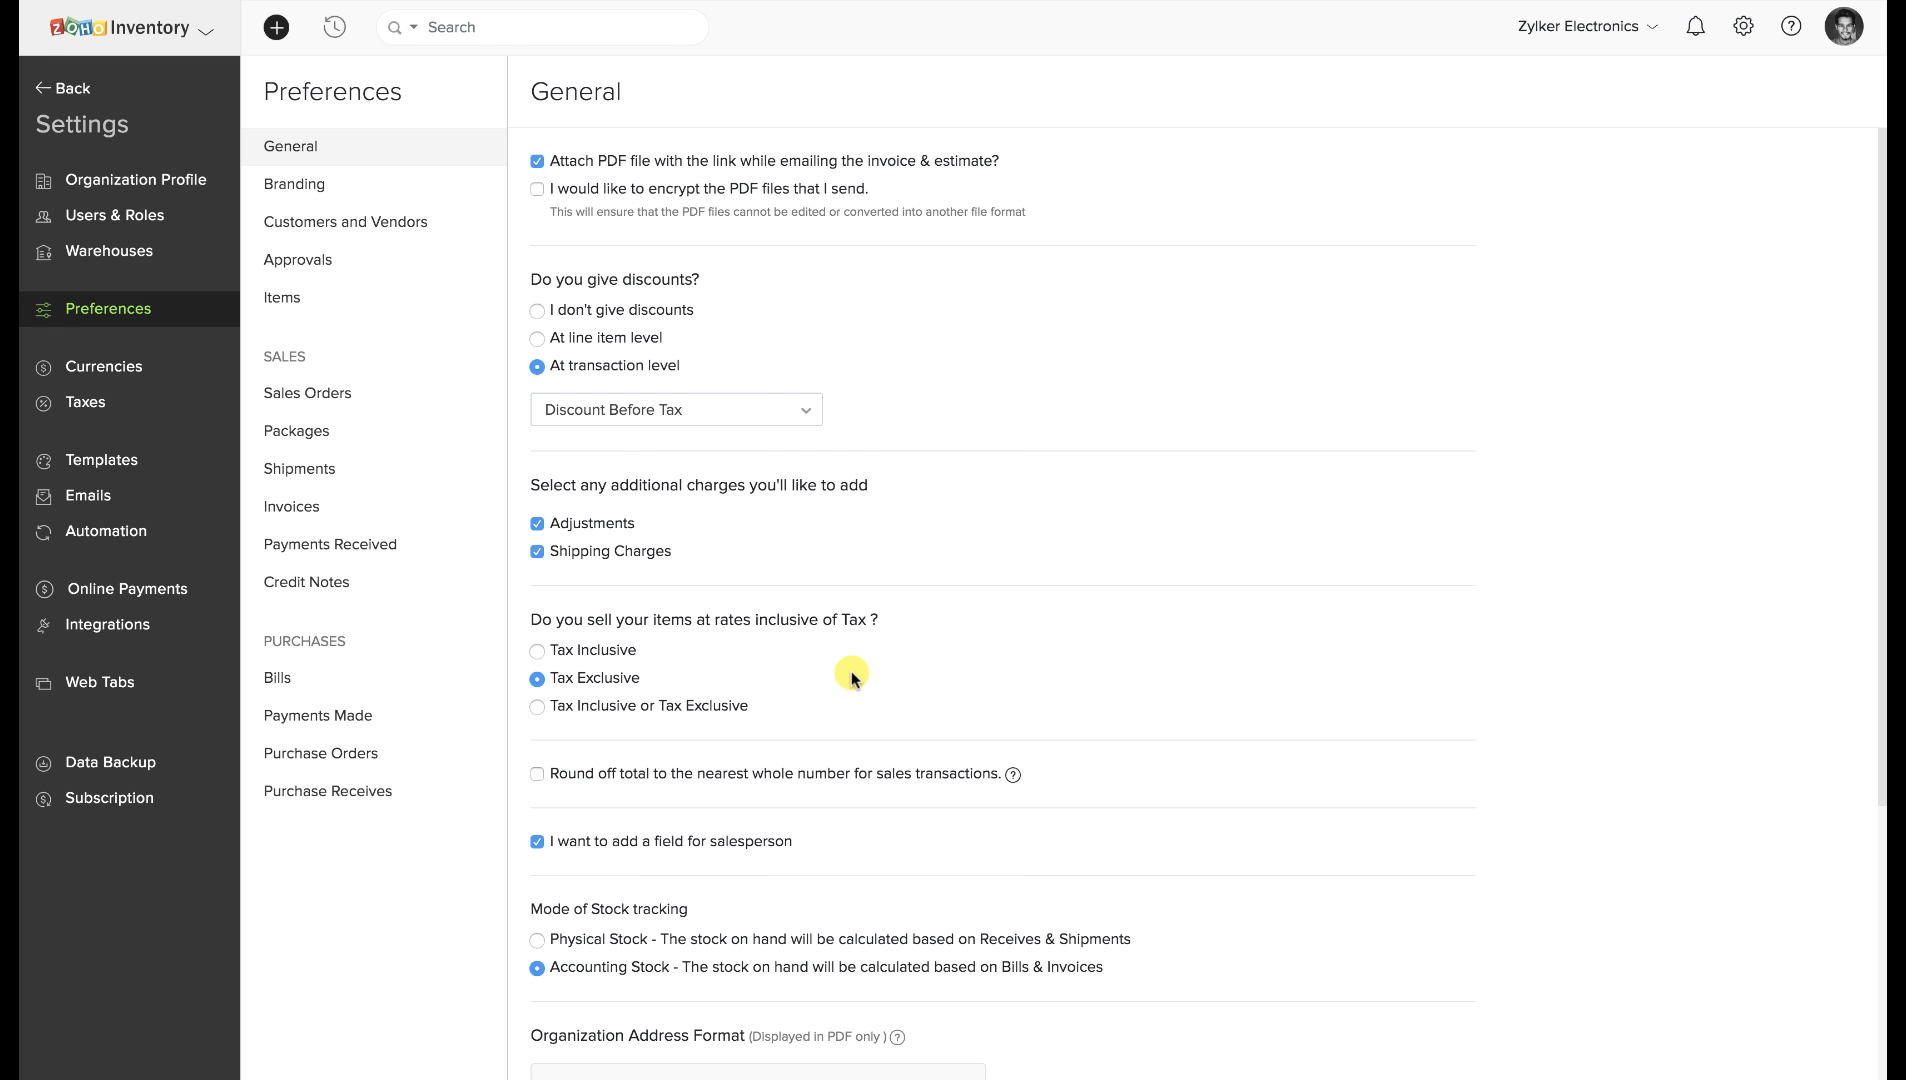
scroll(852, 672, down, 3)
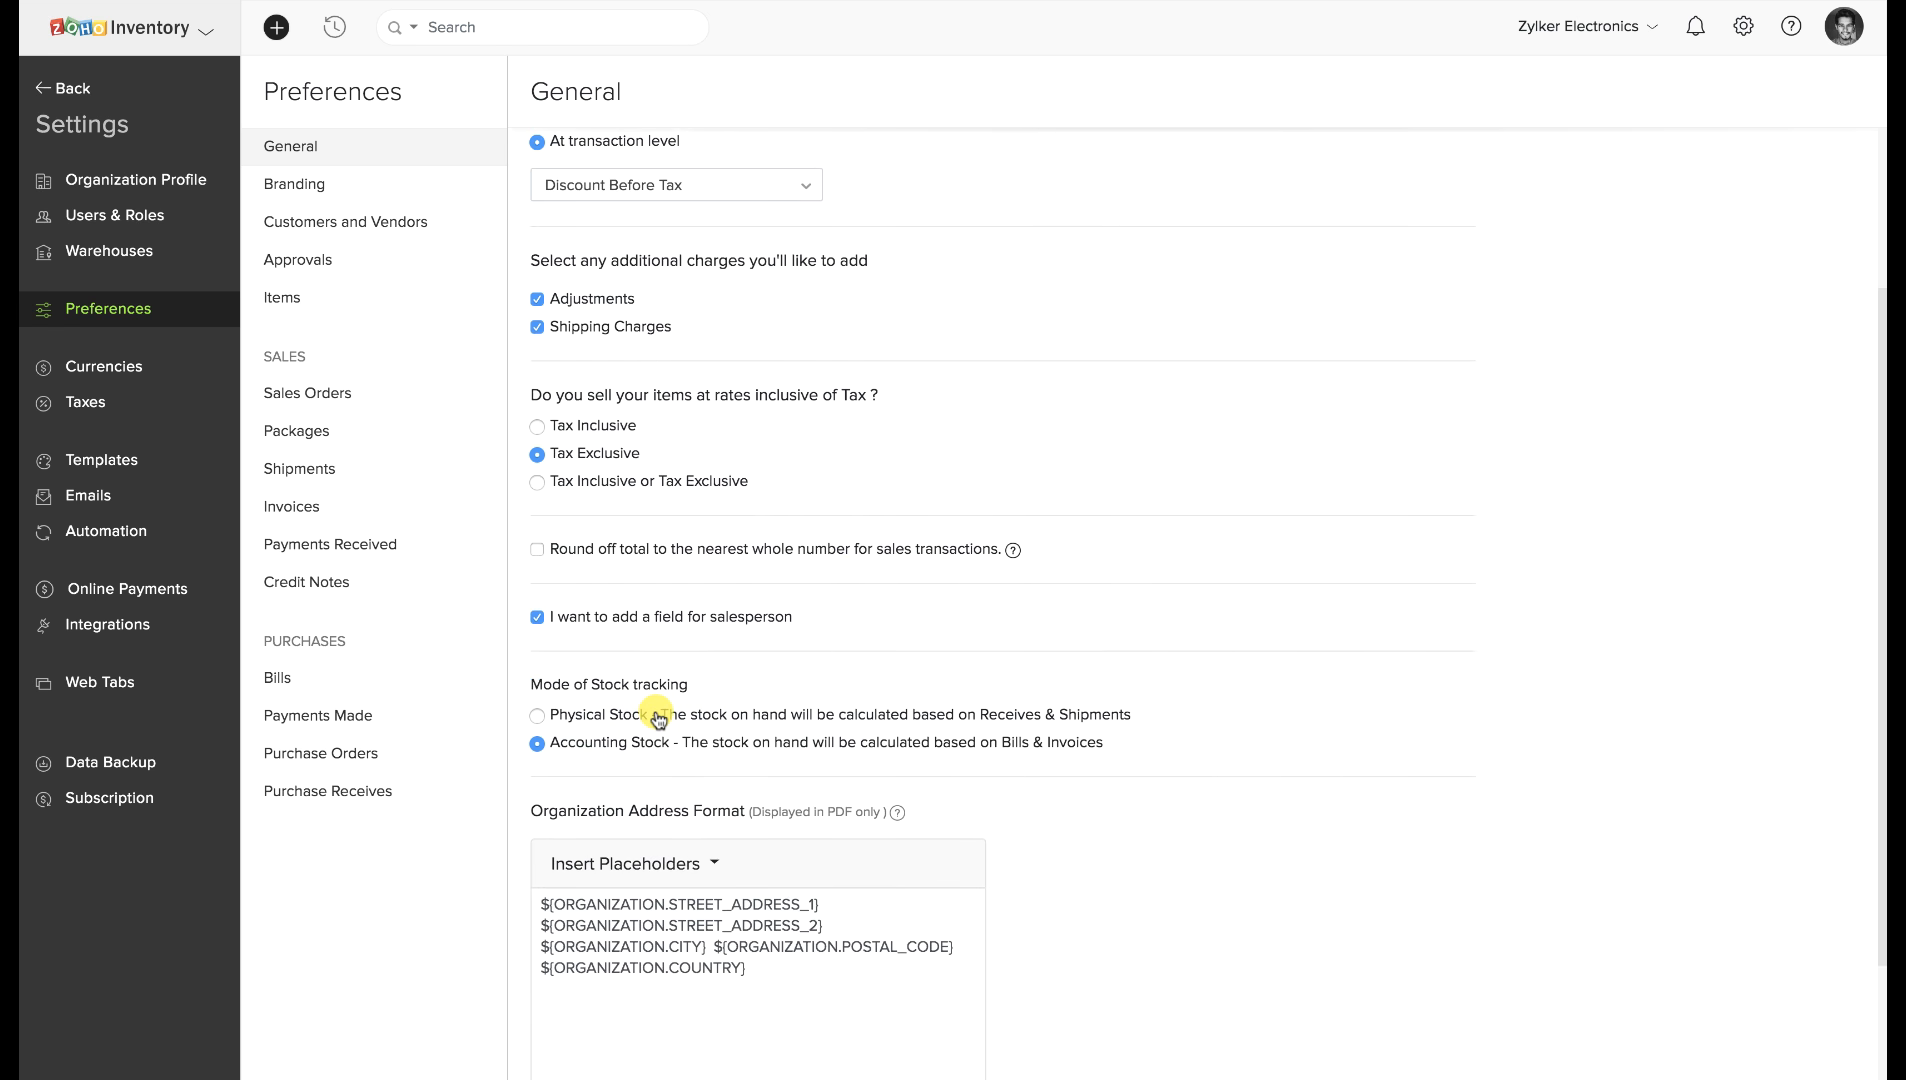
drag(660, 714, 1687, 746)
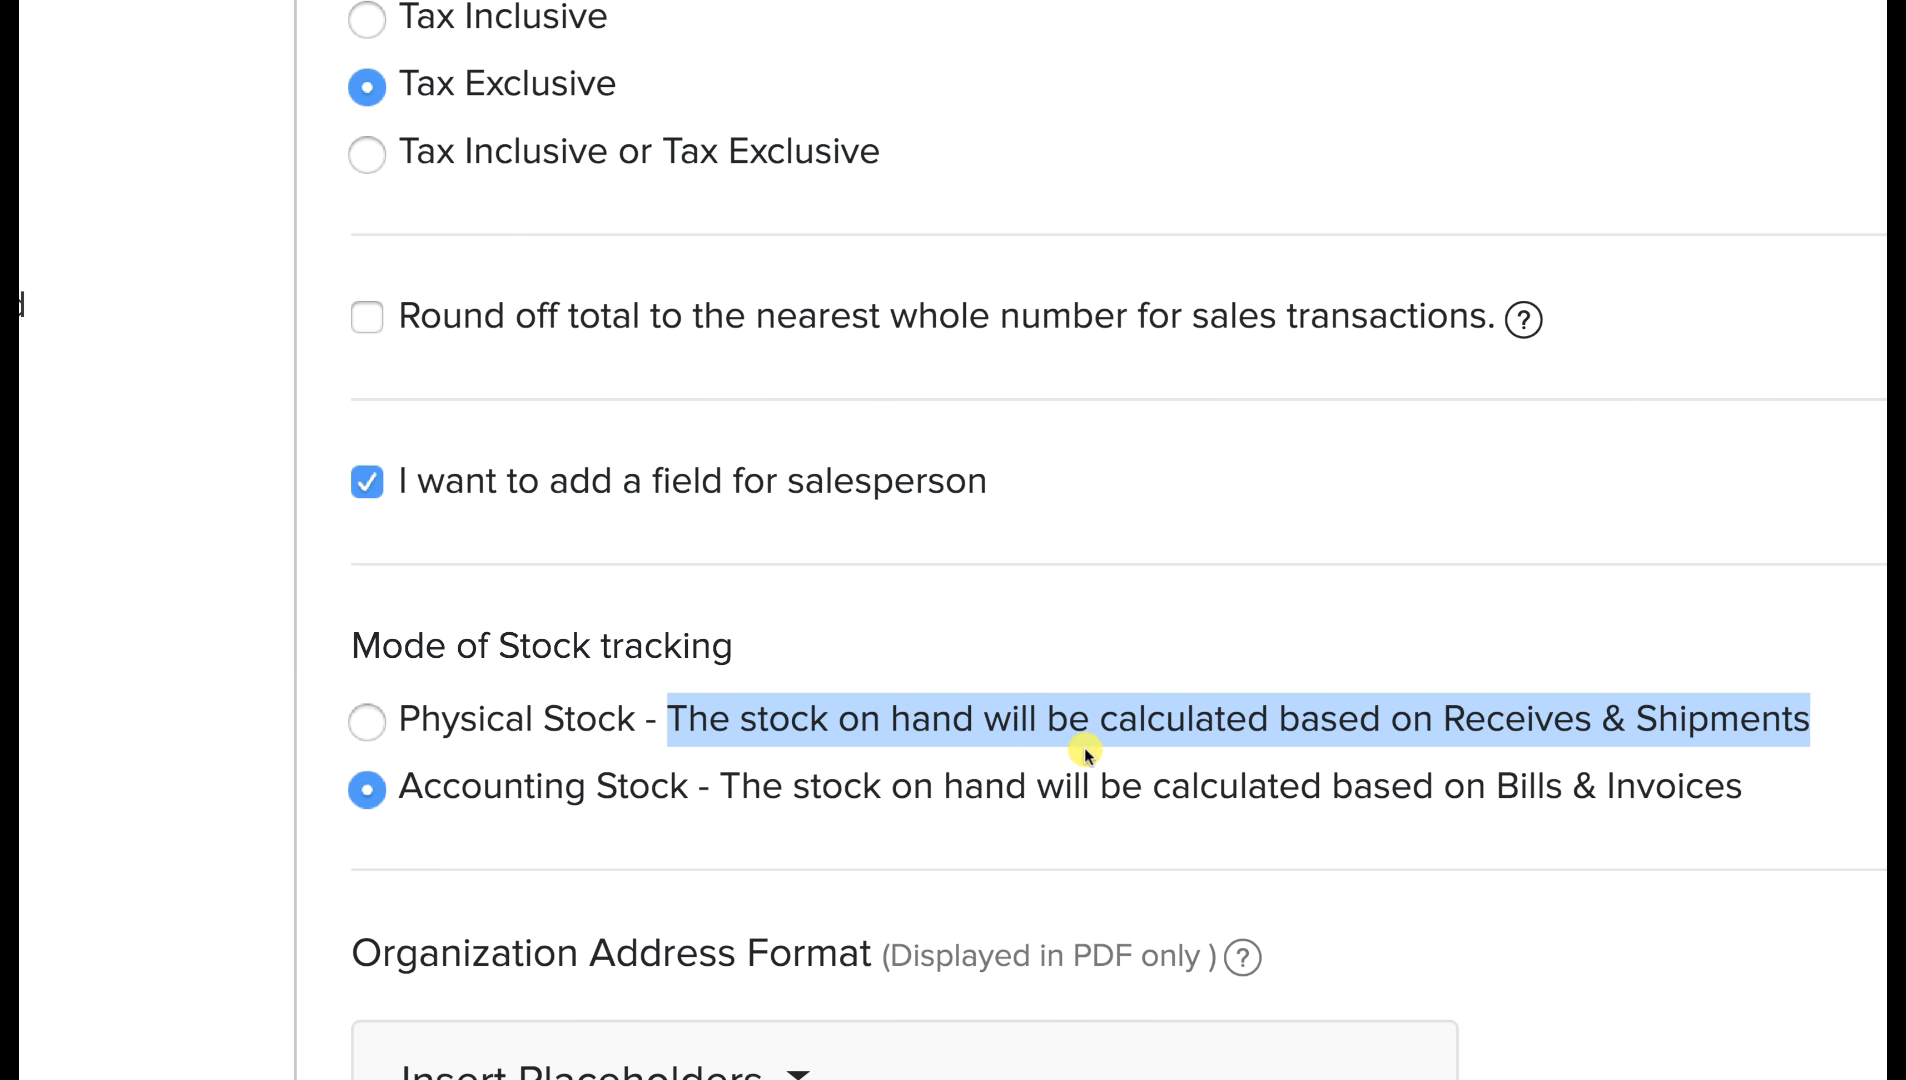
click(722, 792)
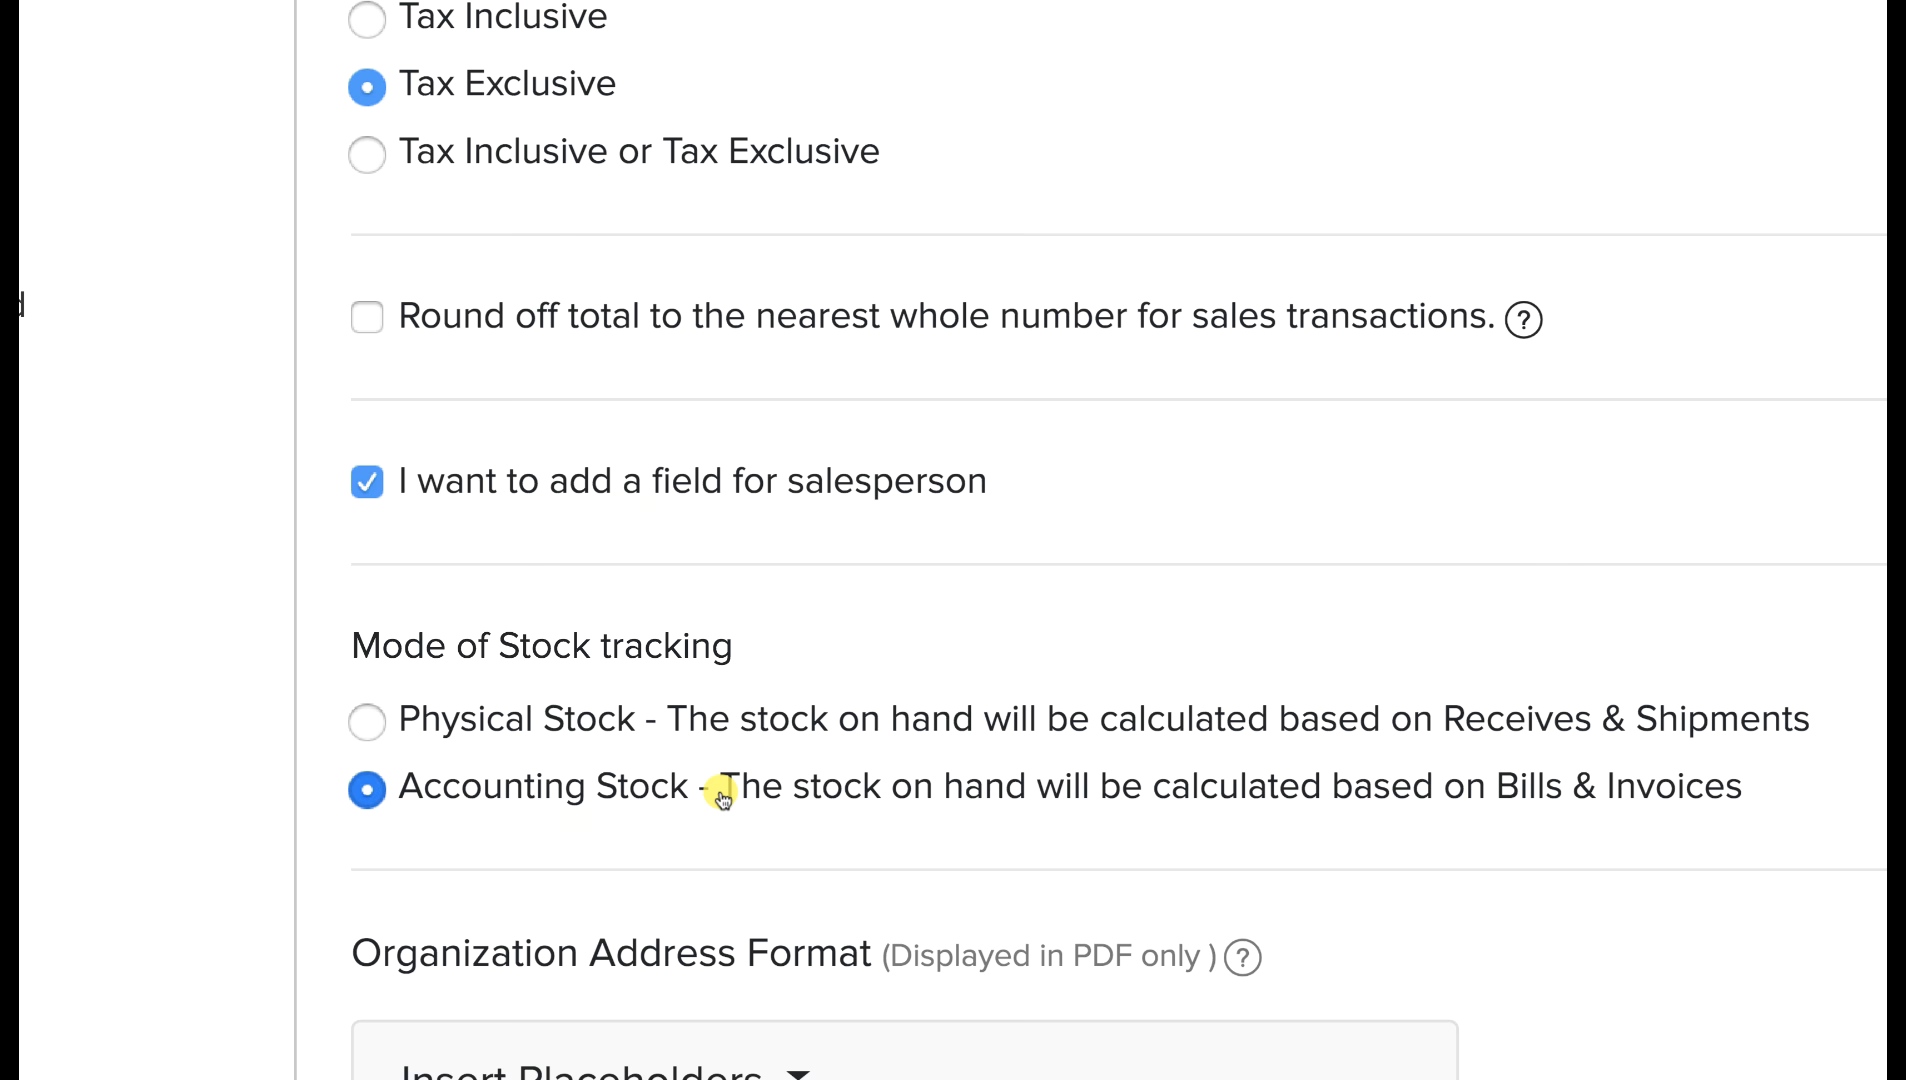
drag(722, 792, 1370, 836)
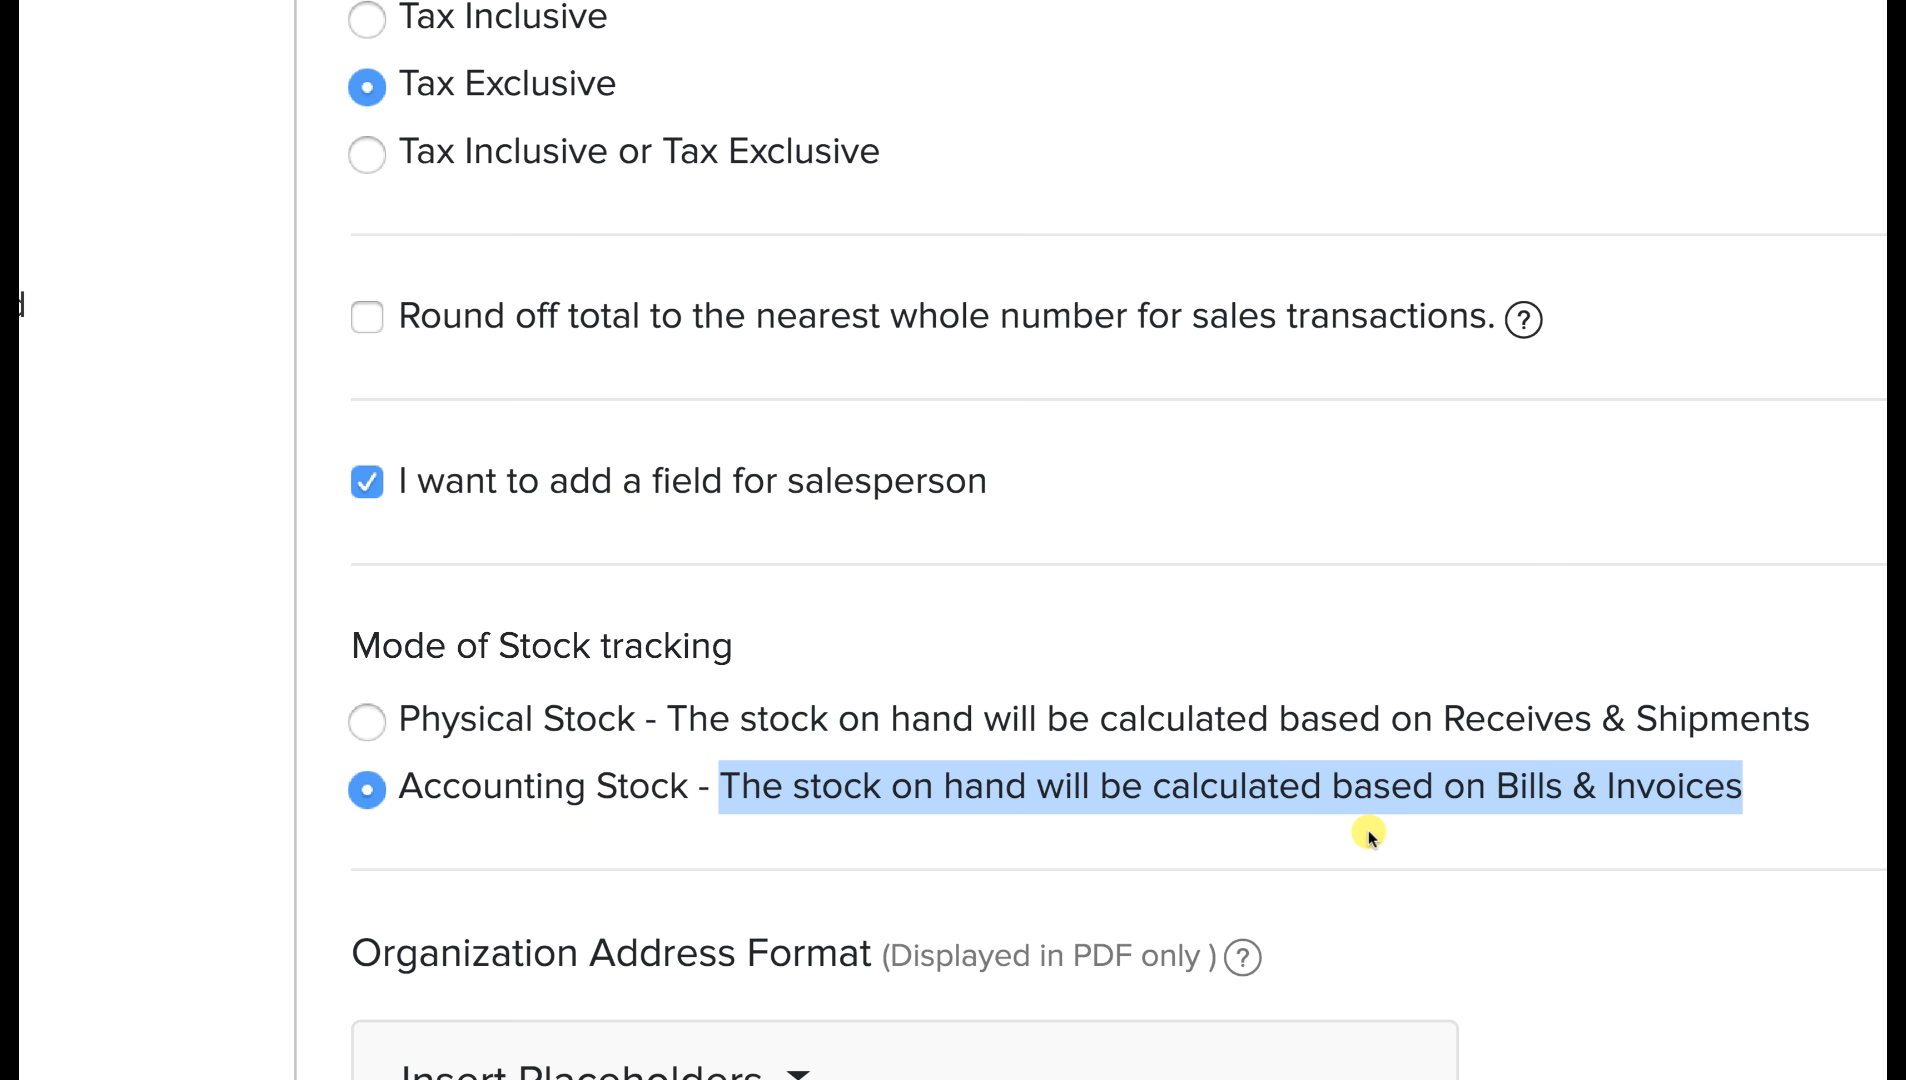
click(1029, 675)
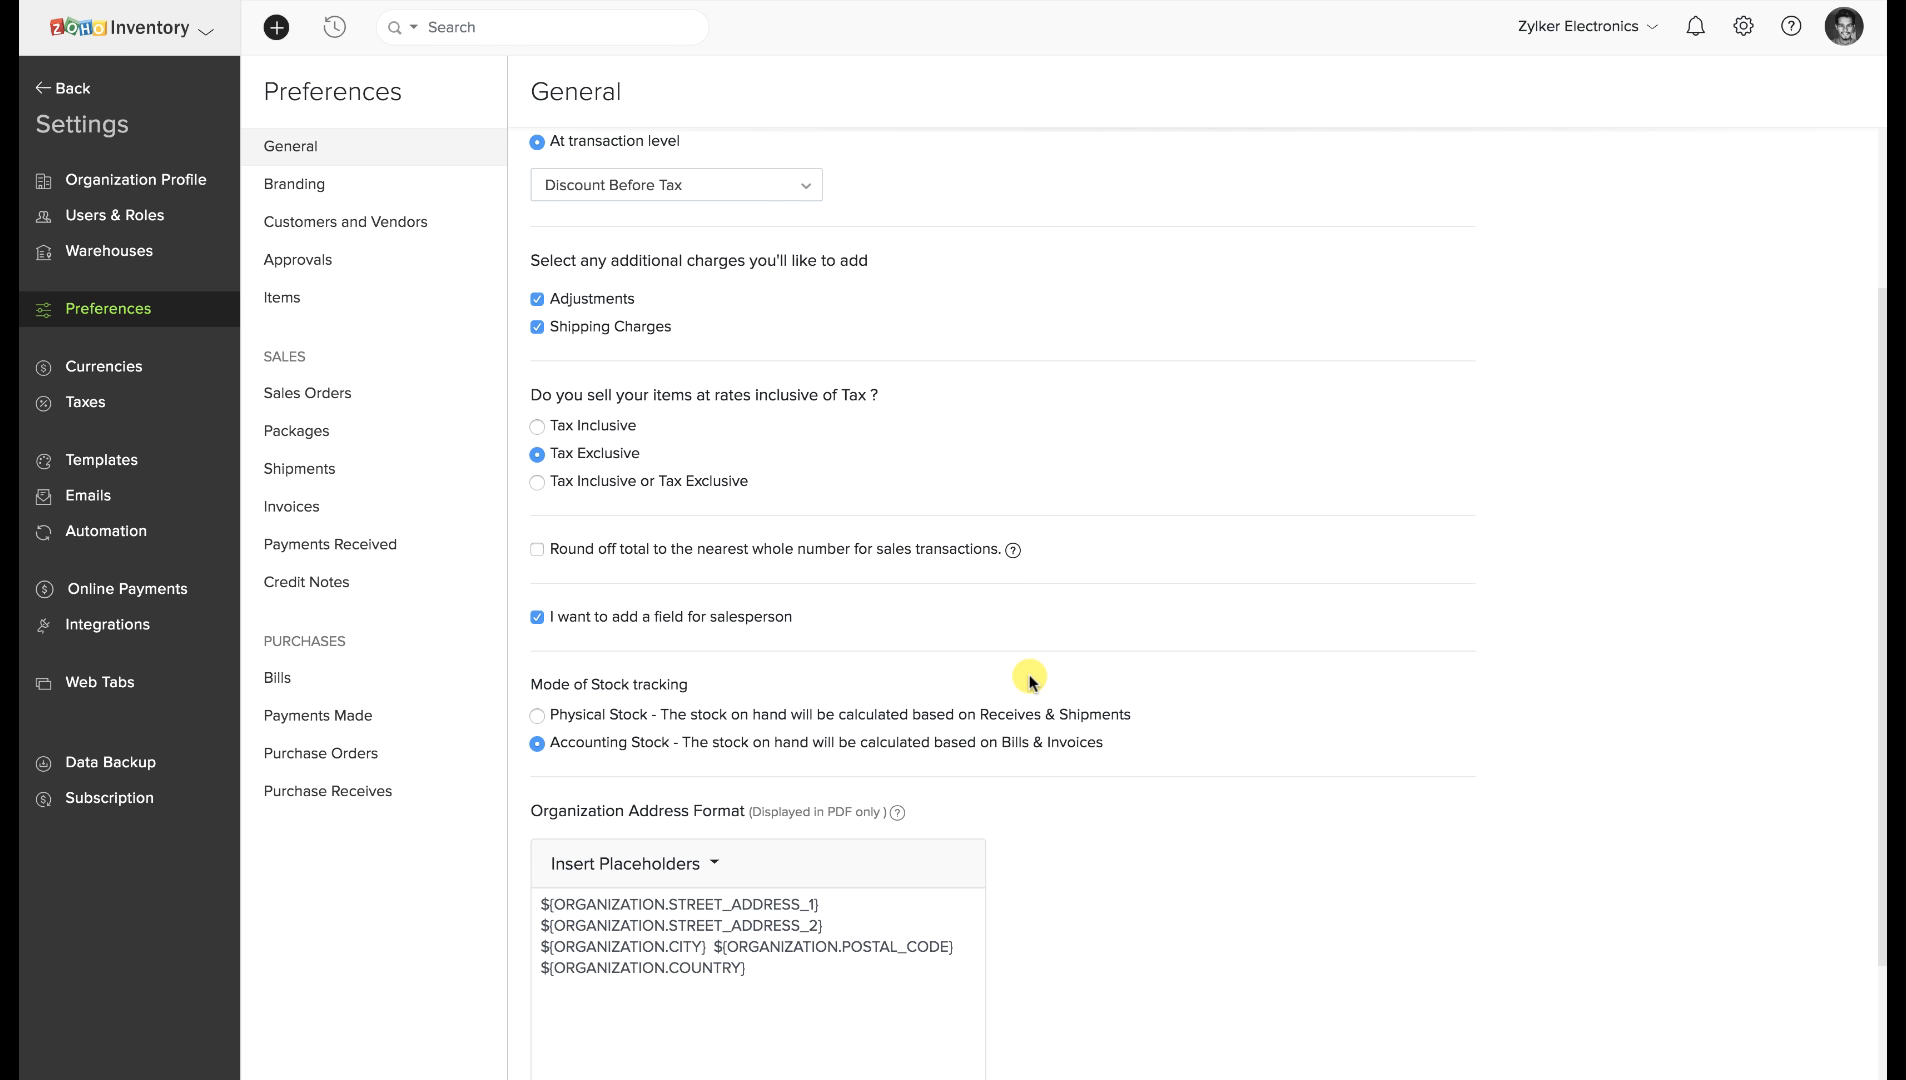
Highlight the salesperson field option and open, then close, the address format placeholders.
scroll(1029, 678, down, 3)
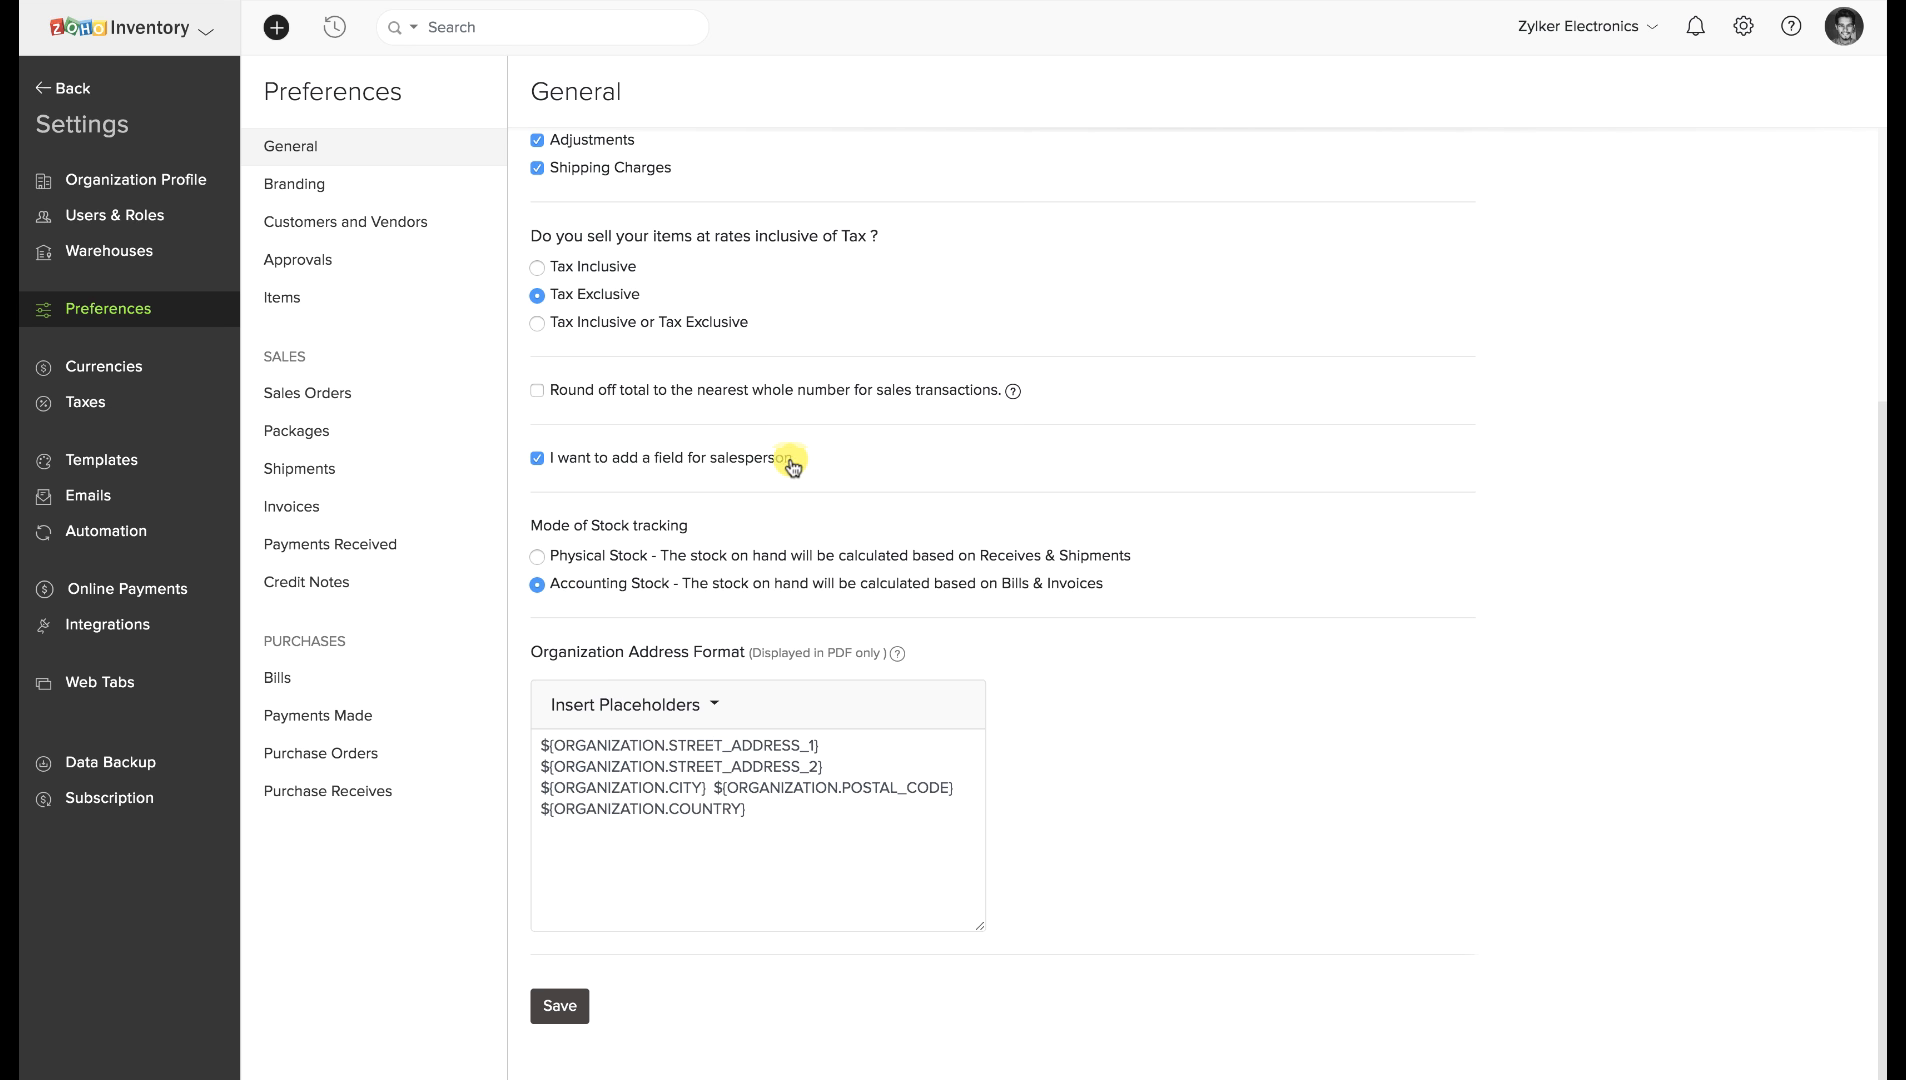
drag(792, 458, 555, 468)
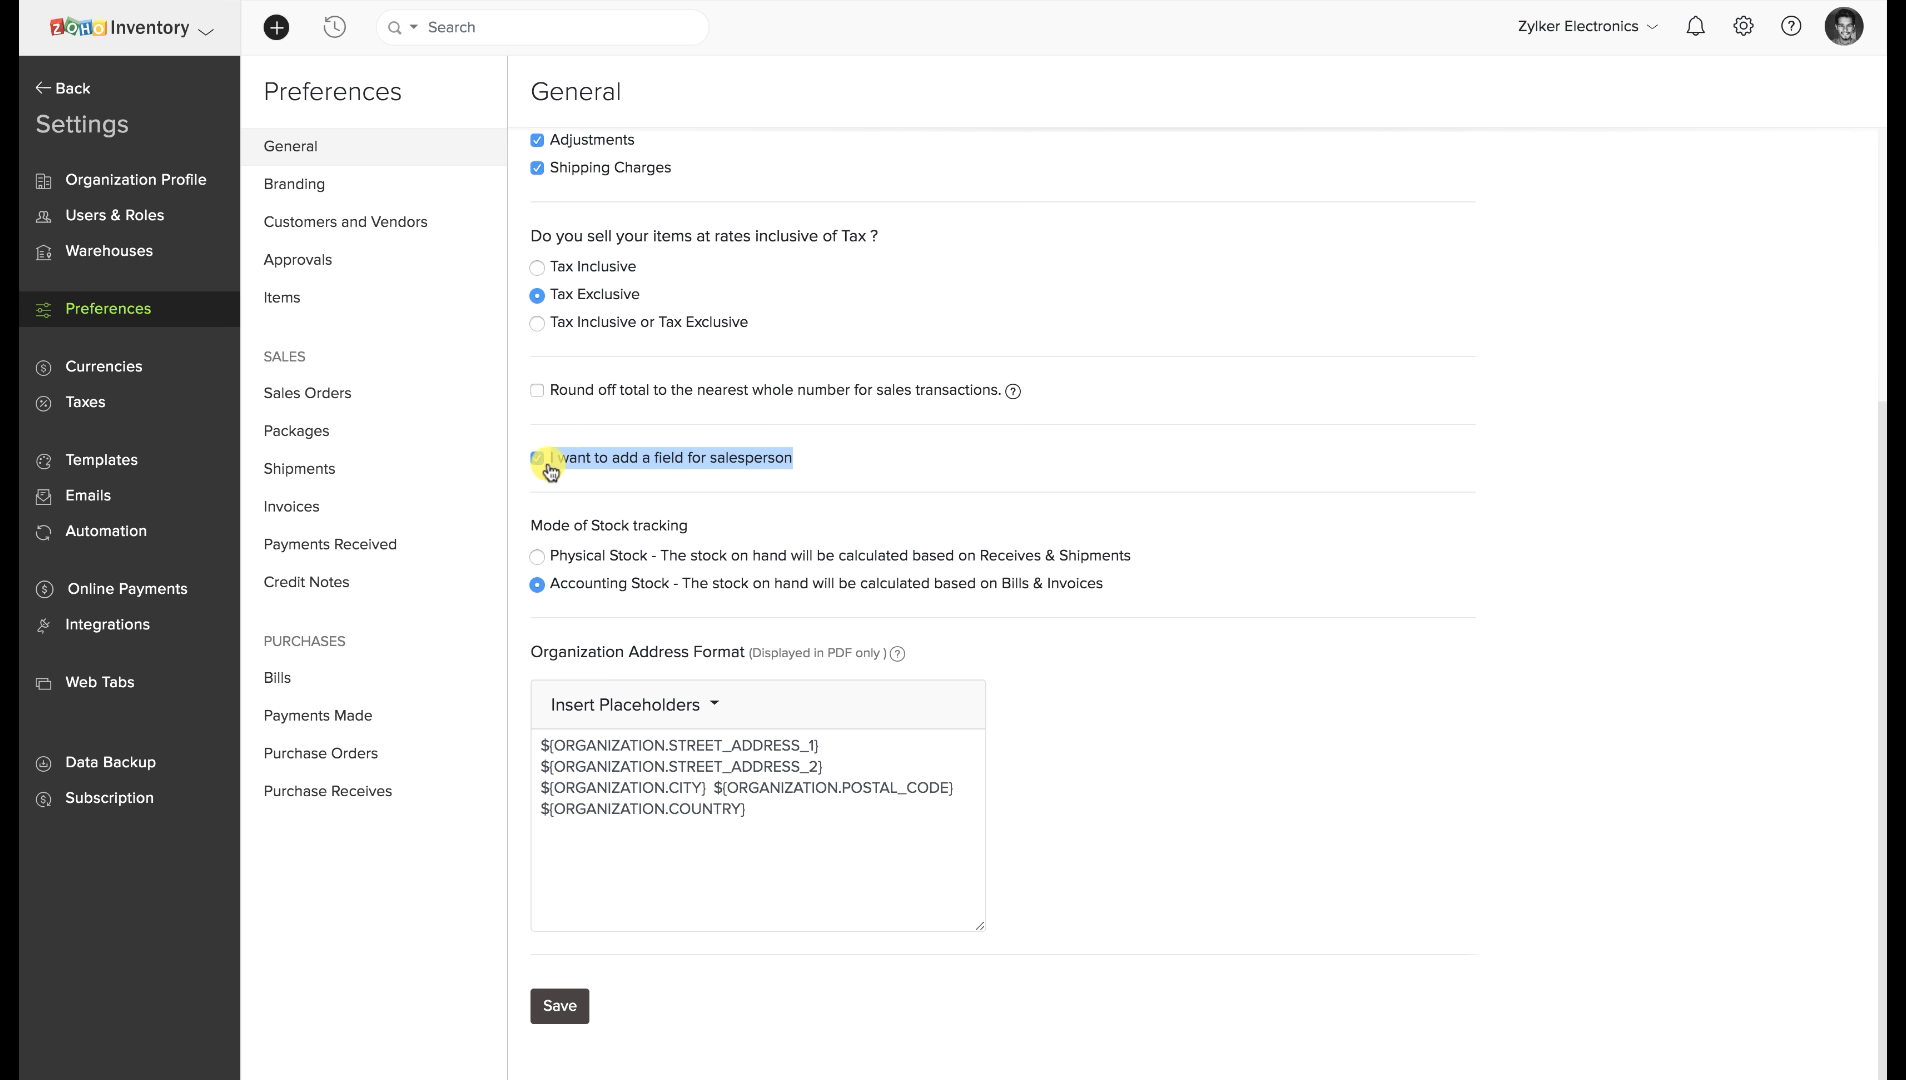
click(933, 462)
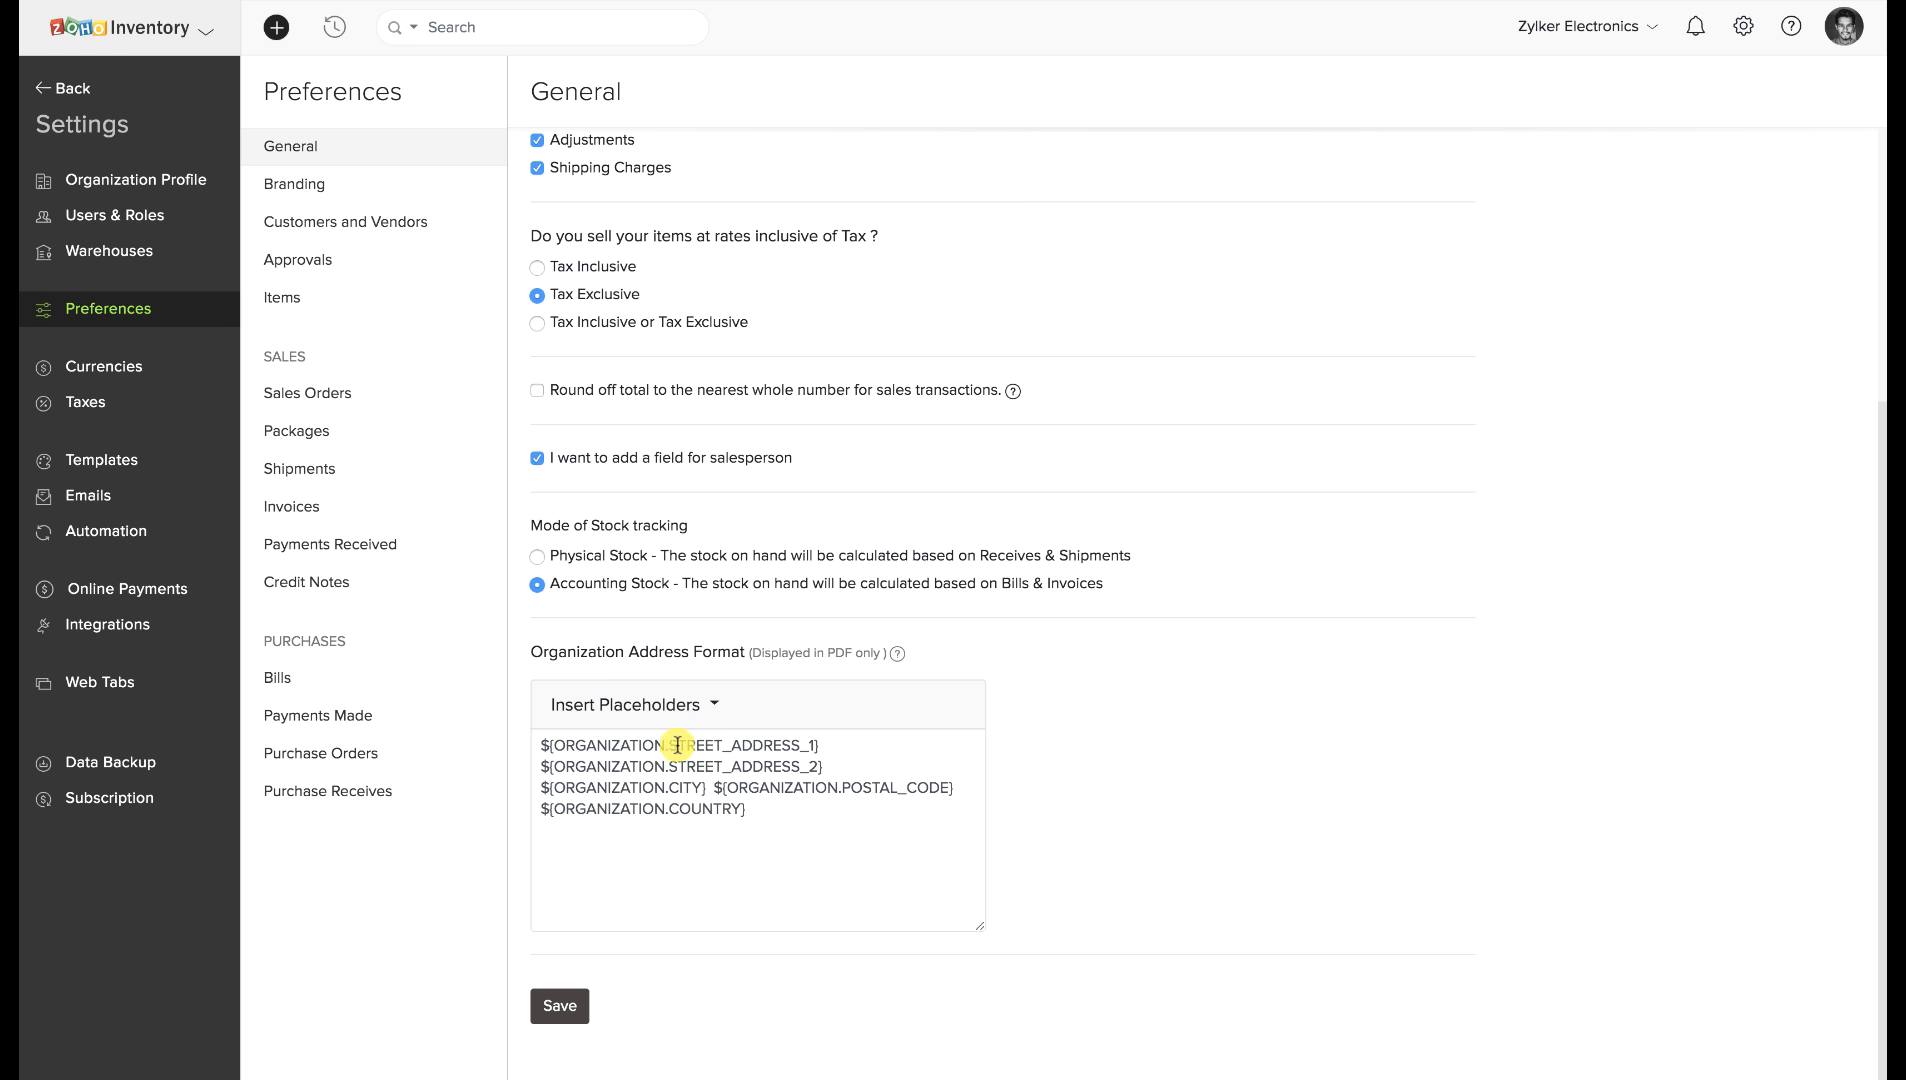
click(562, 745)
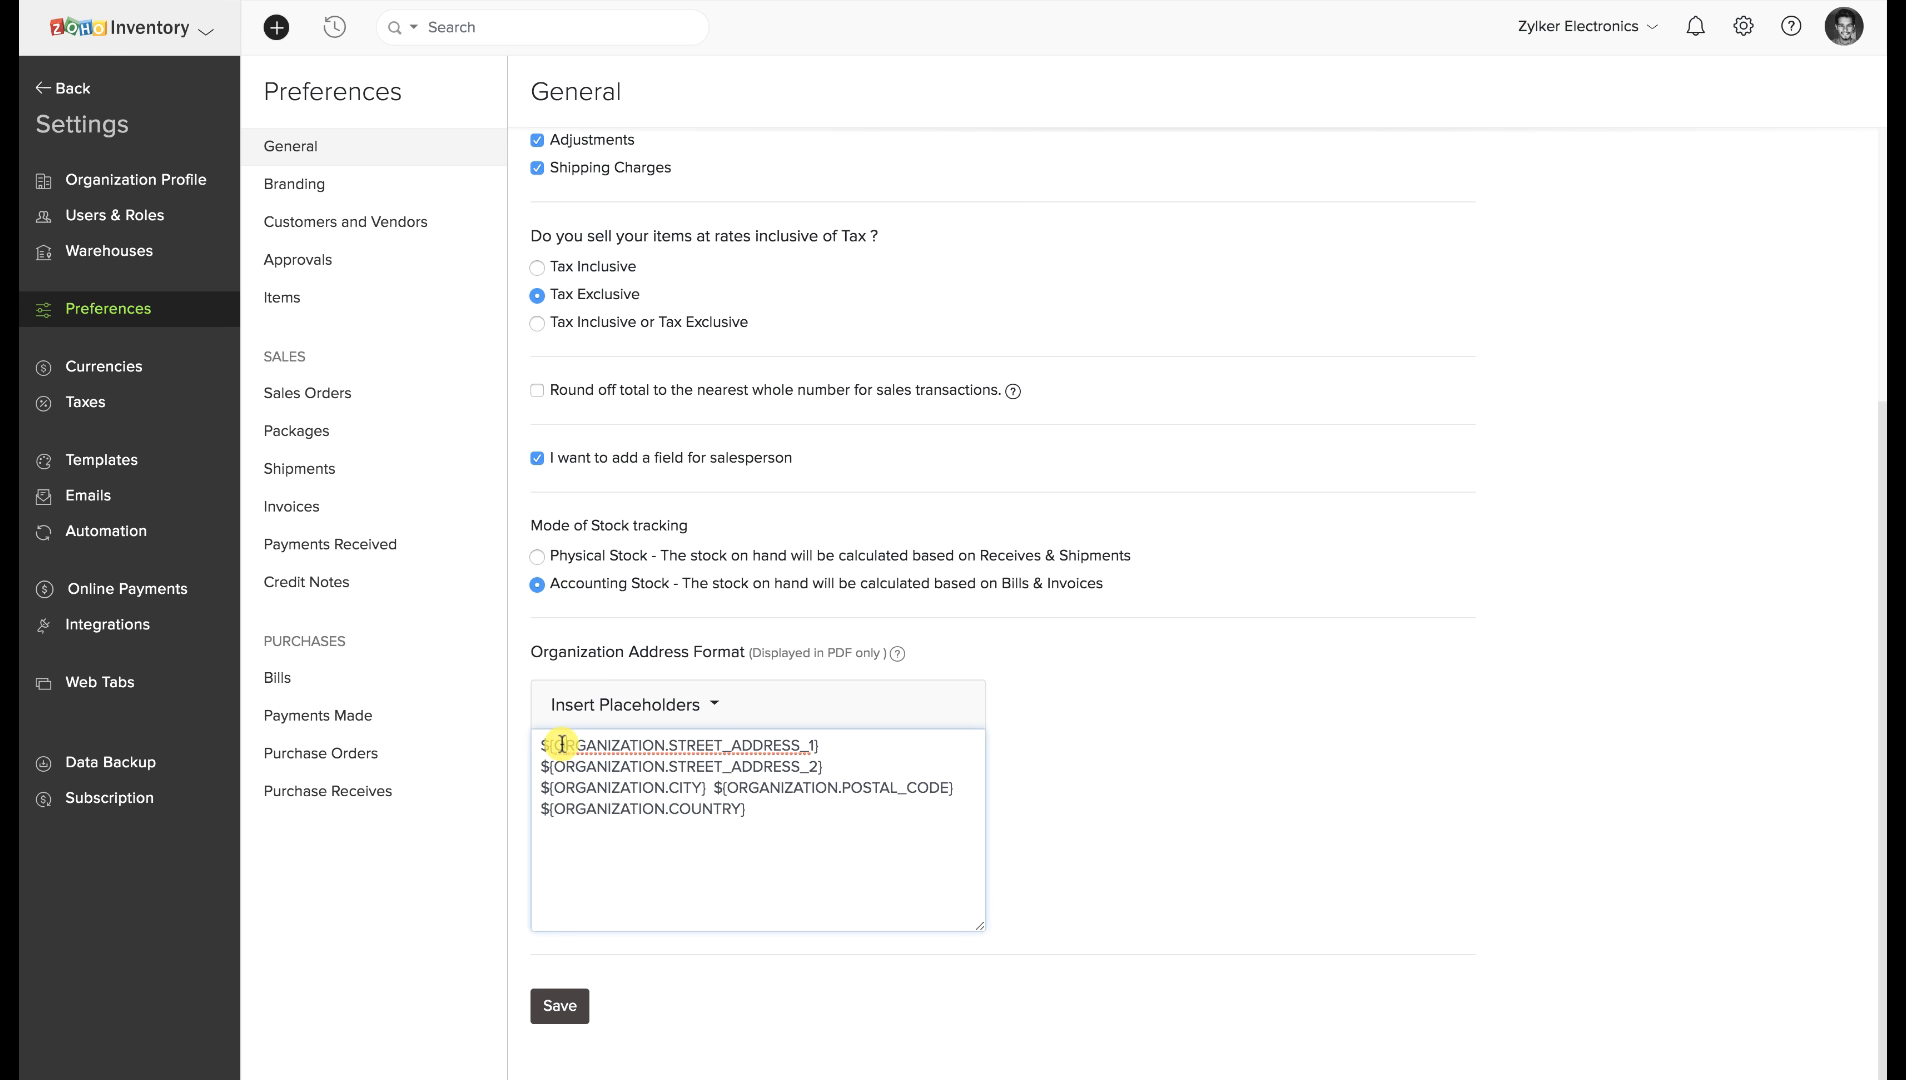
click(703, 709)
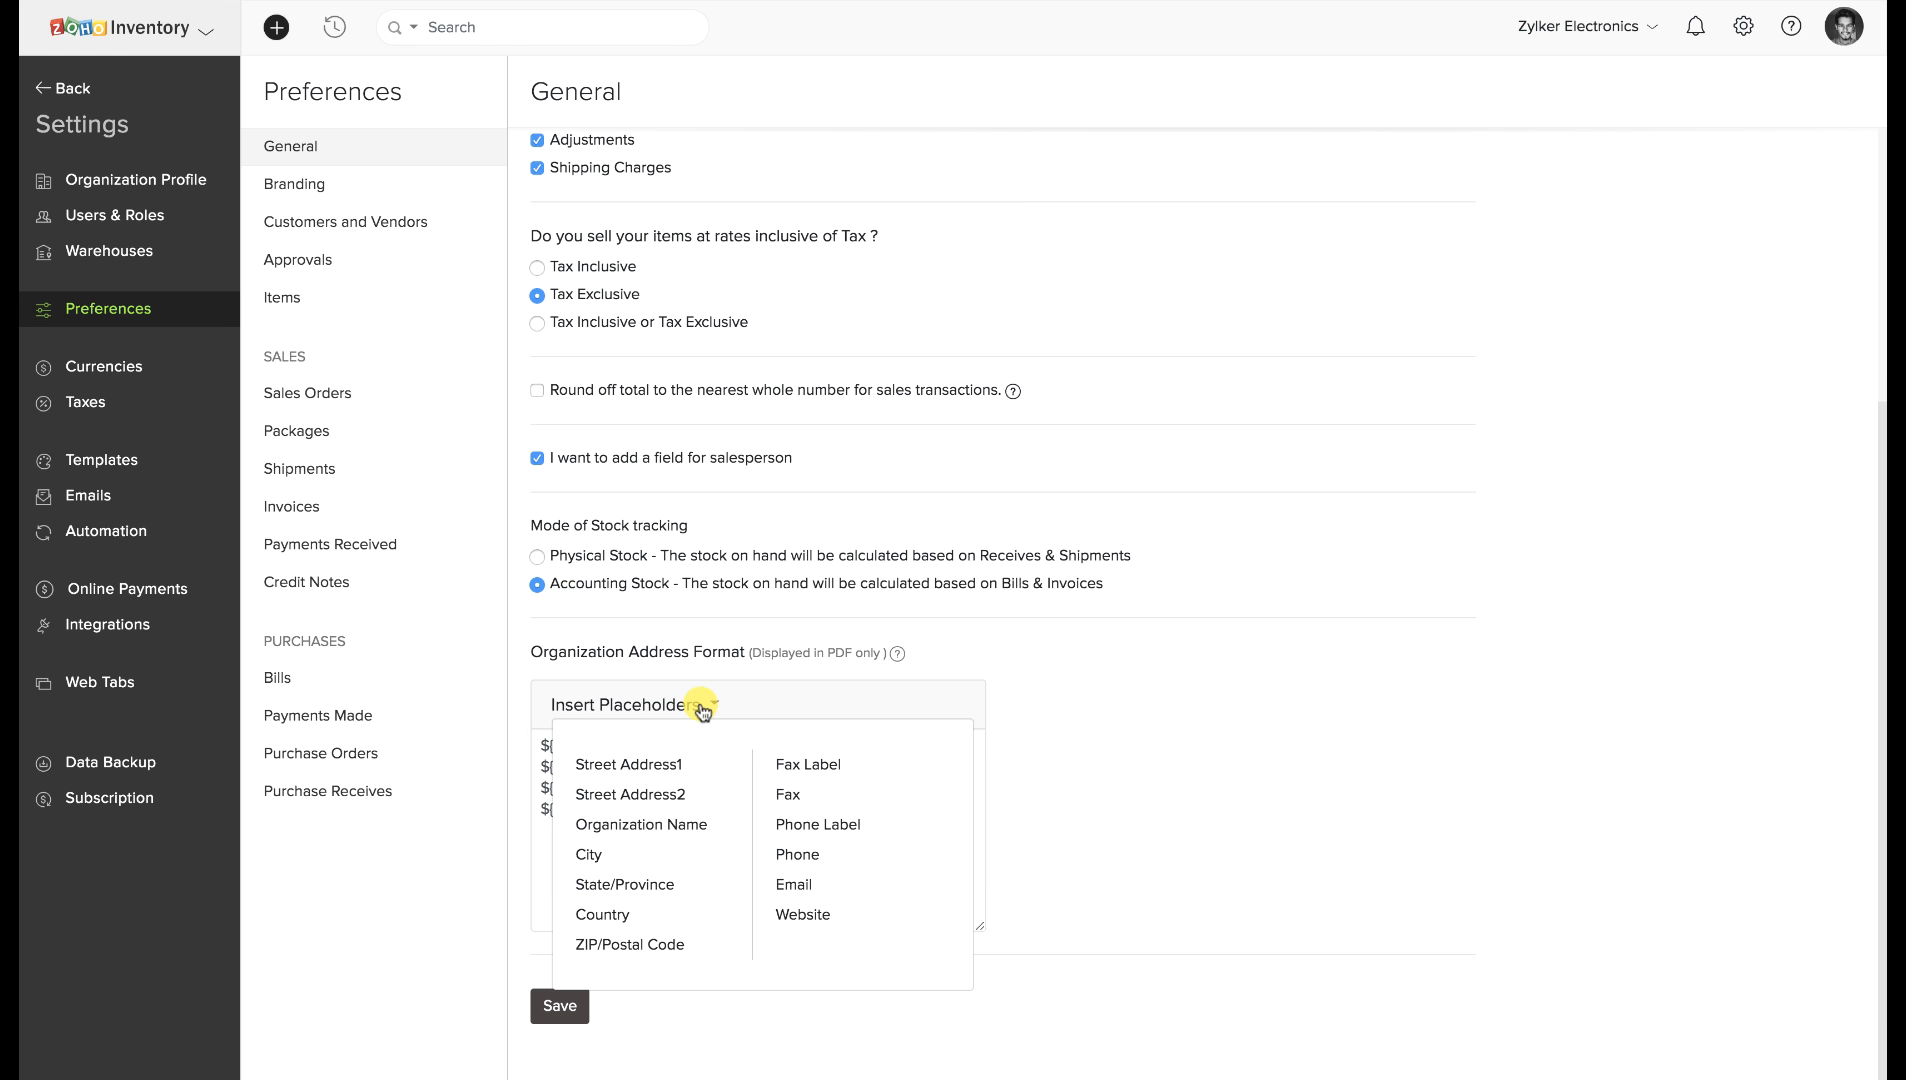
click(703, 709)
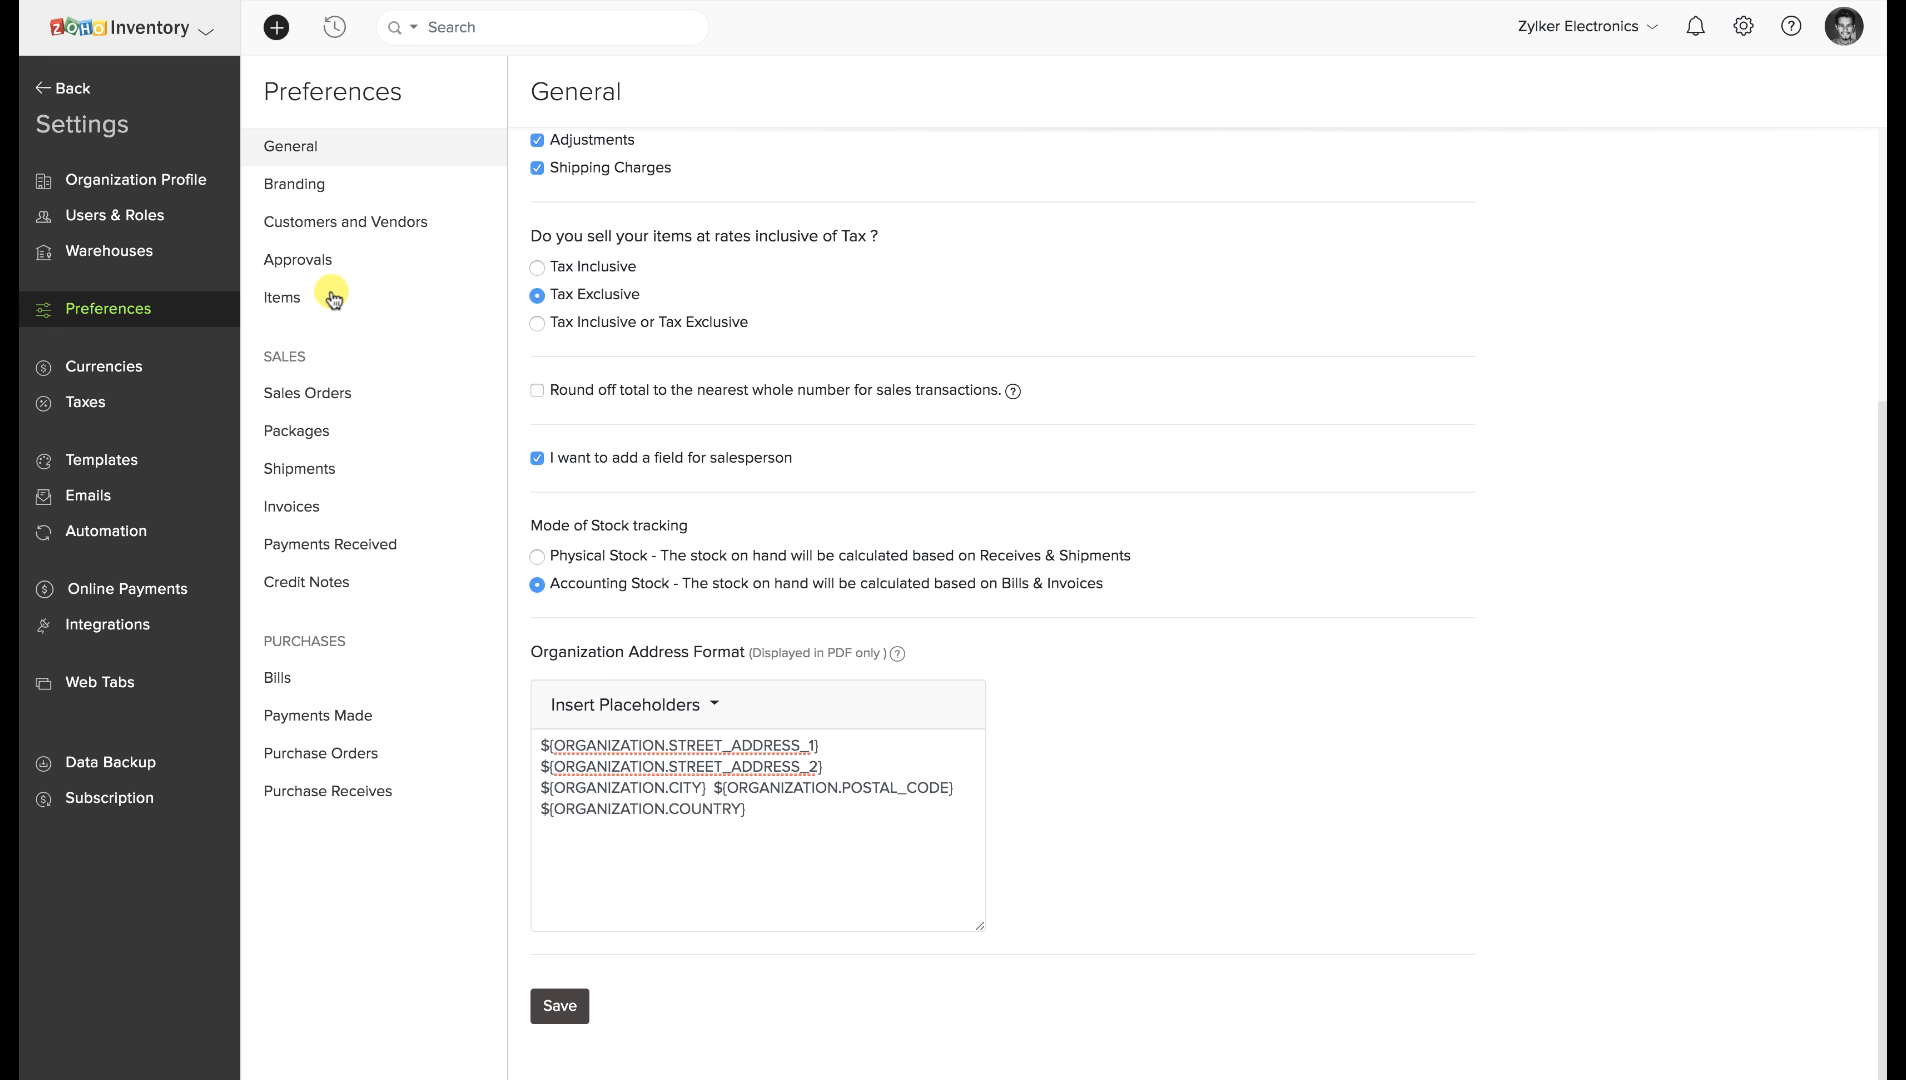
Open the Items preferences' Field Customization and start a new custom field.
click(265, 301)
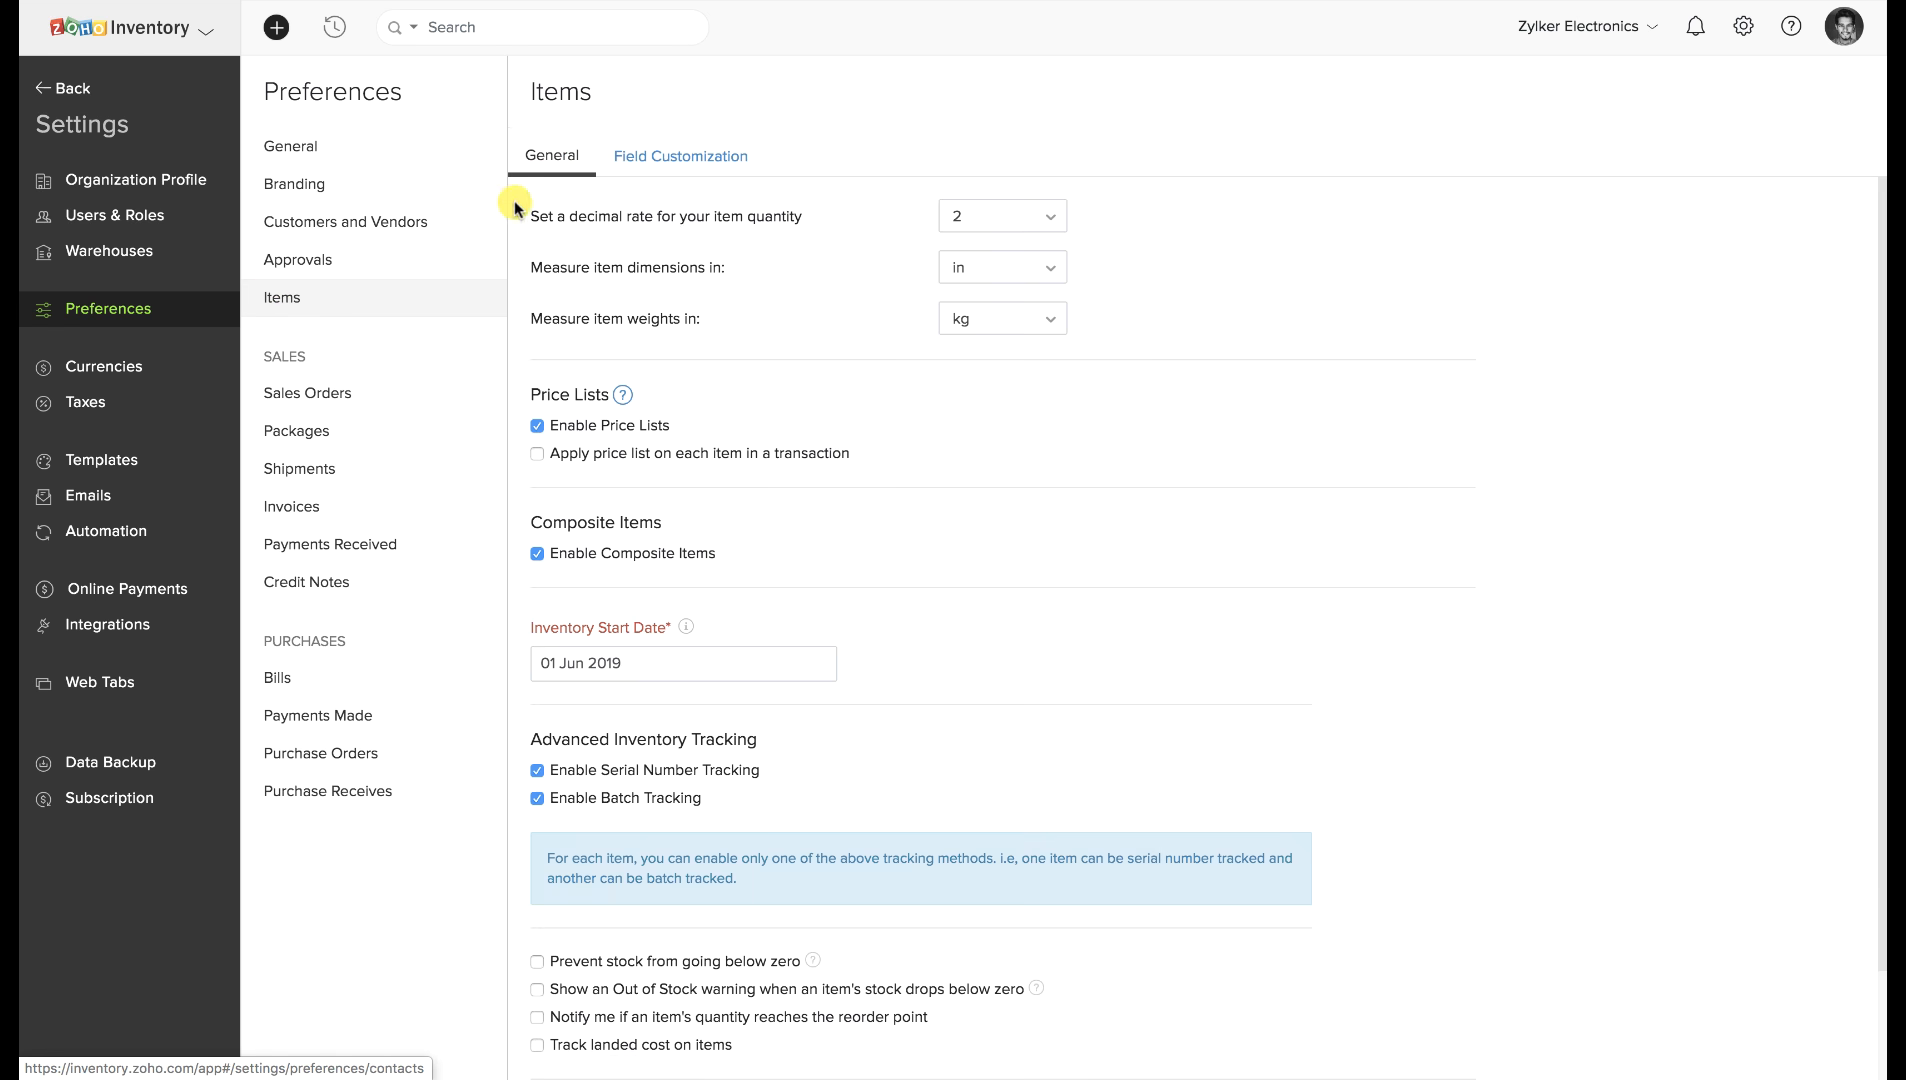
click(660, 160)
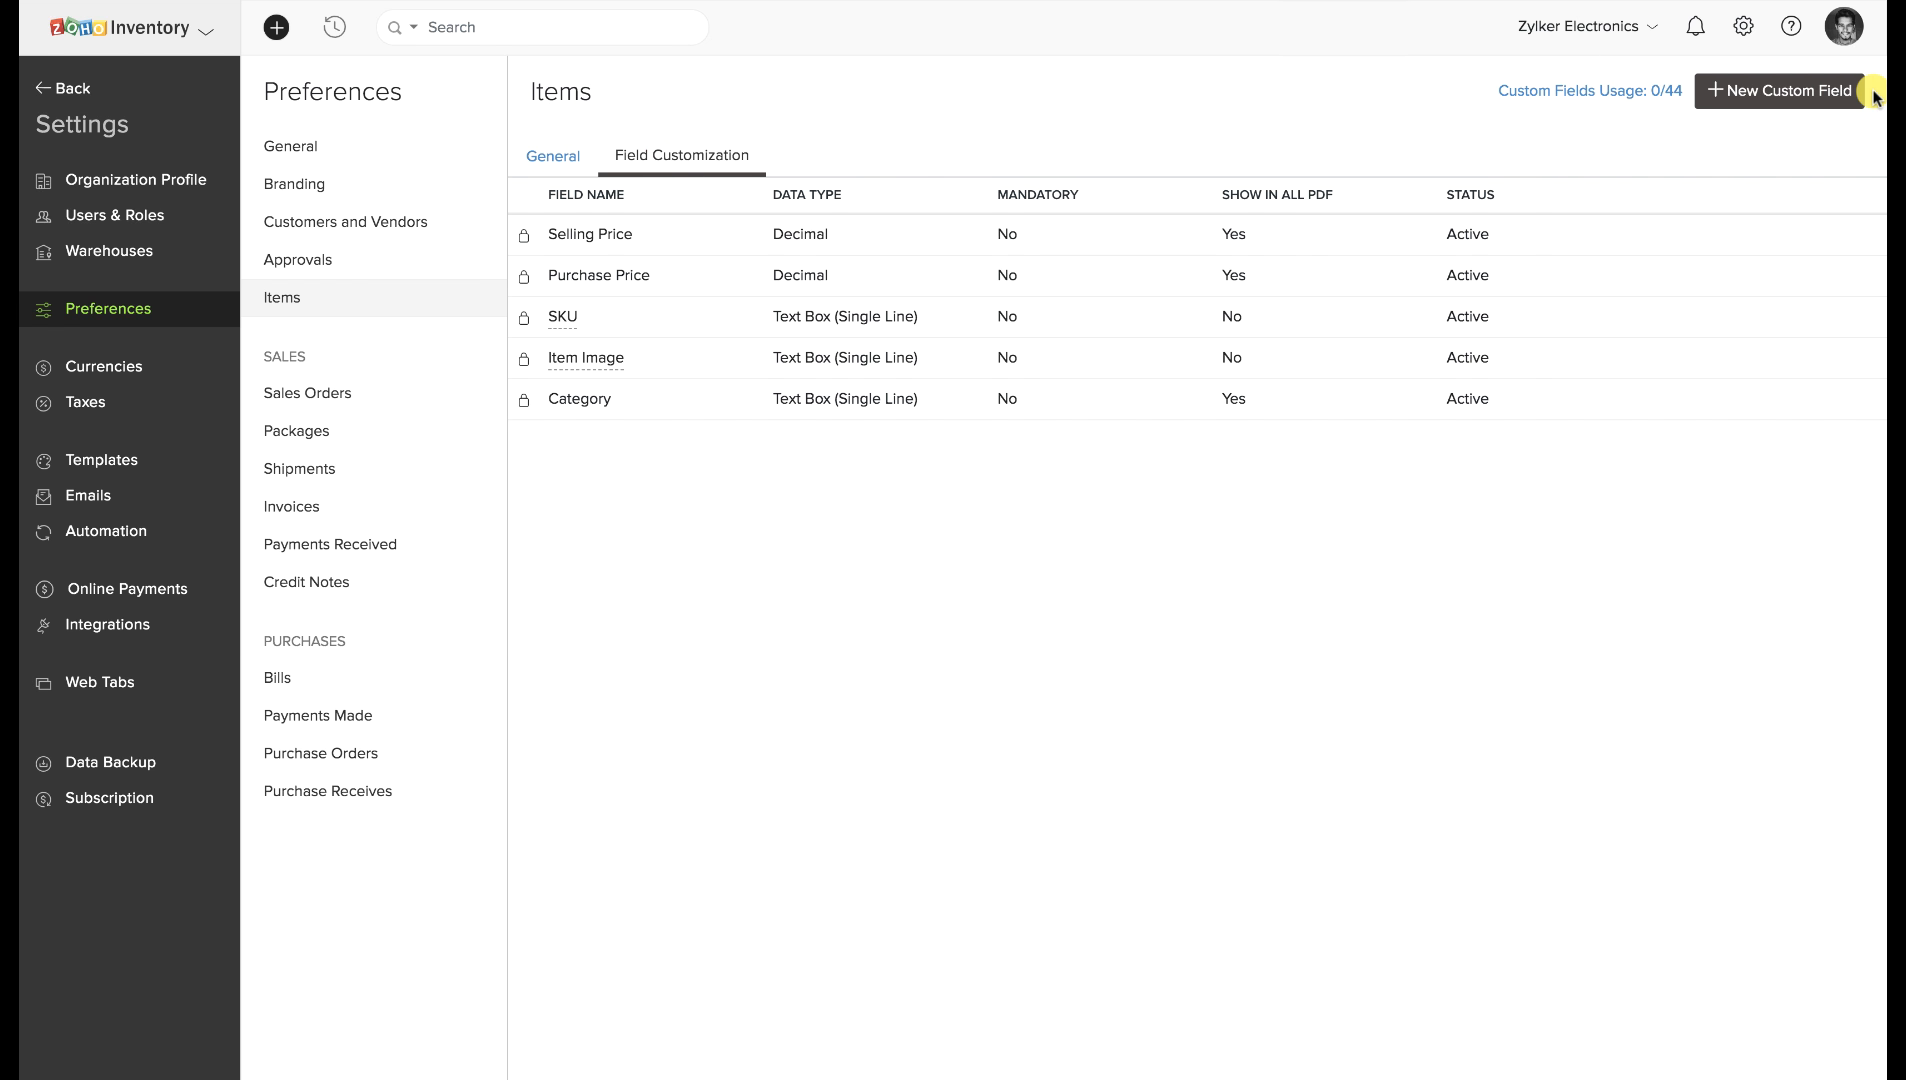
click(1805, 81)
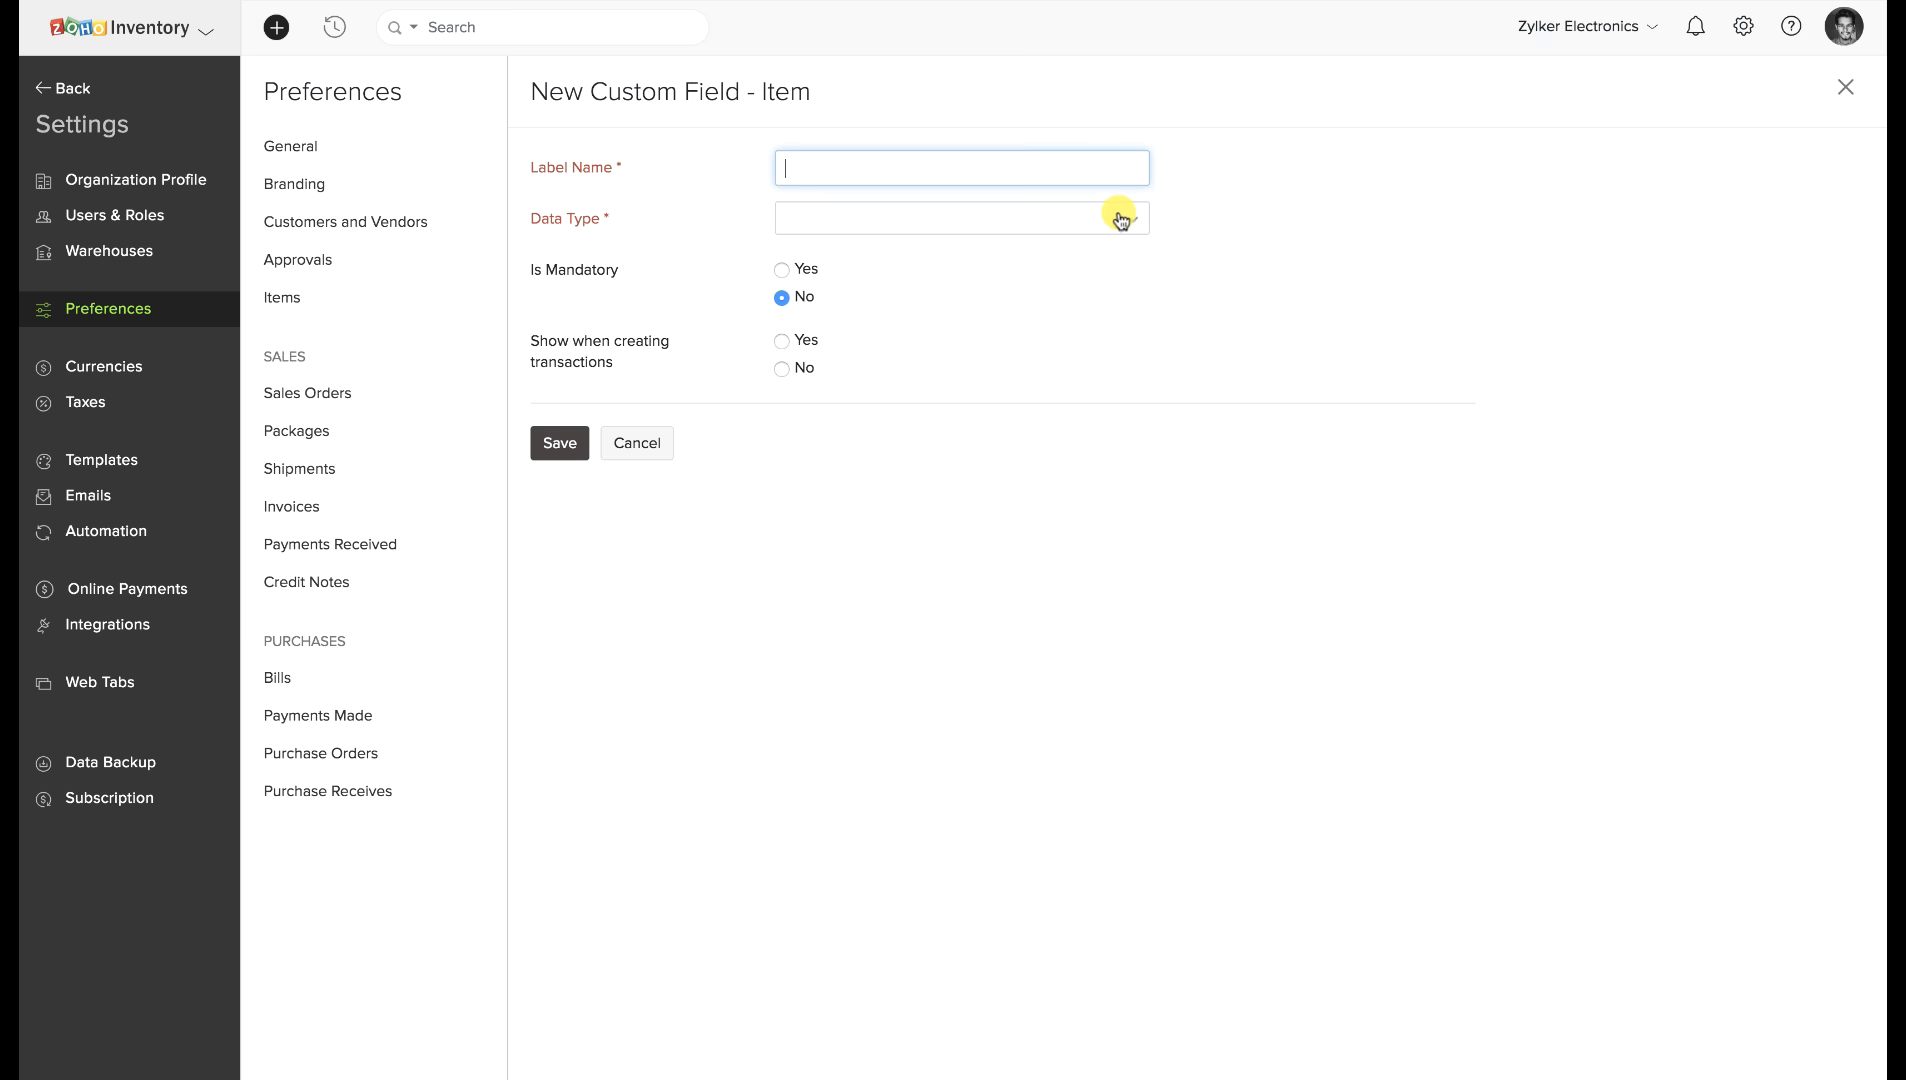
Make the new field mandatory and shown when creating transactions.
click(1092, 222)
click(1090, 224)
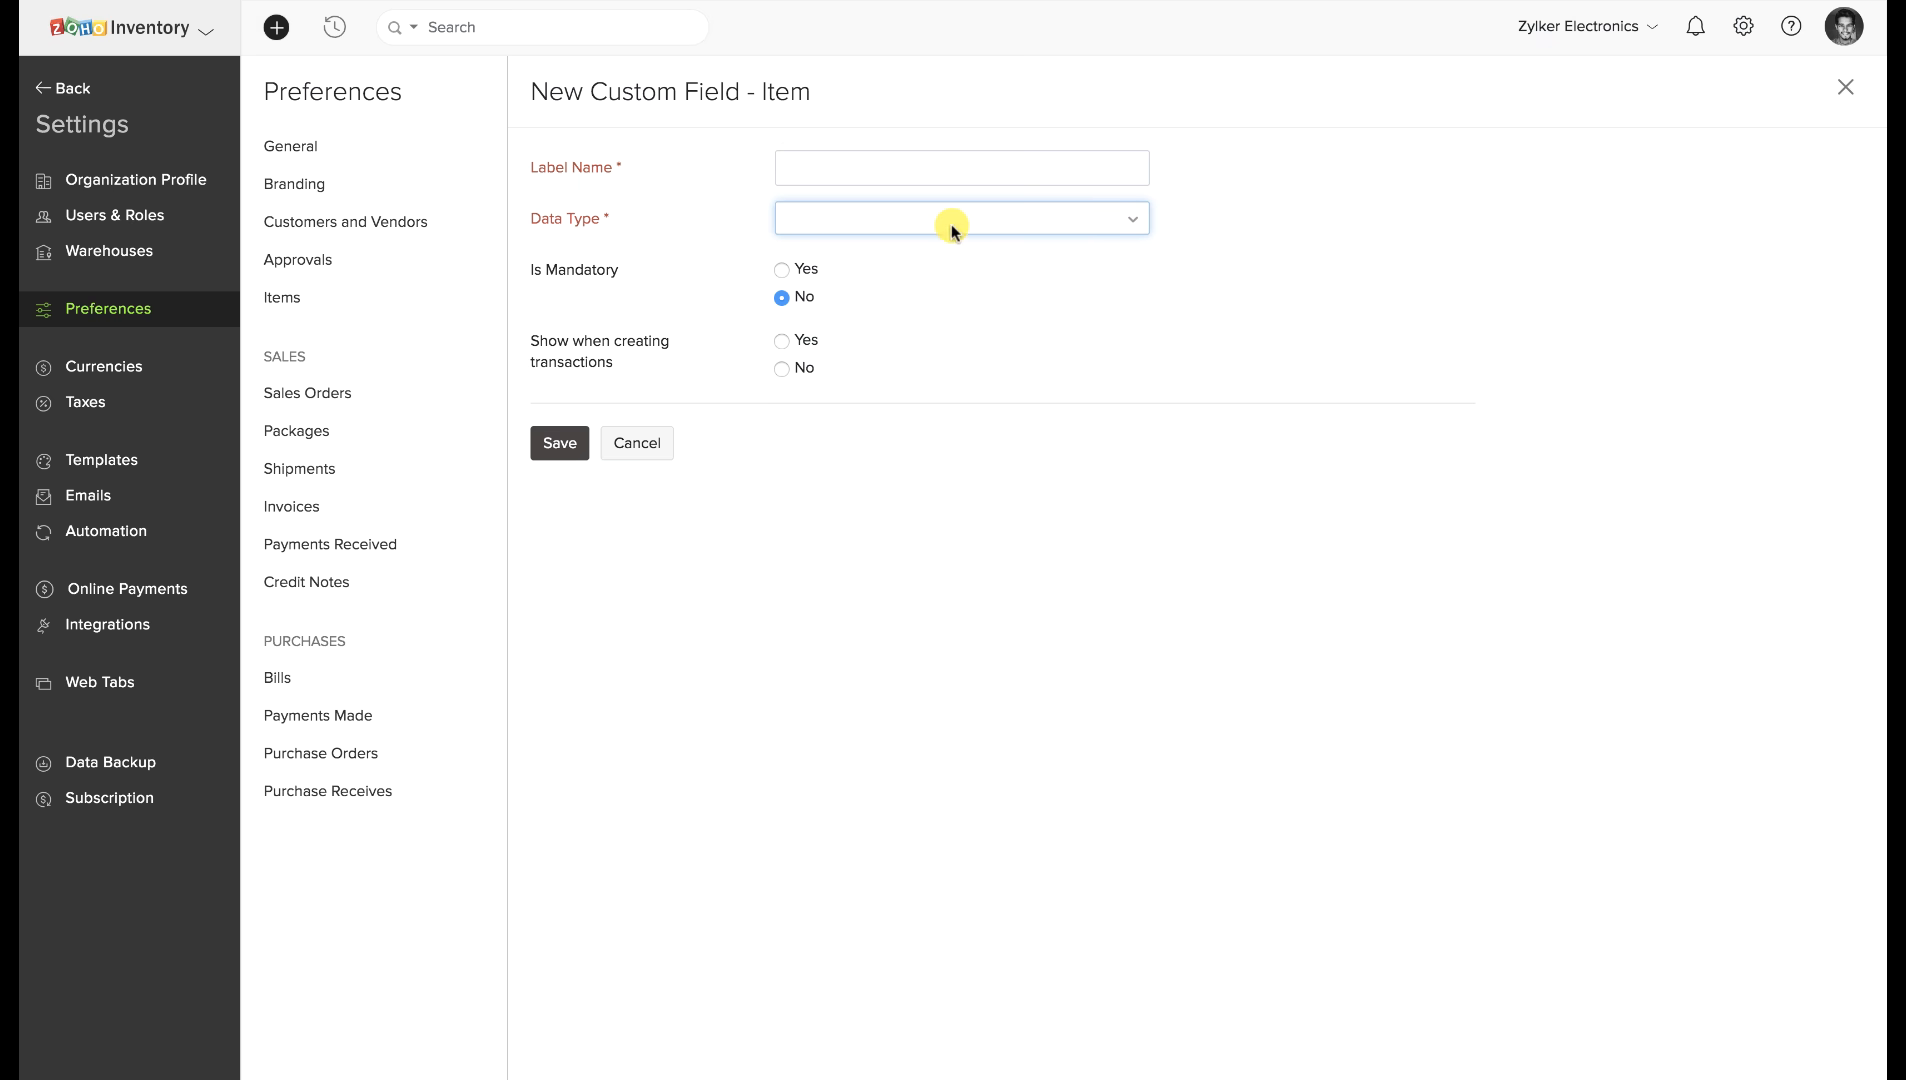
click(784, 271)
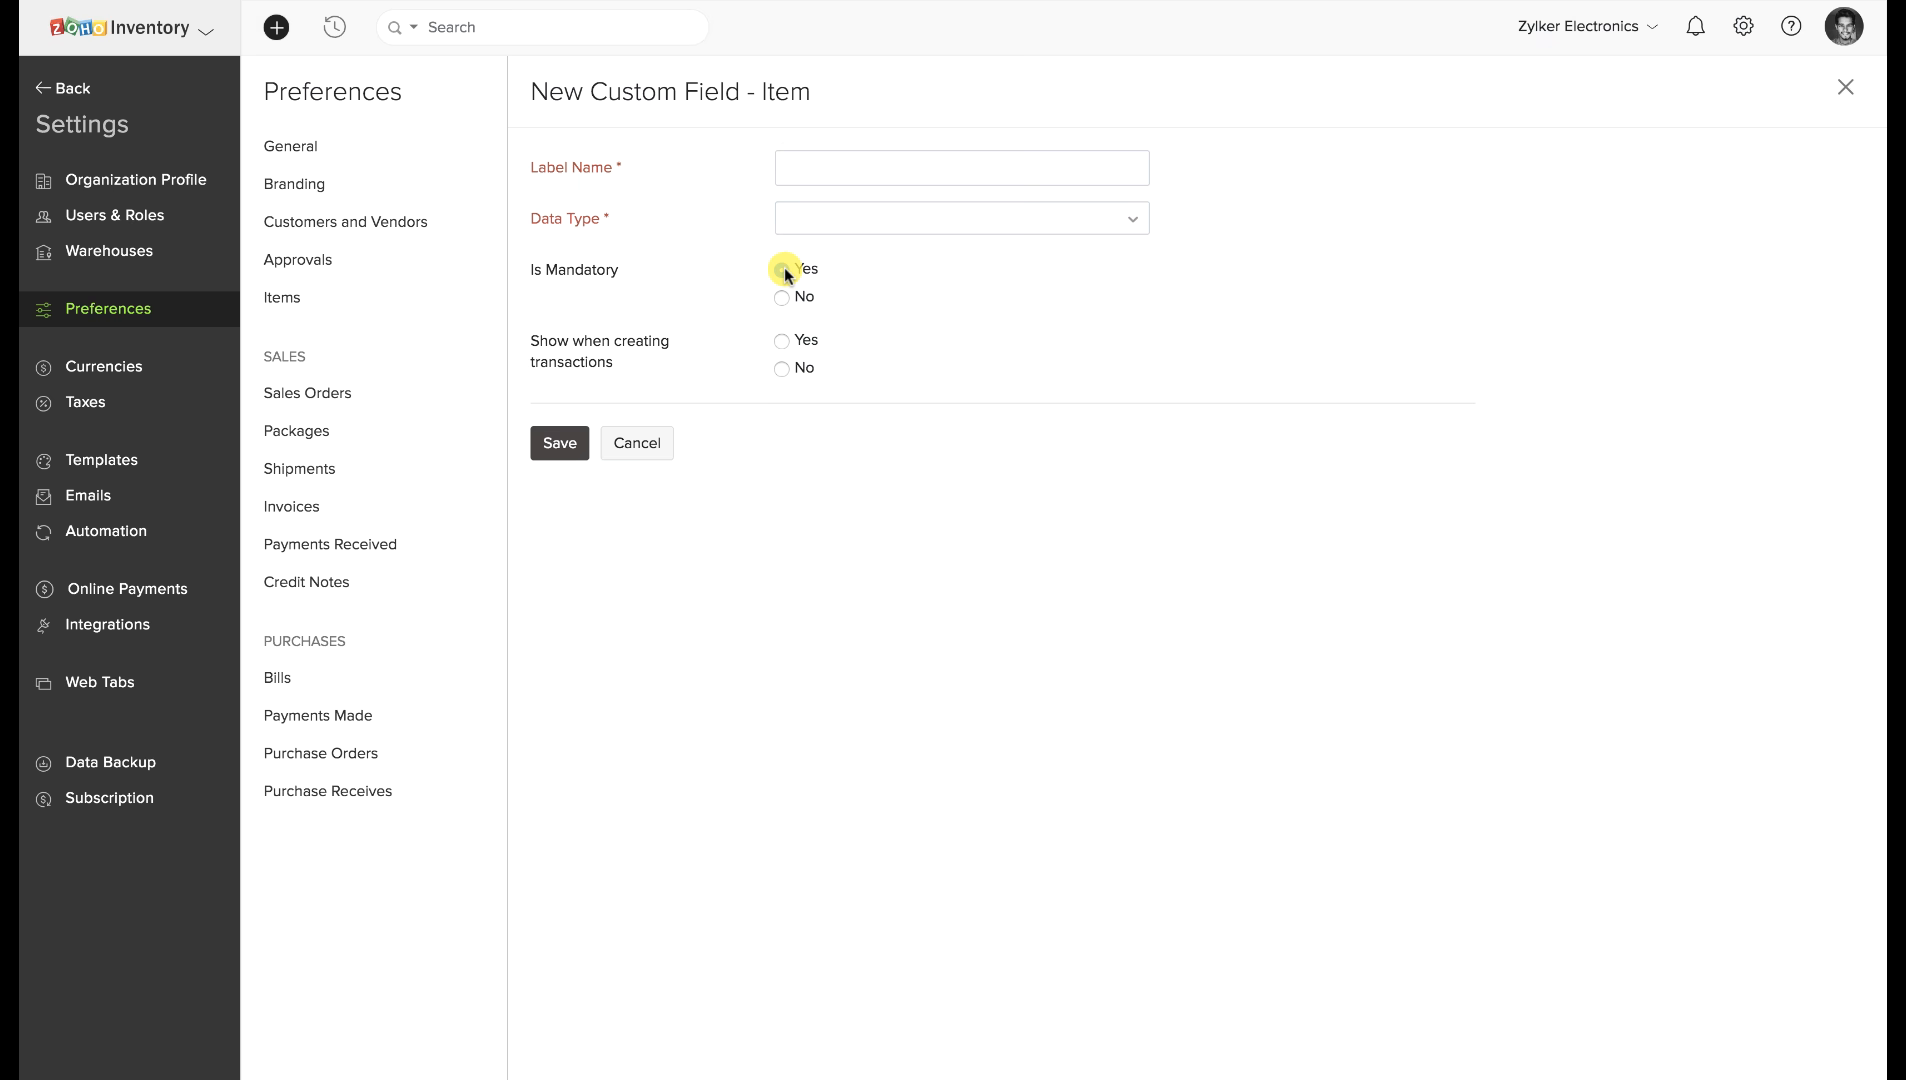
click(784, 341)
click(786, 378)
click(783, 344)
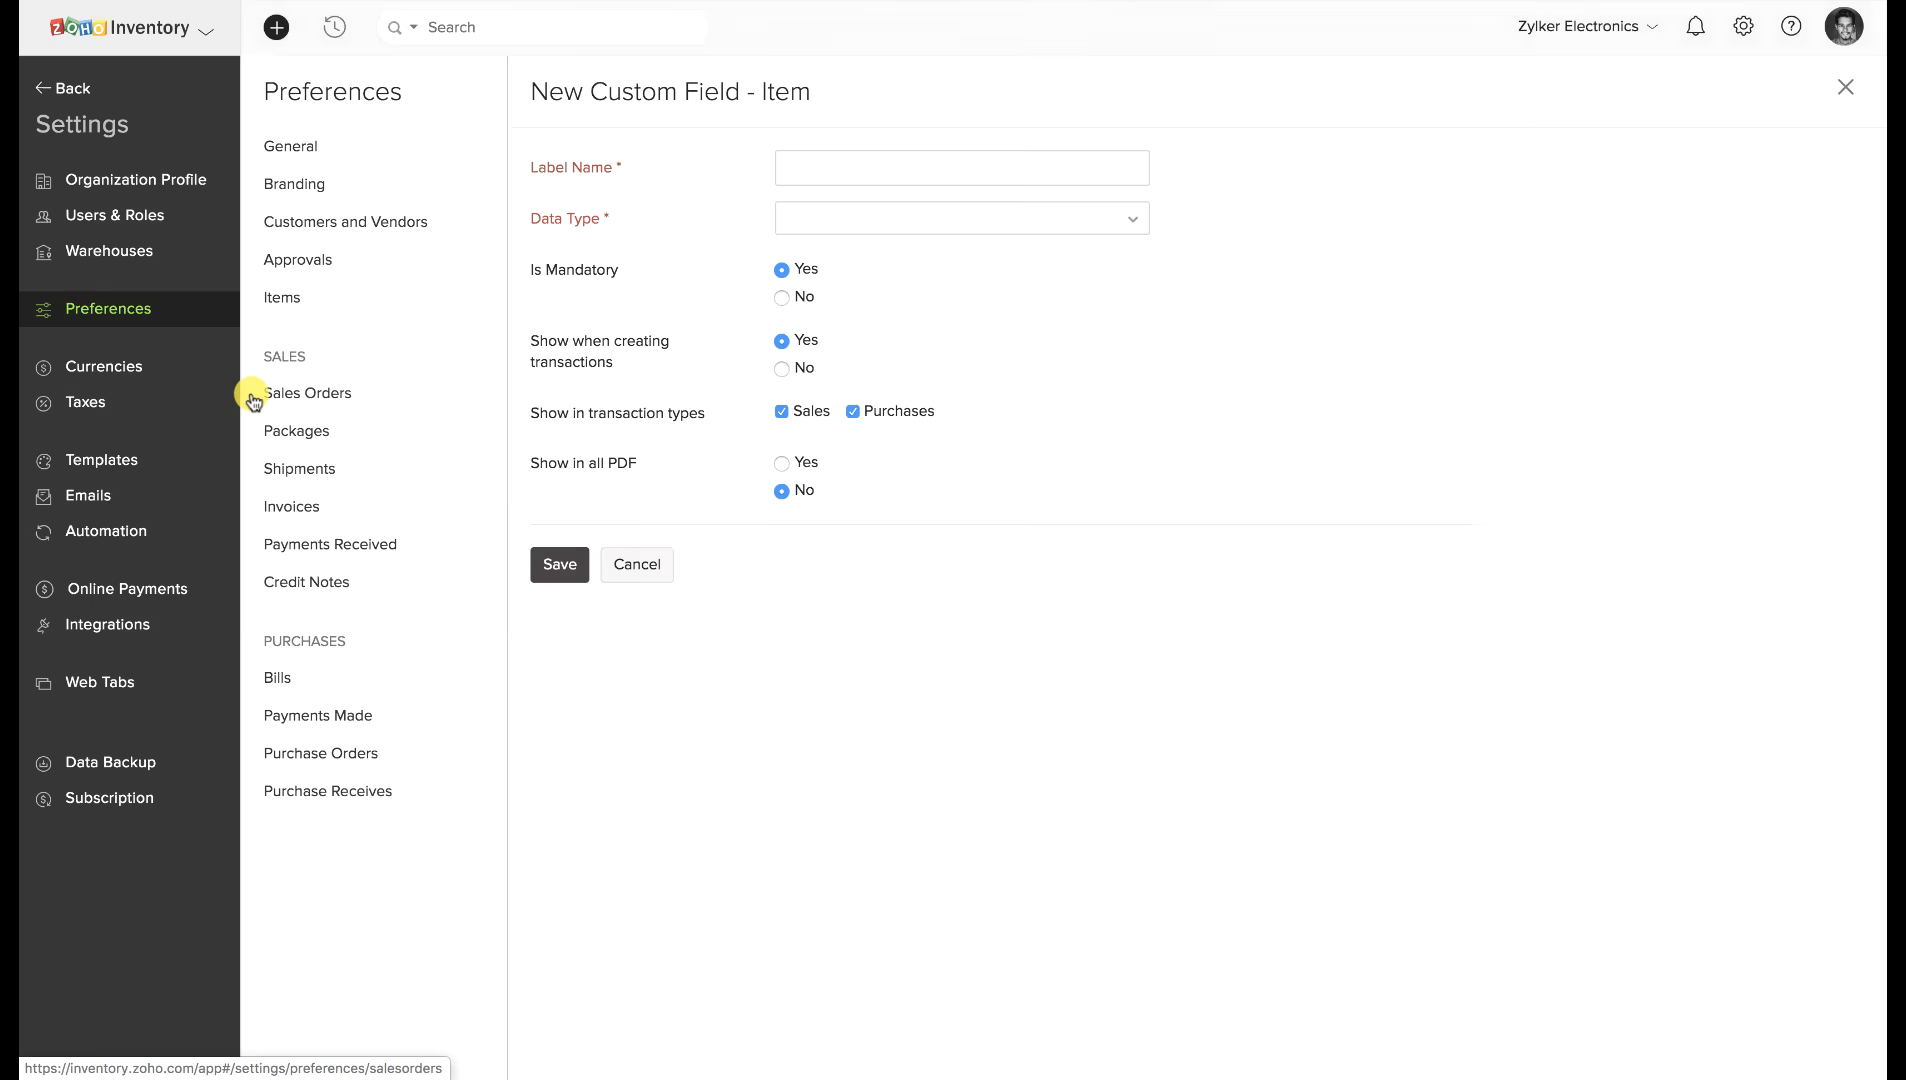
click(253, 399)
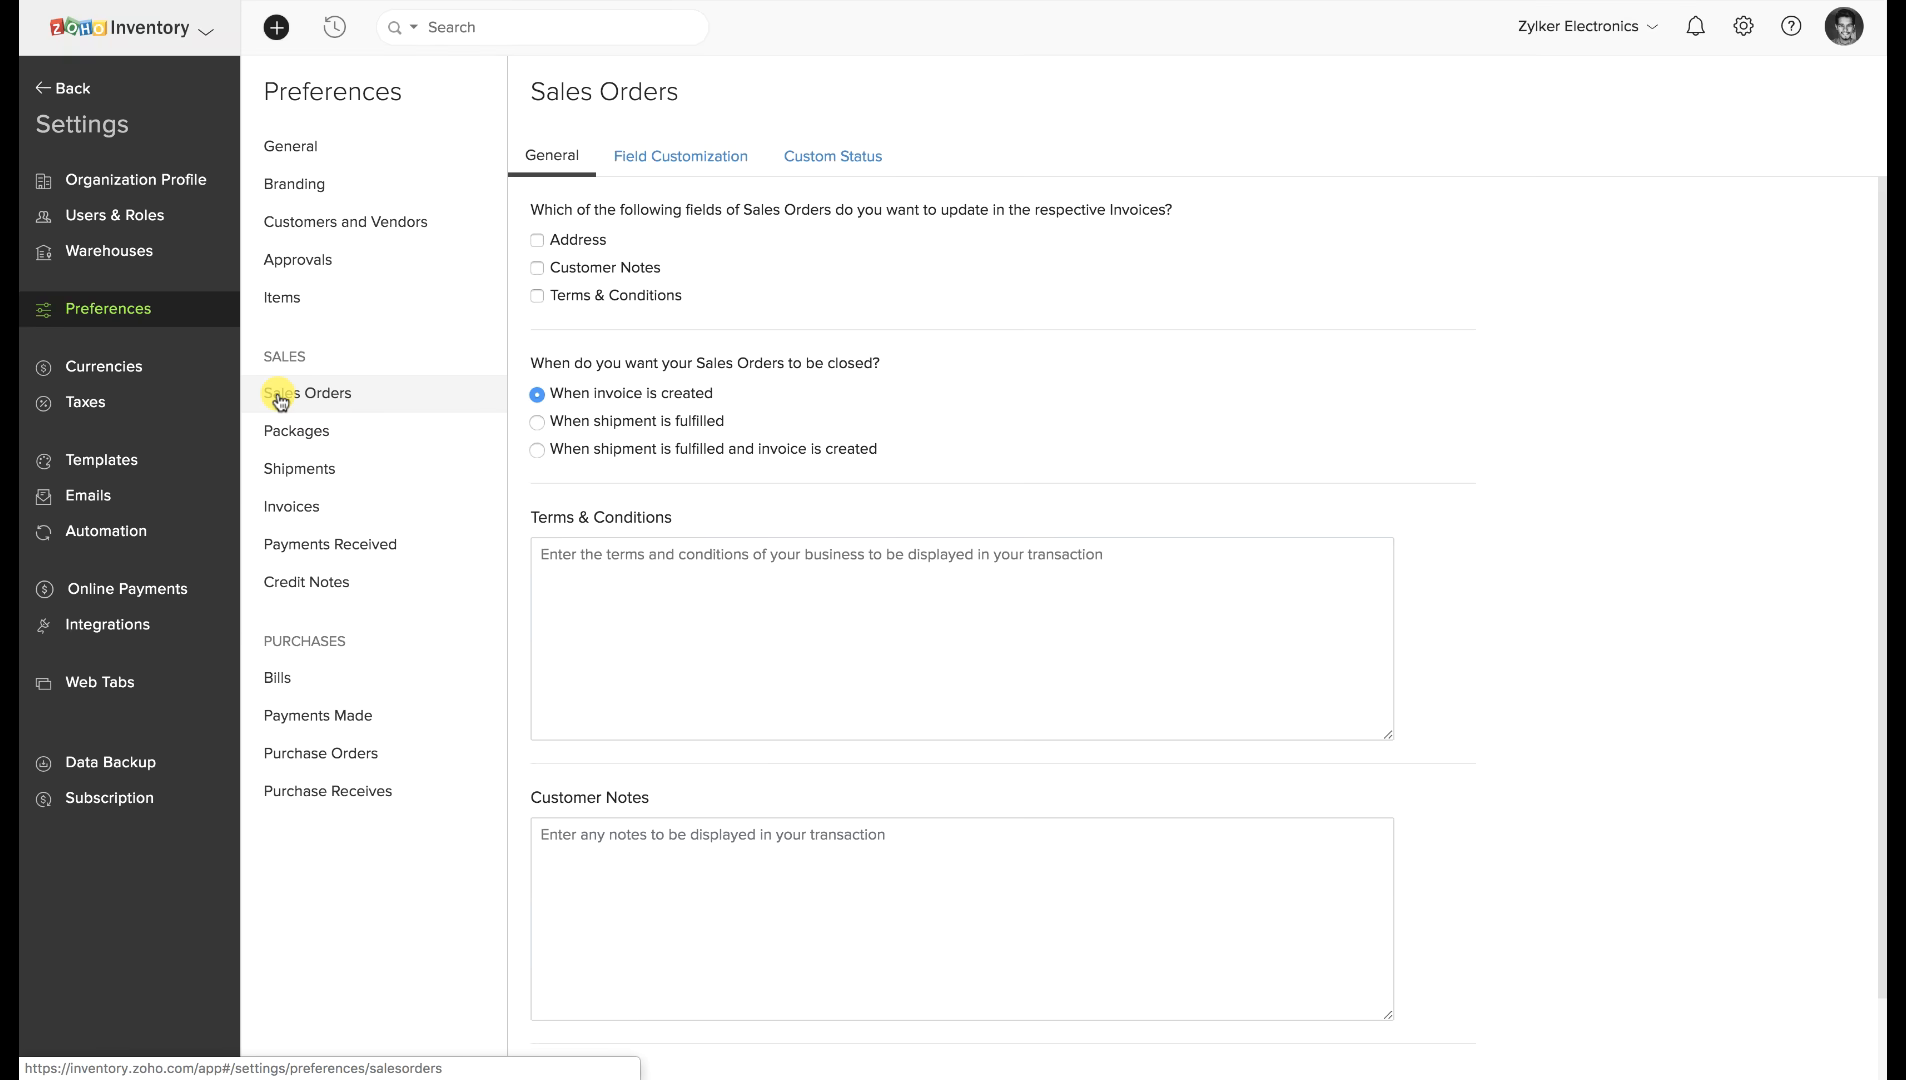
click(714, 565)
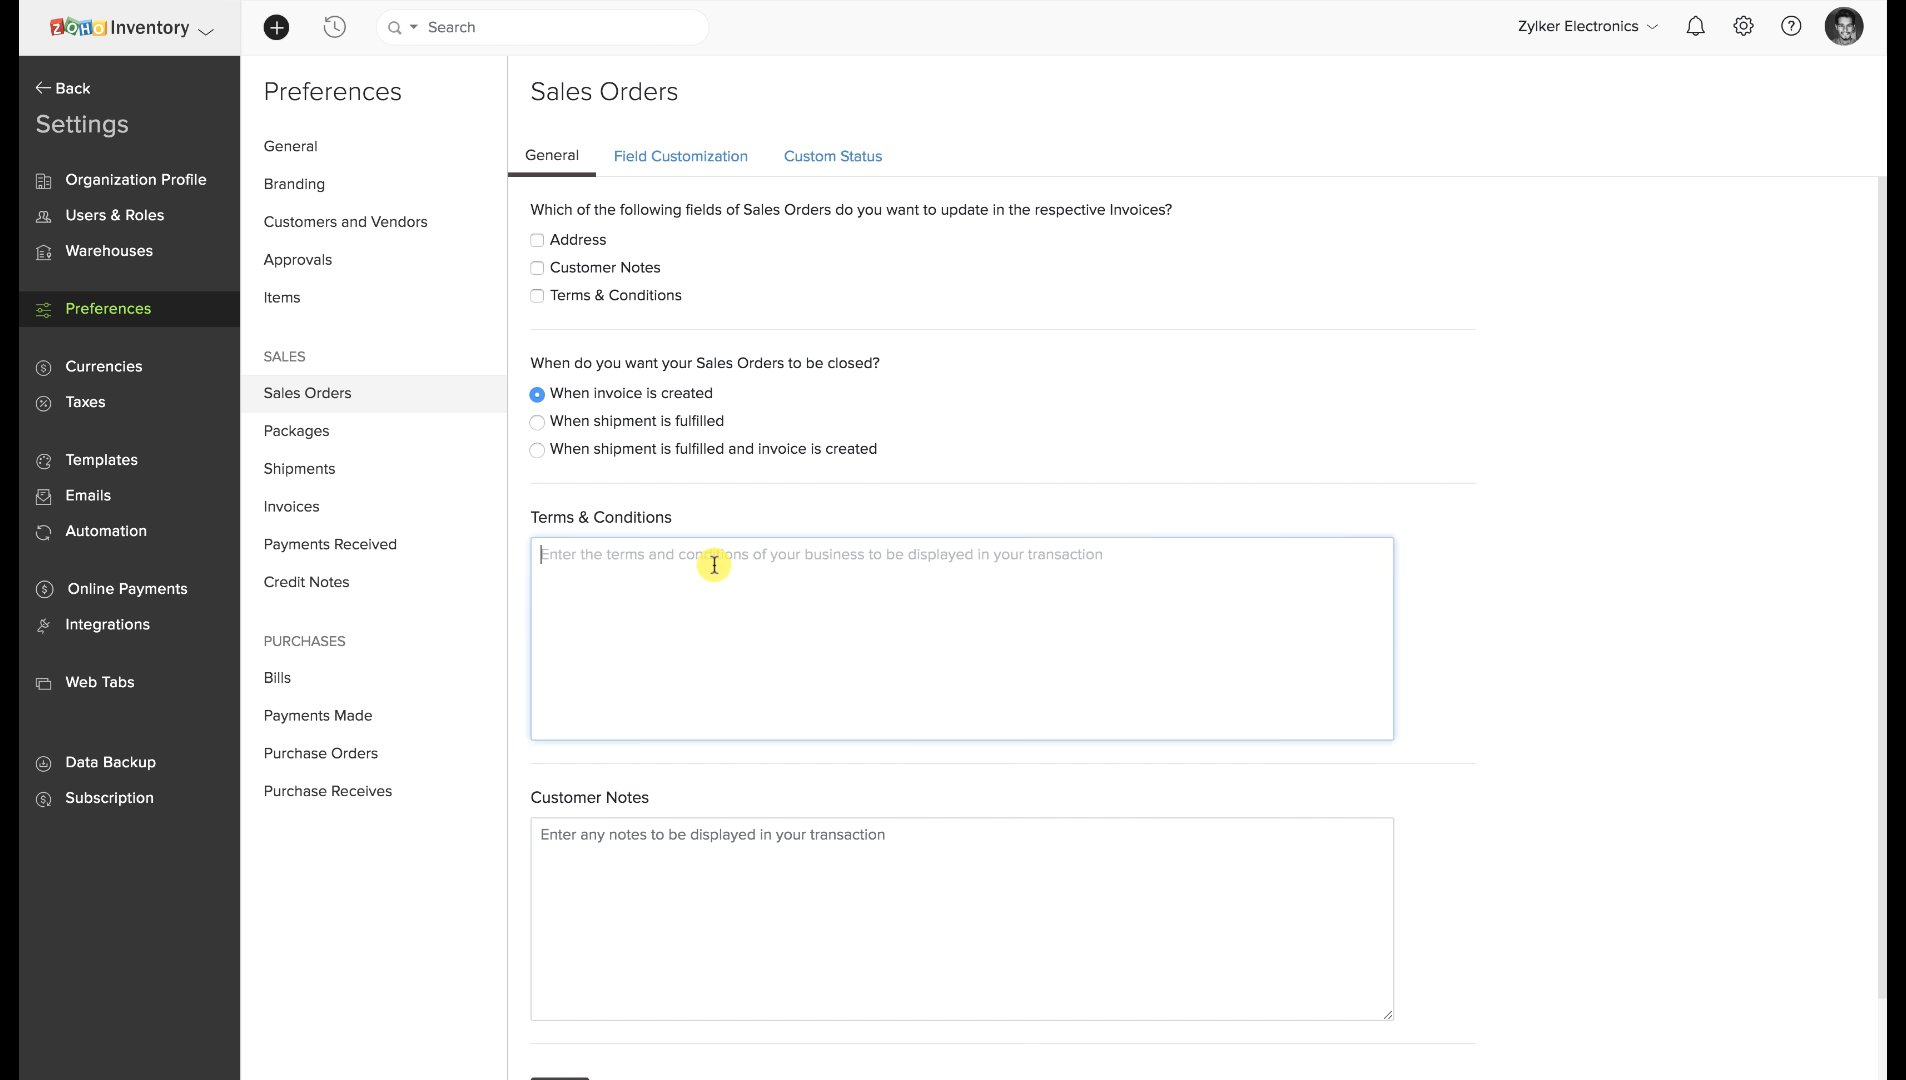
click(672, 832)
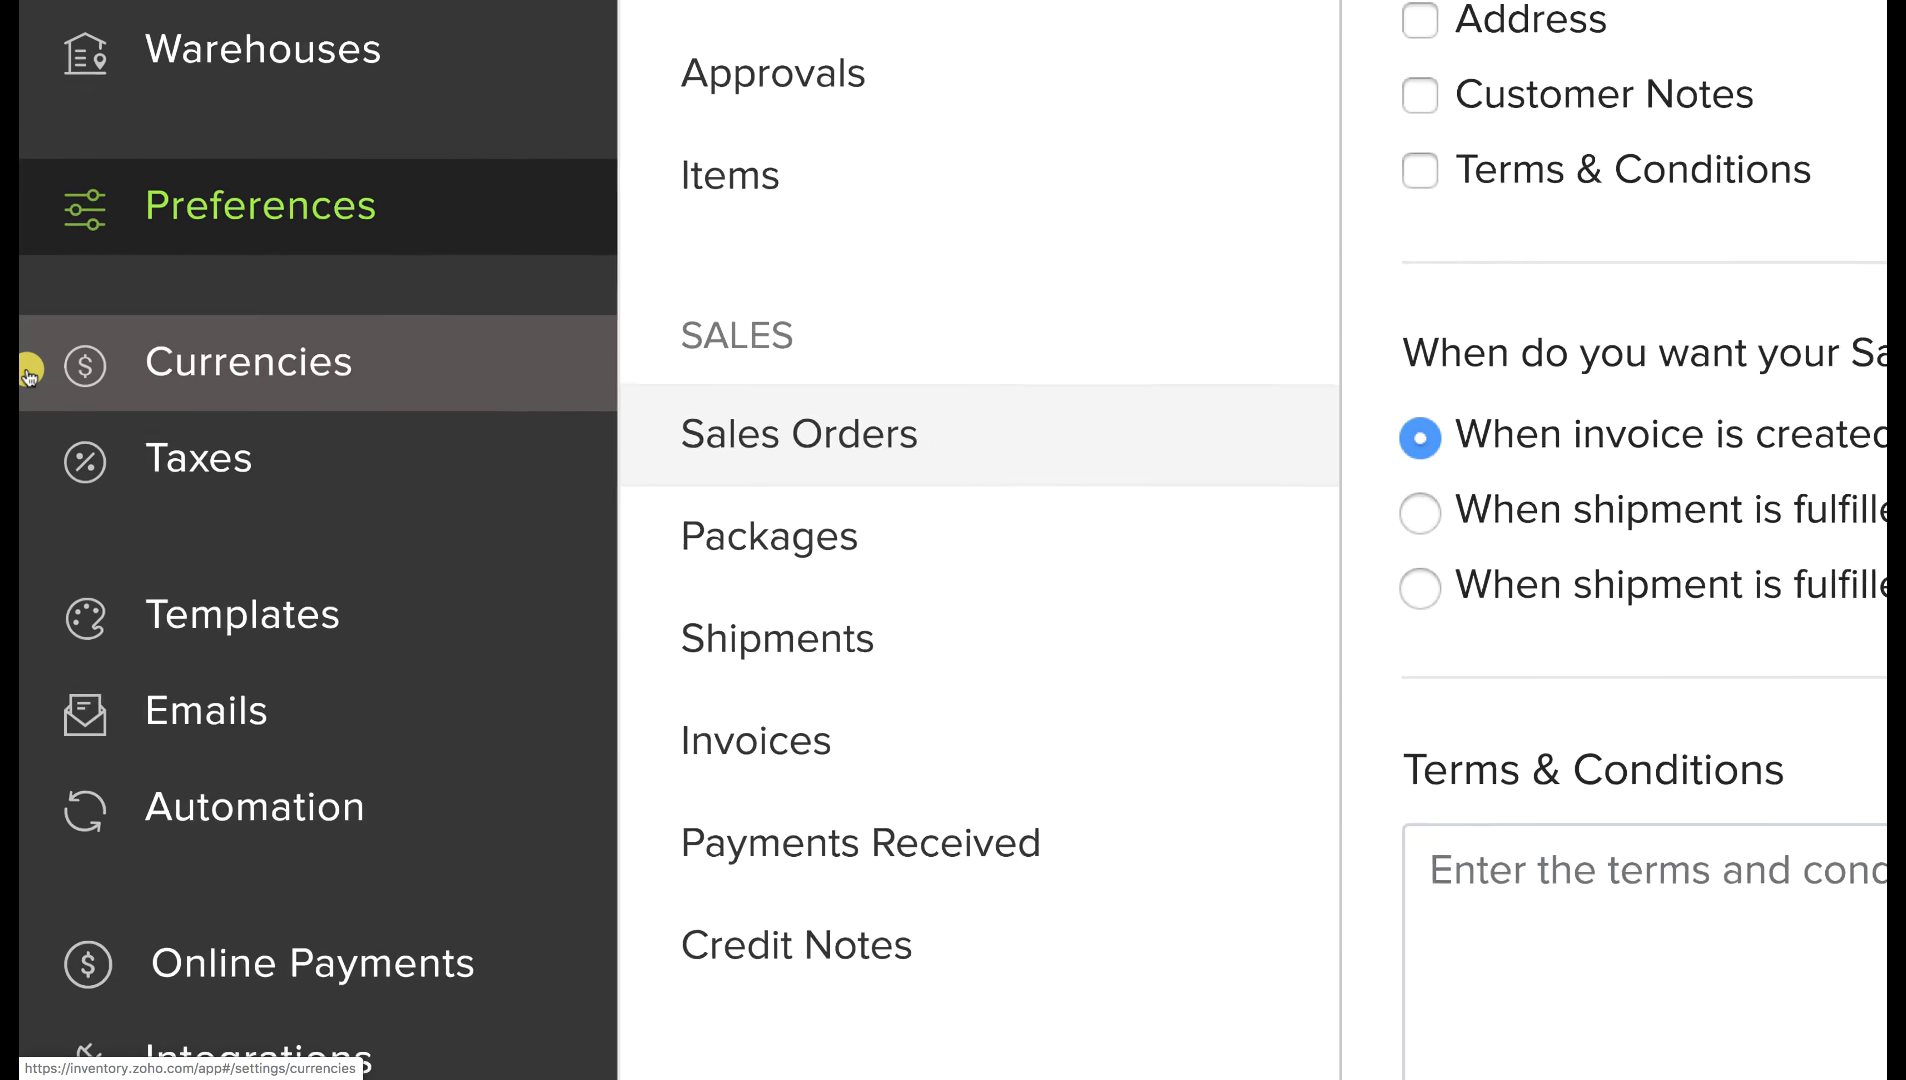
Open Currencies, browse the New Currency code list, then cancel without adding a currency.
click(290, 372)
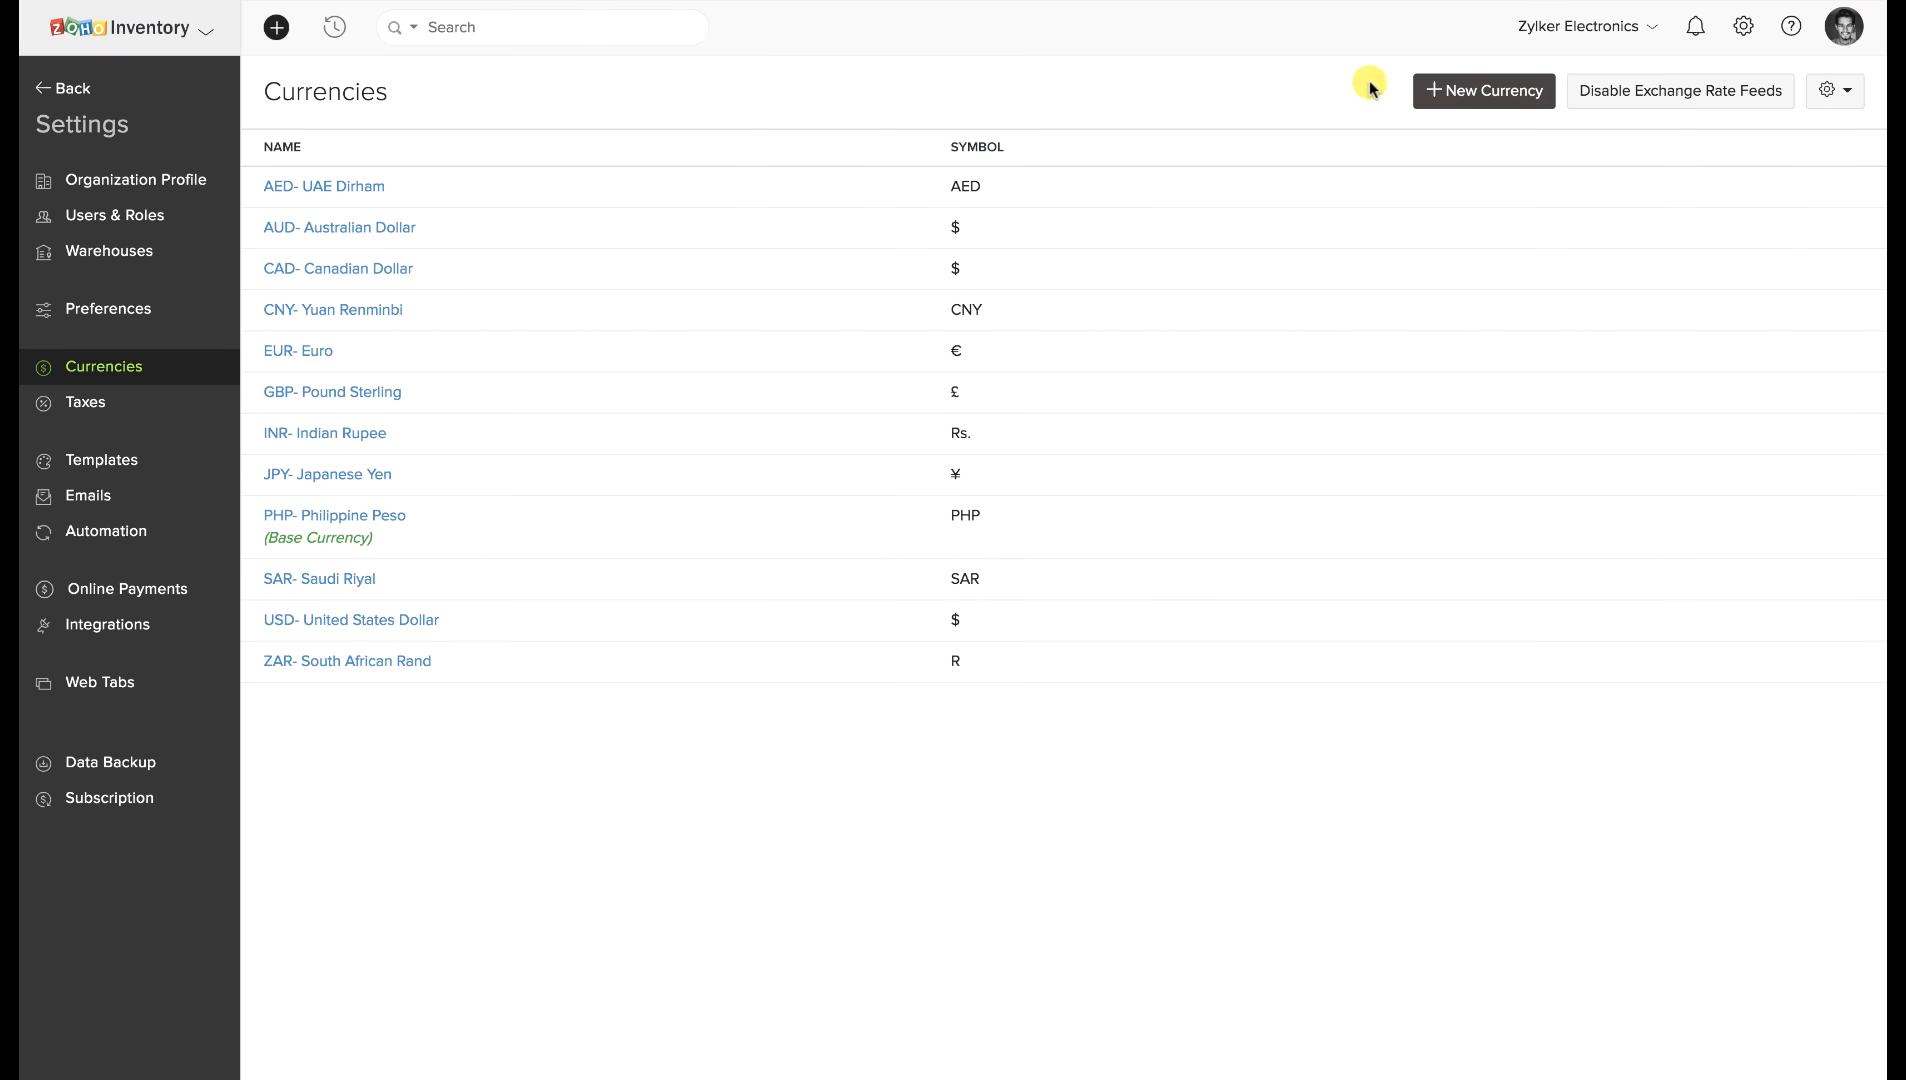
click(1467, 90)
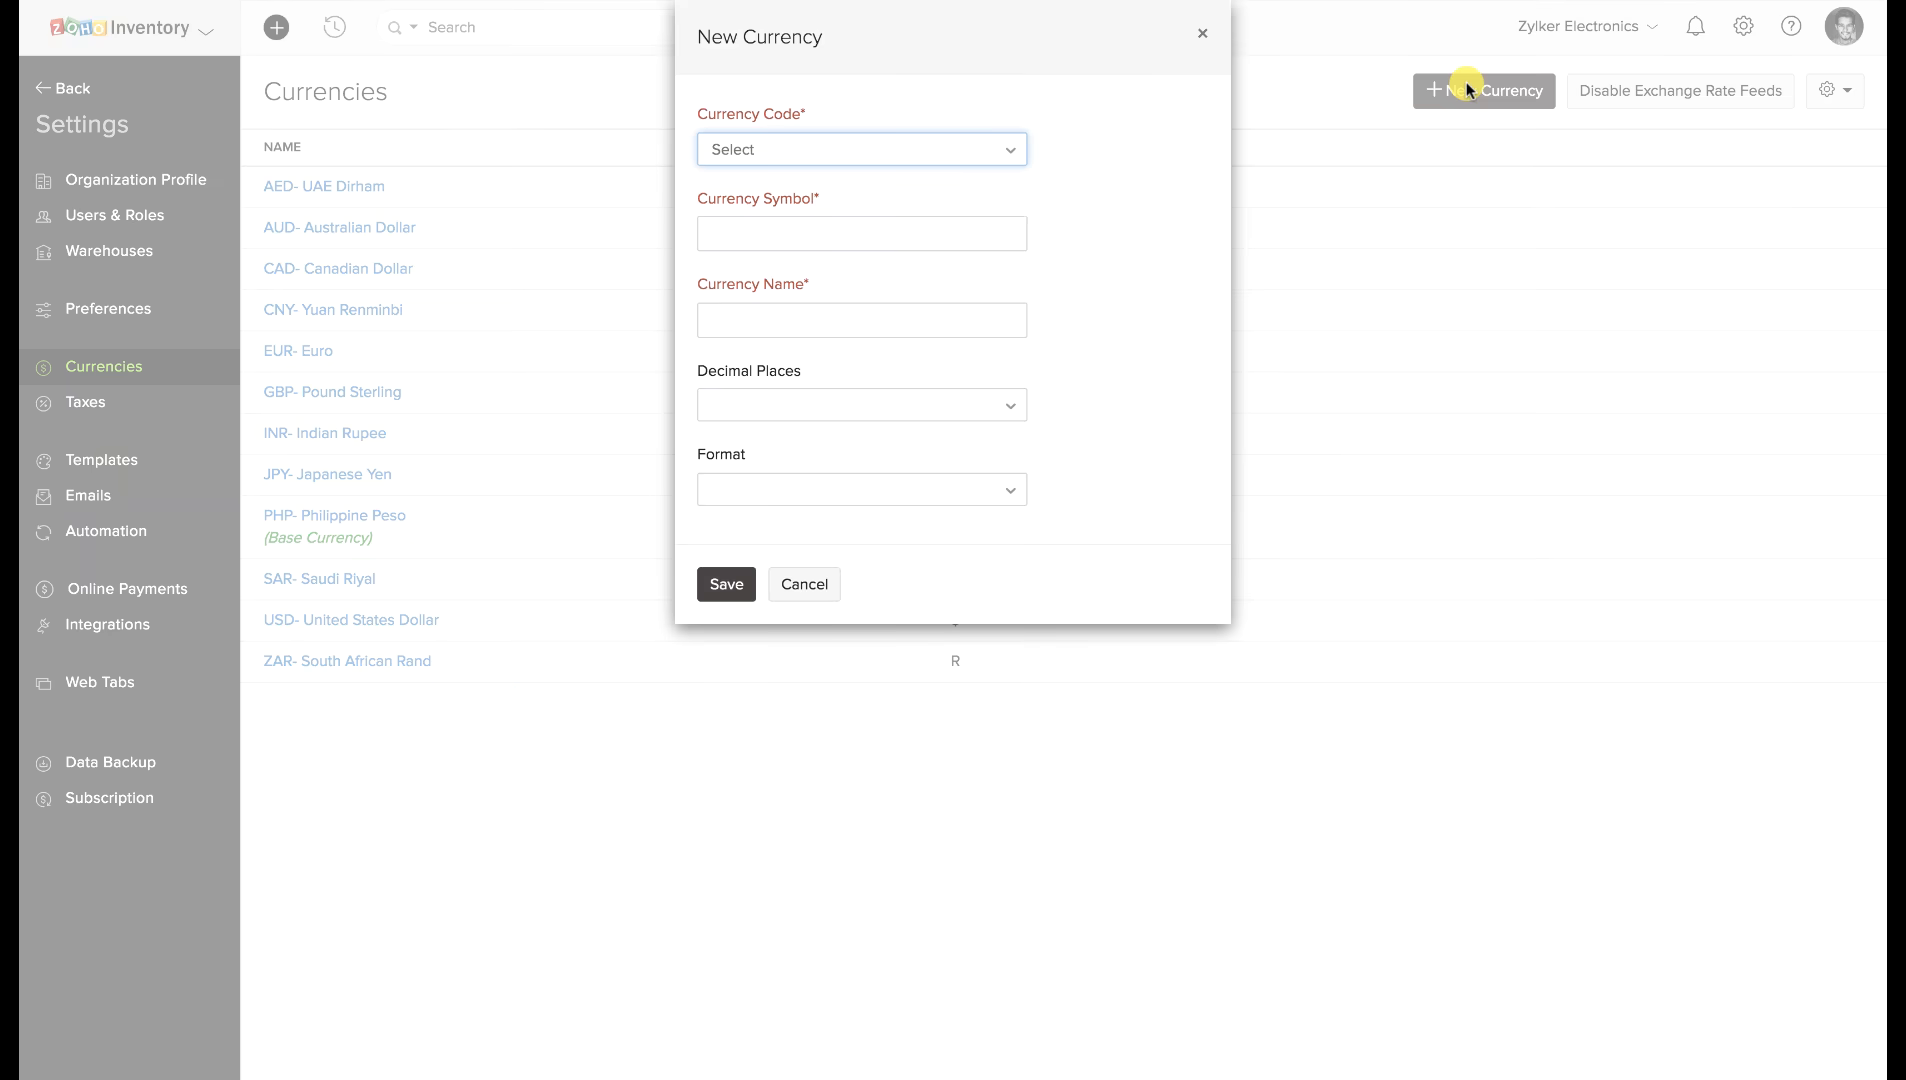
click(983, 152)
scroll(953, 312, down, 3)
scroll(953, 312, down, 5)
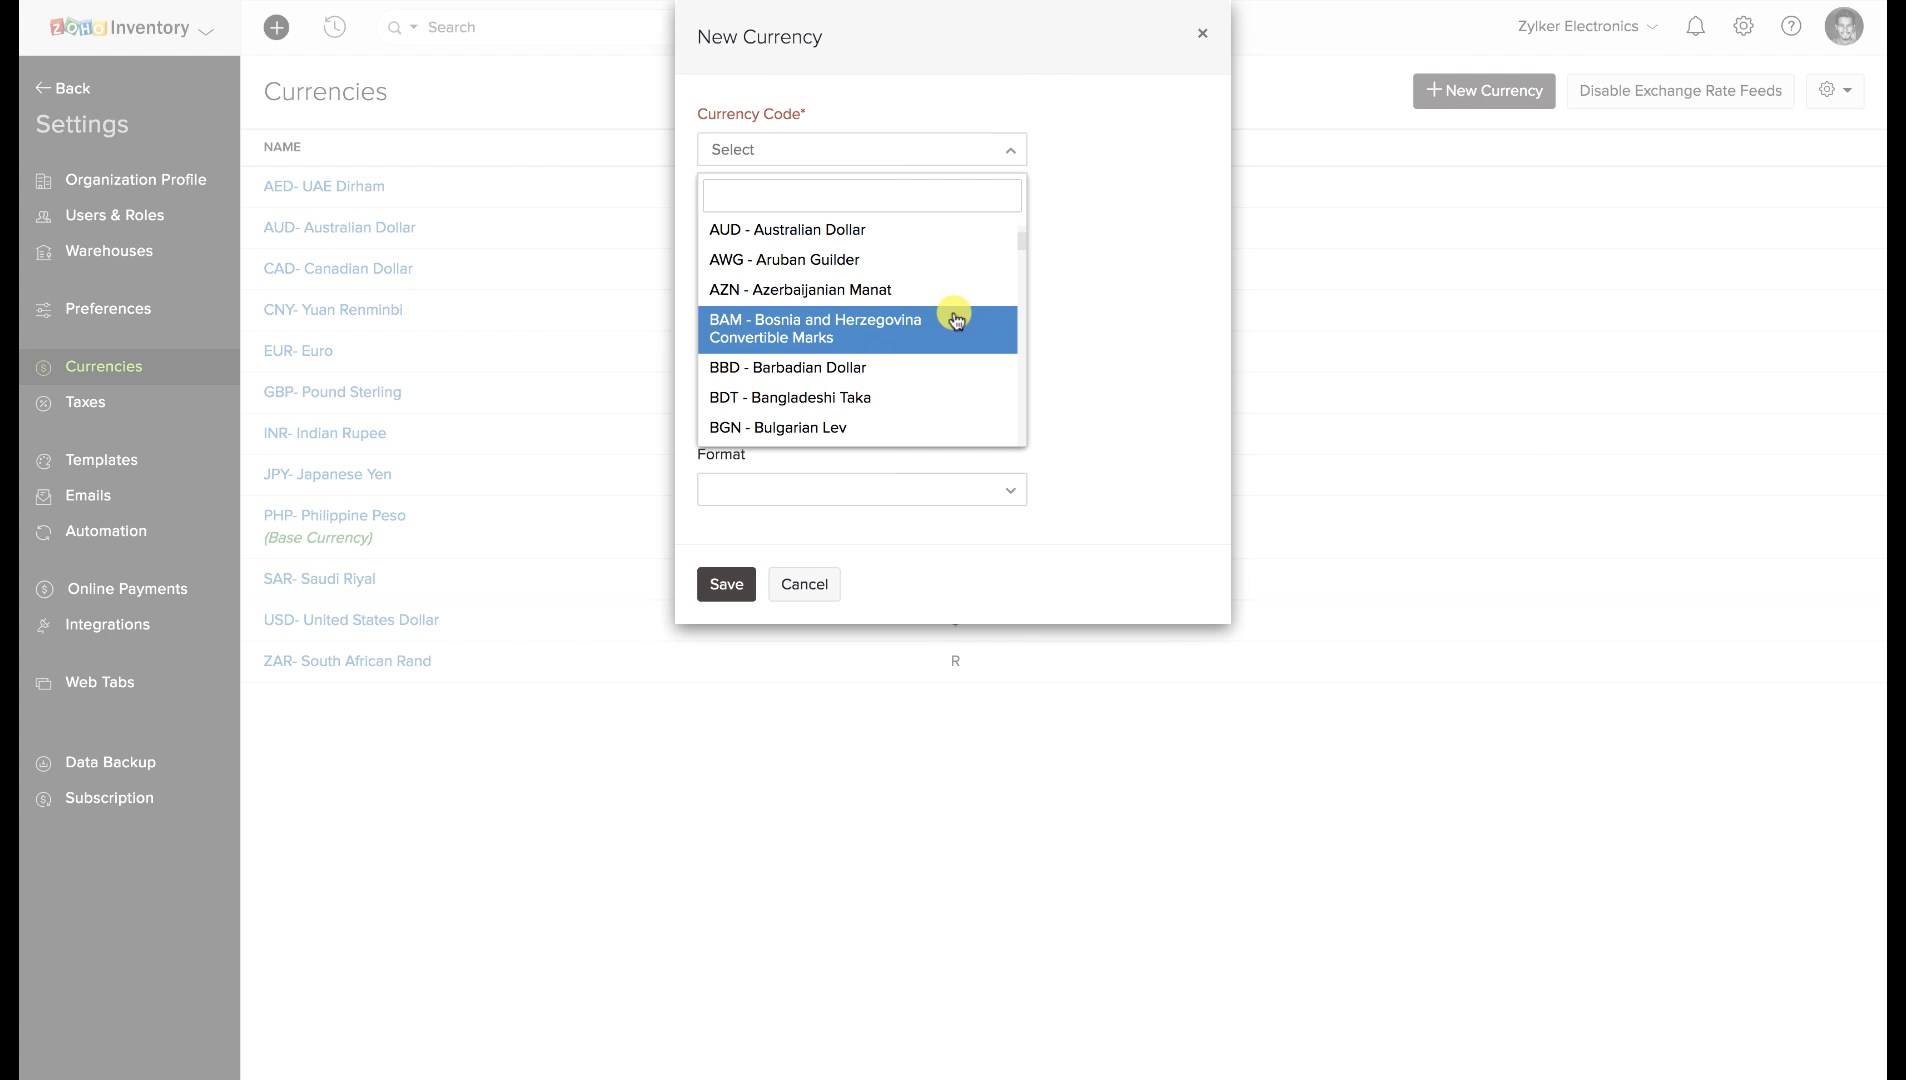
scroll(953, 310, down, 8)
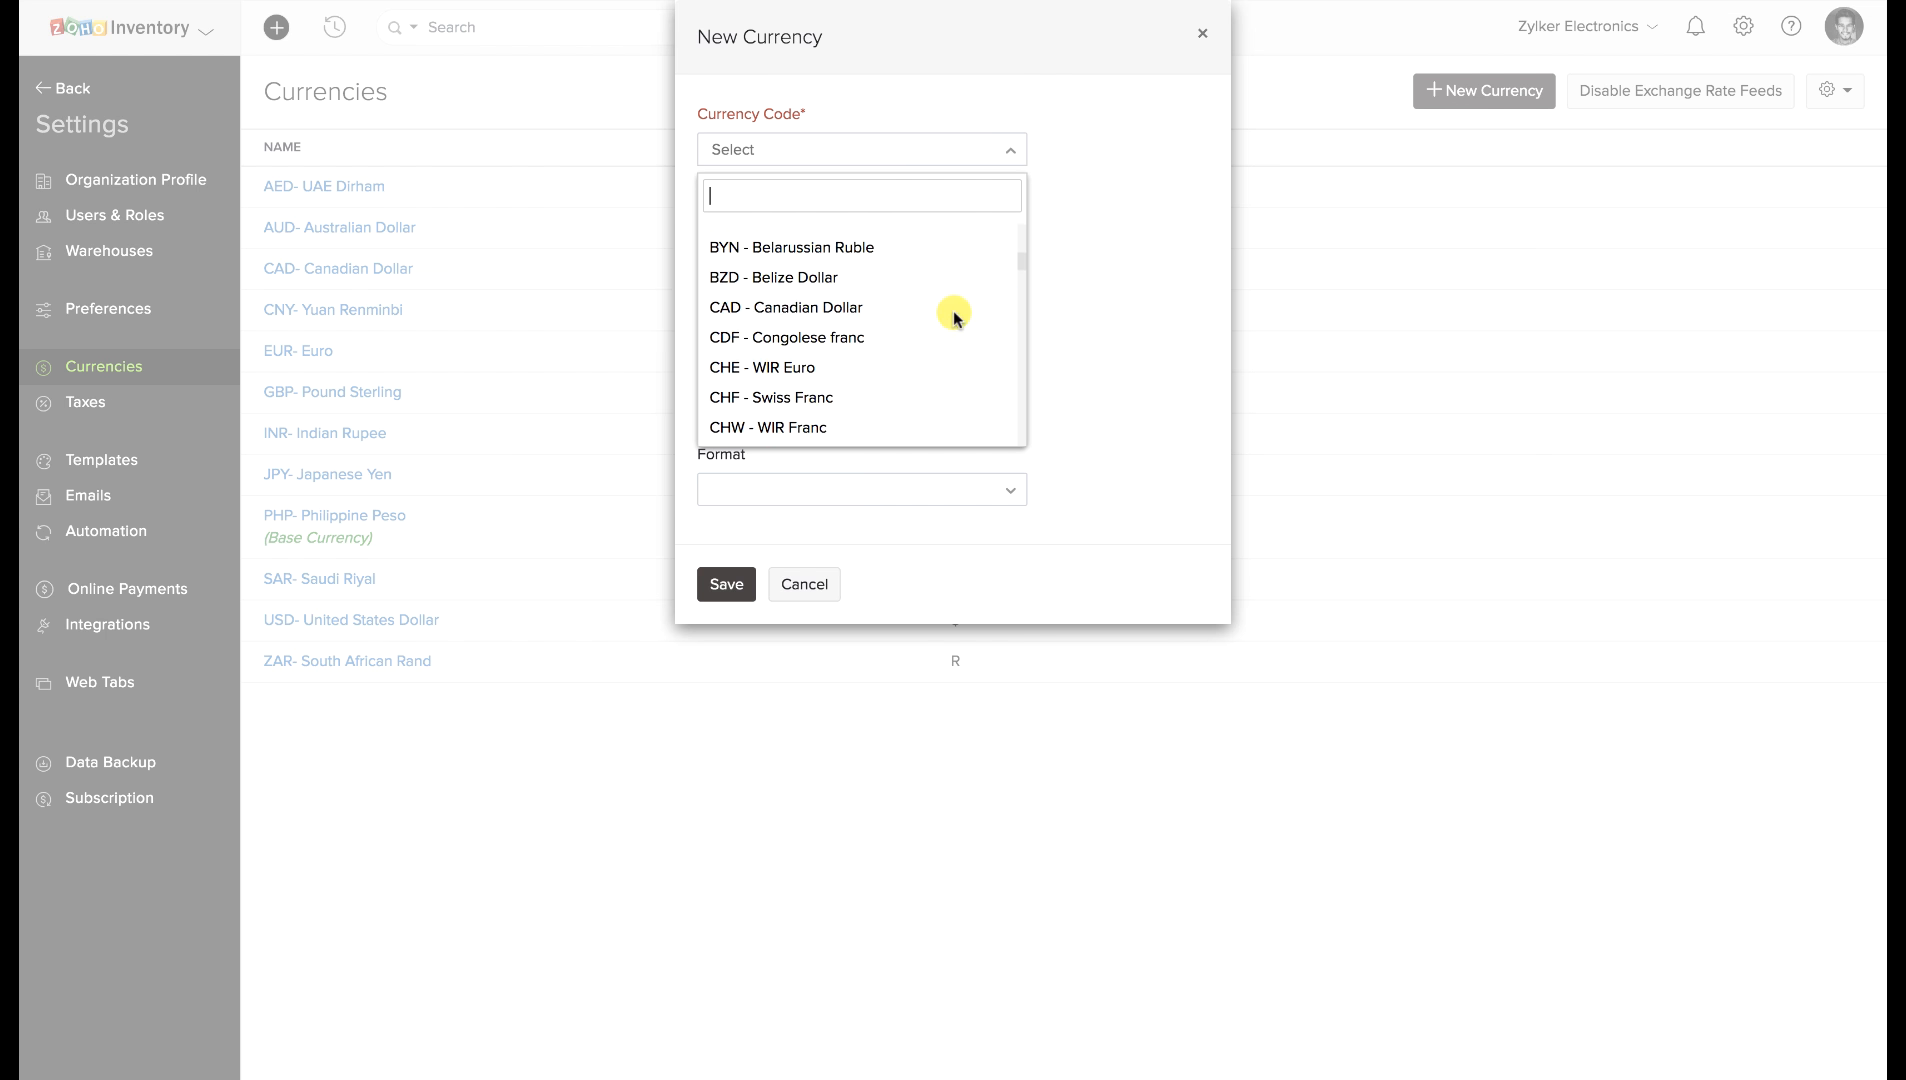
click(1099, 316)
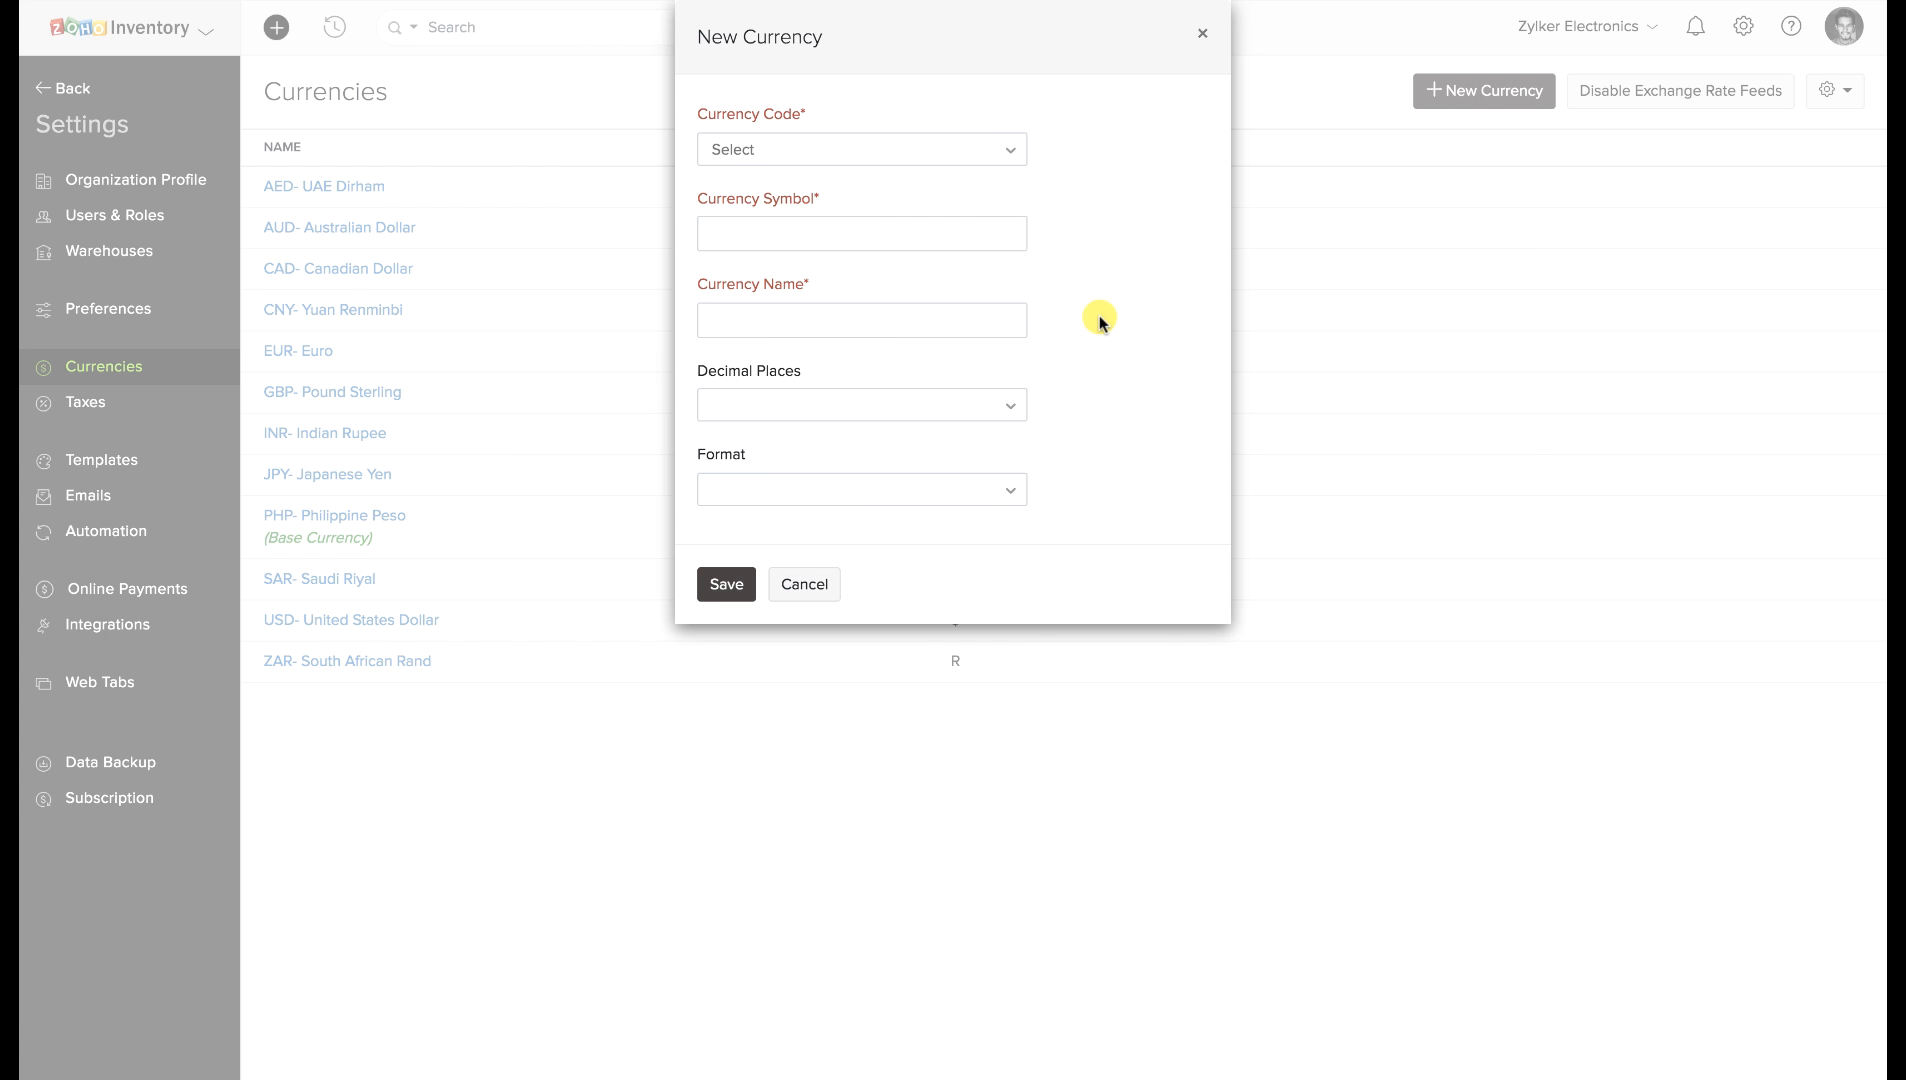
click(1200, 38)
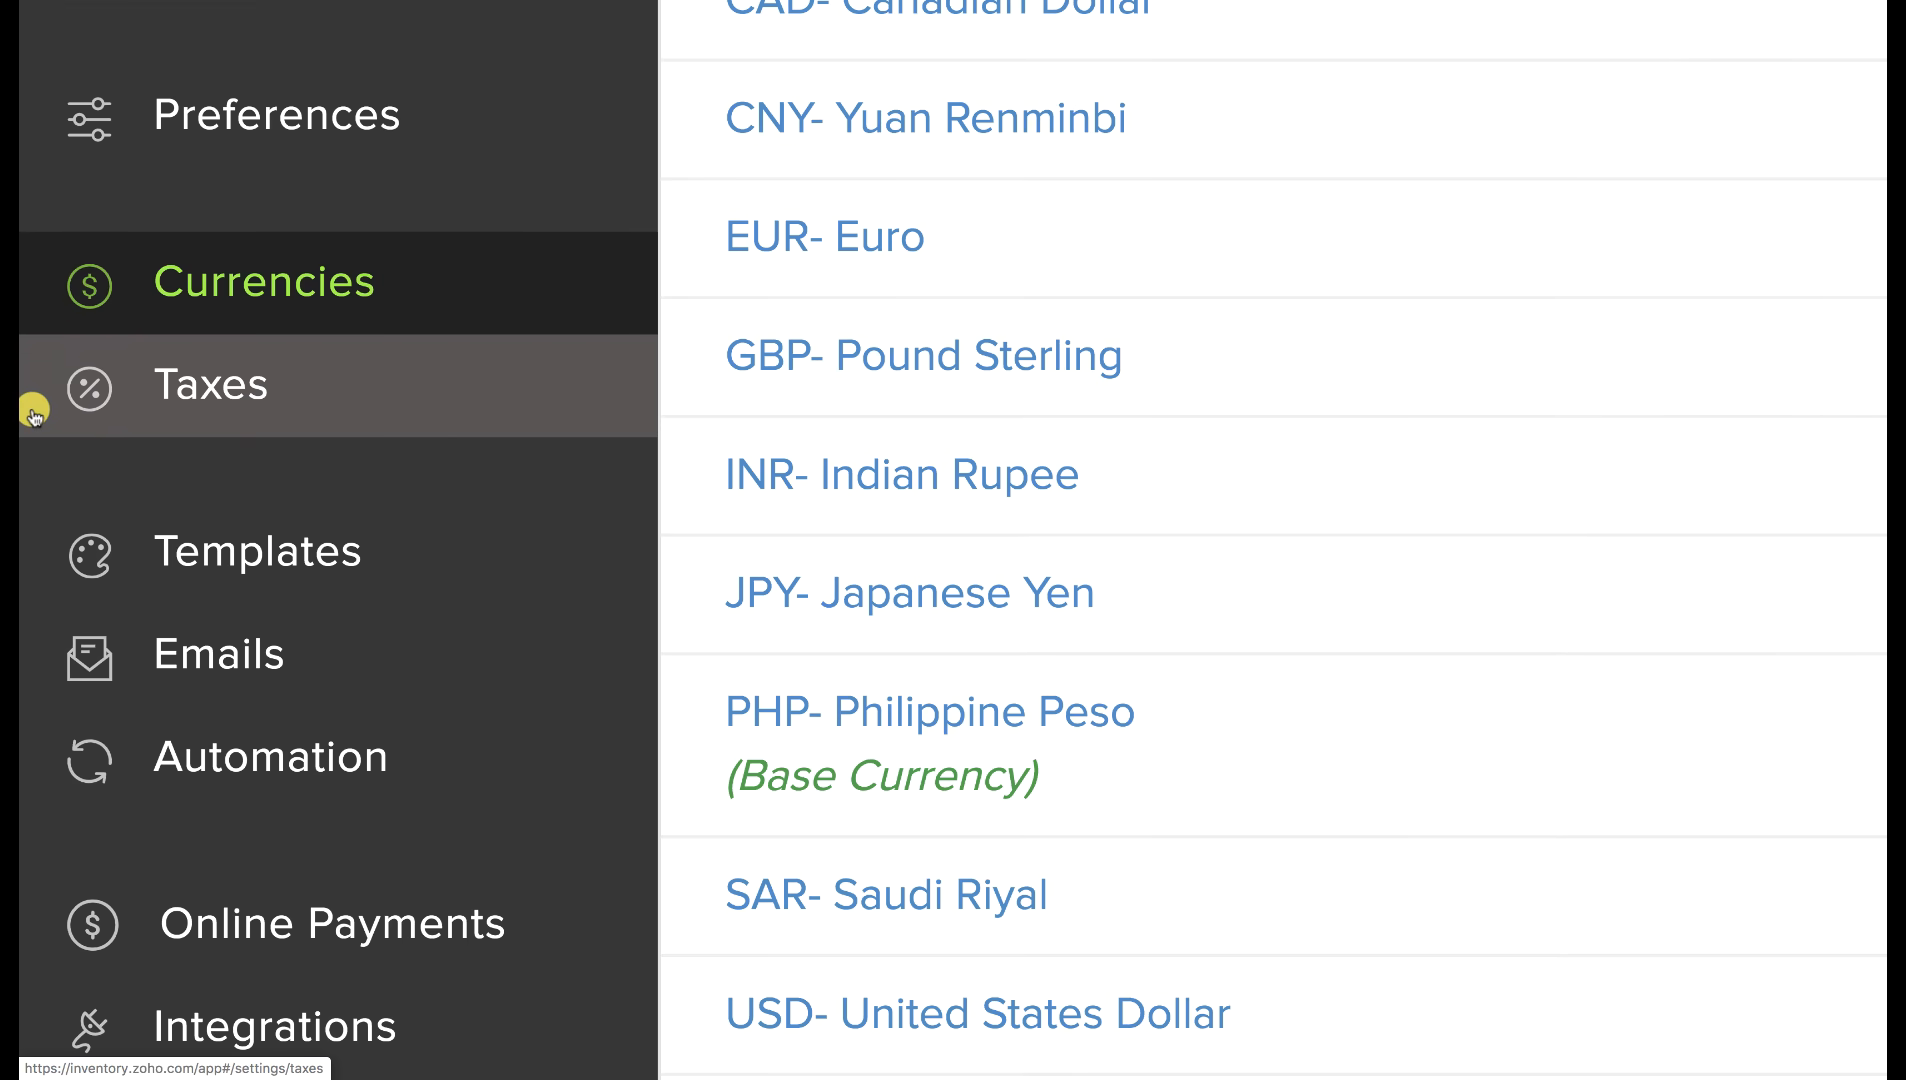
Open Taxes, start and cancel a New Tax, then go back to the Dashboard.
click(33, 412)
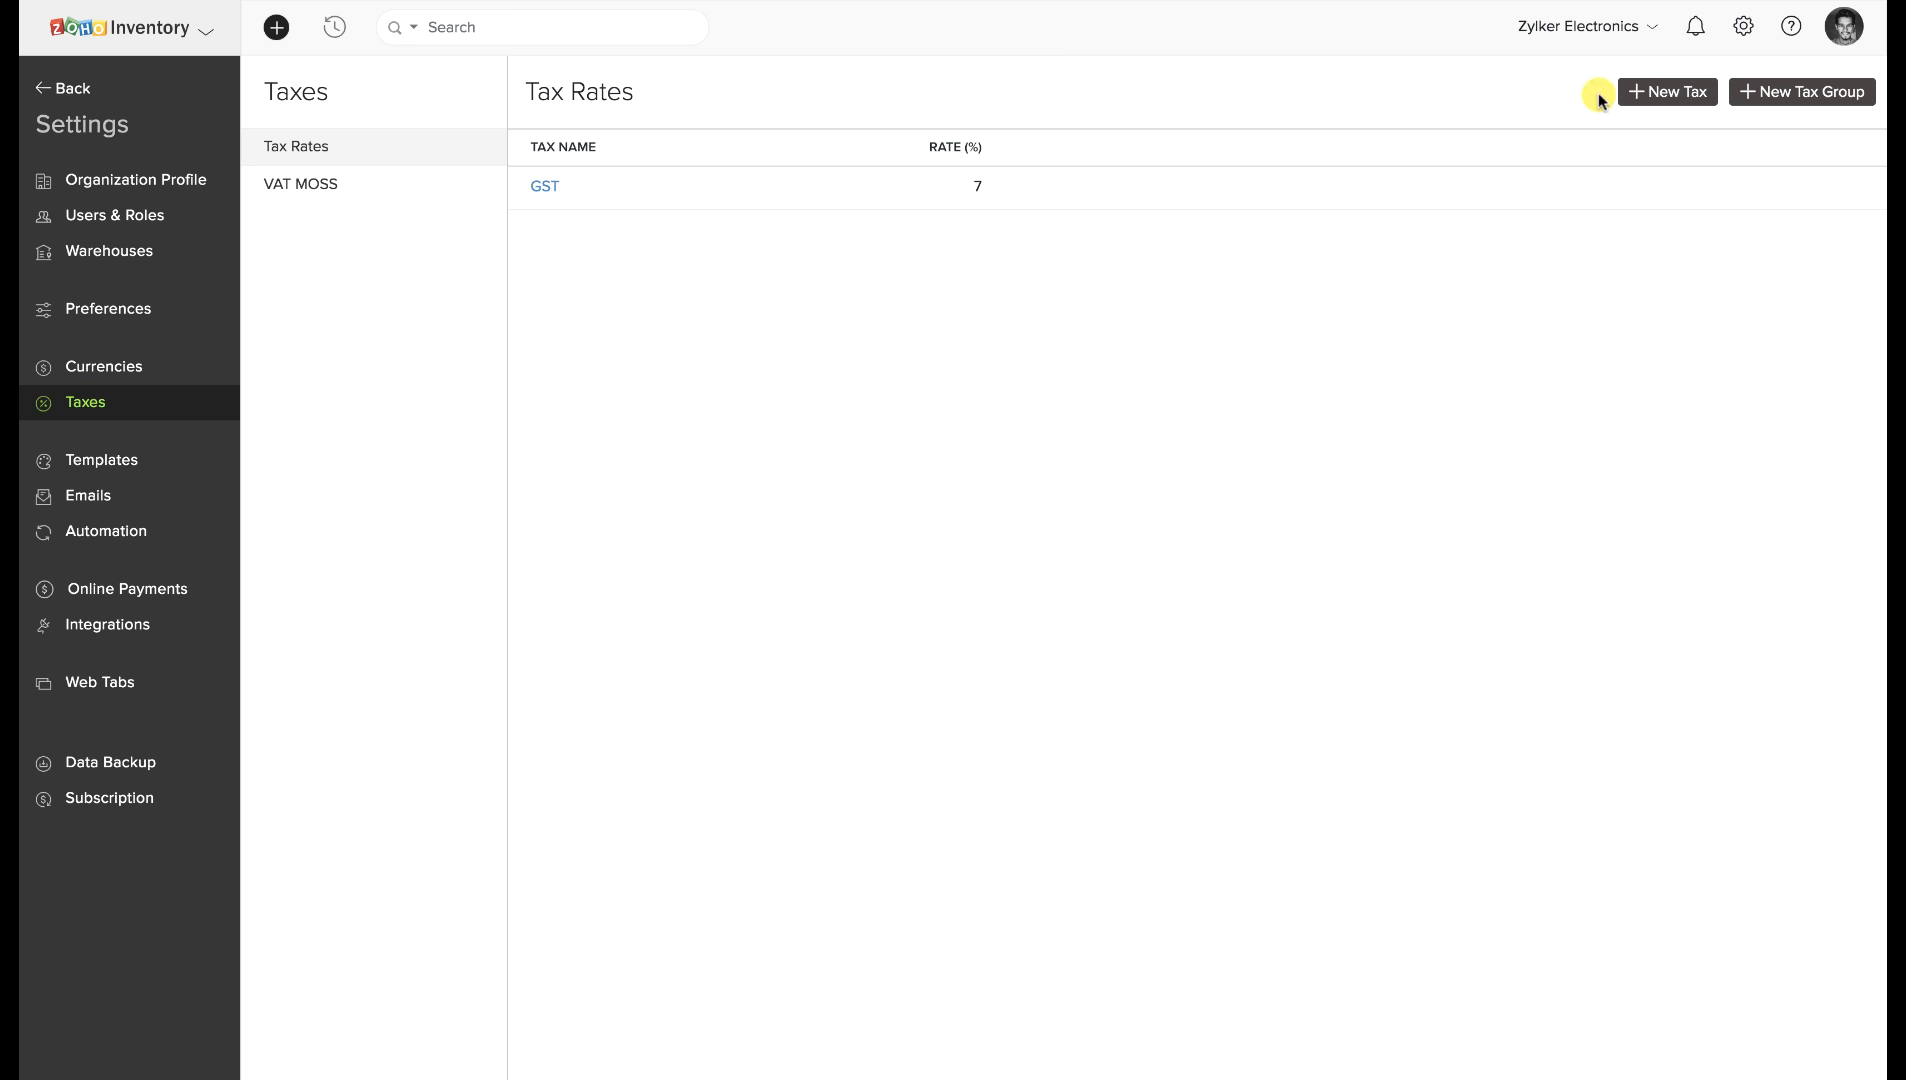
click(1628, 92)
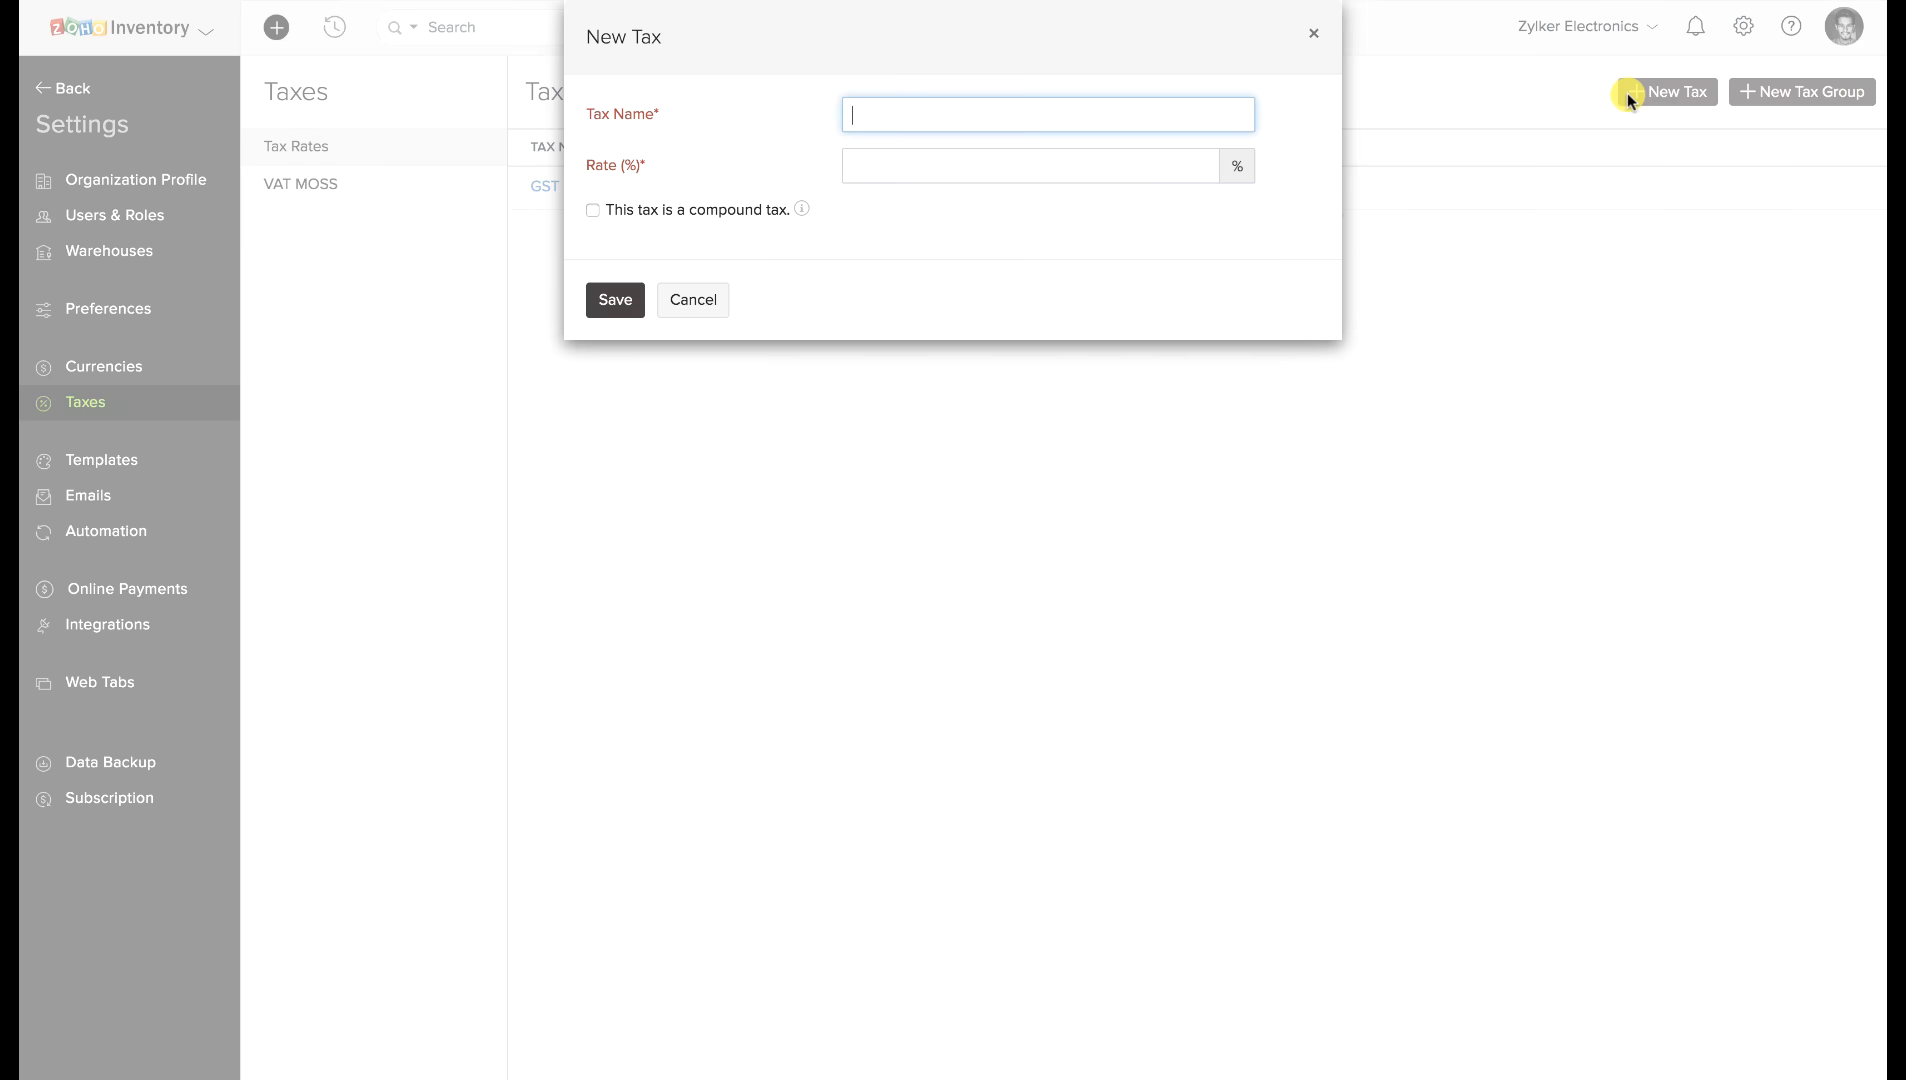
click(1313, 33)
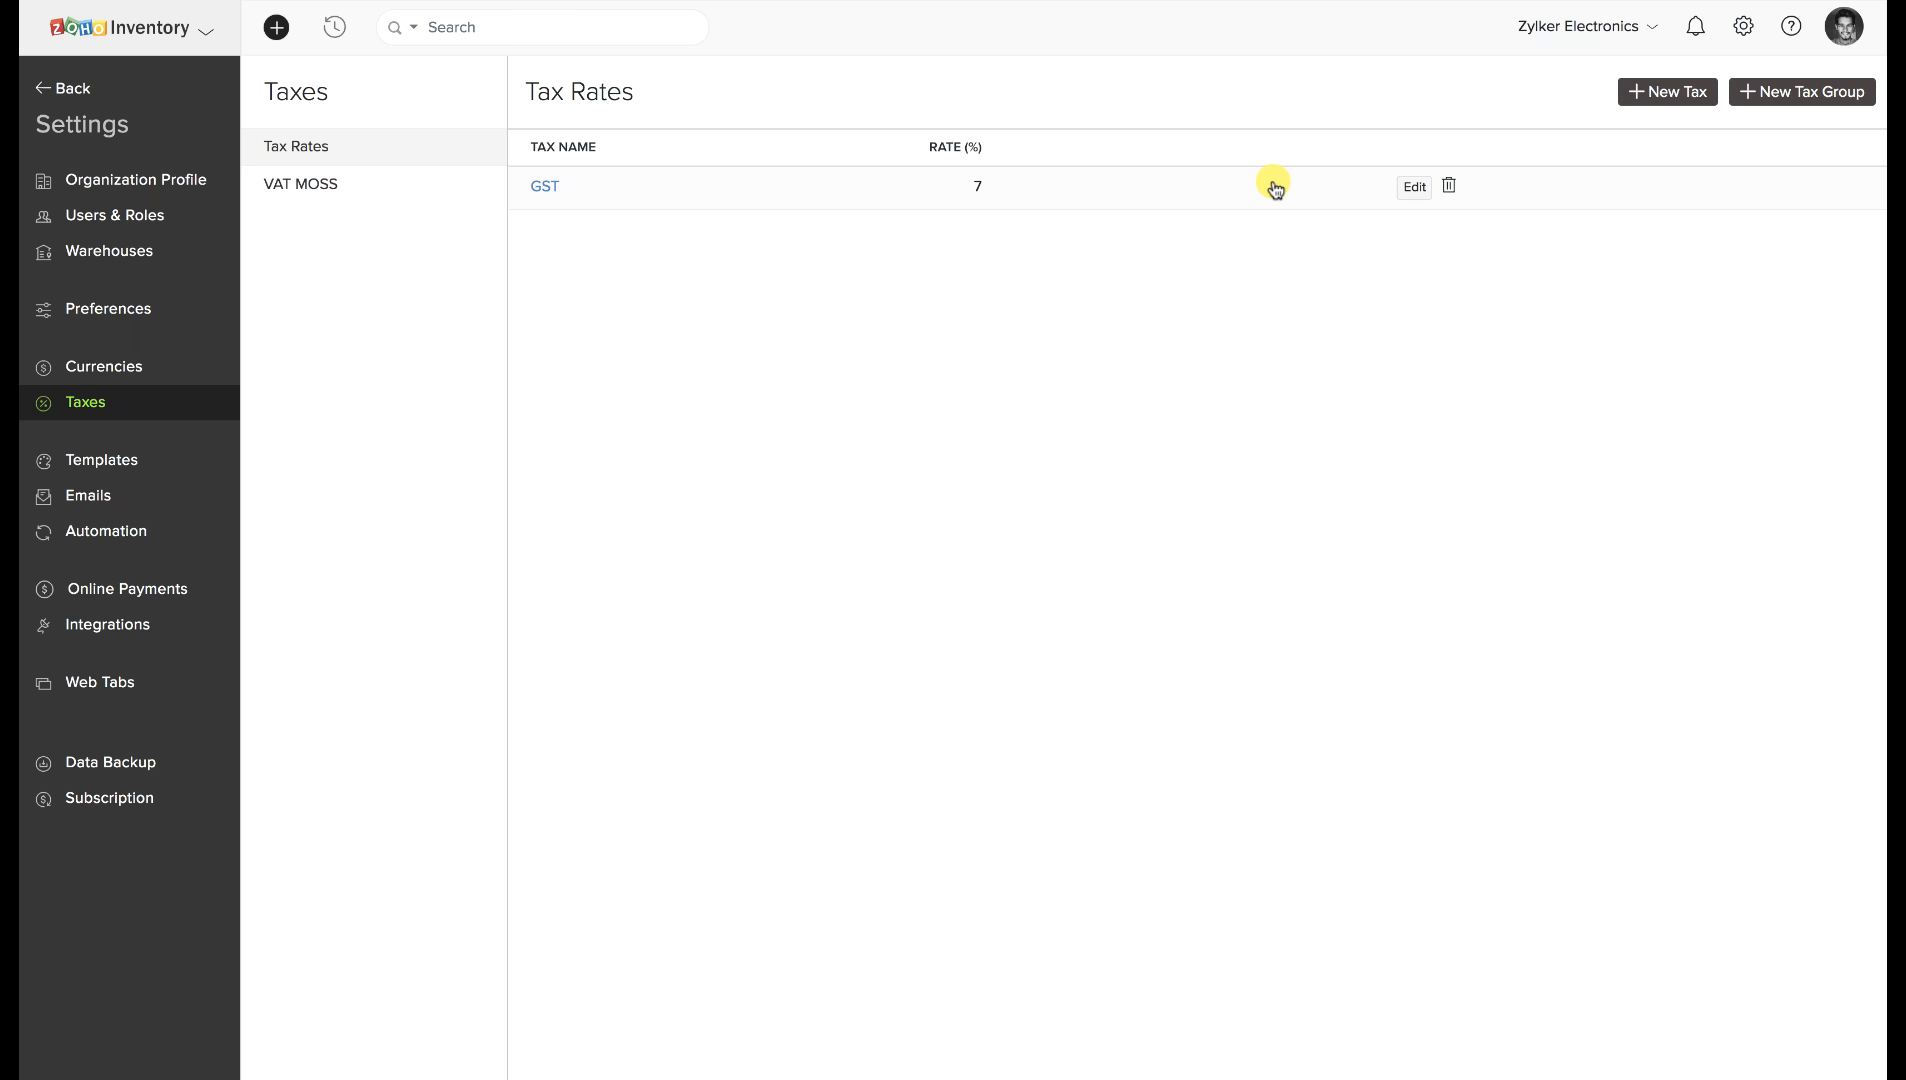
click(70, 90)
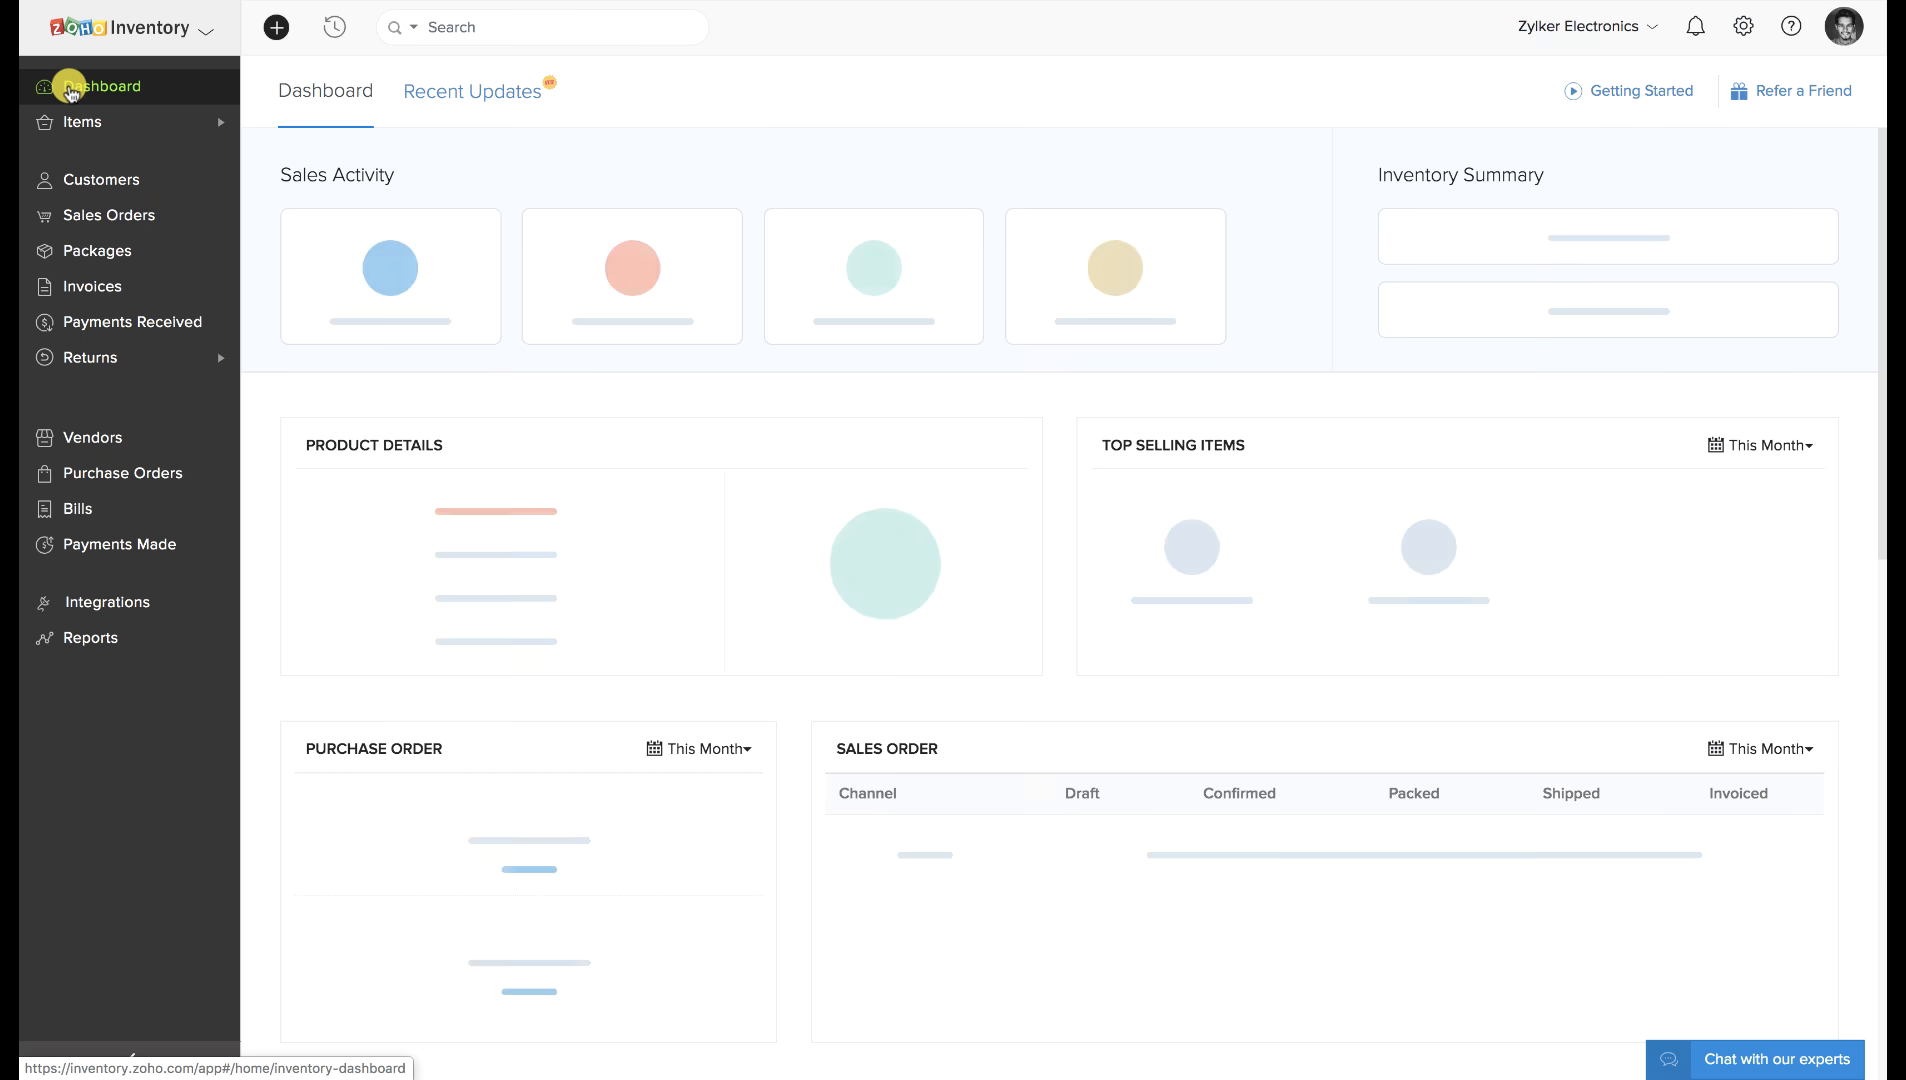
click(135, 121)
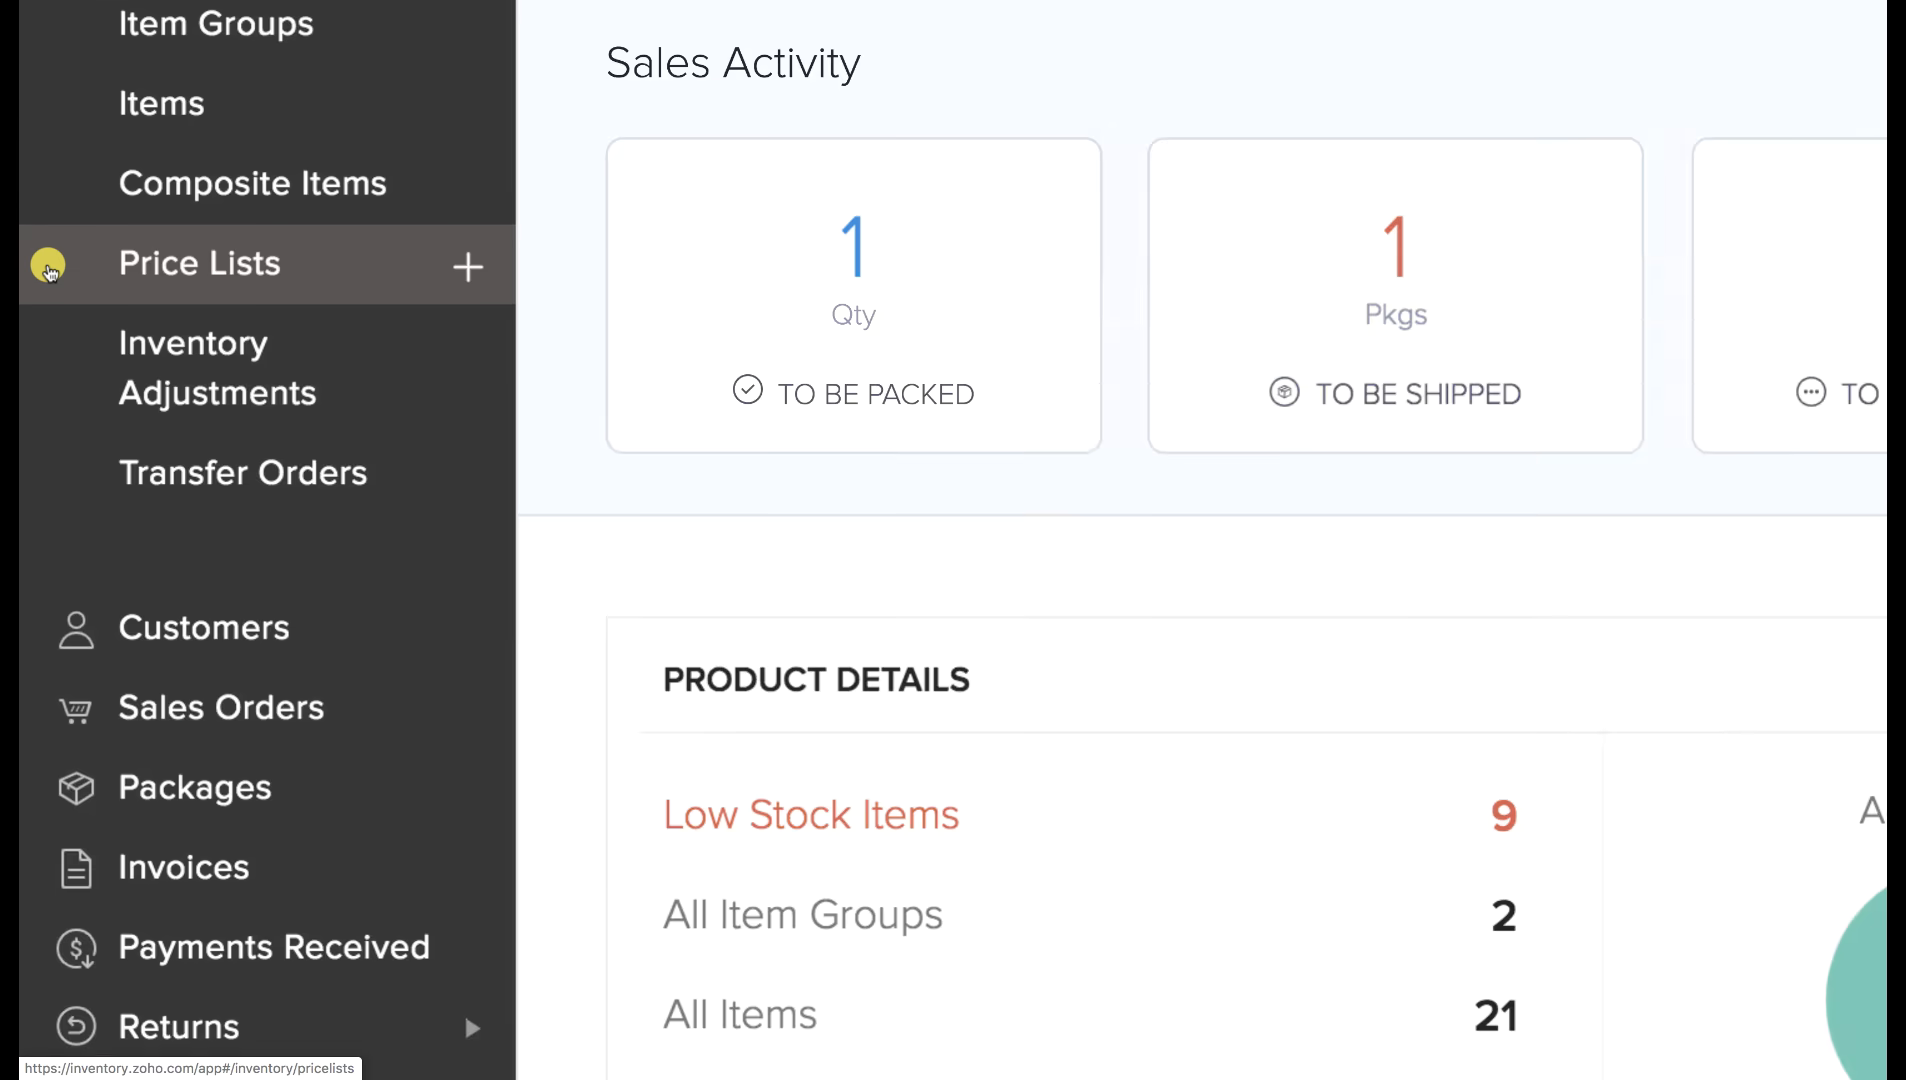
click(77, 263)
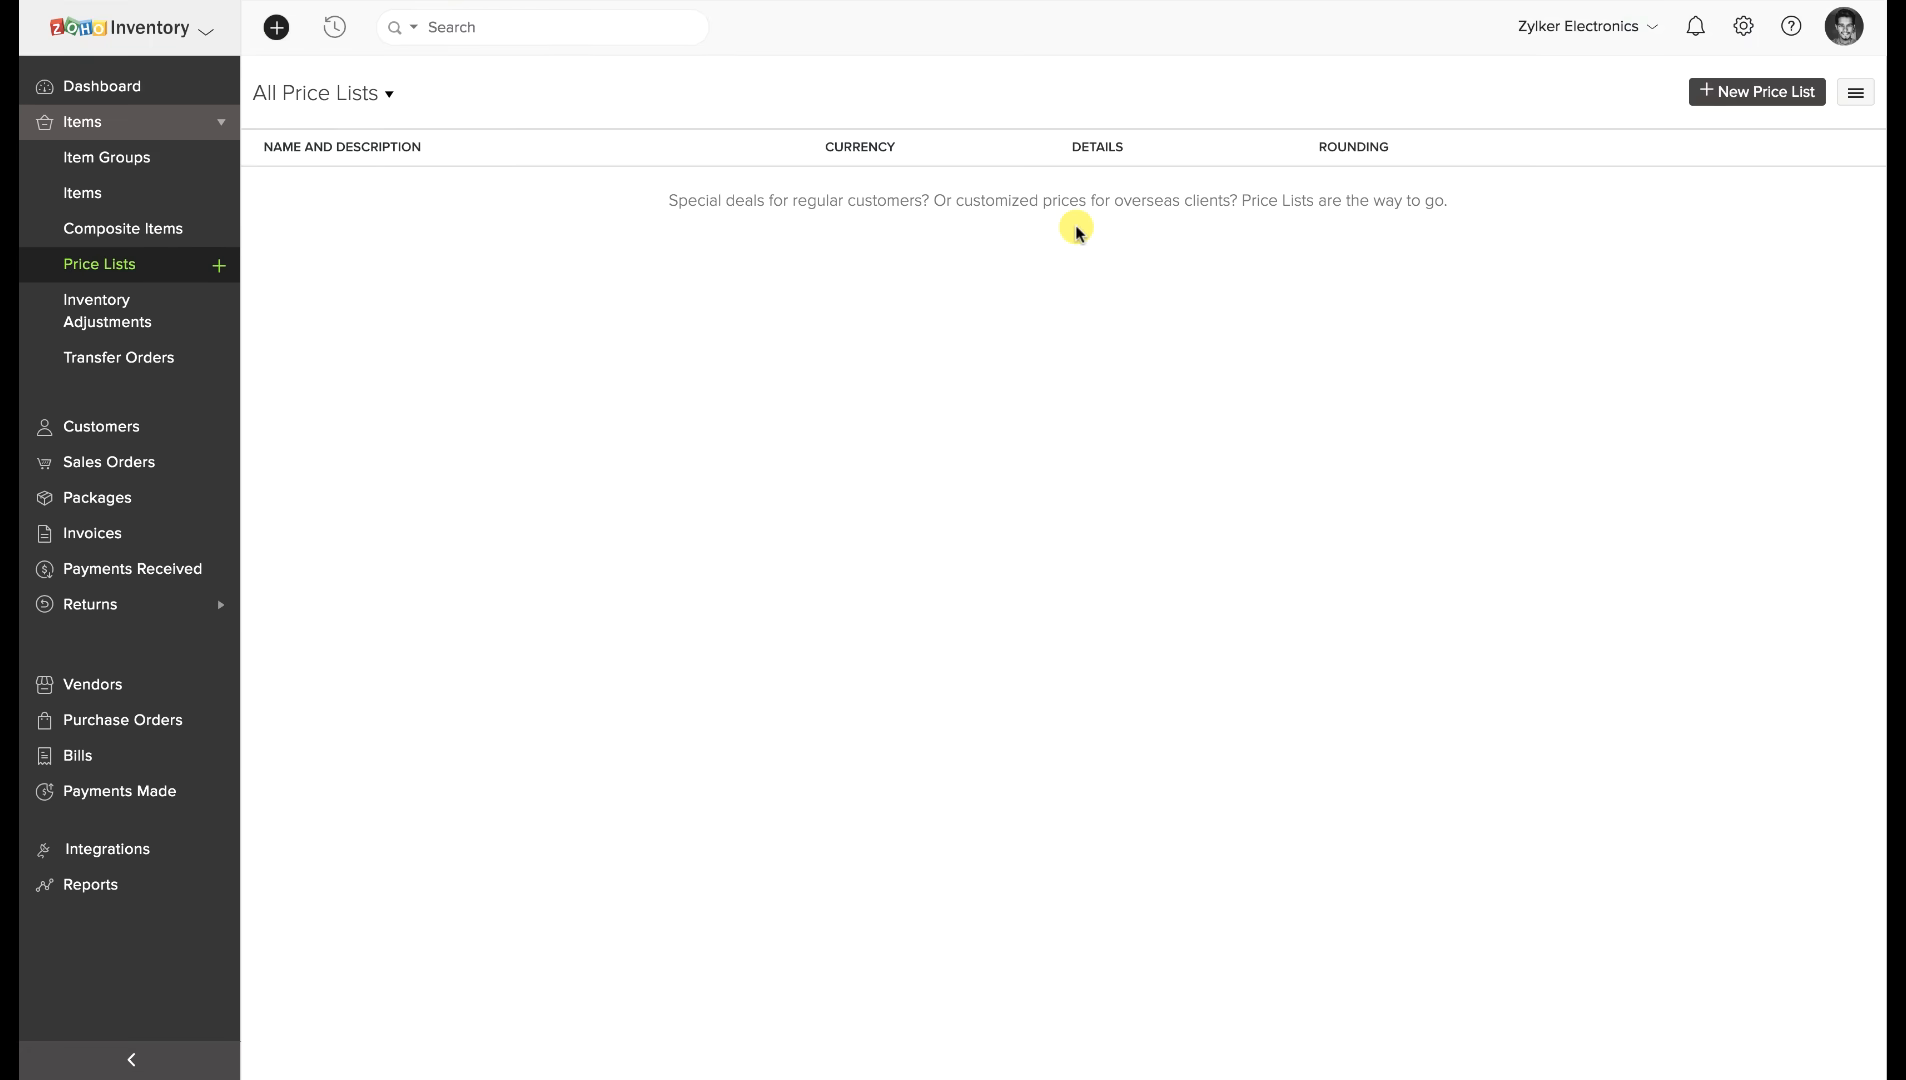
click(1750, 95)
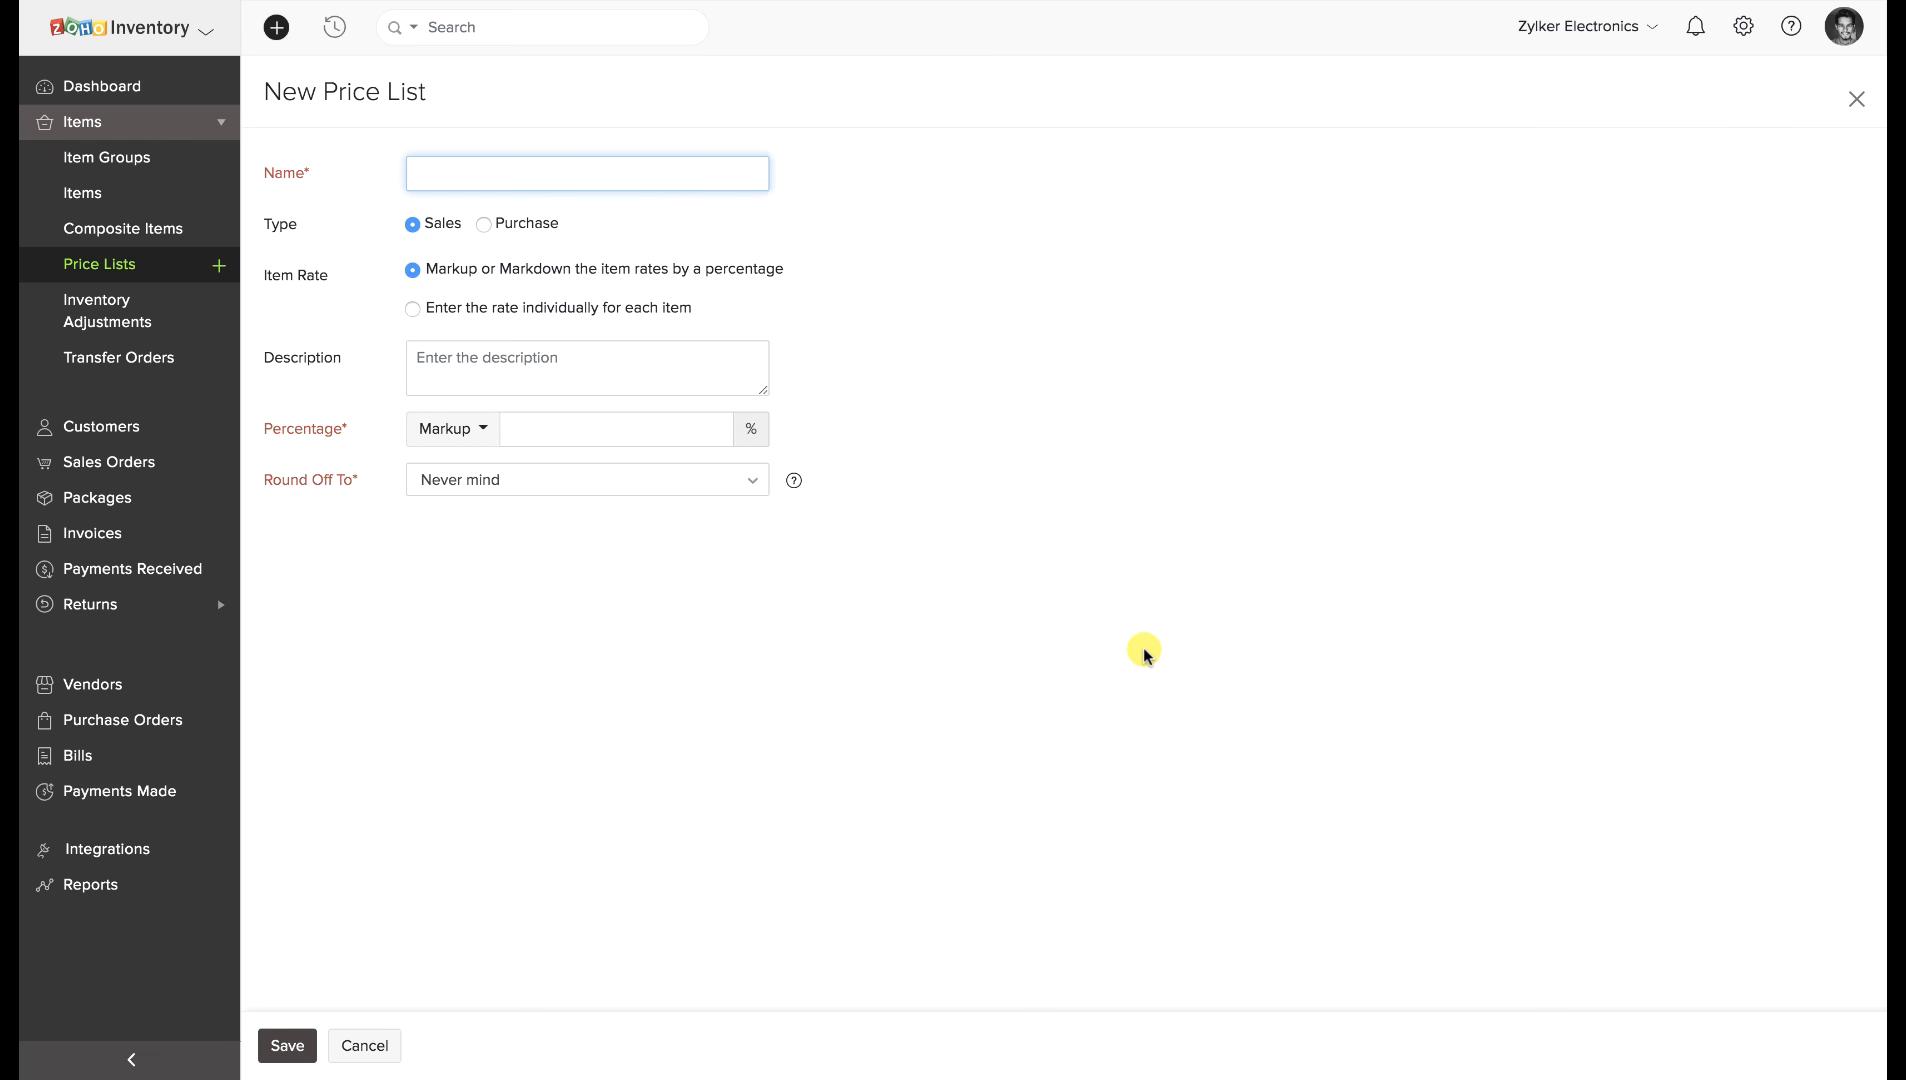
click(465, 430)
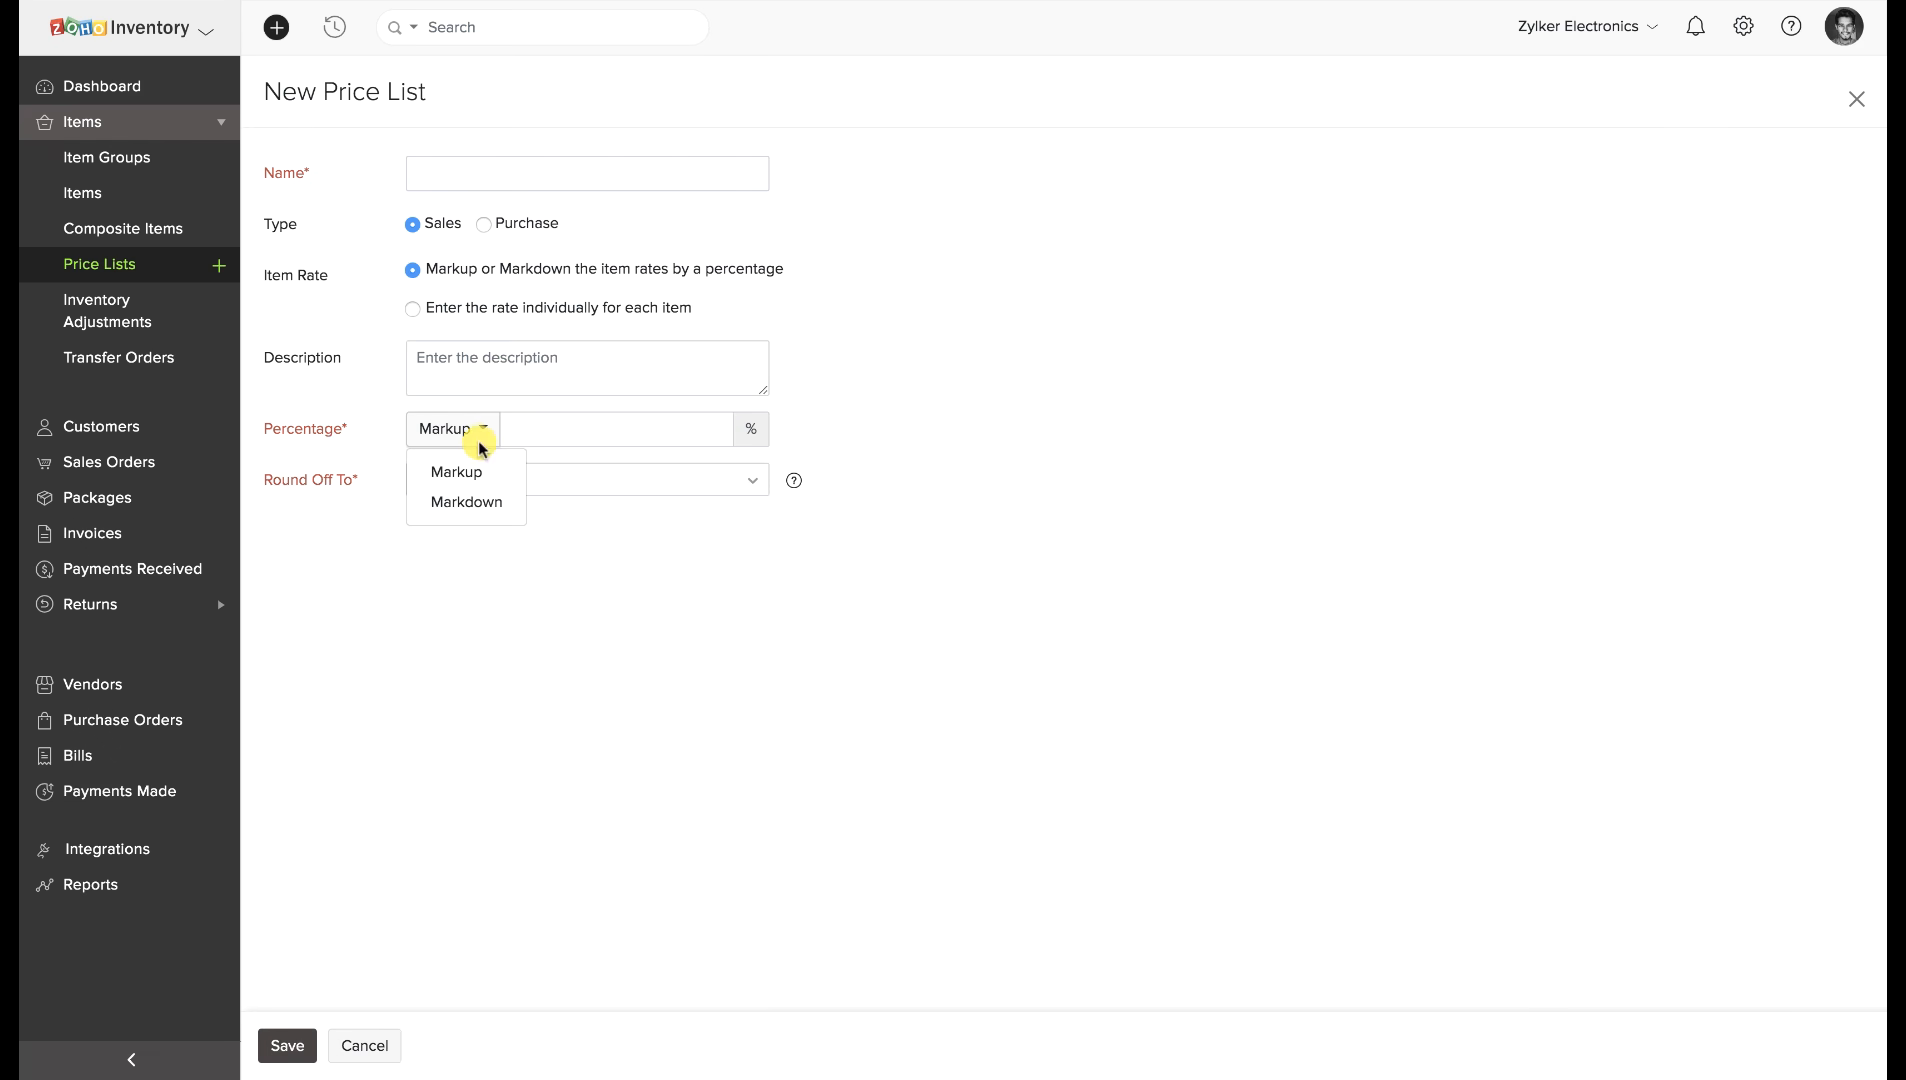
click(604, 481)
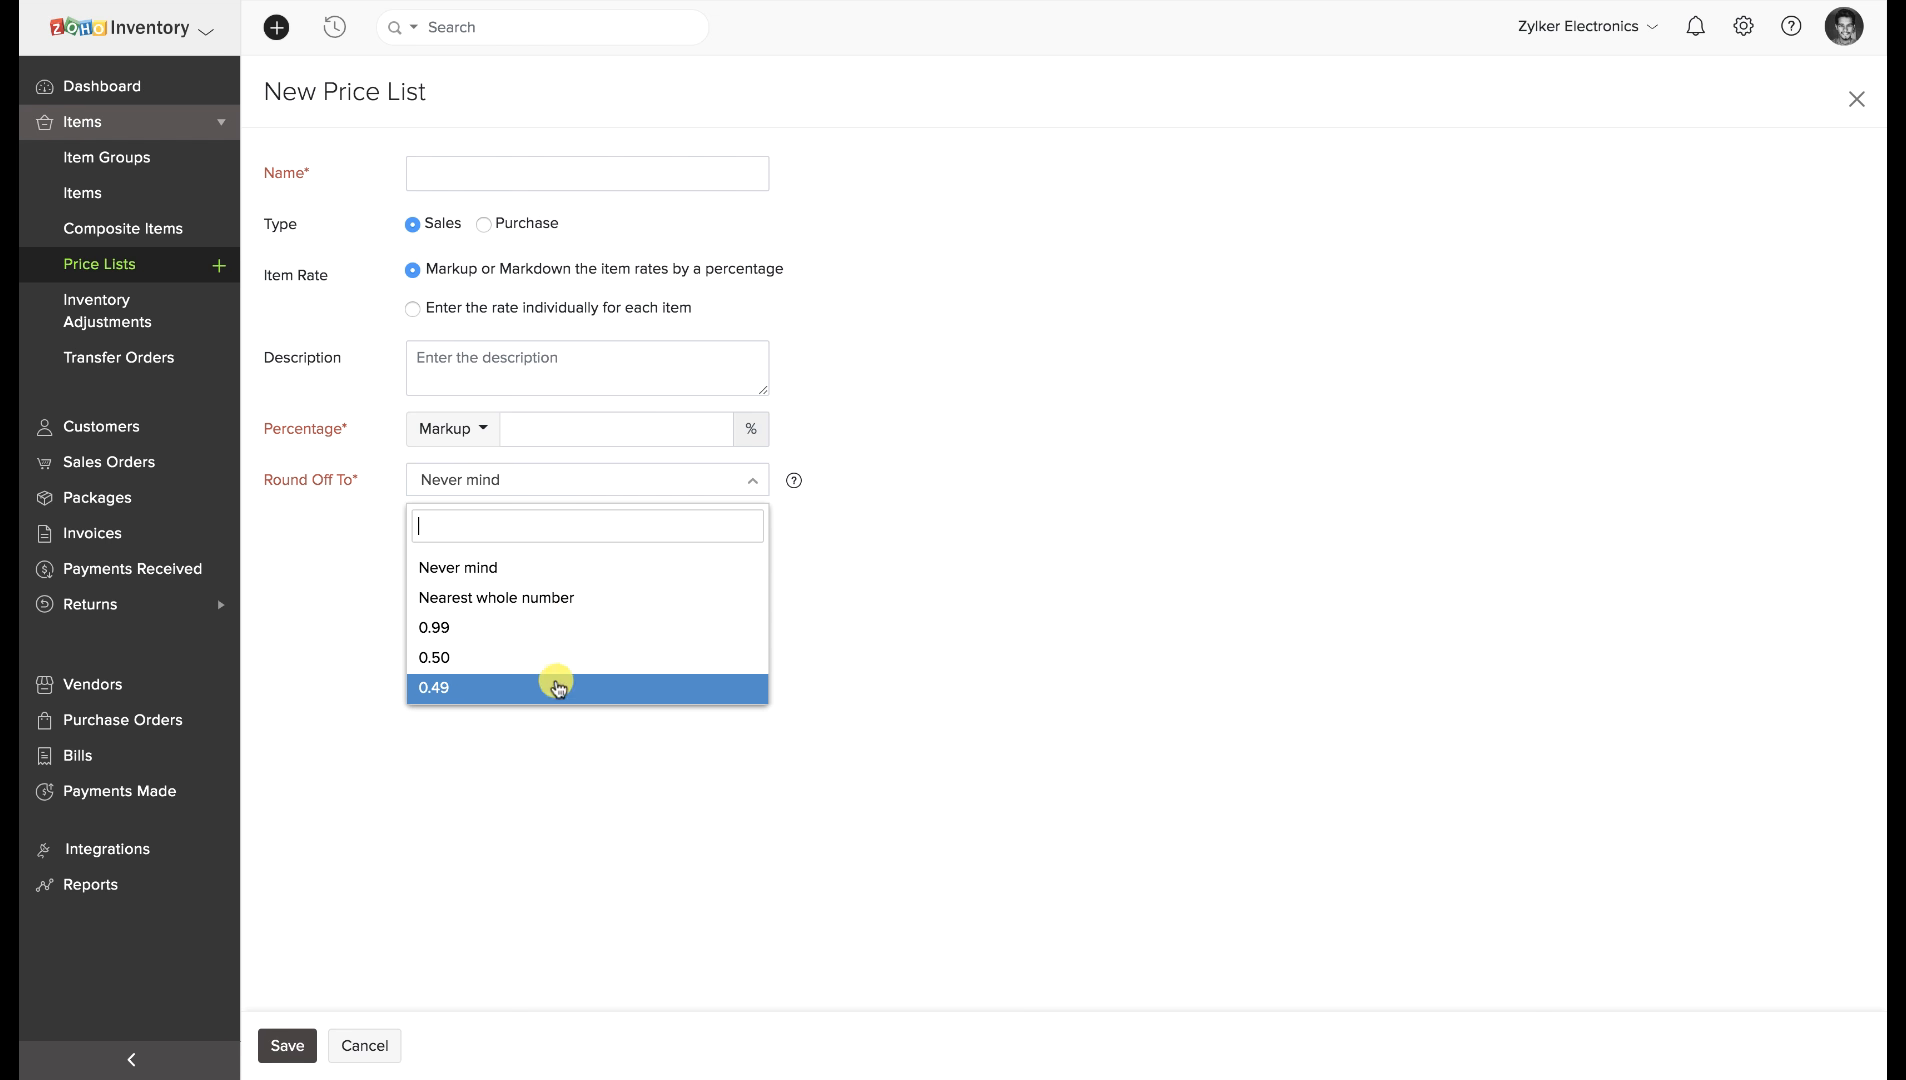
click(506, 795)
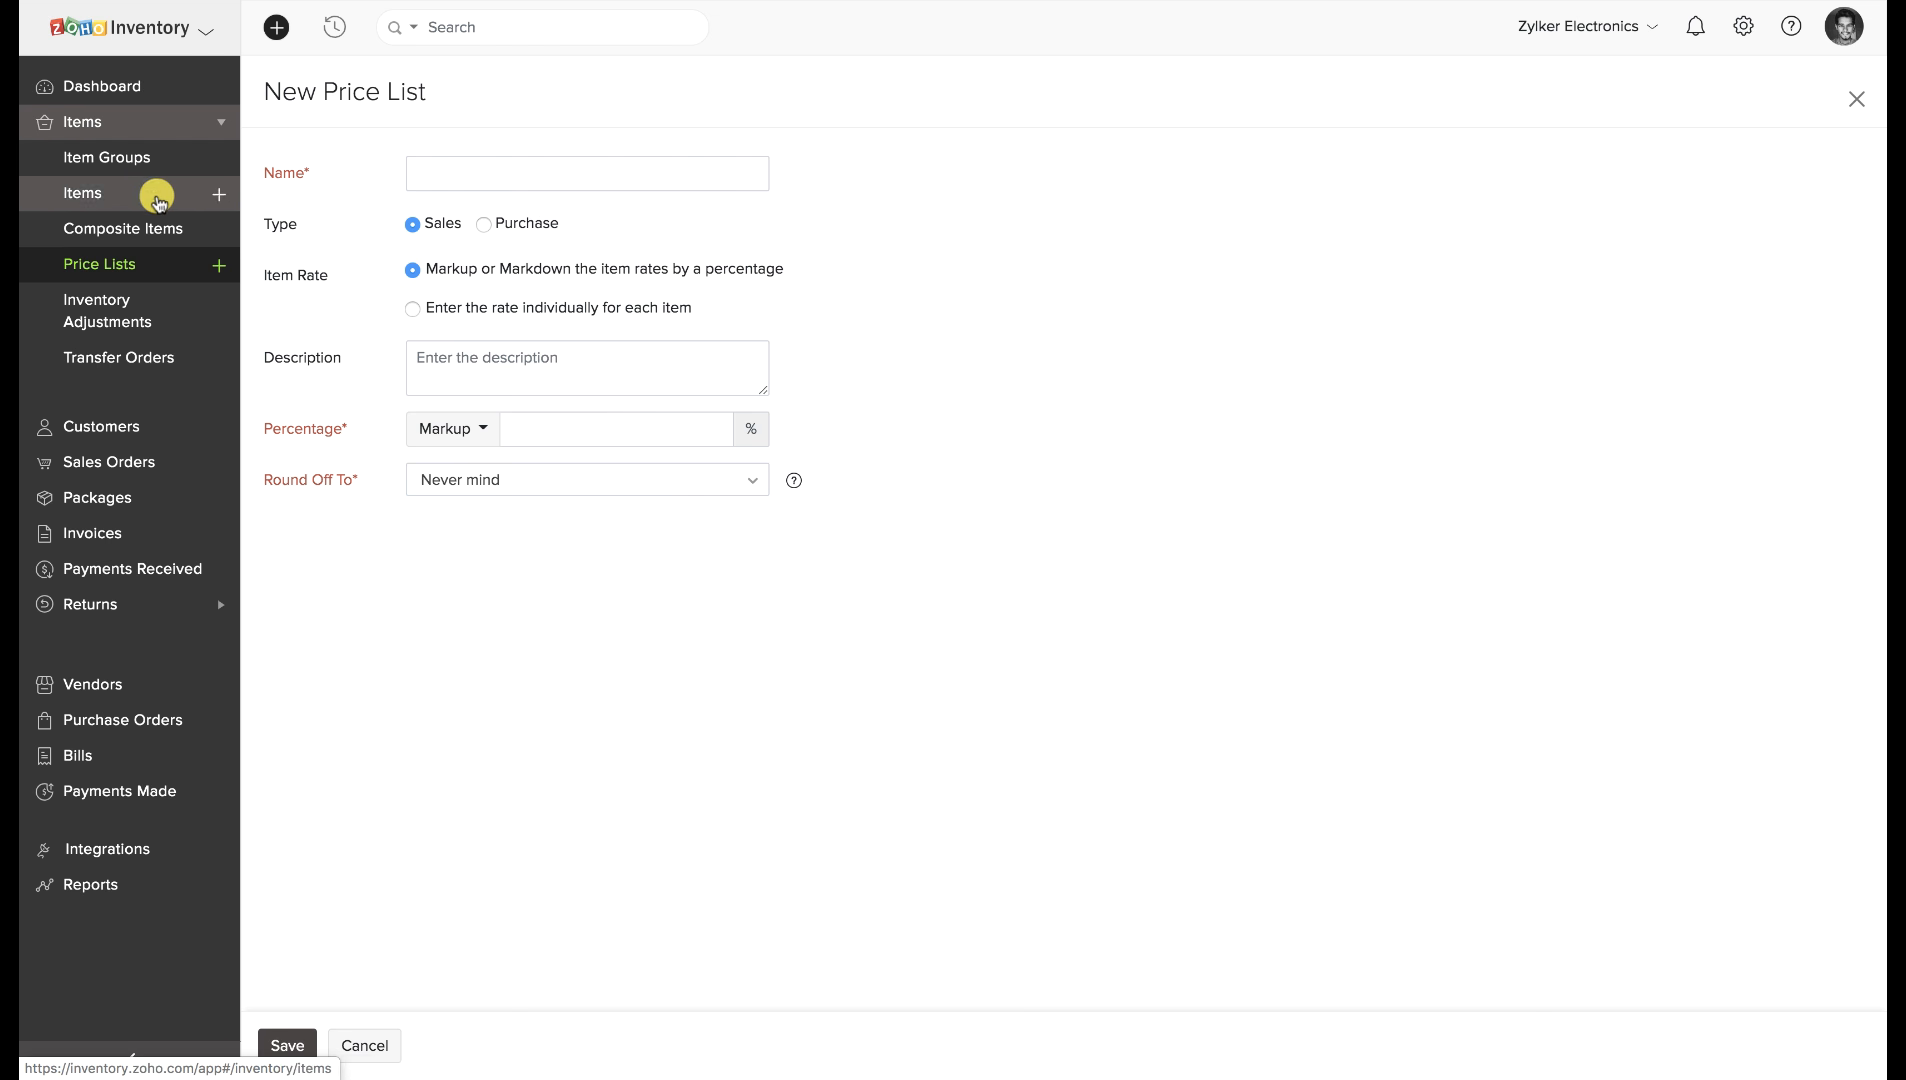
click(140, 101)
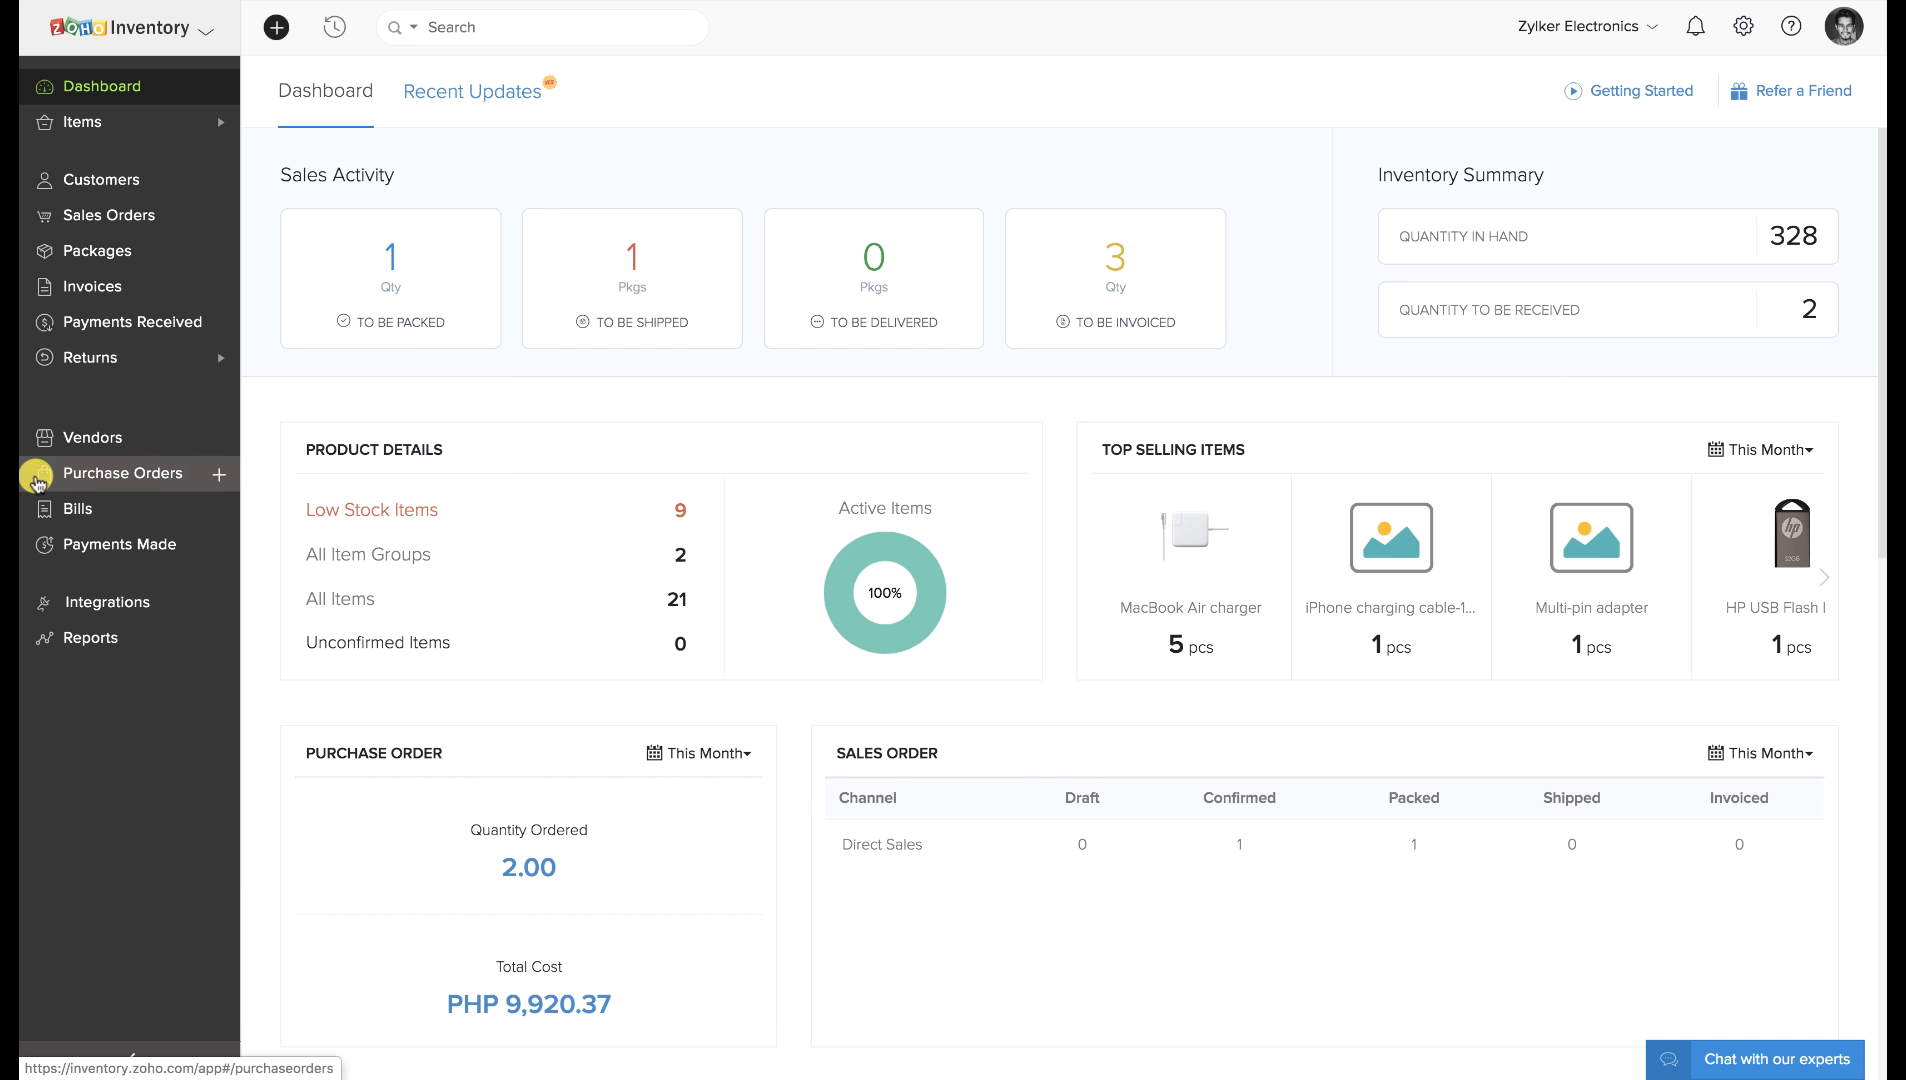
Start a new purchase order and choose the first listed vendor.
click(101, 469)
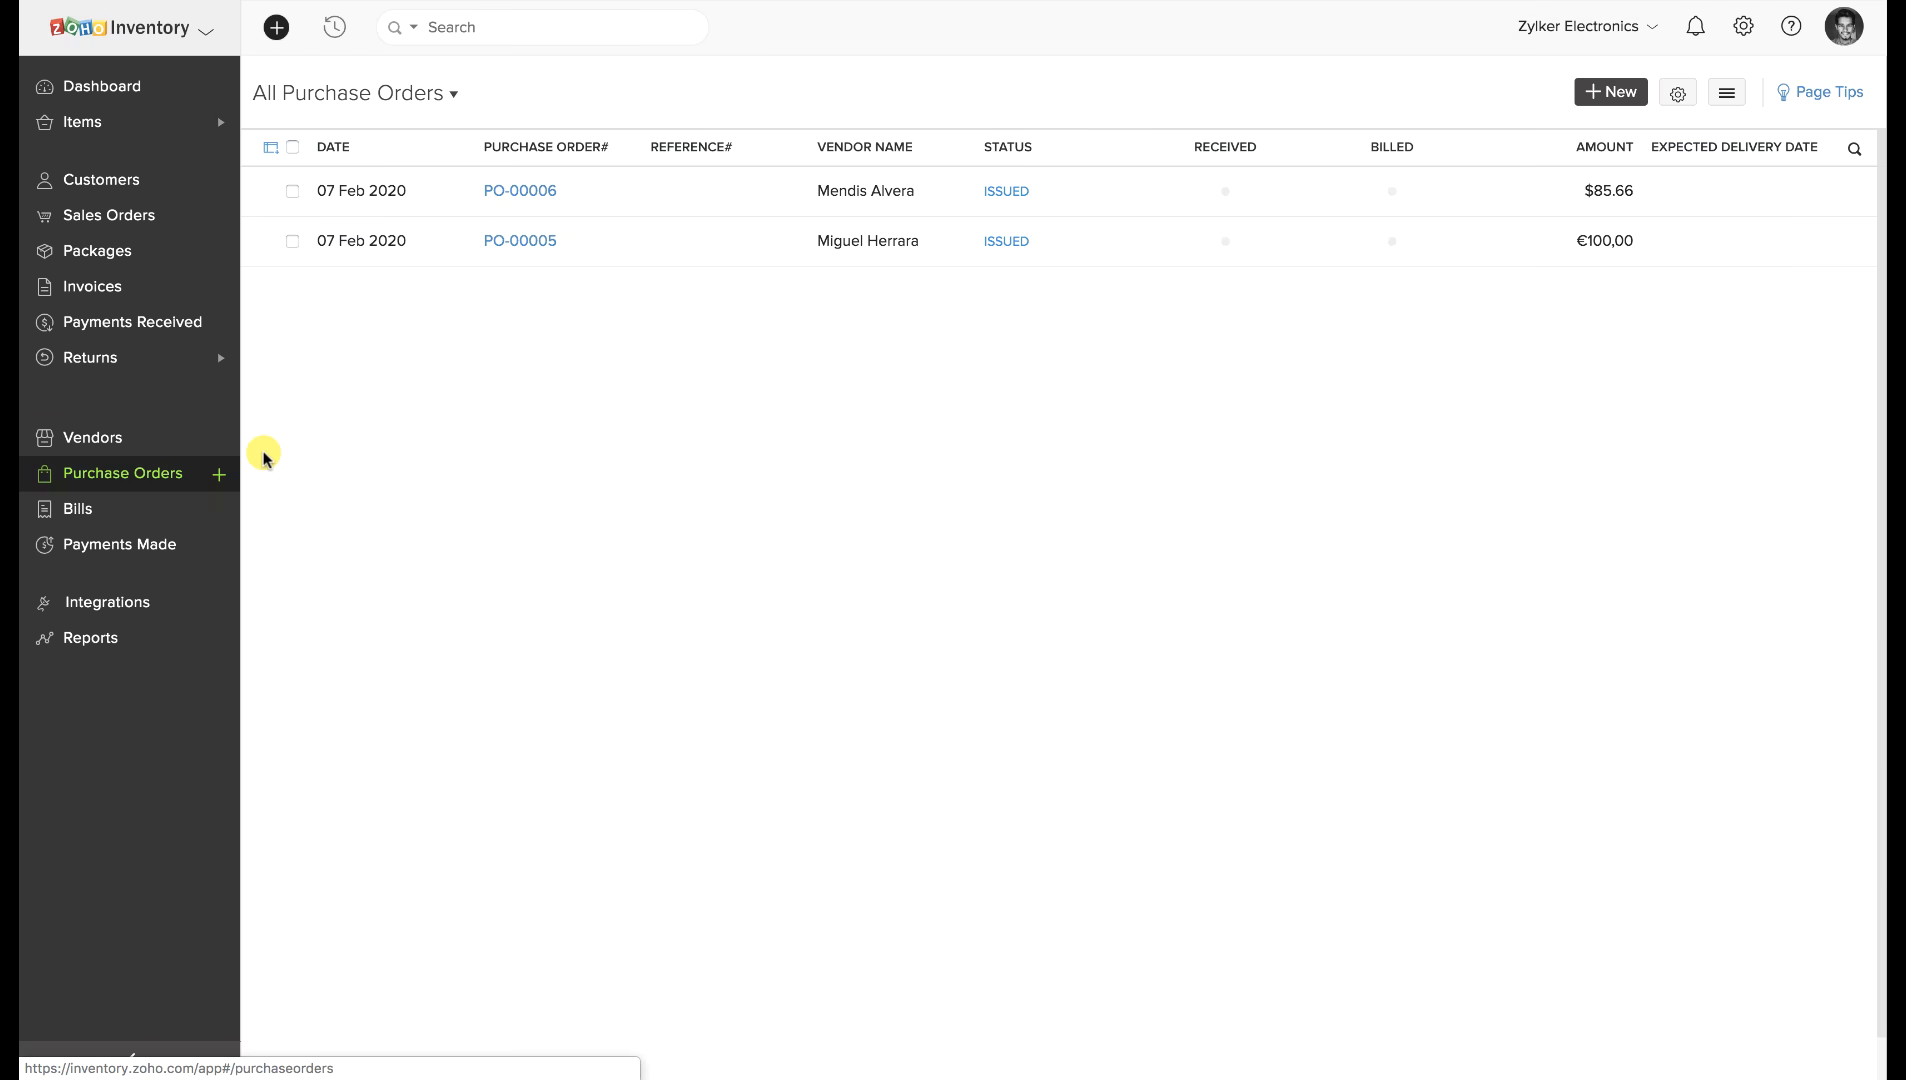
click(1610, 100)
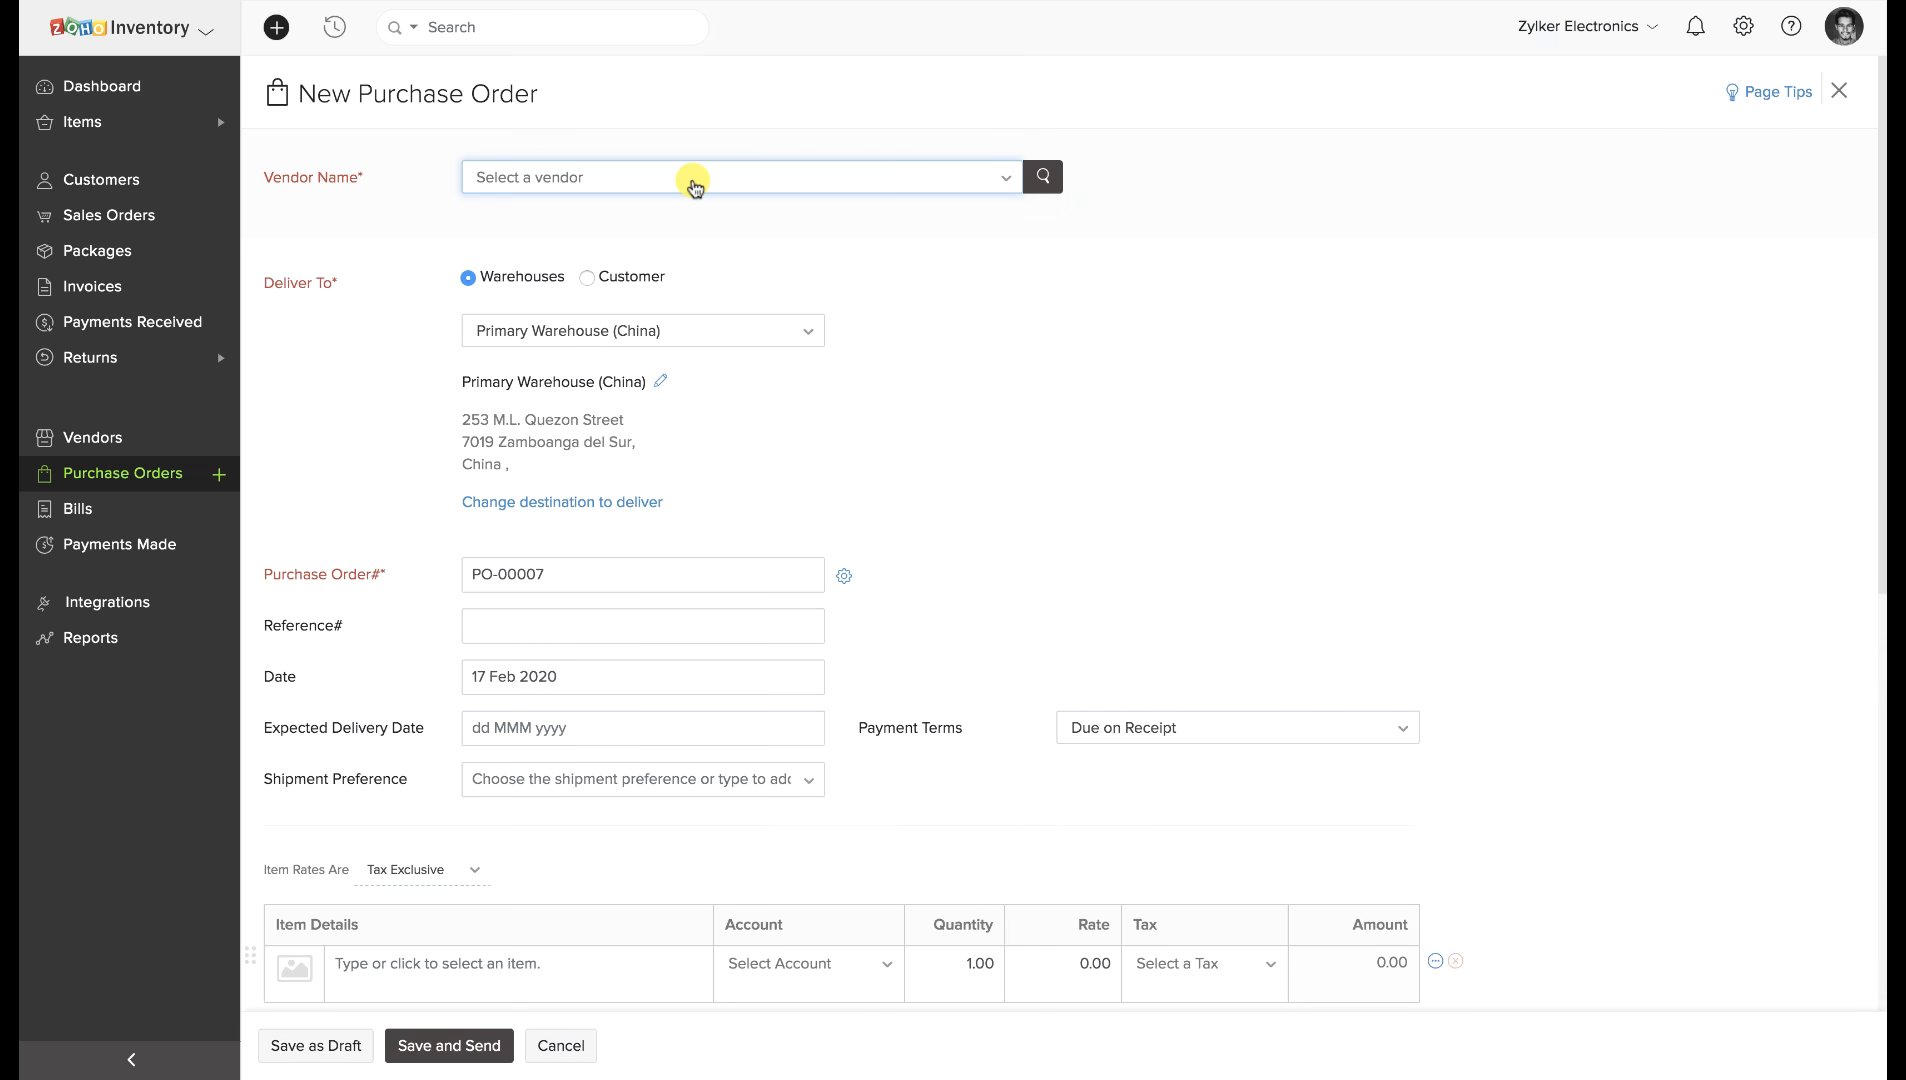
click(695, 180)
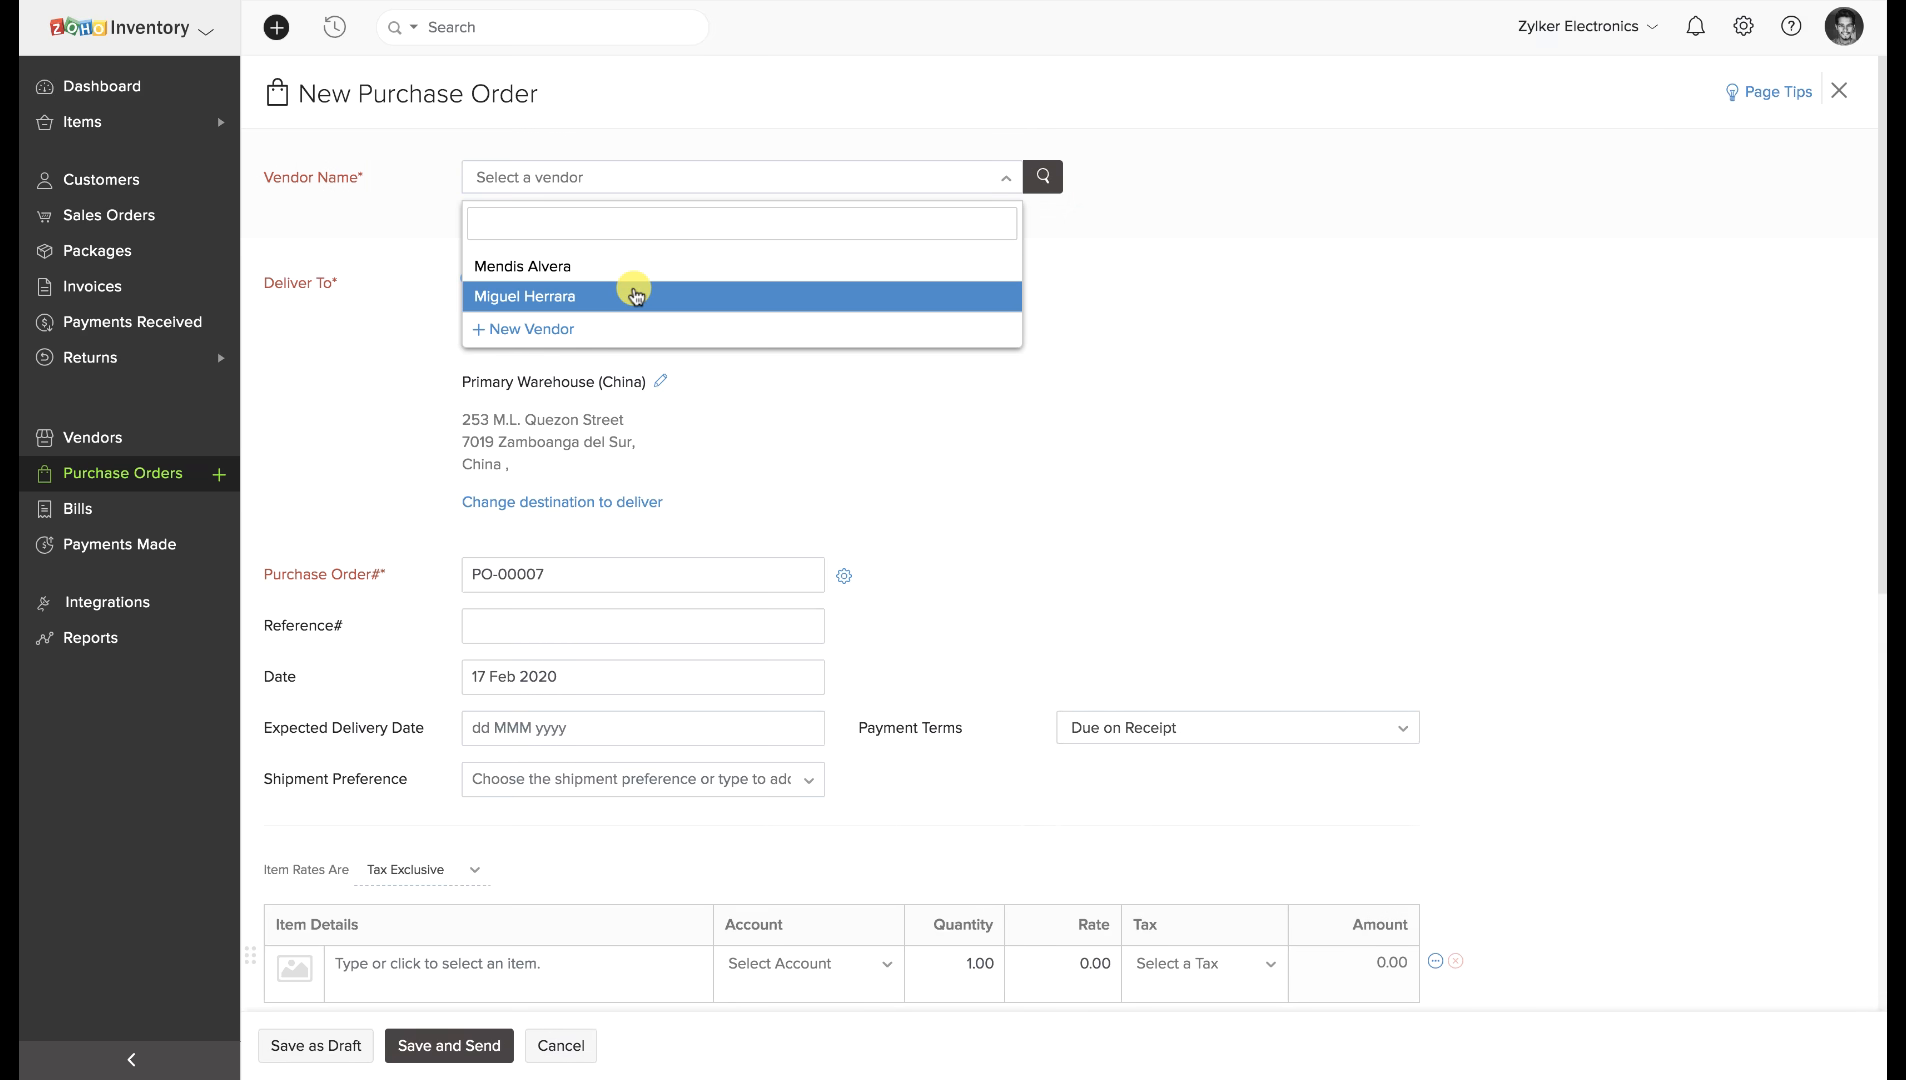
click(634, 295)
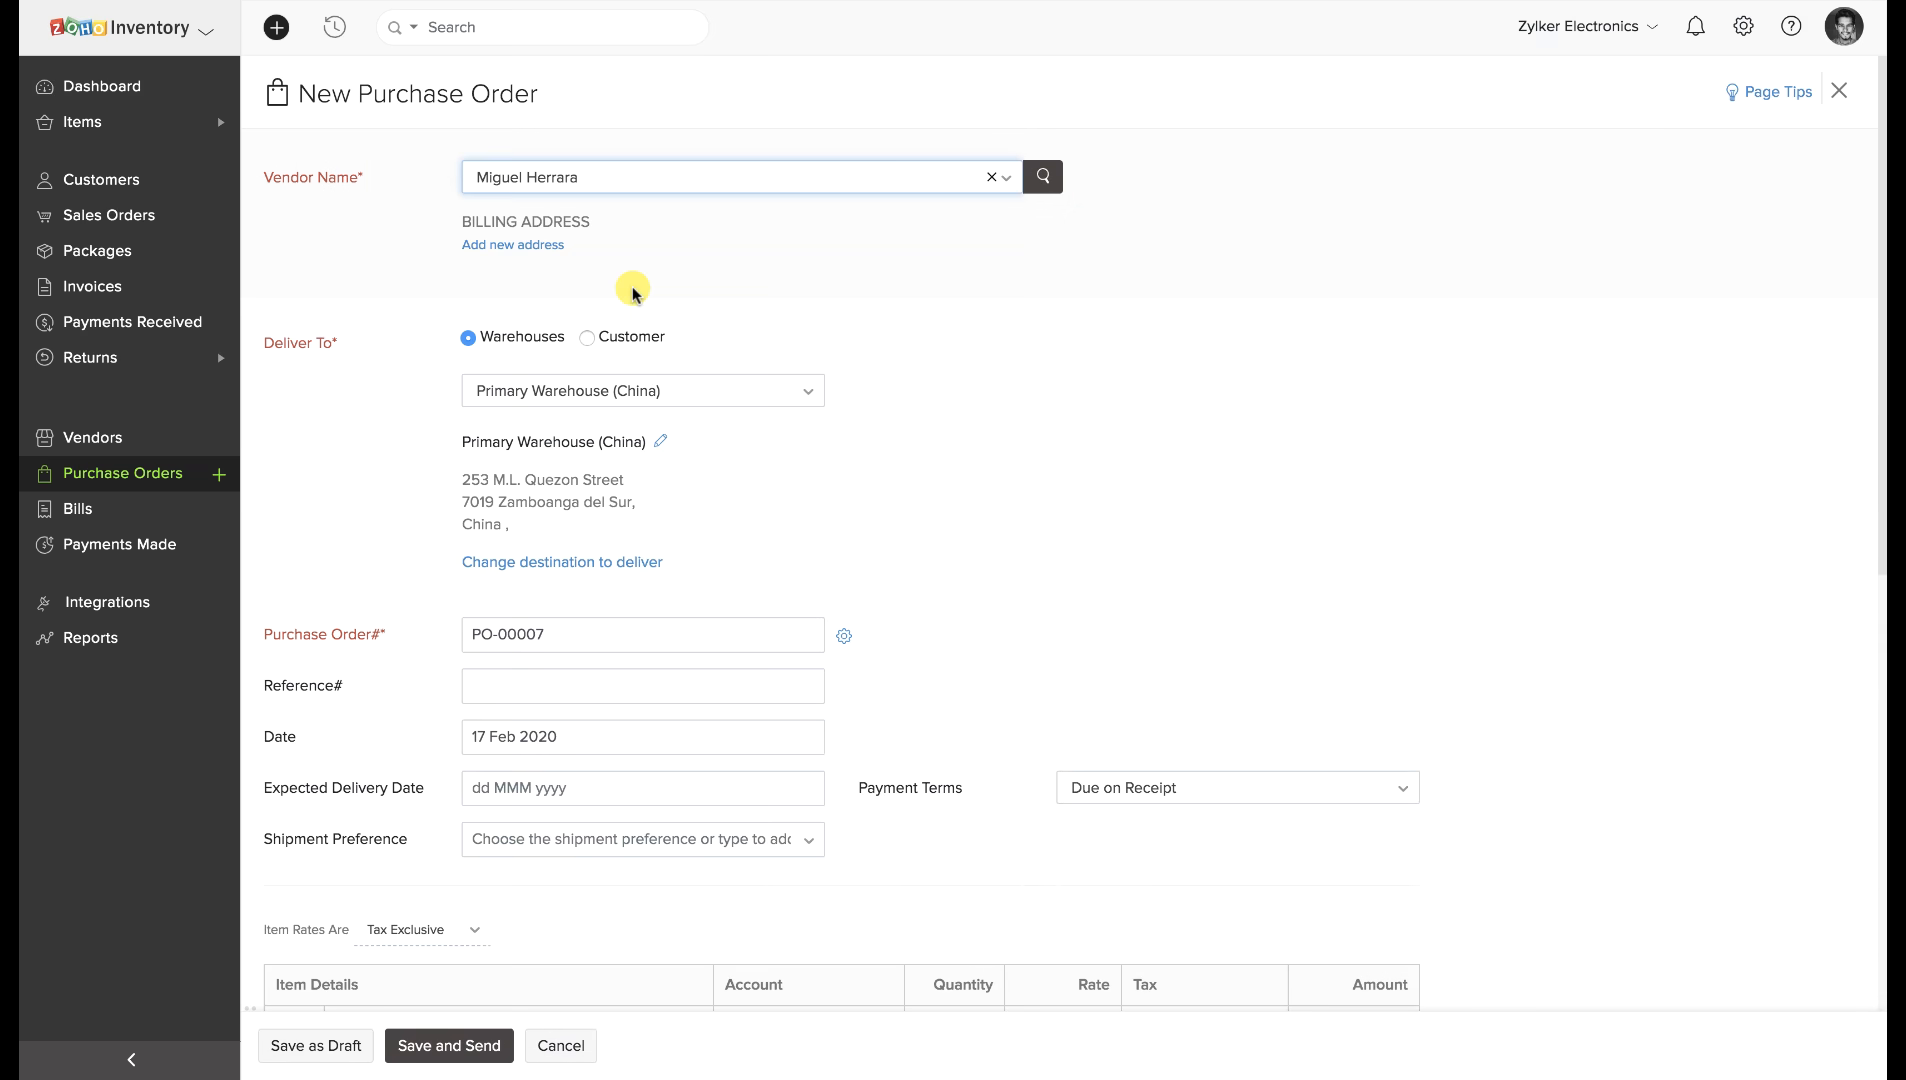
click(624, 191)
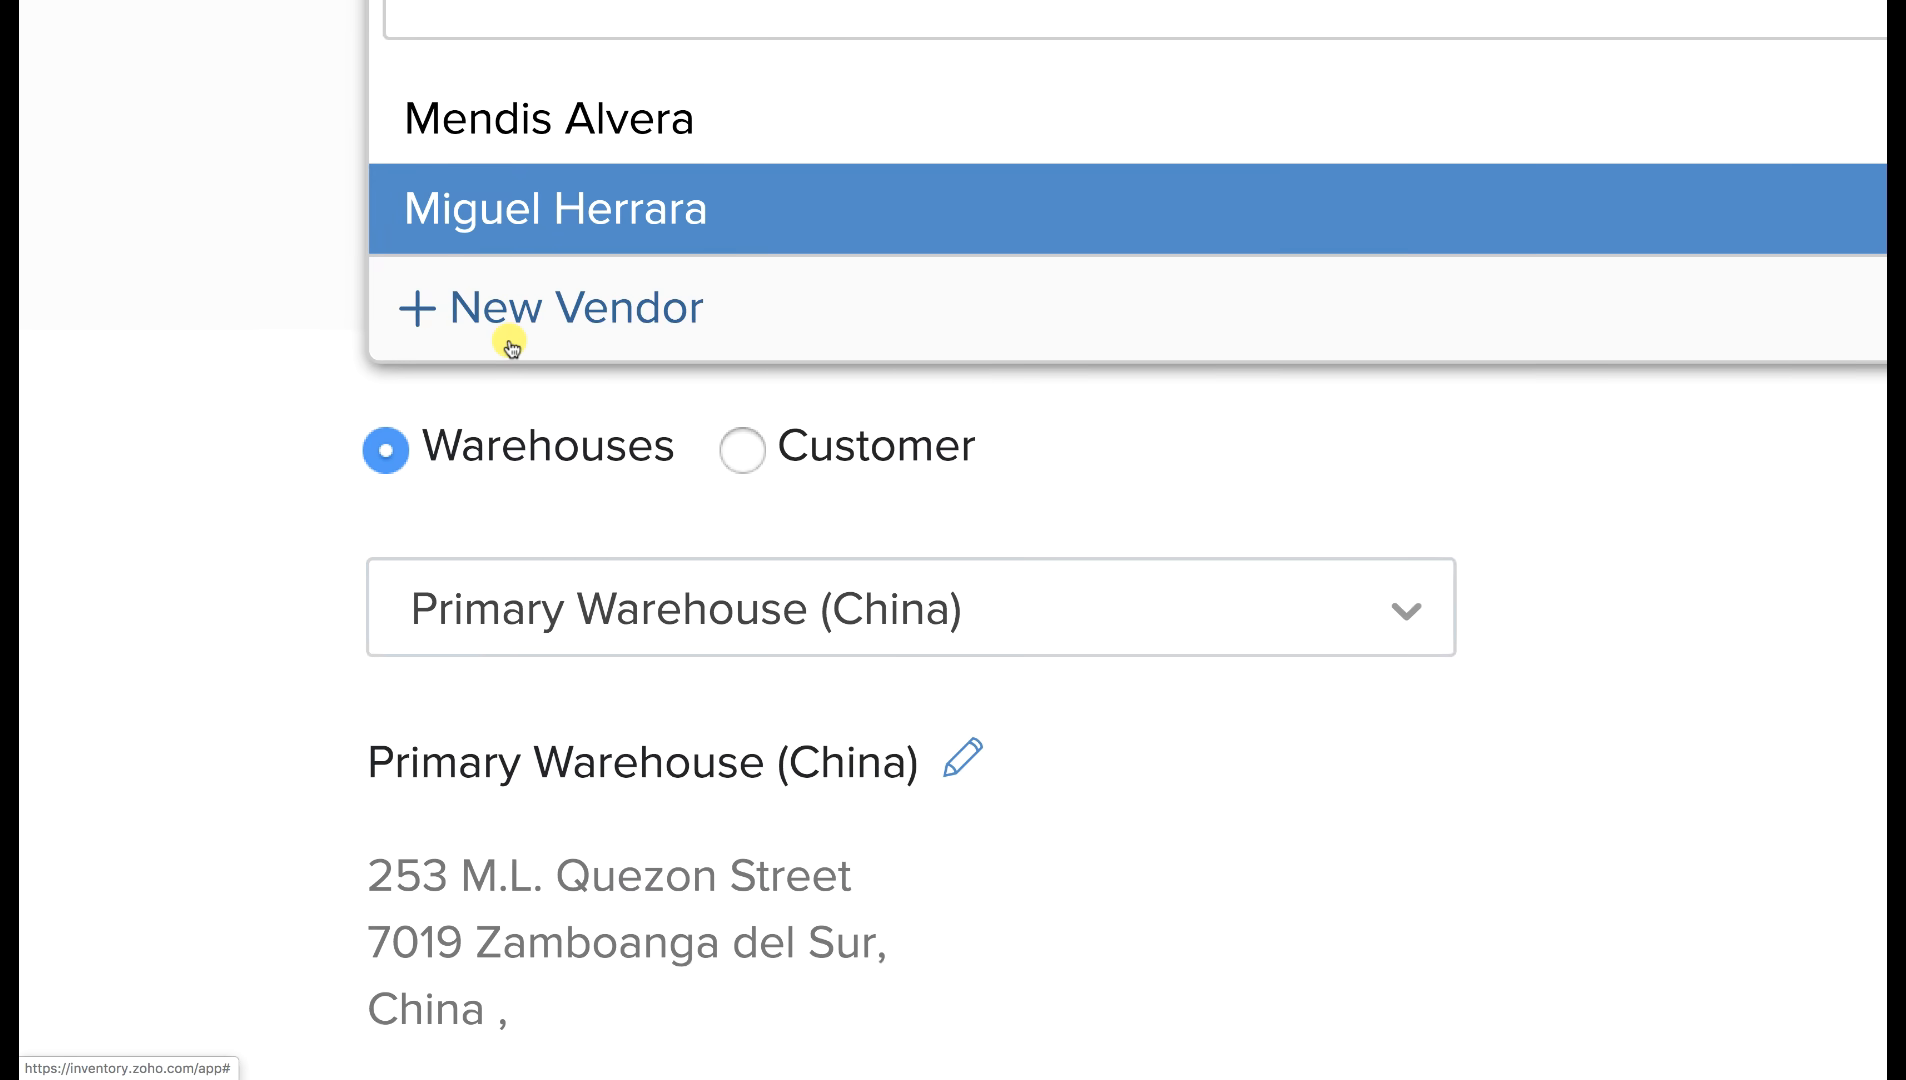
click(589, 114)
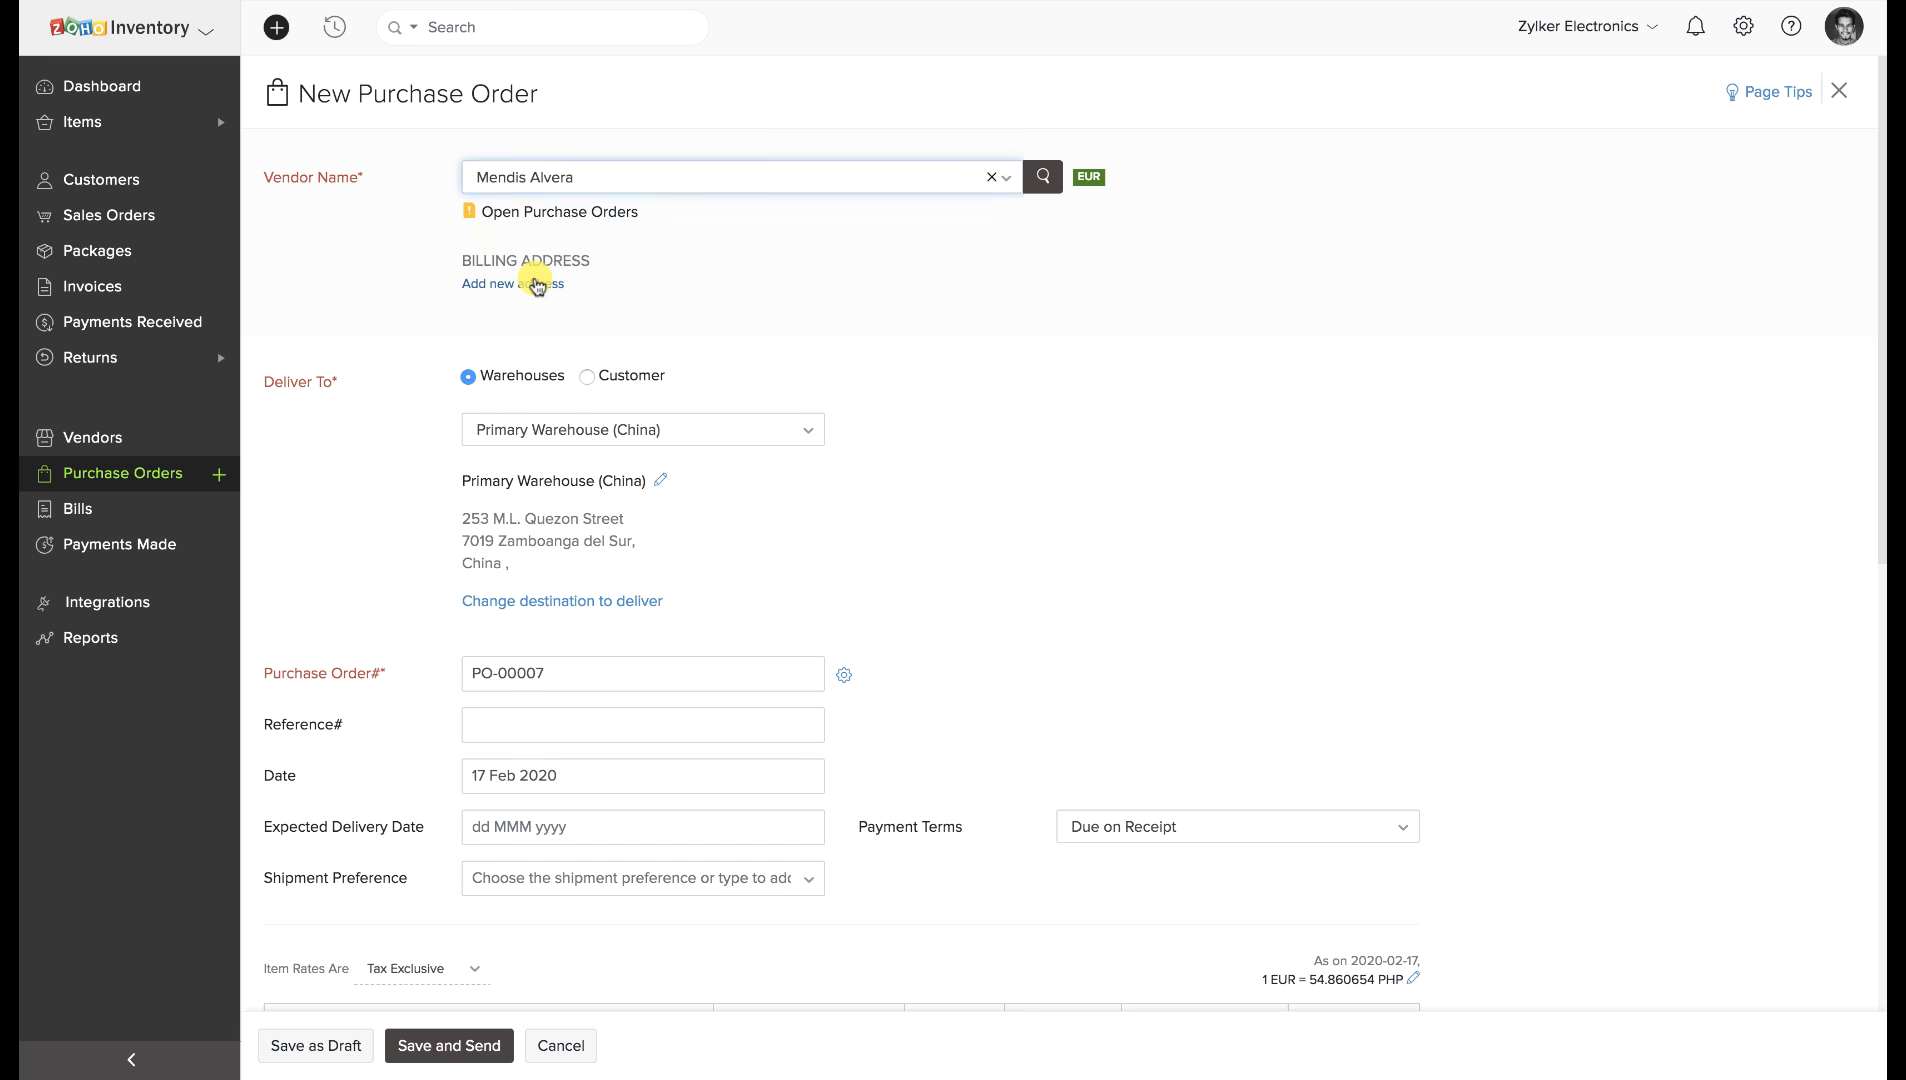
Confirm order number PO-00007, set expected delivery to 18 Feb 2020, and add the 3.5 mm Earphone line.
scroll(564, 350, down, 5)
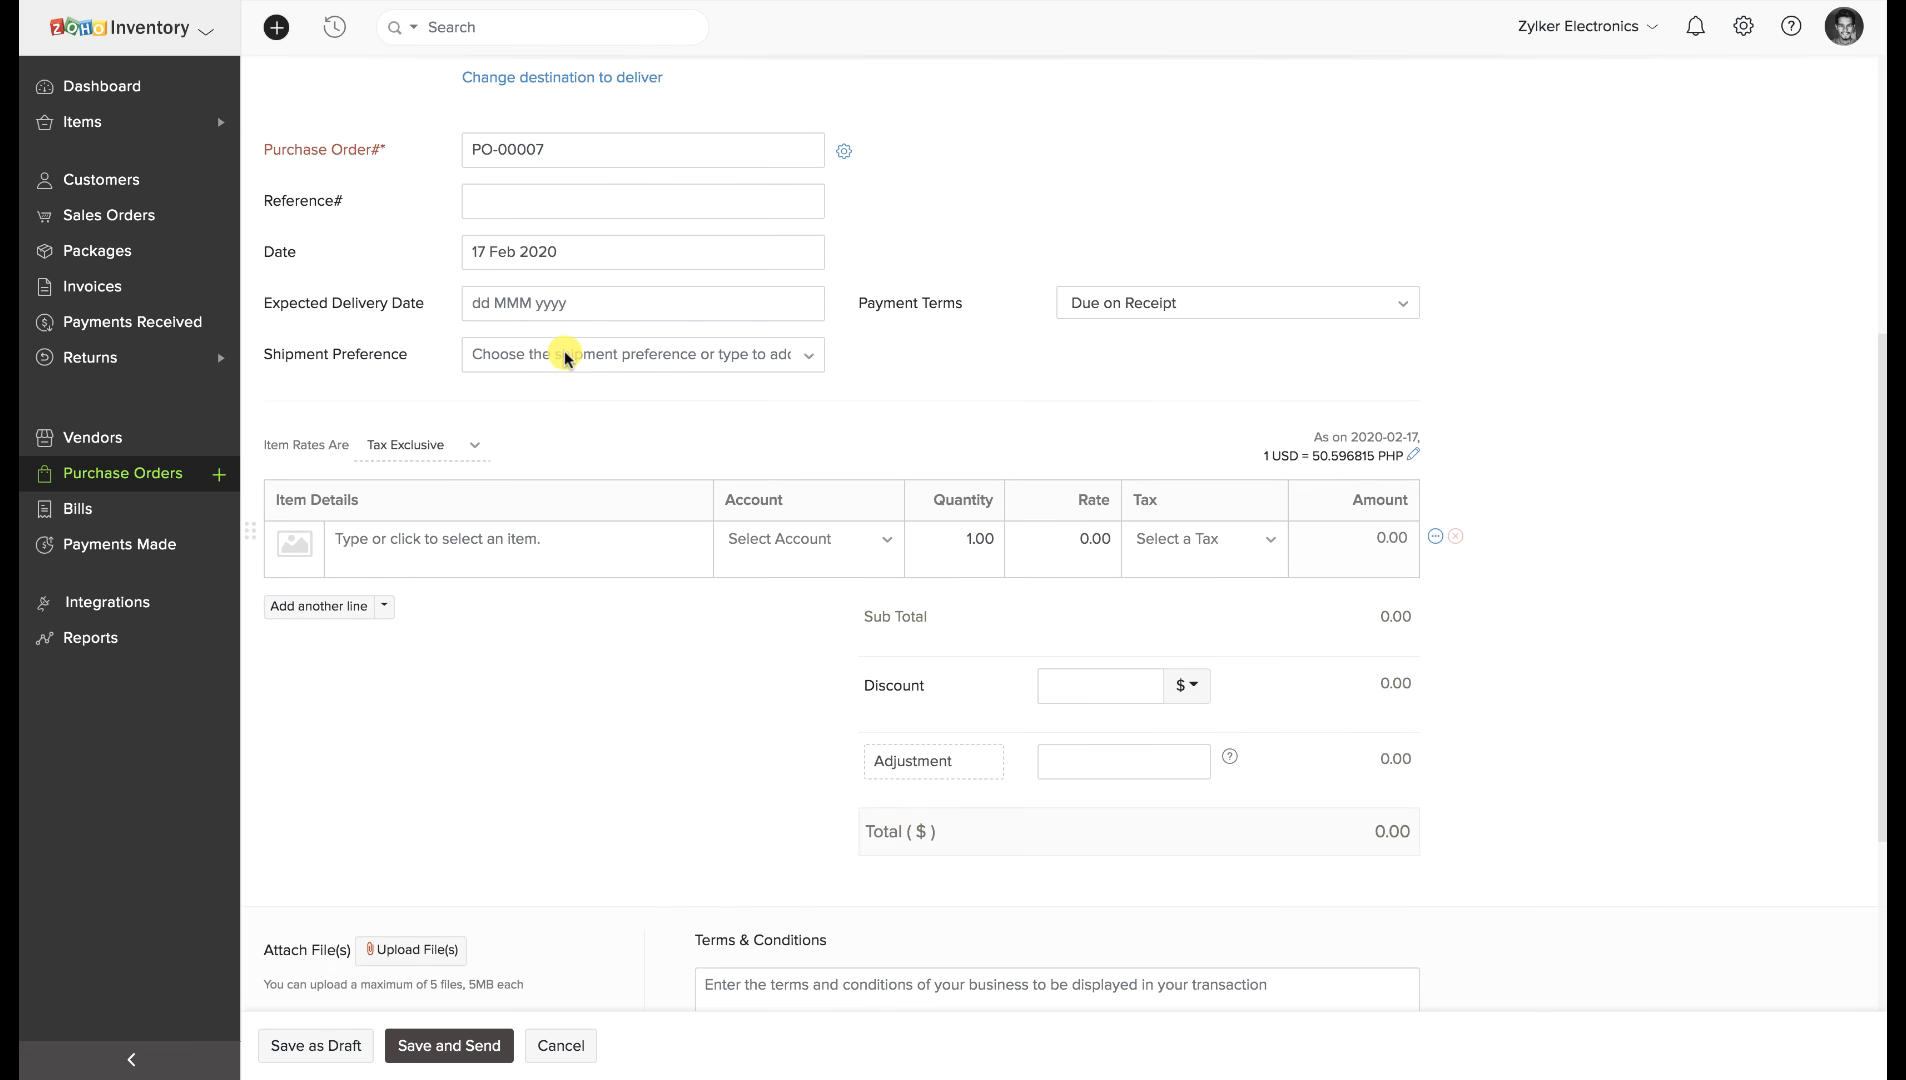
click(606, 152)
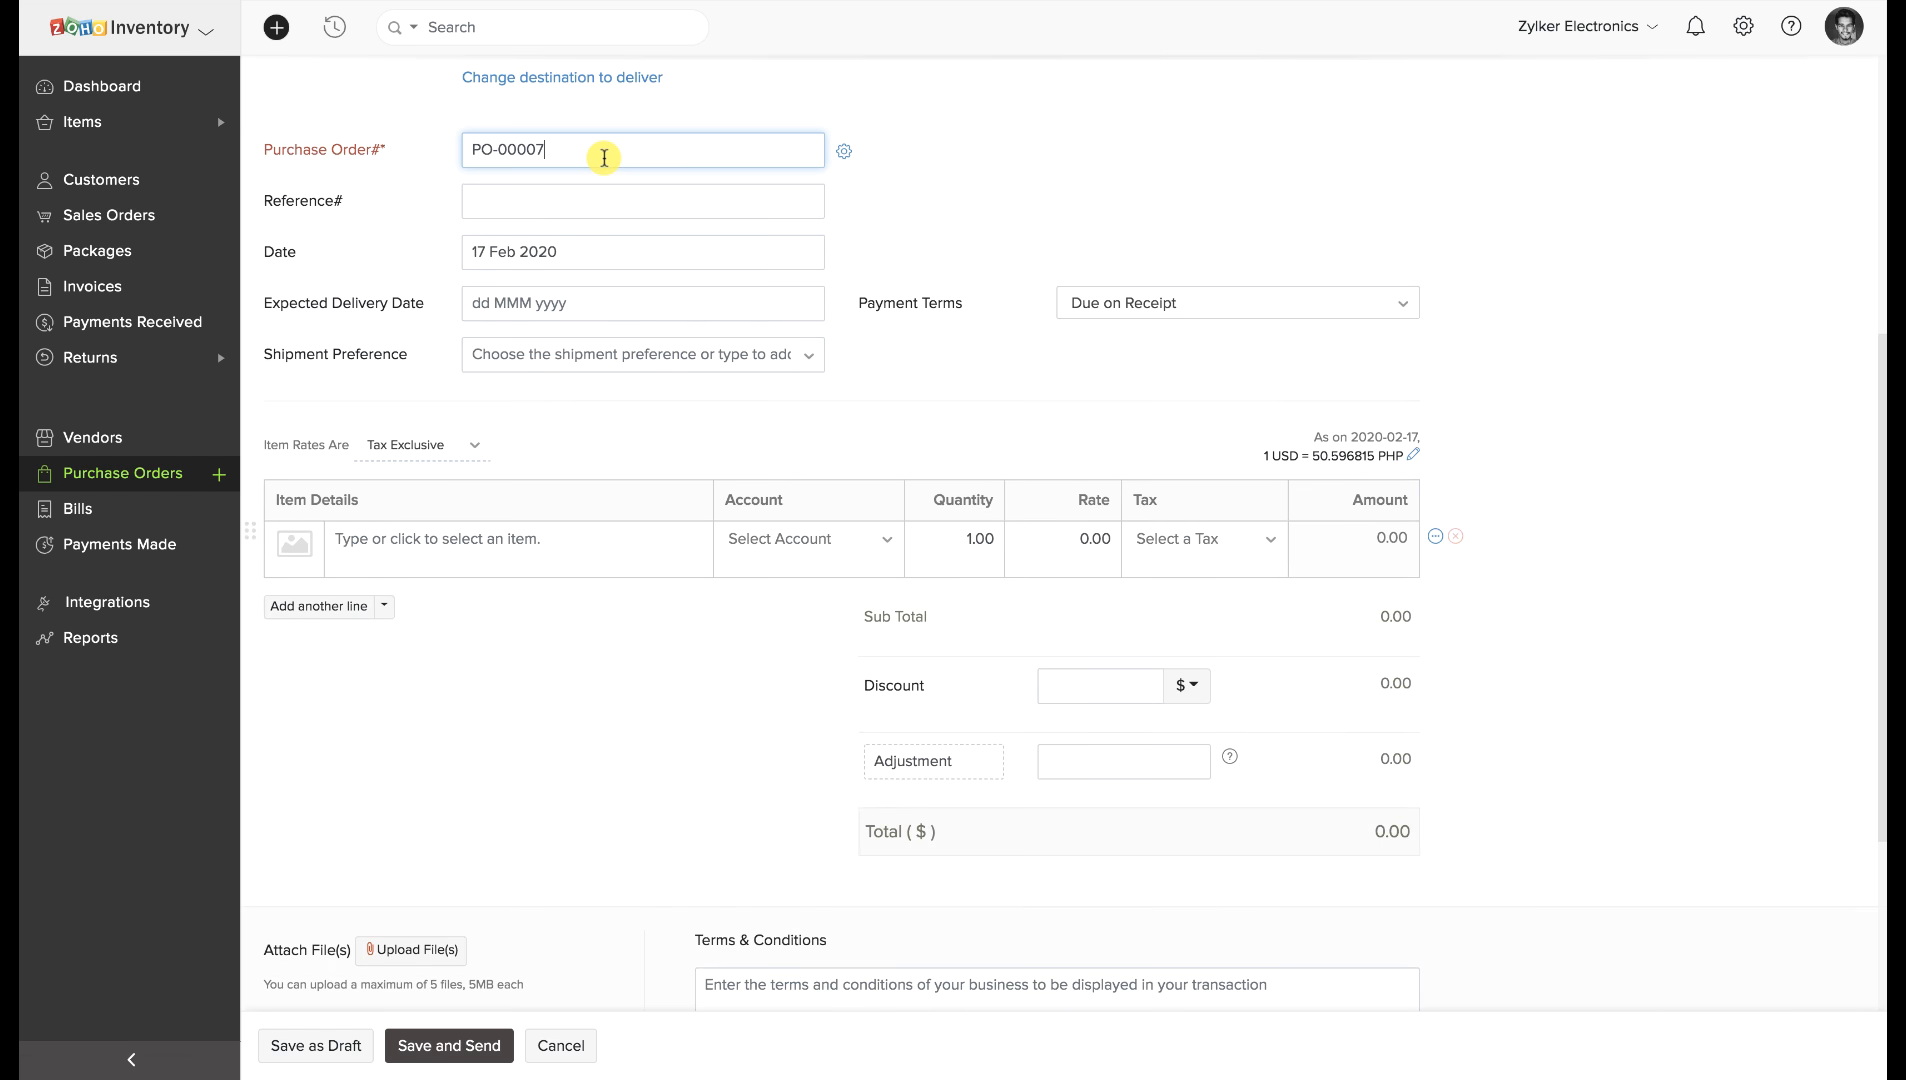
click(599, 256)
click(787, 310)
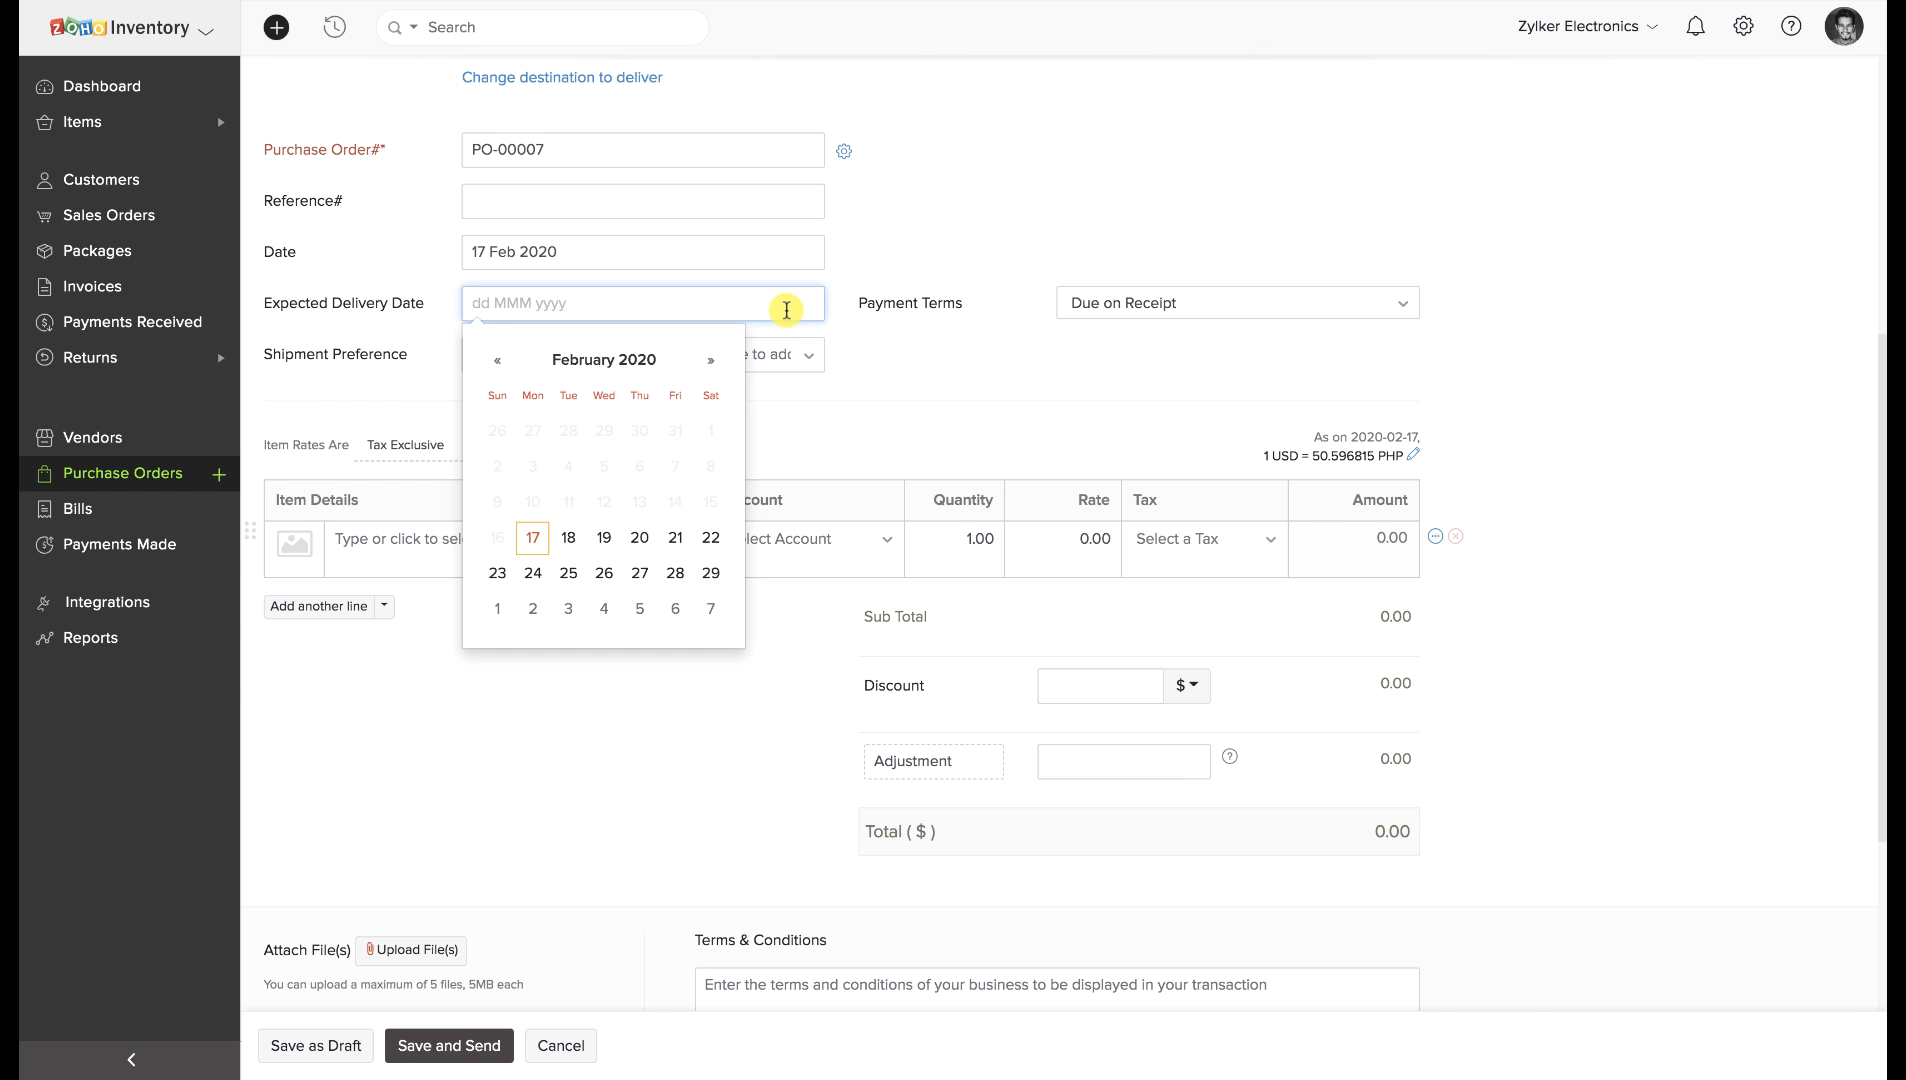
click(568, 537)
click(577, 533)
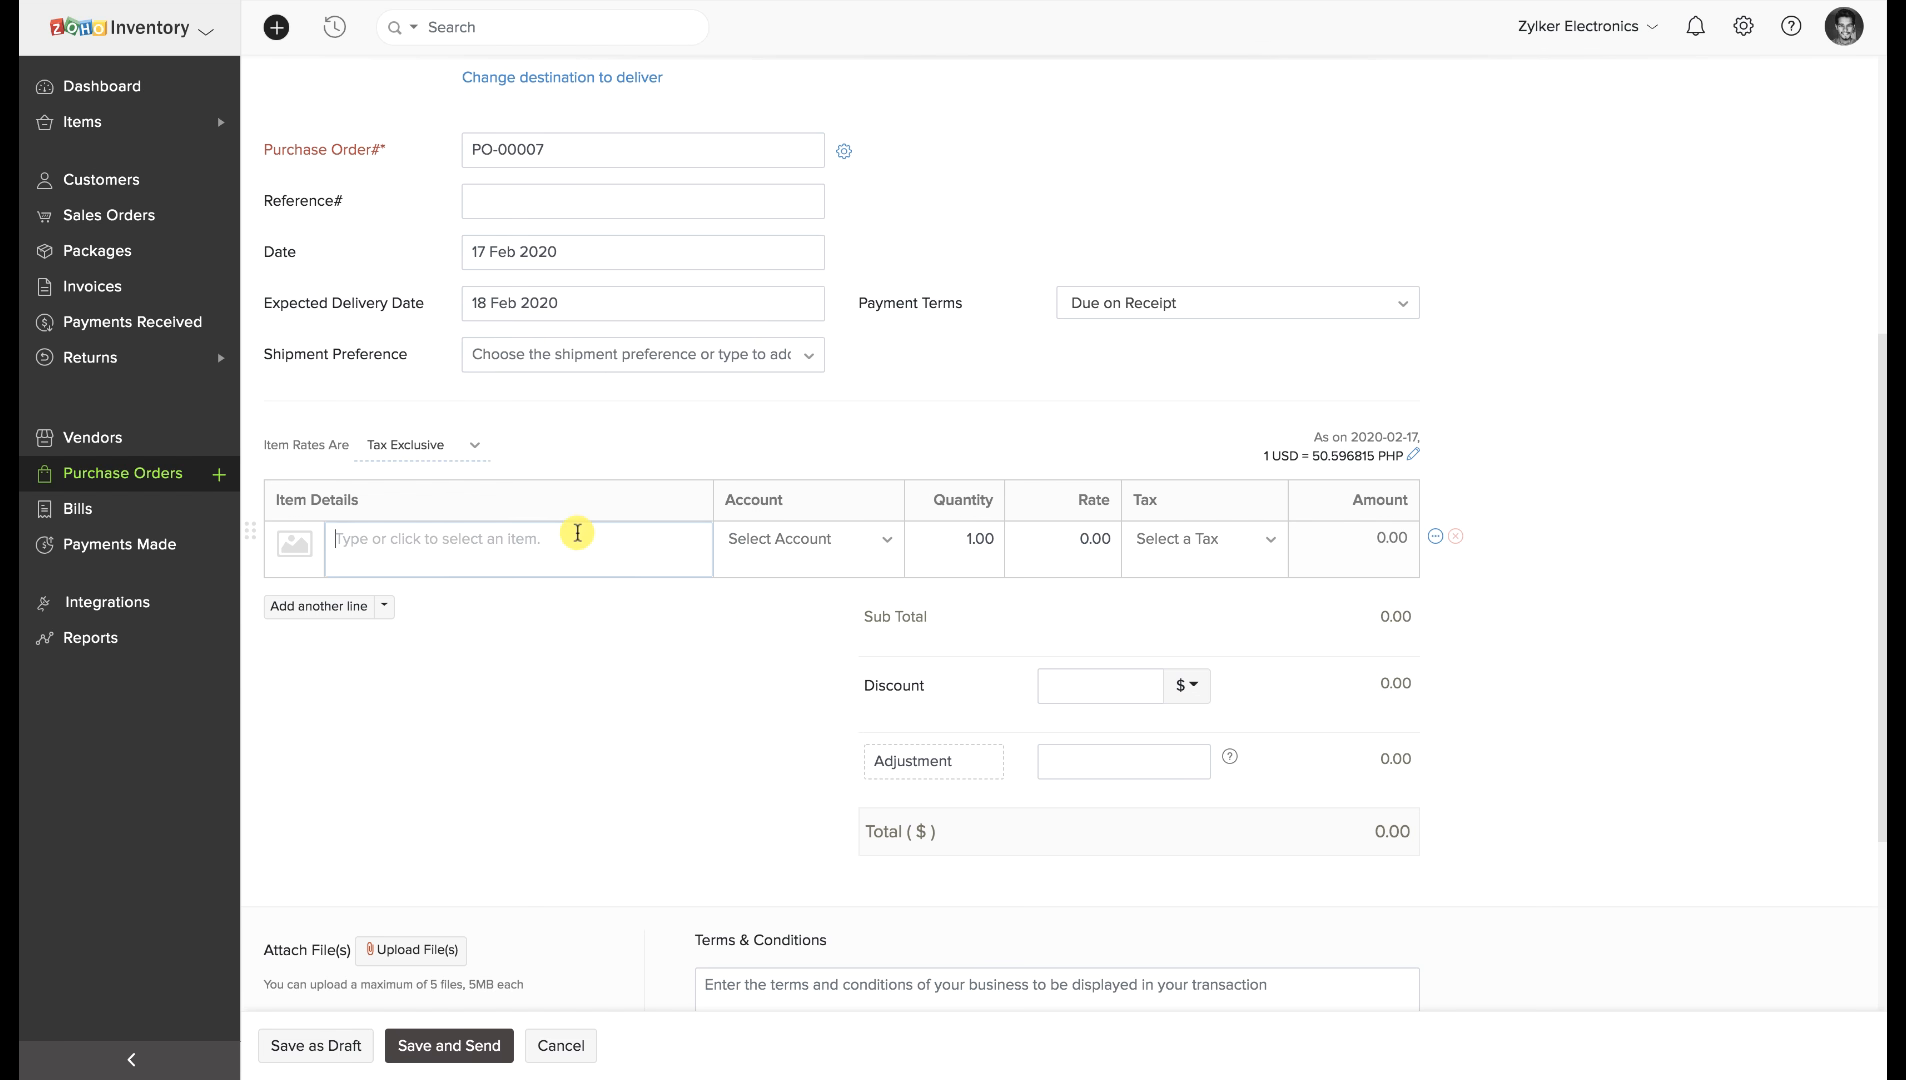
click(551, 609)
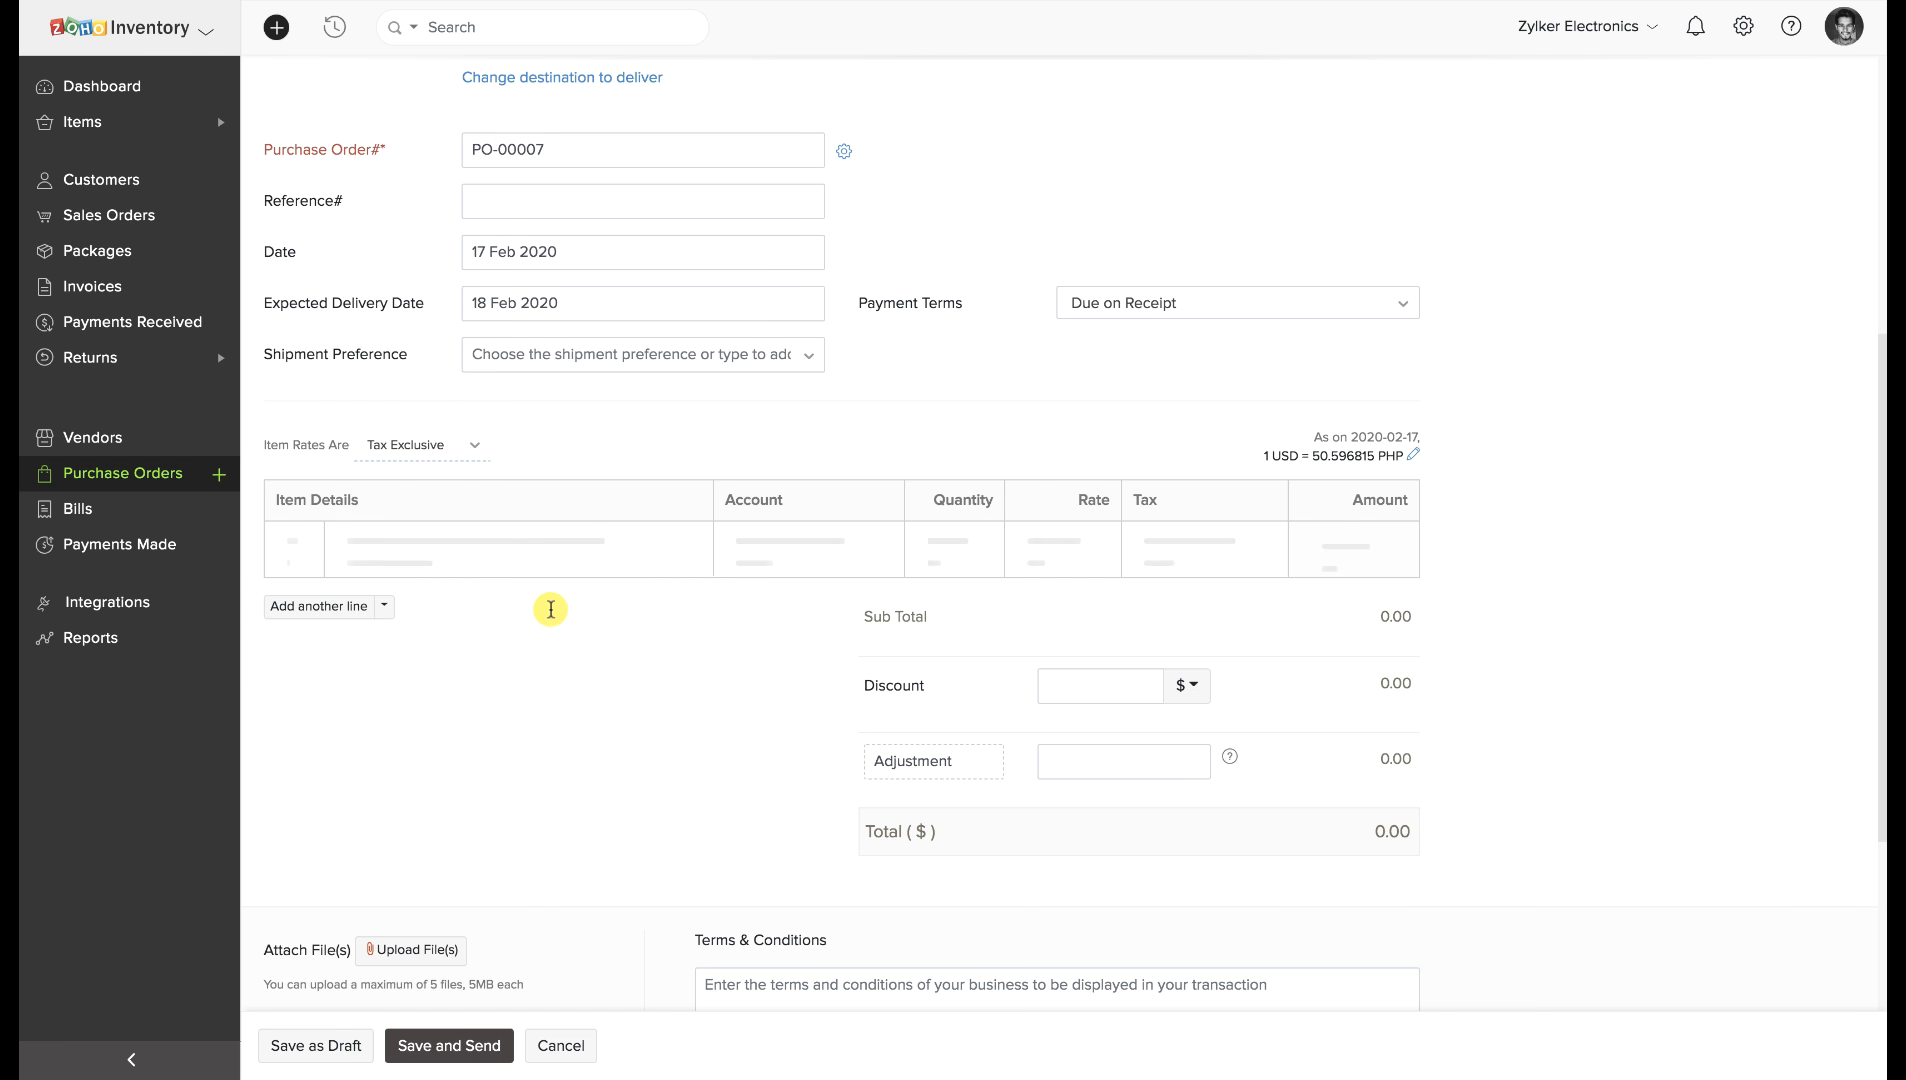
Set Deliver To to Customer and choose the first listed customer.
scroll(551, 609, down, 5)
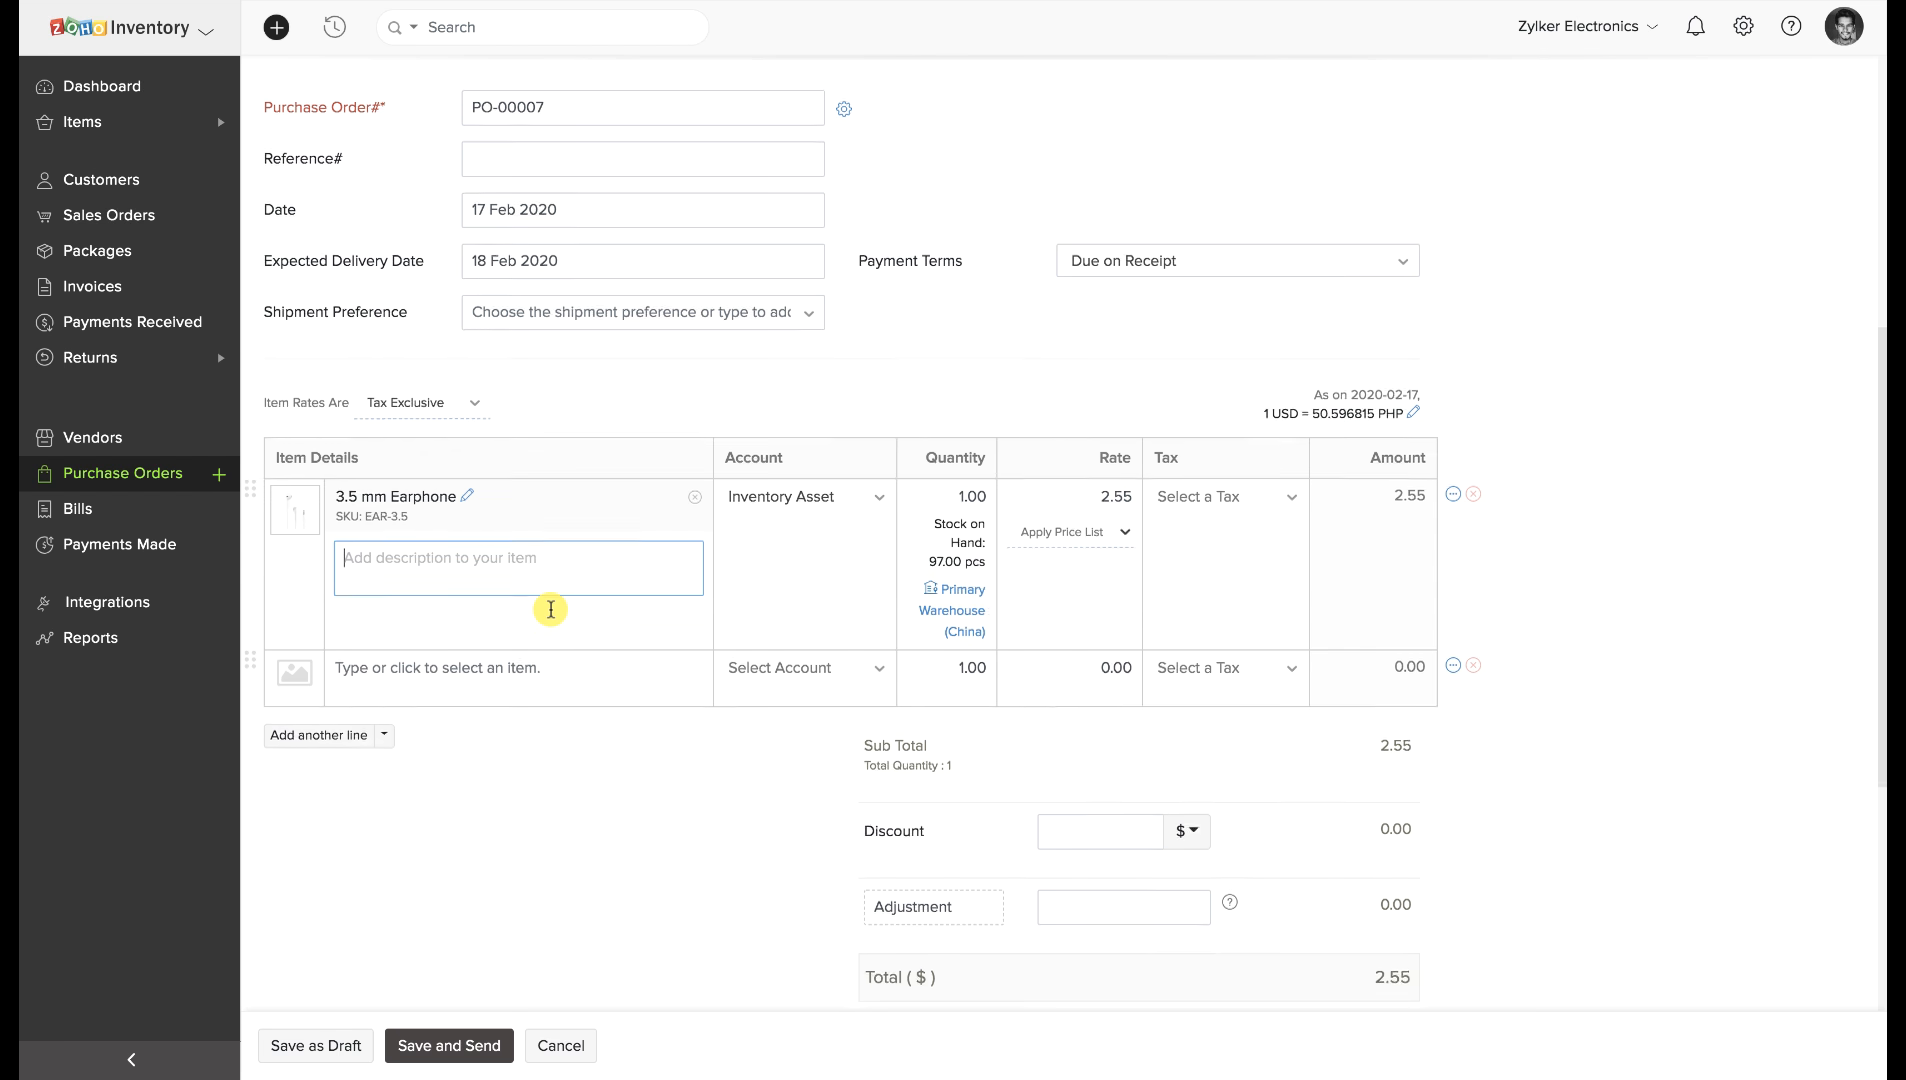
scroll(551, 612, down, 1)
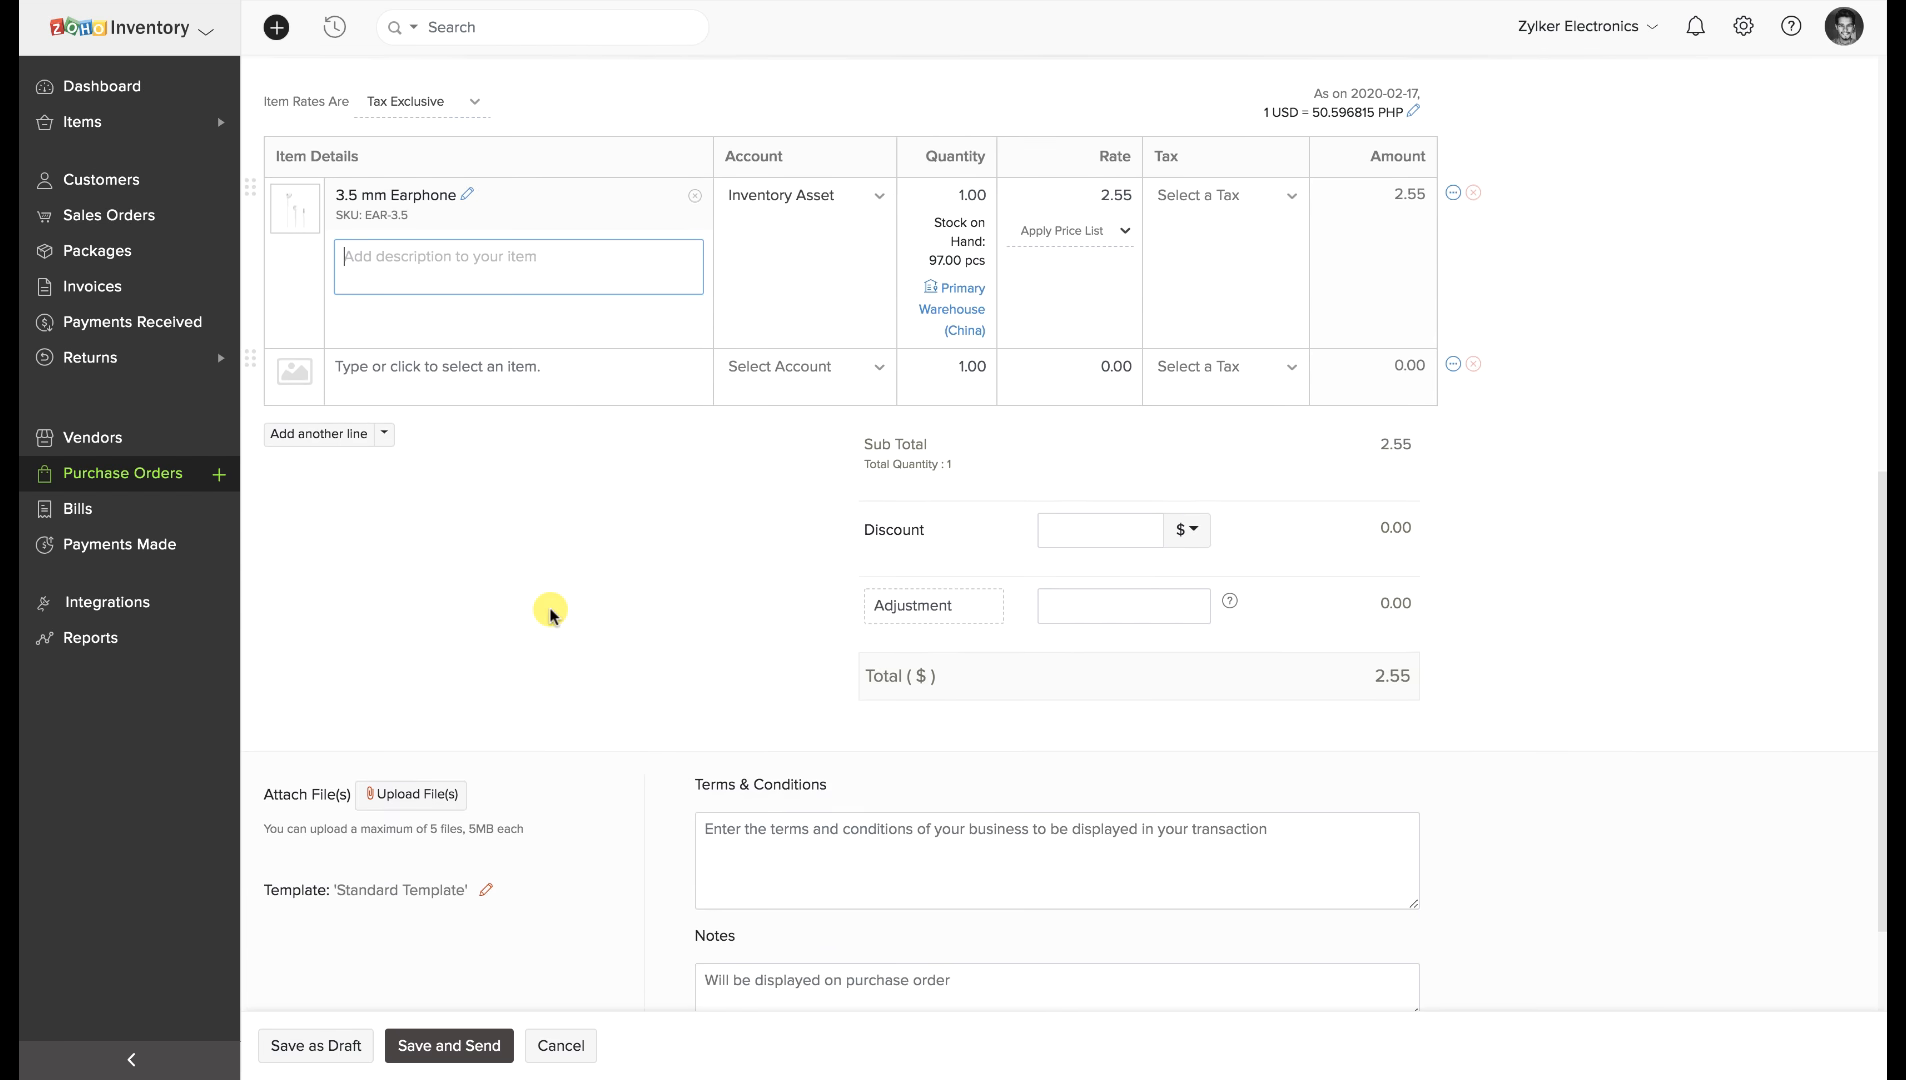
scroll(551, 612, up, 15)
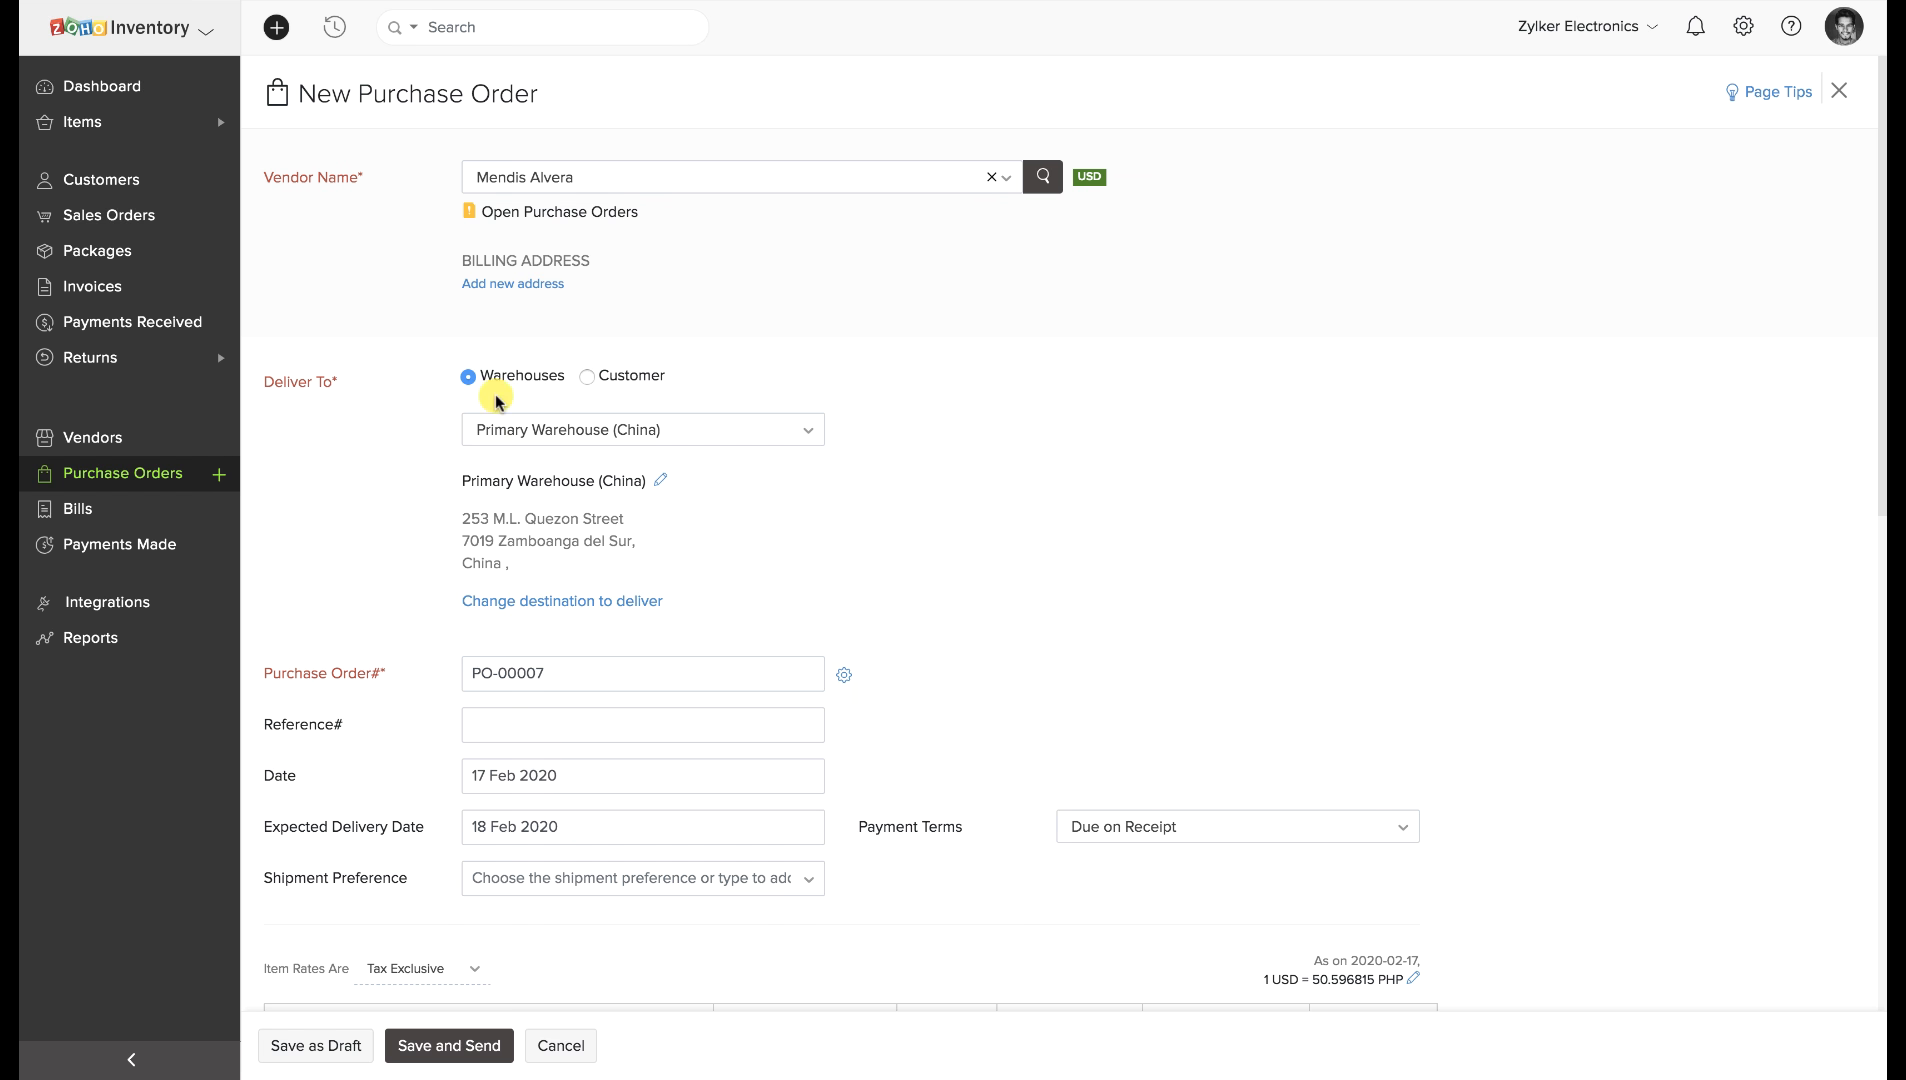
click(587, 376)
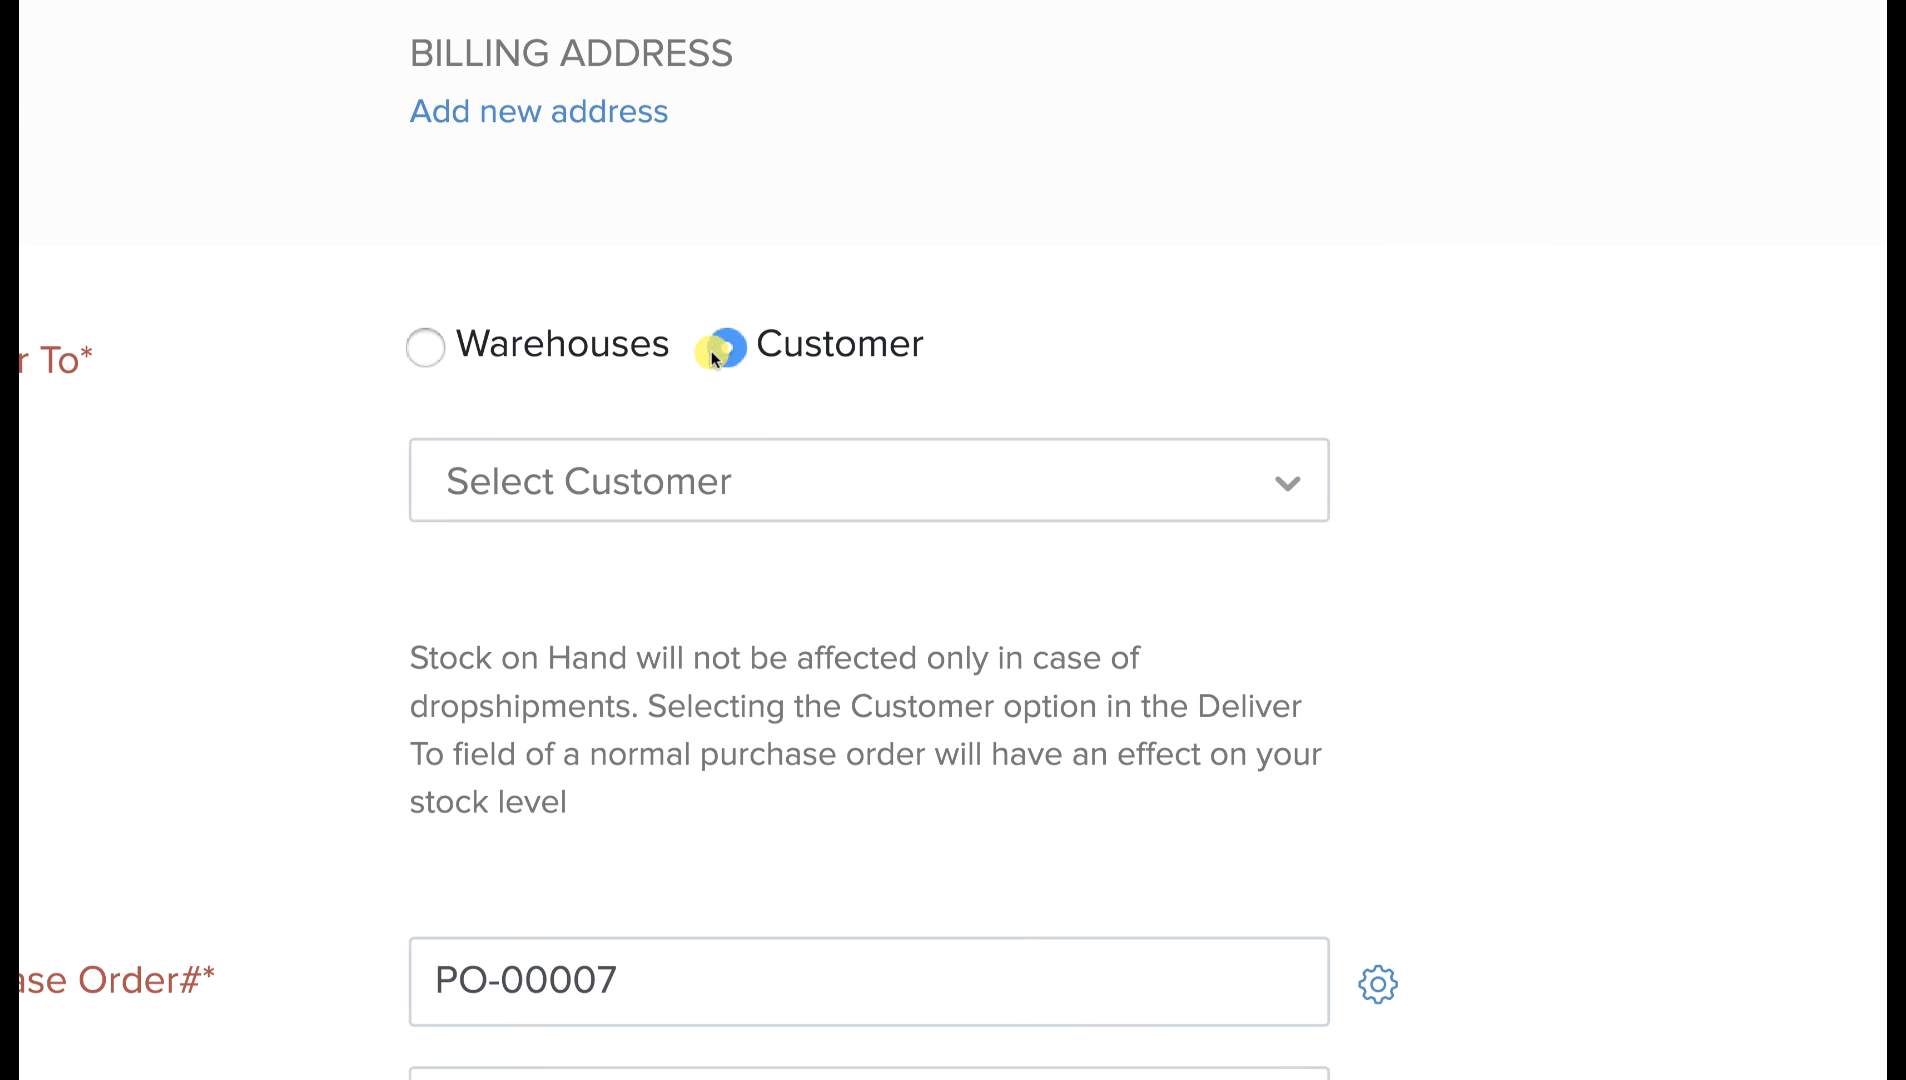
click(1014, 482)
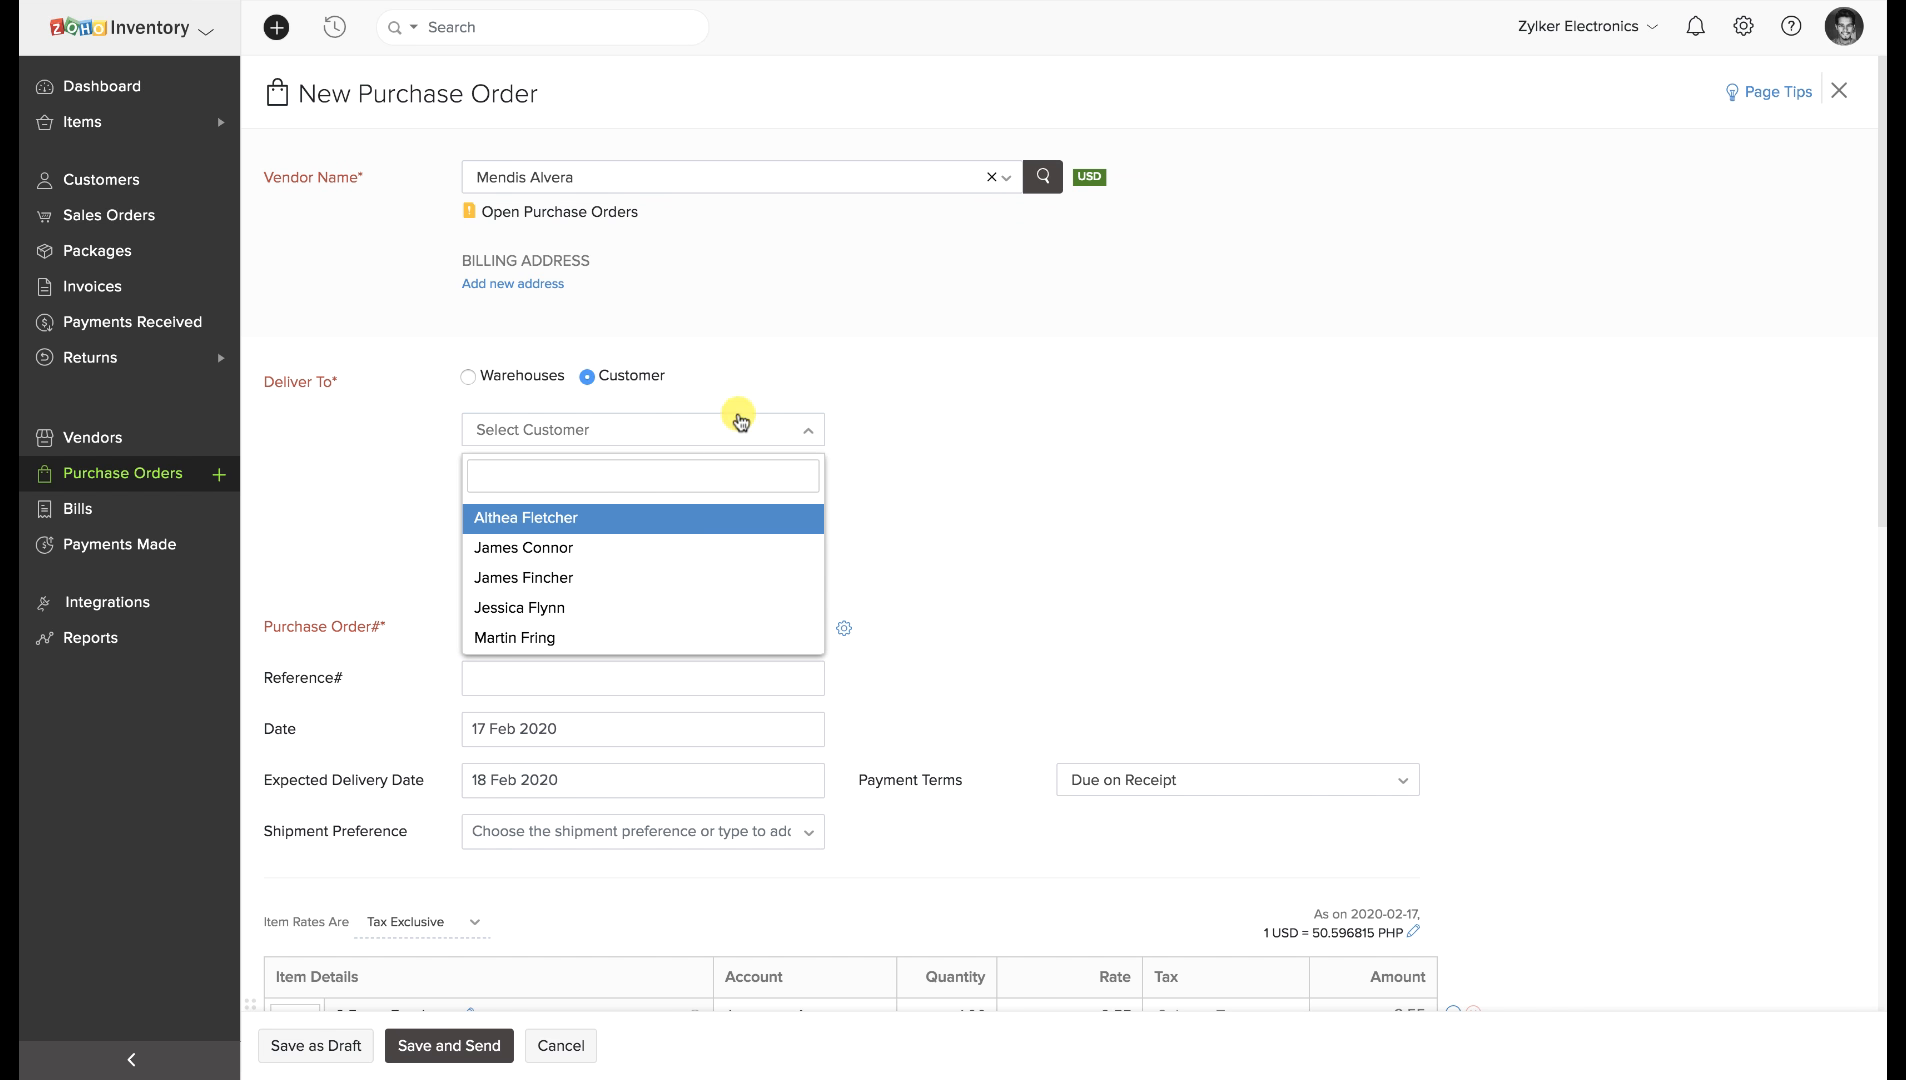
click(702, 519)
scroll(701, 519, down, 6)
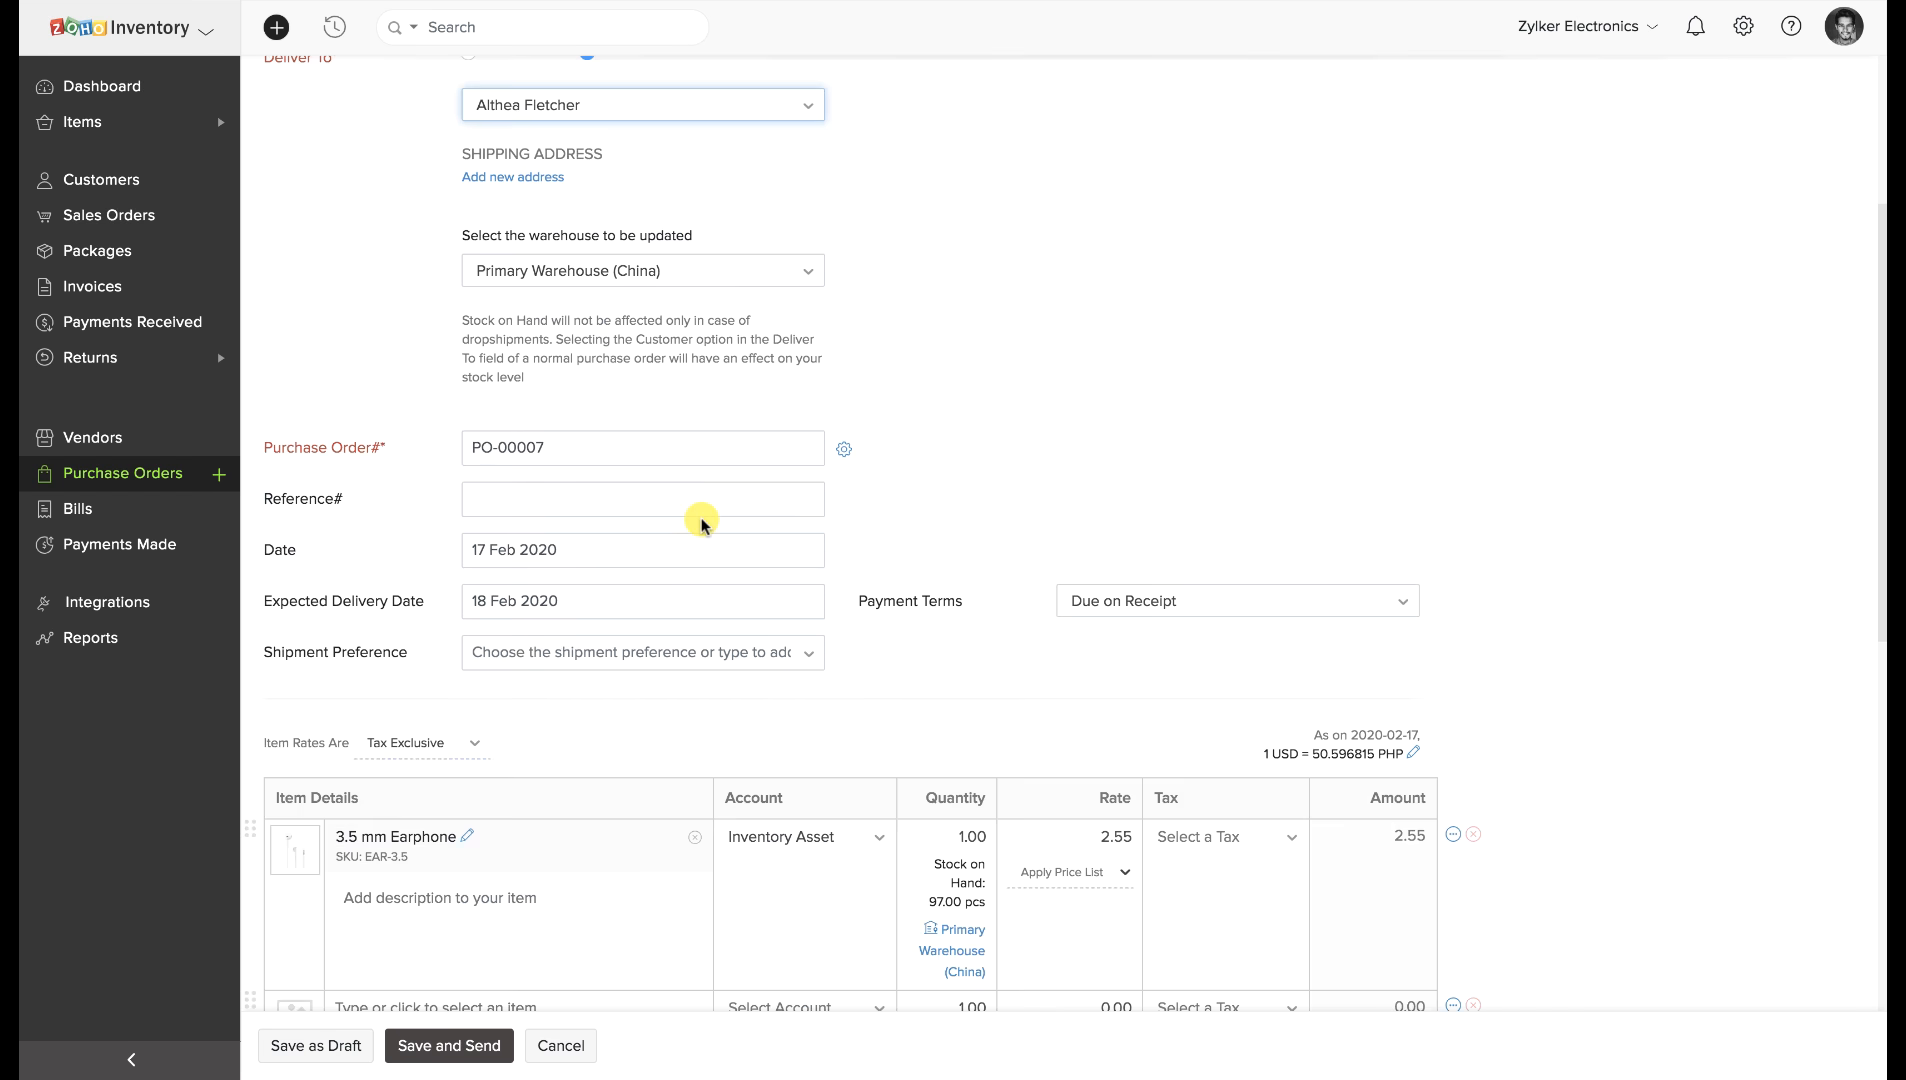
Save PO-00007 as a draft and record receive PR-00004 for its one 3.5 mm Earphone.
click(360, 1048)
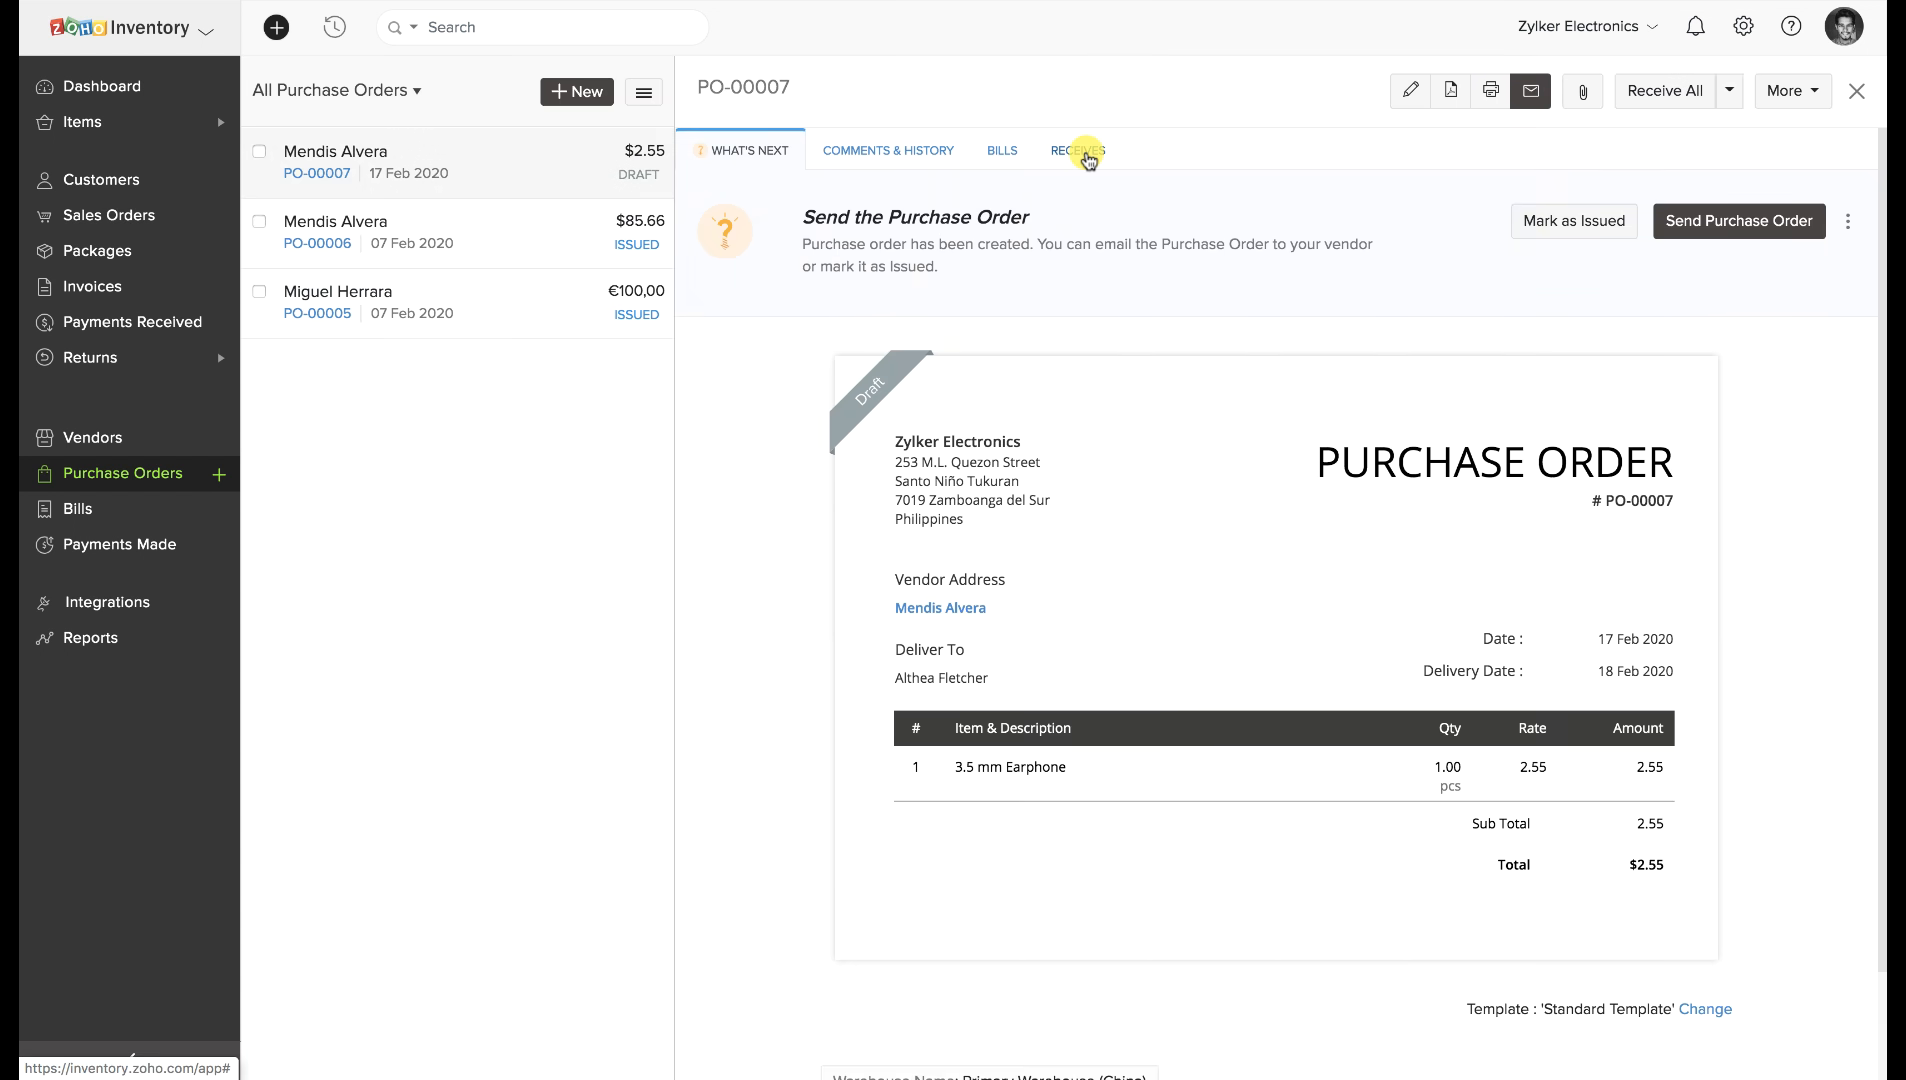
click(1086, 155)
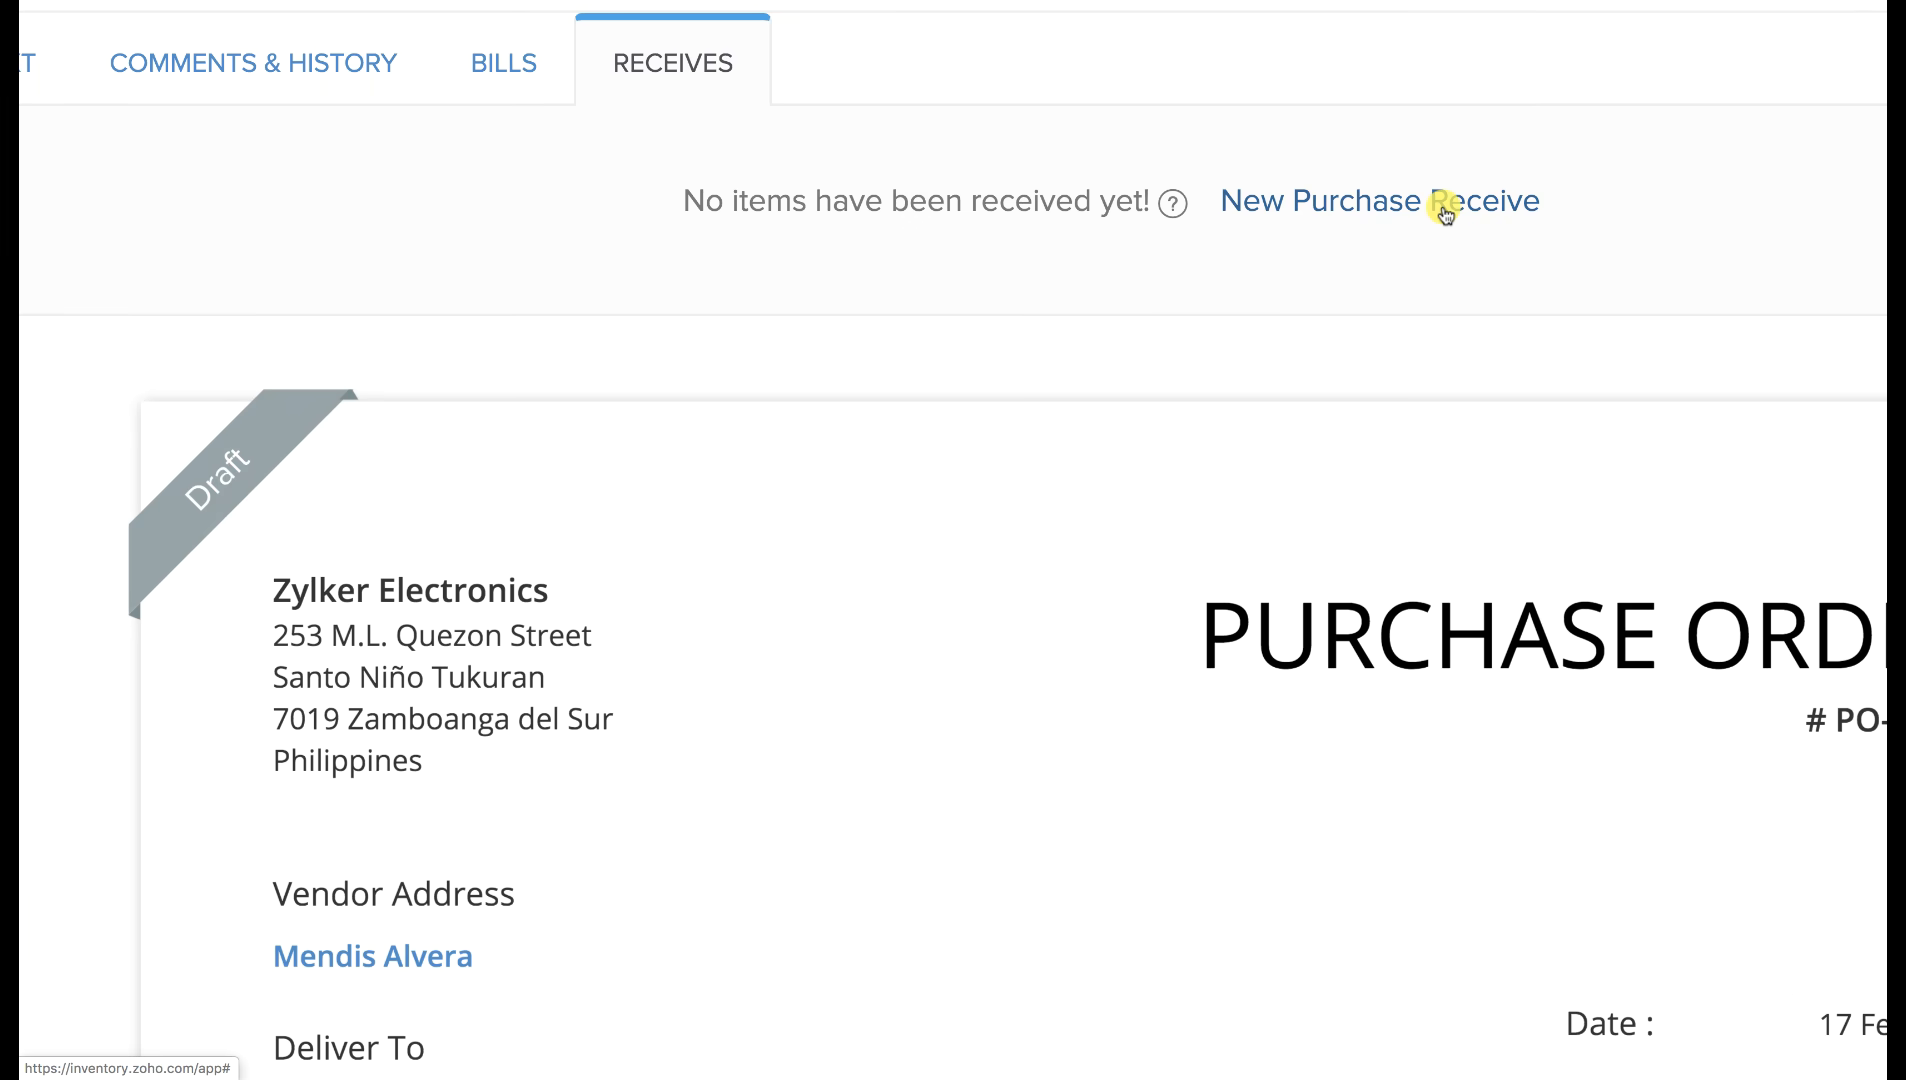
click(1438, 203)
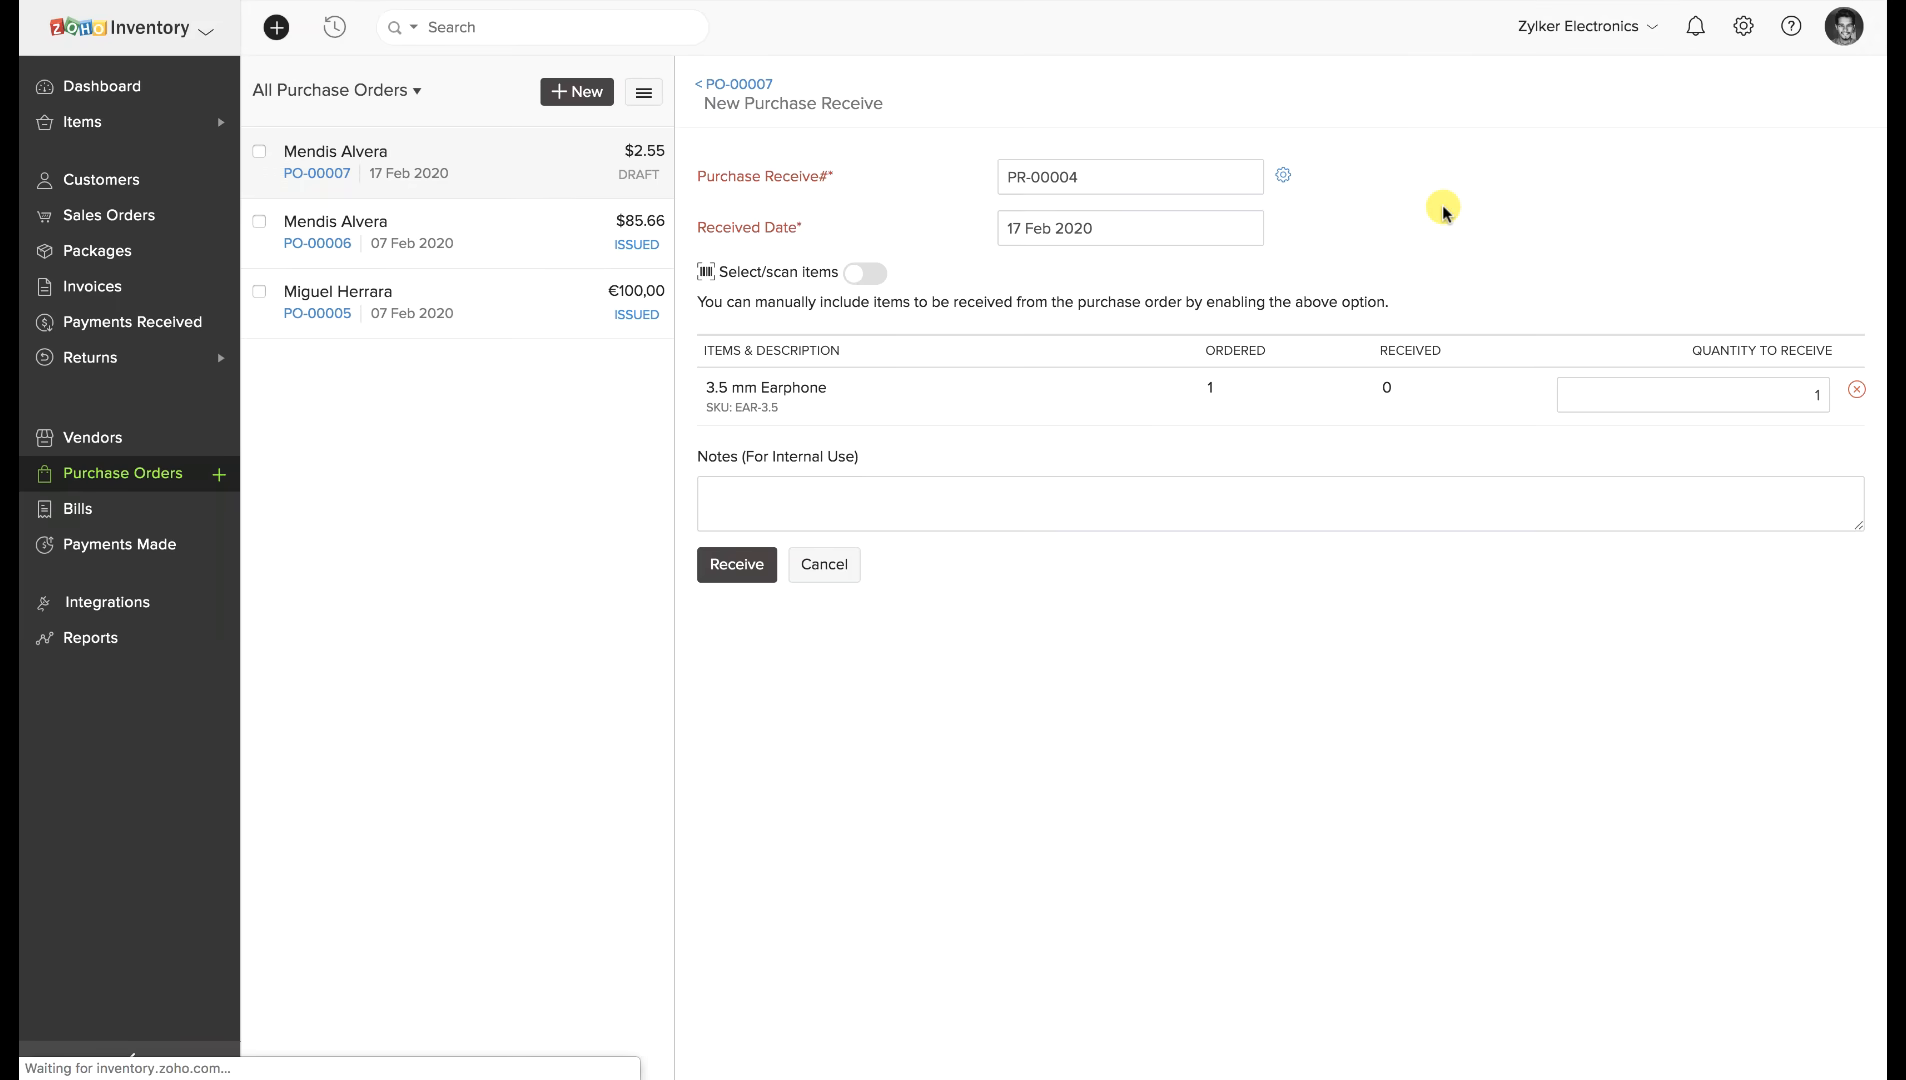
click(1752, 394)
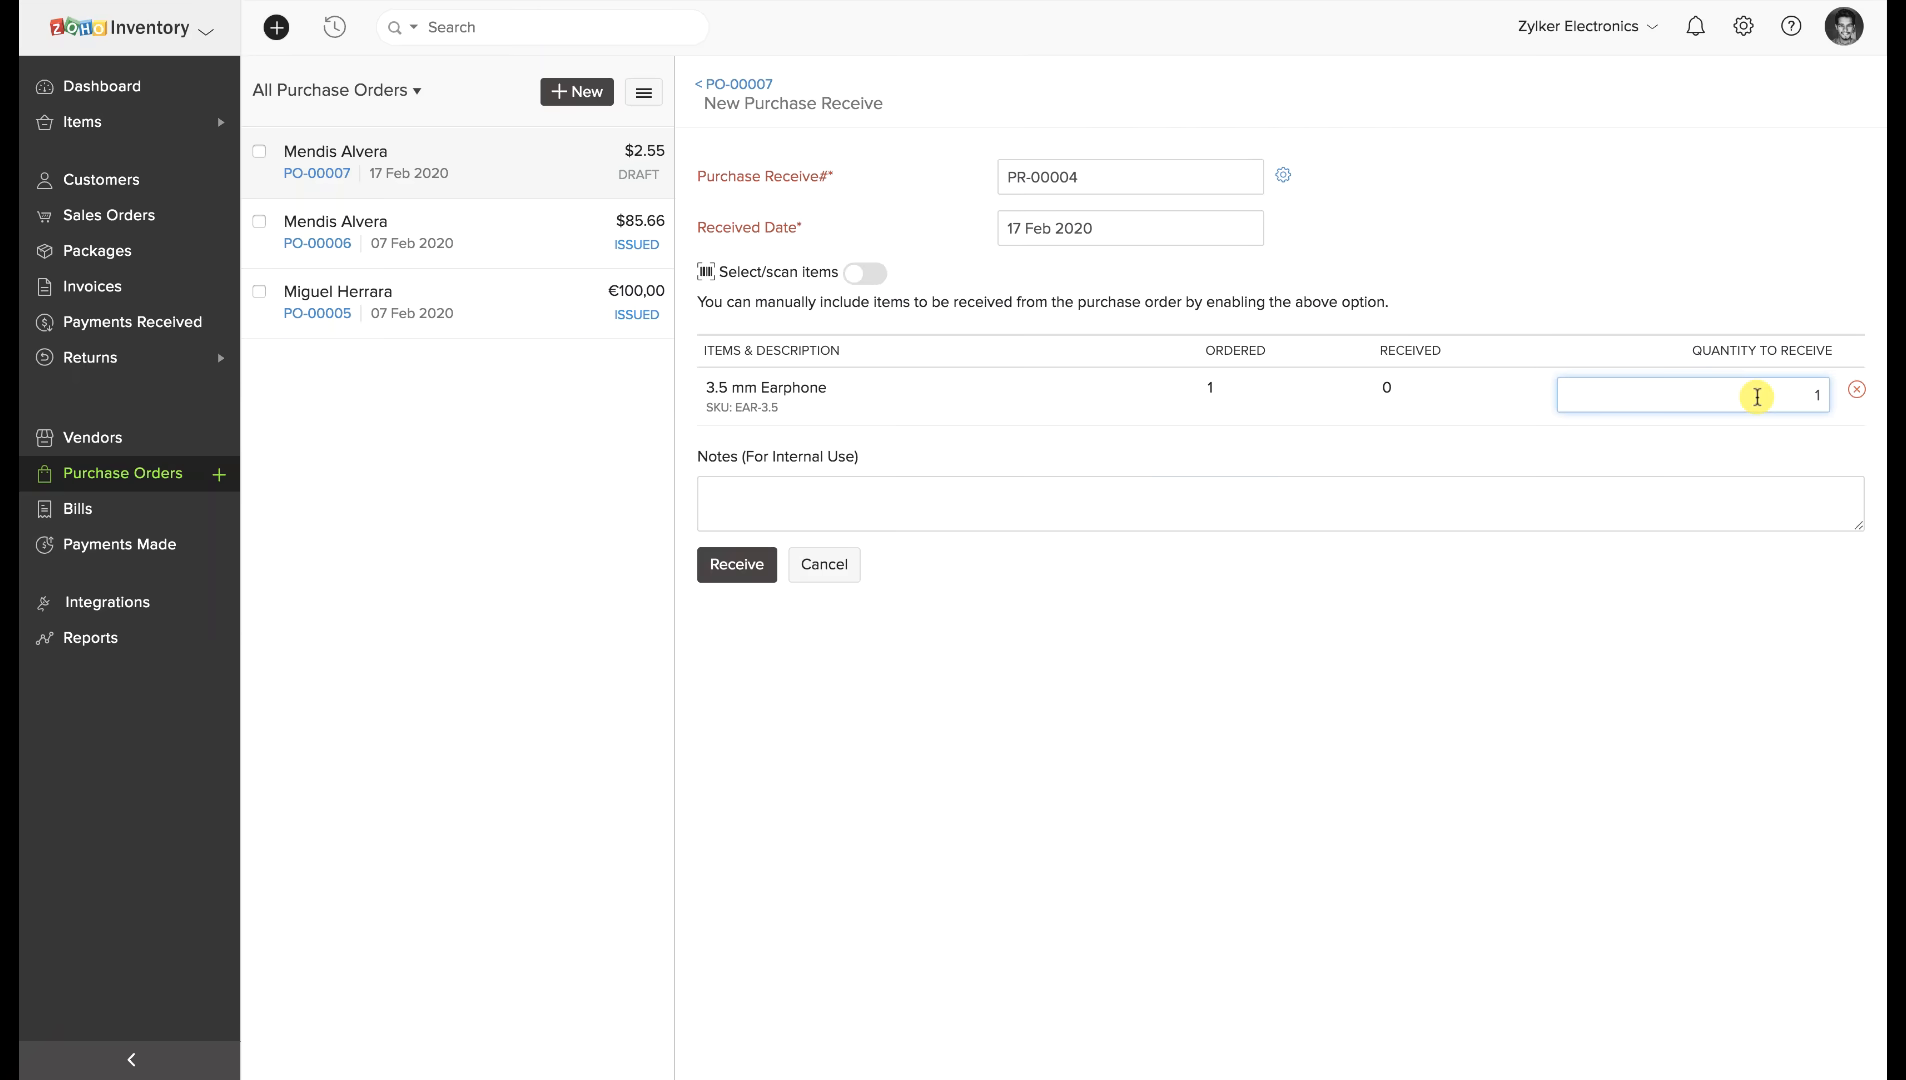
click(735, 565)
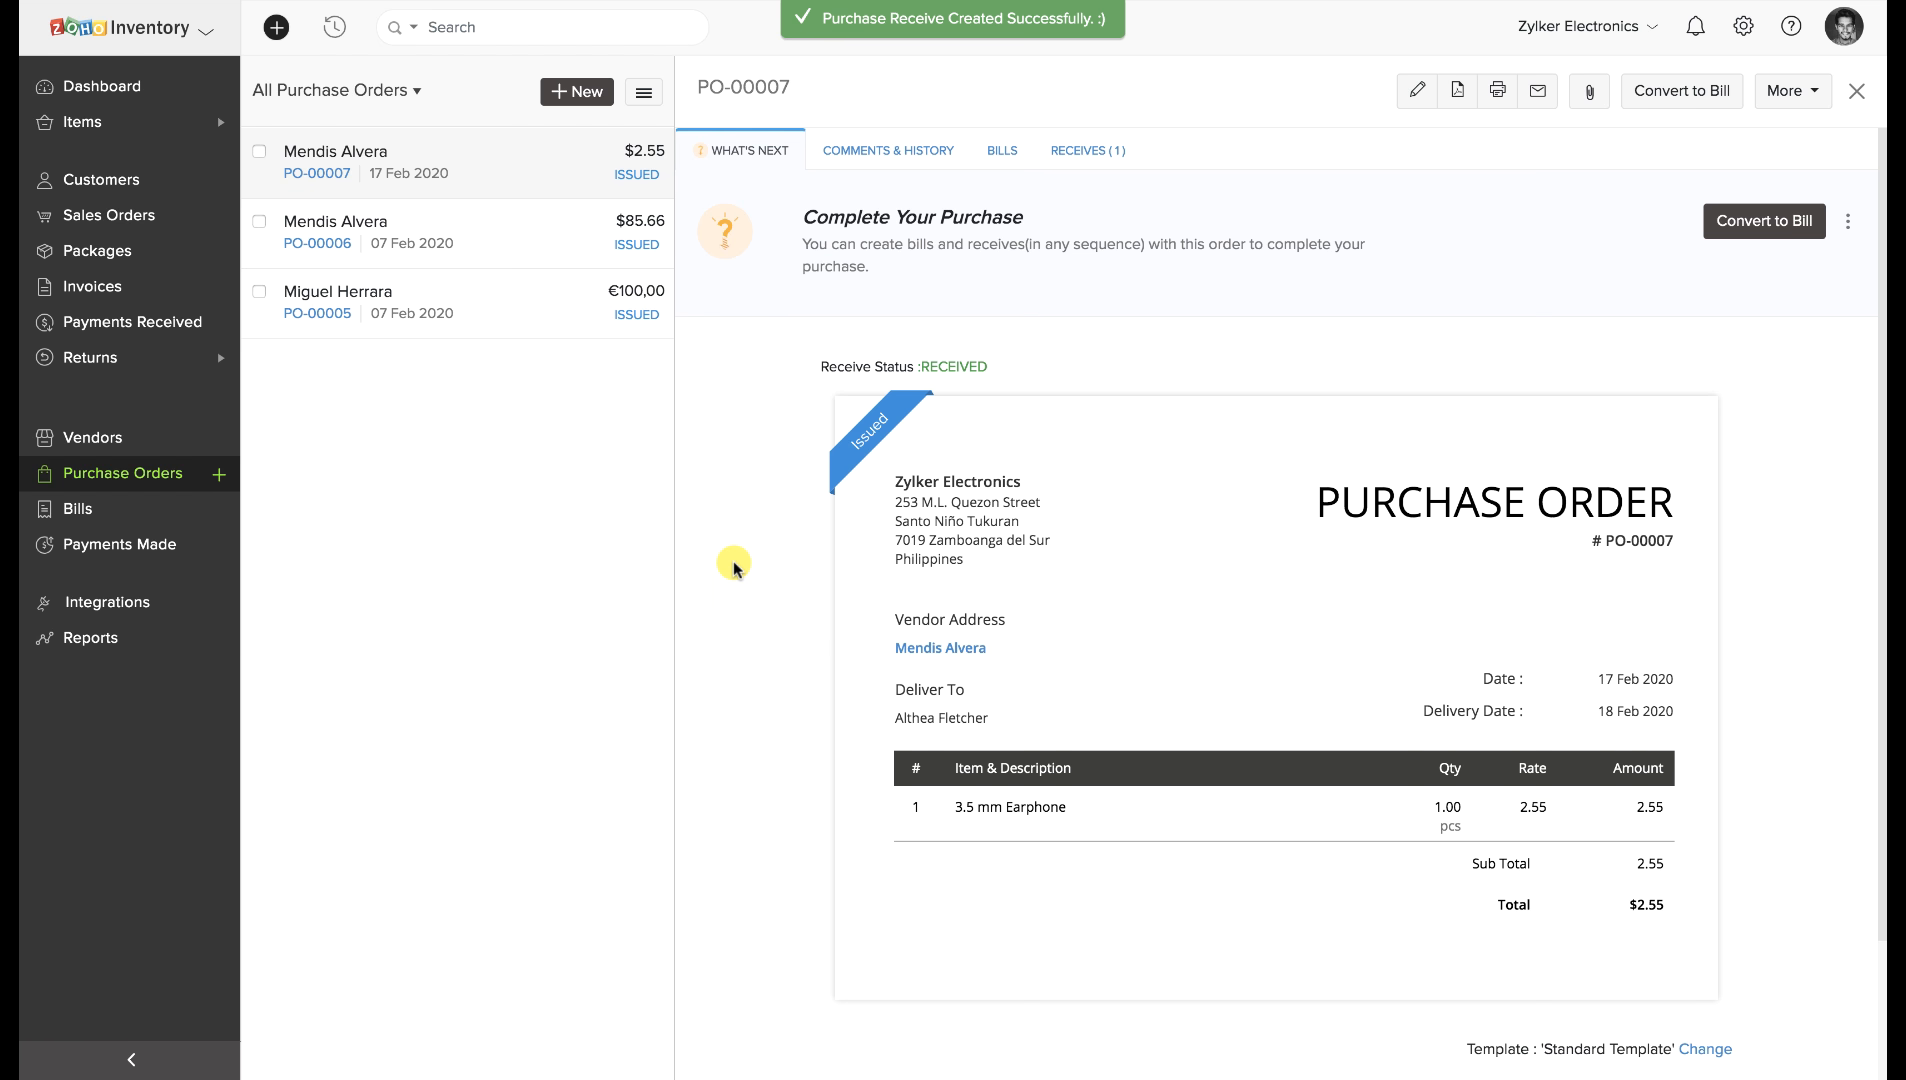
Convert received PO-00007 into bill 123456, saved as Open with $2.55 due.
click(1060, 155)
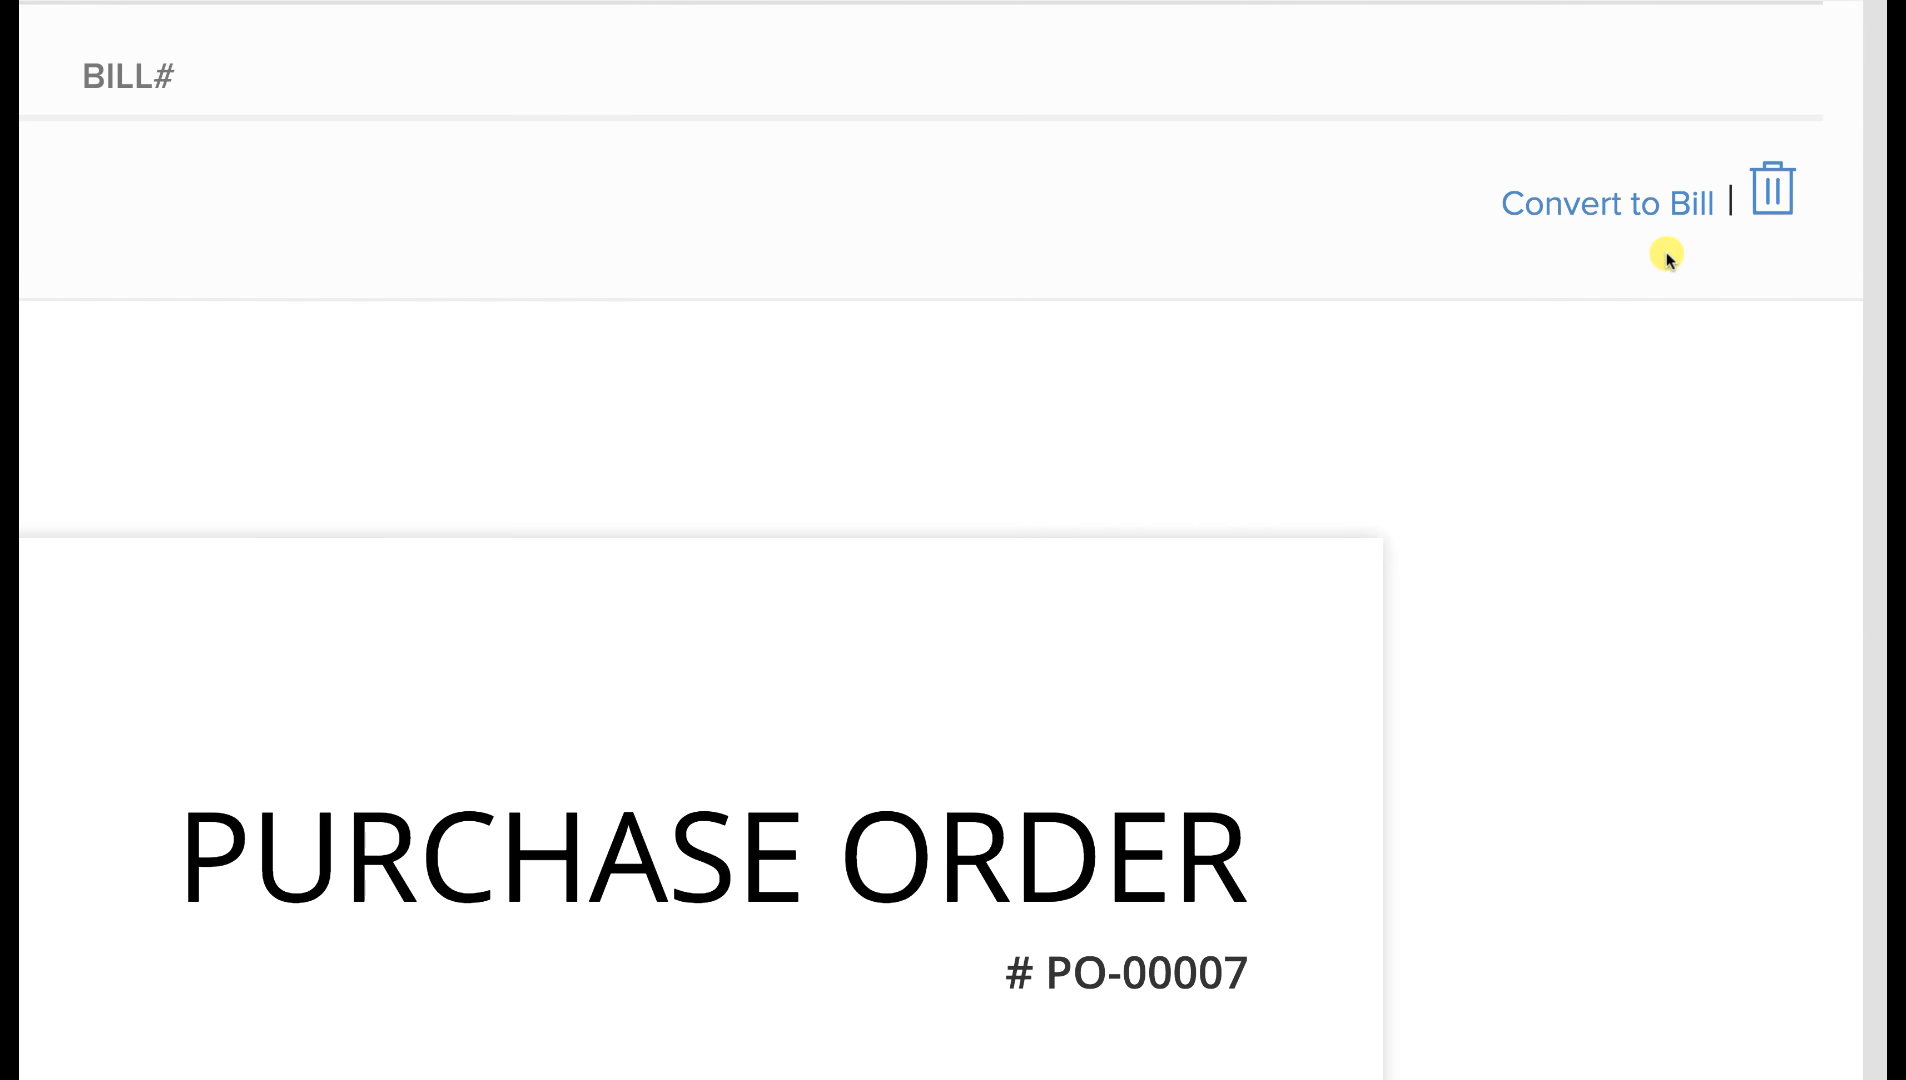
click(1619, 205)
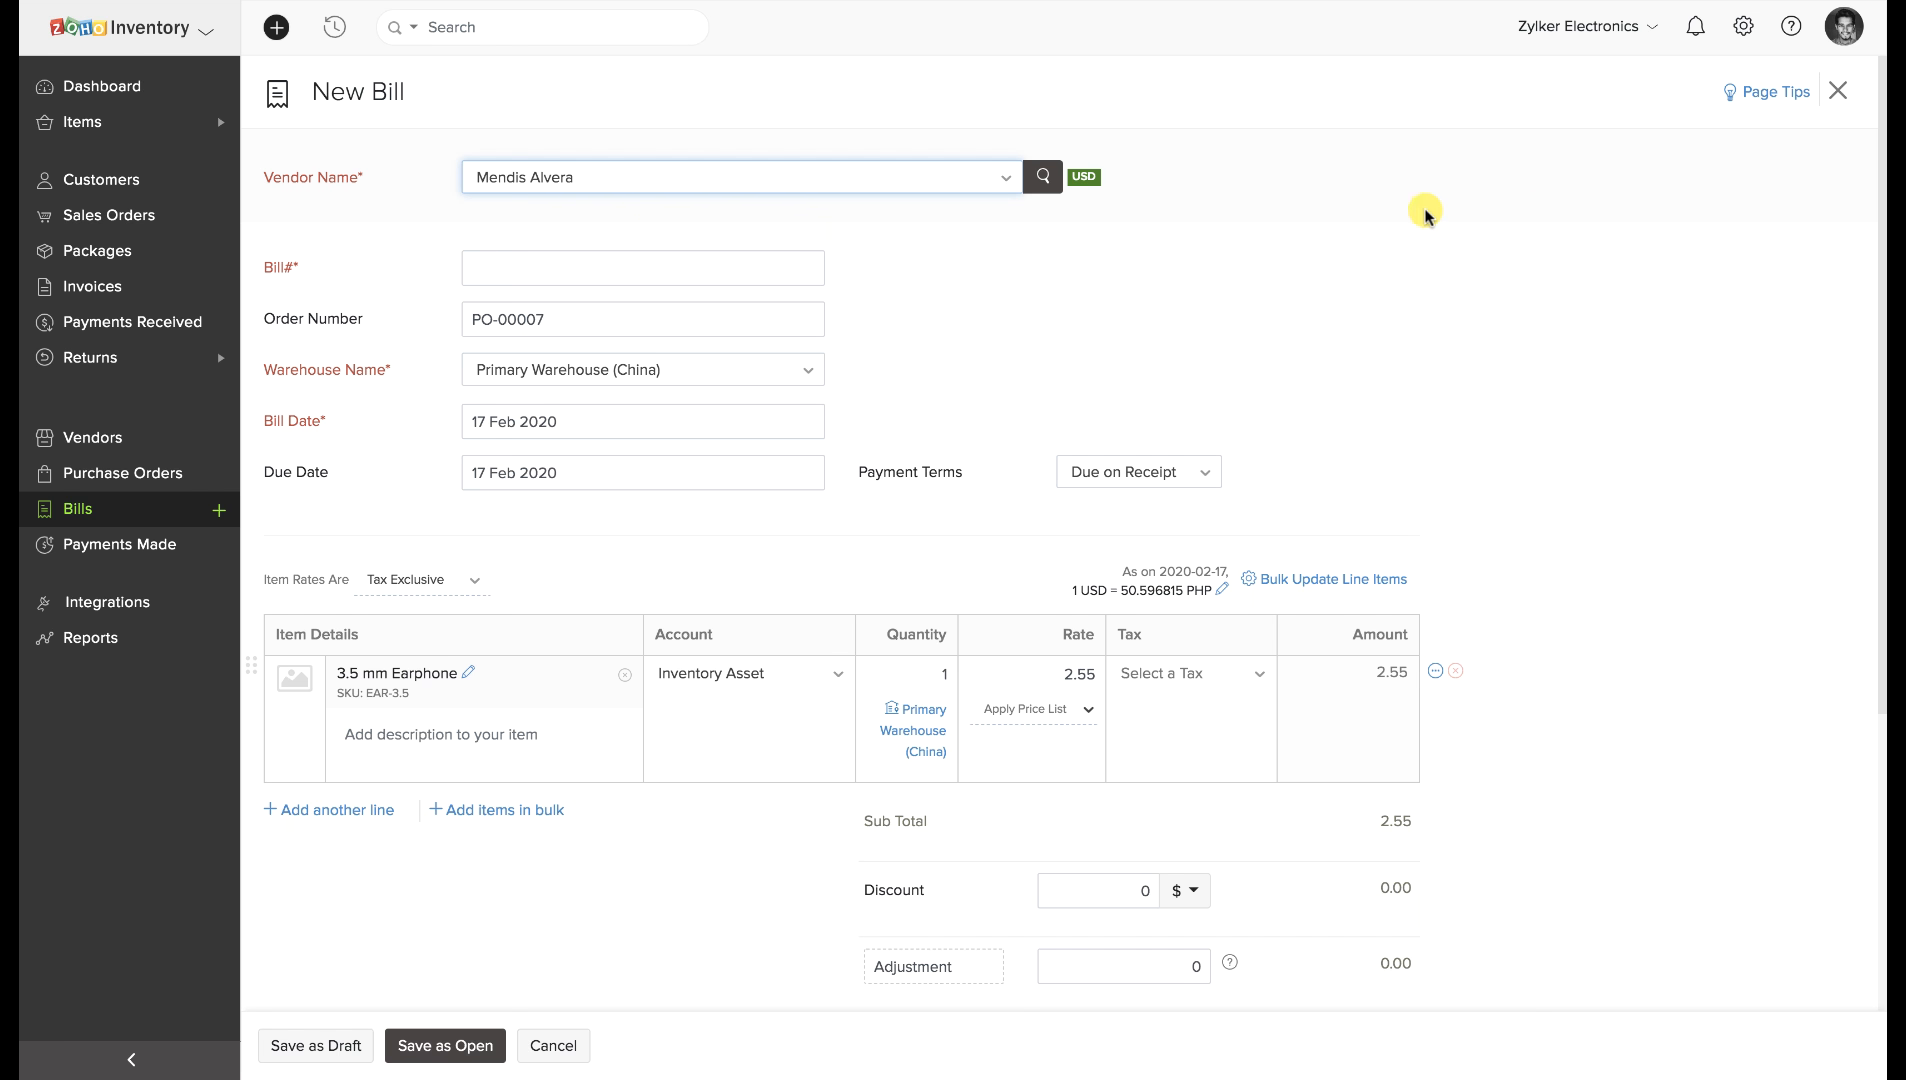
click(808, 268)
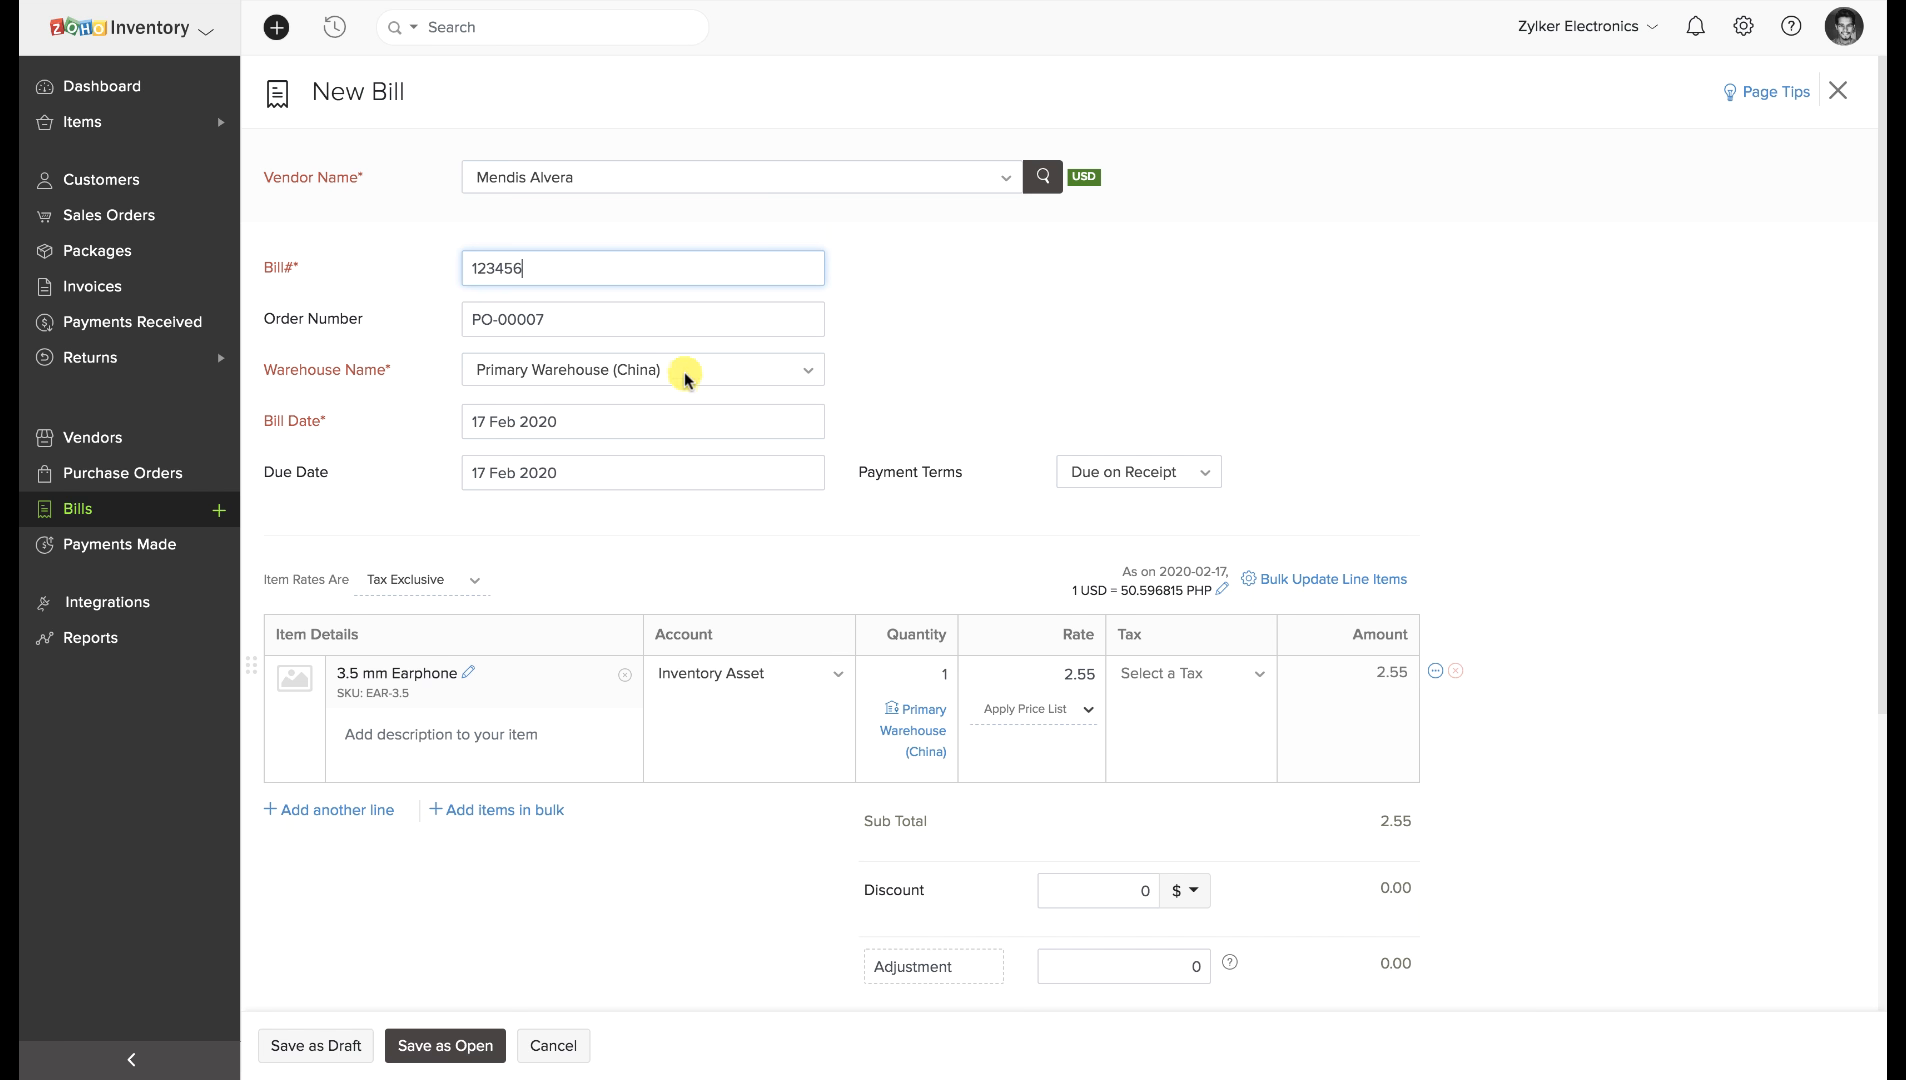
scroll(668, 413, down, 3)
scroll(668, 413, down, 3)
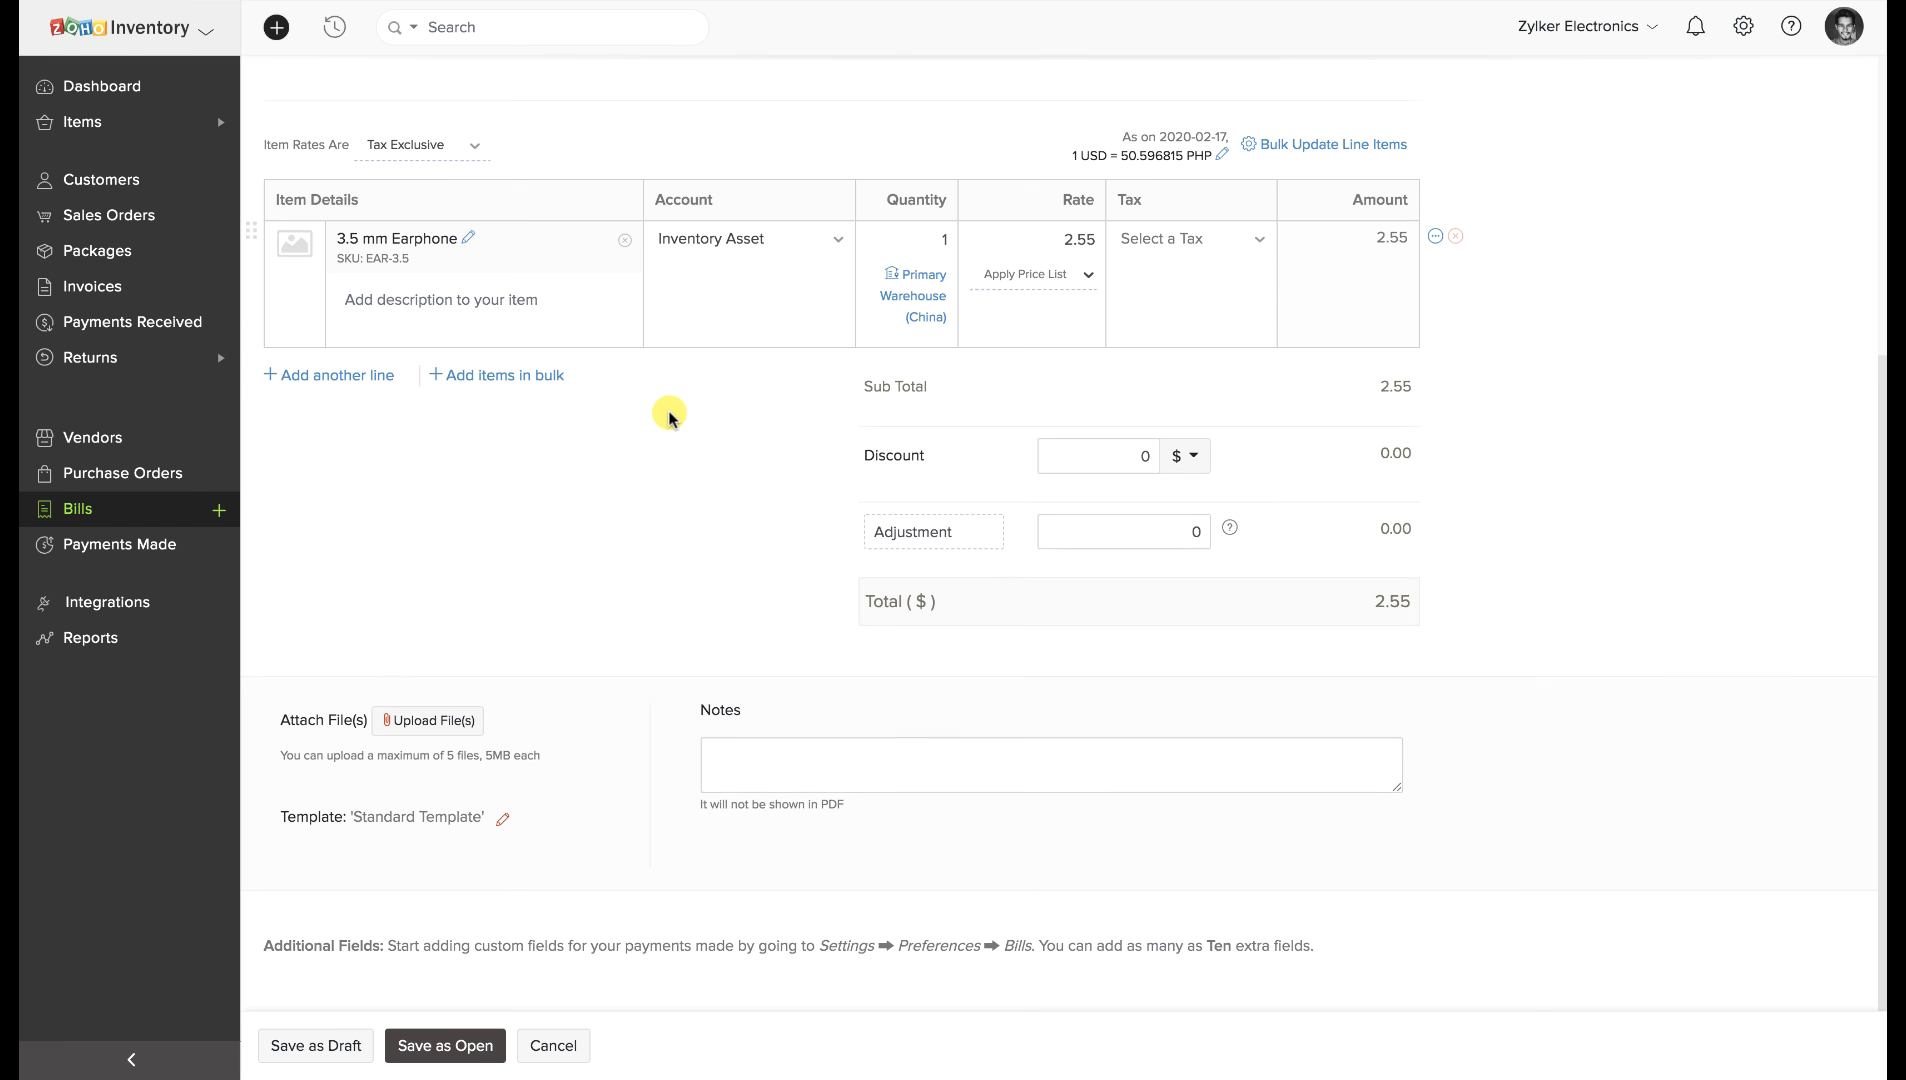
click(467, 1050)
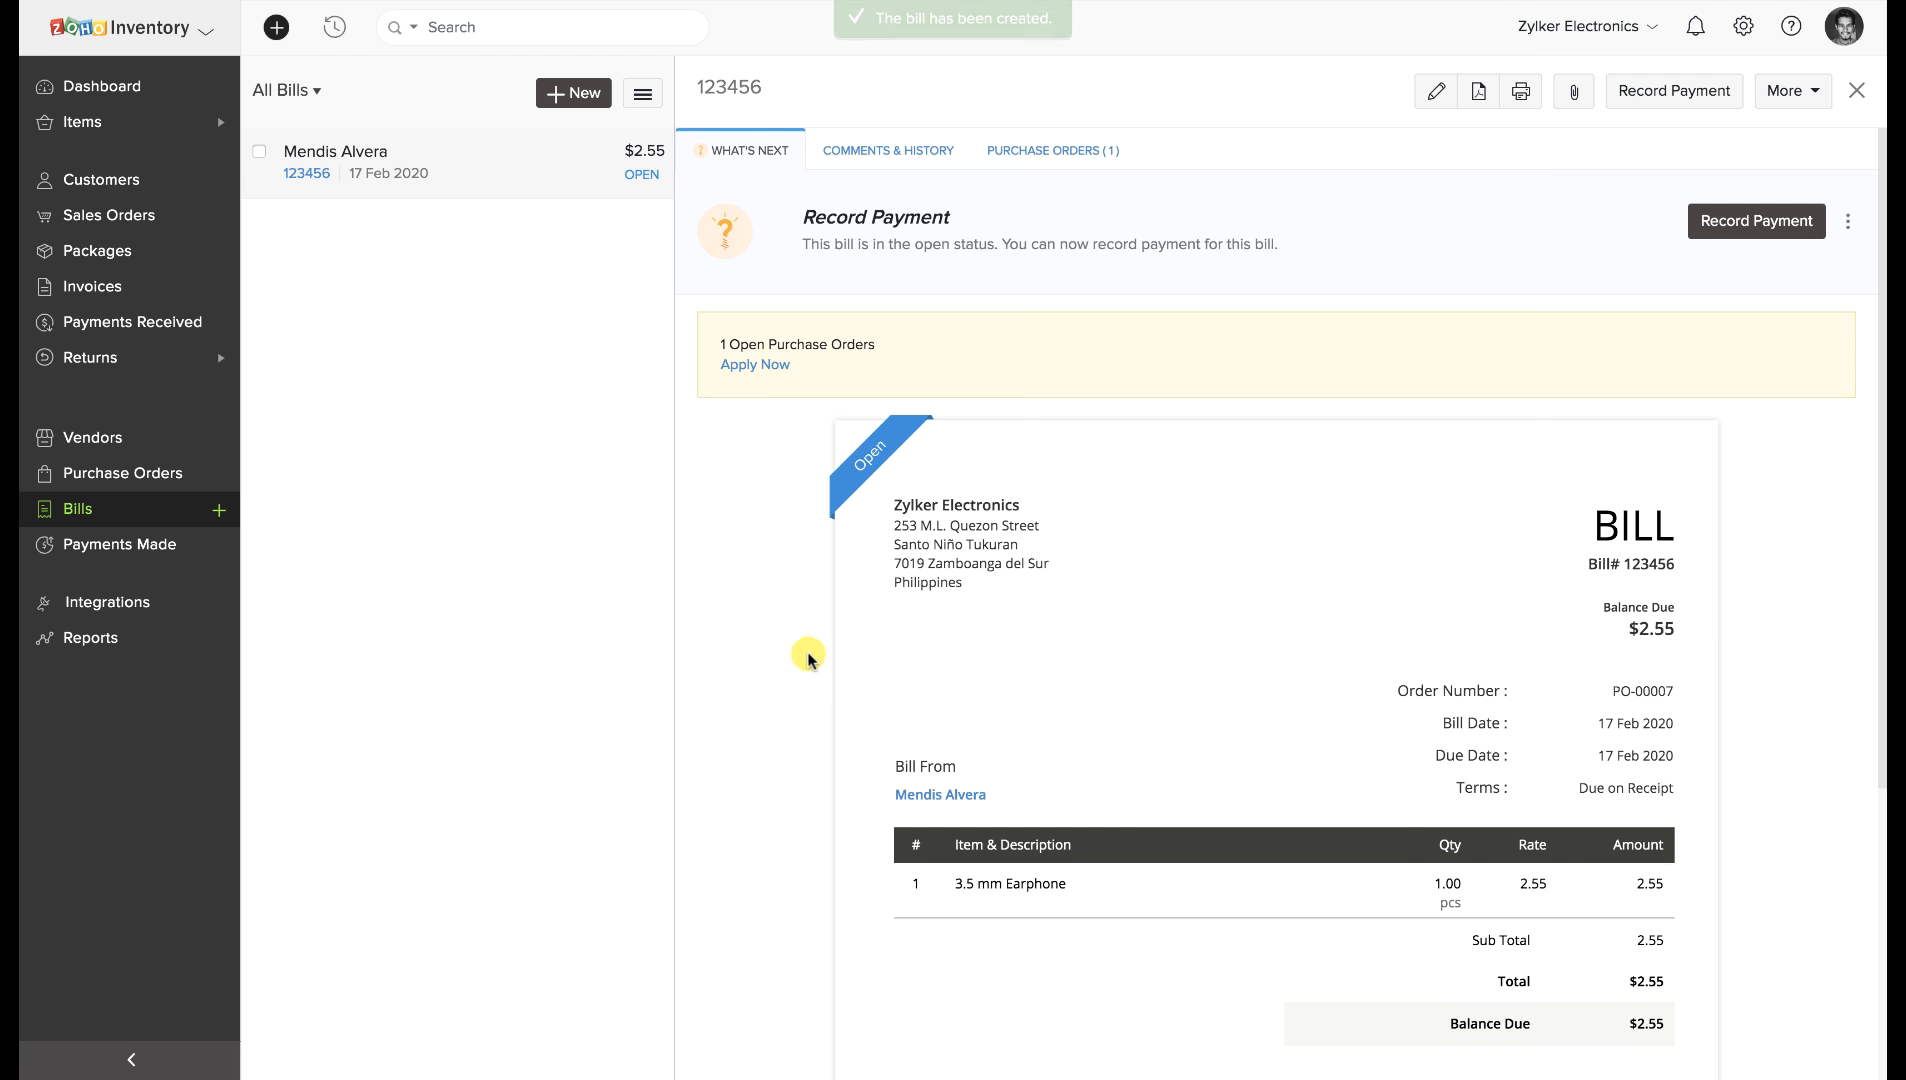
From bill 123456, open PO-00007 and check receive PR-00004 is linked to the bill.
click(1082, 155)
click(1130, 233)
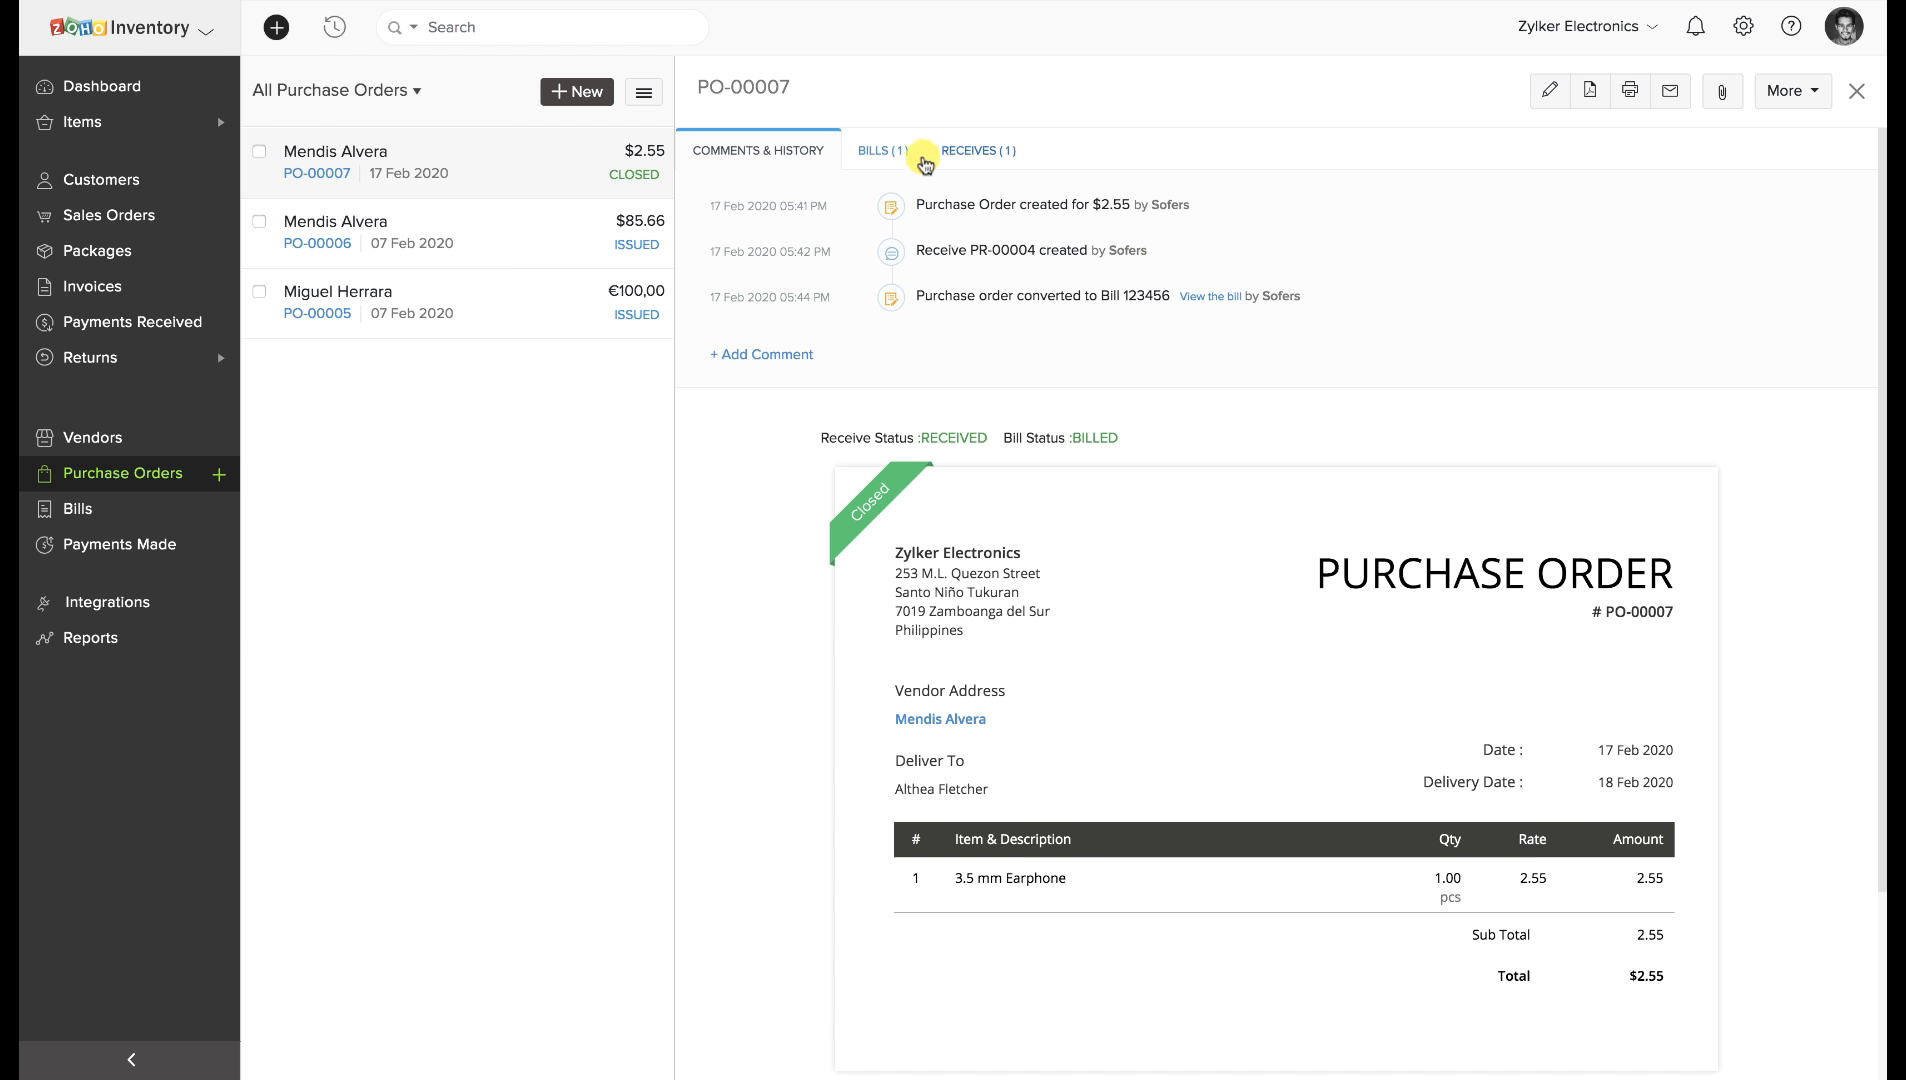
click(952, 149)
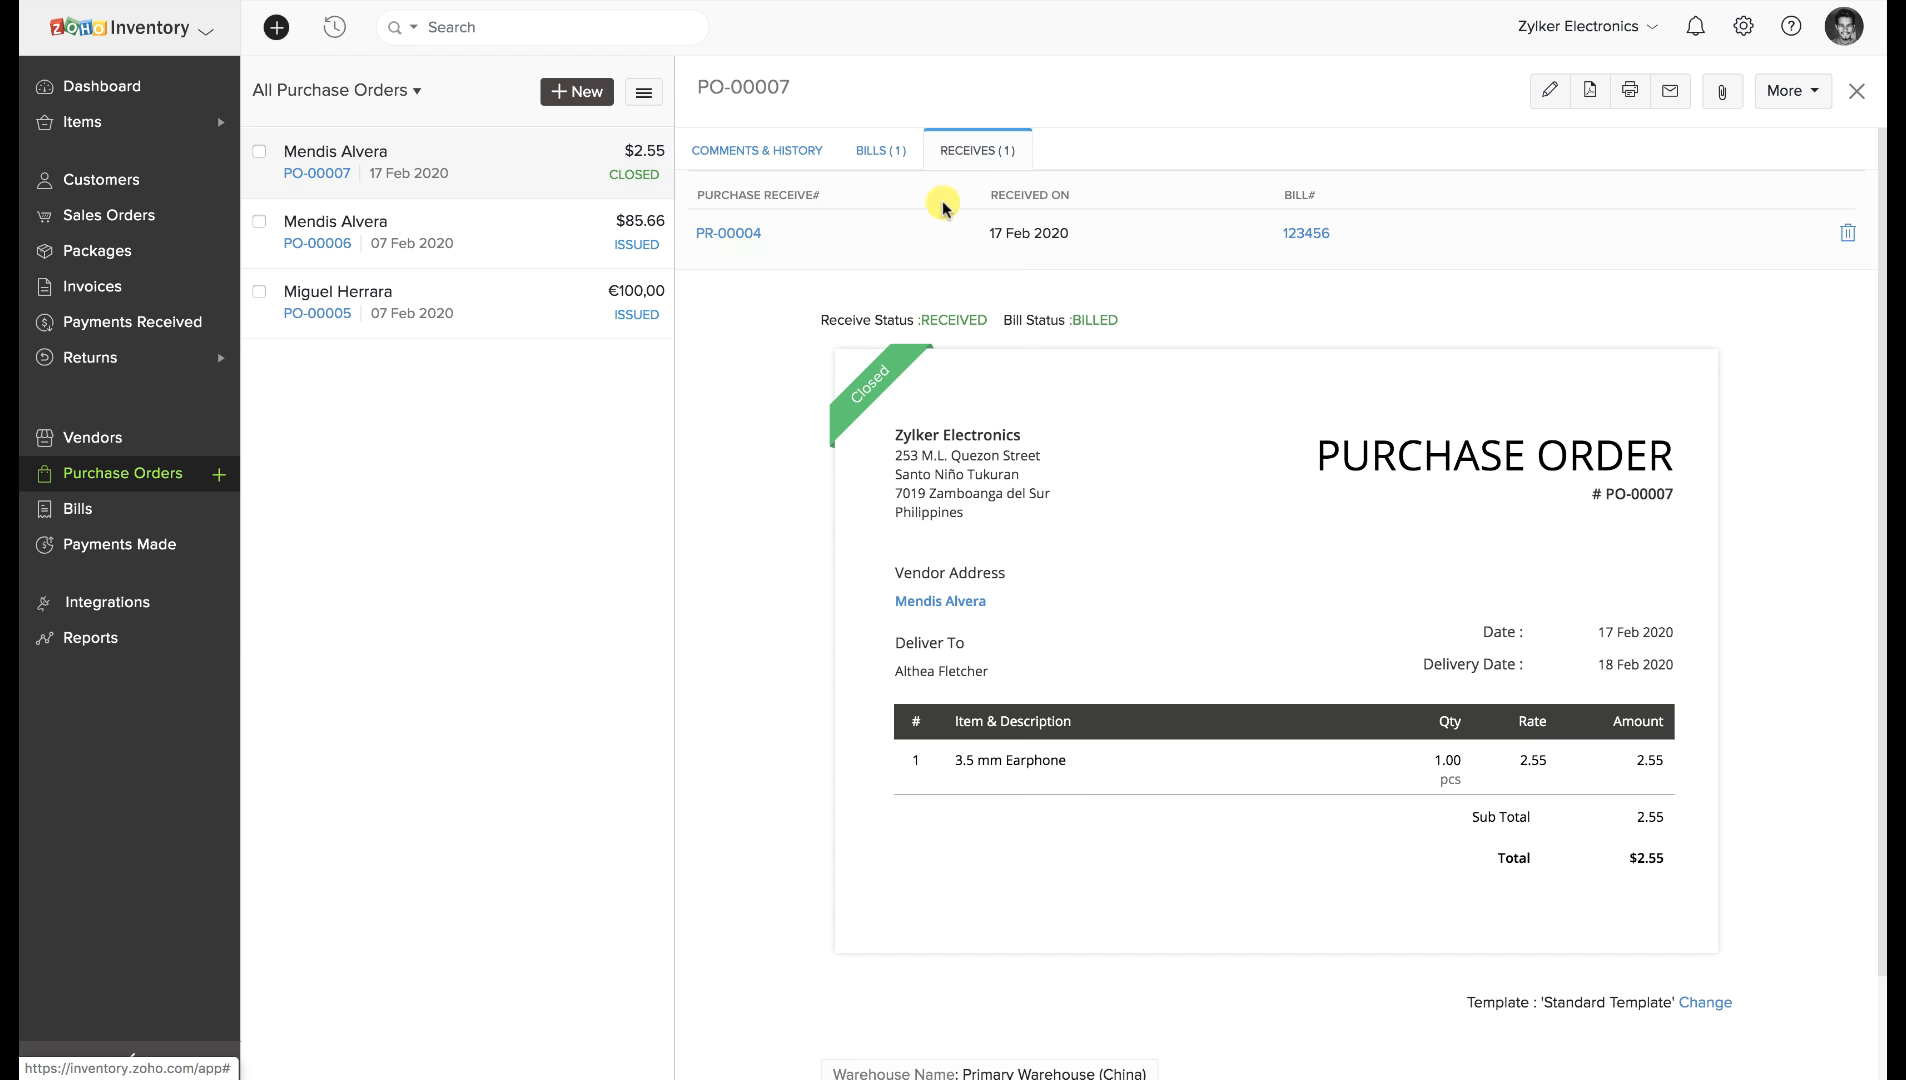
drag(1255, 233, 1354, 240)
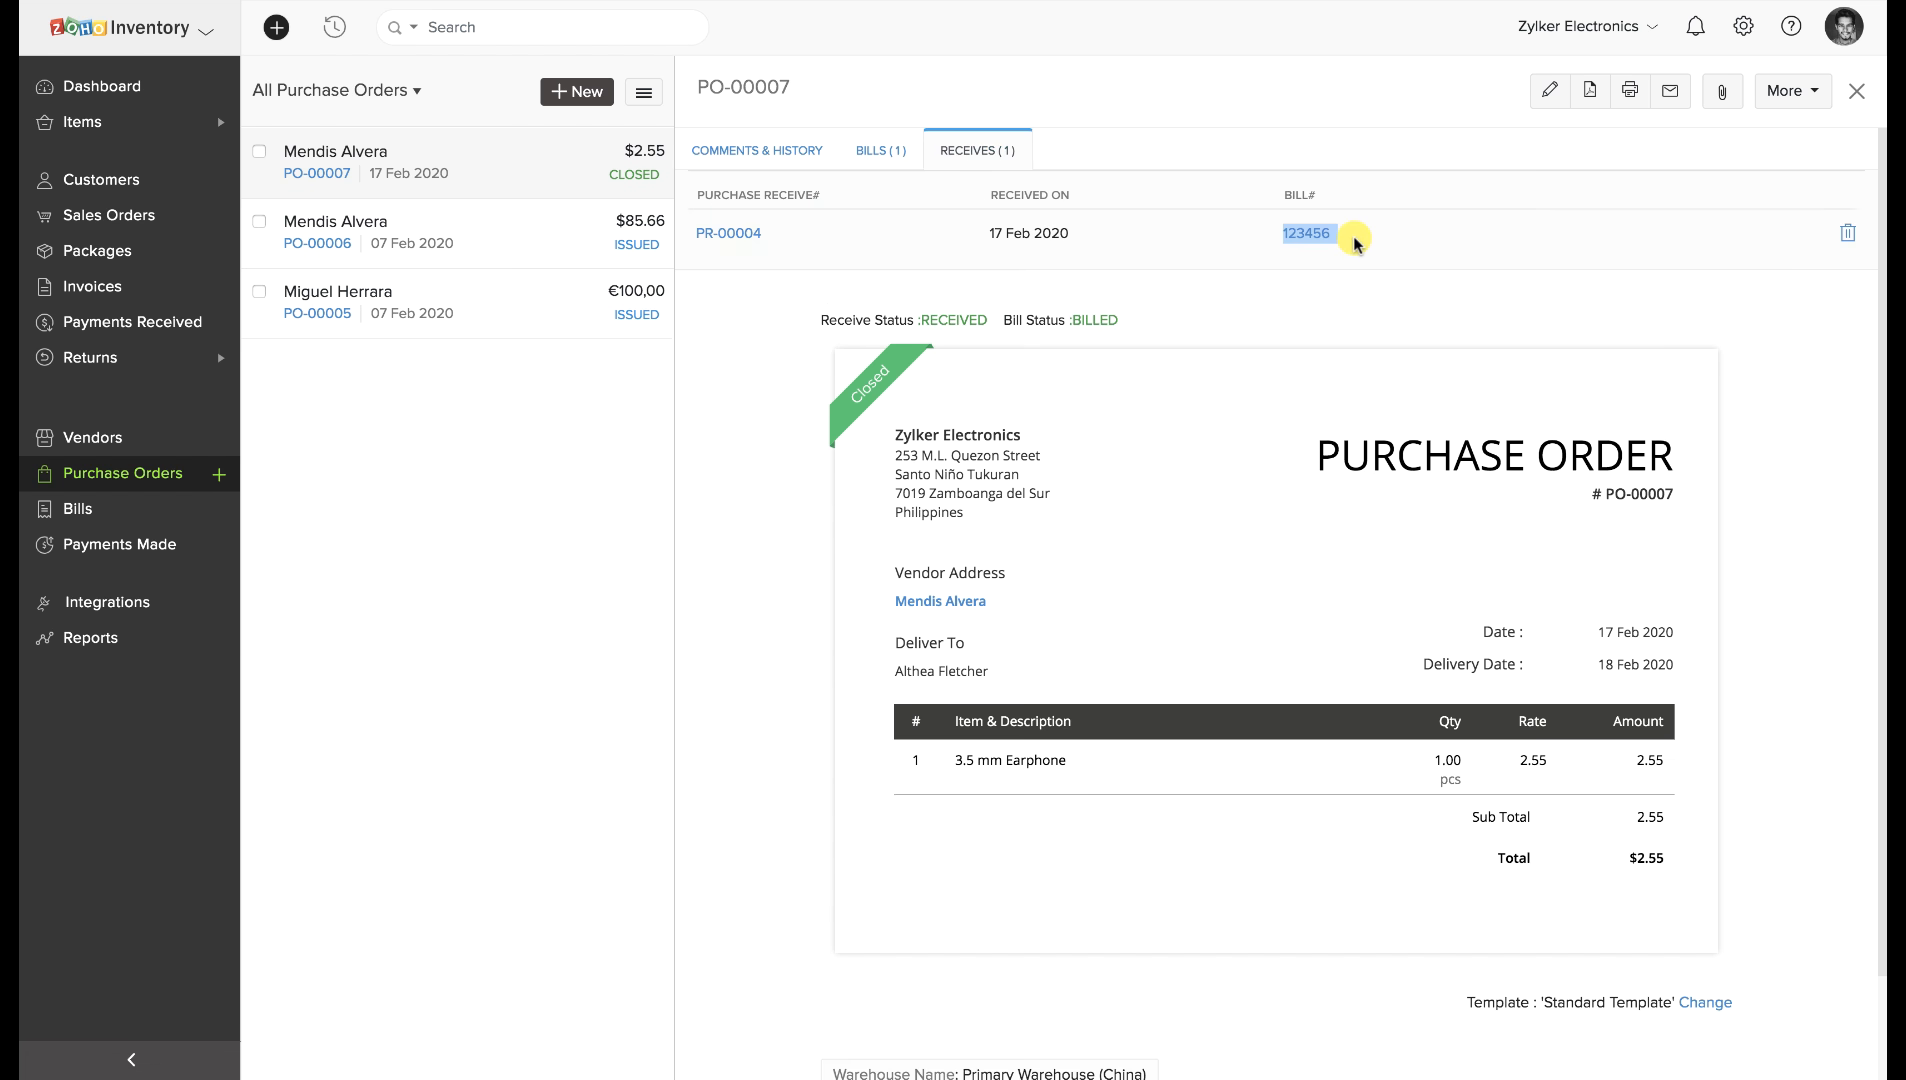
click(1284, 305)
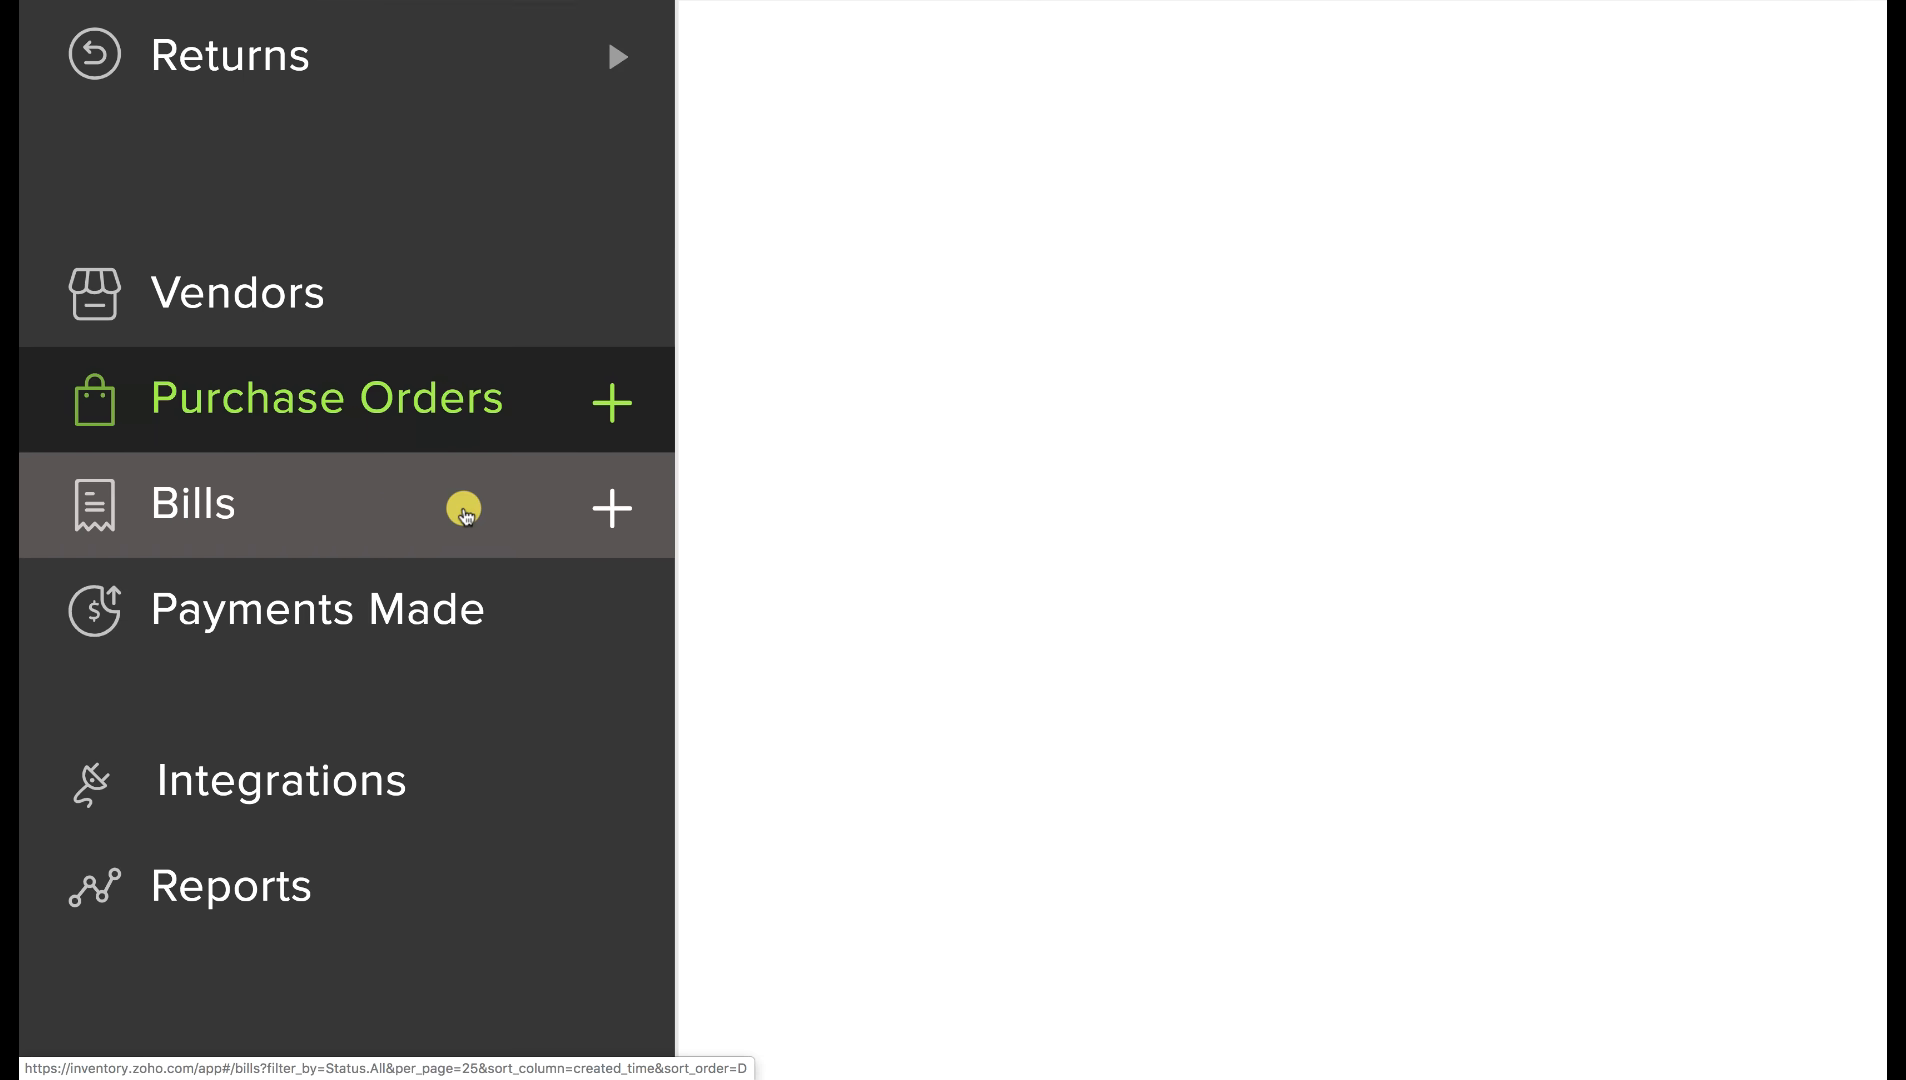
Create open bill B1, dated 17 Feb 2020, for one Apple Mouse from the EUR vendor (€79.29).
click(614, 512)
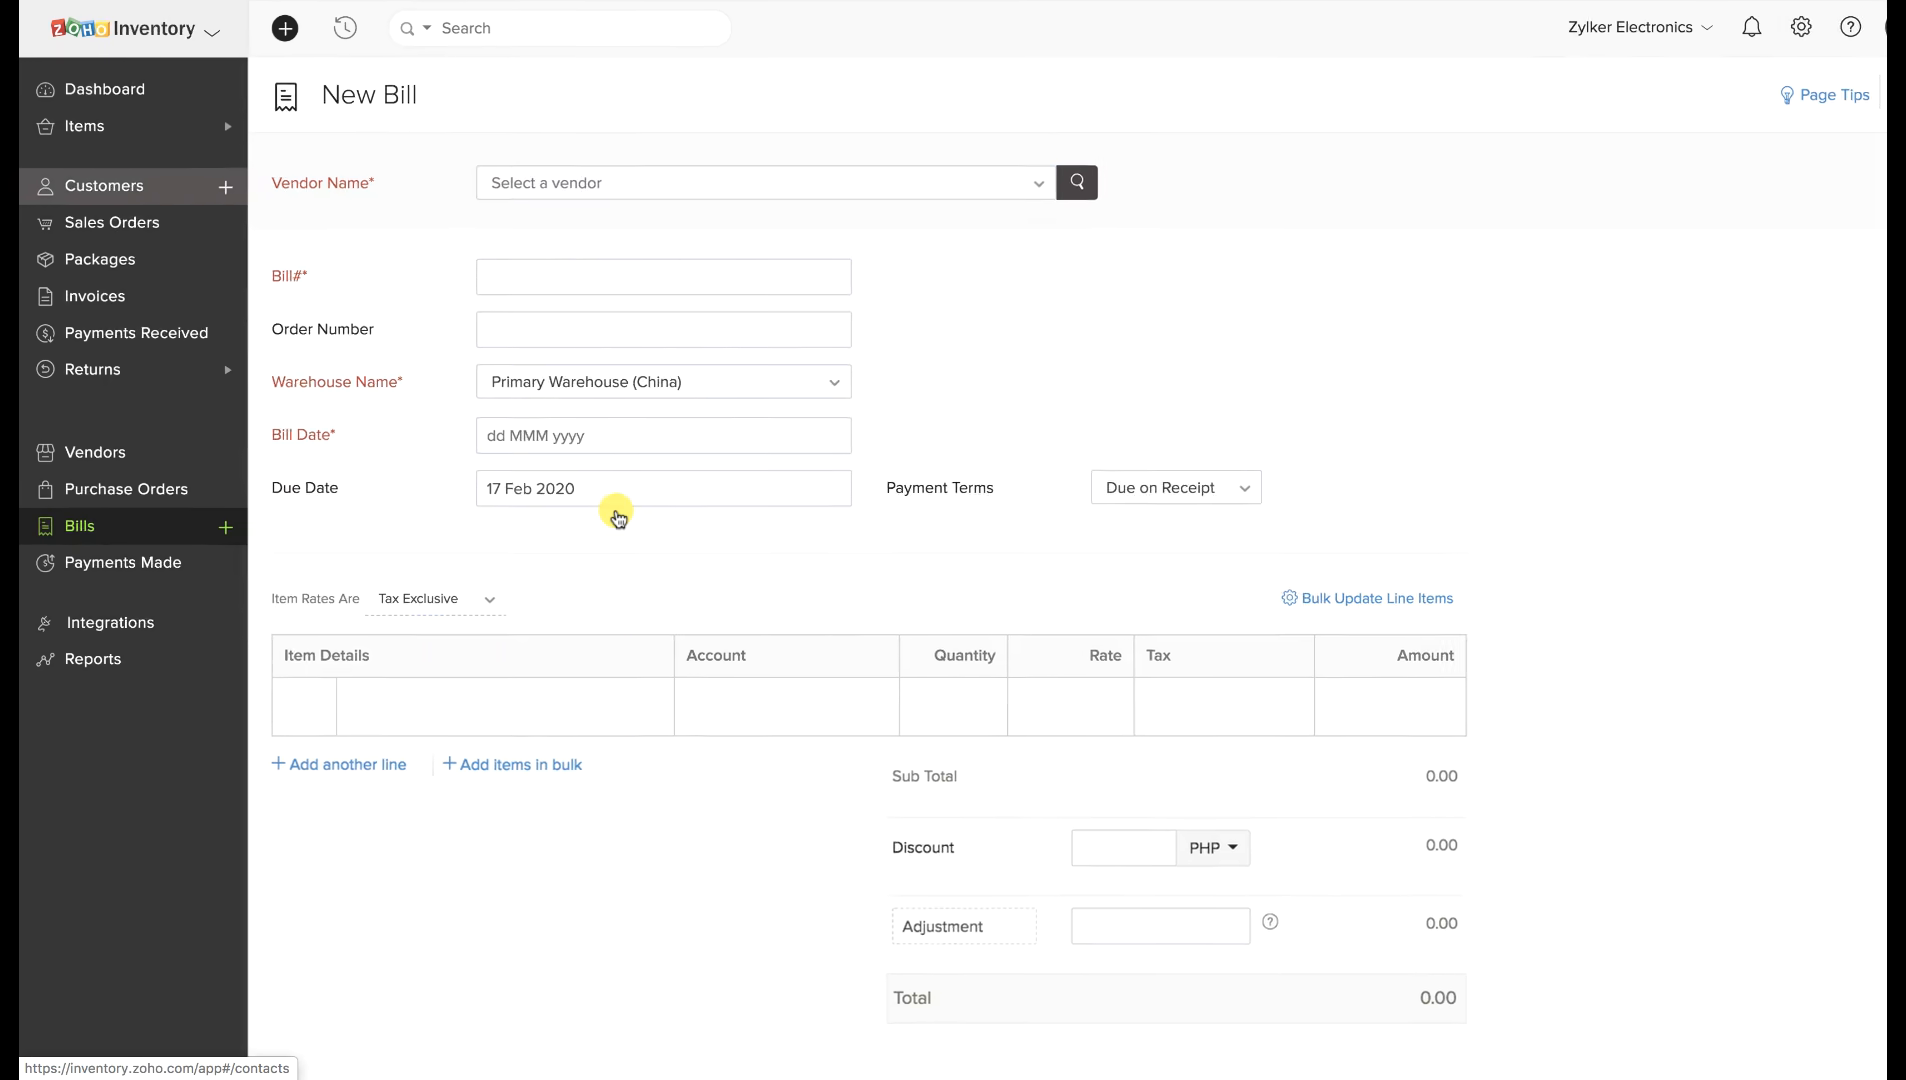
click(637, 178)
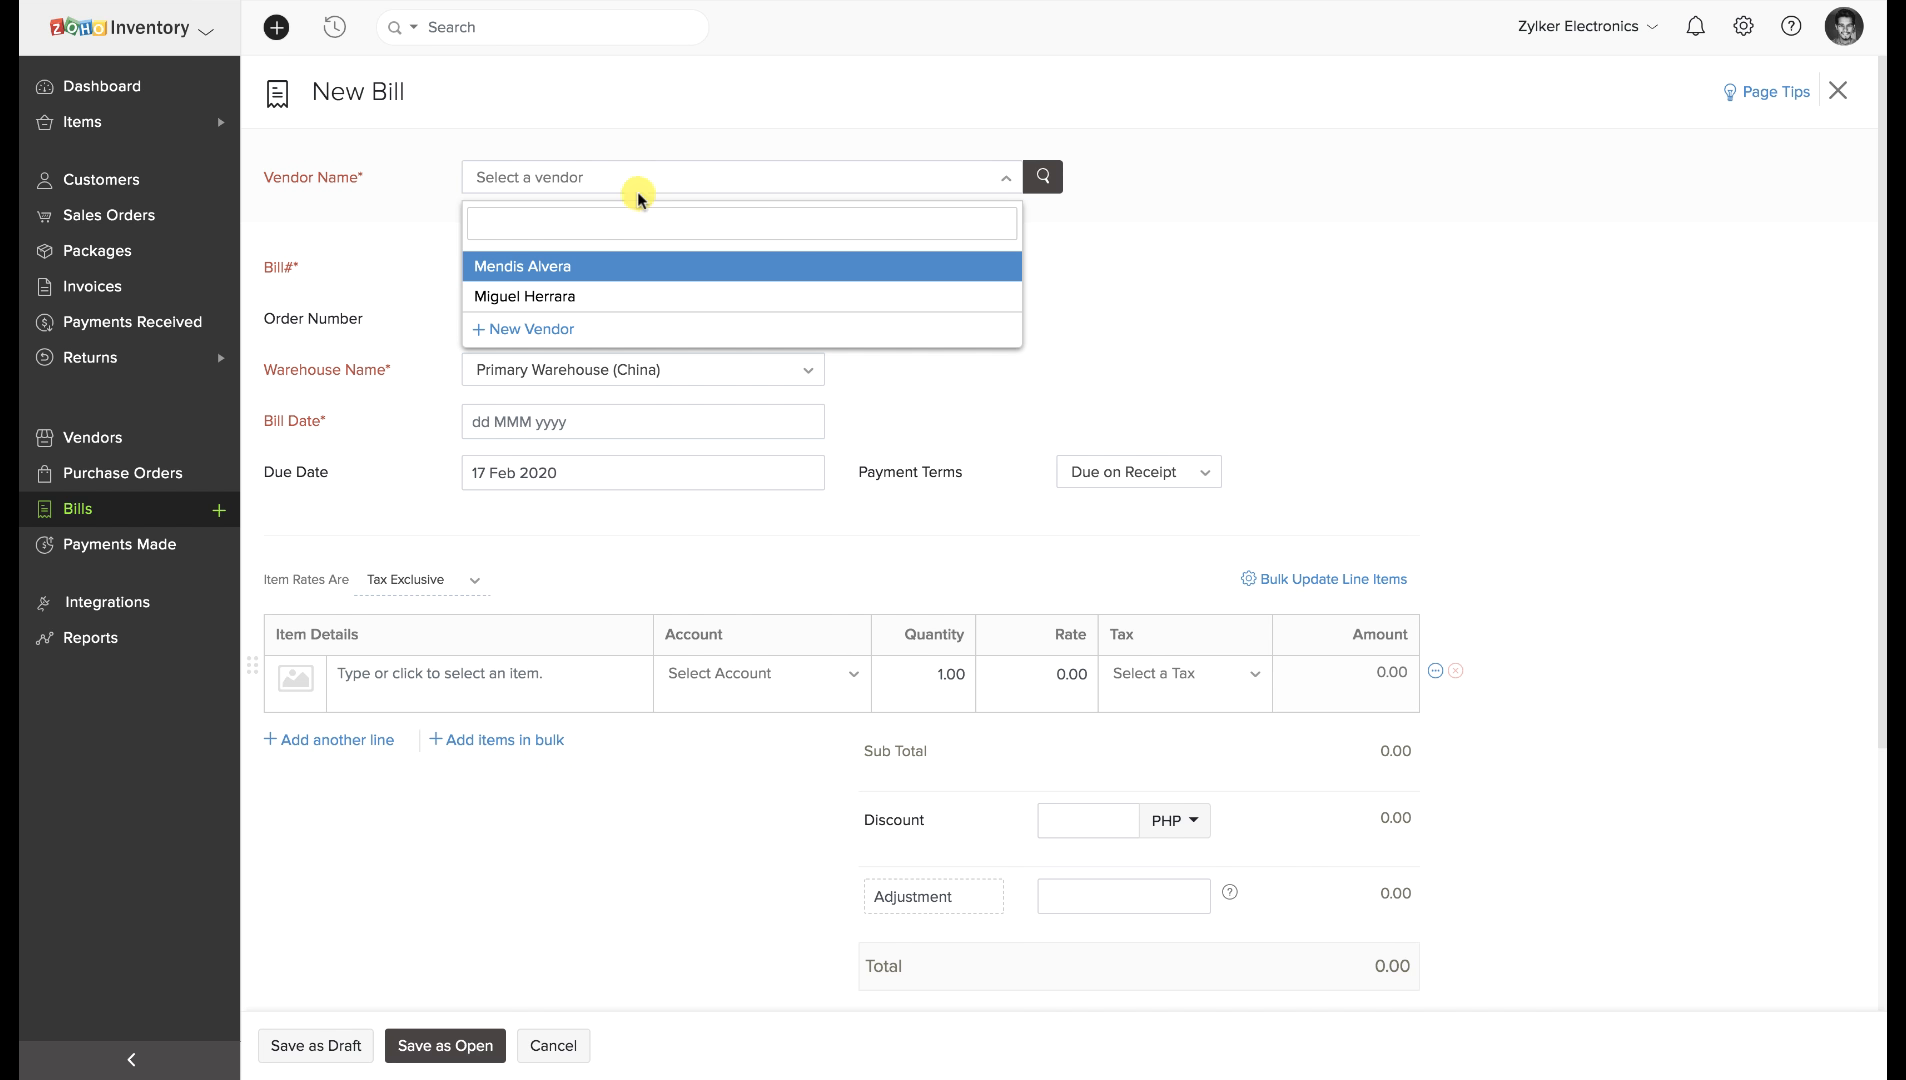
click(574, 292)
click(569, 272)
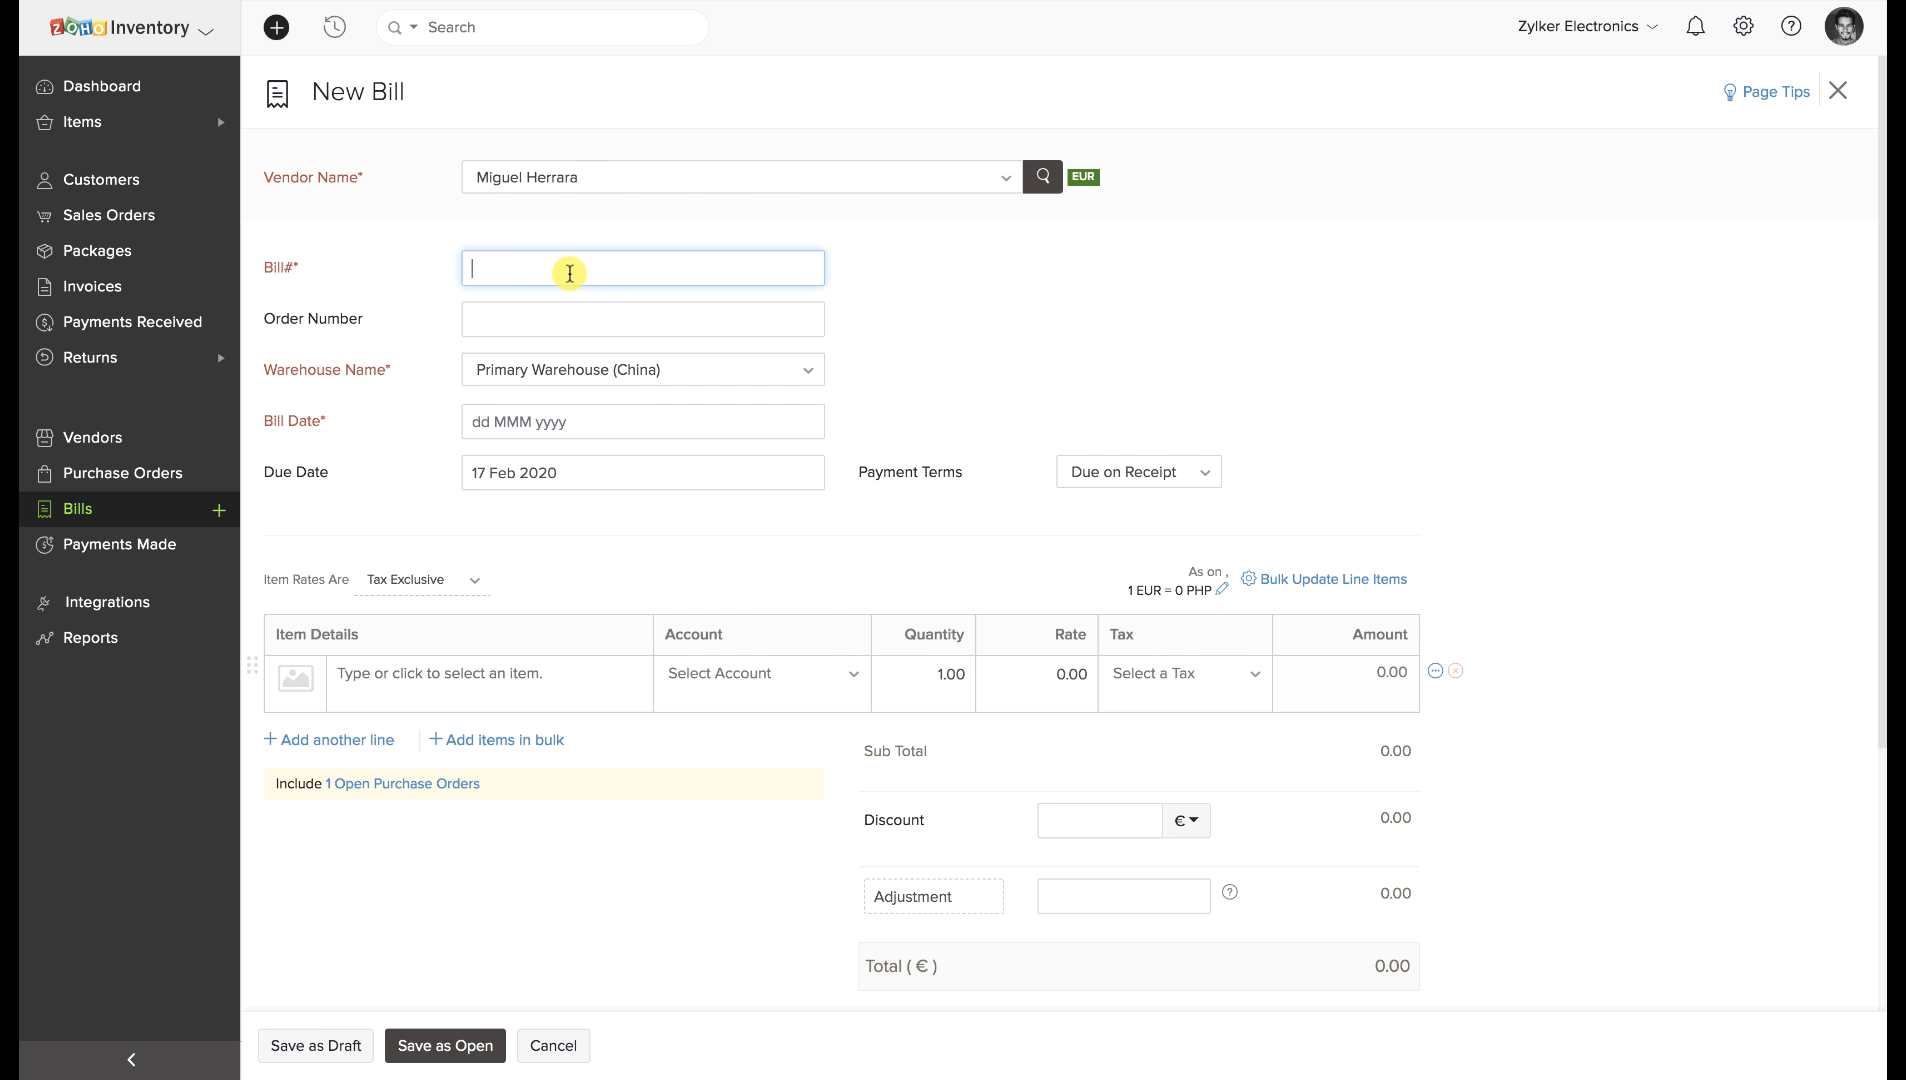
text(B1)
click(570, 420)
click(533, 290)
click(462, 680)
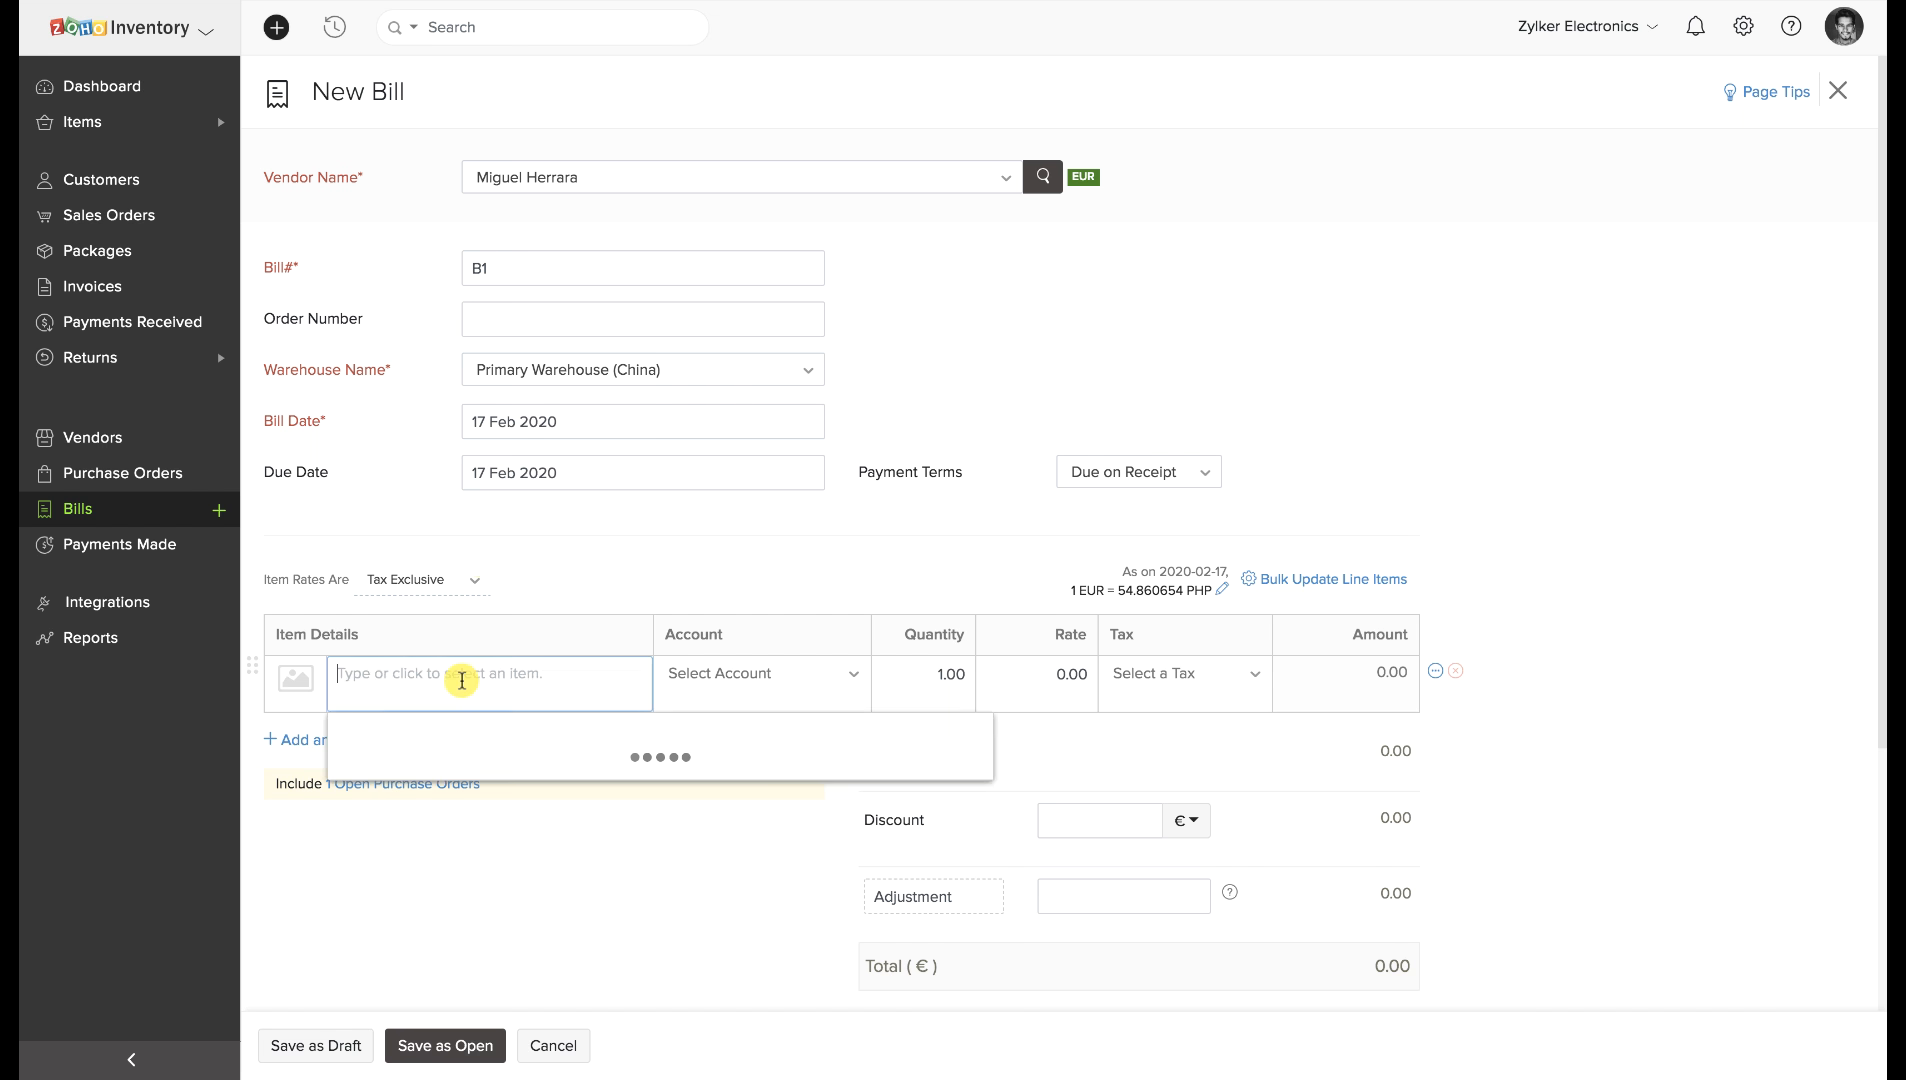
click(464, 801)
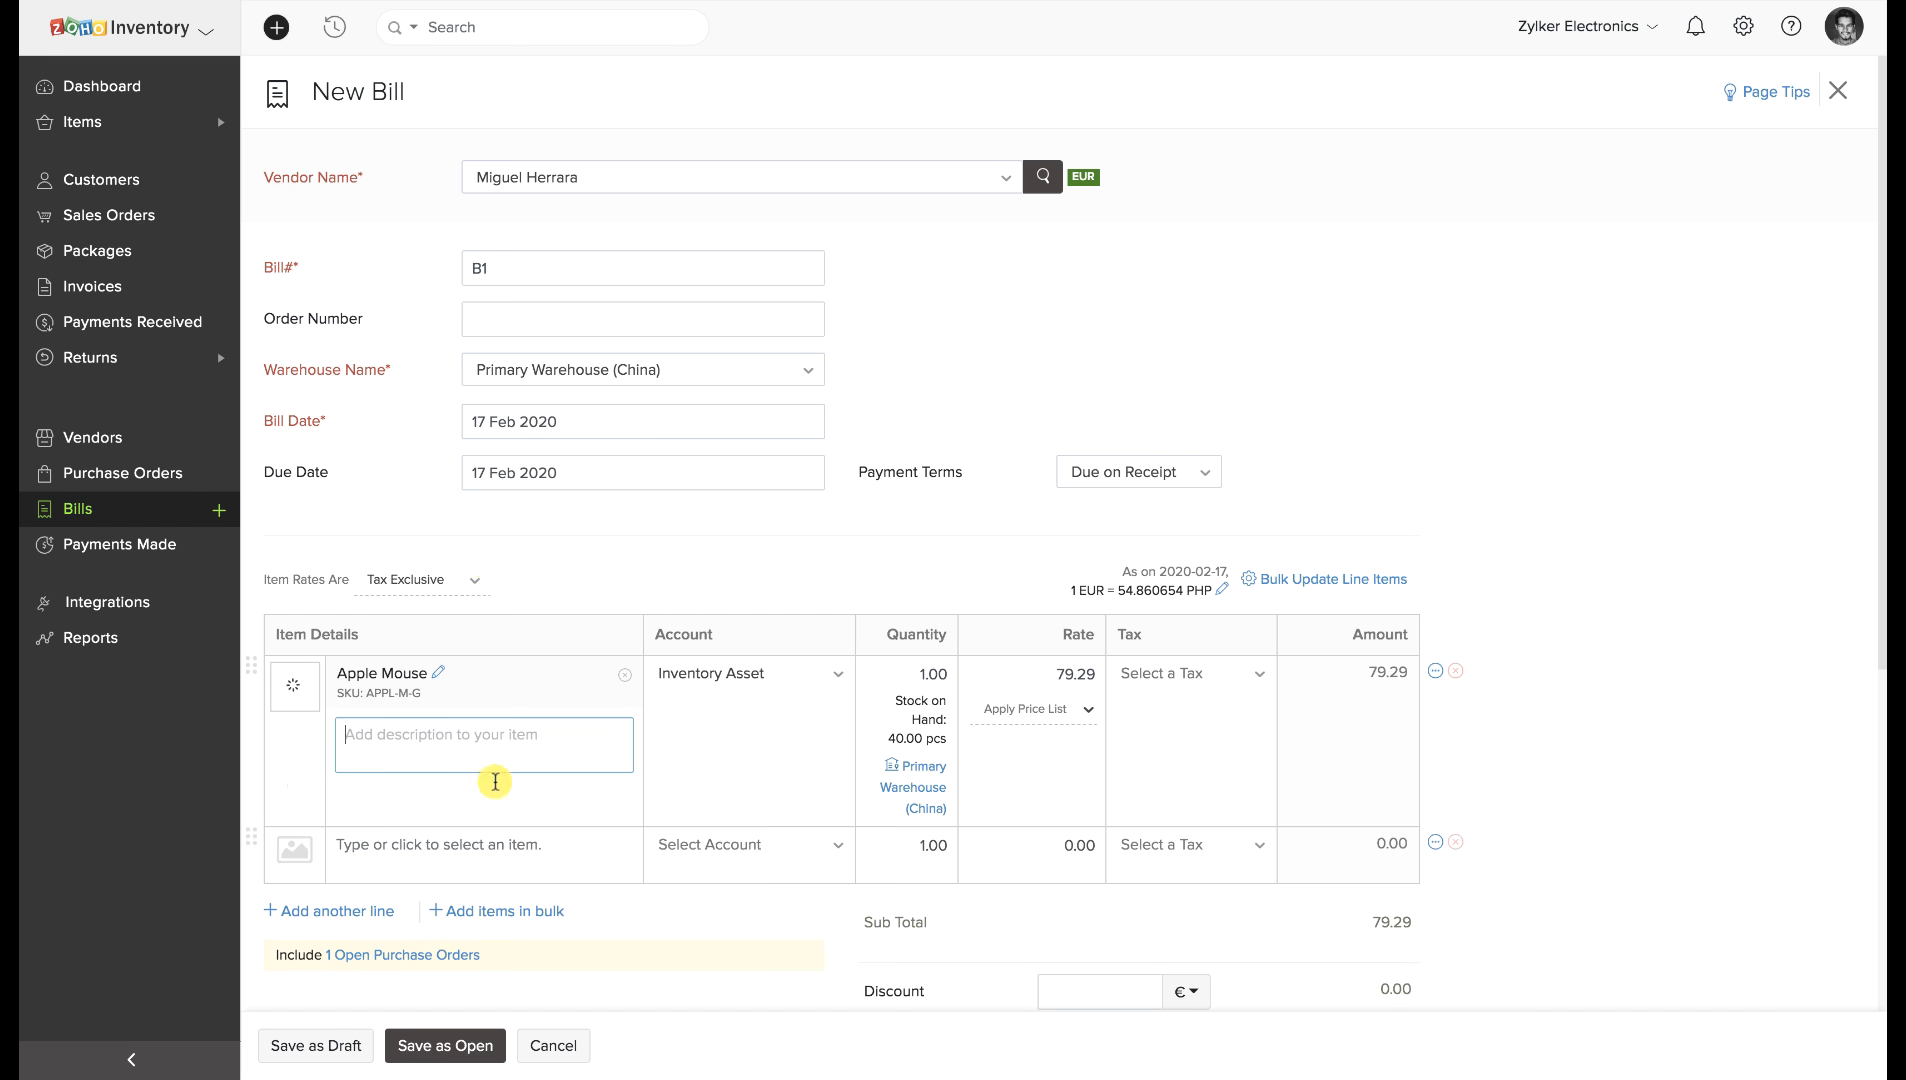
scroll(911, 668, down, 5)
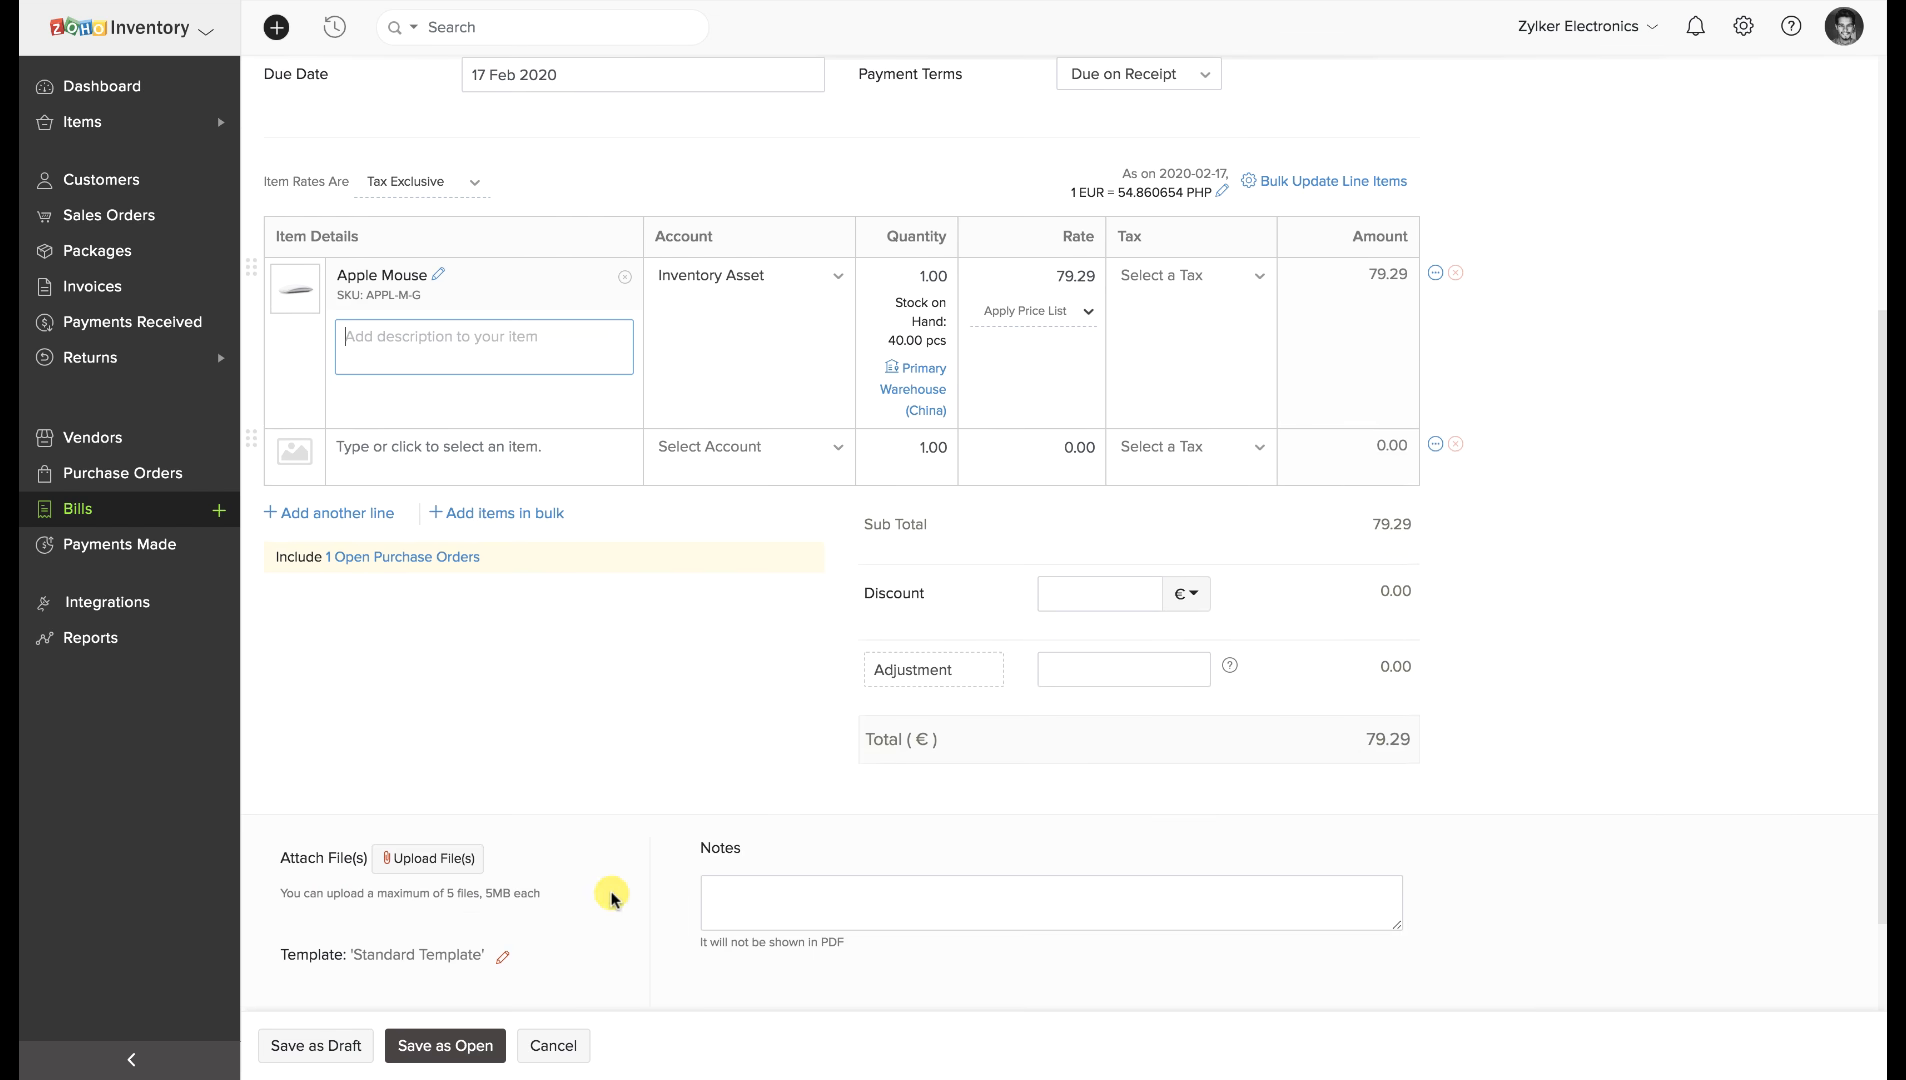
click(490, 1040)
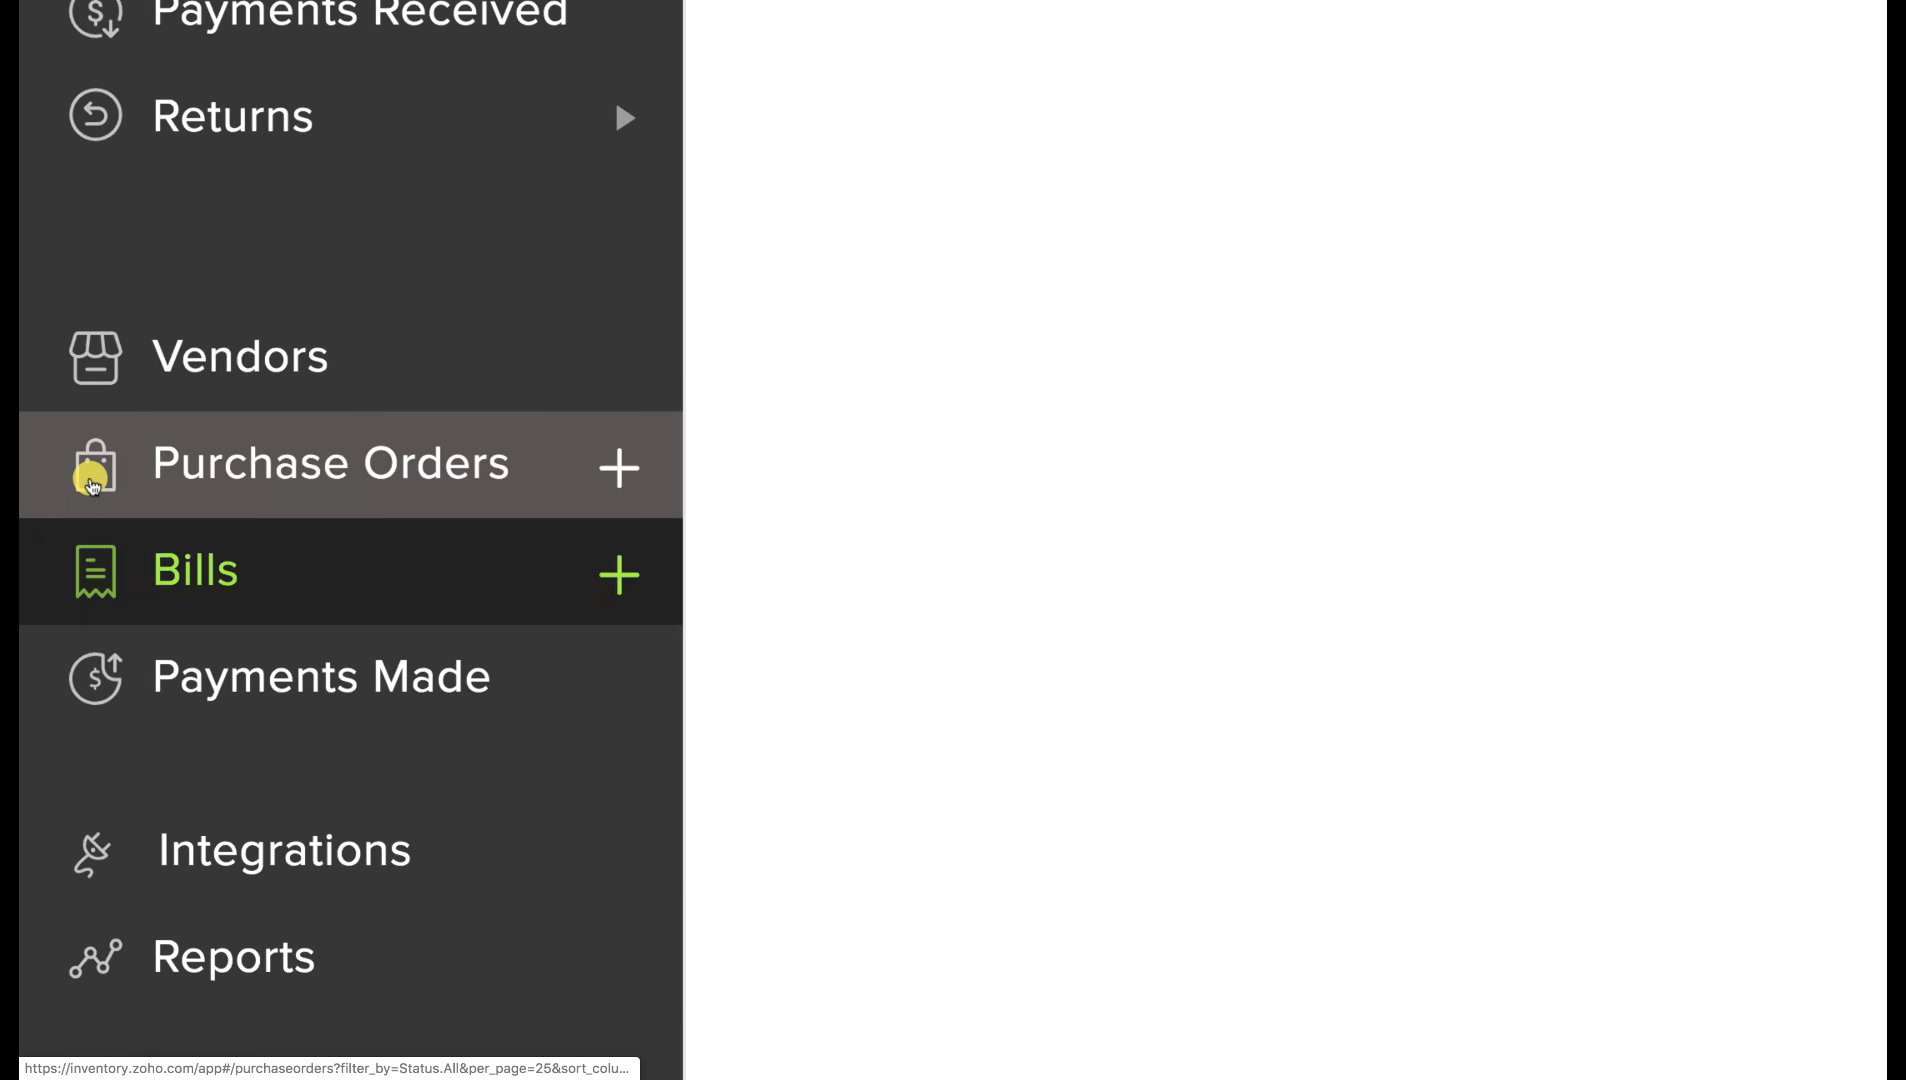
Bill the $85.66 Apple Mouse purchase order as open and check the bill is linked to it.
click(72, 477)
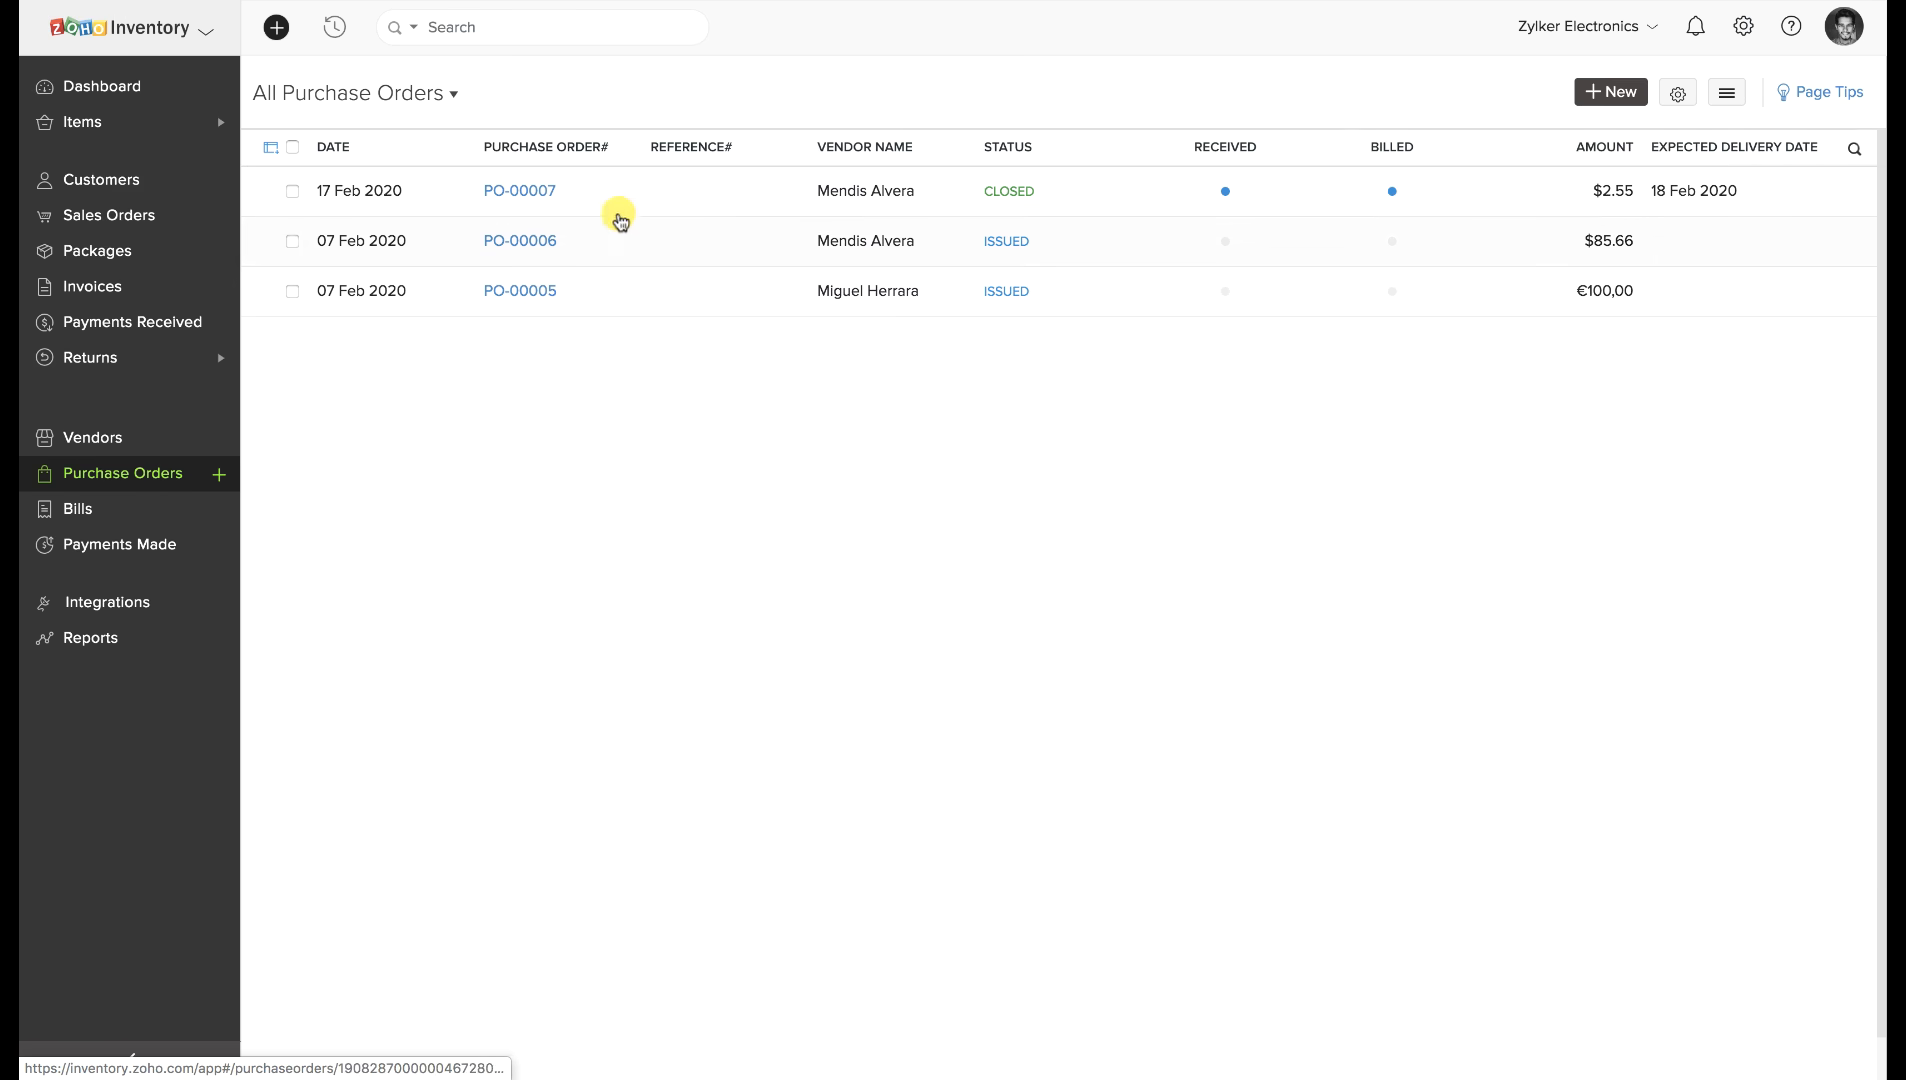
click(710, 240)
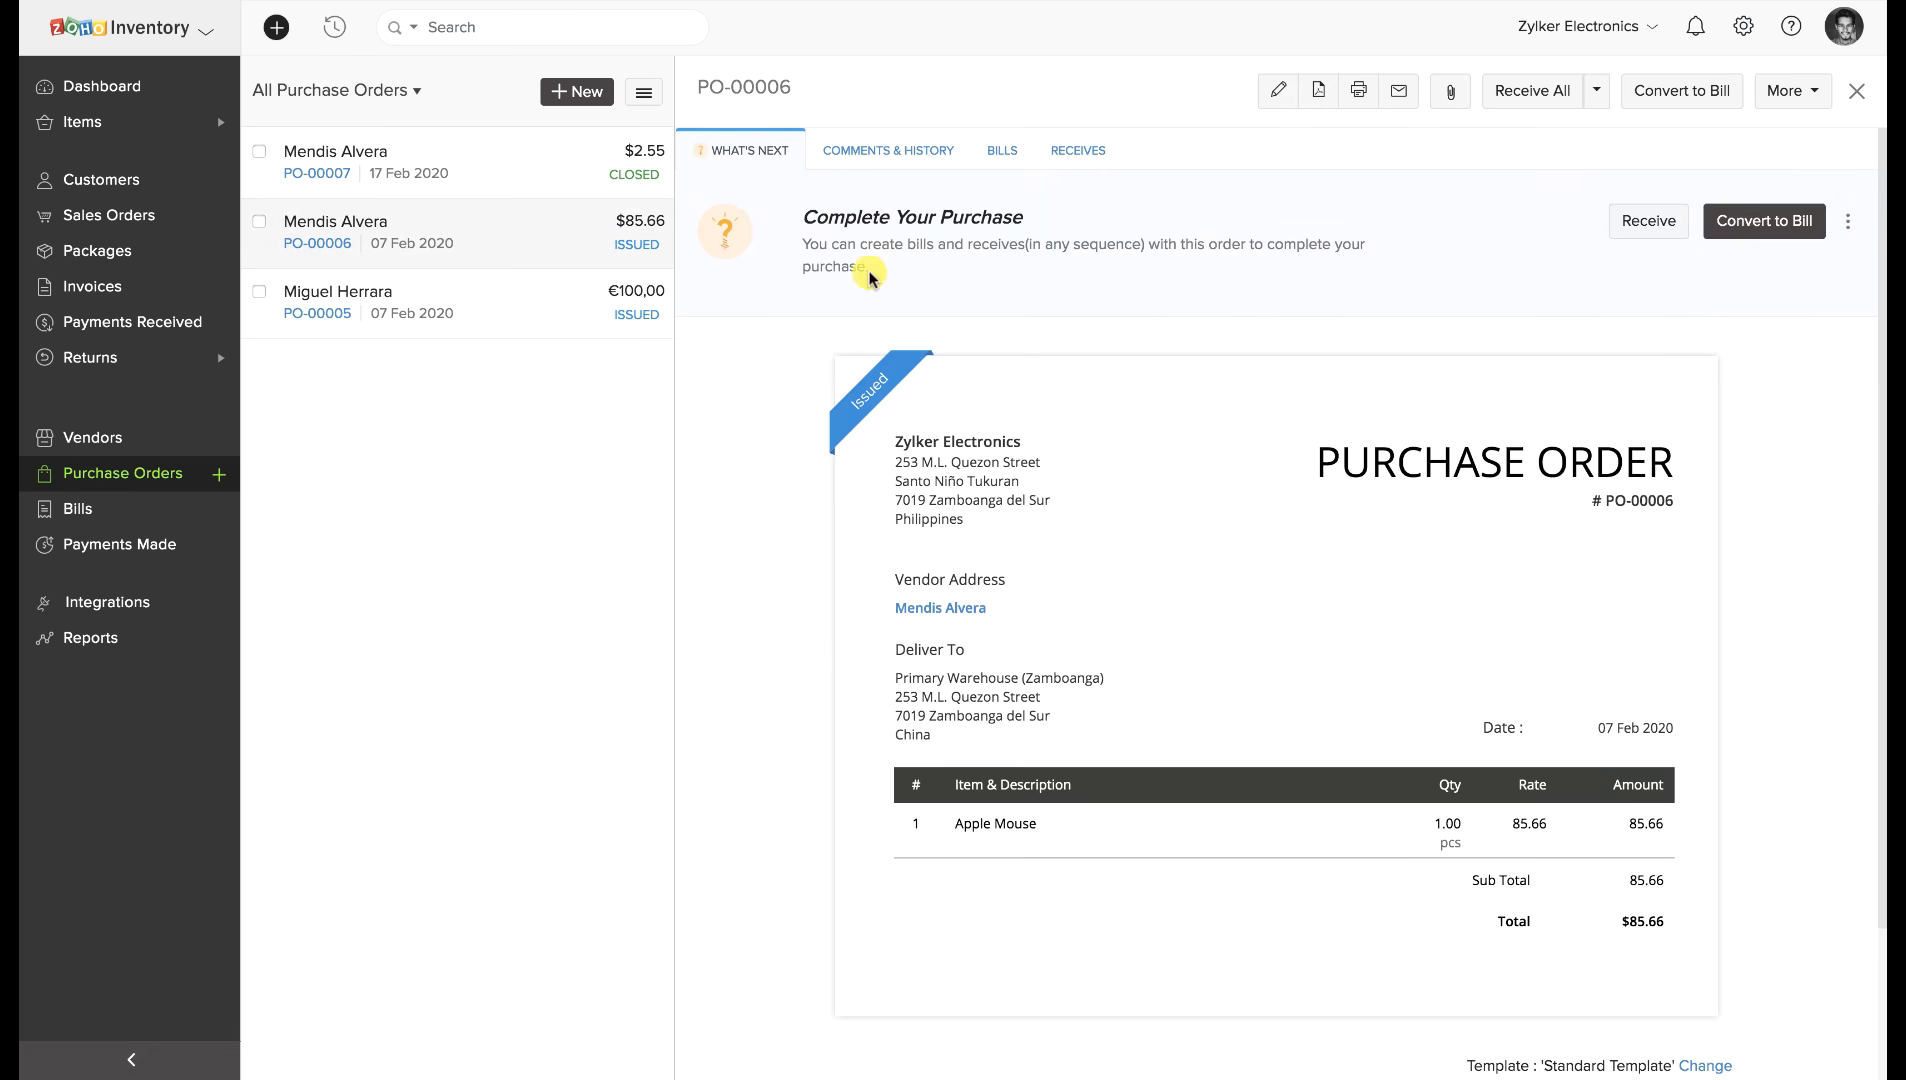
click(1662, 89)
click(793, 271)
text(B123)
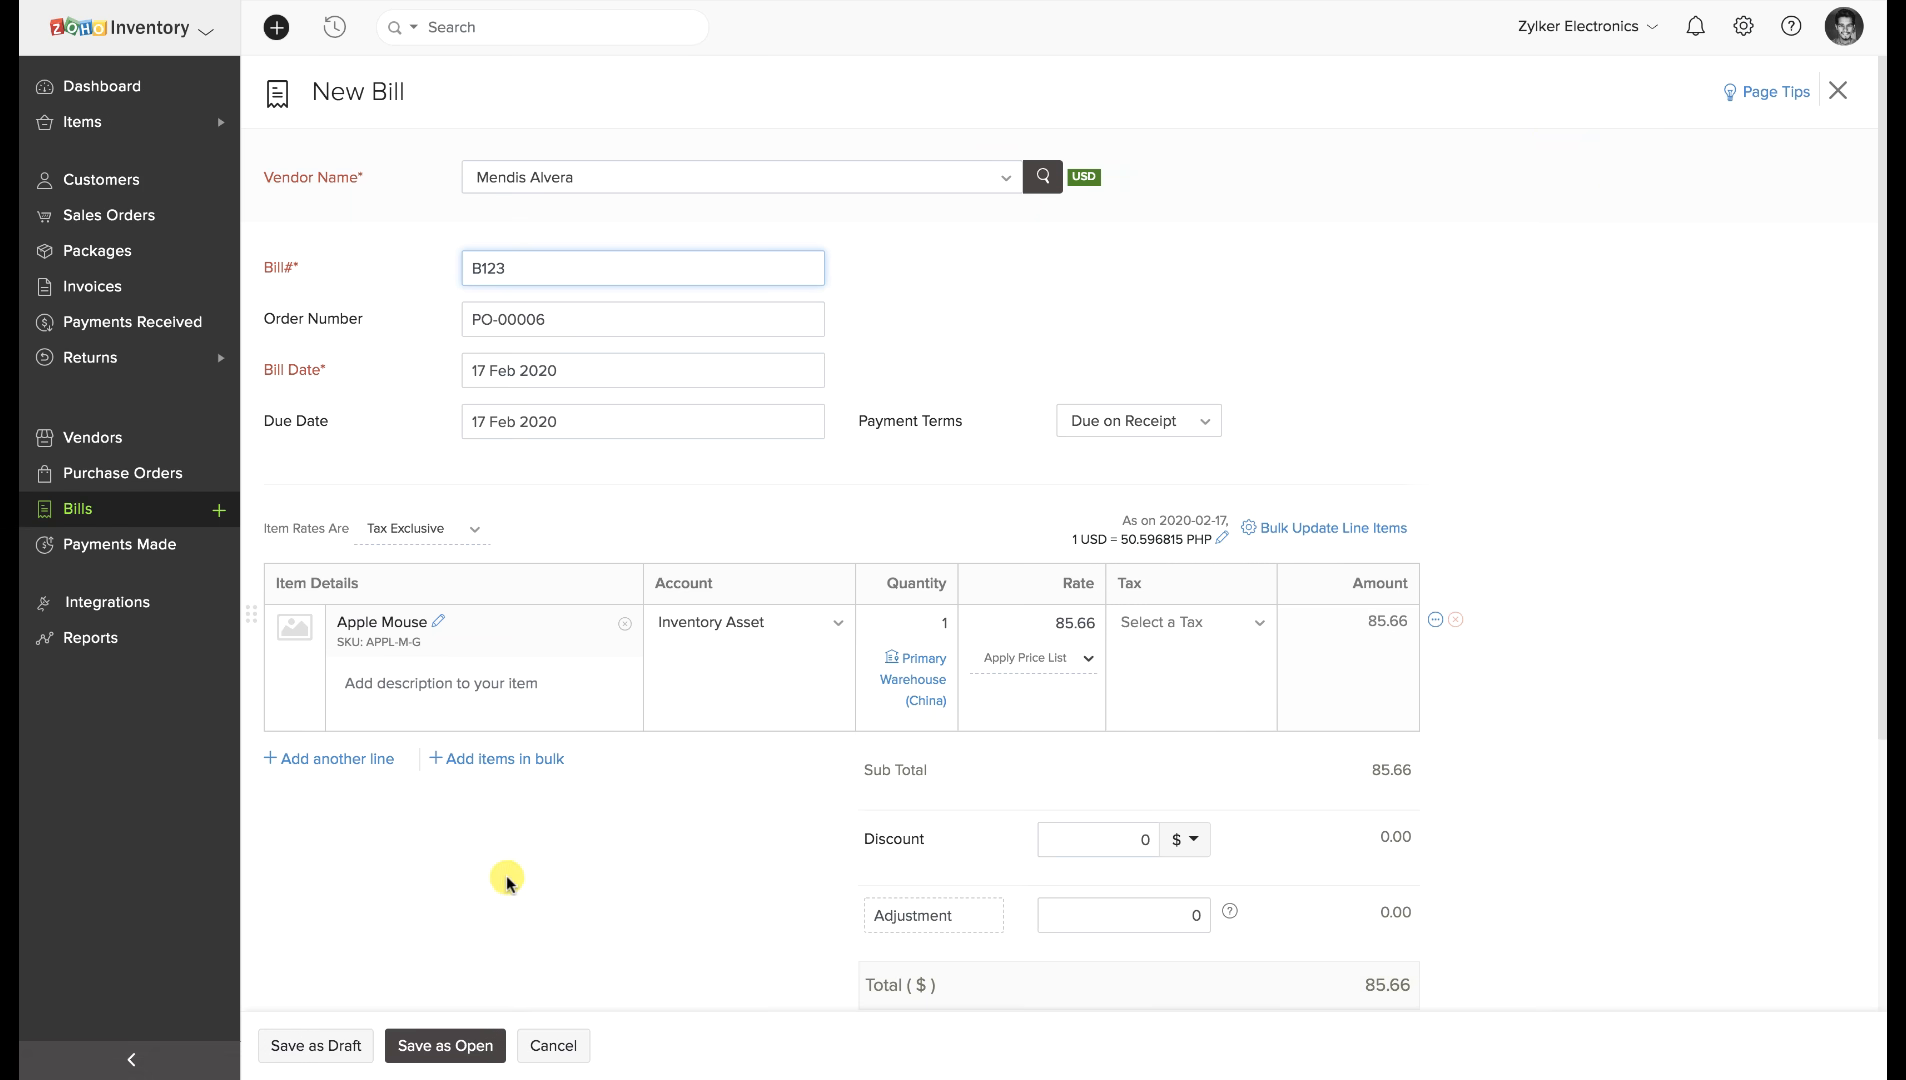
click(457, 1036)
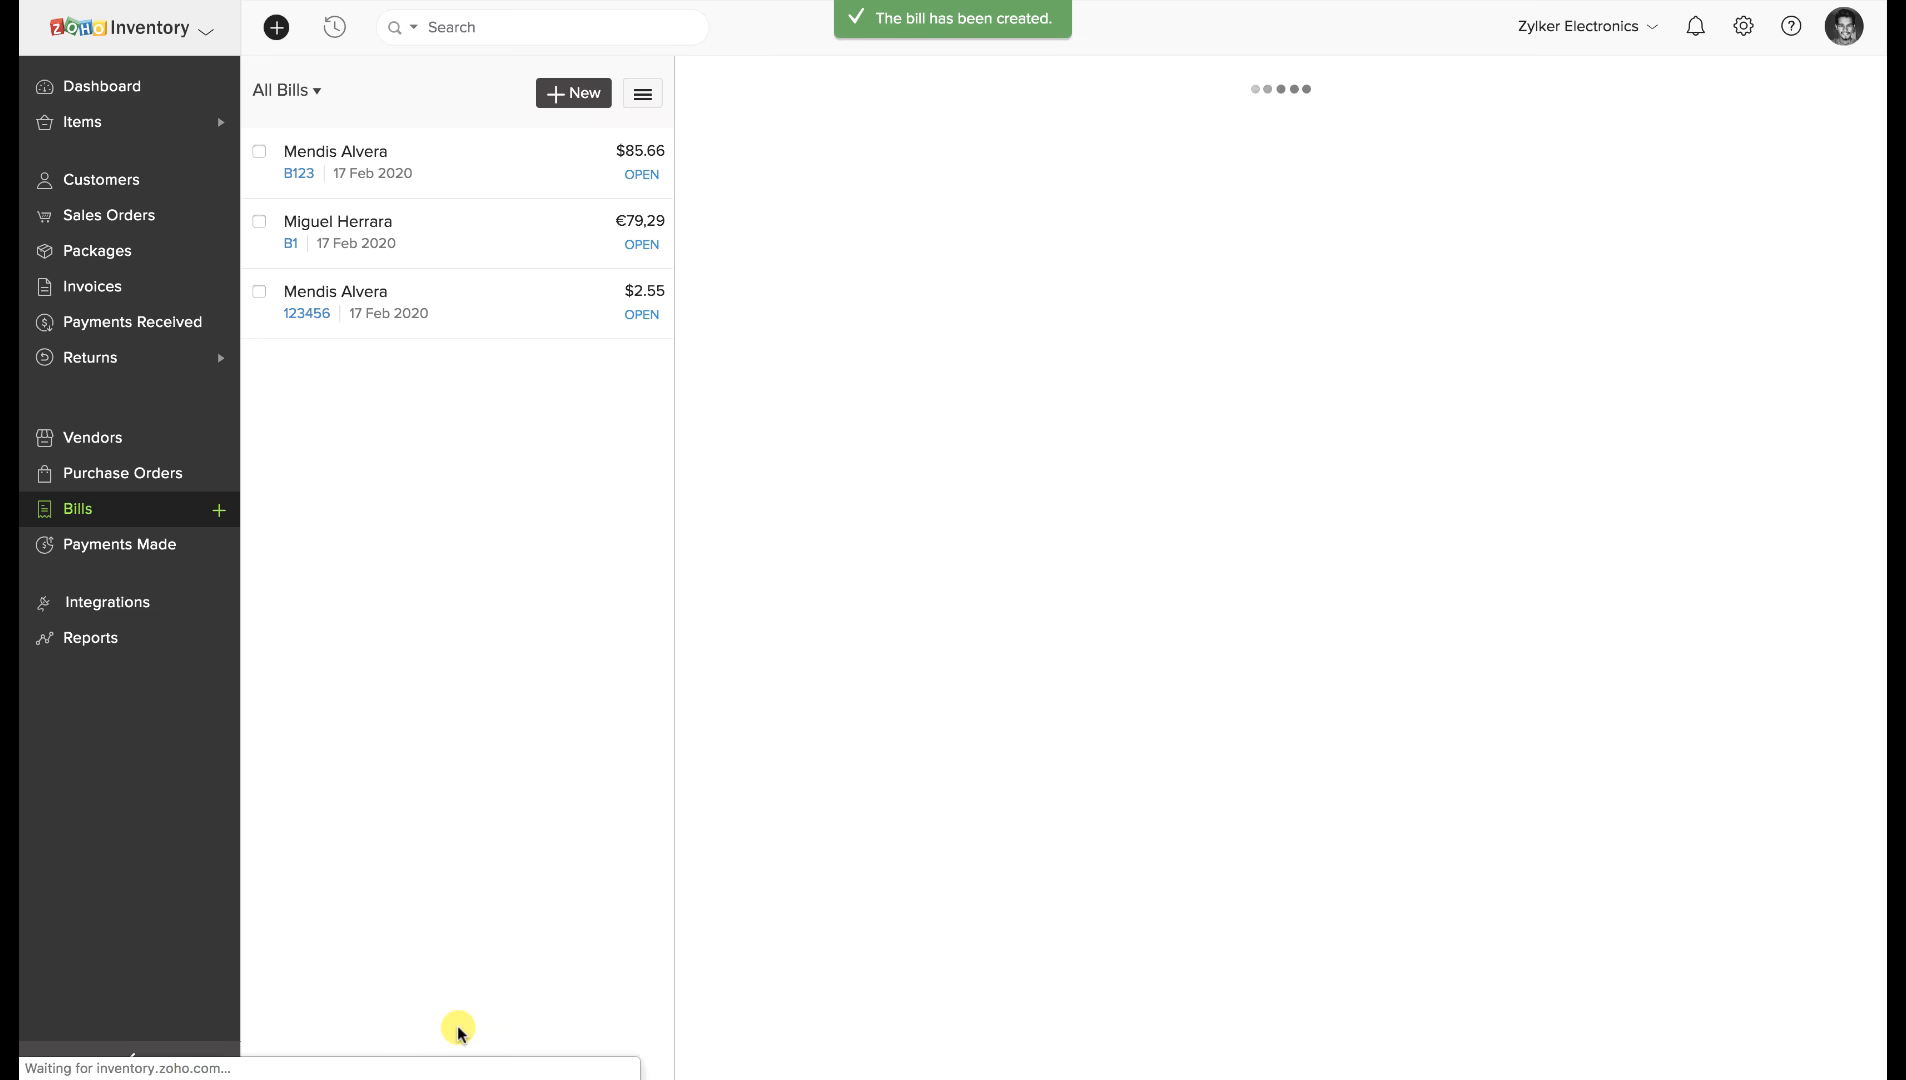
click(1130, 230)
click(900, 152)
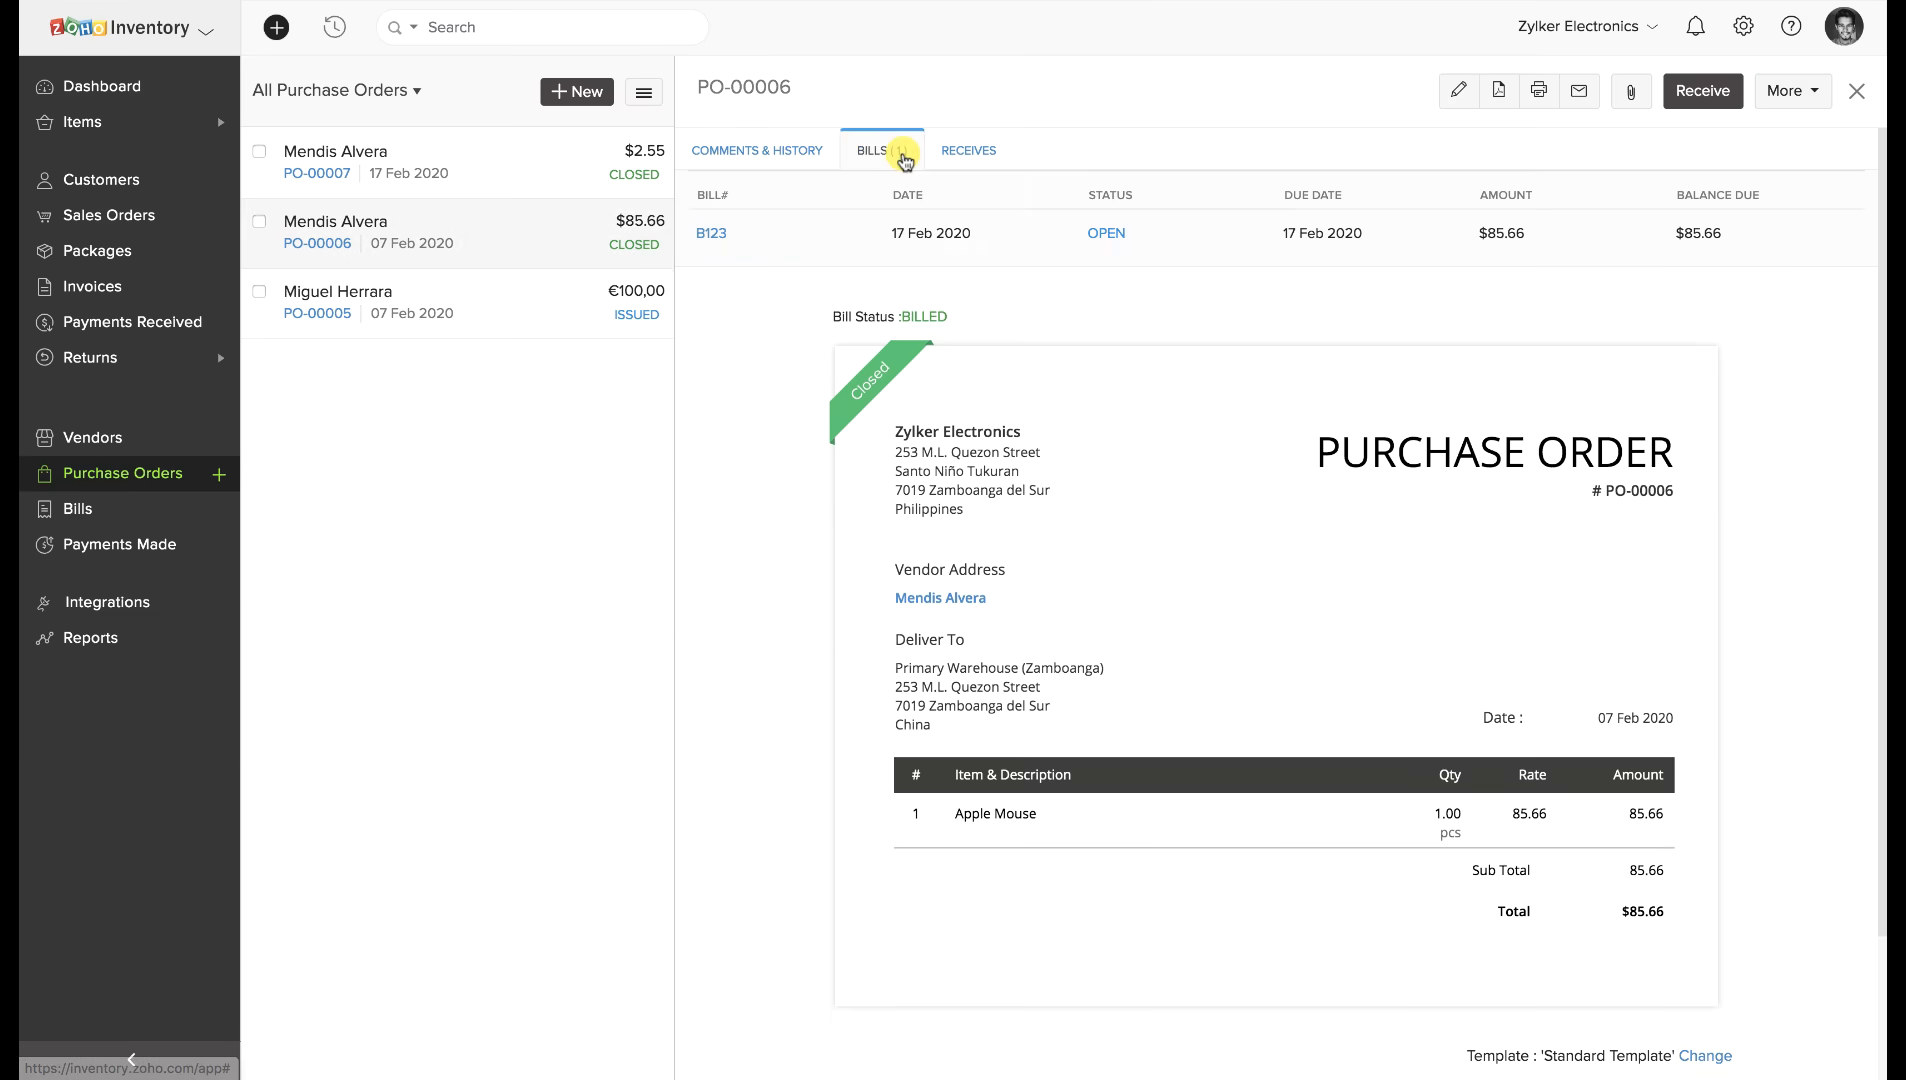
scroll(803, 459, right, 10)
scroll(803, 459, down, 5)
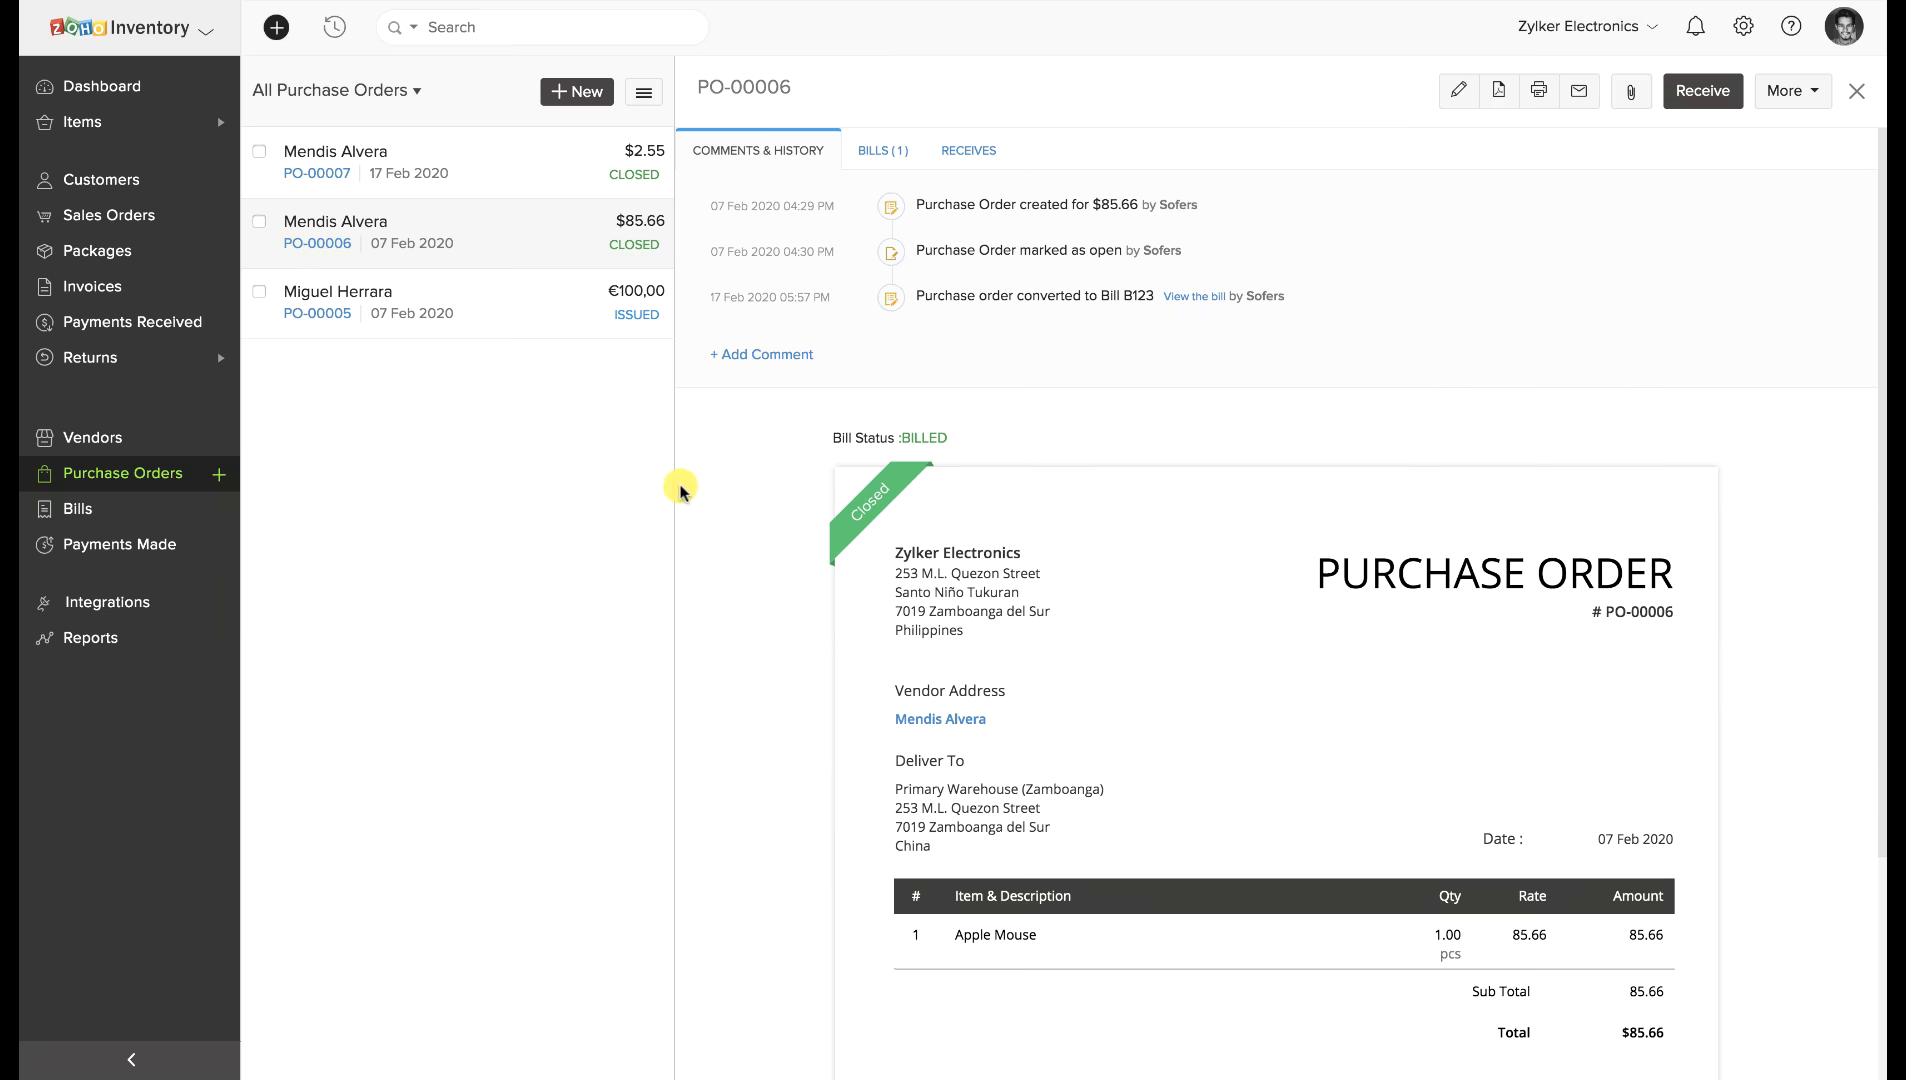
Convert PO-00005 into a bill via More, then view the All Bills list.
click(550, 316)
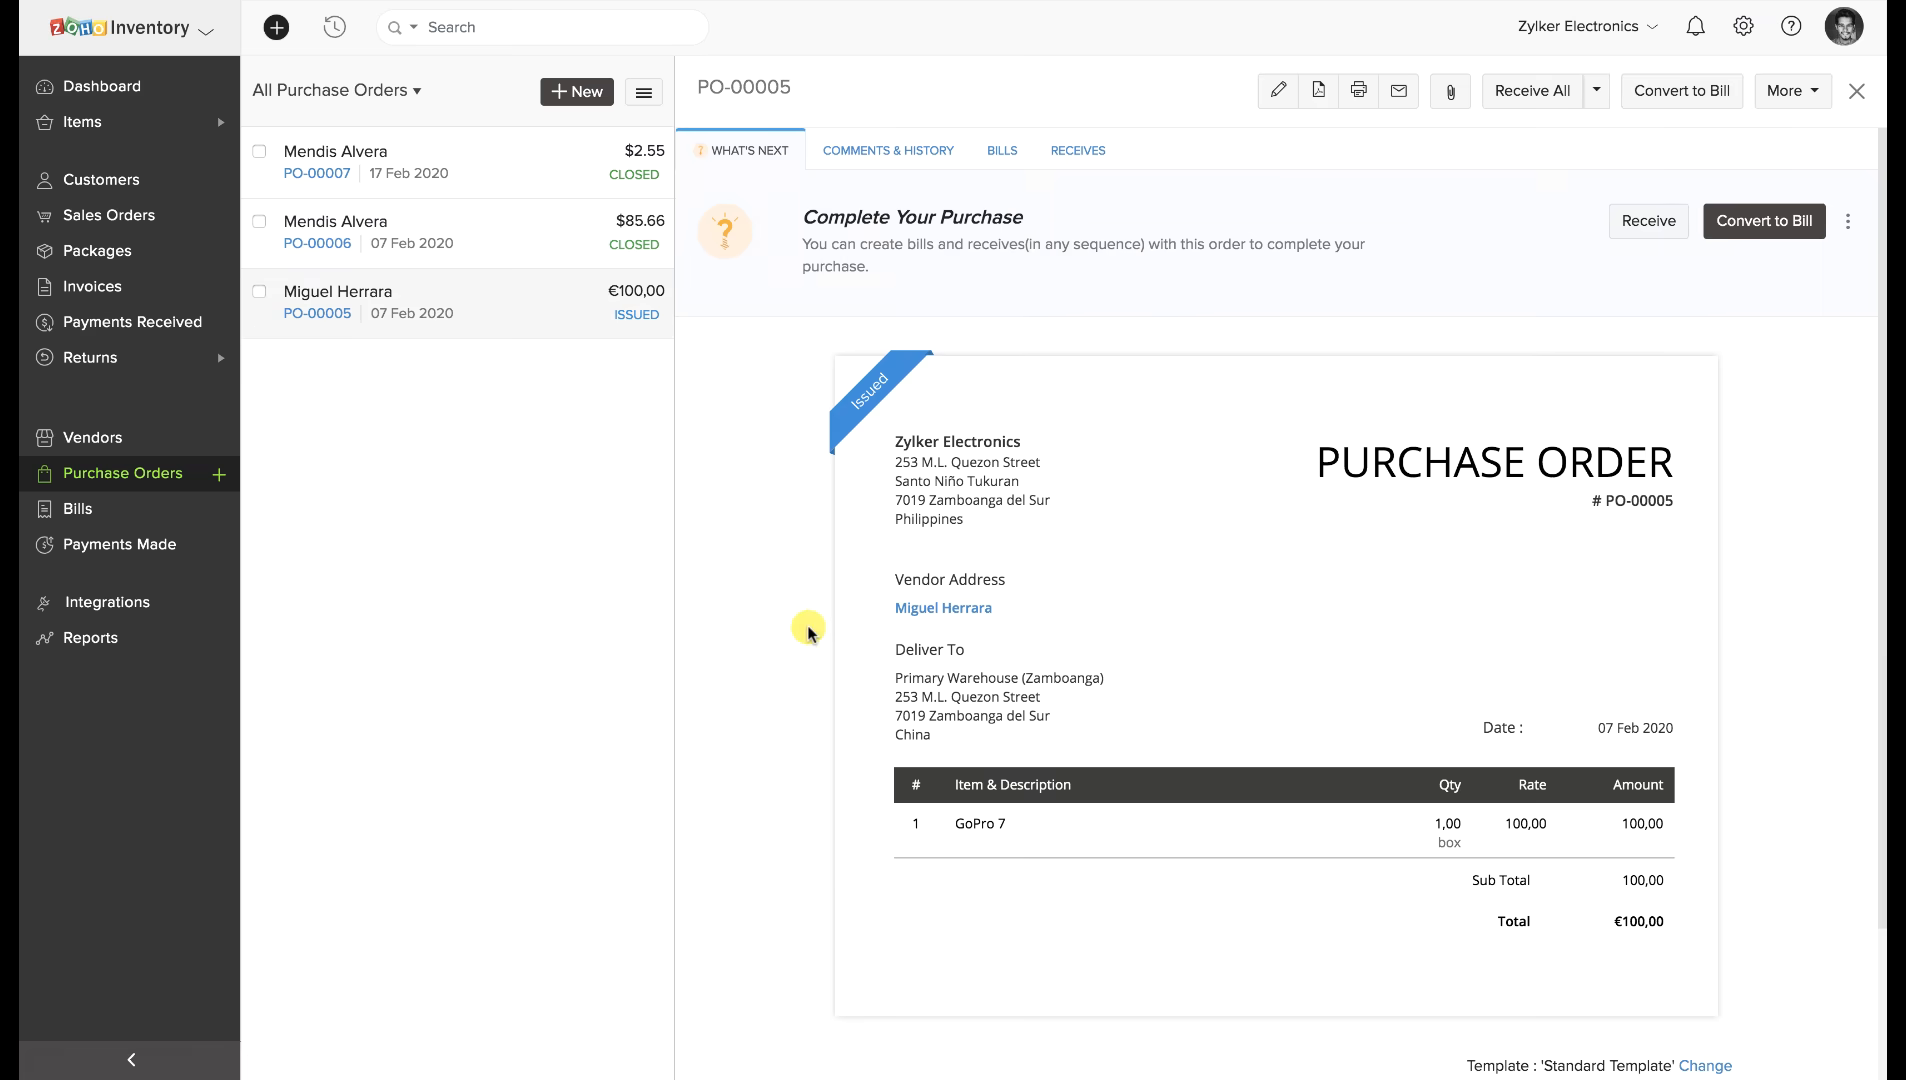
click(1814, 92)
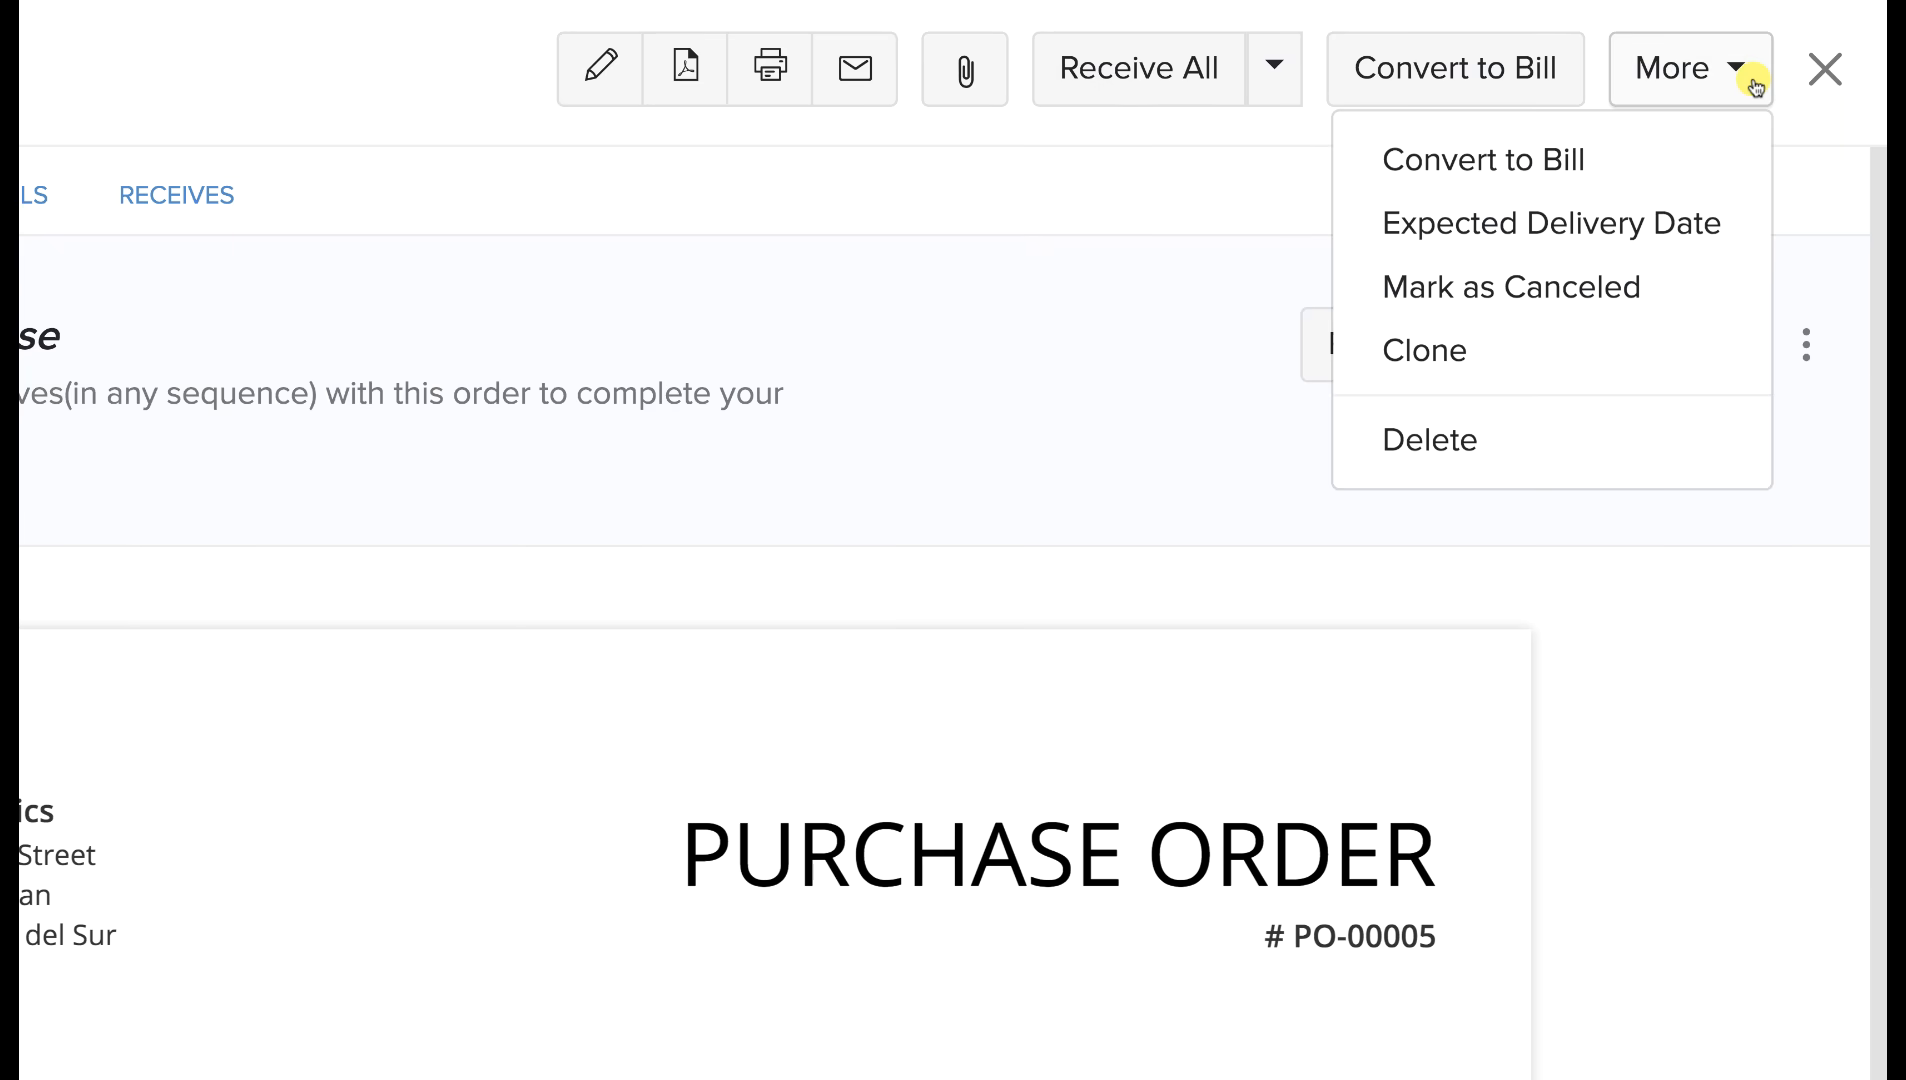
click(1605, 162)
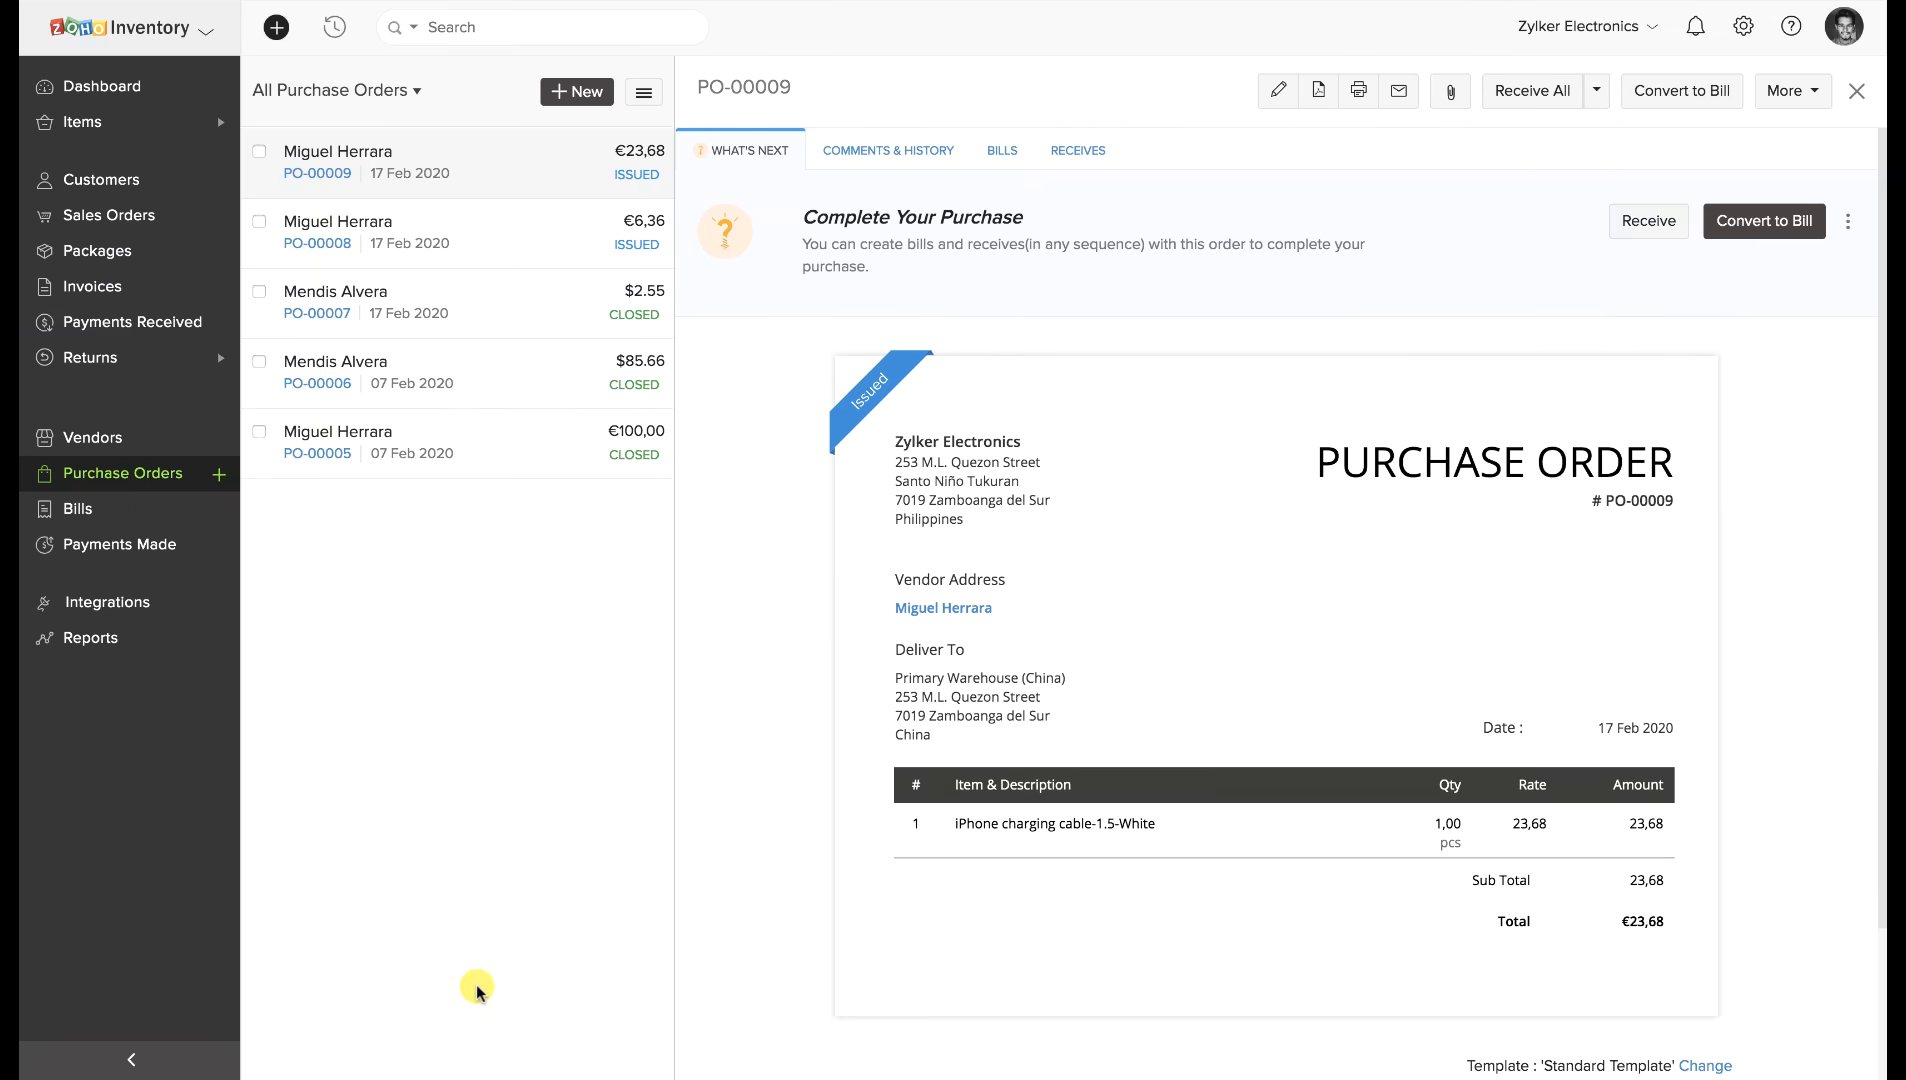
click(70, 510)
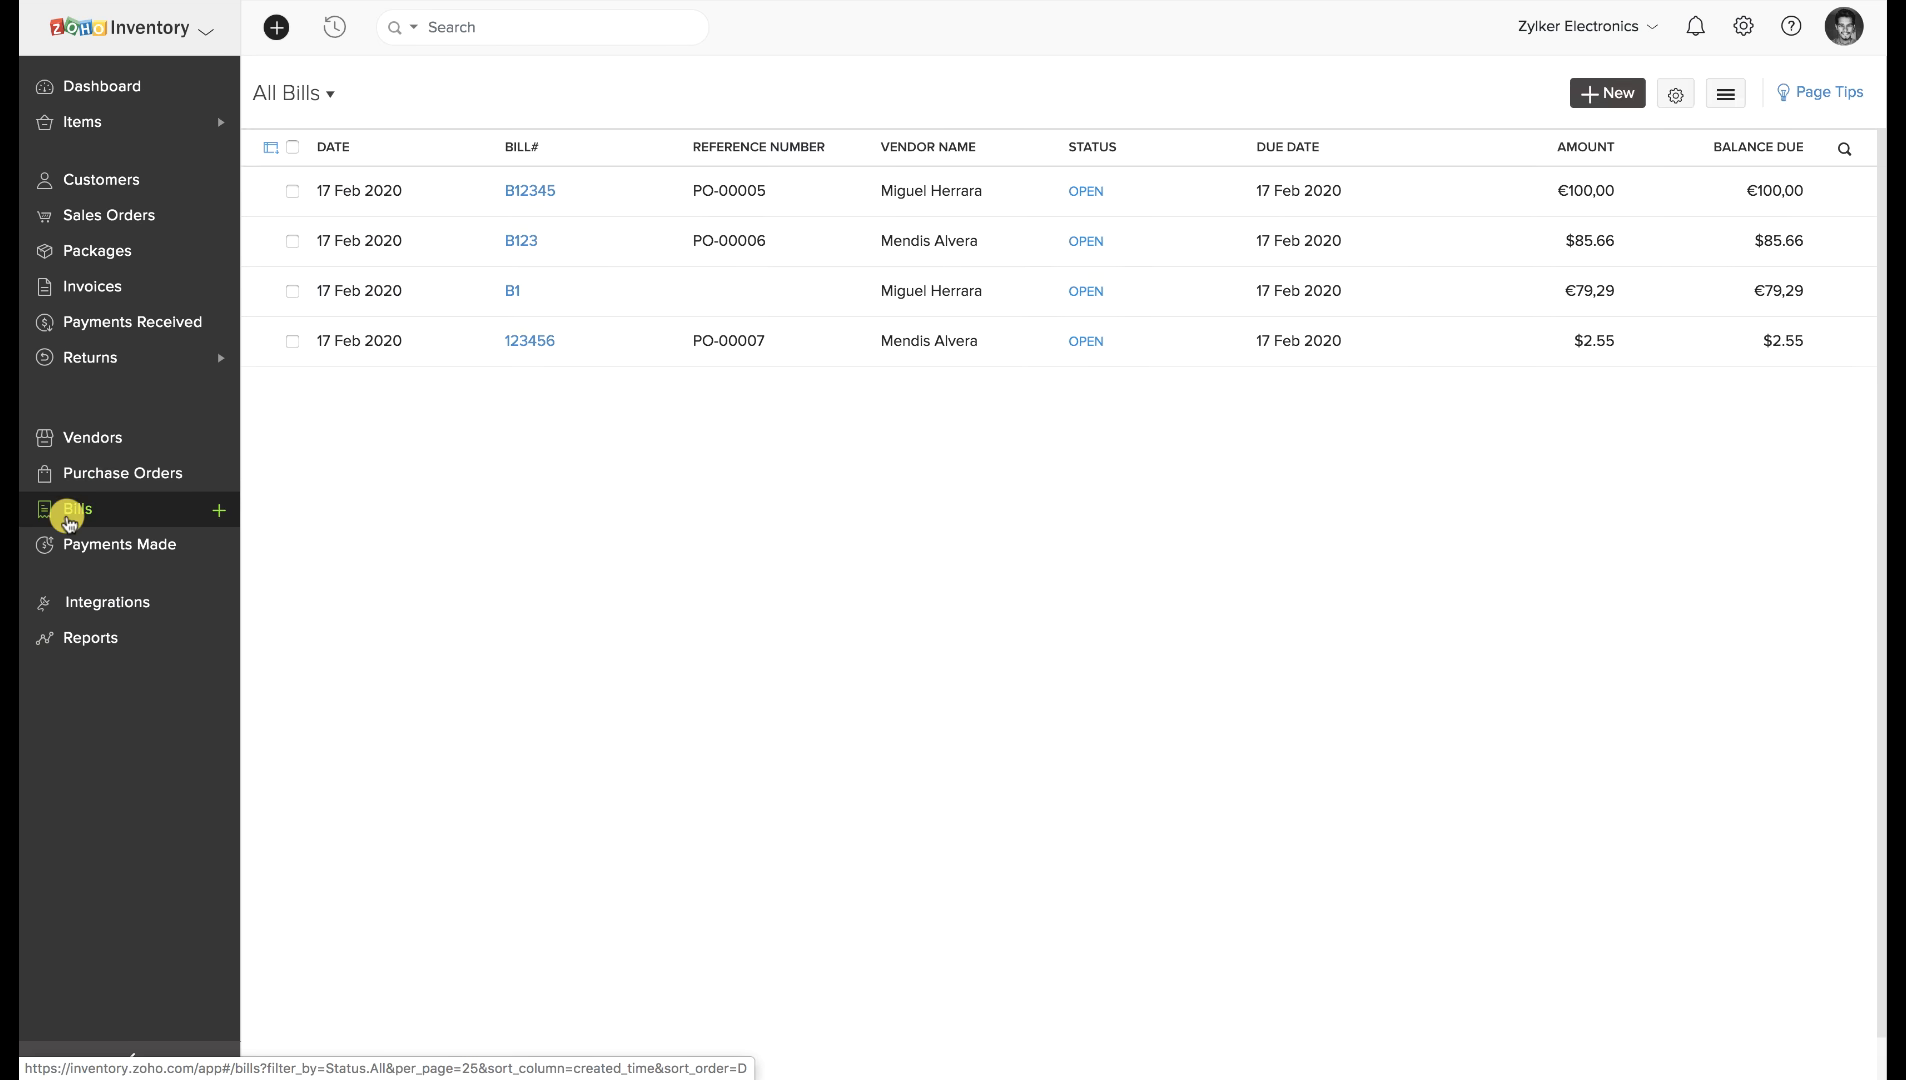
Bill the second vendor's open orders PO-00008 and PO-00009 together as open bill B11.
click(1580, 98)
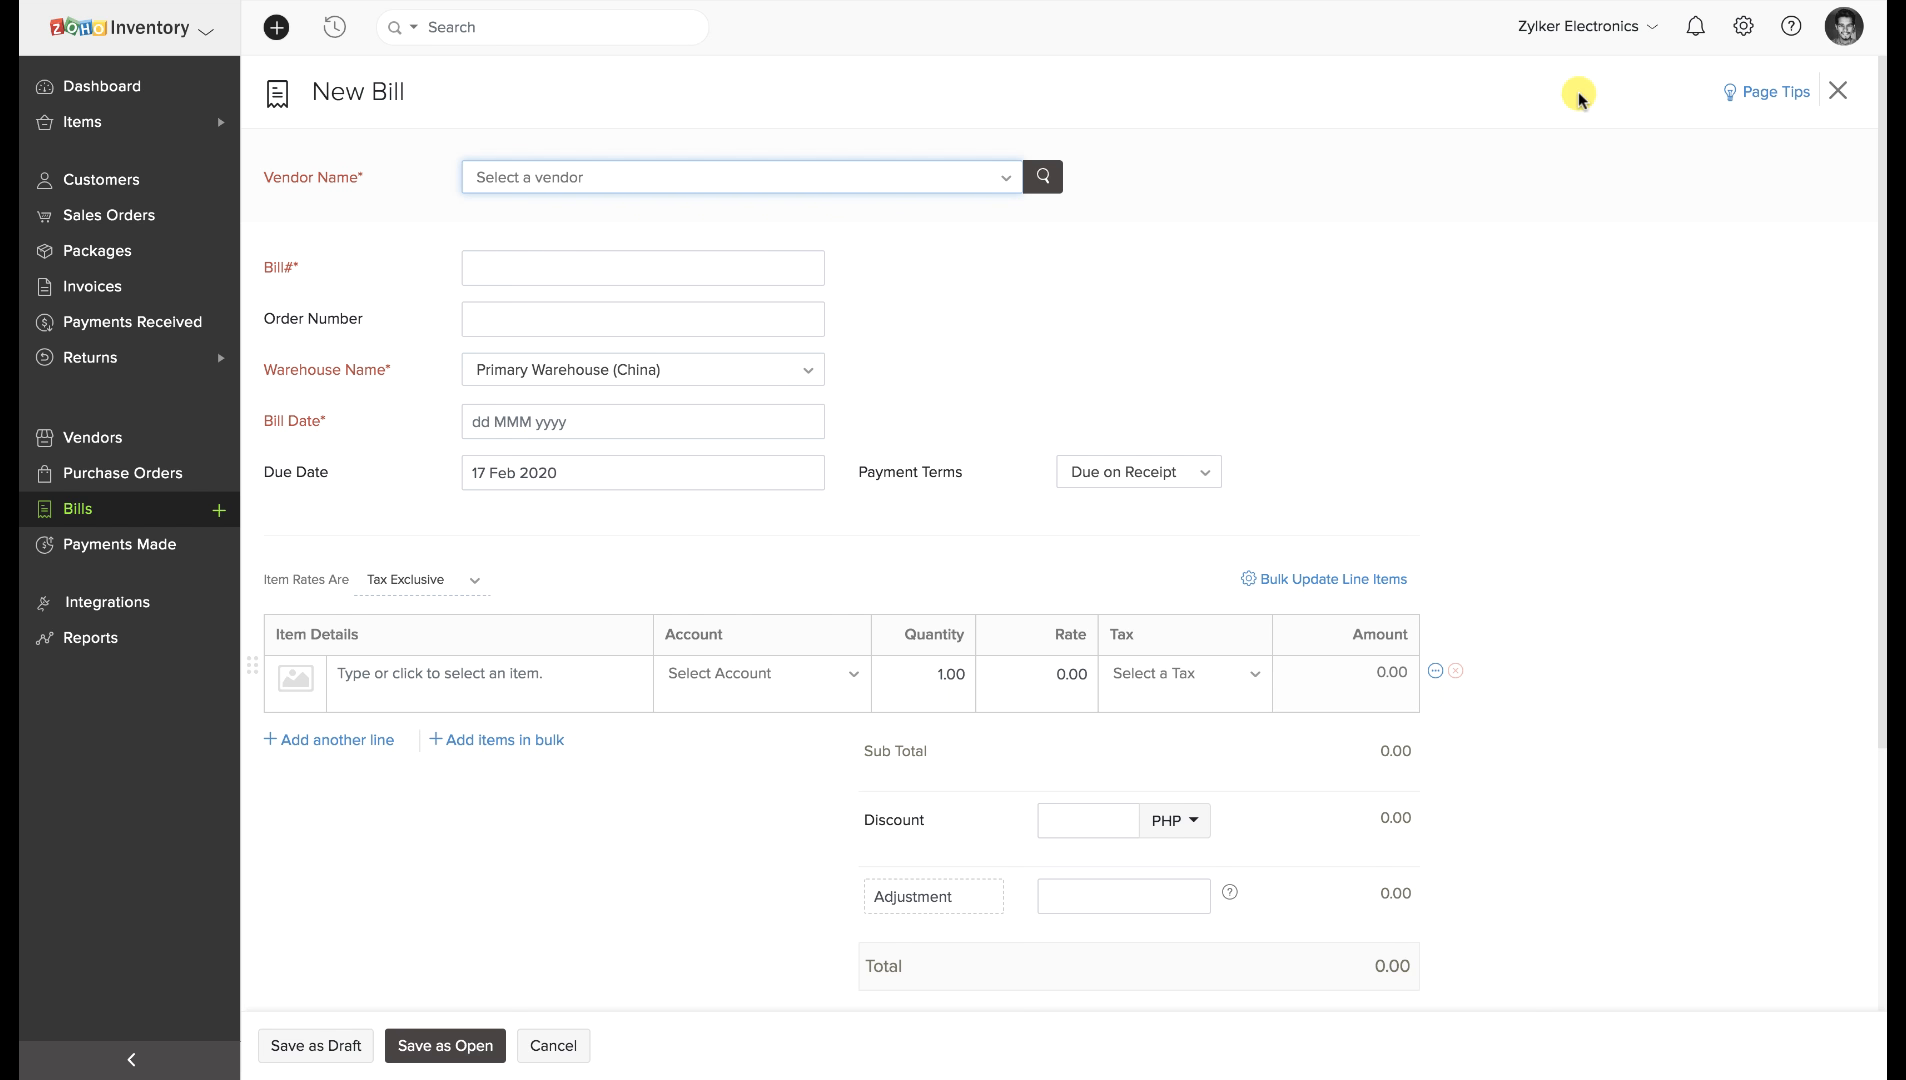
click(925, 175)
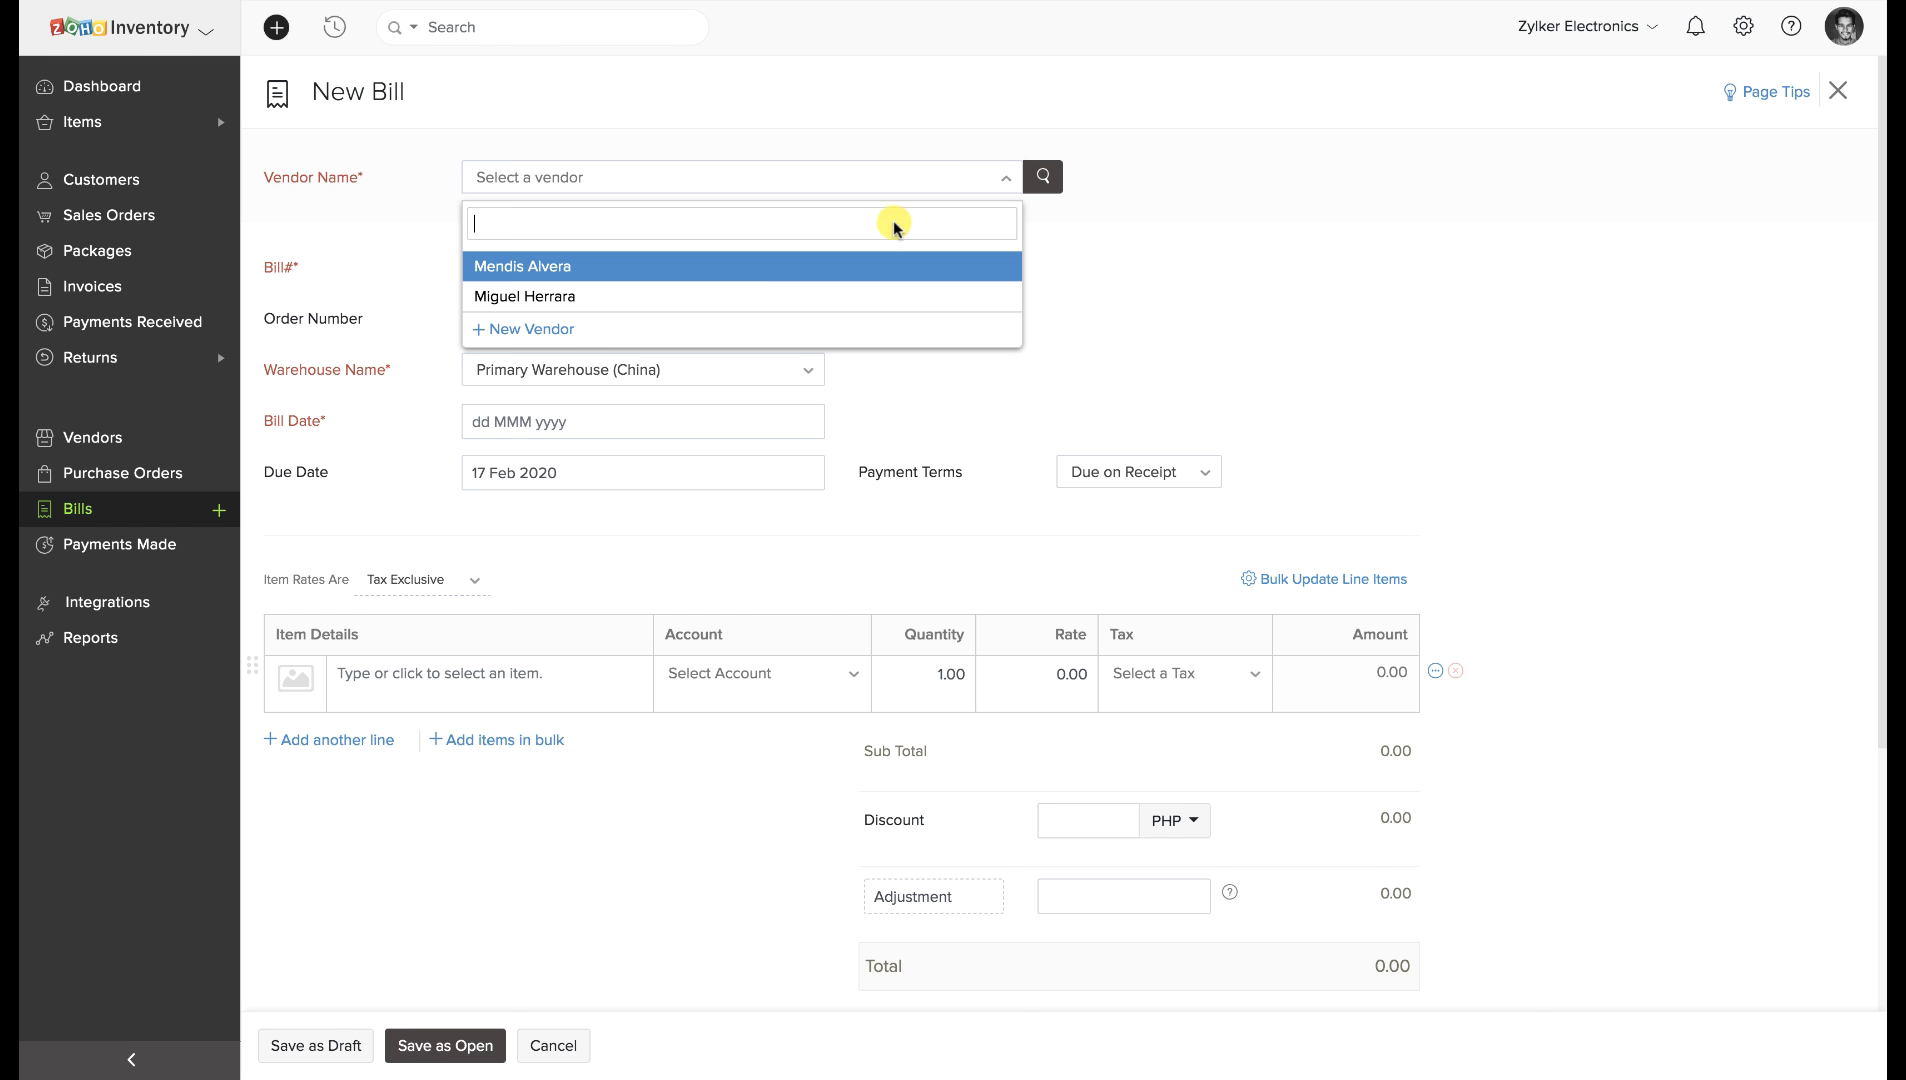
click(855, 293)
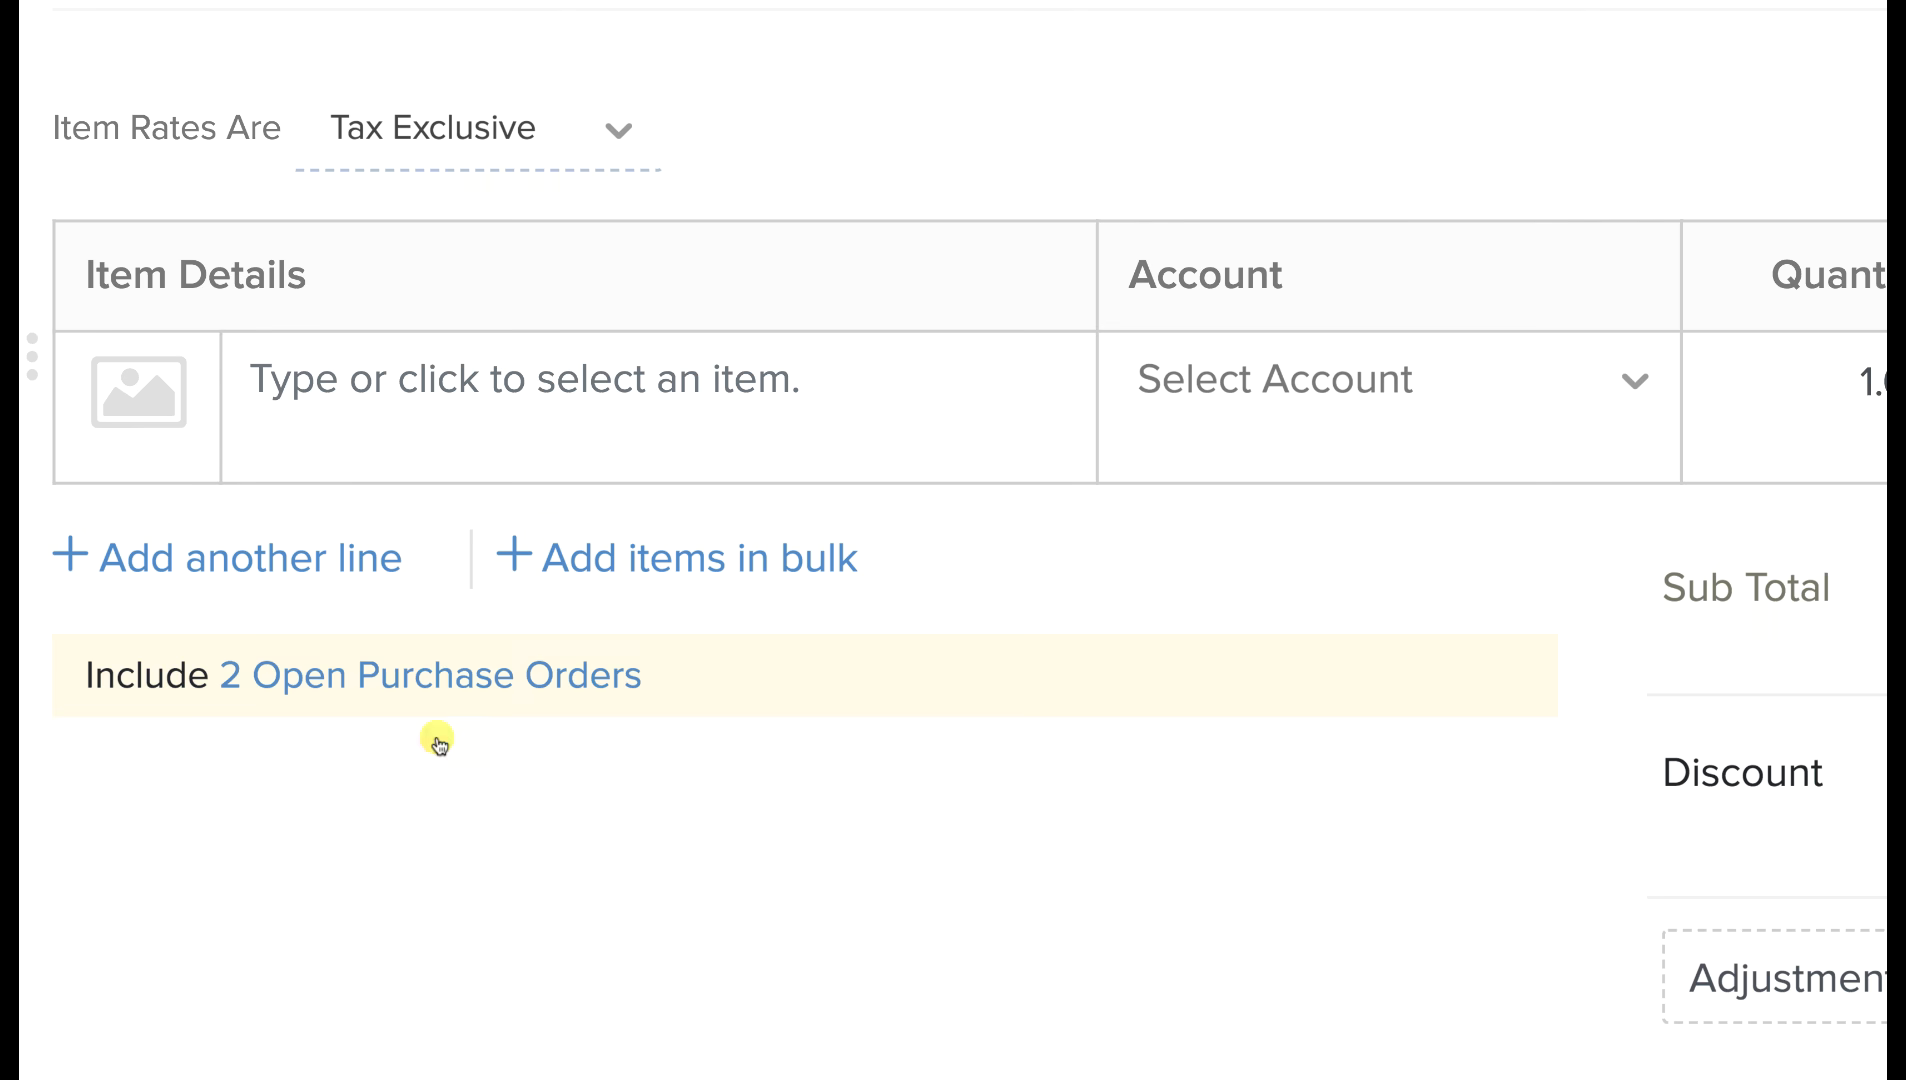
click(459, 675)
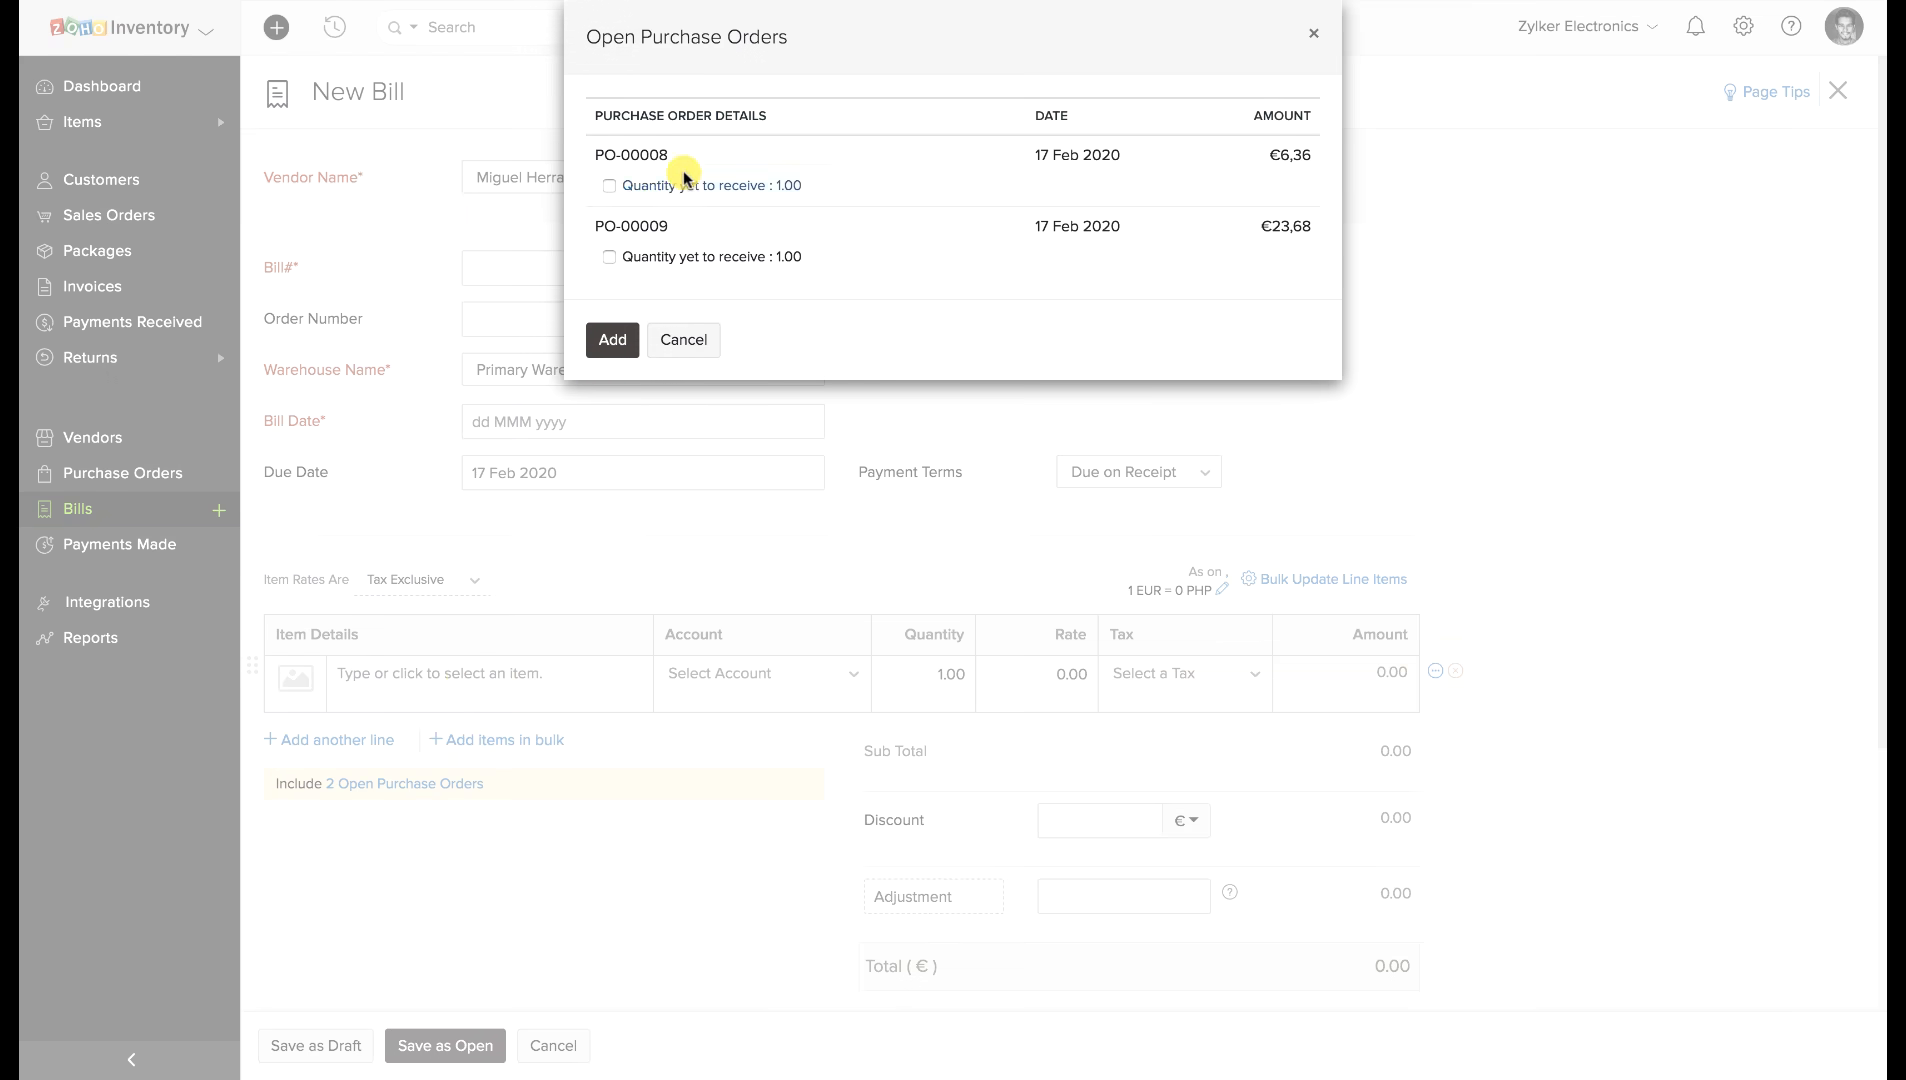
click(610, 186)
click(610, 257)
click(620, 340)
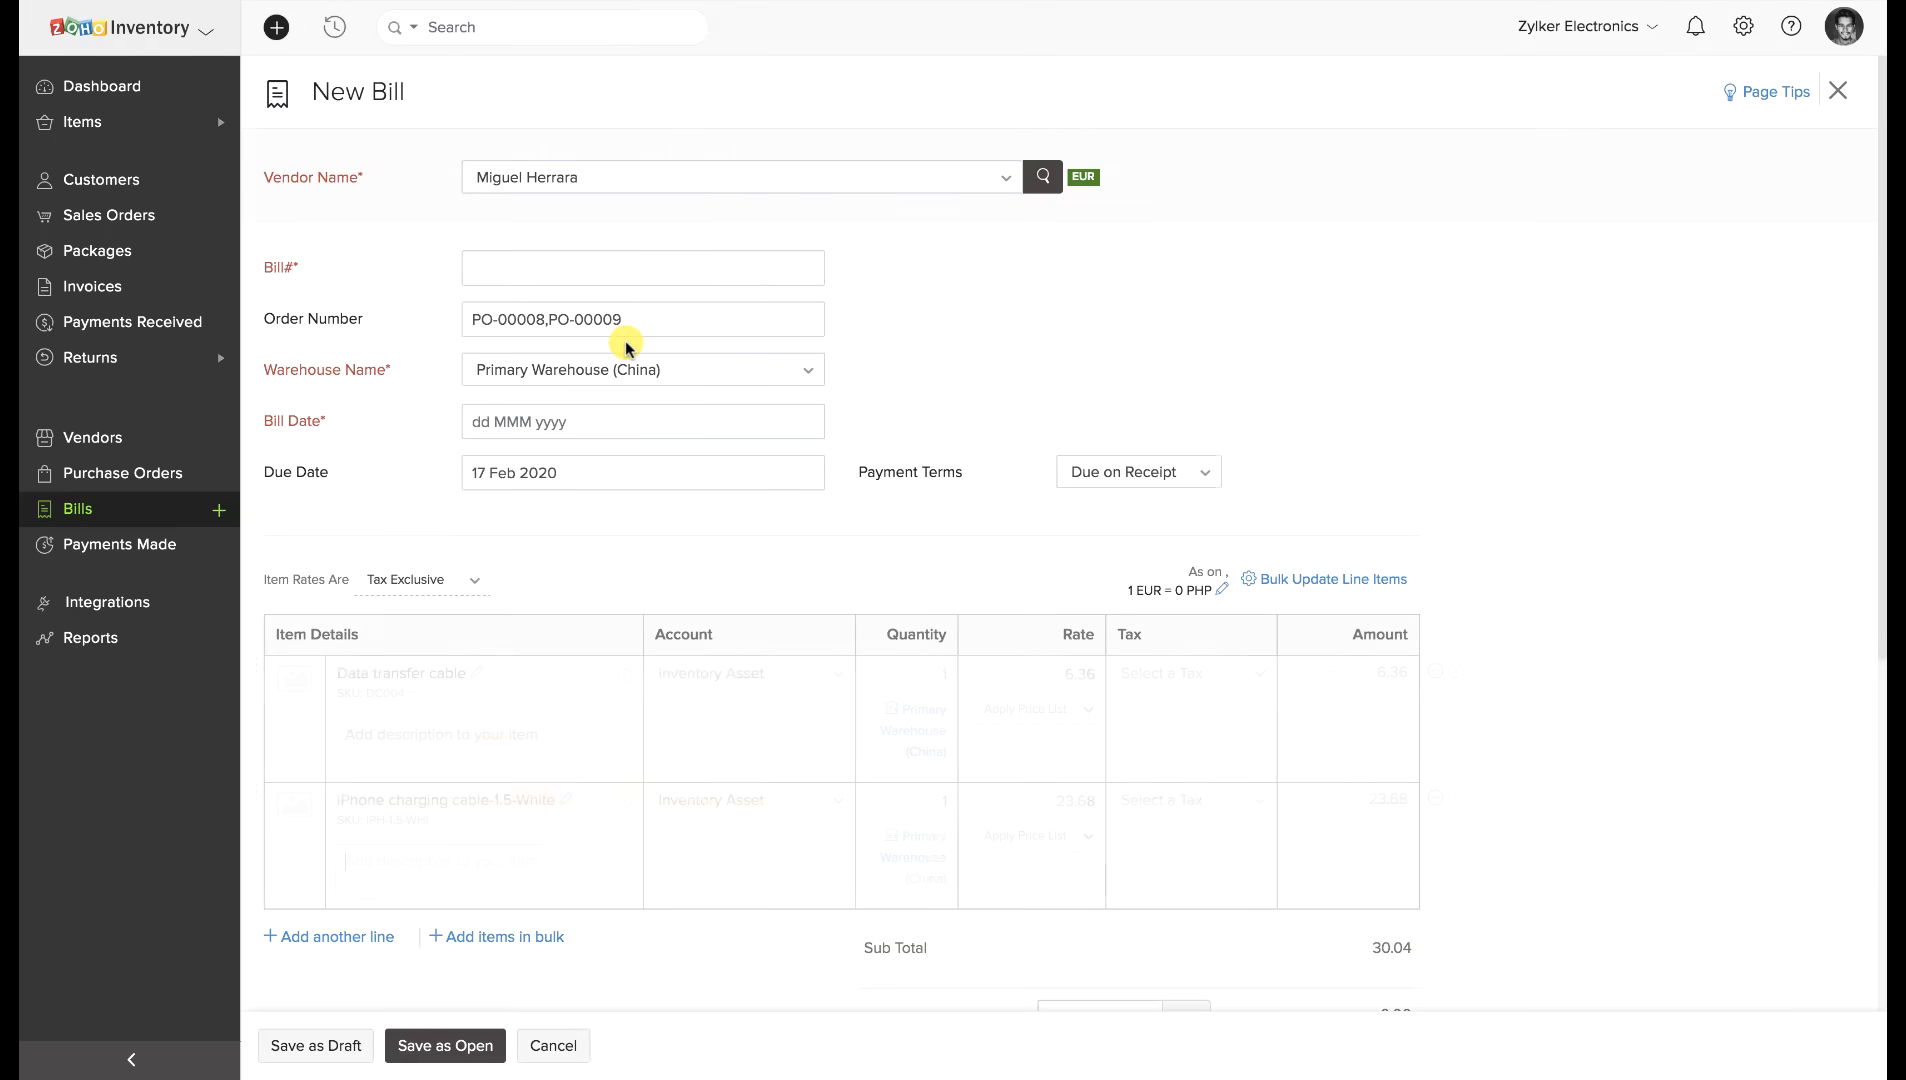
click(622, 270)
text(B11)
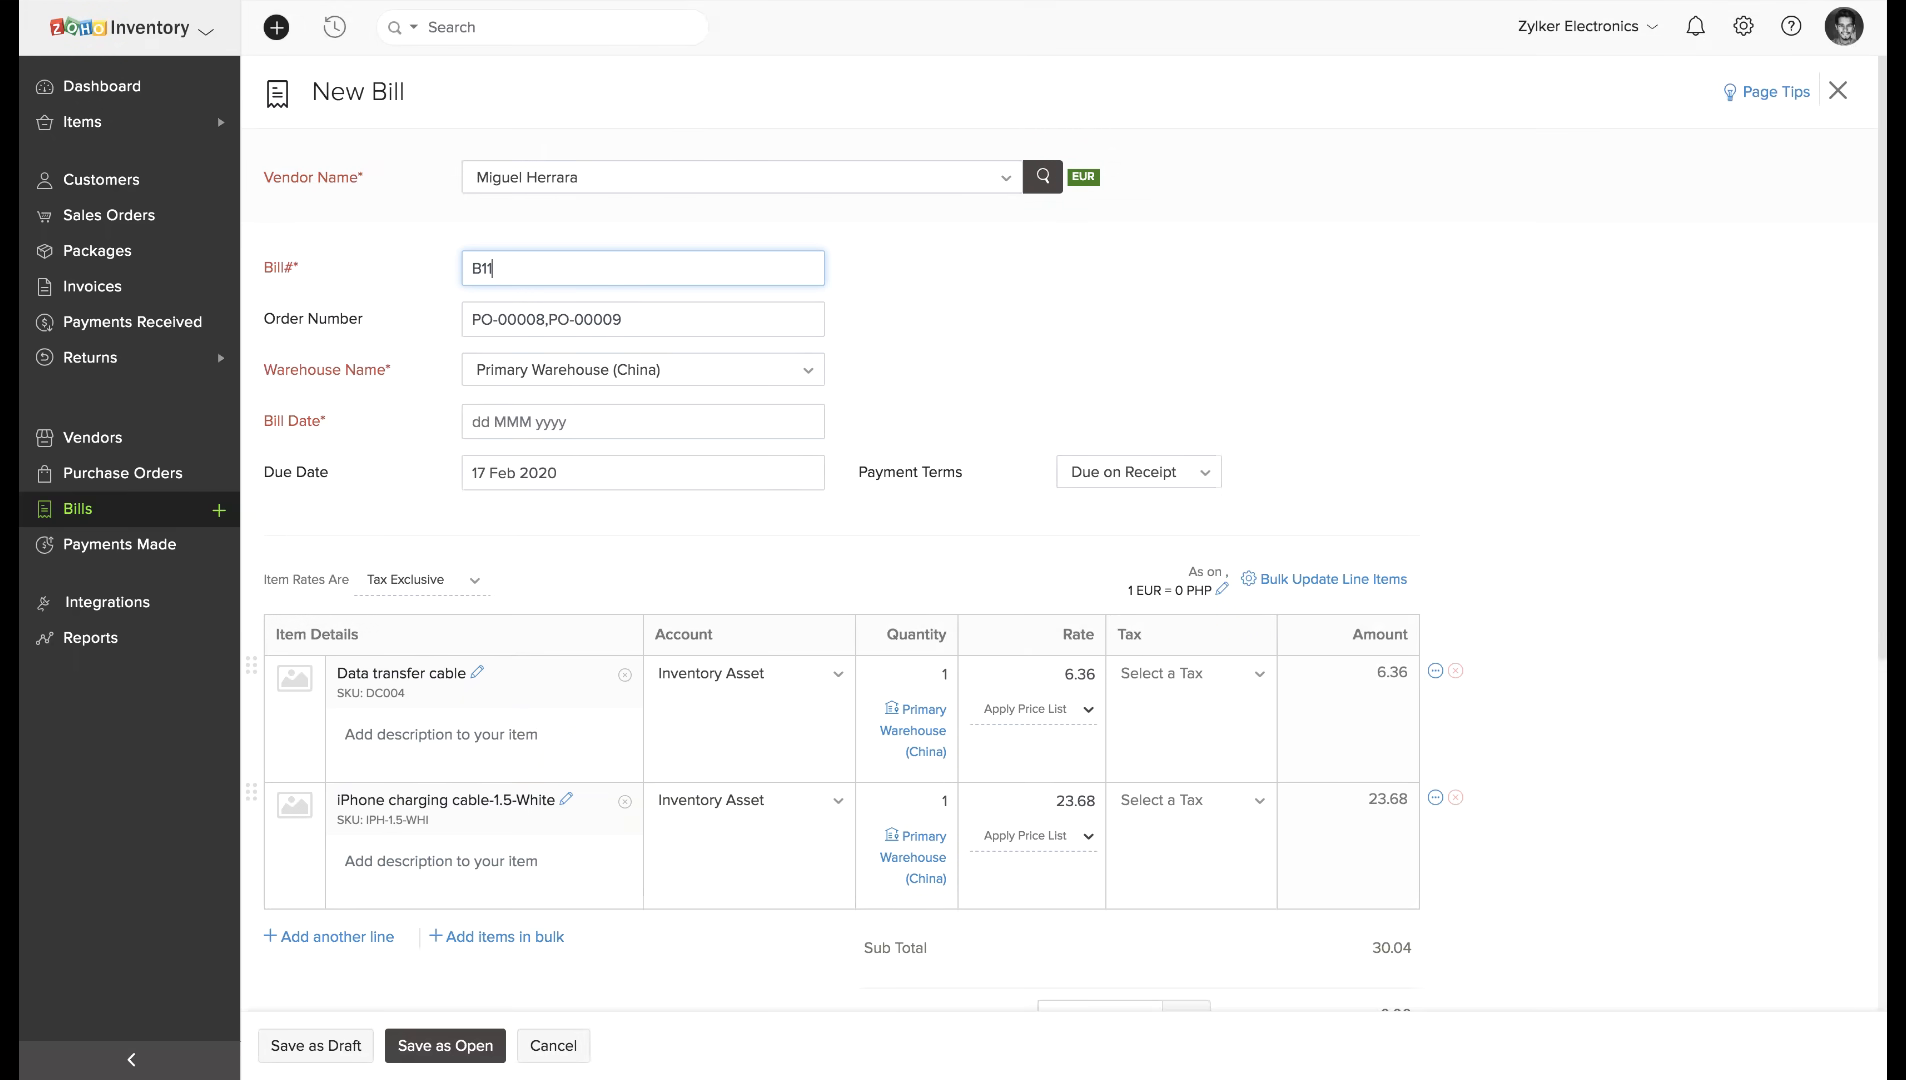
scroll(631, 555, down, 6)
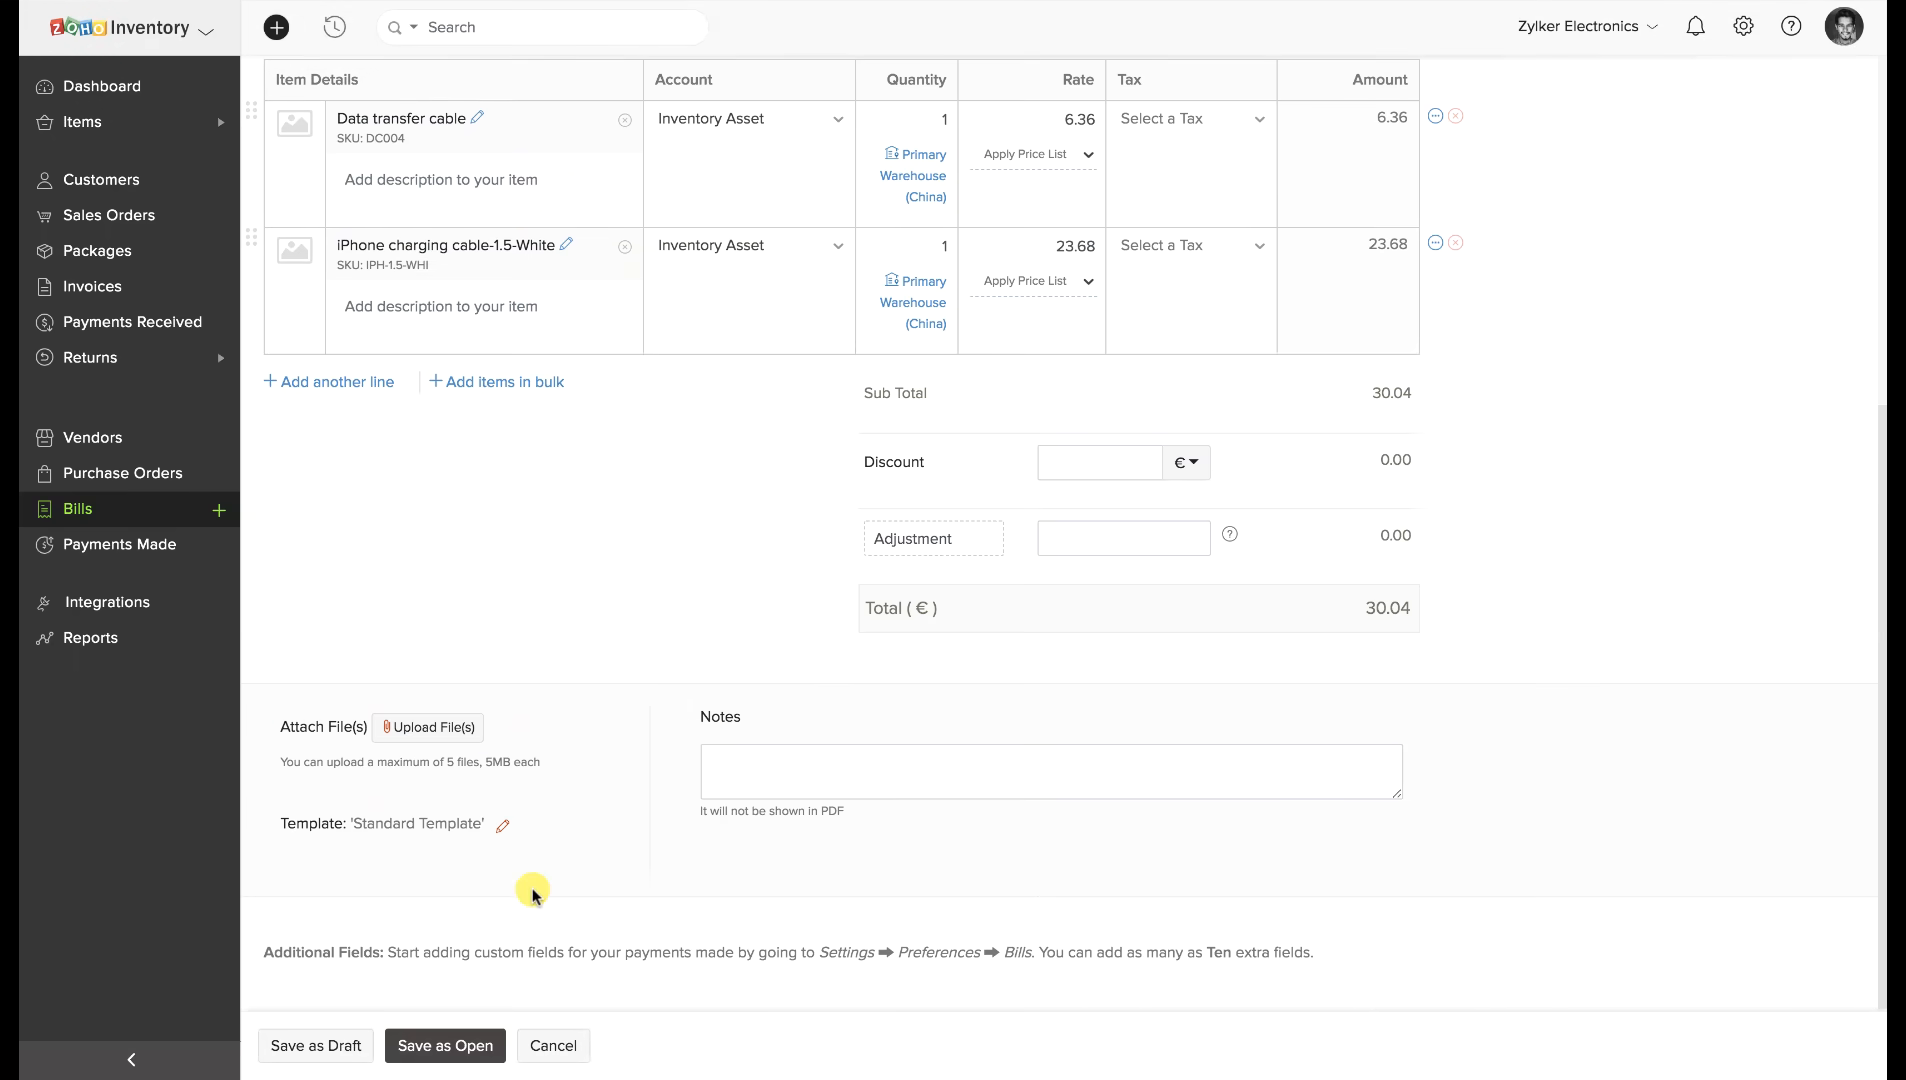
click(479, 1045)
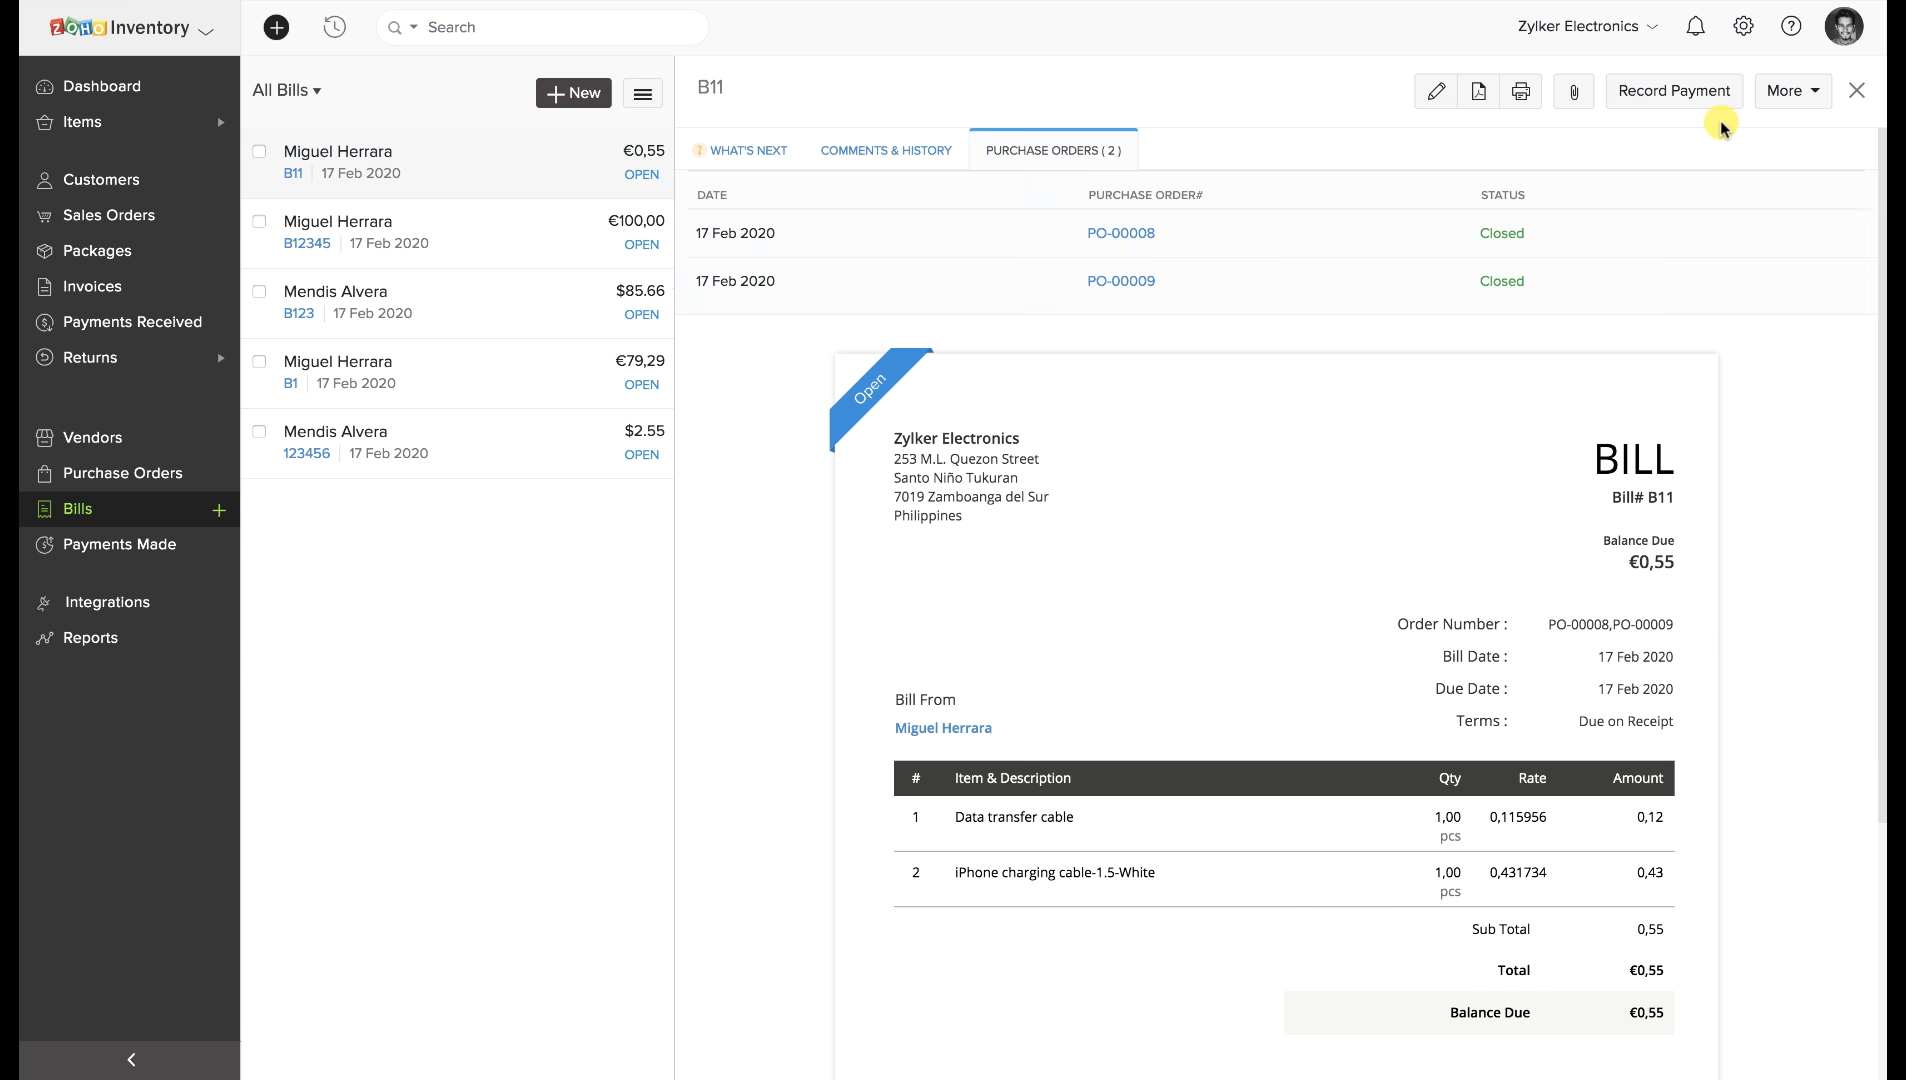
Record a €0,30 cash payment against bill B11.
click(1686, 95)
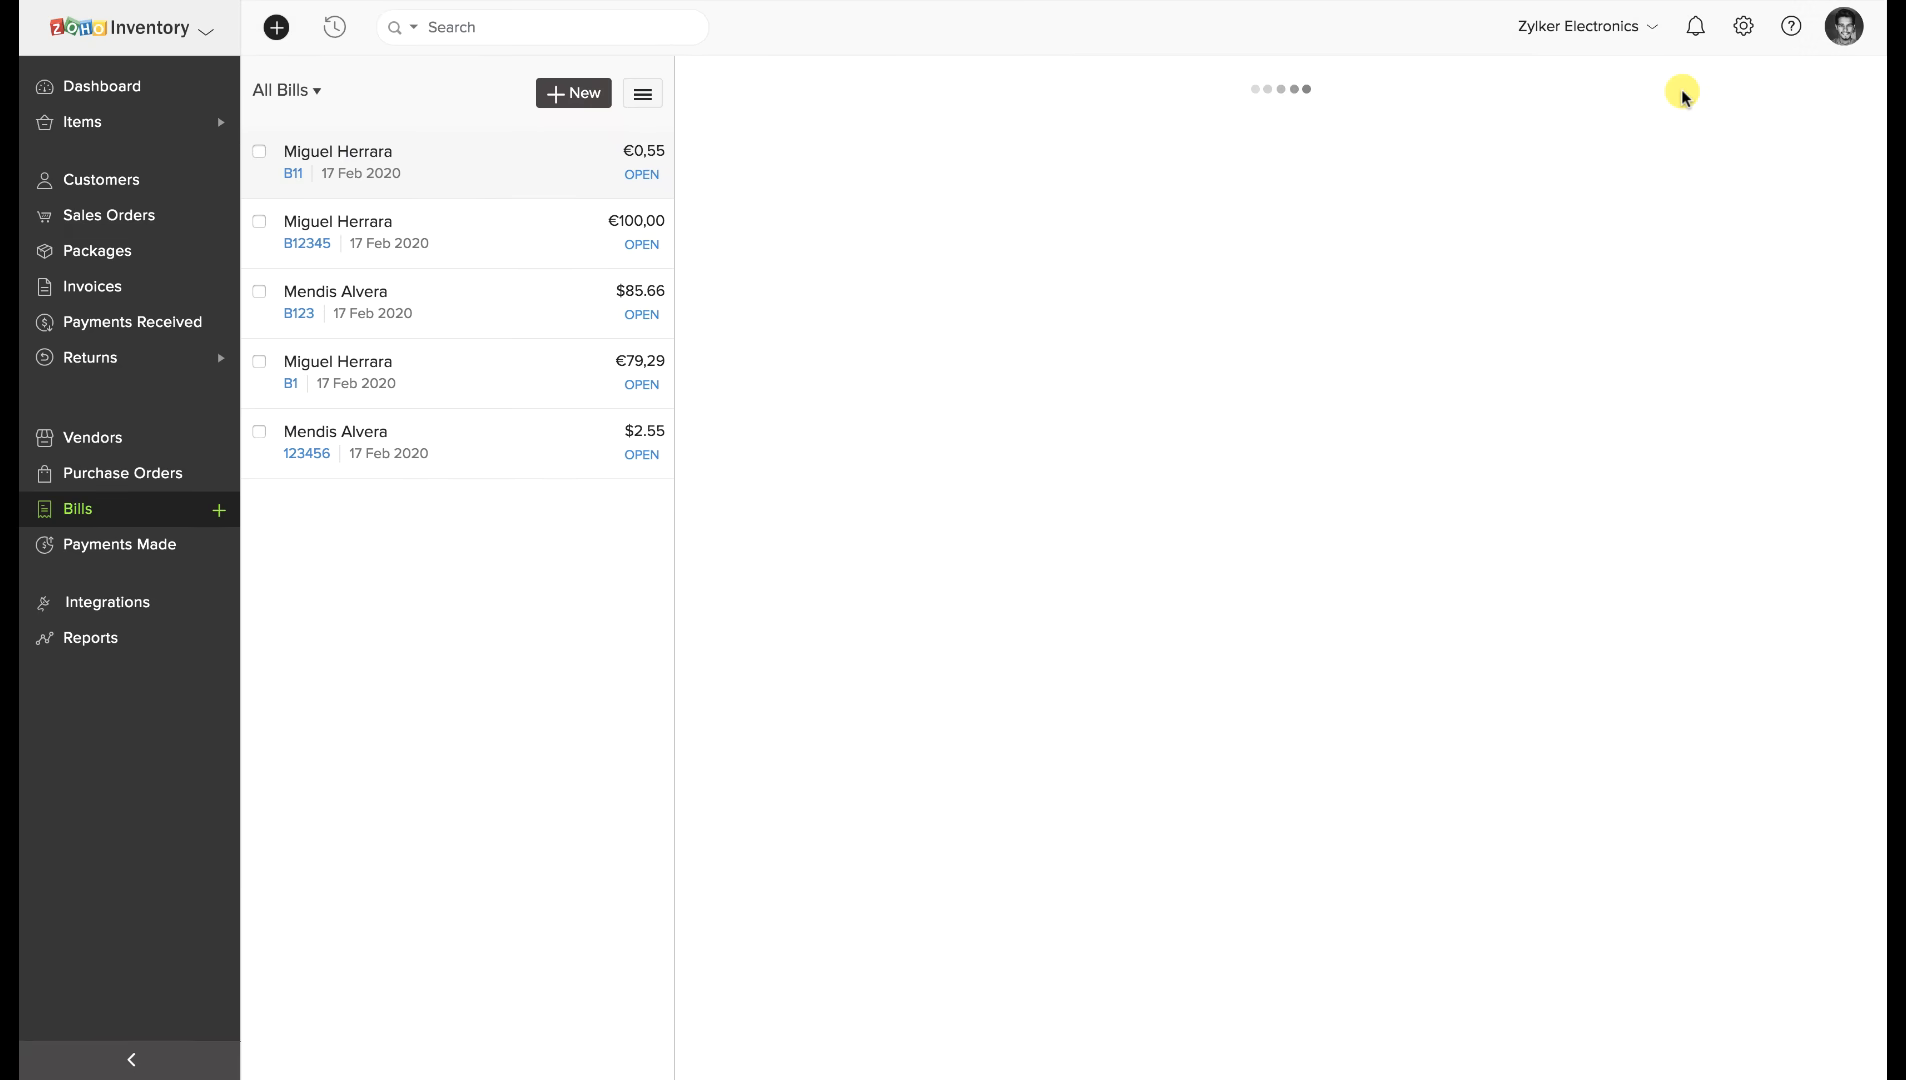
double_click(810, 198)
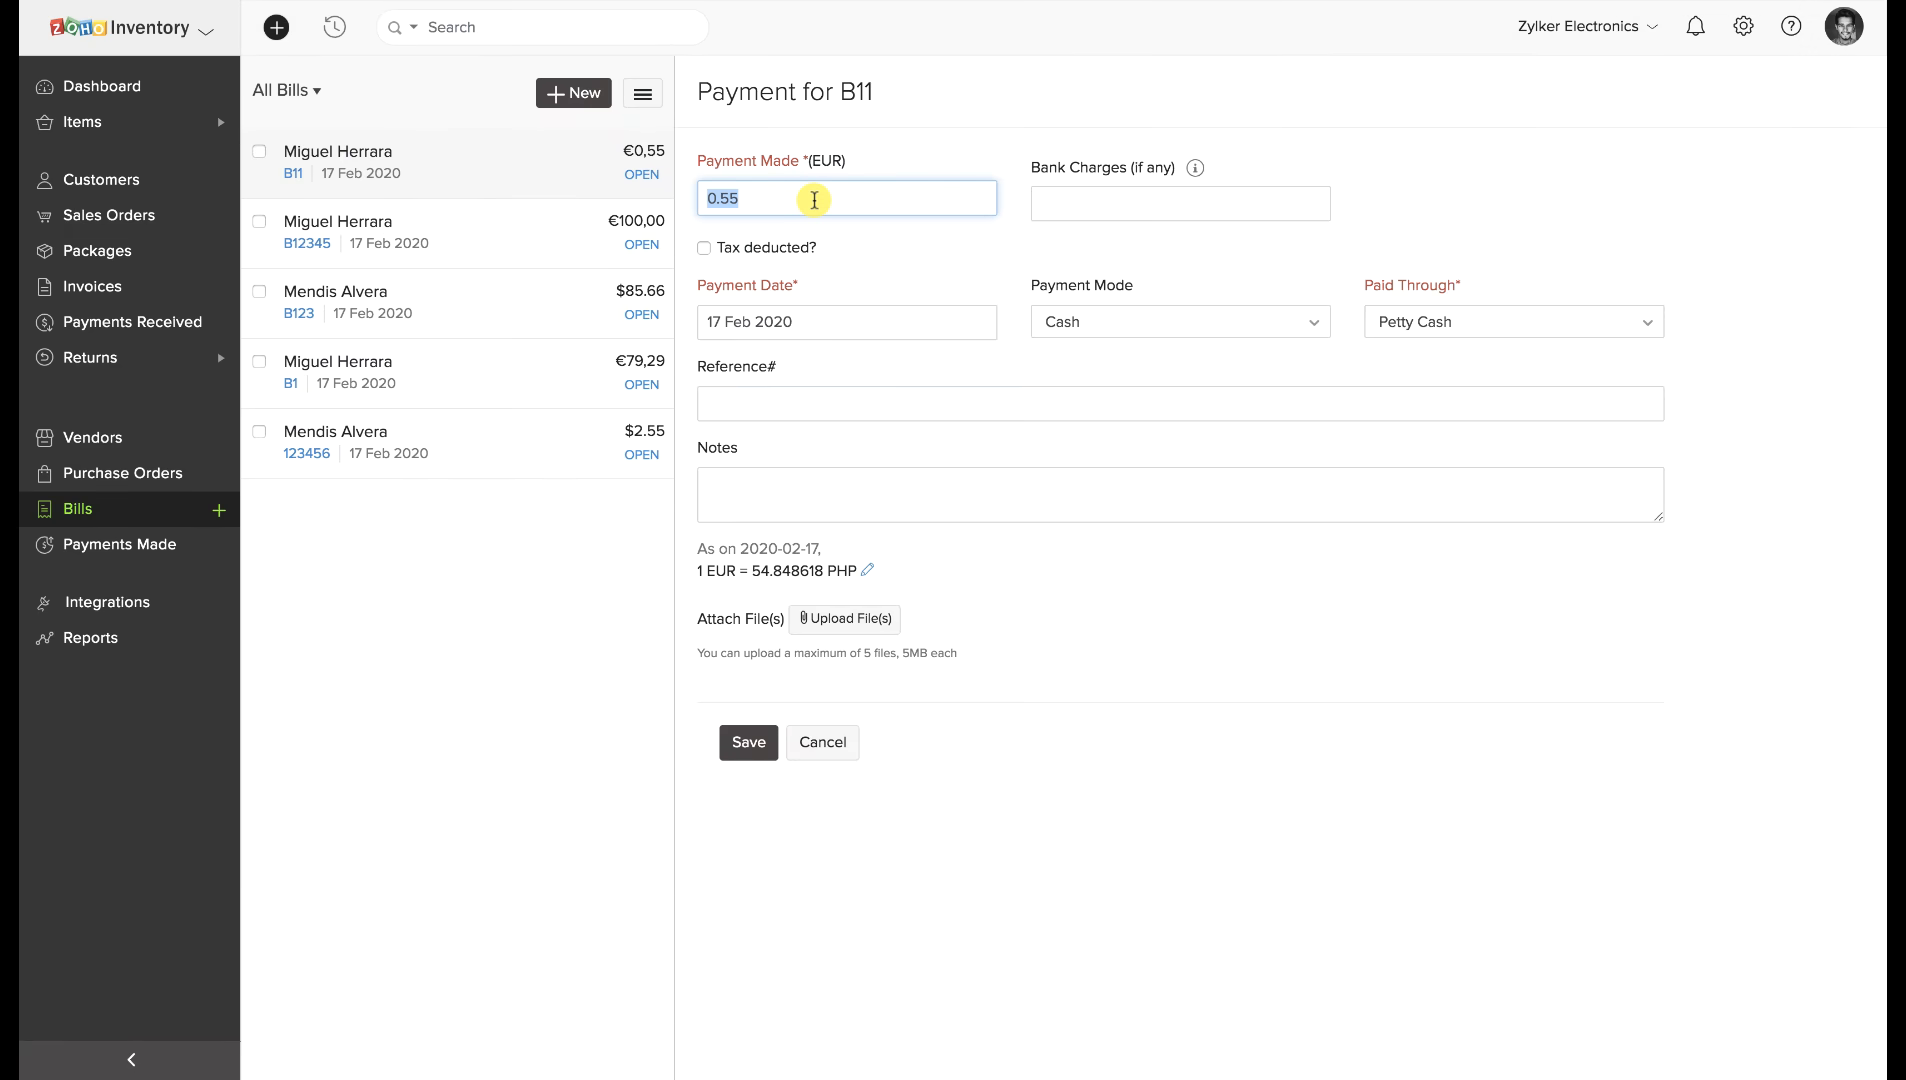
text(0.30)
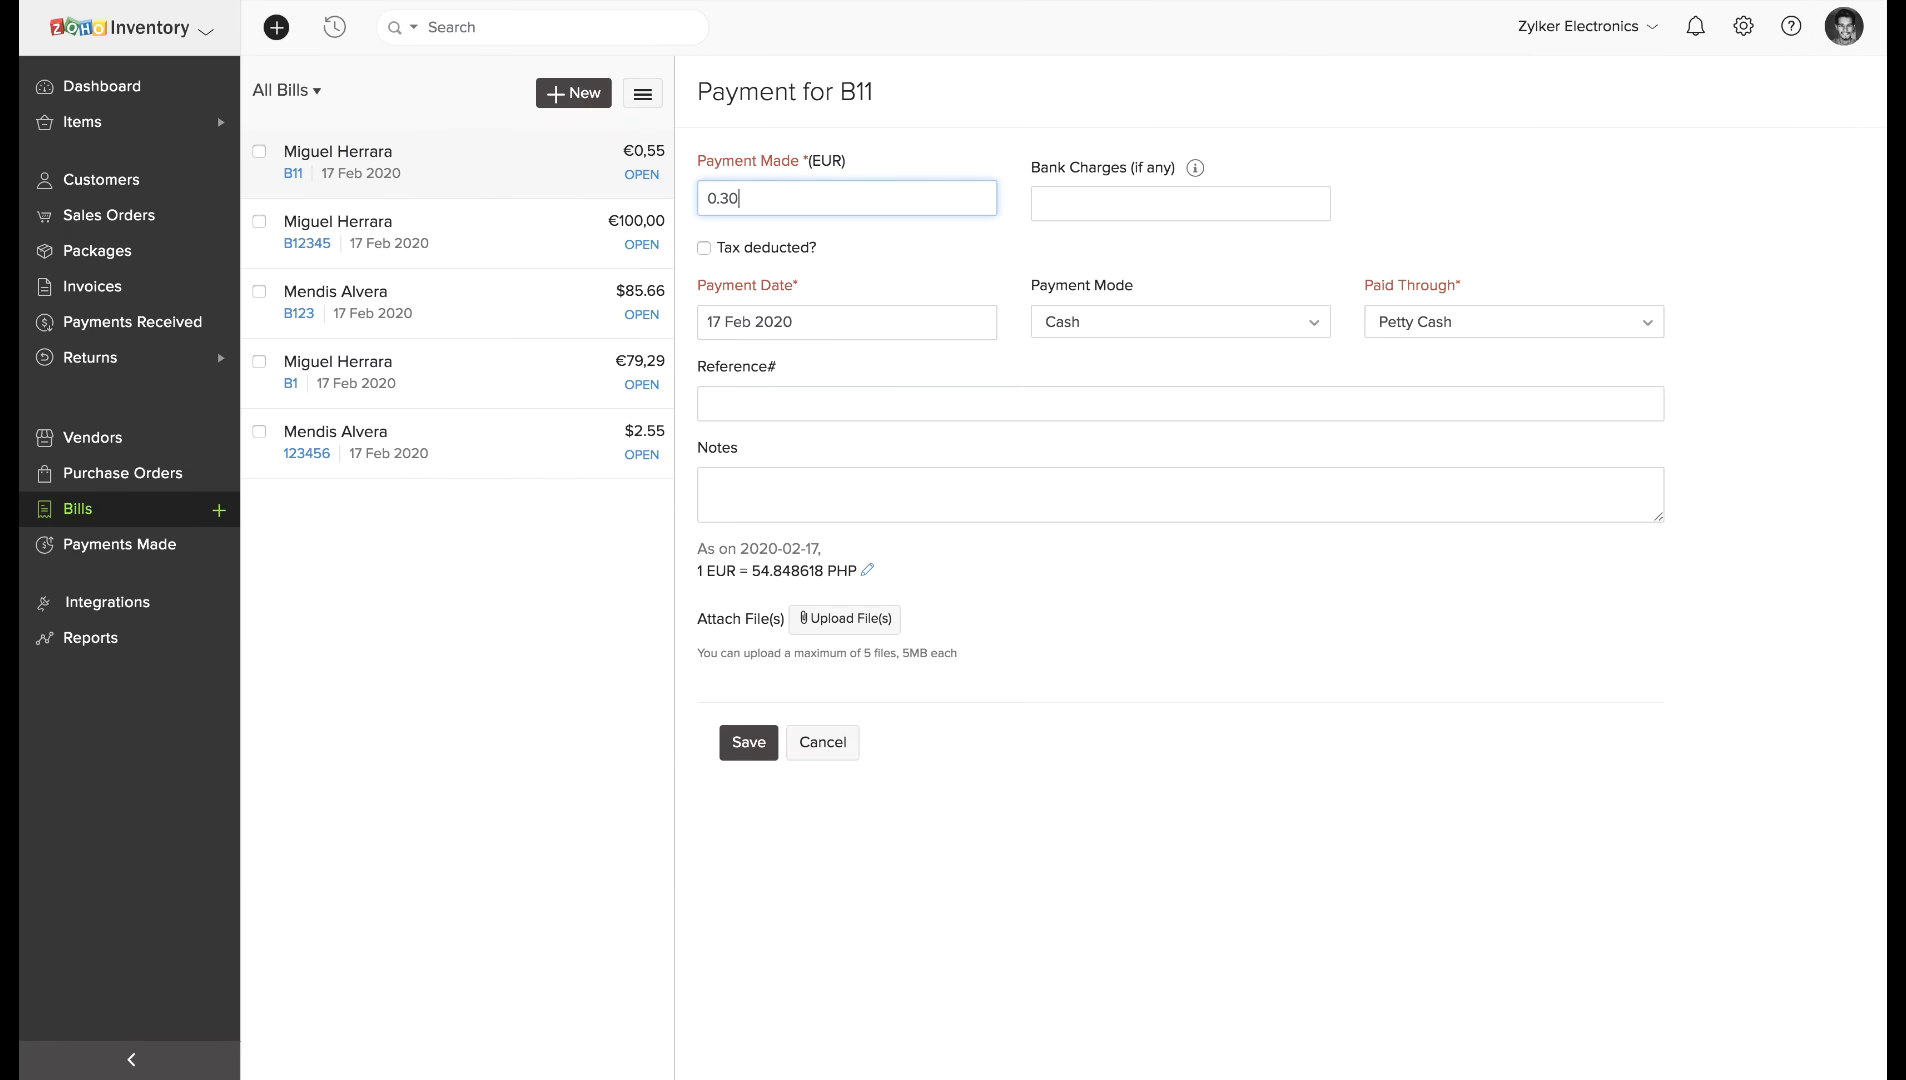
click(1091, 332)
click(955, 714)
click(745, 750)
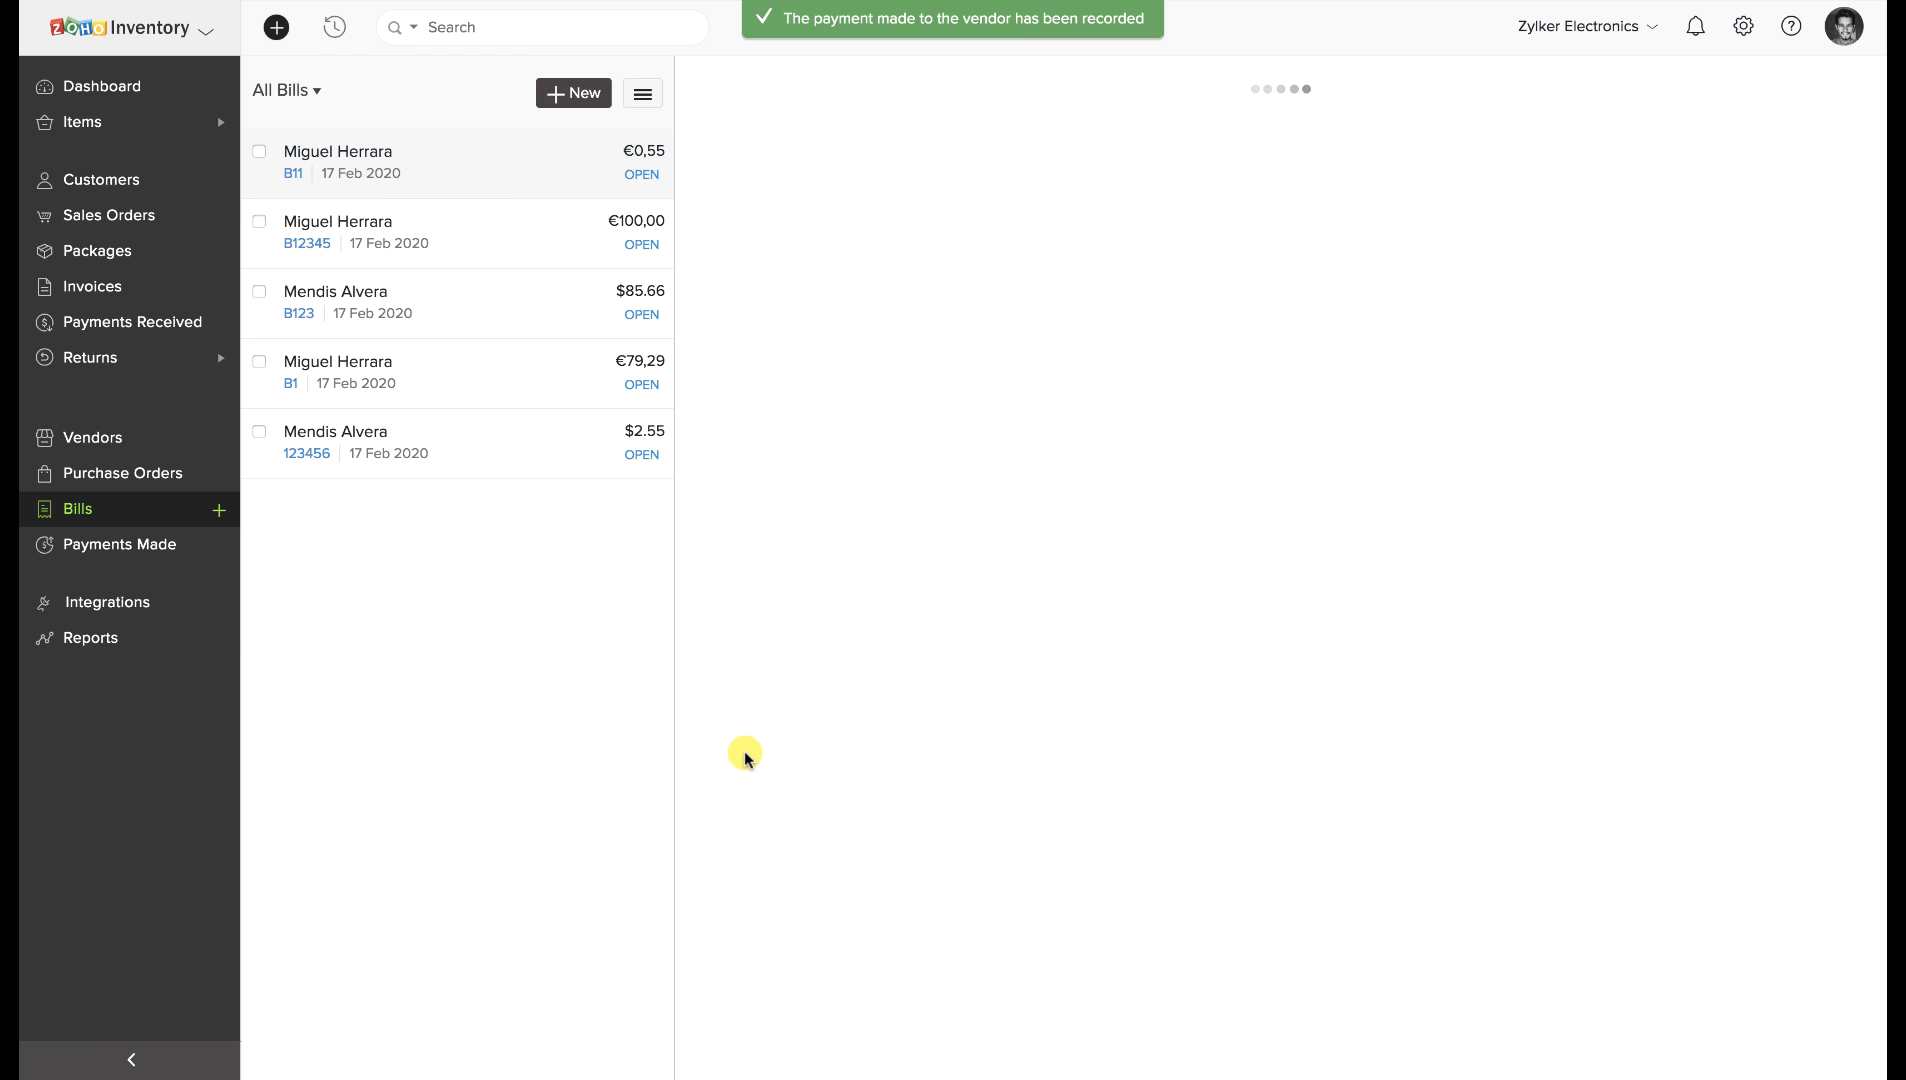
Pay the remaining €0,25, then open the €0,30 payment from Payments Made.
mouse_move(915, 385)
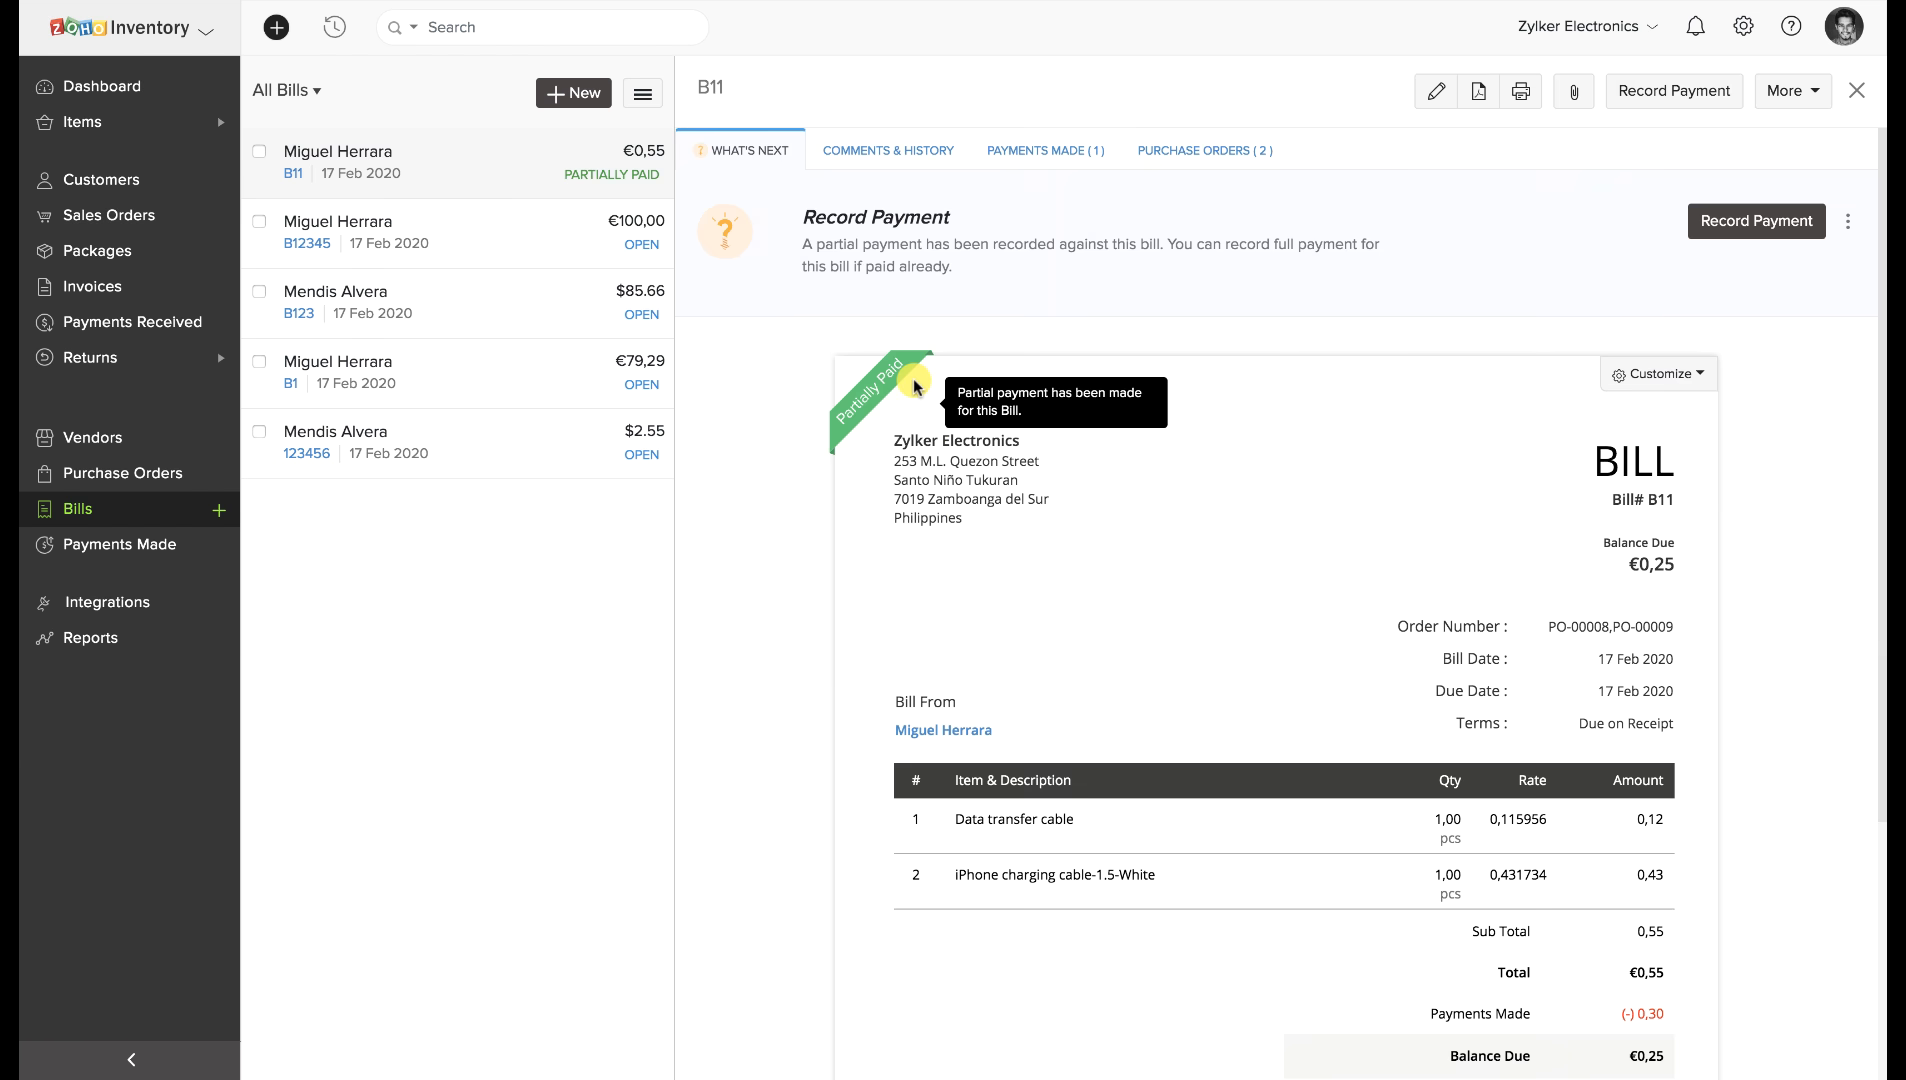
click(1727, 88)
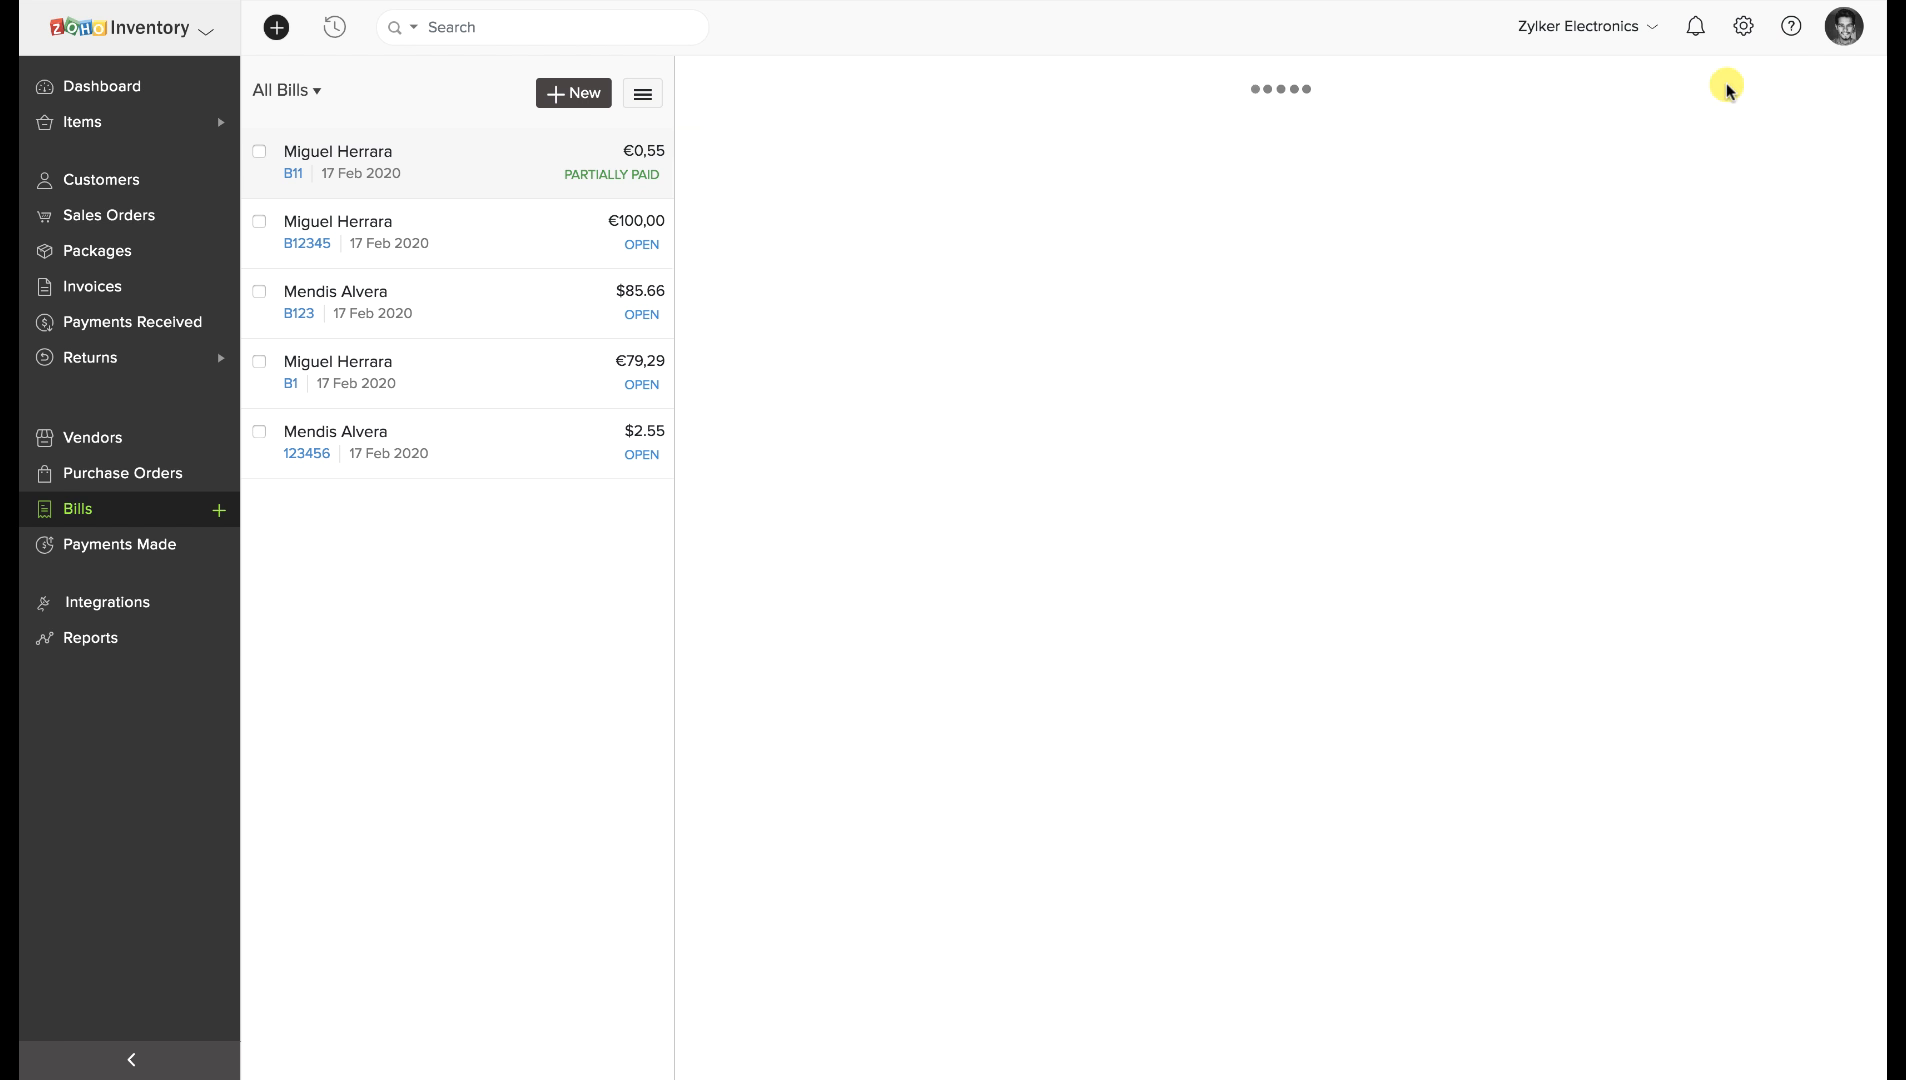
click(757, 748)
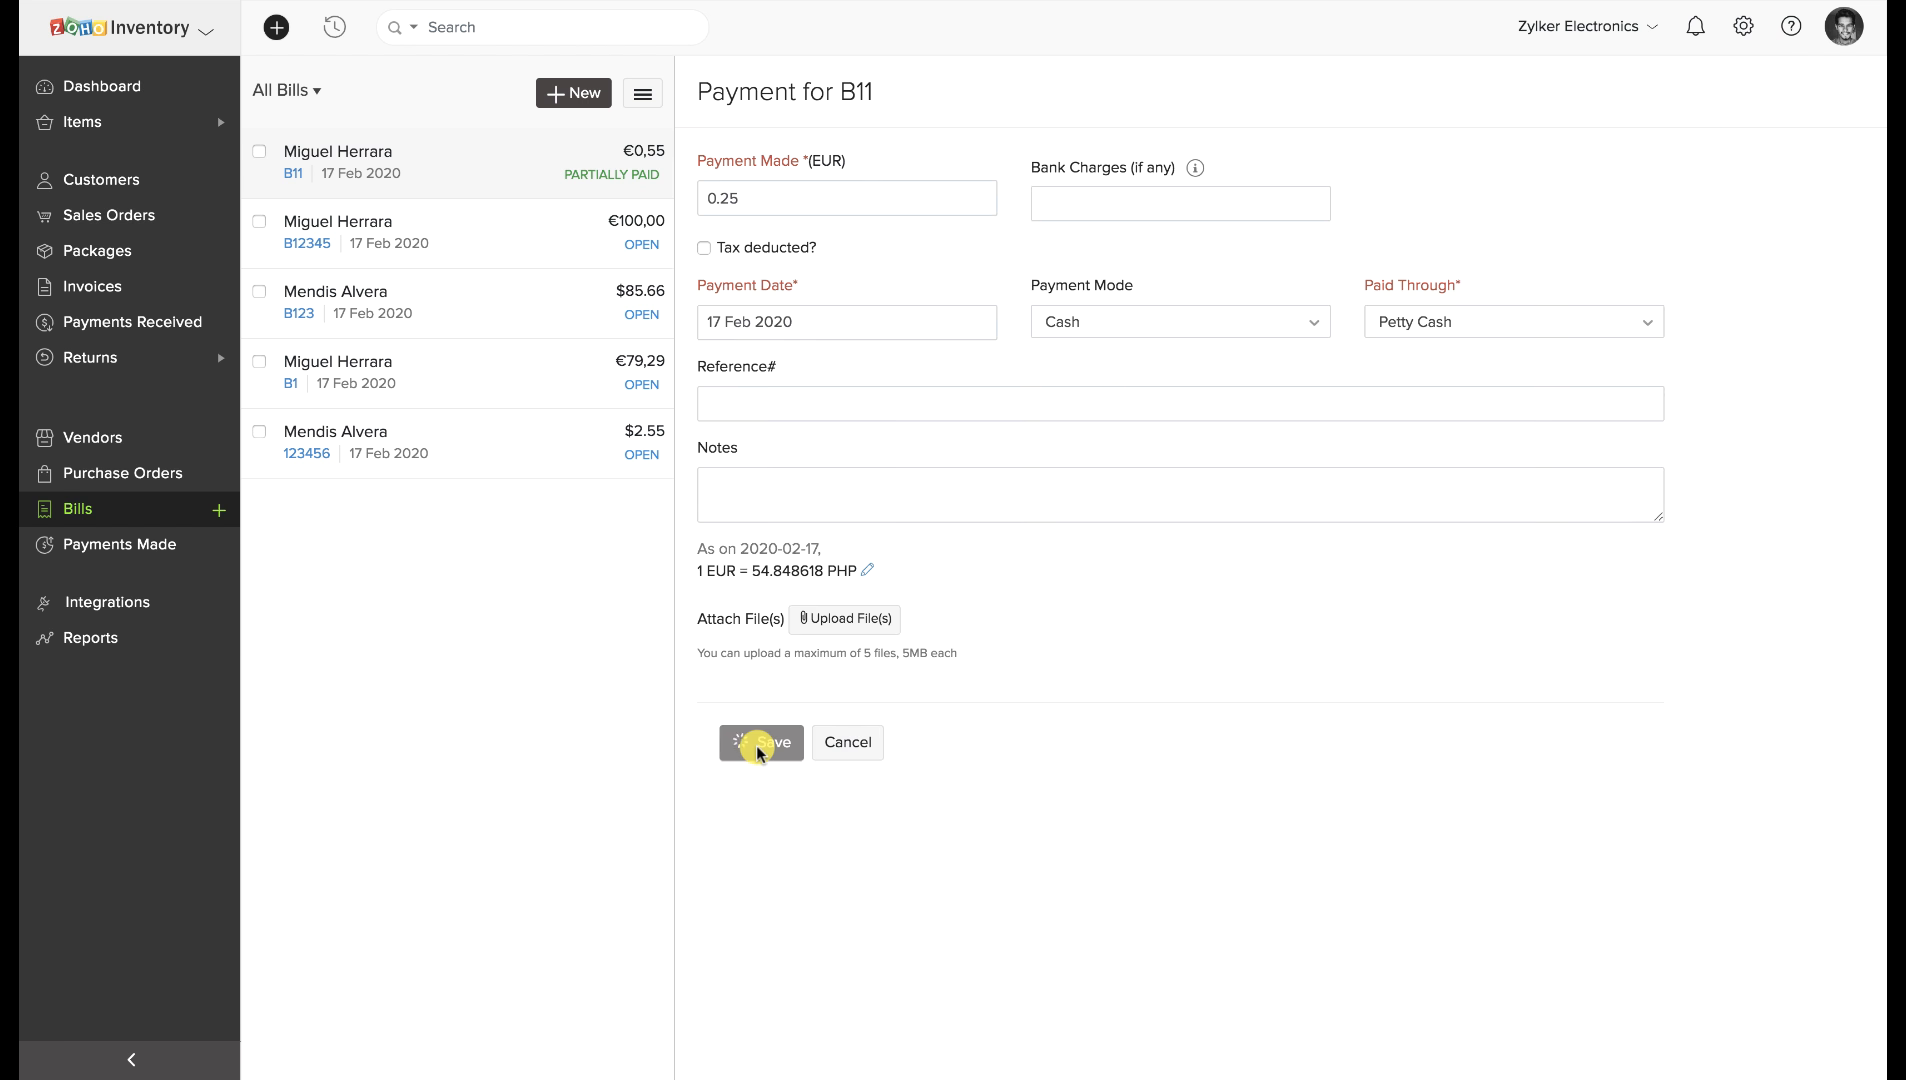
mouse_move(918, 465)
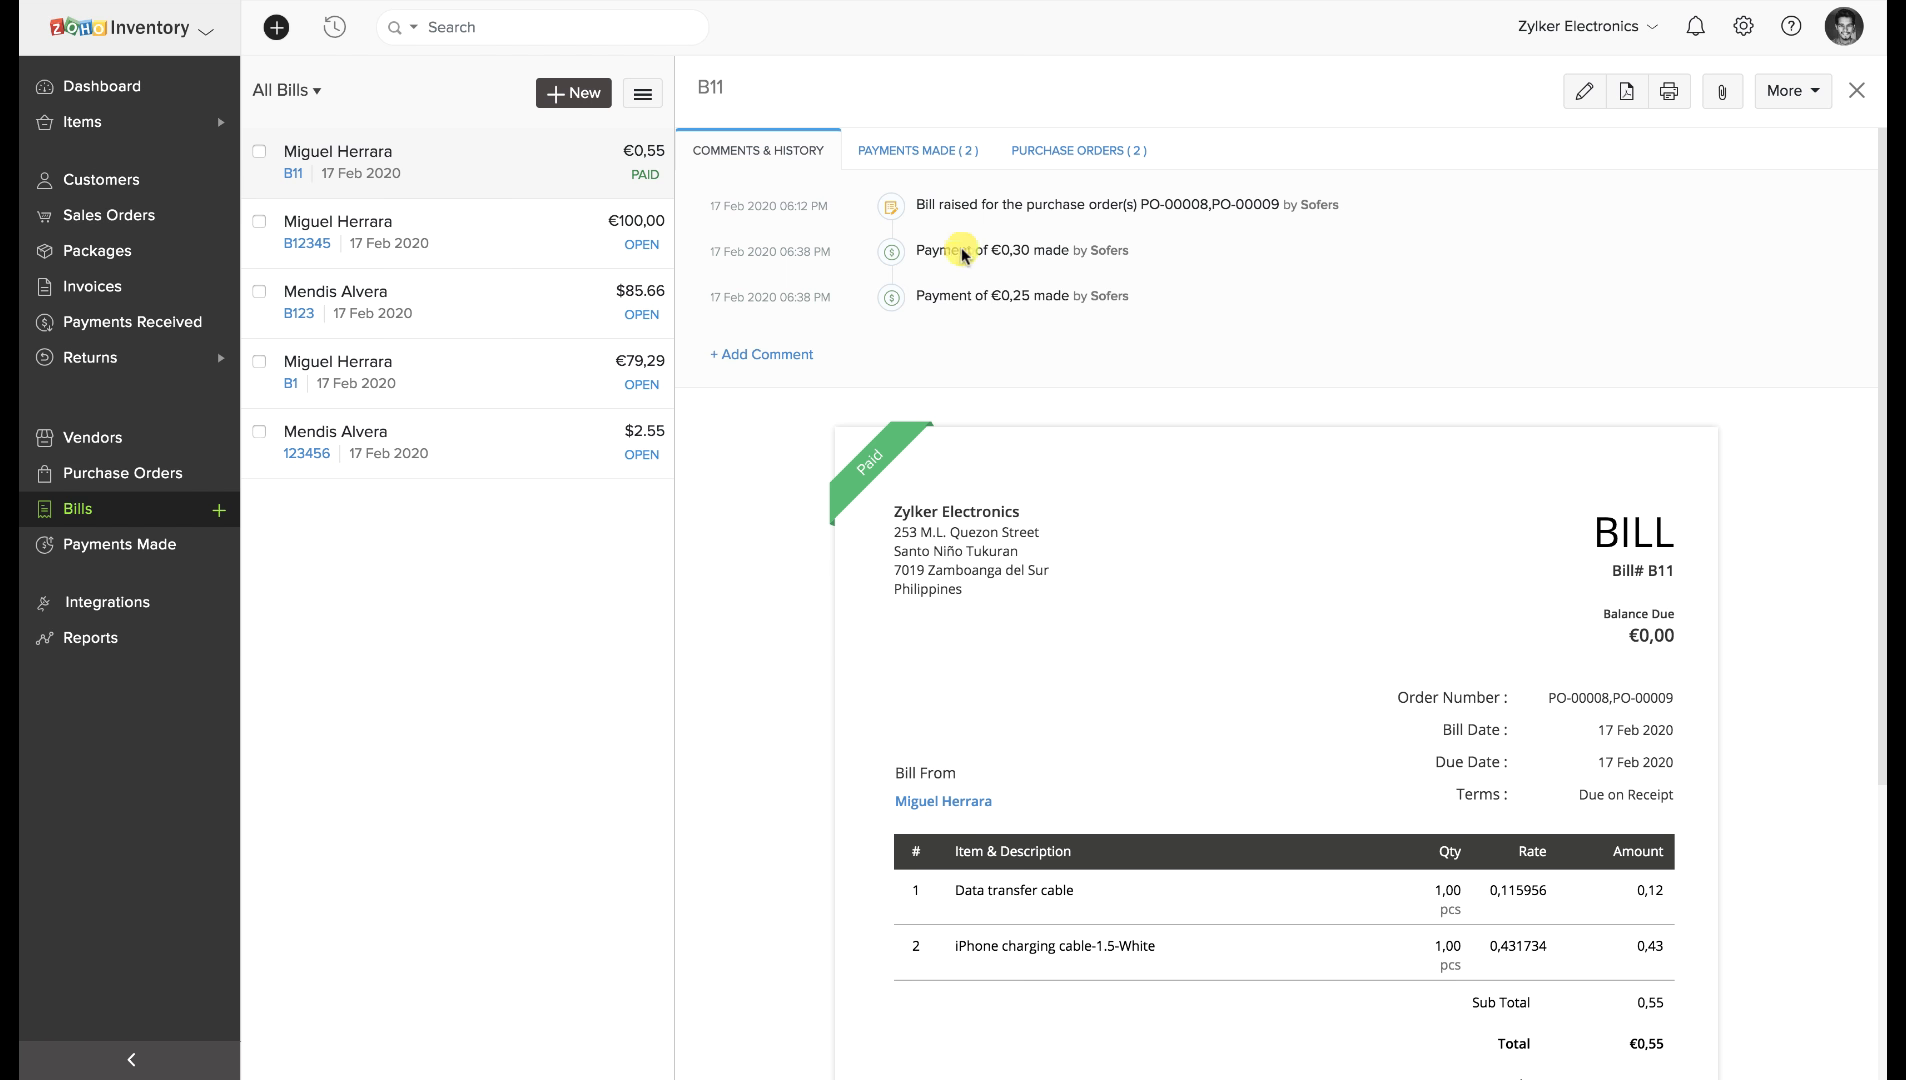
click(920, 150)
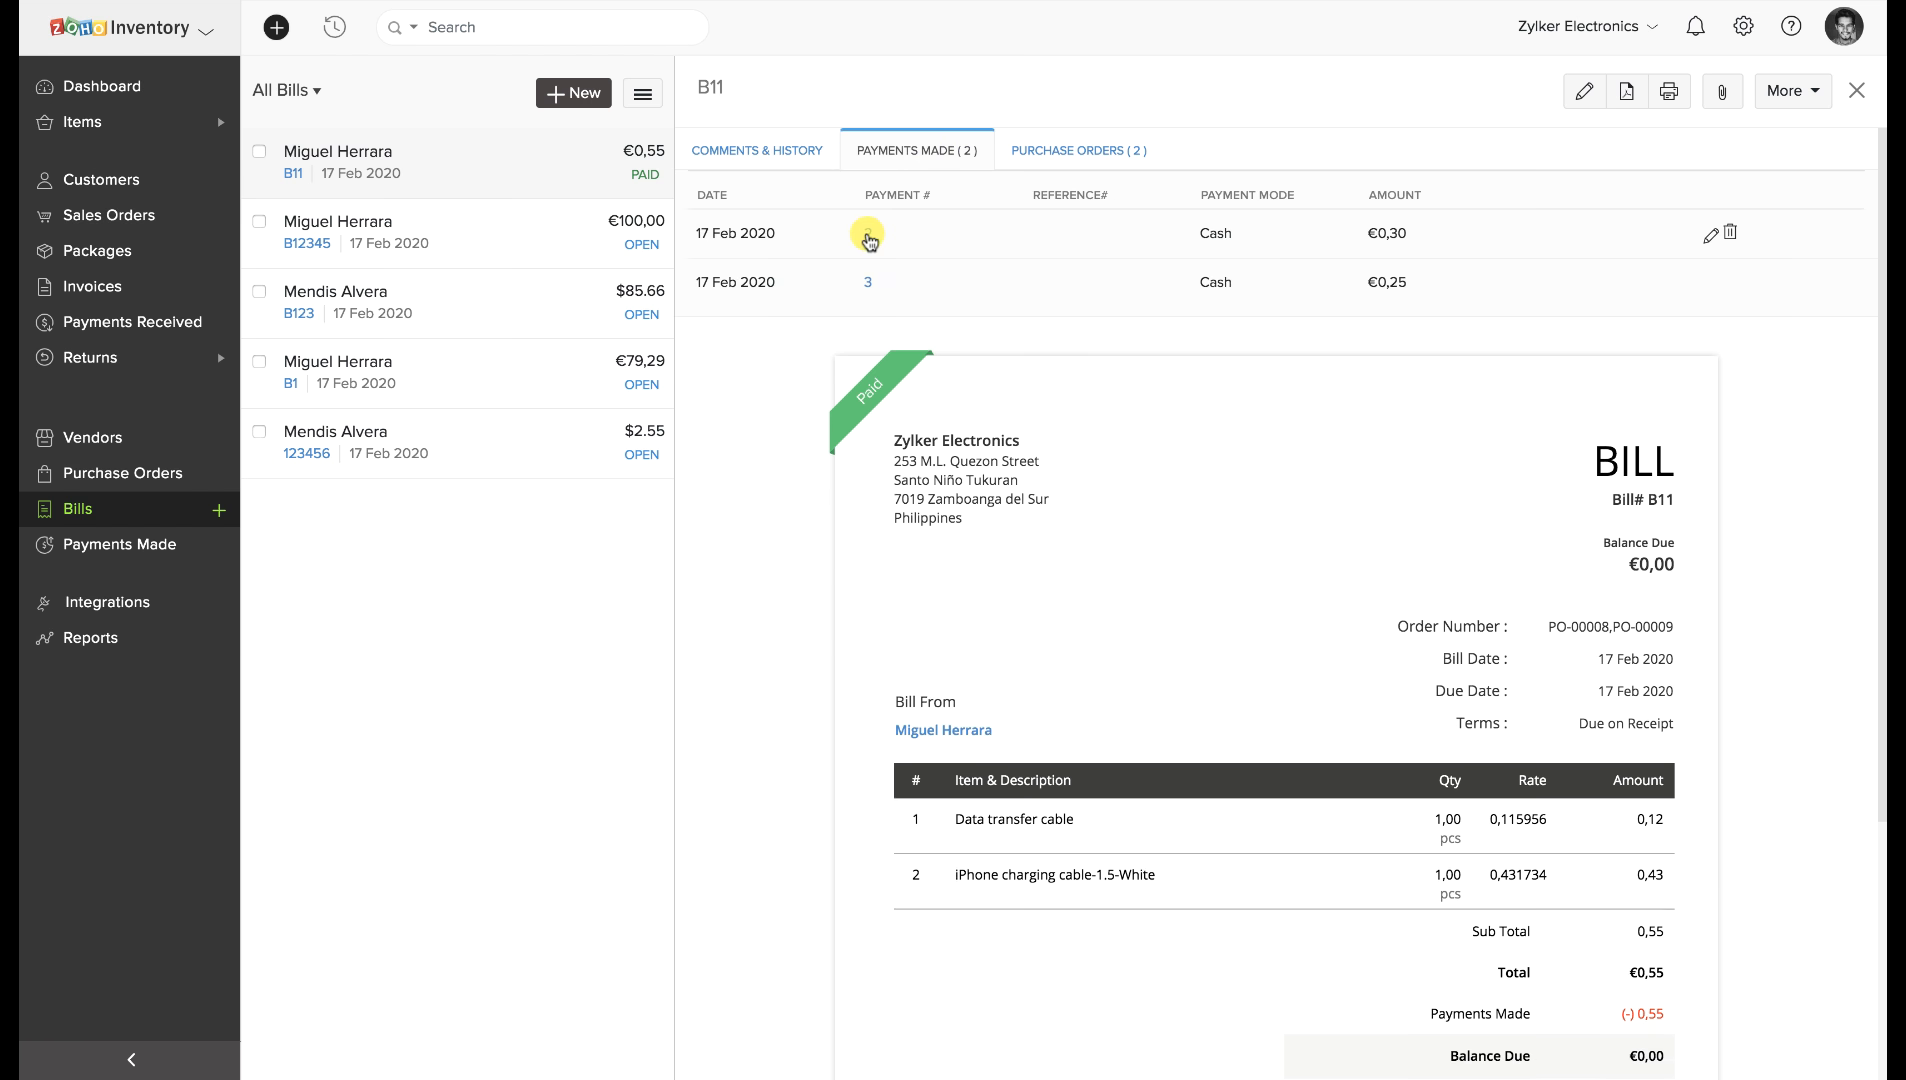
click(867, 236)
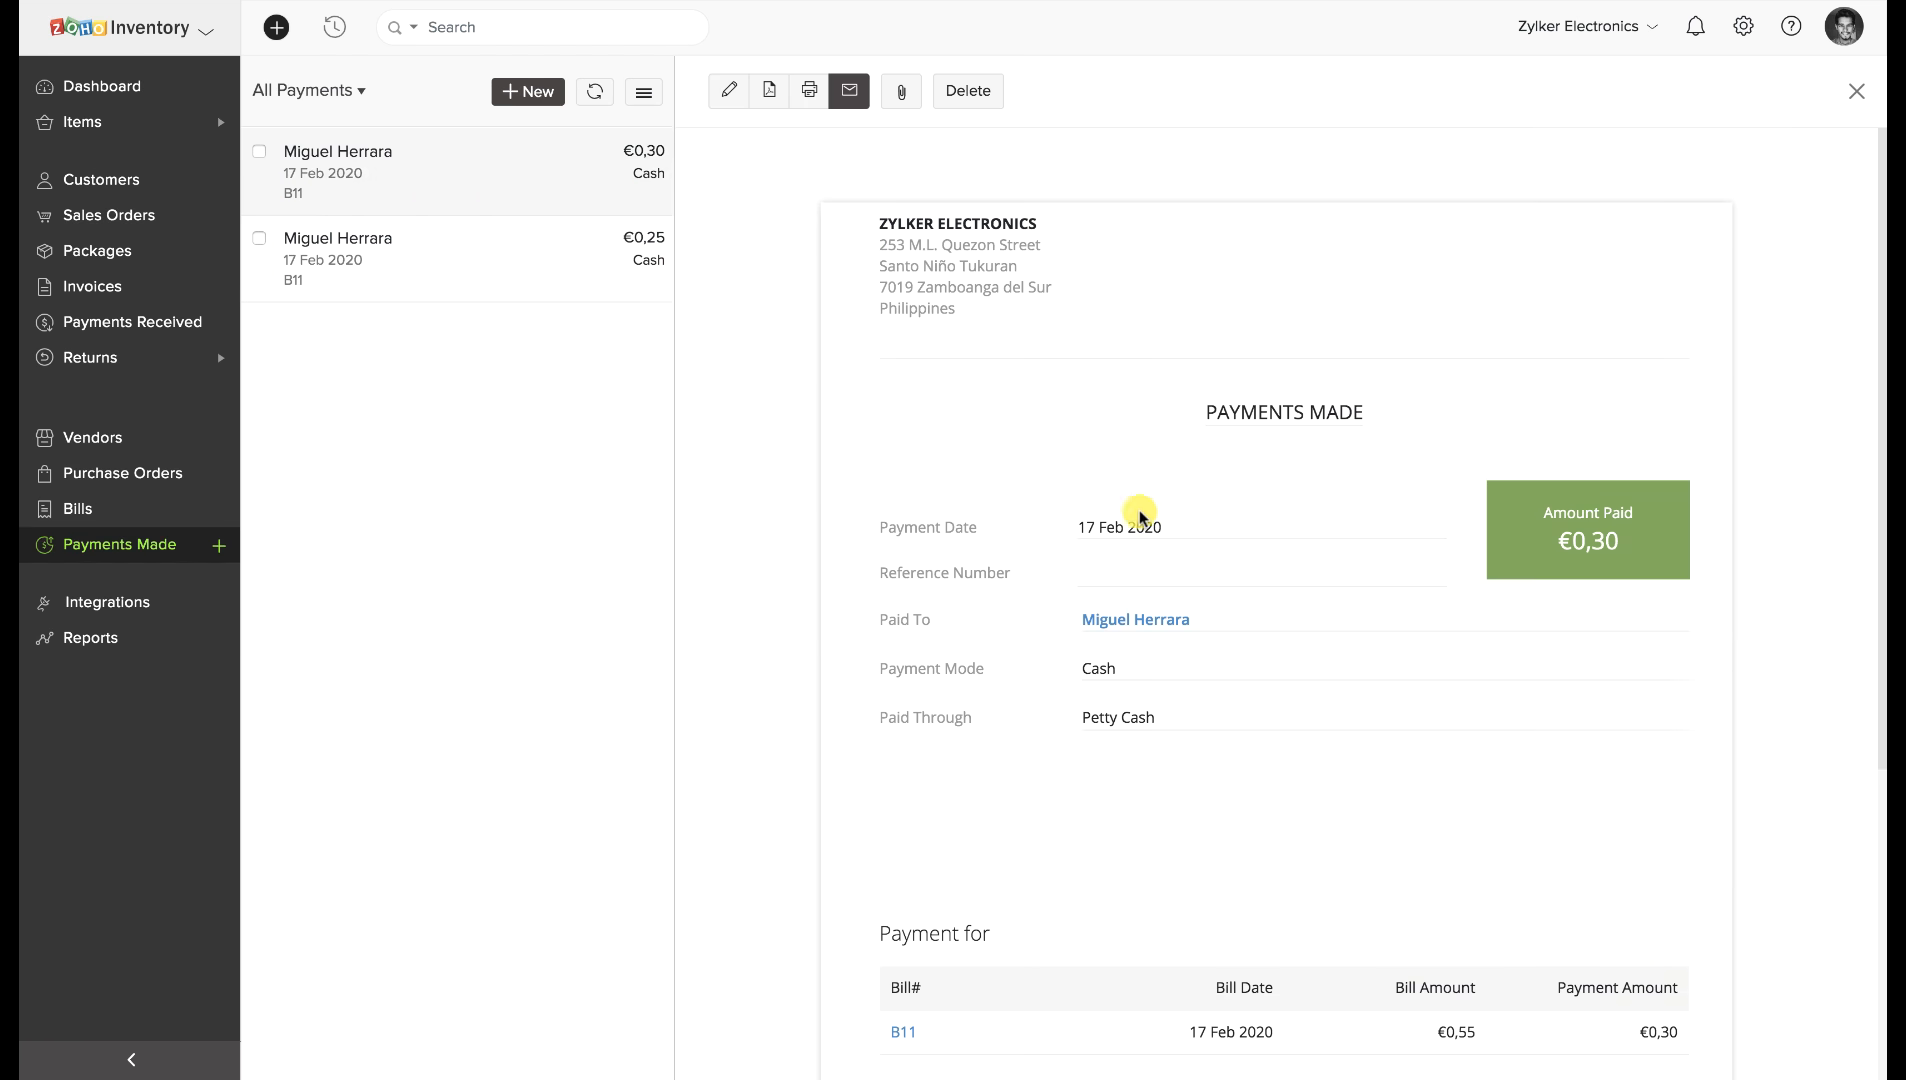
Scroll through the €0,30 payment's details.
scroll(1202, 599, down, 3)
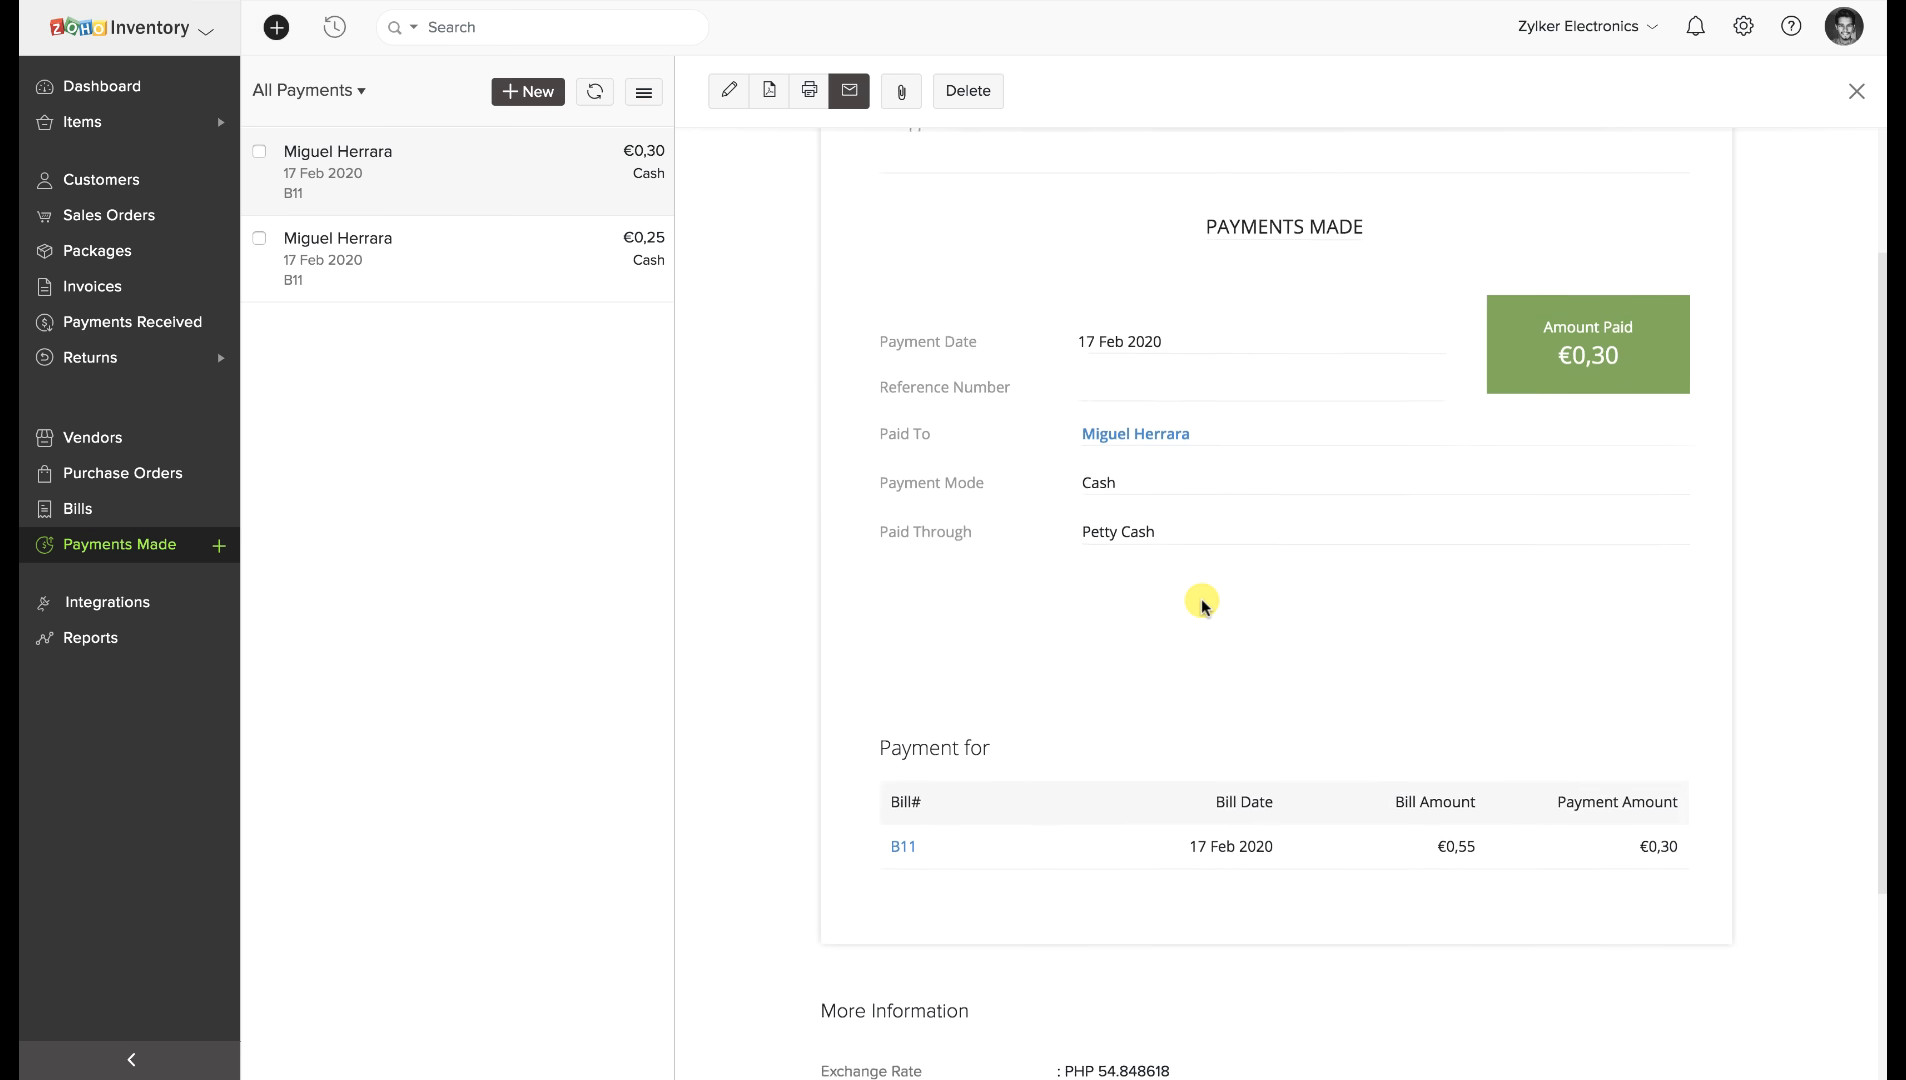
scroll(1202, 603, up, 2)
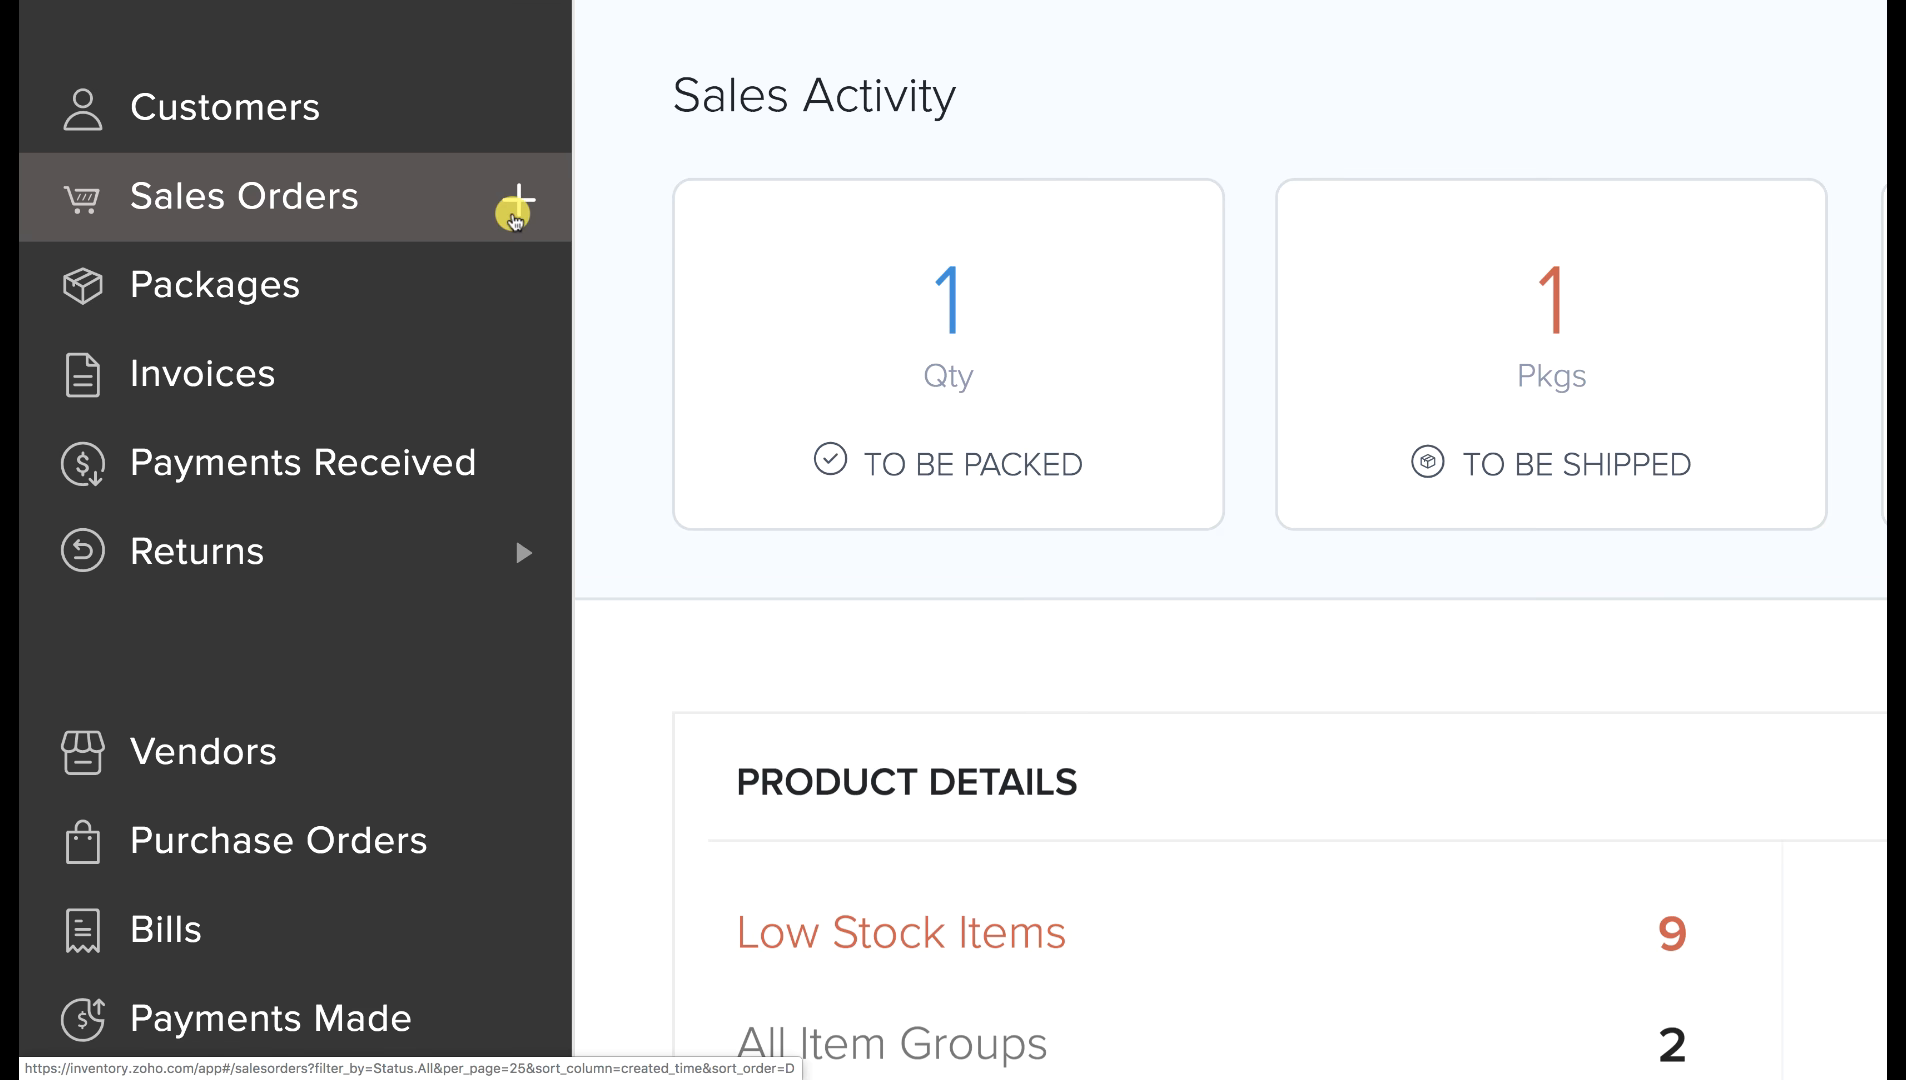
Start sales order SO-00015 and choose + New Customer from the customer list.
click(515, 210)
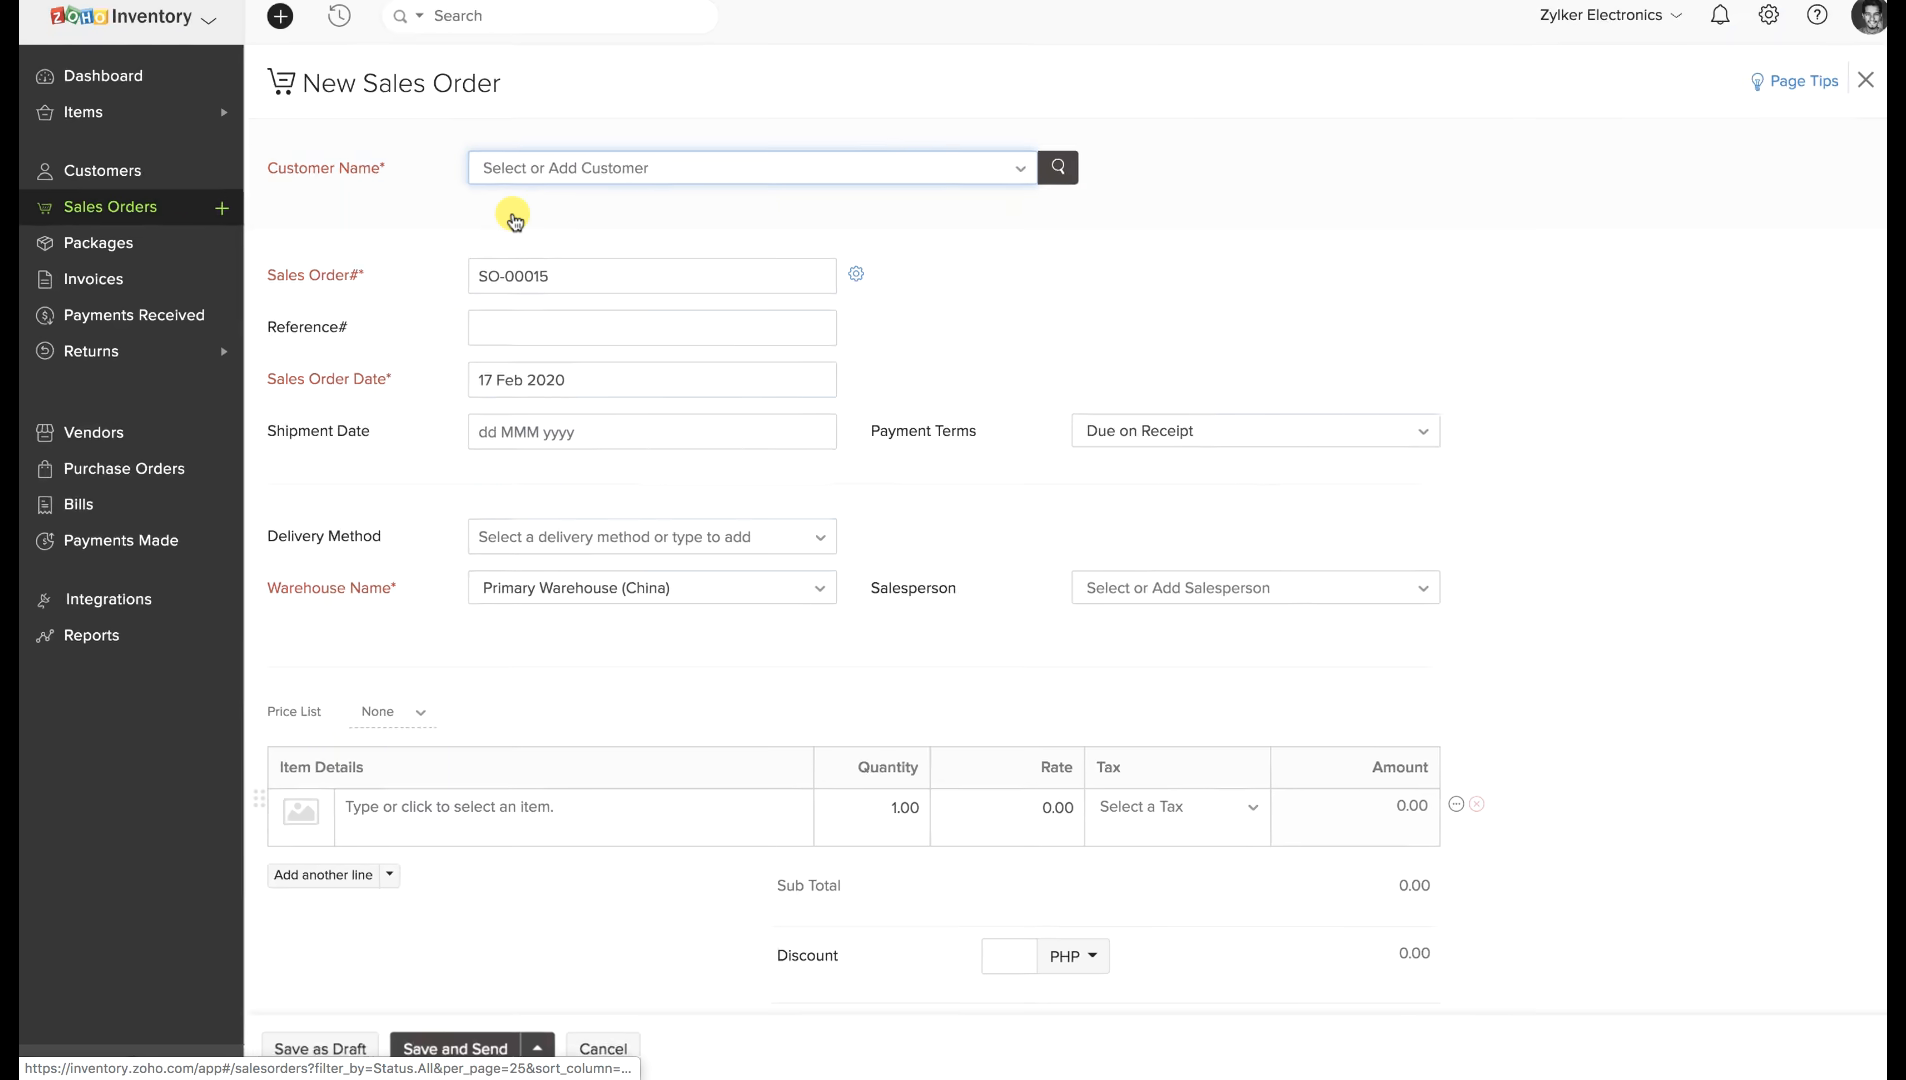
click(604, 190)
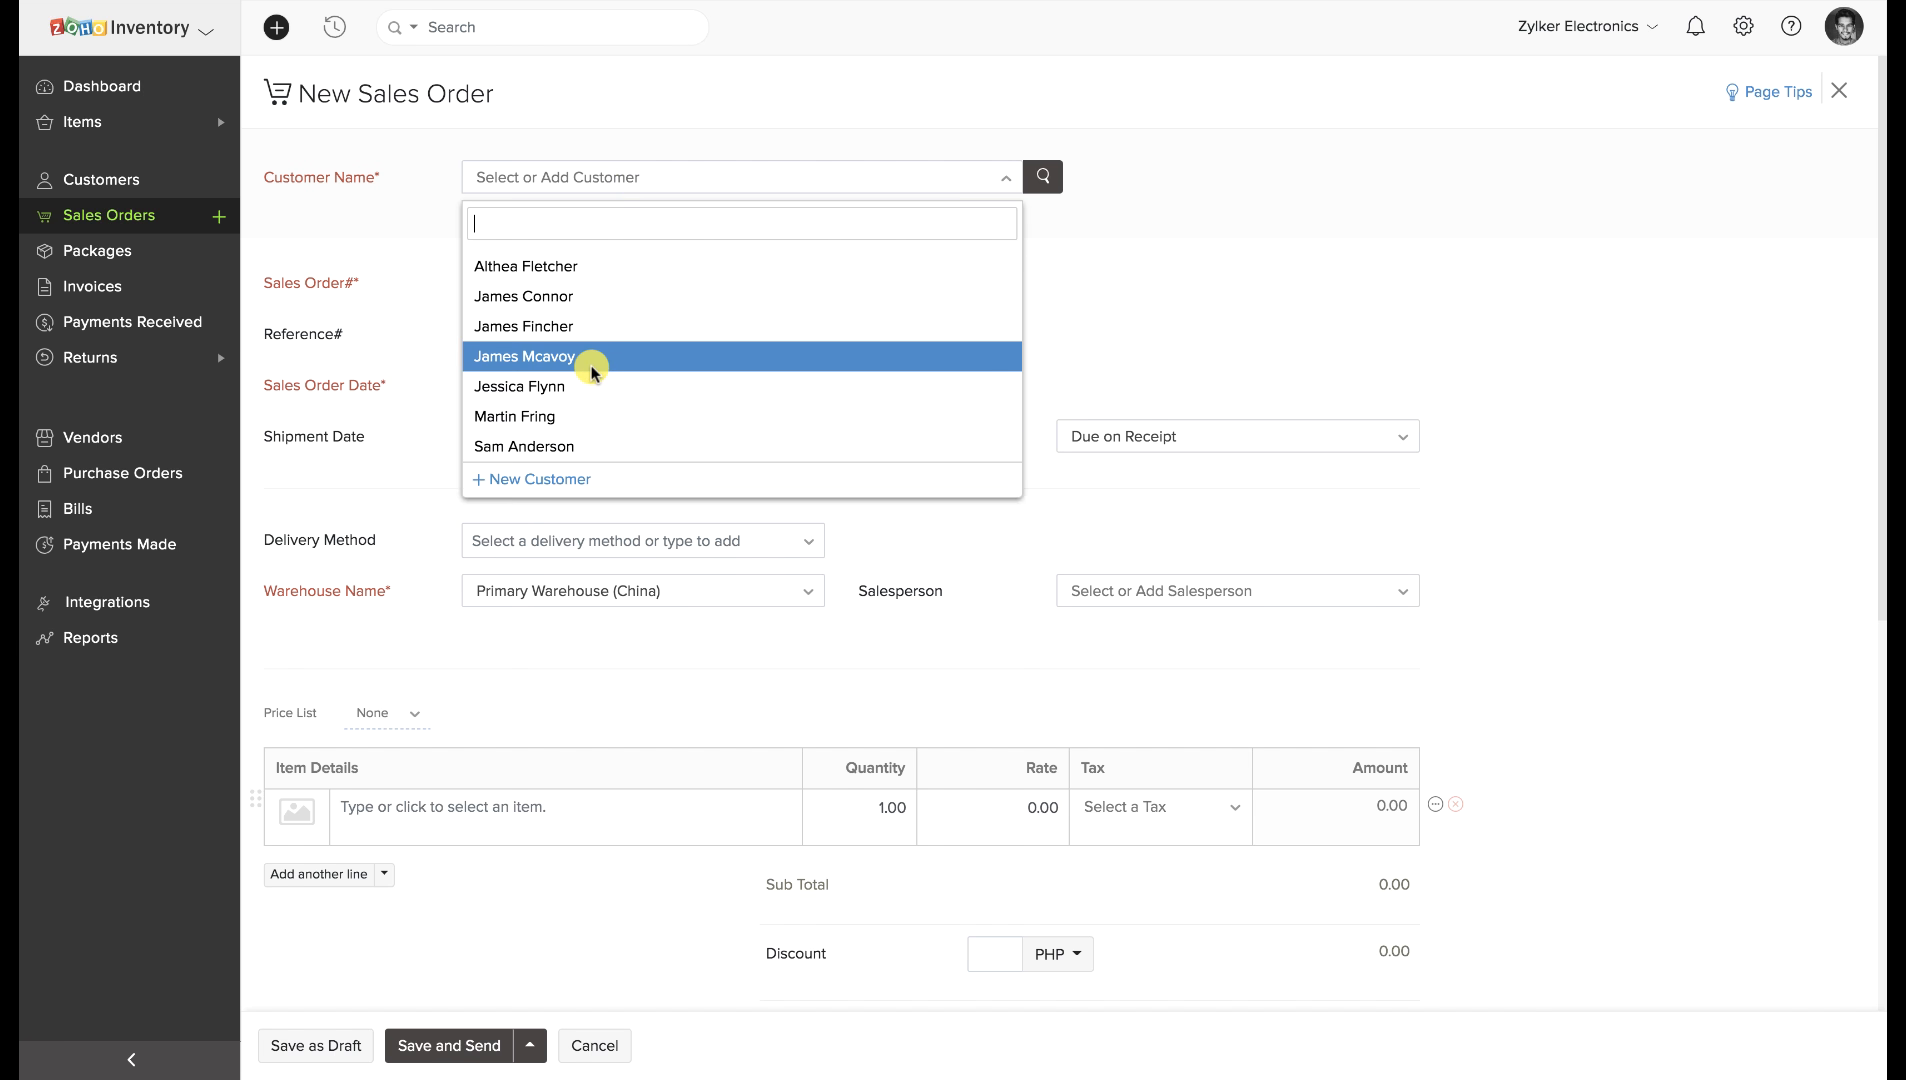
click(540, 480)
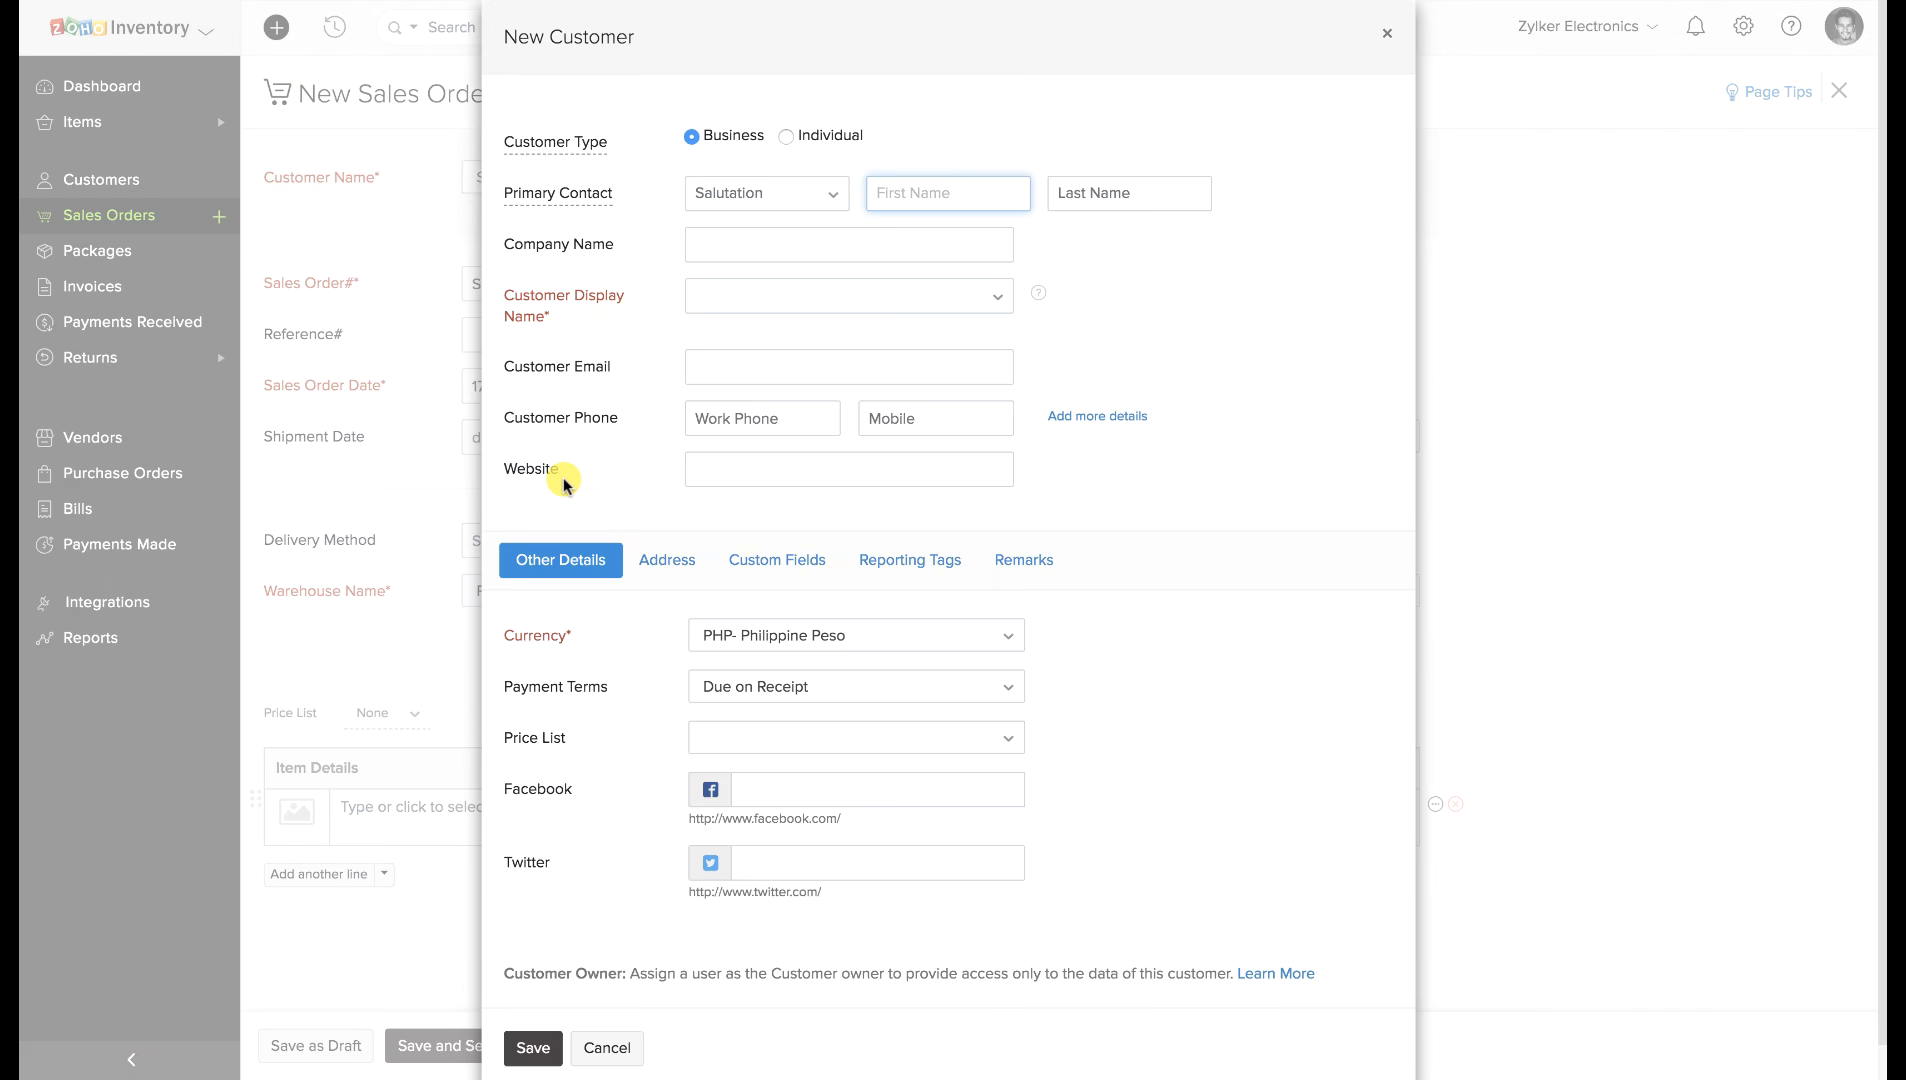
Enter the new customer's display name.
click(707, 291)
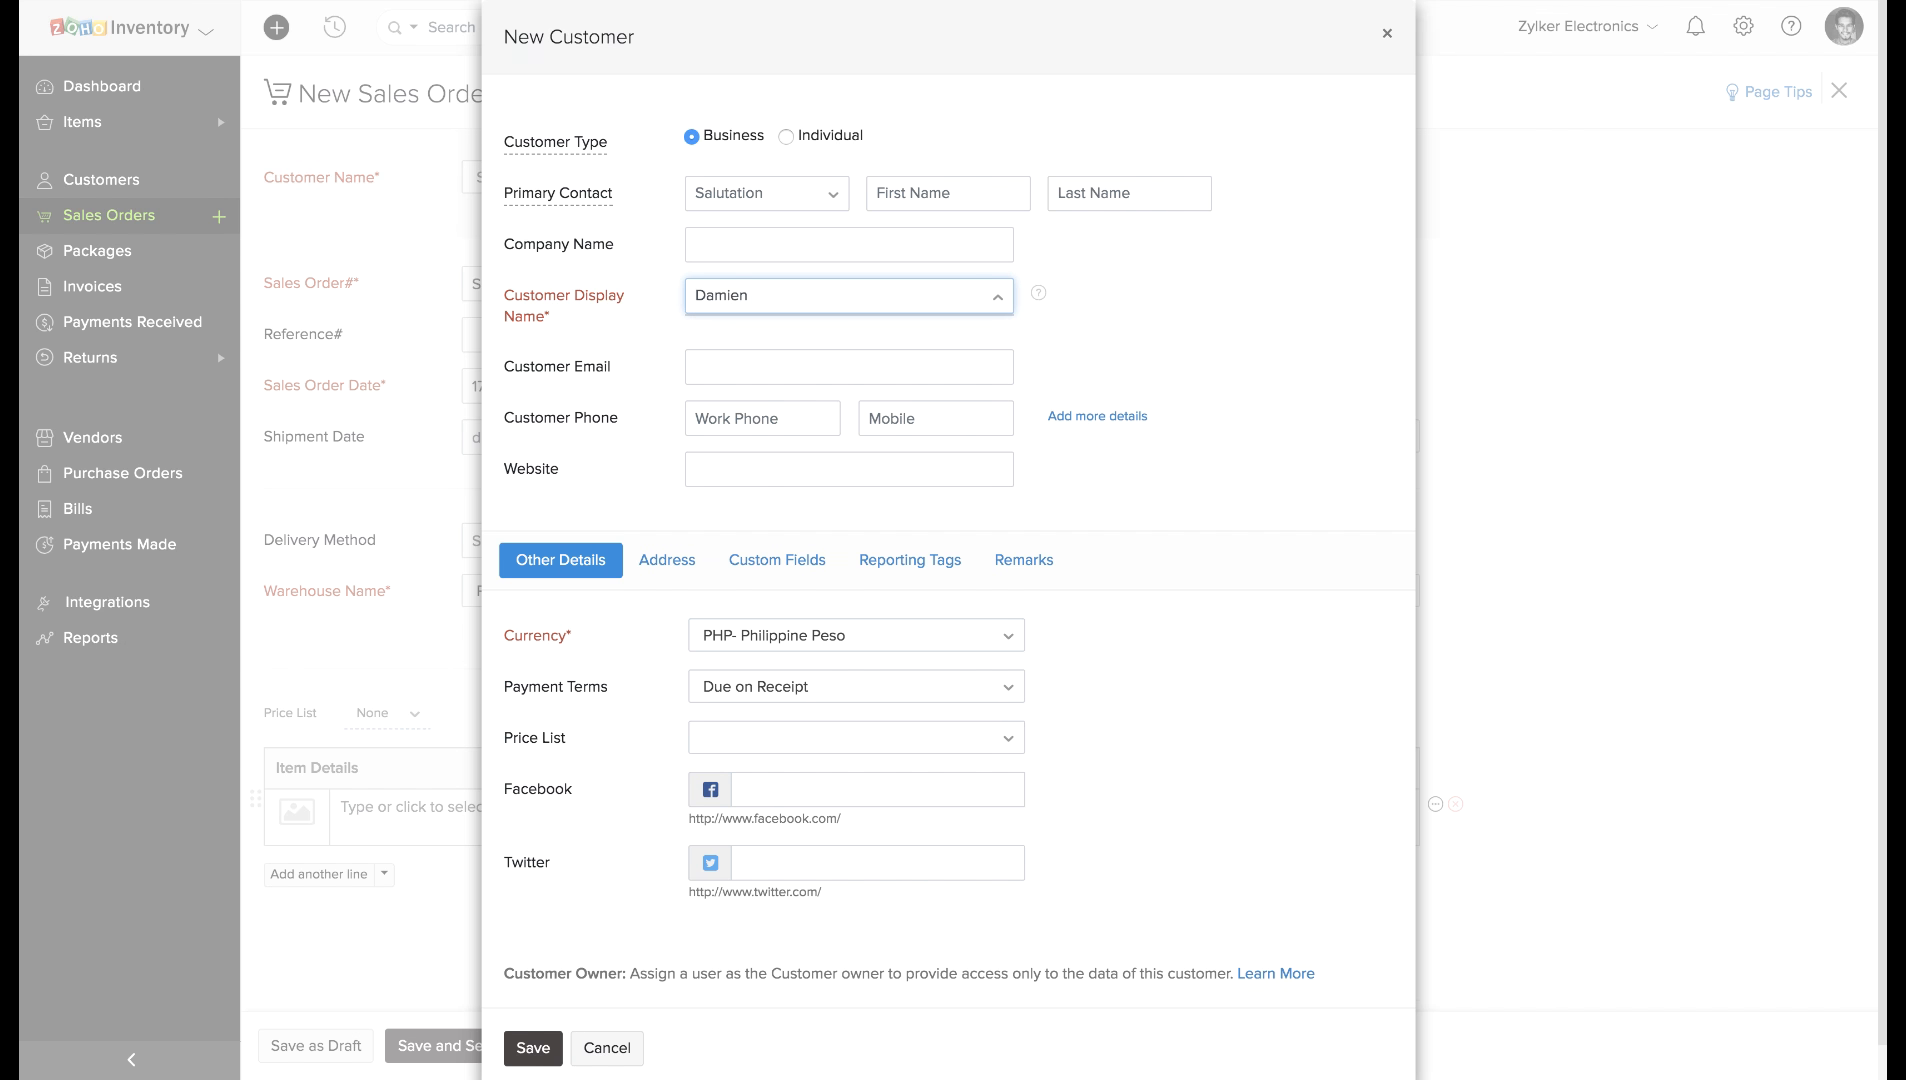
scroll(682, 400, down, 1)
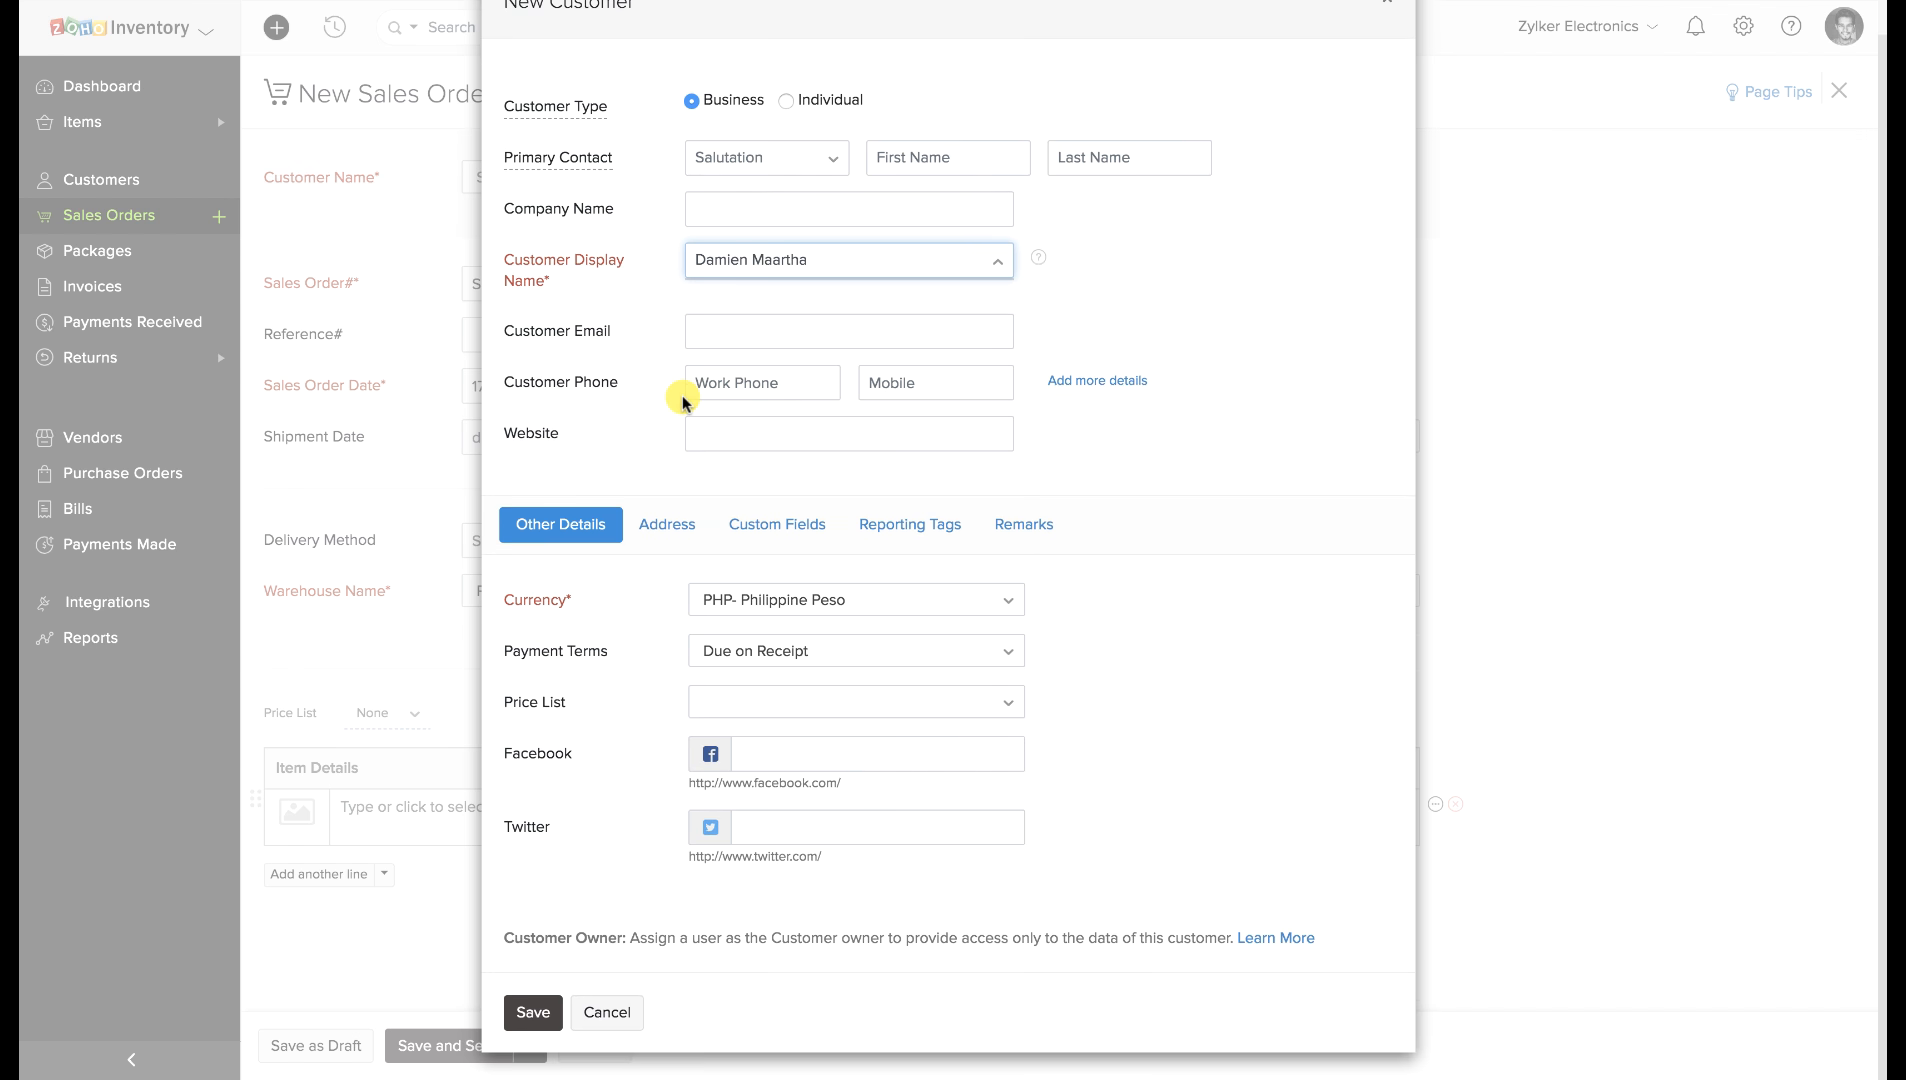
scroll(682, 400, up, 1)
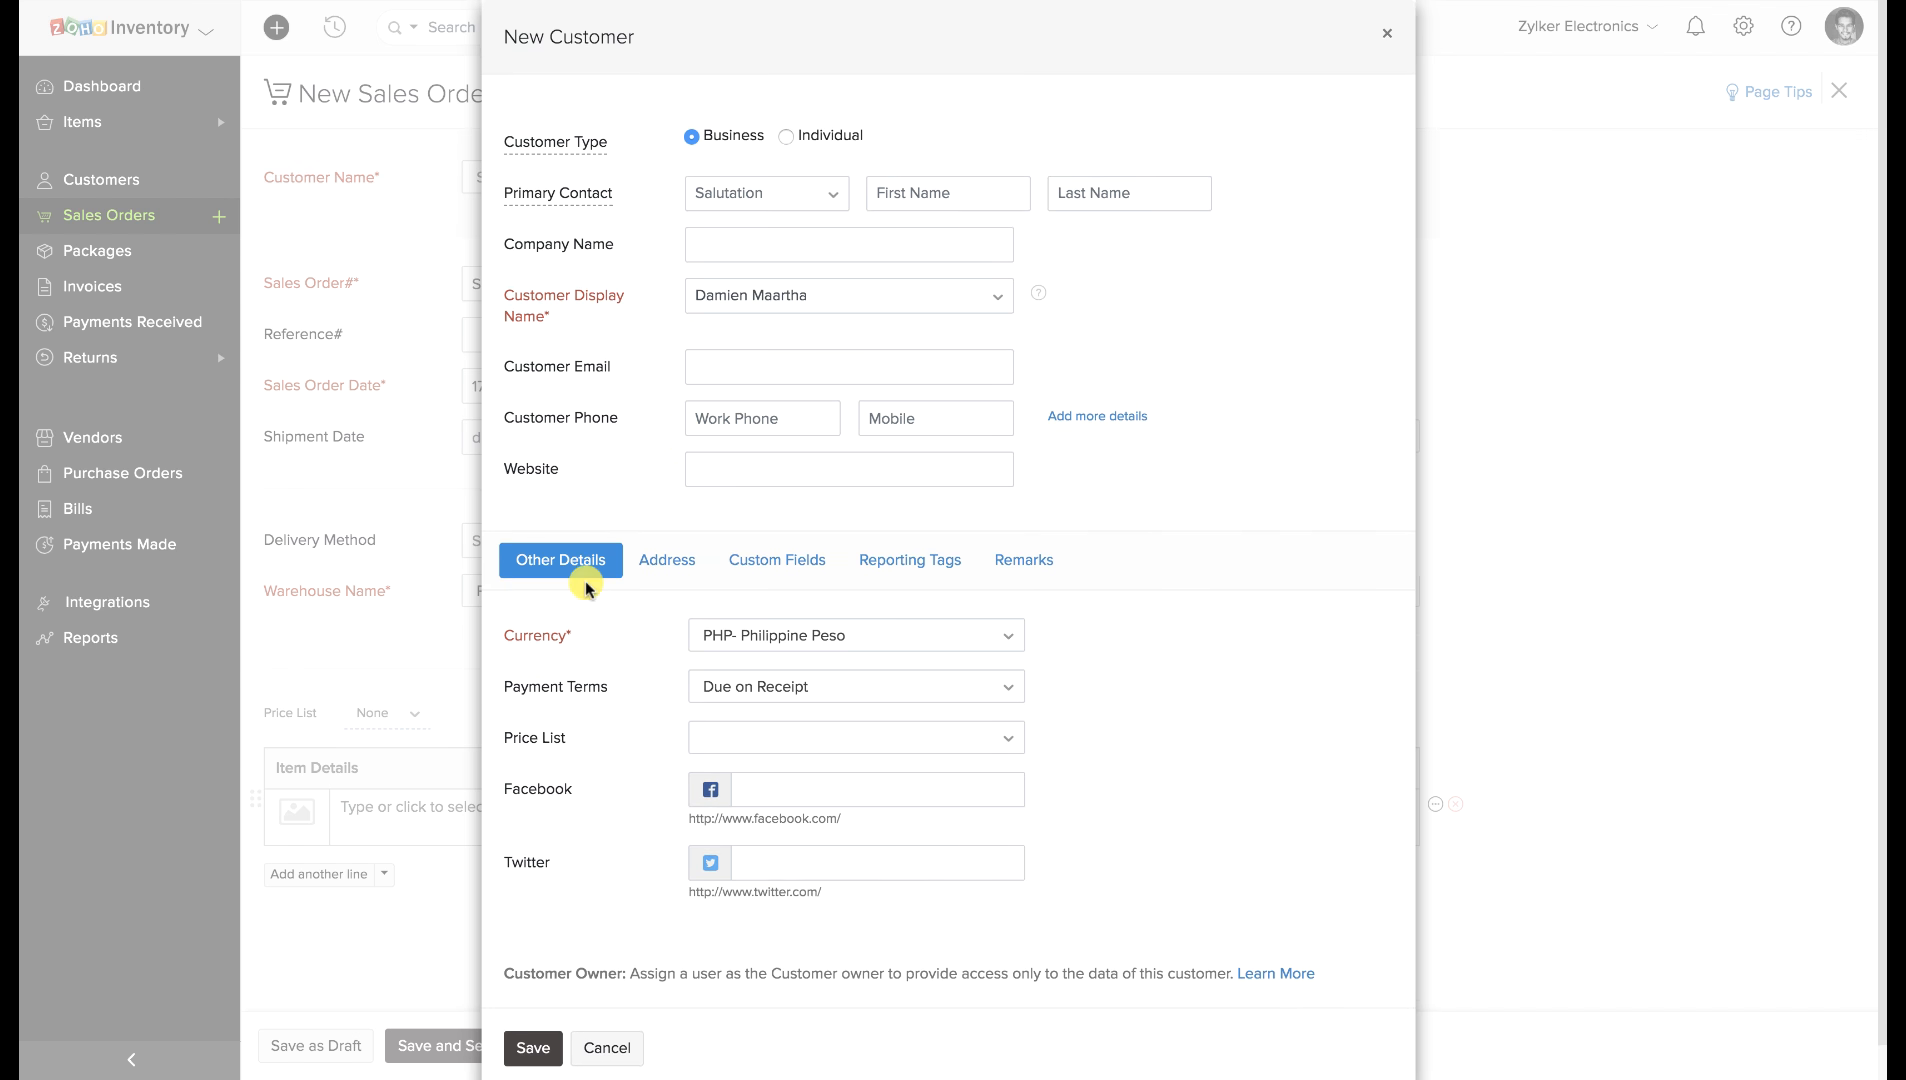
Give the customer the Black Friday price list and GBP Pound Sterling currency, then save.
click(724, 738)
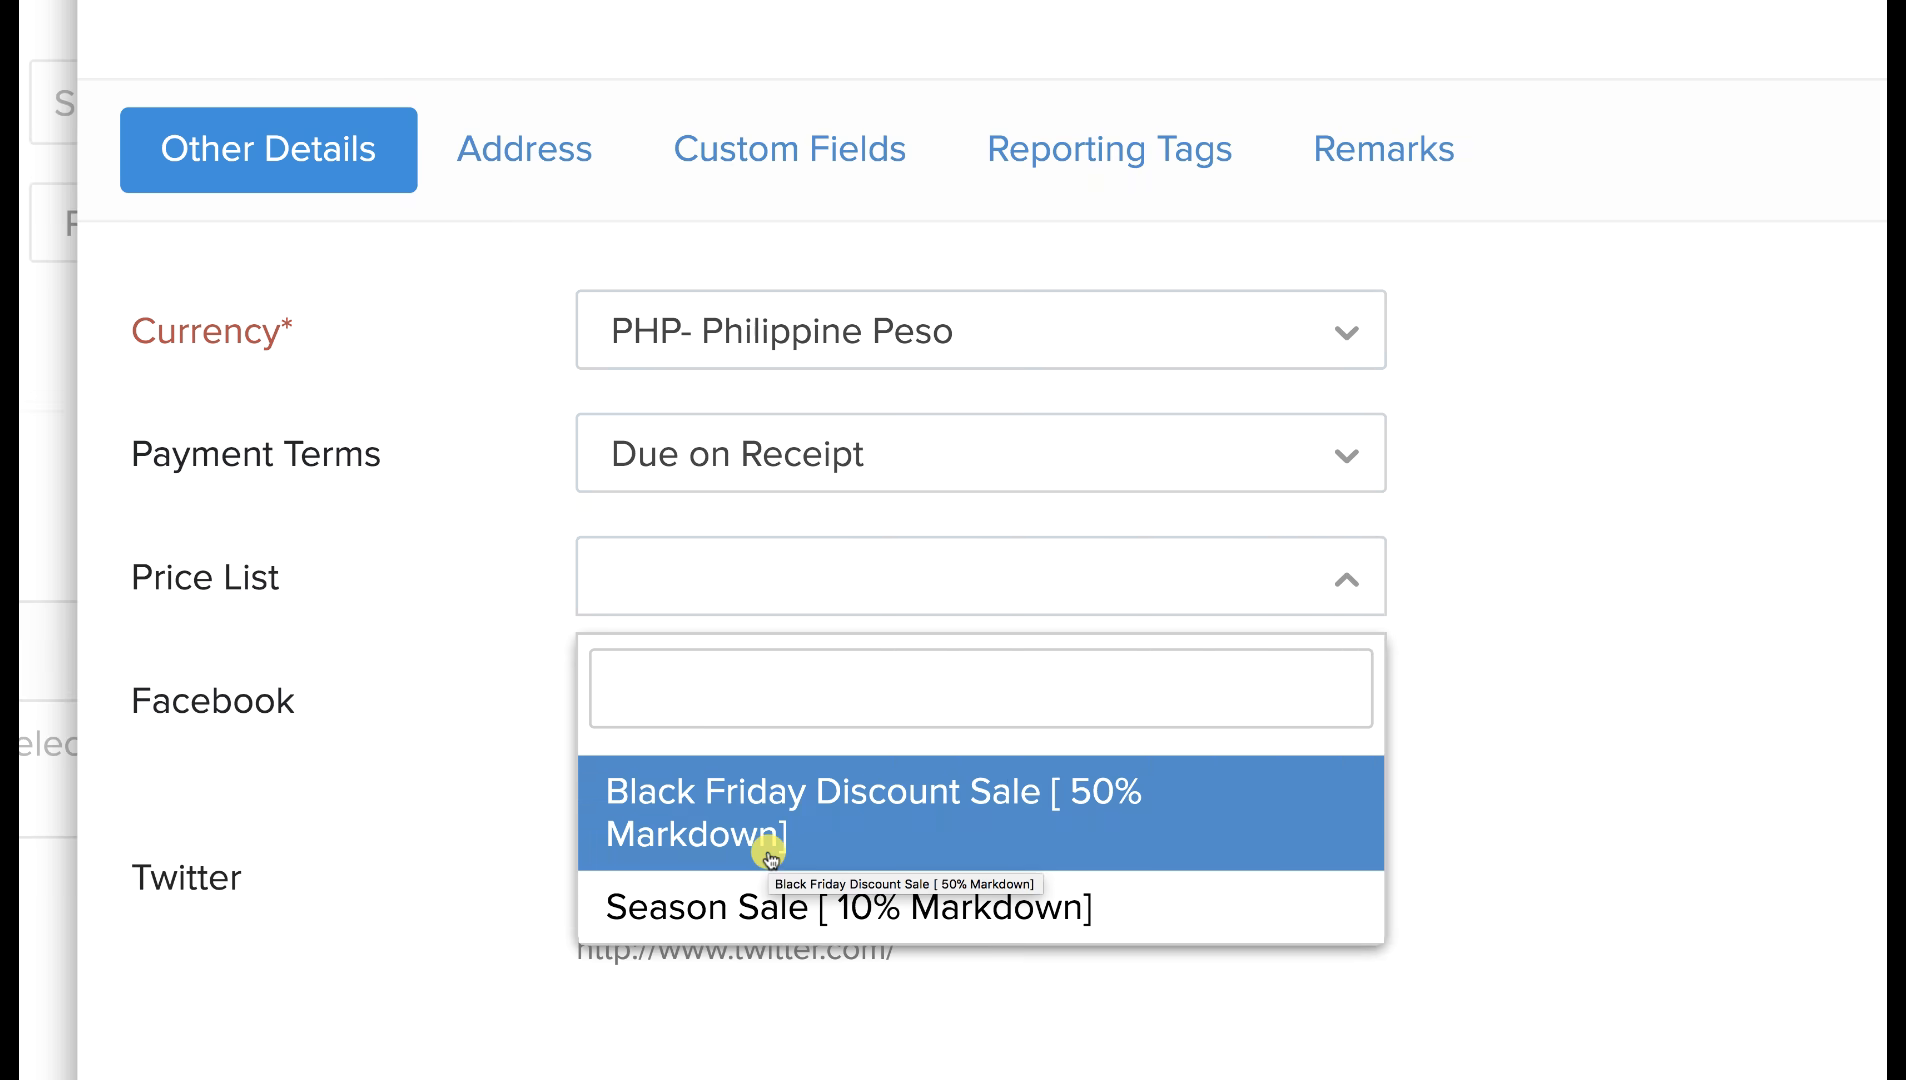
click(767, 835)
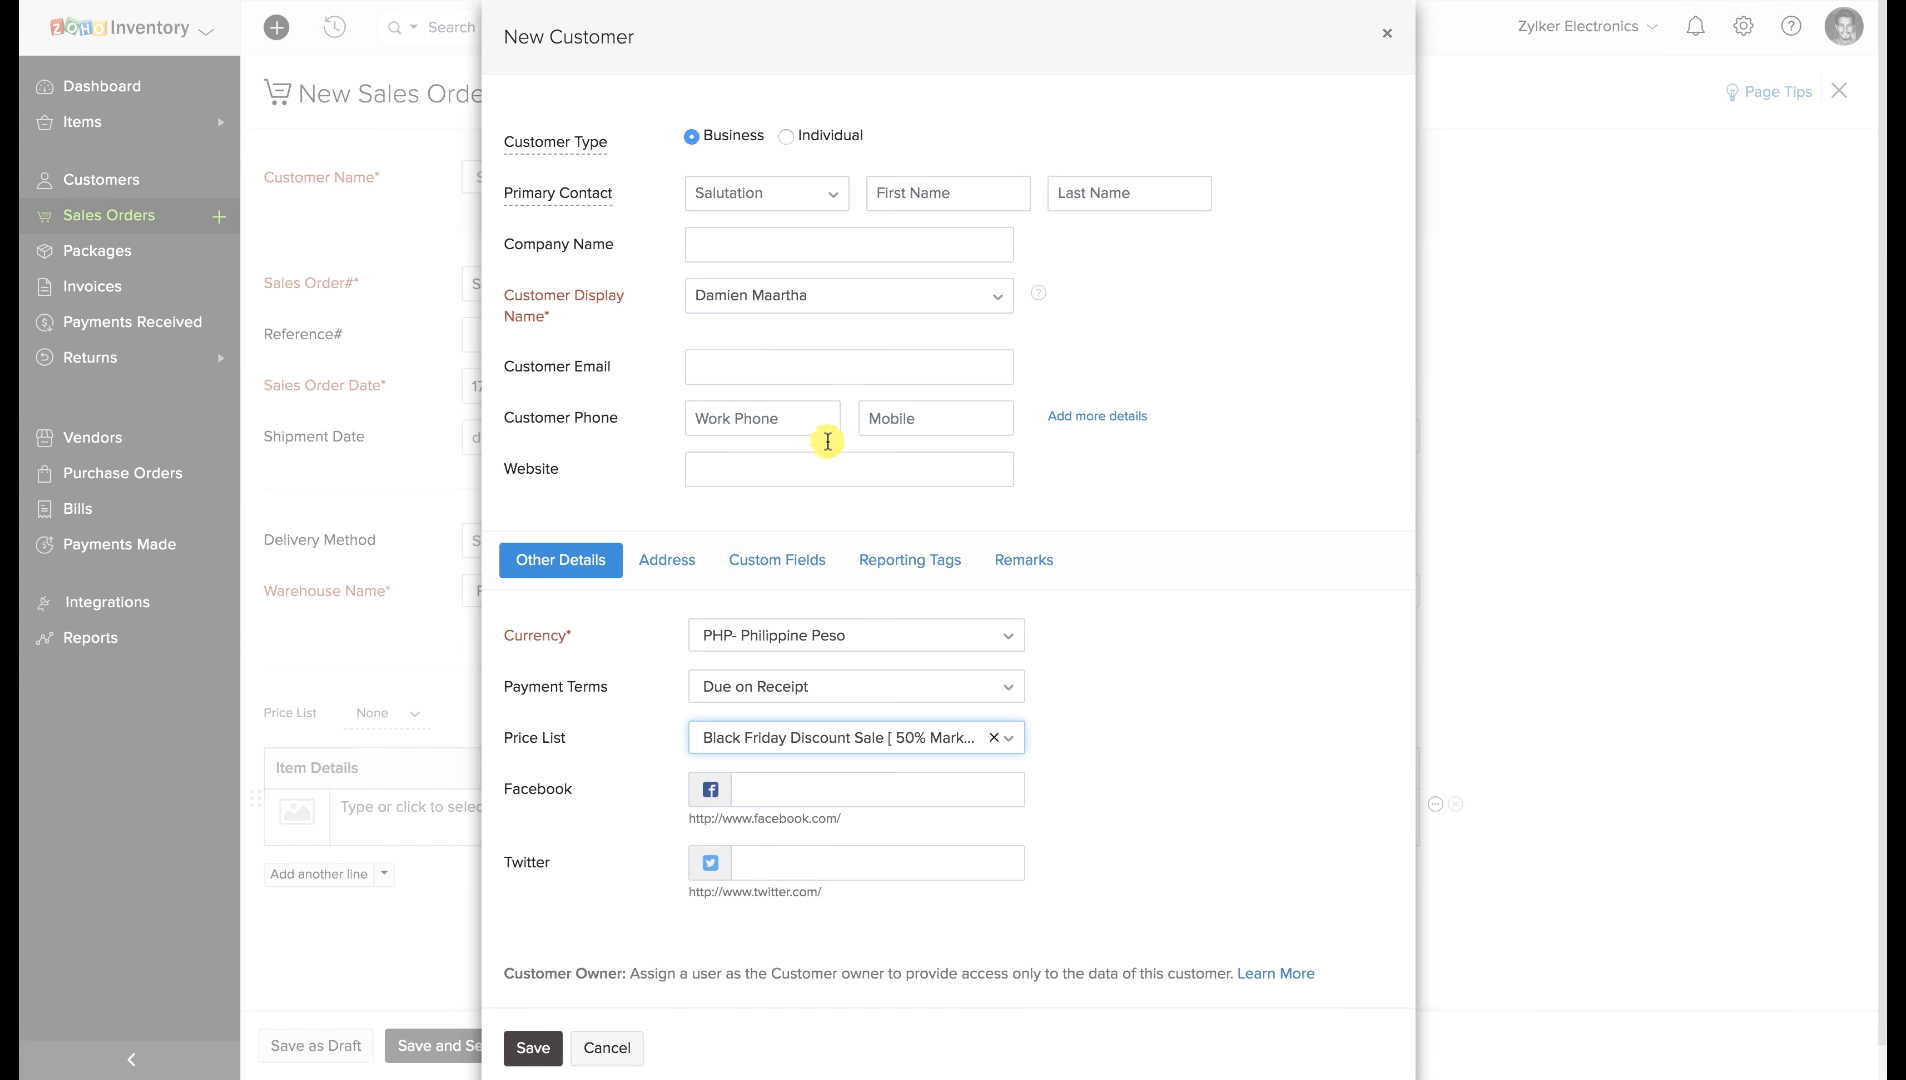
click(845, 645)
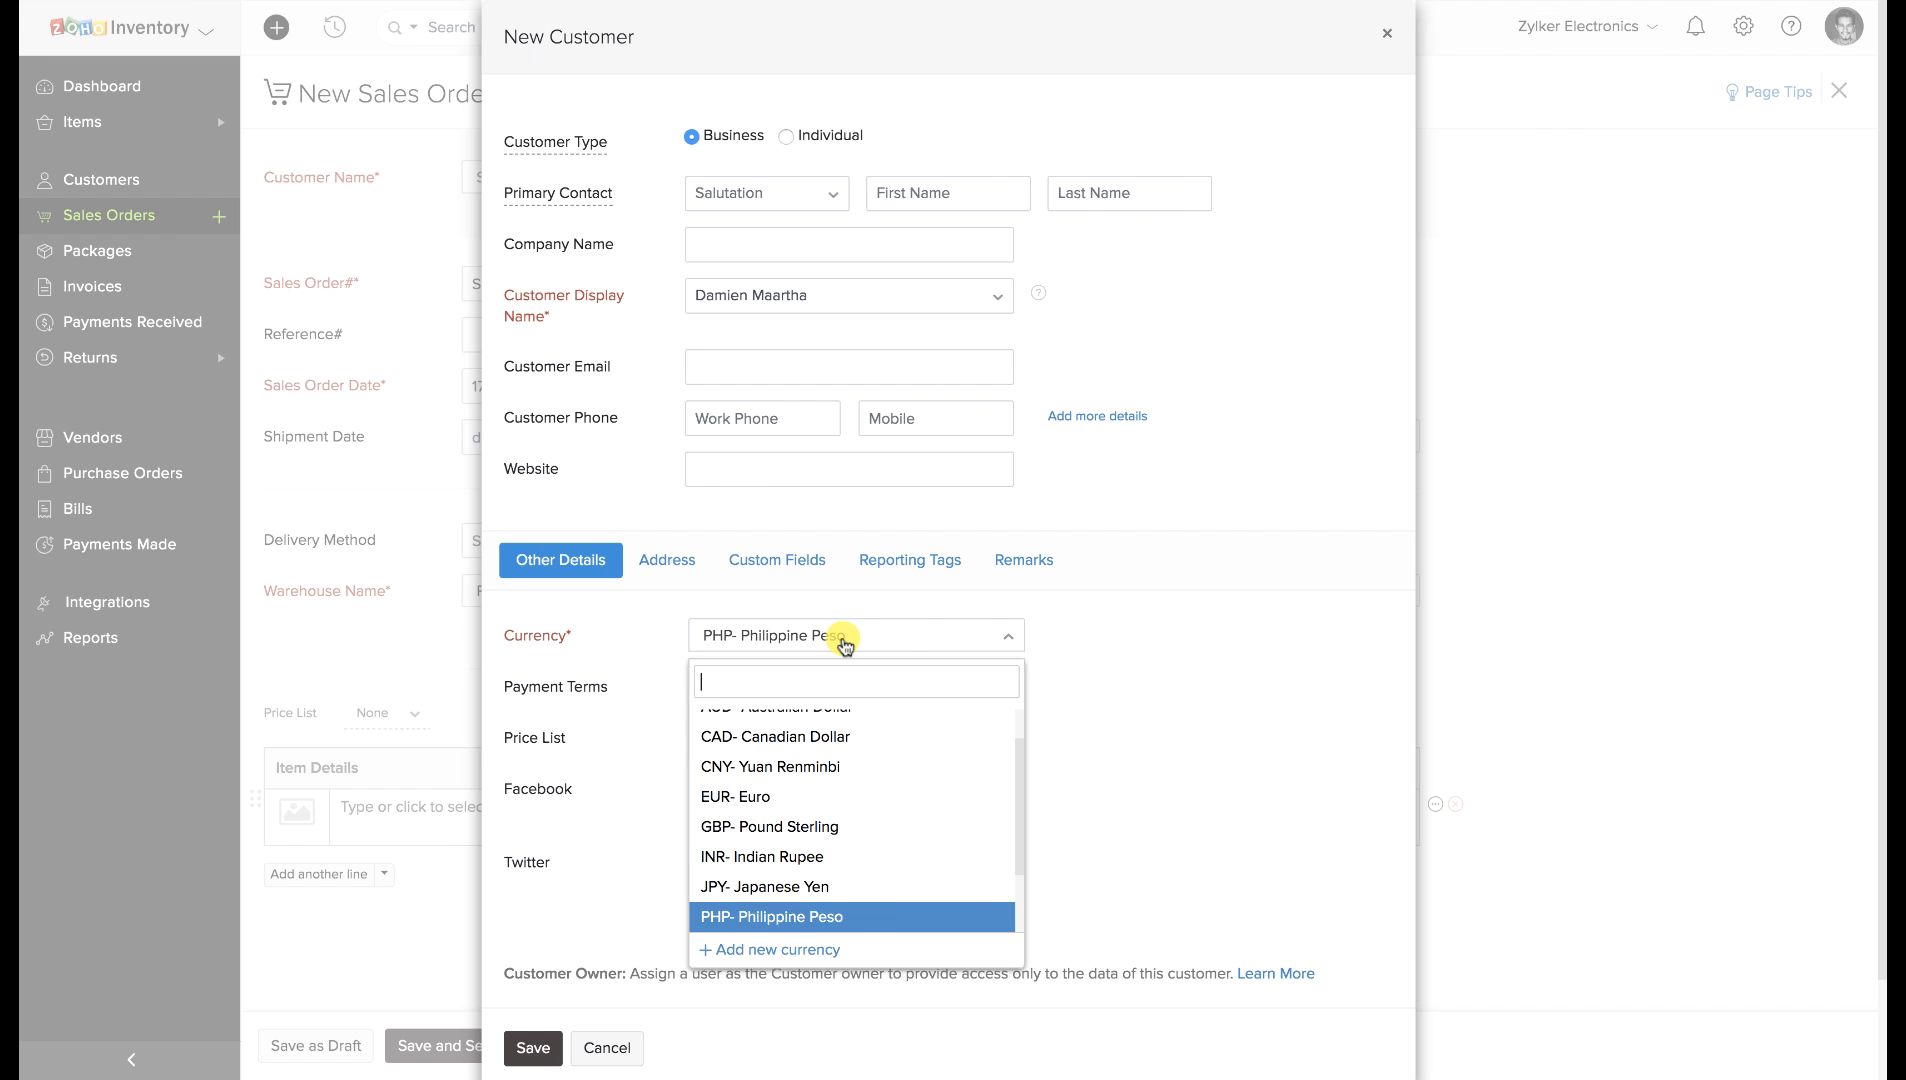
text(GBP)
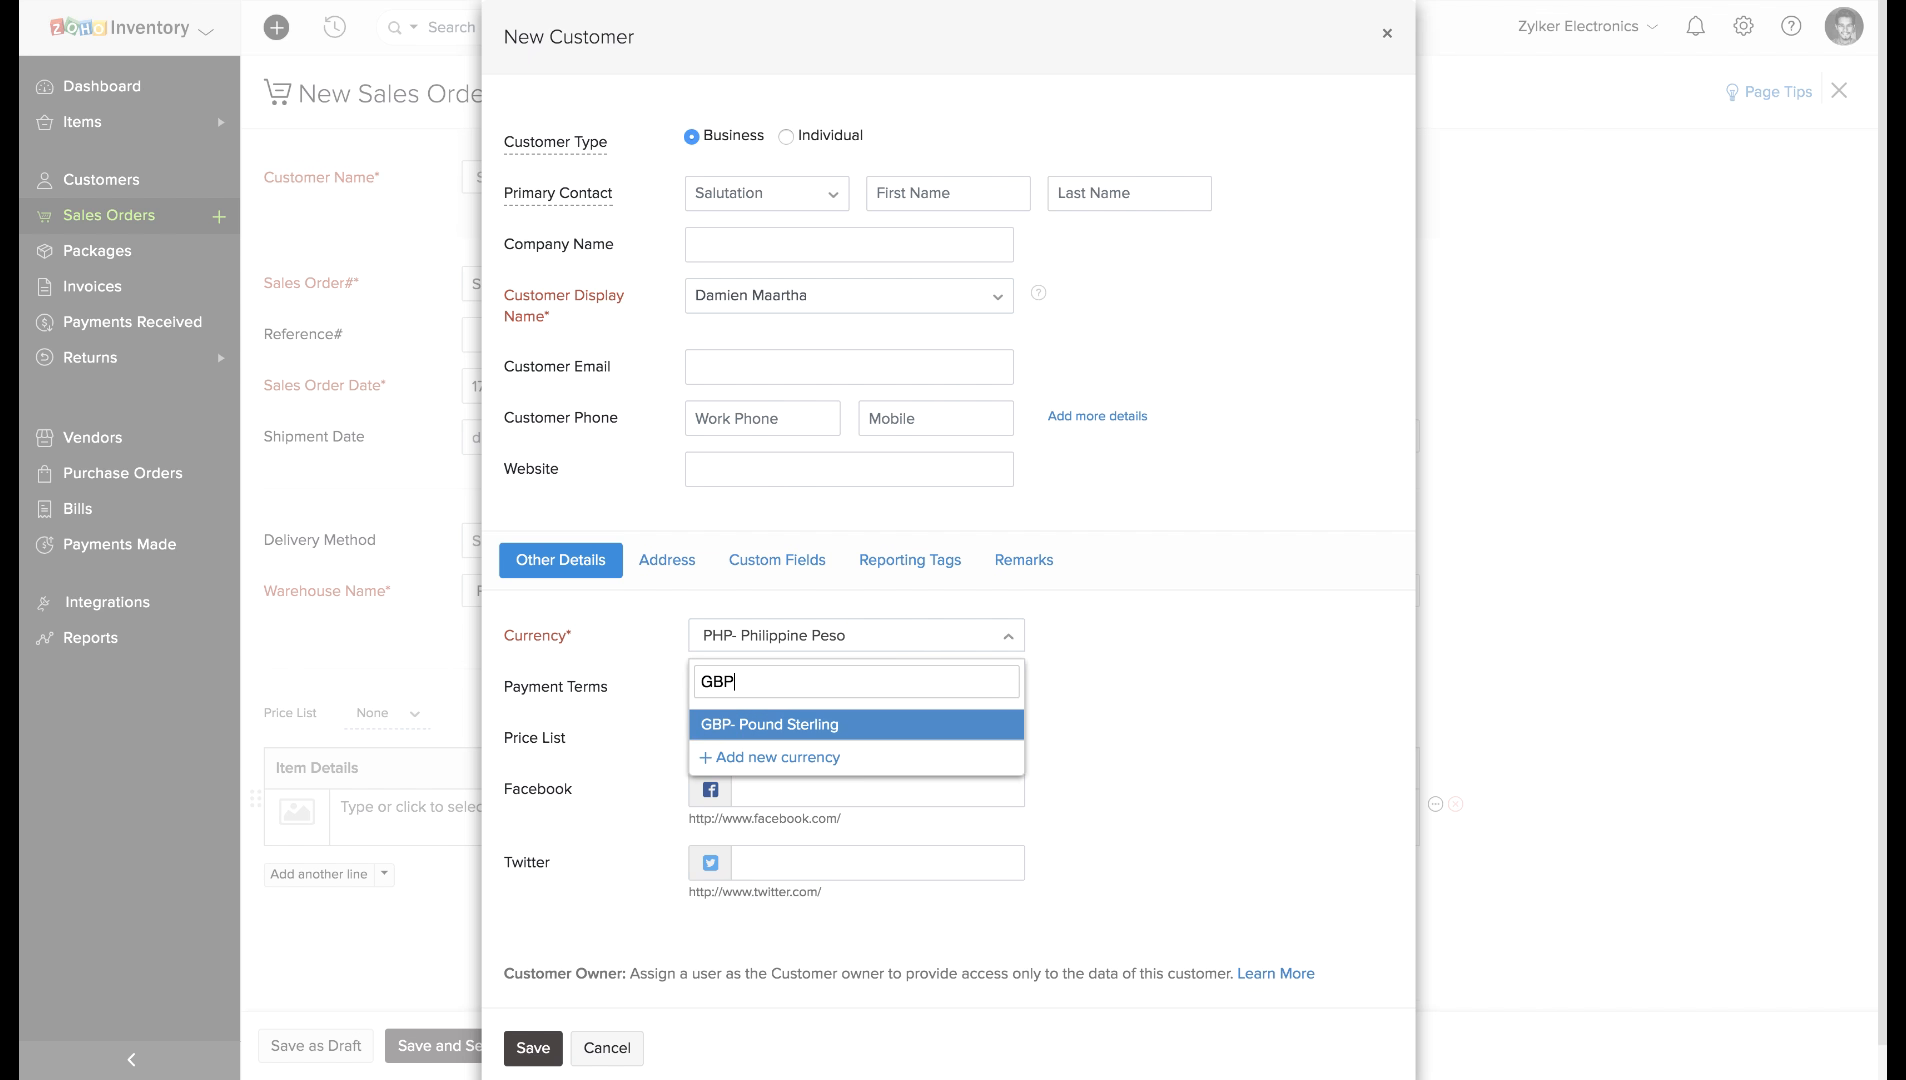
click(852, 727)
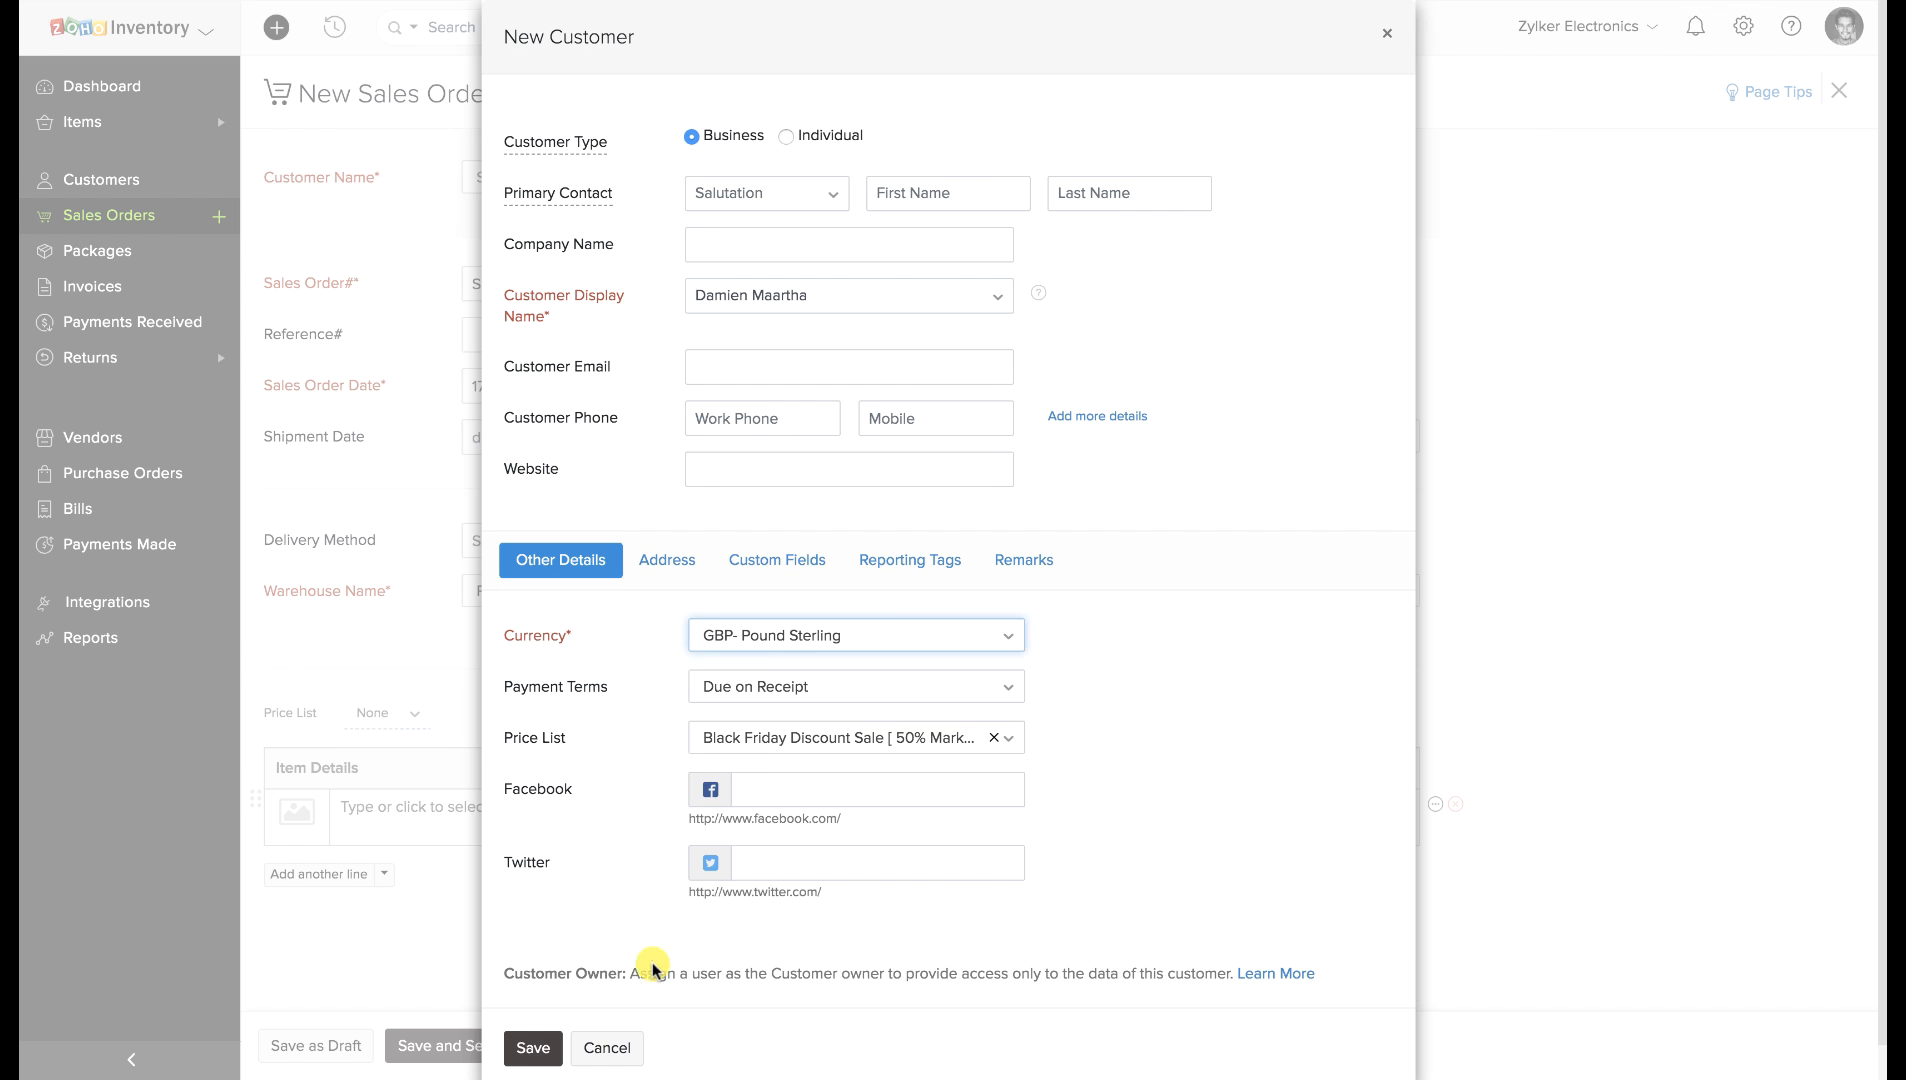
click(549, 1052)
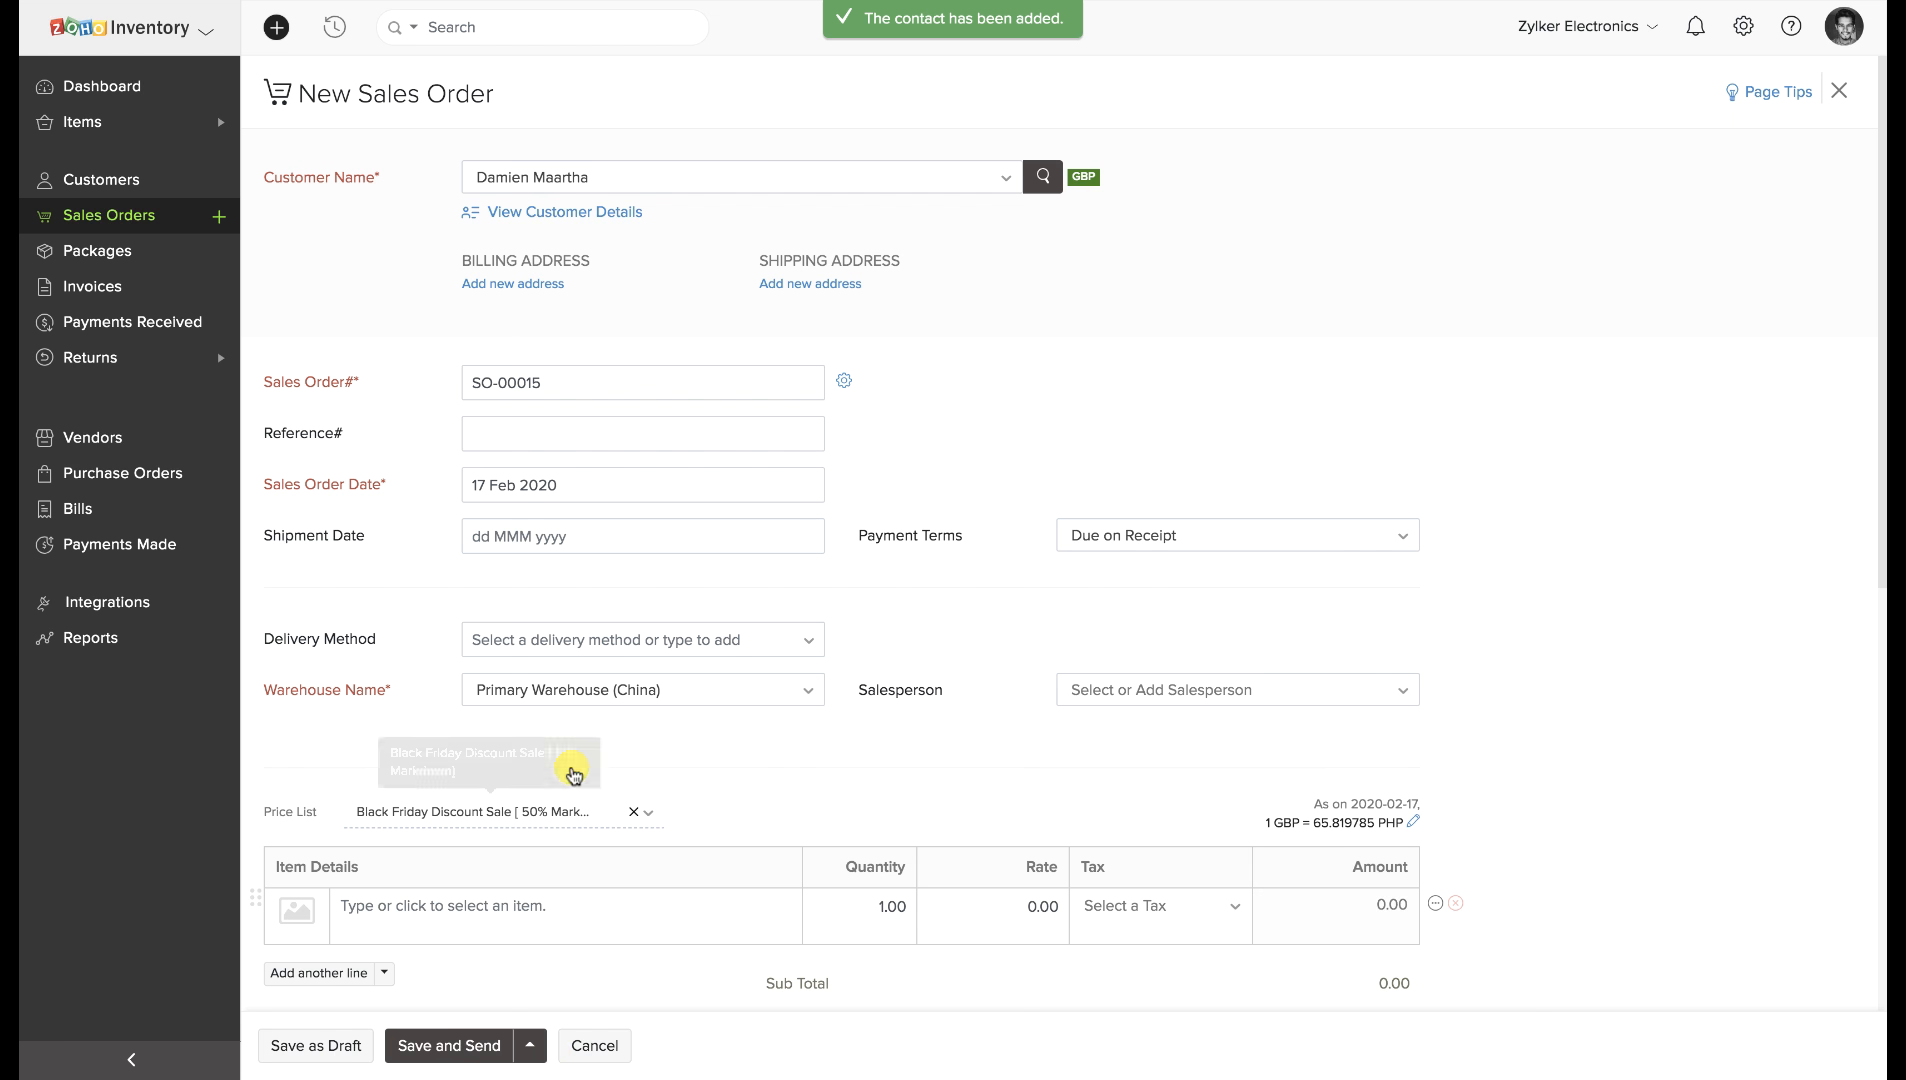
Keep the Black Friday price list and assign the listed salesperson to SO-00015.
click(610, 381)
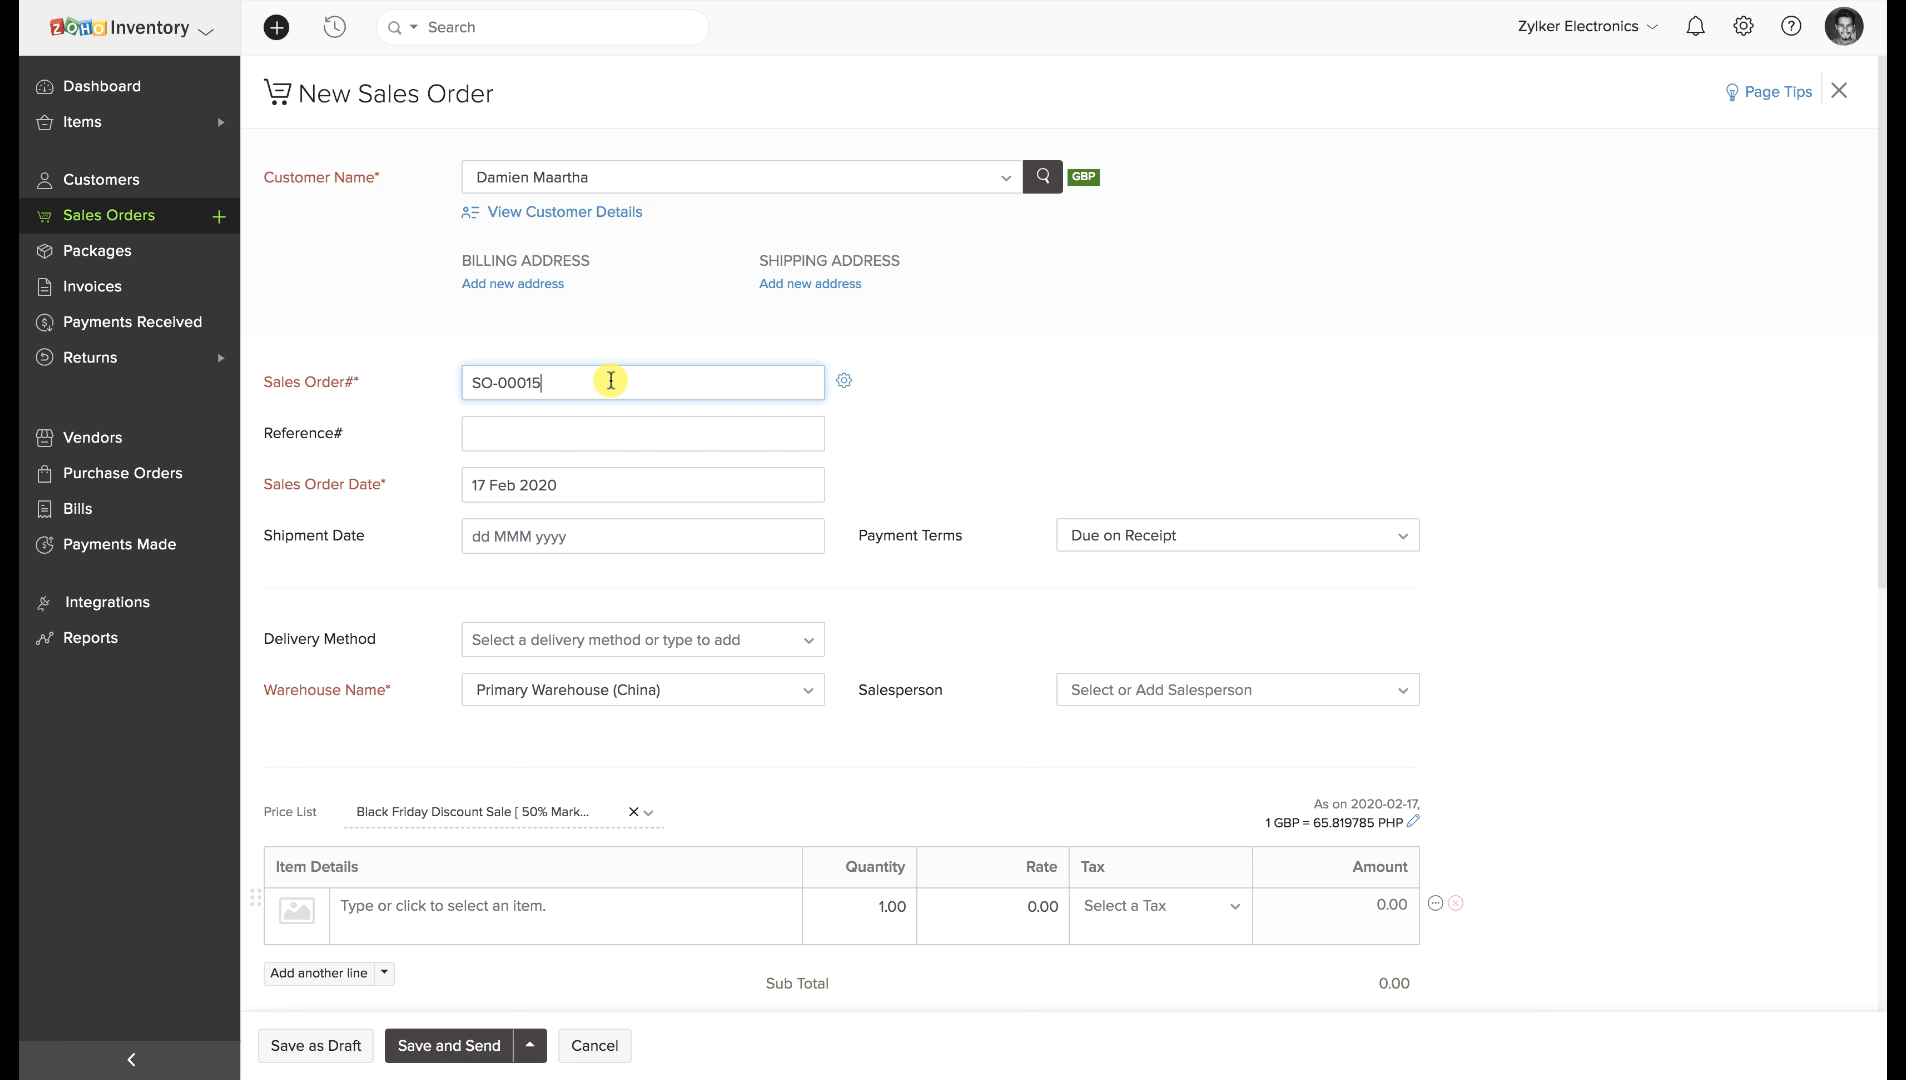
scroll(609, 443, down, 3)
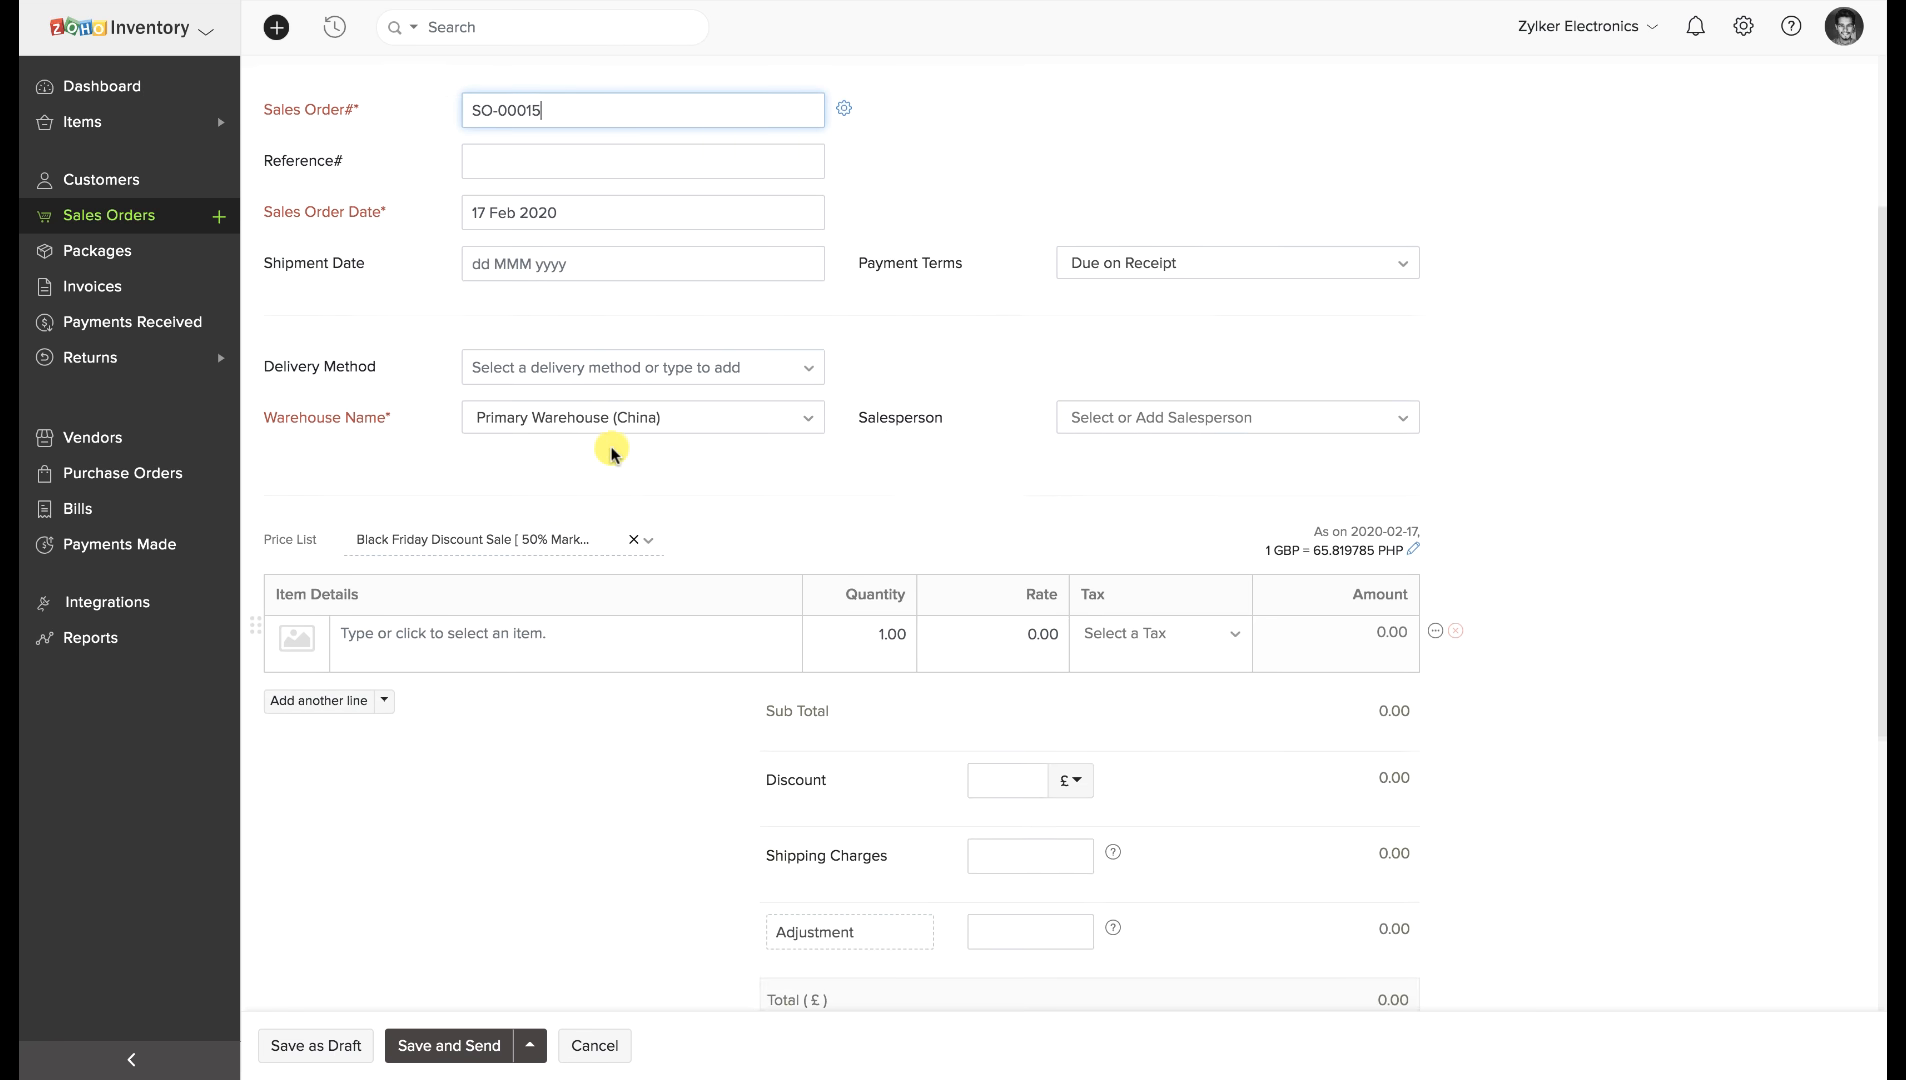
scroll(610, 450, down, 1)
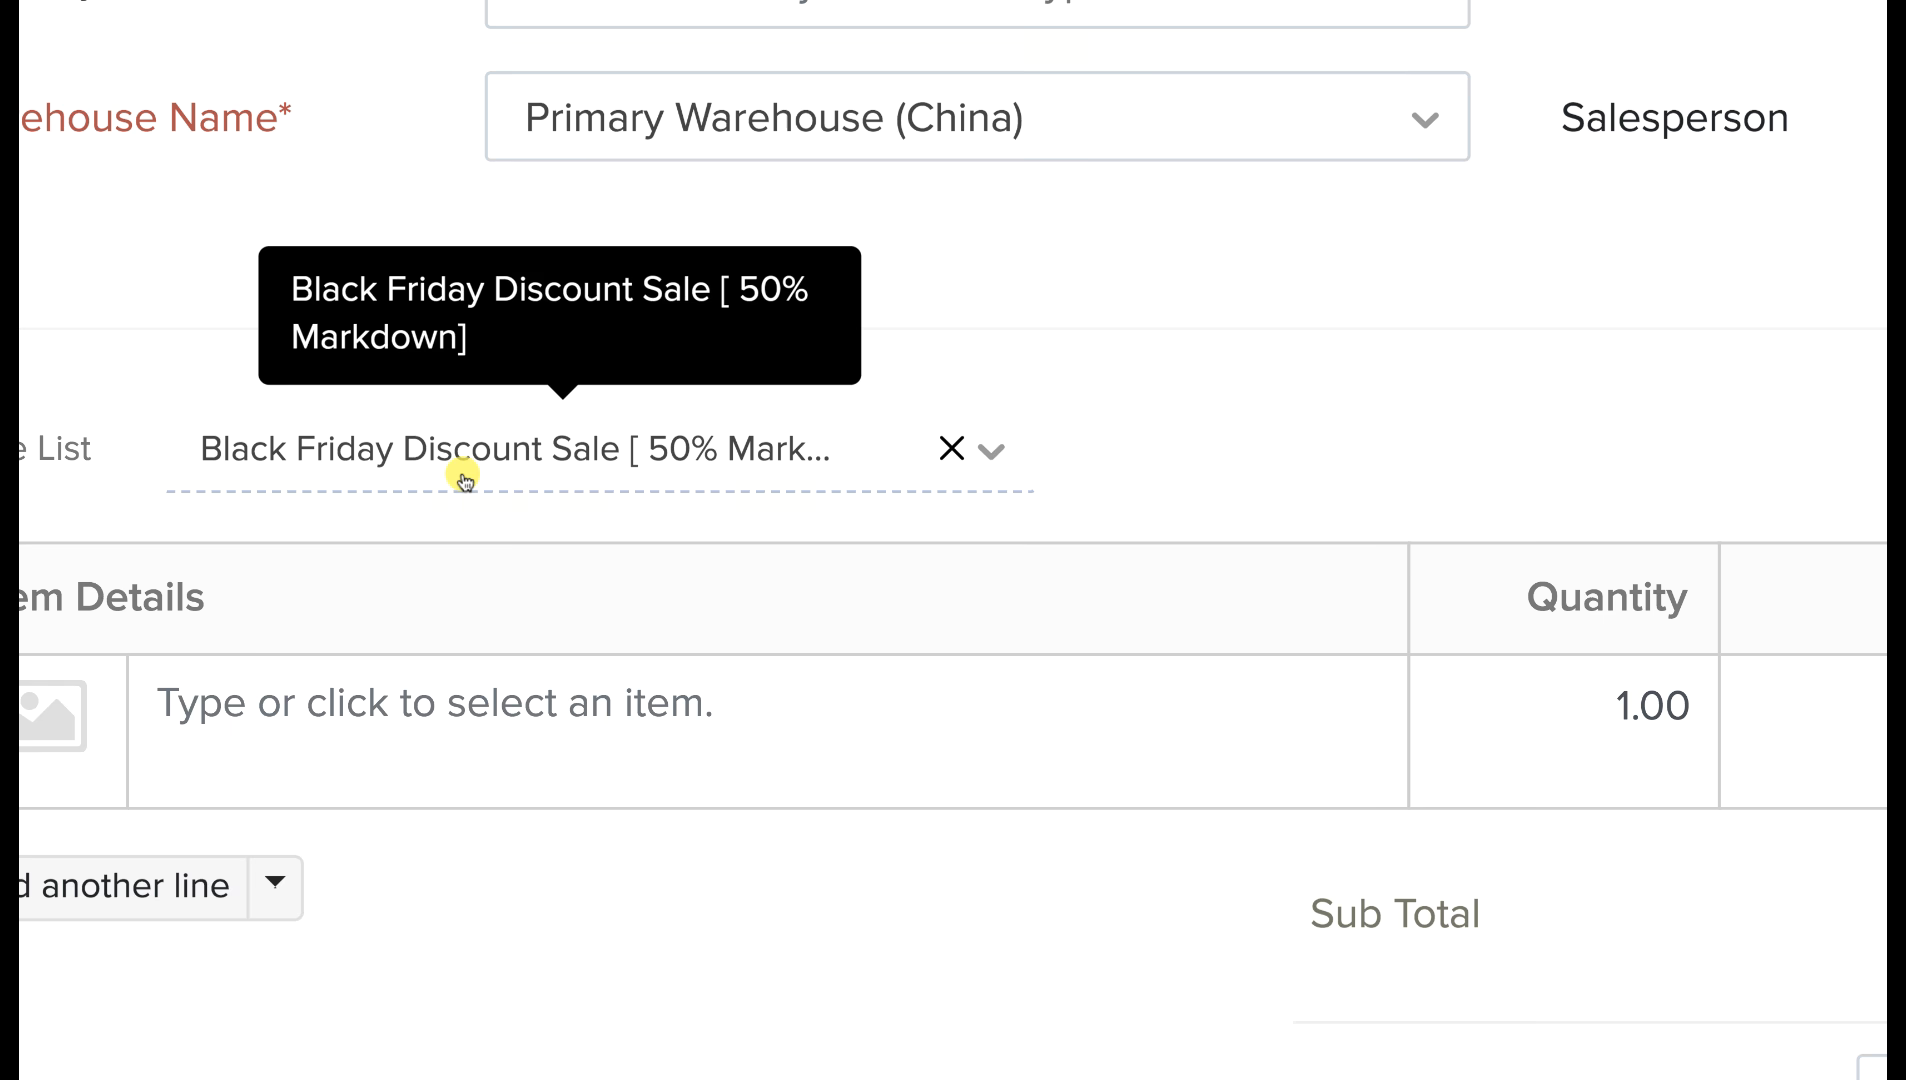
click(463, 481)
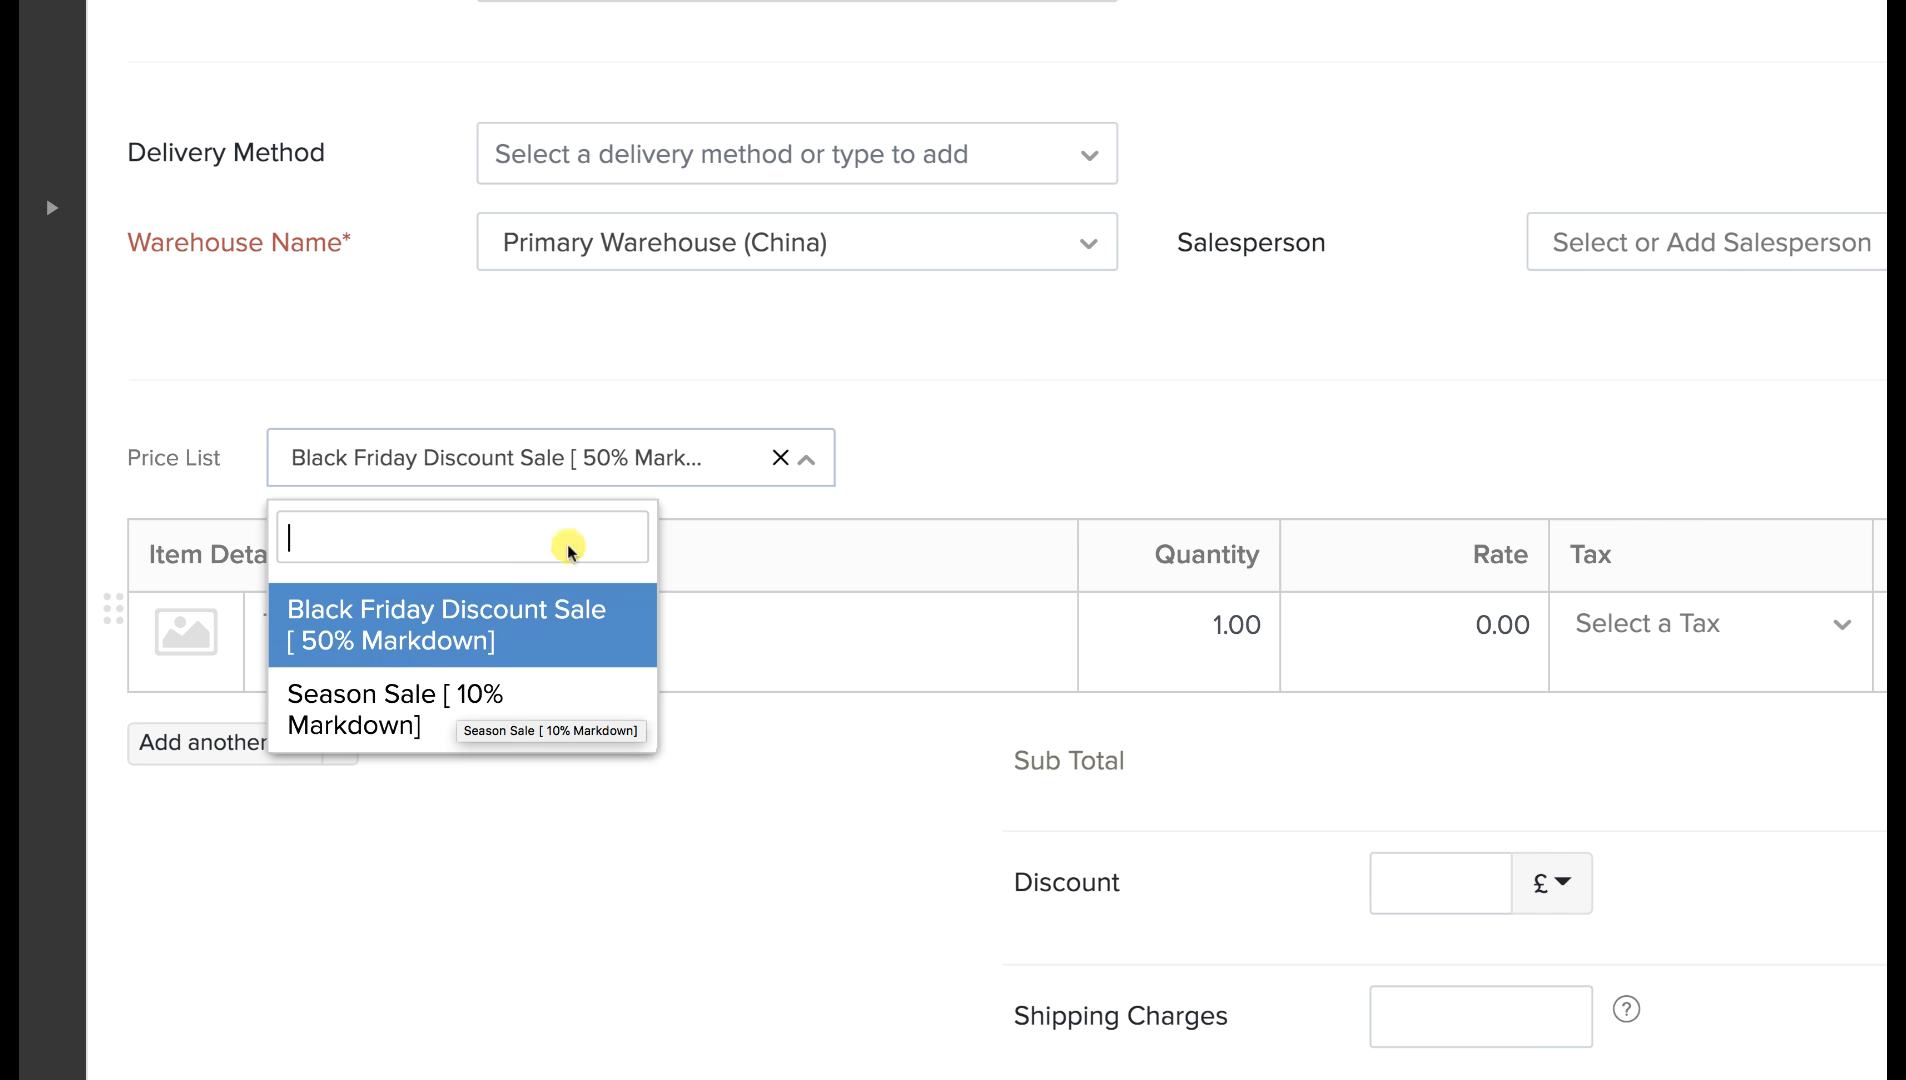
click(780, 377)
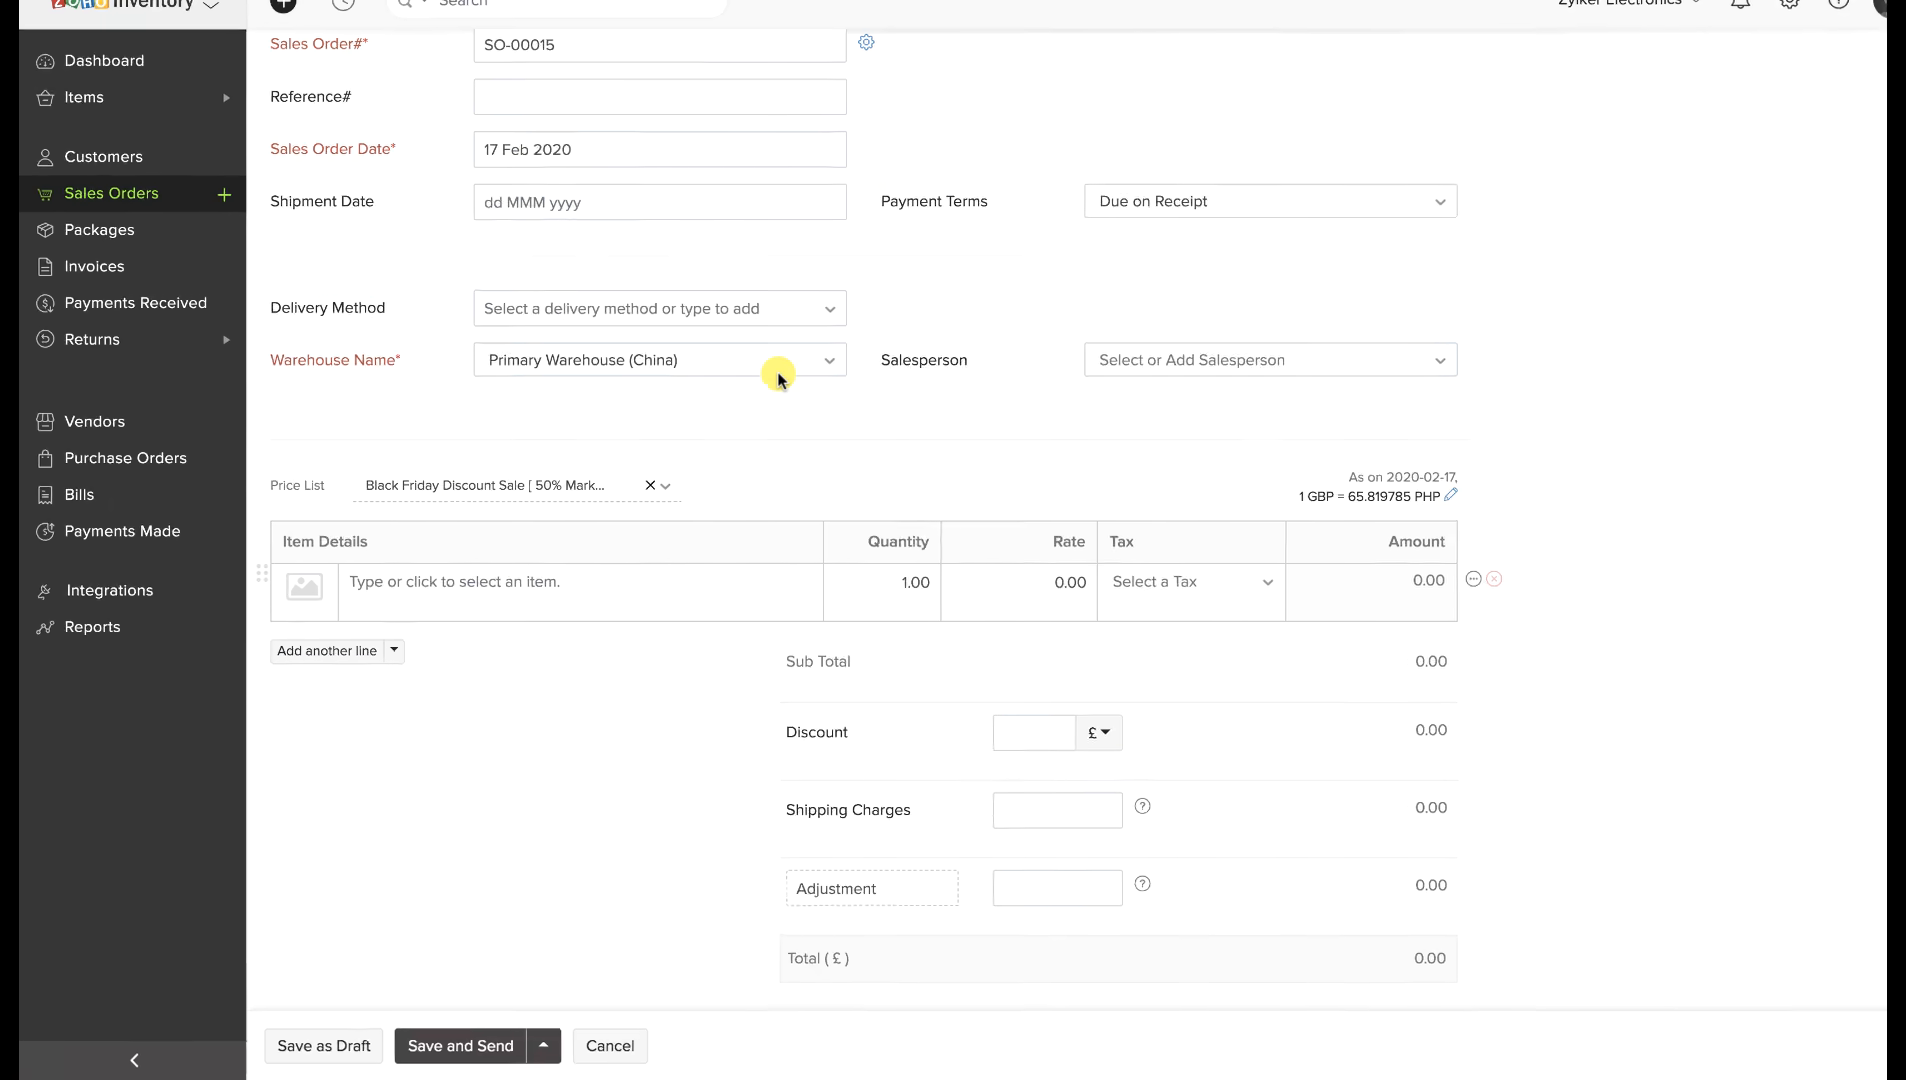
click(1799, 256)
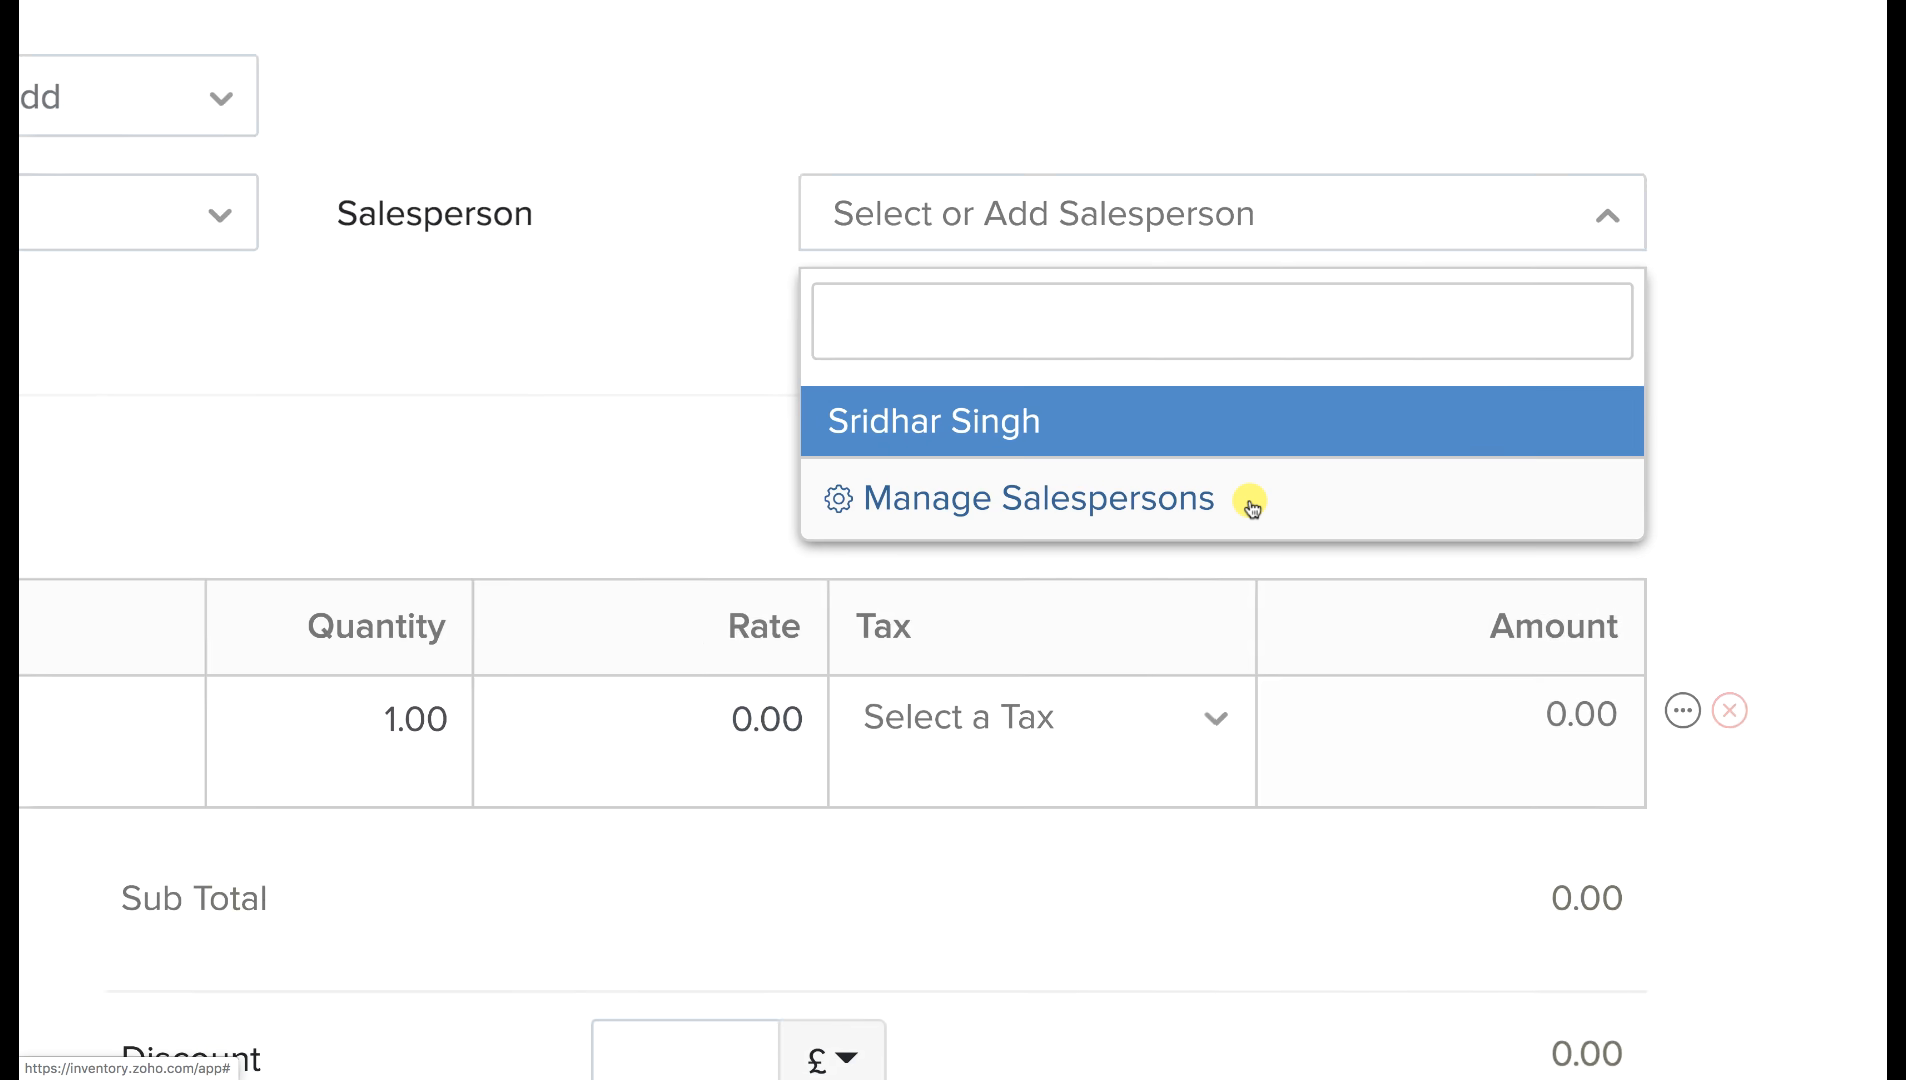
click(1208, 426)
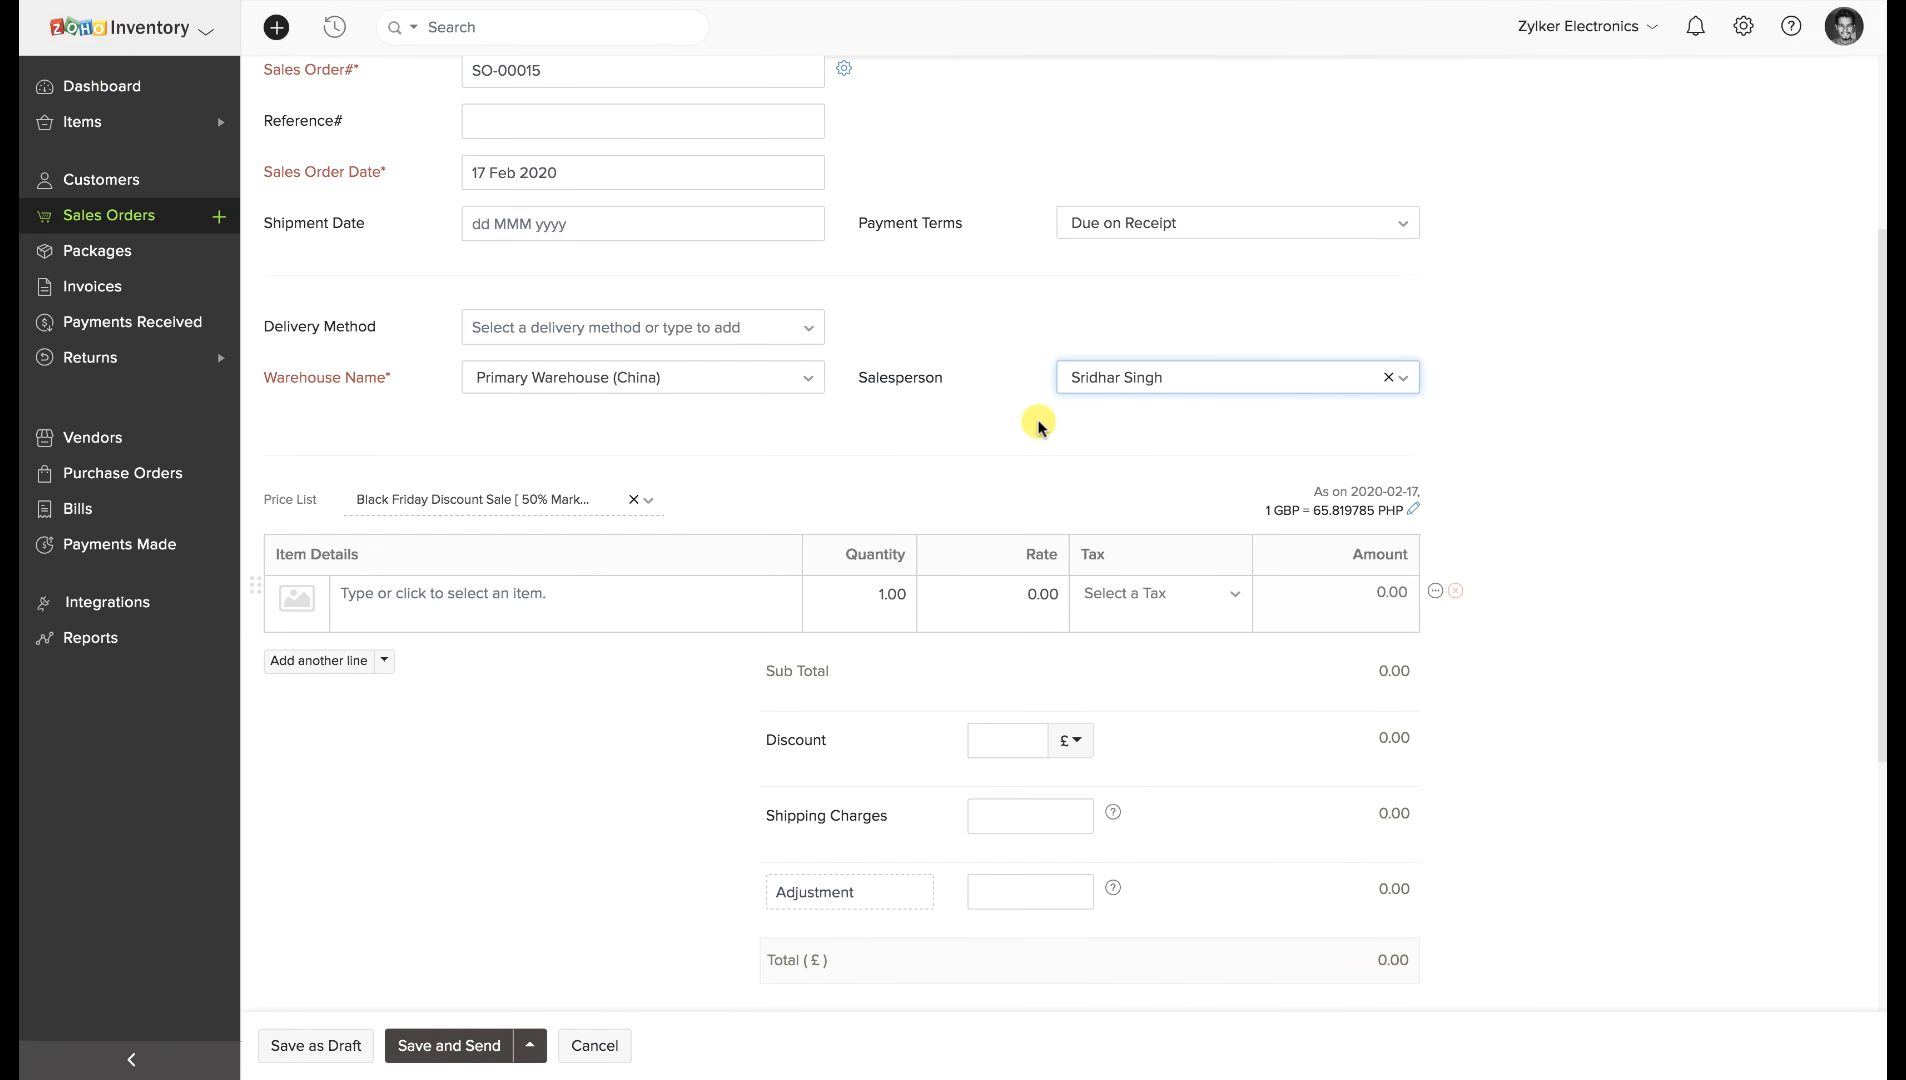
click(704, 596)
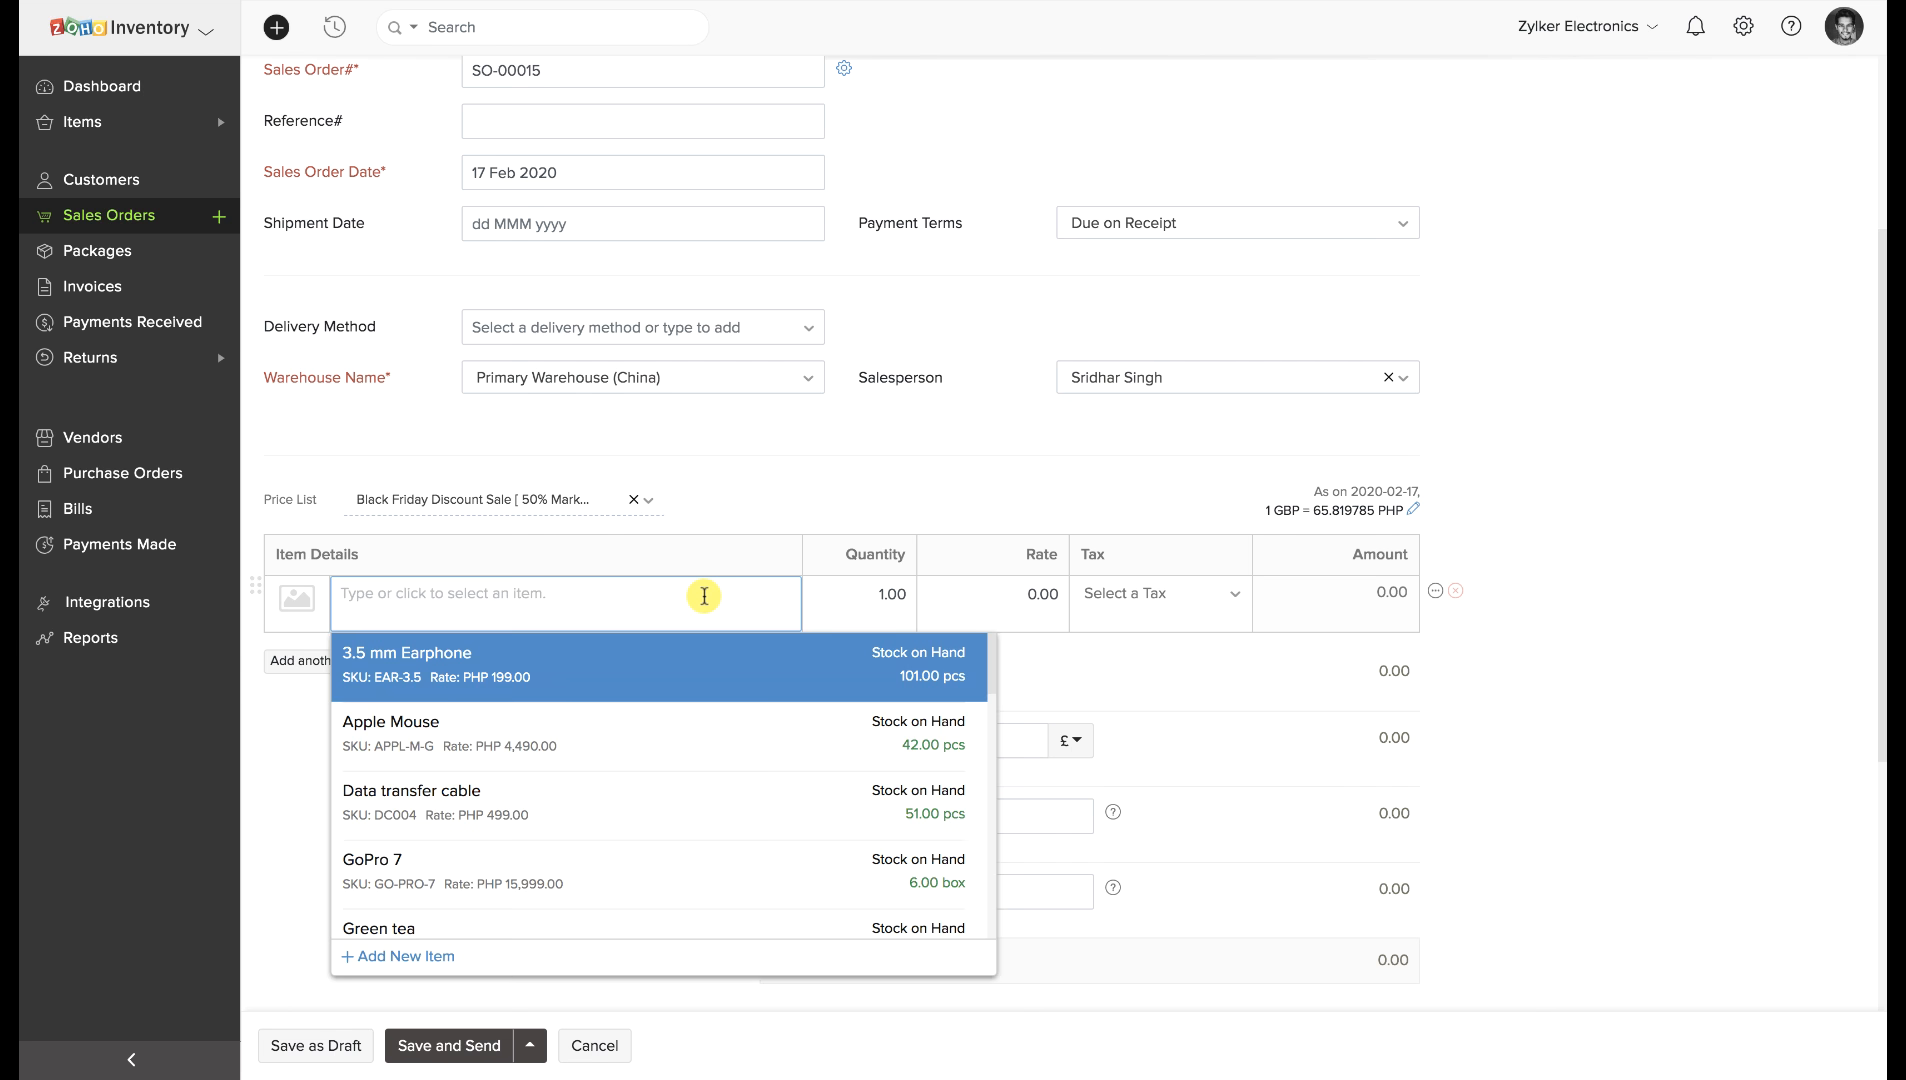
Scroll through the item dropdown to review the stocked items for the first line.
scroll(624, 782, down, 5)
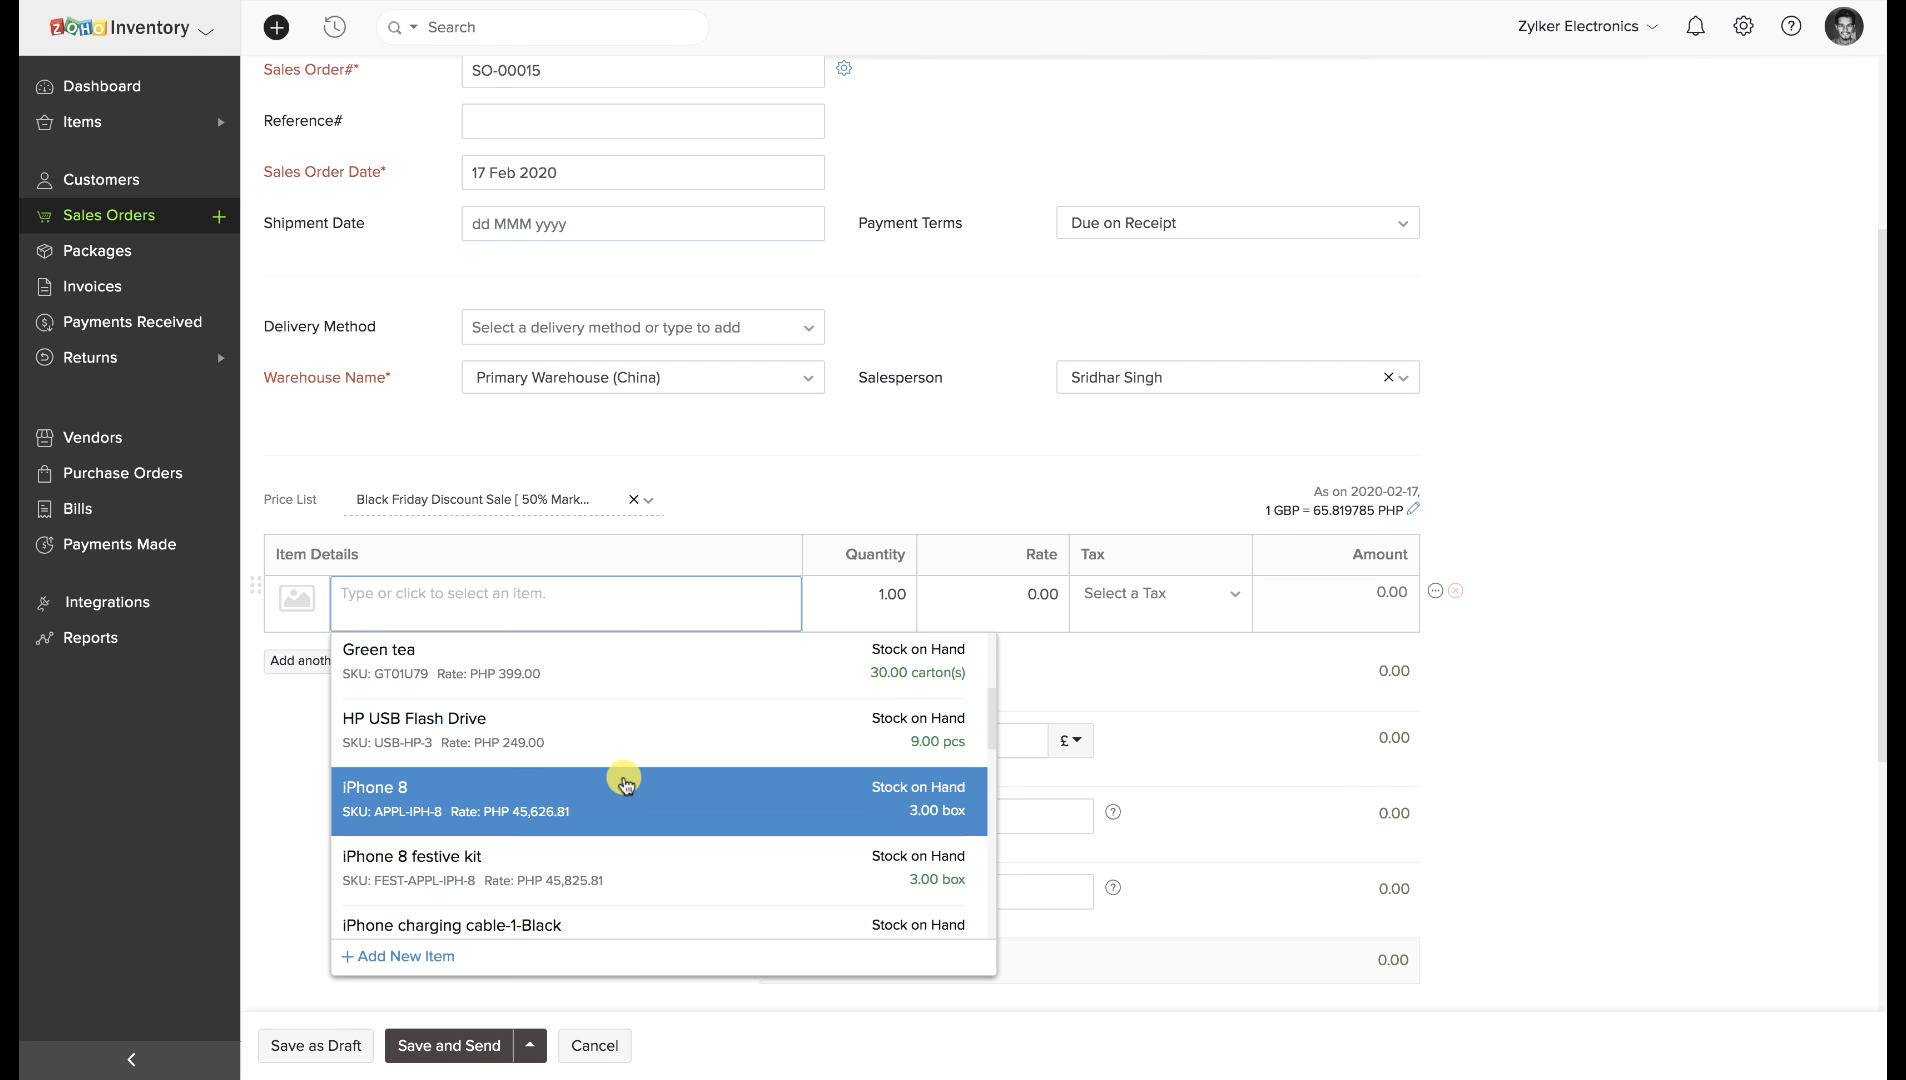
scroll(624, 782, down, 4)
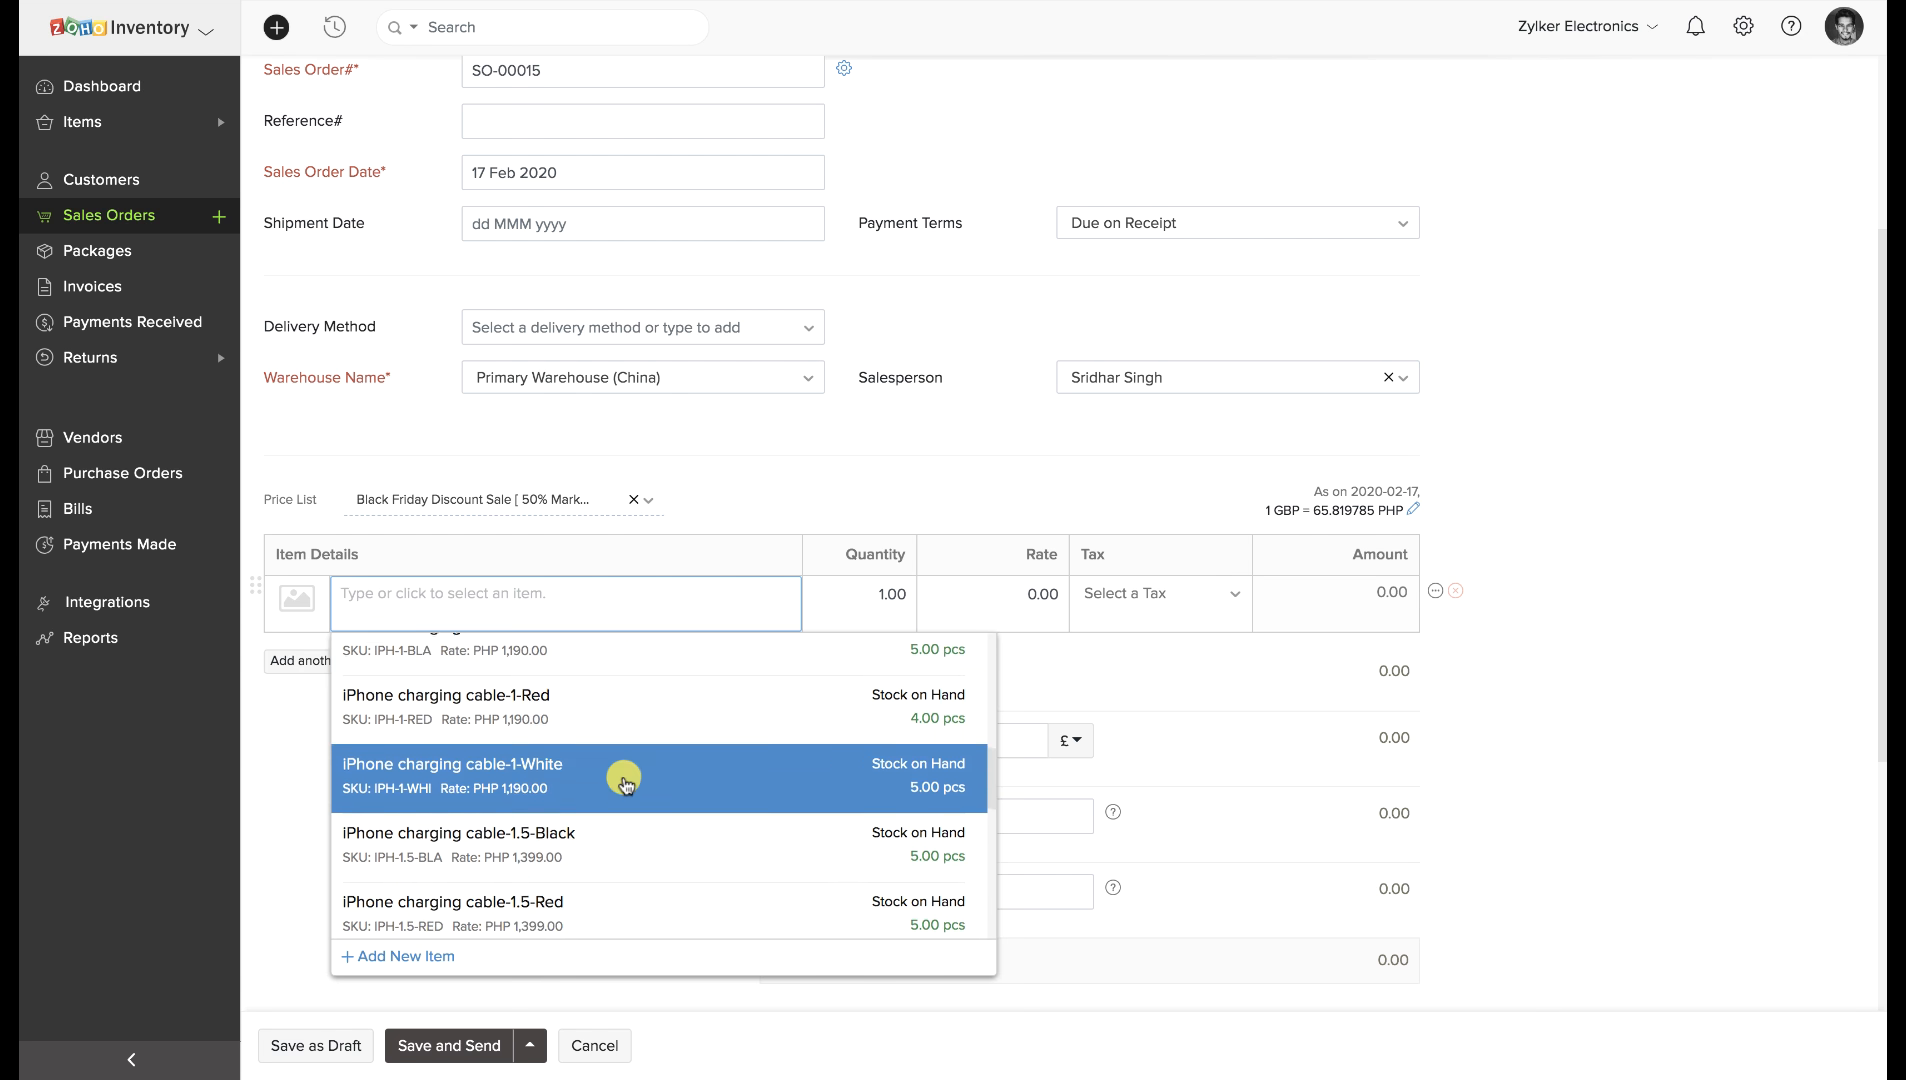
scroll(624, 782, down, 5)
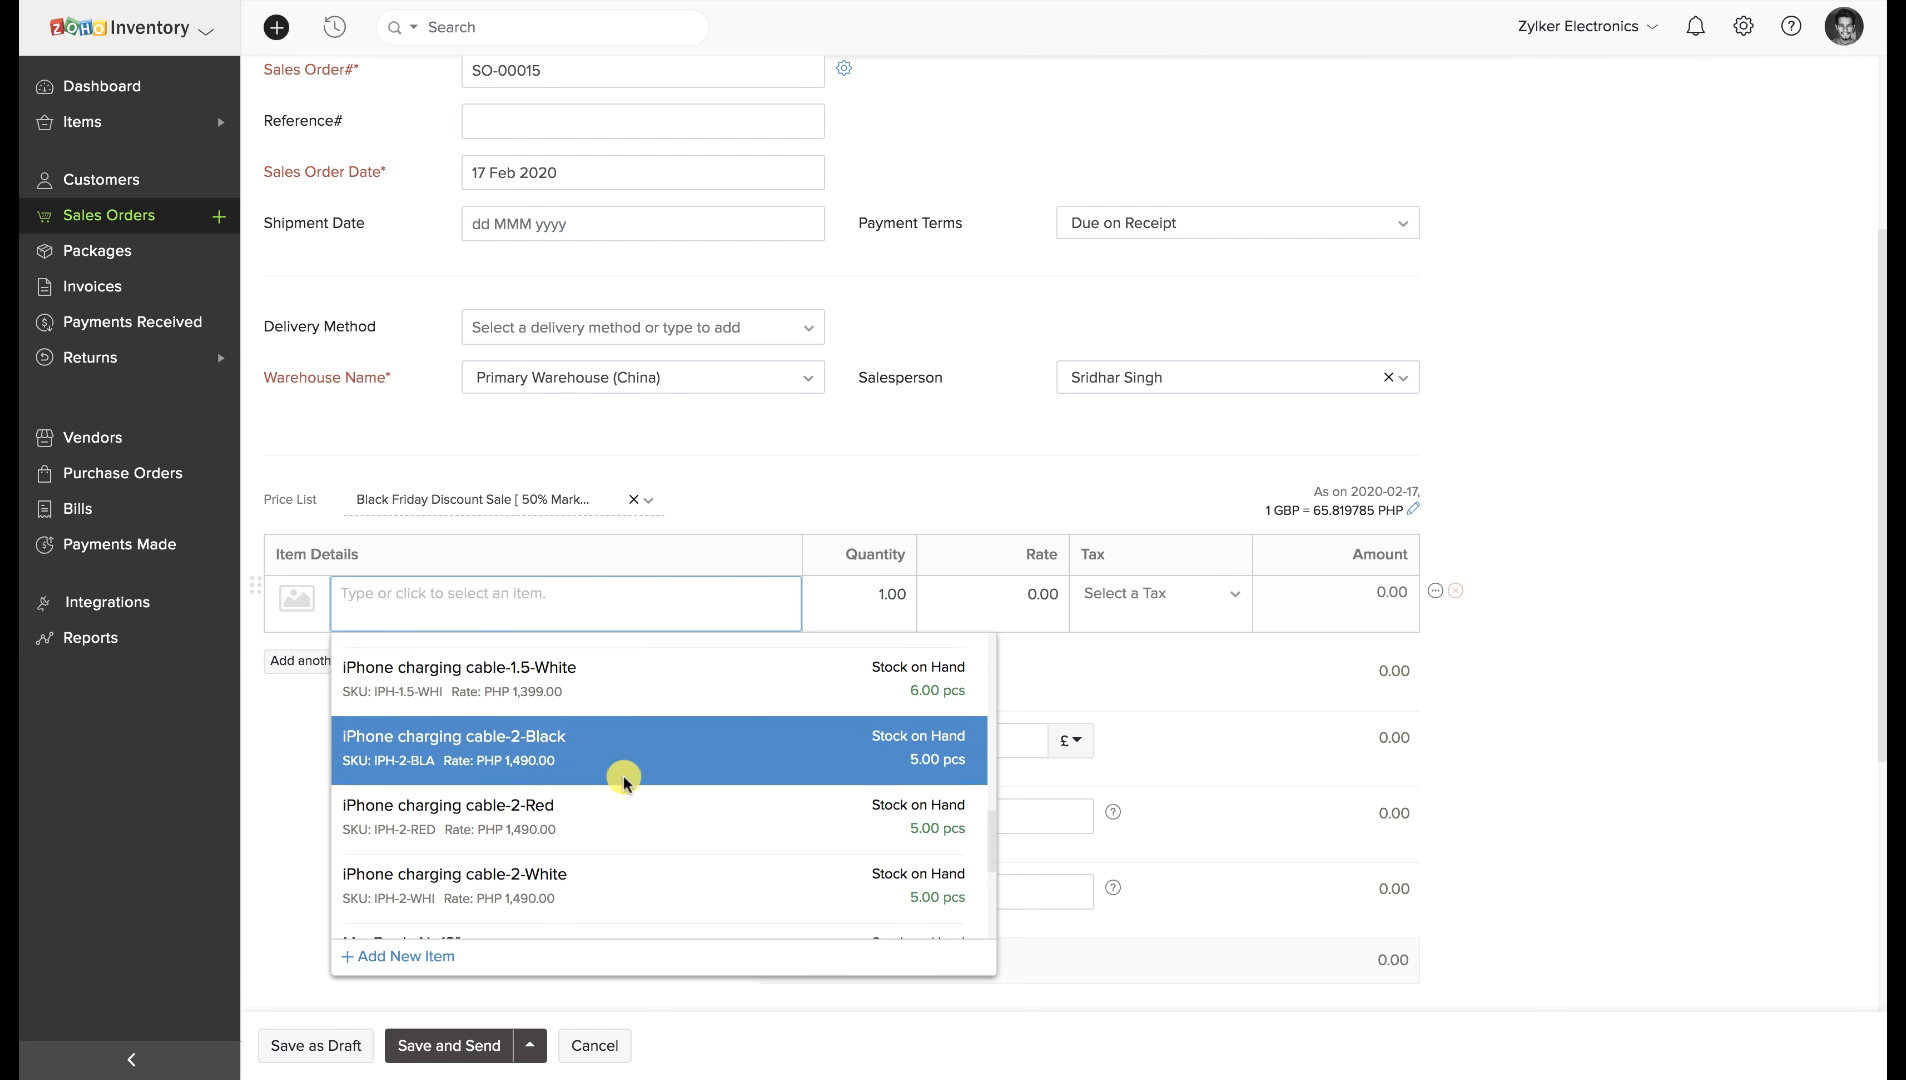
scroll(624, 782, down, 1)
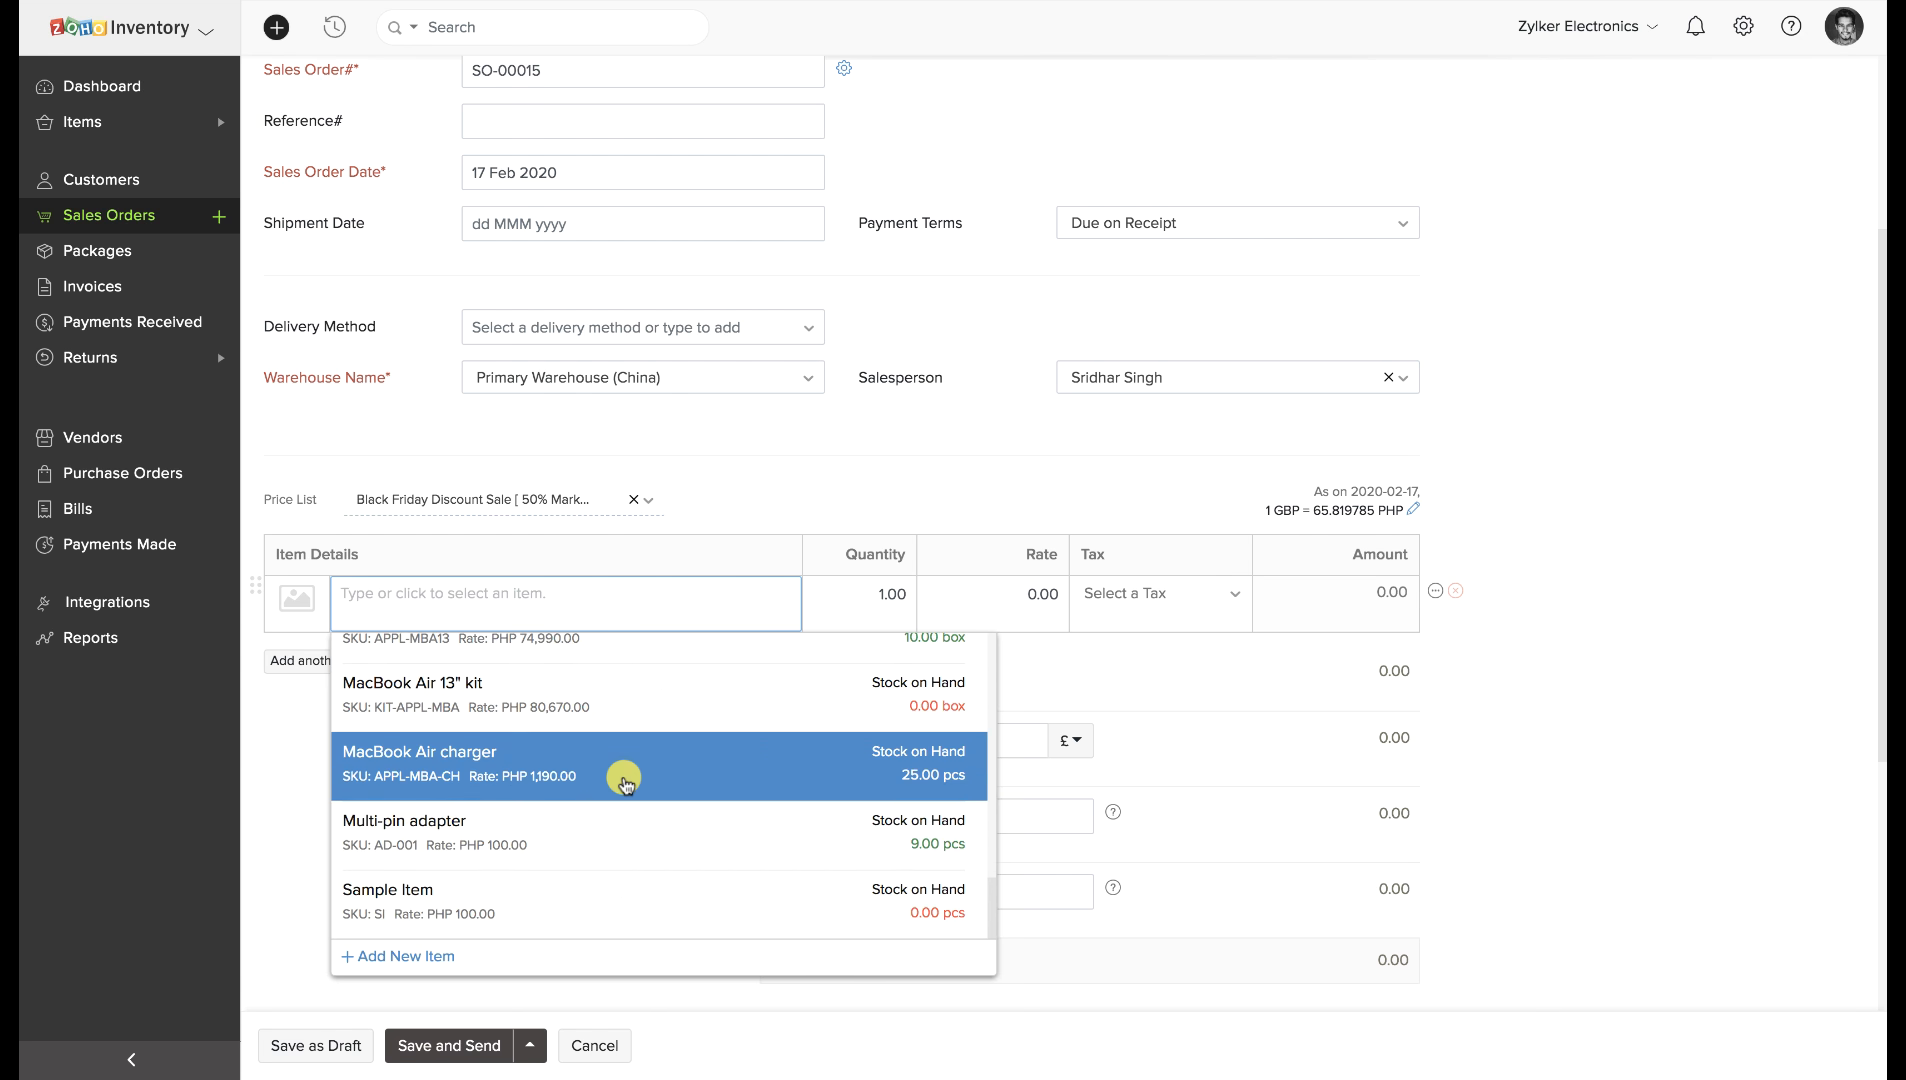
scroll(624, 782, up, 1)
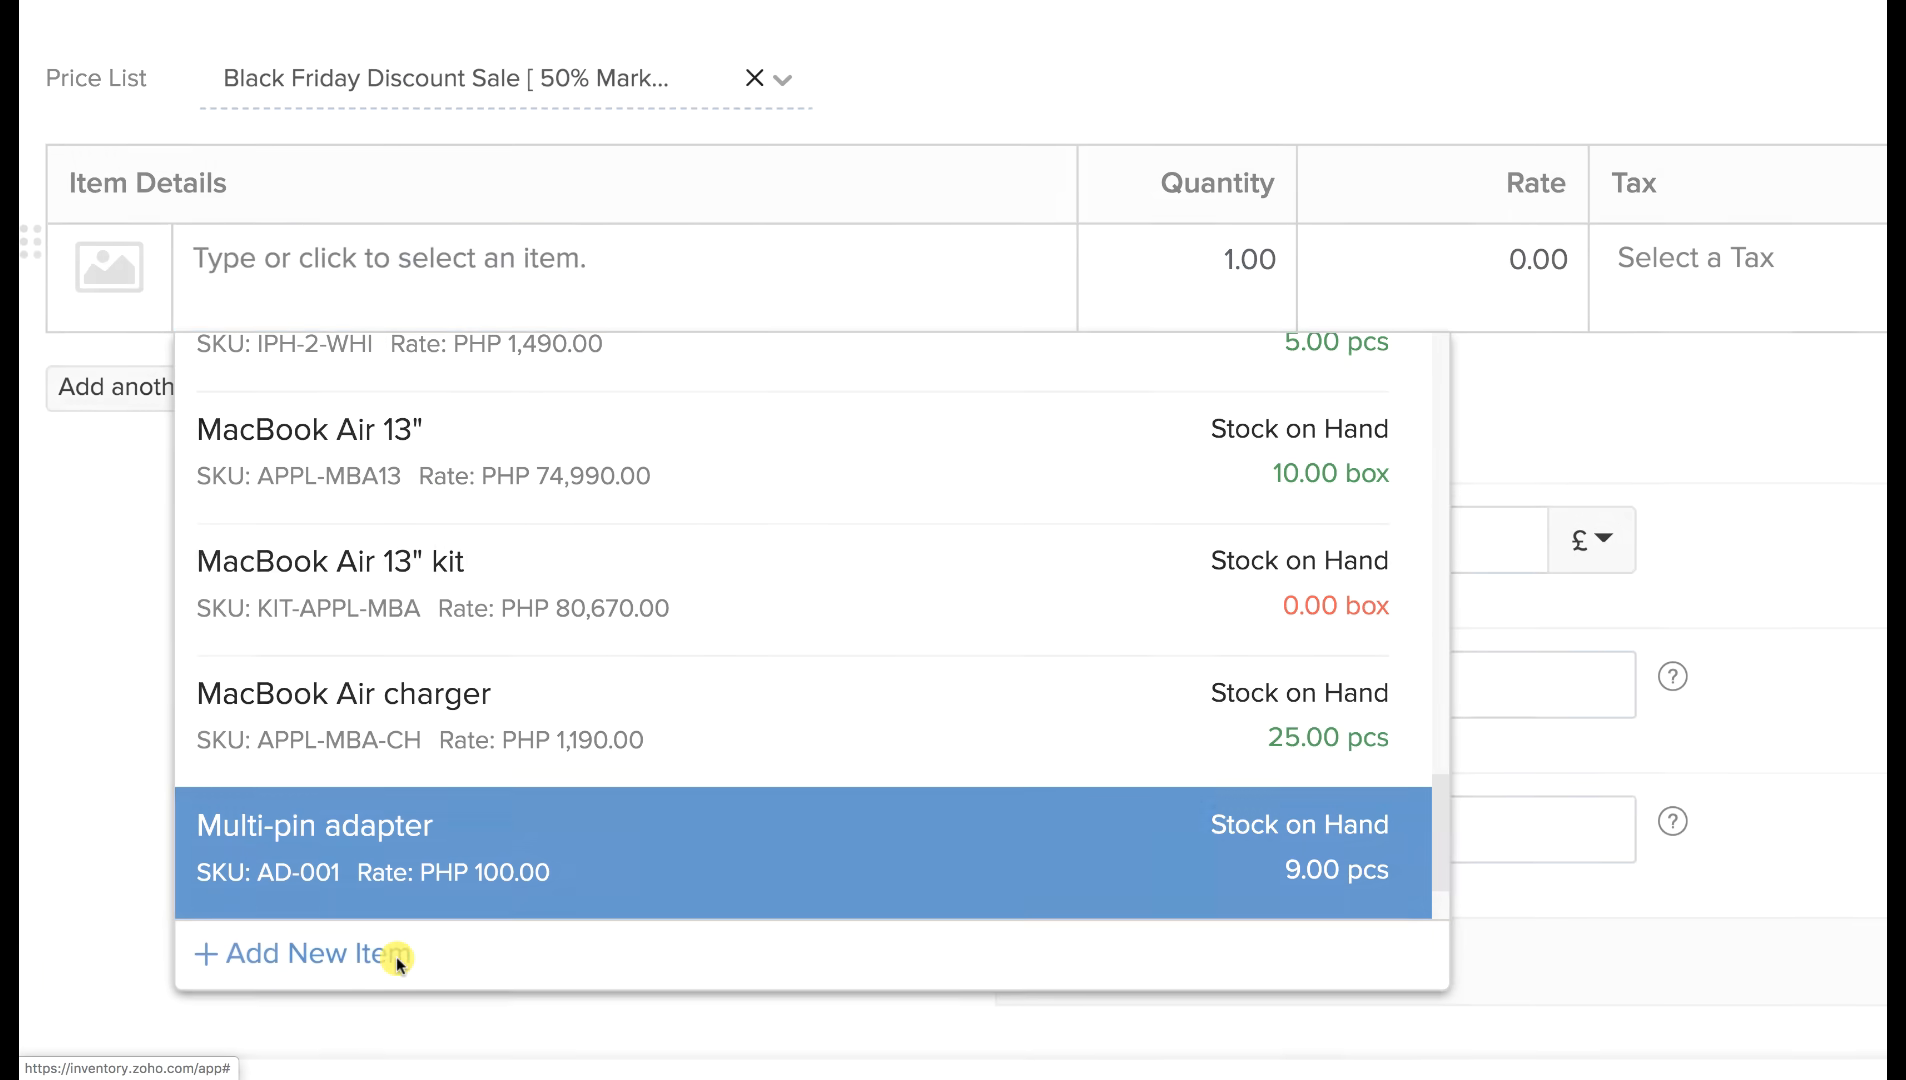
Create new item Sample Item 1 with SKU SI1, selling price 100 and cost 50.
click(396, 956)
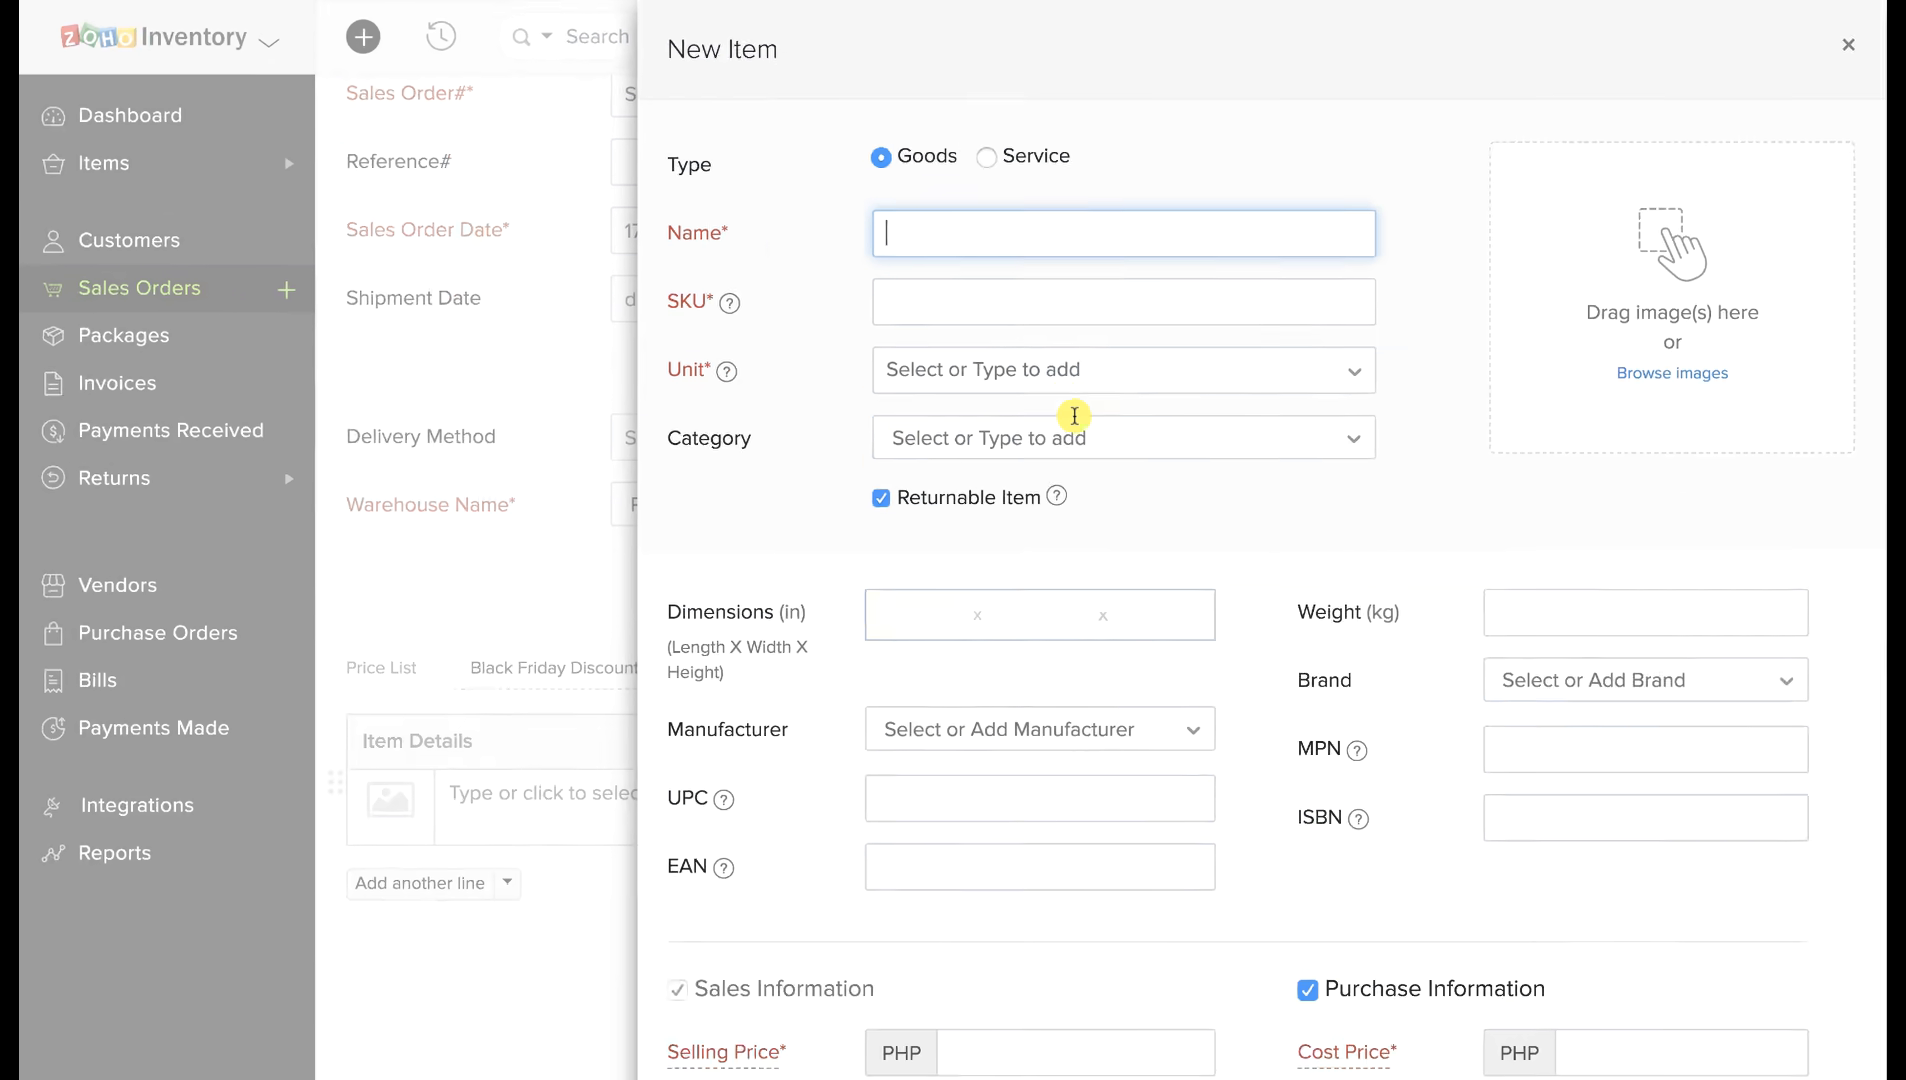
text(Sample Item 1)
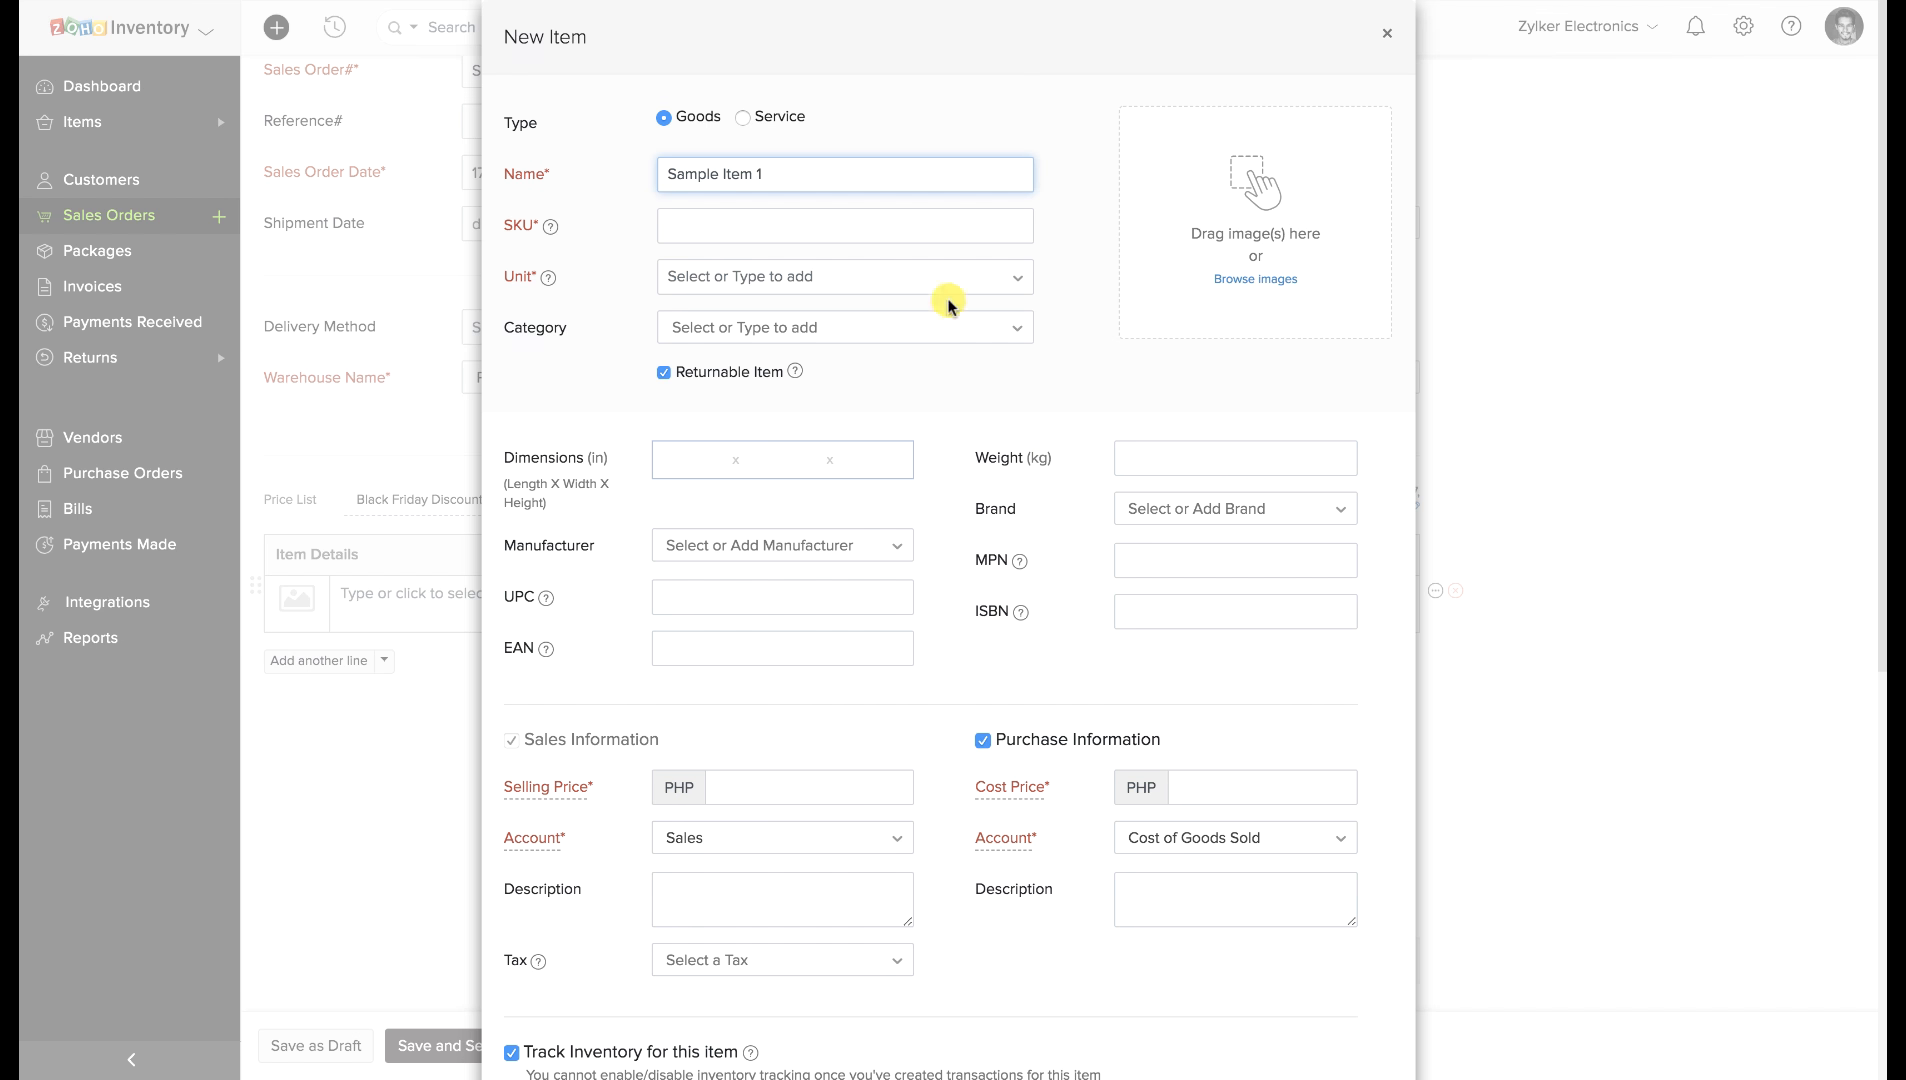
click(900, 230)
text(S)
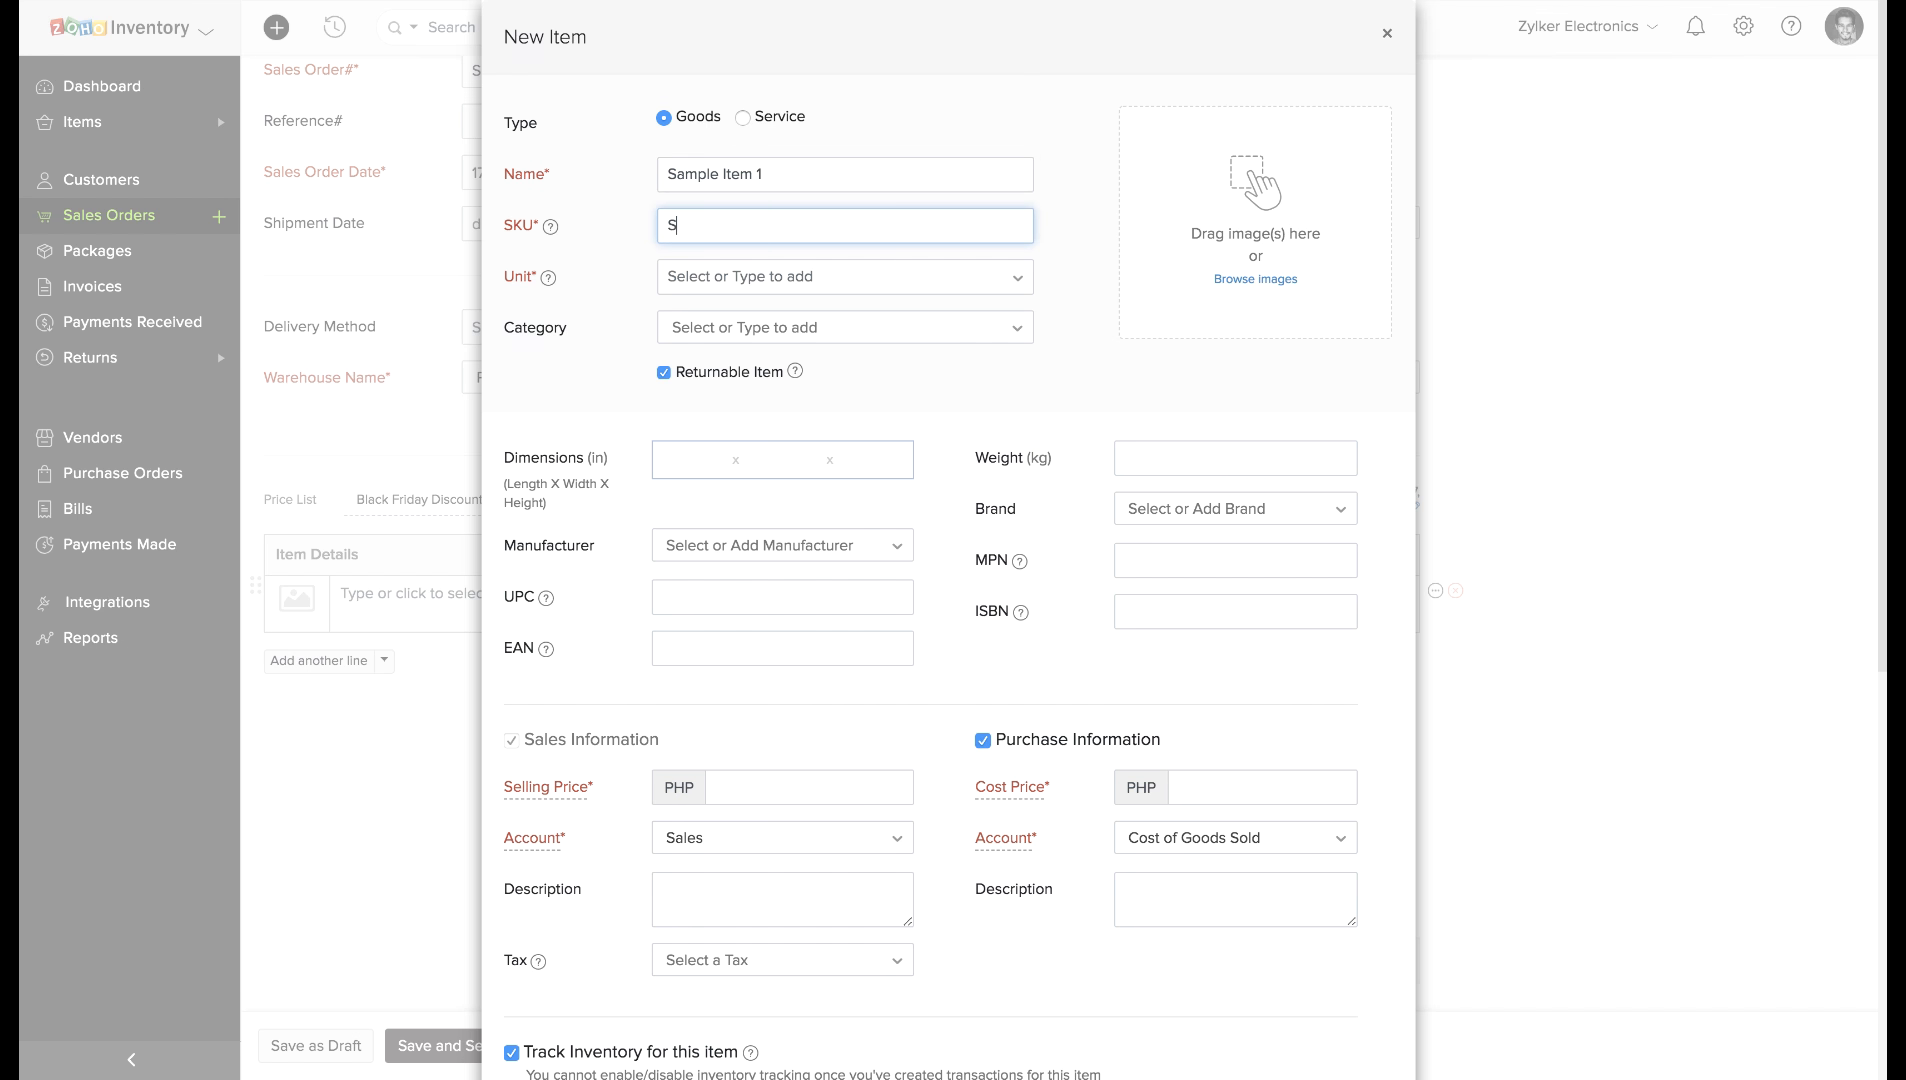
text(I1)
click(786, 785)
text(100)
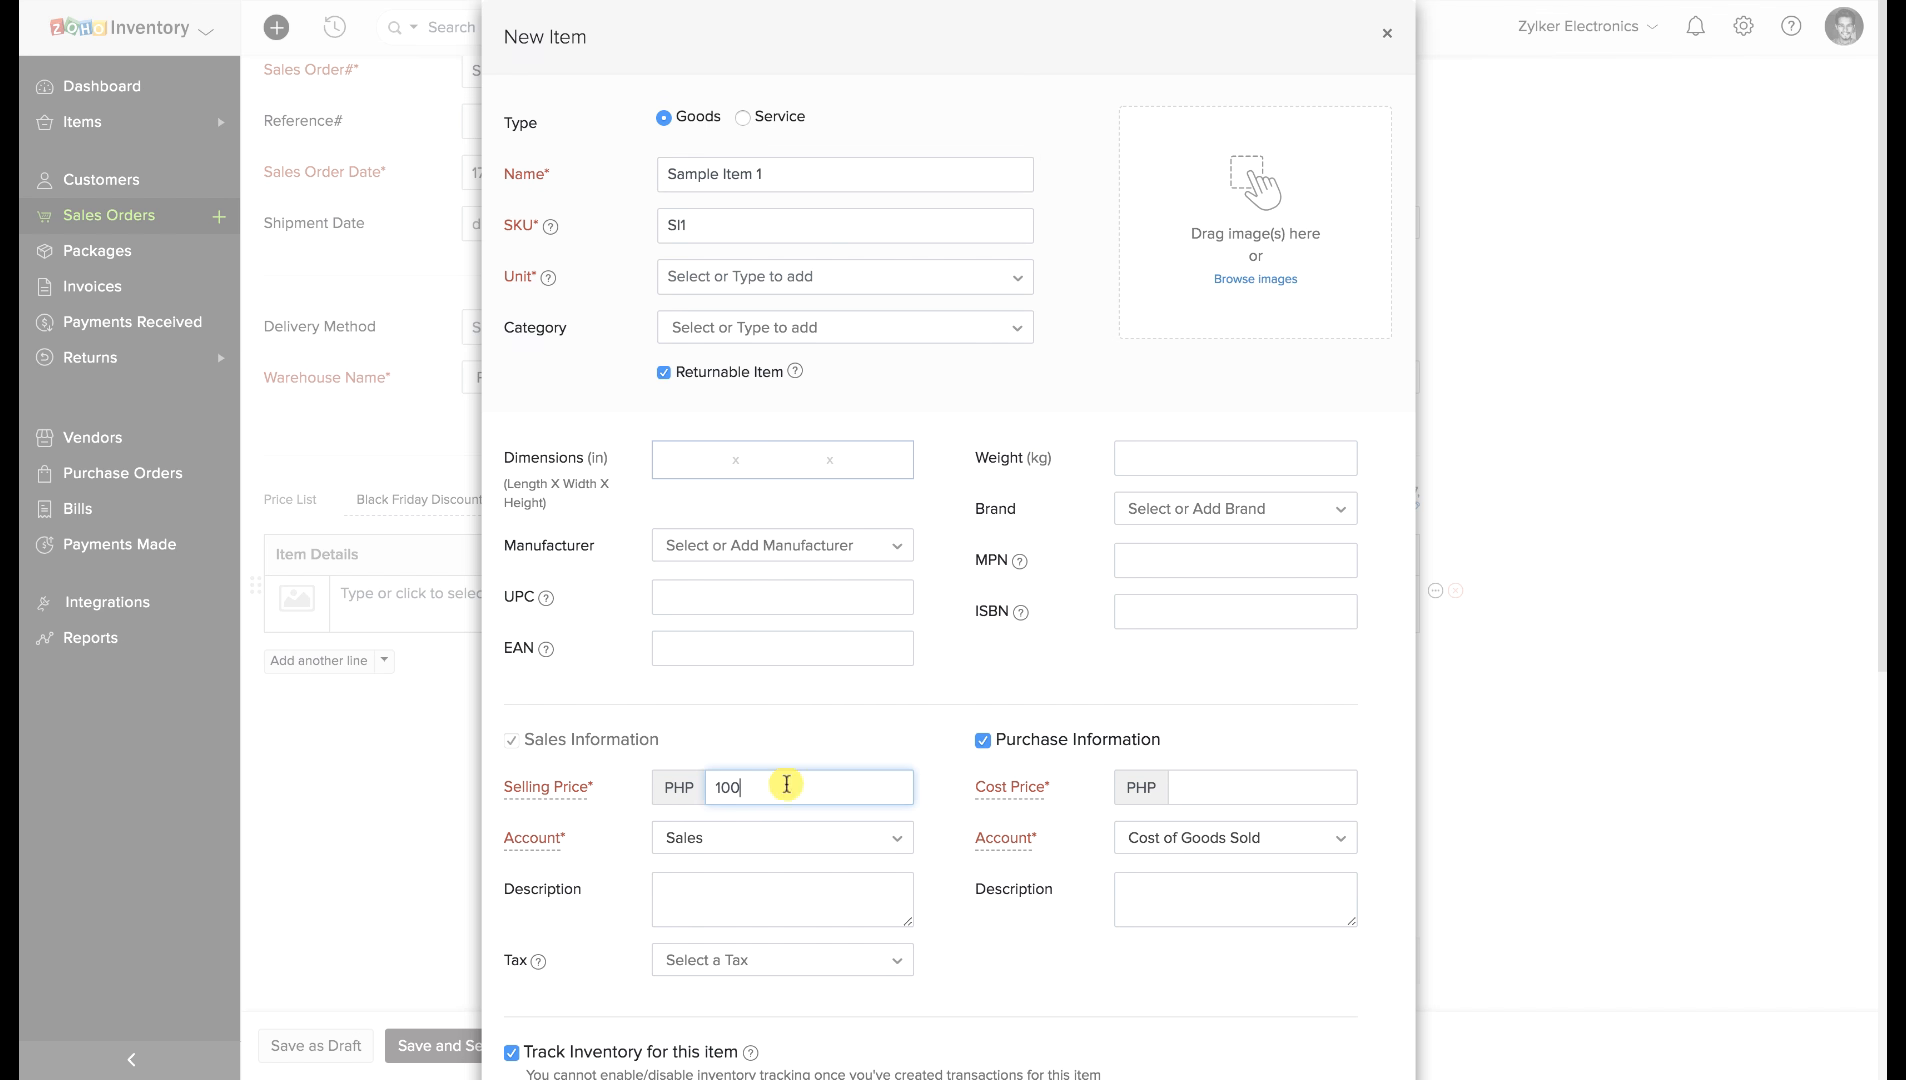
click(1295, 783)
text(50)
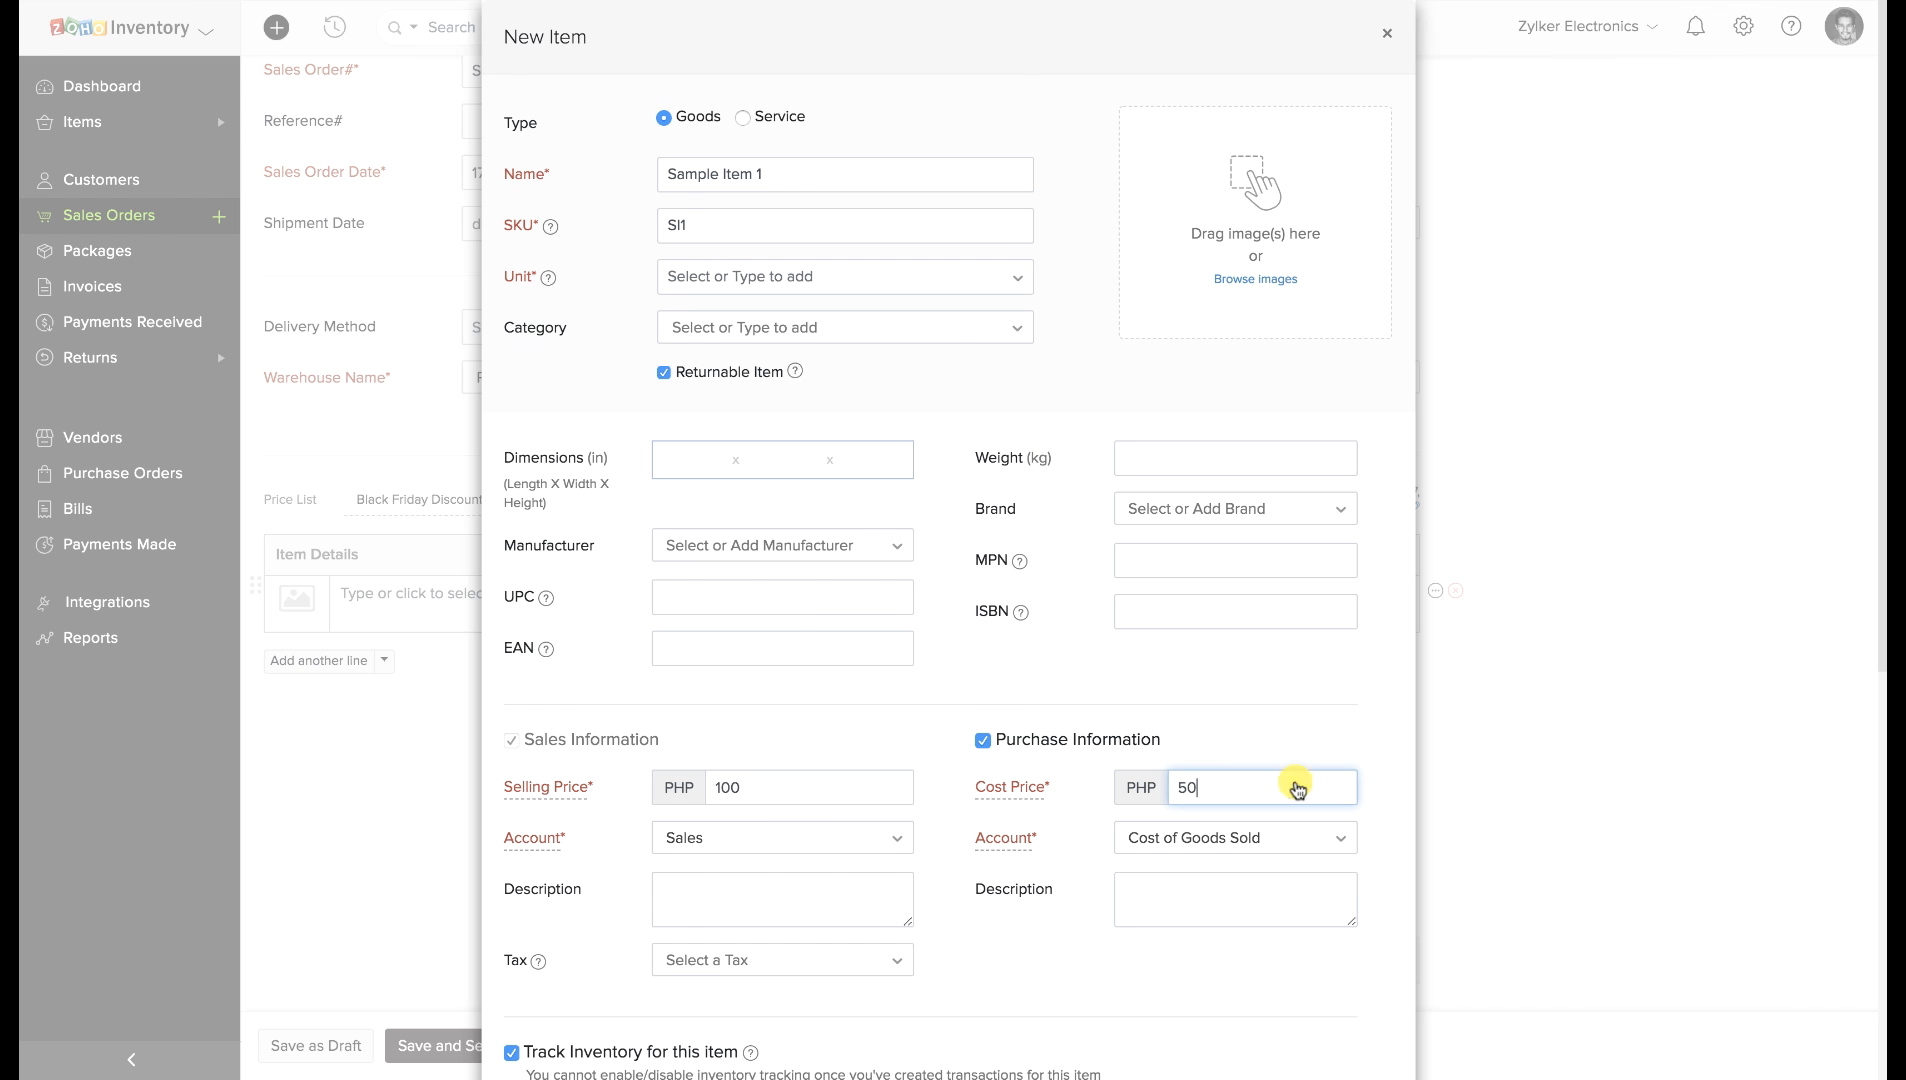
Set the item's inventory account to Finished Goods and save it.
scroll(1043, 886, down, 3)
click(777, 915)
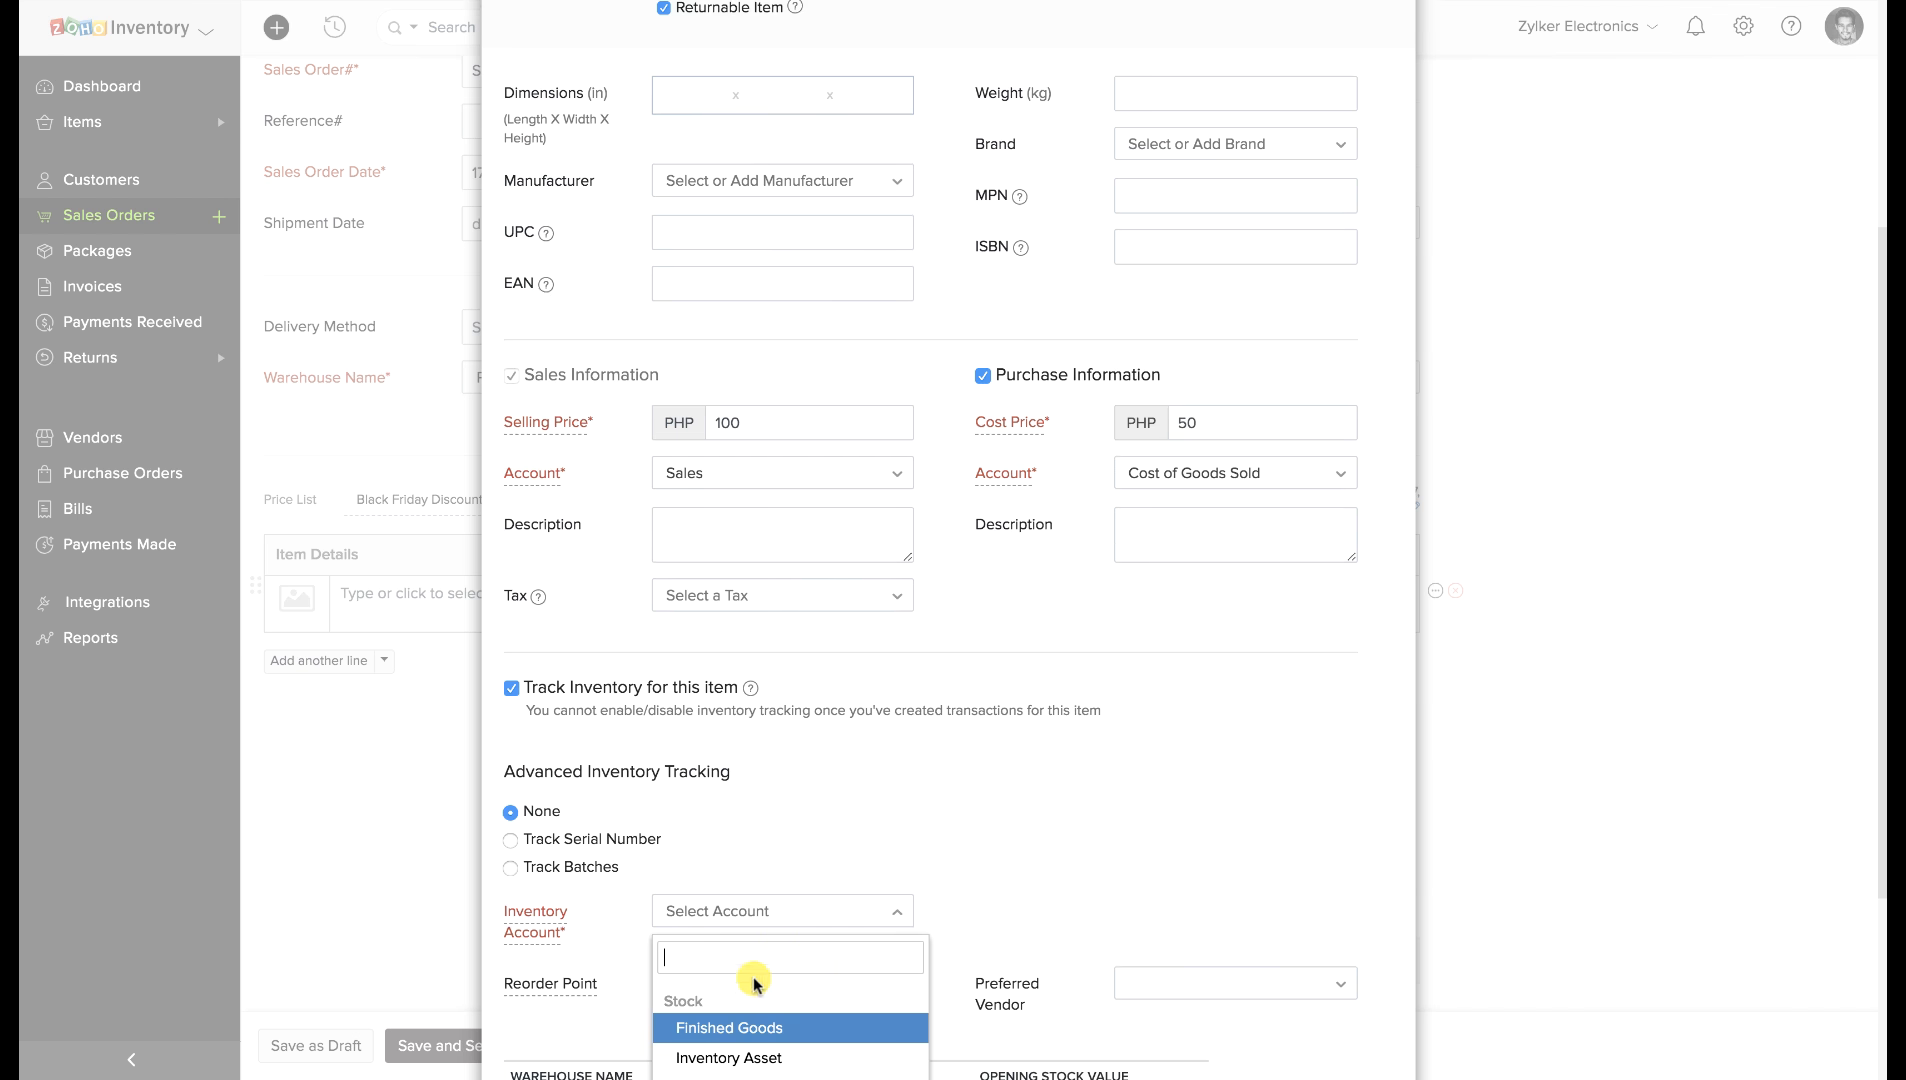
click(737, 1022)
scroll(737, 1026, down, 3)
click(552, 1013)
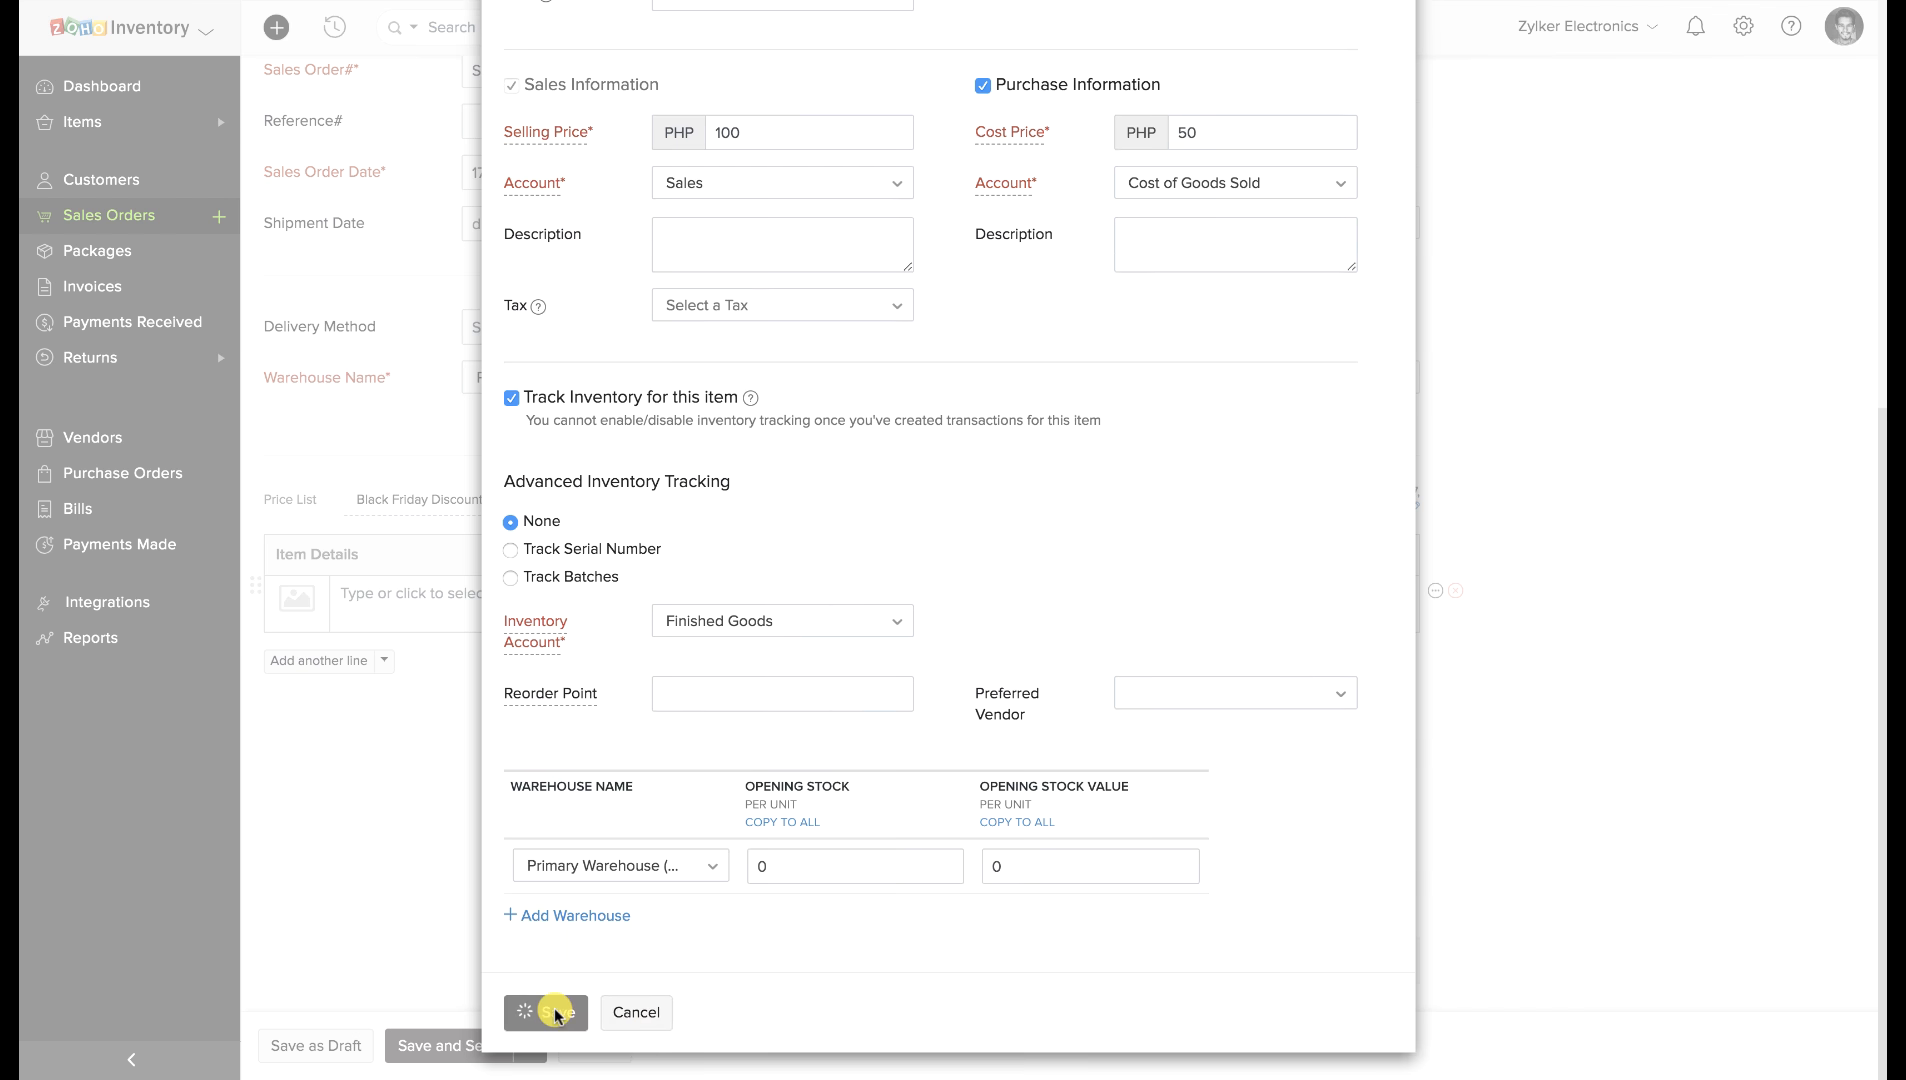
Set the order line to quantity 10, rate 1, with GST 7% tax.
click(883, 597)
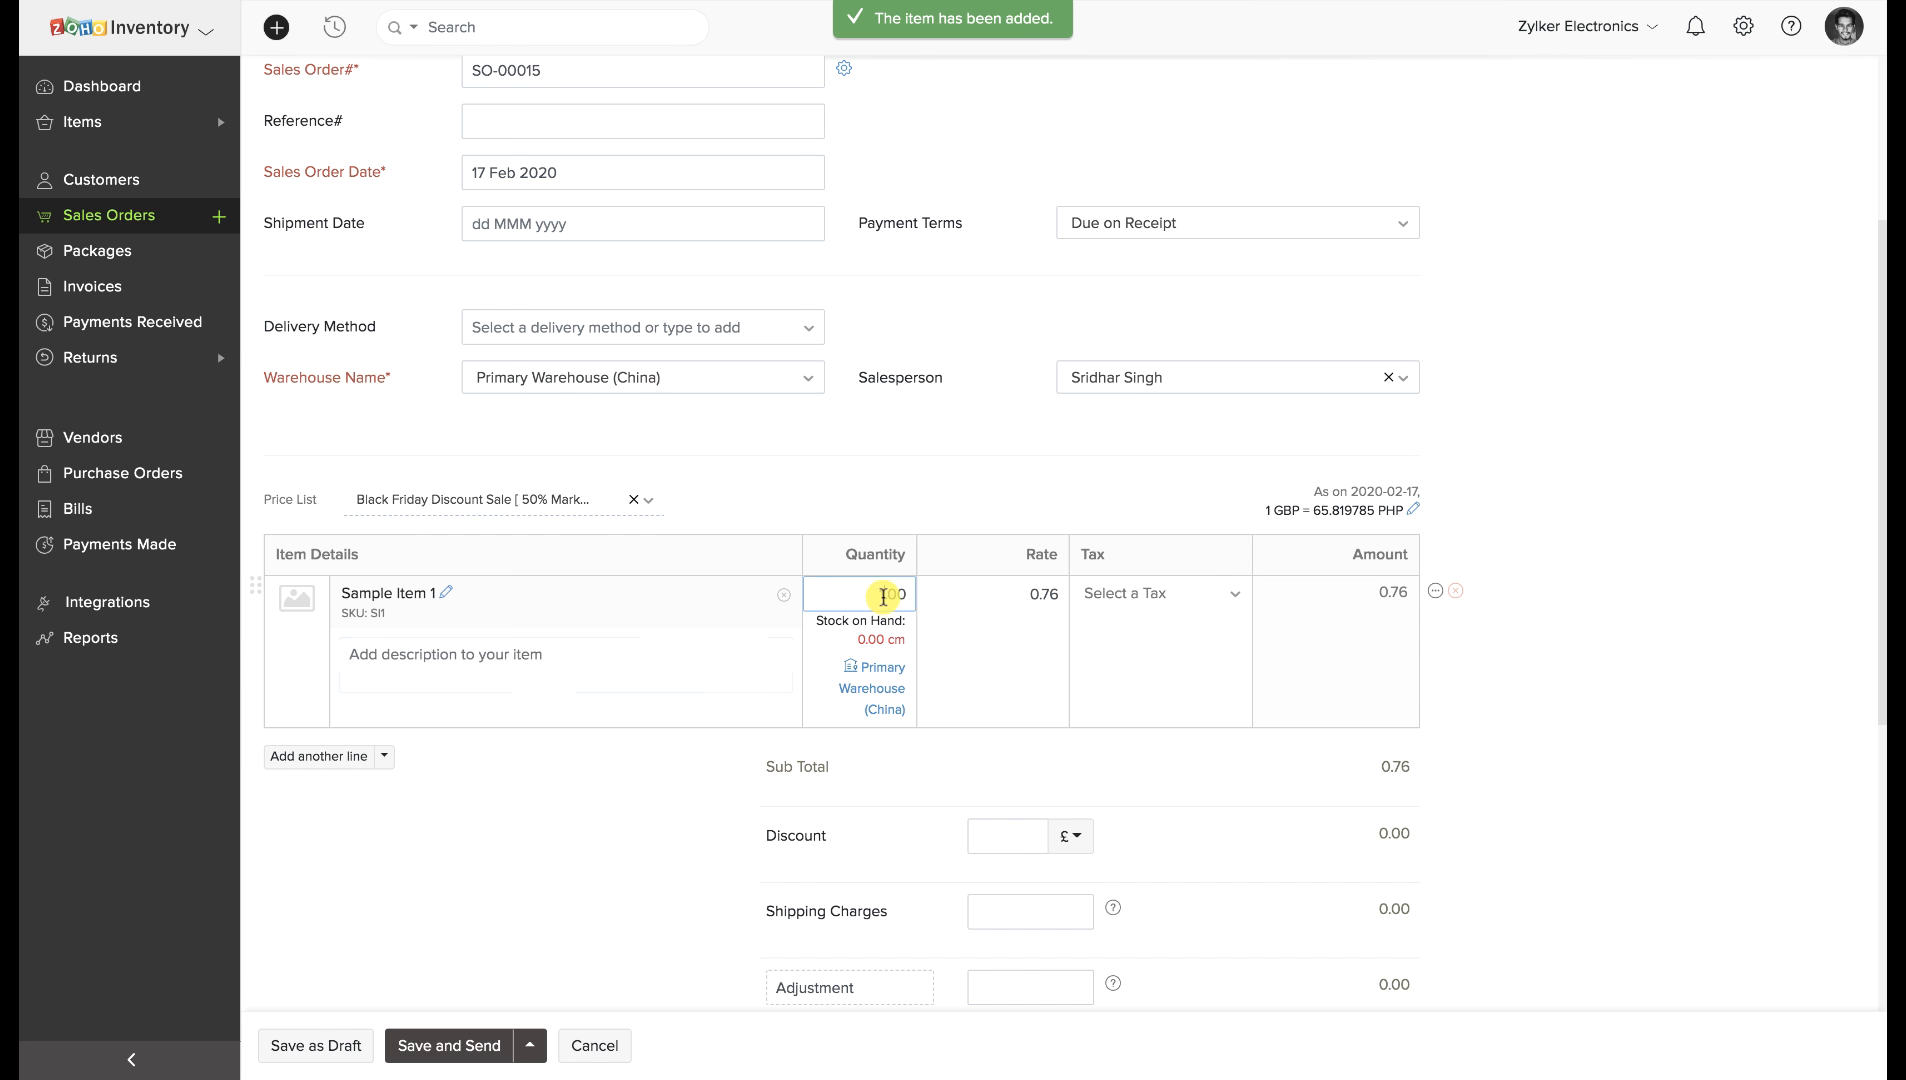
text(0)
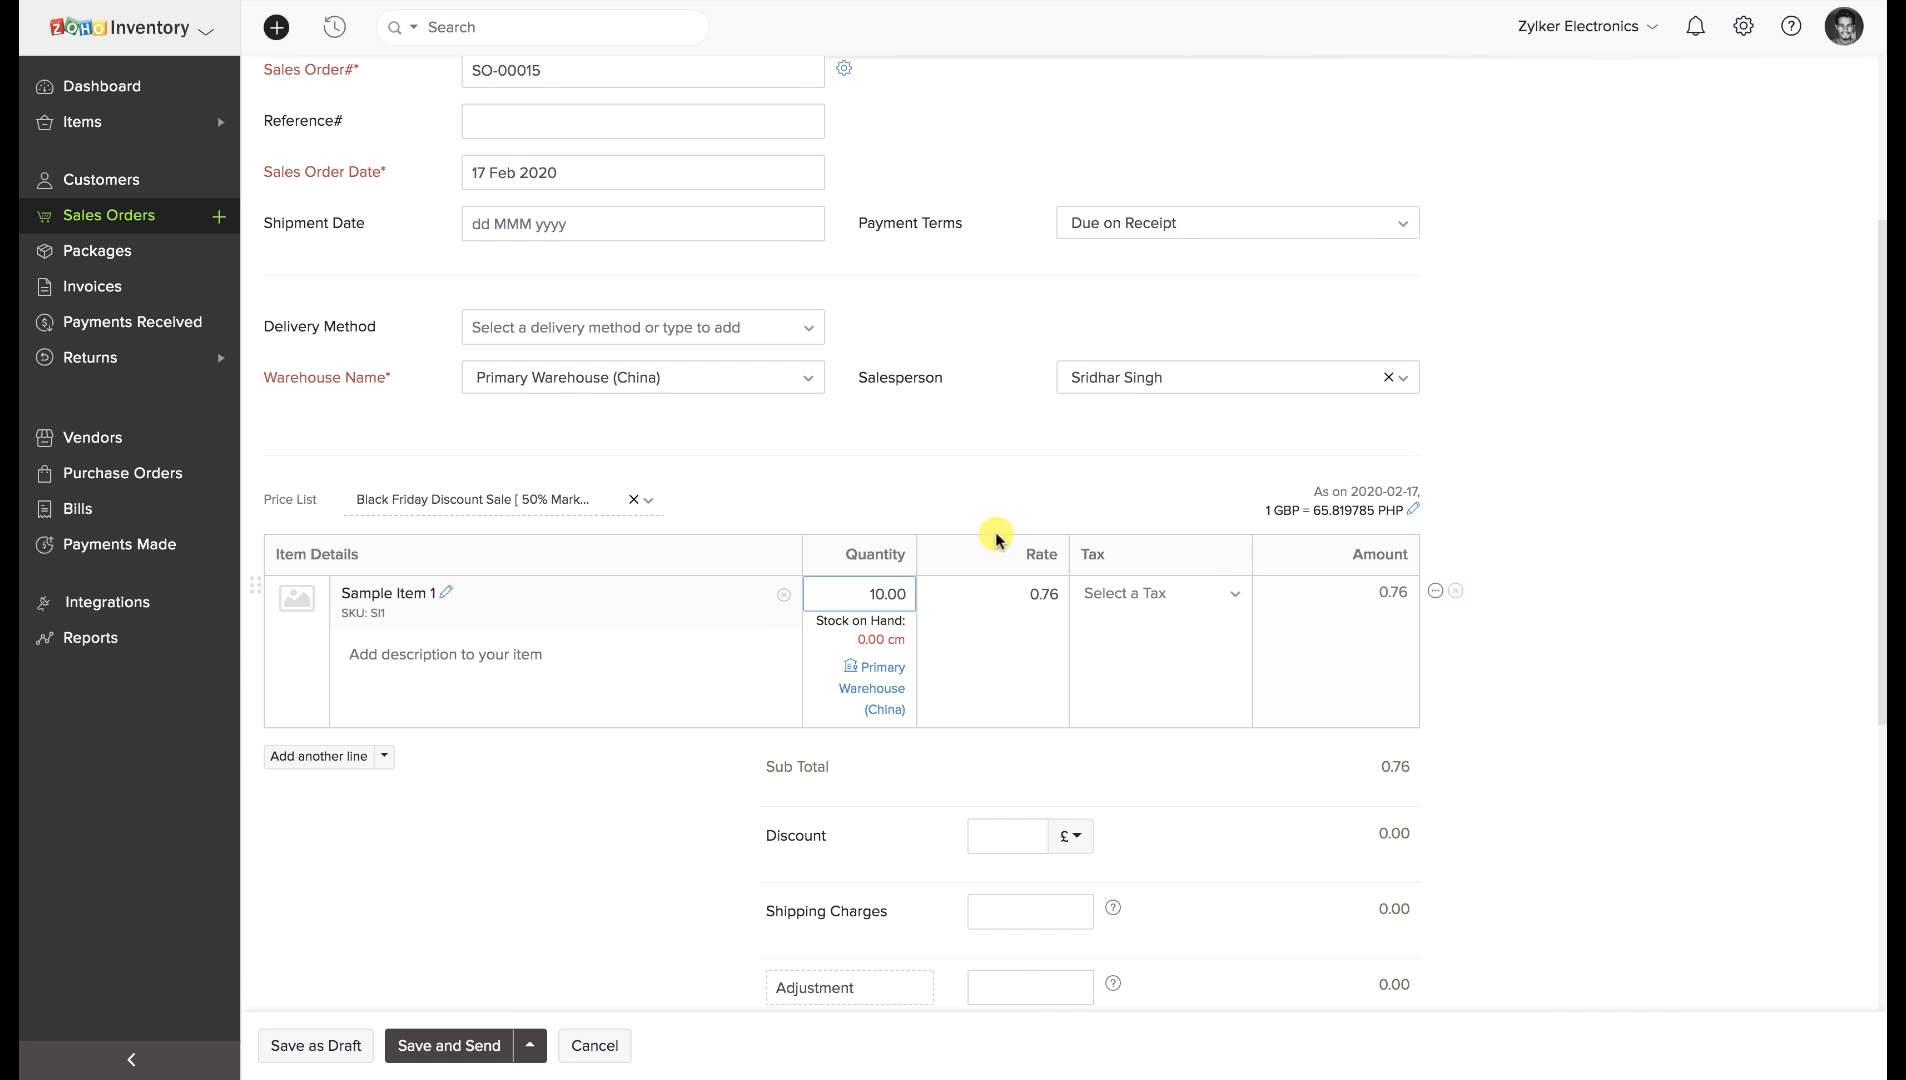
click(1044, 598)
text(1)
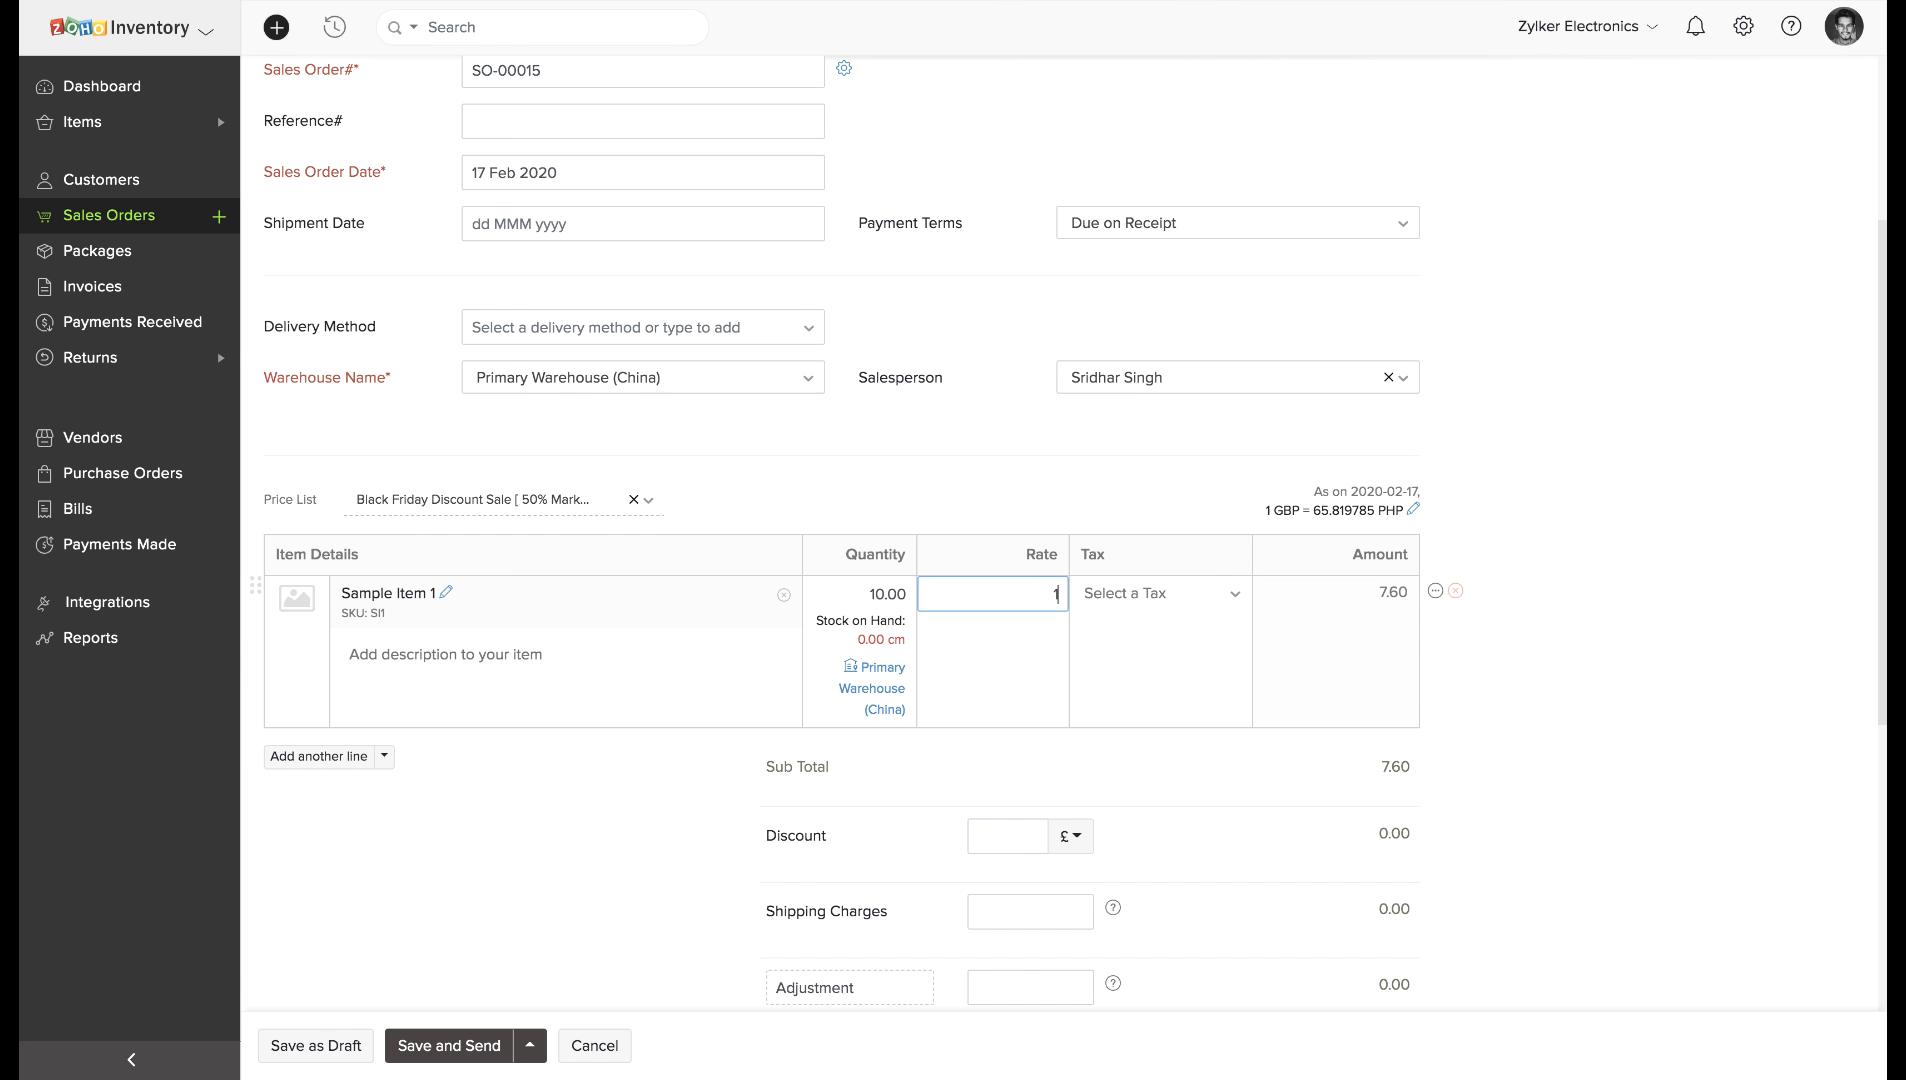
click(1181, 596)
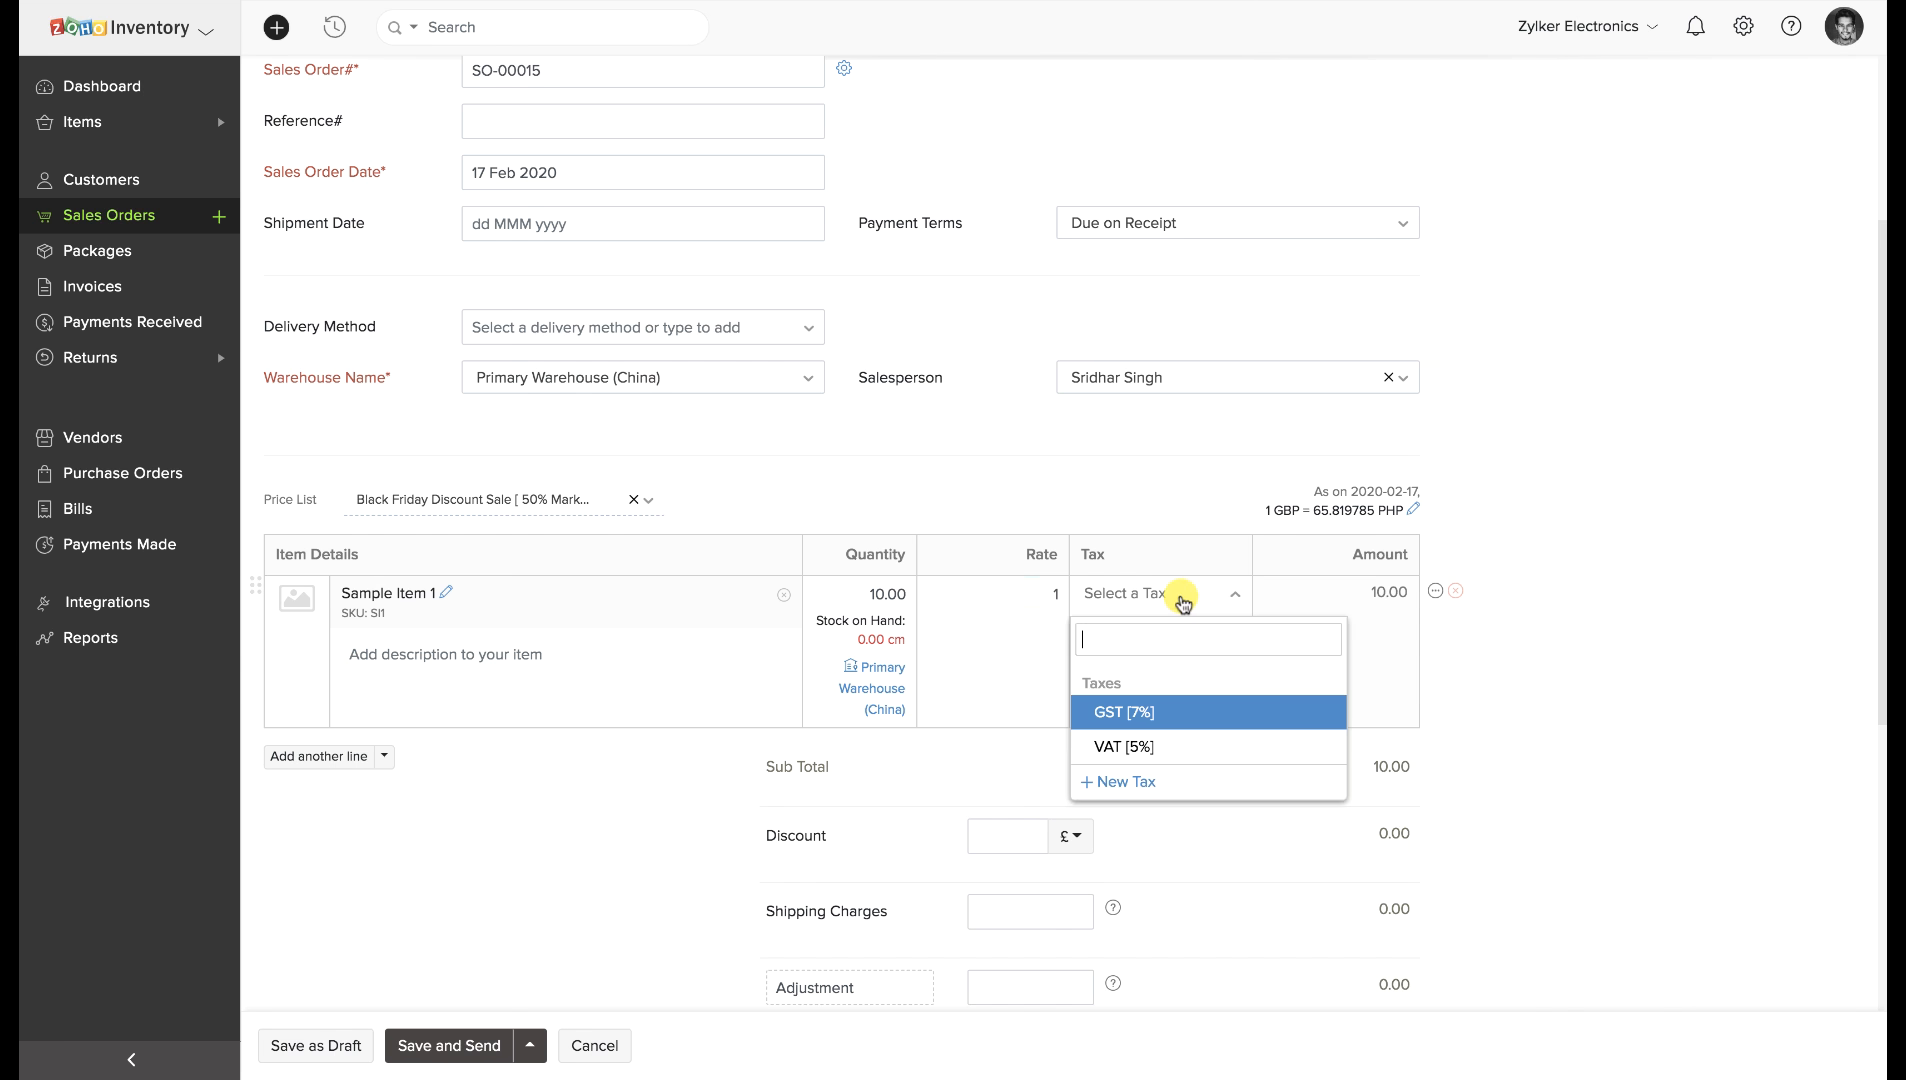
click(1160, 705)
Save sales order SO-00015 as a draft totalling £10.70.
scroll(1153, 706, down, 3)
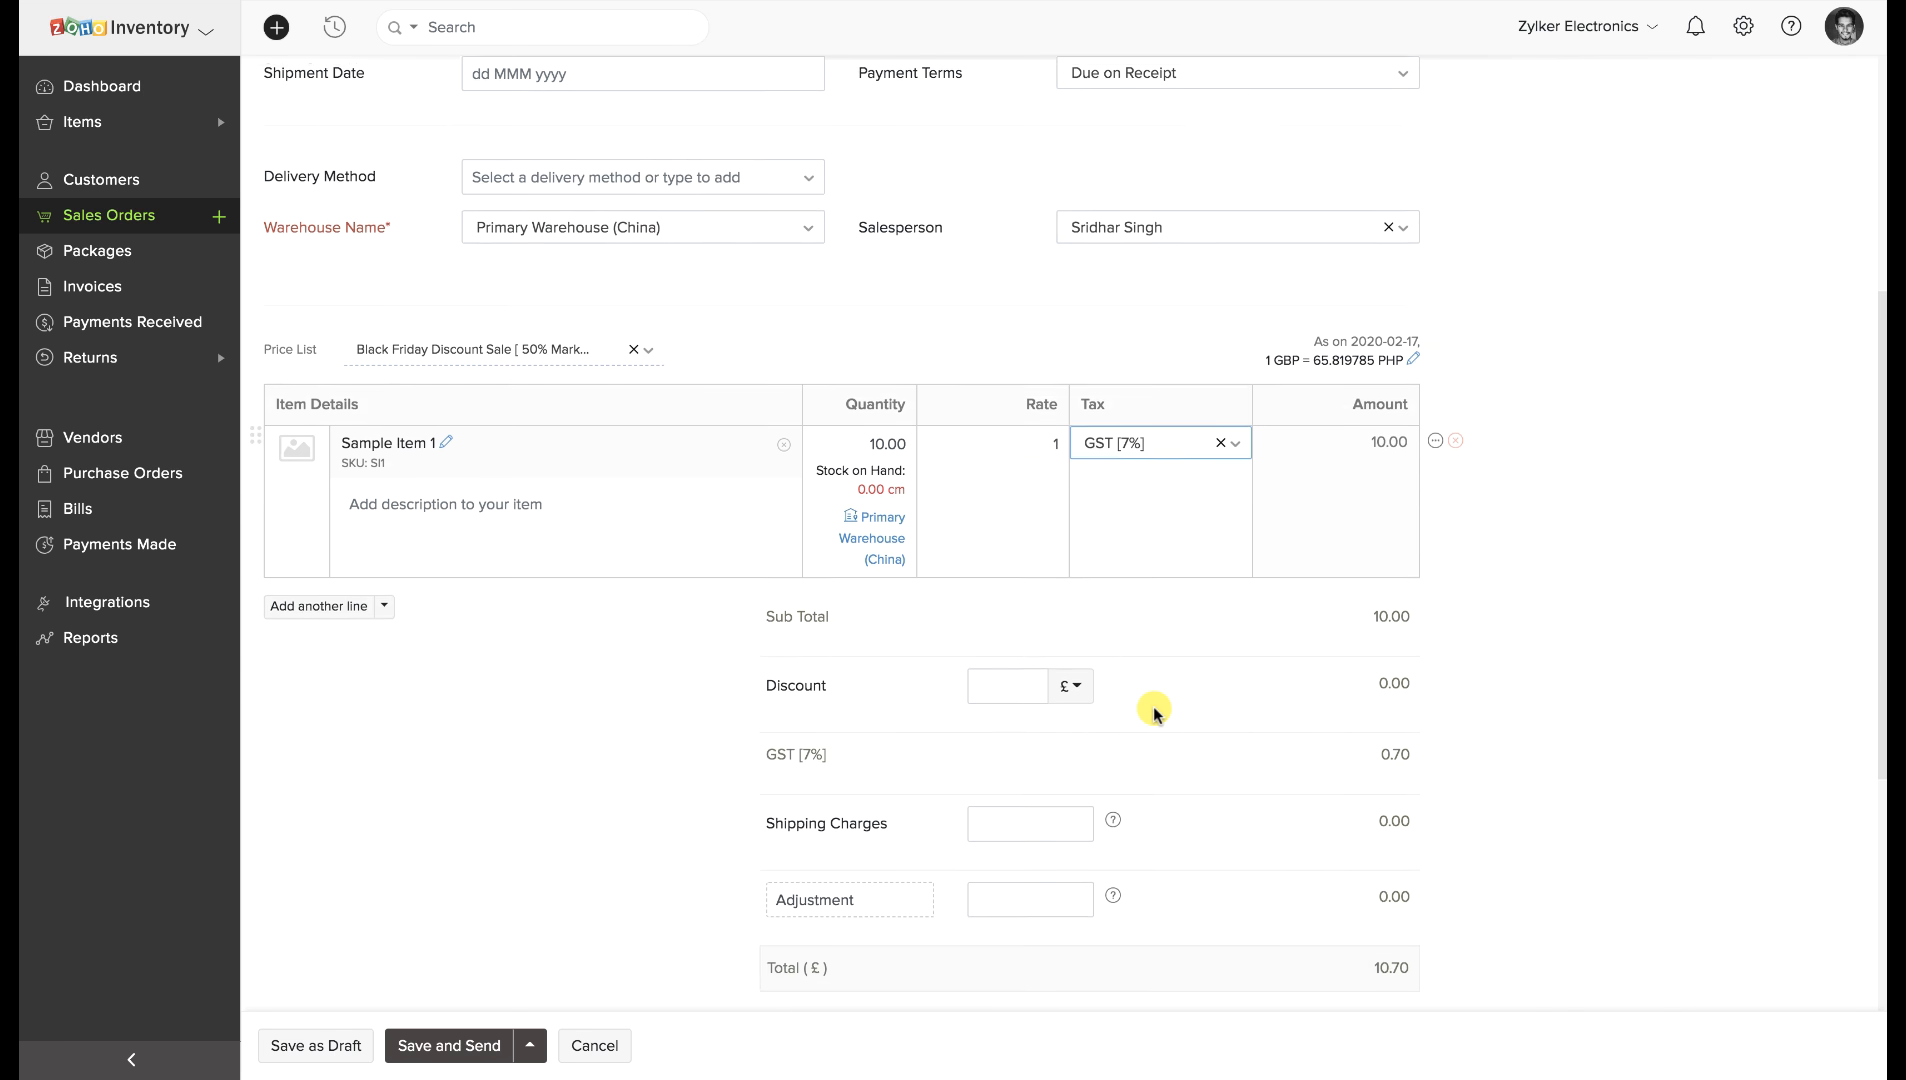
click(1036, 796)
click(1012, 880)
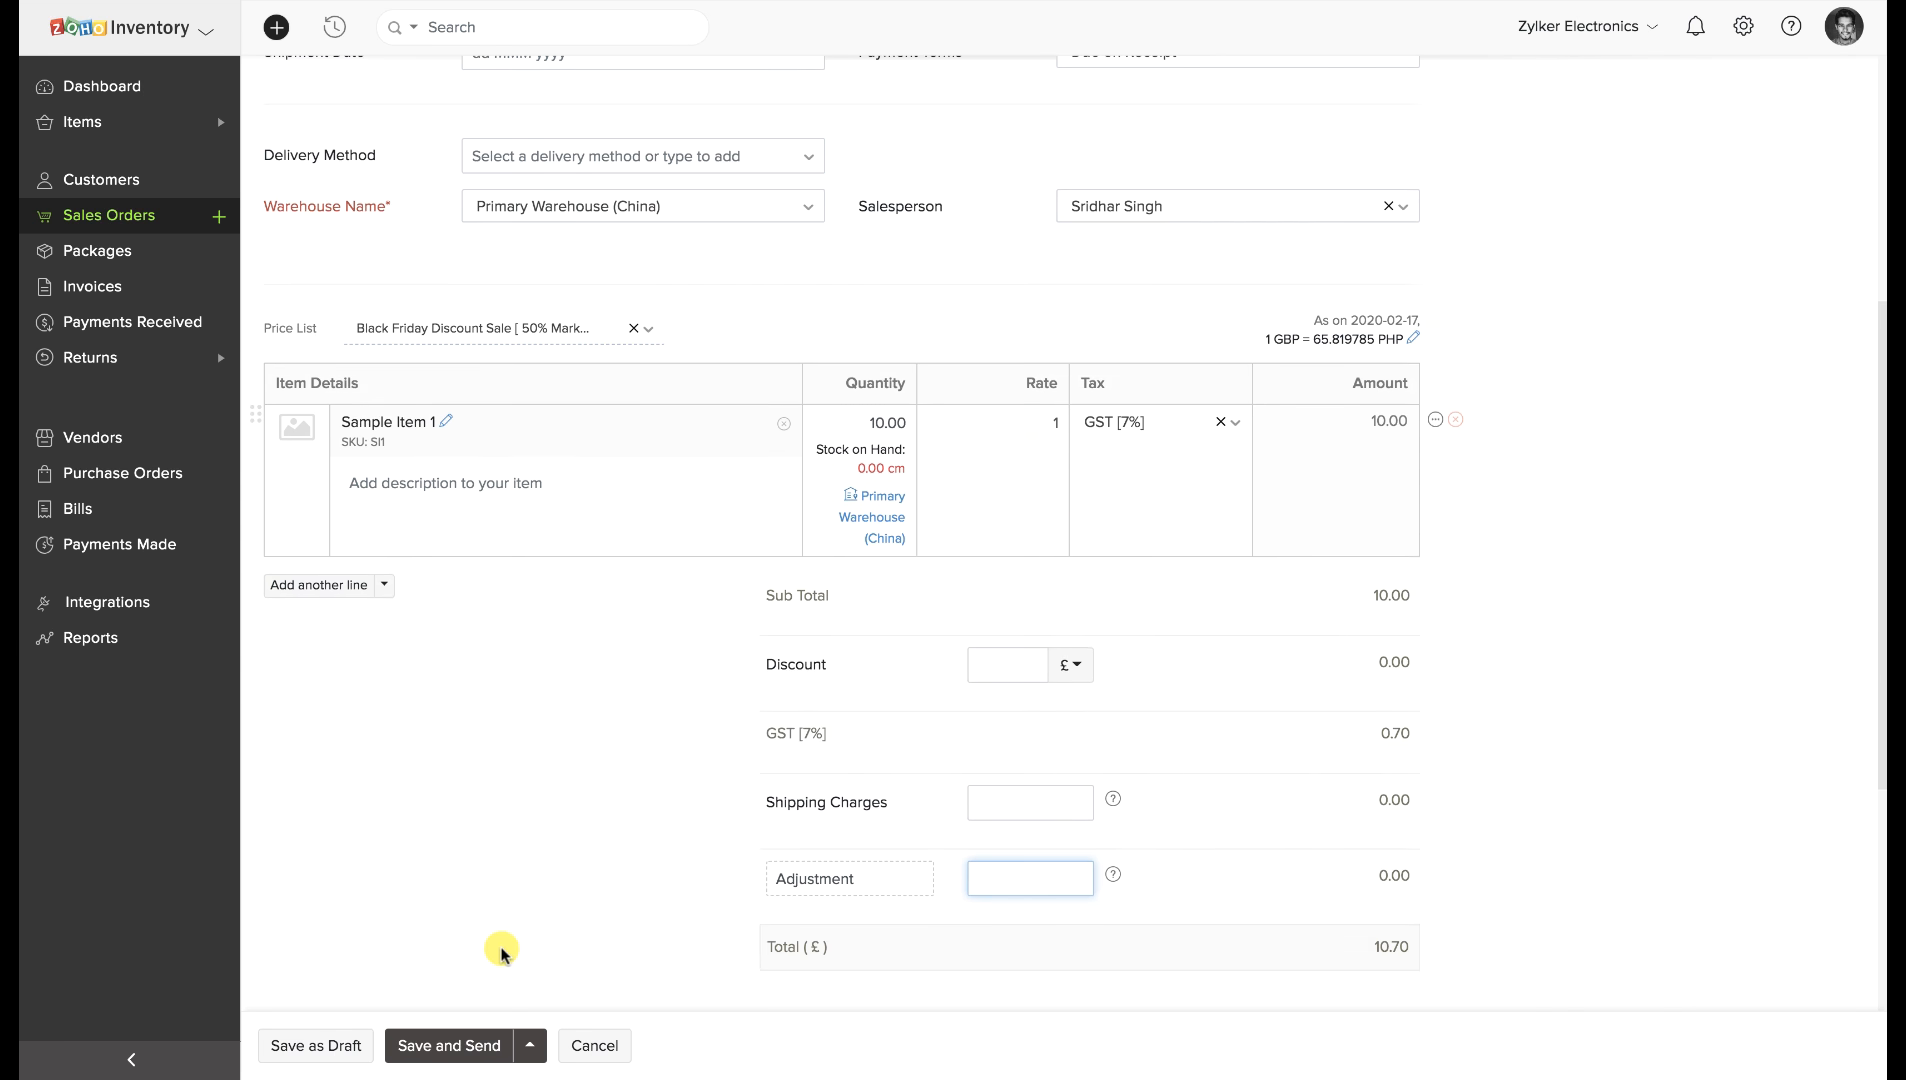
click(338, 1045)
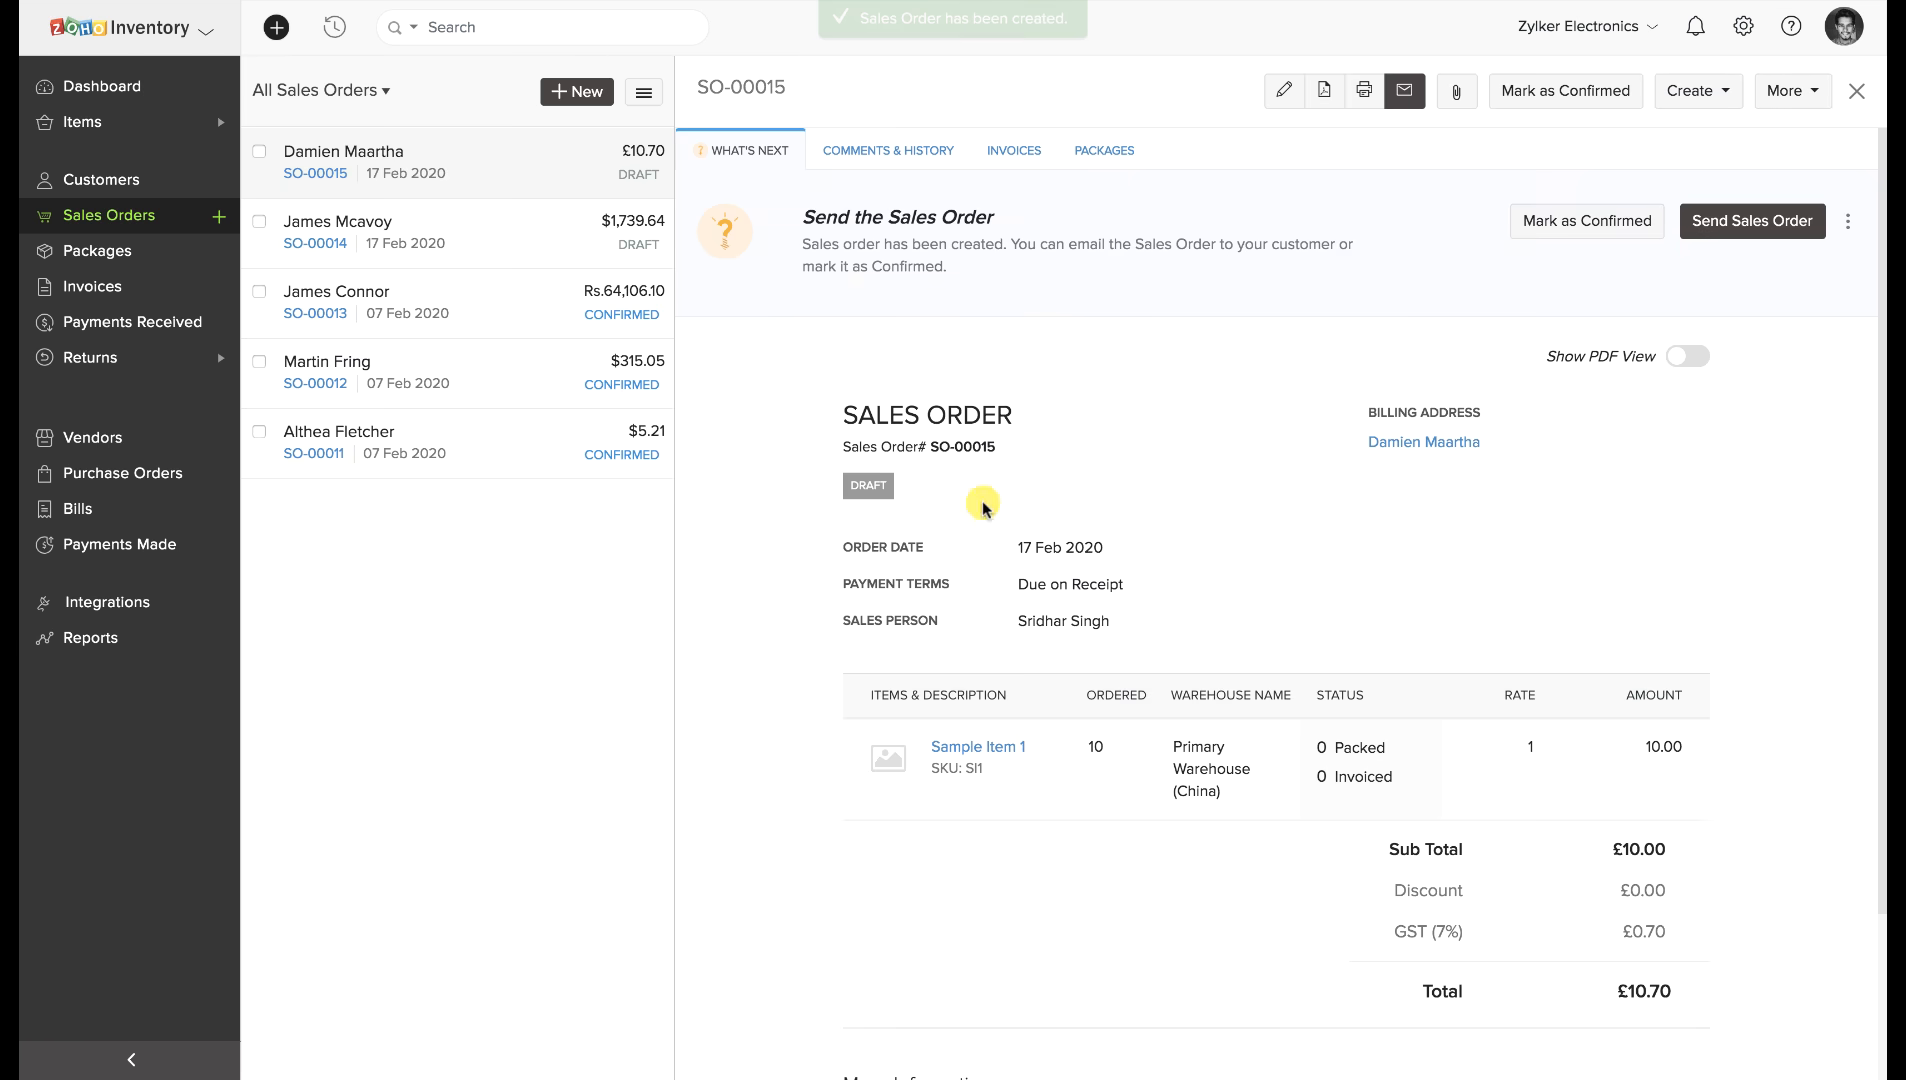
Mark SO-00015 as confirmed and convert it to invoice INV-000015.
click(1598, 230)
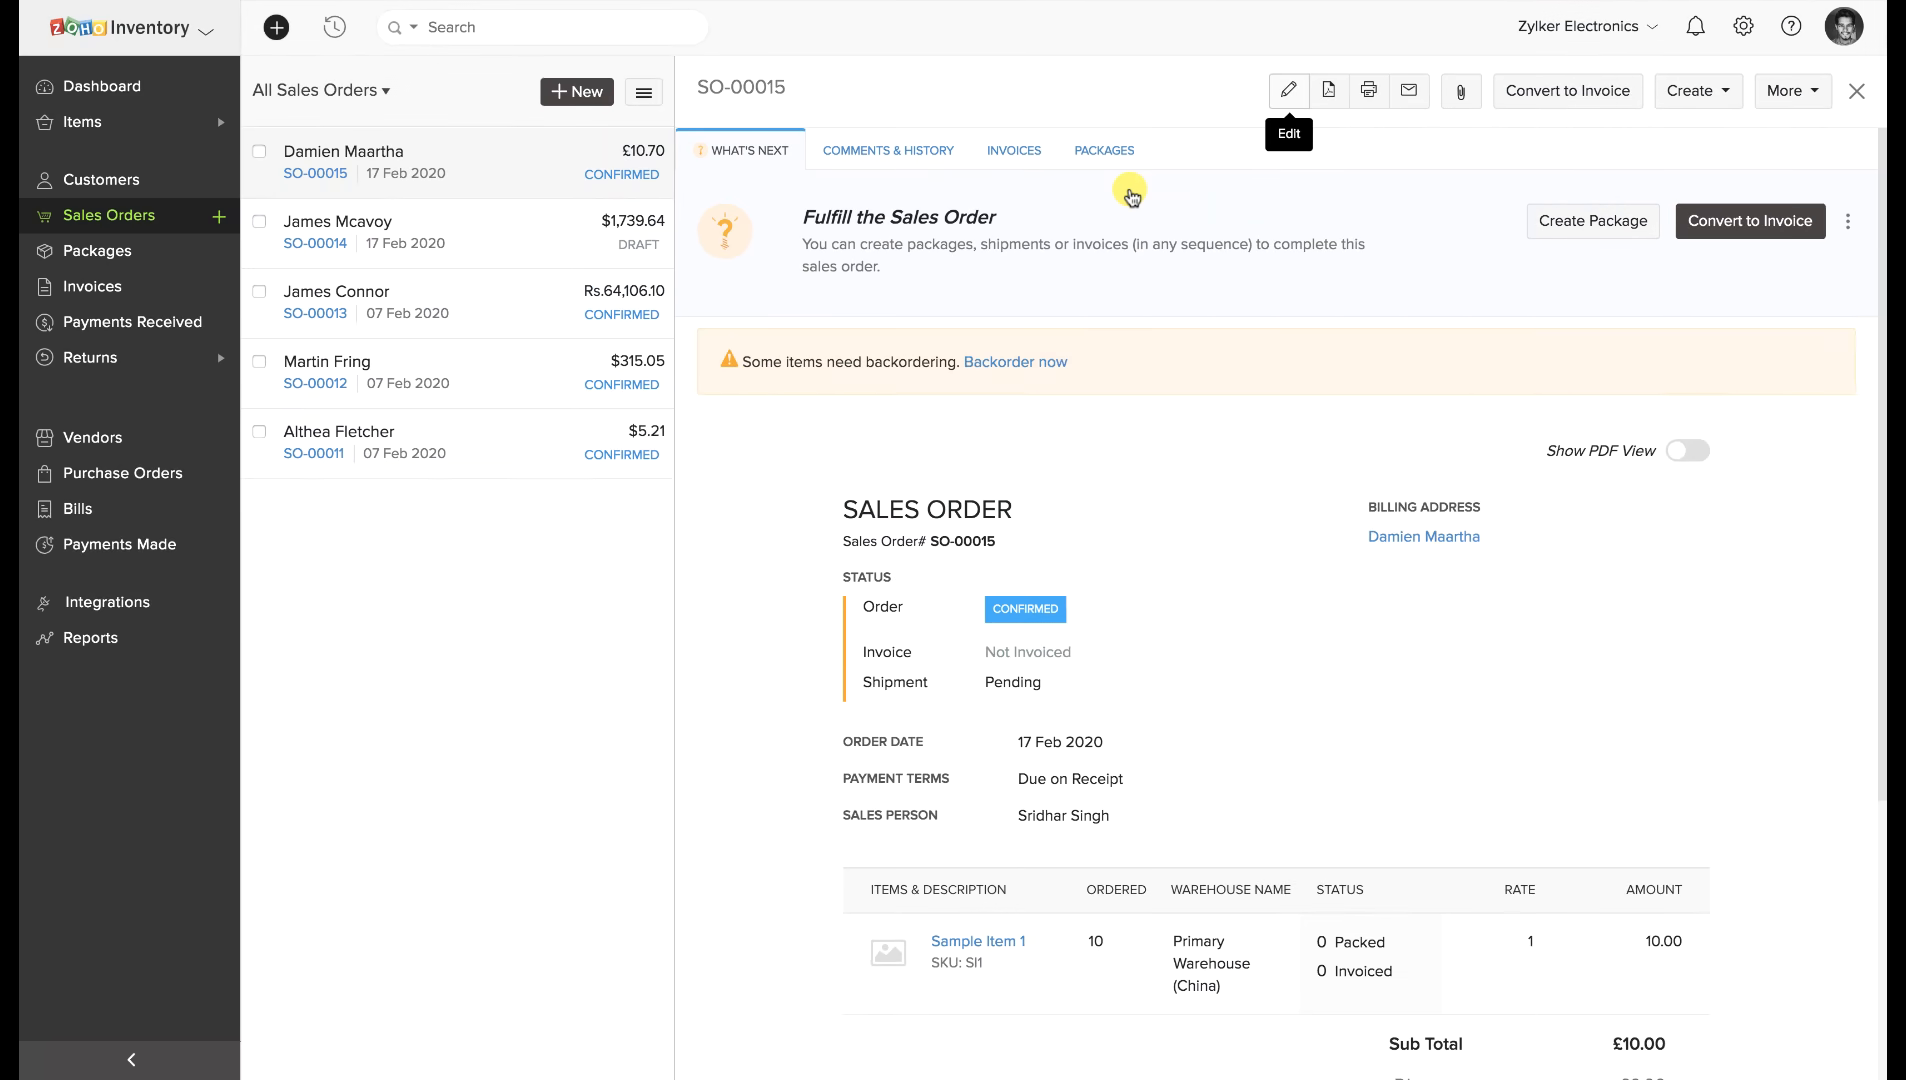
click(1812, 100)
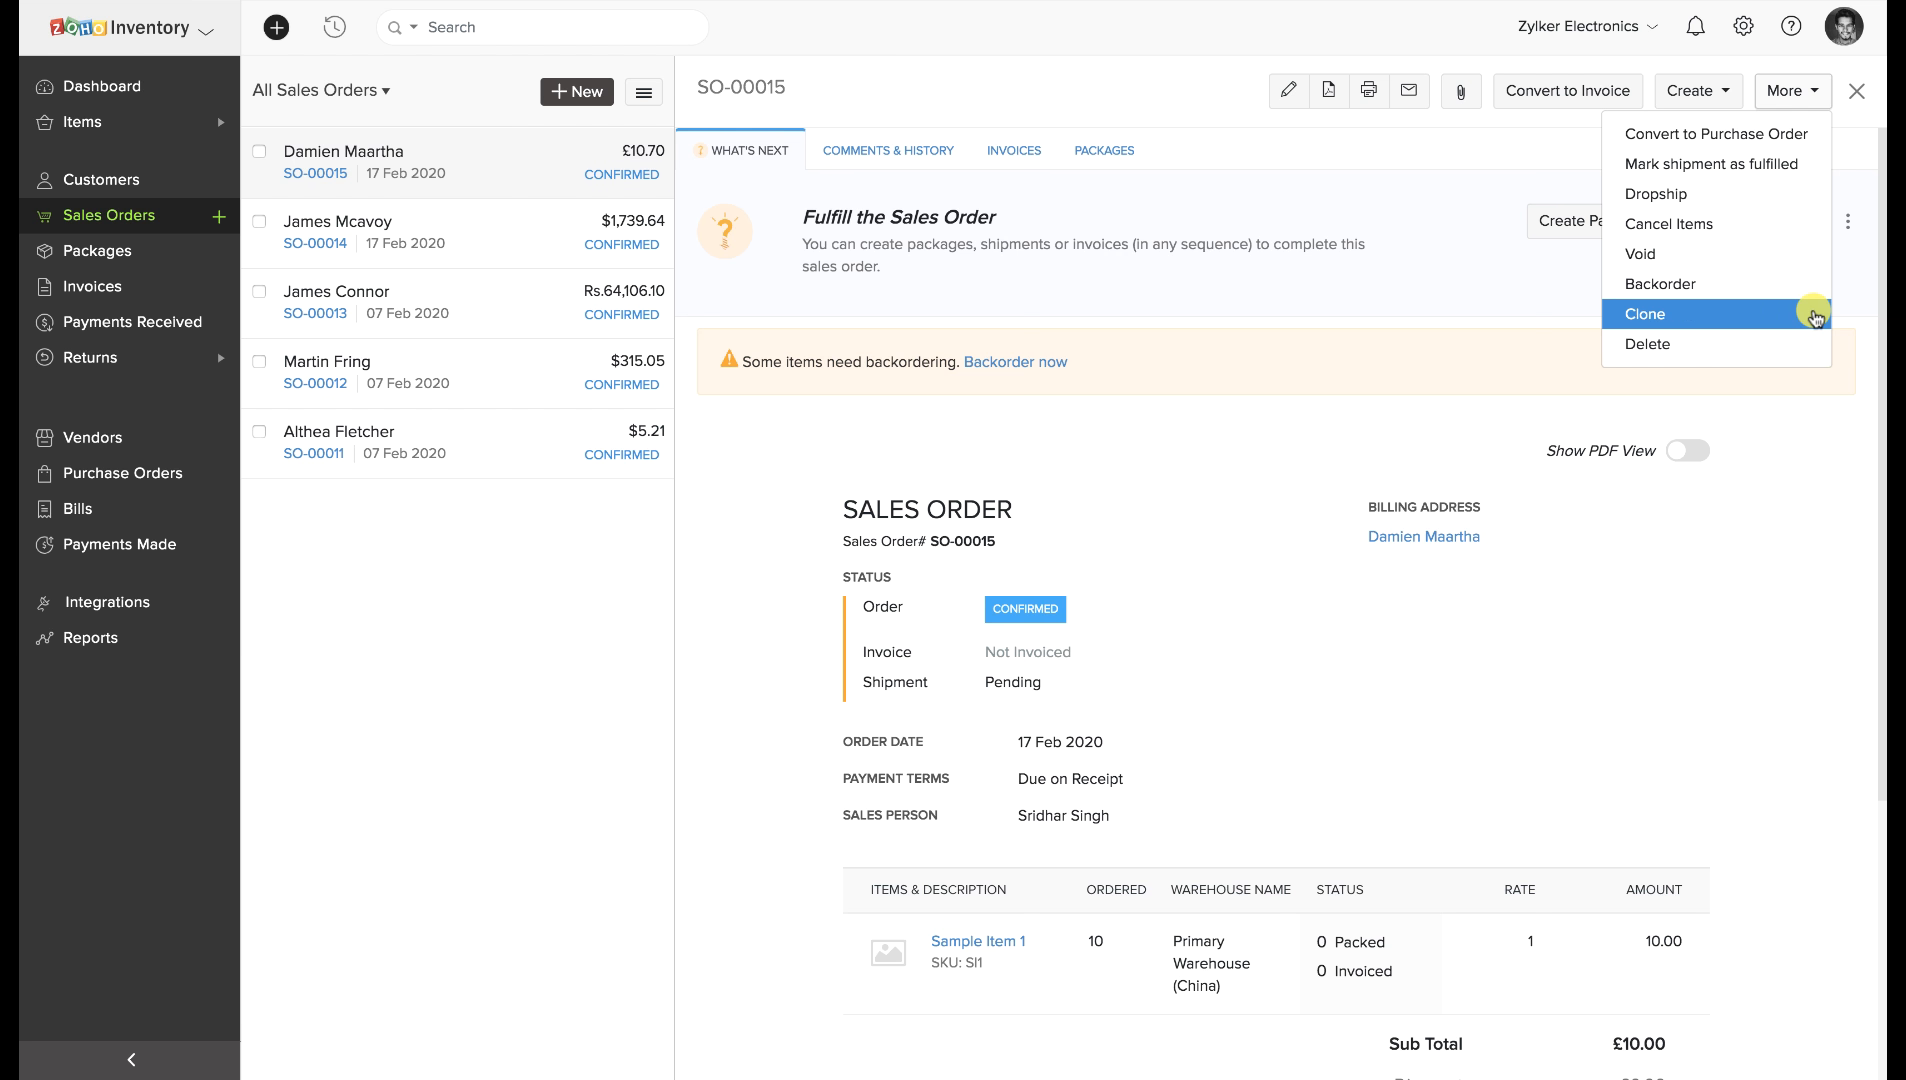
click(1816, 410)
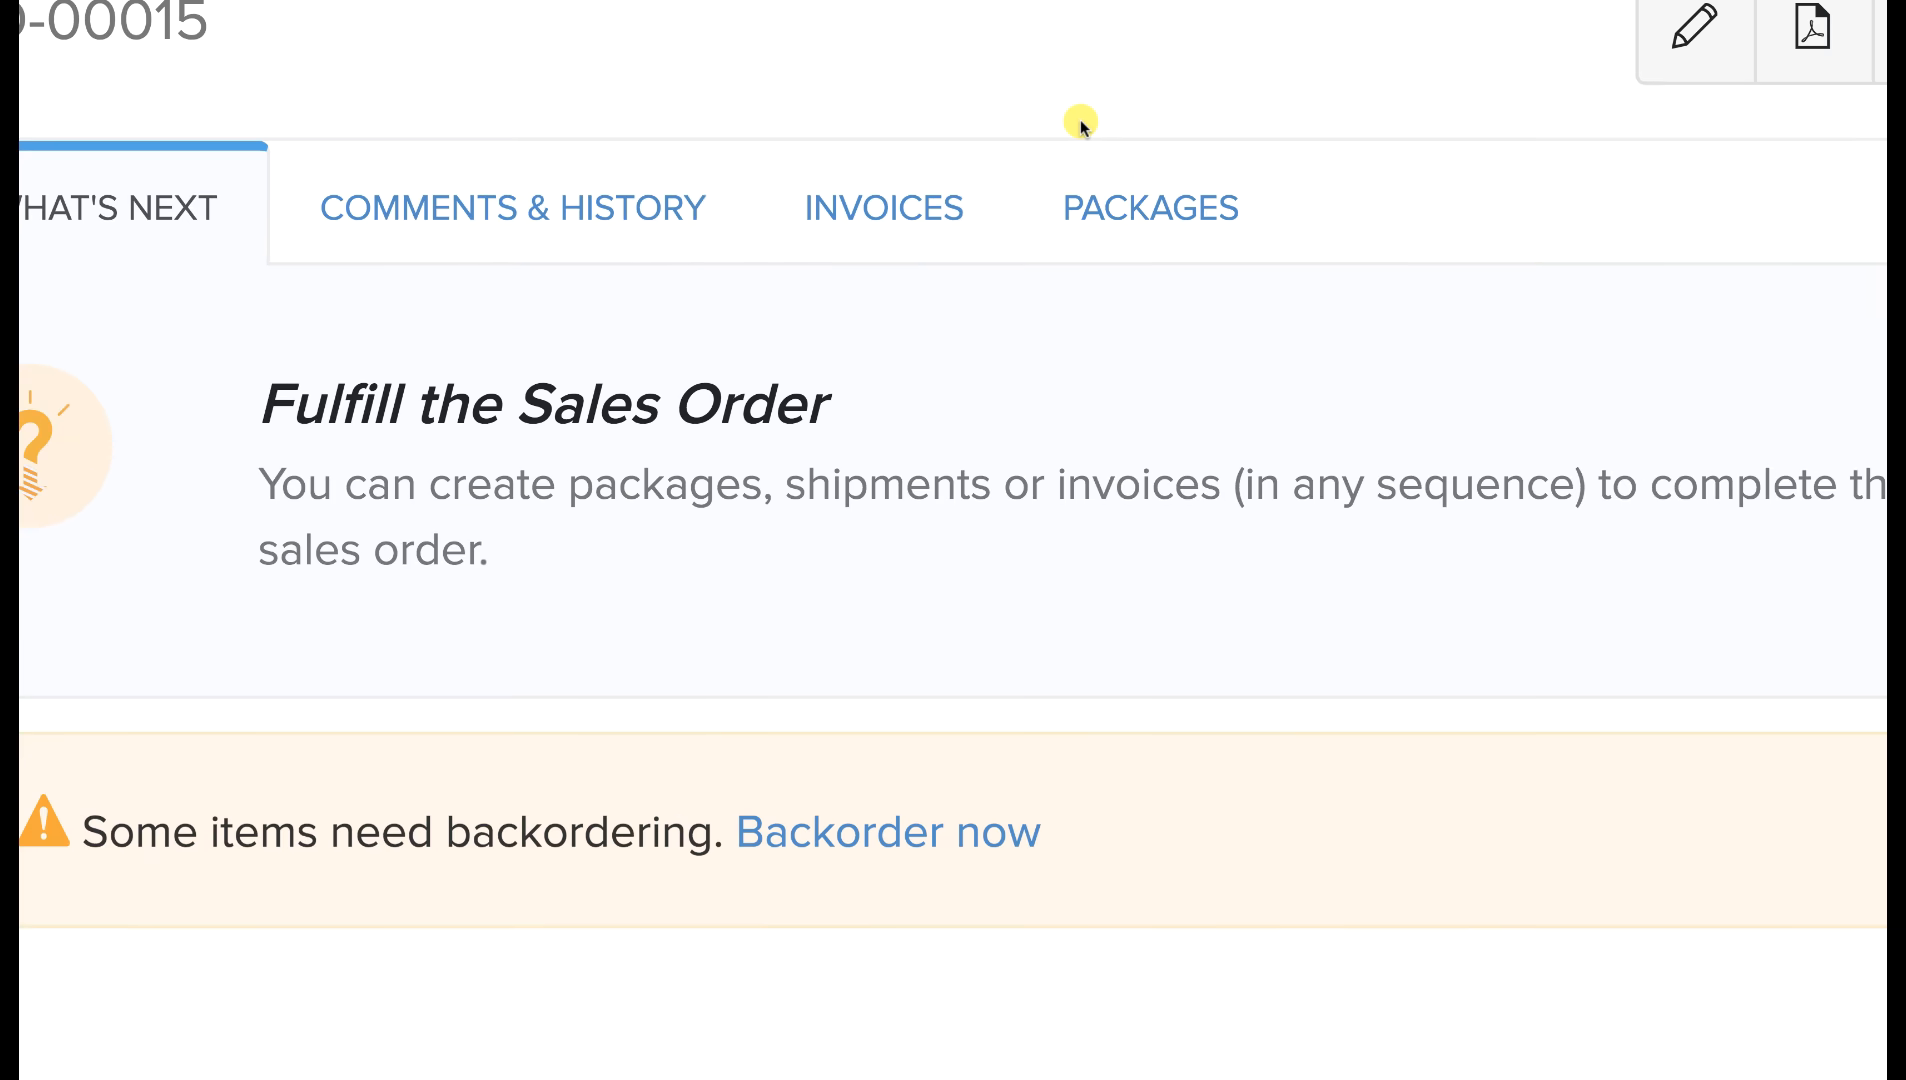
click(903, 220)
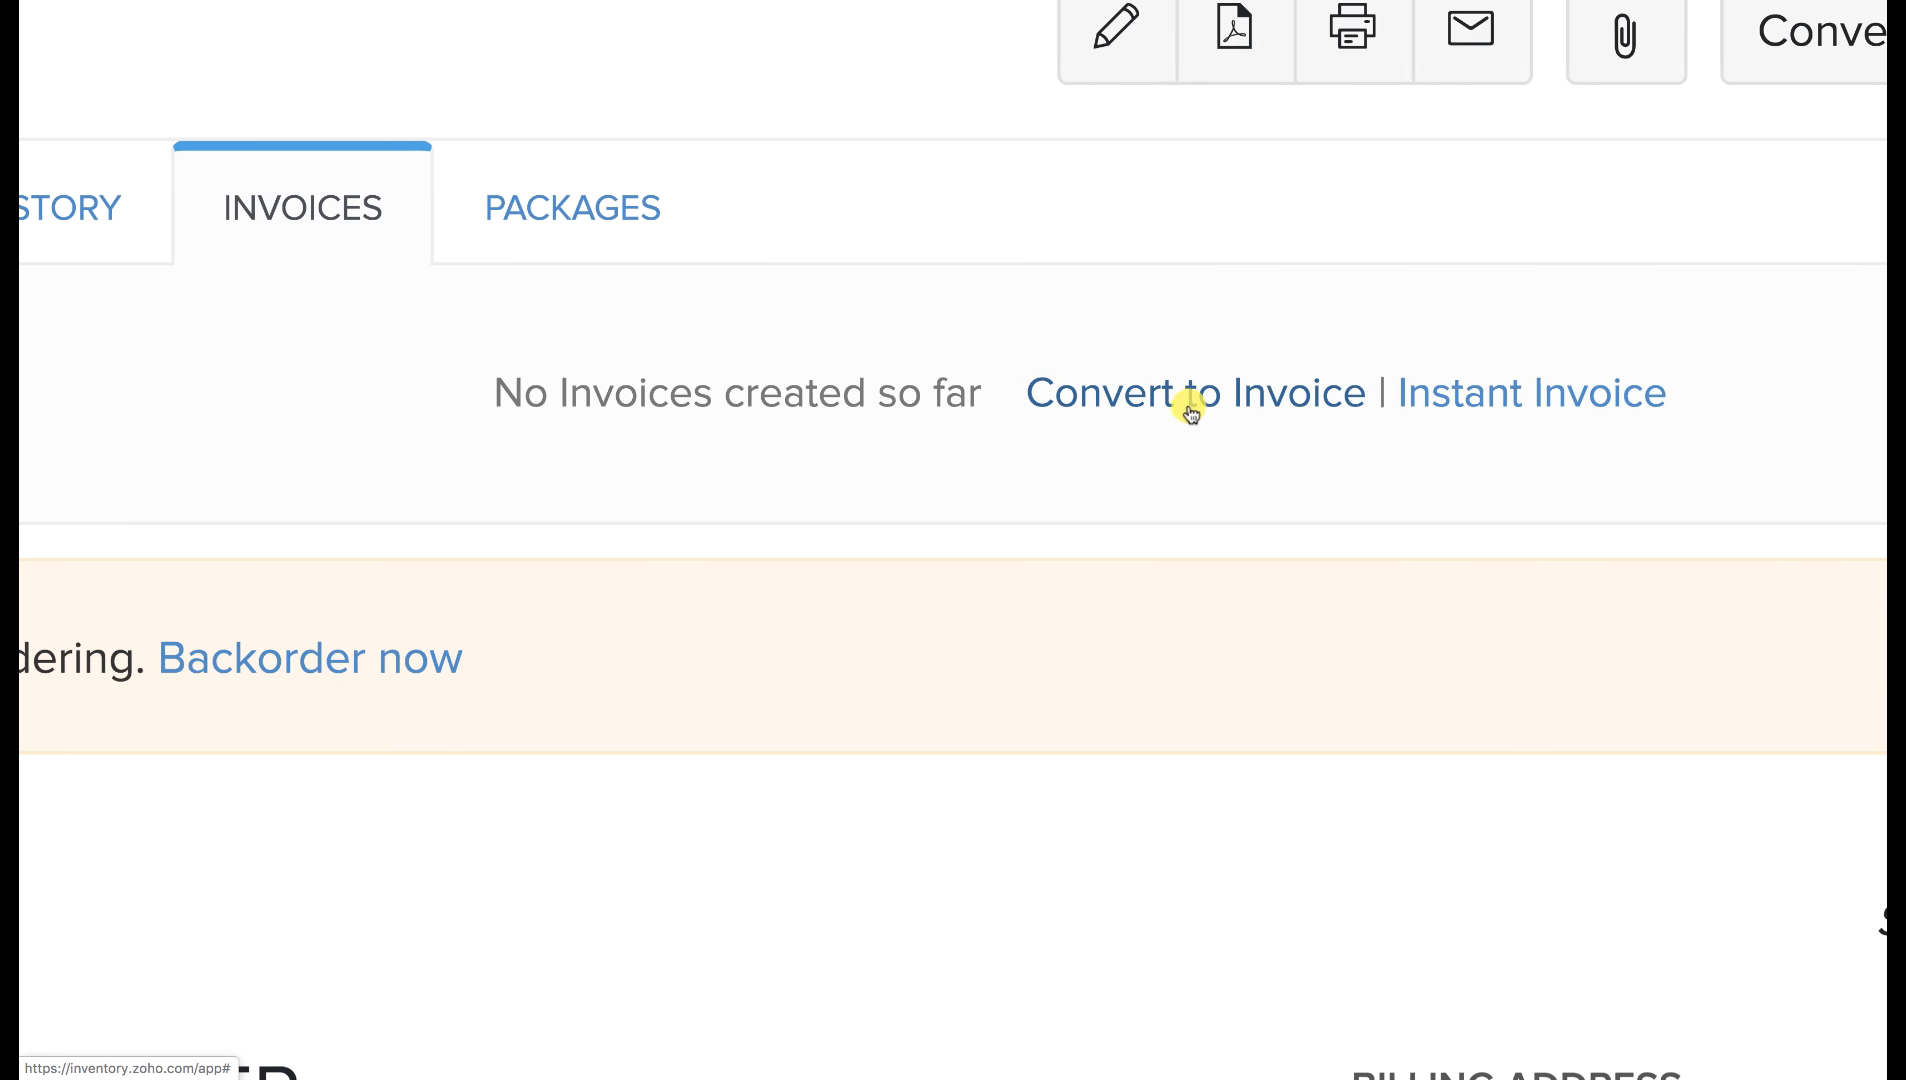
click(1190, 408)
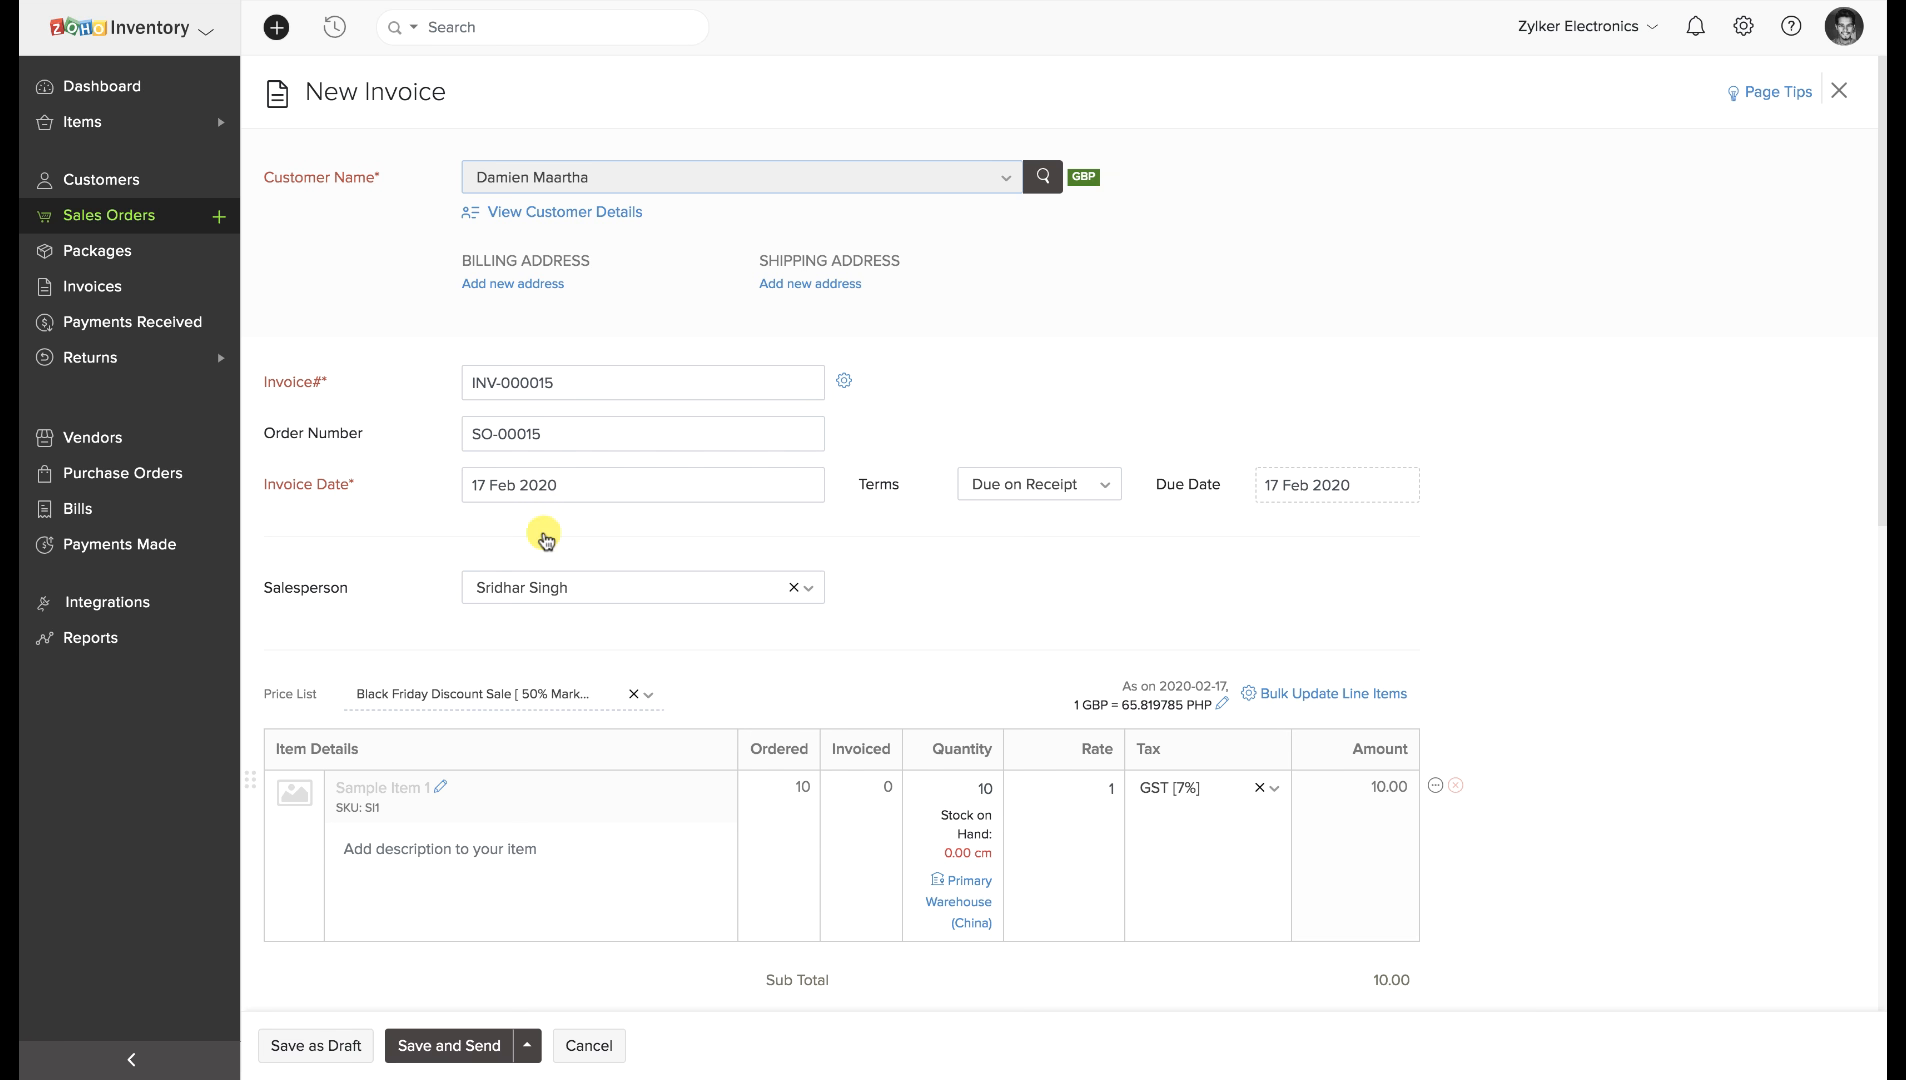
Review the invoice's online payment gateways, then save INV-000015 and send it.
scroll(543, 663, down, 2)
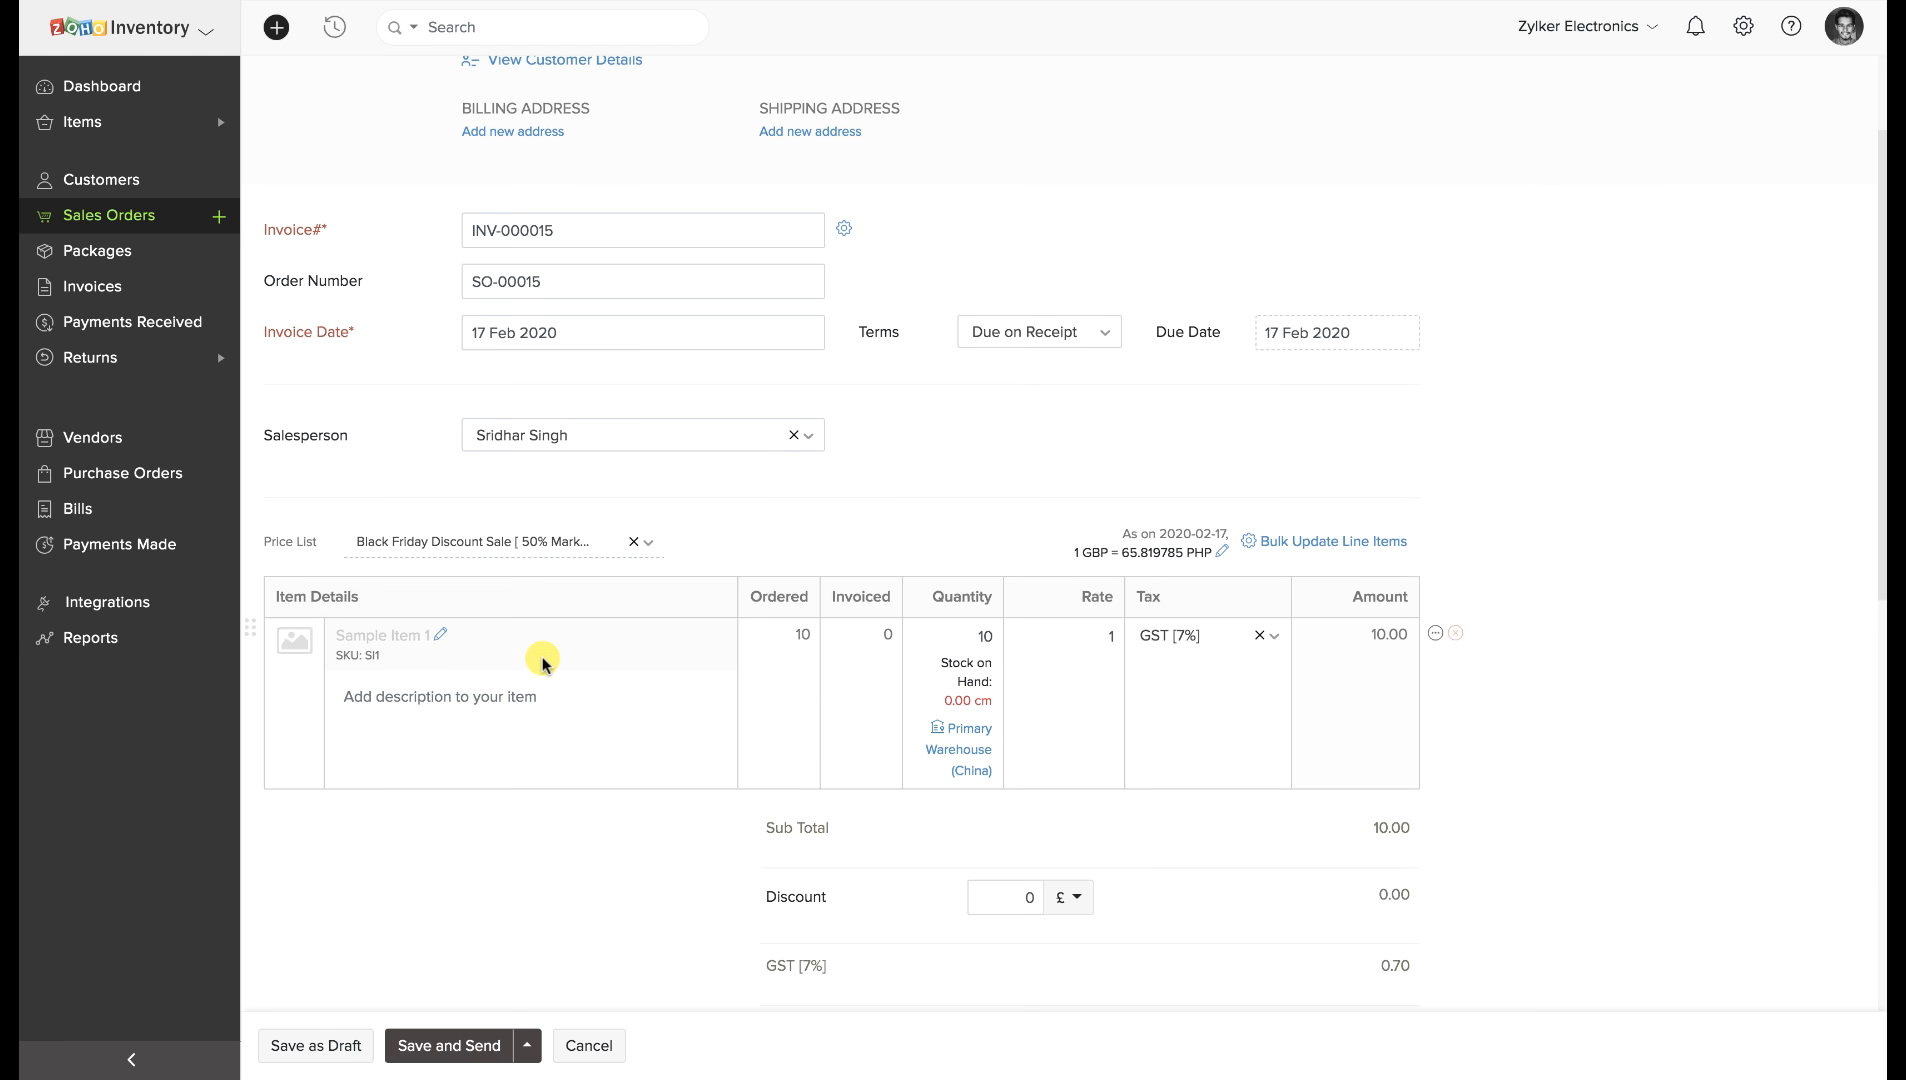
scroll(543, 663, down, 1)
scroll(543, 663, down, 1)
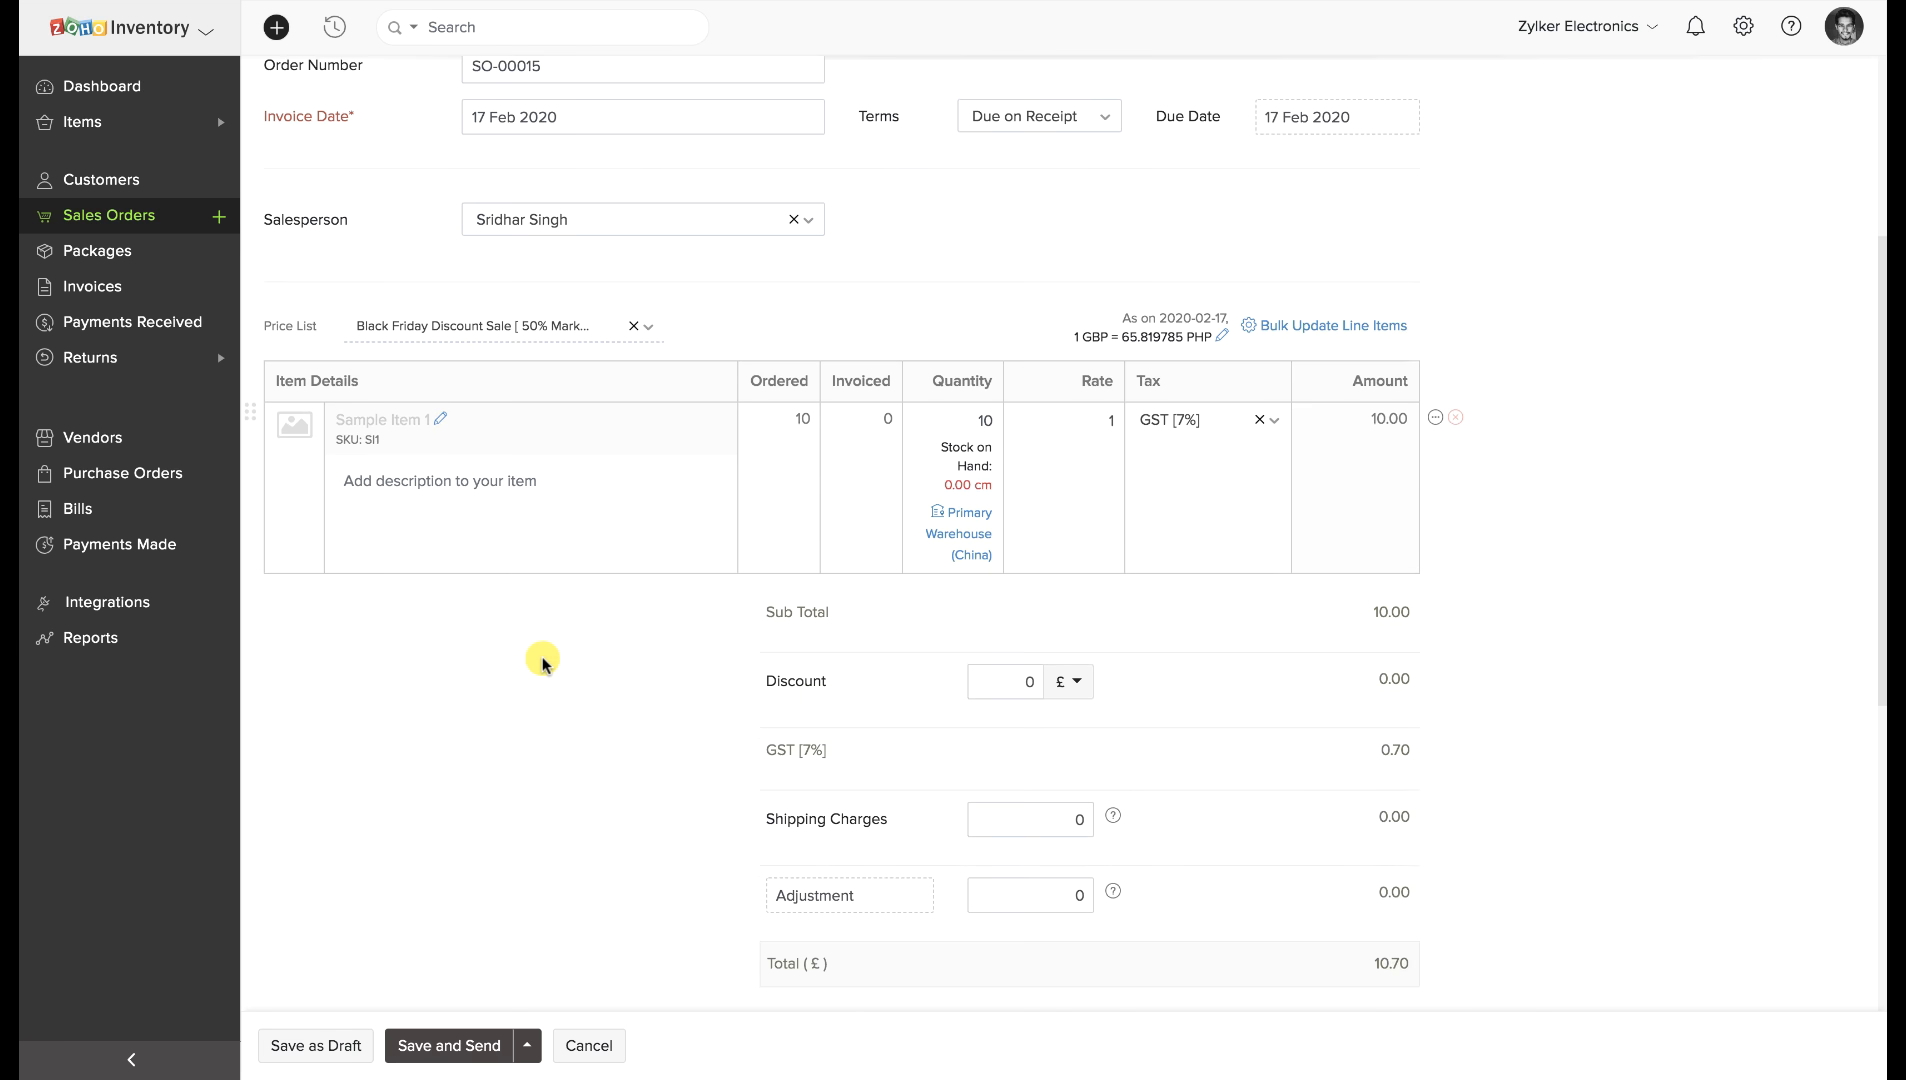
scroll(543, 663, down, 1)
scroll(543, 663, down, 1)
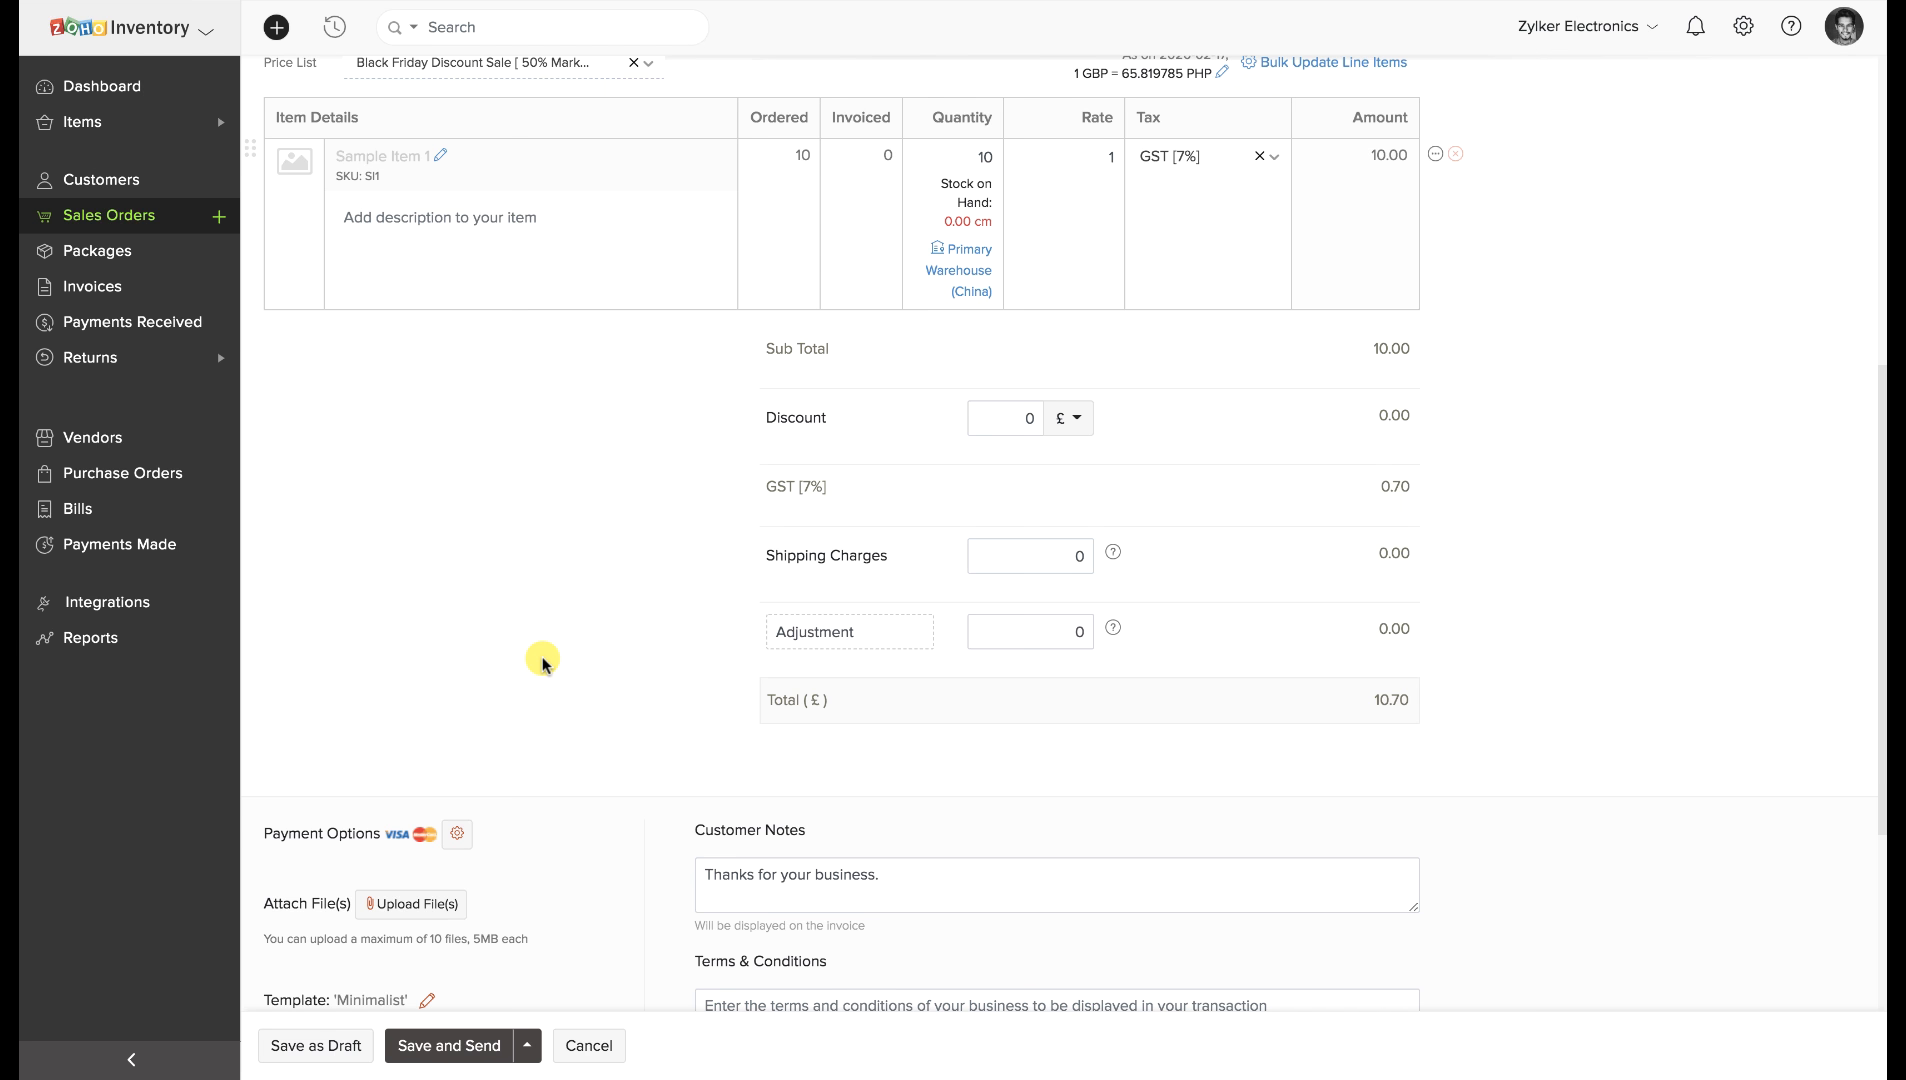
scroll(543, 663, down, 1)
scroll(543, 663, down, 1)
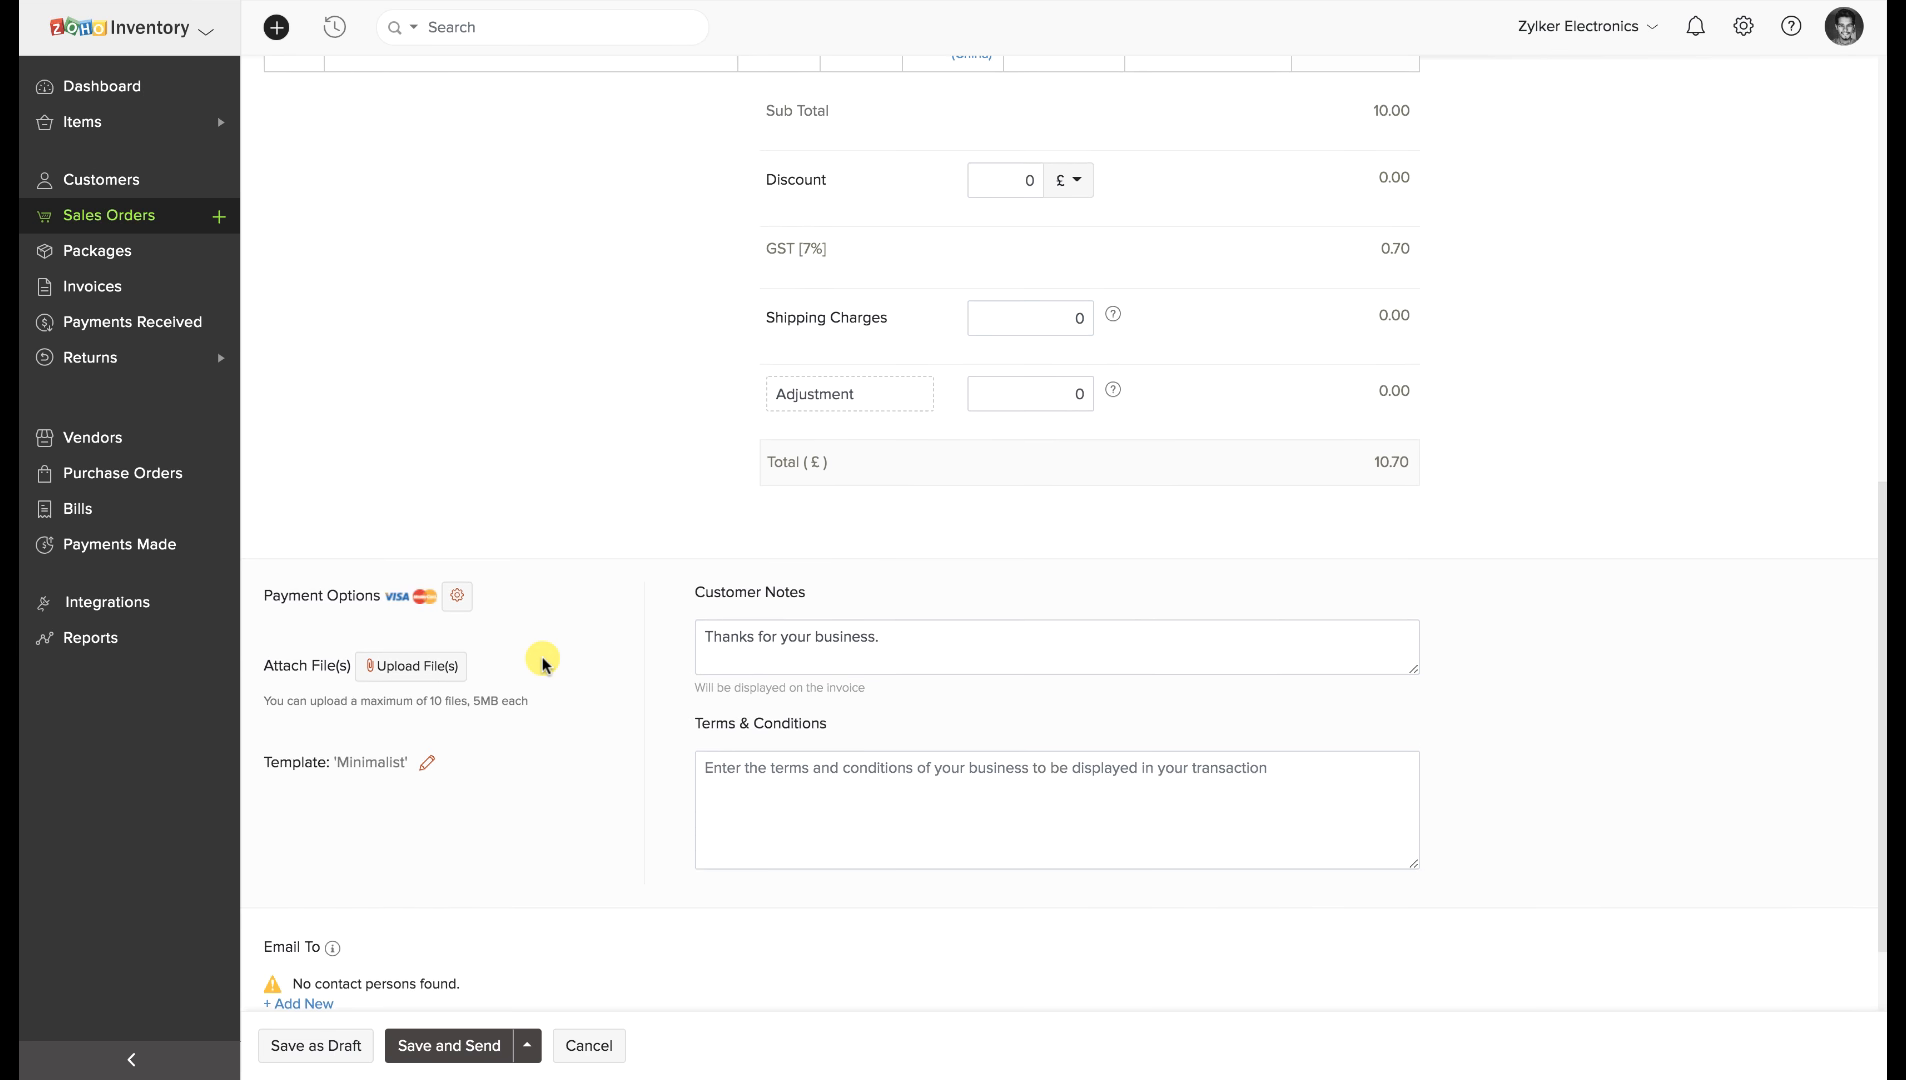
scroll(543, 663, down, 1)
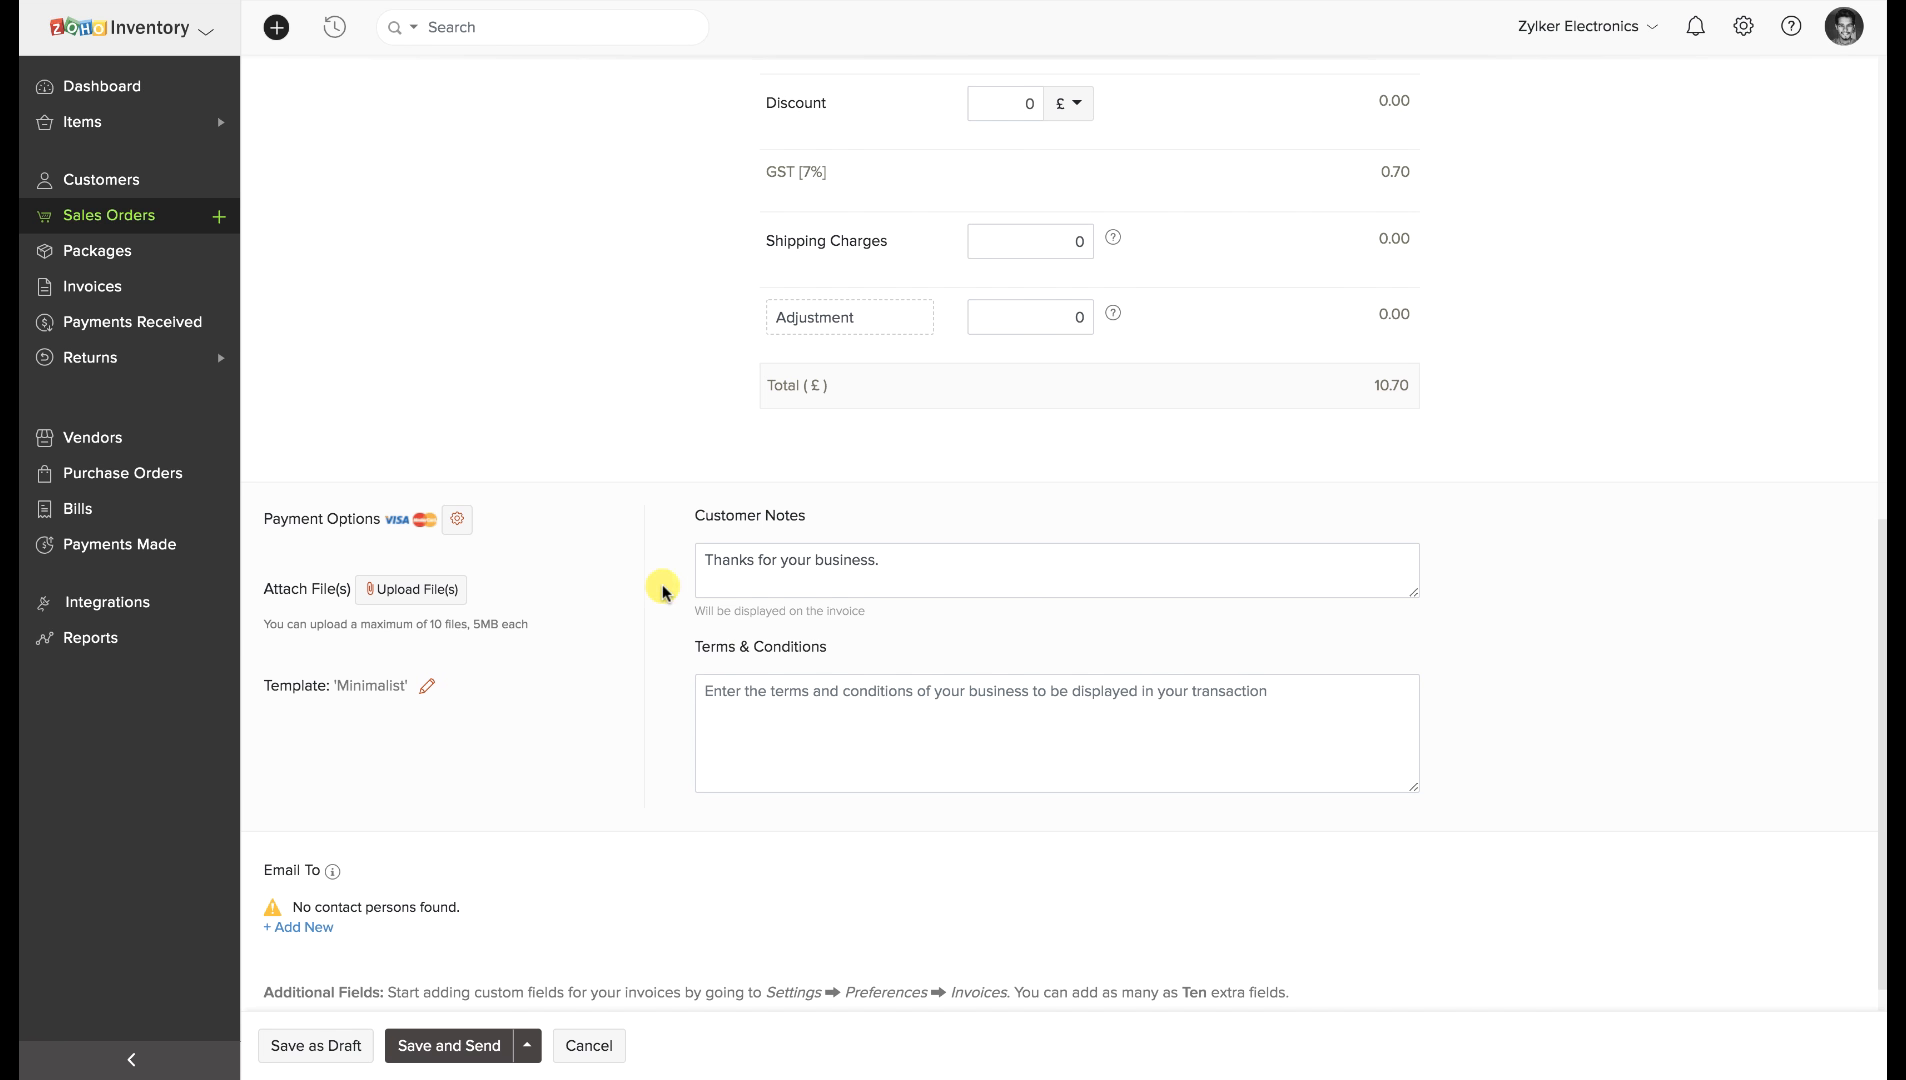
click(457, 519)
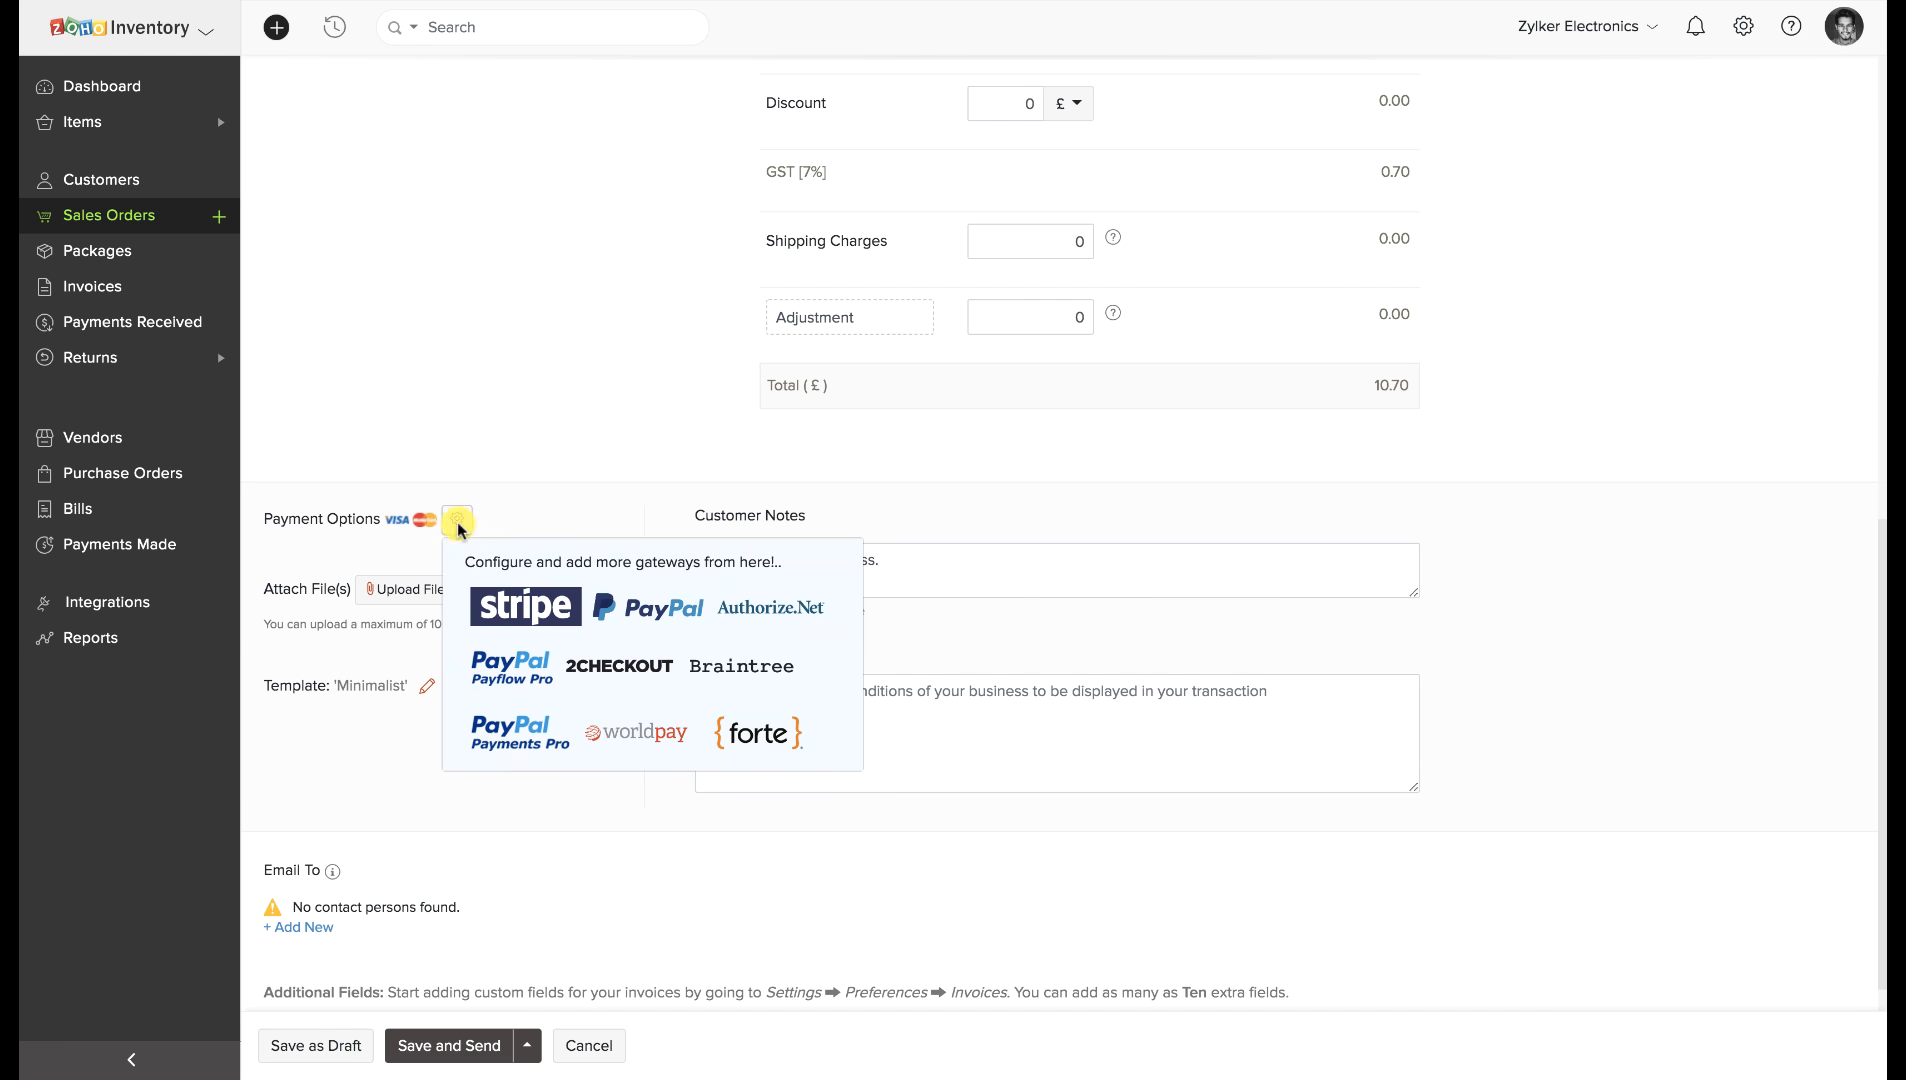
click(496, 739)
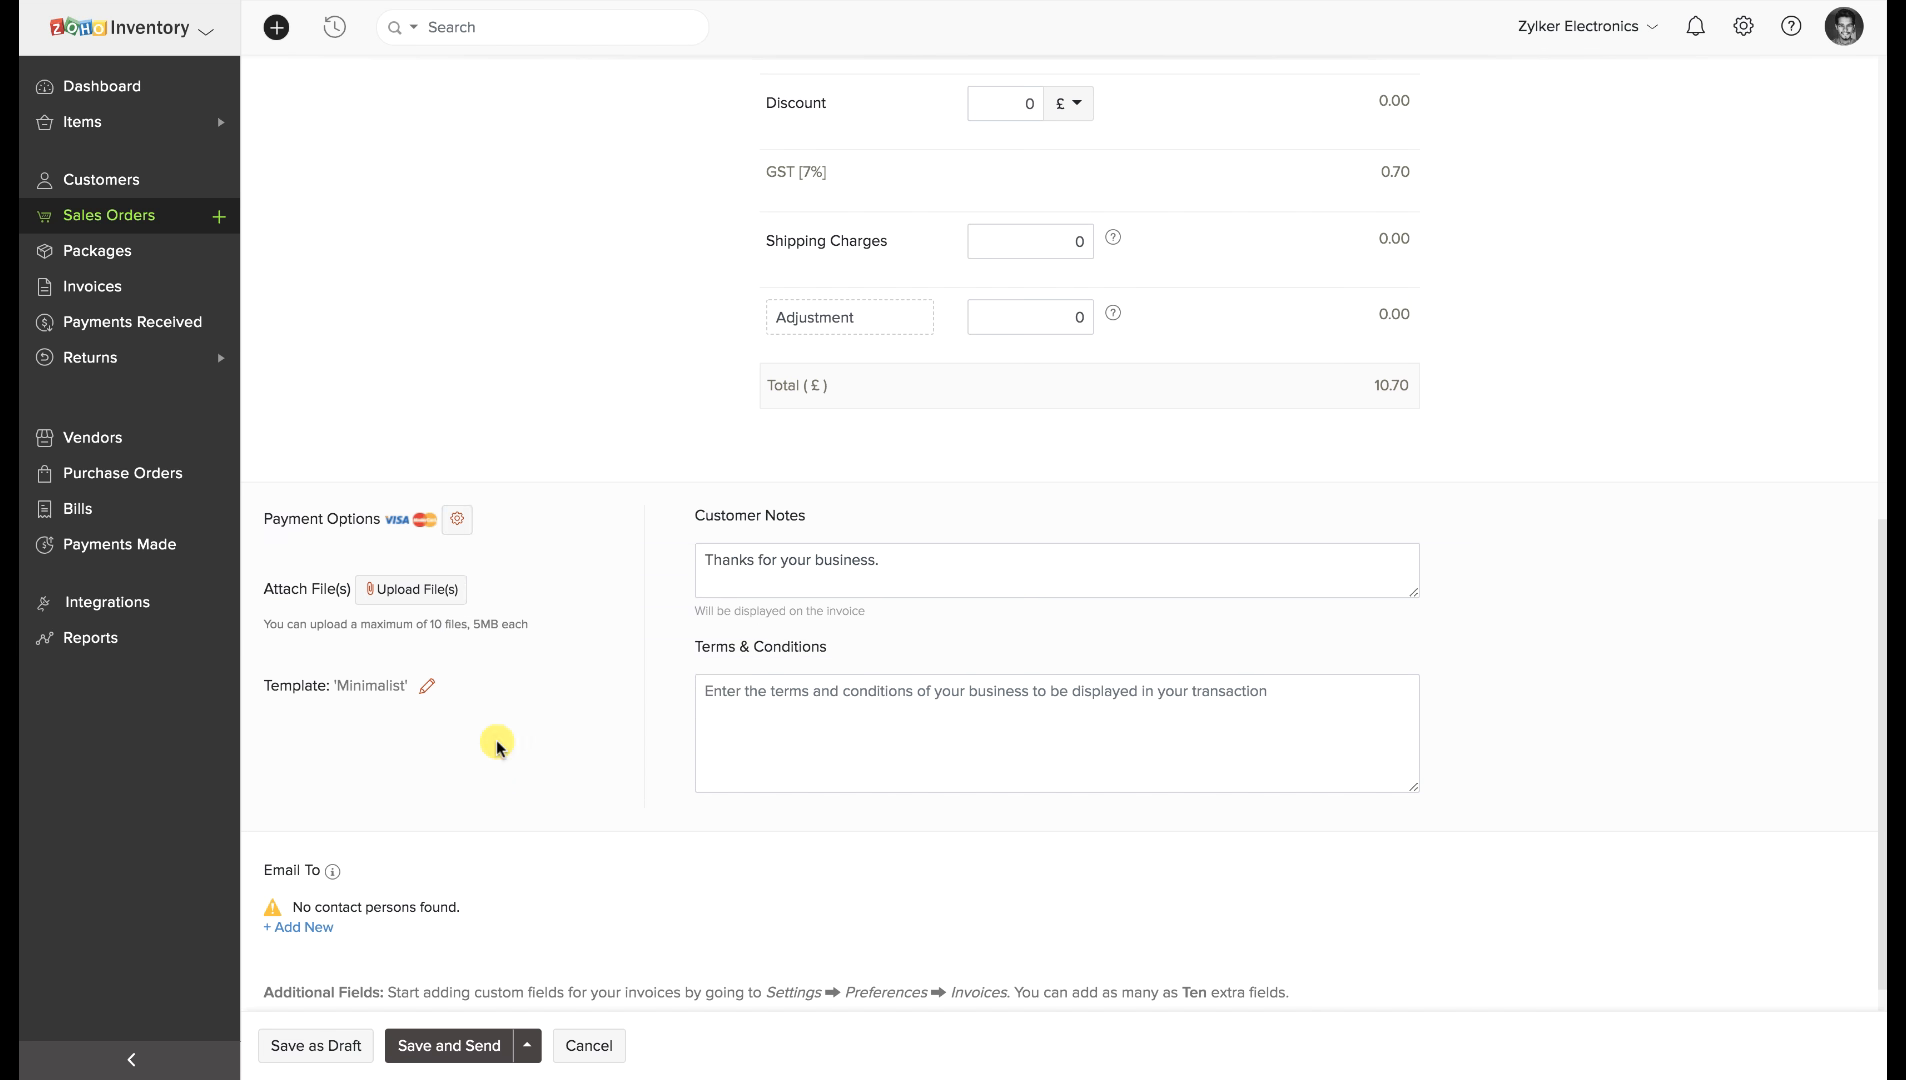
click(457, 519)
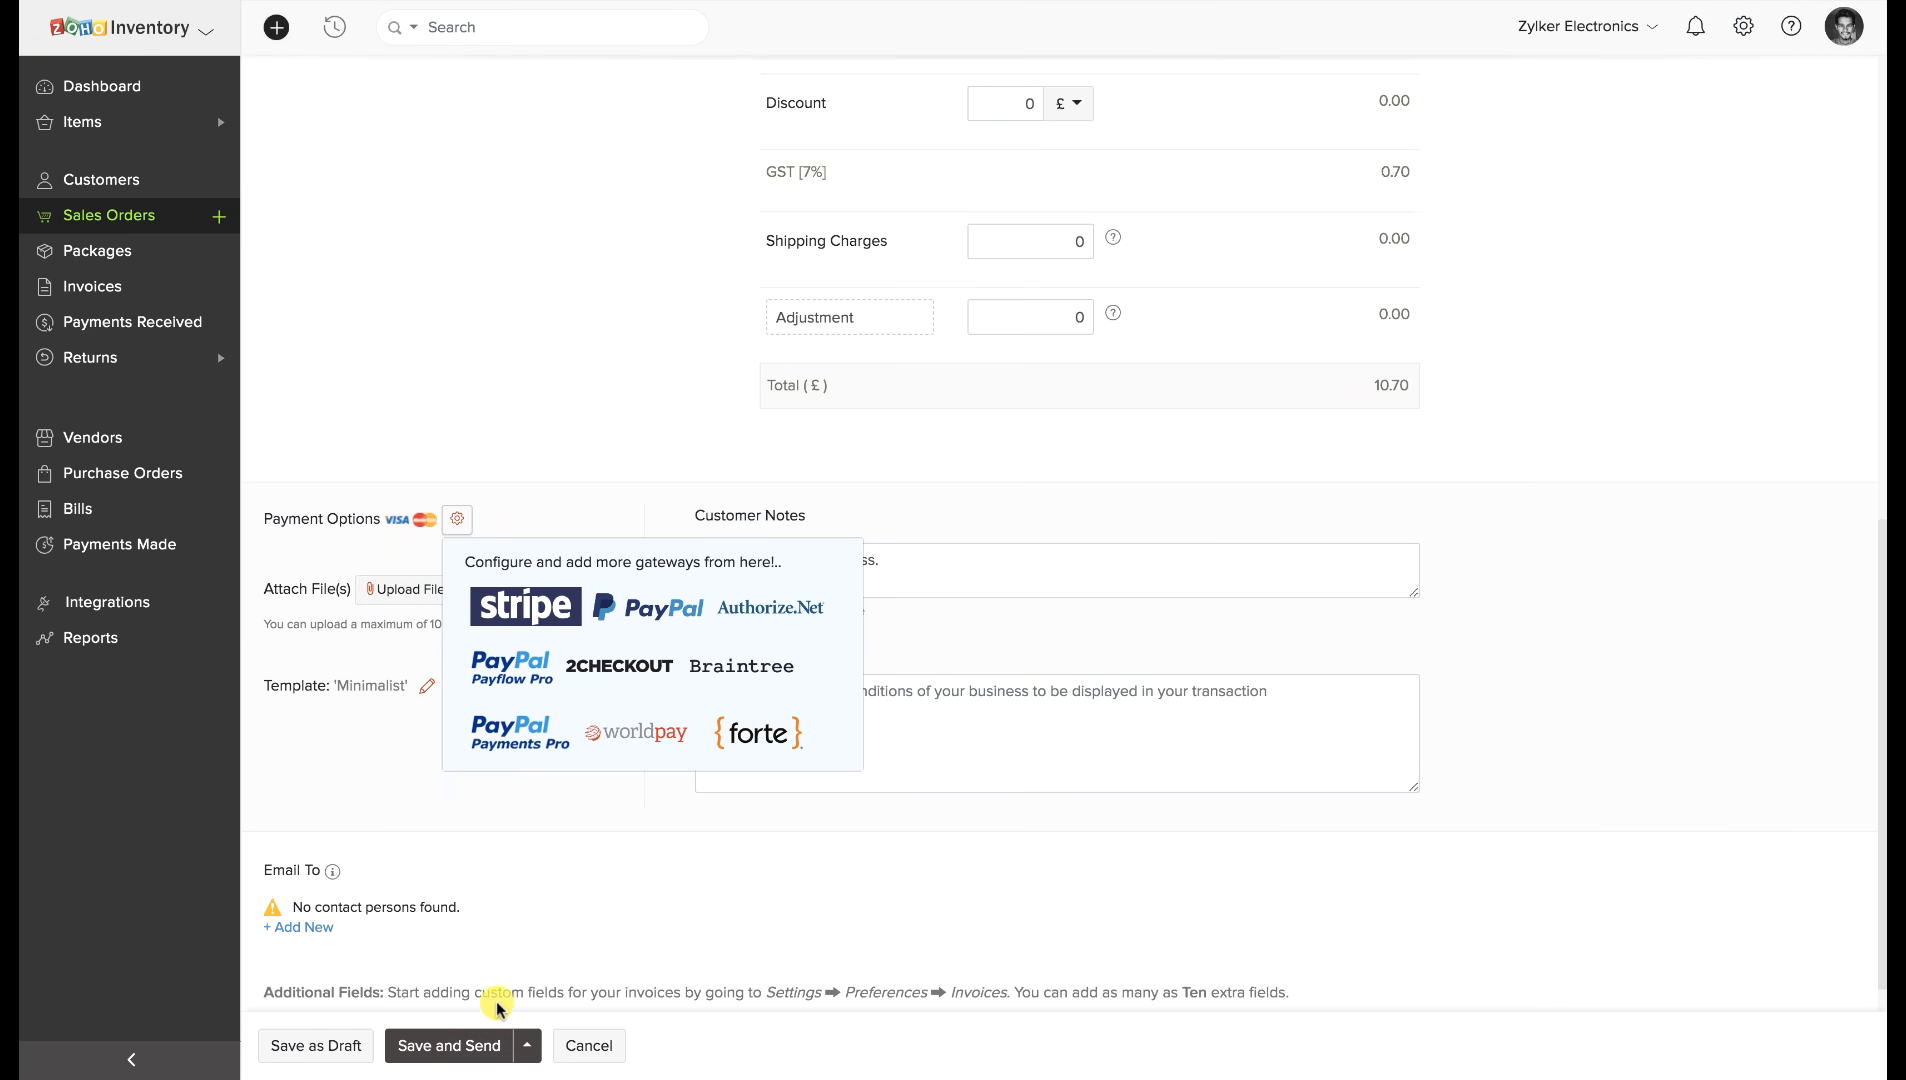
click(478, 1044)
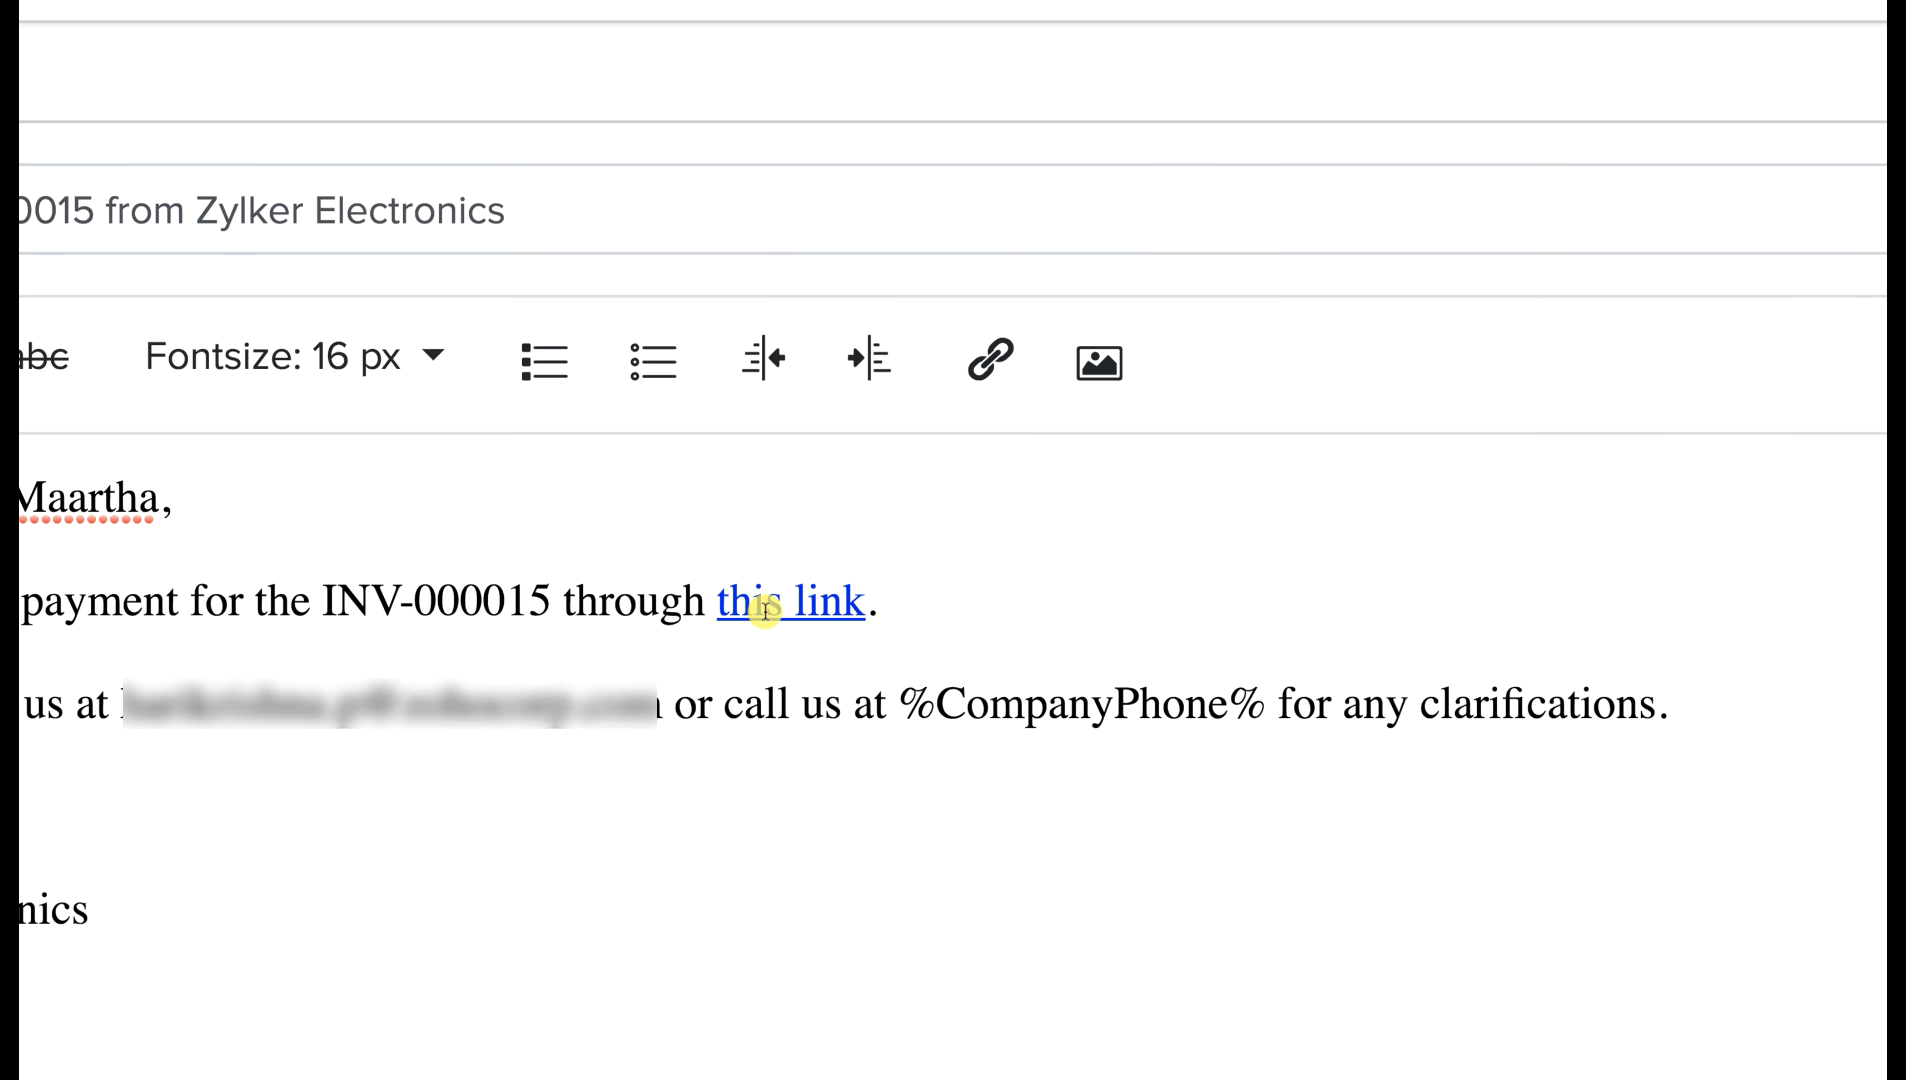
Discard the invoice email unsent, leaving INV-000015 as a £10.70 draft.
click(765, 610)
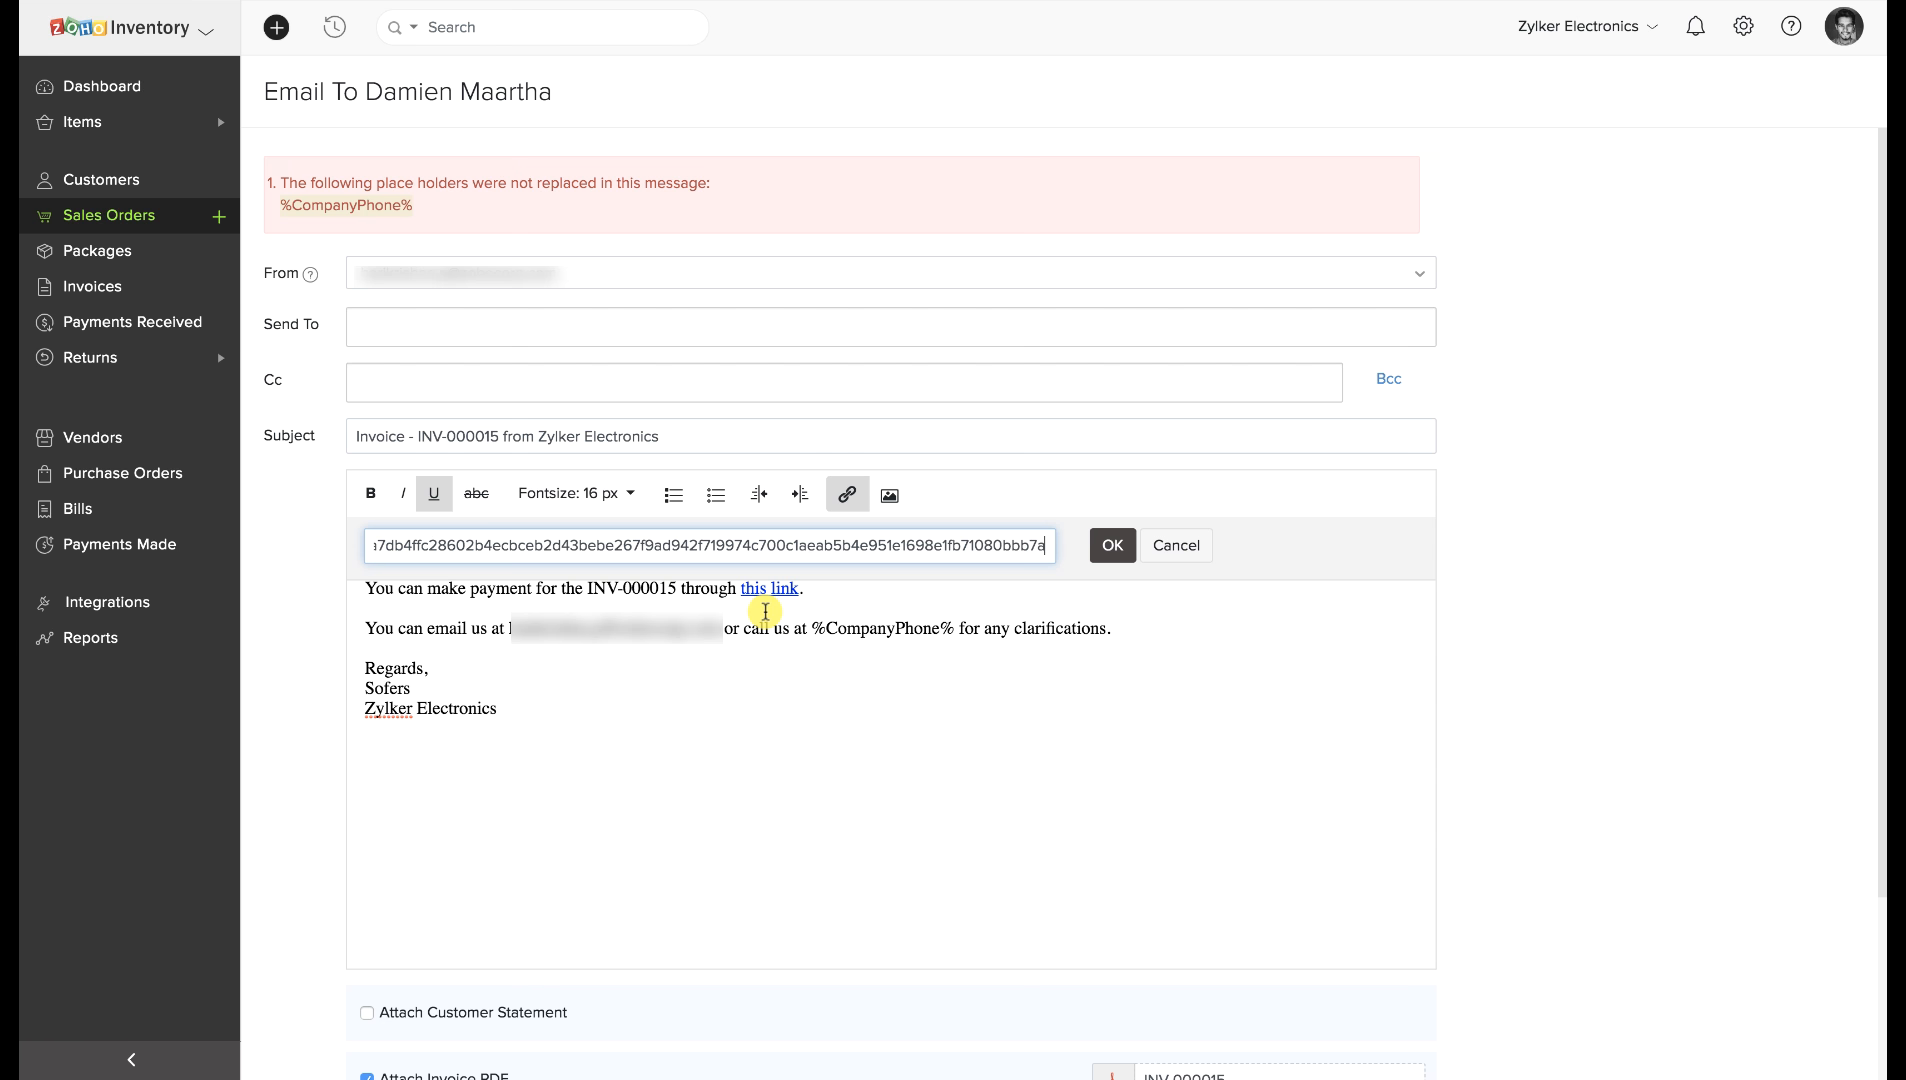
scroll(727, 846, down, 3)
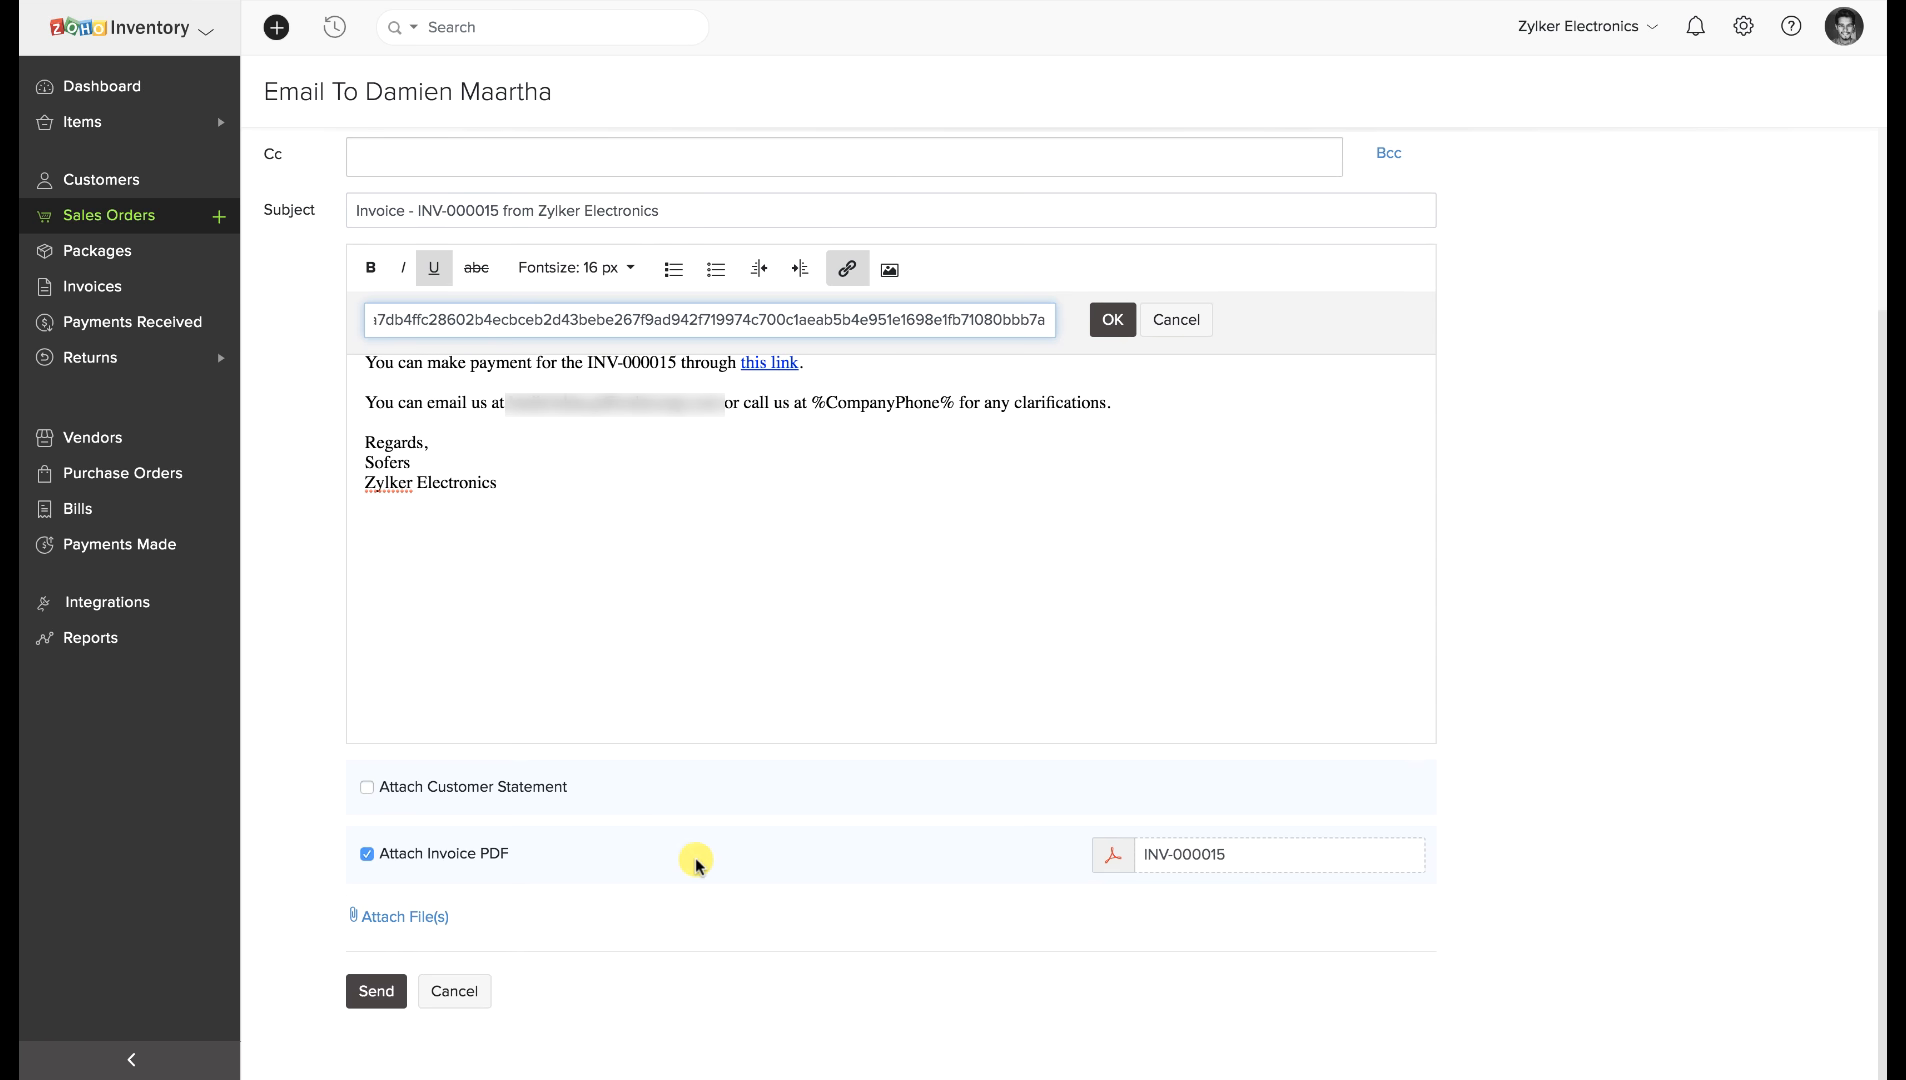
click(468, 990)
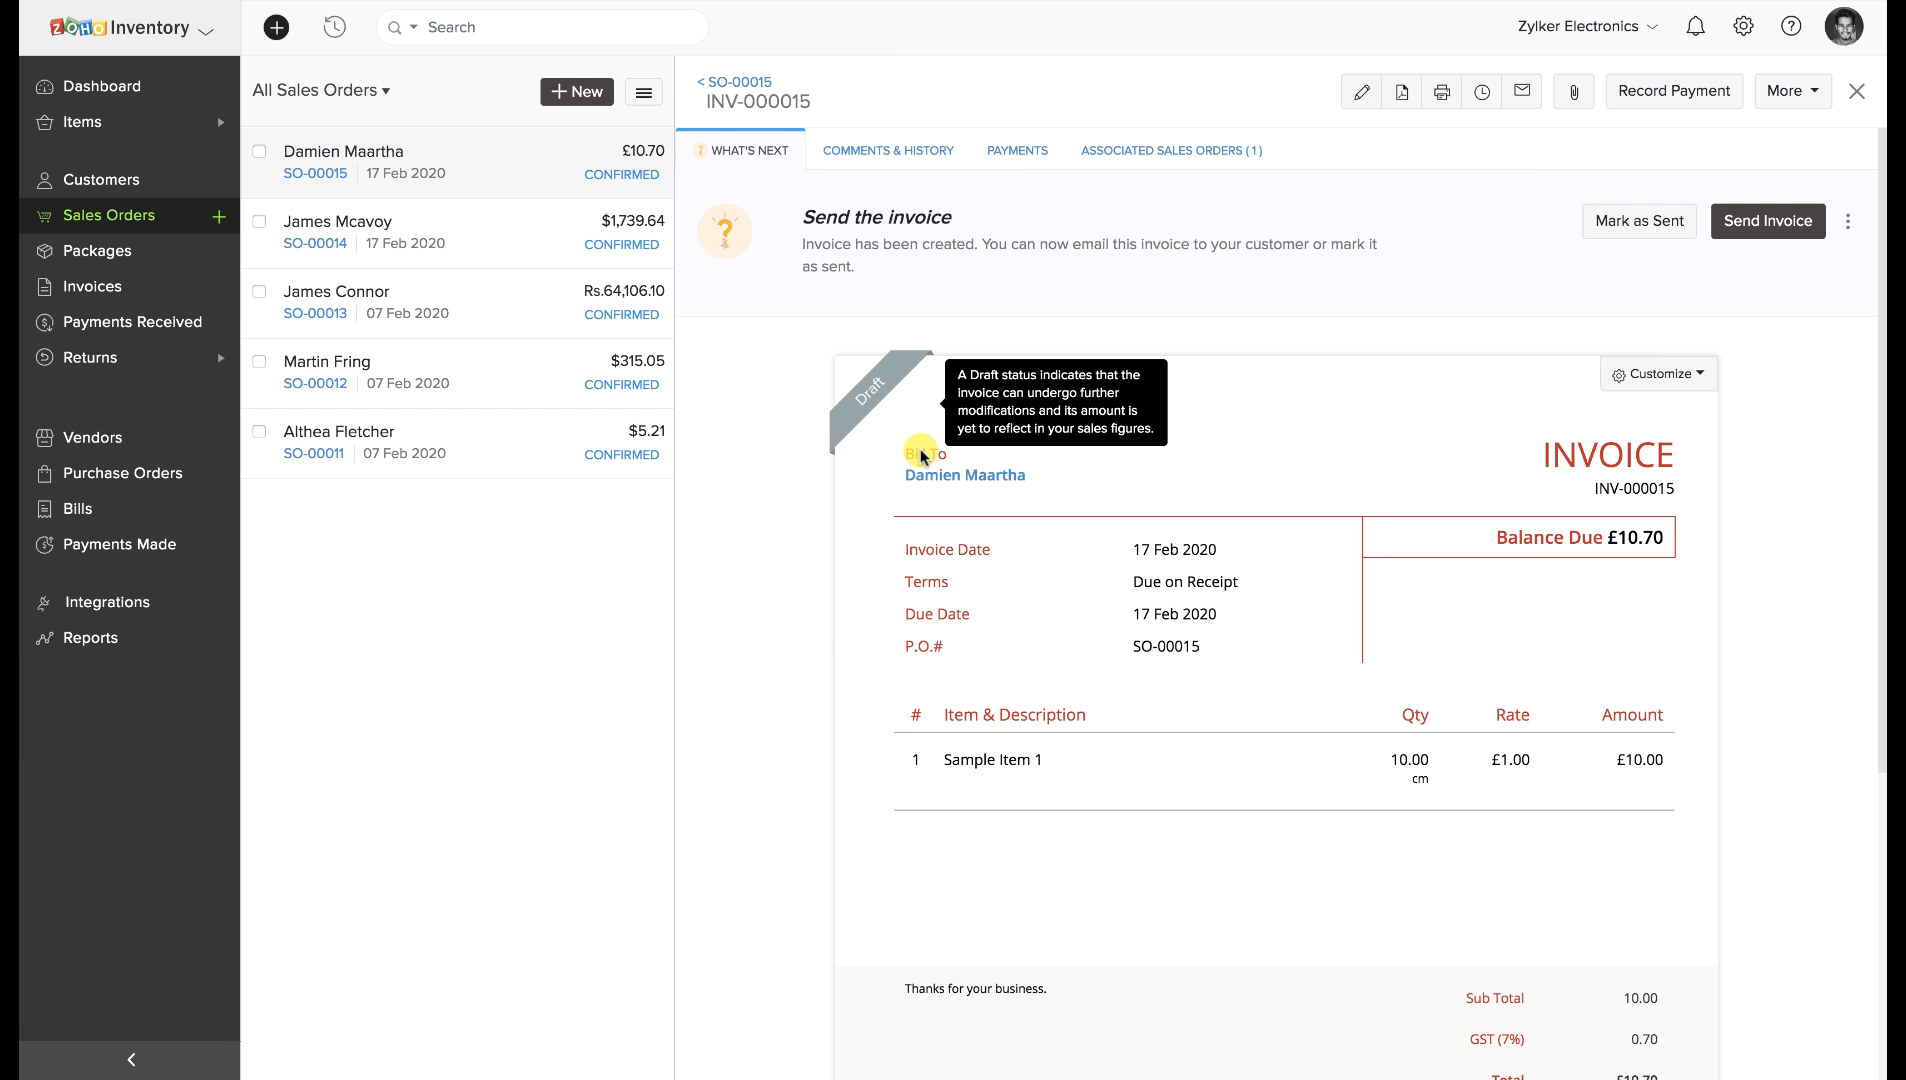
Record a £10.70 Cash payment on INV-000015, accepting the status change to Sent.
click(1035, 160)
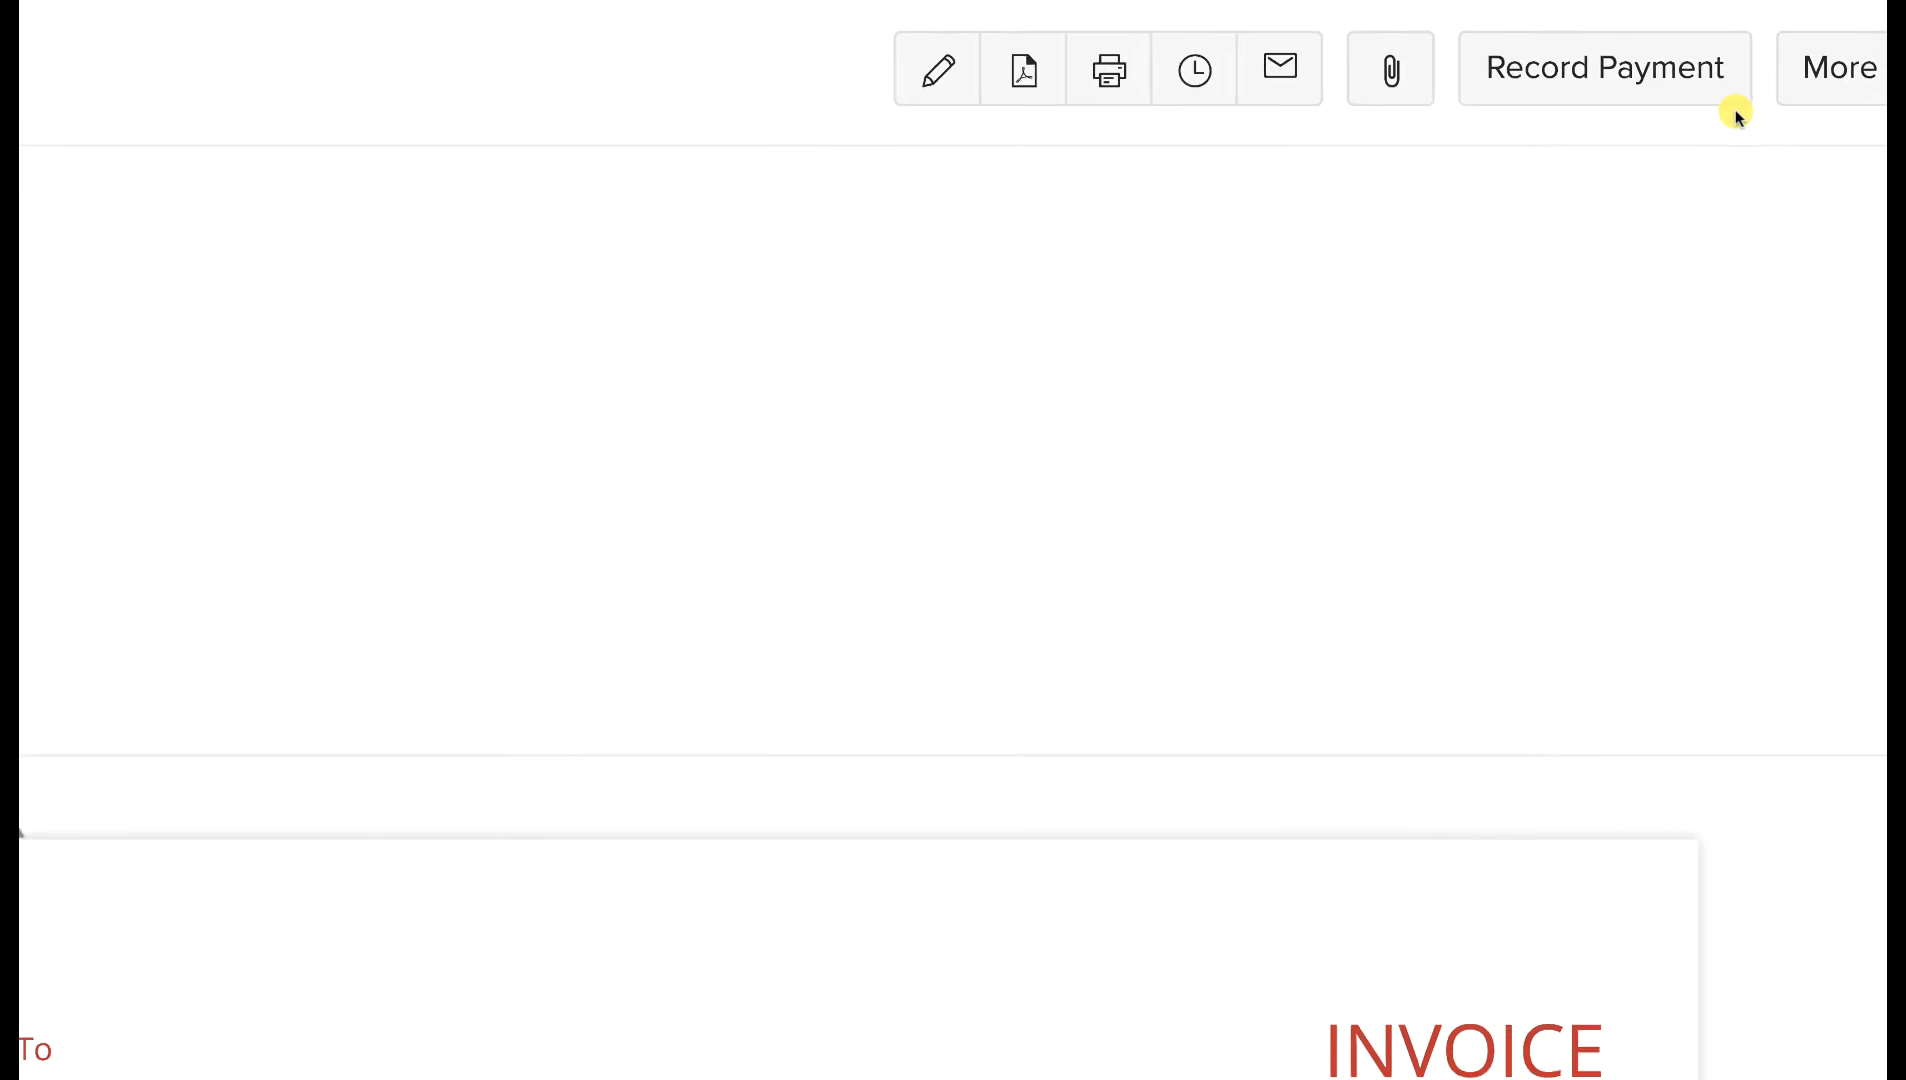
click(1667, 85)
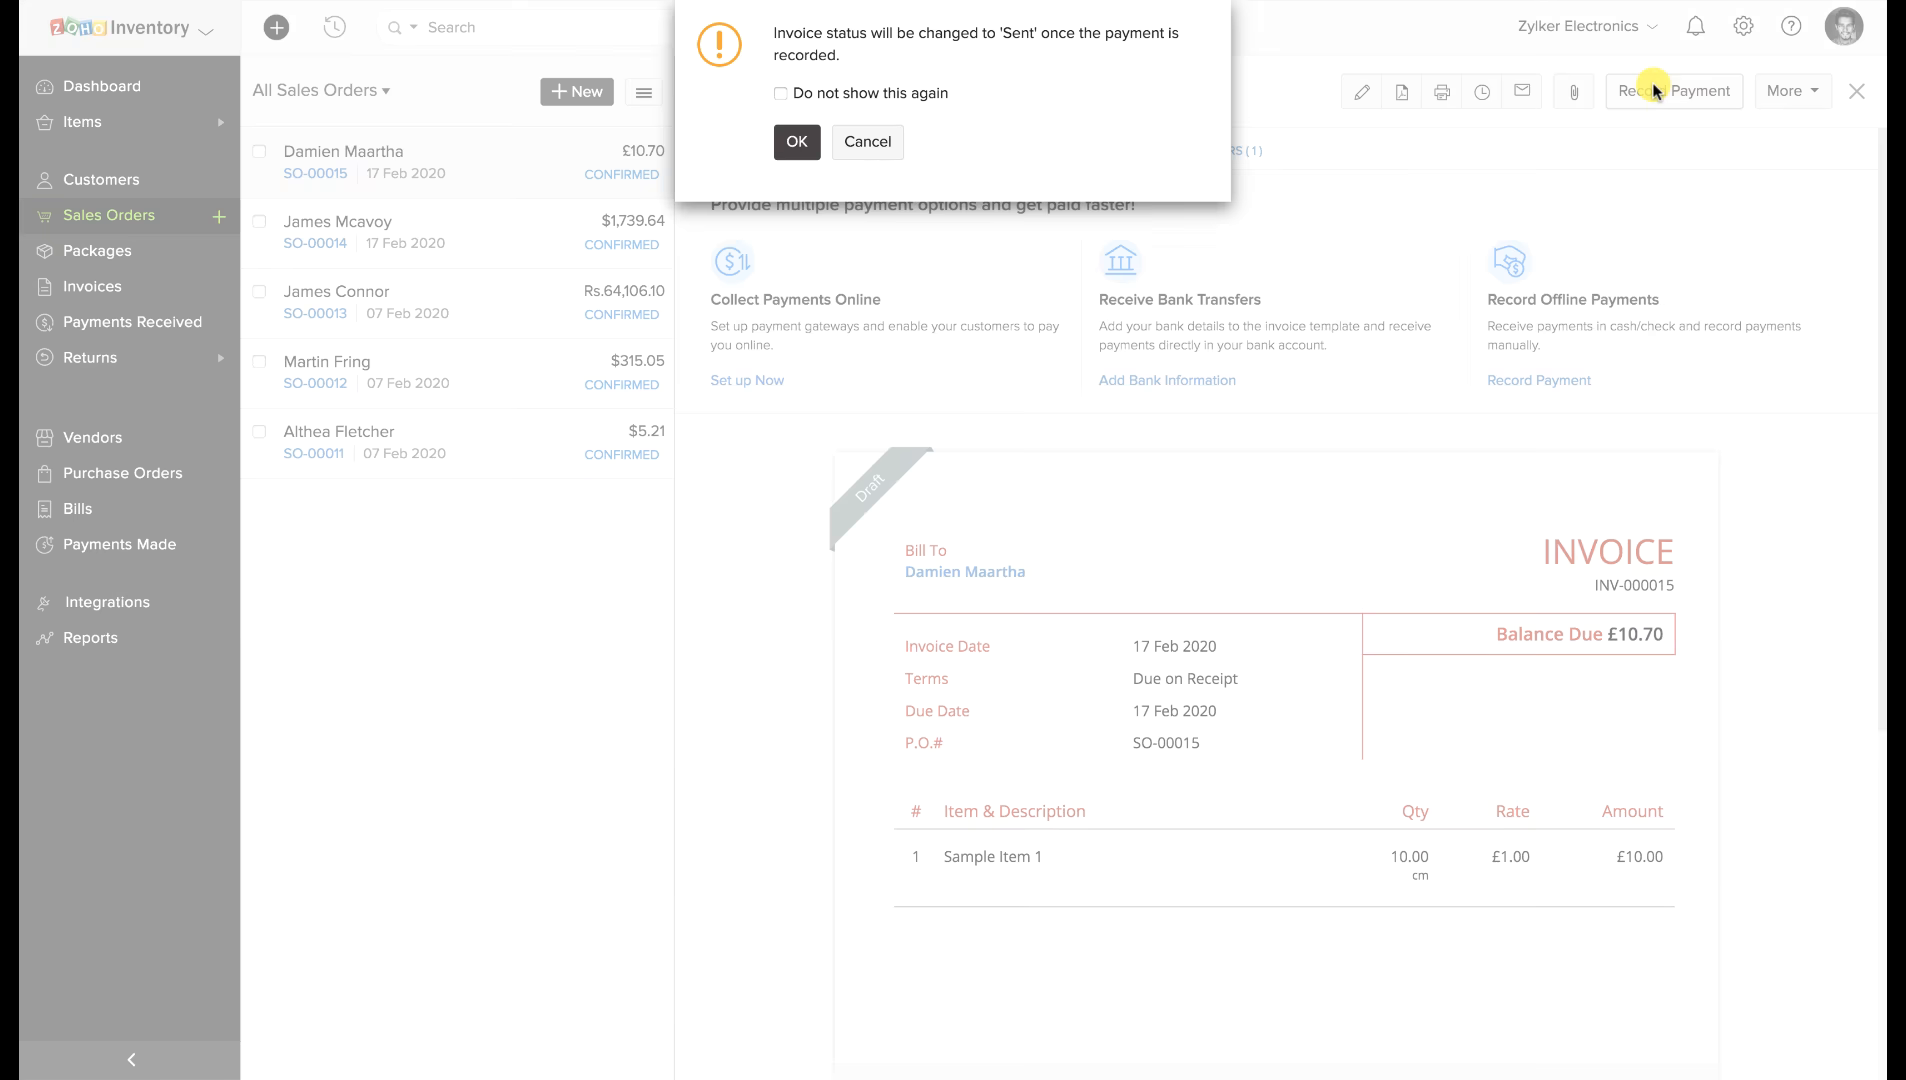
click(812, 141)
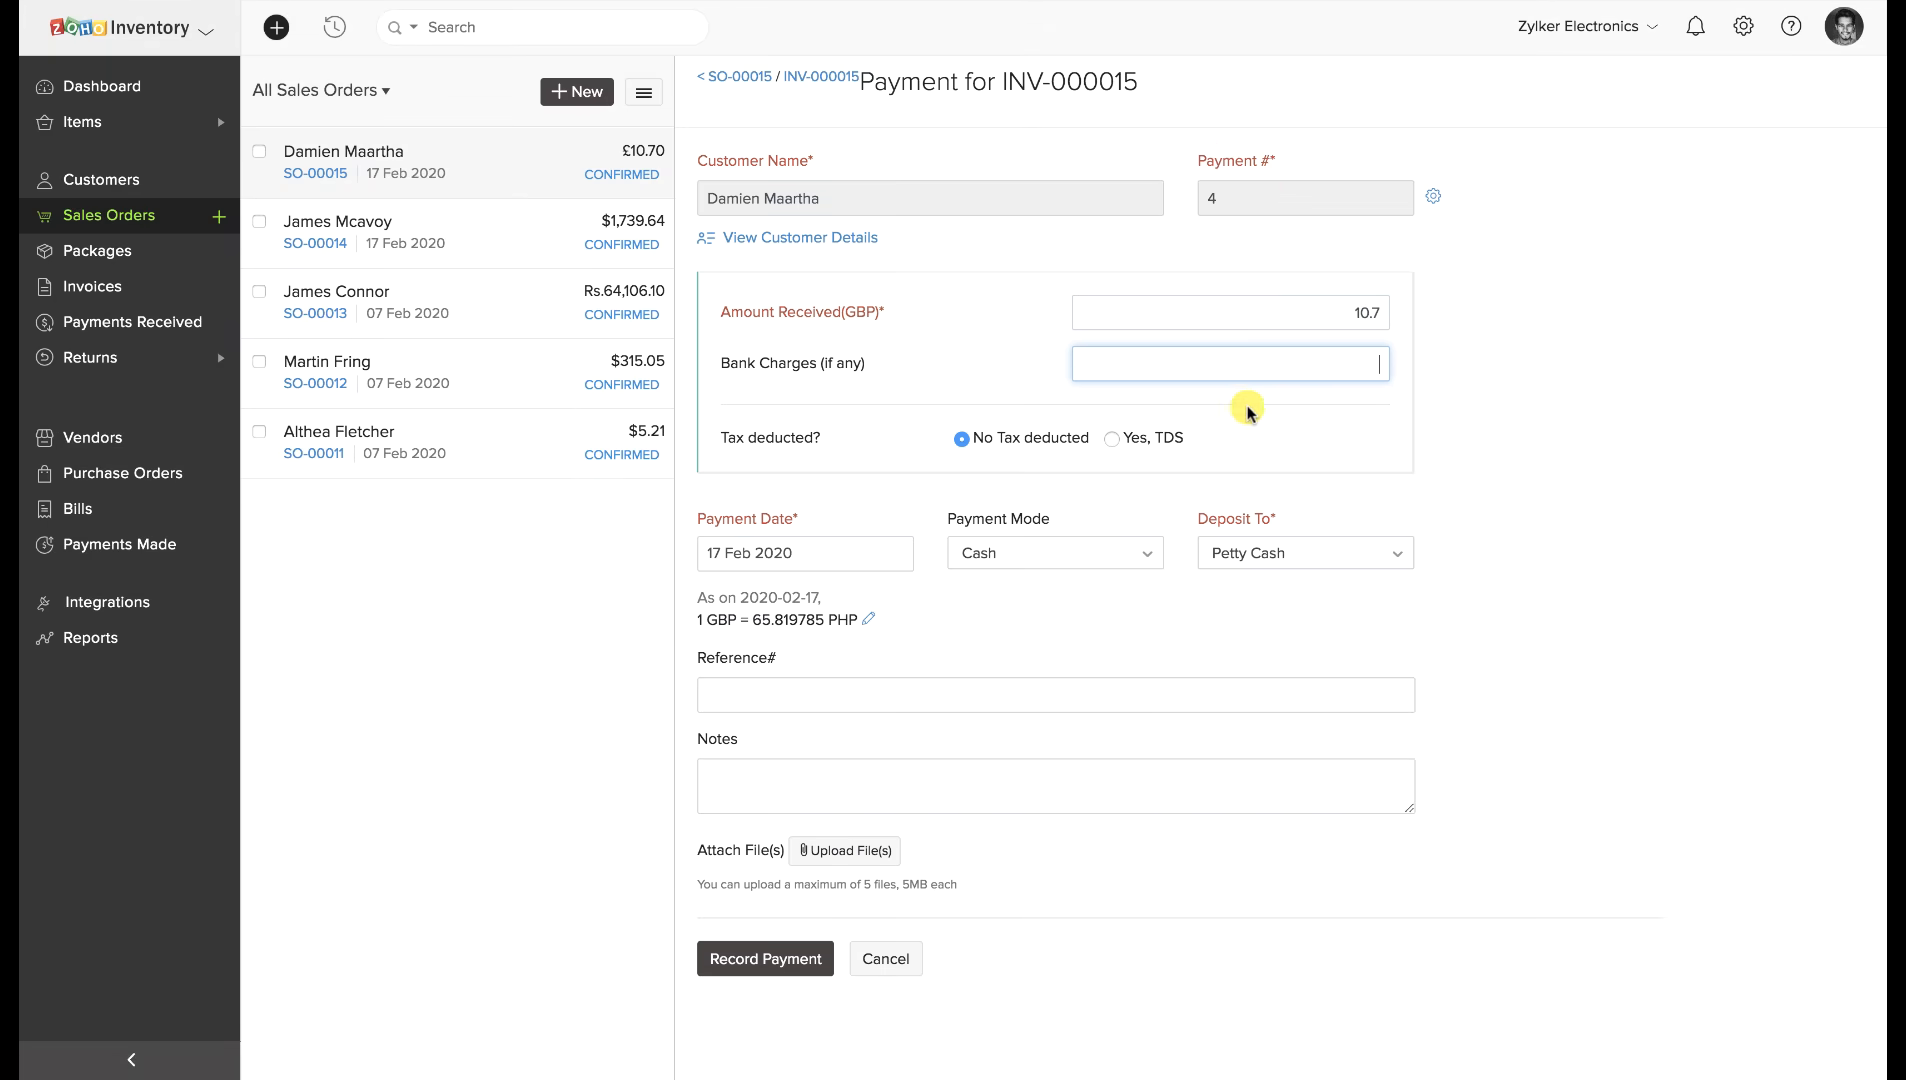
click(1085, 553)
click(1242, 604)
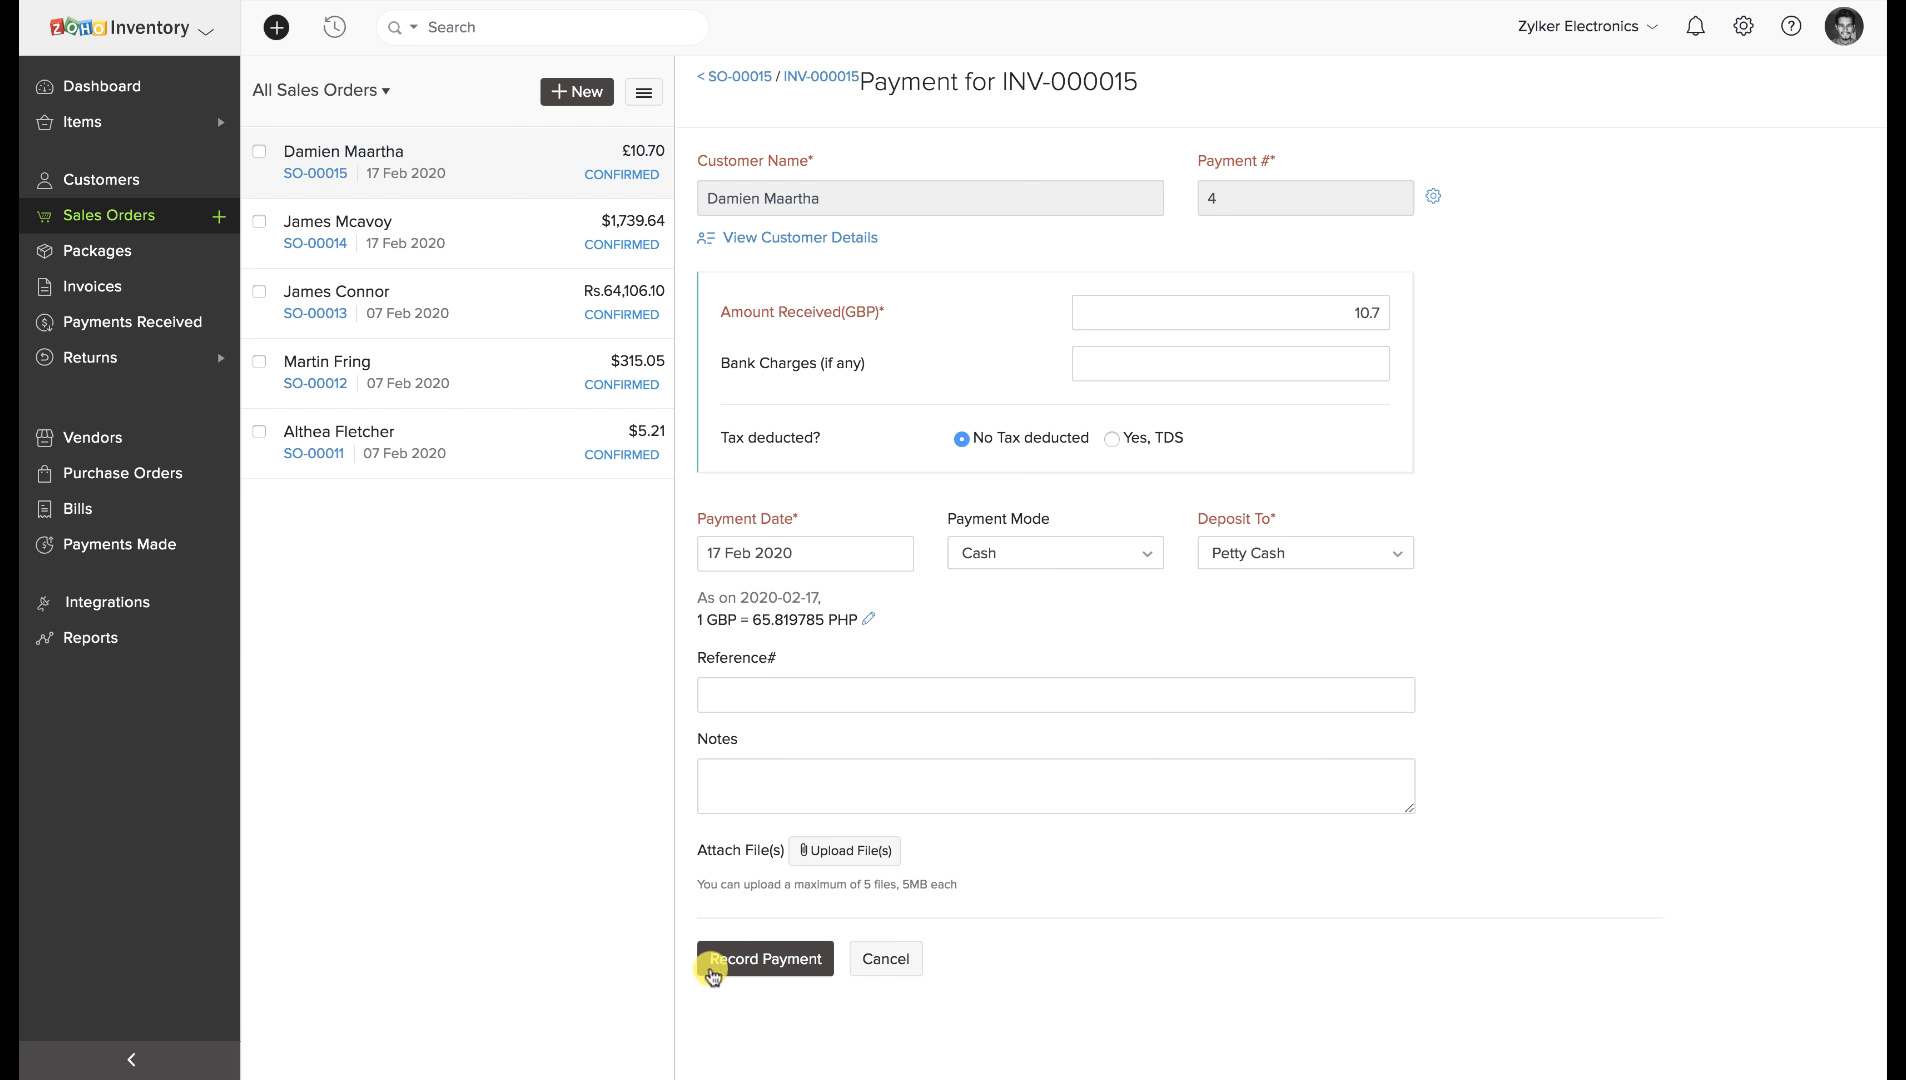
click(736, 962)
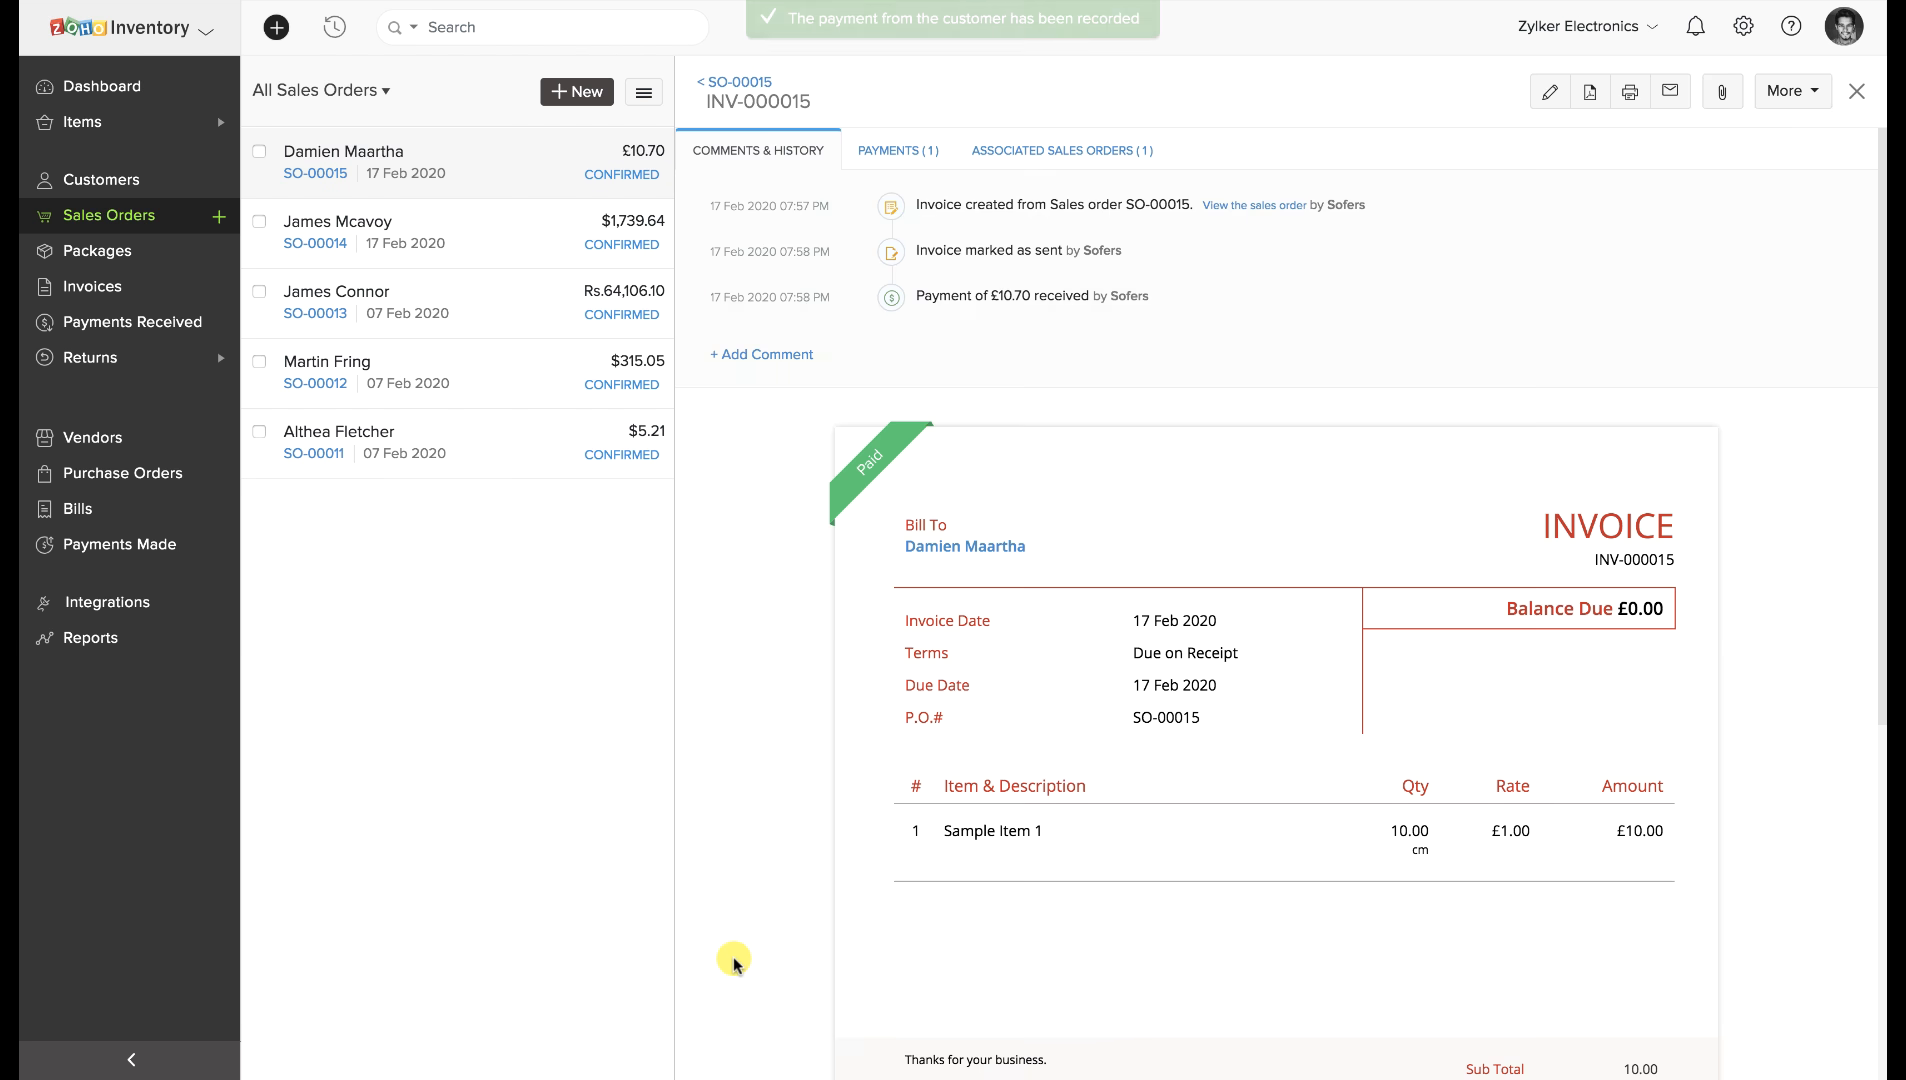
mouse_move(913, 469)
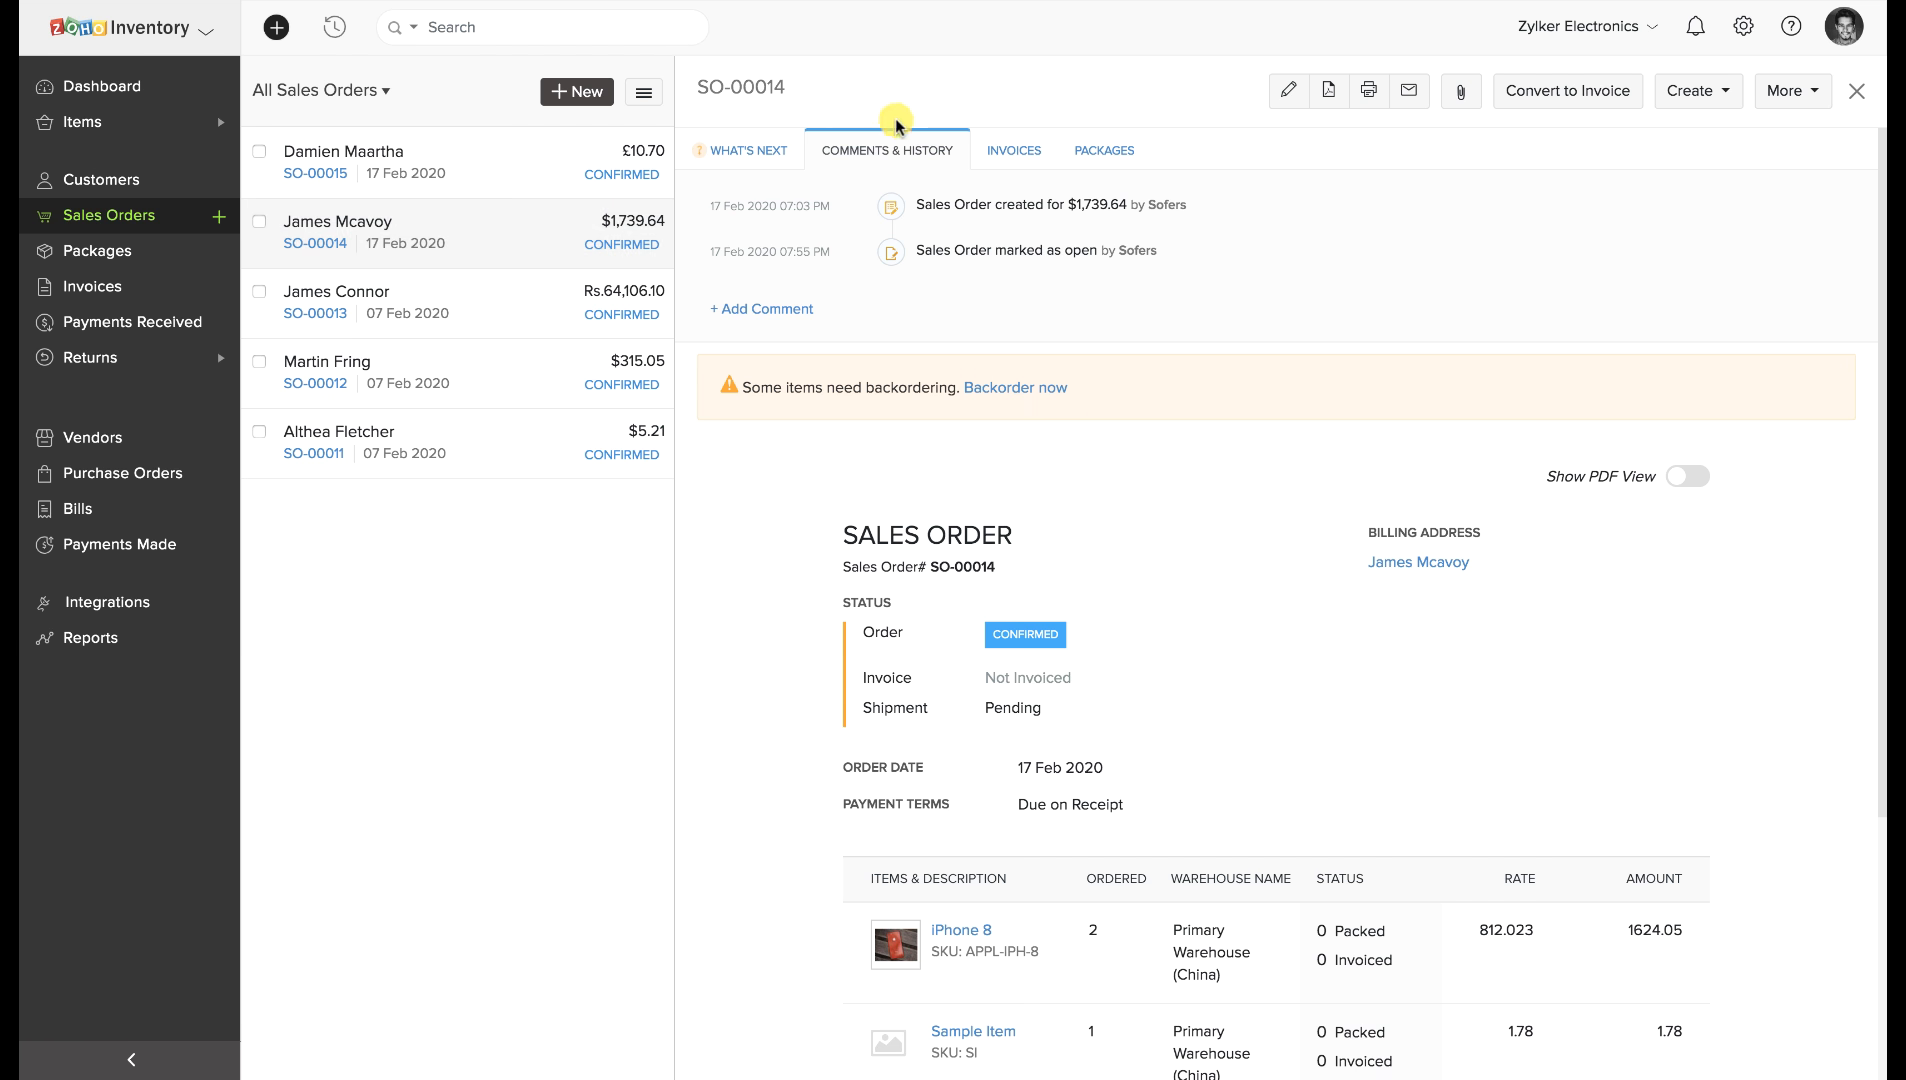
Instantly invoice SO-00014, then package the 3.5 mm Earphone for SO-00011 as PKG-00018.
click(1020, 146)
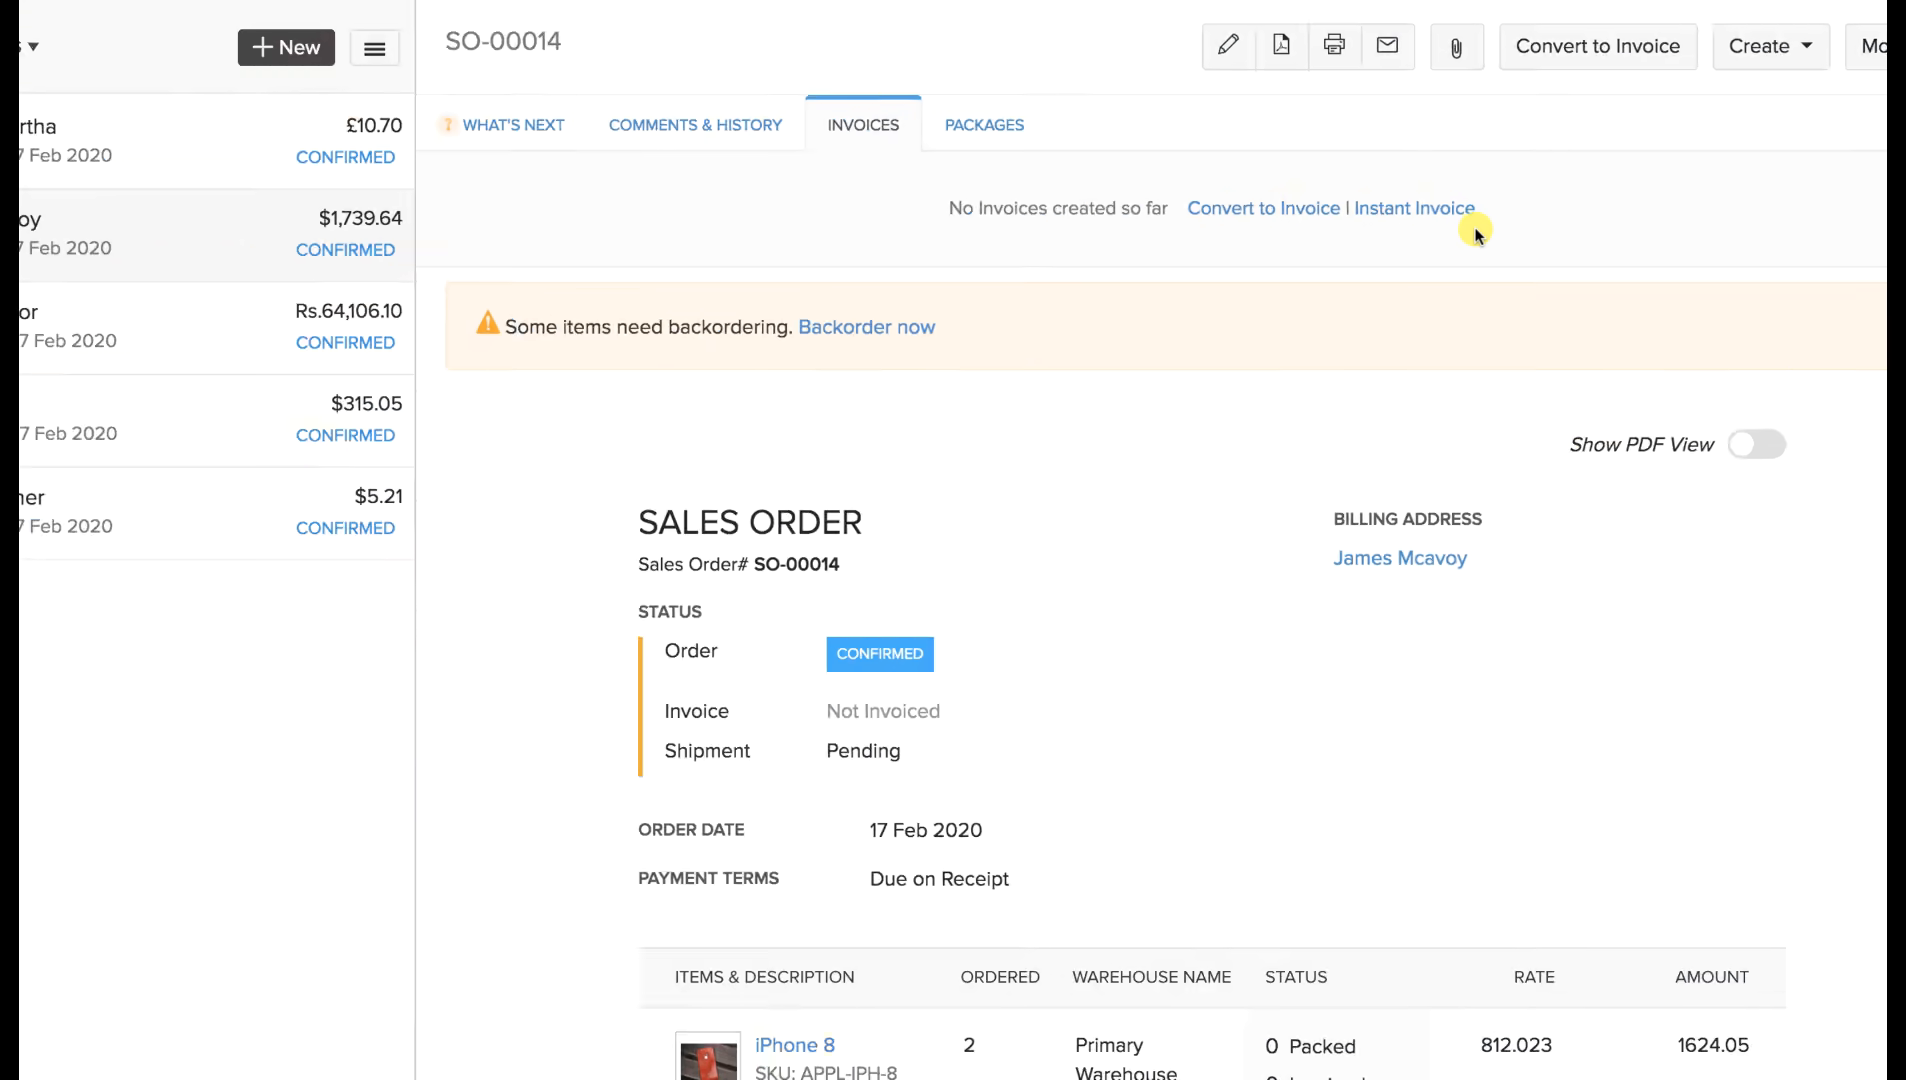
click(1420, 209)
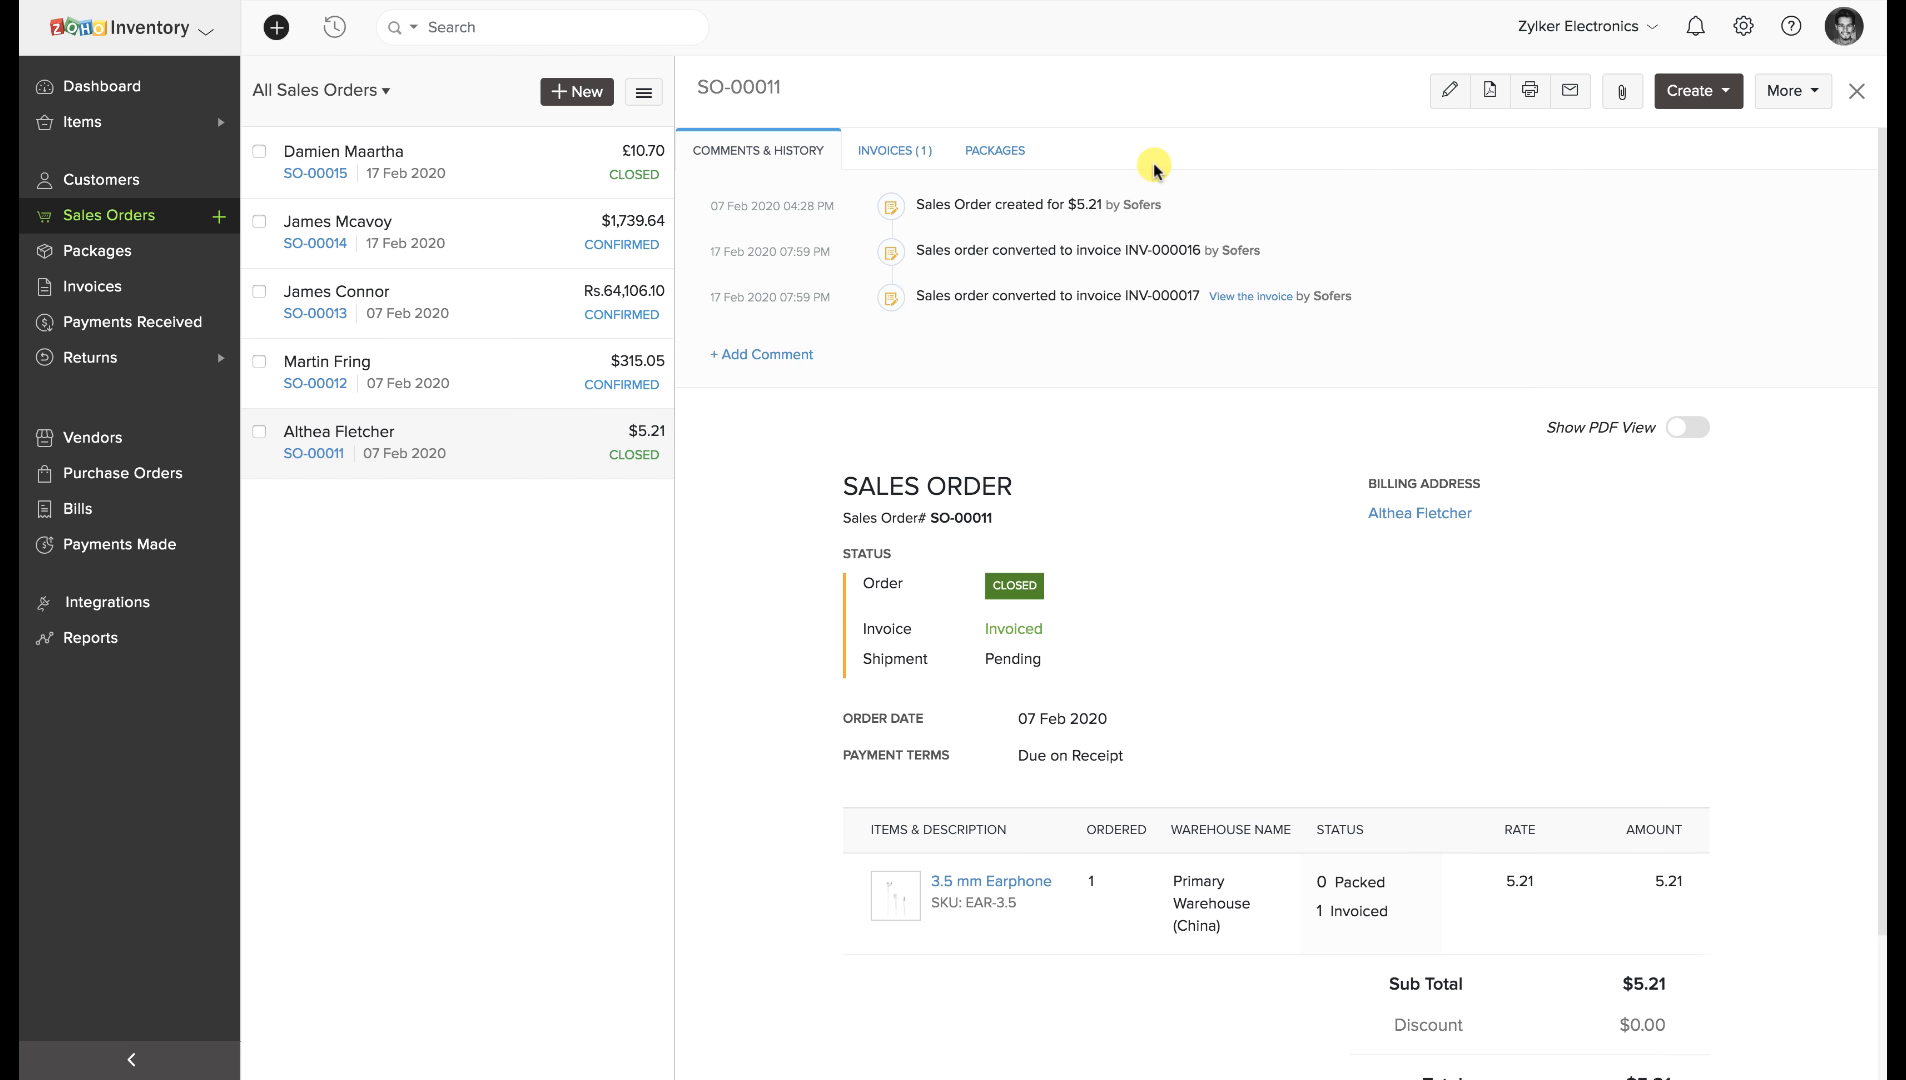
click(1000, 152)
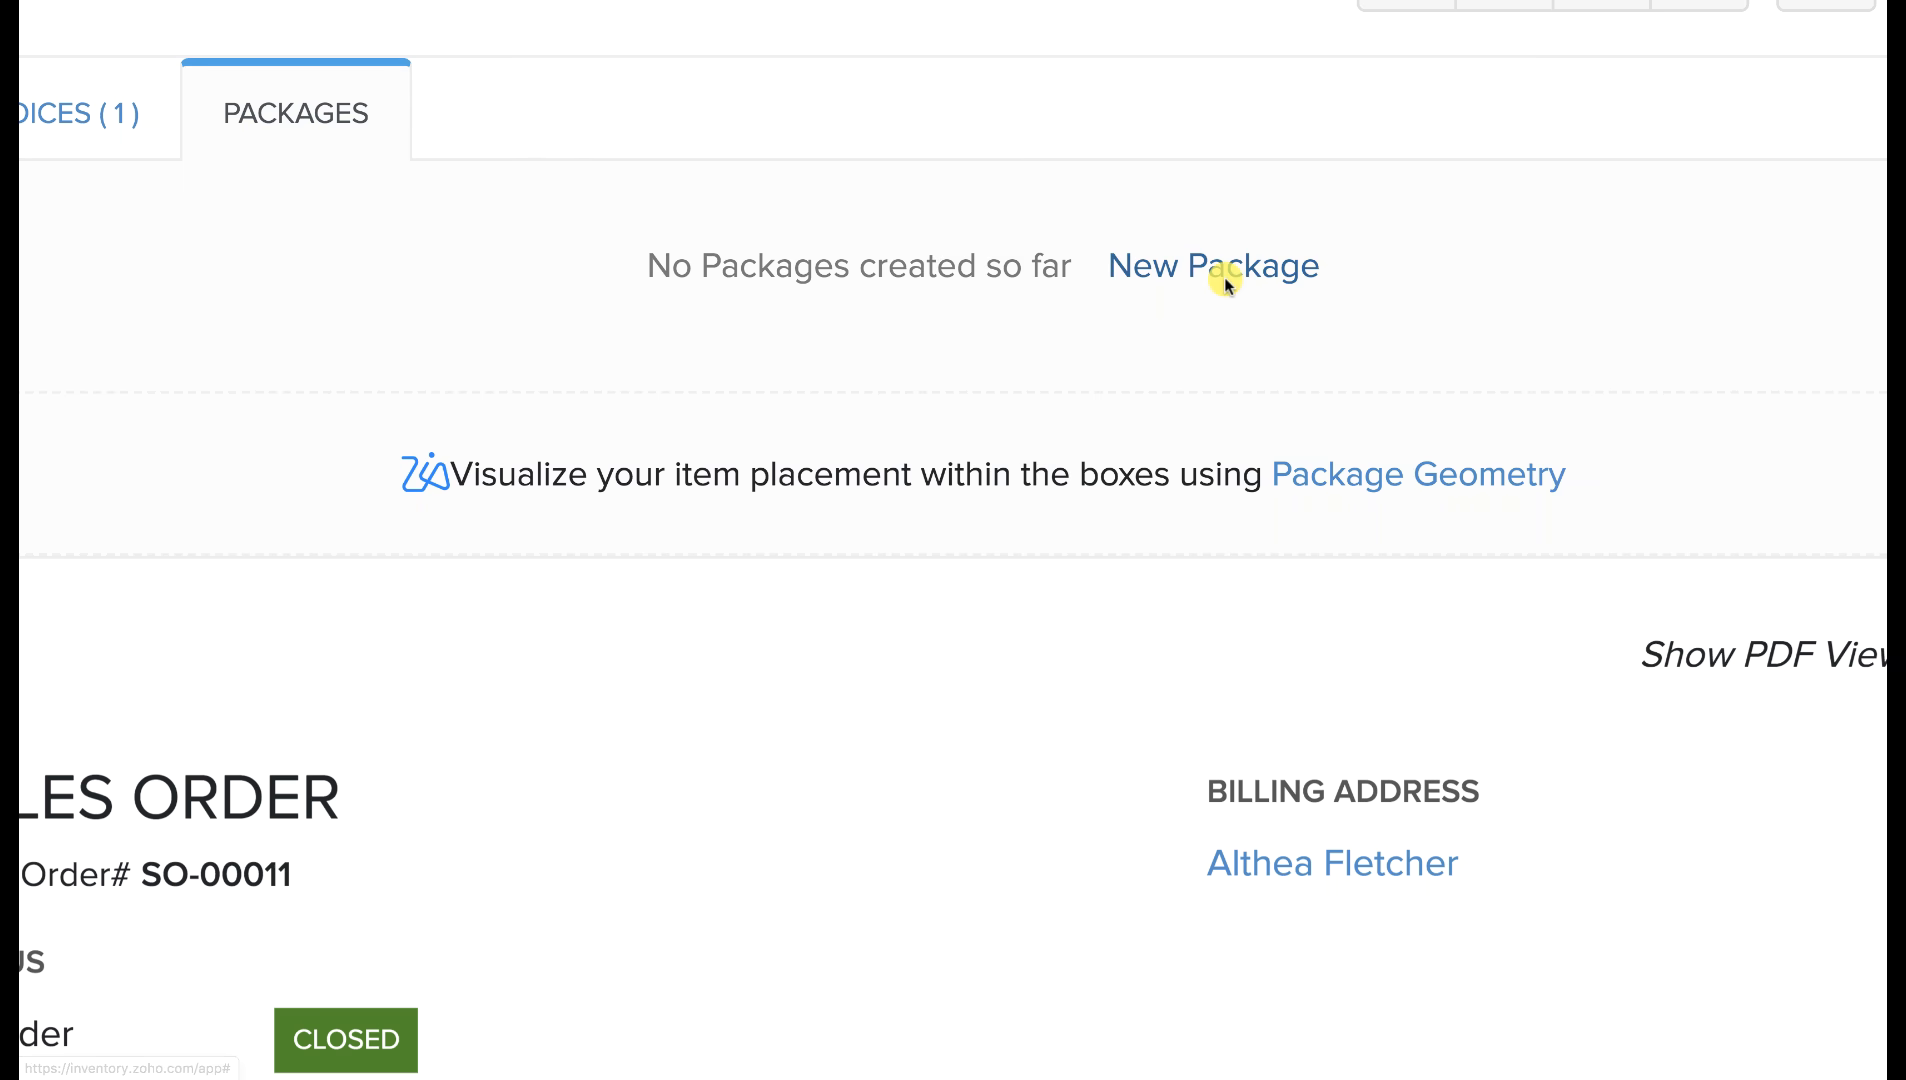
click(1226, 278)
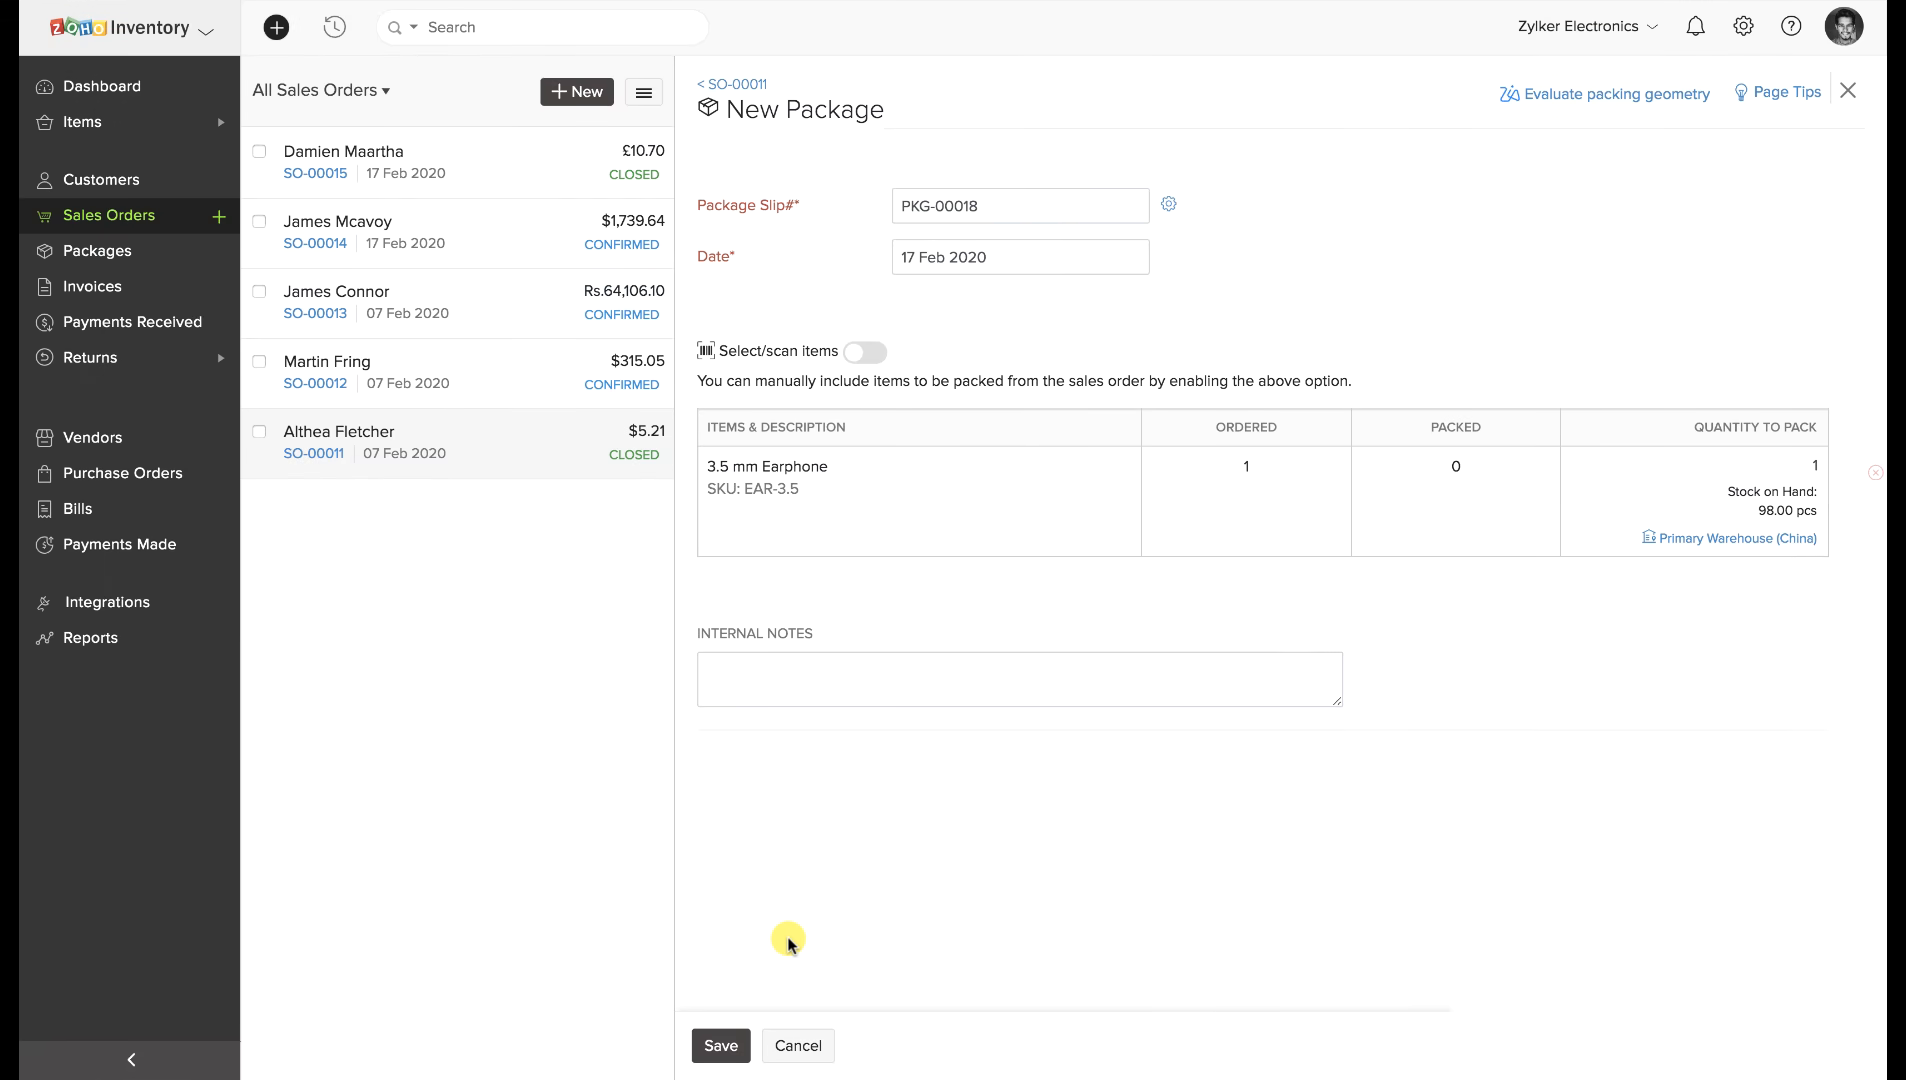
click(716, 1060)
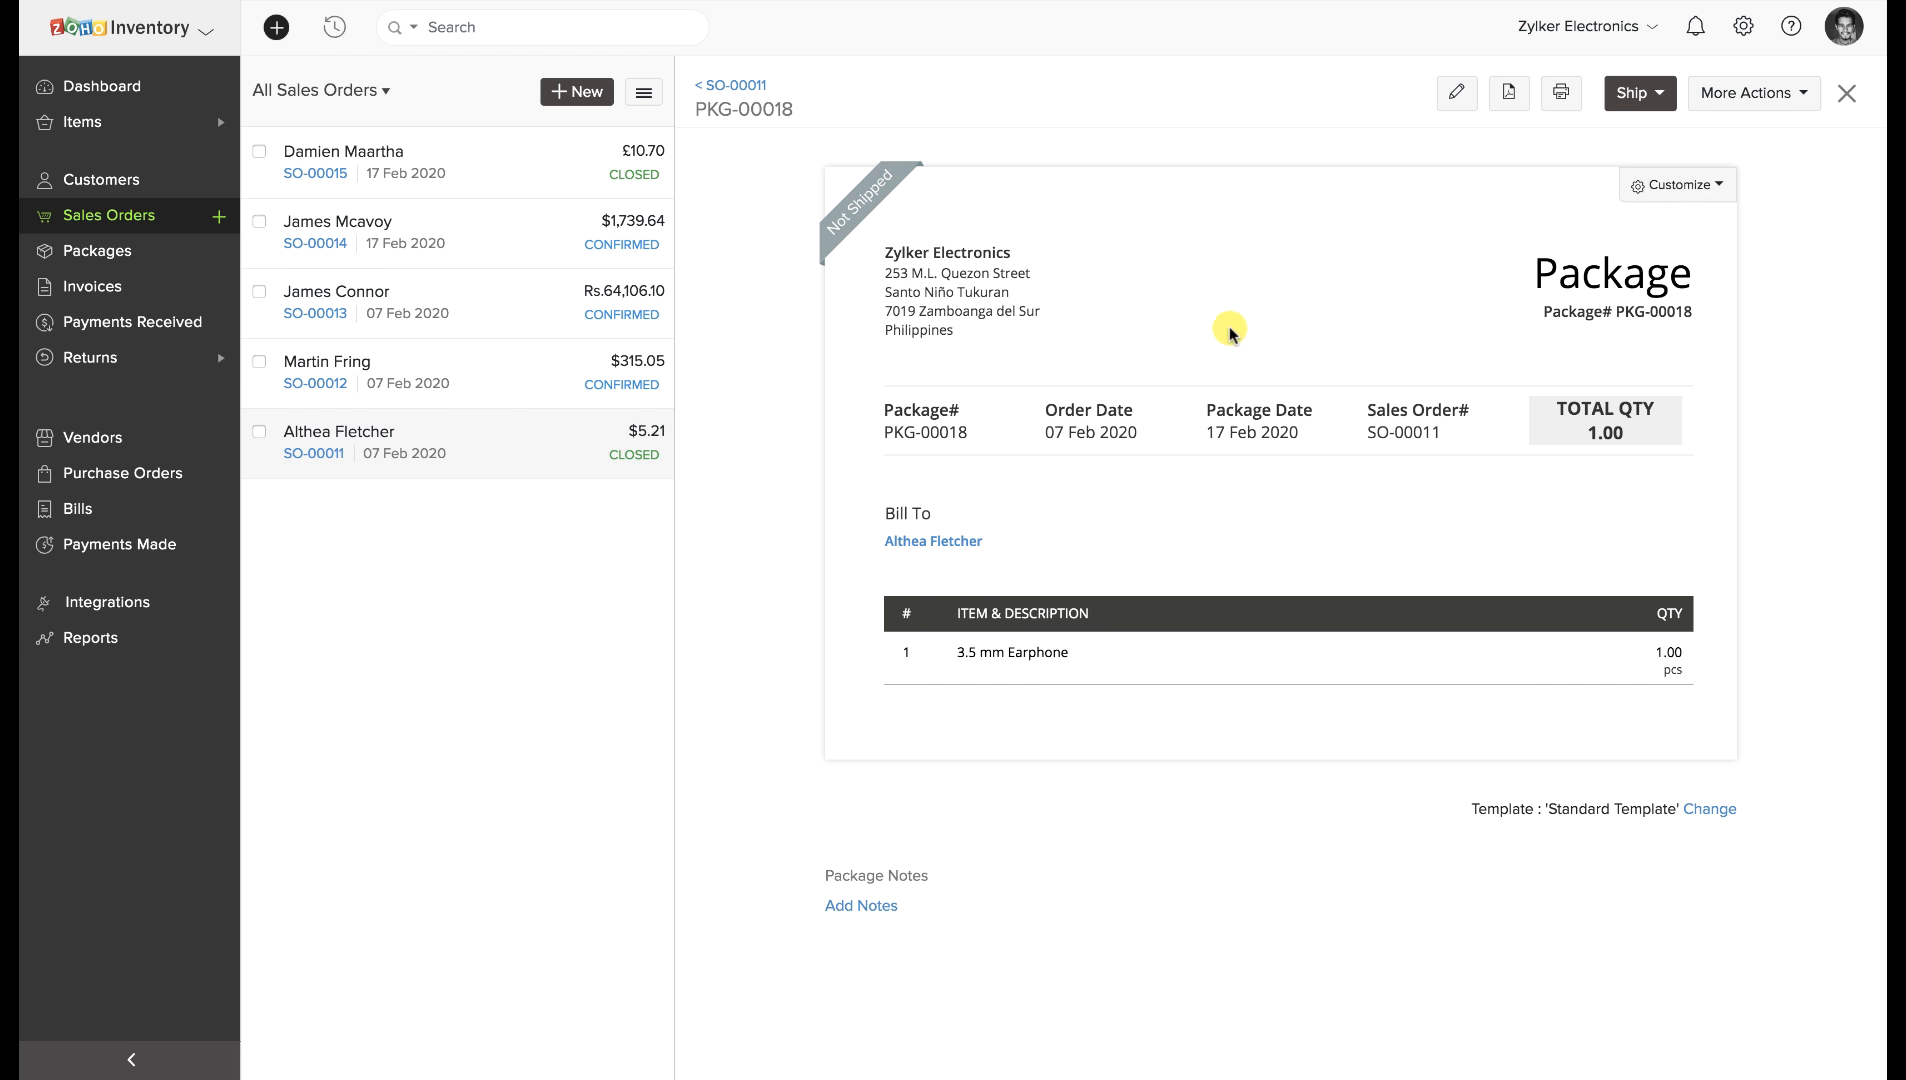
Ship PKG-00018 manually via Aramex with real-time tracking and tracking number 123456789.
click(1665, 106)
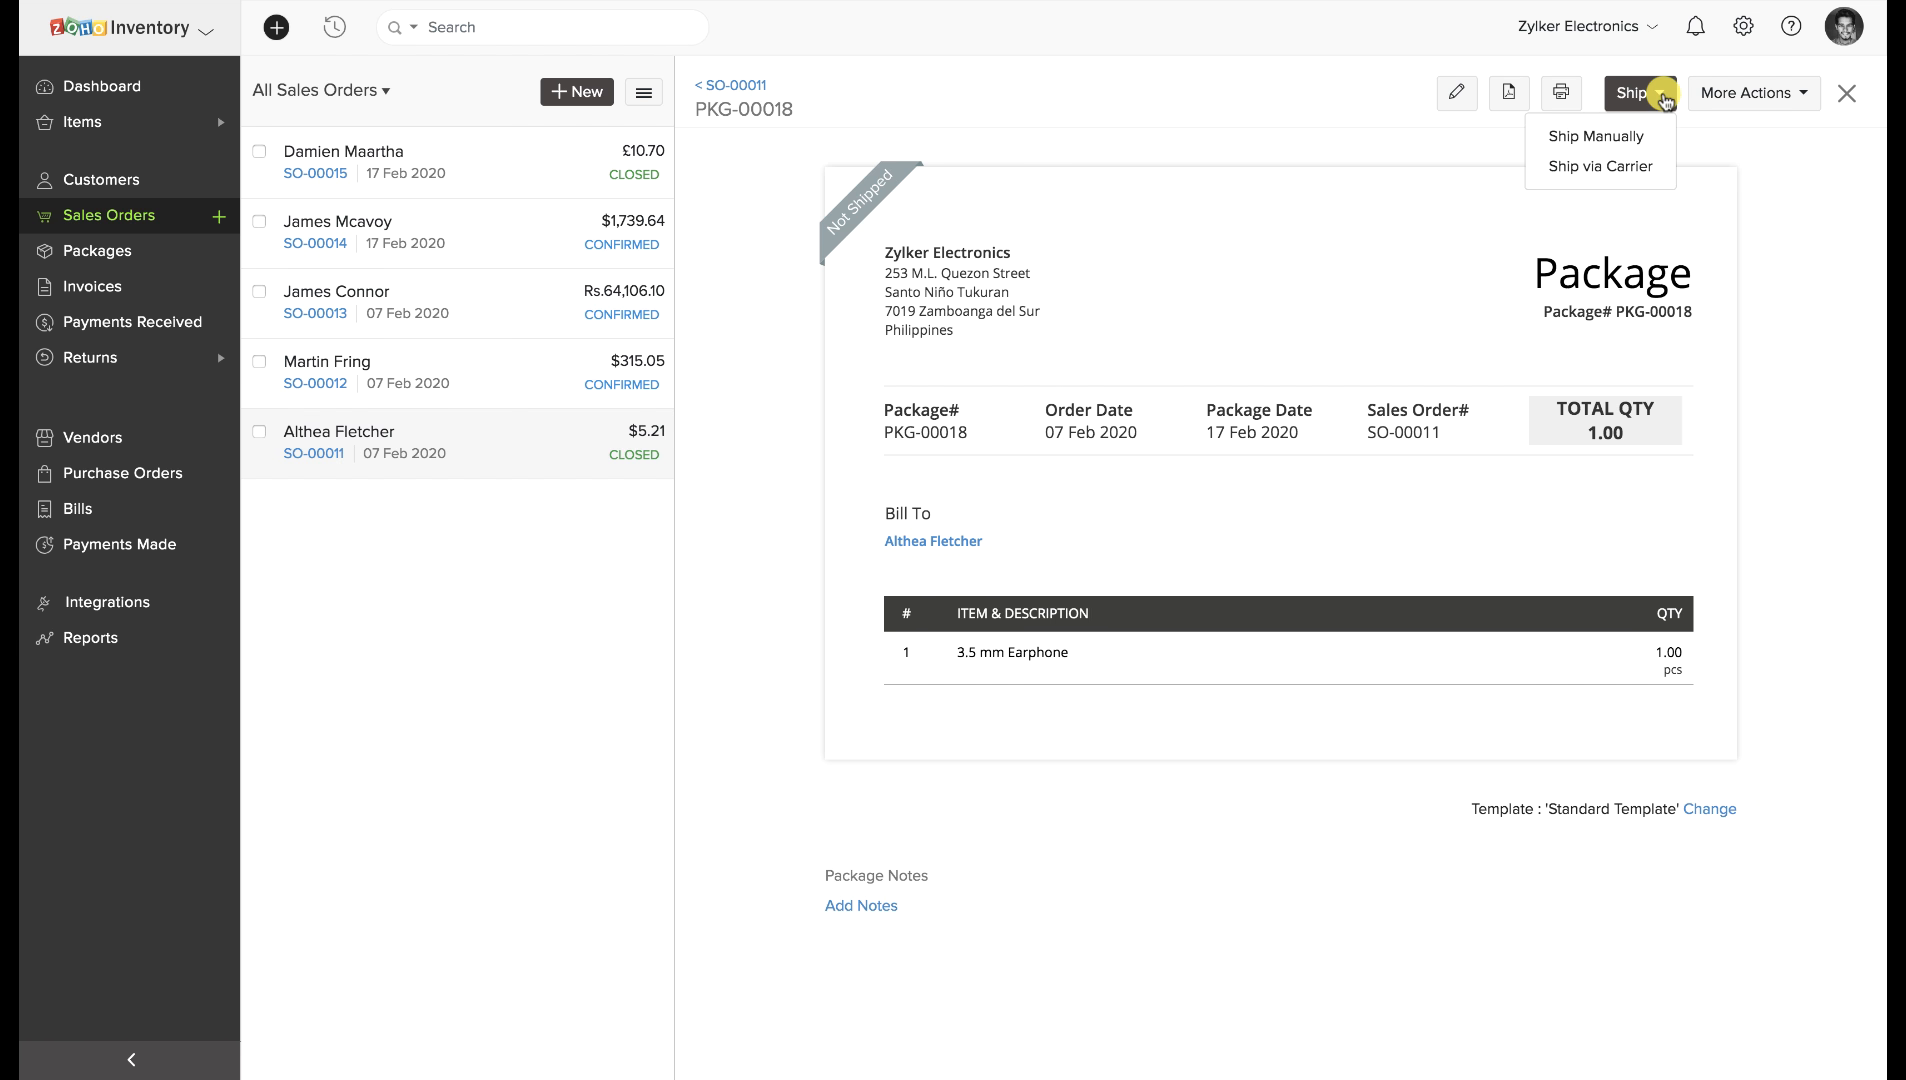
click(1634, 140)
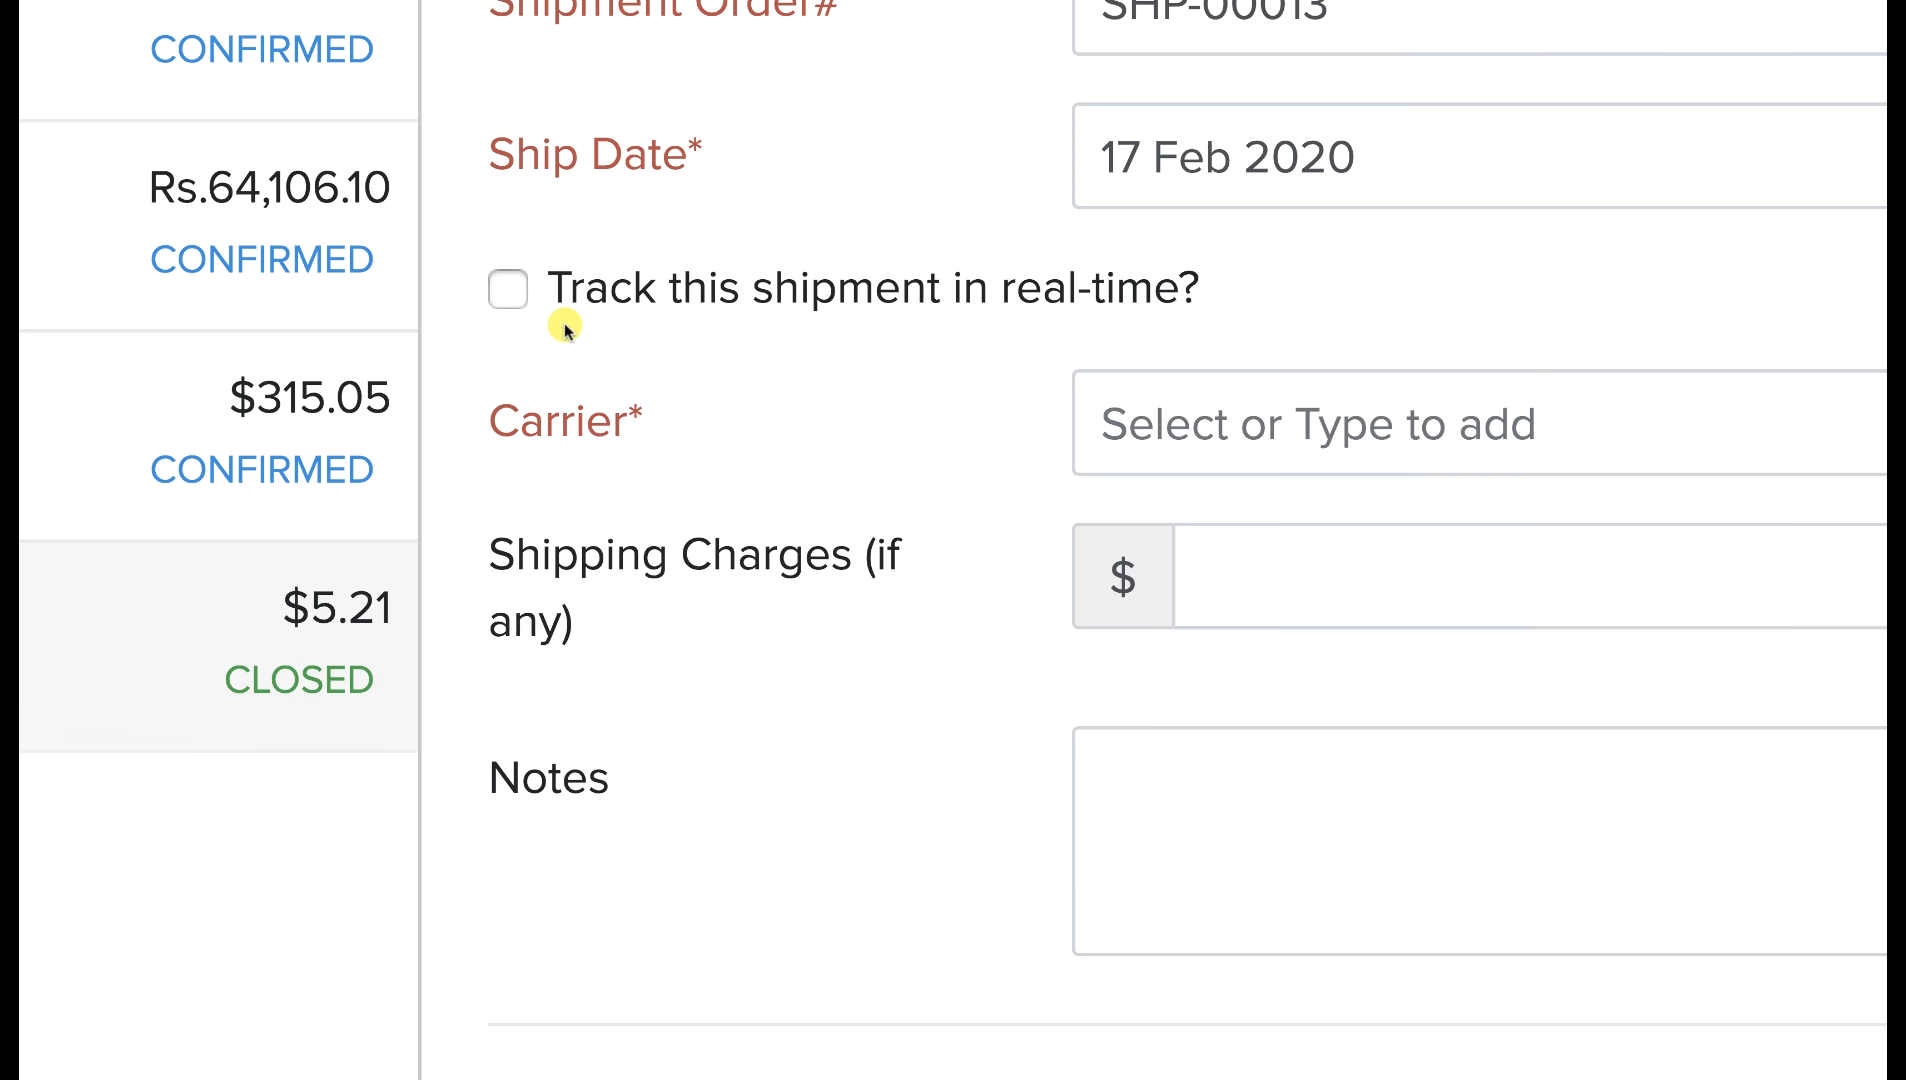
click(515, 297)
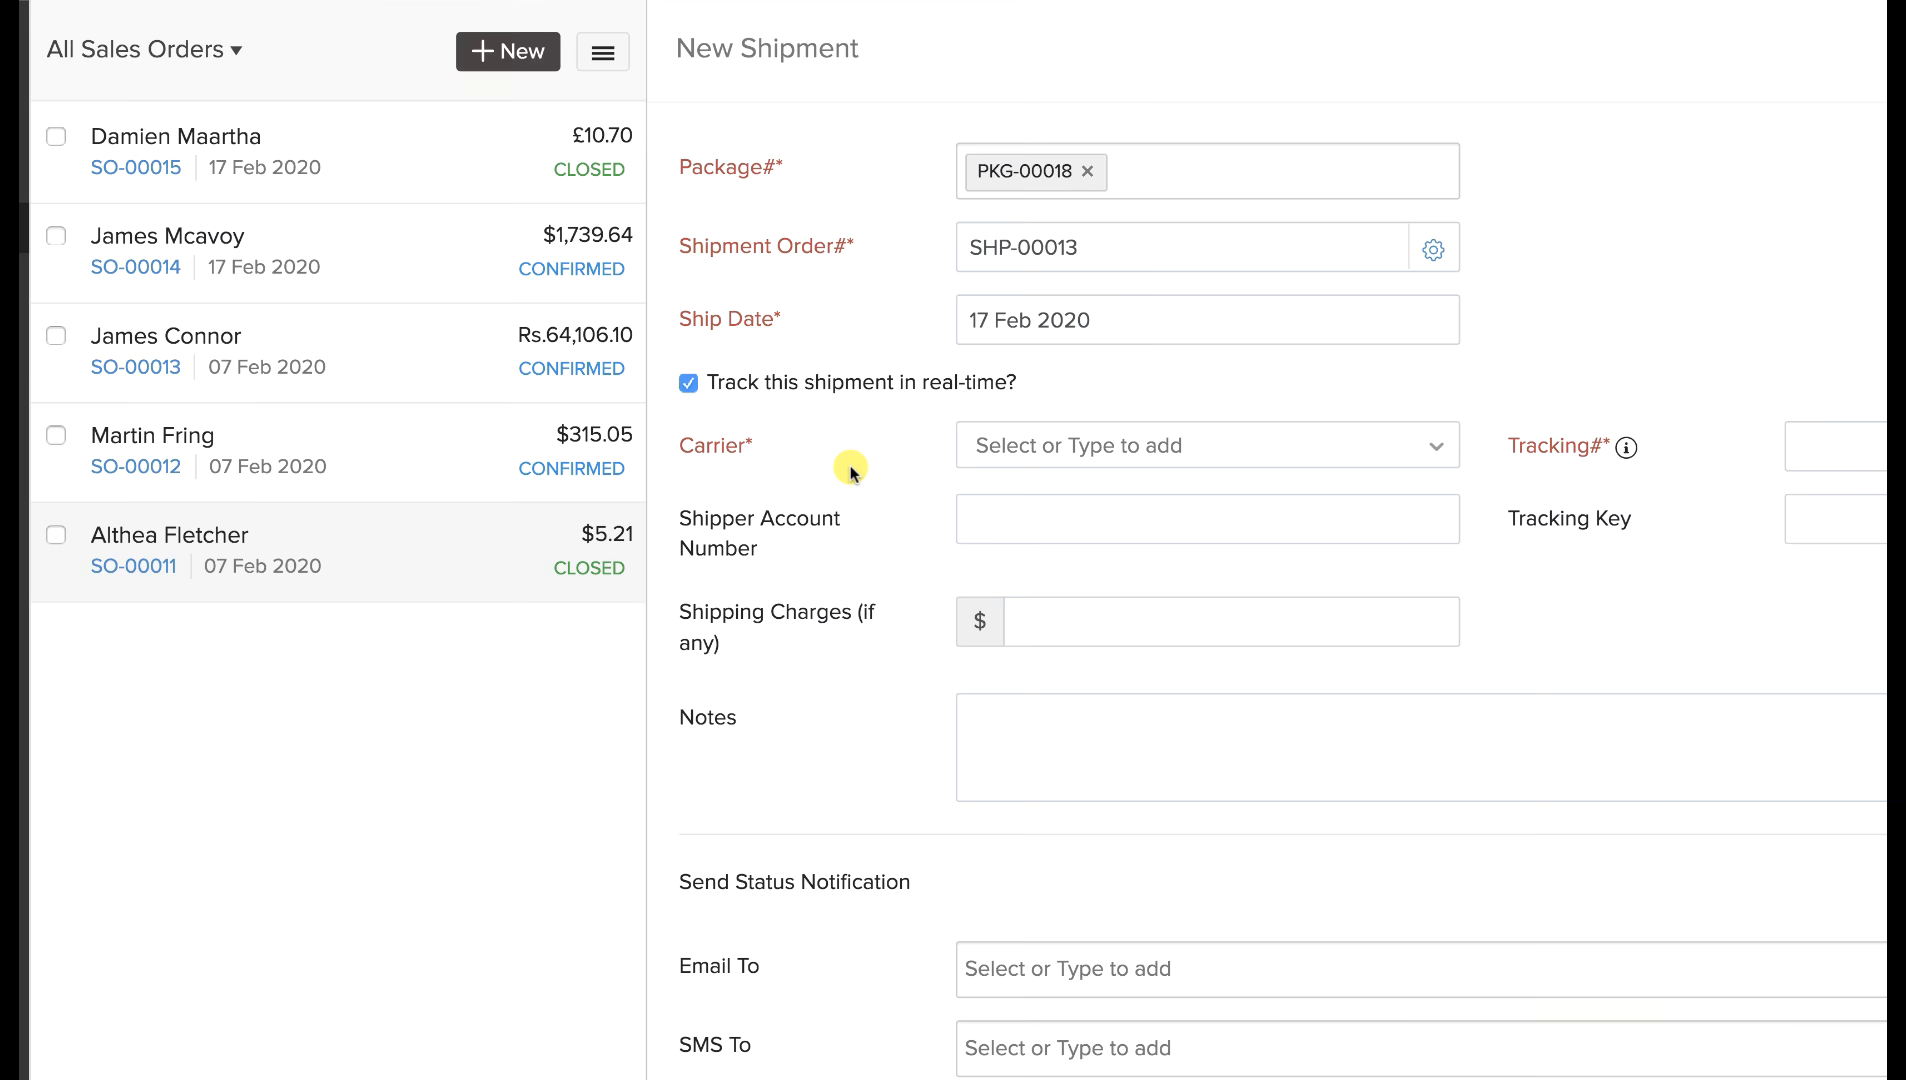
click(1030, 450)
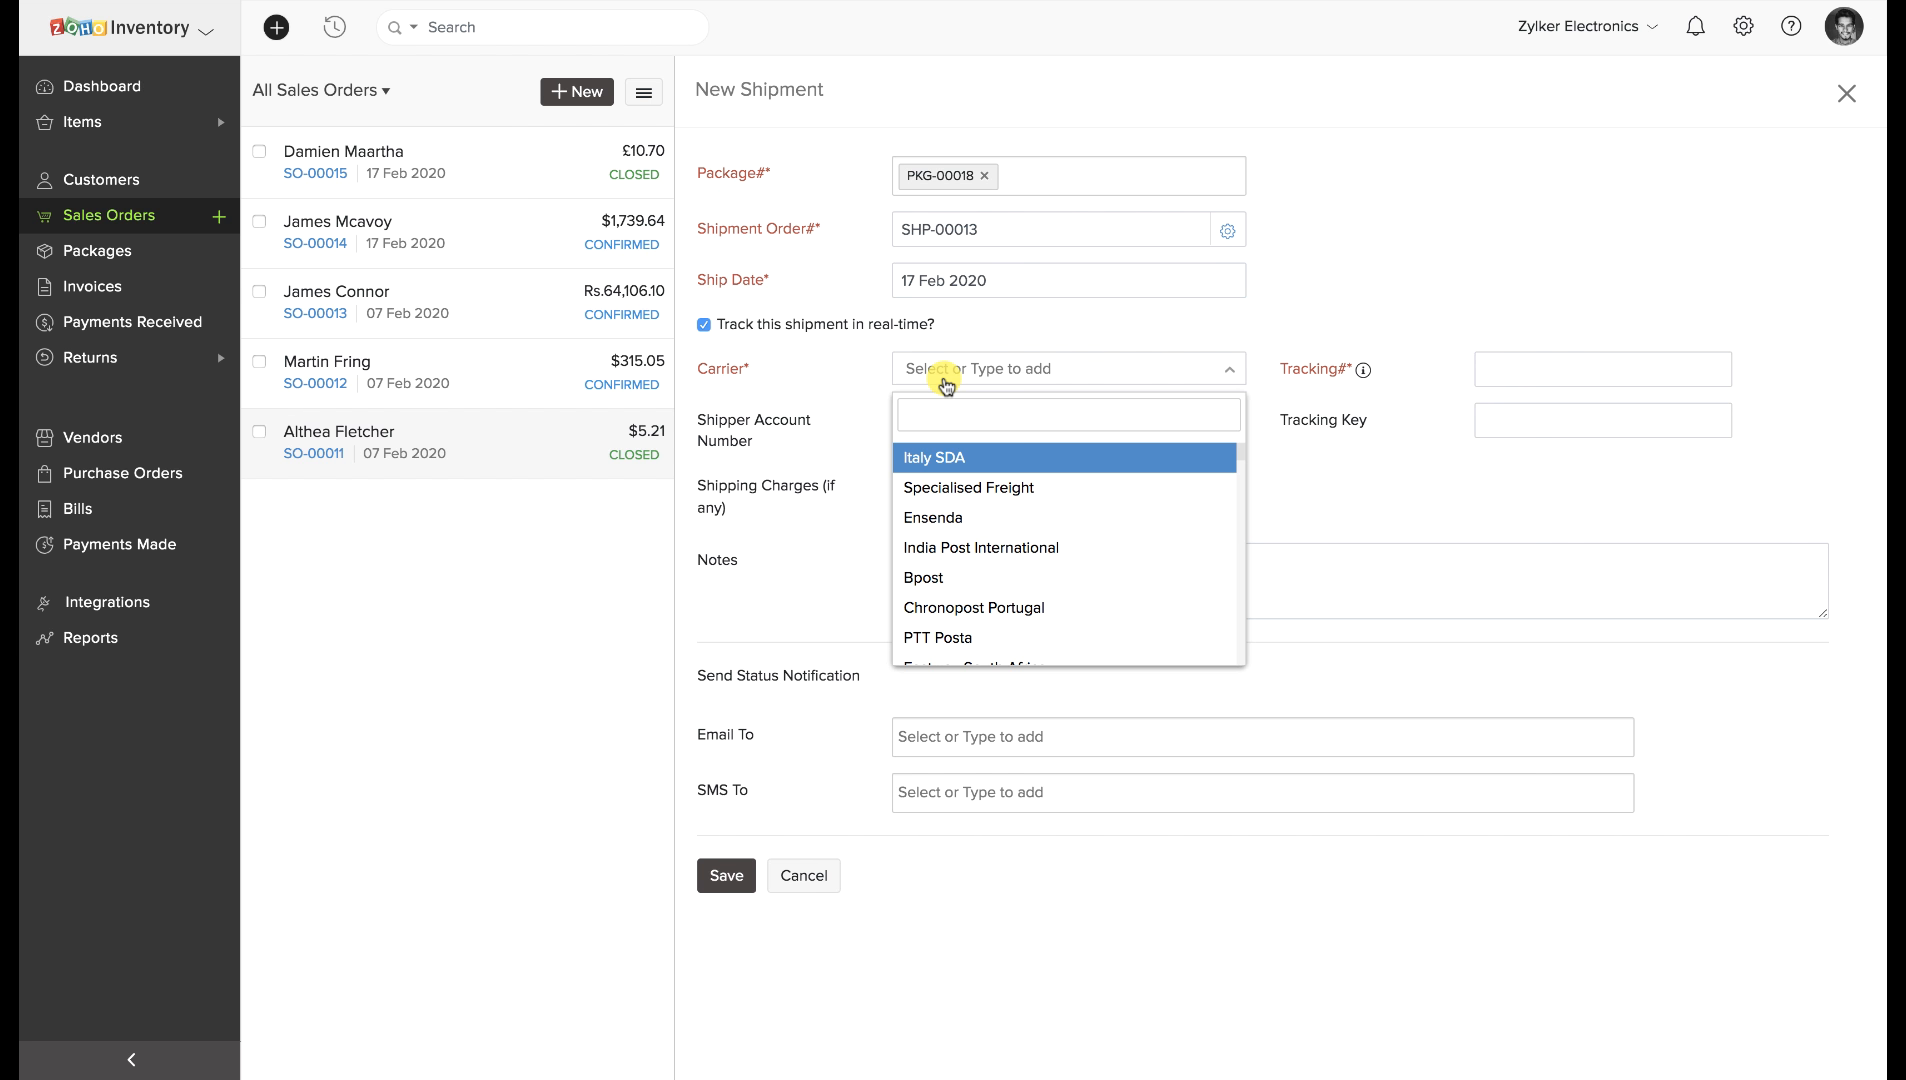
scroll(960, 512, down, 3)
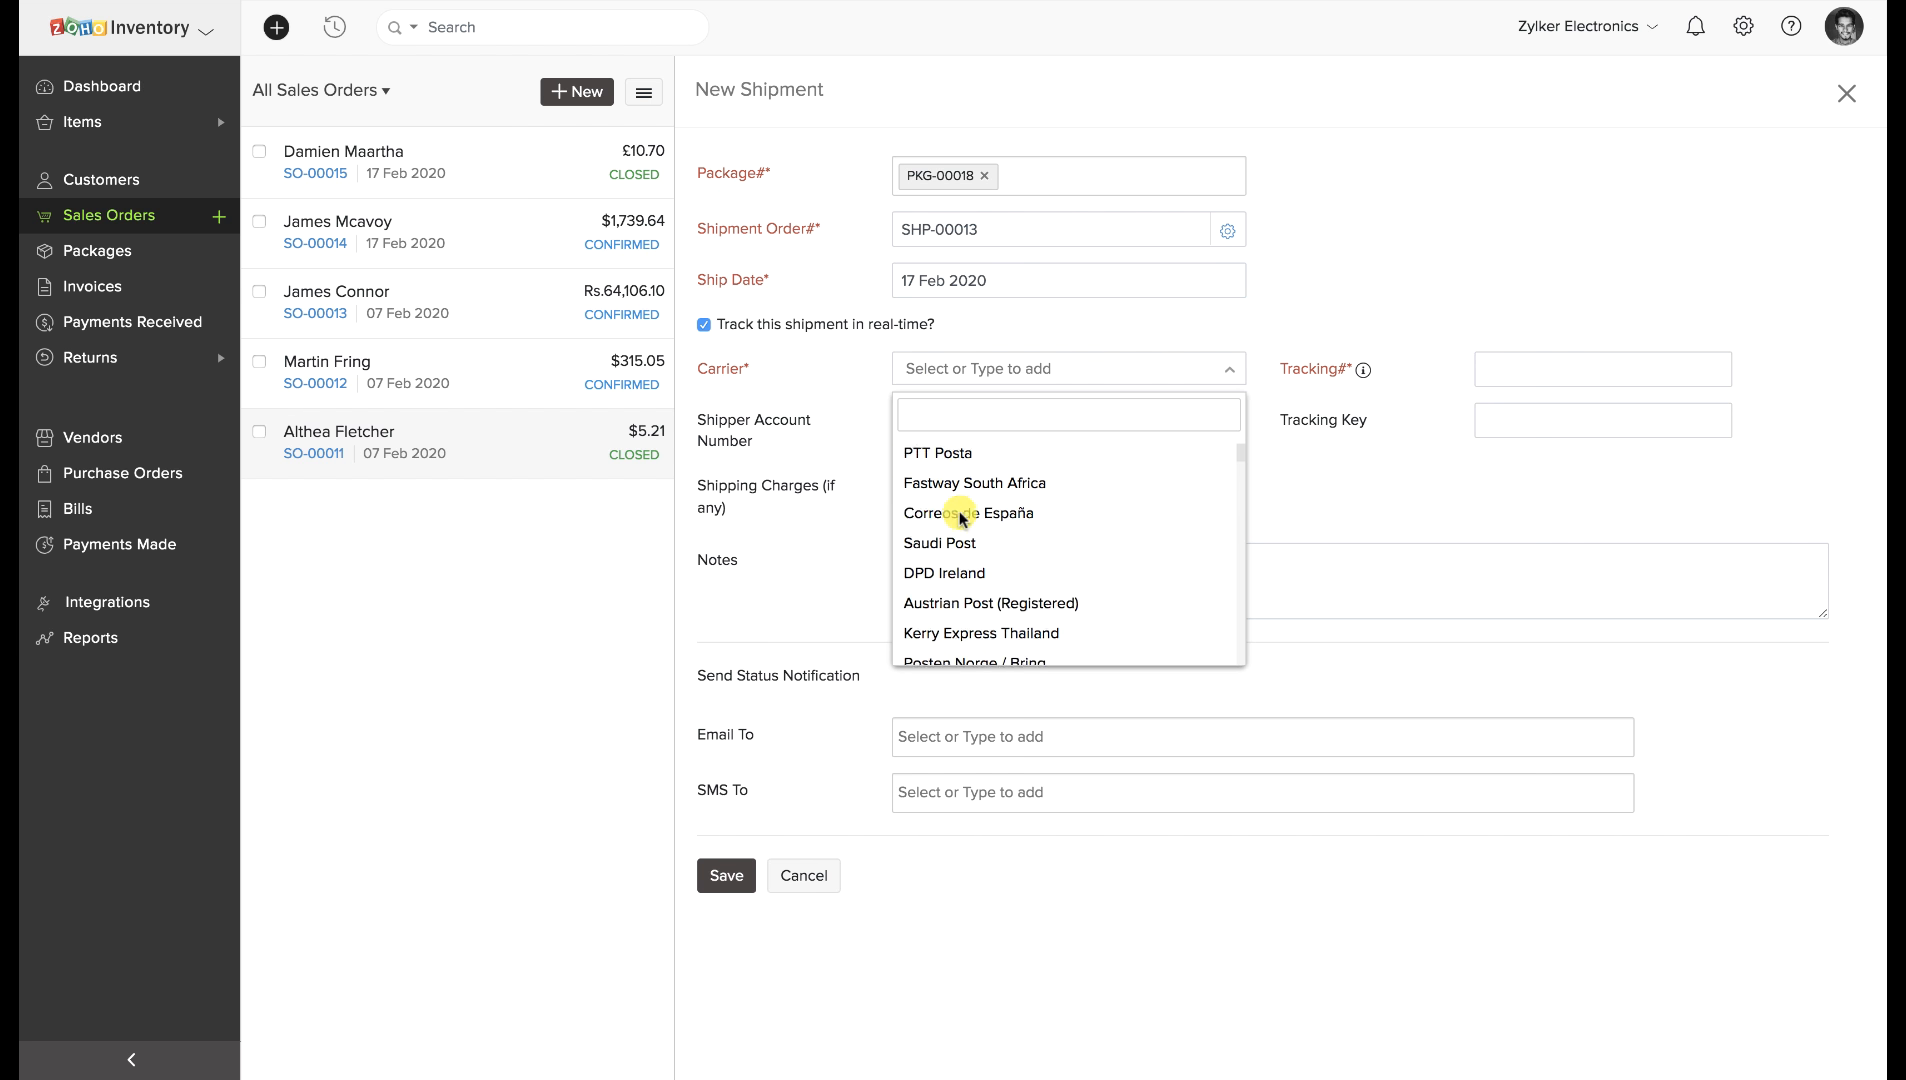
scroll(960, 515, down, 5)
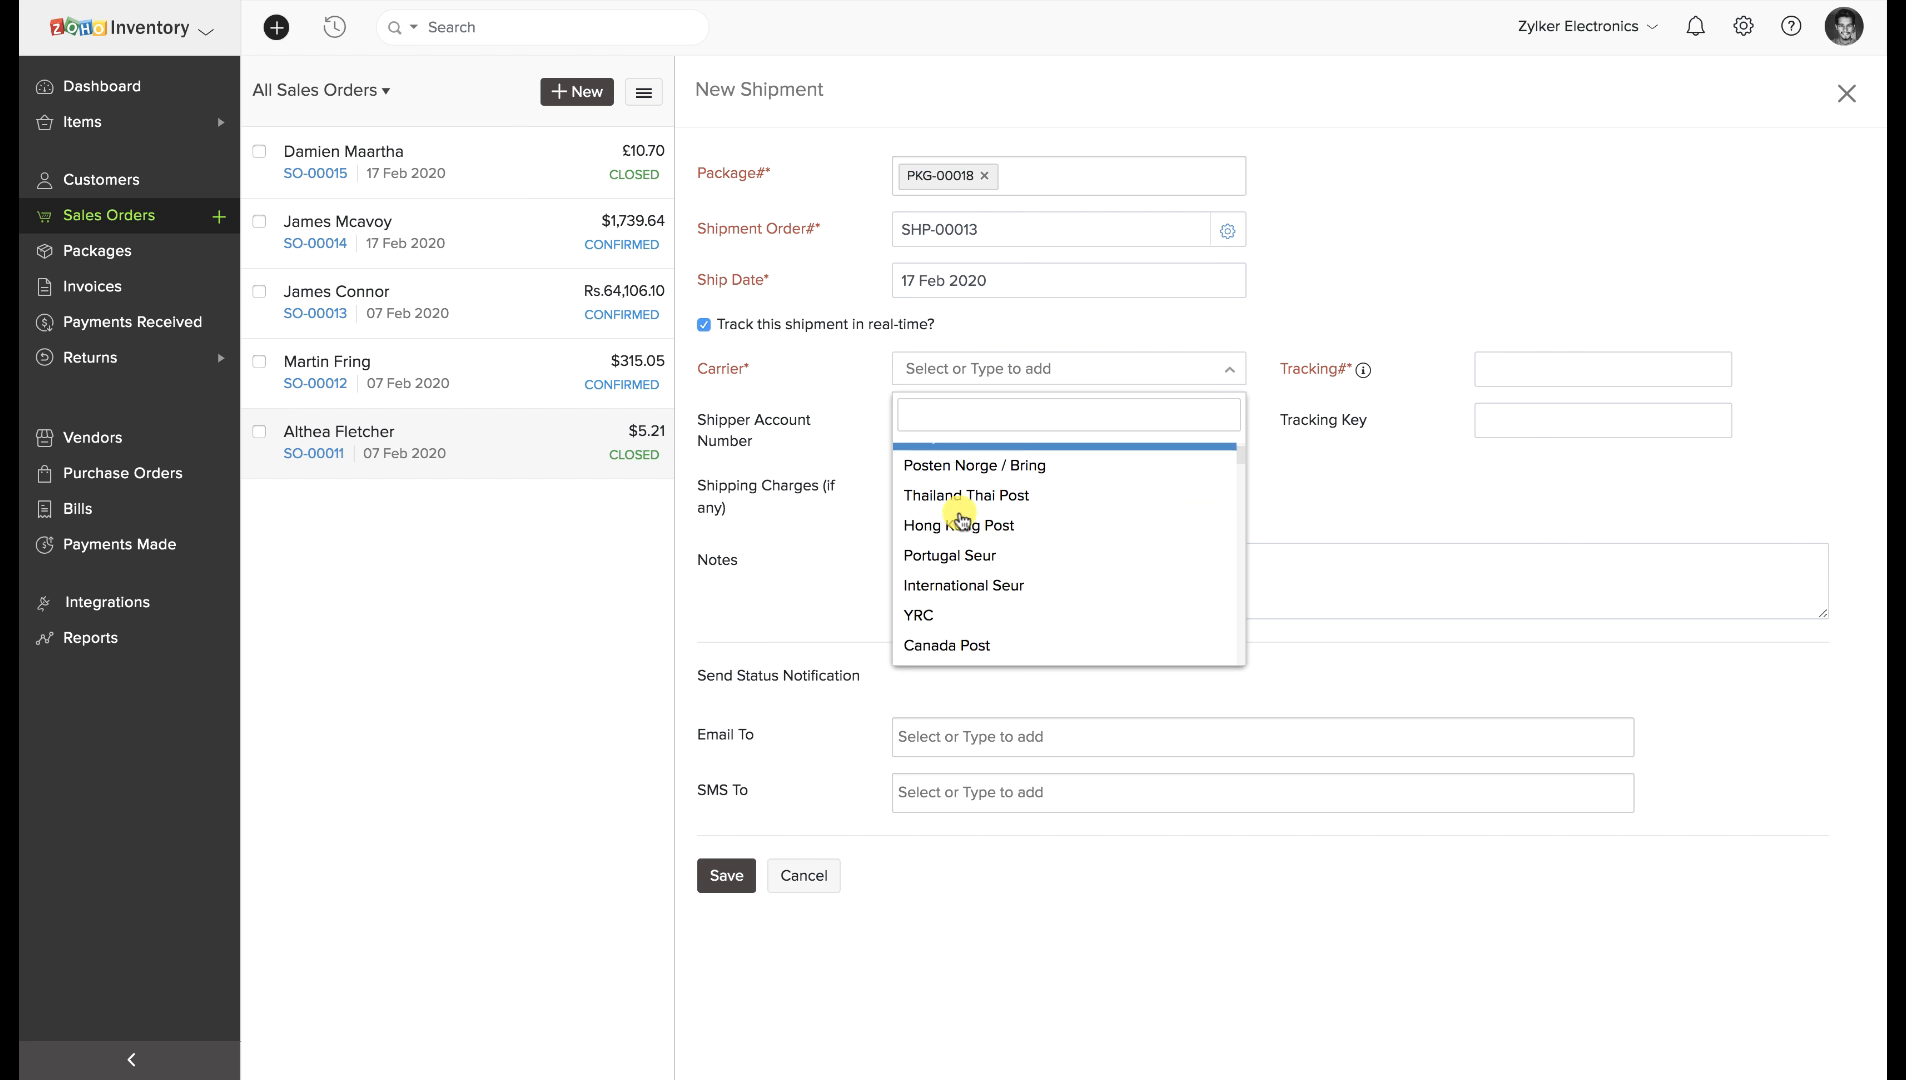
scroll(965, 518, down, 3)
click(958, 555)
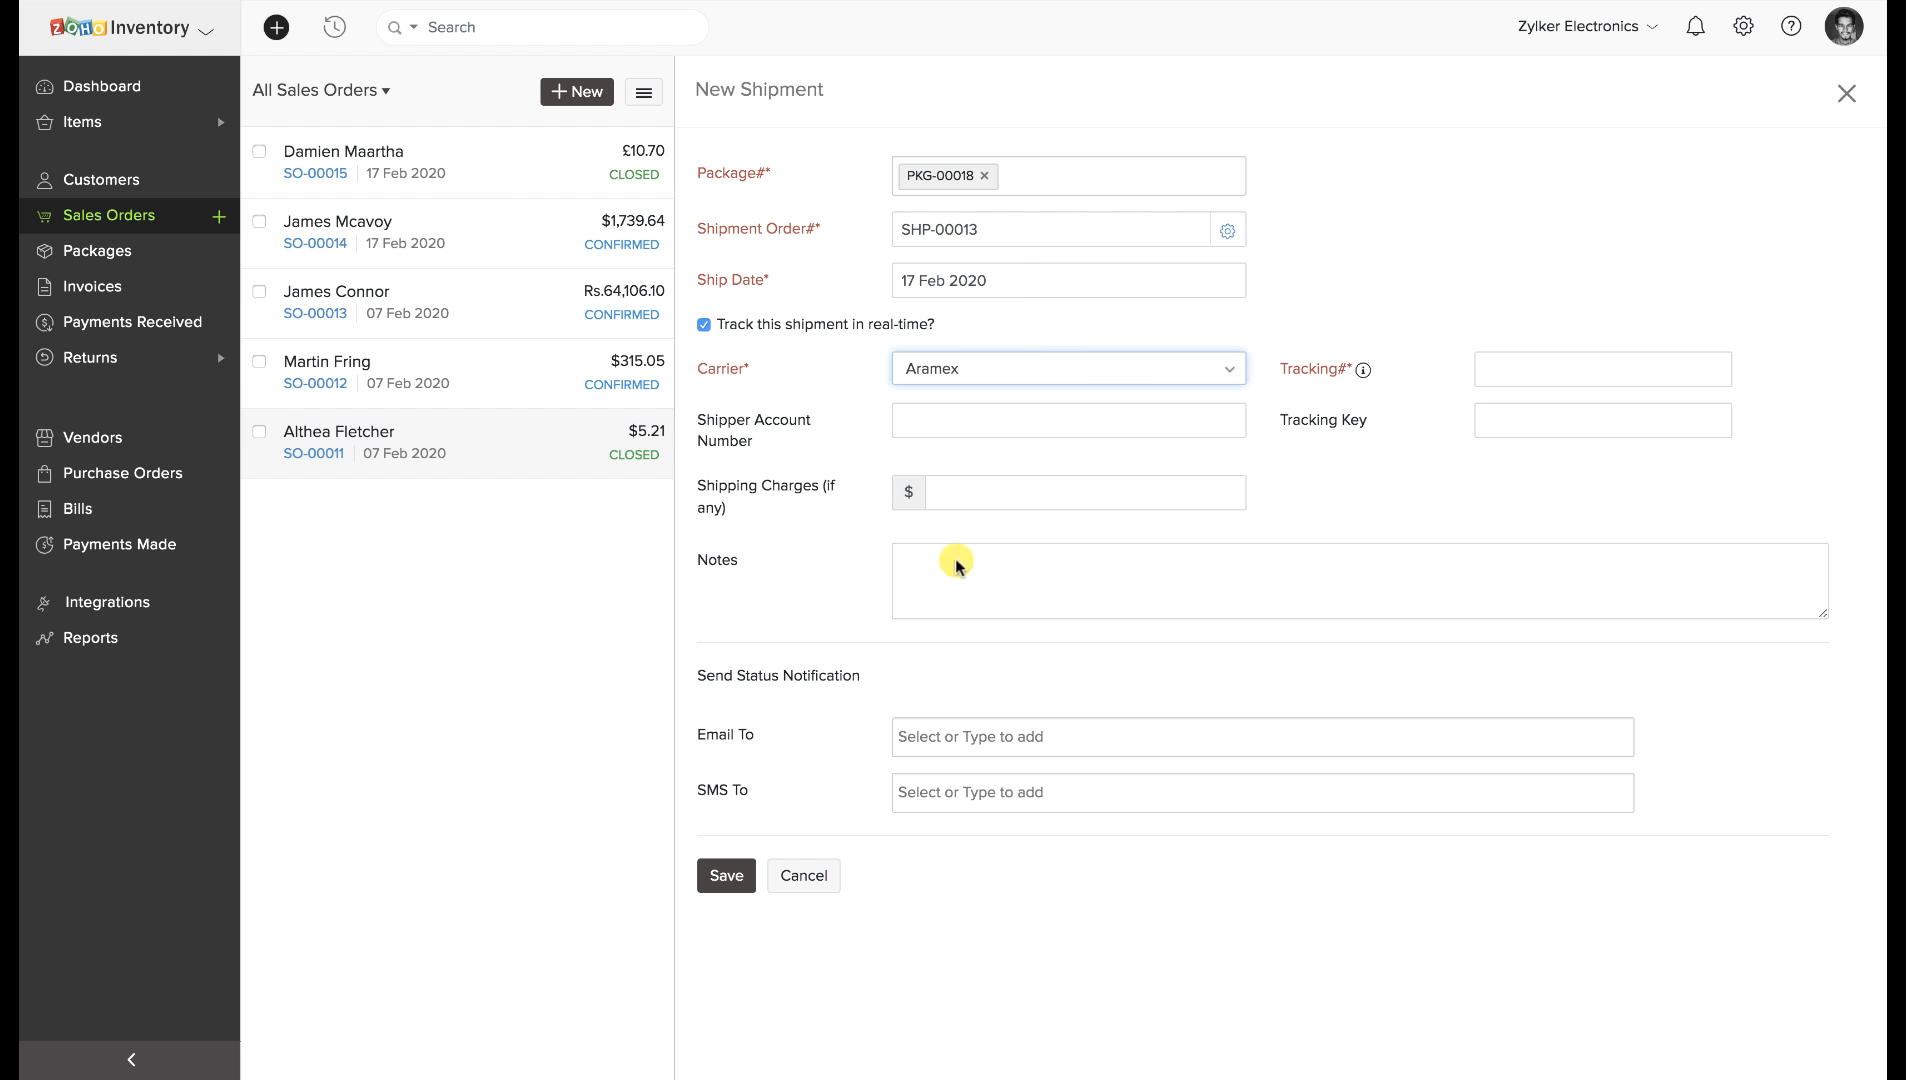
click(1484, 364)
text(123)
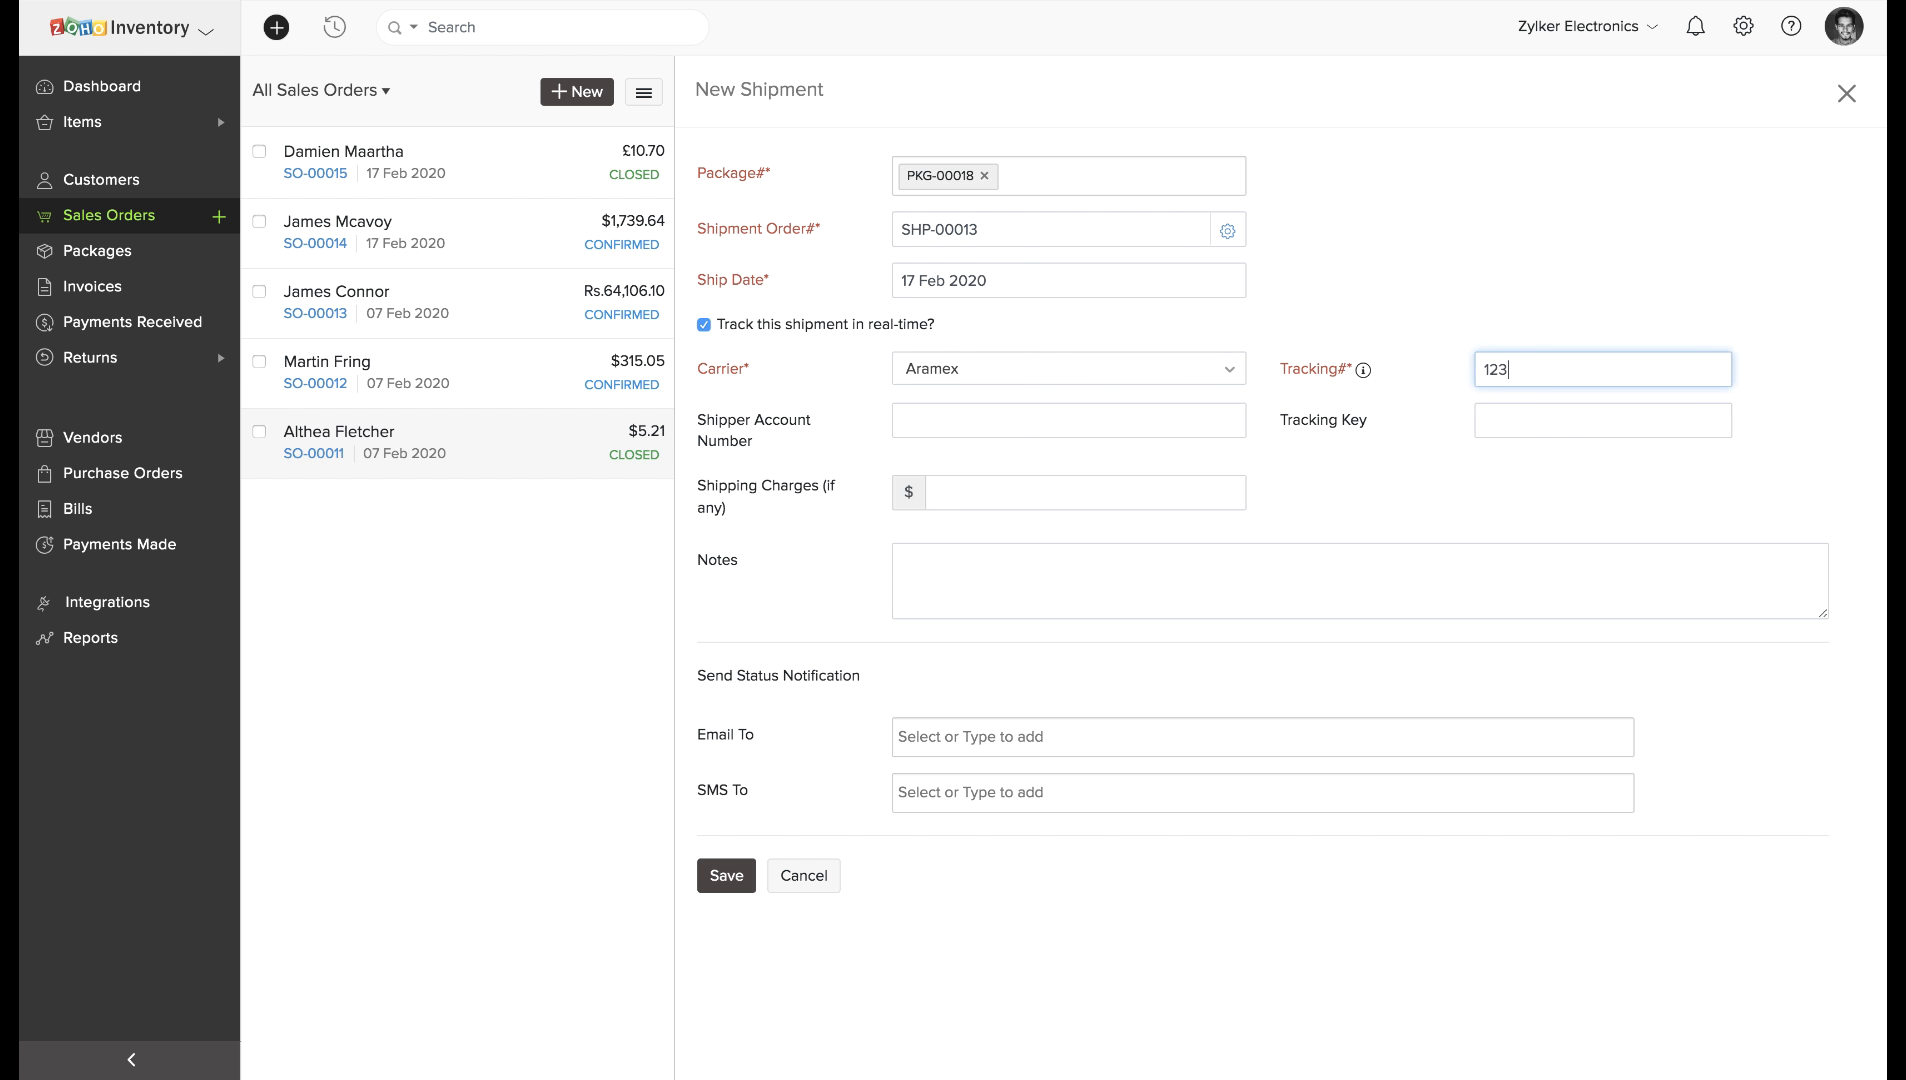
text(456789)
click(727, 866)
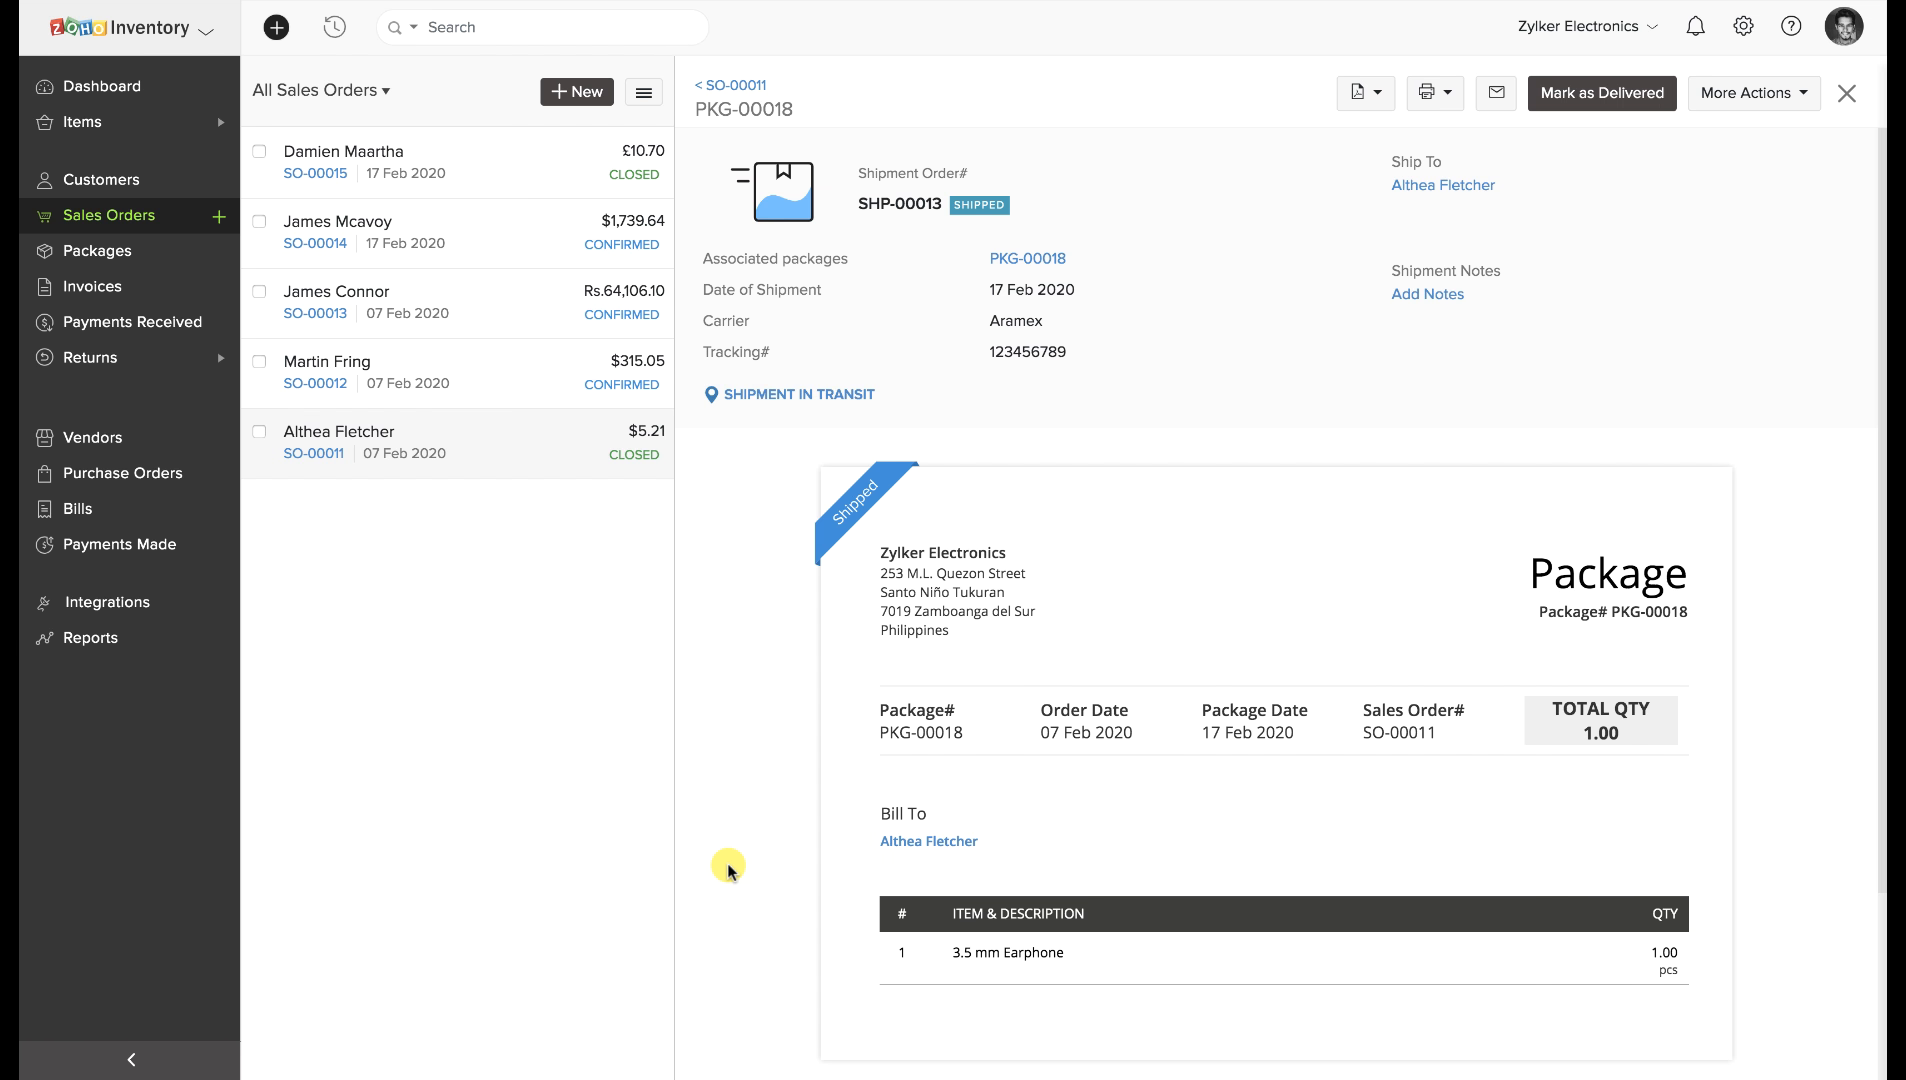
Review the delivered FedEx shipment's tracking number and timeline, then show all thirteen sales orders.
drag(702, 354, 1088, 350)
click(1027, 382)
click(808, 396)
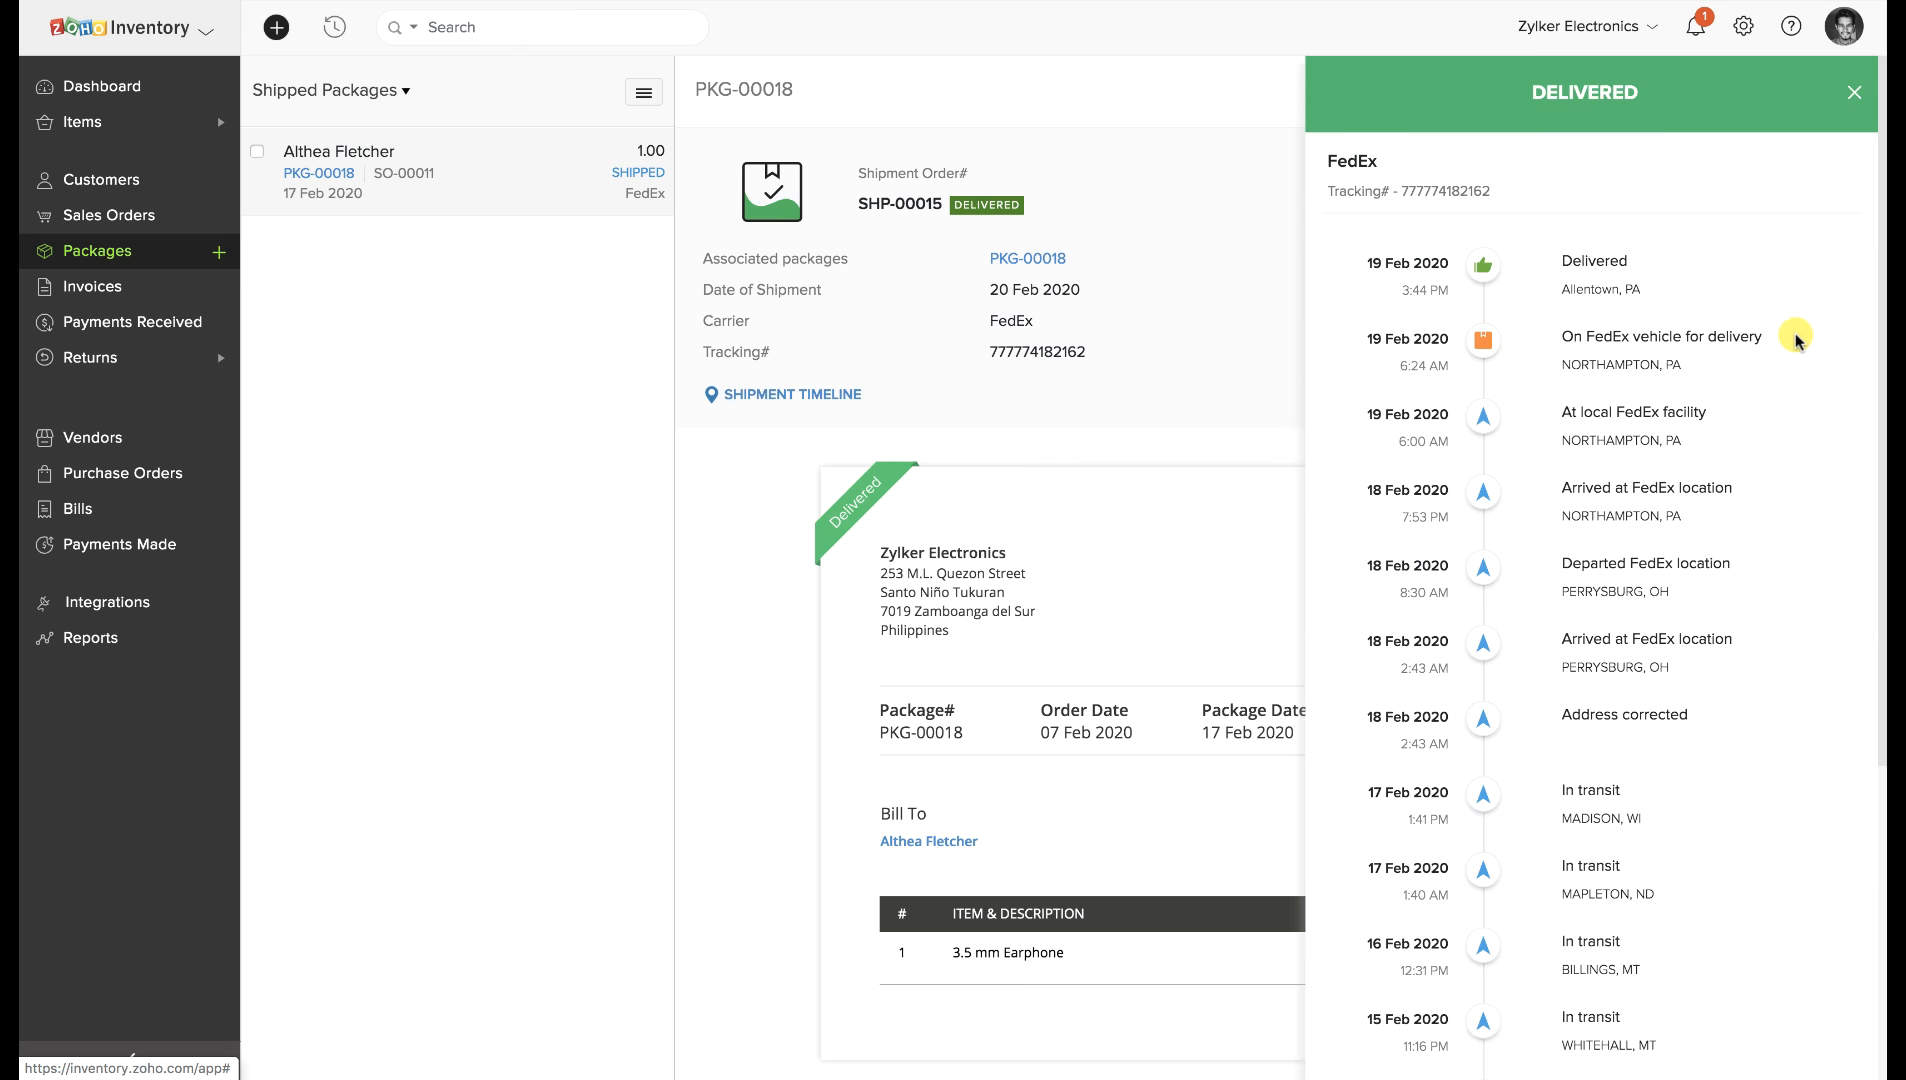
scroll(1830, 334, down, 5)
scroll(1836, 336, up, 5)
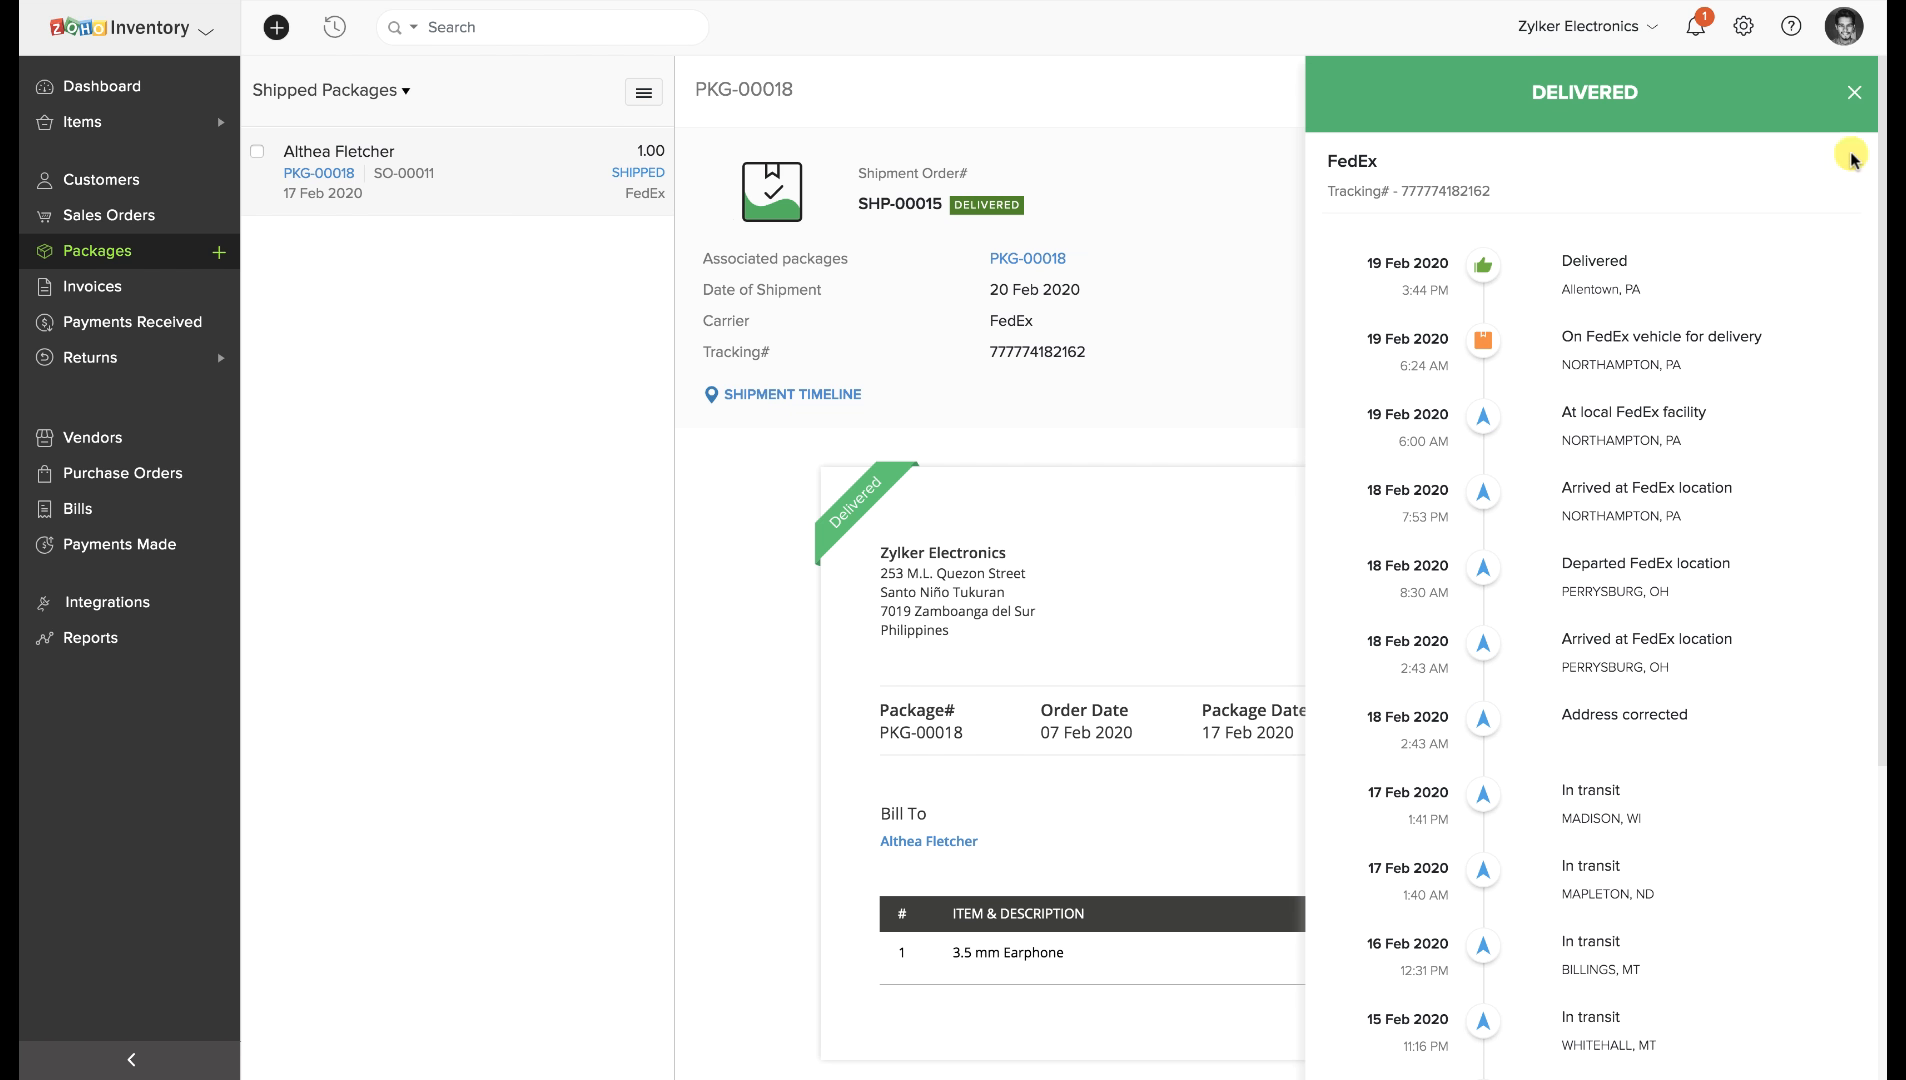
click(1853, 93)
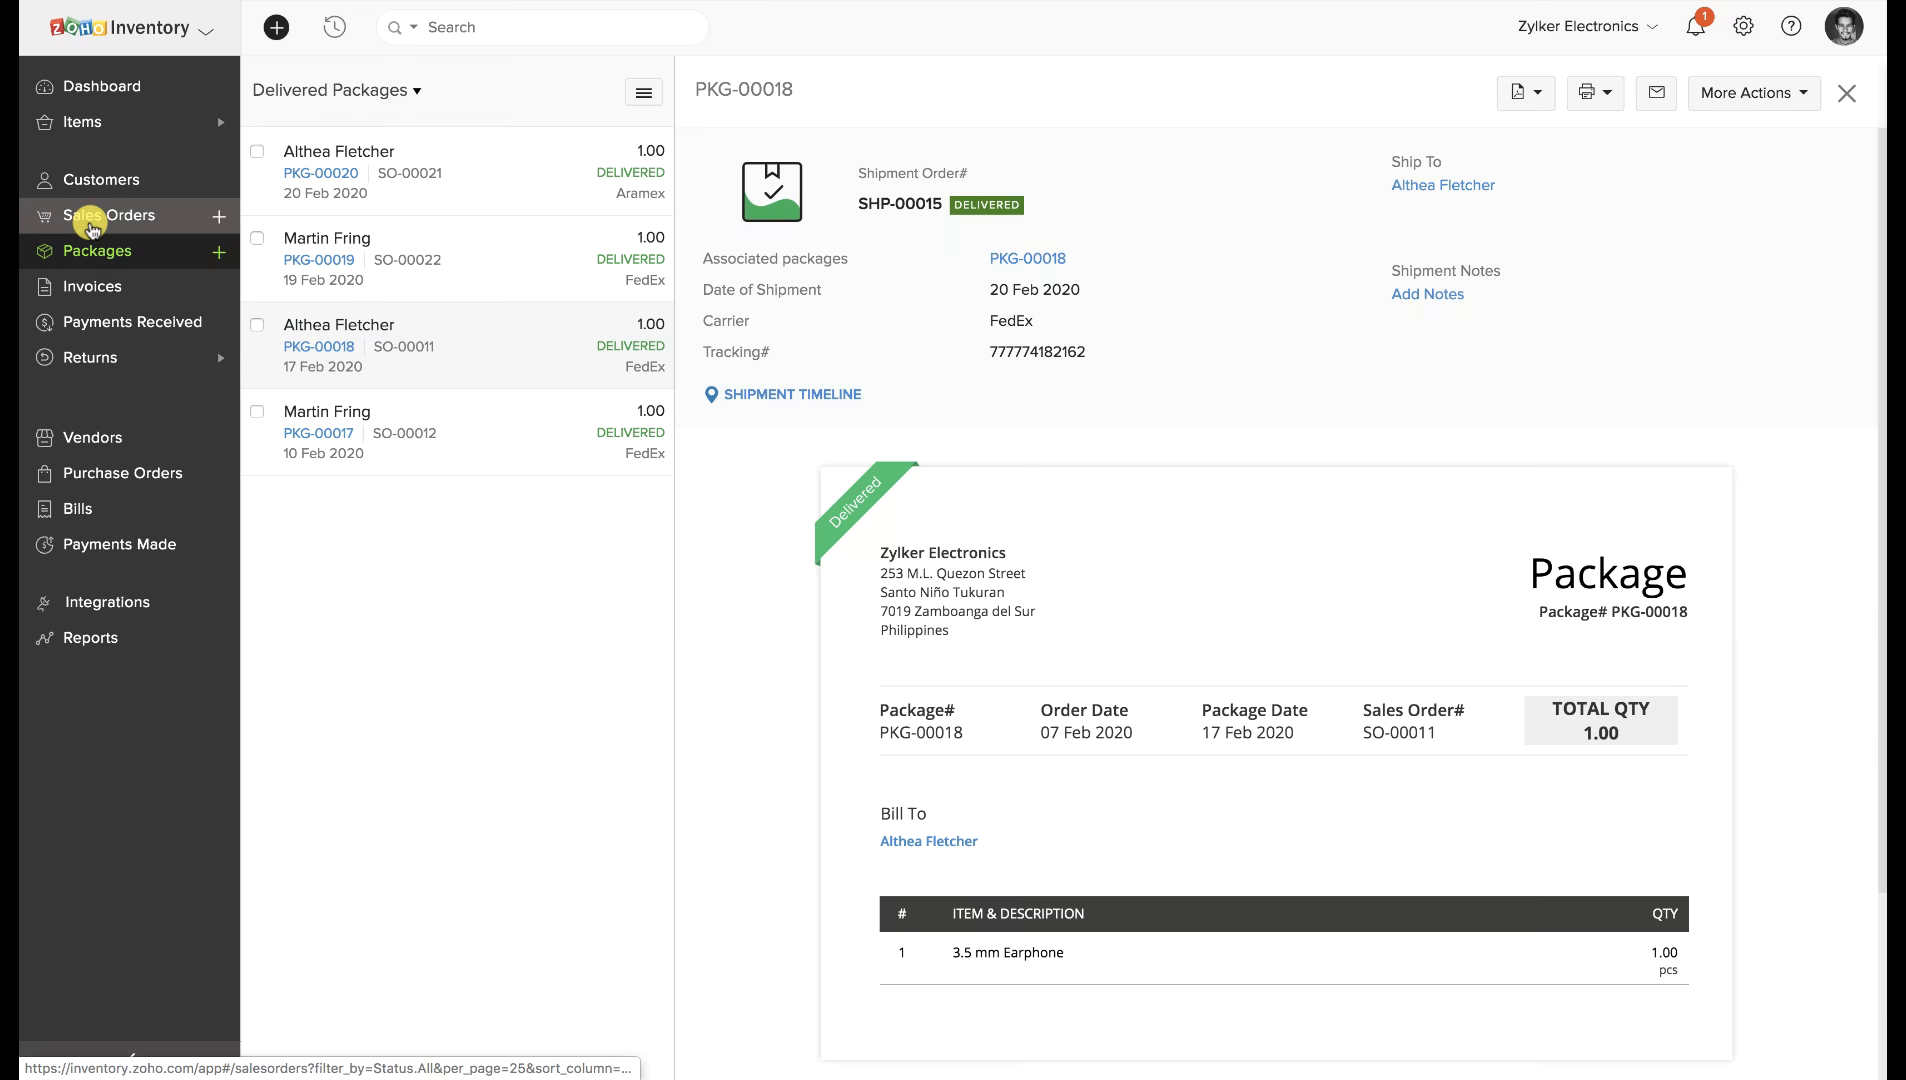
click(92, 227)
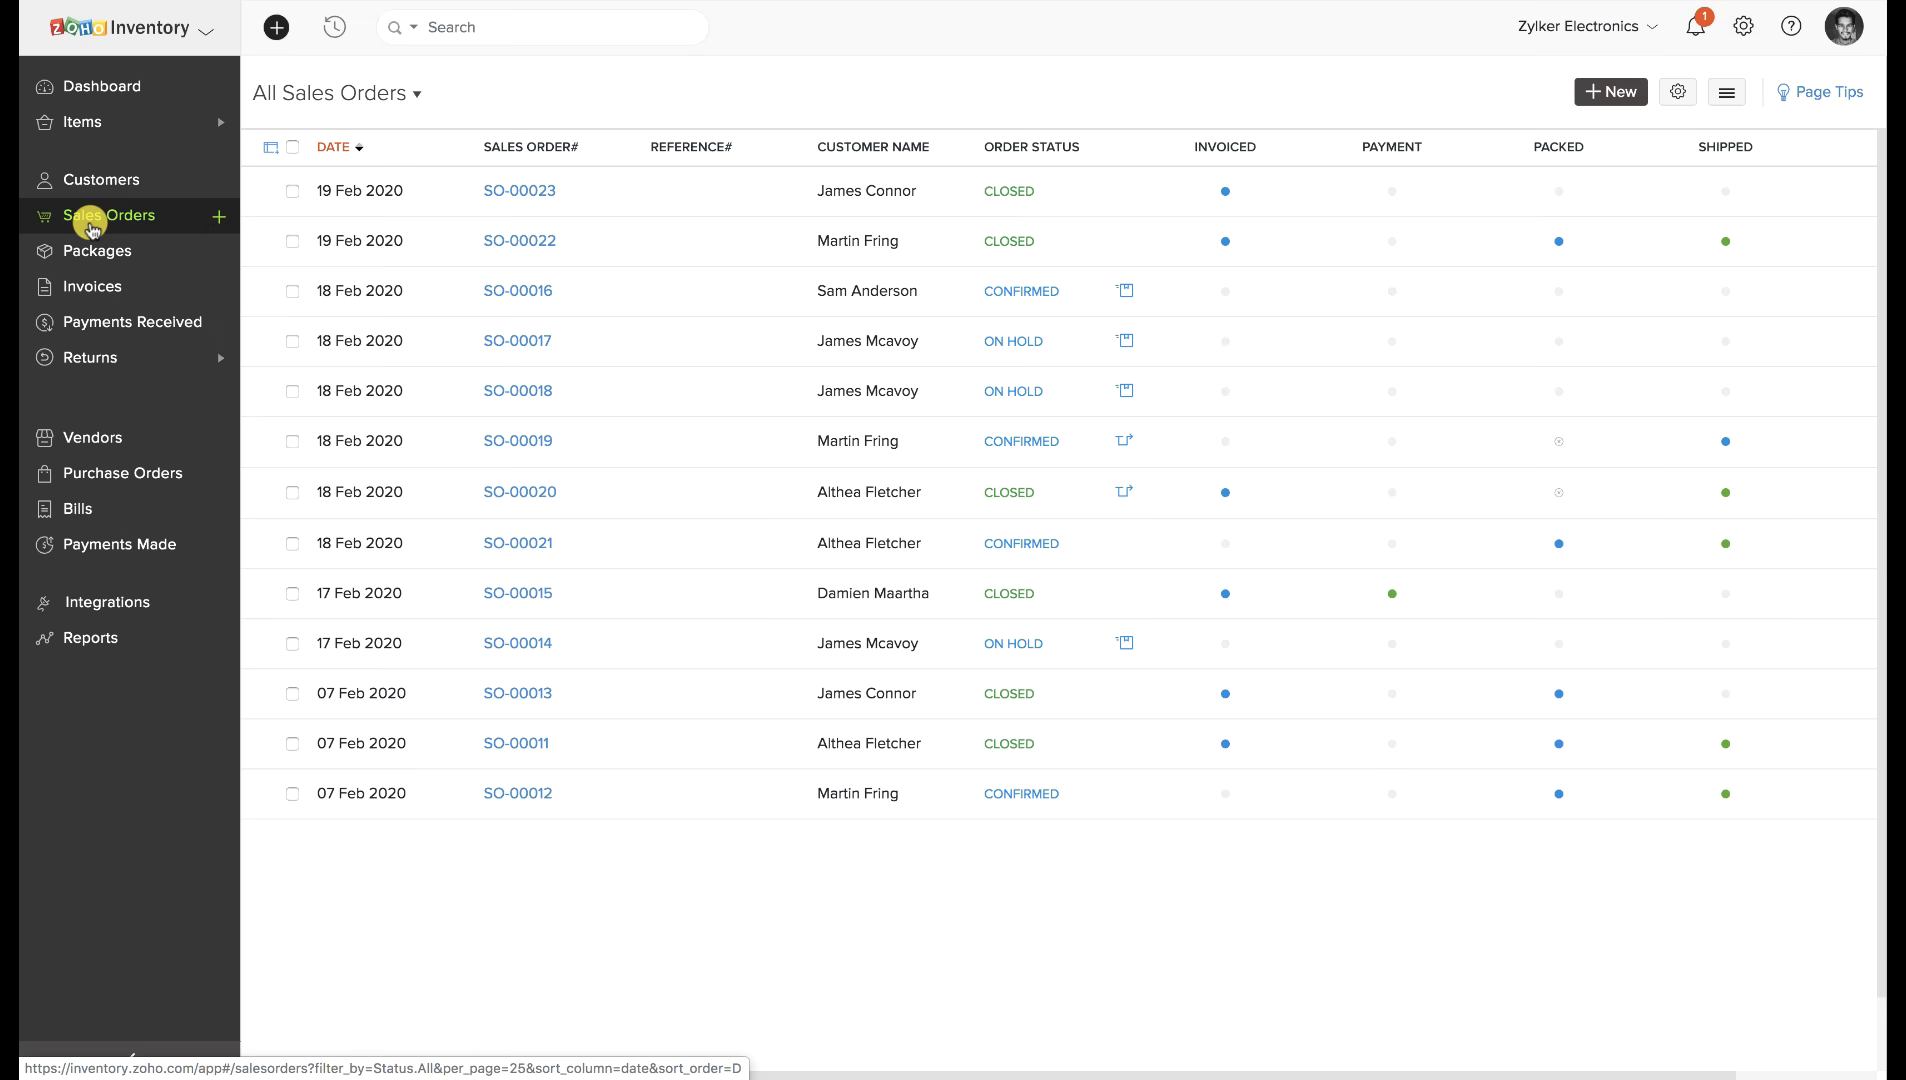
Save sales return RMA-00007 for SO-00021: one iPhone 8 festive kit back to Primary Warehouse (China).
click(652, 542)
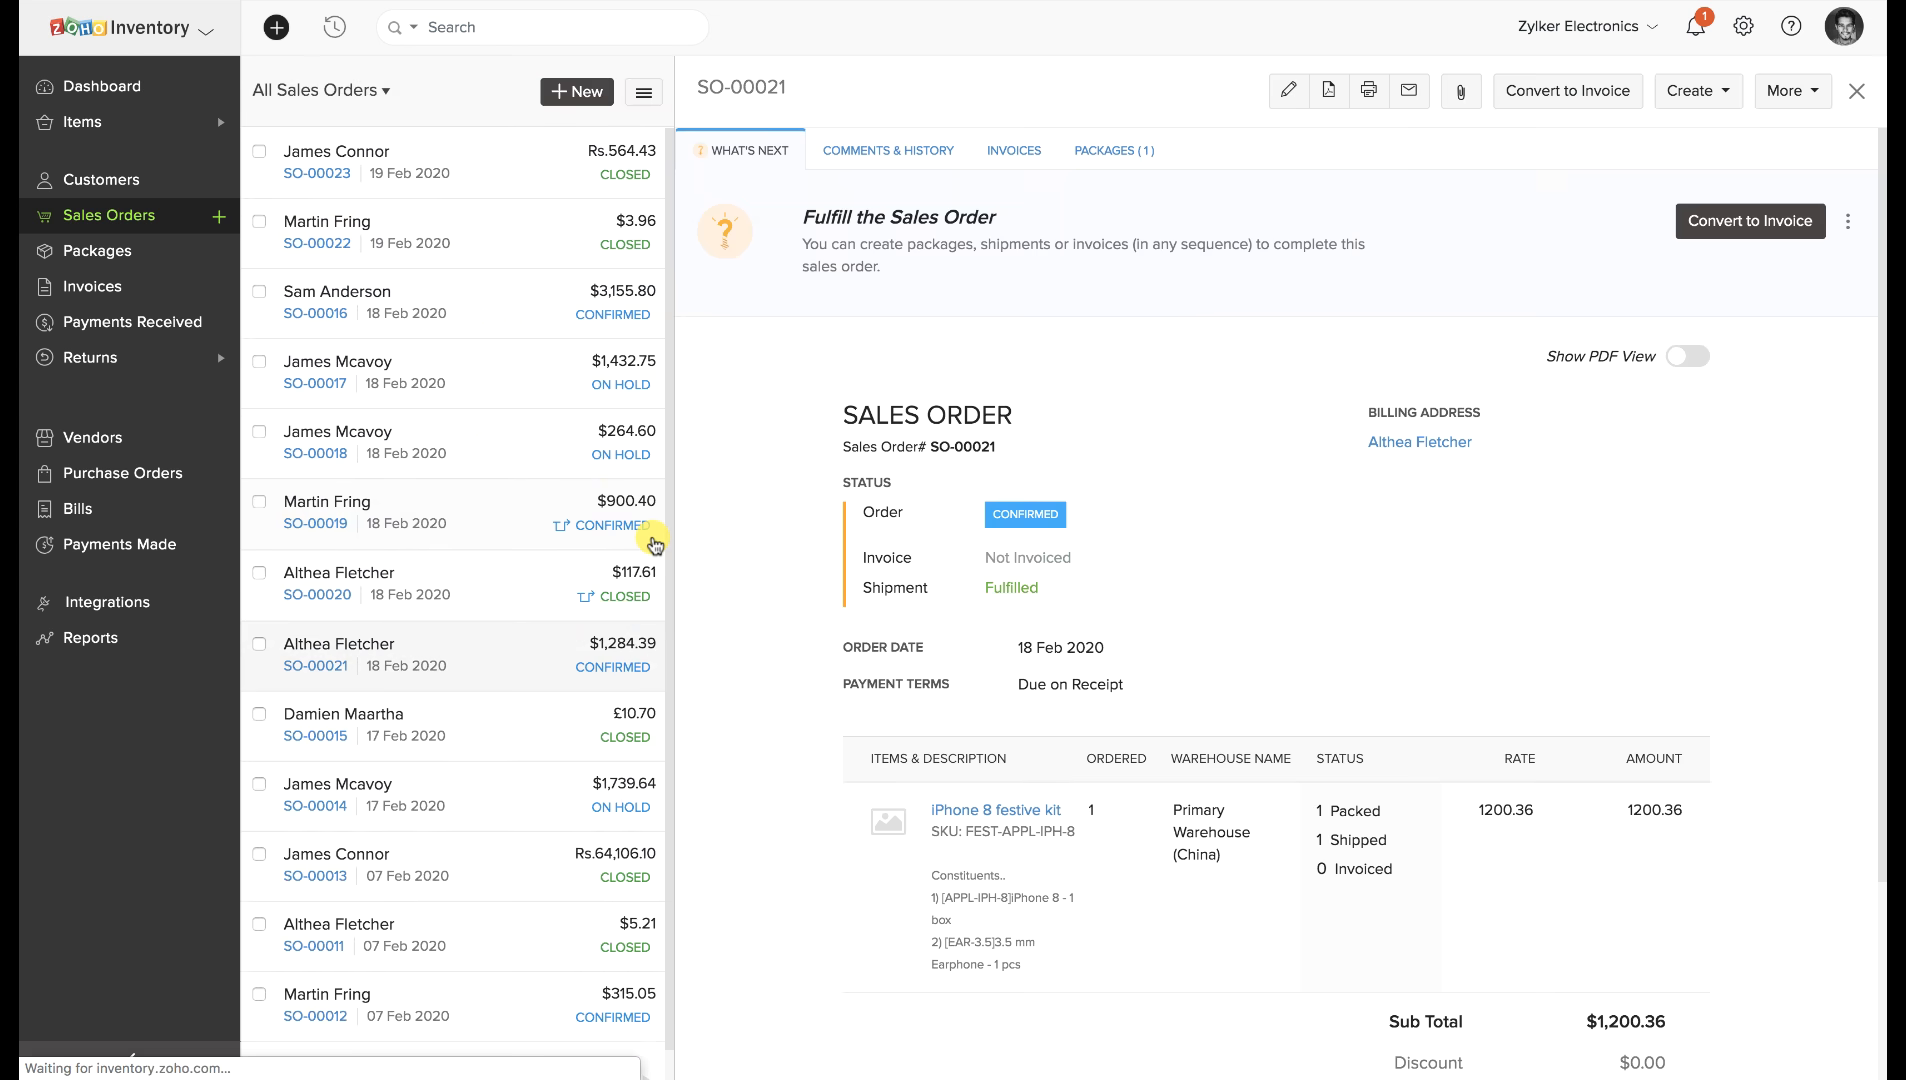
click(1728, 83)
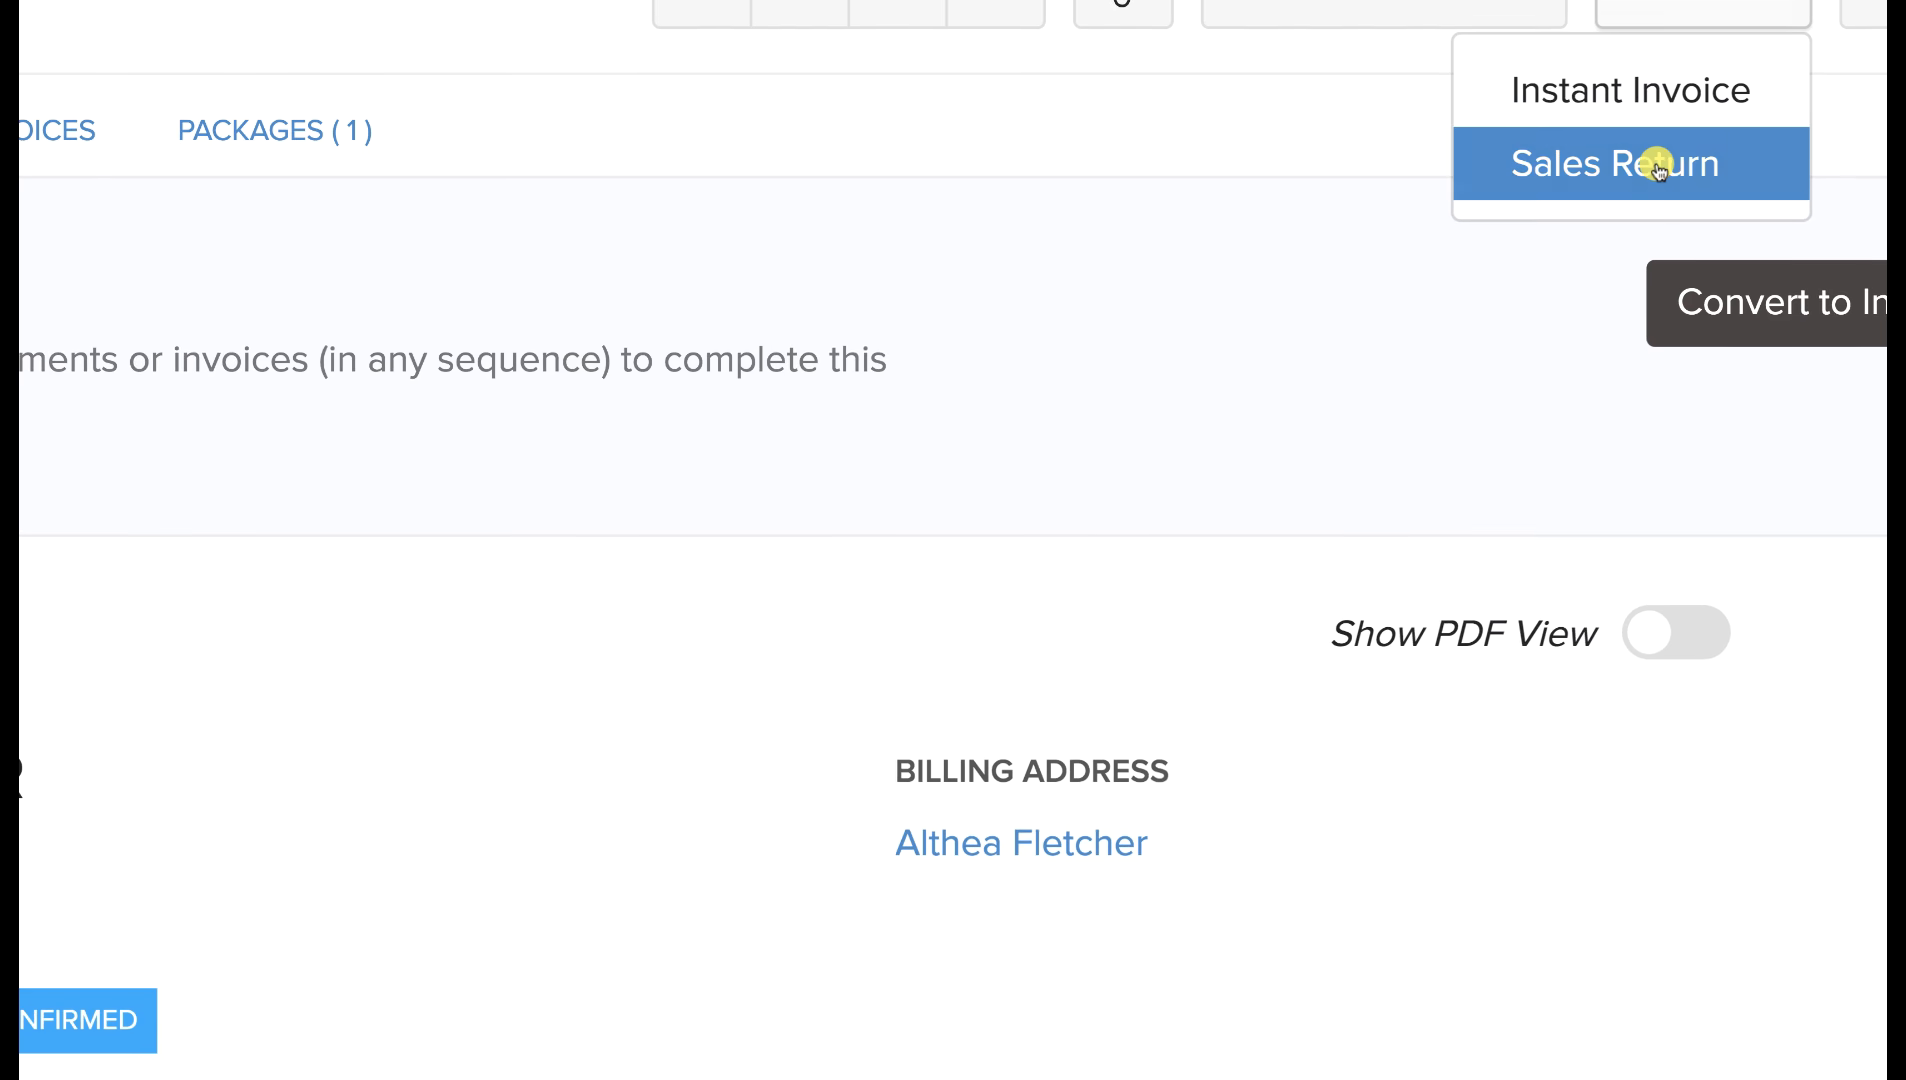
click(1697, 168)
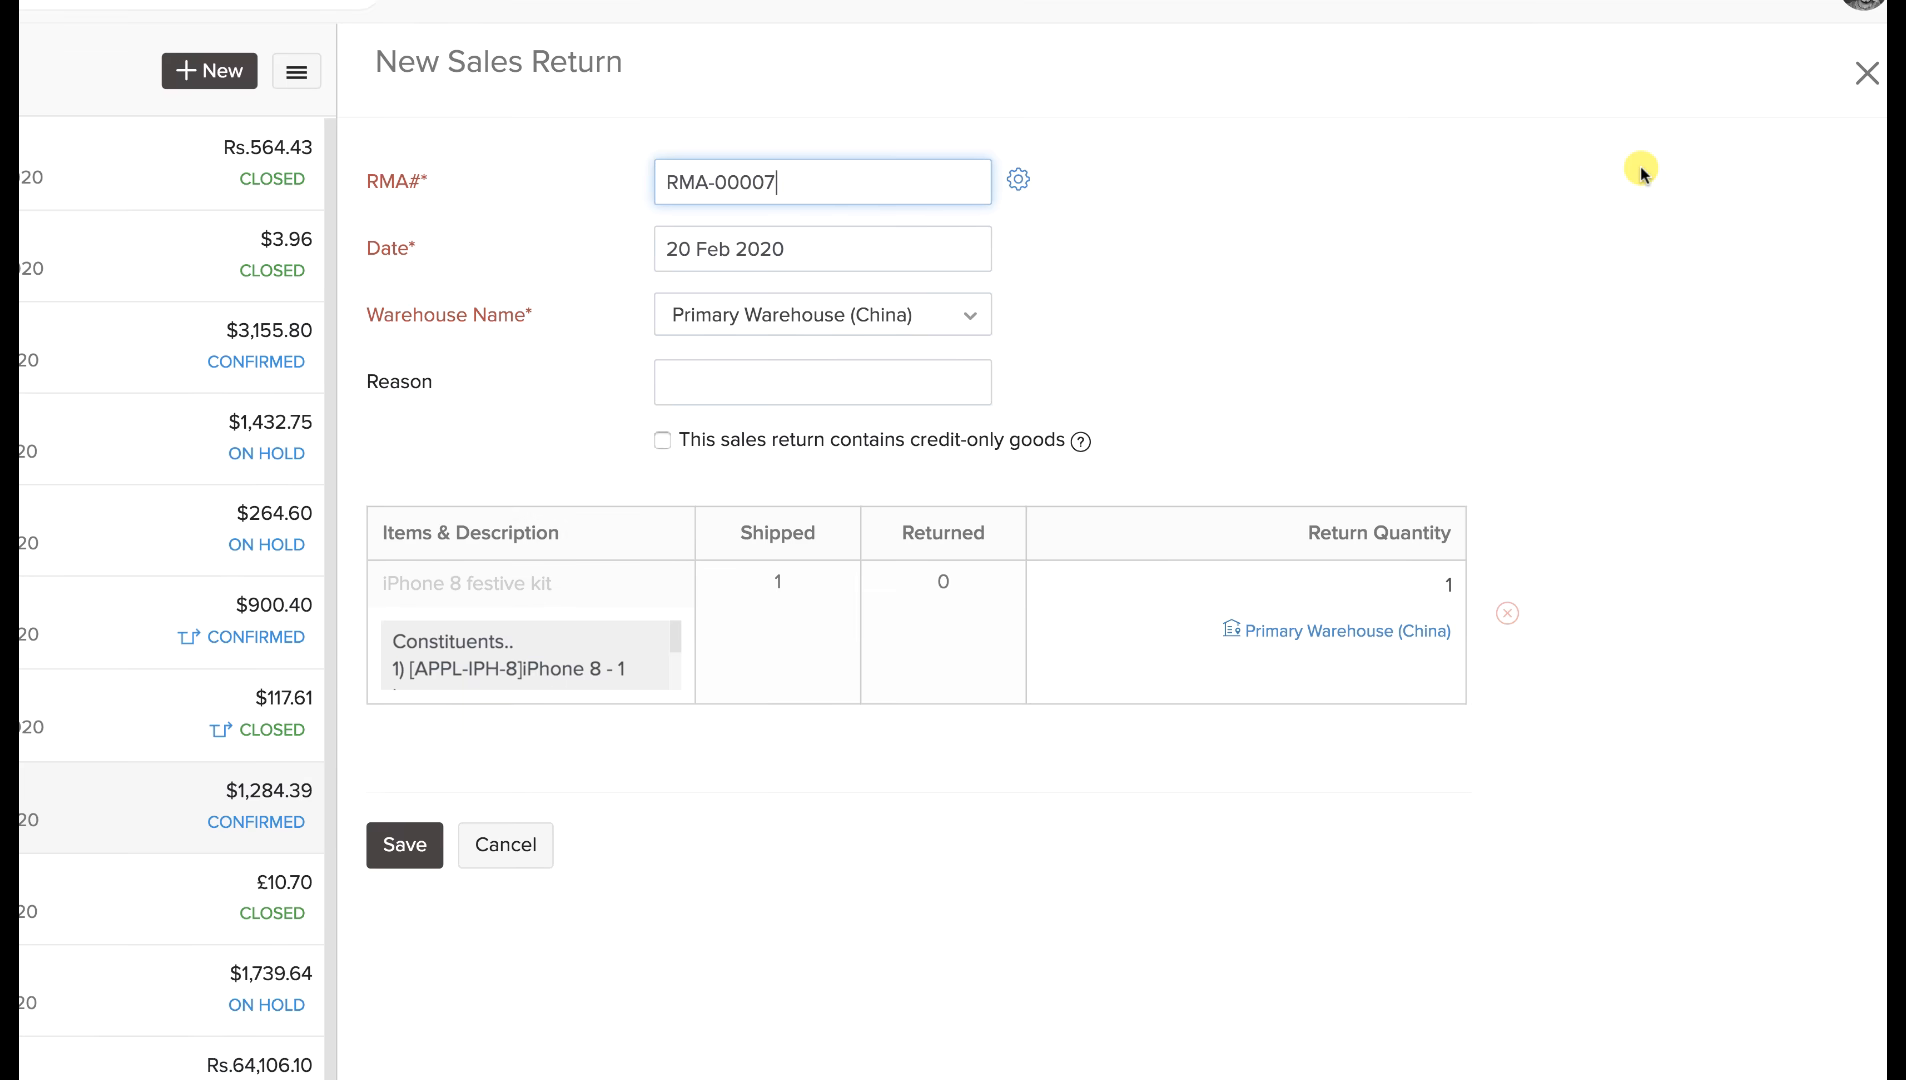
click(927, 377)
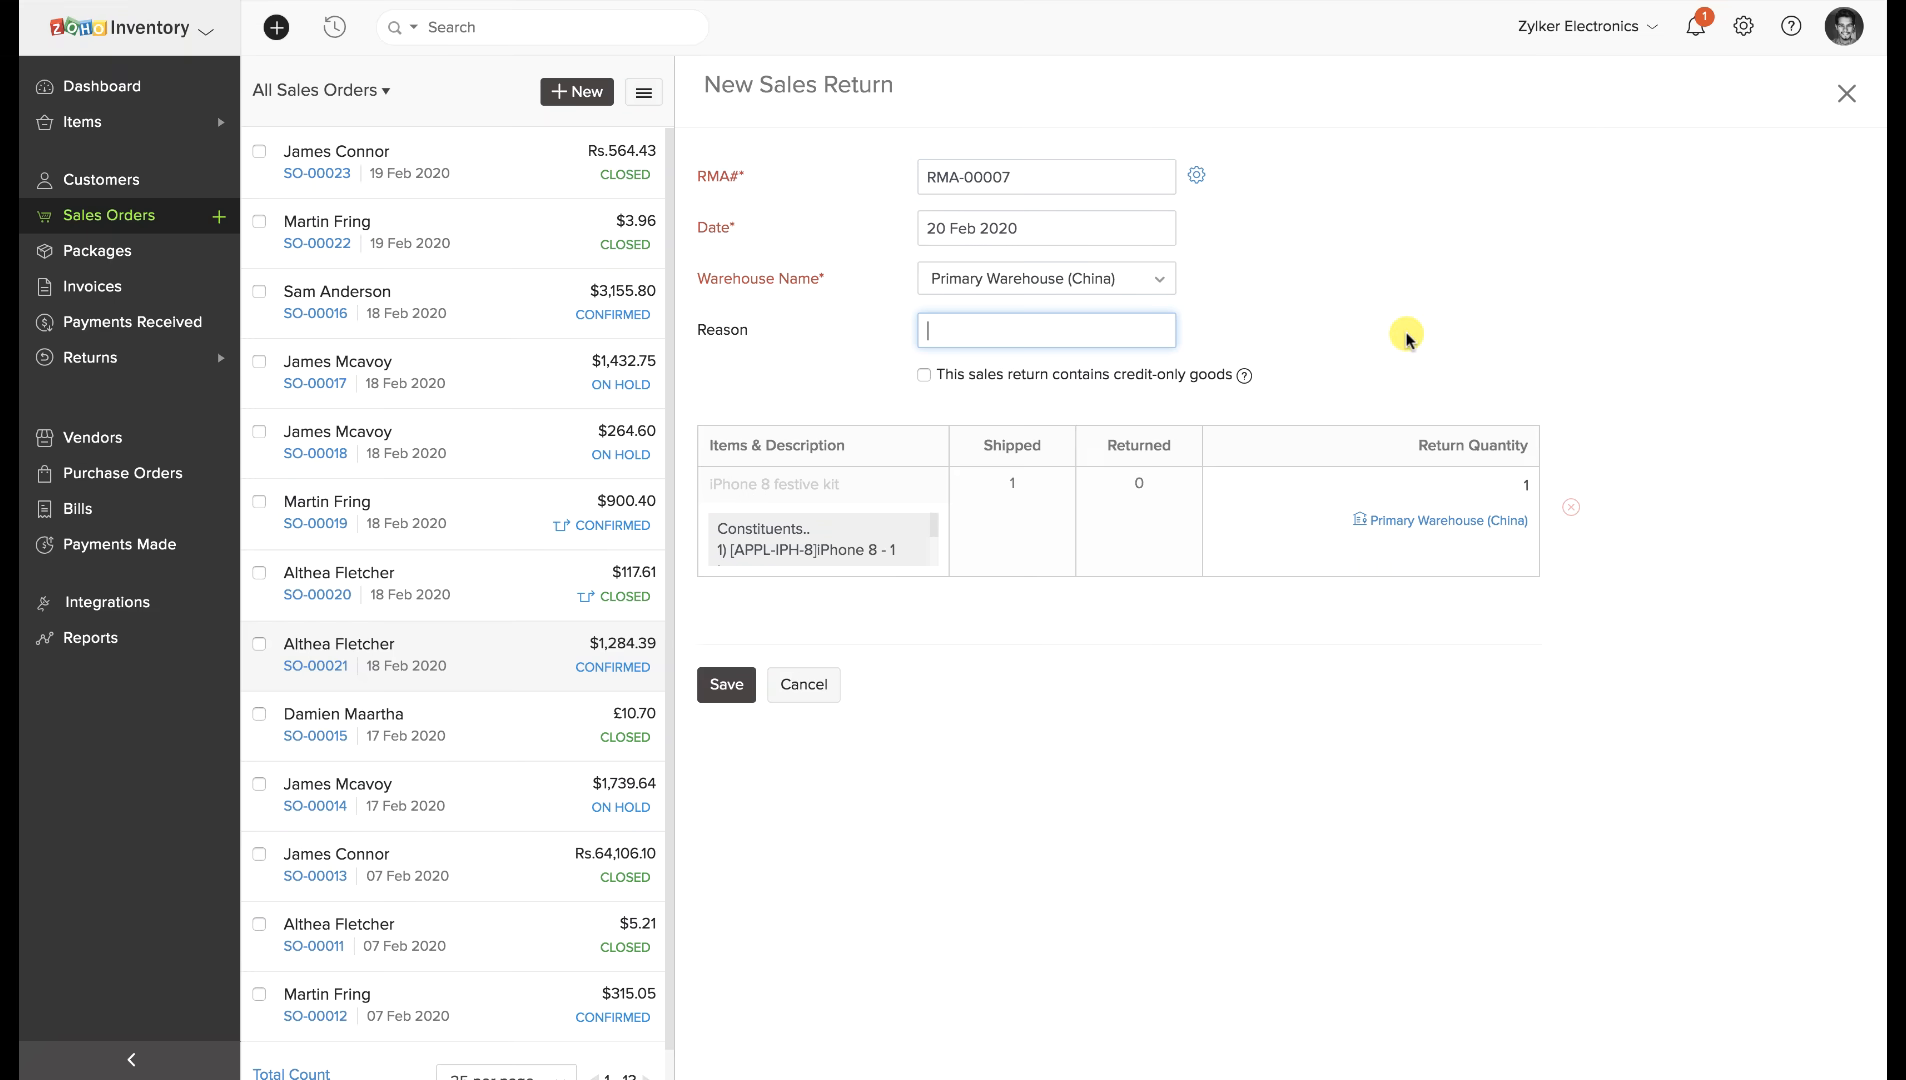
click(1490, 485)
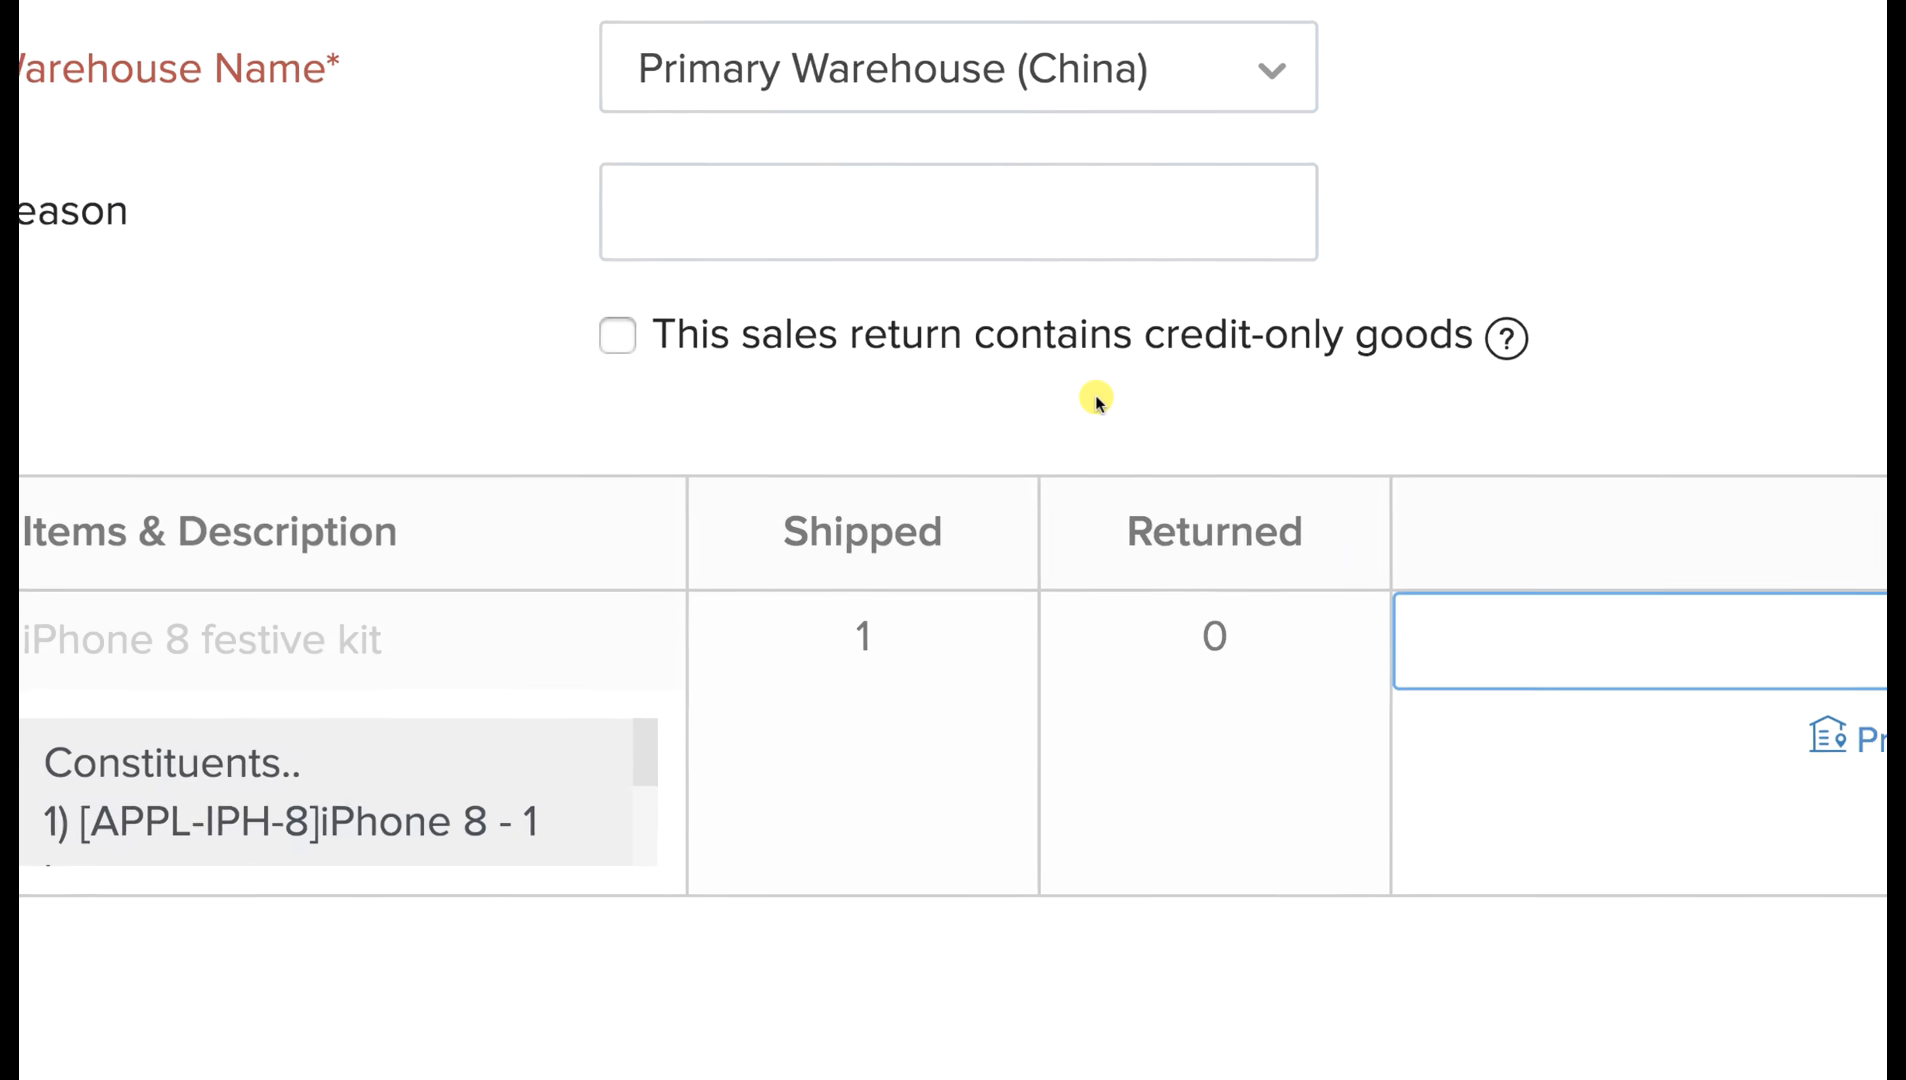
click(660, 338)
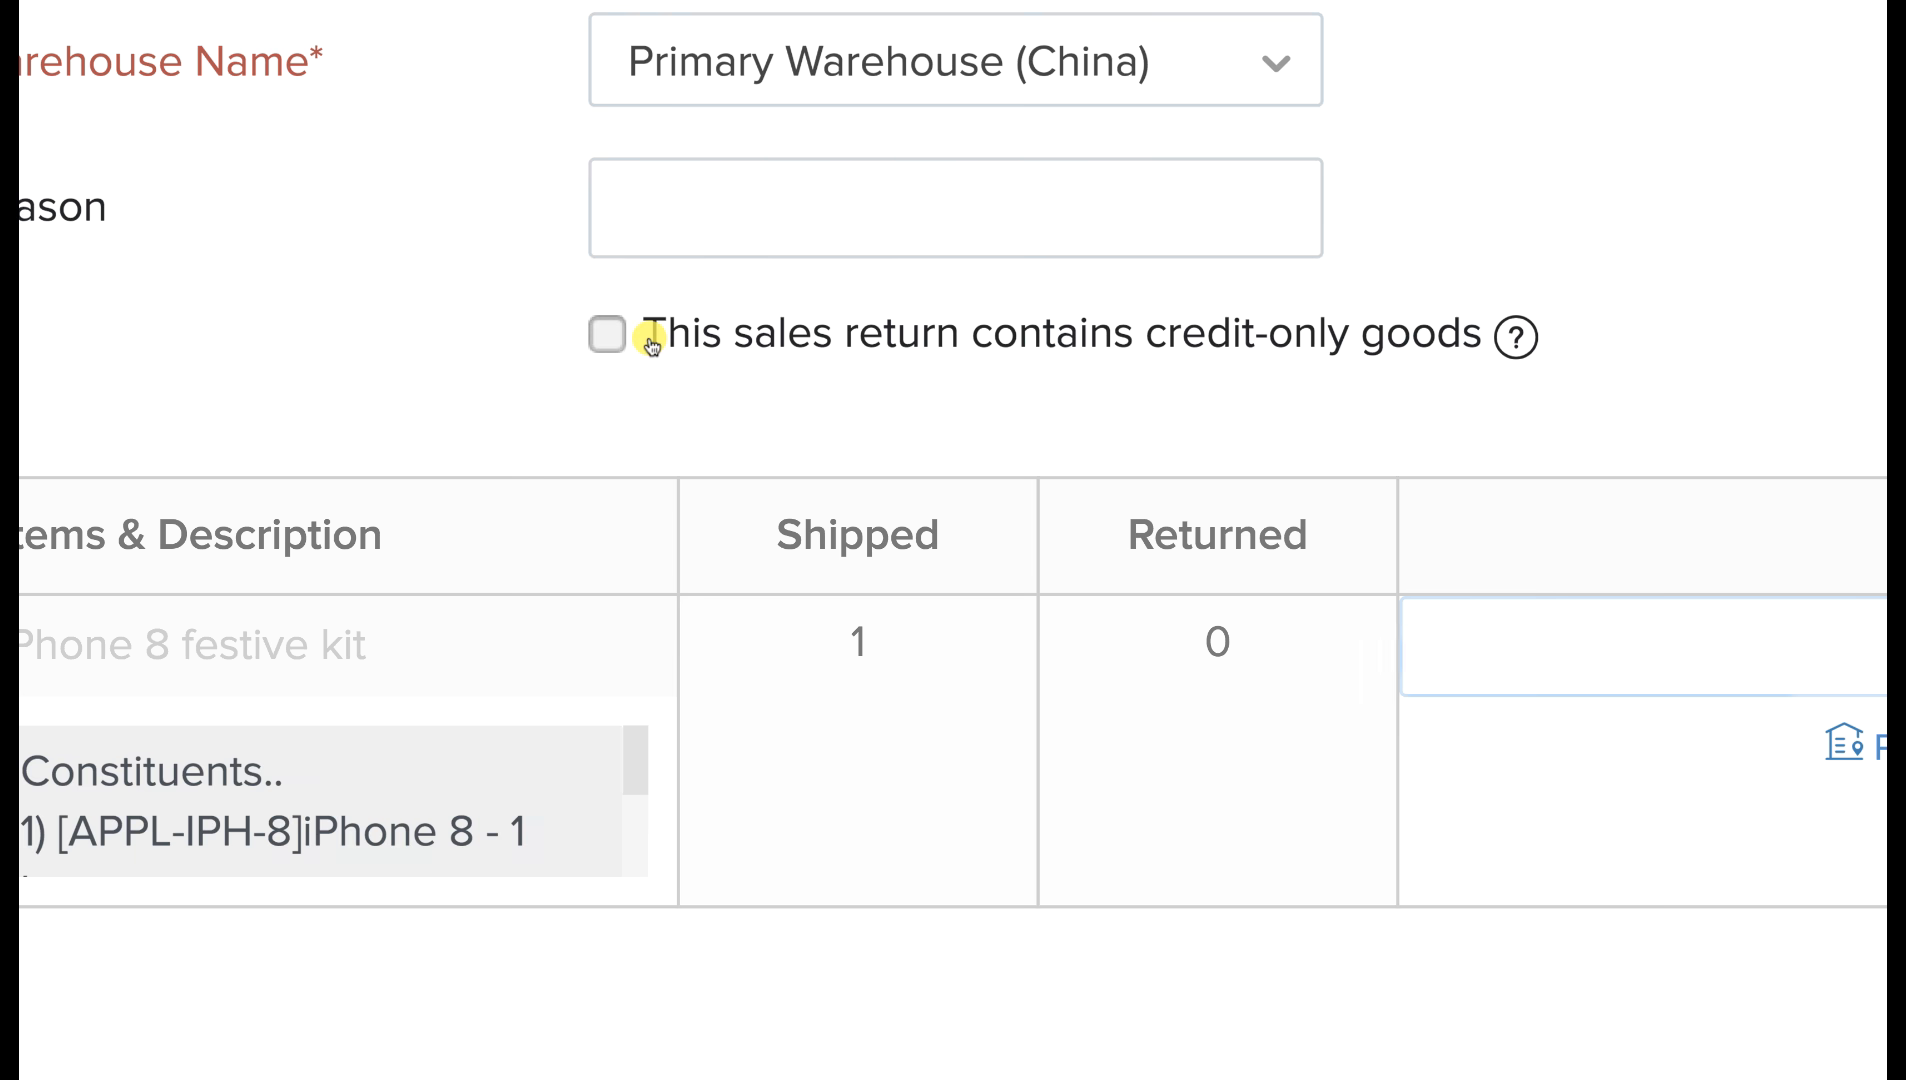
drag(652, 344, 1480, 334)
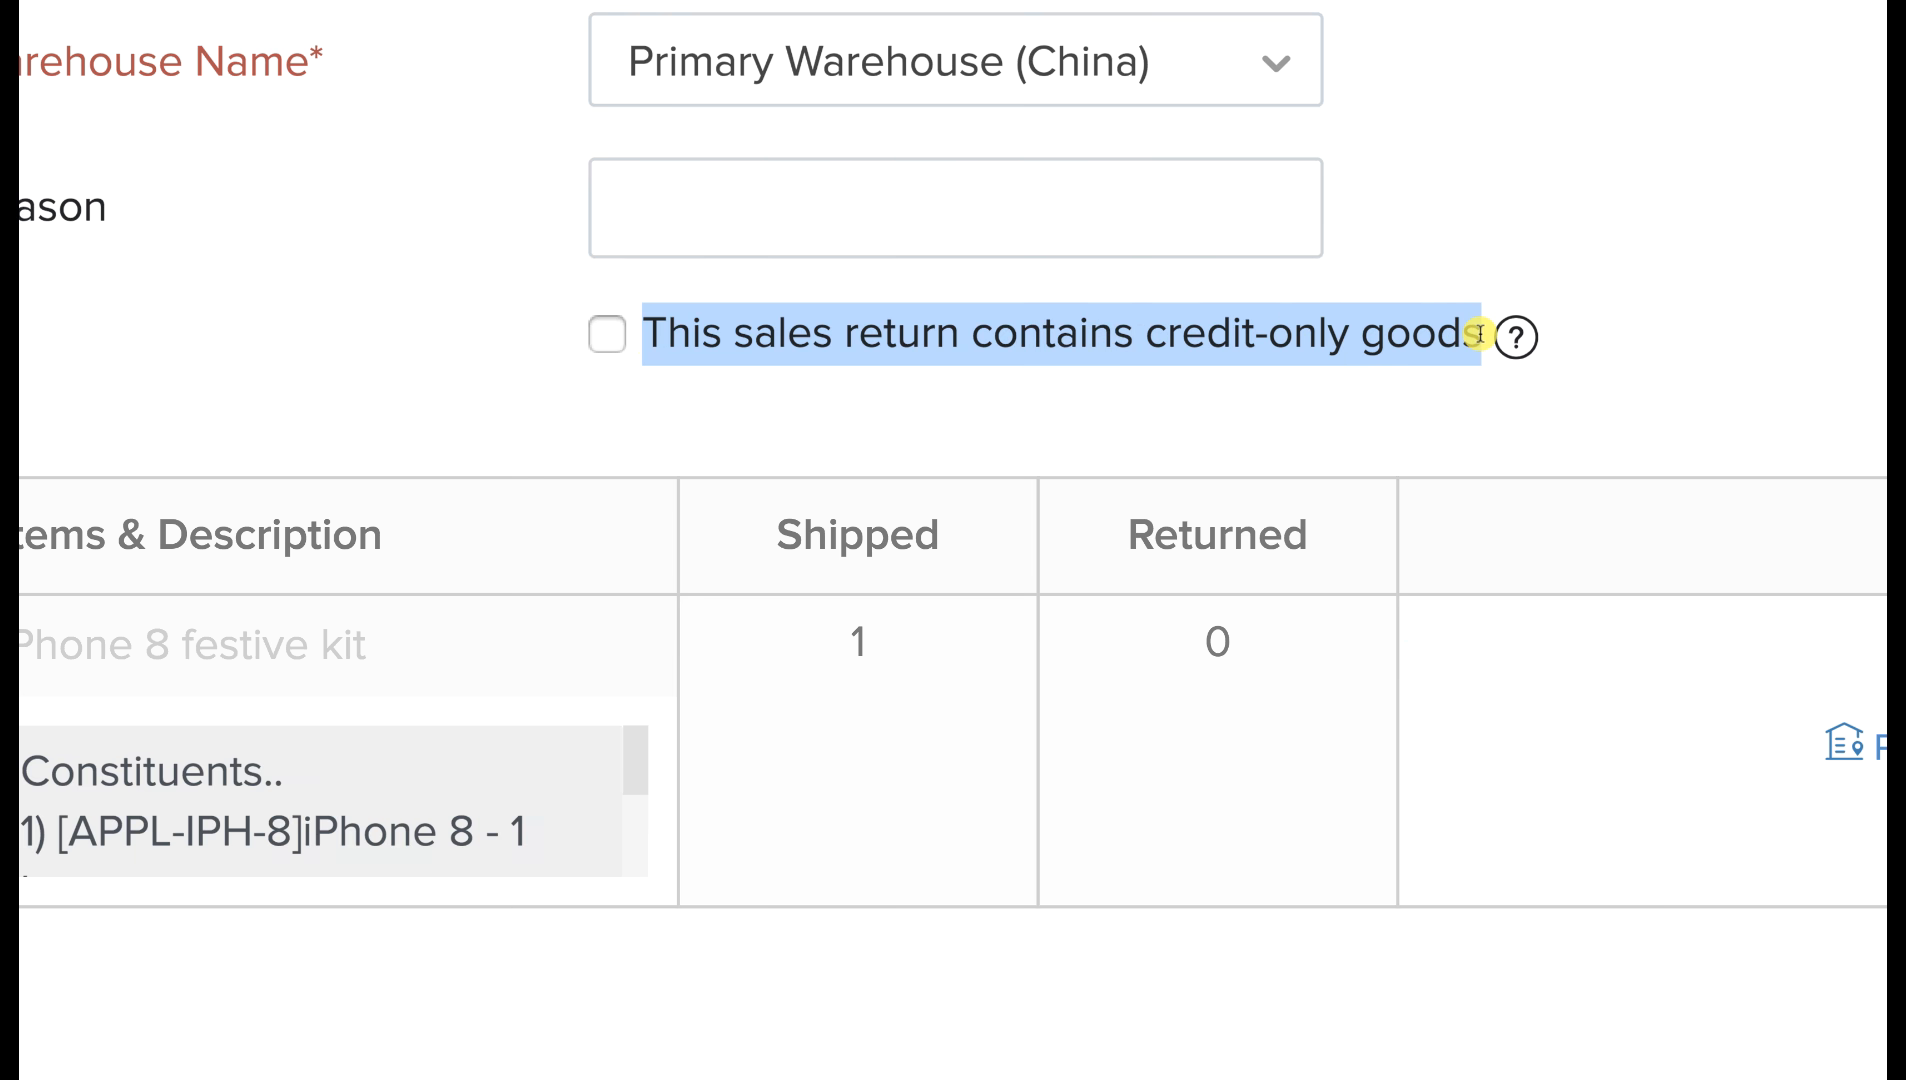
click(1479, 250)
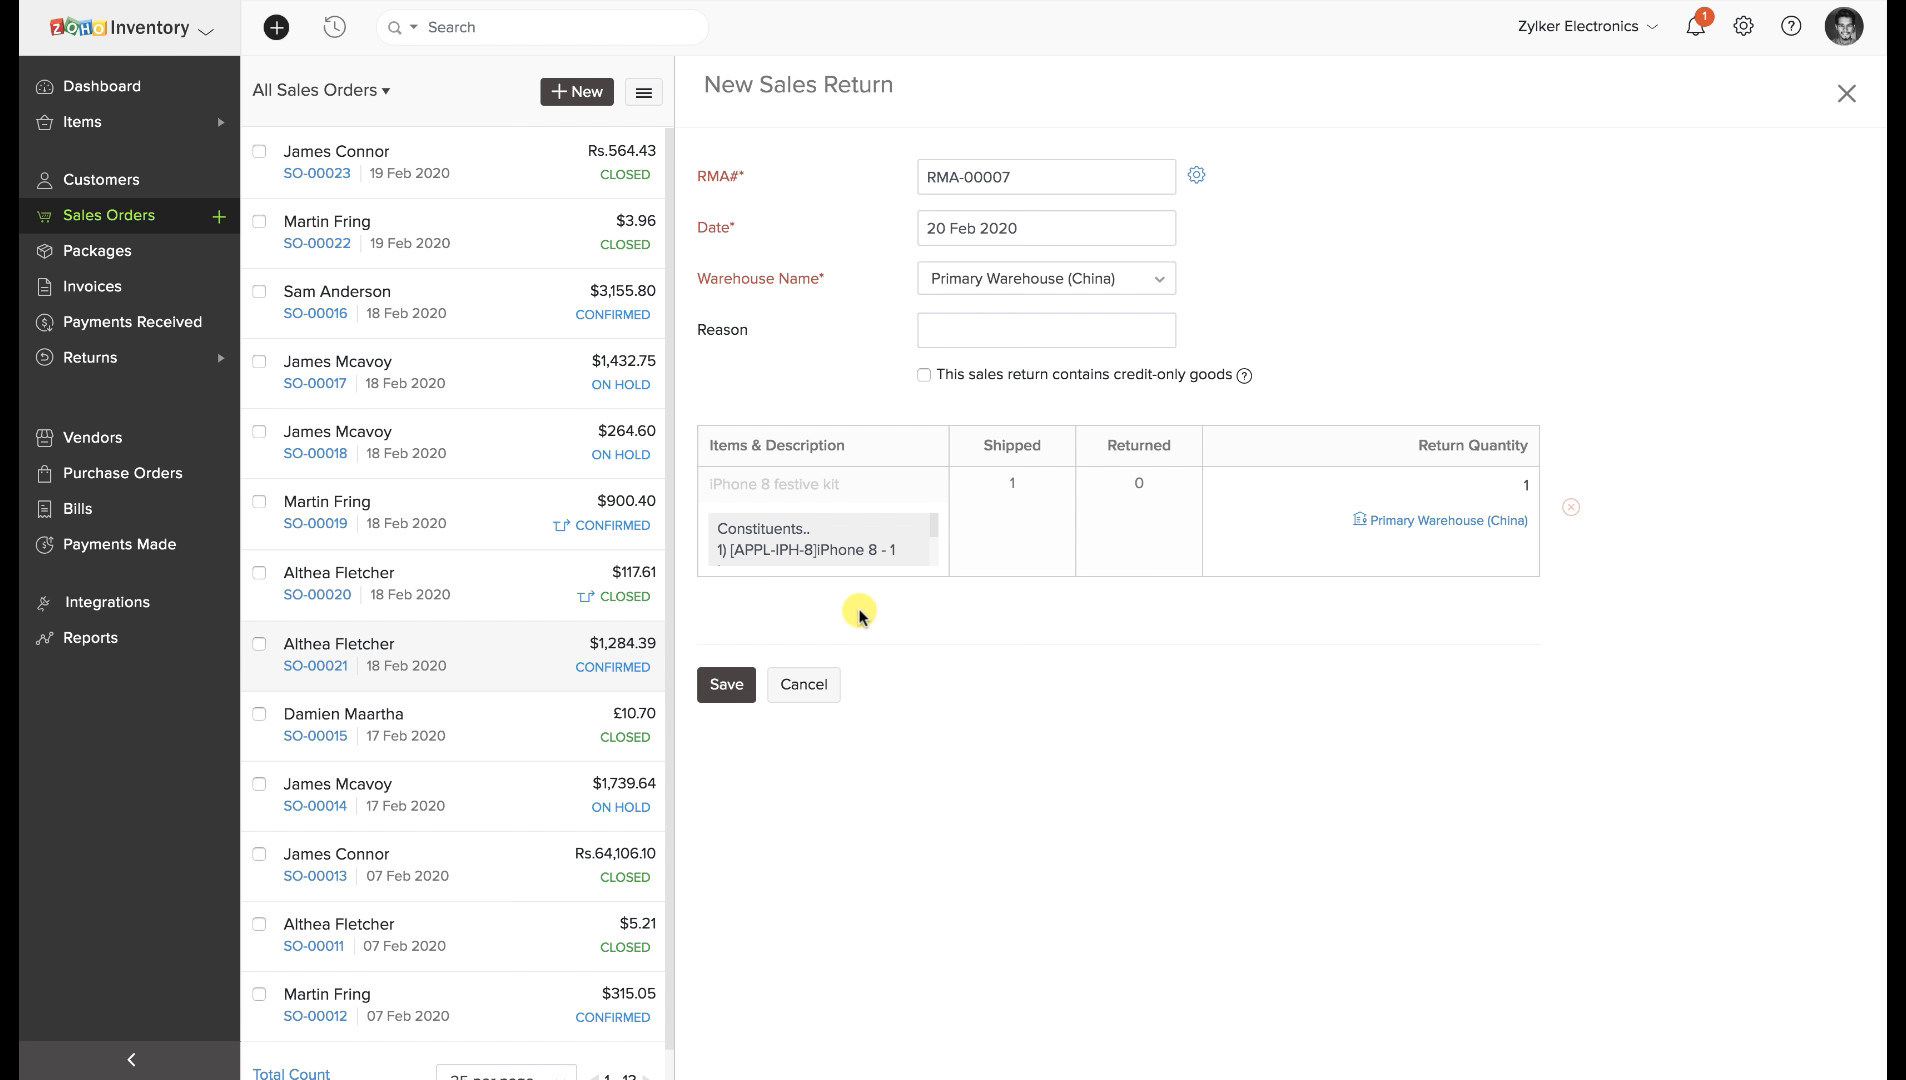
click(727, 687)
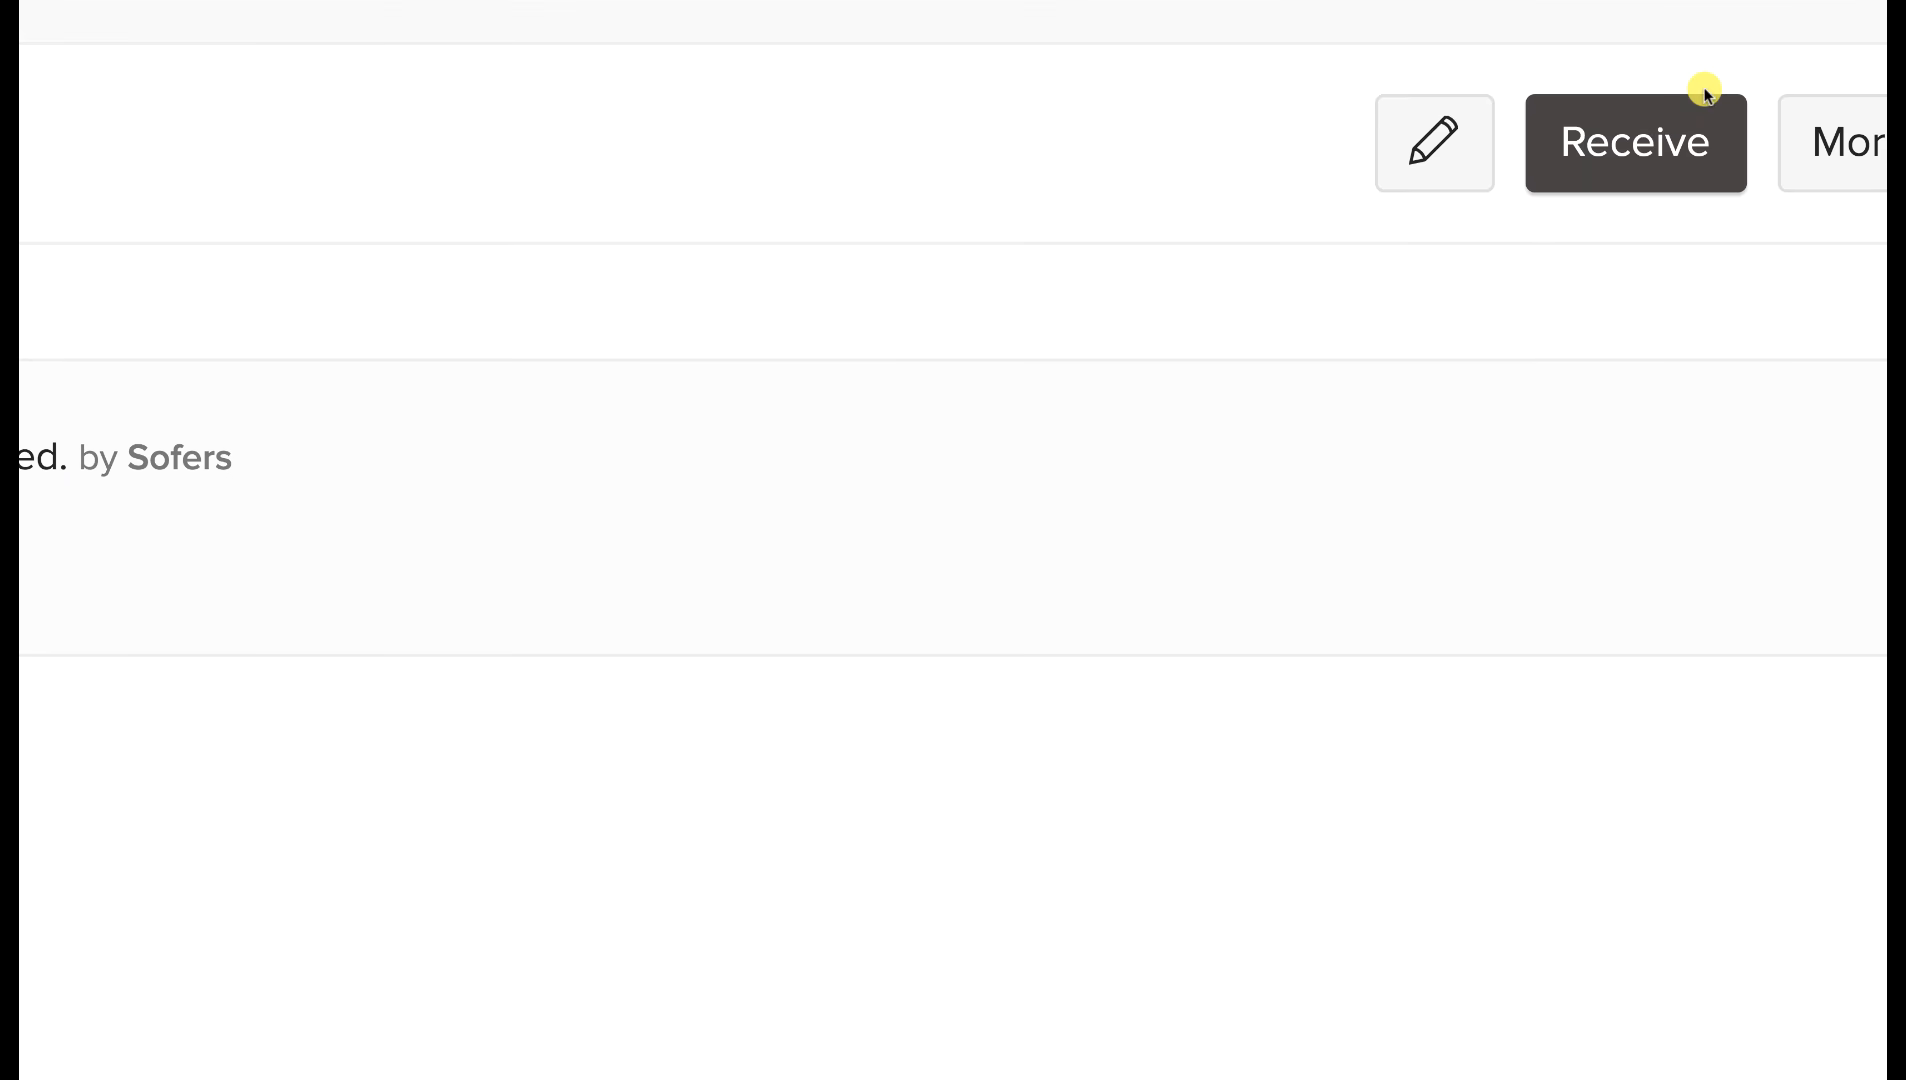
Mark RMA-00007's kit as received and save credit note CN-00004 for $1,284.39 as Open.
click(1683, 125)
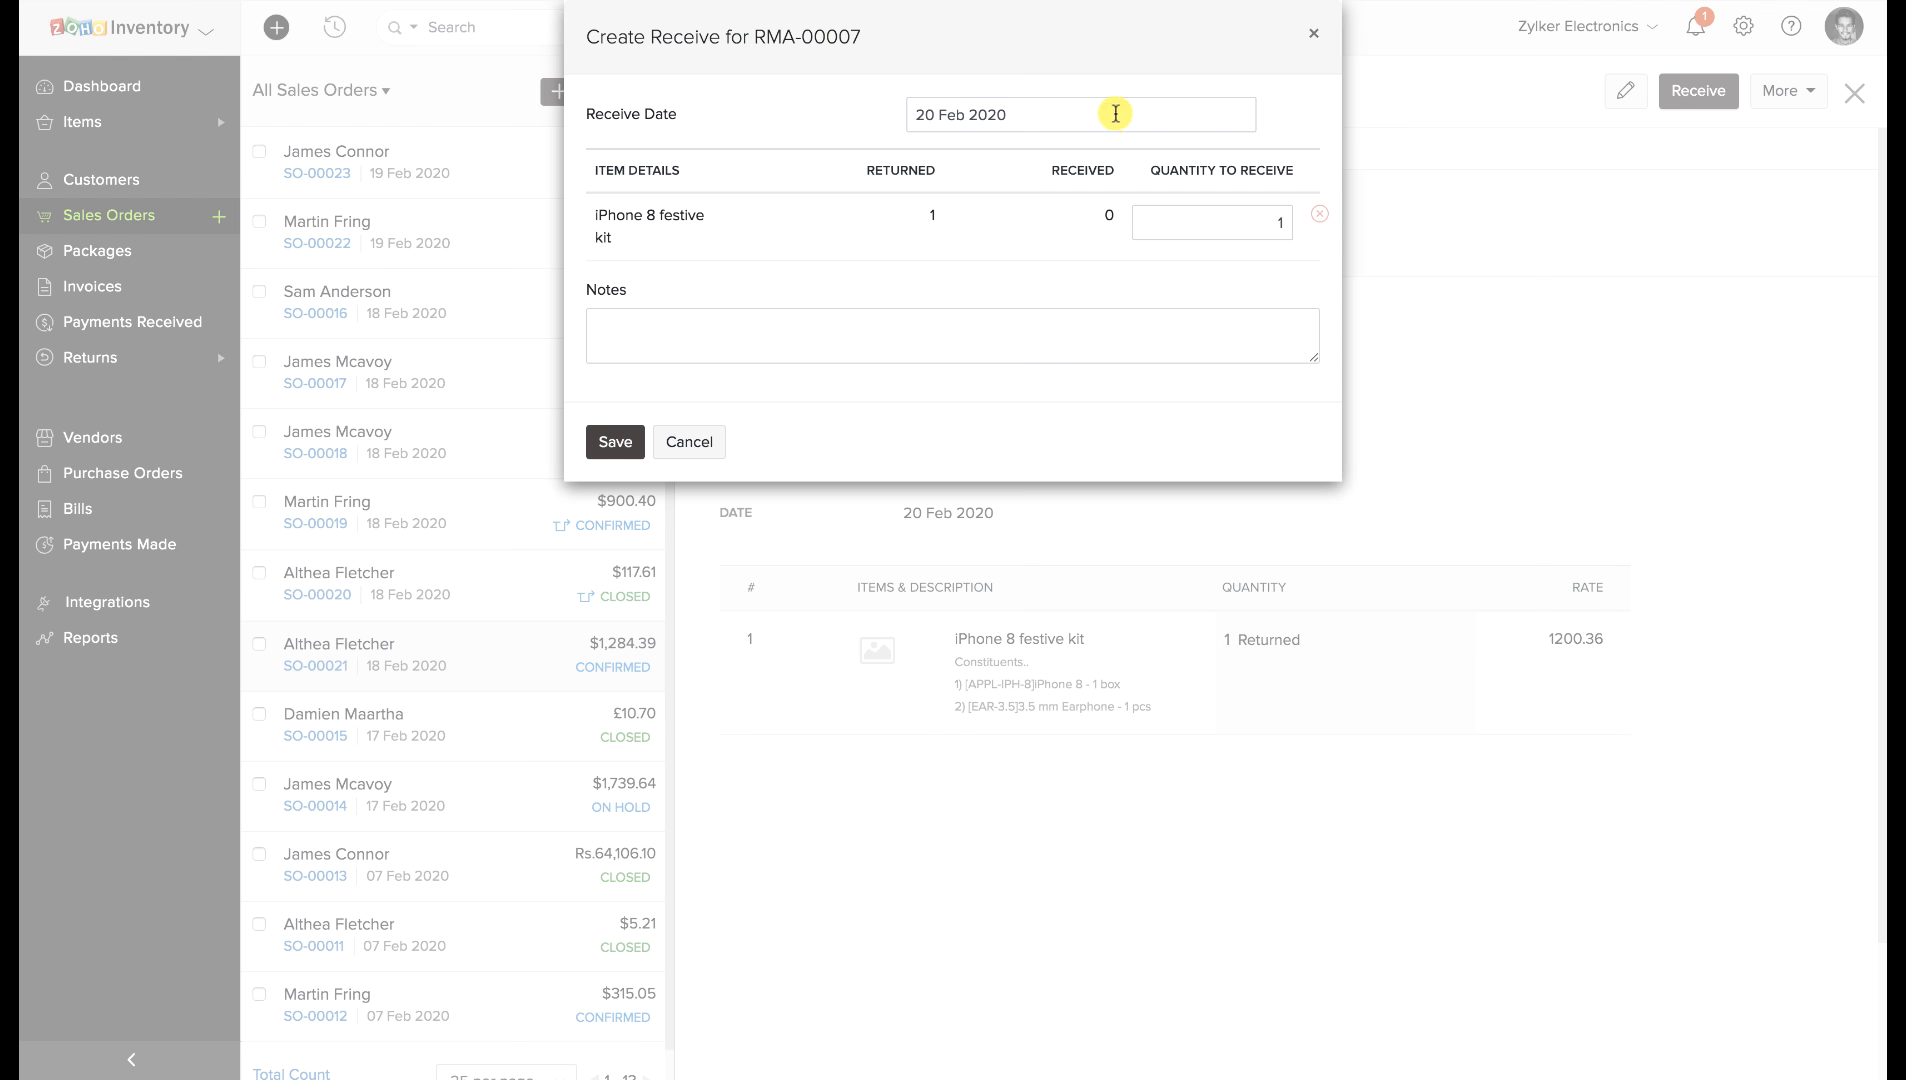
click(618, 443)
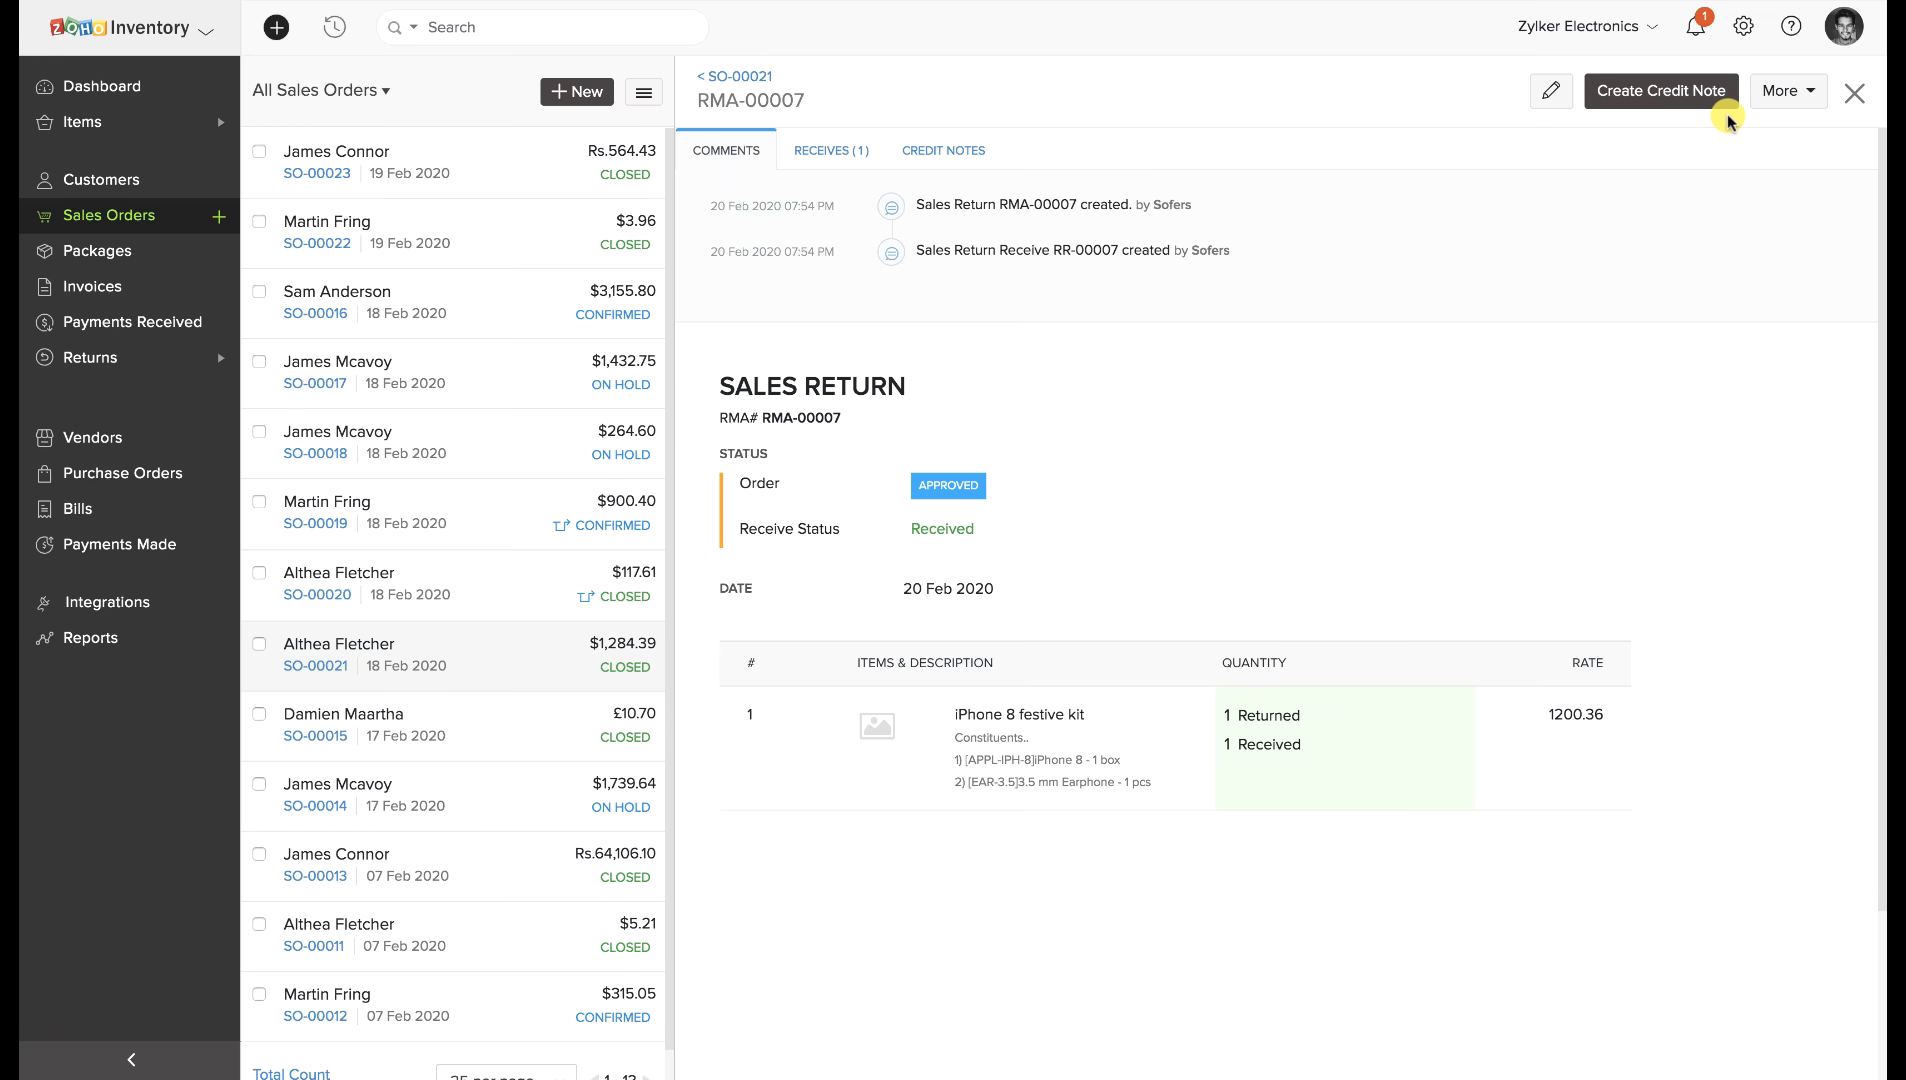
click(1689, 90)
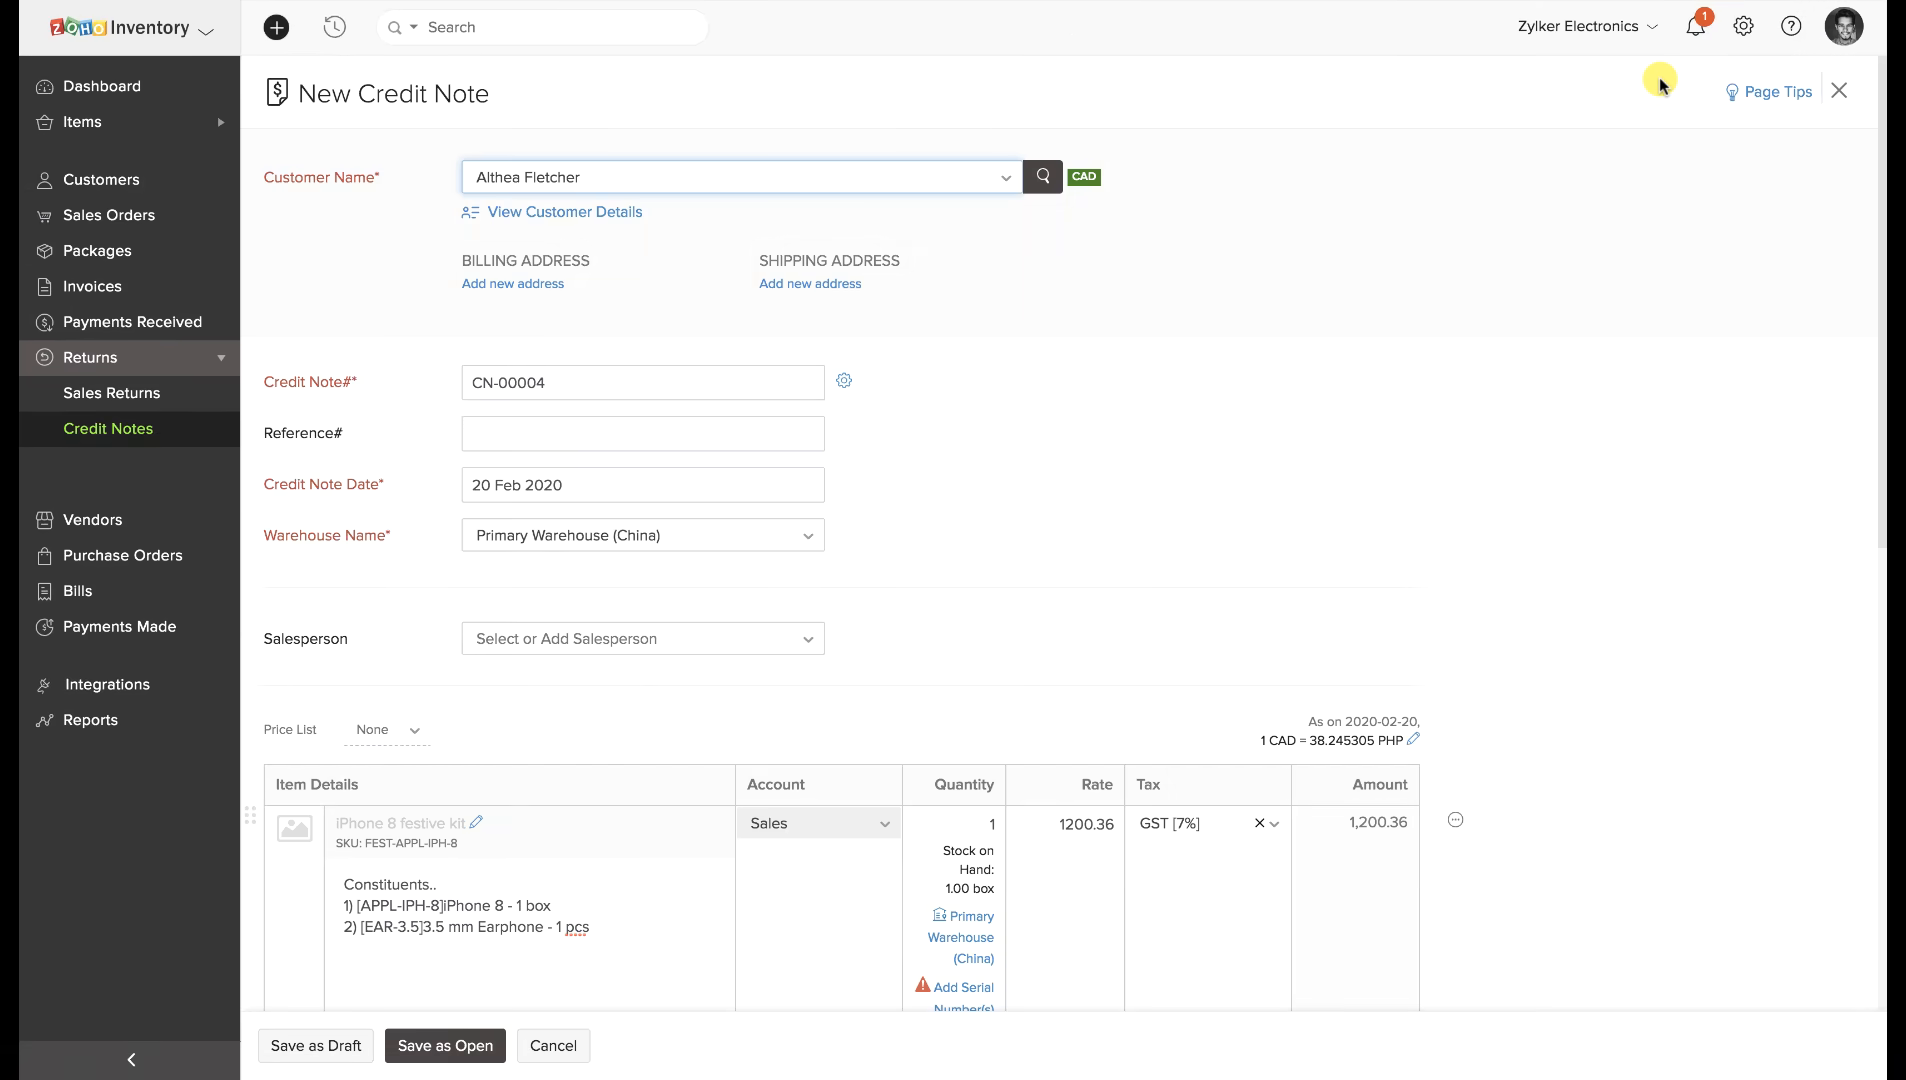
scroll(1100, 515, down, 5)
click(425, 1045)
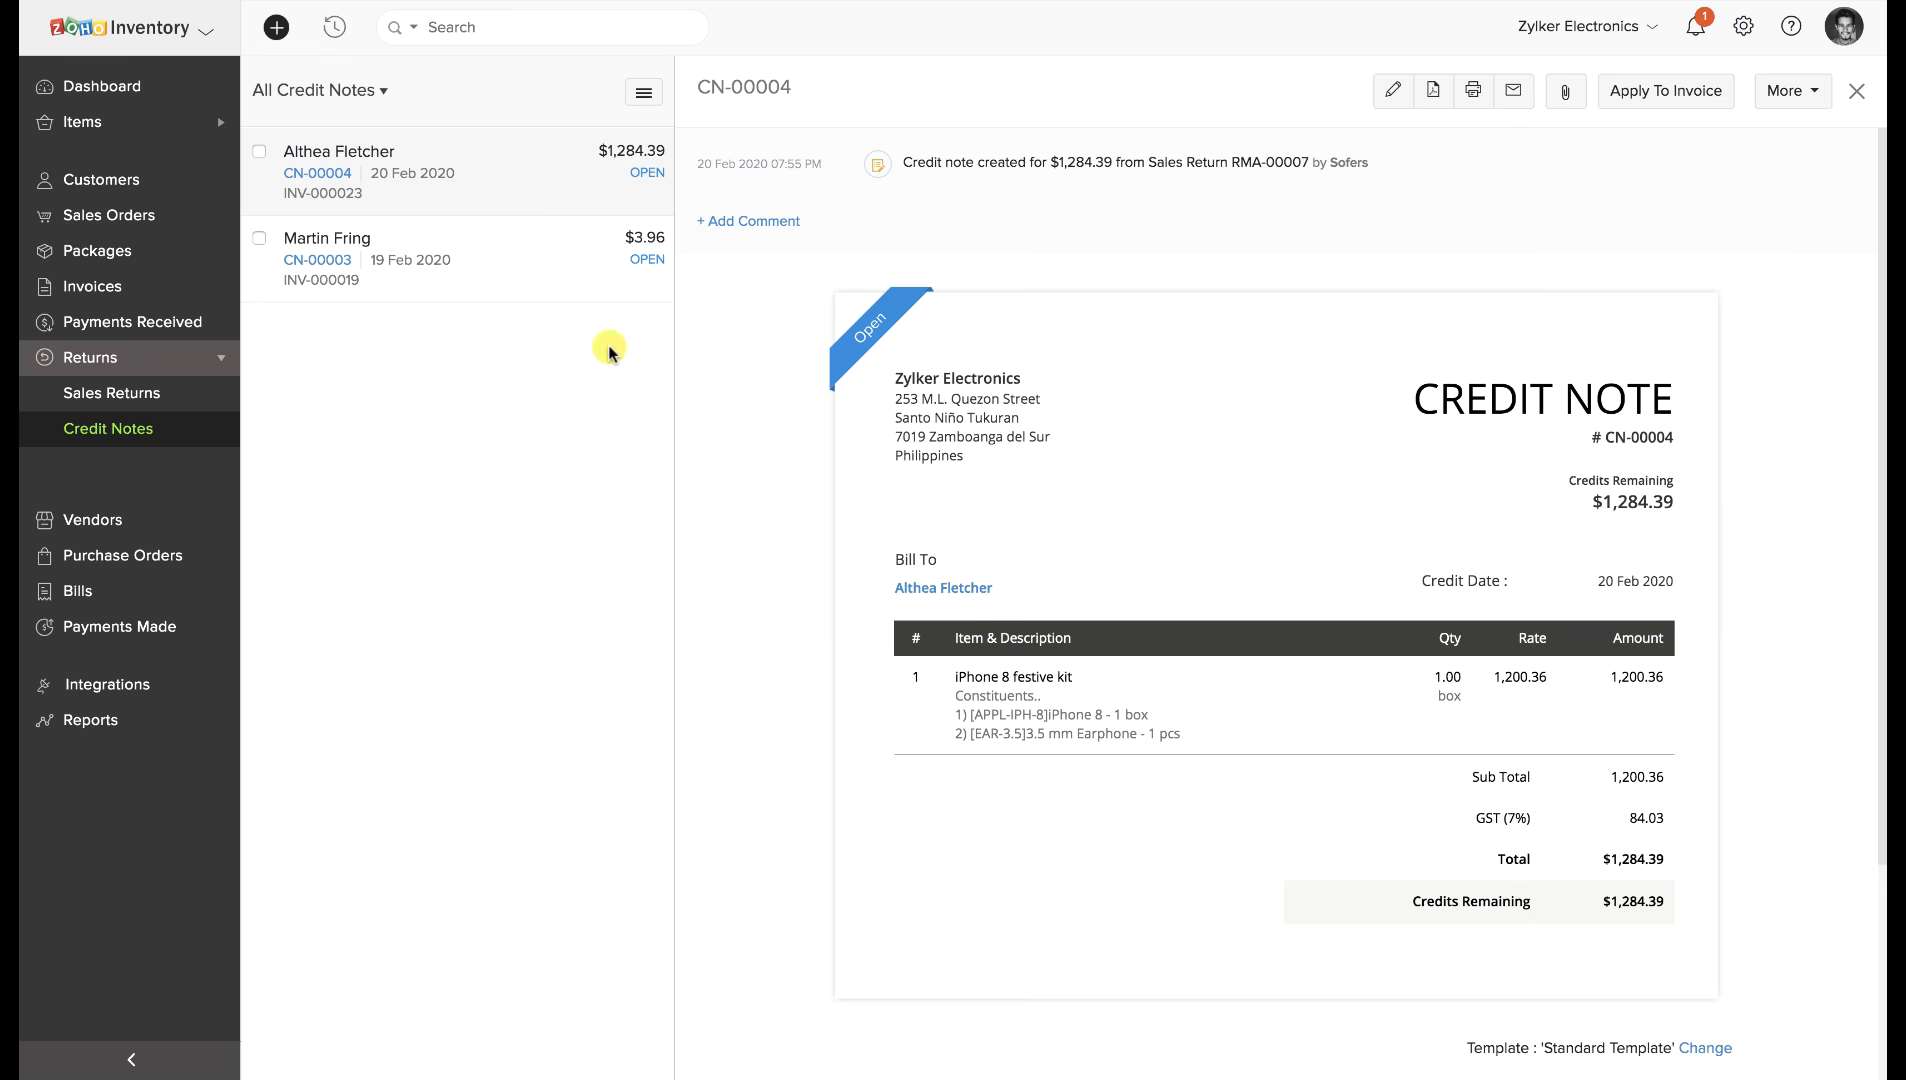
click(1790, 92)
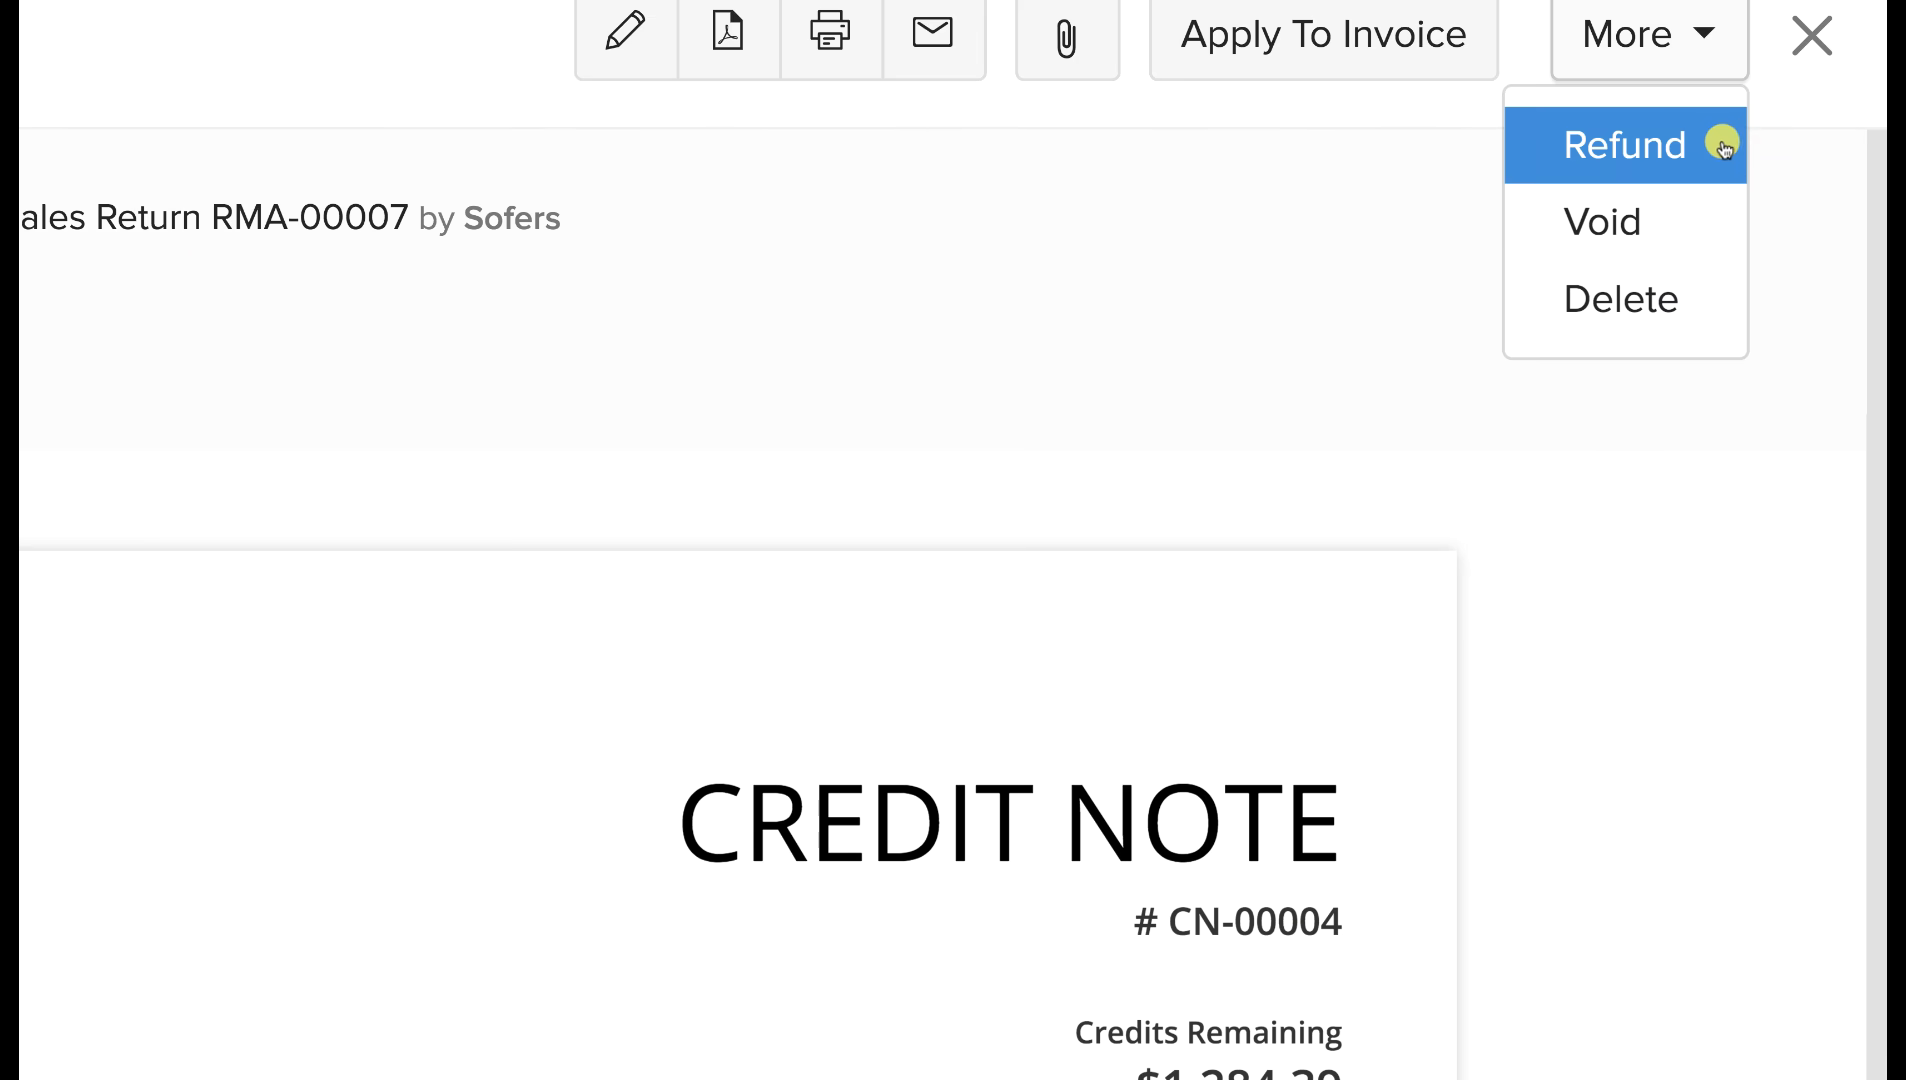
Refund CN-00004's $1,284.39 in cash from Petty Cash, then cancel applying credits to an invoice.
click(1722, 146)
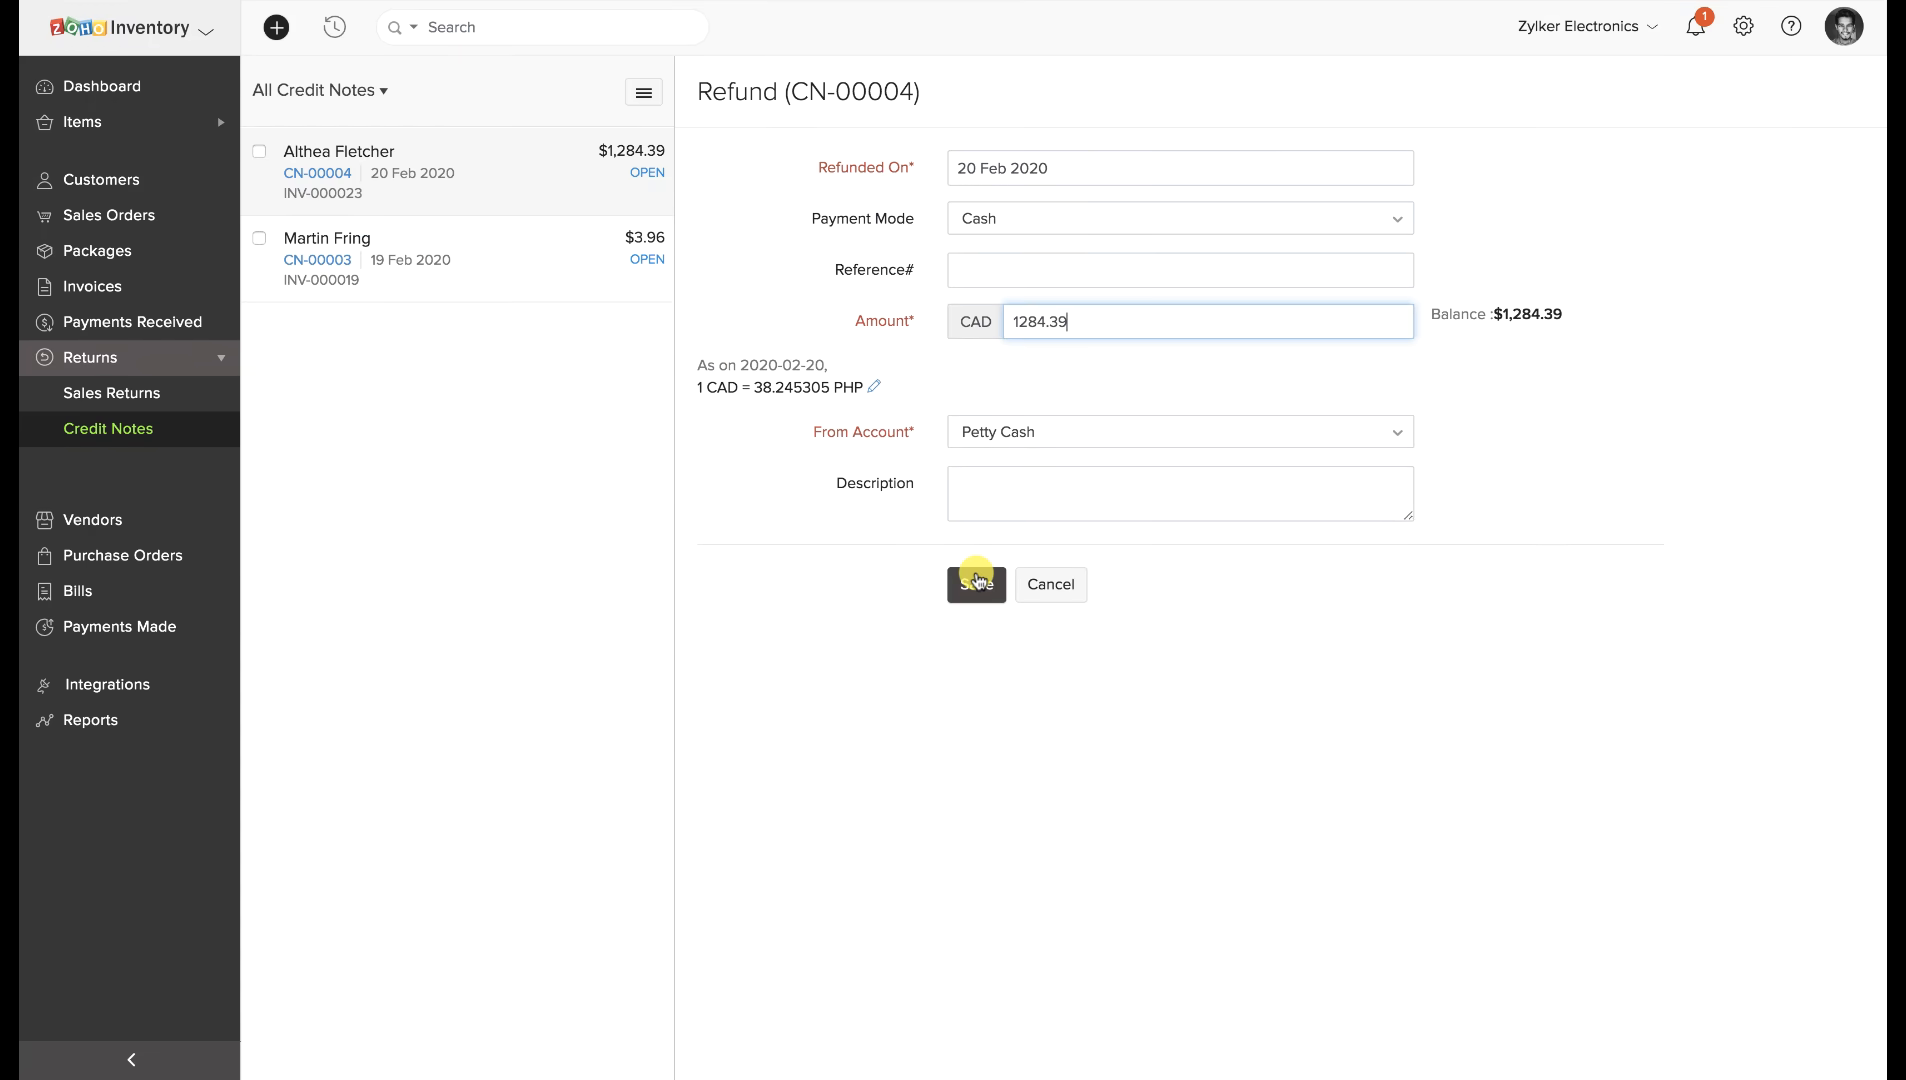
click(977, 582)
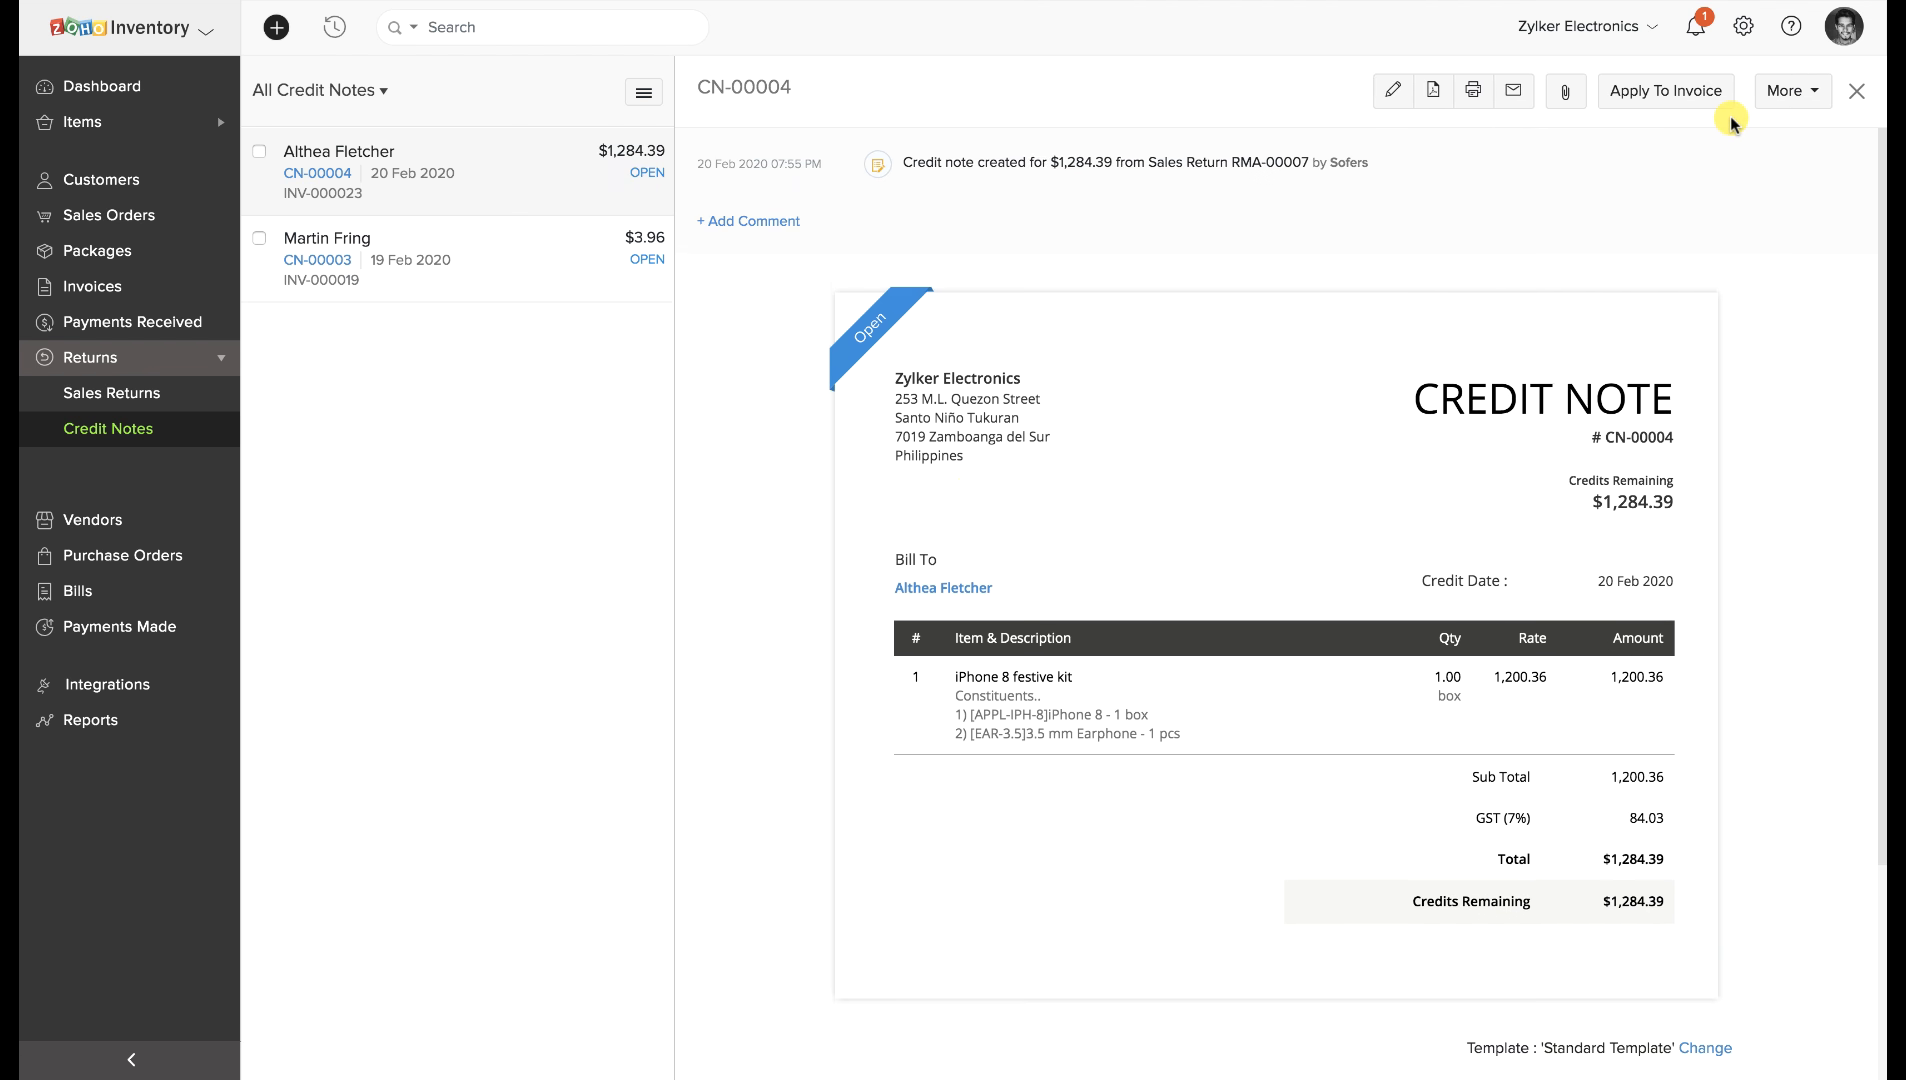
click(1702, 93)
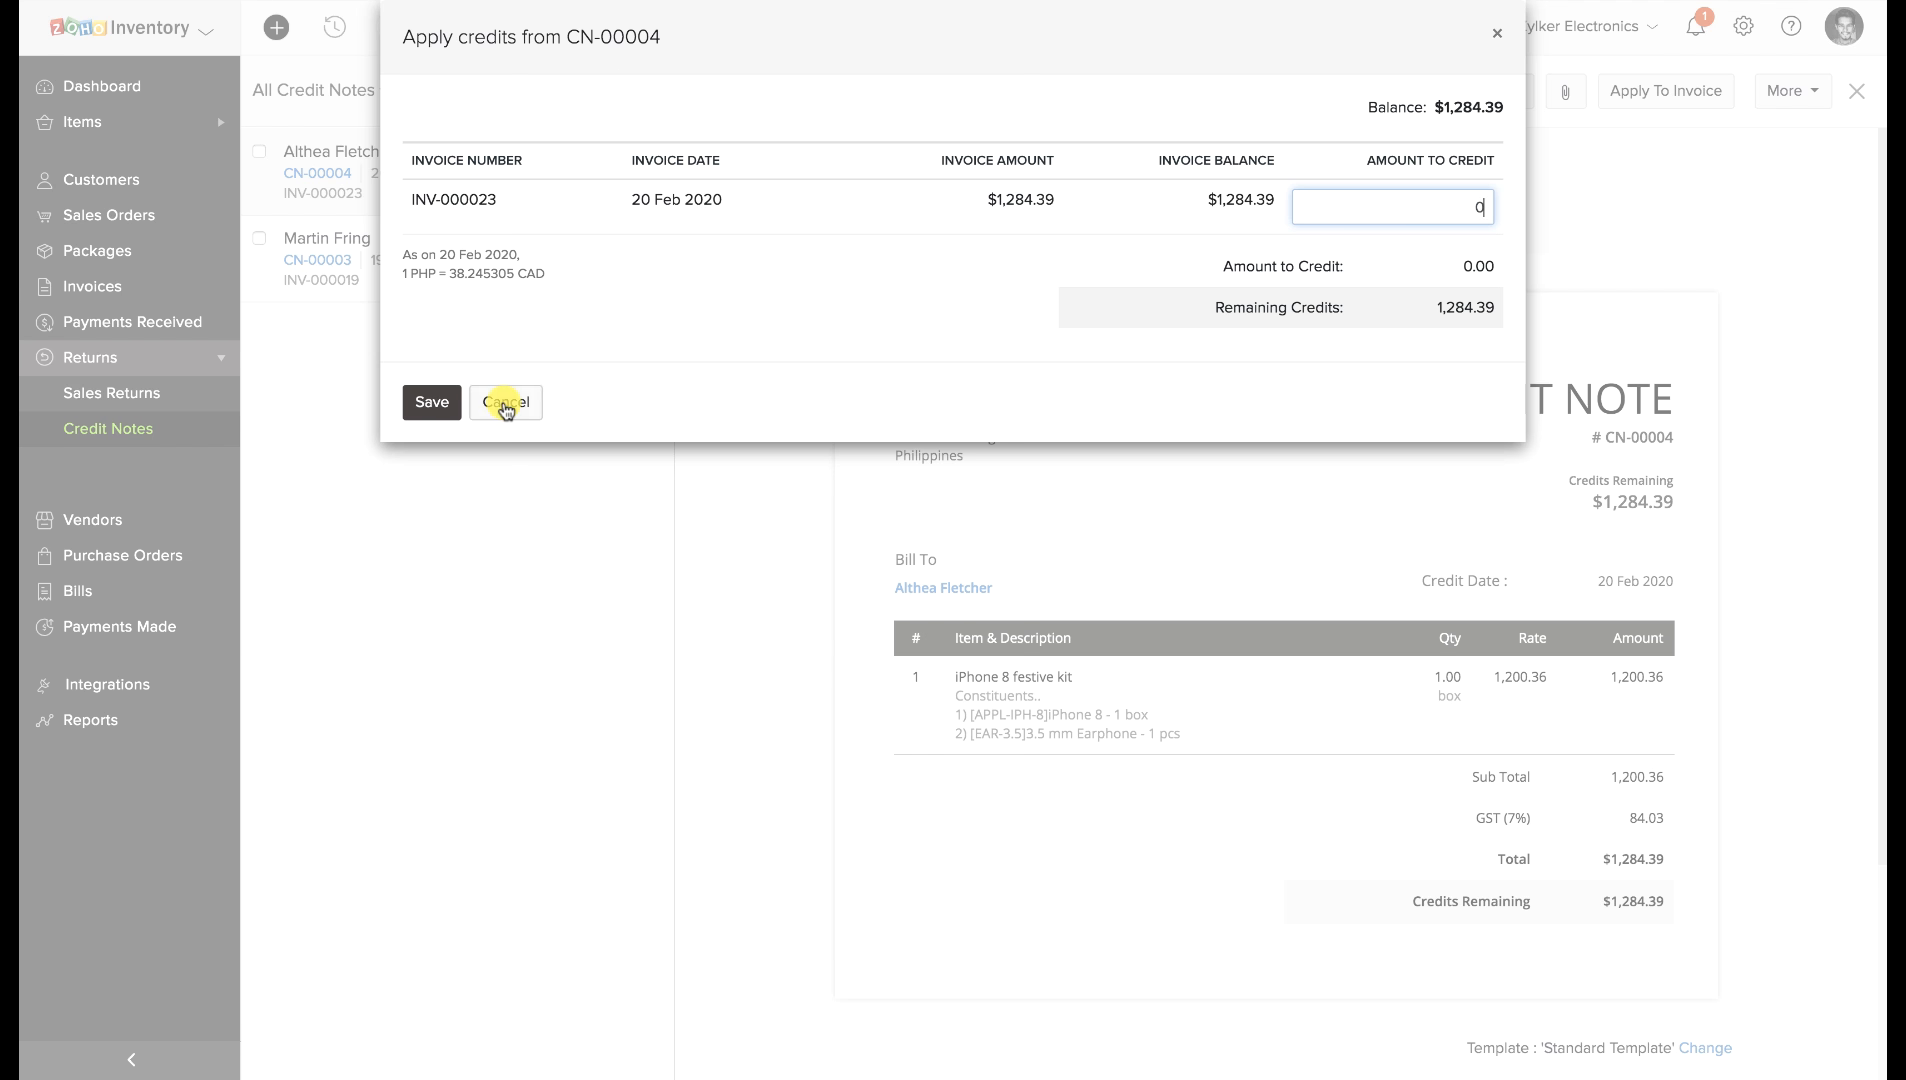
click(505, 403)
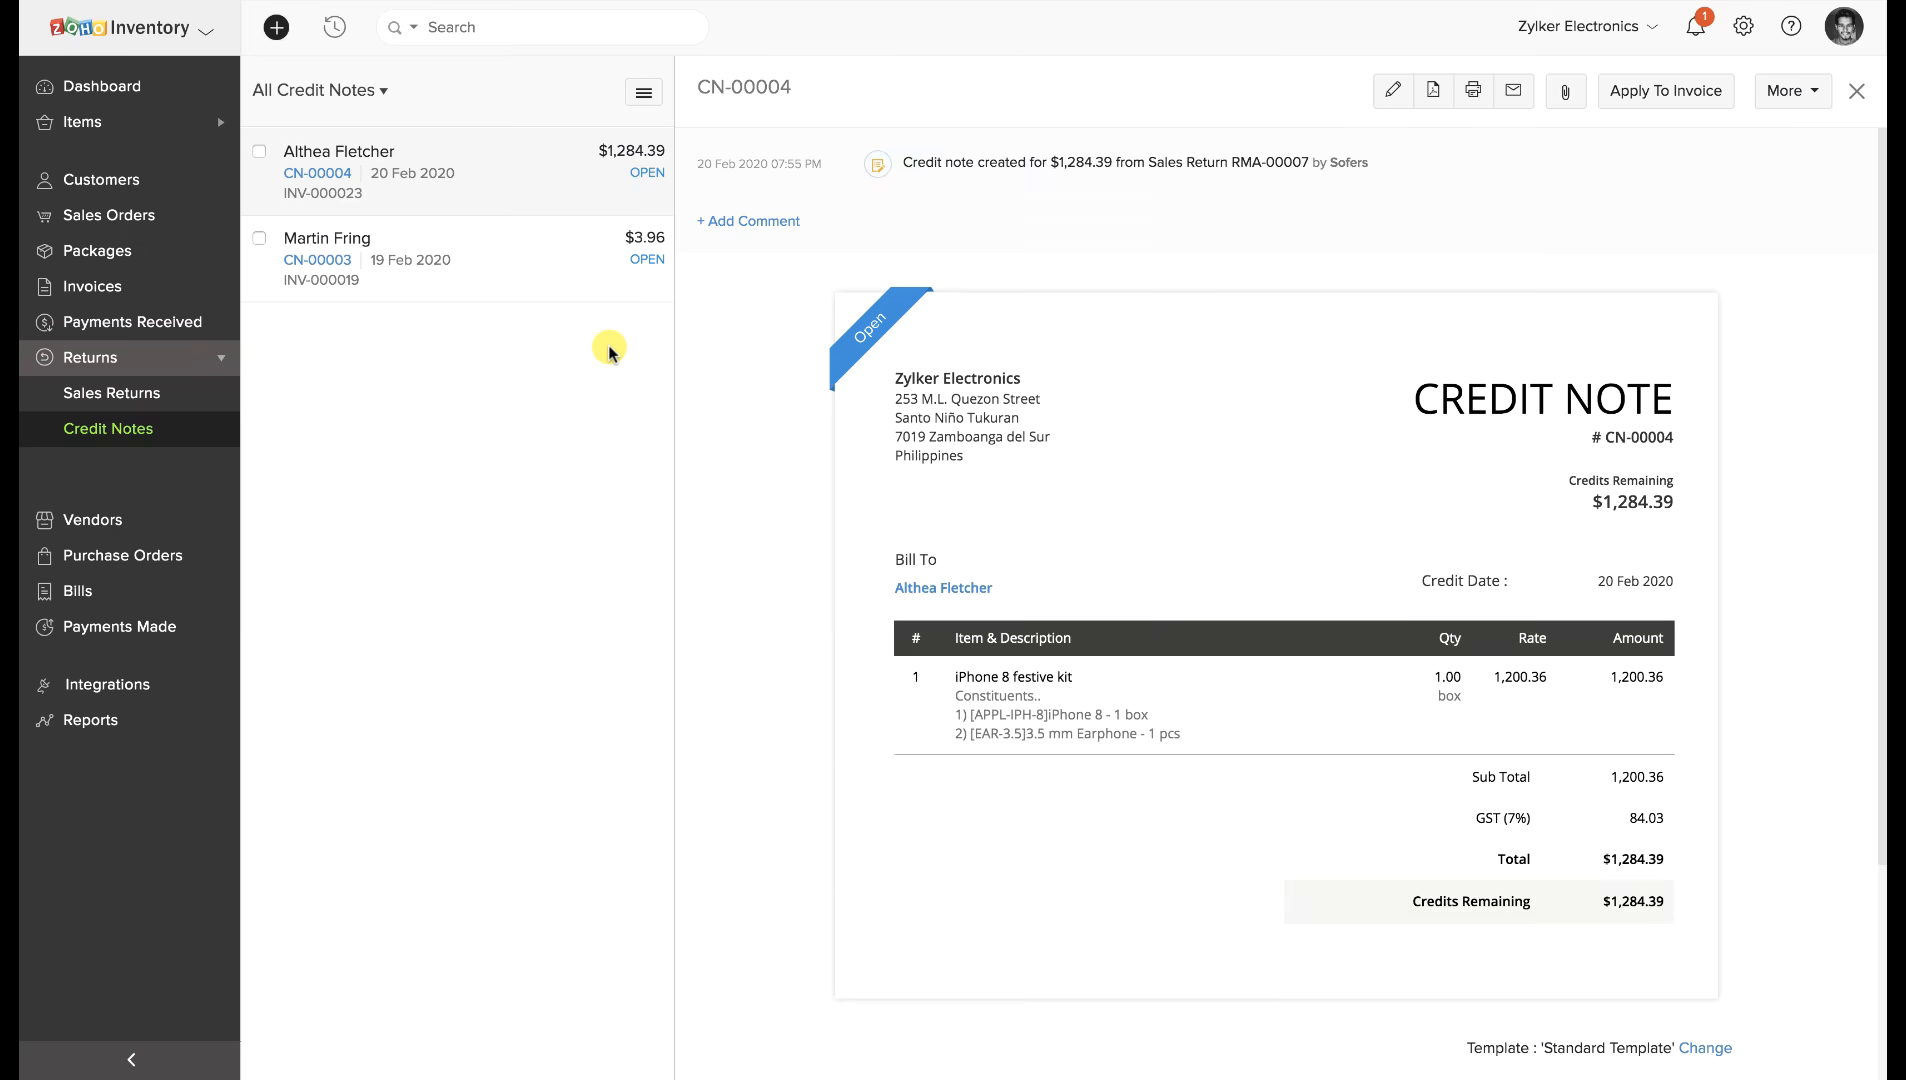
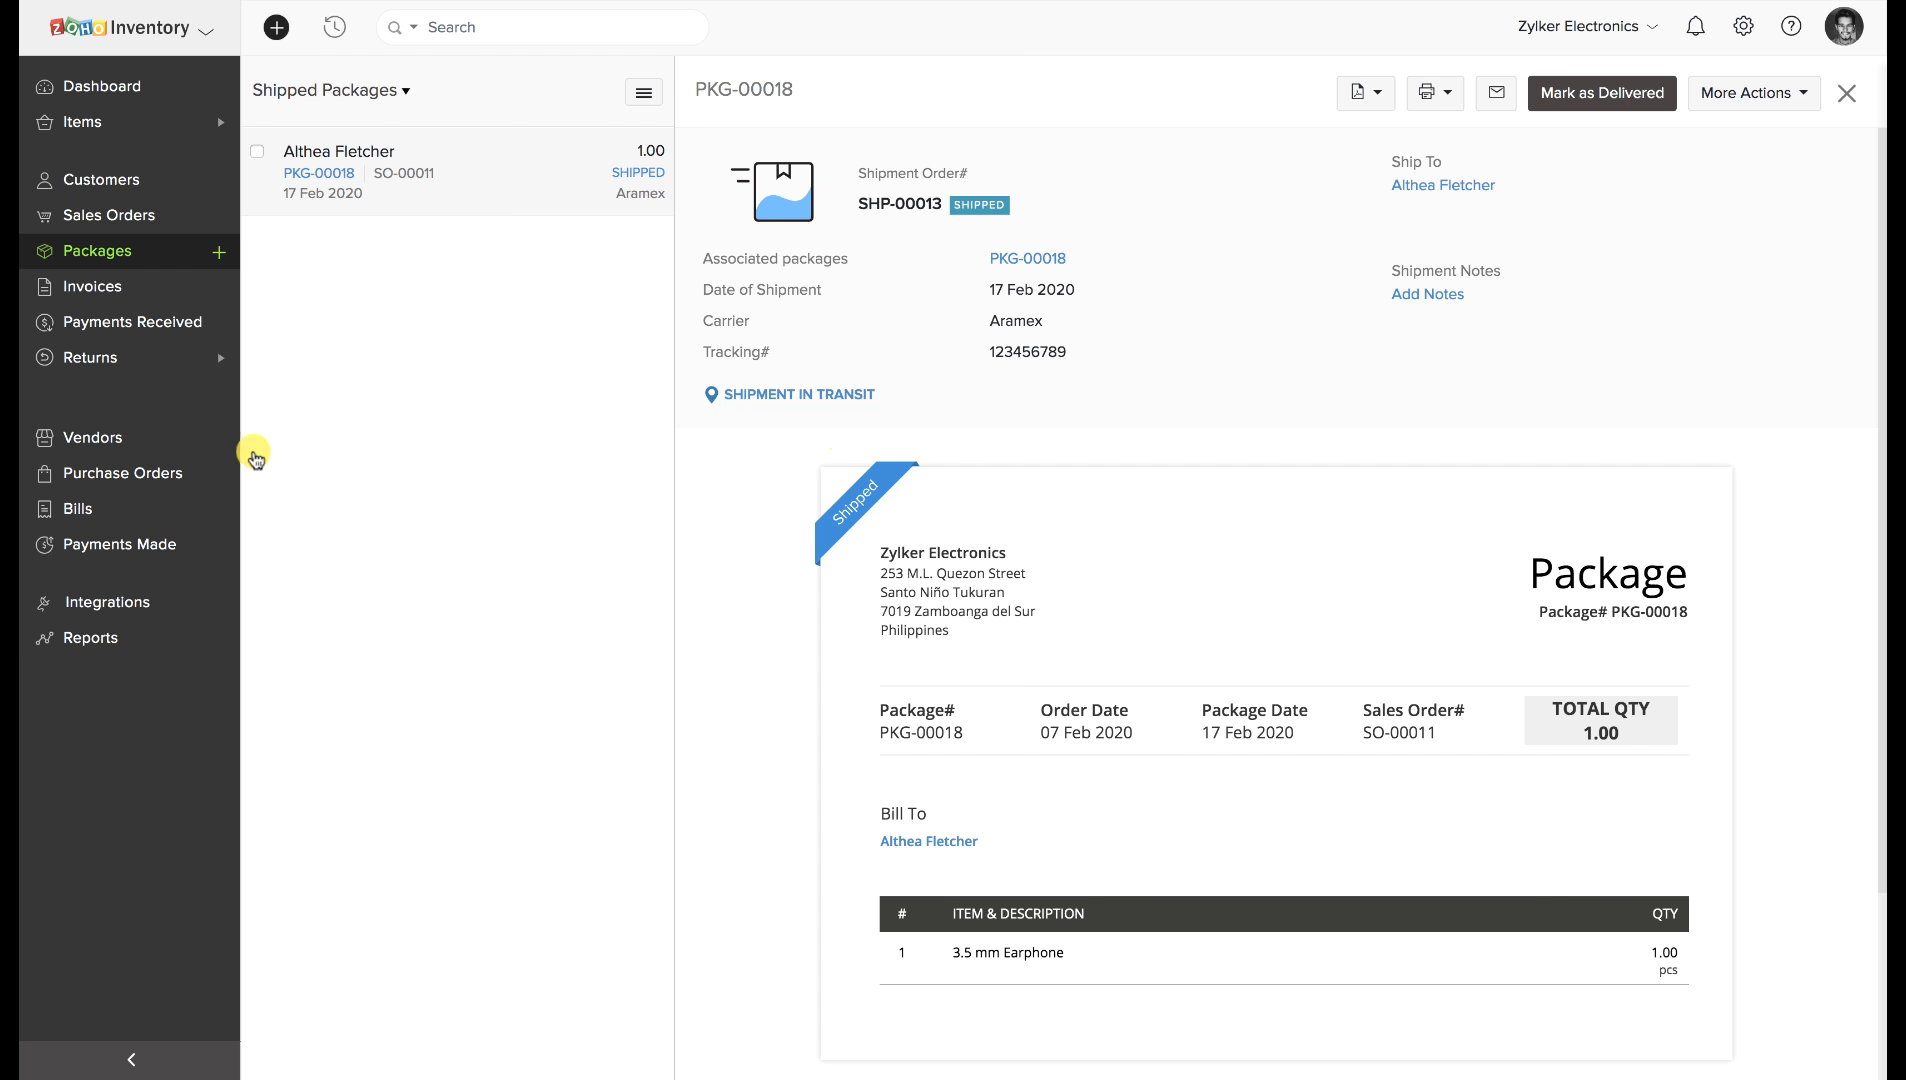
Start a new sales order and choose its customer.
click(45, 216)
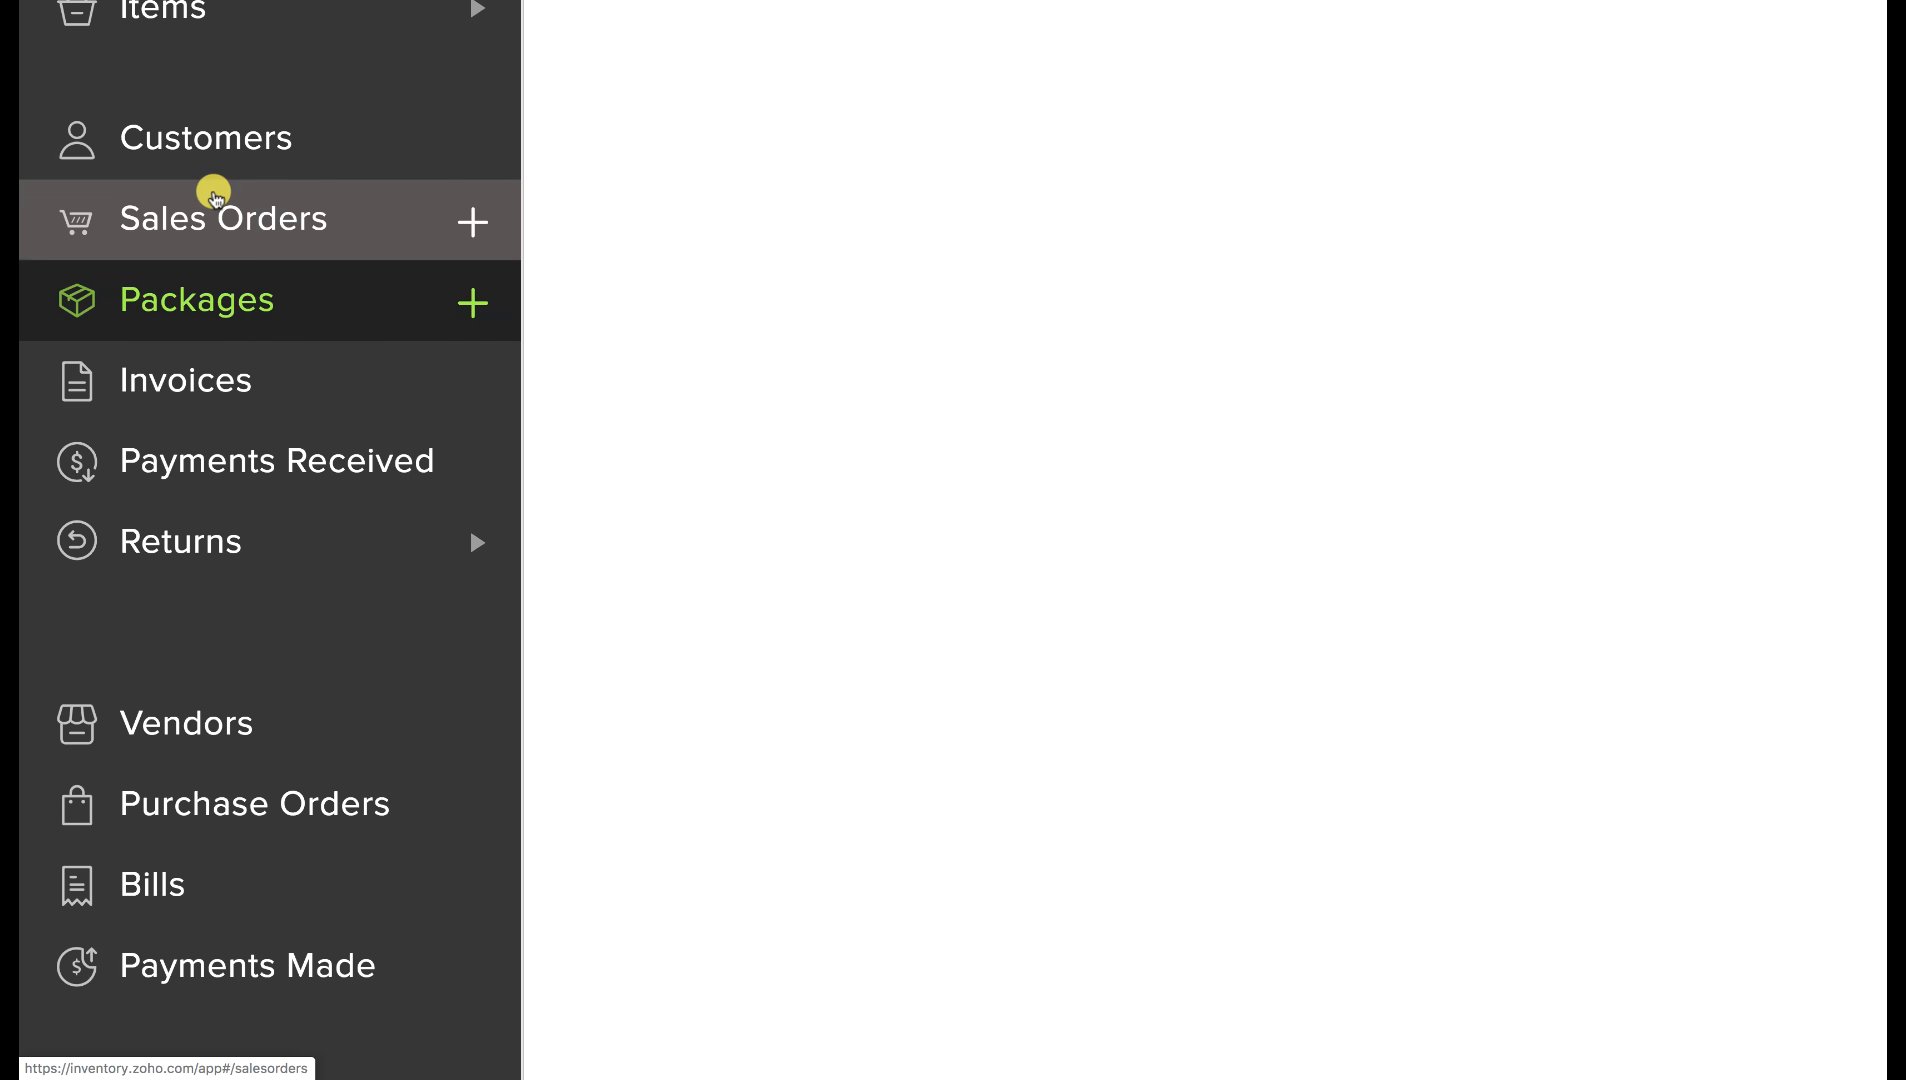
click(1610, 92)
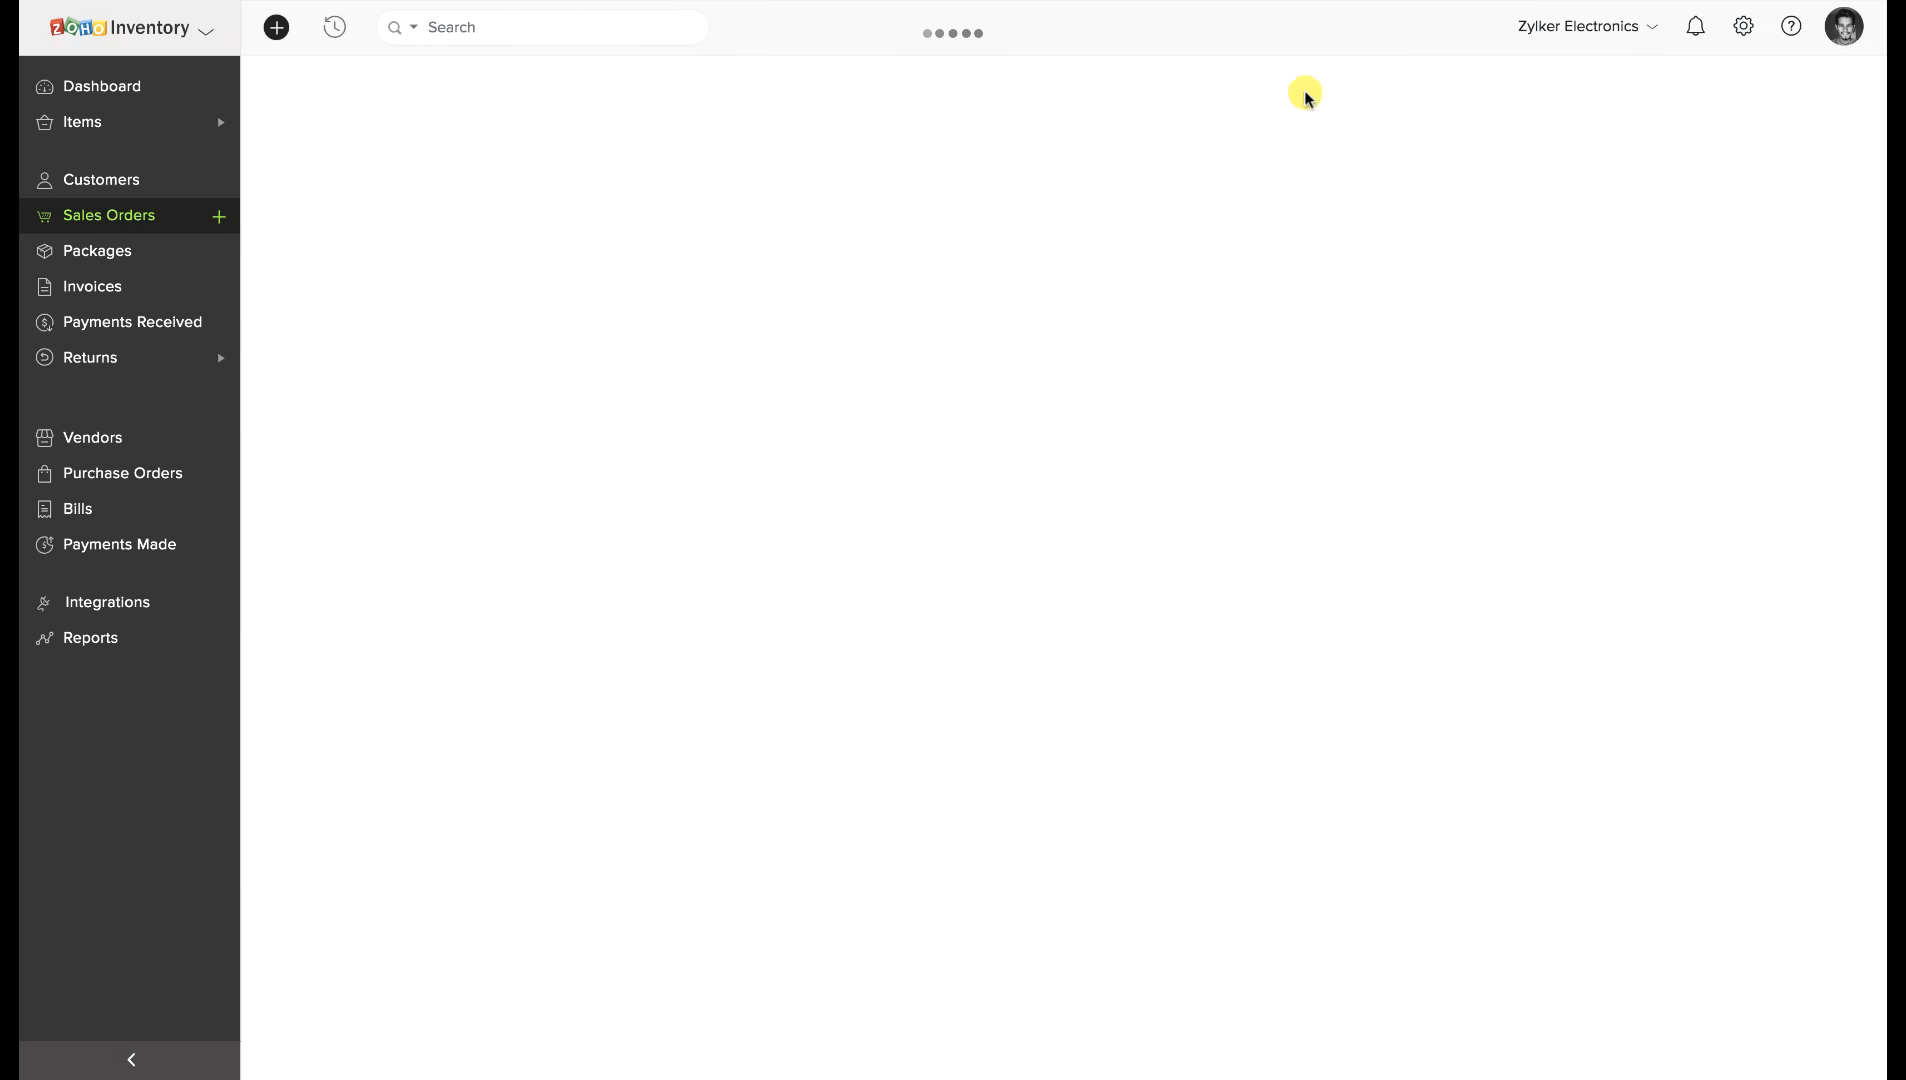
click(587, 178)
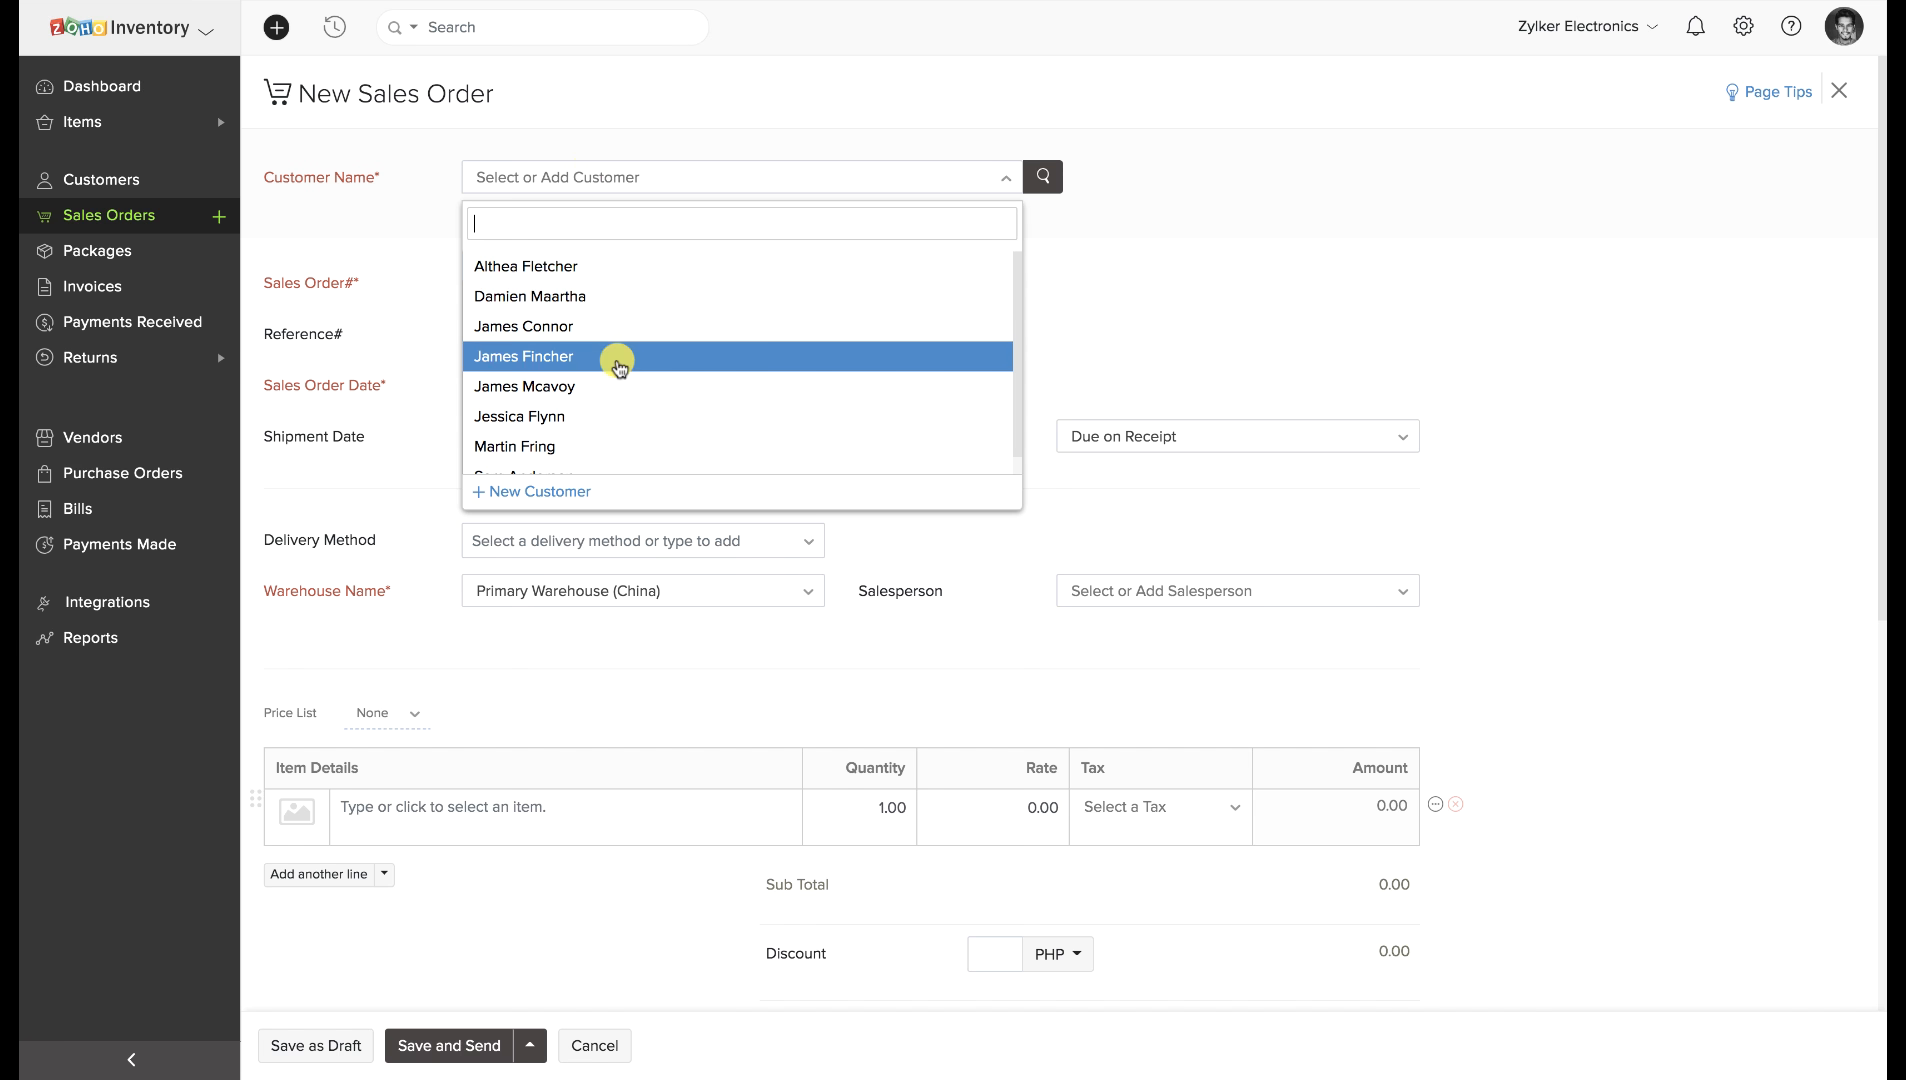
scroll(616, 358, down, 1)
click(601, 457)
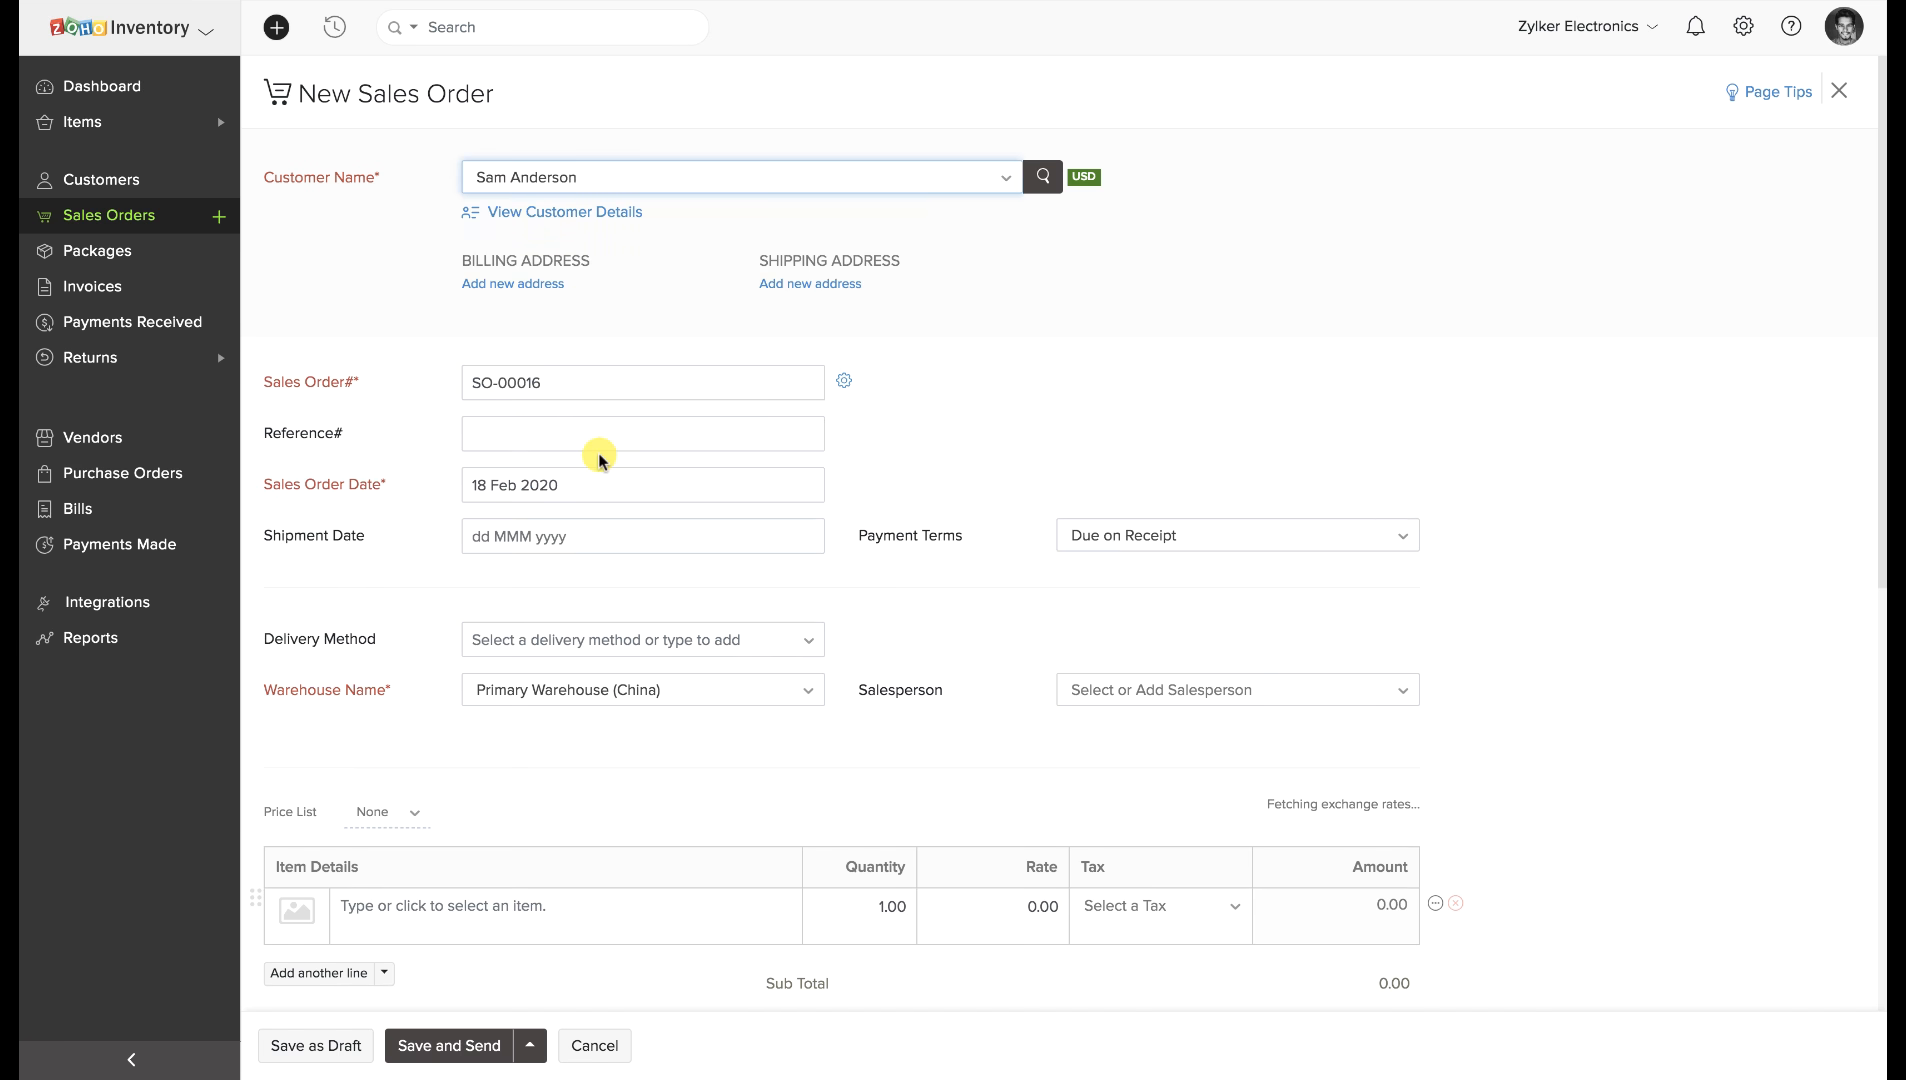
Add 10 units of GoPro 7 and save SO-00016 as a draft for $3,155.80.
scroll(598, 457, down, 3)
click(556, 560)
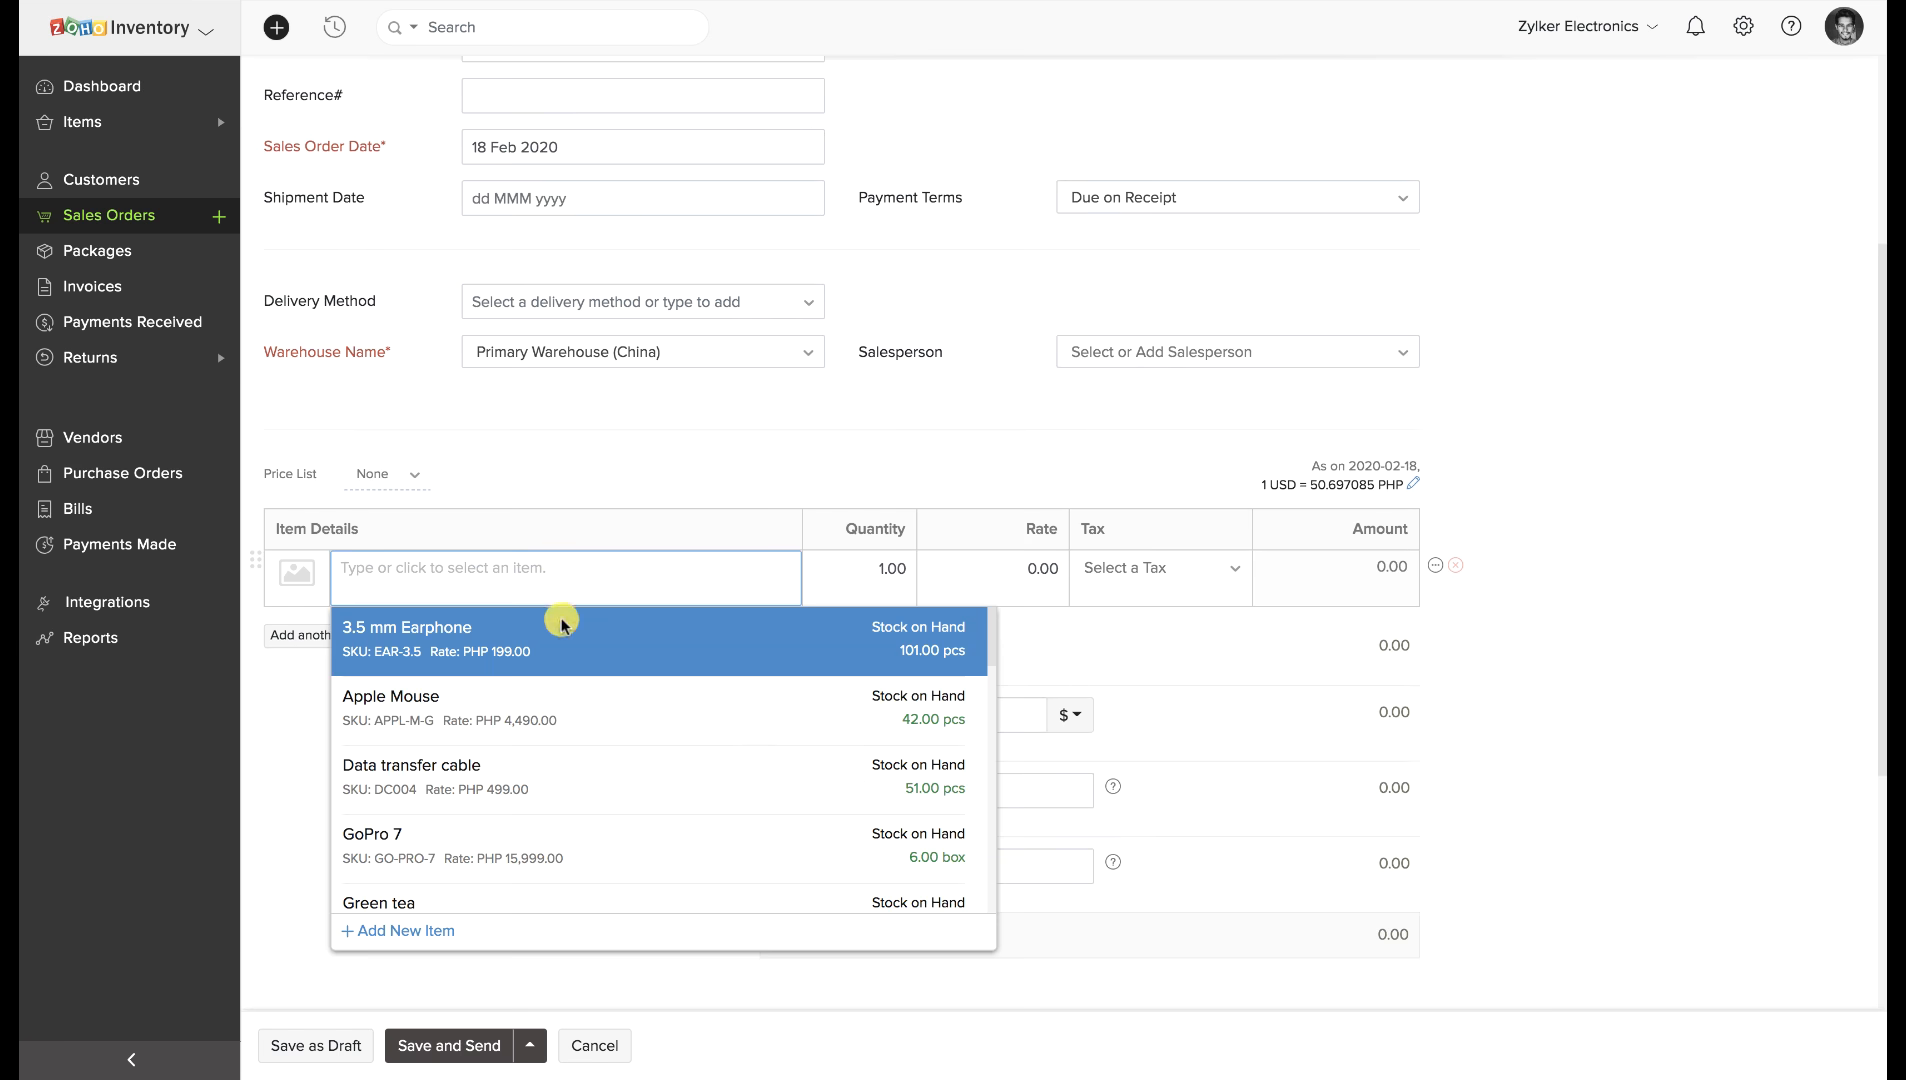
scroll(553, 700, down, 2)
click(540, 720)
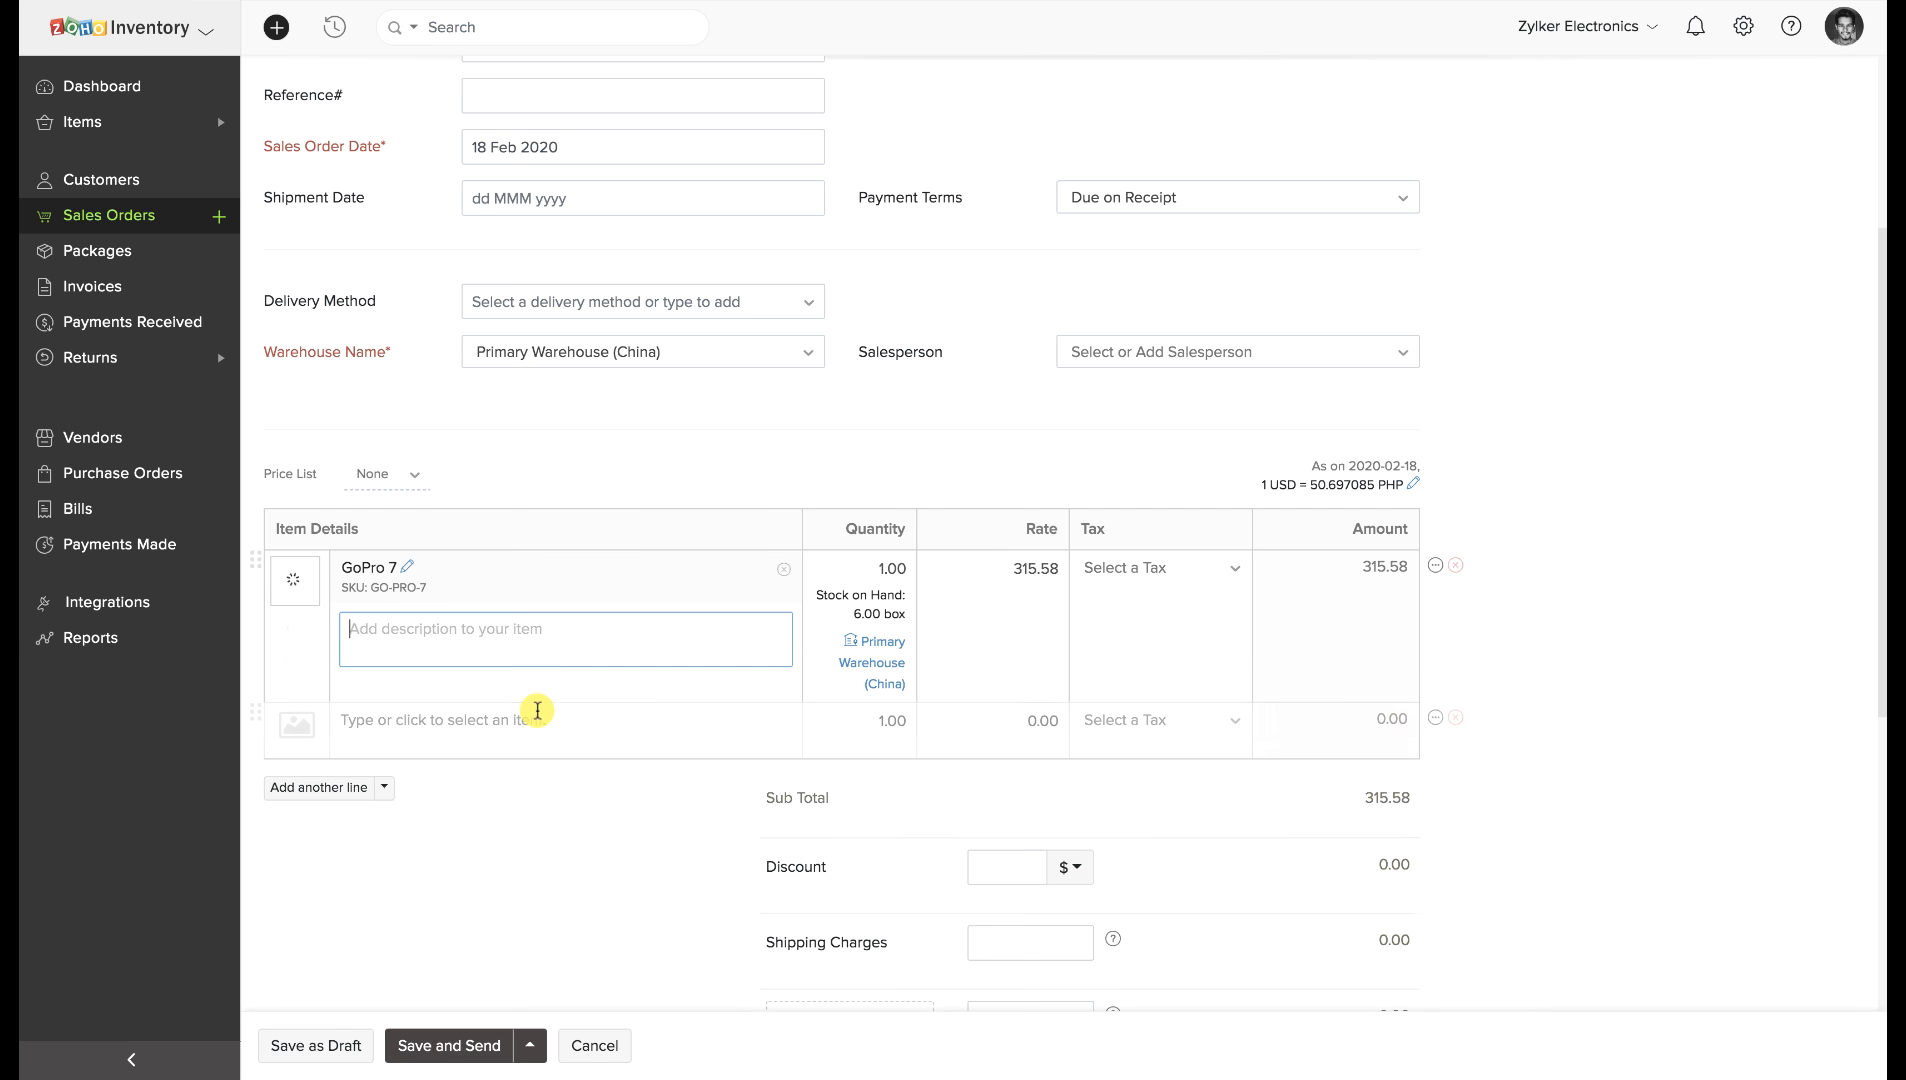
click(882, 567)
text(0)
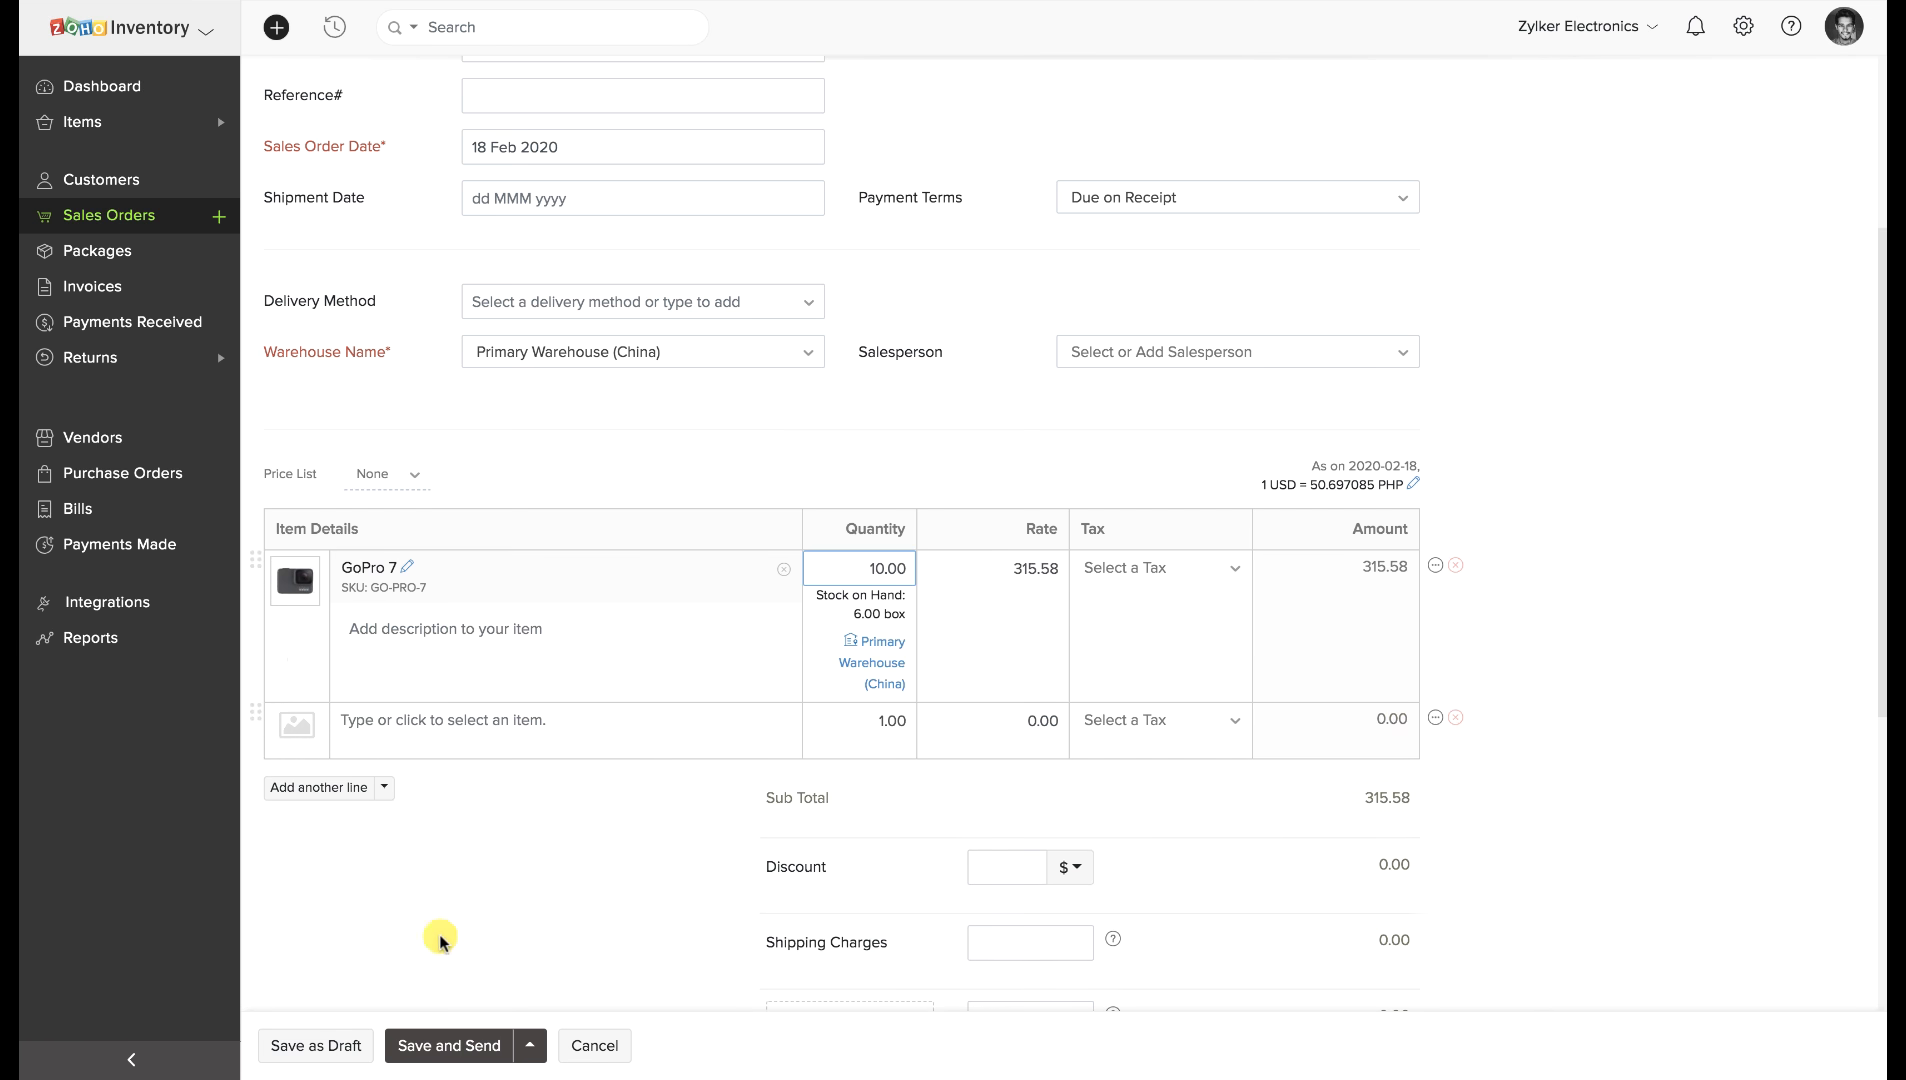
click(320, 1045)
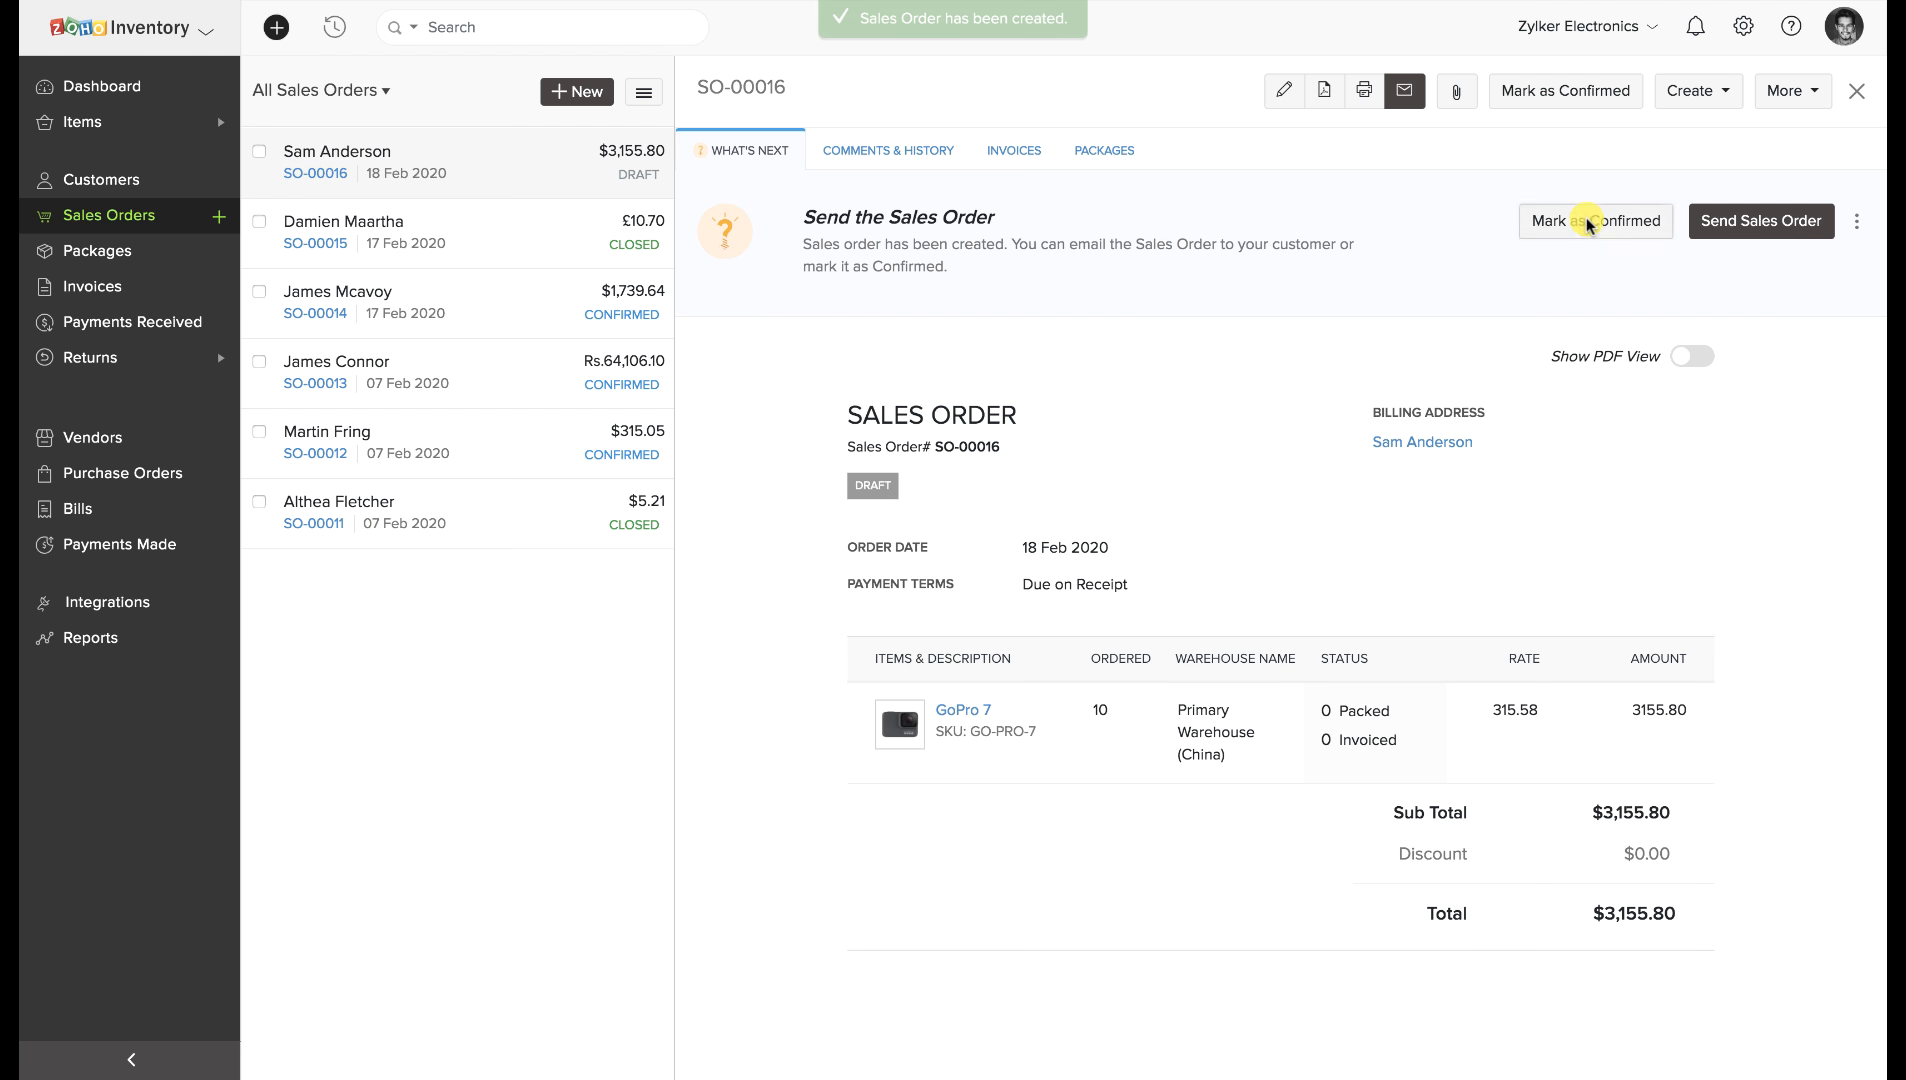
Confirm SO-00016 and backorder its short GoPro 7 units into a new purchase order for 5 units.
click(1586, 218)
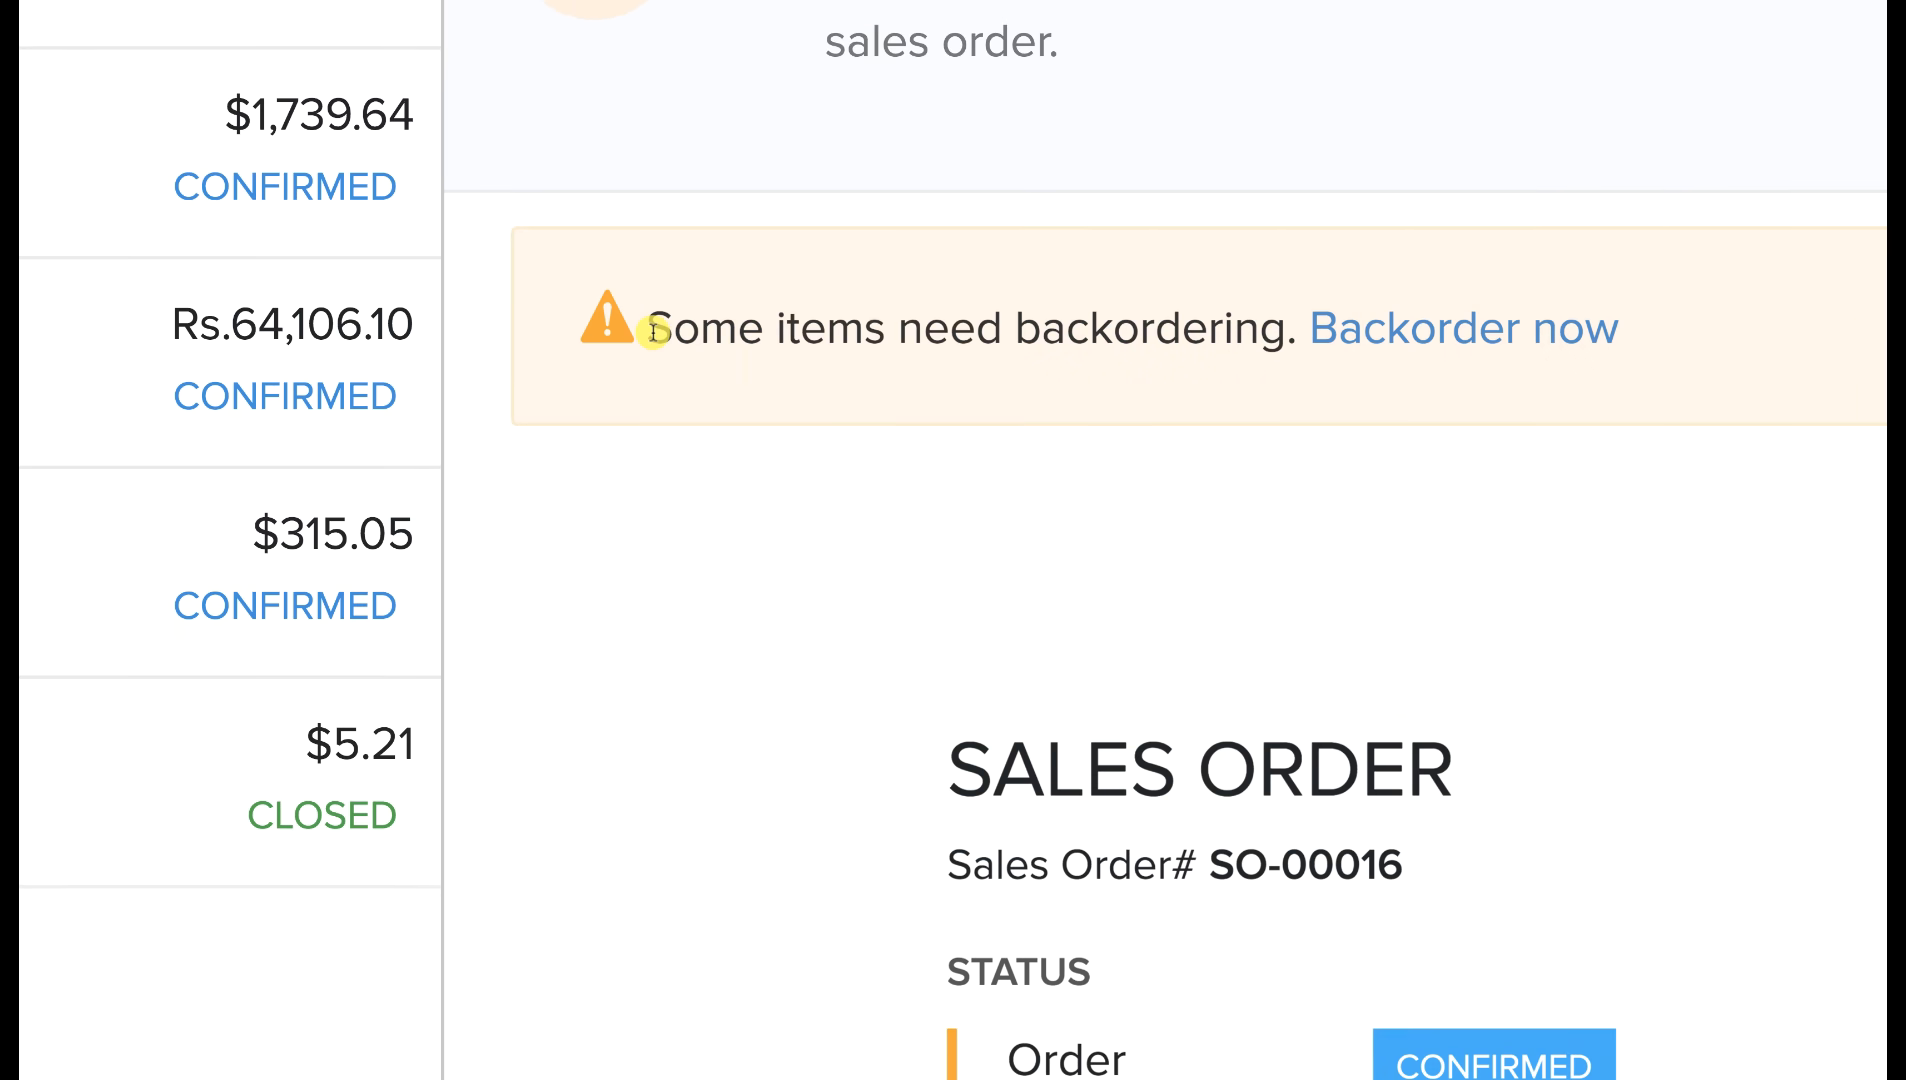
drag(653, 330, 1320, 340)
click(1360, 365)
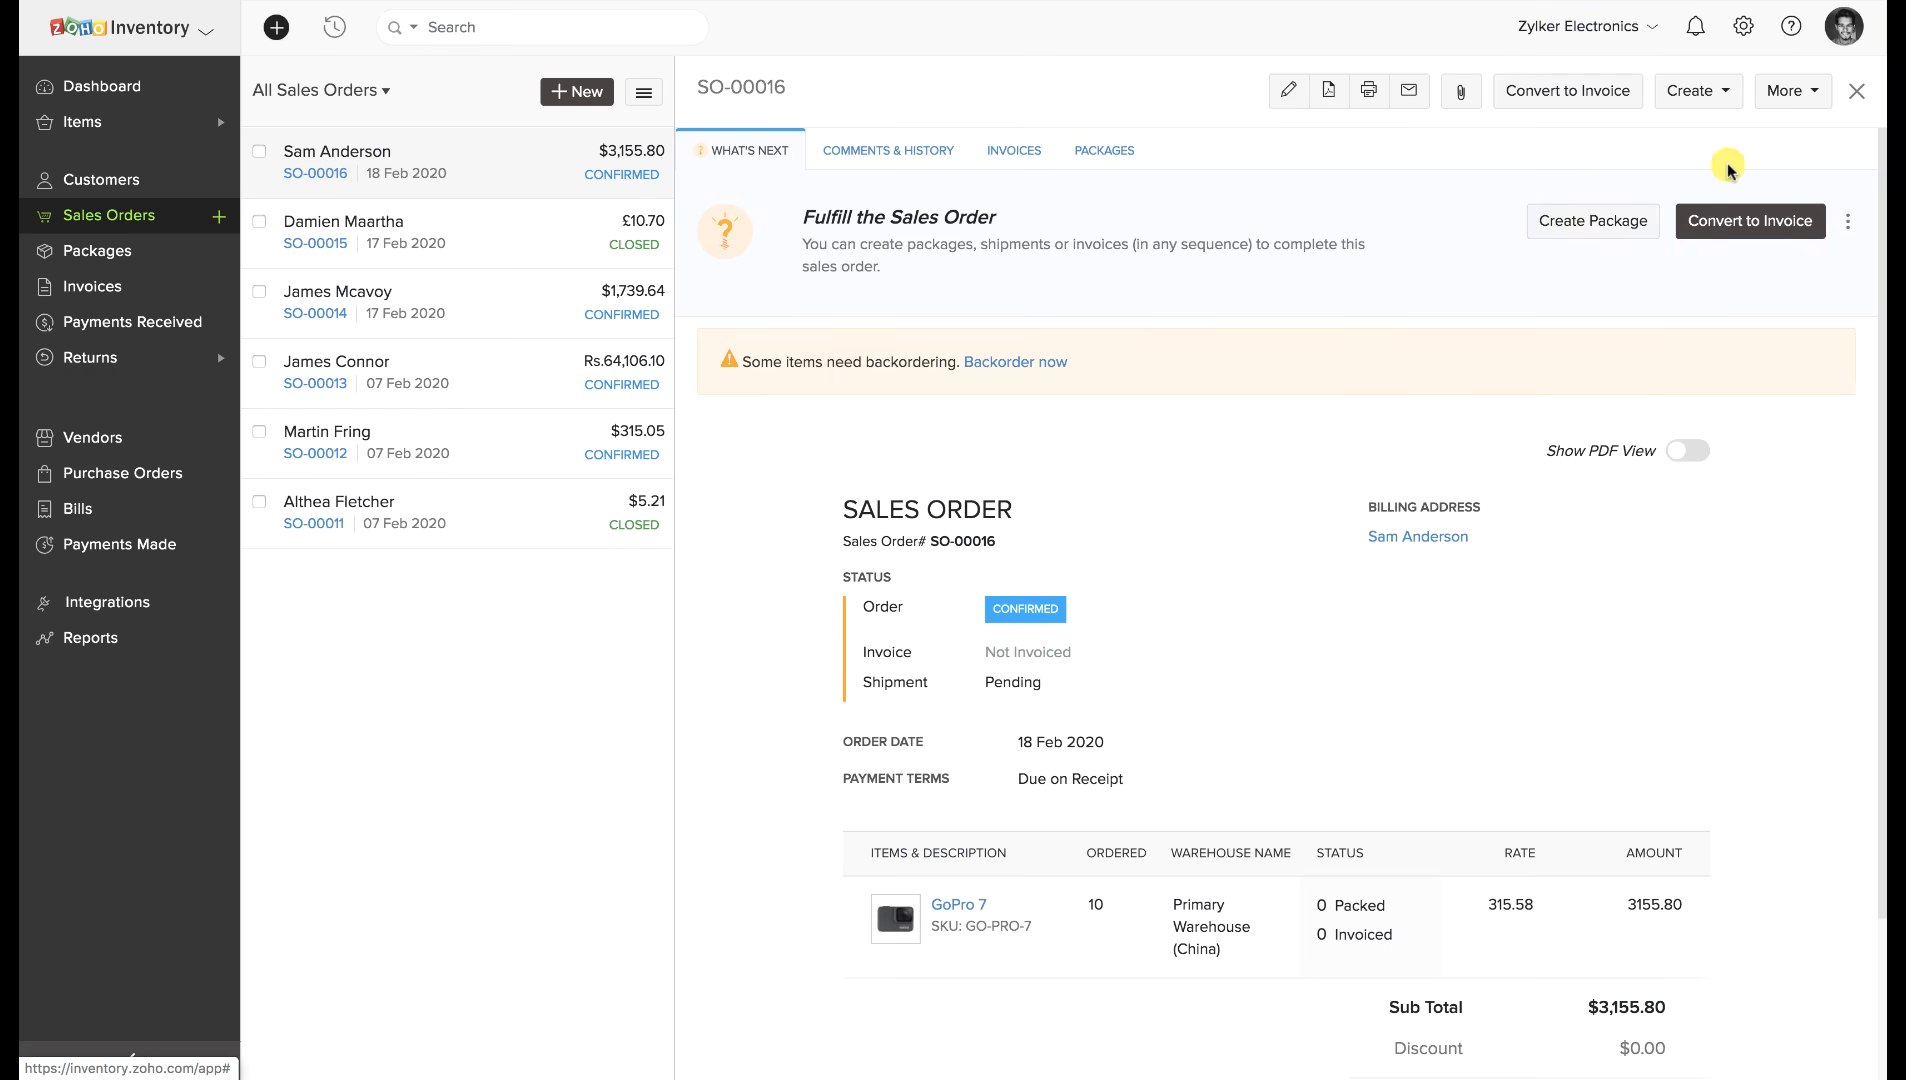
click(1790, 91)
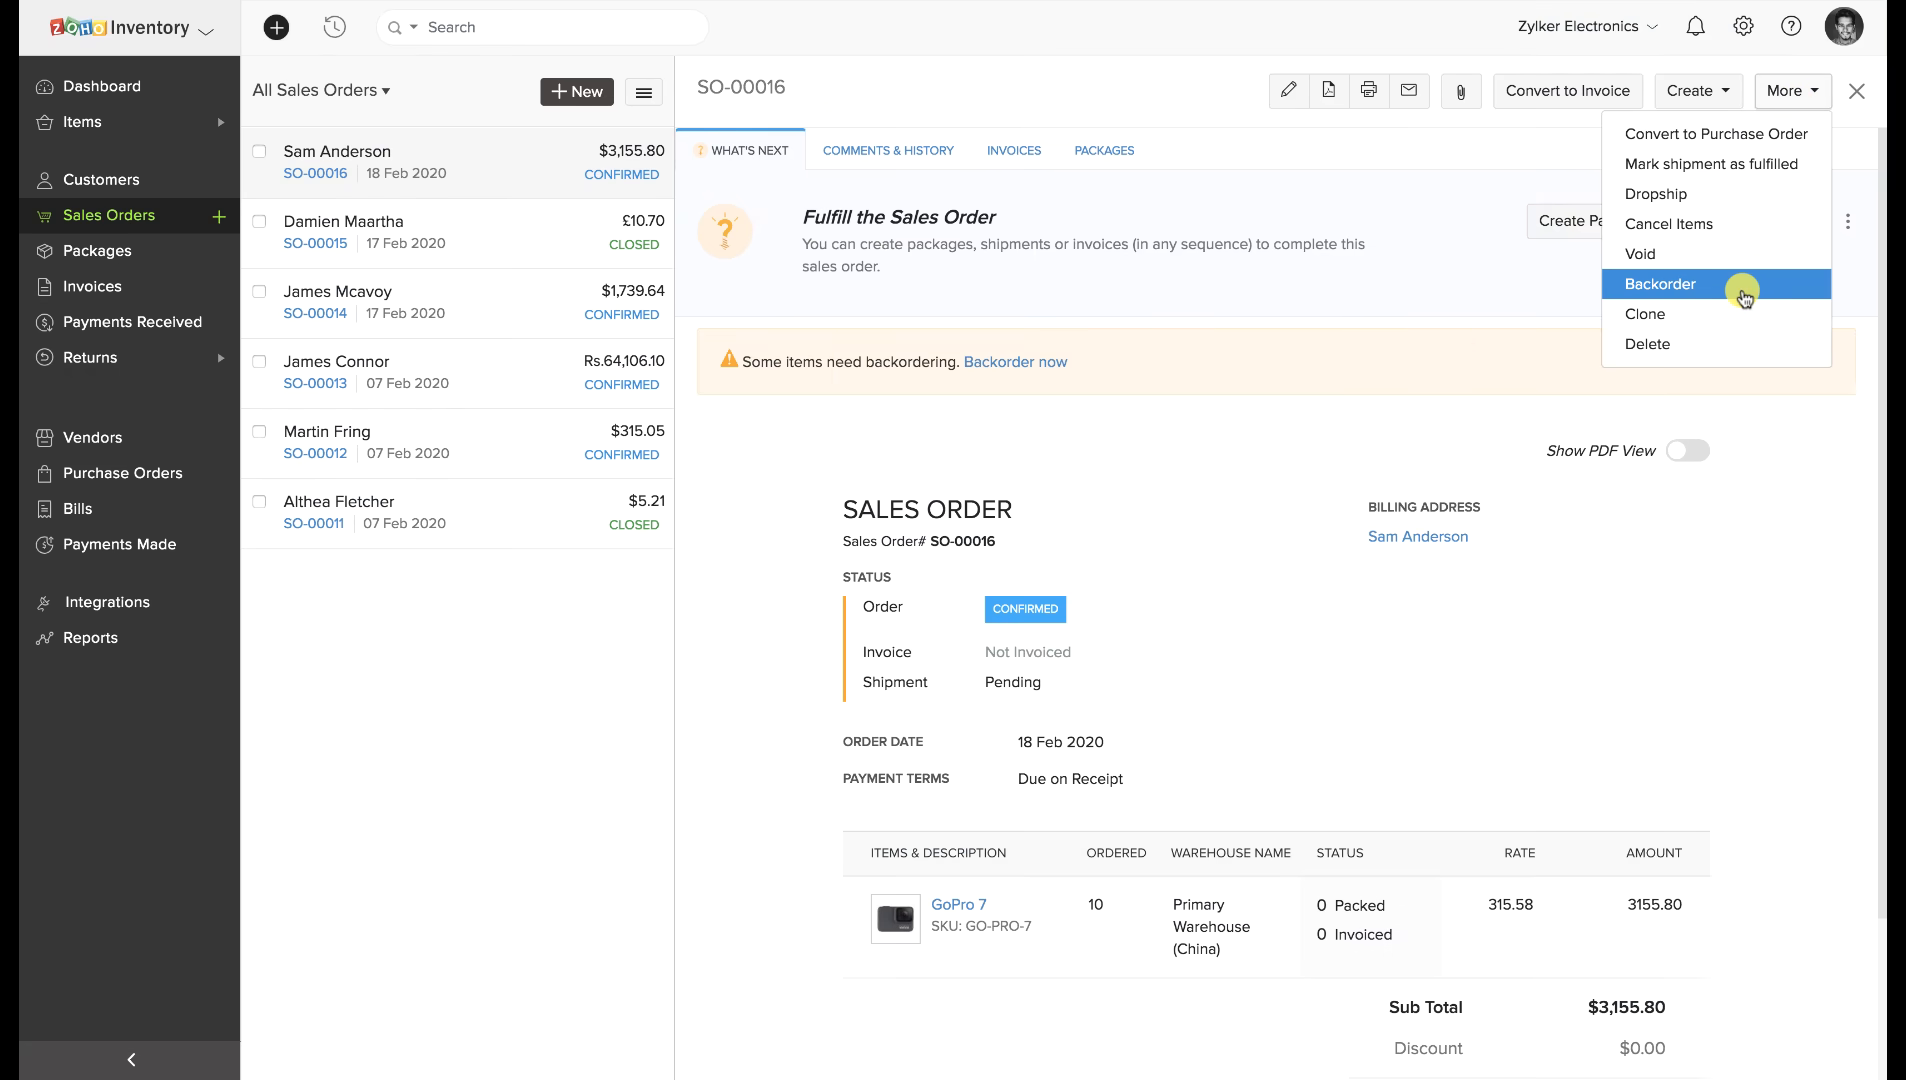
click(1725, 285)
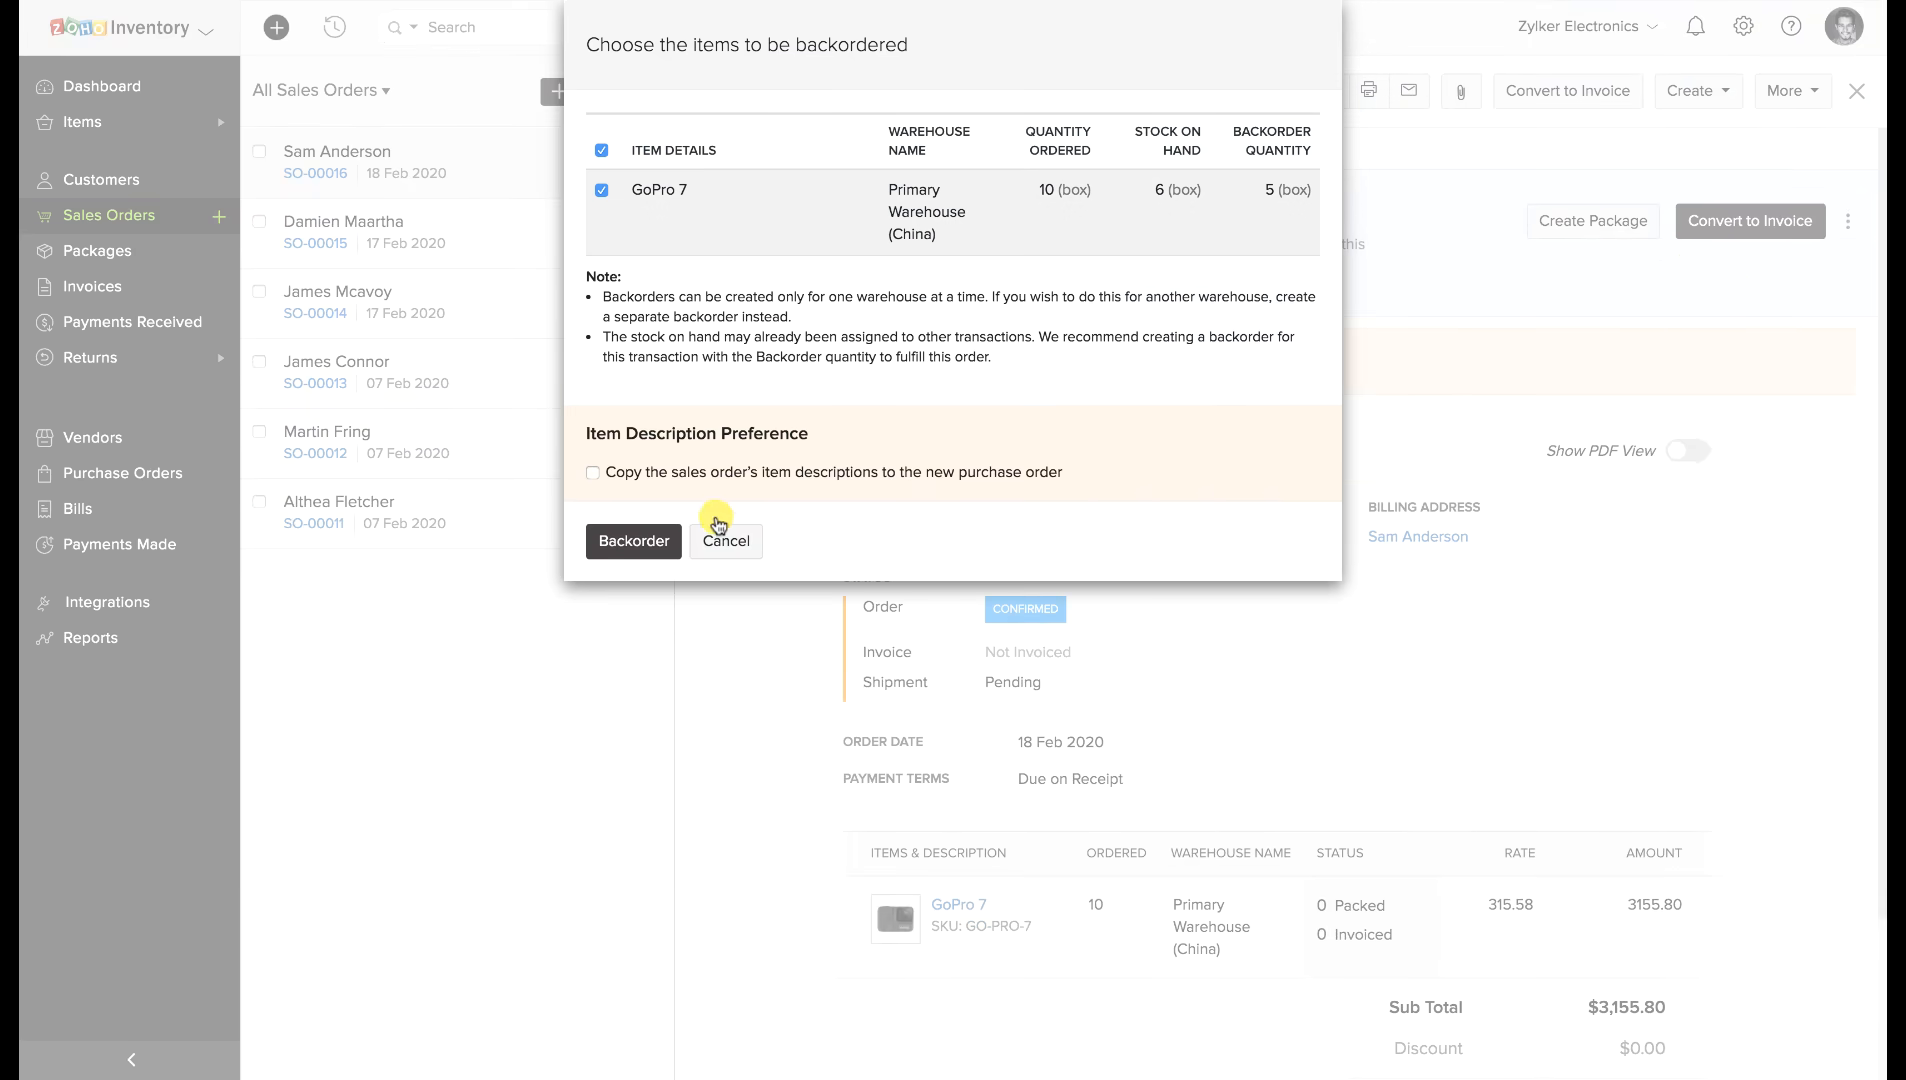
click(634, 545)
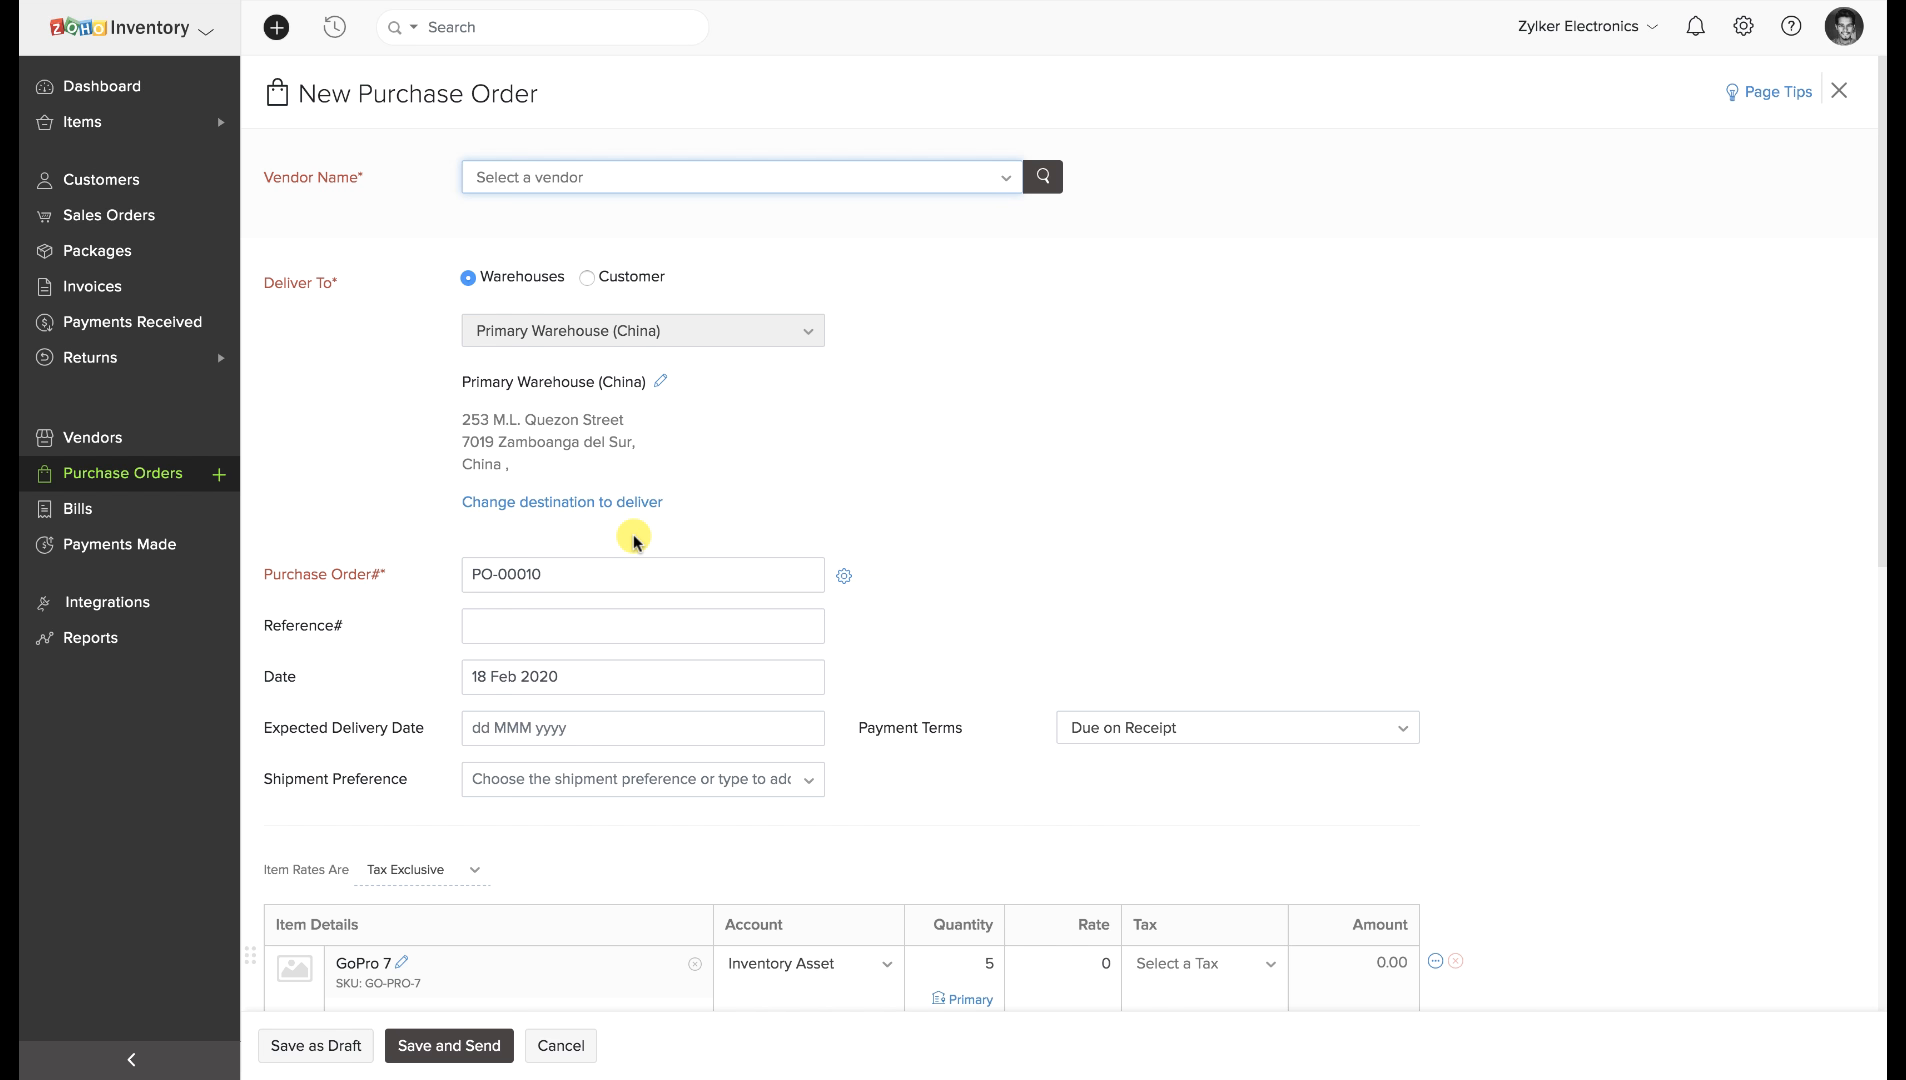
Set the GoPro 7 rate to 10, choose the vendor, and save PO-00011 as a draft.
scroll(634, 541, down, 6)
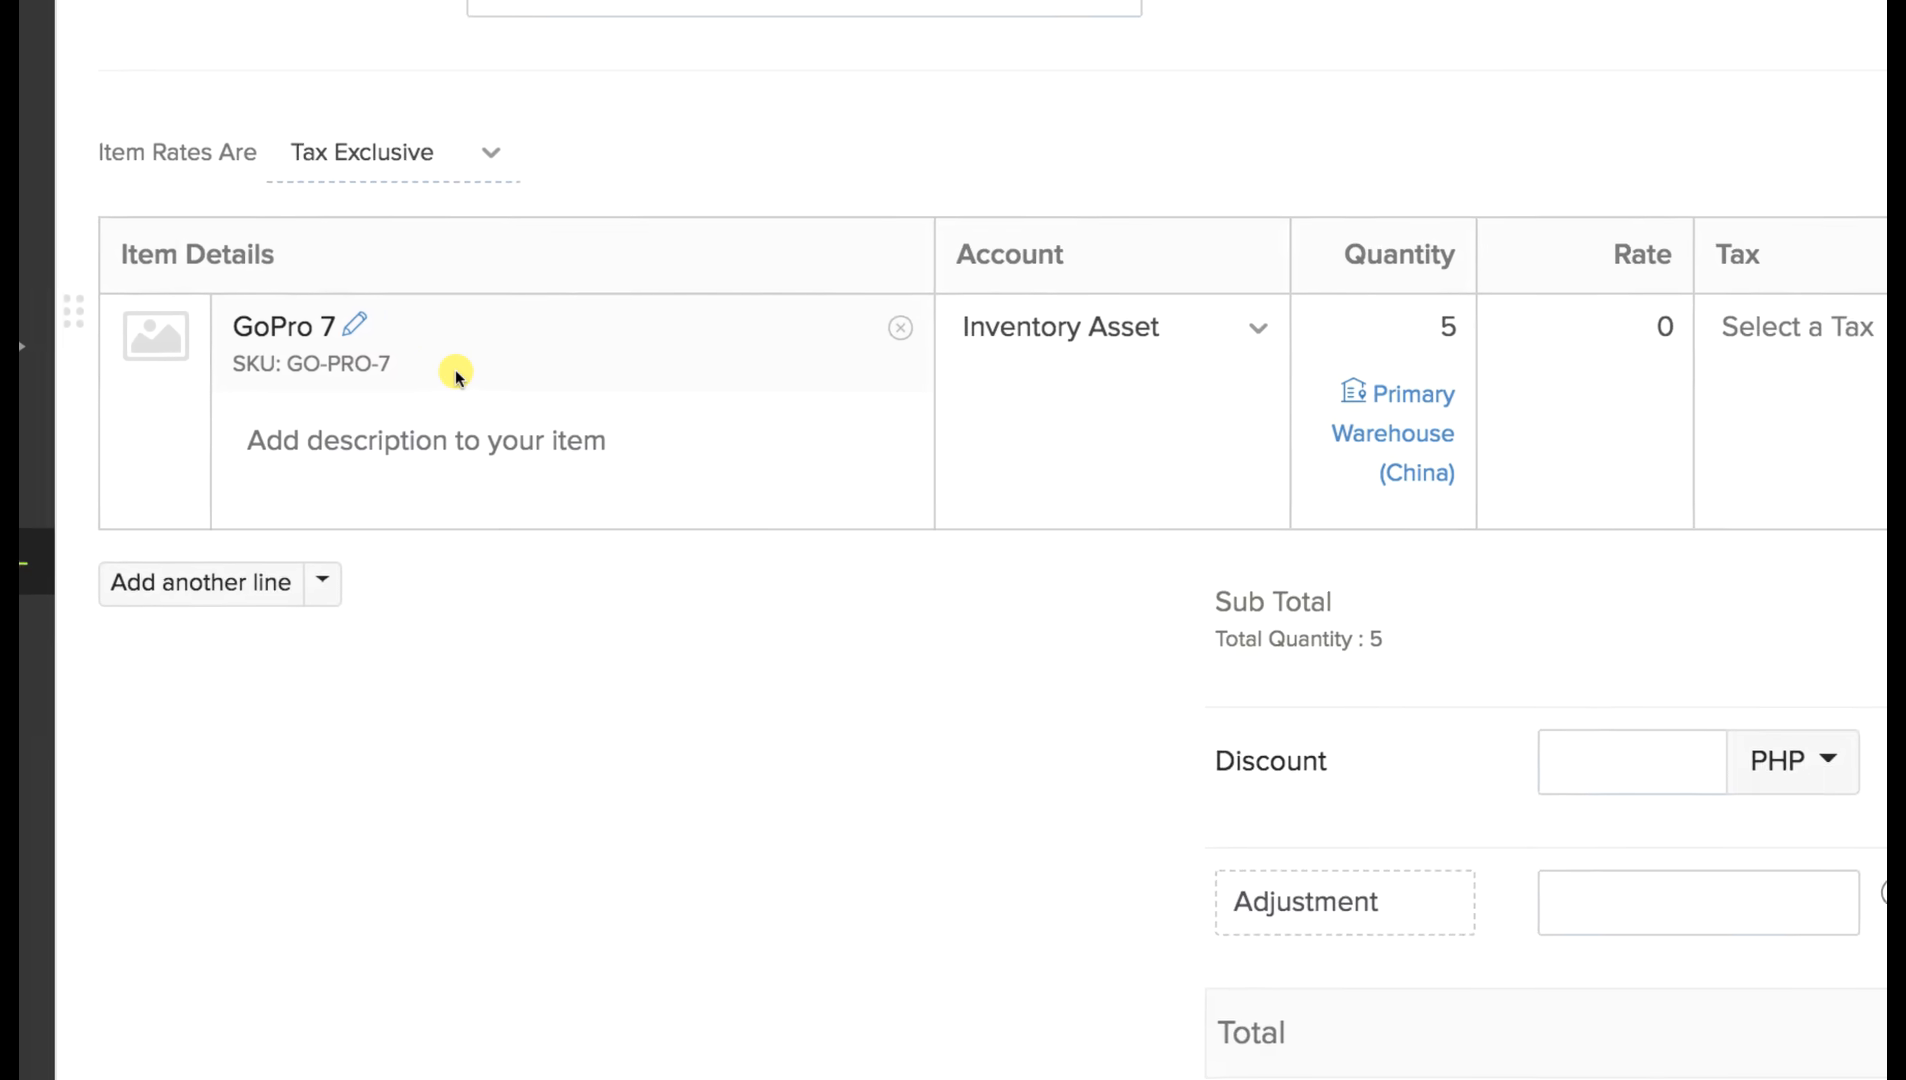
scroll(455, 376, up, 6)
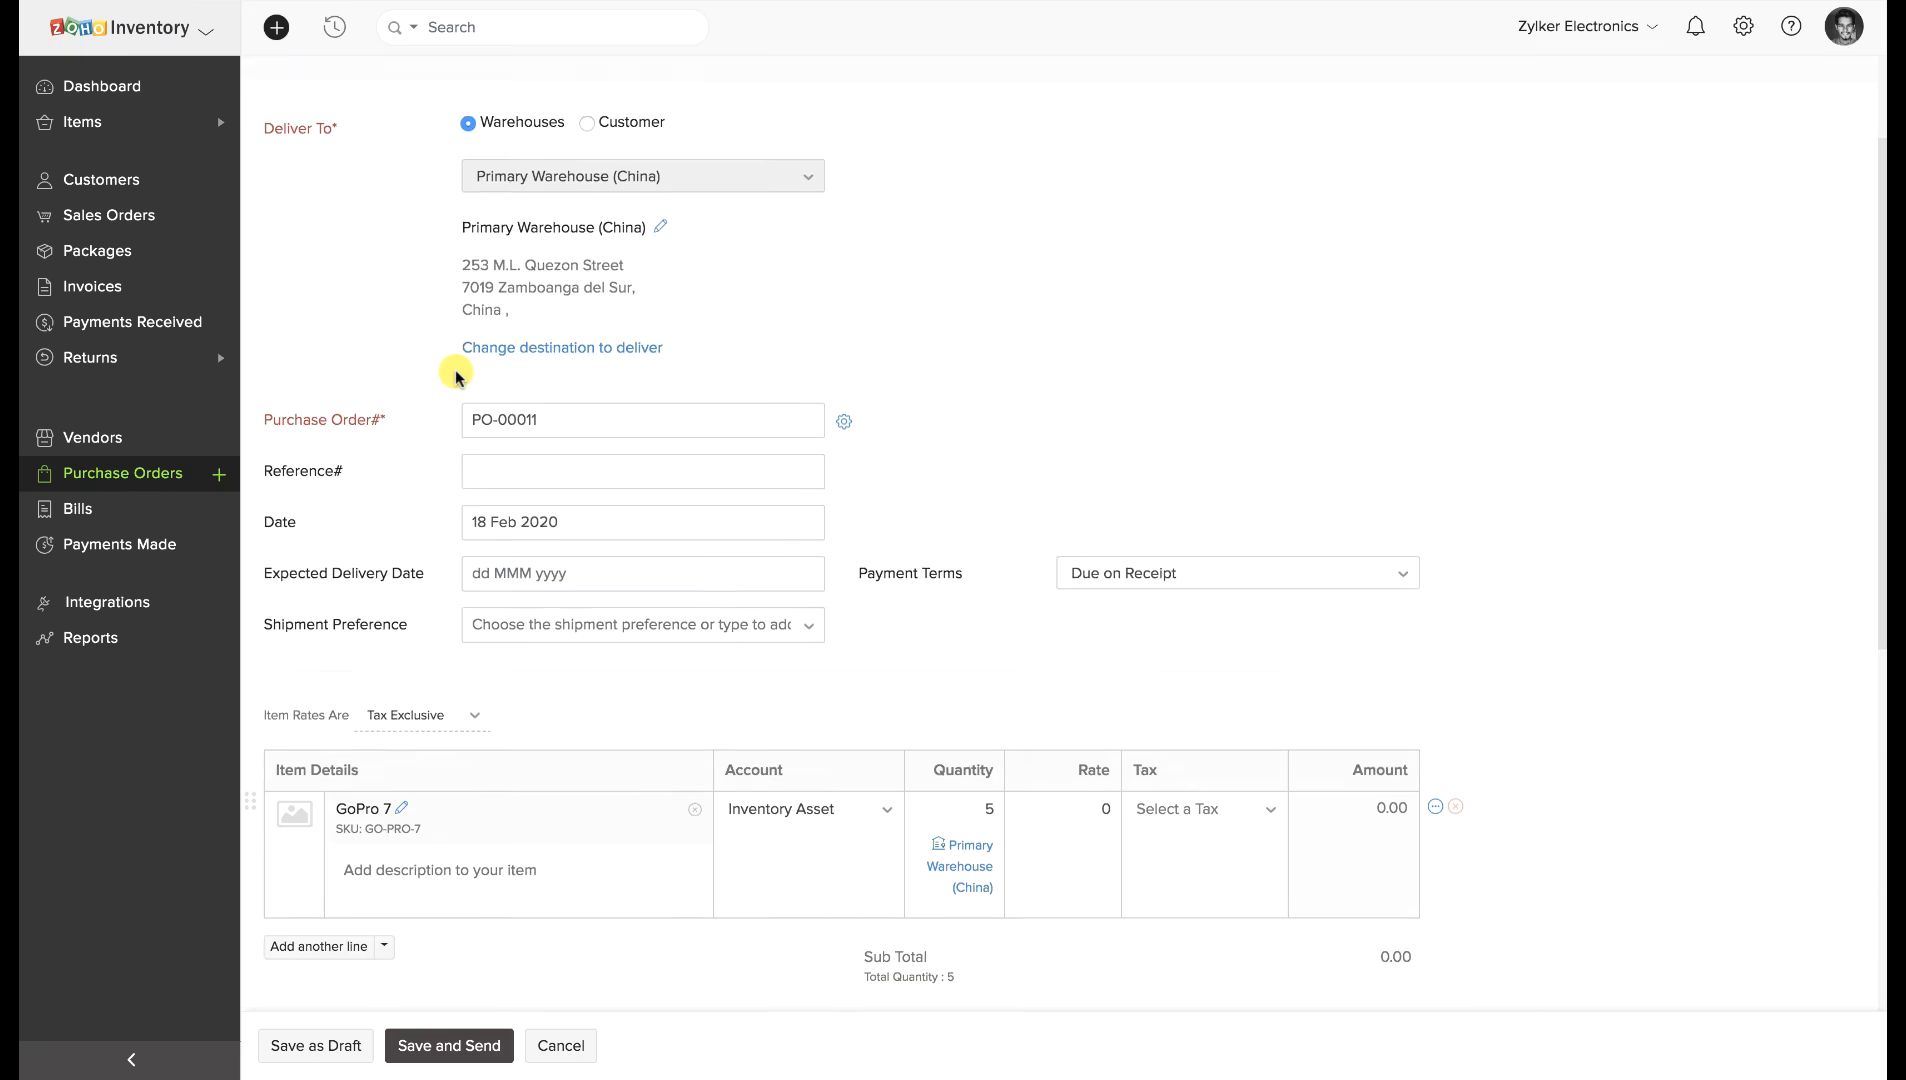
click(1078, 963)
text(10)
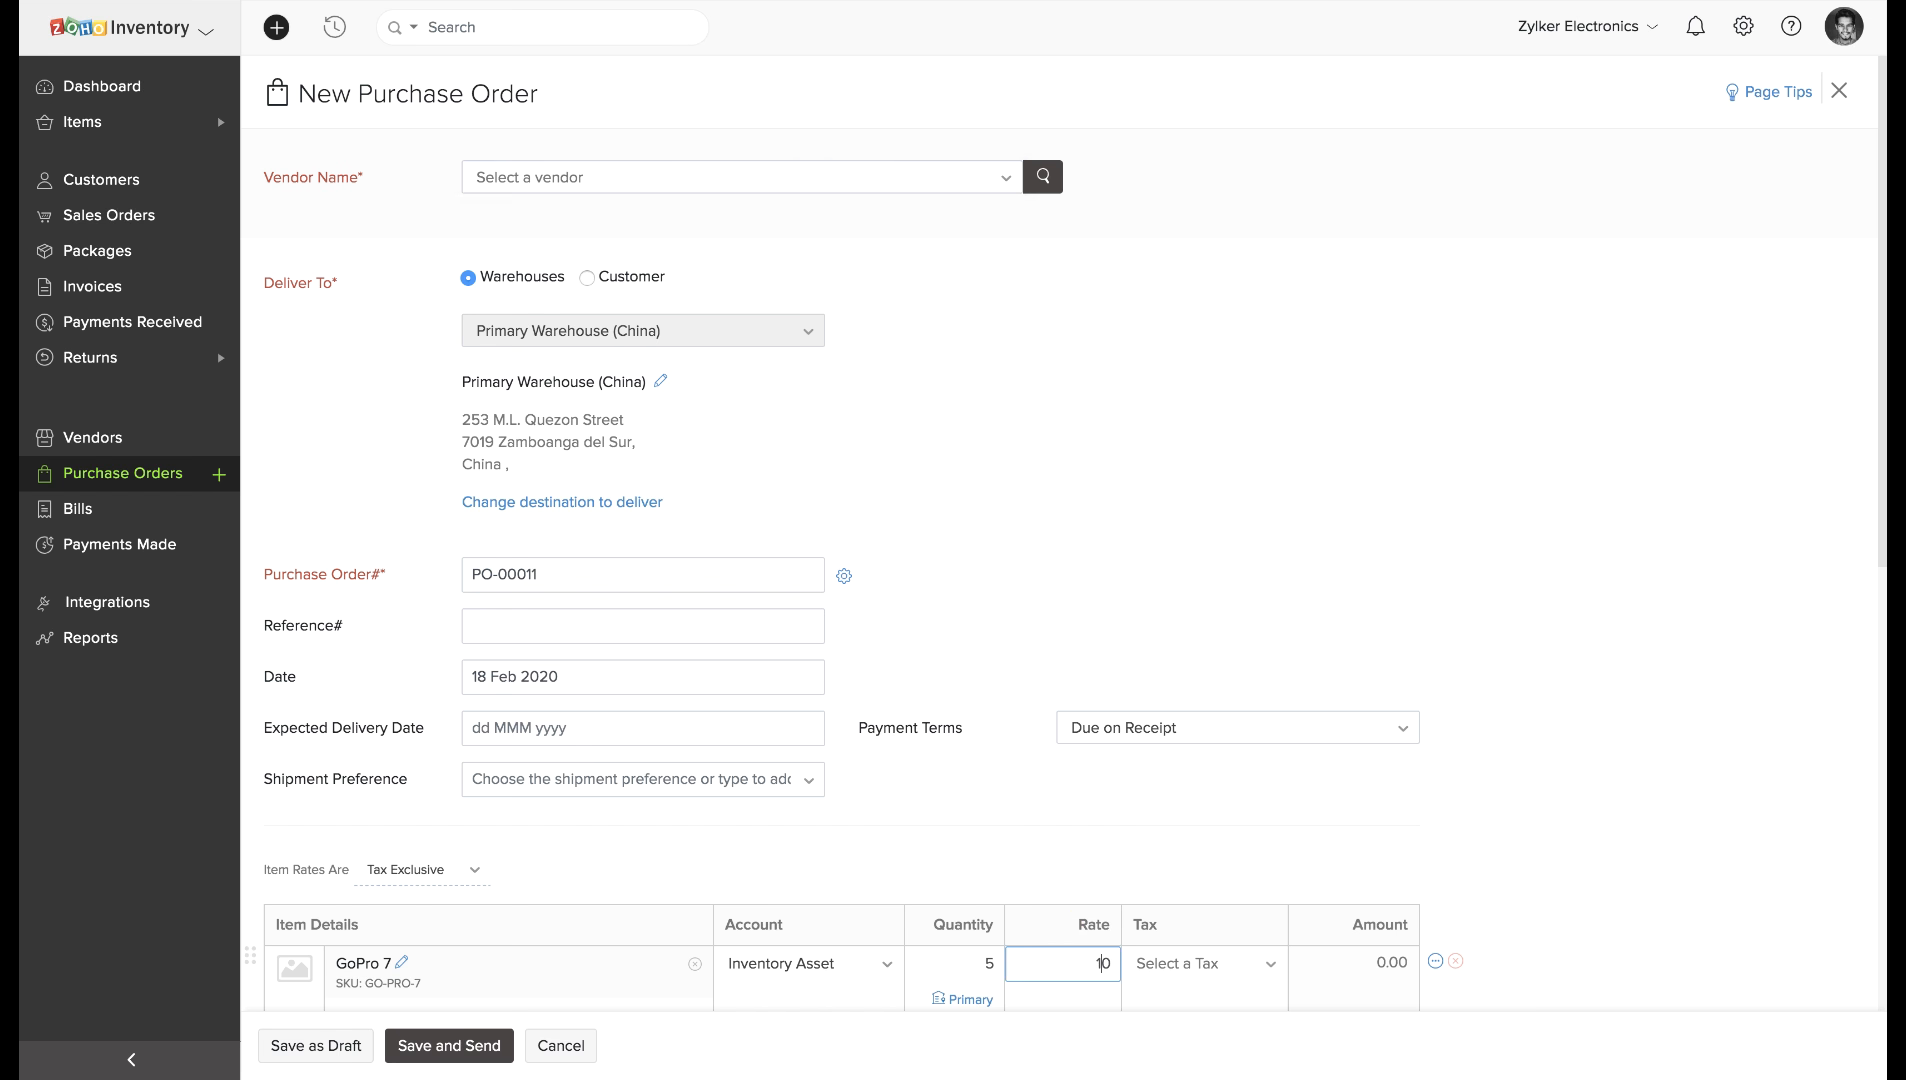
click(673, 190)
click(622, 278)
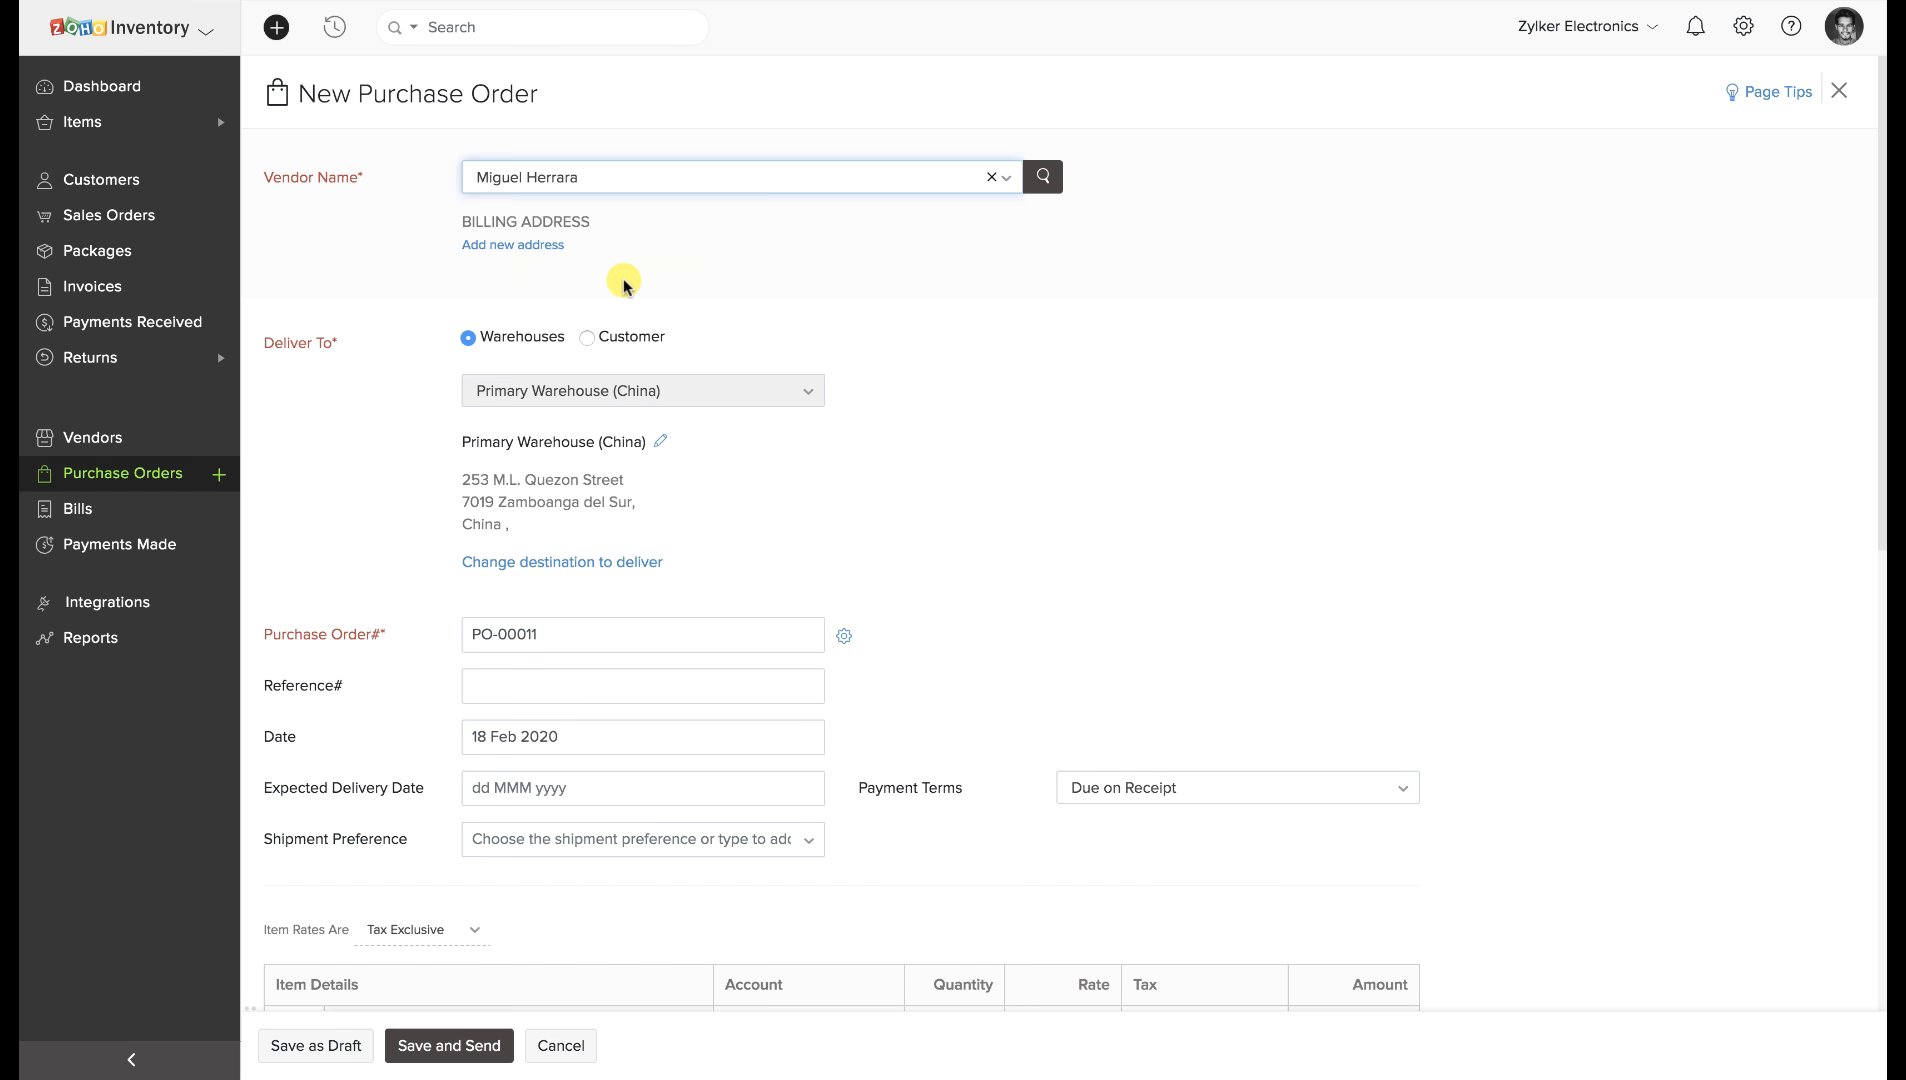
scroll(622, 278, down, 8)
click(349, 1035)
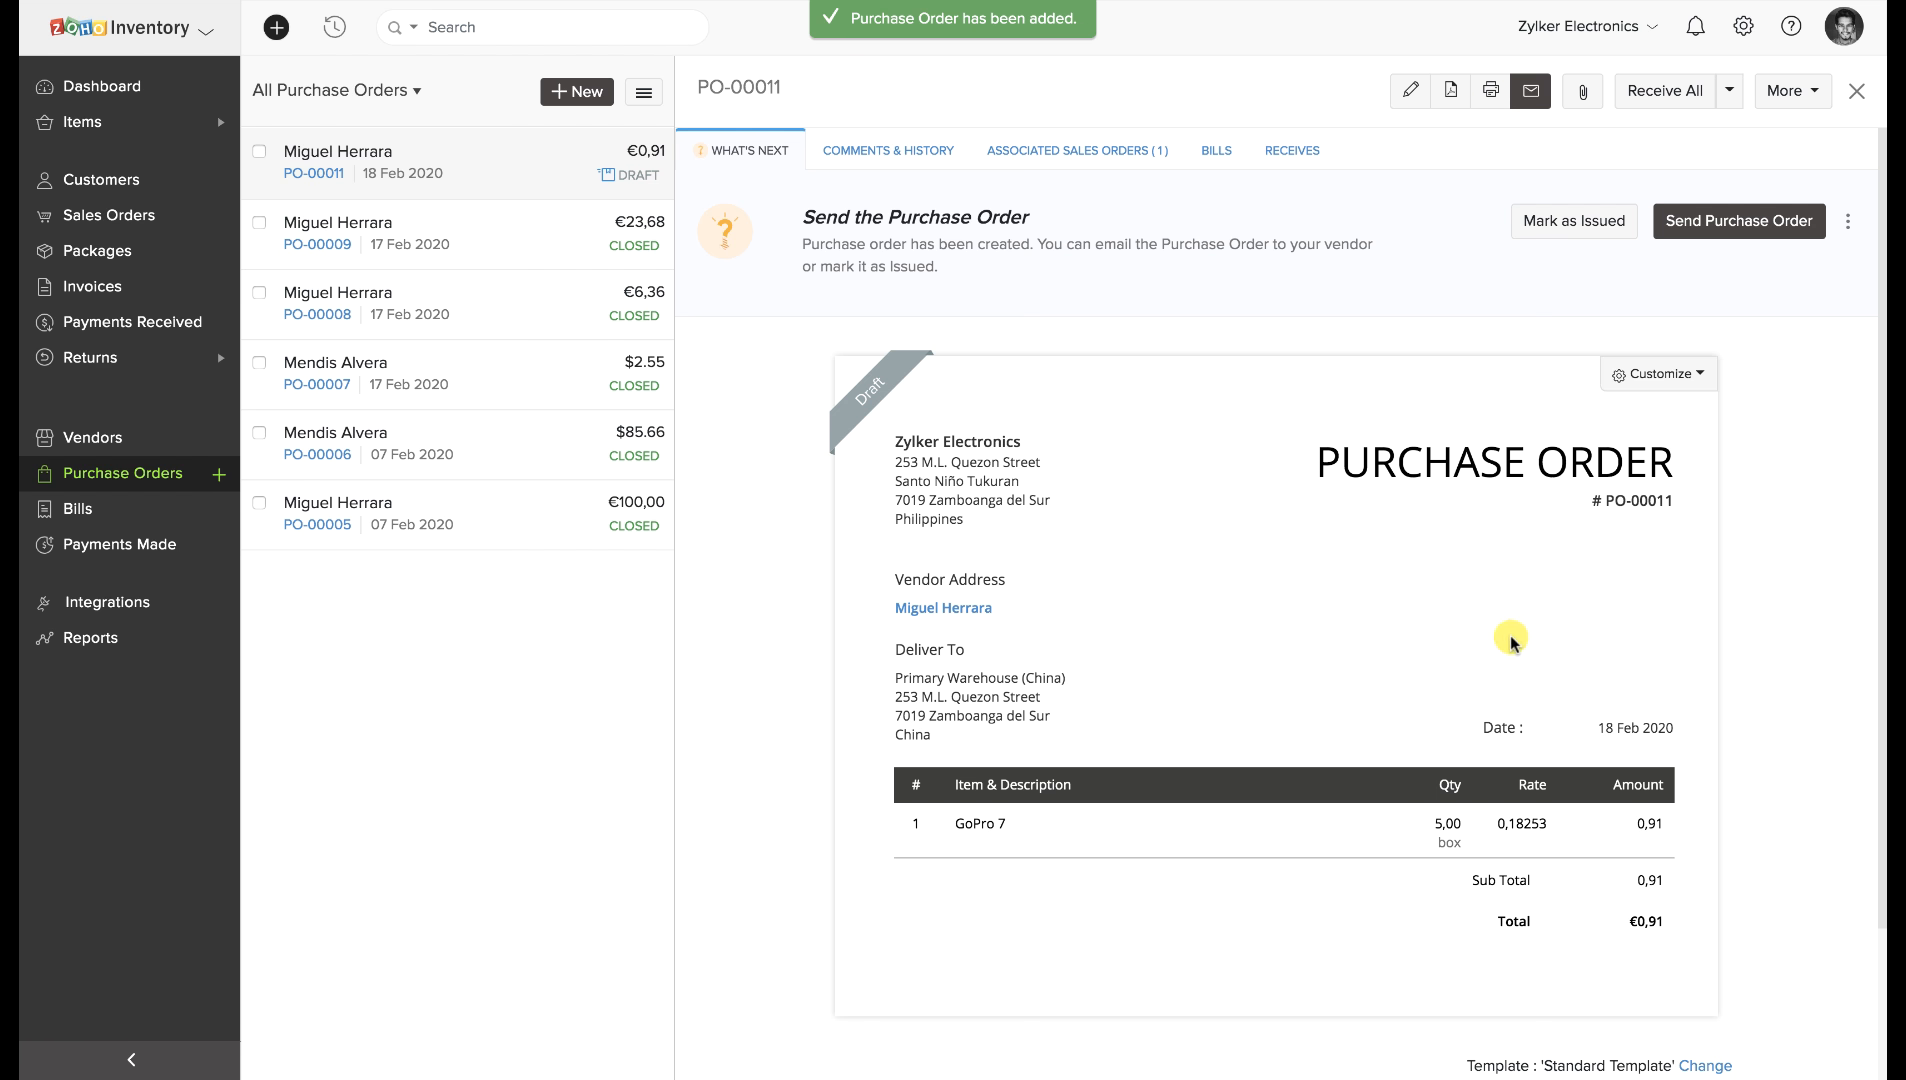
Mark PO-00011 as issued and review its associated sales orders and bills.
click(1603, 224)
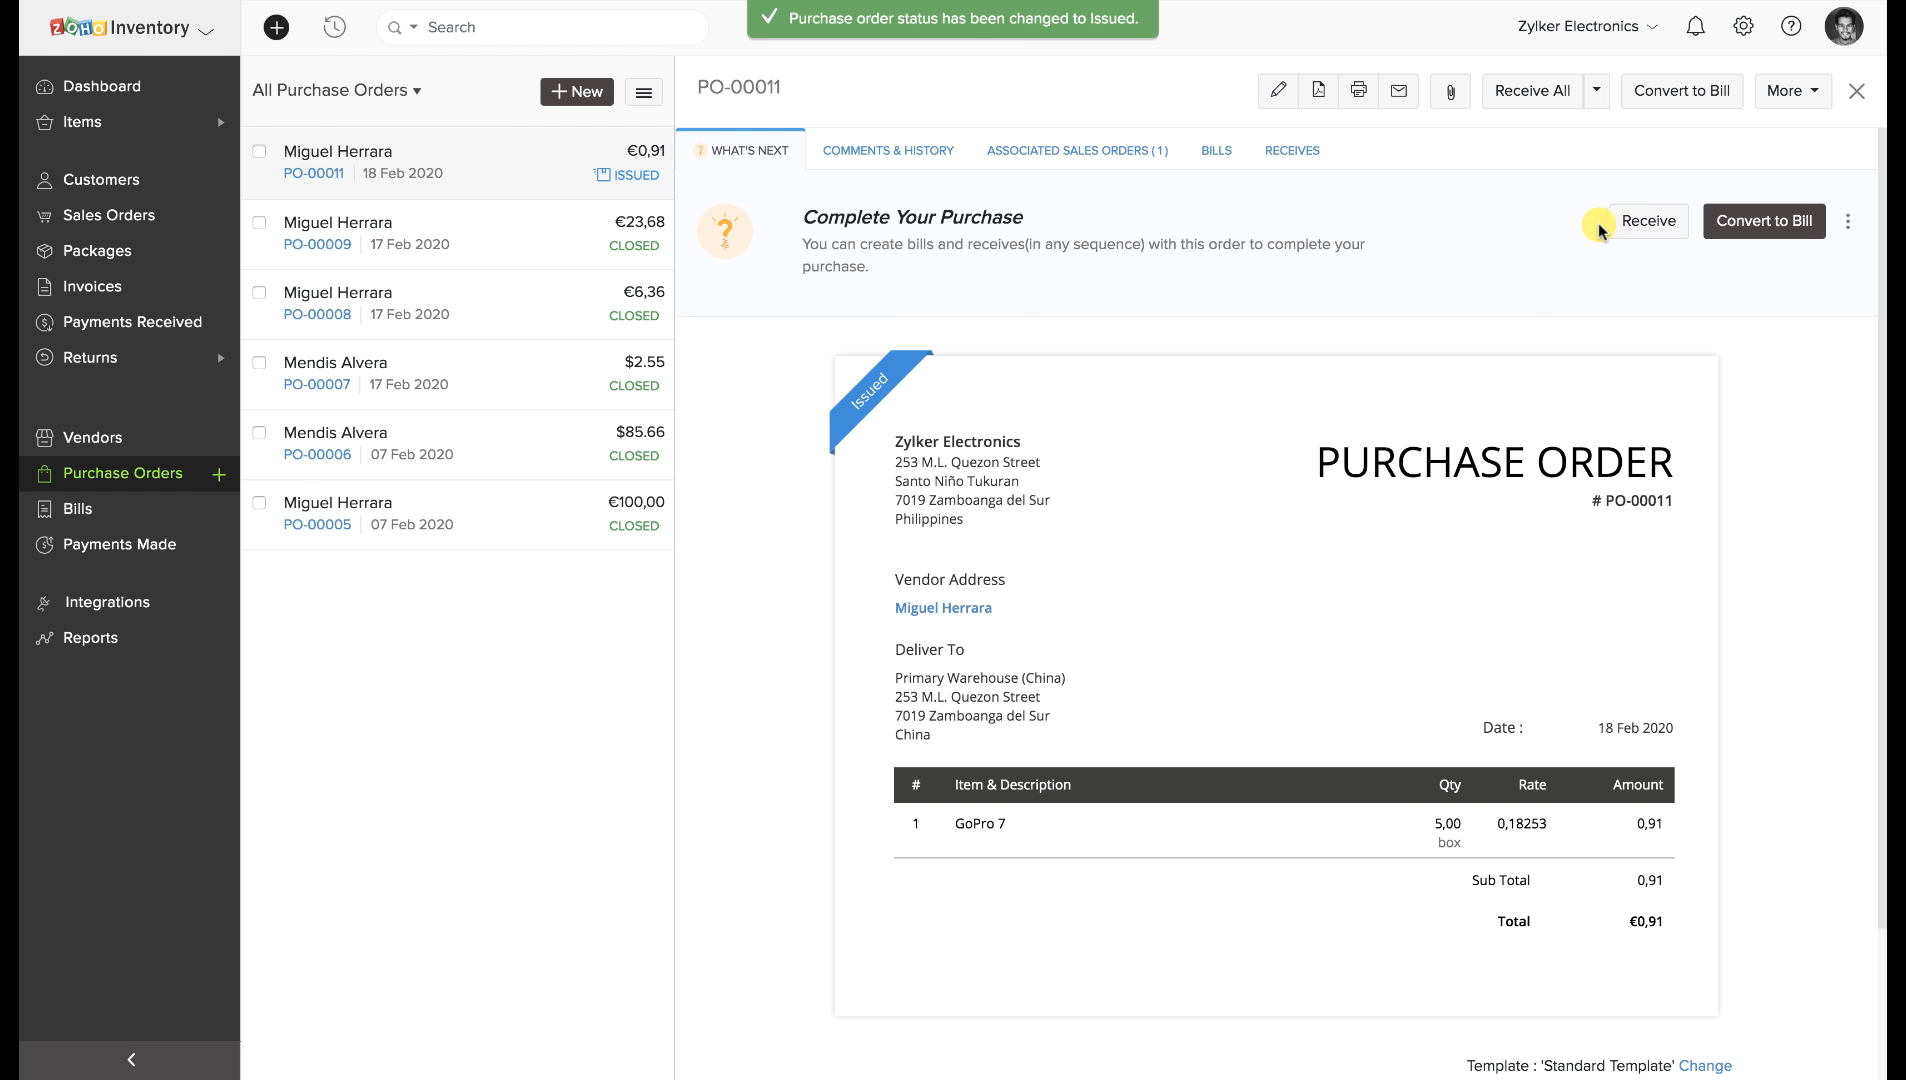
click(1122, 151)
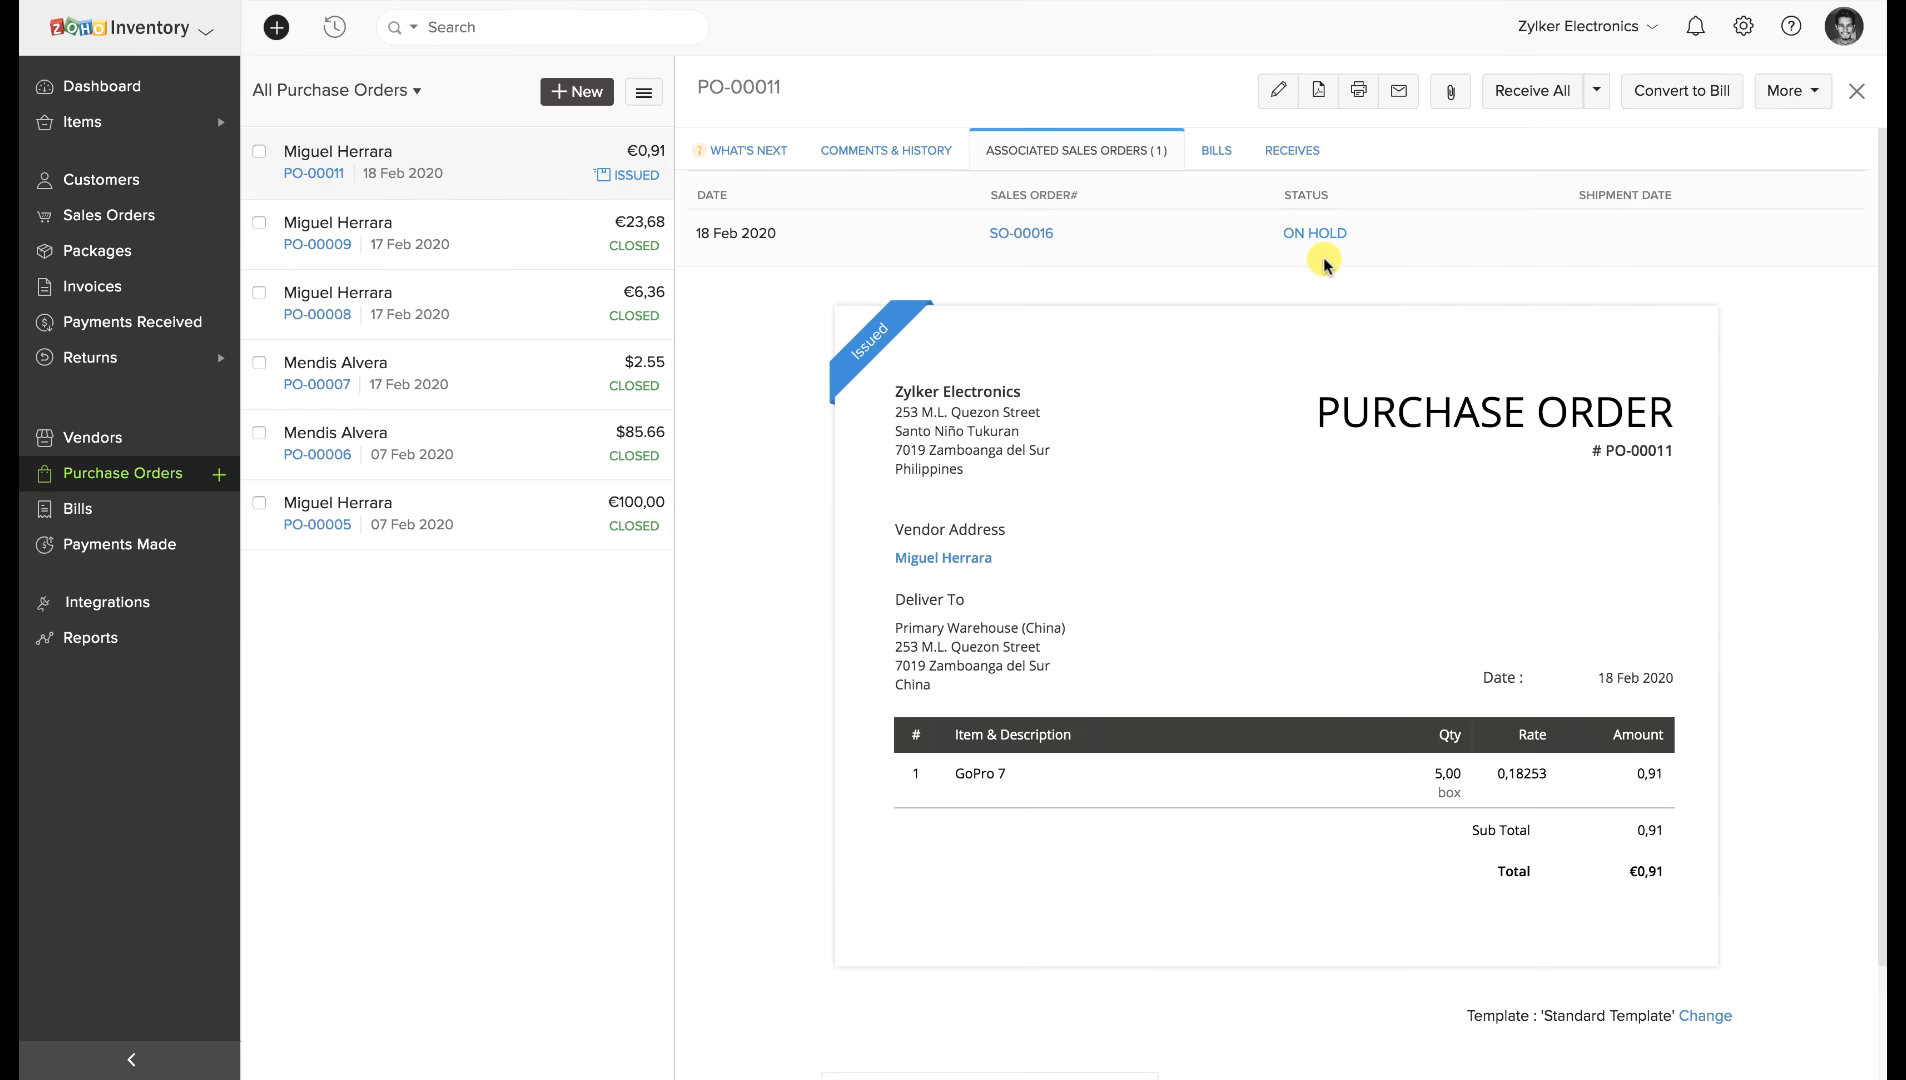
click(1218, 151)
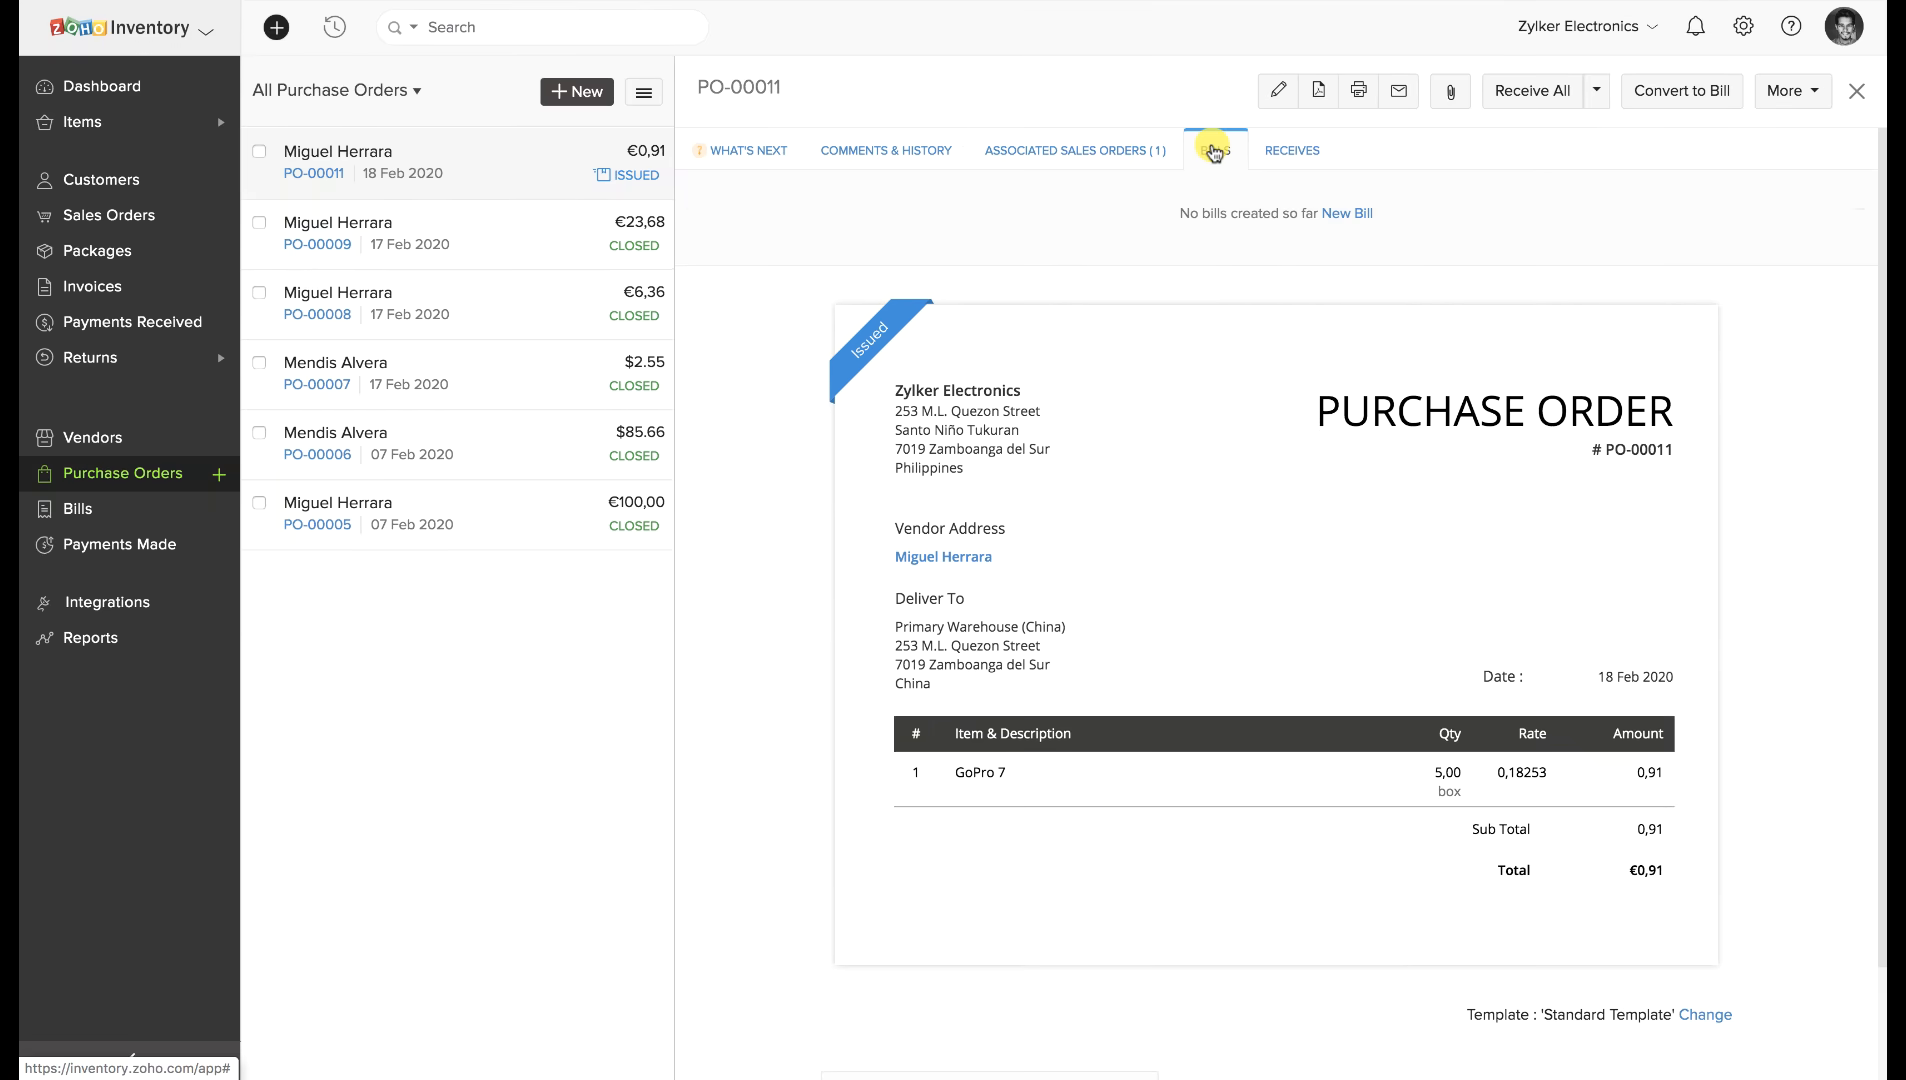
Create bill B5 from PO-00011 and save it as open.
click(1346, 207)
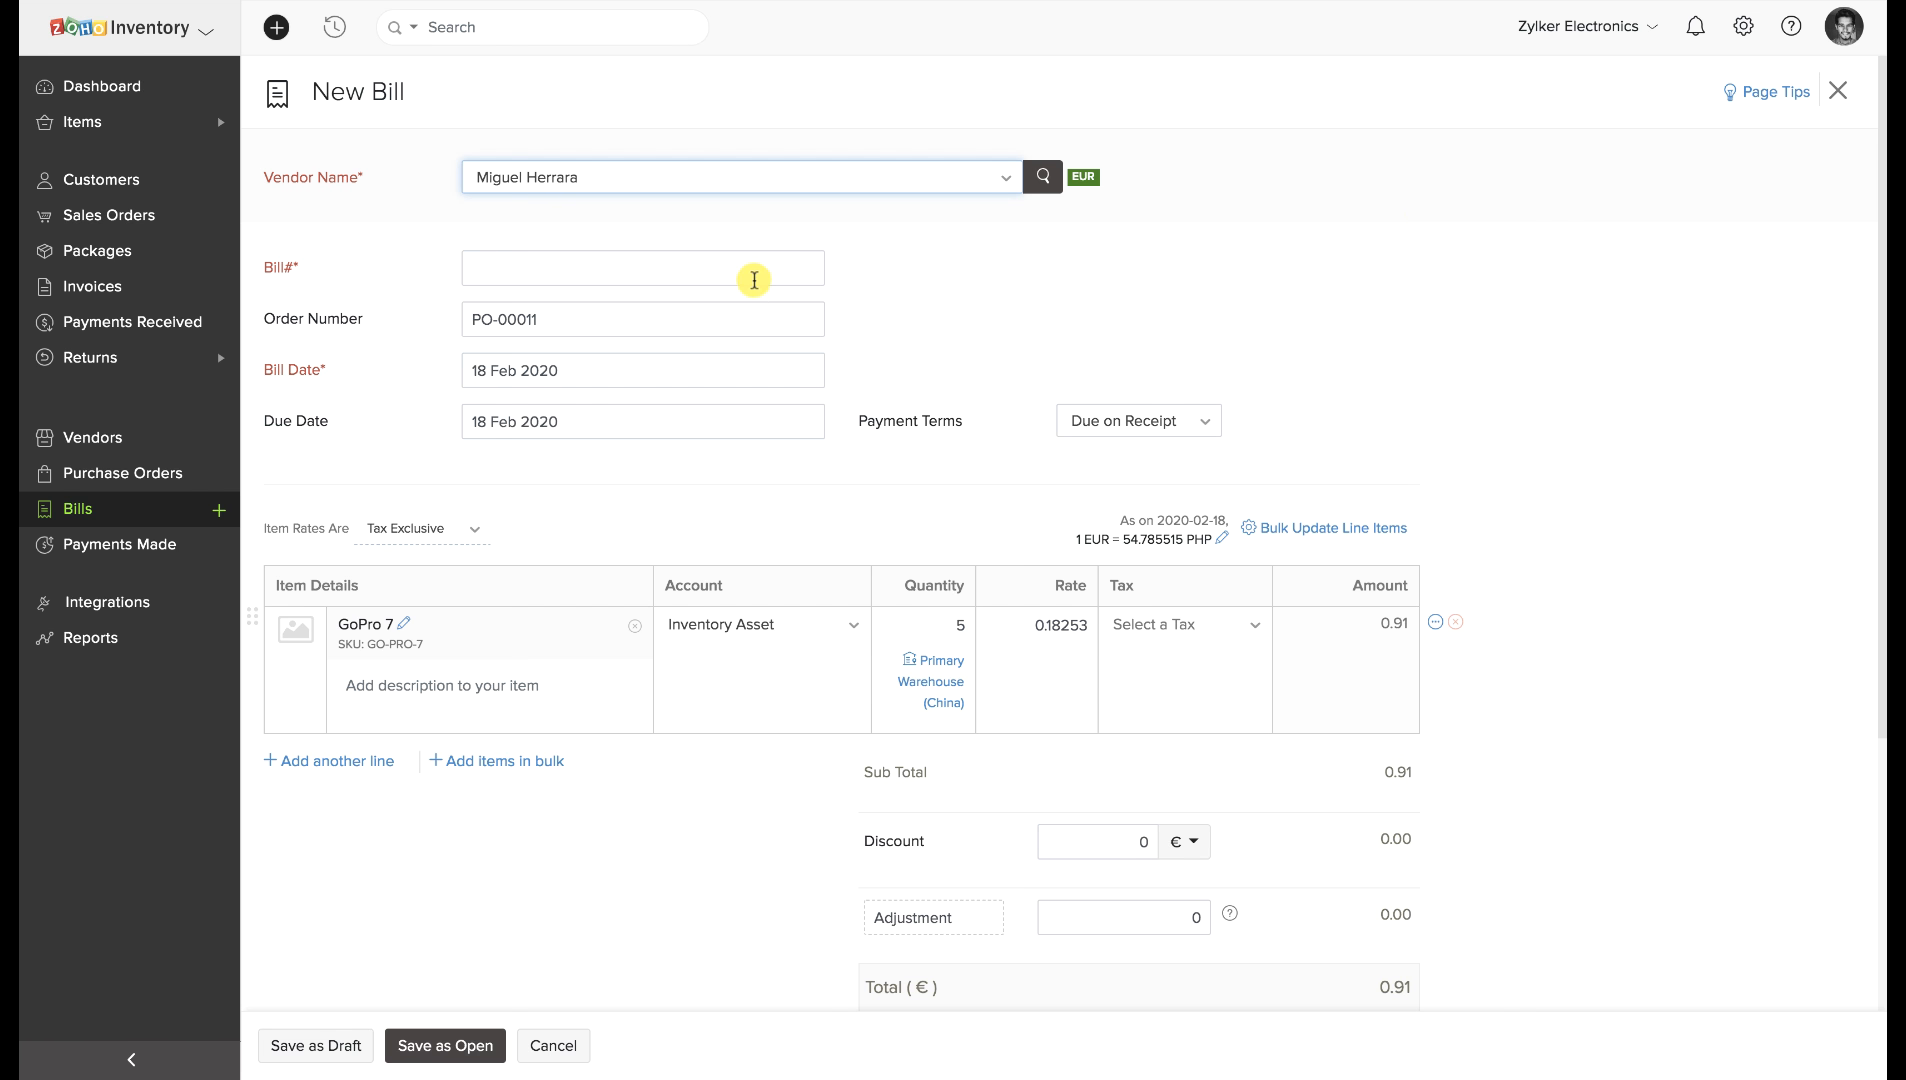
click(753, 276)
text(B5)
scroll(668, 566, down, 3)
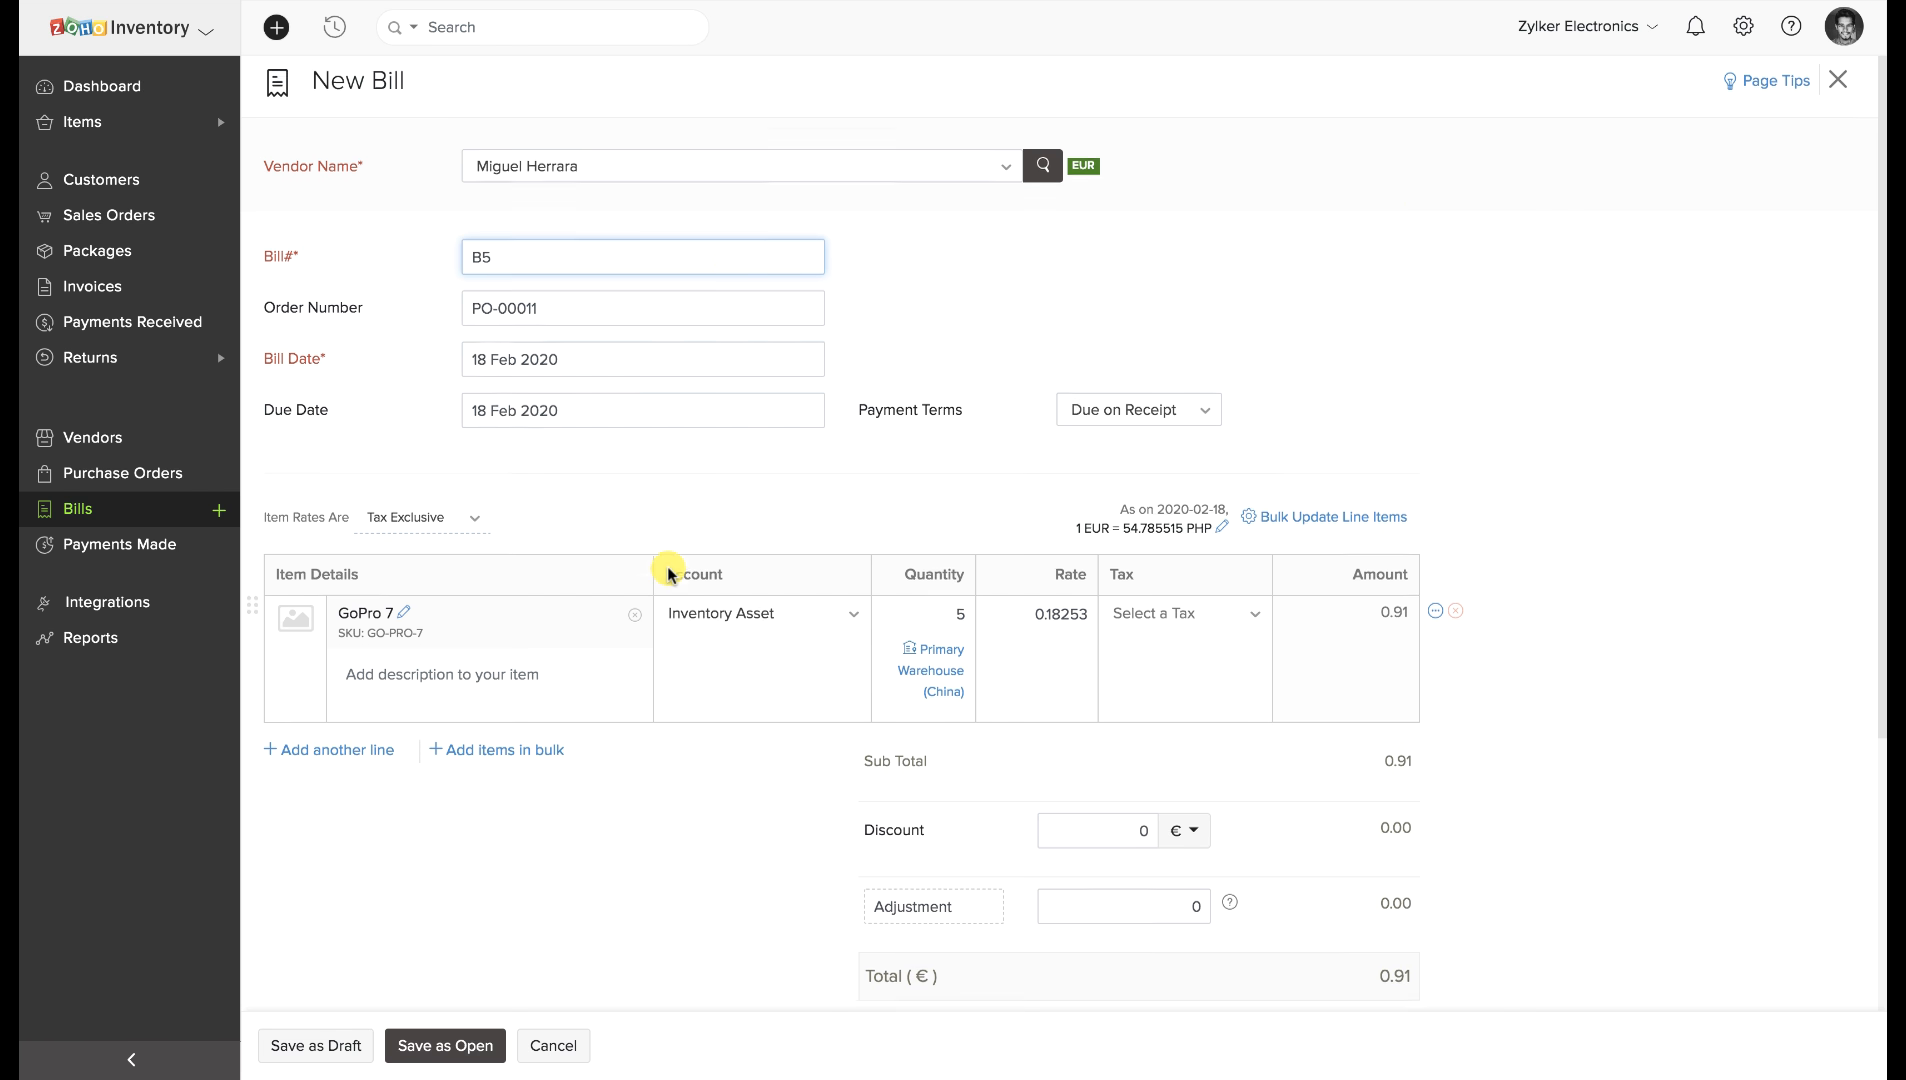
click(463, 1046)
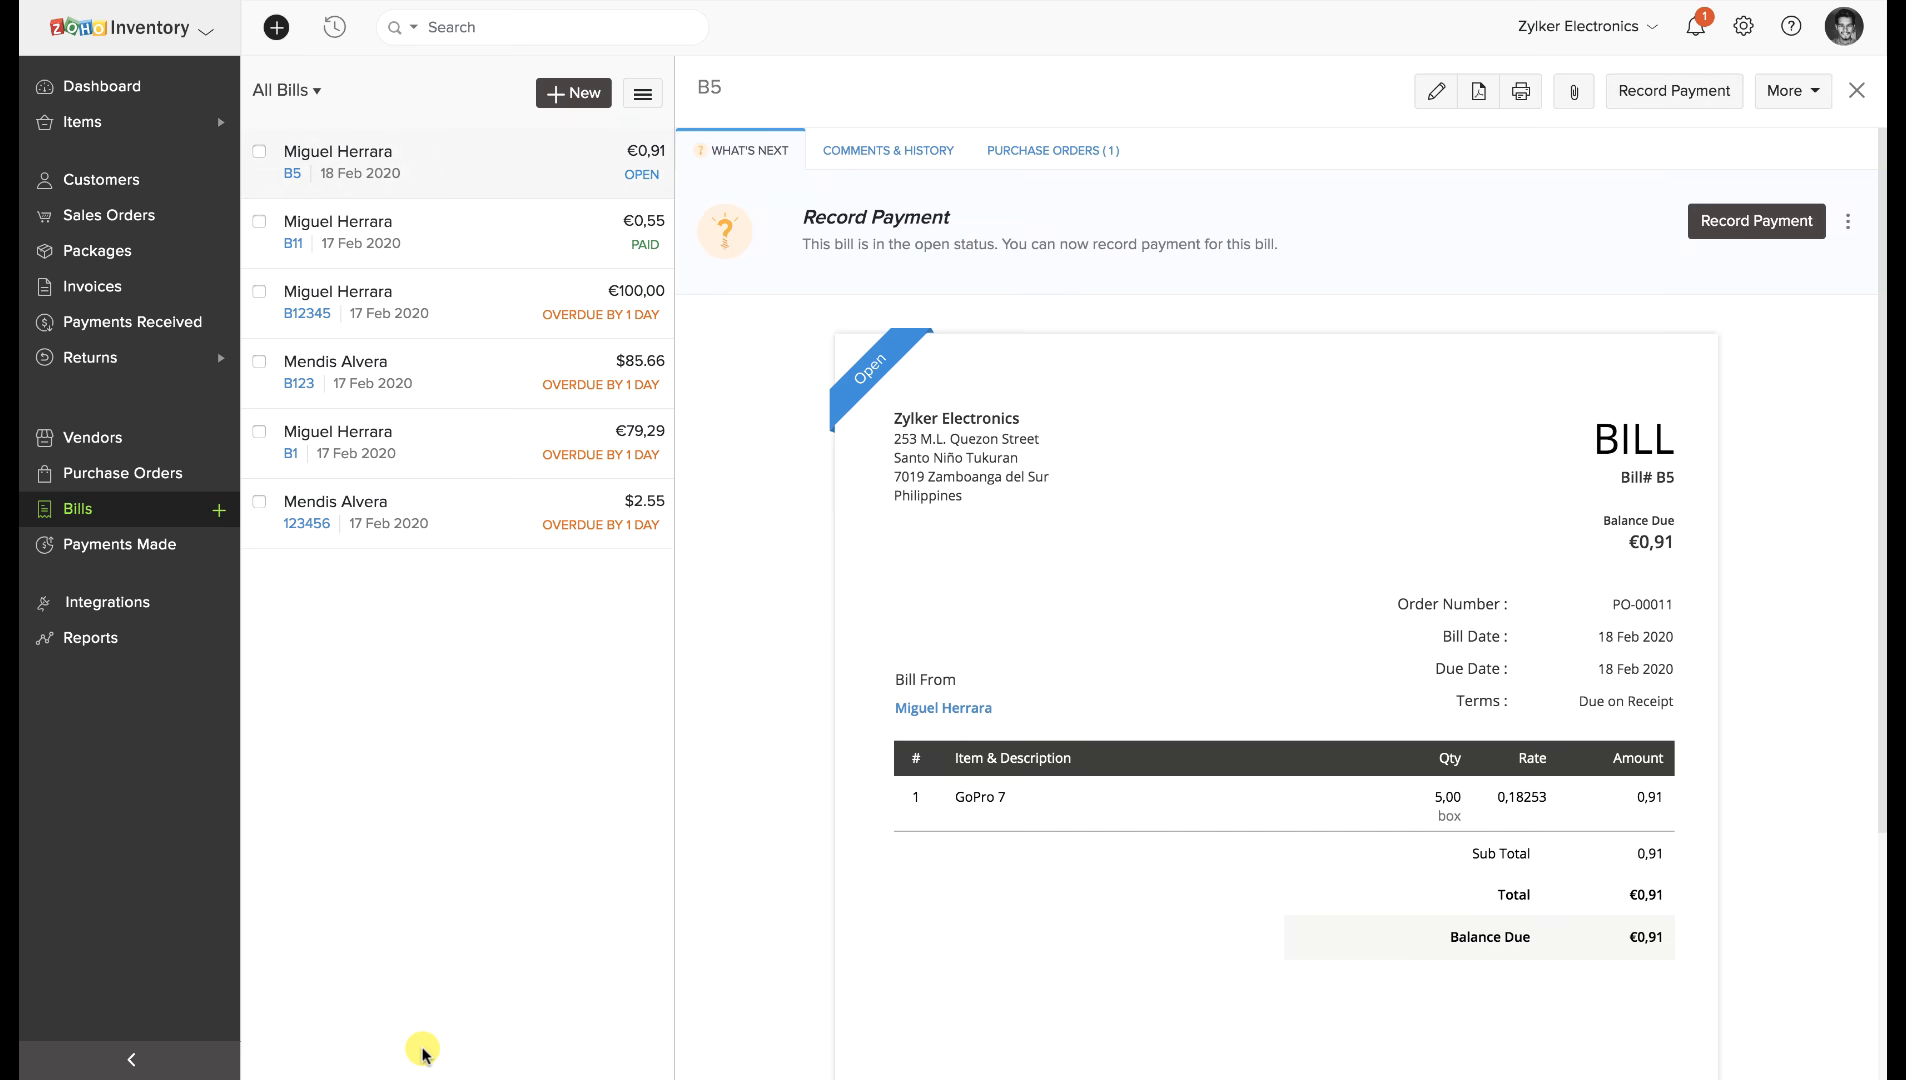
Follow the bill to PO-00011, then SO-00016, and view its backorders and dropshipments.
click(1040, 150)
click(1115, 234)
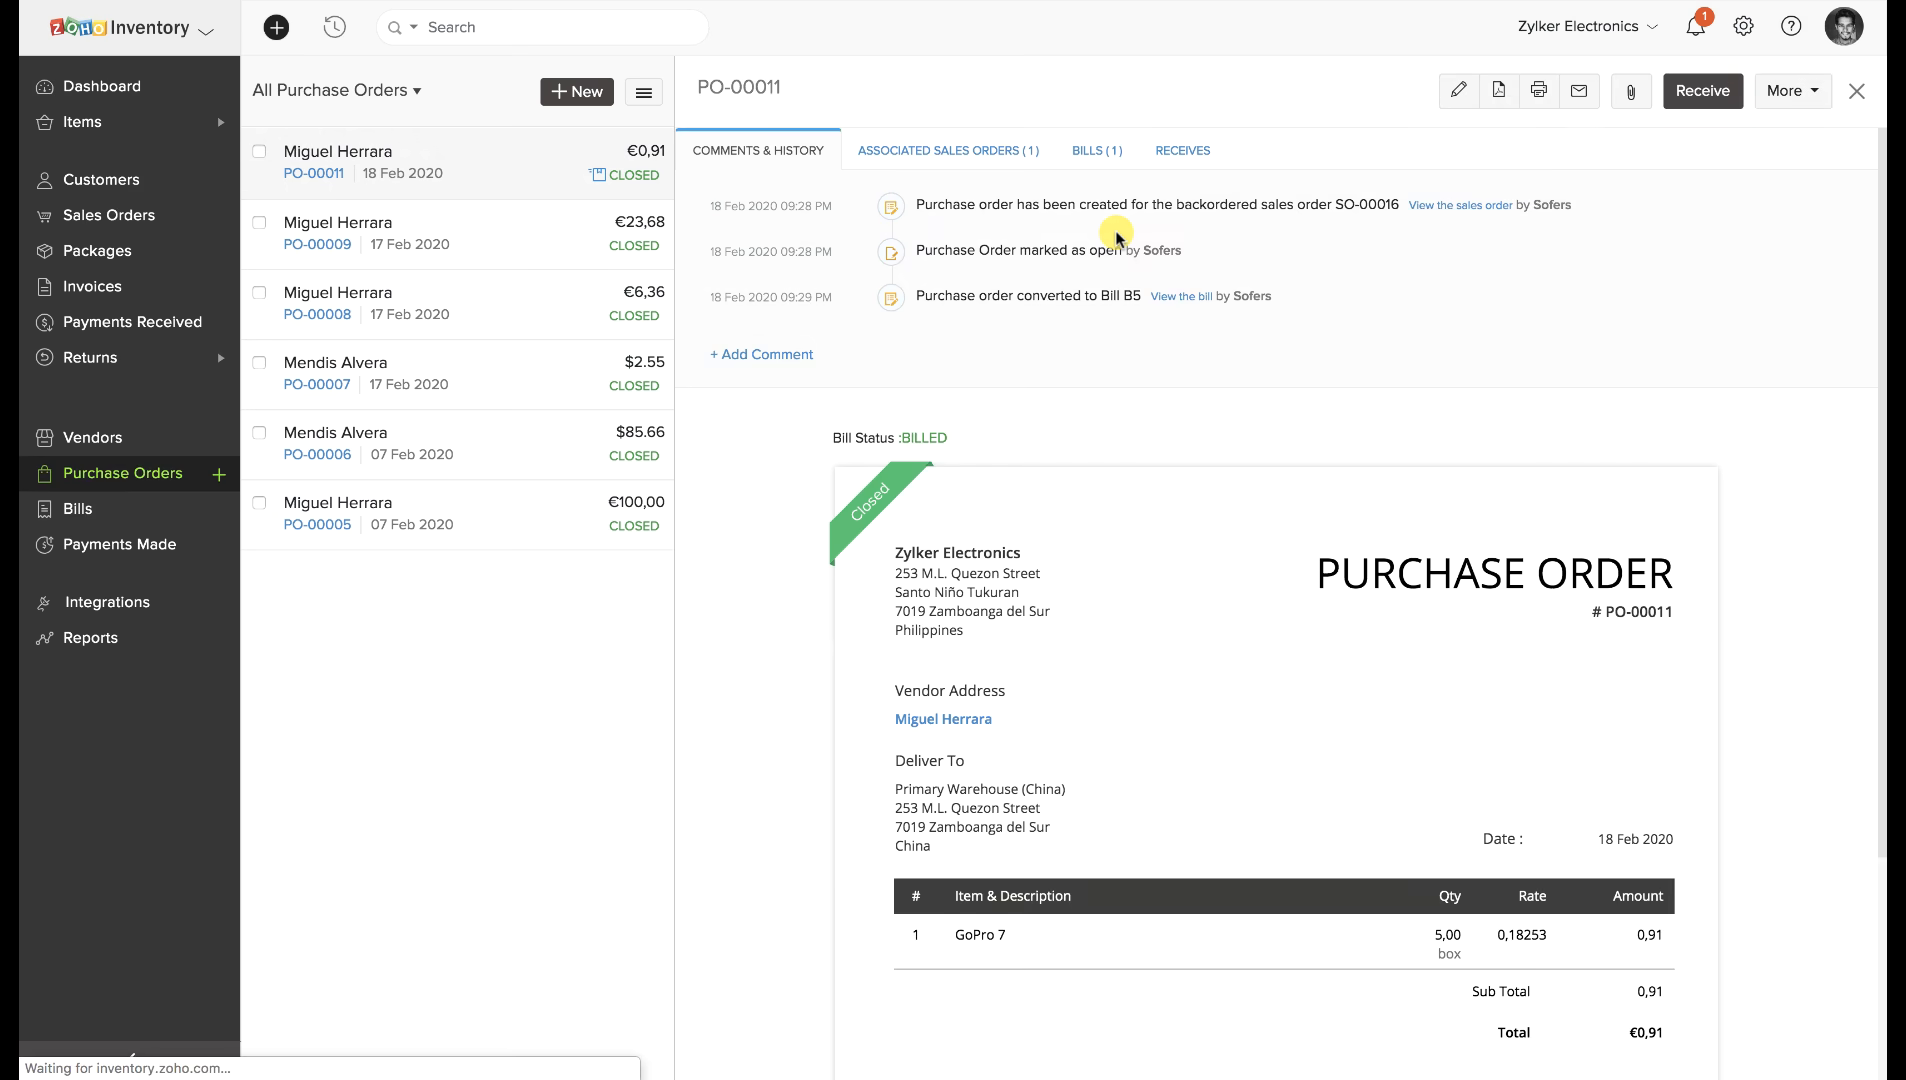
click(997, 150)
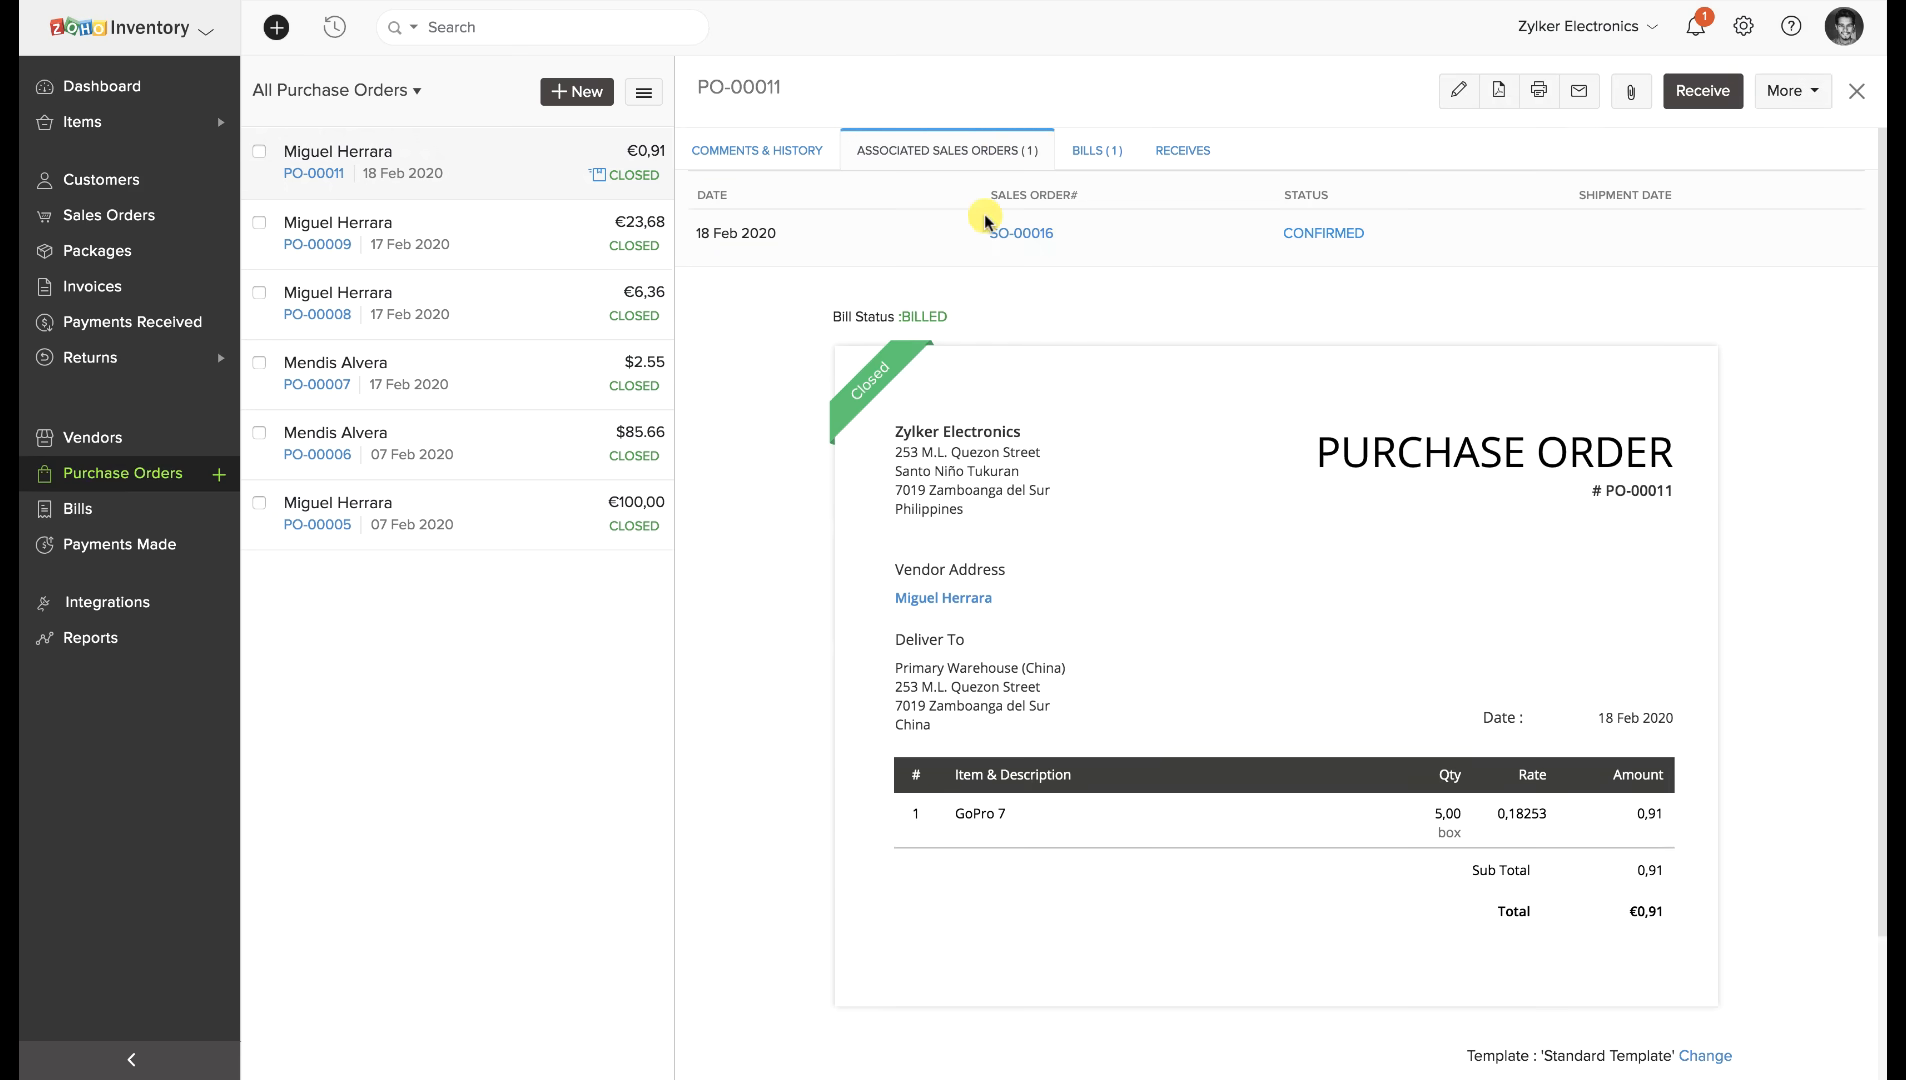
click(1035, 231)
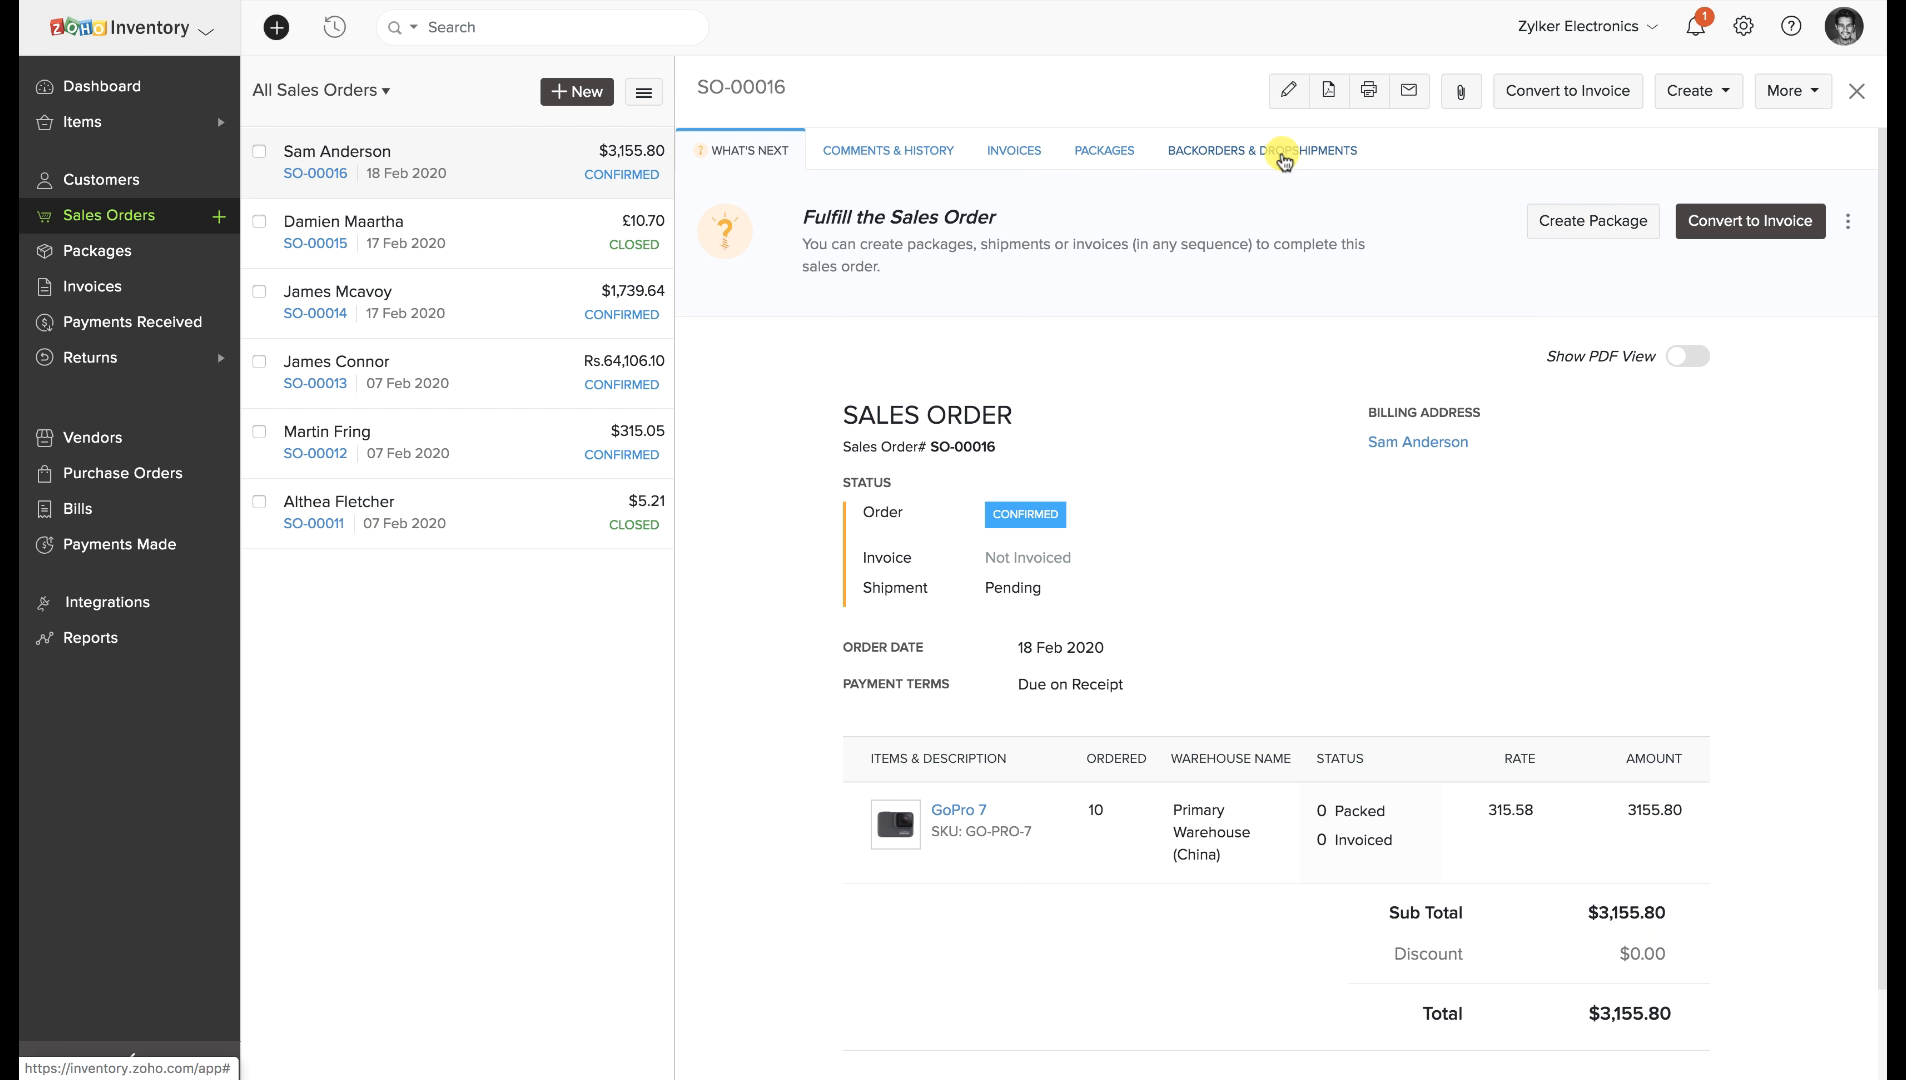
click(1284, 158)
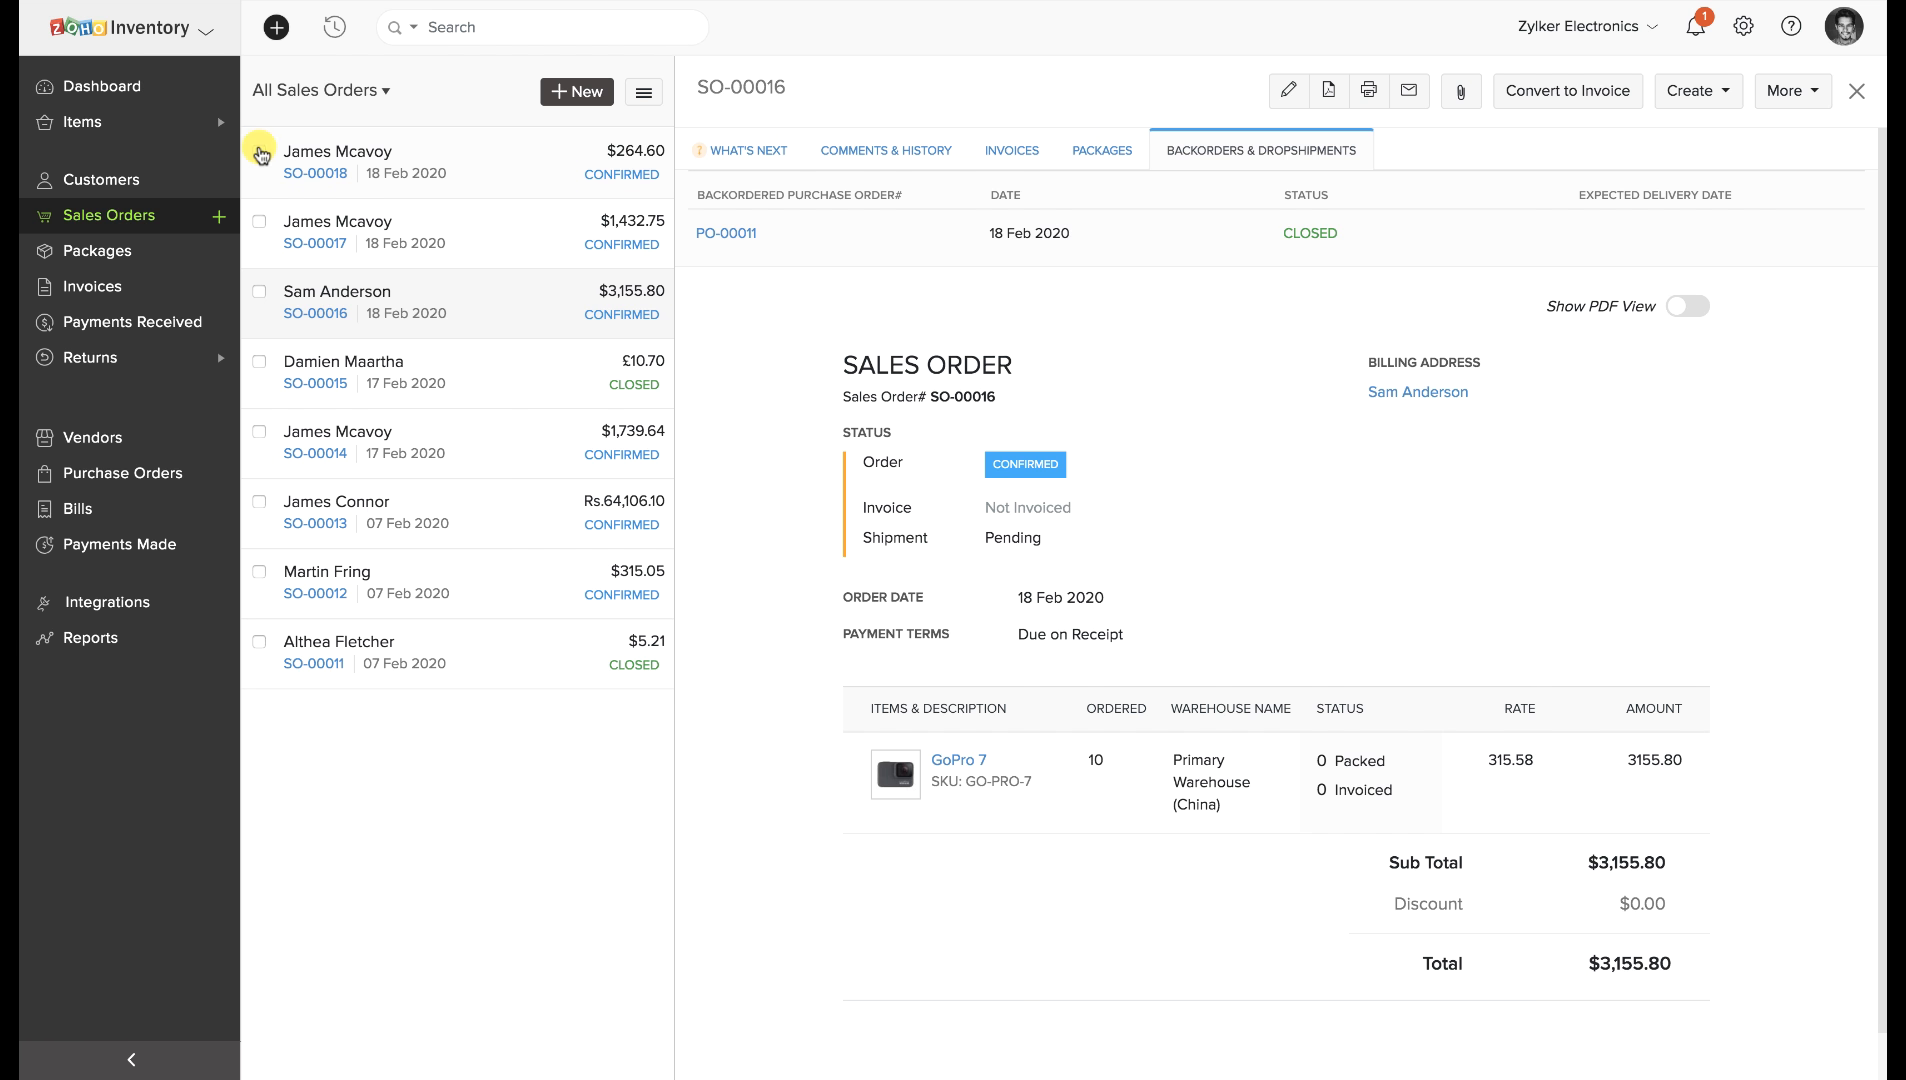
Backorder the iPhone charging cable-2-White and MacBook Air 13" kit from SO-00018, SO-00014 and SO-00017.
click(259, 152)
click(259, 432)
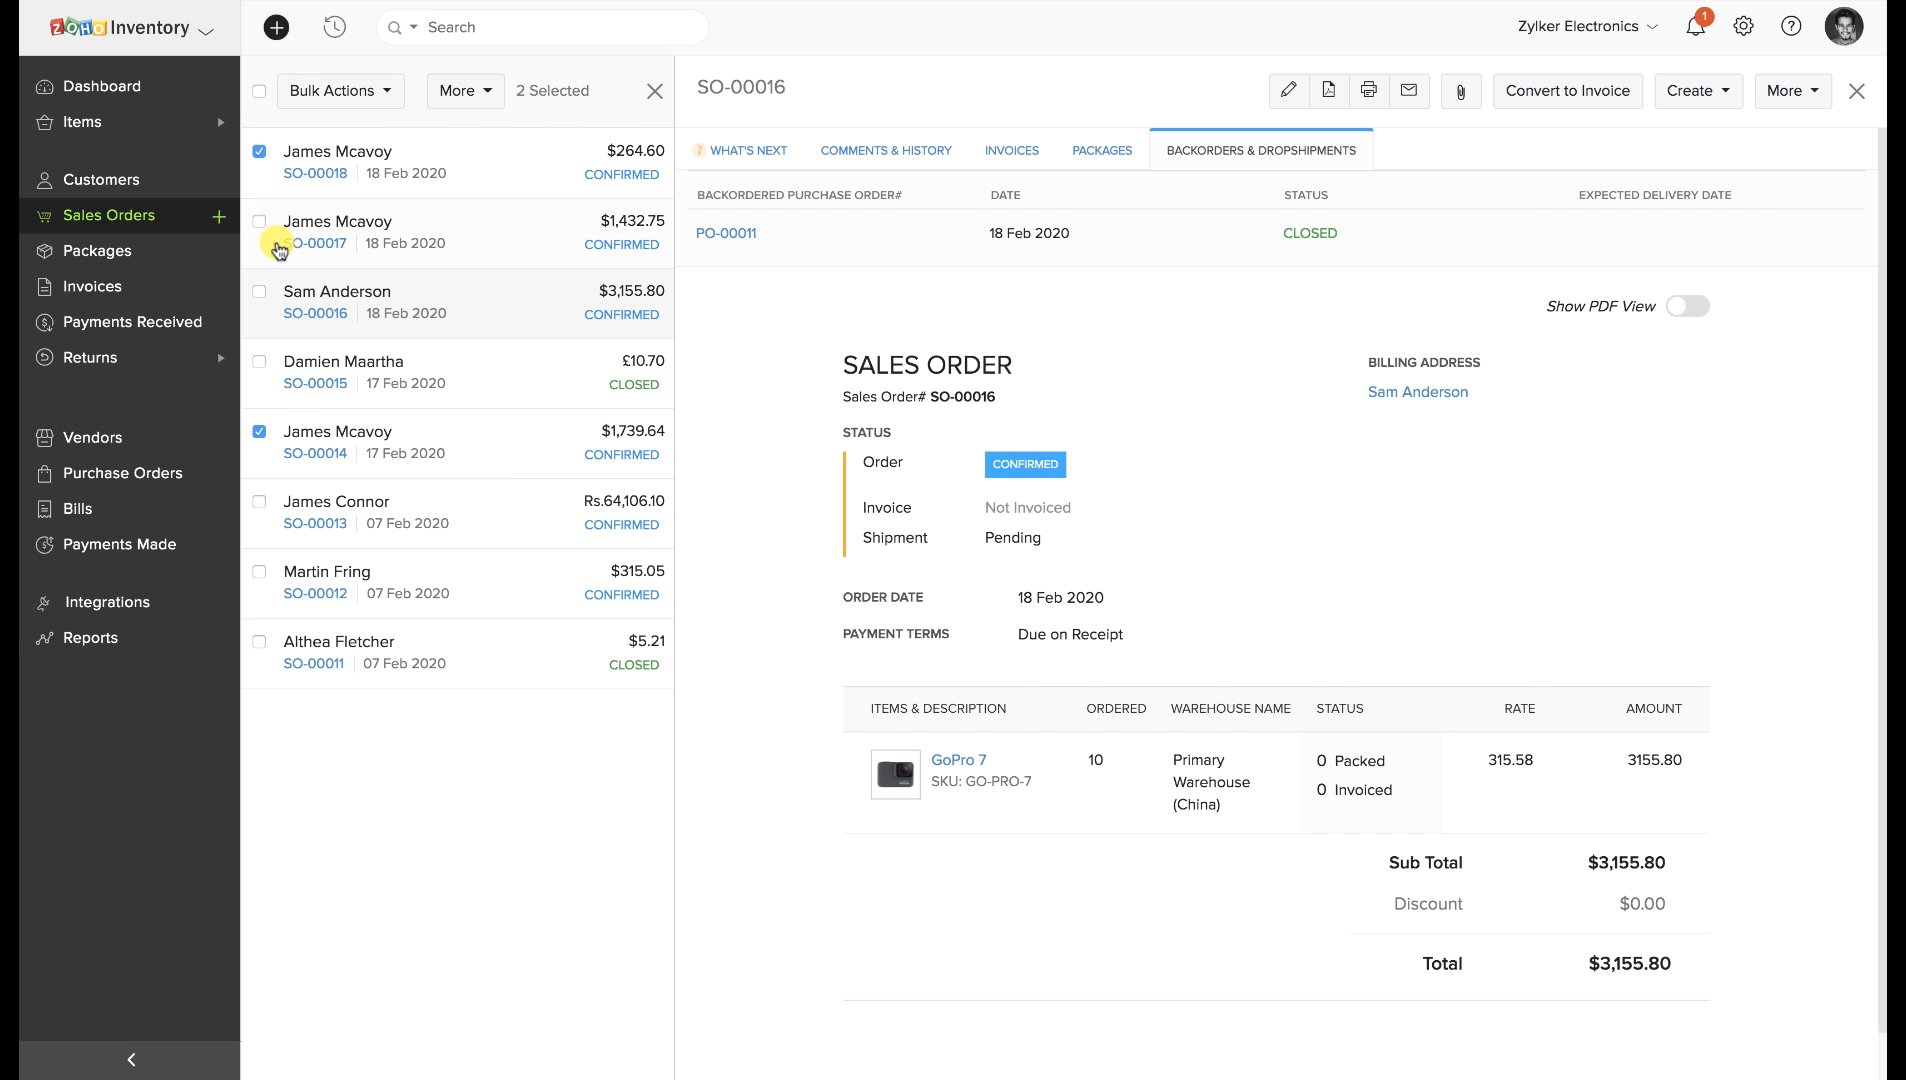
click(259, 221)
click(381, 92)
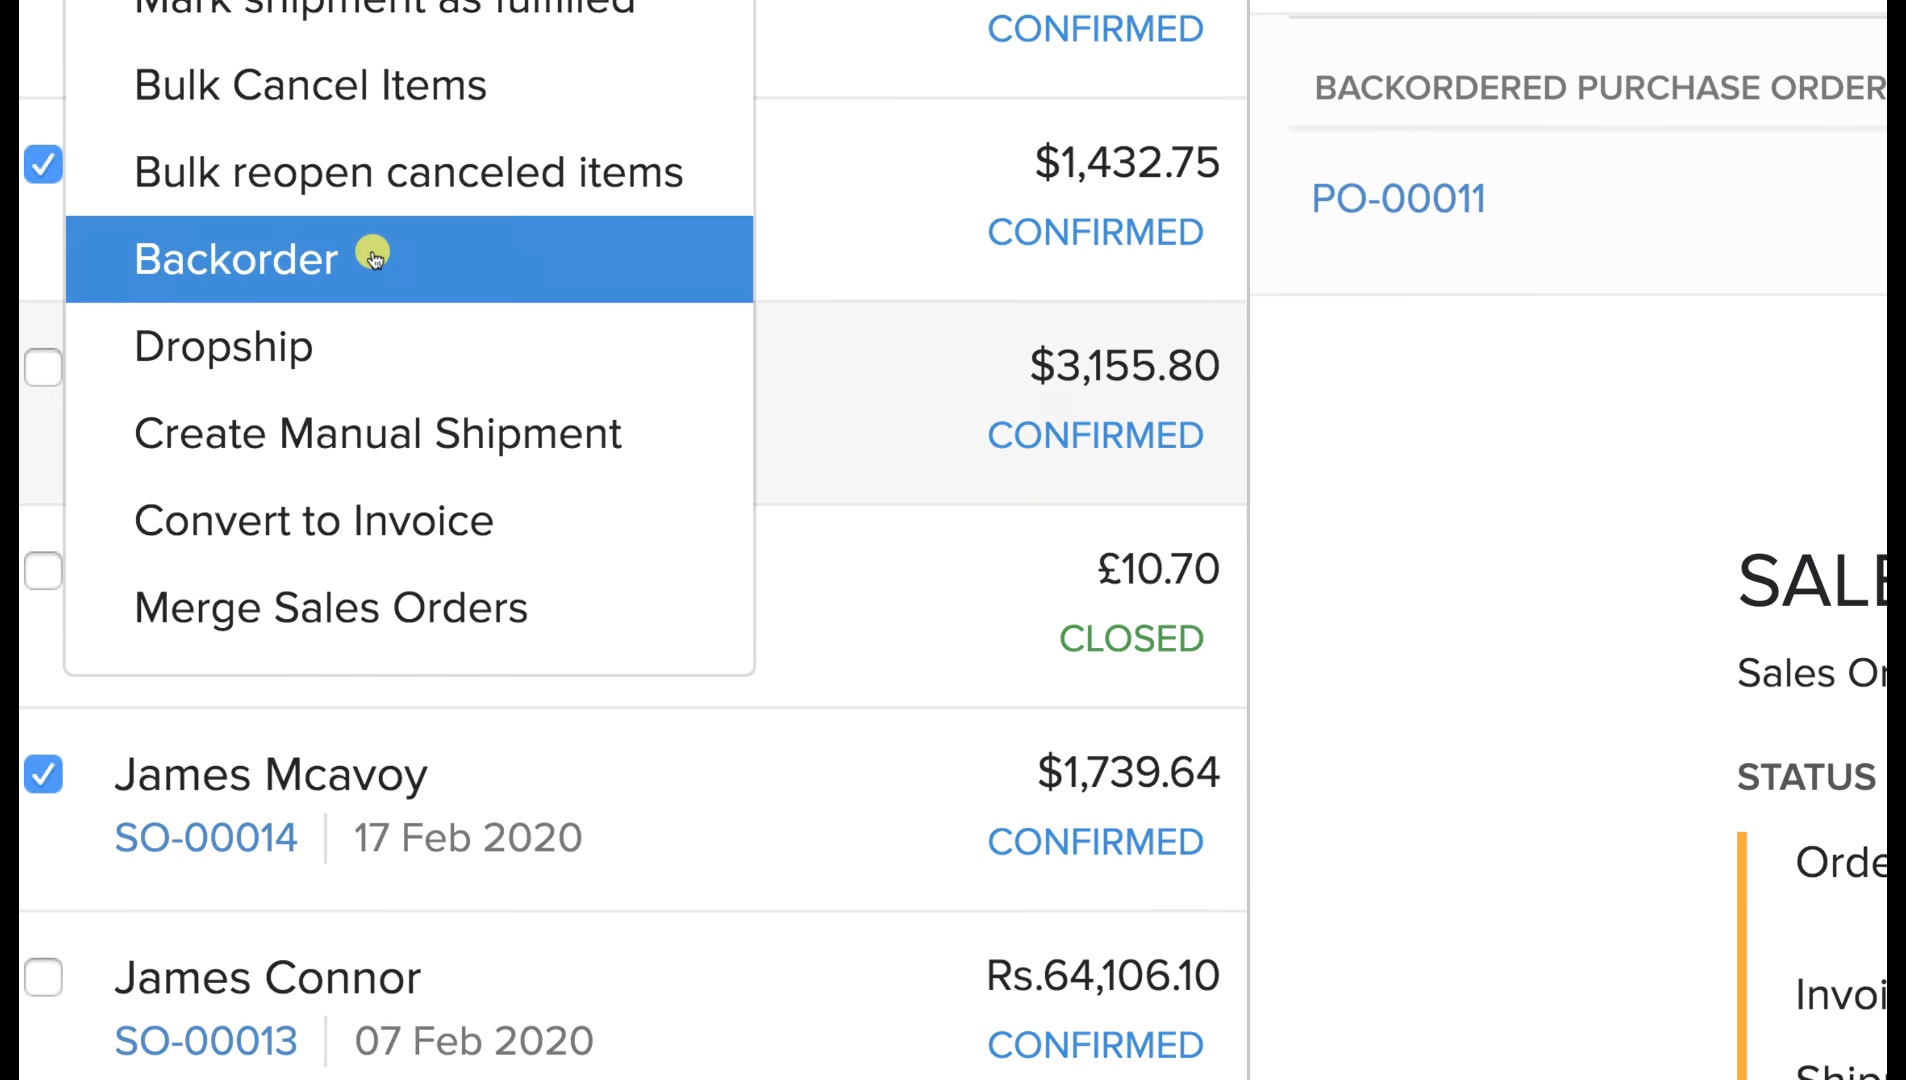
click(289, 257)
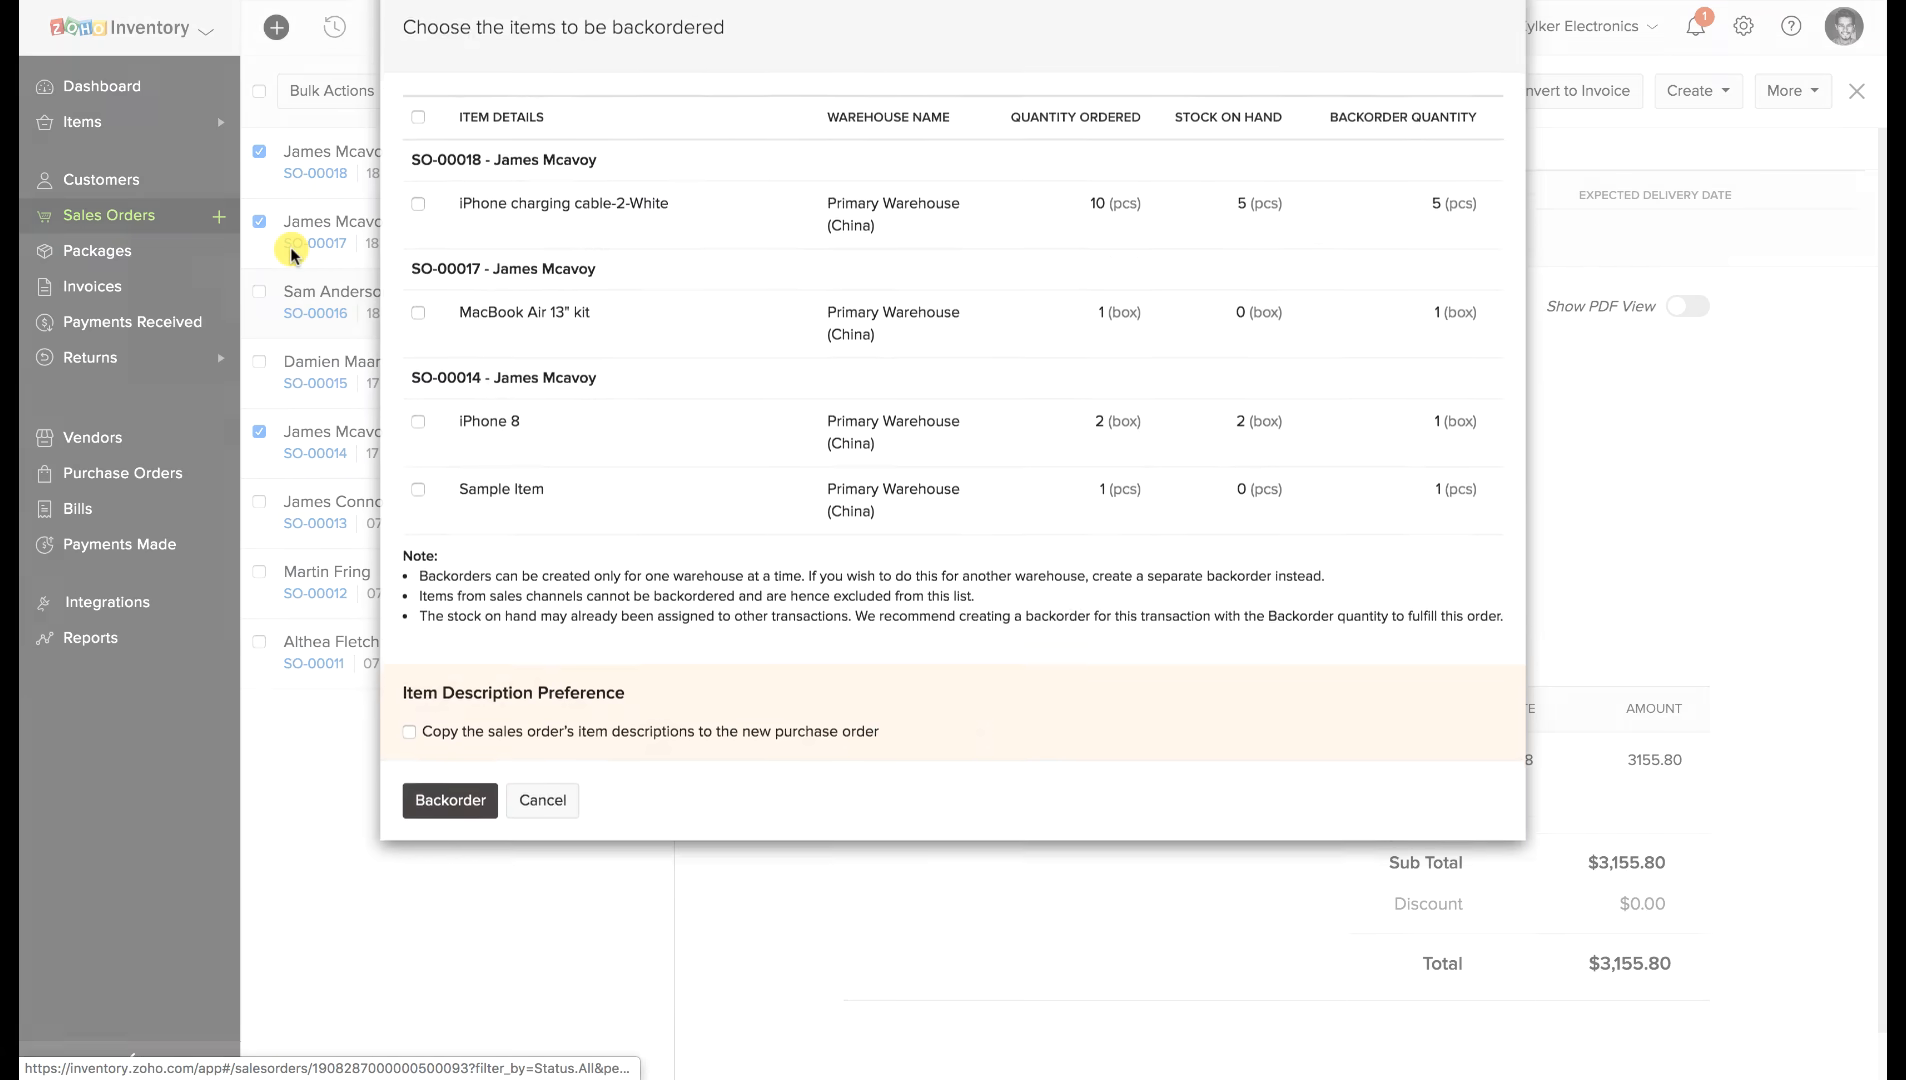
click(417, 221)
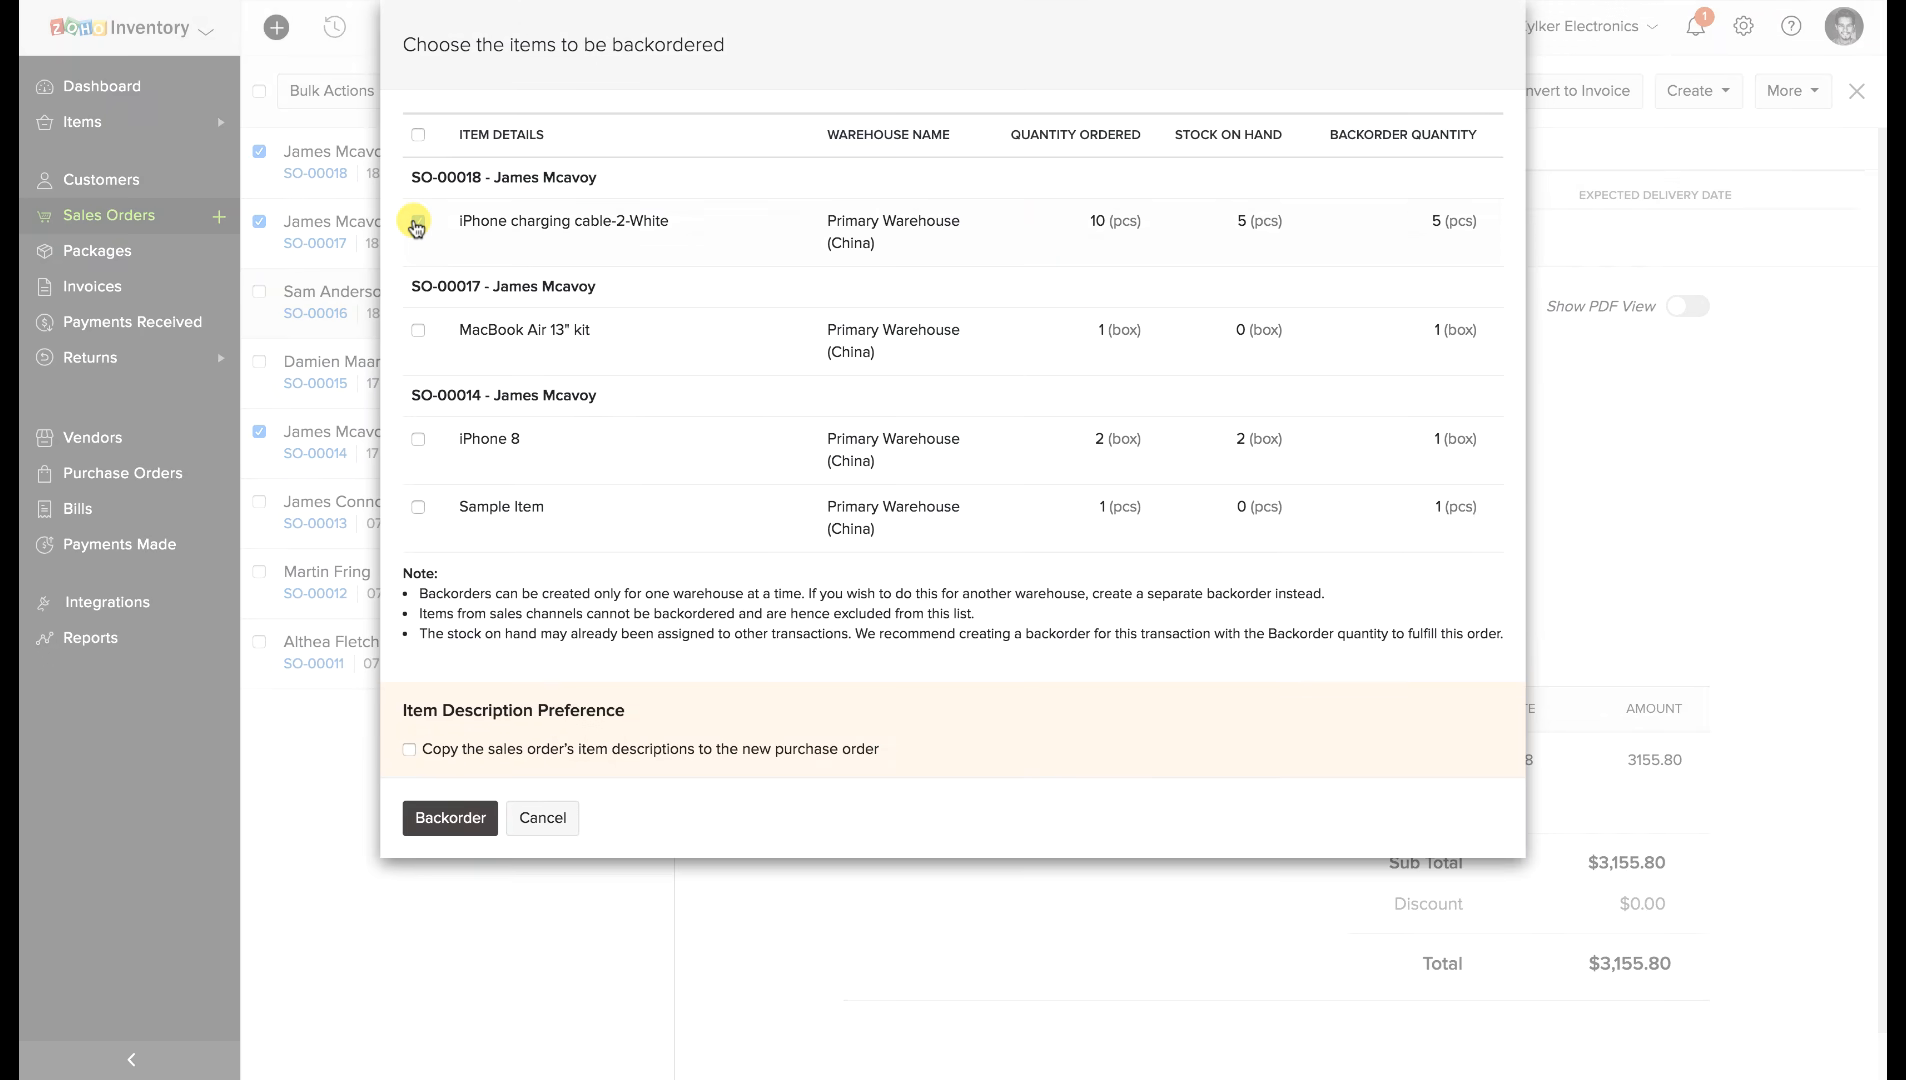
click(419, 330)
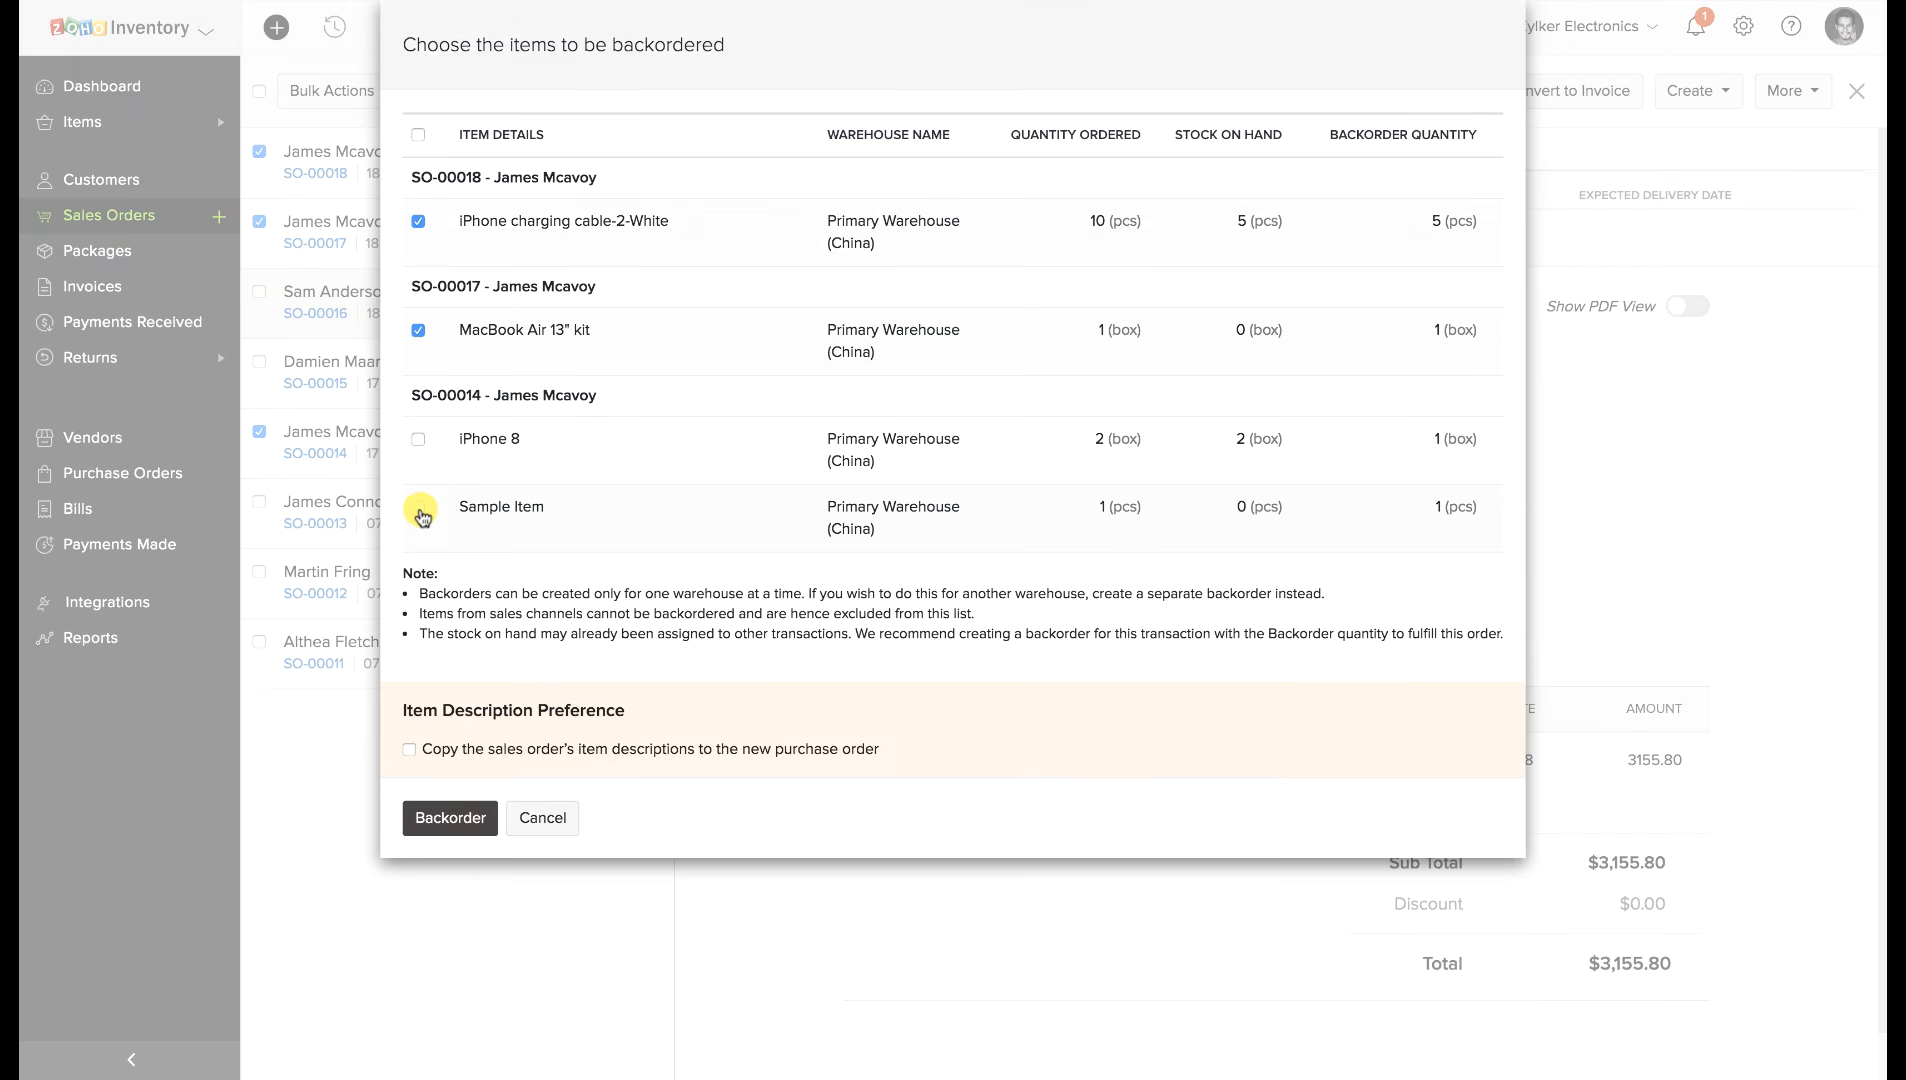
click(446, 816)
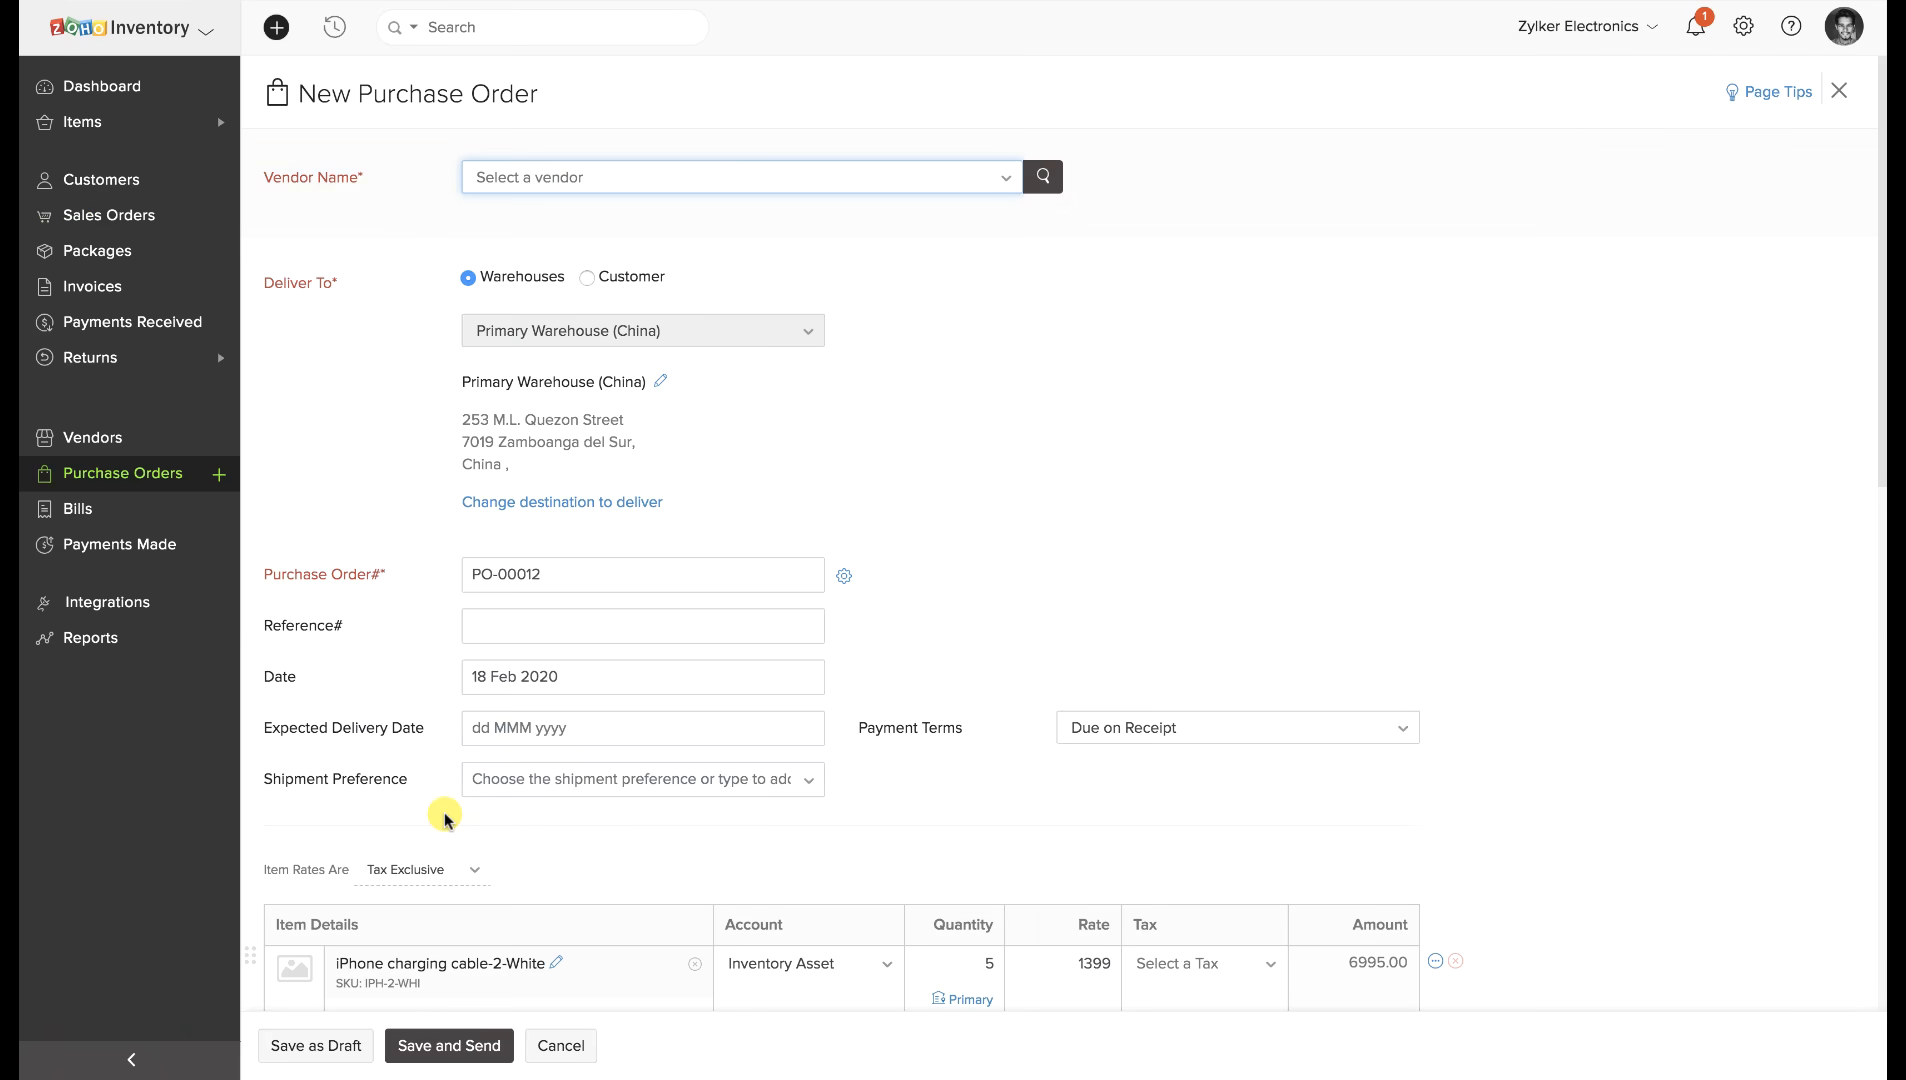
Choose the vendor, save PO-00012 as a draft, and mark it issued.
click(651, 177)
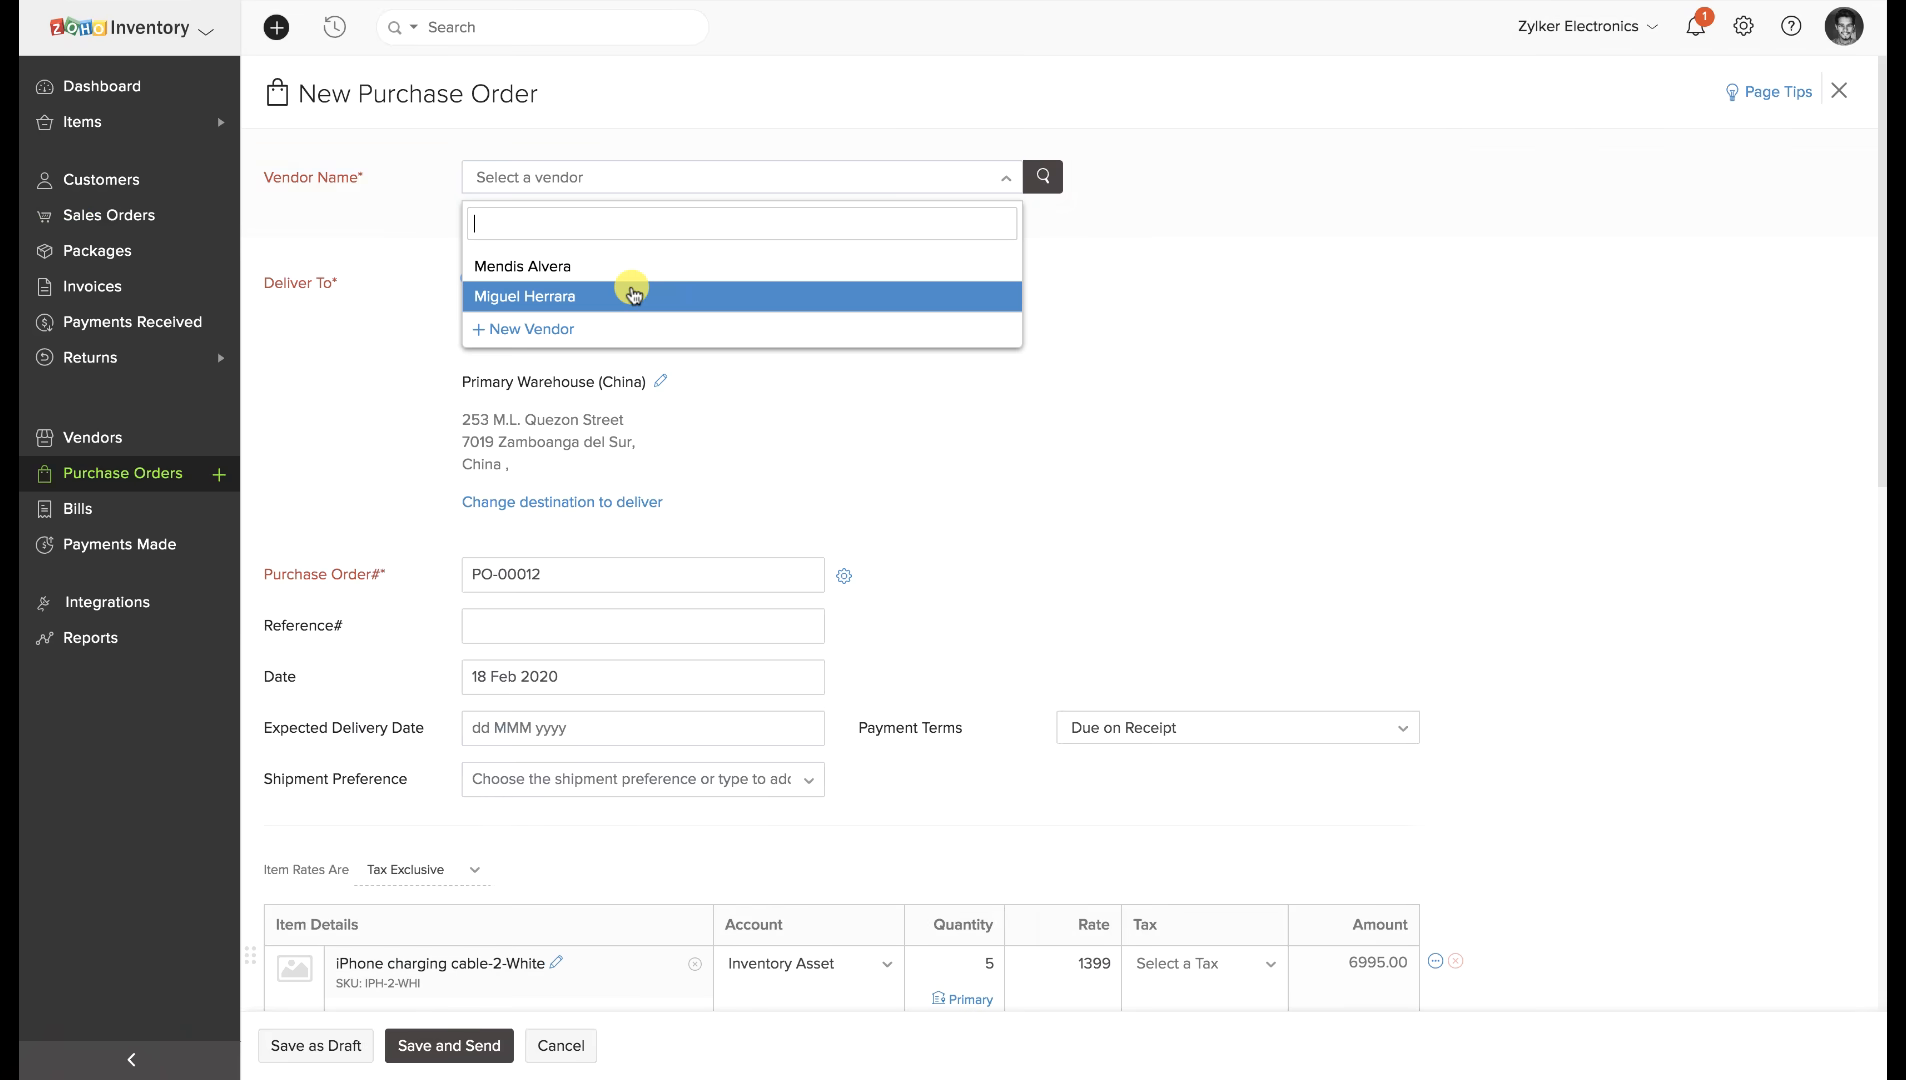
click(633, 293)
scroll(630, 283, down, 5)
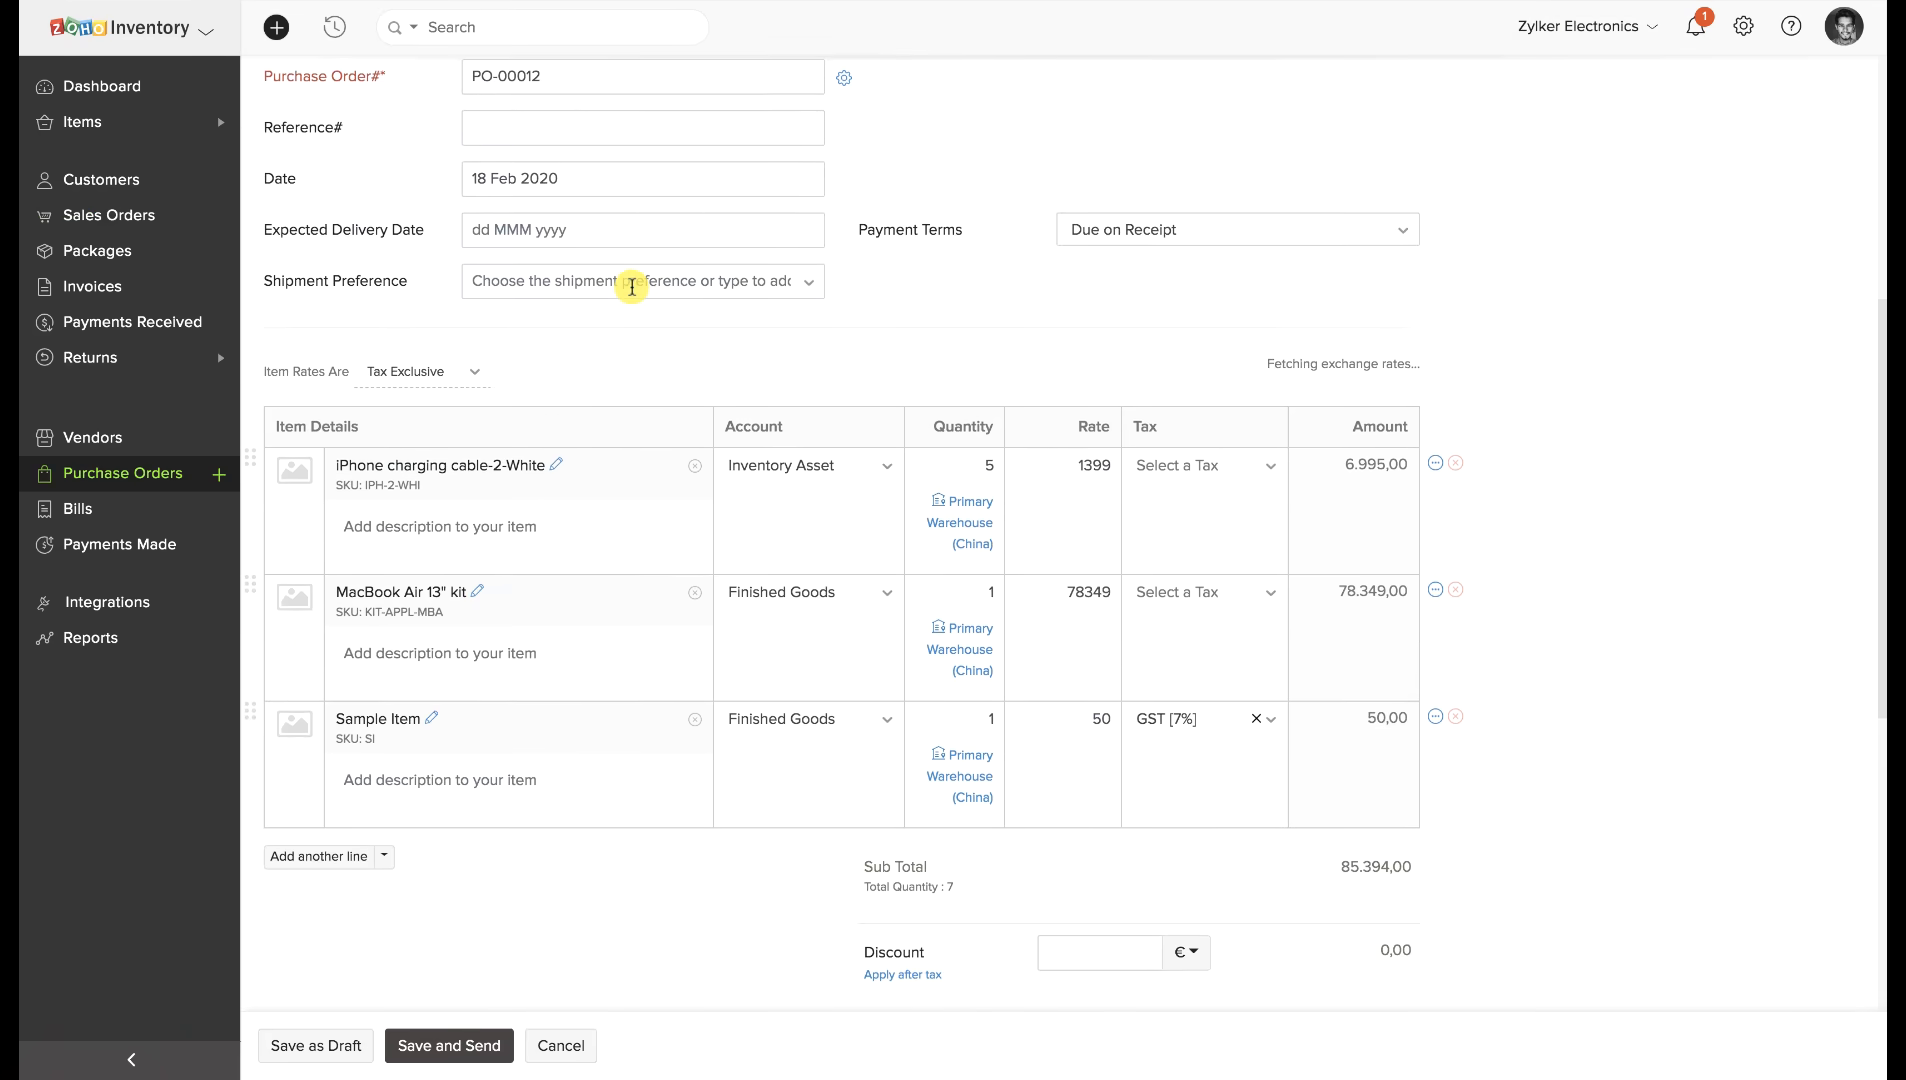
click(350, 1046)
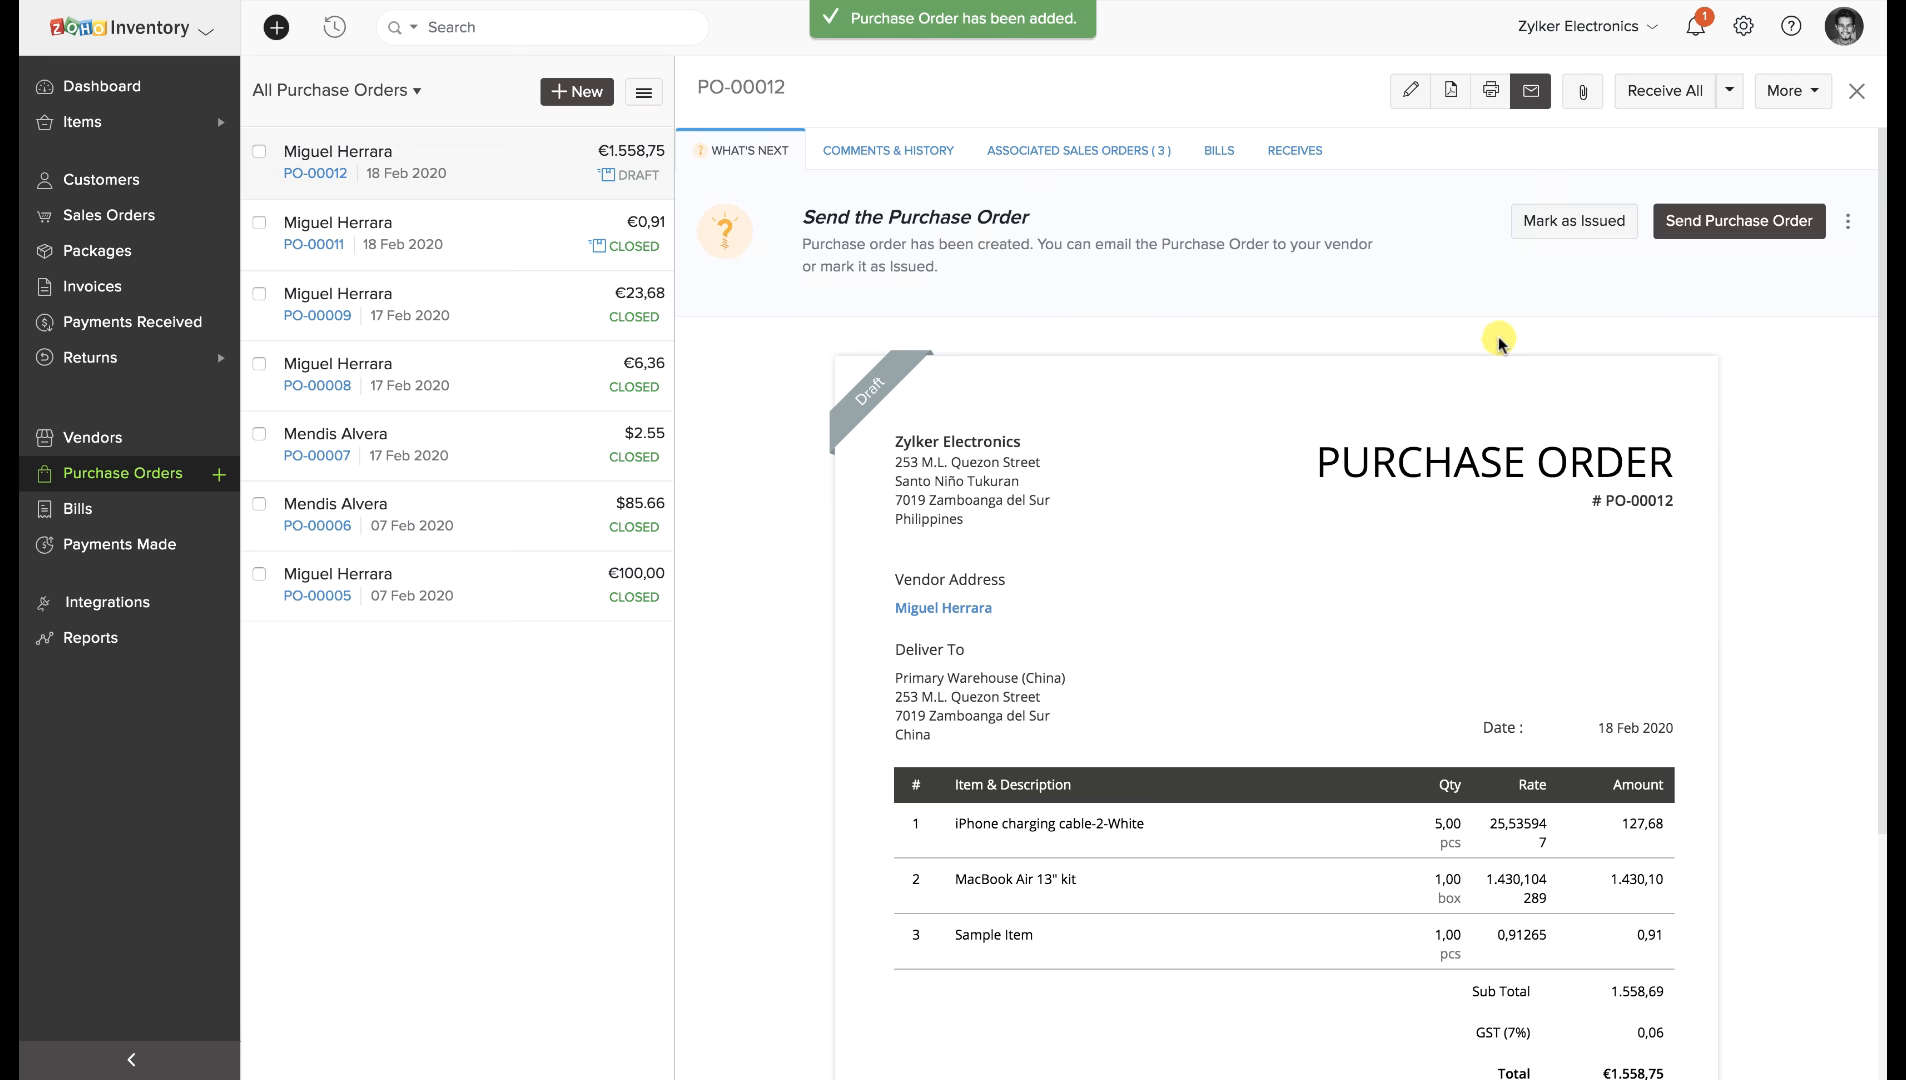
click(1560, 220)
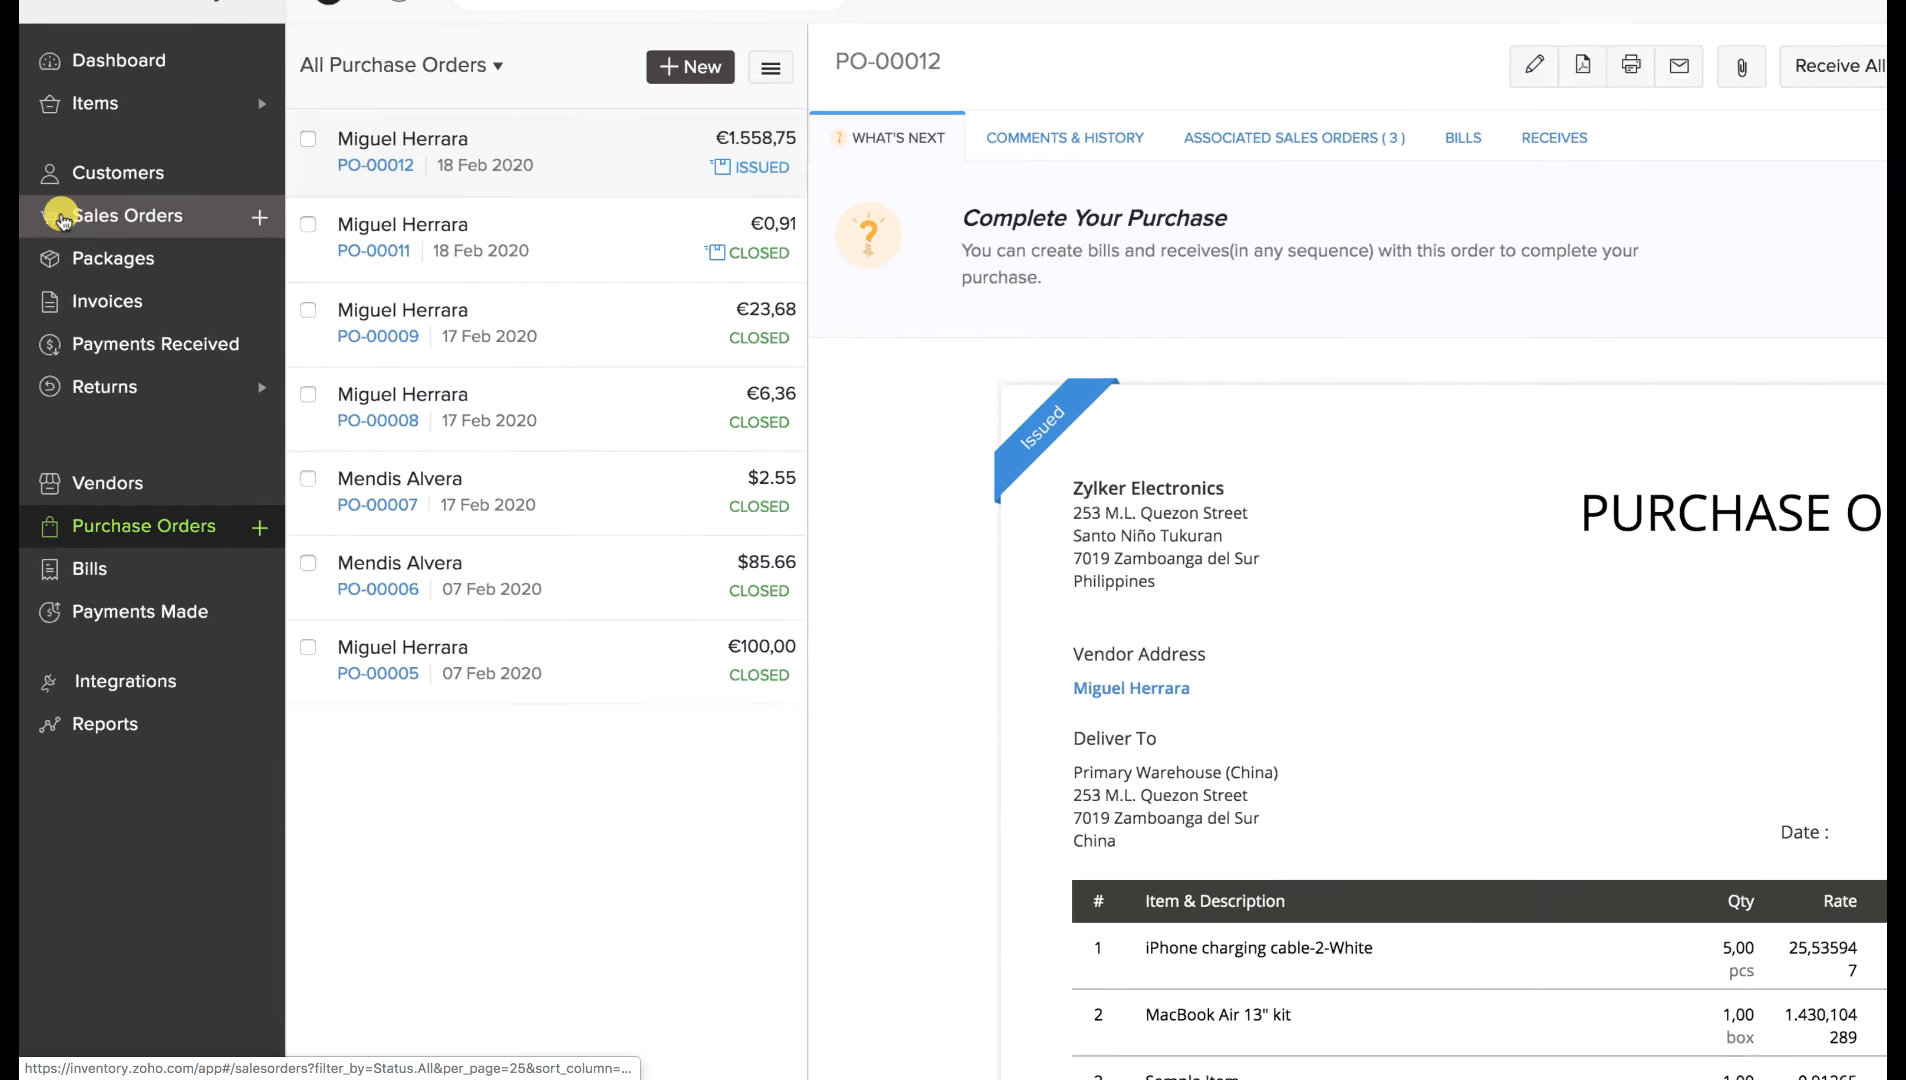
Open SO-00019 and partially dropship its iPhone 8 into a new purchase order.
click(91, 215)
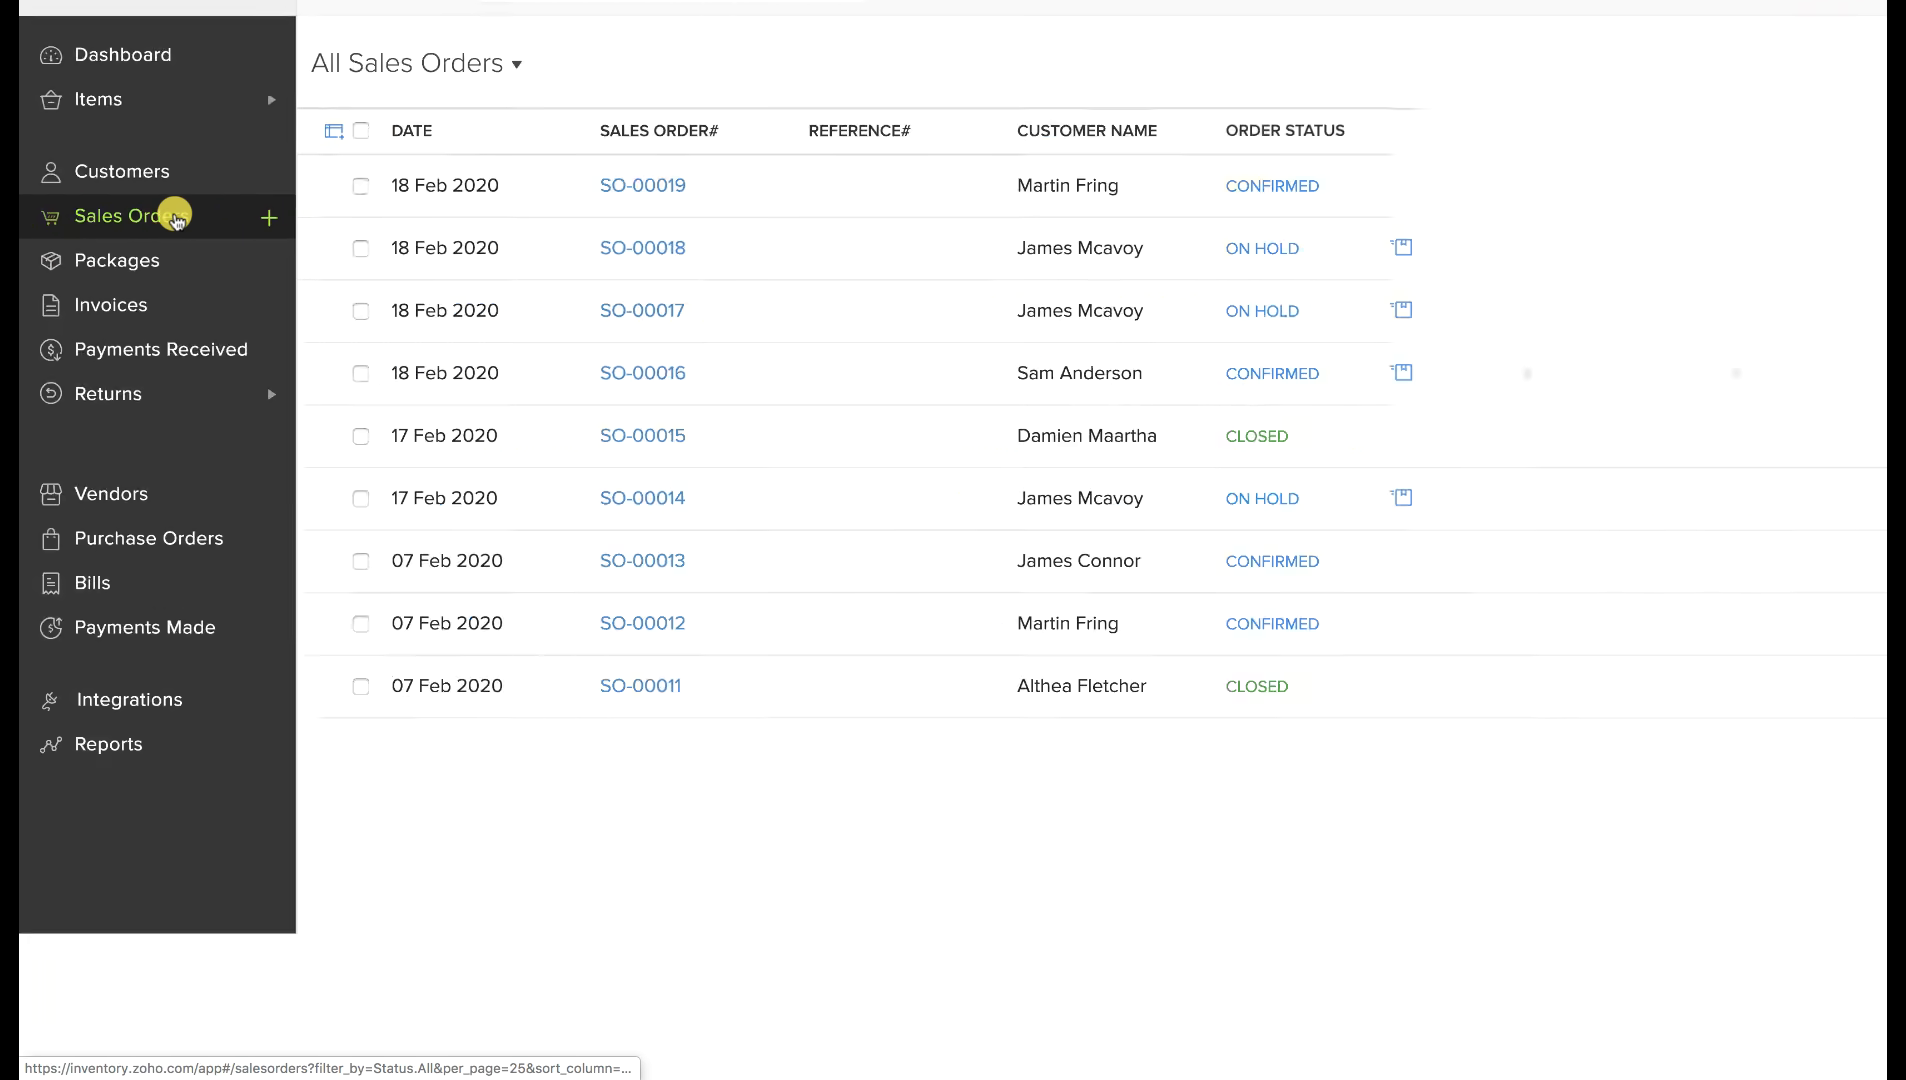
click(799, 186)
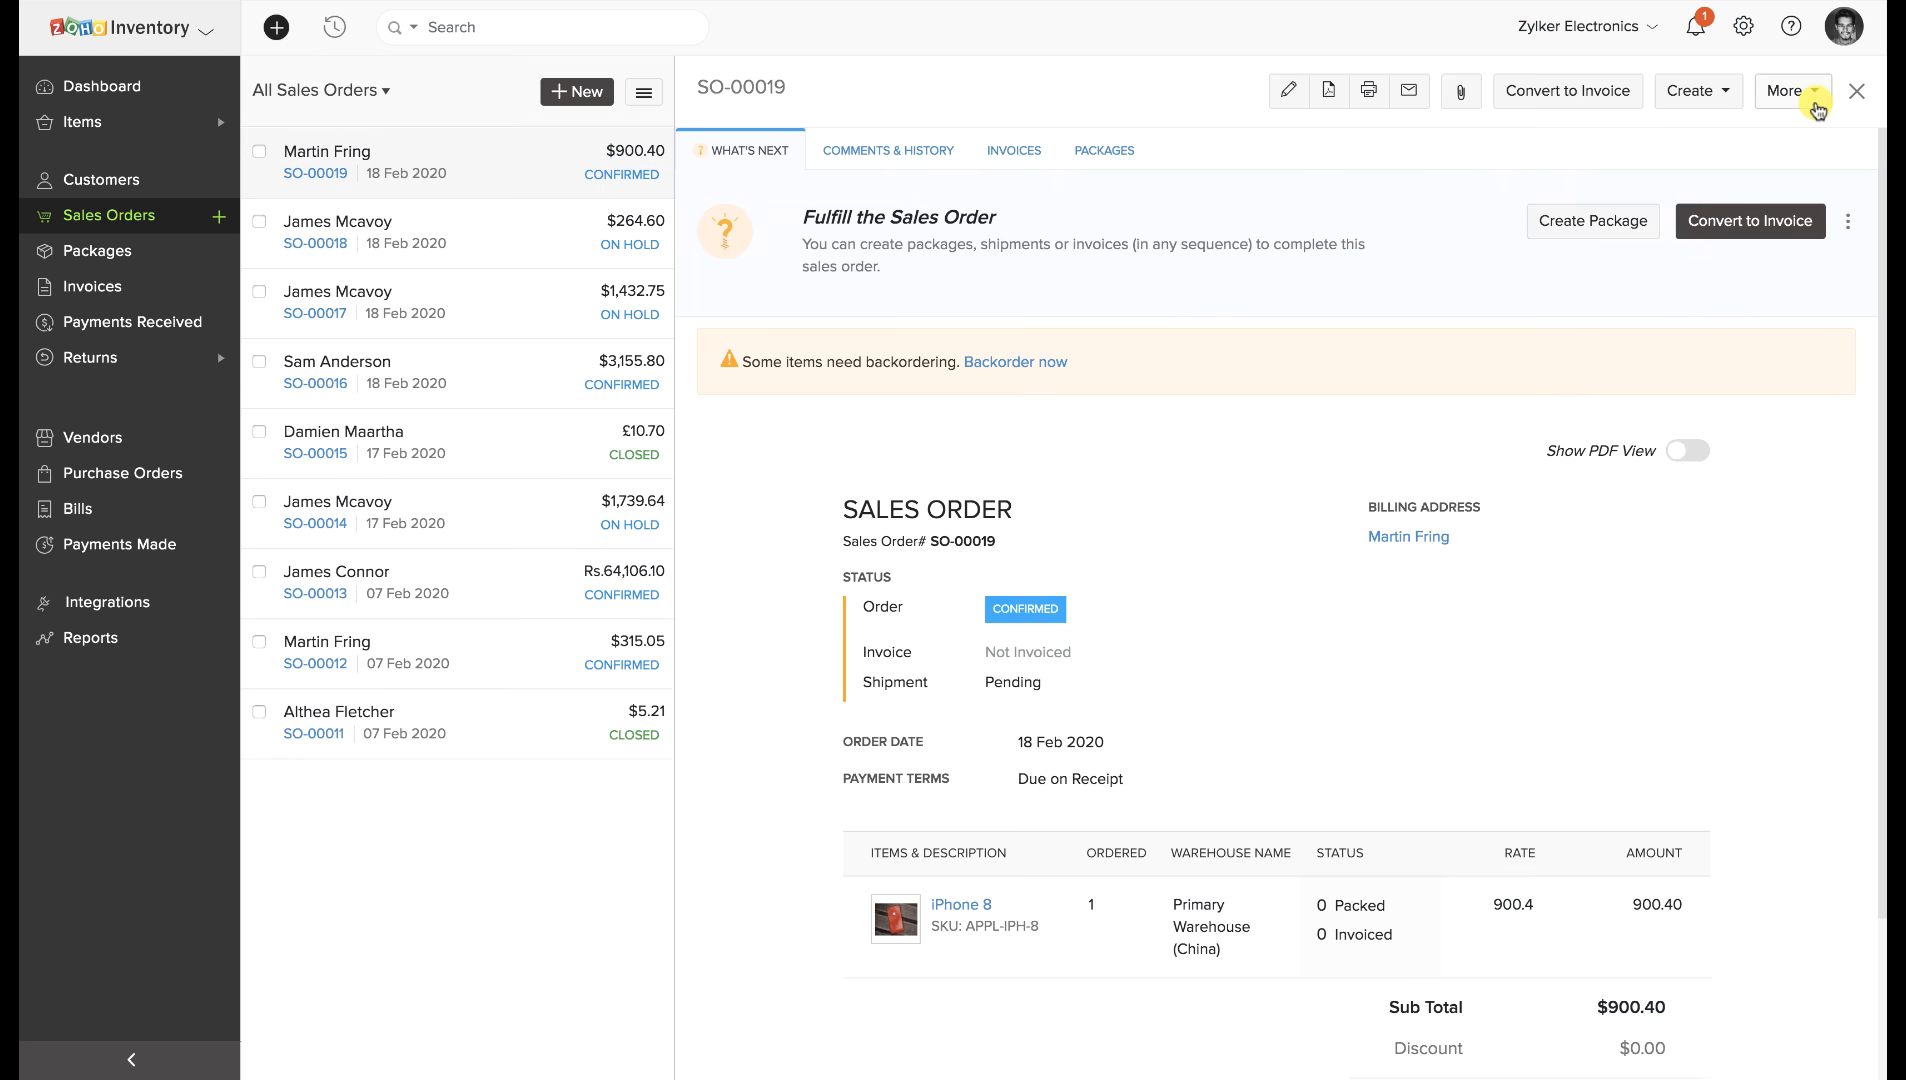
click(1815, 98)
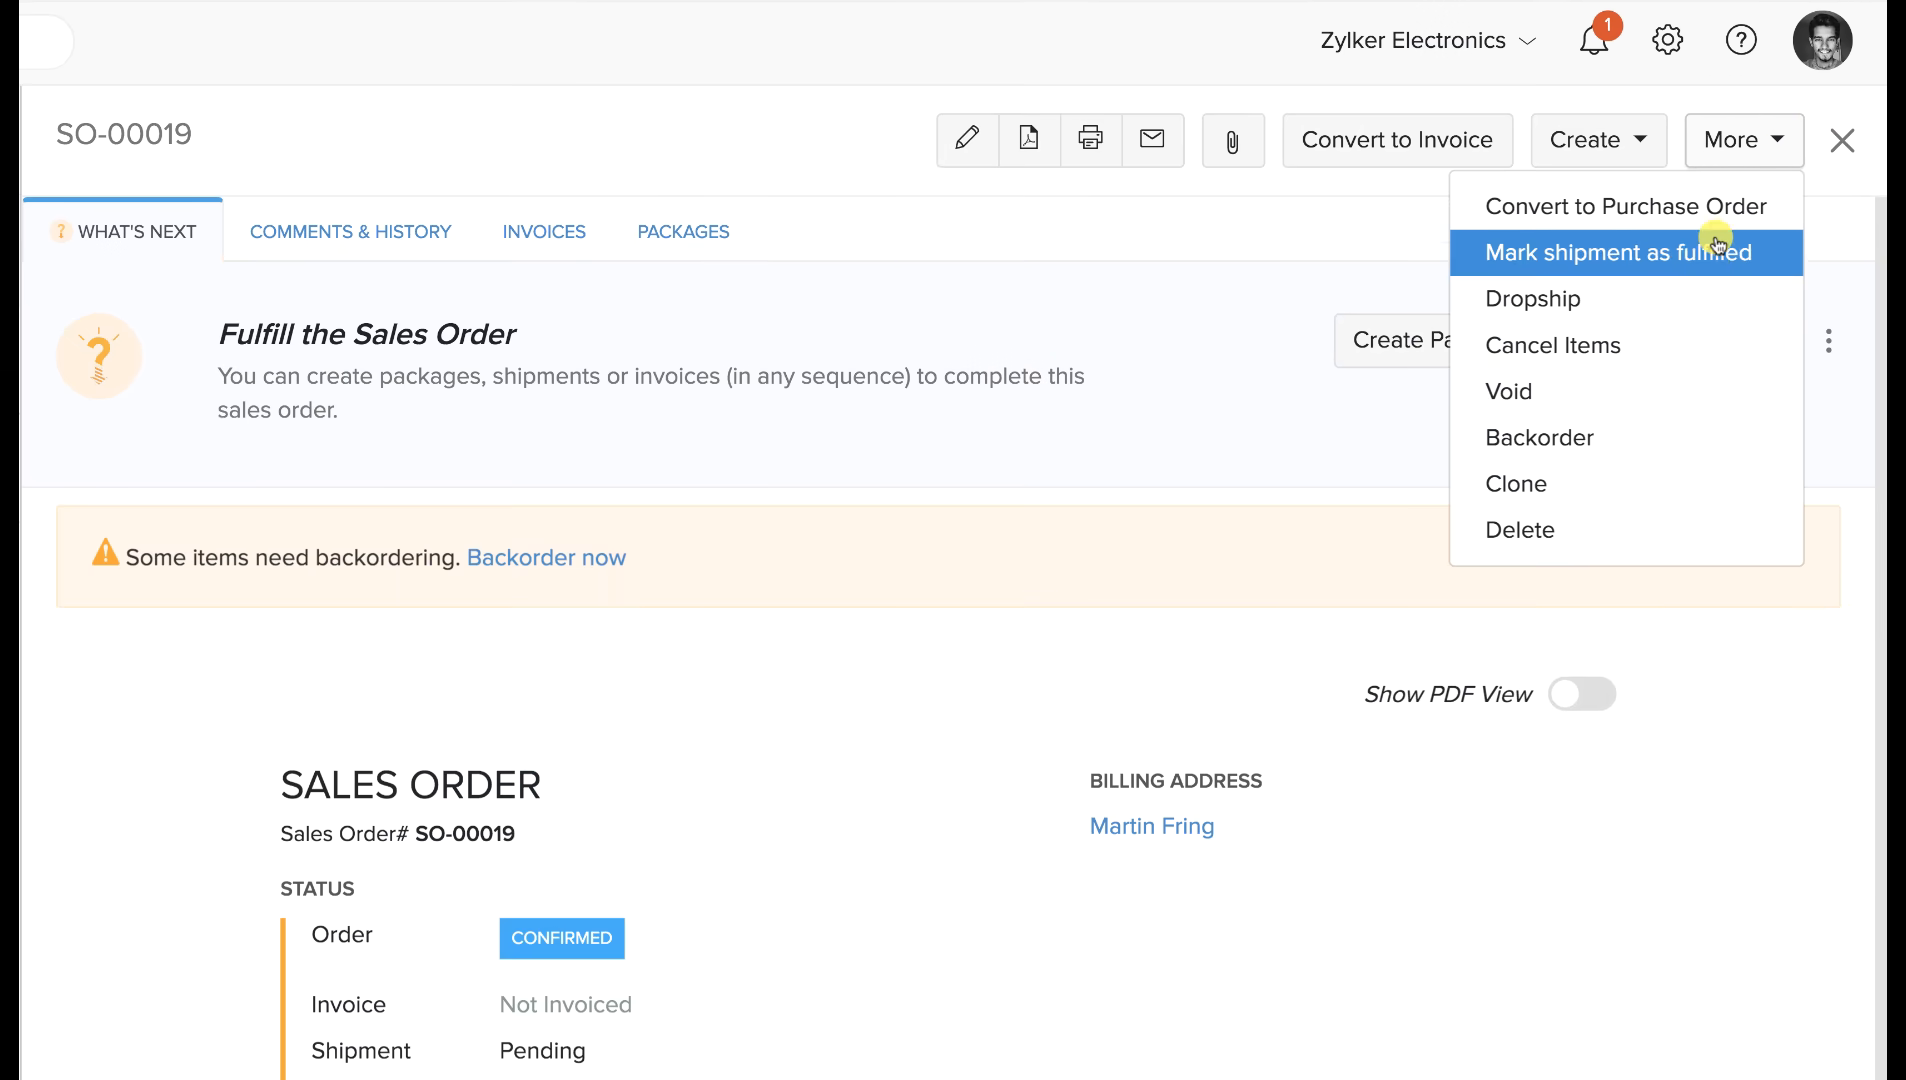
click(1667, 318)
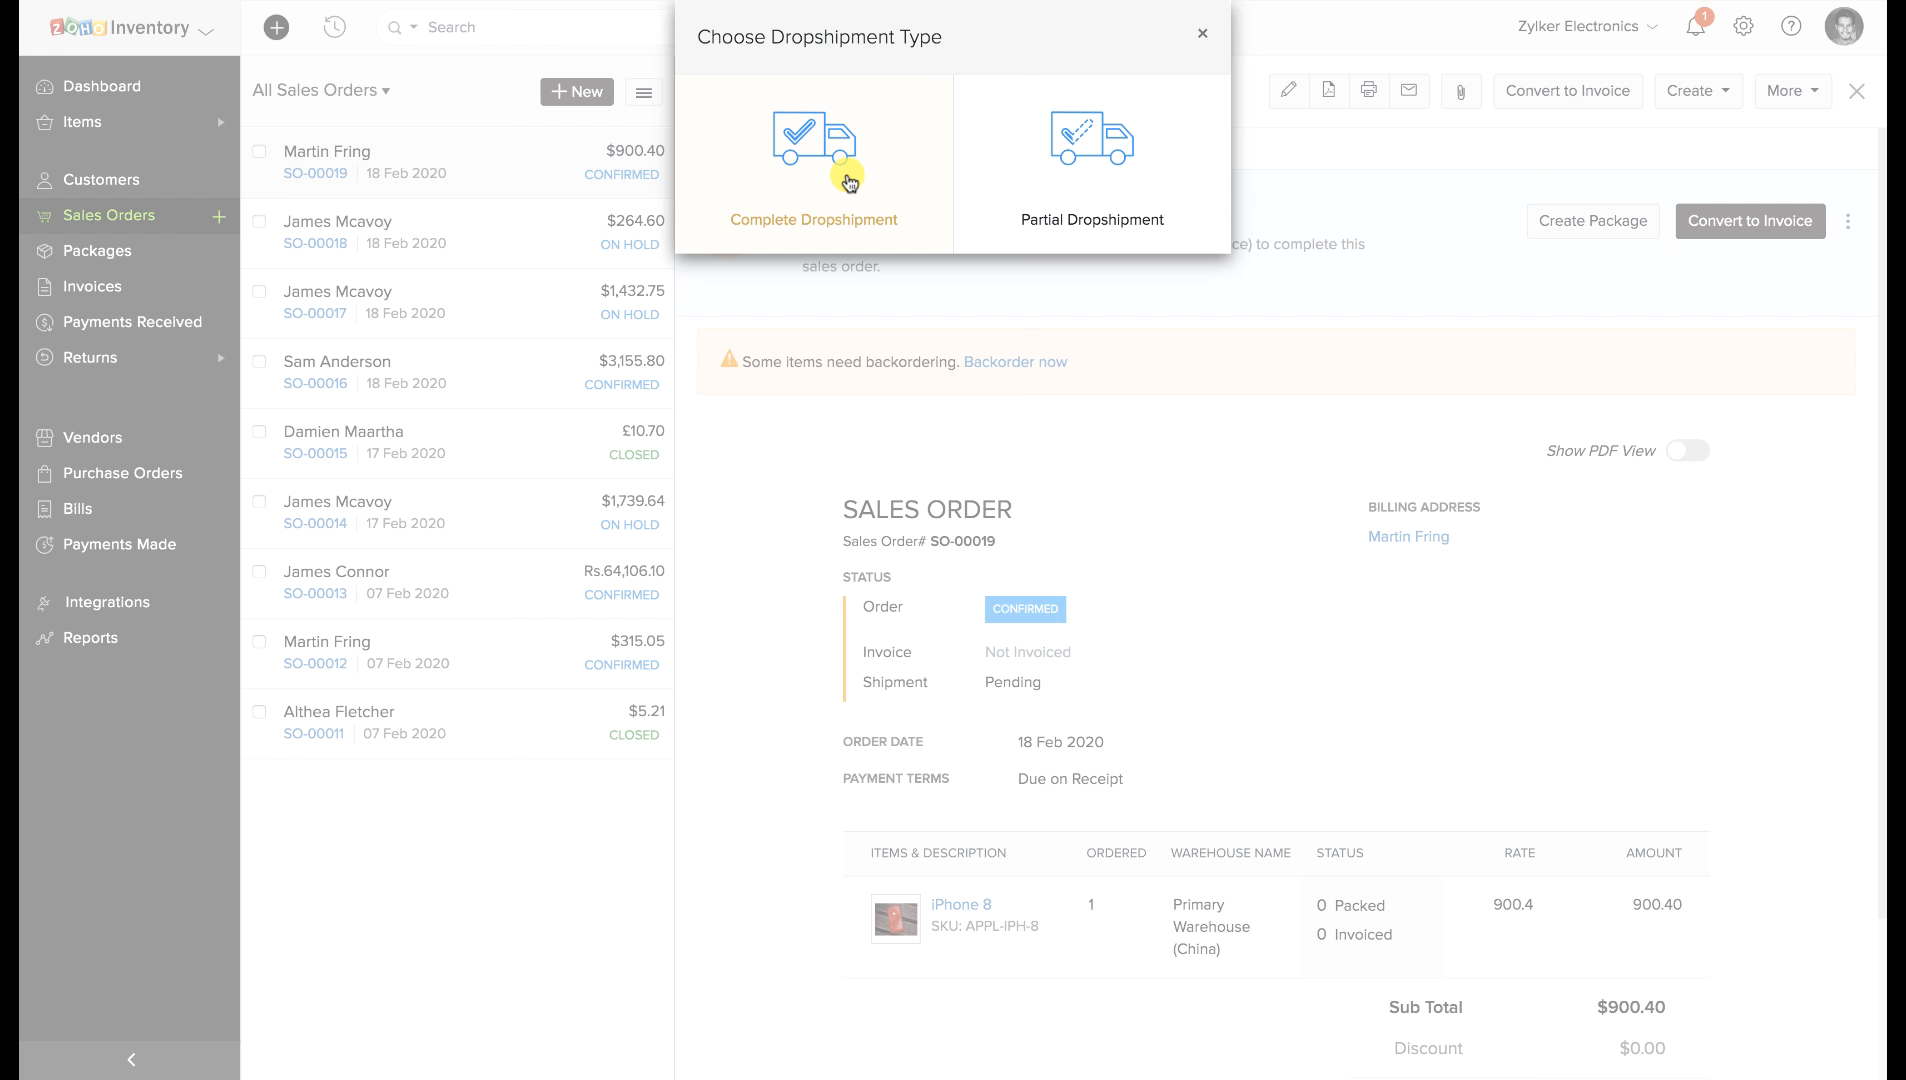
click(1110, 170)
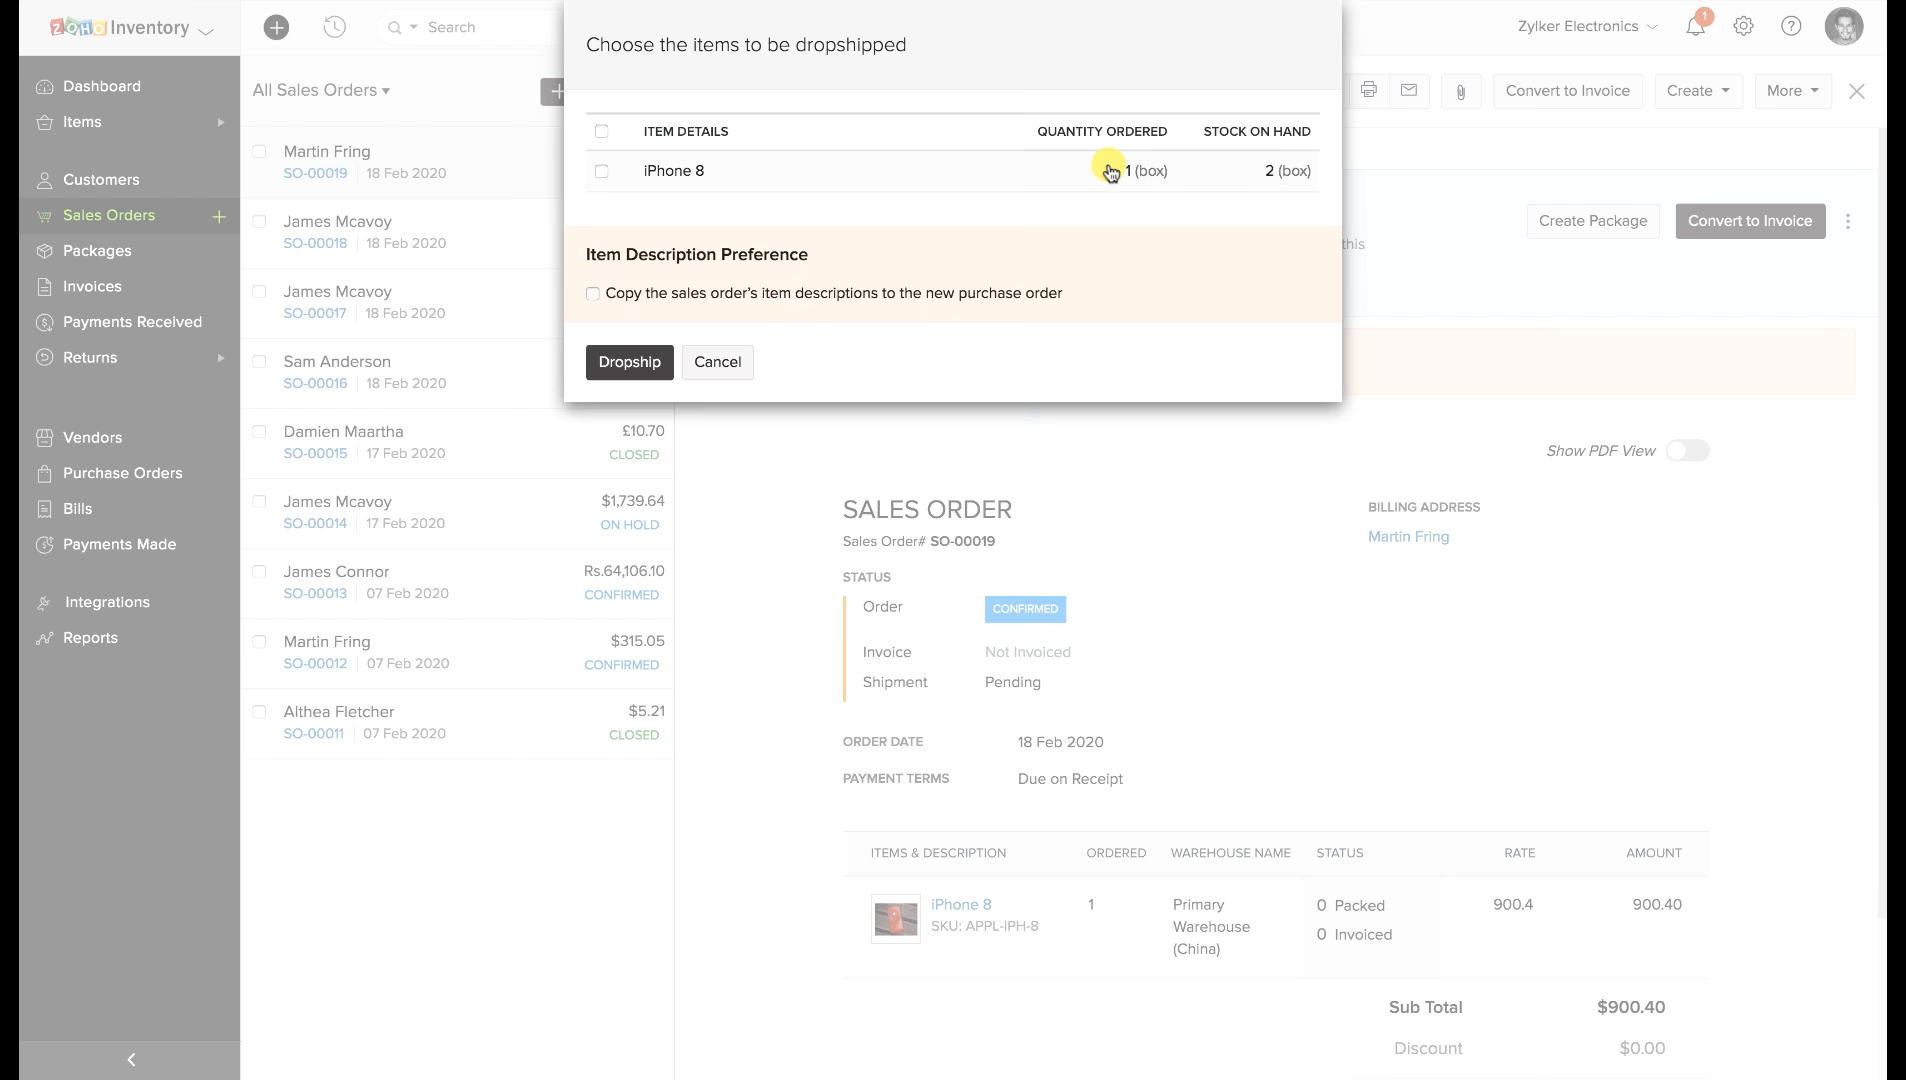
click(602, 171)
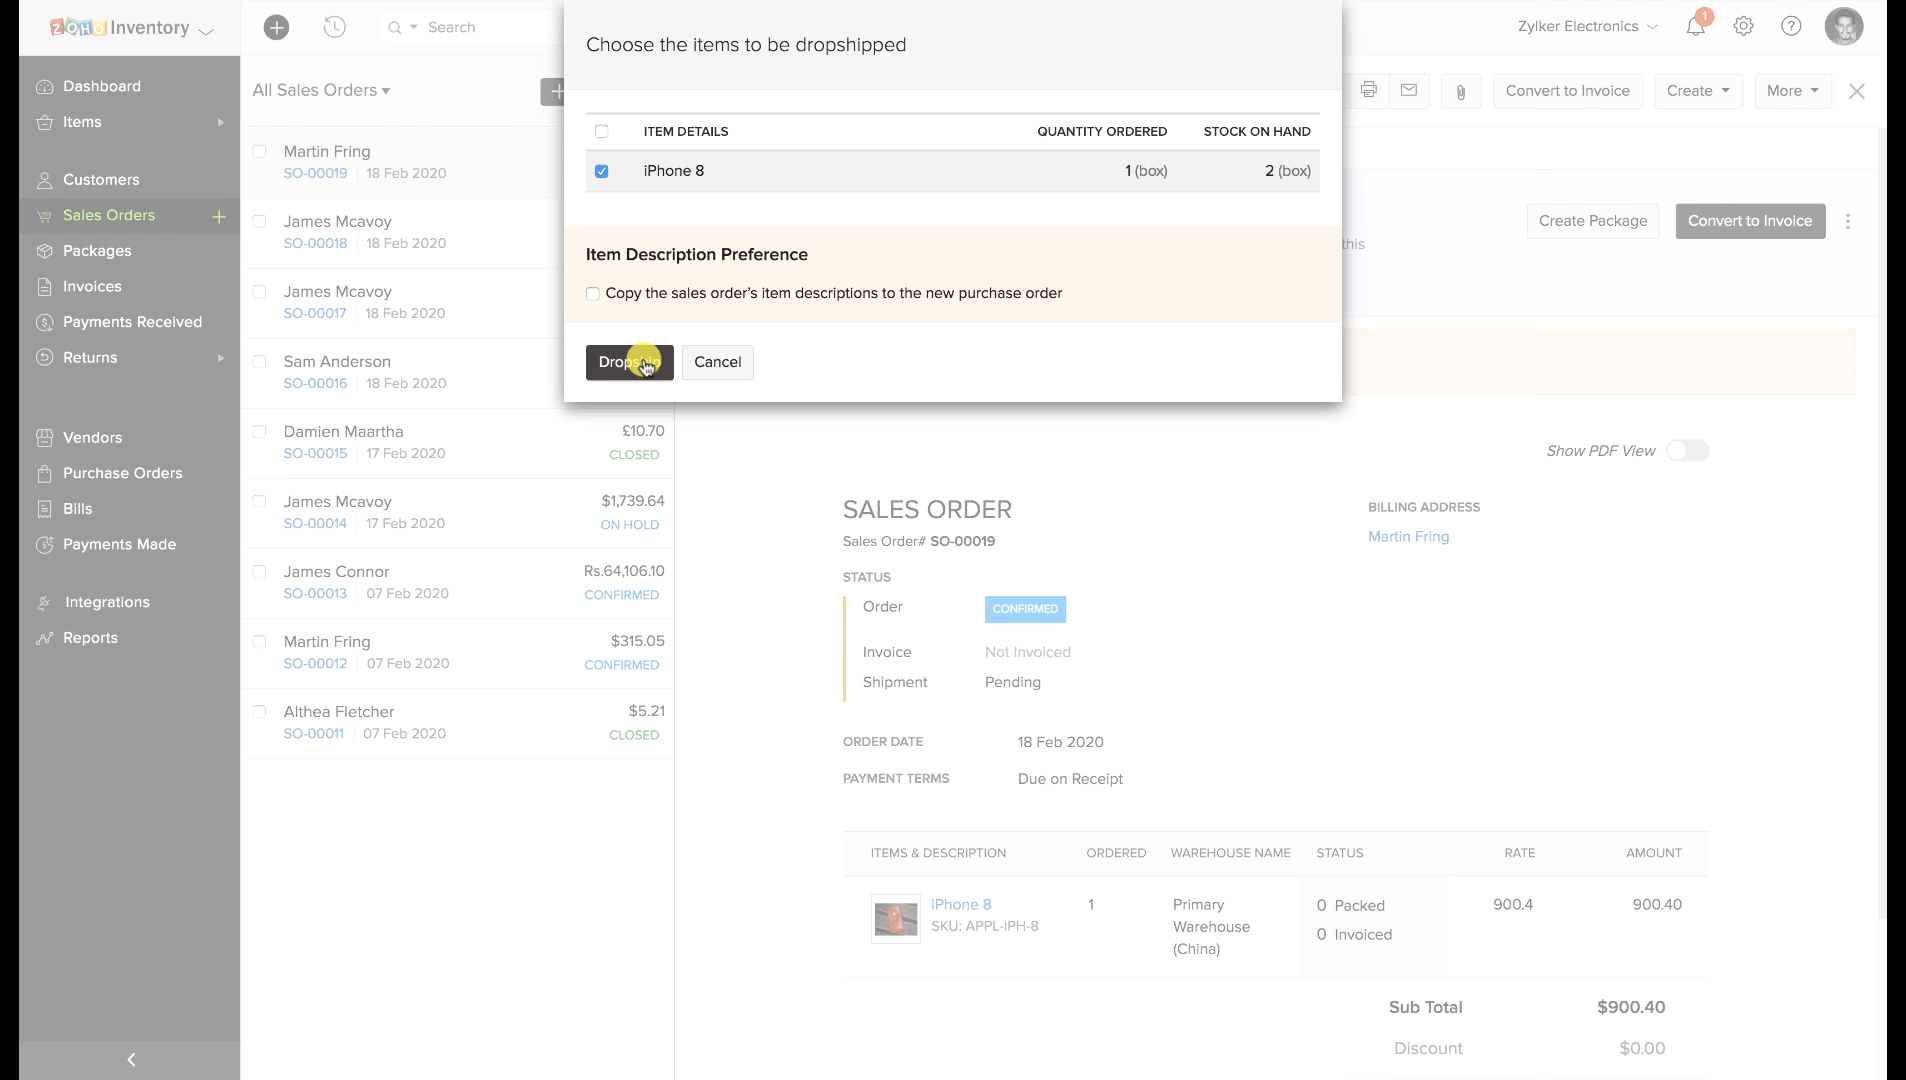
click(645, 364)
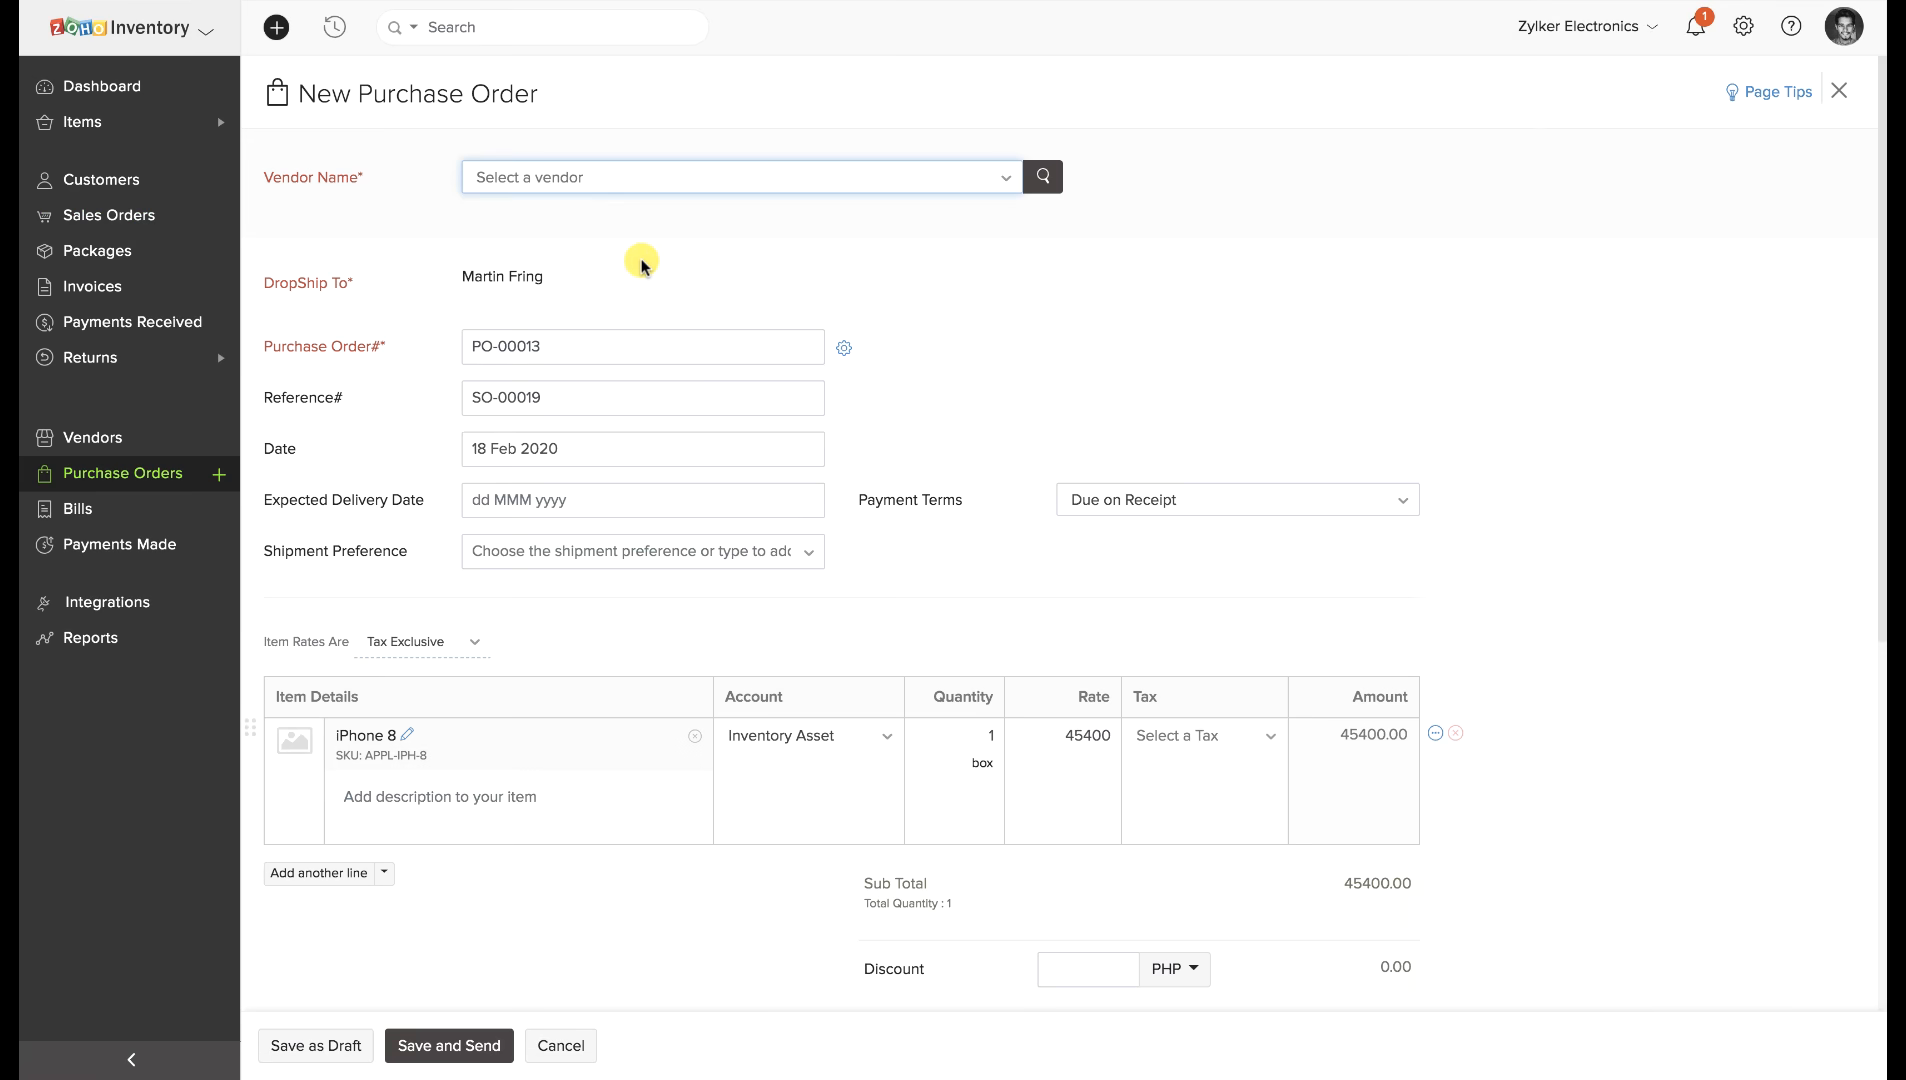
Choose the vendor, save dropship PO-00013 as a draft, and mark it issued for €830,14.
click(638, 180)
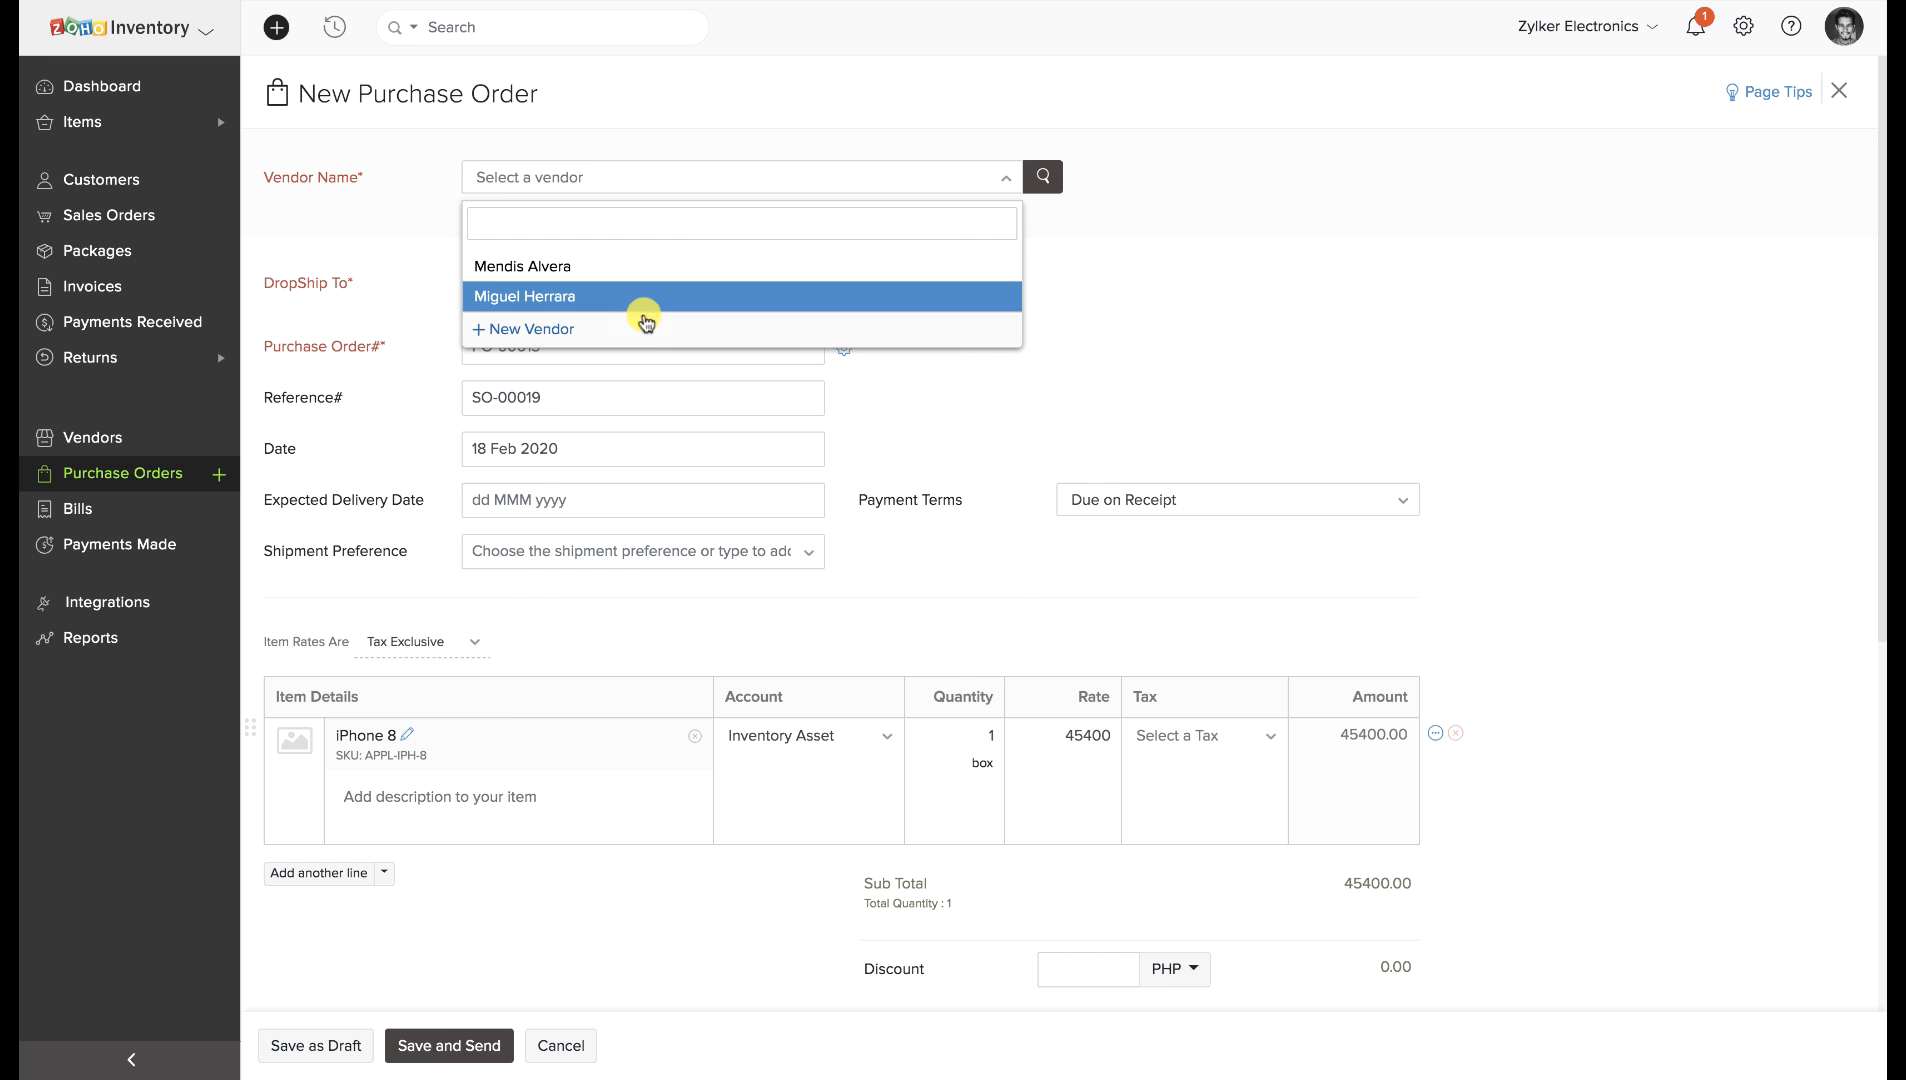
click(643, 295)
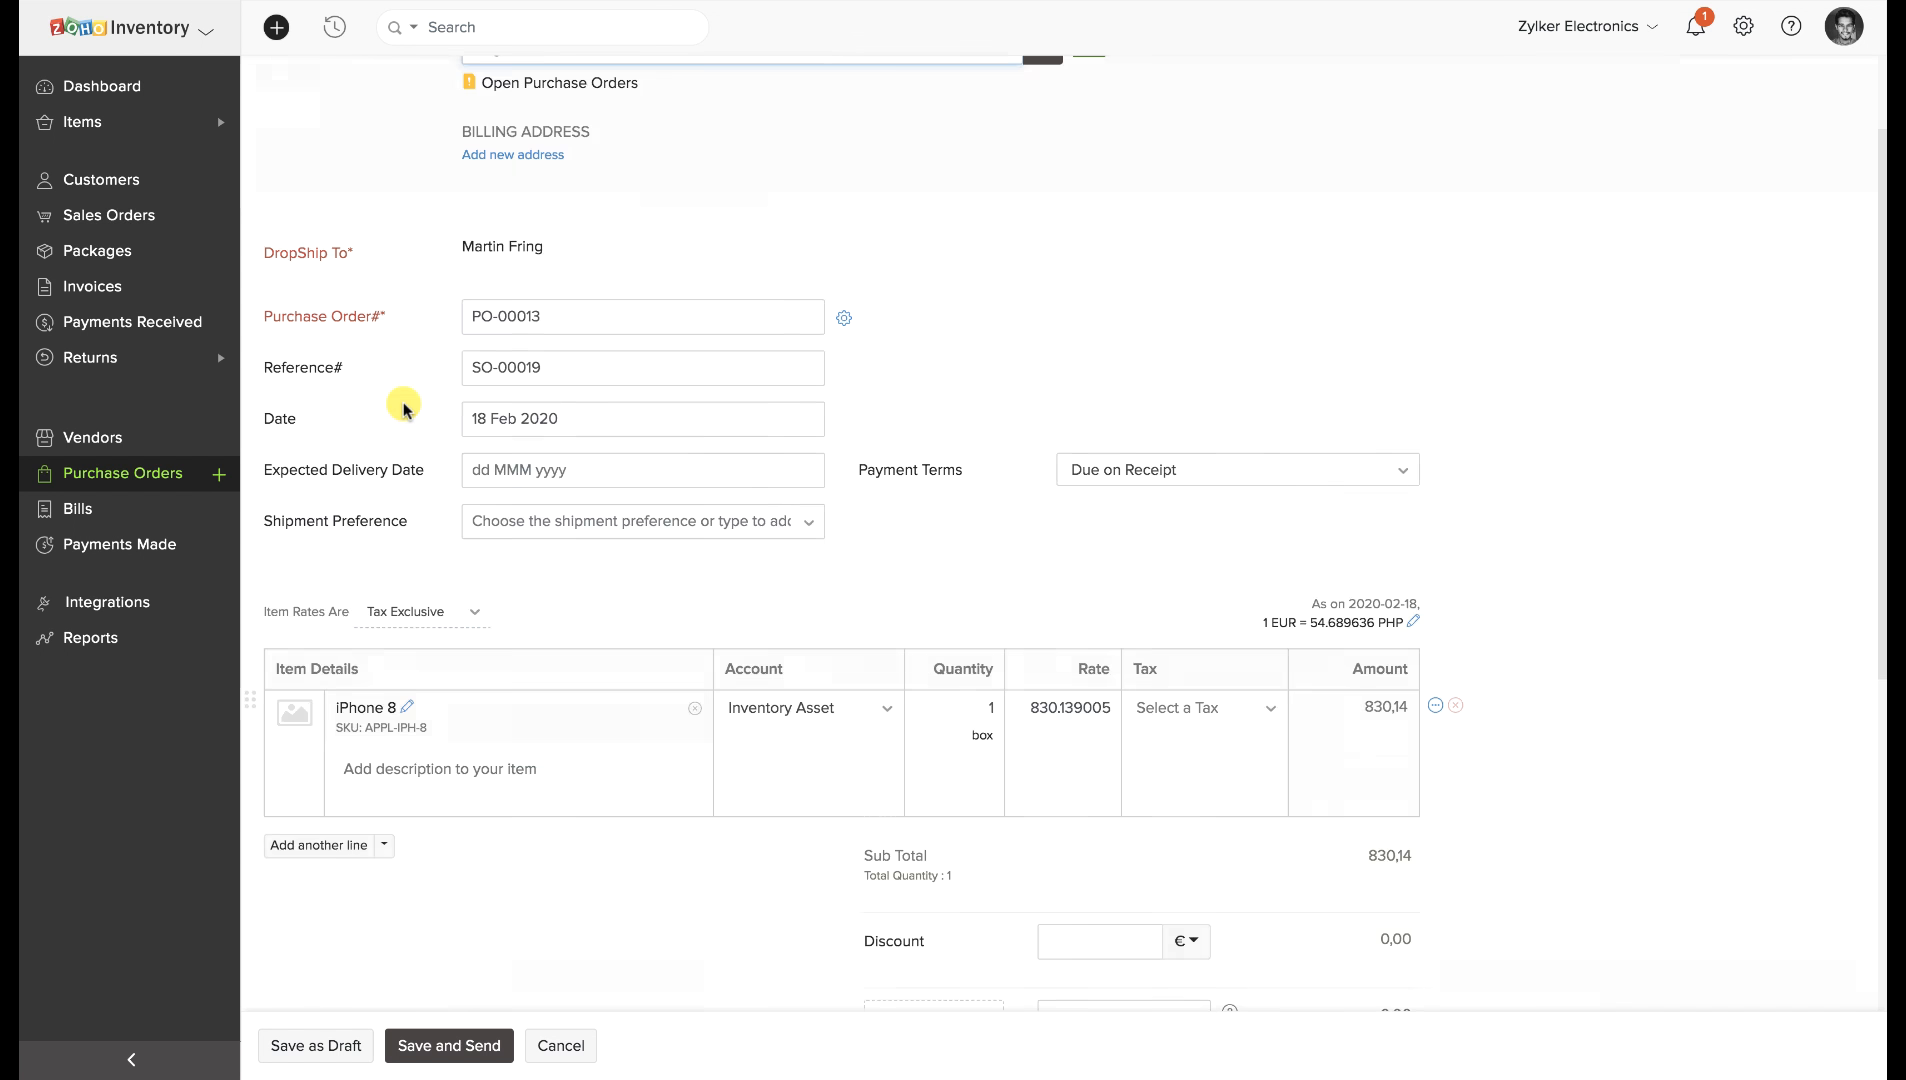
scroll(404, 402, down, 5)
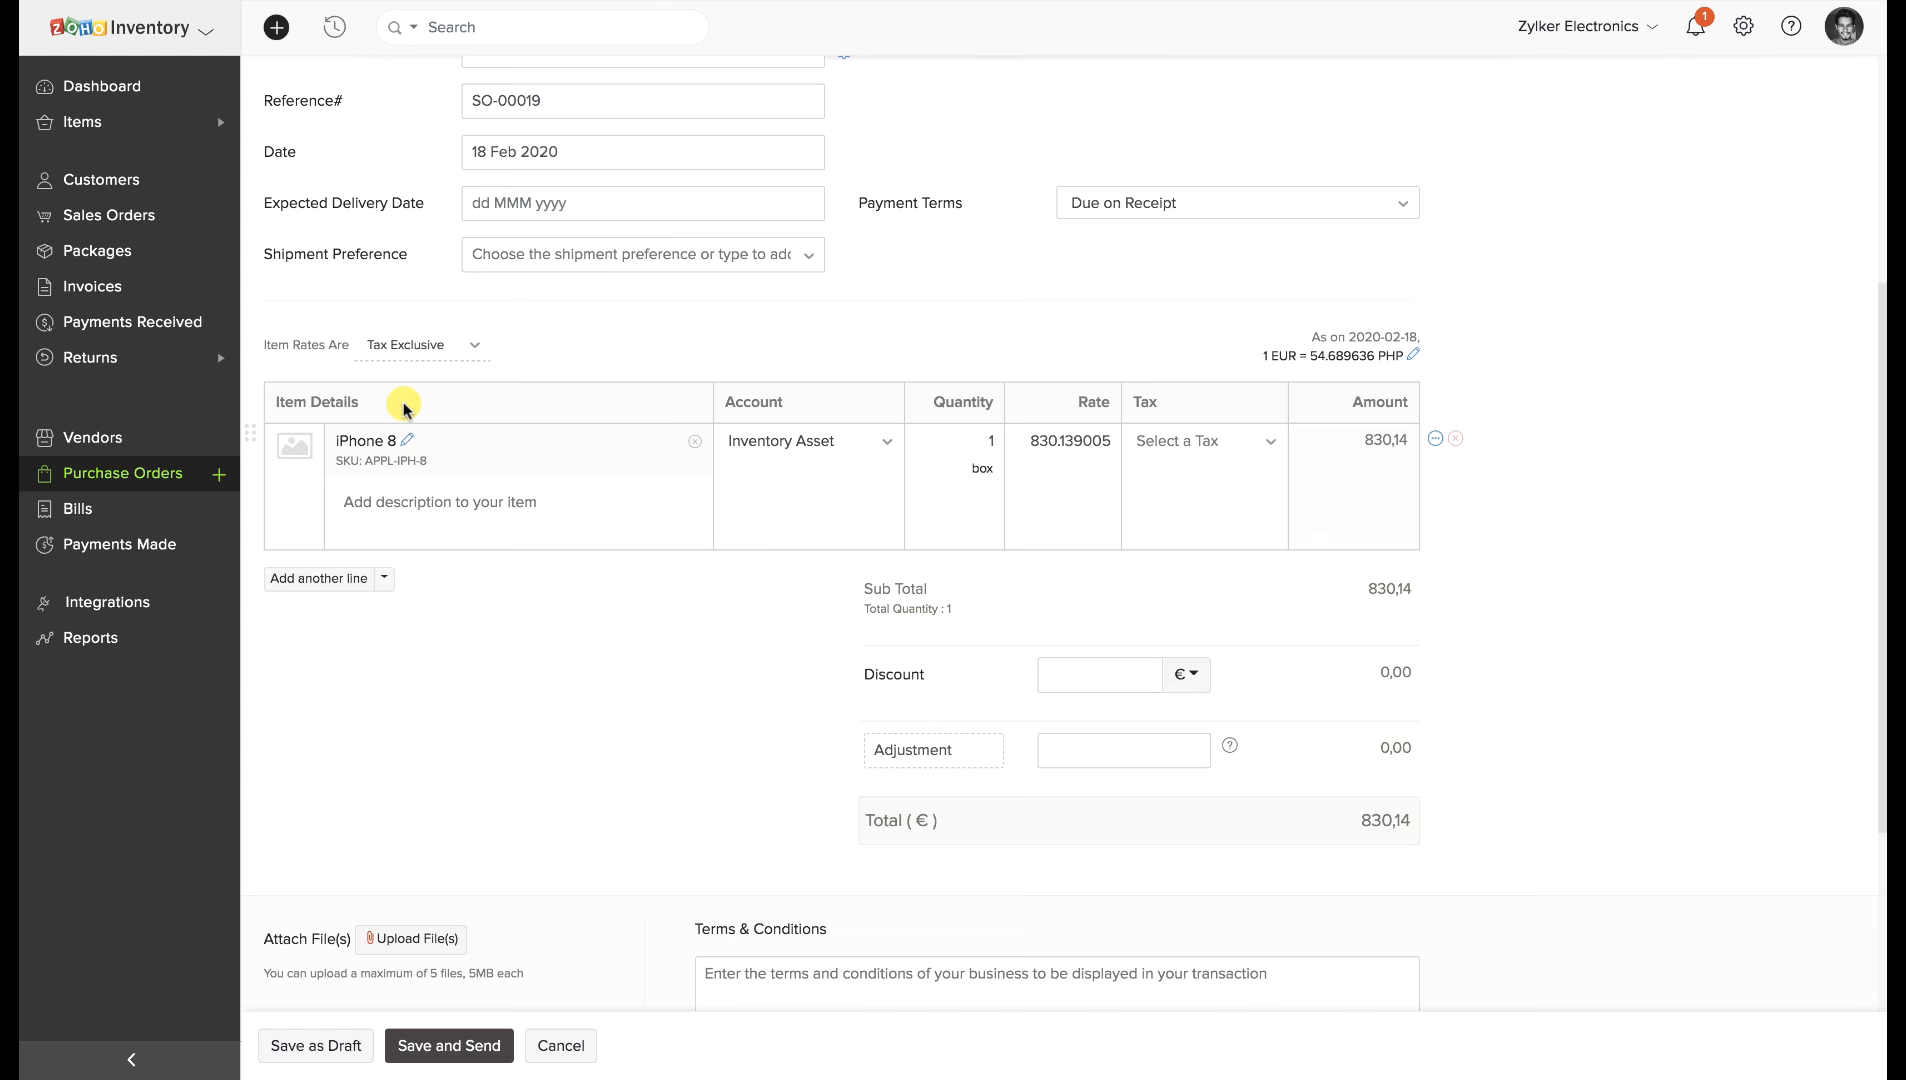
click(352, 1042)
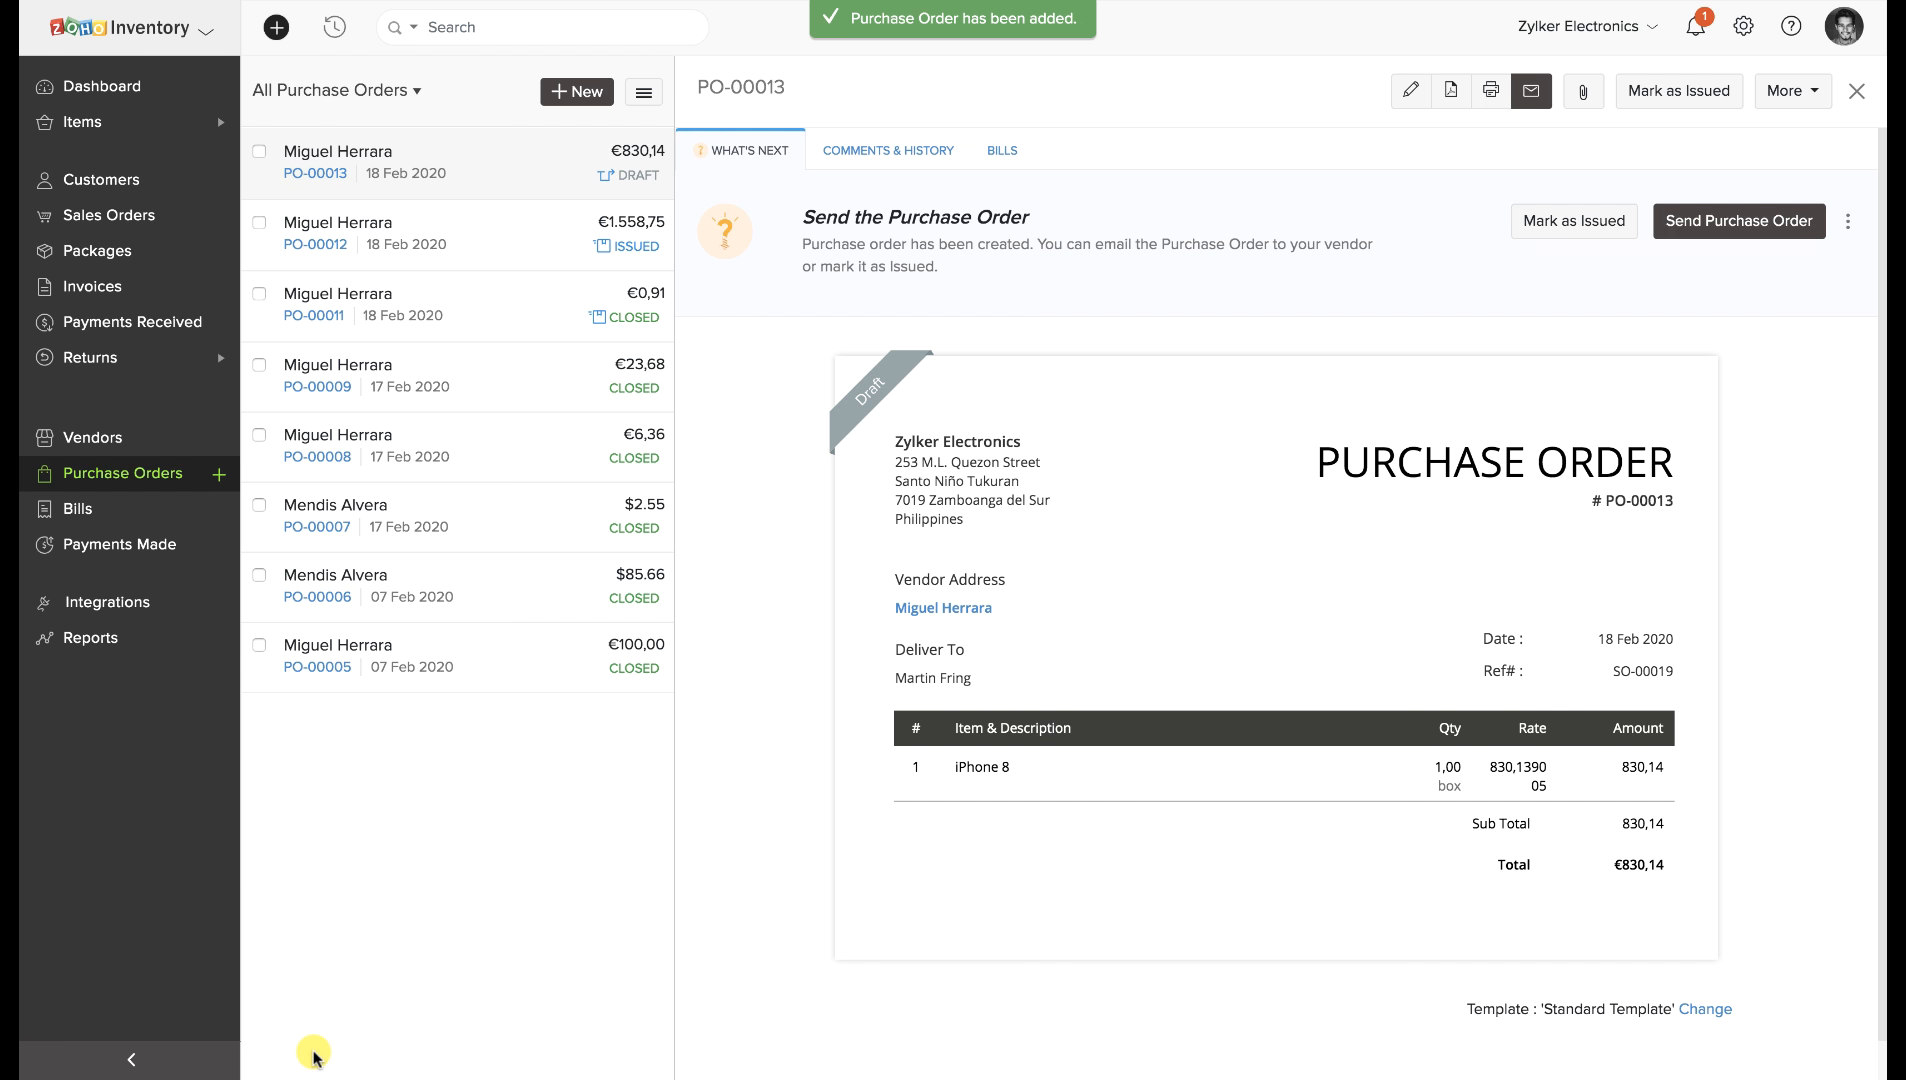
click(1546, 221)
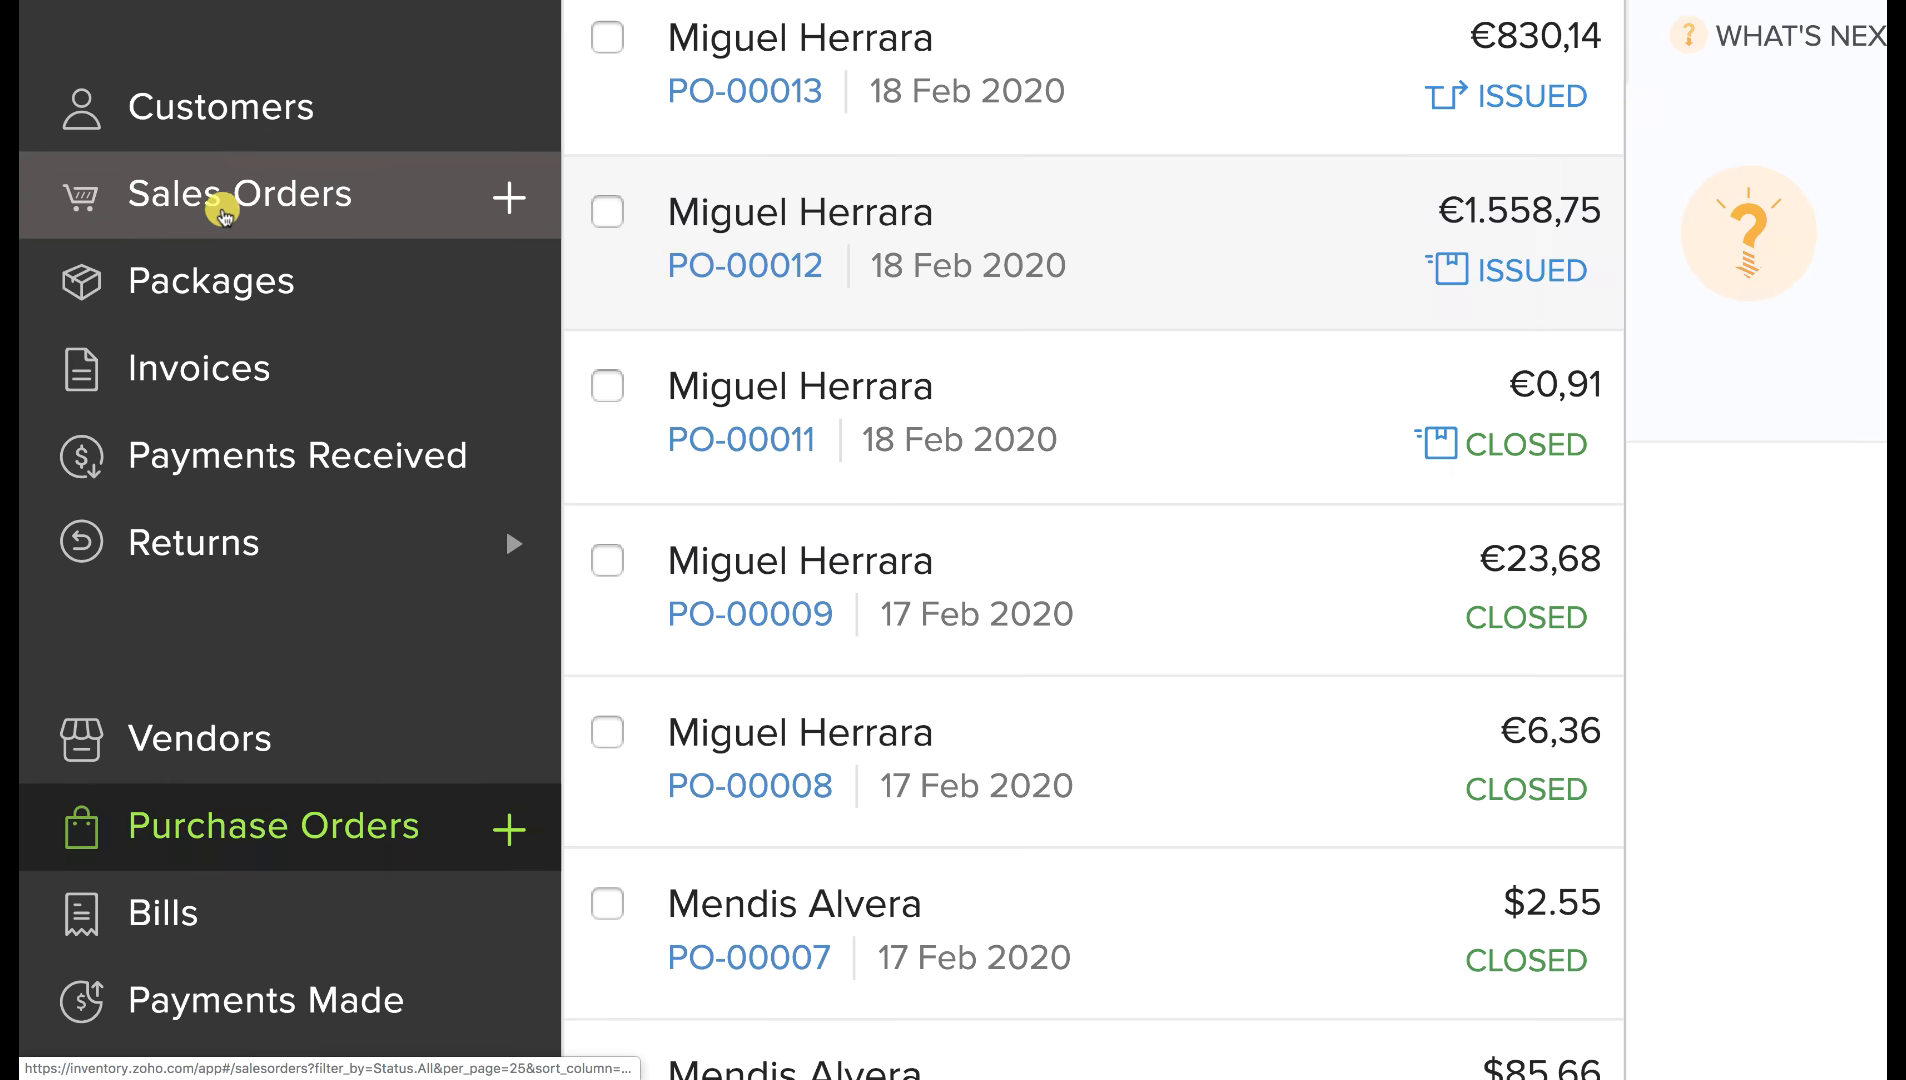
Dropship the Apple Mouse and iPhone 8 festive kit from SO-00021 and SO-00020 together.
click(222, 212)
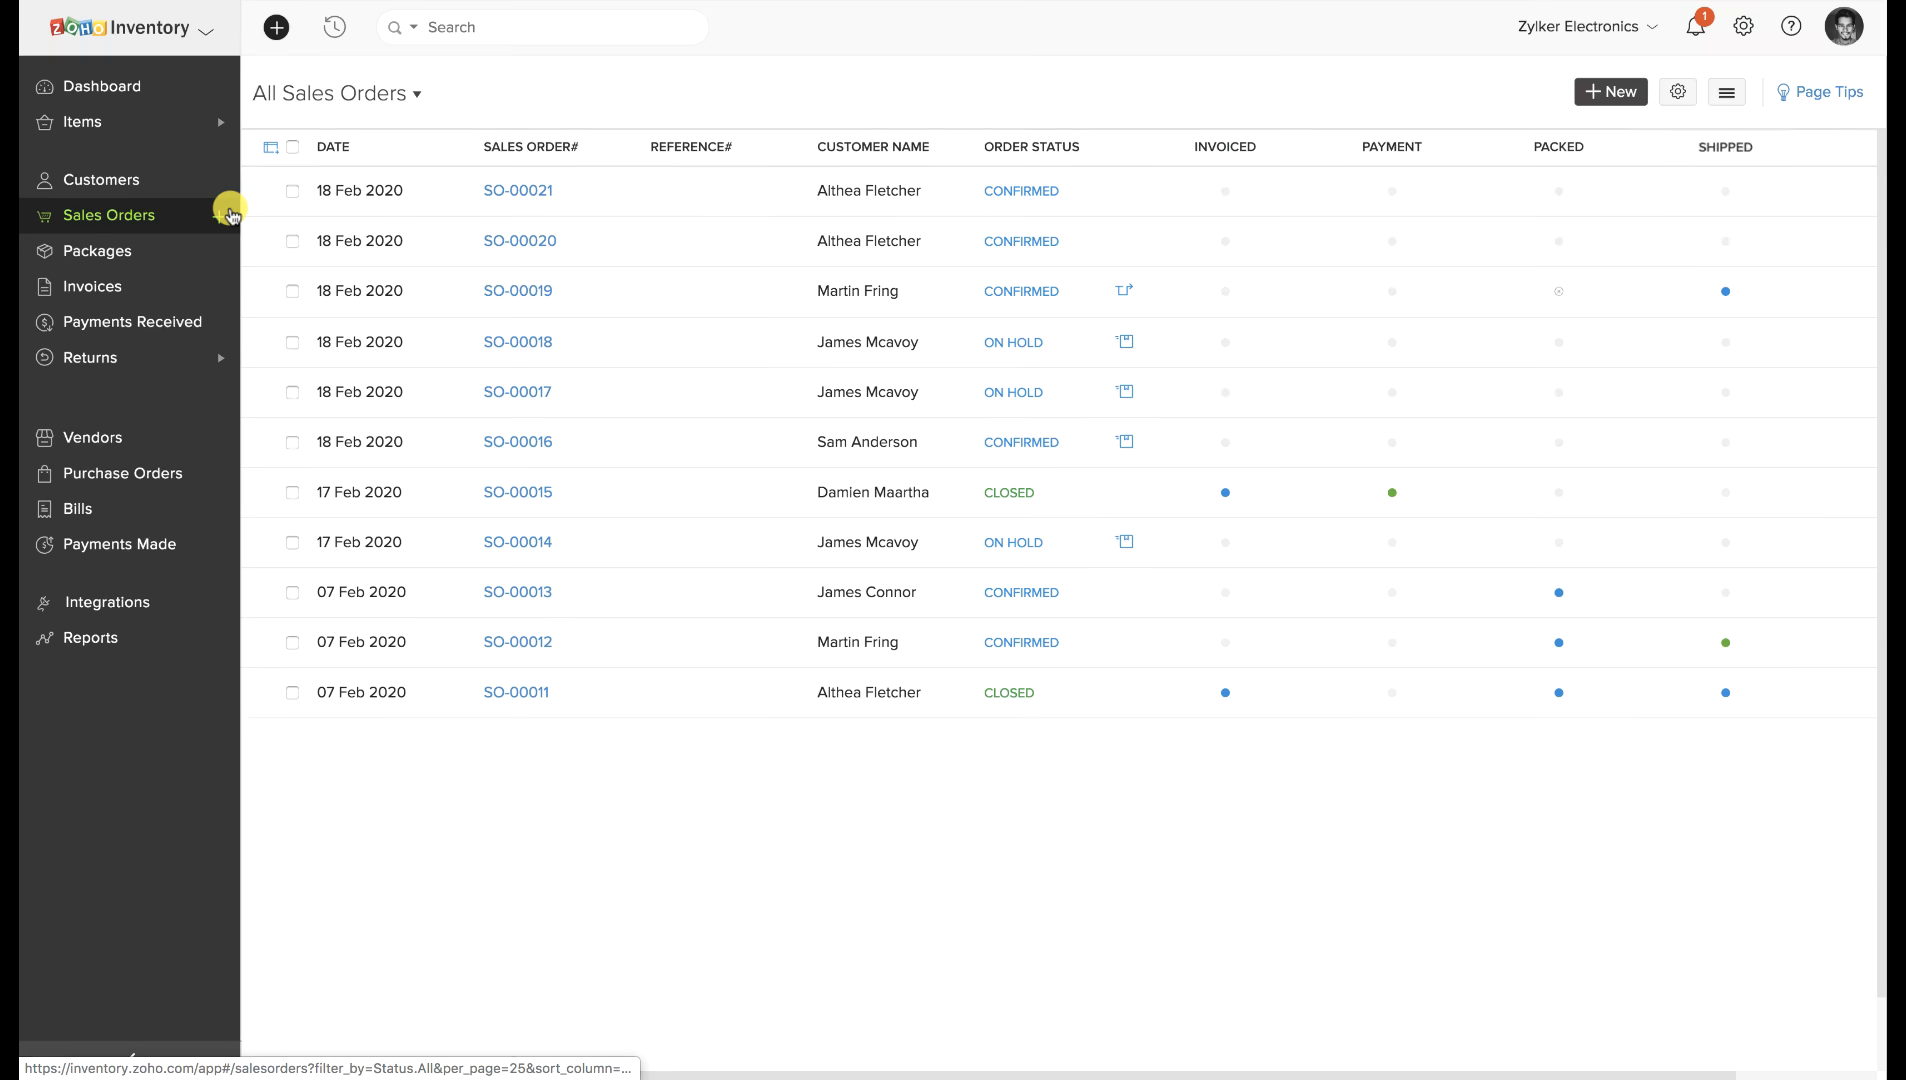
click(292, 191)
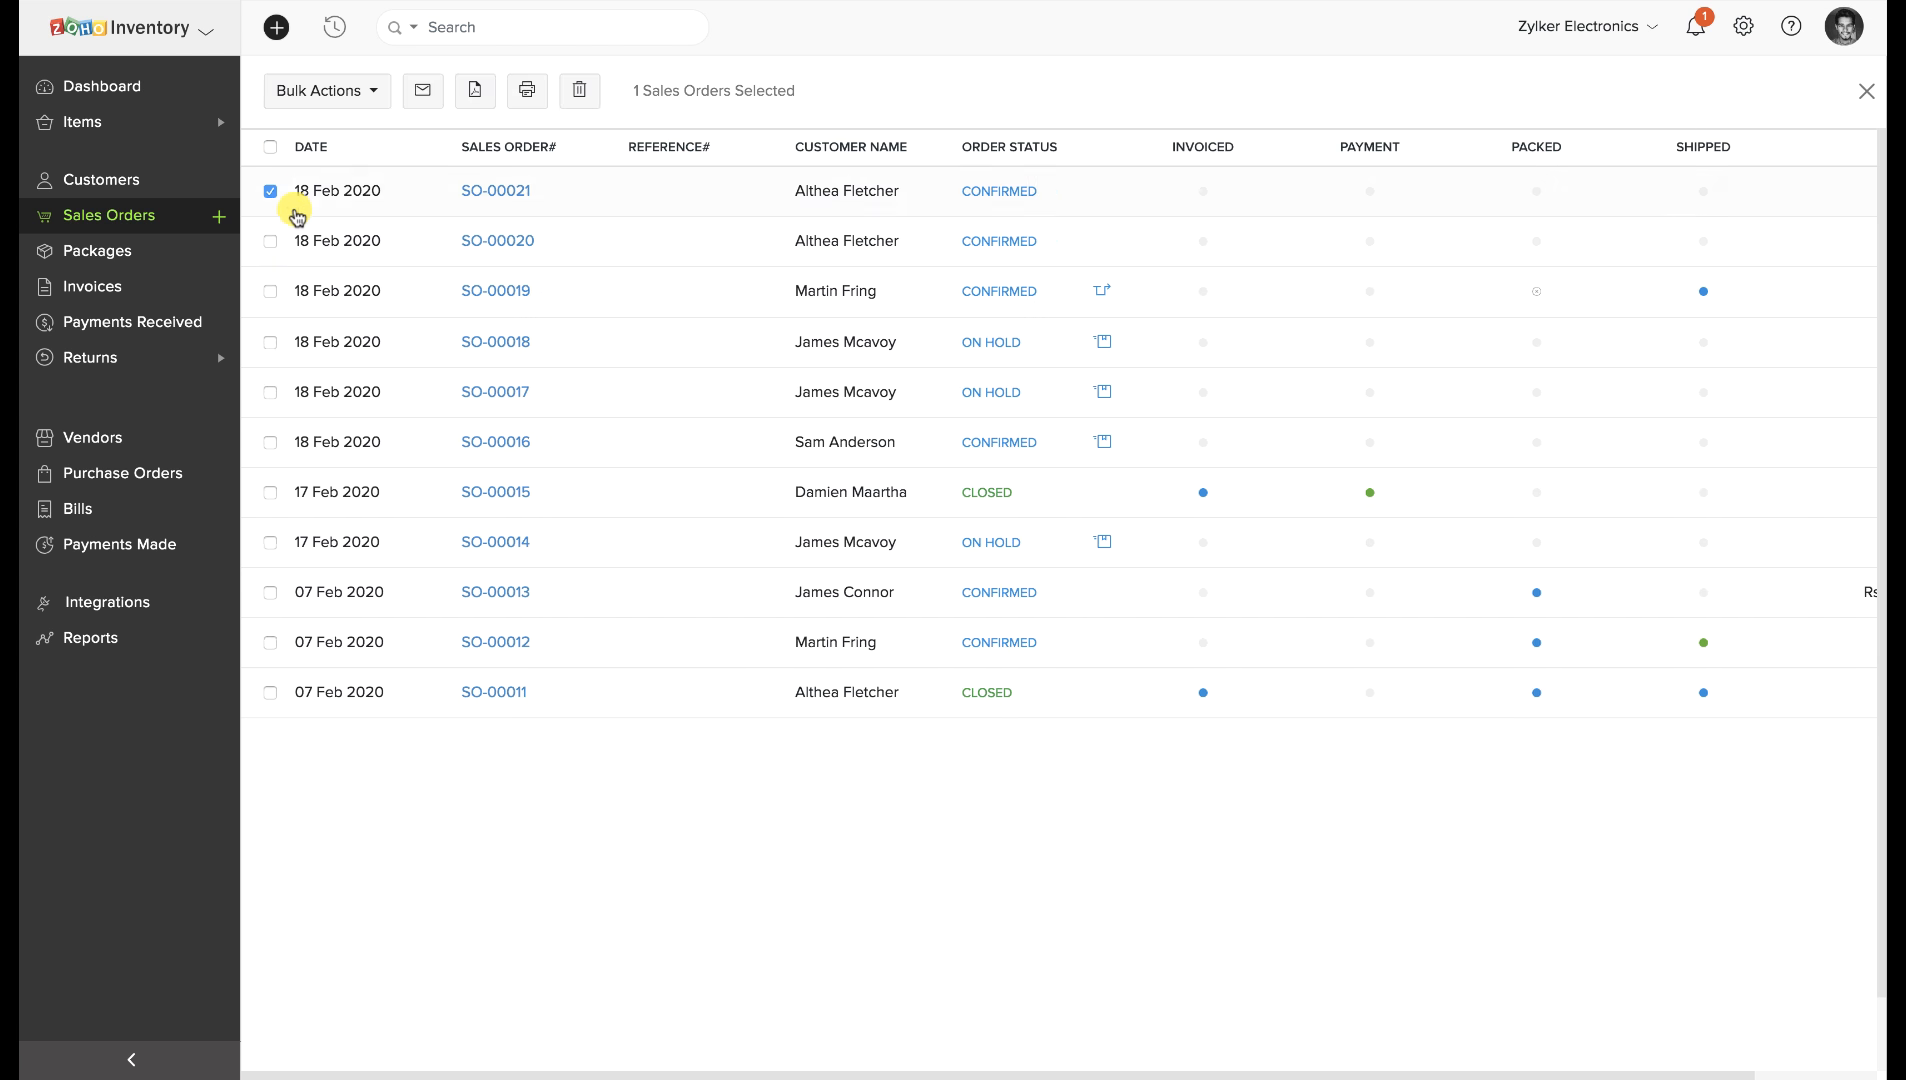
click(270, 241)
click(352, 88)
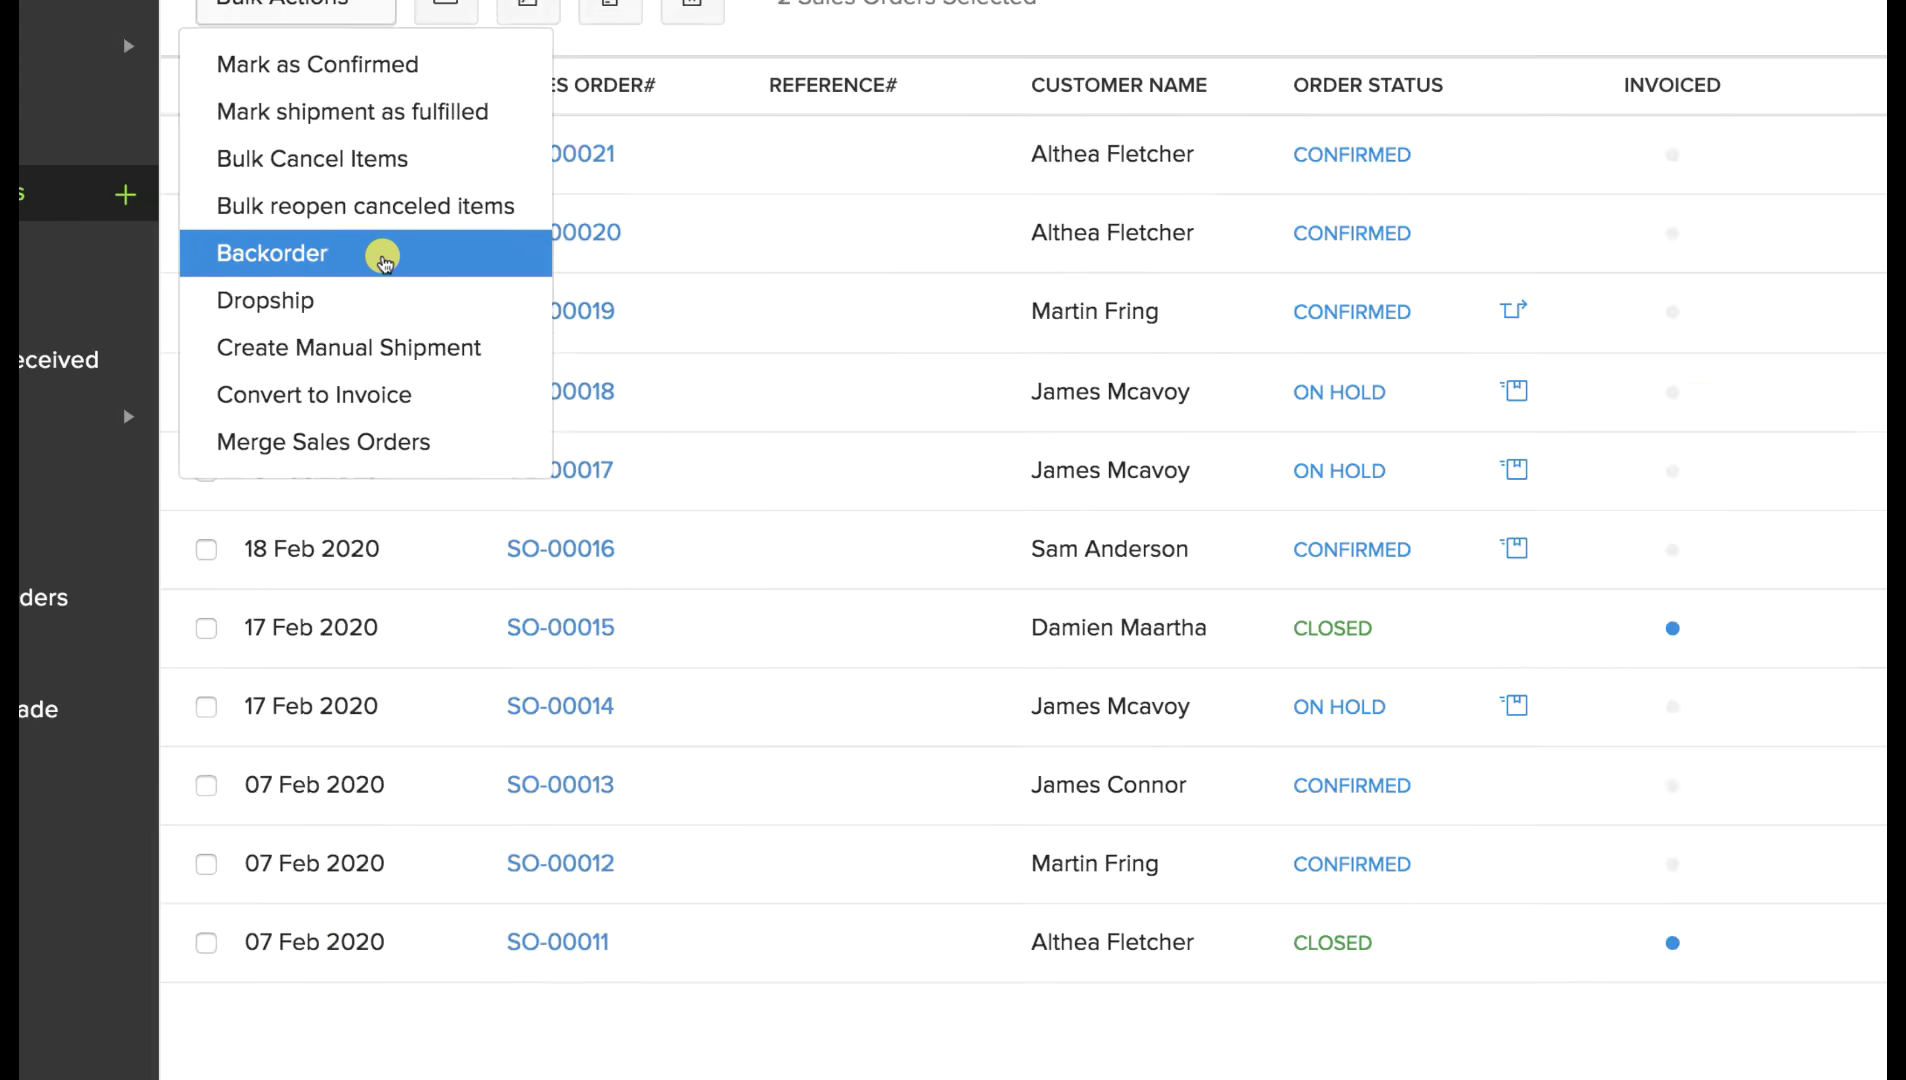
click(315, 302)
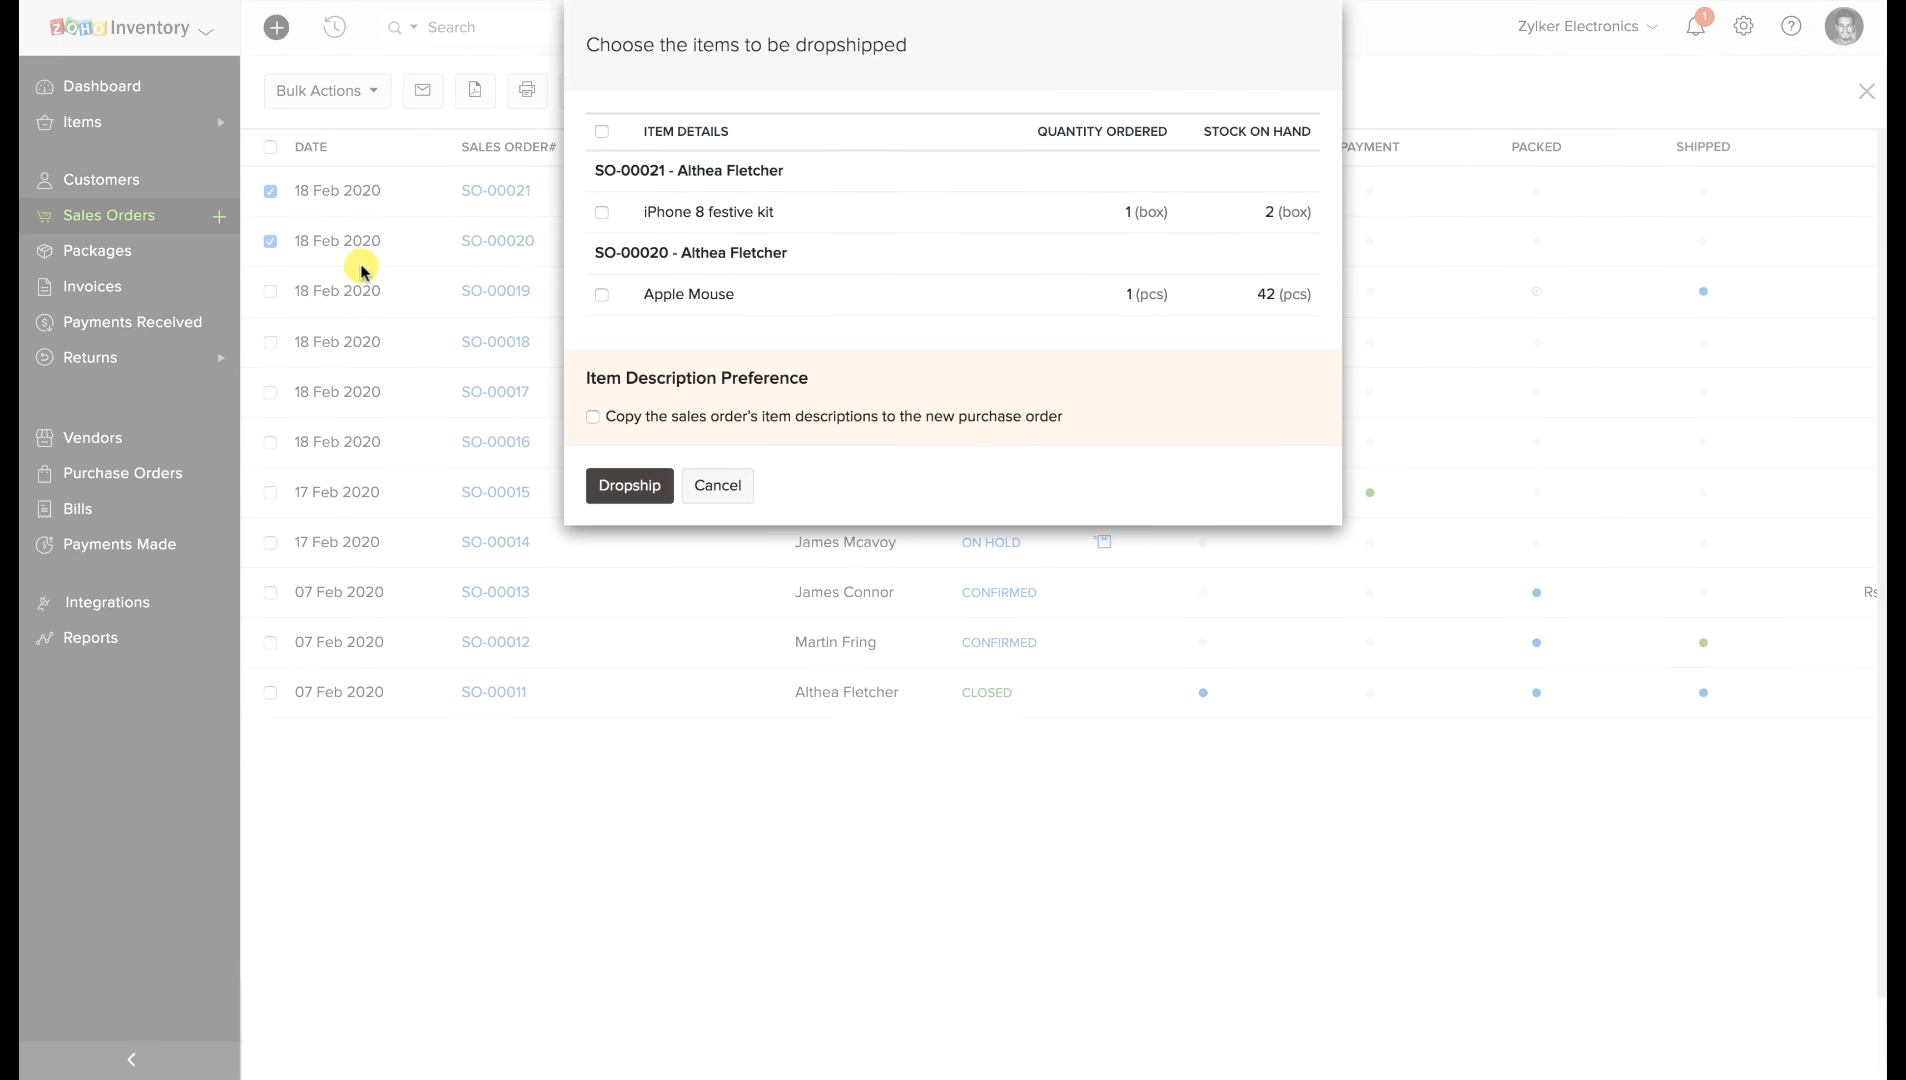
click(601, 294)
click(636, 486)
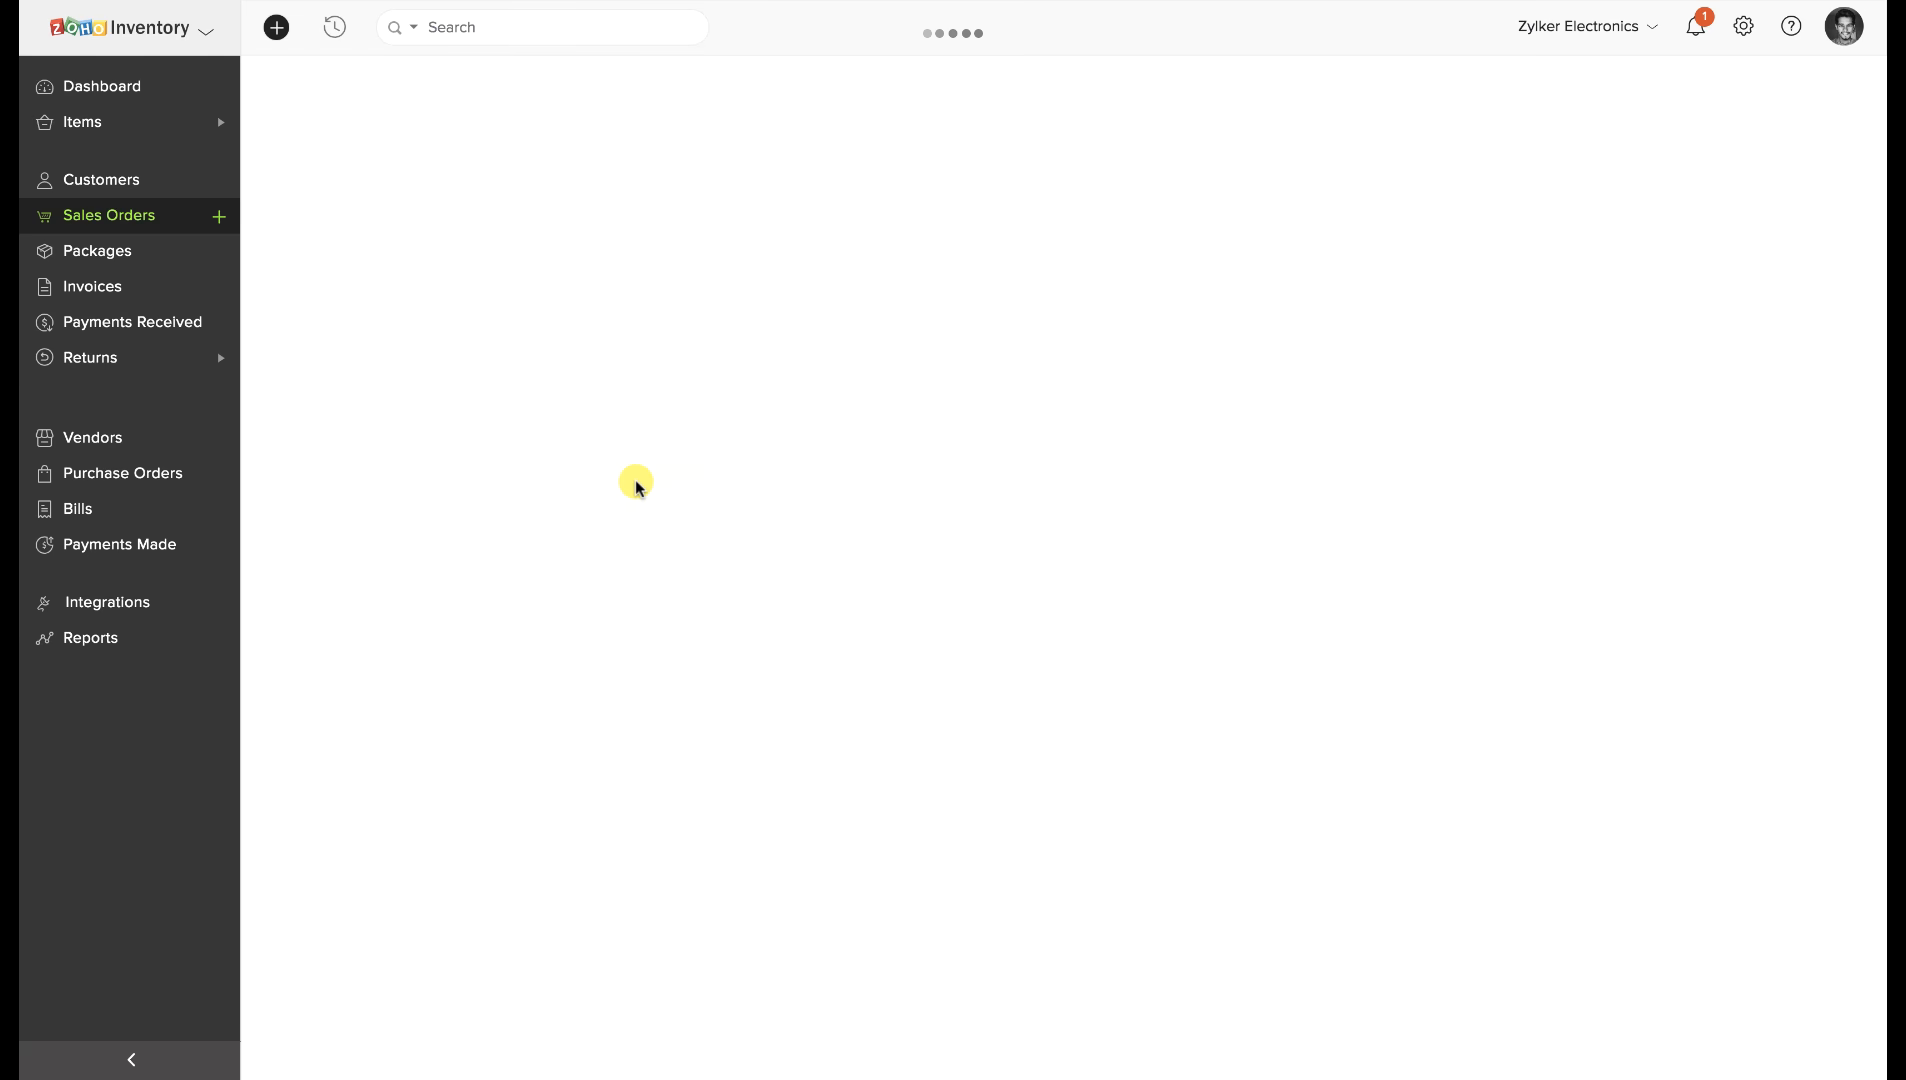
Choose the vendor, save PO-00014 as a draft, and mark it issued for €970,32.
scroll(636, 482, down, 4)
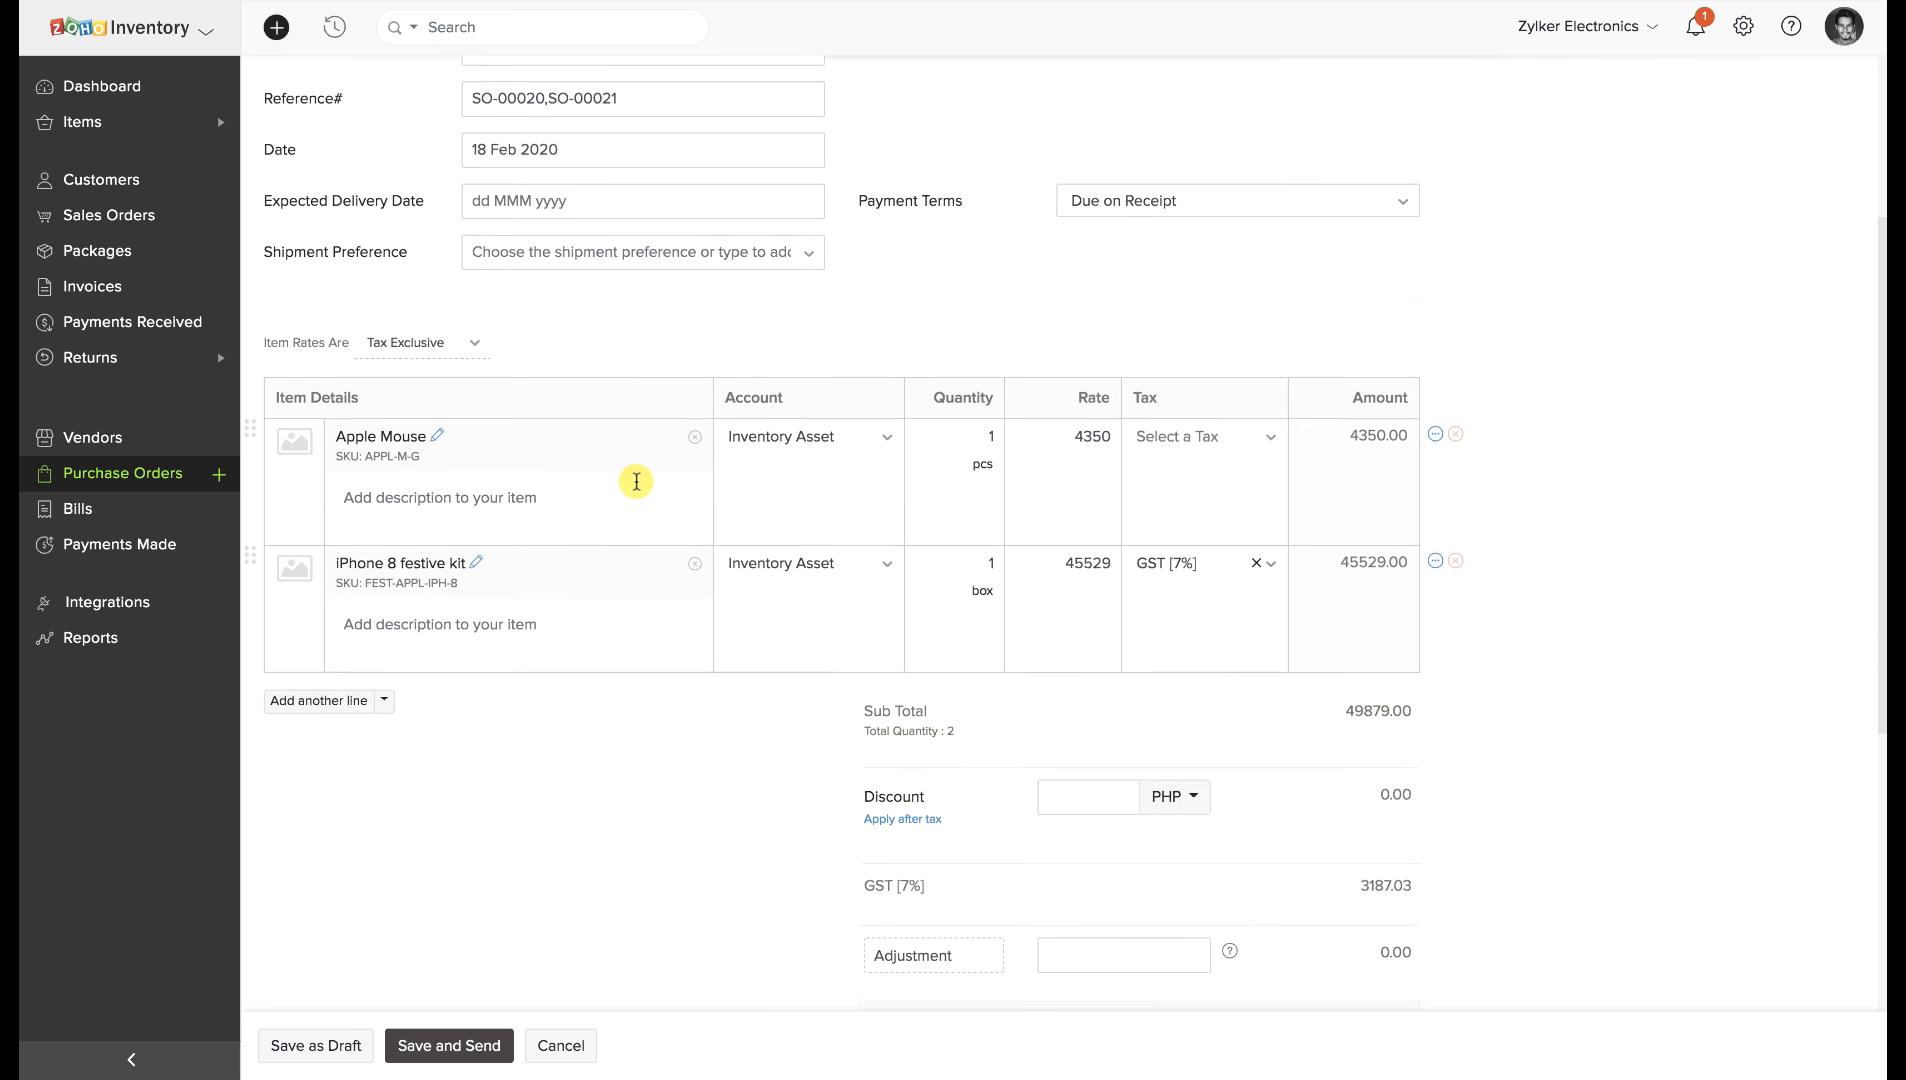
scroll(636, 482, up, 4)
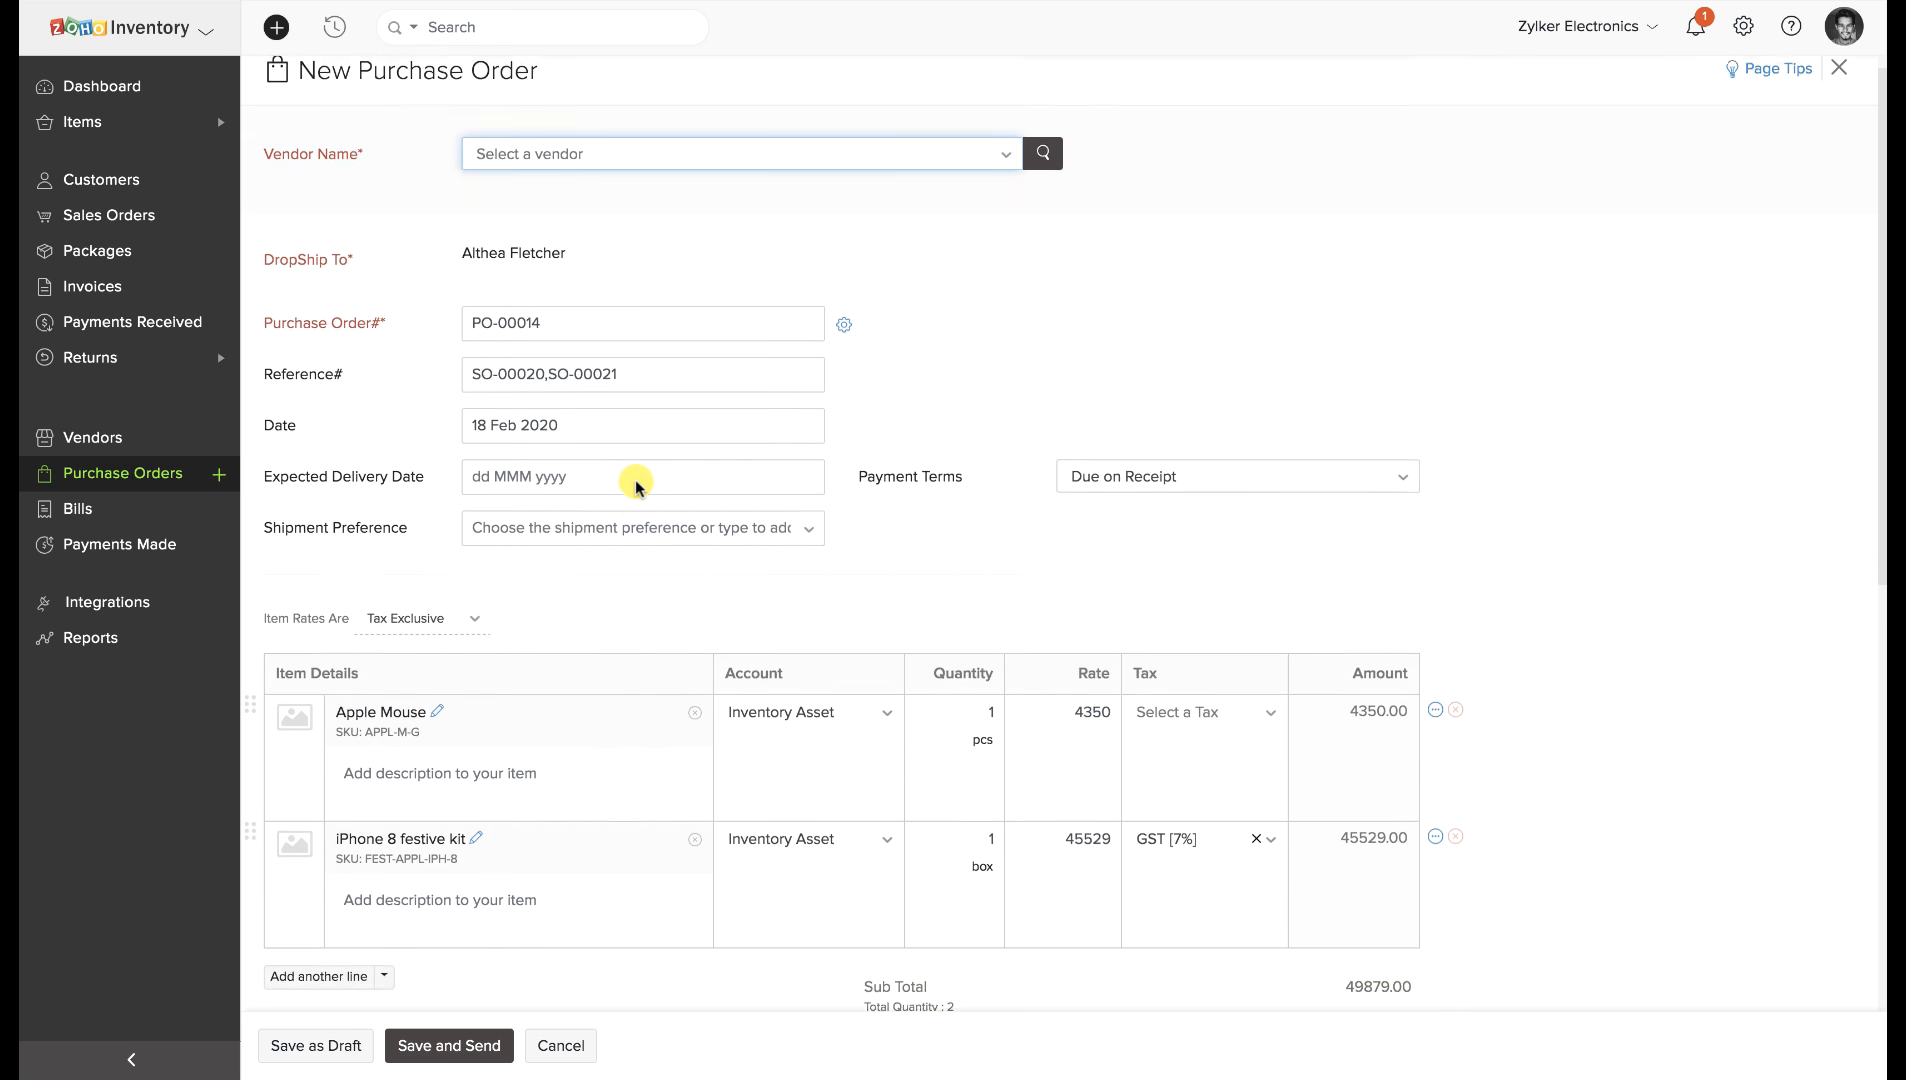
click(576, 168)
click(552, 289)
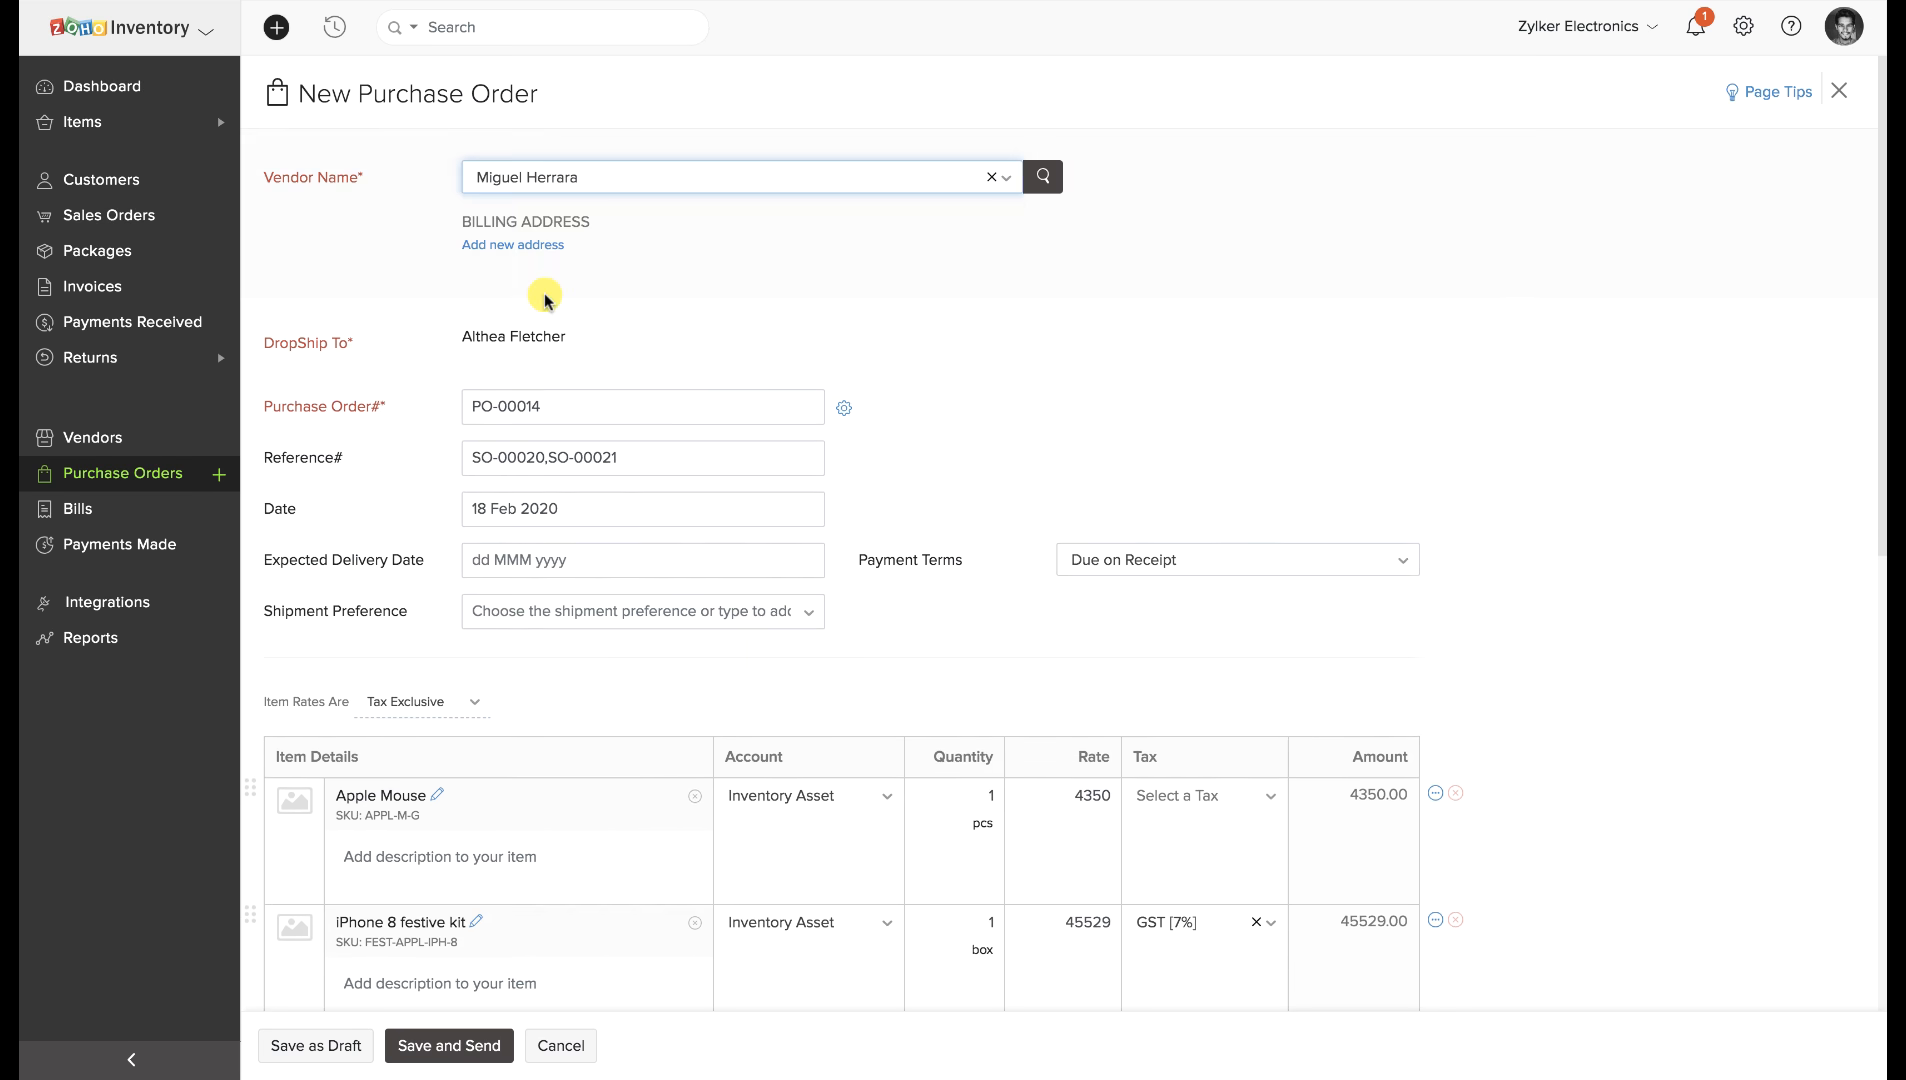
scroll(564, 424, down, 3)
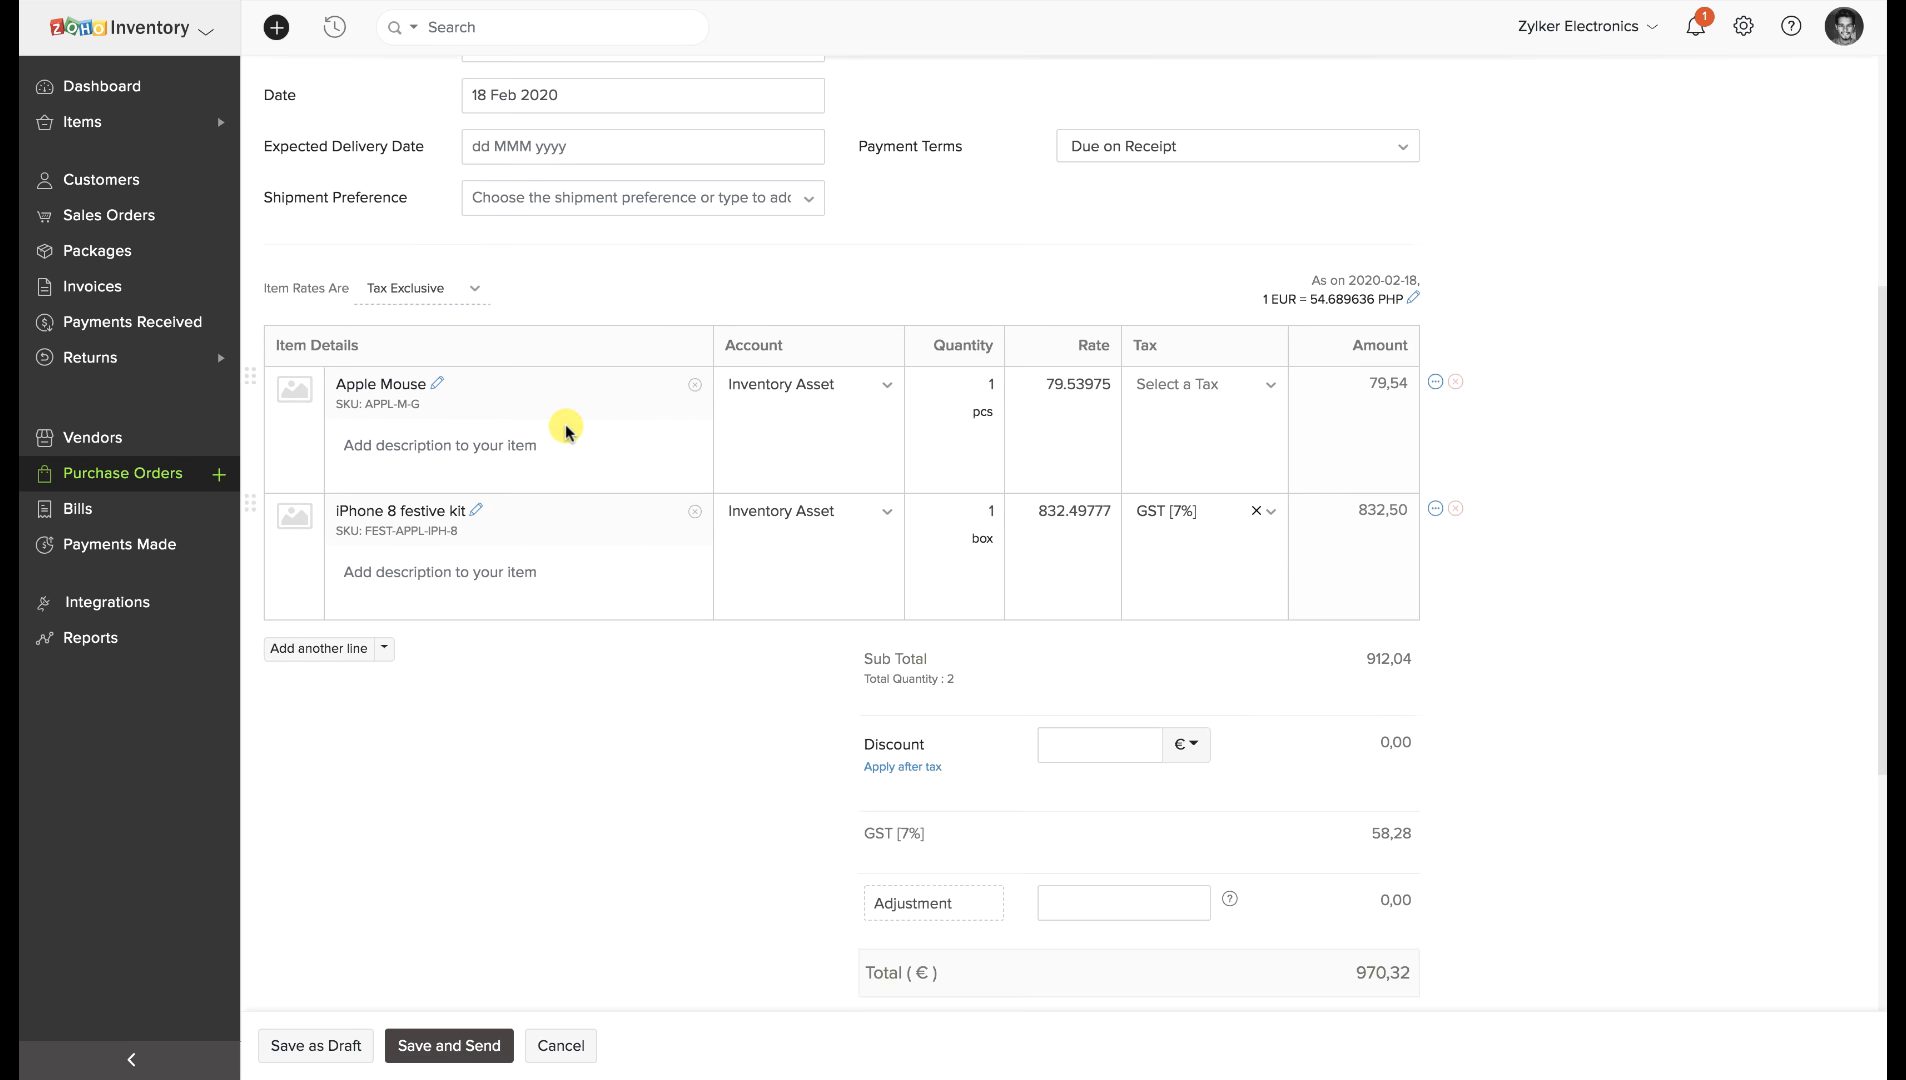
click(340, 1042)
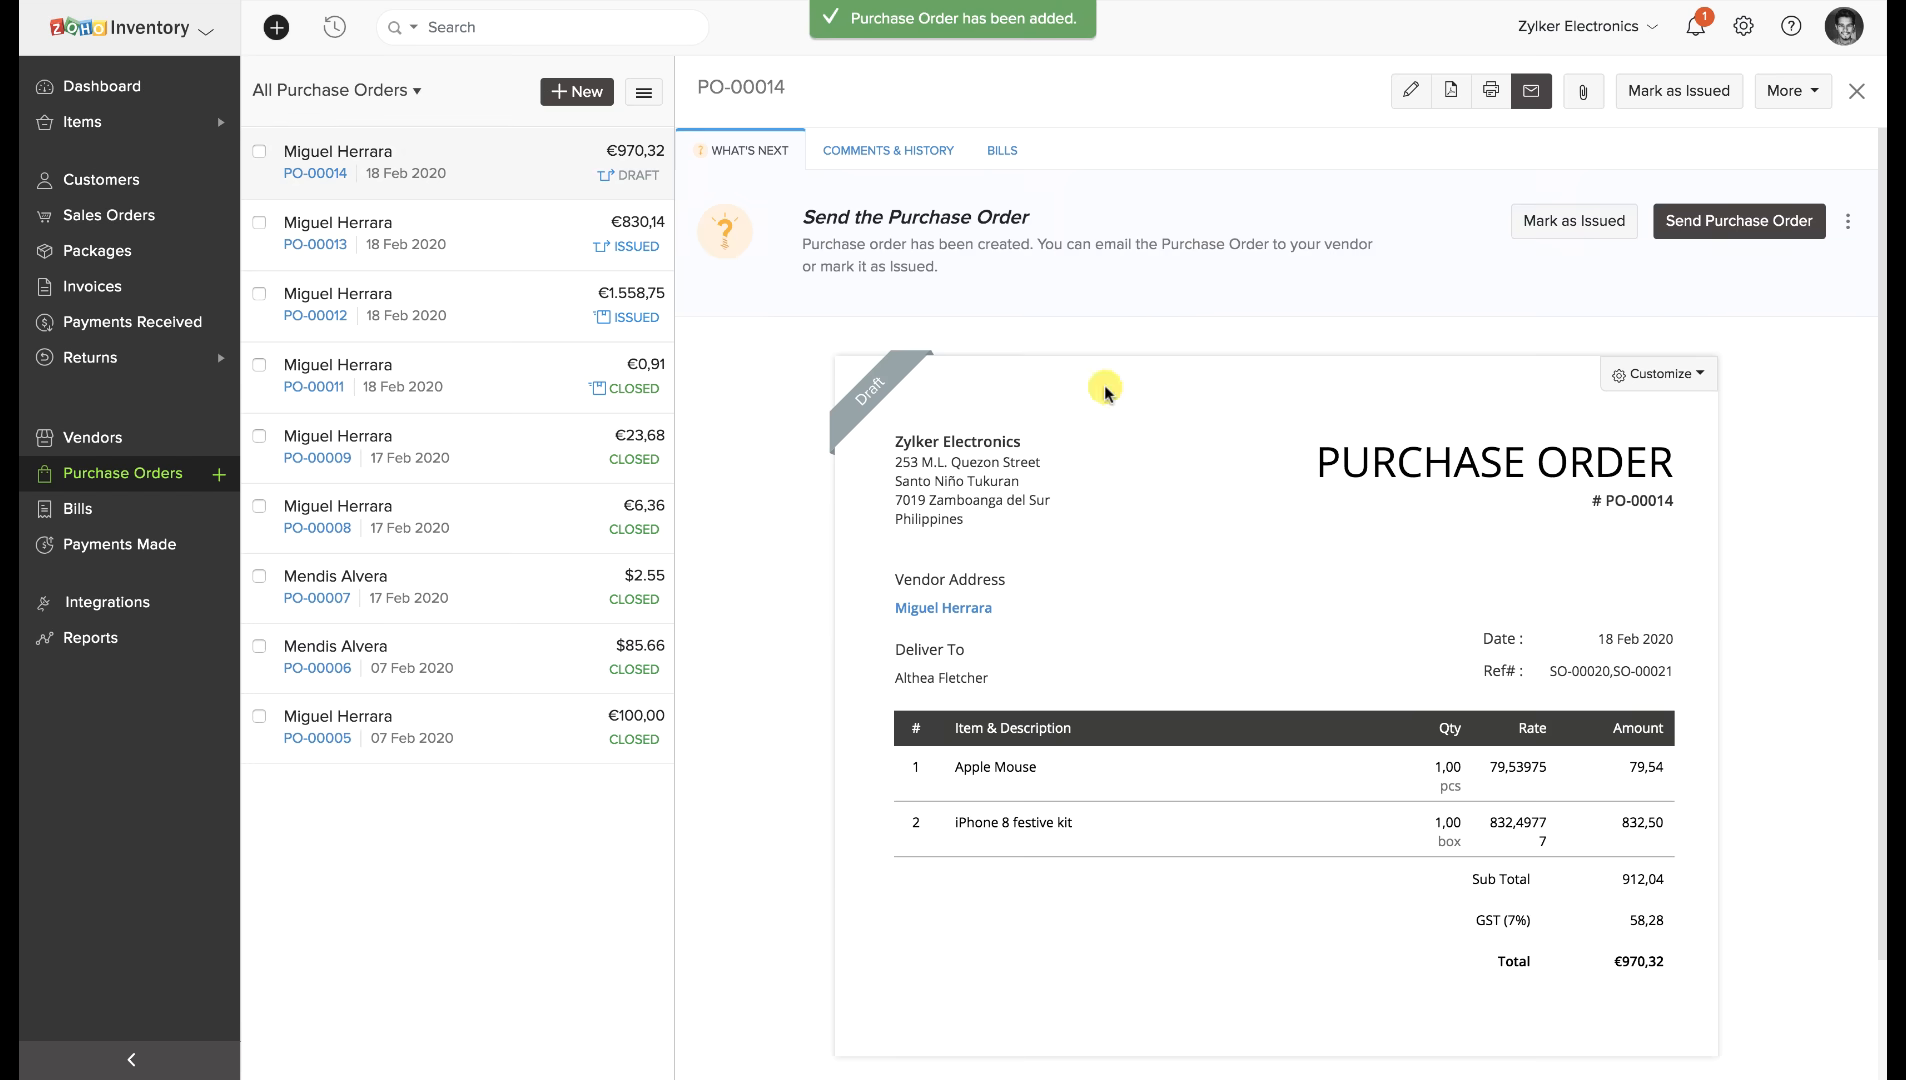
click(1568, 228)
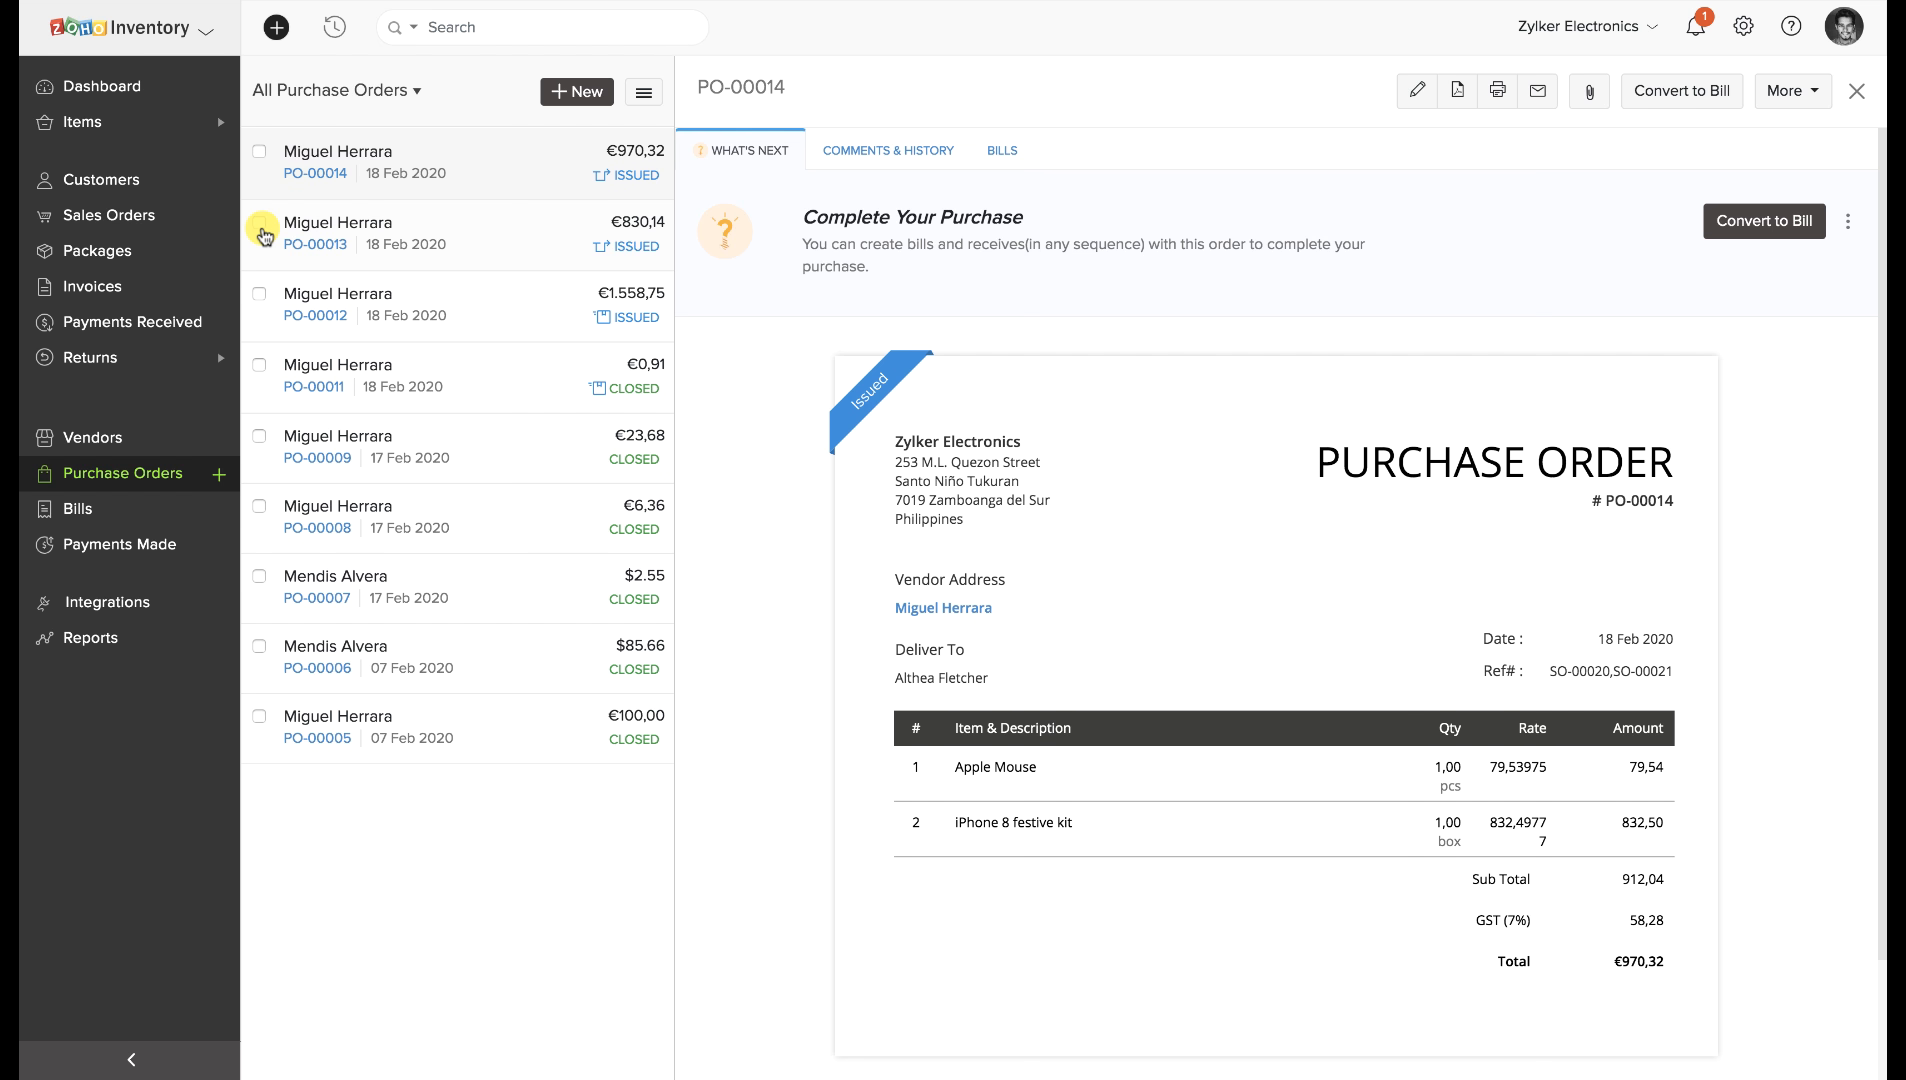
Convert SO-00020 into invoice INV-000018 for the Apple Mouse, saved as a draft to send later.
click(167, 230)
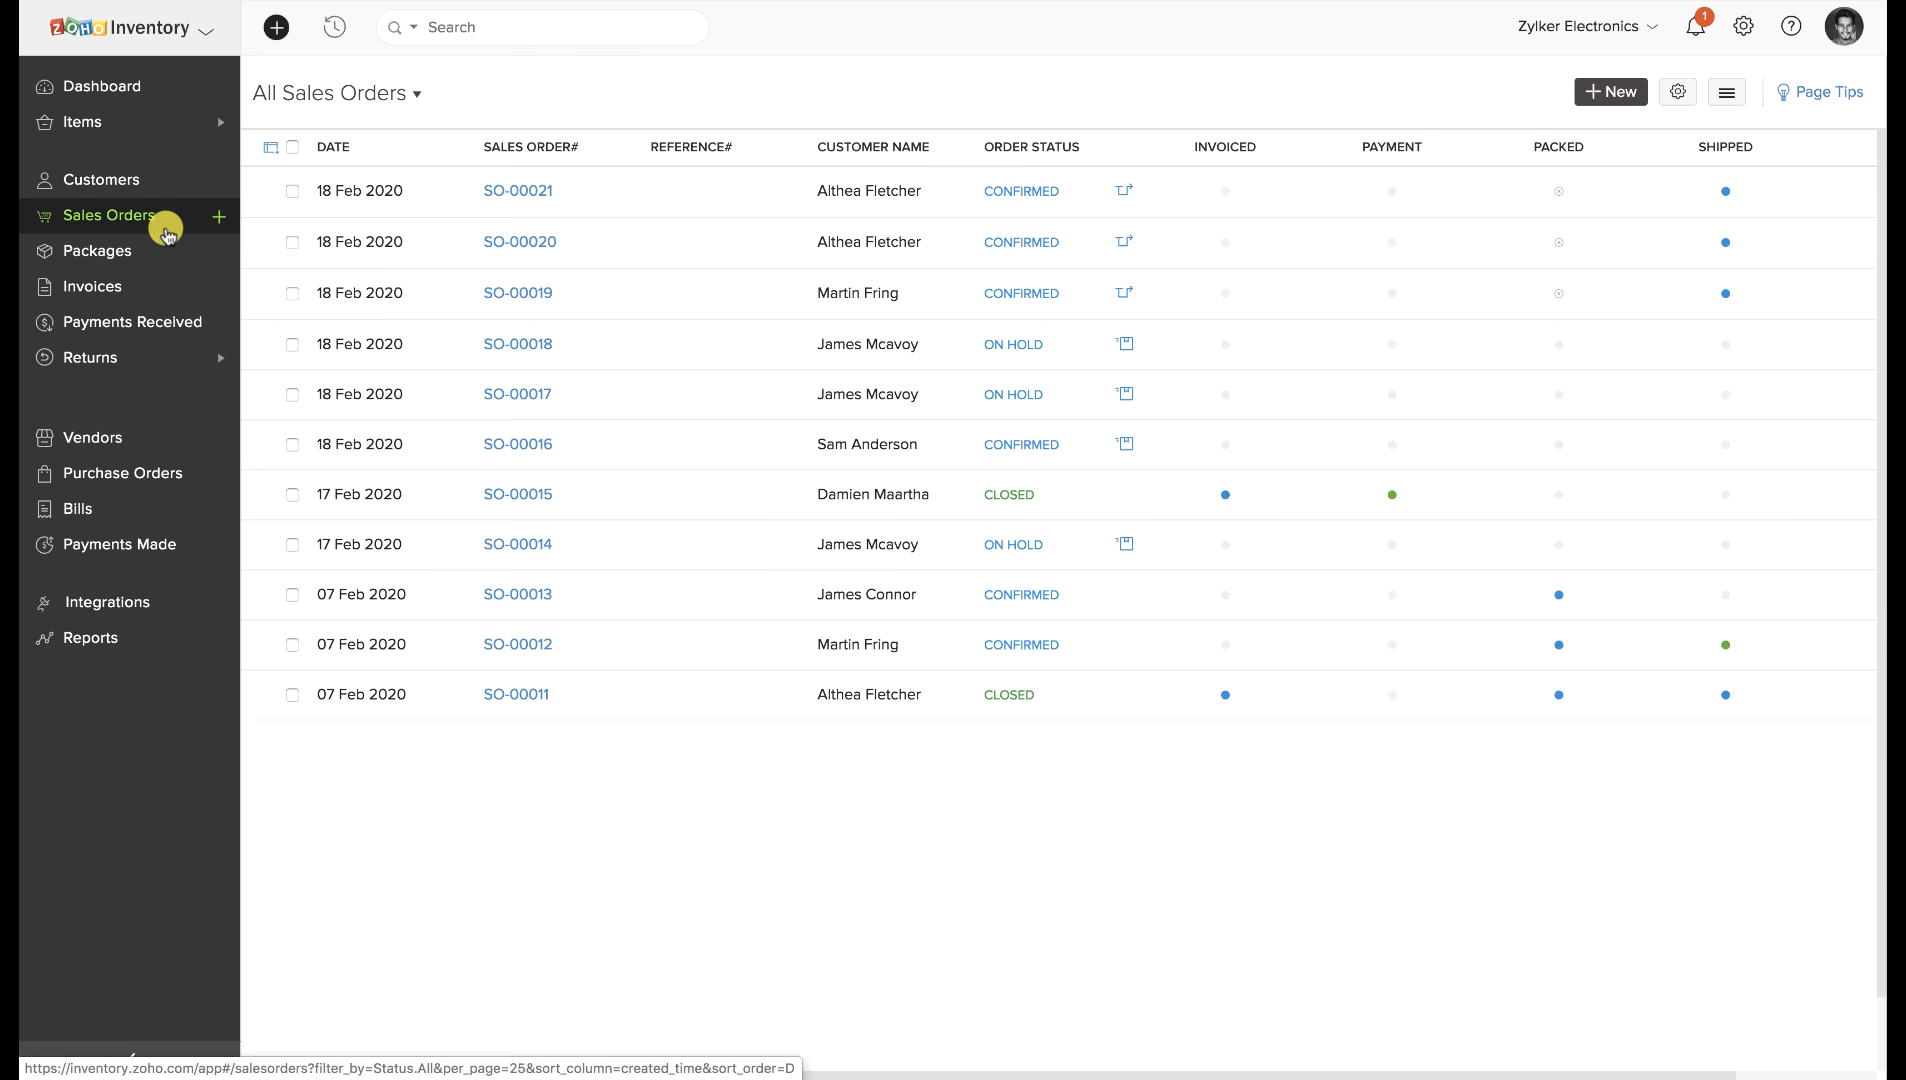
click(660, 246)
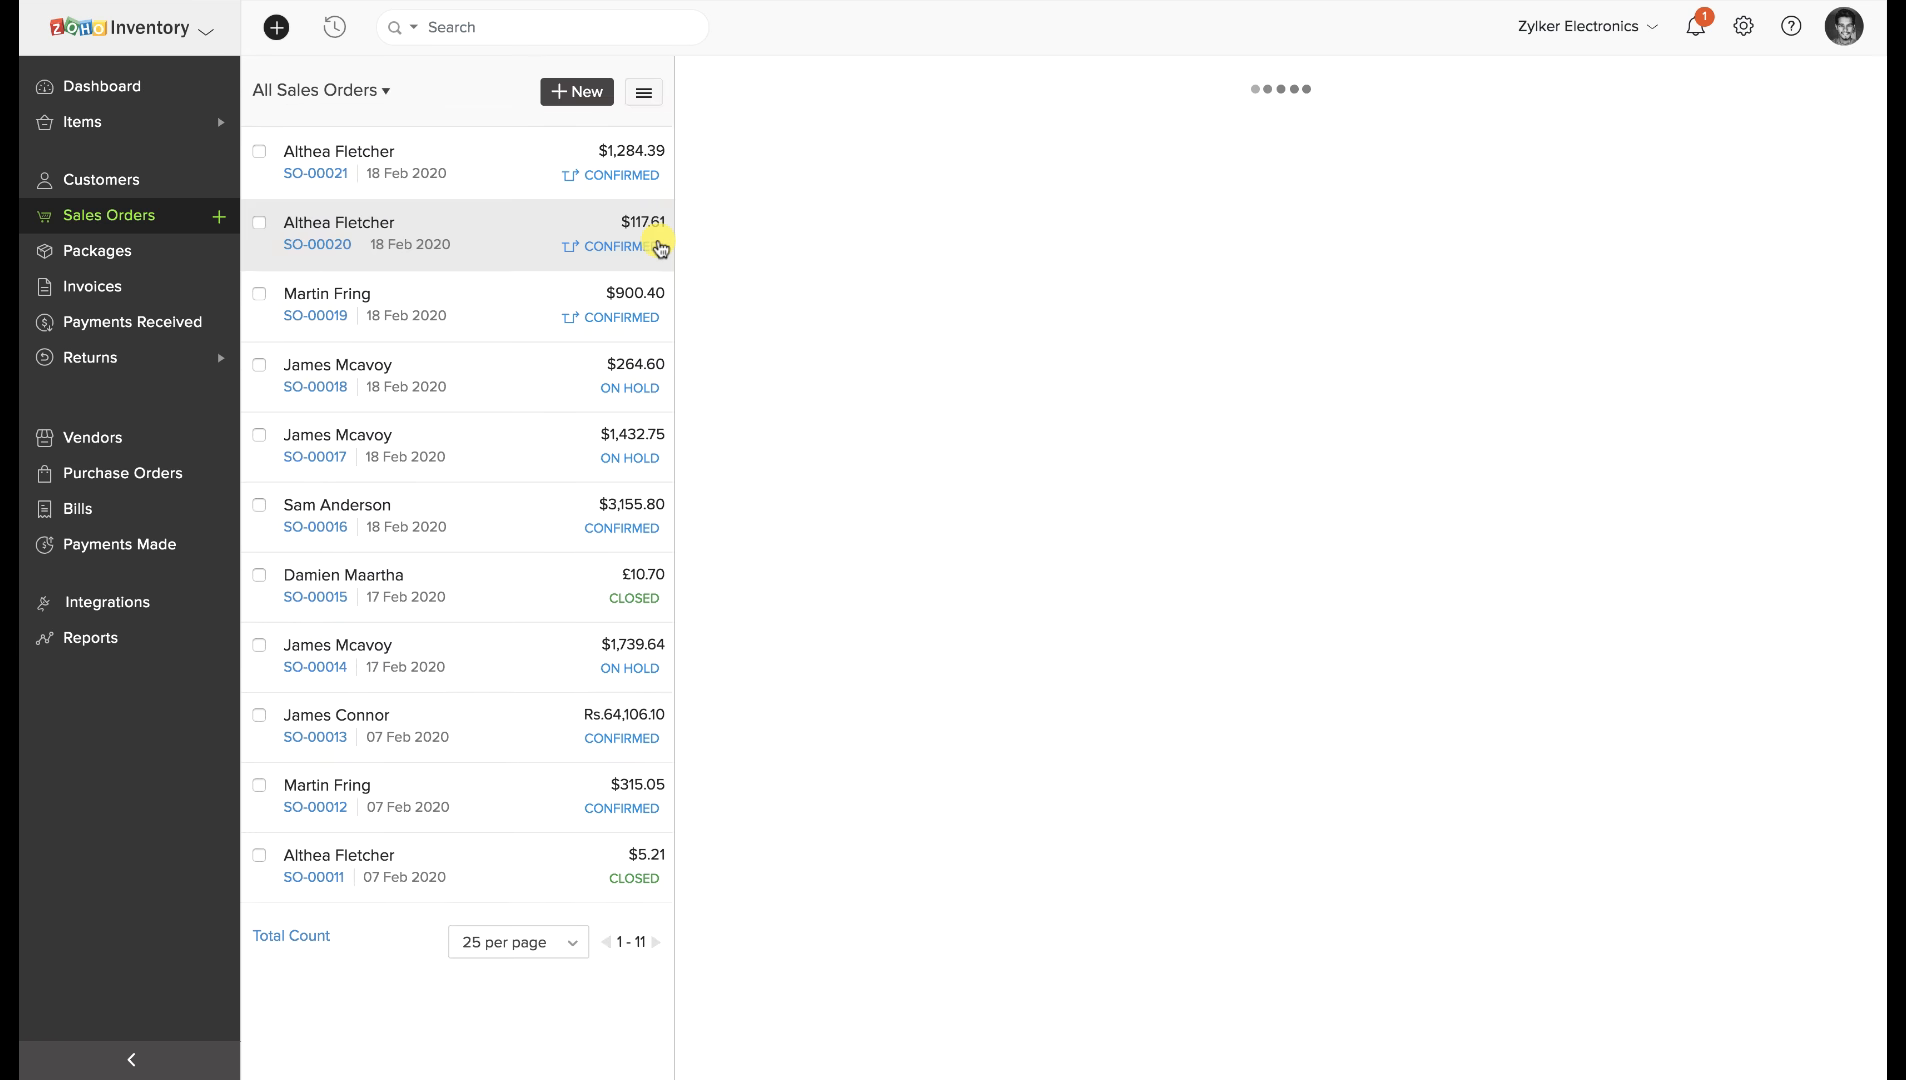
click(1020, 142)
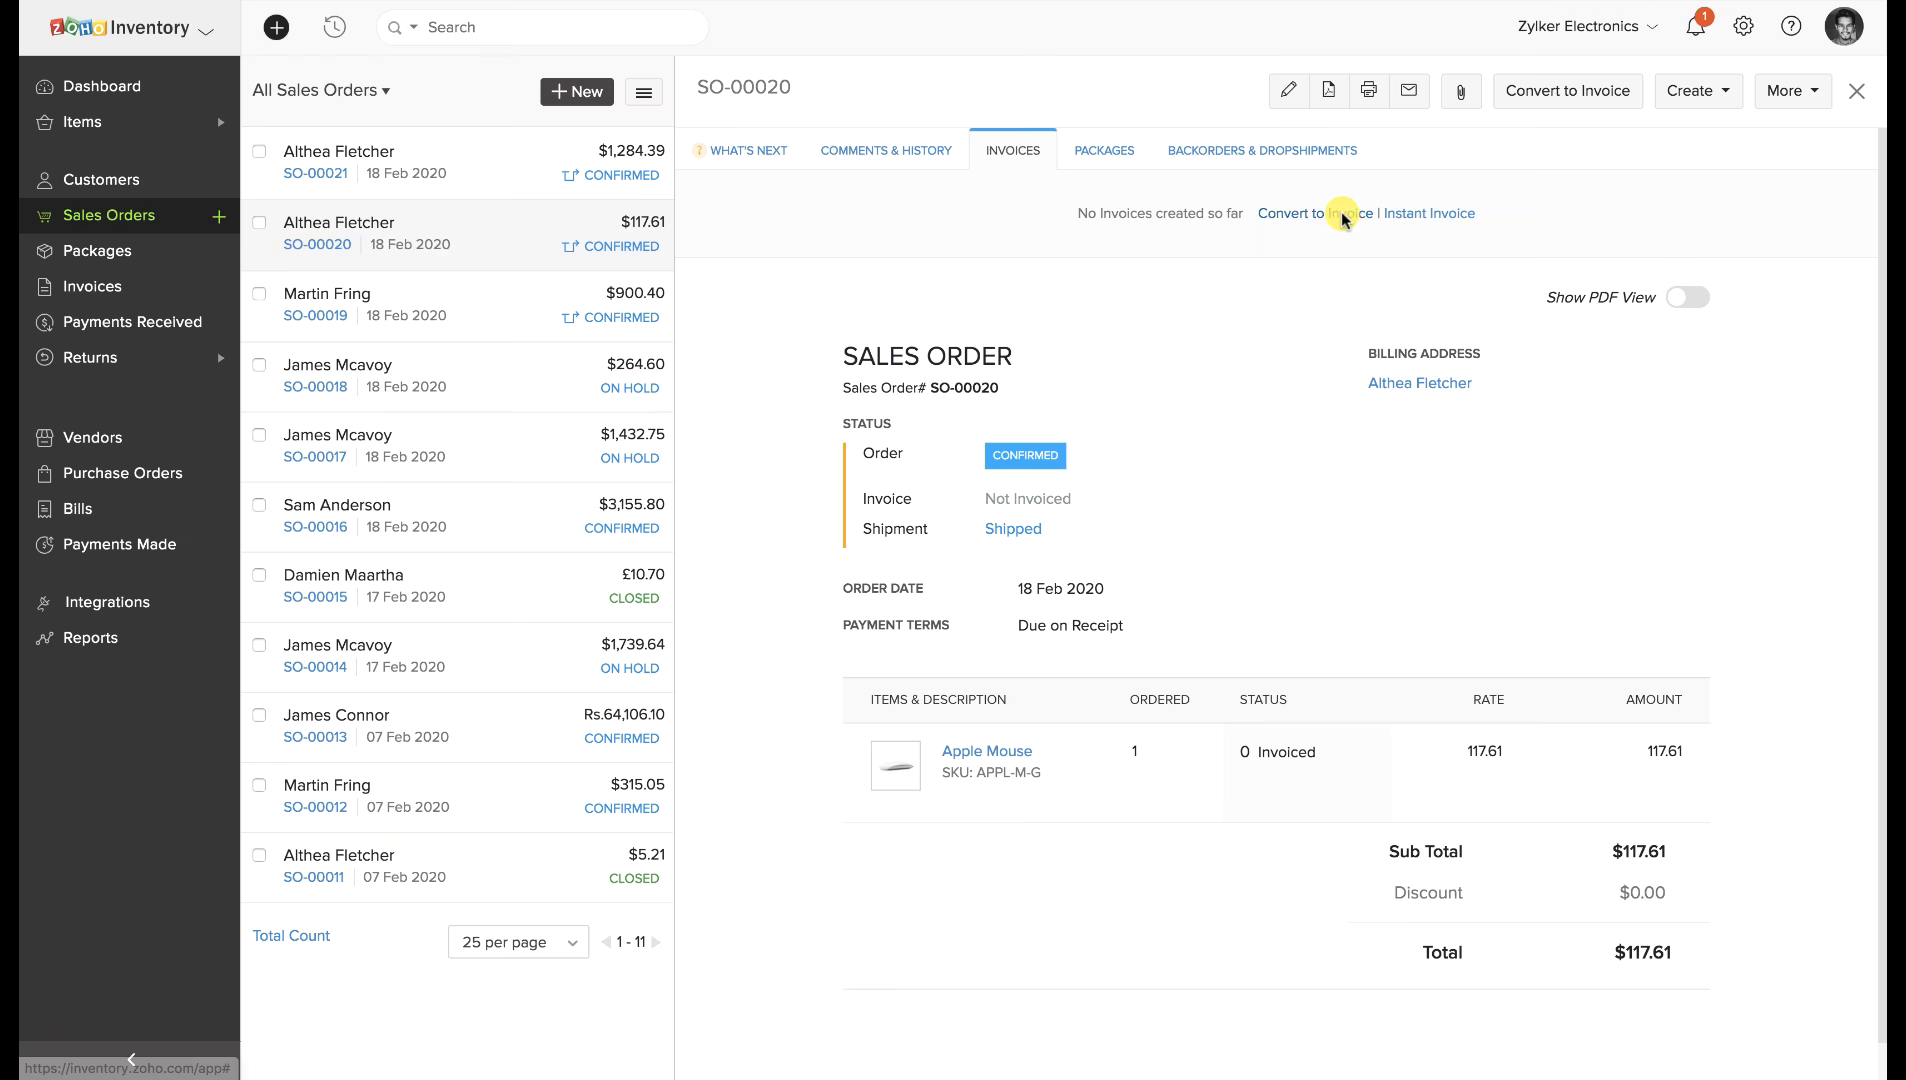
click(1342, 213)
scroll(843, 616, down, 5)
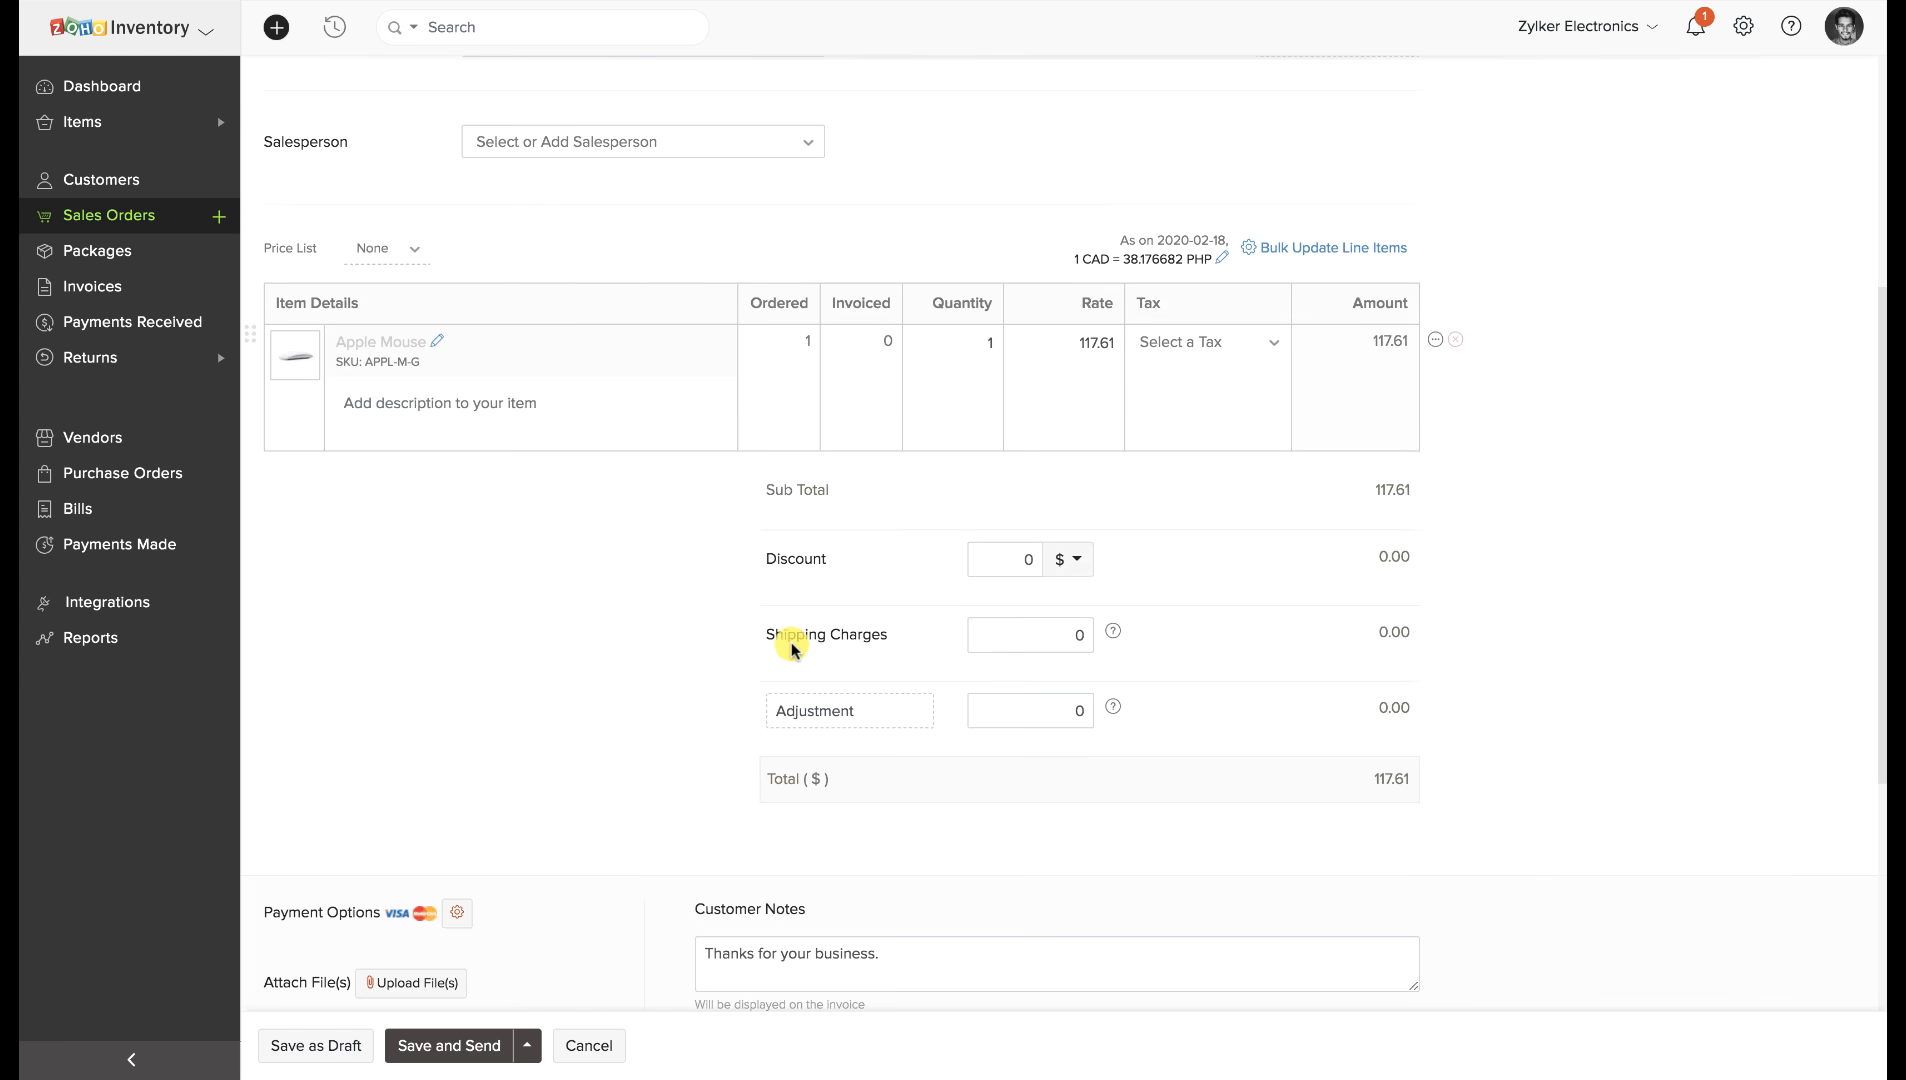
click(527, 1045)
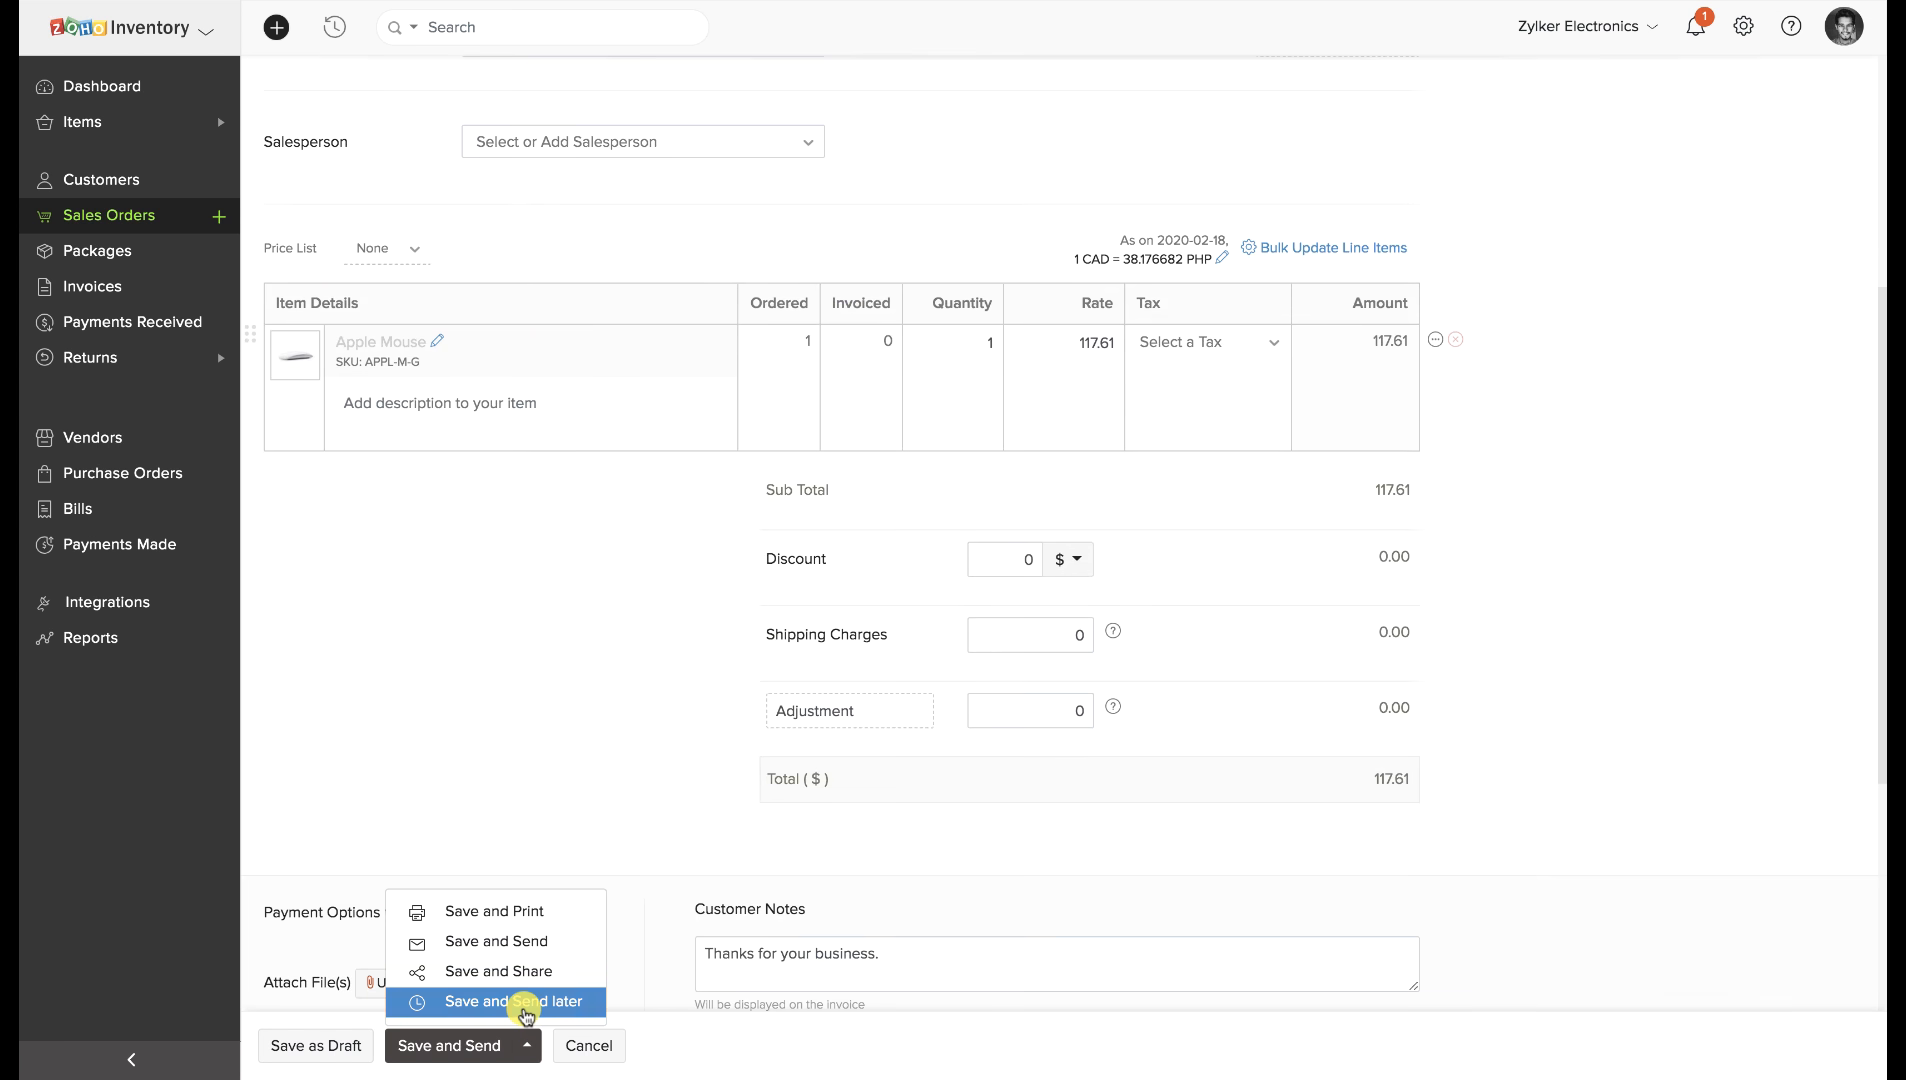
click(525, 1010)
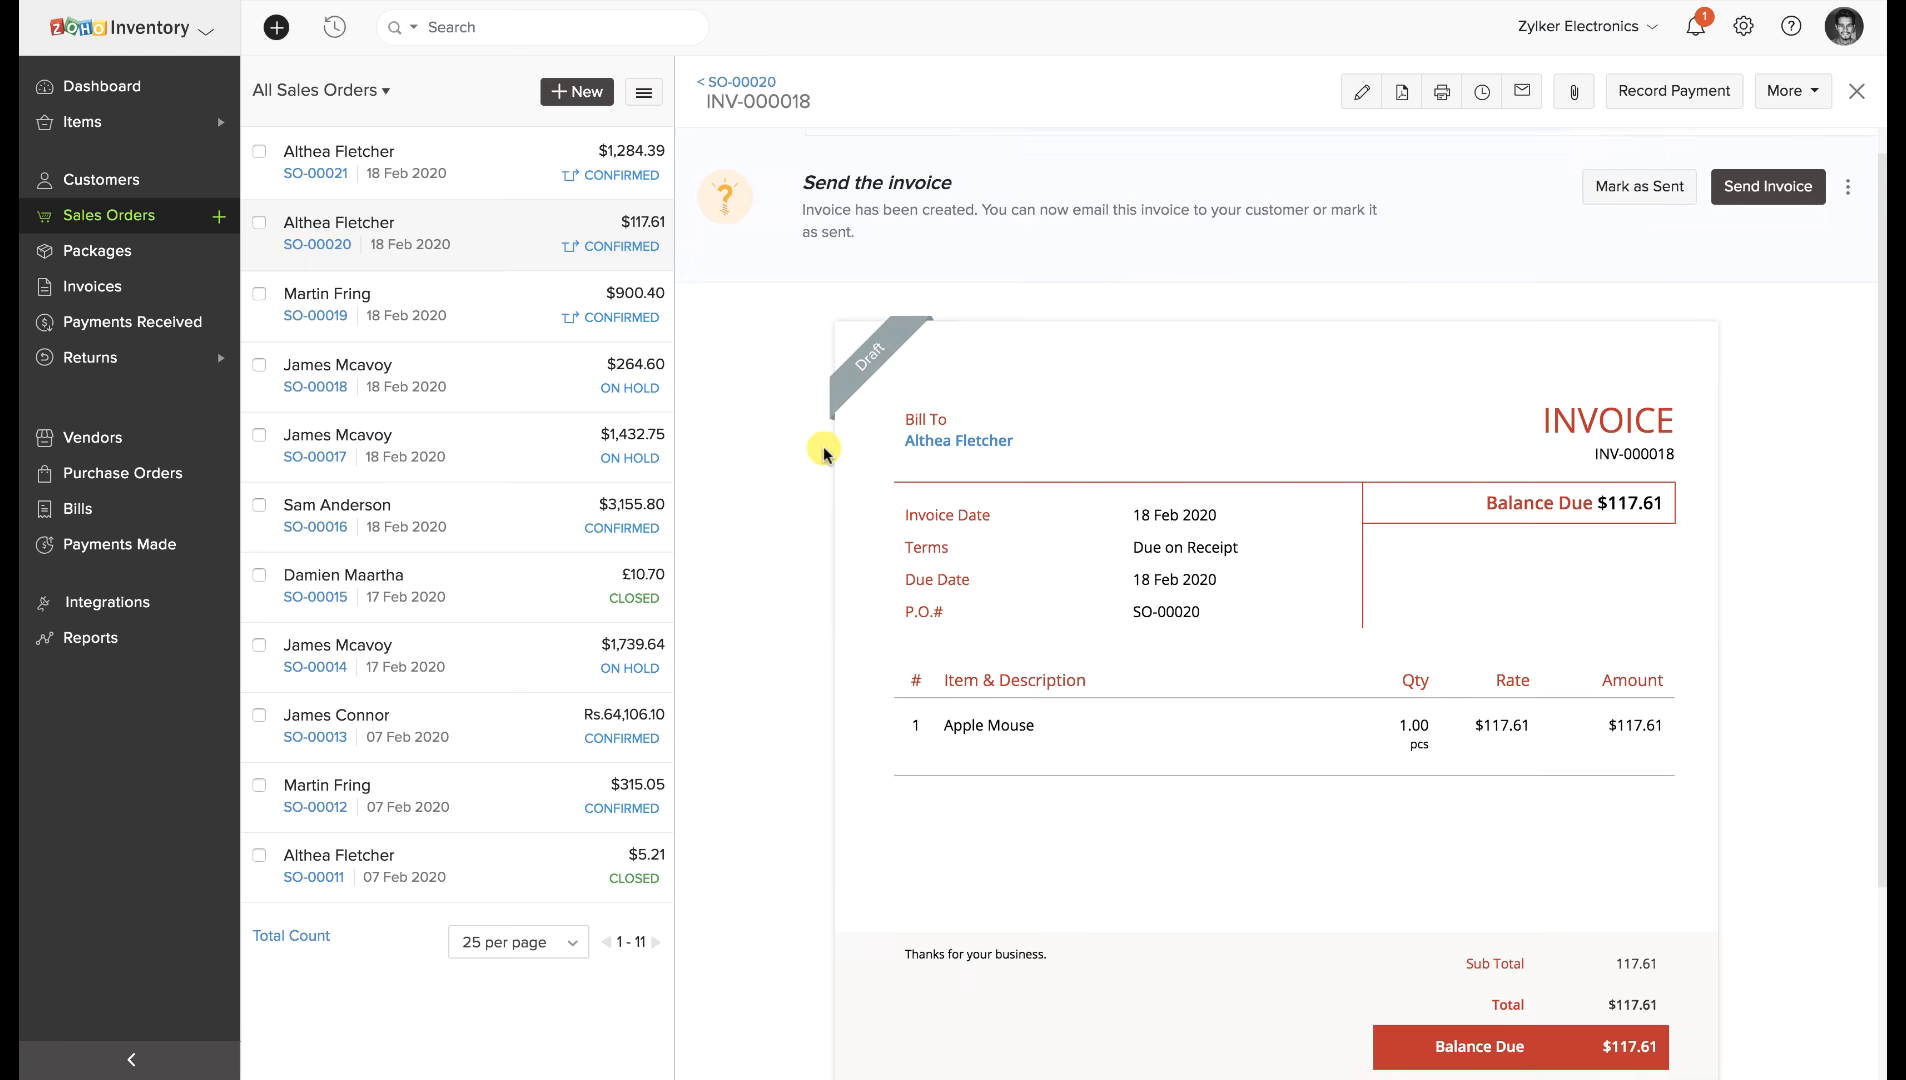
scroll(823, 452, down, 3)
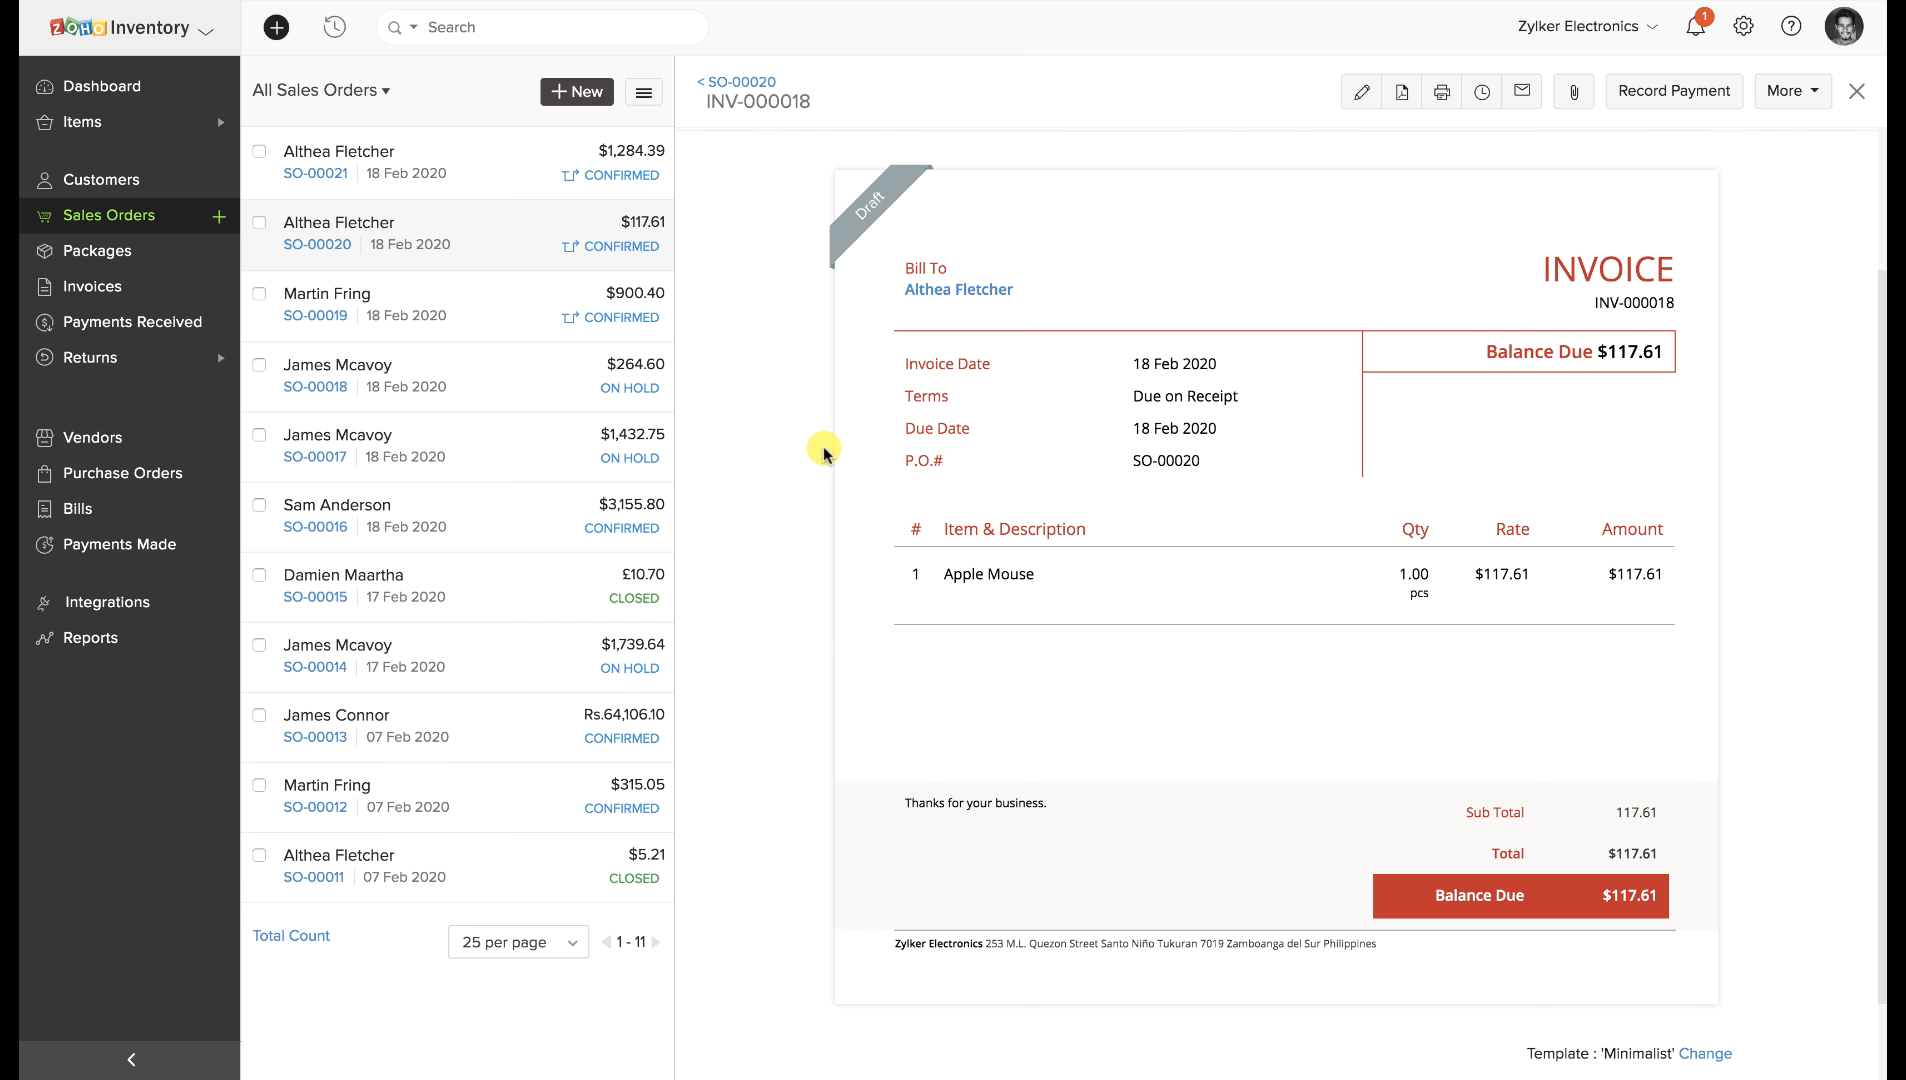
click(97, 478)
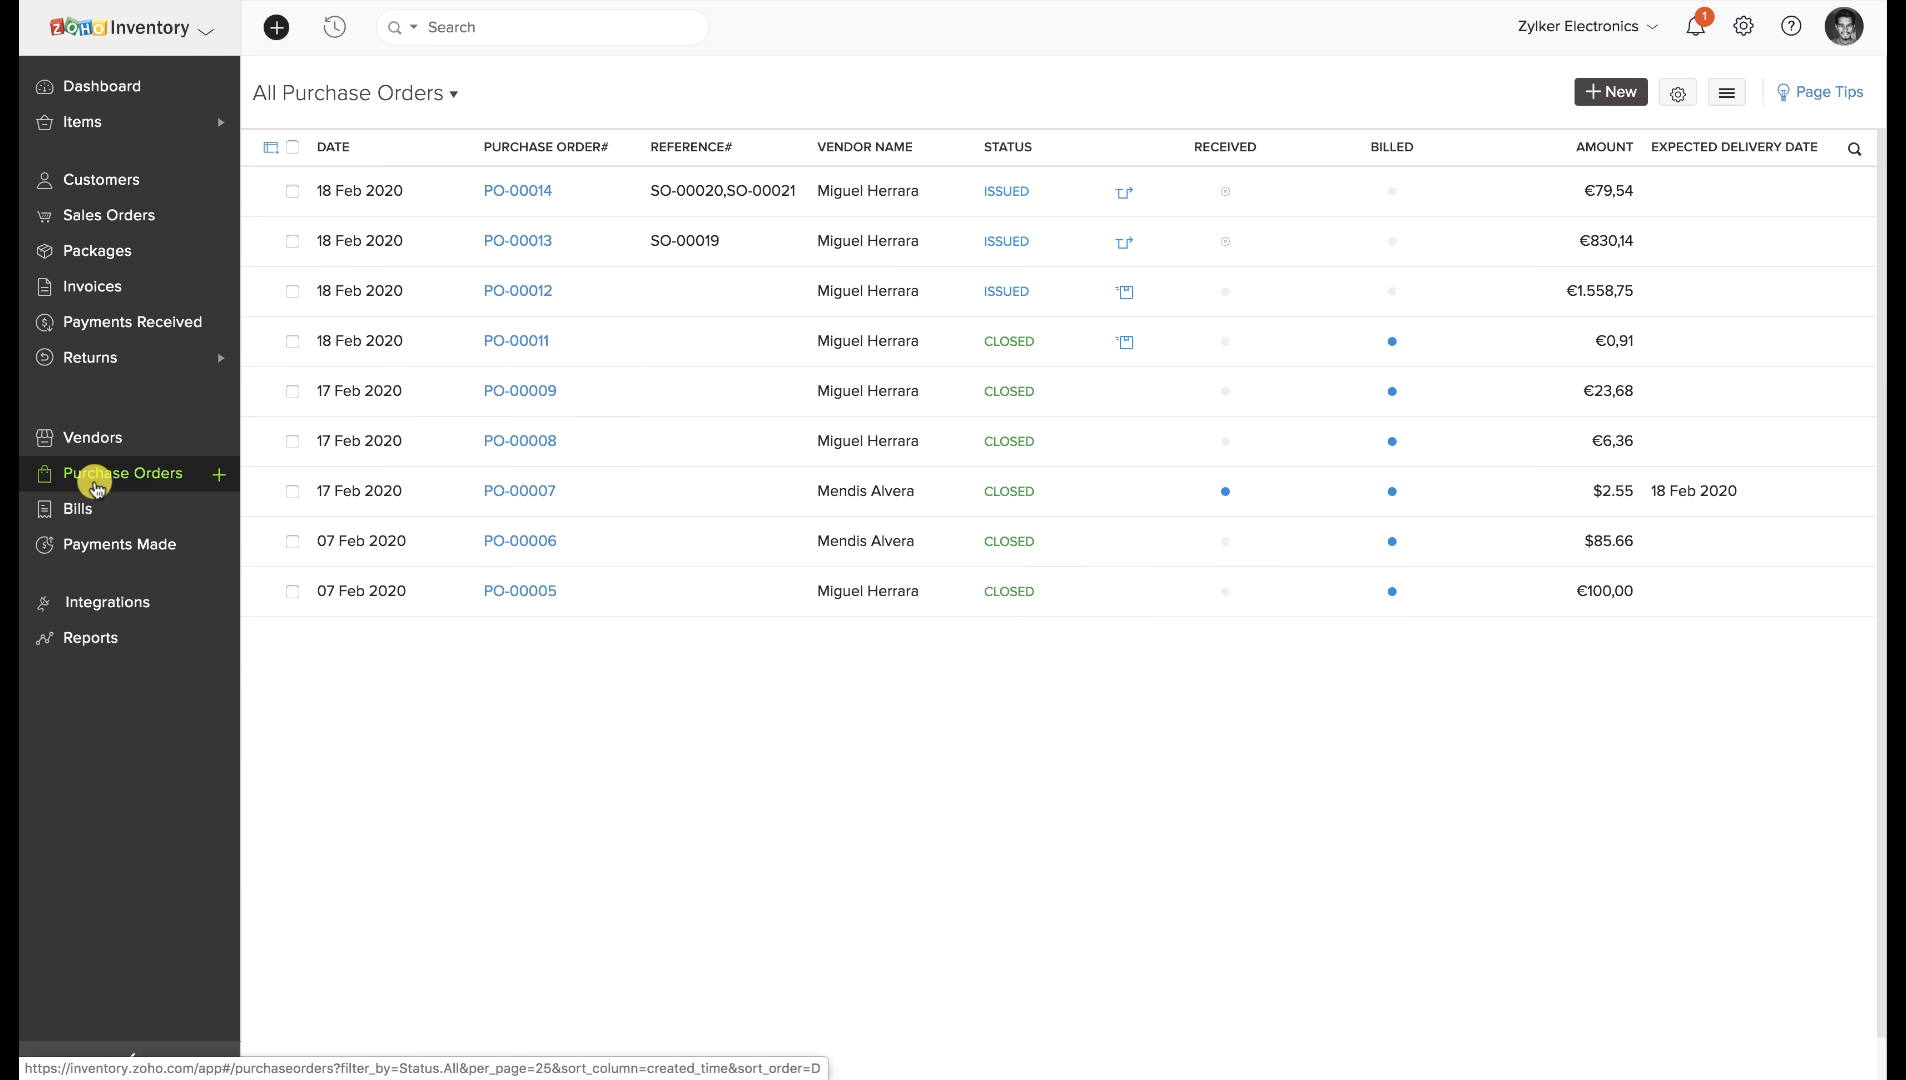
Create open bill B55 for €79,54 from PO-00014's Apple Mouse.
click(817, 191)
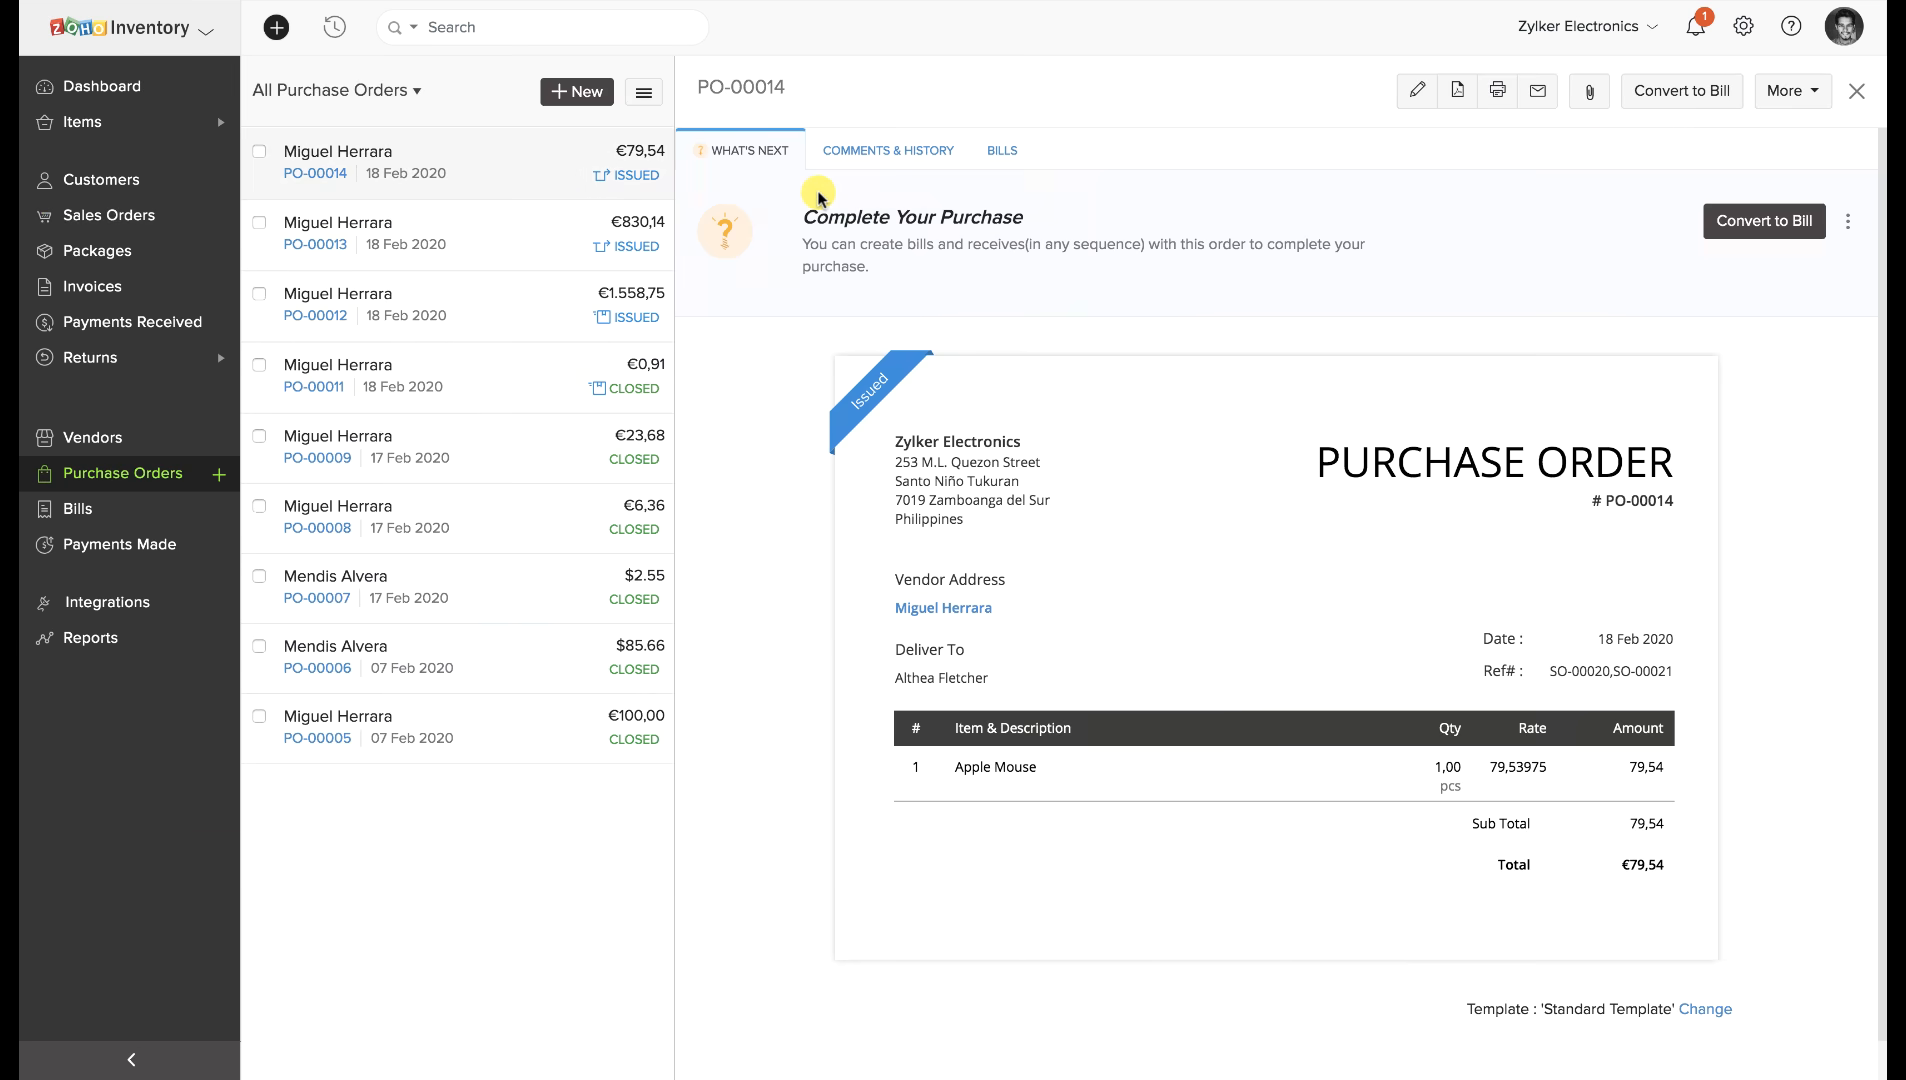
click(1002, 150)
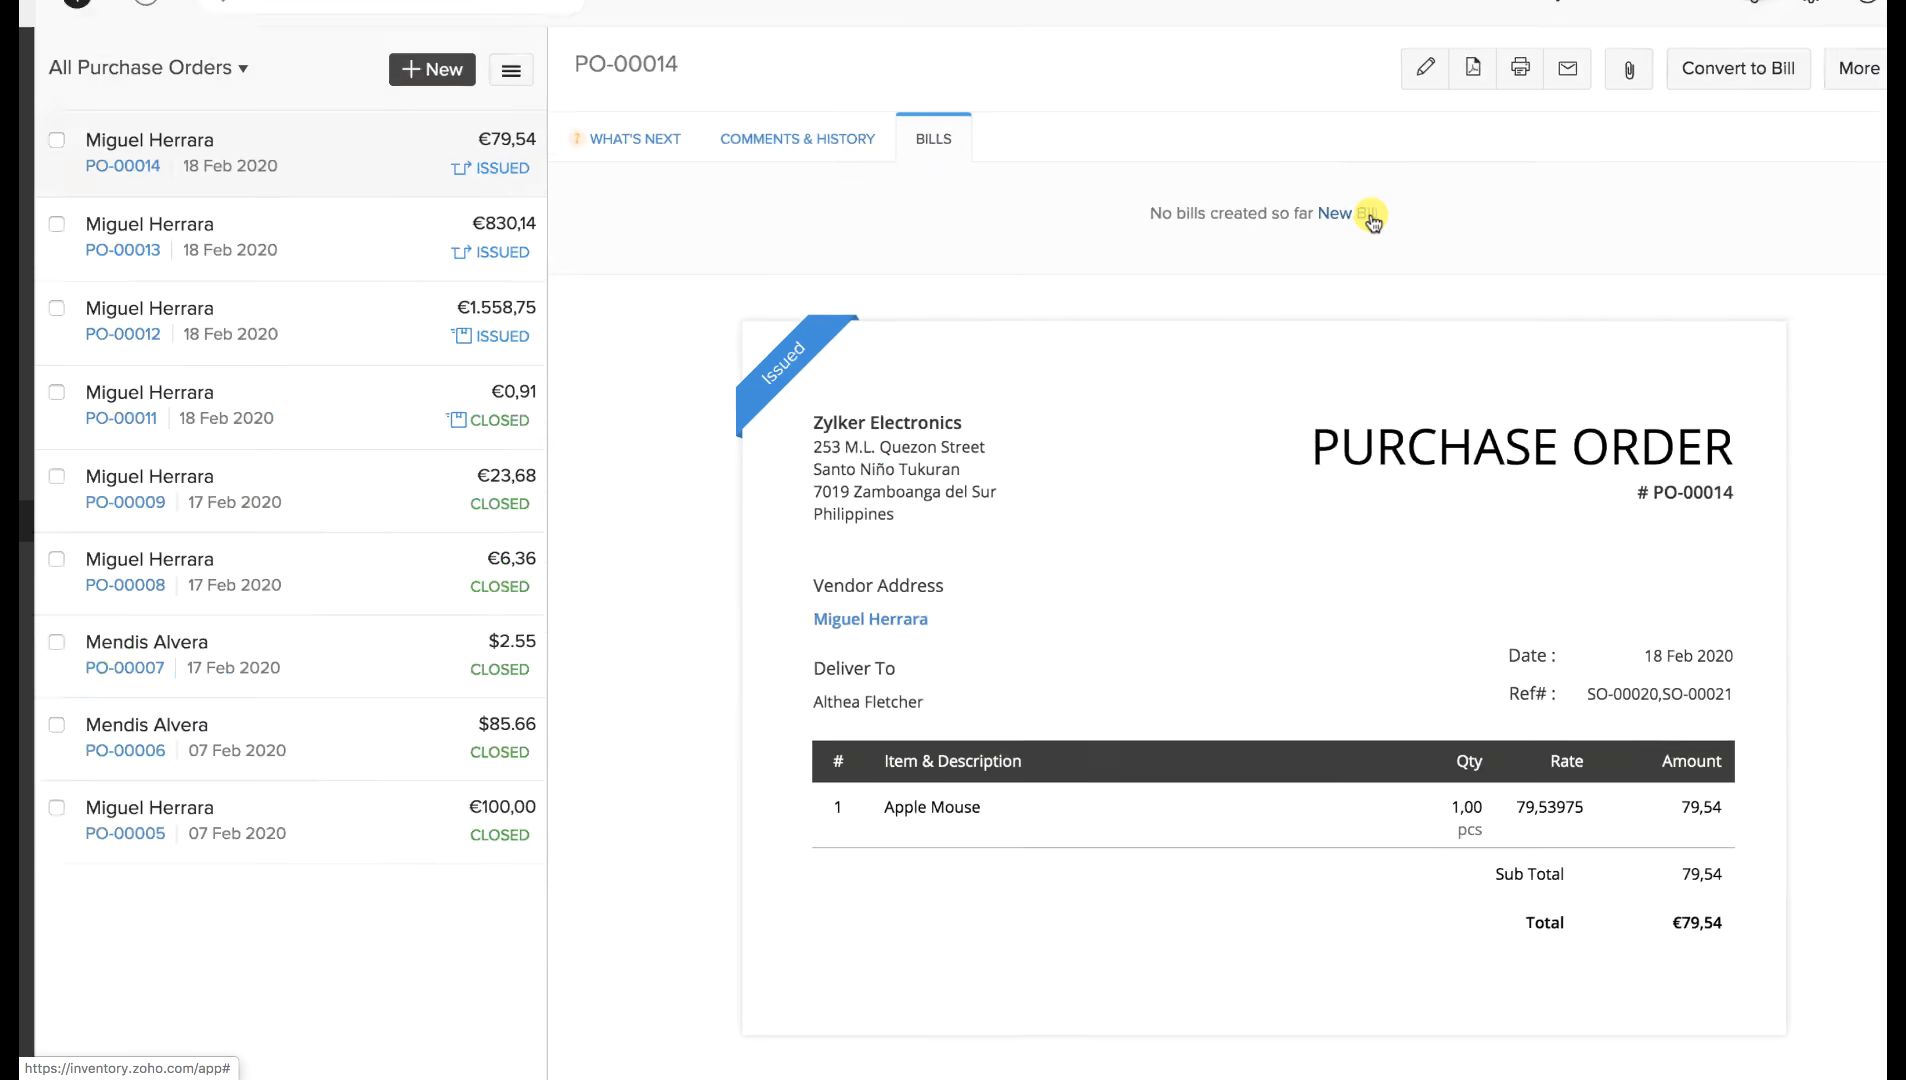
click(1371, 216)
click(779, 268)
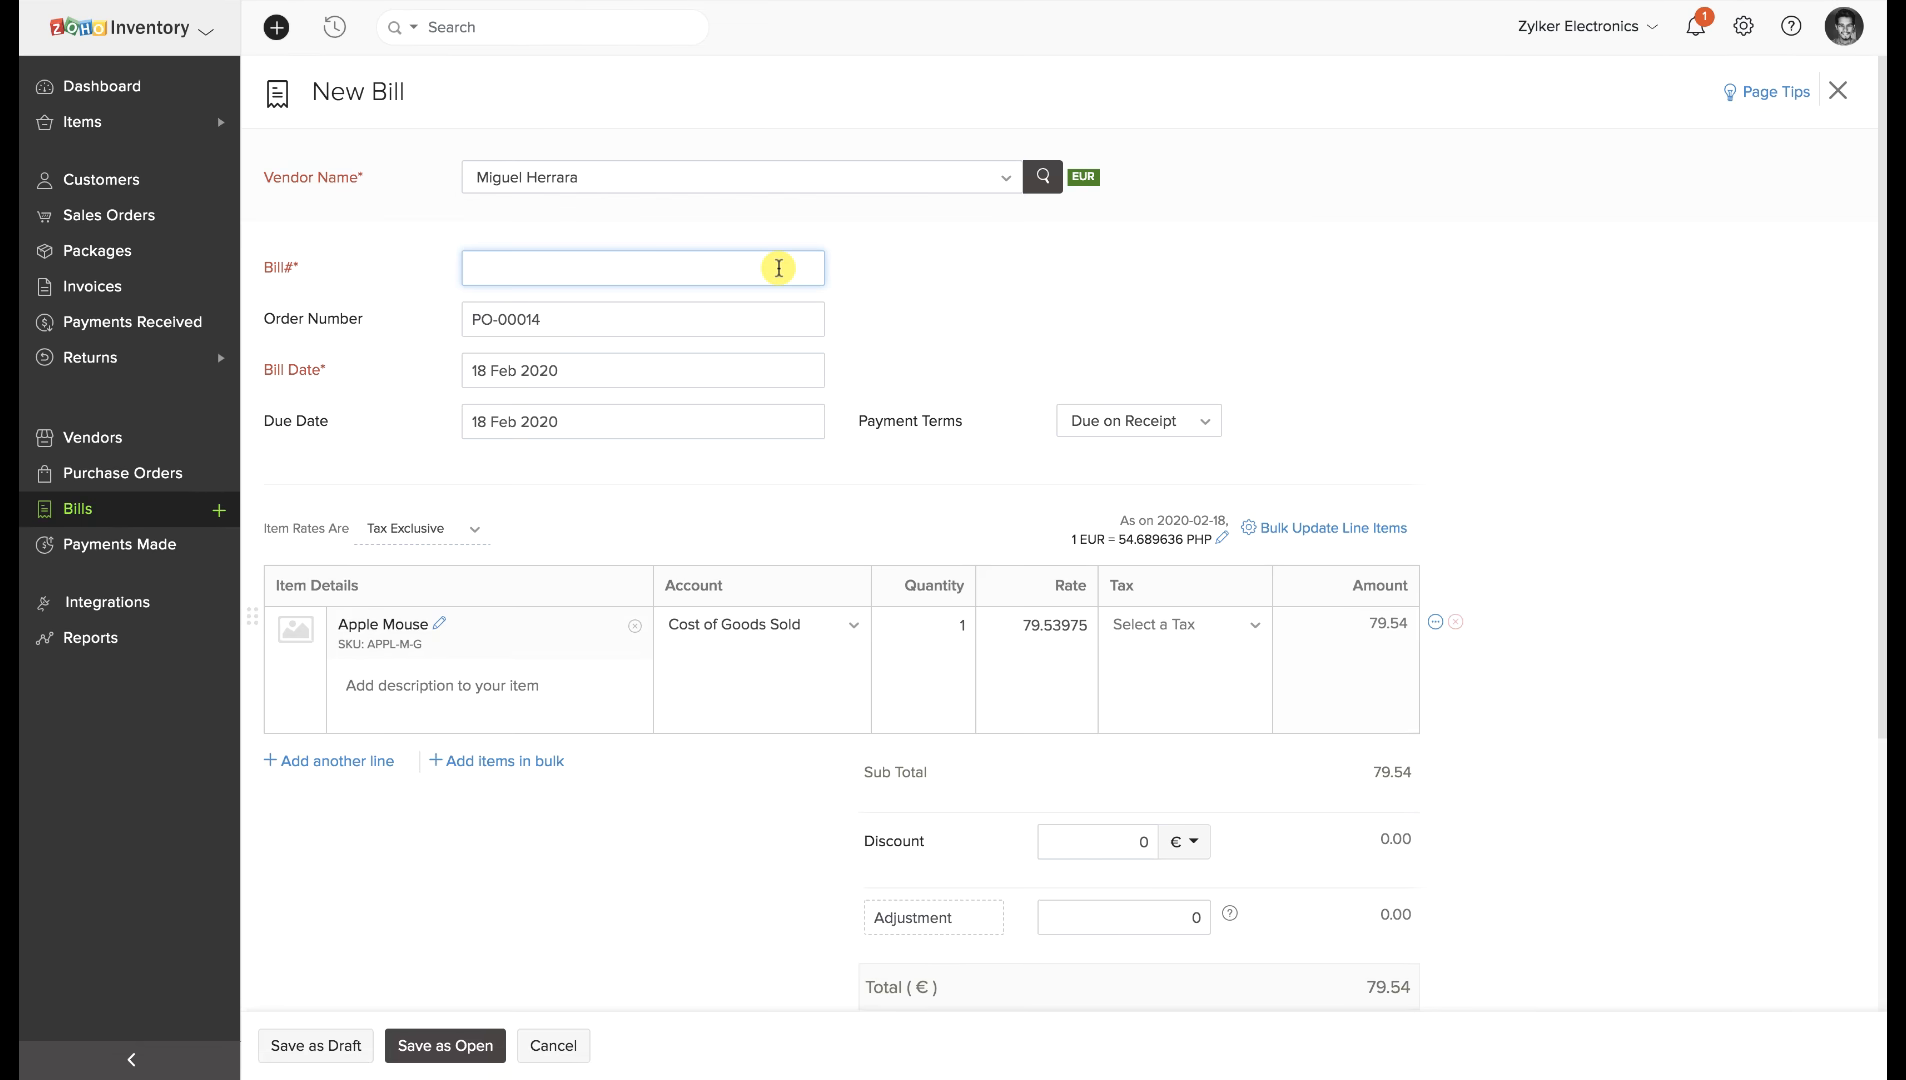
text(B01)
scroll(757, 545, down, 4)
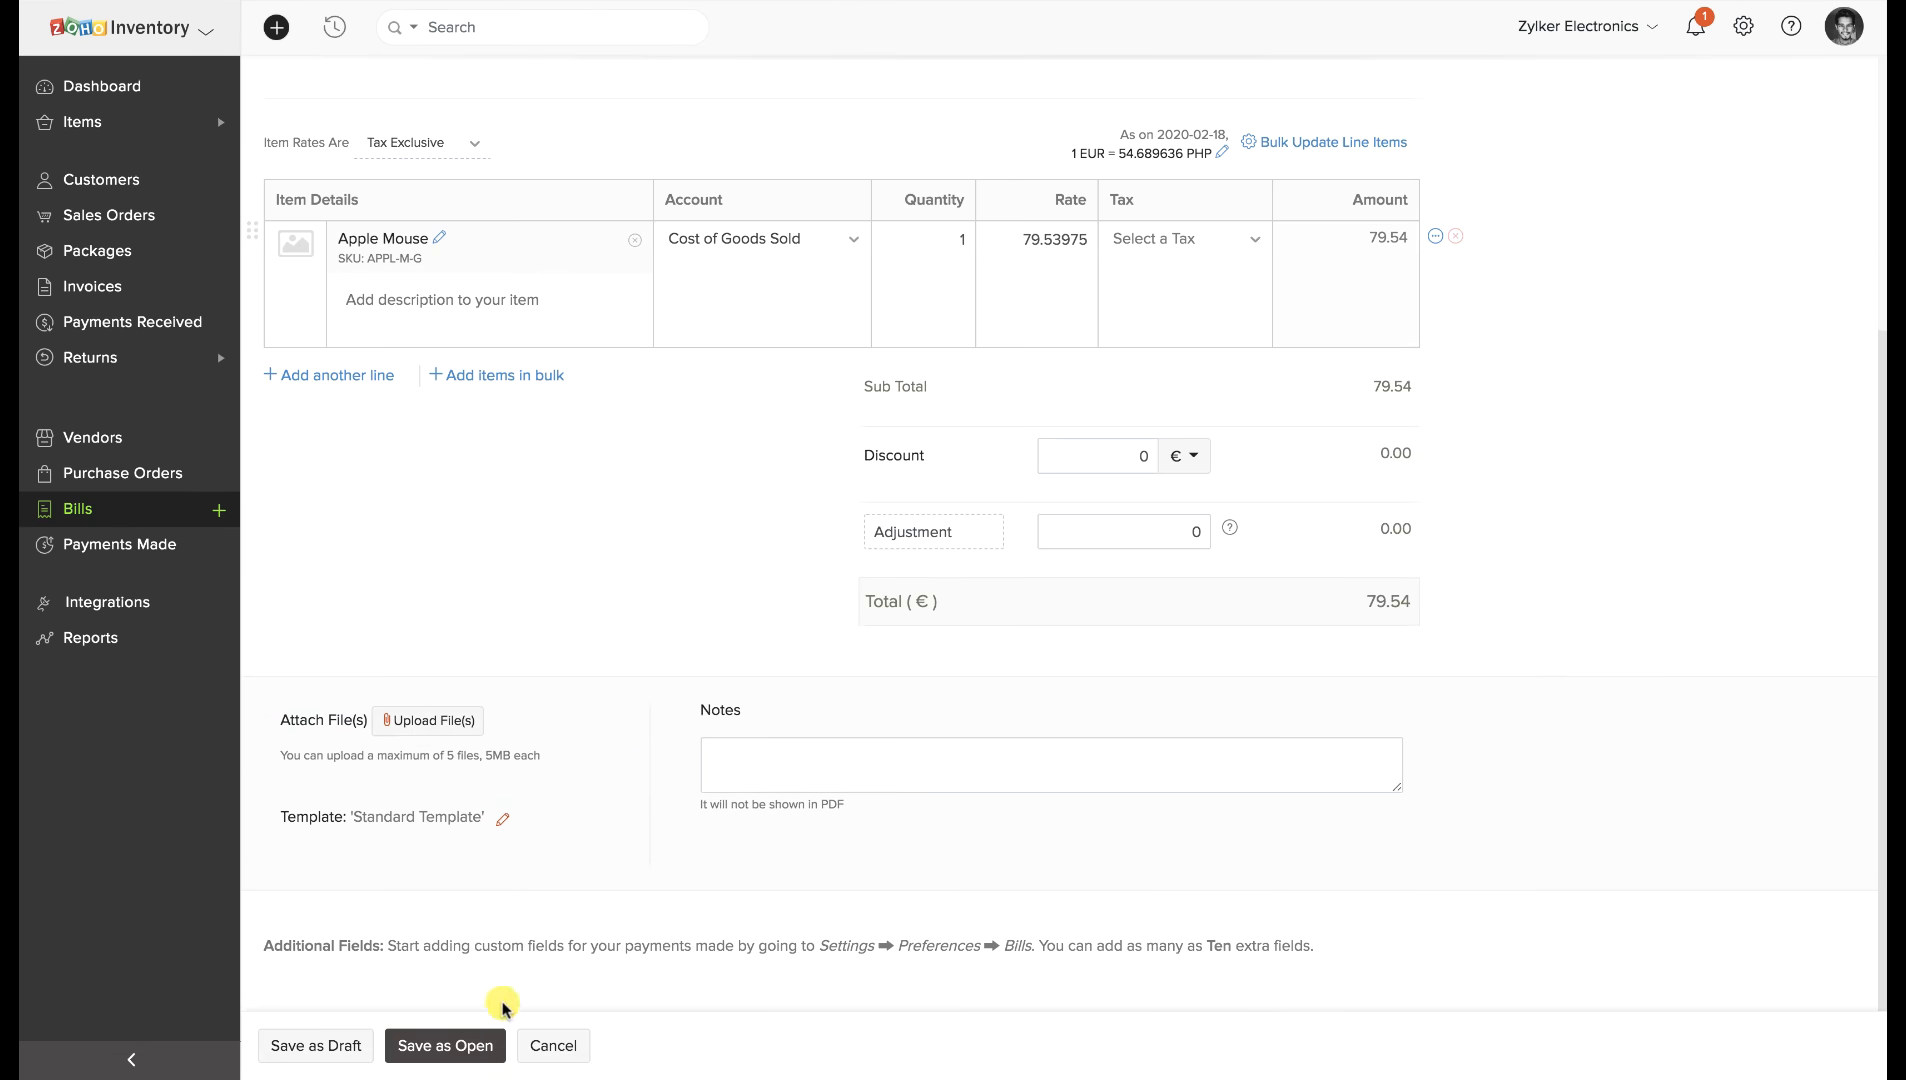
click(466, 1043)
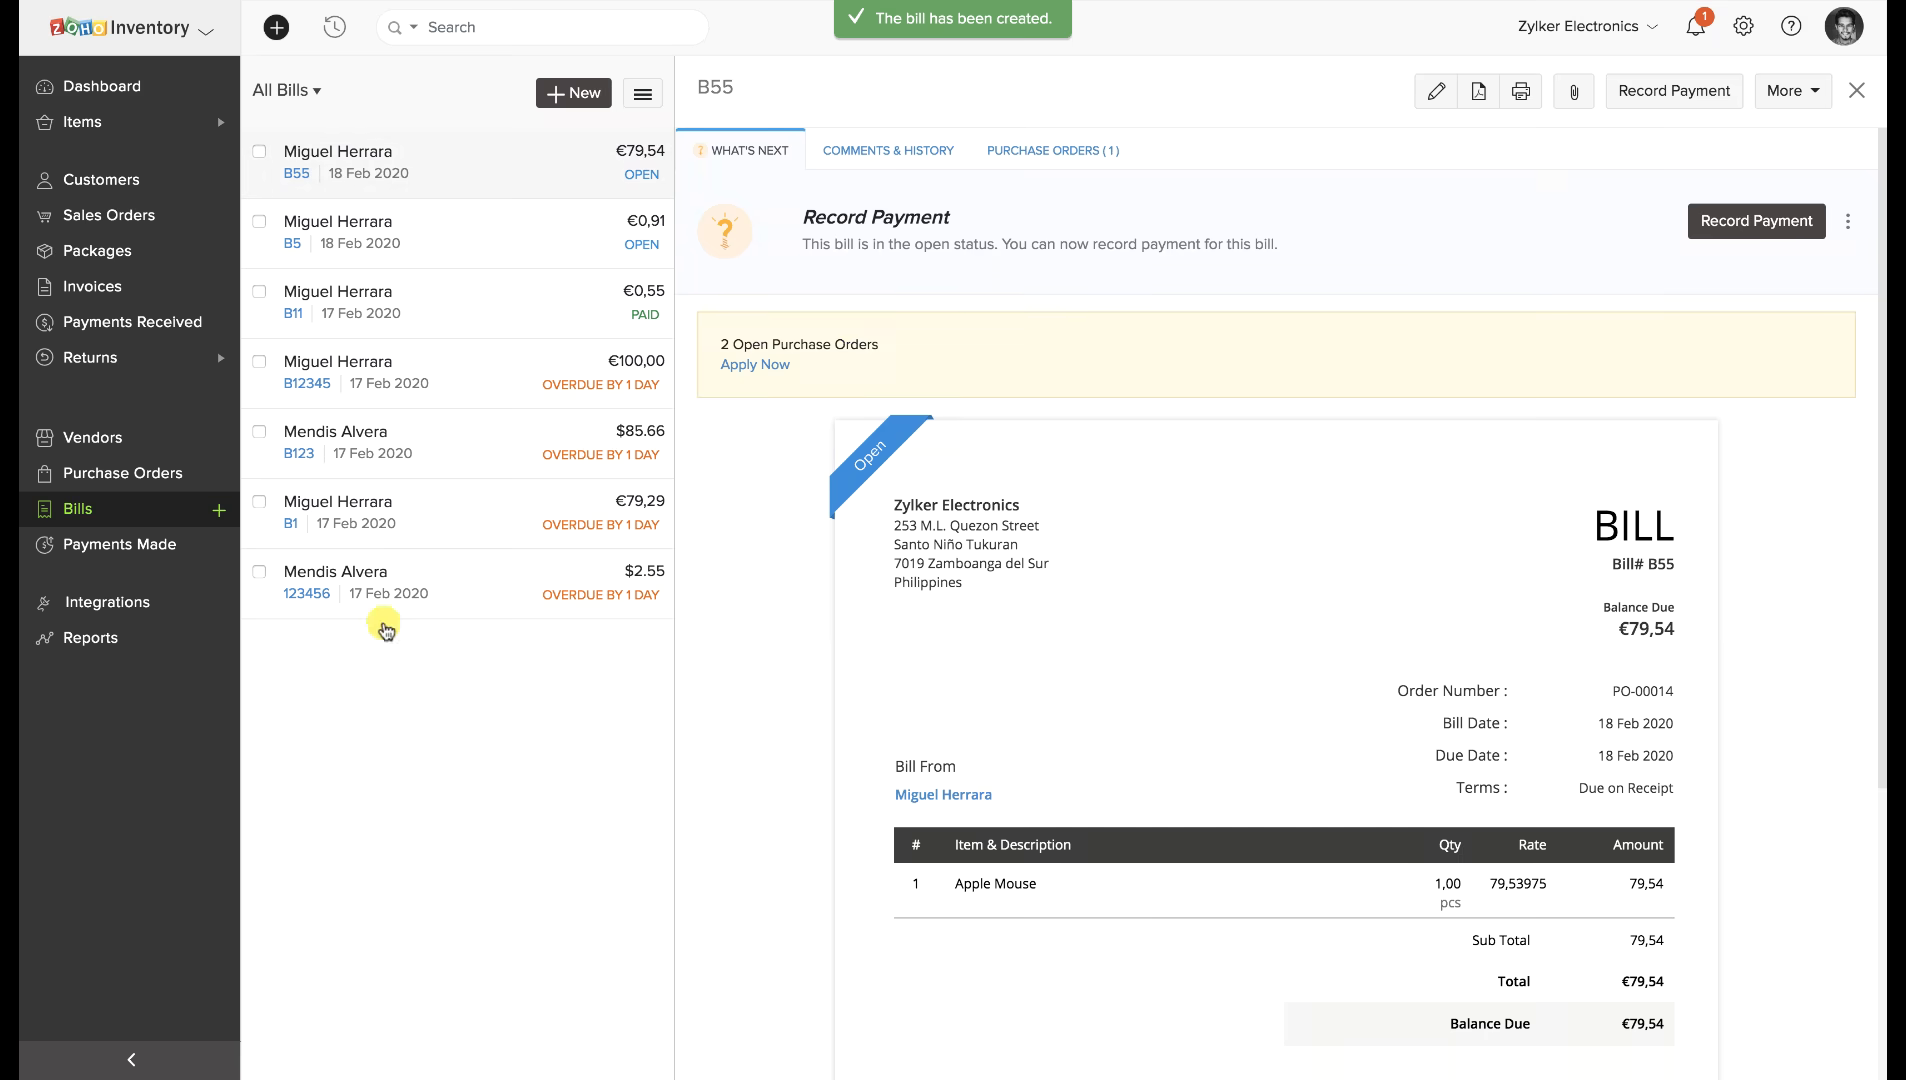
click(136, 212)
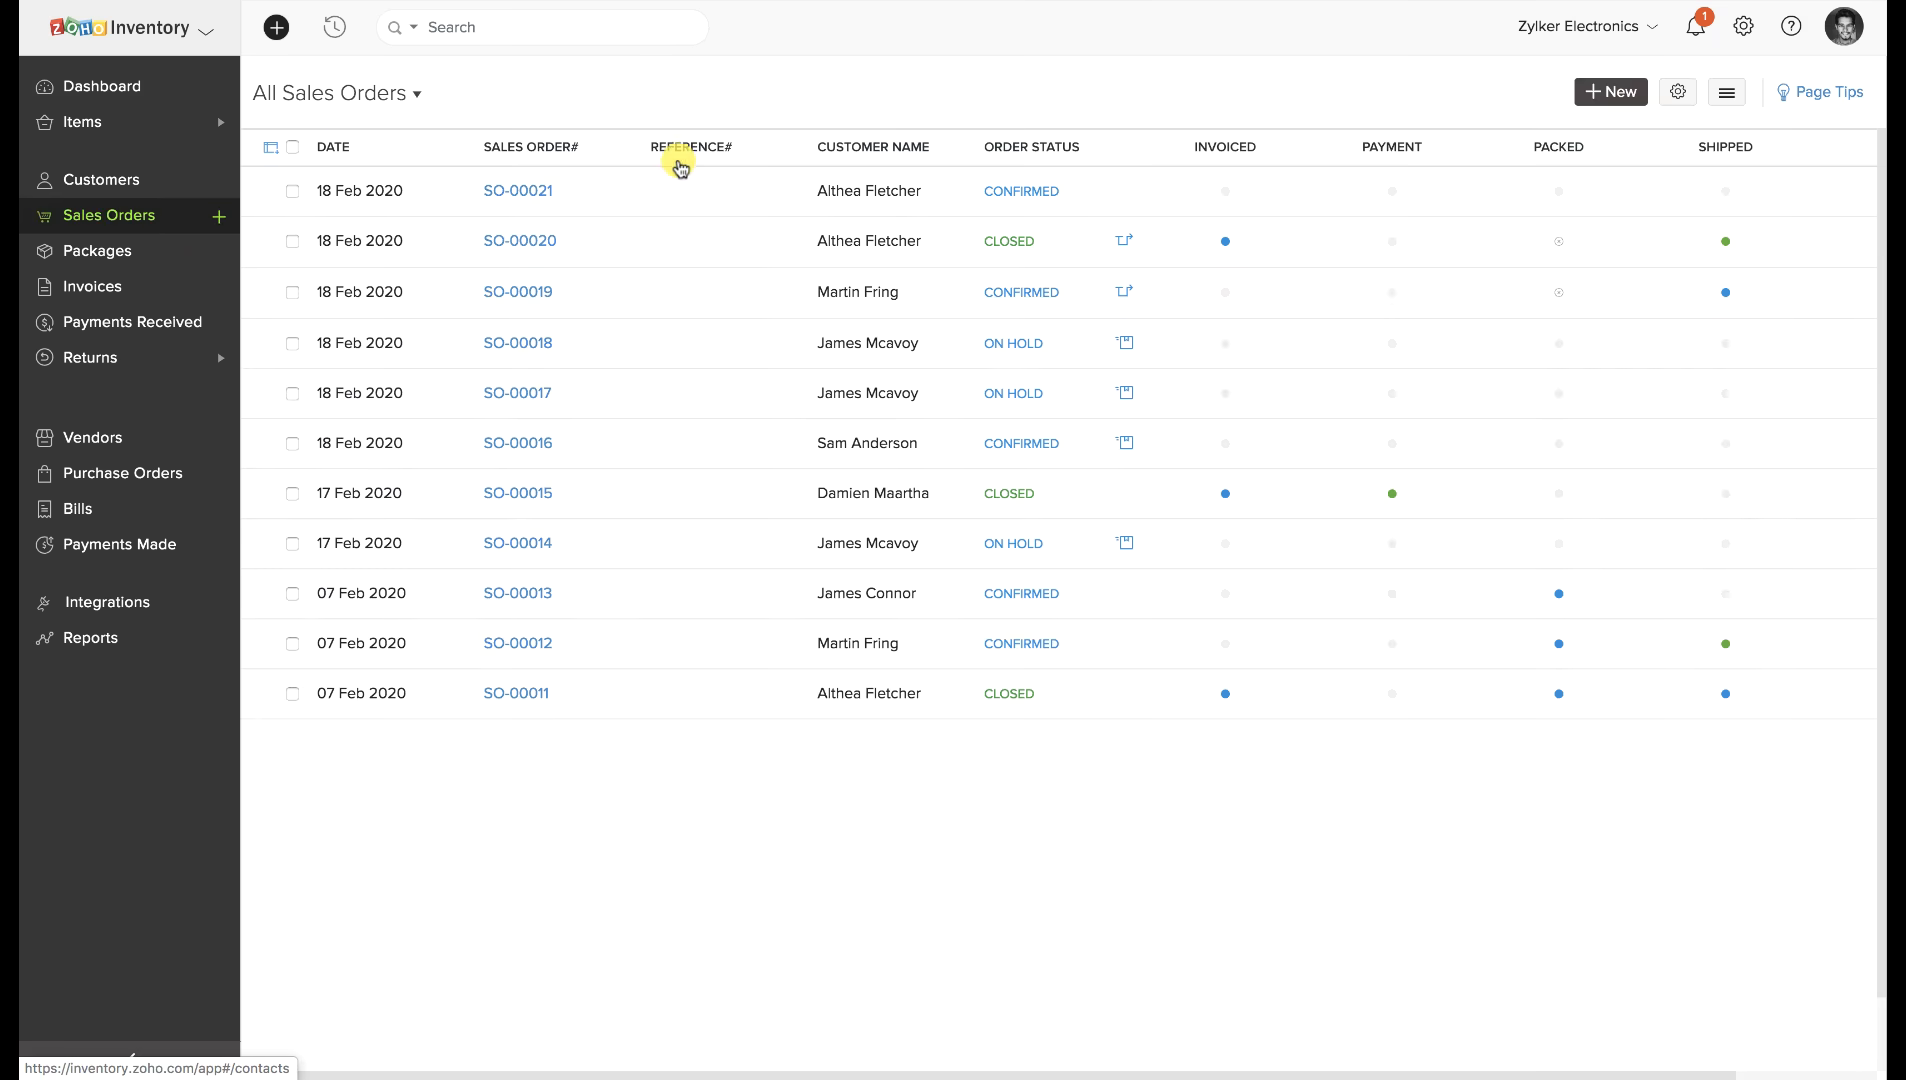
Review the closed, invoiced and fulfilled sales order SO-00020, then go to the Dashboard overview.
click(733, 240)
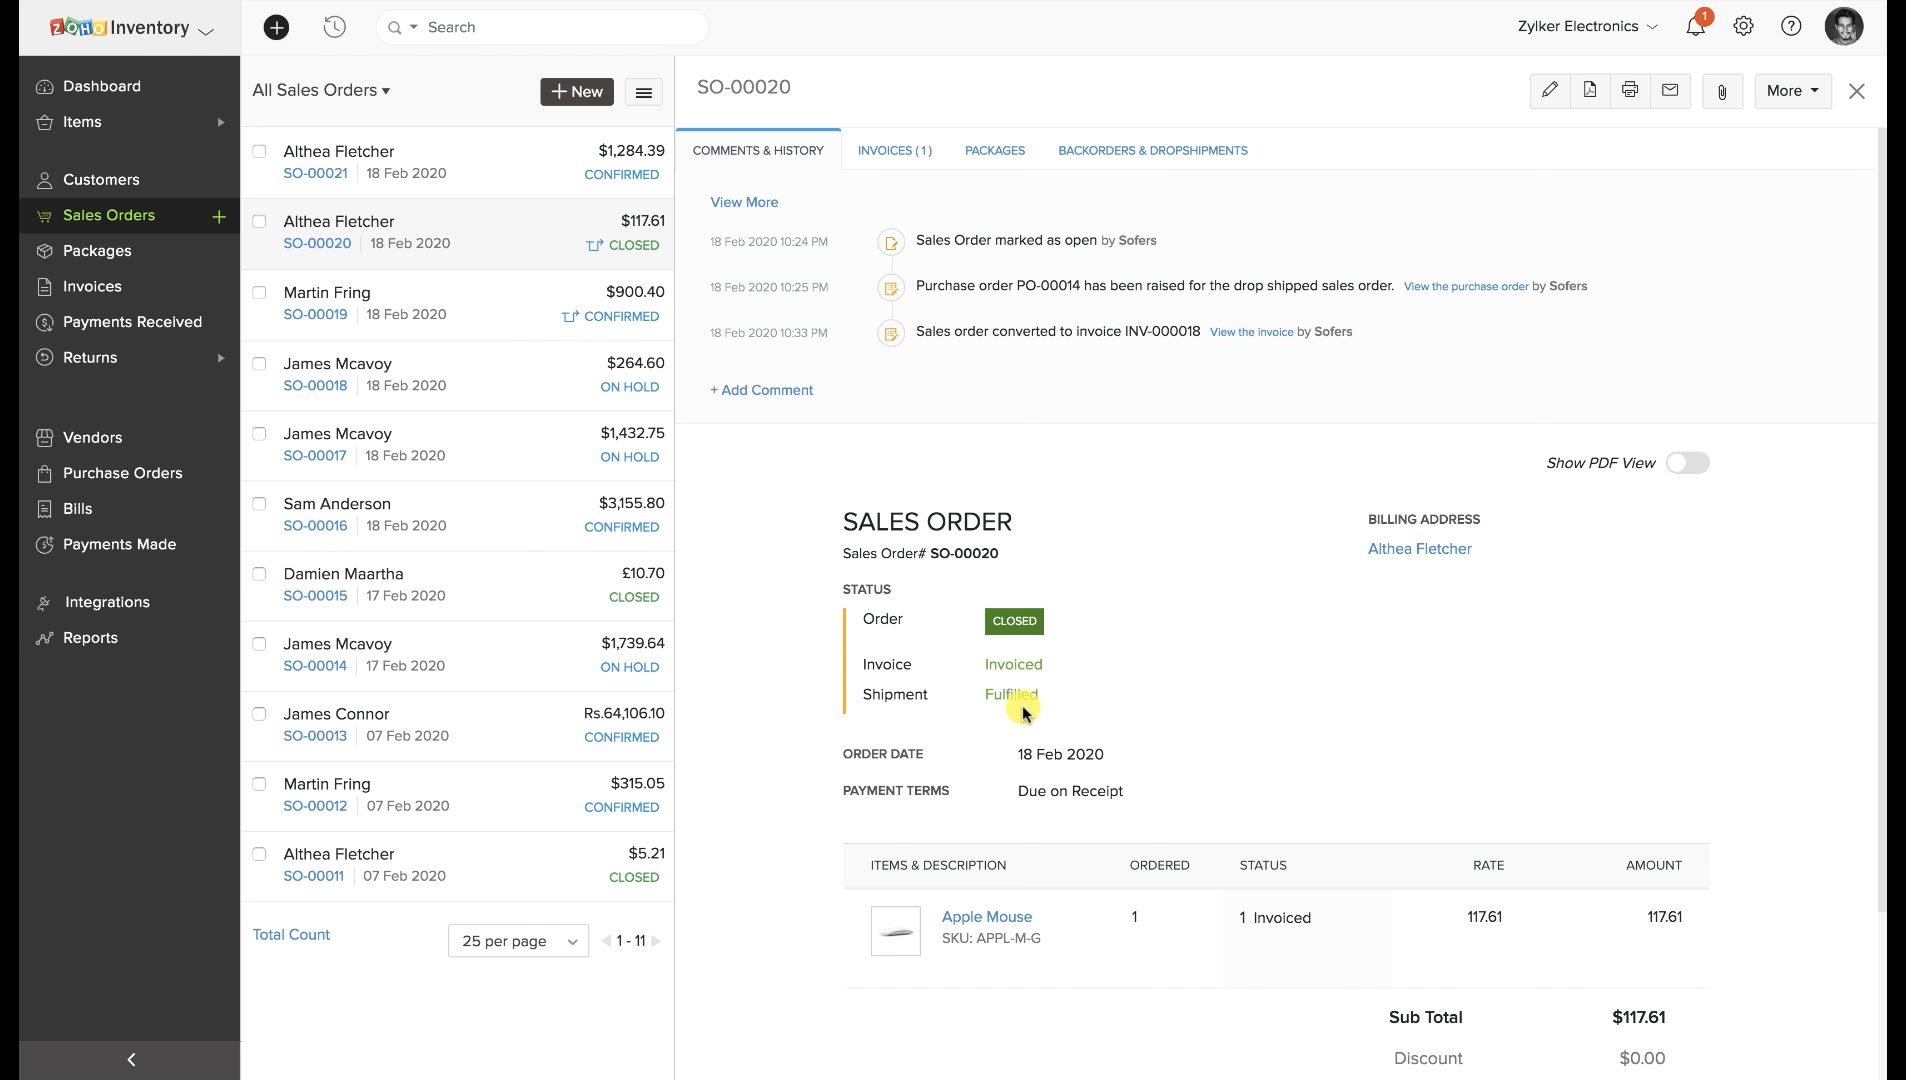
scroll(1025, 712, down, 2)
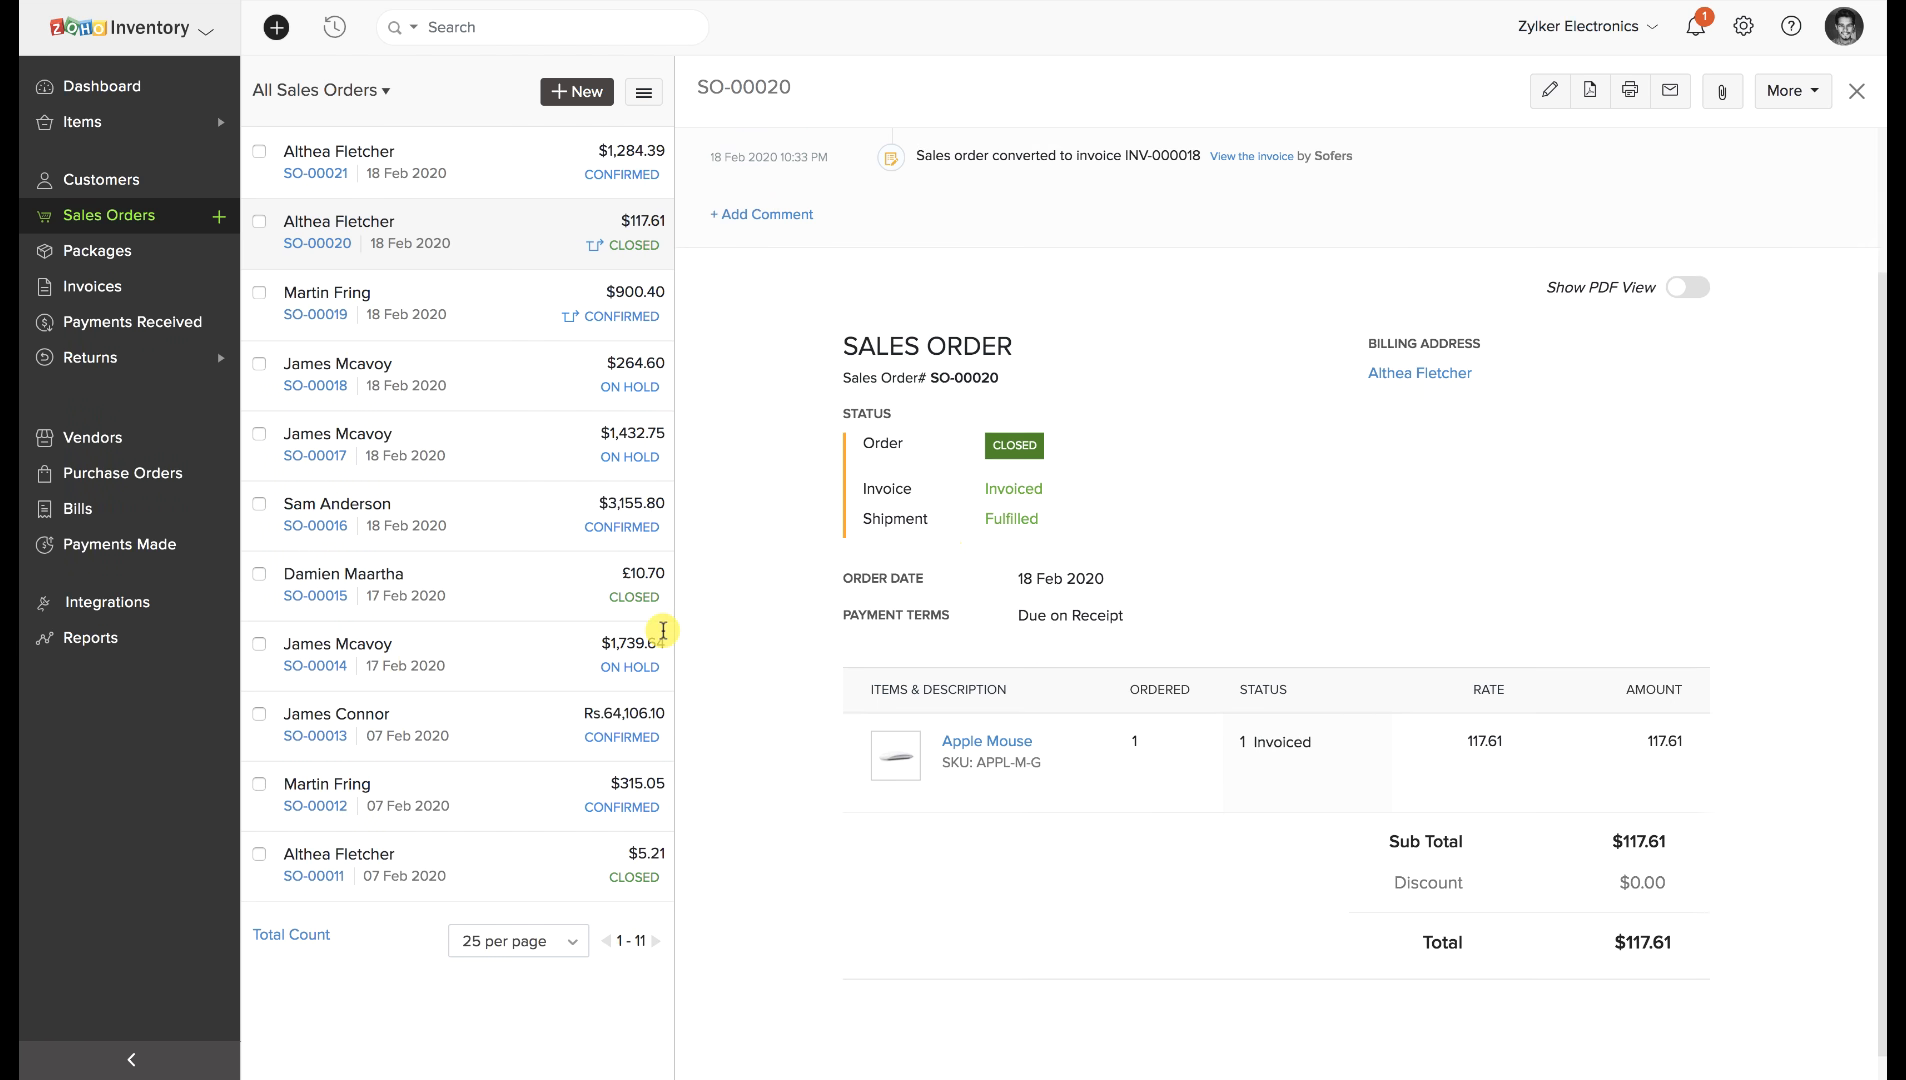
click(135, 1064)
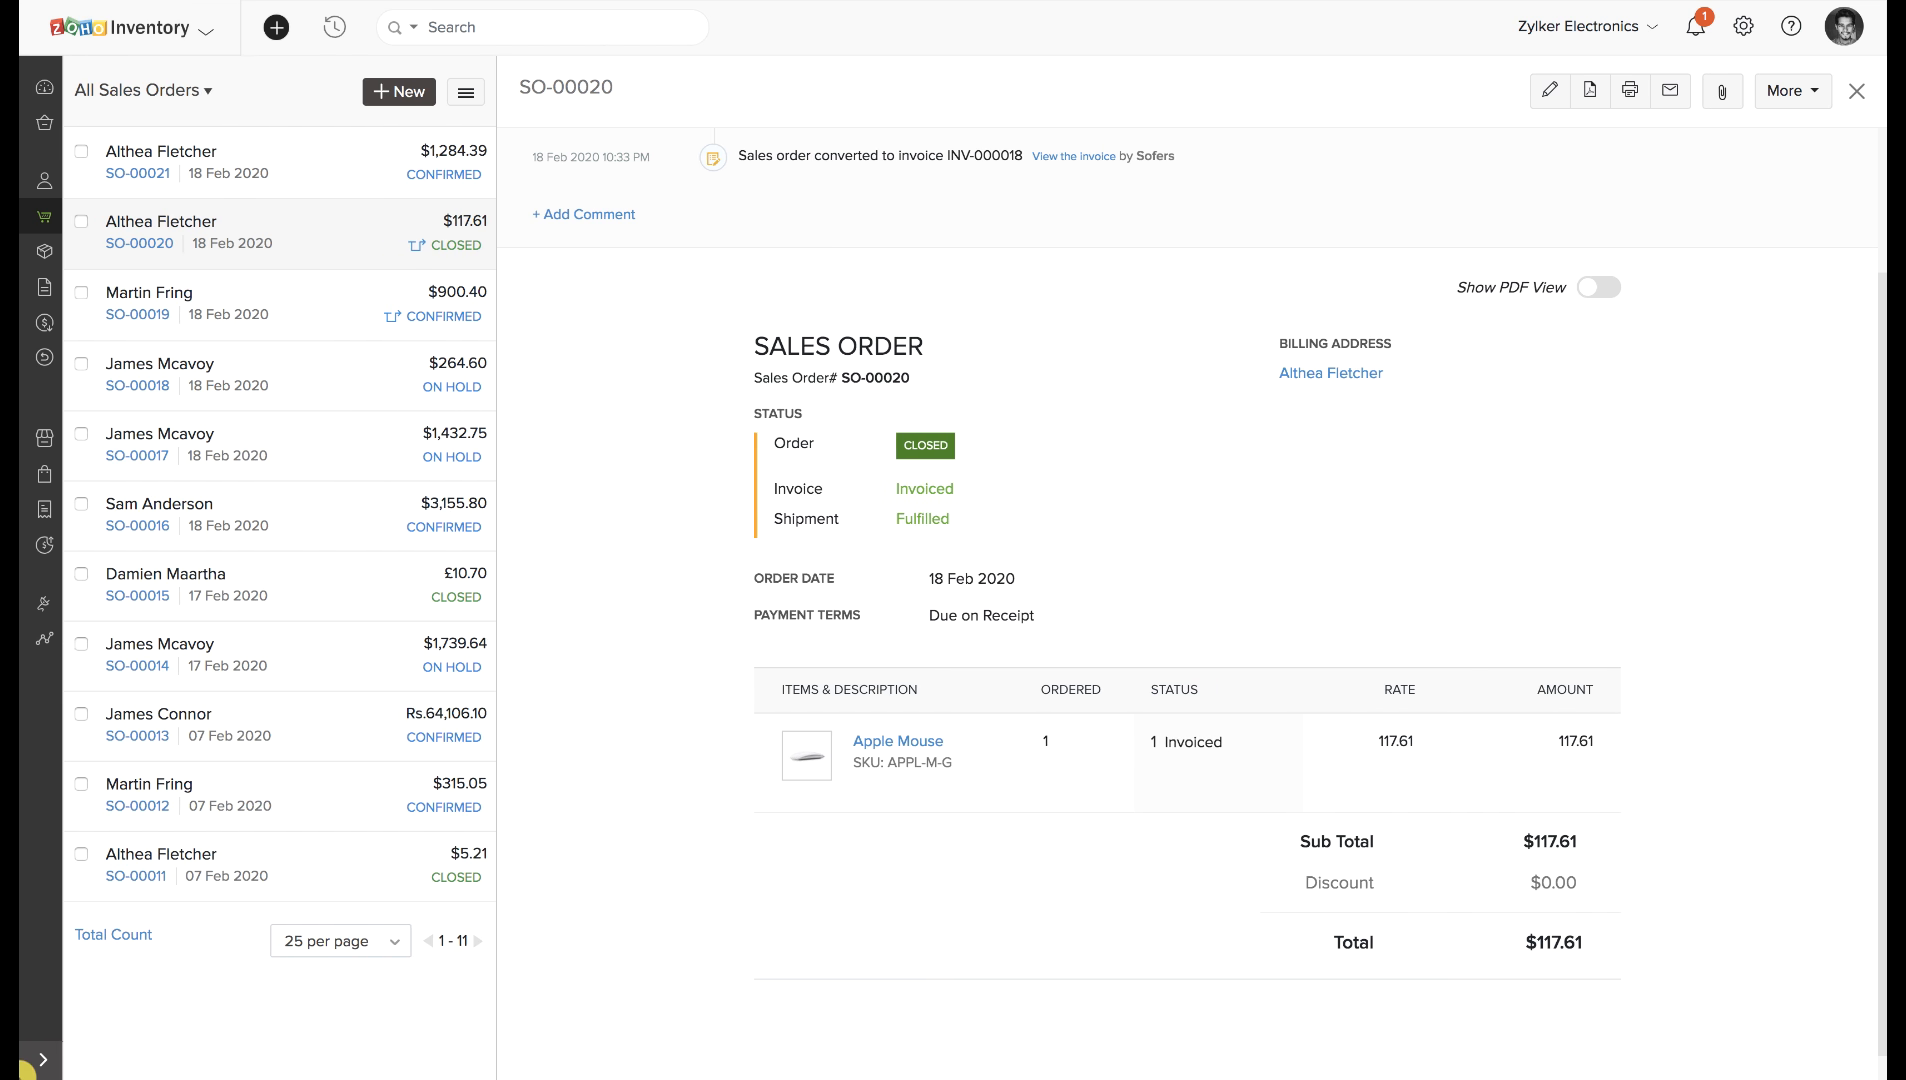
click(40, 1063)
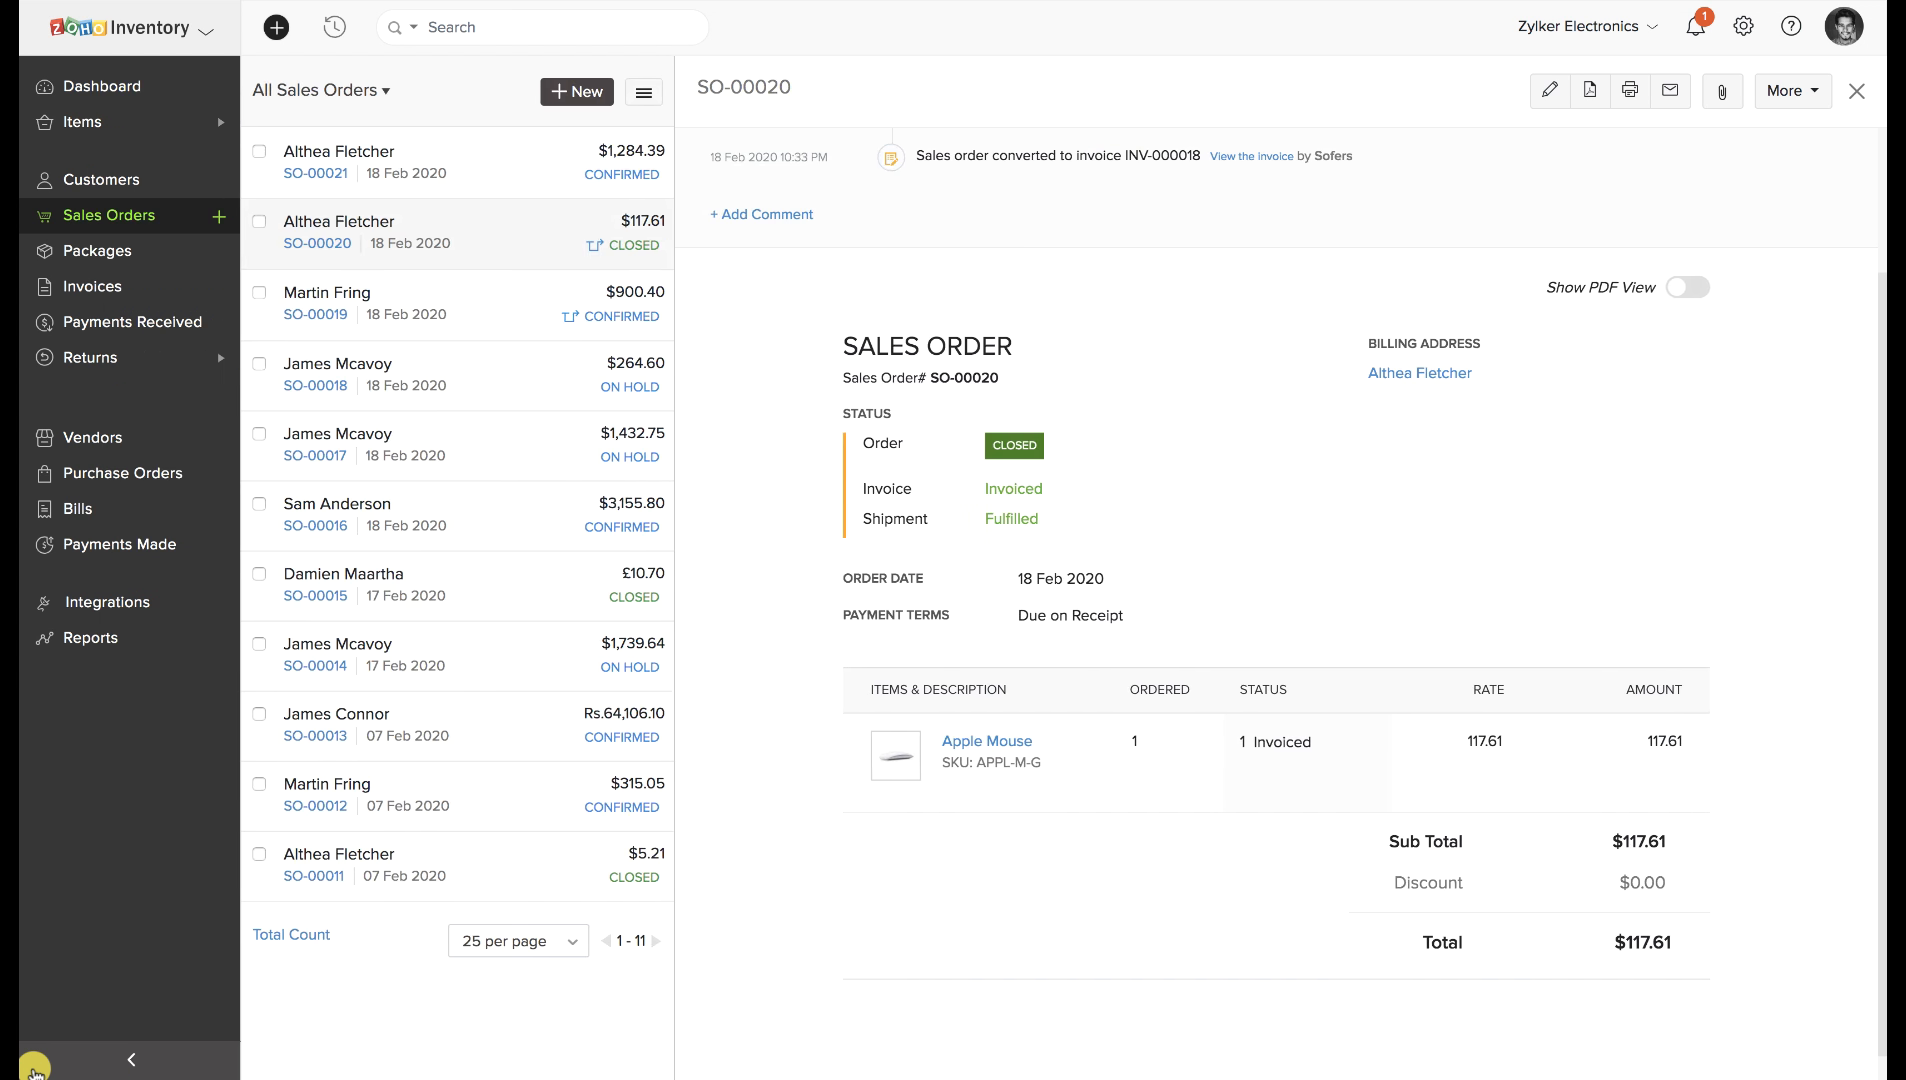
click(160, 88)
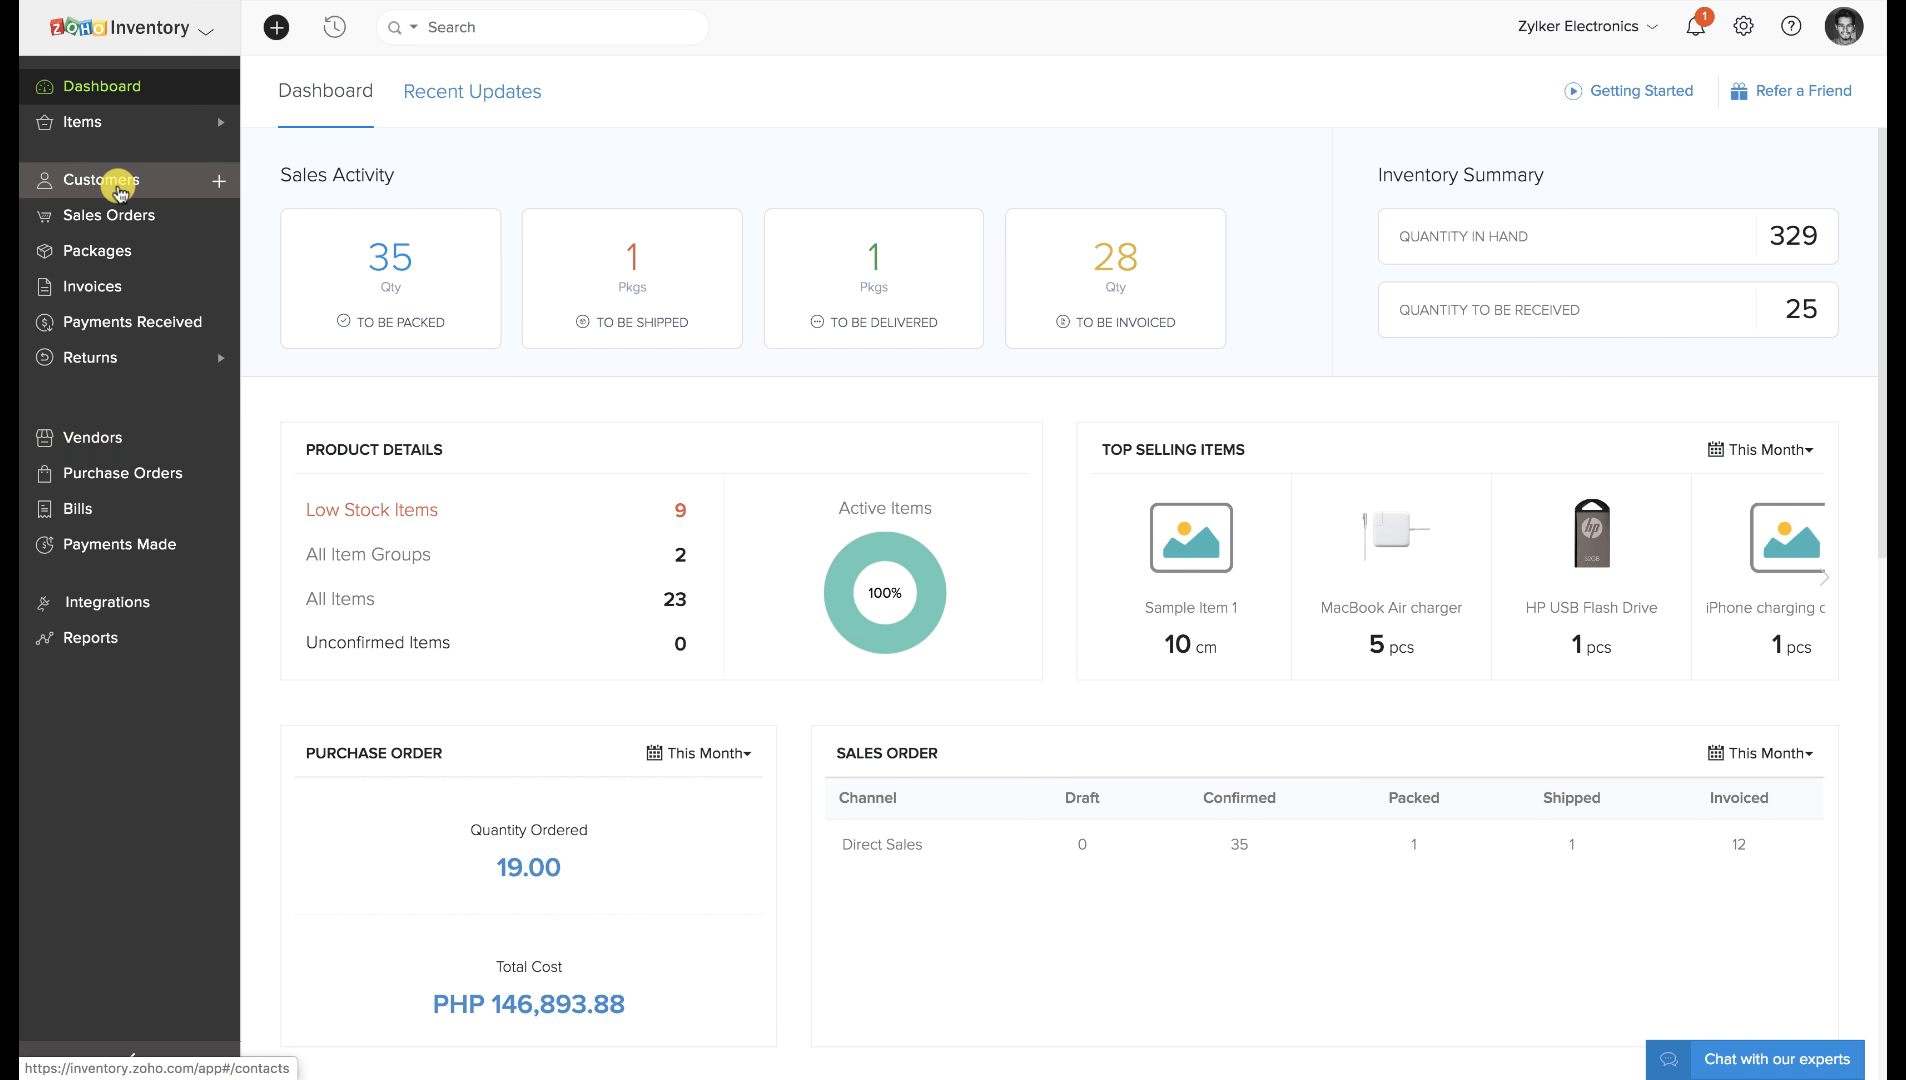
Start a new customer and enter the customer's display name and e-mail address.
click(120, 188)
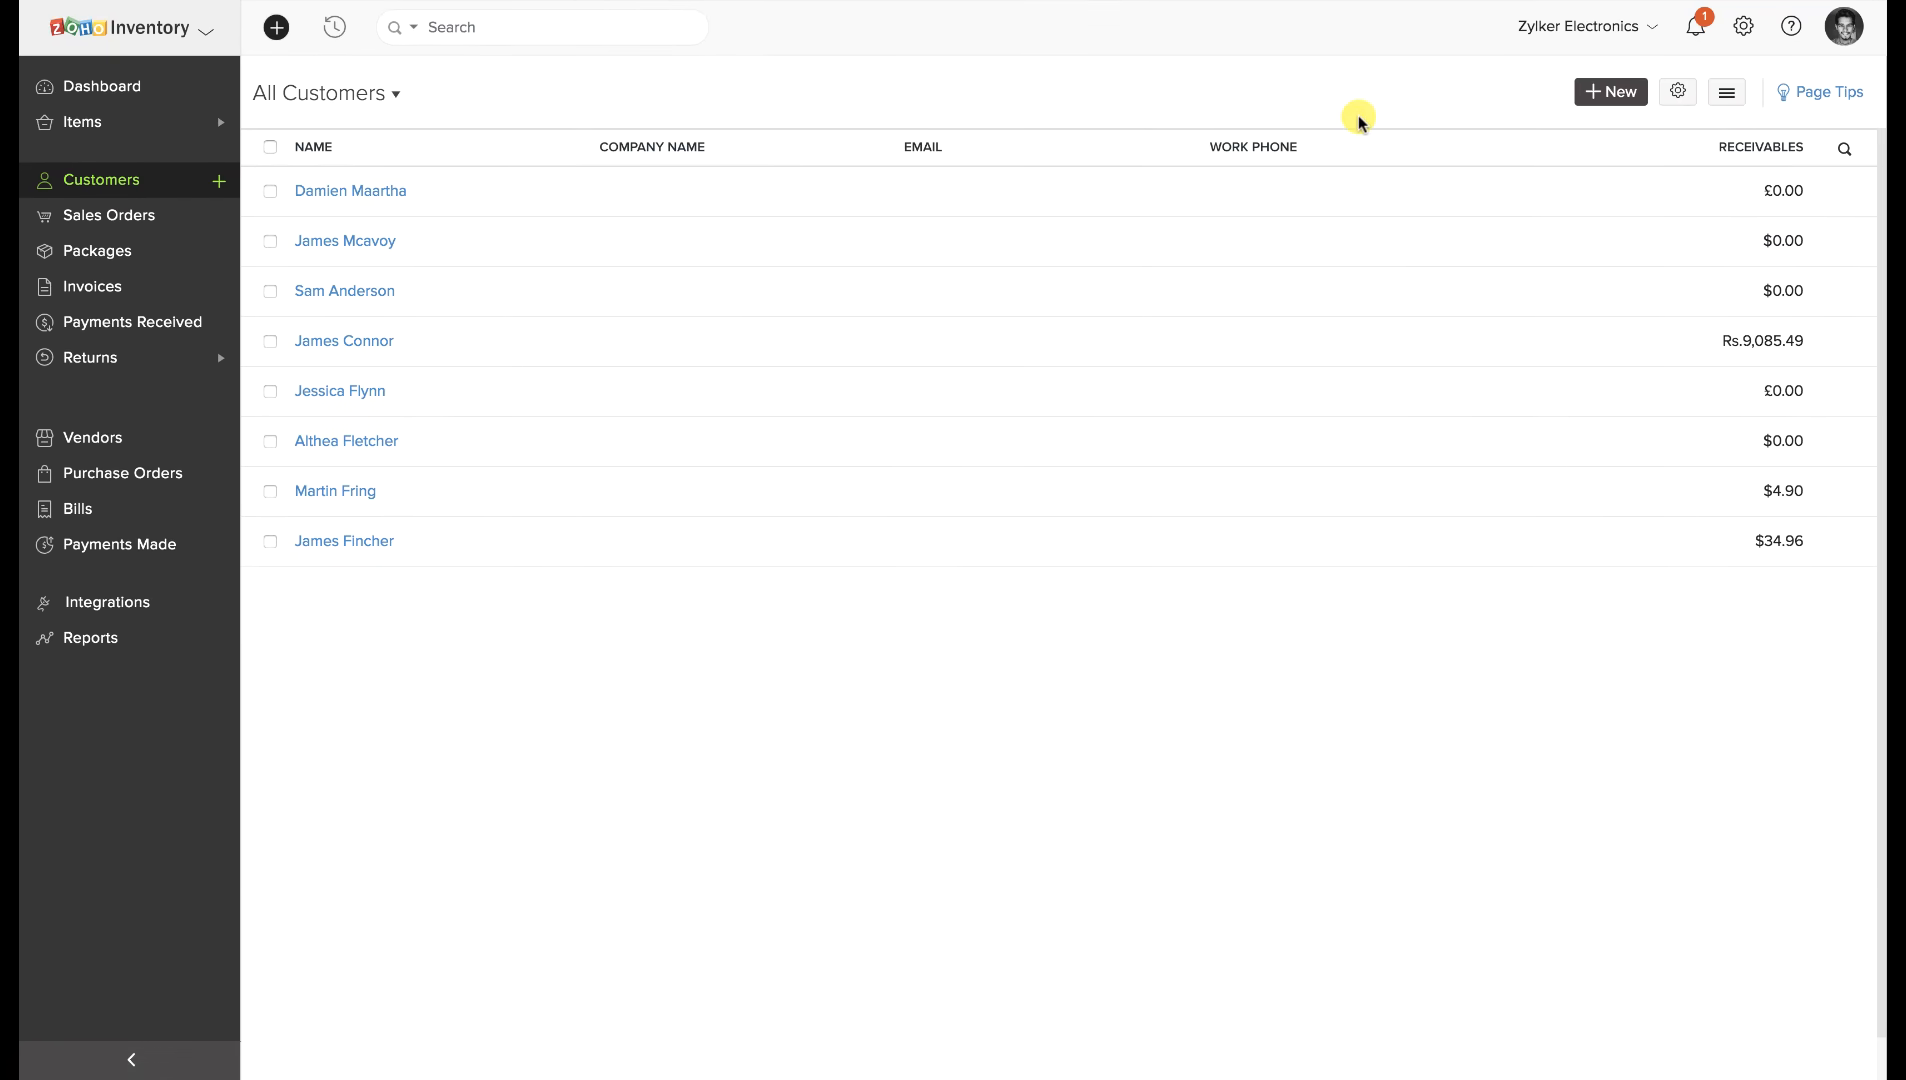
click(1592, 92)
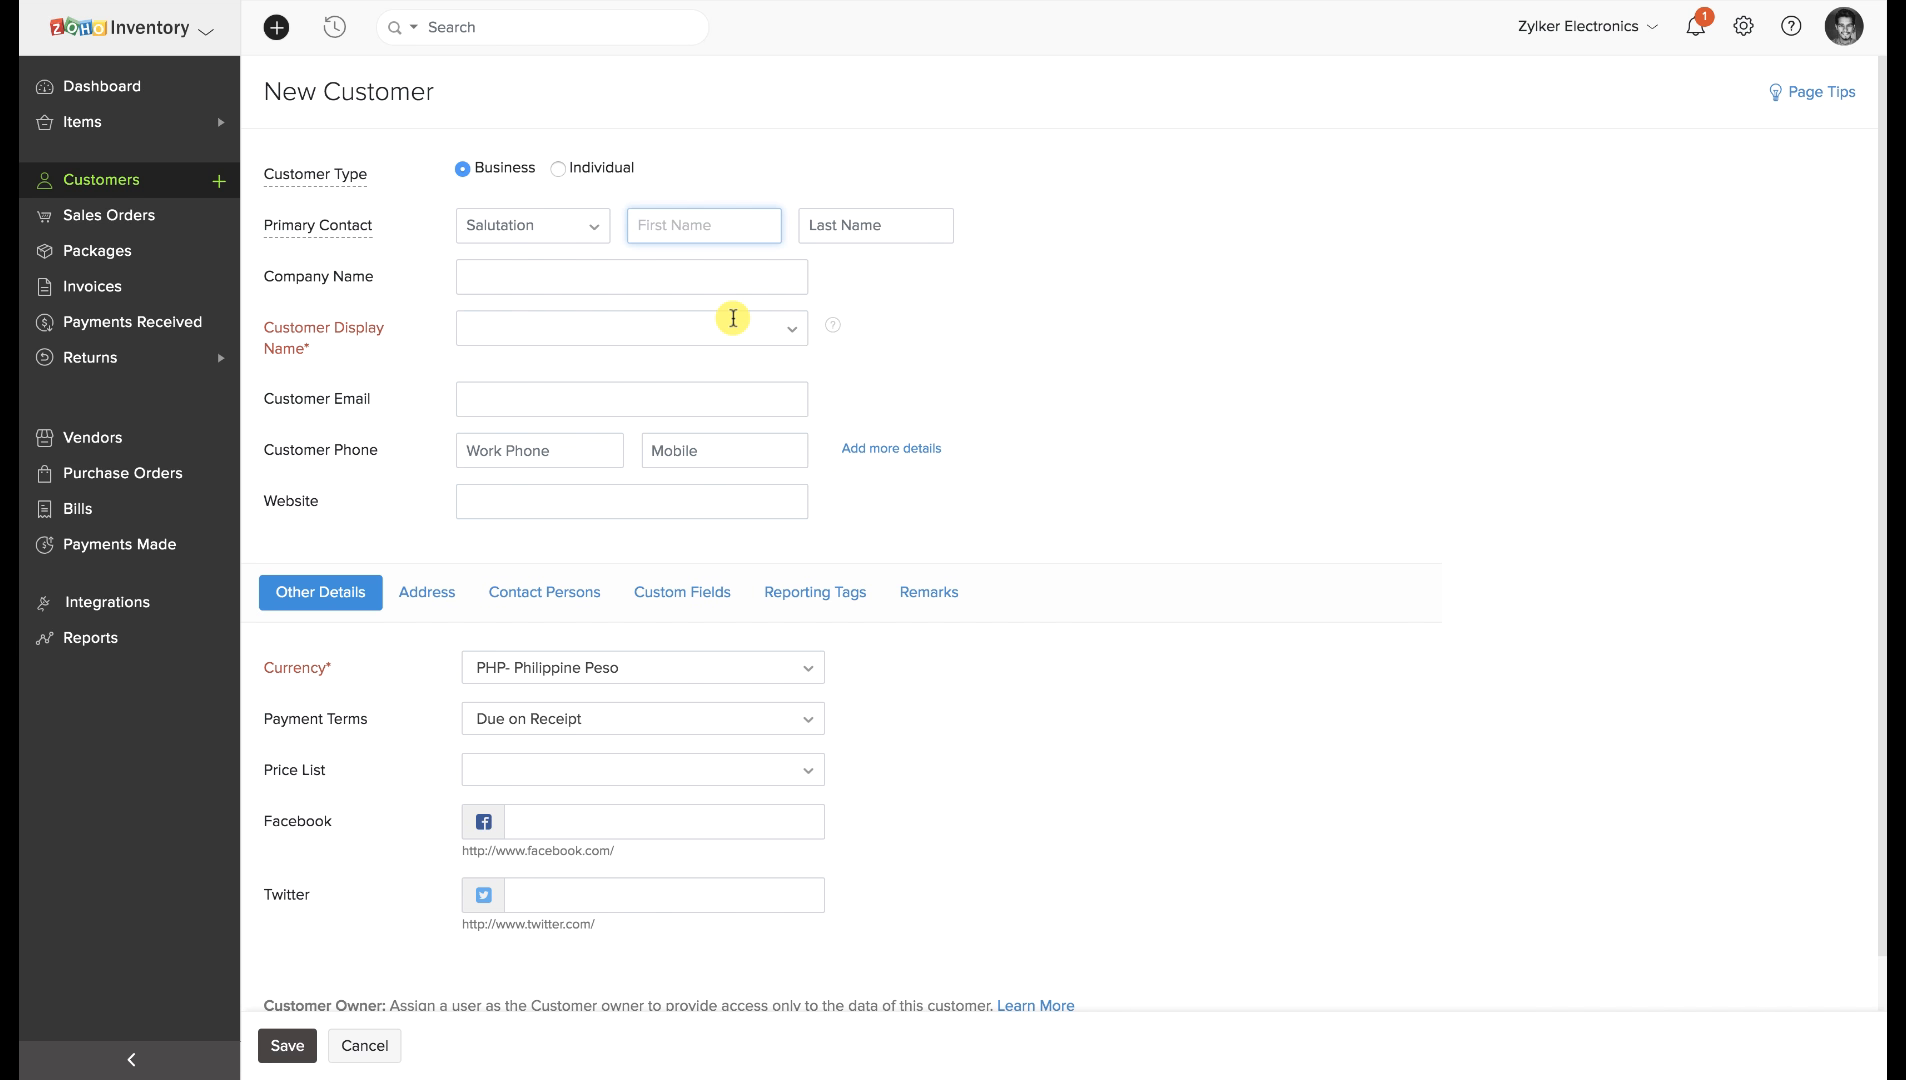
click(626, 326)
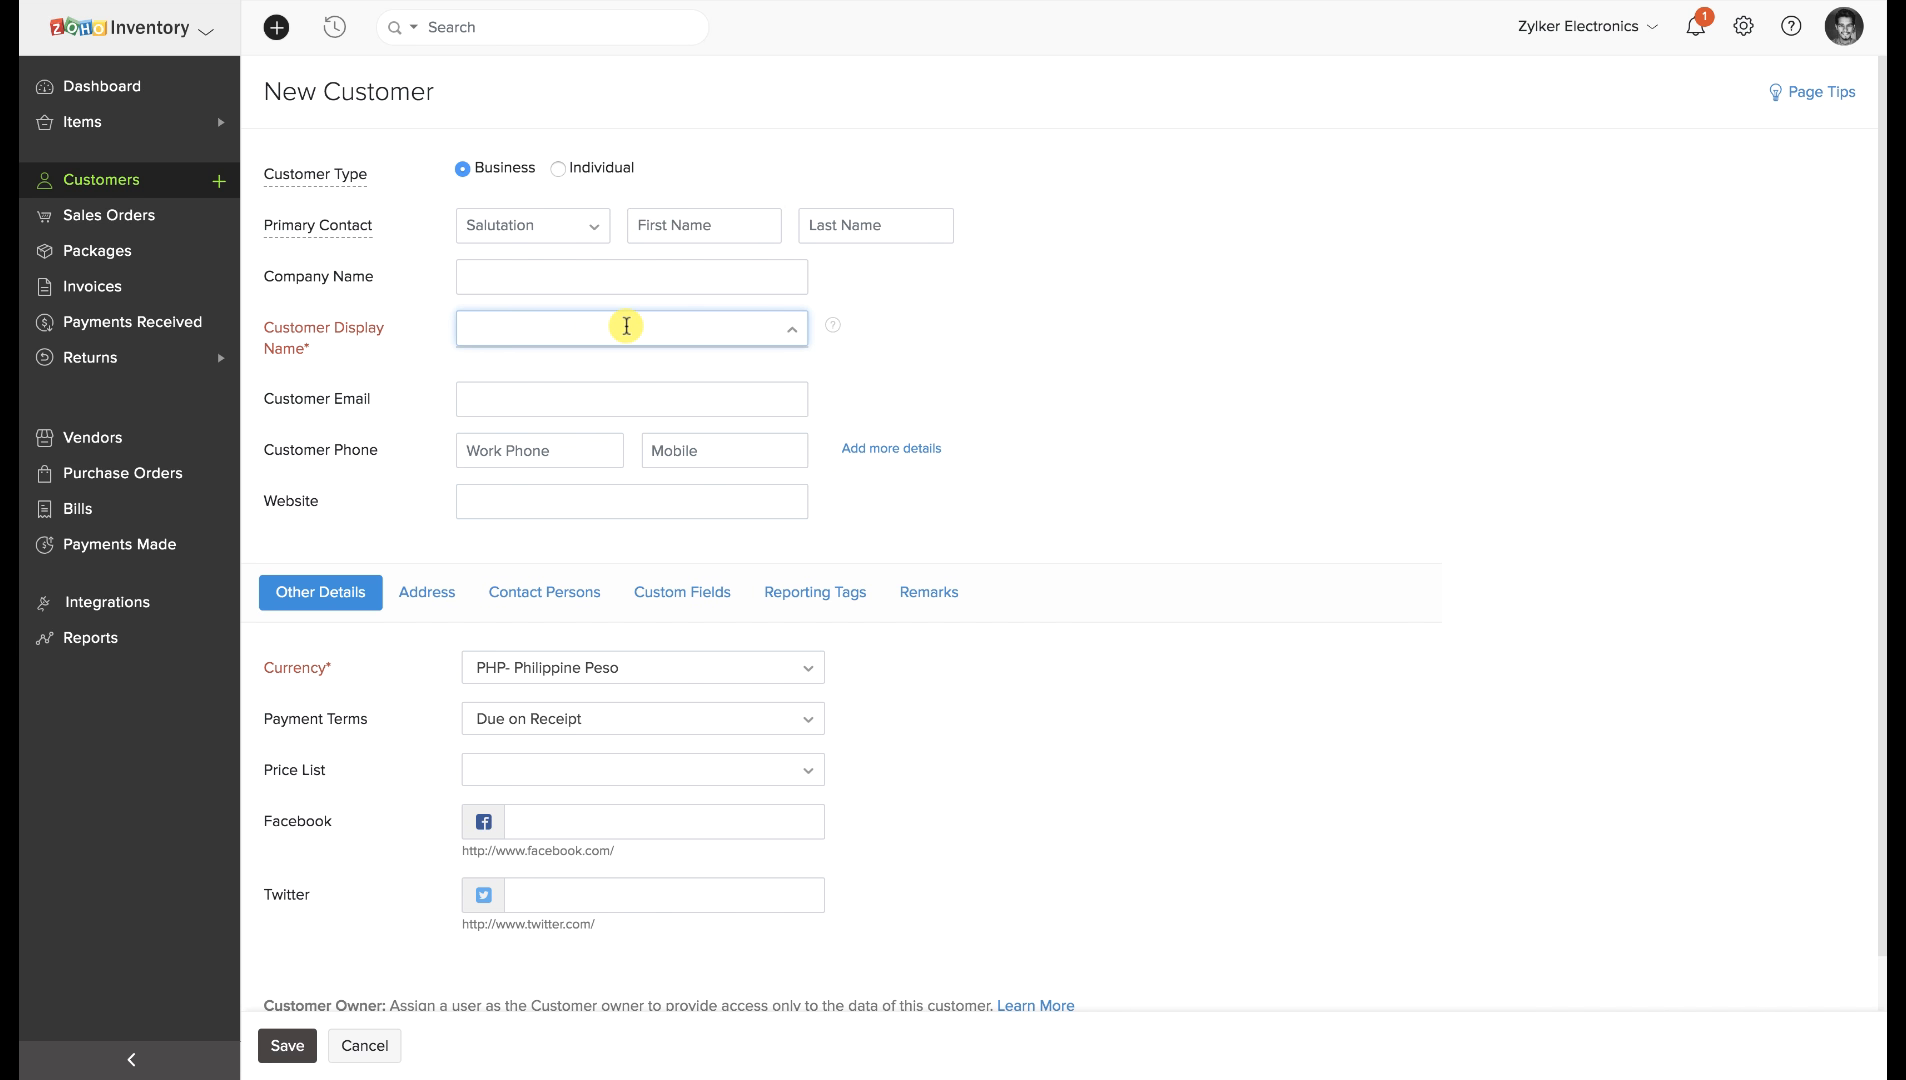
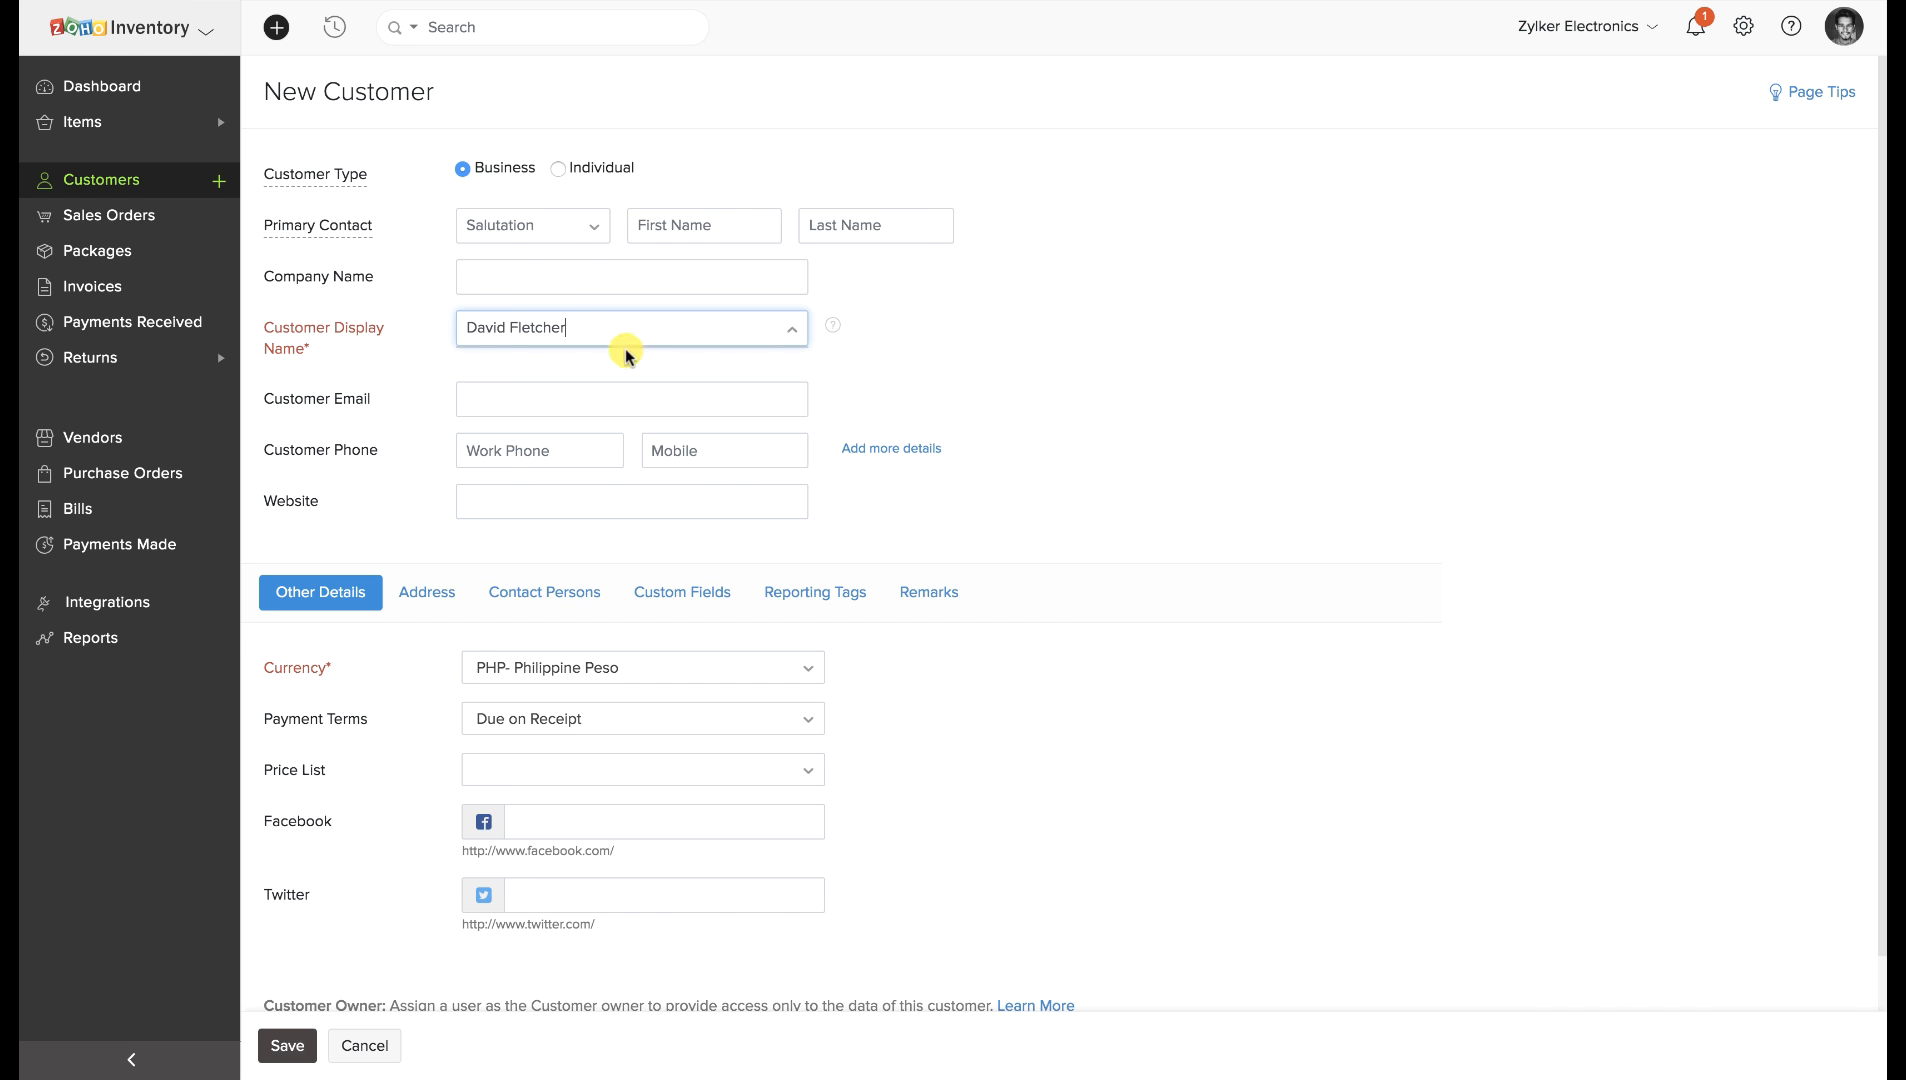
click(599, 388)
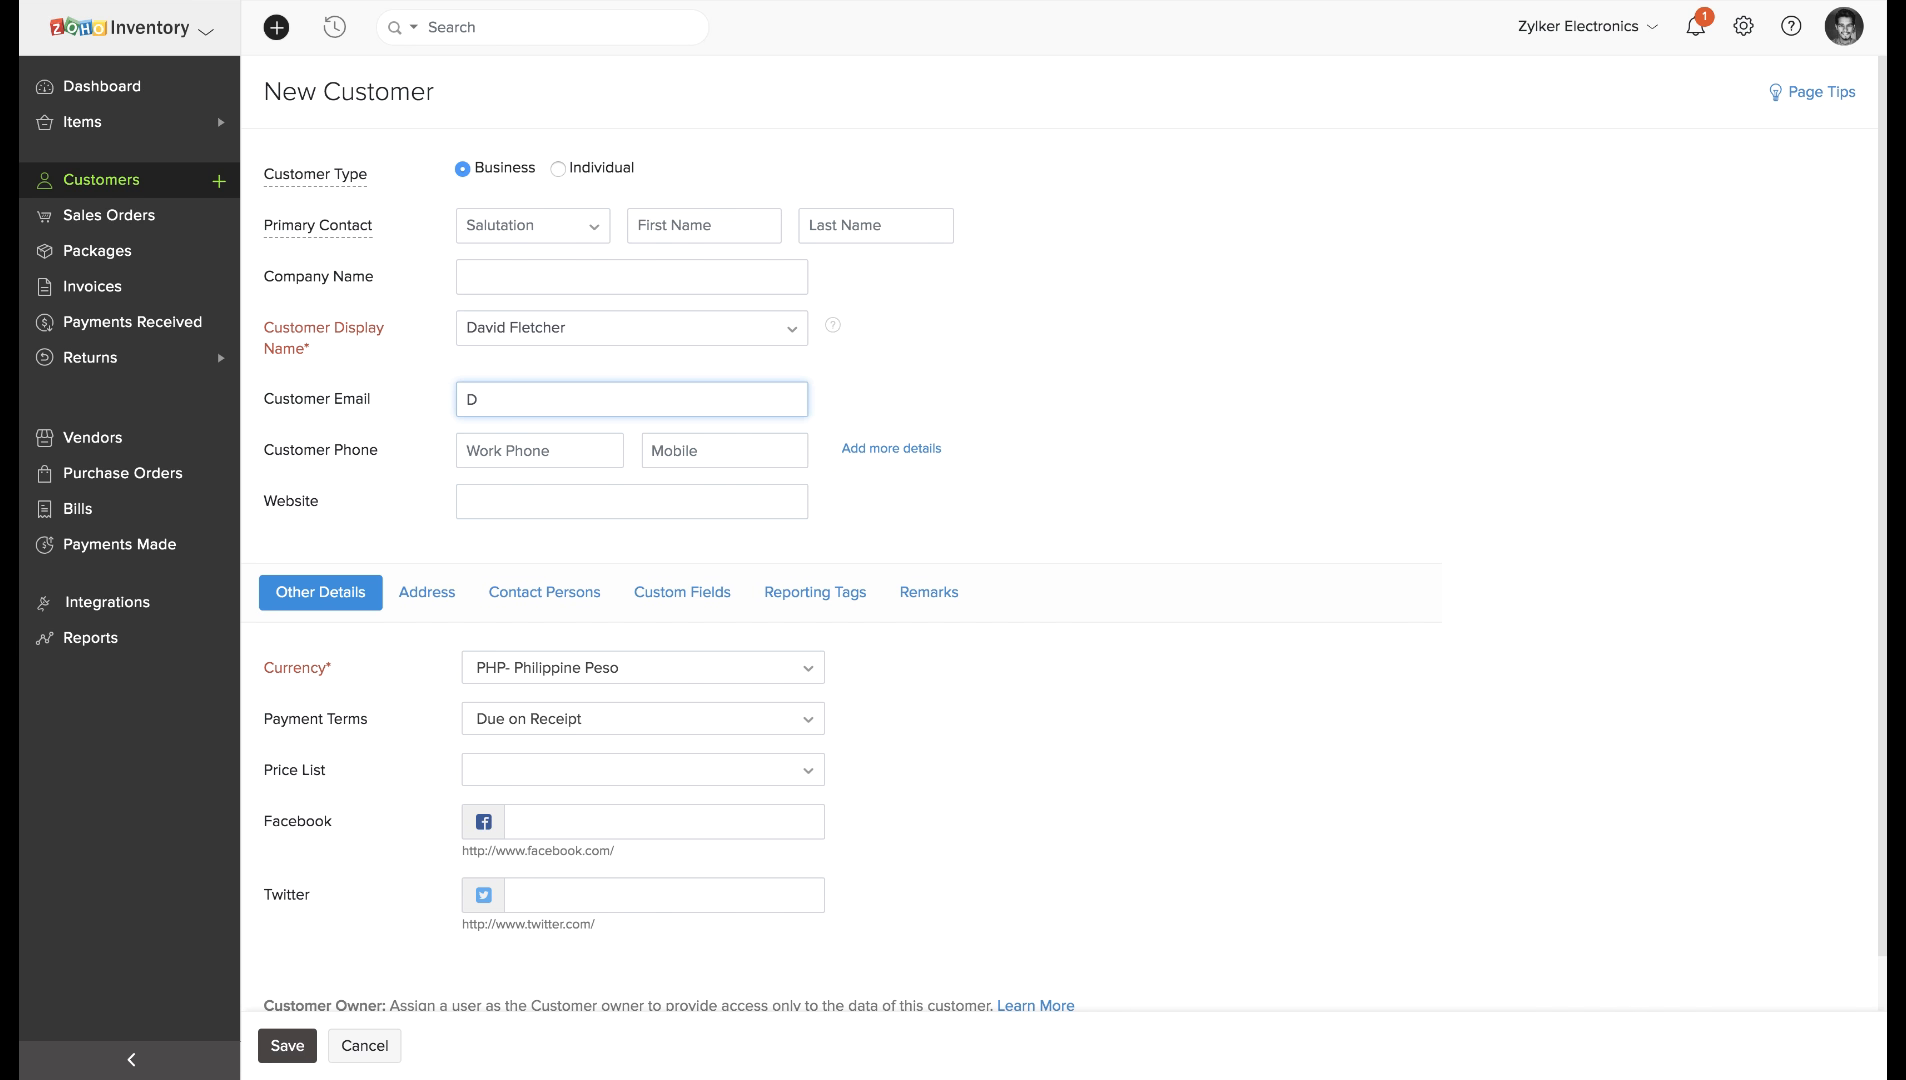
Set the customer's currency to CAD- Canadian Dollar and go through the Facebook and Twitter fields.
click(509, 669)
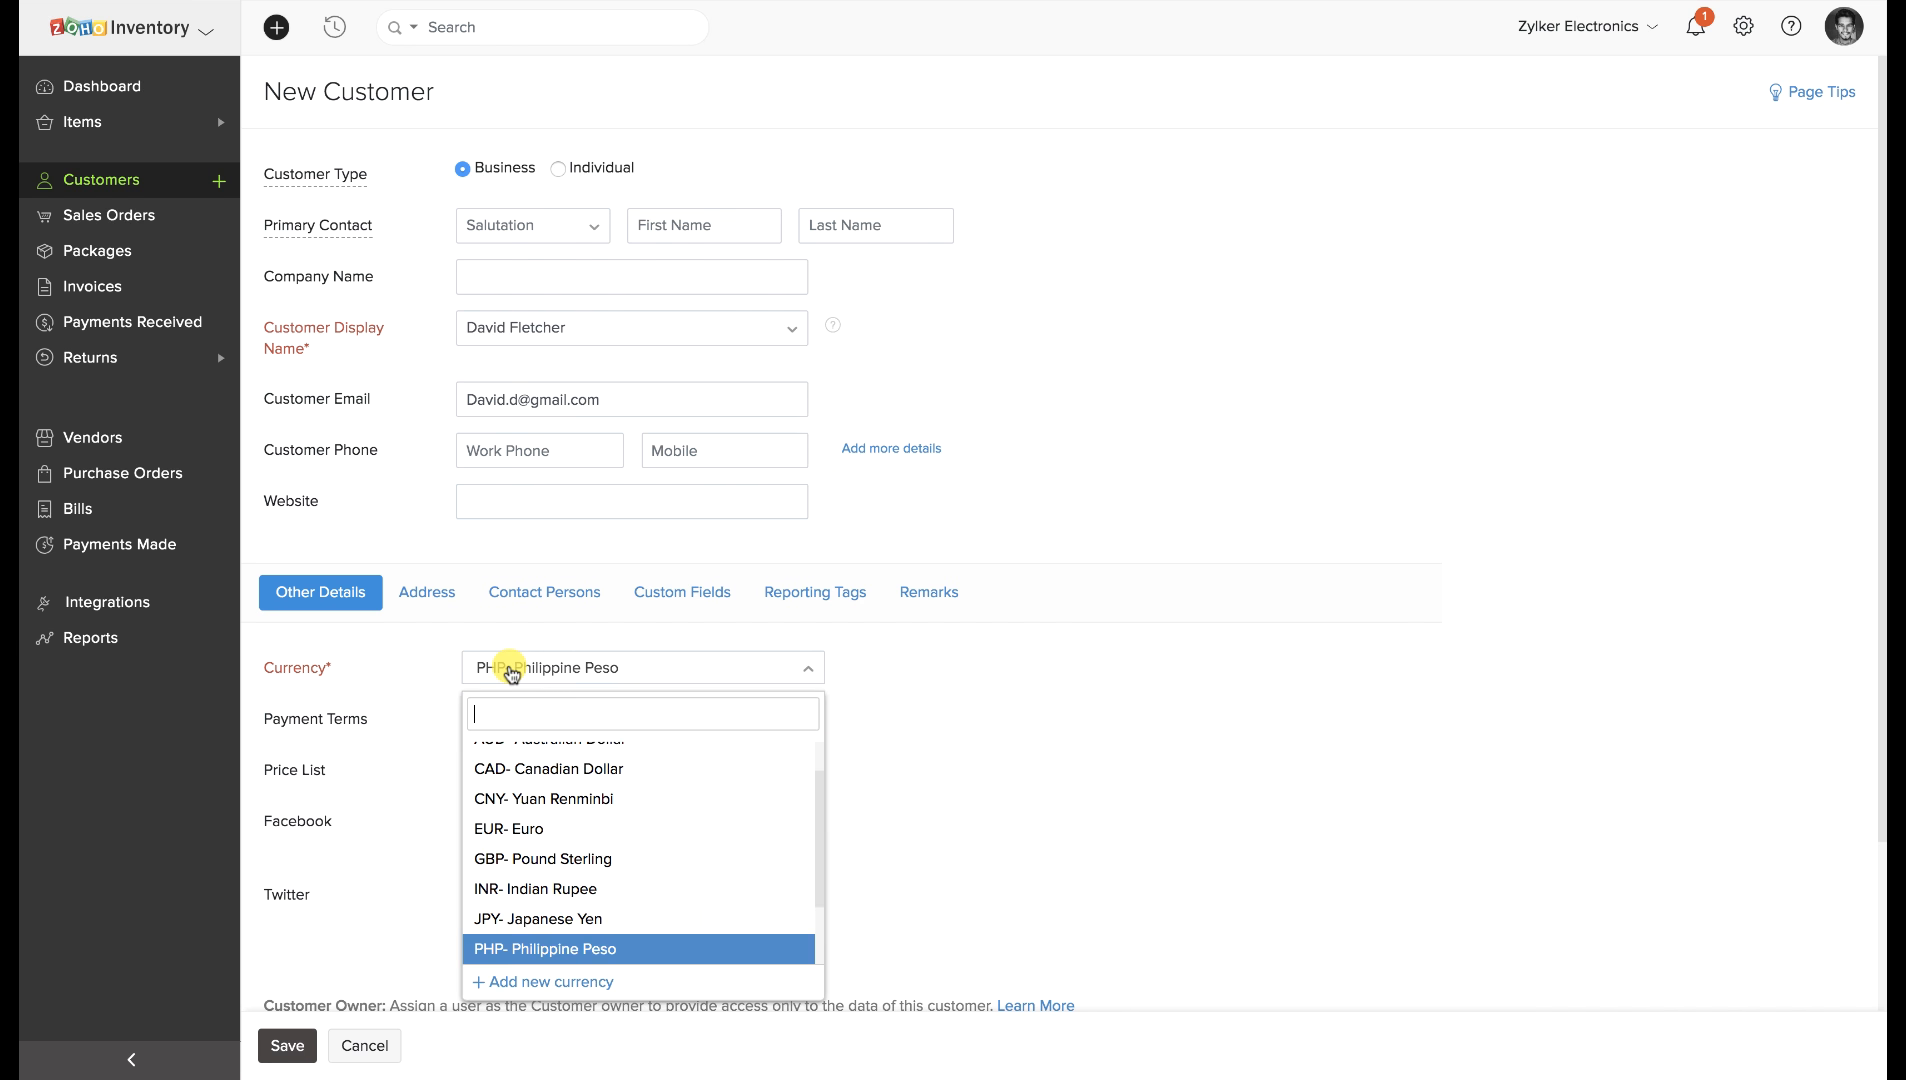
scroll(533, 764, up, 1)
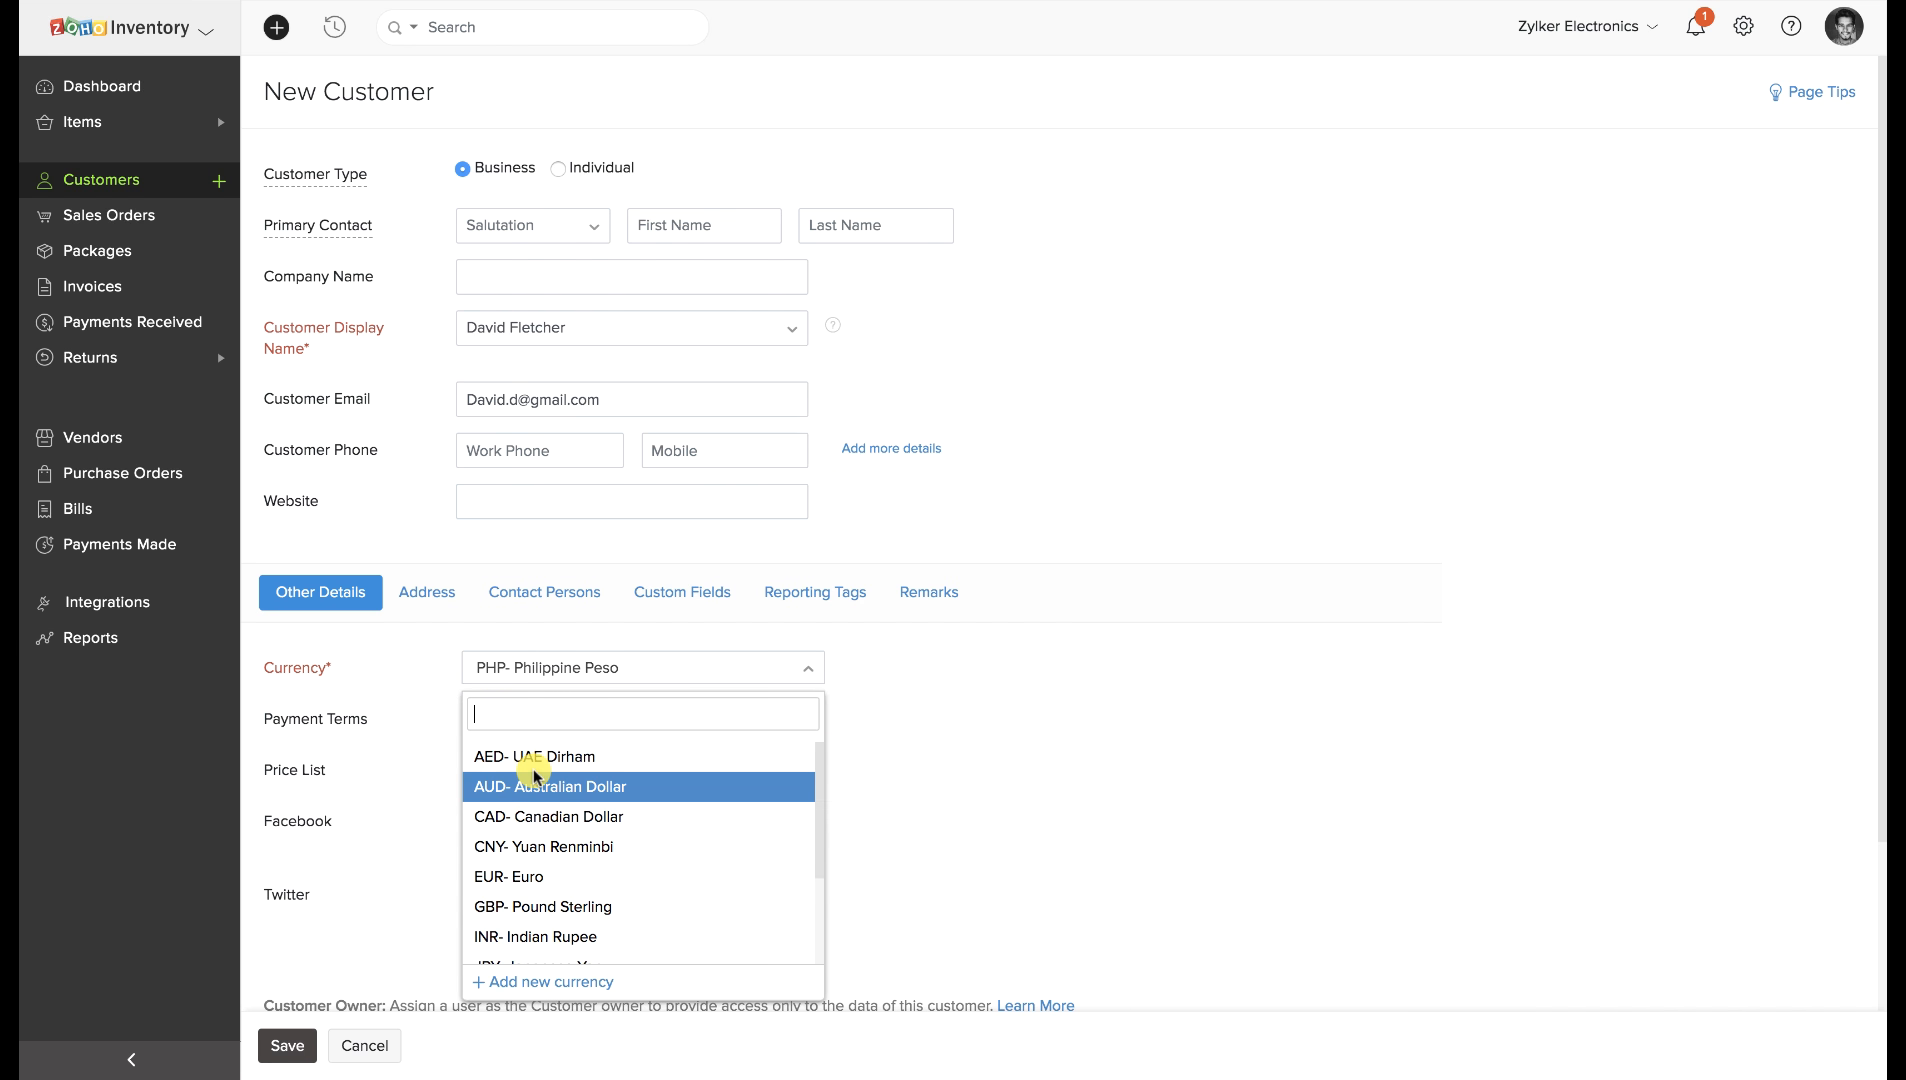
text(canada)
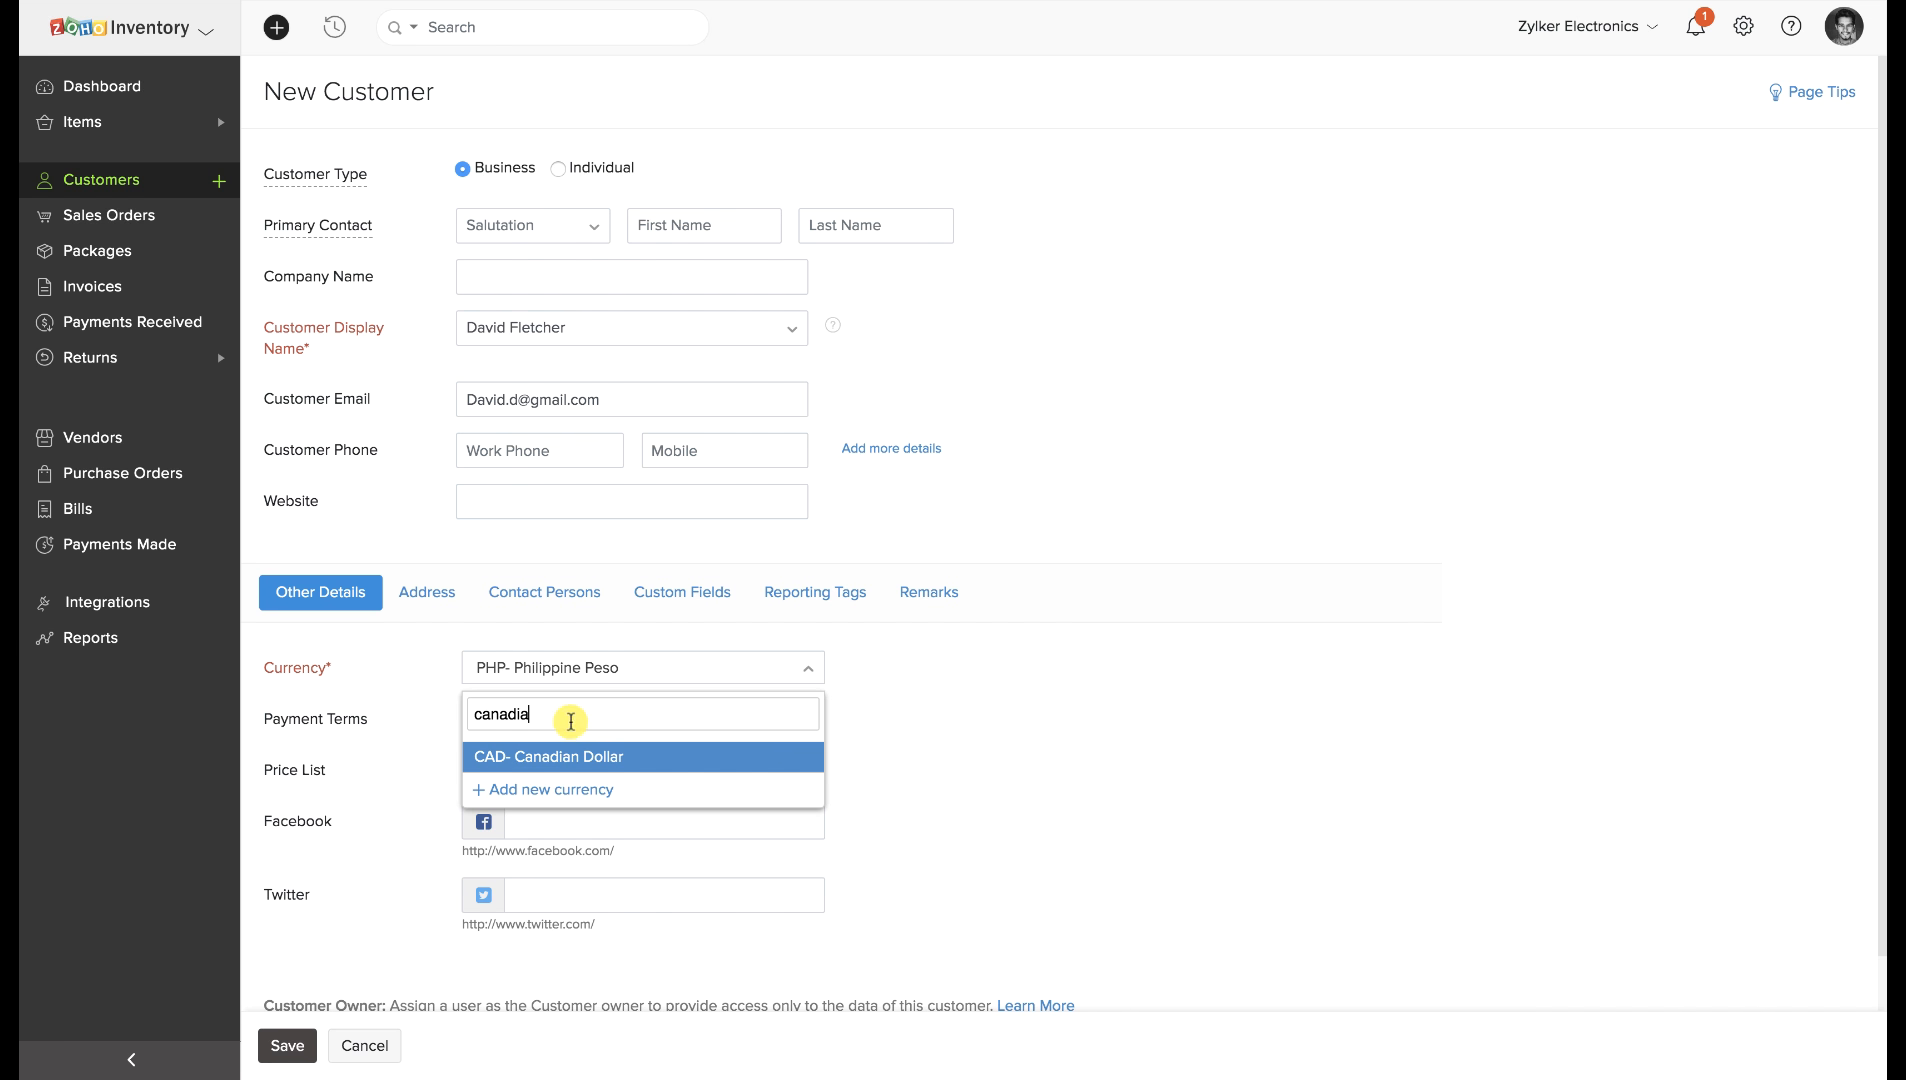
click(570, 755)
click(332, 600)
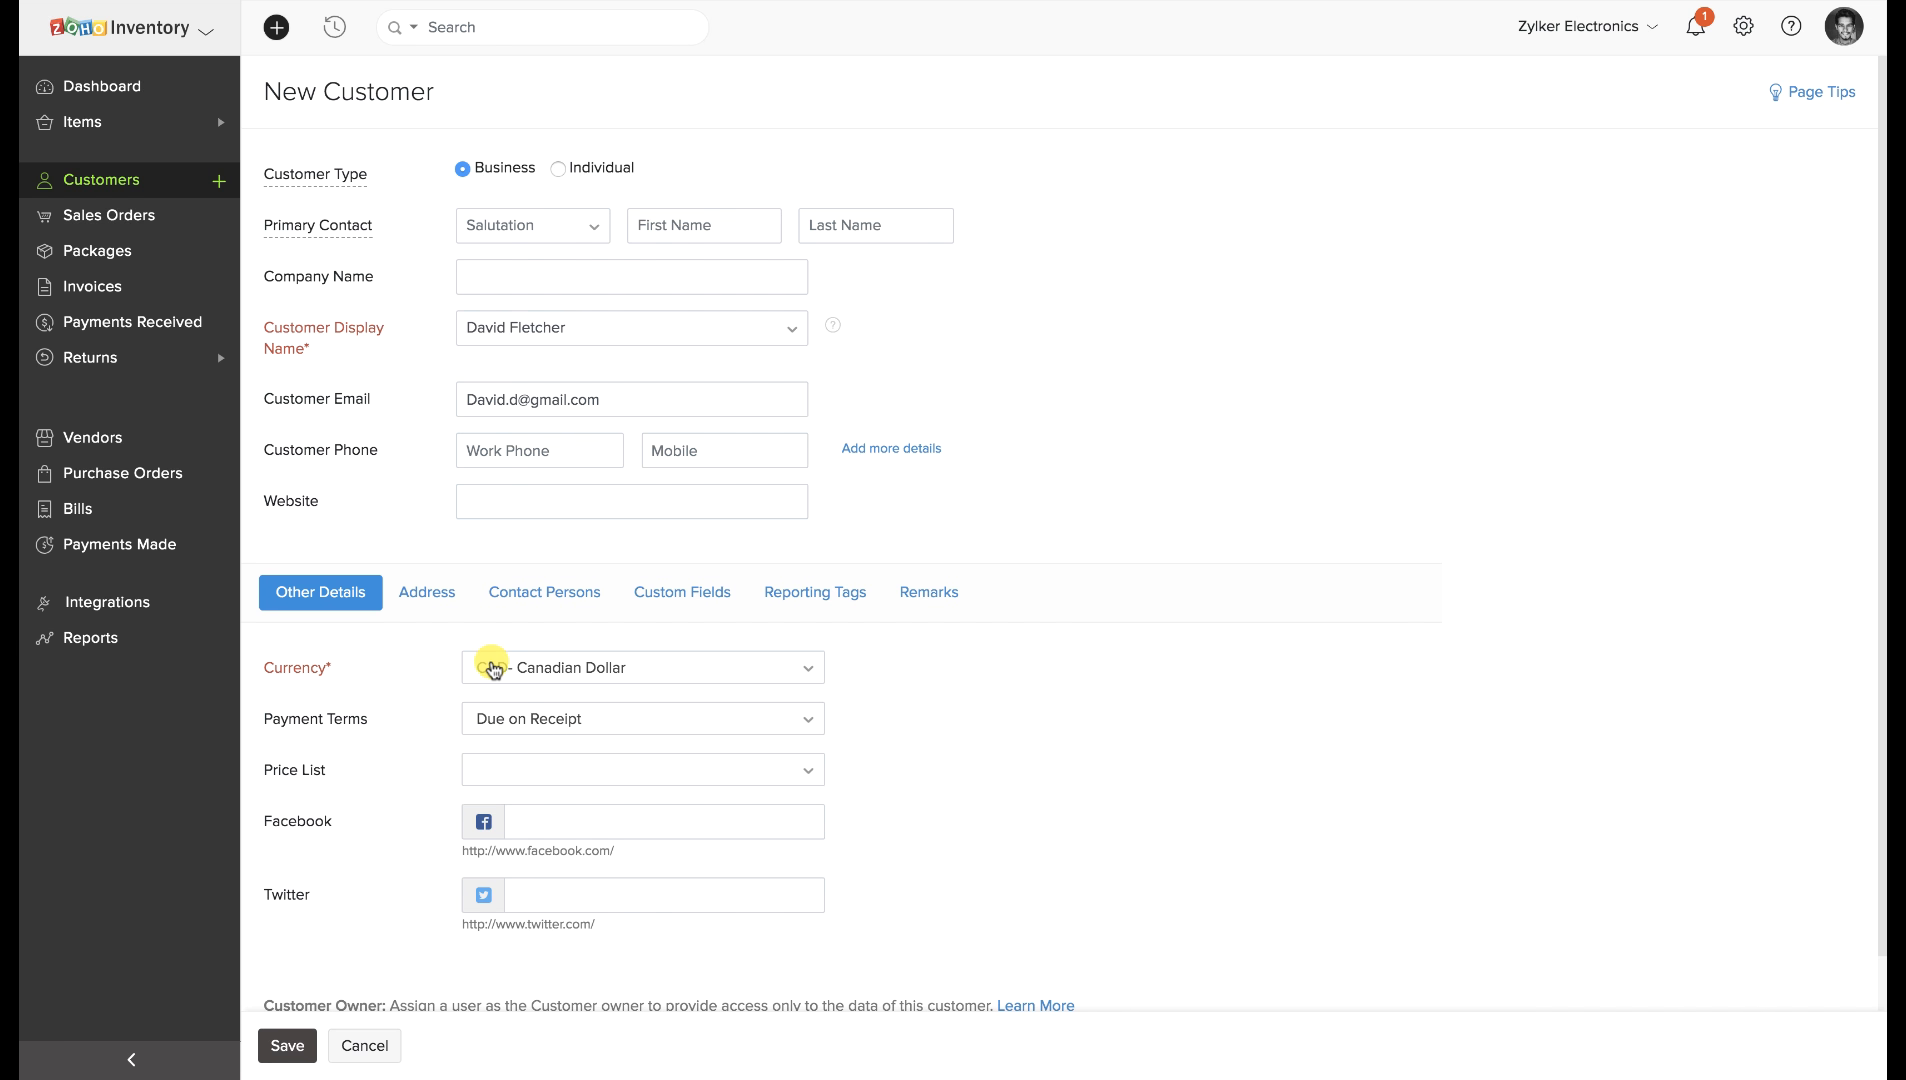
click(516, 818)
click(532, 888)
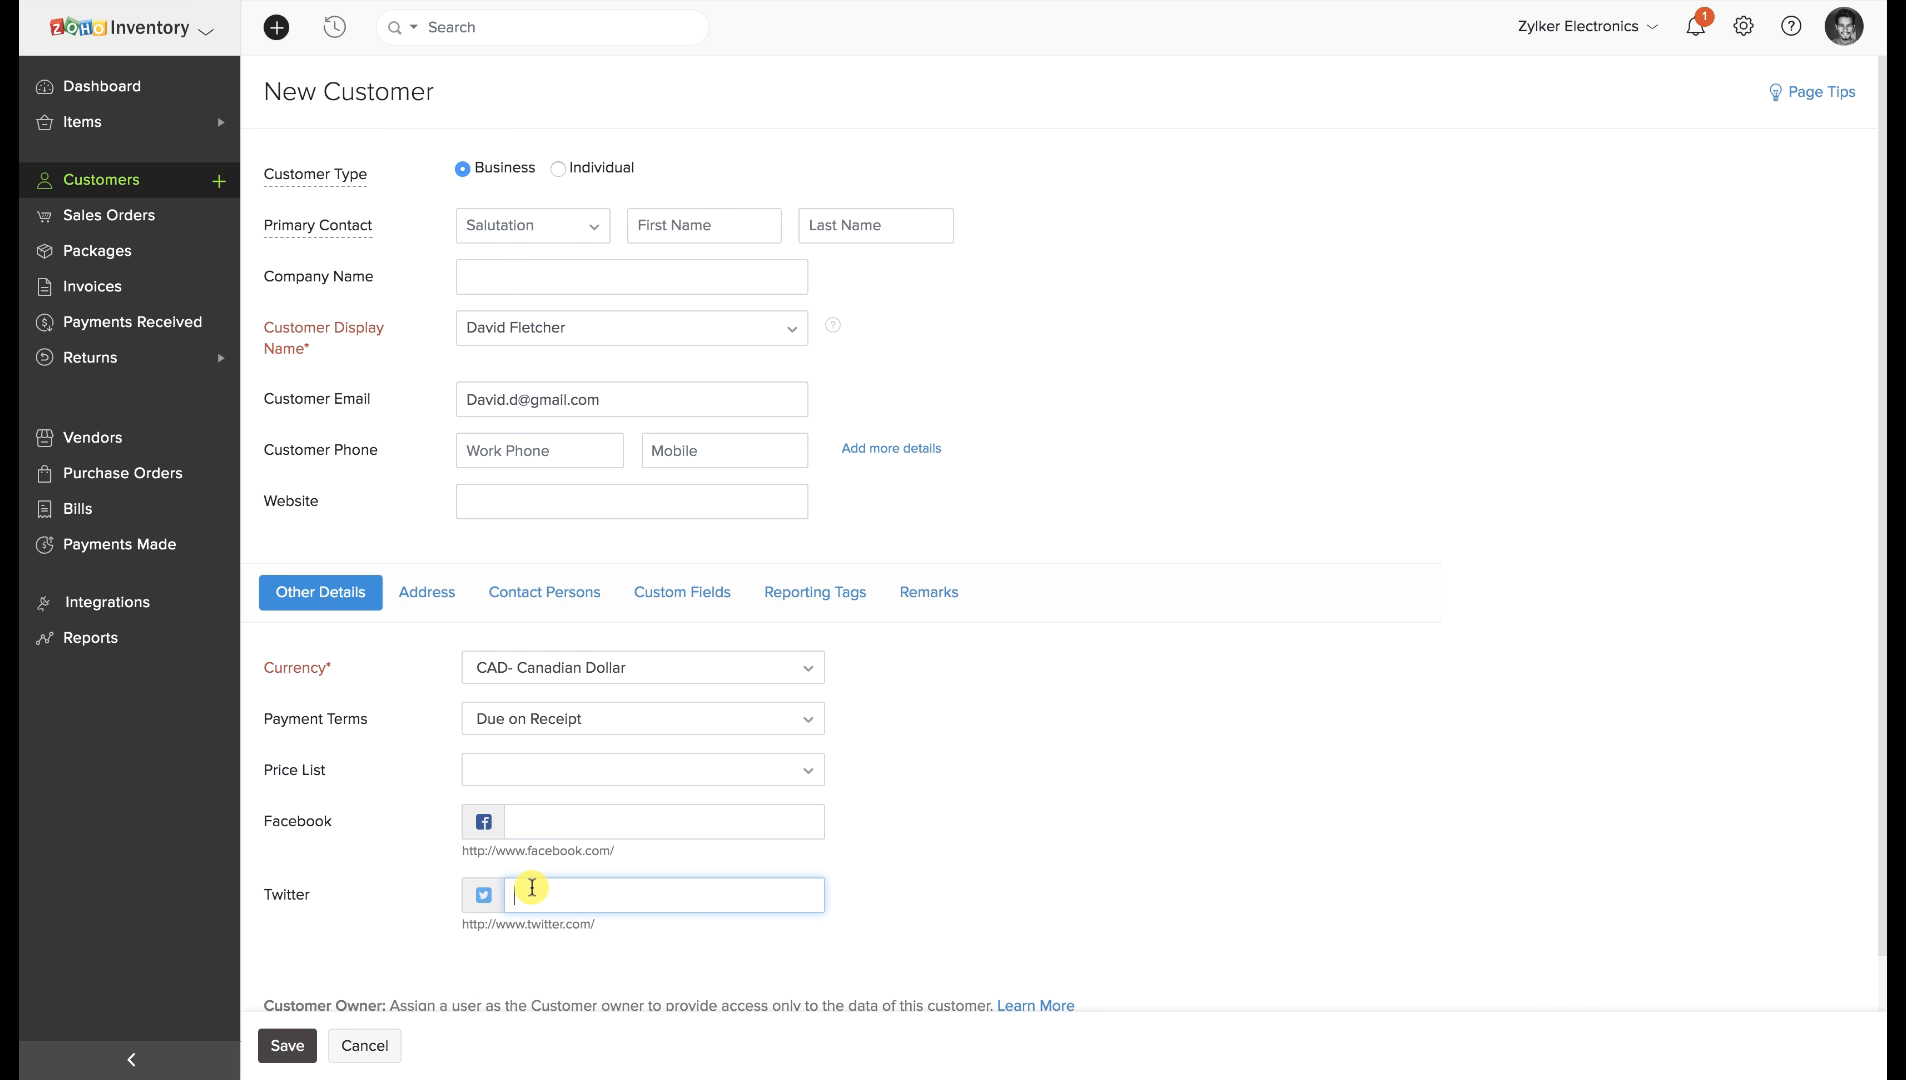
Enter Sample as billing Attention and Street 1, and copy it to the shipping address.
click(446, 604)
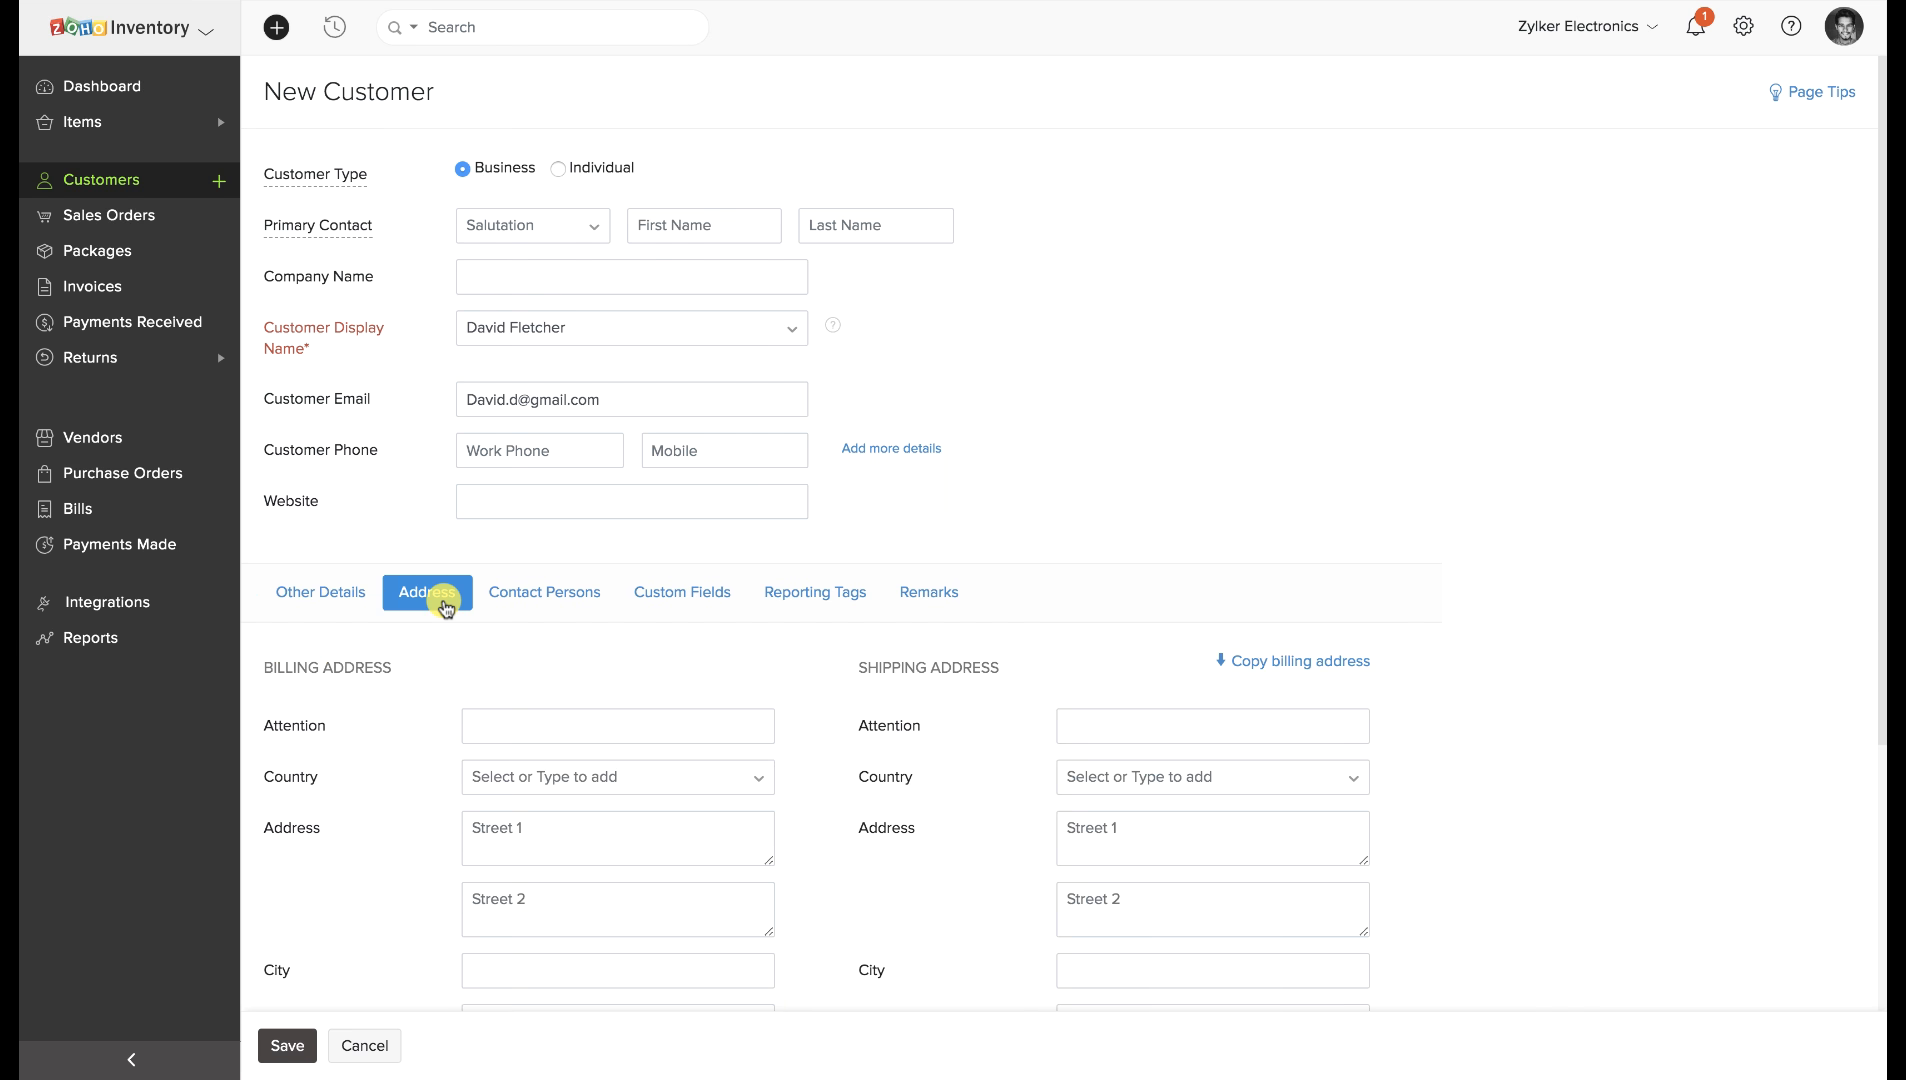
scroll(536, 715, down, 1)
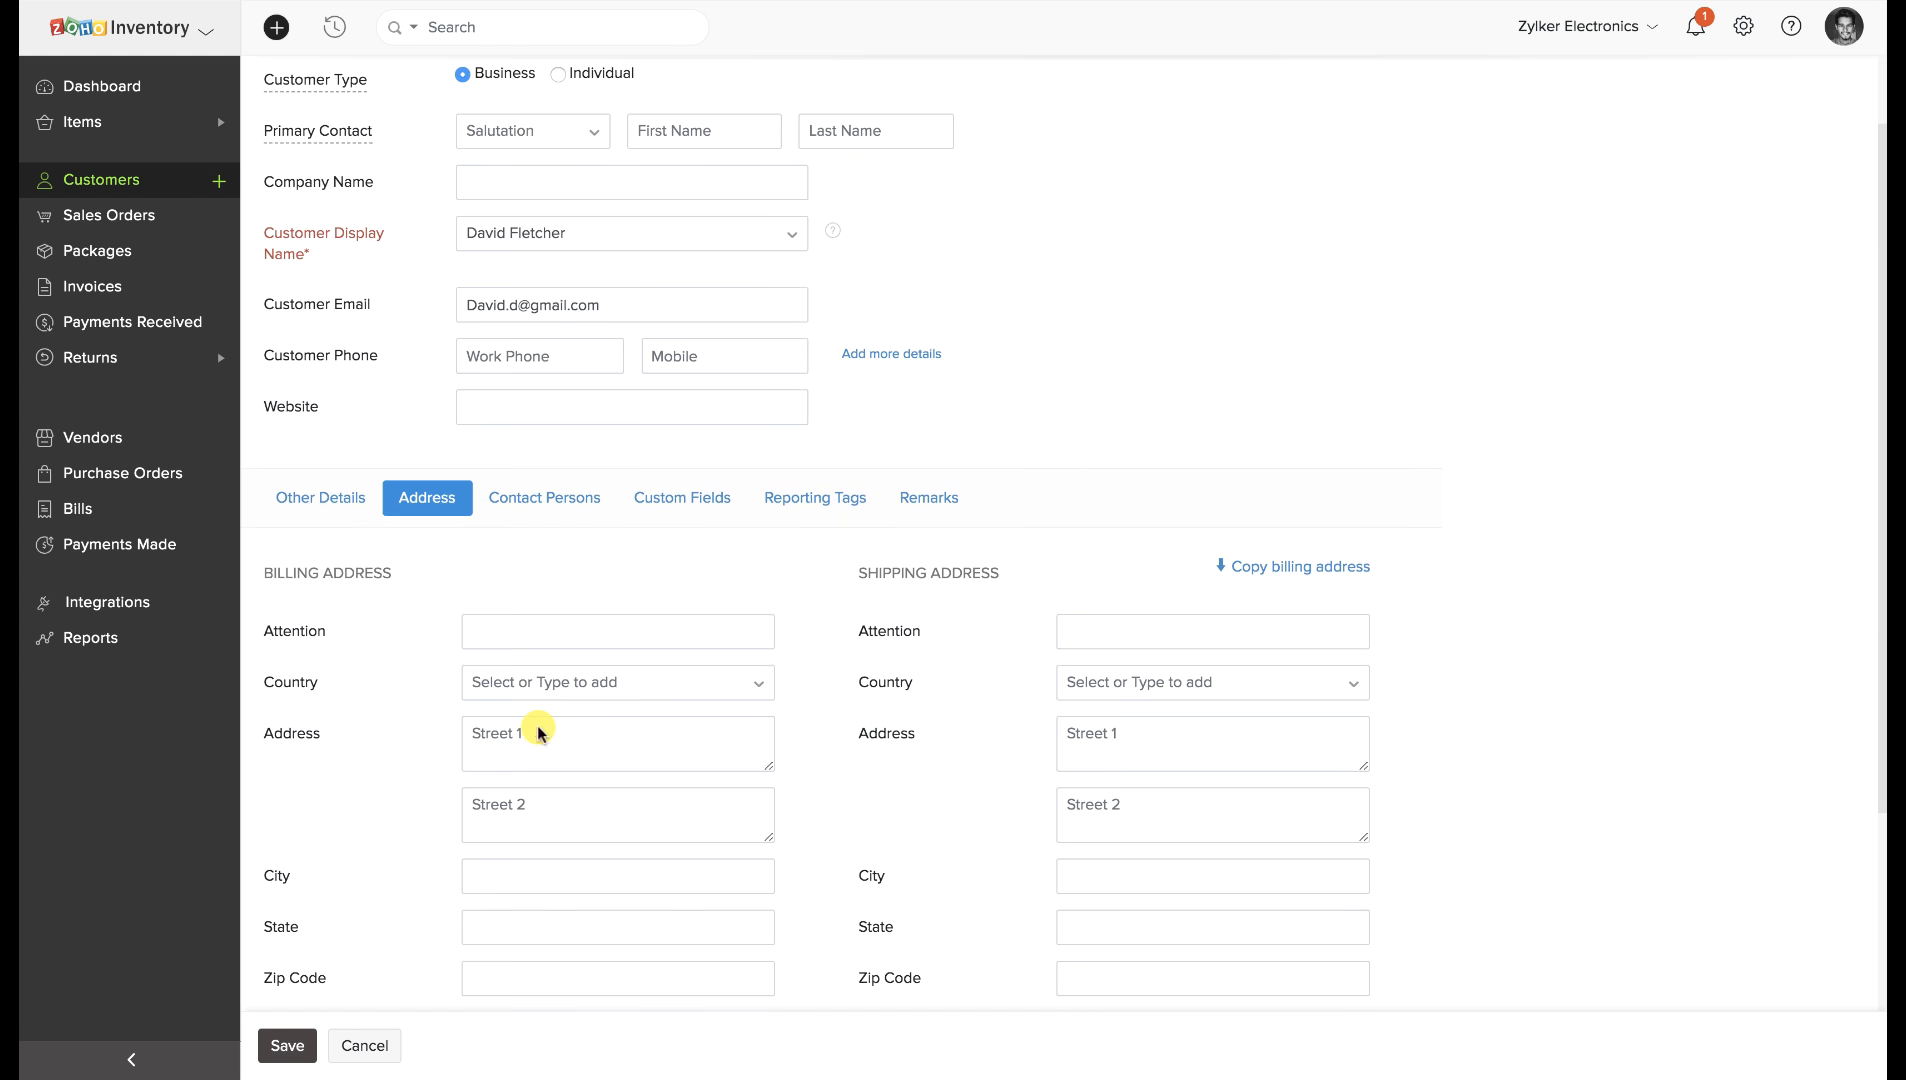
click(538, 644)
text(Sample)
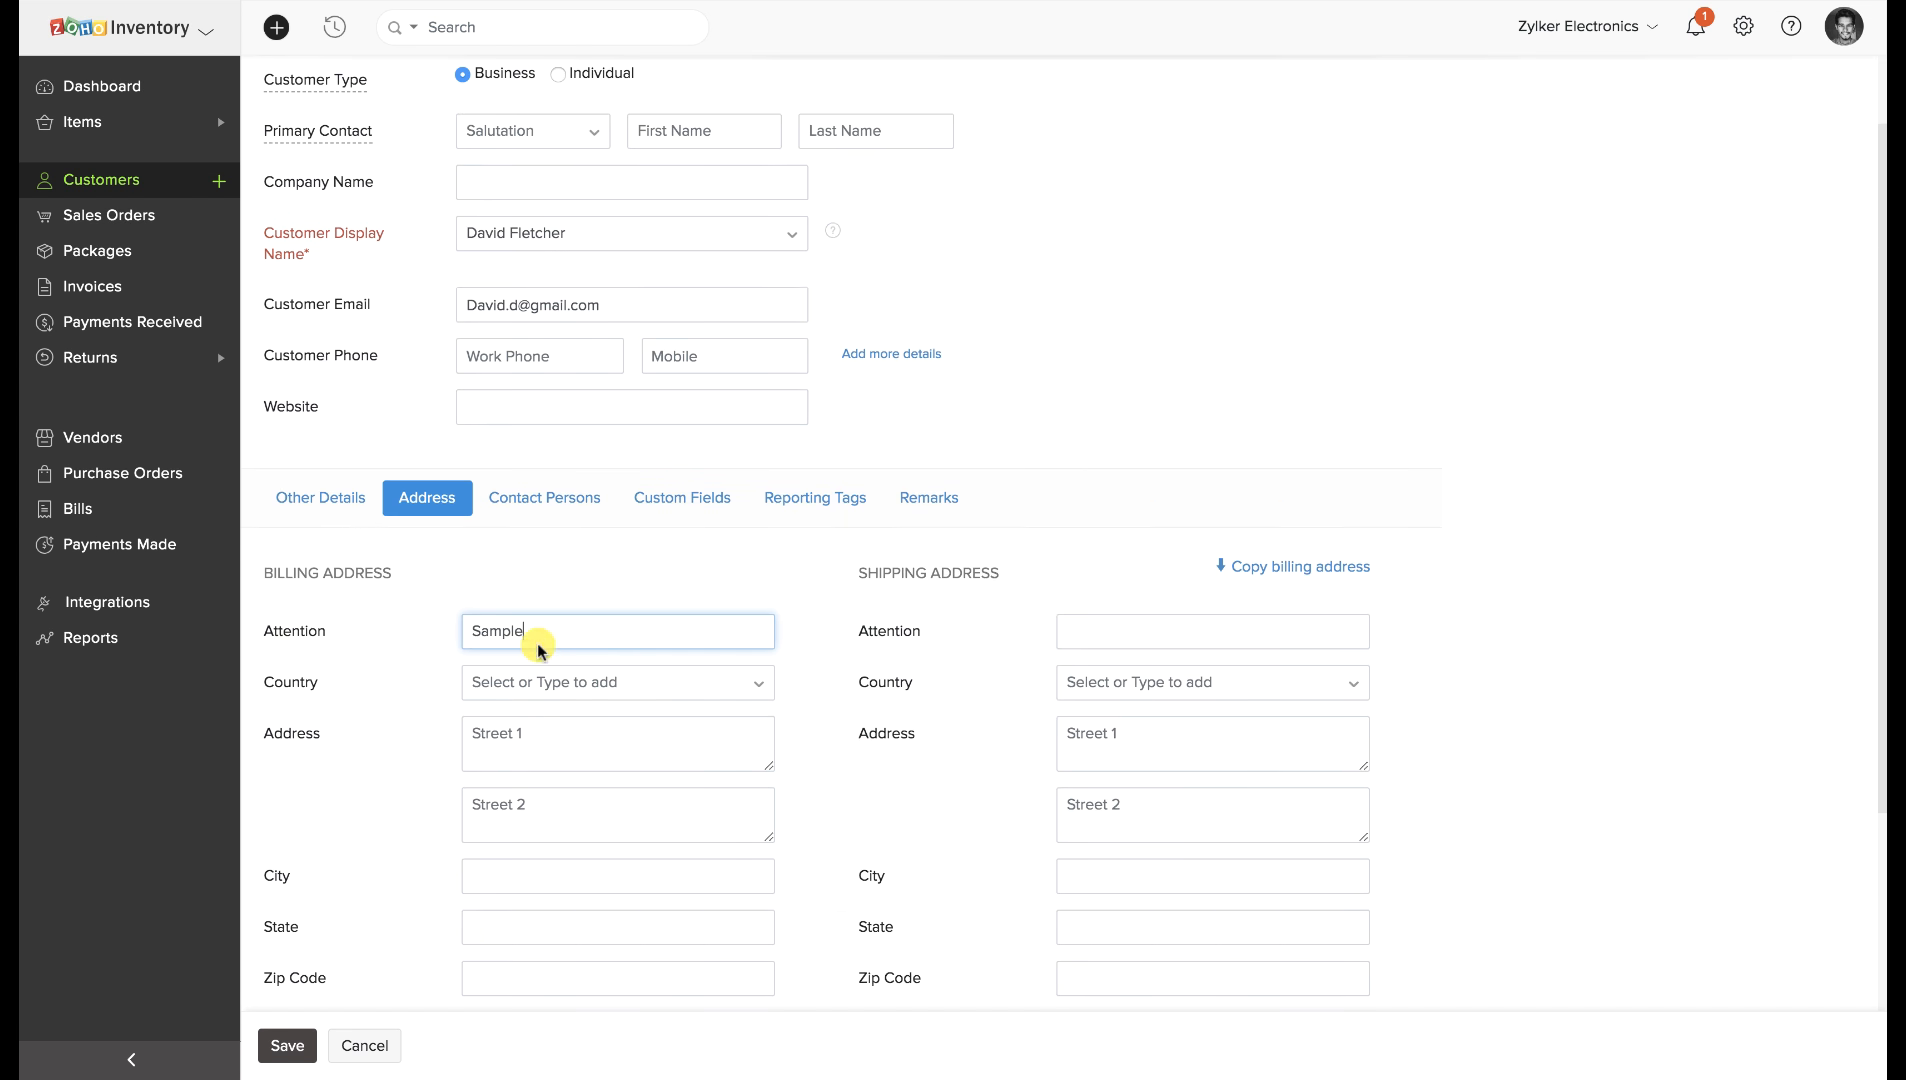
click(531, 737)
text(Sample)
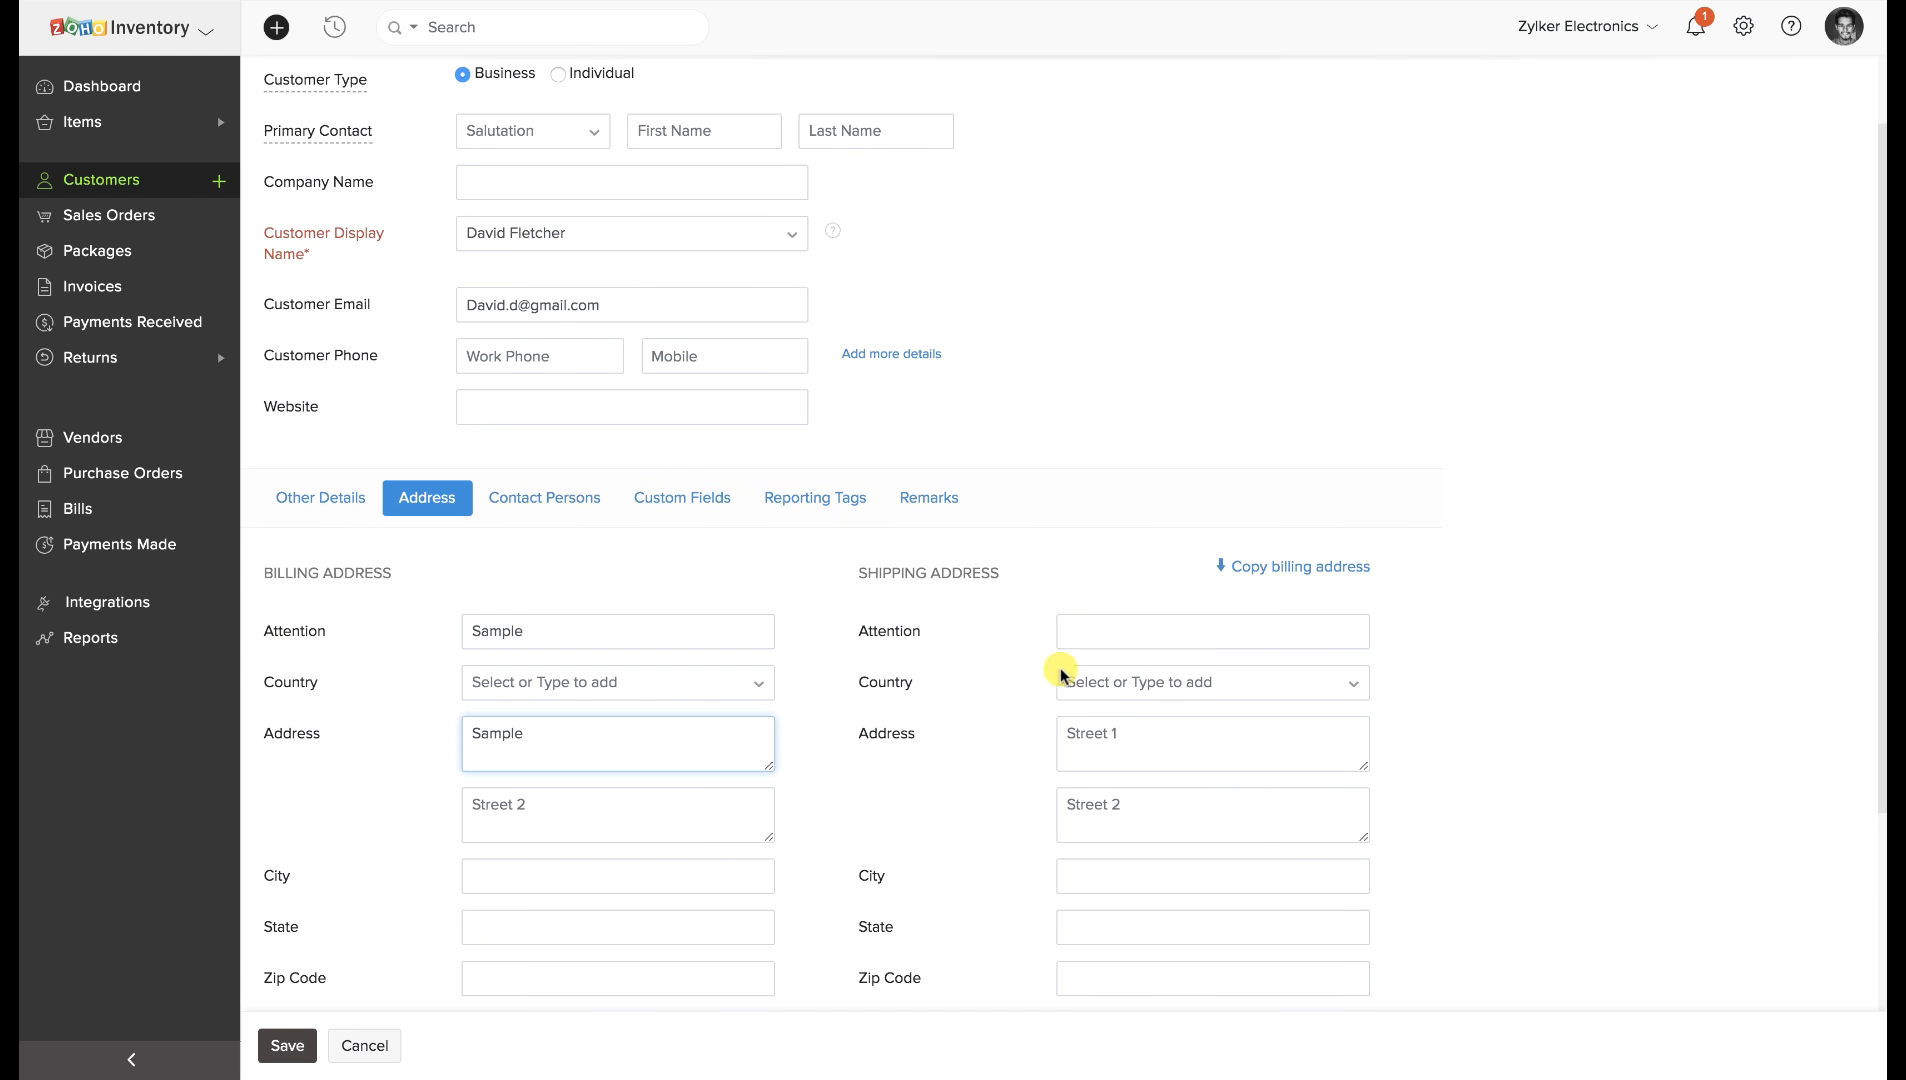
click(1255, 580)
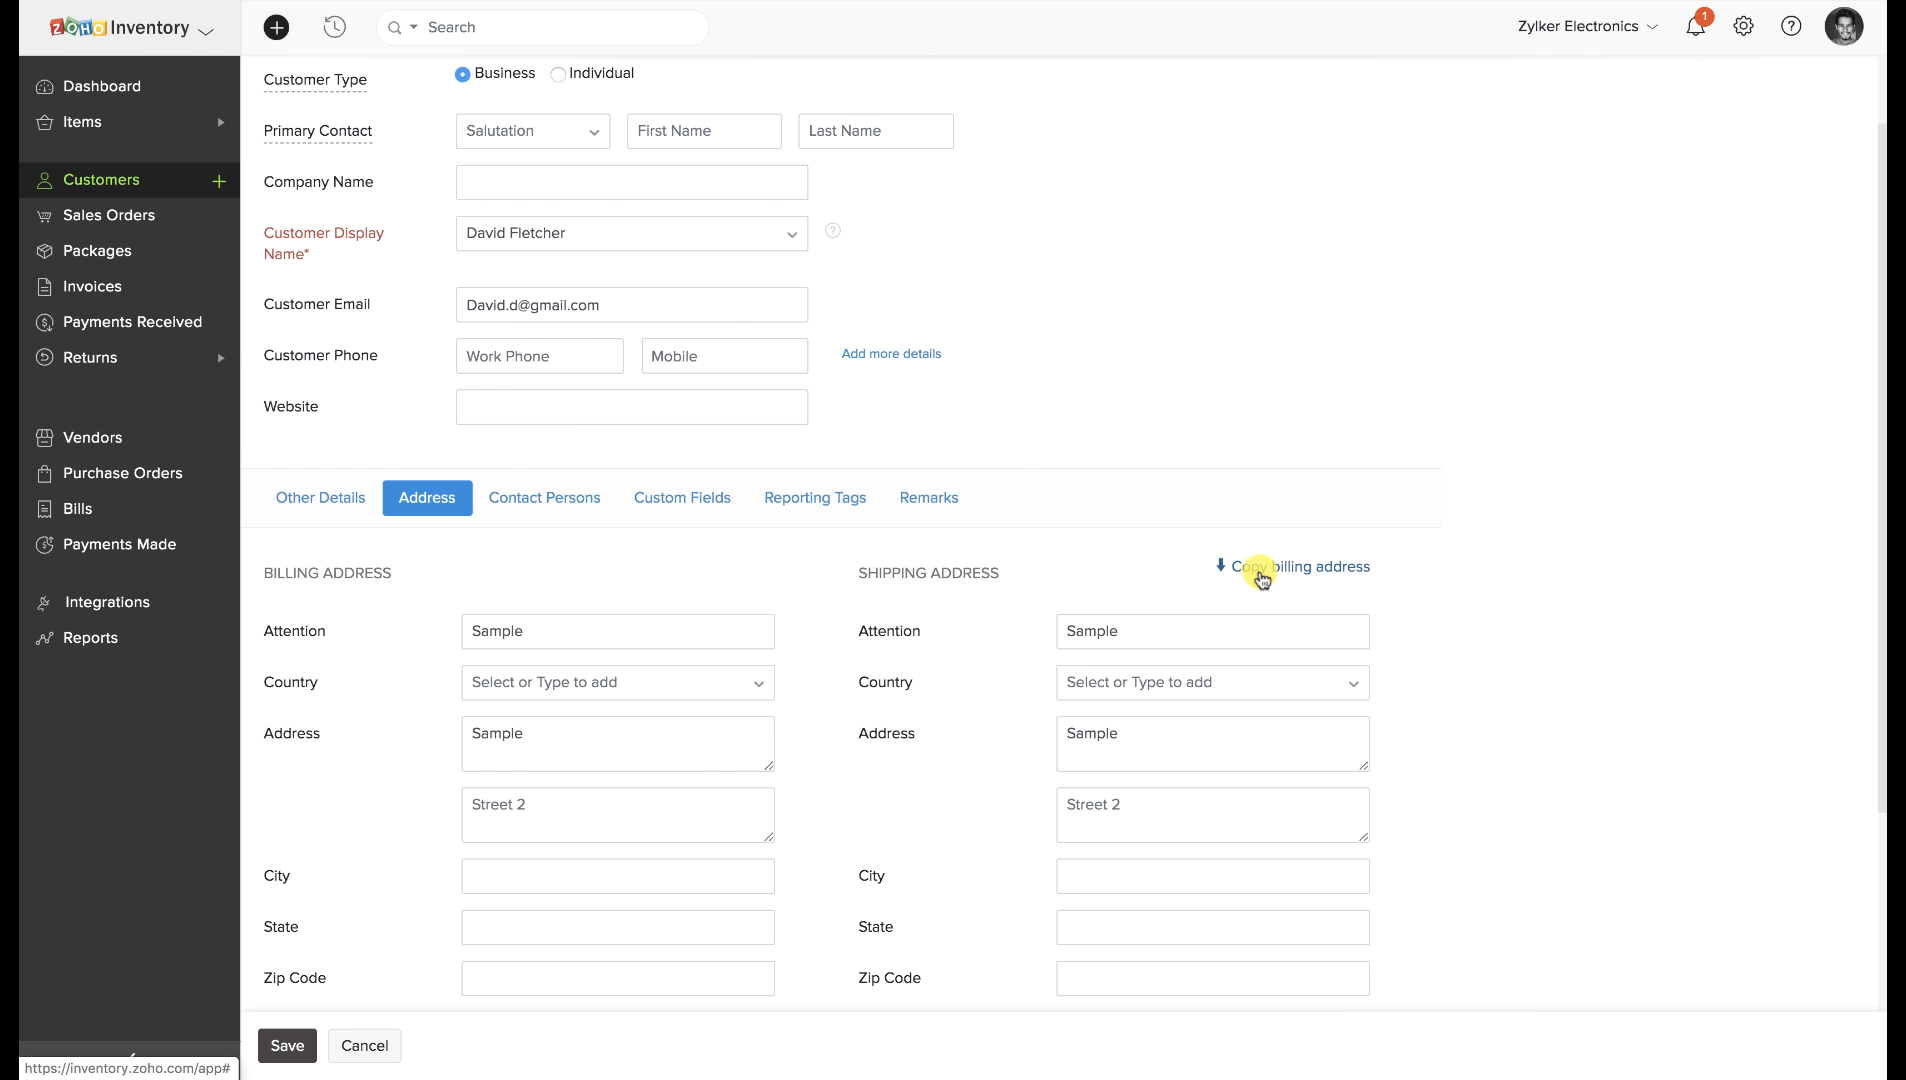
Check the custom fields and other details, then save the new customer.
click(710, 498)
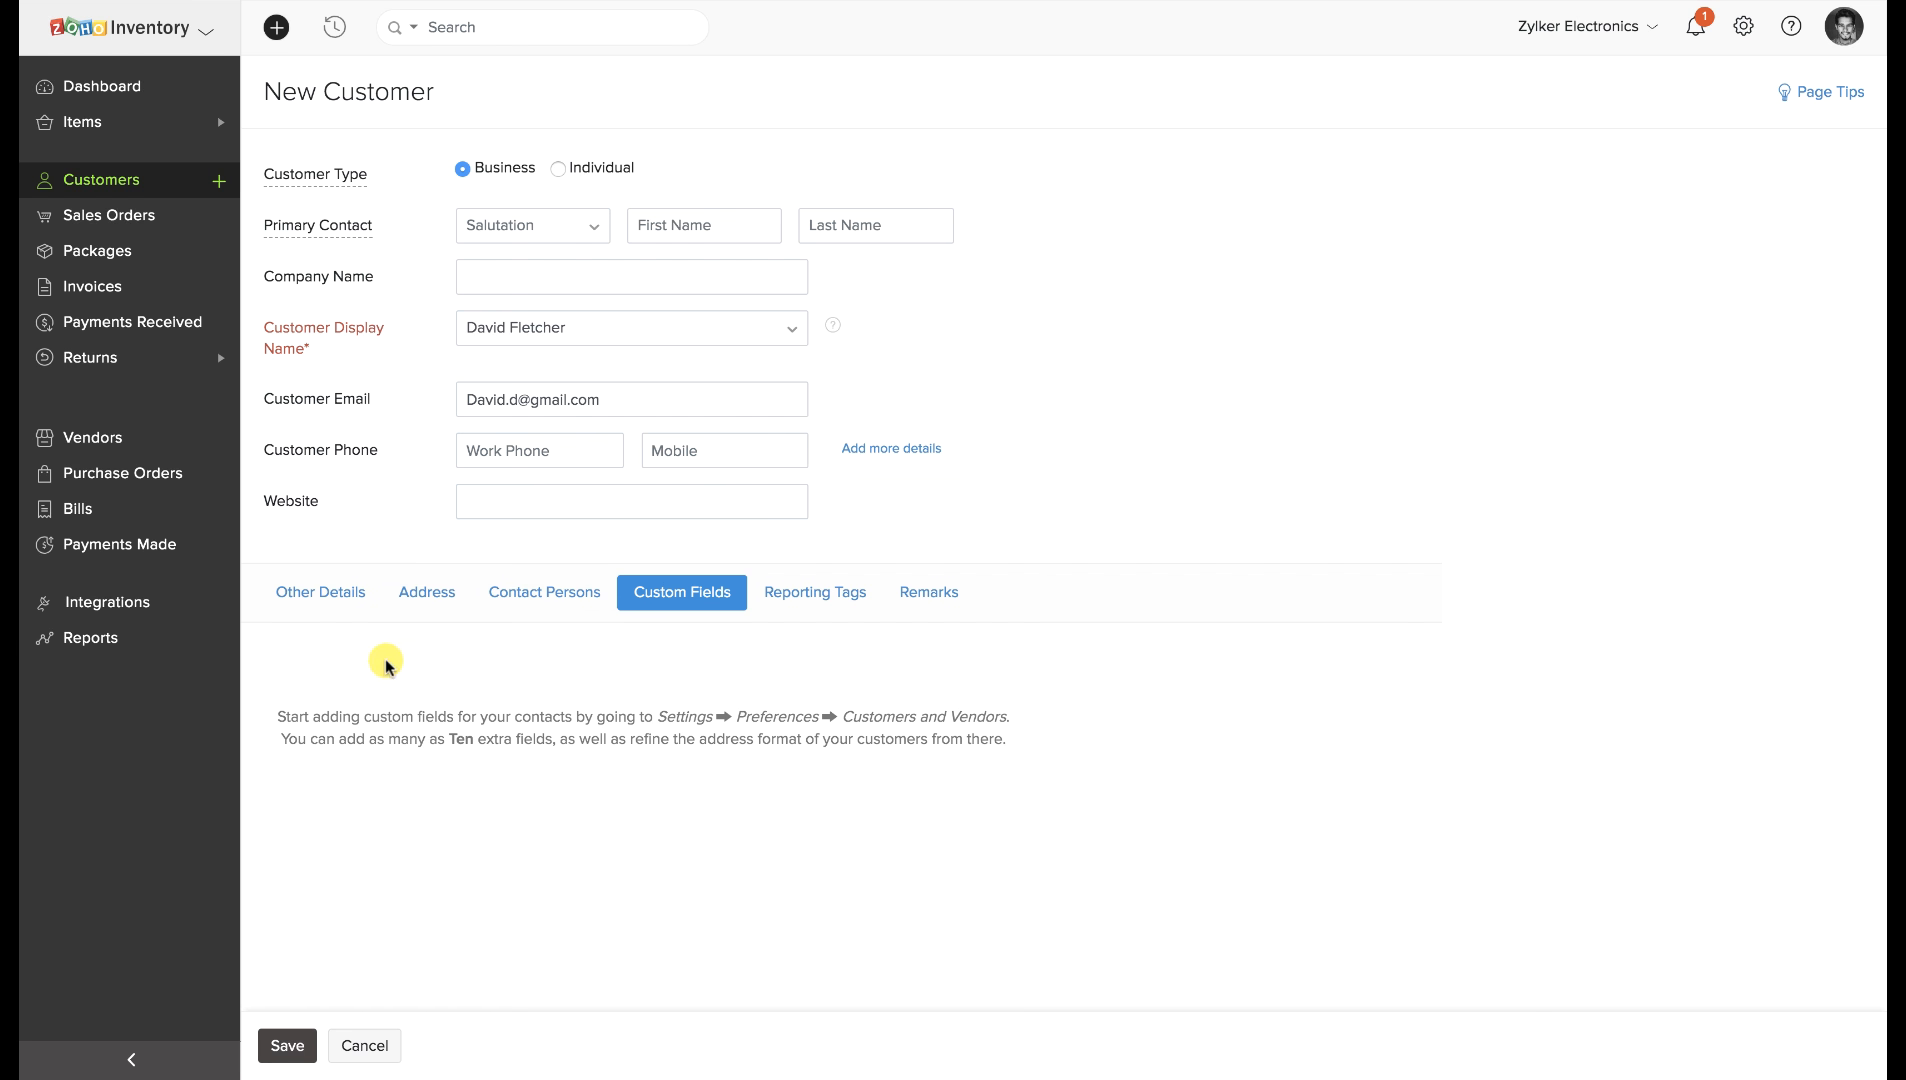
click(325, 606)
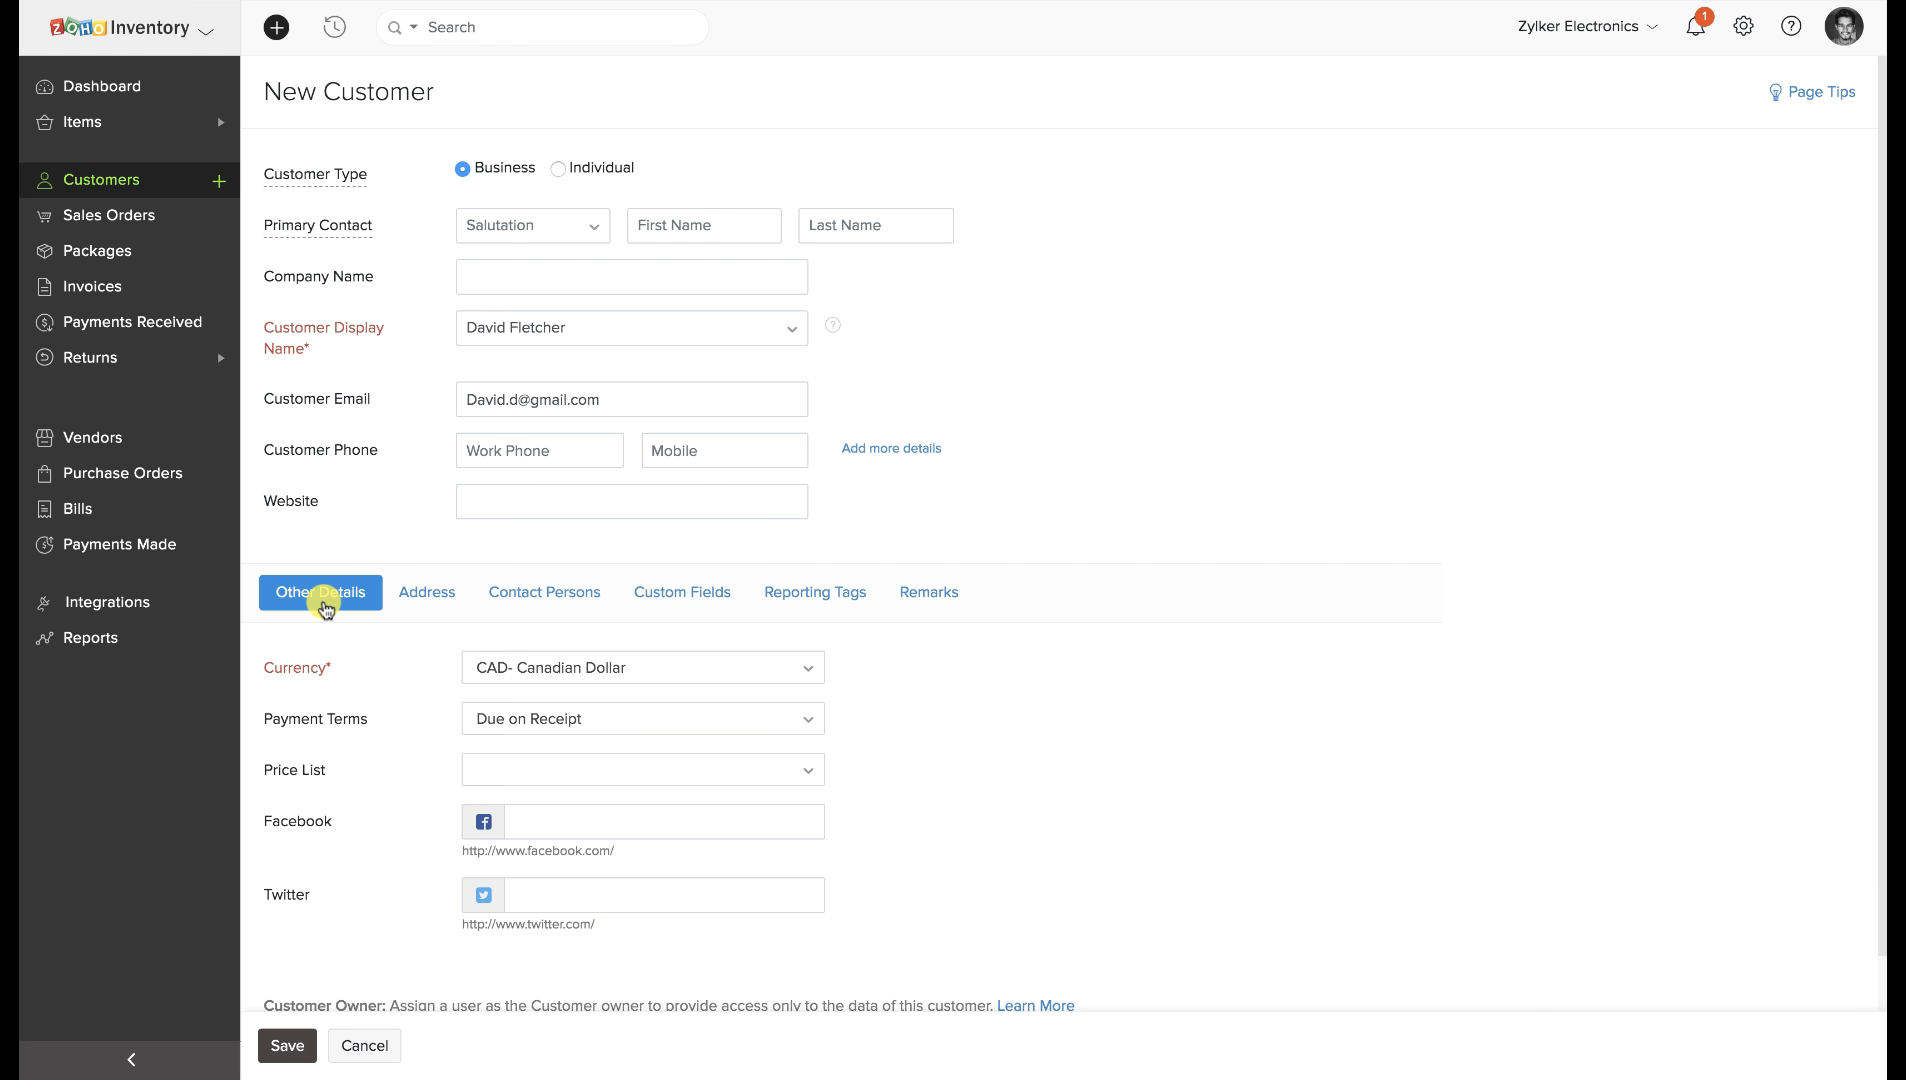
click(290, 1046)
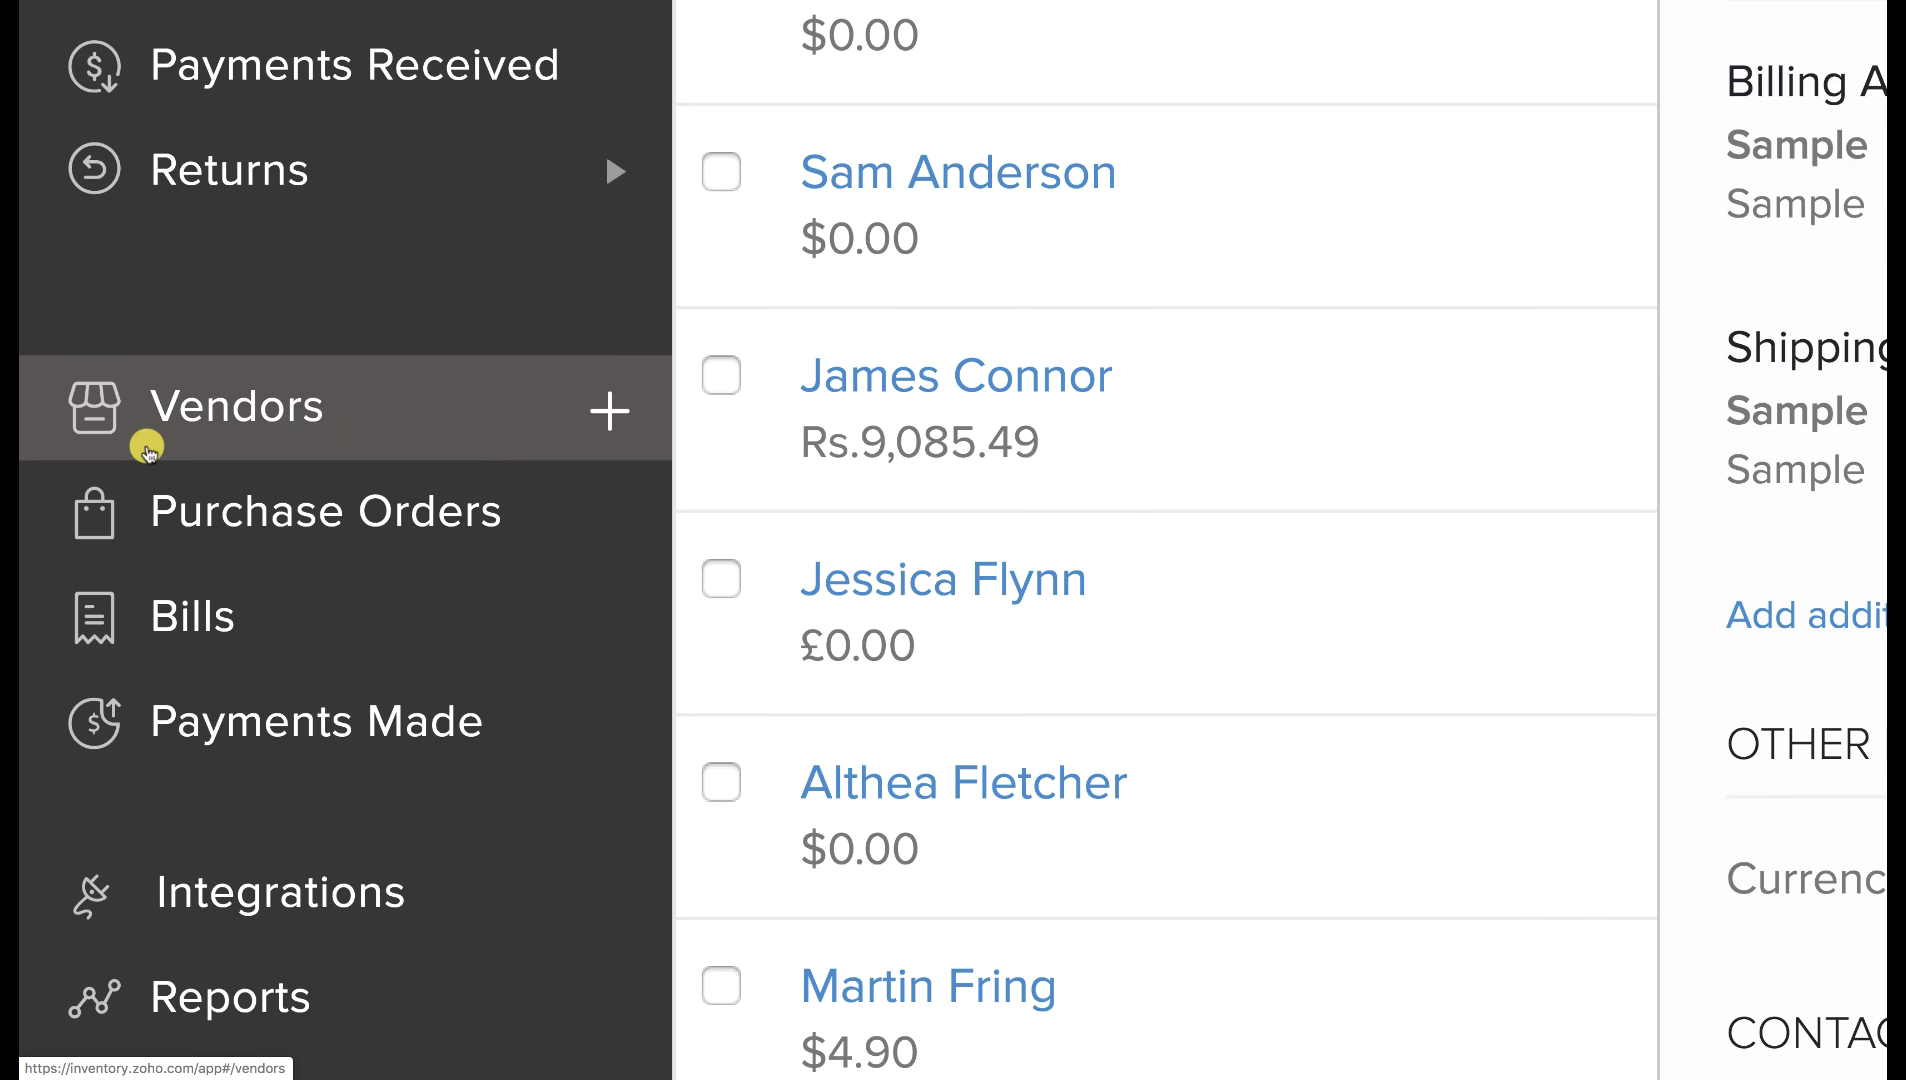
Create vendor Sample Vendor with currency EUR- Euro and save it.
click(147, 450)
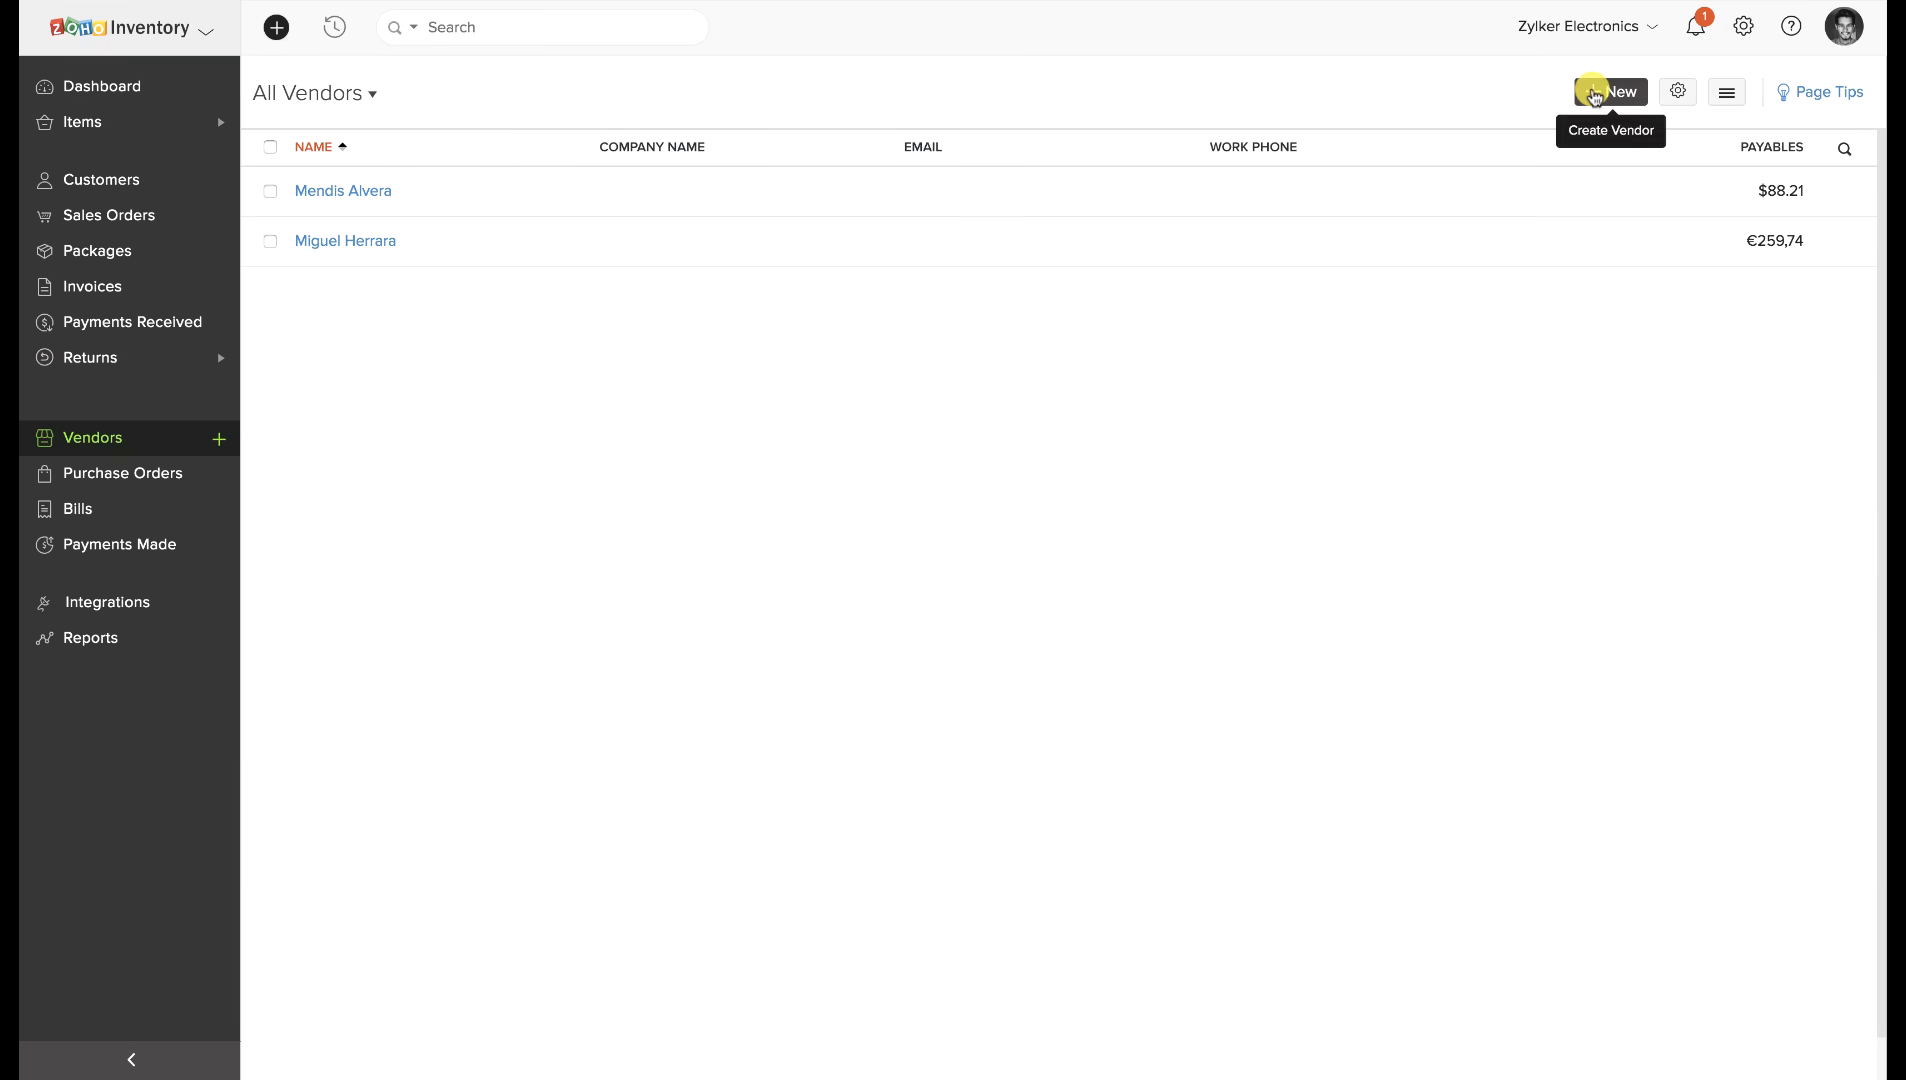
click(1594, 94)
click(640, 597)
text(EUR)
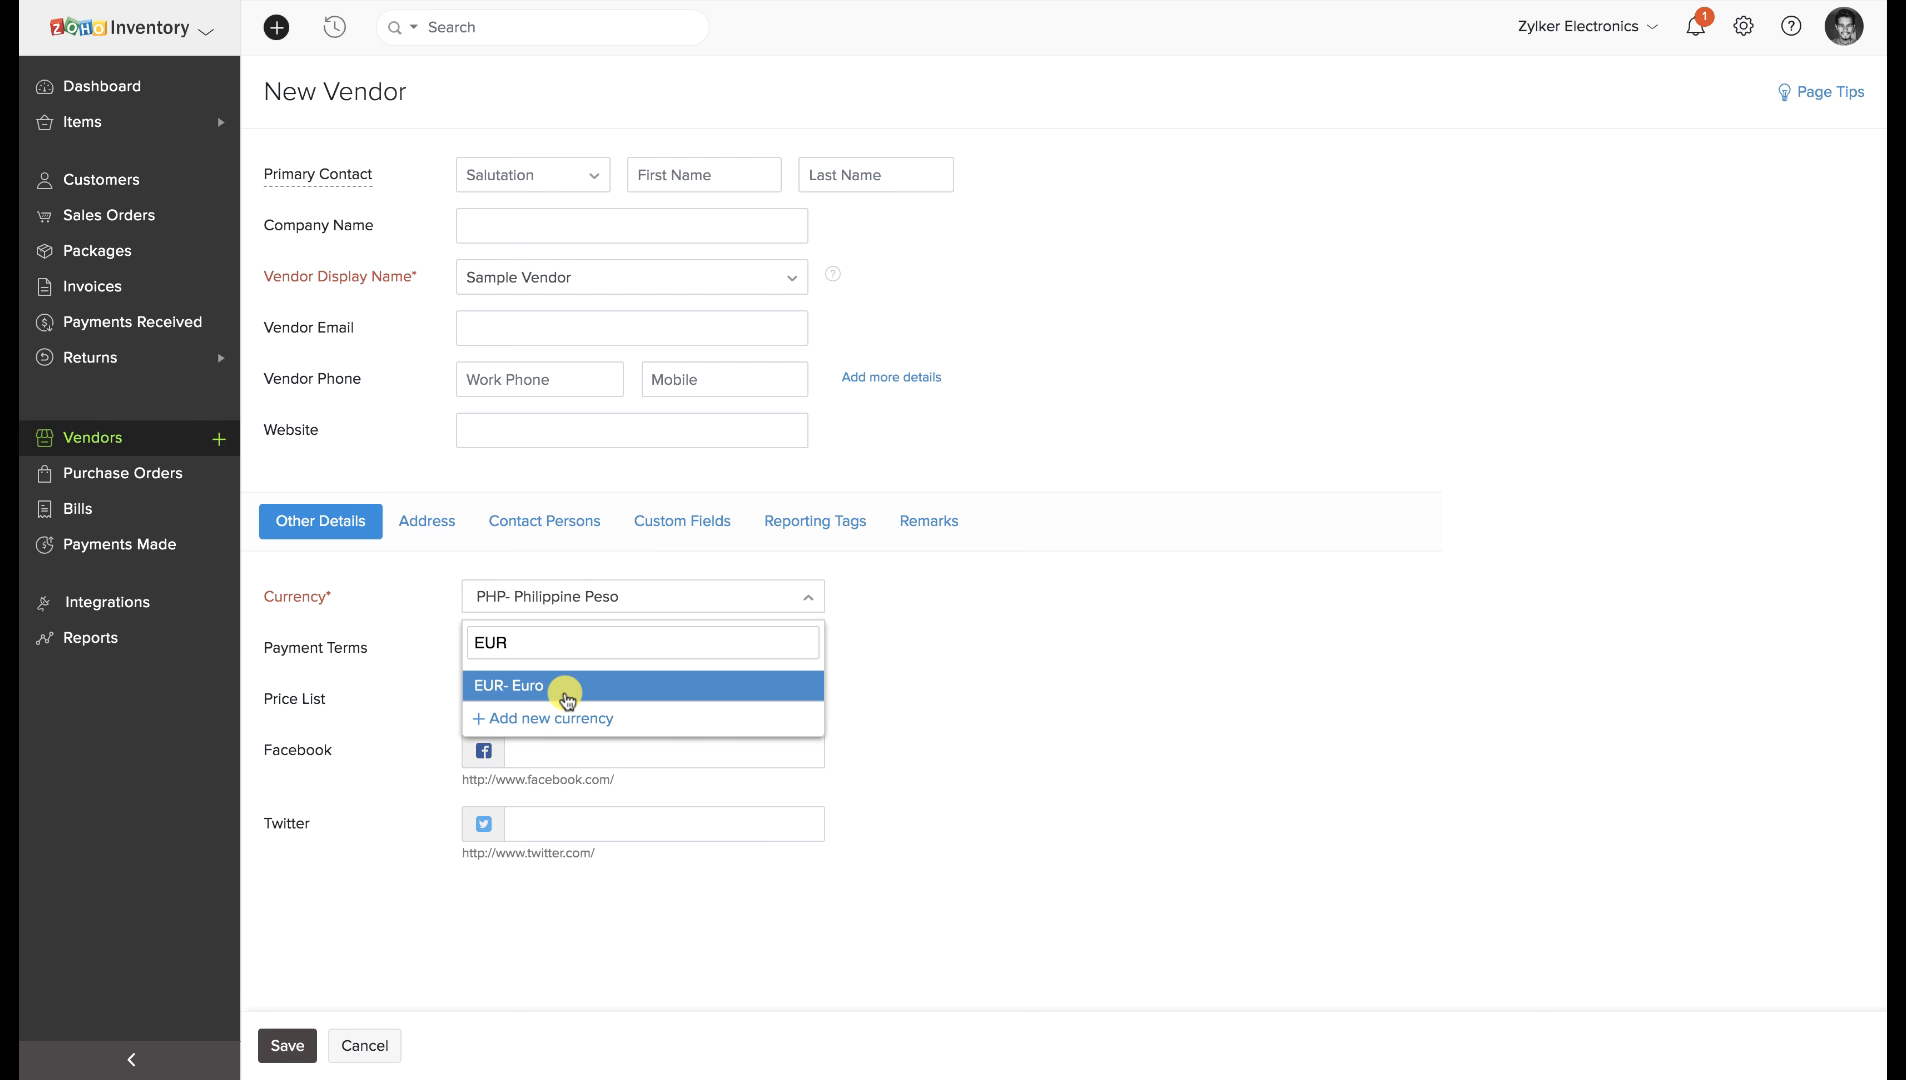
click(555, 686)
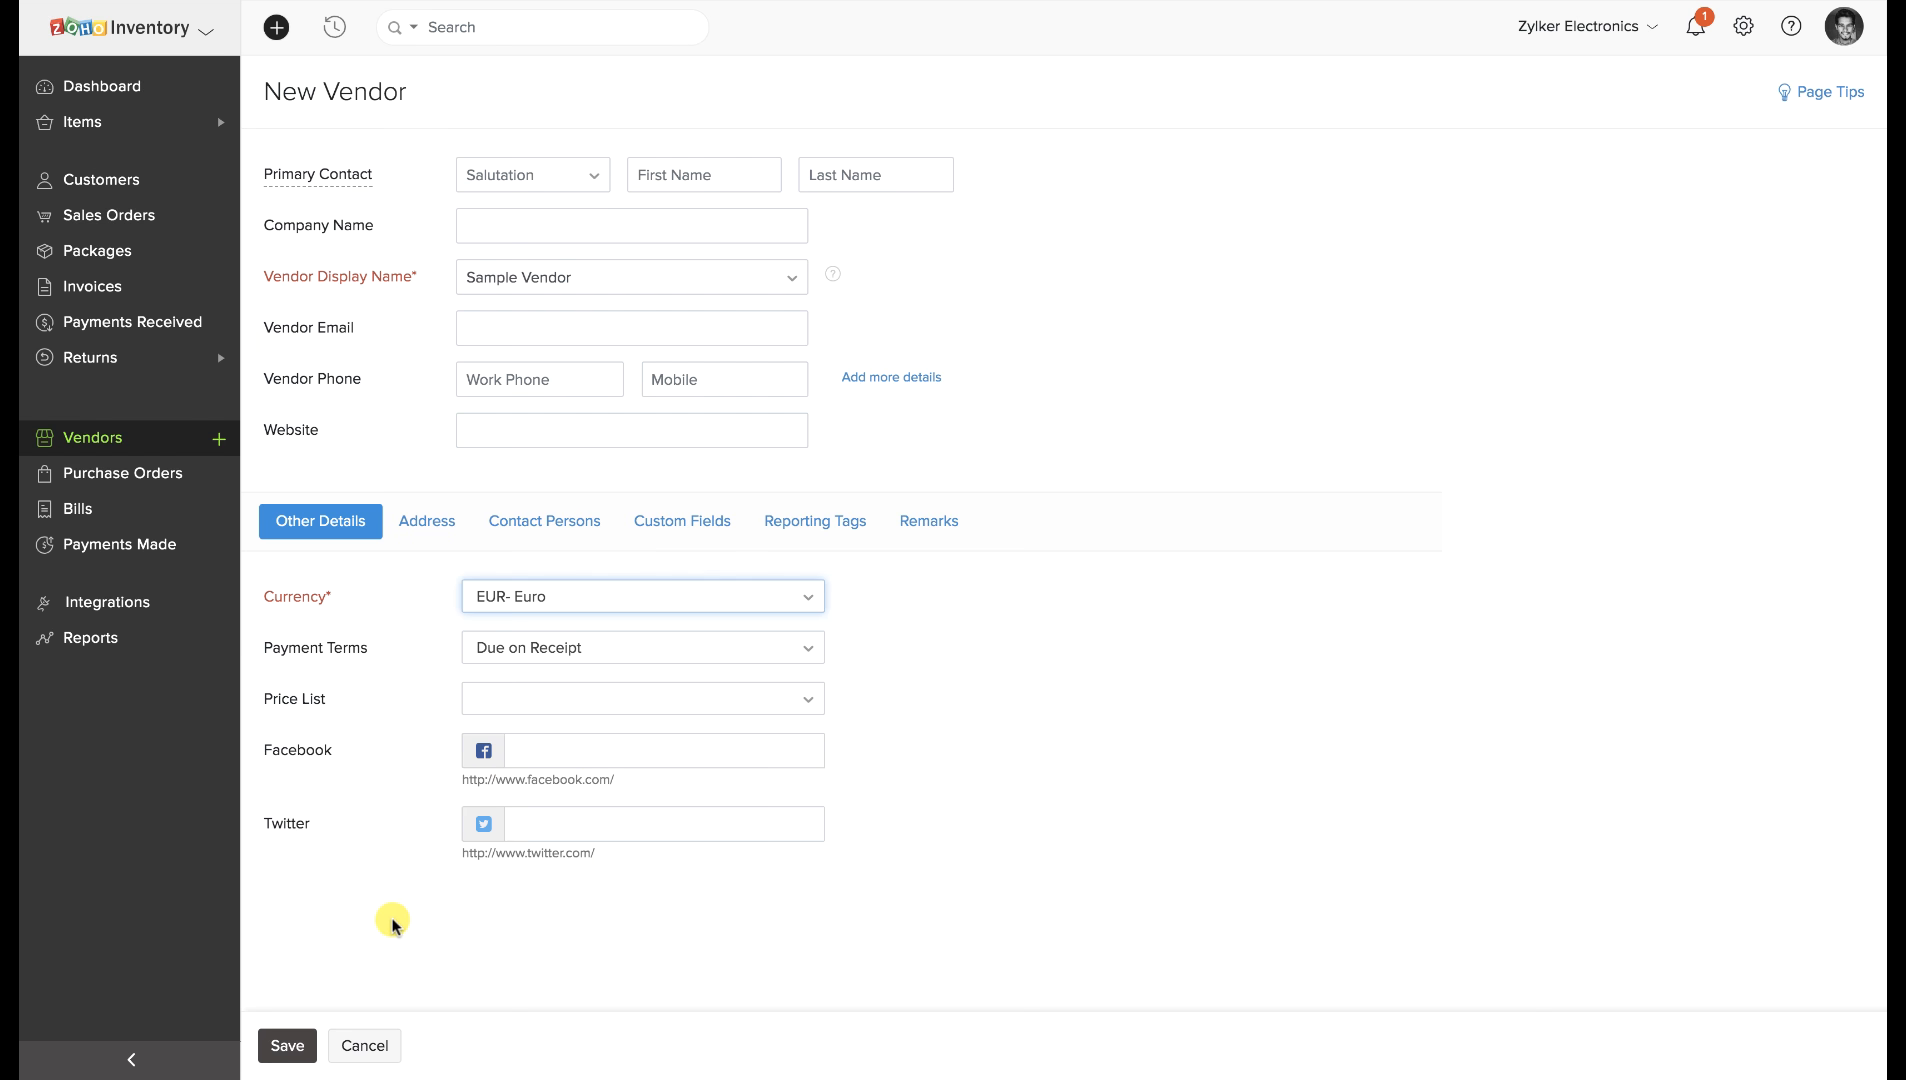
click(298, 1040)
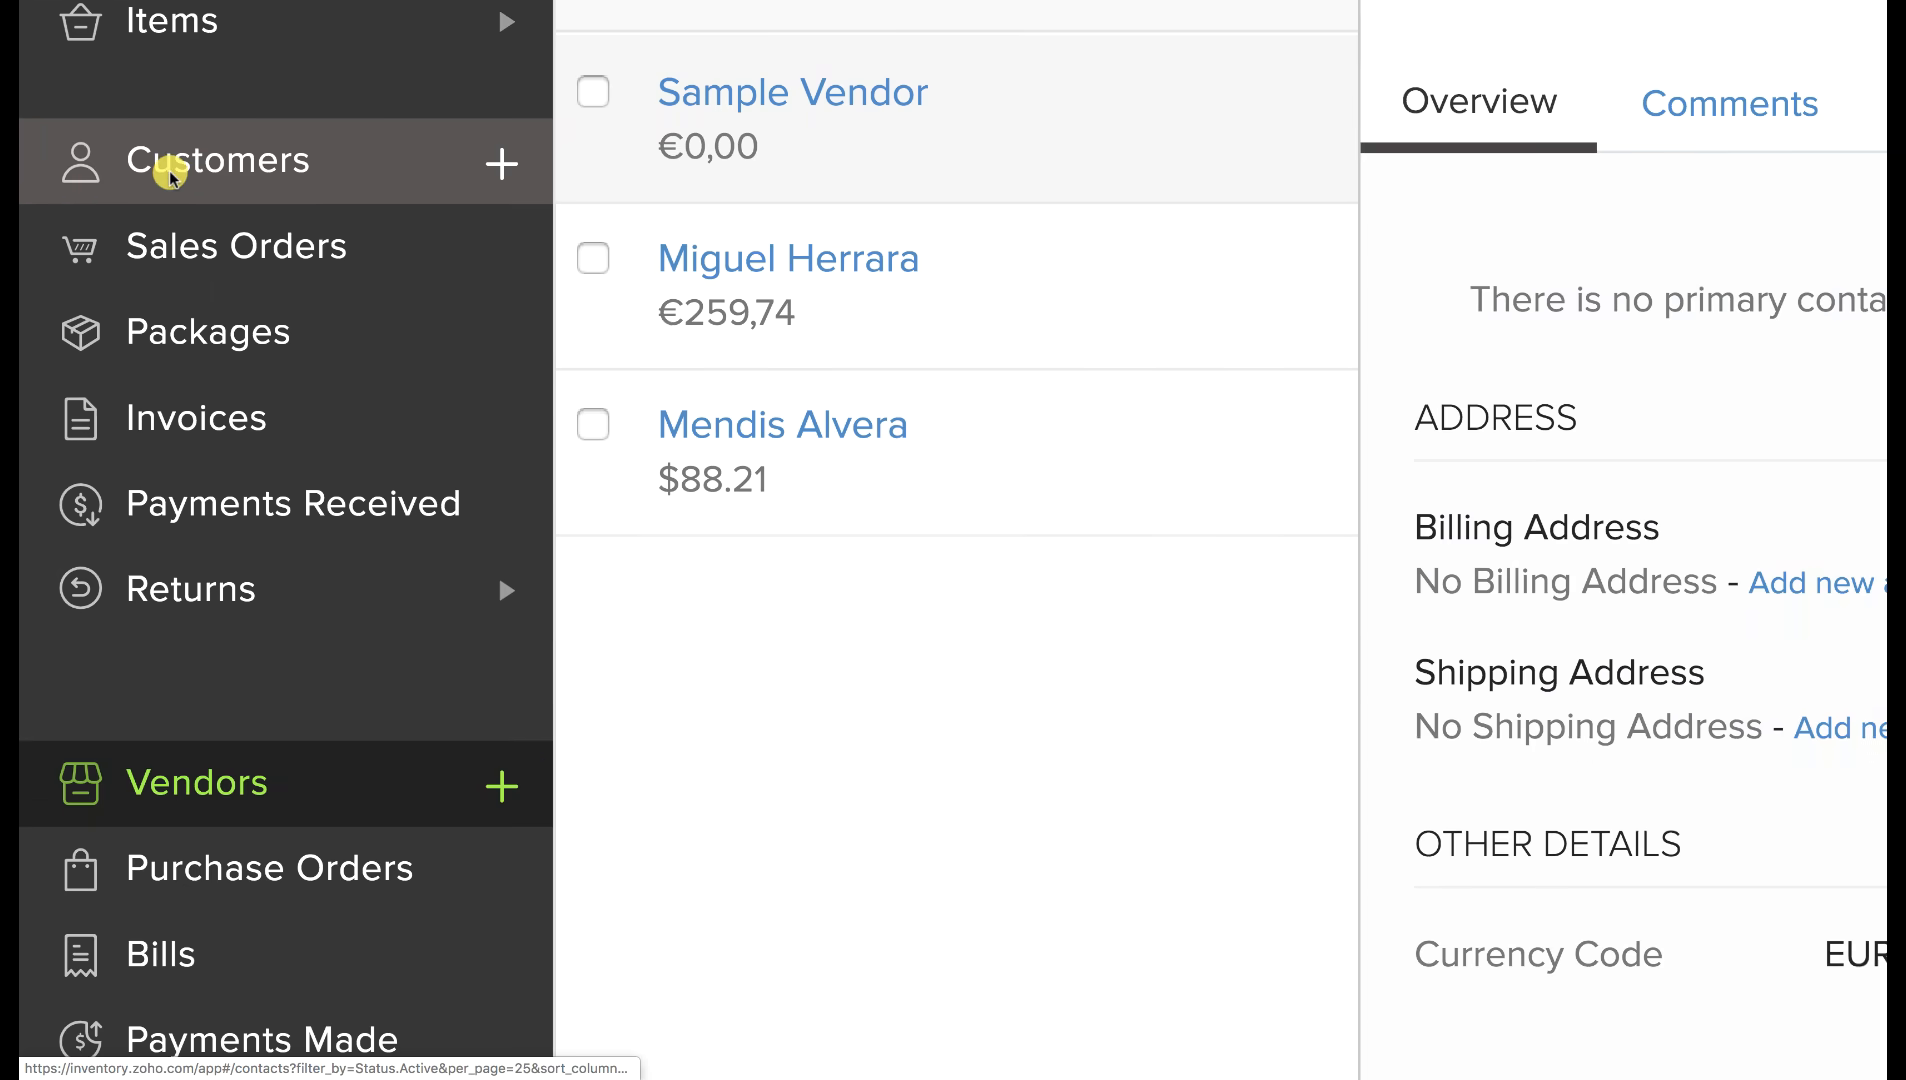
Begin an Import Customers run from the customers list and download the sample CSV file.
click(170, 175)
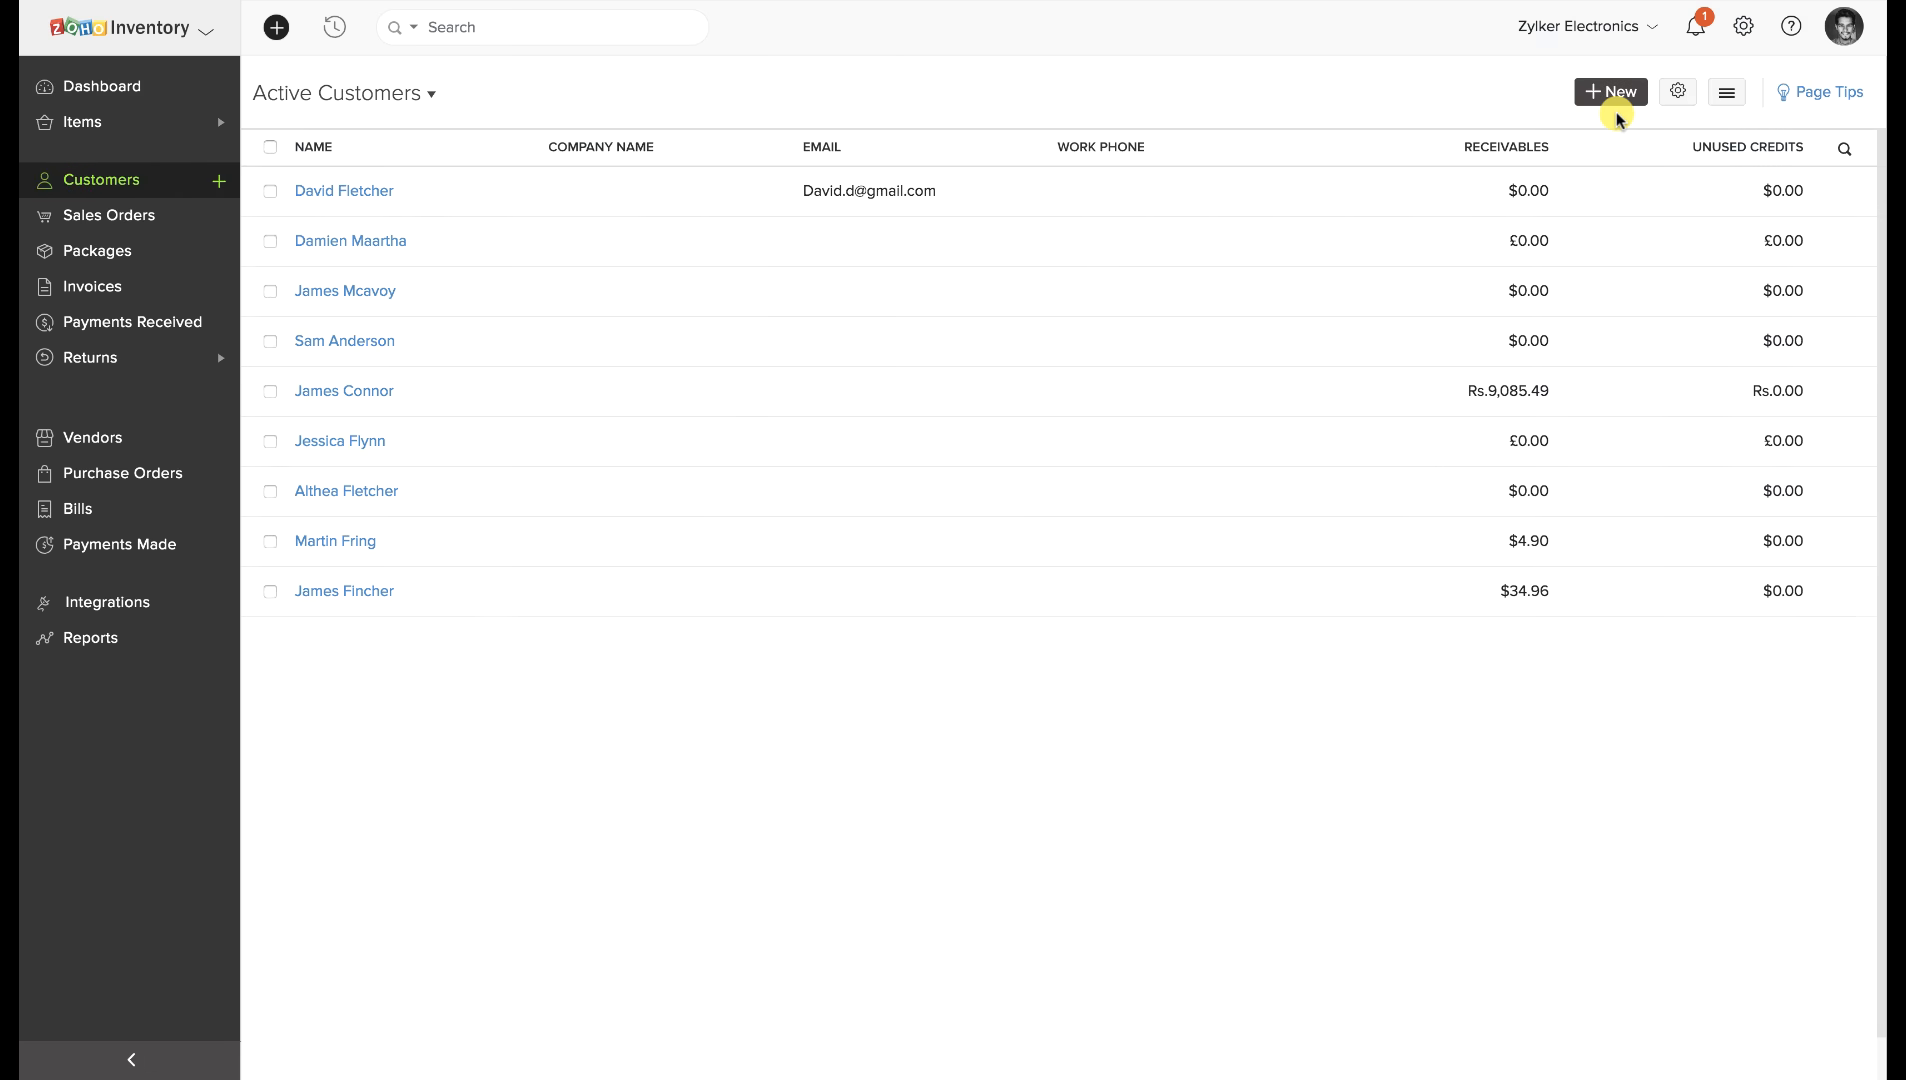
click(1729, 93)
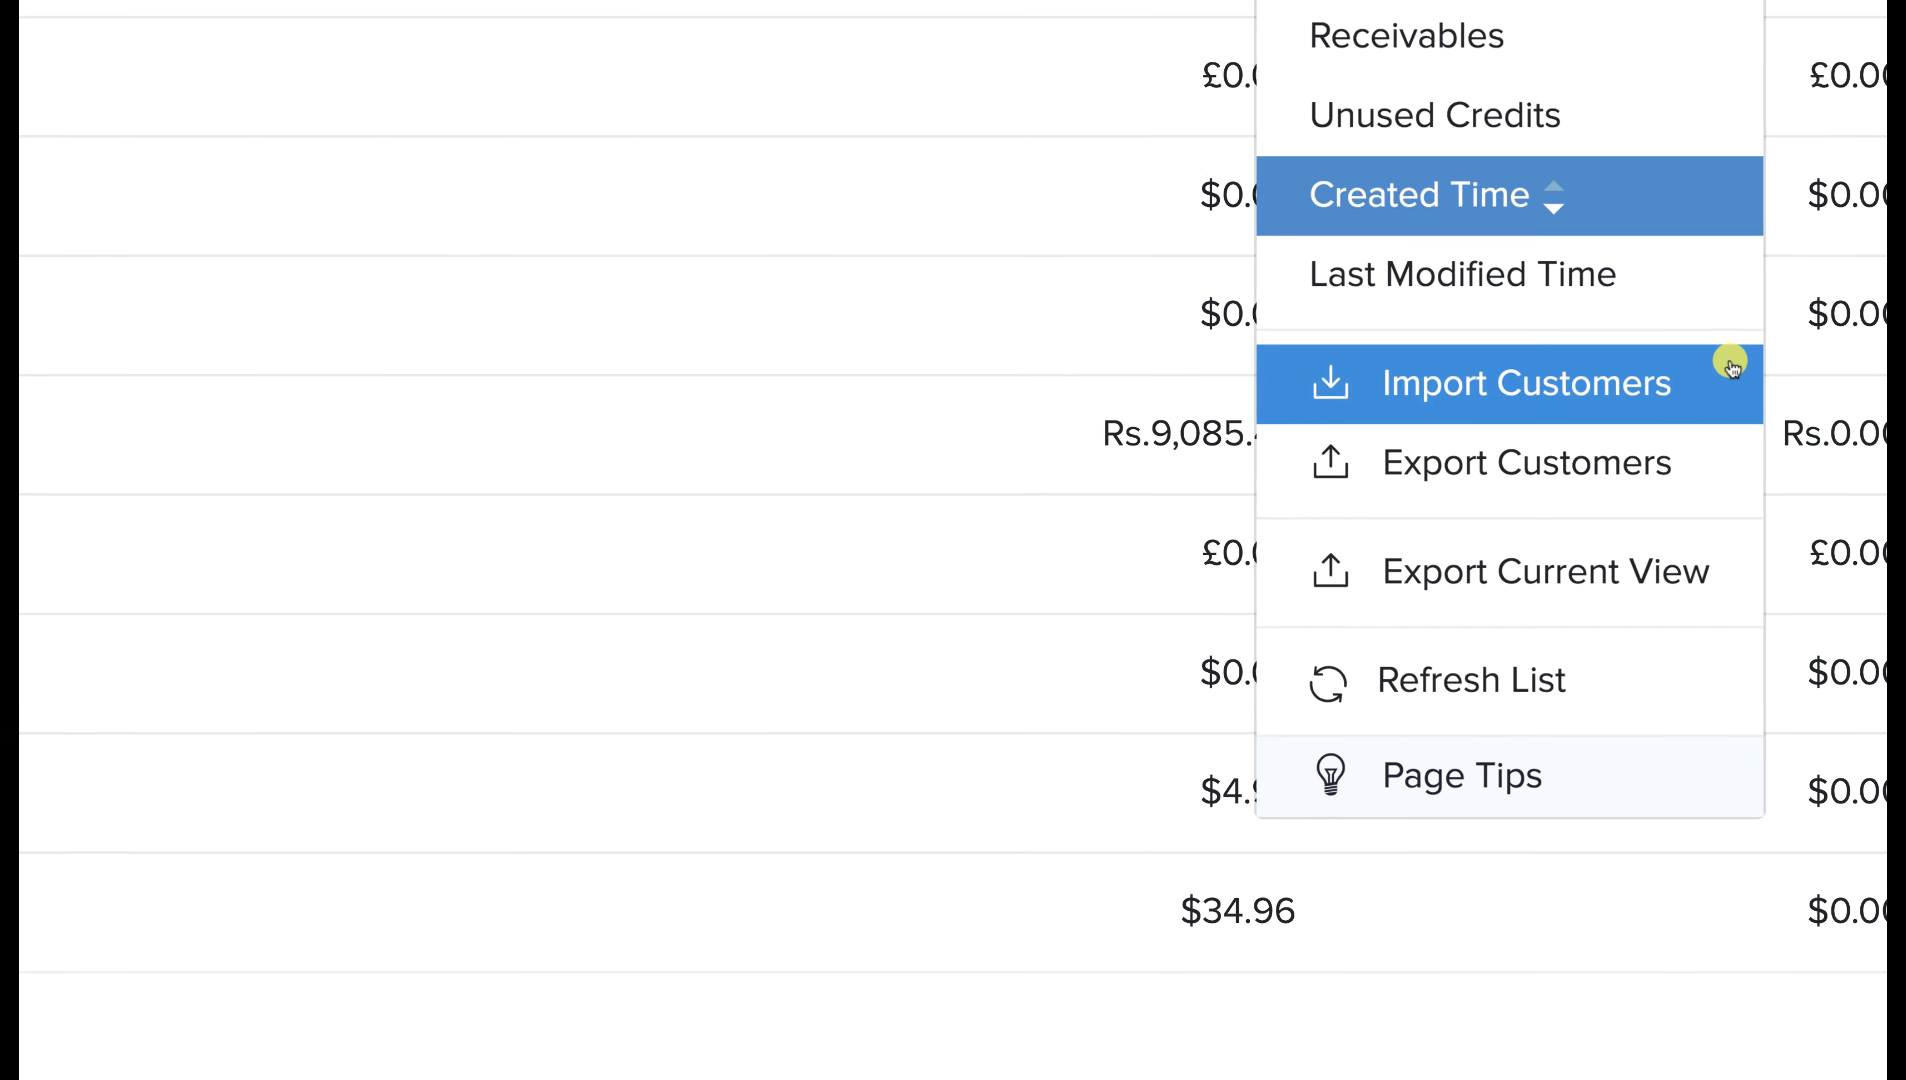
click(1623, 393)
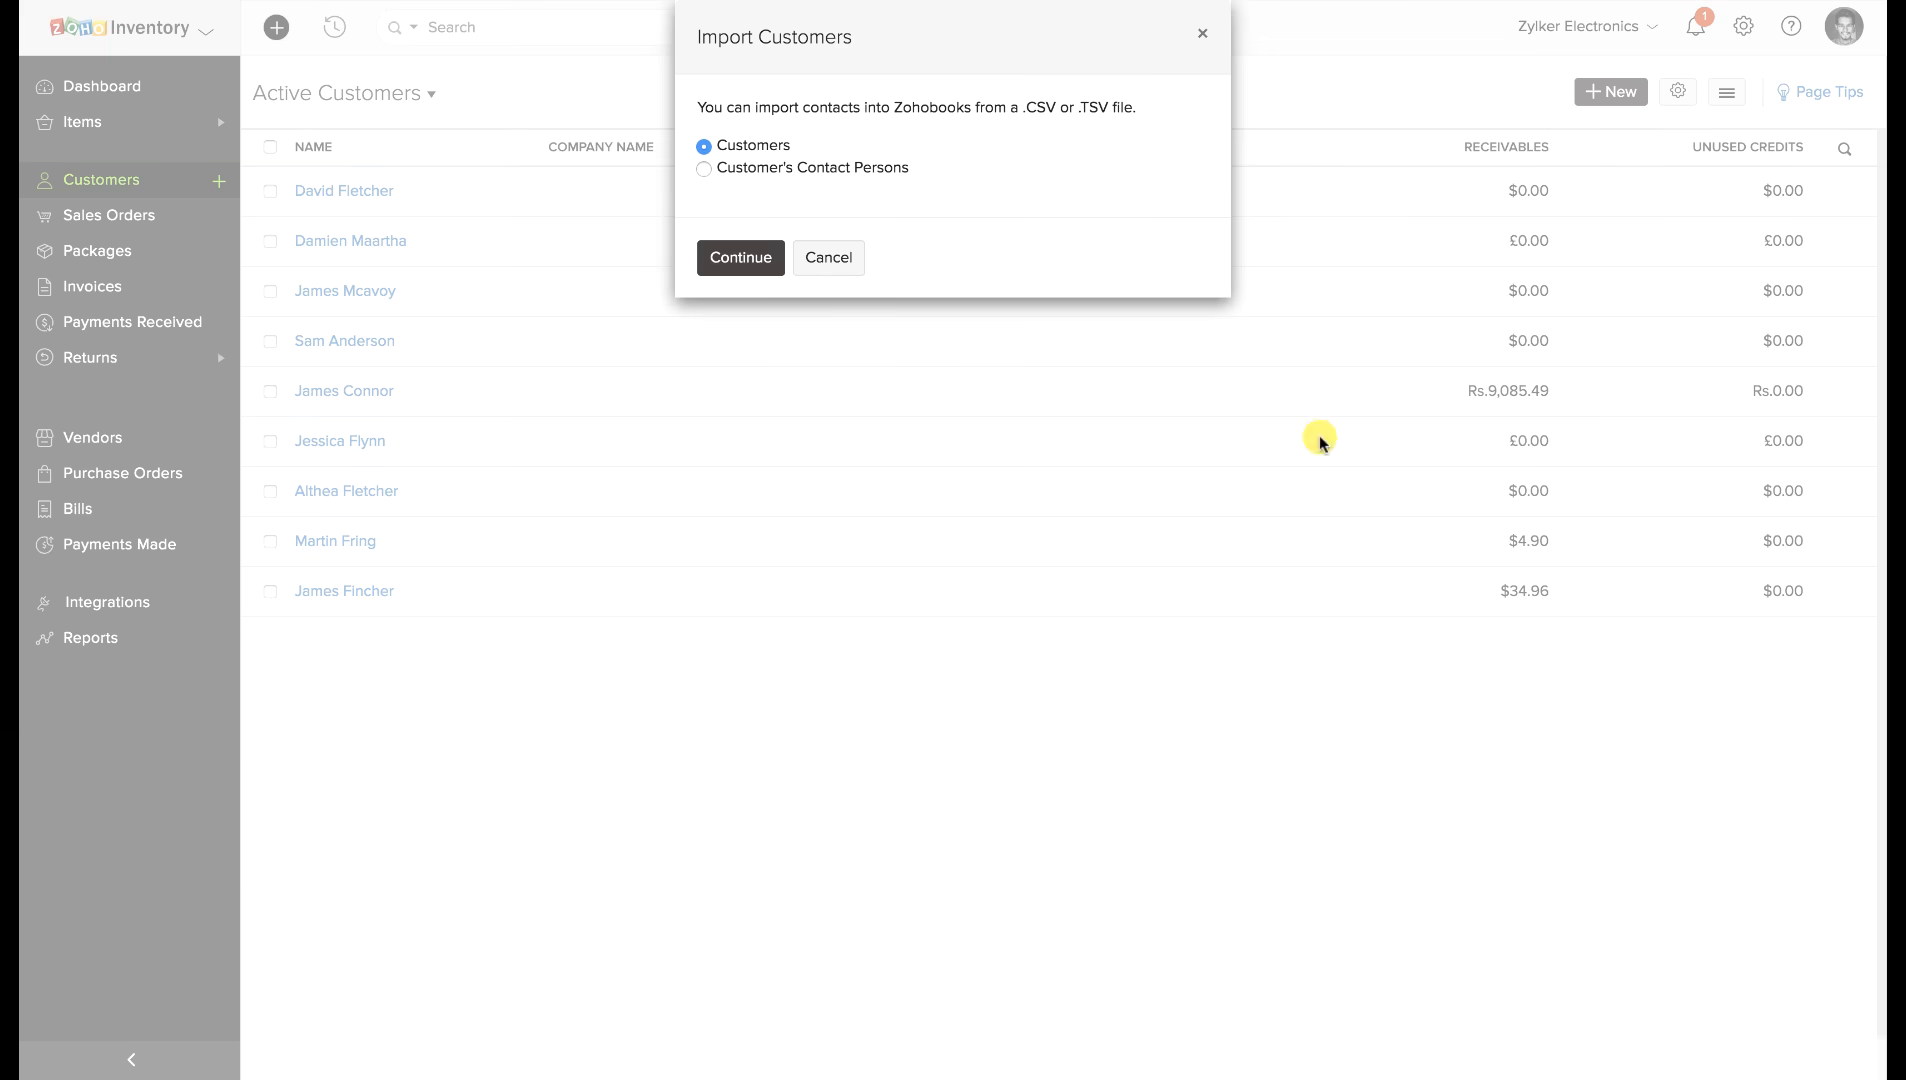
click(752, 259)
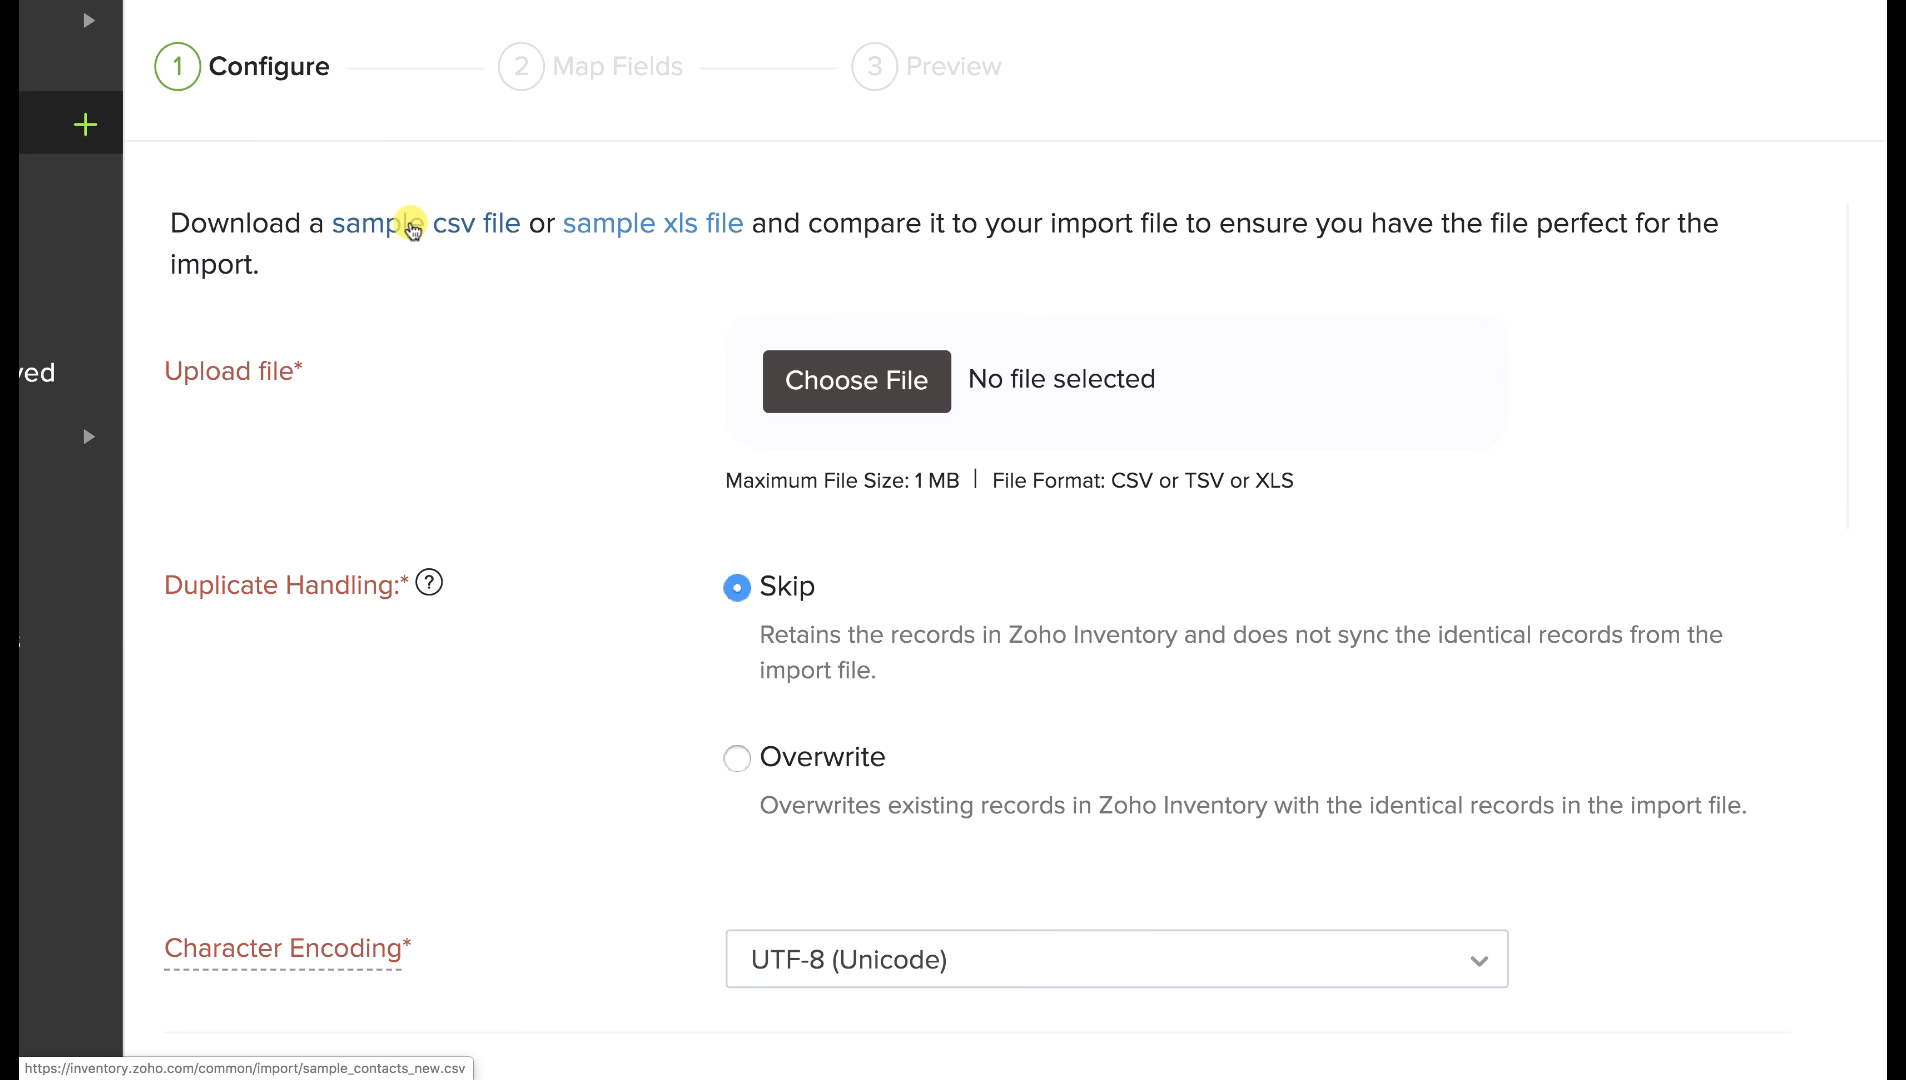
click(412, 228)
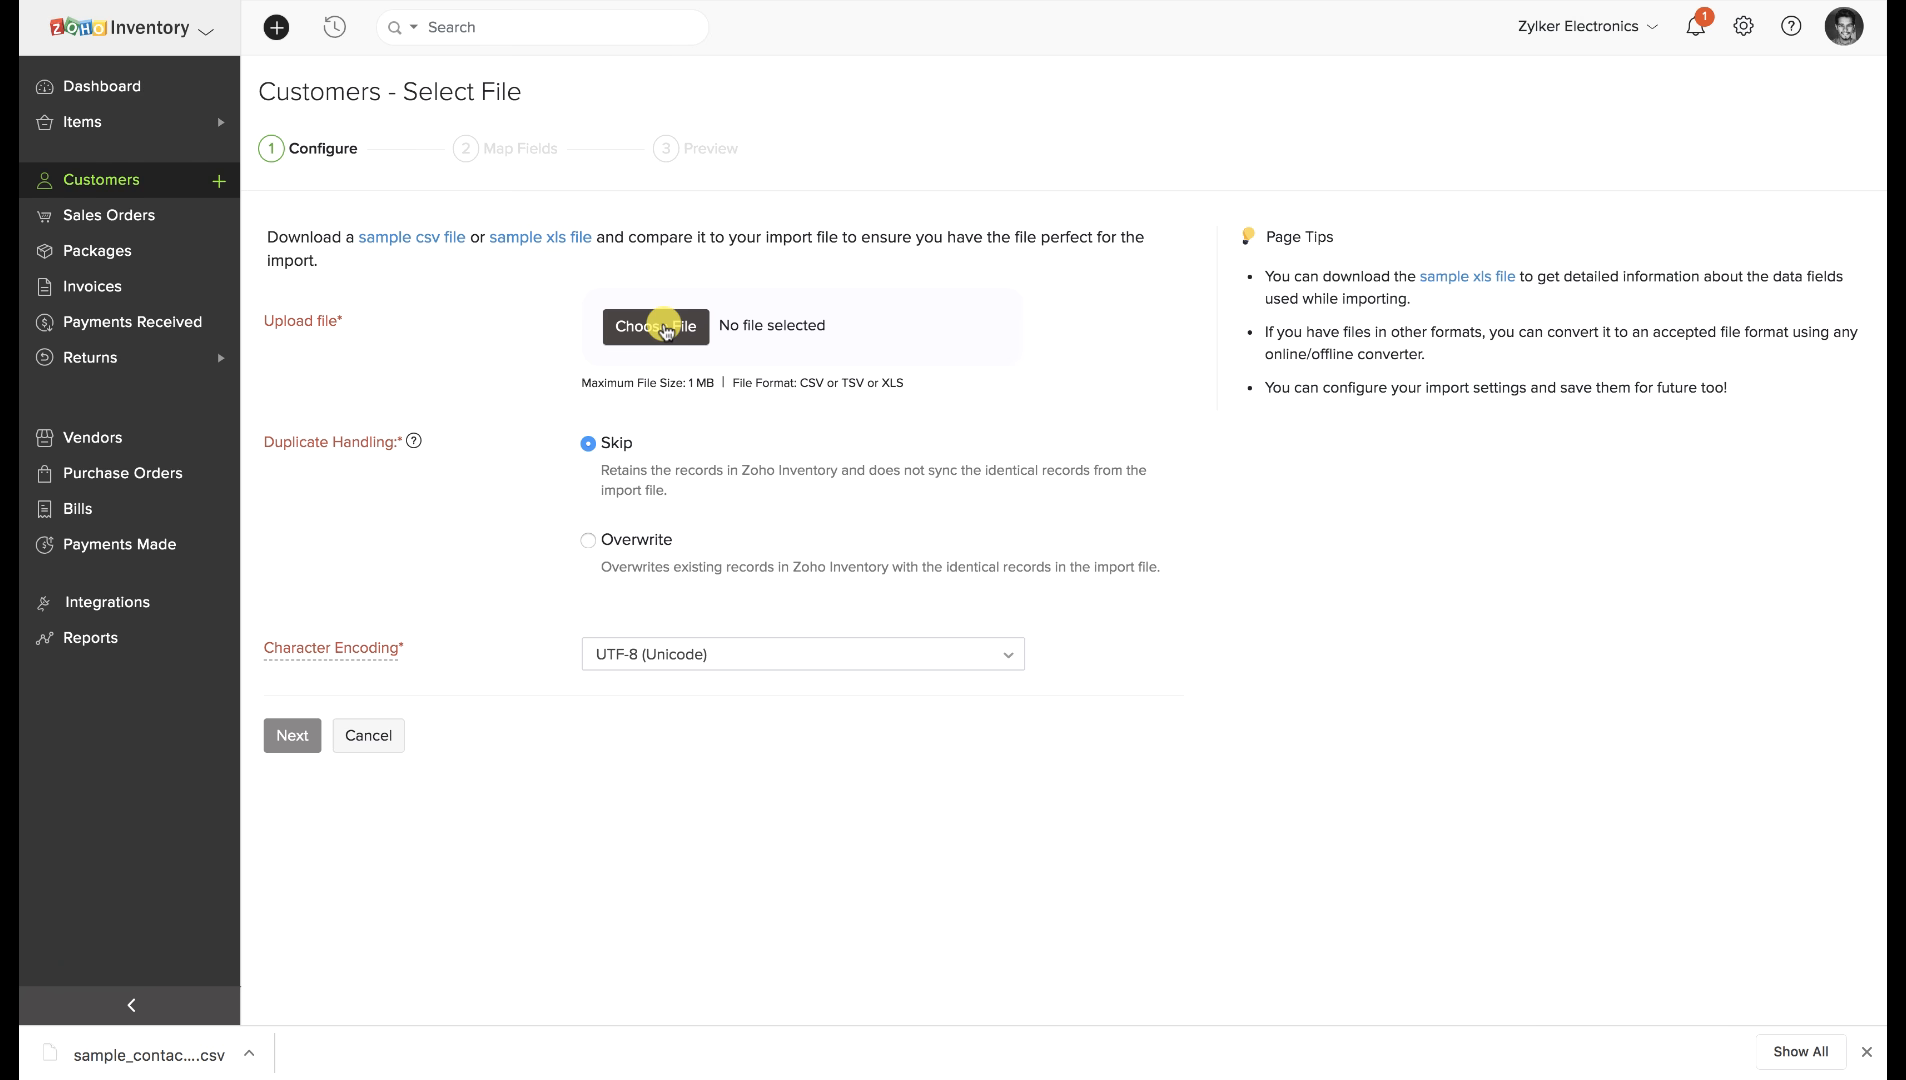
Attach sample_contacts_new (54).csv from the Downloads folder to the import.
click(663, 327)
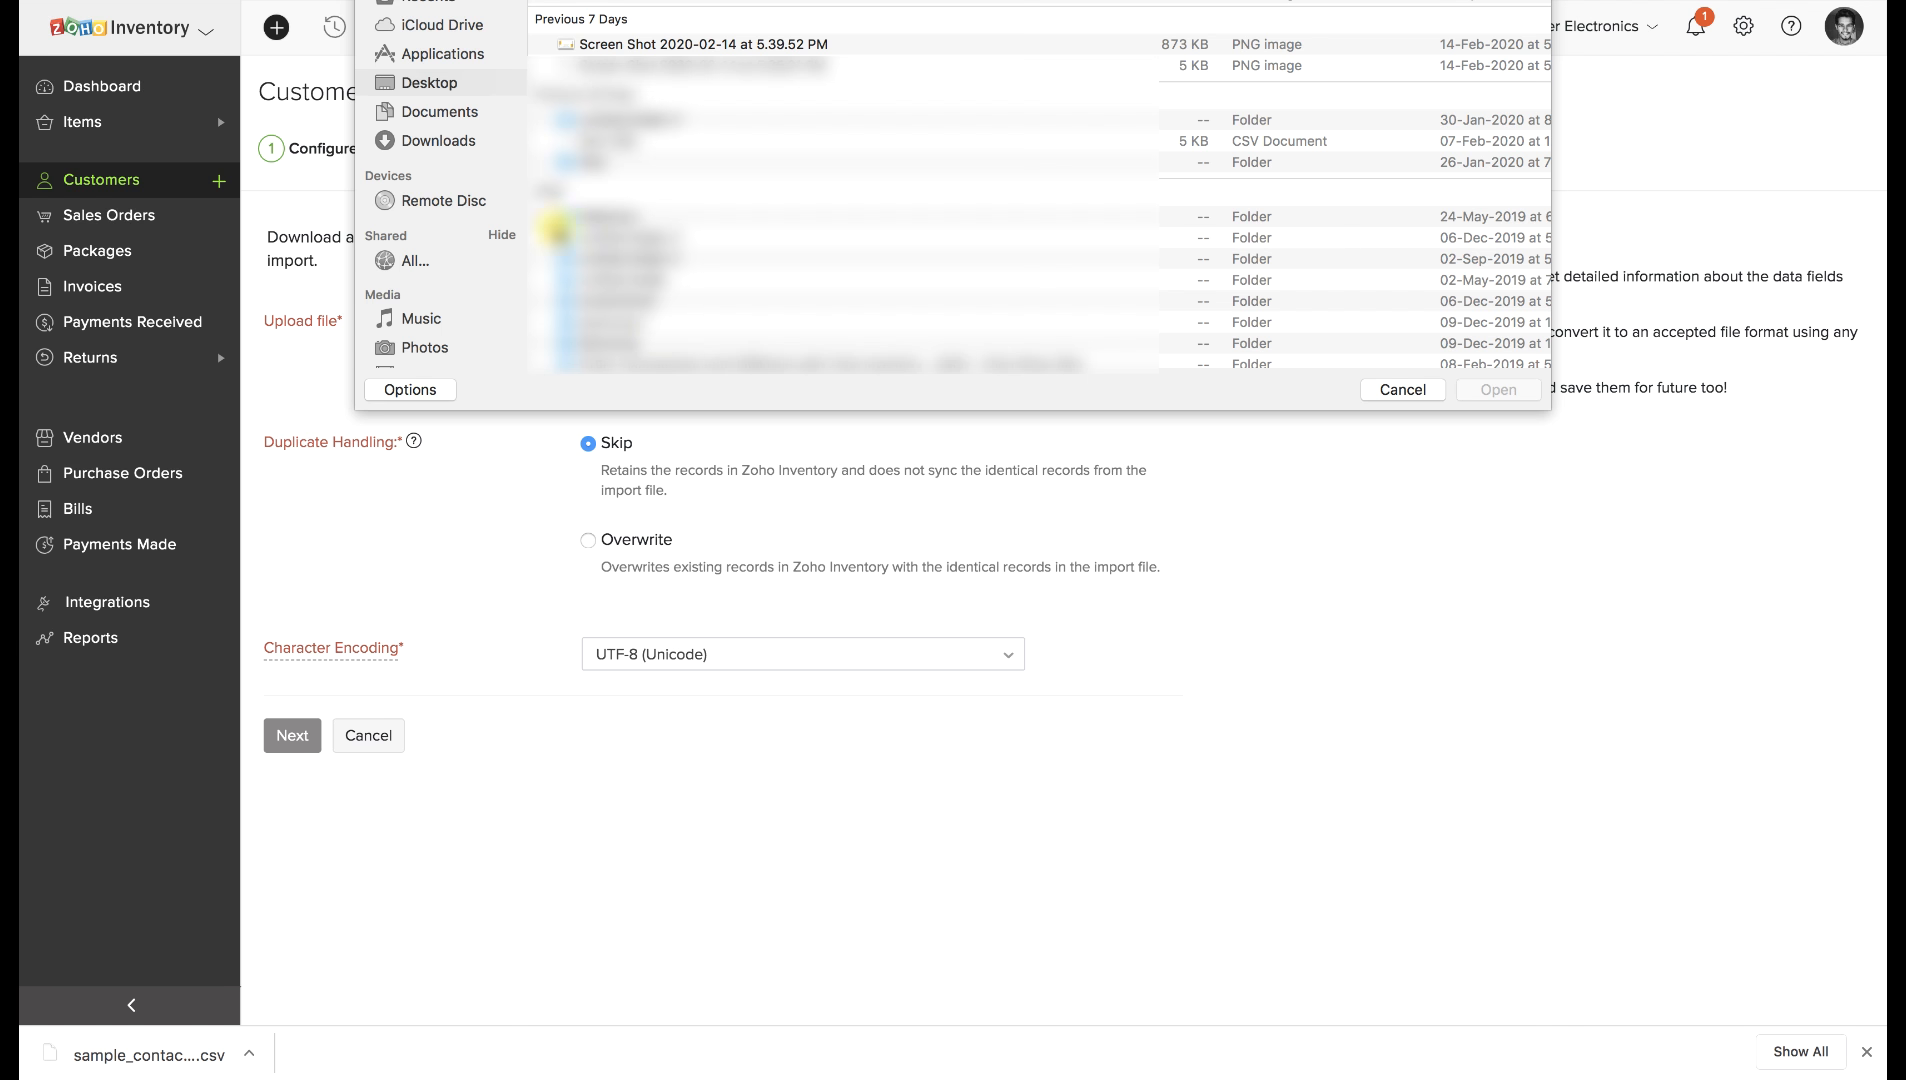
click(466, 136)
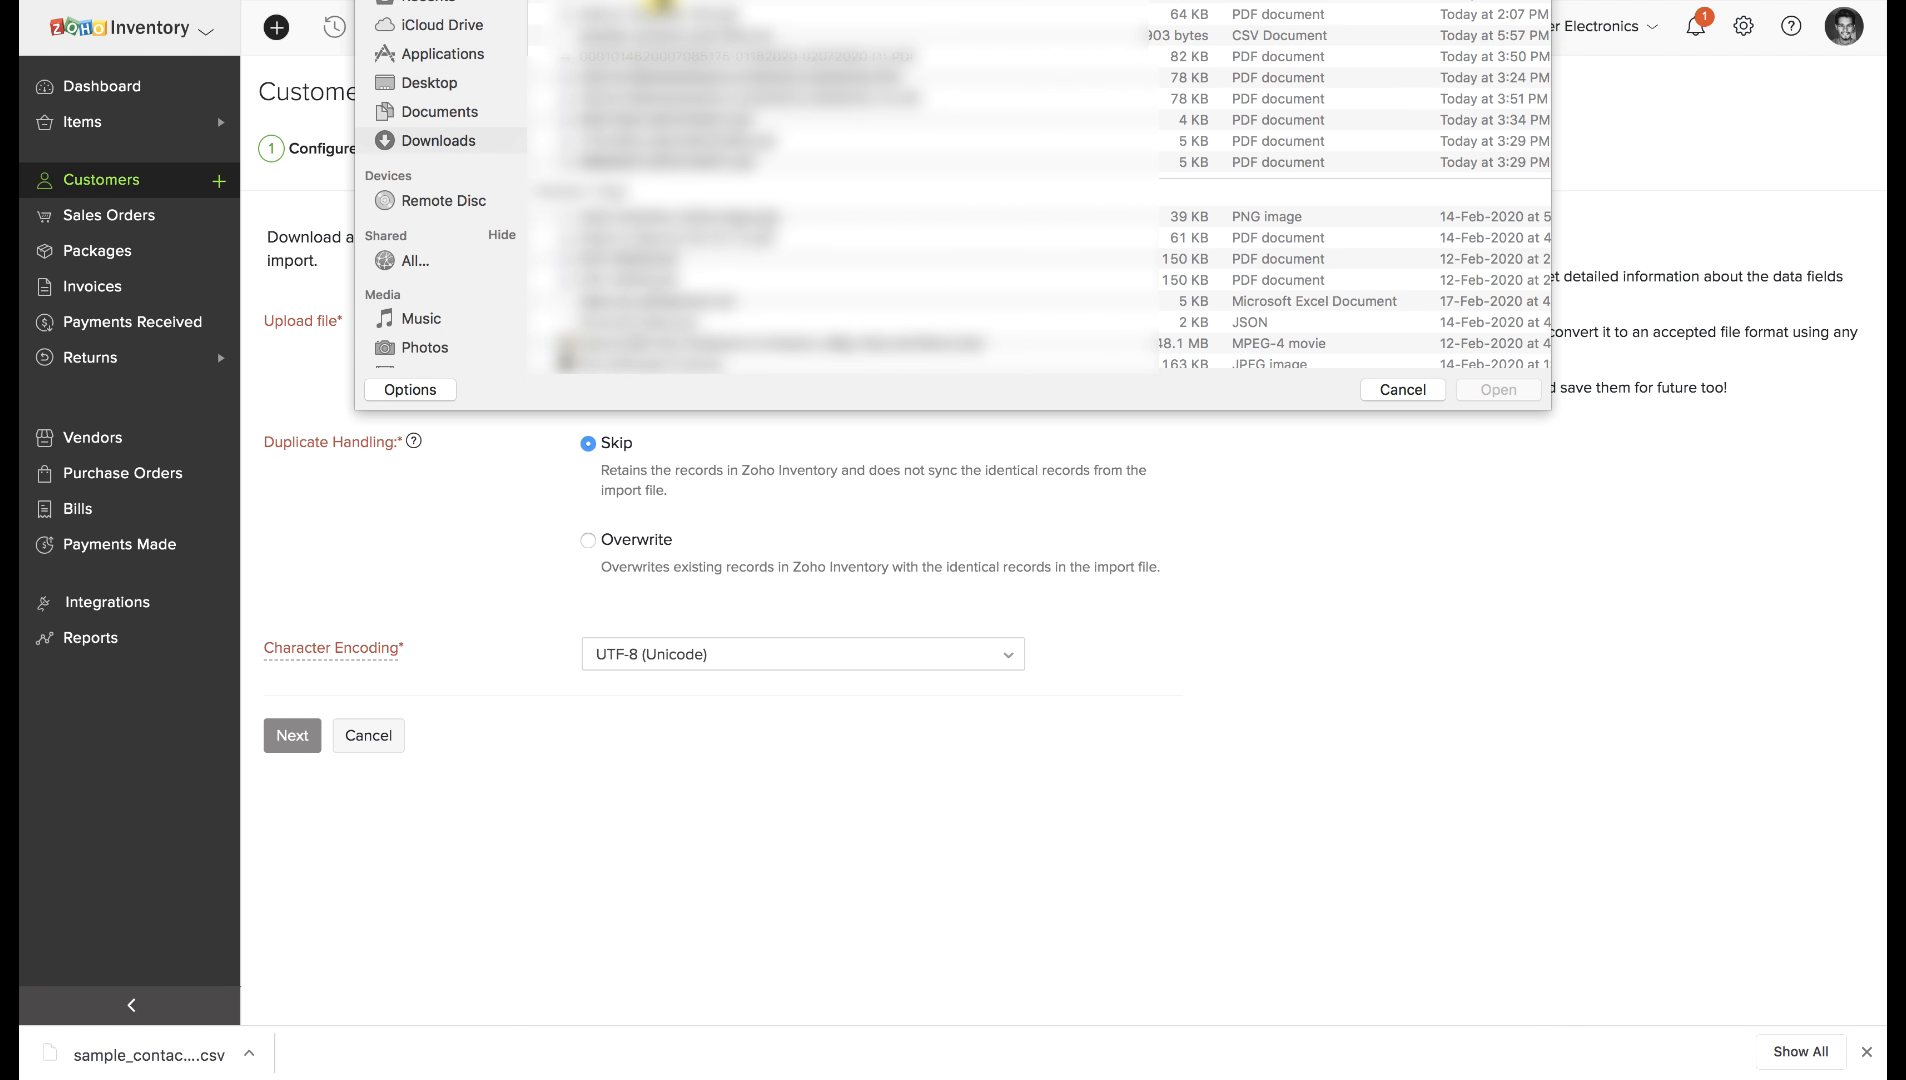
click(628, 36)
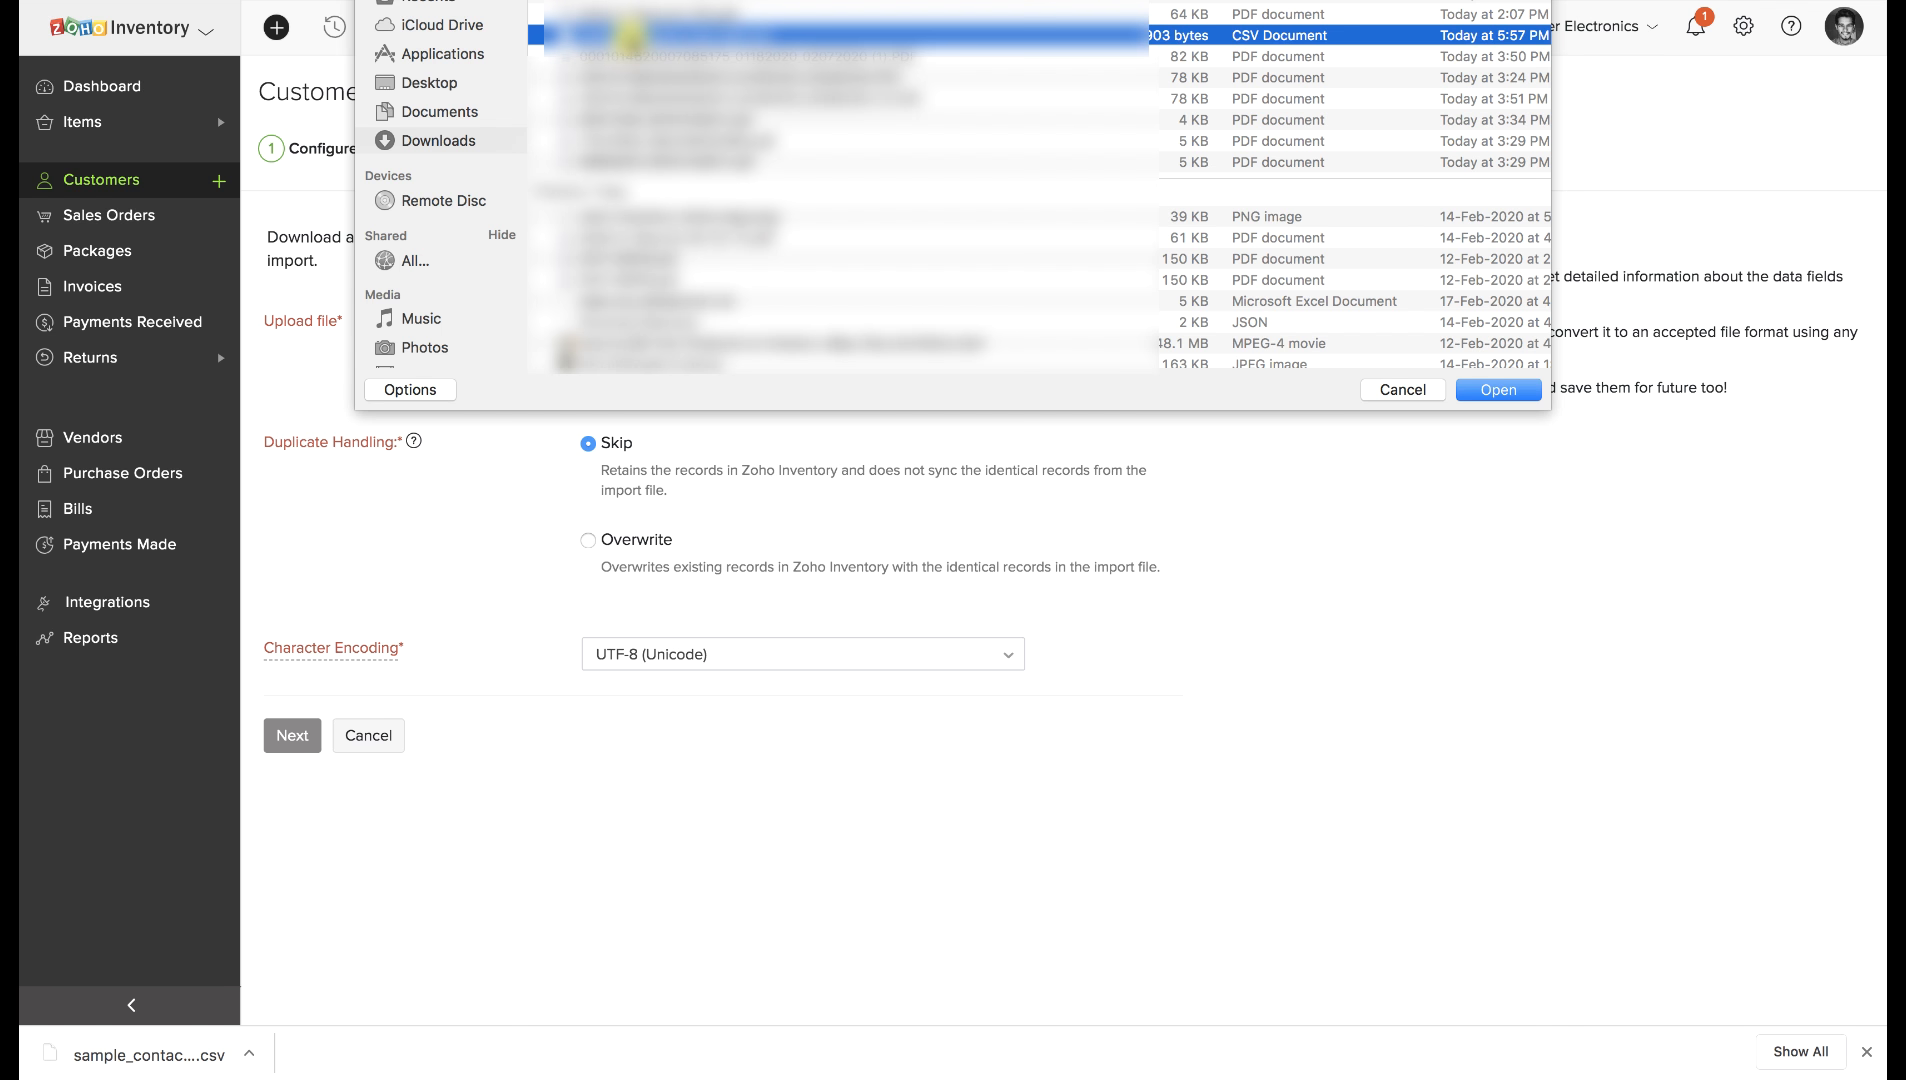
click(1498, 390)
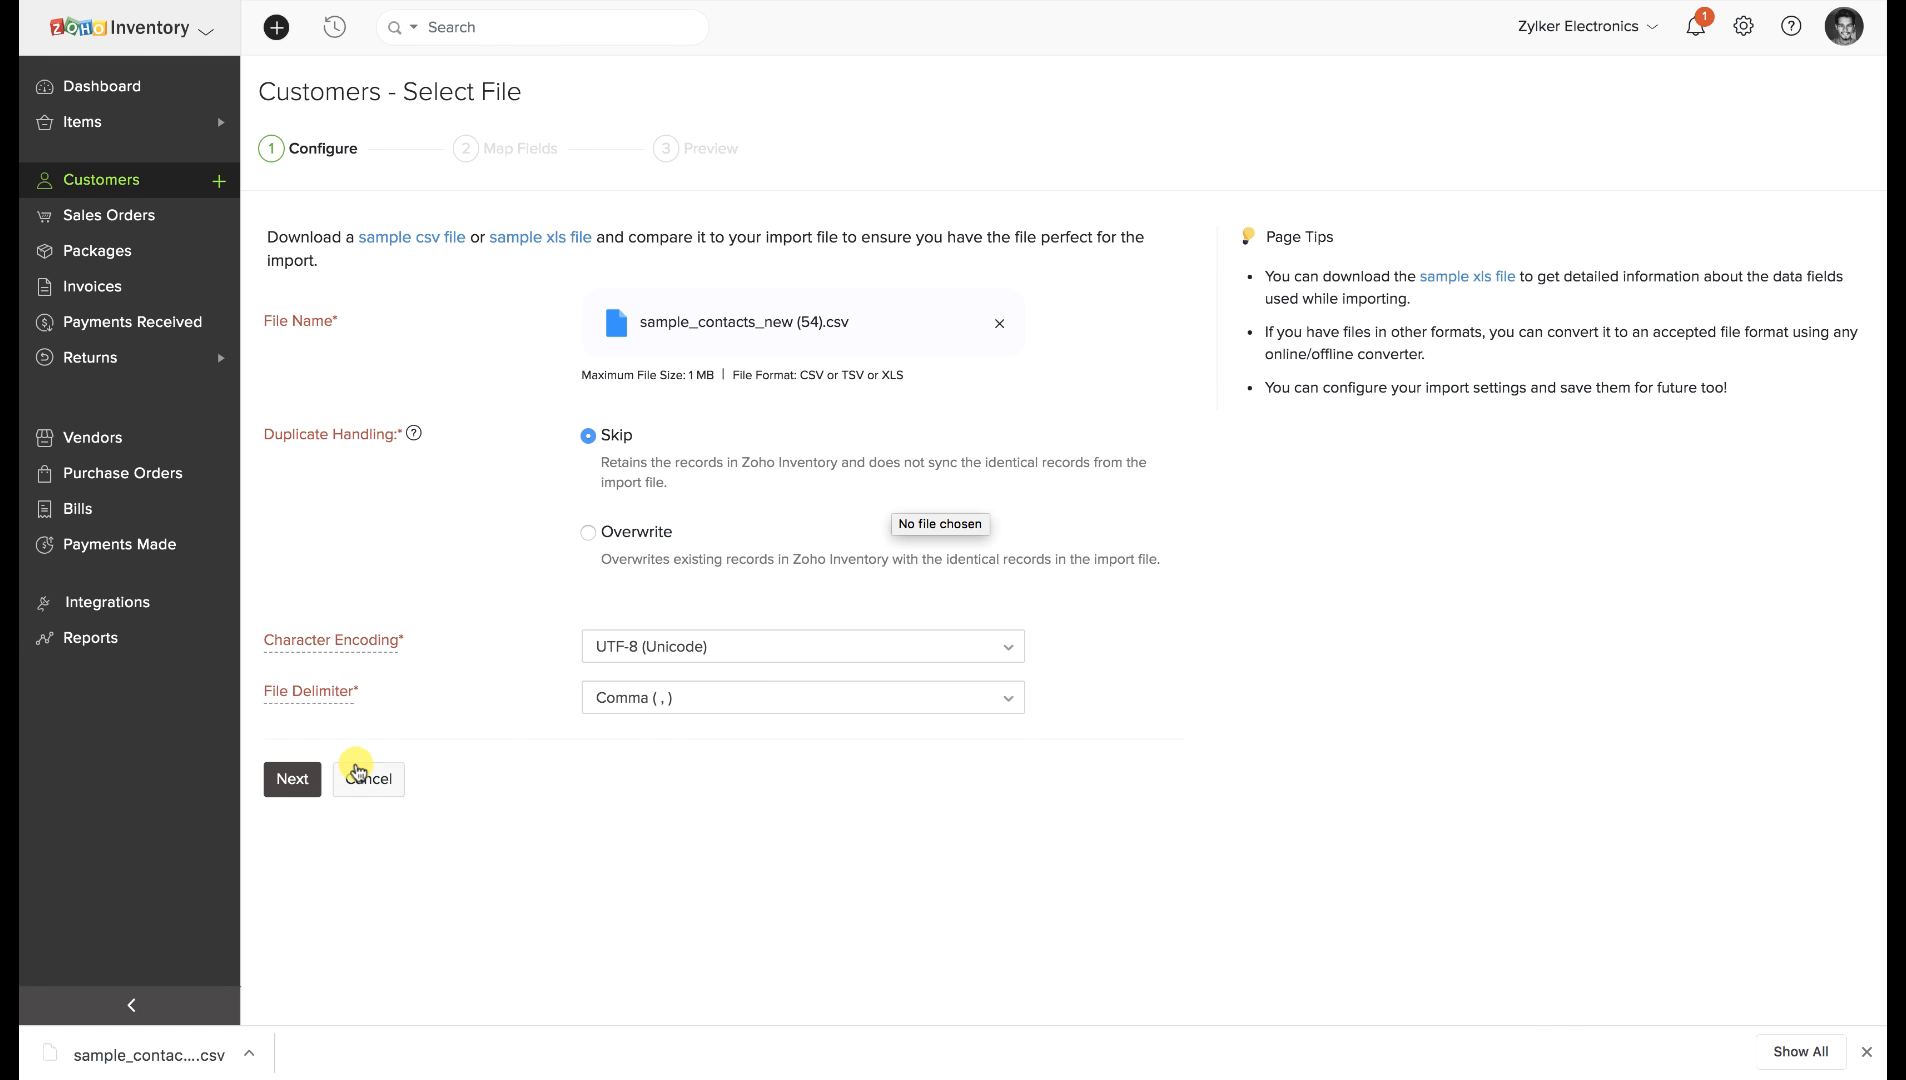
Map the fields, save the selections for future imports, and import the one ready contact.
click(310, 781)
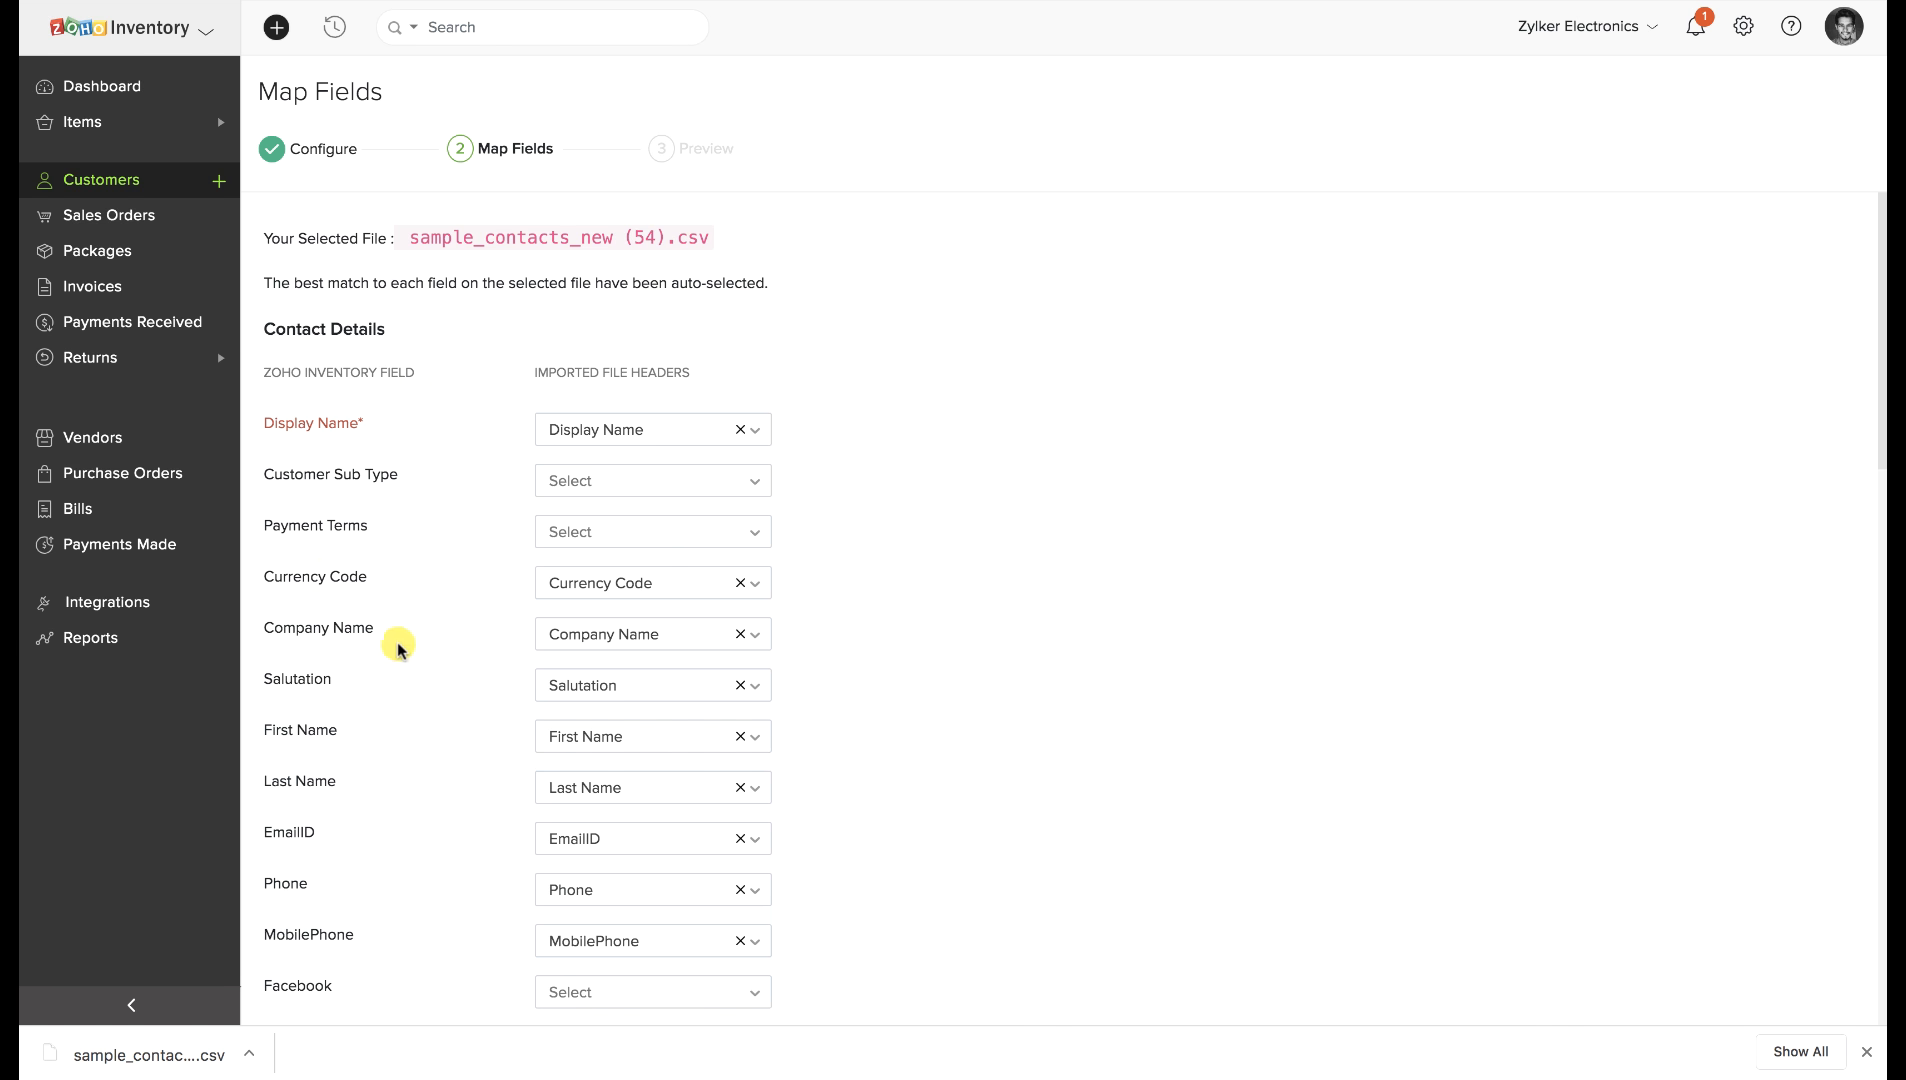
scroll(335, 765, down, 16)
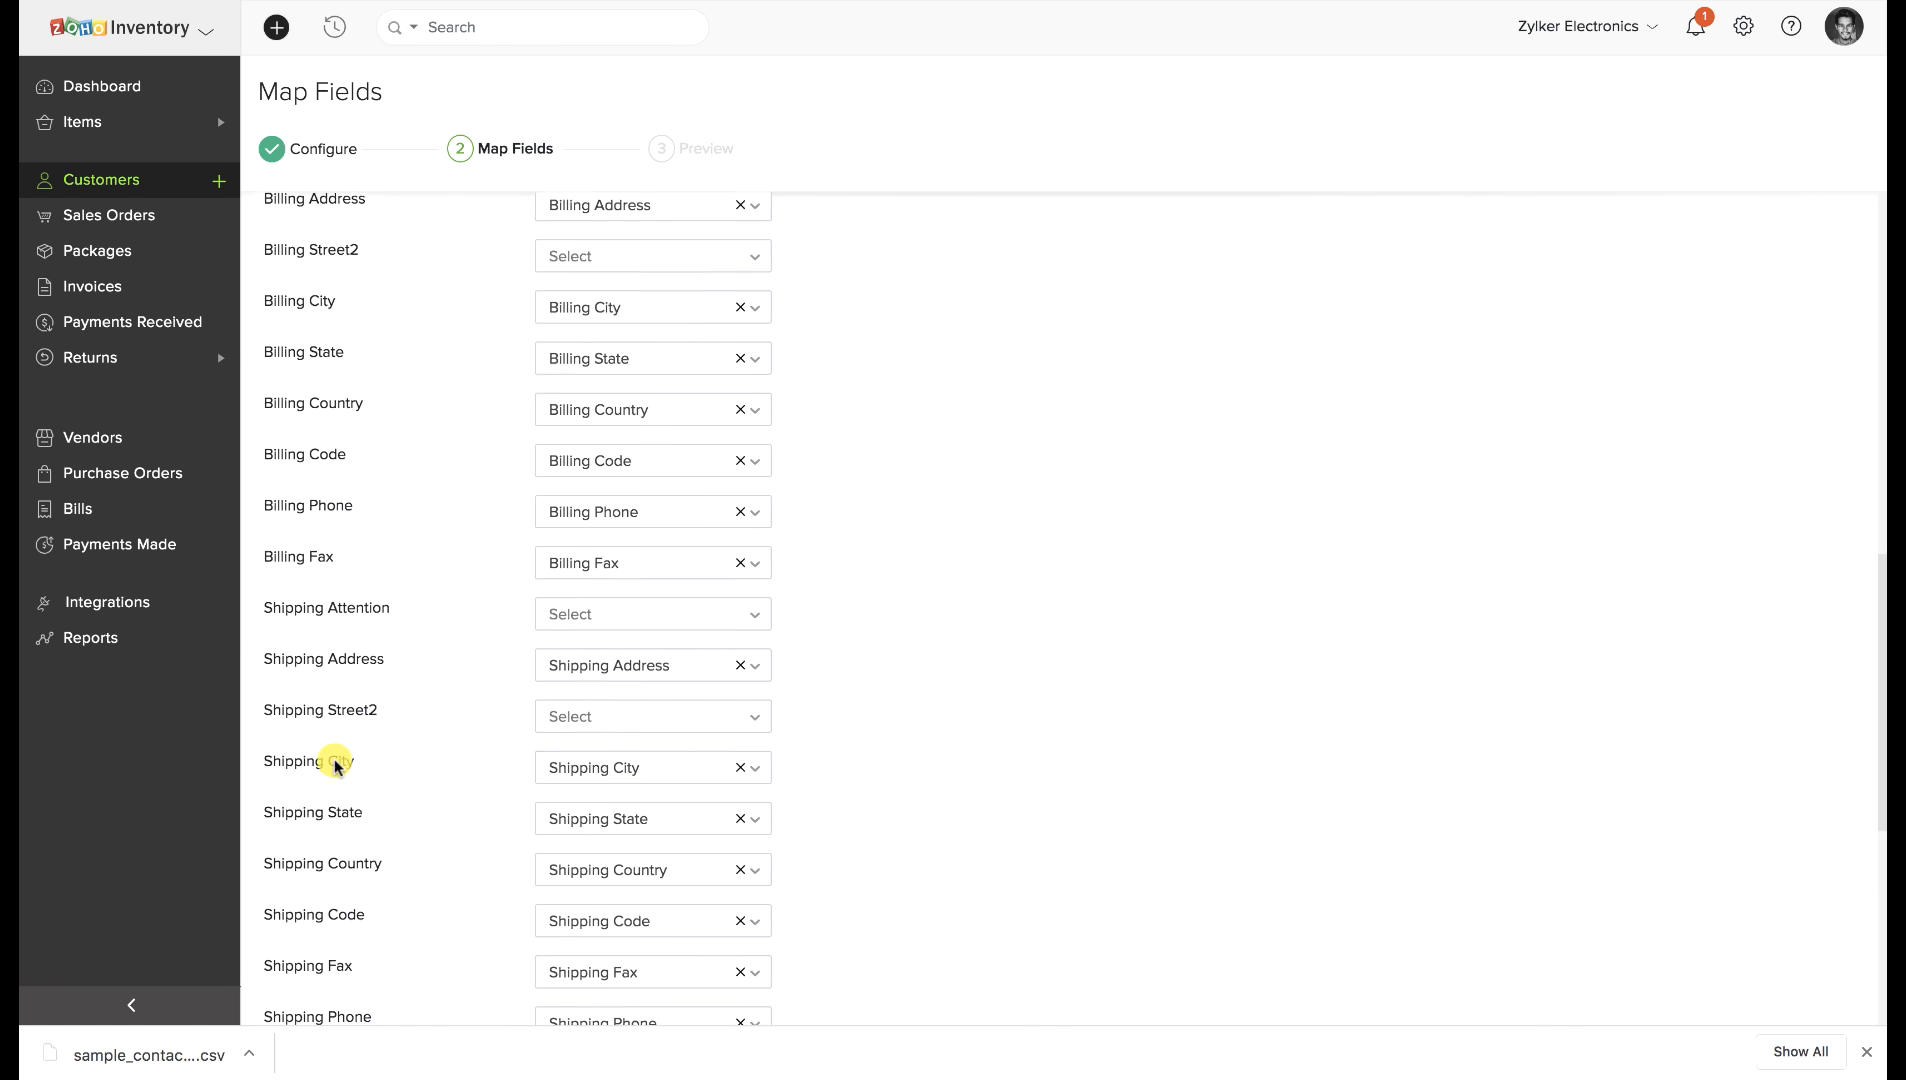
click(288, 800)
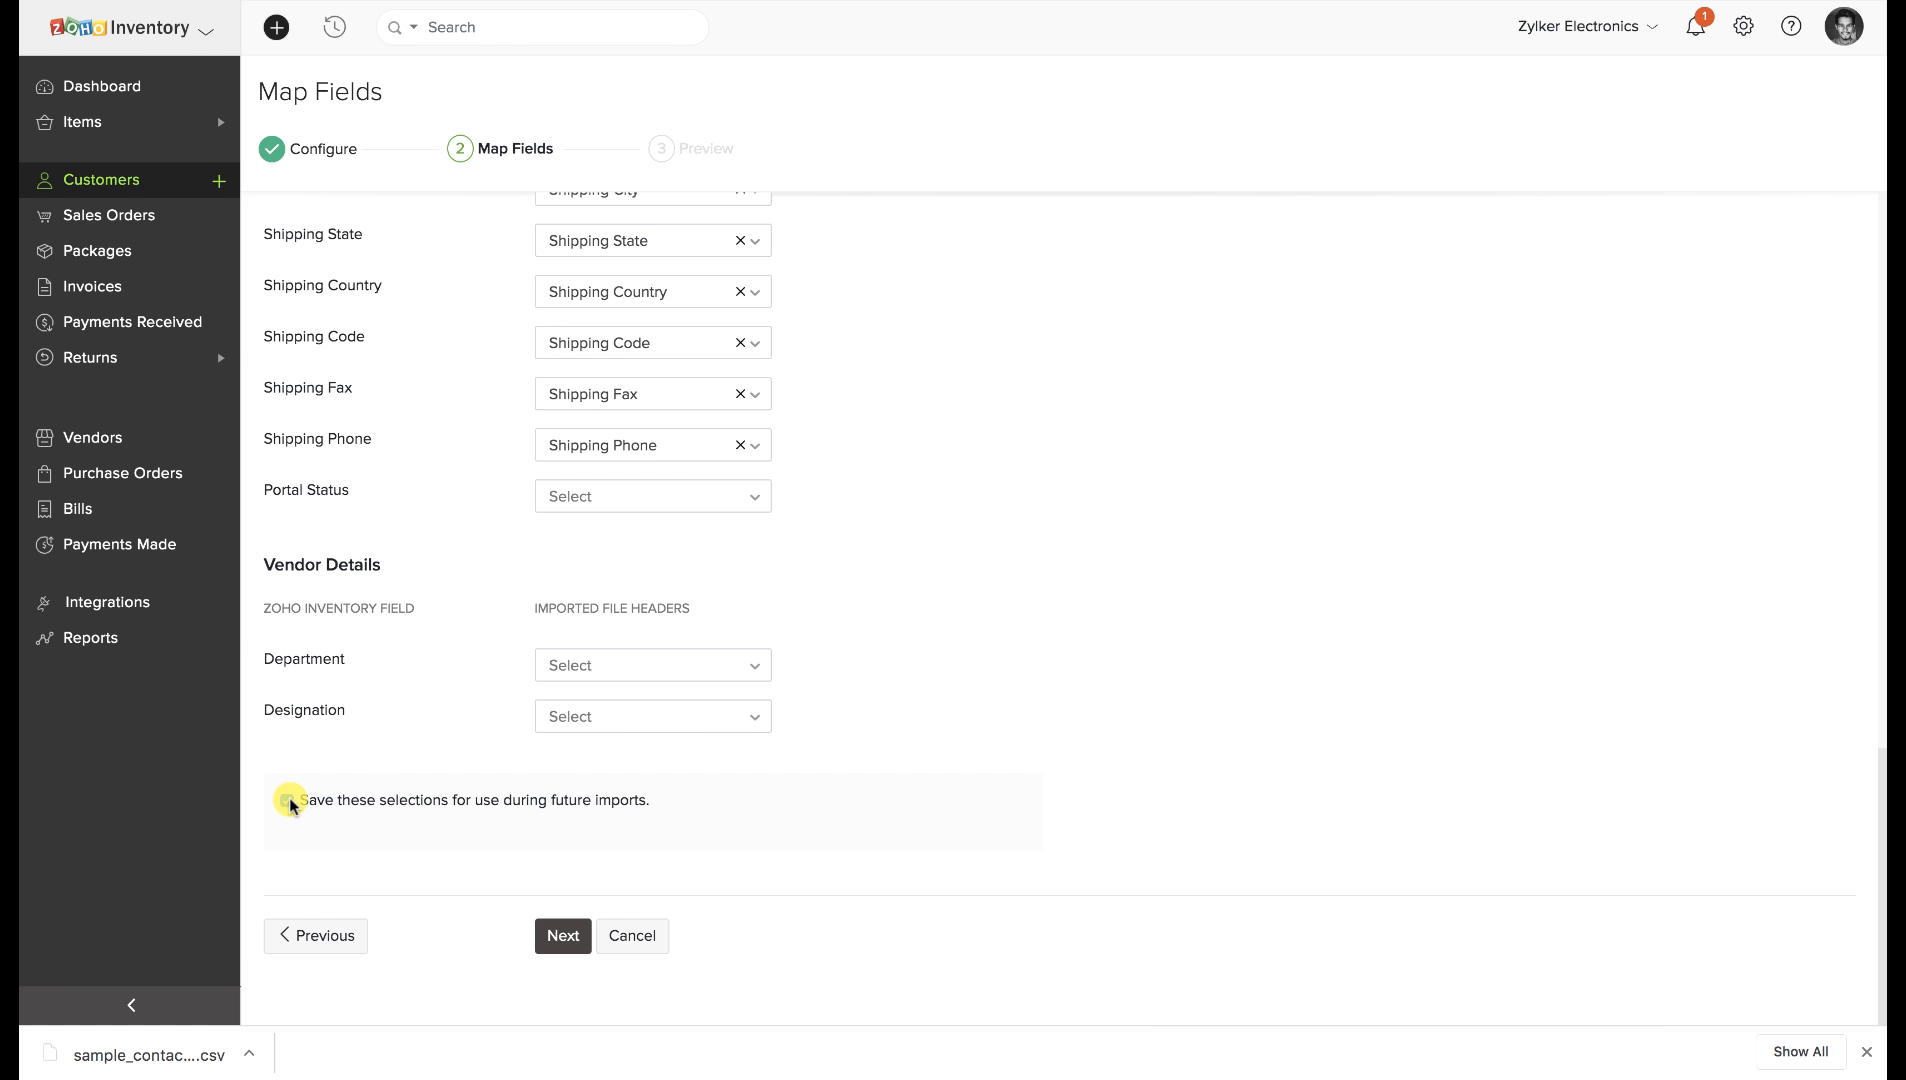
click(563, 936)
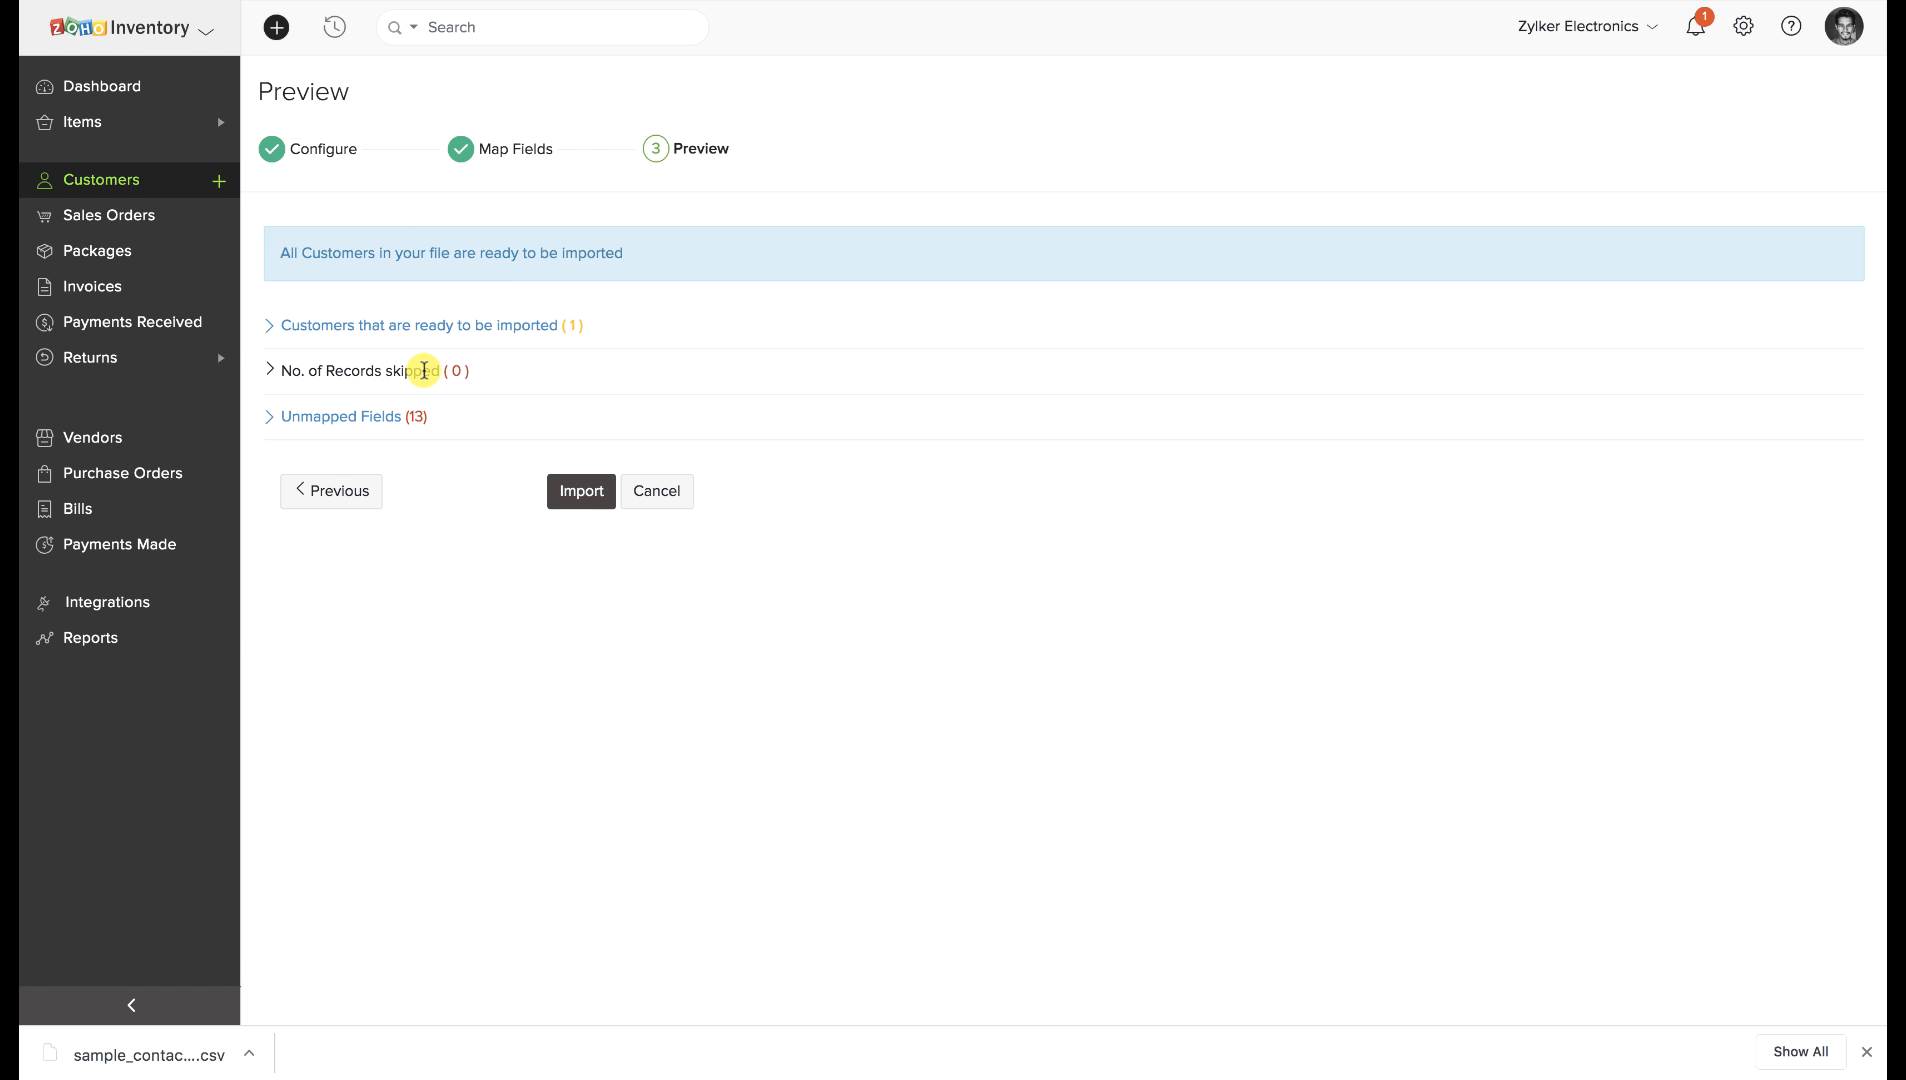
click(588, 500)
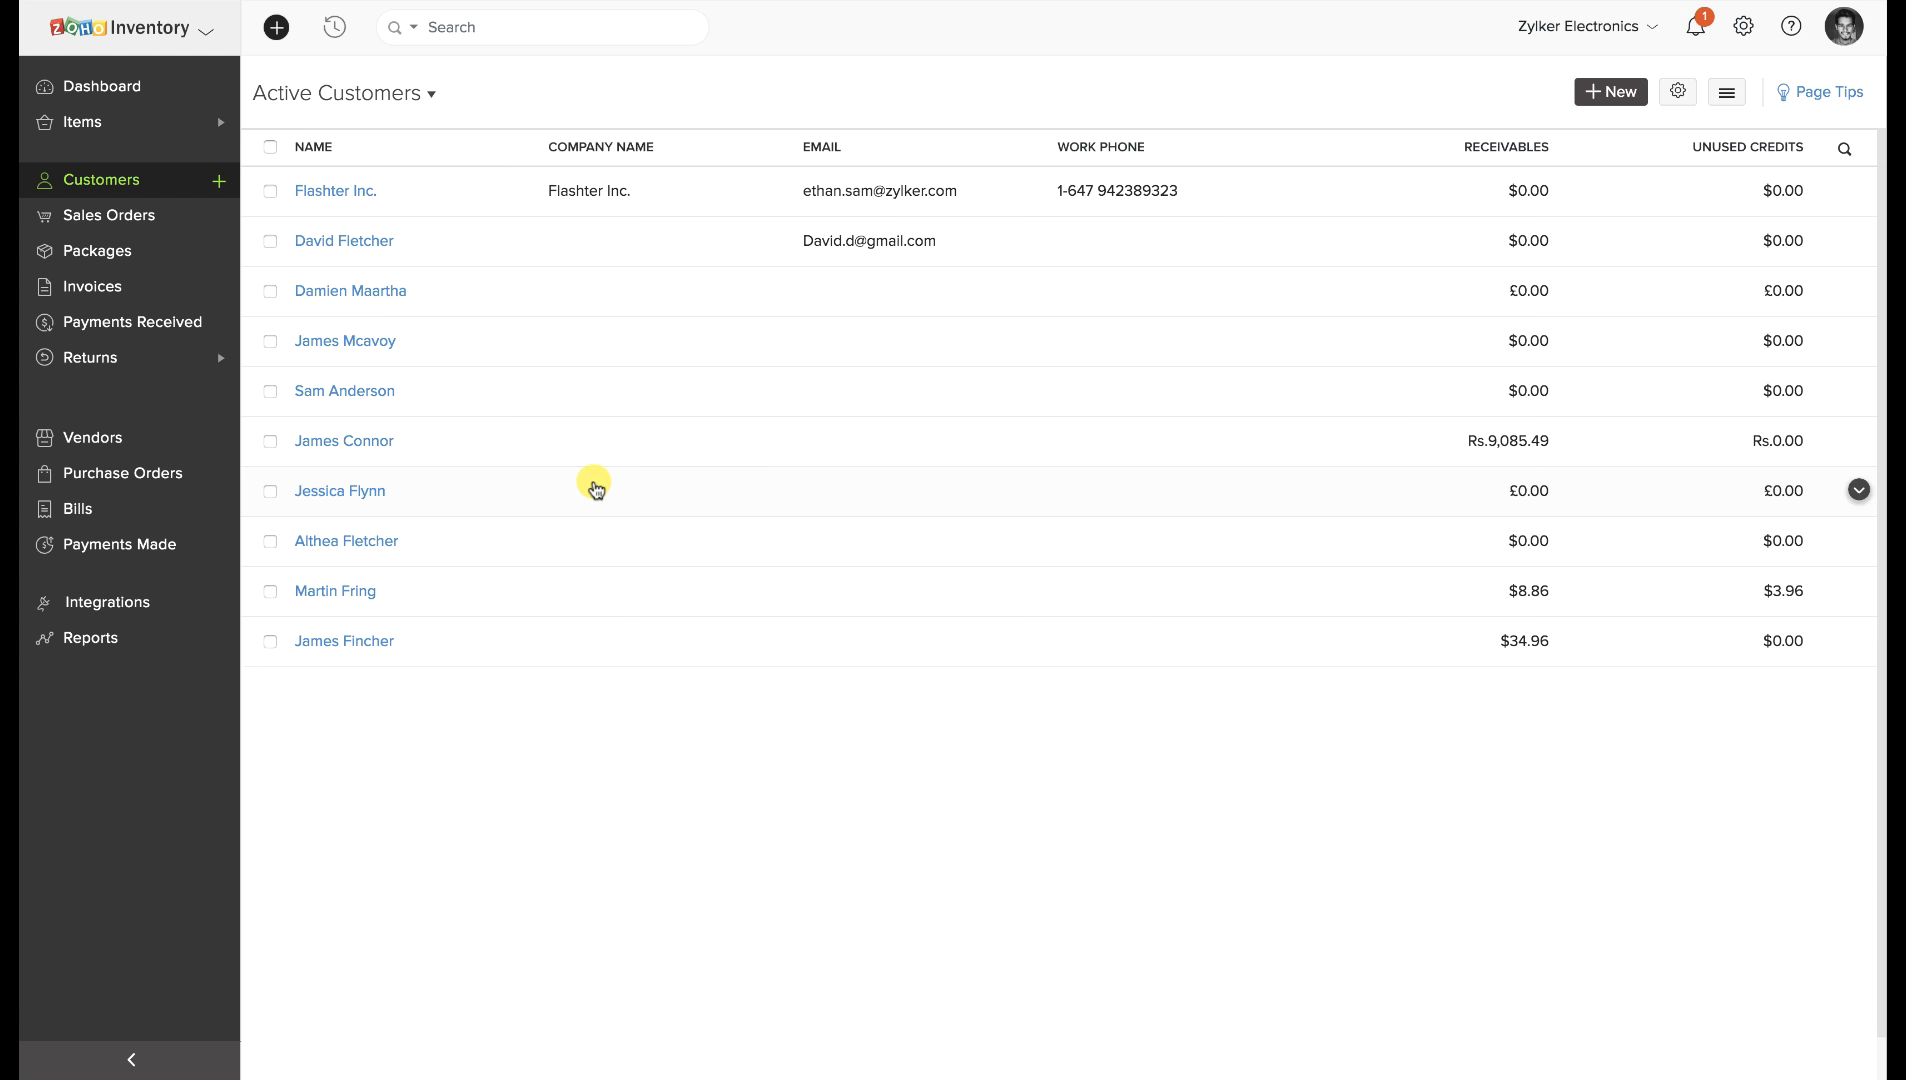
Go from the Dashboard to the Active Items list and show its sort, import and export menu.
click(155, 91)
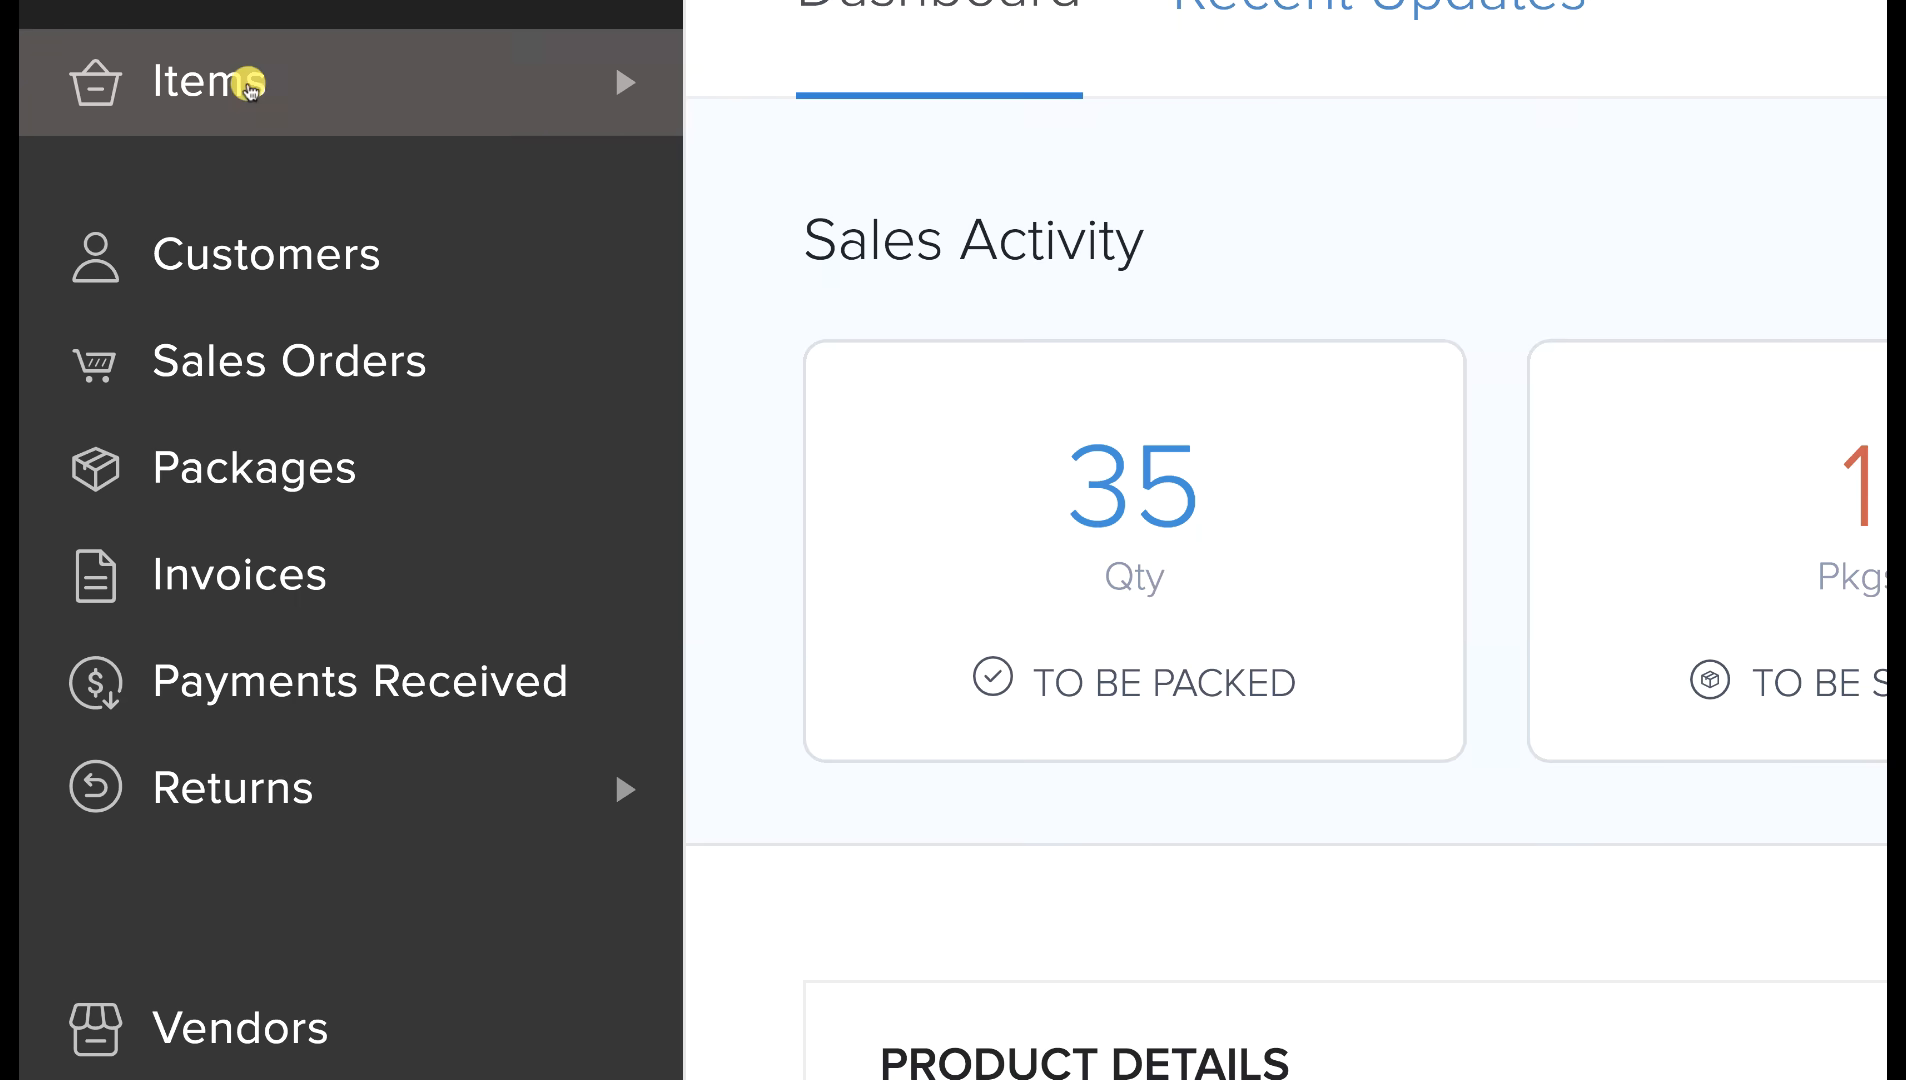
click(248, 84)
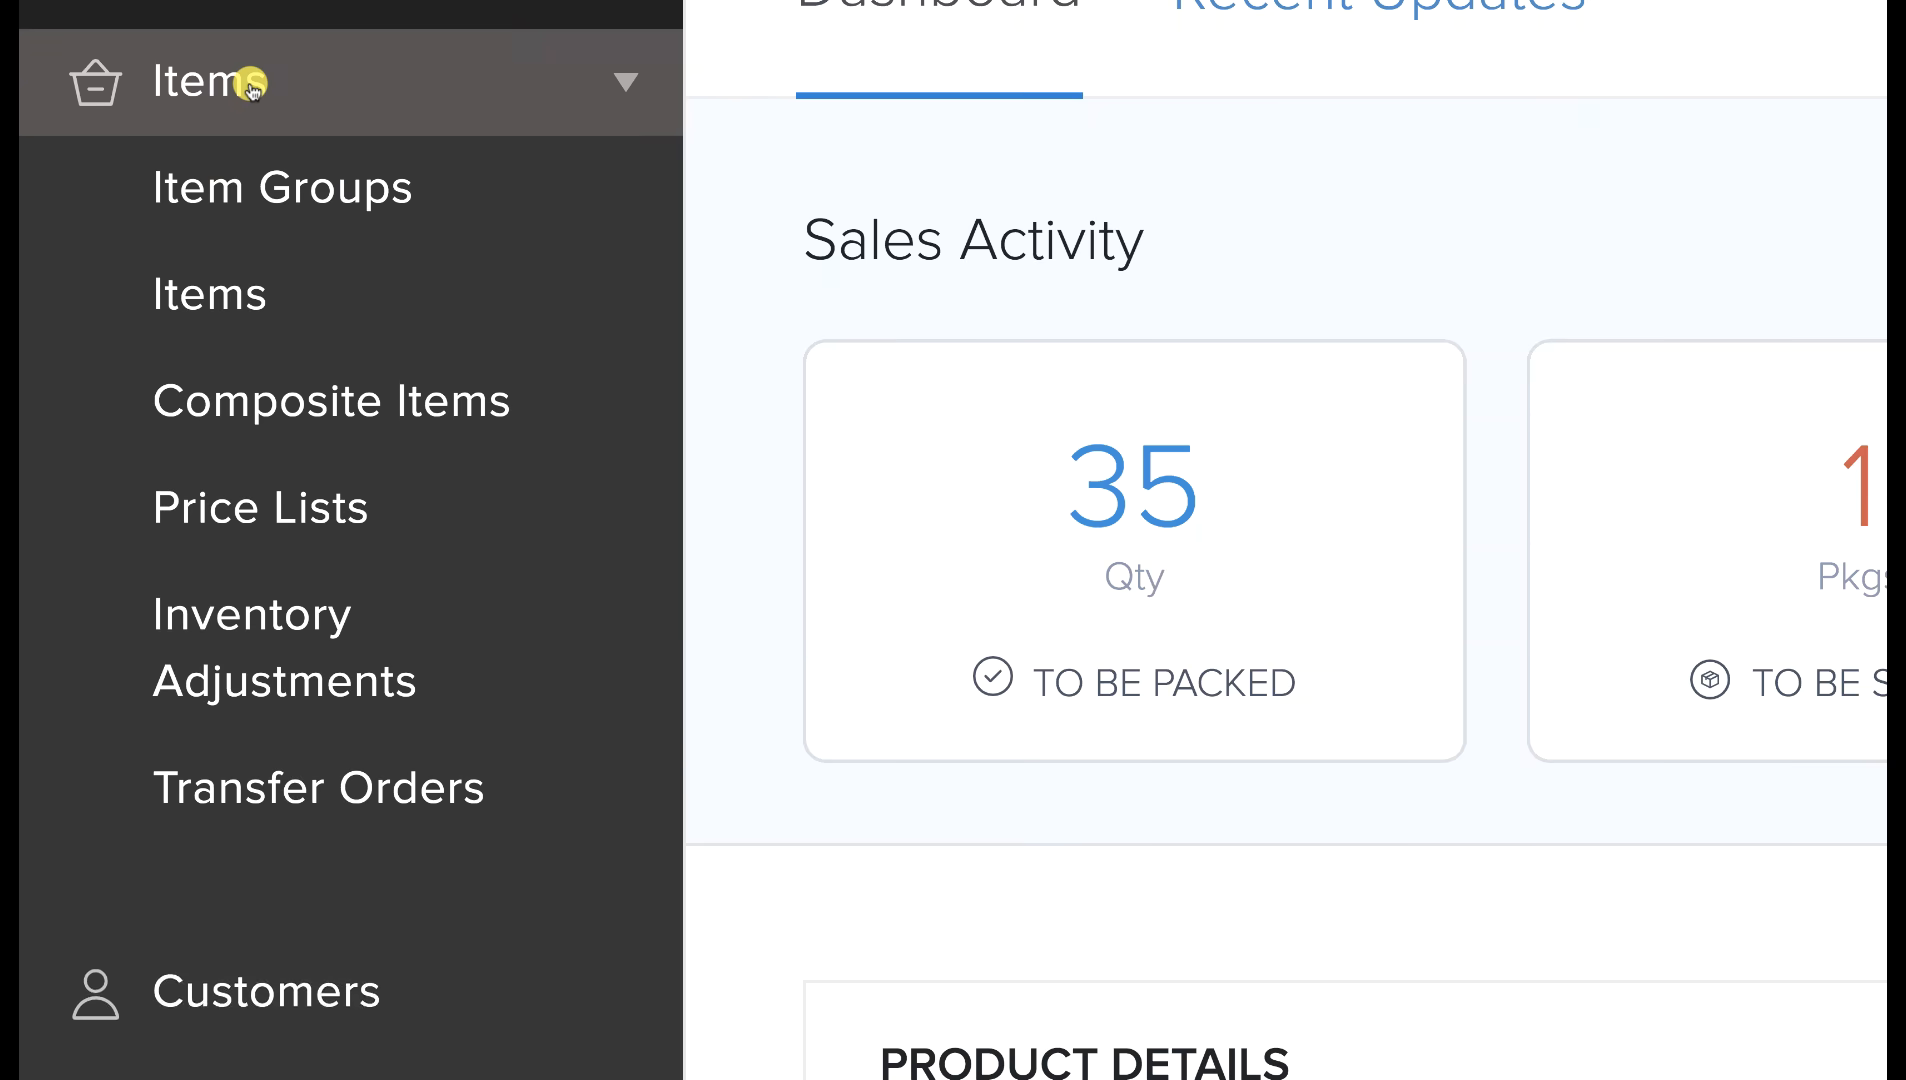
click(201, 312)
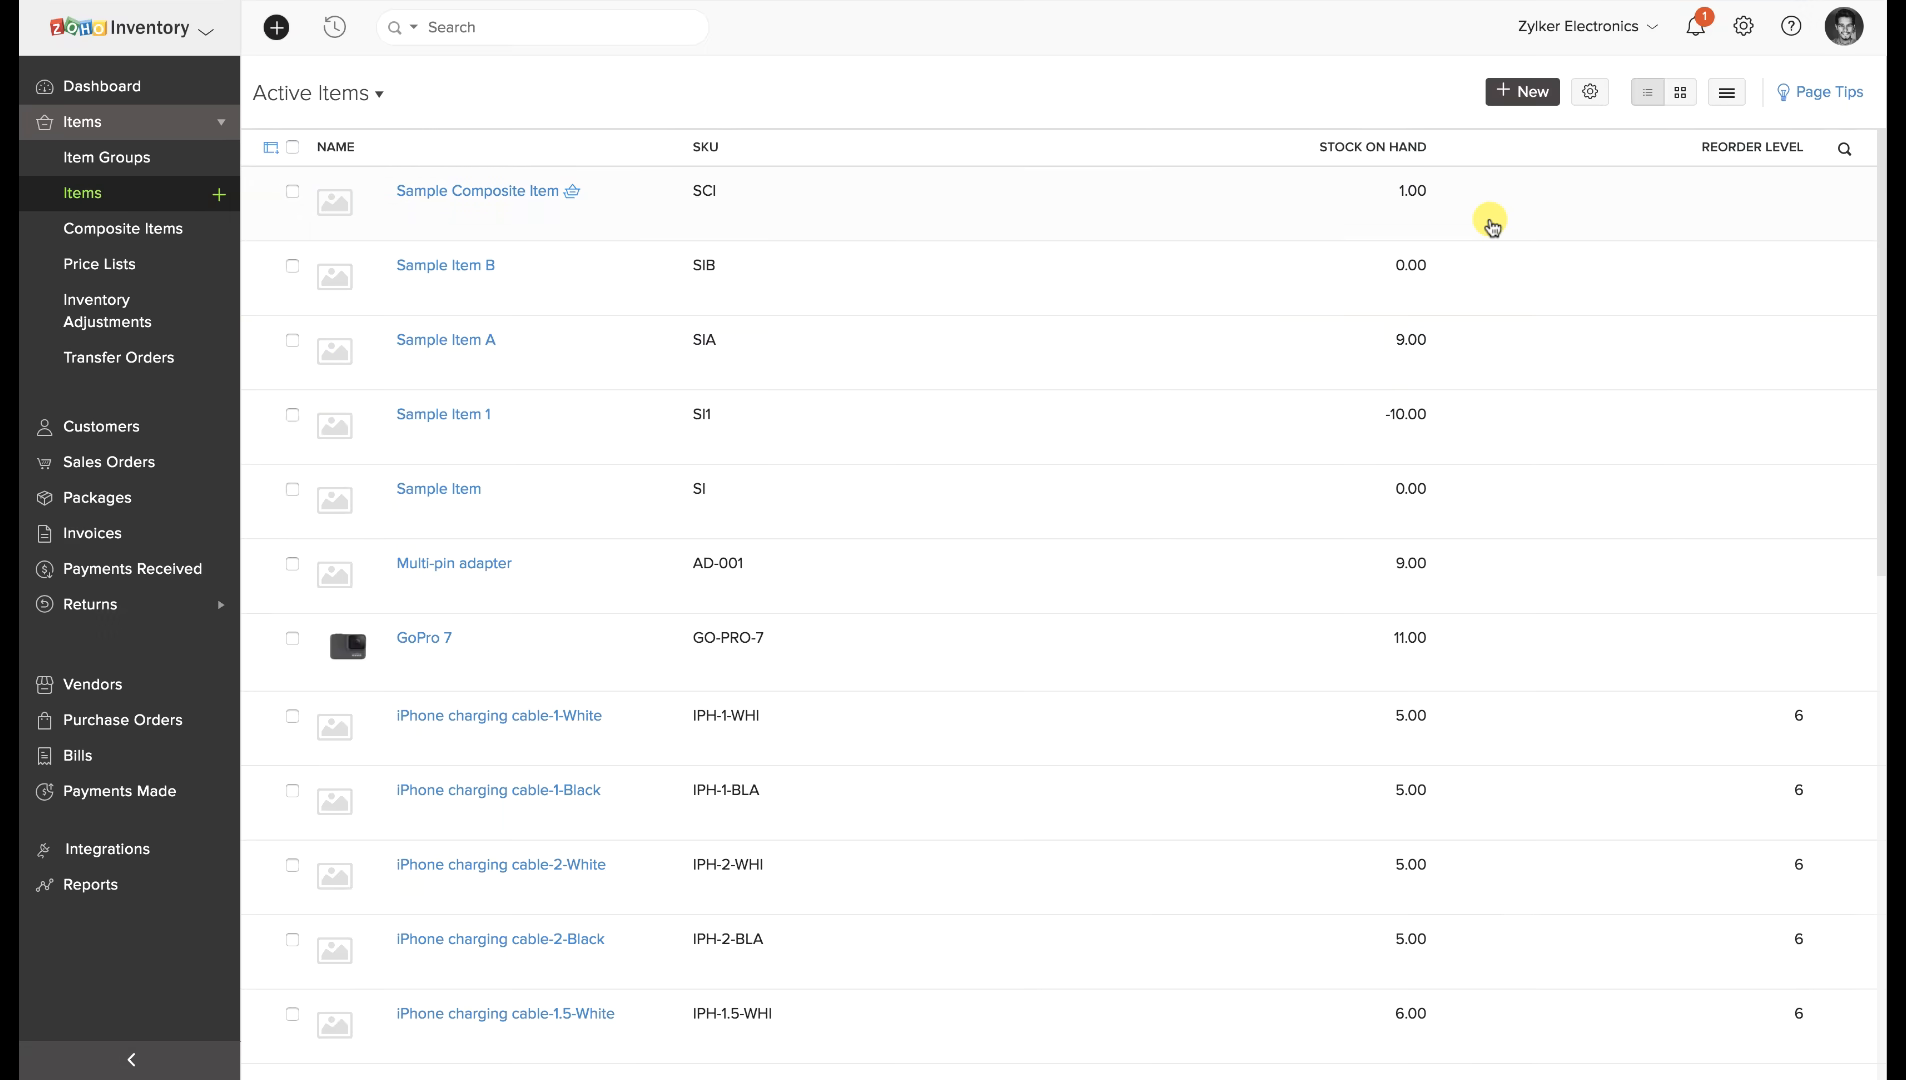
click(1727, 93)
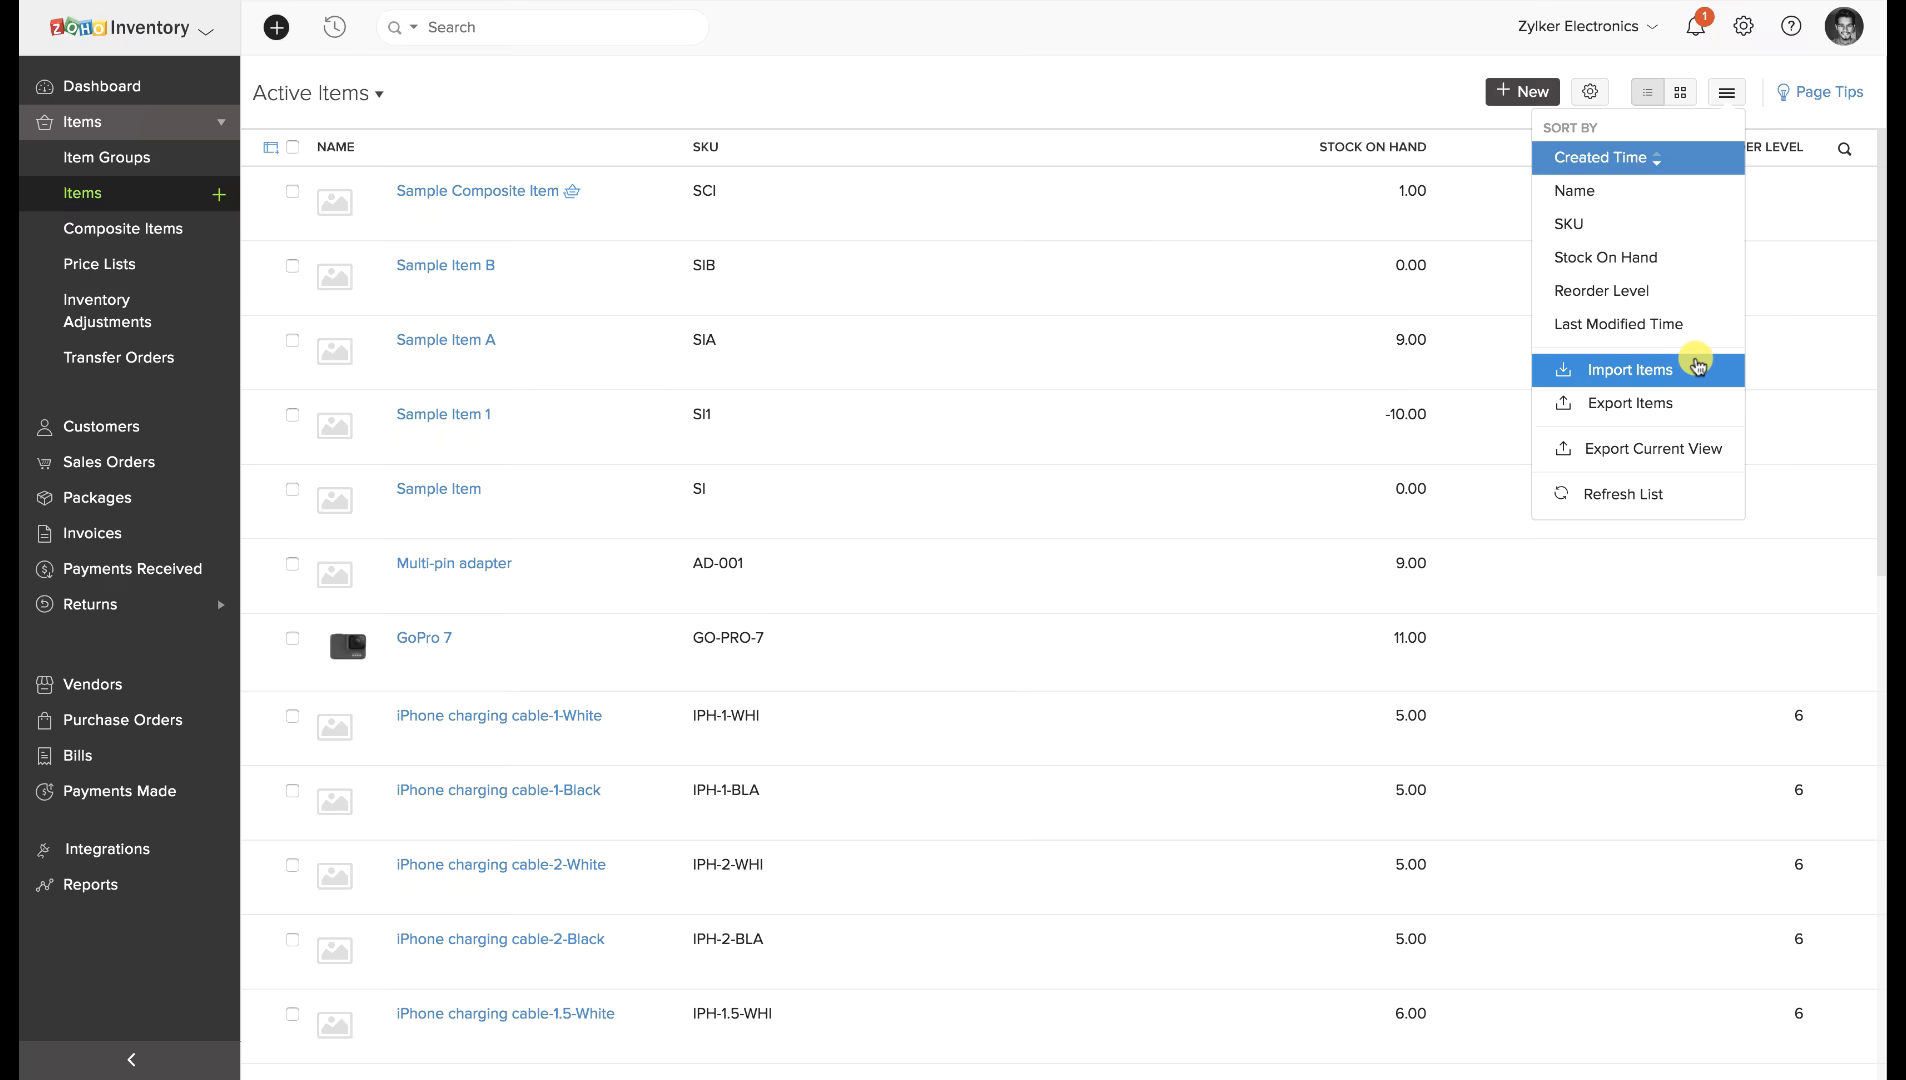
Start new item SAMPLE ITEM C with SKU SIC, unit box and category Storage Devices.
click(1516, 93)
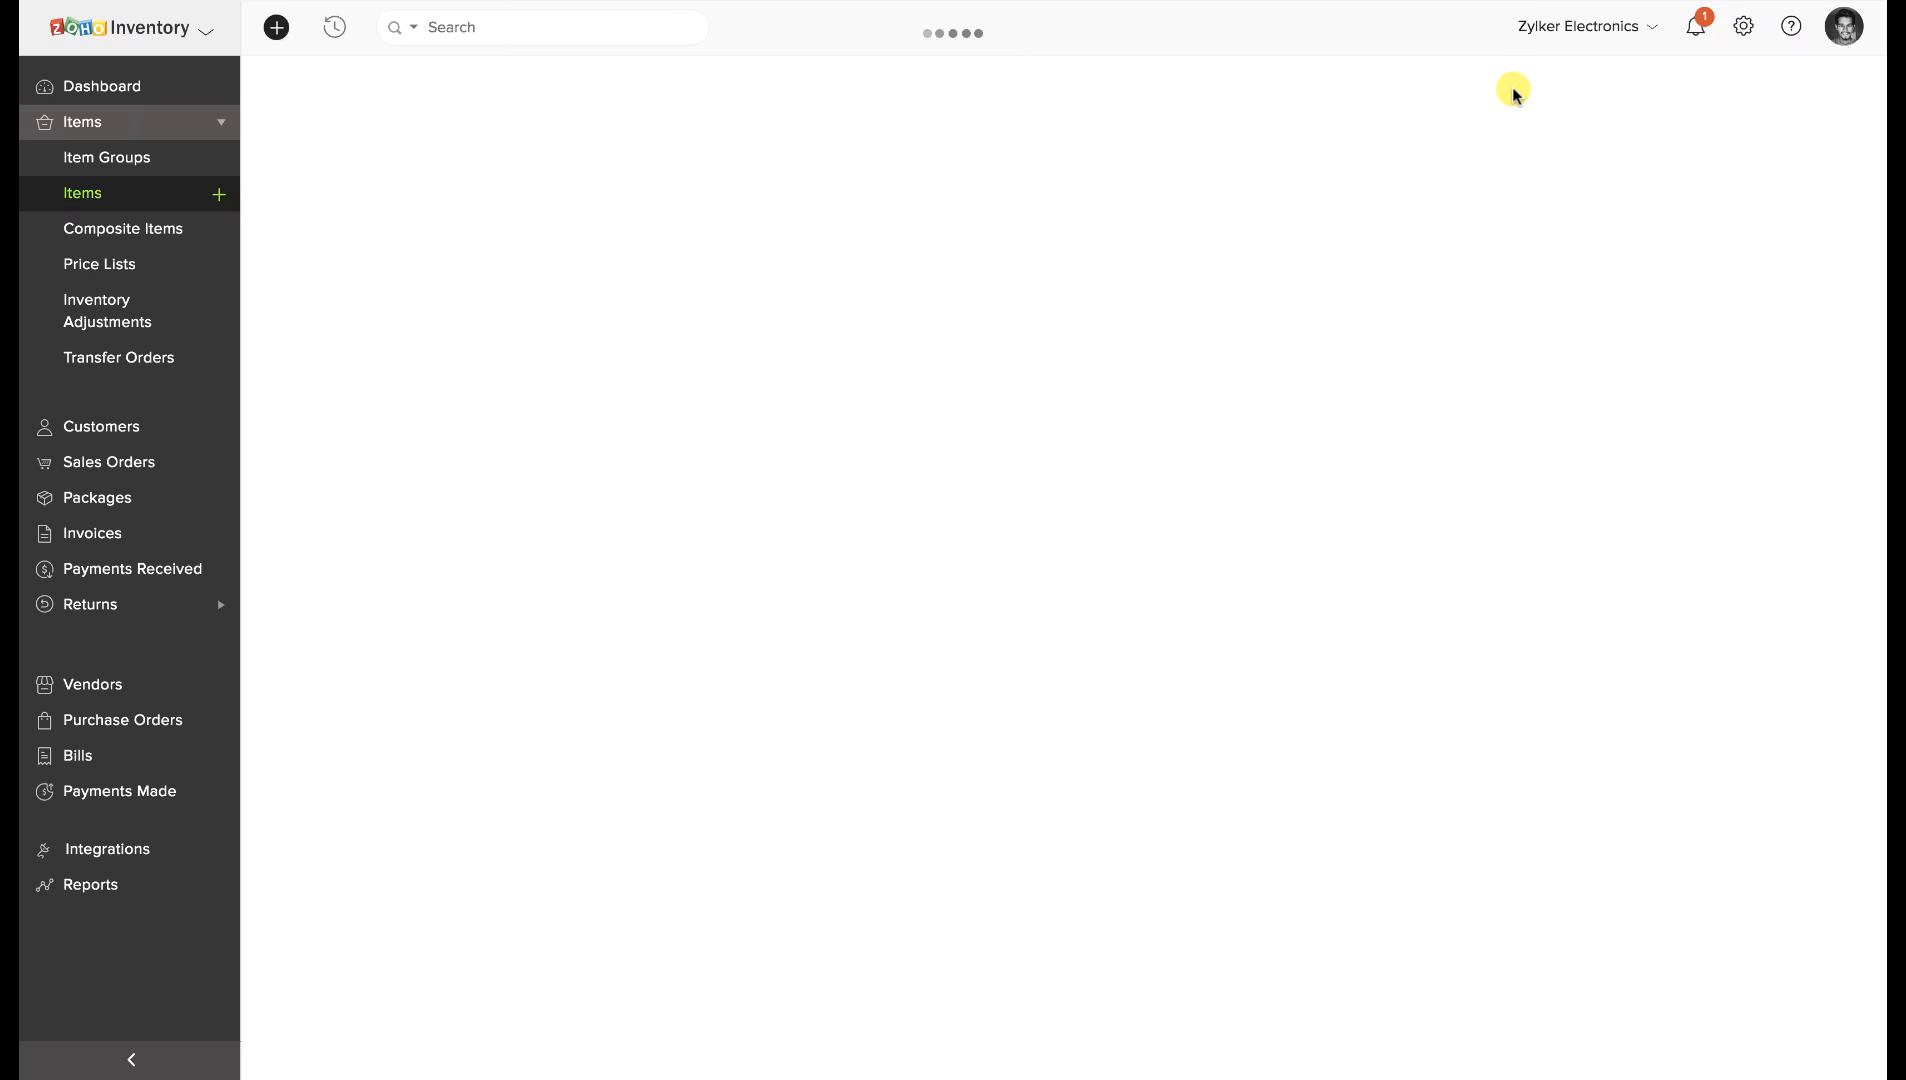
text(SAMPLE ITEM C)
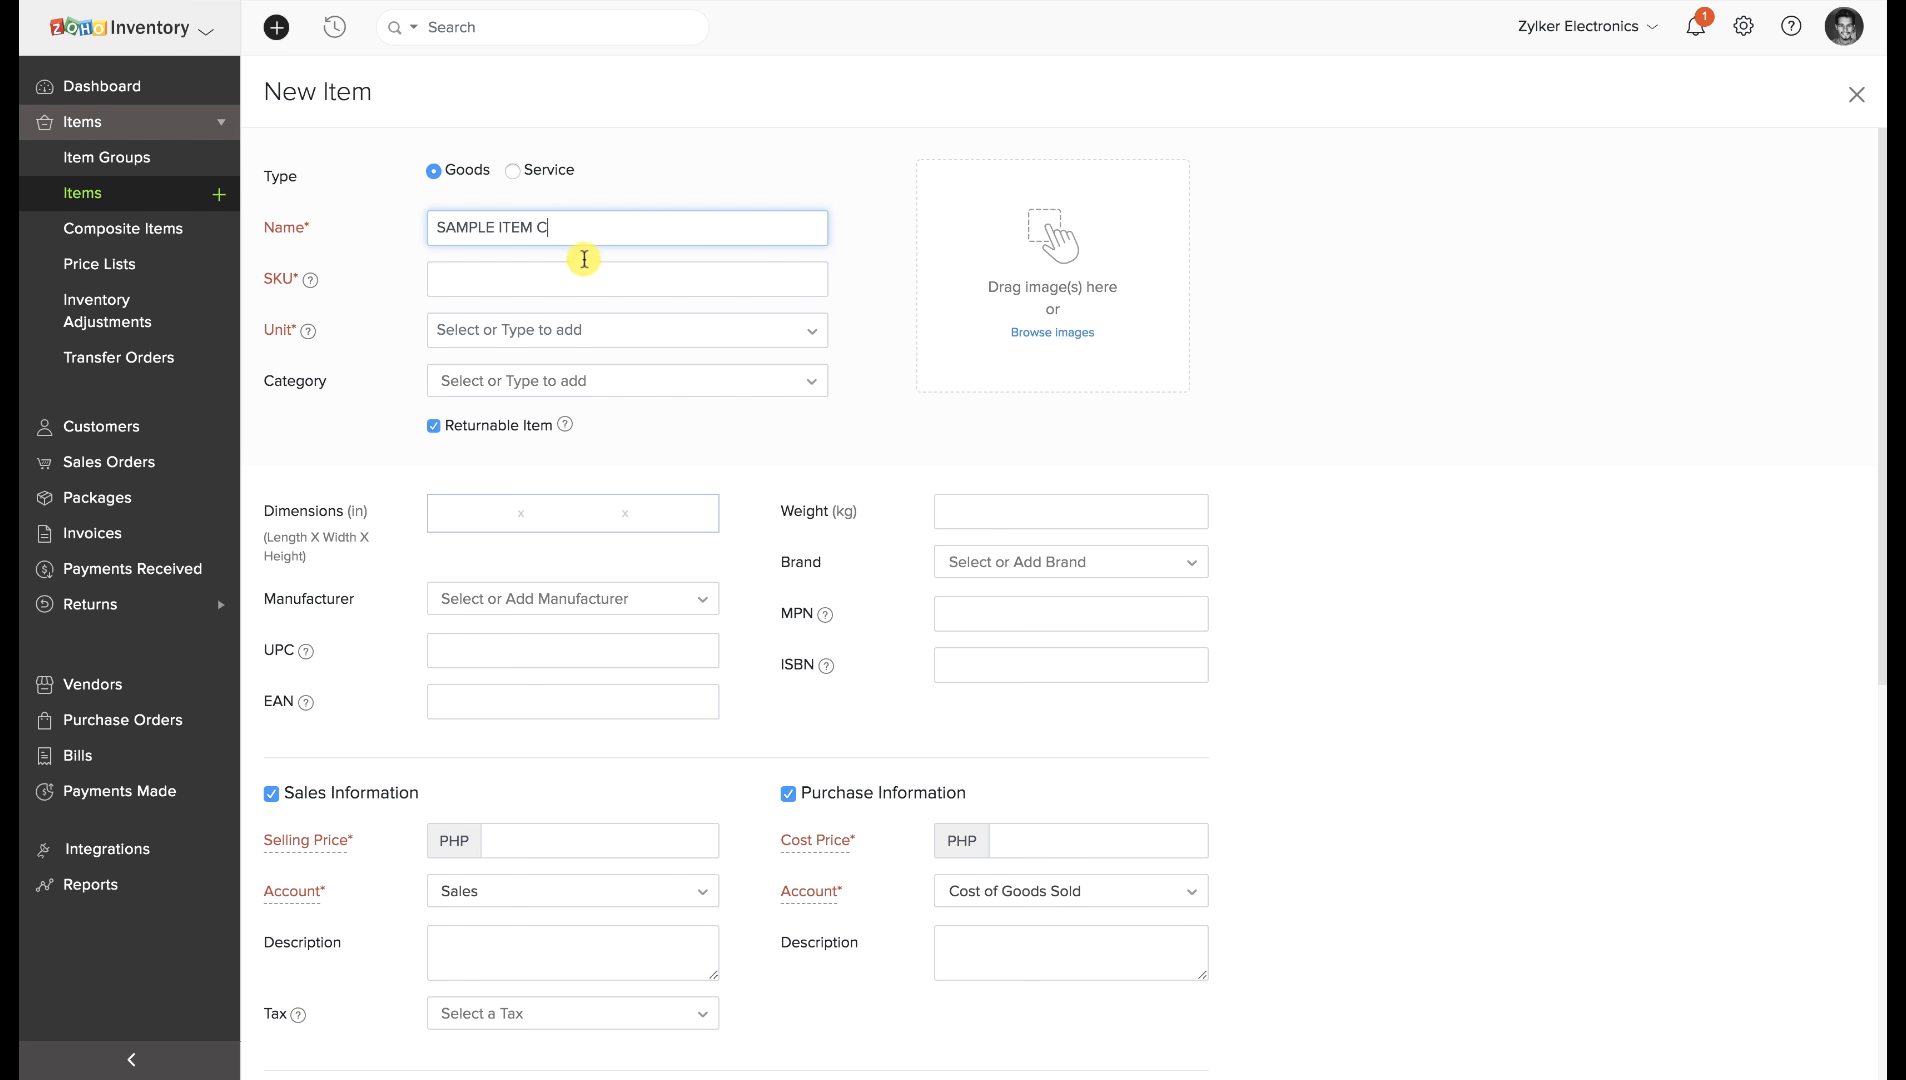
click(517, 280)
text(SIC)
click(515, 330)
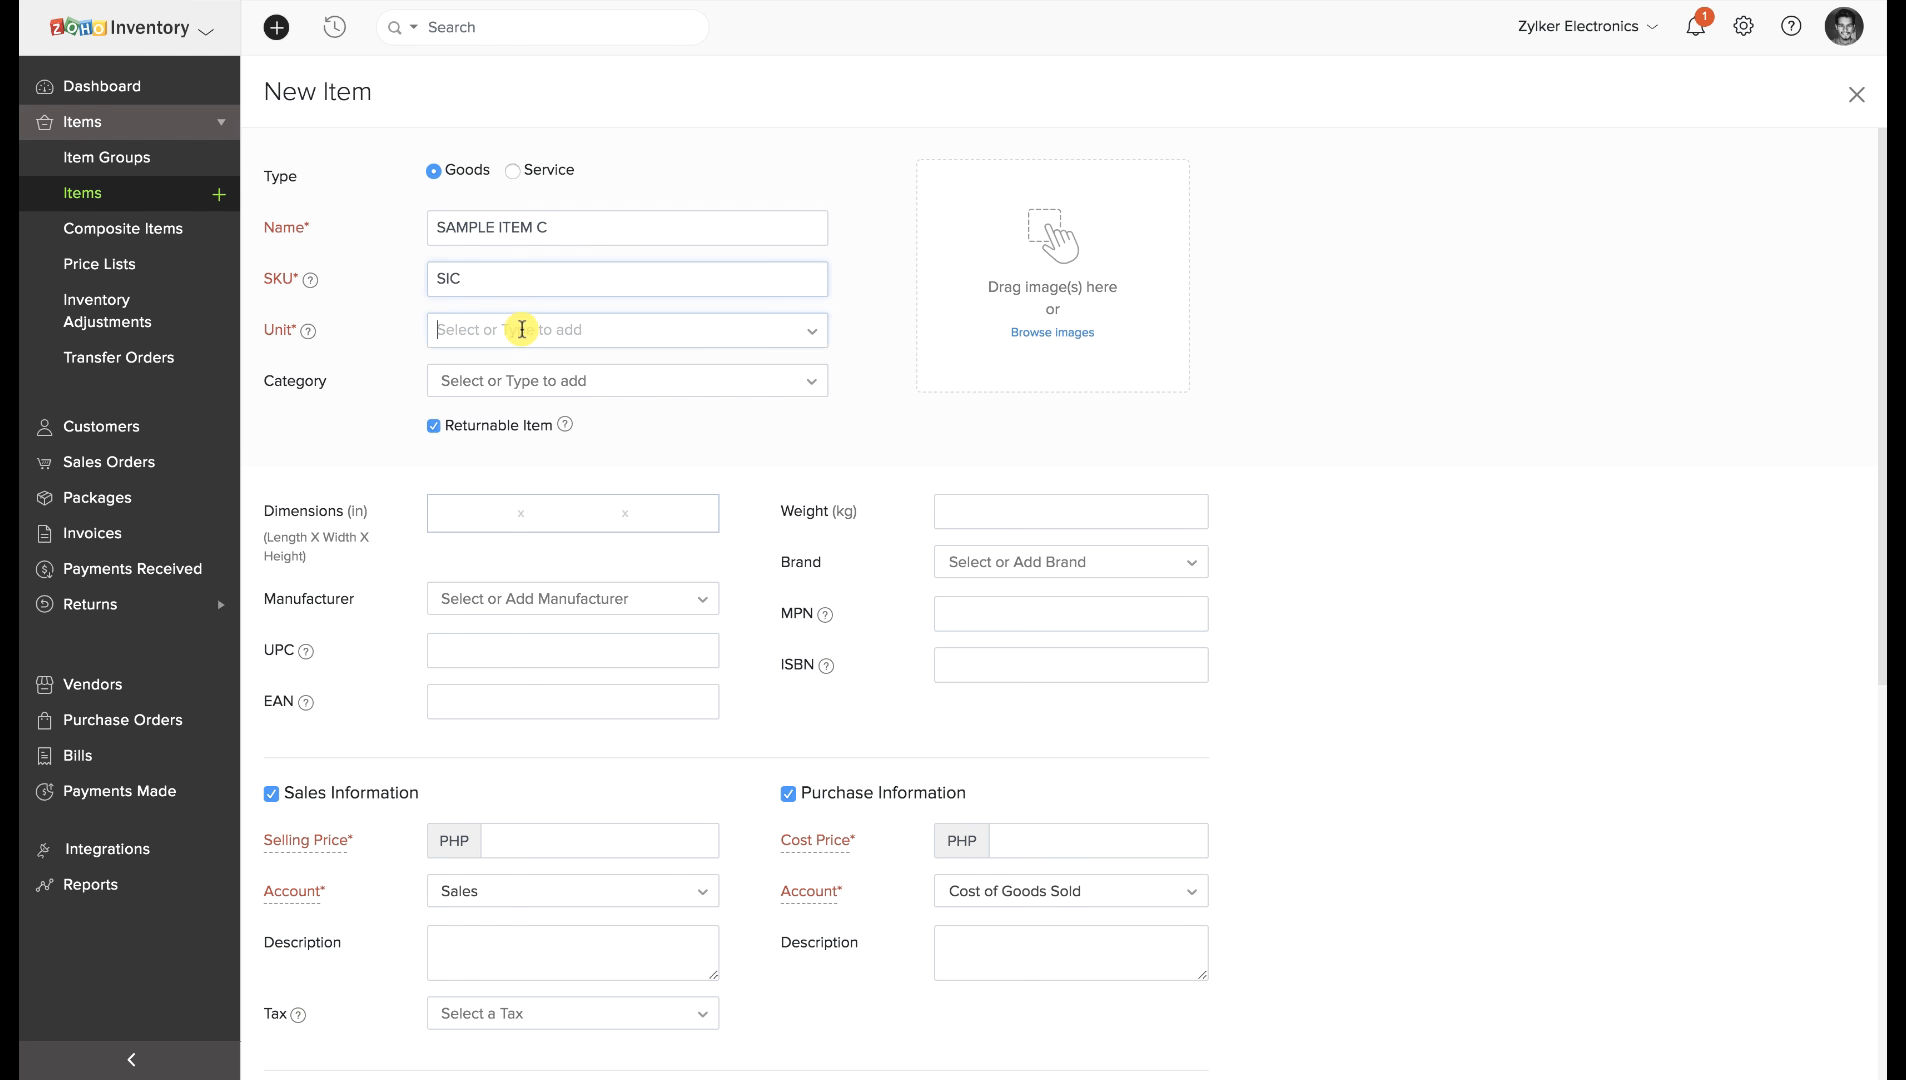
click(502, 364)
click(502, 384)
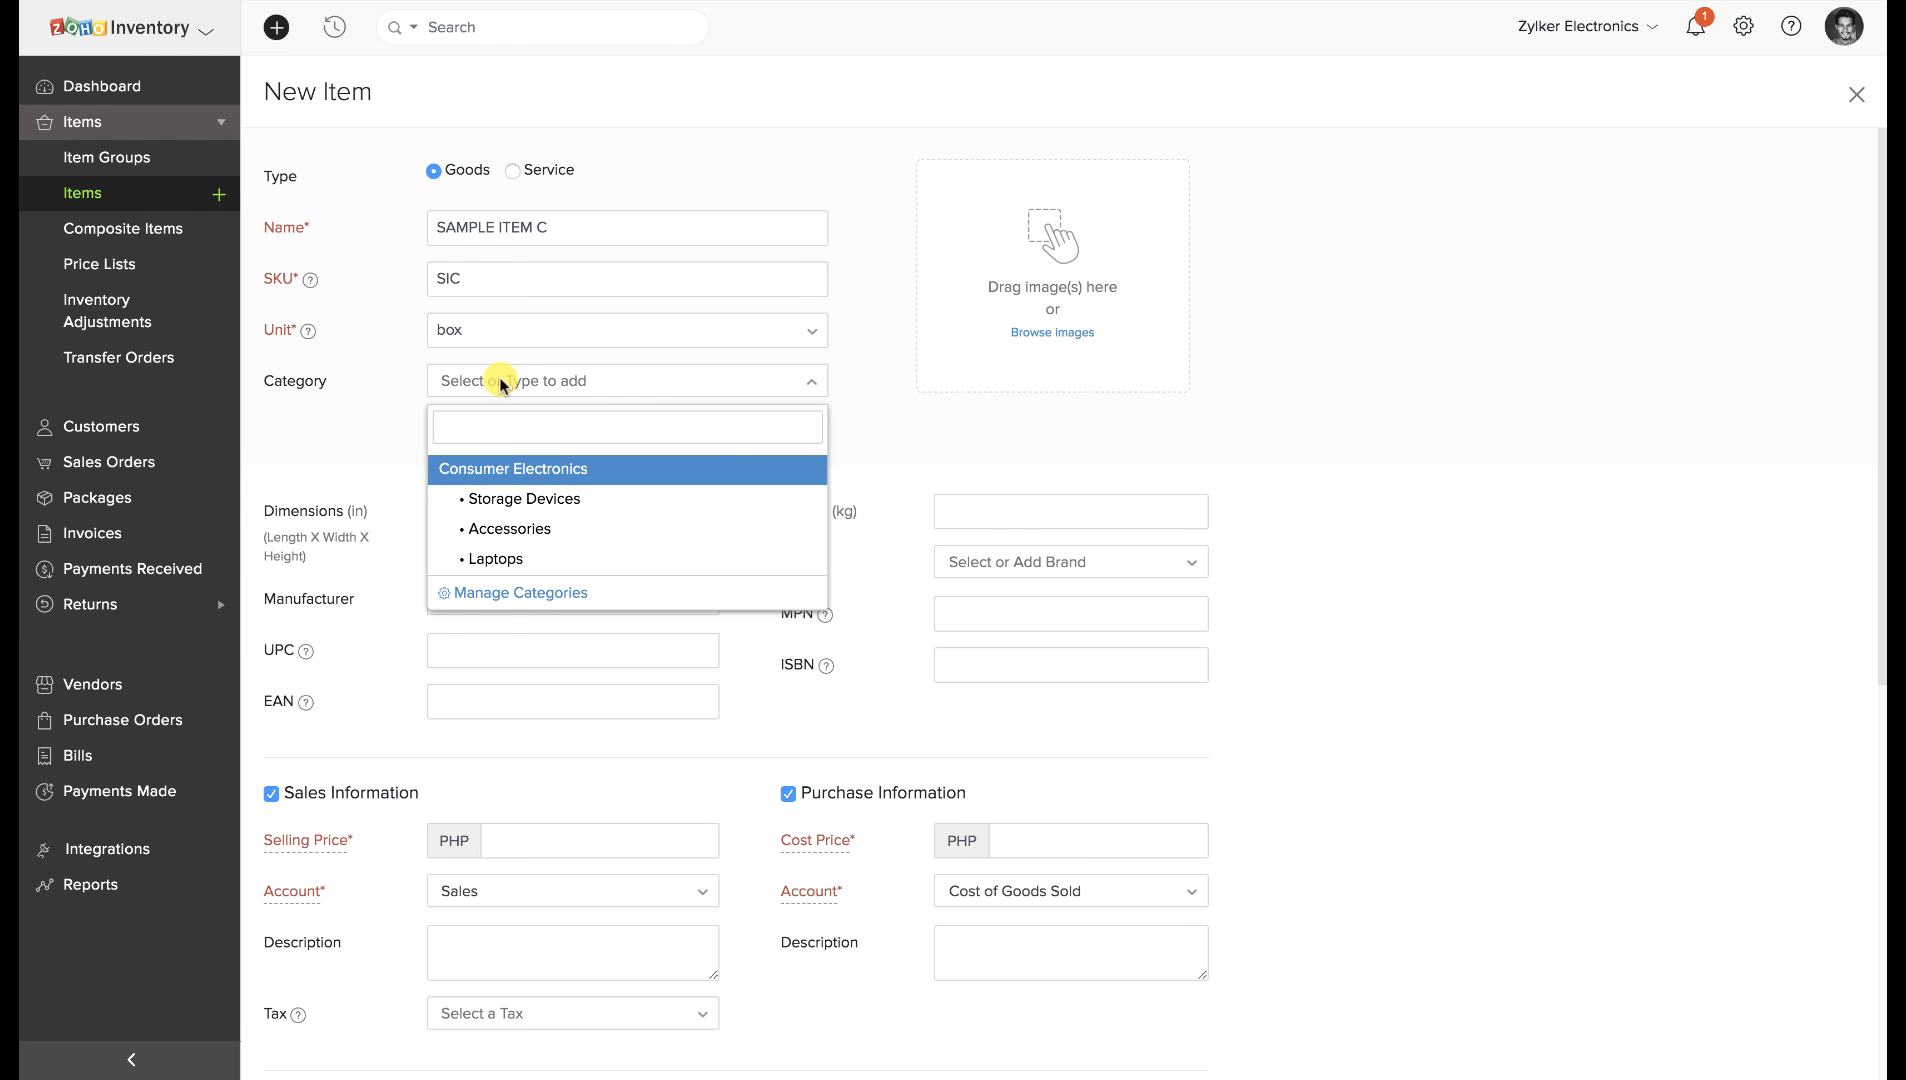
click(505, 500)
Set the reorder point to 30 and the inventory account to Finished Goods.
scroll(502, 458, down, 2)
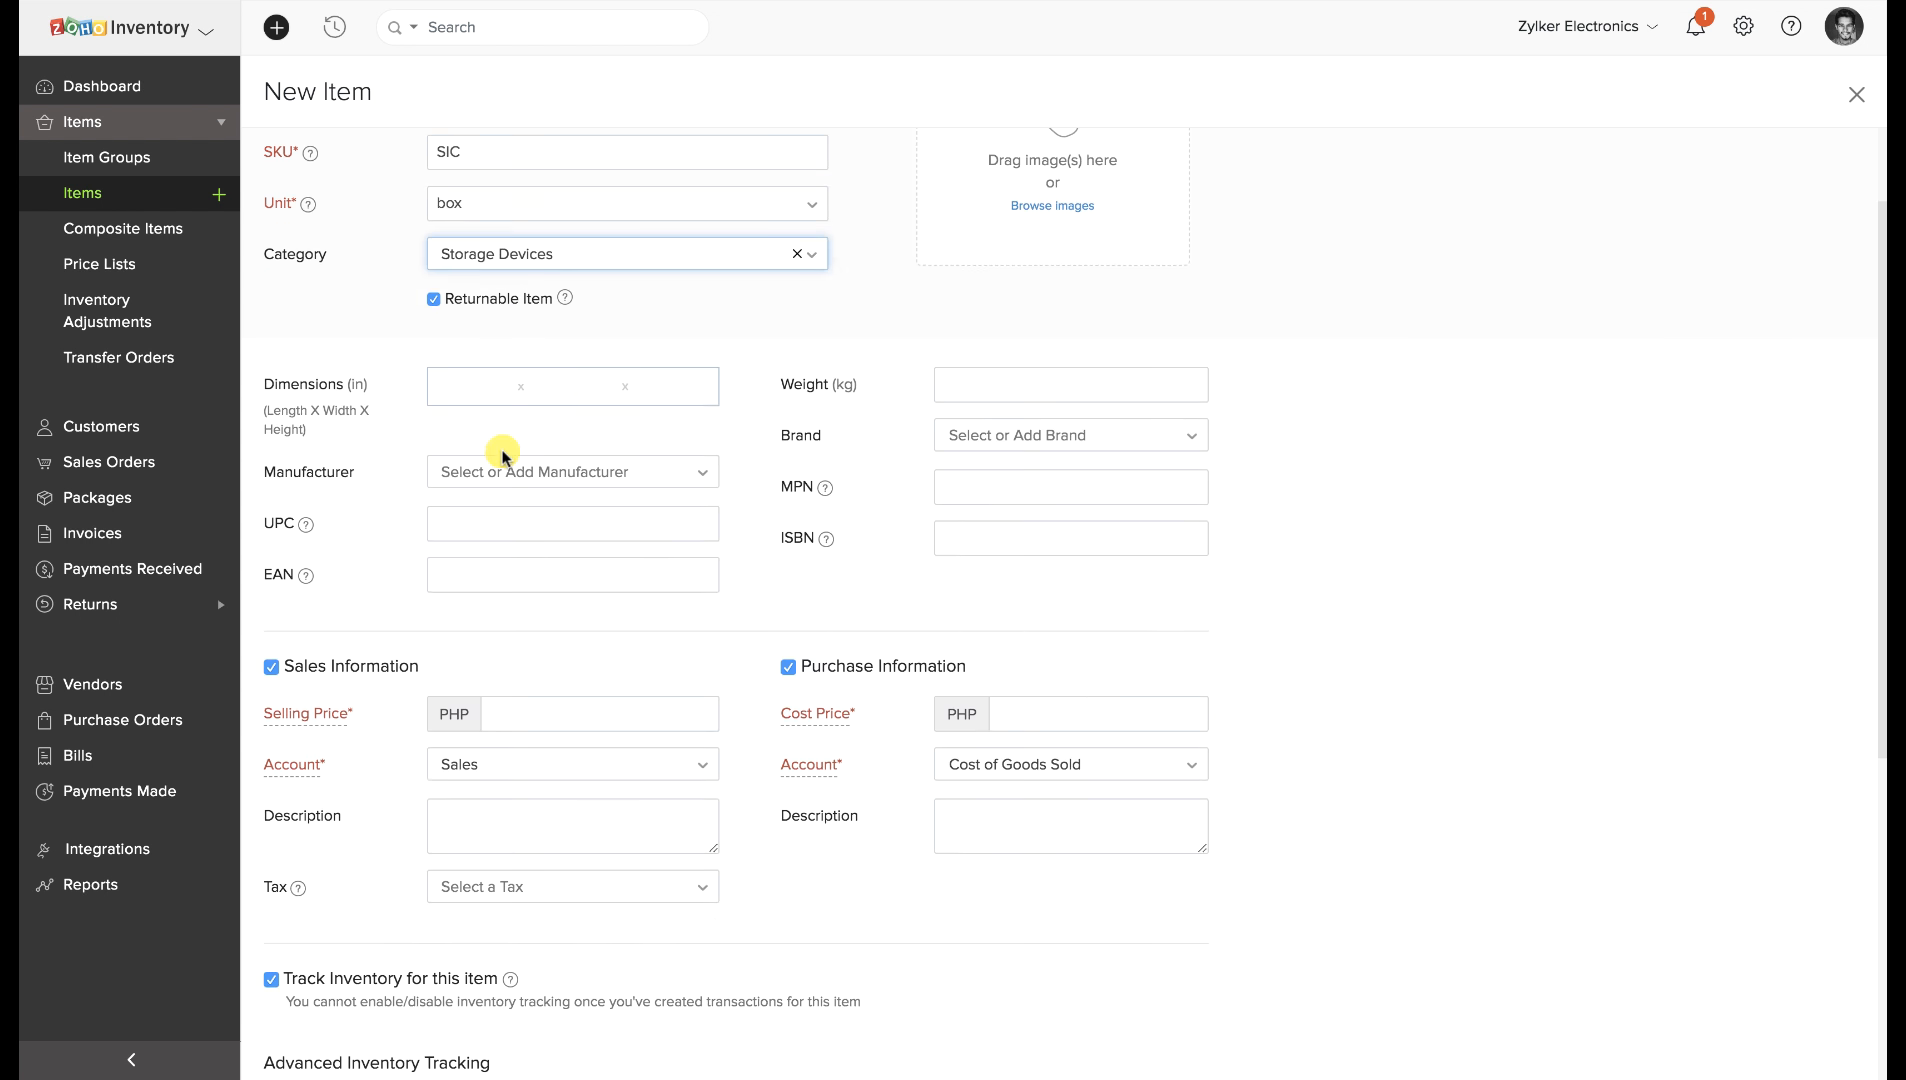
scroll(1110, 180, up, 2)
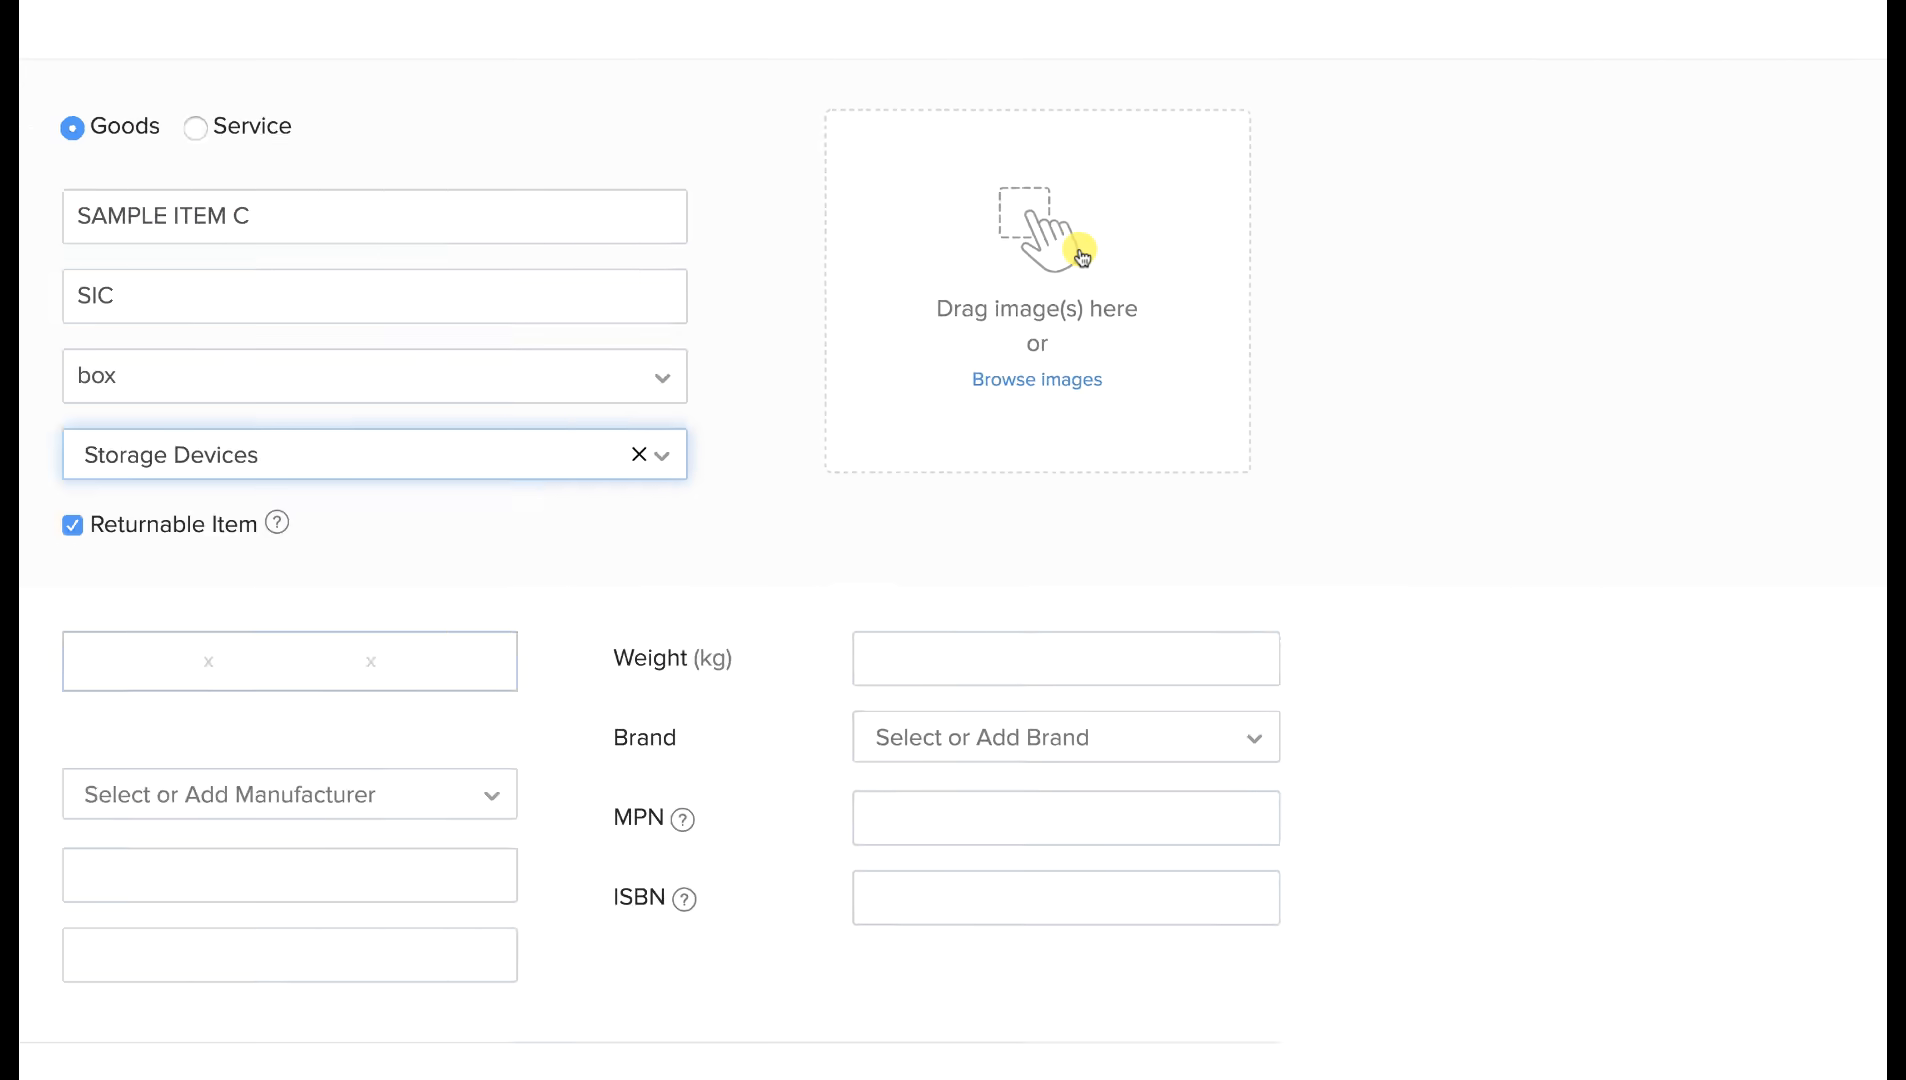
scroll(320, 775, down, 4)
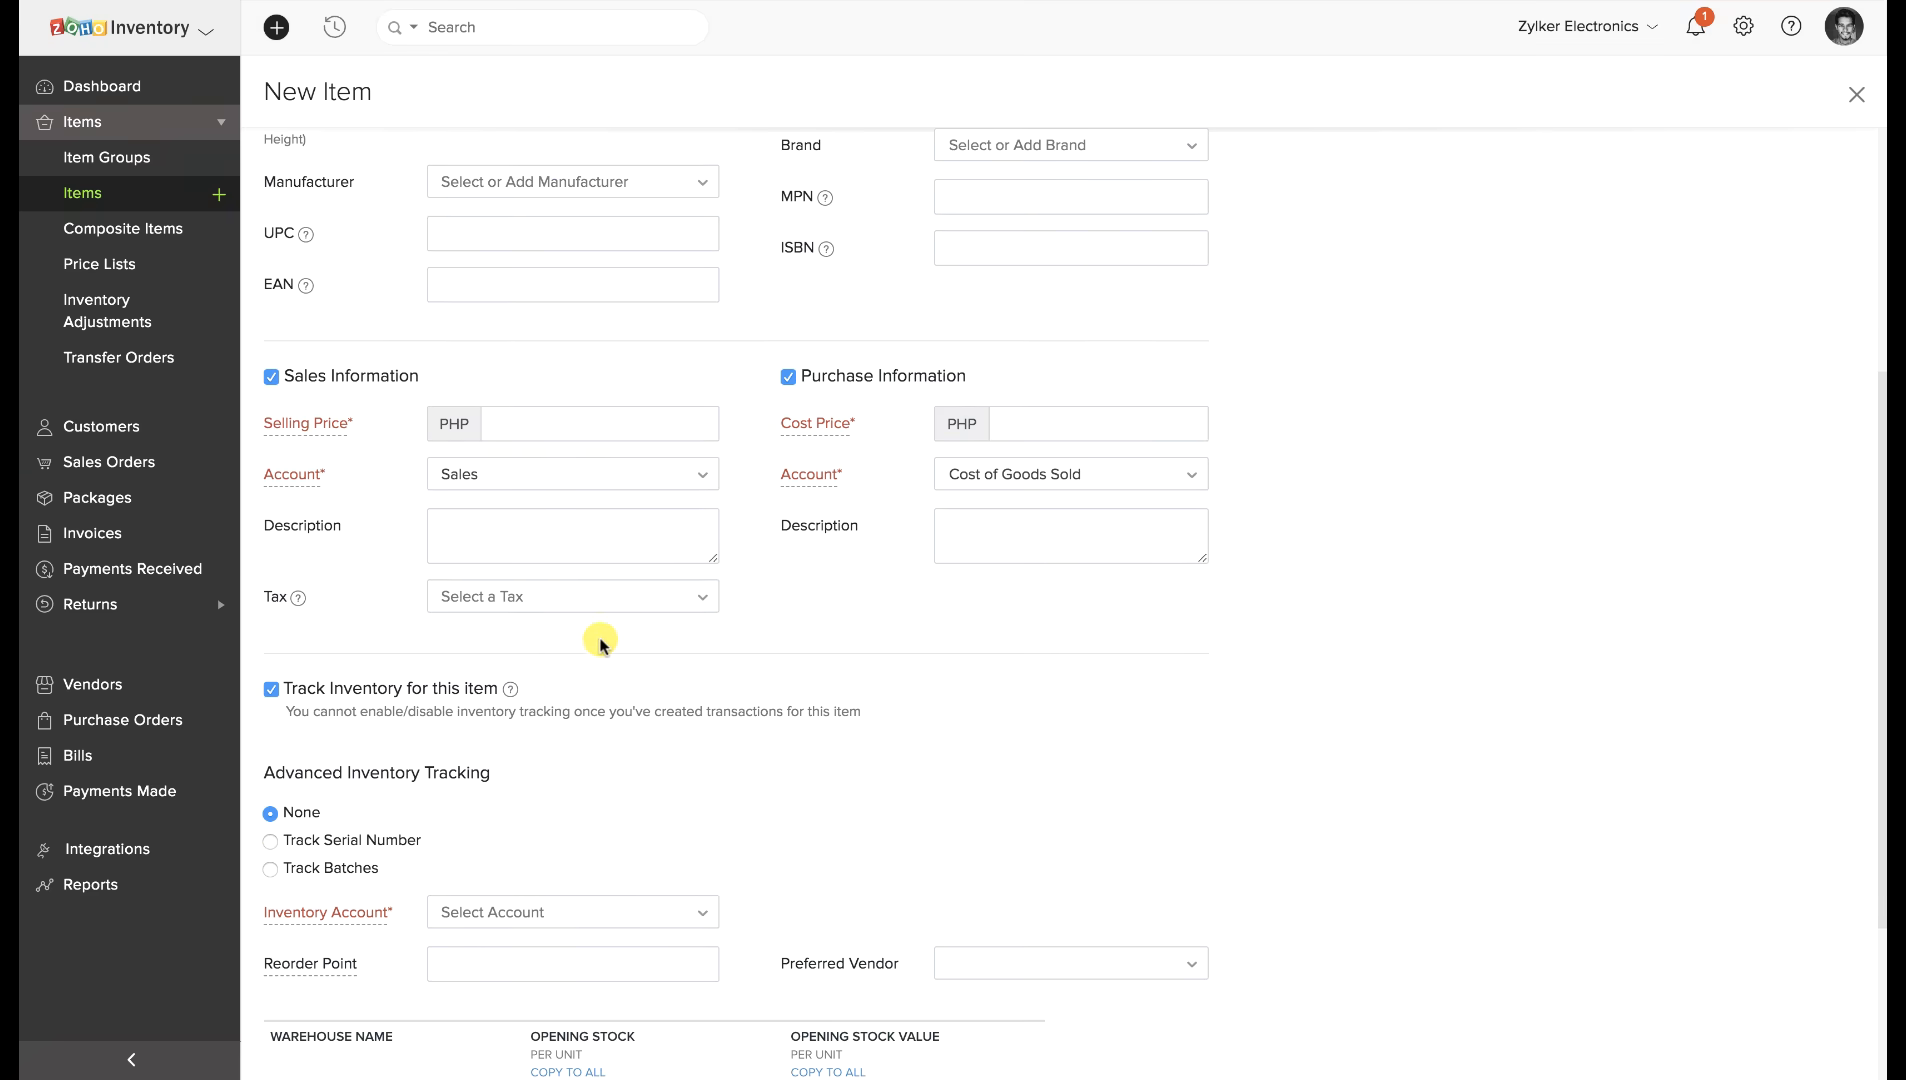
scroll(600, 640, down, 2)
click(570, 765)
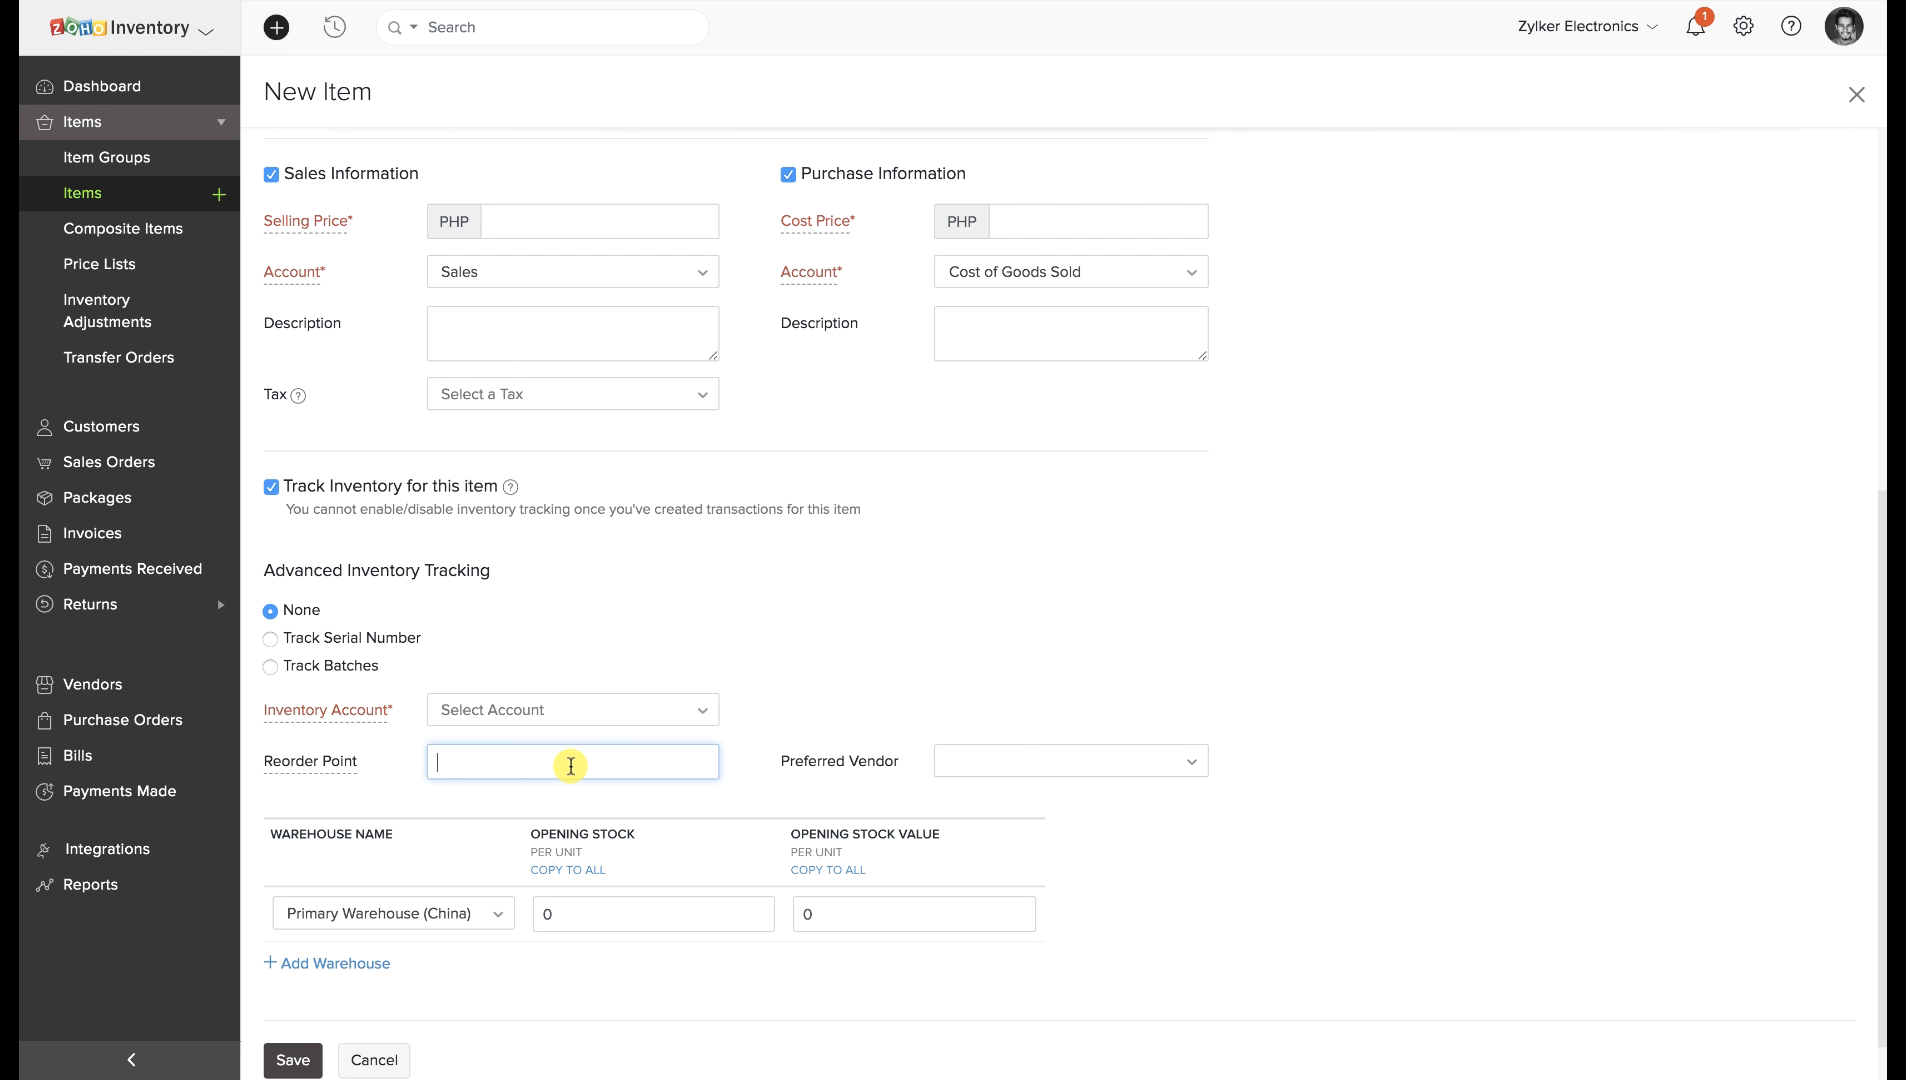
text(30)
click(565, 805)
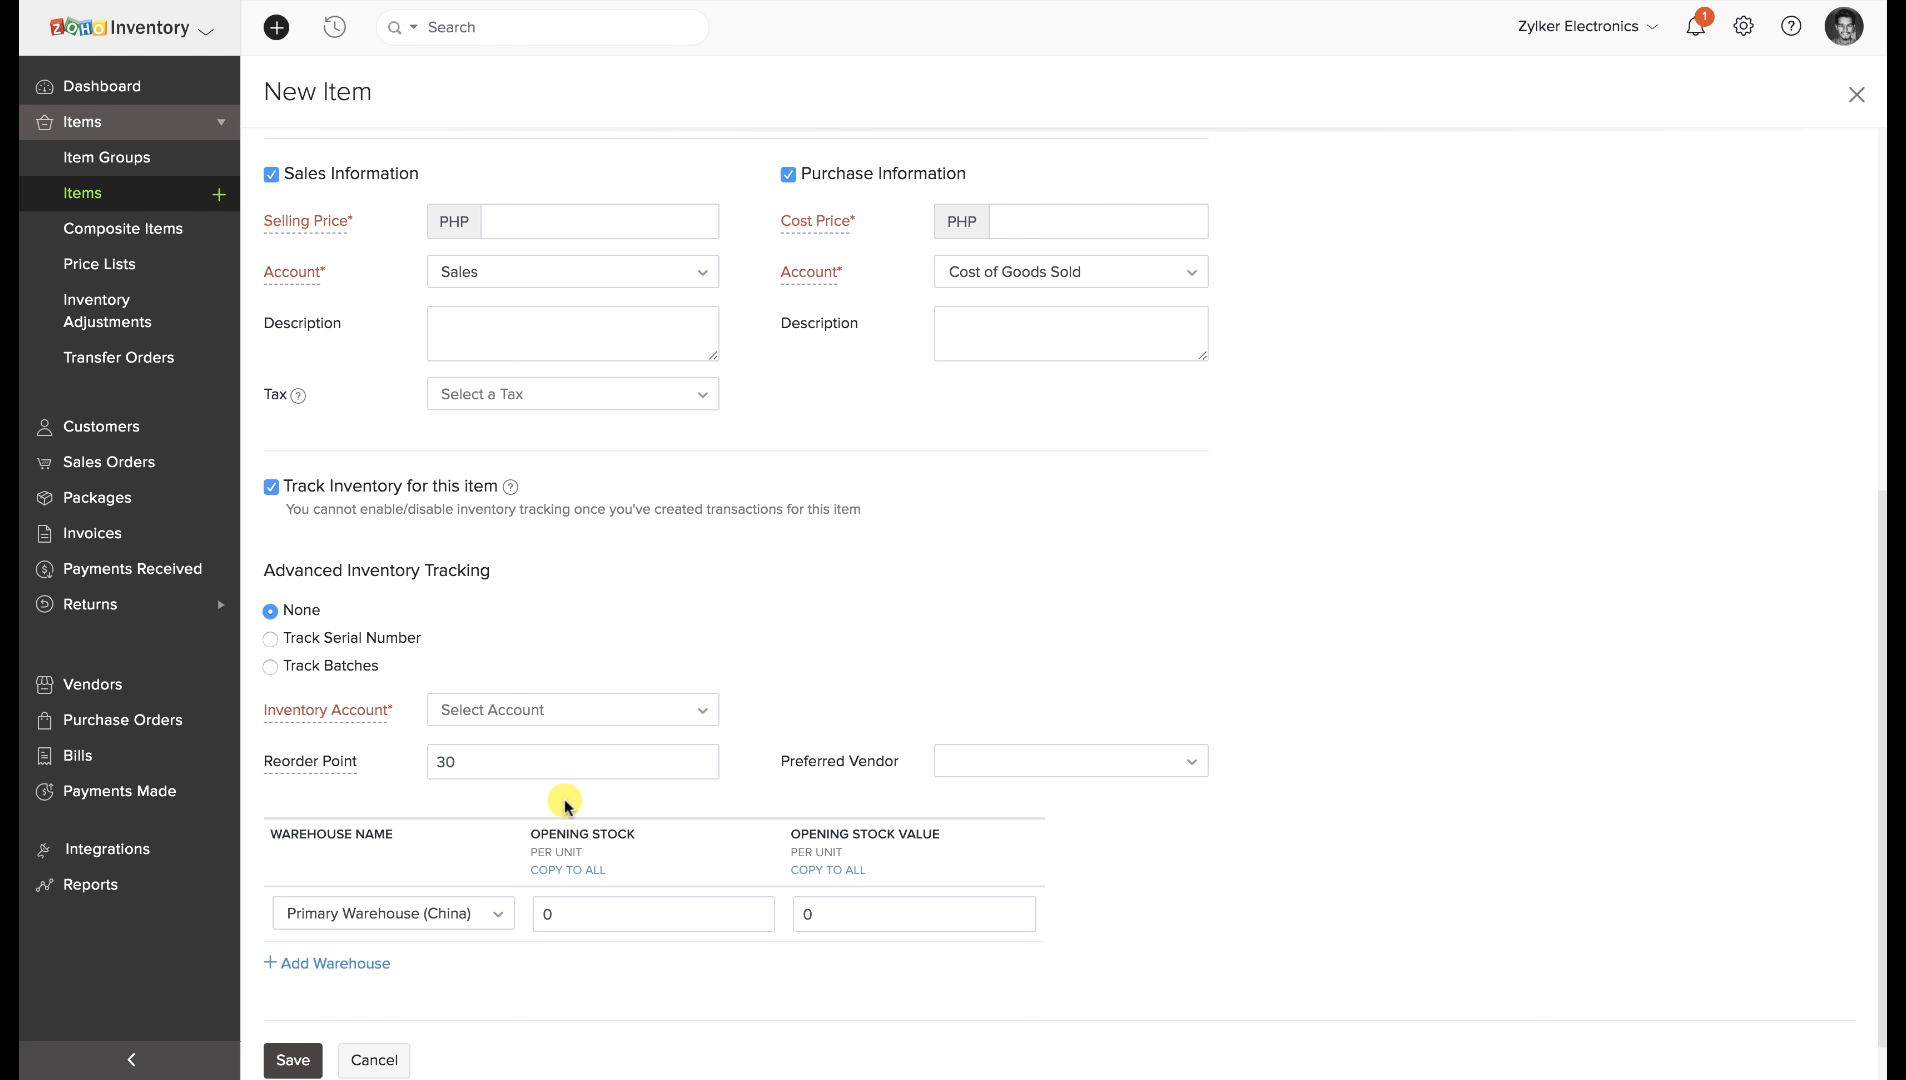
click(572, 711)
click(540, 826)
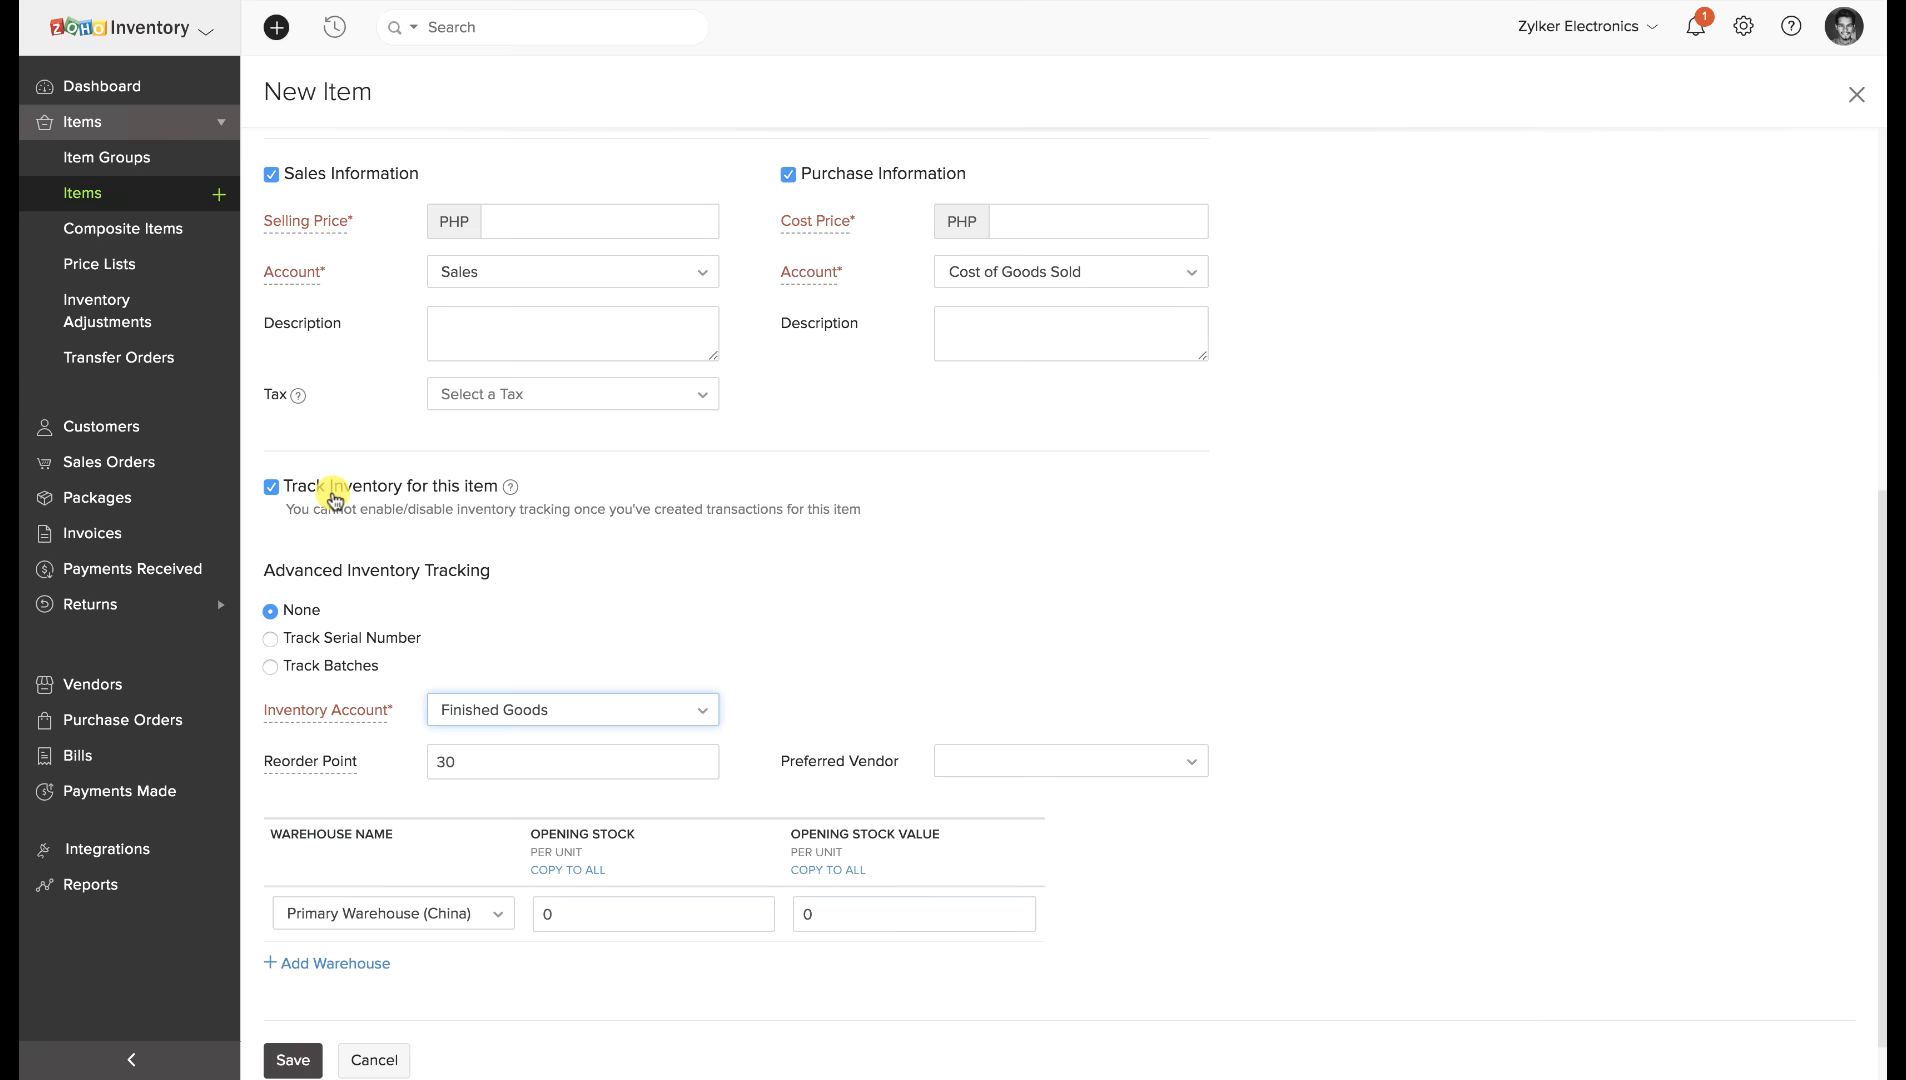
Highlight the serial number tracking and Track Batches options on the item form.
scroll(349, 610, down, 1)
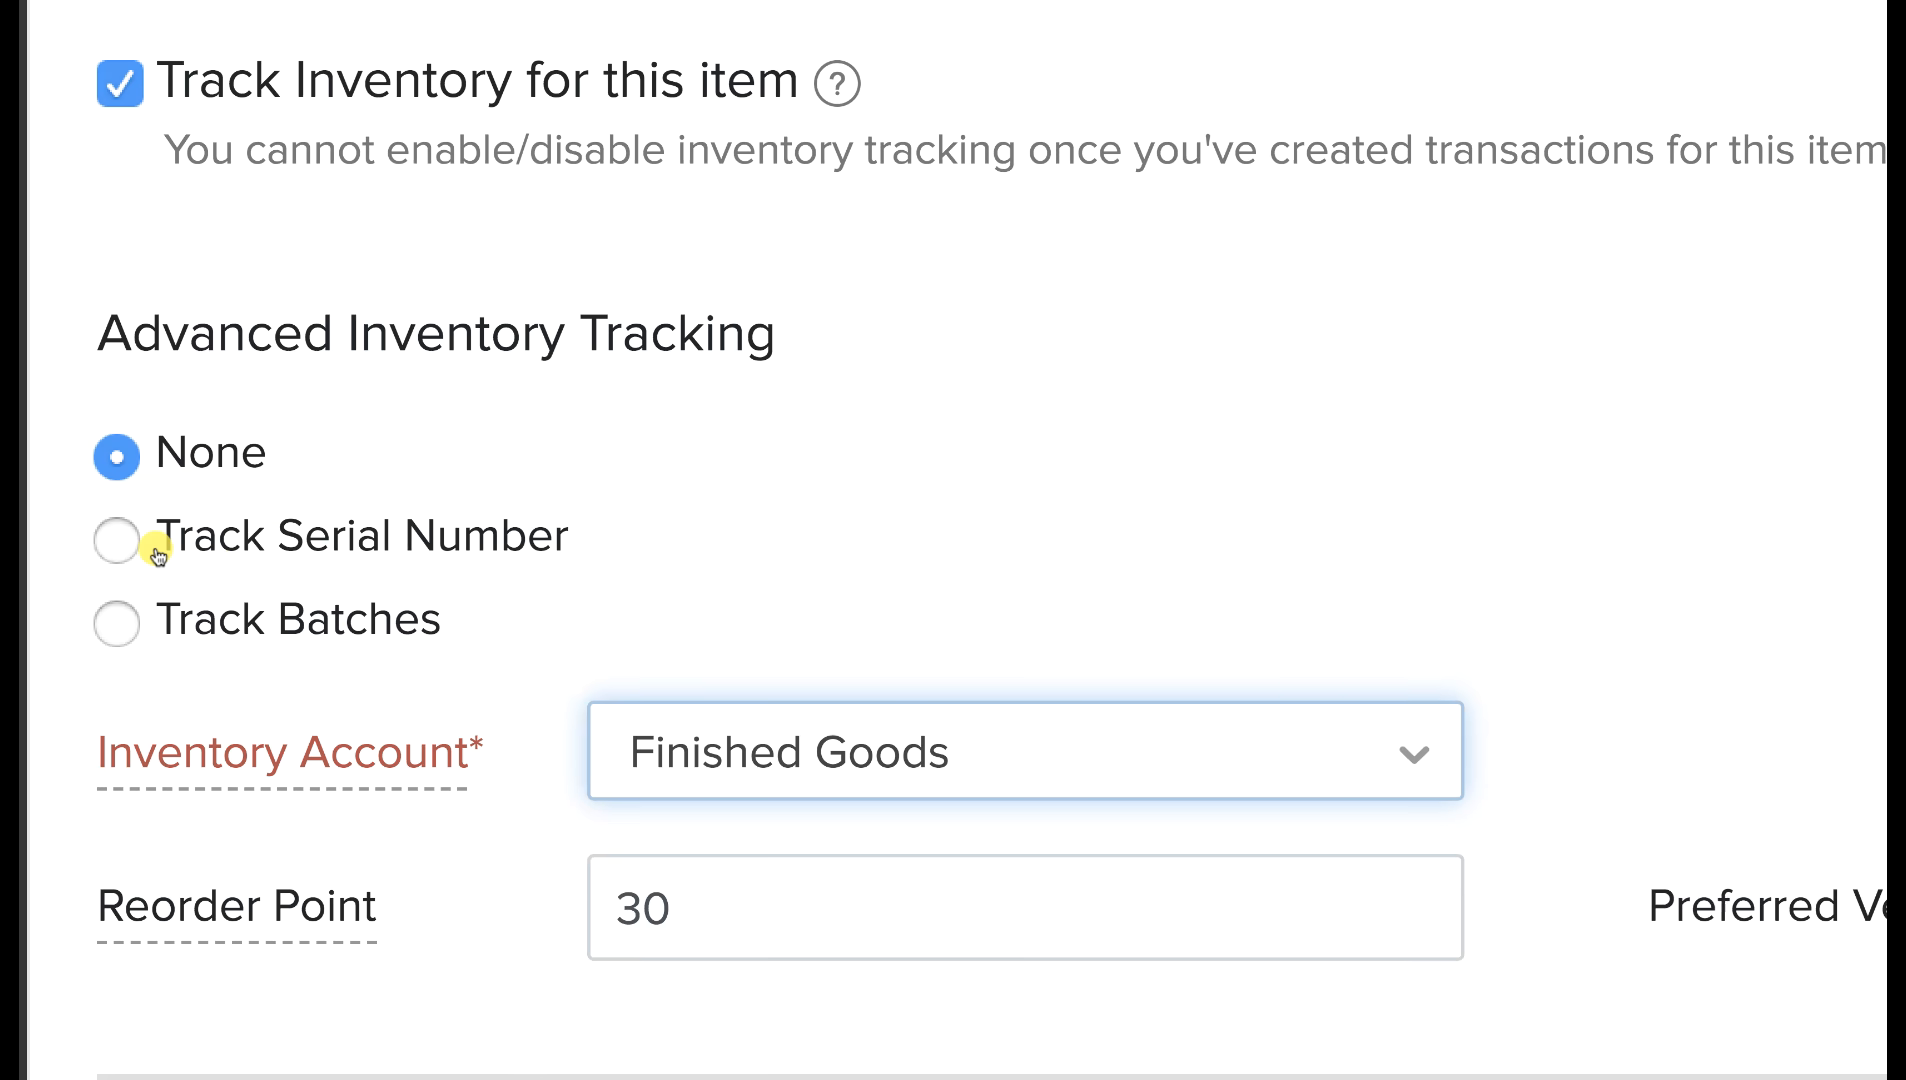
drag(158, 555, 562, 549)
drag(155, 630, 510, 621)
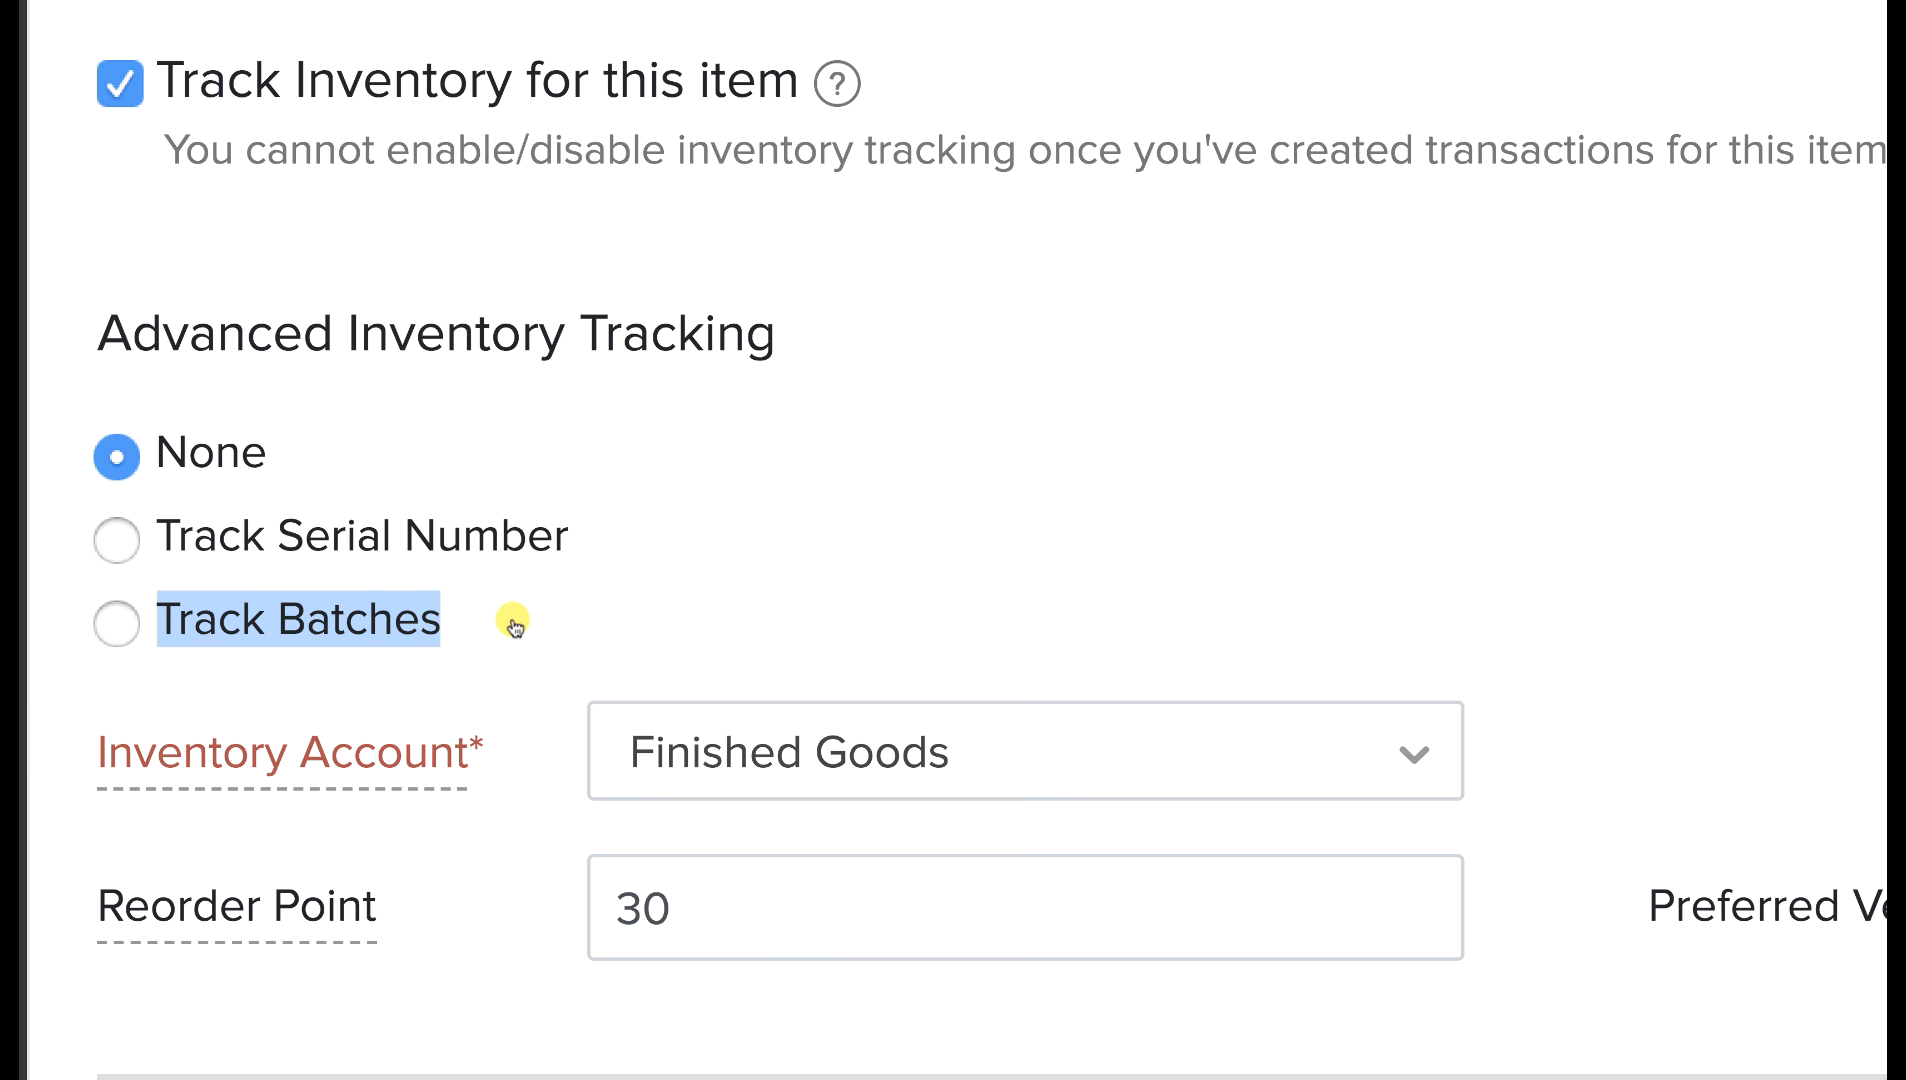
click(558, 620)
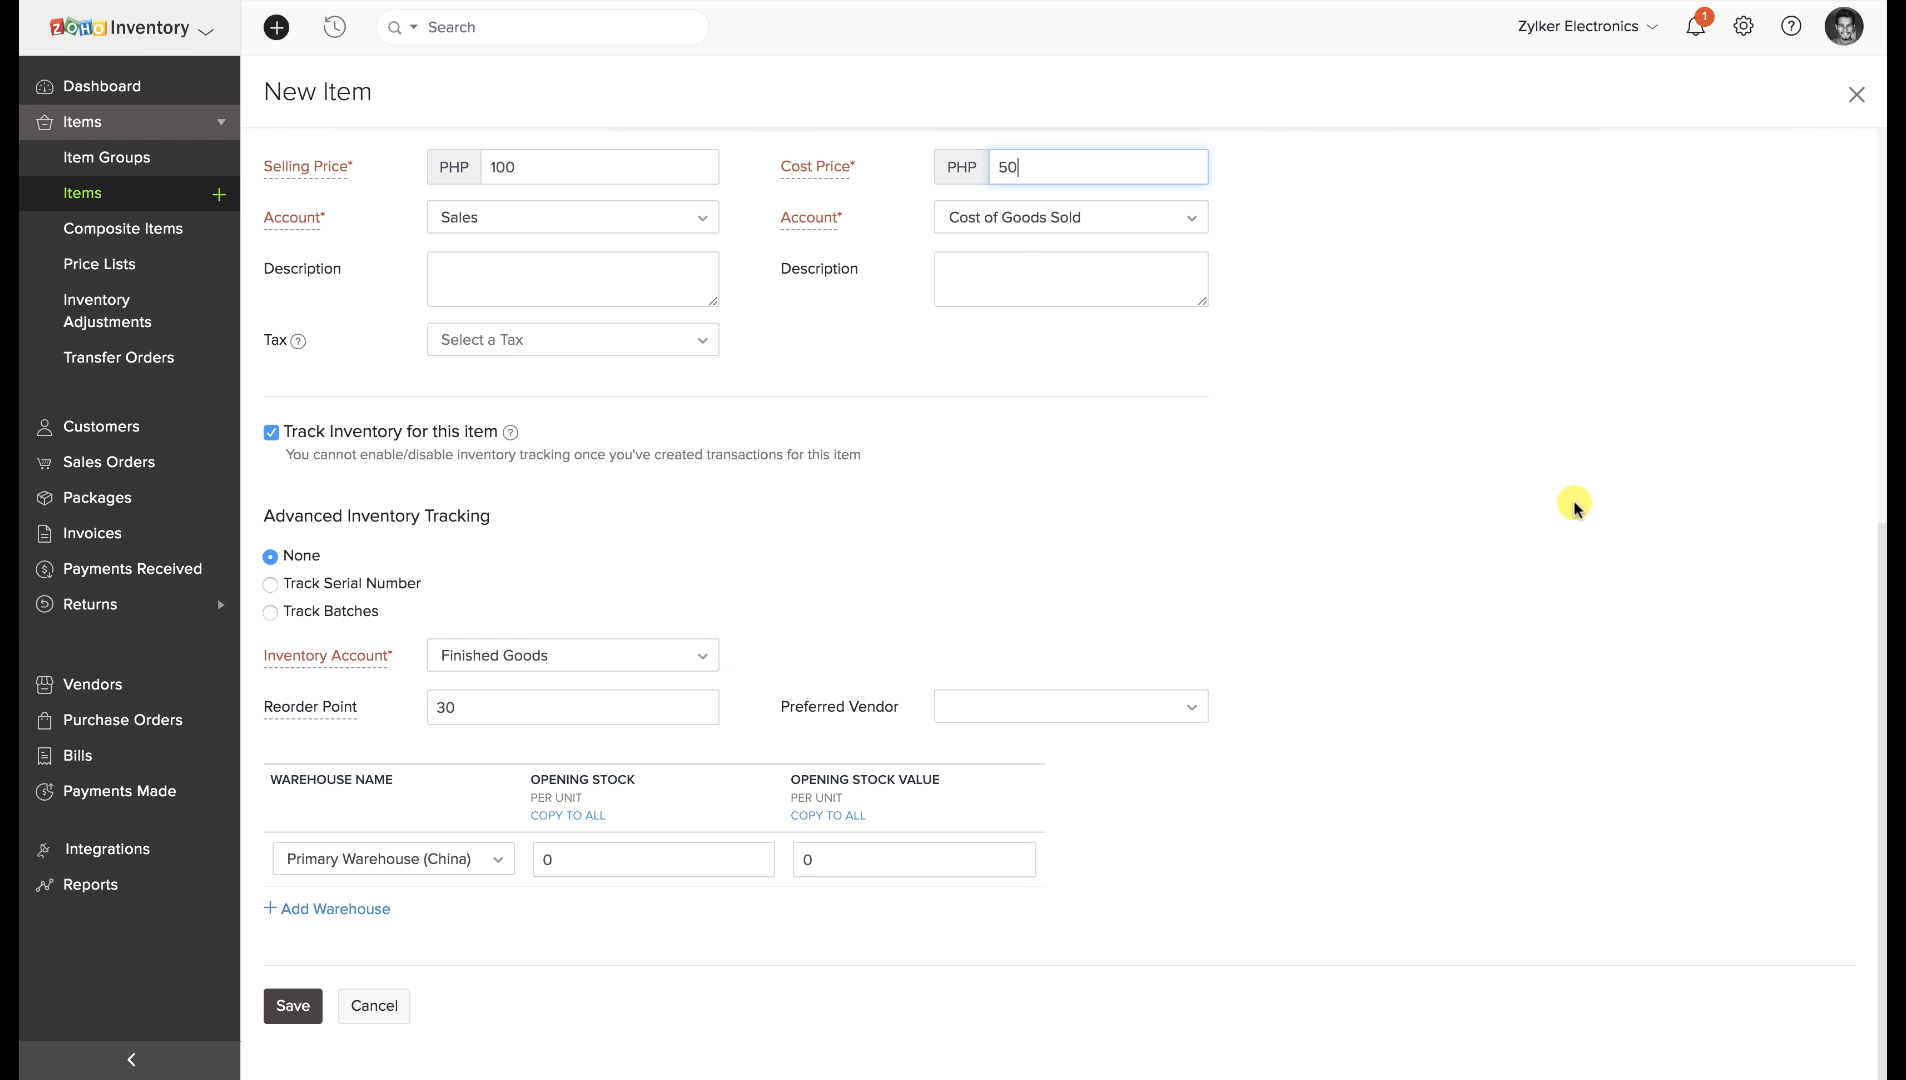
Check the Advanced Inventory Tracking options under Preferences > Items, then return to the workspace.
click(1744, 27)
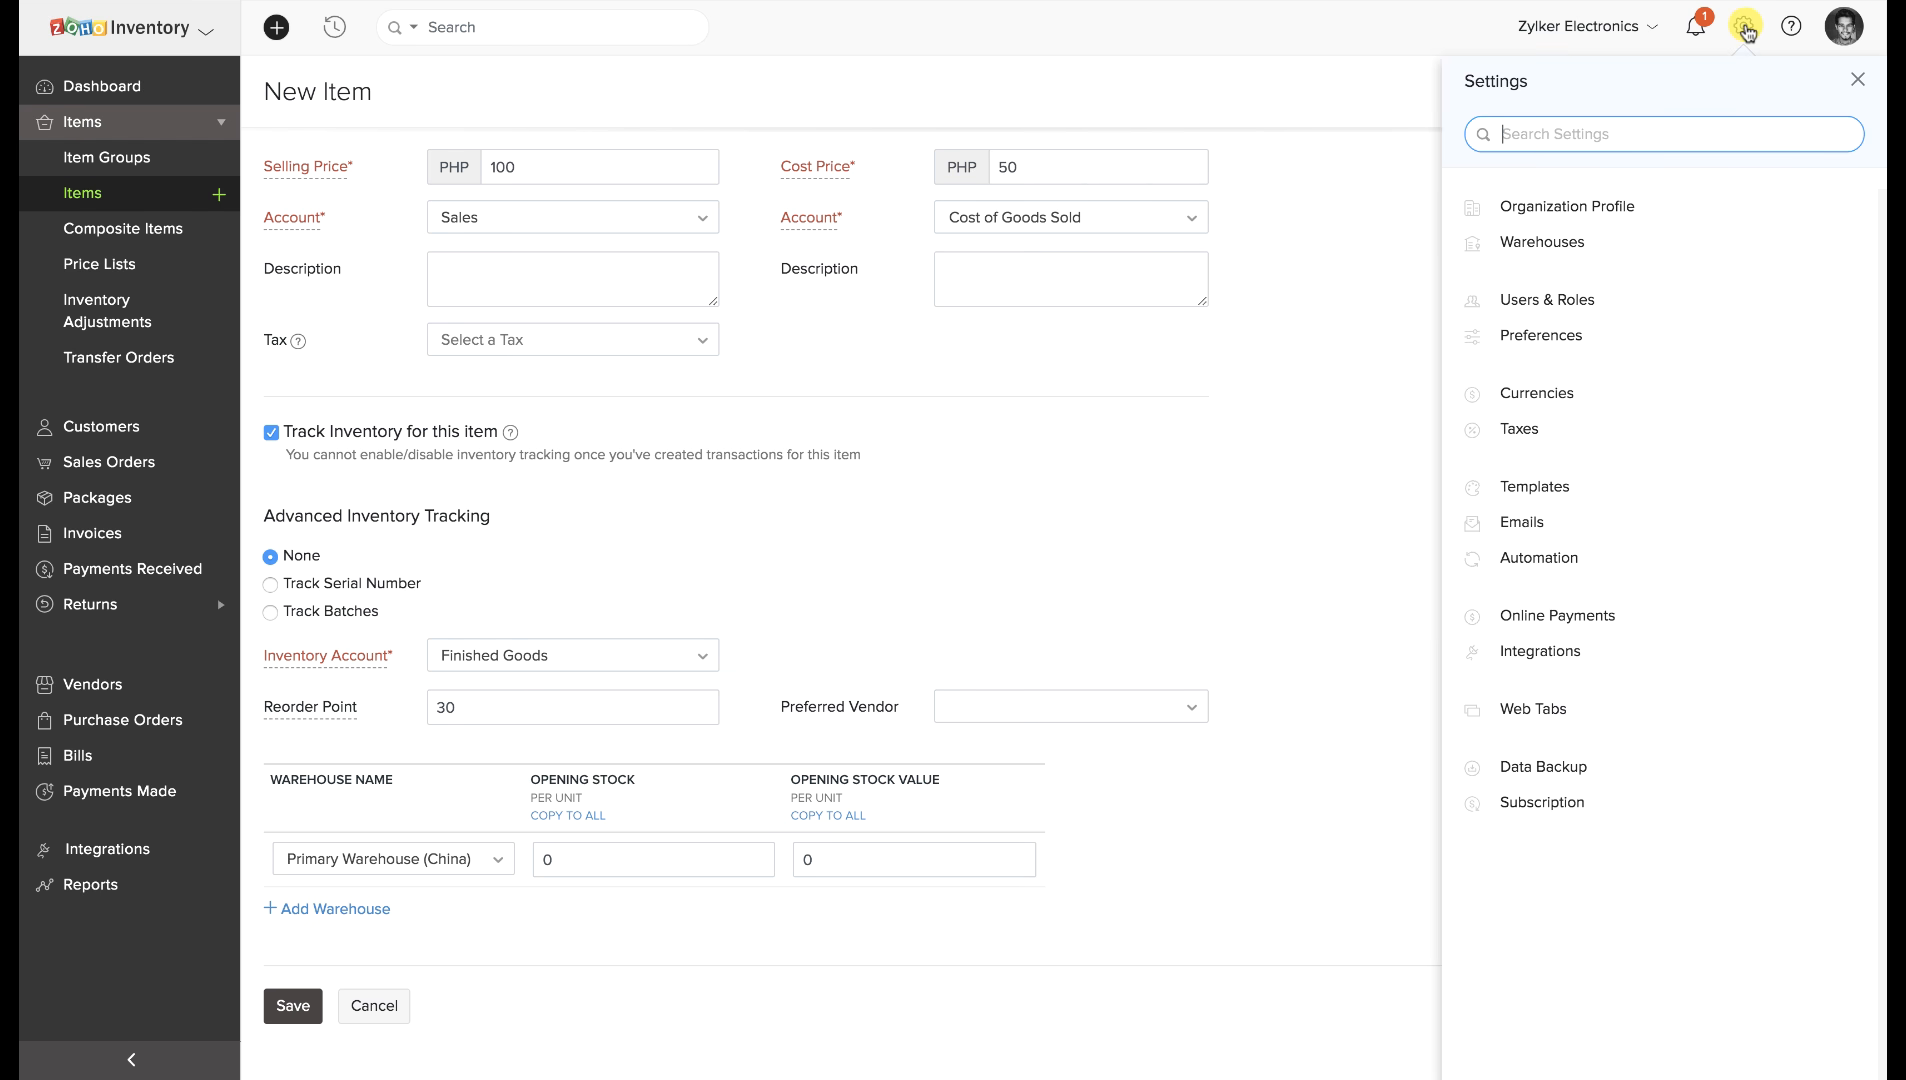
click(1659, 333)
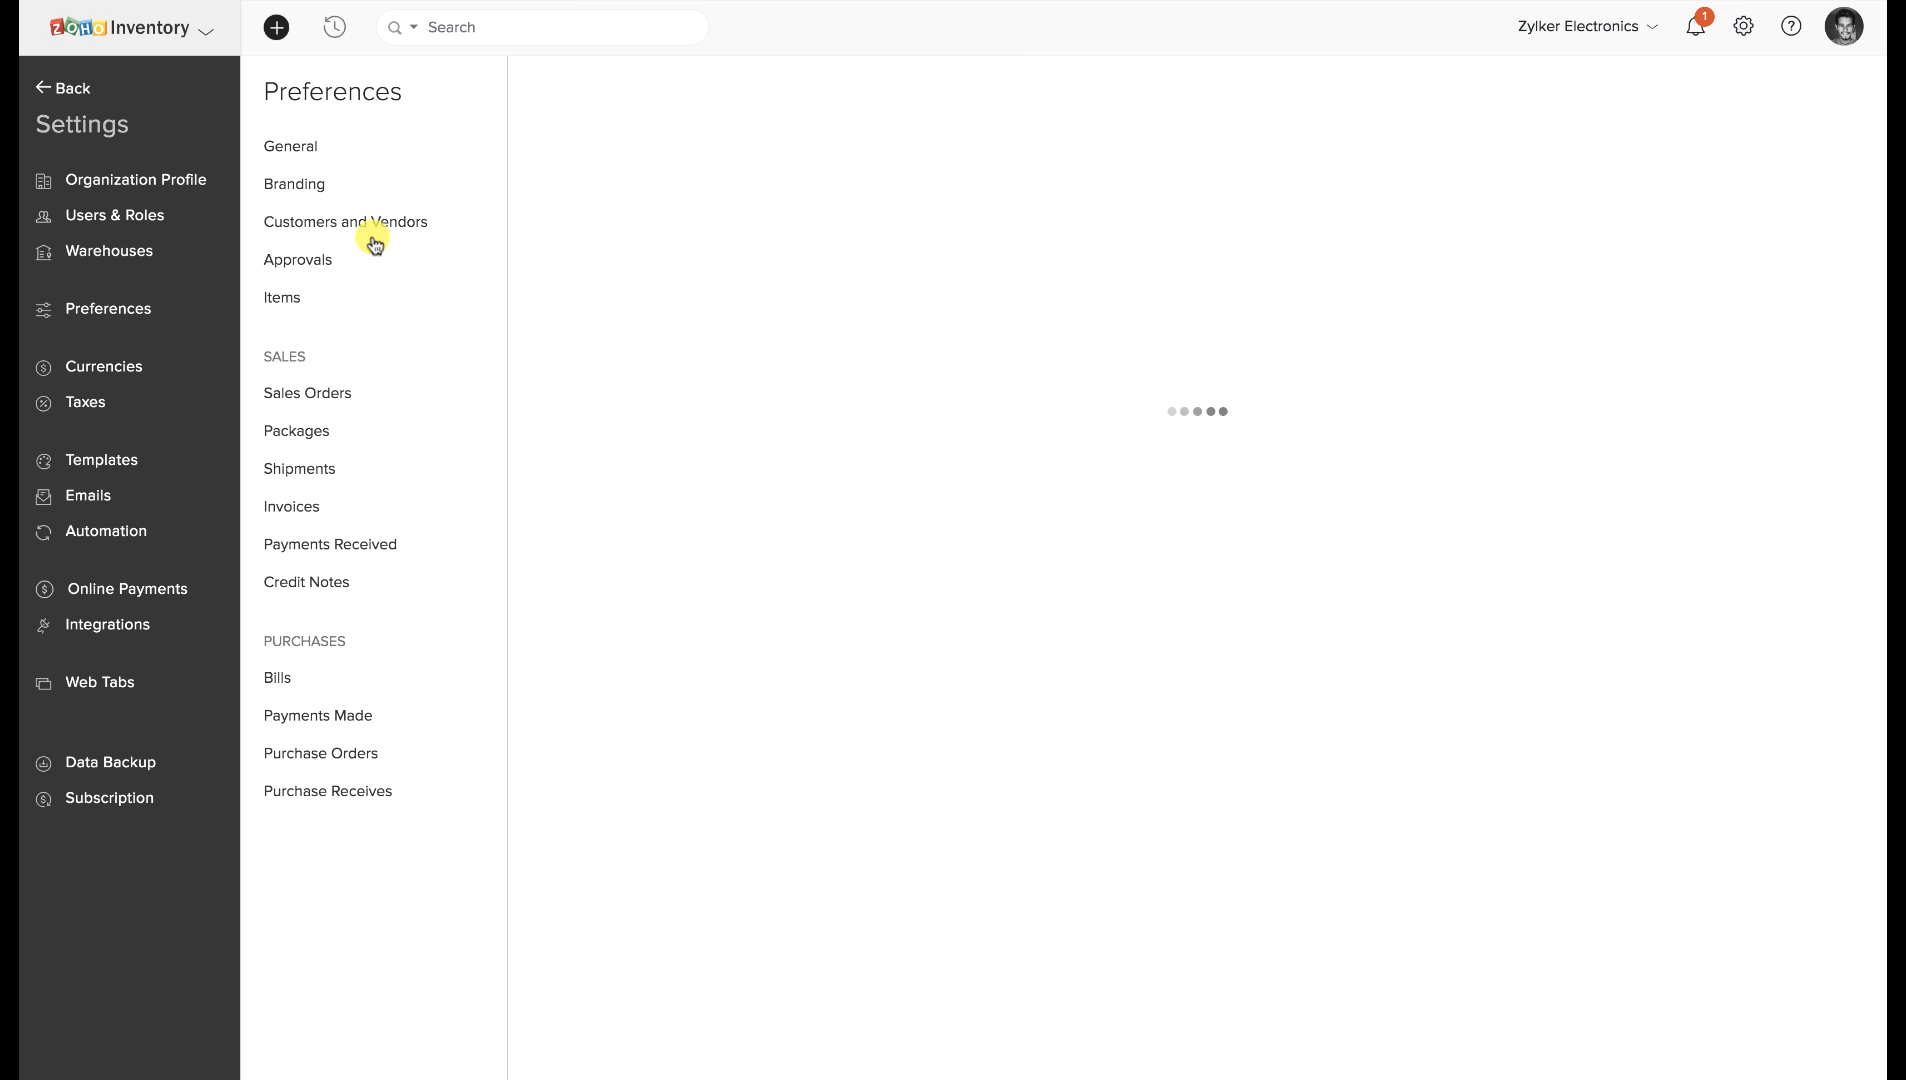
click(283, 302)
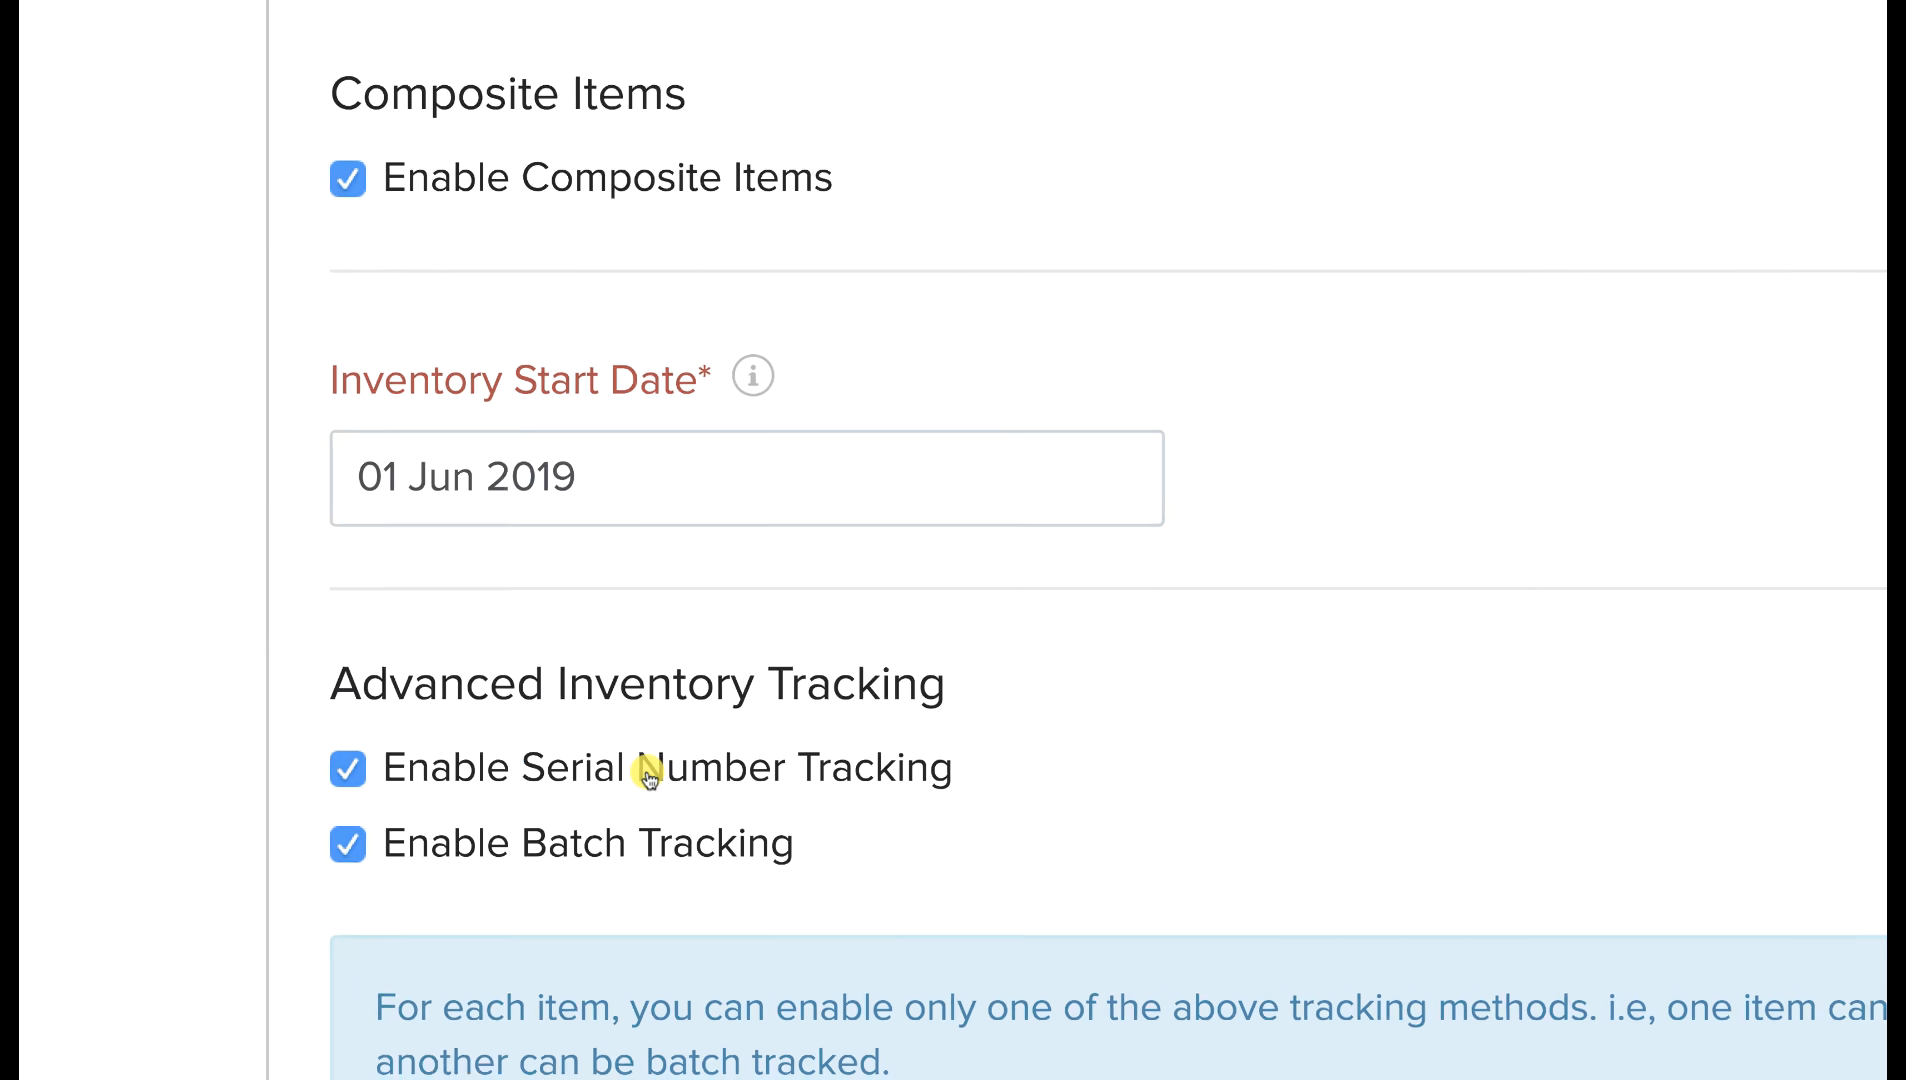
scroll(648, 773, down, 2)
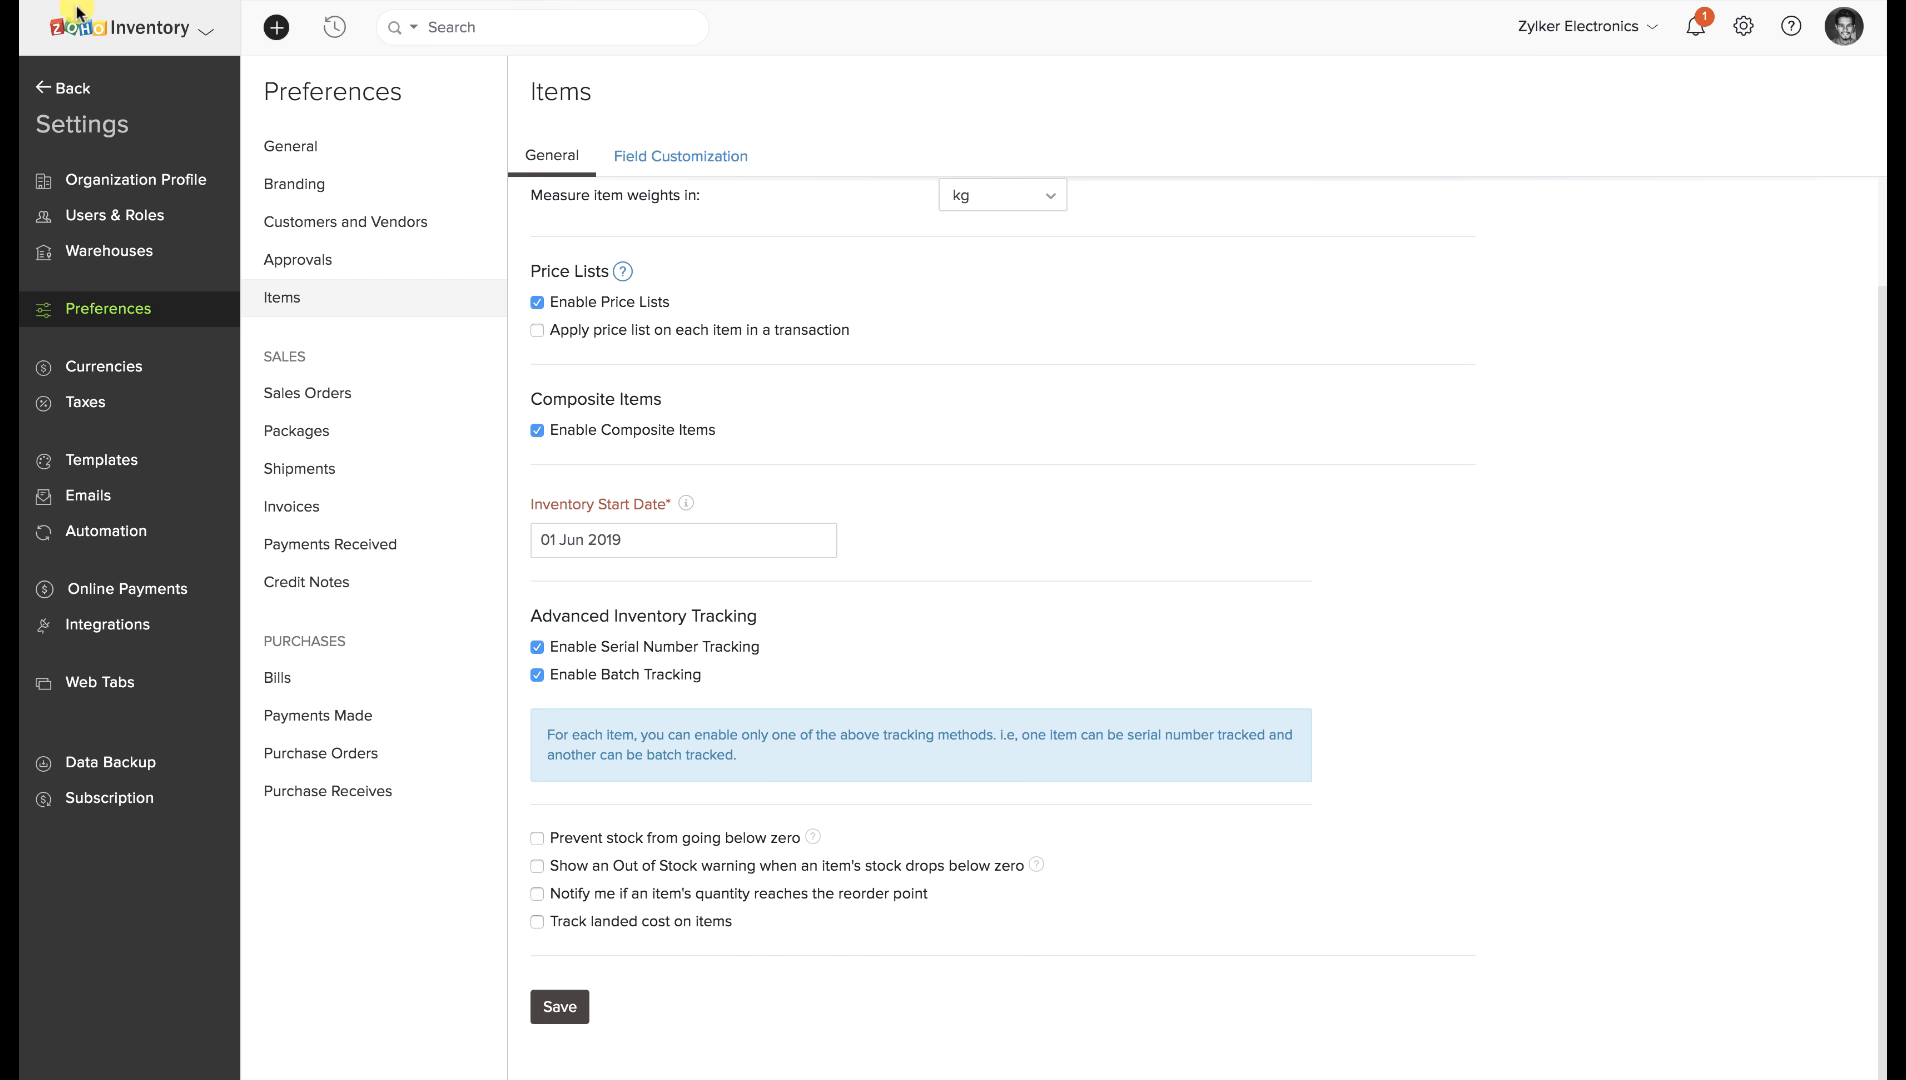
click(69, 89)
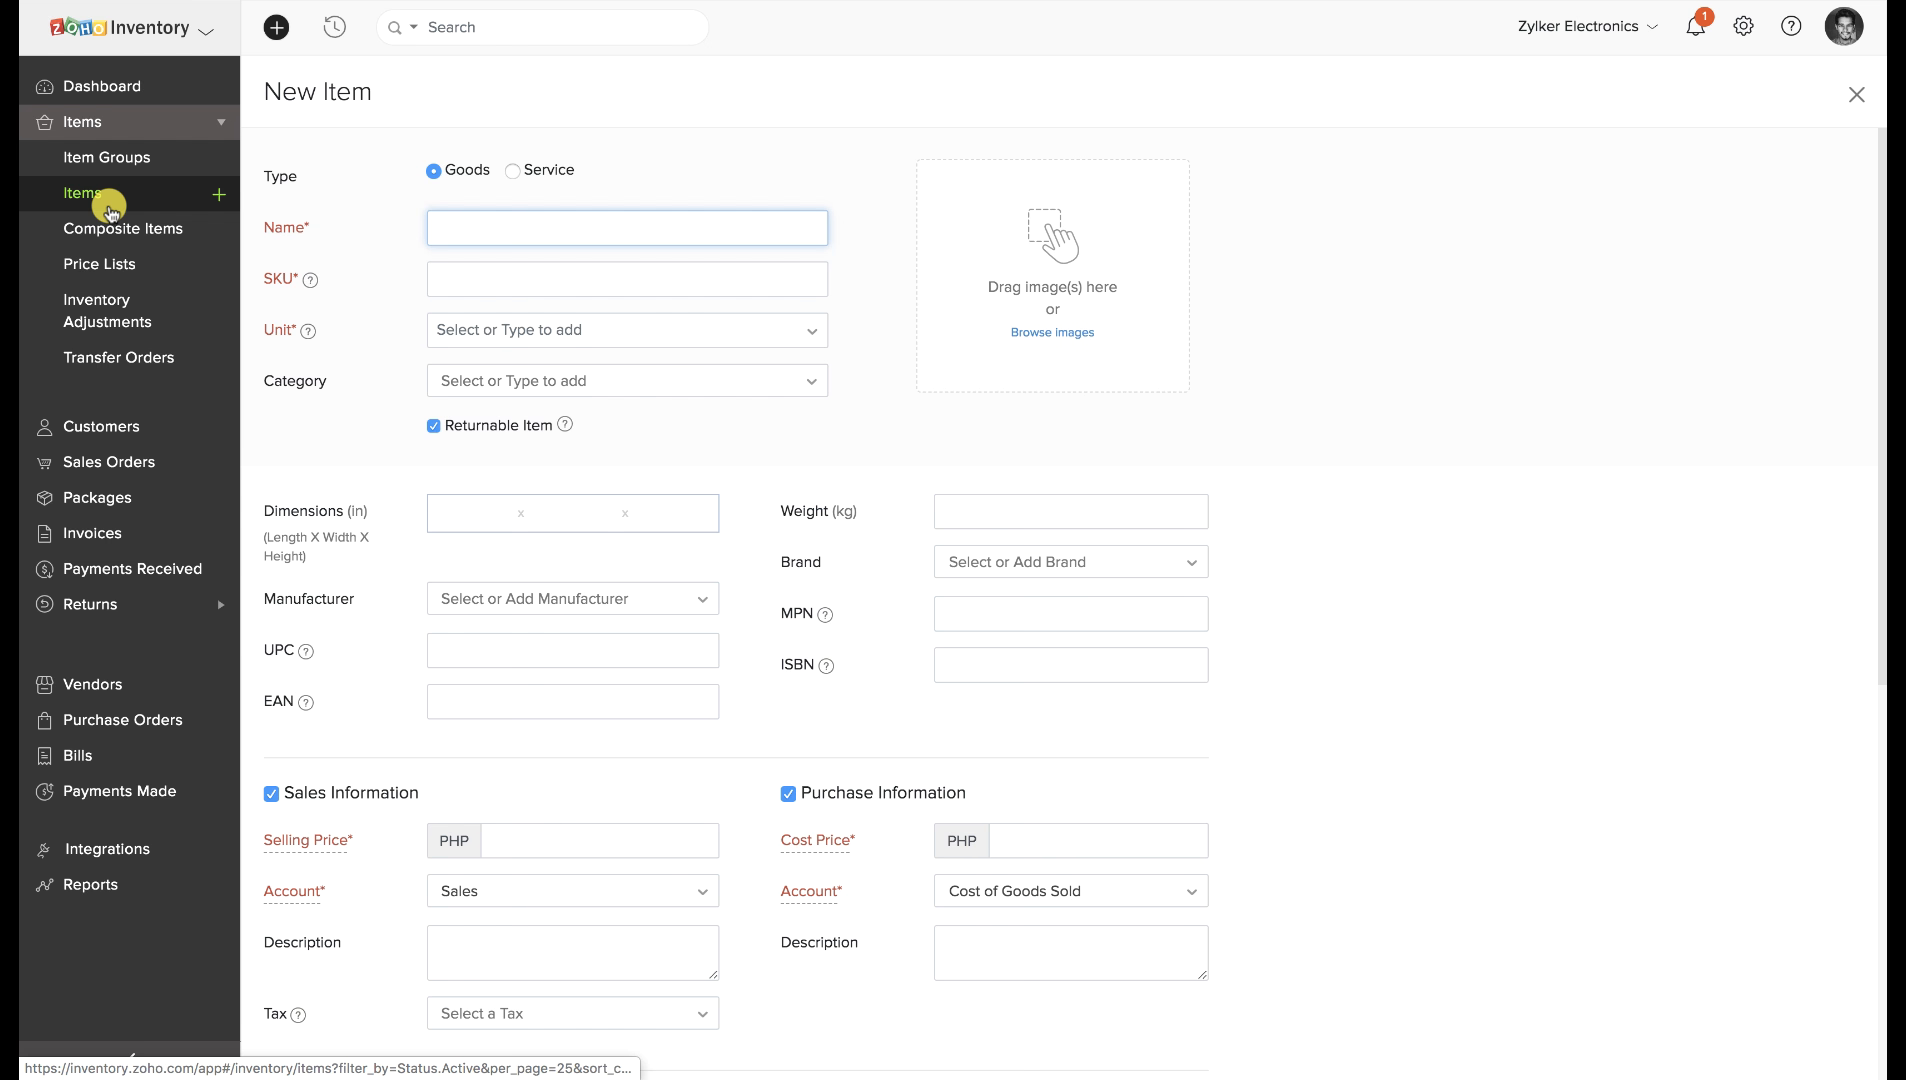
Fill in item SAMPLE SERIAL ITEM, SKU SSI1, with unit box and serial number tracking.
text(SAMPLE SERIAL ITEM)
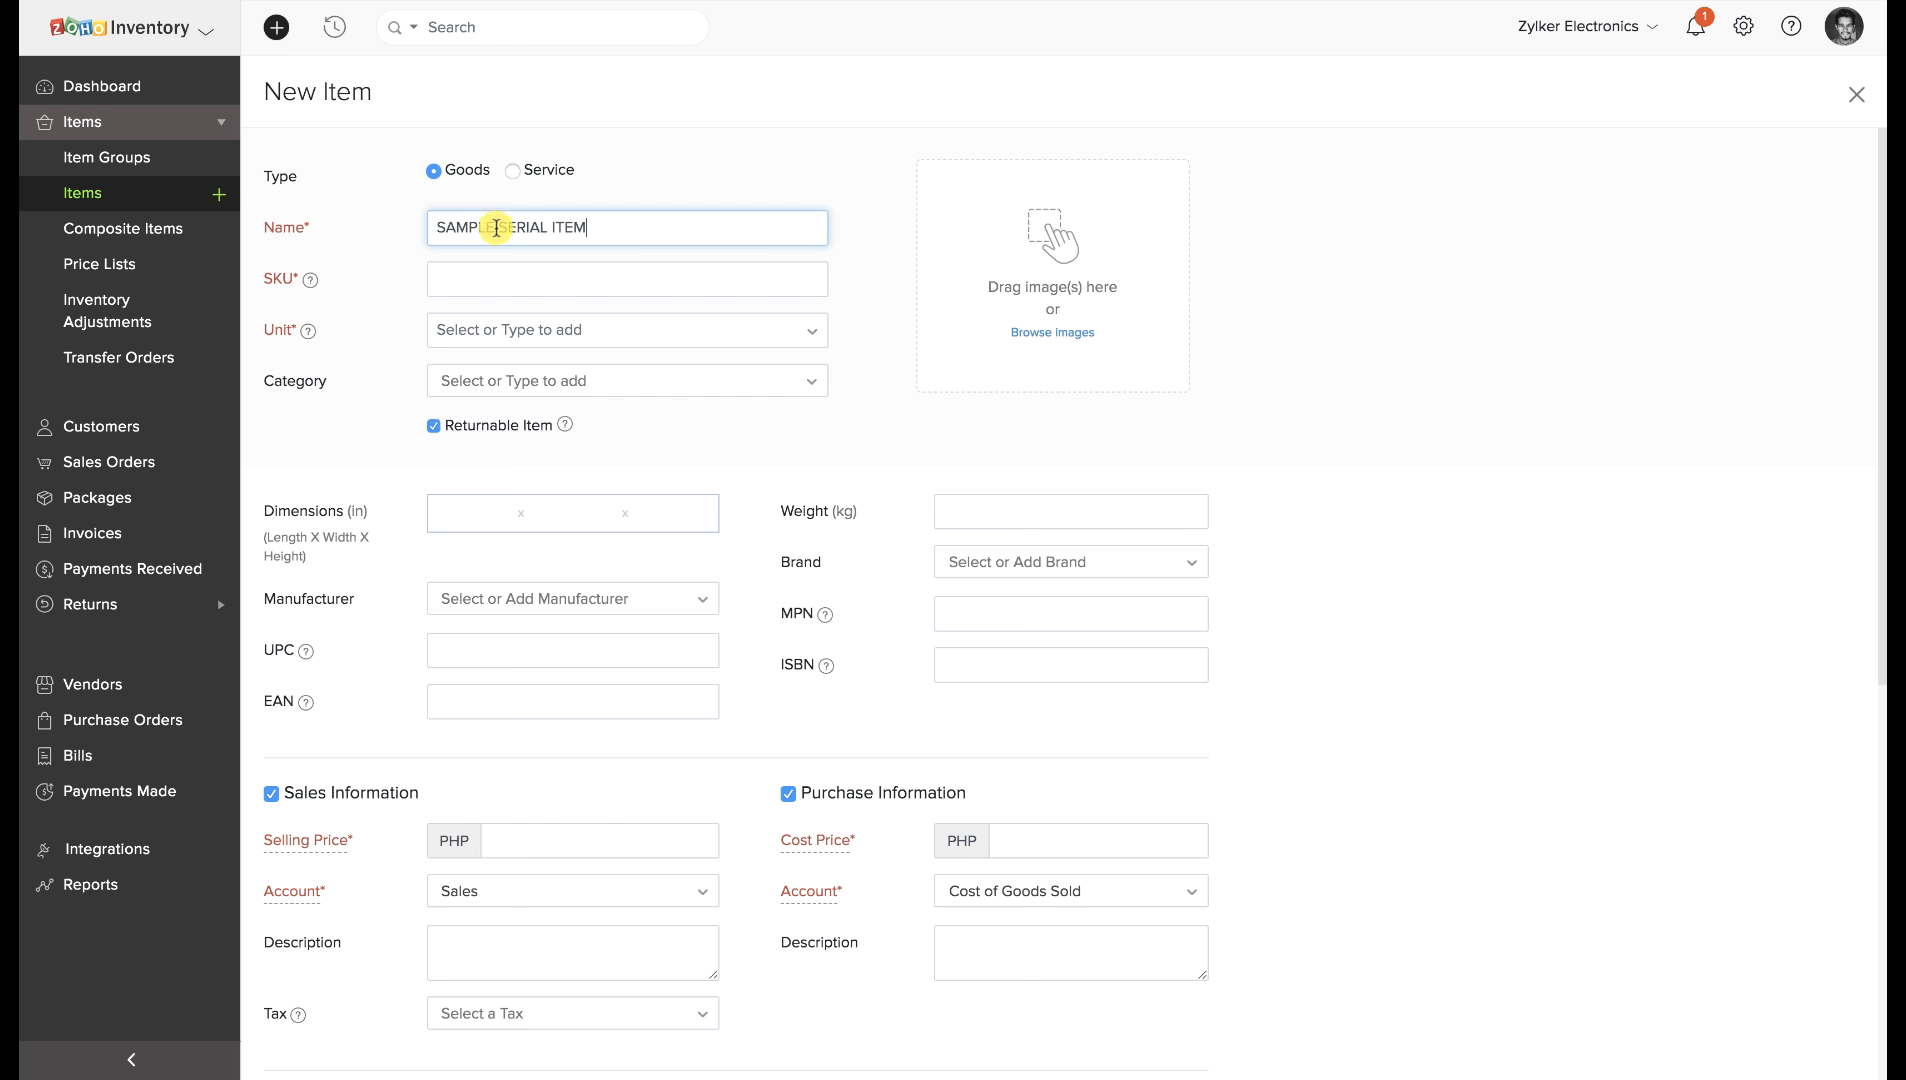
click(497, 271)
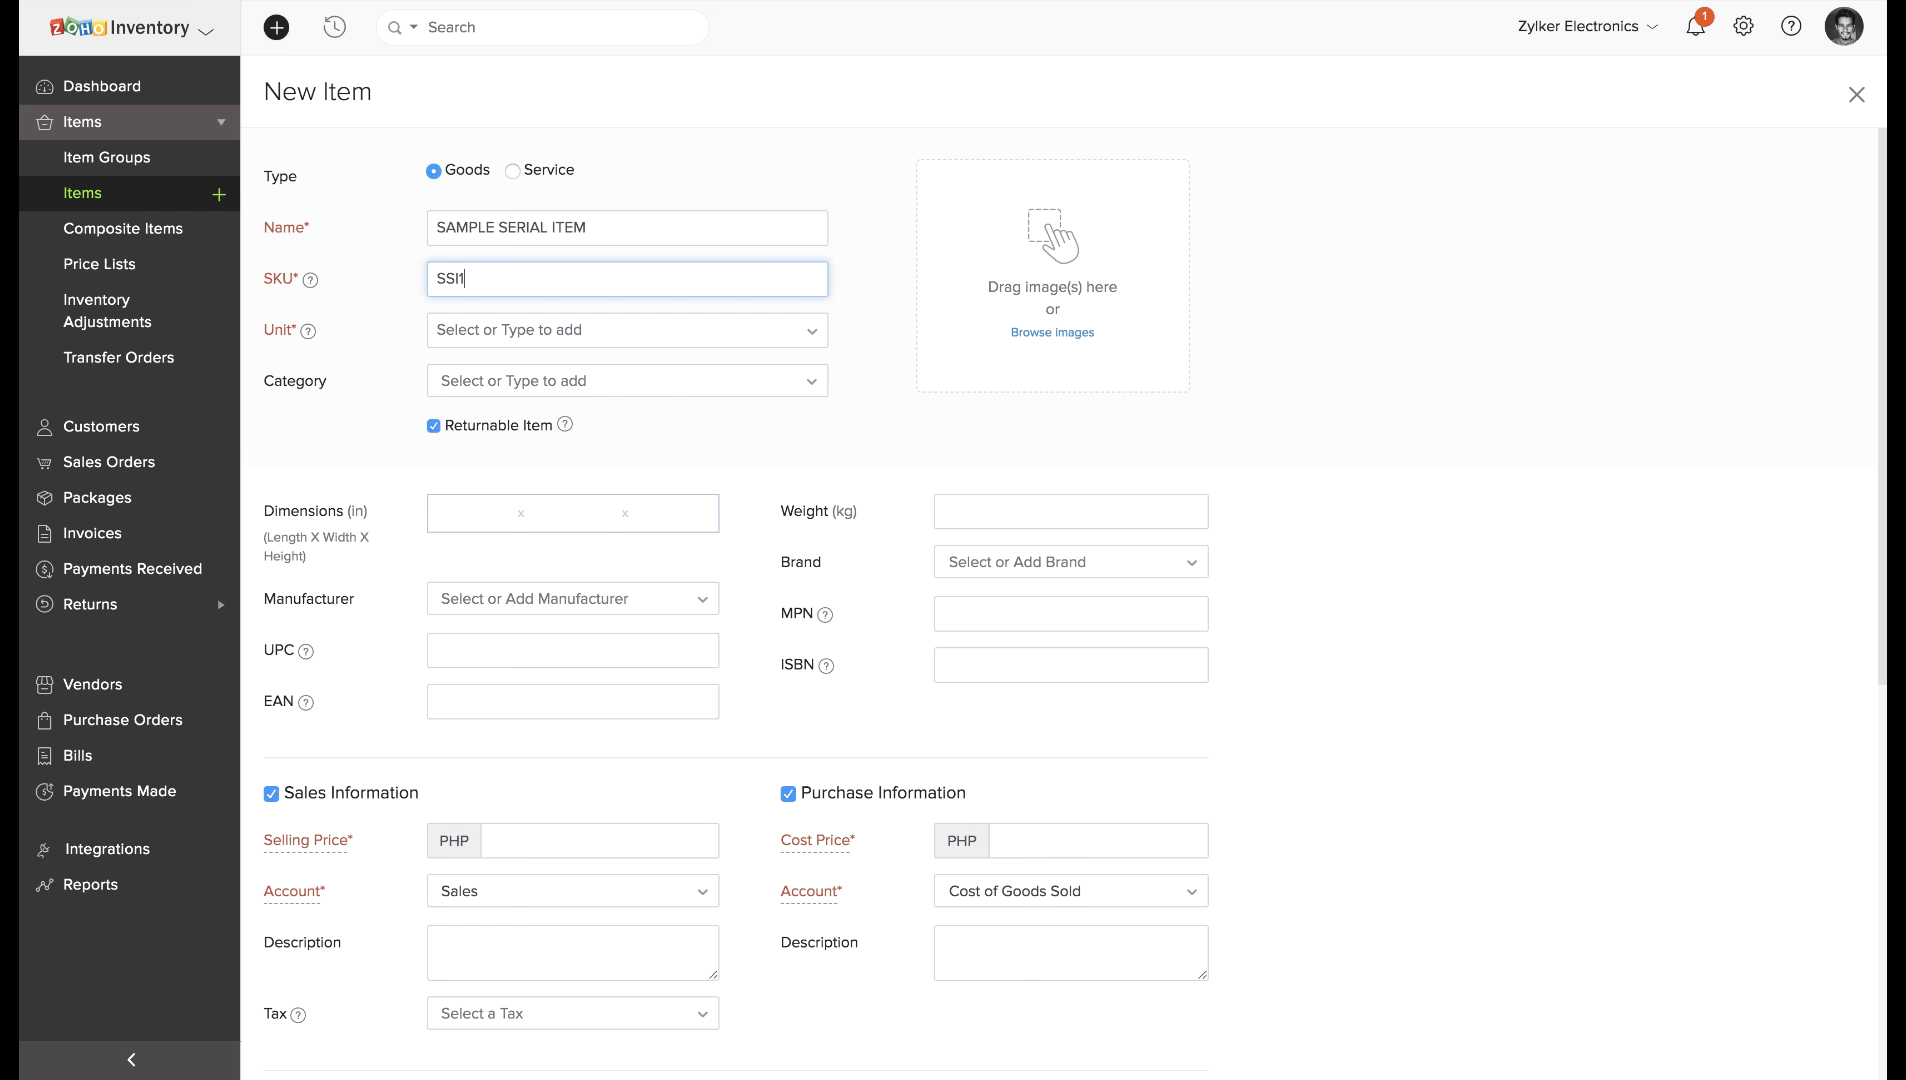
click(524, 329)
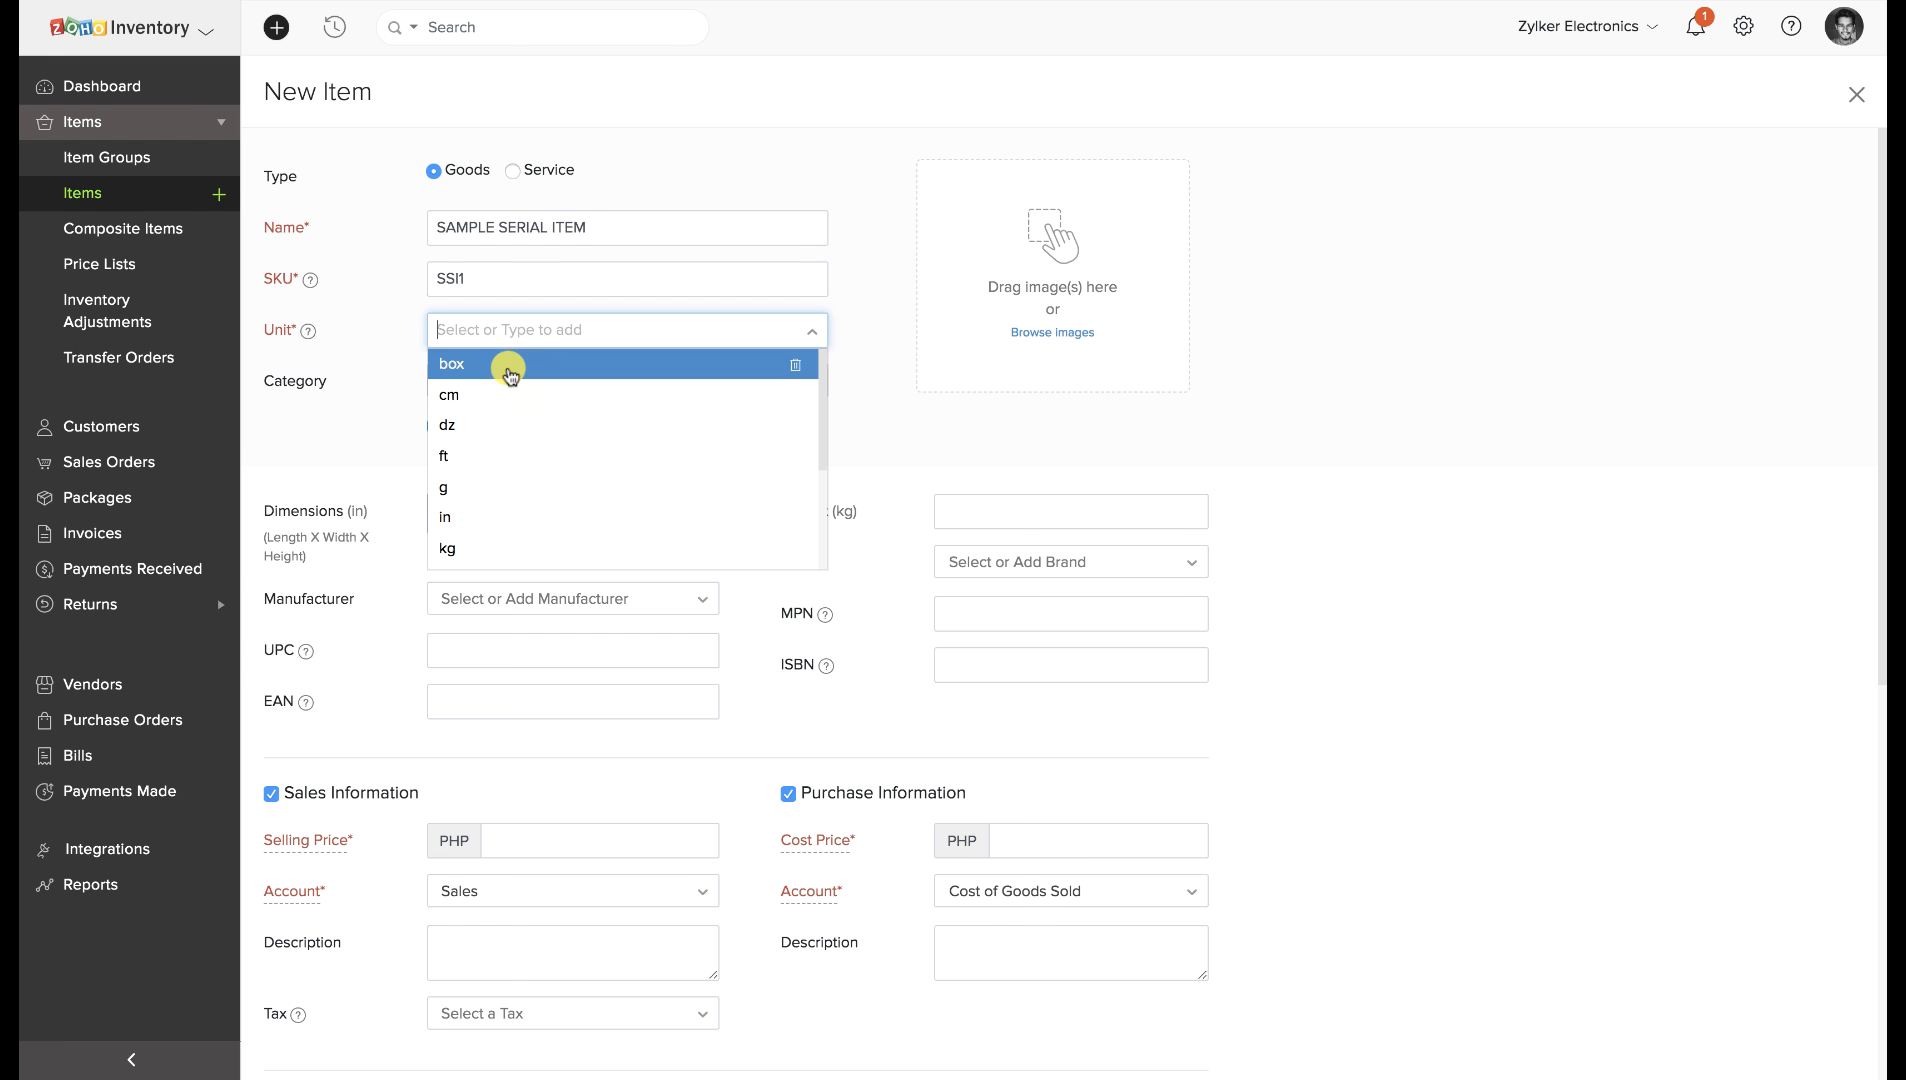
click(503, 366)
scroll(535, 455, down, 7)
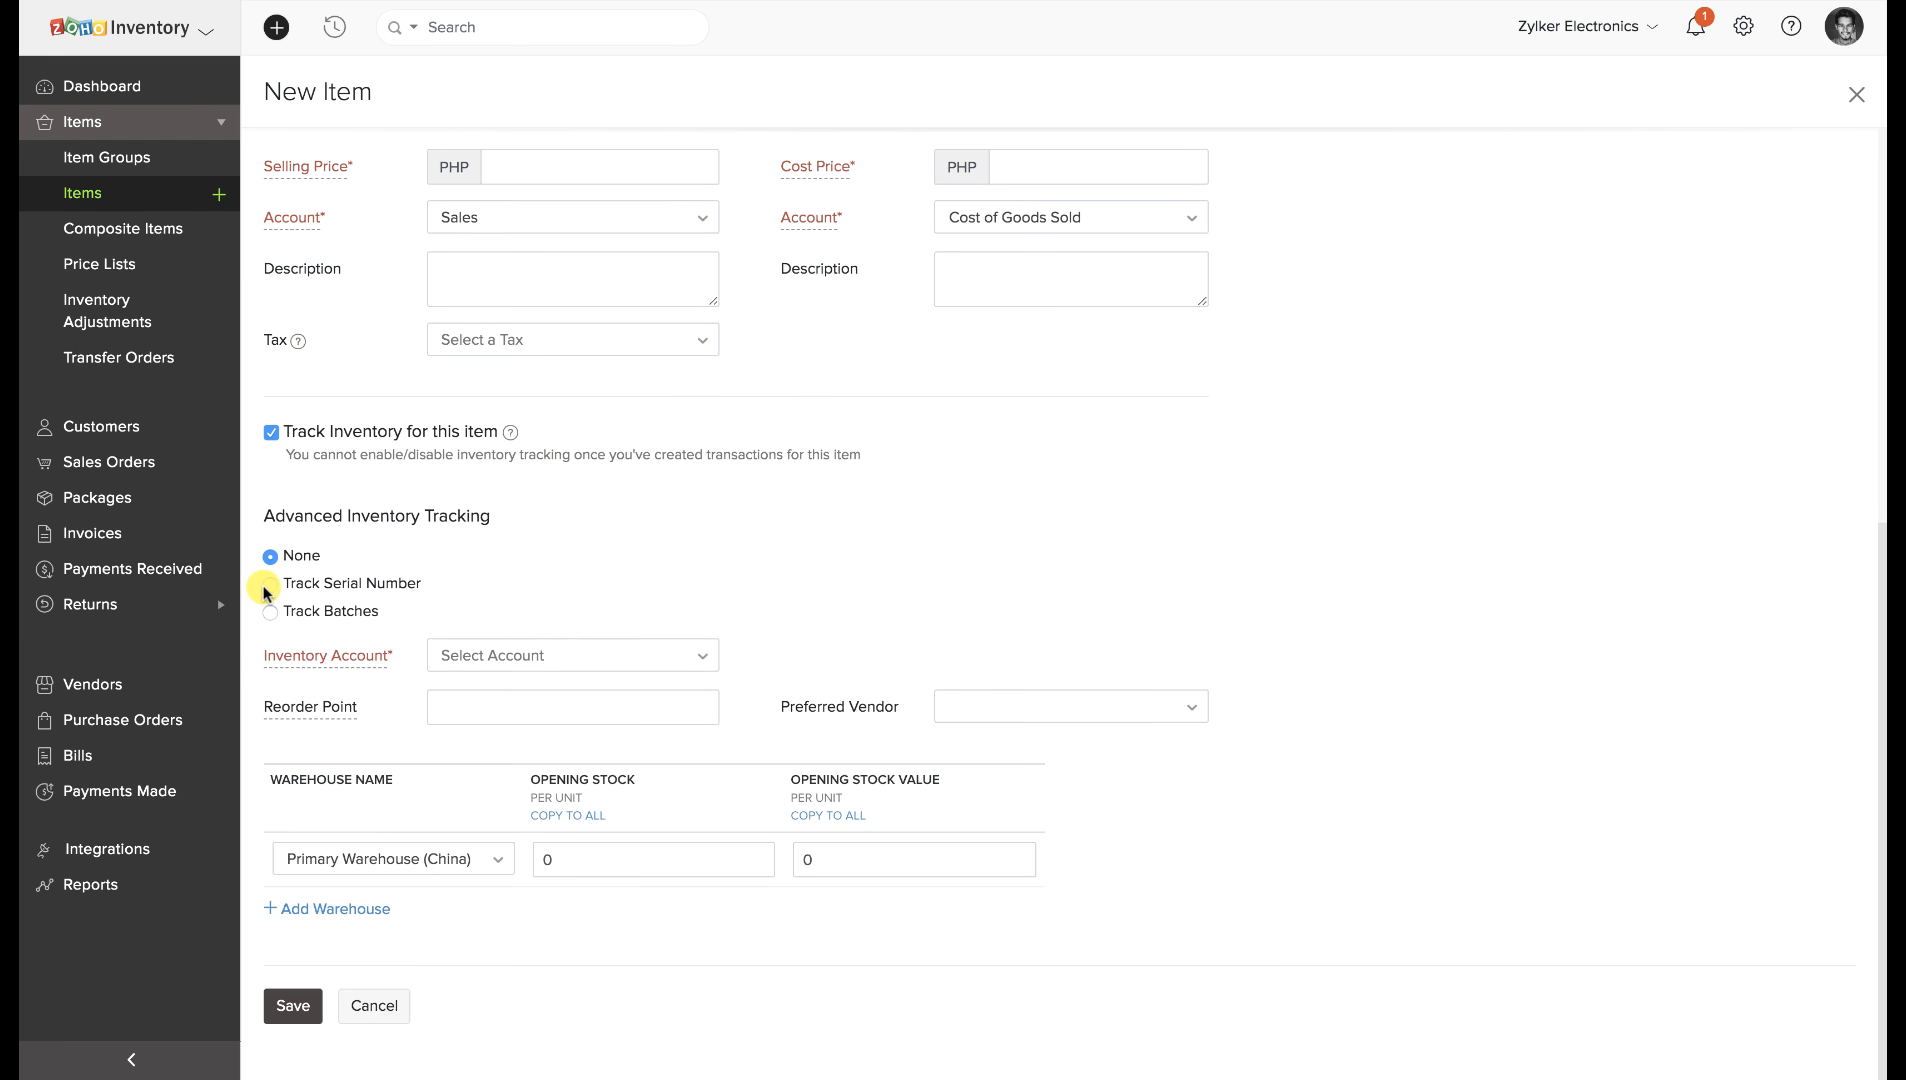
click(270, 586)
Enter opening stock for Primary Warehouse (China) and add serial number 1.
click(540, 859)
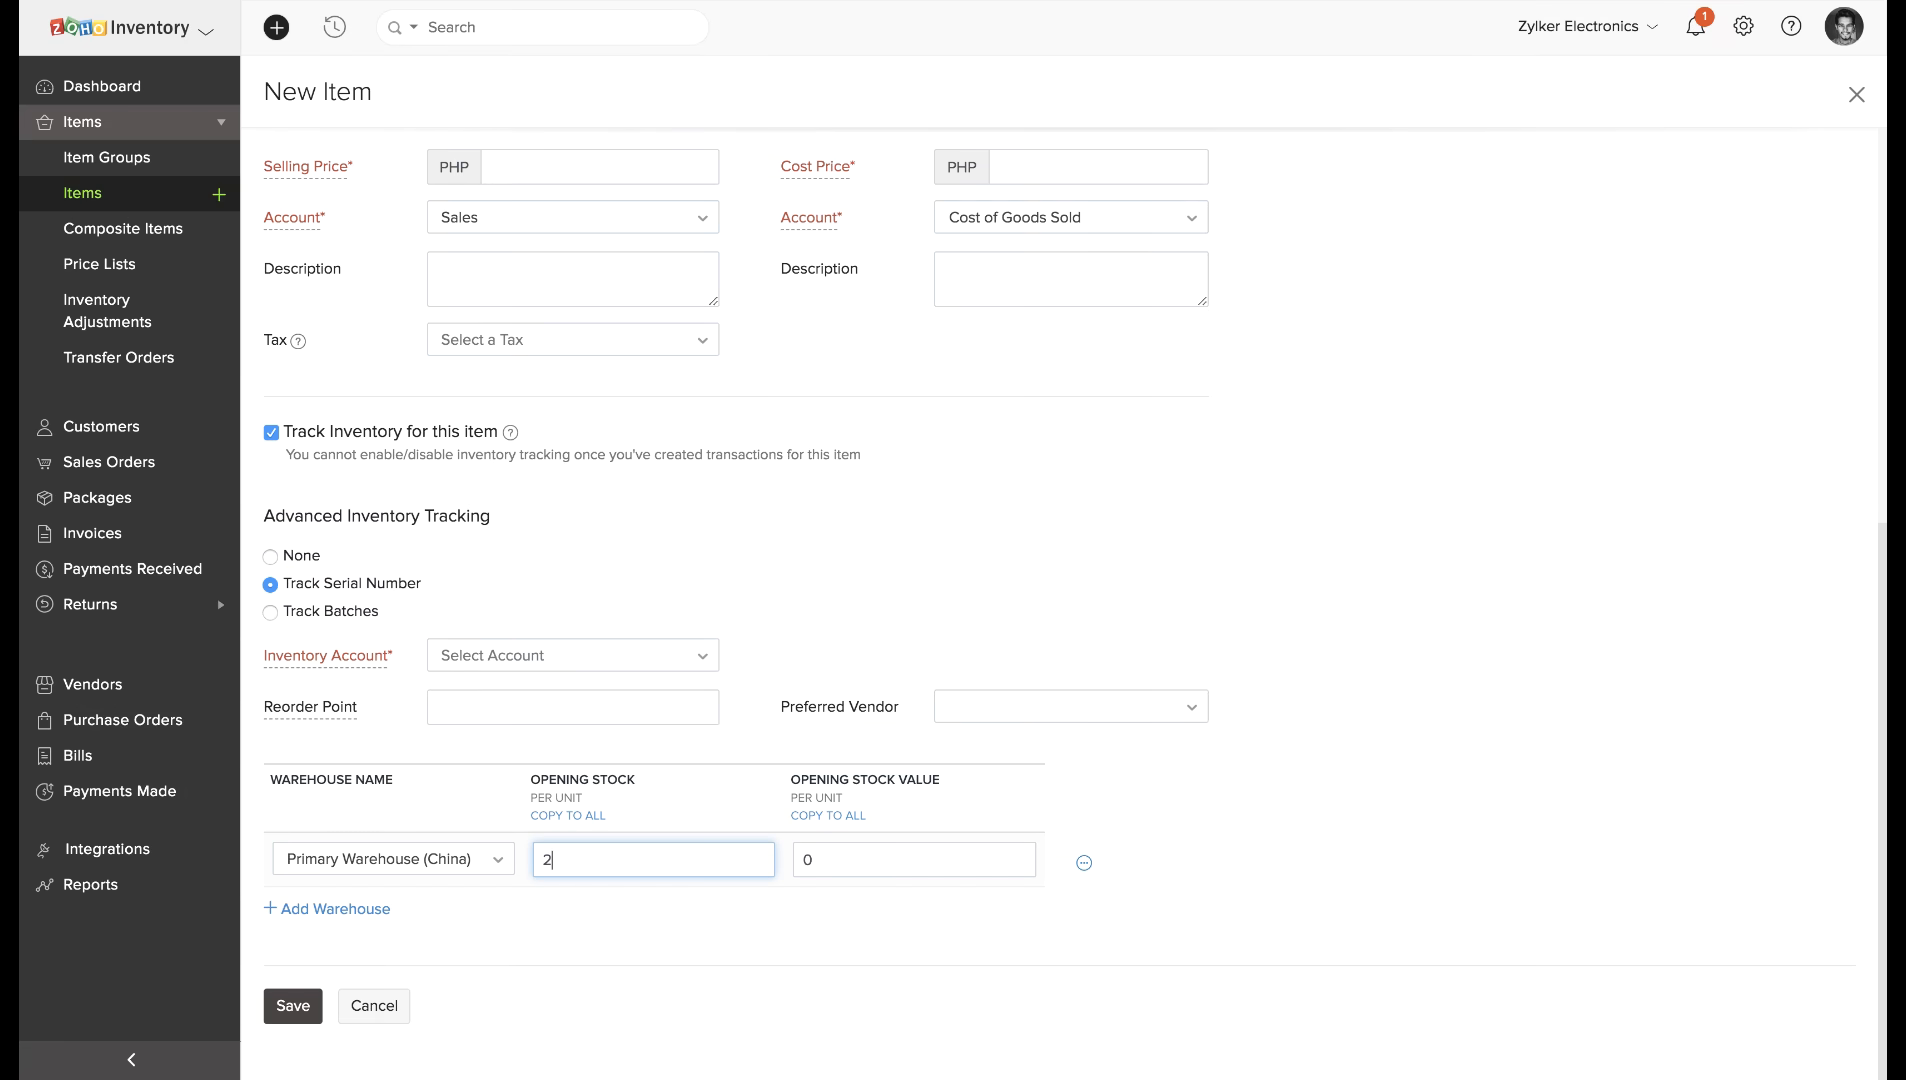
click(1084, 862)
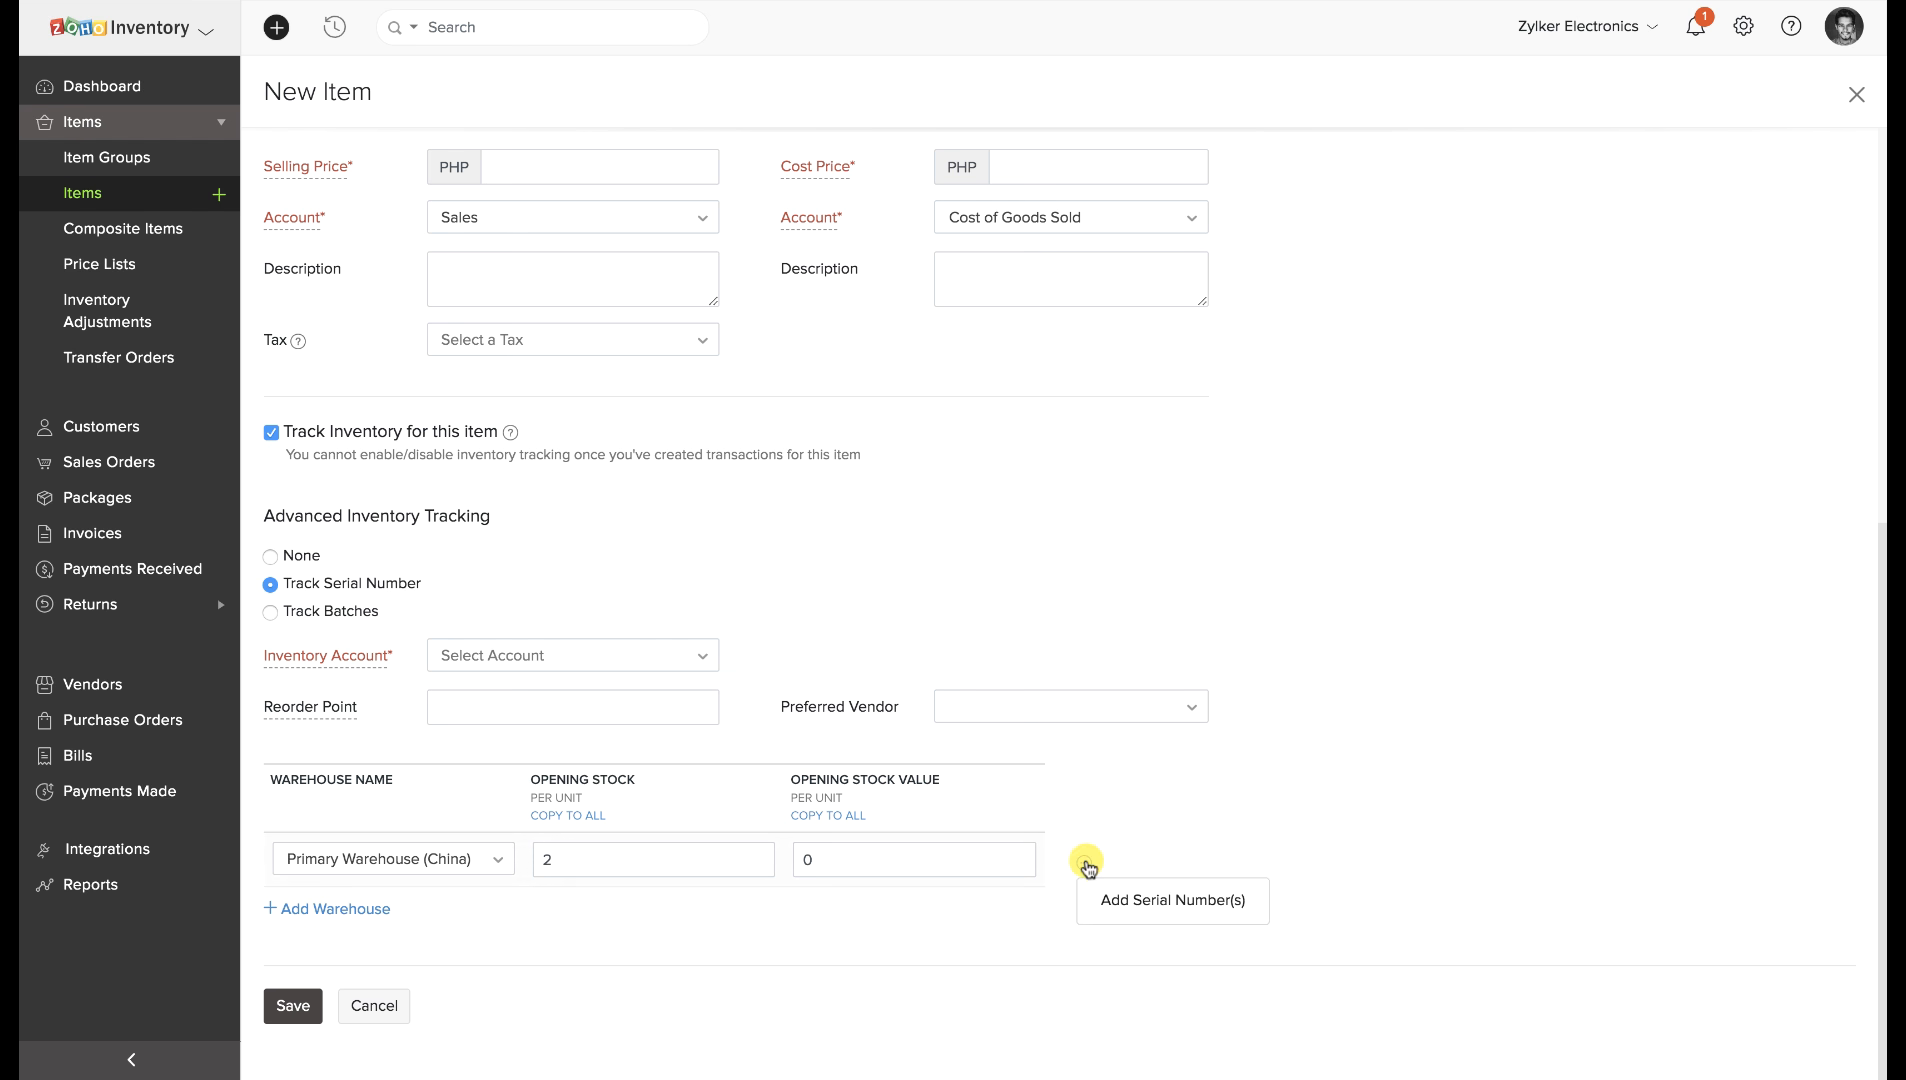
click(1115, 896)
click(825, 298)
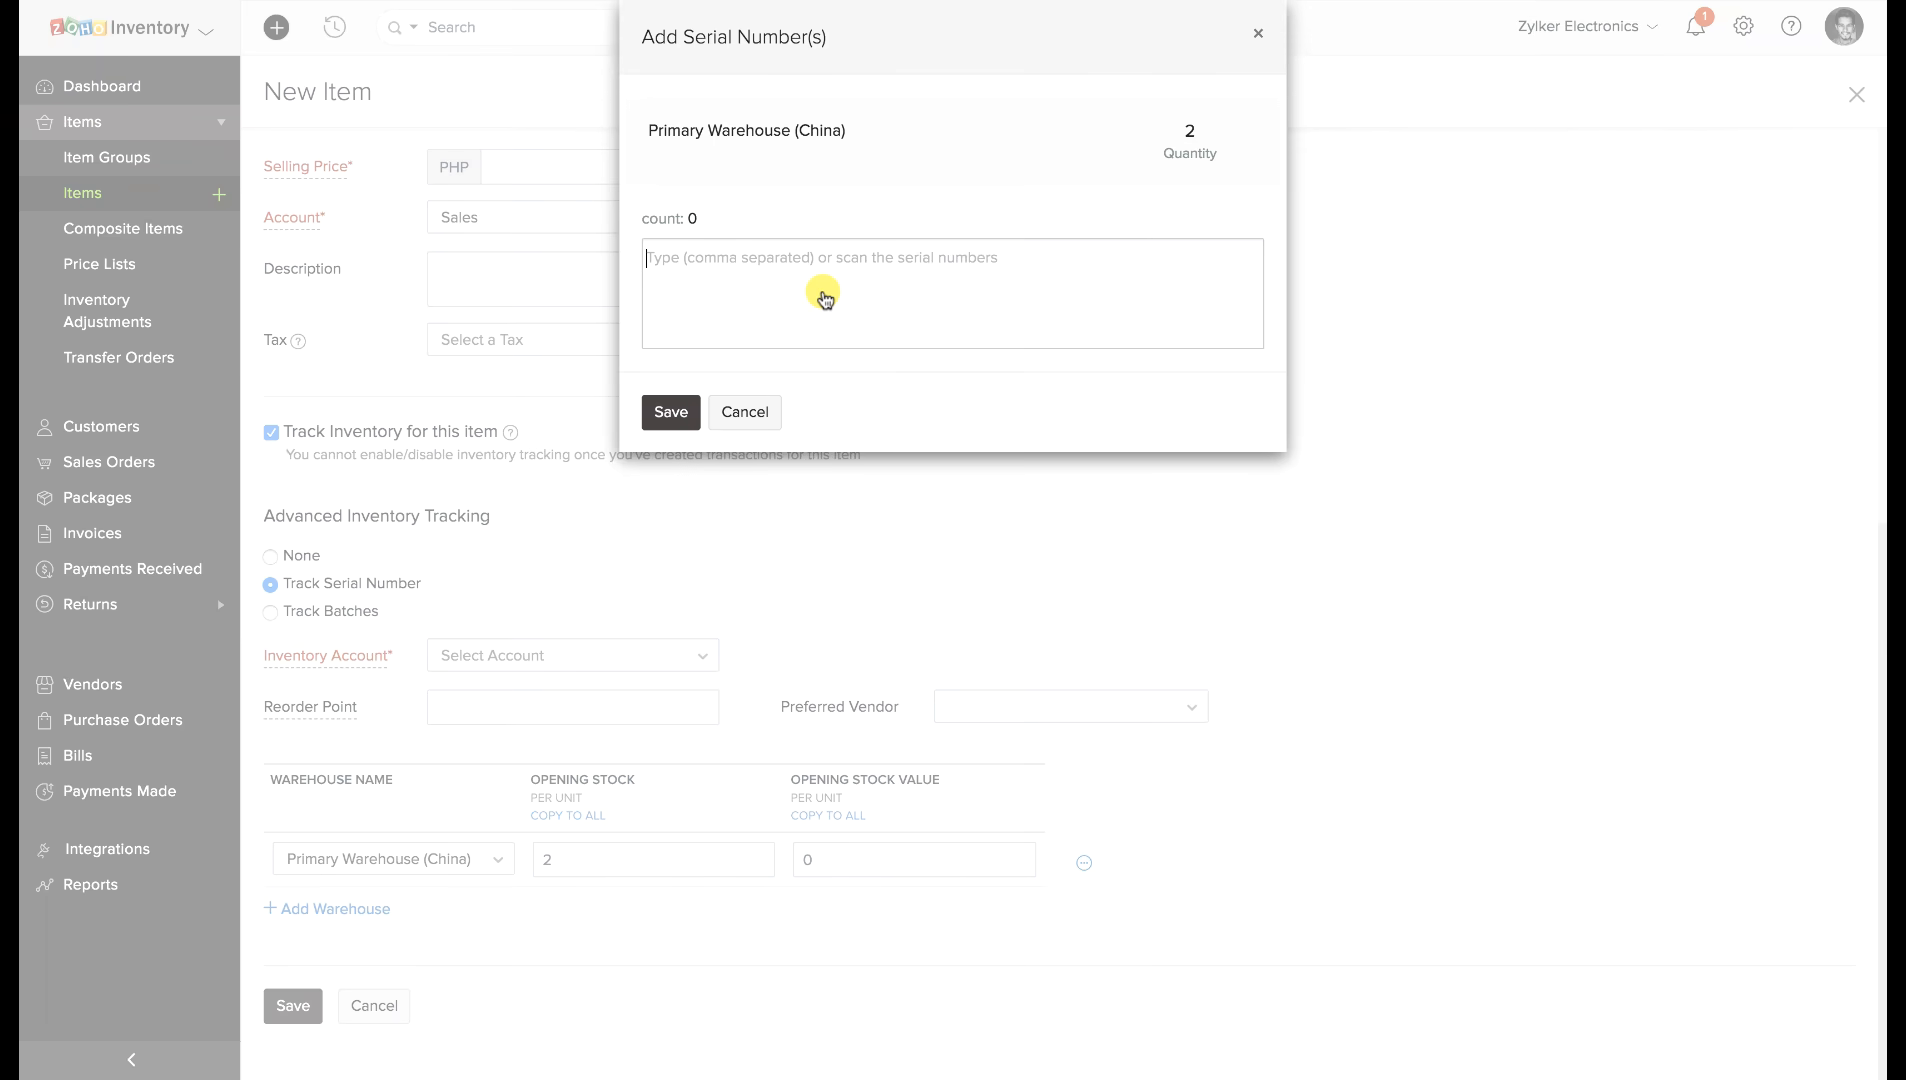
text(1)
key(Return)
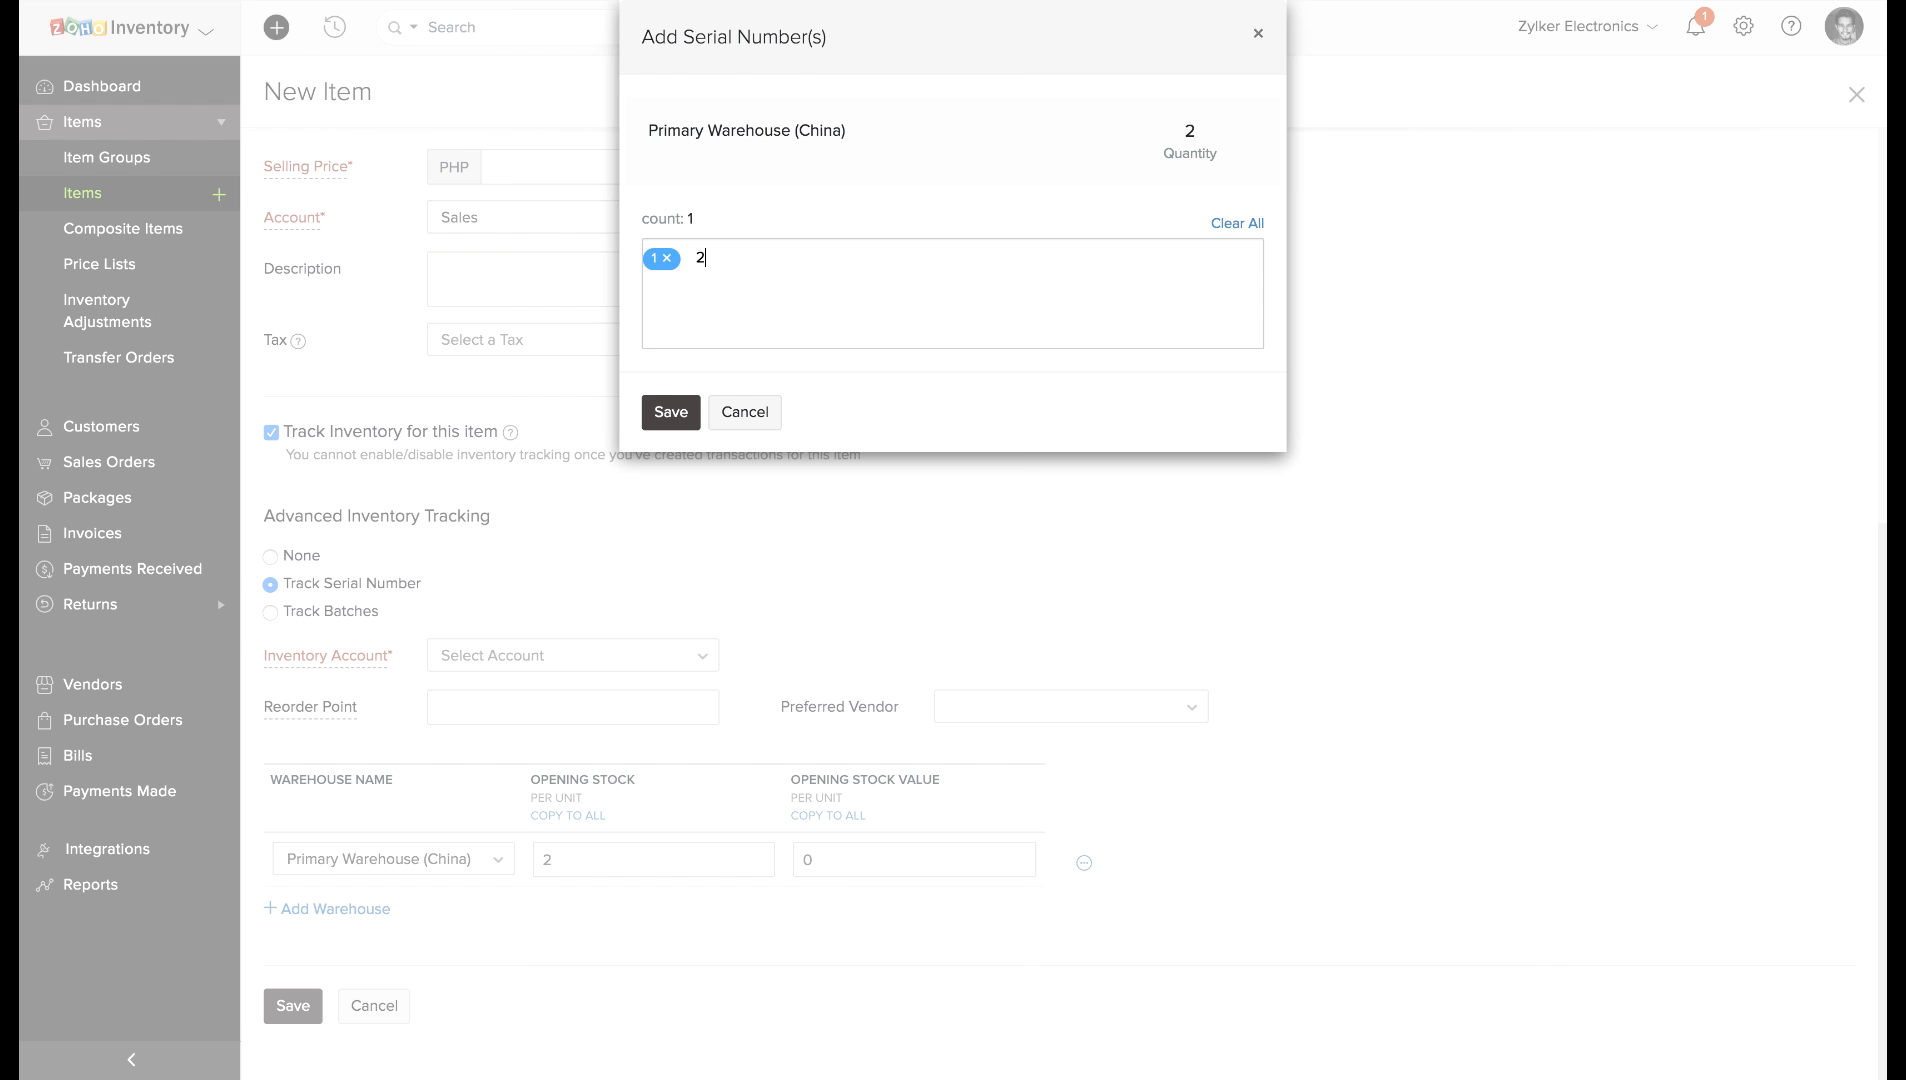
click(670, 412)
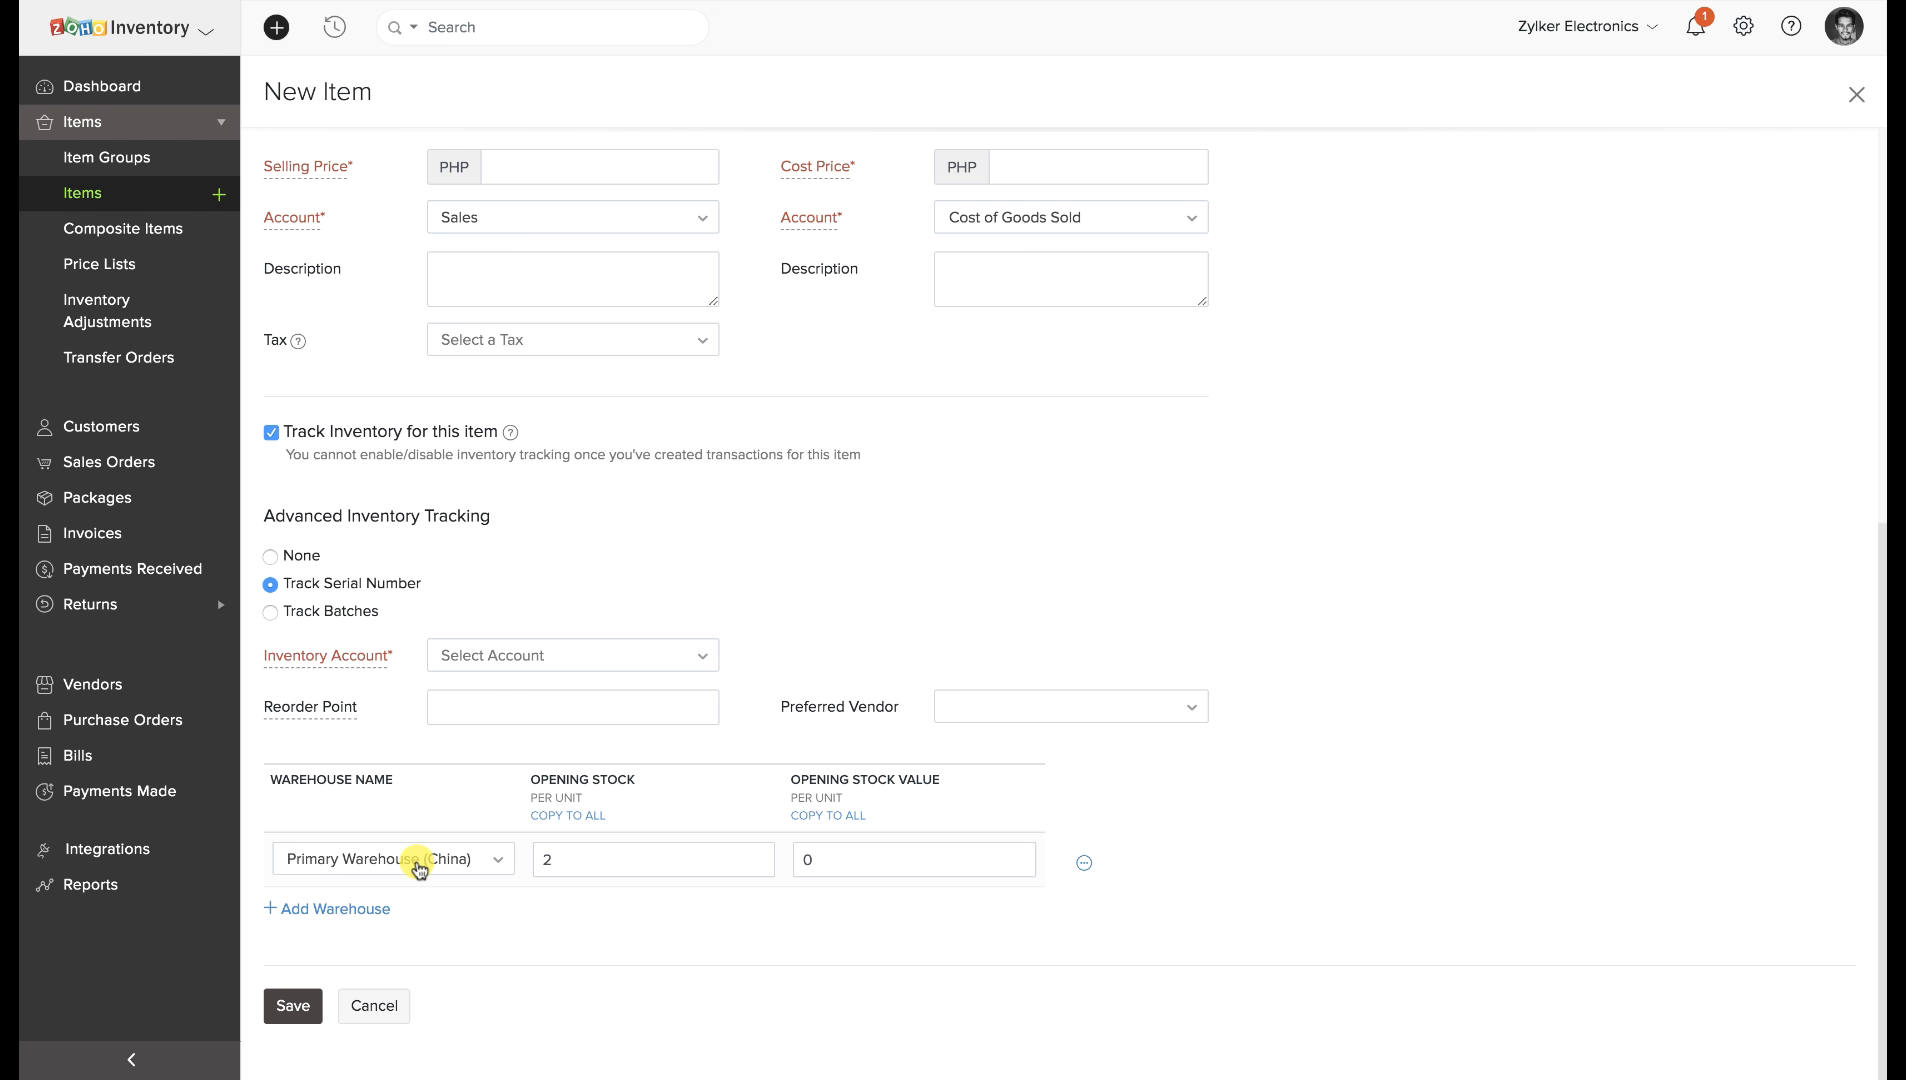
Confirm serial numbers 1 and 2 for the opening units and save the item.
click(1084, 862)
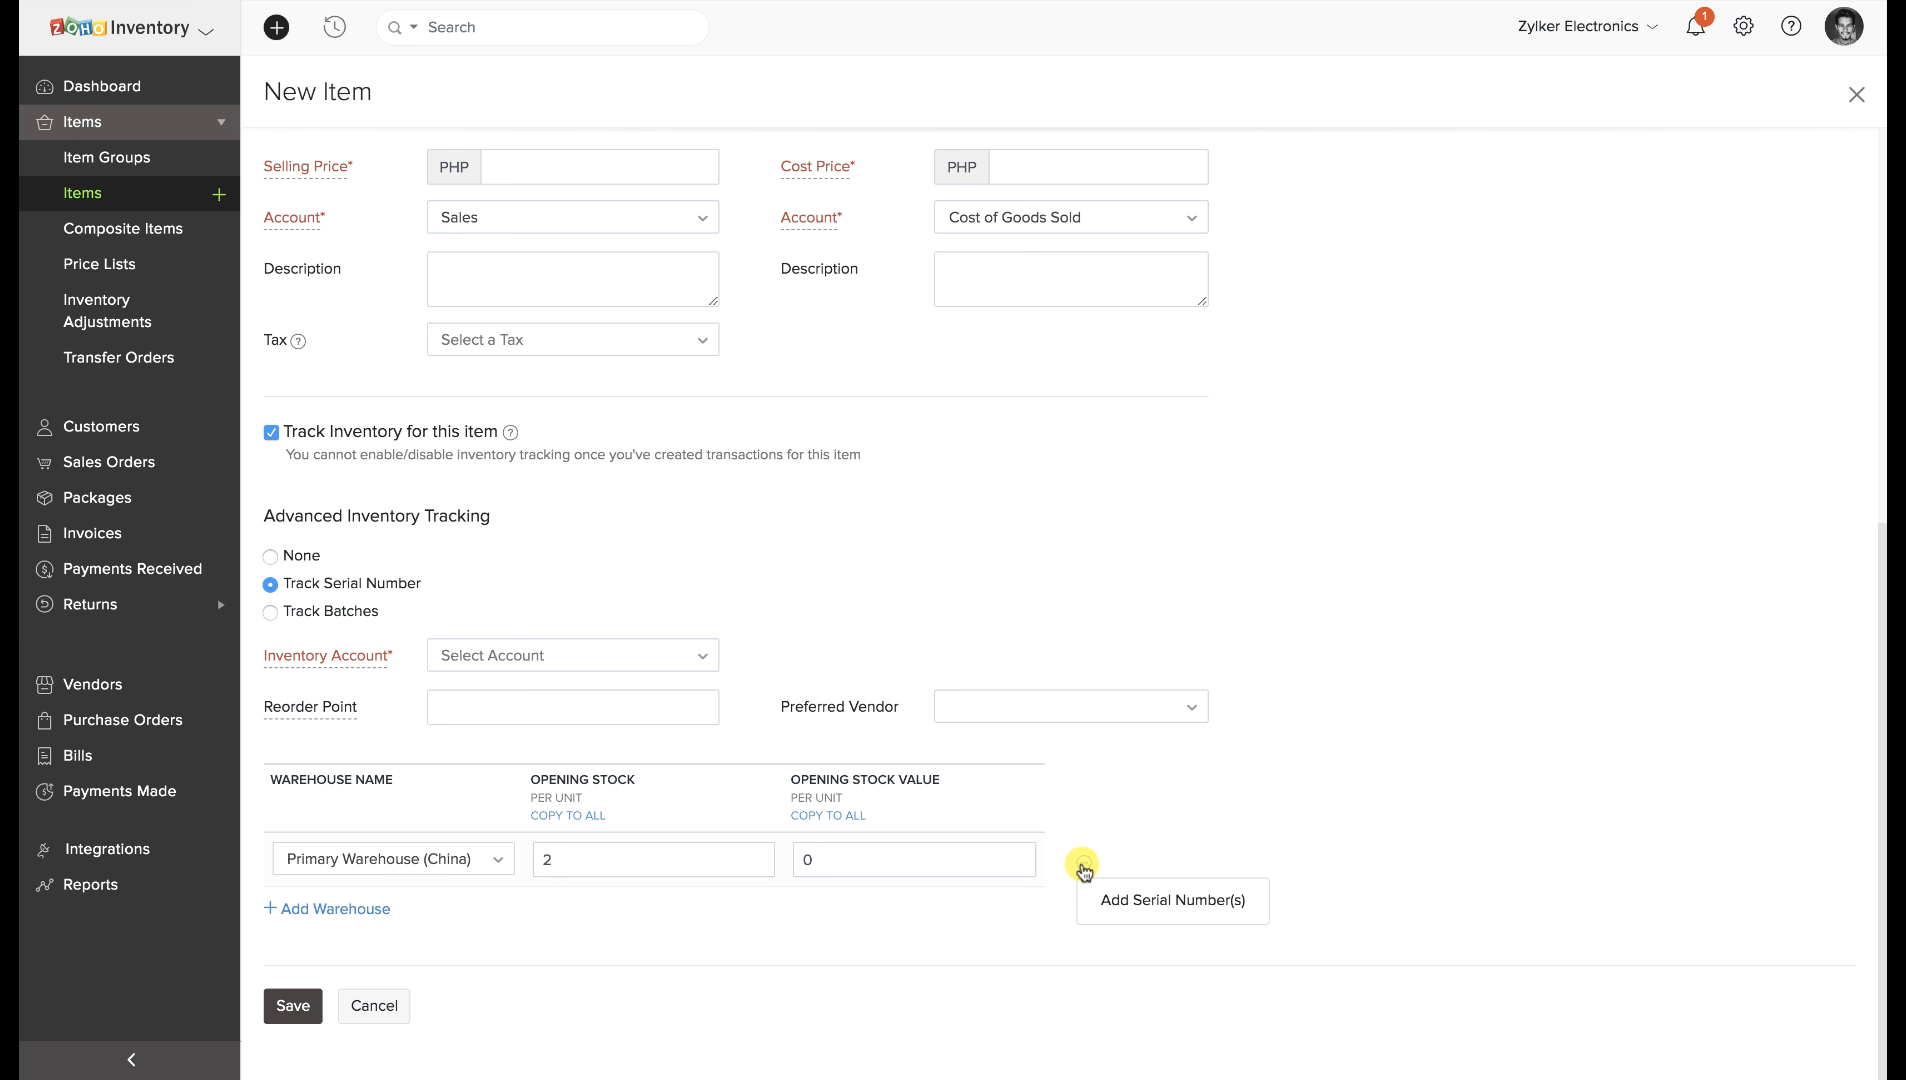
click(1108, 897)
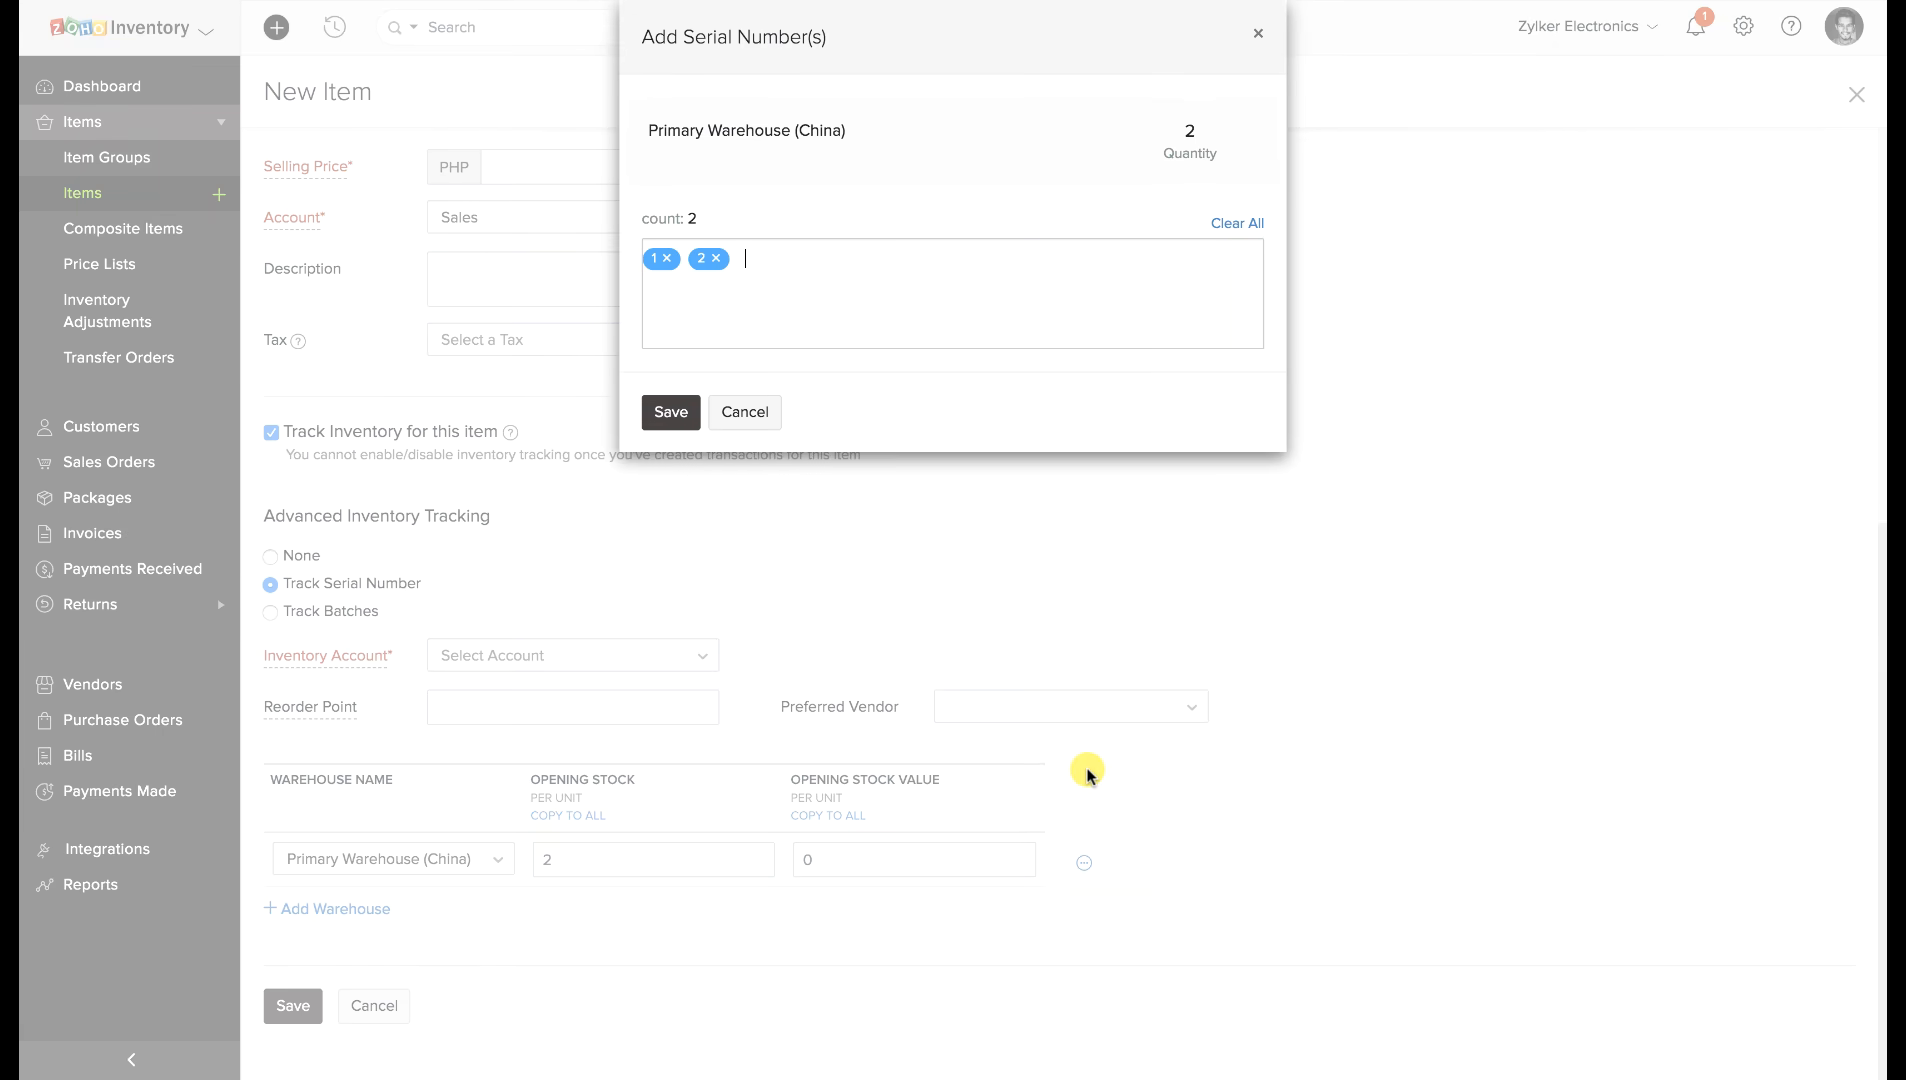
click(676, 424)
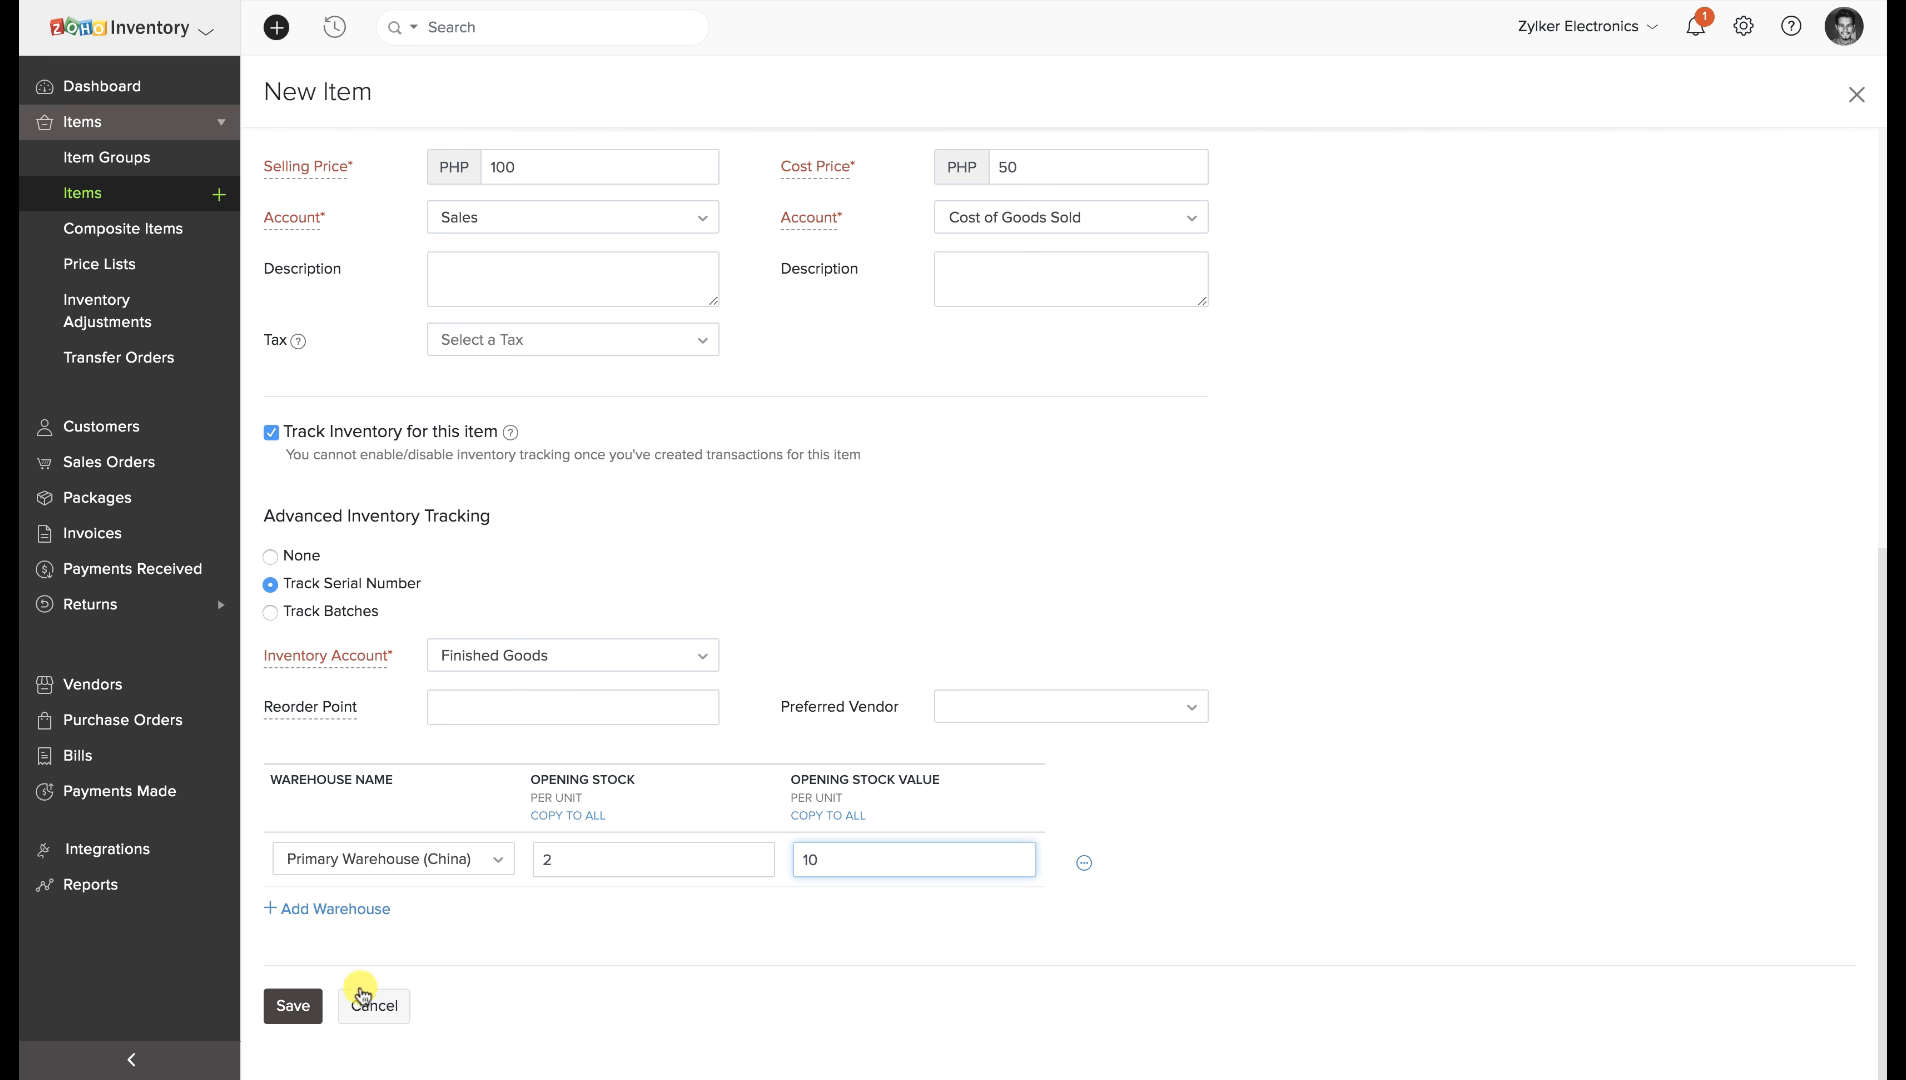
click(290, 1008)
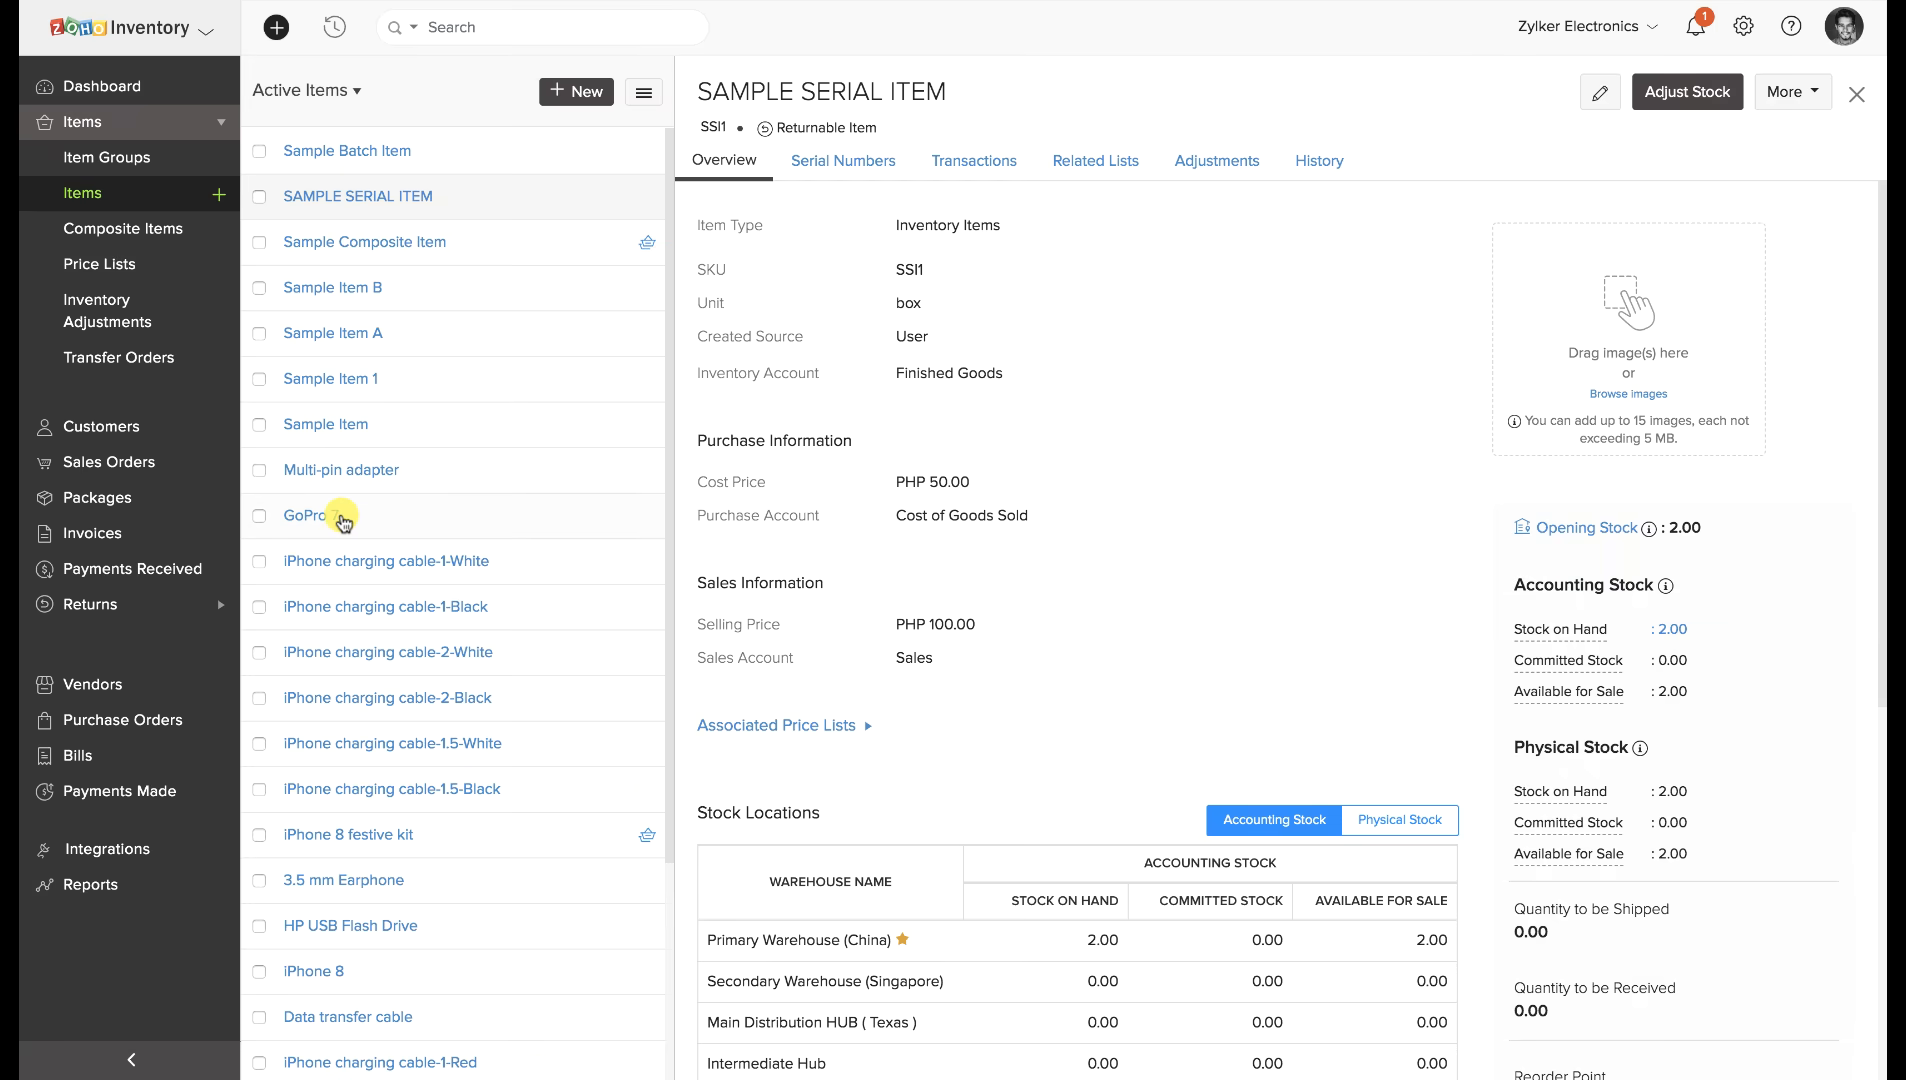
Review SAMPLE SERIAL ITEM's Accounting Stock and Physical Stock figures on the Overview.
scroll(1102, 595, down, 3)
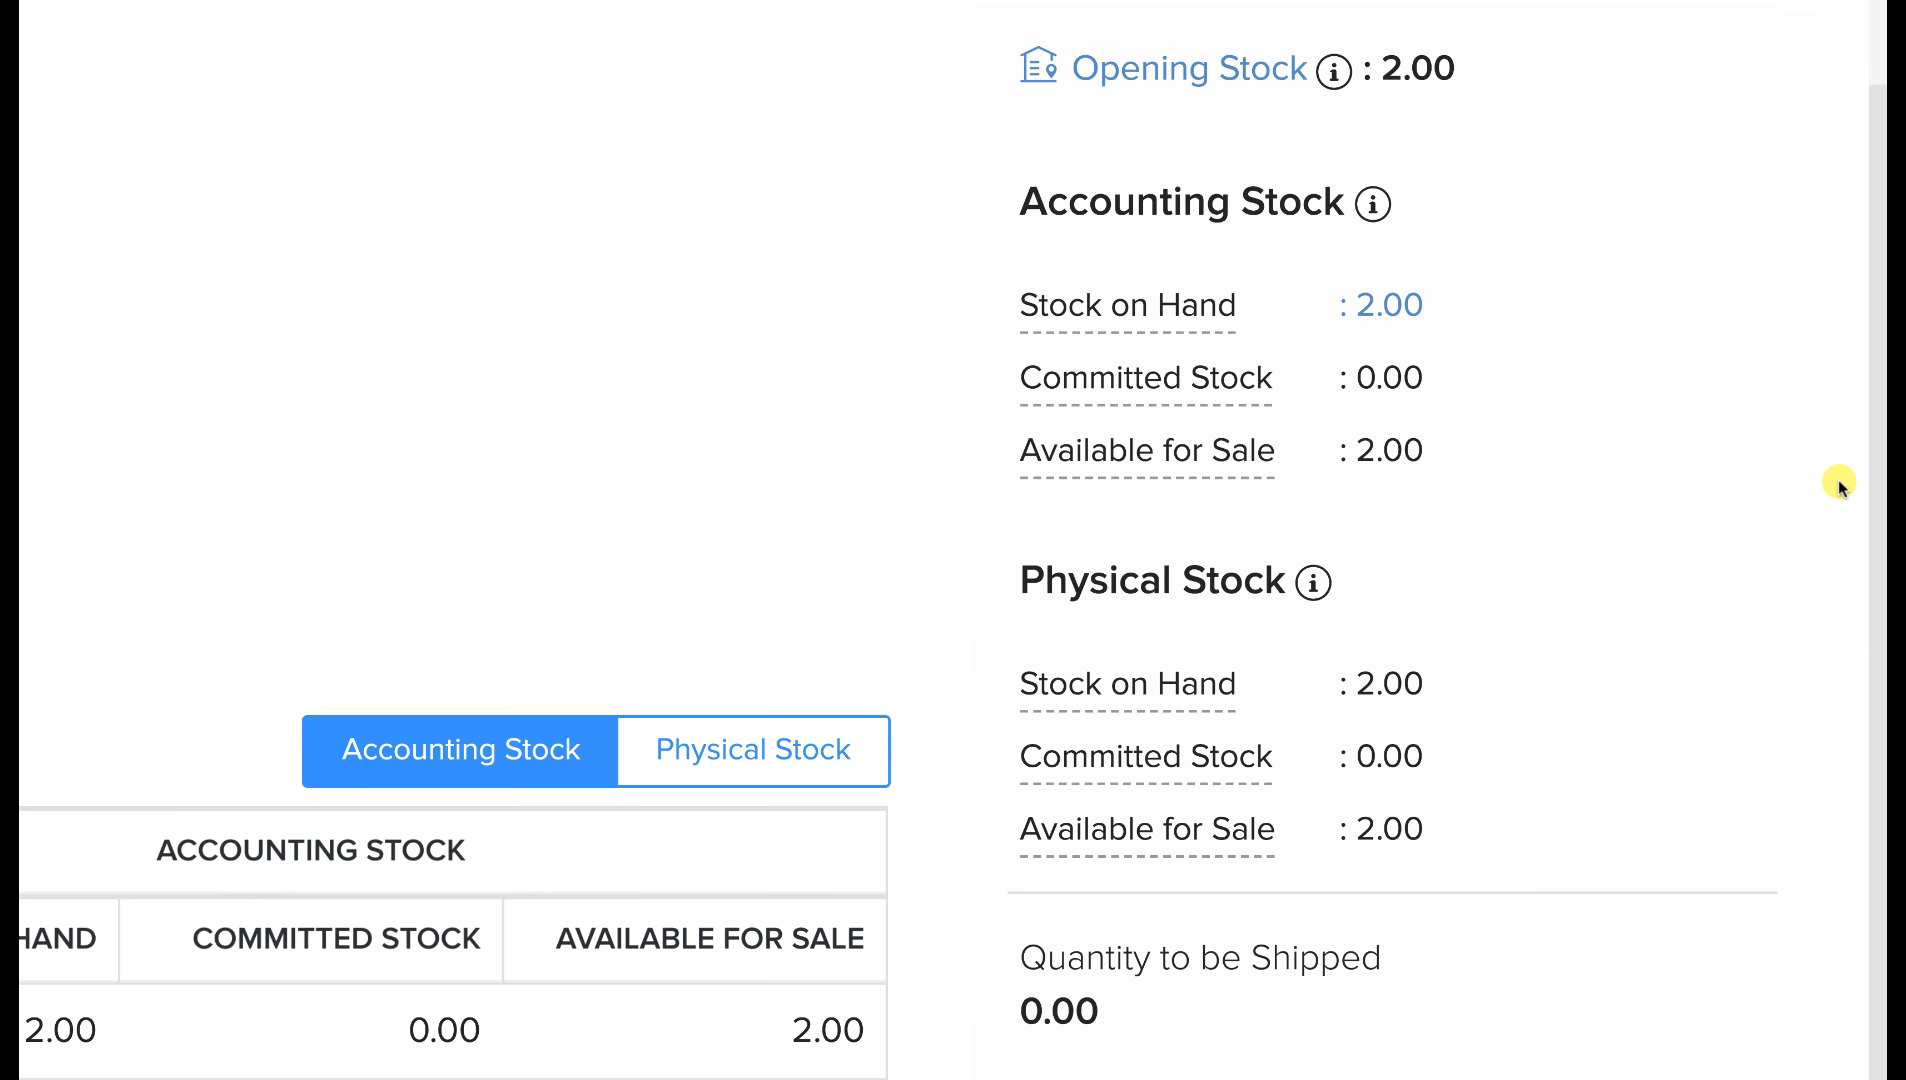
drag(1025, 160, 1335, 177)
mouse_move(1370, 176)
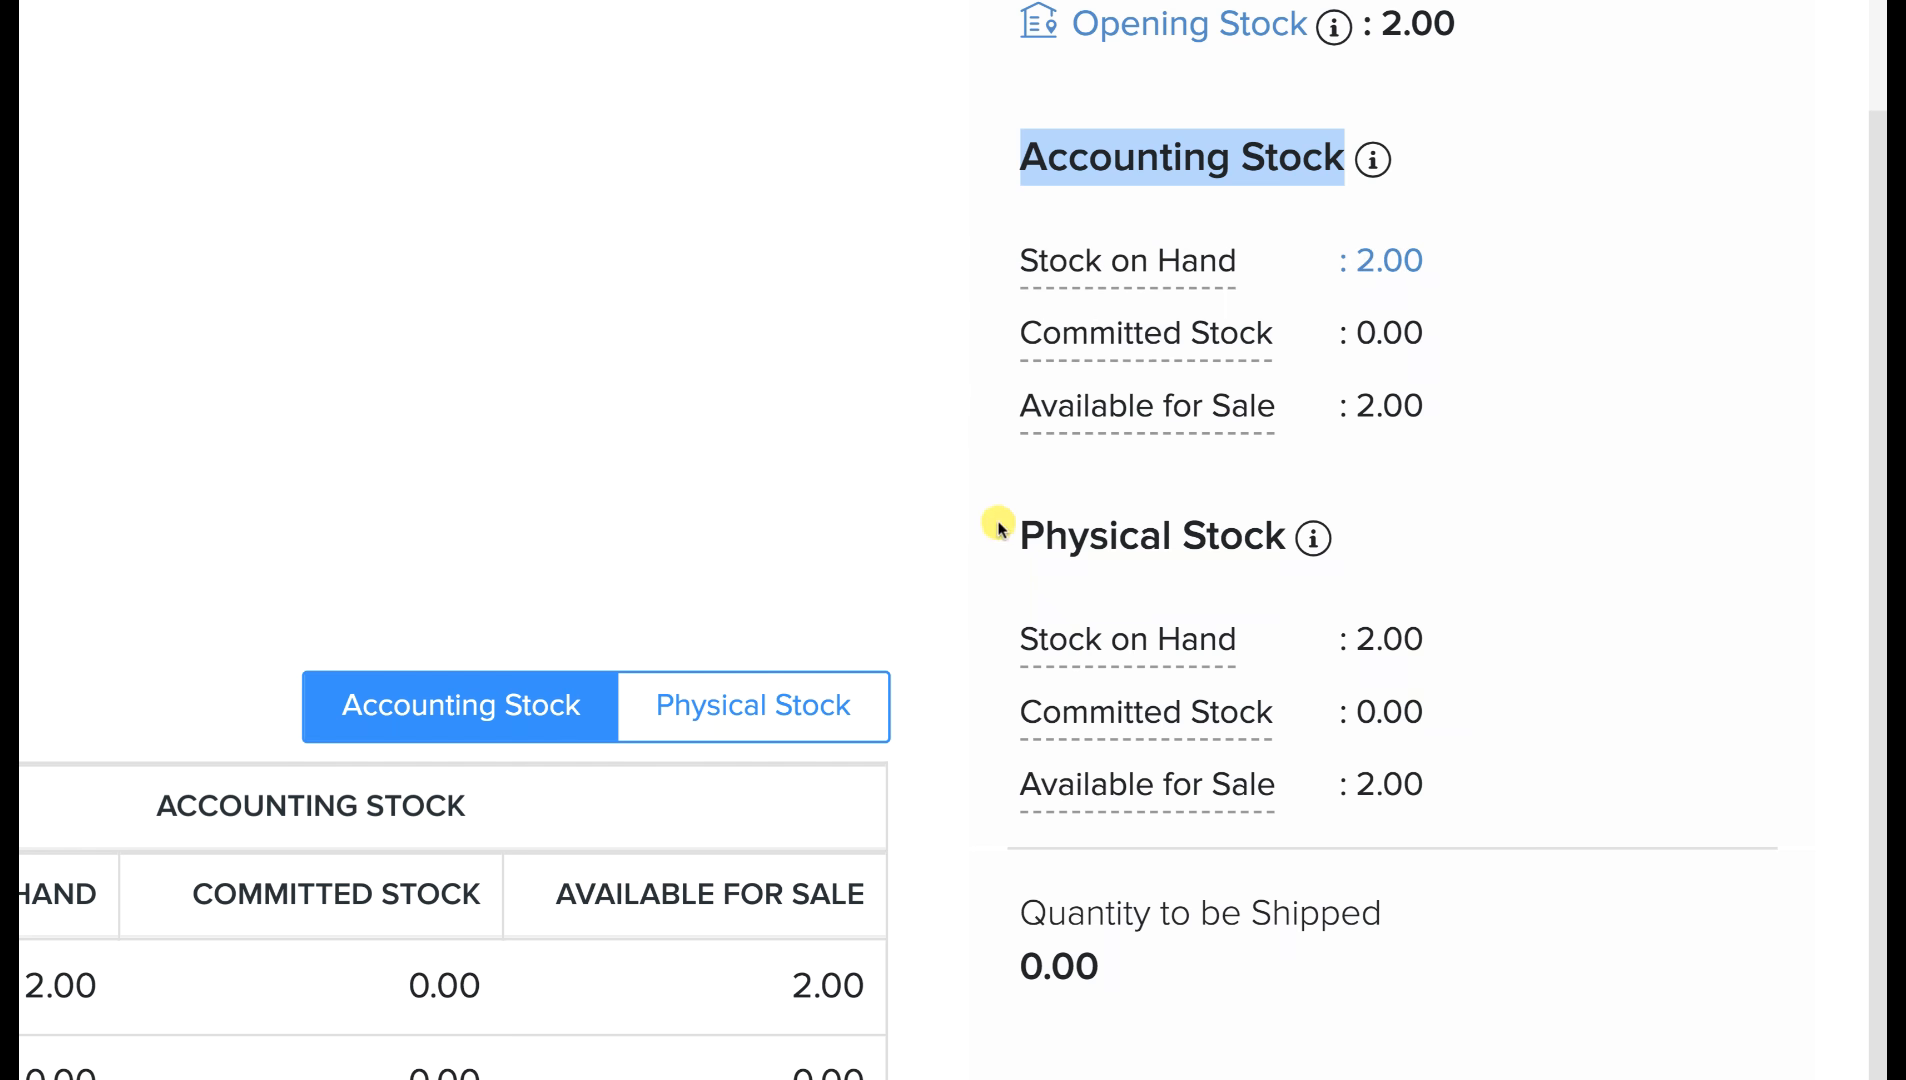
drag(1021, 536, 1314, 545)
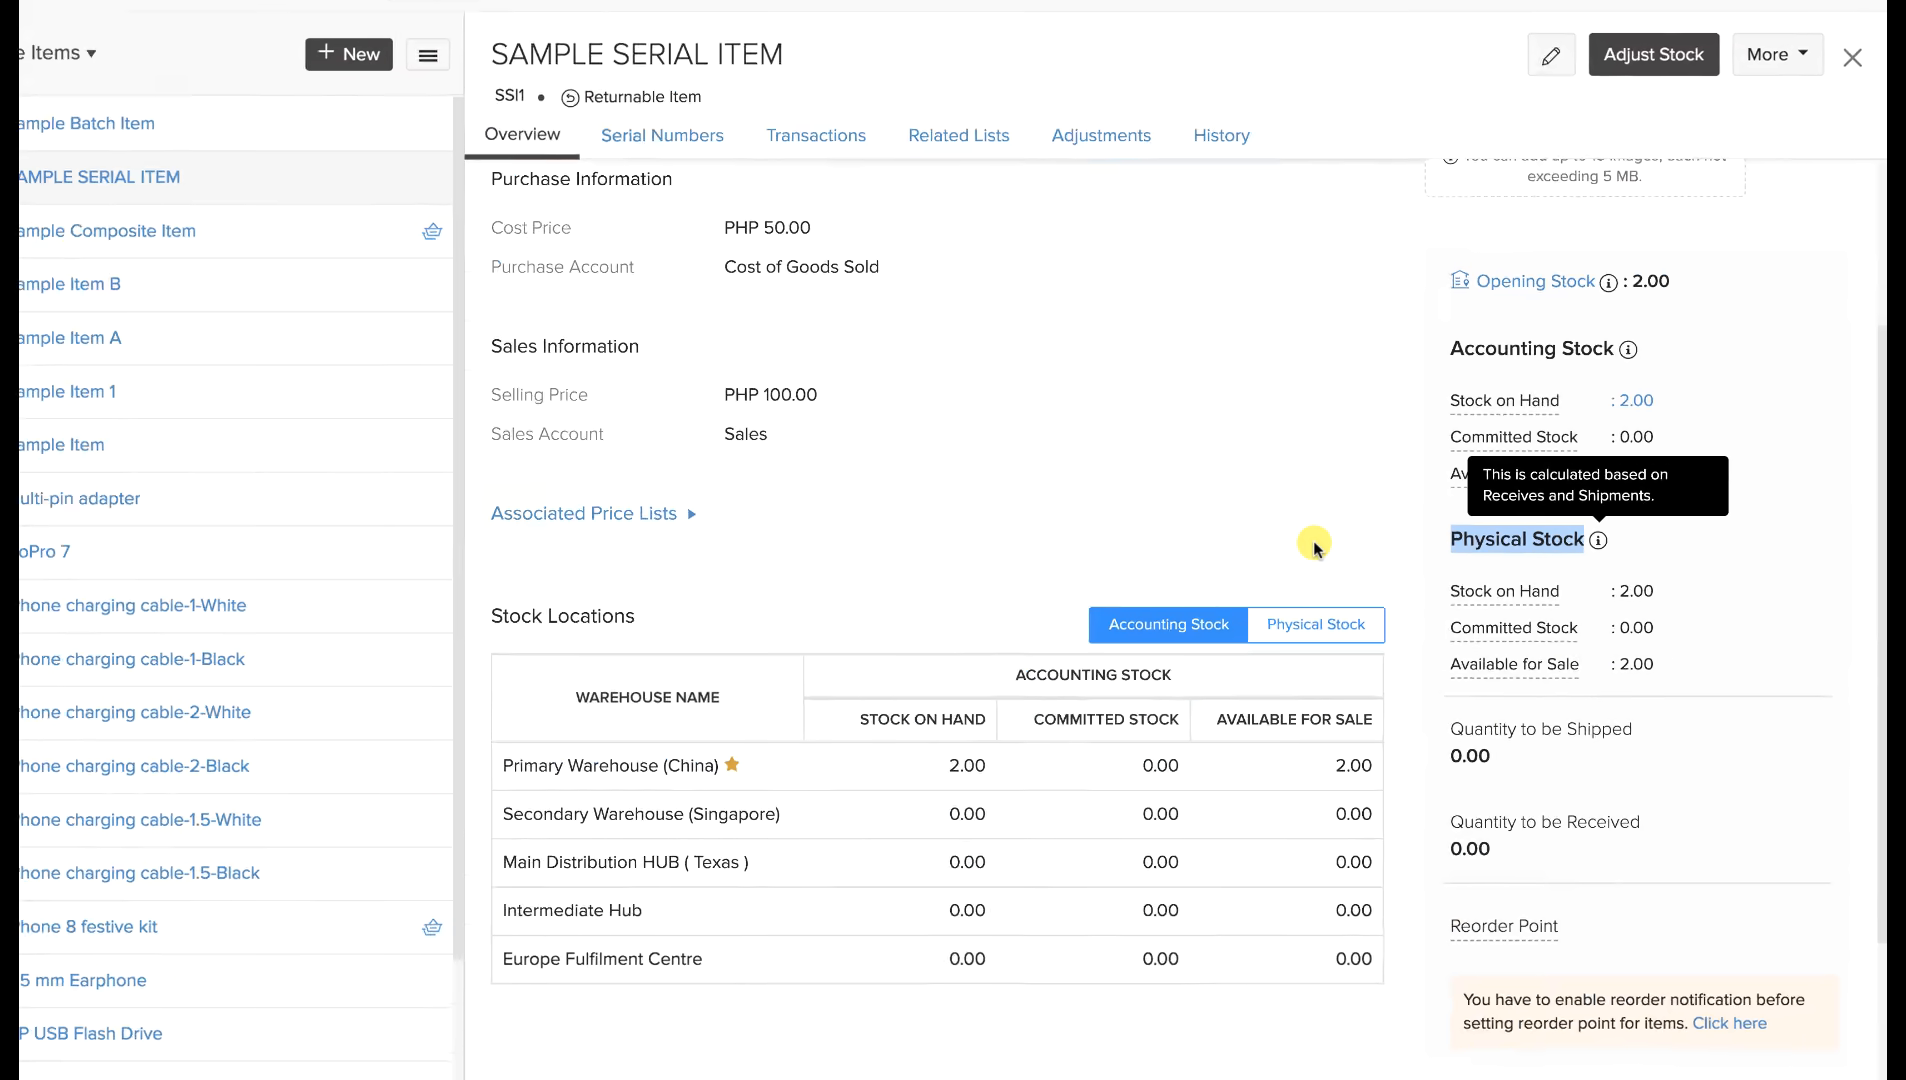
click(276, 677)
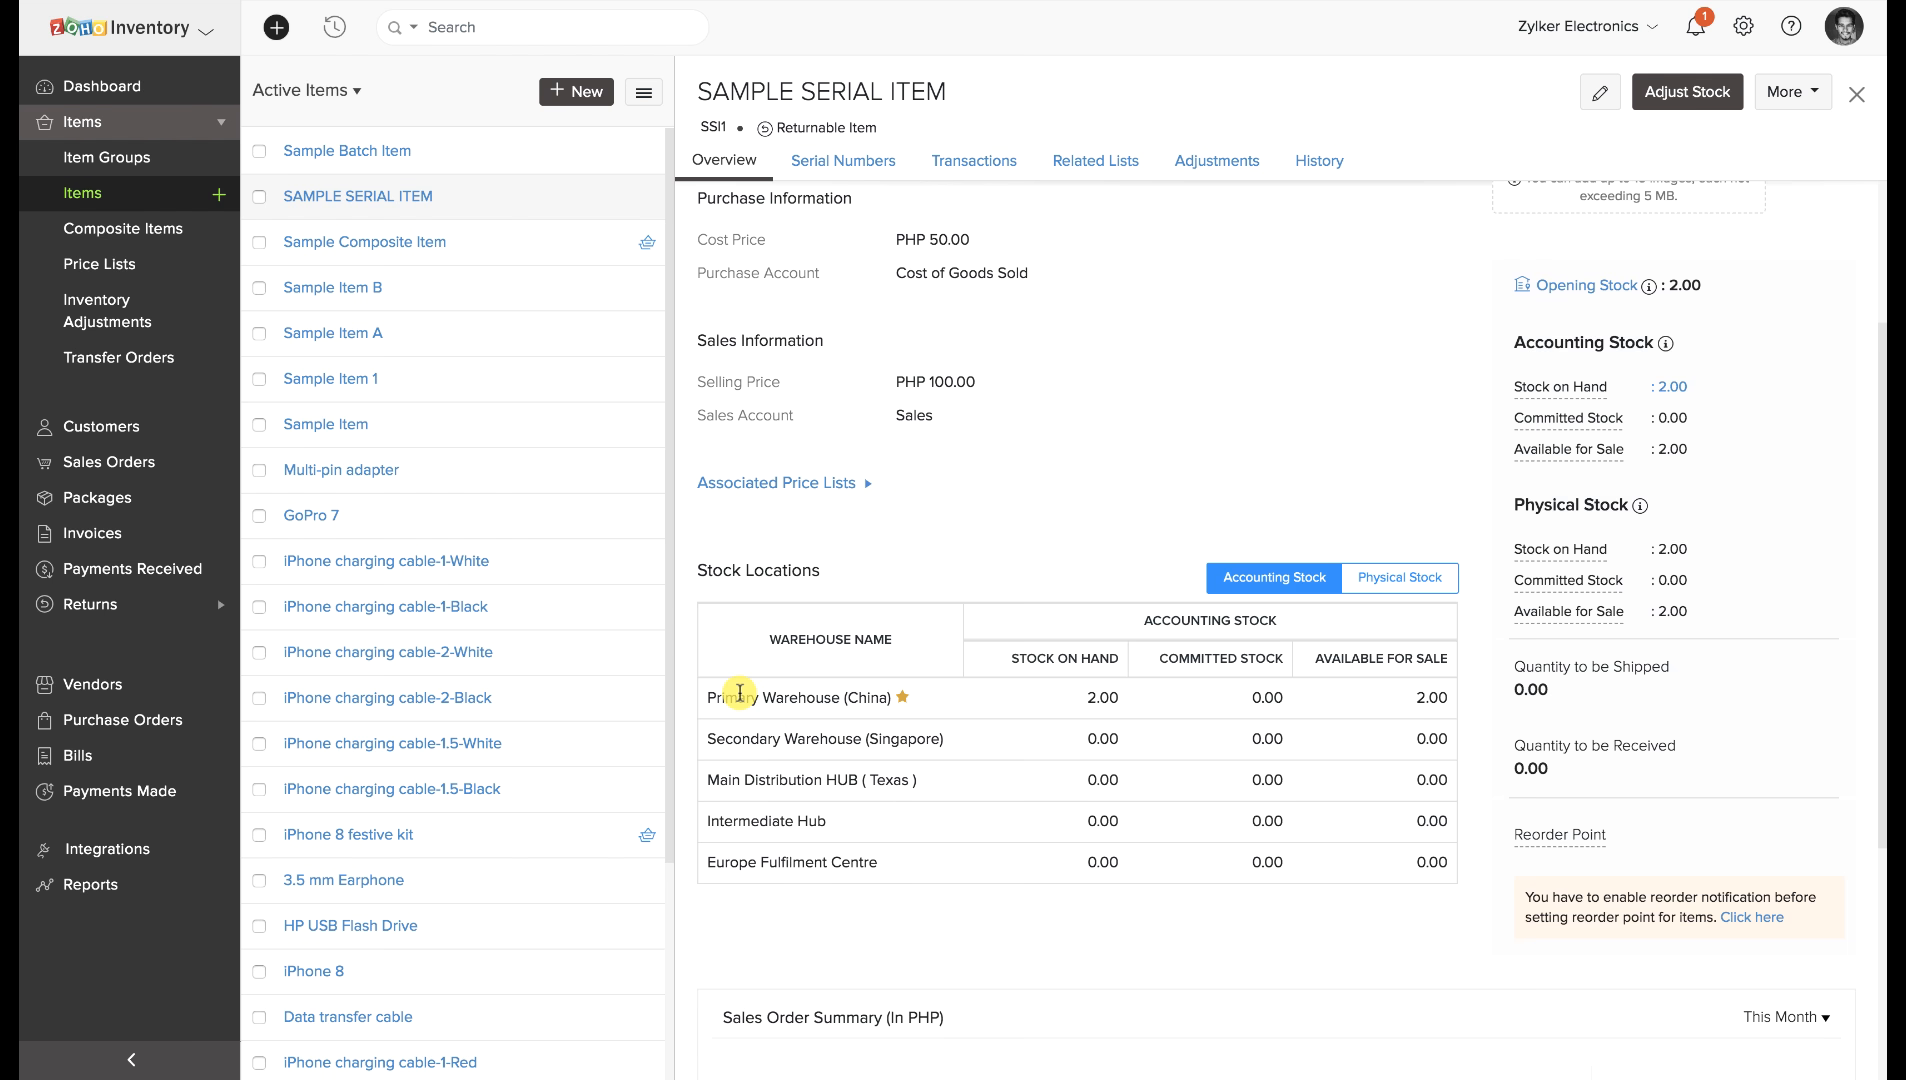
scroll(740, 693, down, 1)
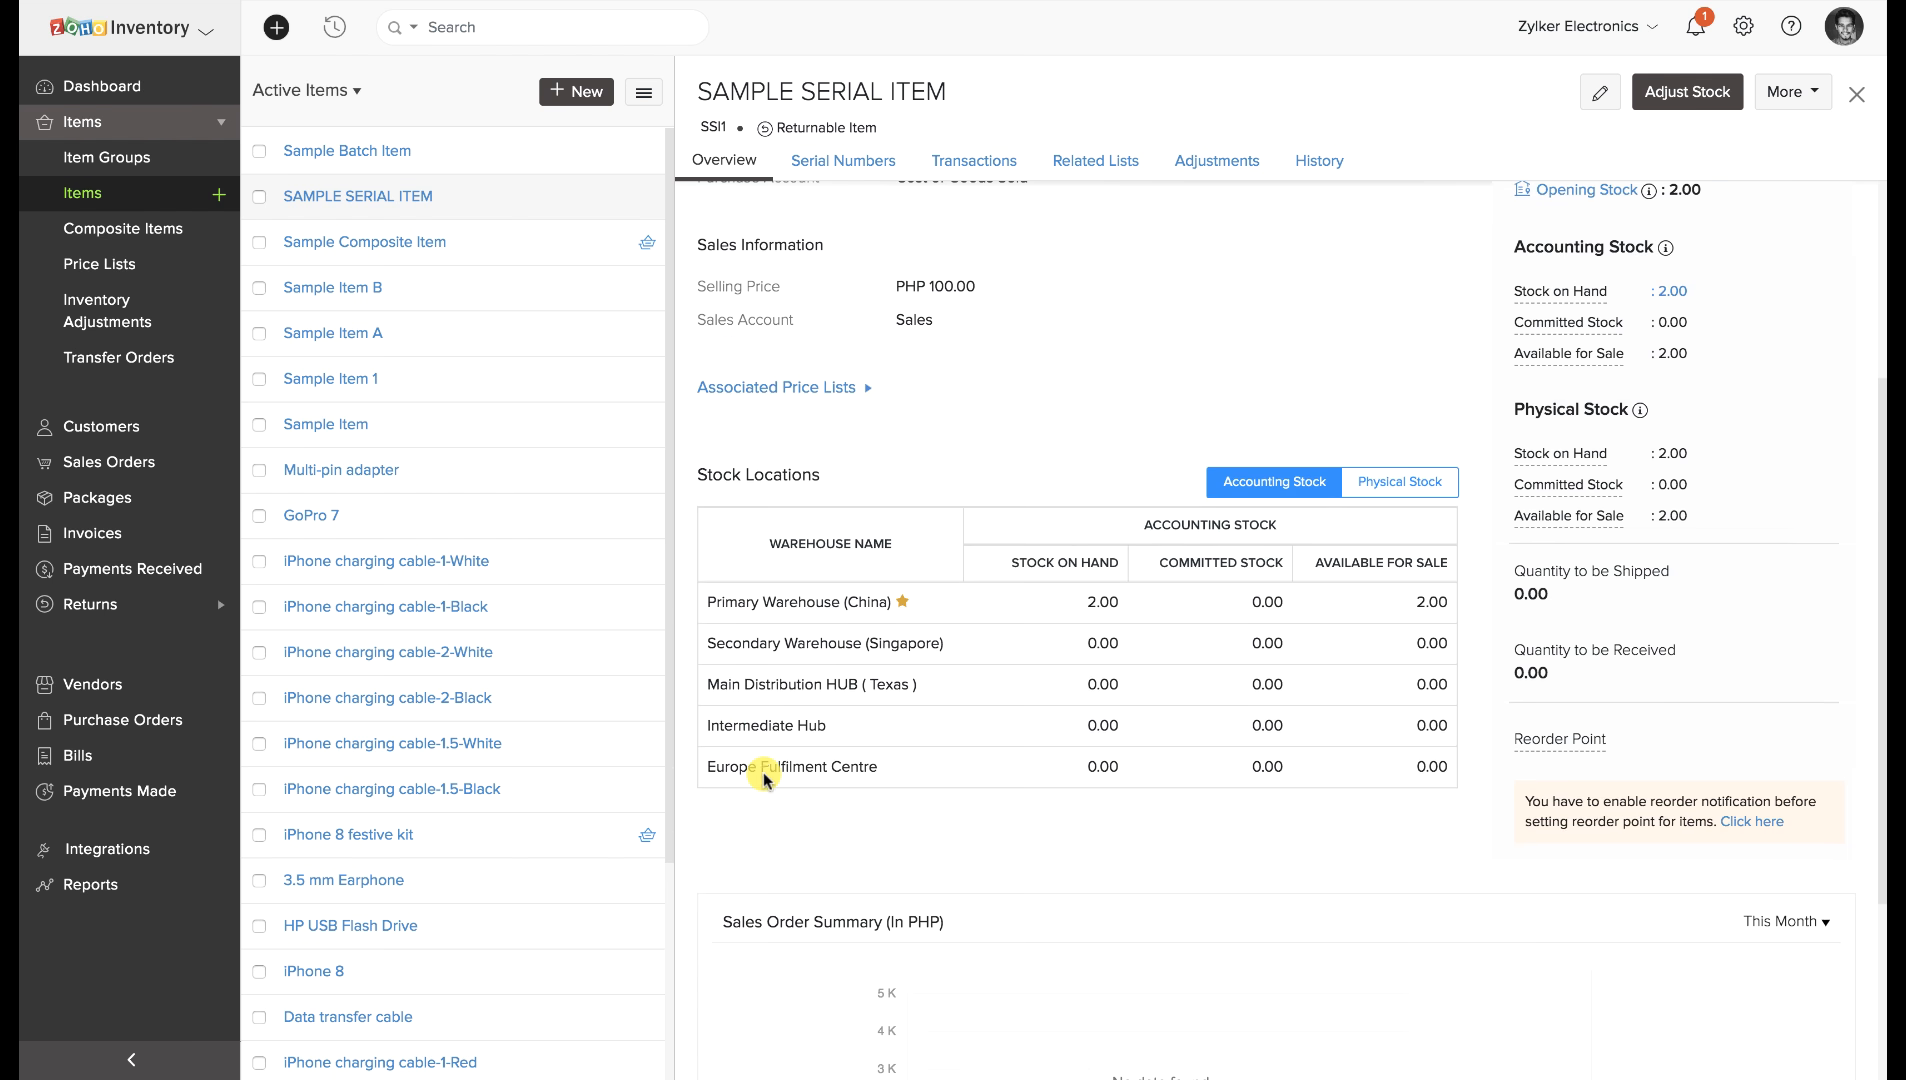
Filter the item's transactions to Invoice, view its History, and start another new item.
click(1002, 160)
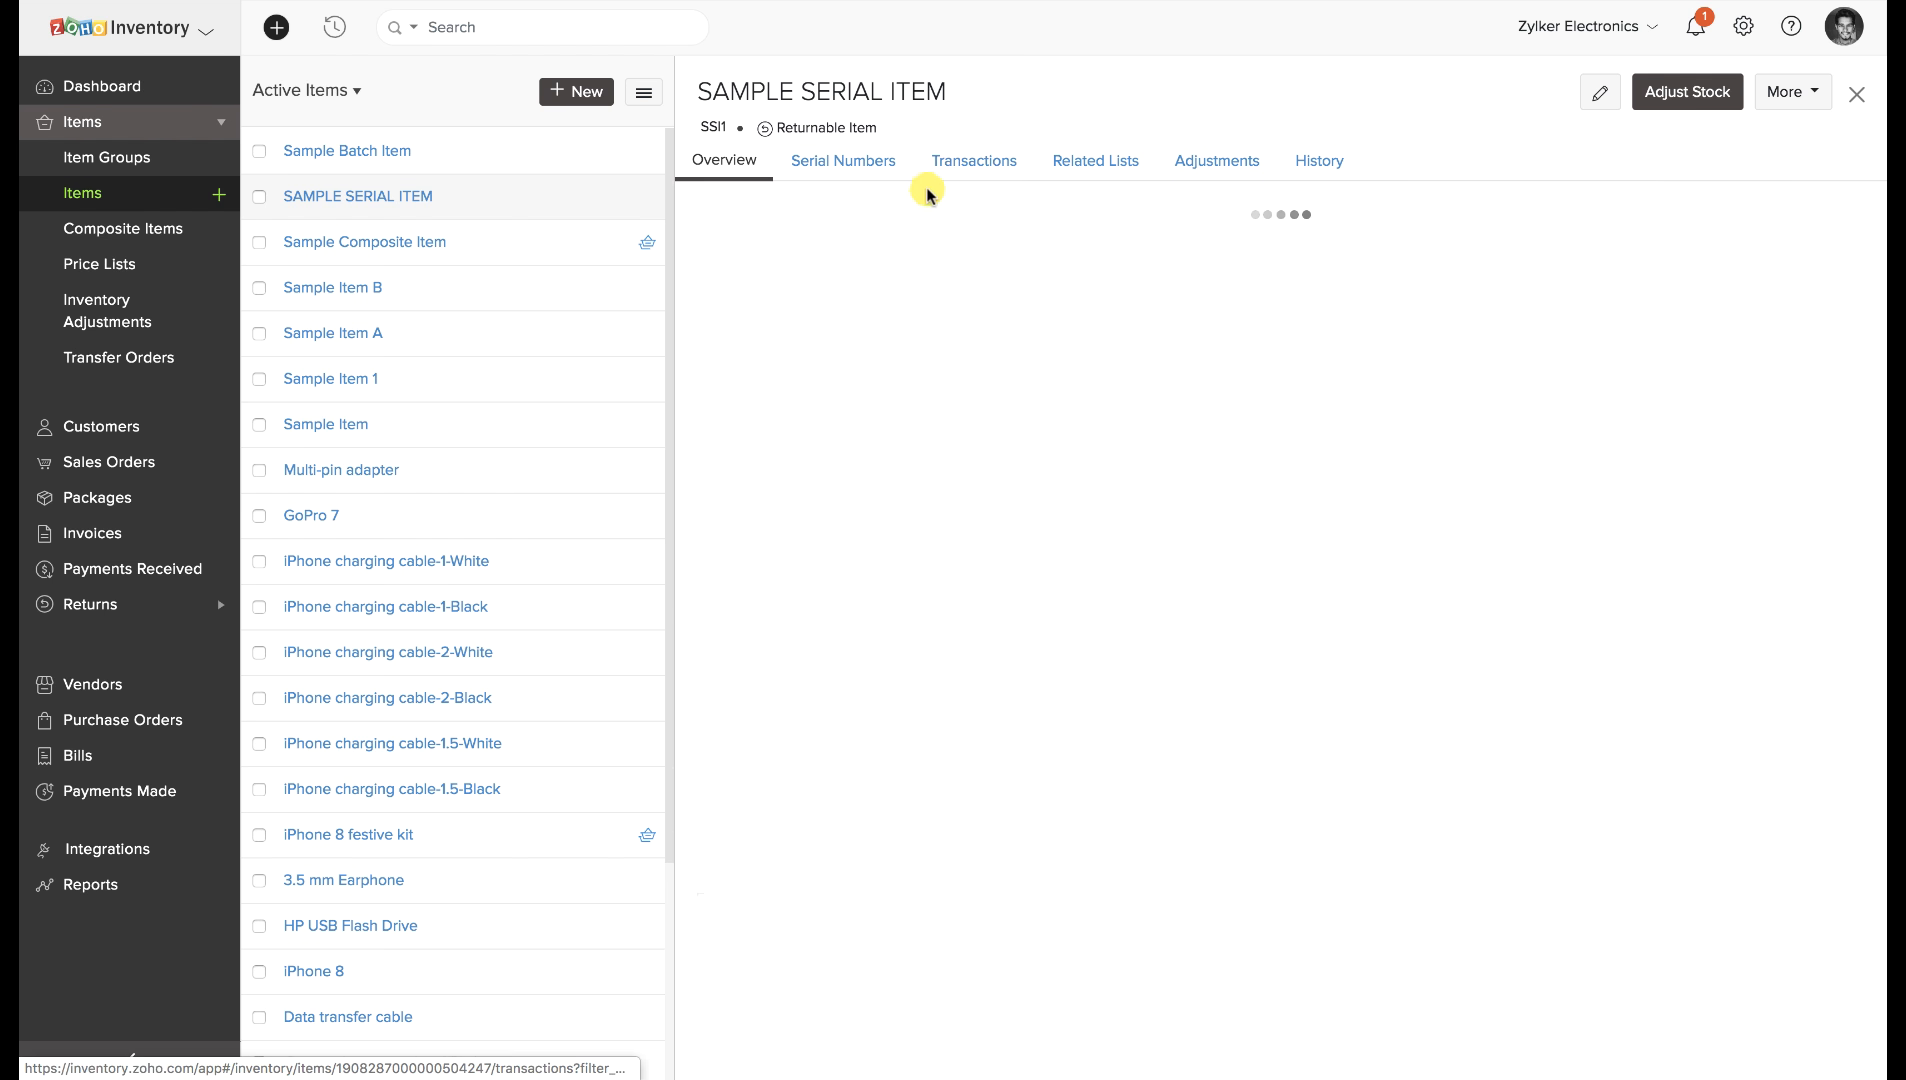
click(862, 212)
click(789, 290)
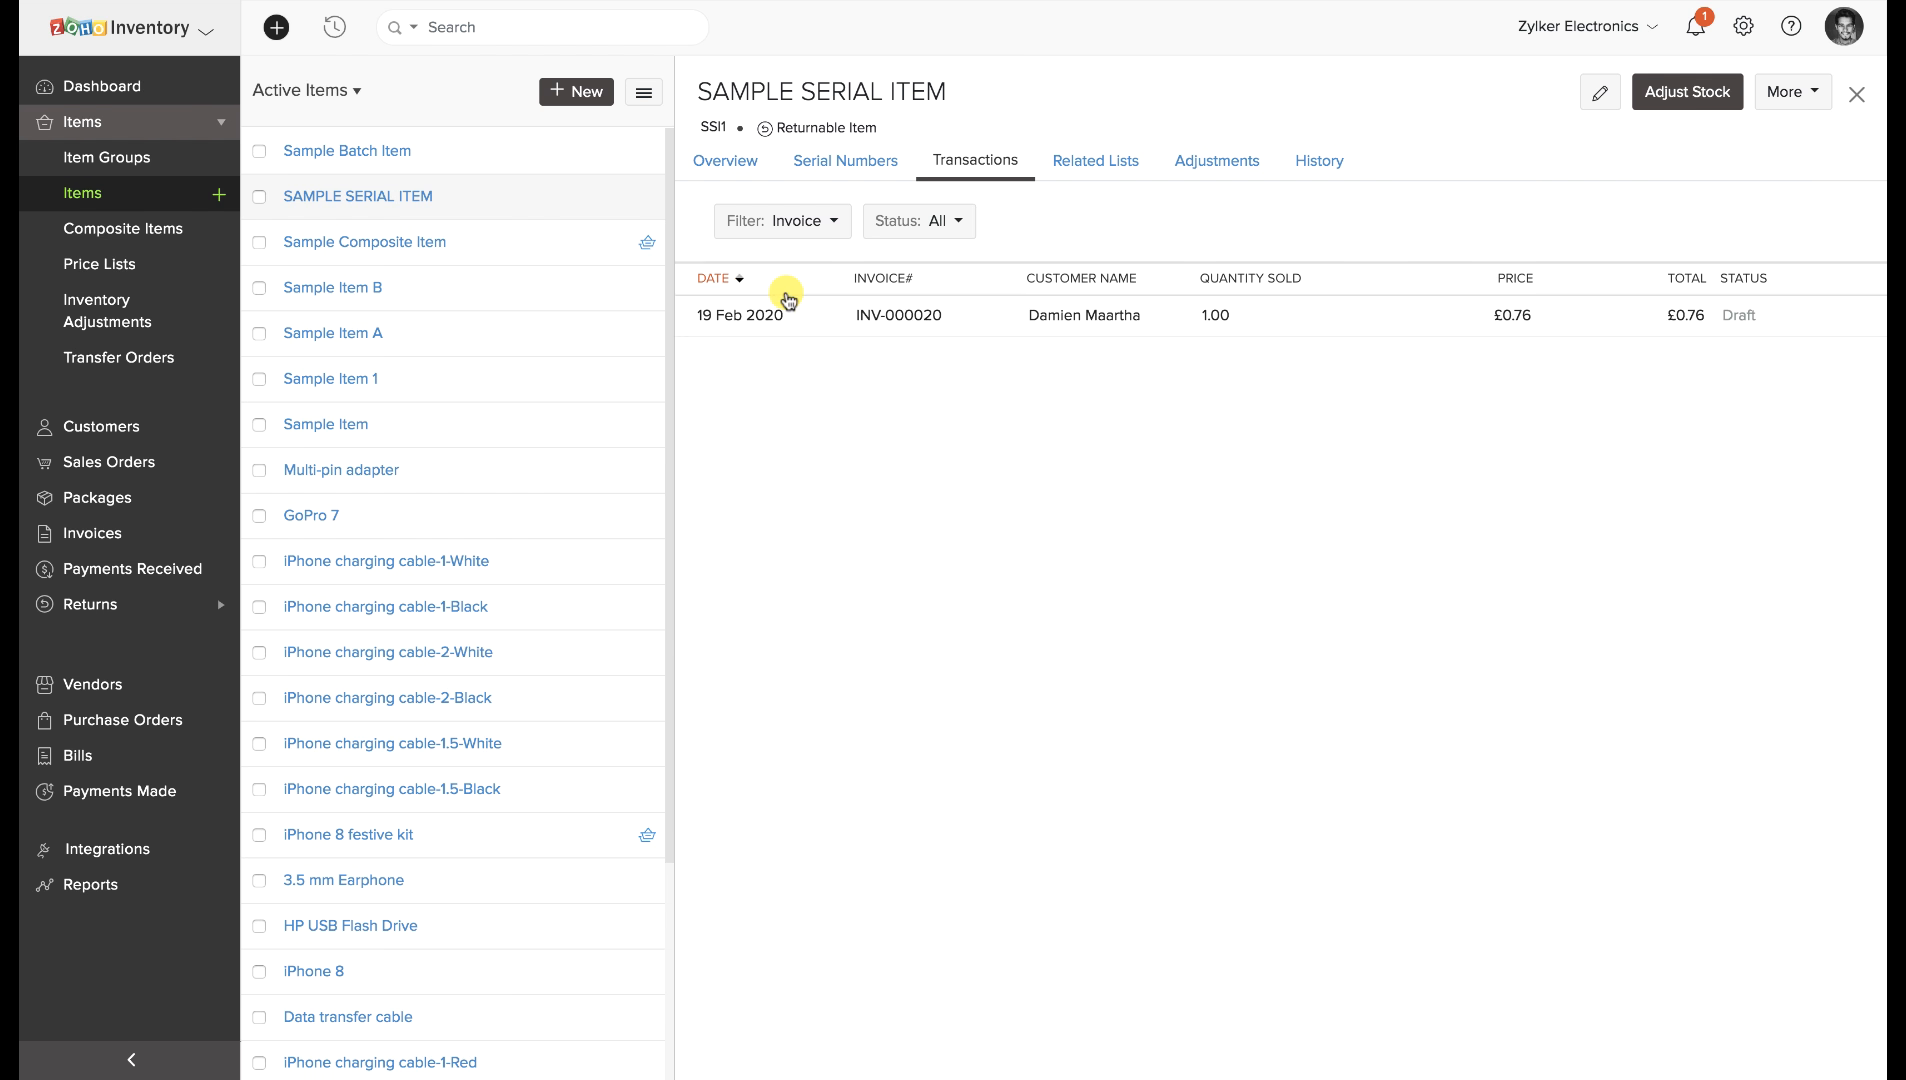
click(1317, 160)
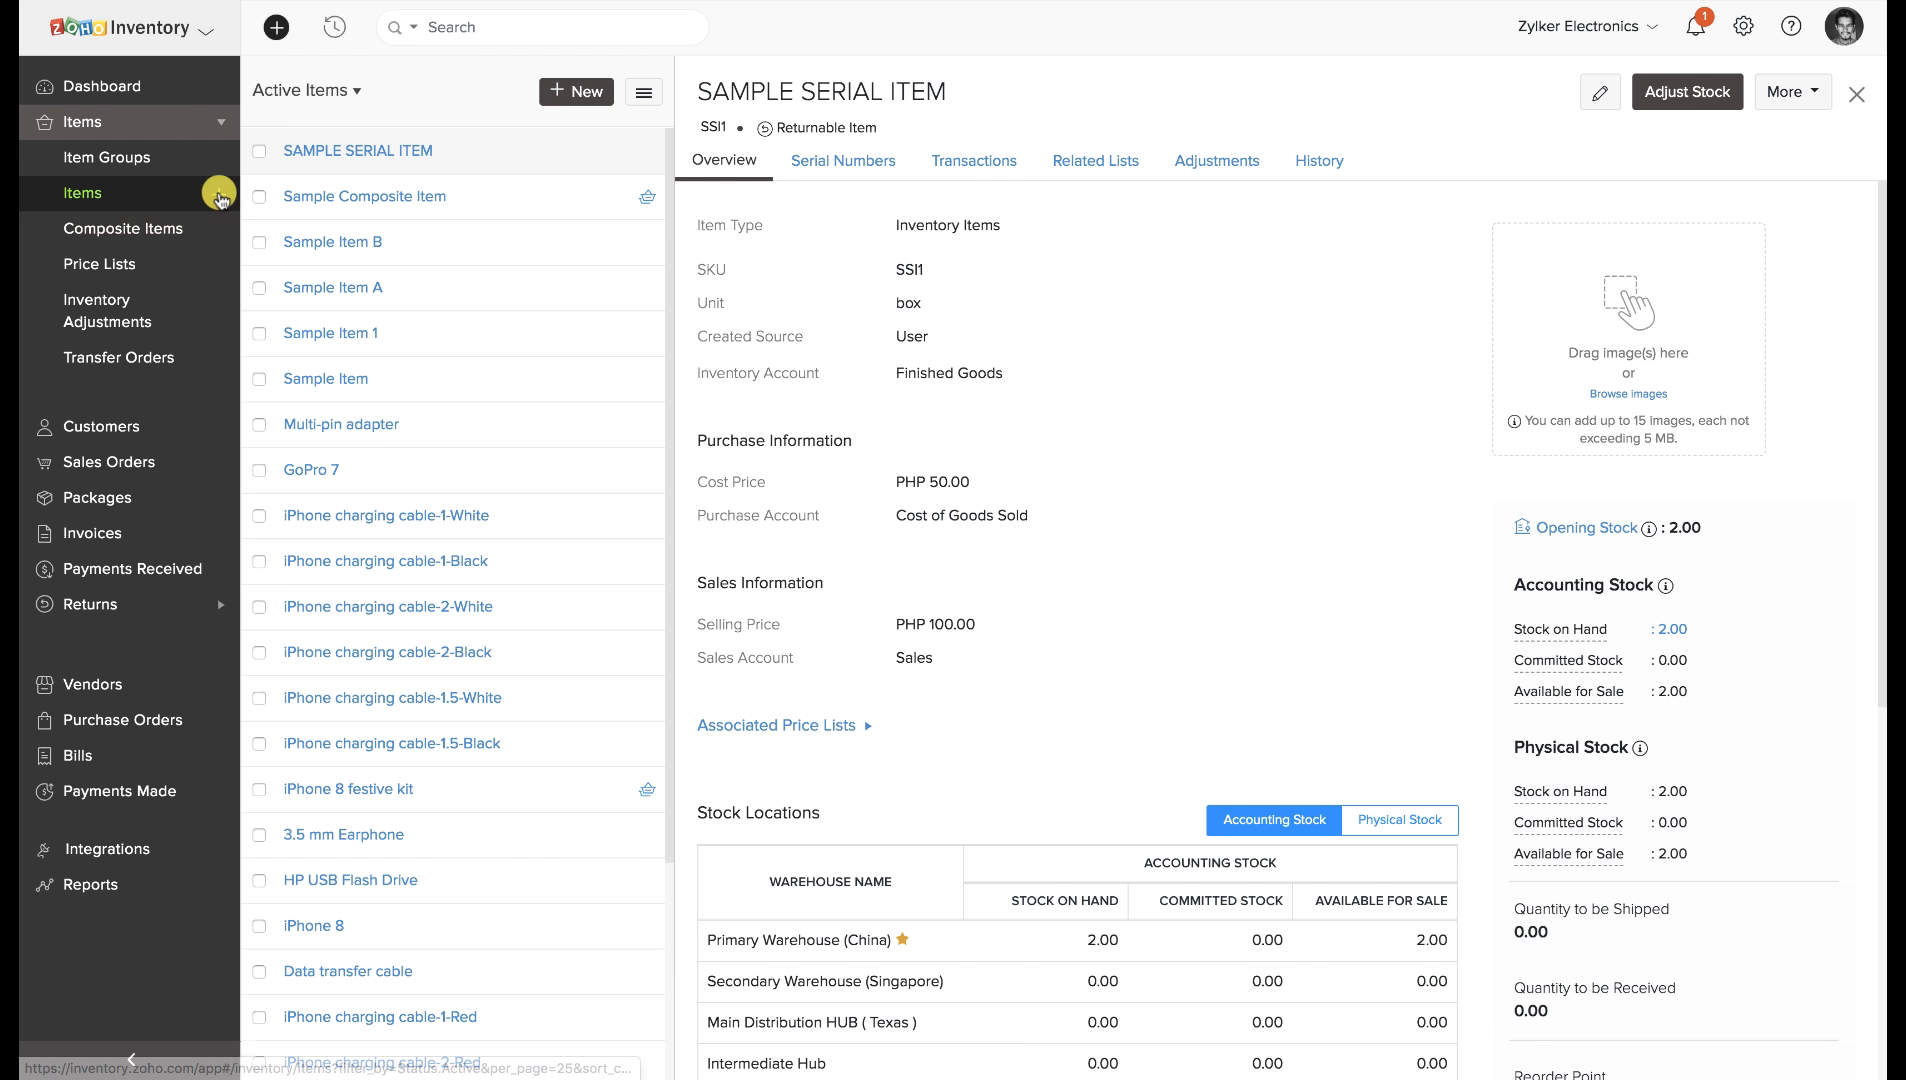
click(219, 196)
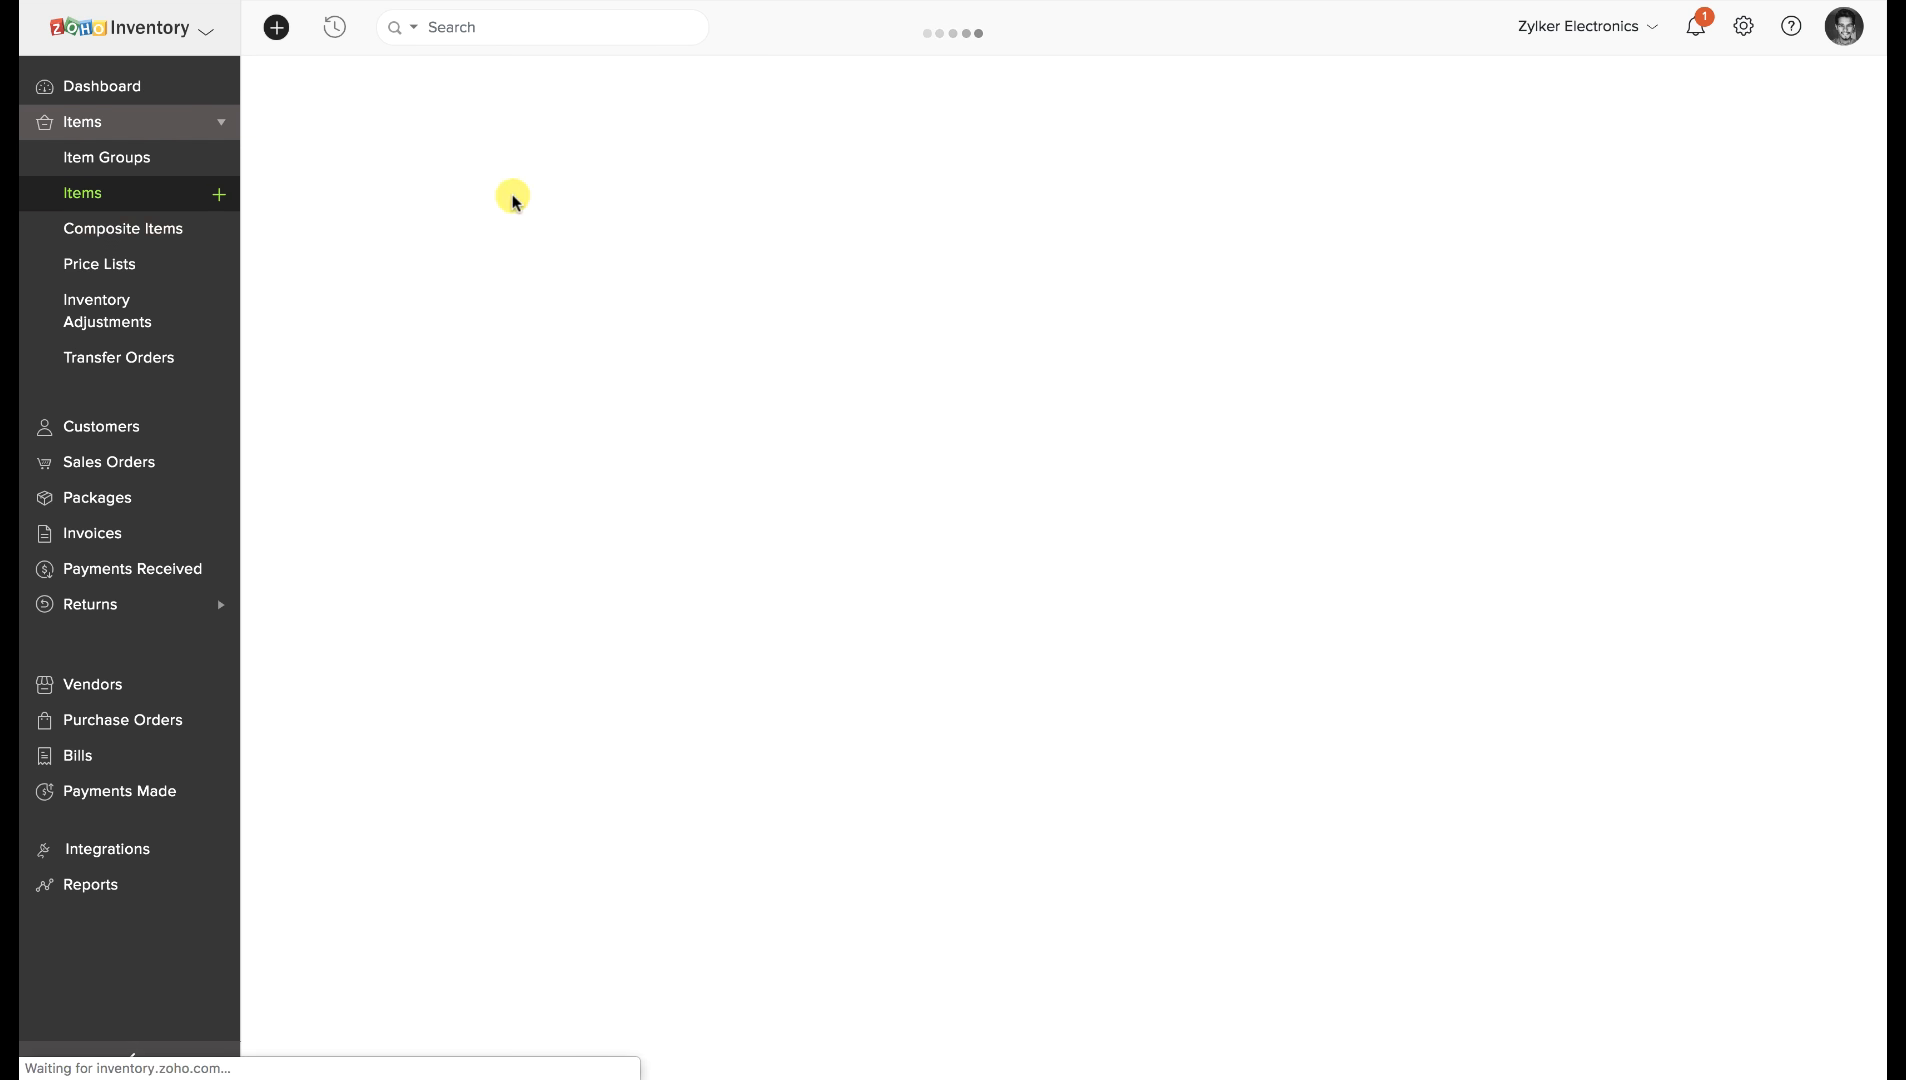
Enter an opening stock of 10 units for Sample Batch Item.
scroll(536, 329, down, 7)
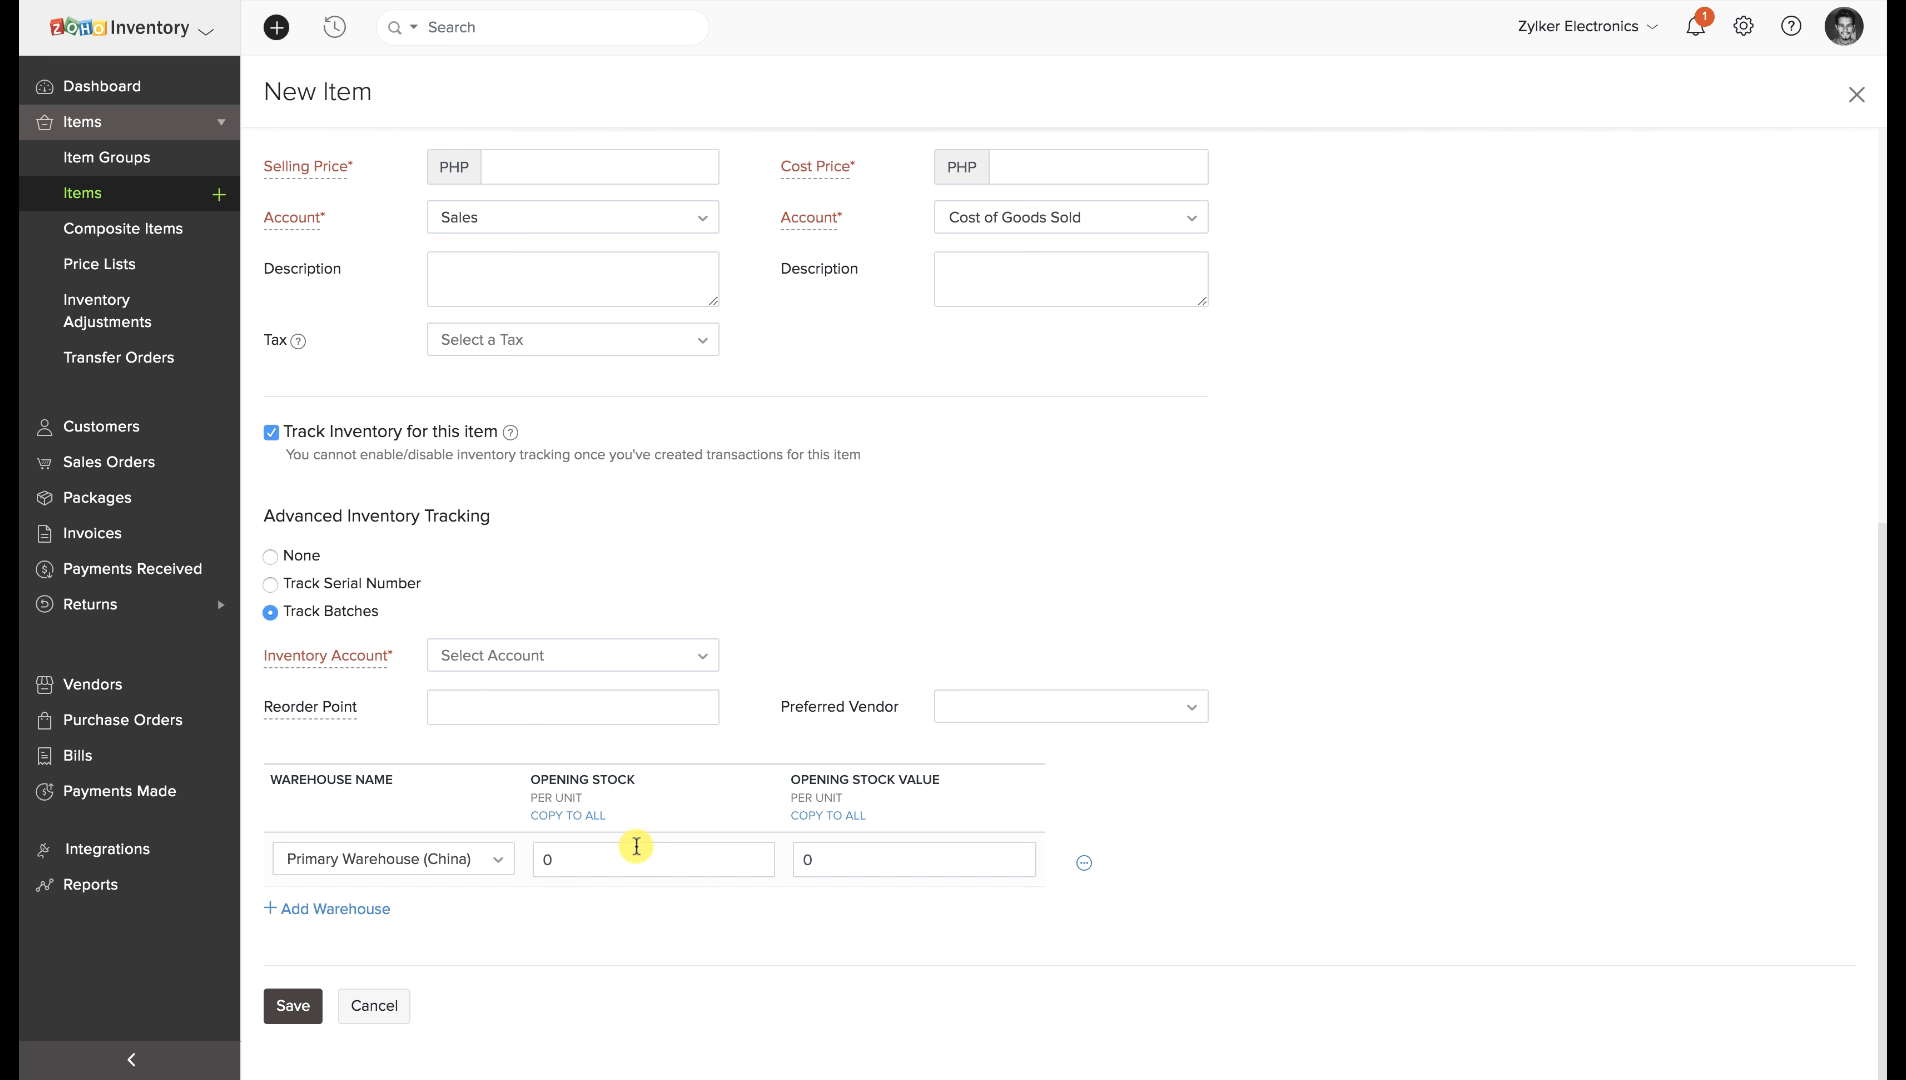
click(544, 858)
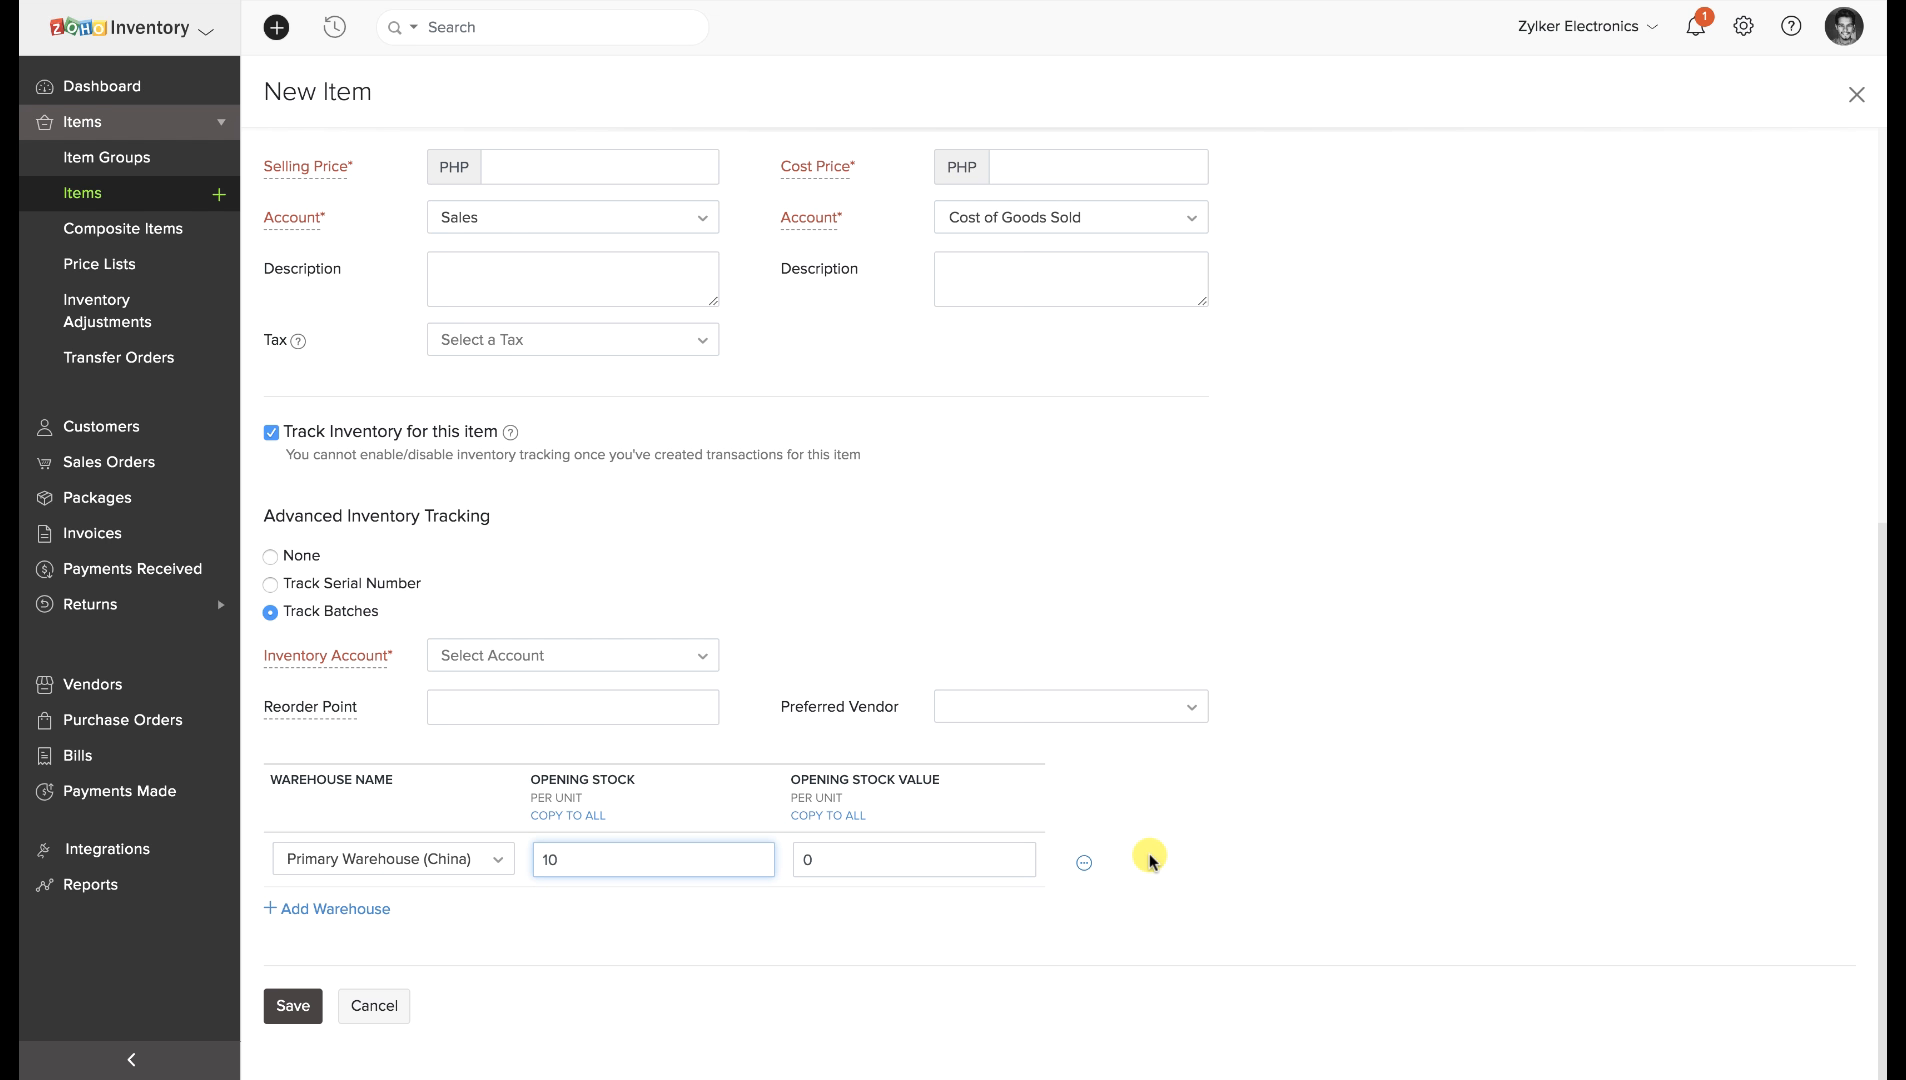
click(1152, 937)
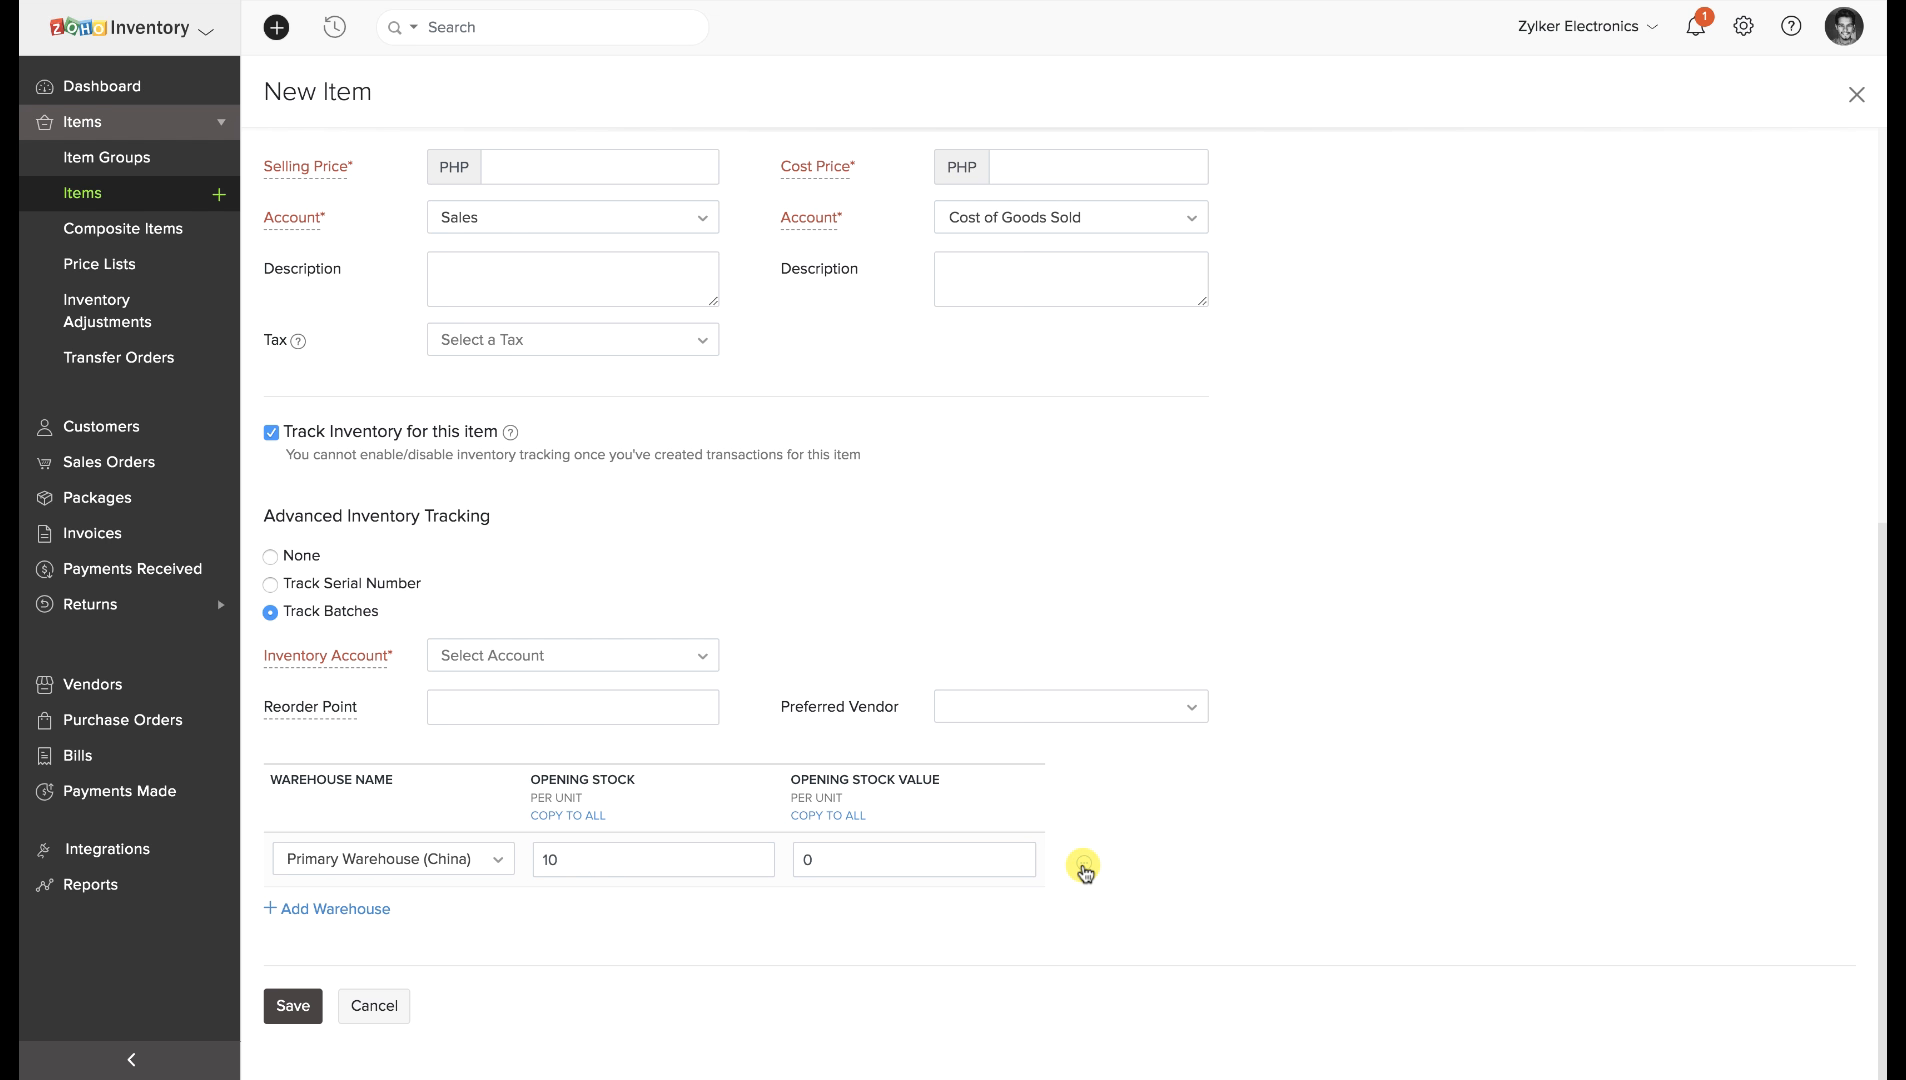
Add batch AF1: manufactured 19 Feb 2020, expiring 20 Feb 2020, quantity 5.
click(1084, 866)
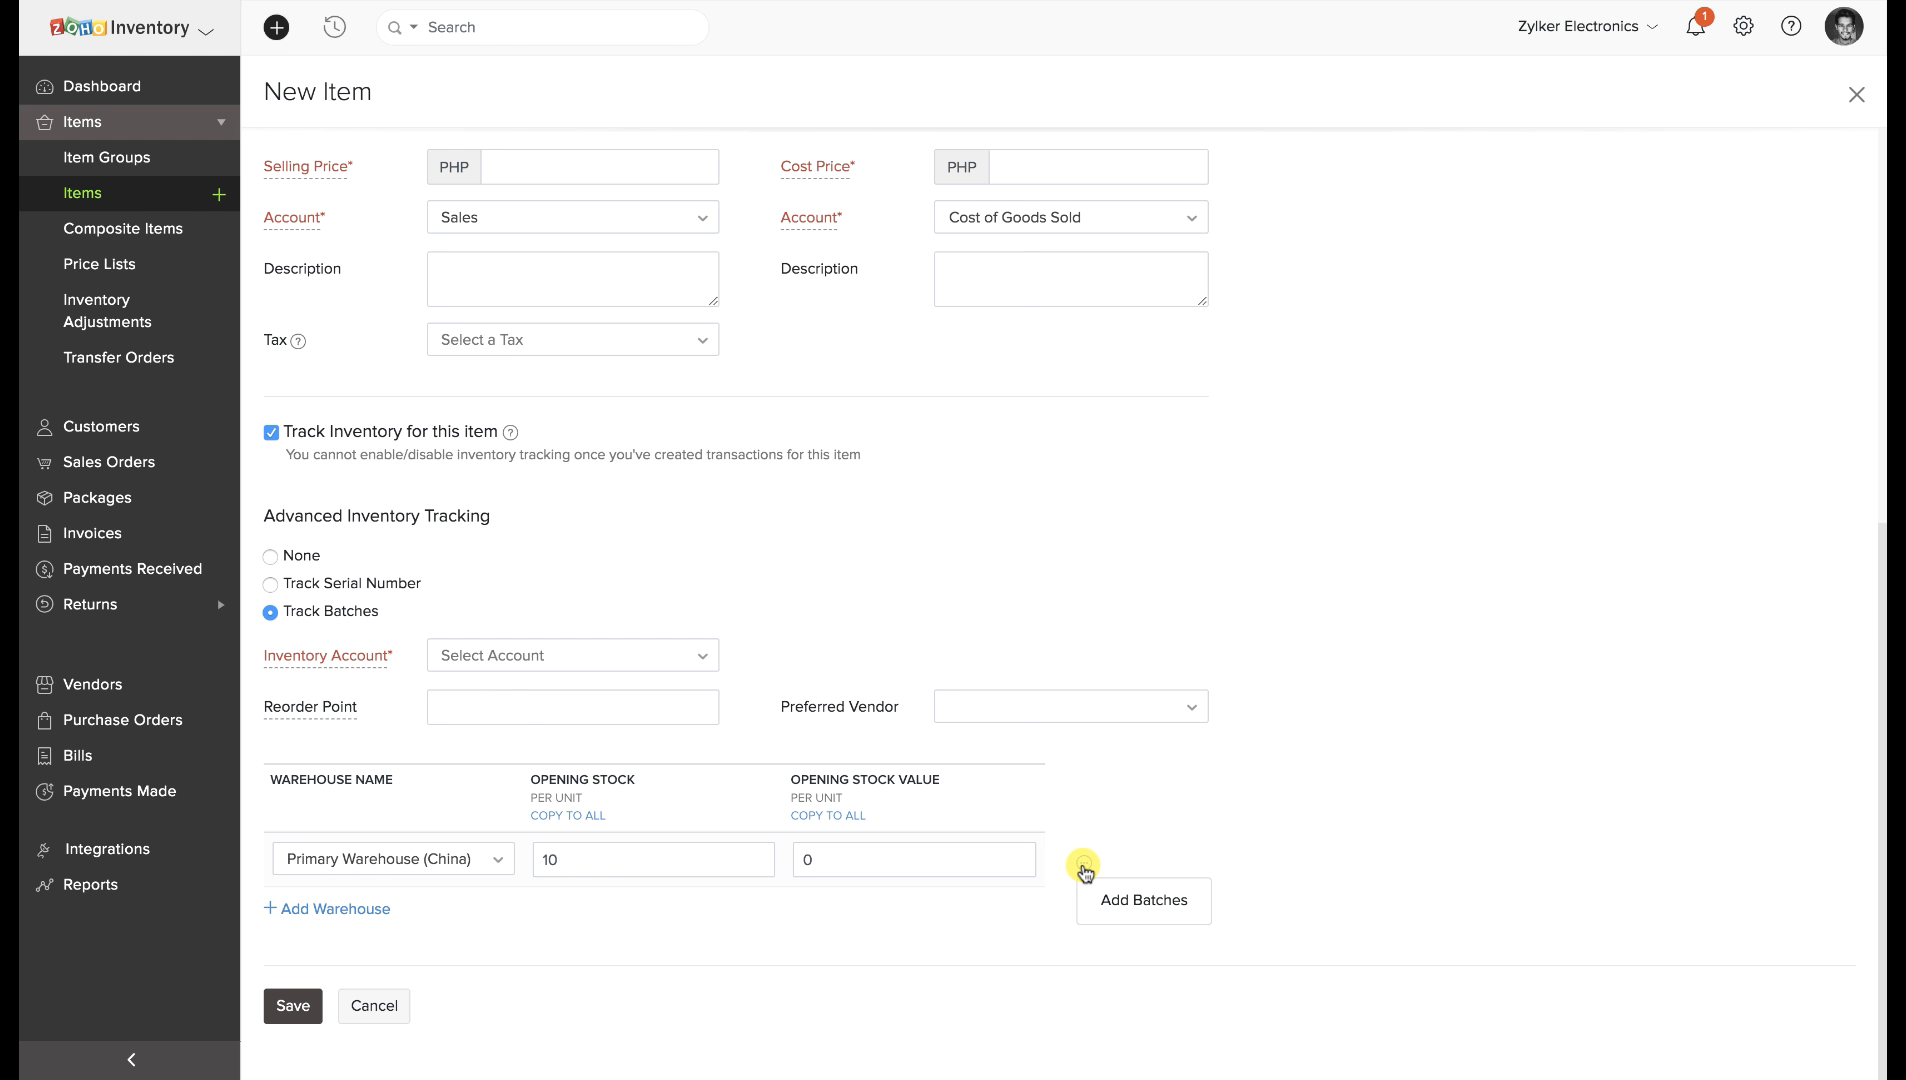
click(1129, 899)
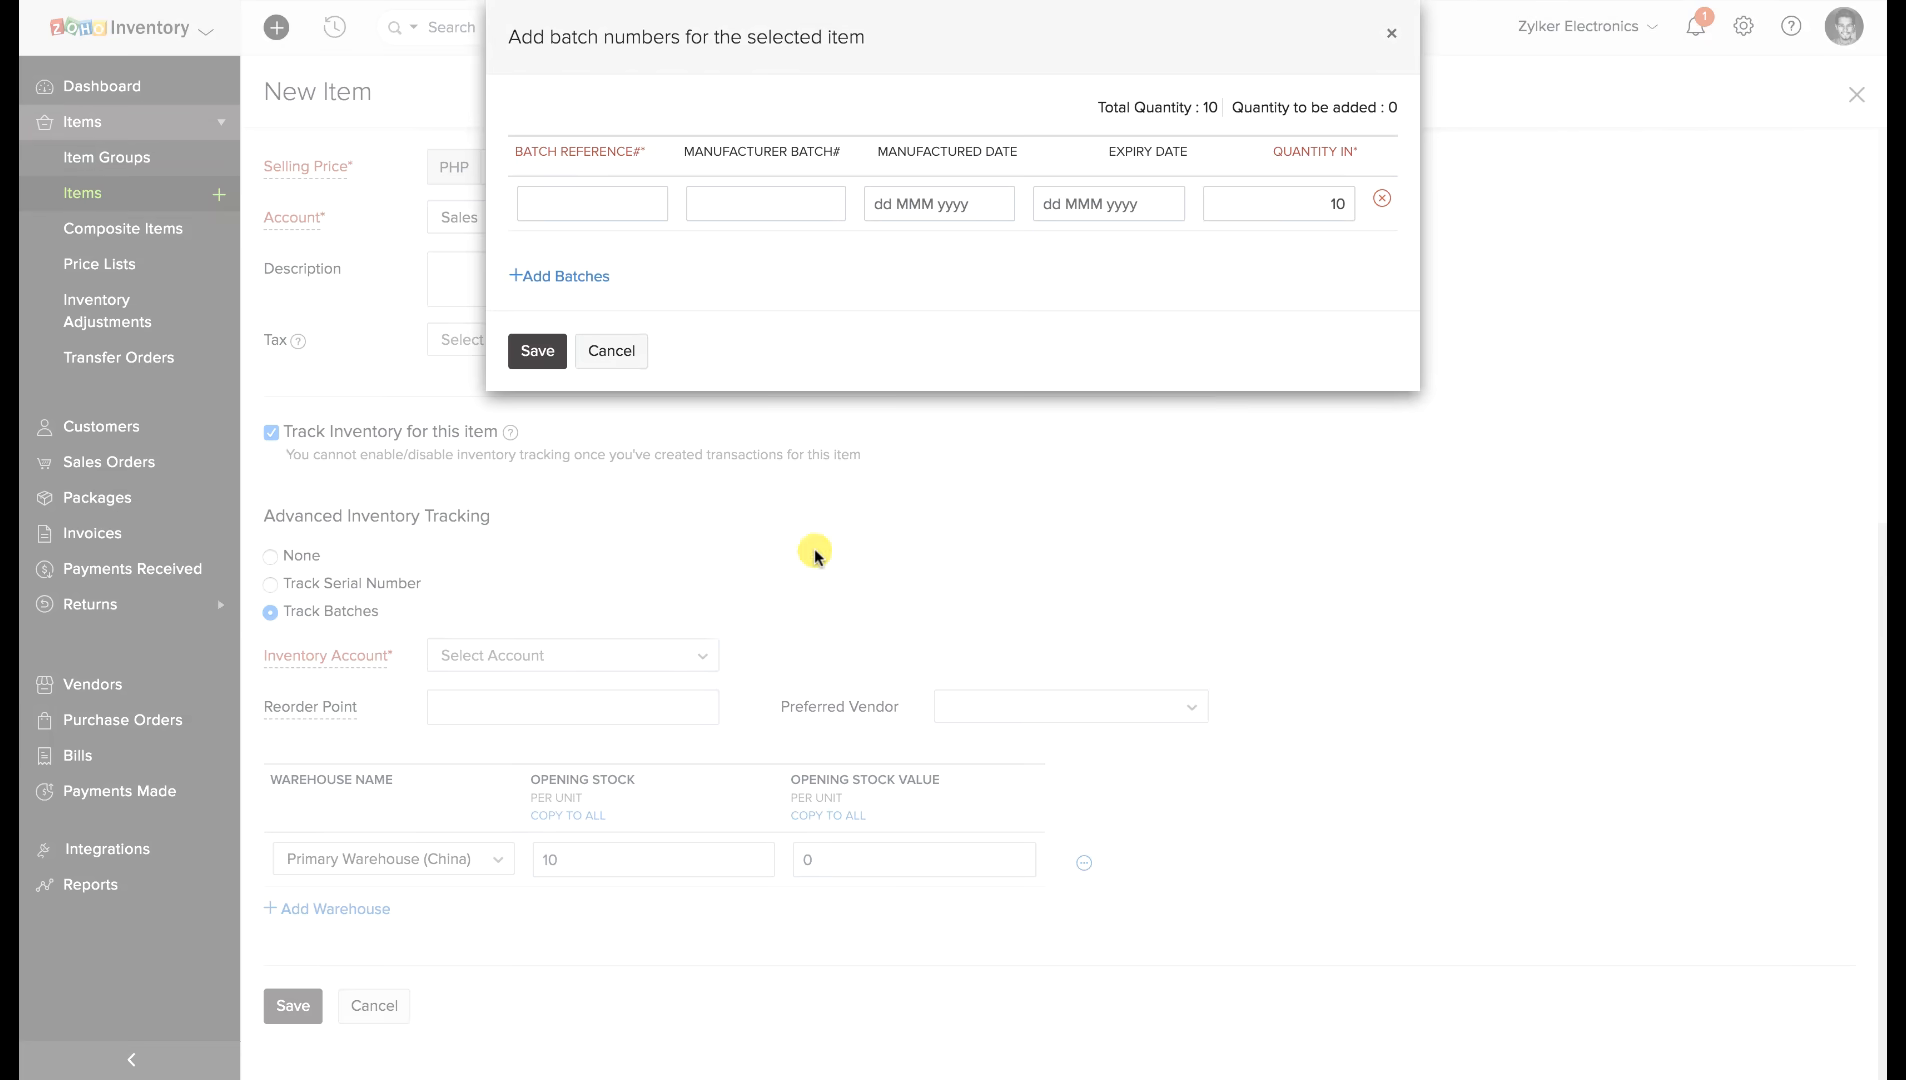
click(627, 205)
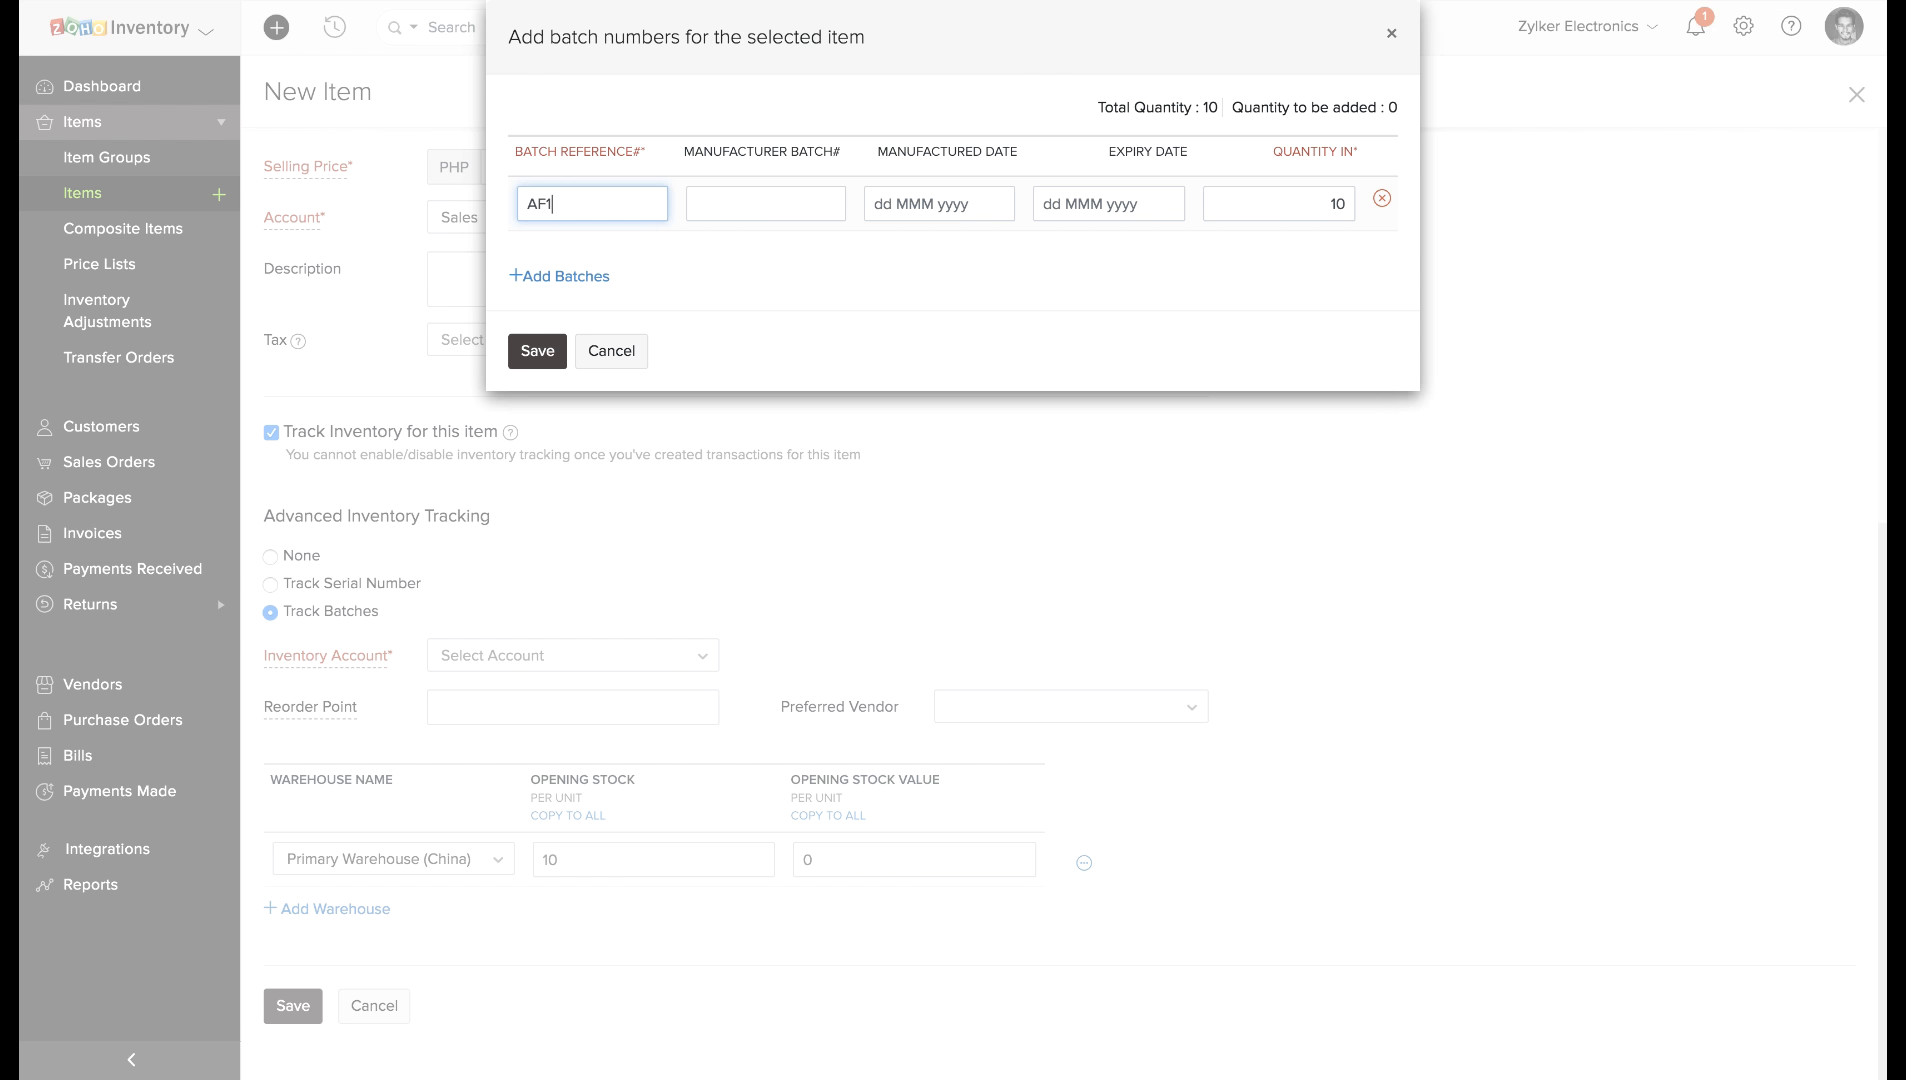
click(910, 204)
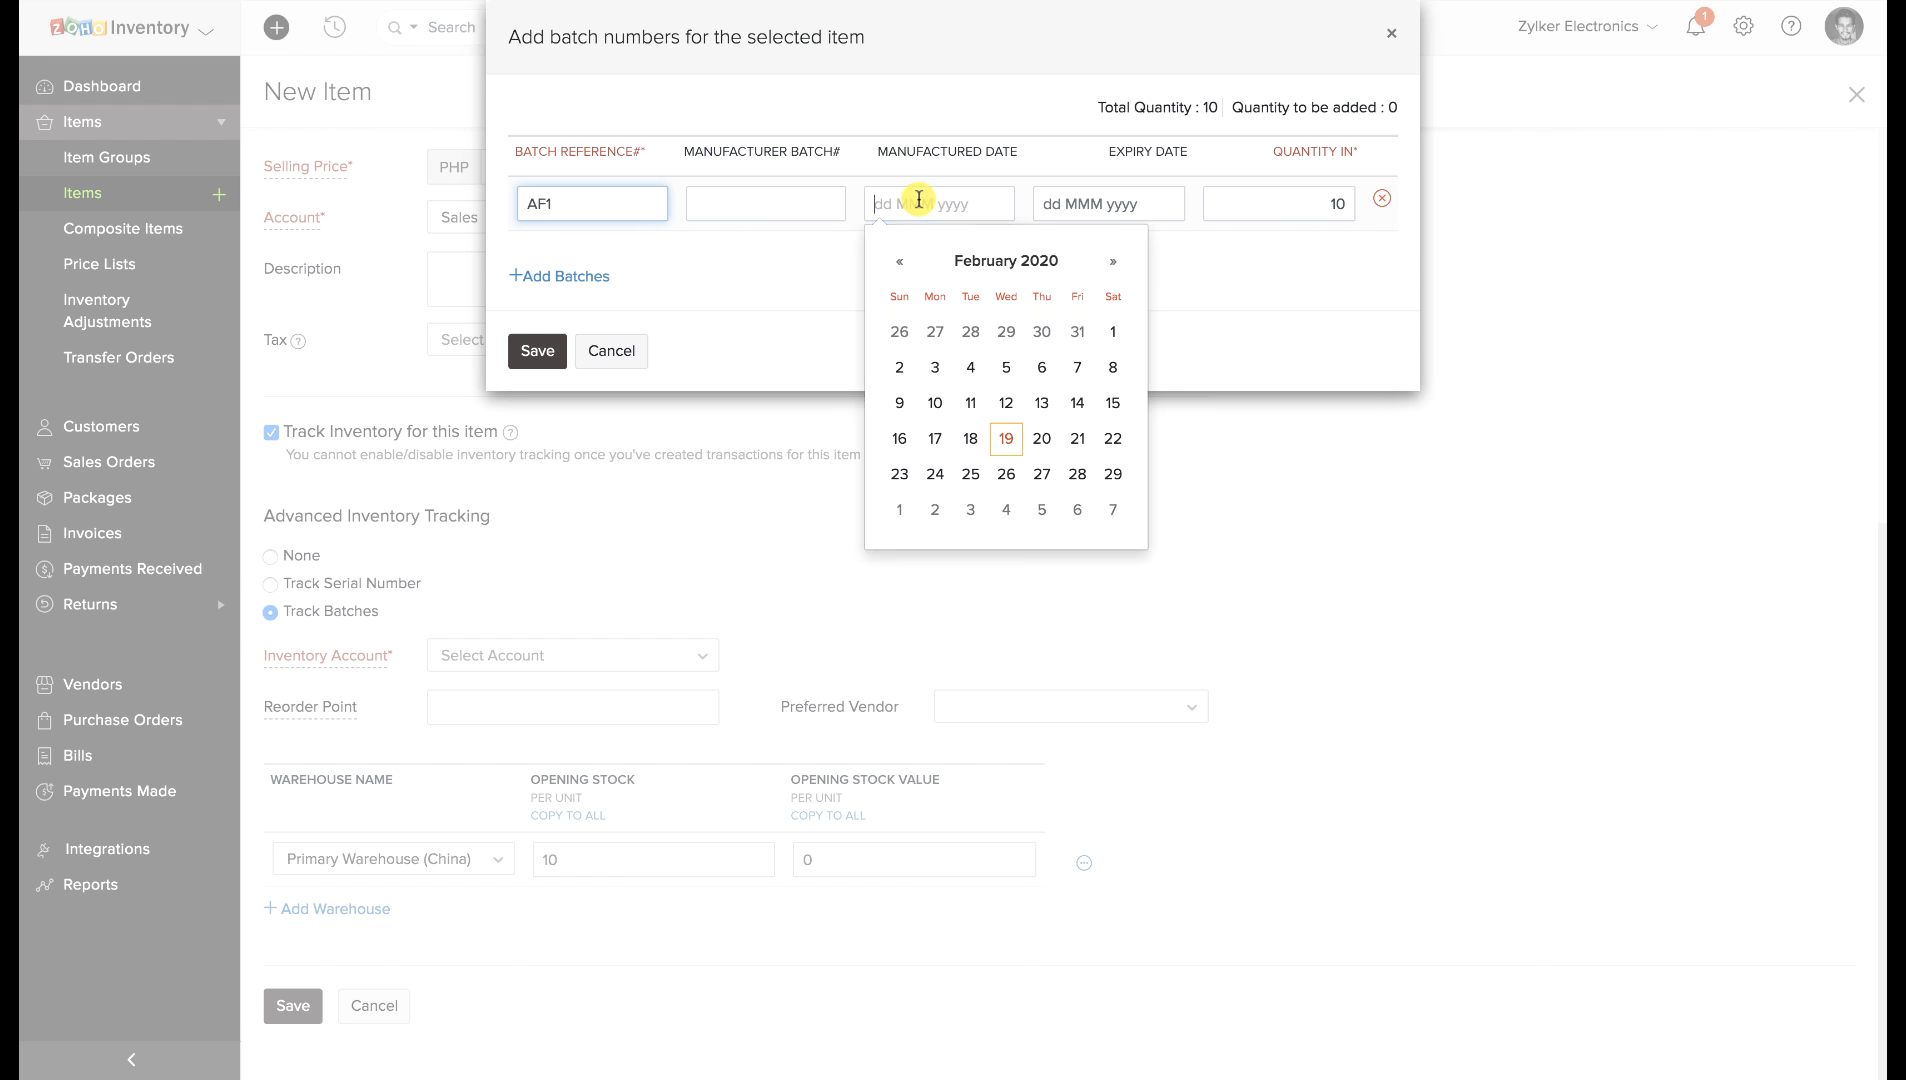
click(1004, 433)
click(1106, 203)
click(1213, 430)
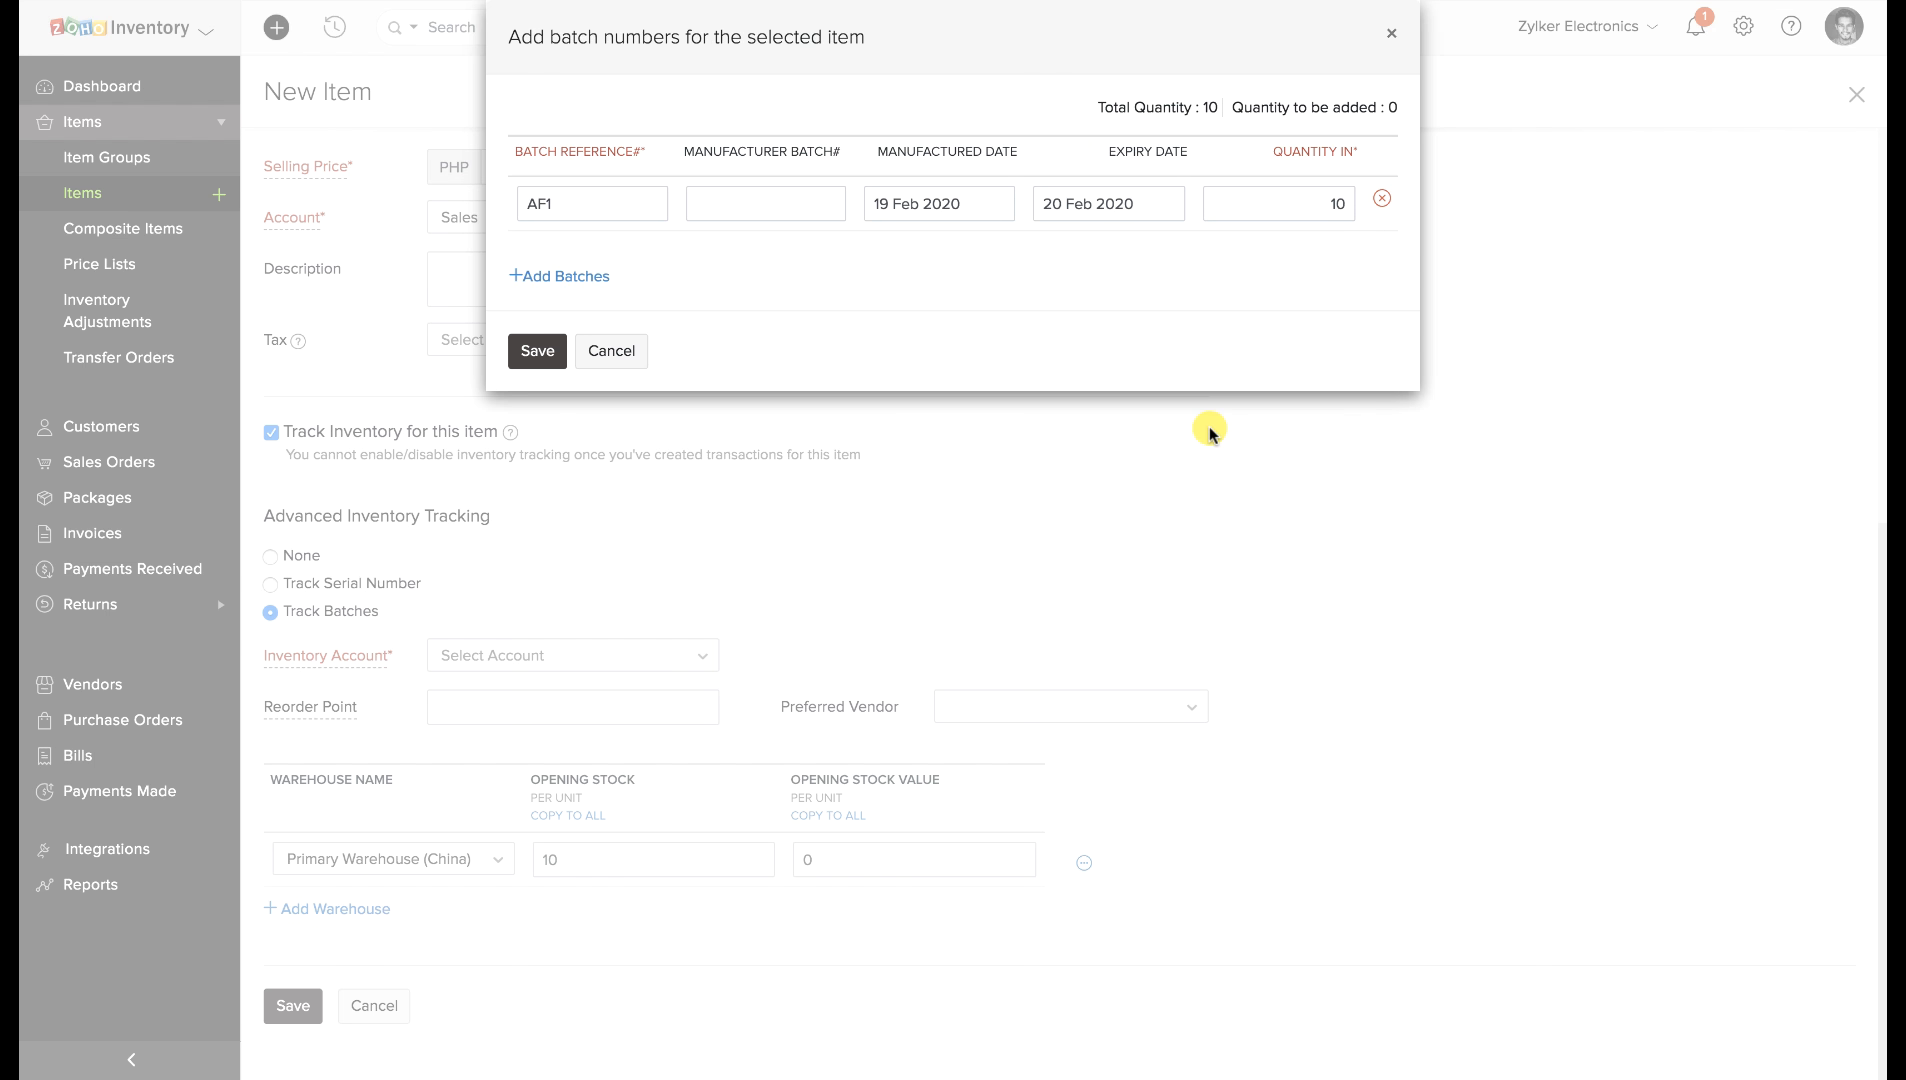
click(1336, 201)
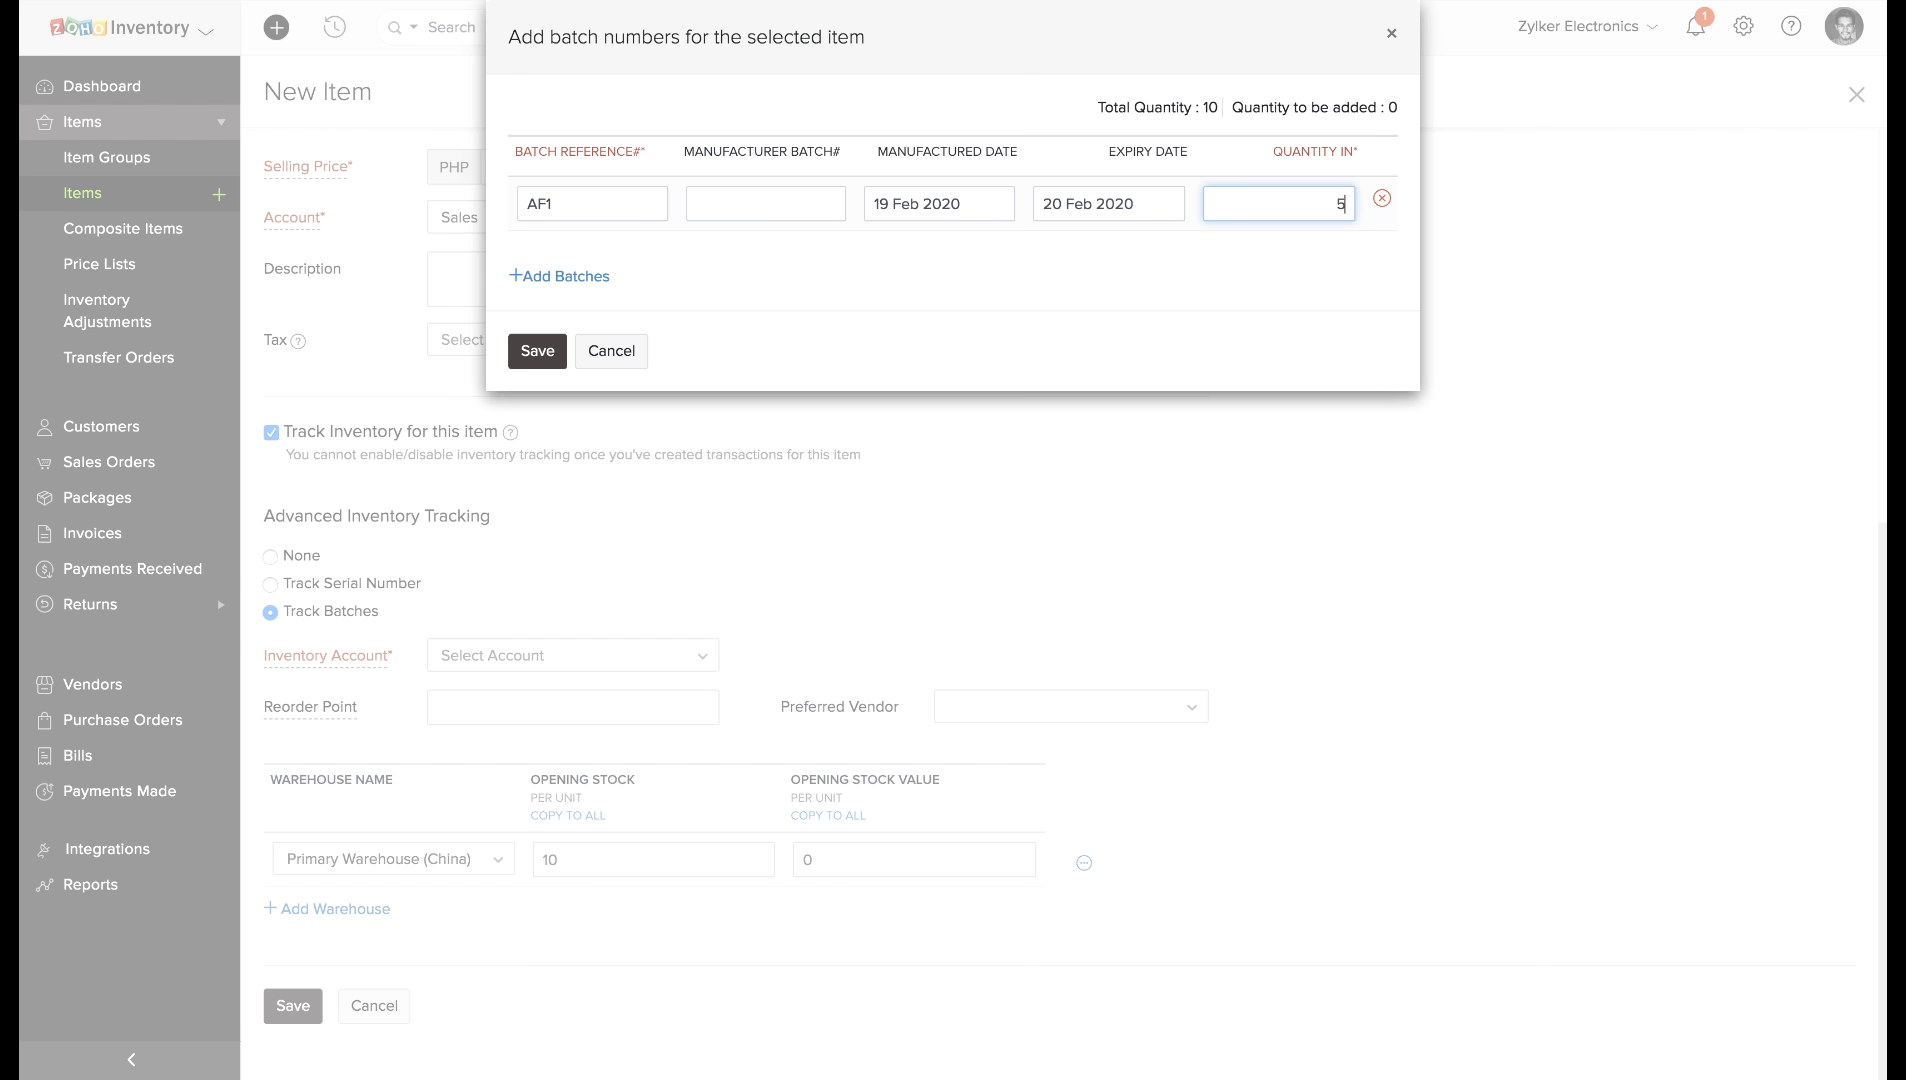
Add batch AF2 (made 18 Feb 2020, expires 19 Feb 2020, quantity 5), then save batches and item.
click(541, 272)
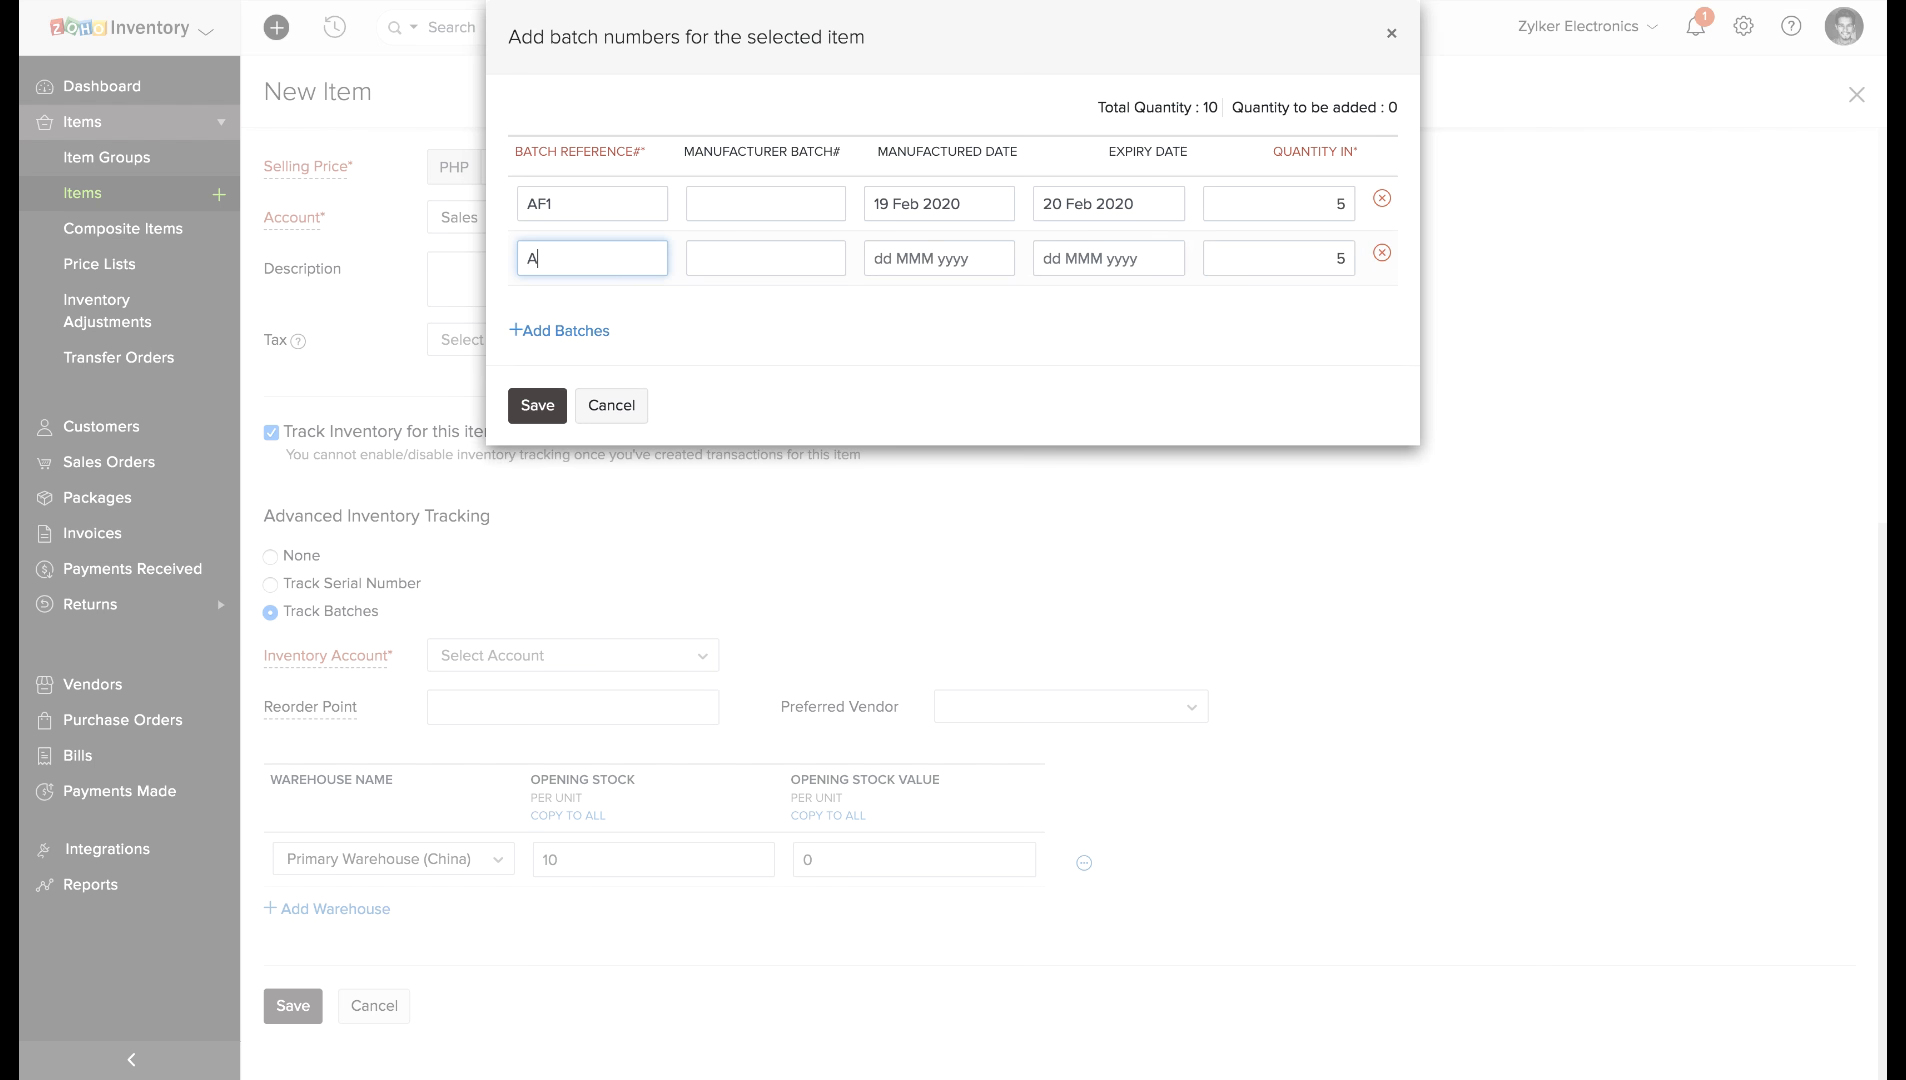
text(AF2)
click(906, 258)
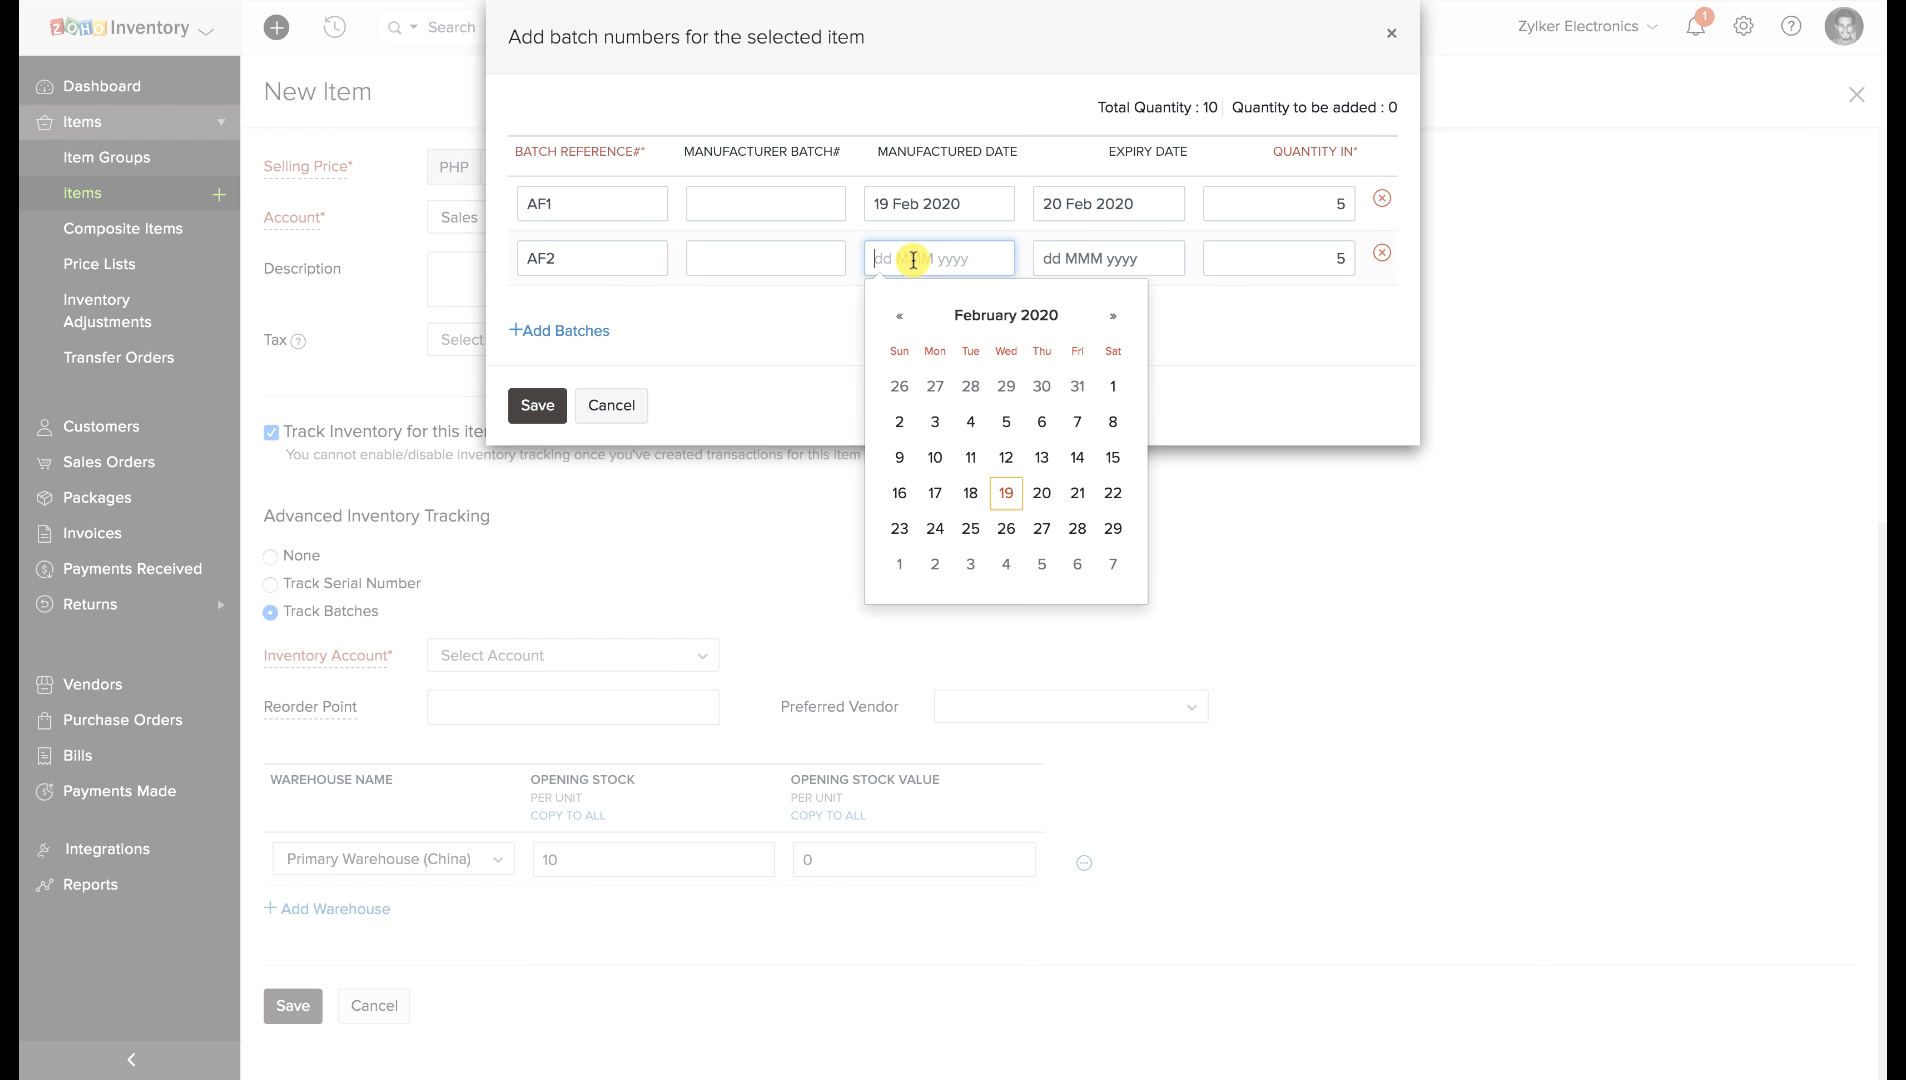
click(979, 489)
click(1068, 268)
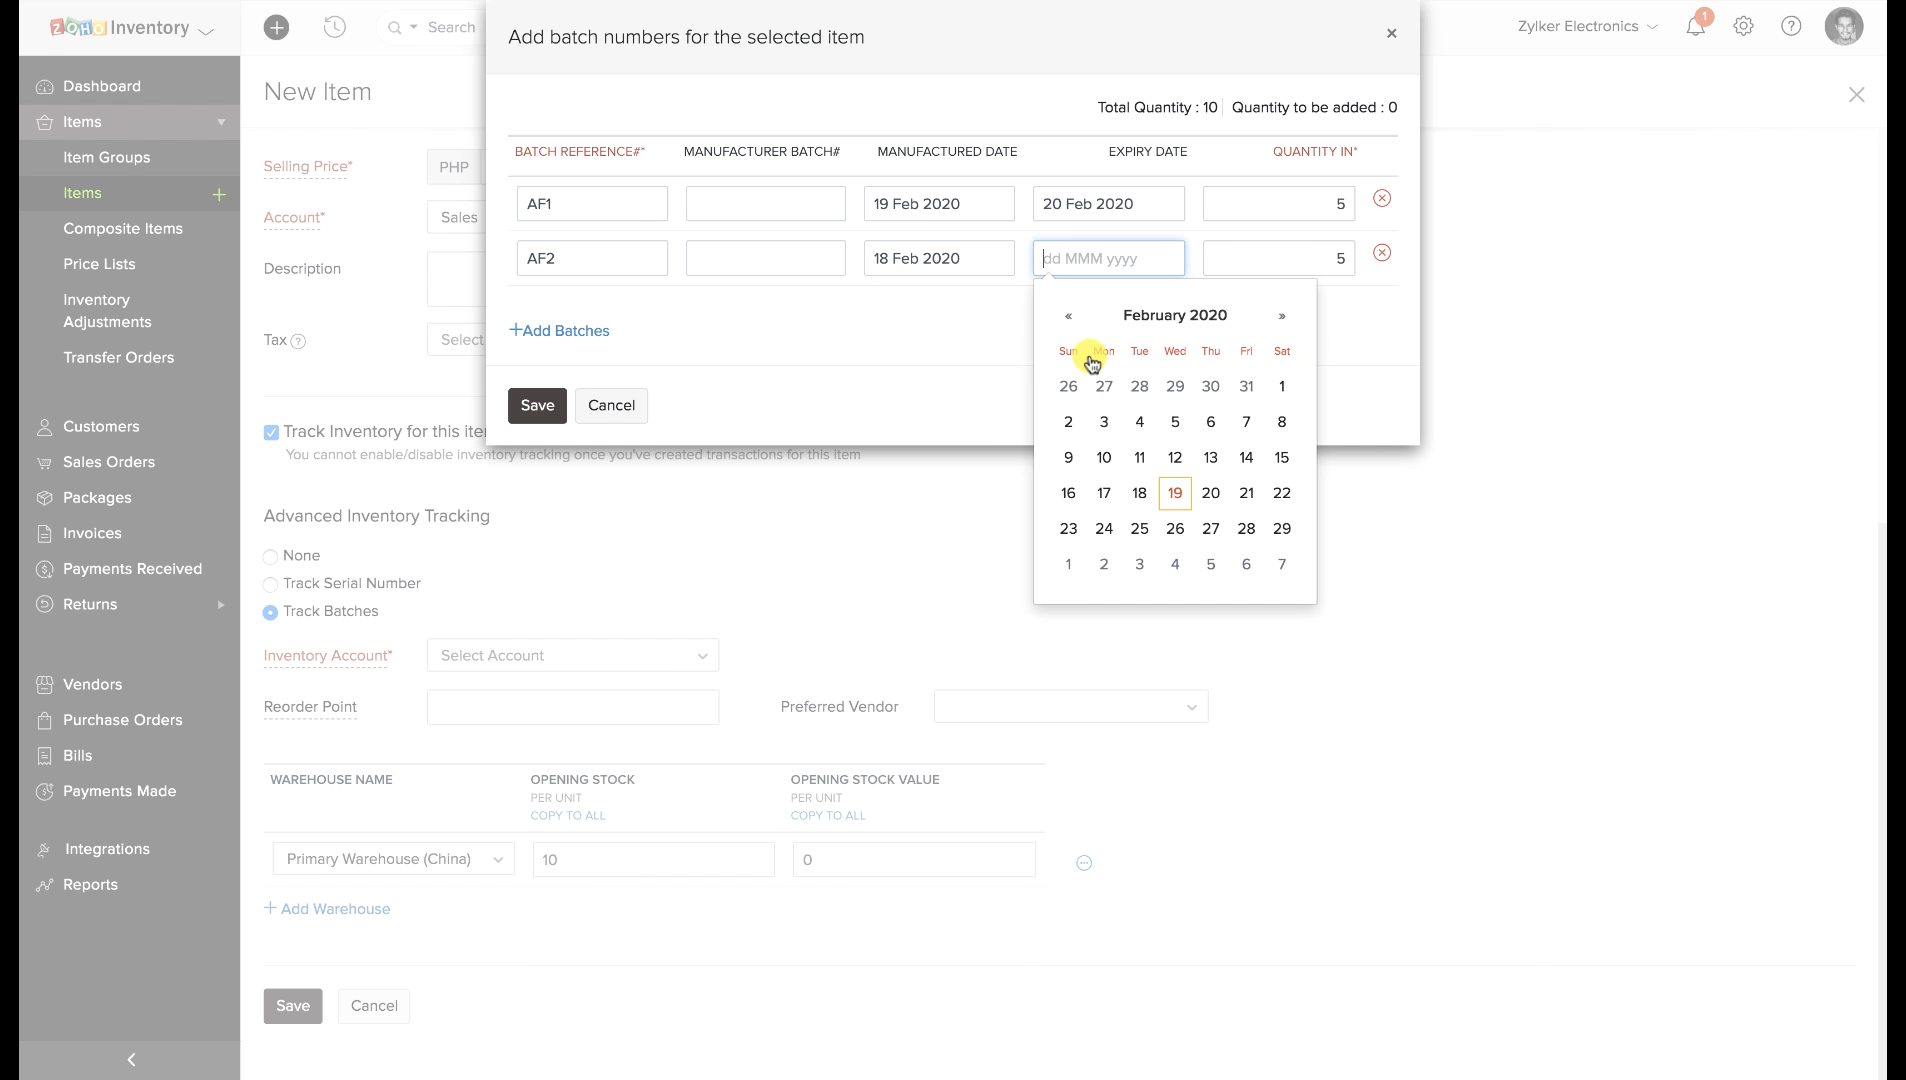
click(1172, 497)
click(540, 406)
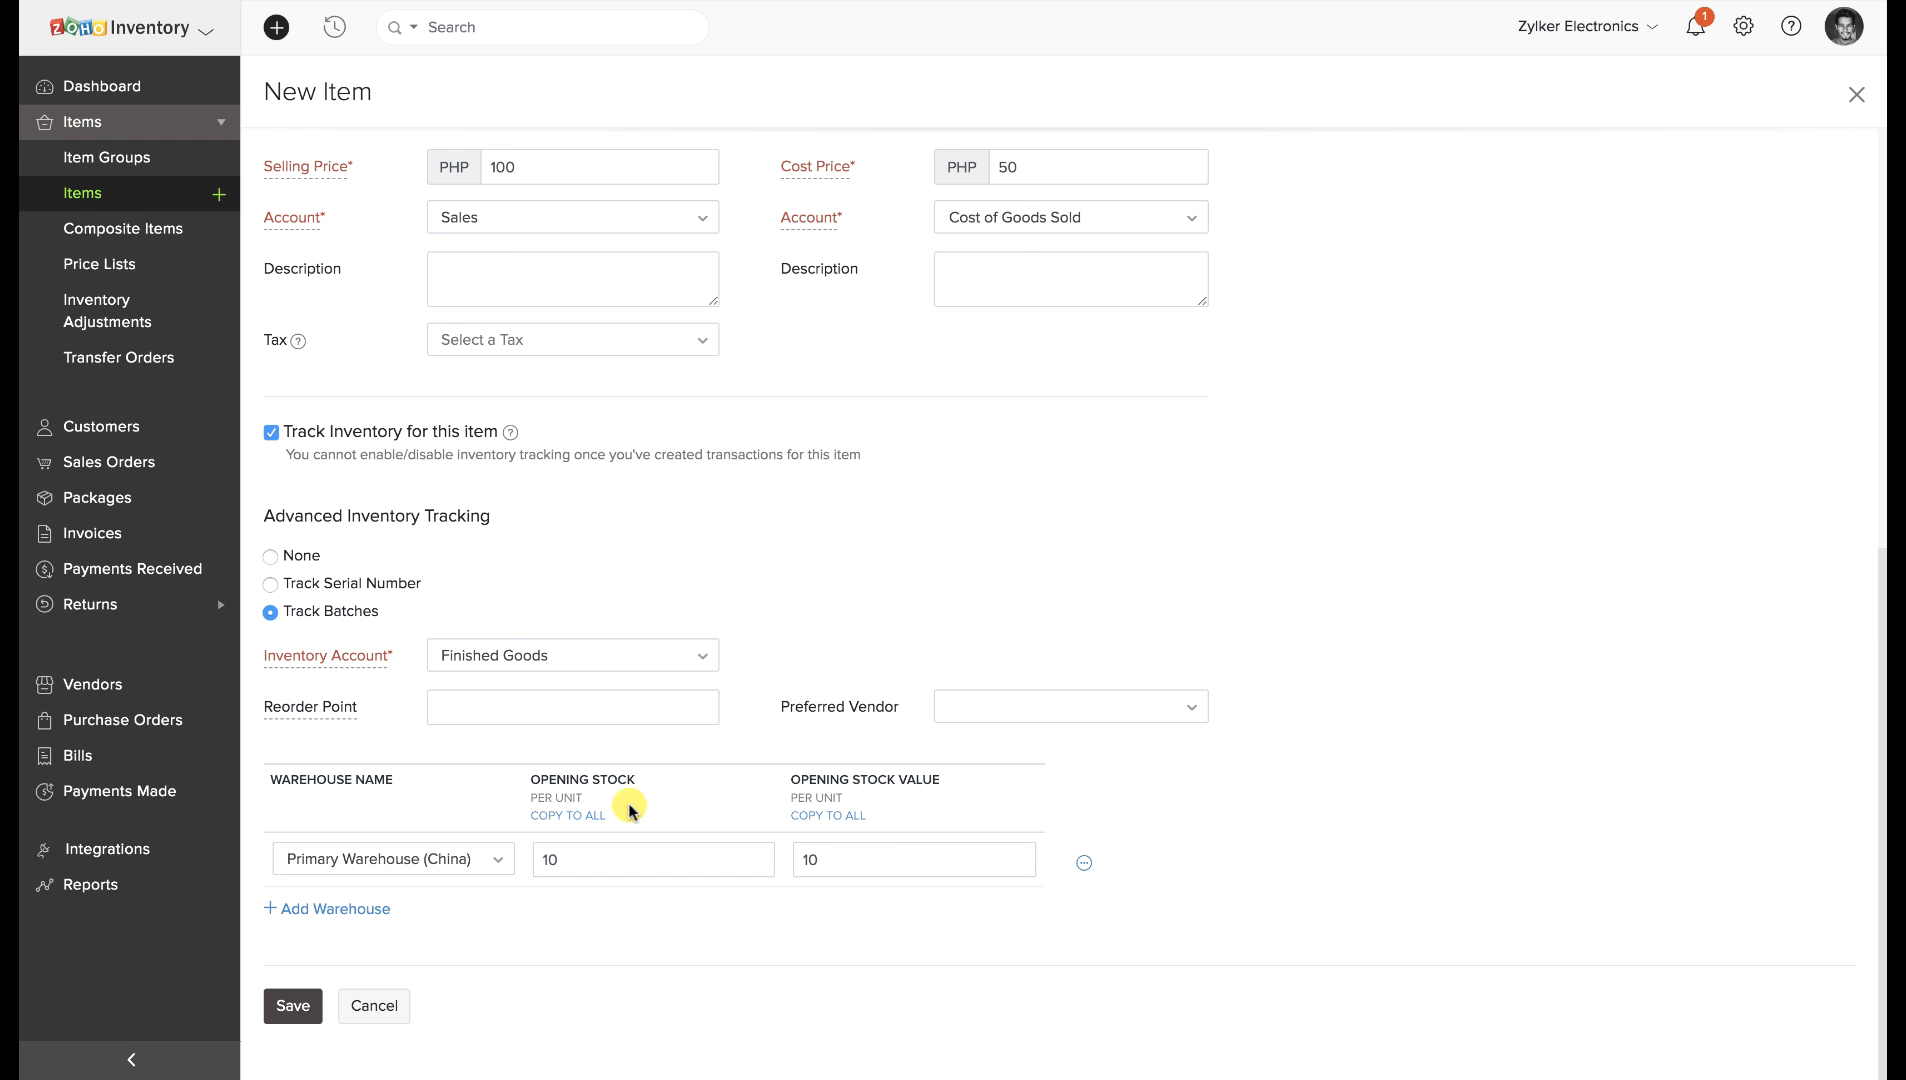
click(309, 1005)
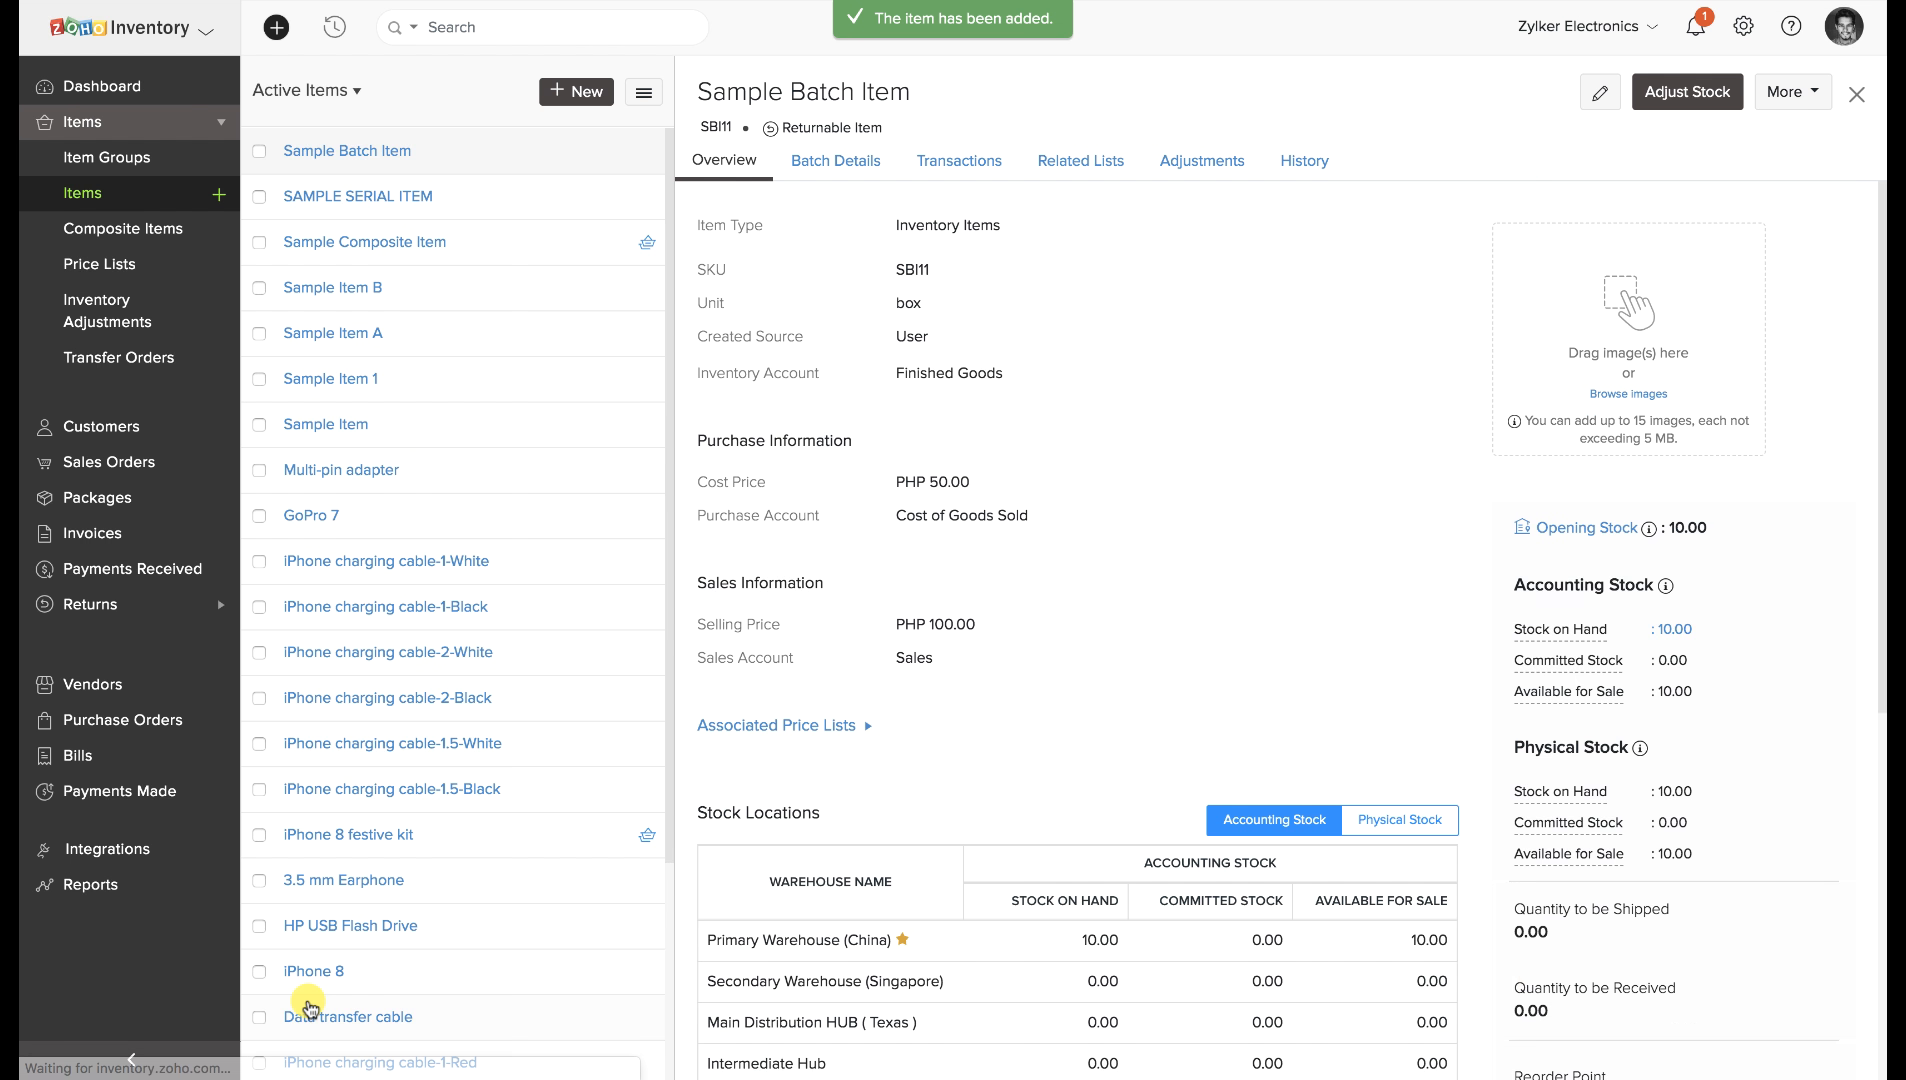
Start a new invoice with SAMPLE SERIAL ITEM on the item line.
click(50, 533)
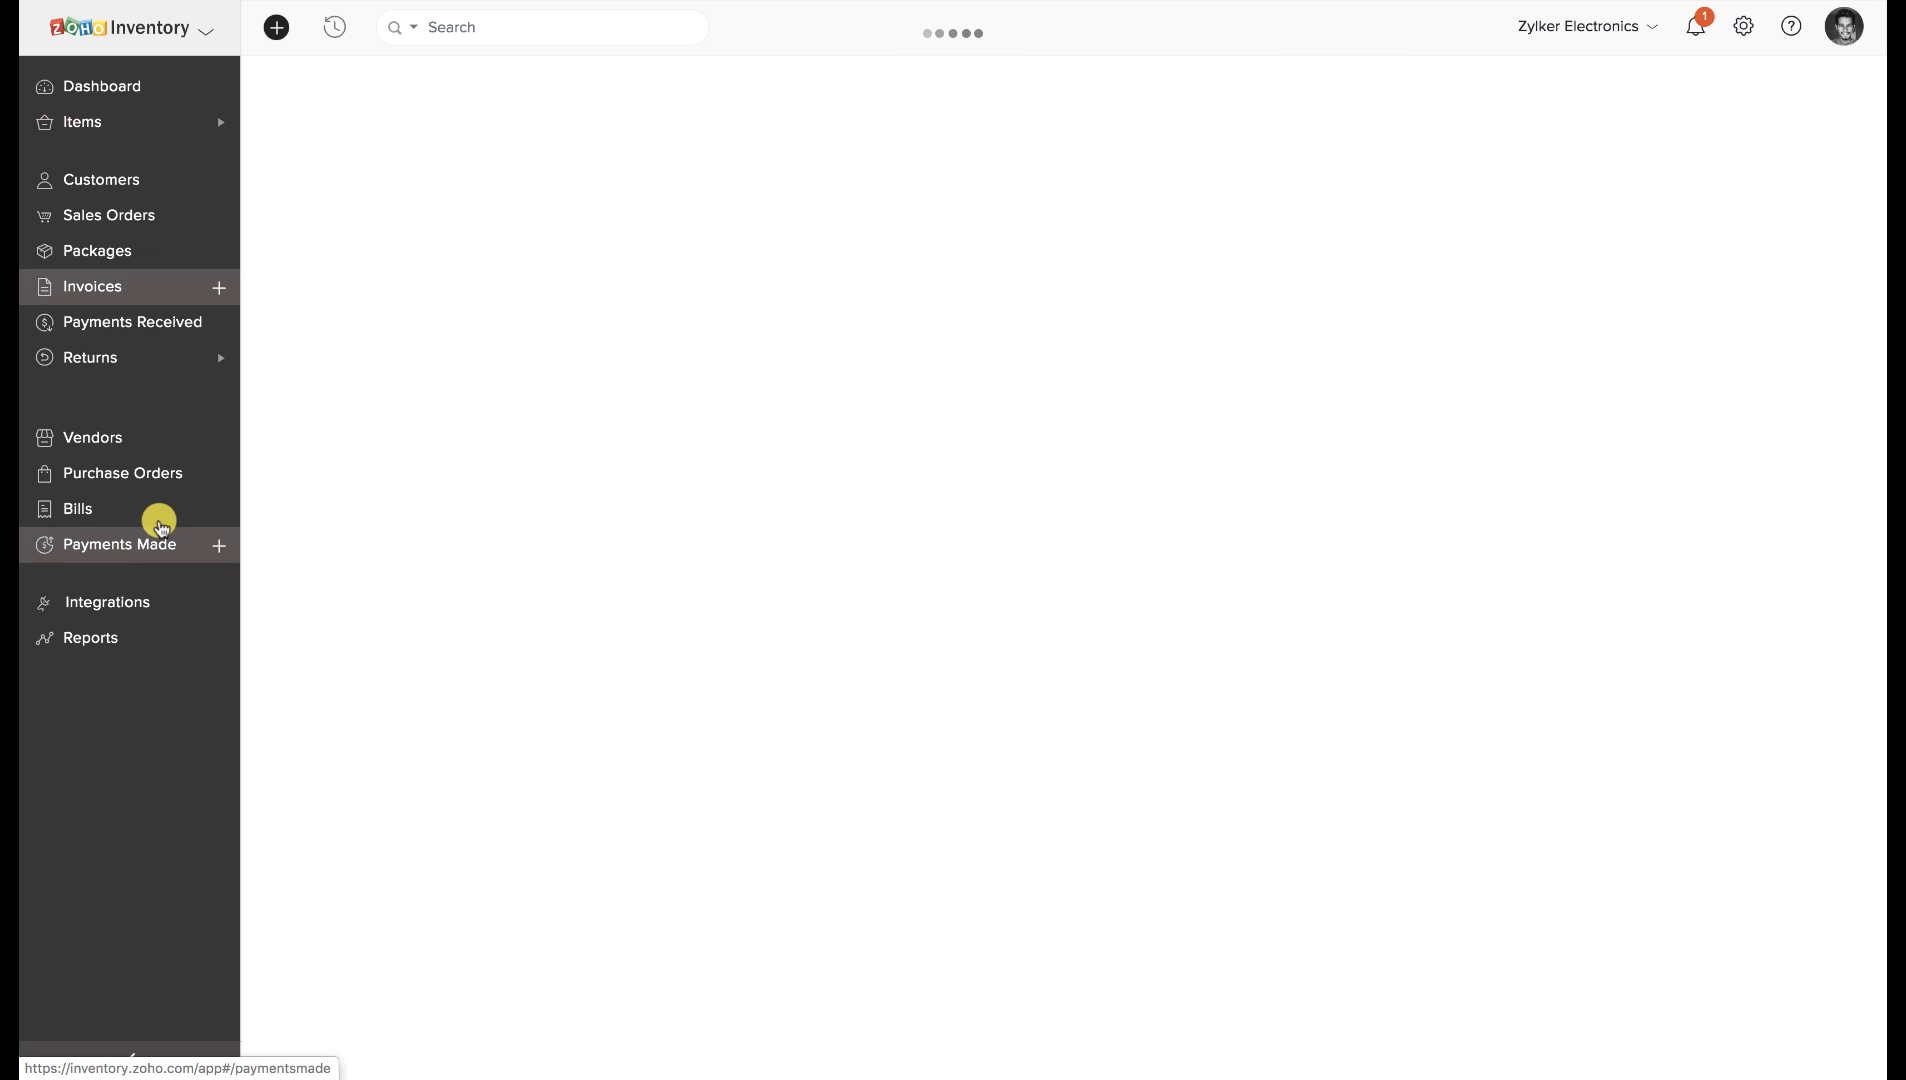
click(1590, 88)
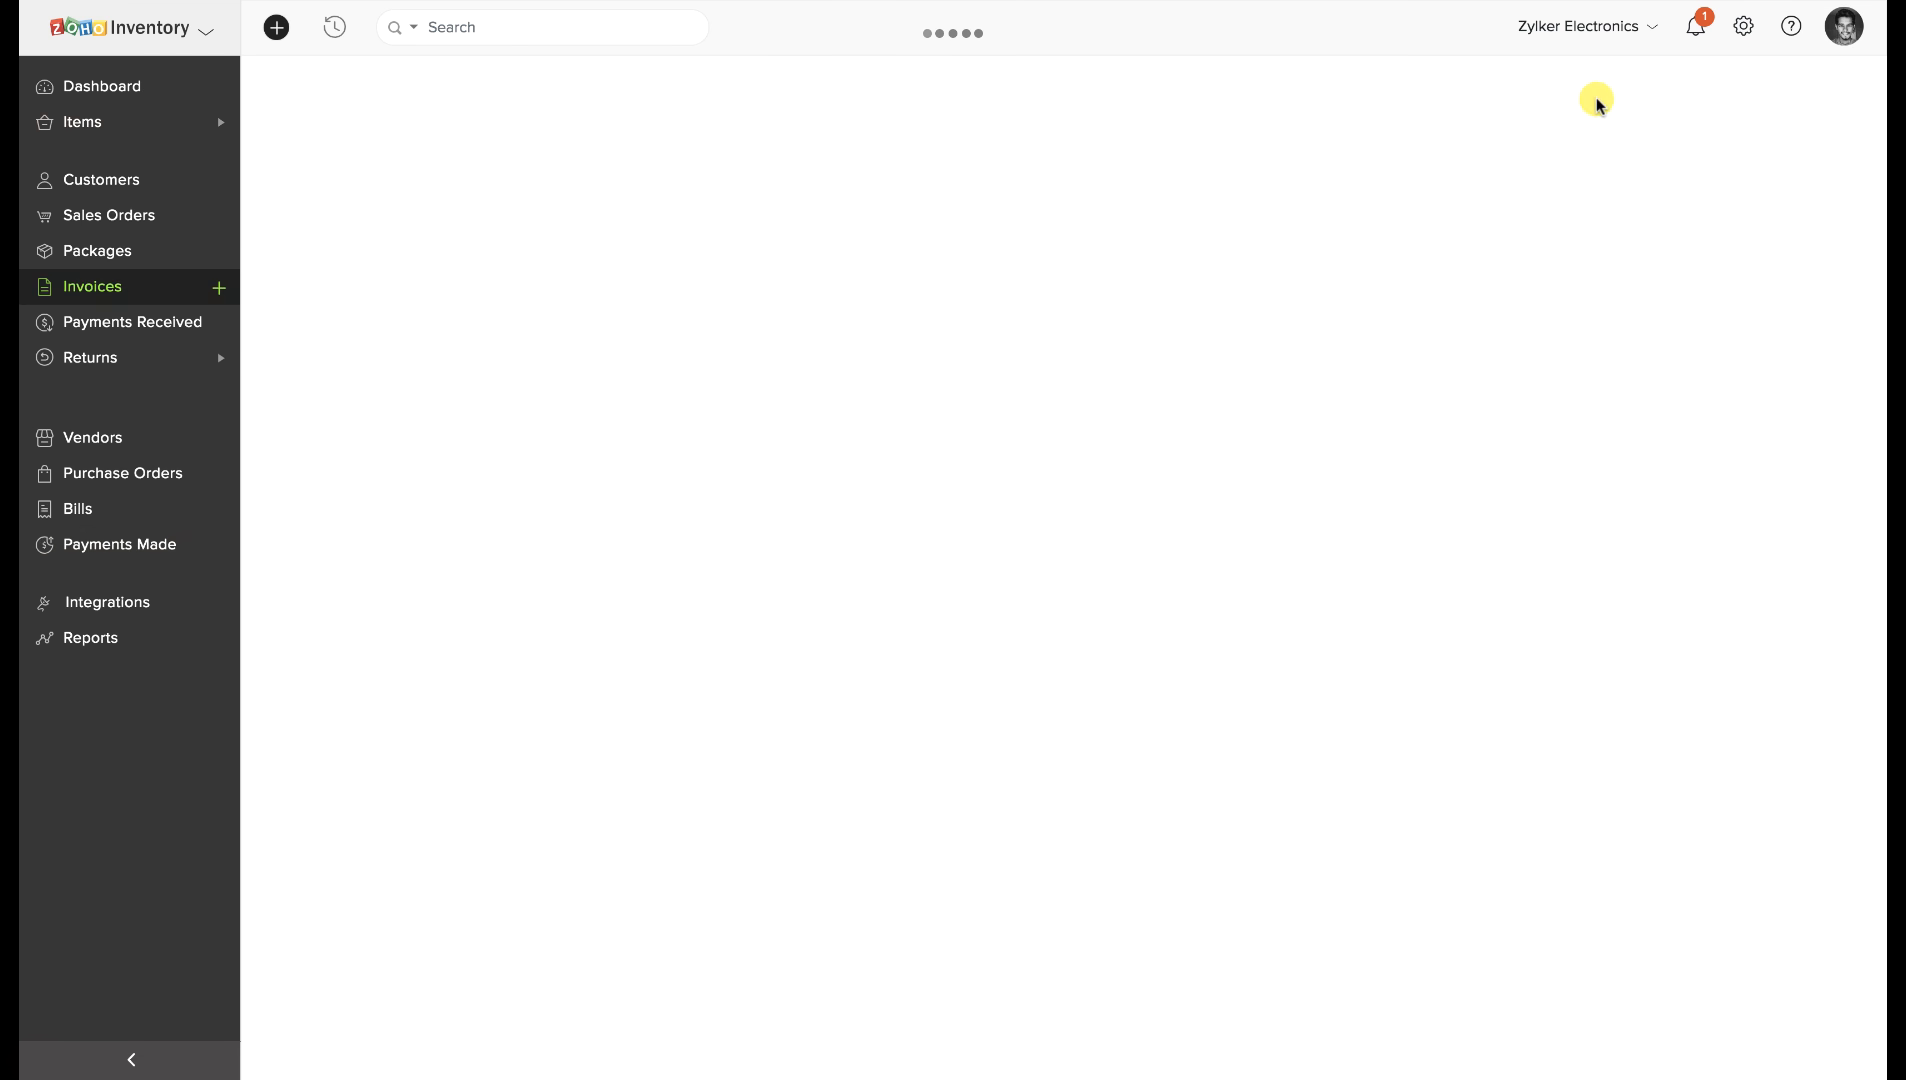
scroll(520, 575, down, 3)
click(506, 540)
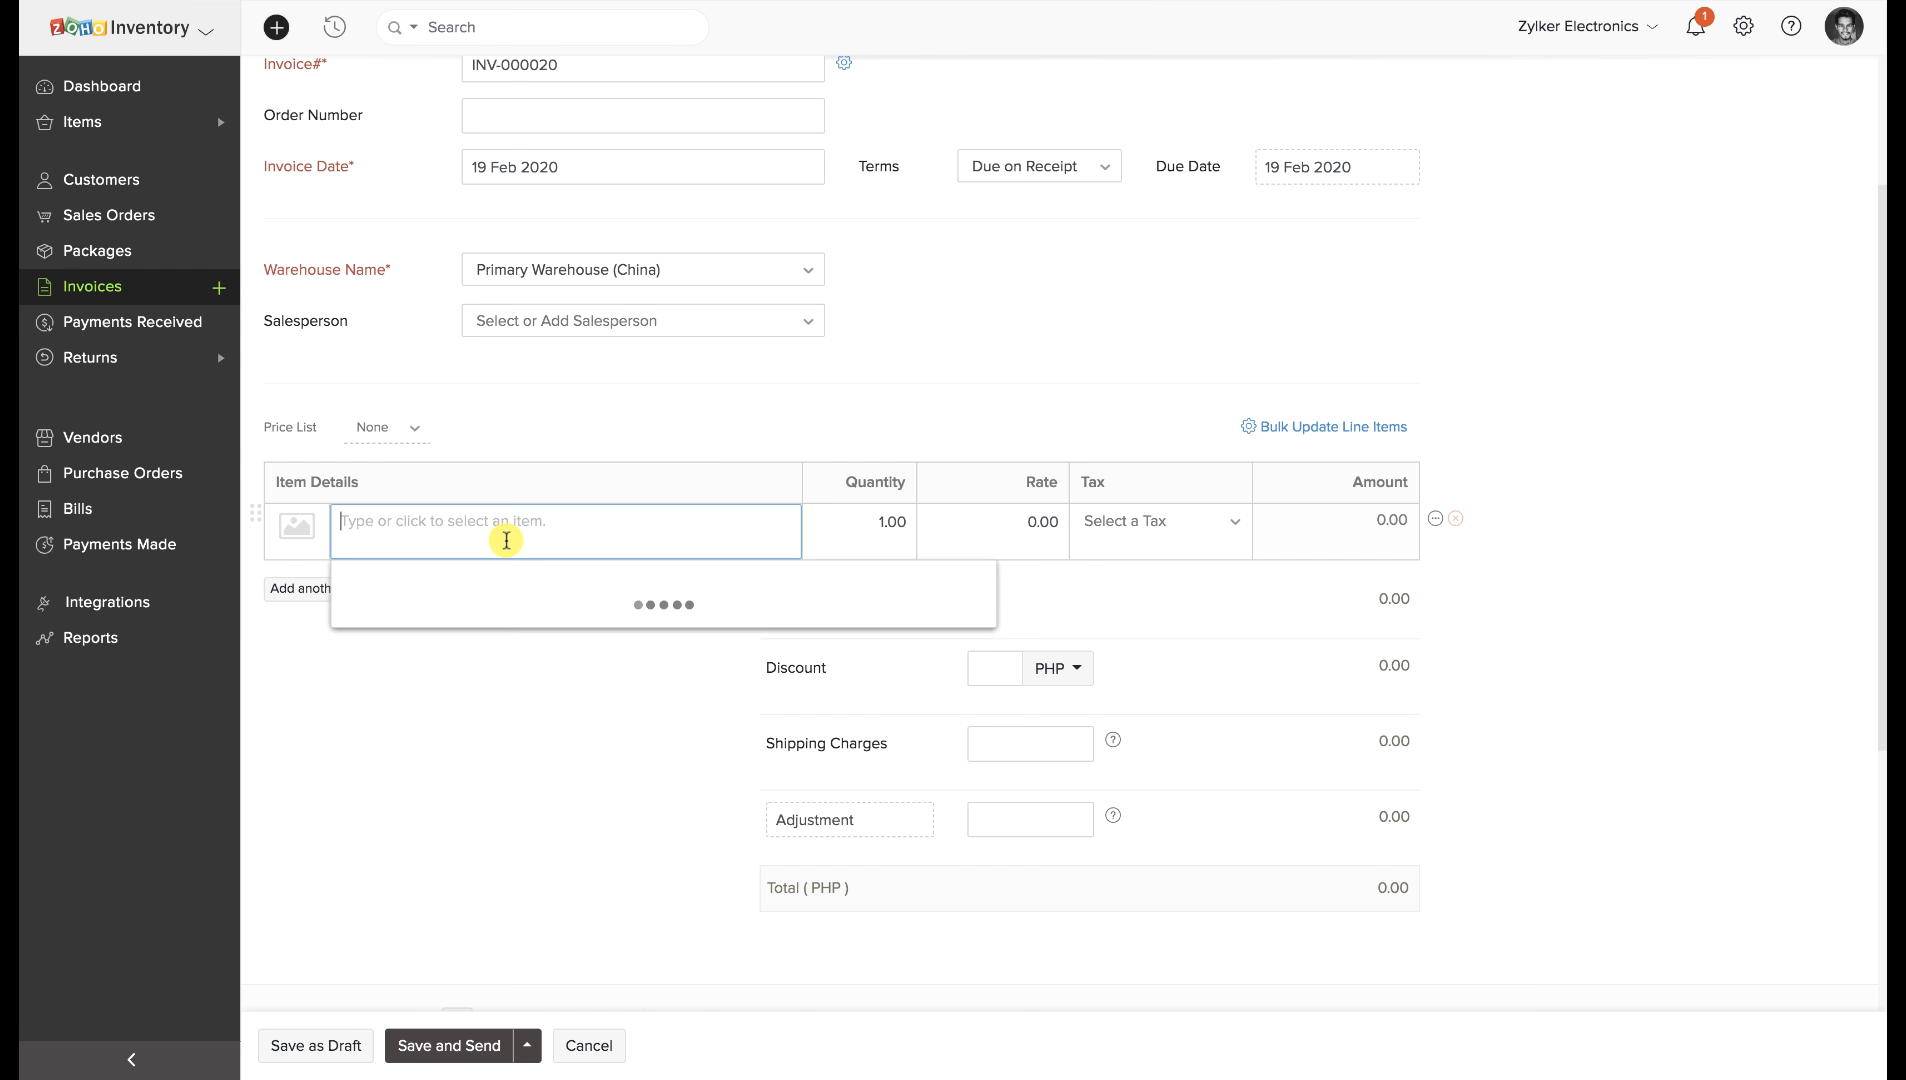
text(Sample)
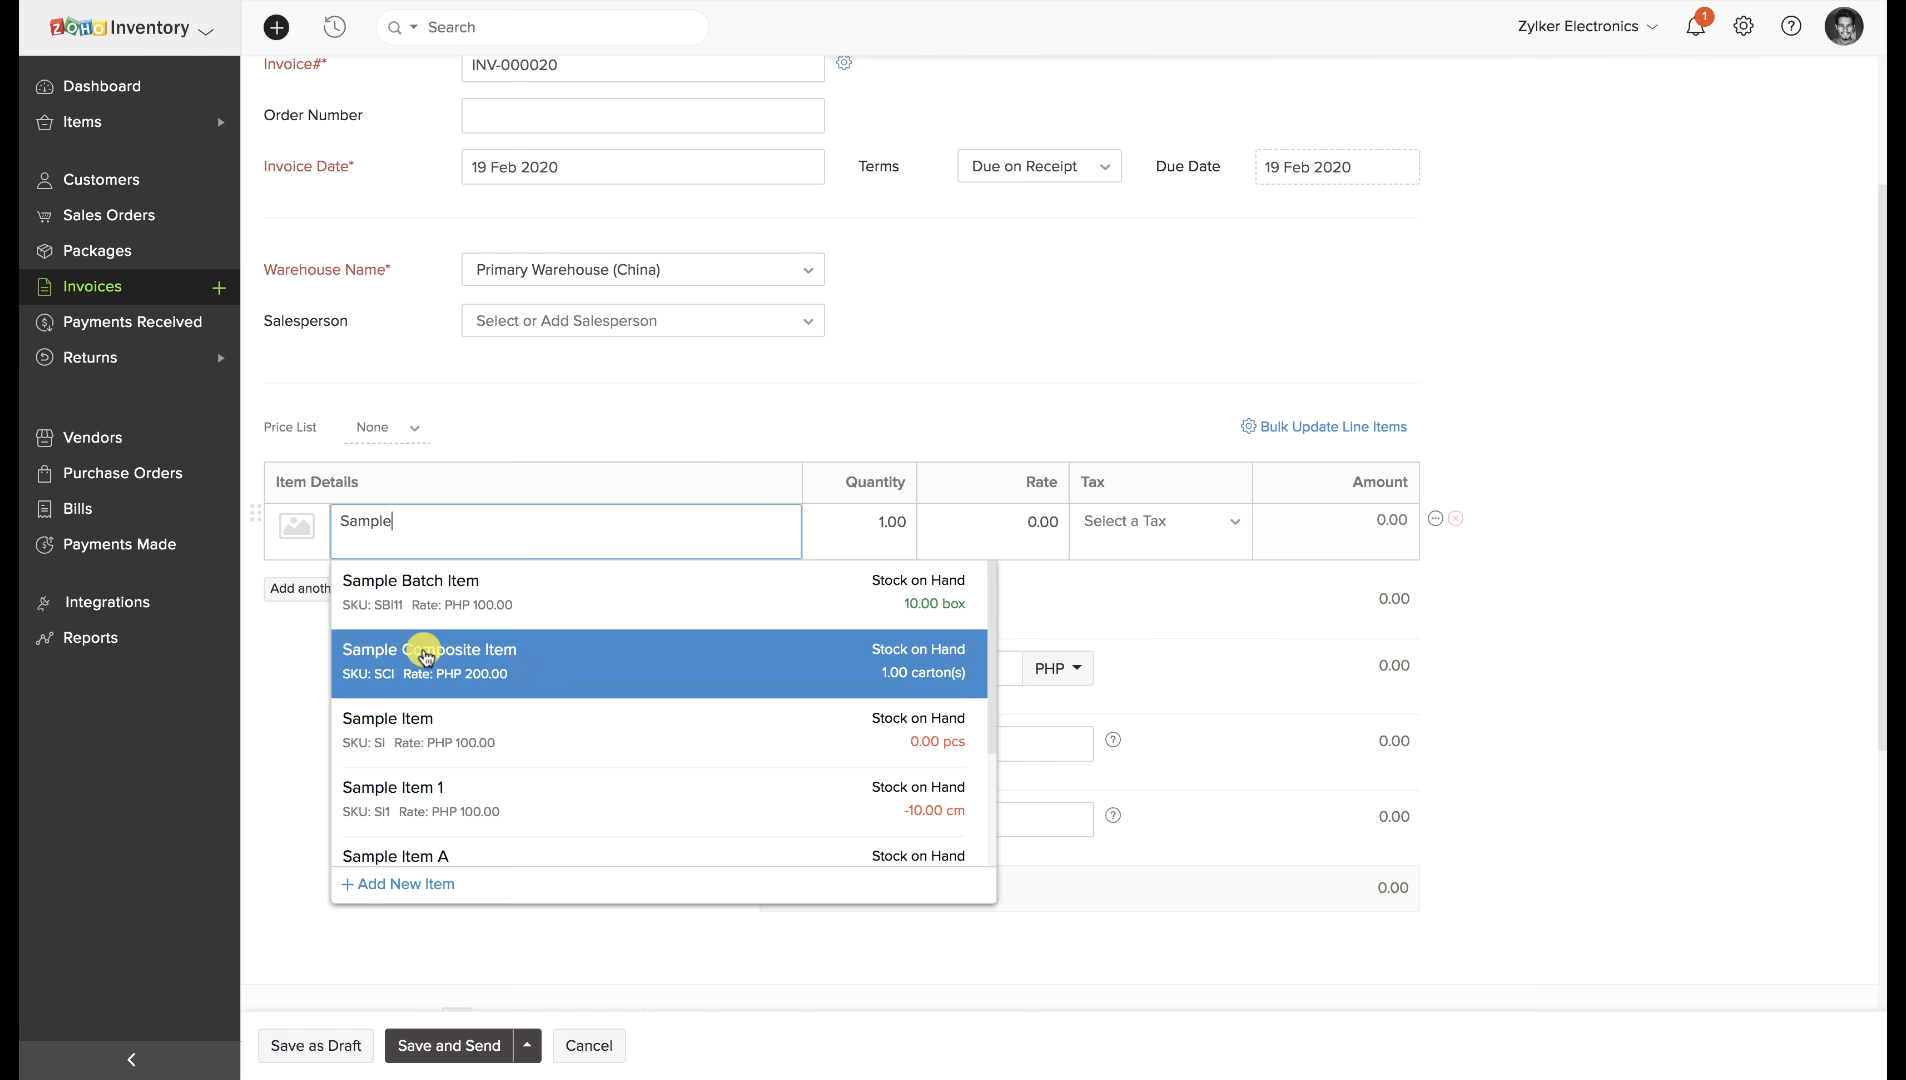
scroll(432, 797, down, 2)
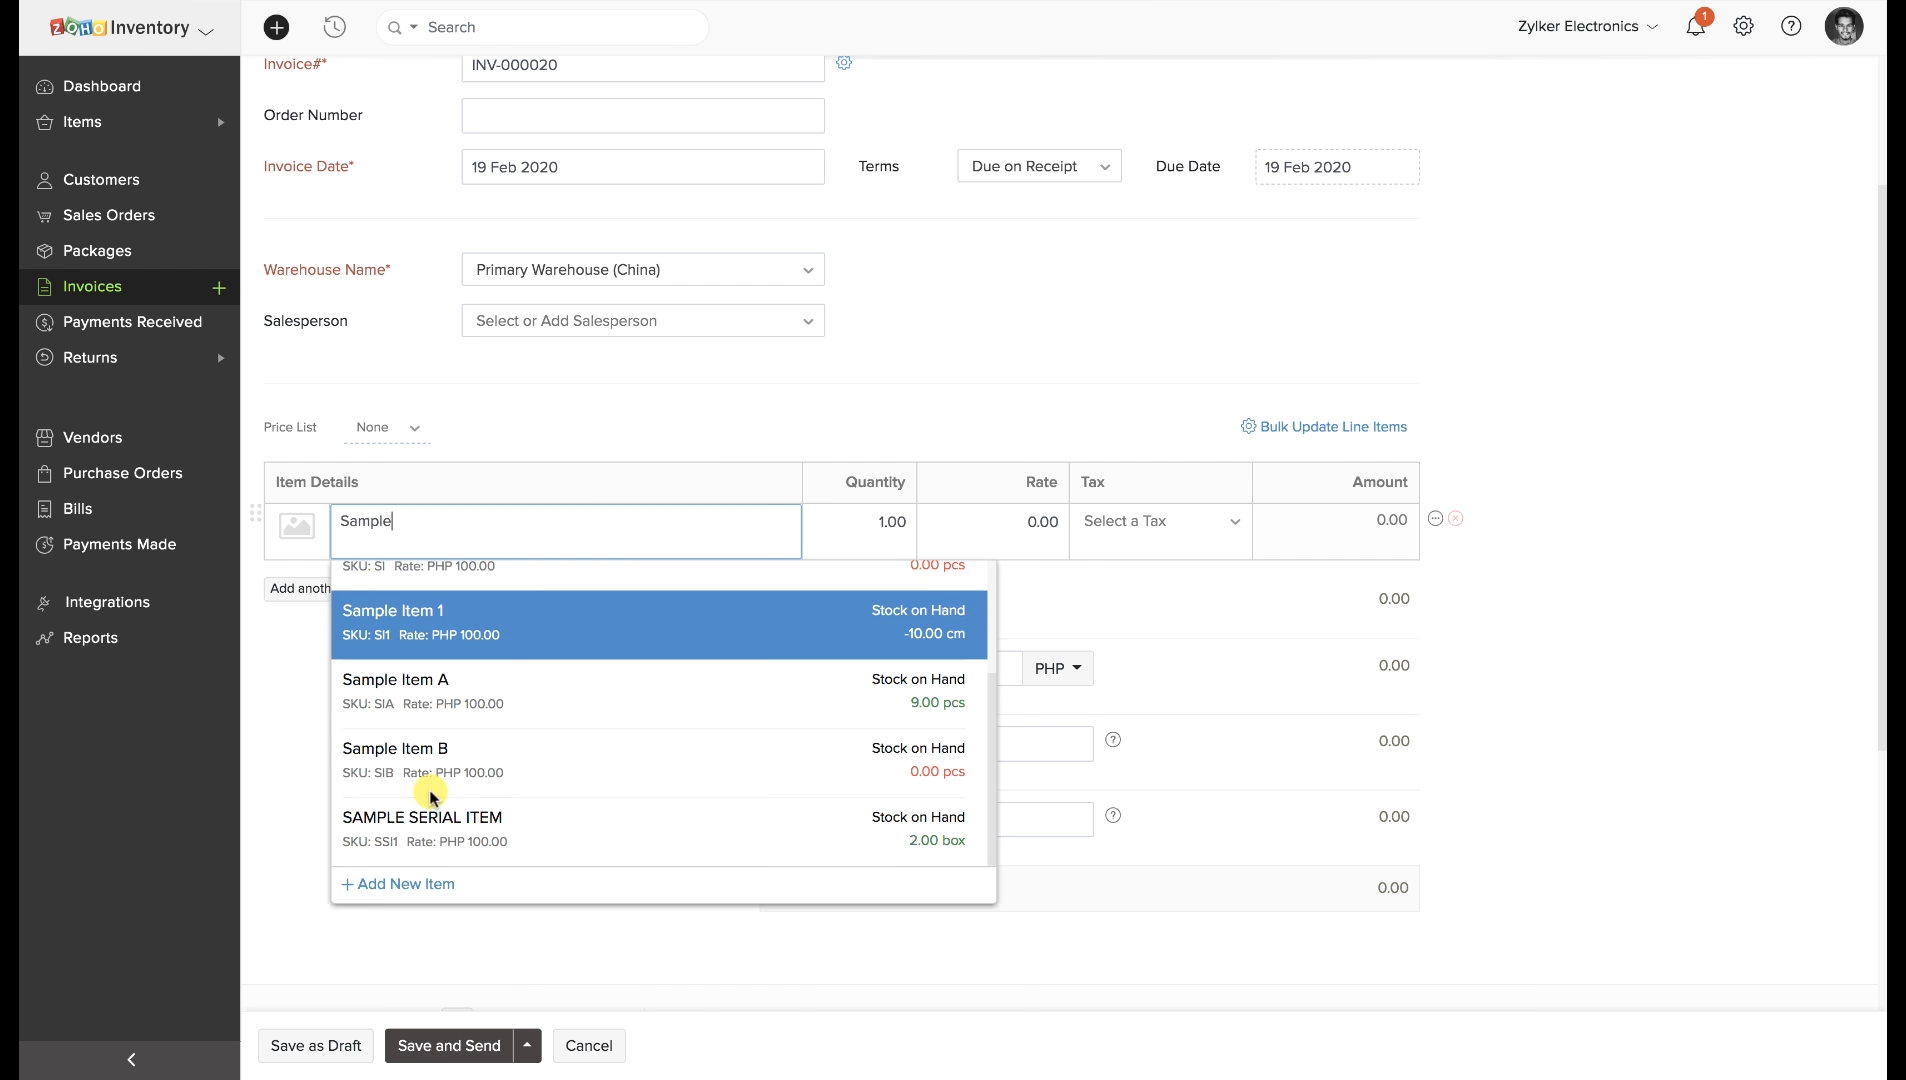
click(427, 816)
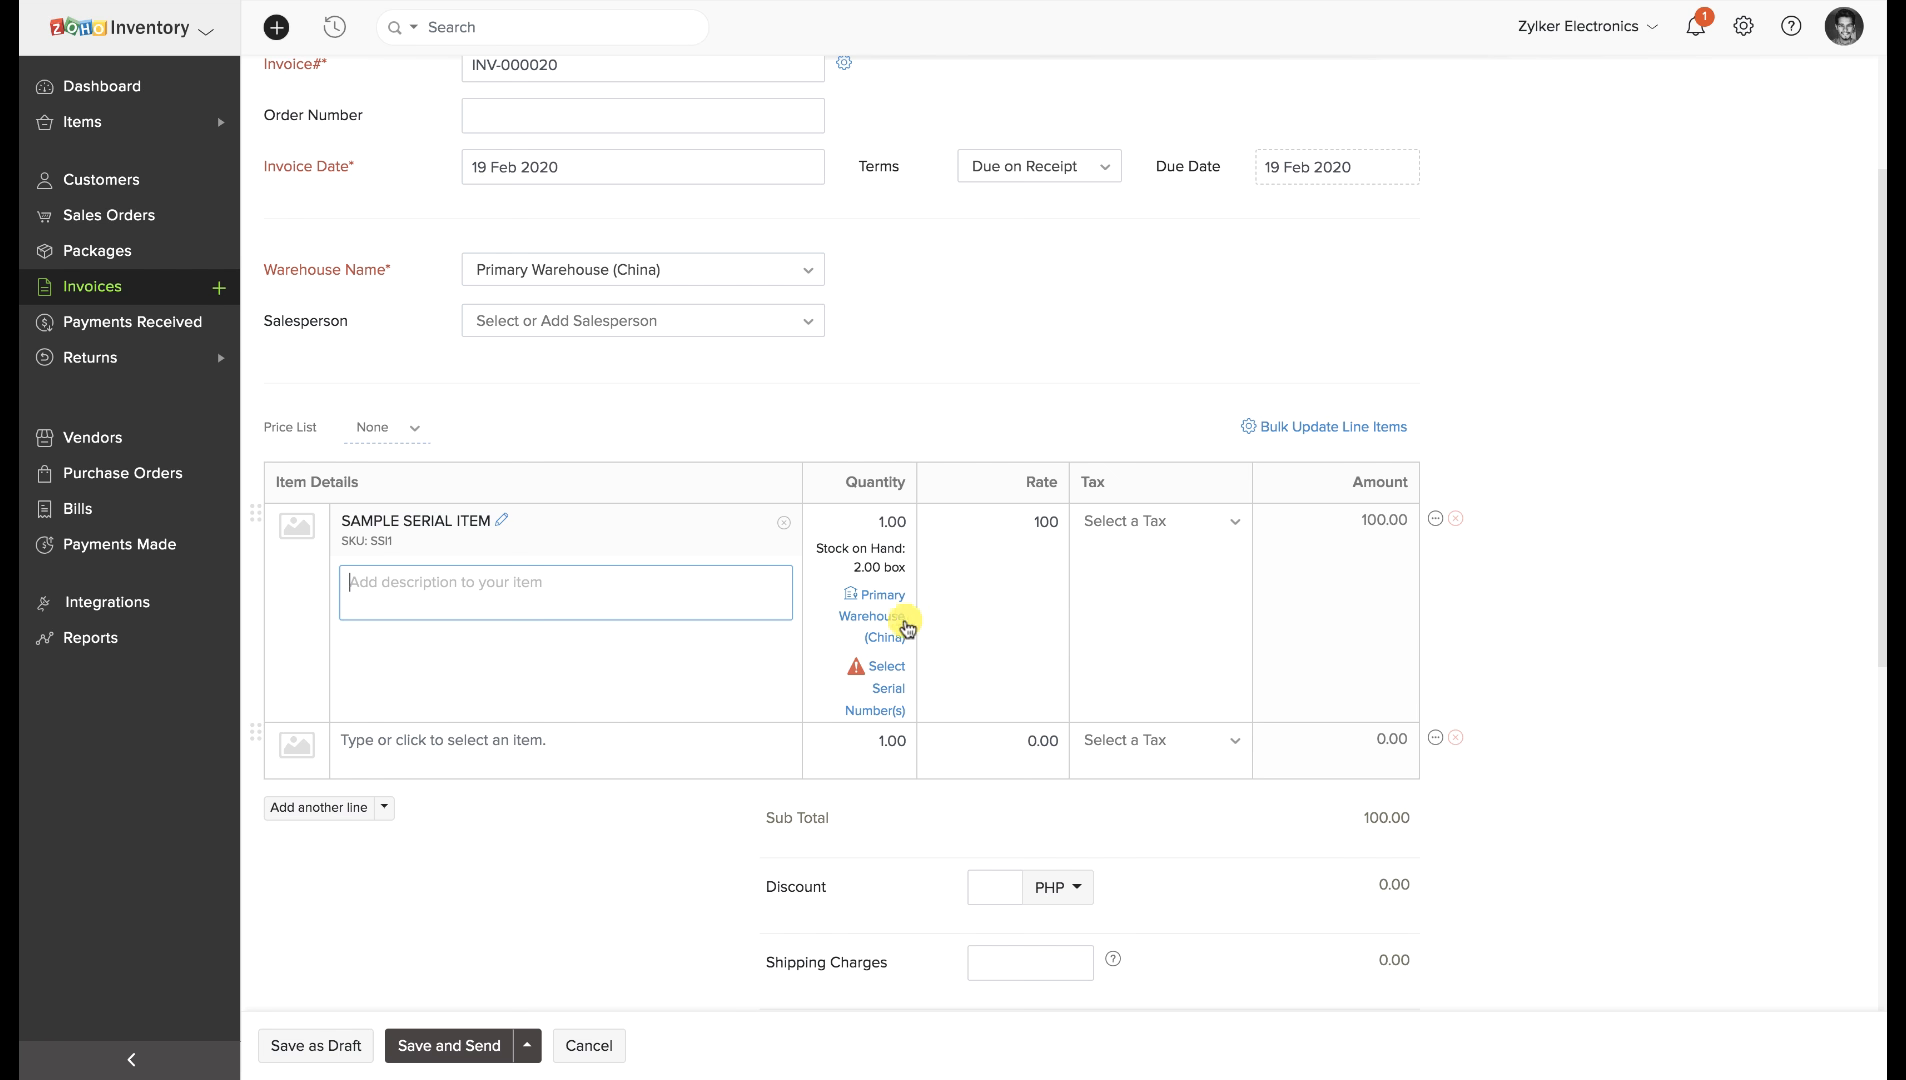
Assign serial number 1 using barcode scanning and save INV-000020 as a draft.
click(885, 670)
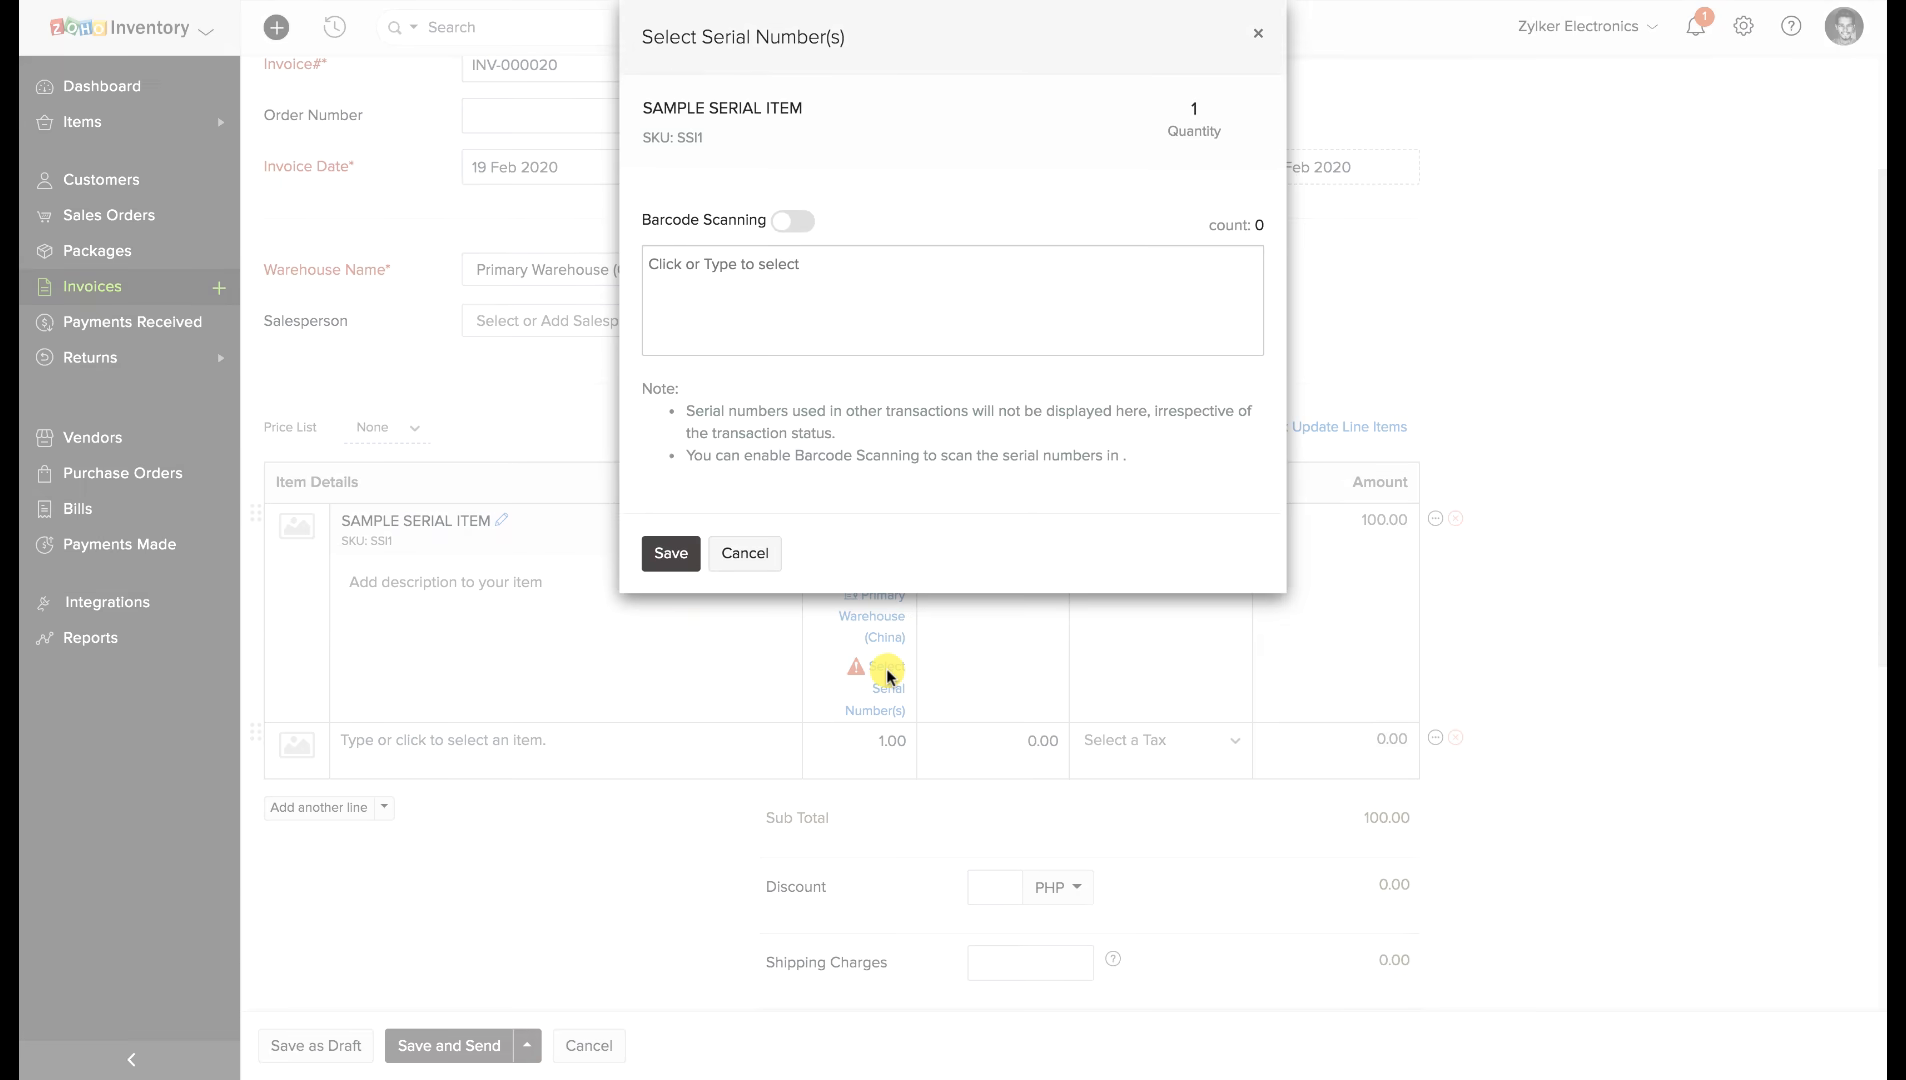
click(835, 272)
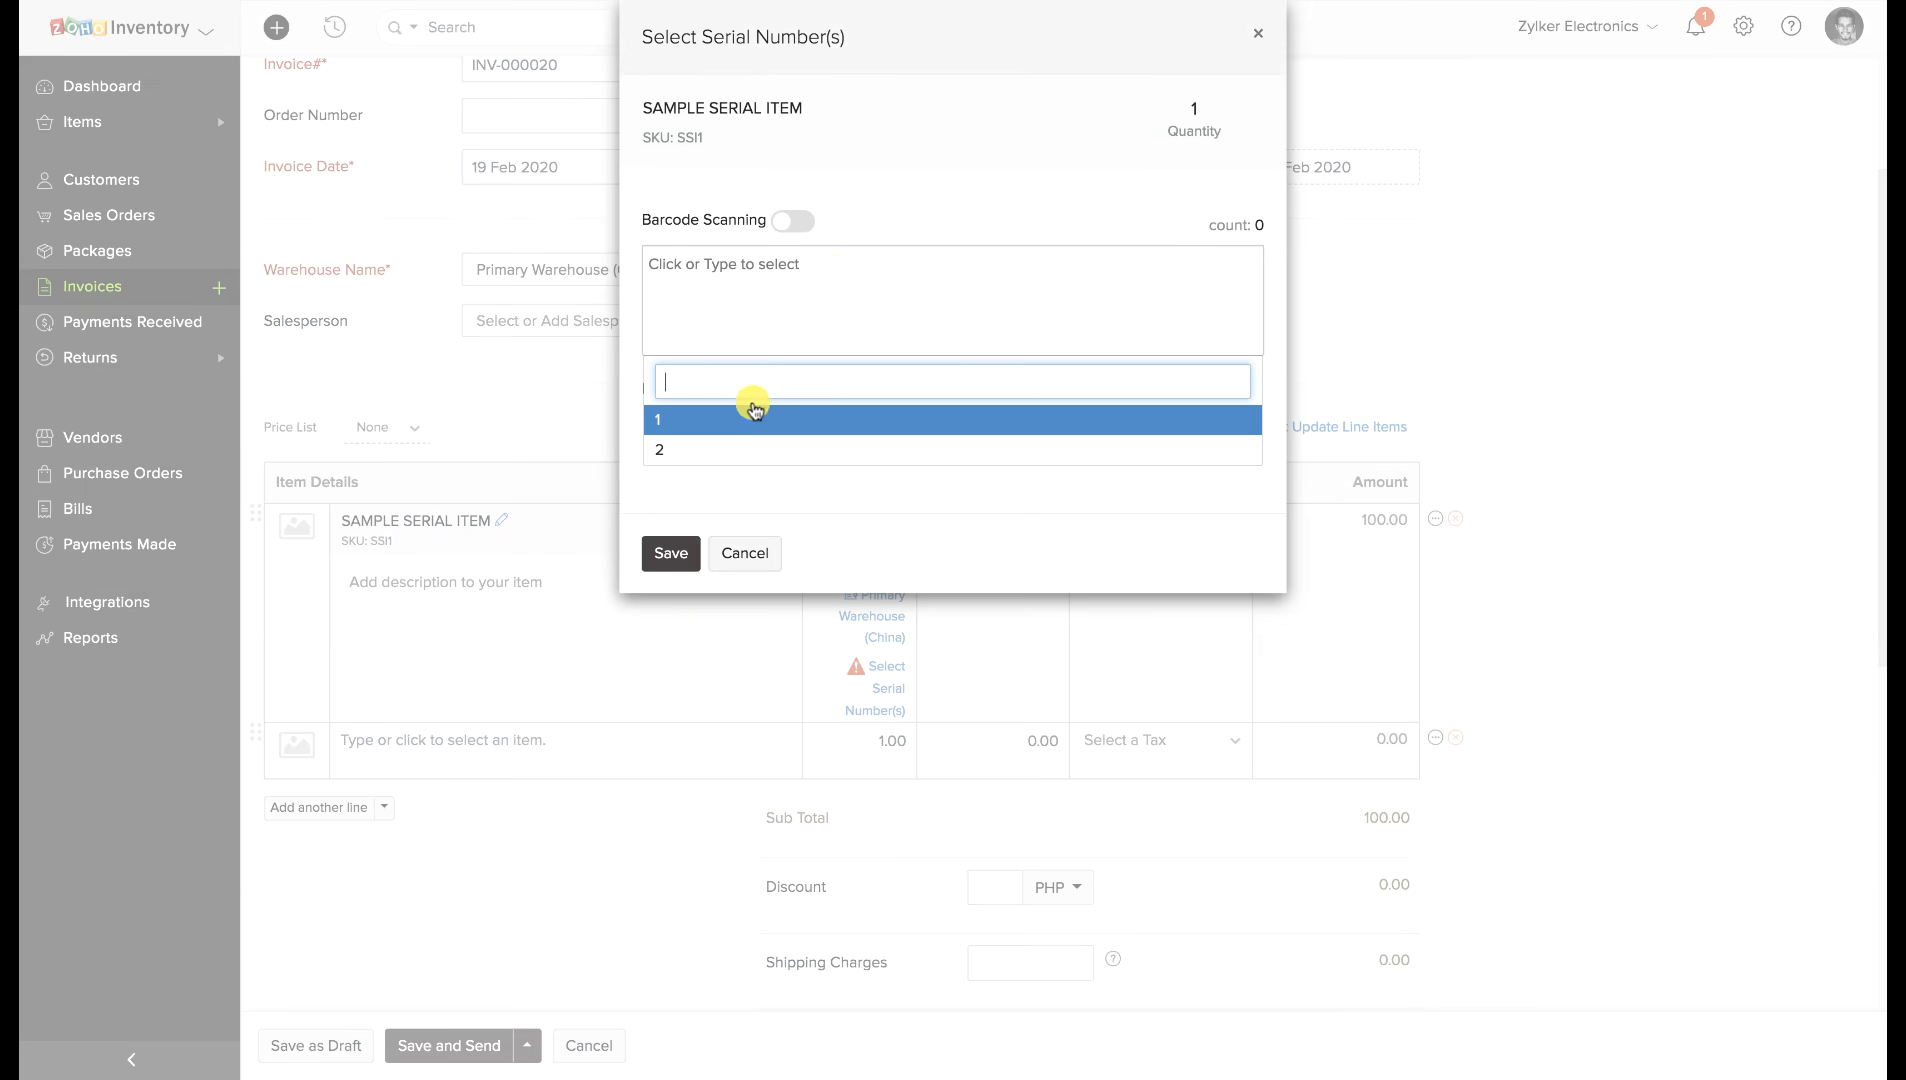
click(726, 292)
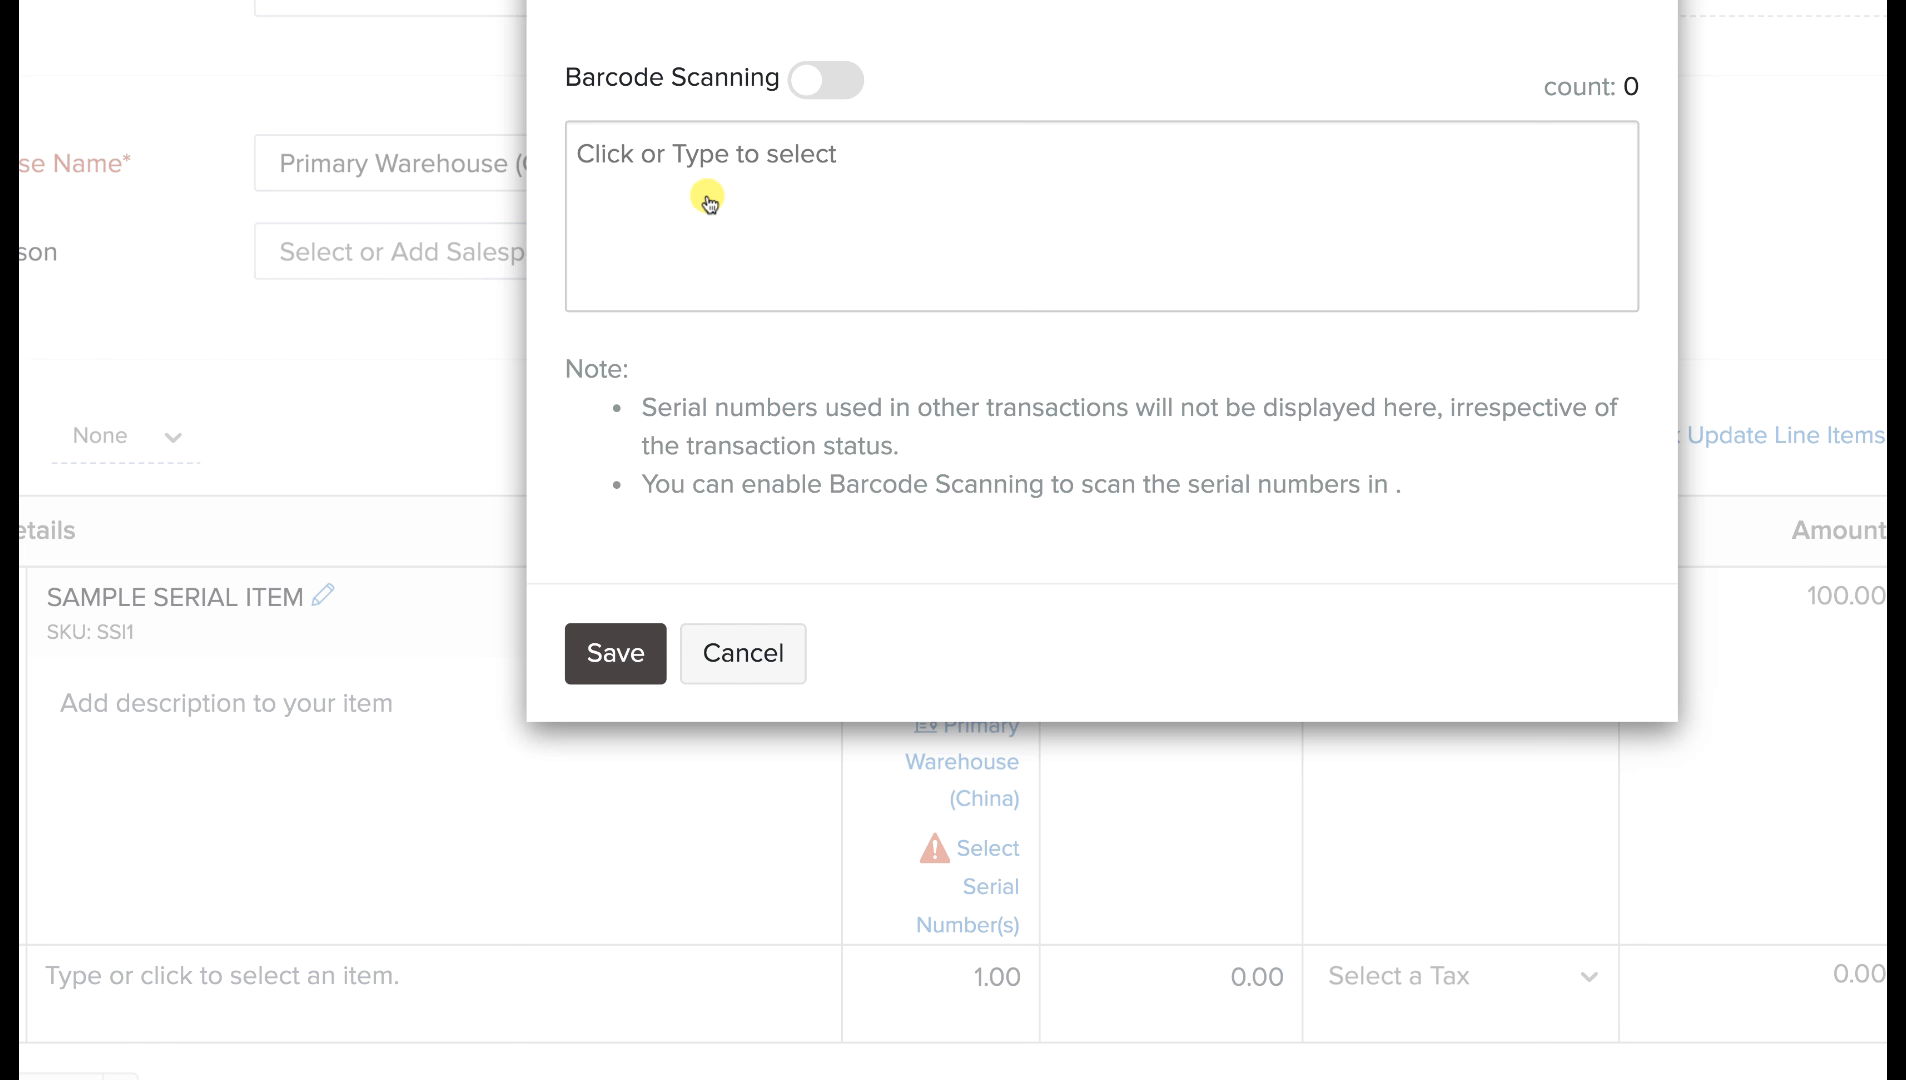
click(821, 88)
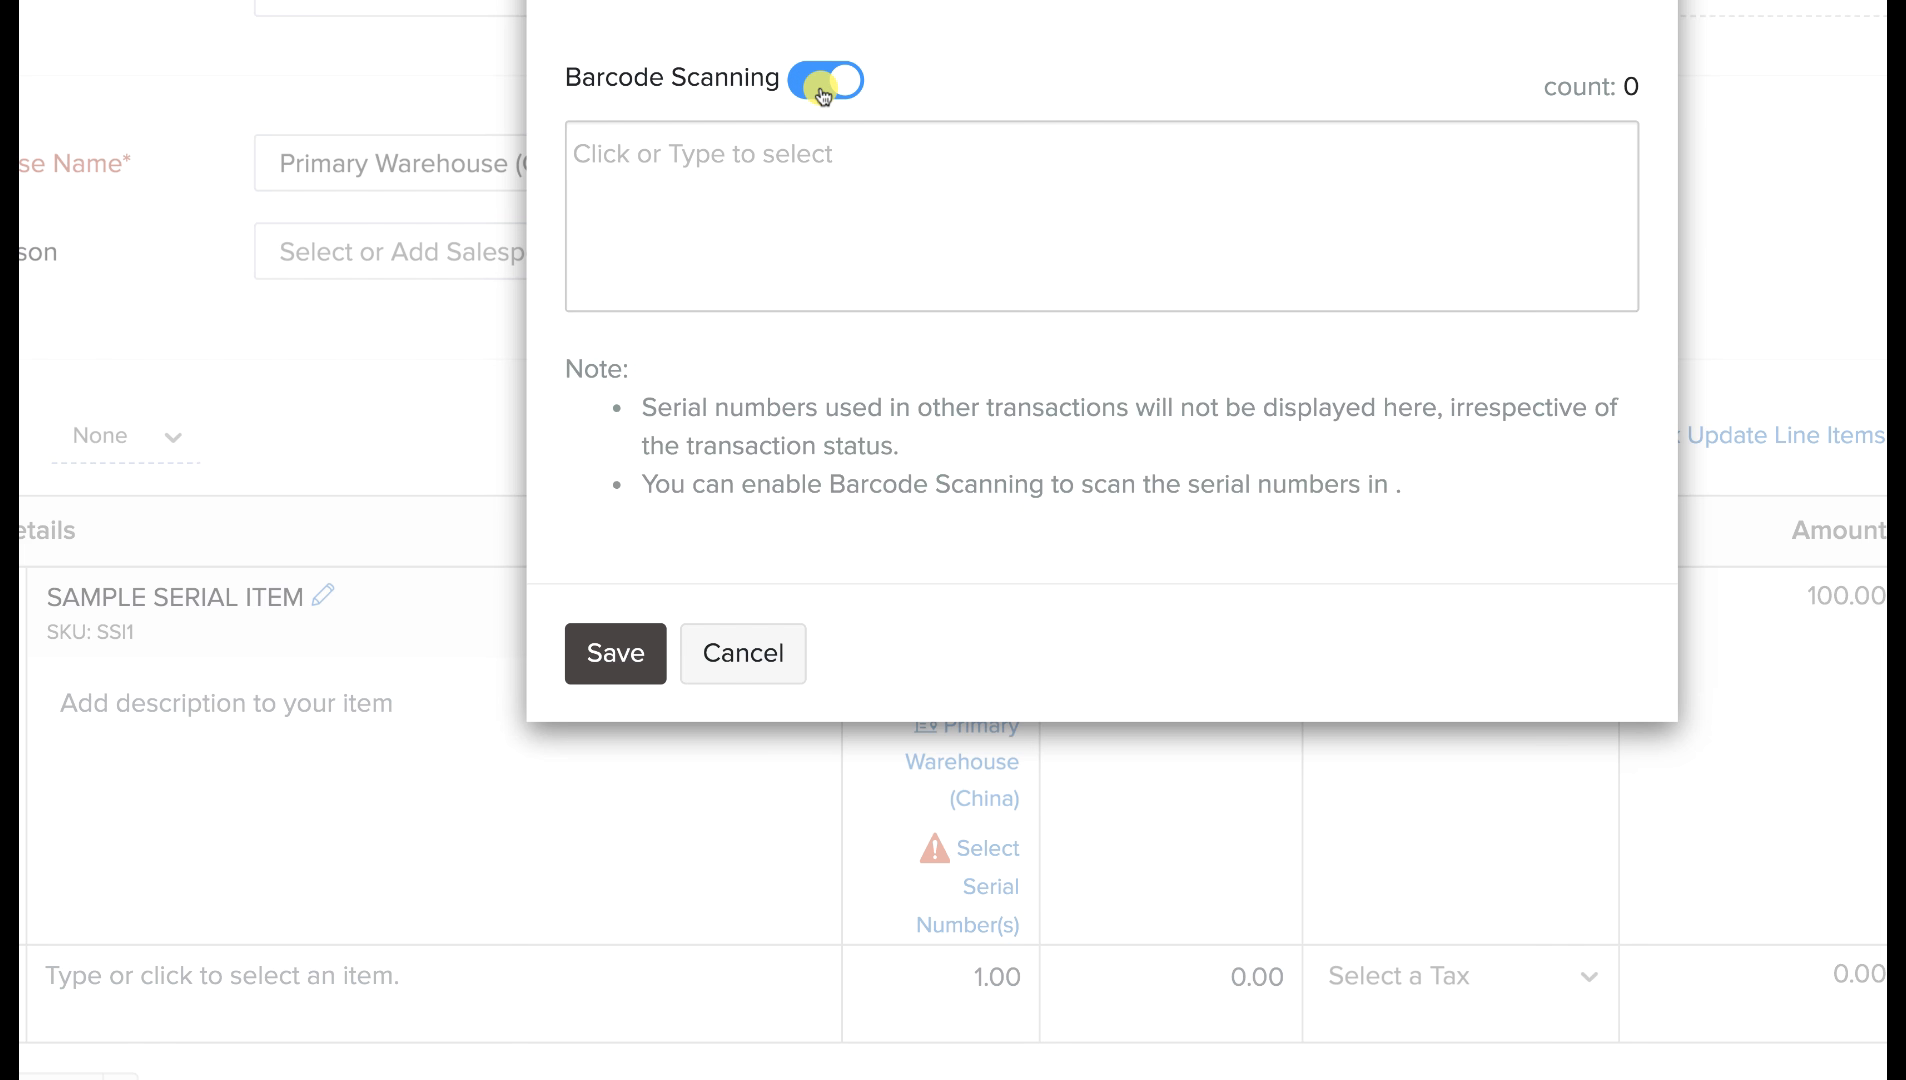
scroll(821, 94, up, 3)
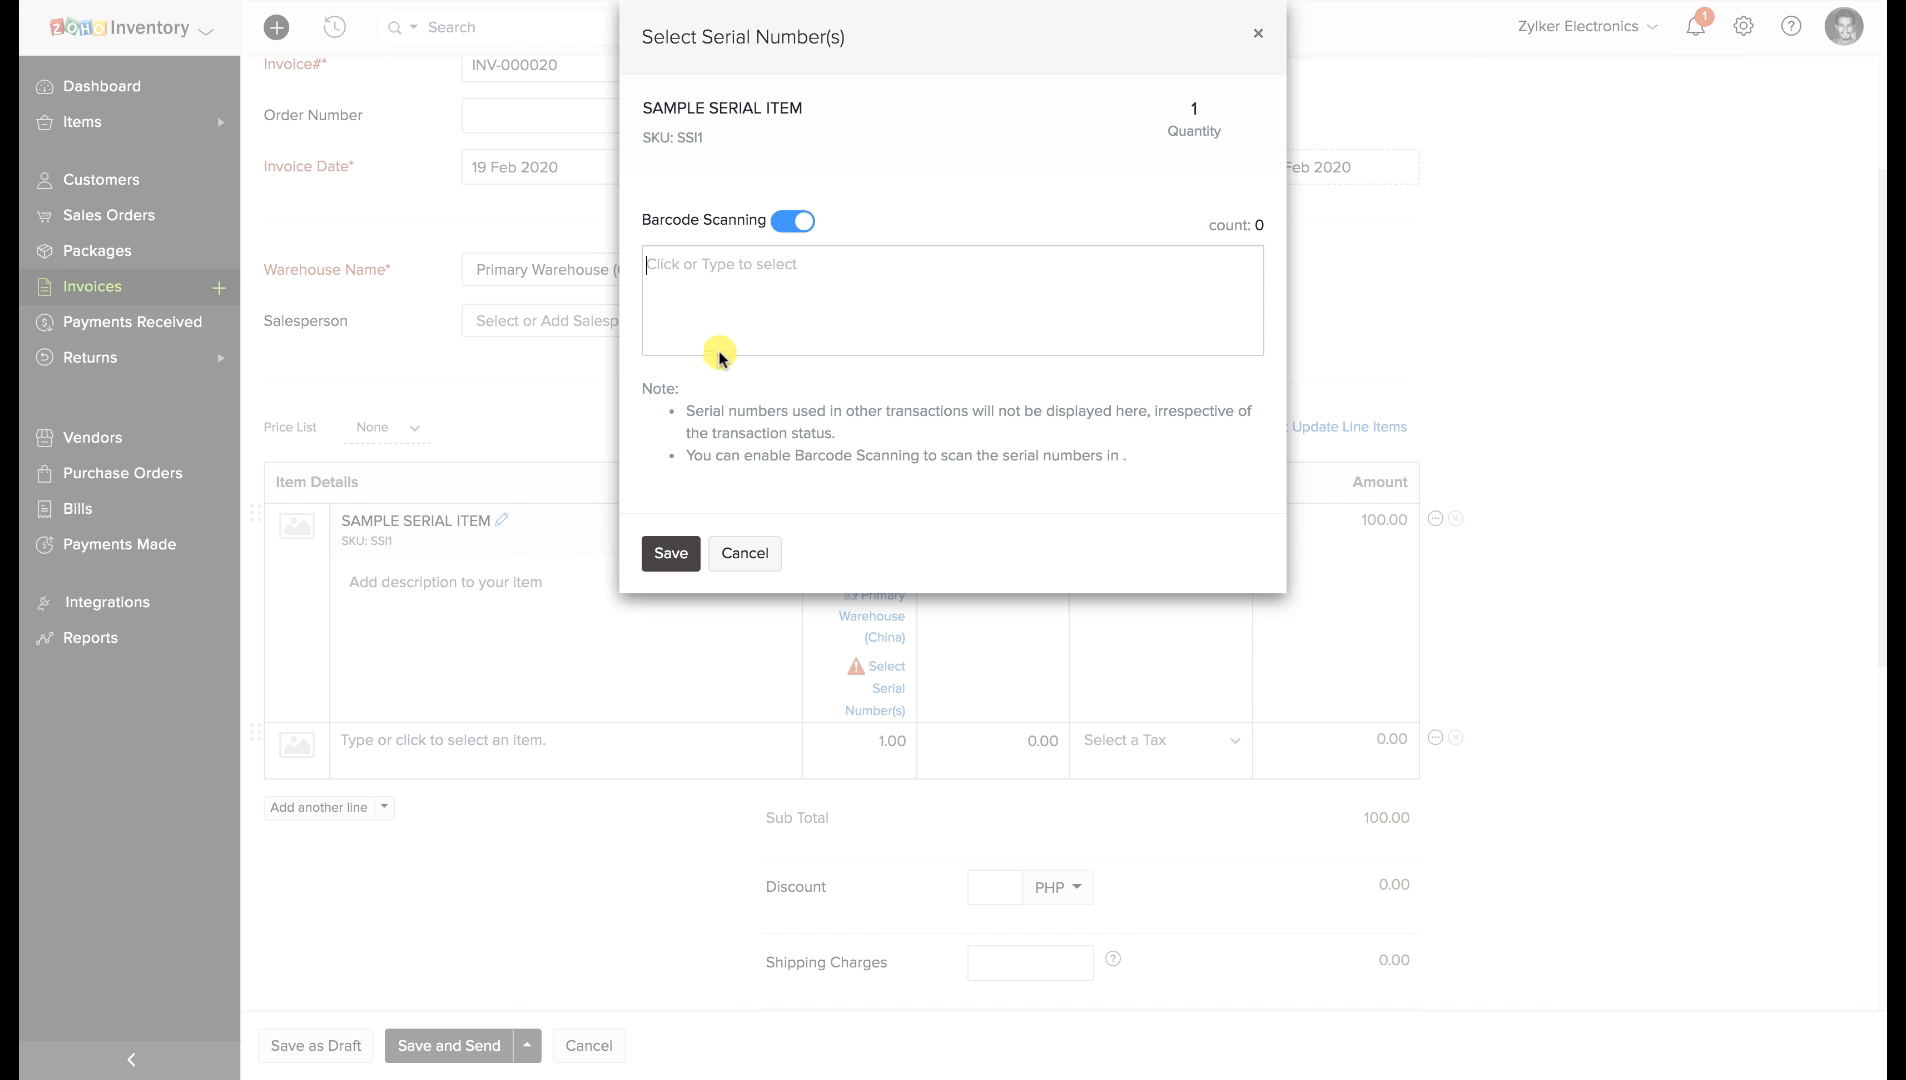
text(1)
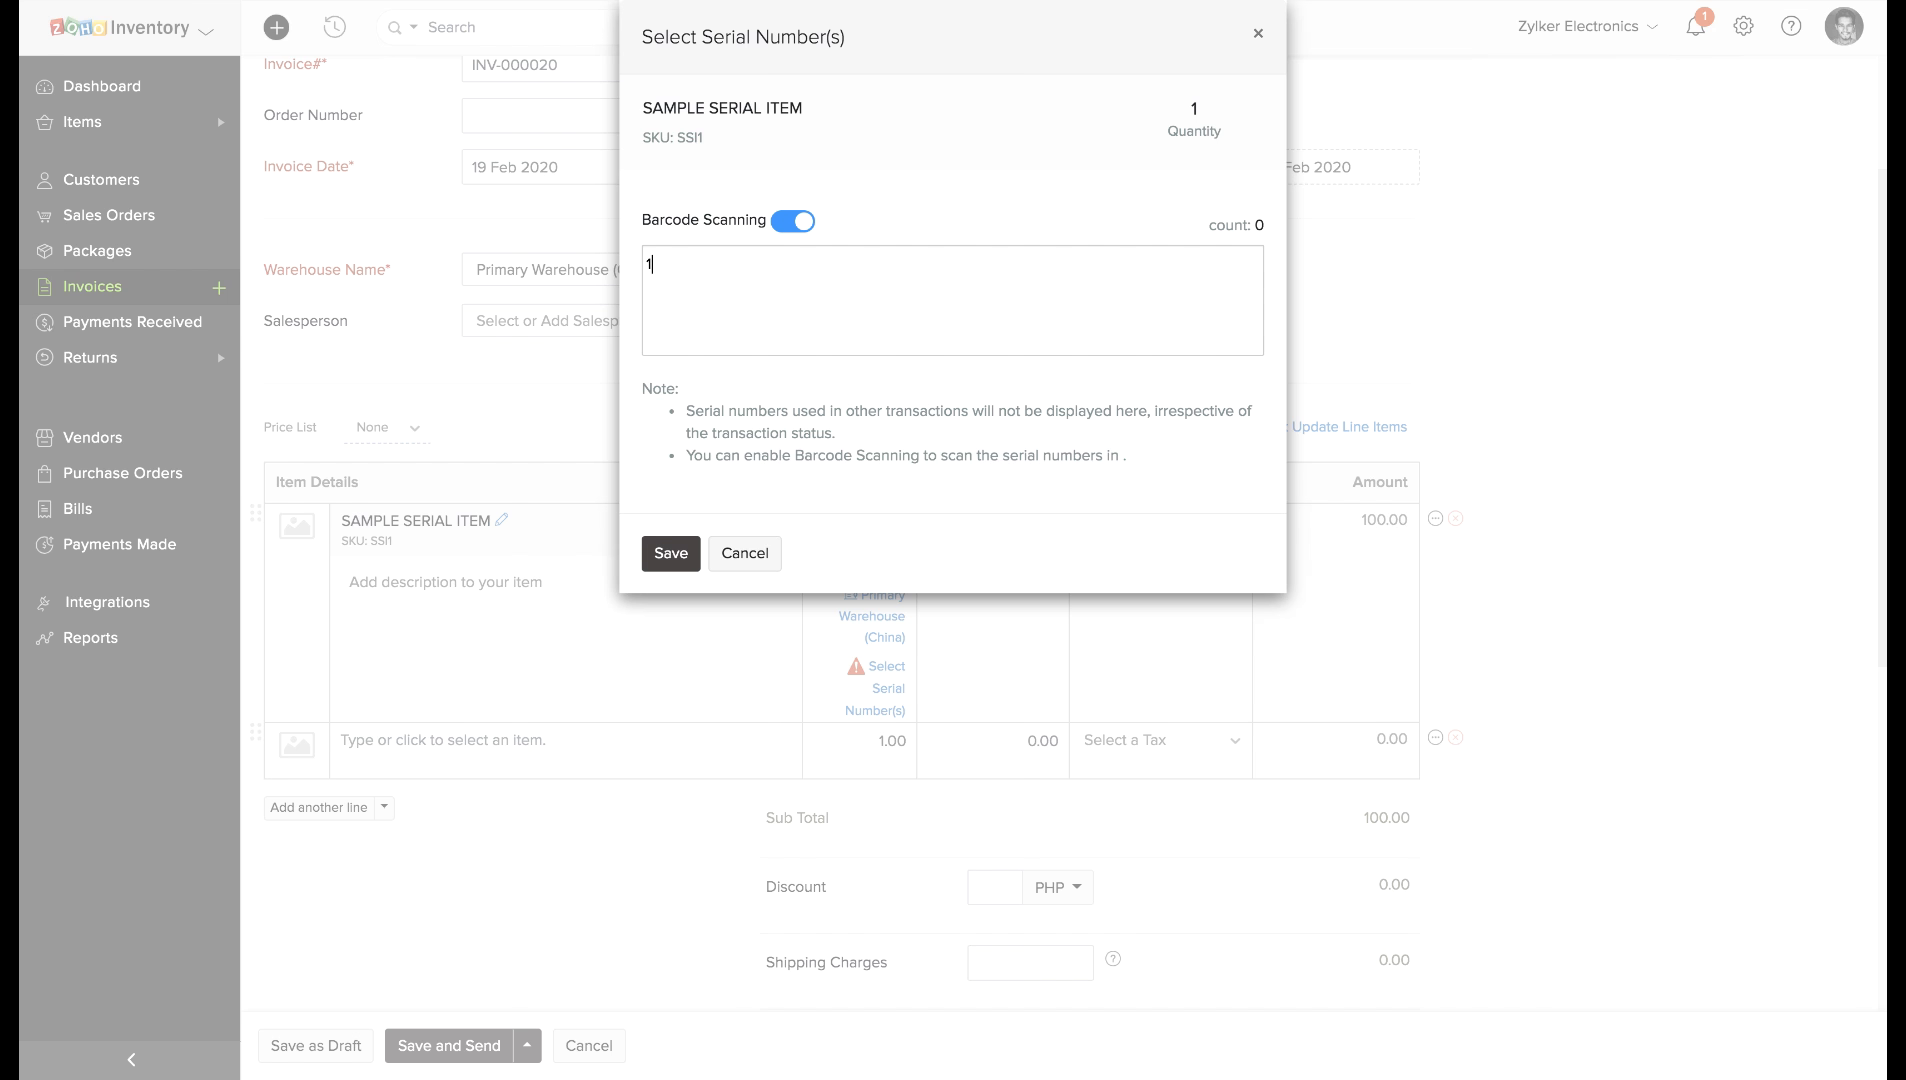
key(Return)
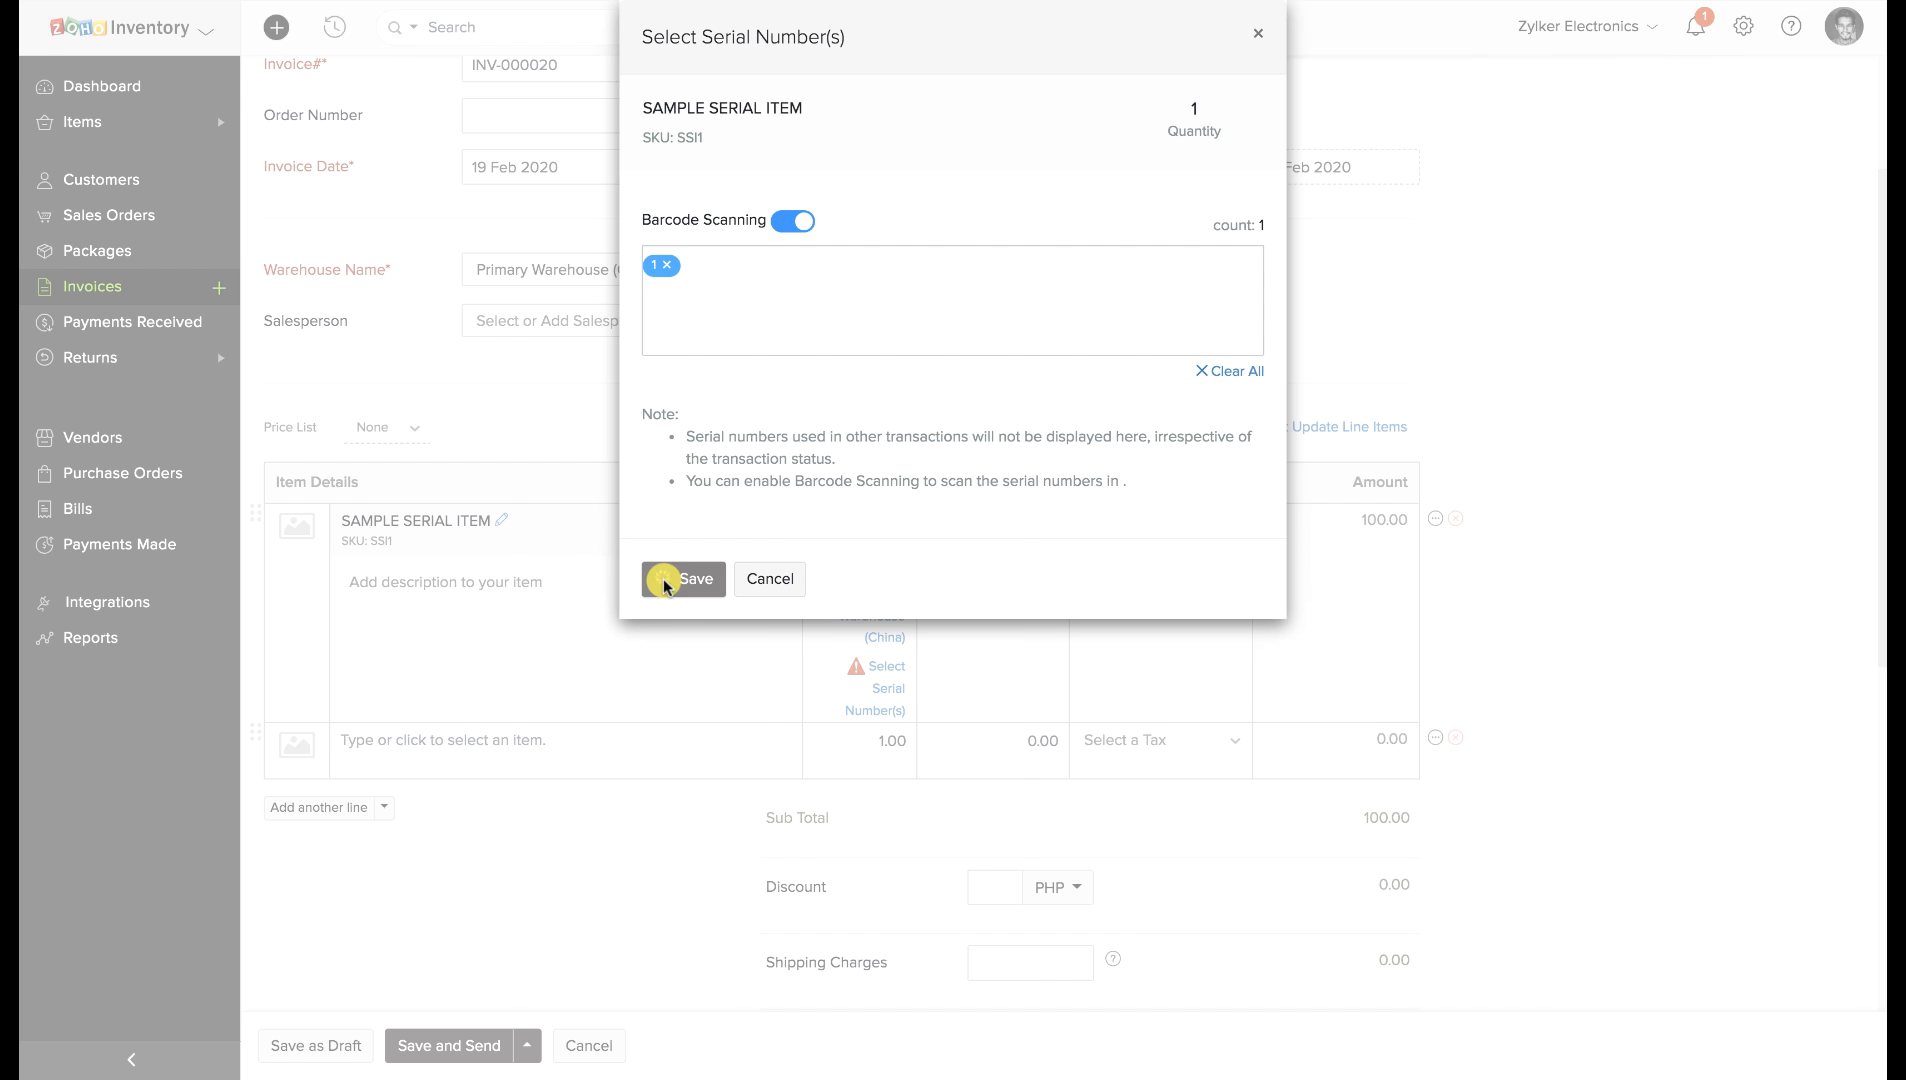
click(674, 558)
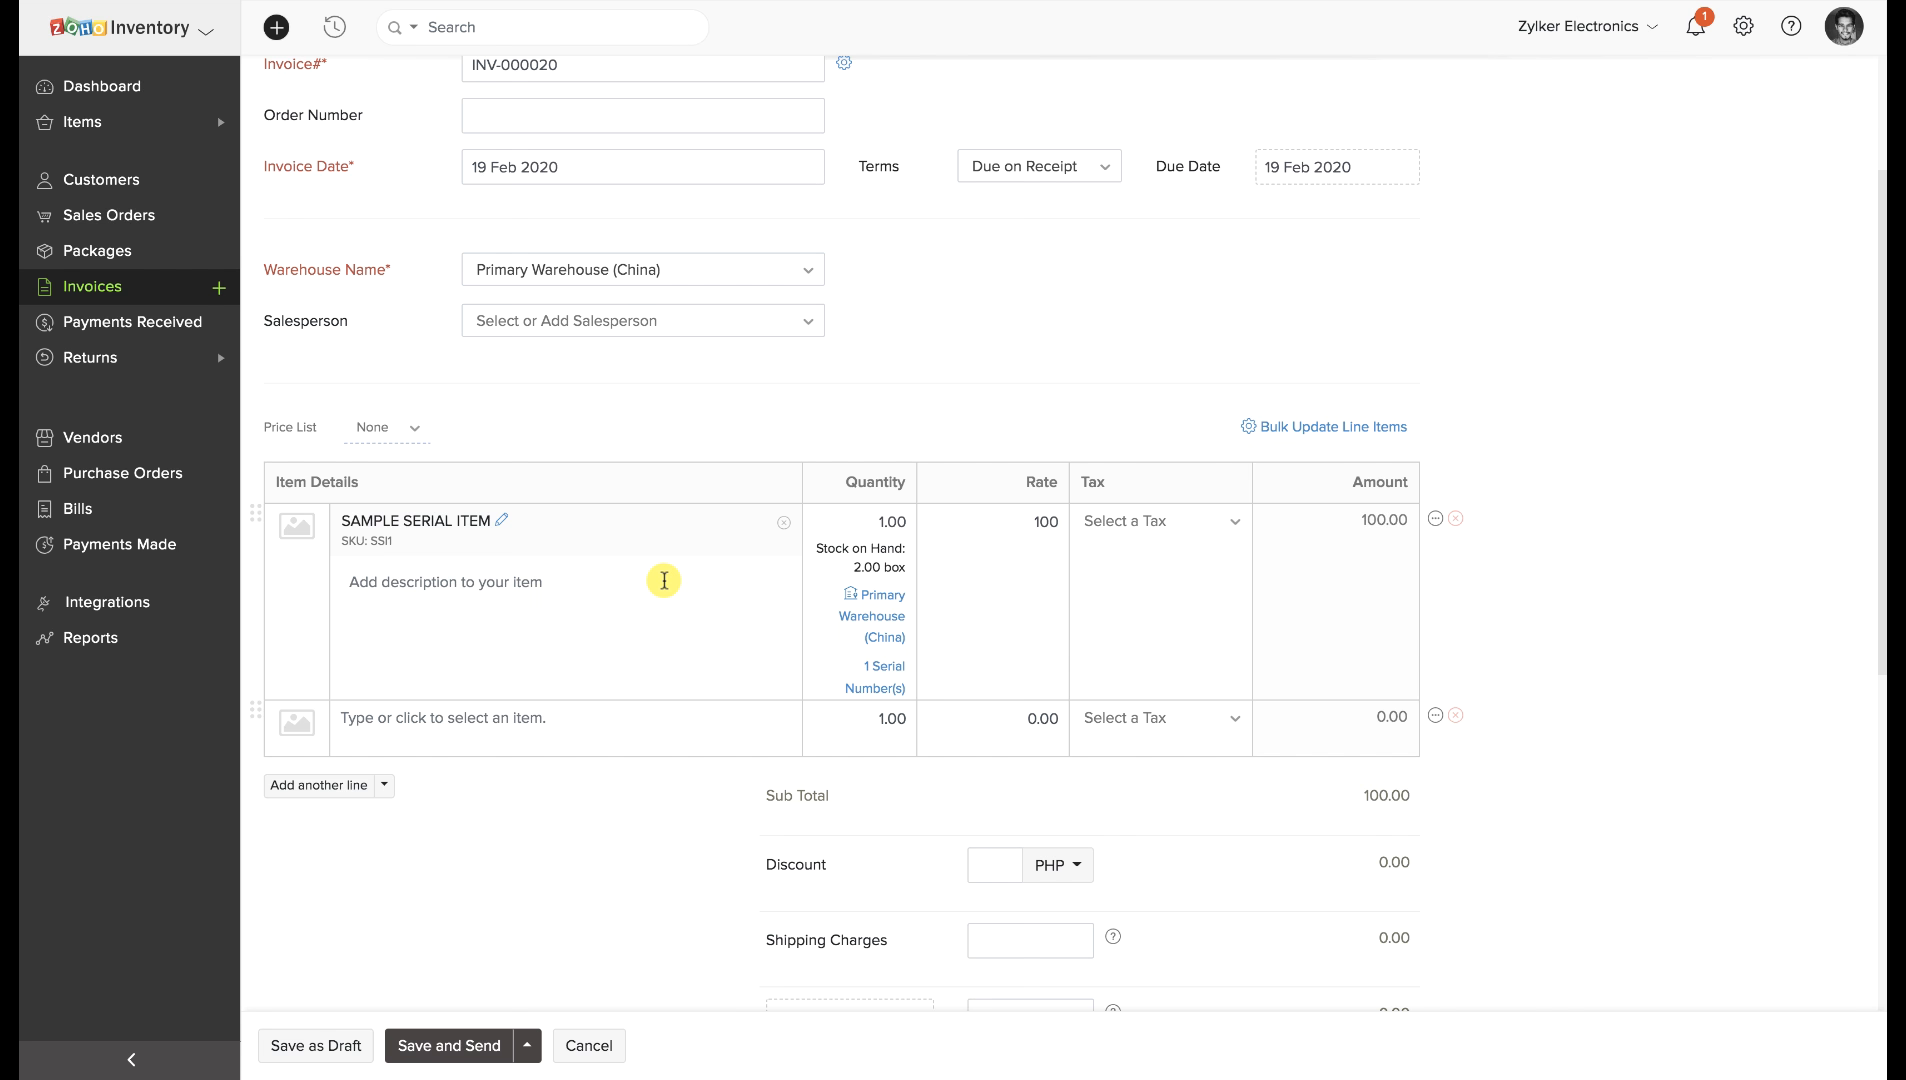
click(334, 1048)
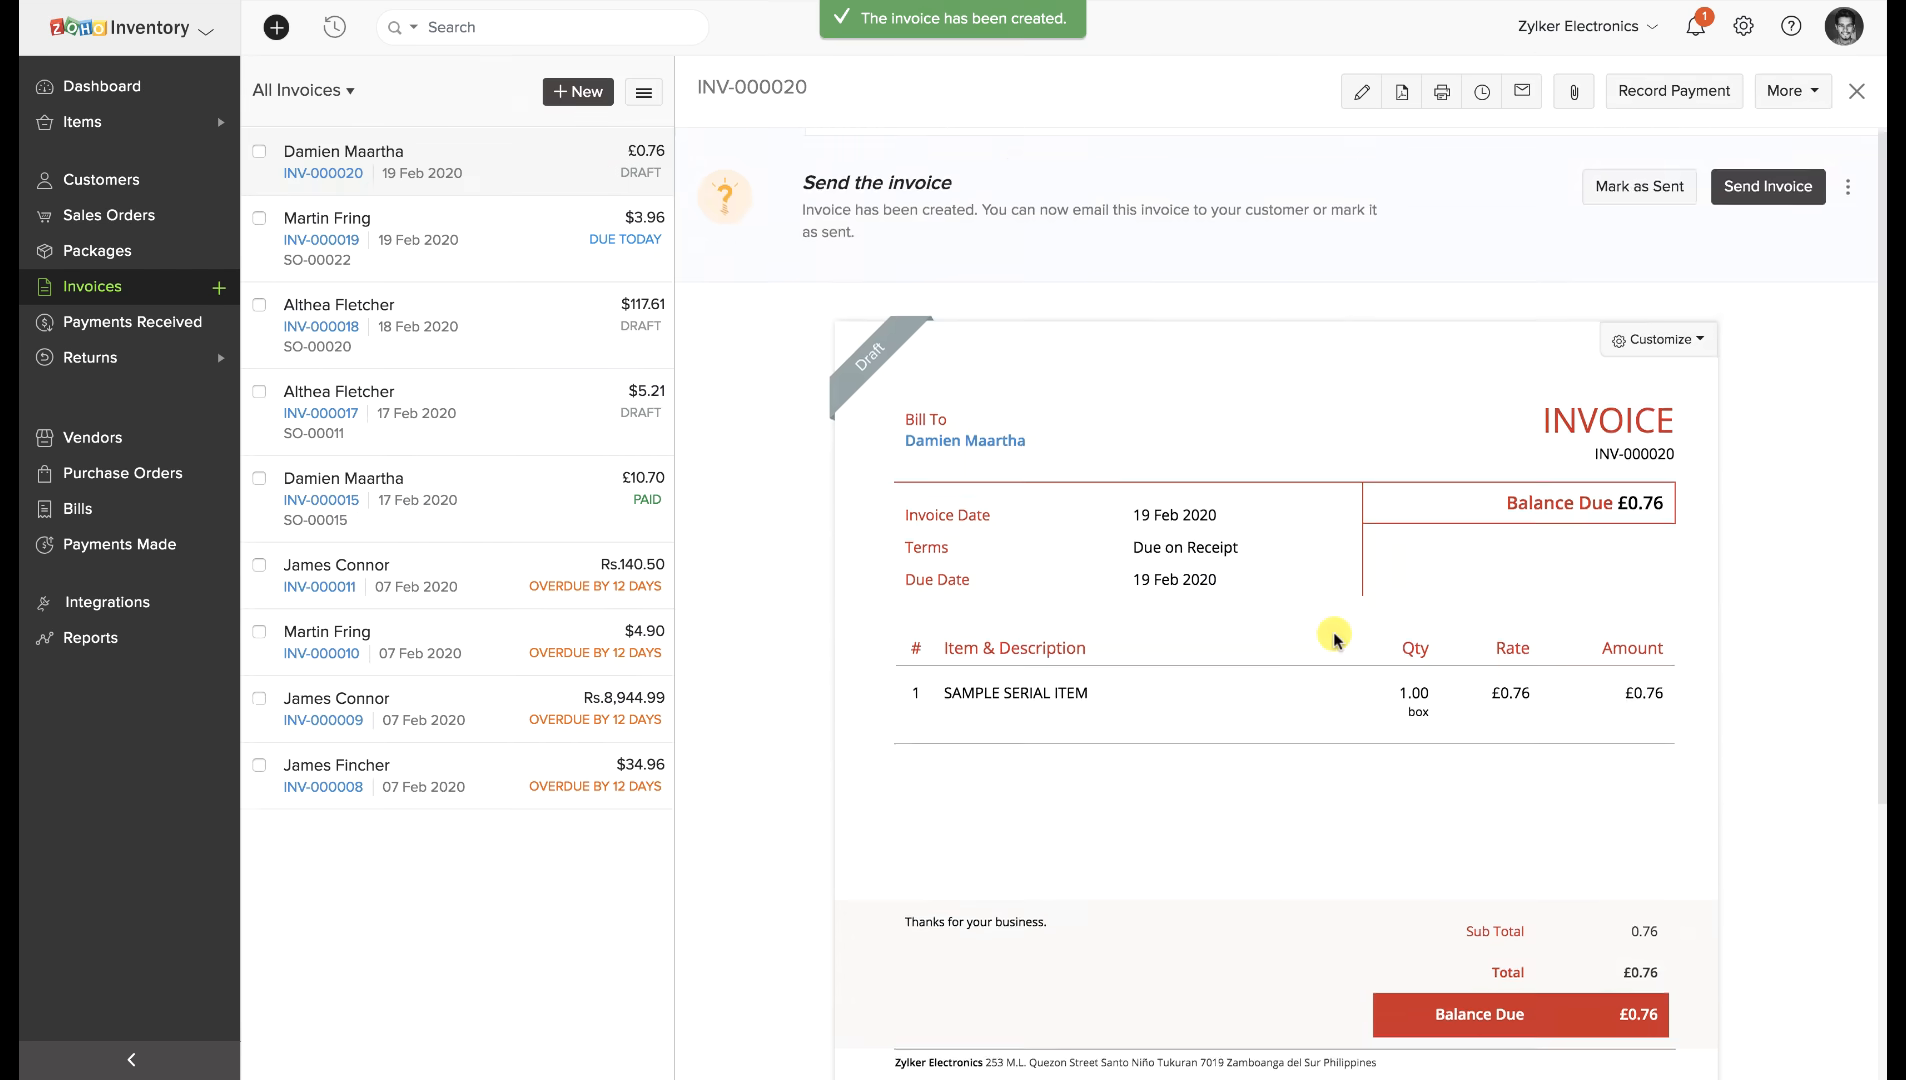
Scroll the INV-000020 preview down to the Serial Number(s) section showing serial 1.
scroll(1327, 625, down, 3)
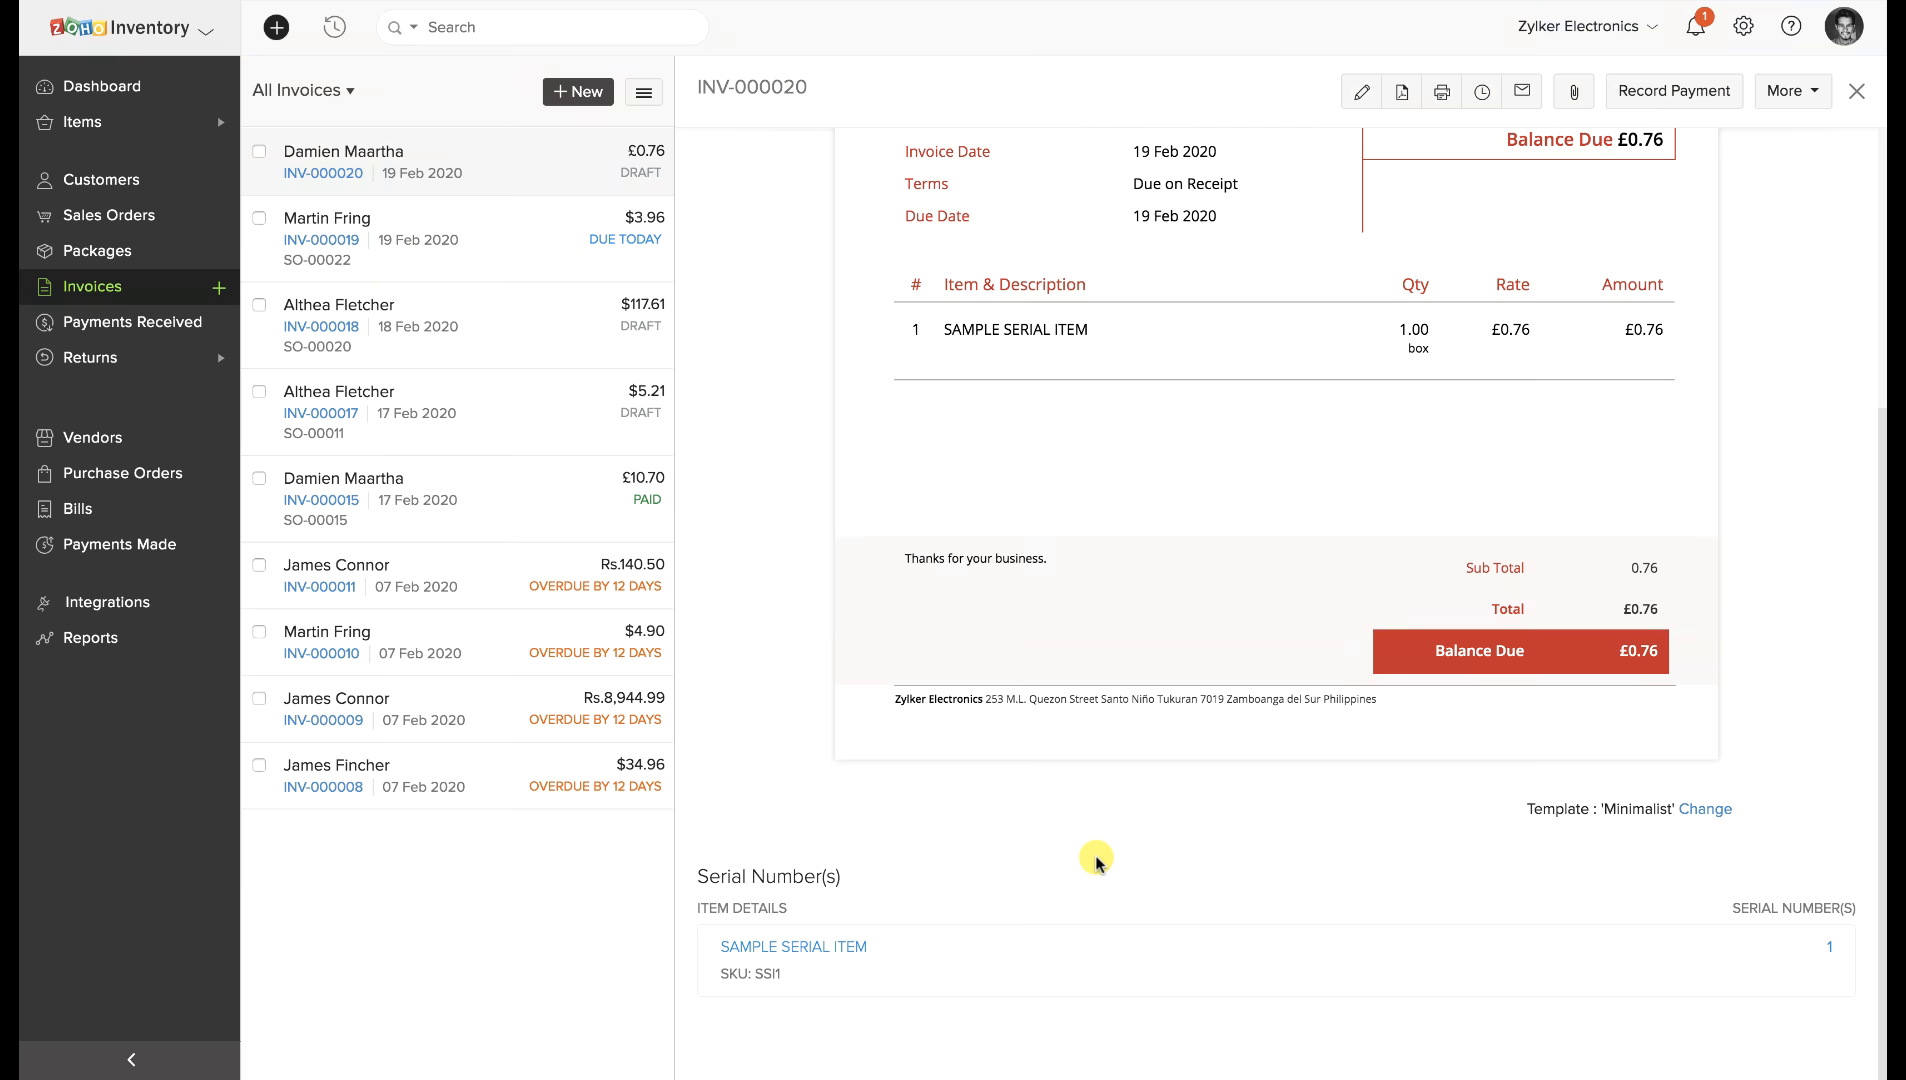
Start a new invoice for the chosen customer with 4 boxes of Sample Batch Item.
click(218, 288)
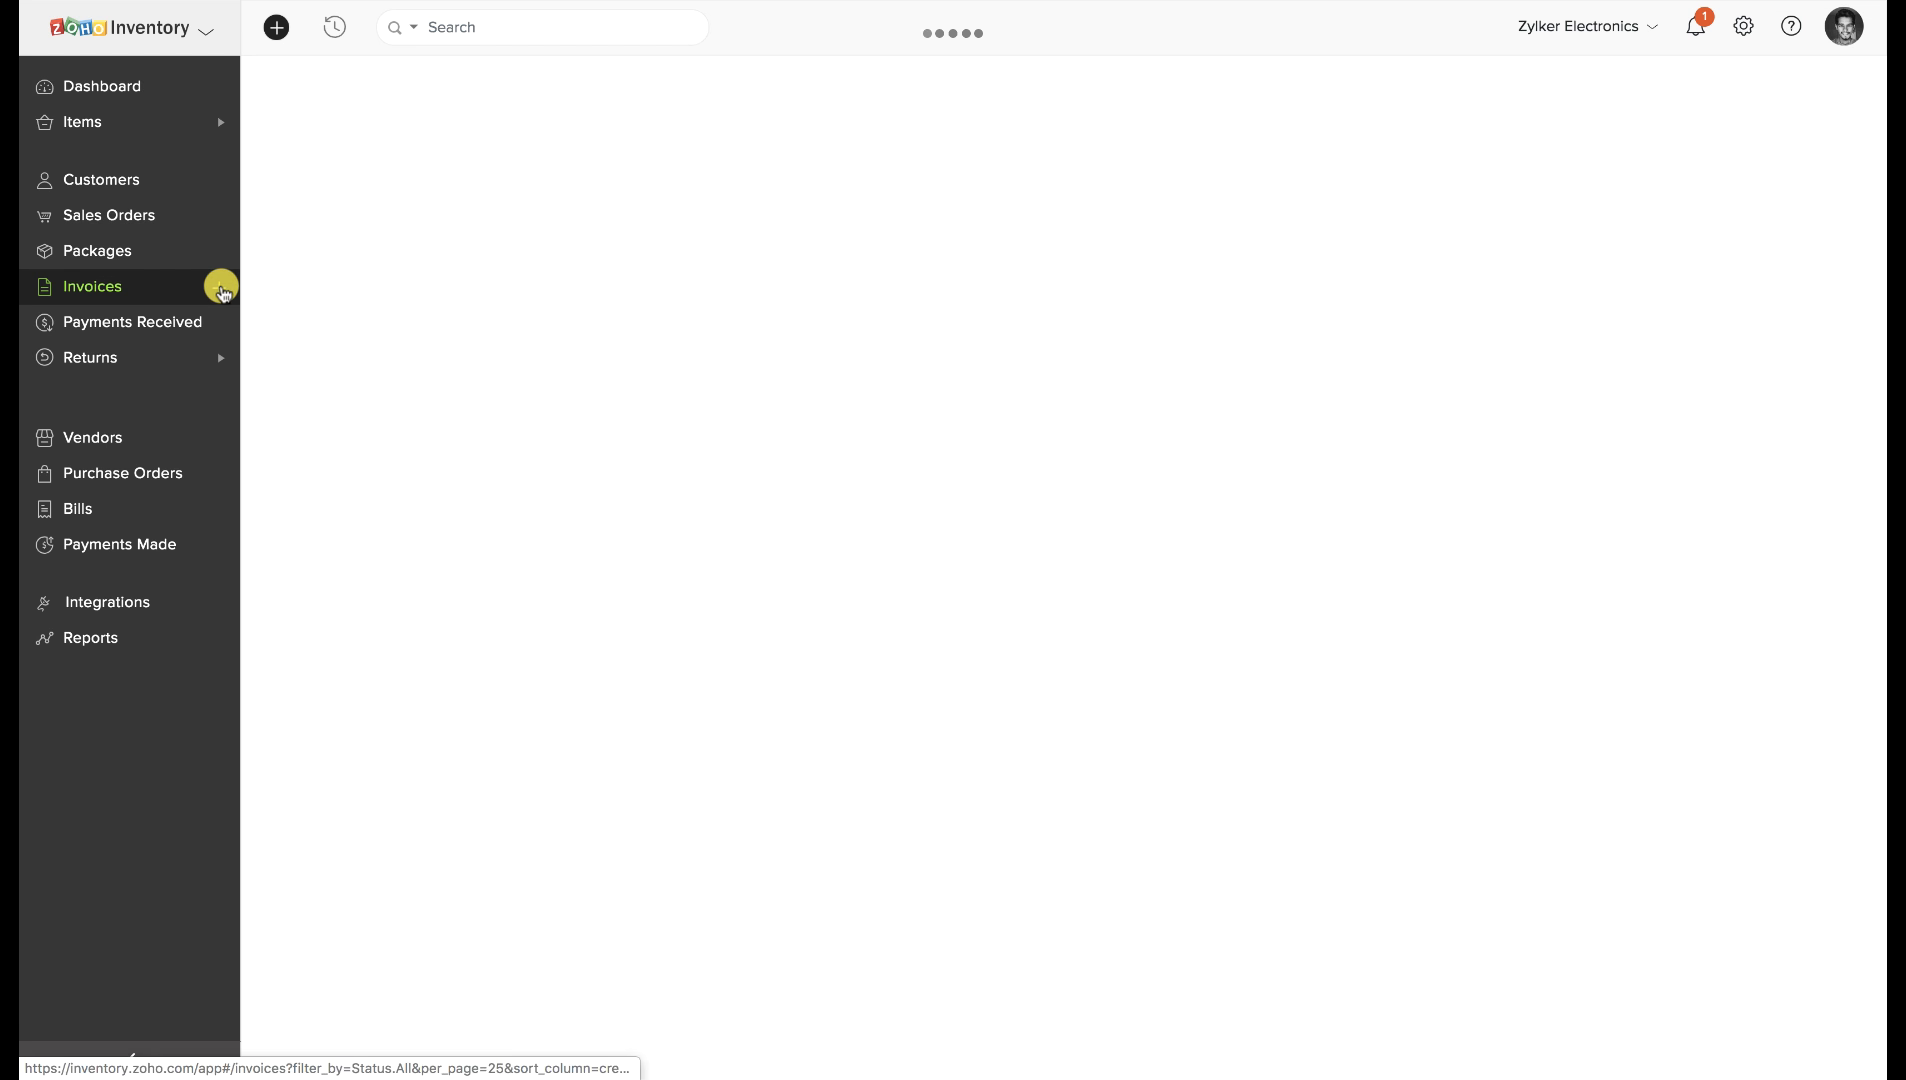
click(483, 178)
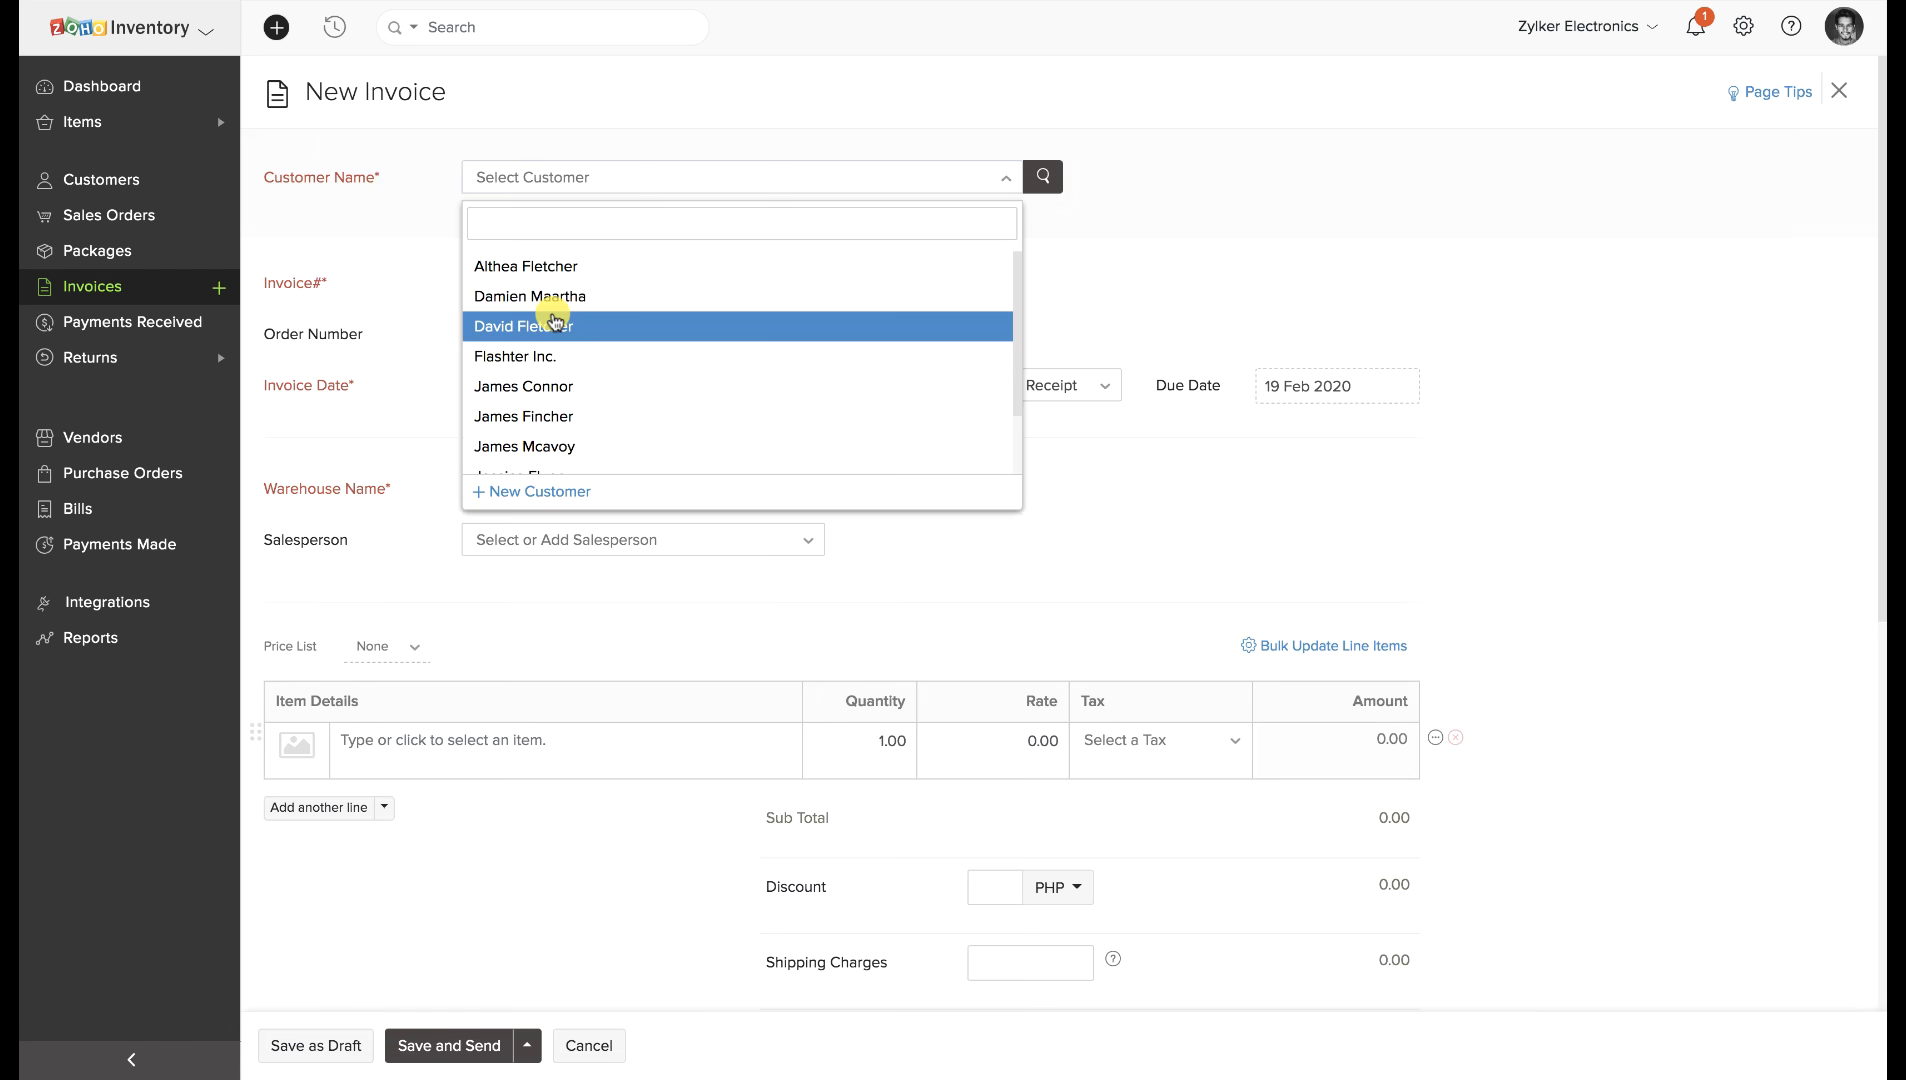
scroll(548, 318, down, 1)
click(520, 428)
scroll(425, 840, down, 2)
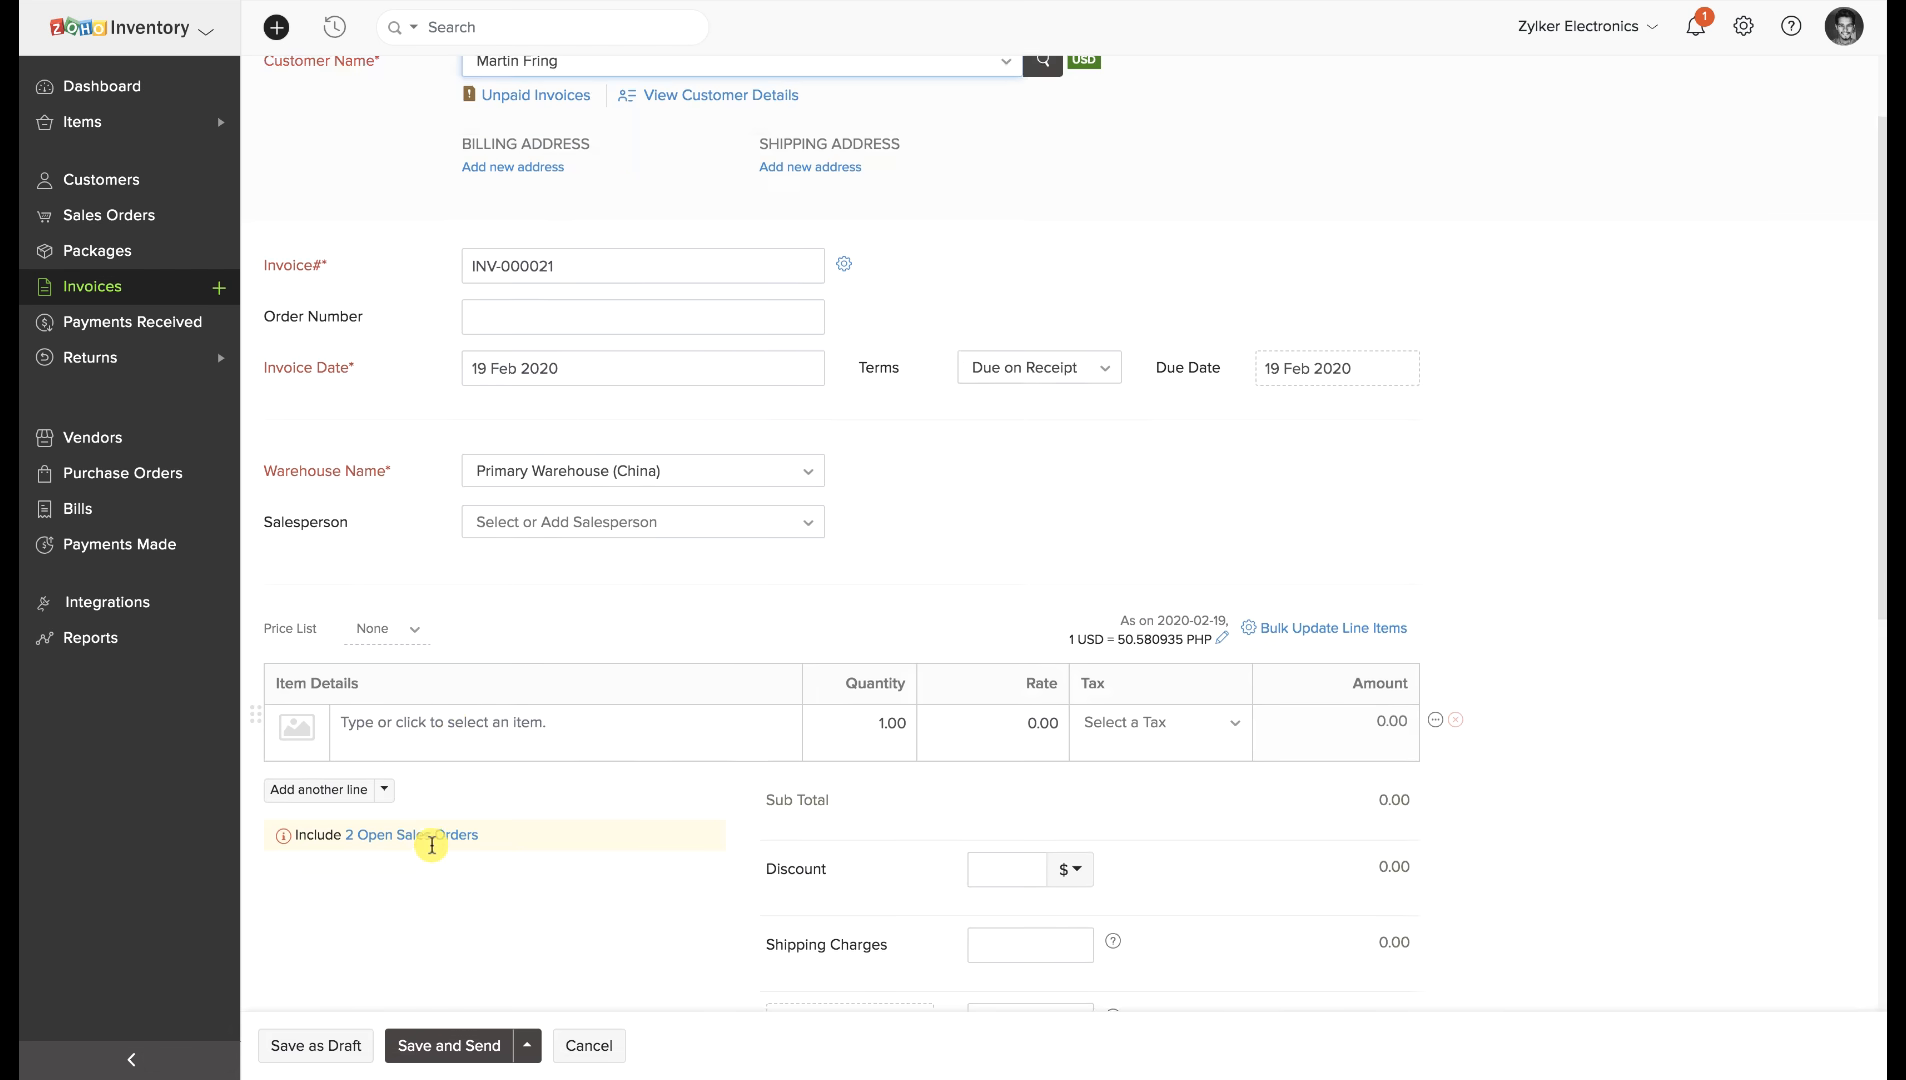
click(449, 628)
text(sample batch)
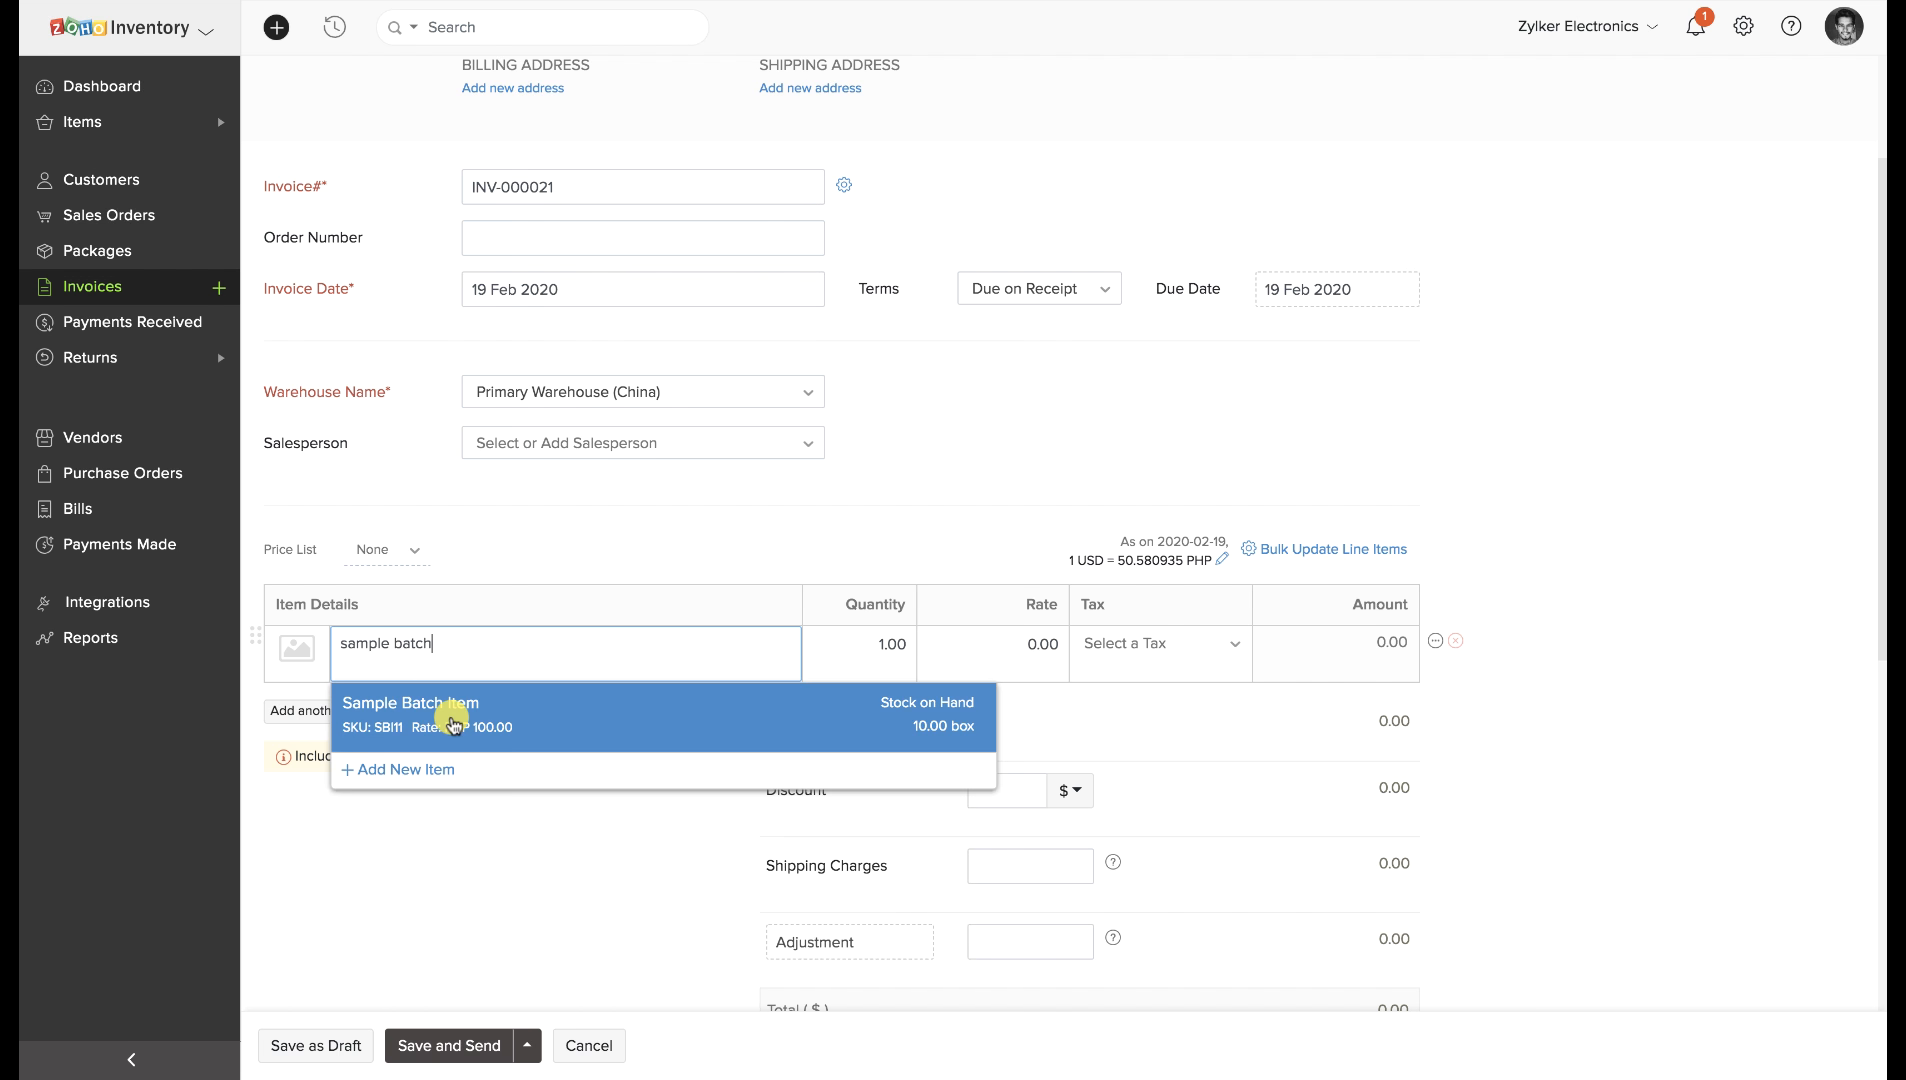
click(453, 712)
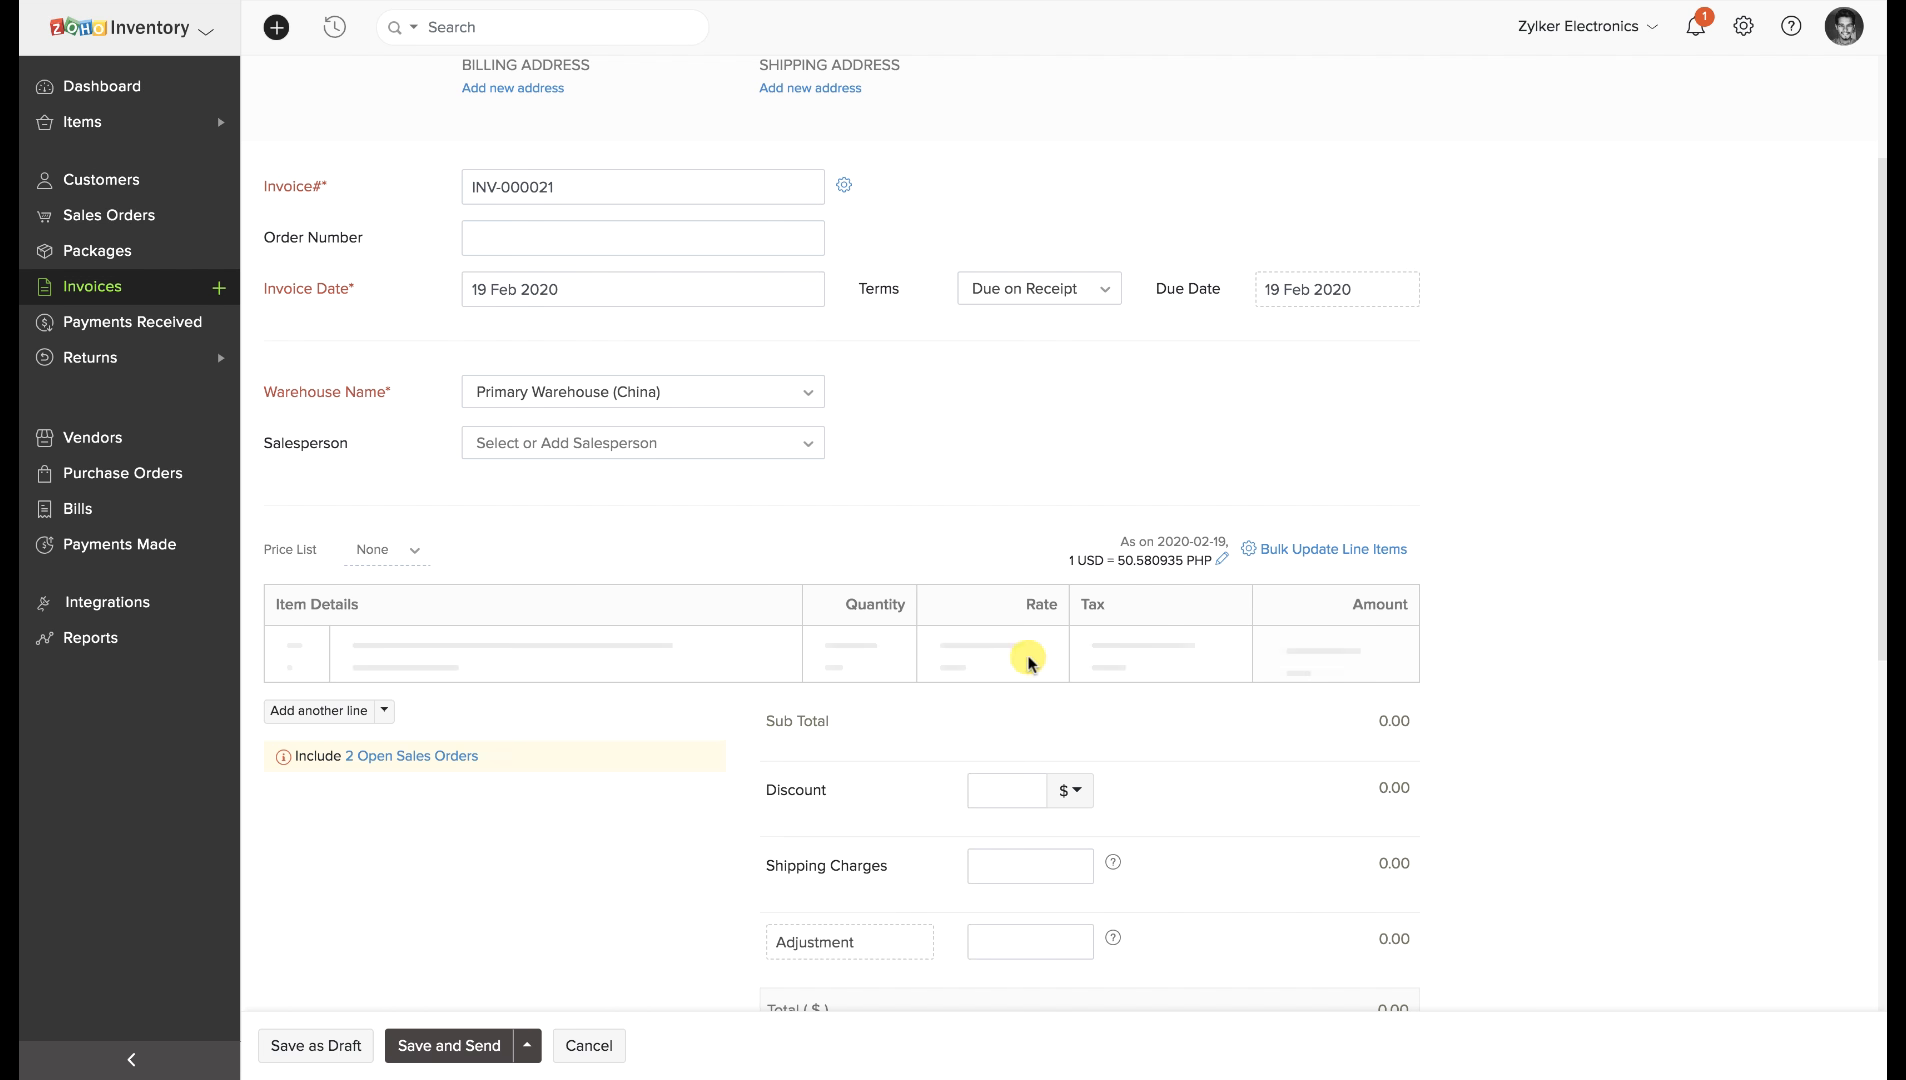
click(881, 644)
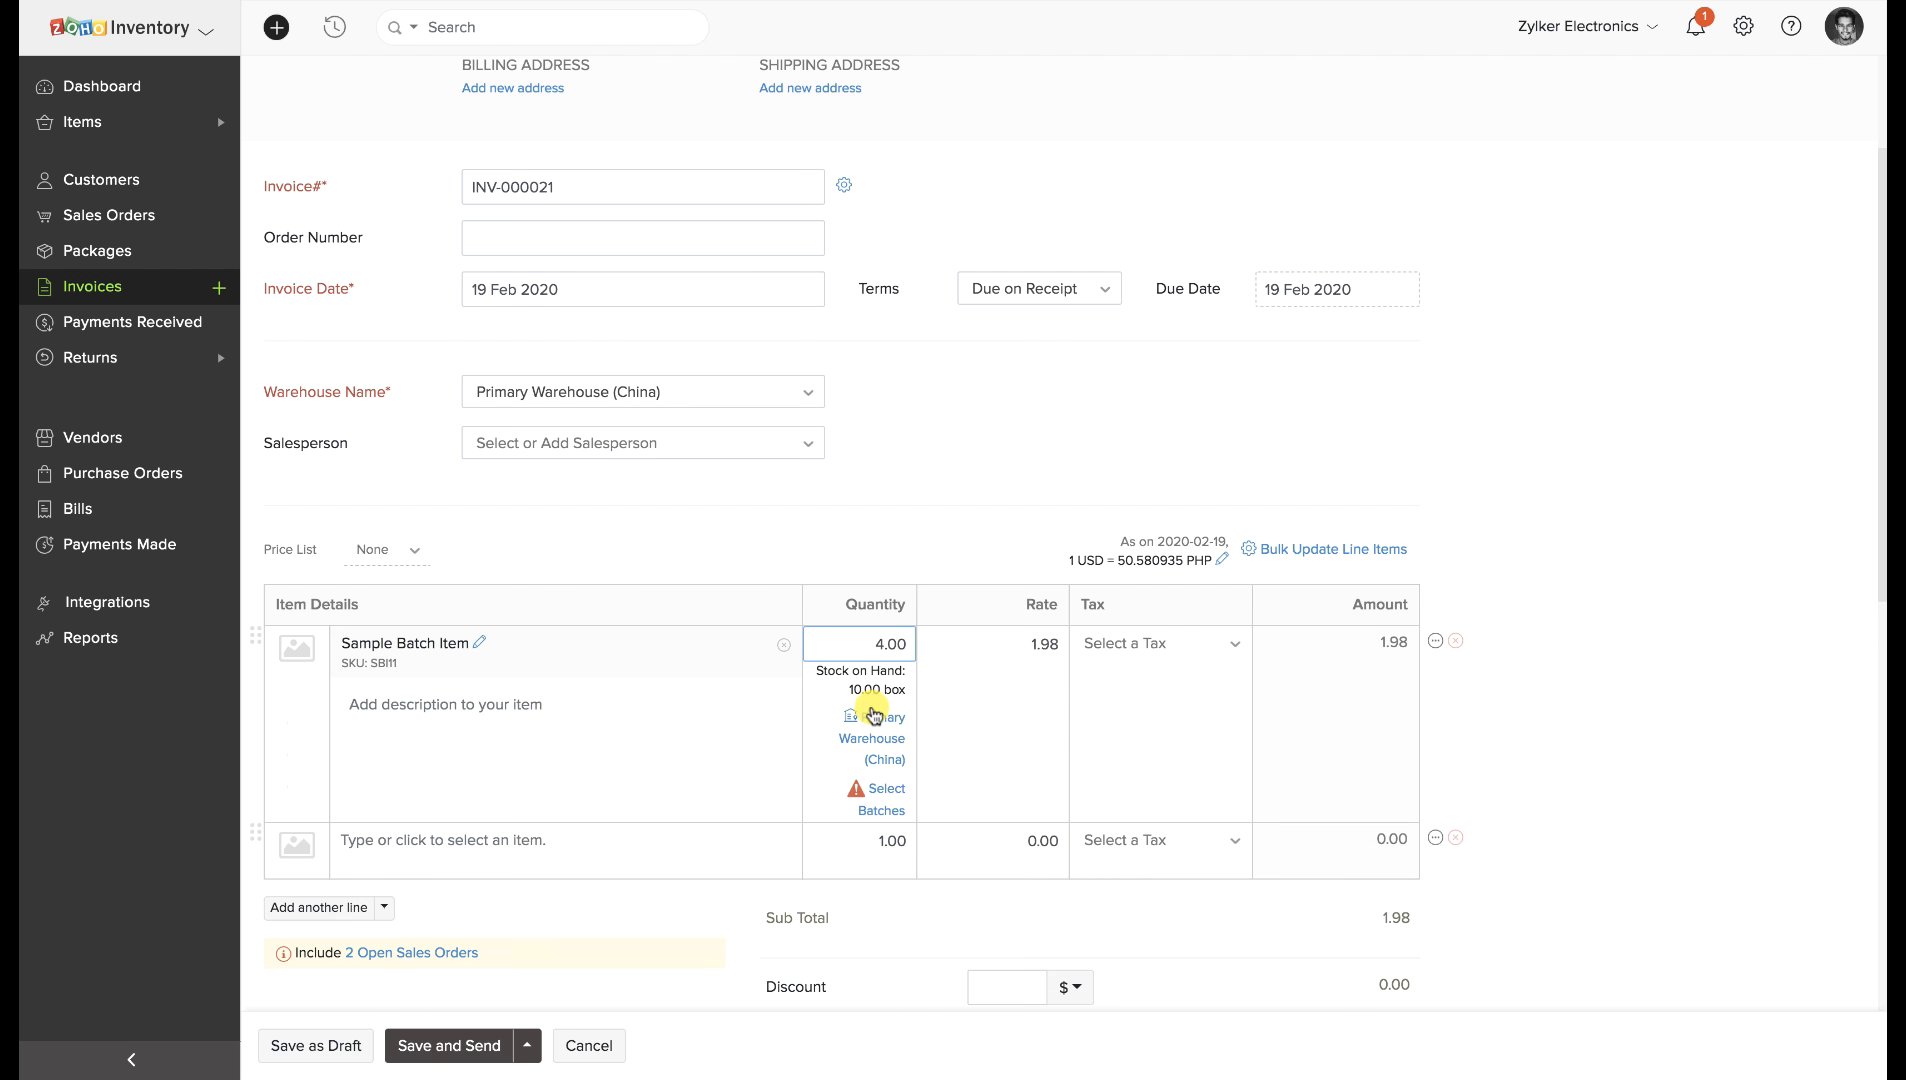
Allocate 2 boxes from batch AF2 and 2 from AF1, then save as draft.
click(890, 788)
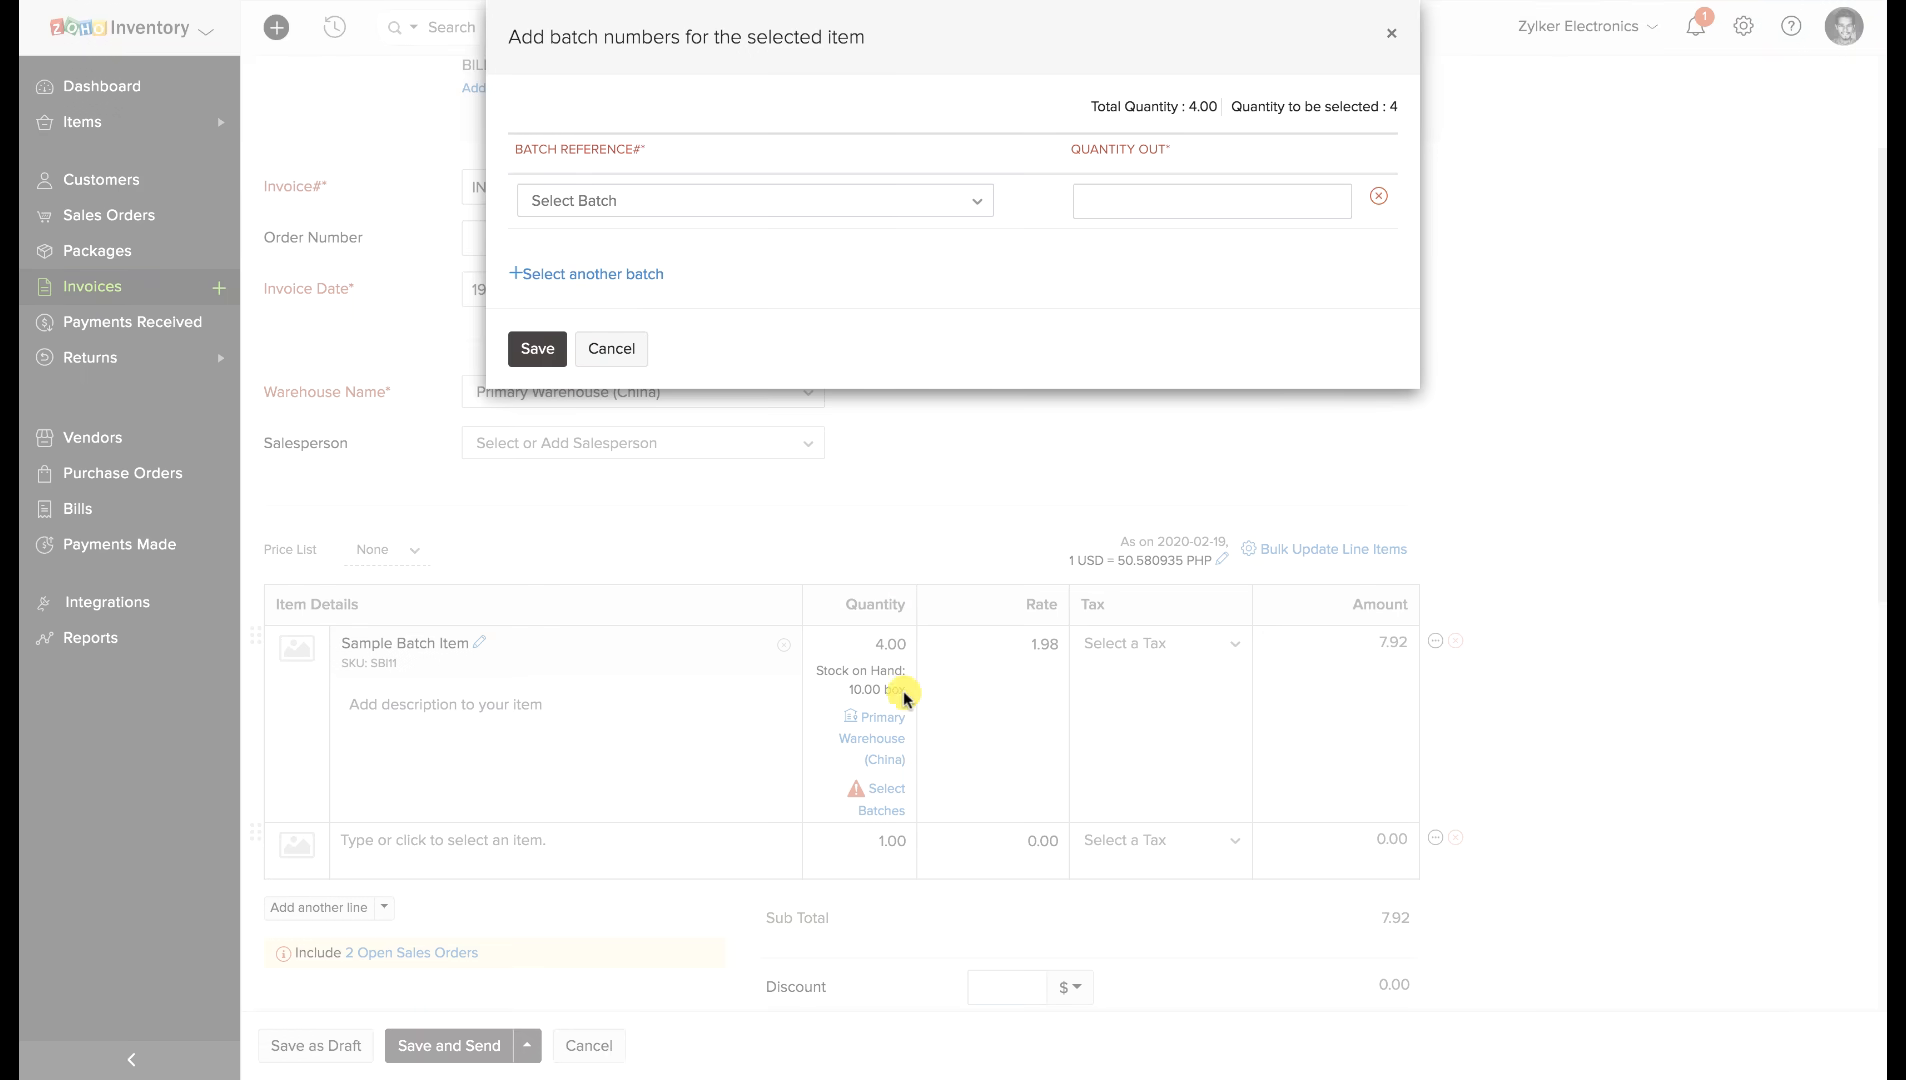
click(779, 205)
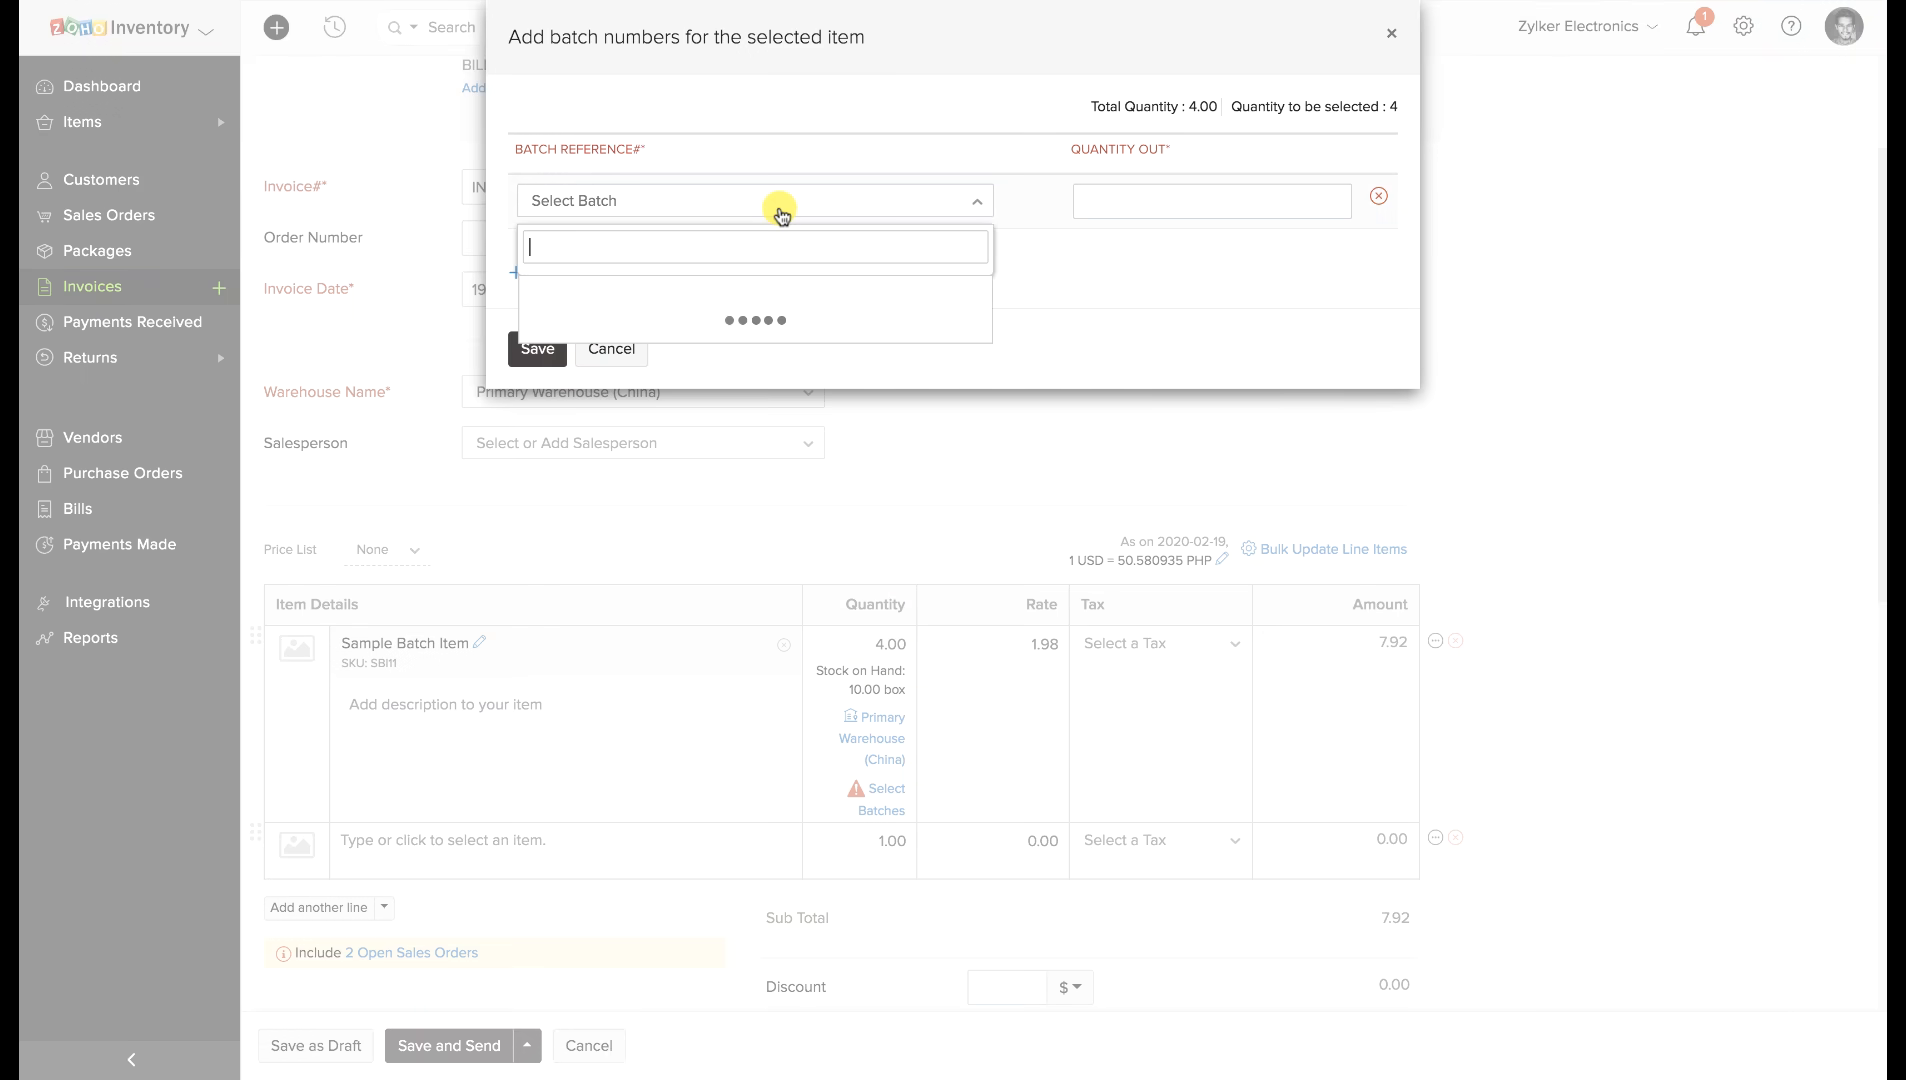
click(774, 292)
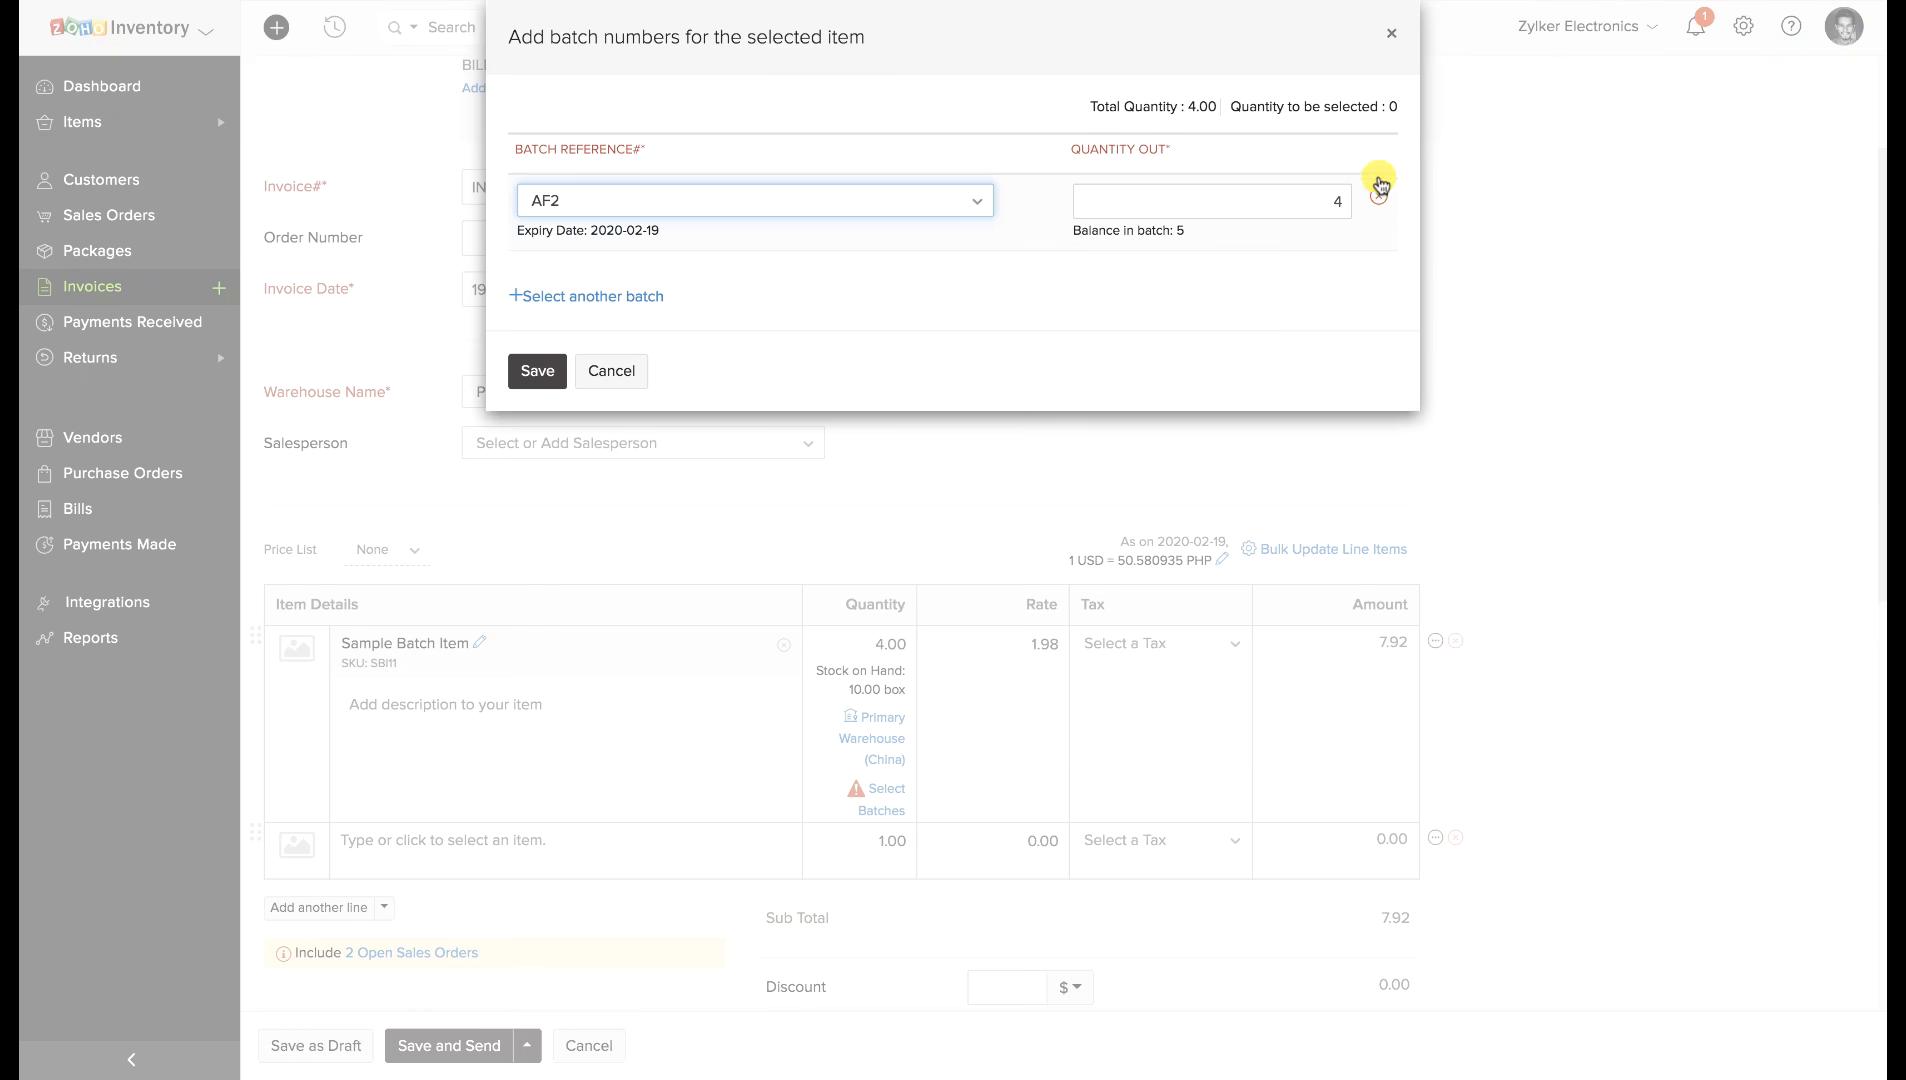
click(1344, 204)
text(2)
click(600, 296)
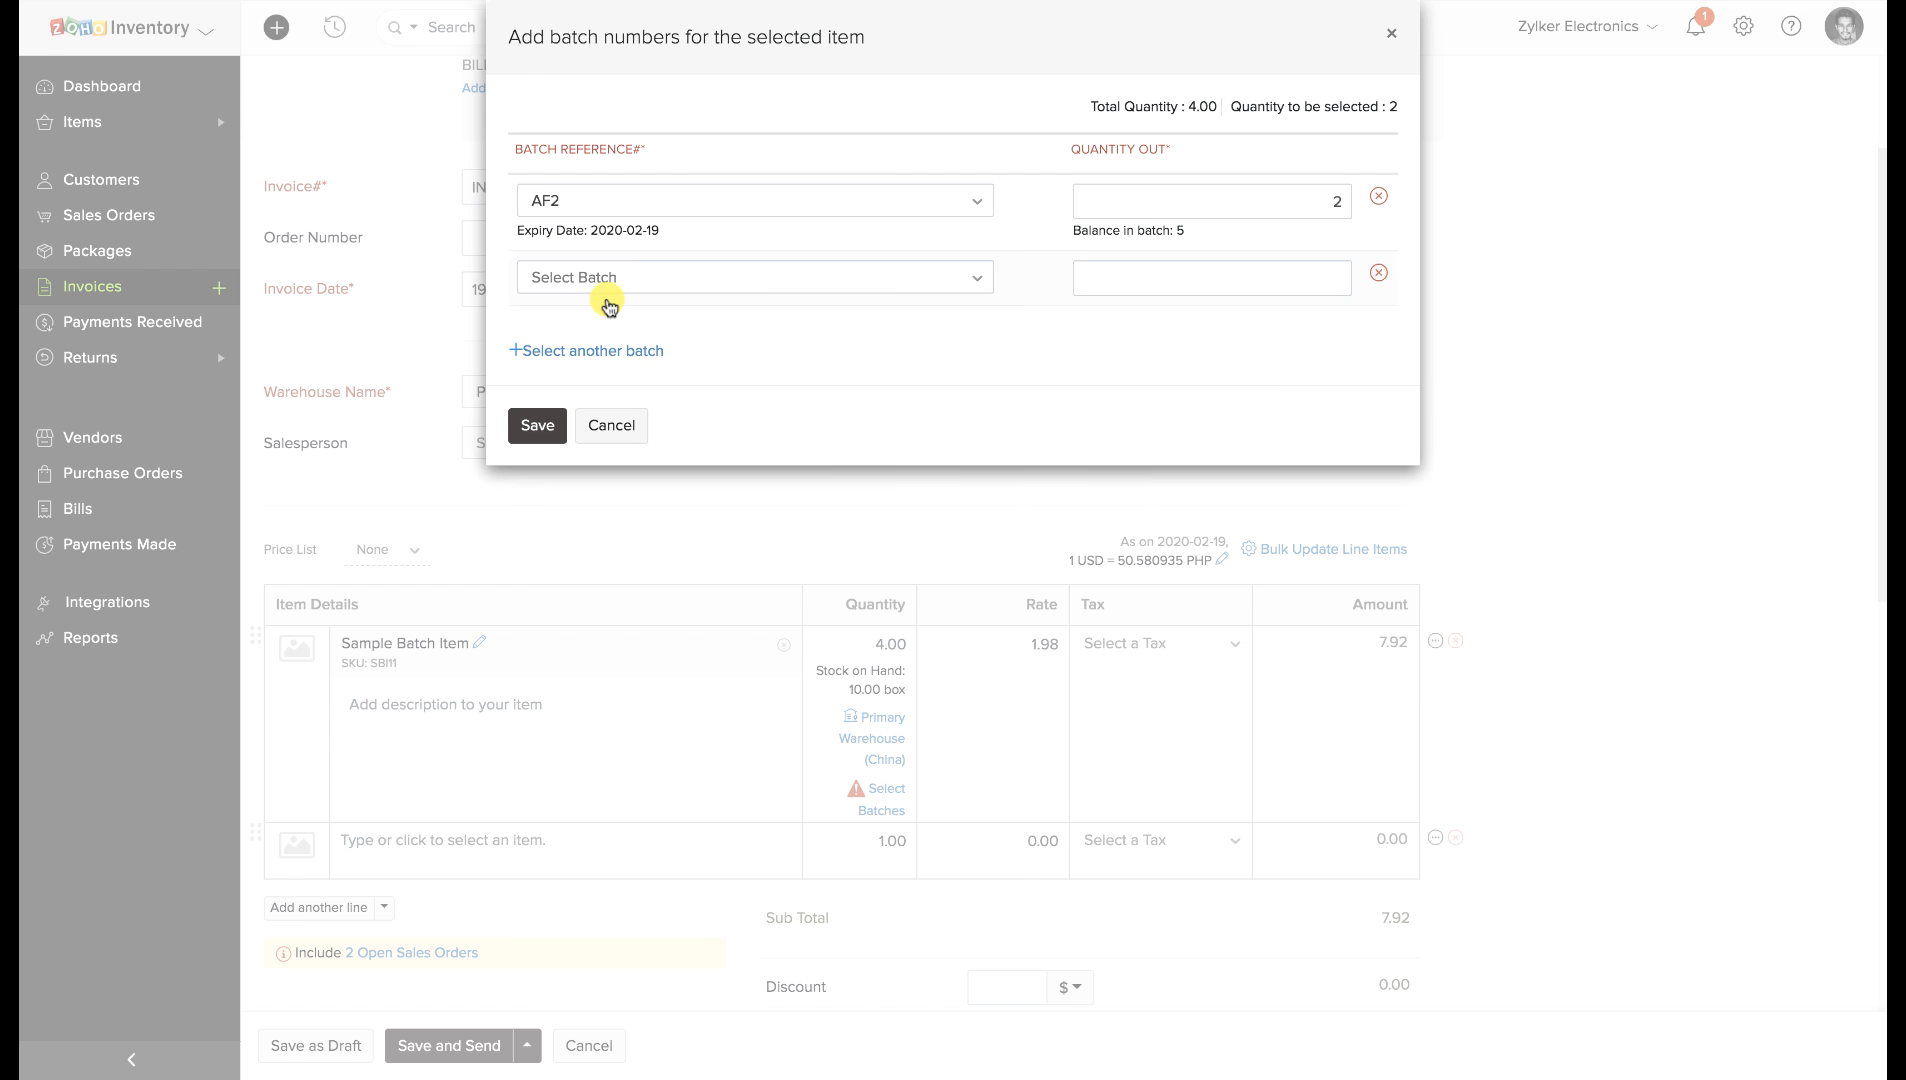
click(610, 280)
click(596, 368)
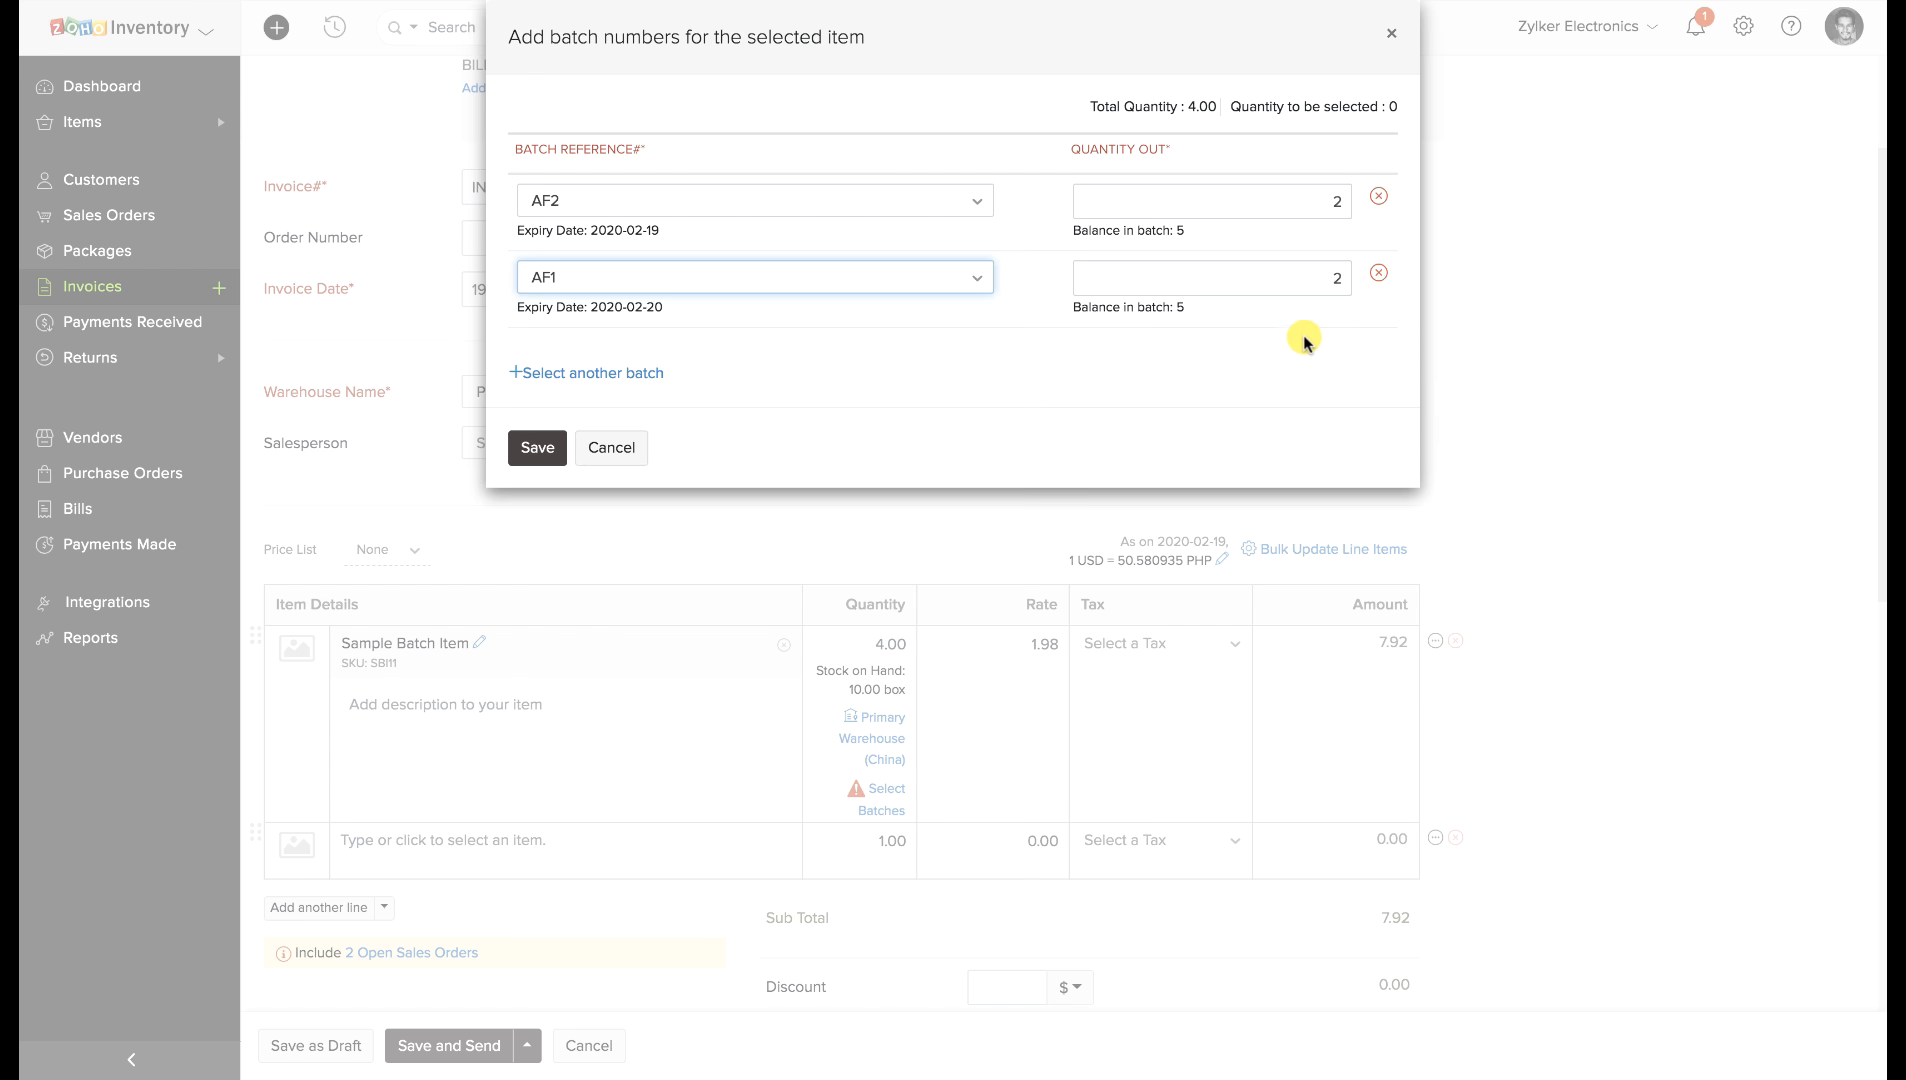
click(545, 443)
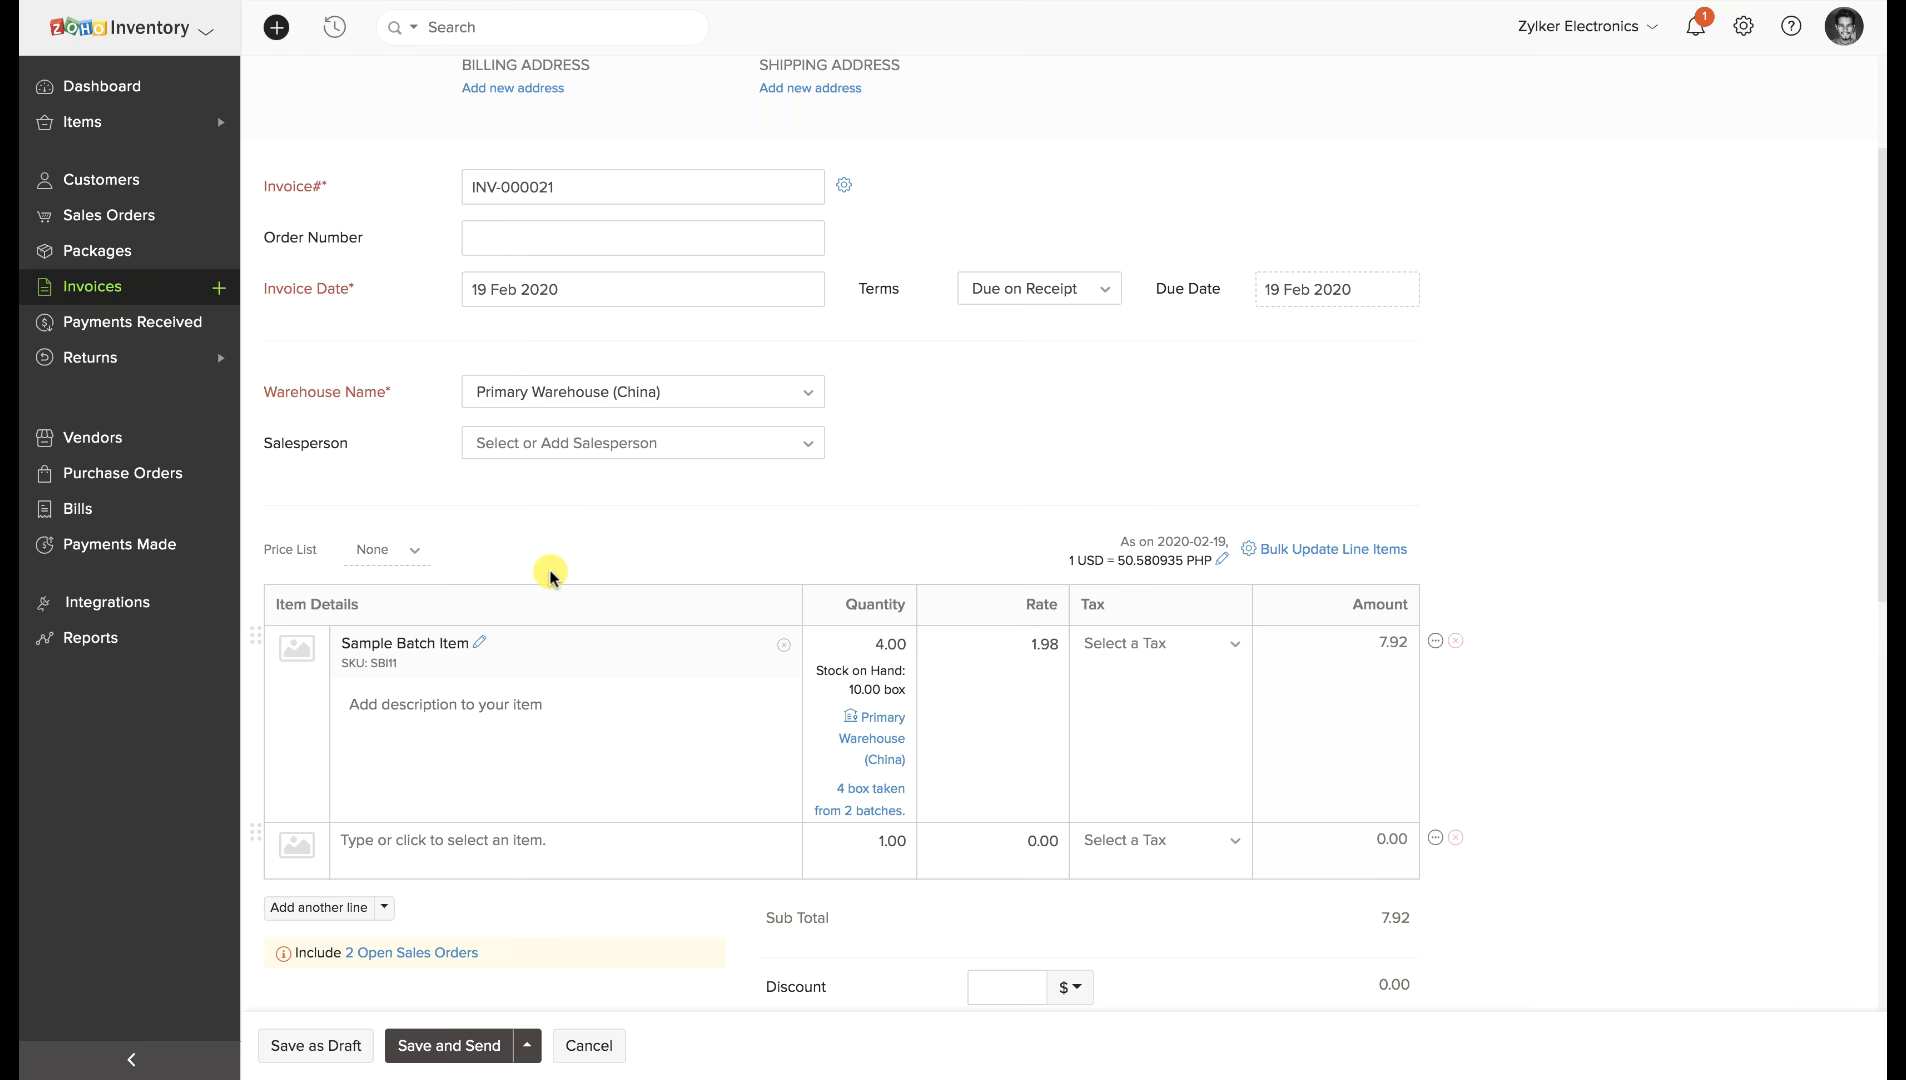
scroll(545, 566, down, 8)
click(350, 1041)
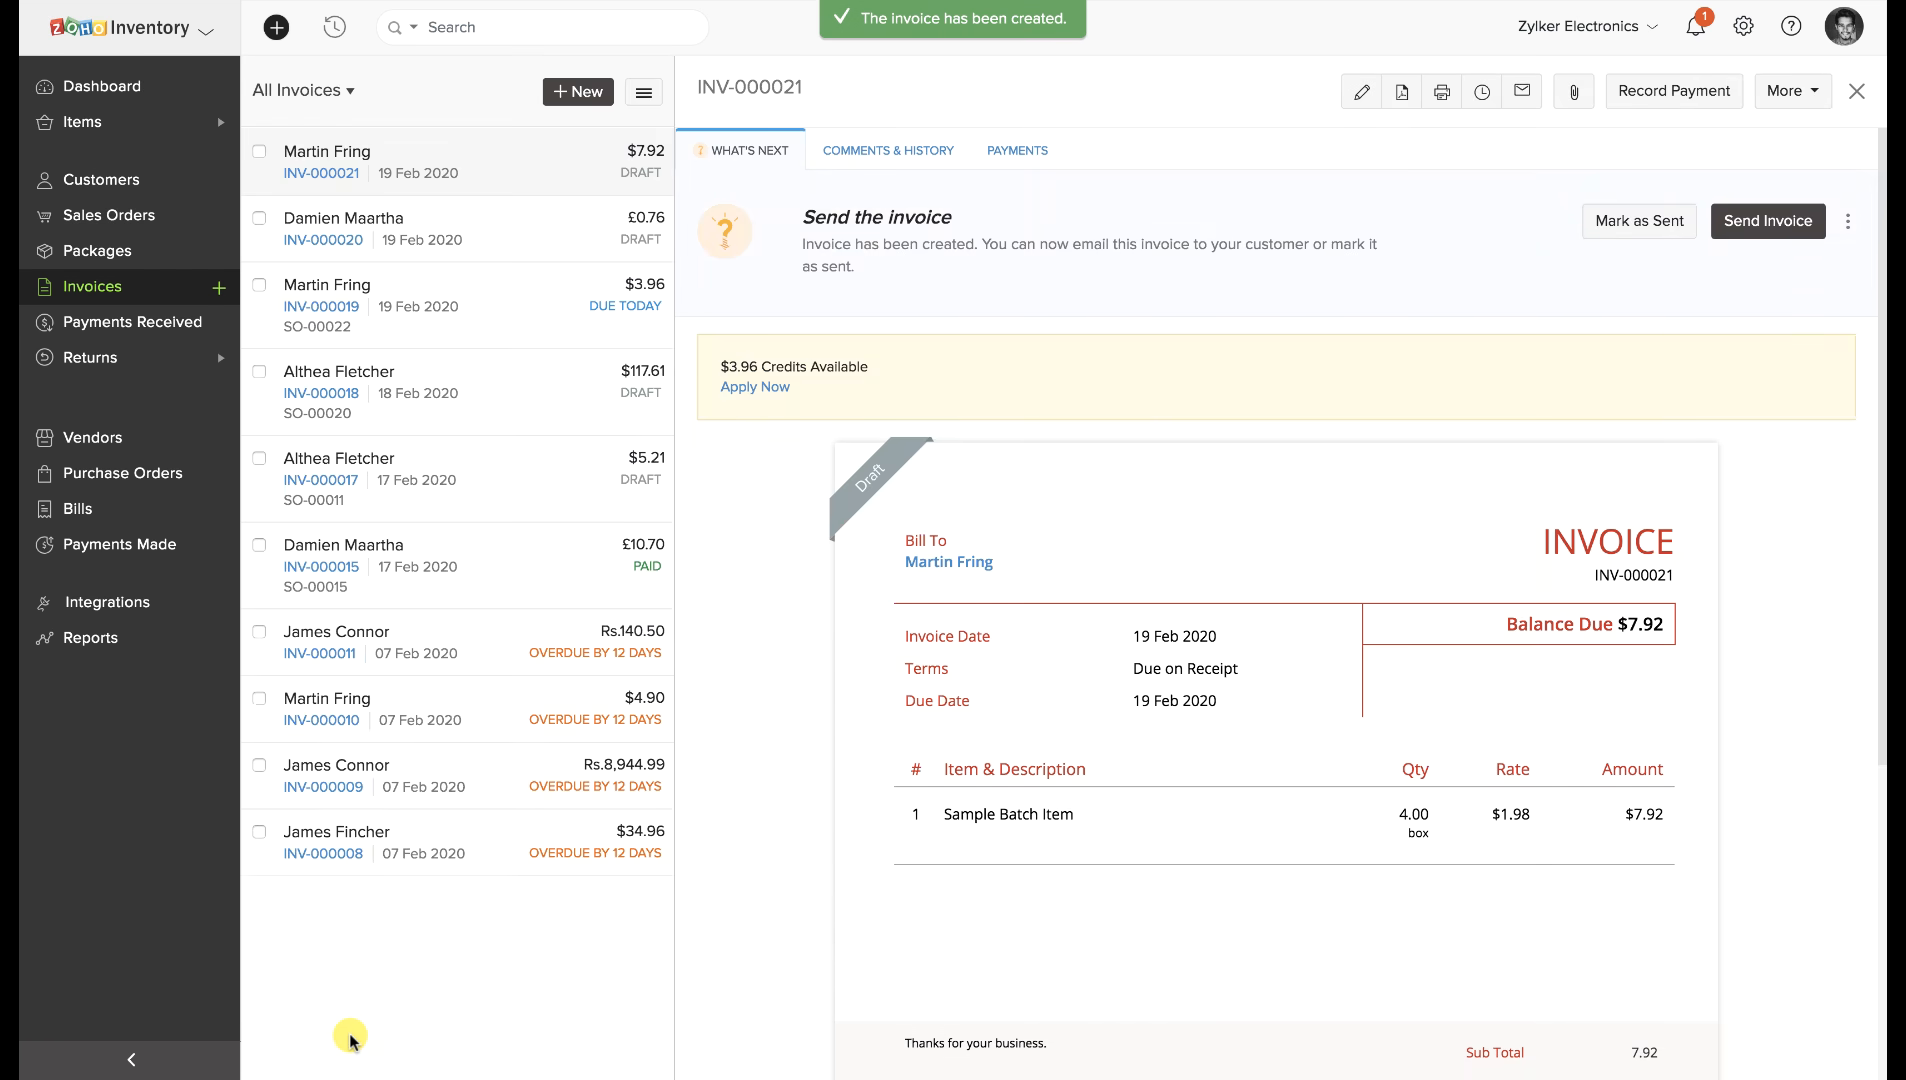
Expand the 2 Batches details on INV-000021, showing 2 boxes each from AF2 and AF1.
scroll(898, 974, down, 6)
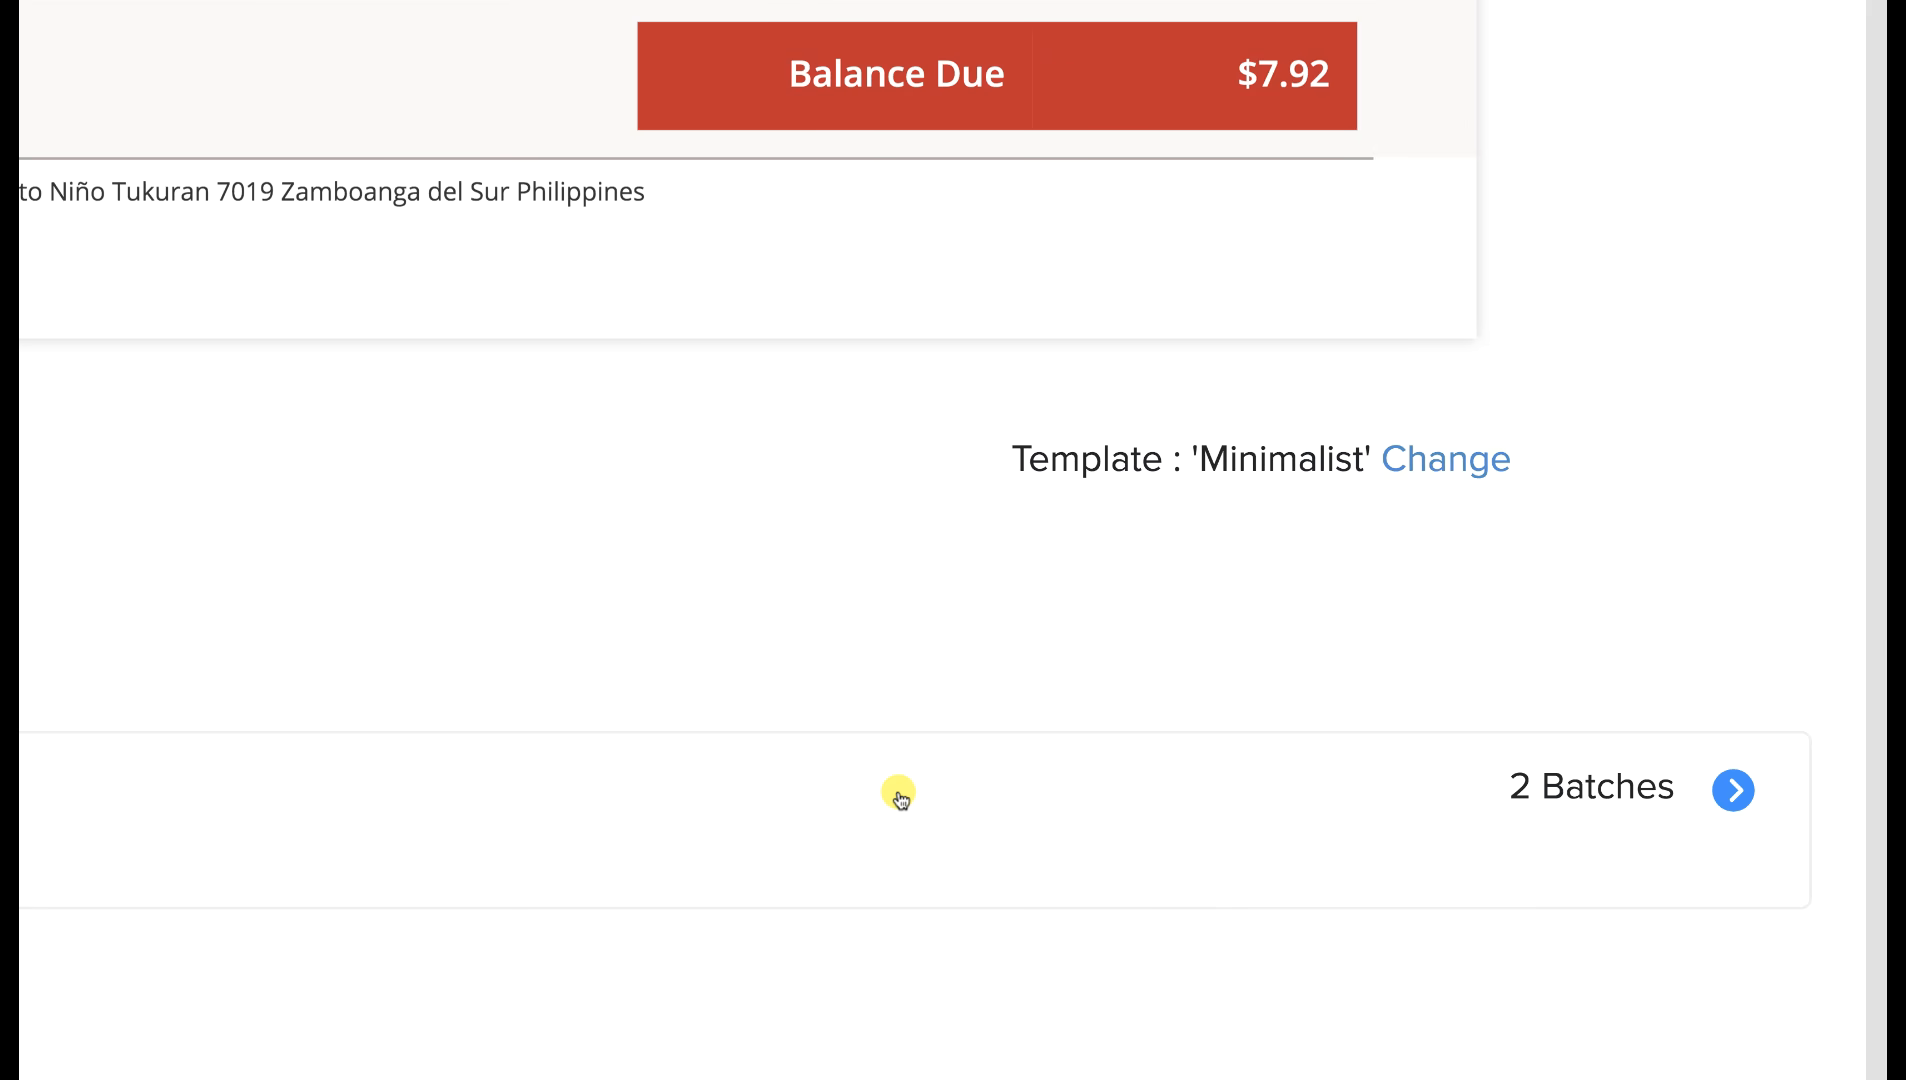
click(1735, 790)
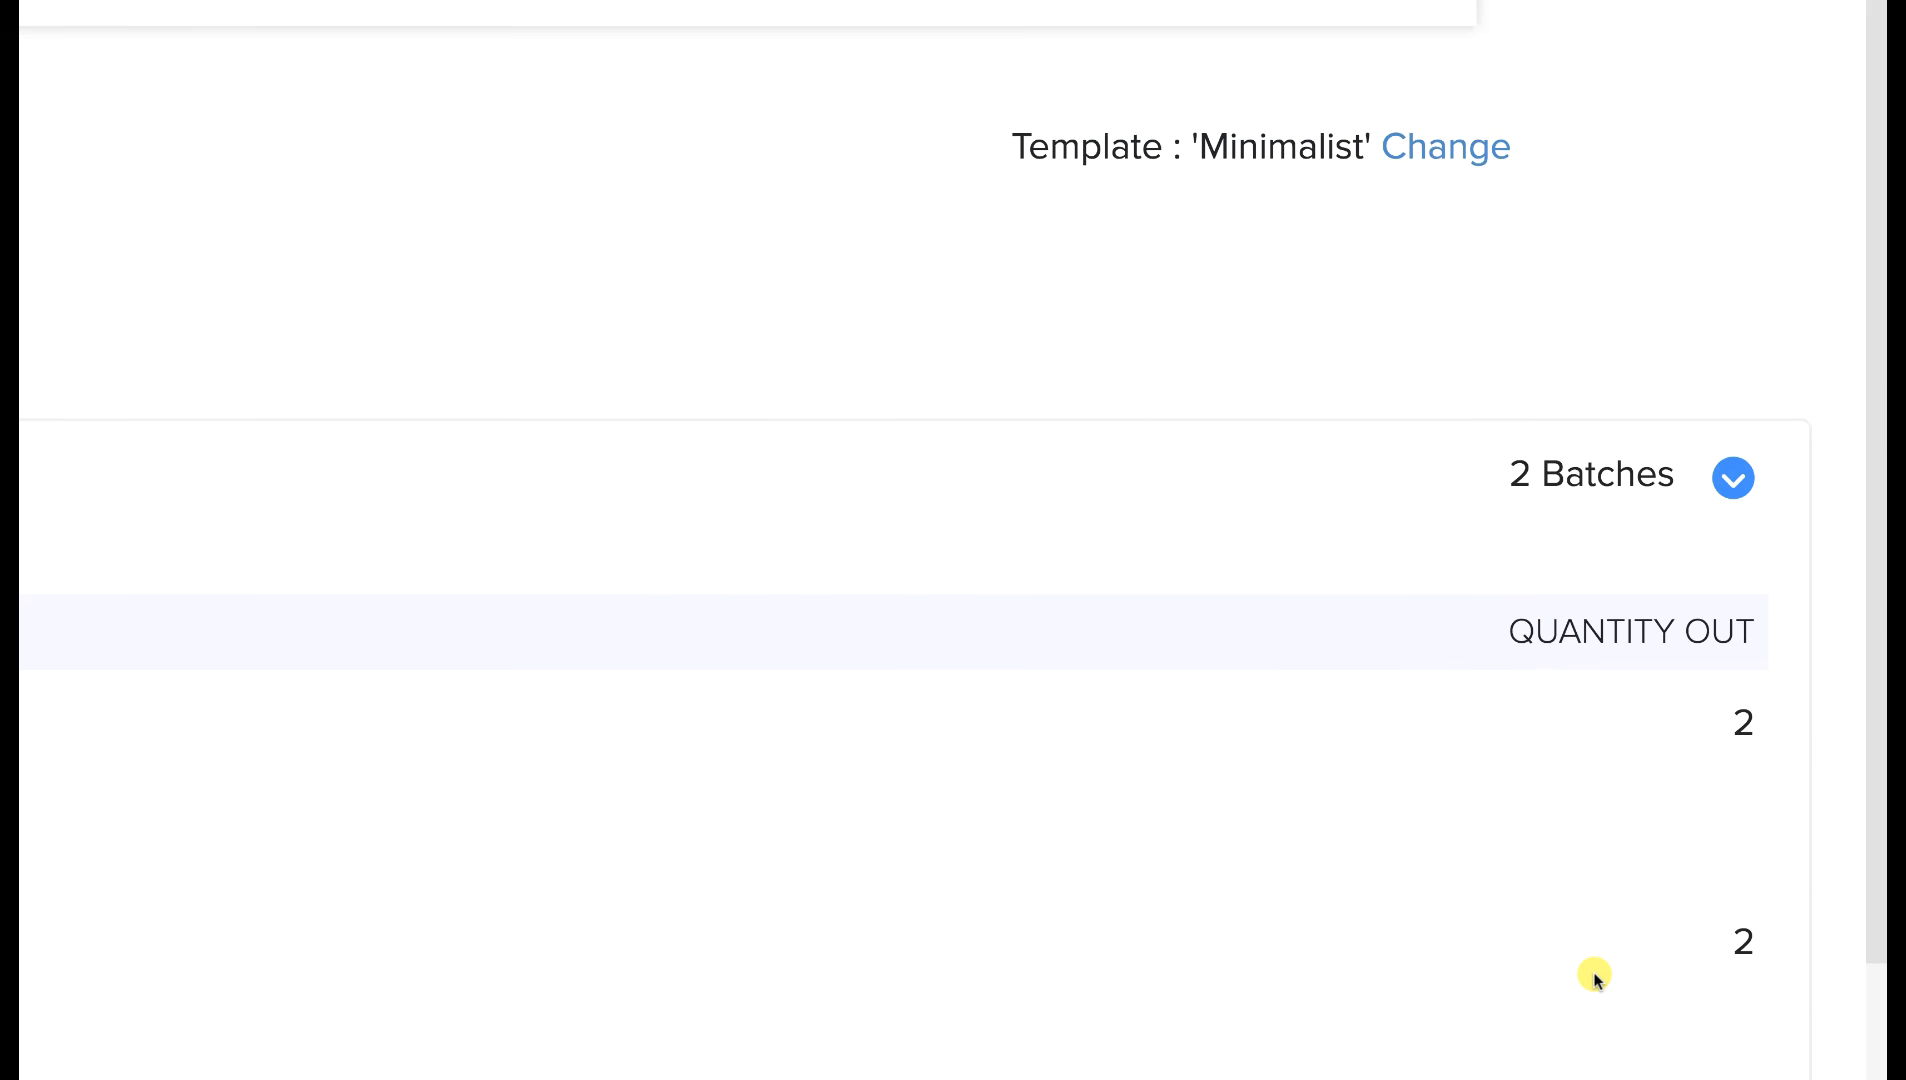
scroll(1178, 1000, down, 1)
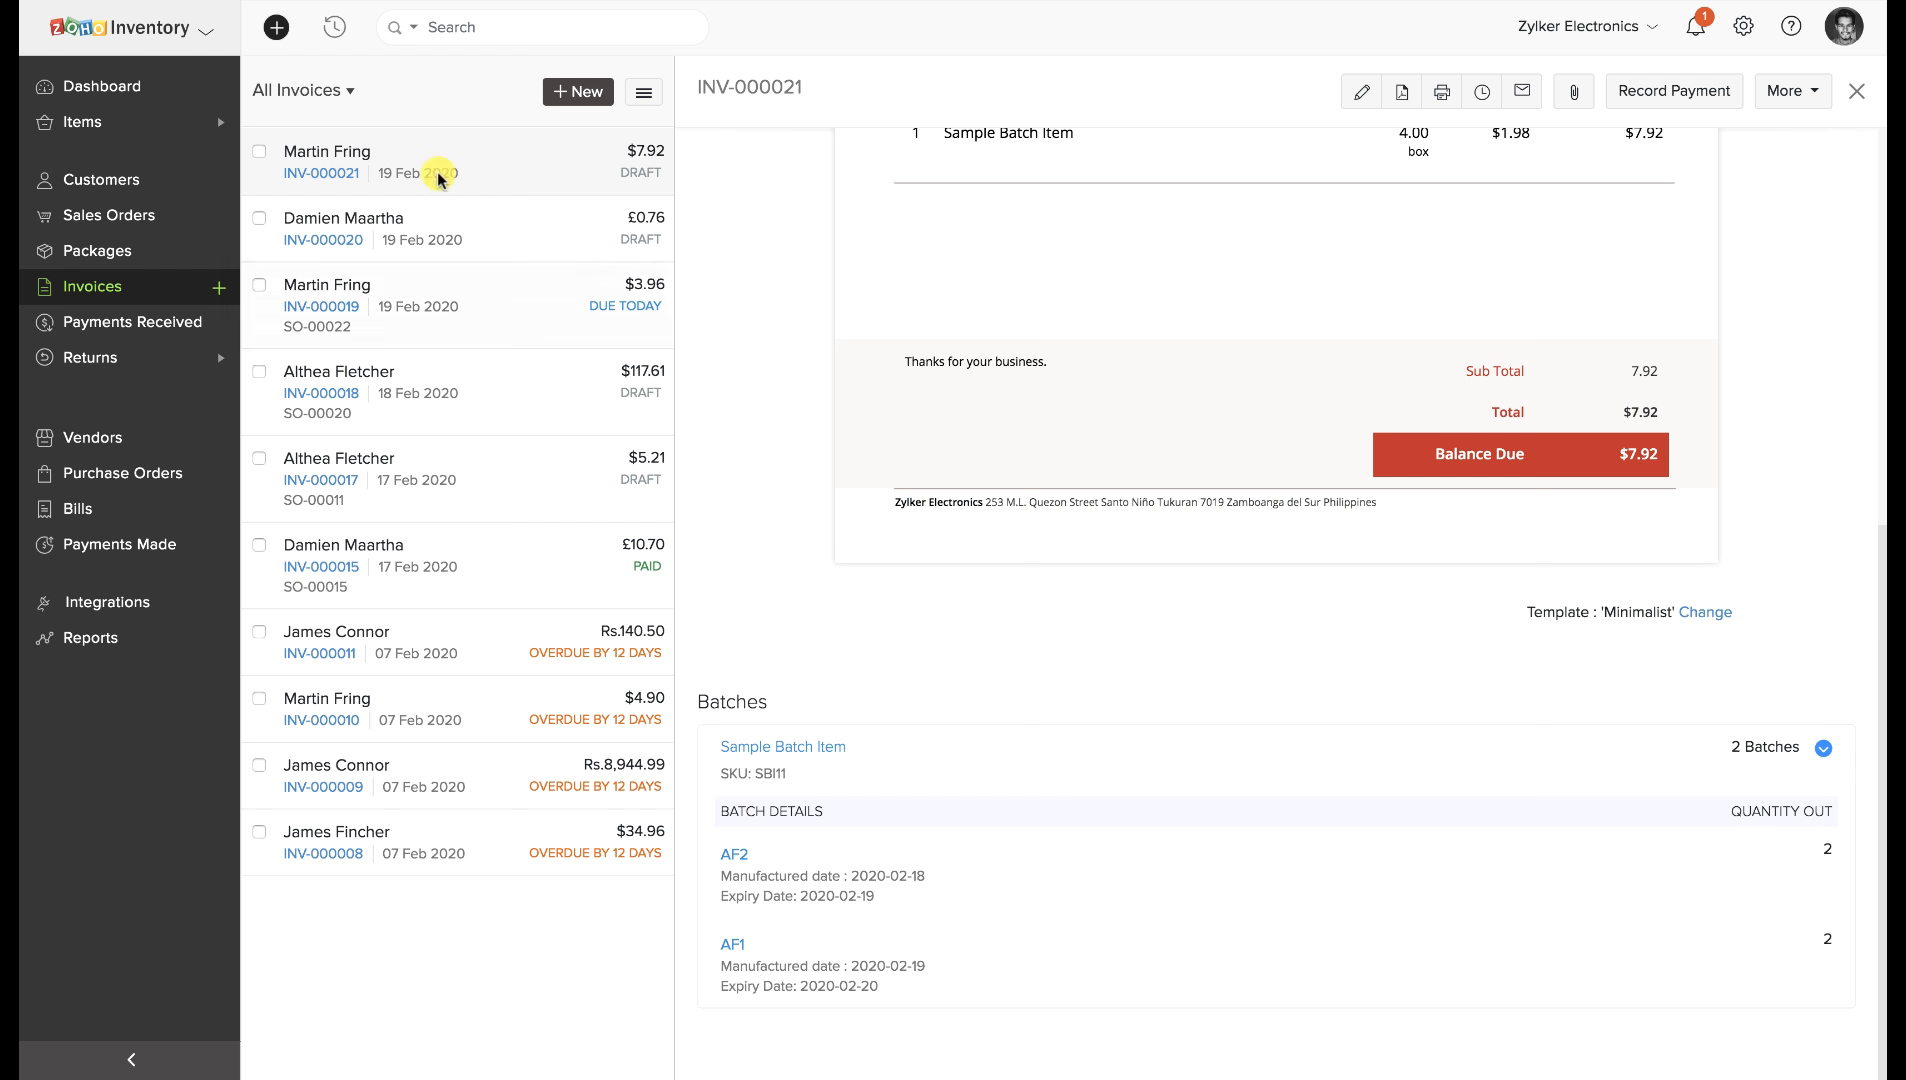
click(76, 121)
mouse_move(80, 356)
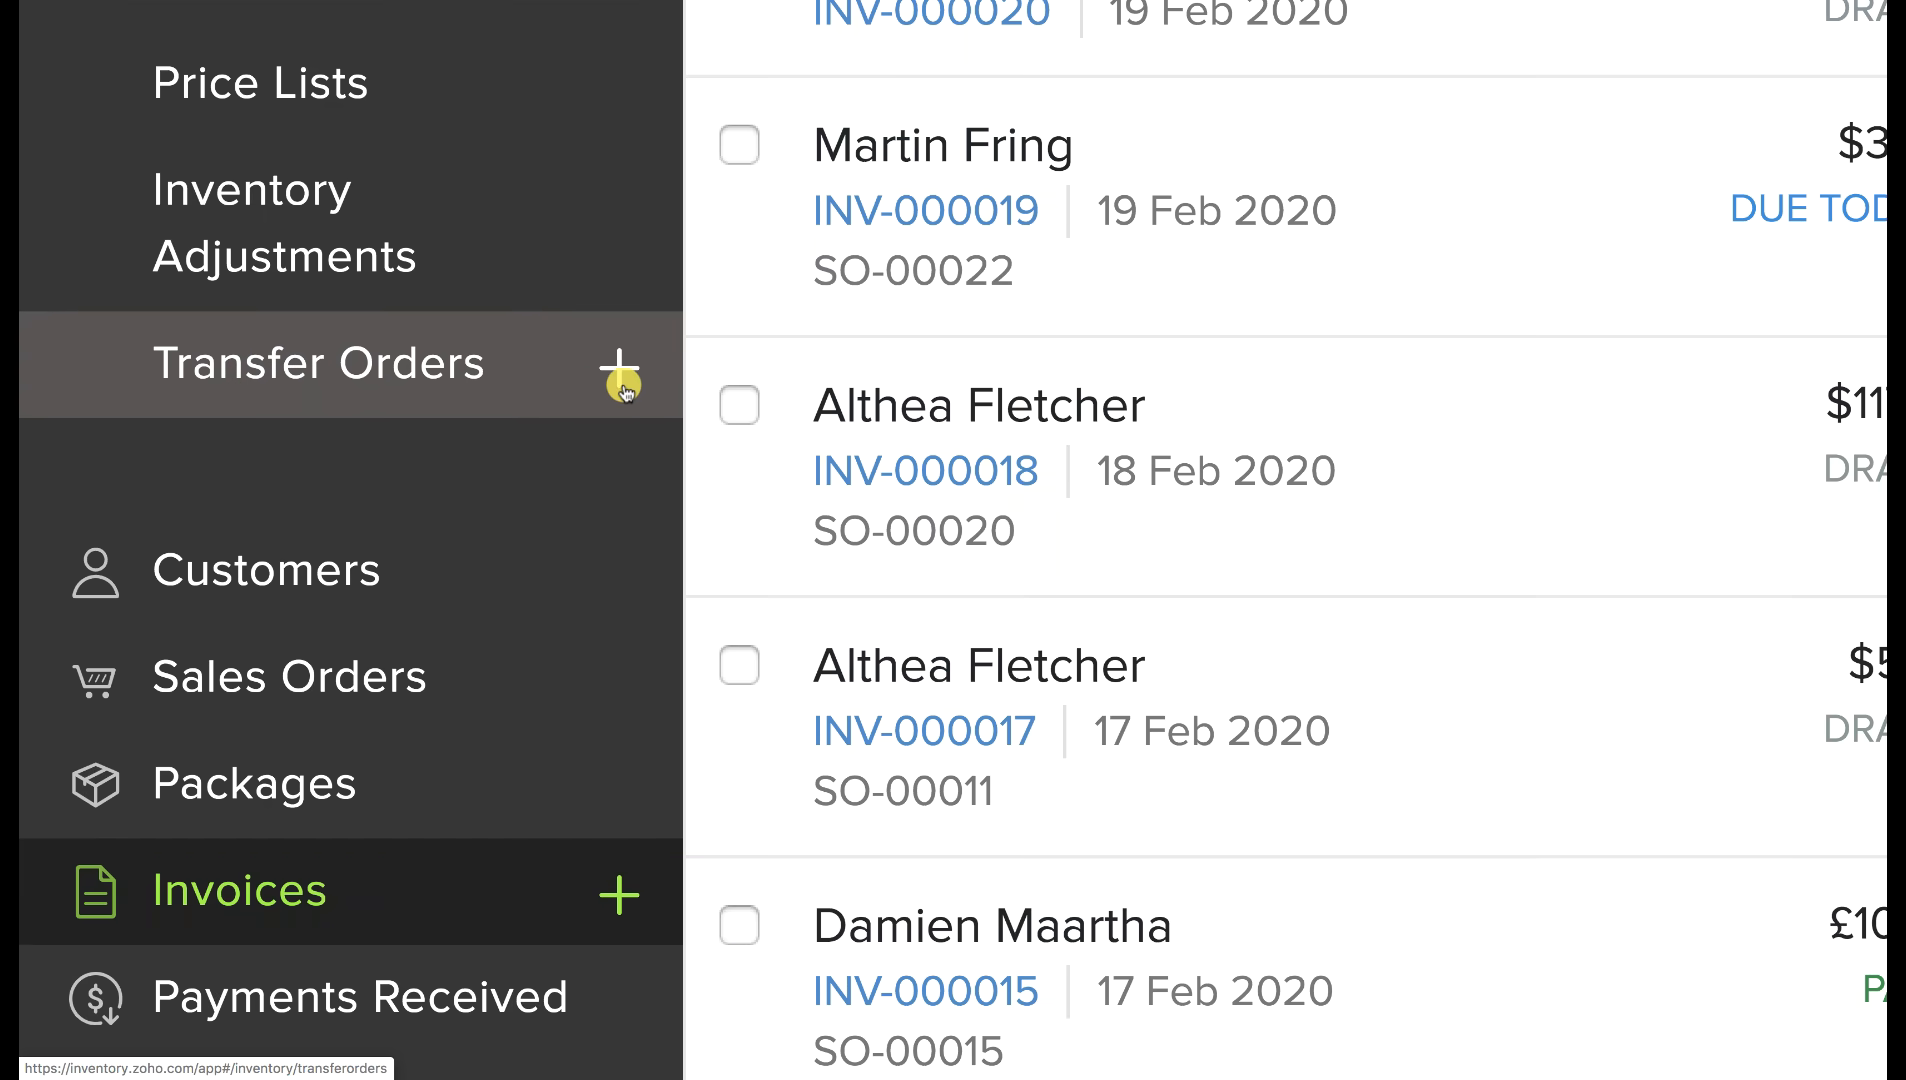
Start a transfer order from Primary Warehouse (China) to Secondary Warehouse (Singapore) with the 3.5 mm Earphone.
click(553, 374)
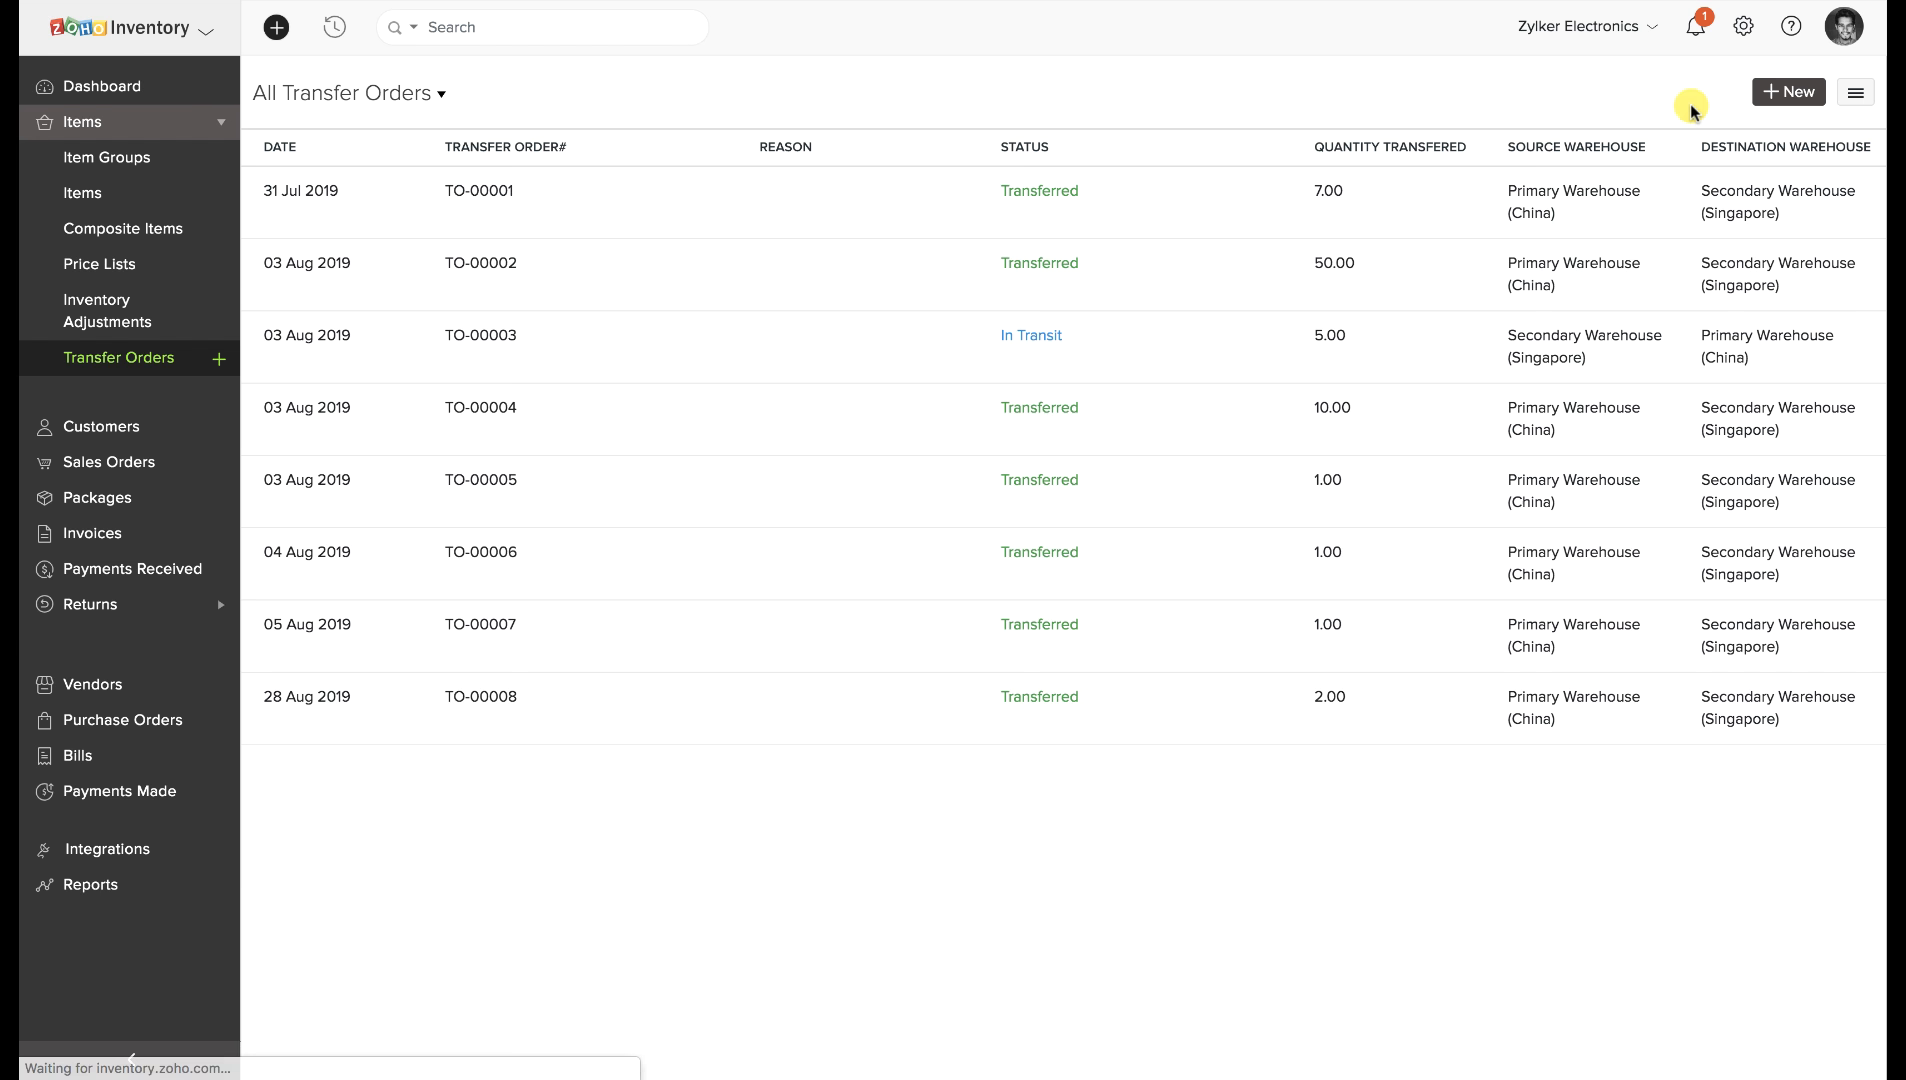
click(1789, 91)
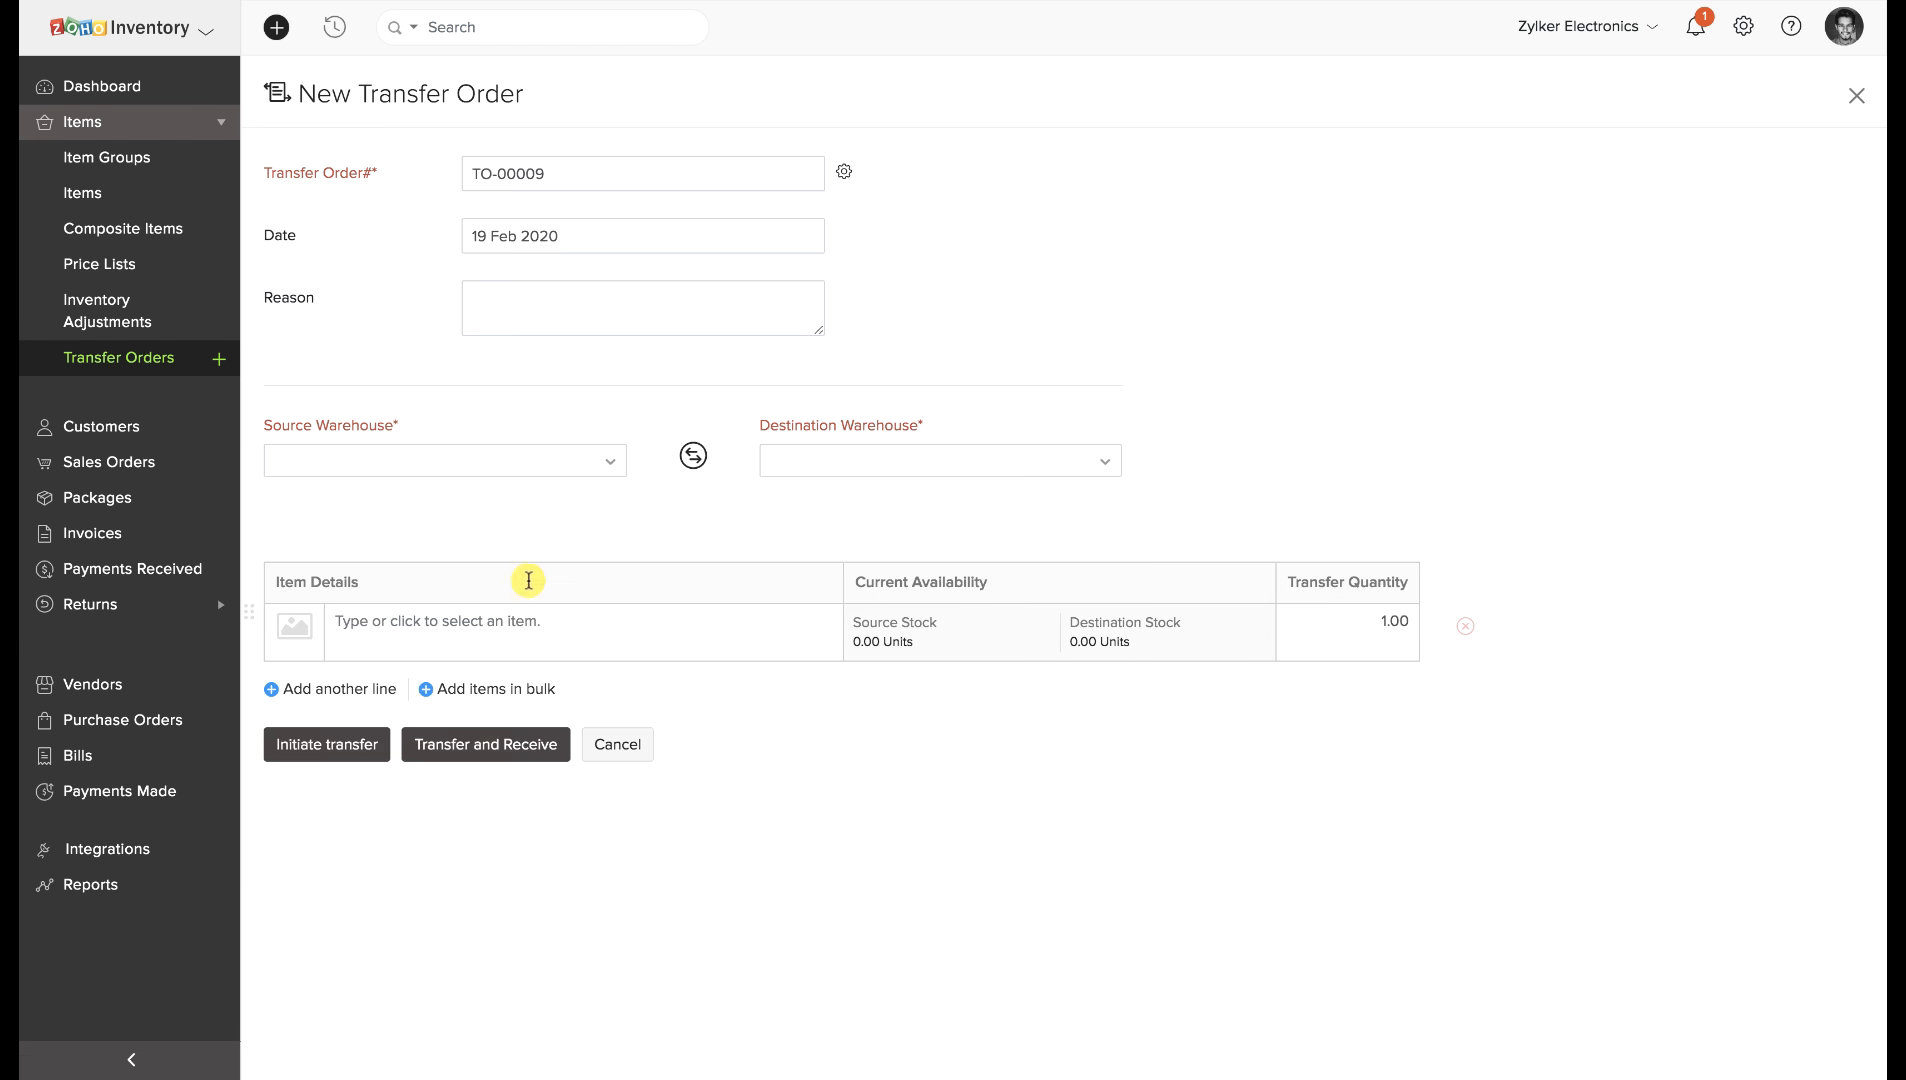
click(512, 460)
click(474, 551)
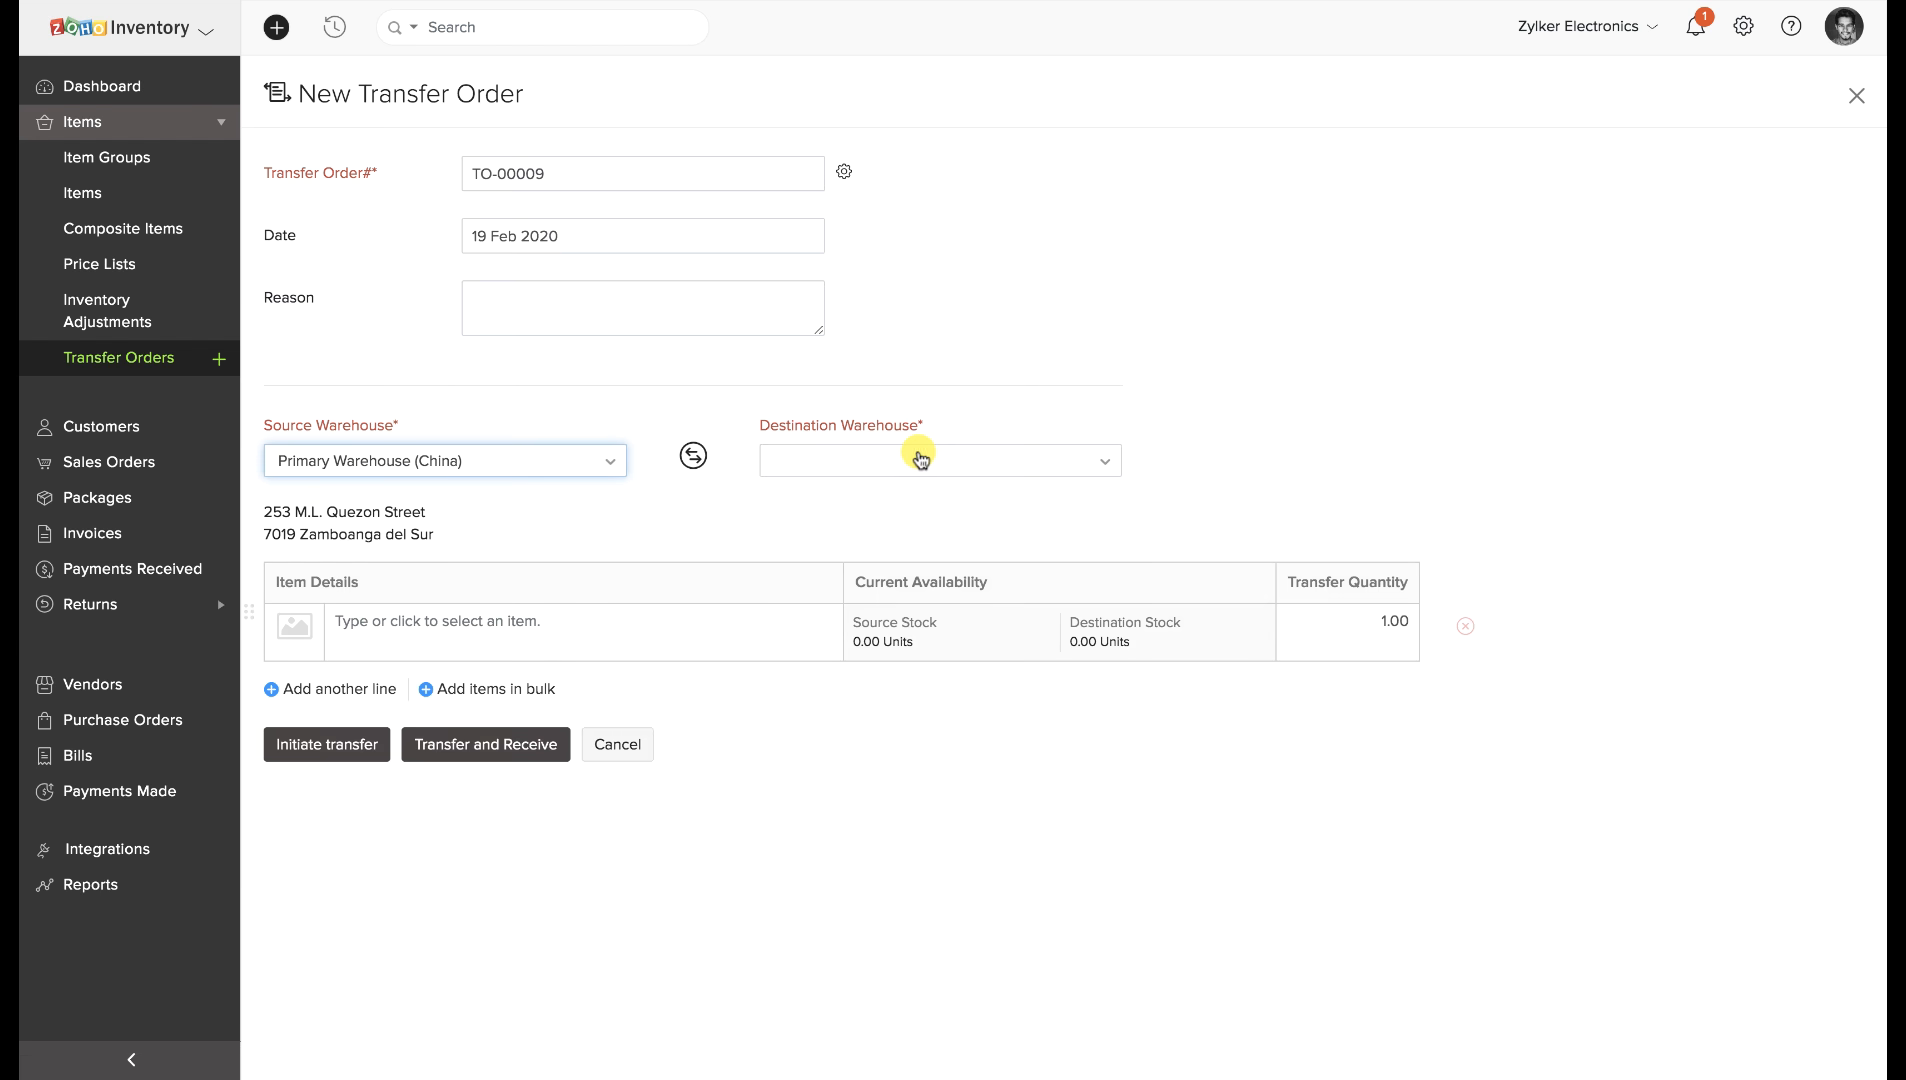
click(915, 458)
click(912, 578)
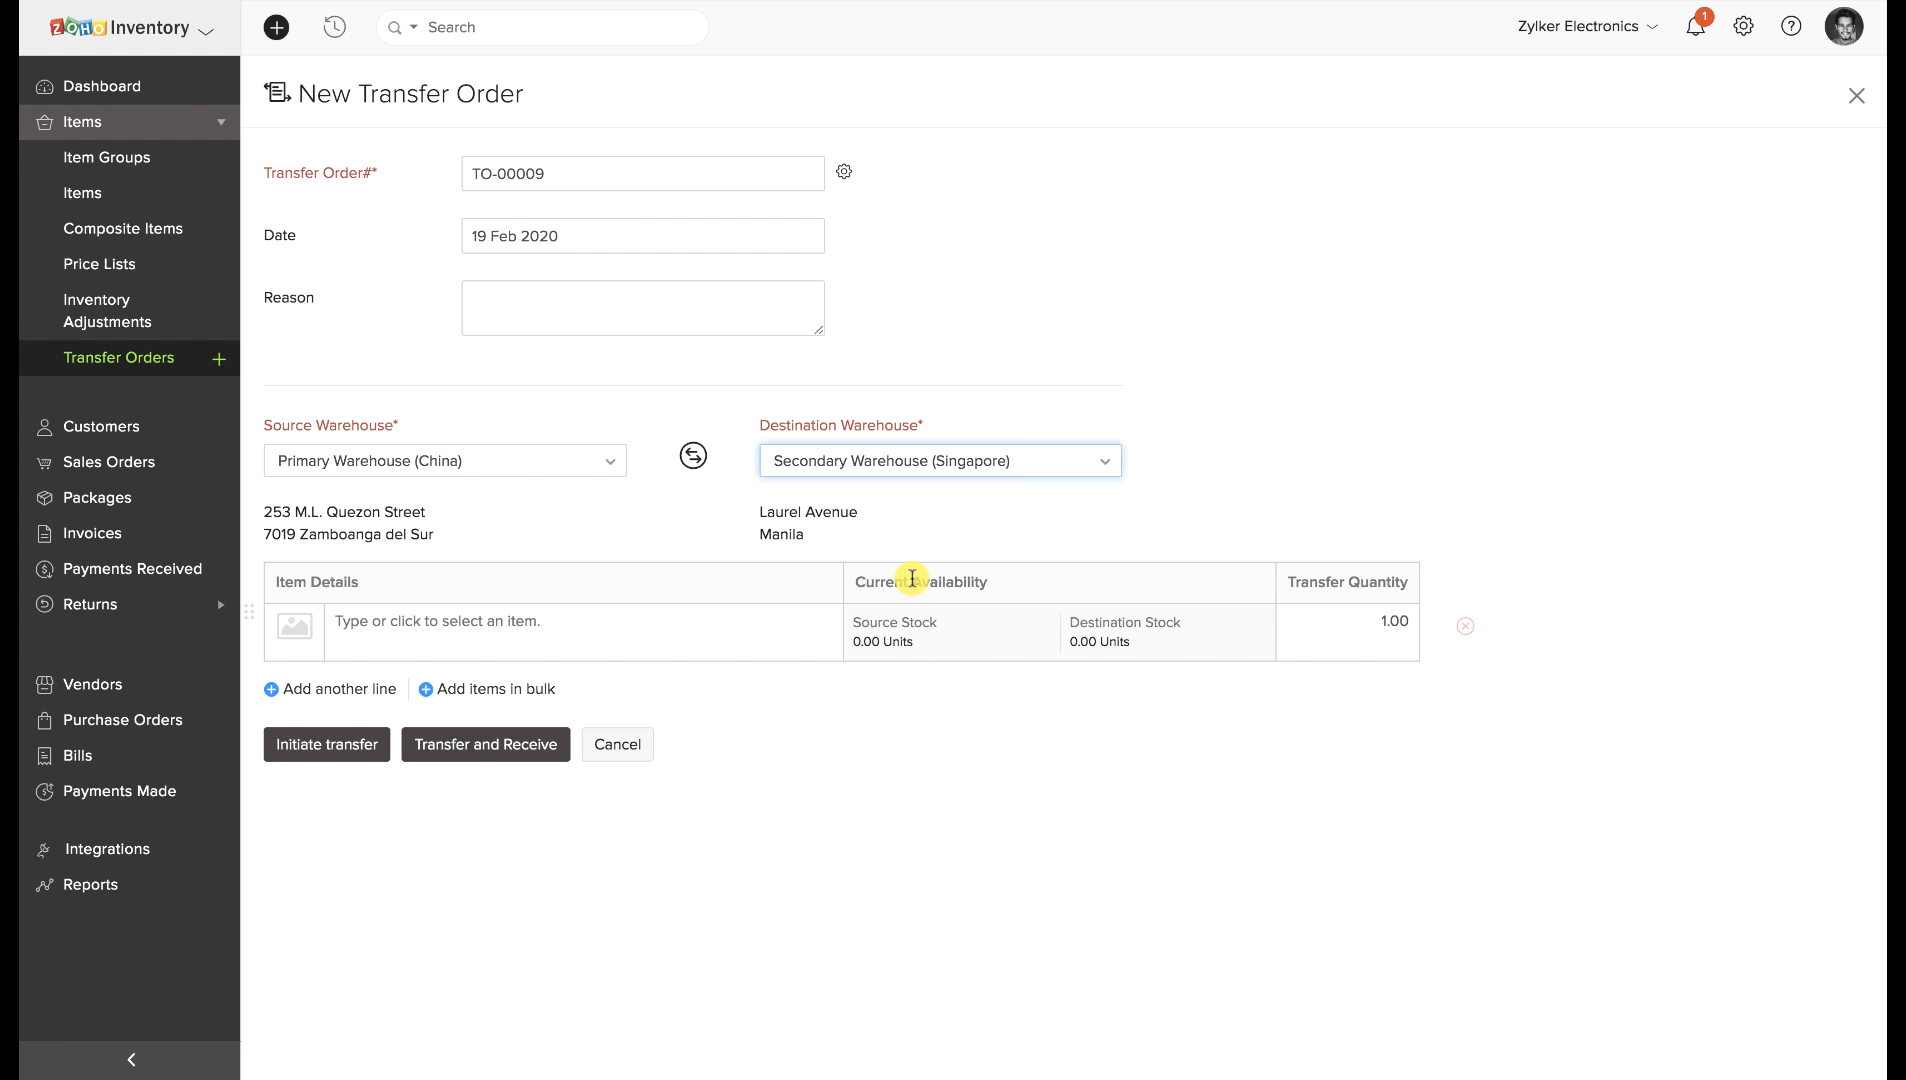
click(685, 626)
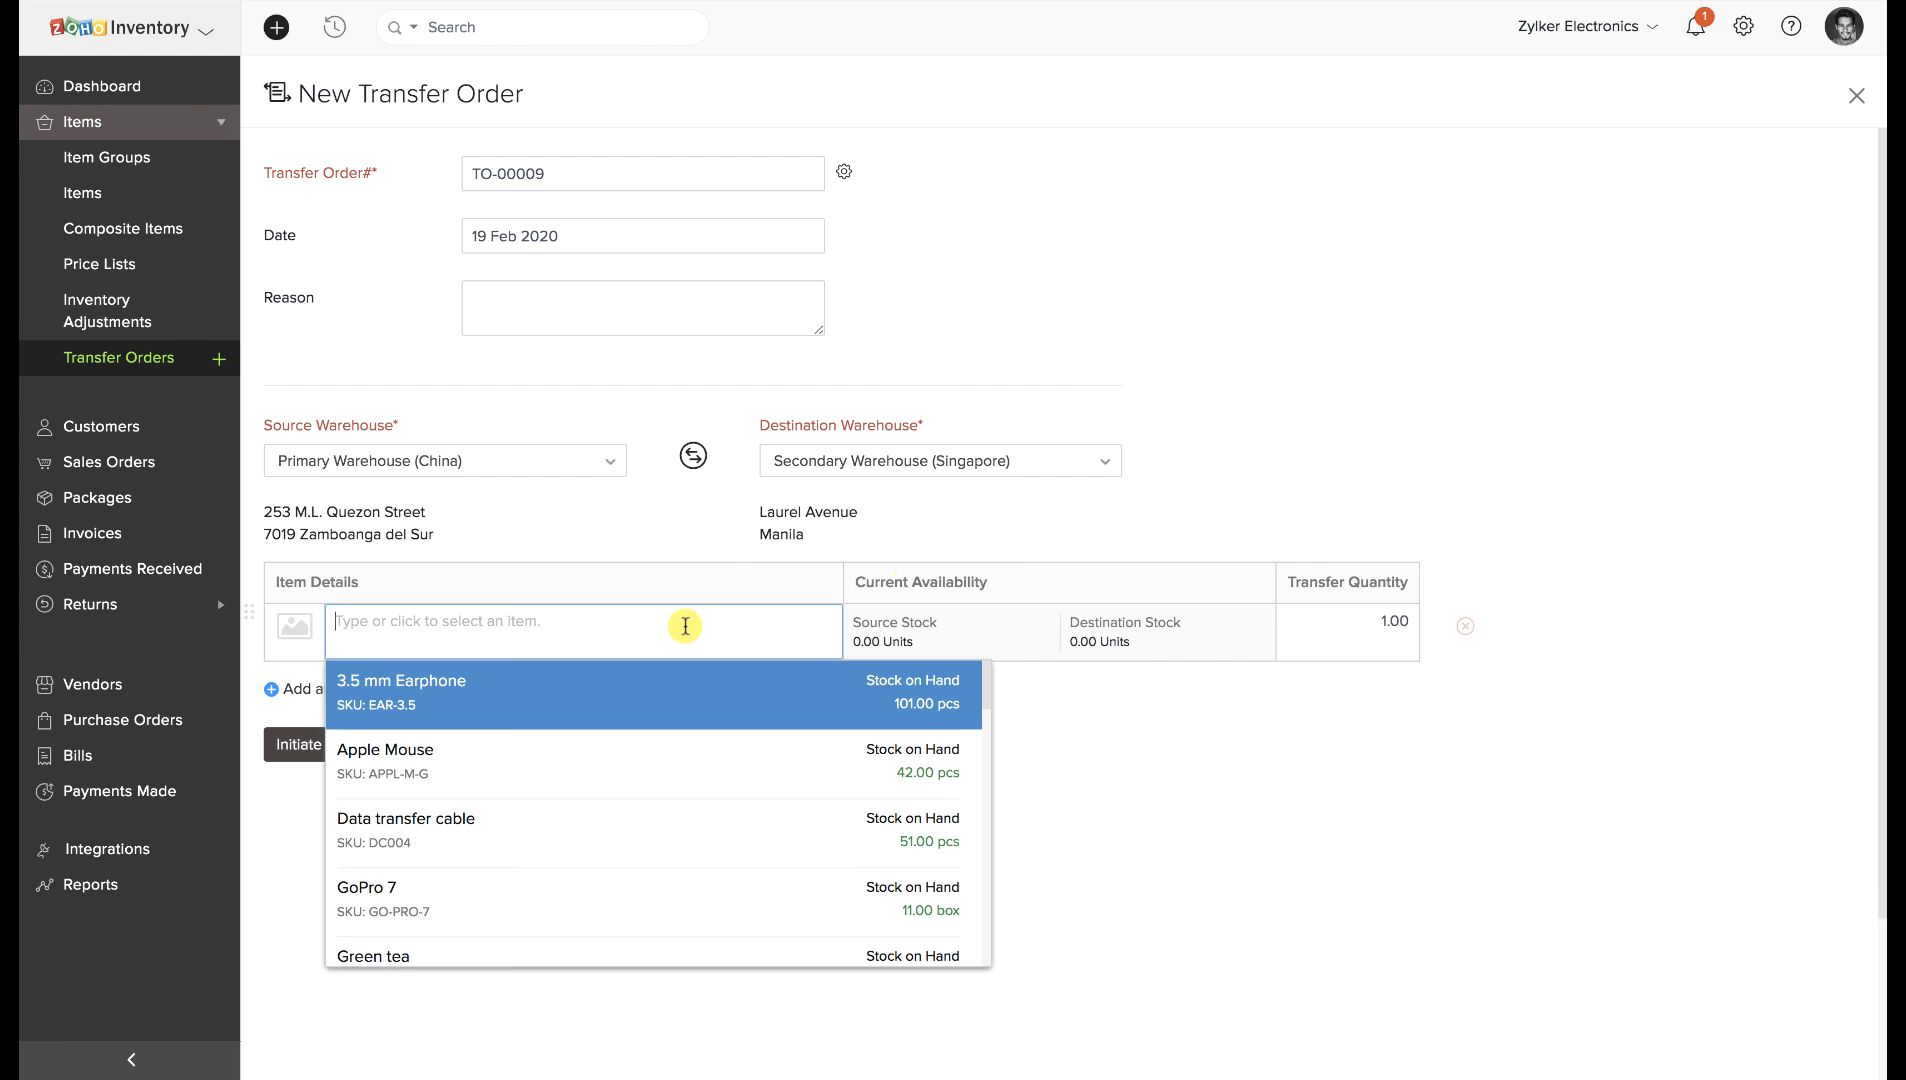
click(630, 680)
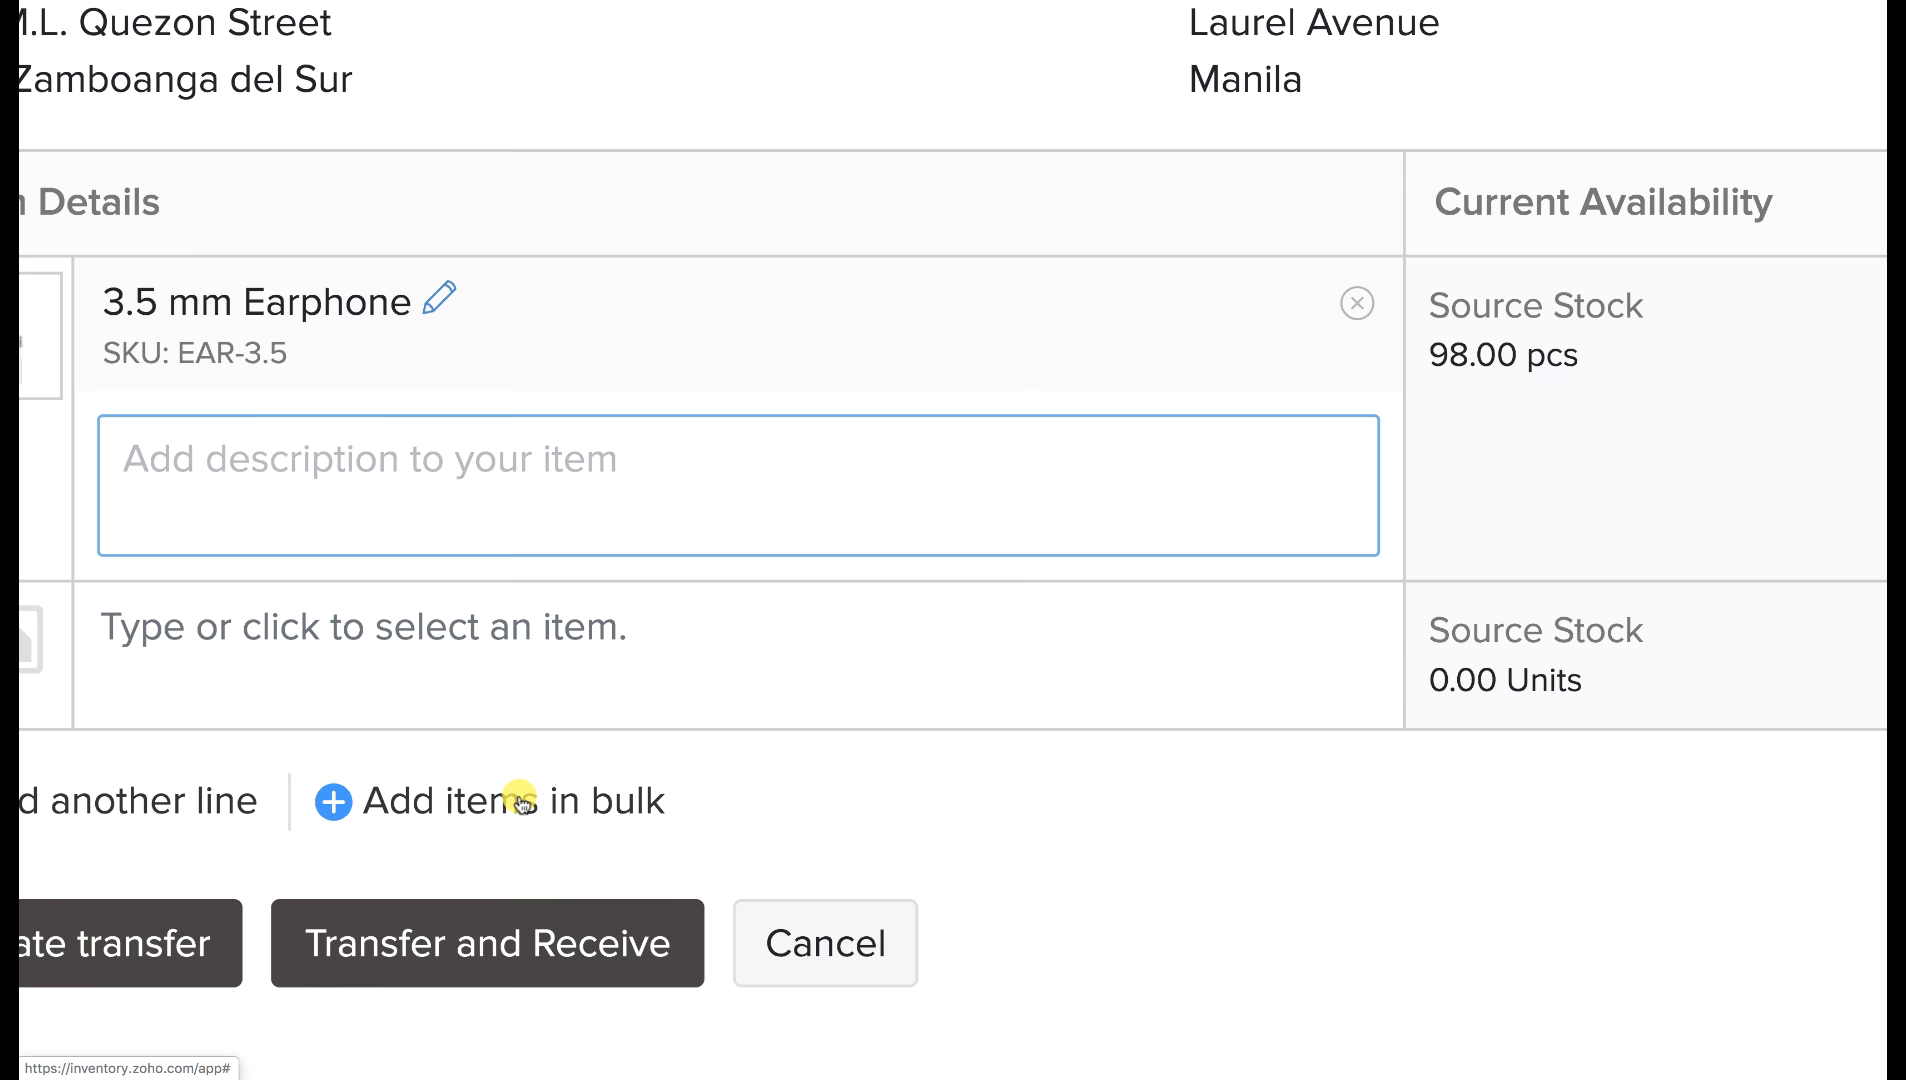
Bulk-add Apple Mouse, Data transfer cable and GoPro 7, then initiate transfer TO-00009.
click(522, 816)
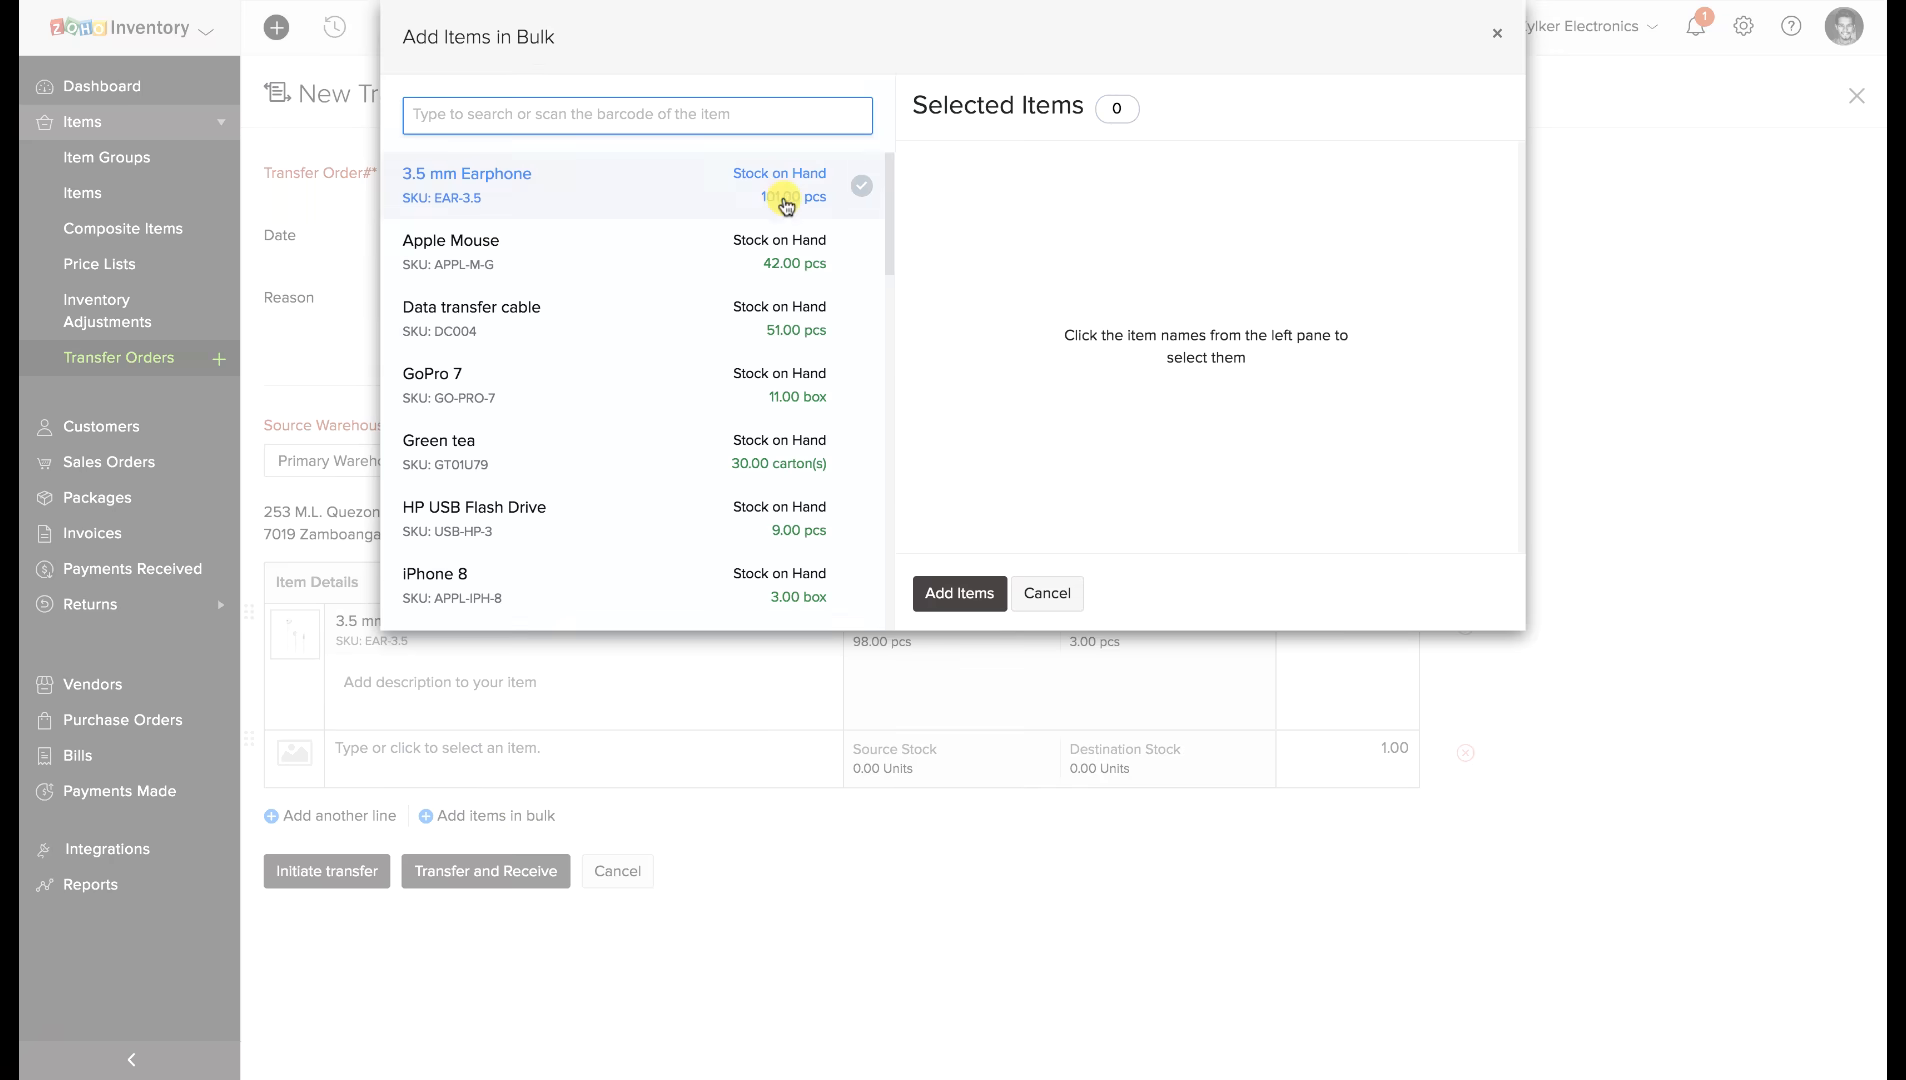
click(669, 268)
click(659, 322)
click(659, 376)
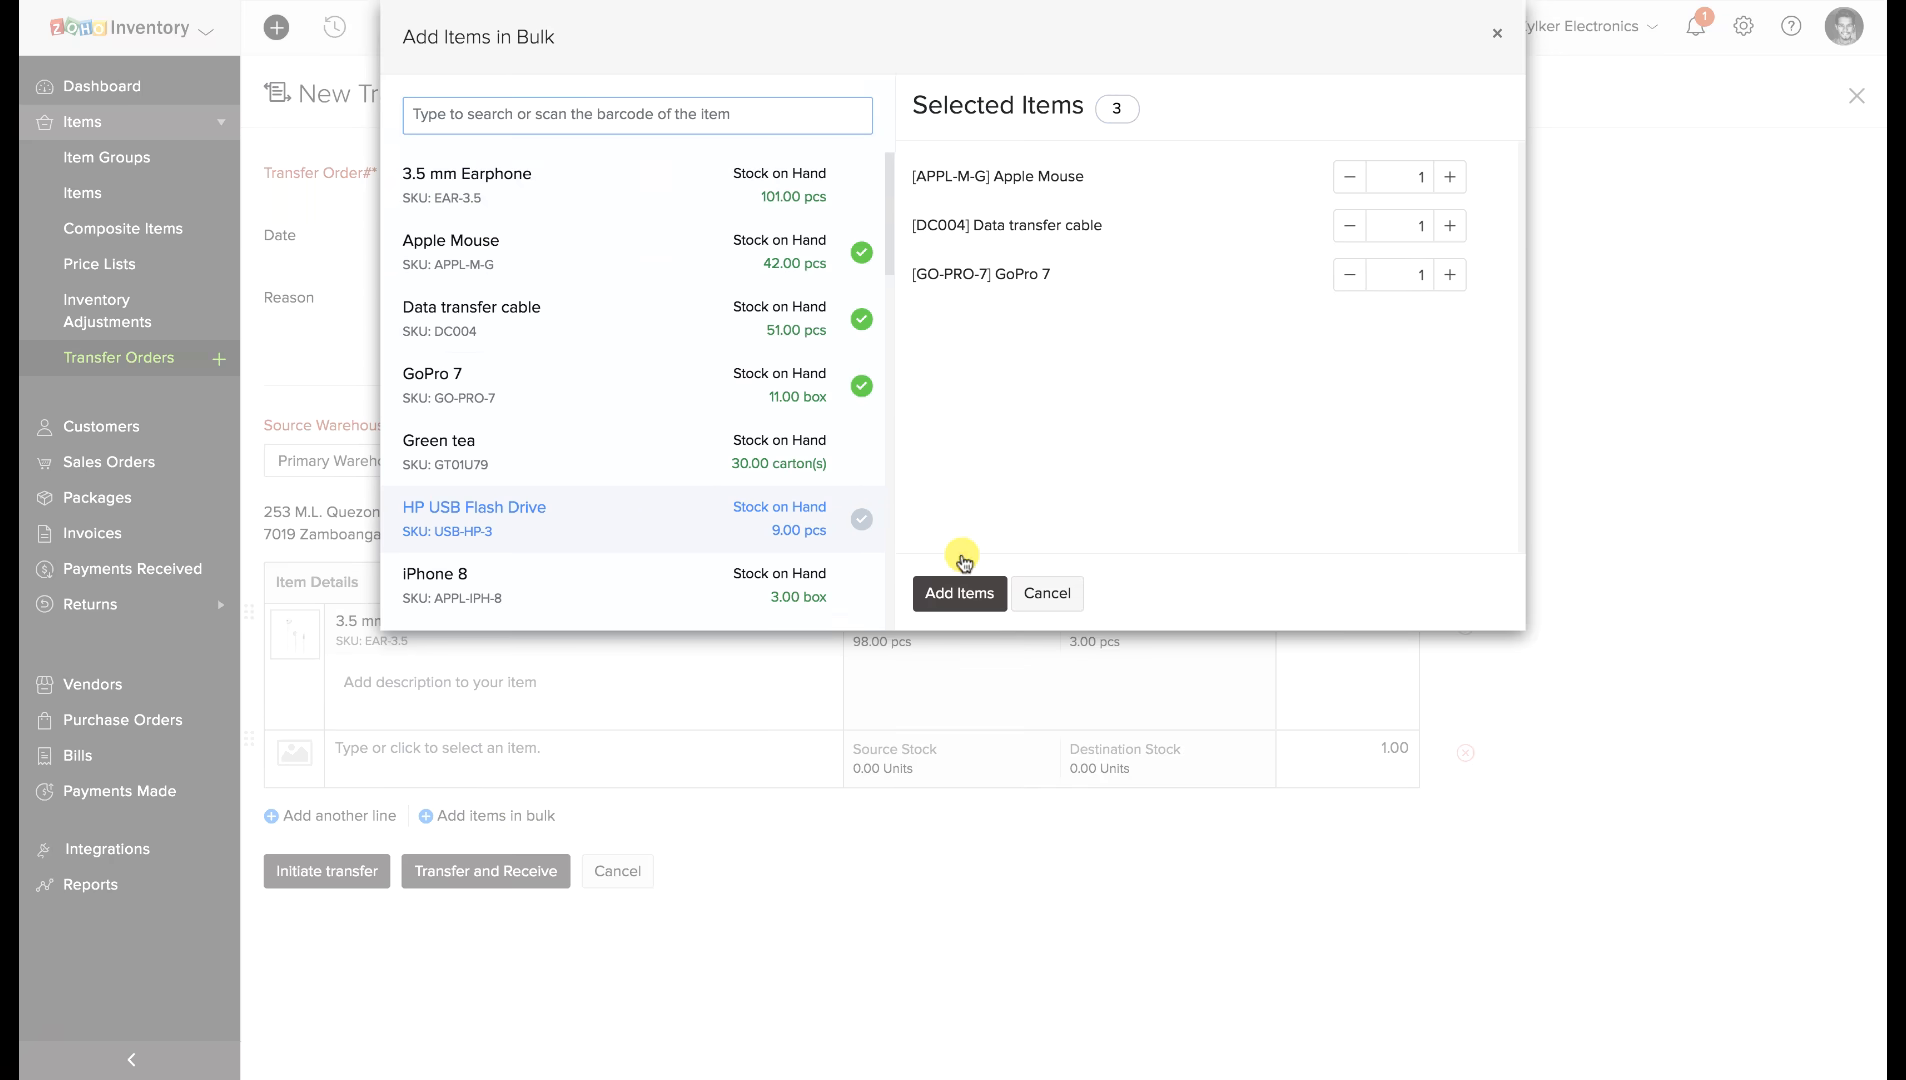
click(962, 590)
scroll(872, 702, down, 3)
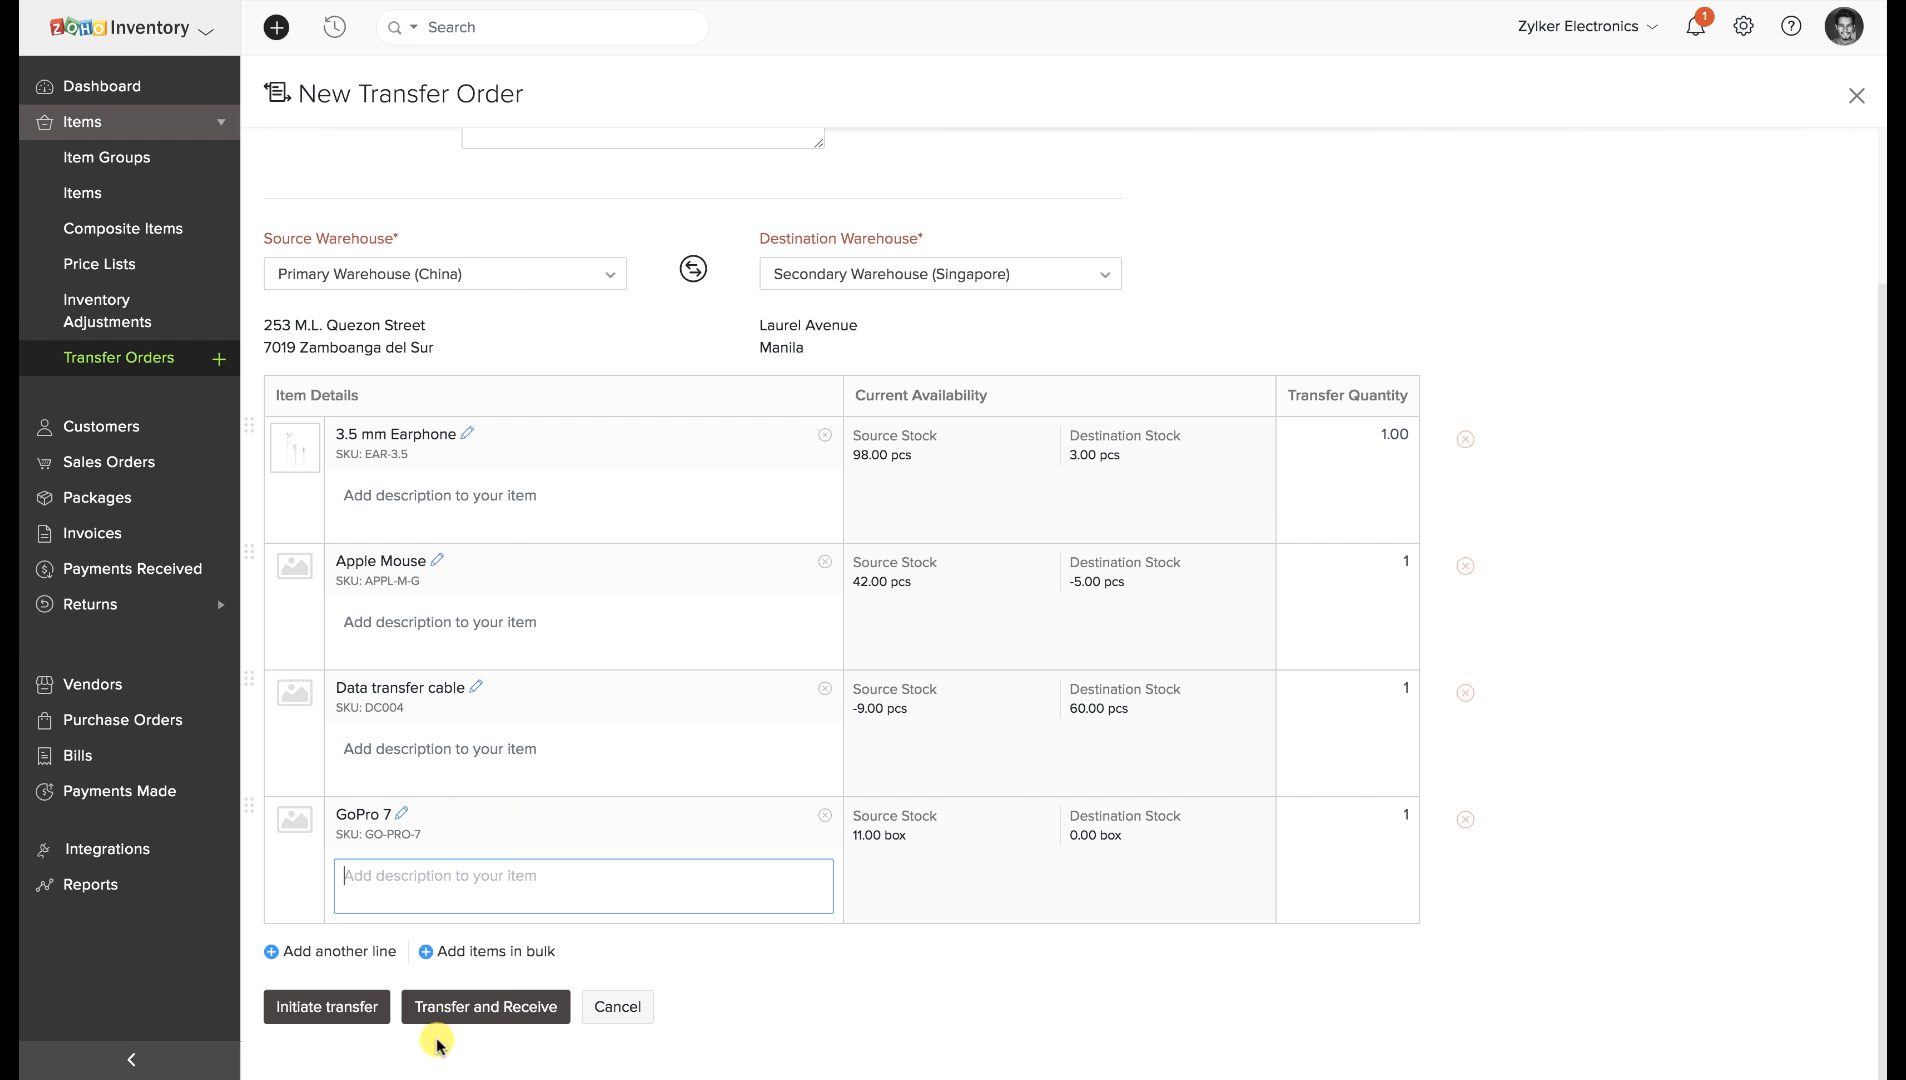
click(343, 1008)
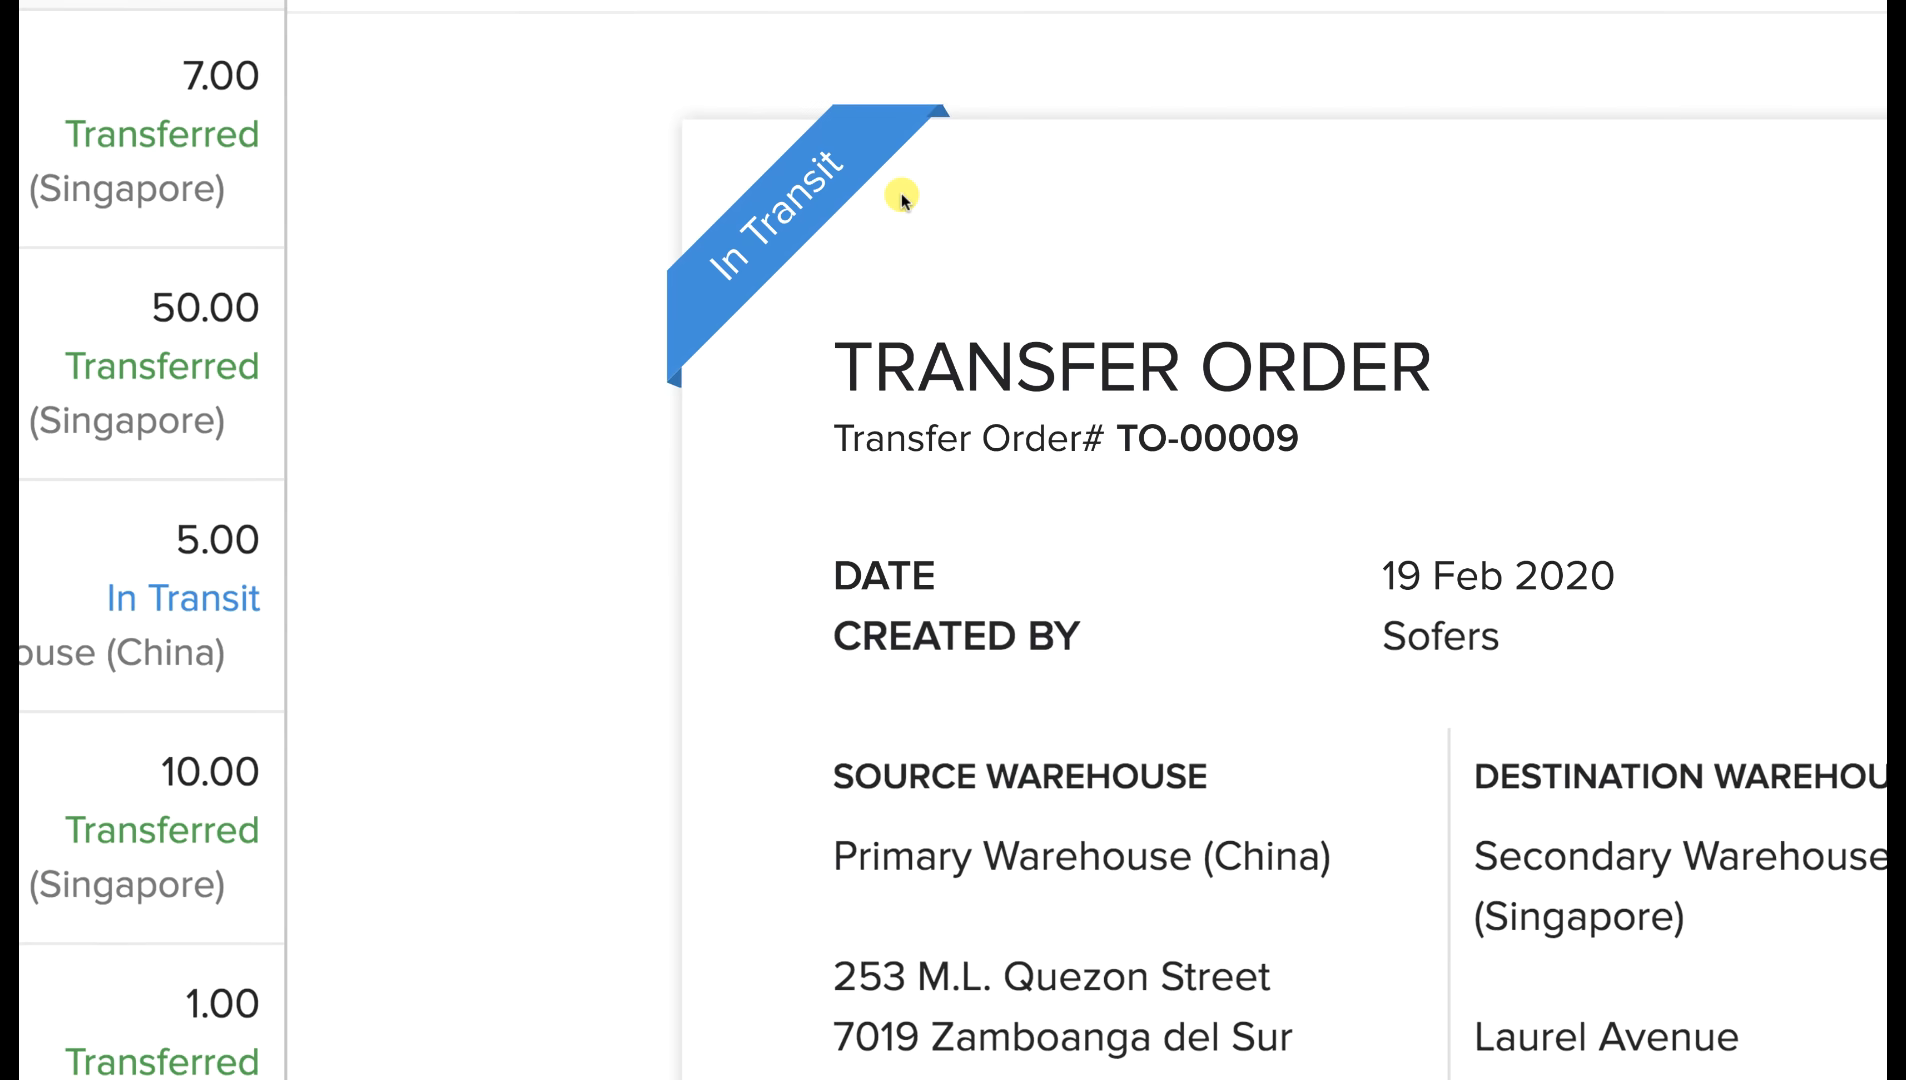
Return to the transfer orders table and sort it by date, oldest first.
click(572, 92)
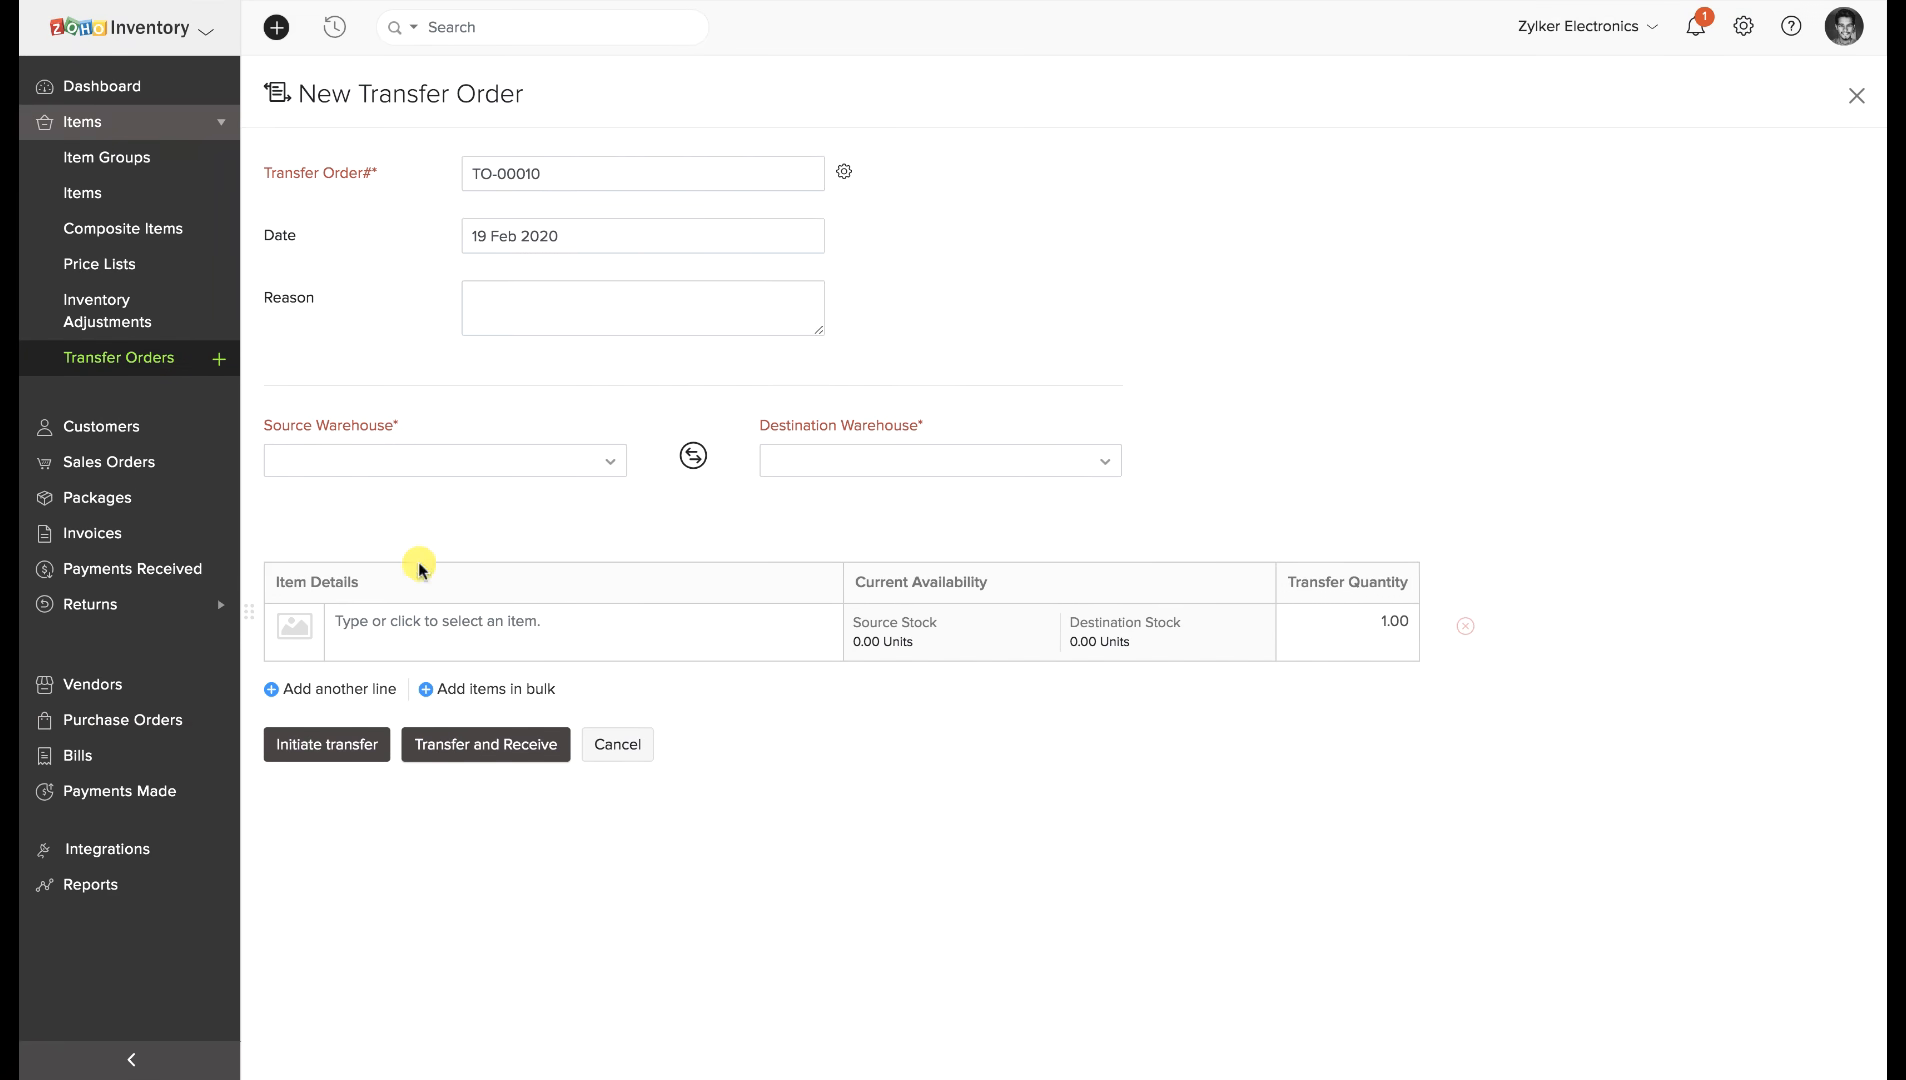
click(118, 362)
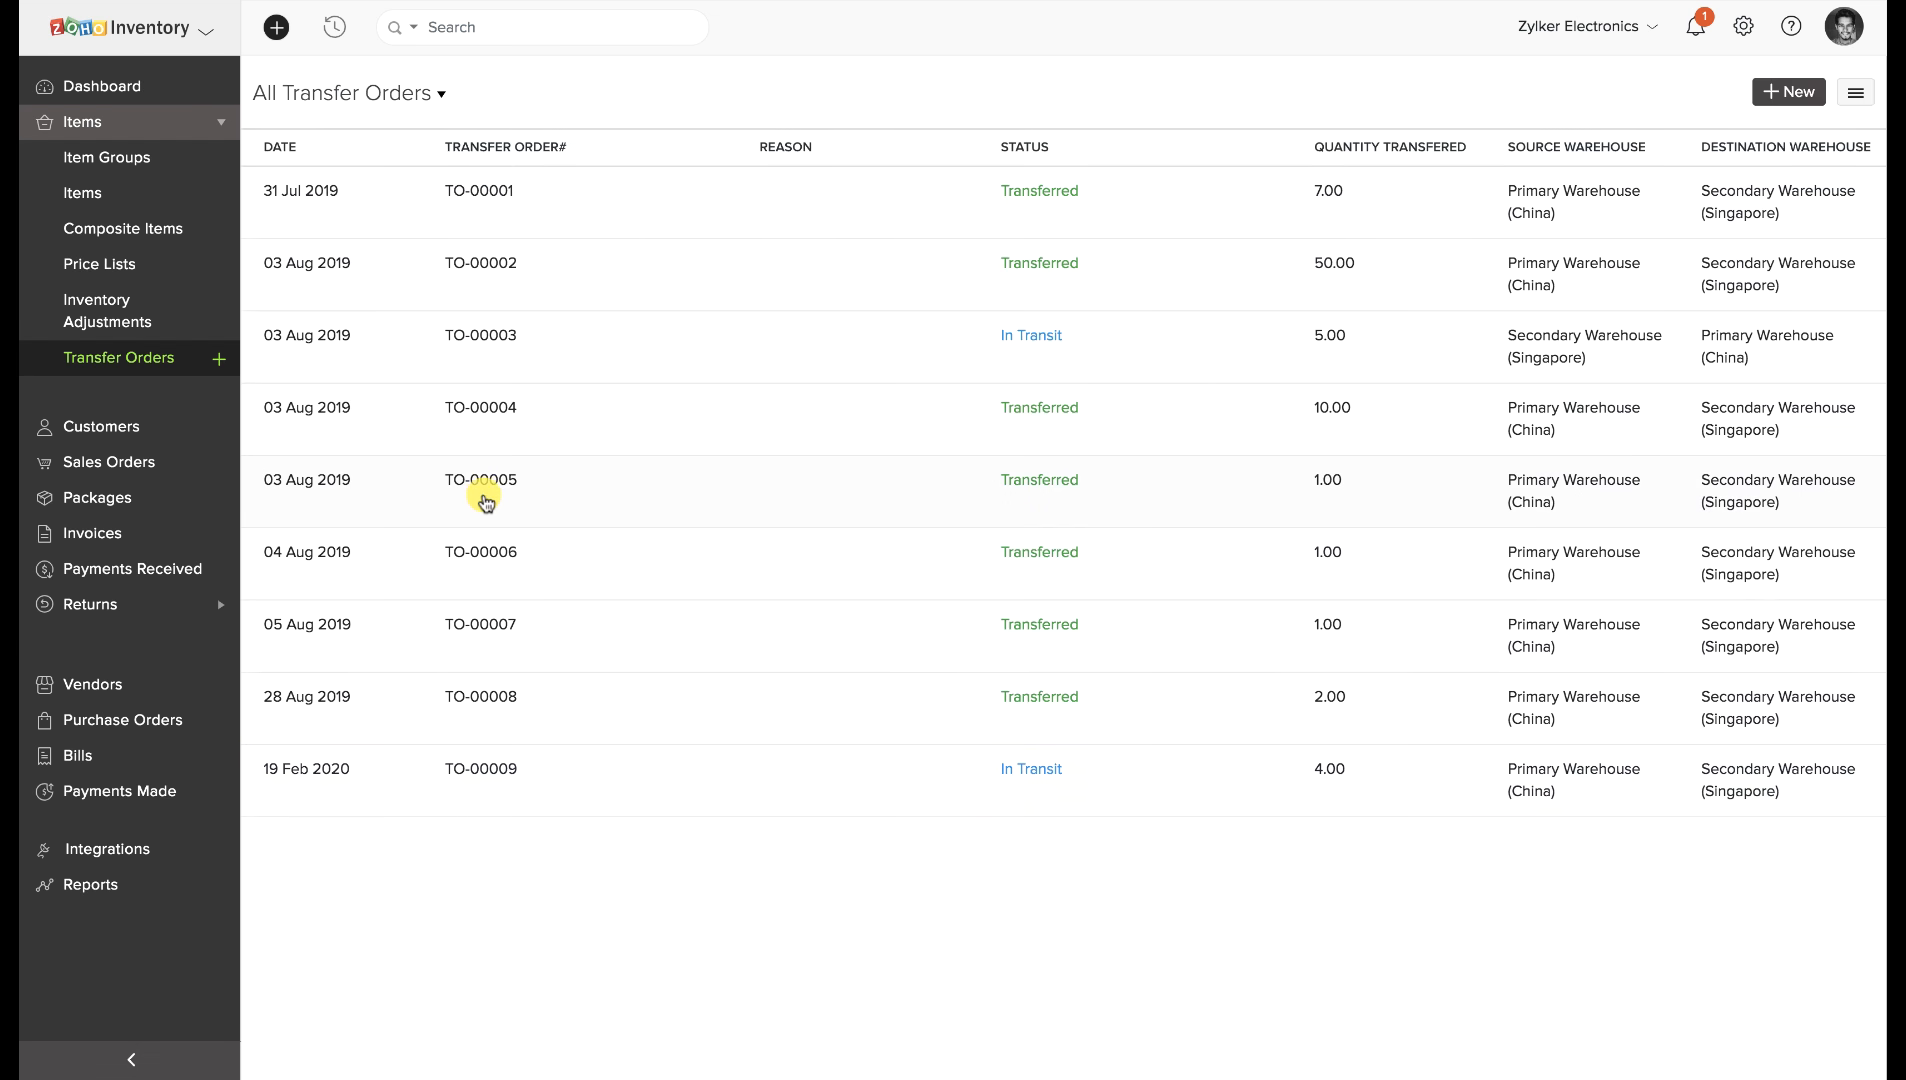
click(281, 150)
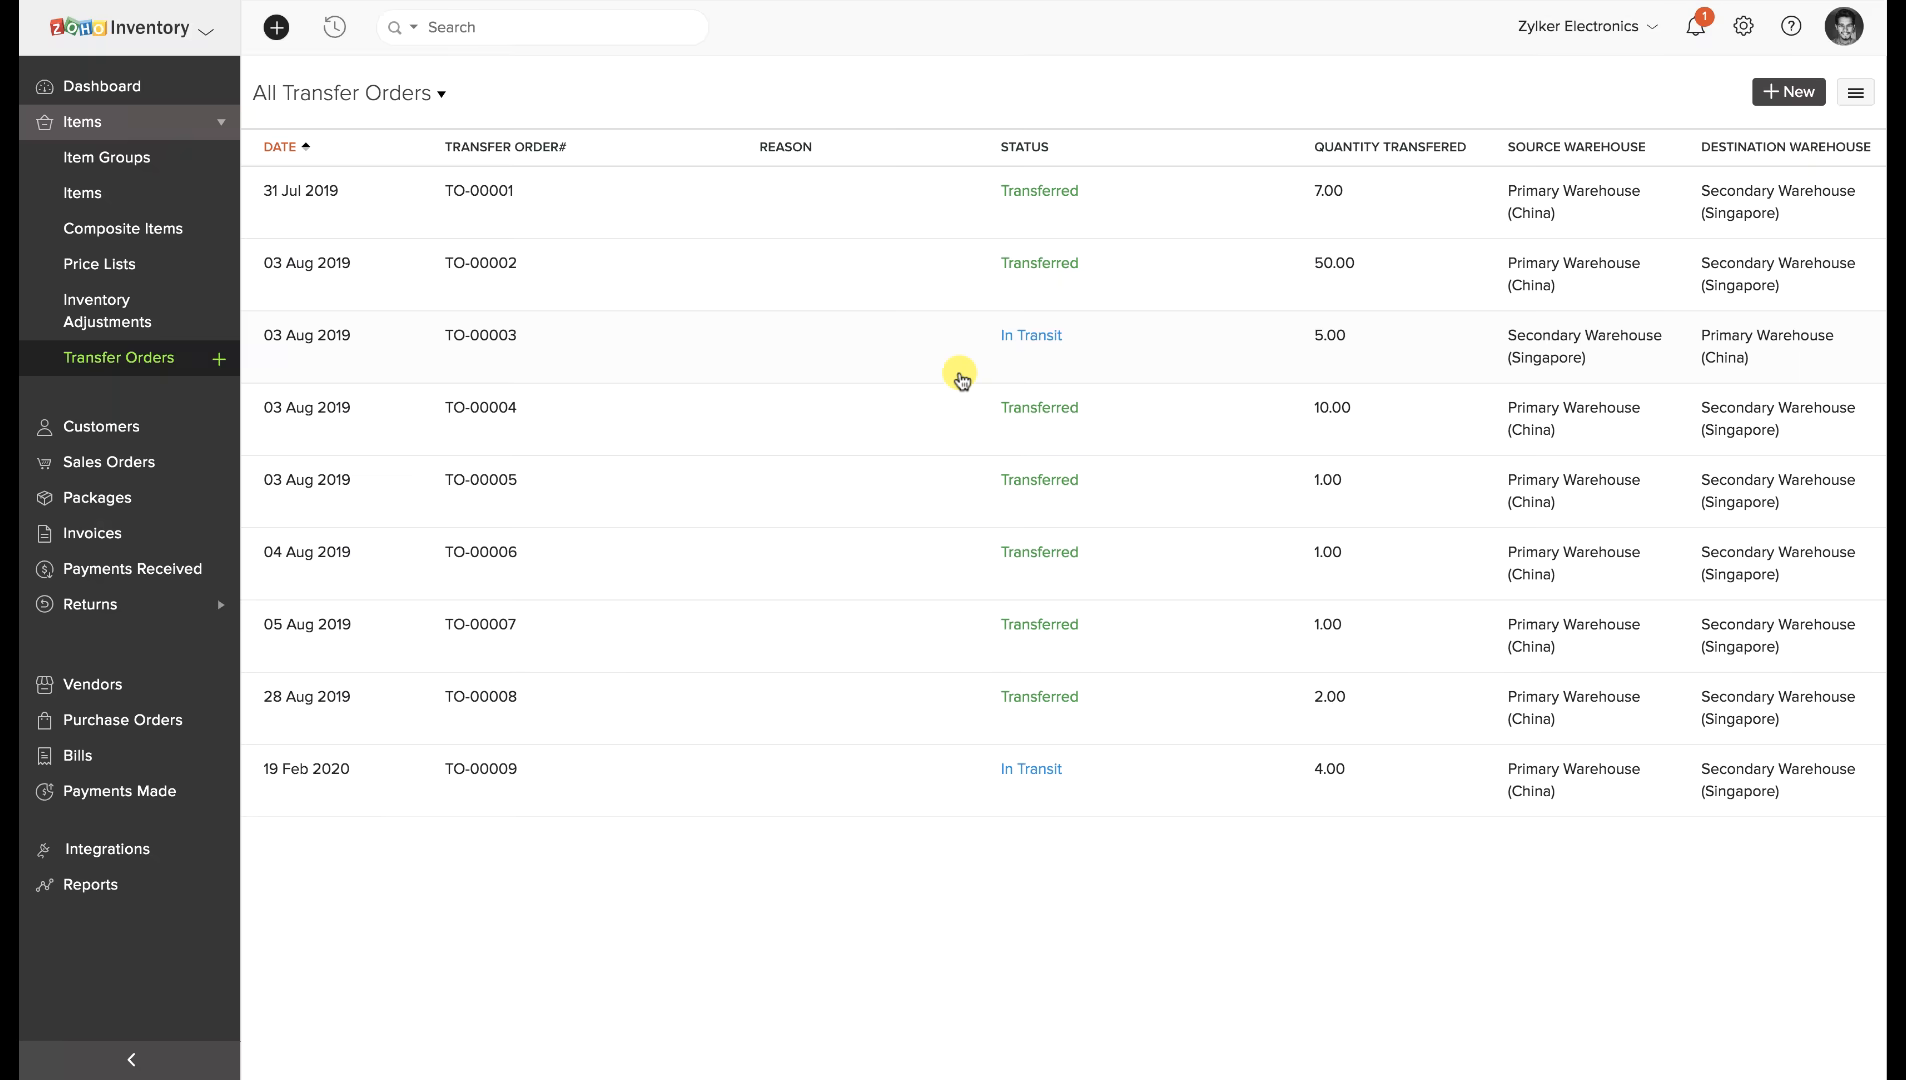
Mark transfer order TO-00003 as received, saving the received date, and return to the list.
click(765, 357)
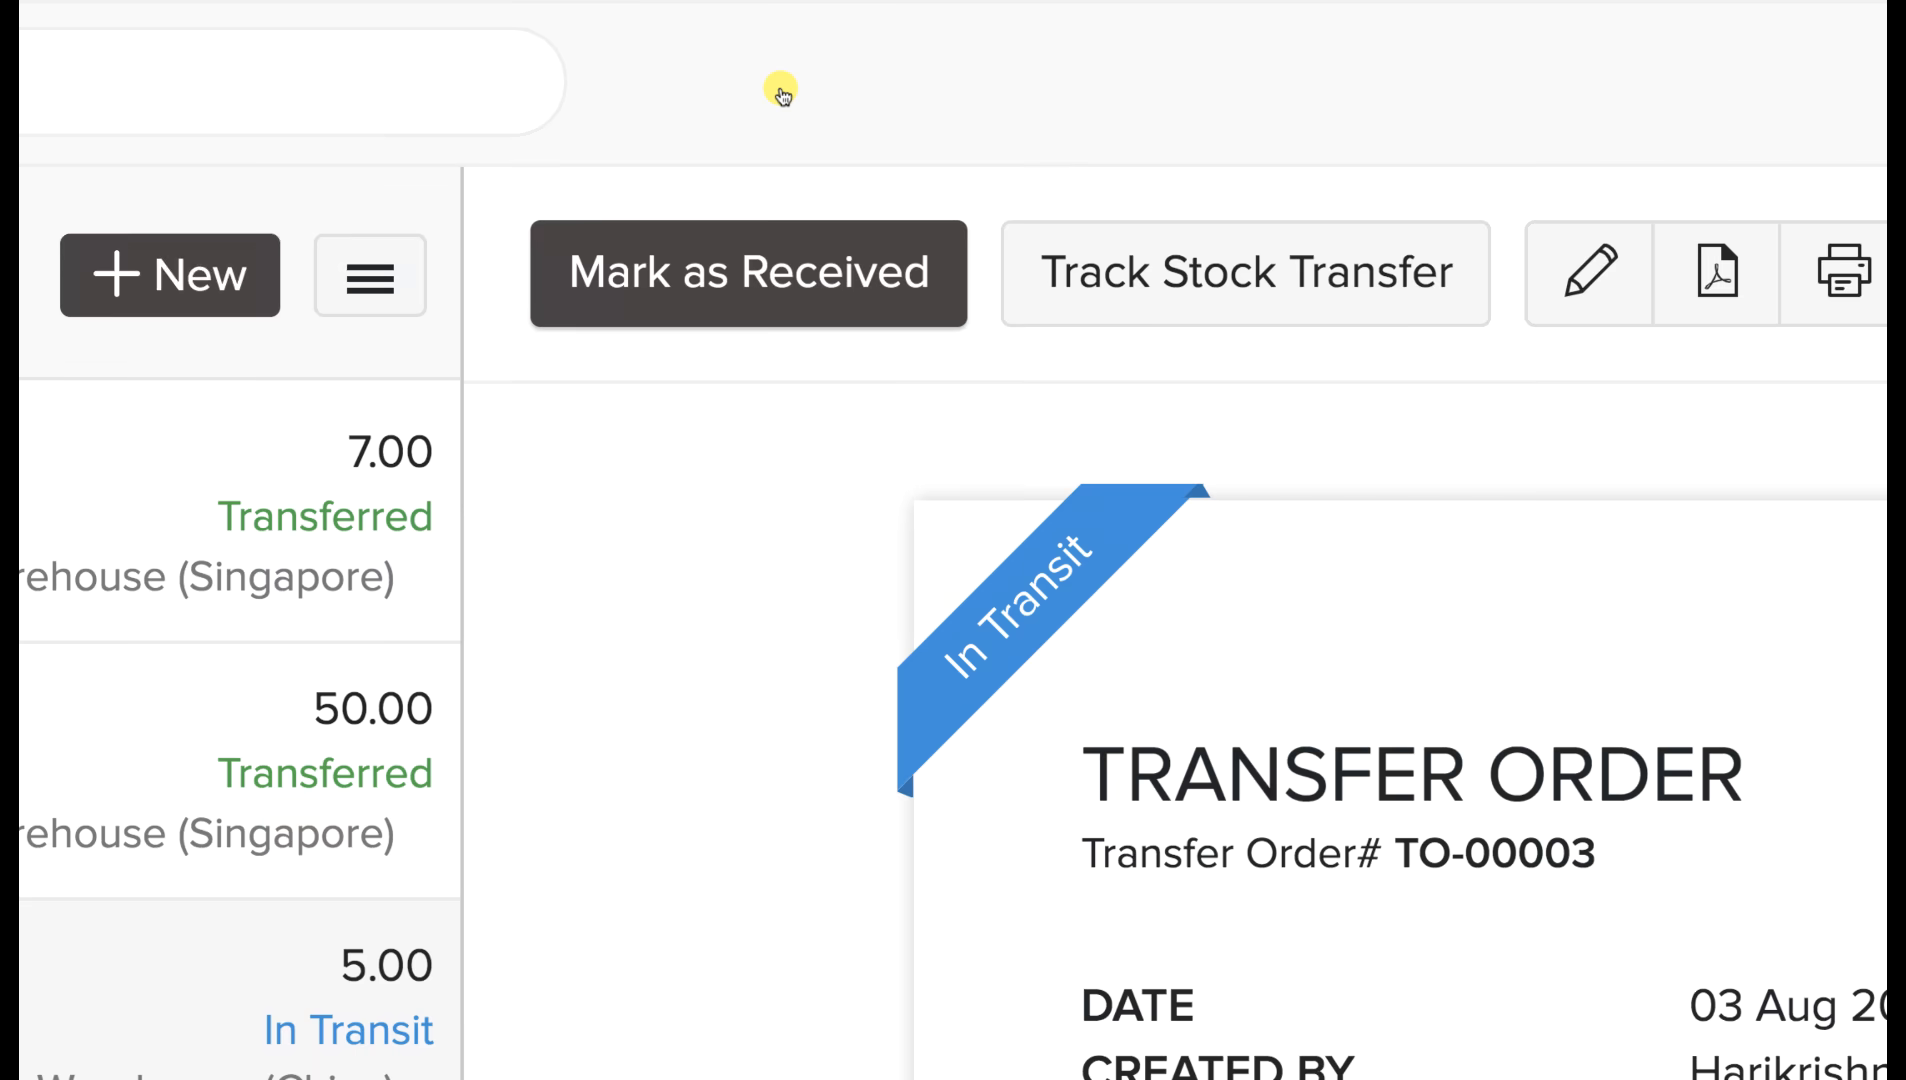
click(830, 256)
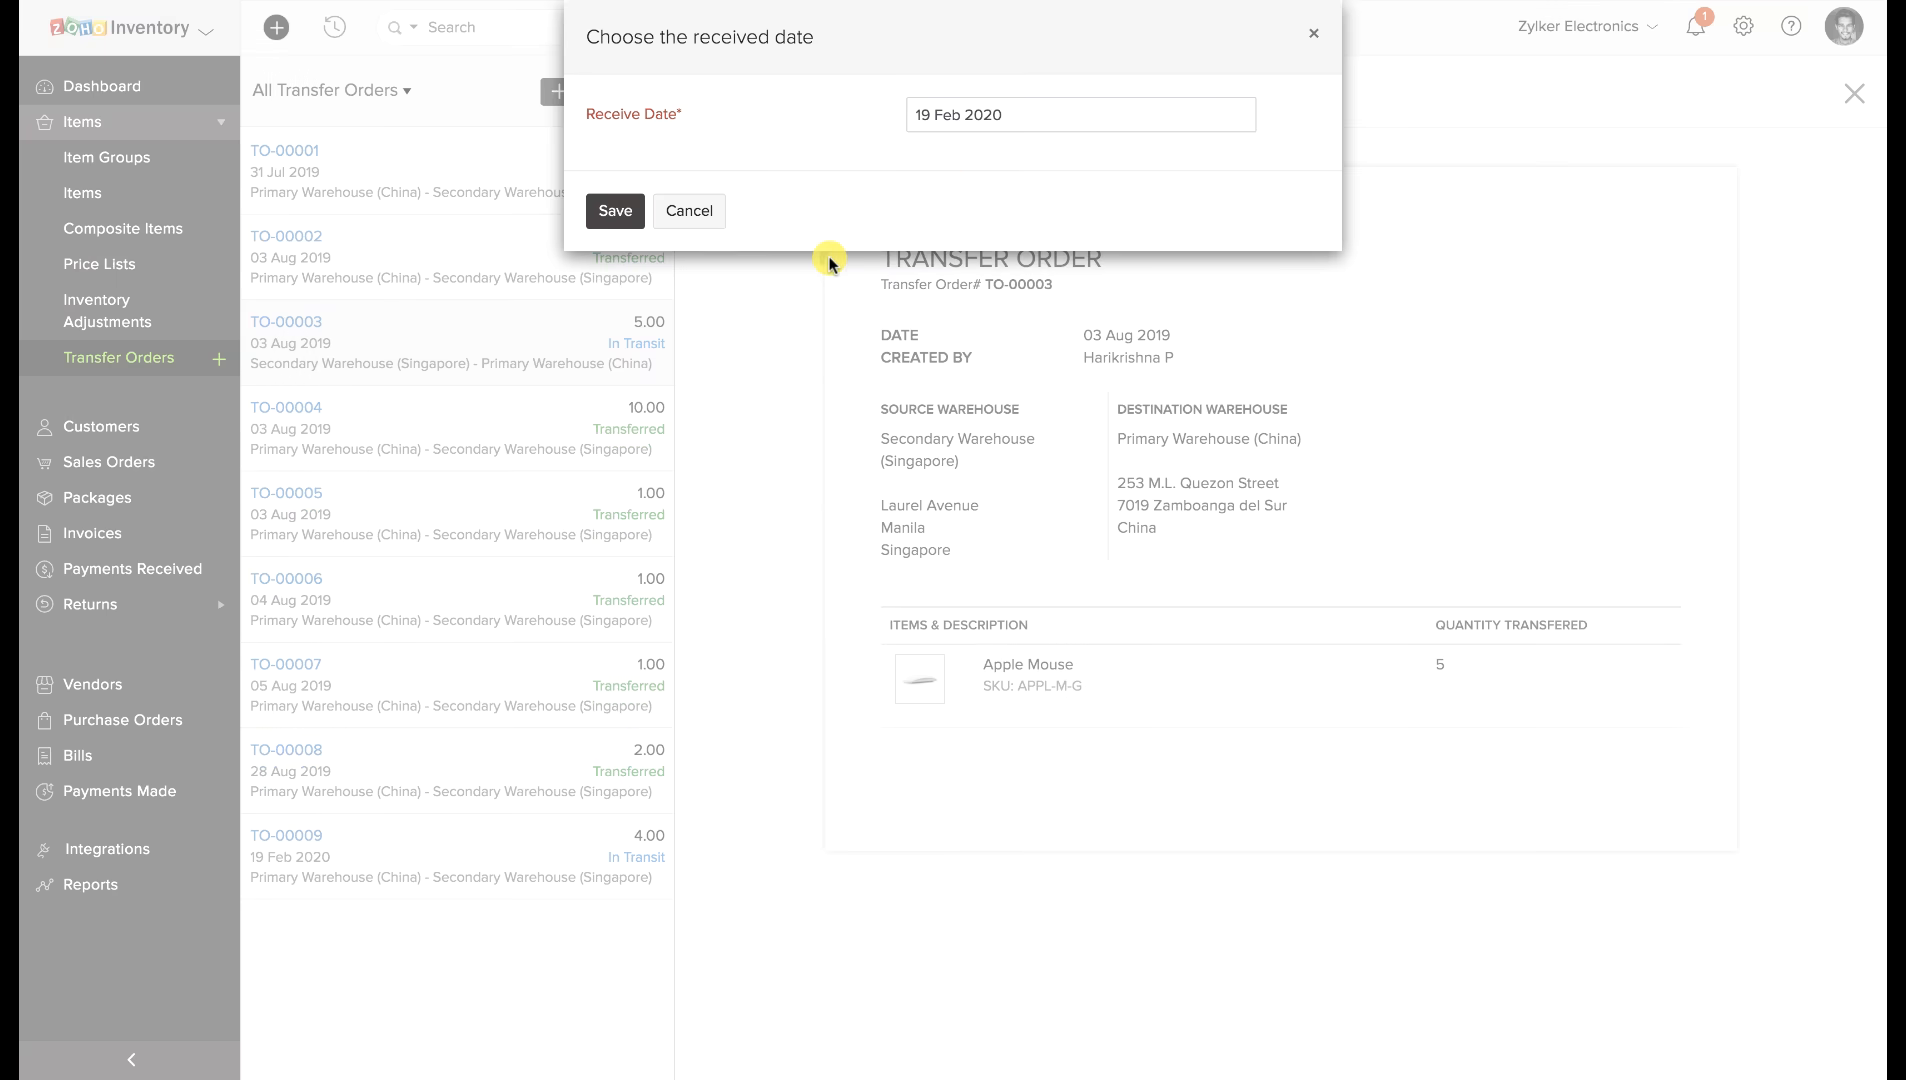
click(615, 210)
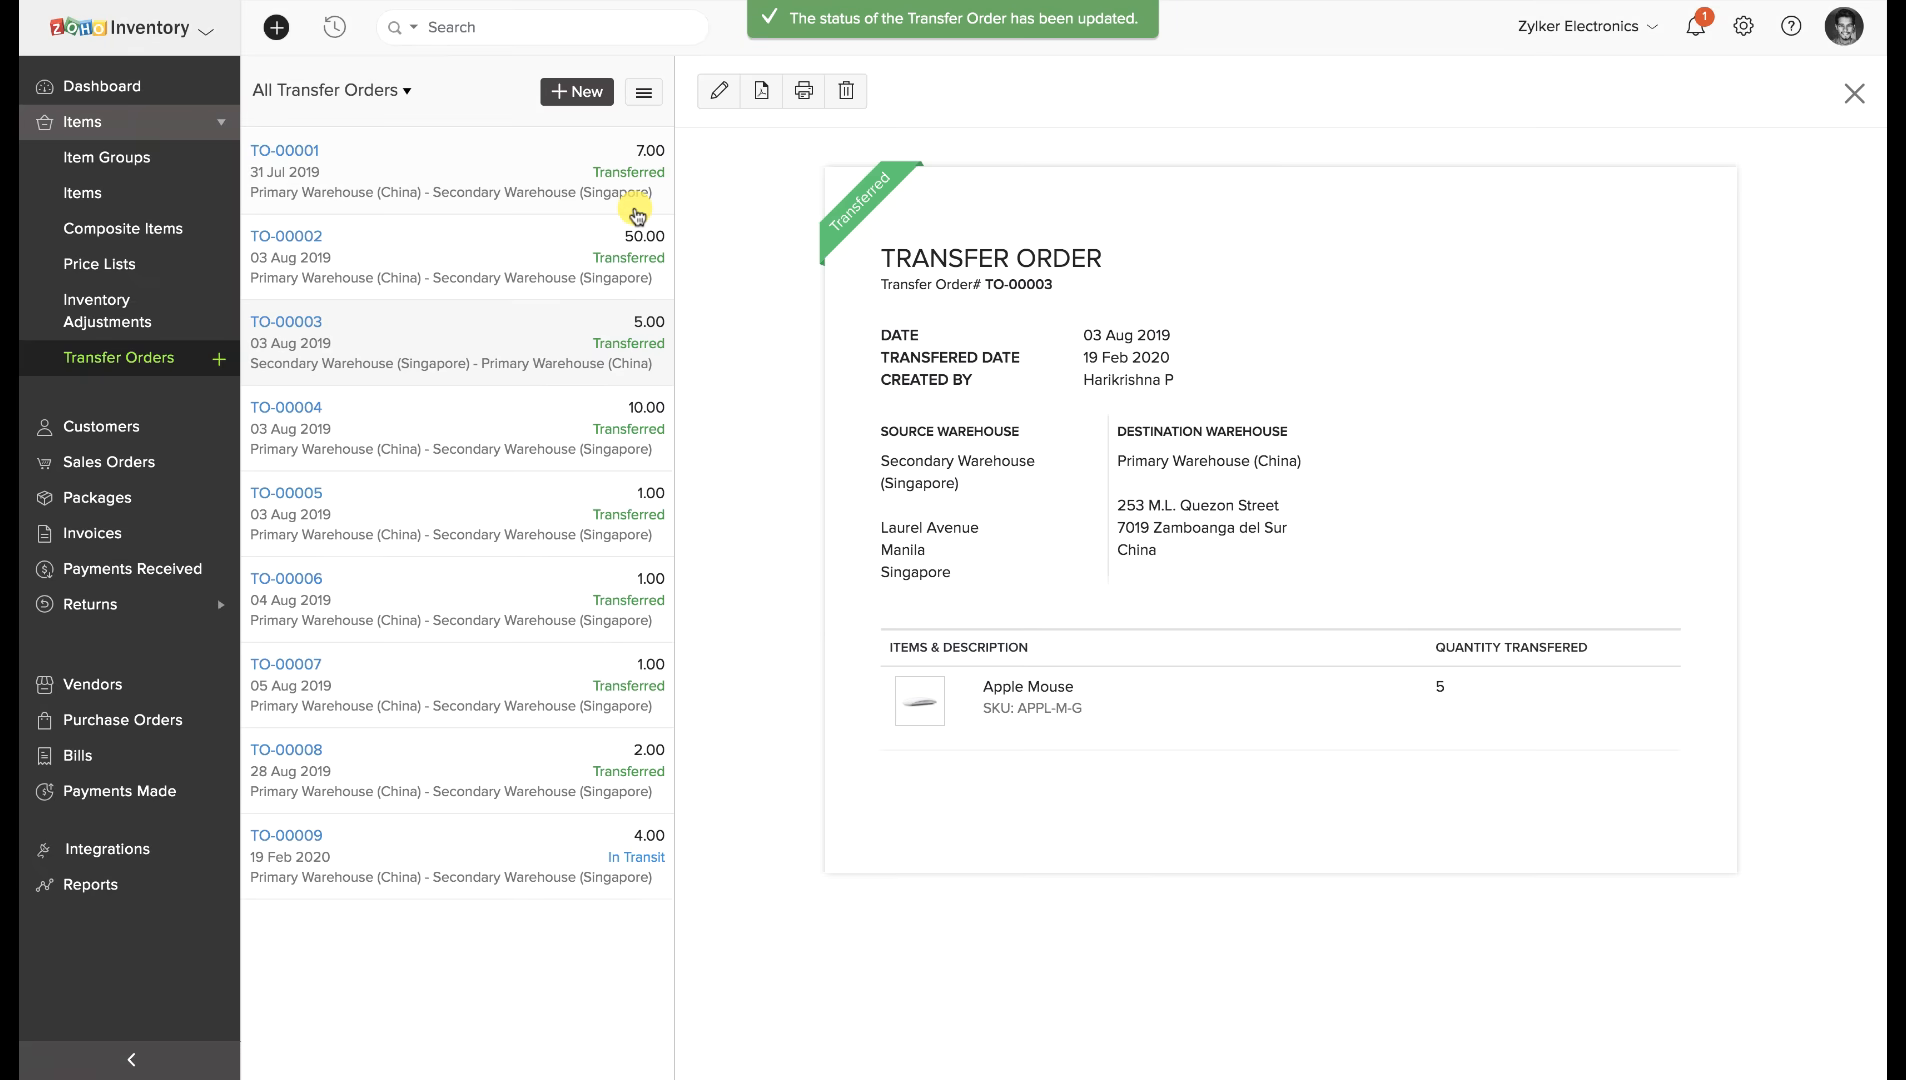
click(170, 360)
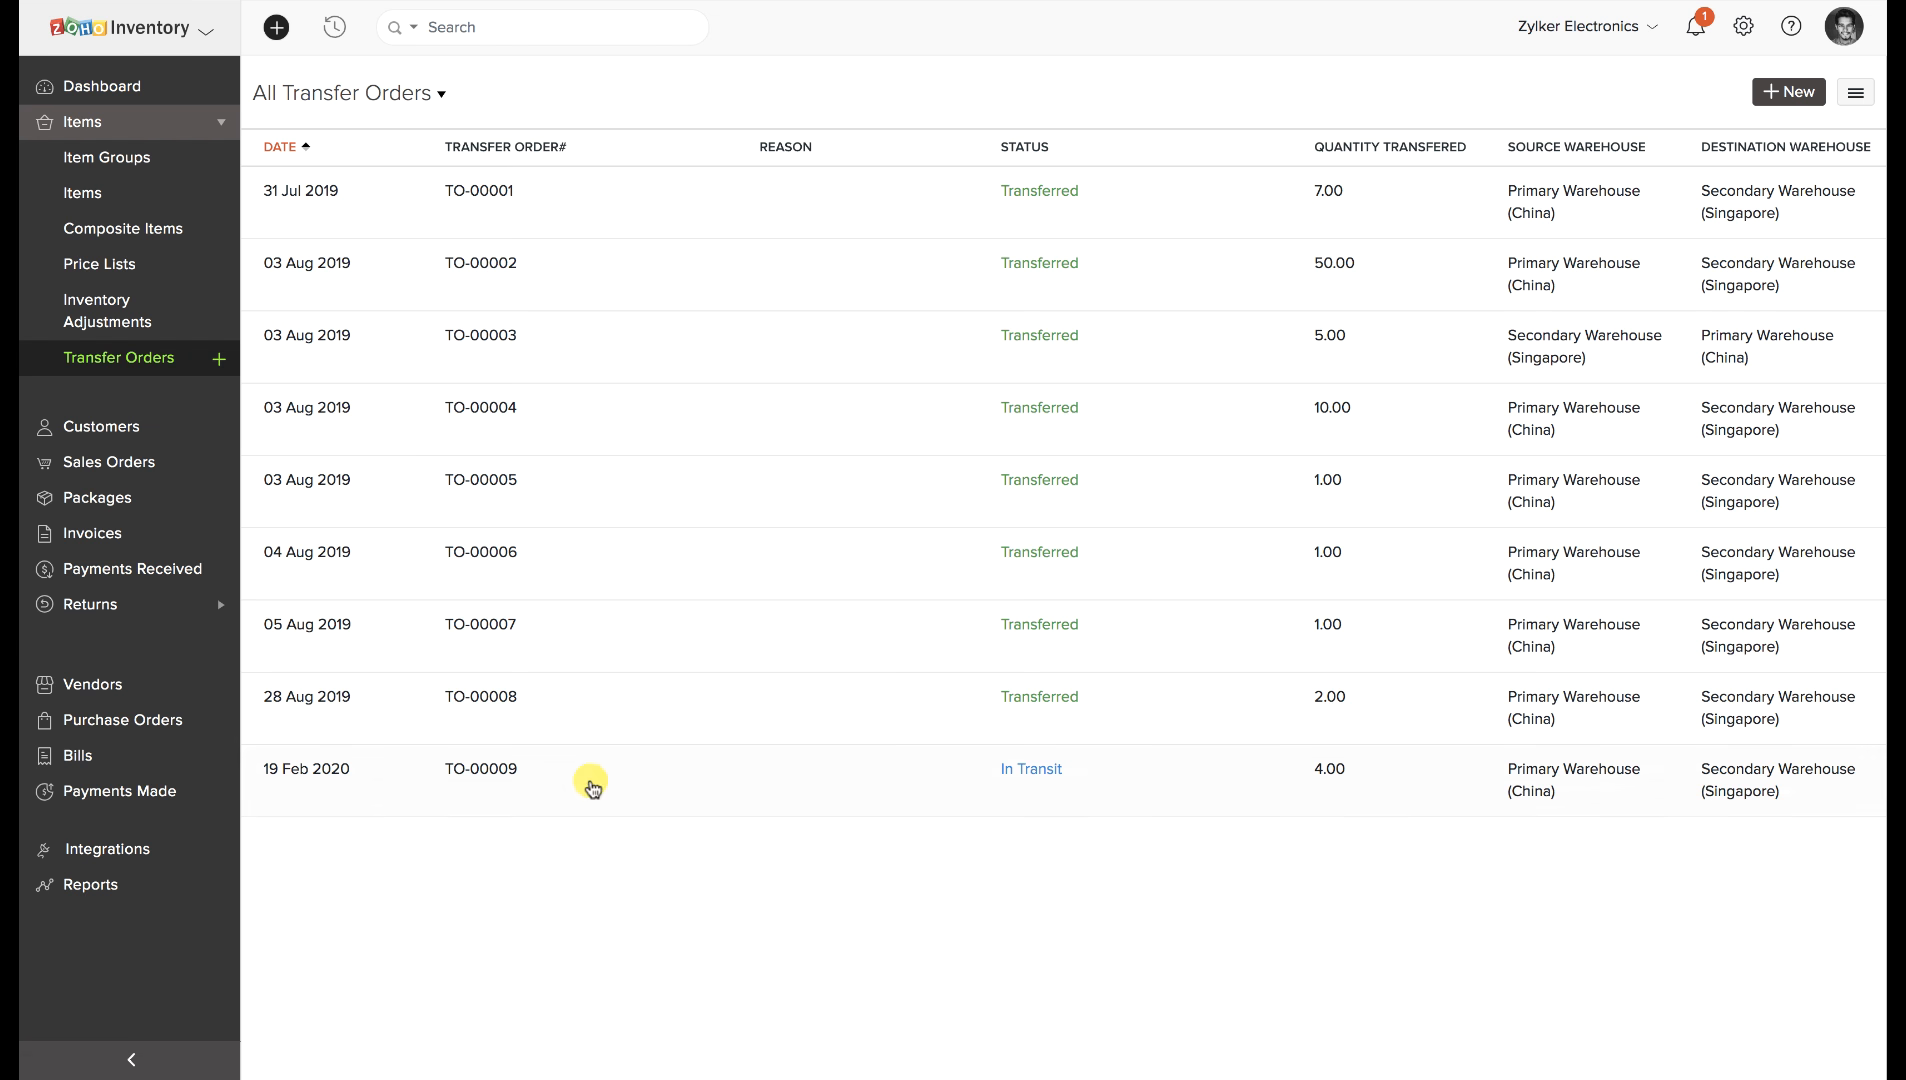
Add tracking to TO-00009 with carrier USPS and the pasted tracking number, then save.
click(975, 793)
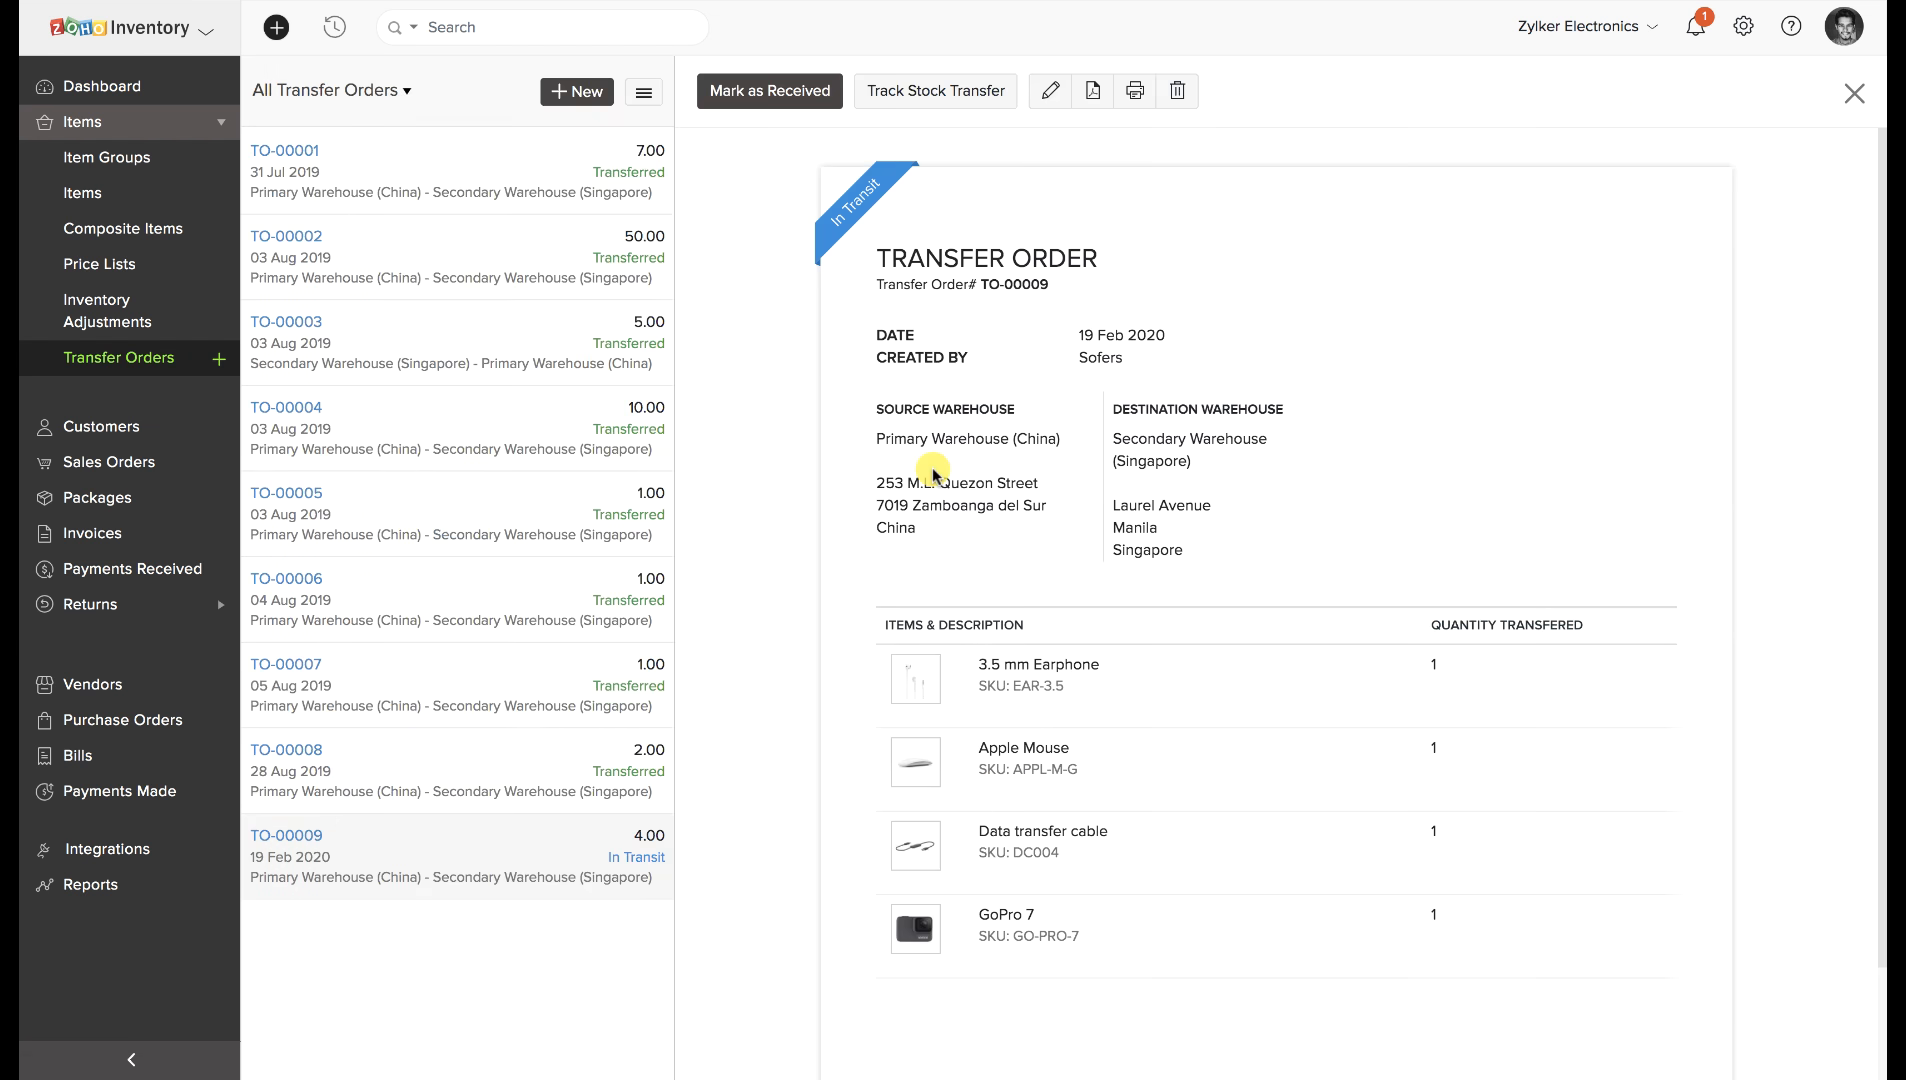
click(939, 96)
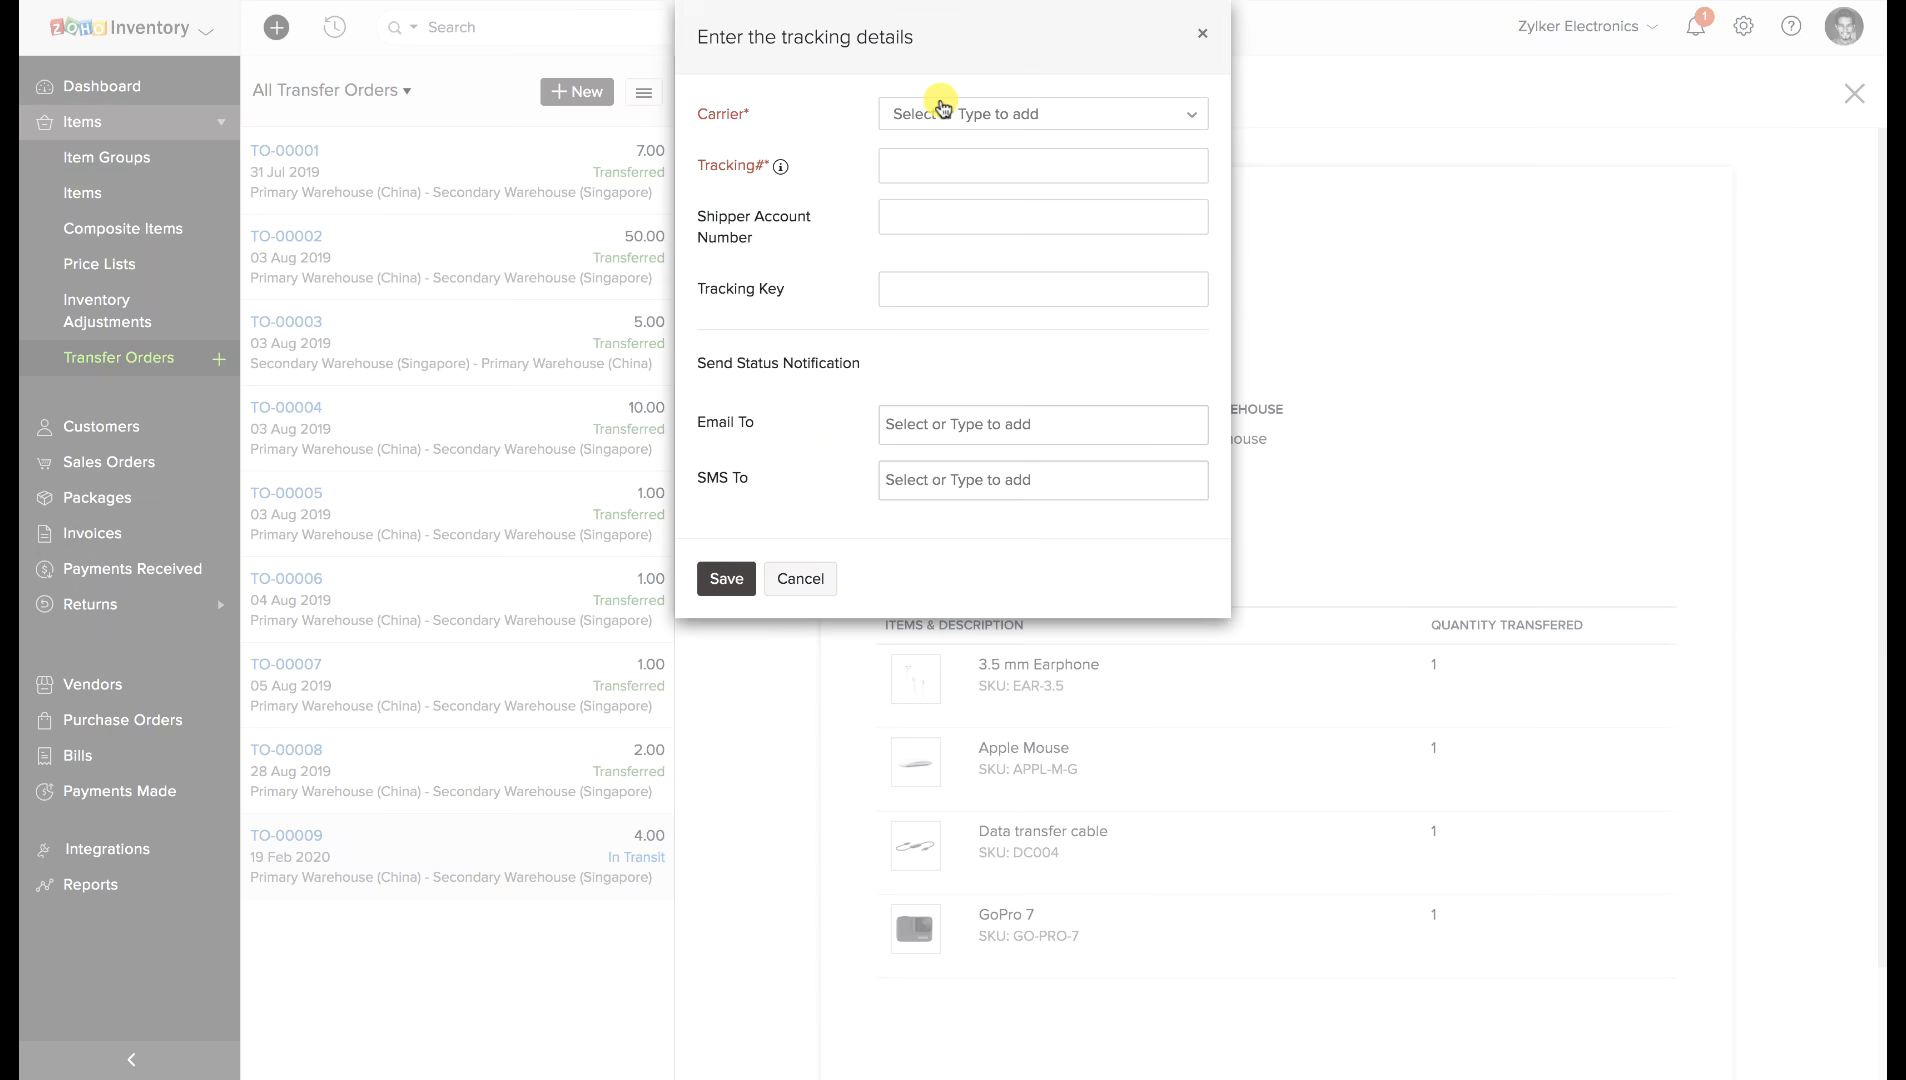
click(943, 112)
text(U)
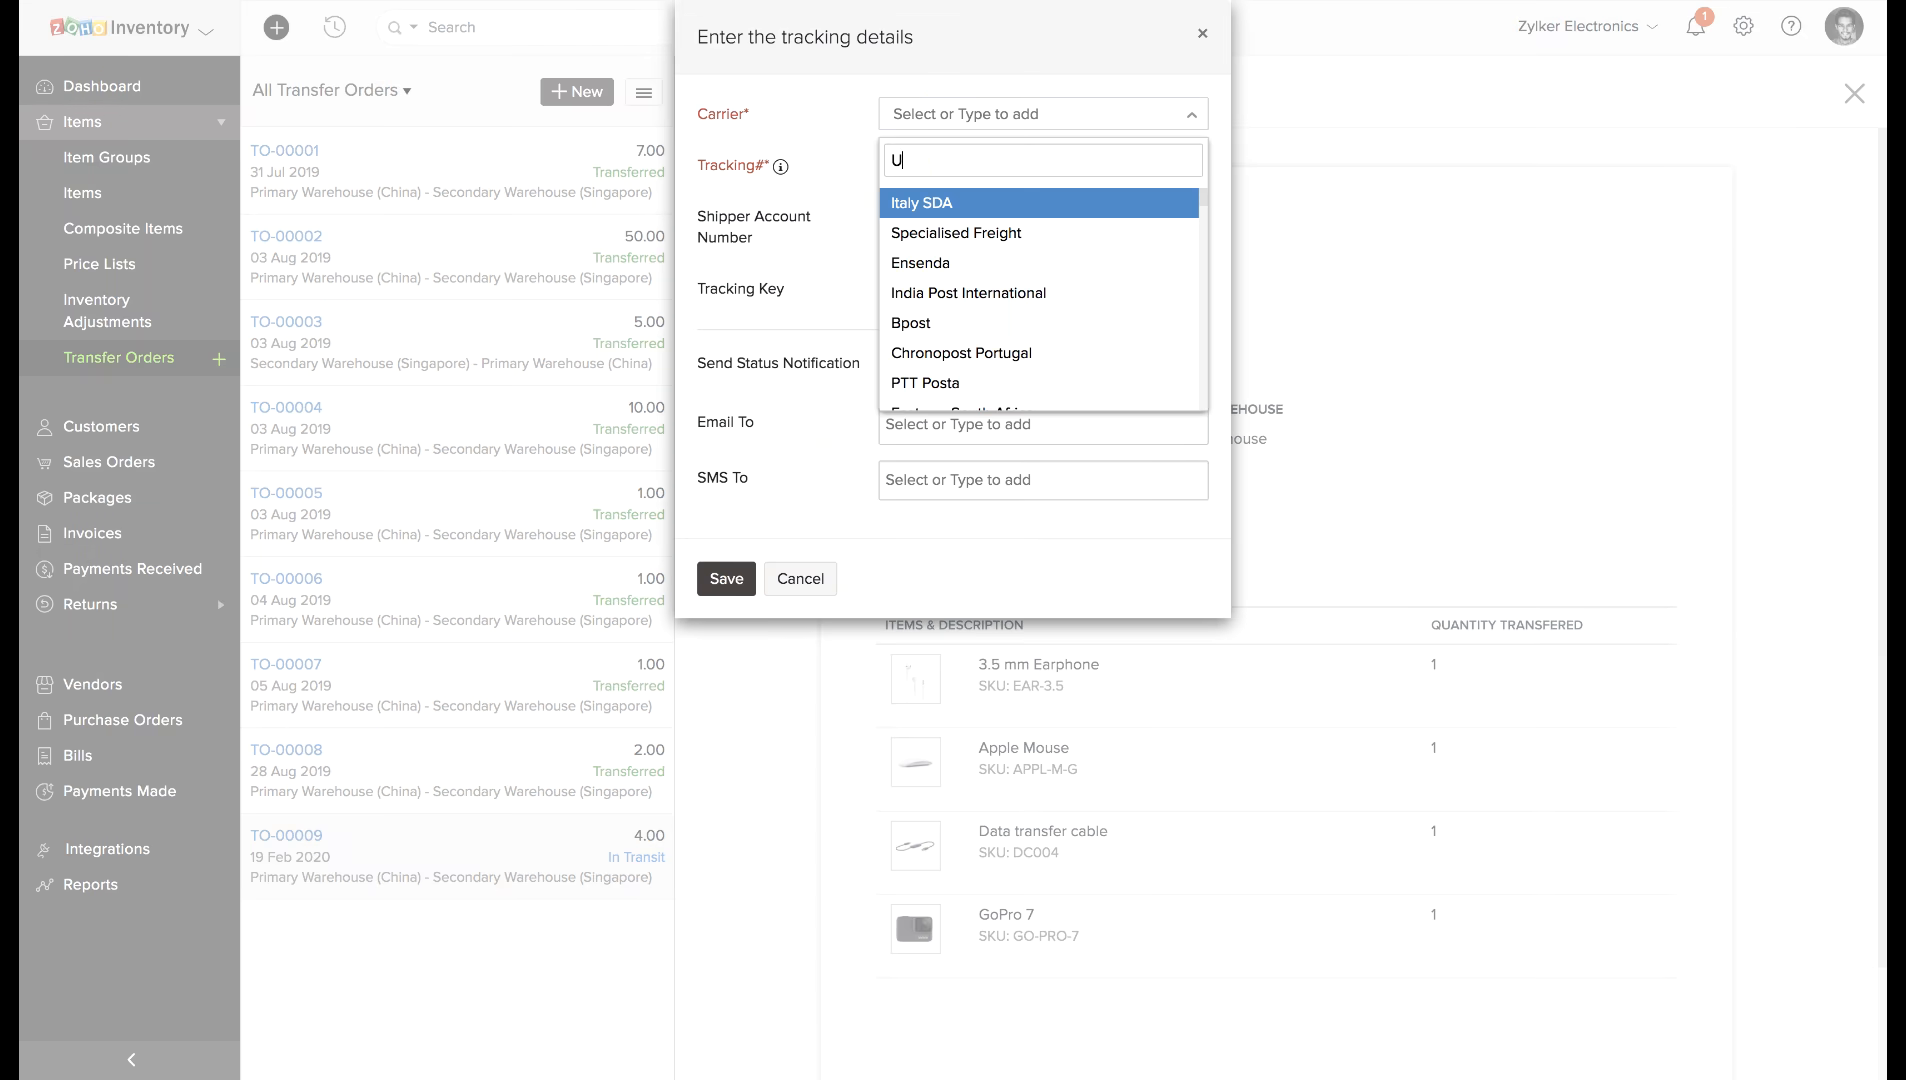
text(SPS)
click(934, 198)
click(929, 162)
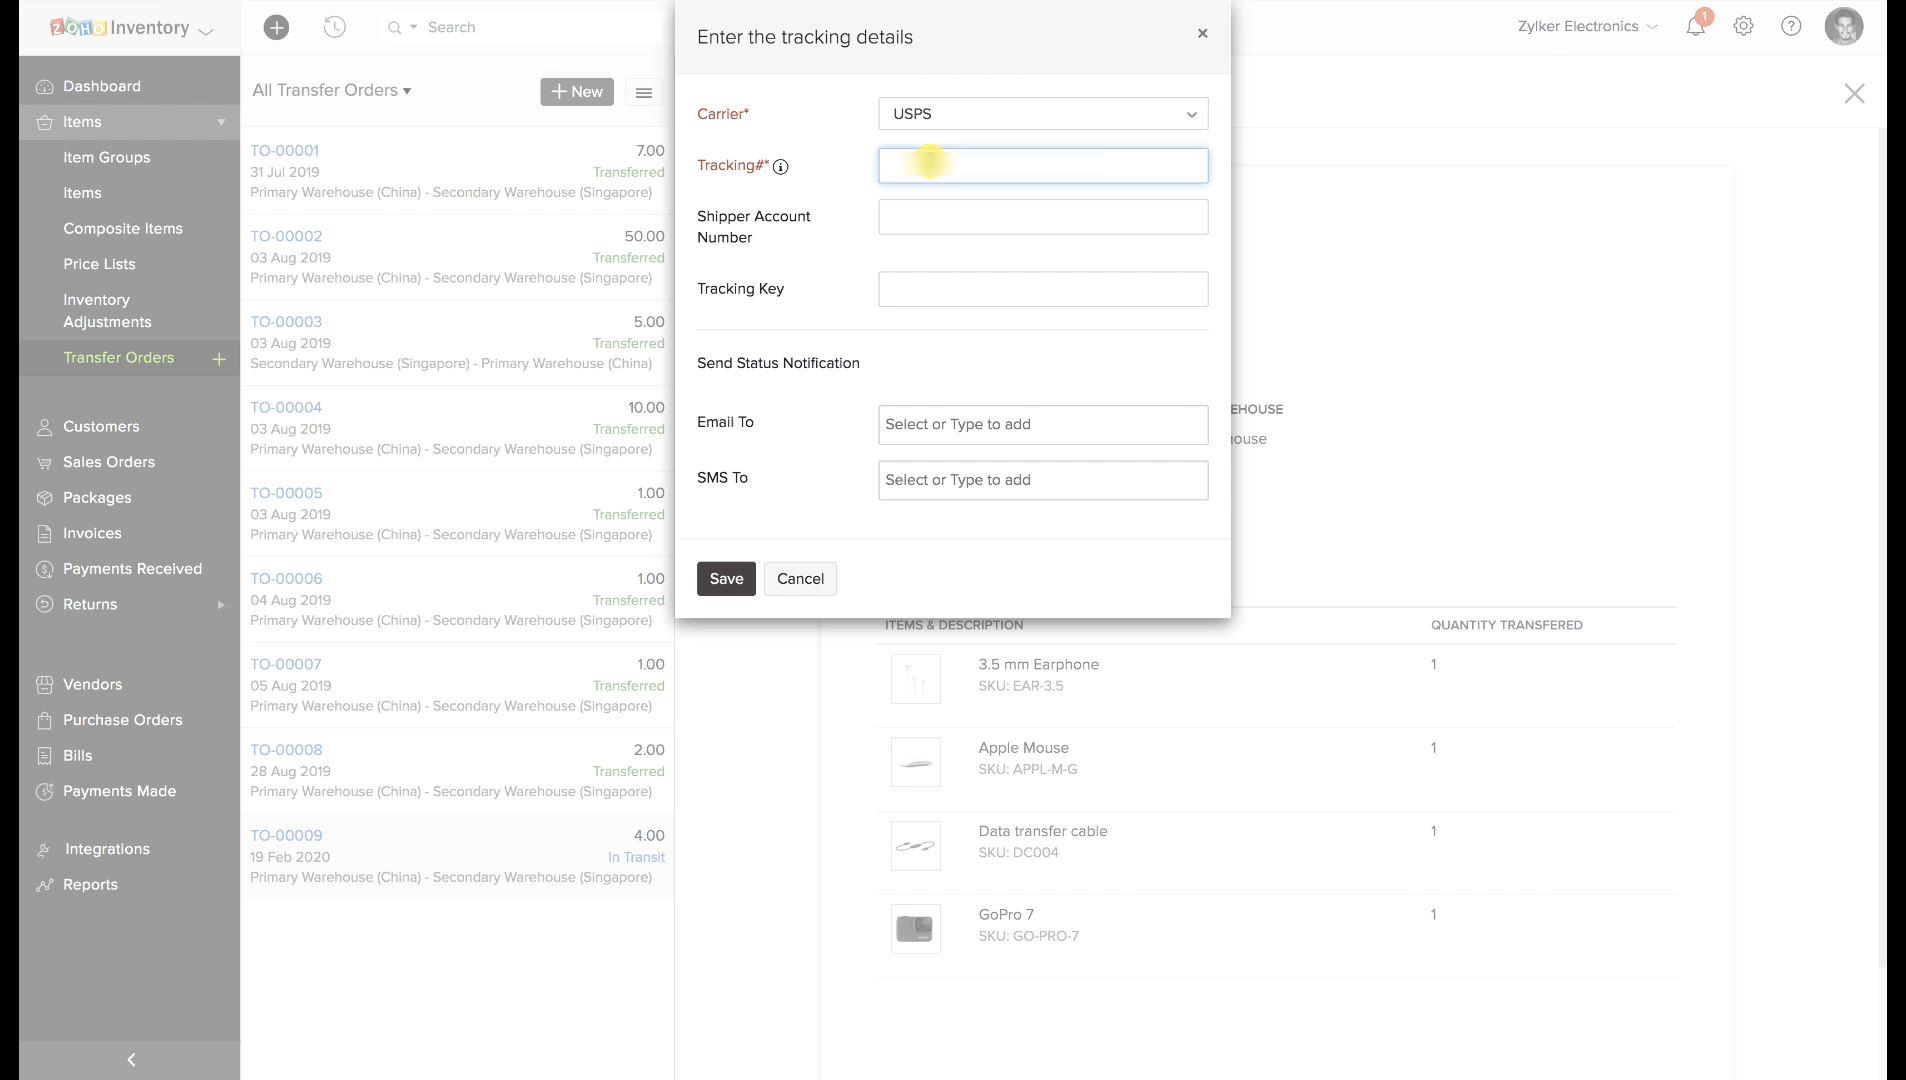
key(super+v)
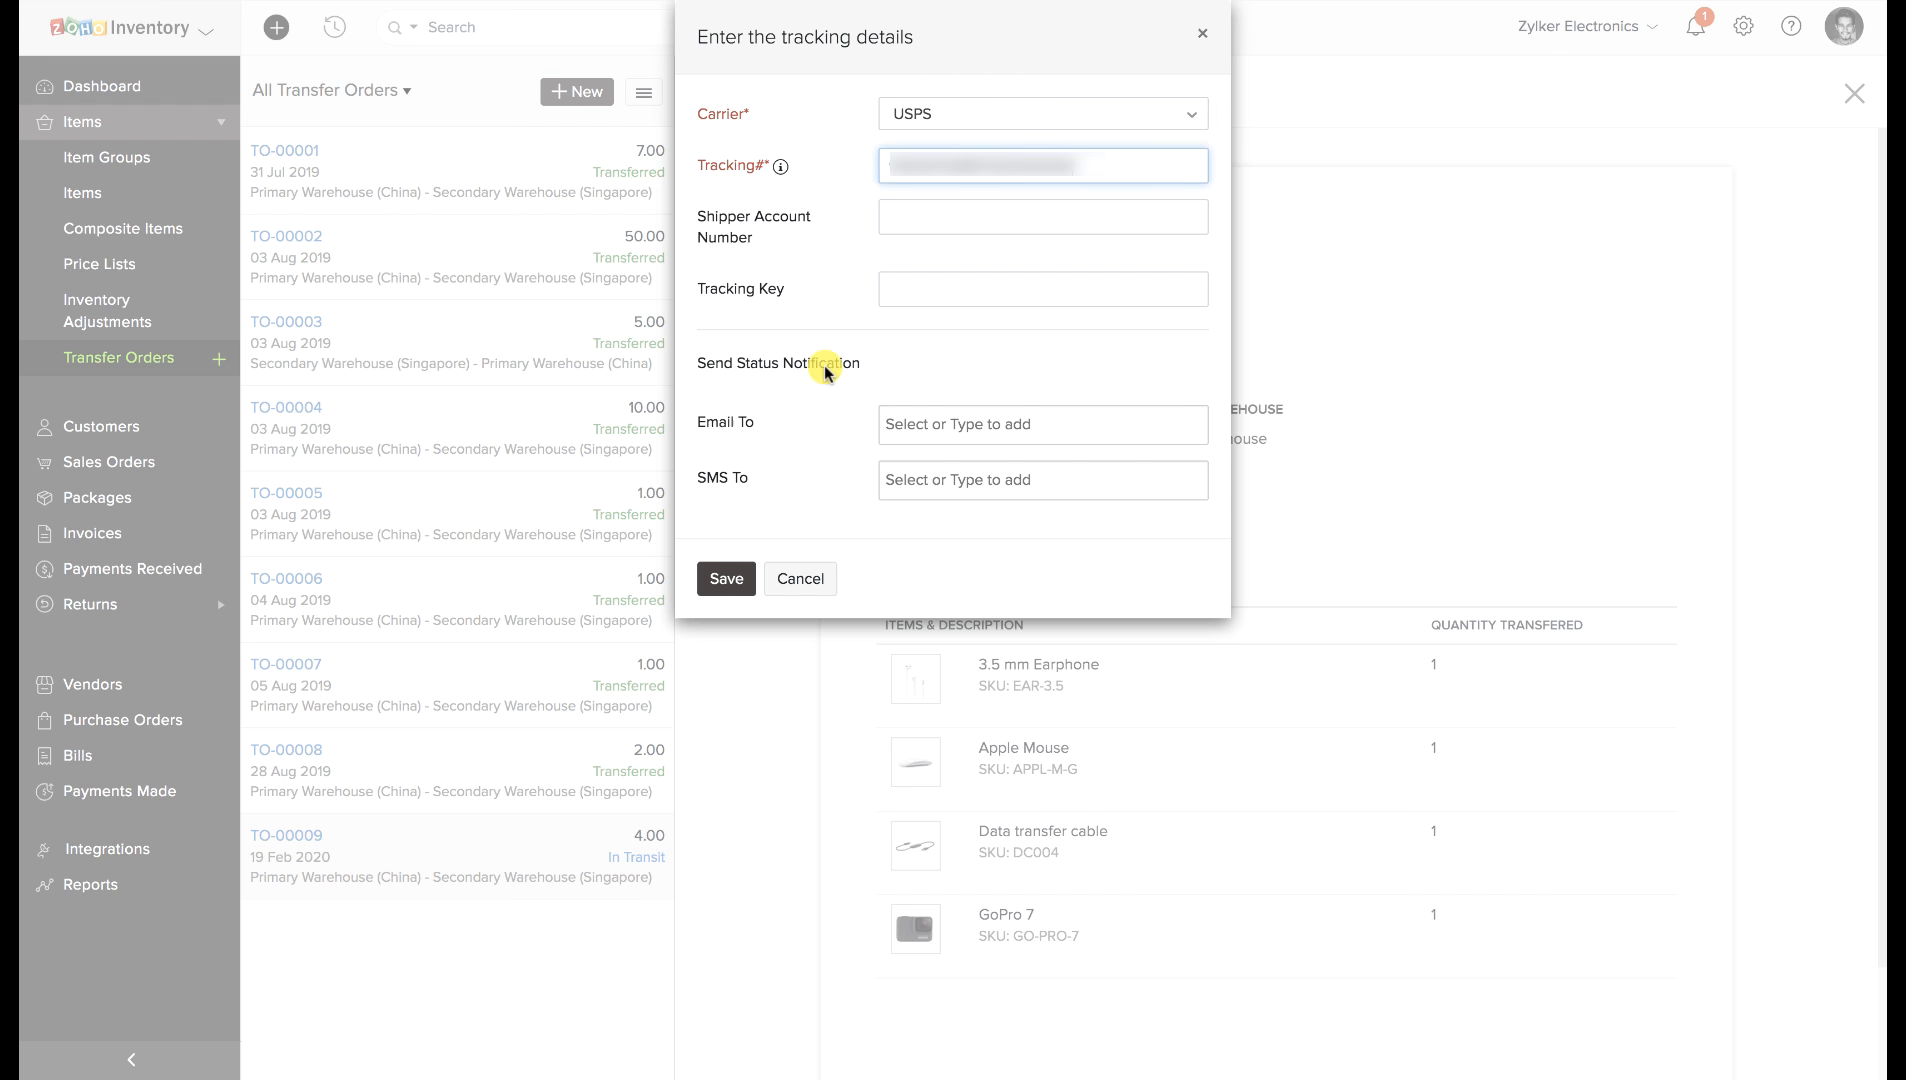
click(906, 425)
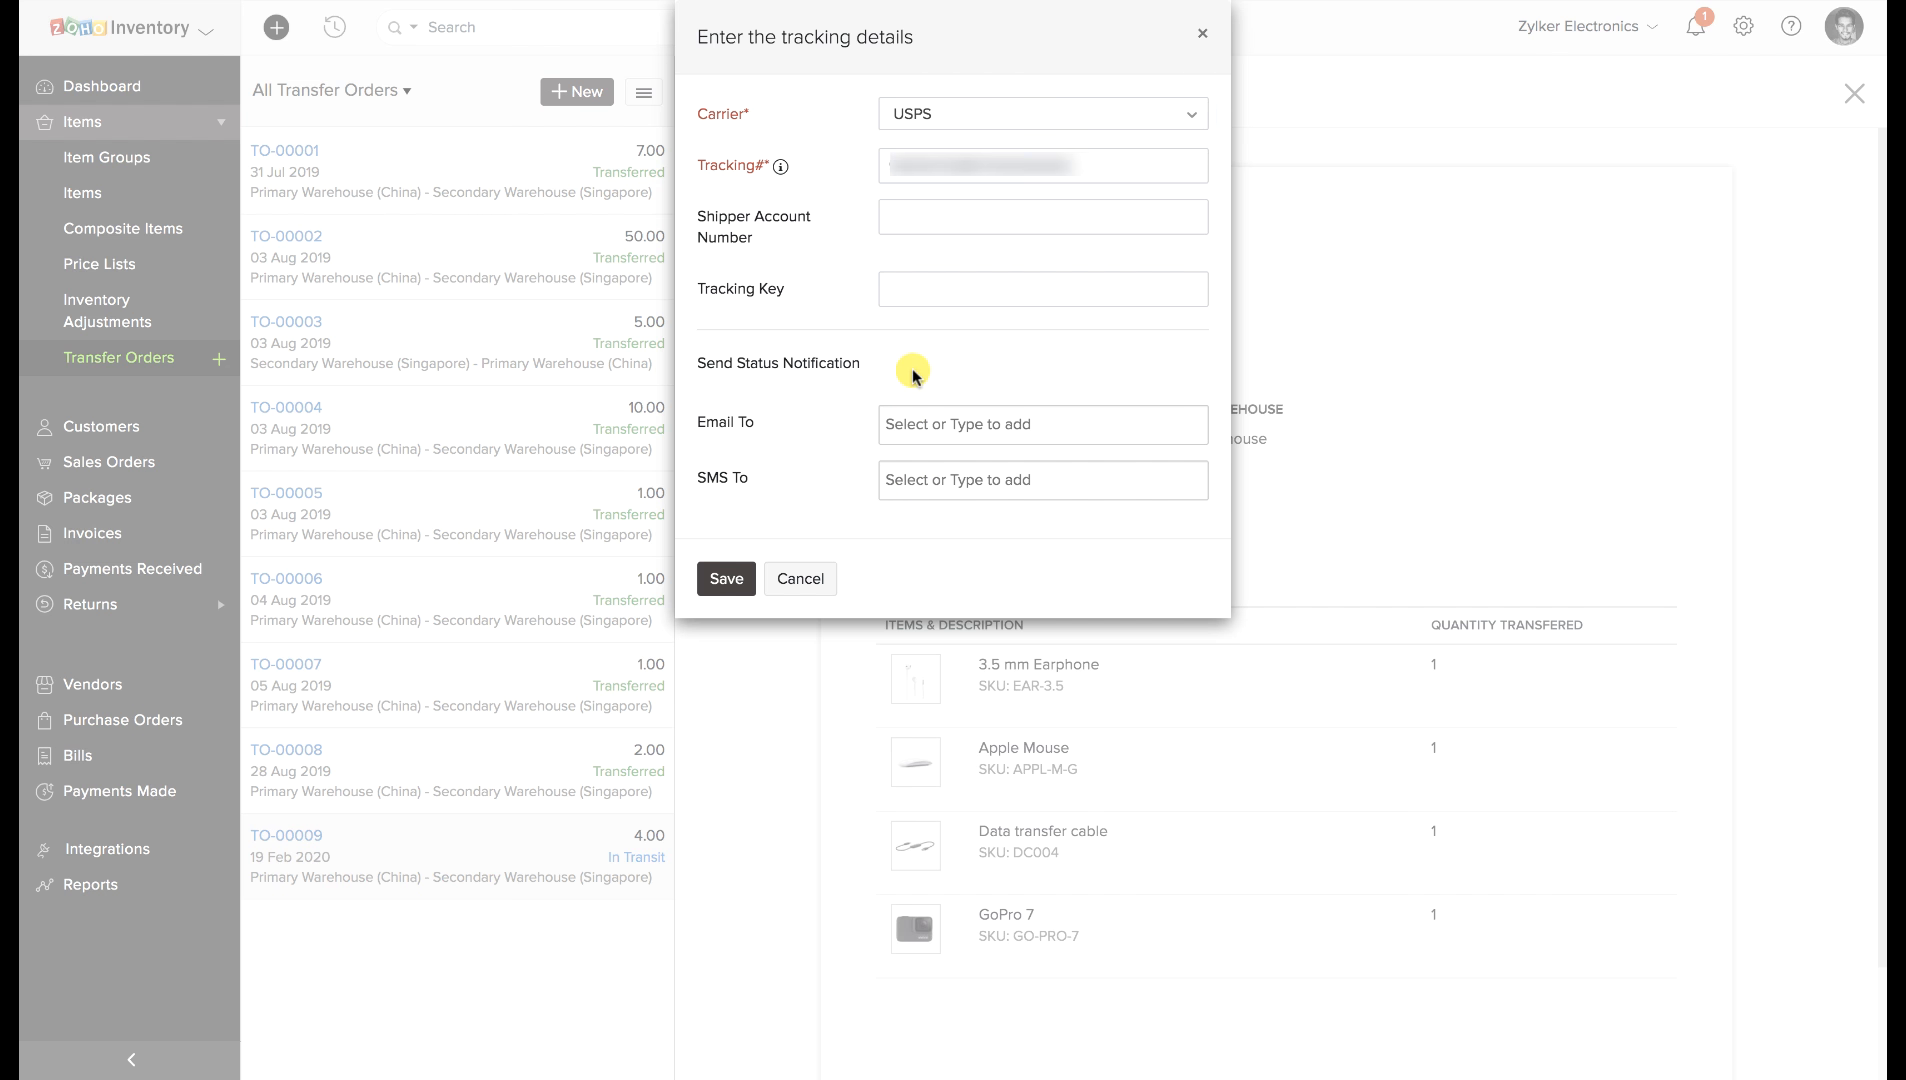
click(740, 578)
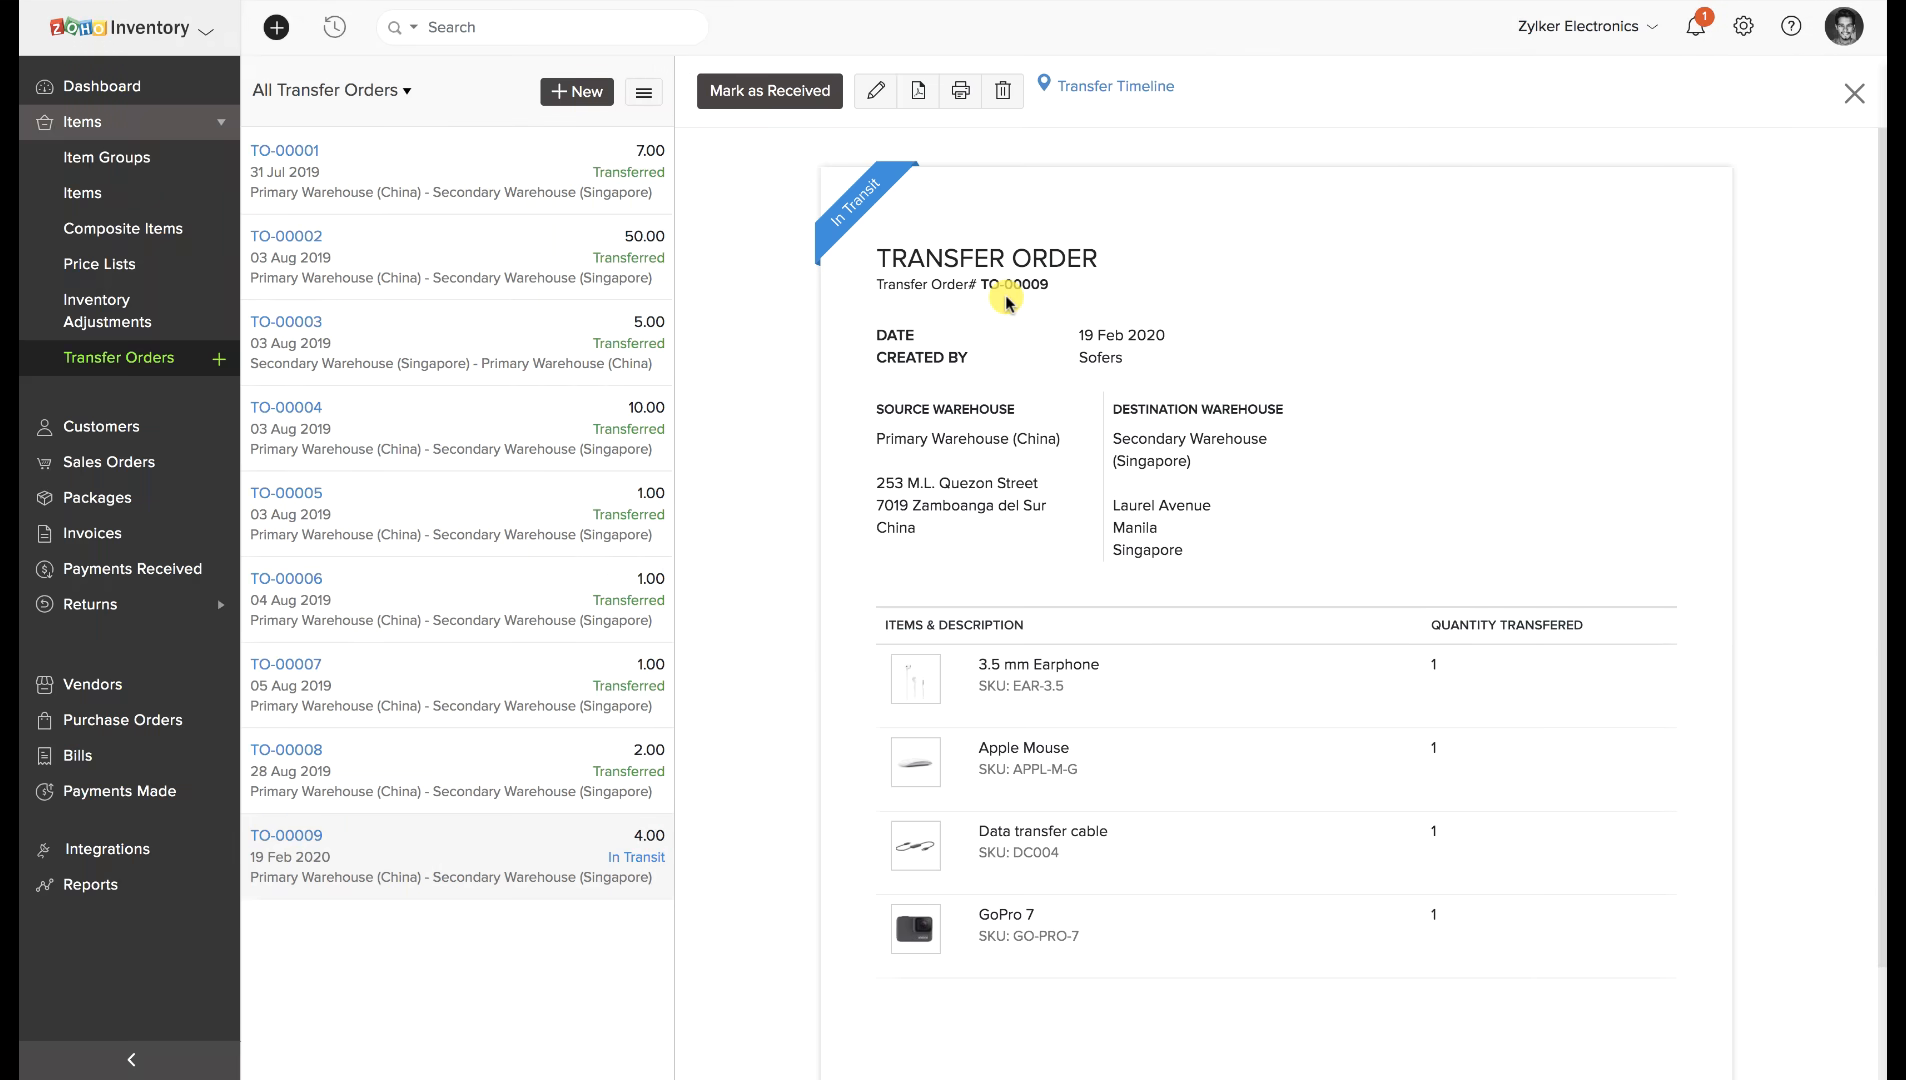
click(1152, 95)
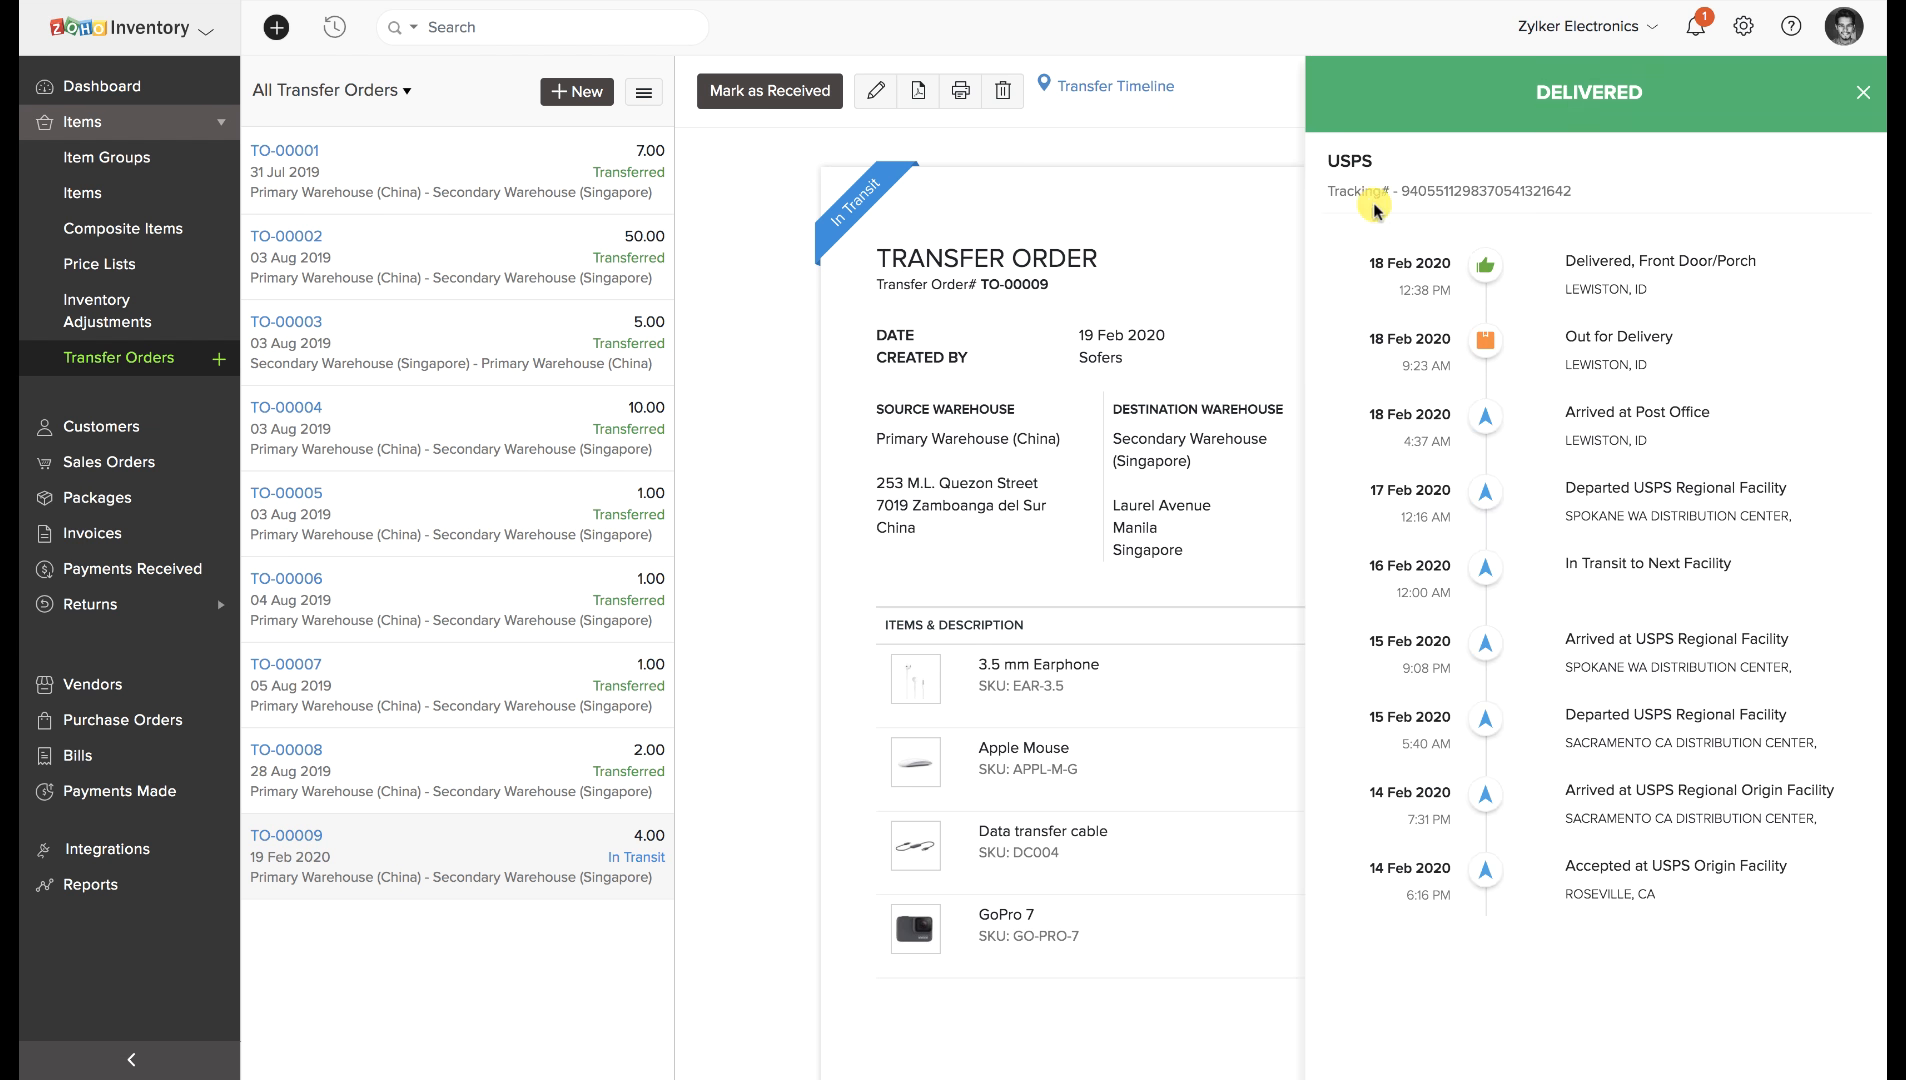
click(1859, 97)
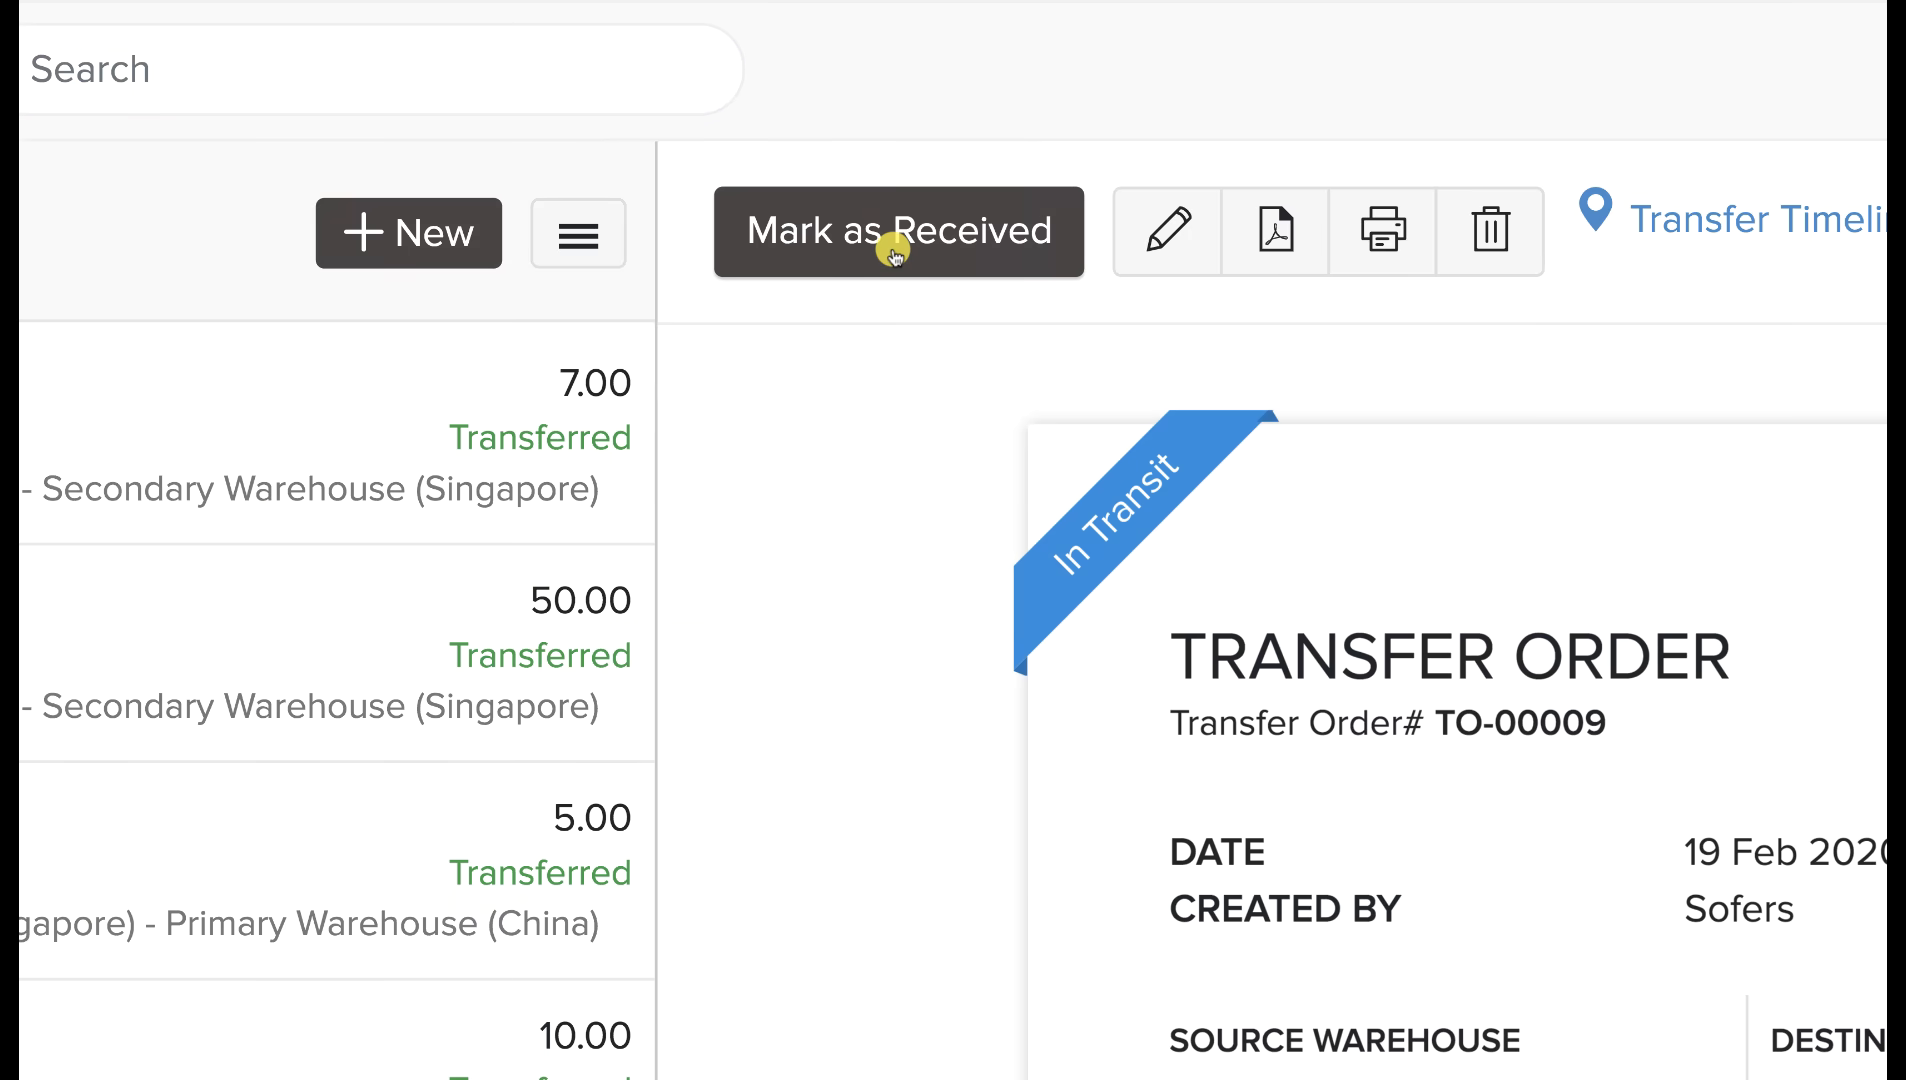
Mark TO-00009 as received with received date 20 Feb 2020.
click(892, 250)
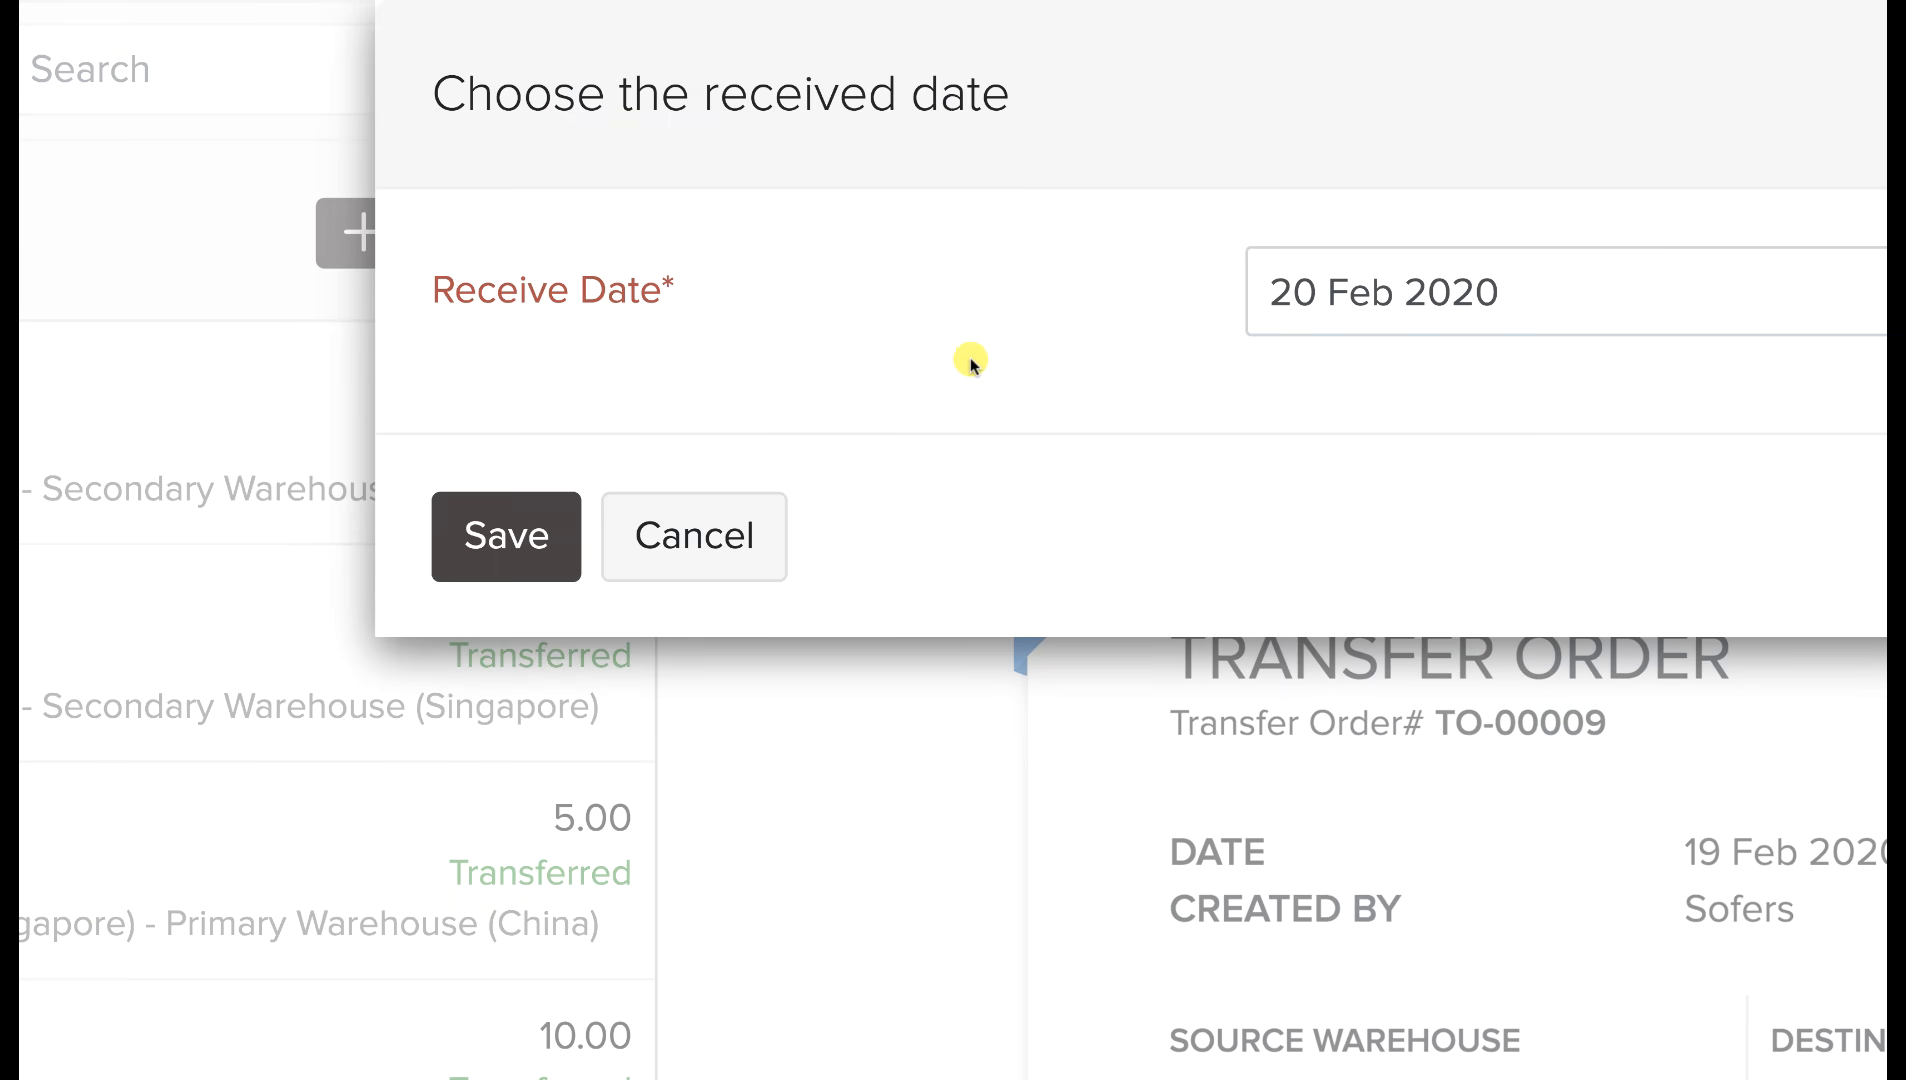
click(540, 565)
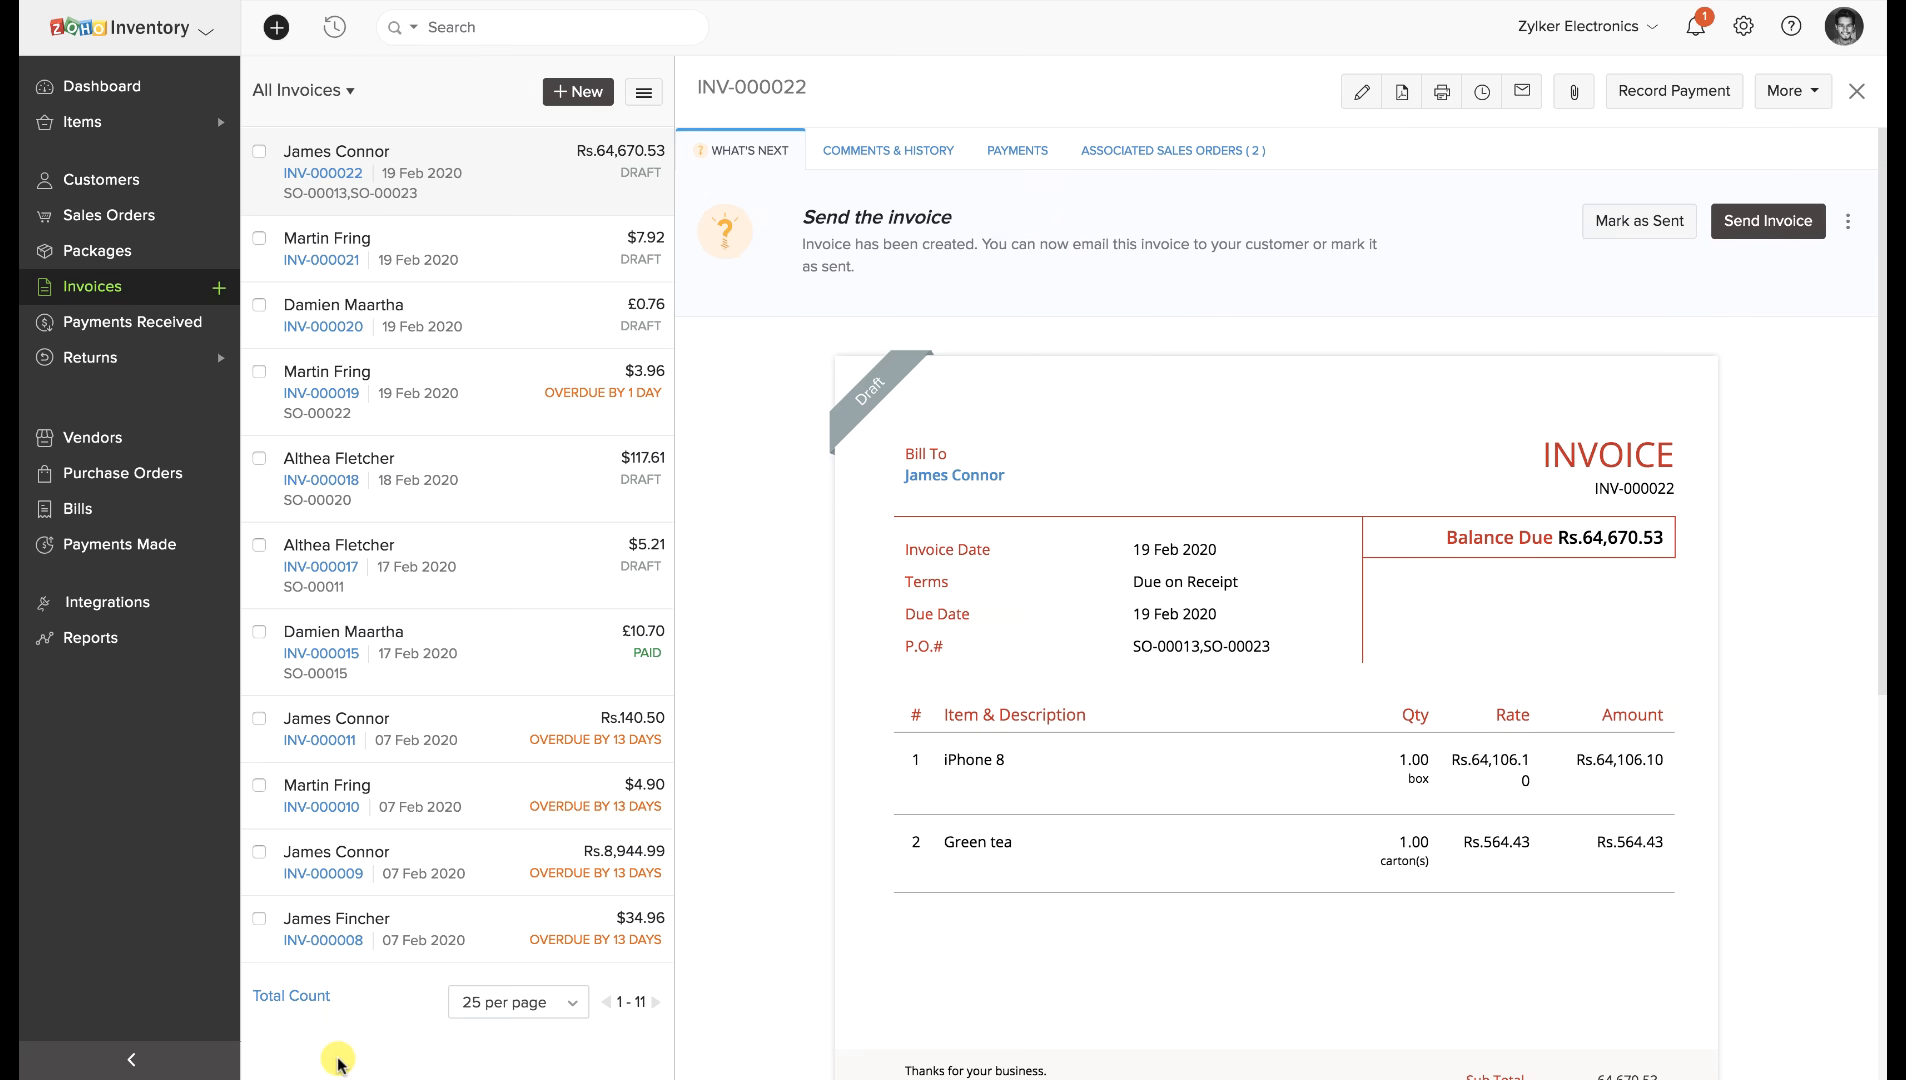
click(100, 125)
click(48, 320)
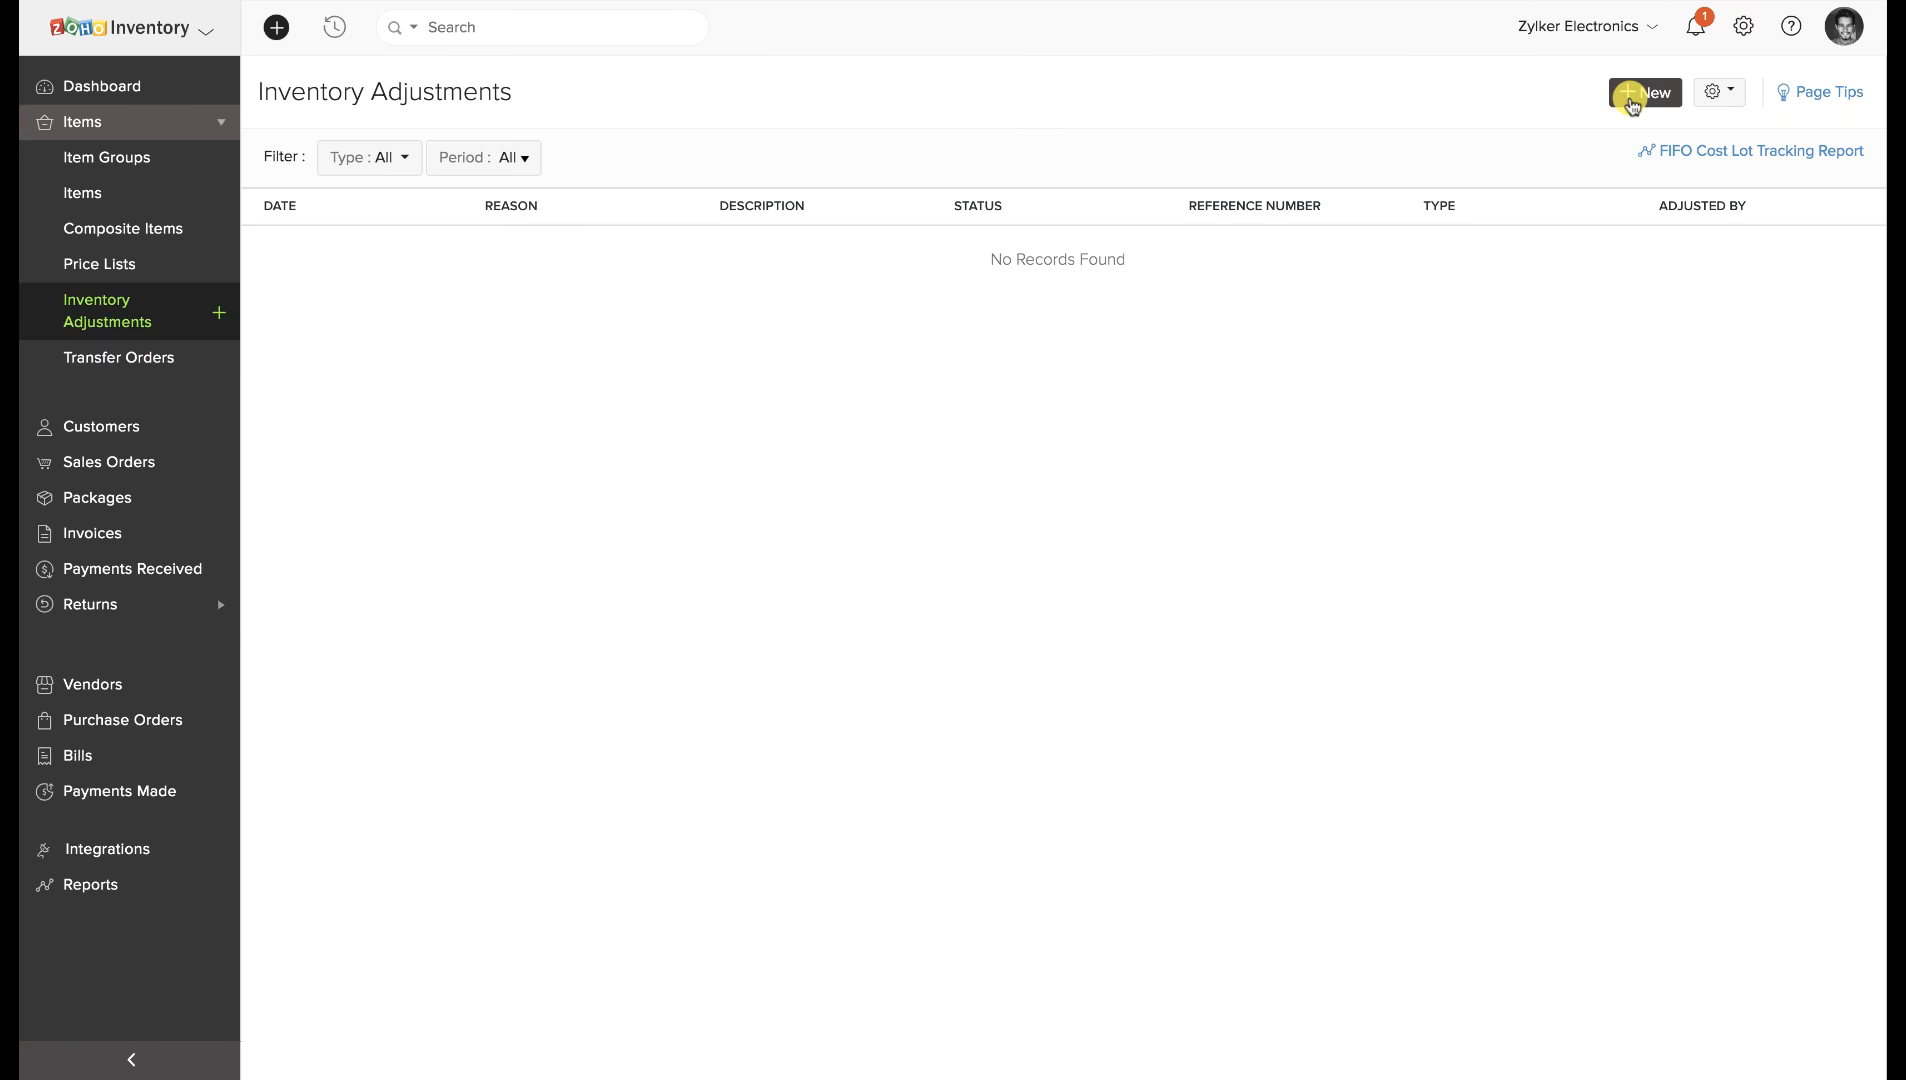
click(1631, 98)
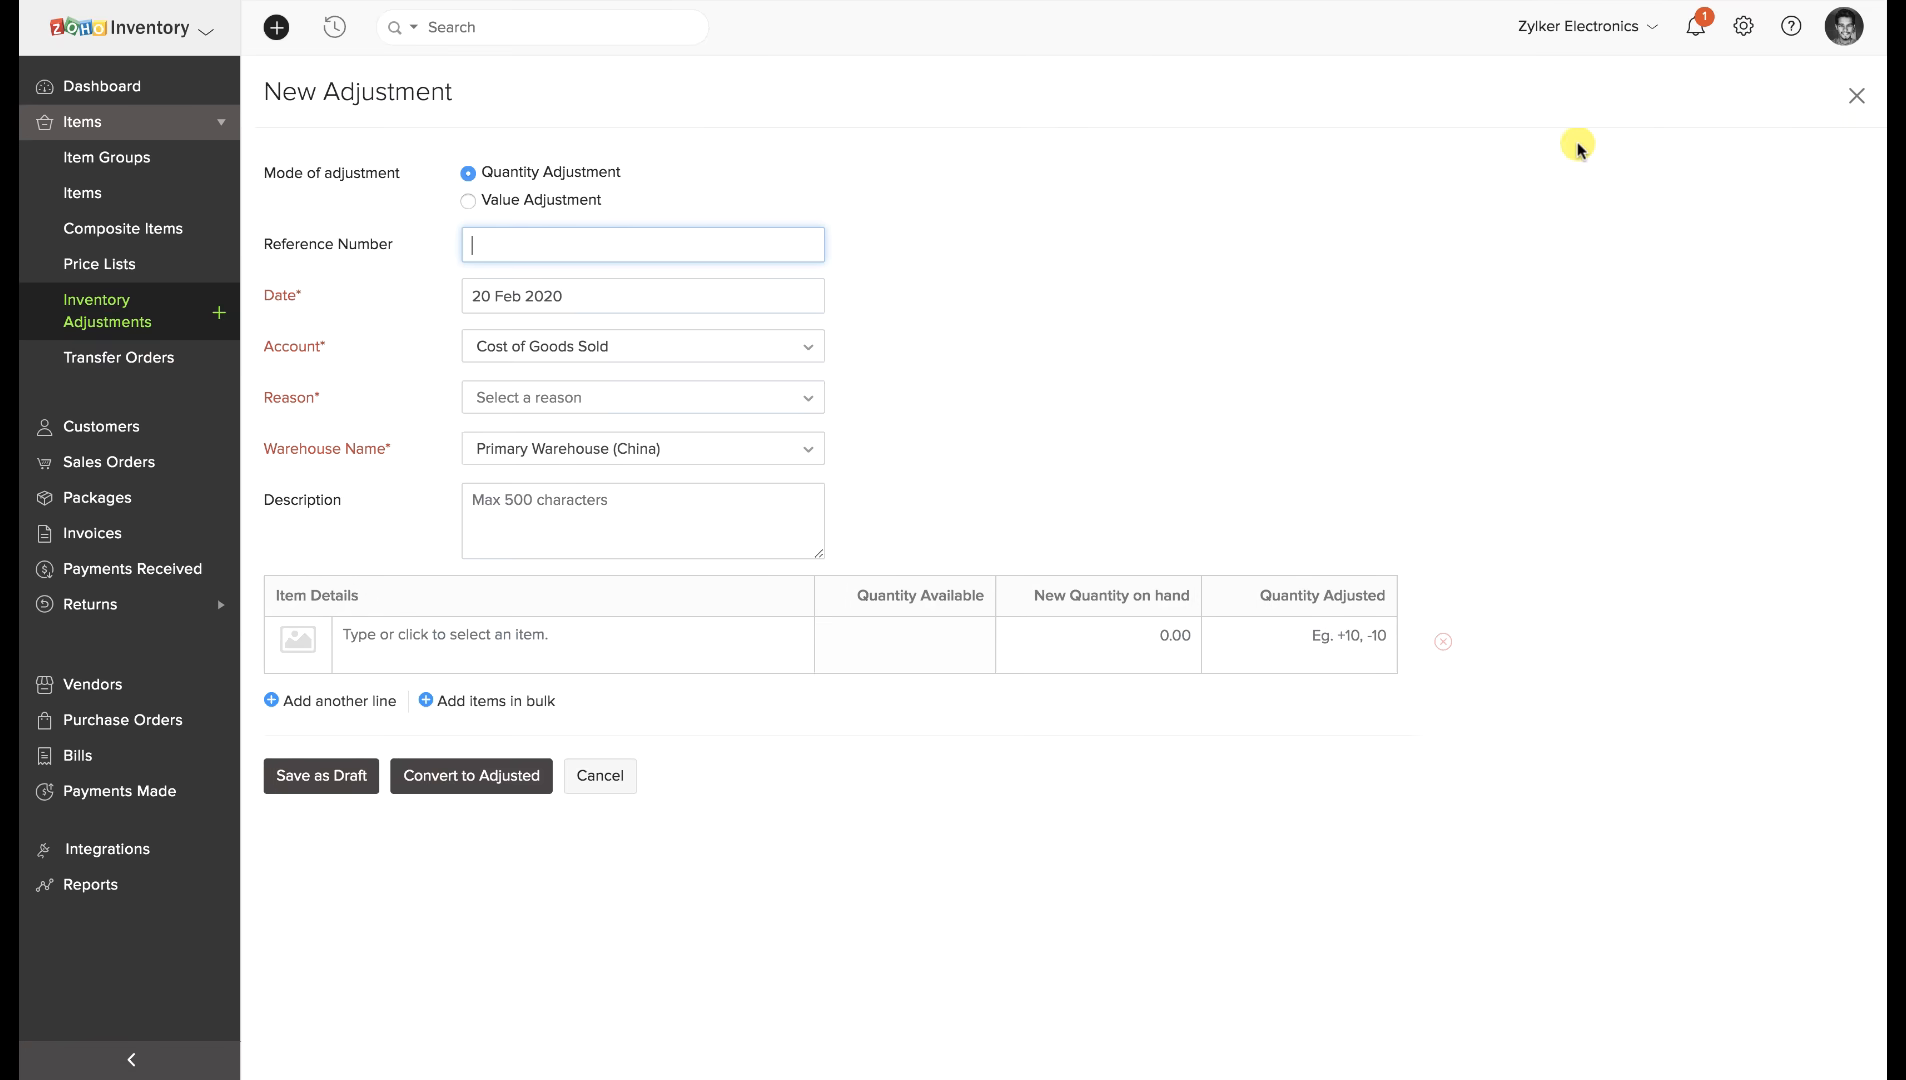
click(777, 400)
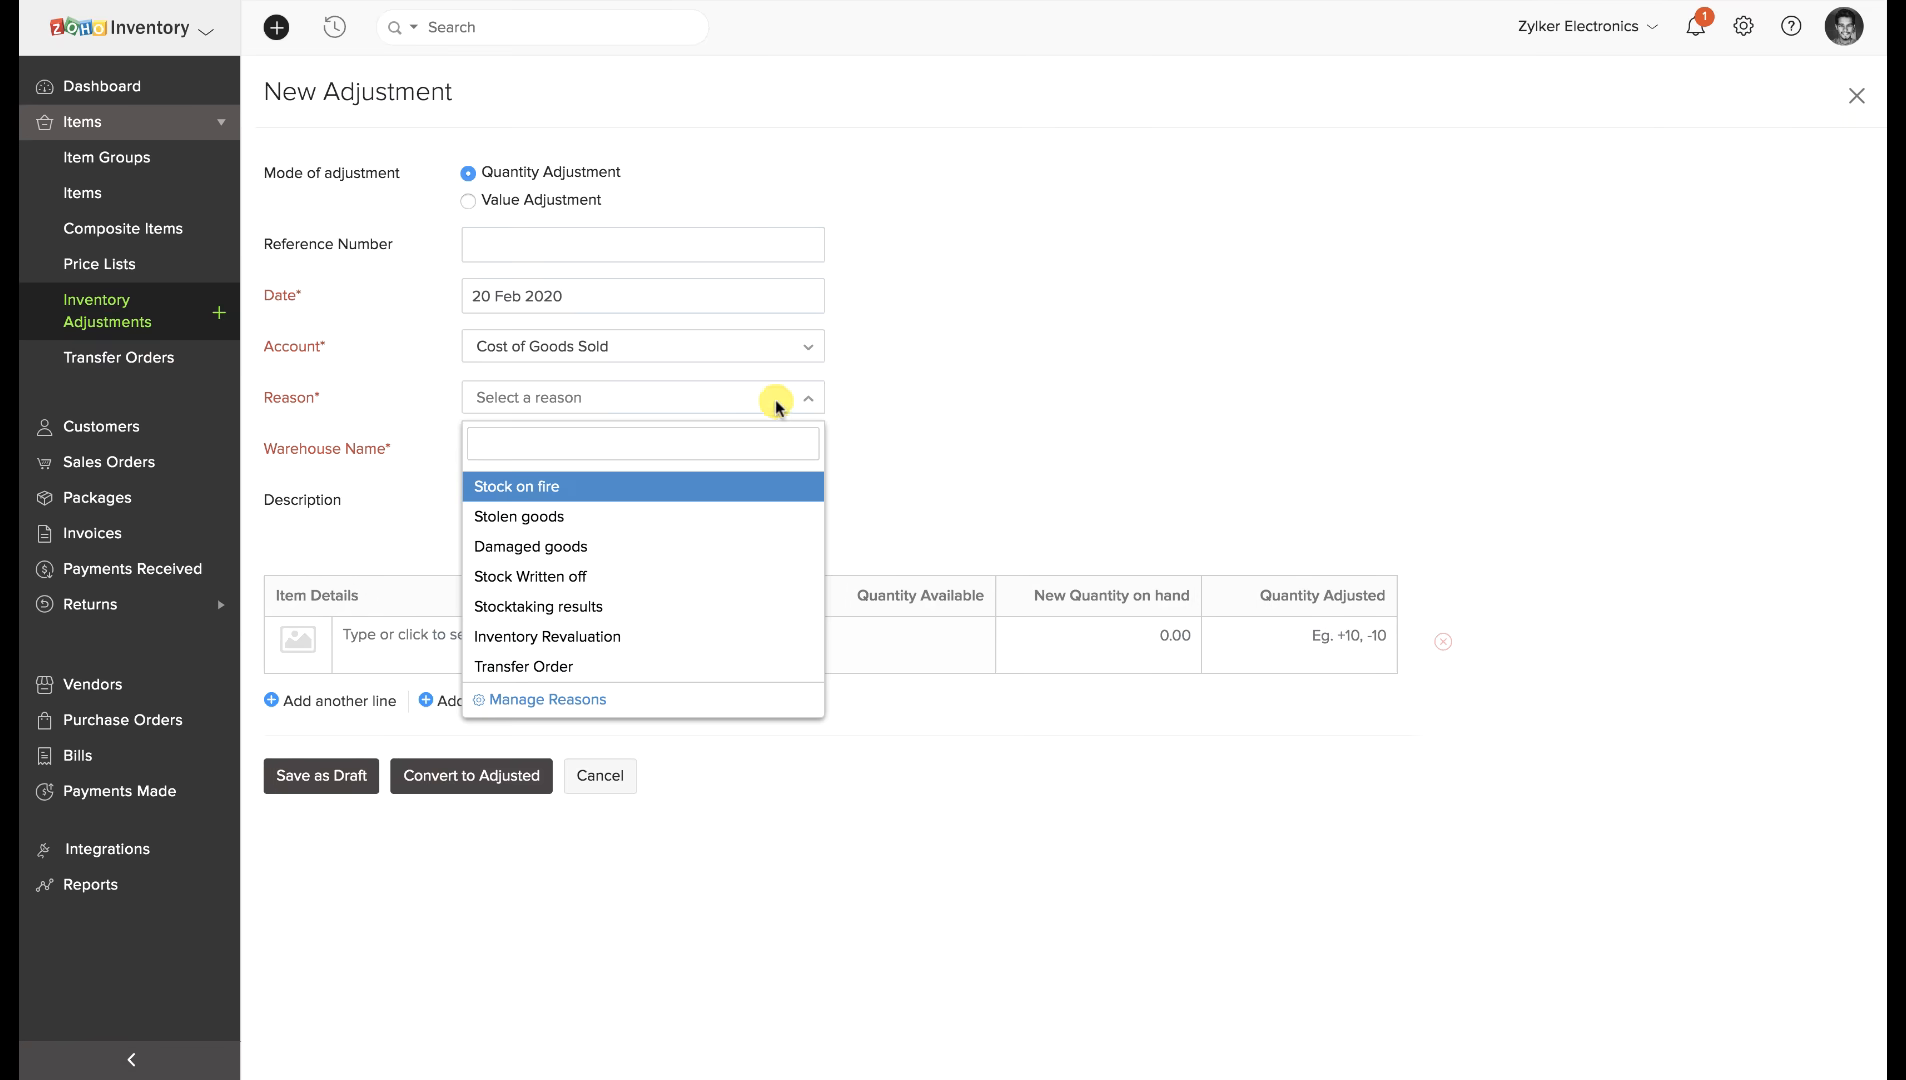
click(702, 546)
click(616, 638)
click(613, 693)
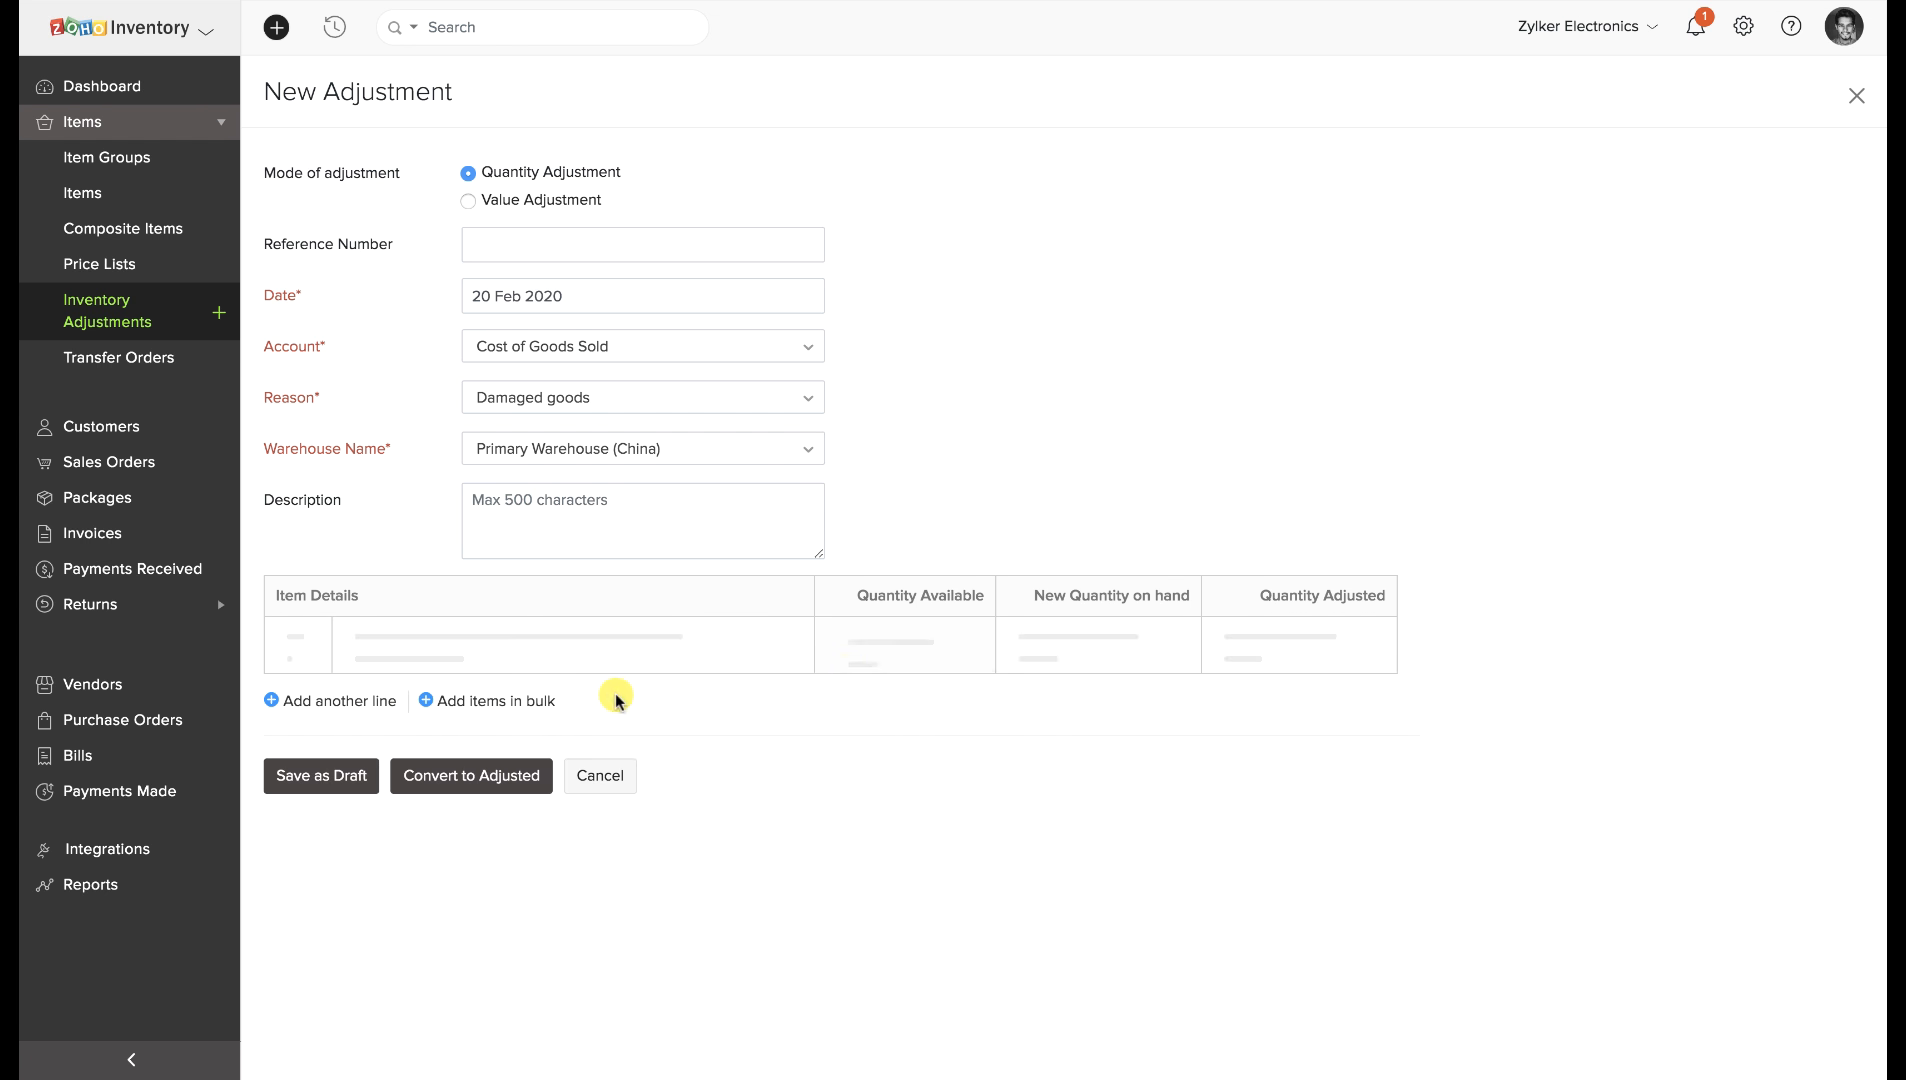
click(1371, 633)
text(-2)
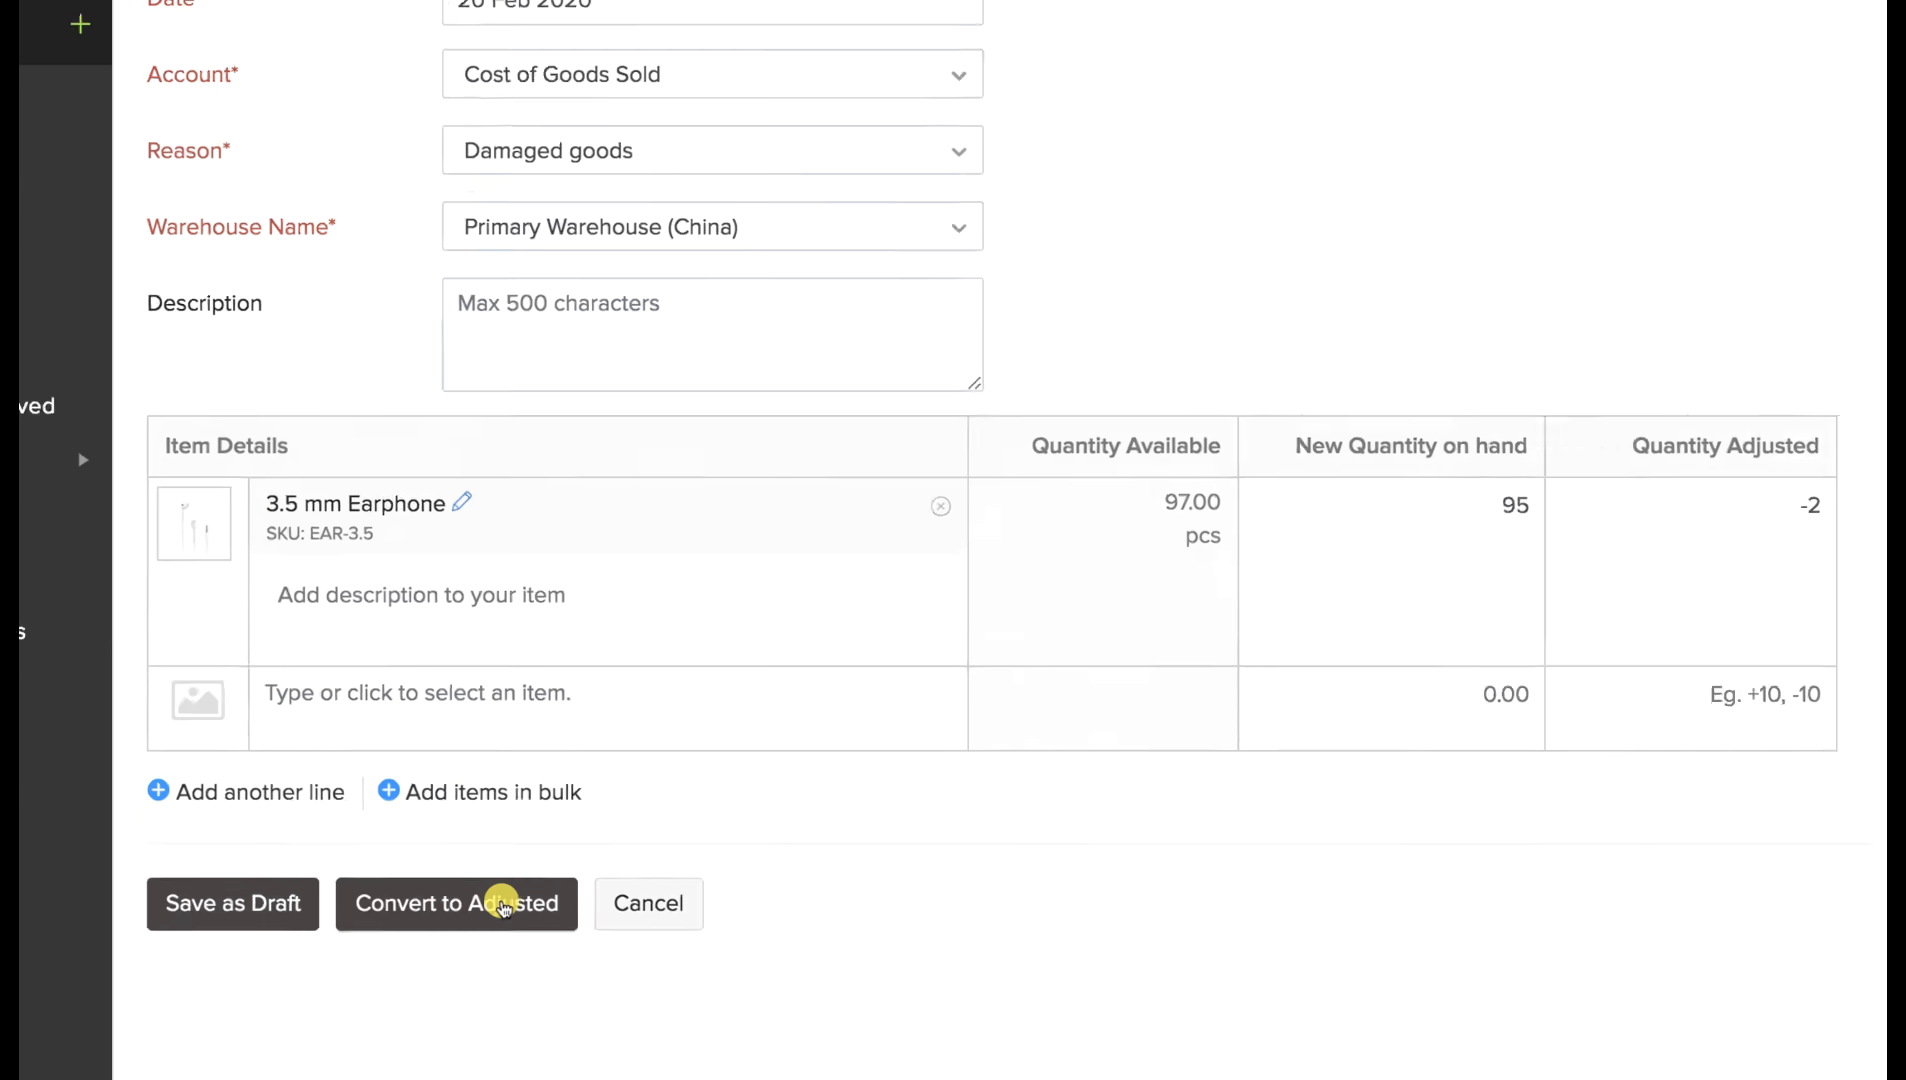
click(503, 905)
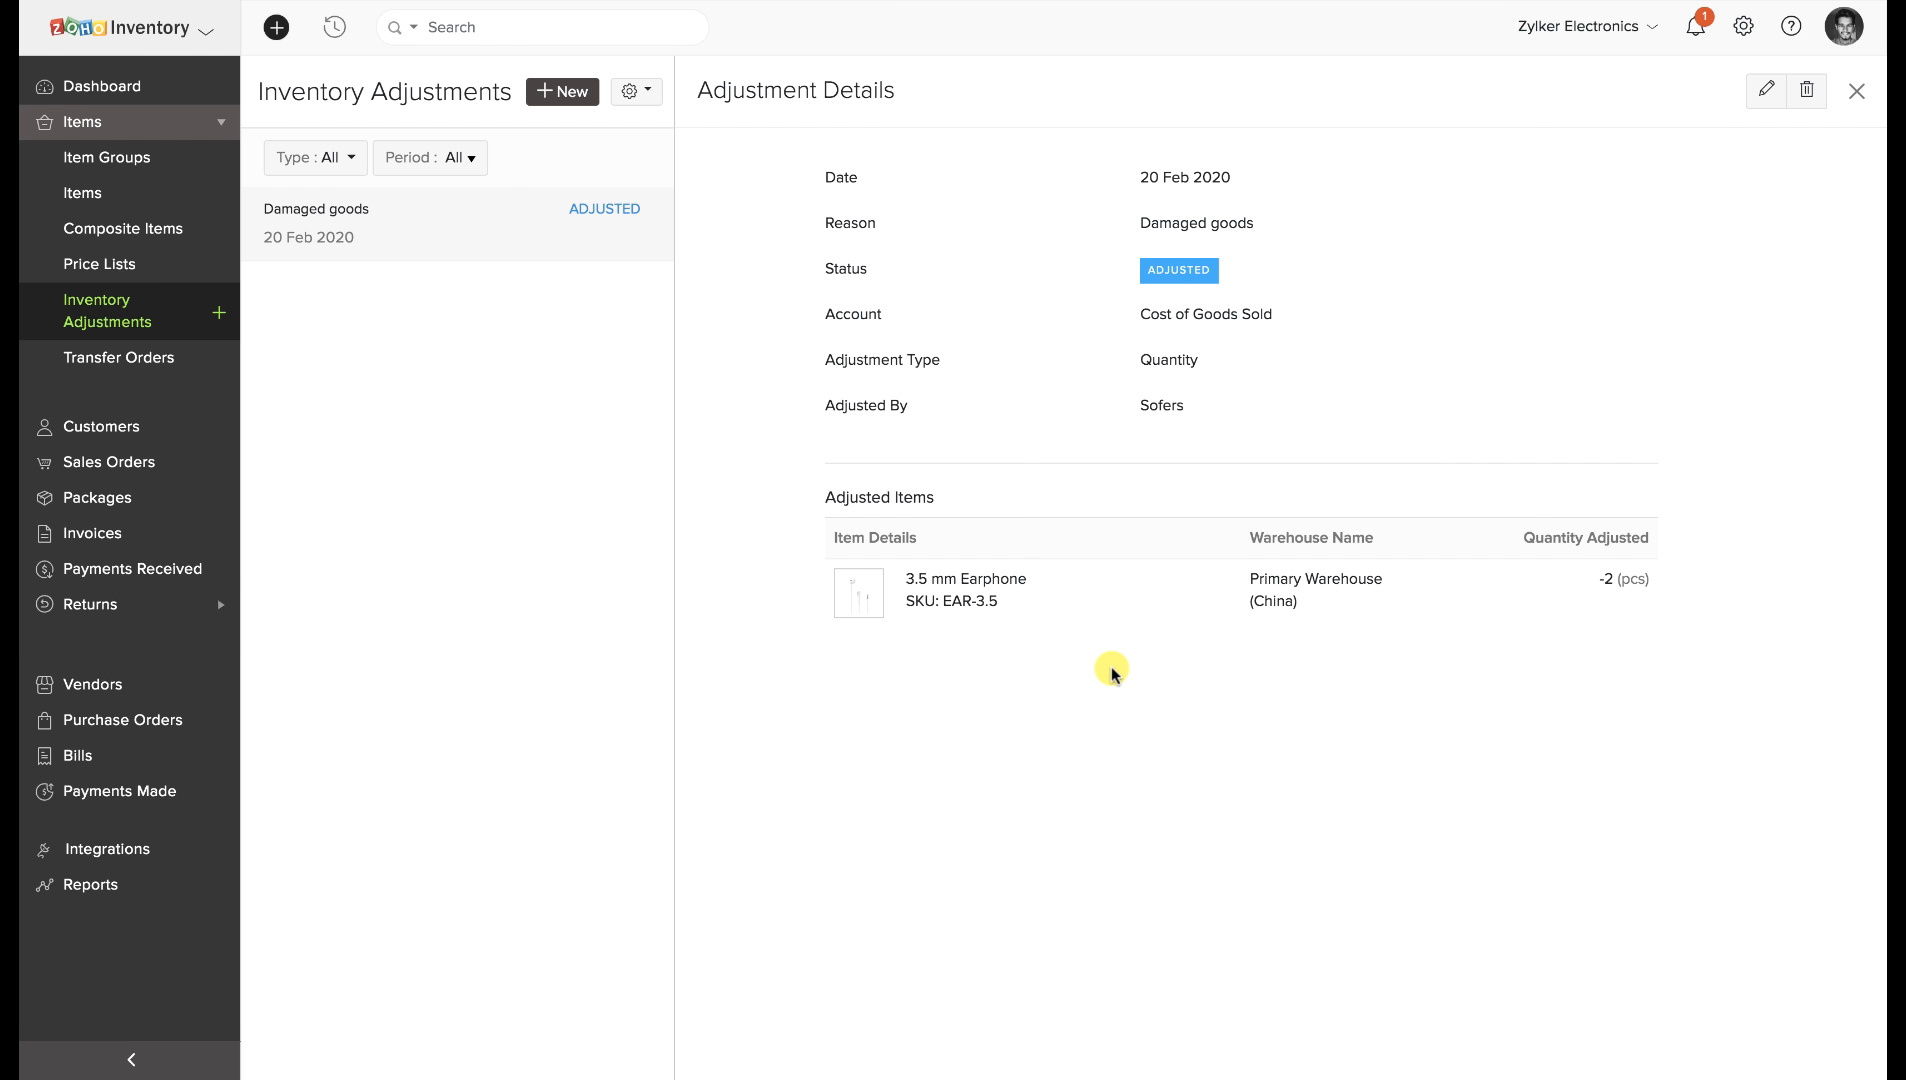
drag(1574, 580, 1637, 578)
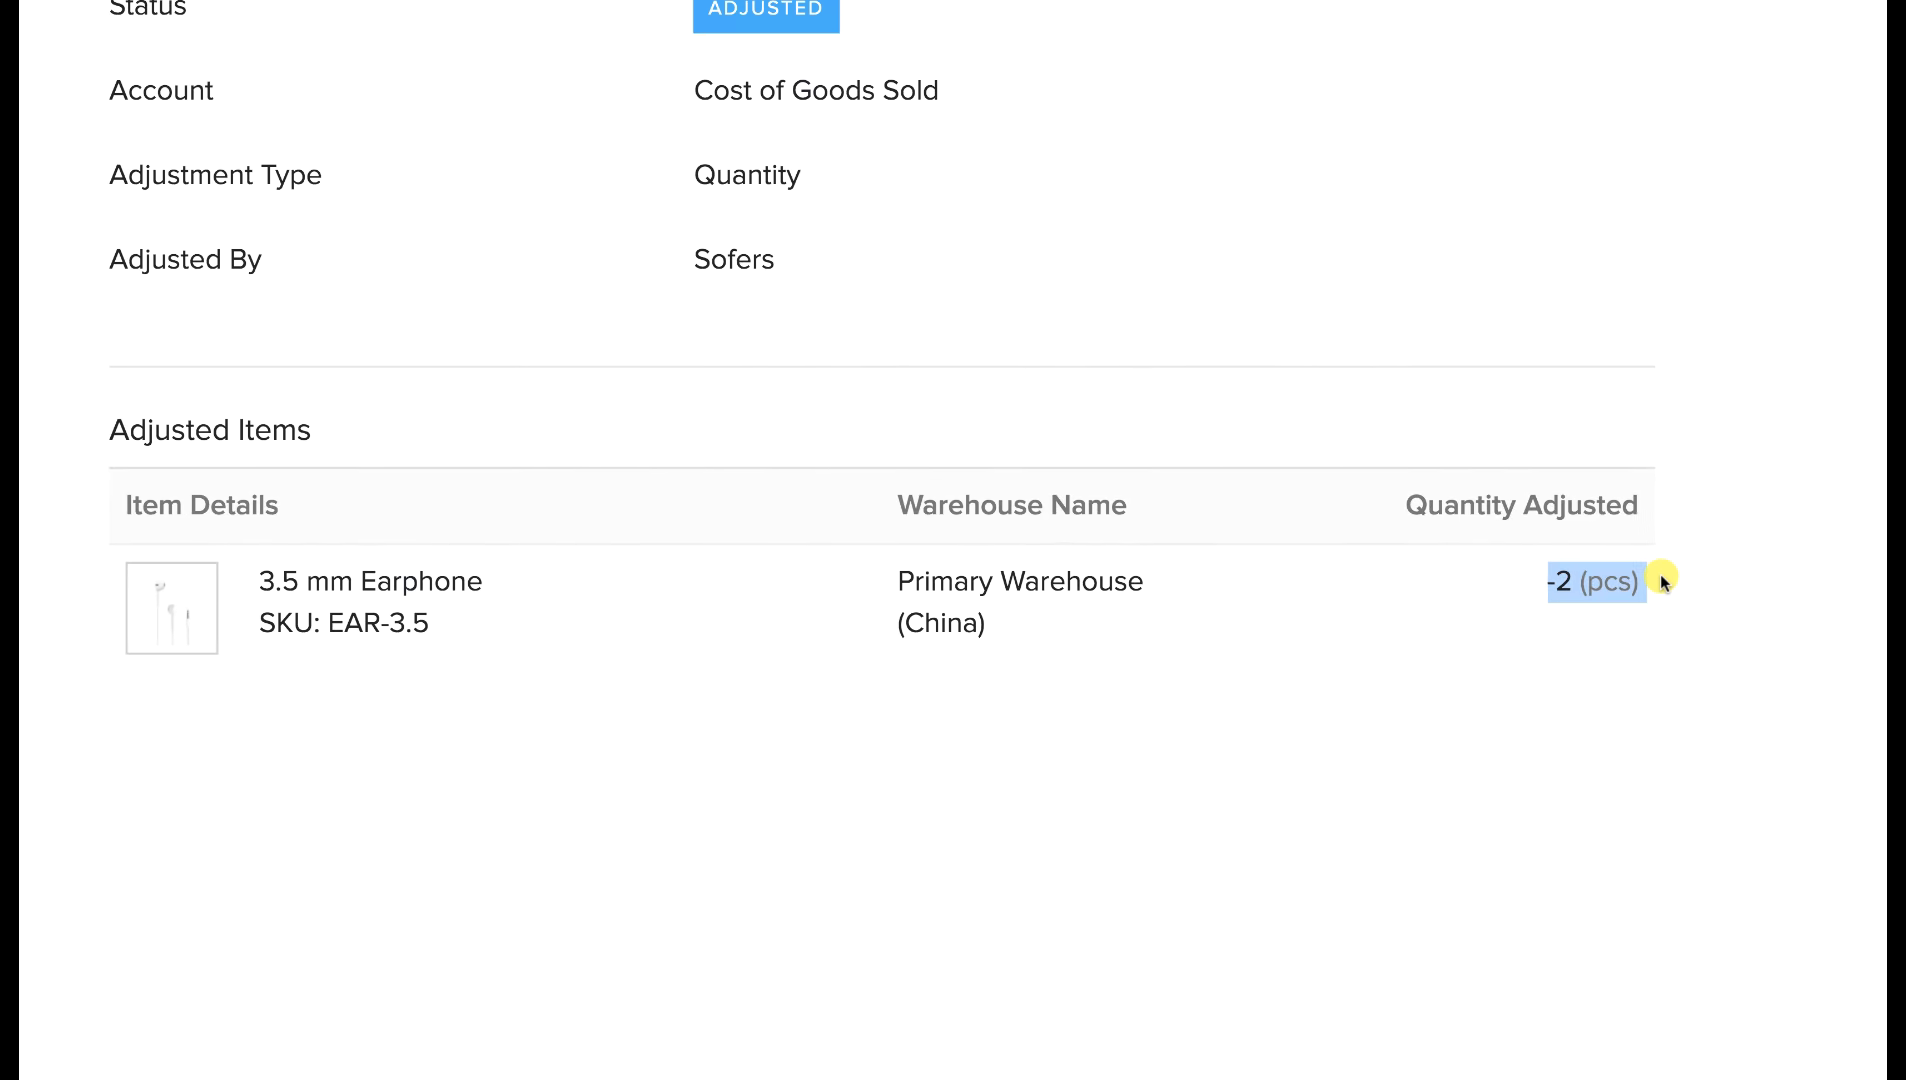
click(1726, 687)
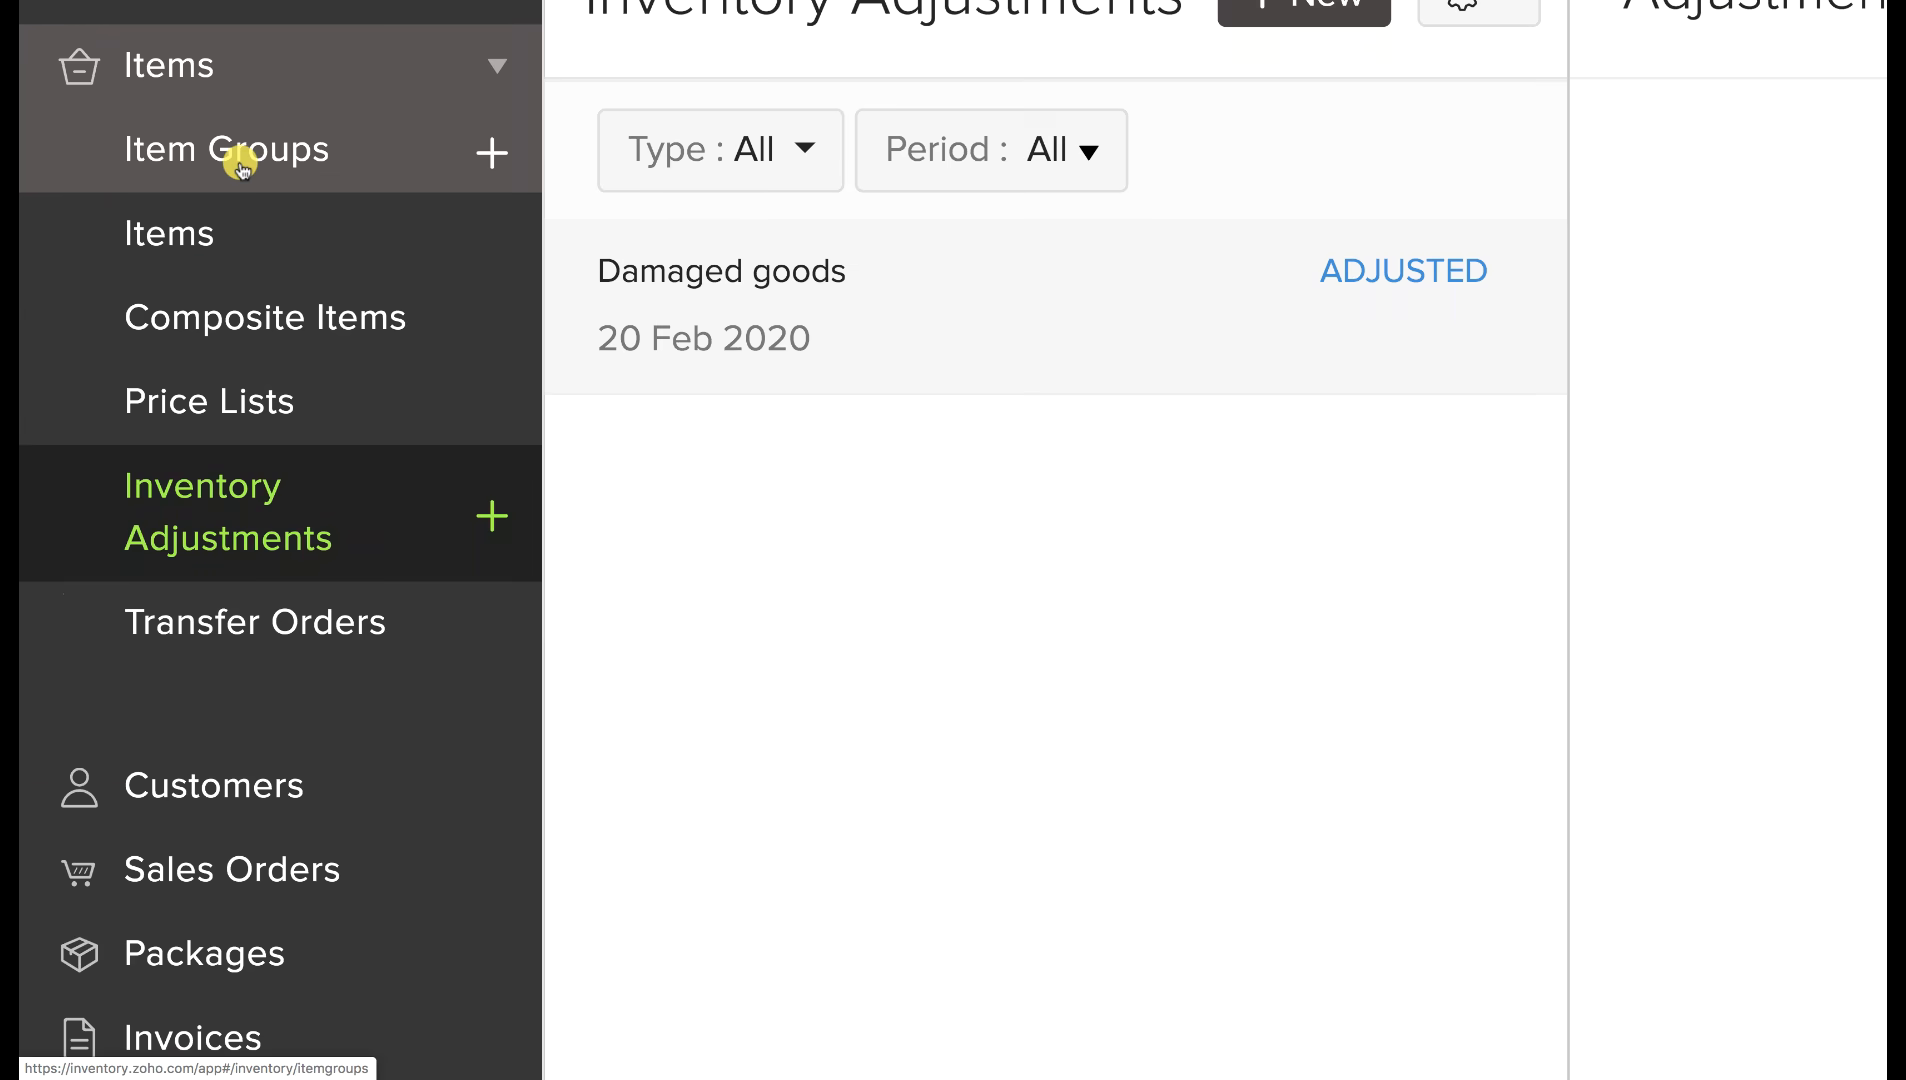
Start a new item group named Hard Disk with the unit set to pcs.
click(240, 165)
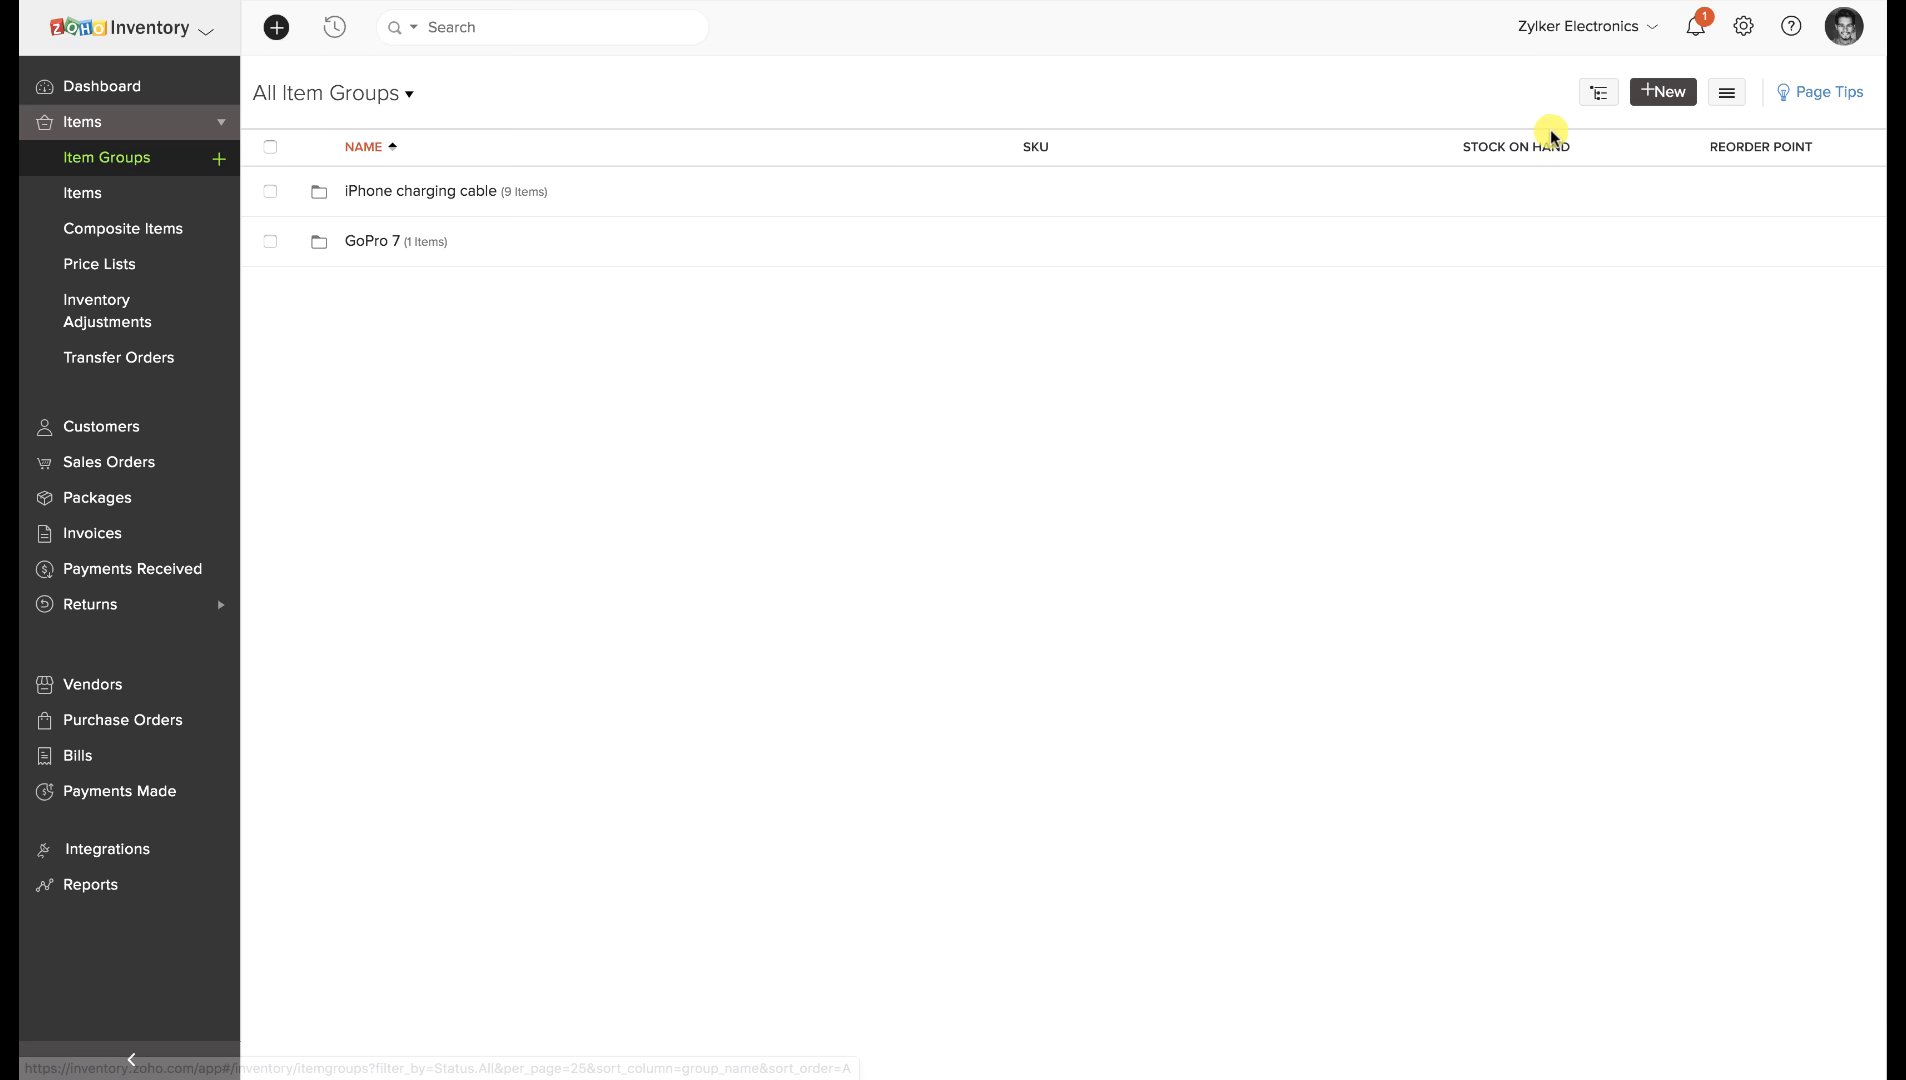
click(1640, 100)
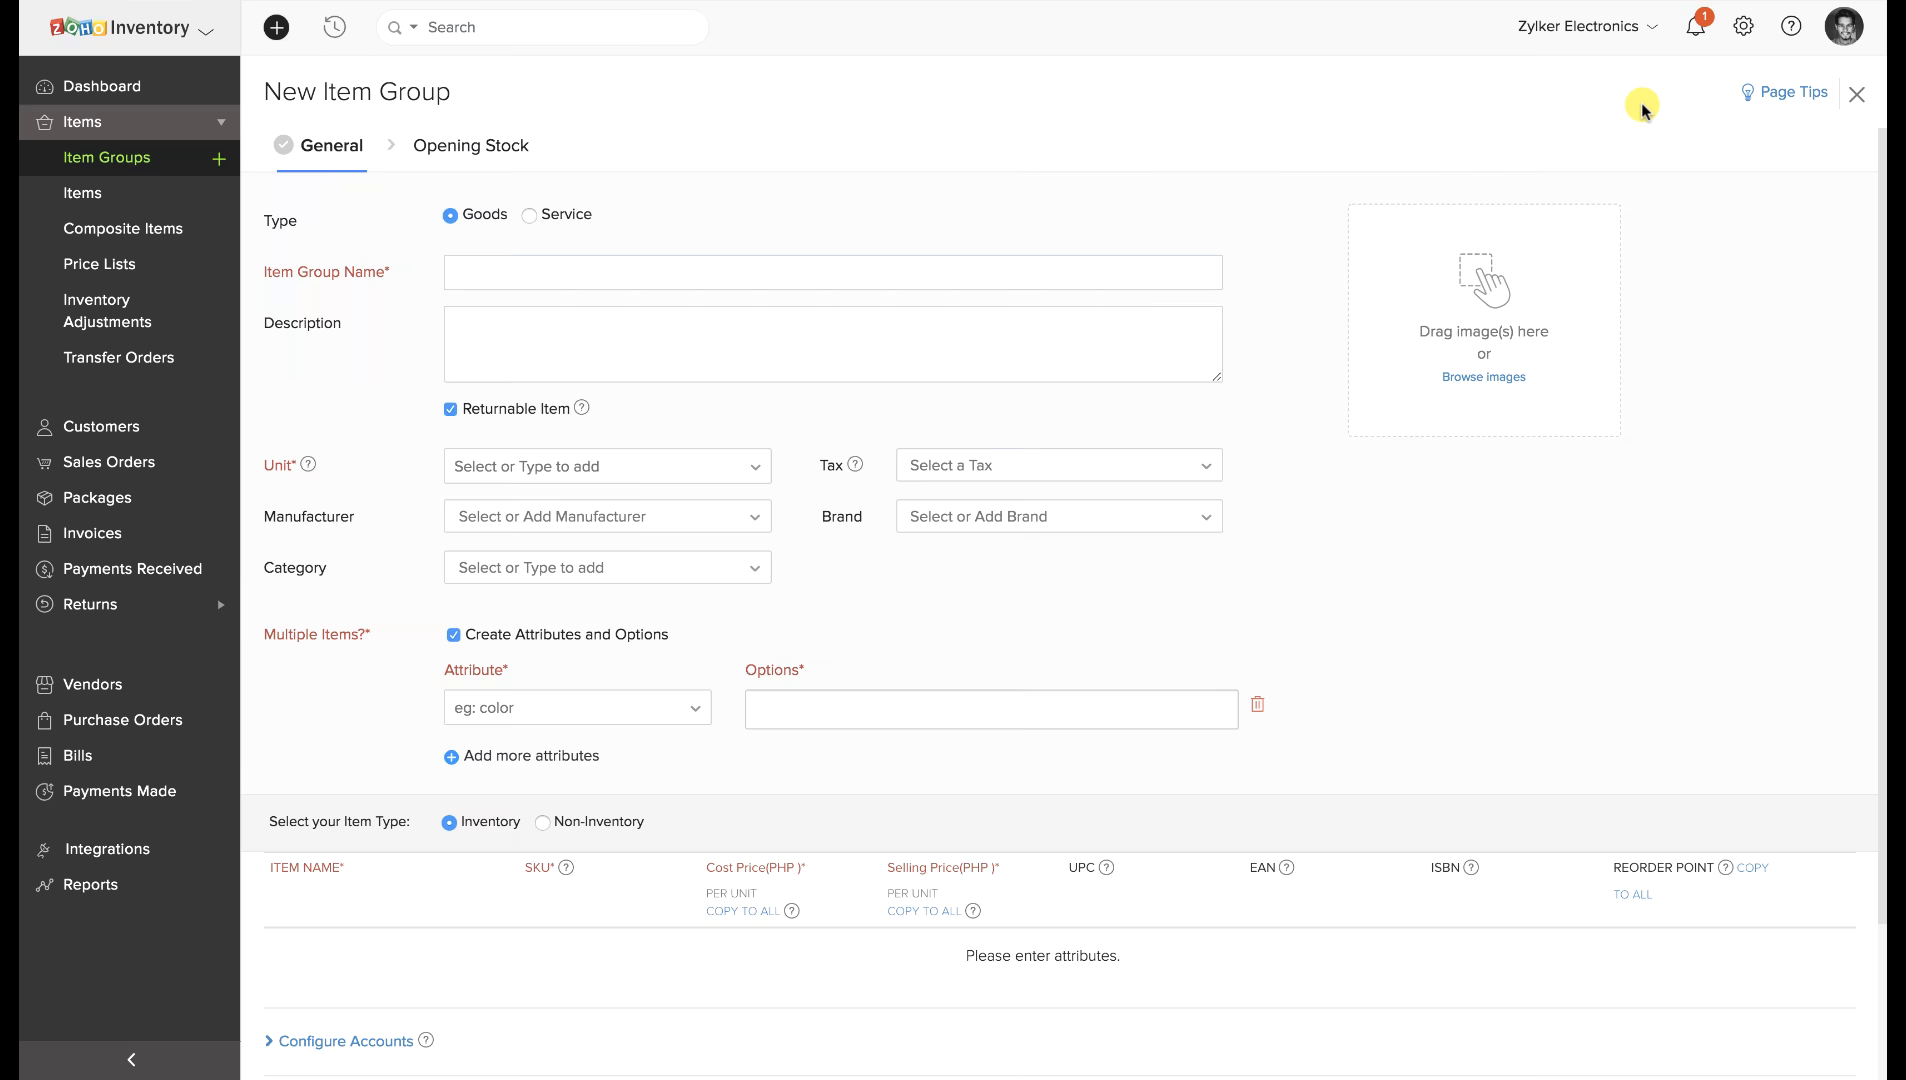
click(849, 272)
text(Hard Disk)
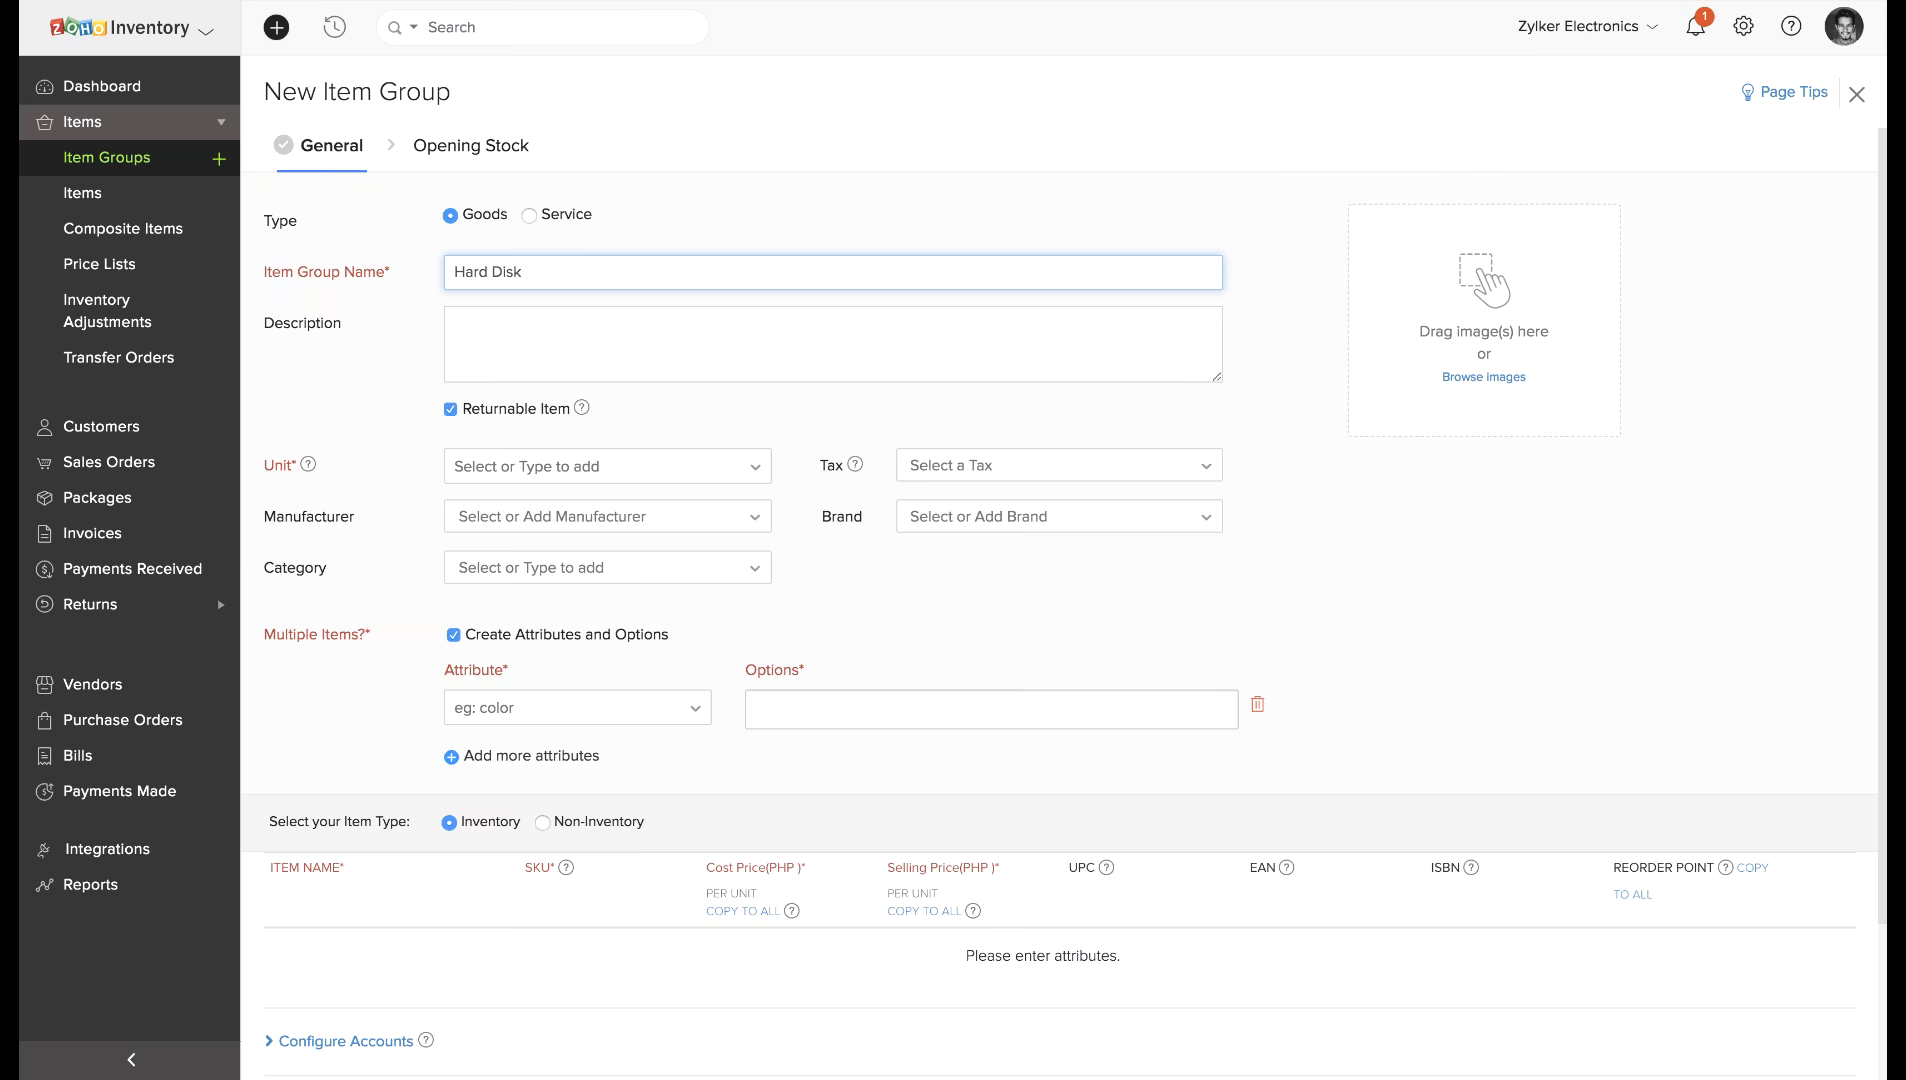
click(688, 472)
scroll(560, 620, down, 3)
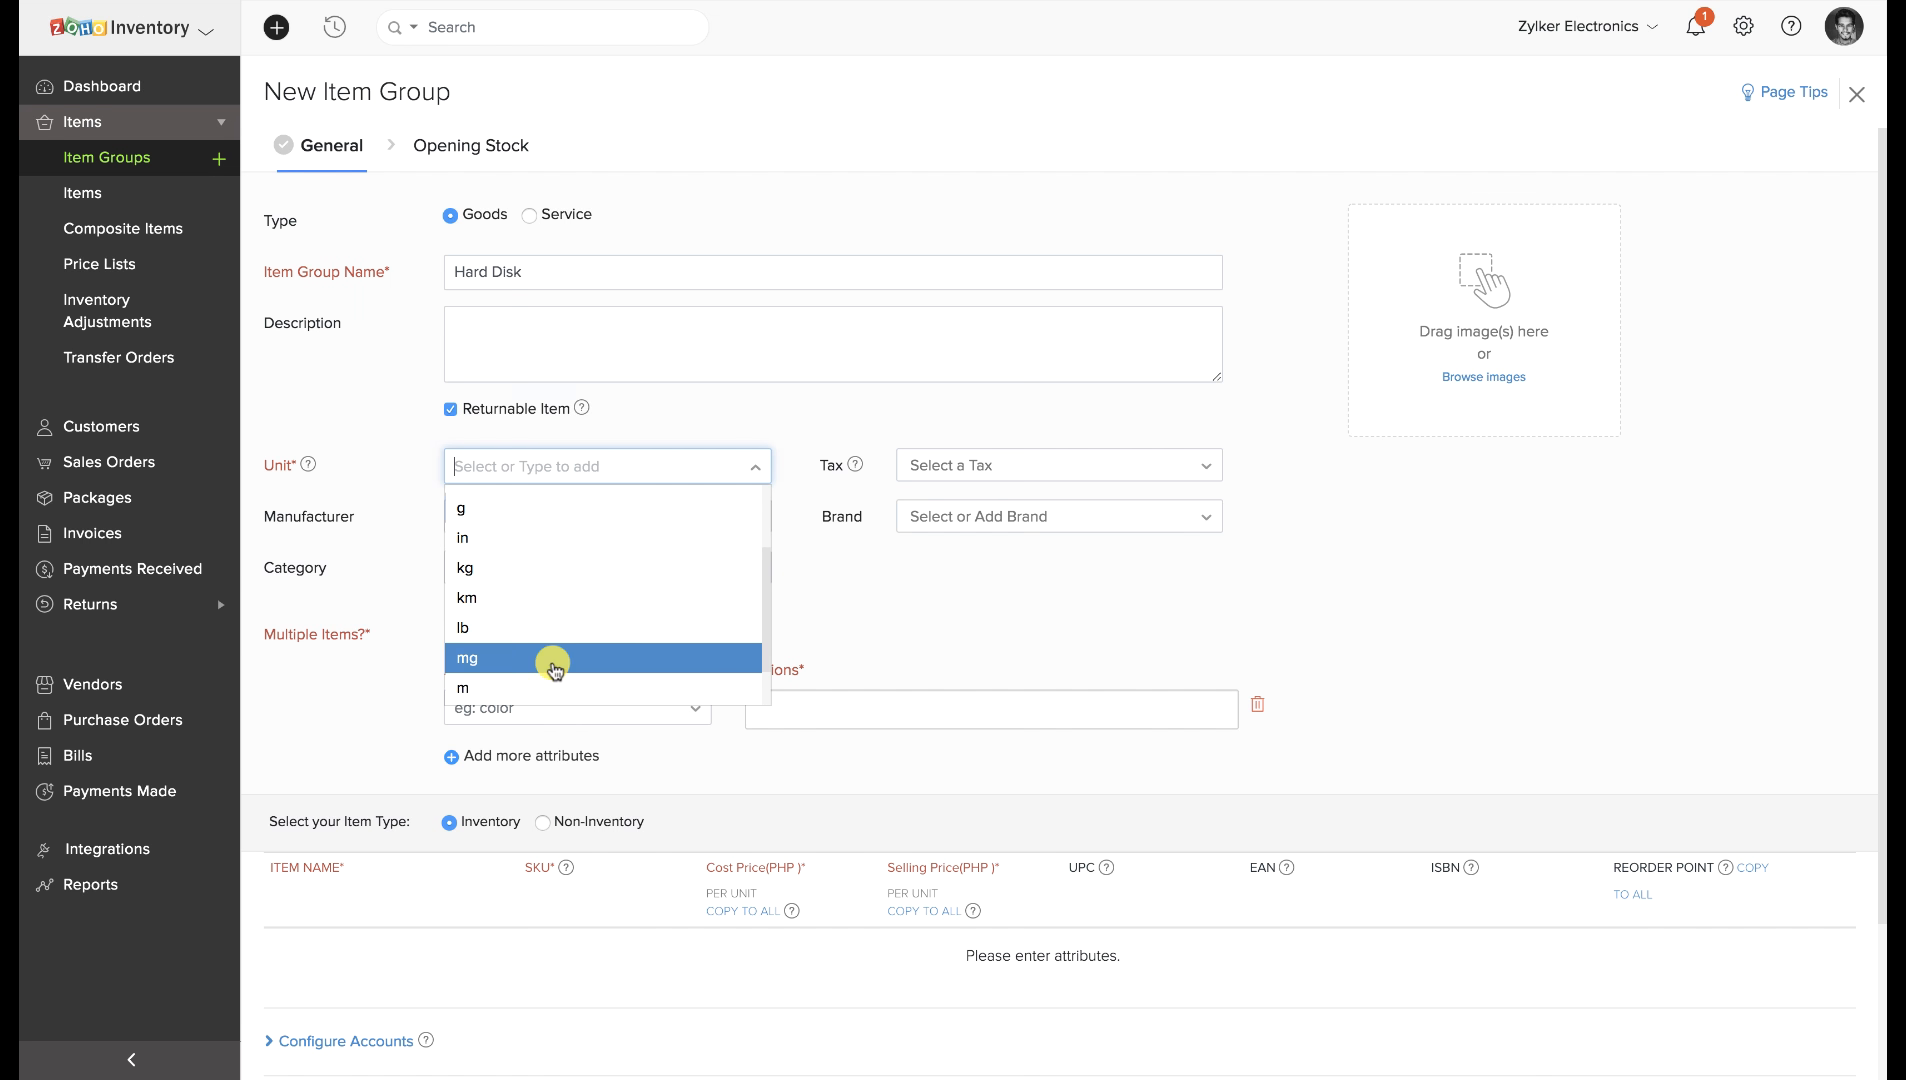
click(553, 668)
Add a Size attribute with options 500GB, 1TB and 2TB.
click(566, 706)
text(Size)
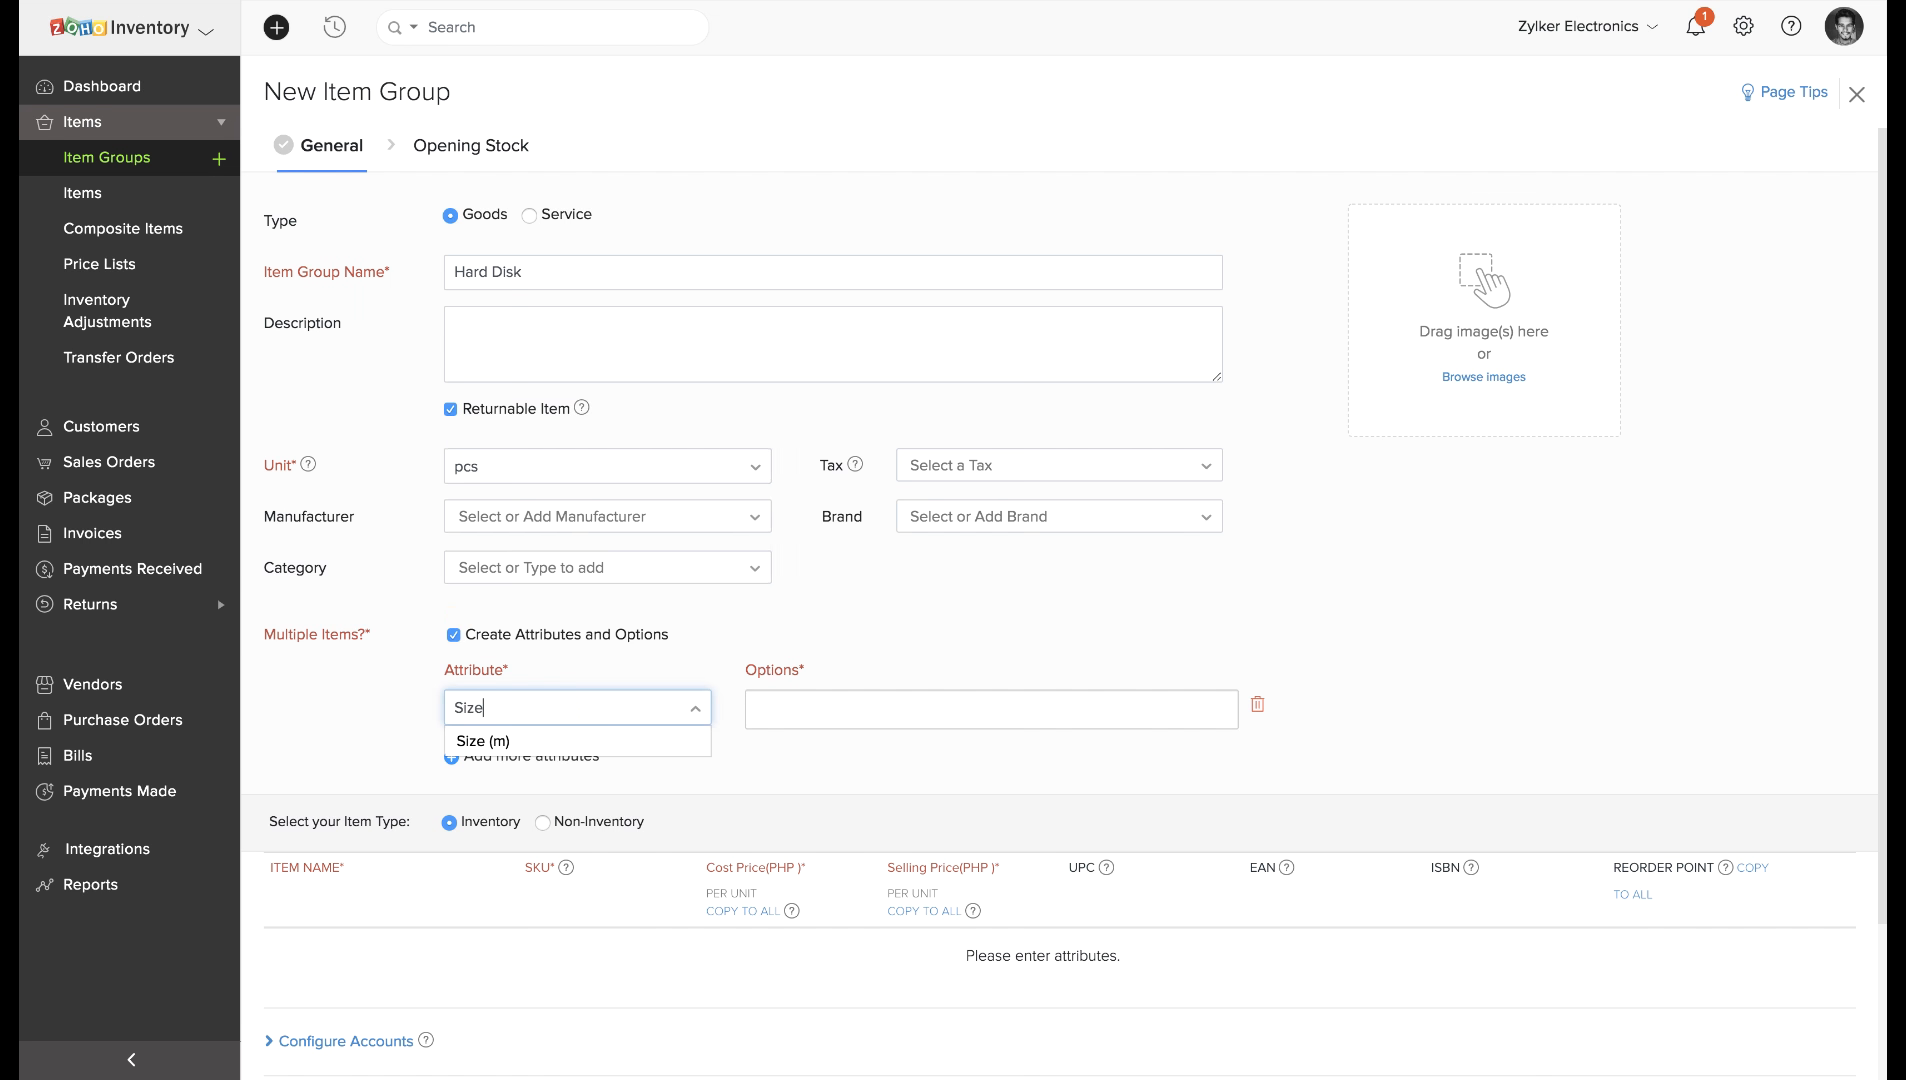
click(826, 710)
text(500)
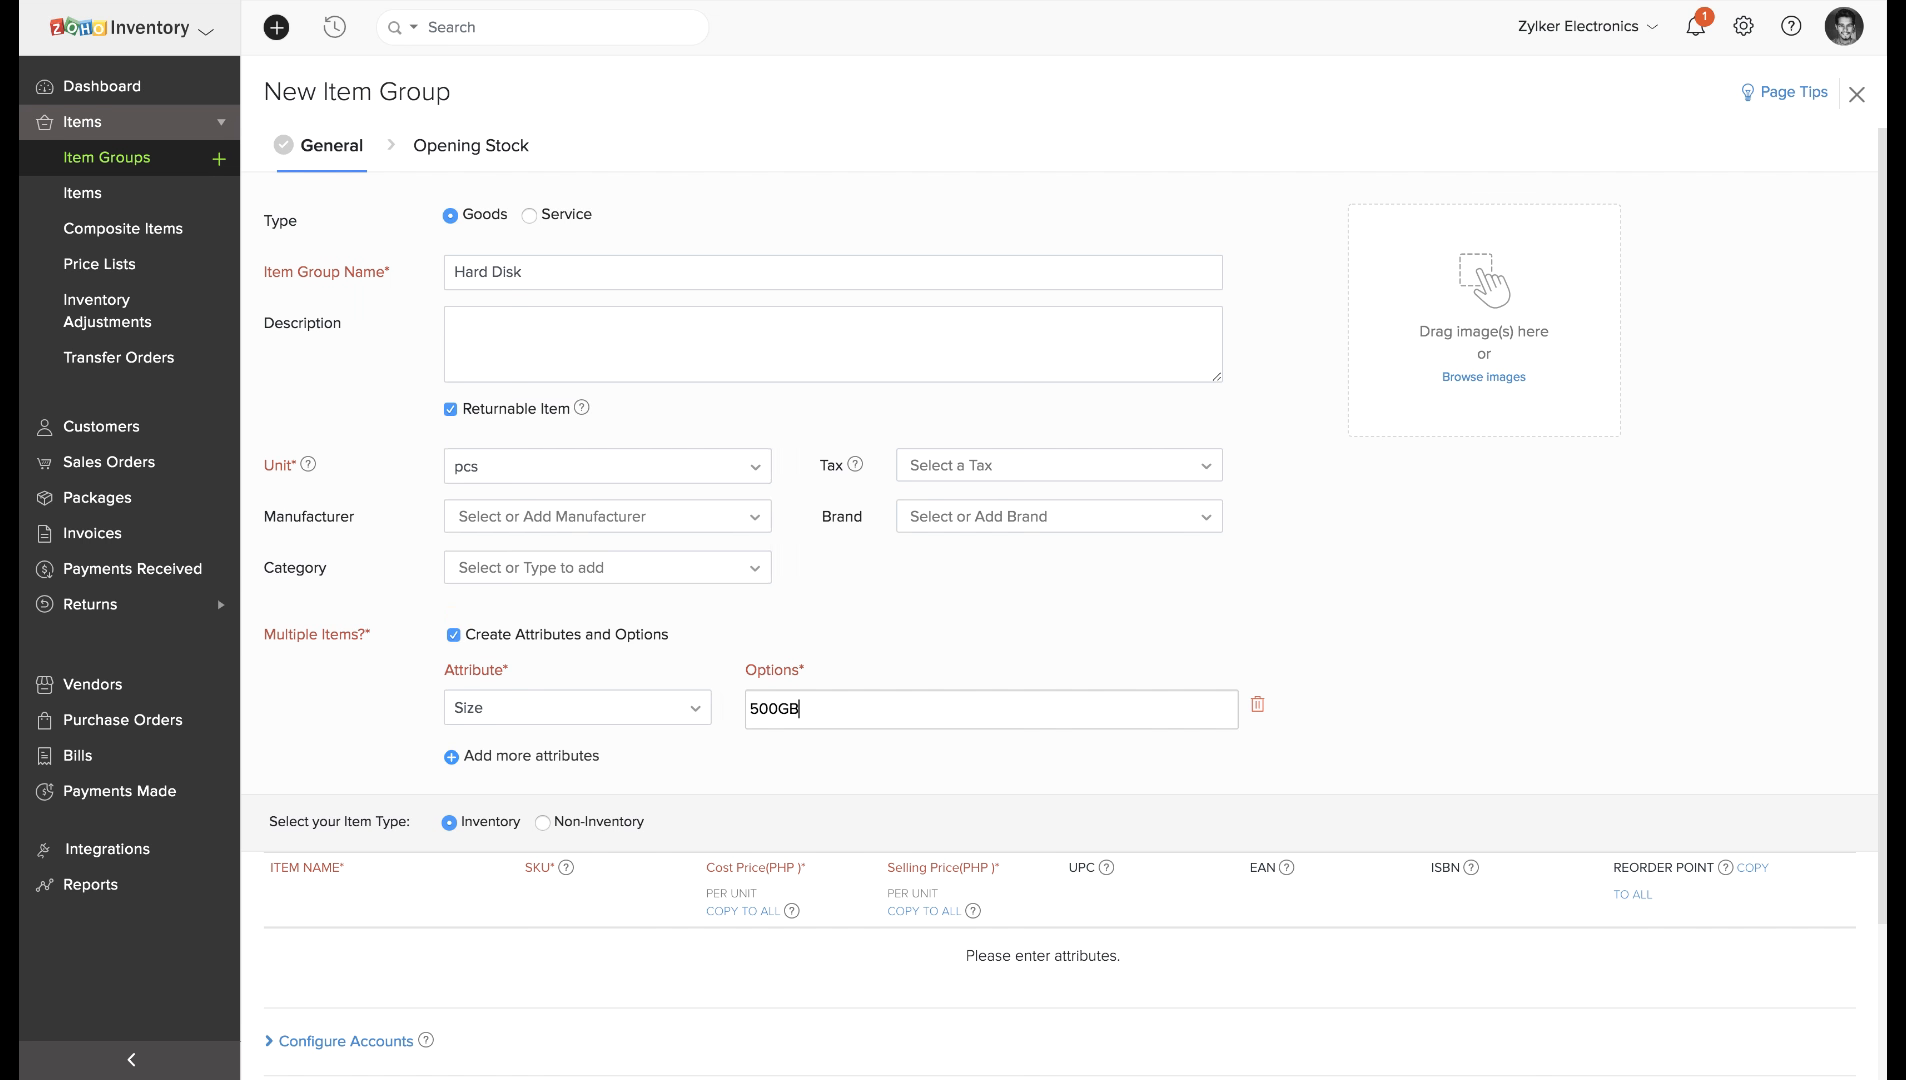
text(GB)
key(Return)
text(1TB)
key(Return)
text(2)
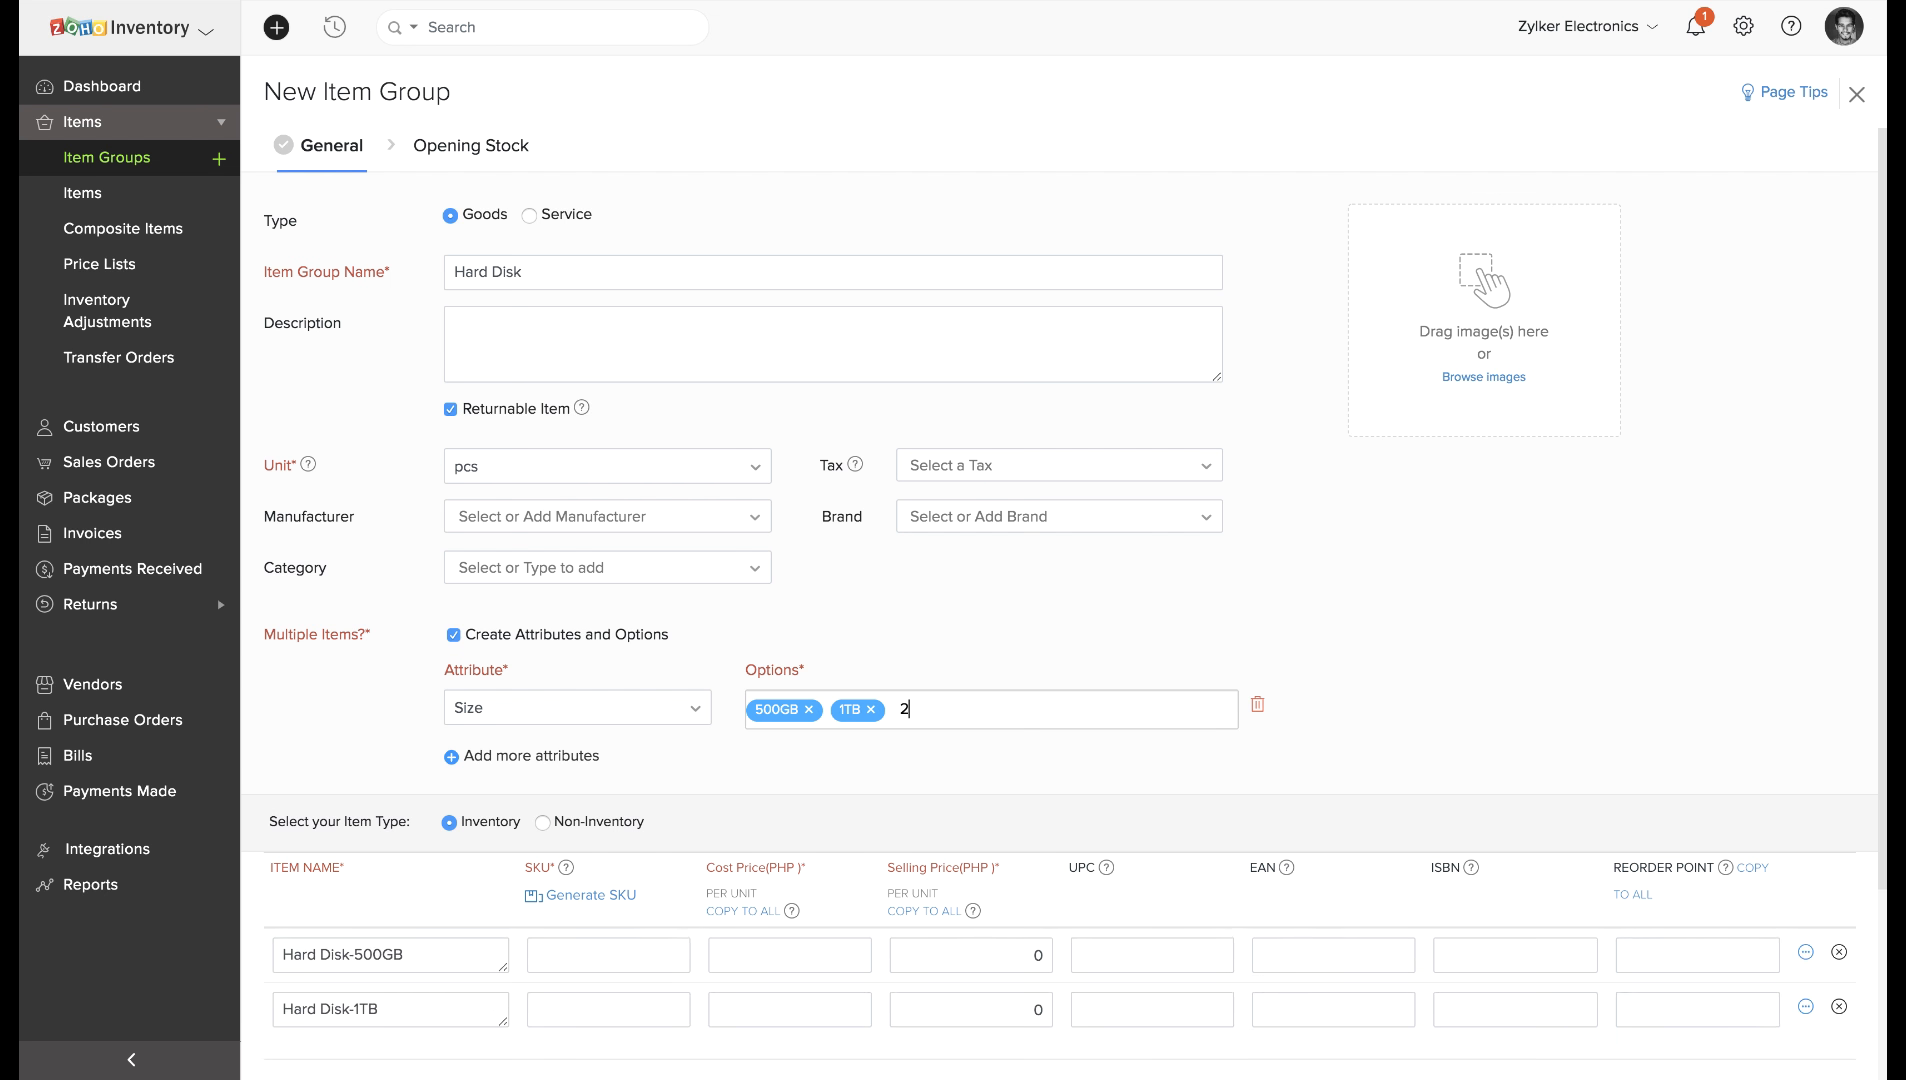
text(TB)
key(Return)
Add a Color attribute with Black, White and Red options, then save the group.
click(560, 756)
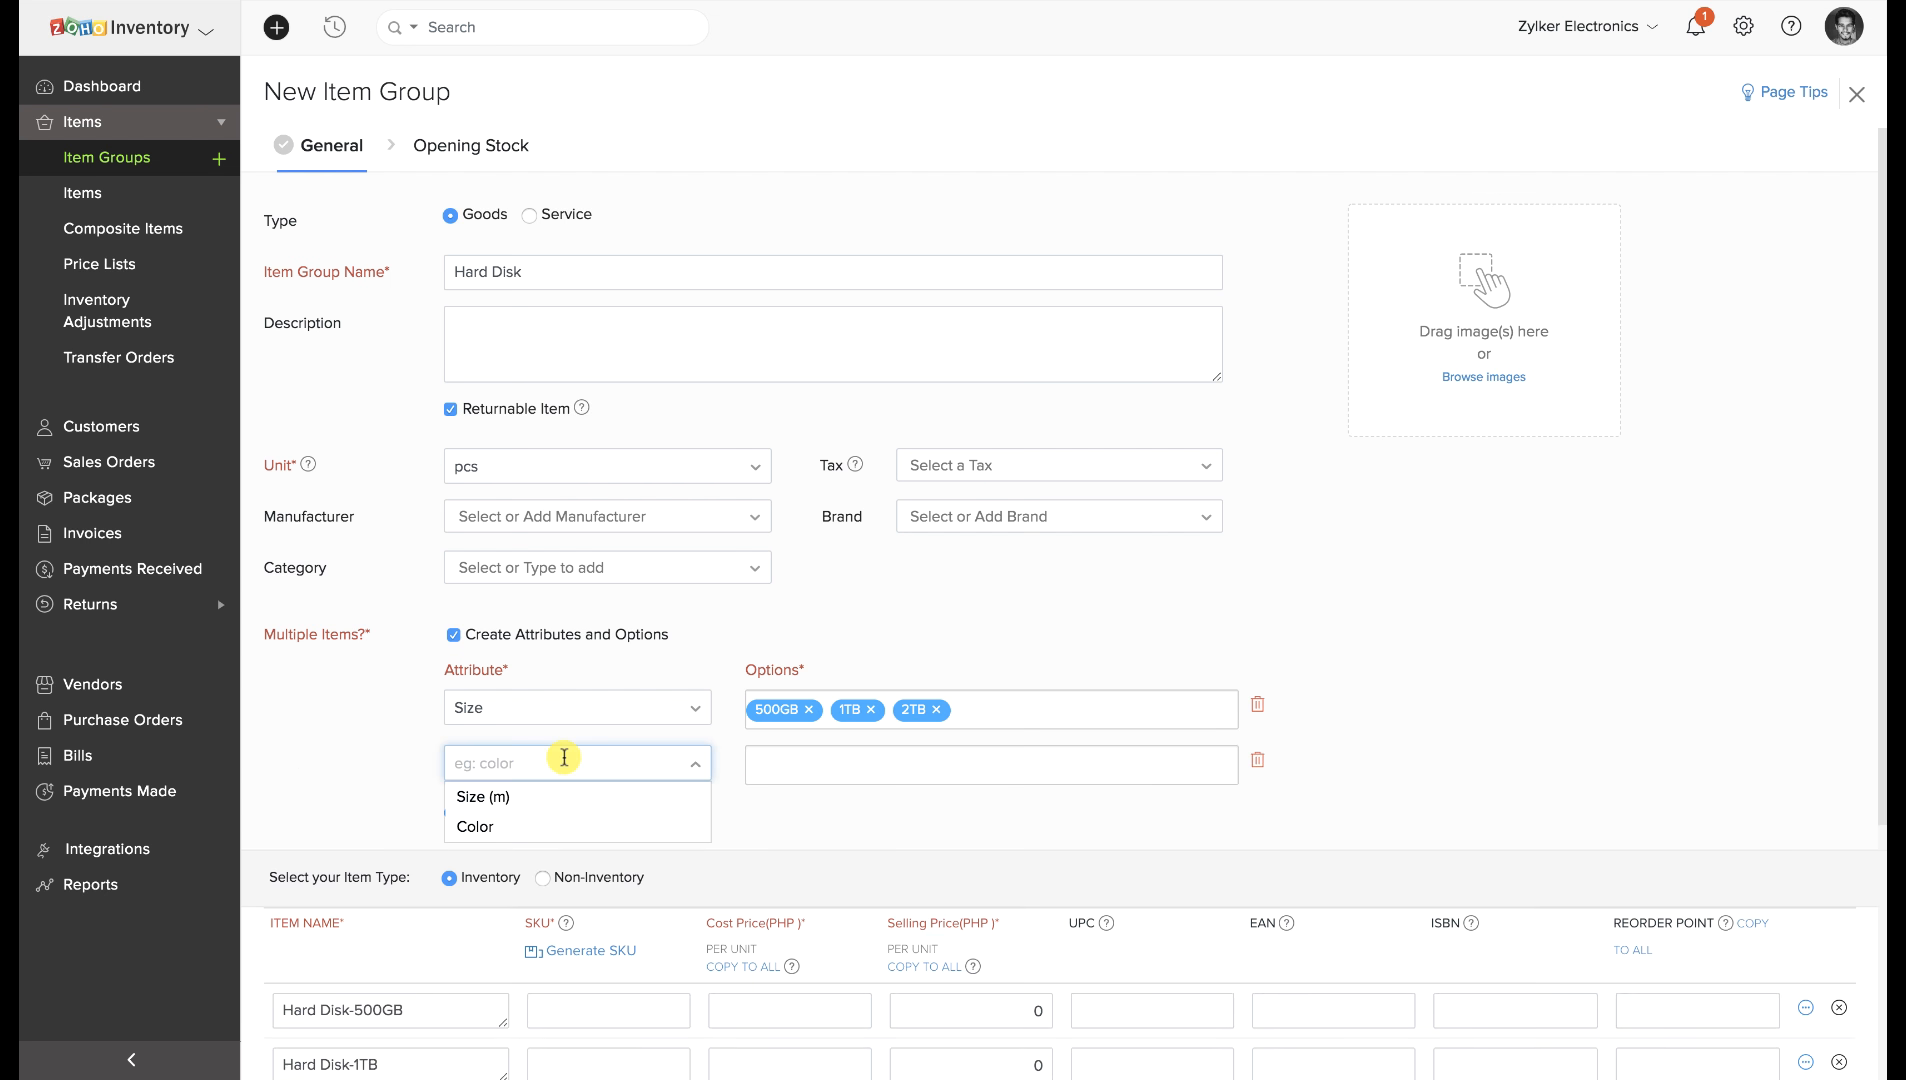
text(Color)
click(851, 761)
text(Black)
key(Return)
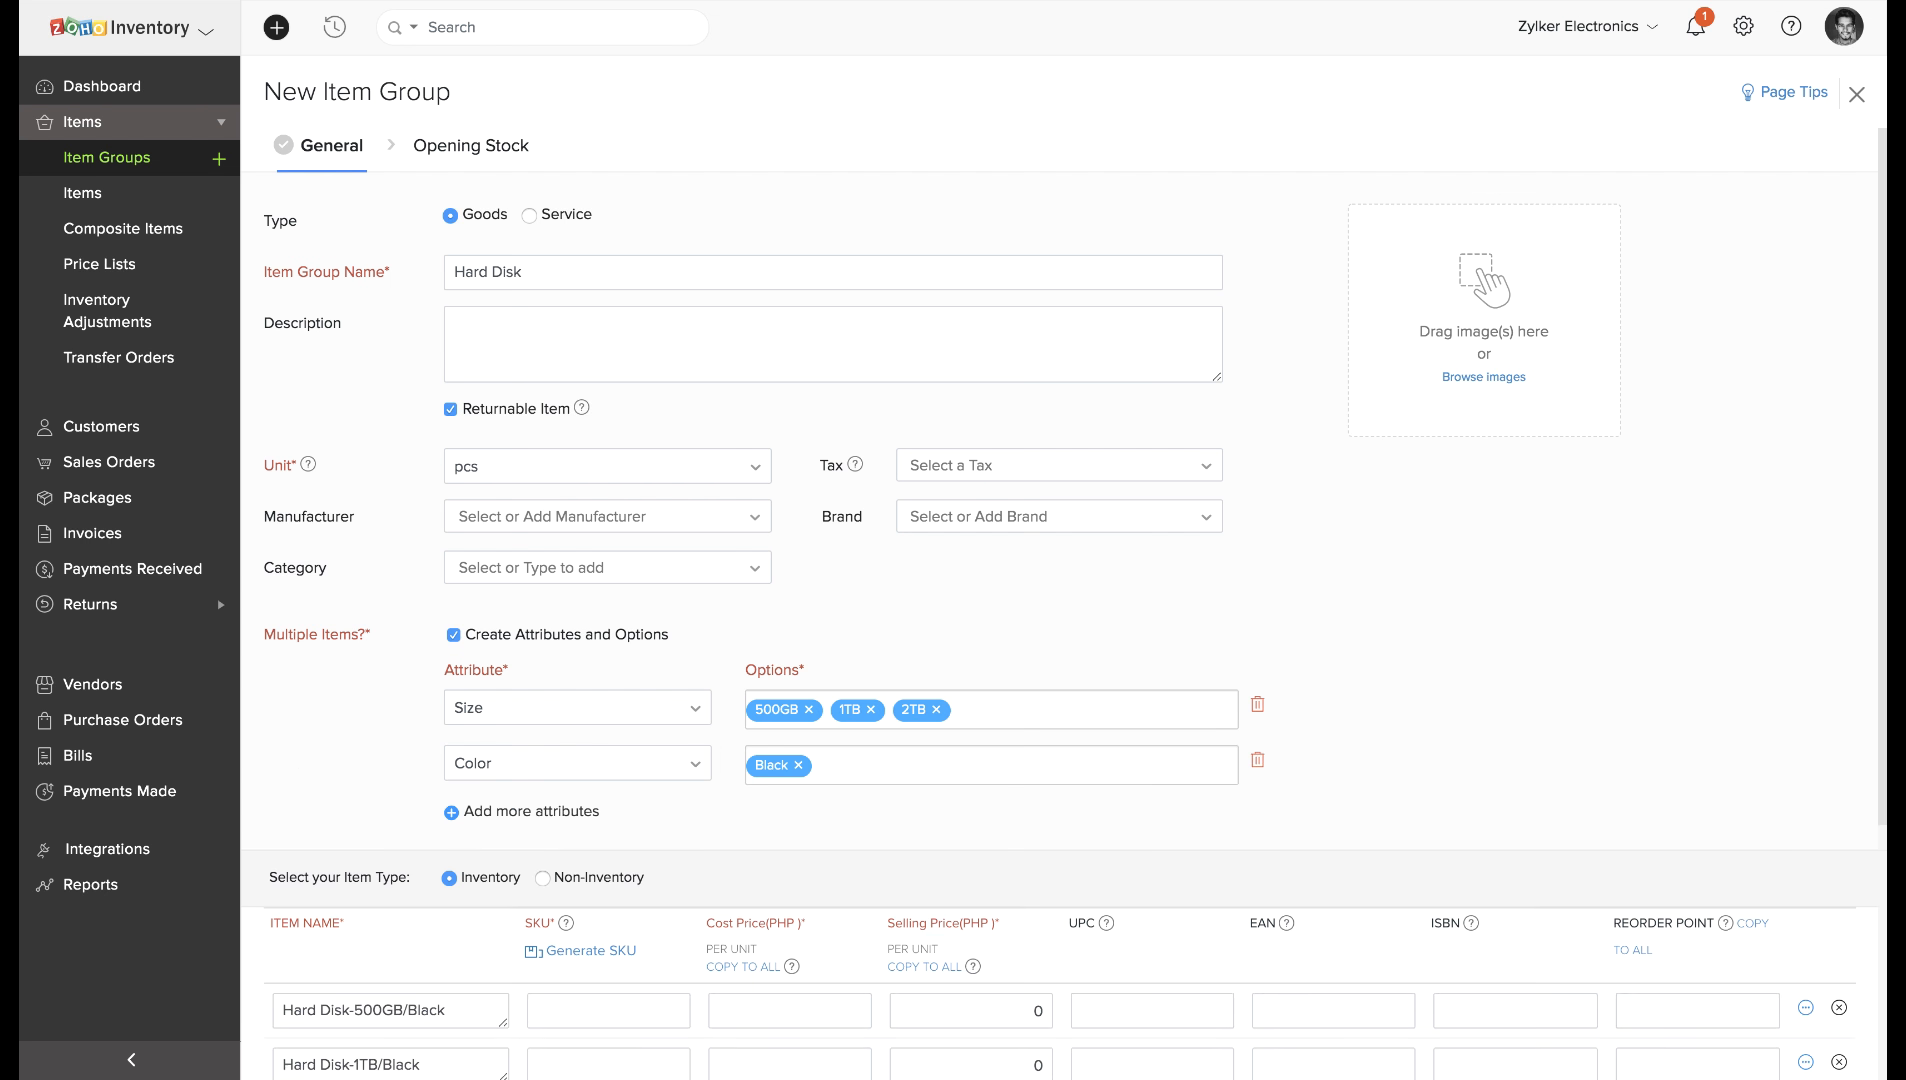
text(White)
key(Return)
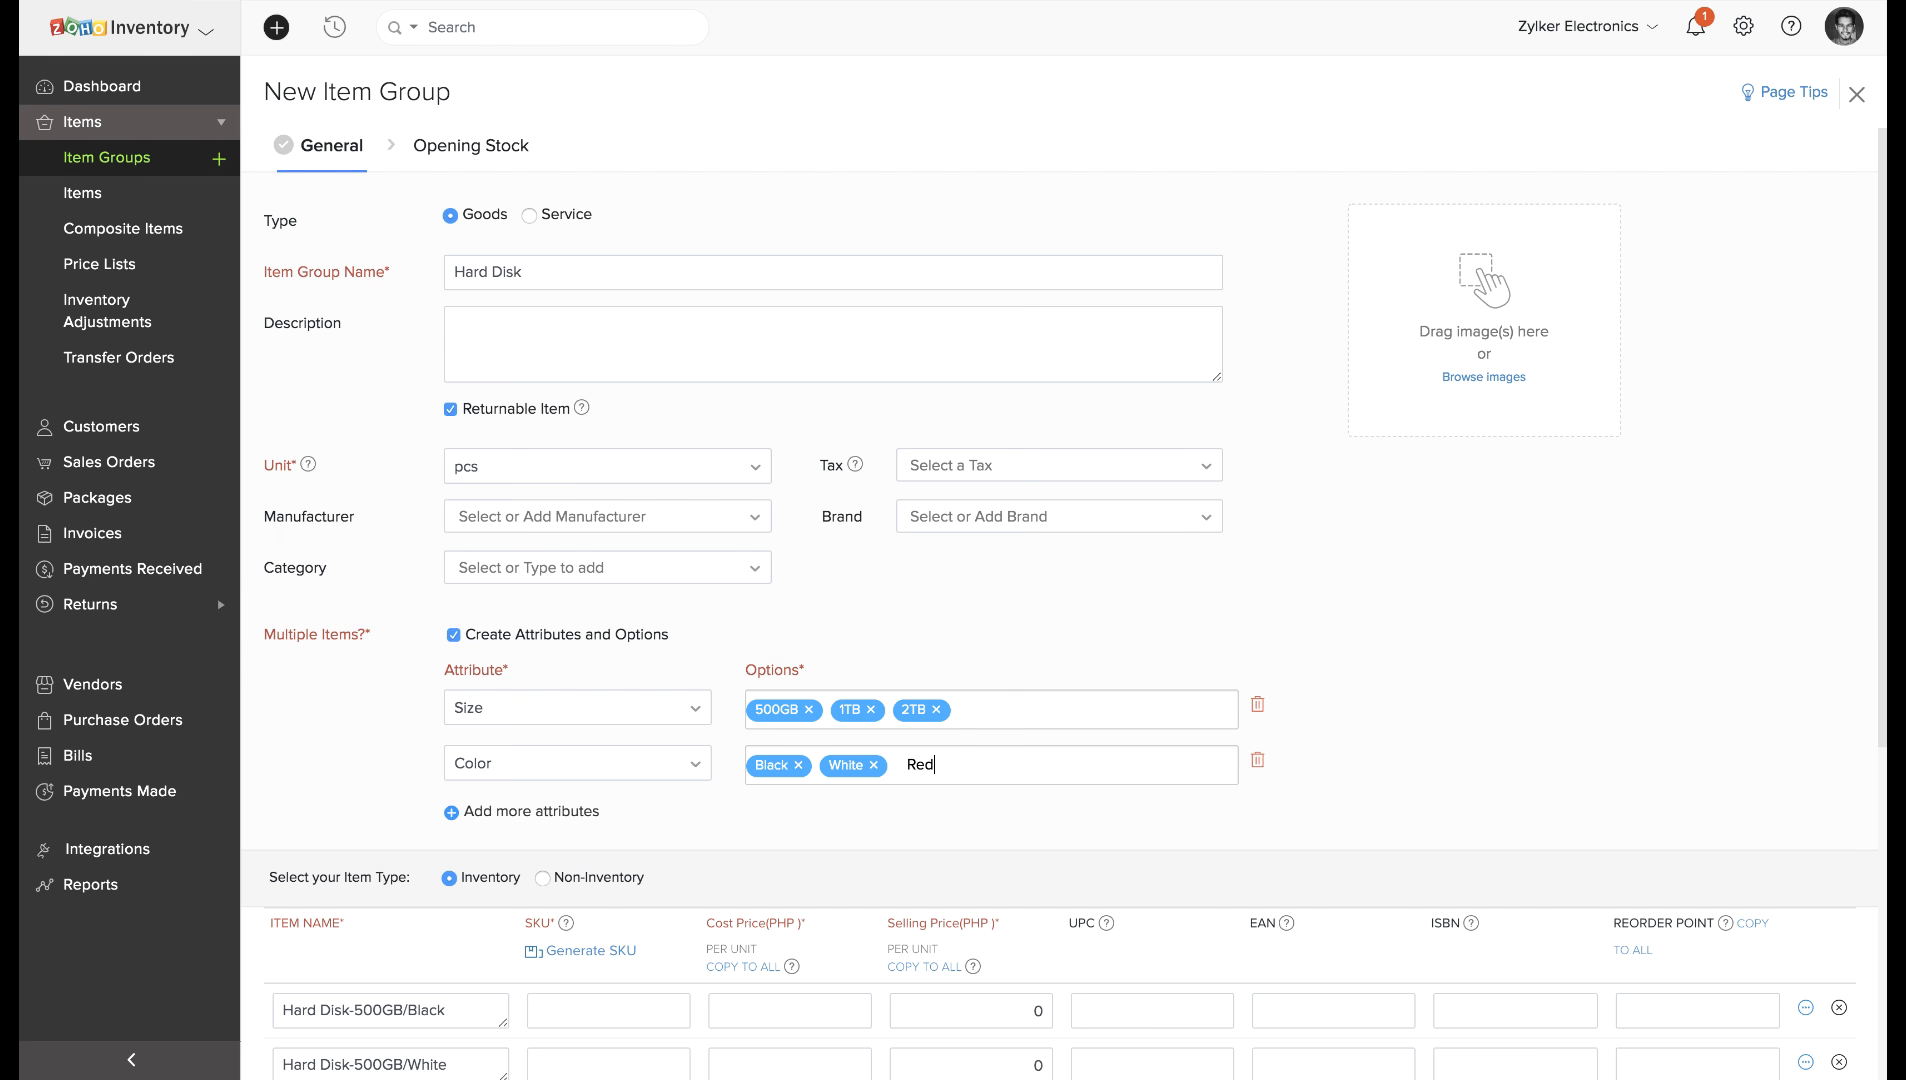
key(Return)
scroll(515, 778, down, 7)
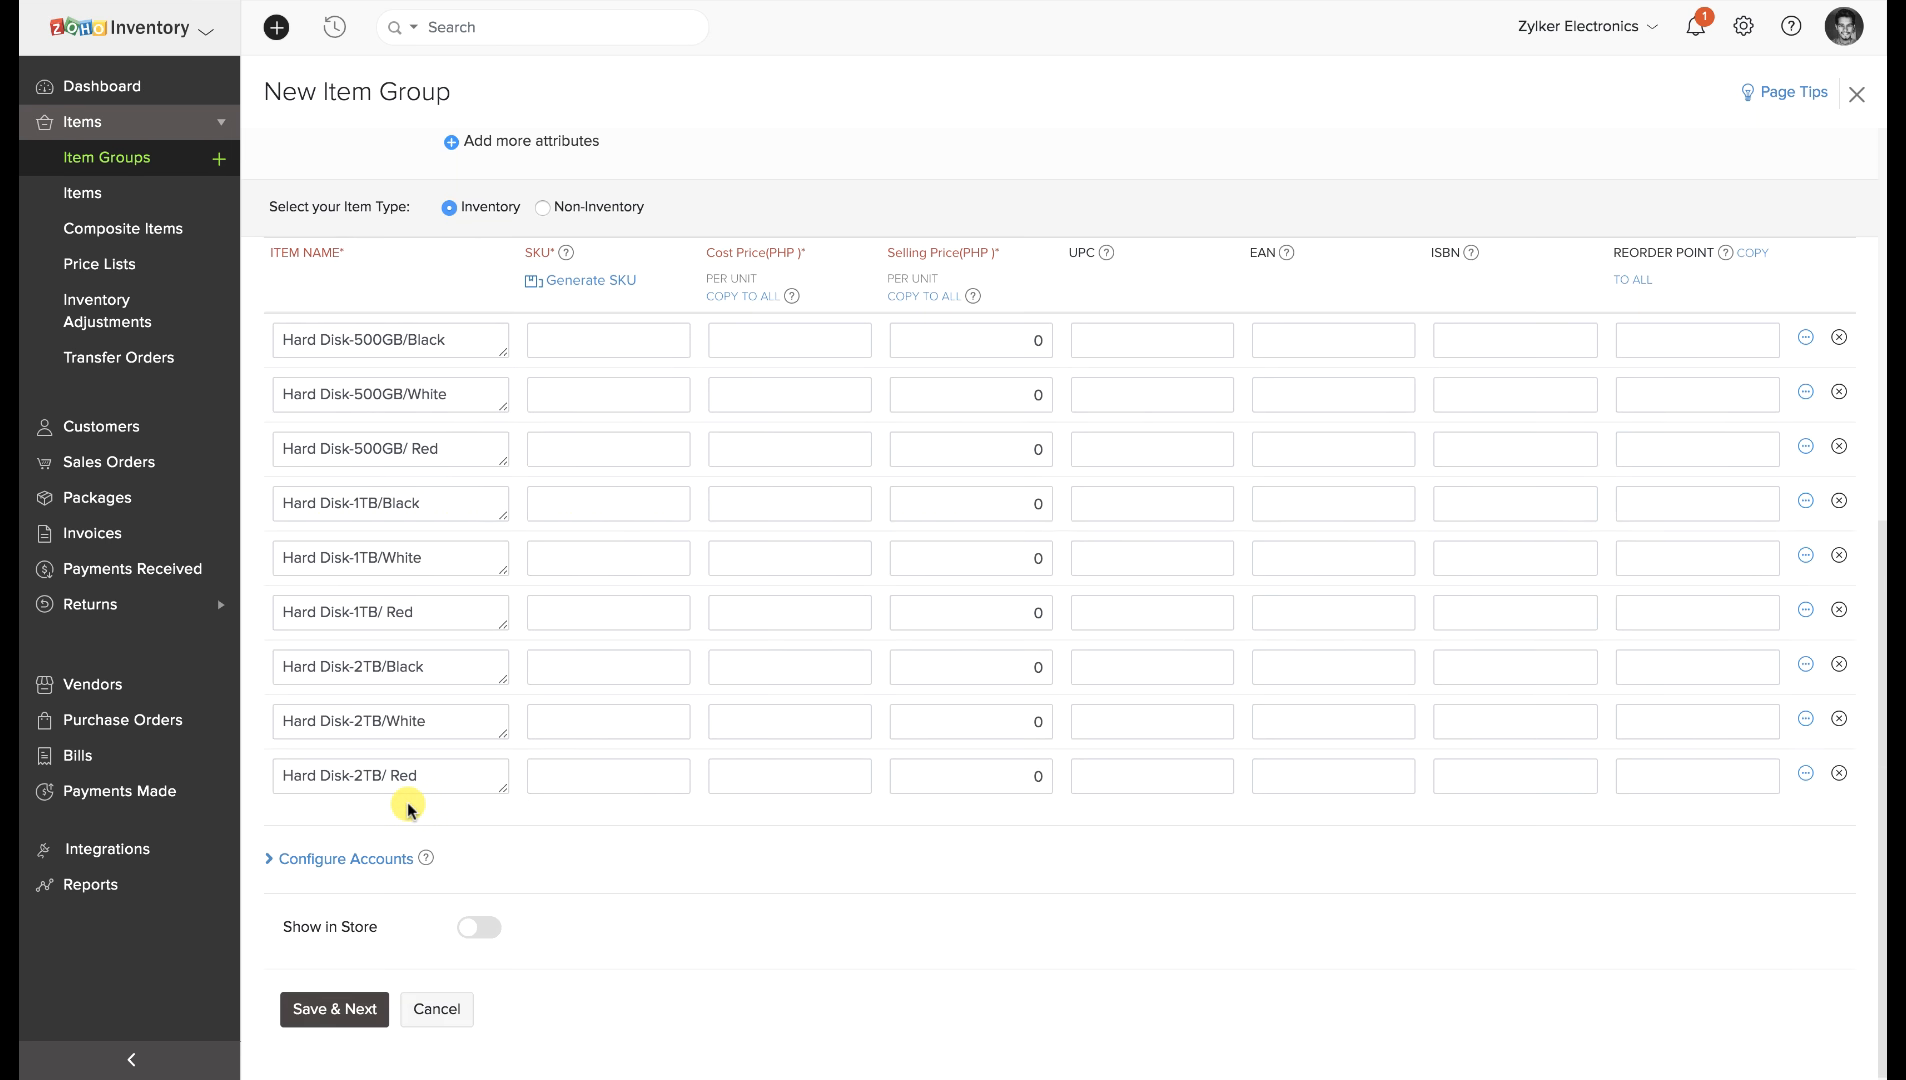
click(362, 1010)
Glance at the item group list options, then switch to the Composite Items list.
click(158, 162)
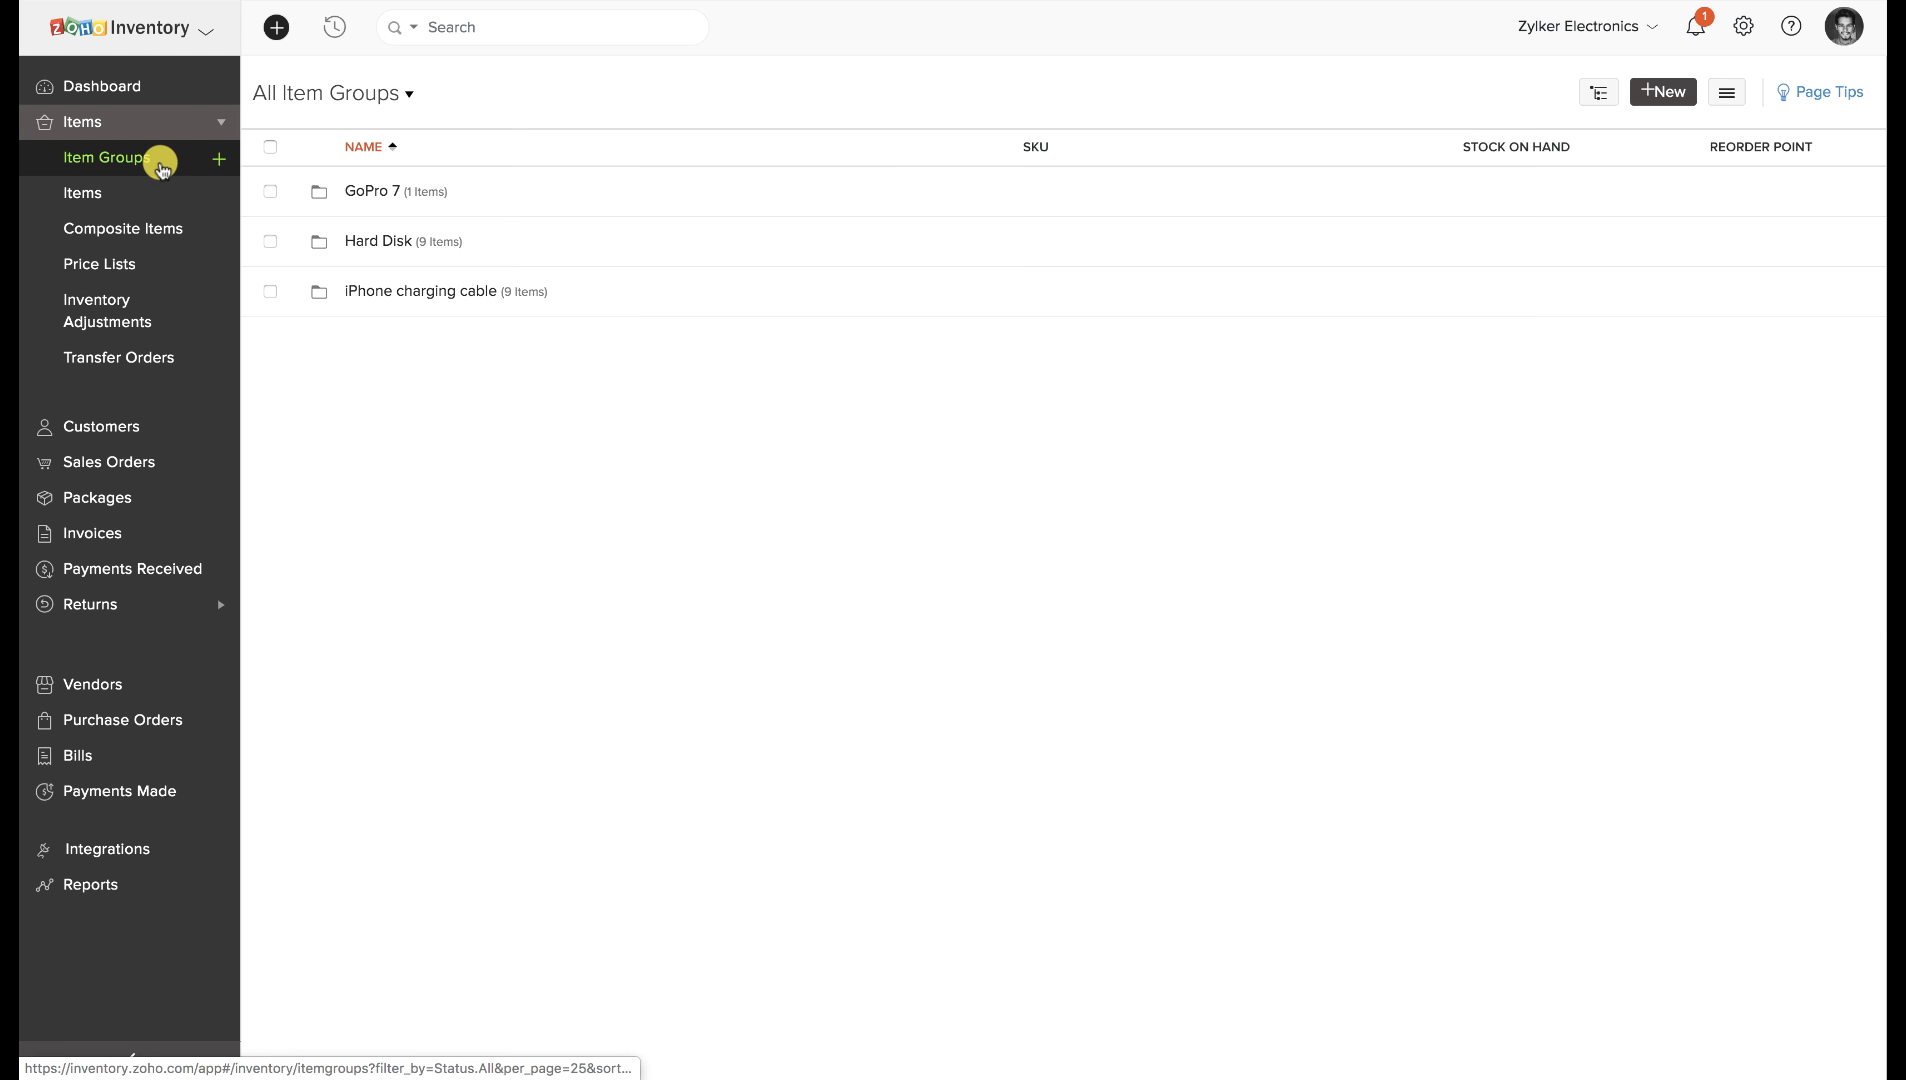
click(1727, 92)
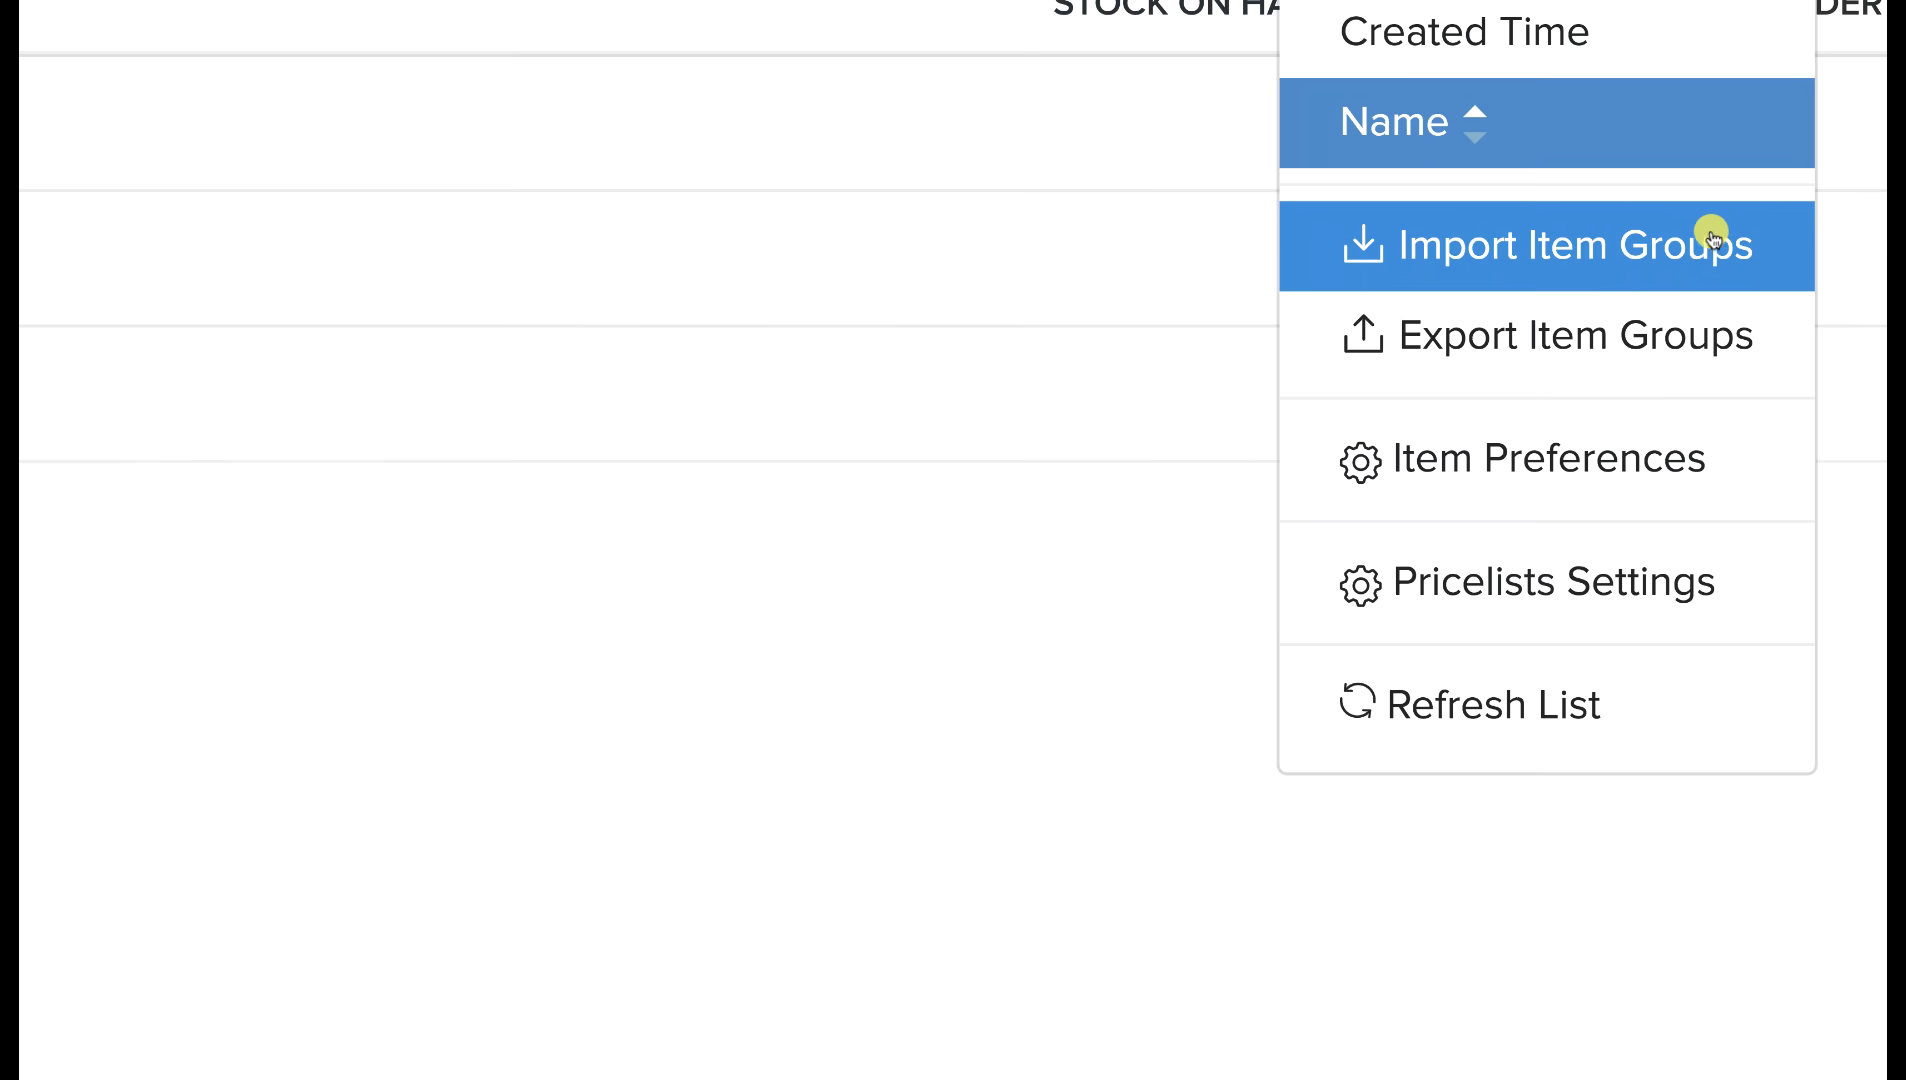
scroll(1783, 235, down, 5)
click(1262, 481)
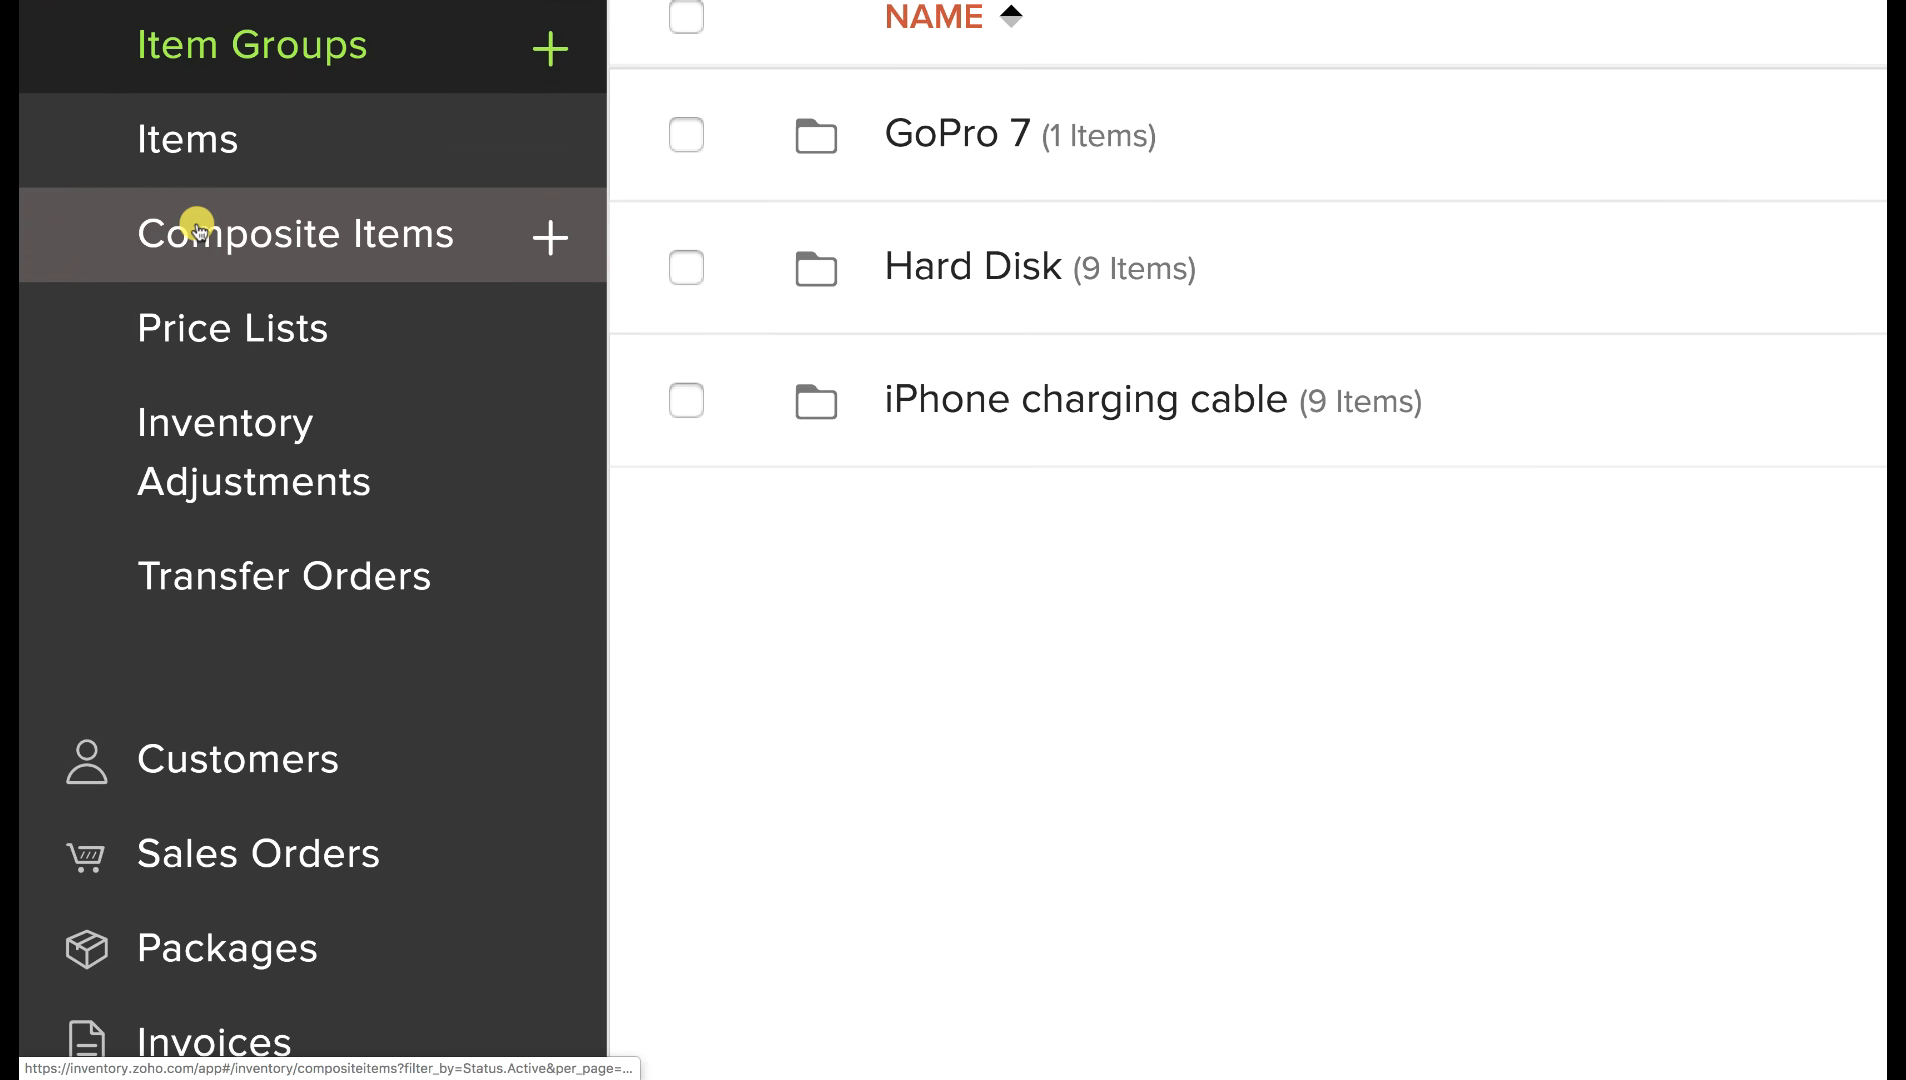
click(197, 227)
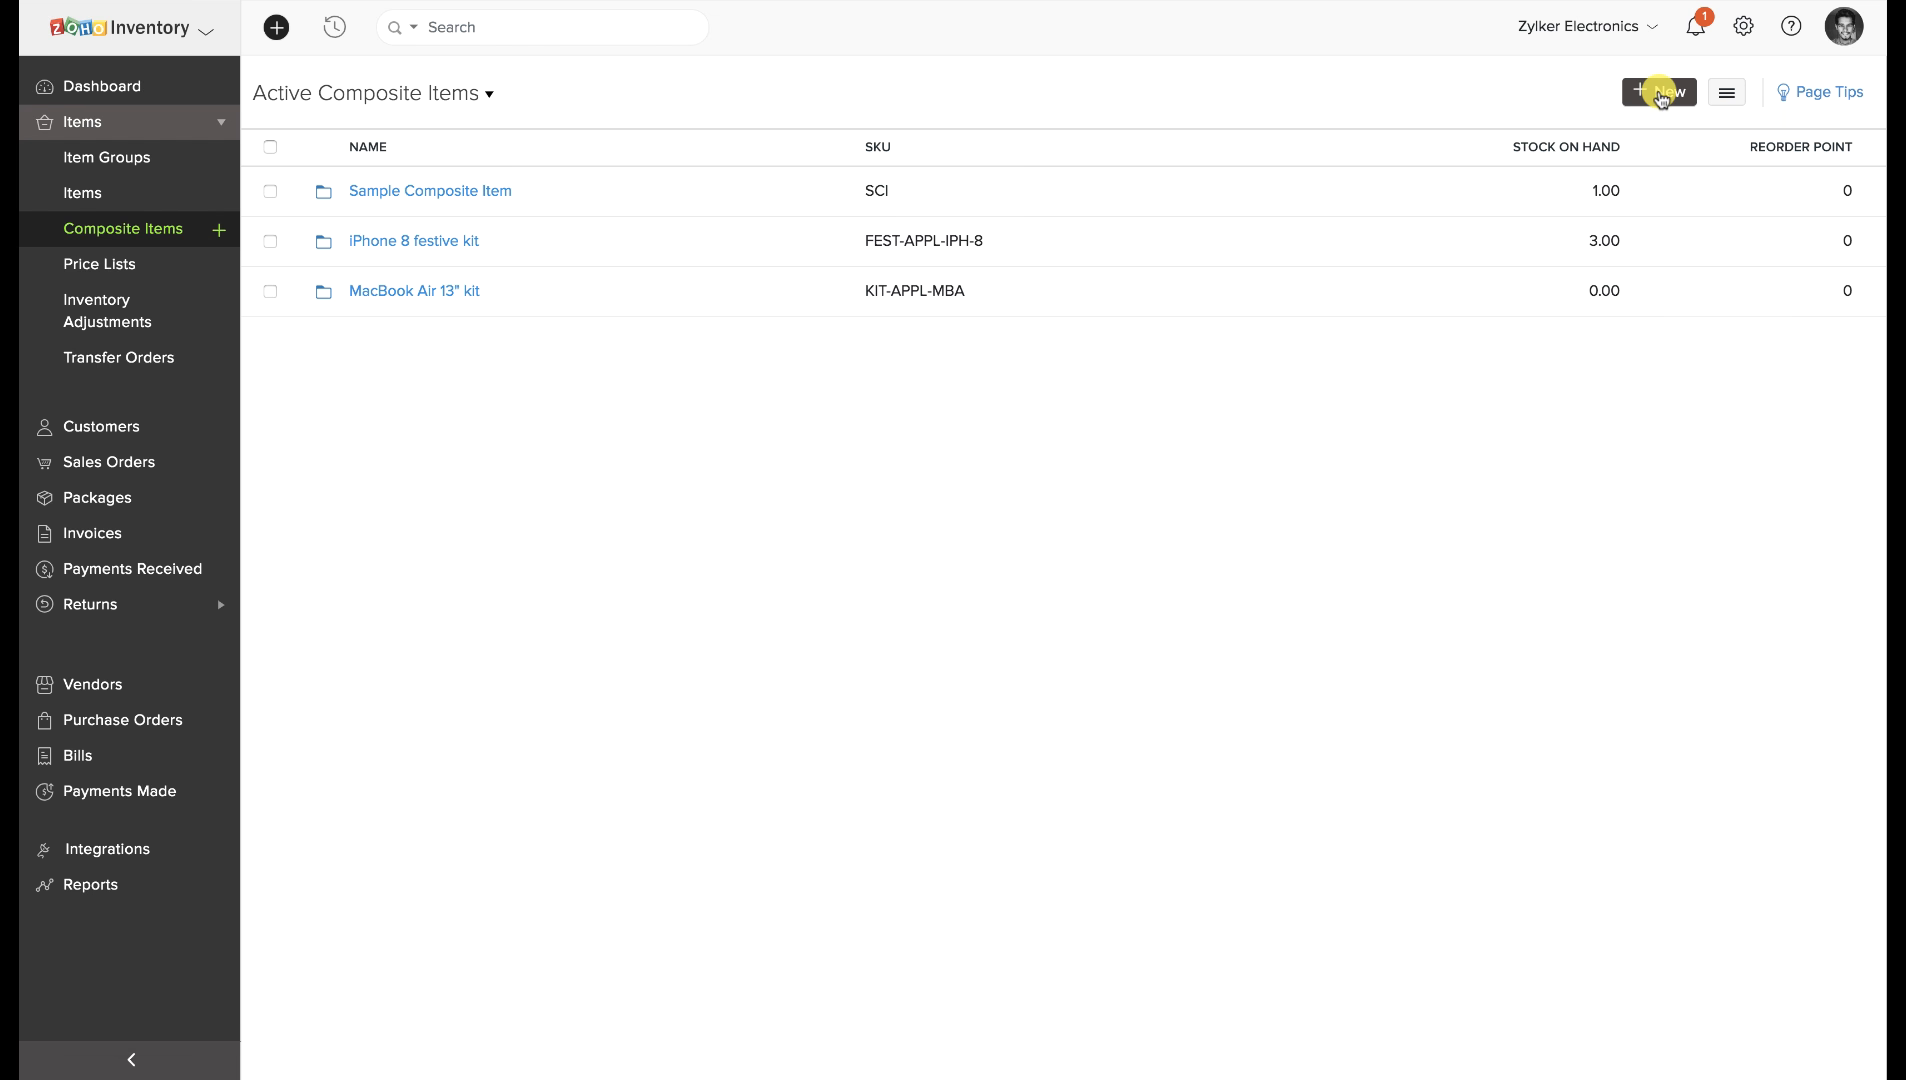
Start the Macbook Gift Kit with SKU MGC, bundling 3.5 mm Earphone, Apple Mouse and Data transfer cable.
click(1662, 93)
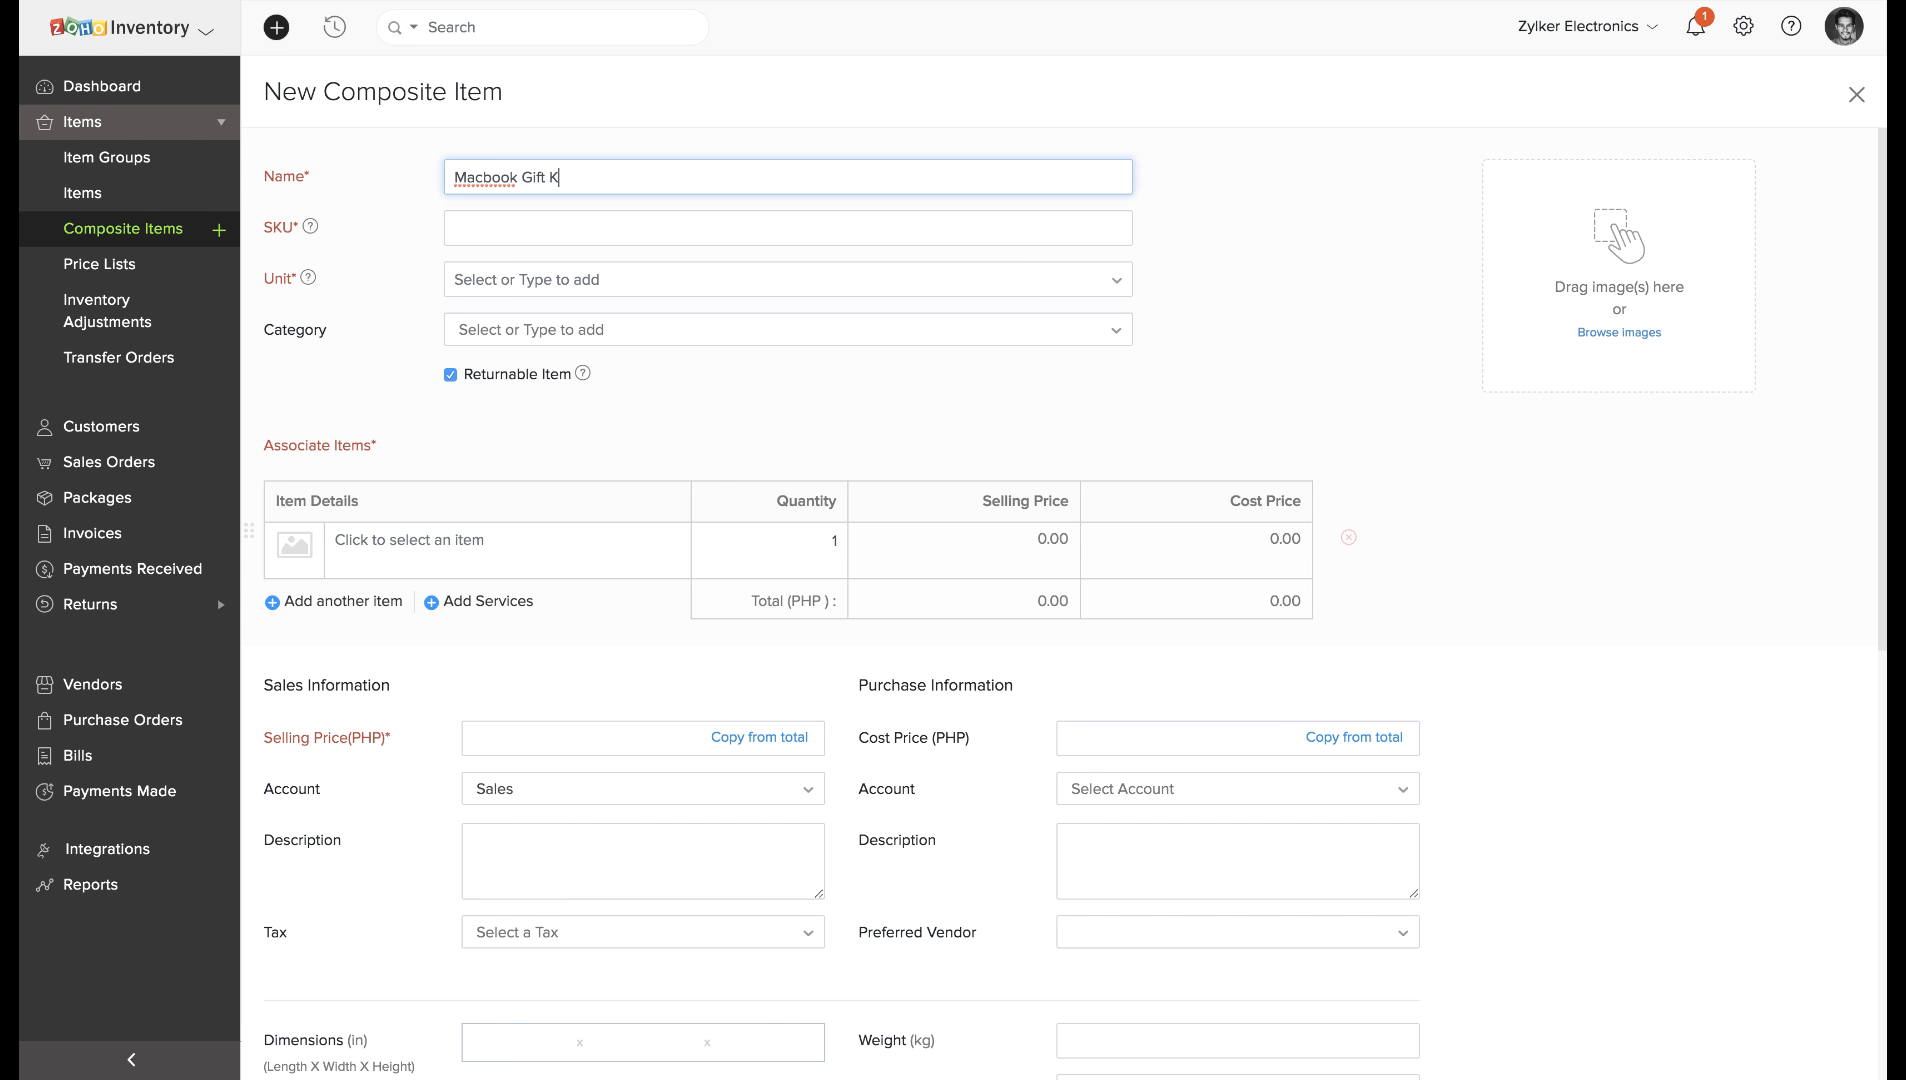
click(695, 229)
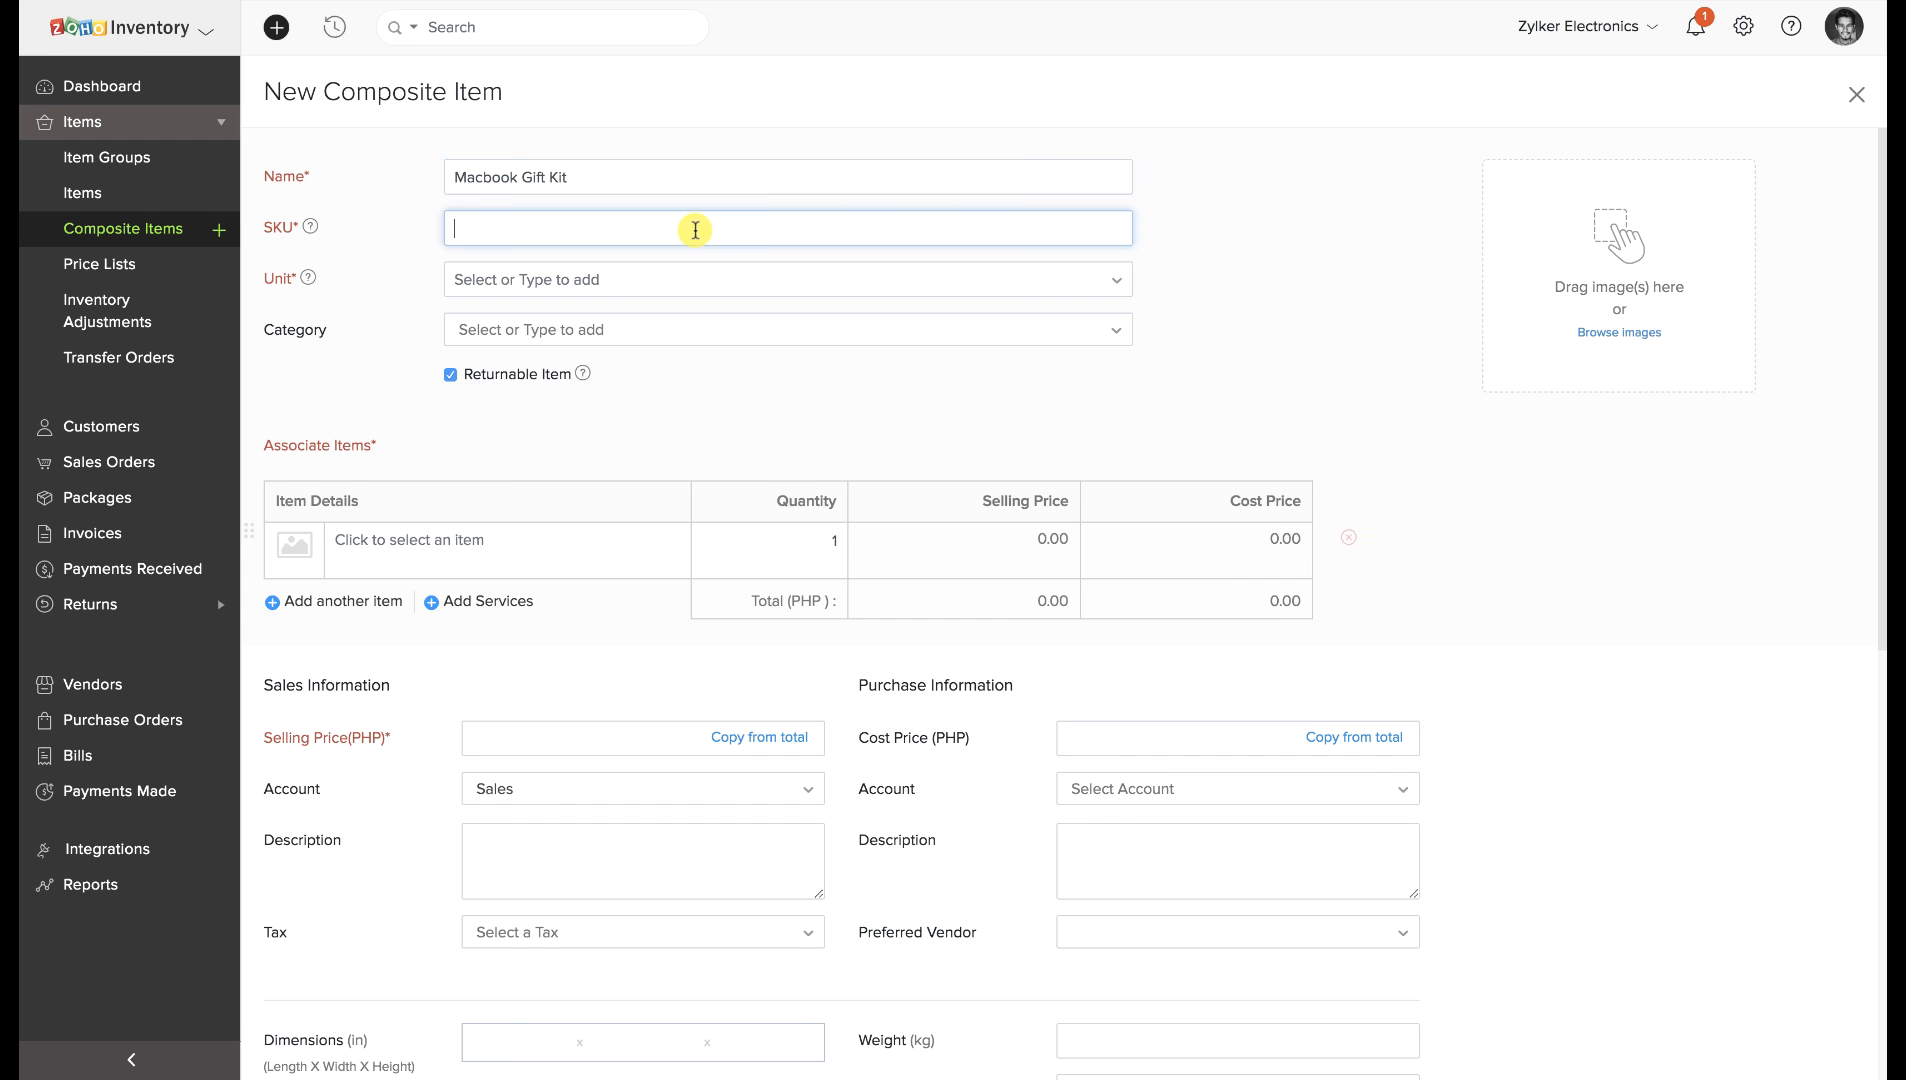
text(MGC)
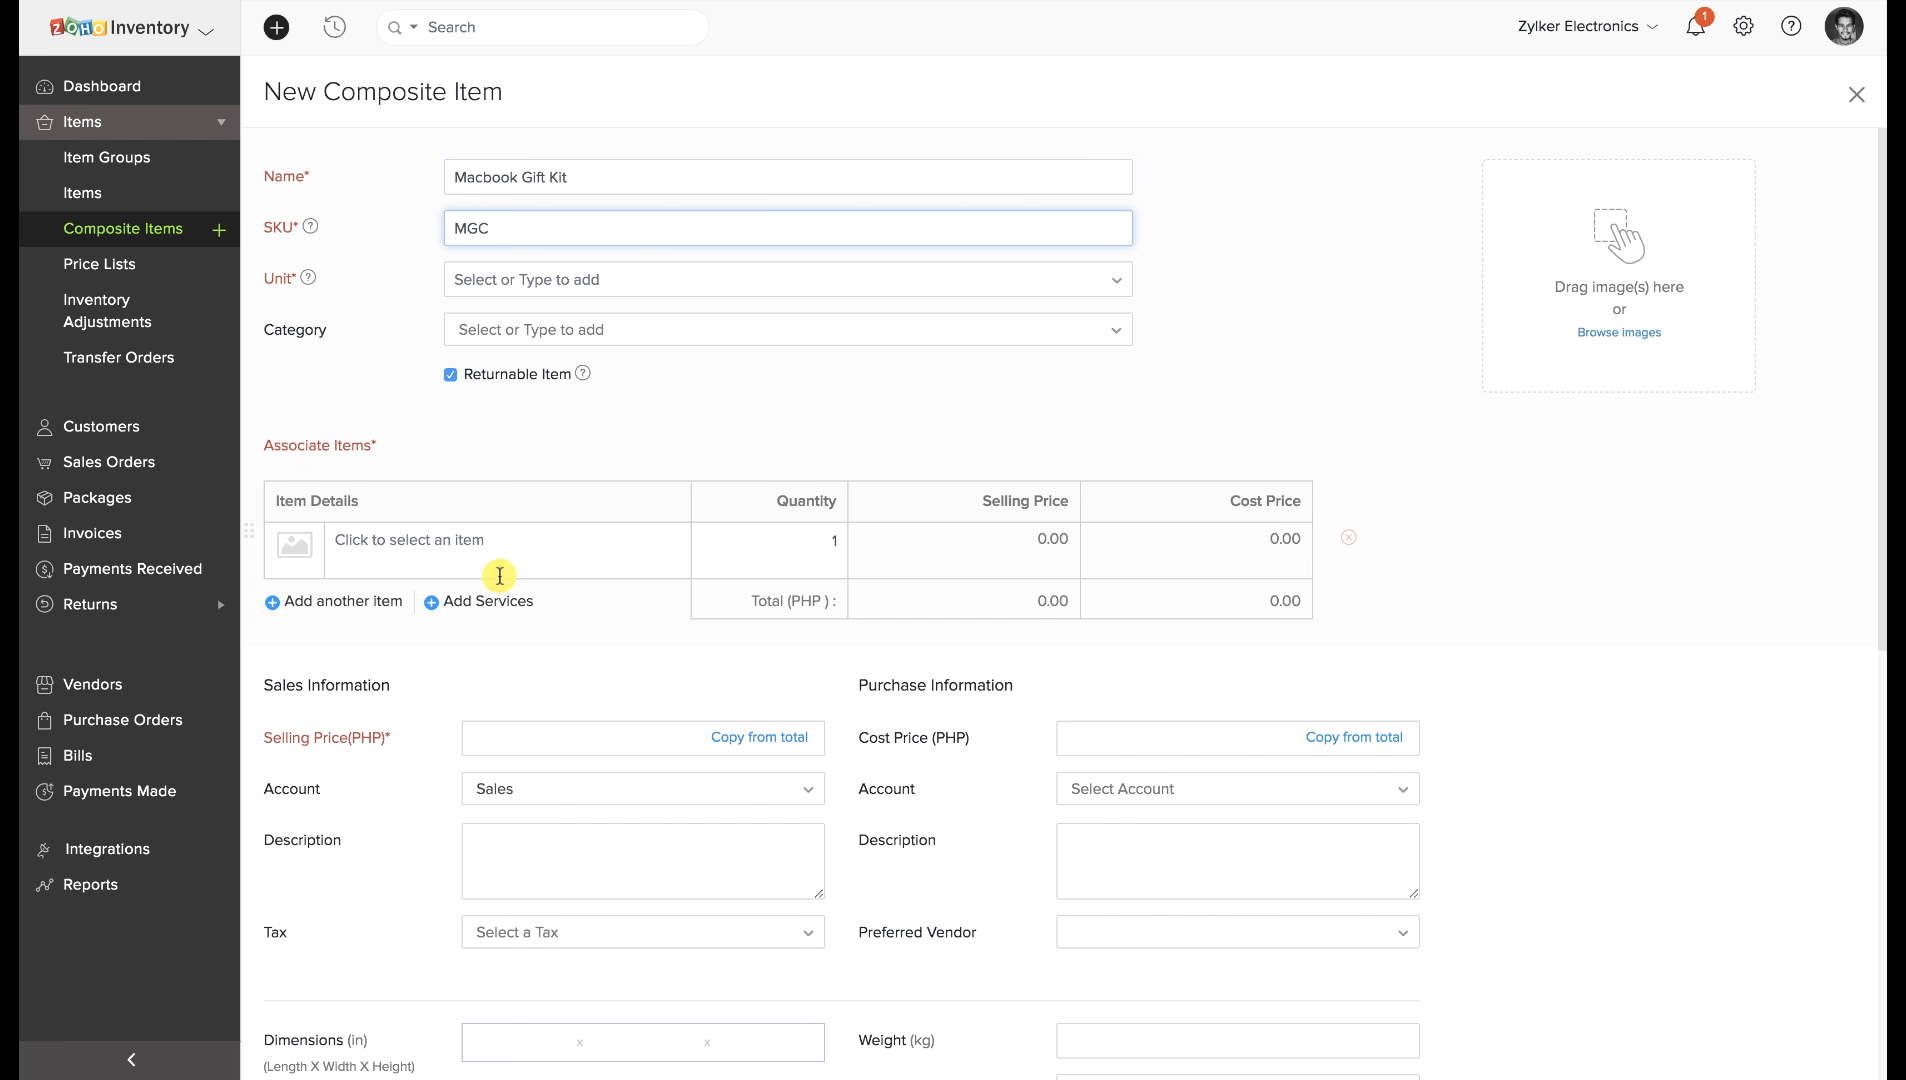
click(496, 540)
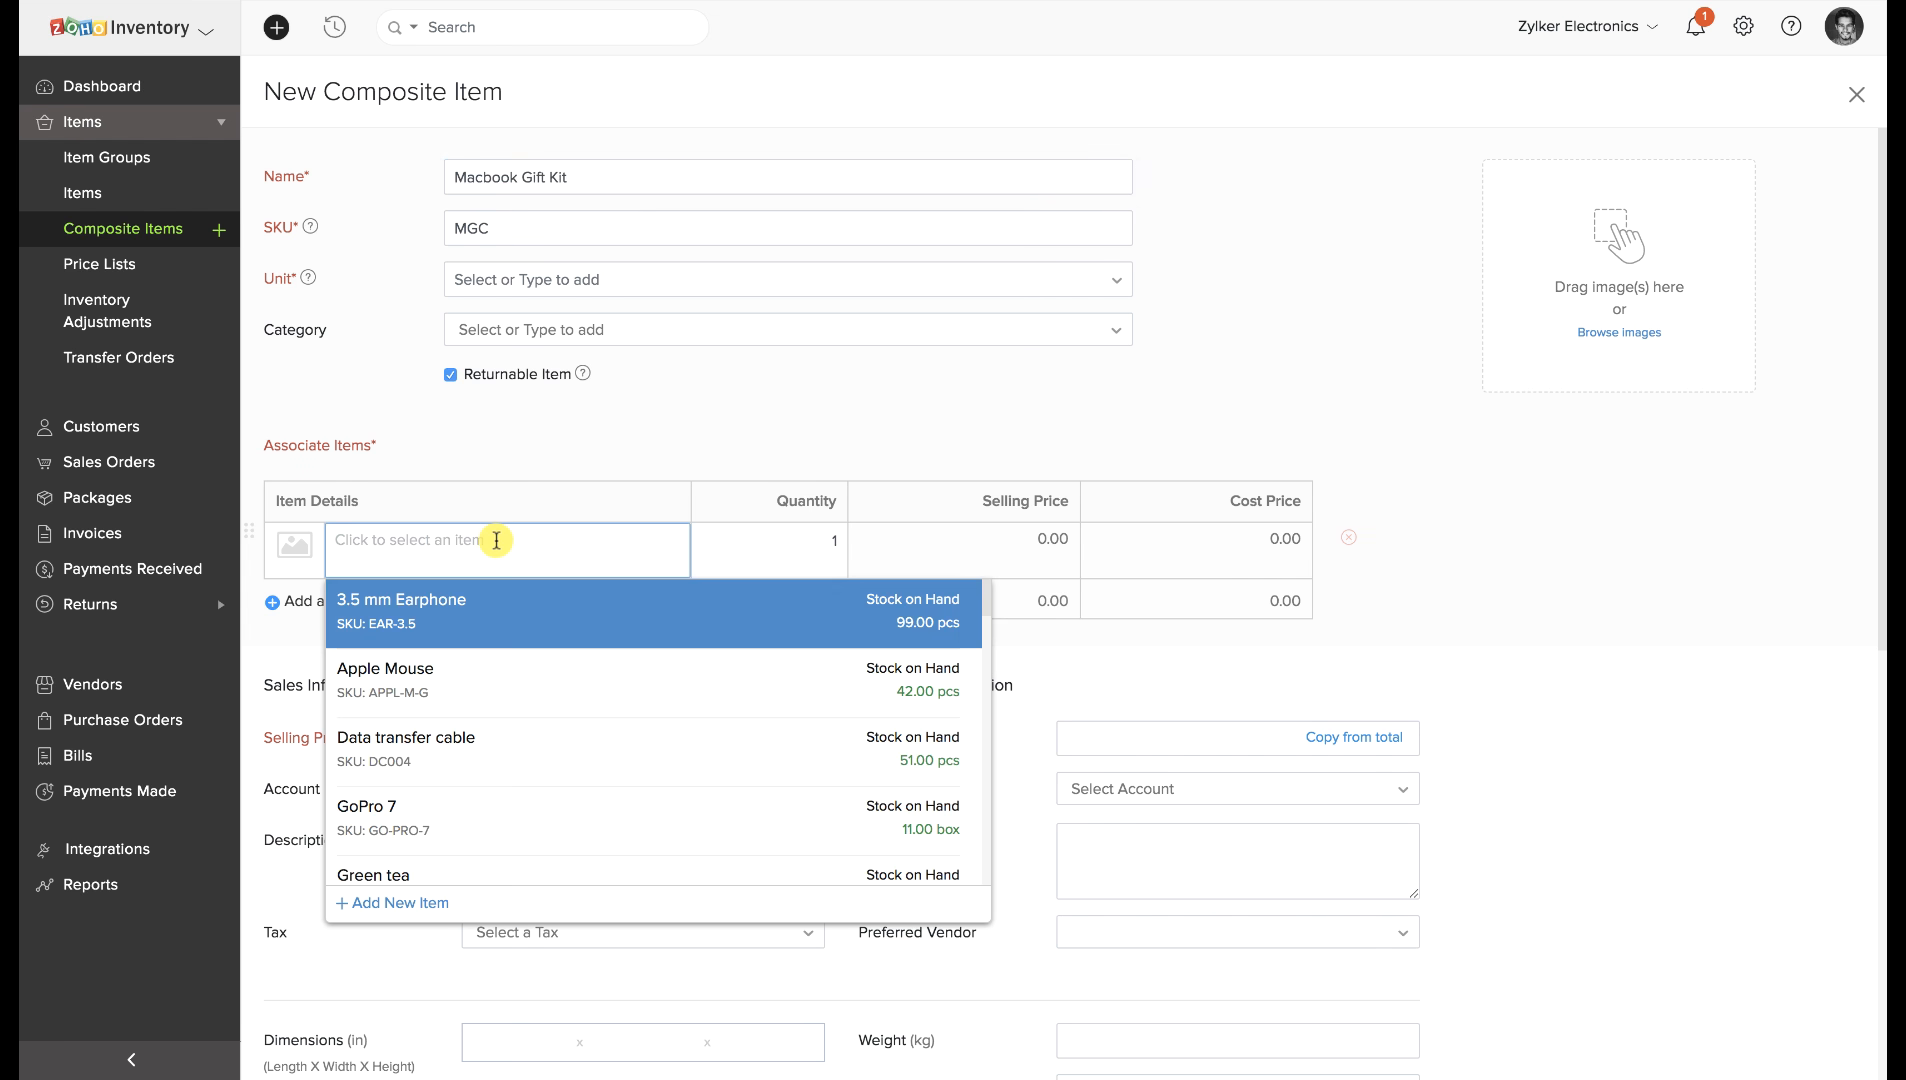
click(481, 603)
click(461, 633)
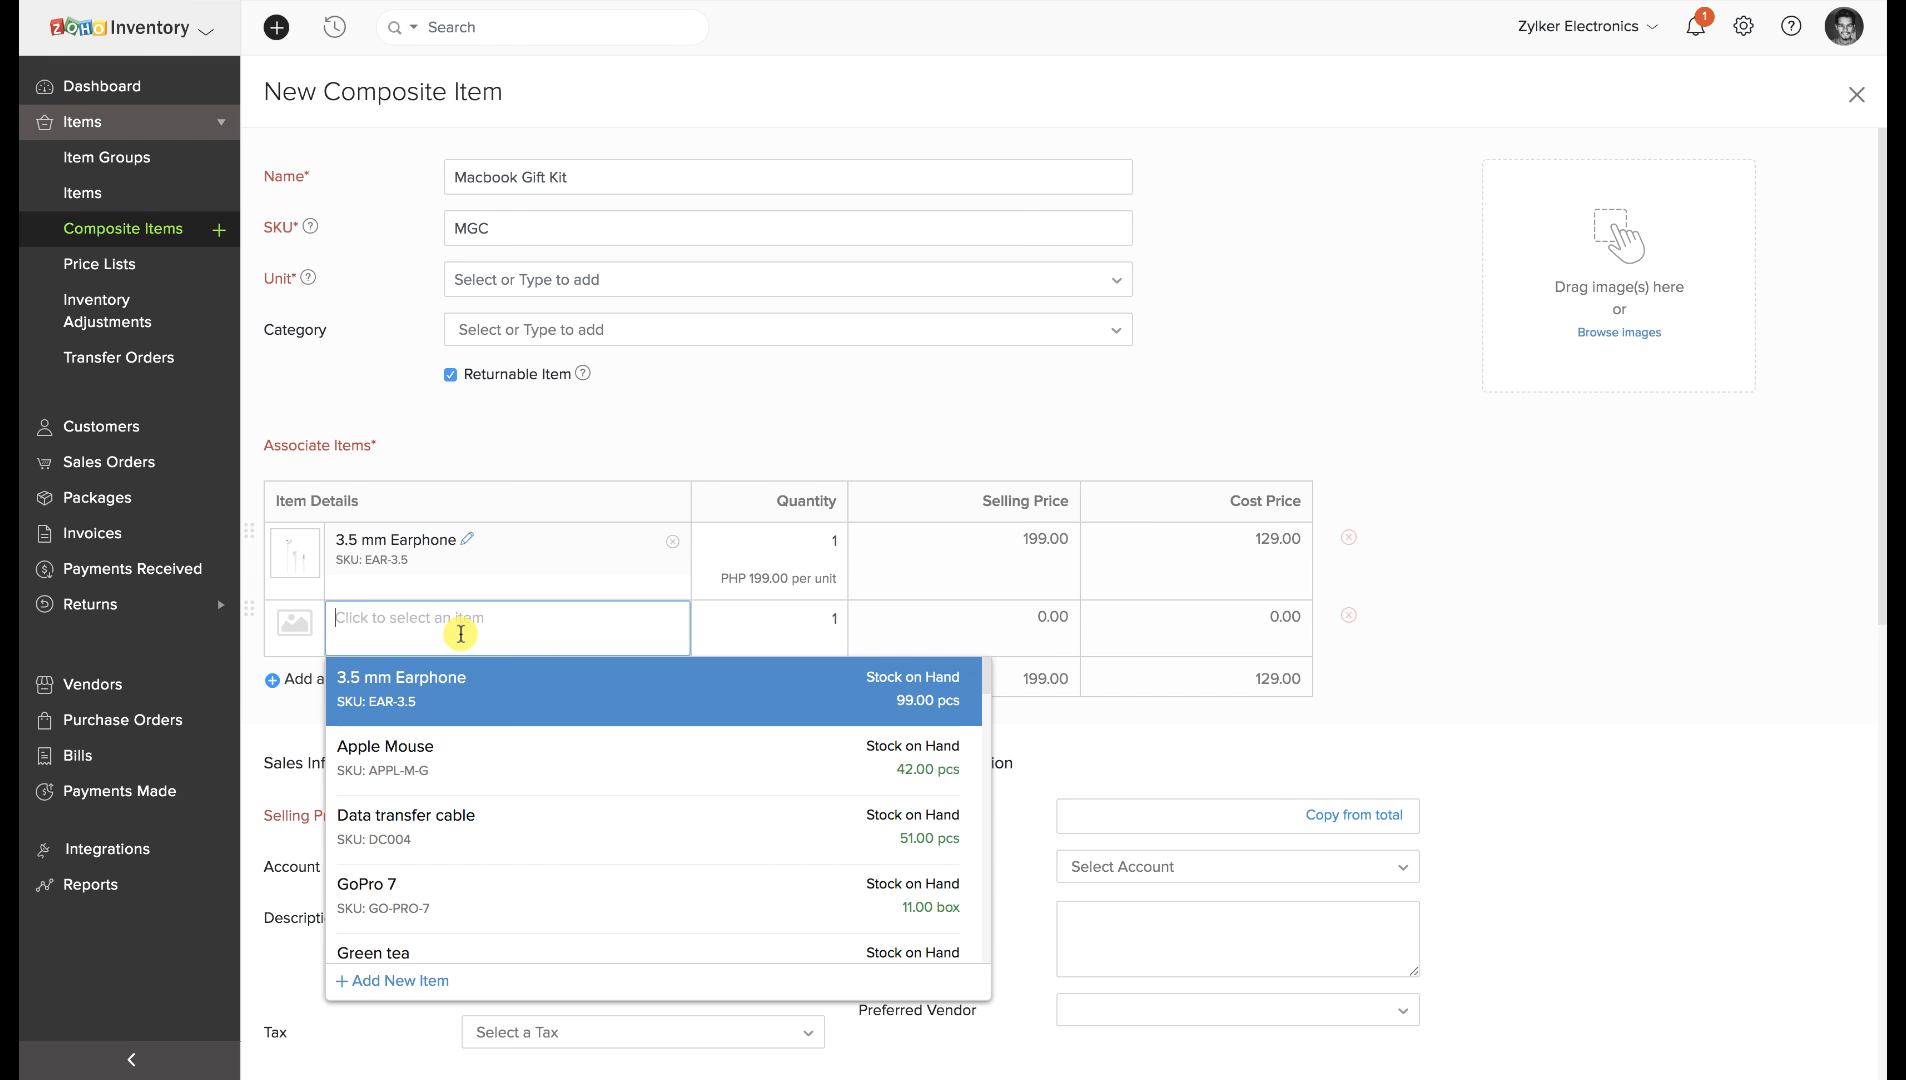
click(448, 772)
click(454, 698)
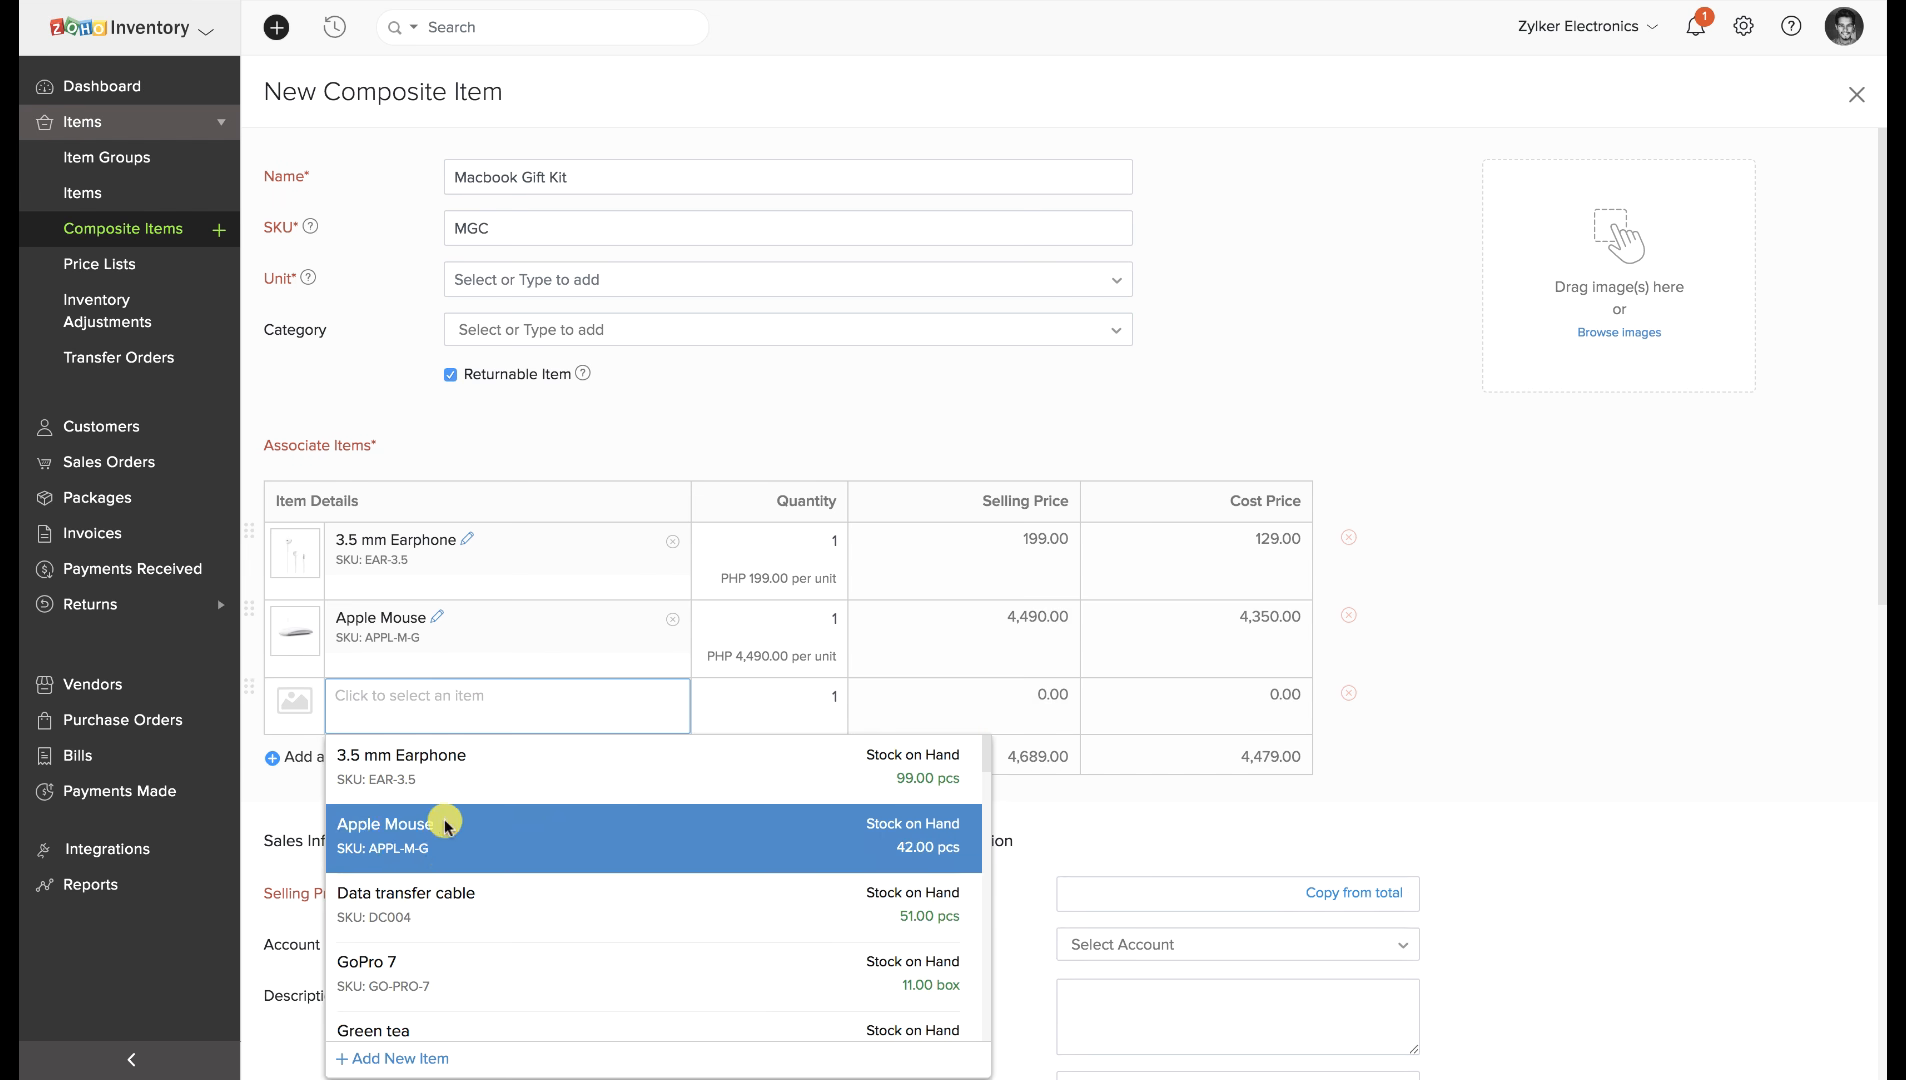
click(442, 915)
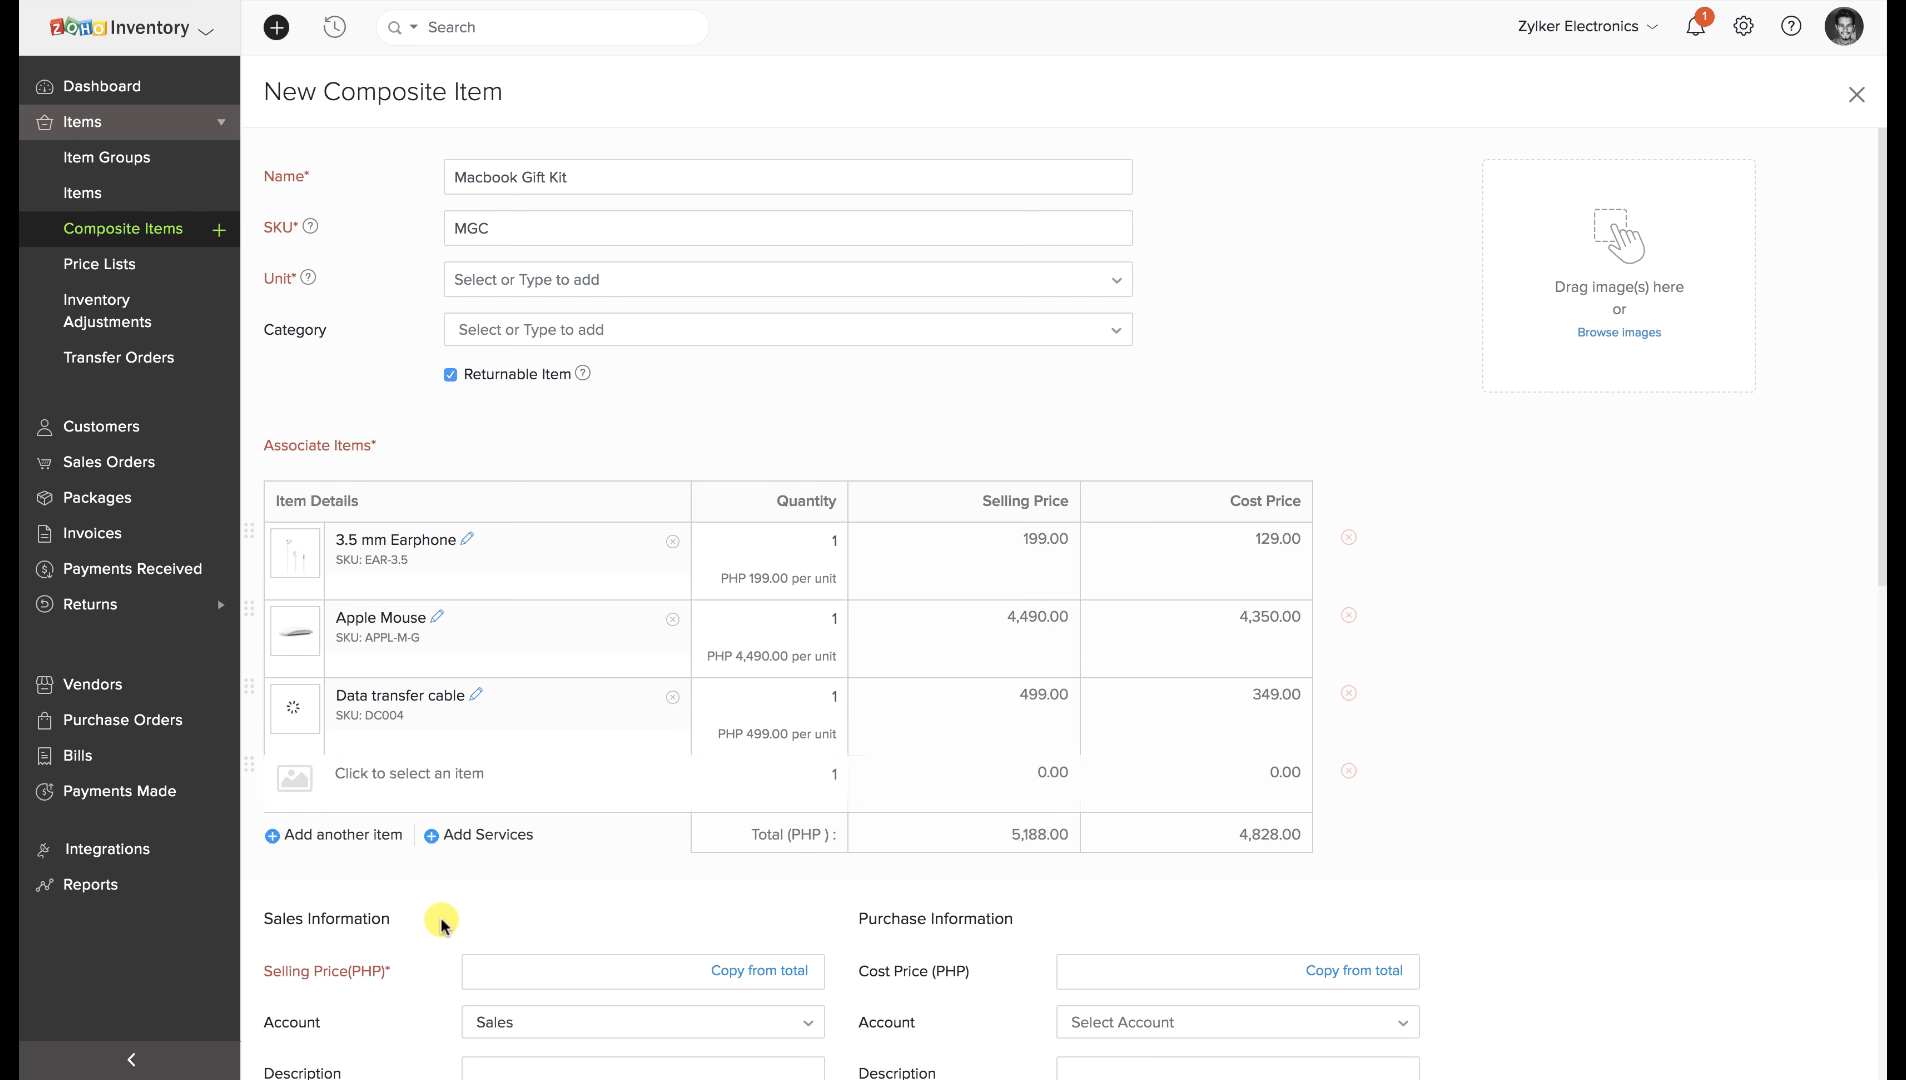
Copy the selling price from the components' total; use Cost of Goods Sold and Finished Goods accounts.
scroll(620, 860, down, 1)
click(722, 873)
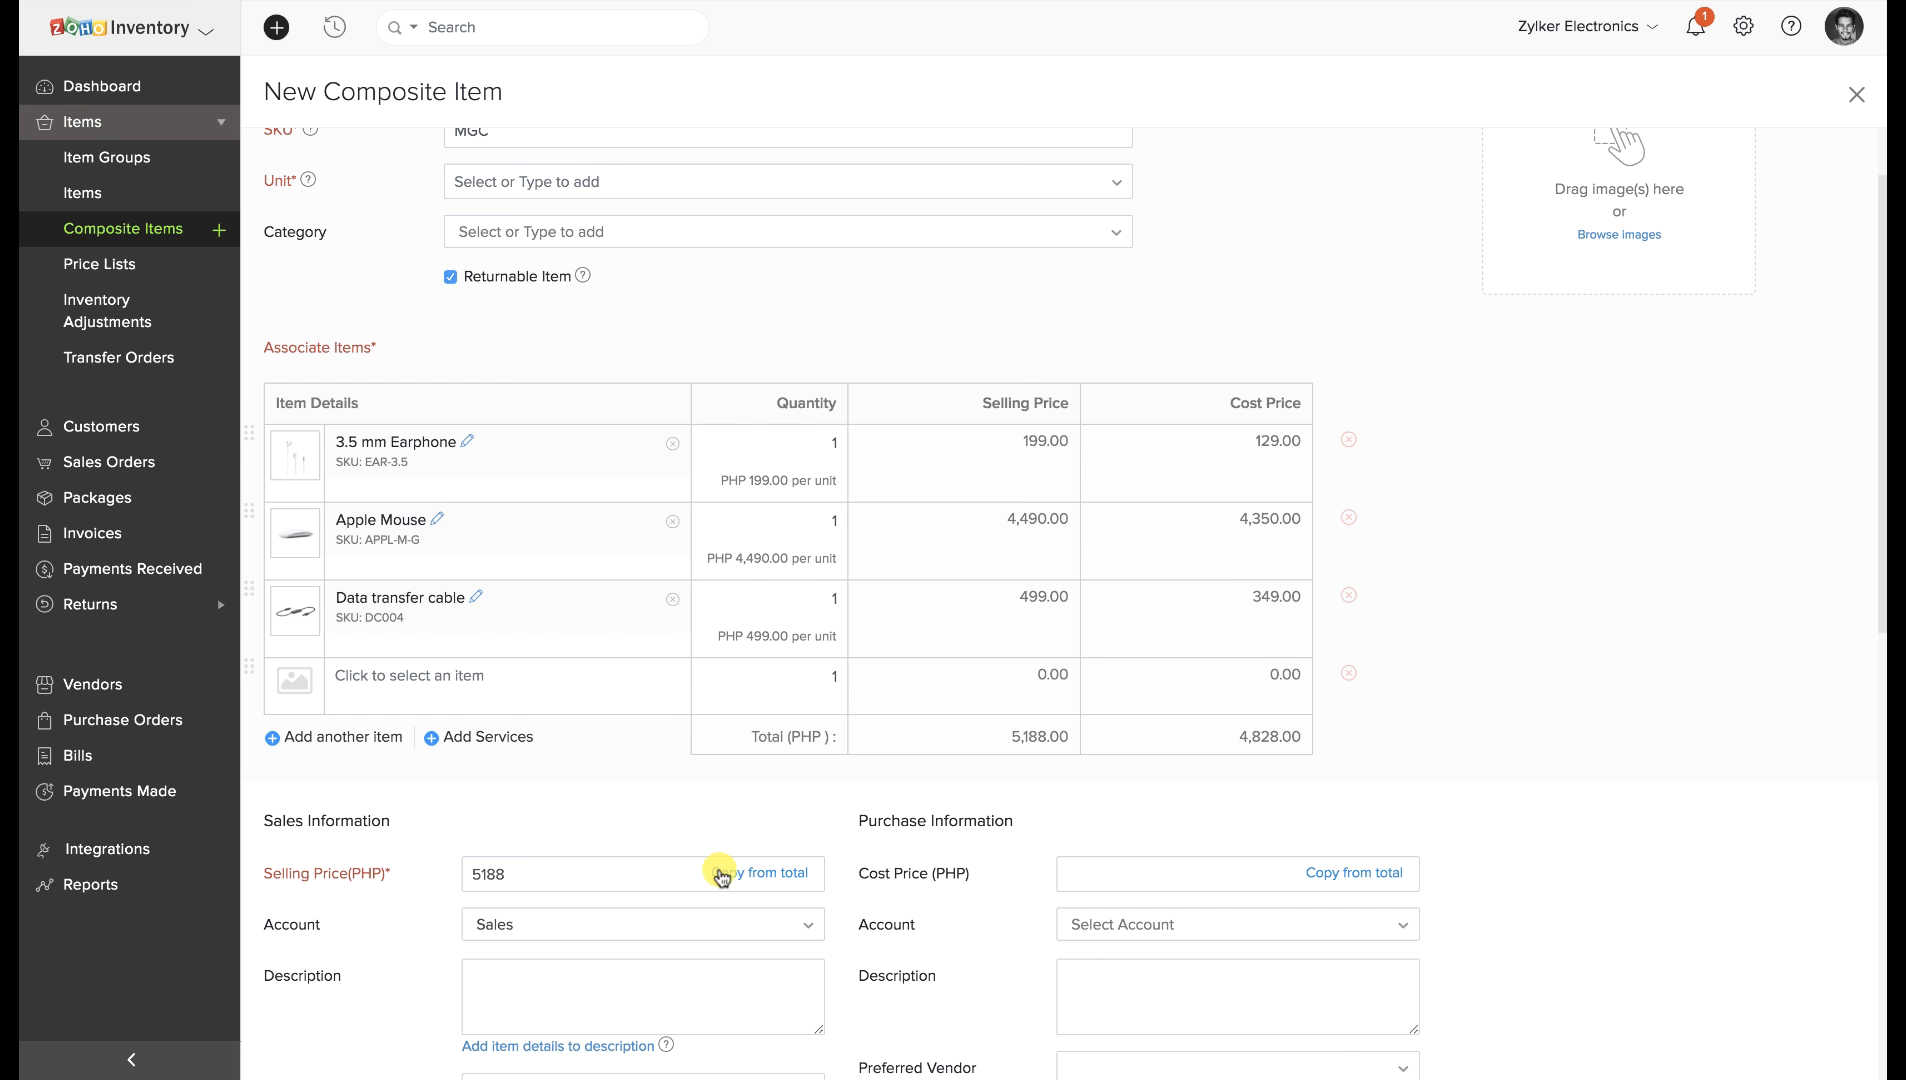
click(1278, 925)
text(cos)
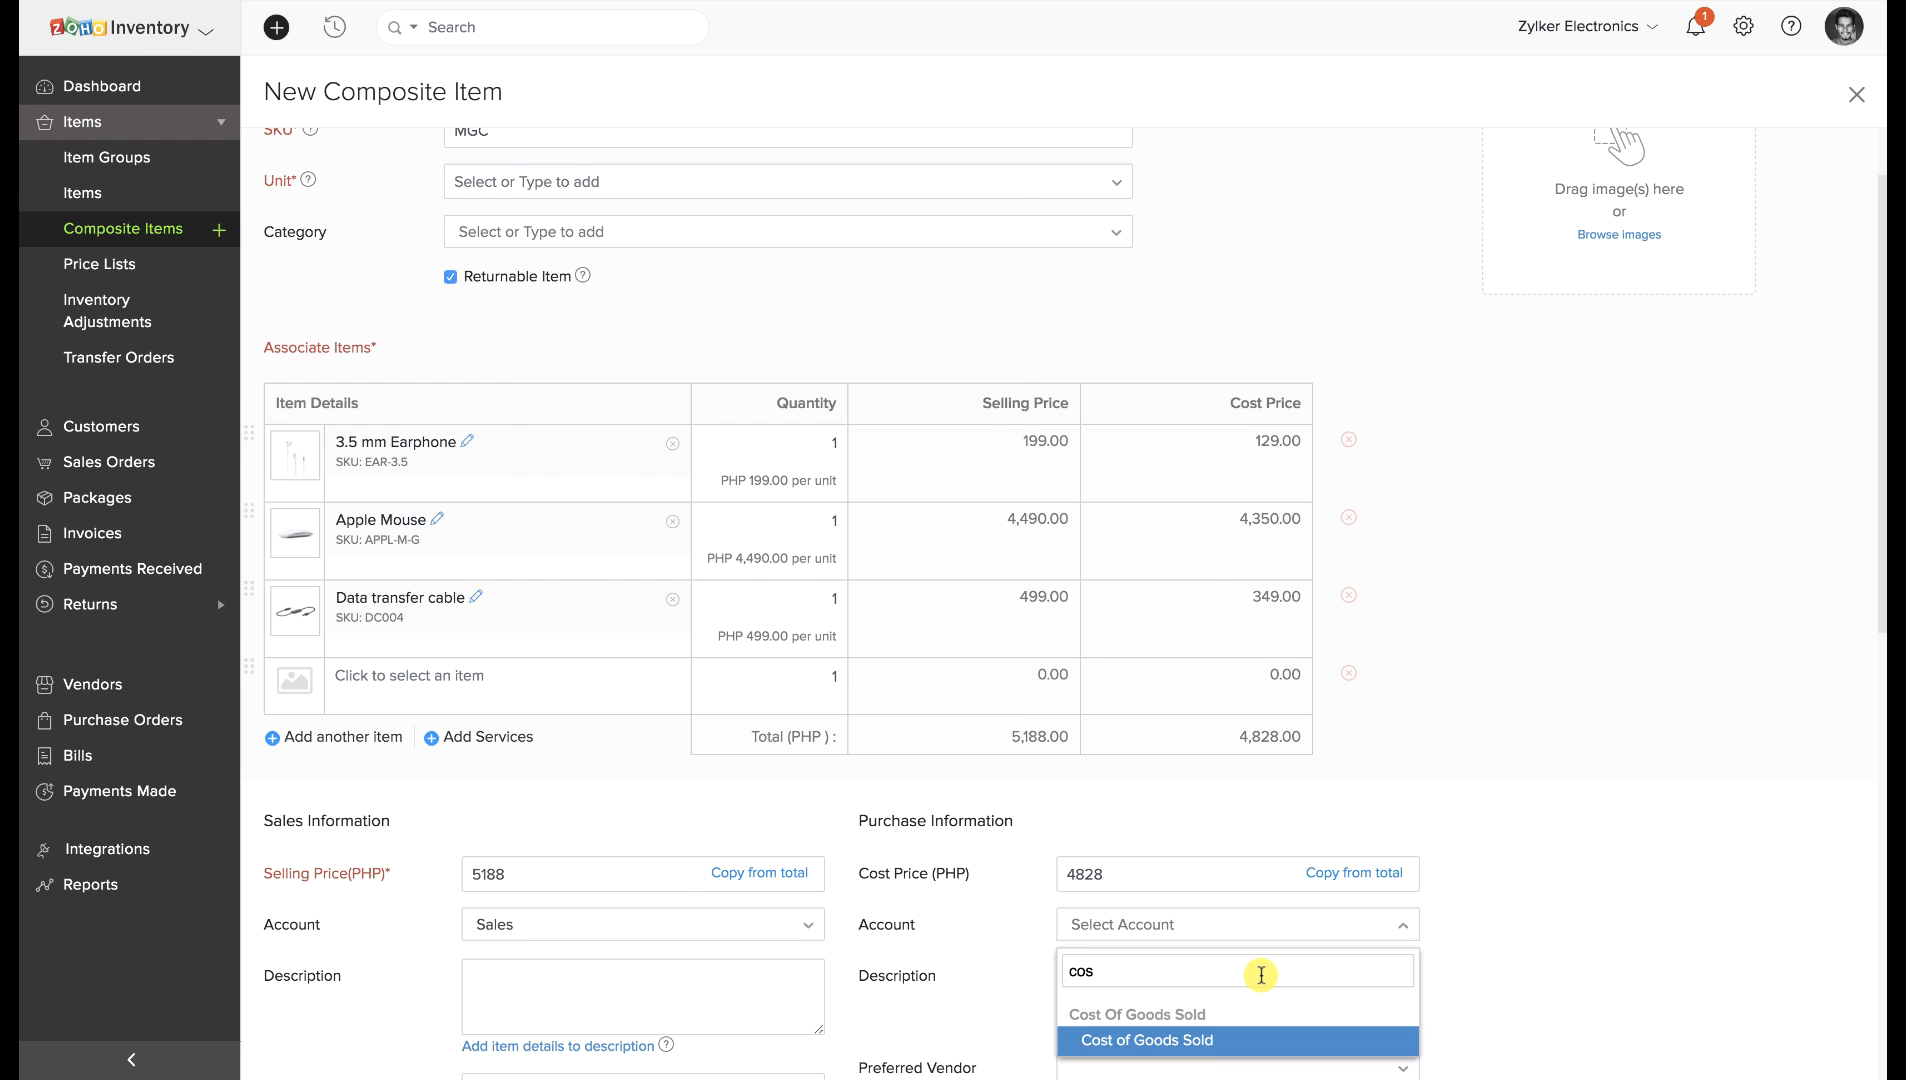
click(1225, 1040)
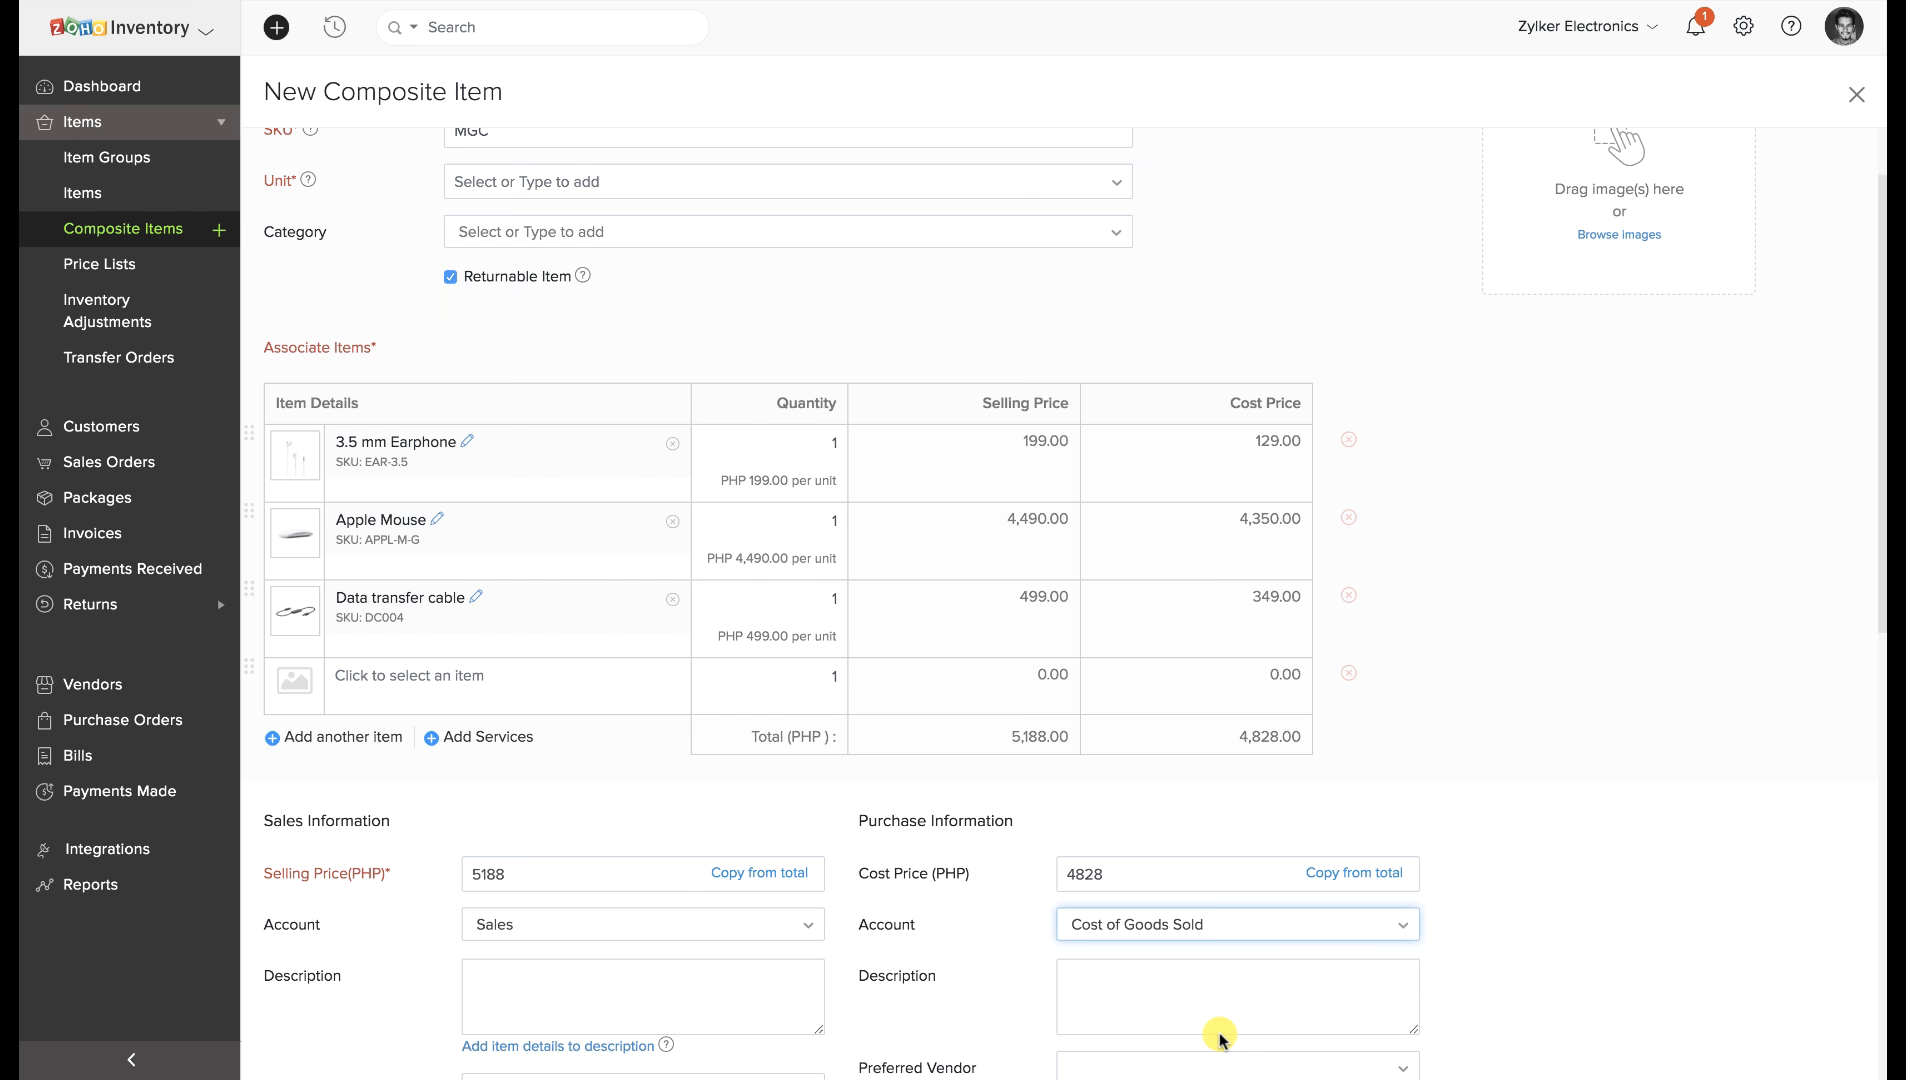
scroll(1220, 1038, down, 7)
click(700, 891)
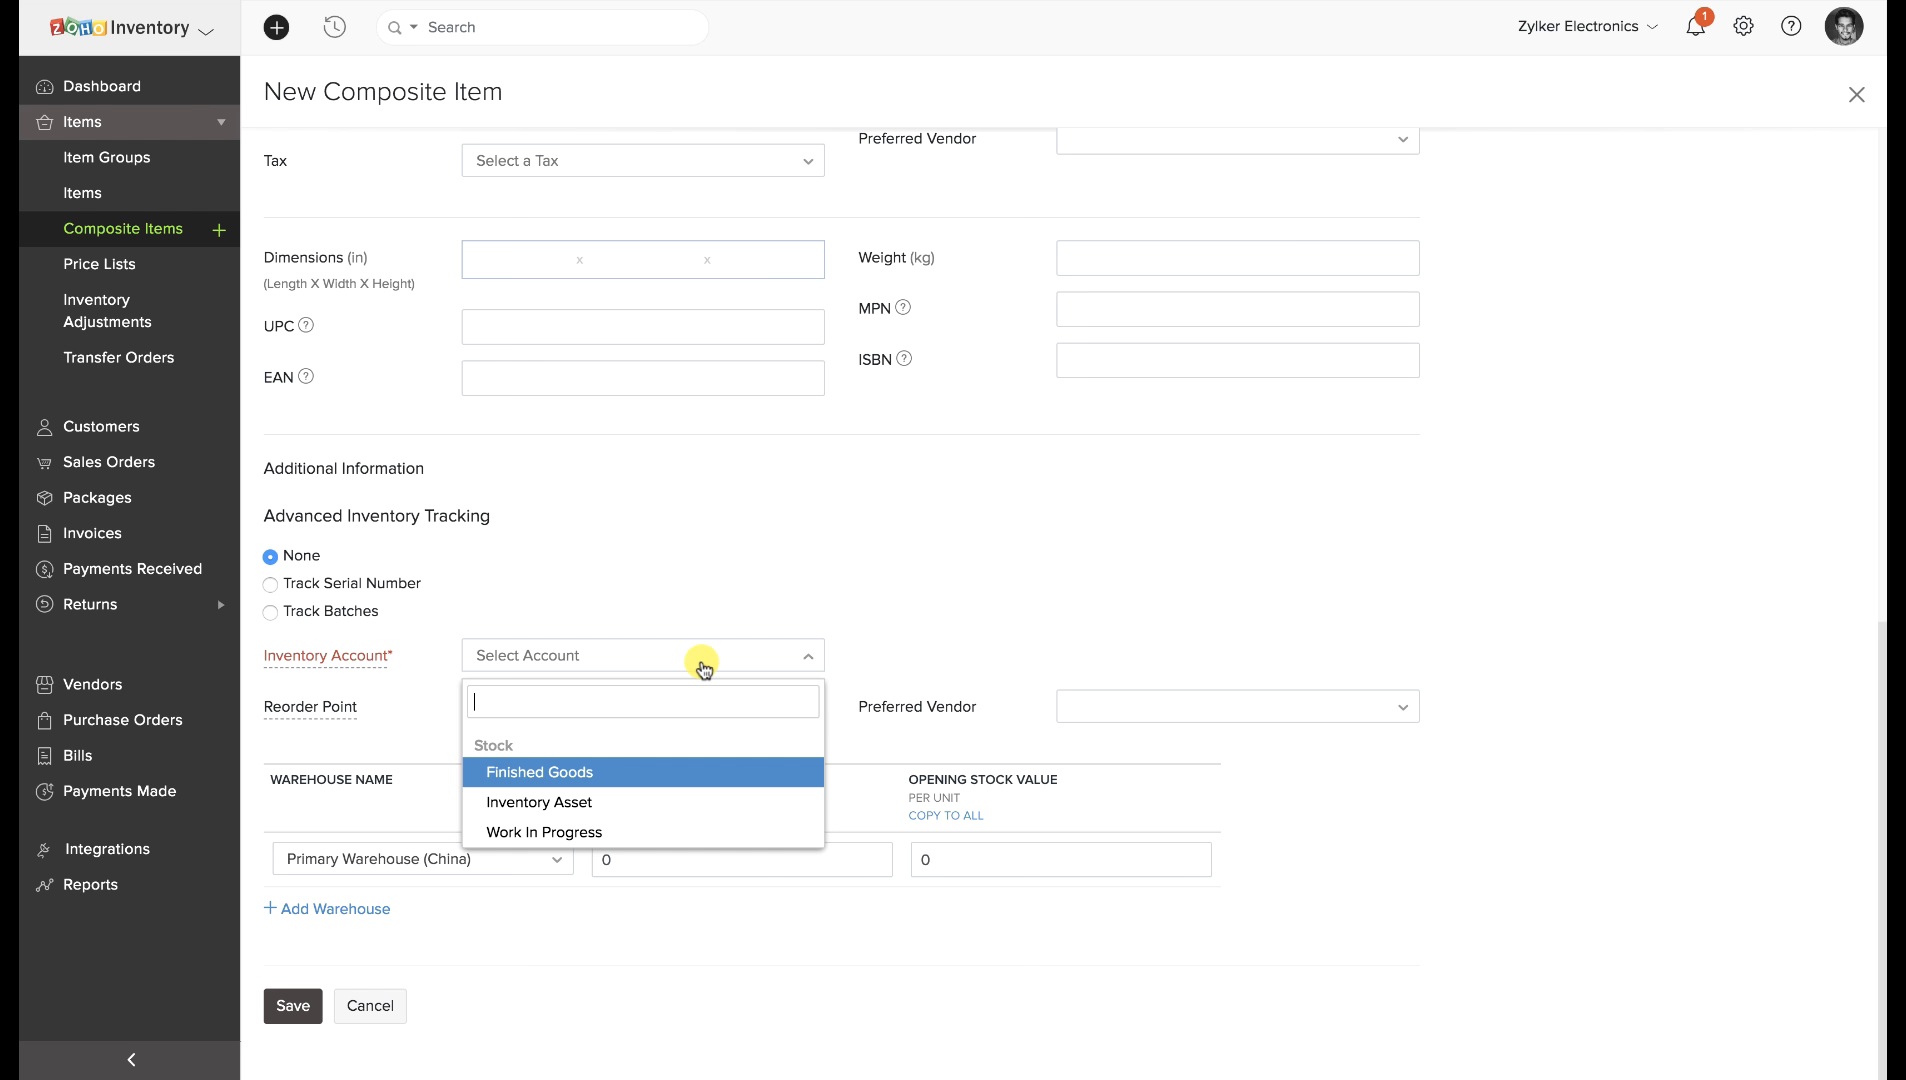
click(634, 768)
Save the Macbook Gift Kit composite item.
click(288, 1004)
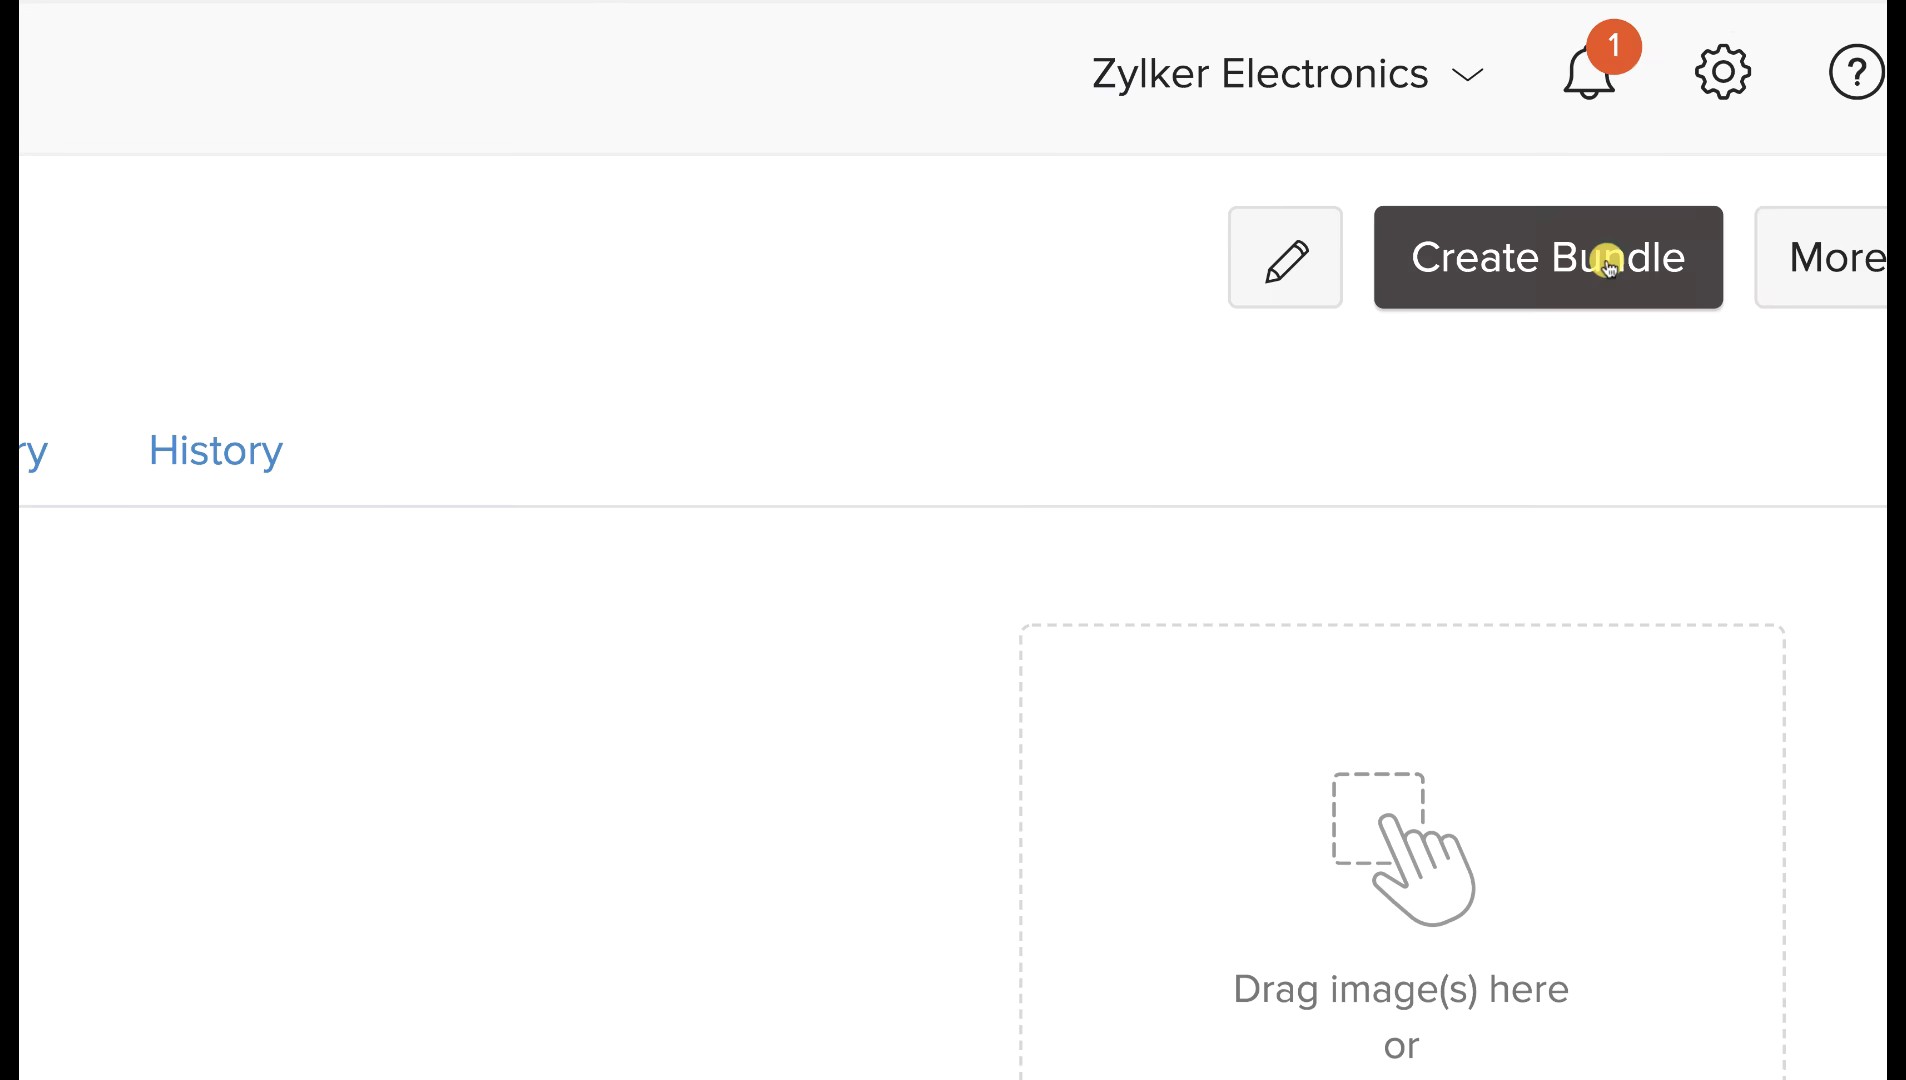
Create and save a bundle of one Macbook Gift Kit, reviewing its warehouse and availability hint.
click(1606, 262)
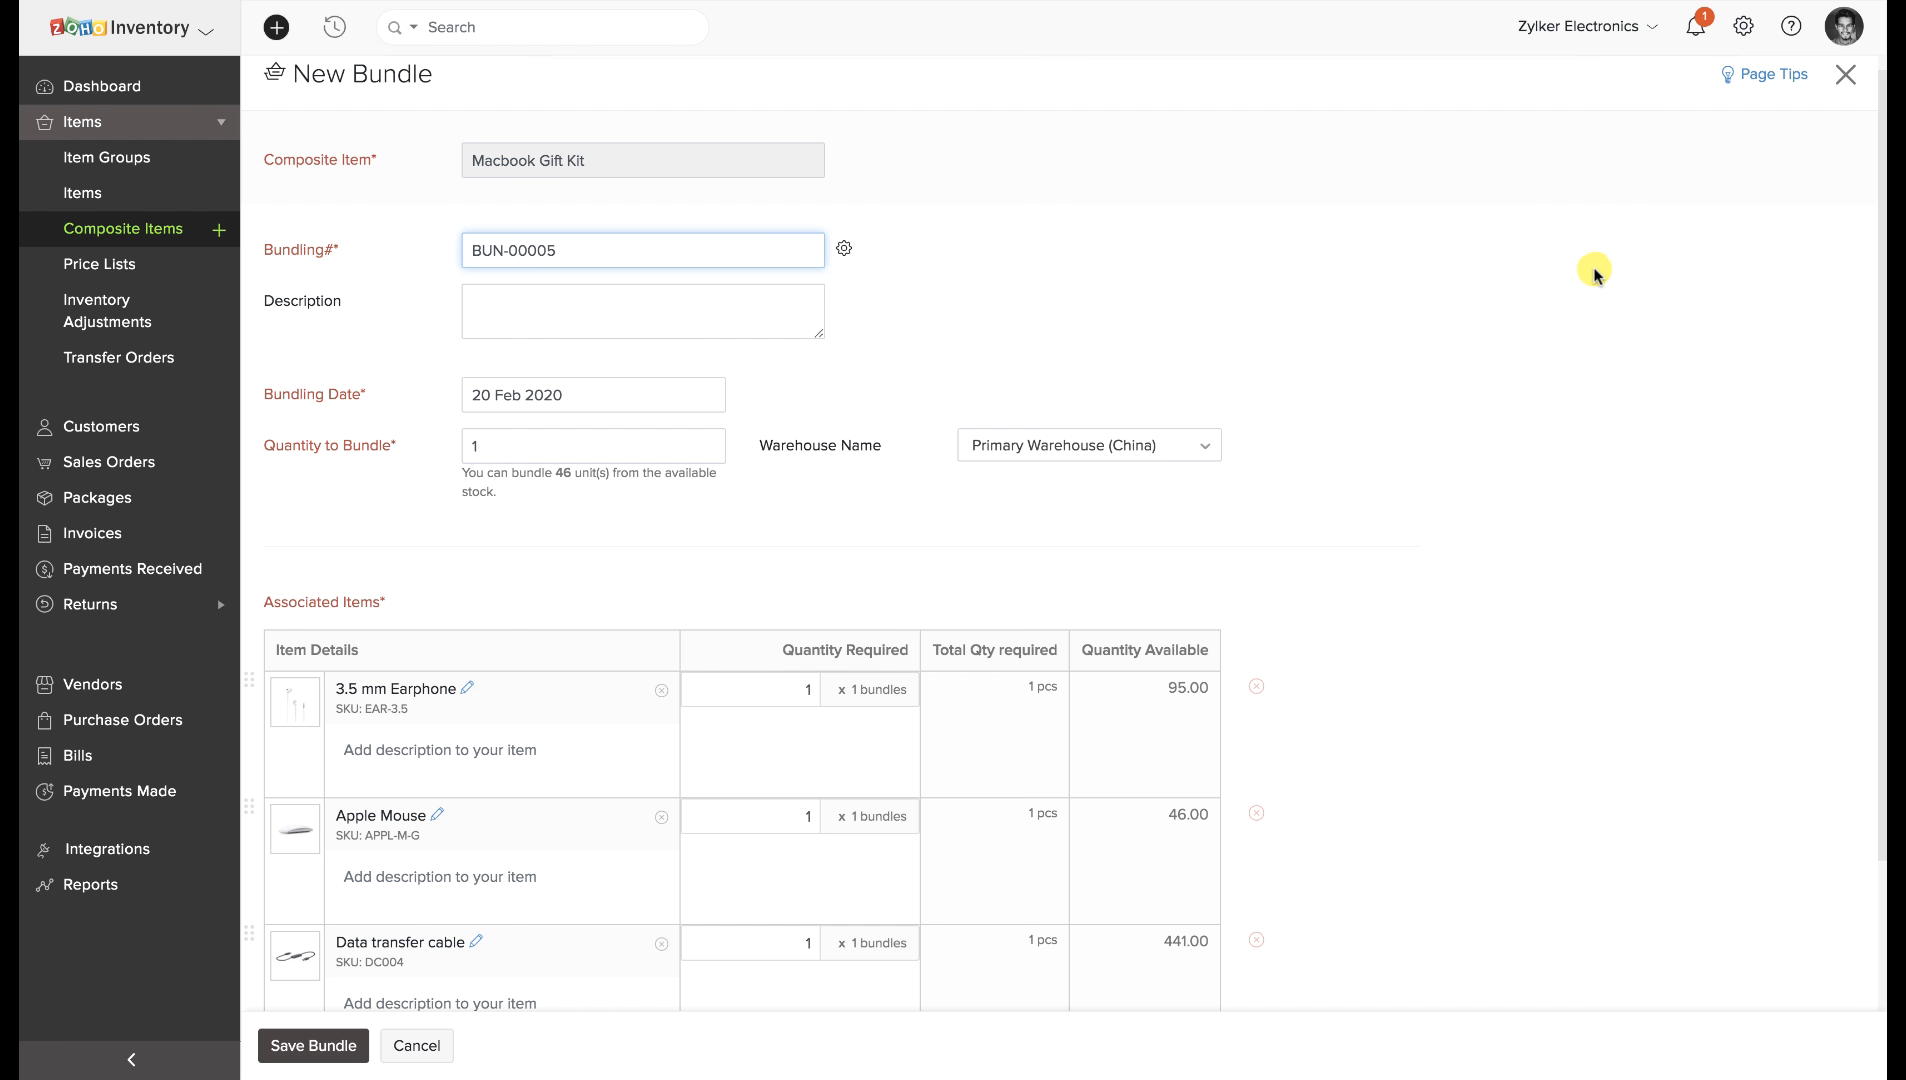
scroll(793, 474, down, 3)
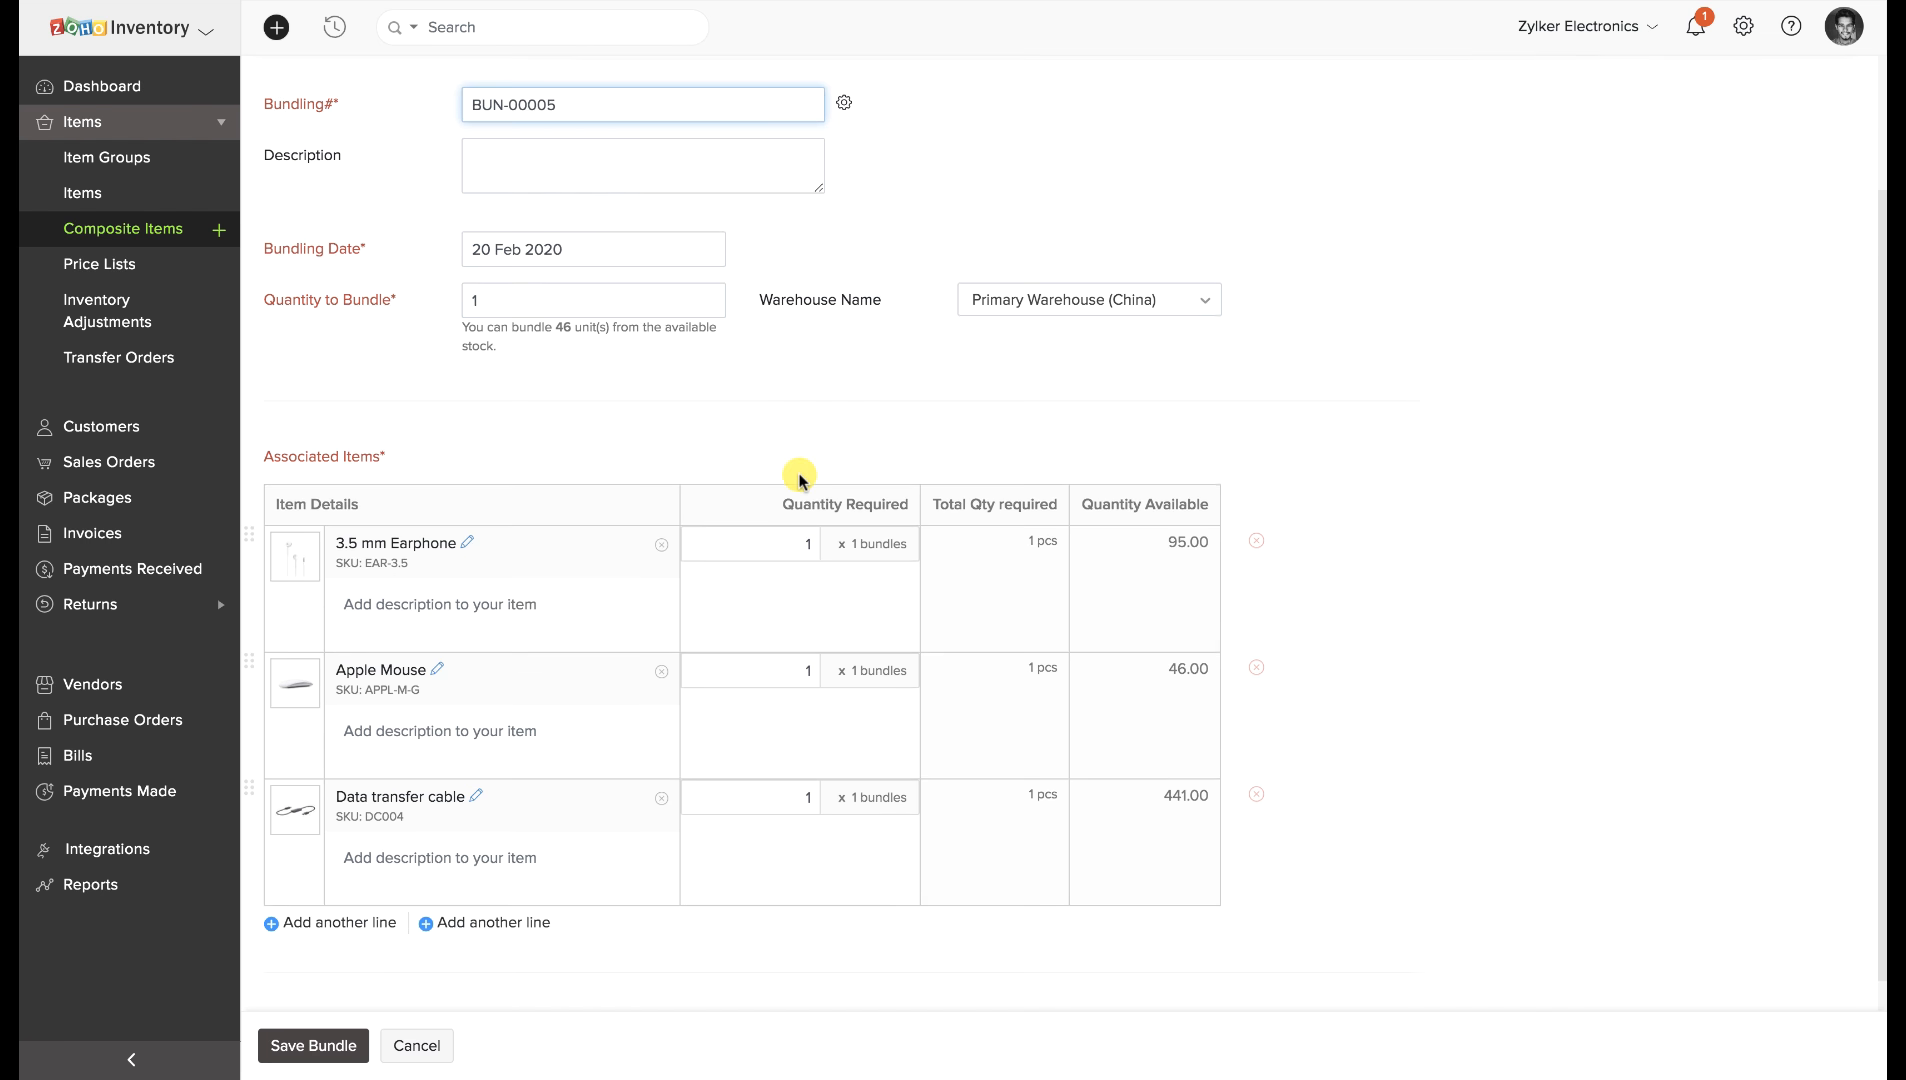
click(1017, 320)
click(895, 357)
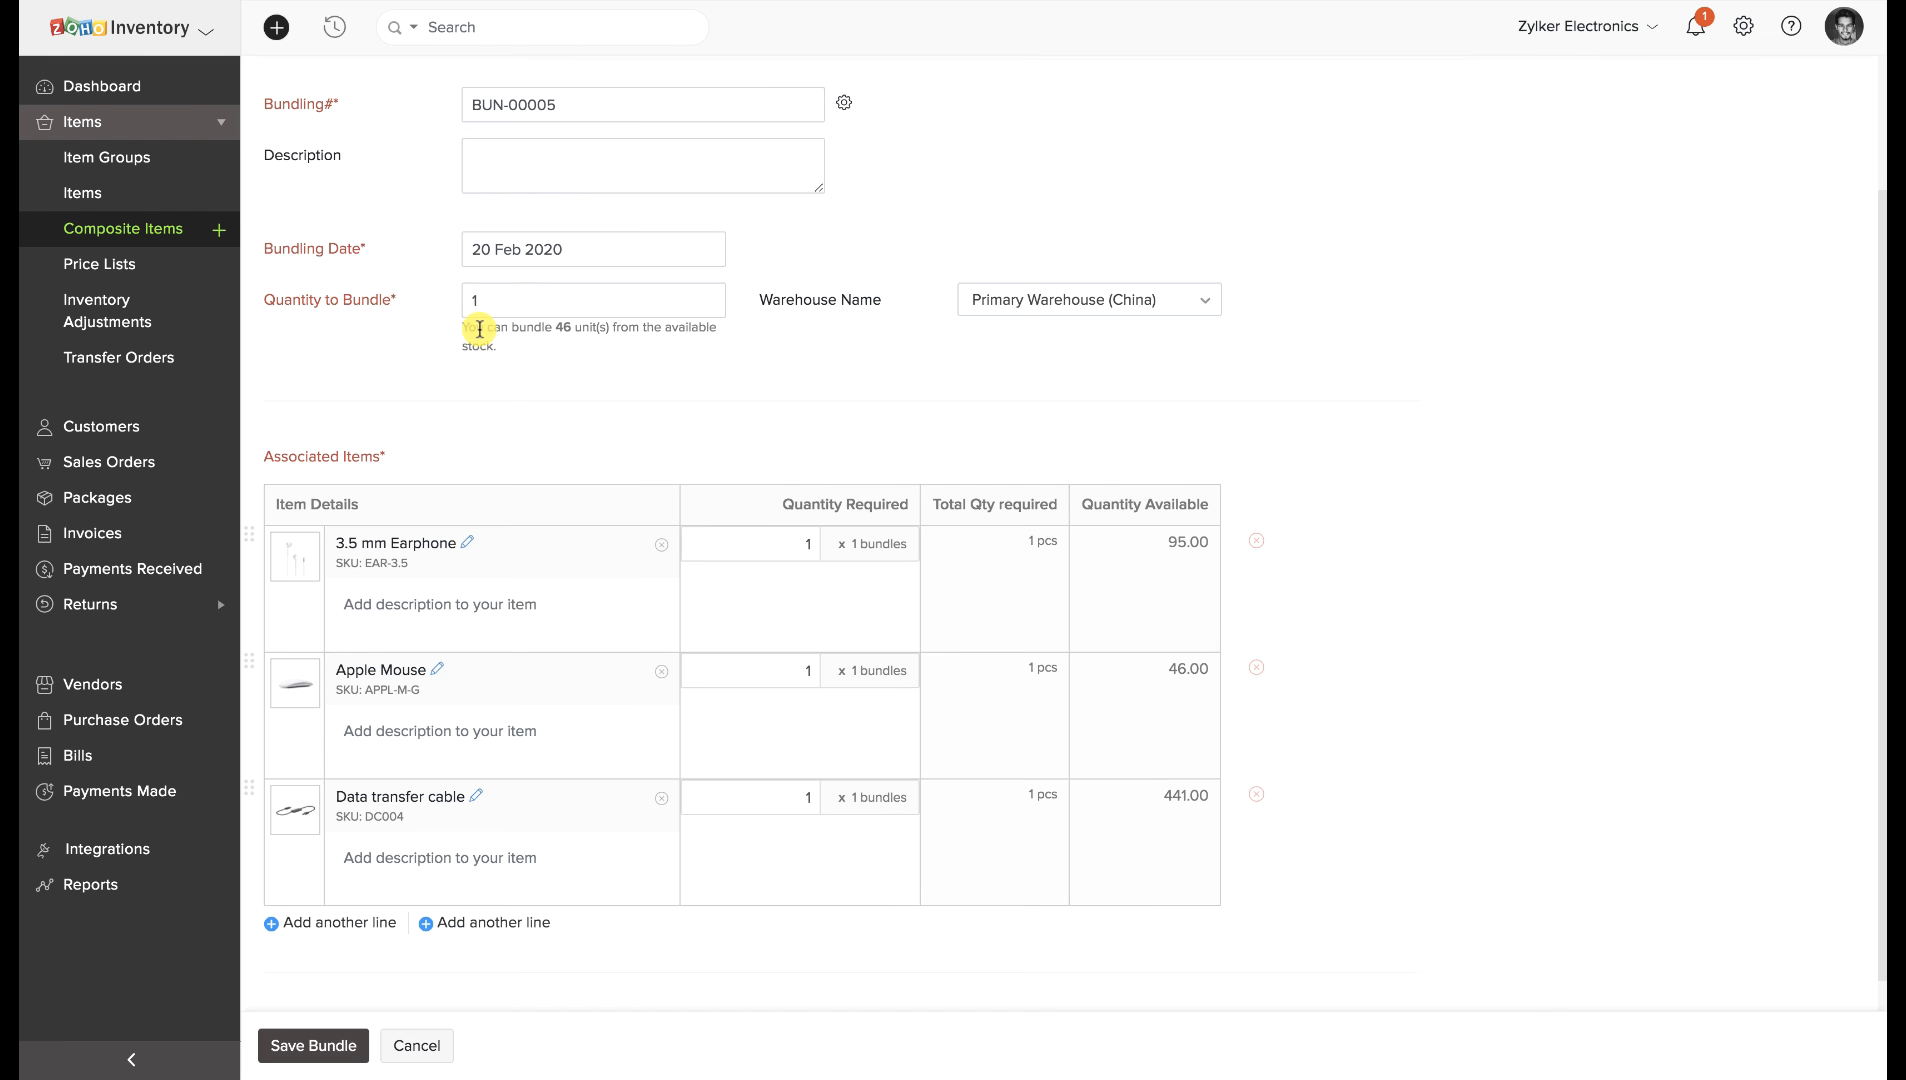
drag(480, 328, 548, 367)
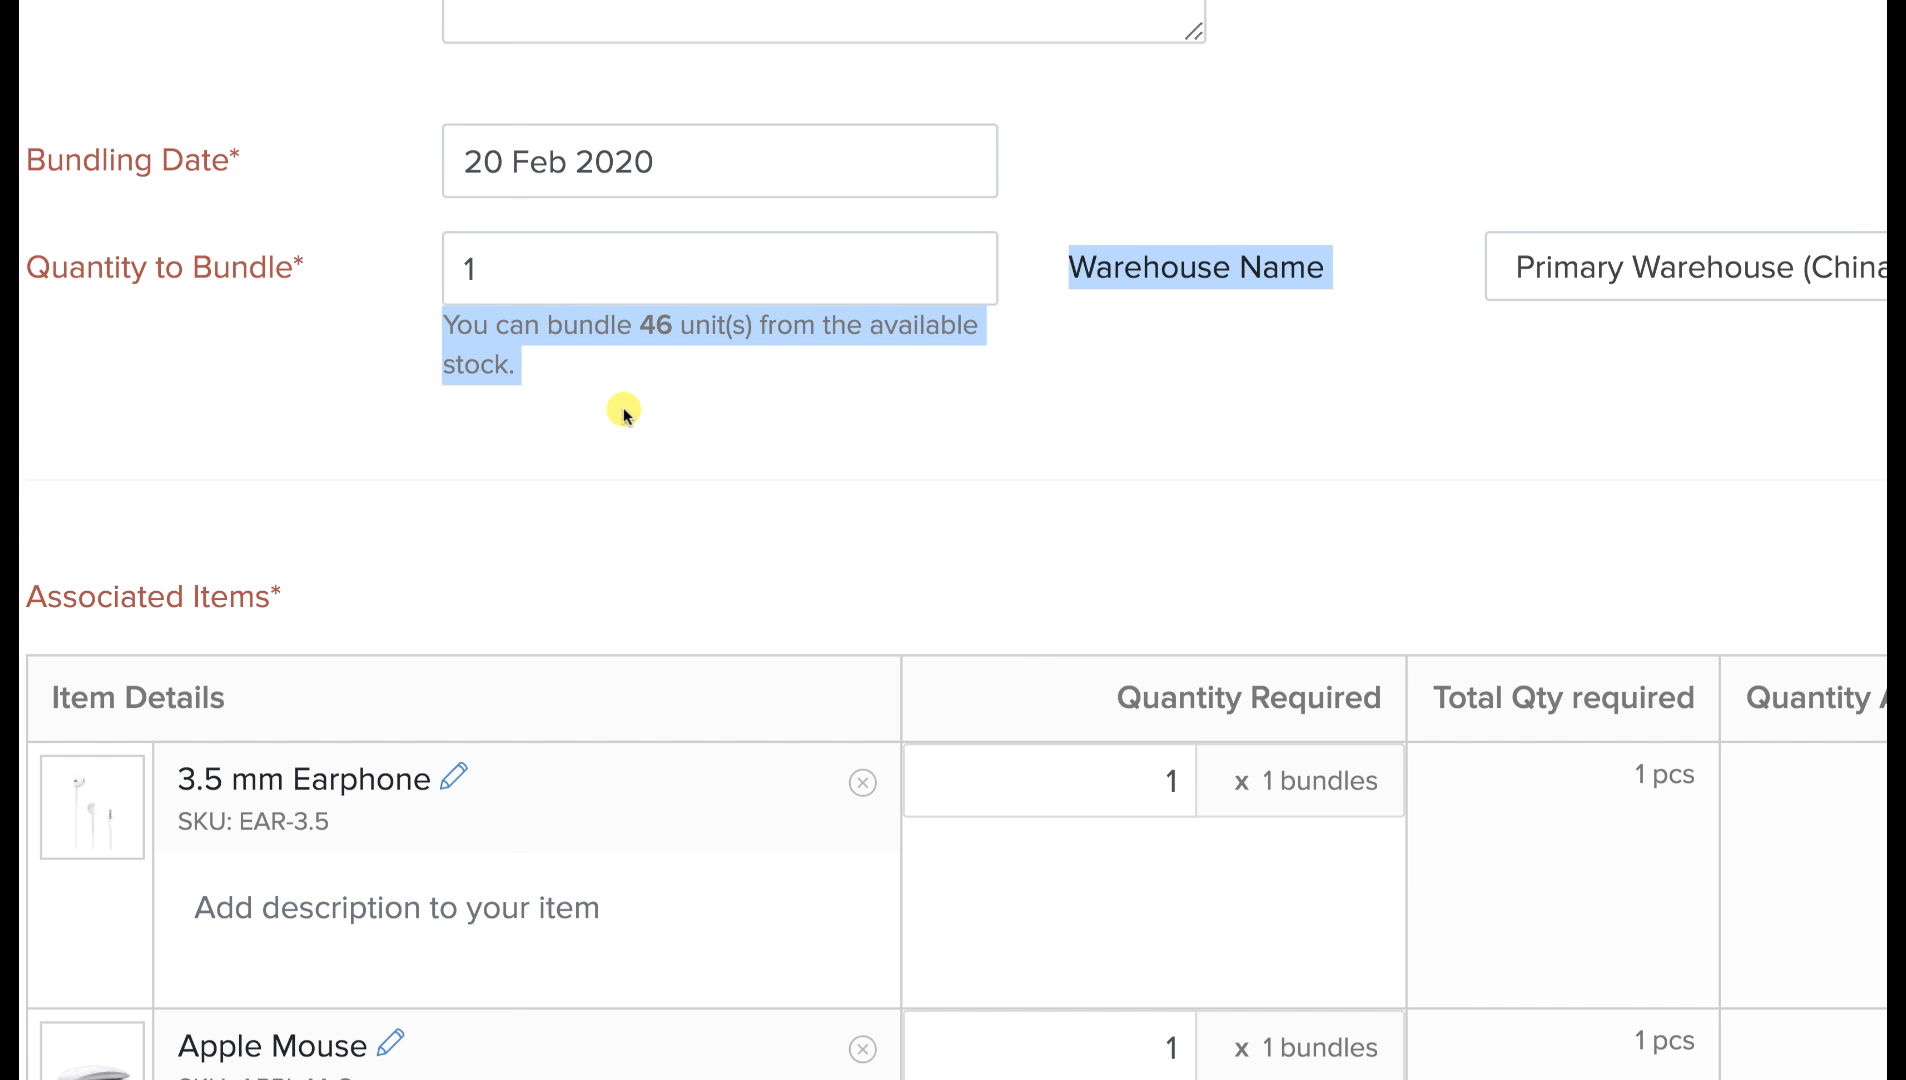
click(622, 407)
drag(442, 332, 504, 370)
scroll(505, 371, down, 5)
click(505, 371)
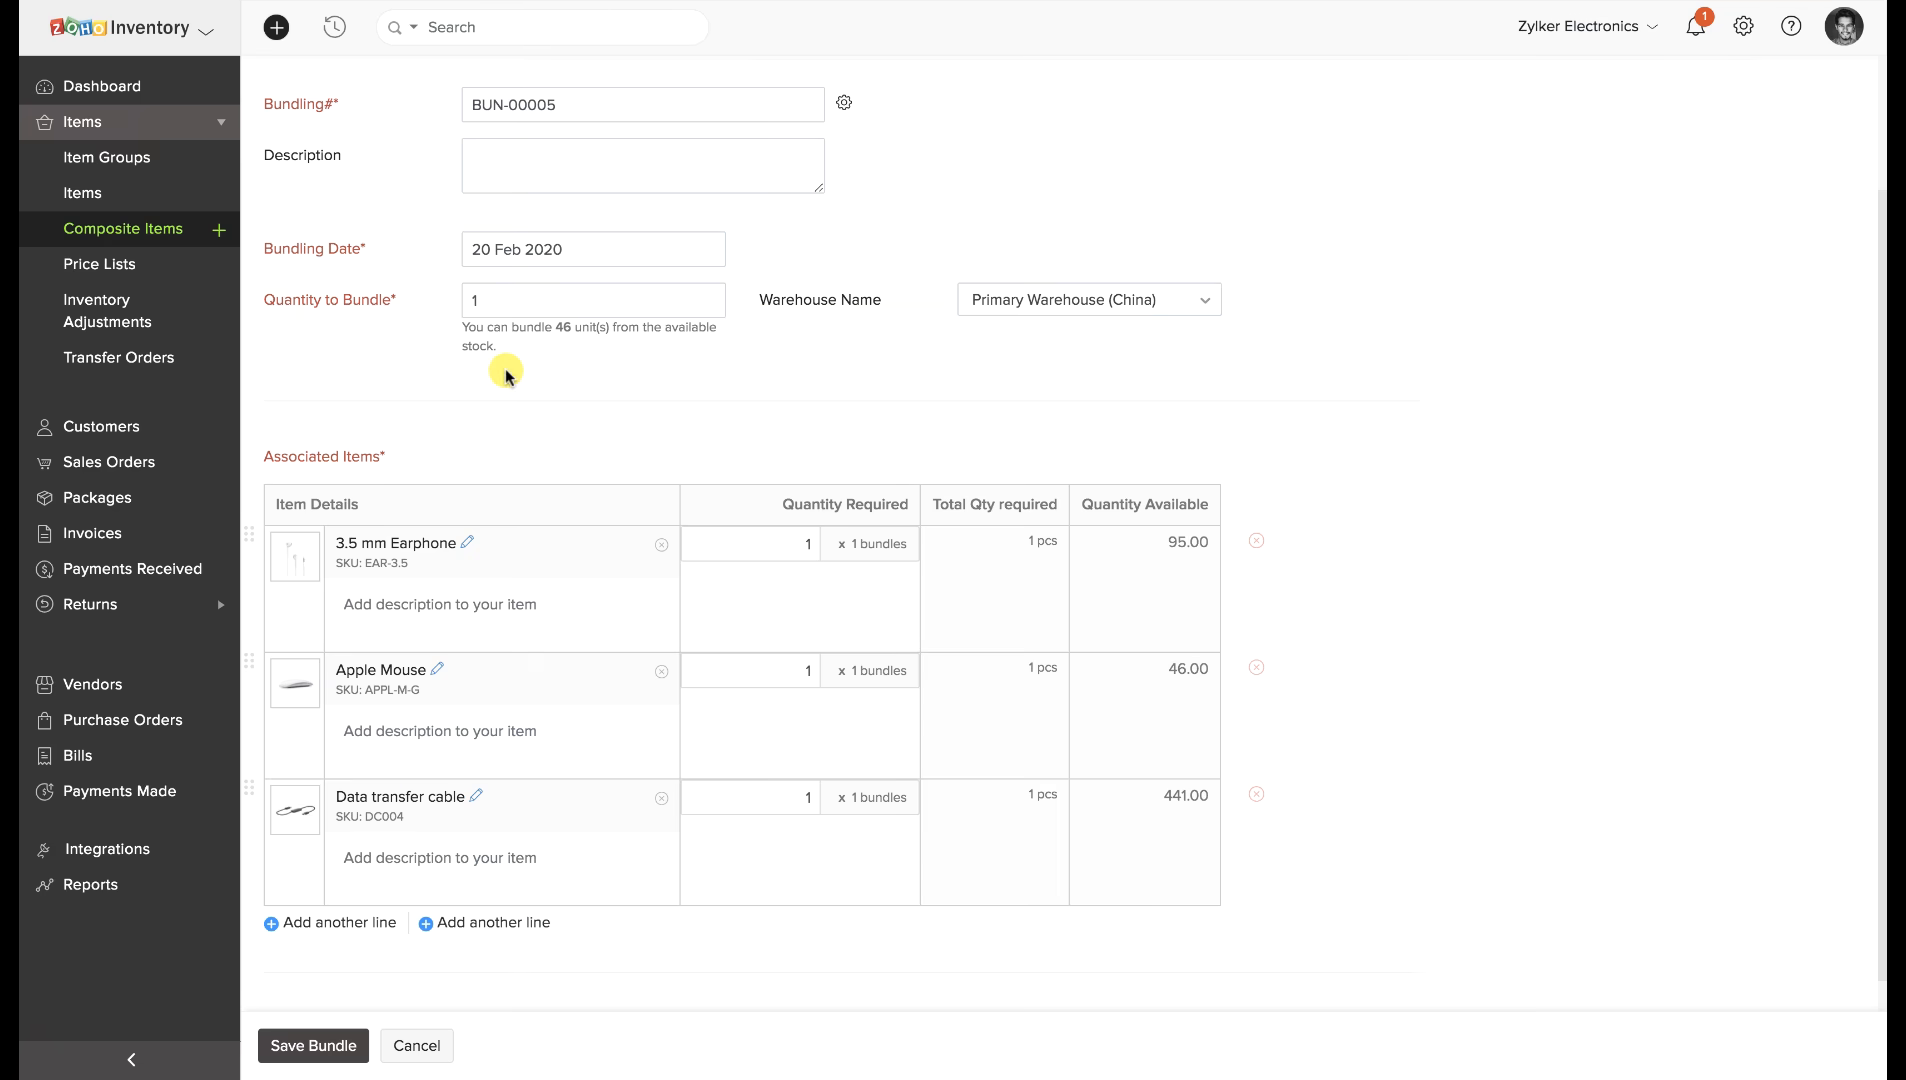
click(339, 1050)
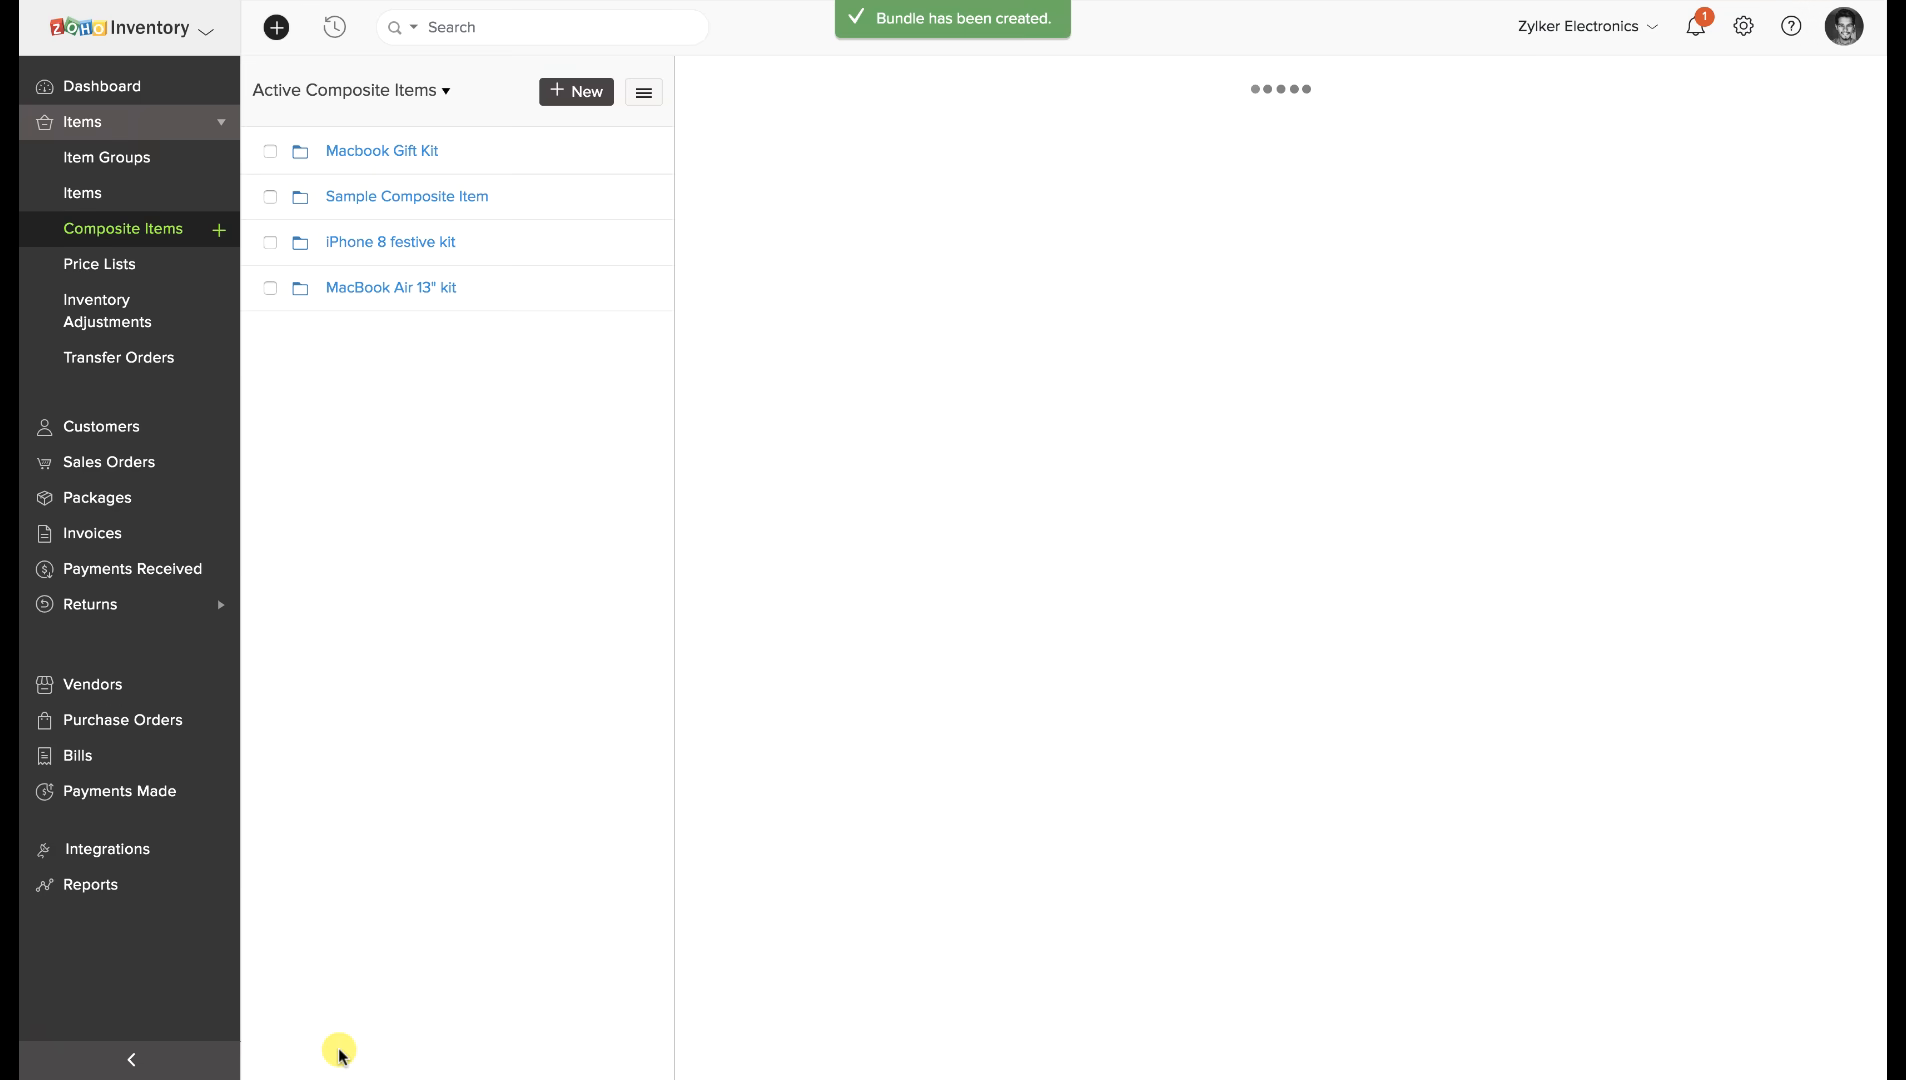
Review bundle BUN-00005 in the kit's Bundling History, then return to the kit's Overview.
click(770, 88)
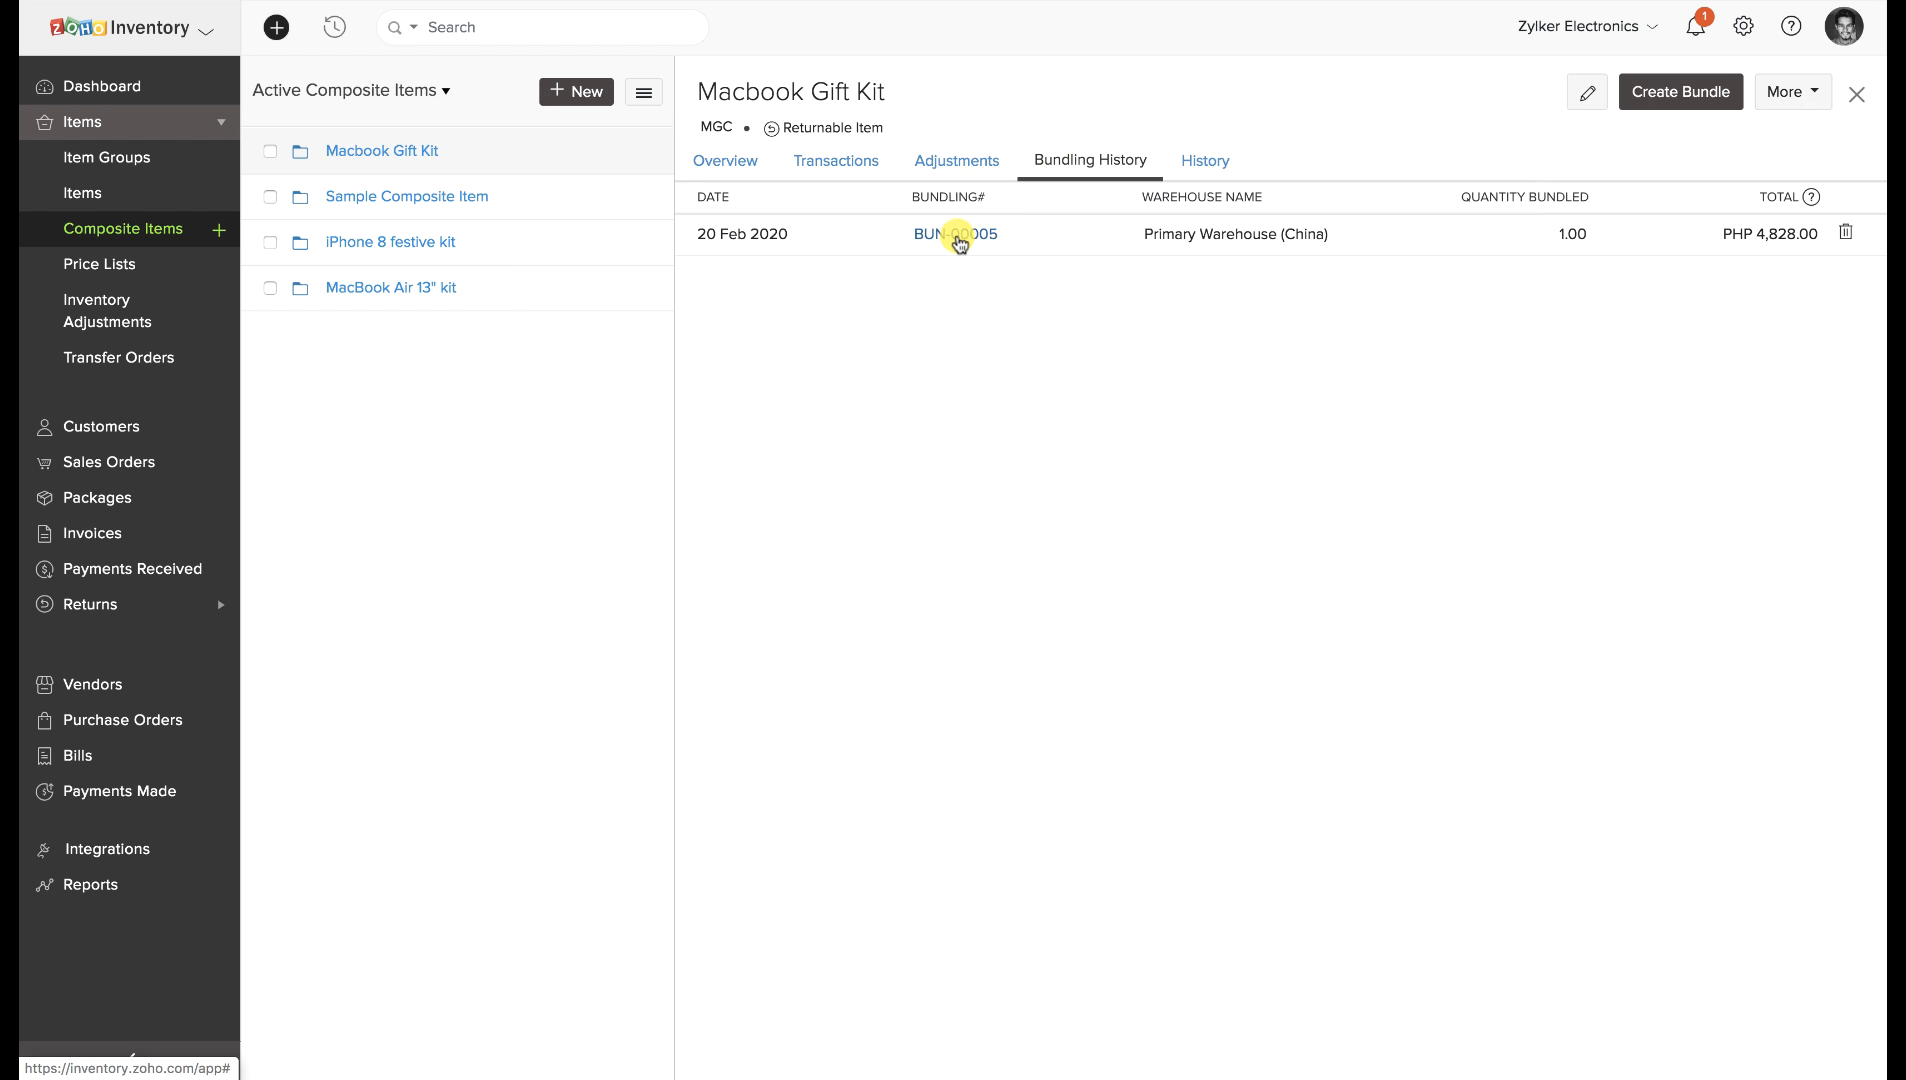
click(958, 236)
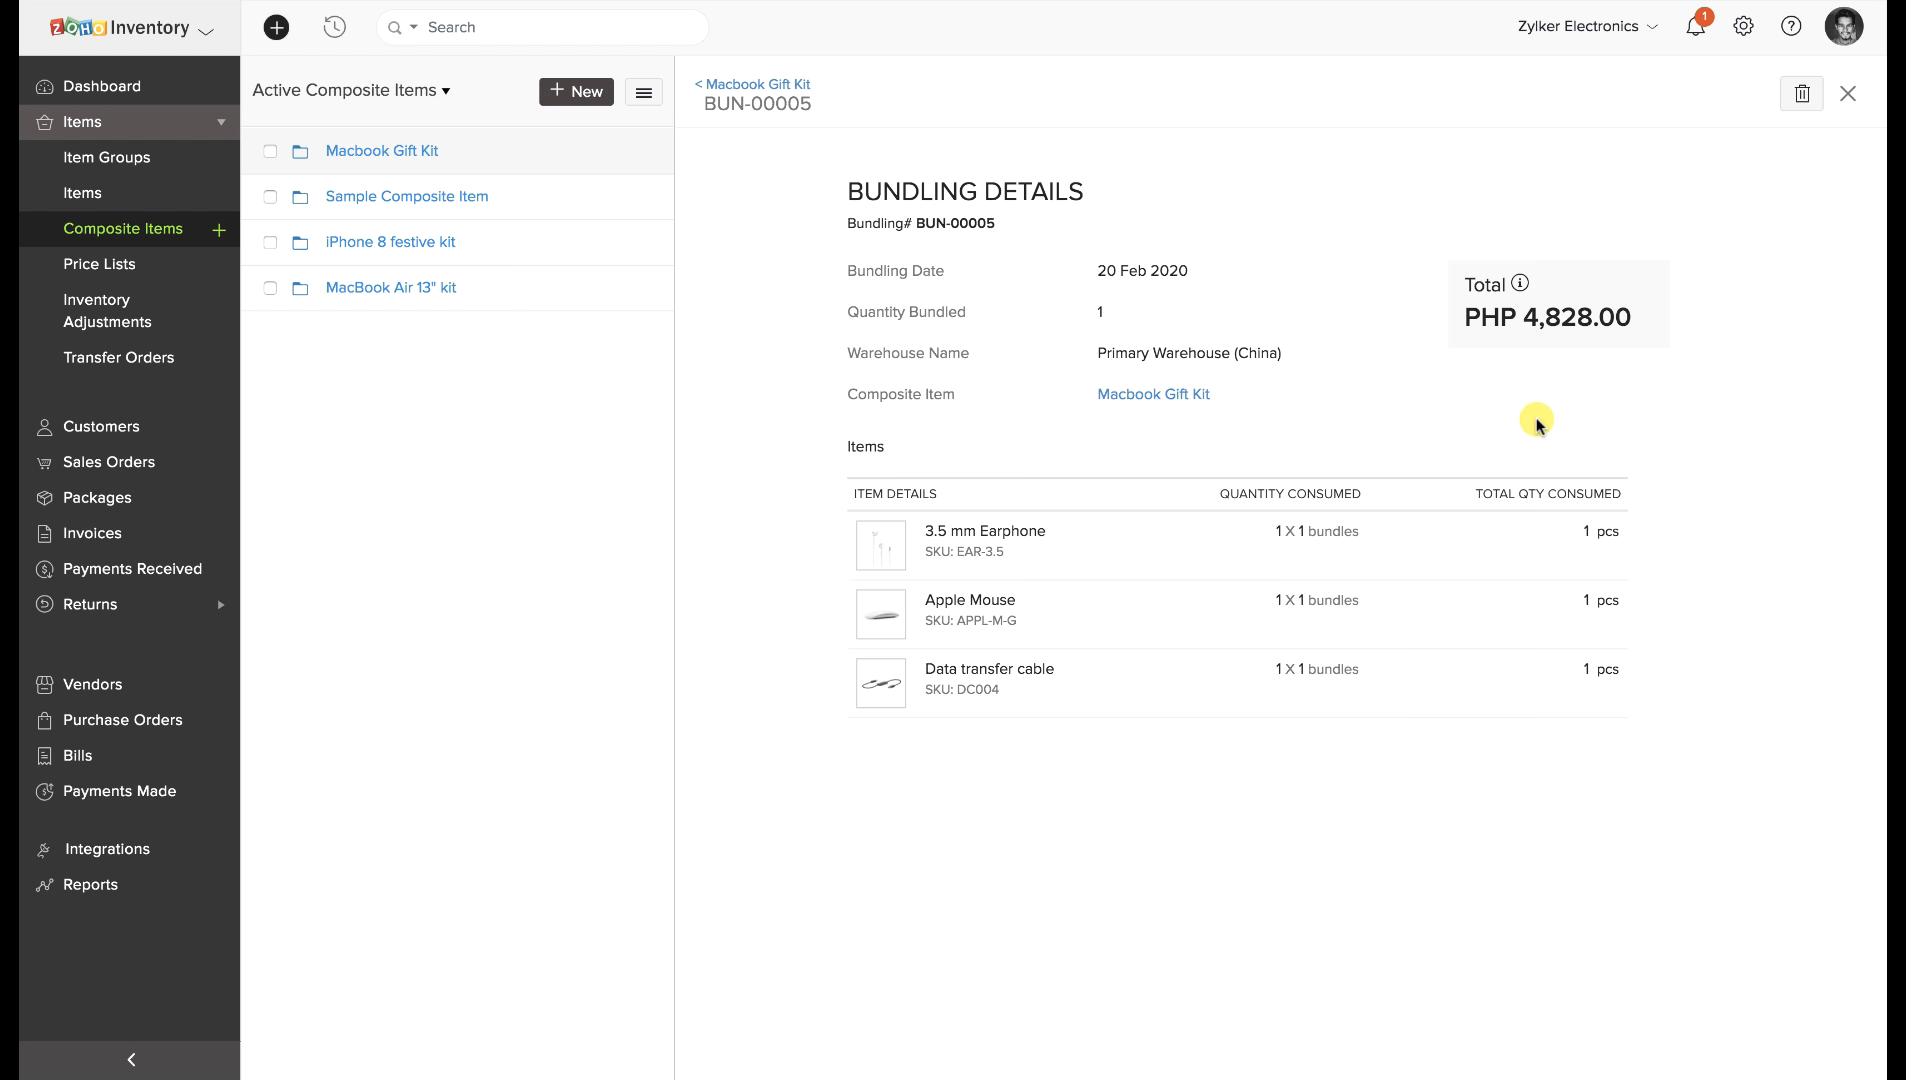
drag(1582, 531, 1625, 680)
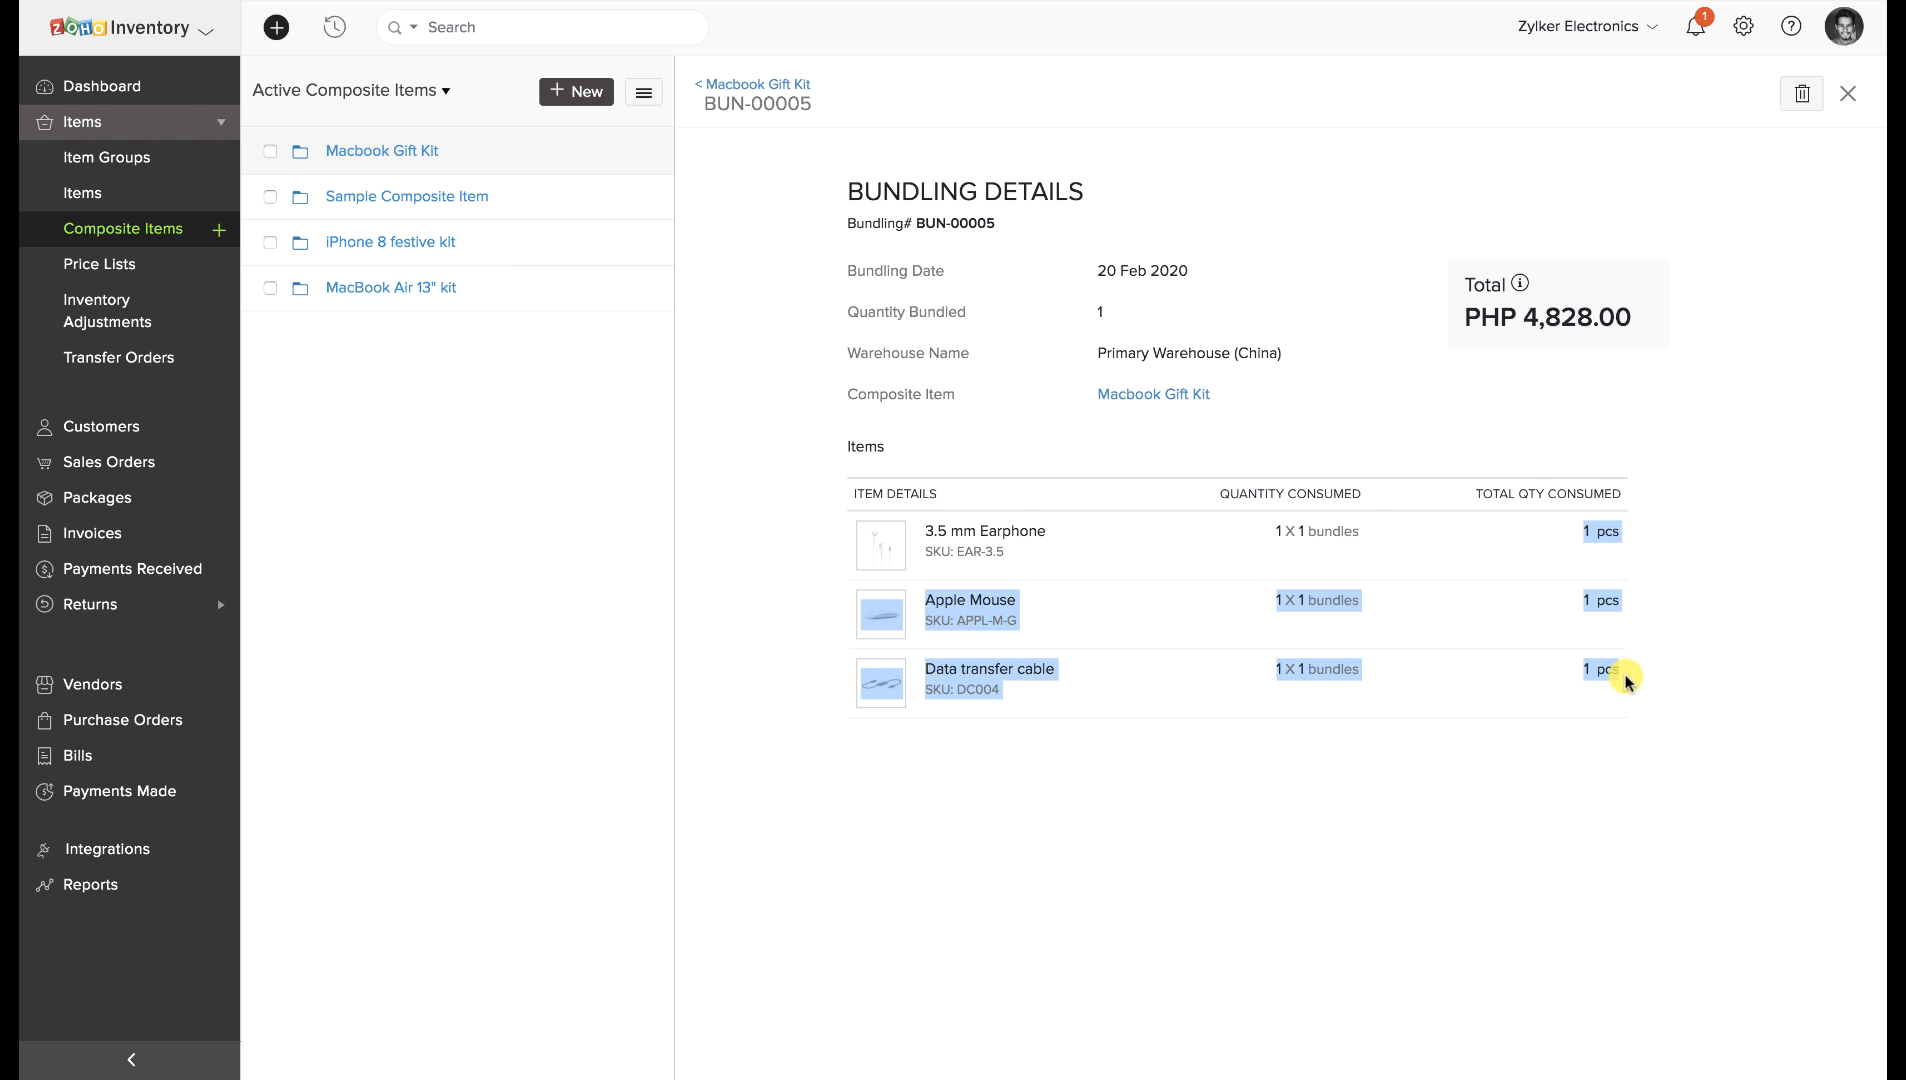
click(1629, 760)
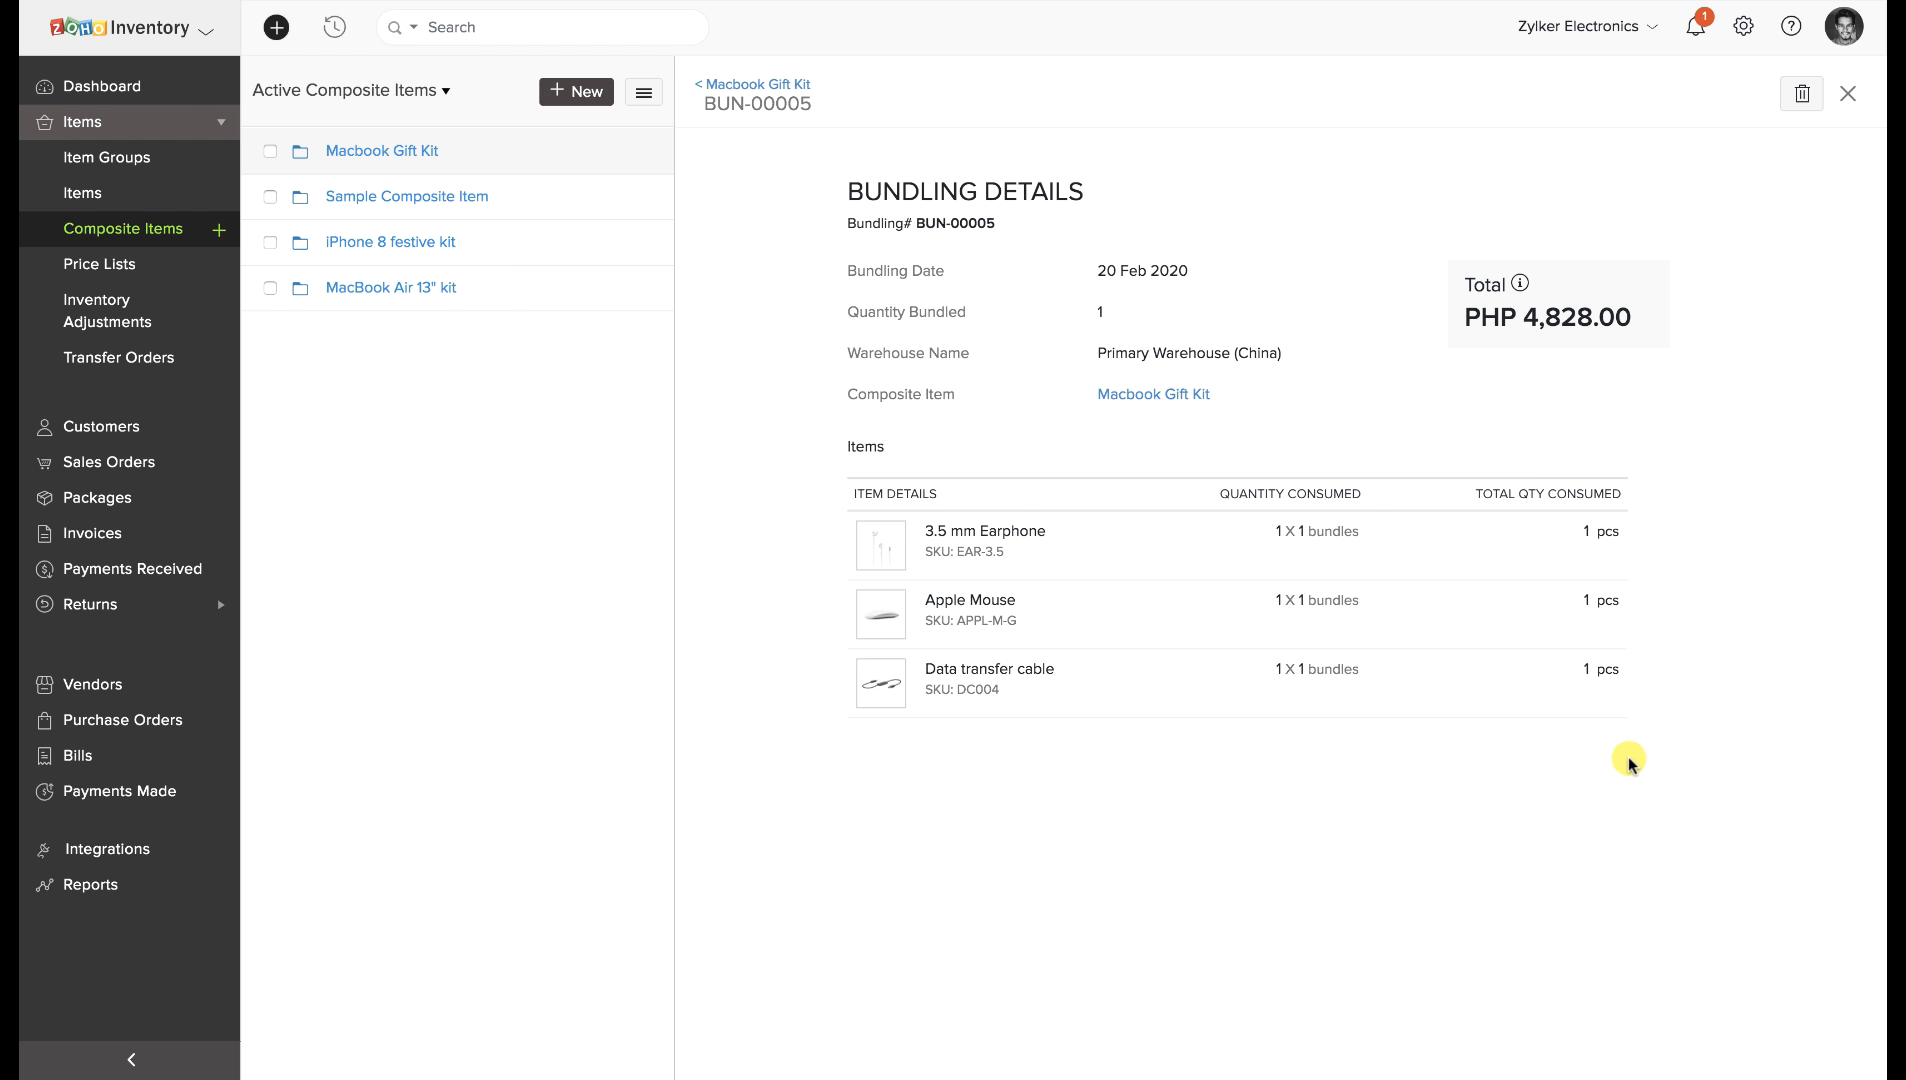
click(775, 86)
click(722, 160)
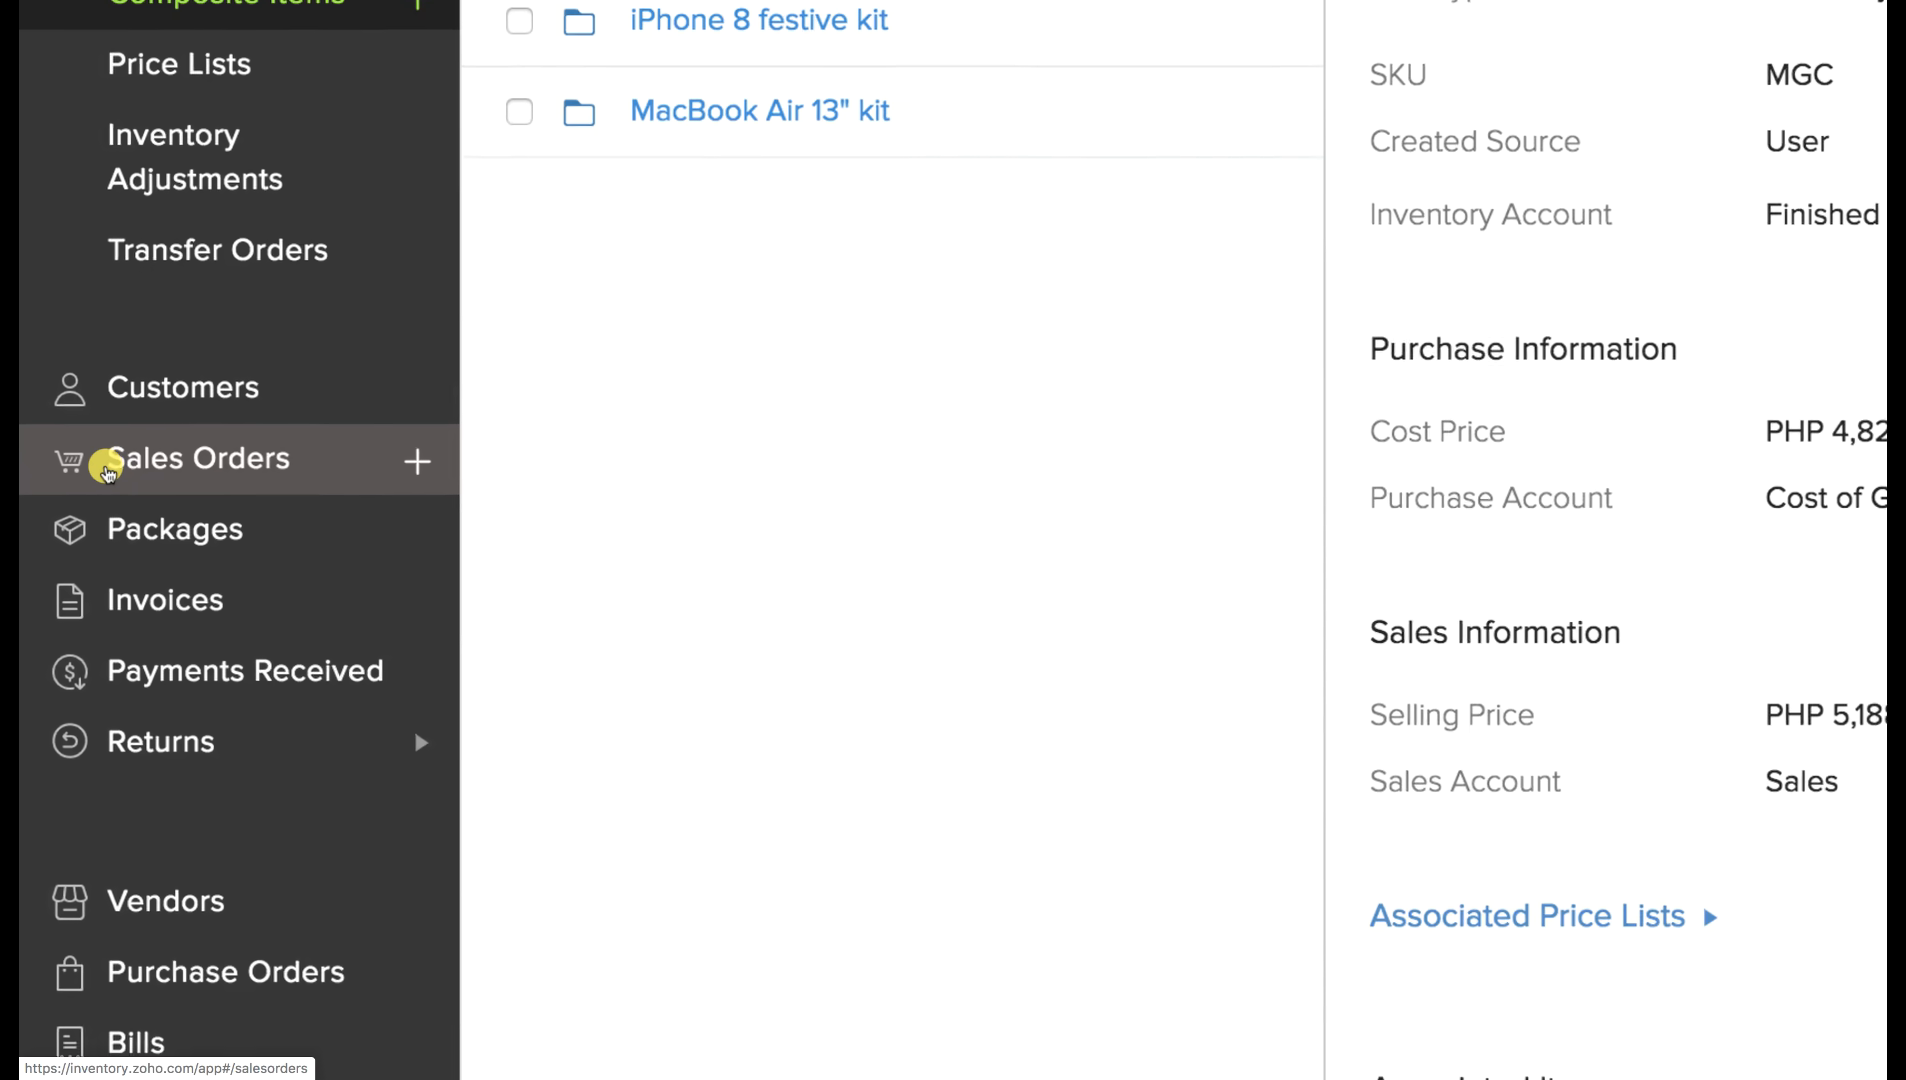
Look at the Import Sales Orders page without importing, then return to All Sales Orders.
click(107, 470)
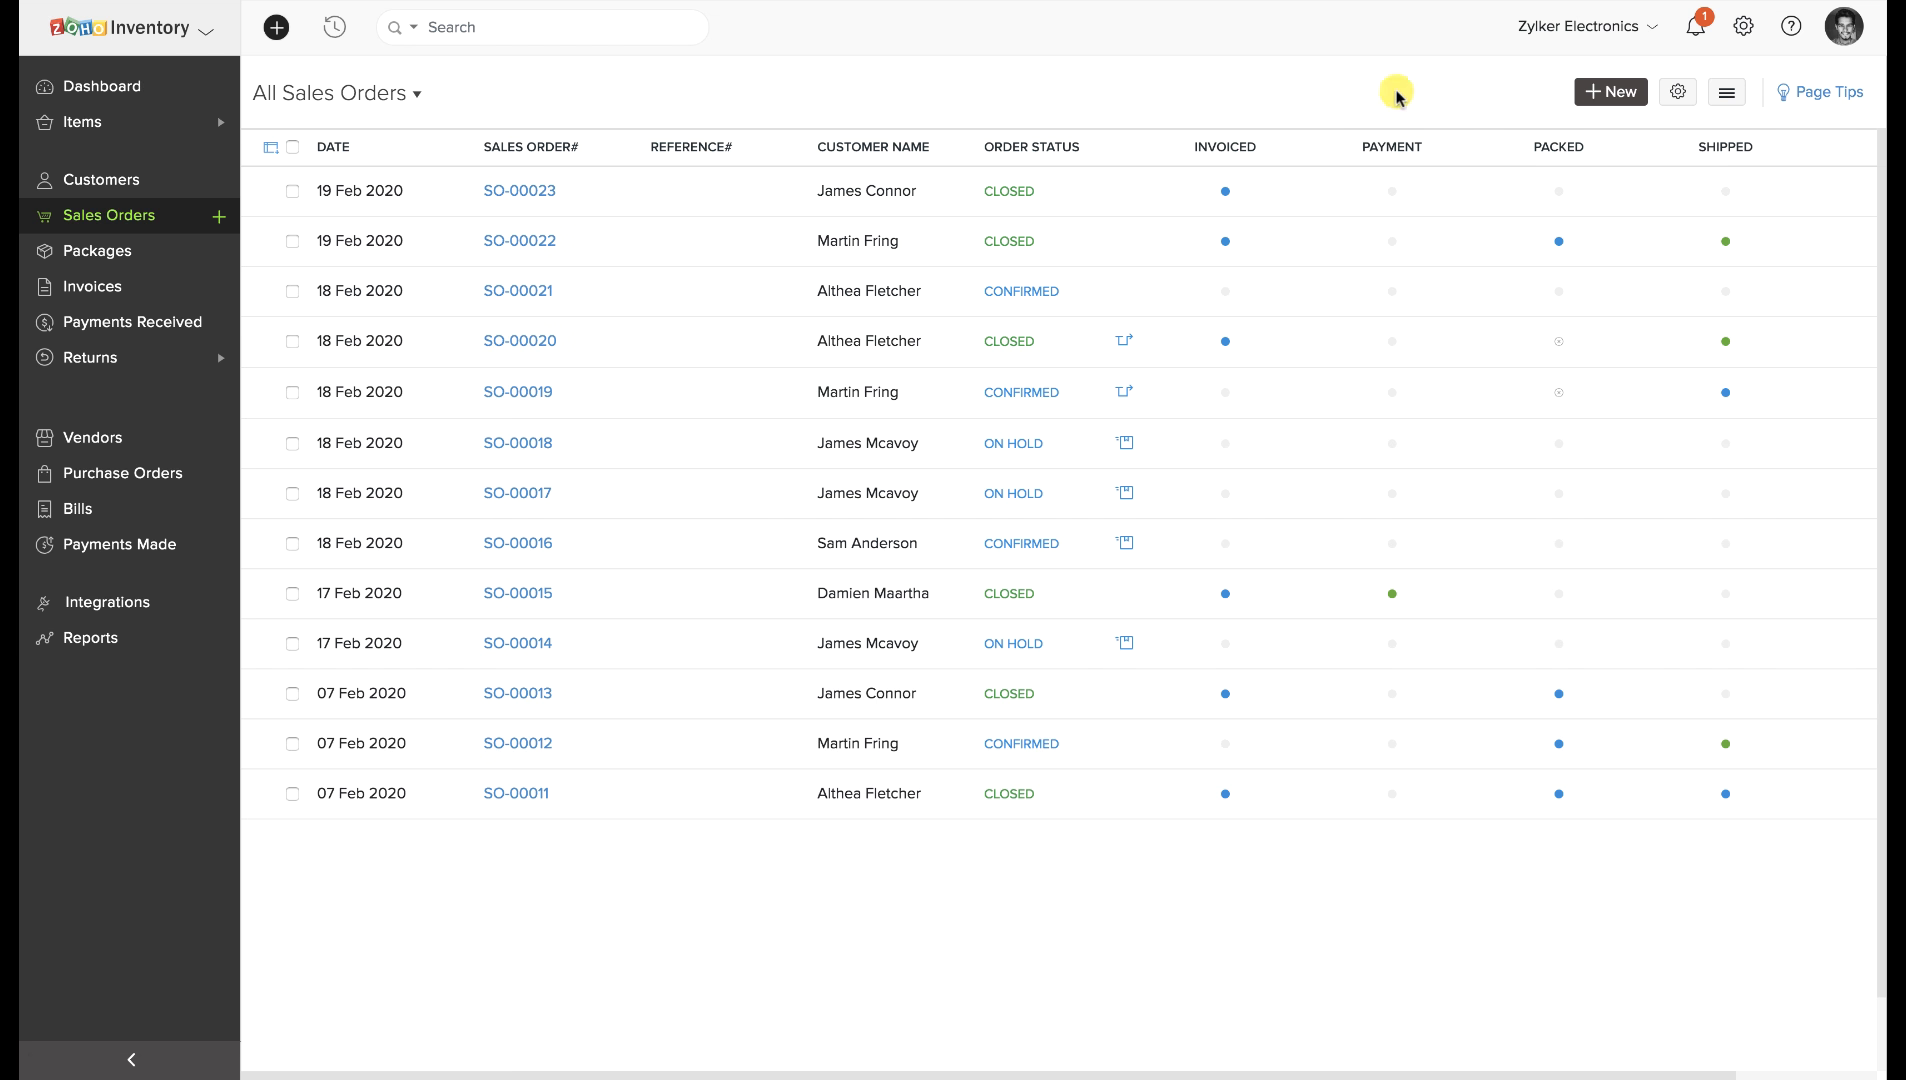
click(1729, 97)
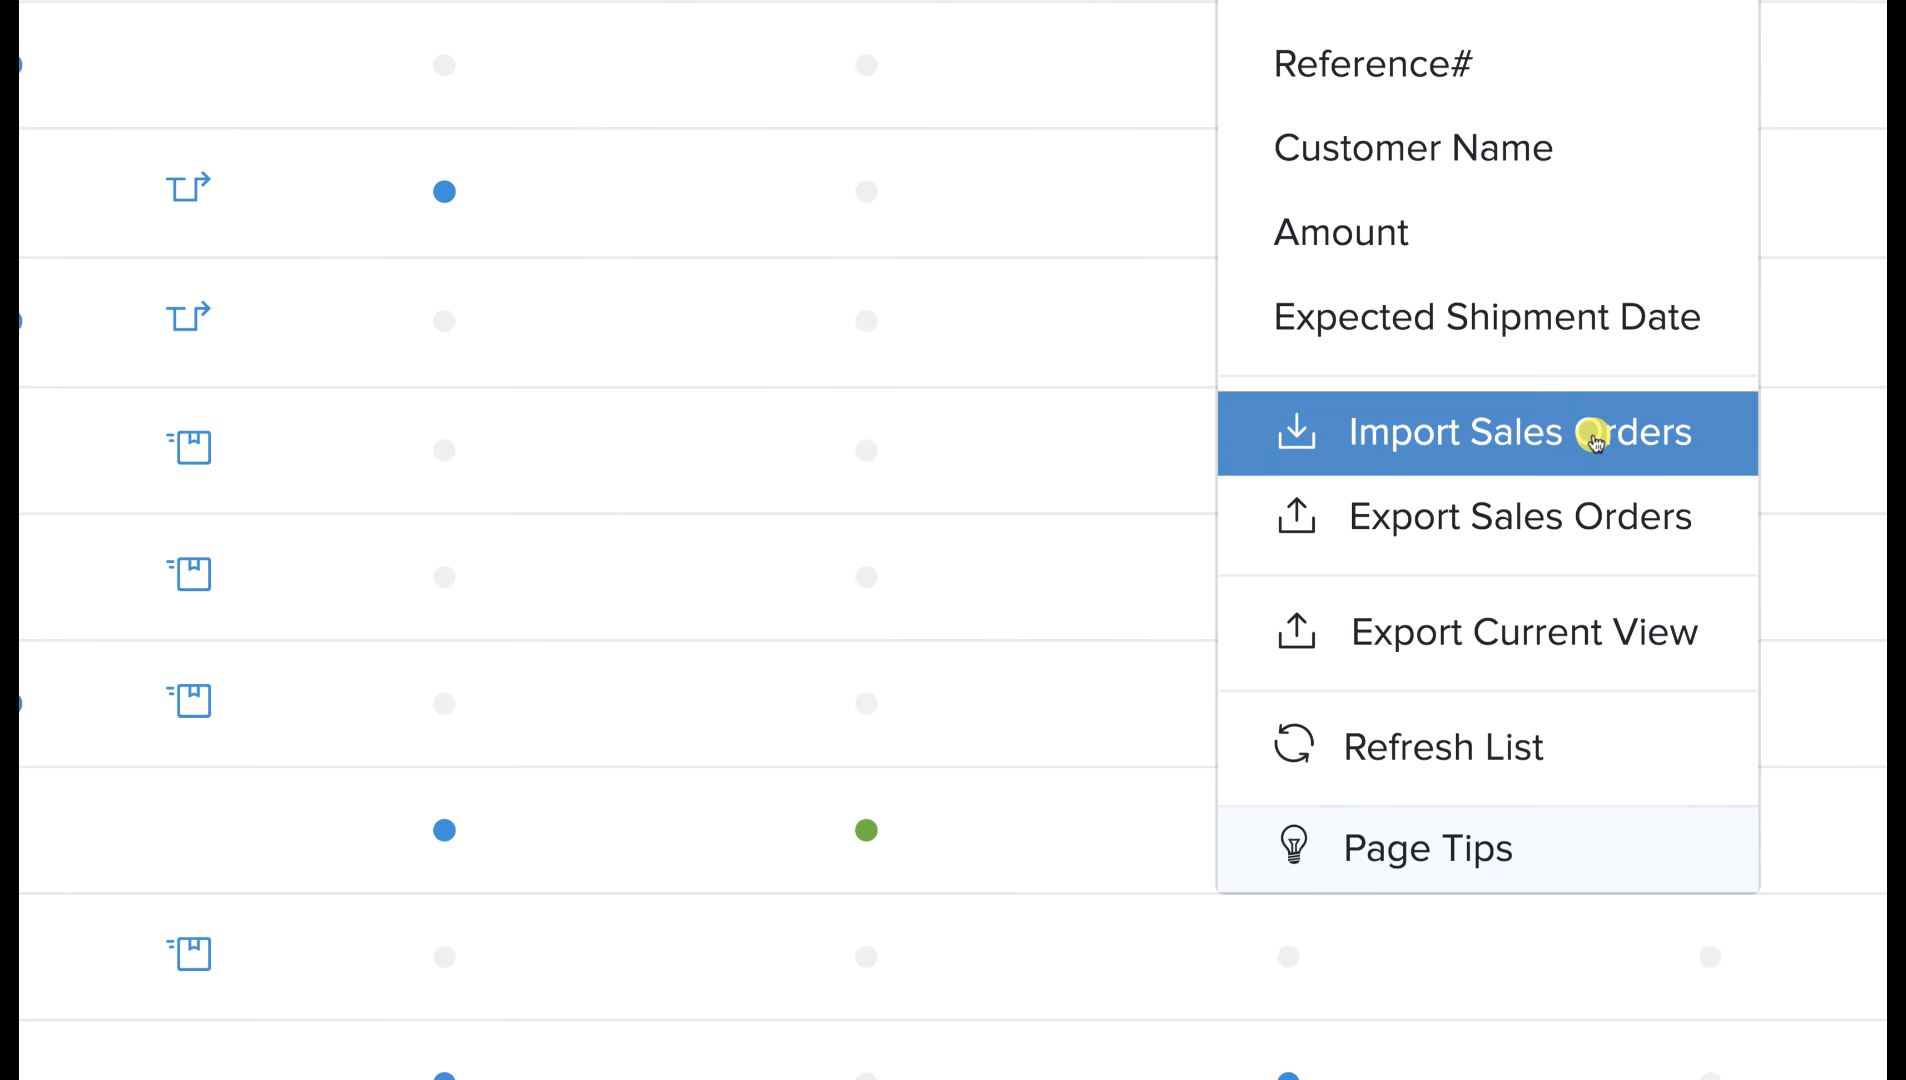
click(1594, 437)
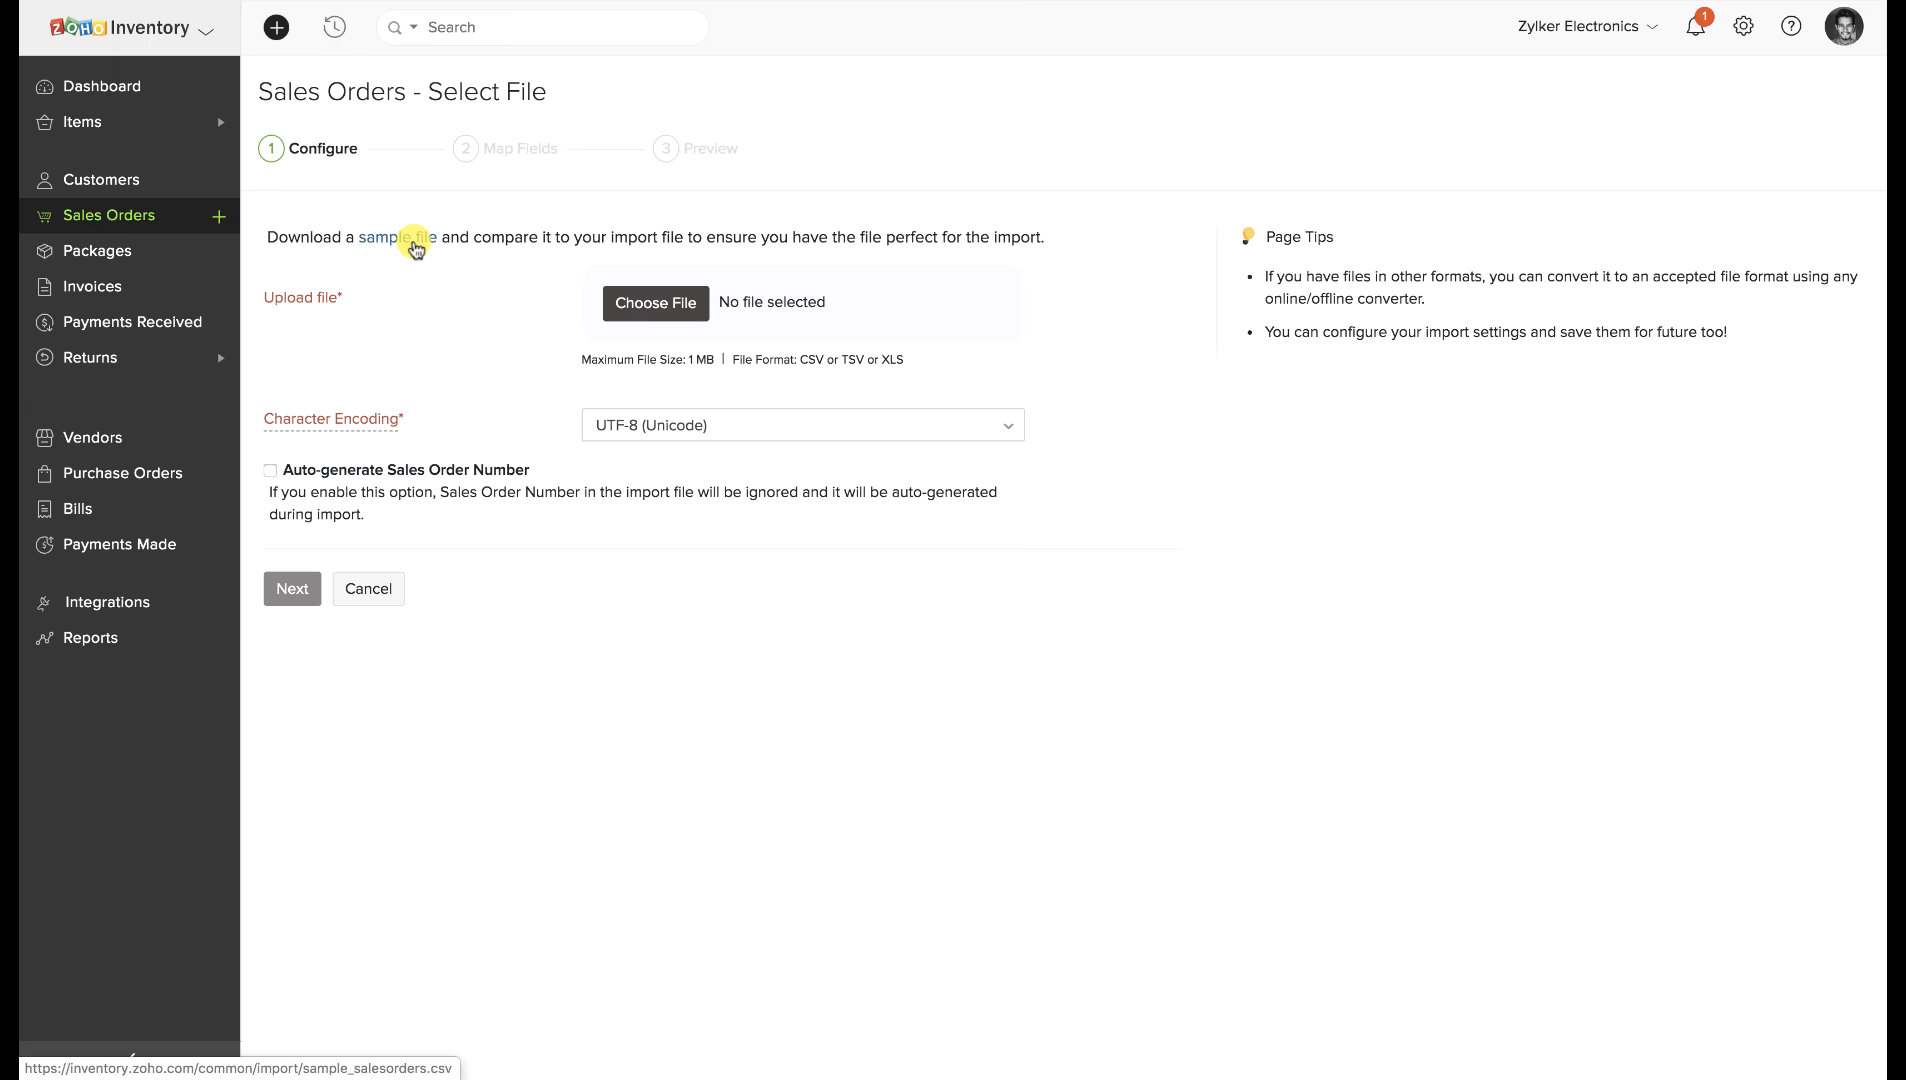
click(120, 214)
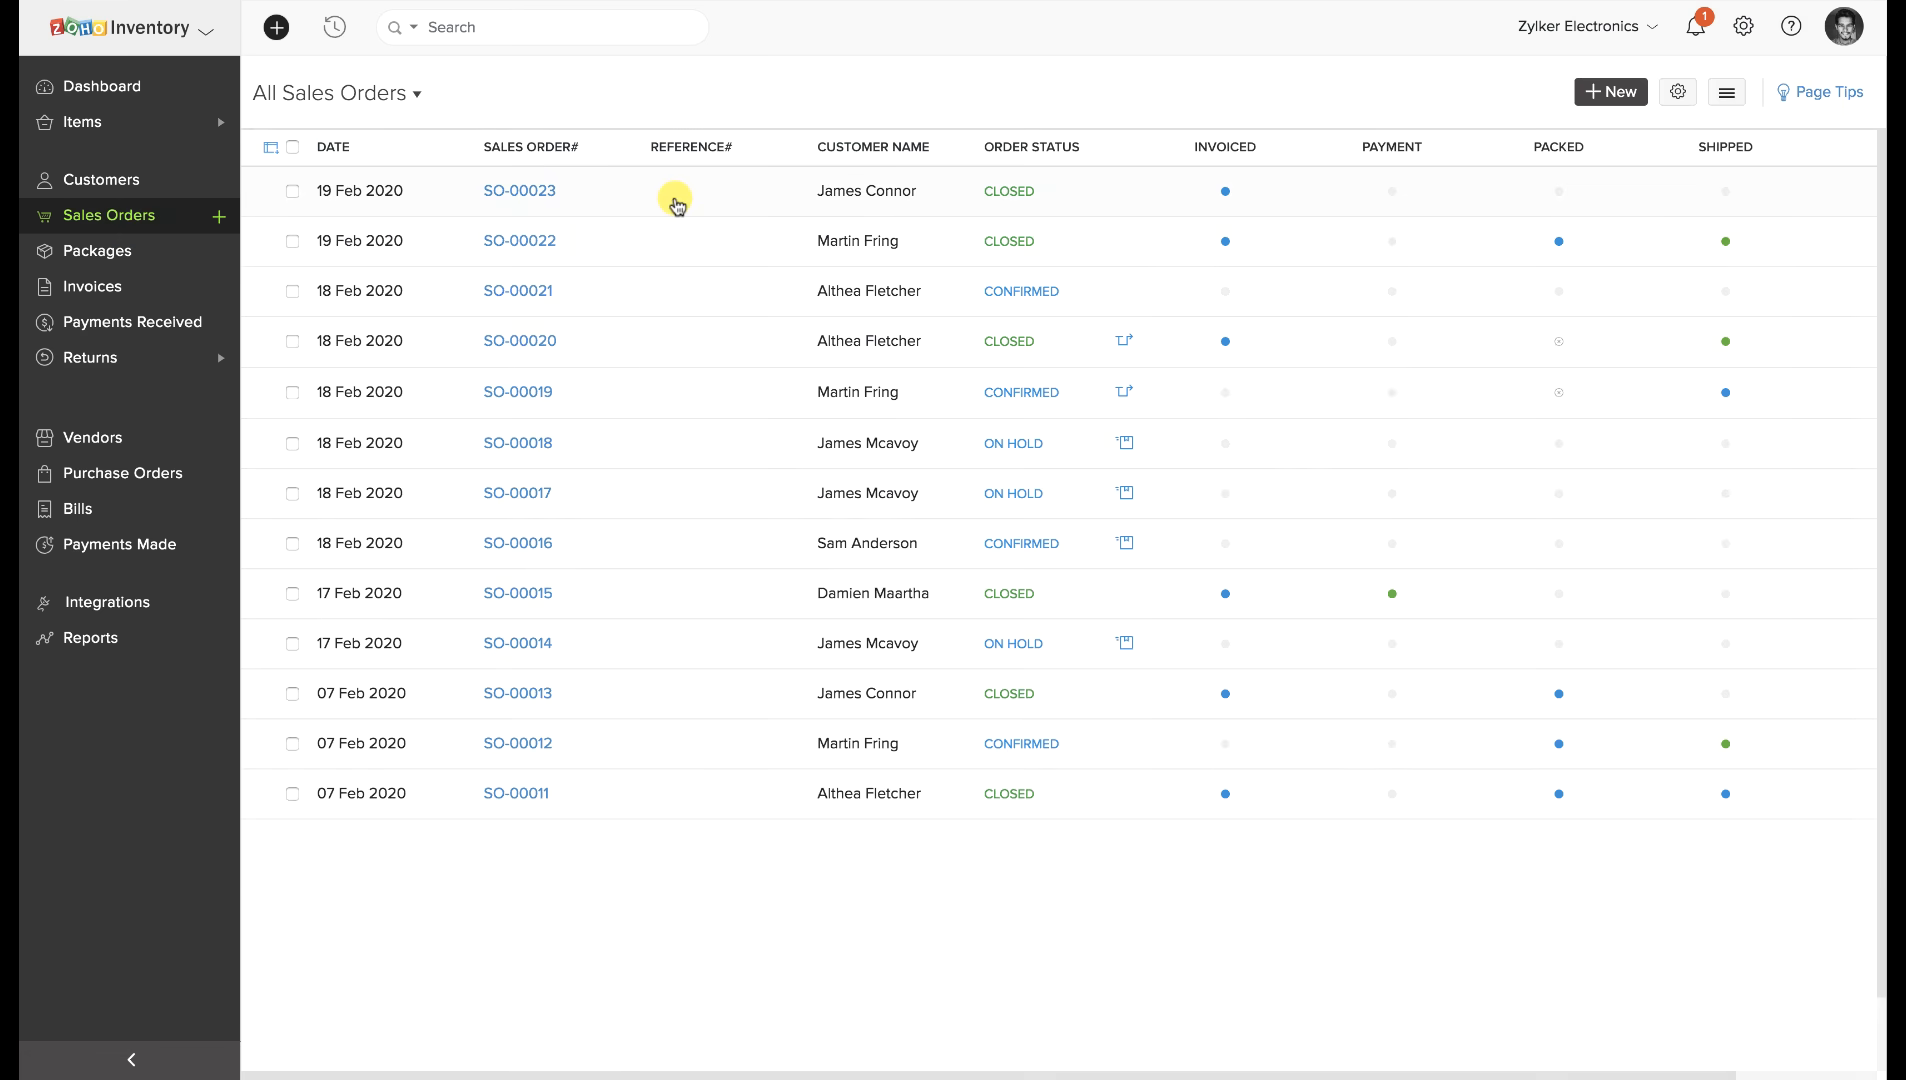
Open sales order SO-00023 and look over its Print, Email and More options.
click(673, 200)
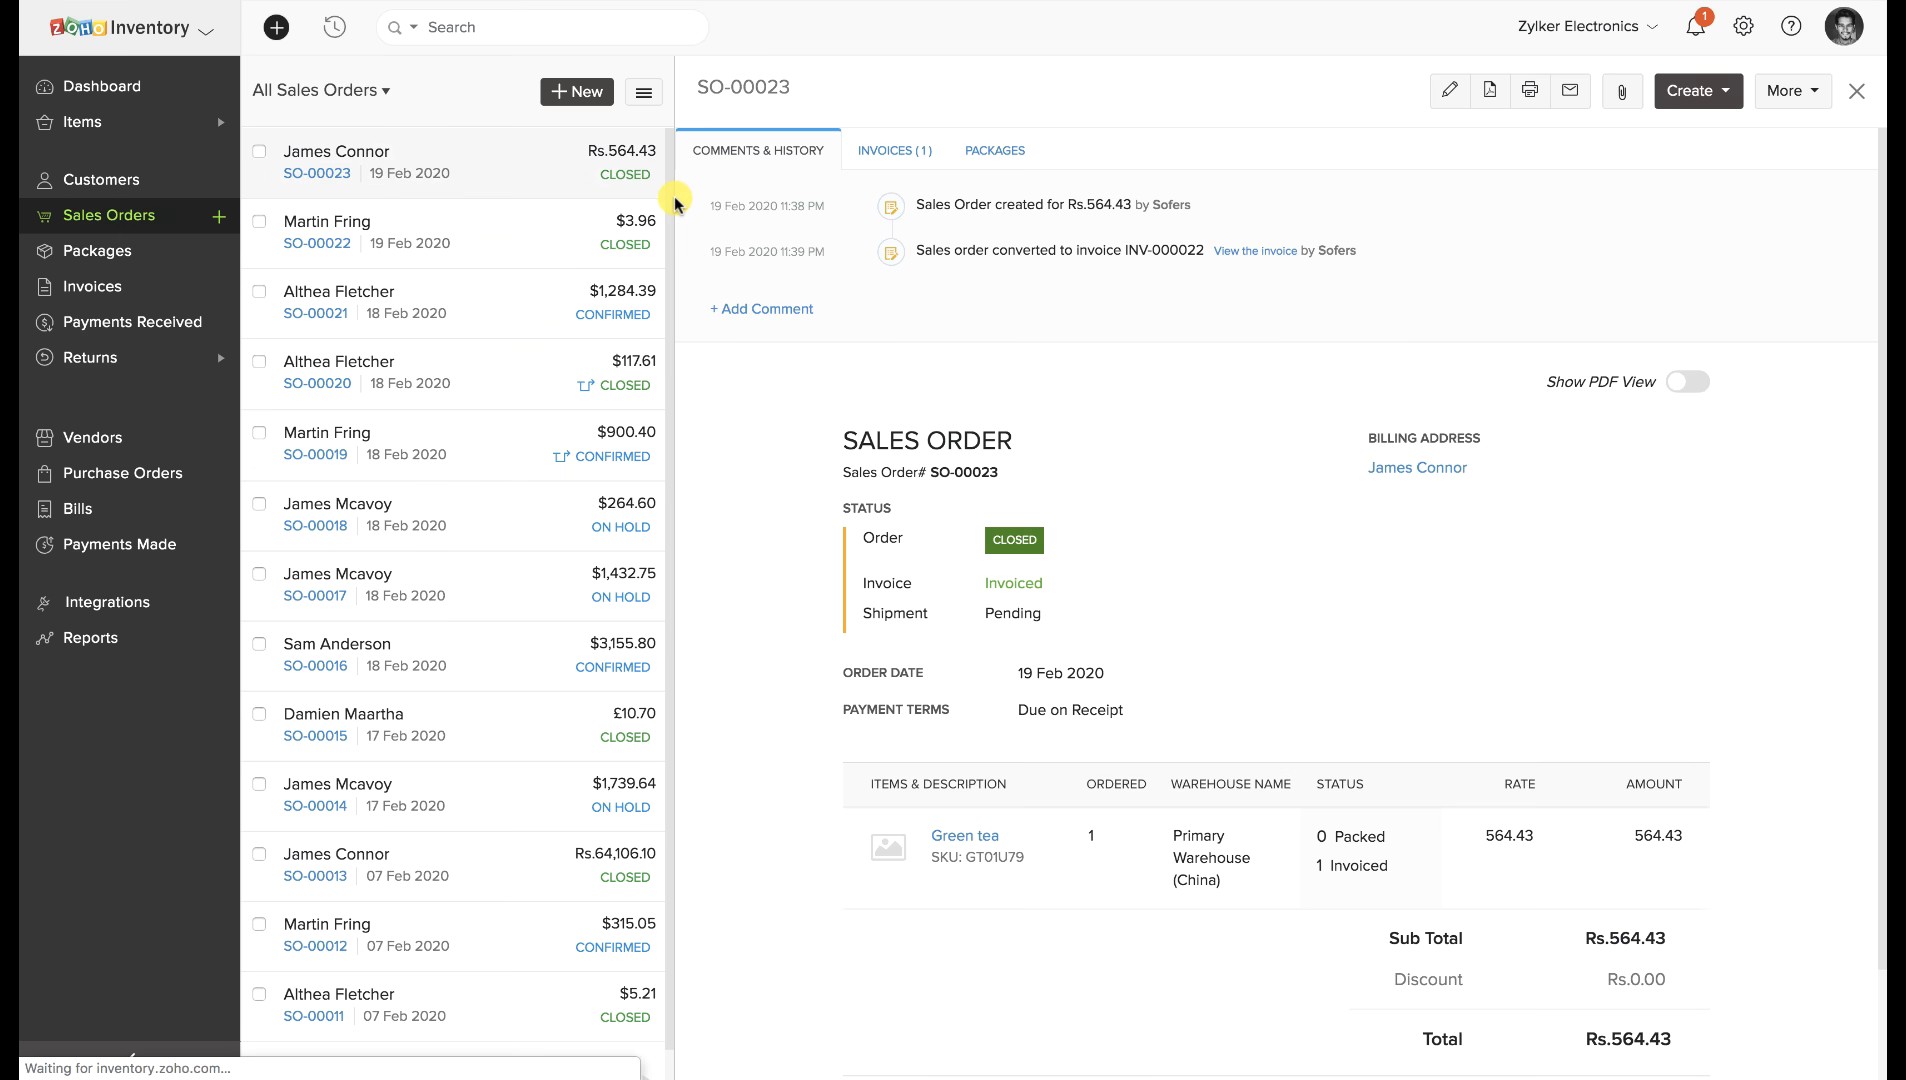
click(1535, 97)
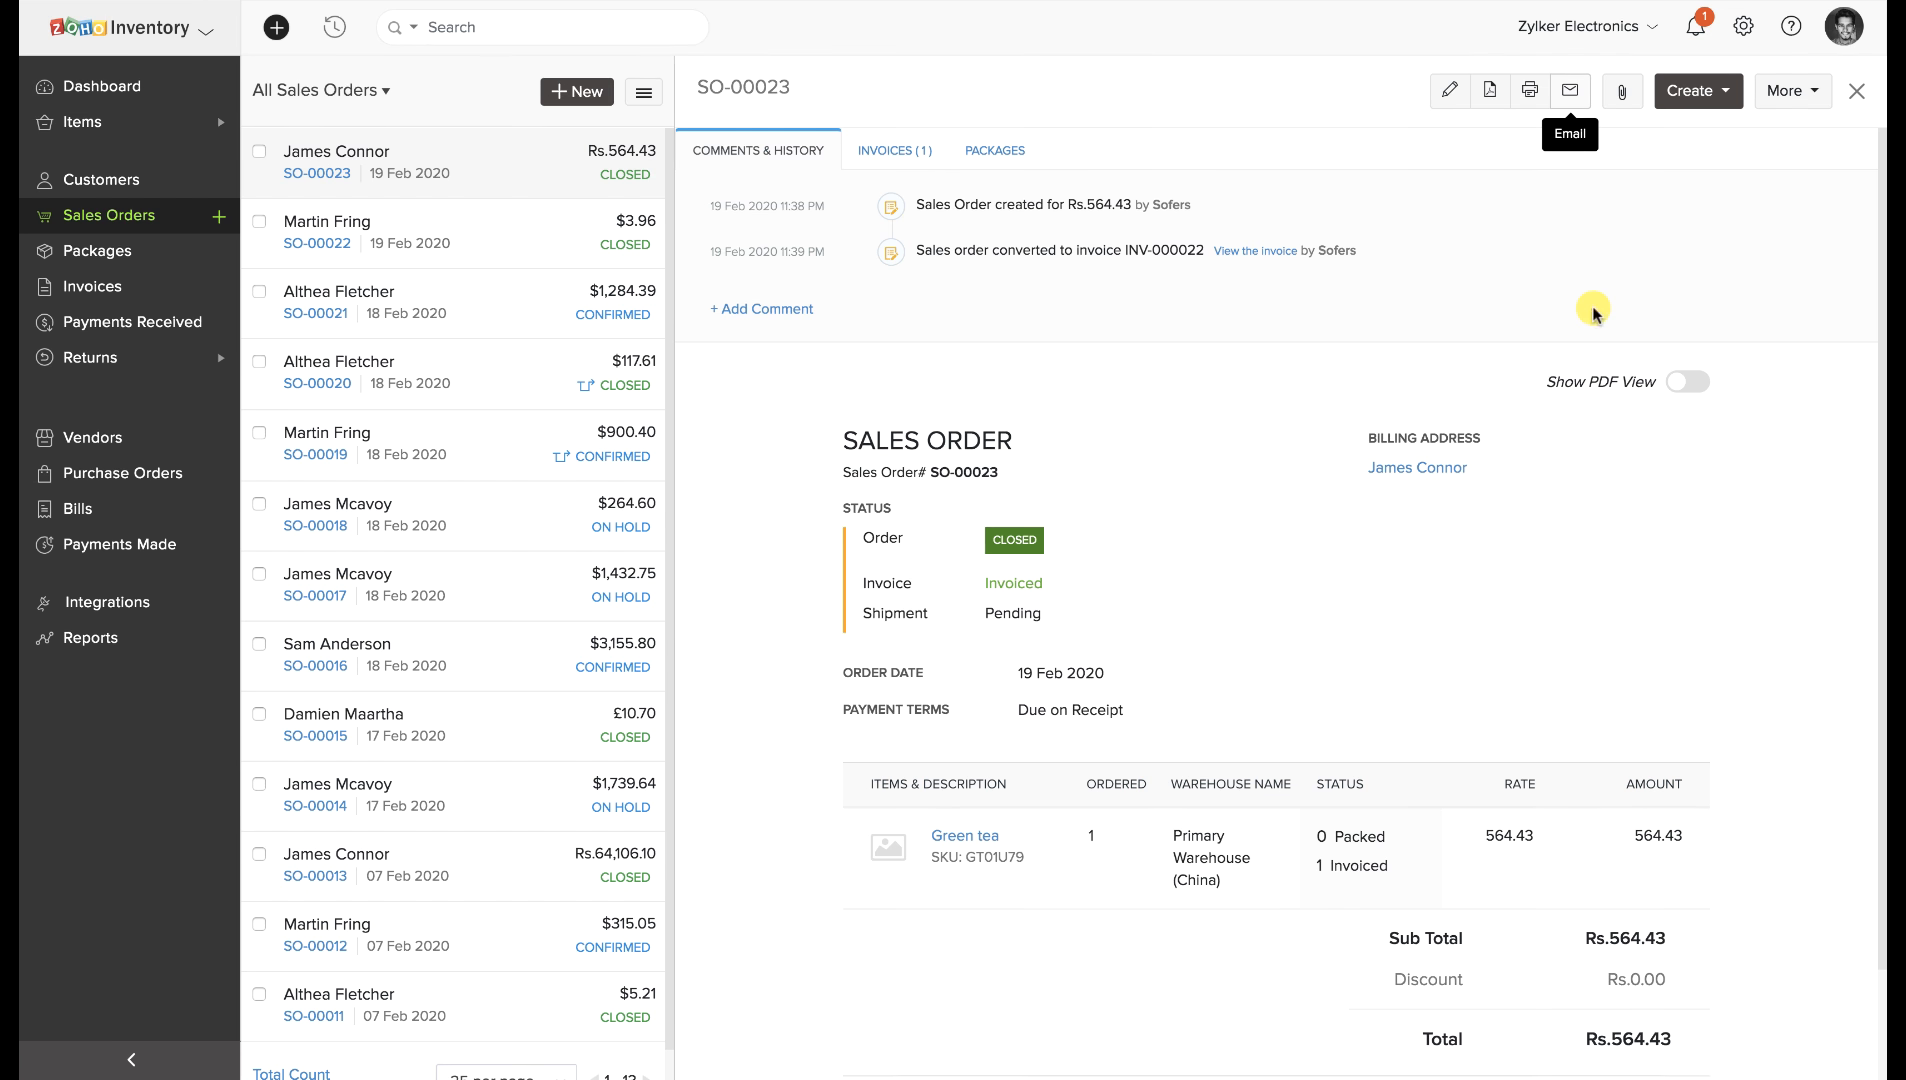
click(1793, 93)
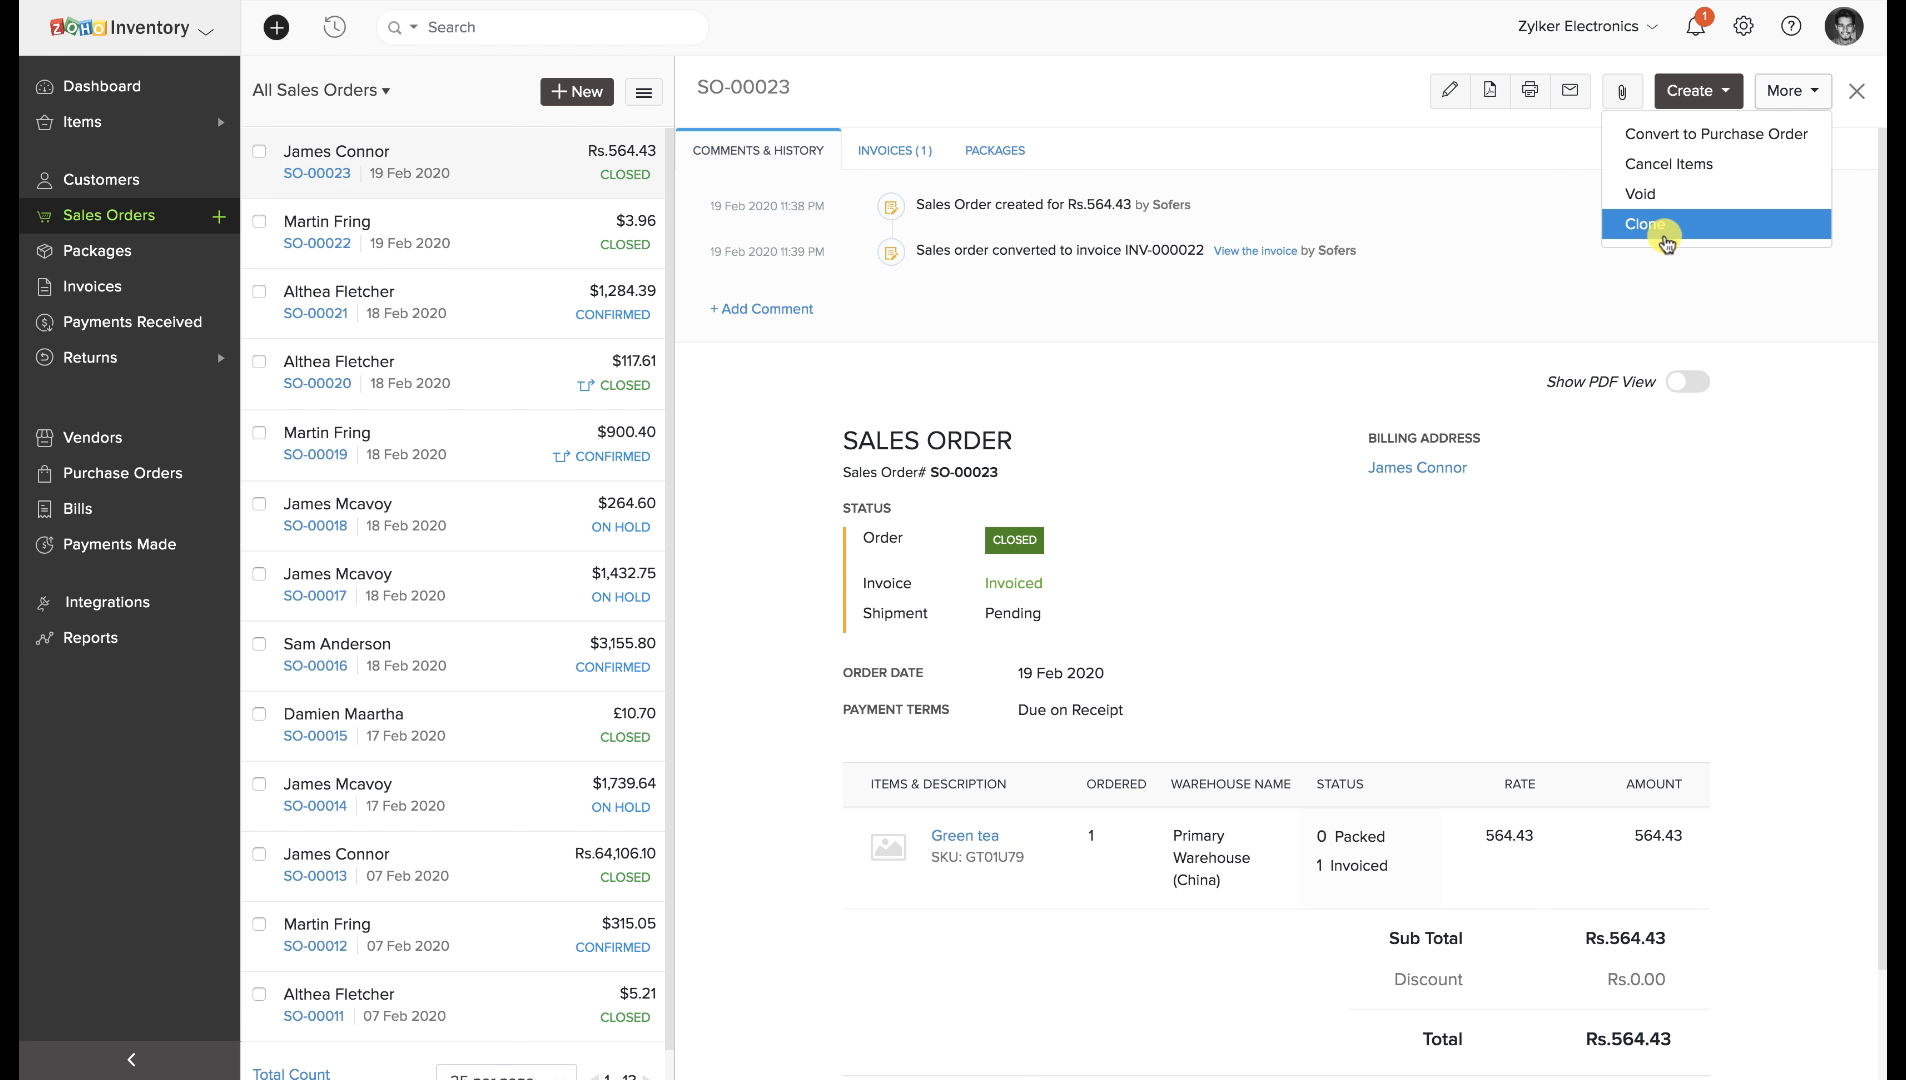
click(1623, 289)
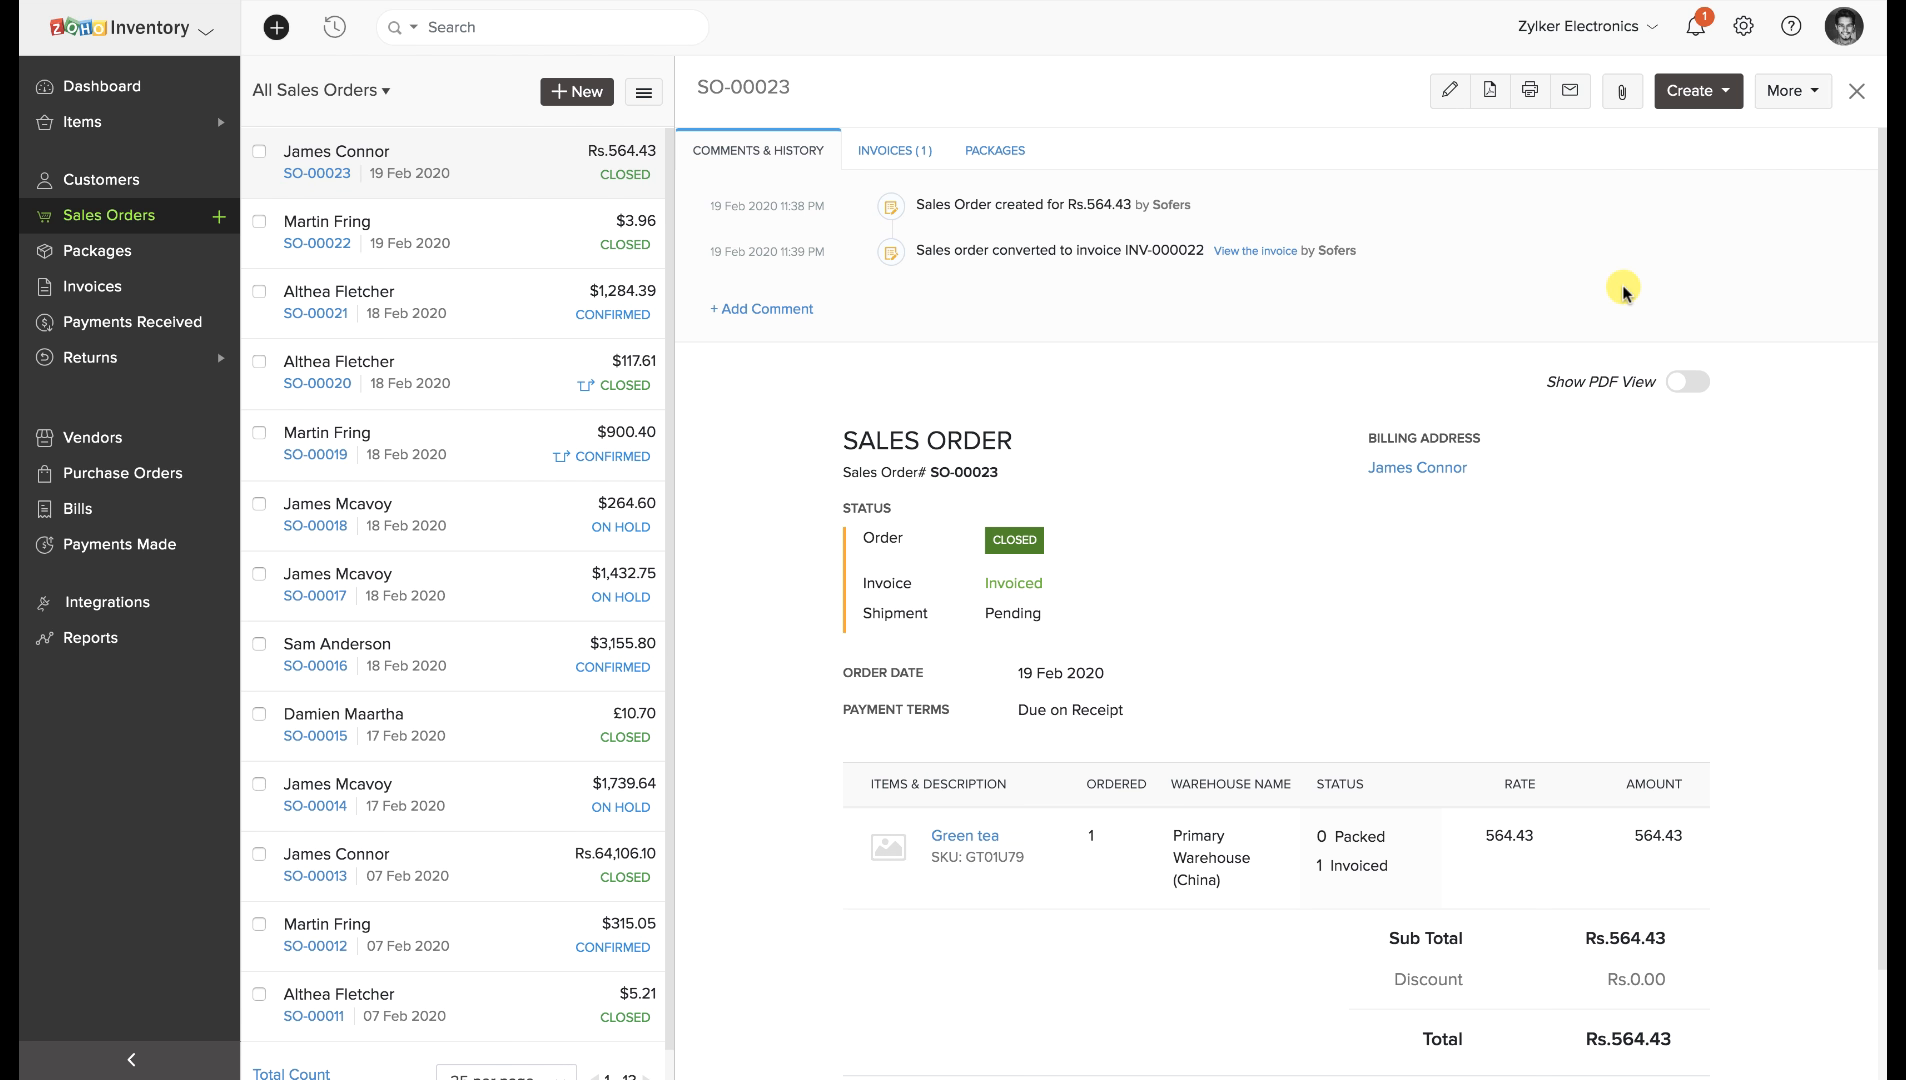
Select sales orders SO-00022, SO-00021 and SO-00020 and view their bulk actions.
click(163, 210)
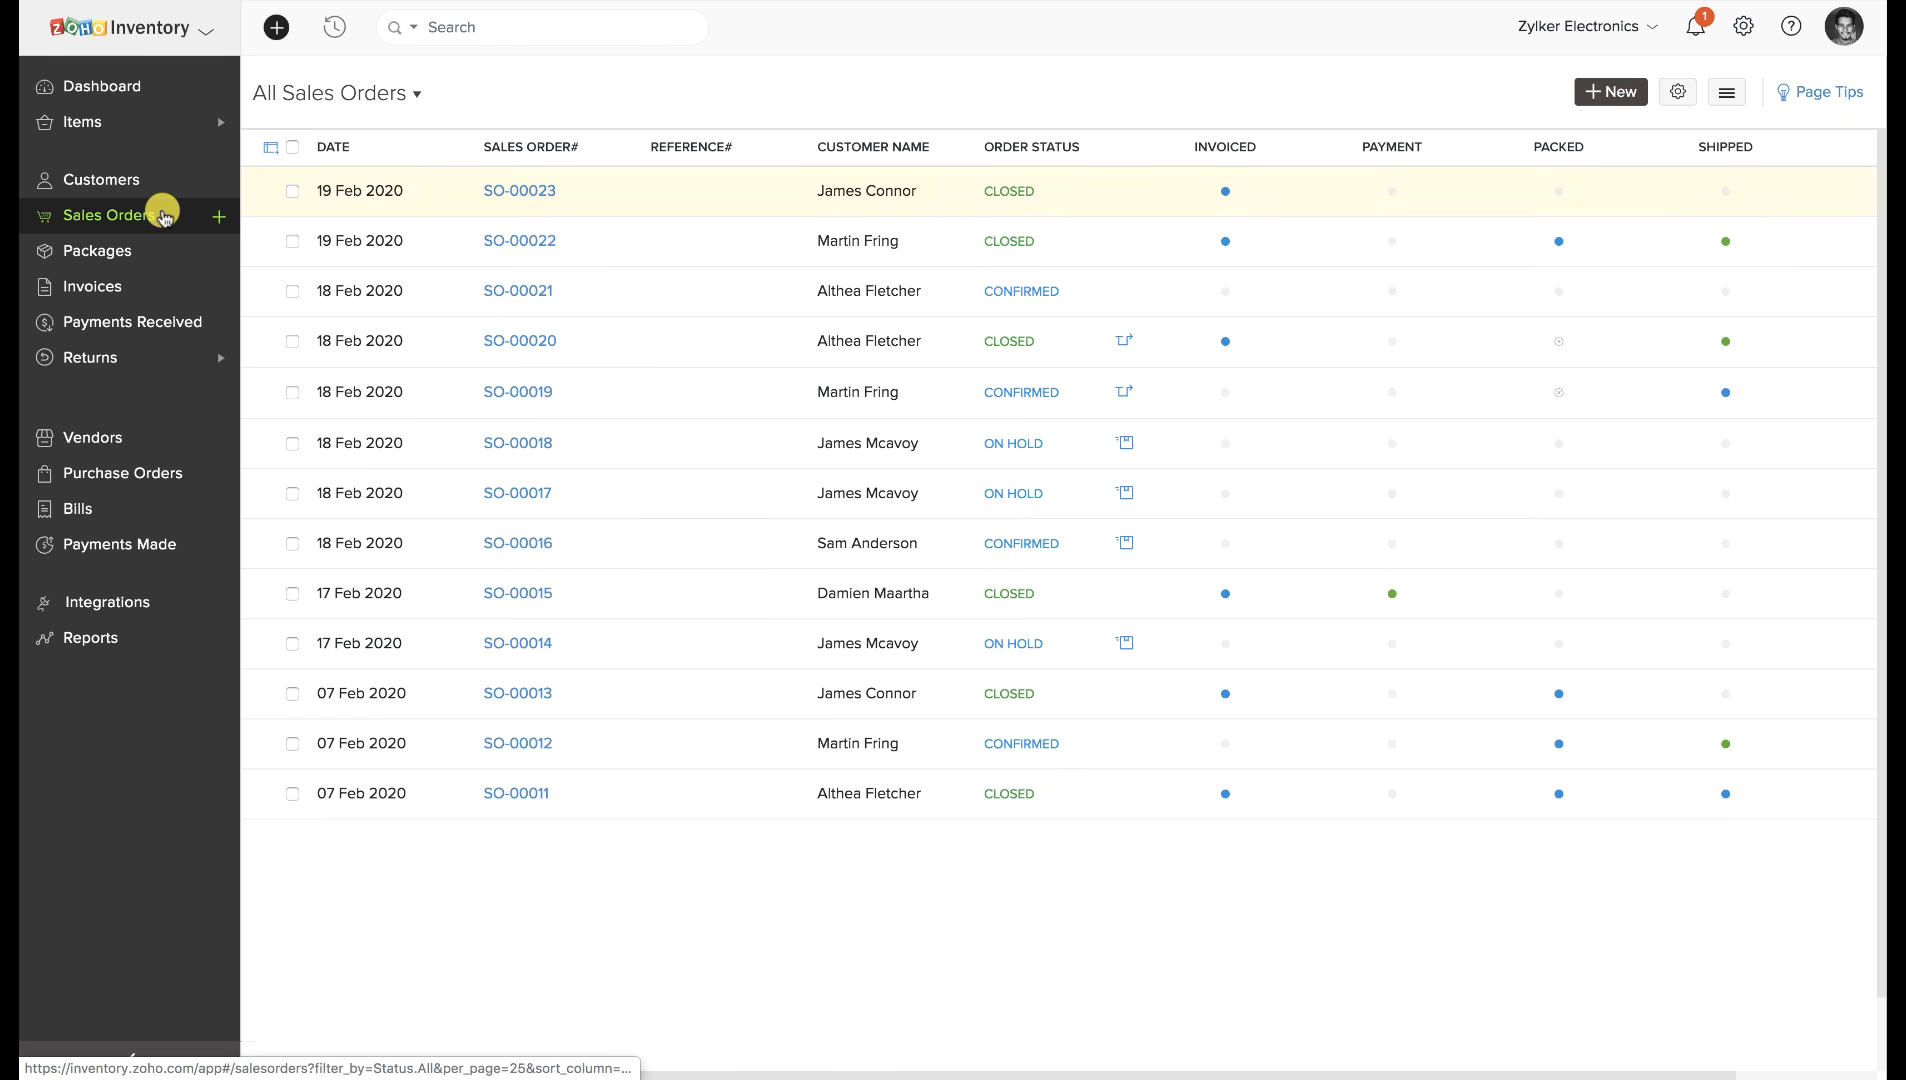
click(293, 244)
click(270, 291)
click(270, 341)
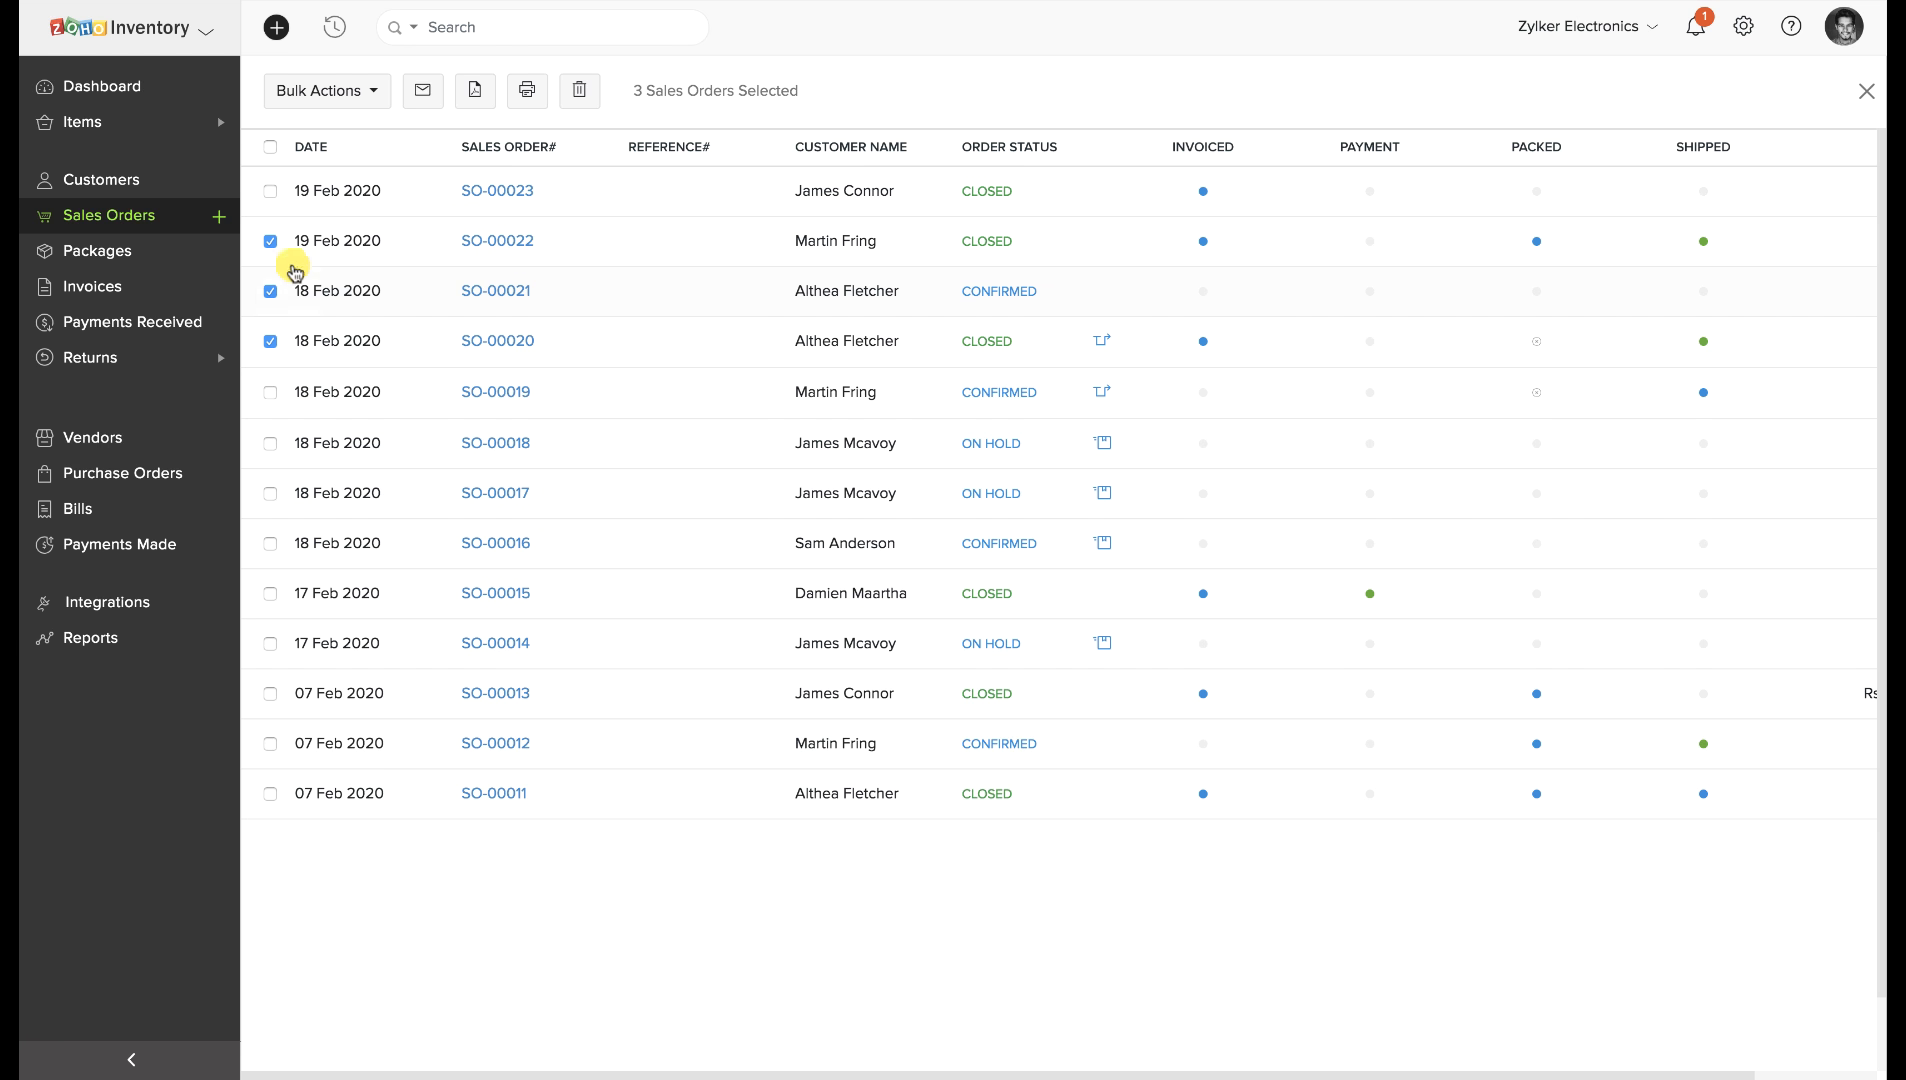
click(345, 90)
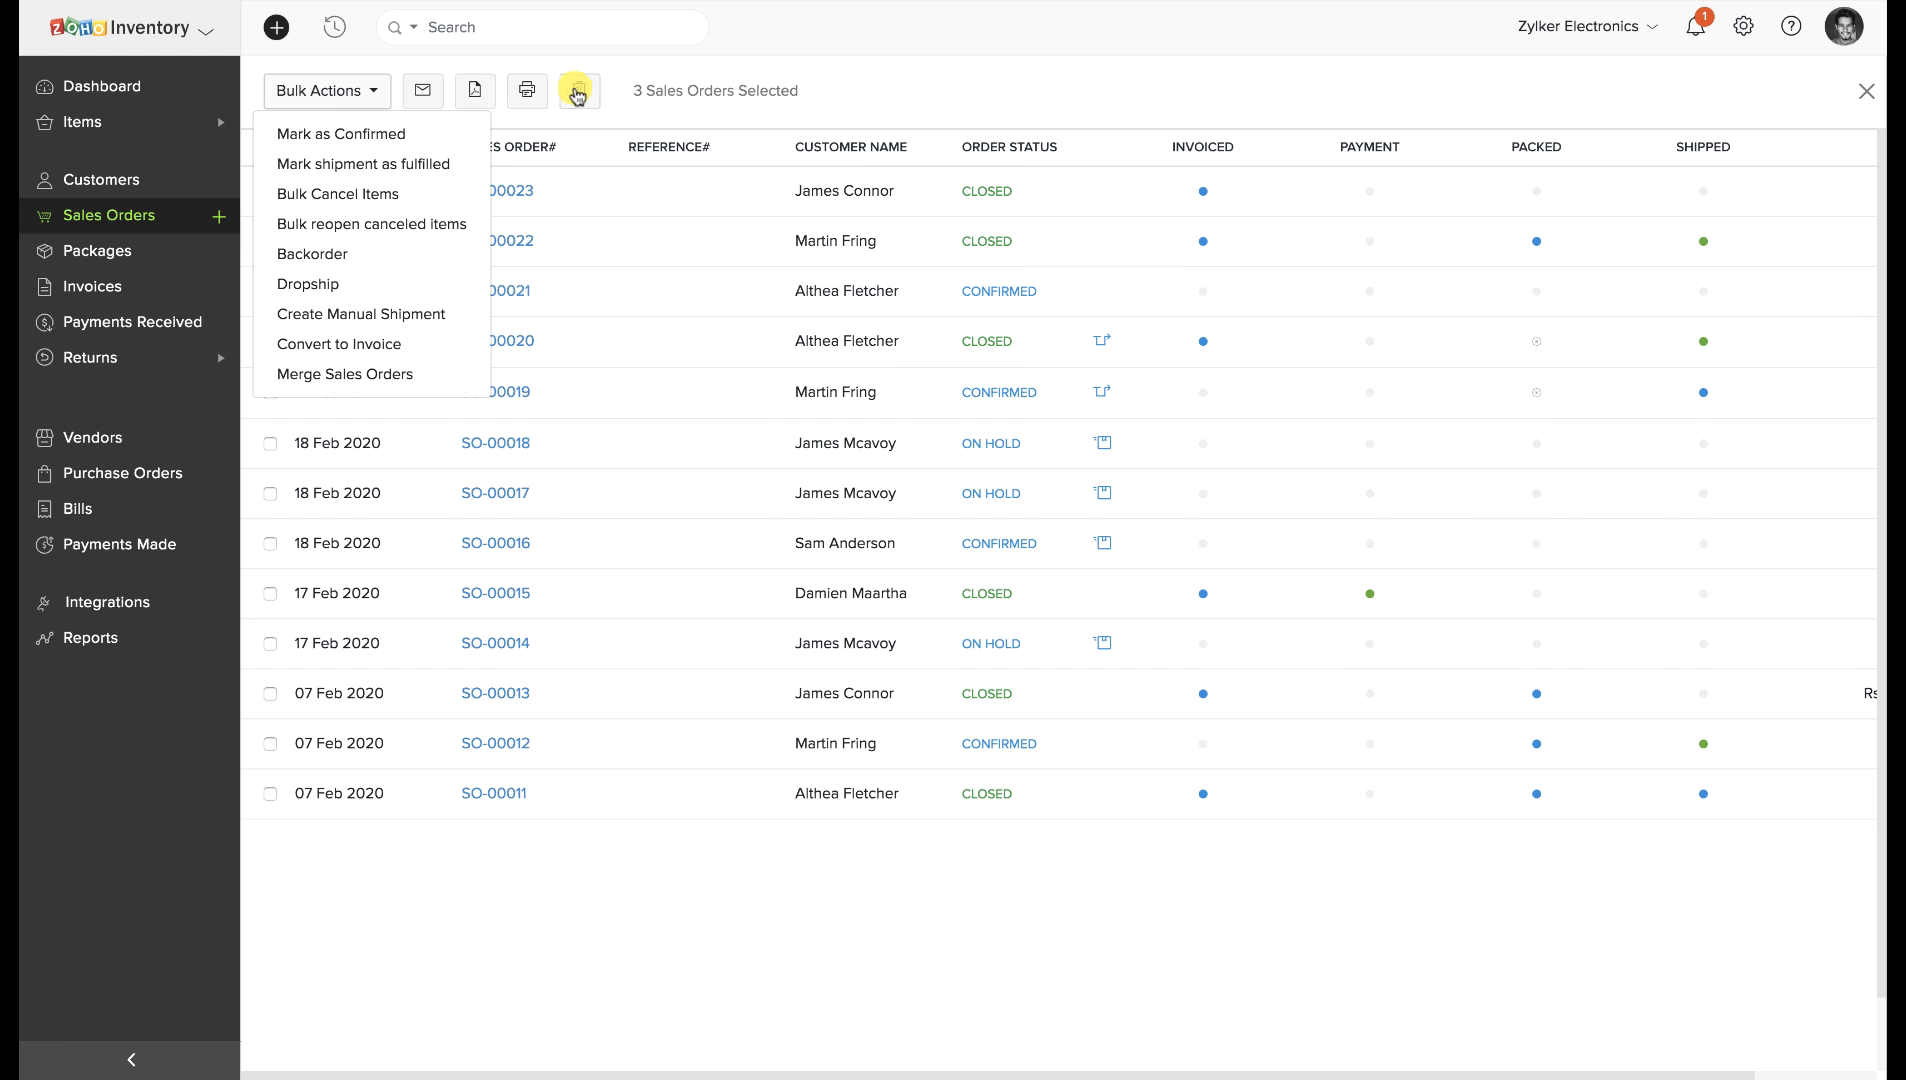
click(618, 92)
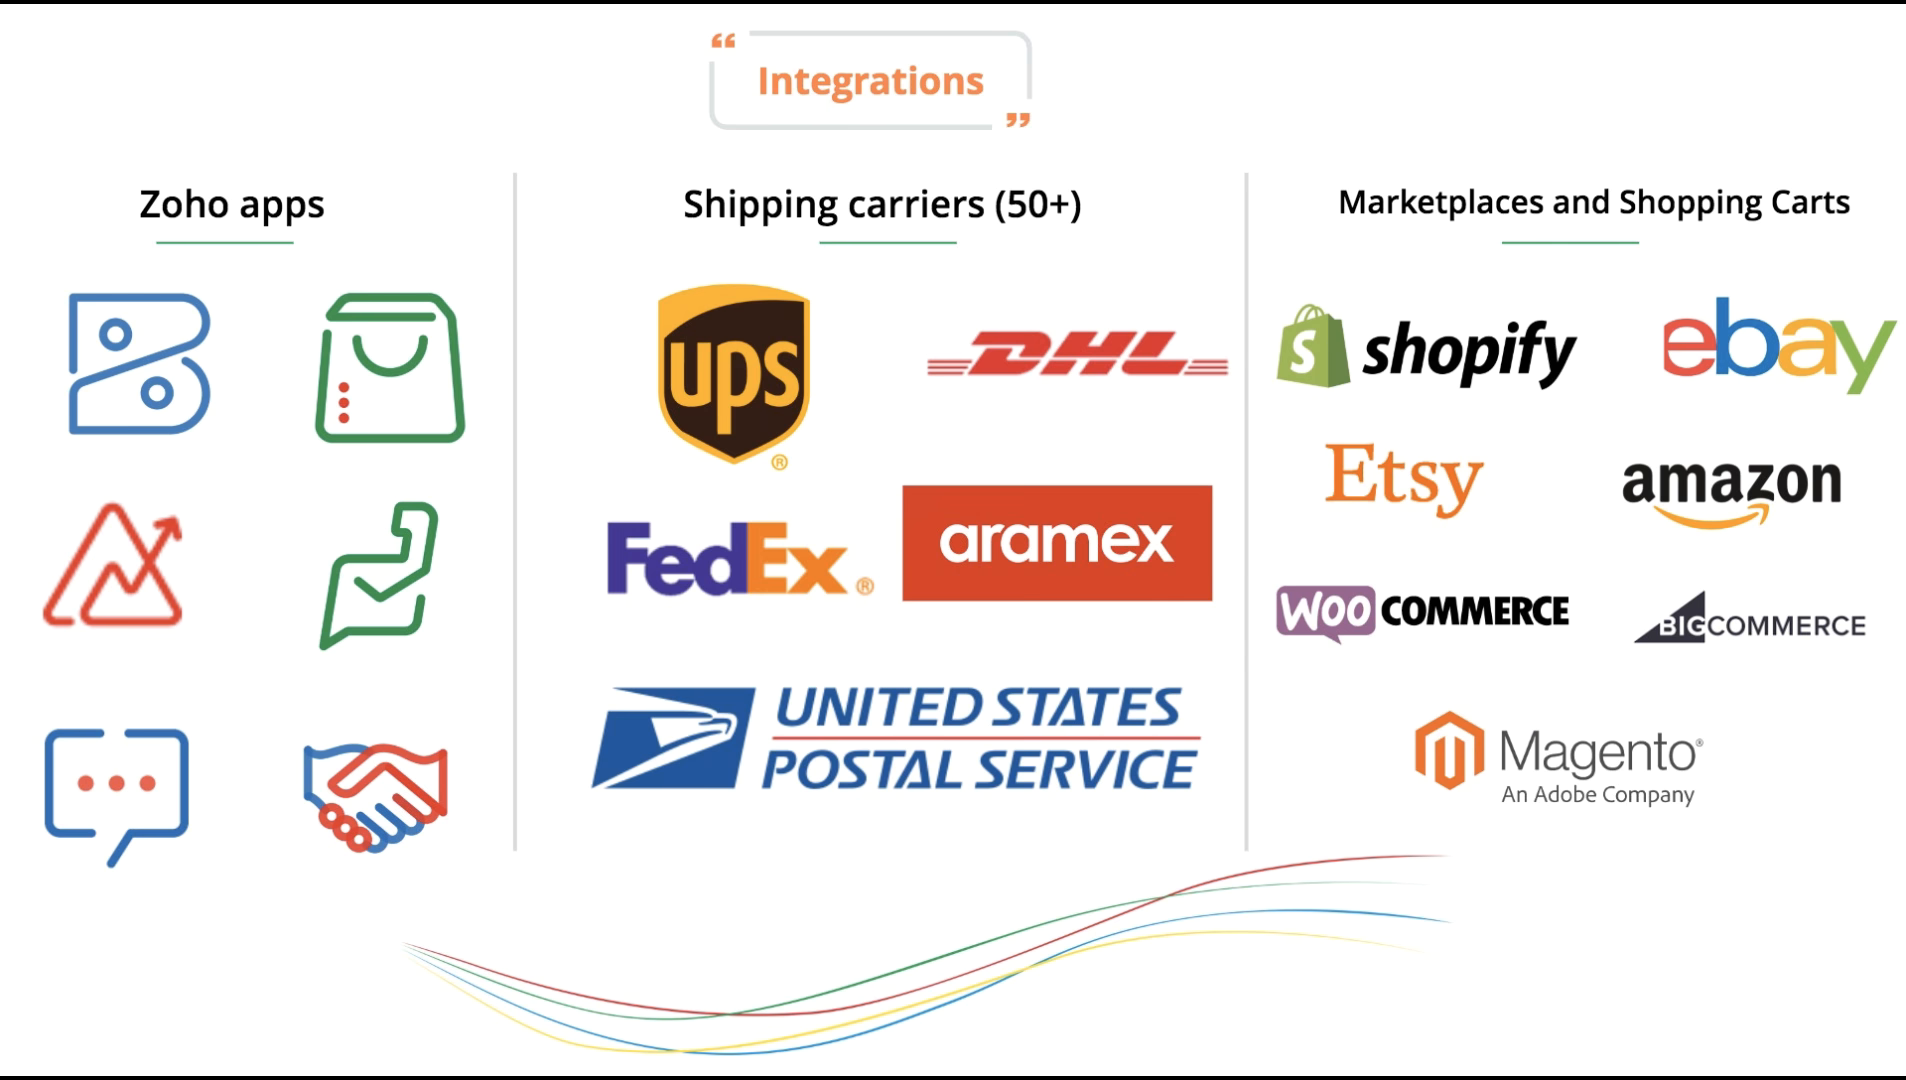
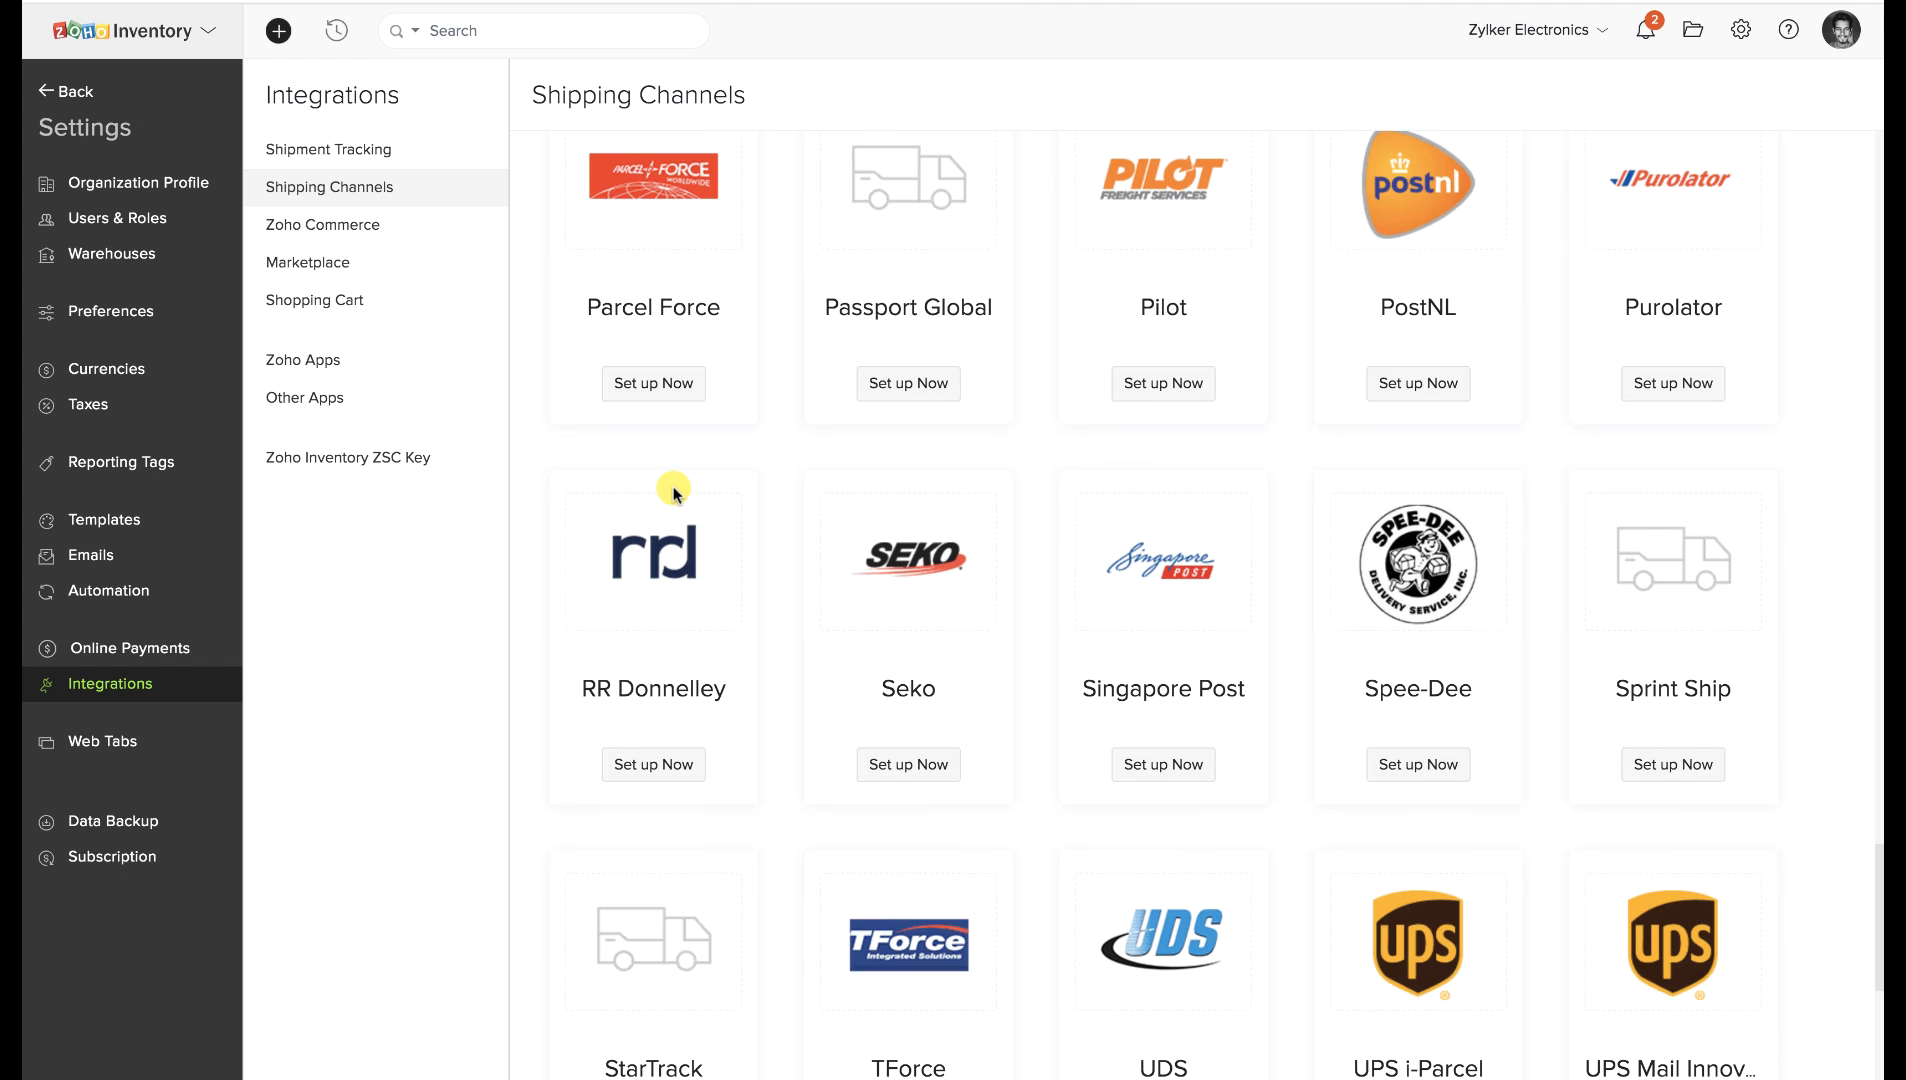
scroll(673, 485, down, 3)
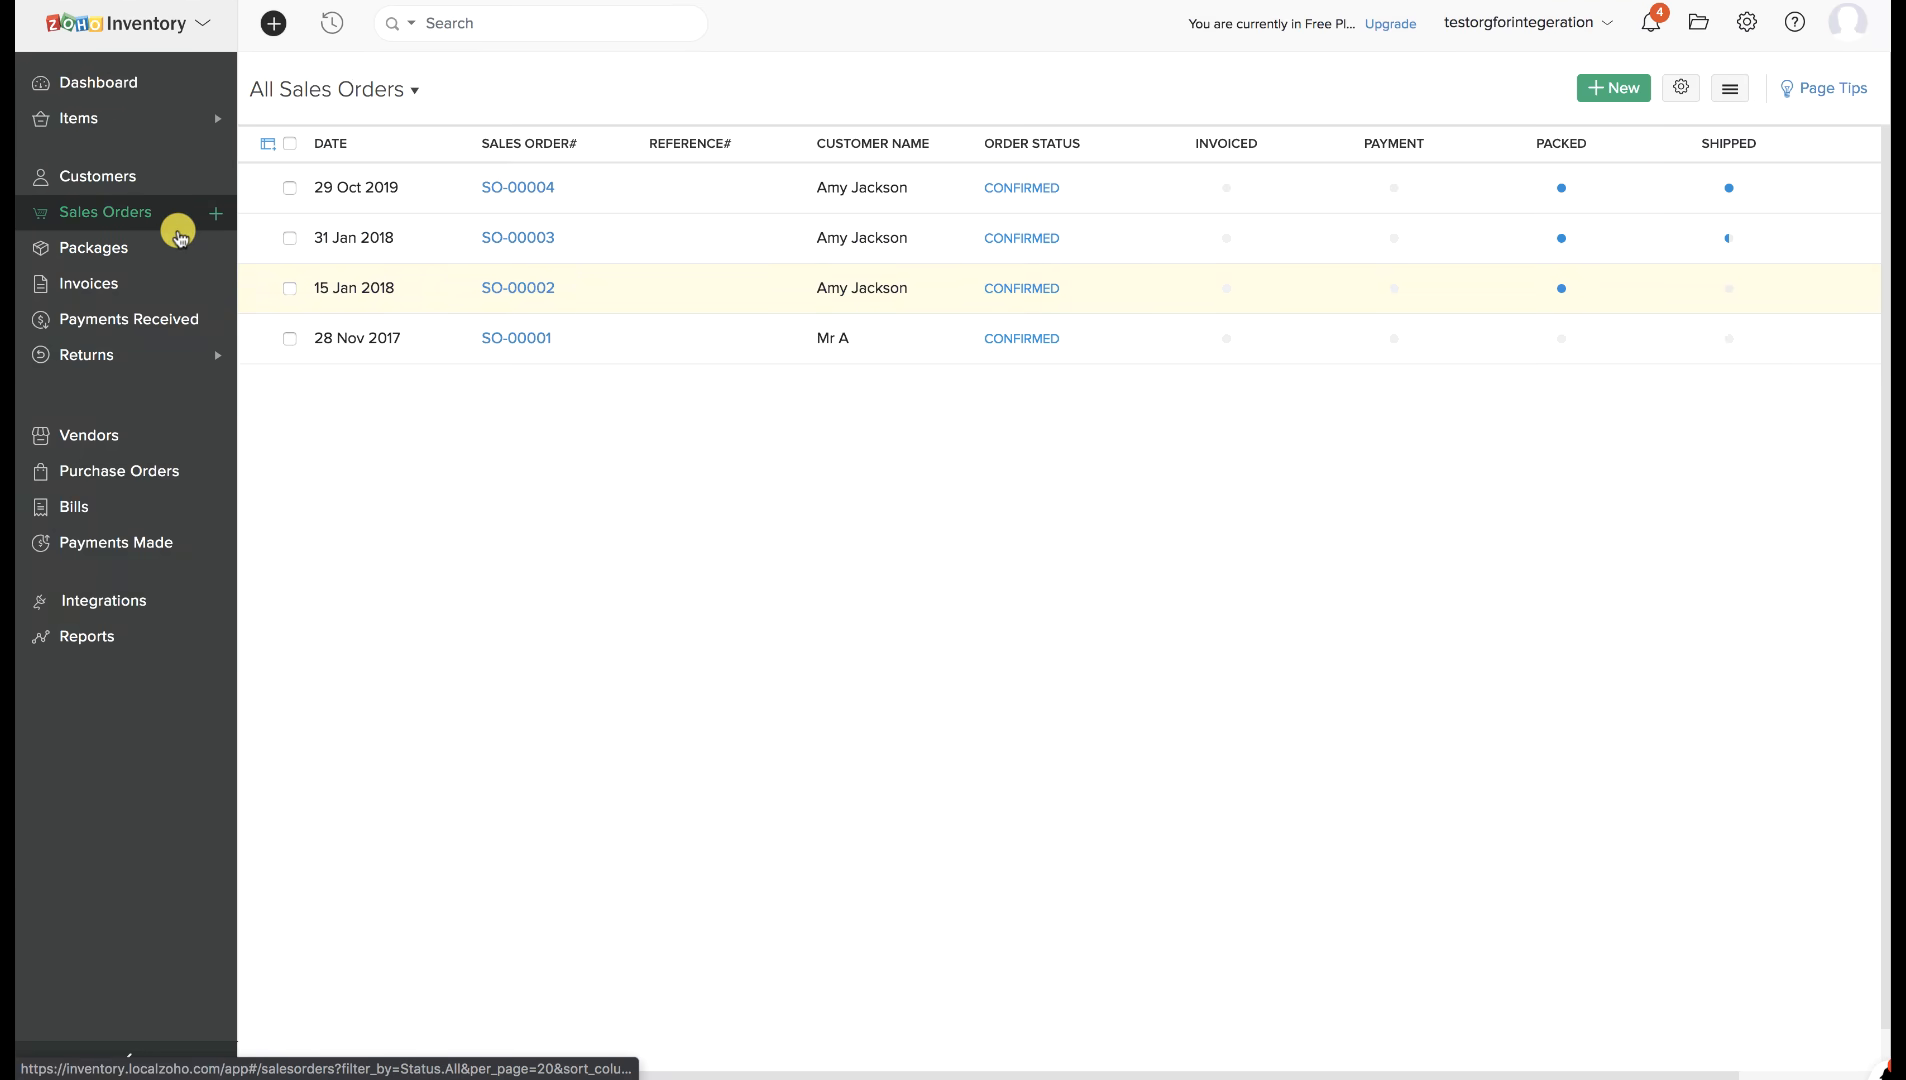
Open package S123 under SO-00002's Packages and choose Ship via Carrier.
click(651, 284)
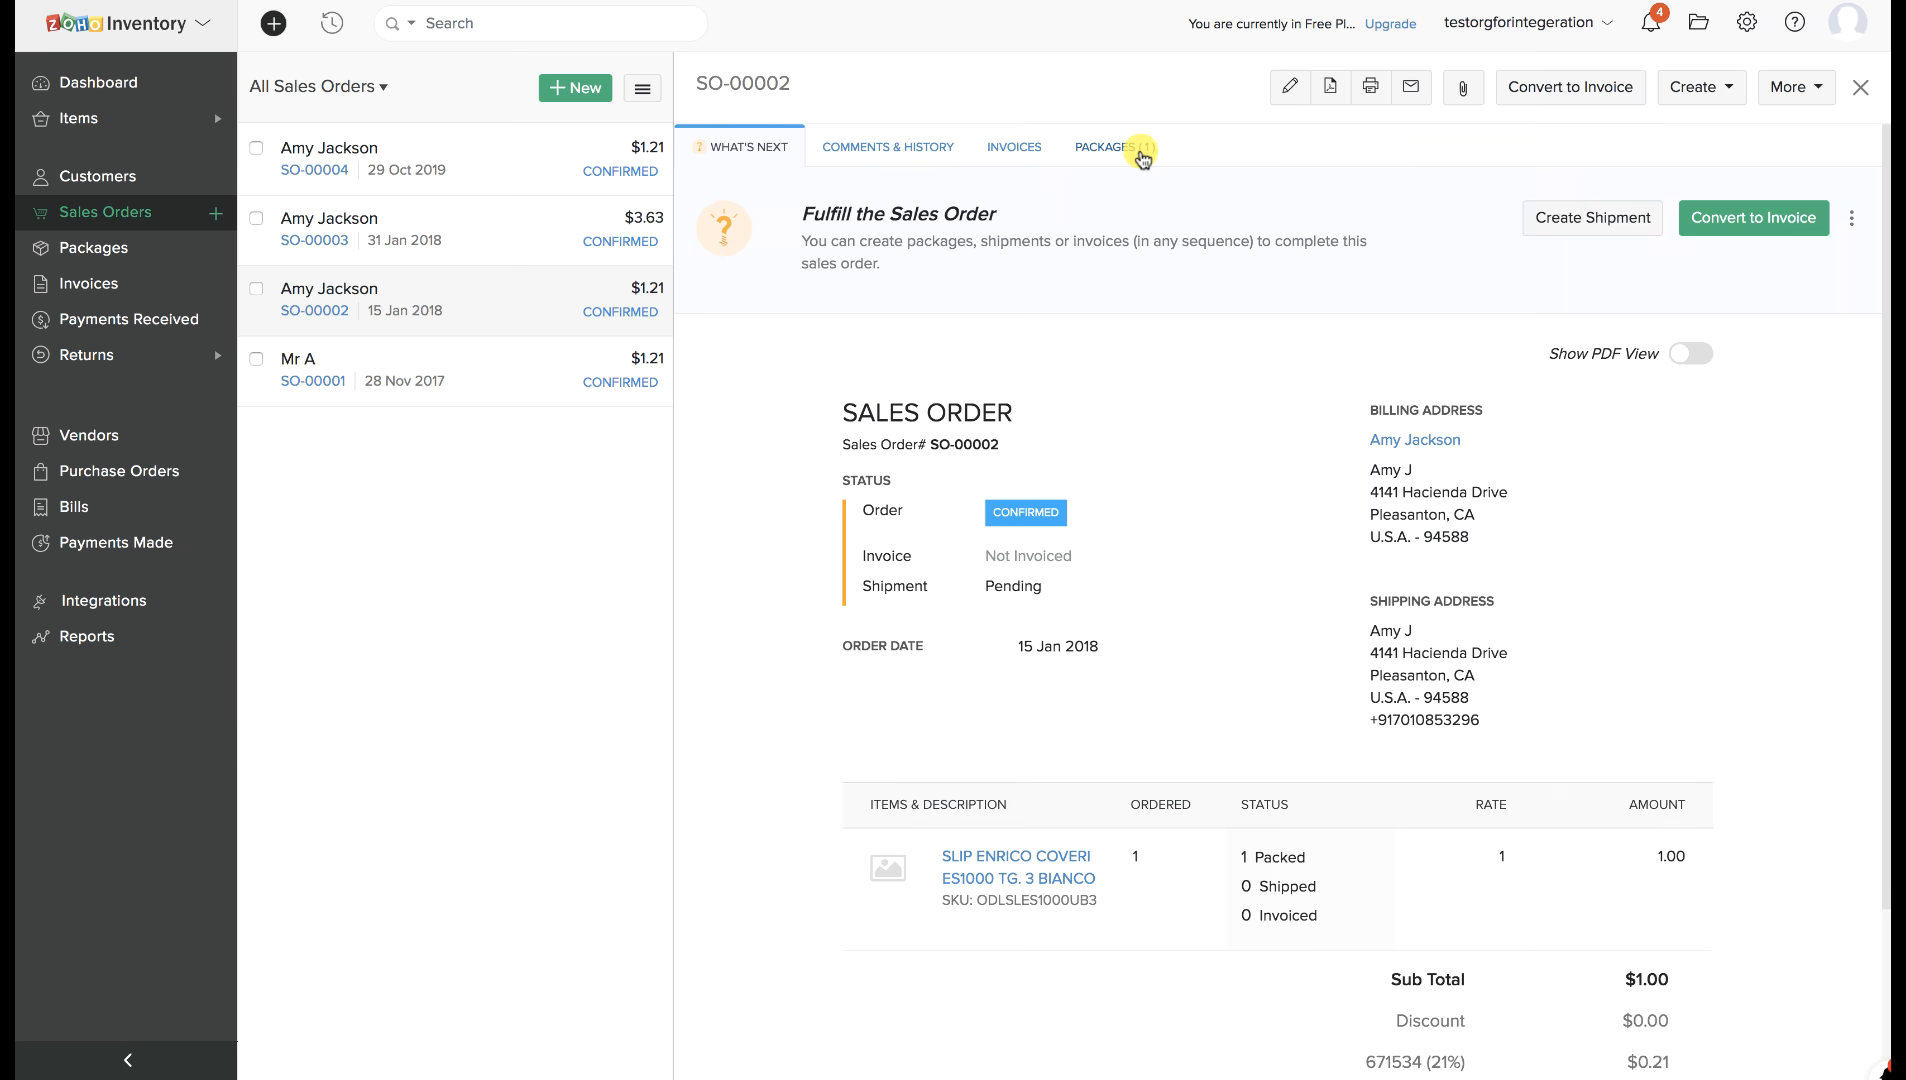
click(1141, 152)
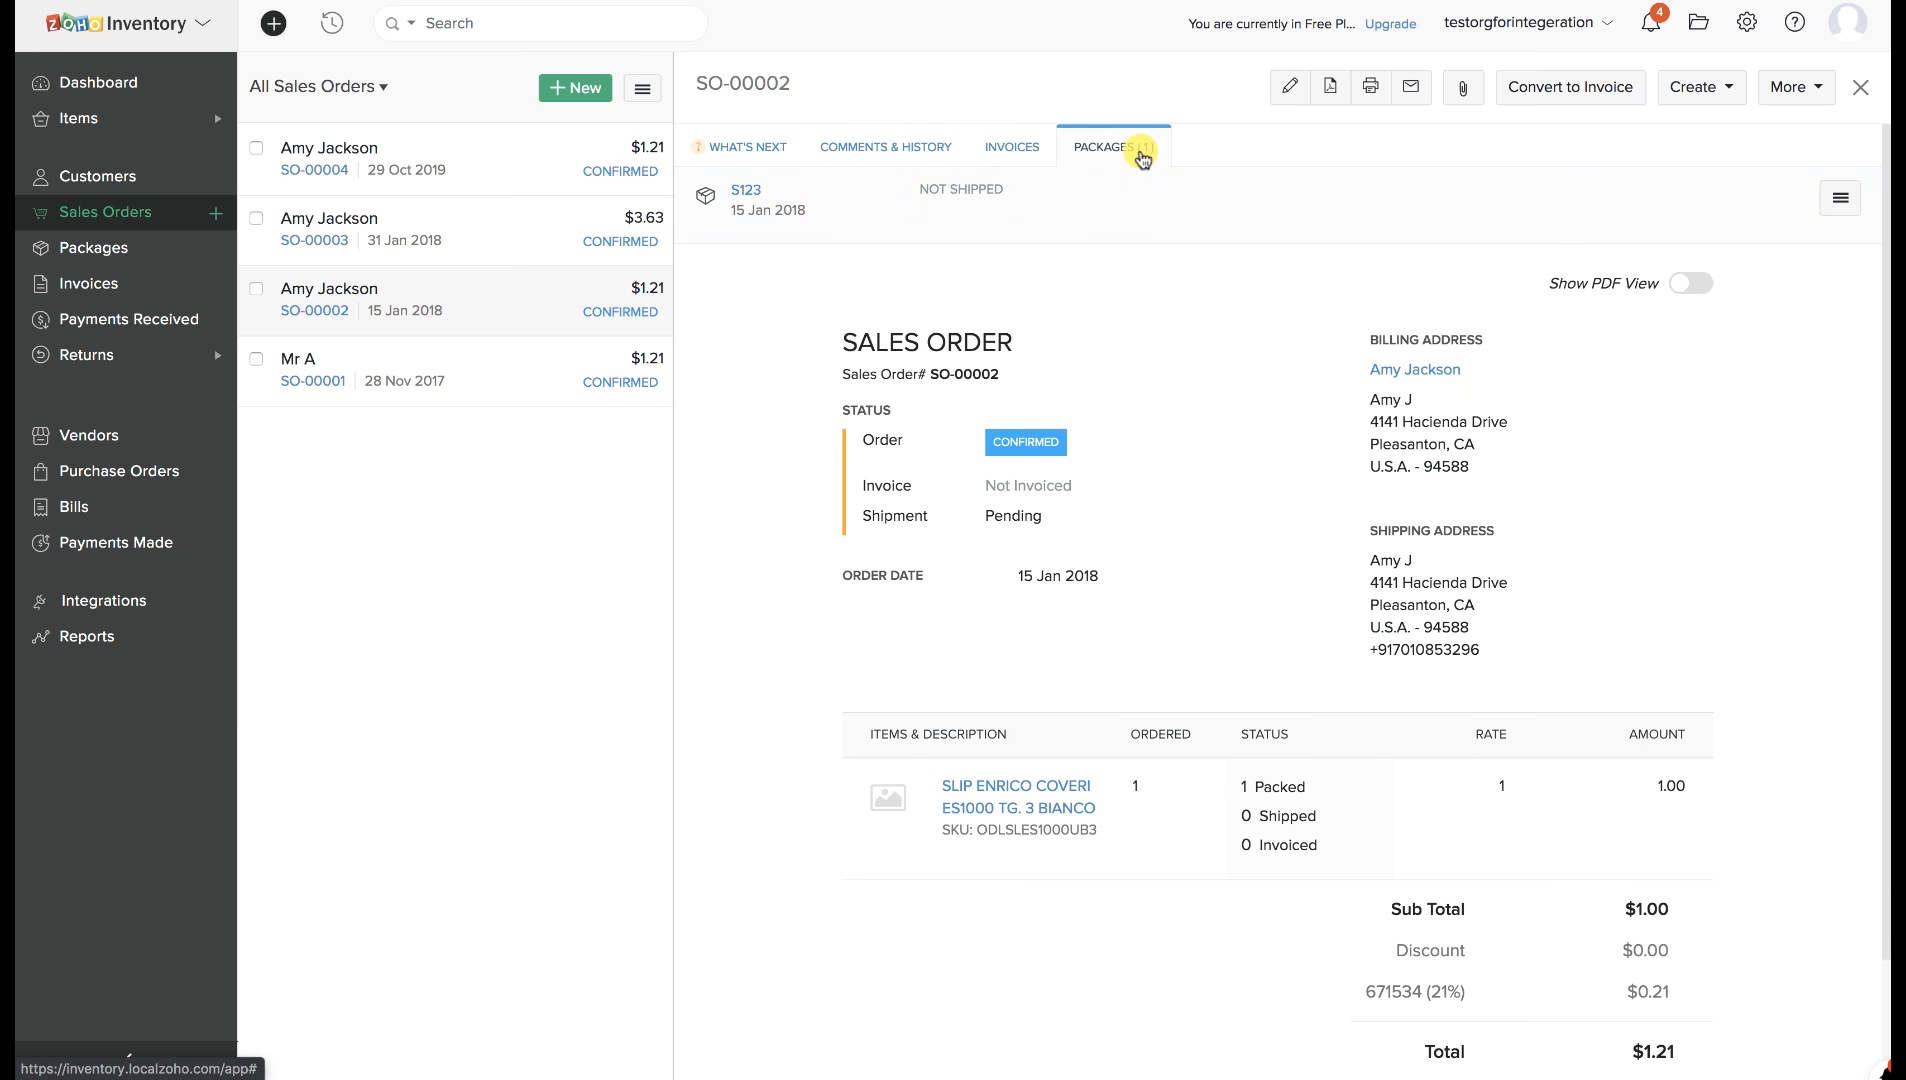
click(749, 191)
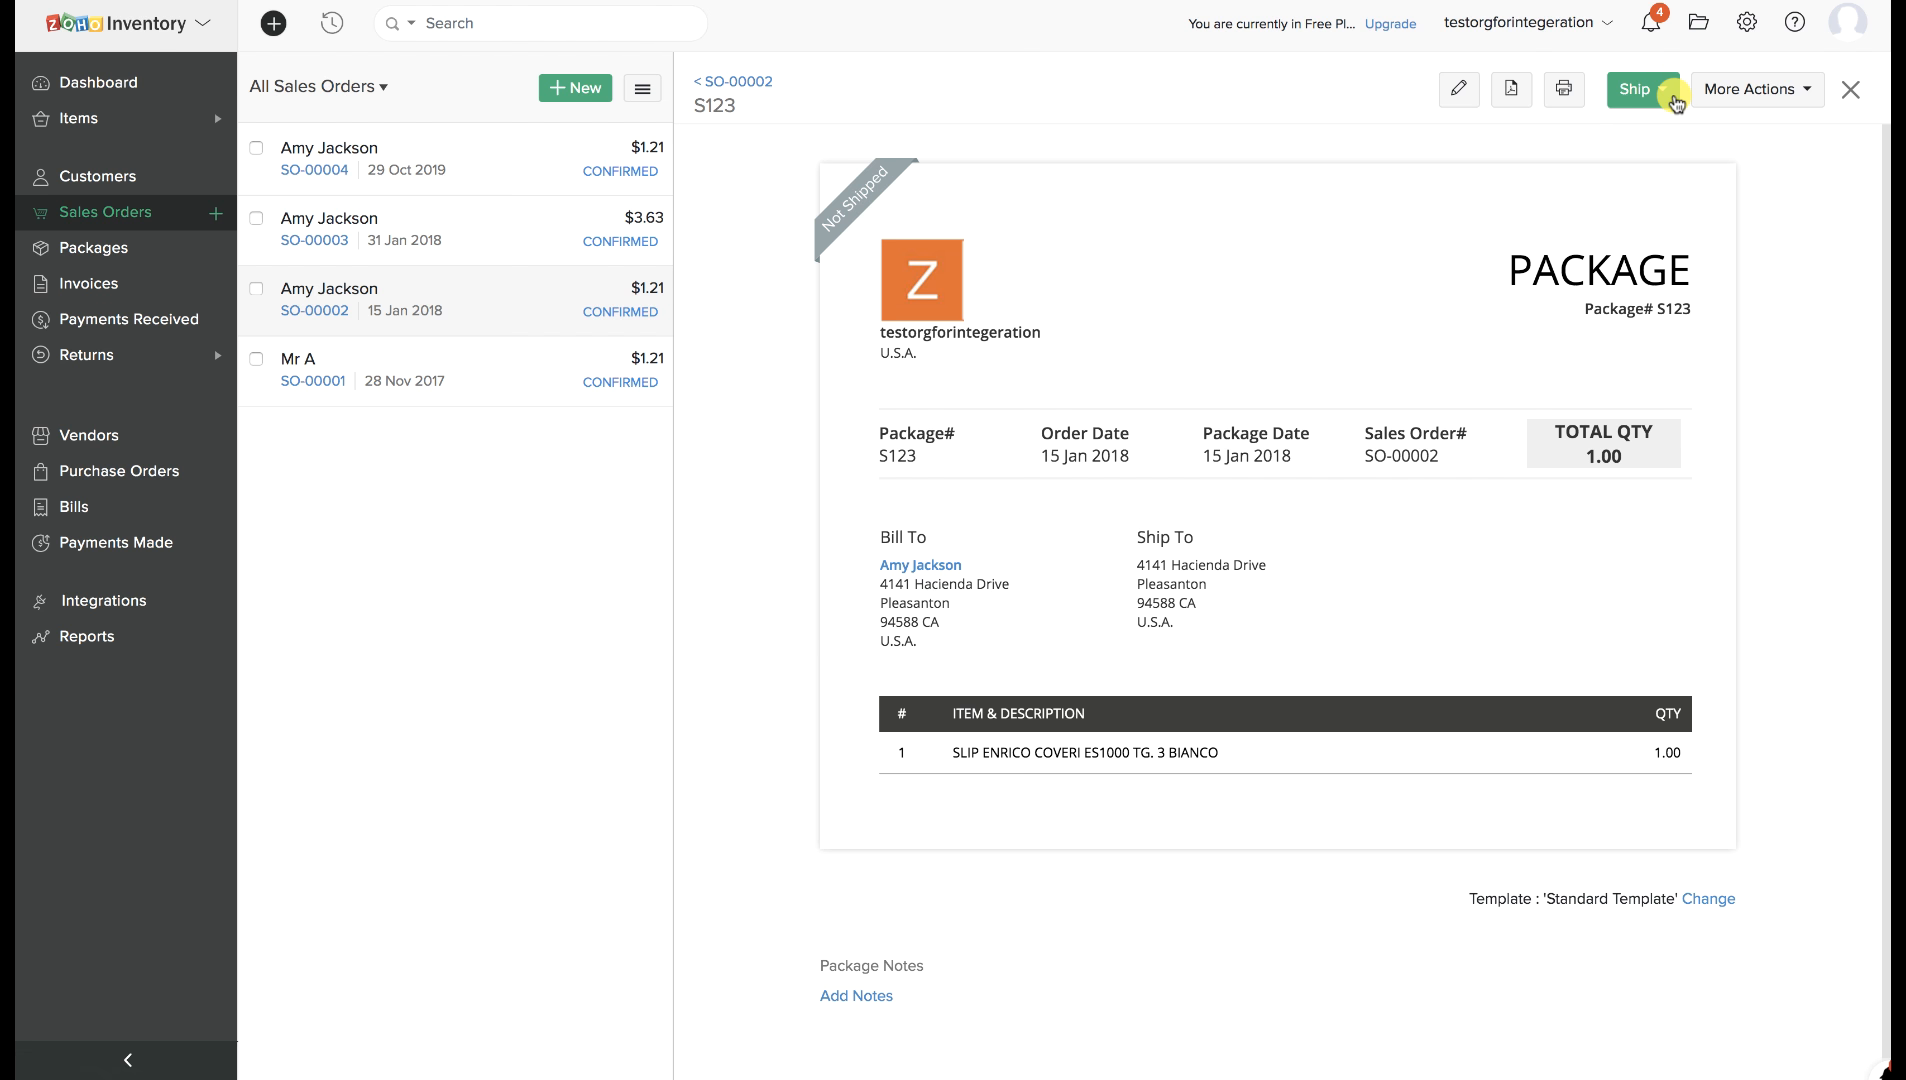
click(1661, 90)
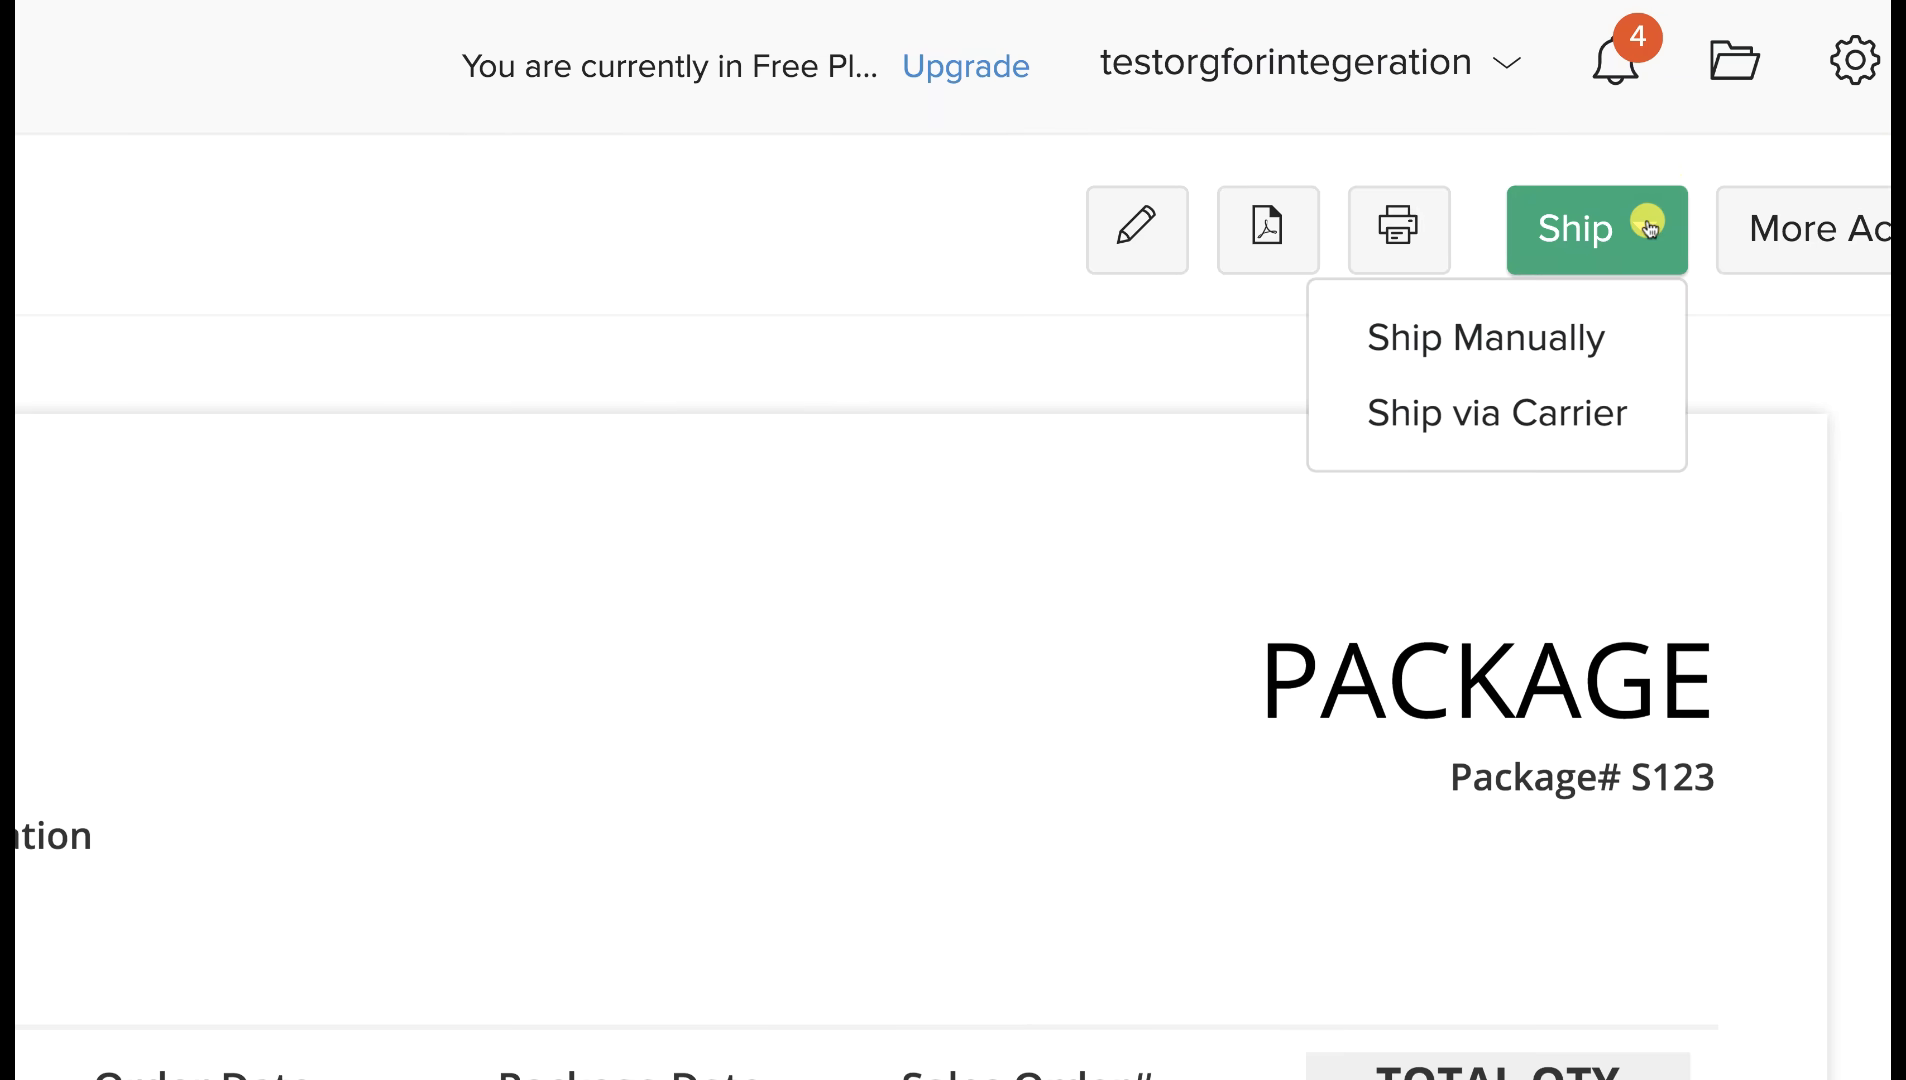
click(1575, 410)
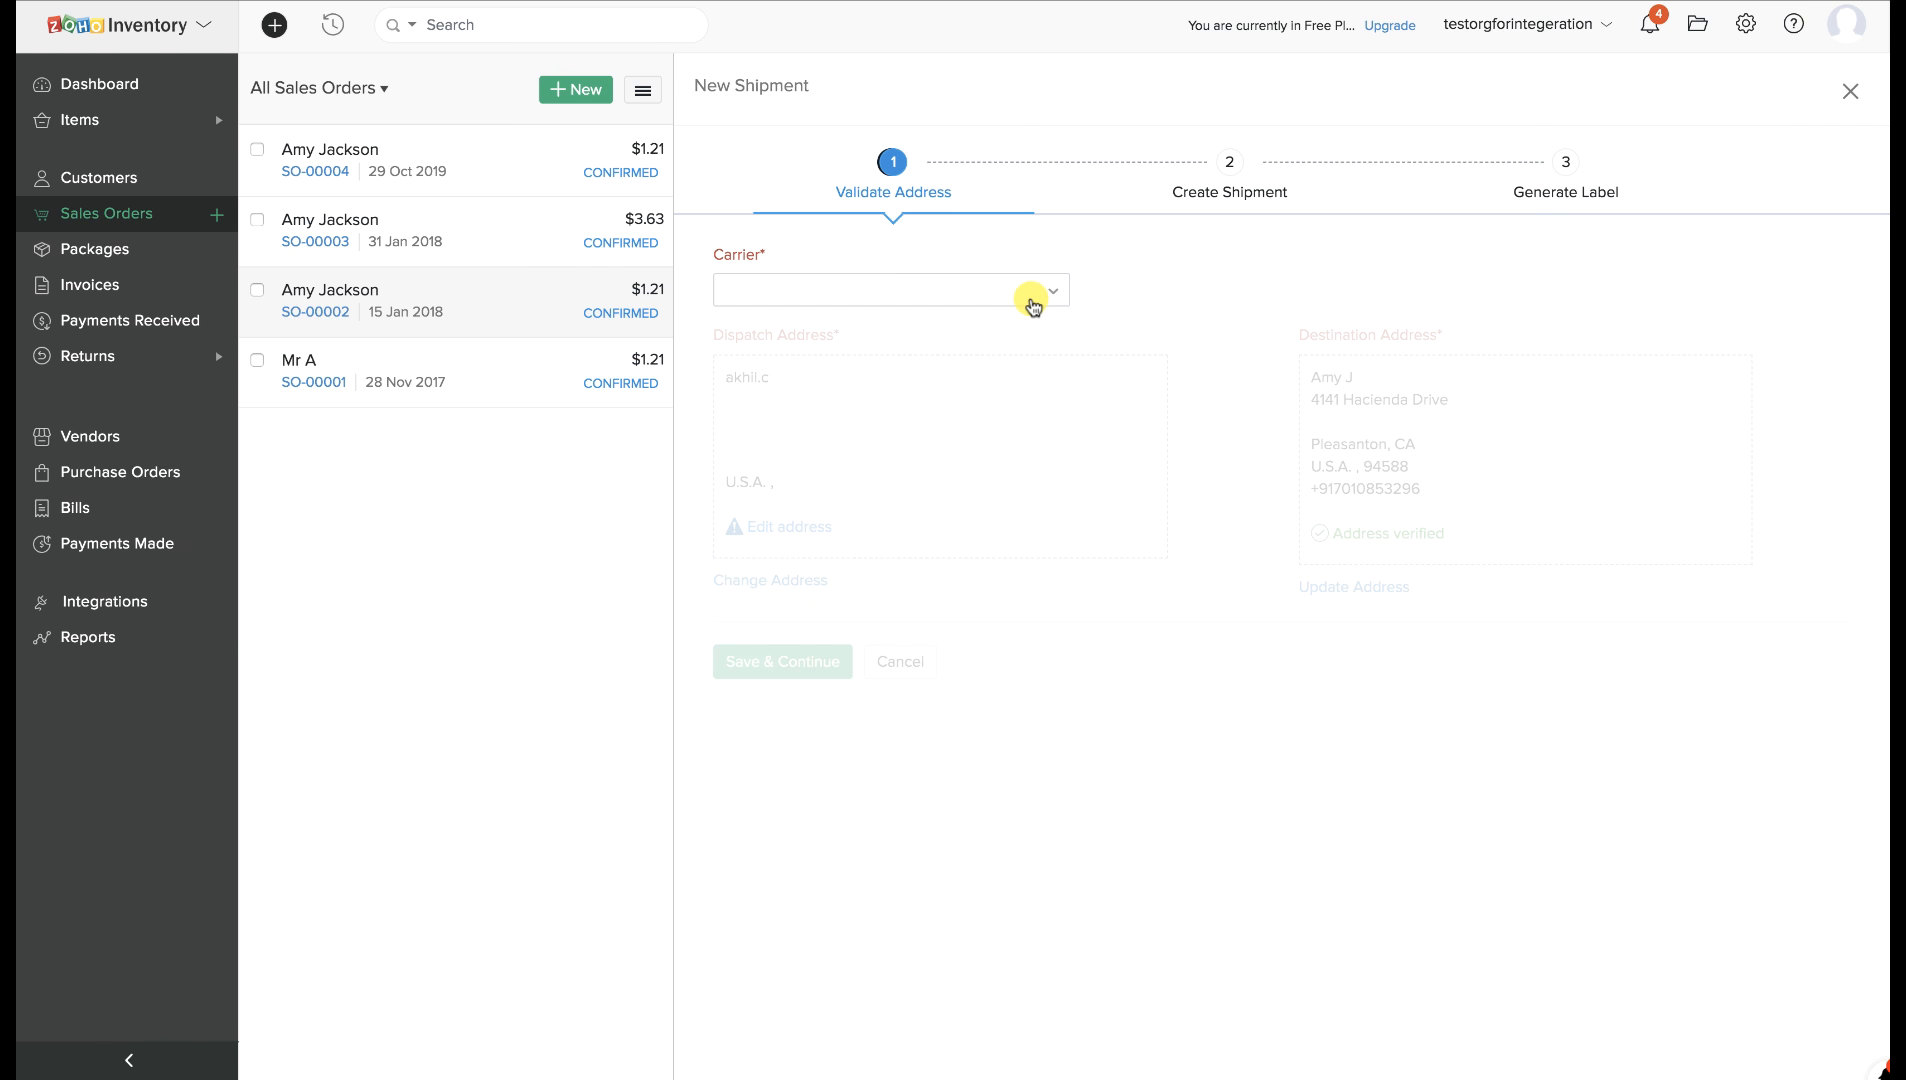
Choose FedEx as carrier and the Zoho Corporation dispatch address, then save and continue.
click(1027, 293)
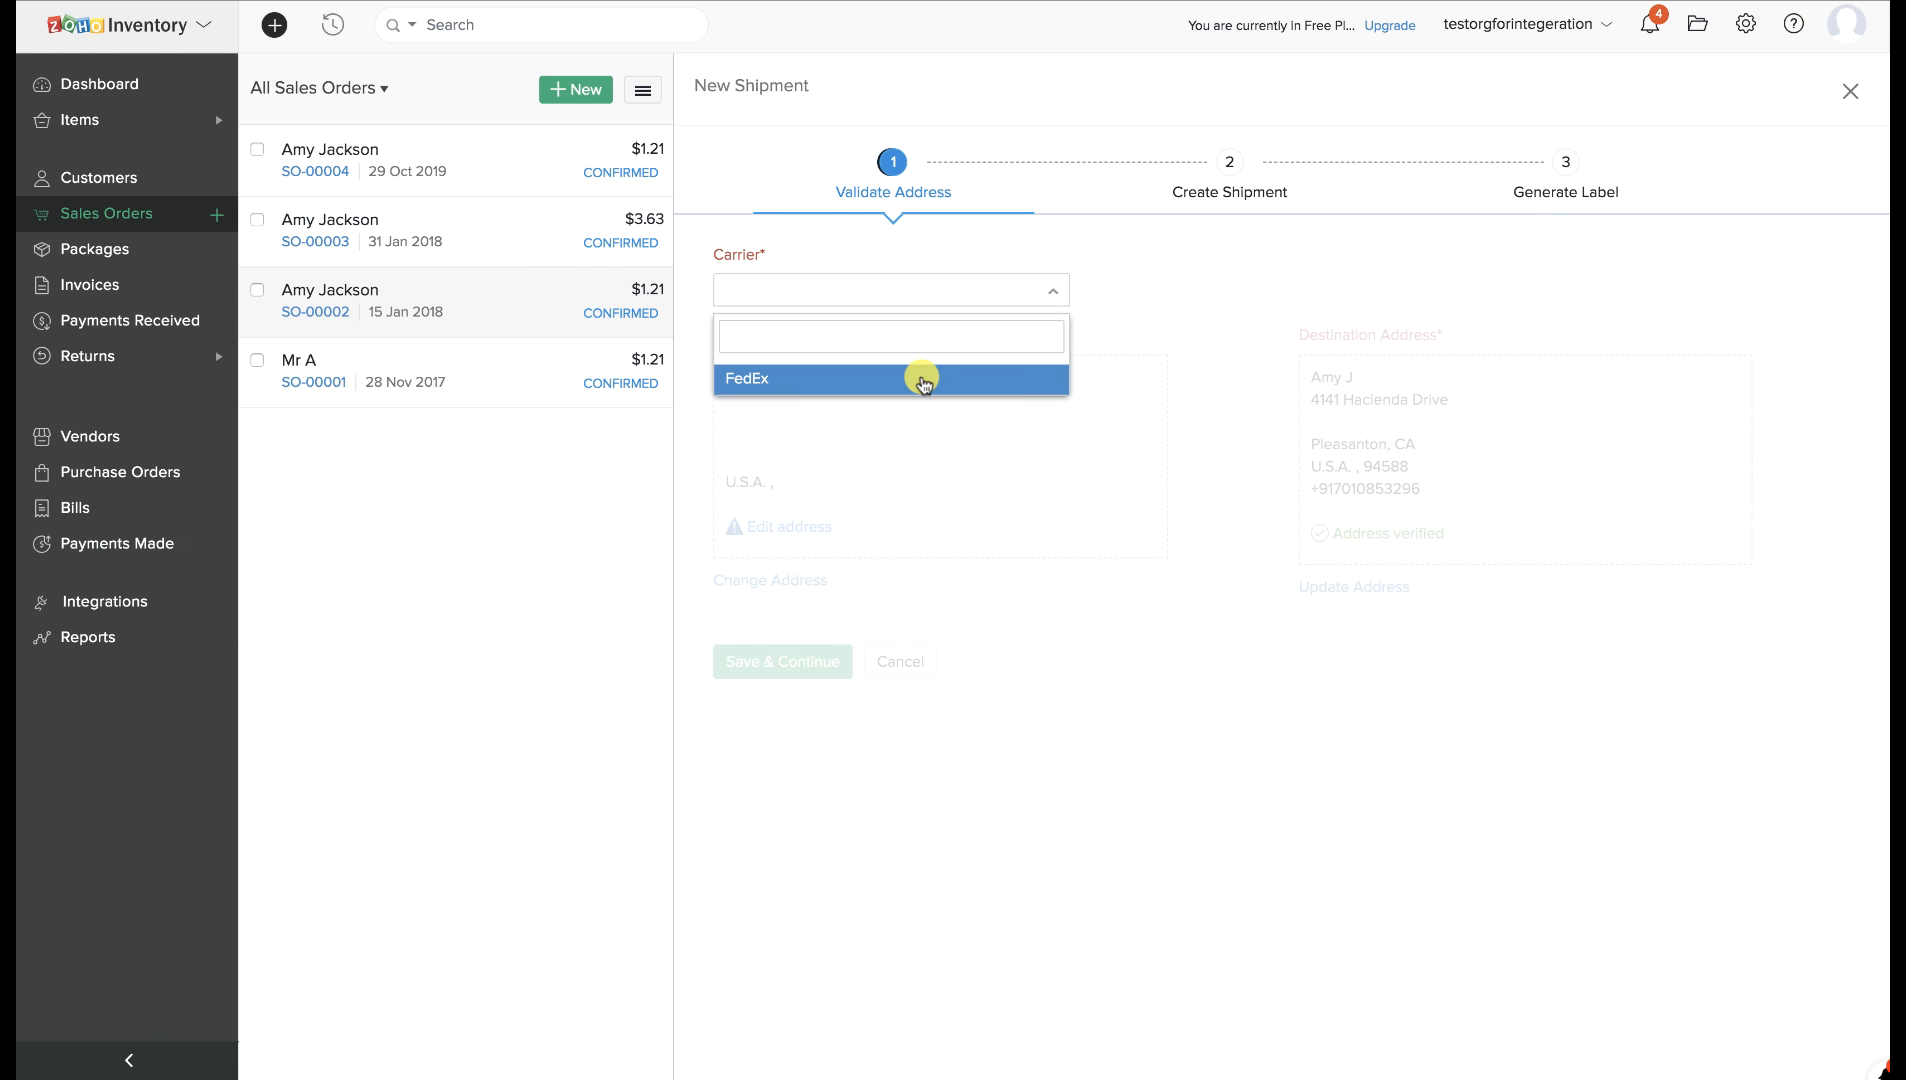
click(918, 379)
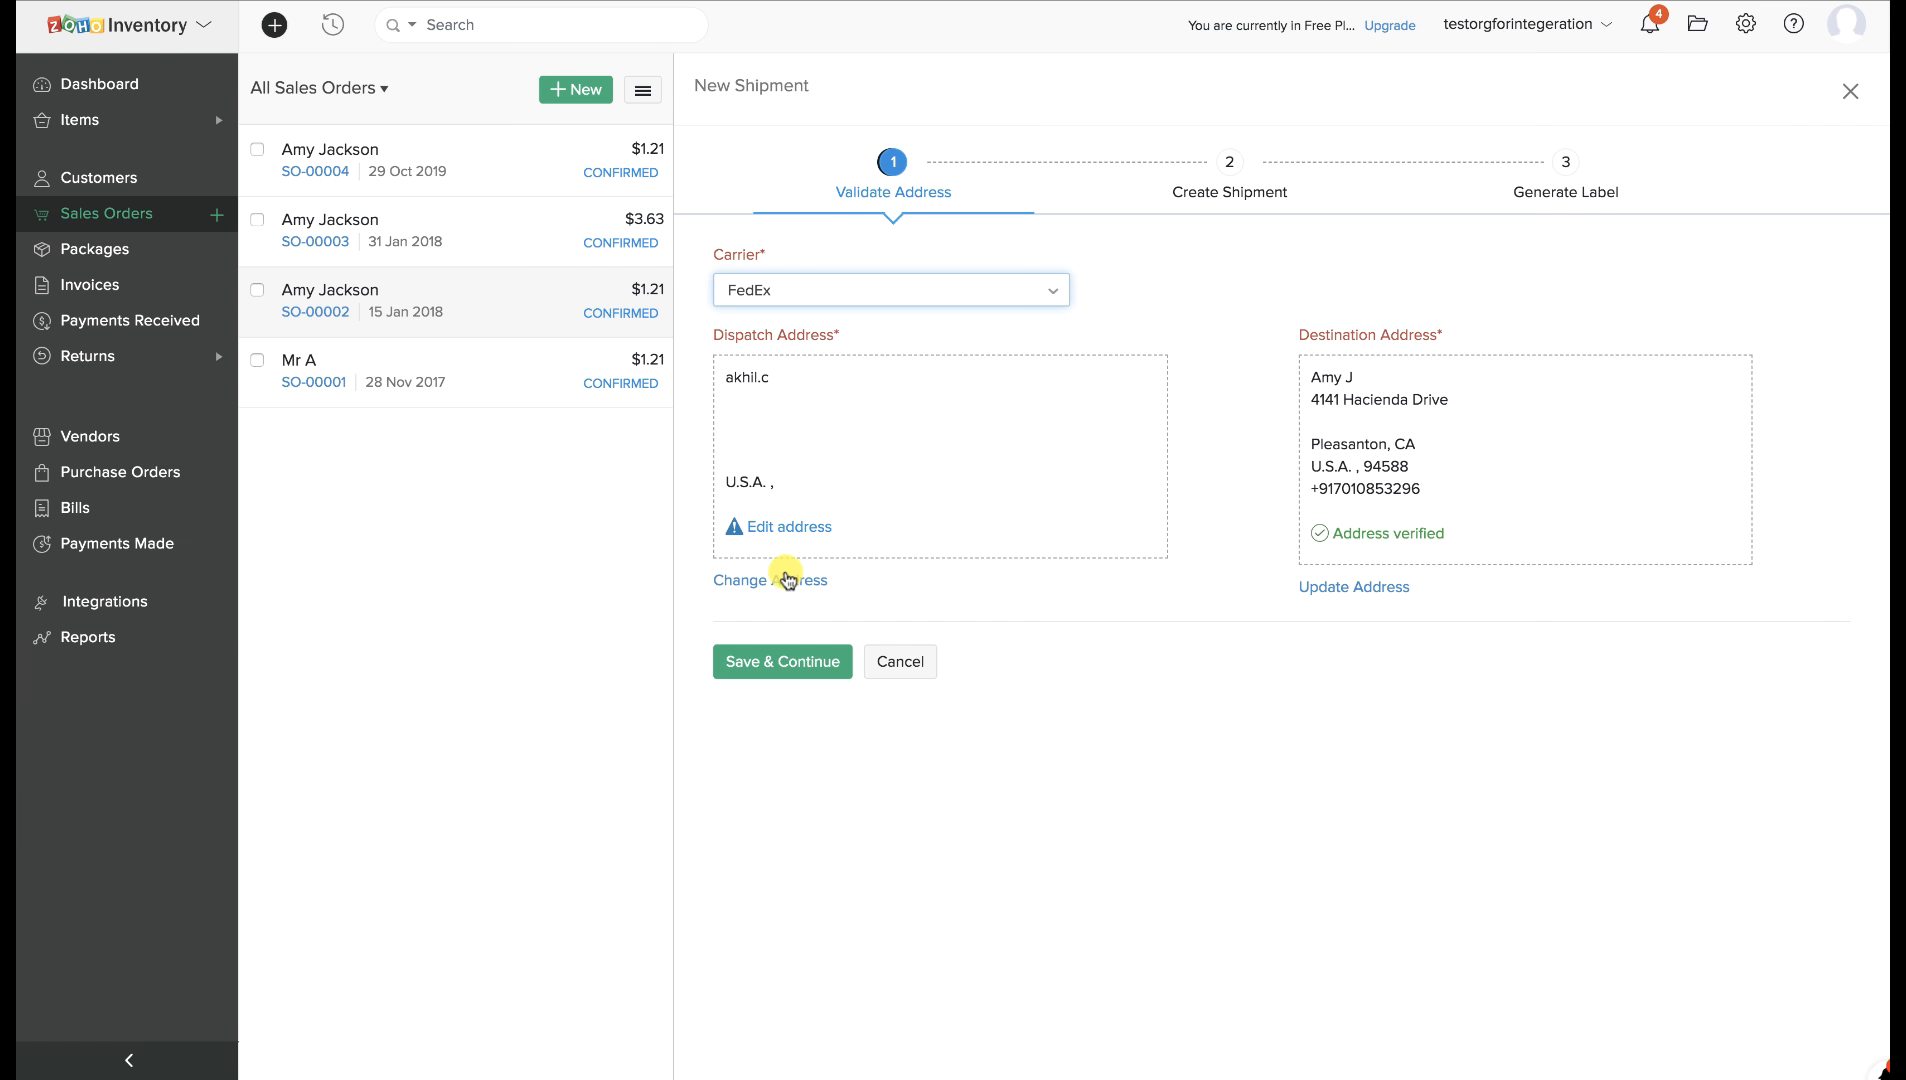
click(786, 578)
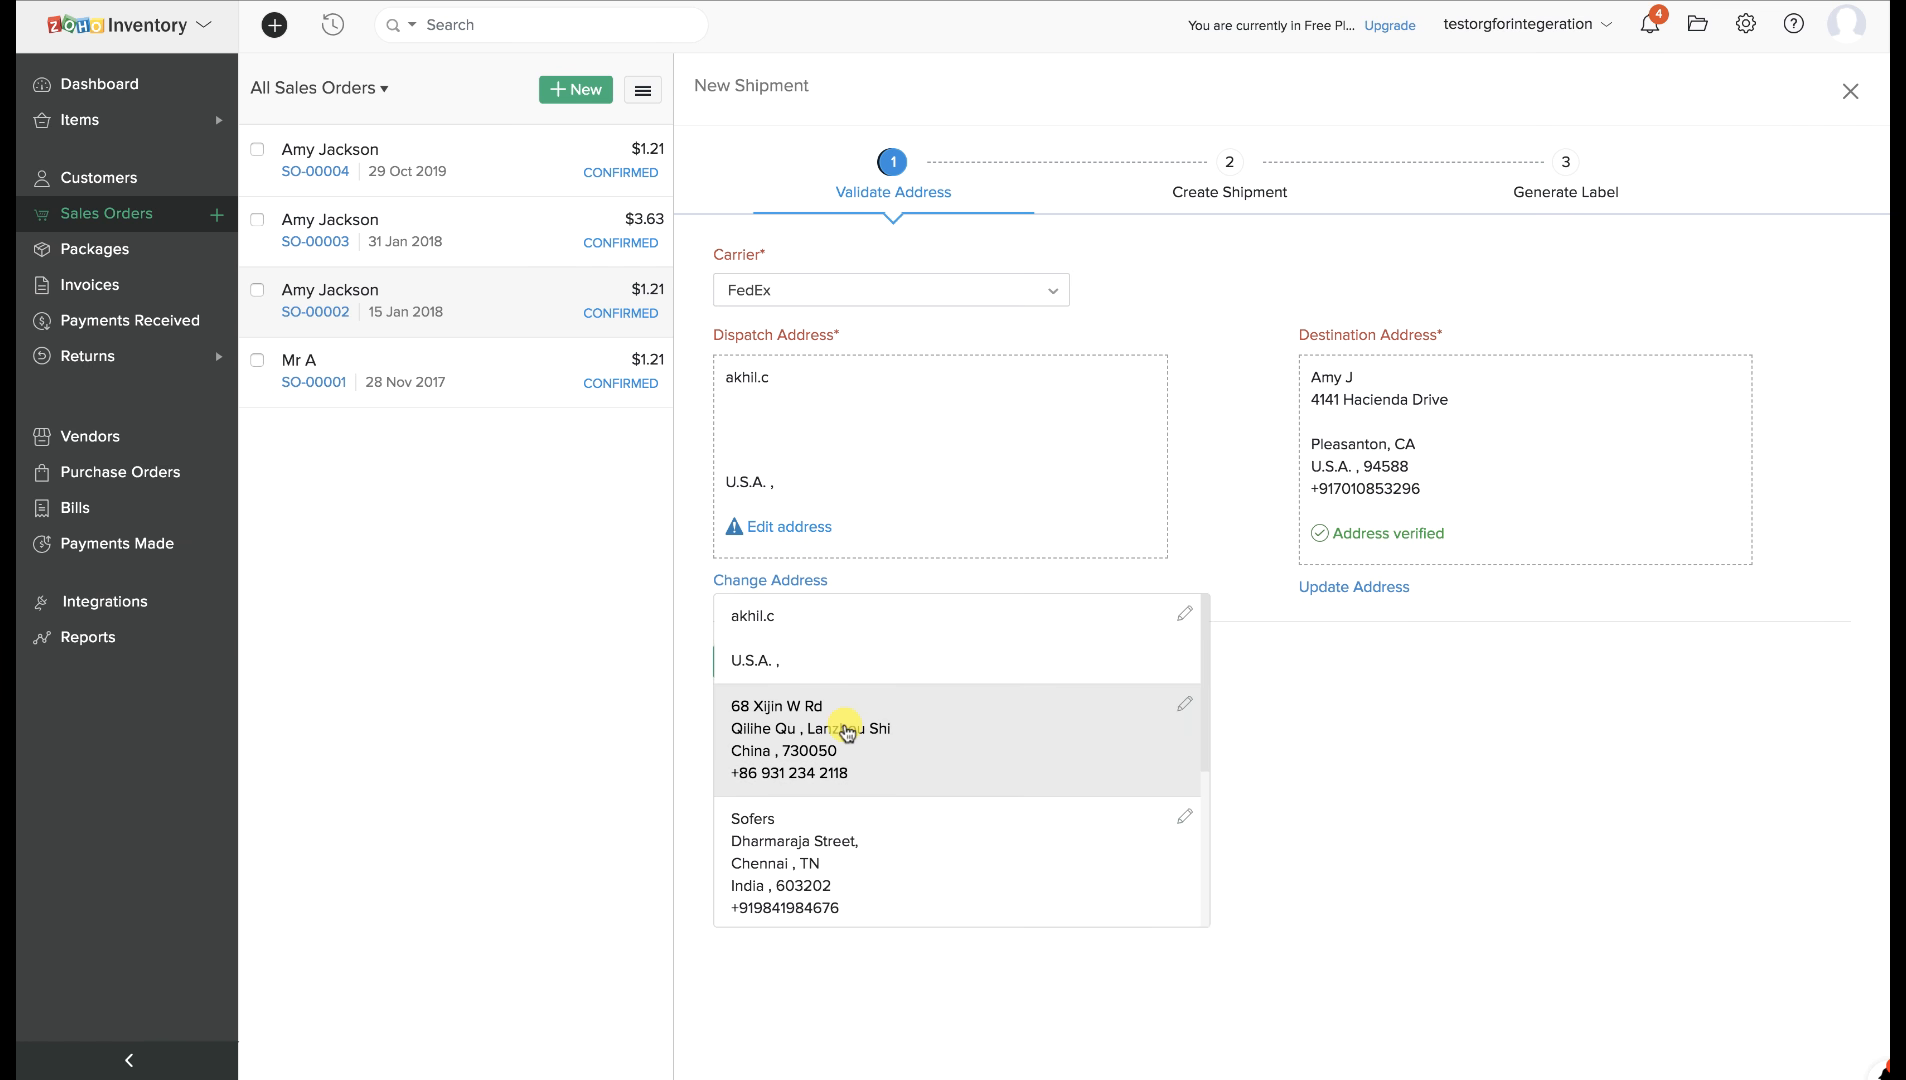
scroll(843, 728, down, 3)
scroll(845, 733, down, 1)
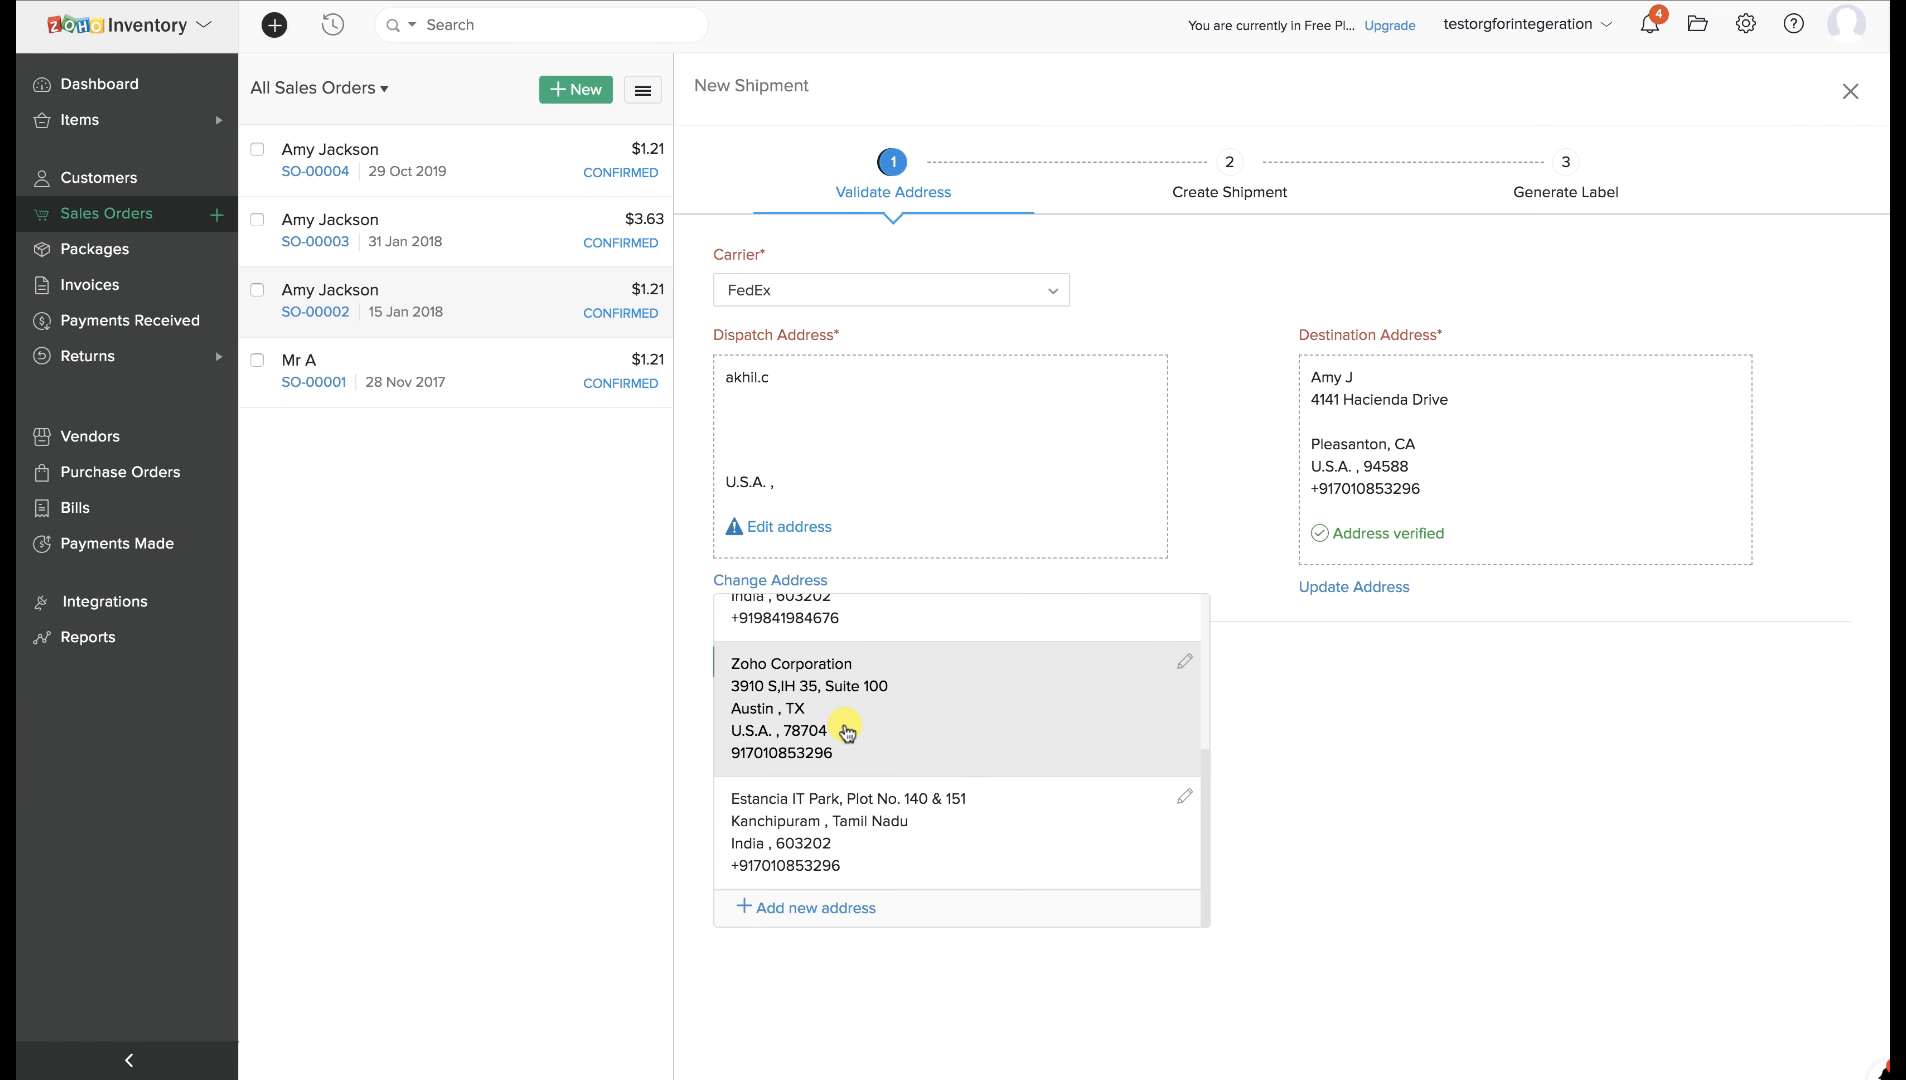
click(846, 733)
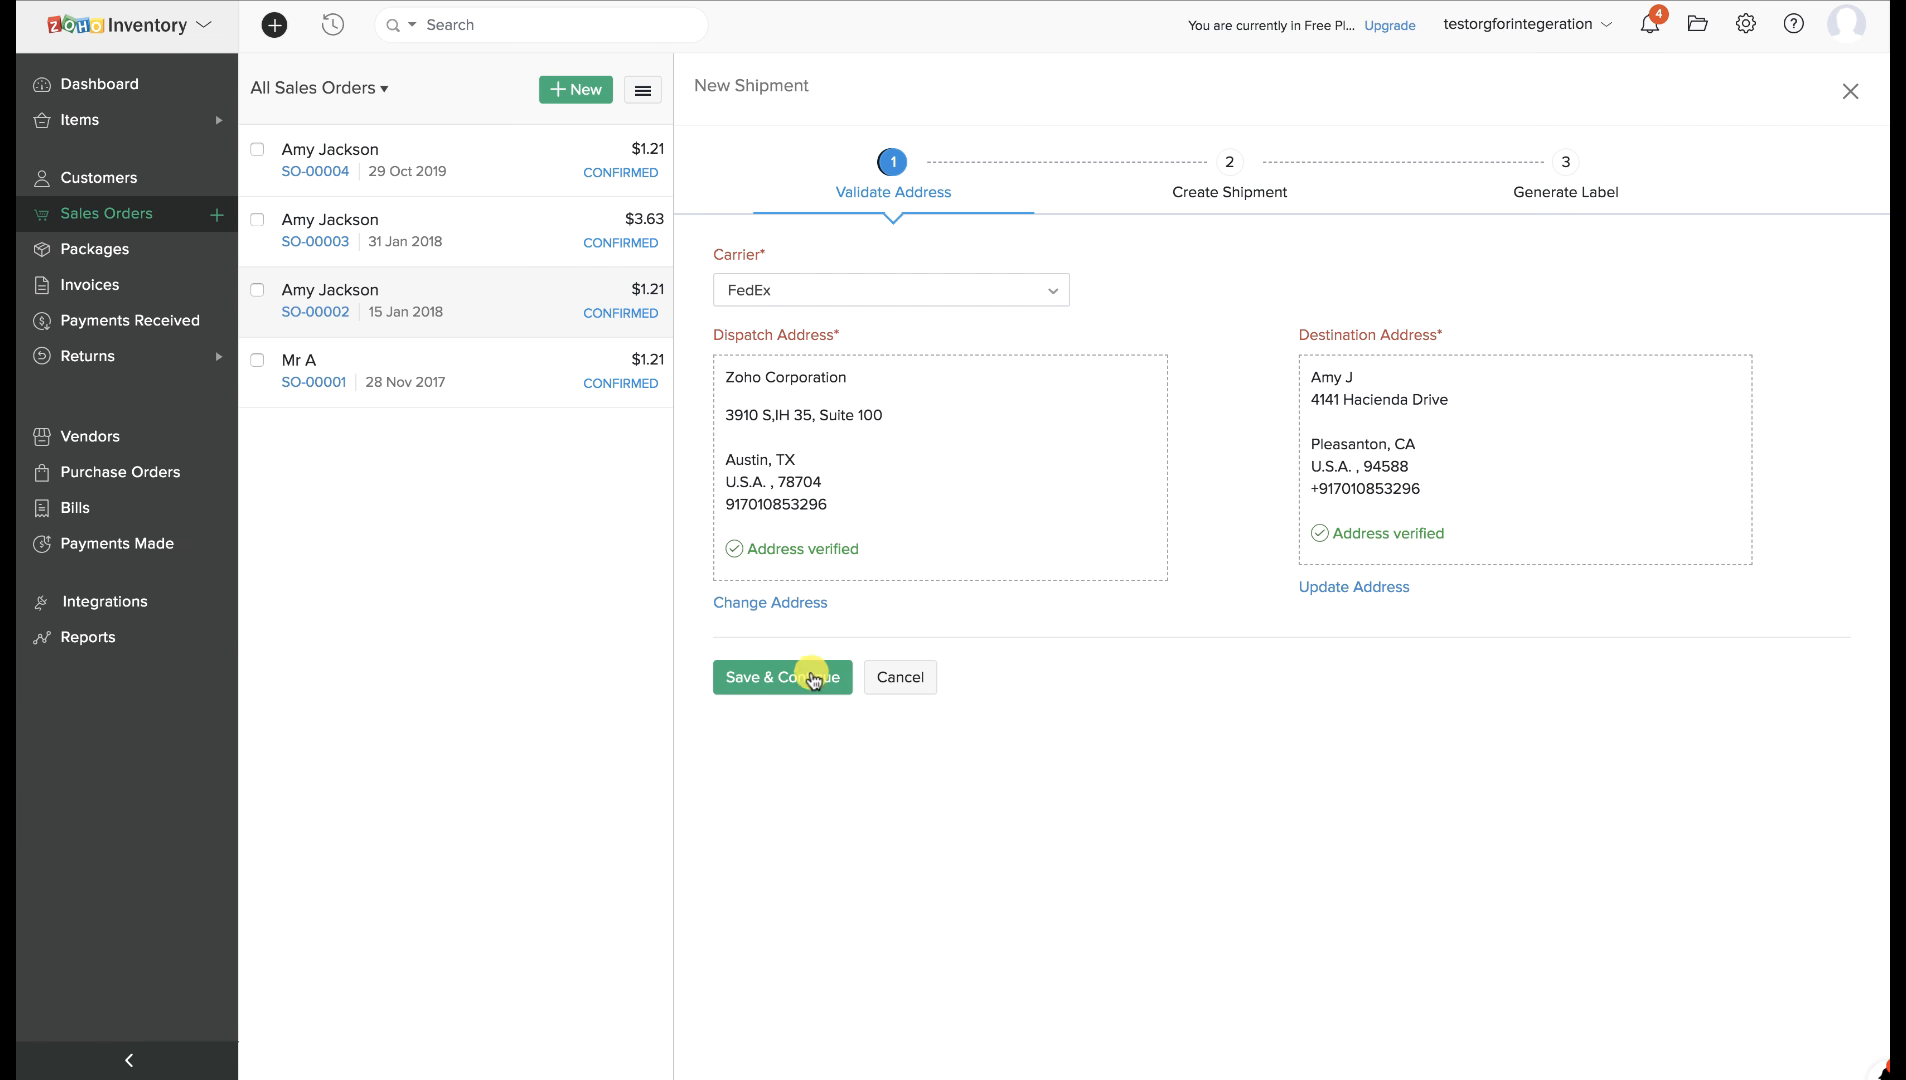
click(804, 684)
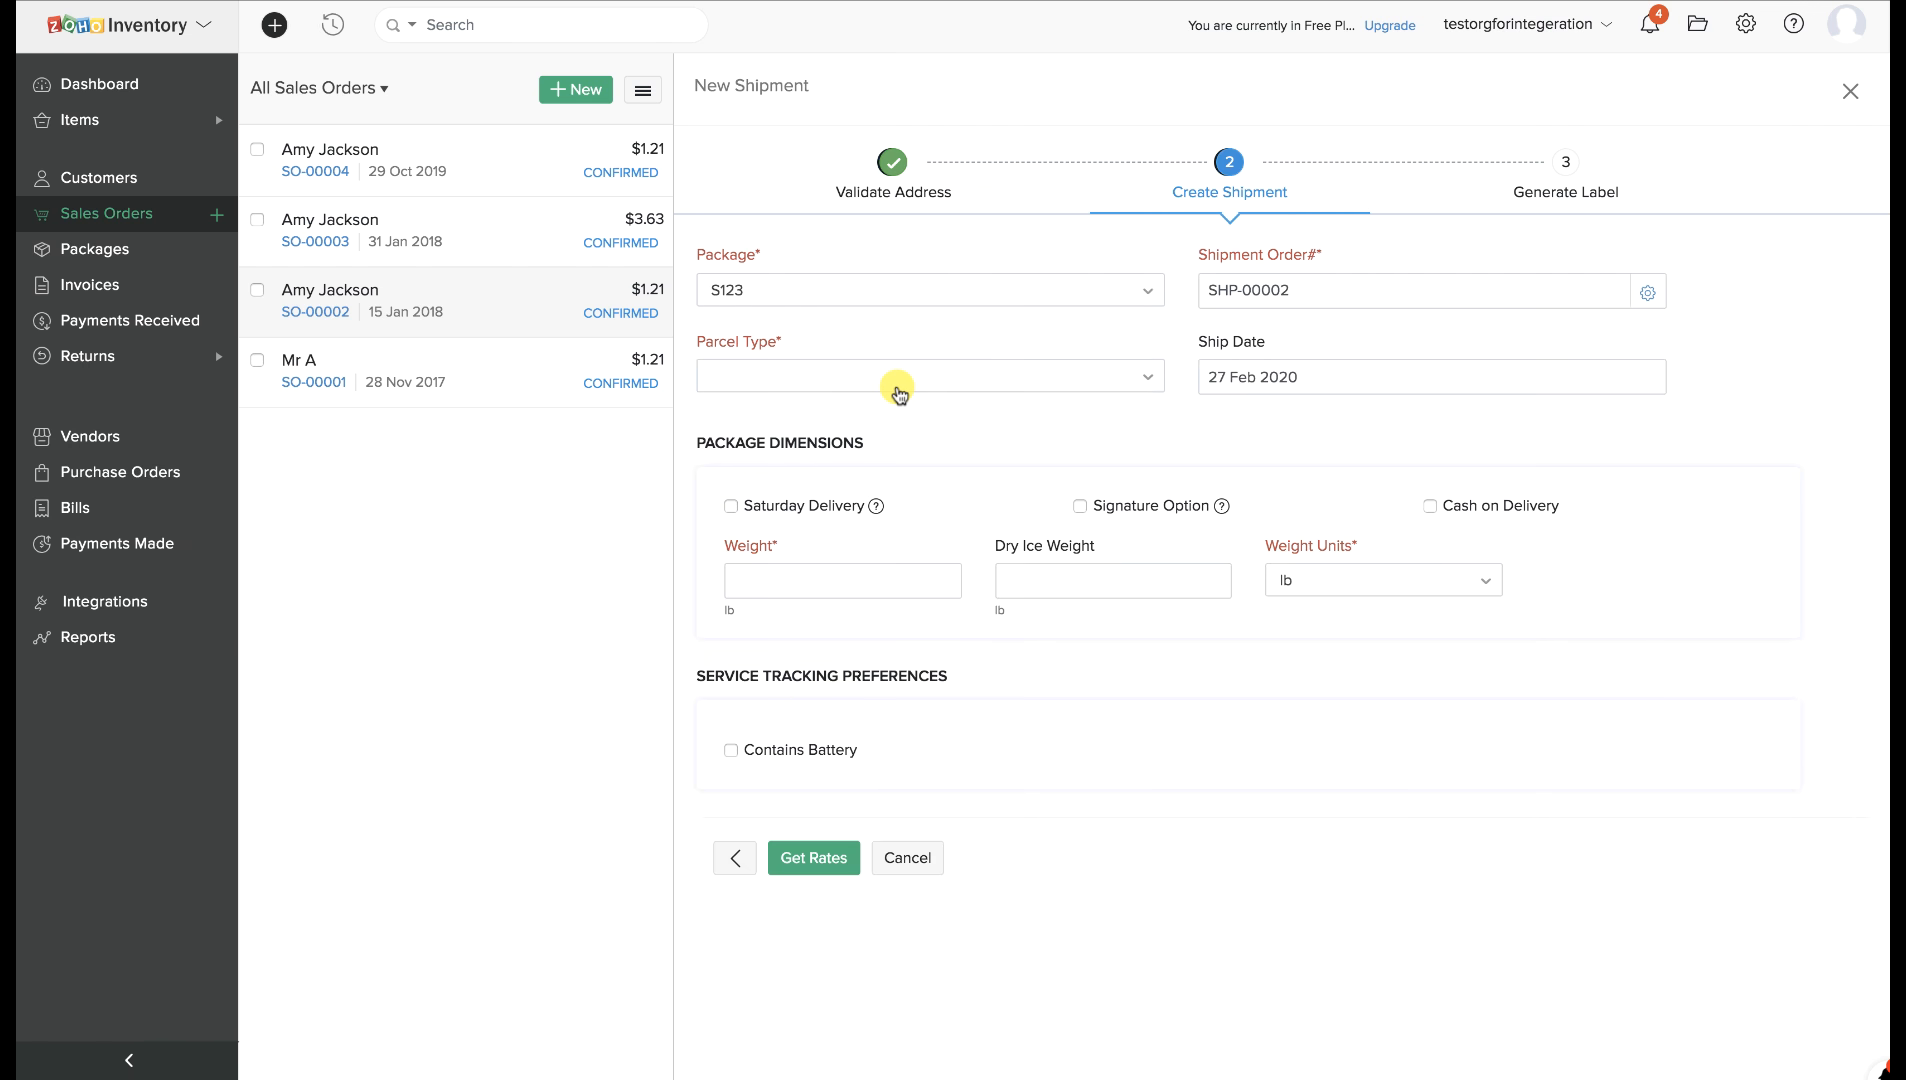
Set the parcel type to FedExMediumBox and the weight to 2 lb.
click(899, 394)
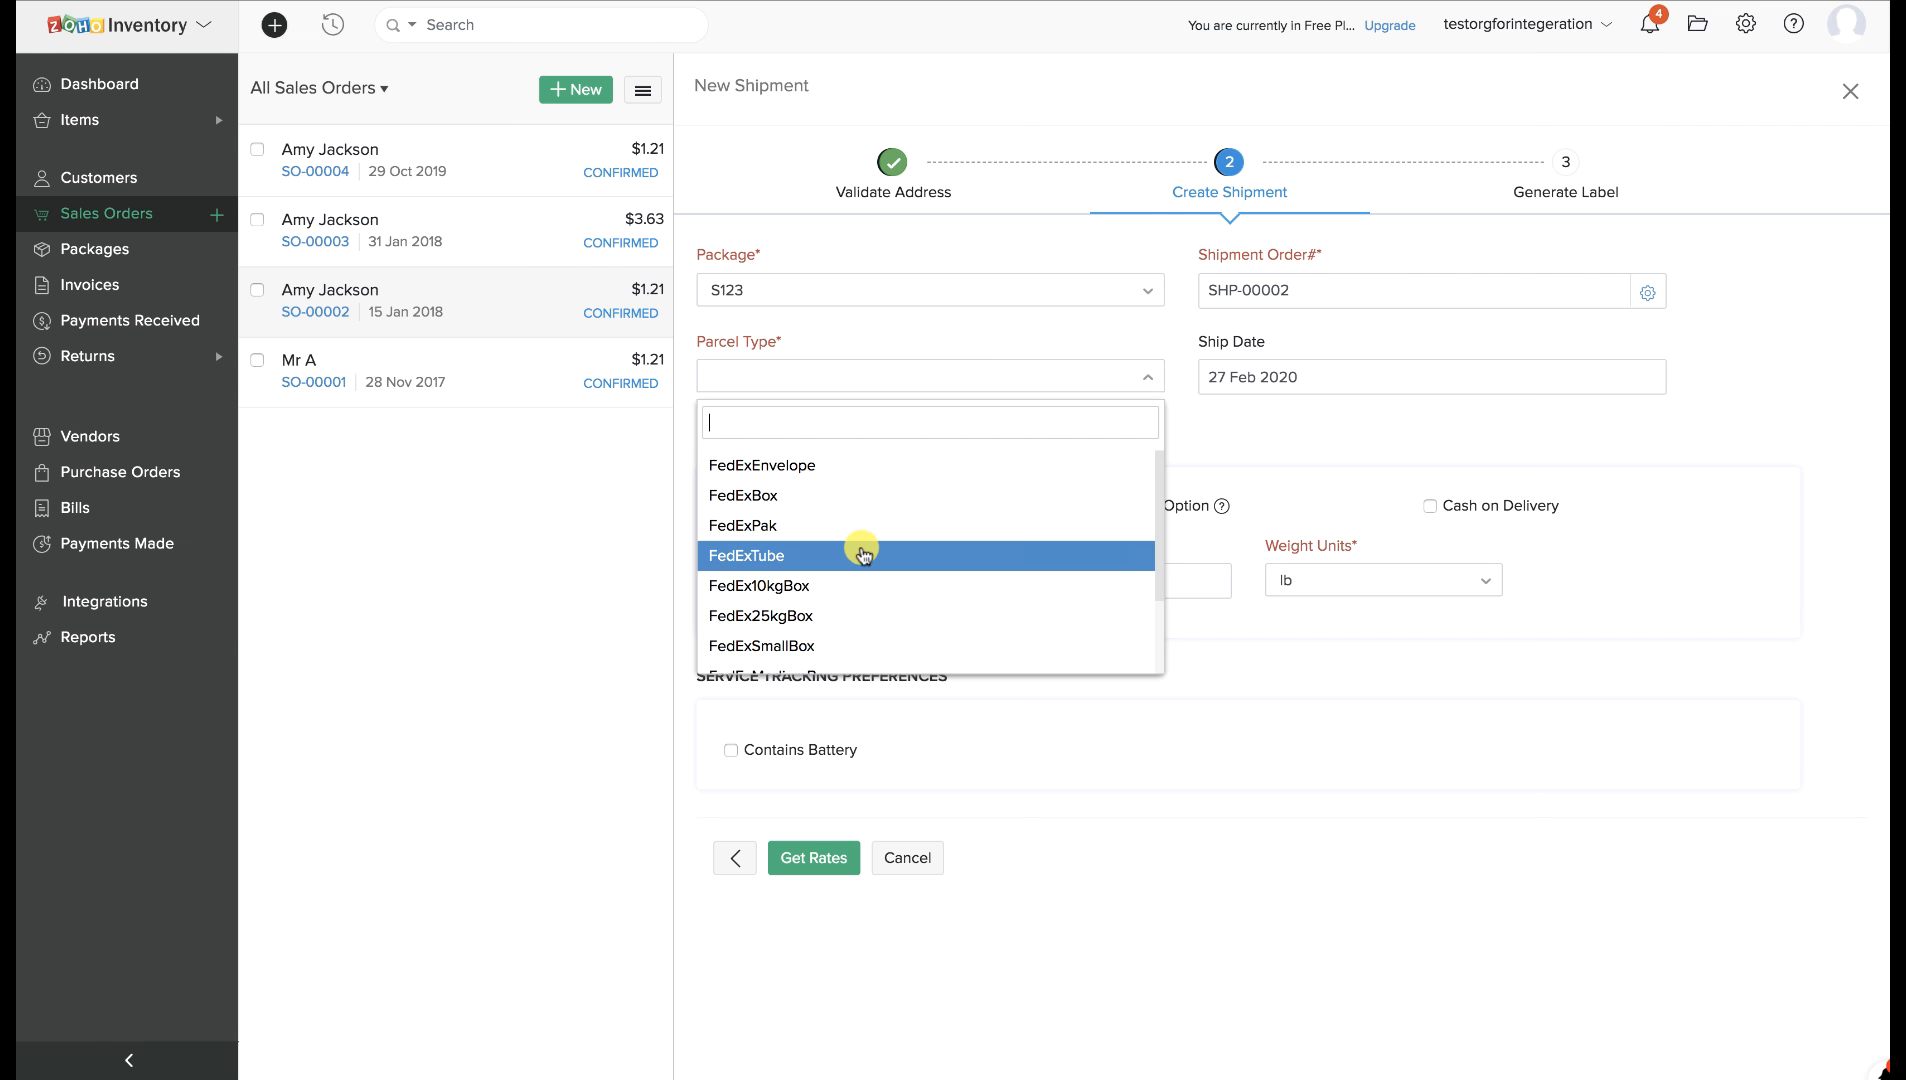
scroll(862, 553, down, 2)
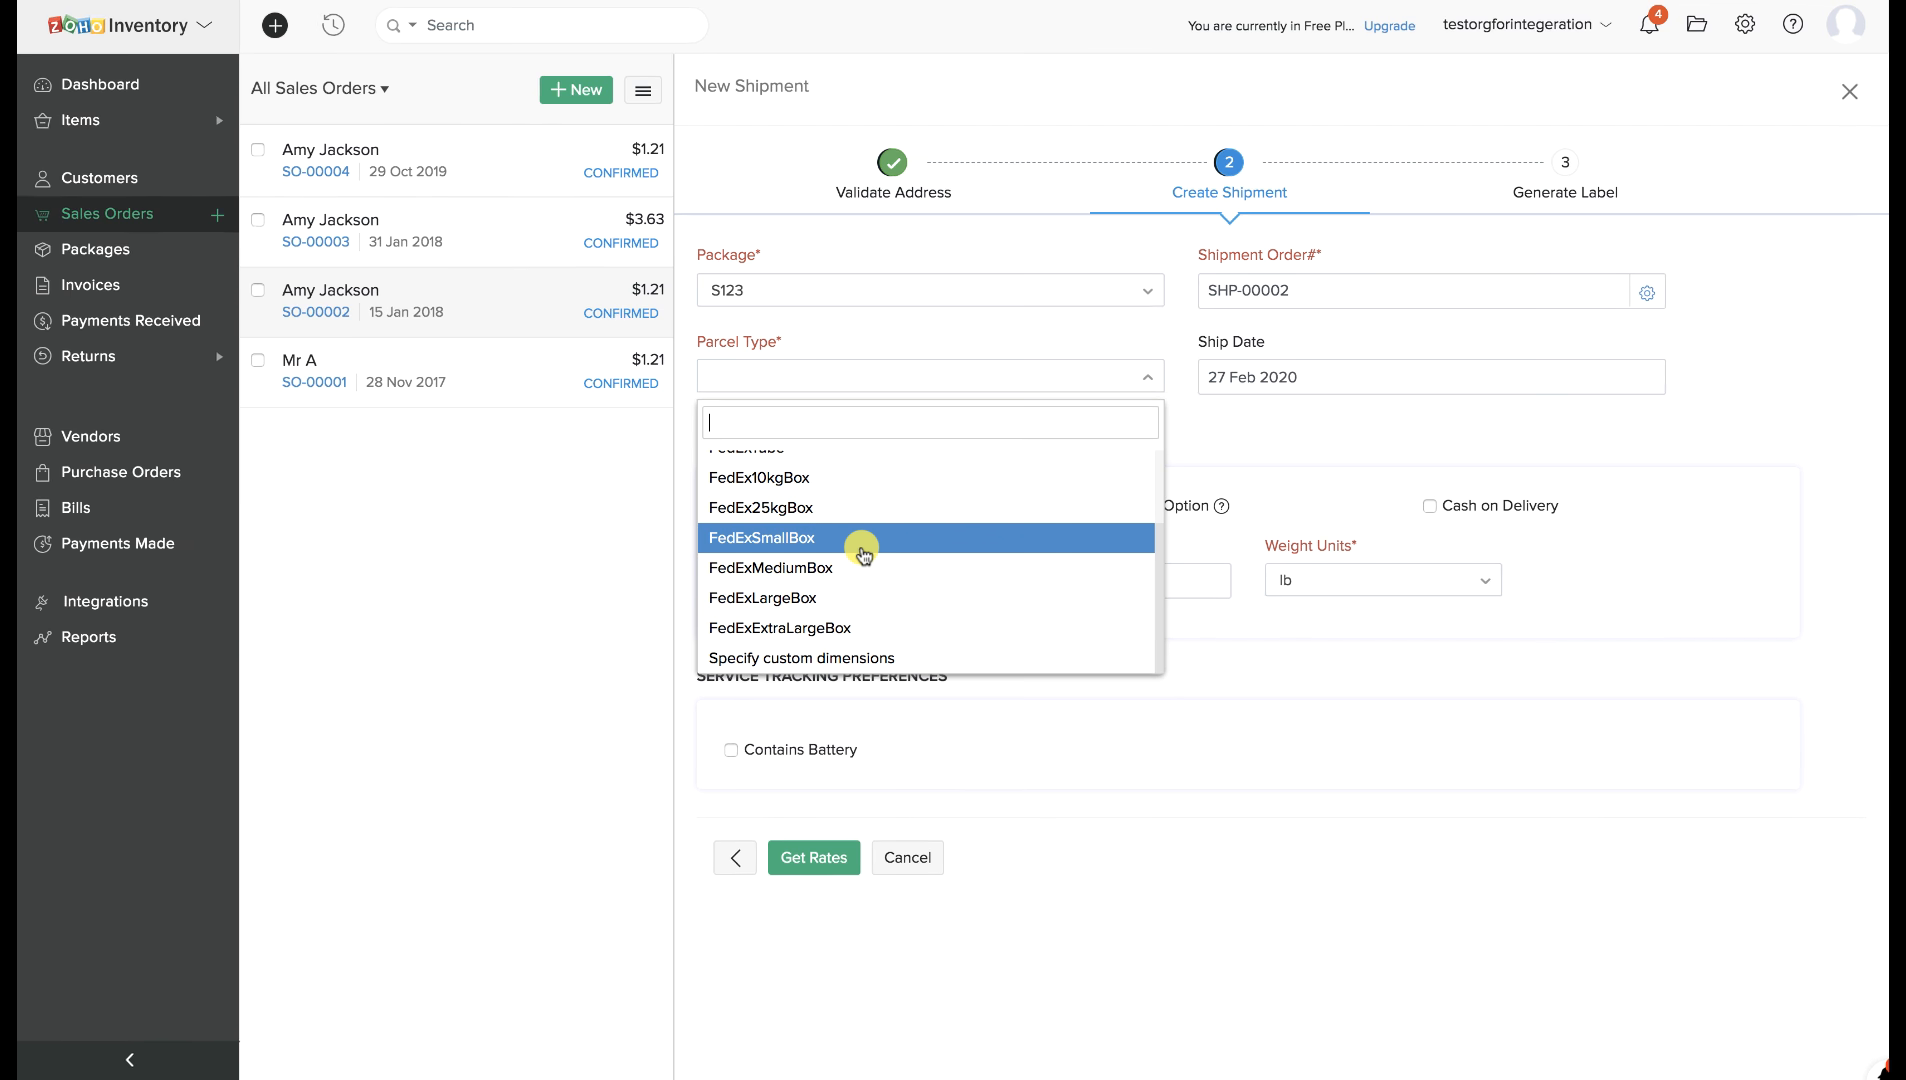
click(860, 557)
click(853, 576)
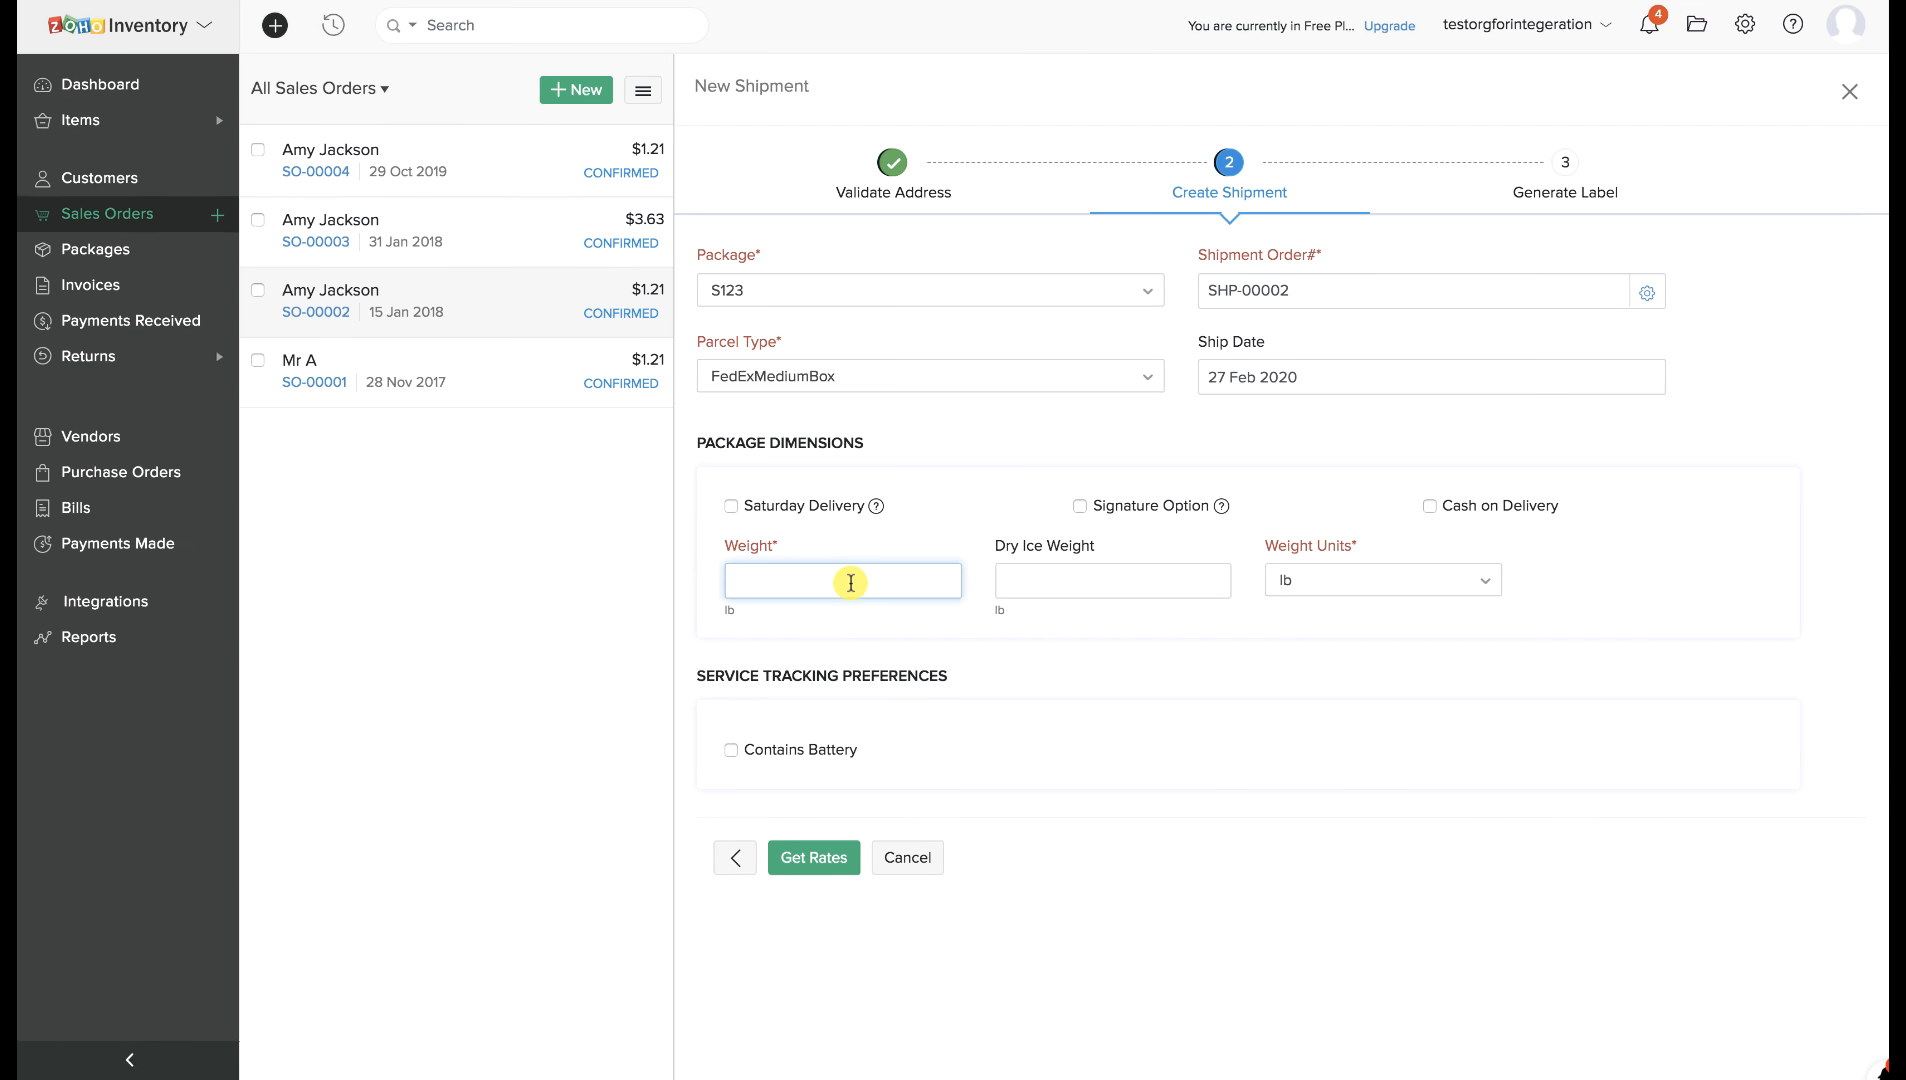
text(2)
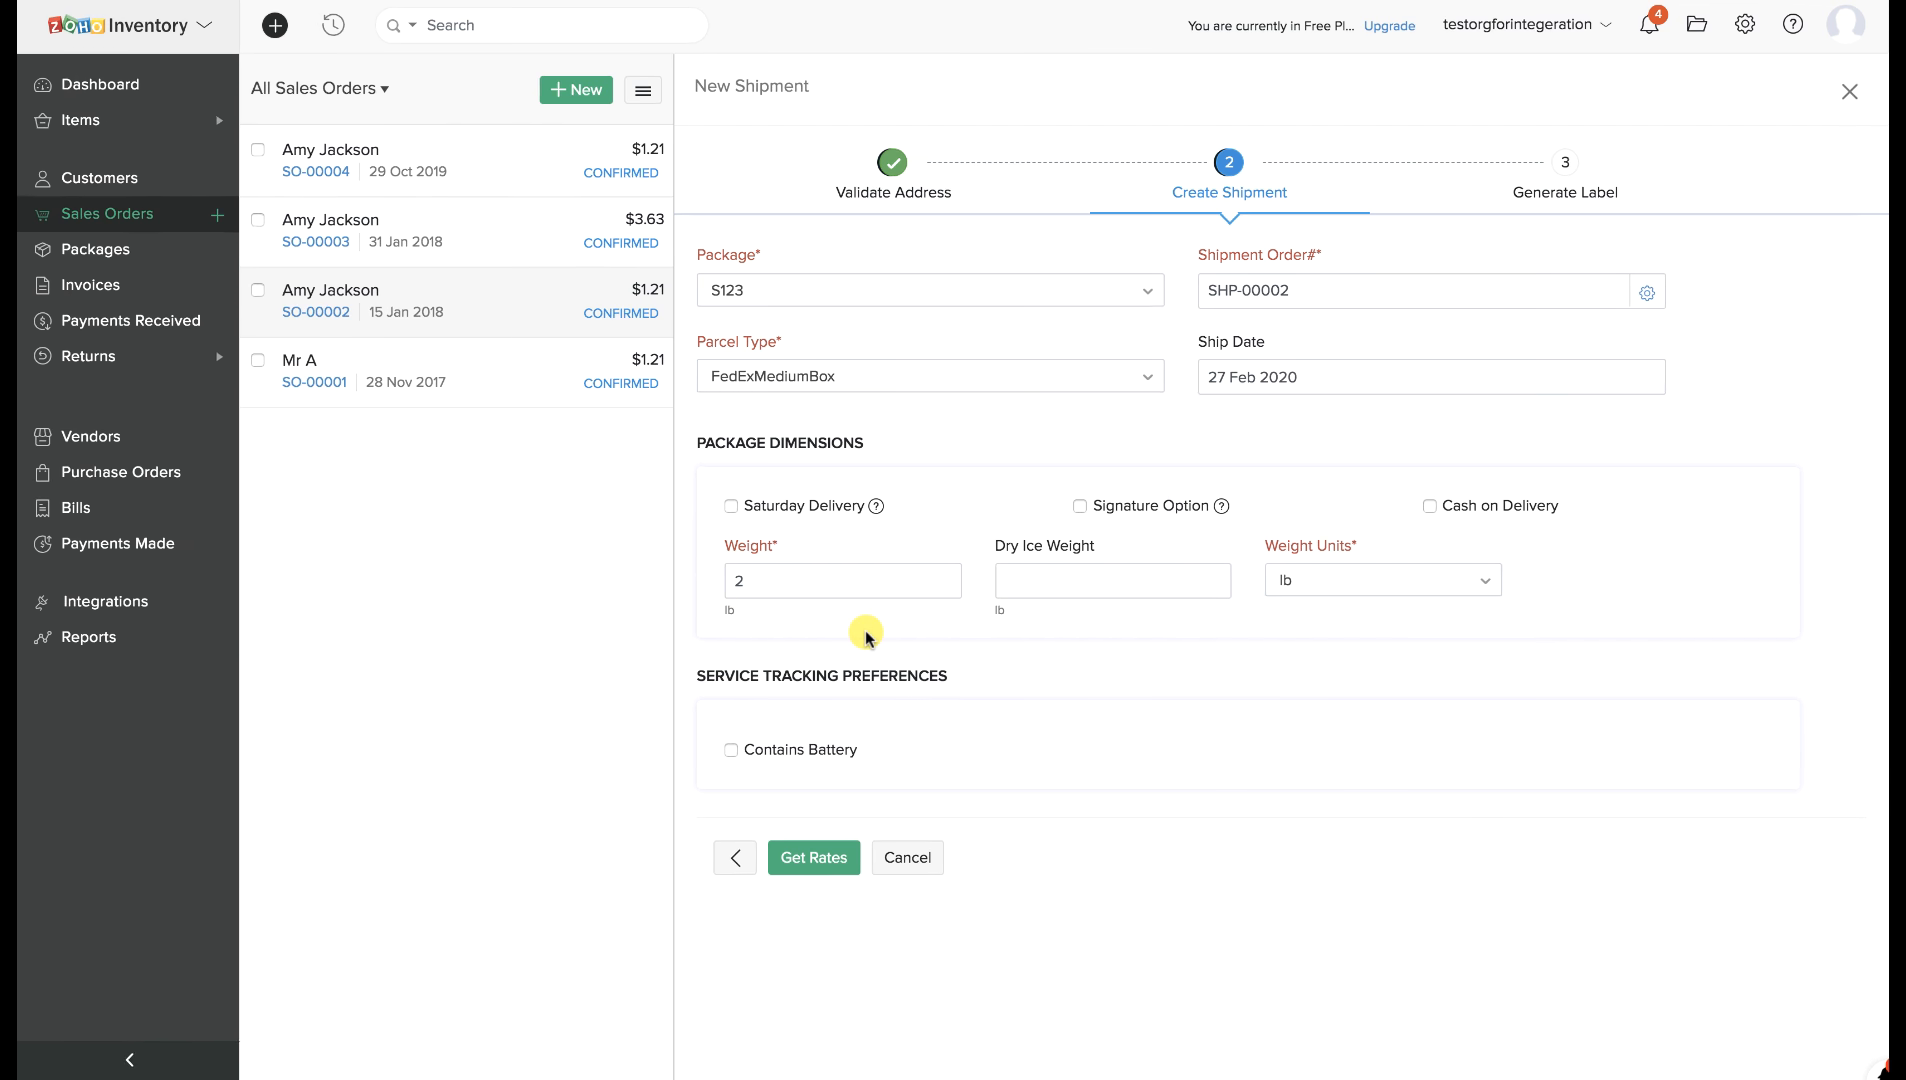
Fetch FedEx rates, pick STANDARD_OVERNIGHT and create shipment SHP-00002.
click(812, 858)
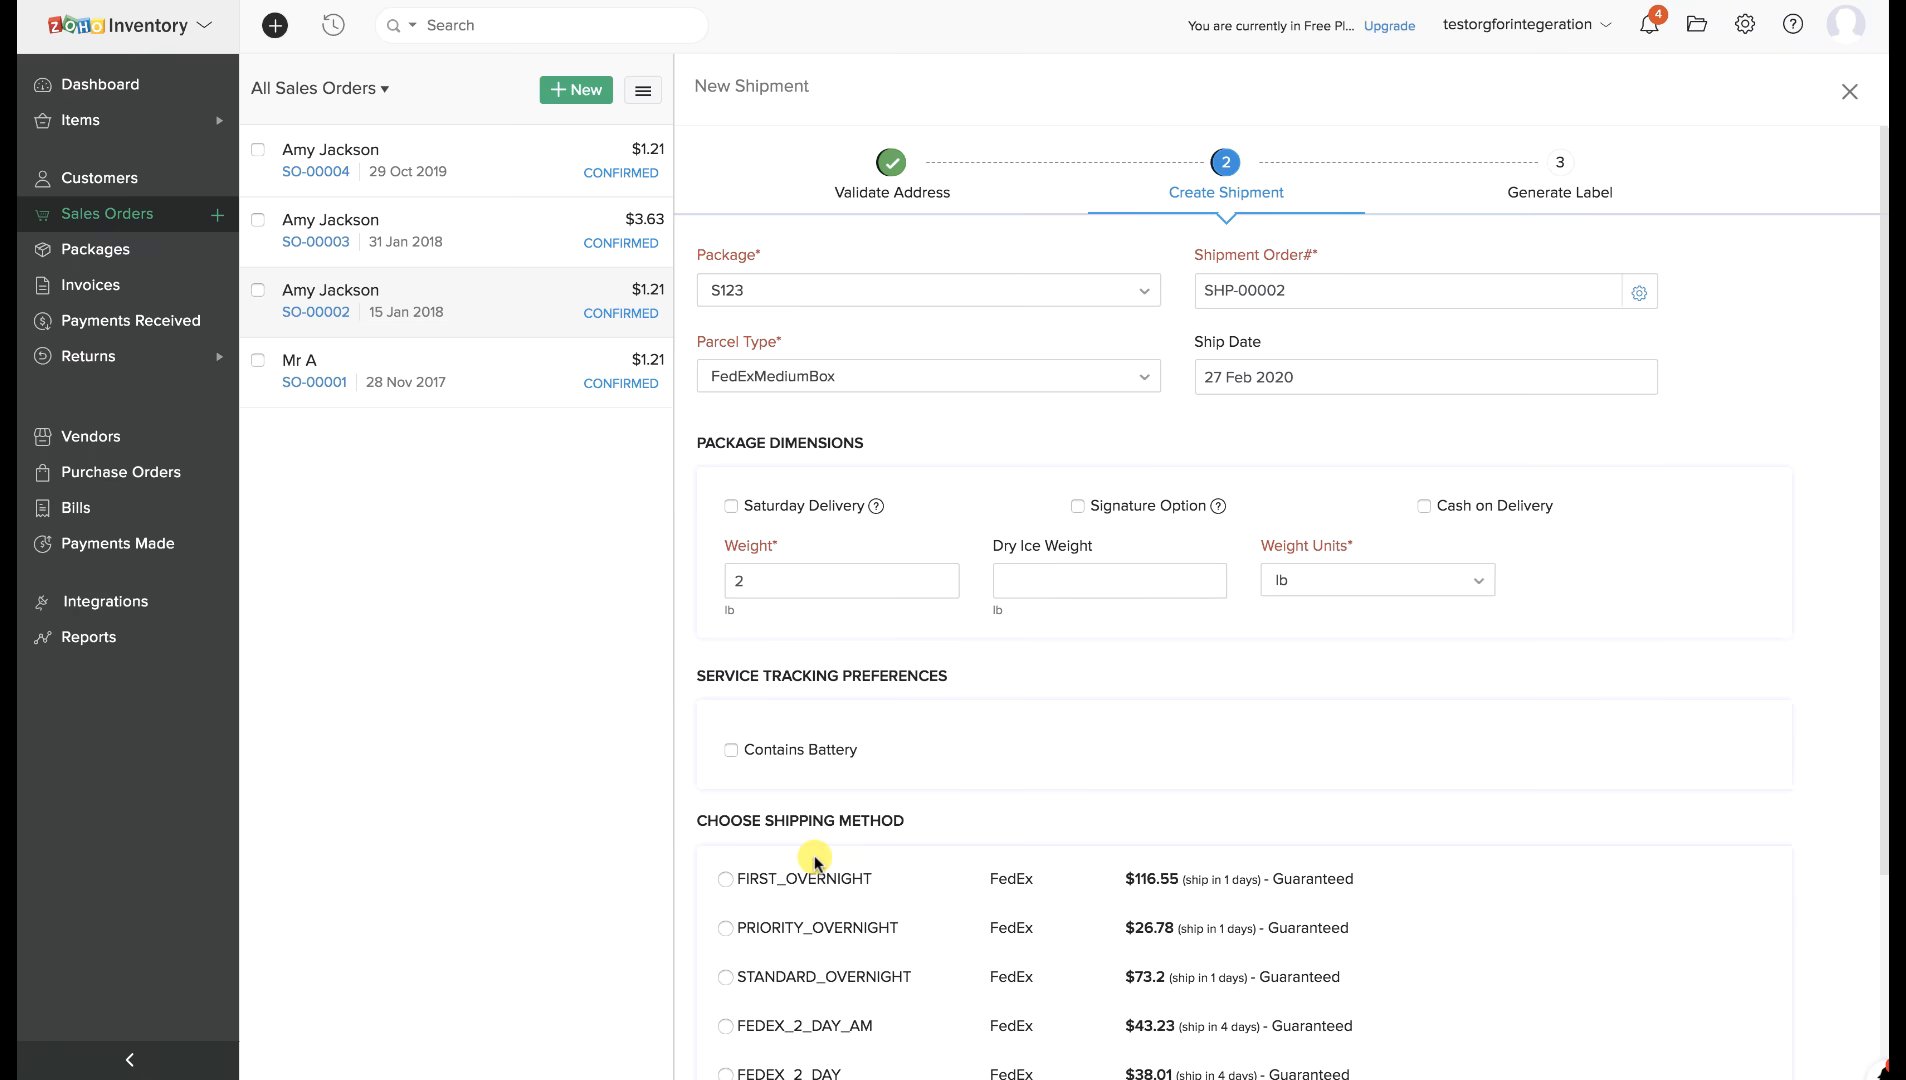
scroll(816, 862, down, 3)
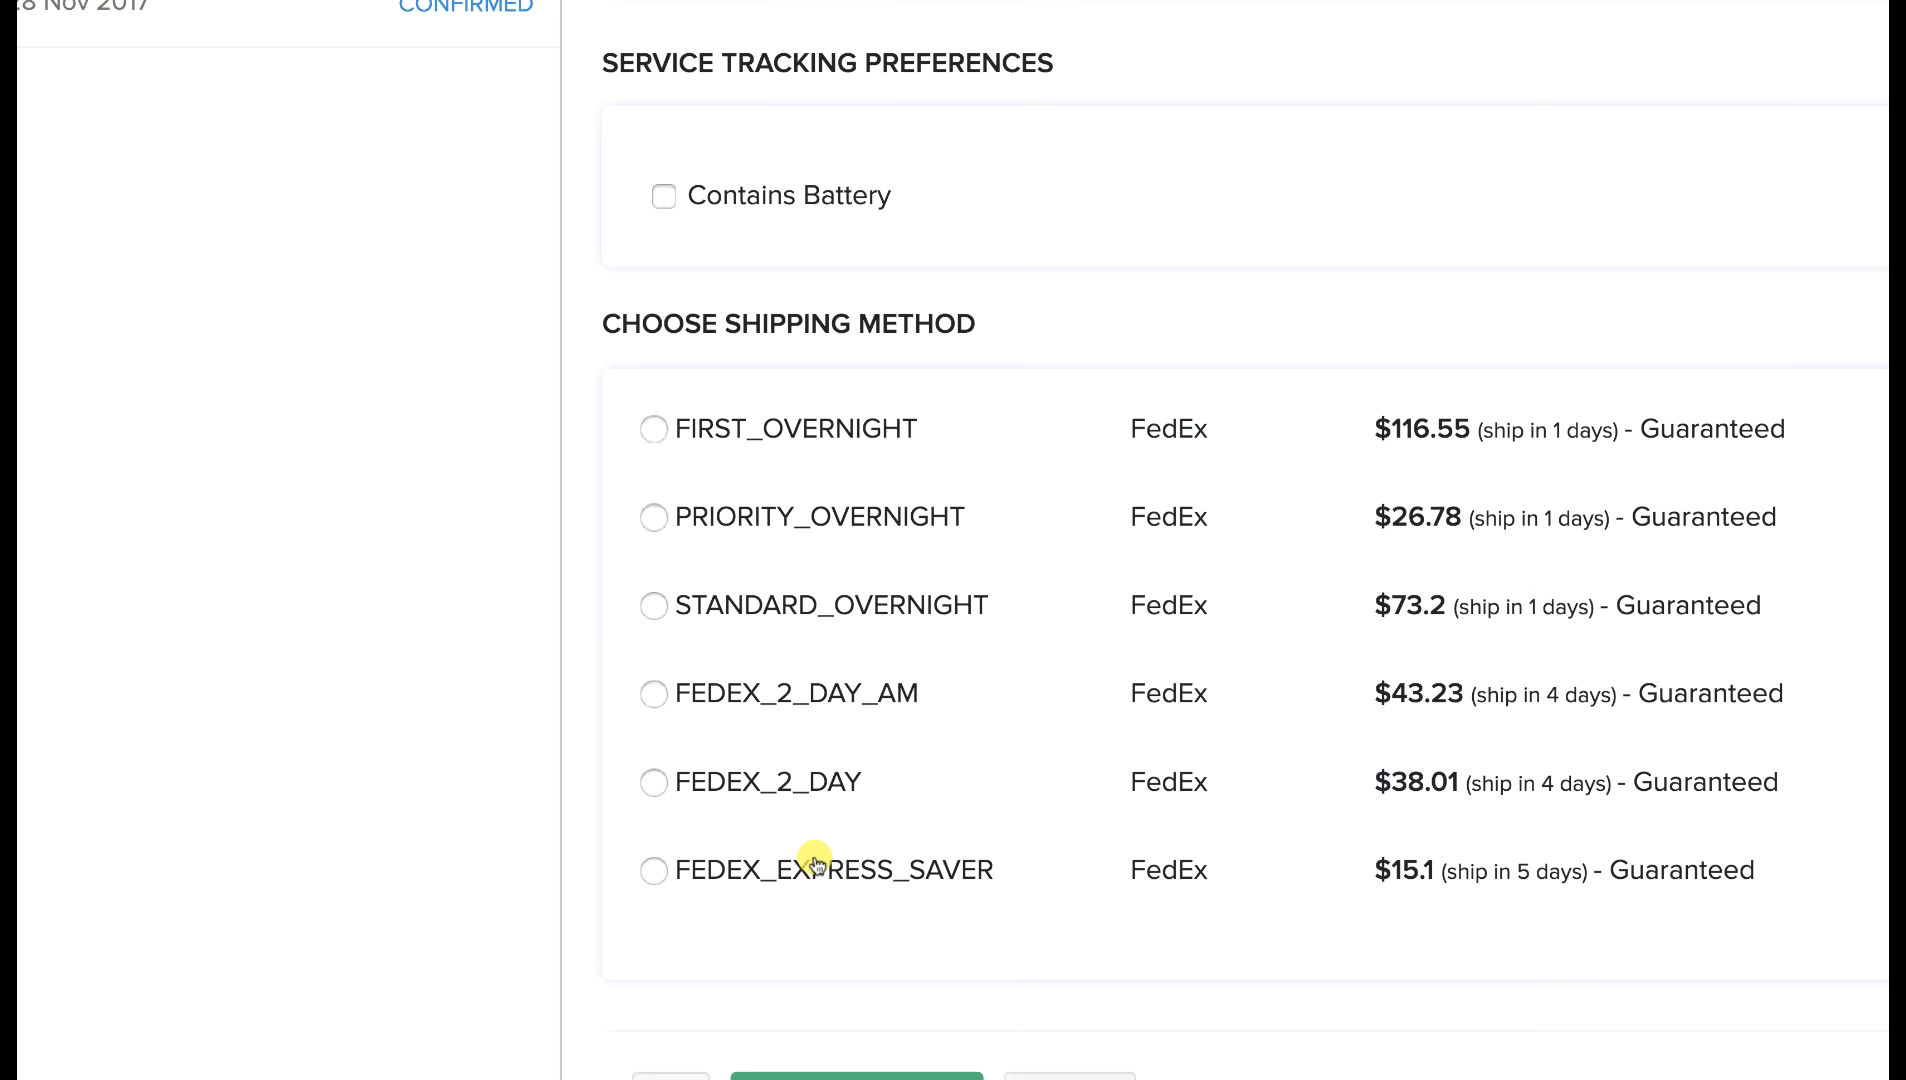
click(653, 605)
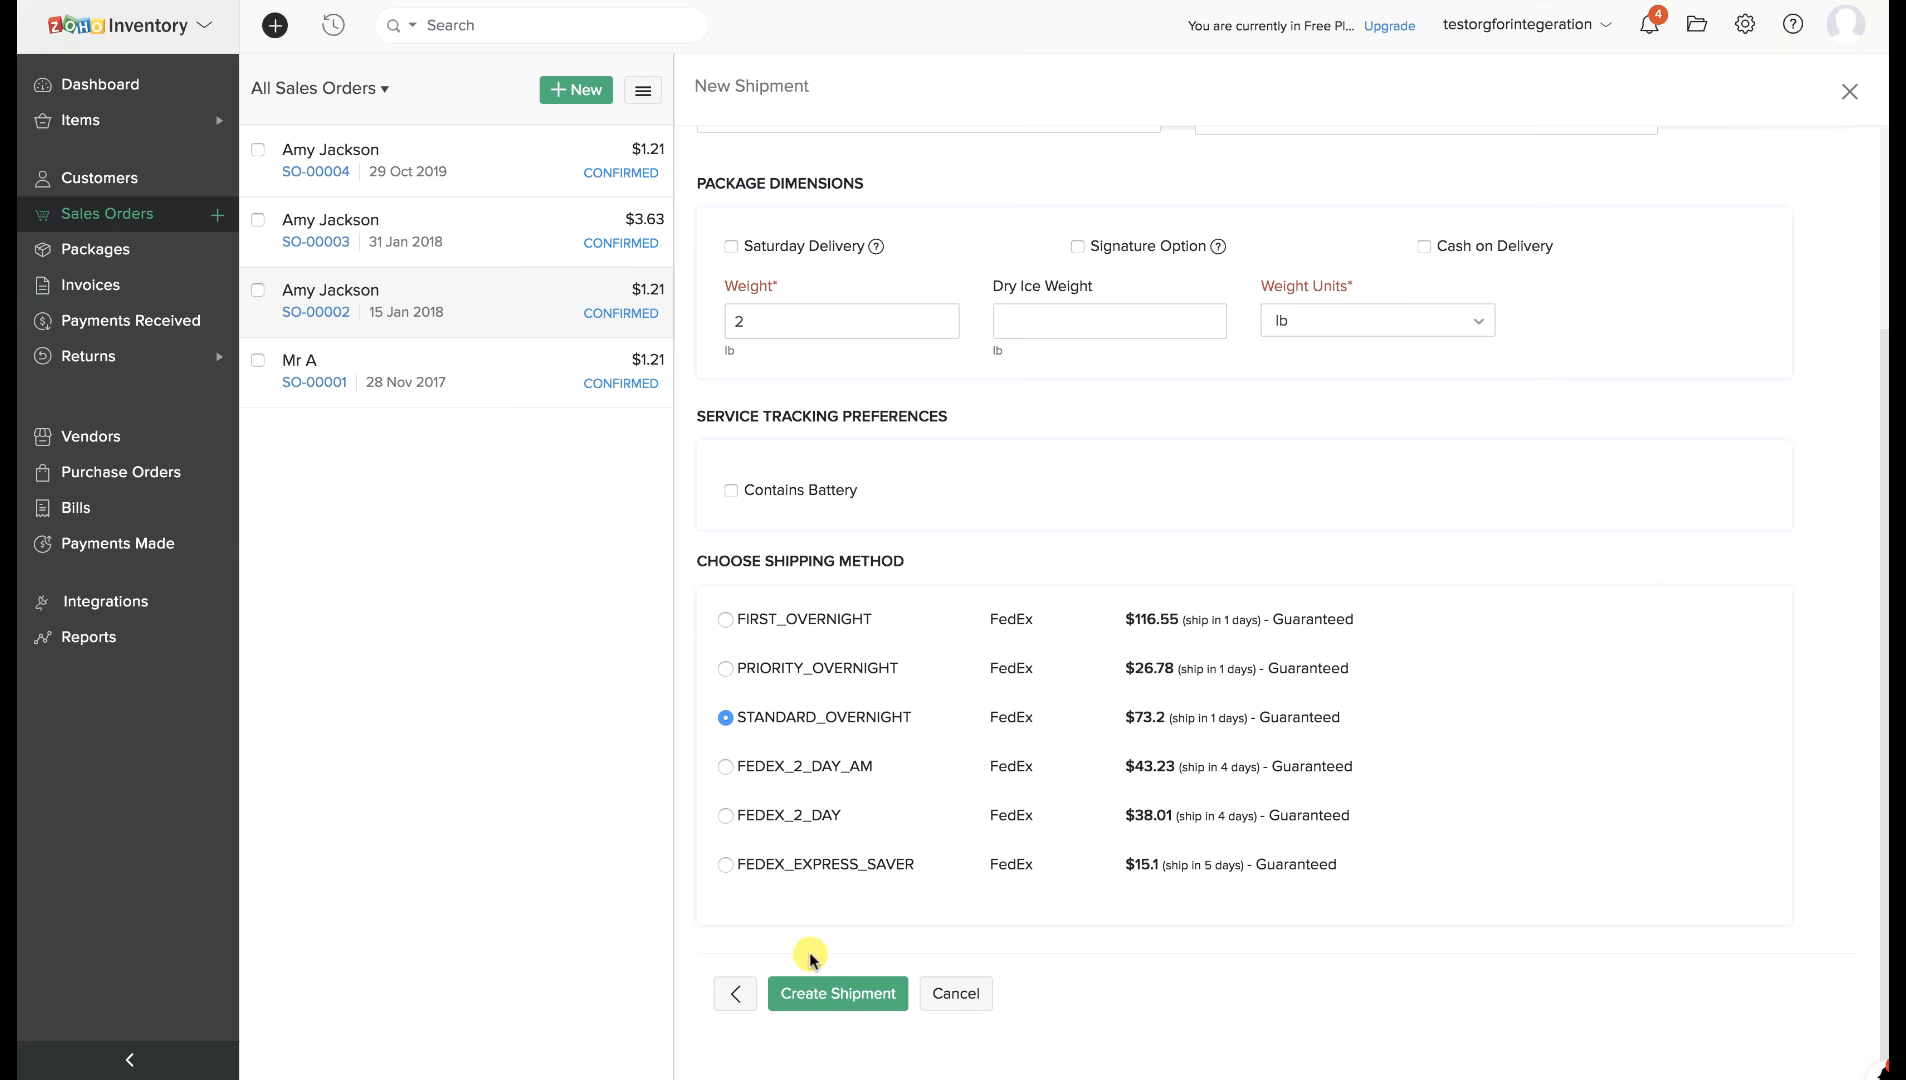
click(825, 1000)
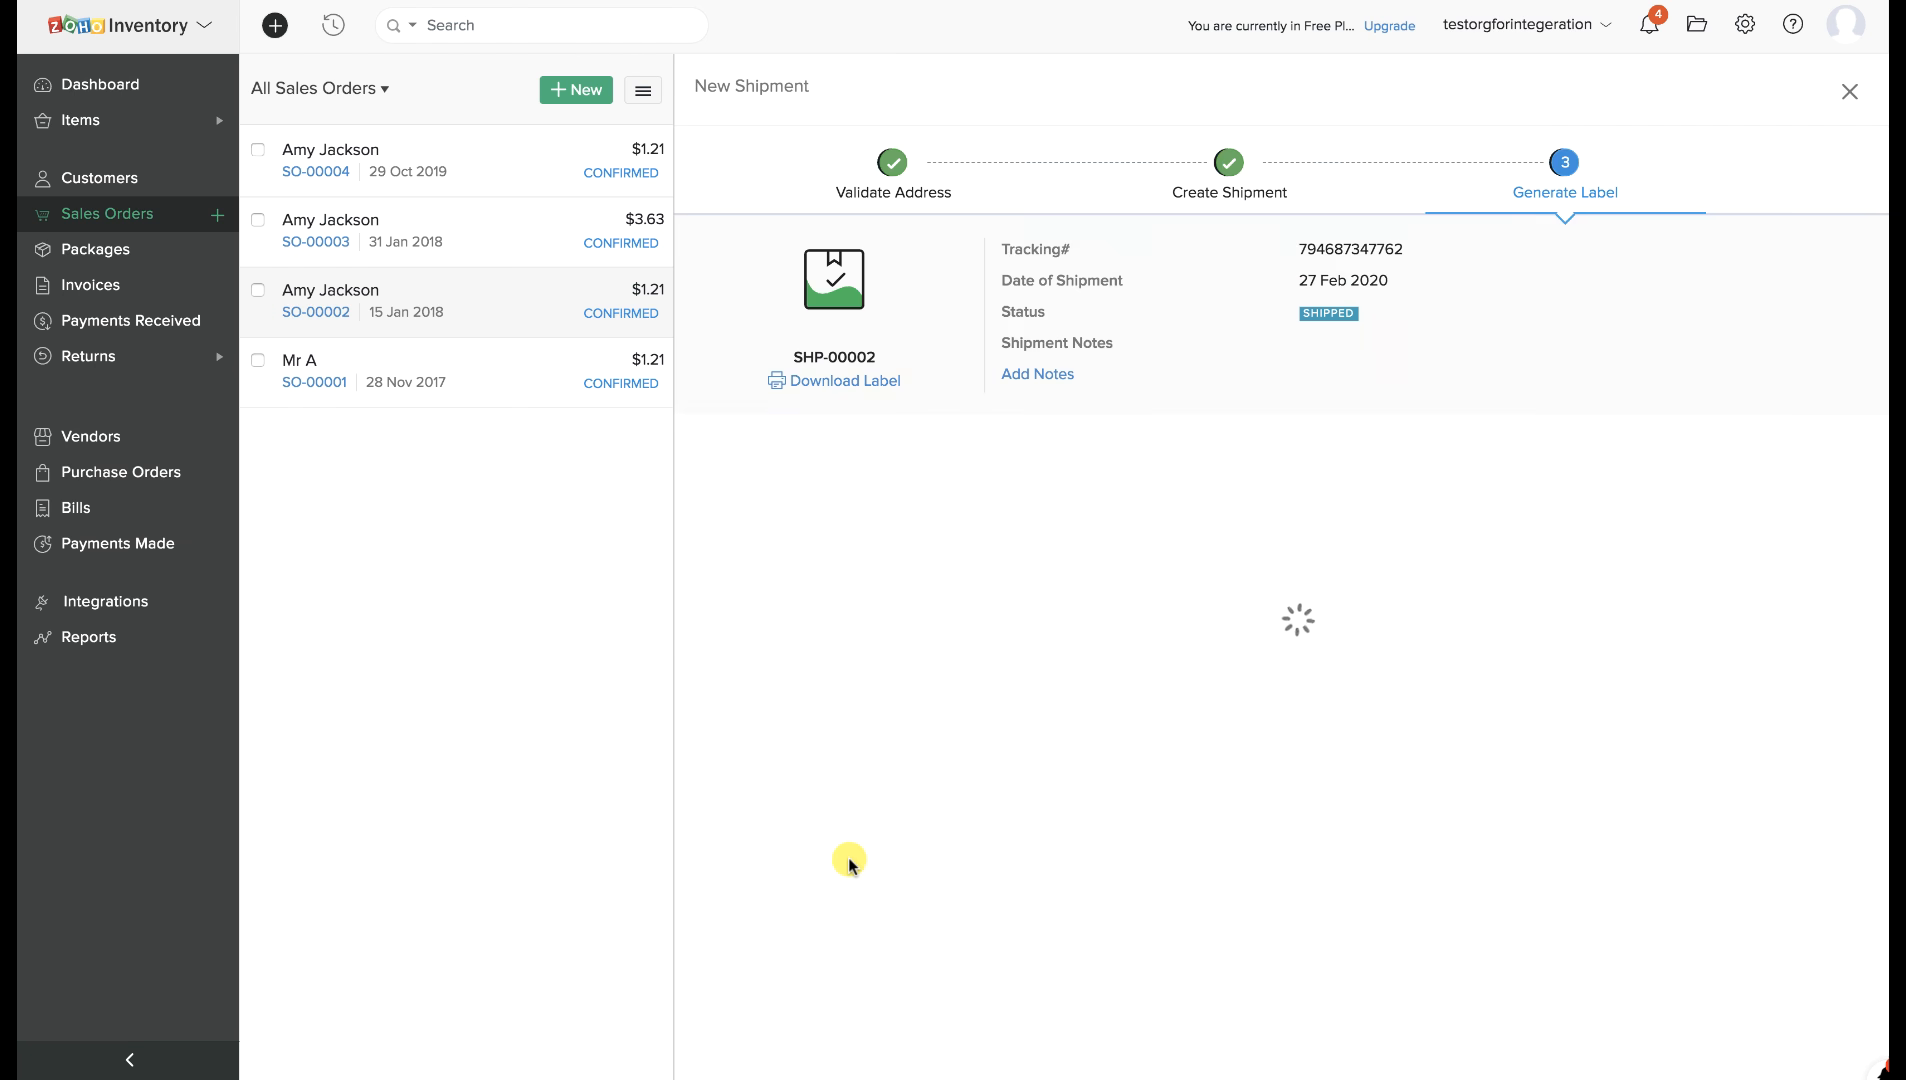
Scroll through the generated FedEx shipping label.
scroll(849, 862, down, 3)
scroll(849, 862, down, 4)
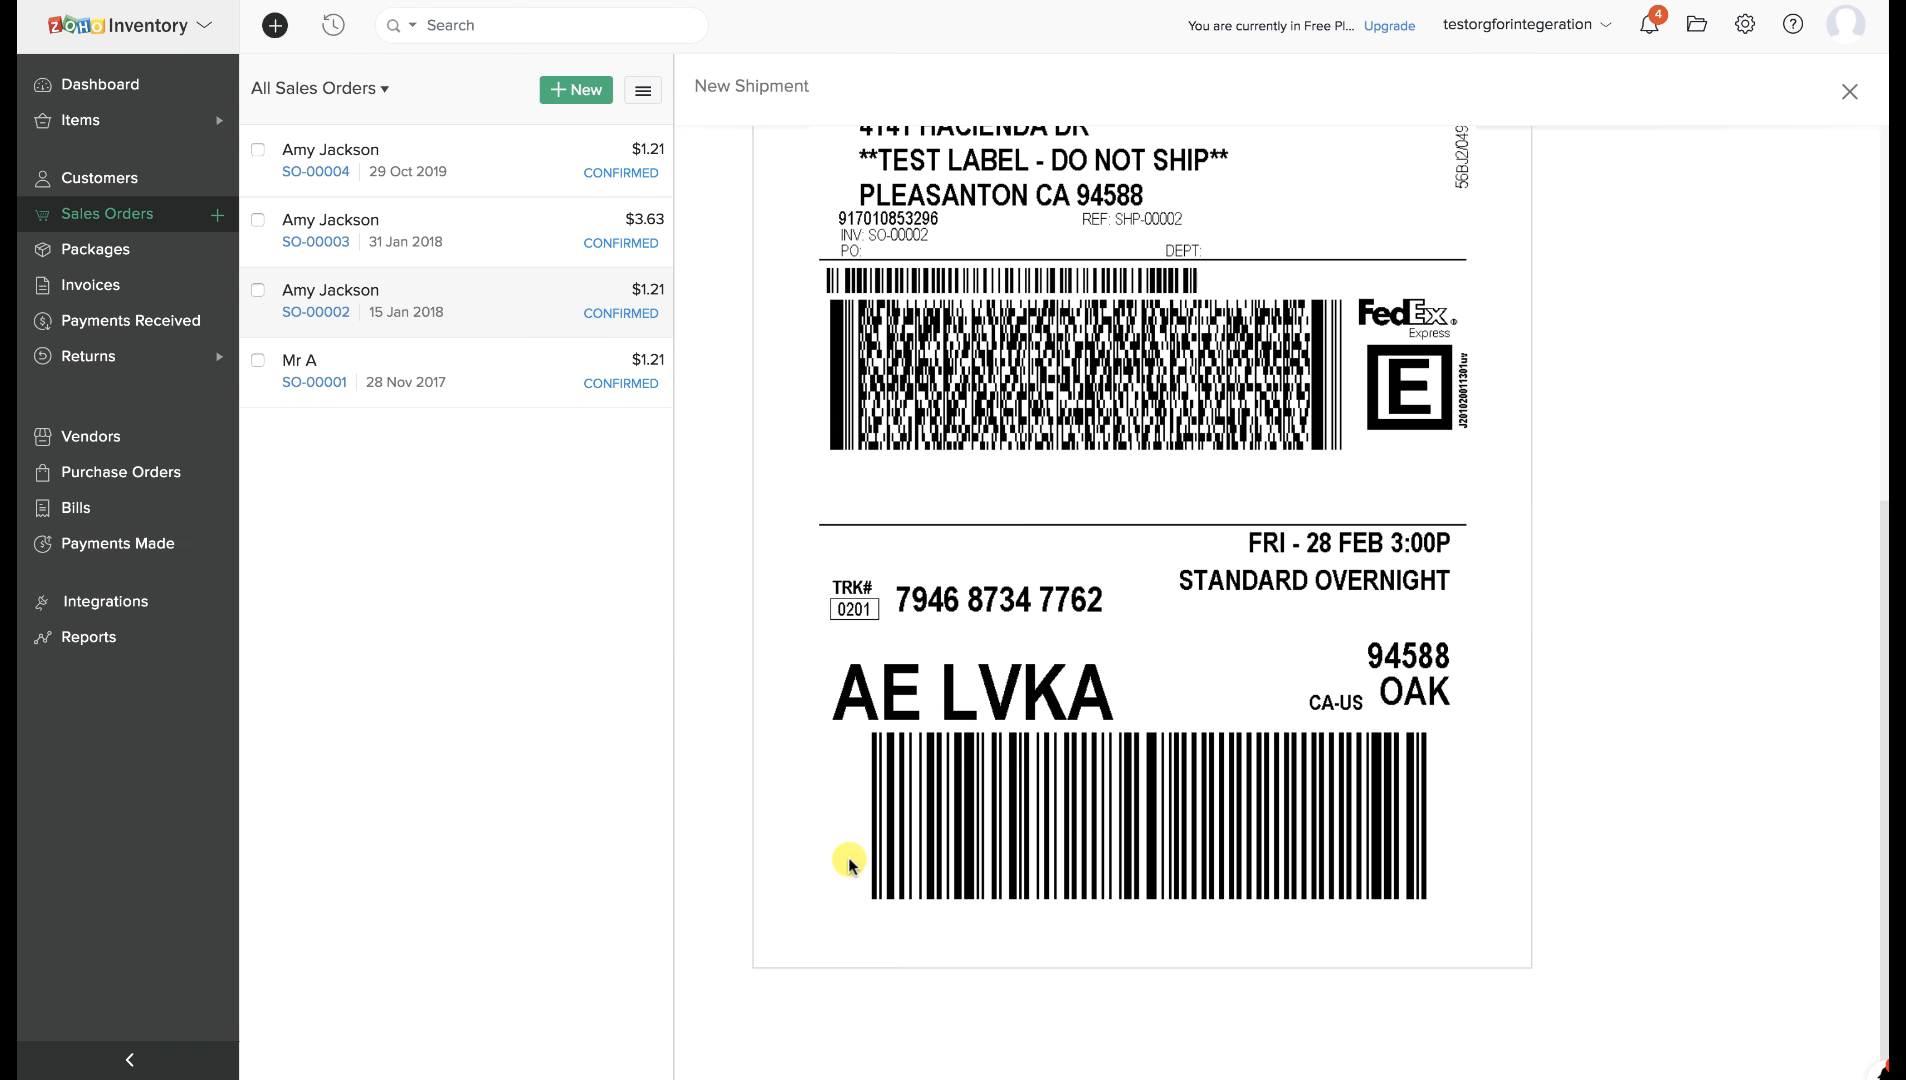
scroll(846, 854, up, 7)
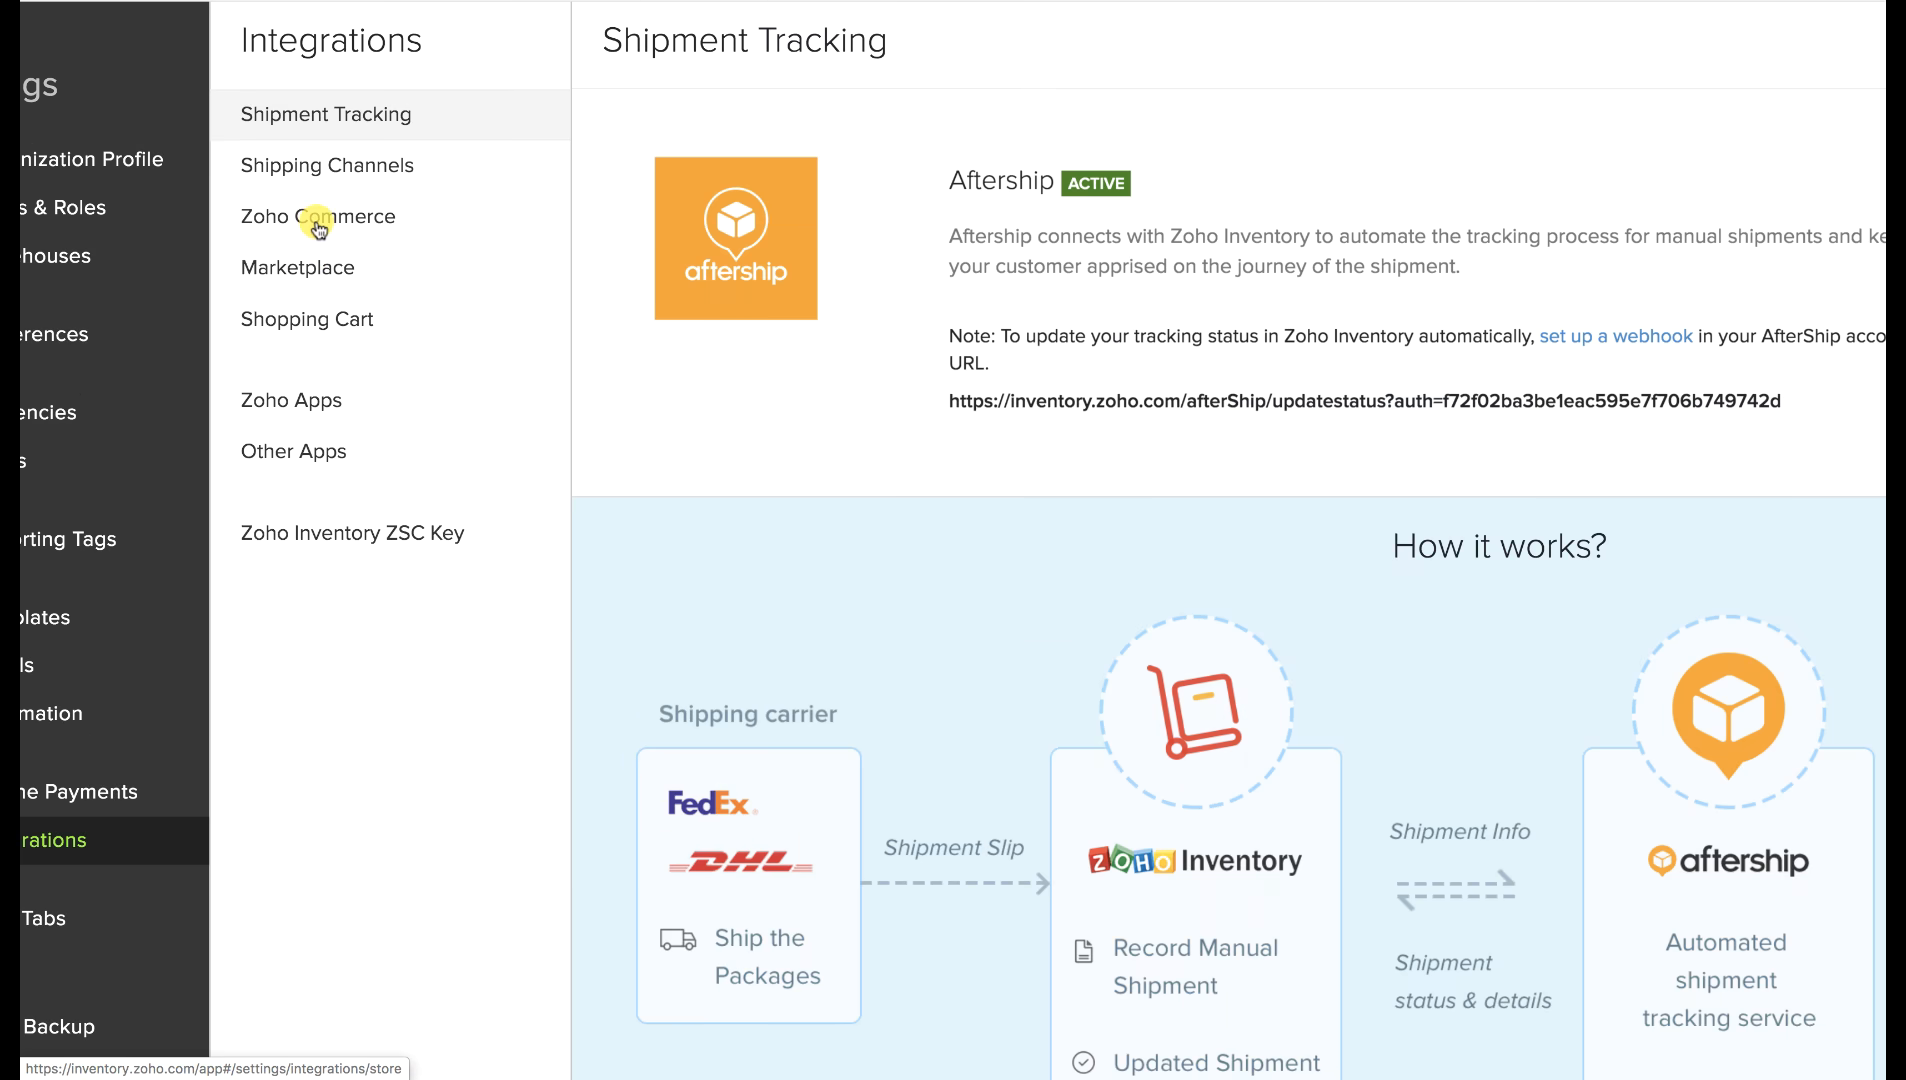
Browse the Zoho Commerce, Marketplace and Shopping Cart integrations, ending on Zoho Apps.
click(321, 228)
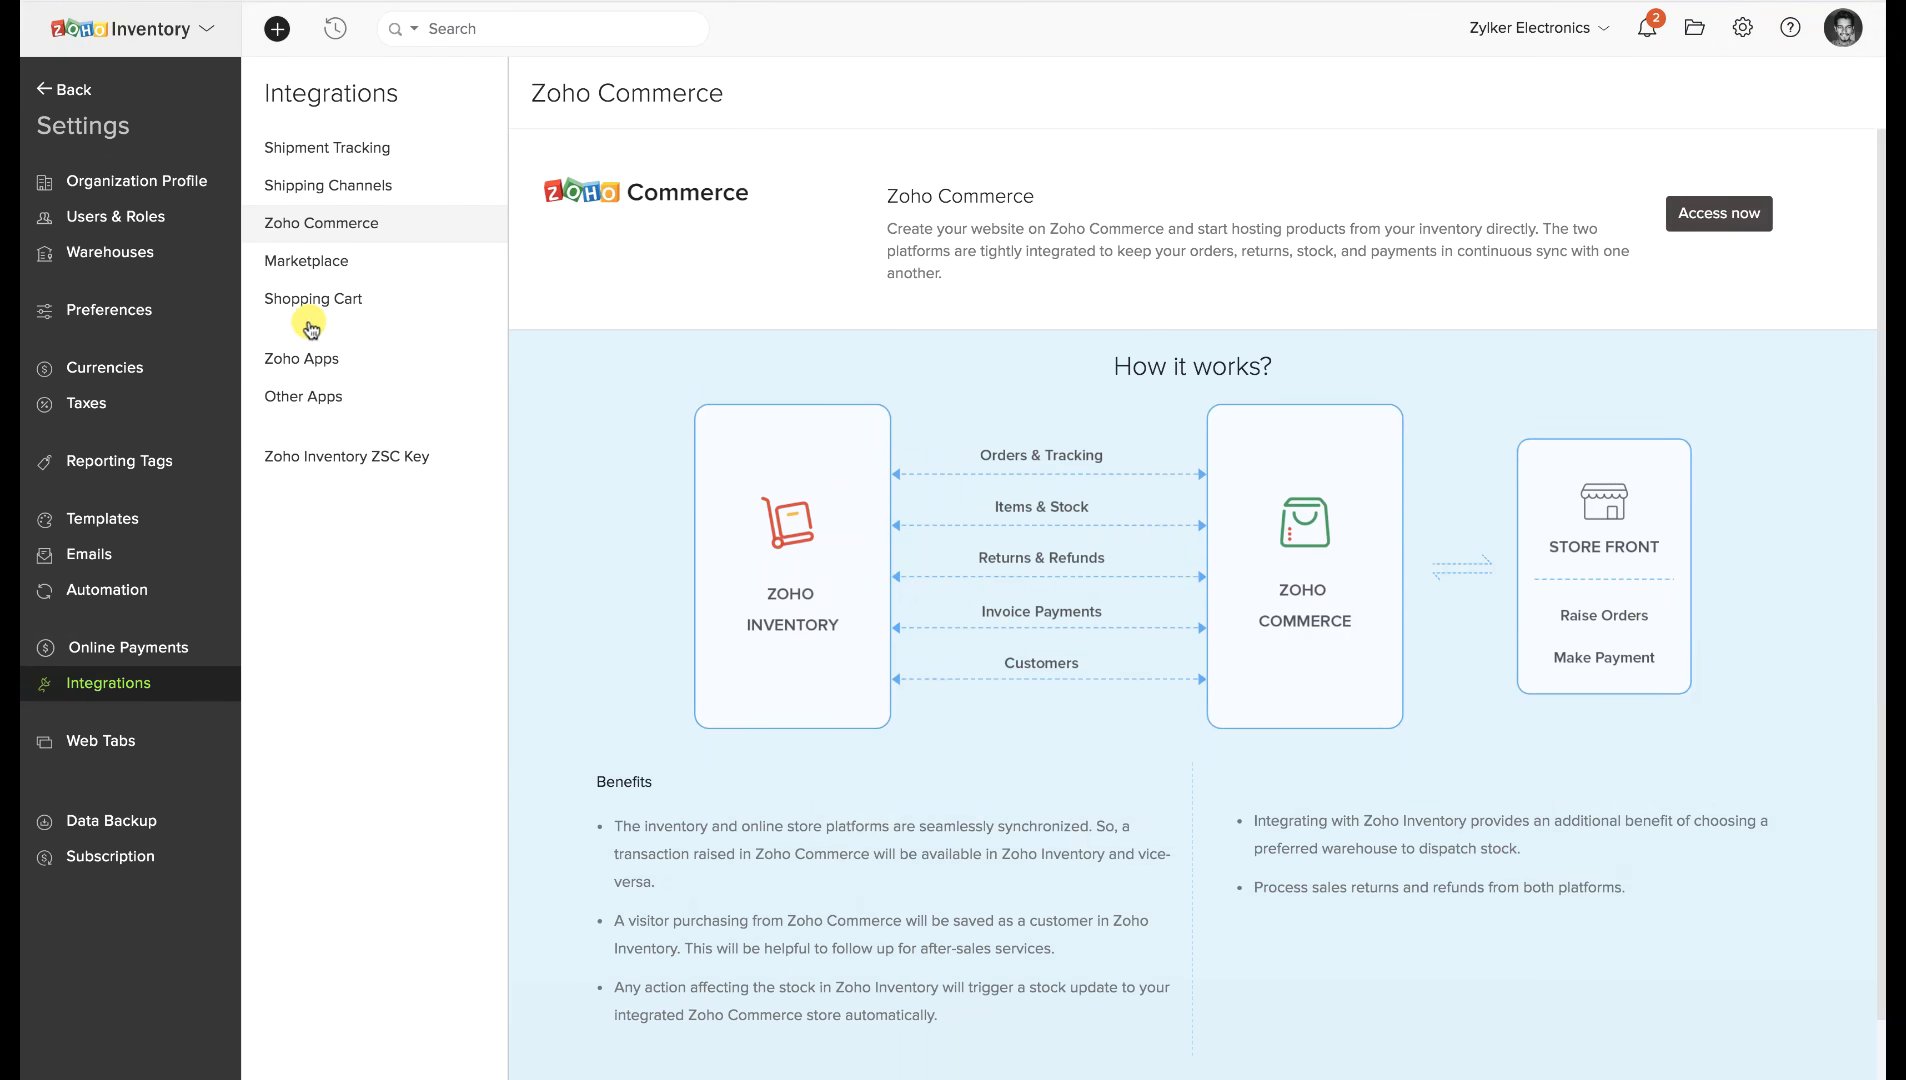
click(320, 265)
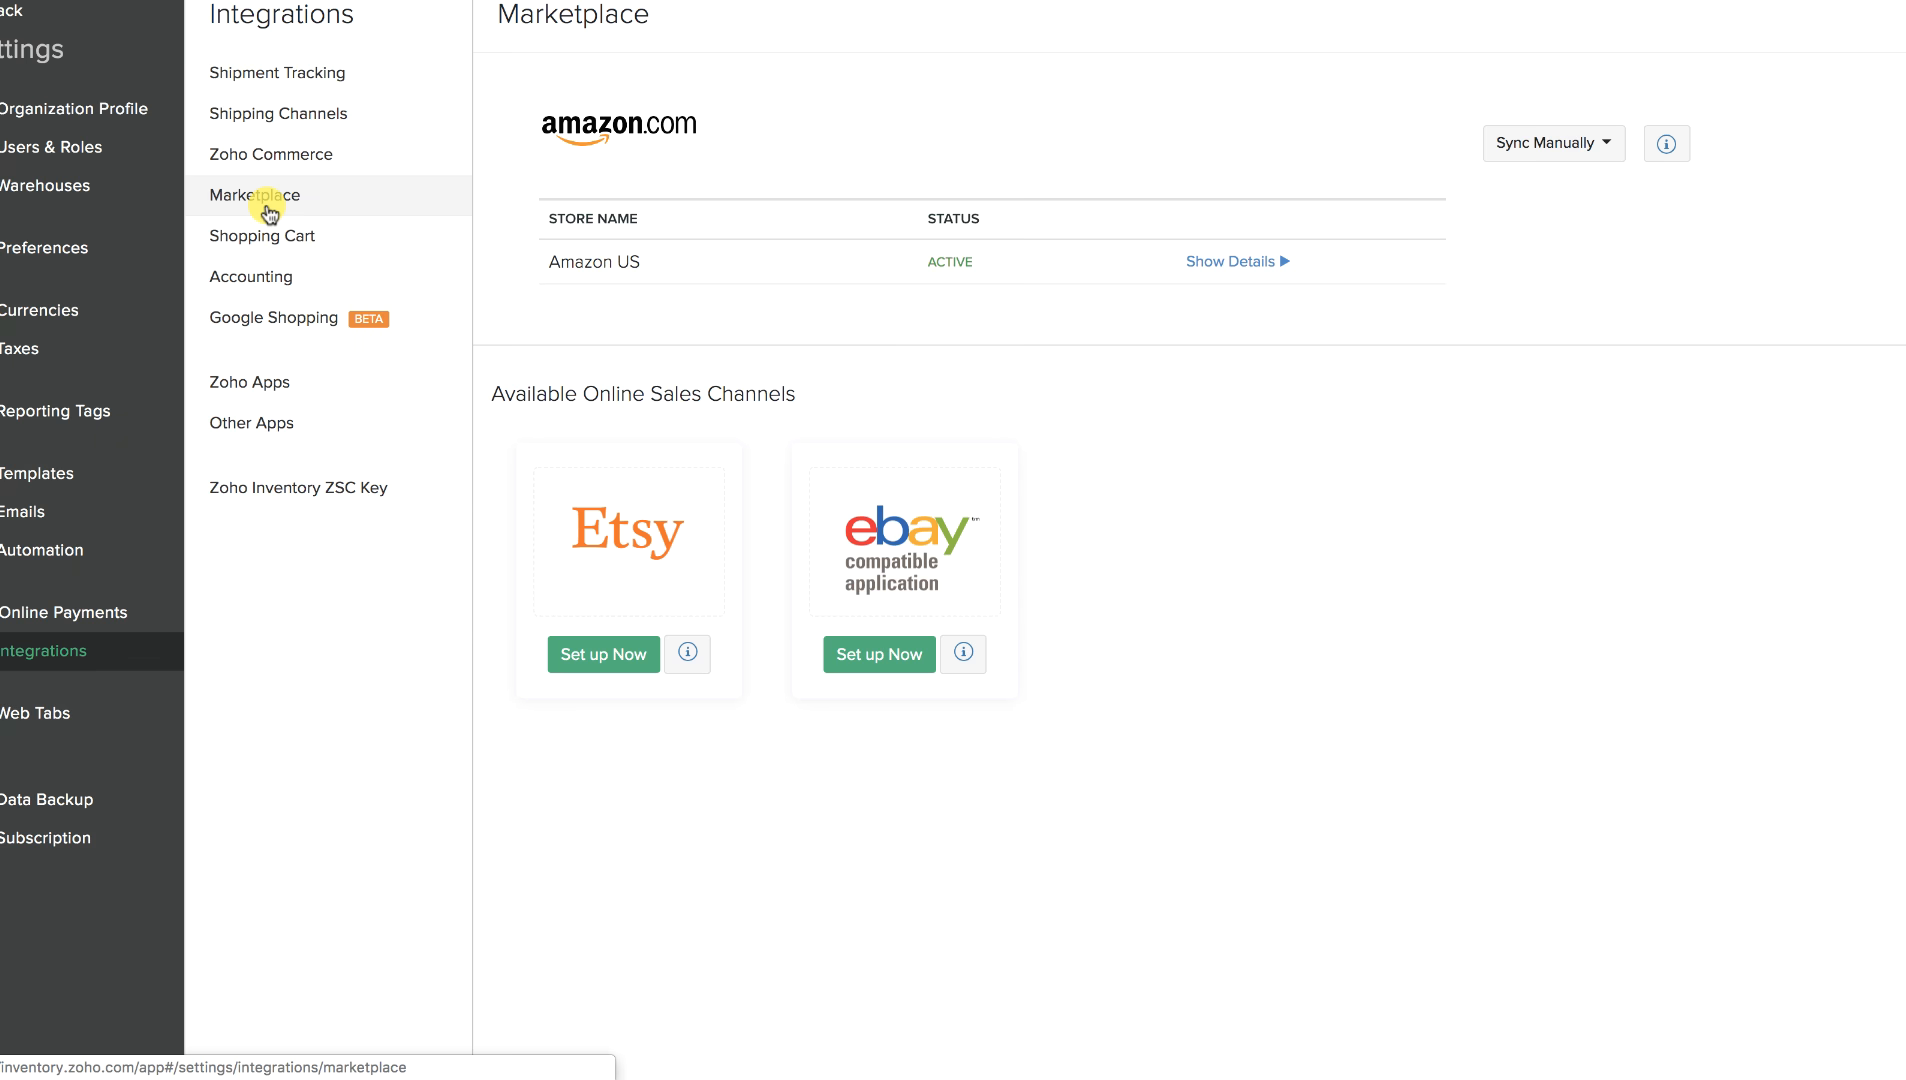
click(281, 236)
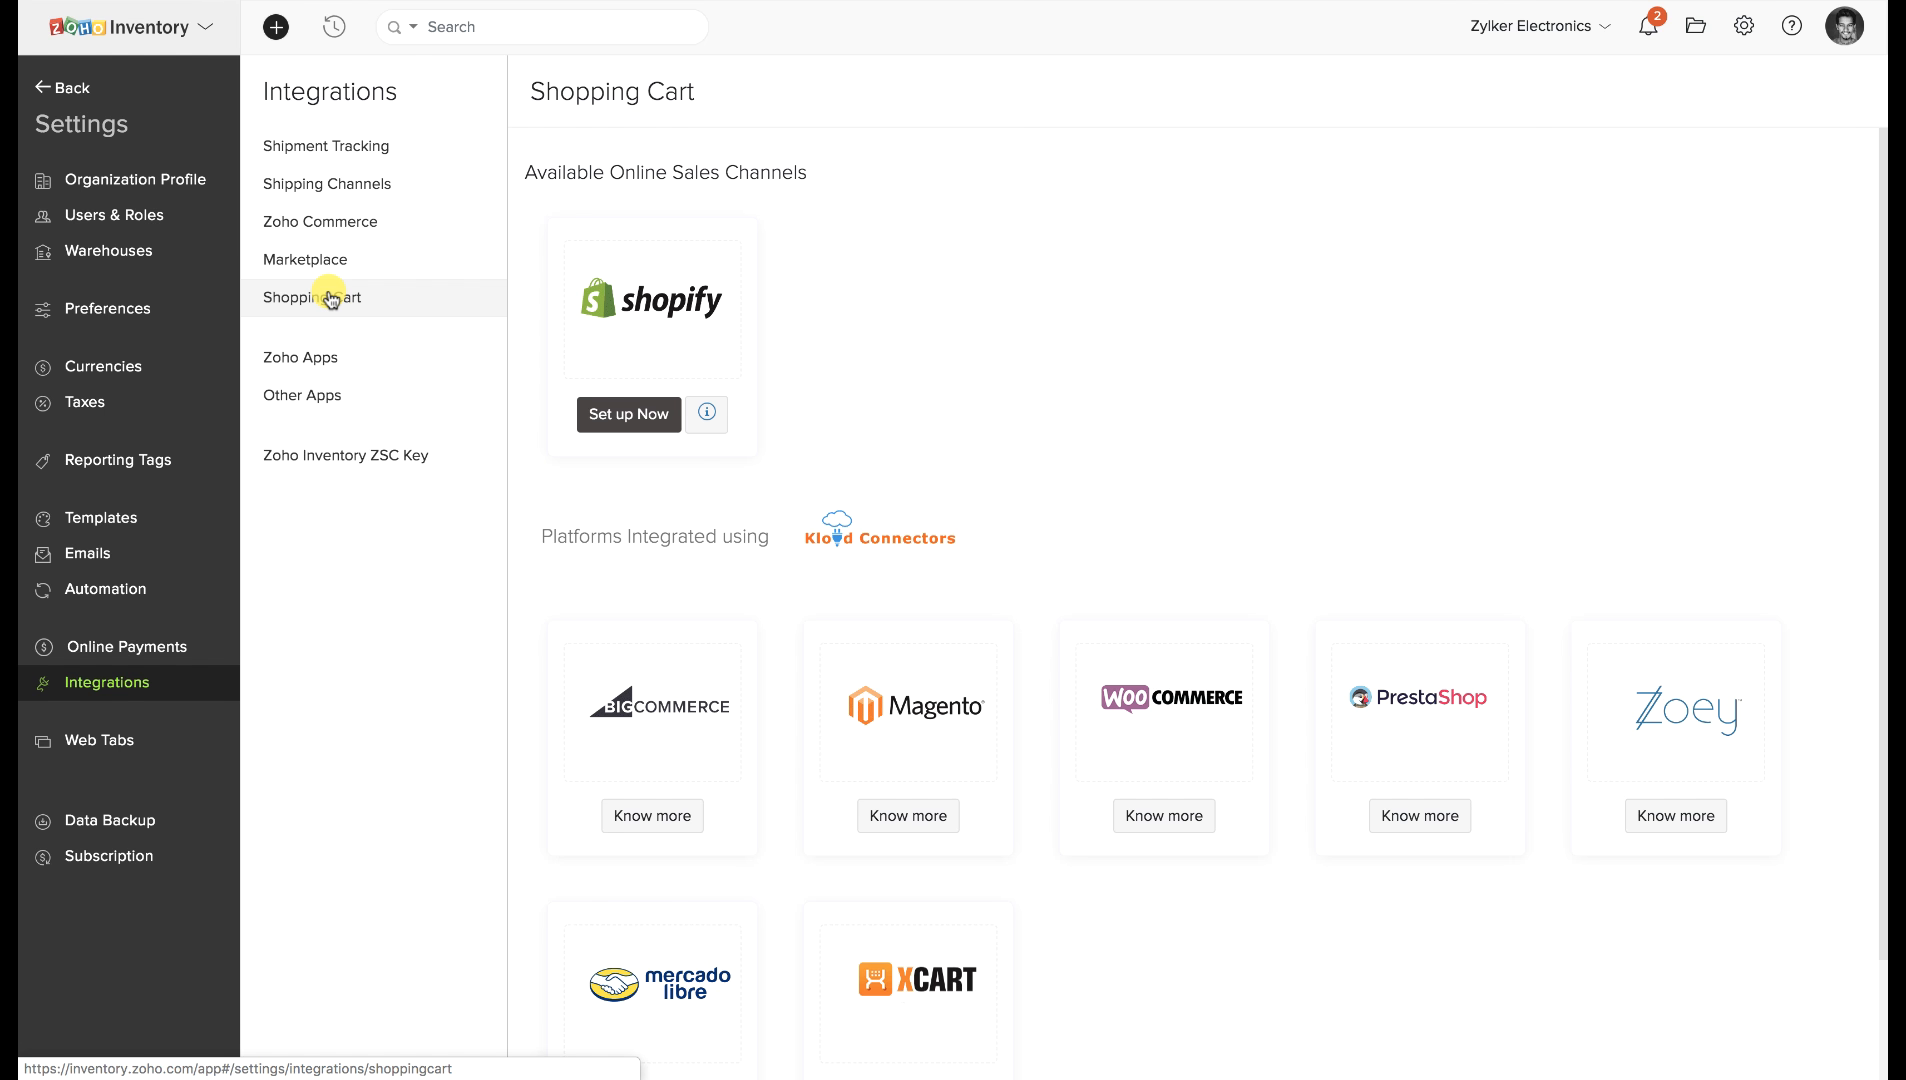
scroll(529, 366, down, 3)
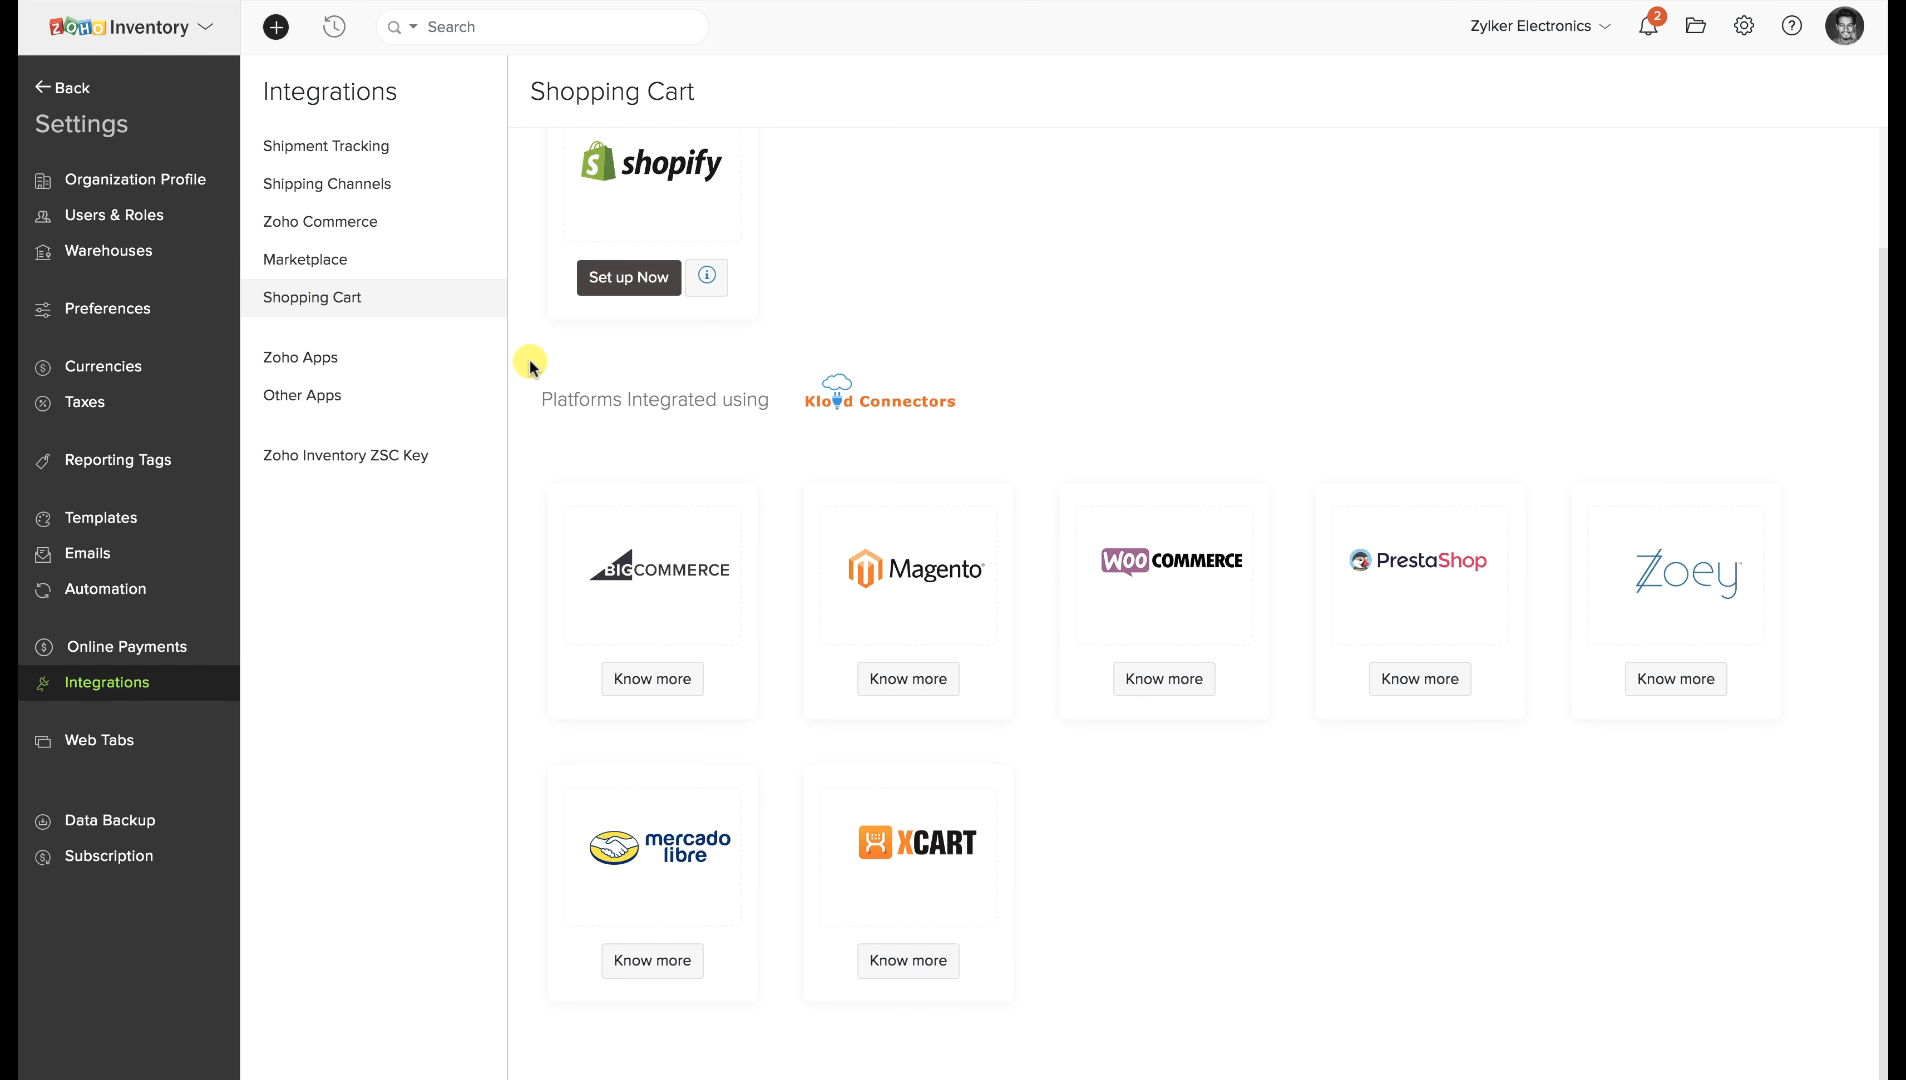
scroll(530, 366, up, 2)
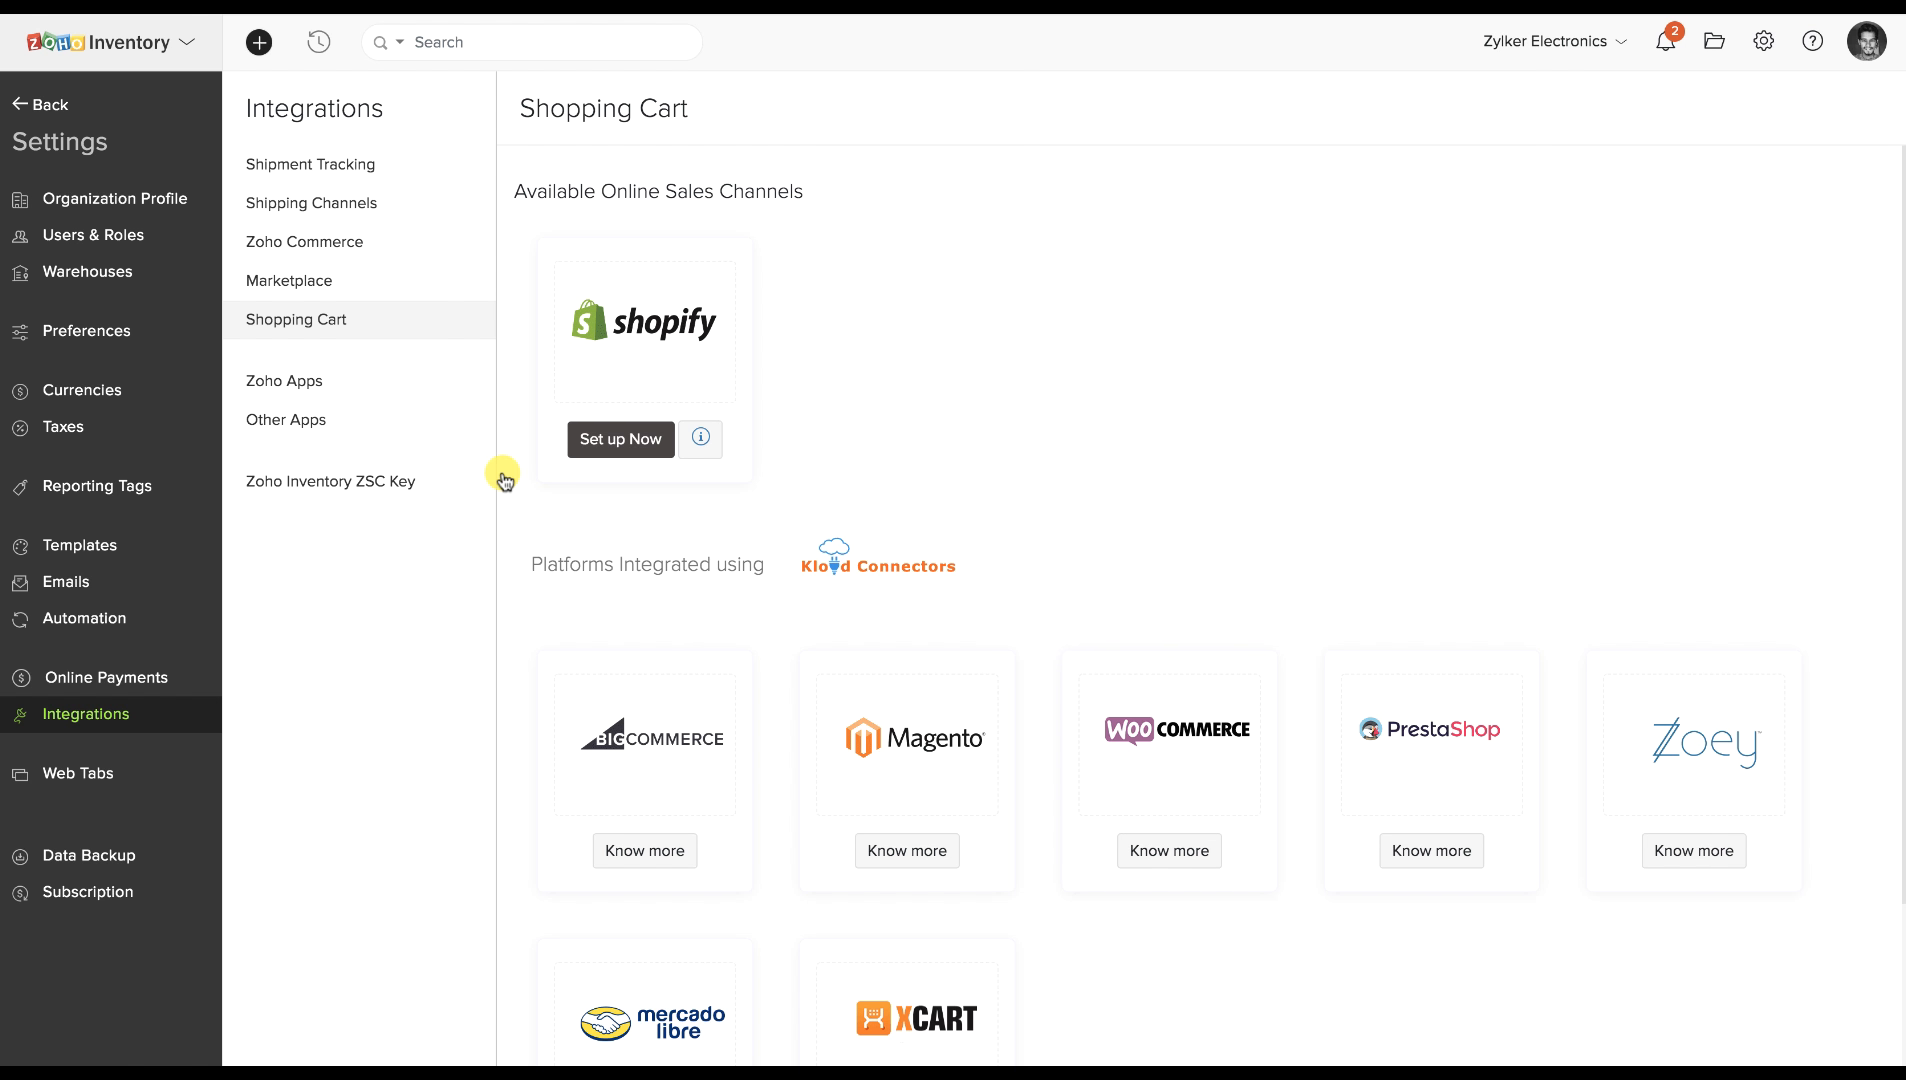
click(266, 400)
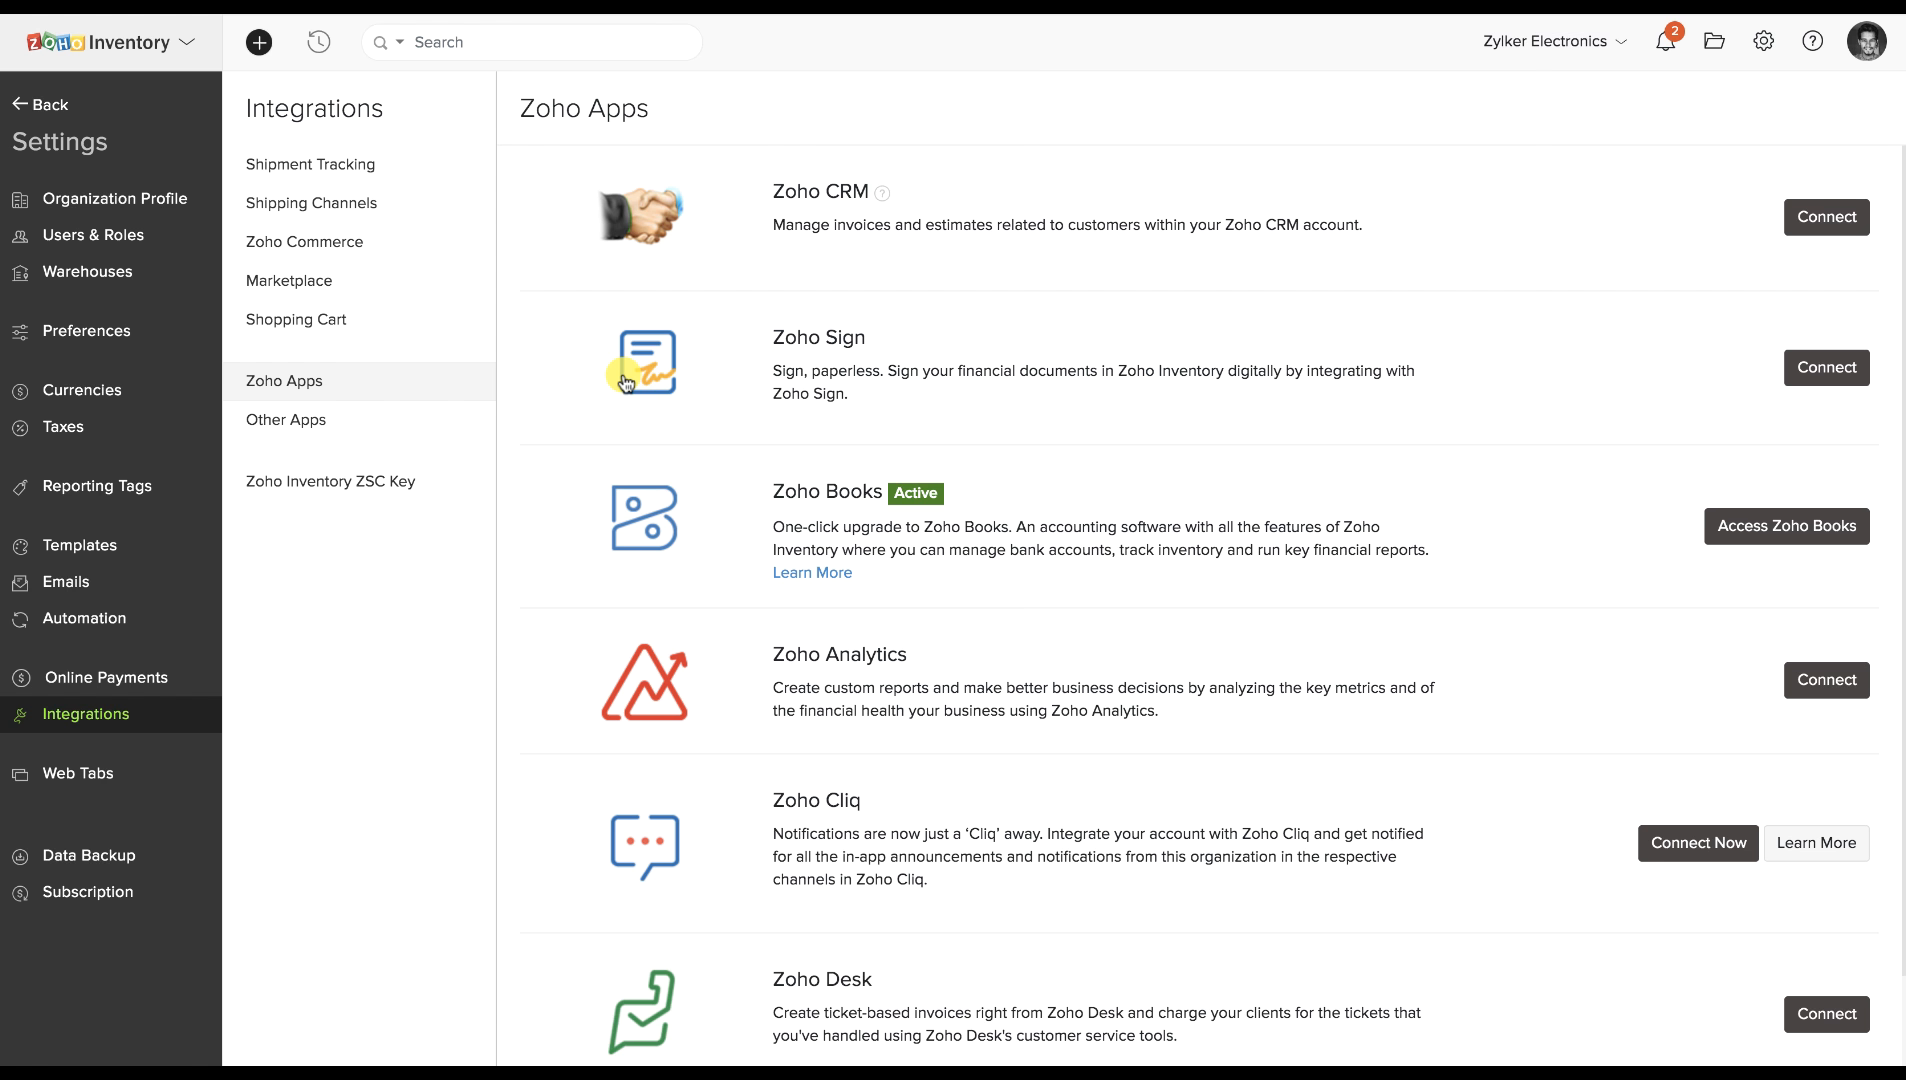
Scroll the Zoho Apps list, then view the Other Apps integrations including Crossfire Cloud EDI.
scroll(626, 383, down, 1)
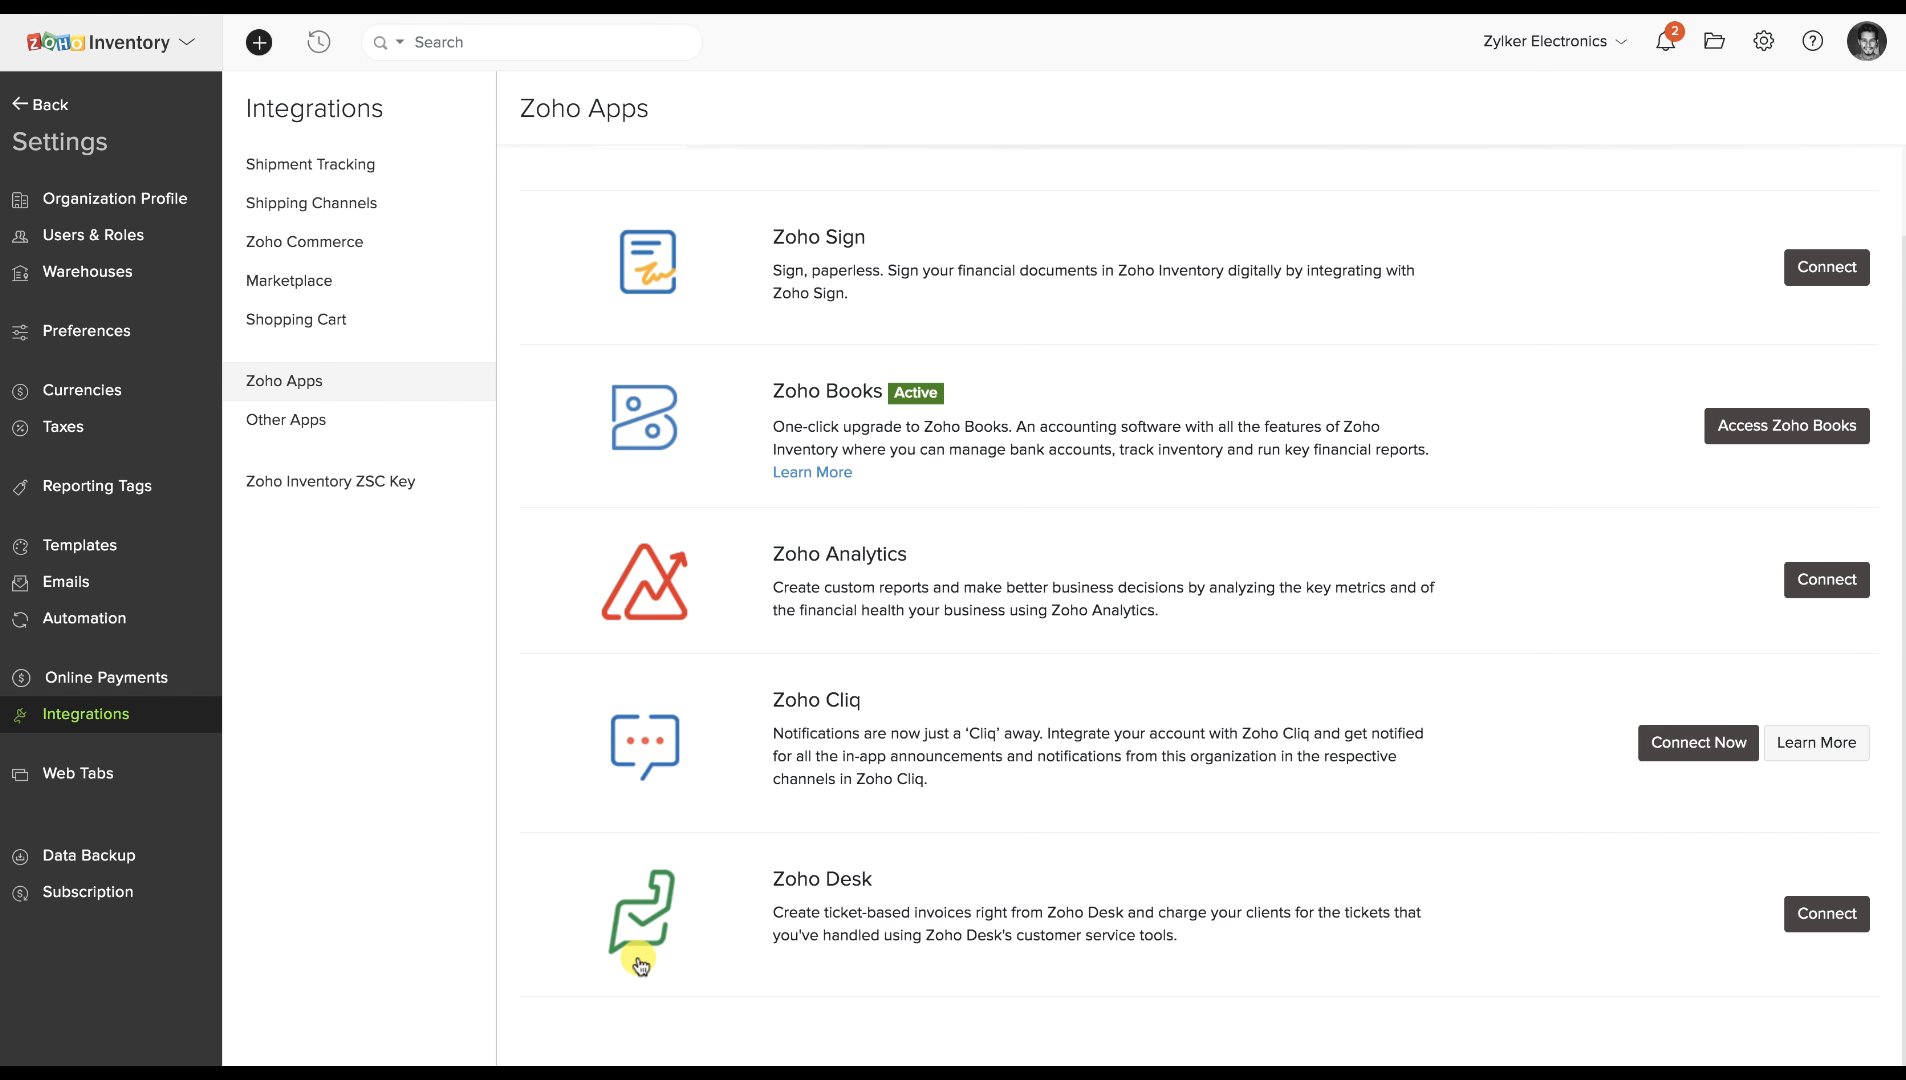
click(276, 438)
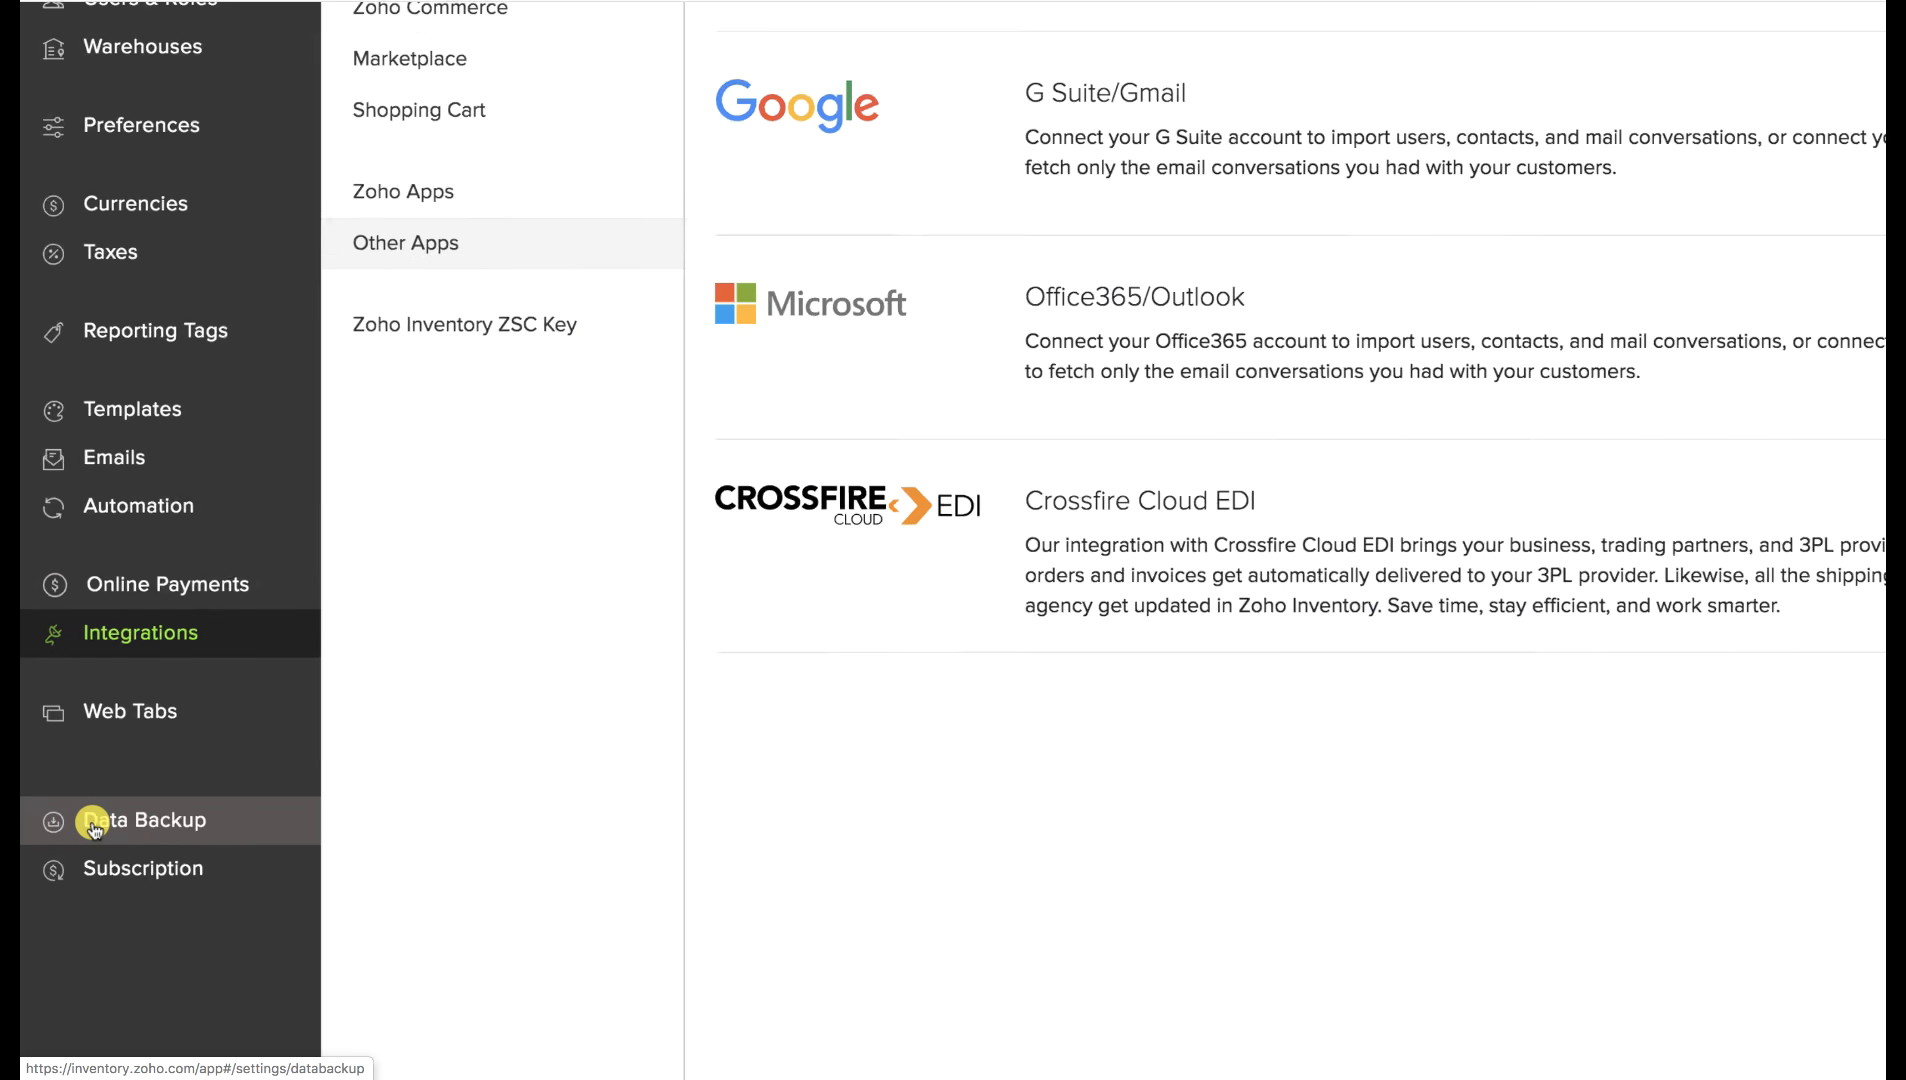
Visit the Data Backup settings, then go to the Invoice Templates page.
click(106, 827)
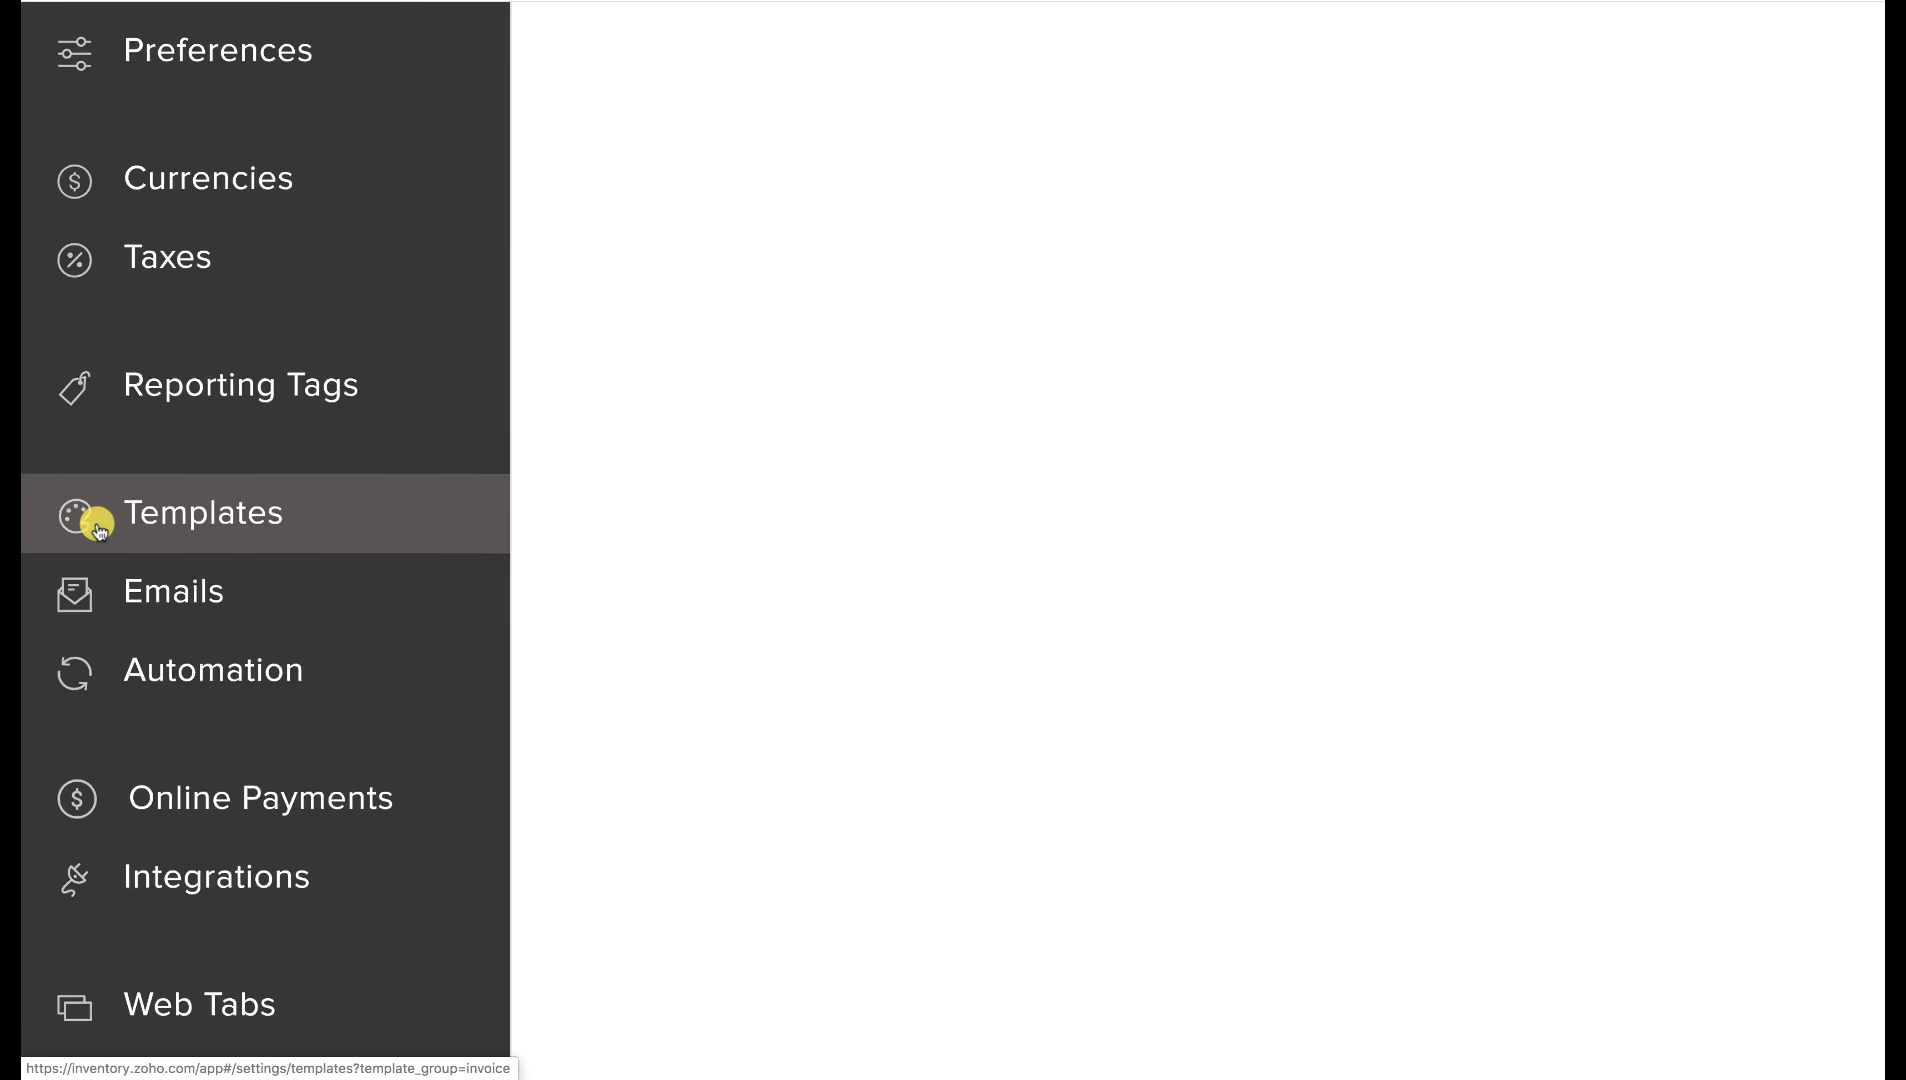
click(99, 528)
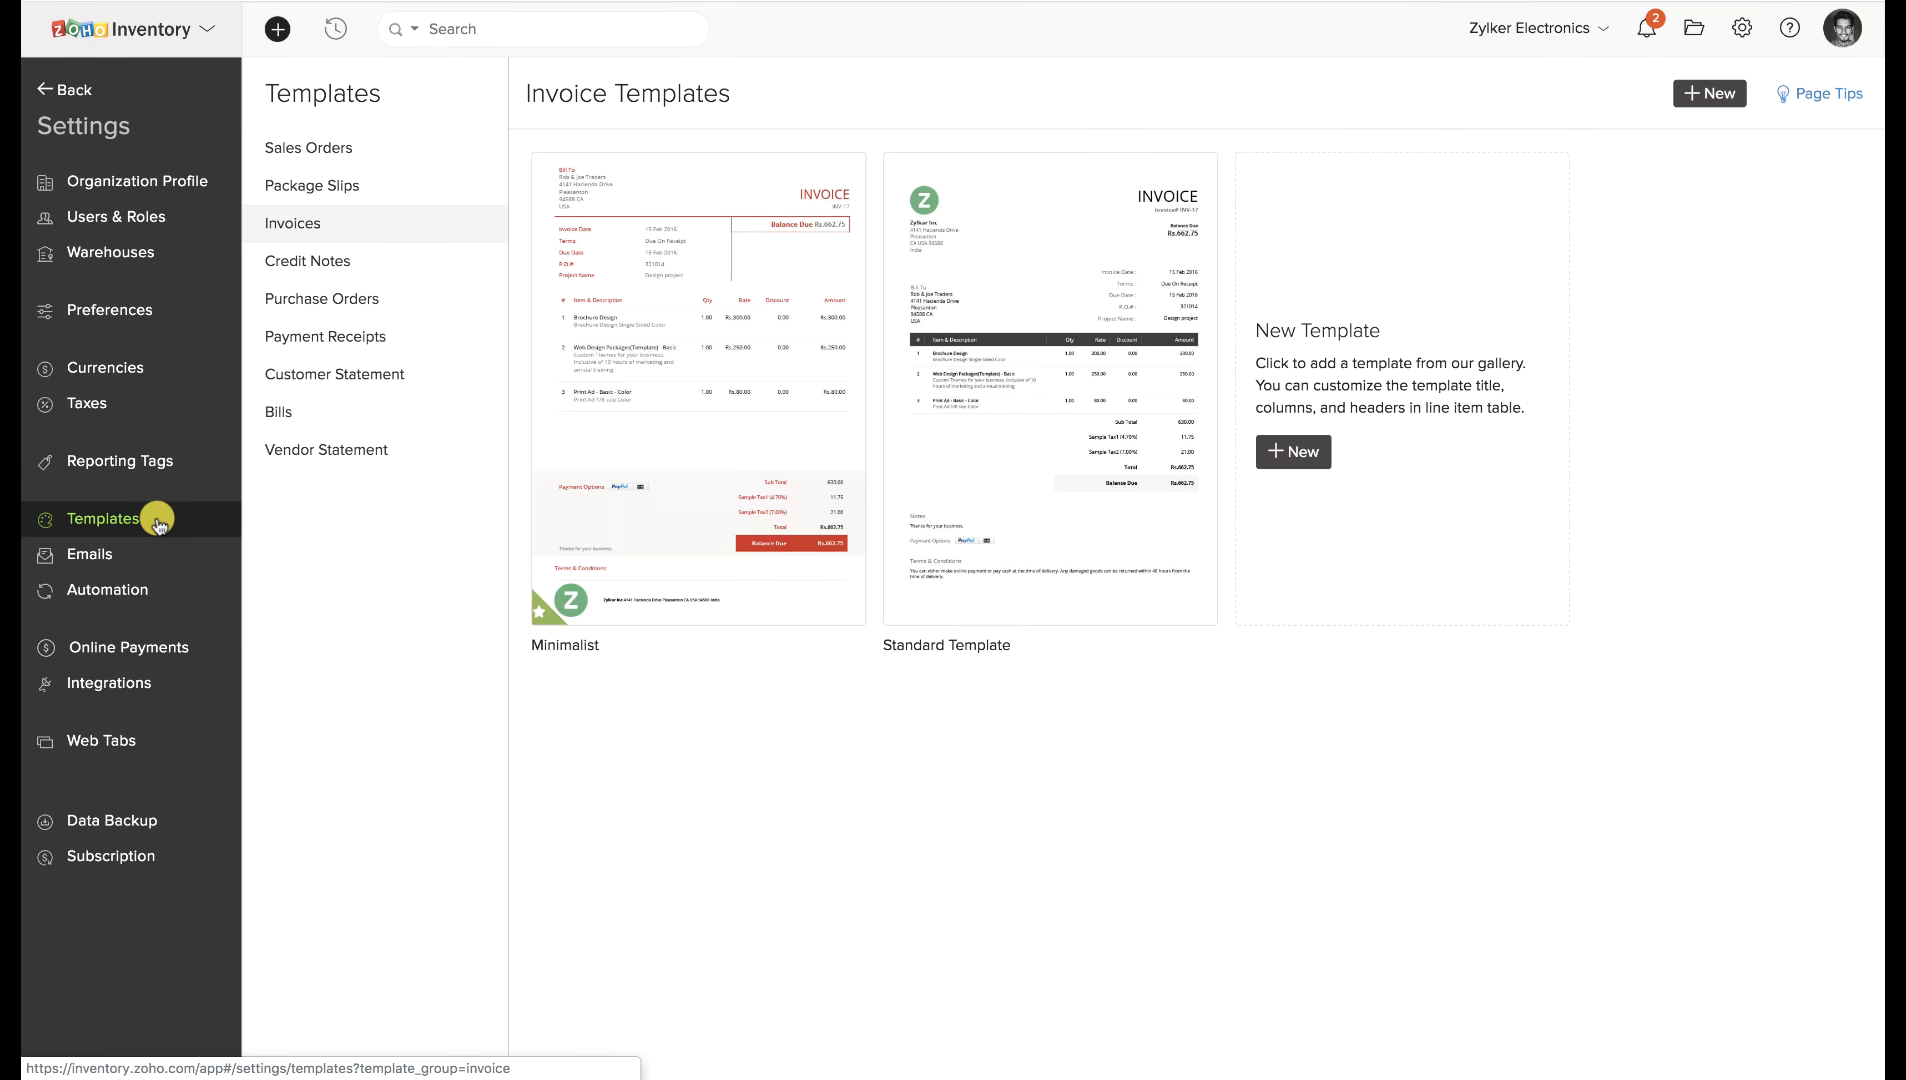
Browse the sales order, package slip, invoice, credit note and purchase order templates.
click(326, 144)
click(325, 200)
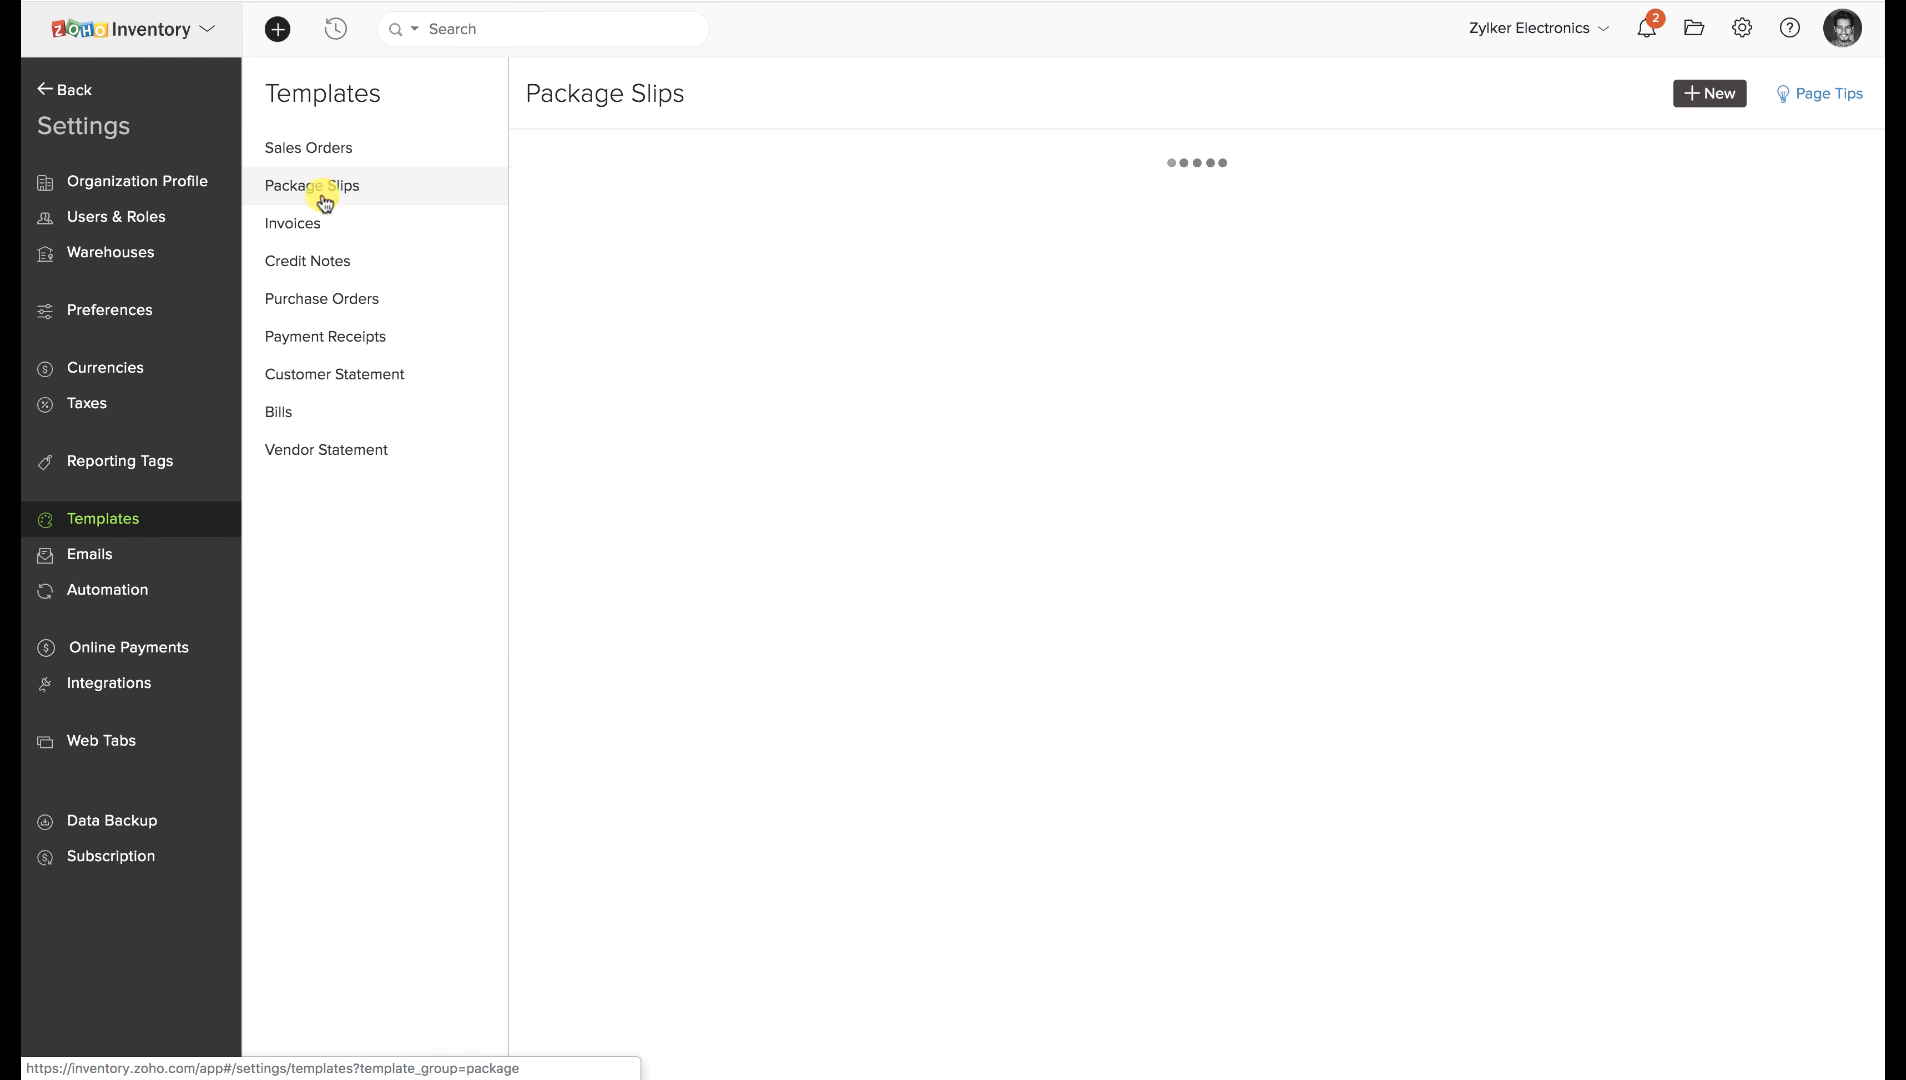
click(312, 222)
click(319, 260)
click(320, 298)
Preview the Standard purchase order template in the editor and close it unsaved.
mouse_move(715, 410)
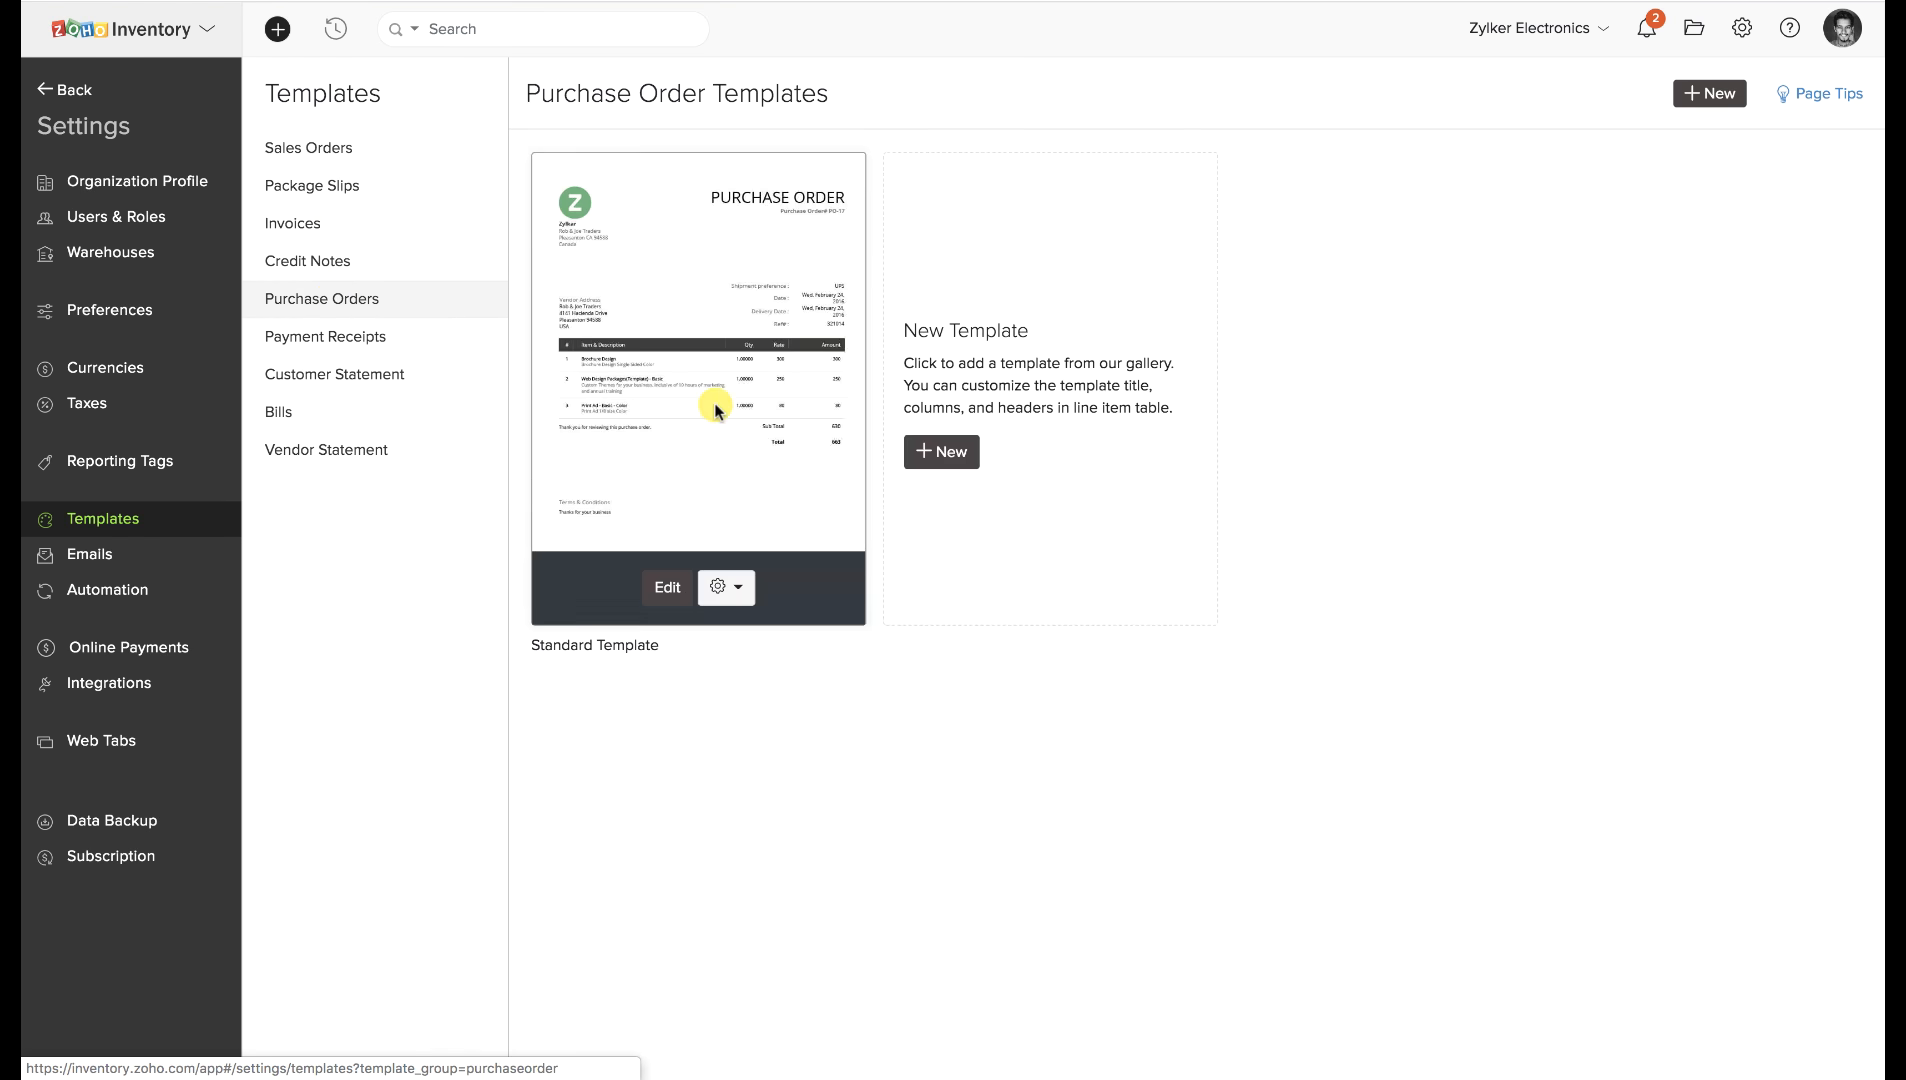
click(667, 586)
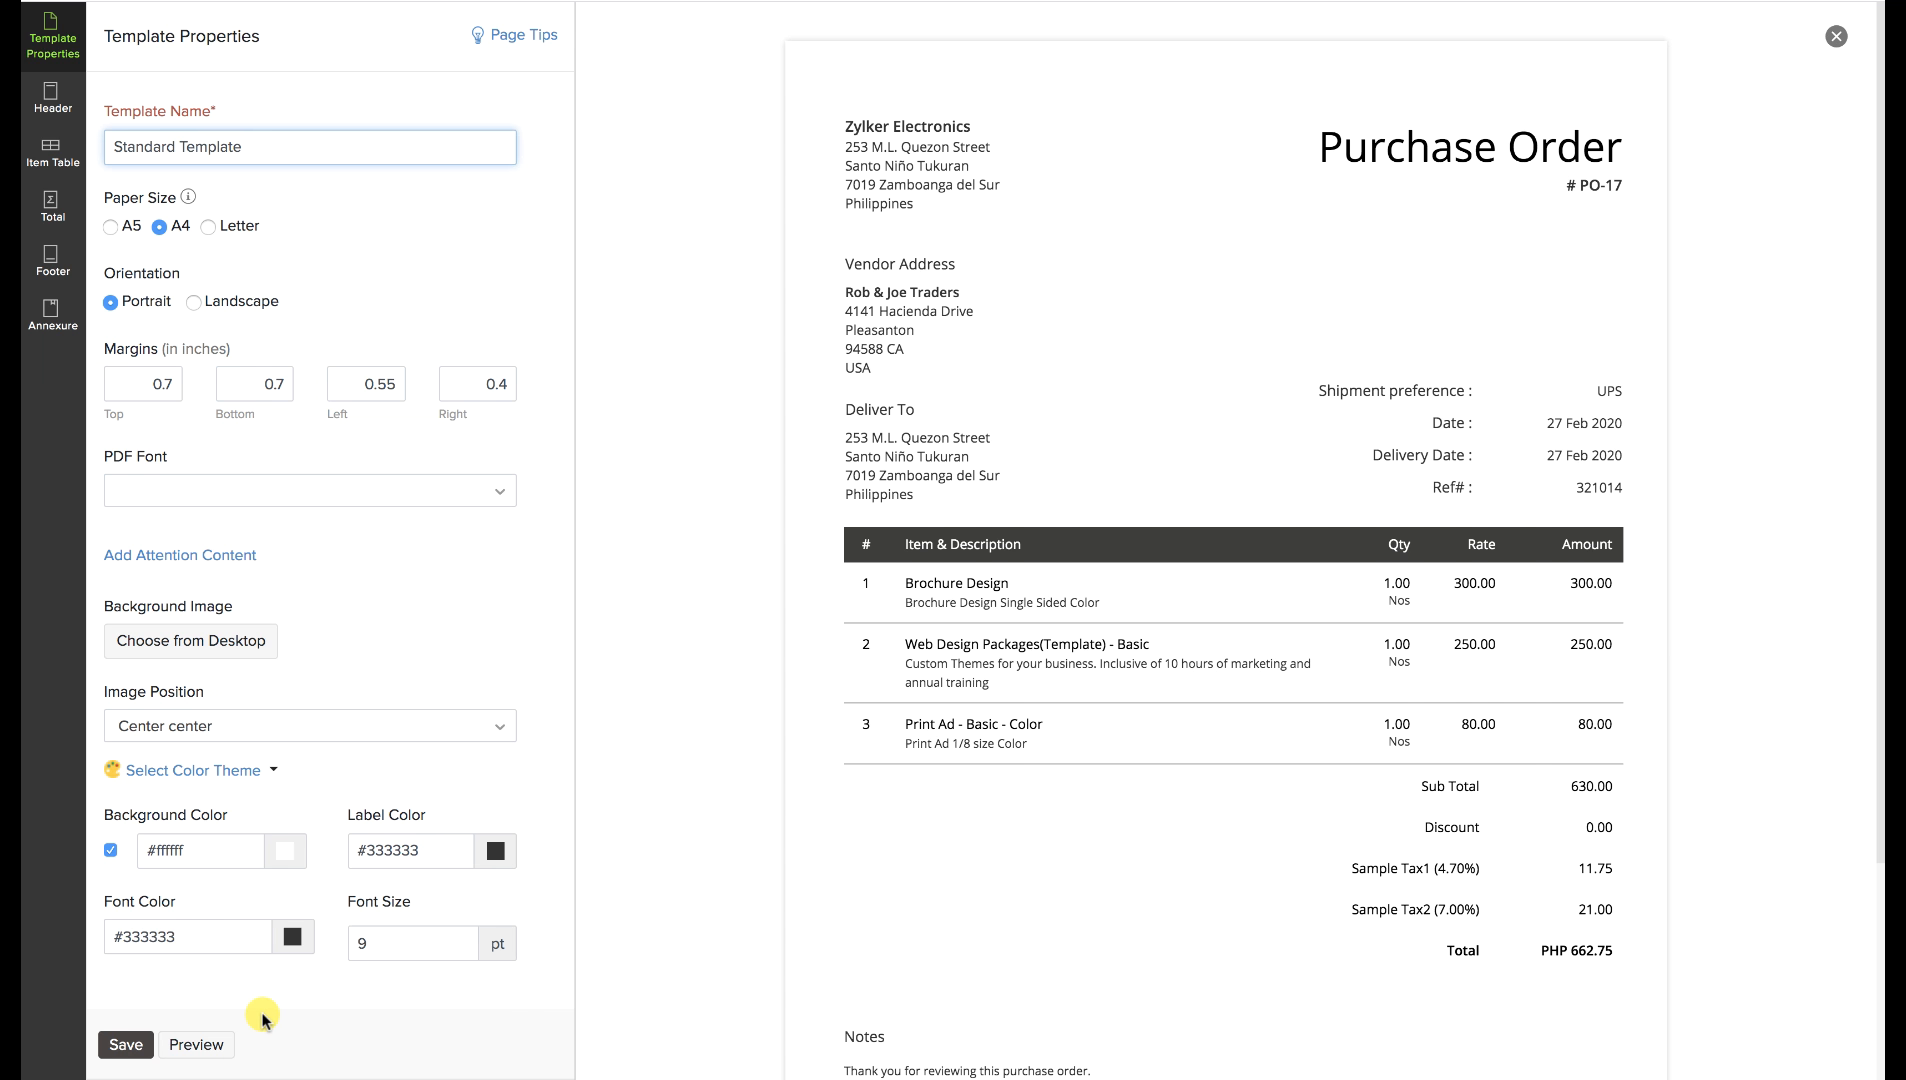
click(126, 1044)
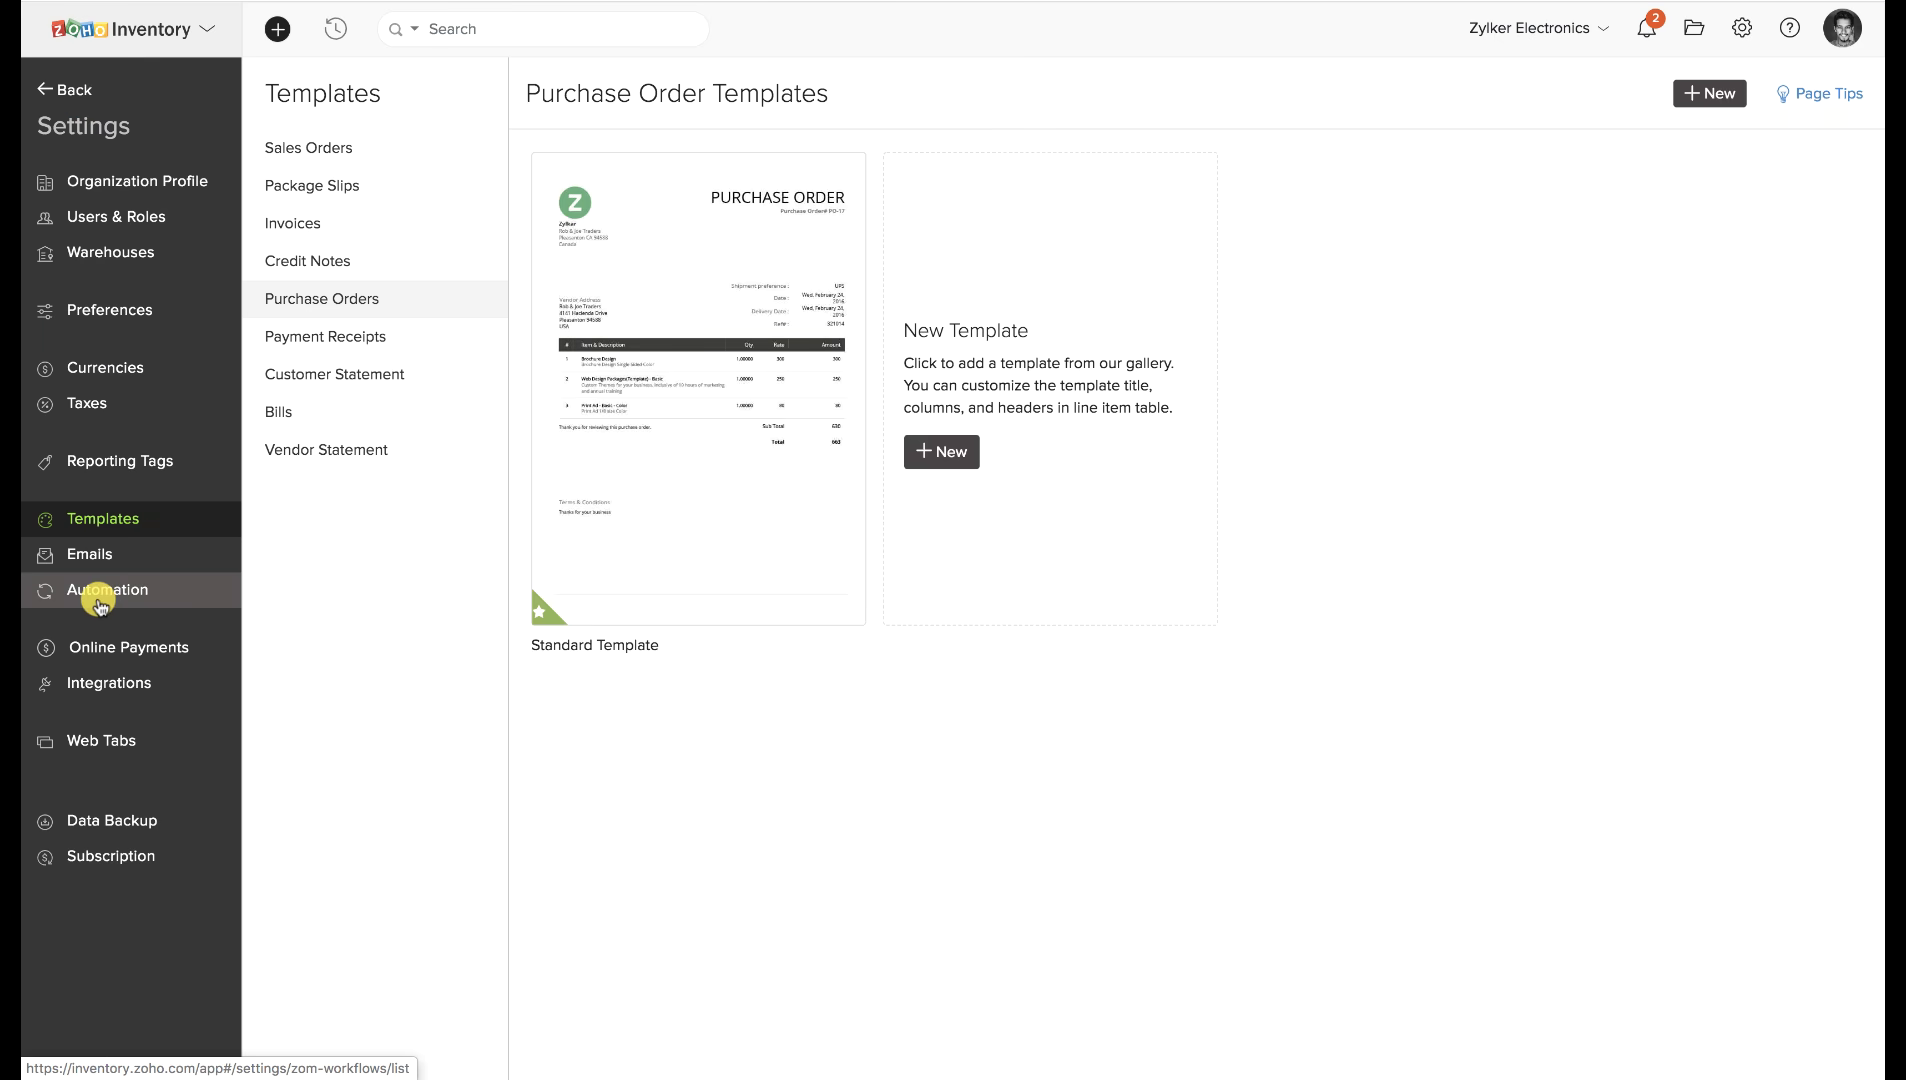
Start a new workflow rule named 'Sample' for the Sales Order module.
click(97, 600)
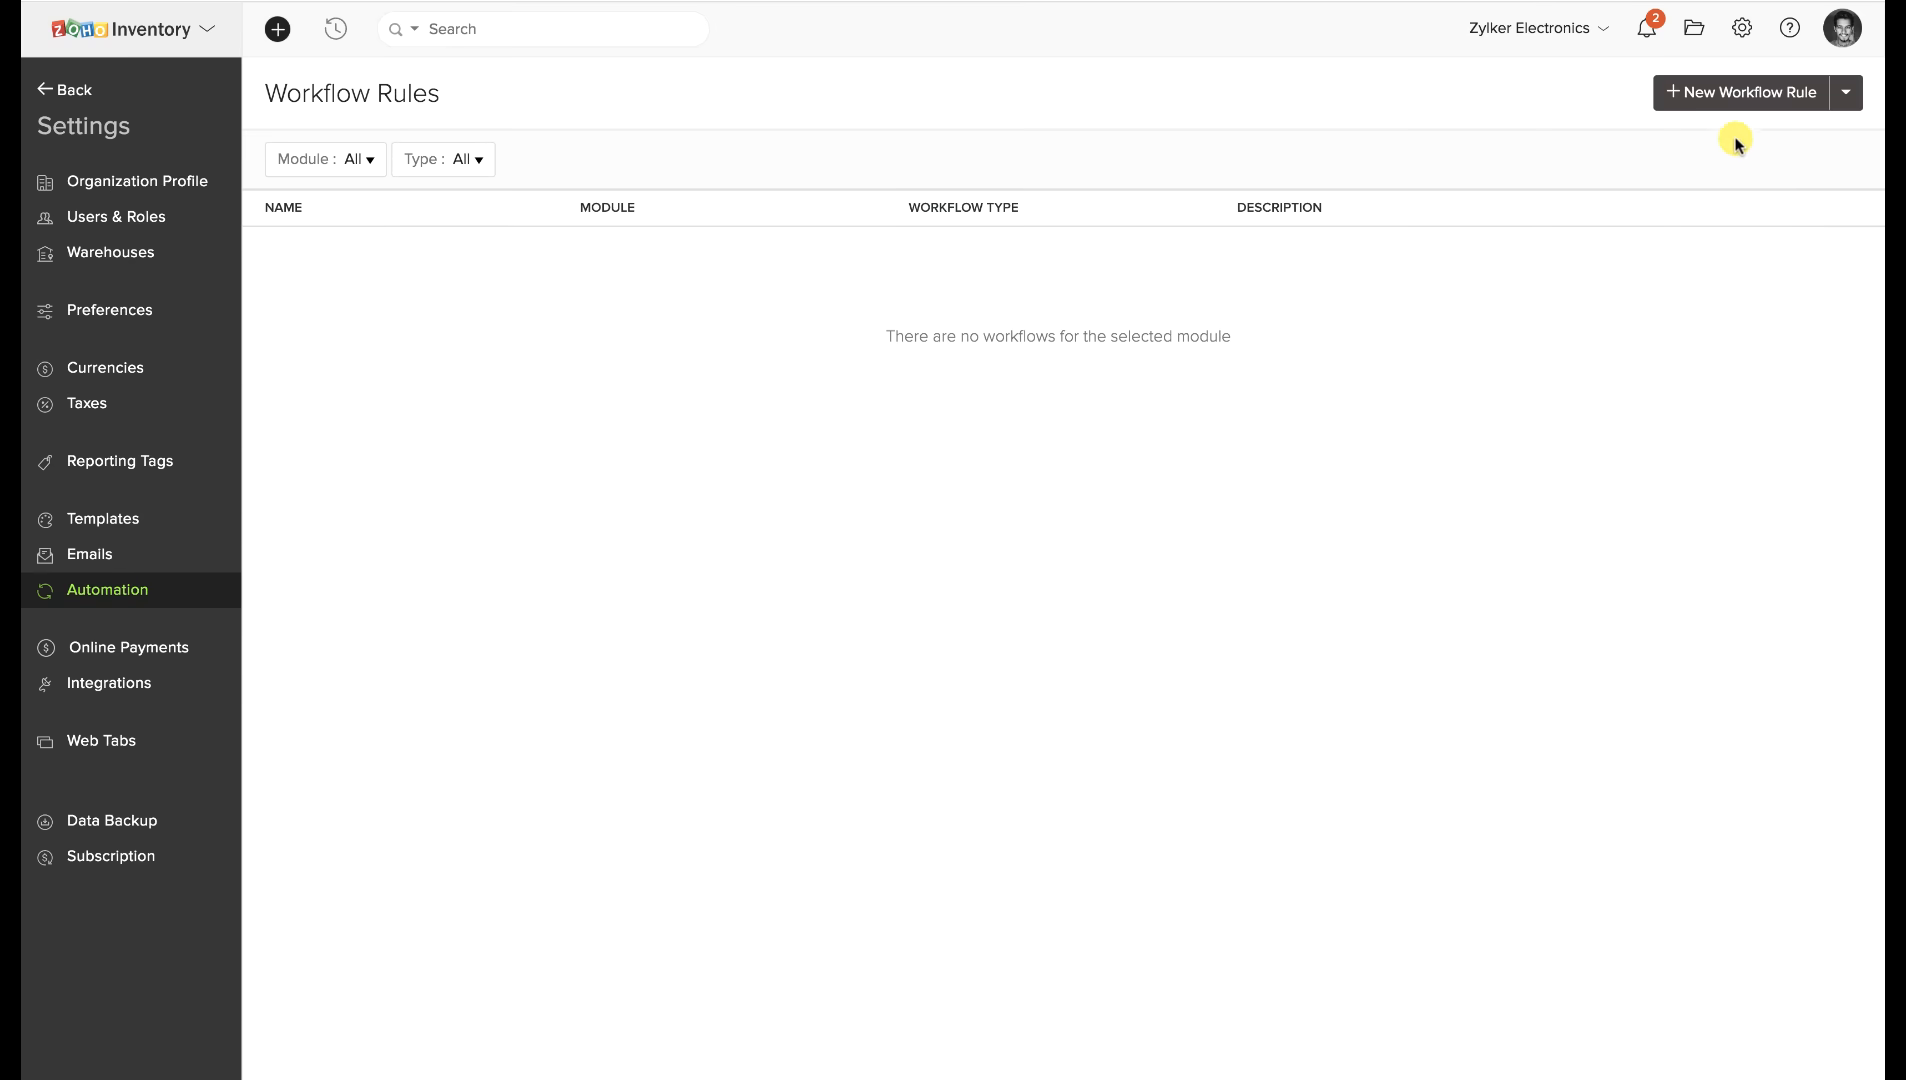
click(1760, 103)
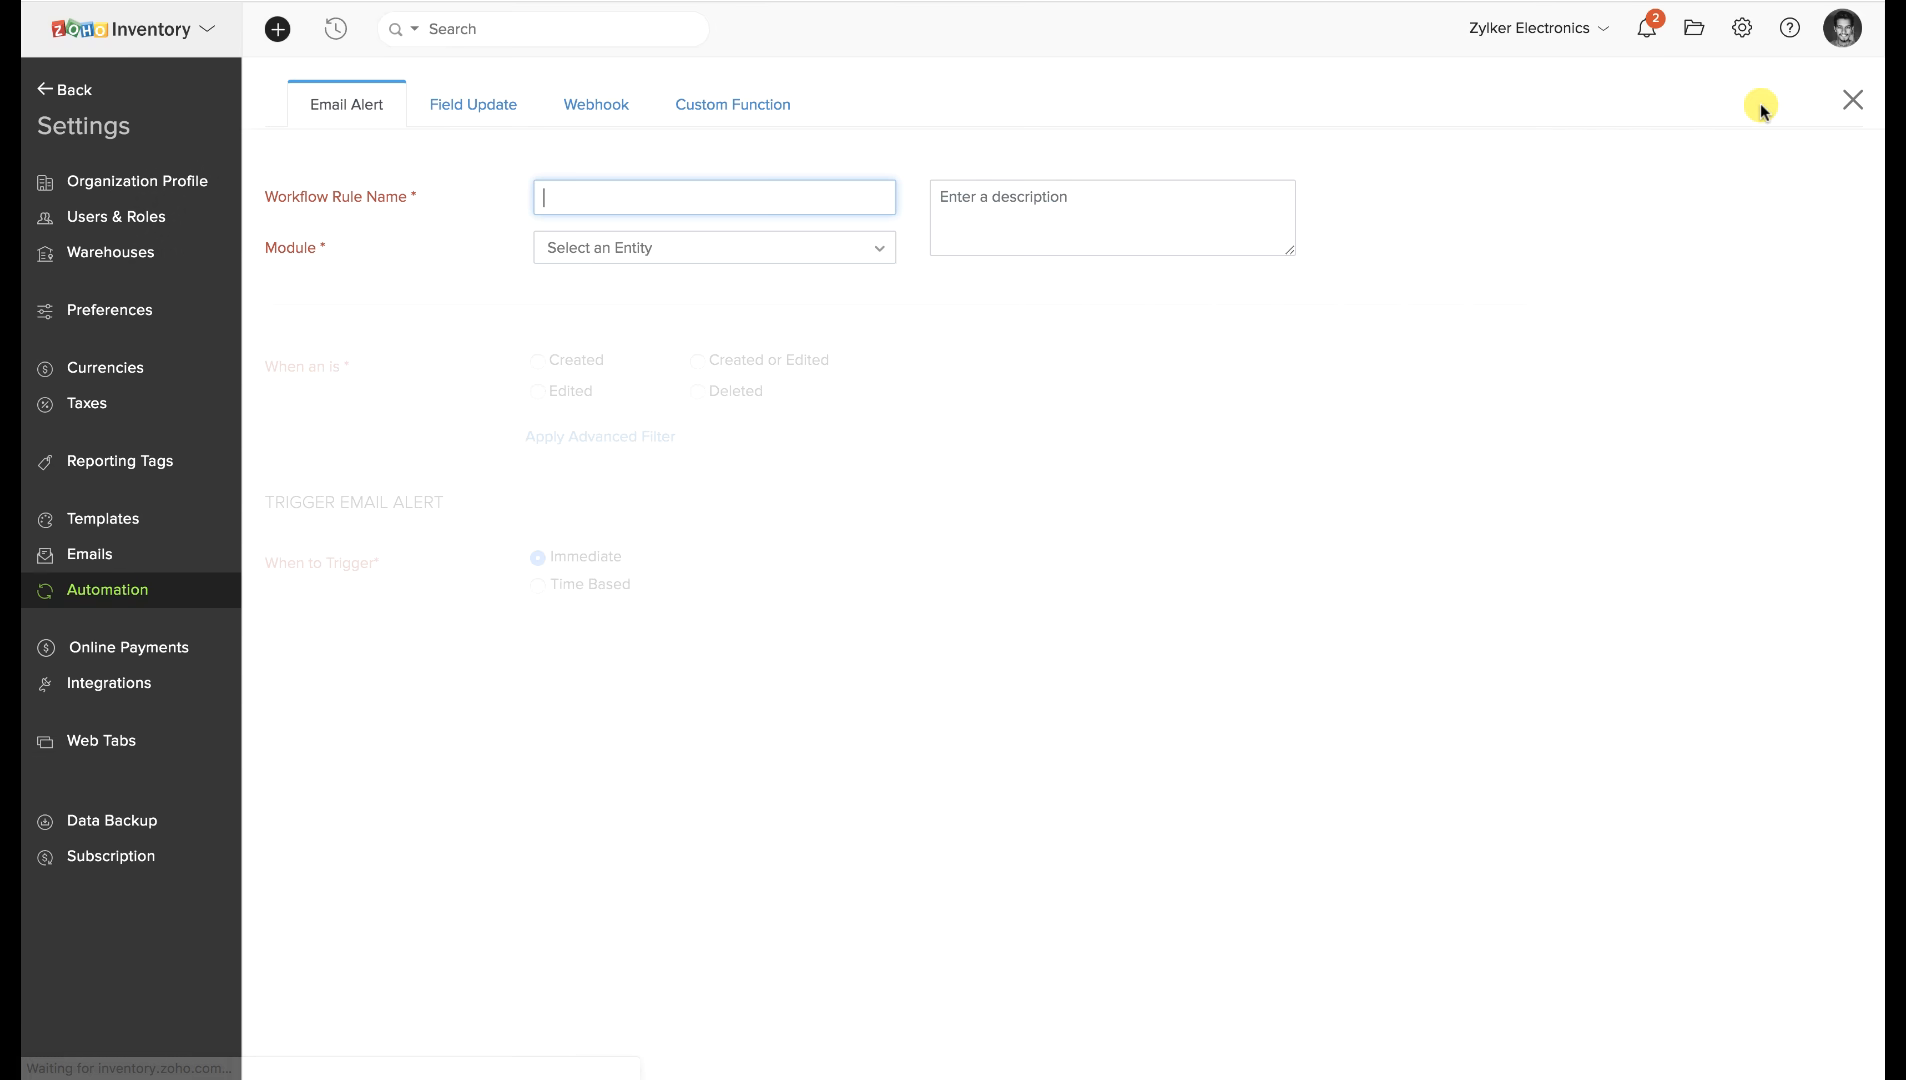
text(Samp)
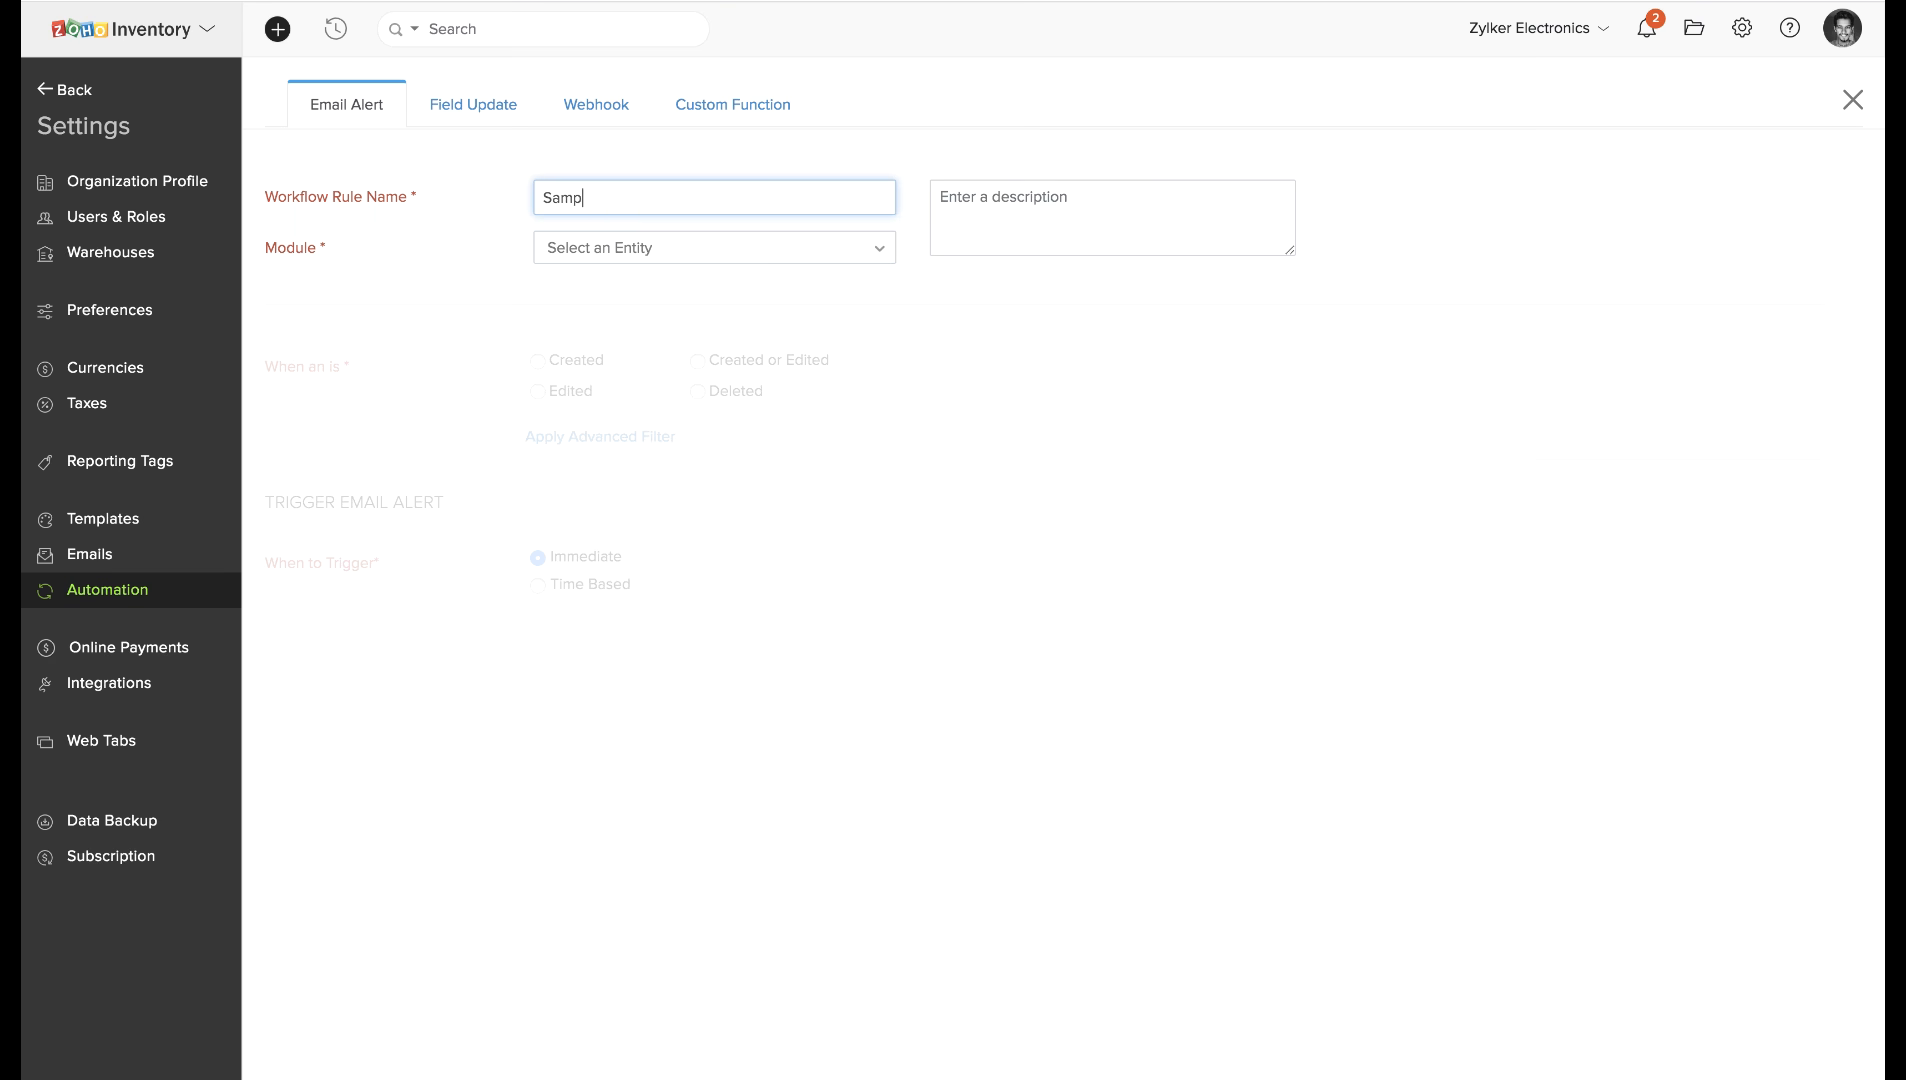
text(le)
click(566, 255)
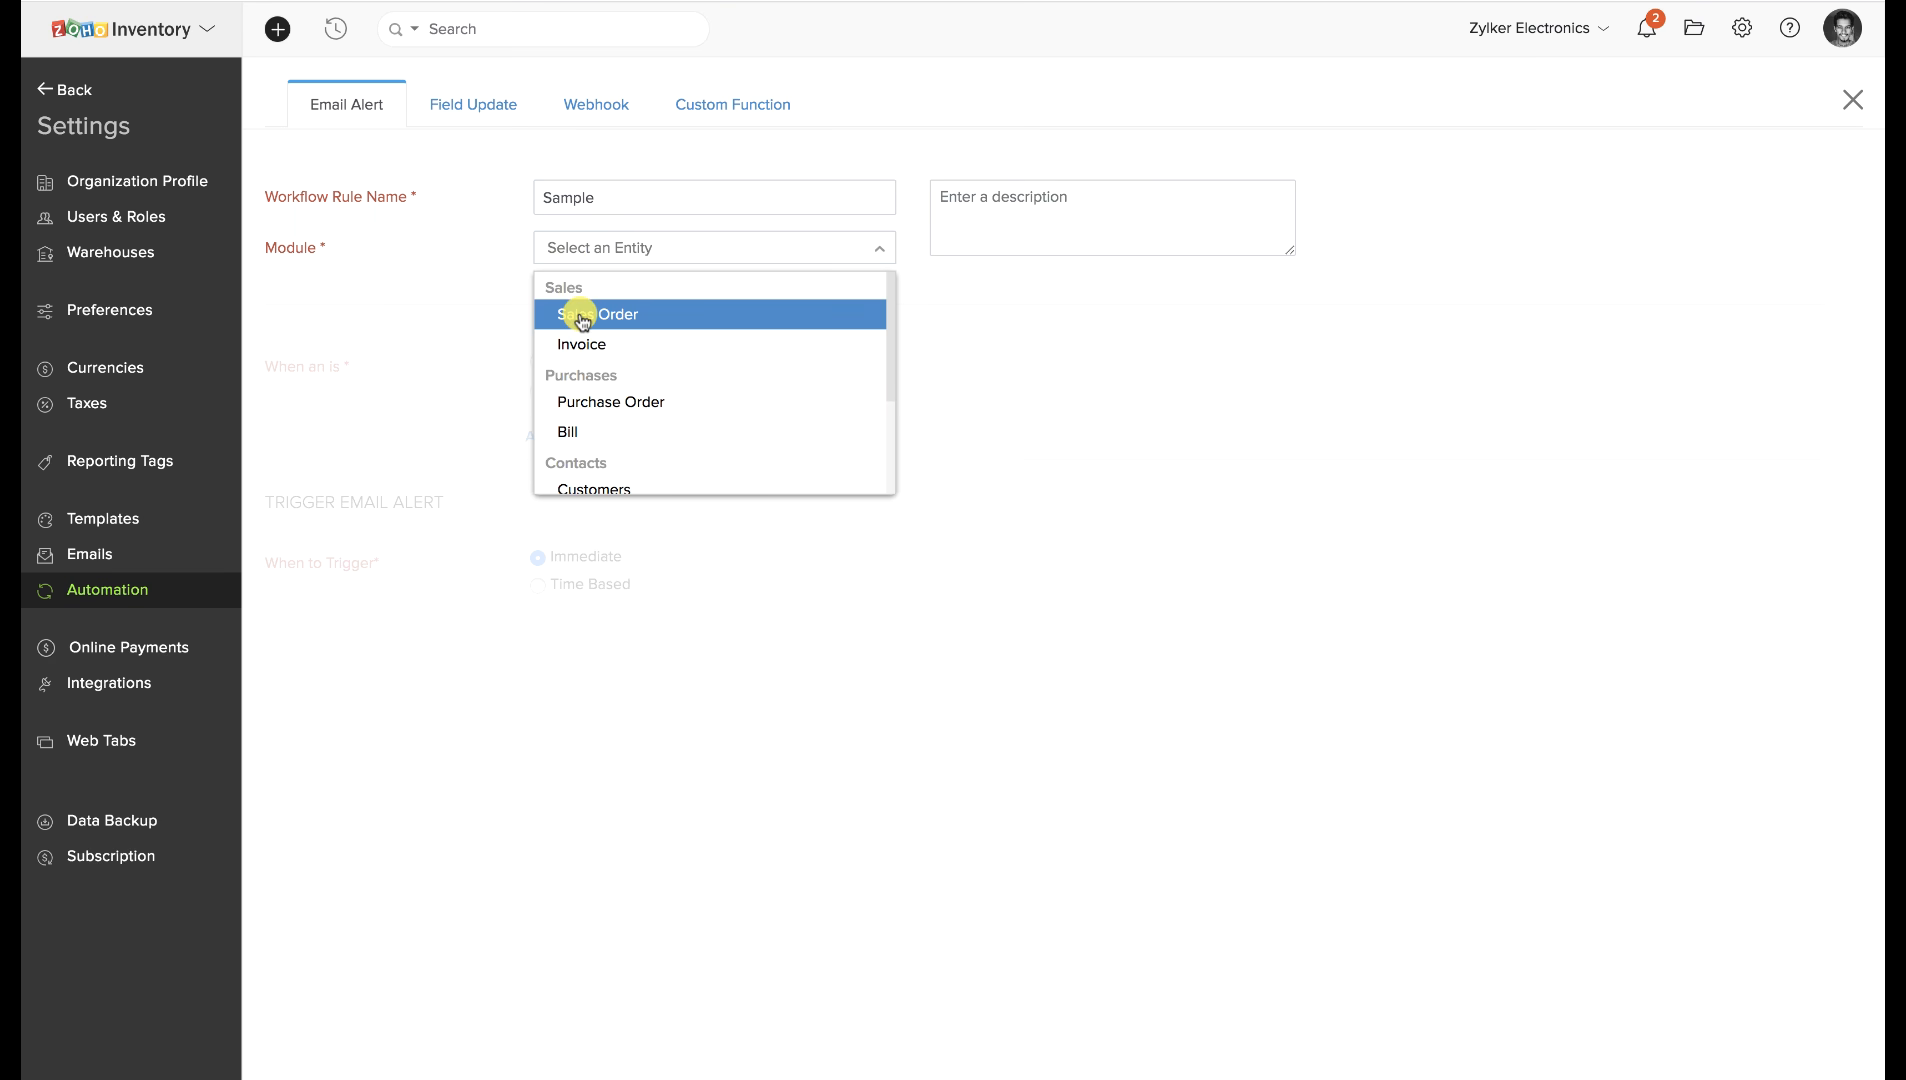
click(582, 318)
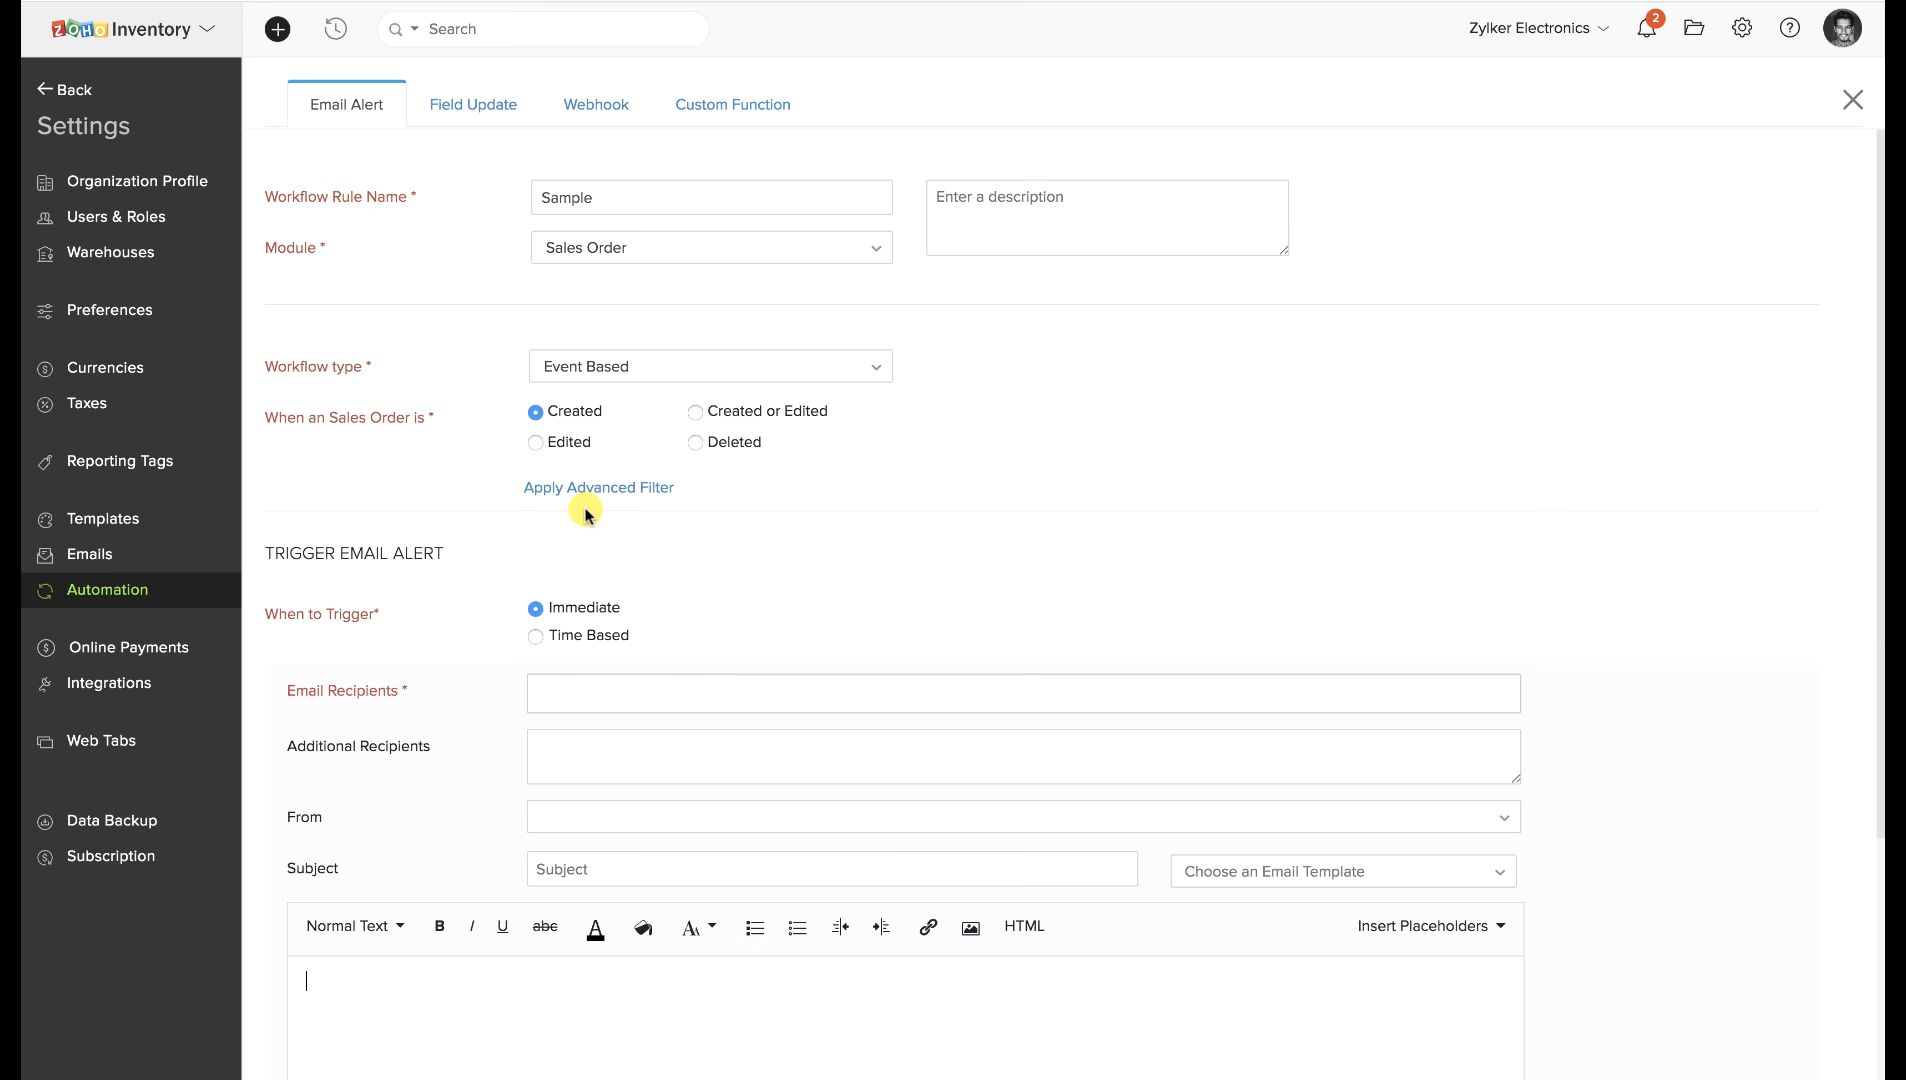
Add an advanced filter: Total greater than 10000.
click(590, 486)
click(628, 588)
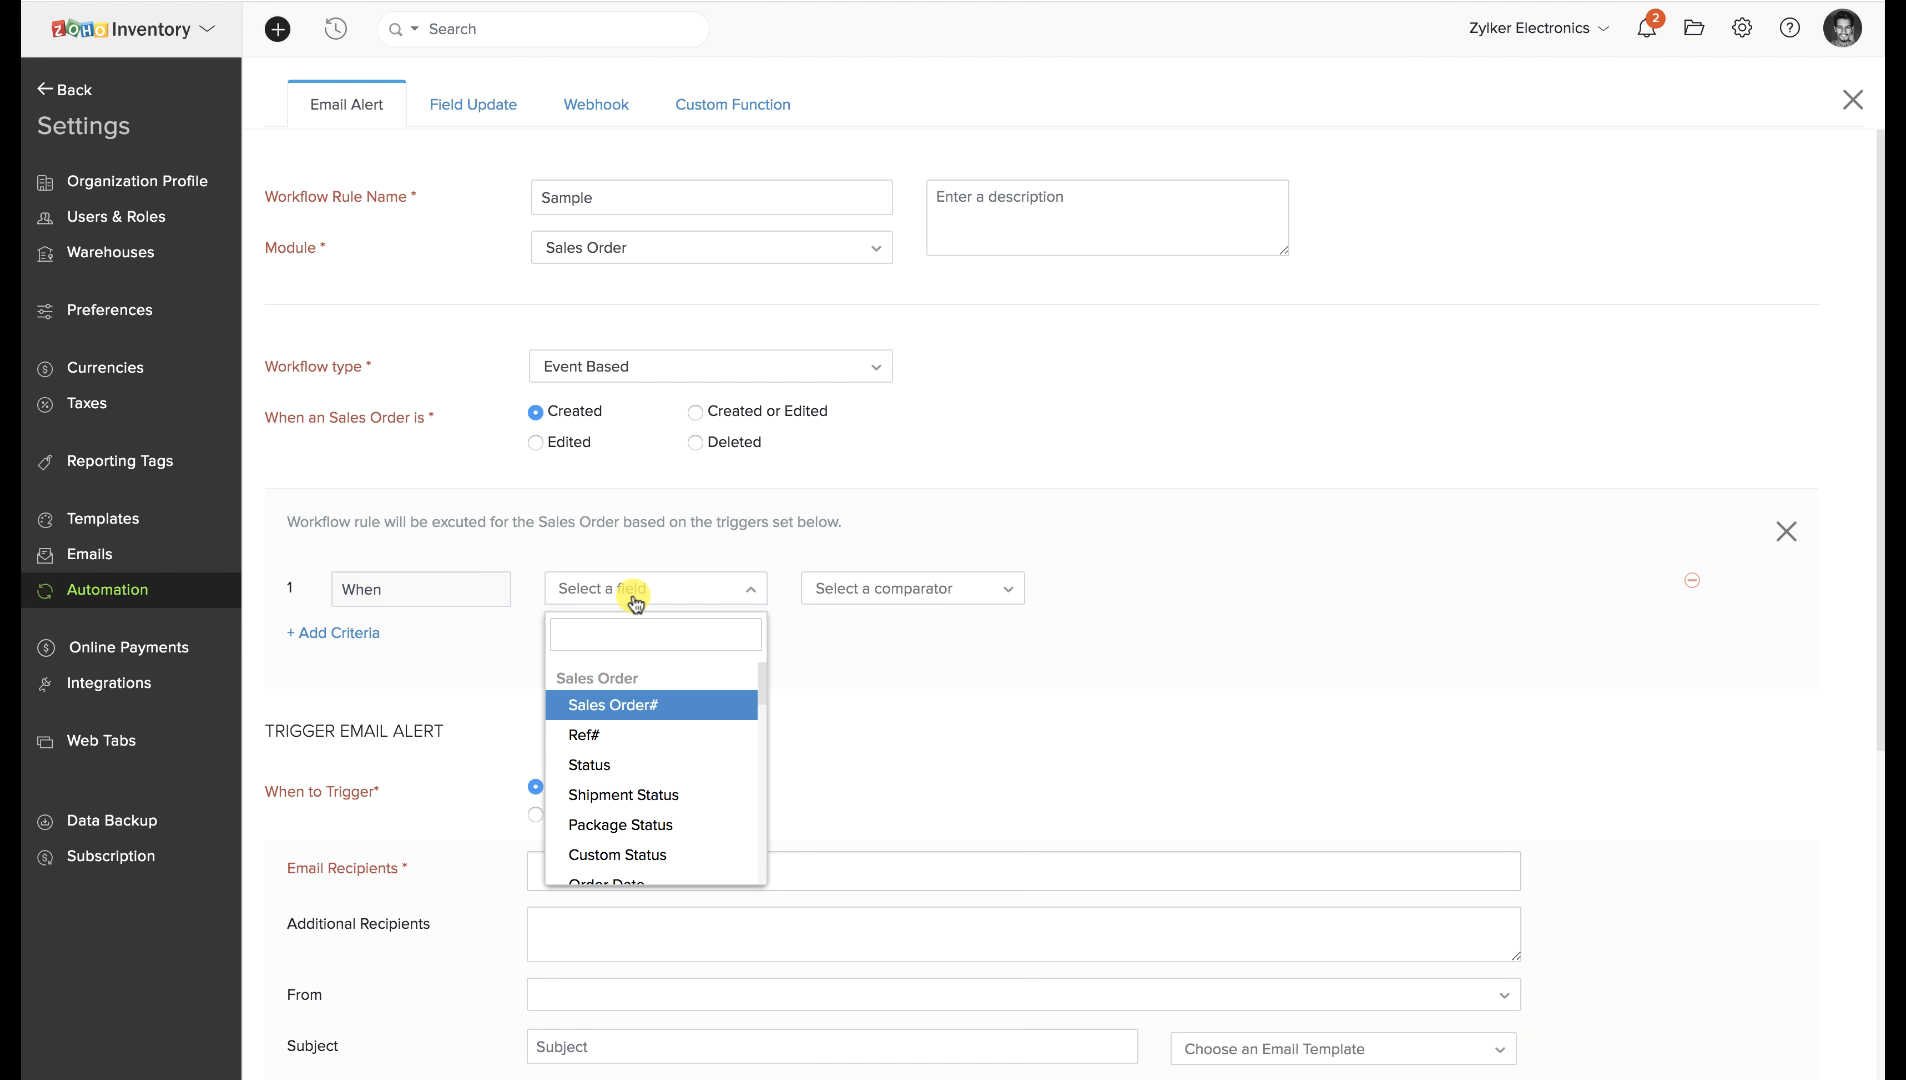
text(total)
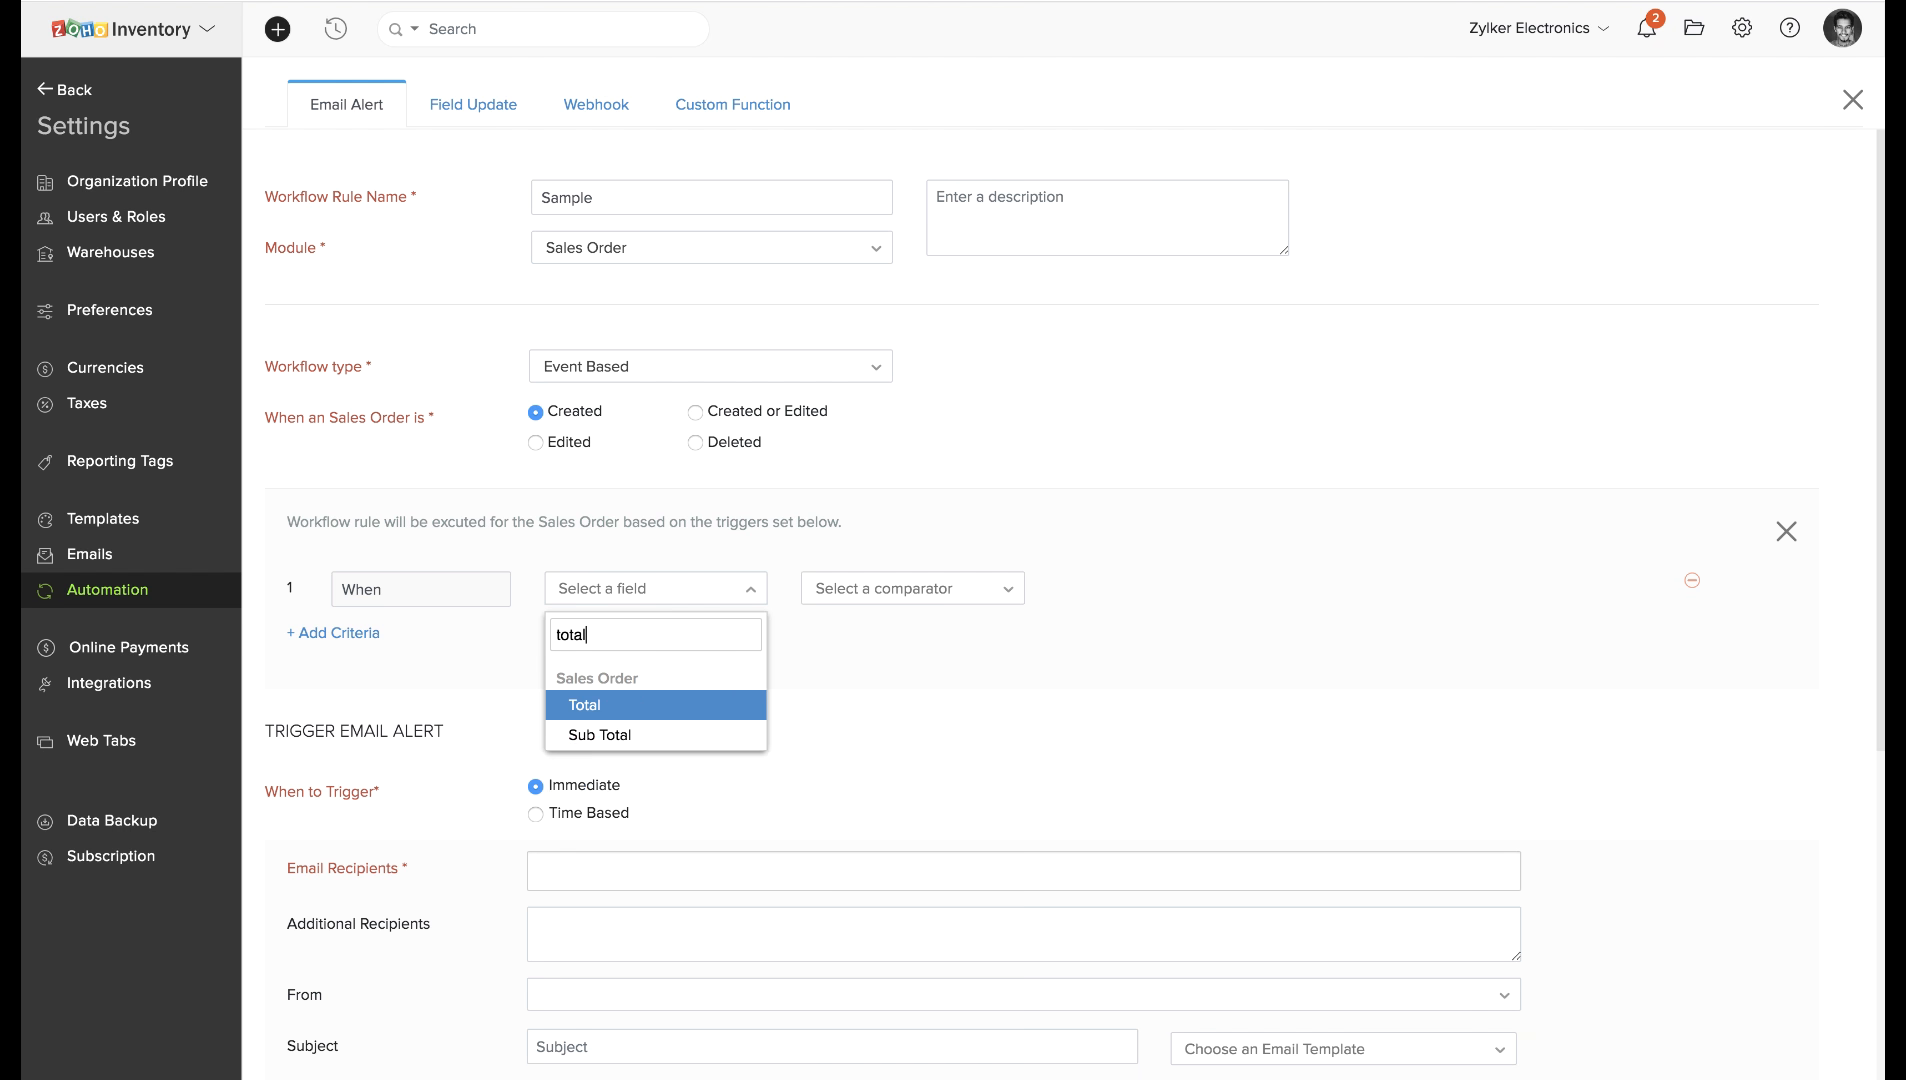
click(630, 705)
click(855, 598)
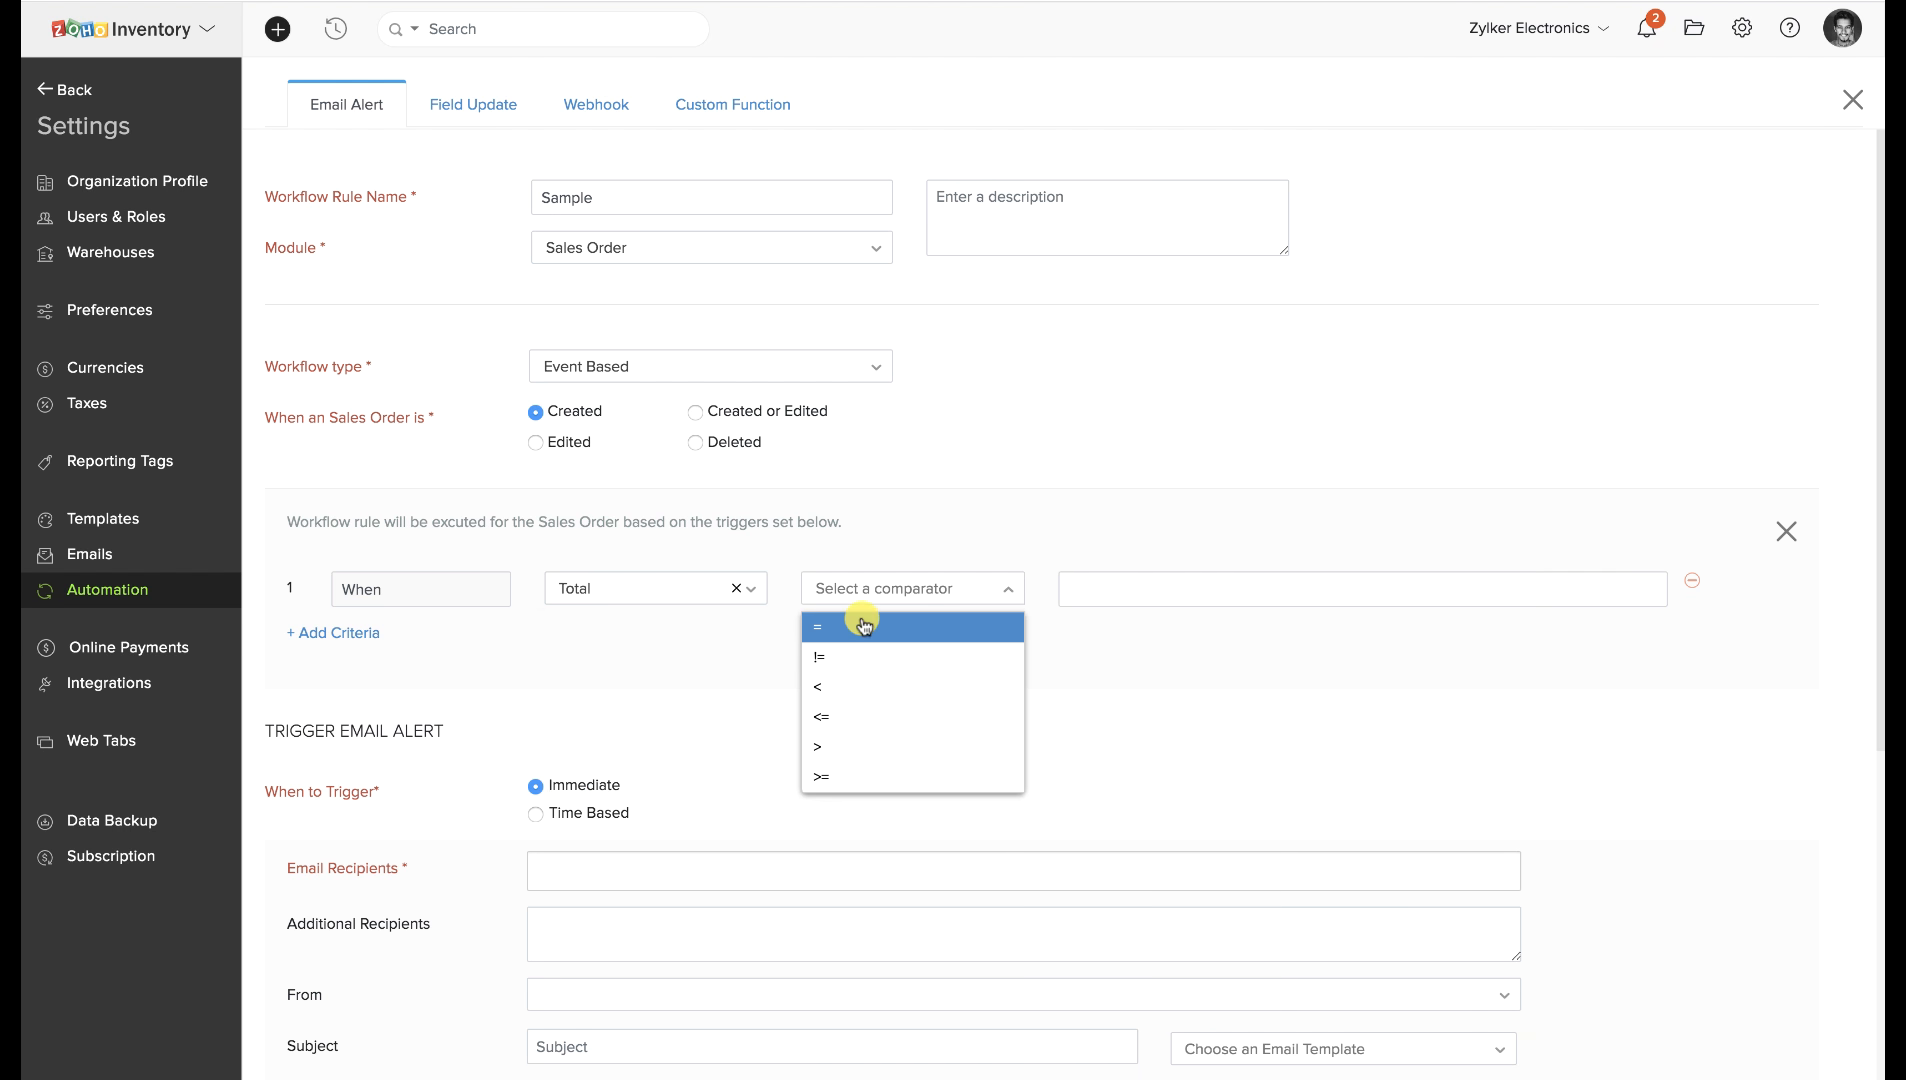
click(848, 745)
click(1110, 600)
text(1000)
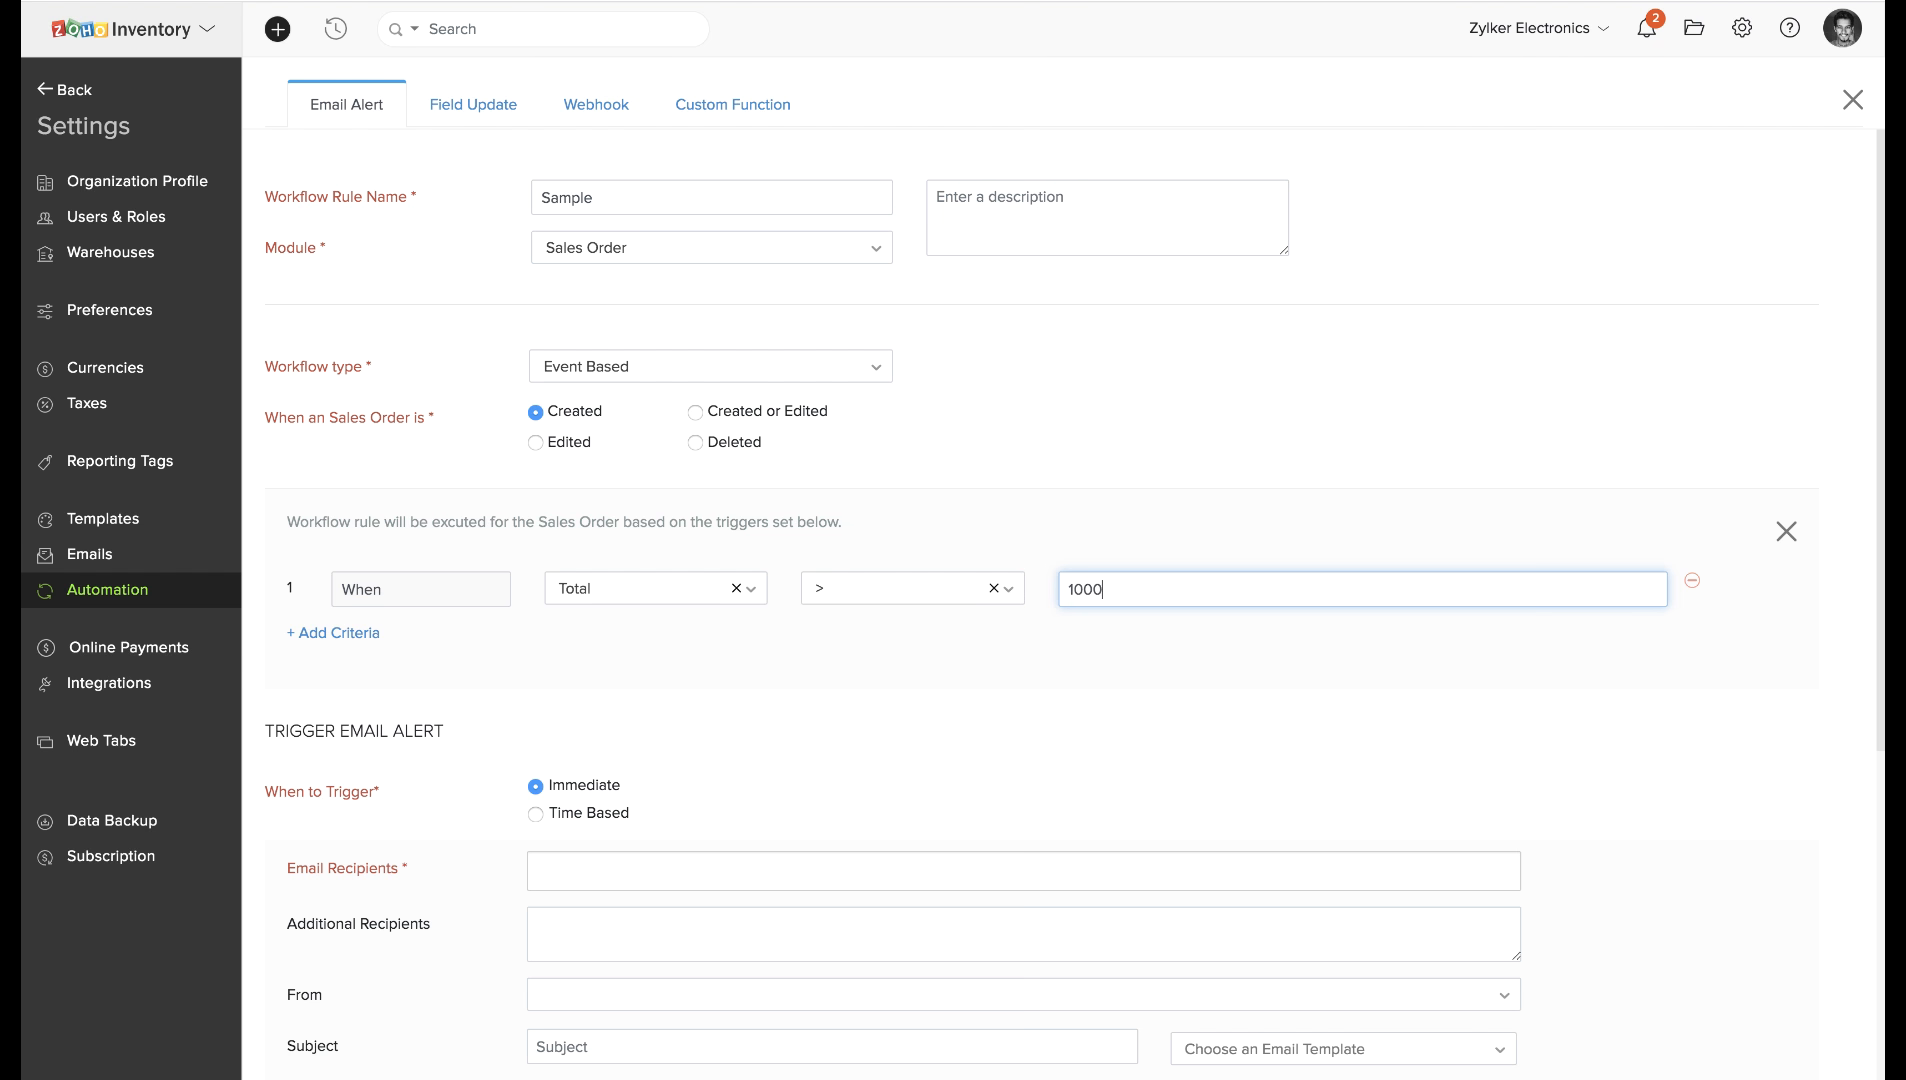
text(0)
Add Sales person and Owner as the email alert recipients.
scroll(752, 776, down, 2)
click(715, 724)
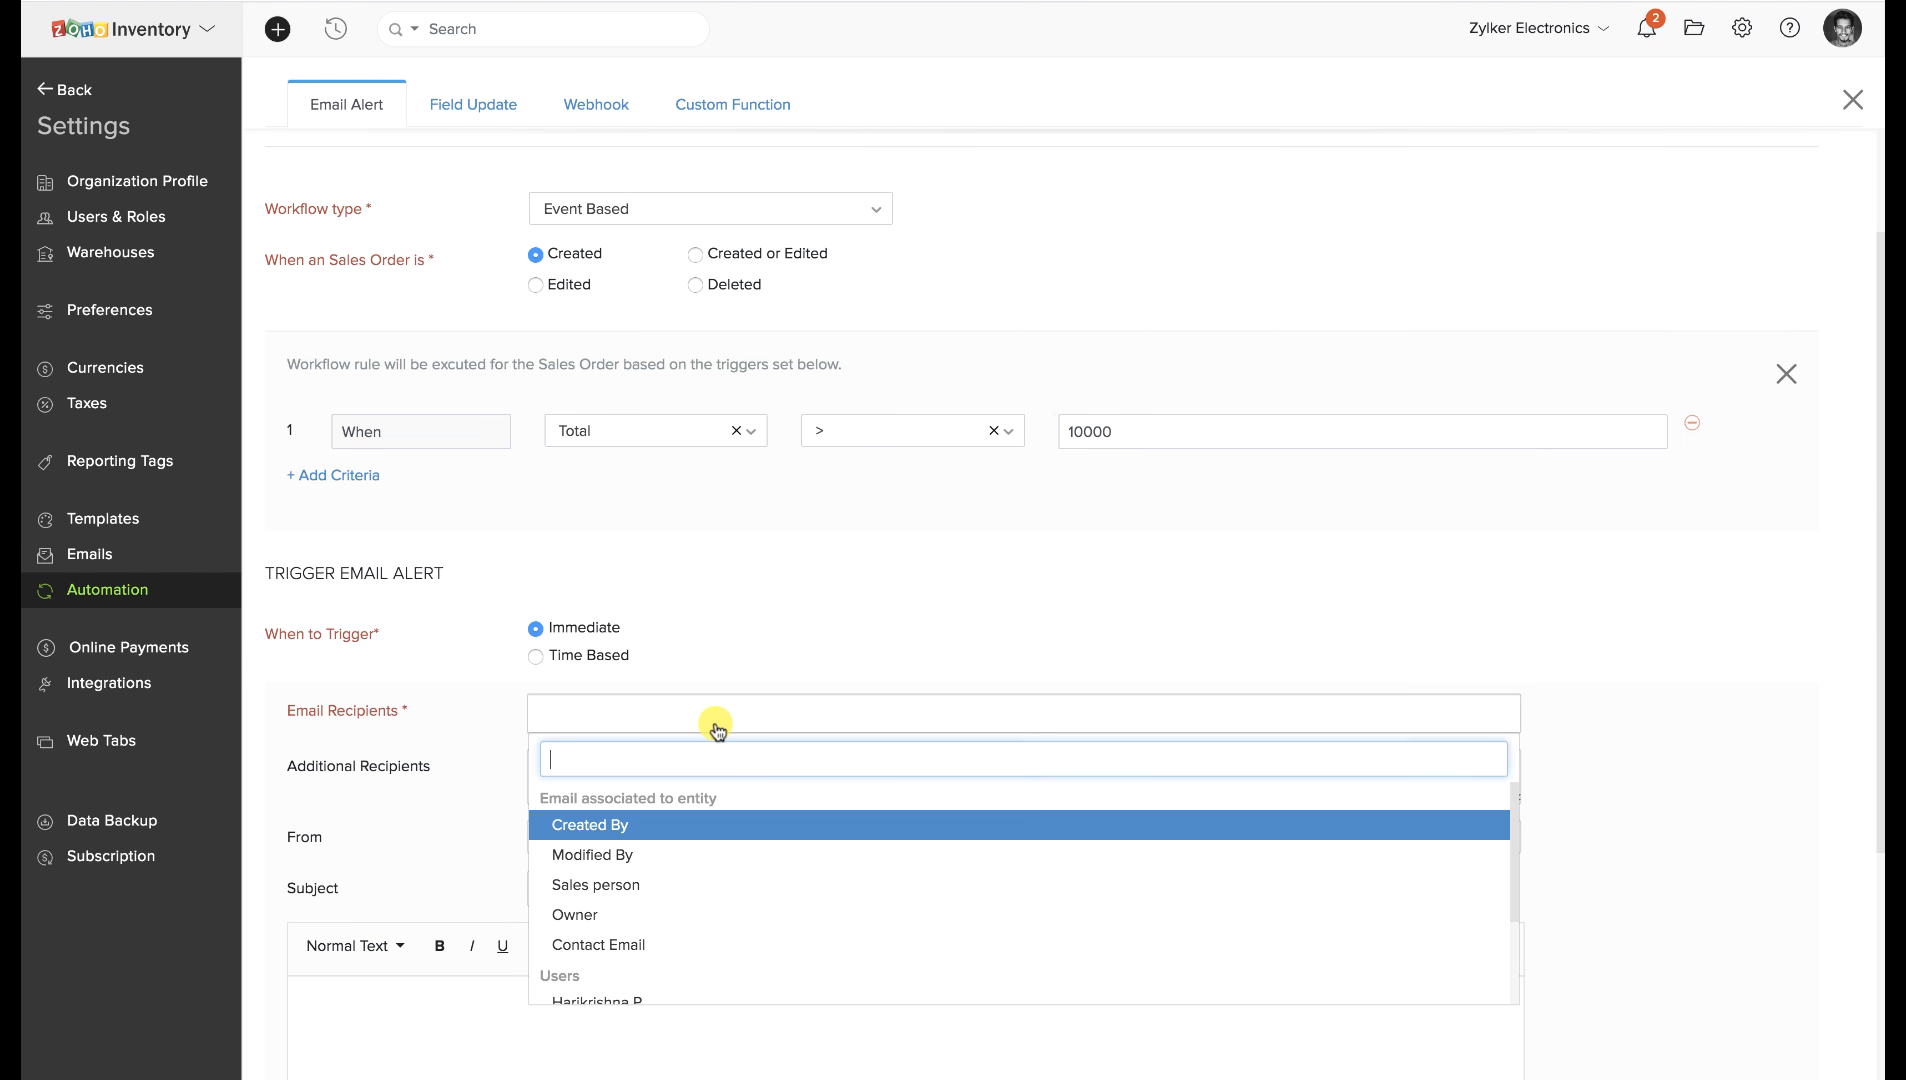
click(685, 890)
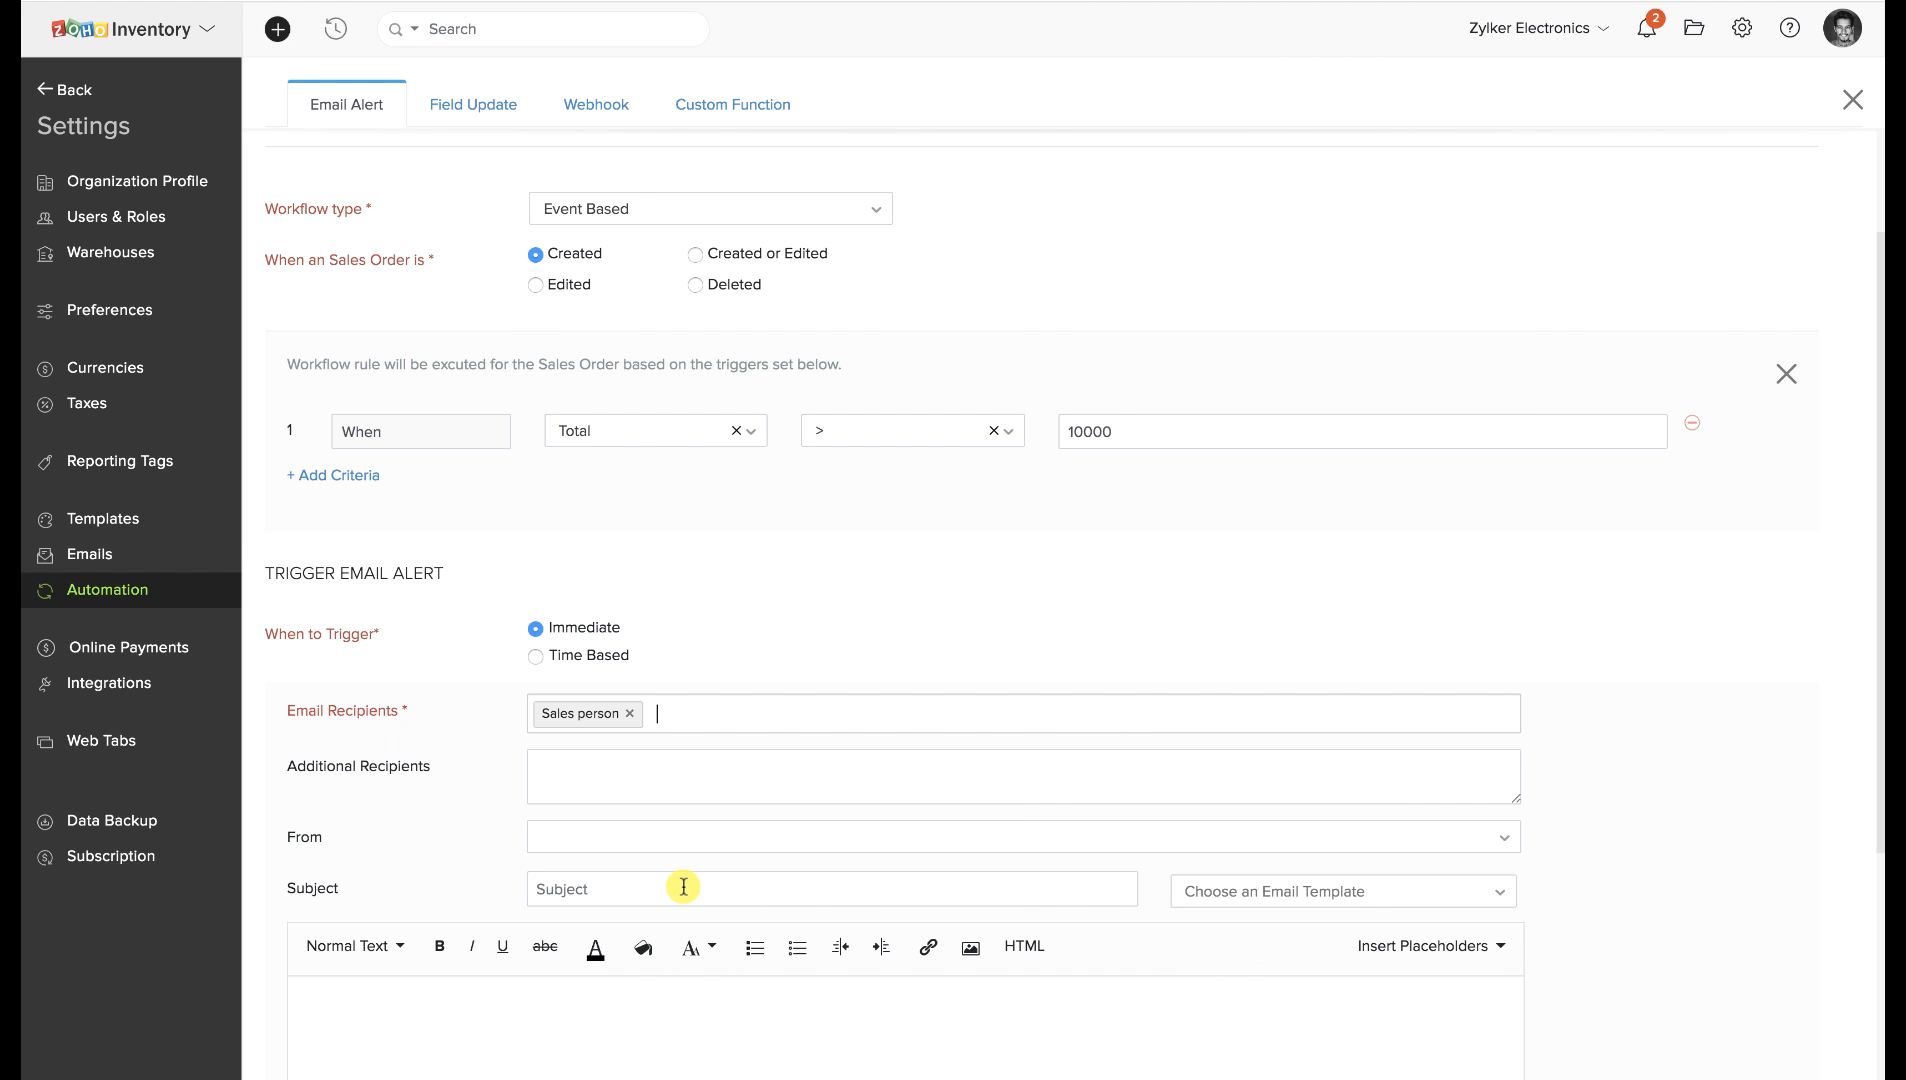
click(684, 886)
click(723, 714)
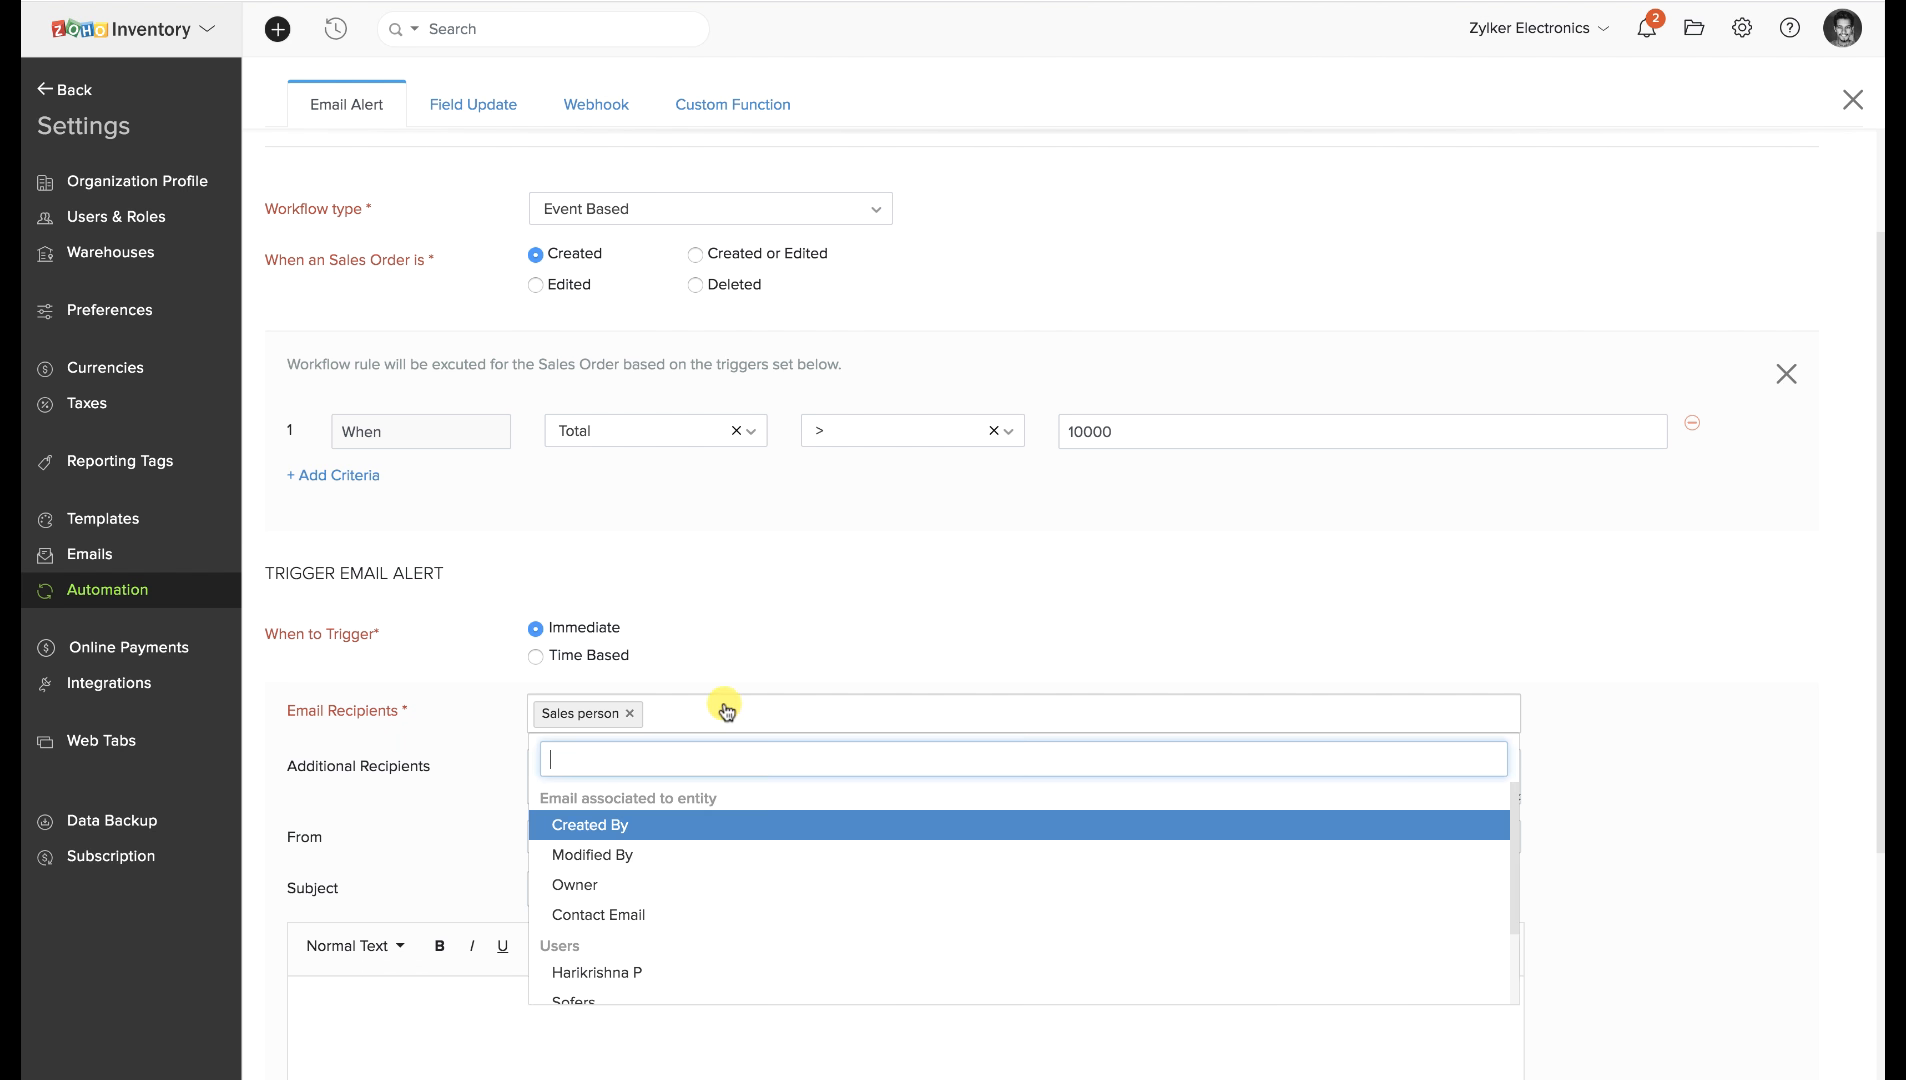
click(657, 886)
Leave the settings, discarding the unsaved Sample workflow rule.
scroll(850, 785, up, 1)
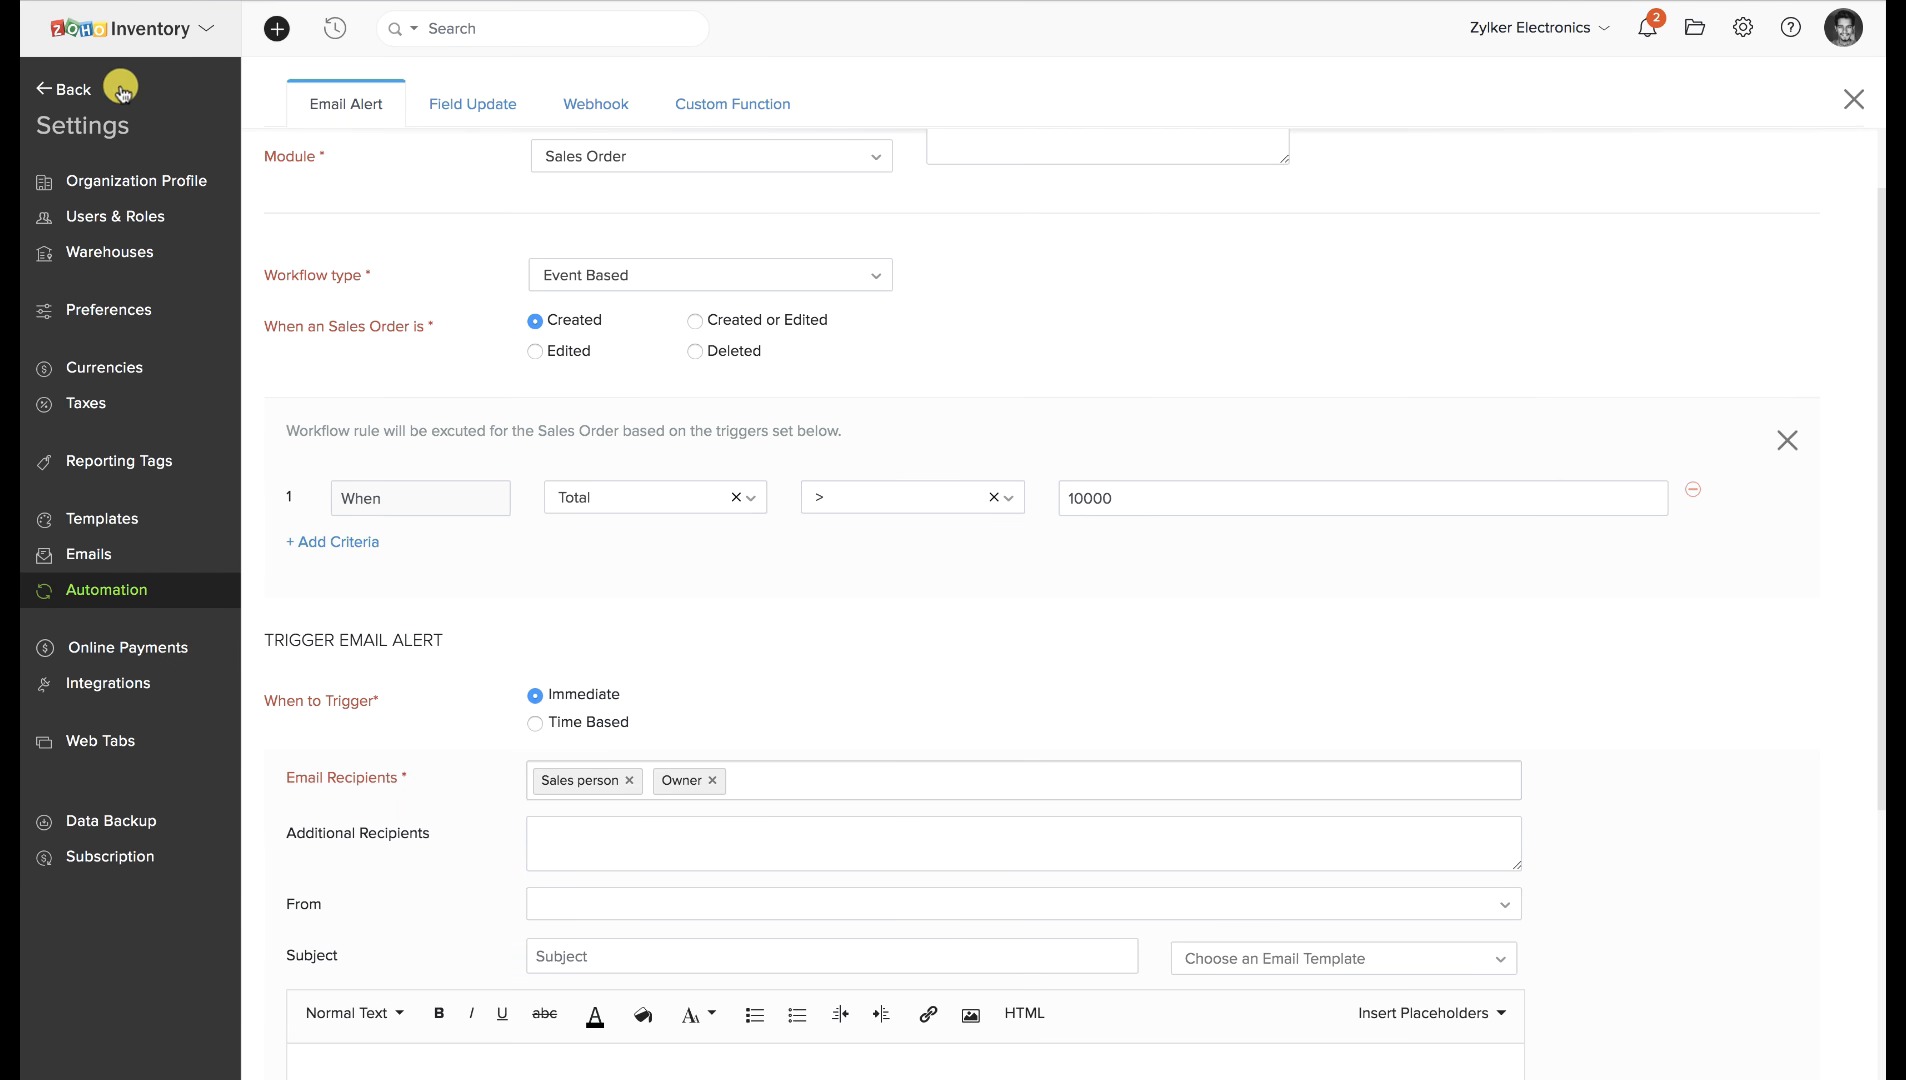
click(60, 89)
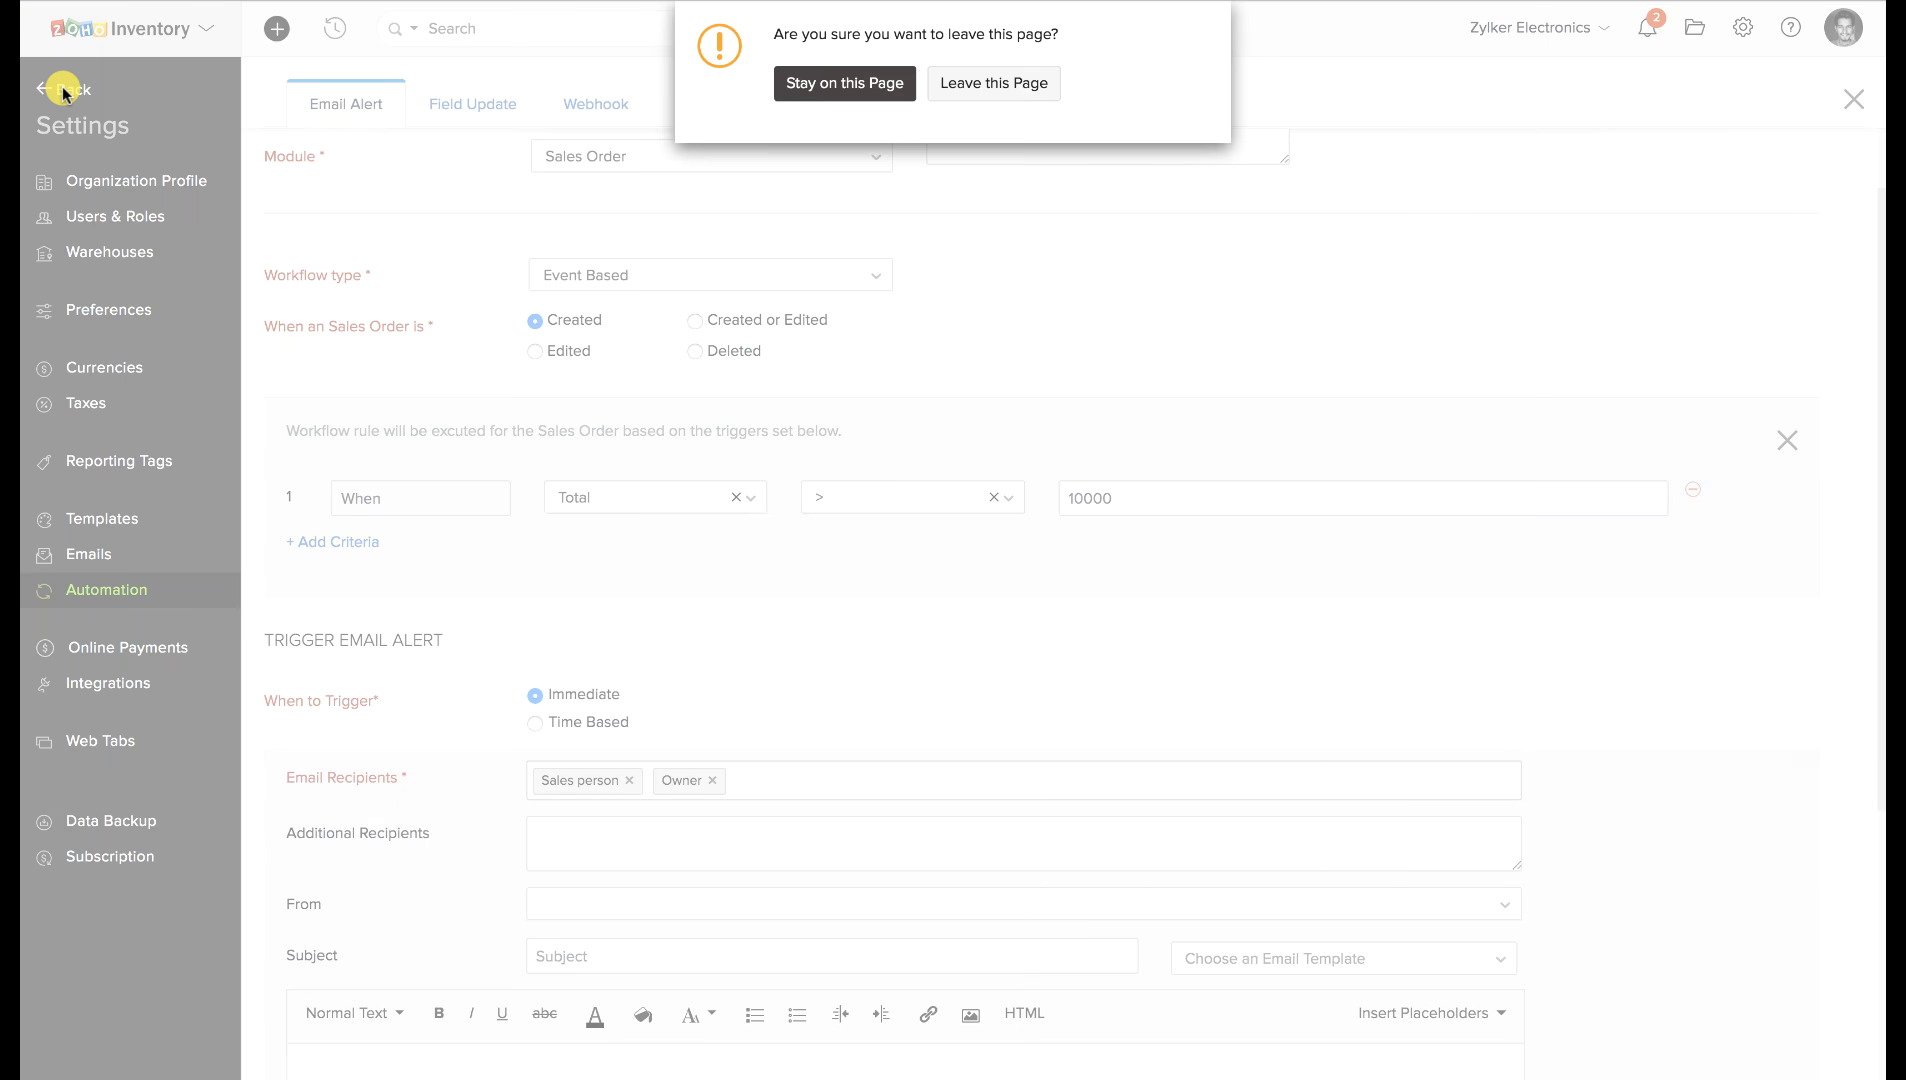
click(994, 83)
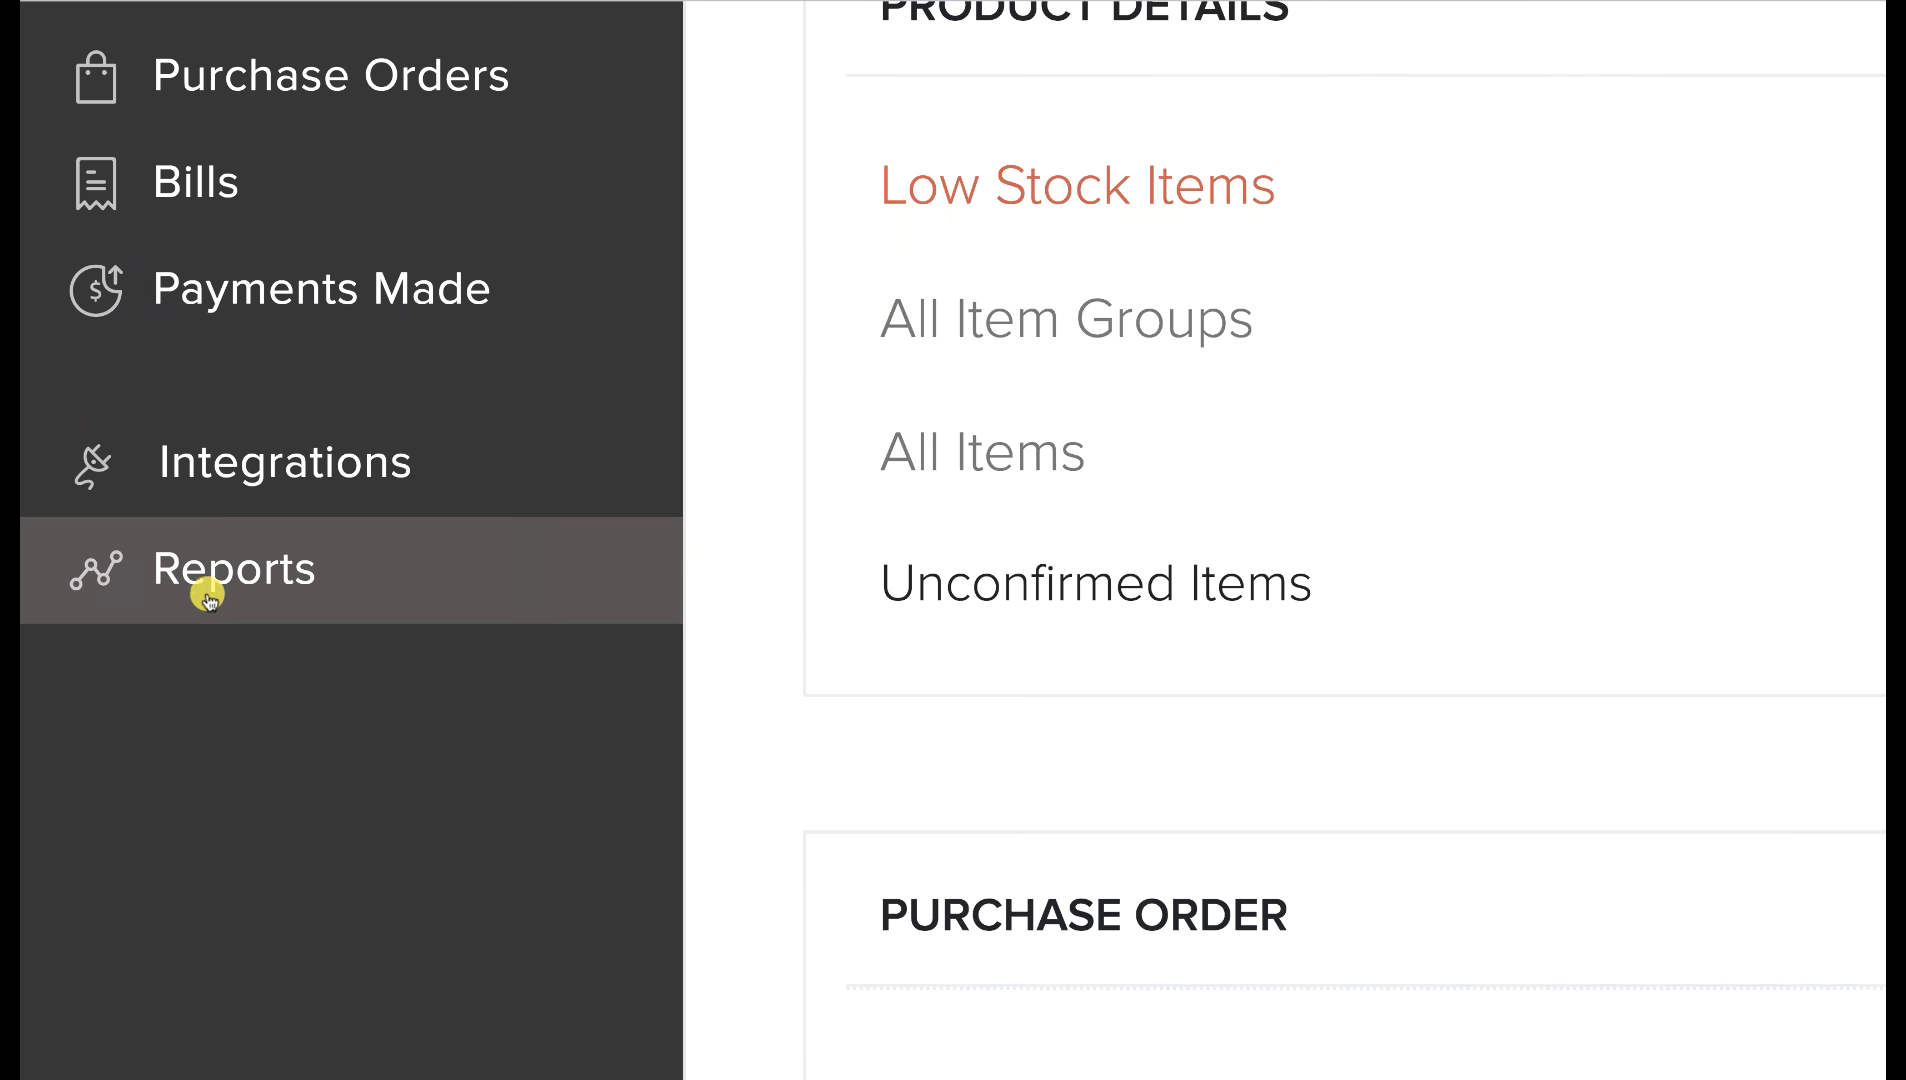
From Reports, open the Inventory Summary report listed under Inventory.
click(143, 610)
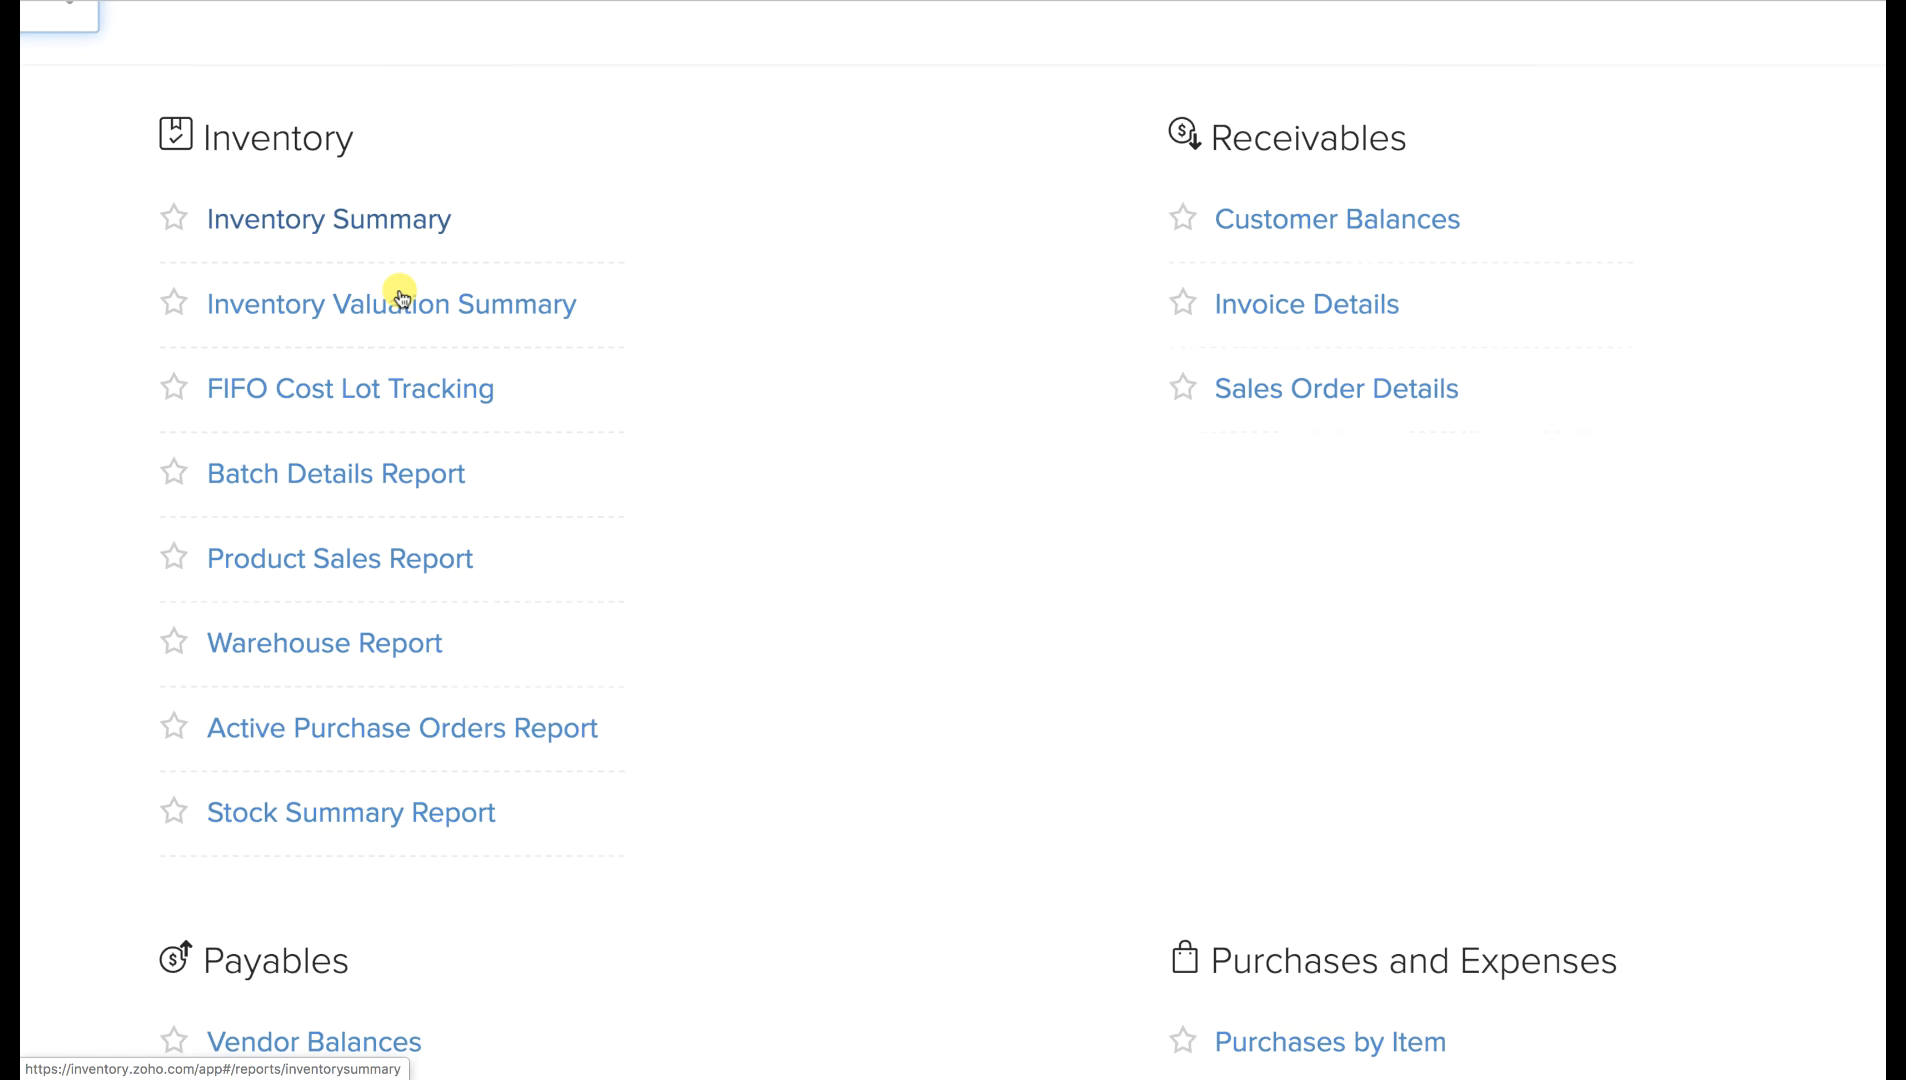
scroll(398, 293, down, 5)
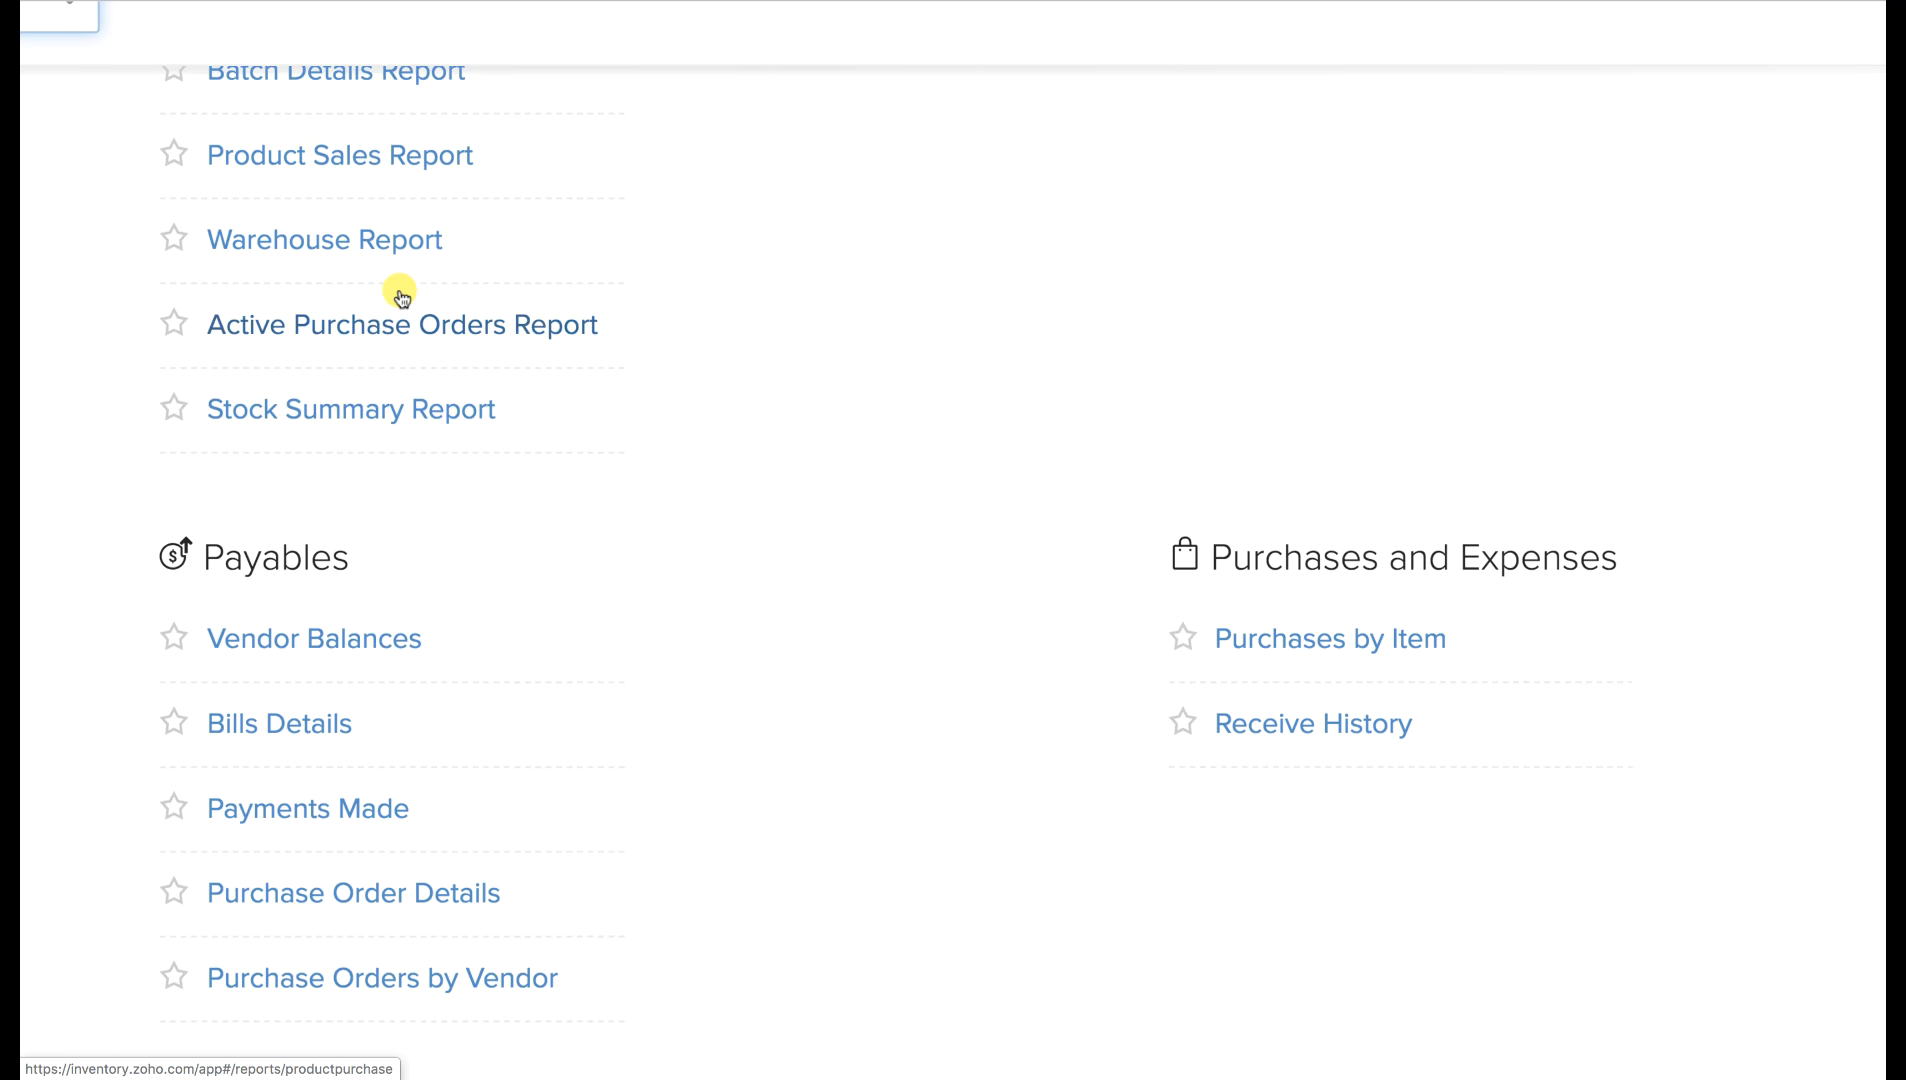
scroll(398, 293, left, 8)
scroll(398, 293, left, 3)
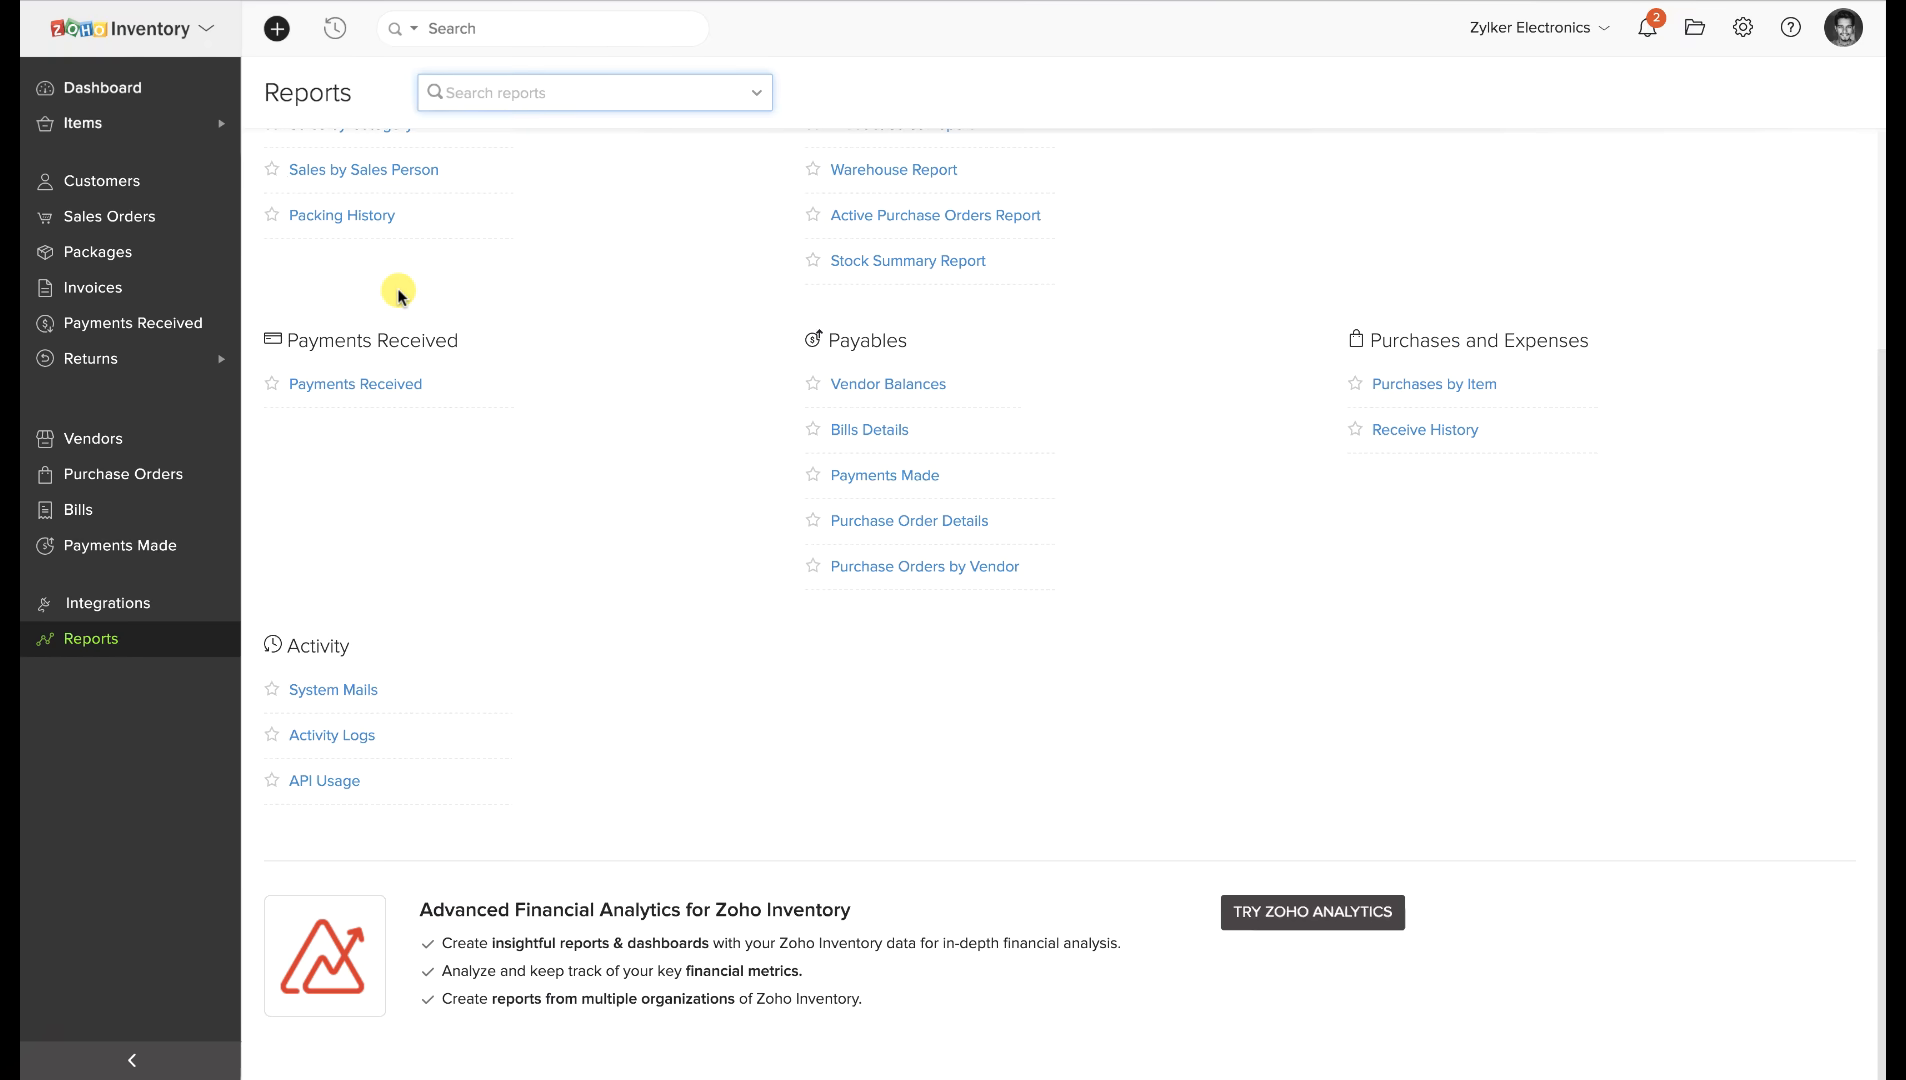
scroll(398, 293, up, 3)
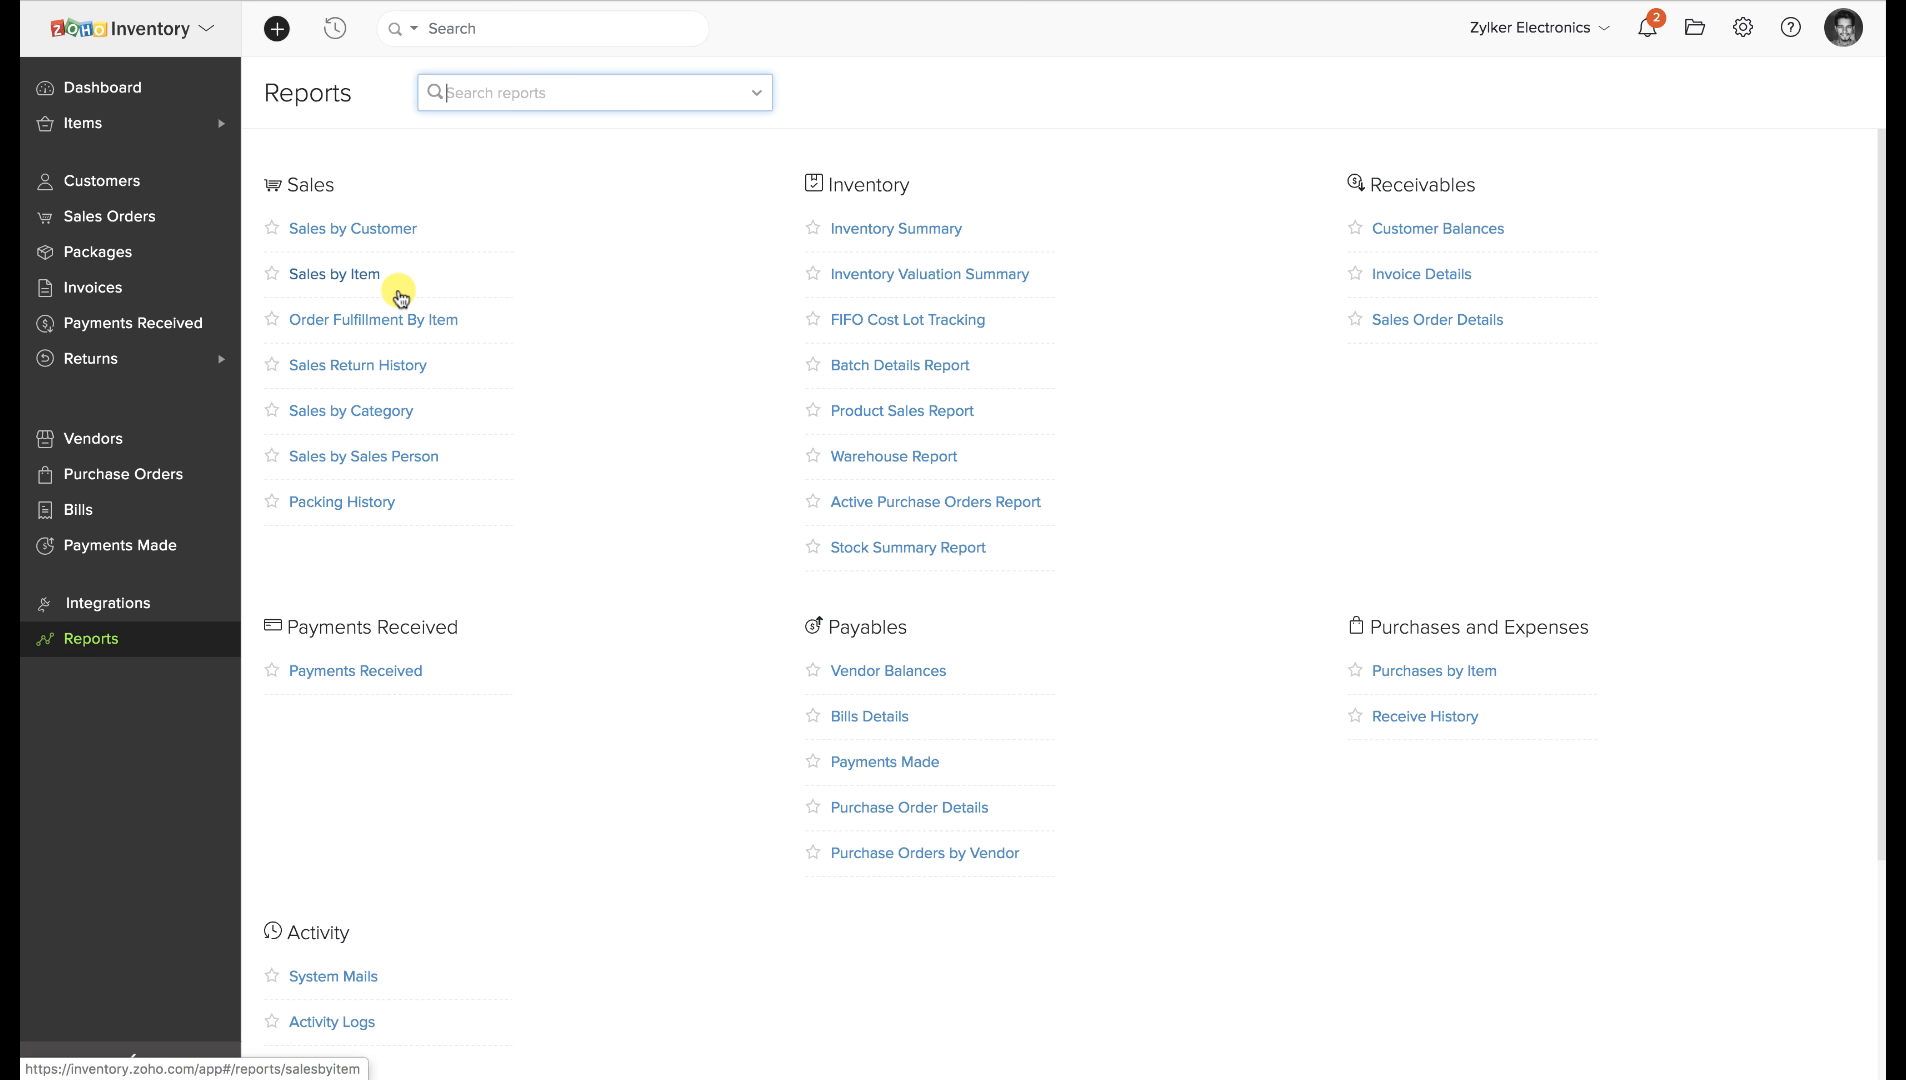
click(893, 218)
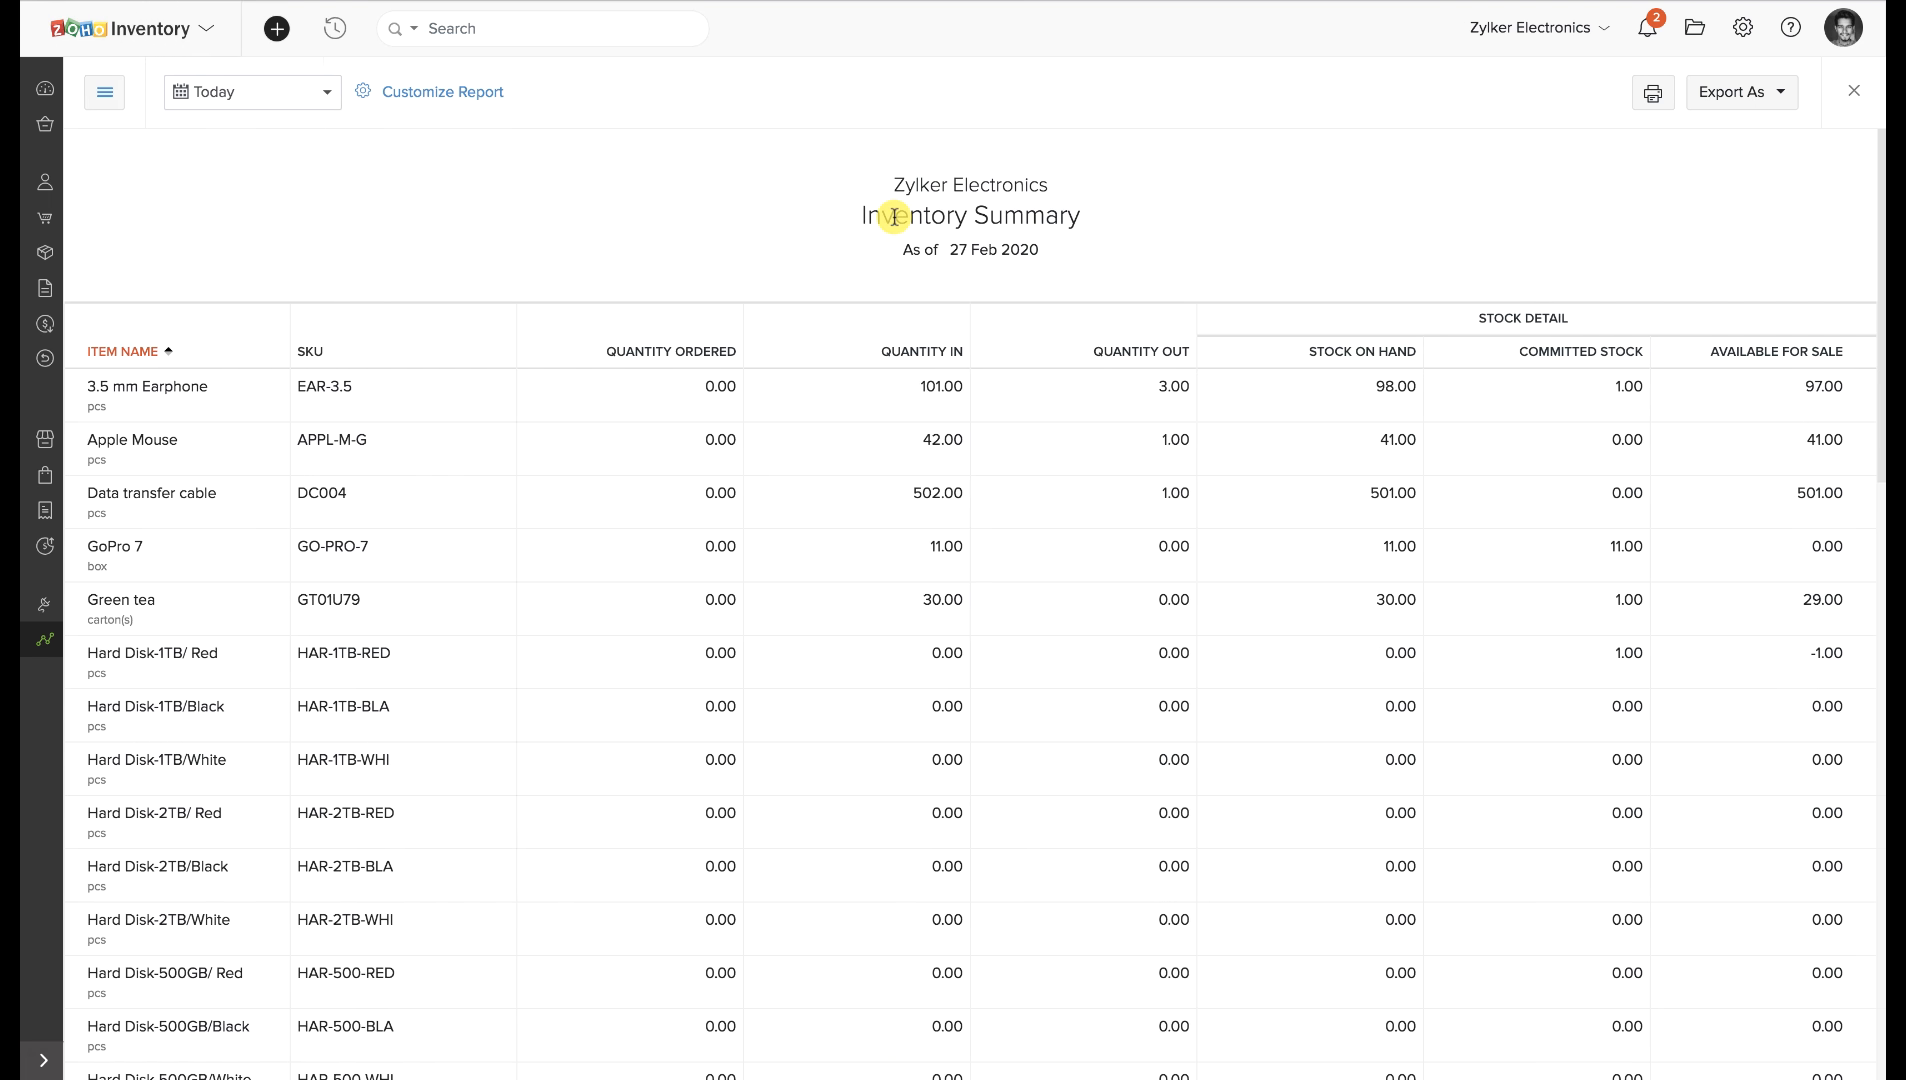
Review the status, stock tracking, warehouse and stock availability filters, then cancel without changes.
click(452, 93)
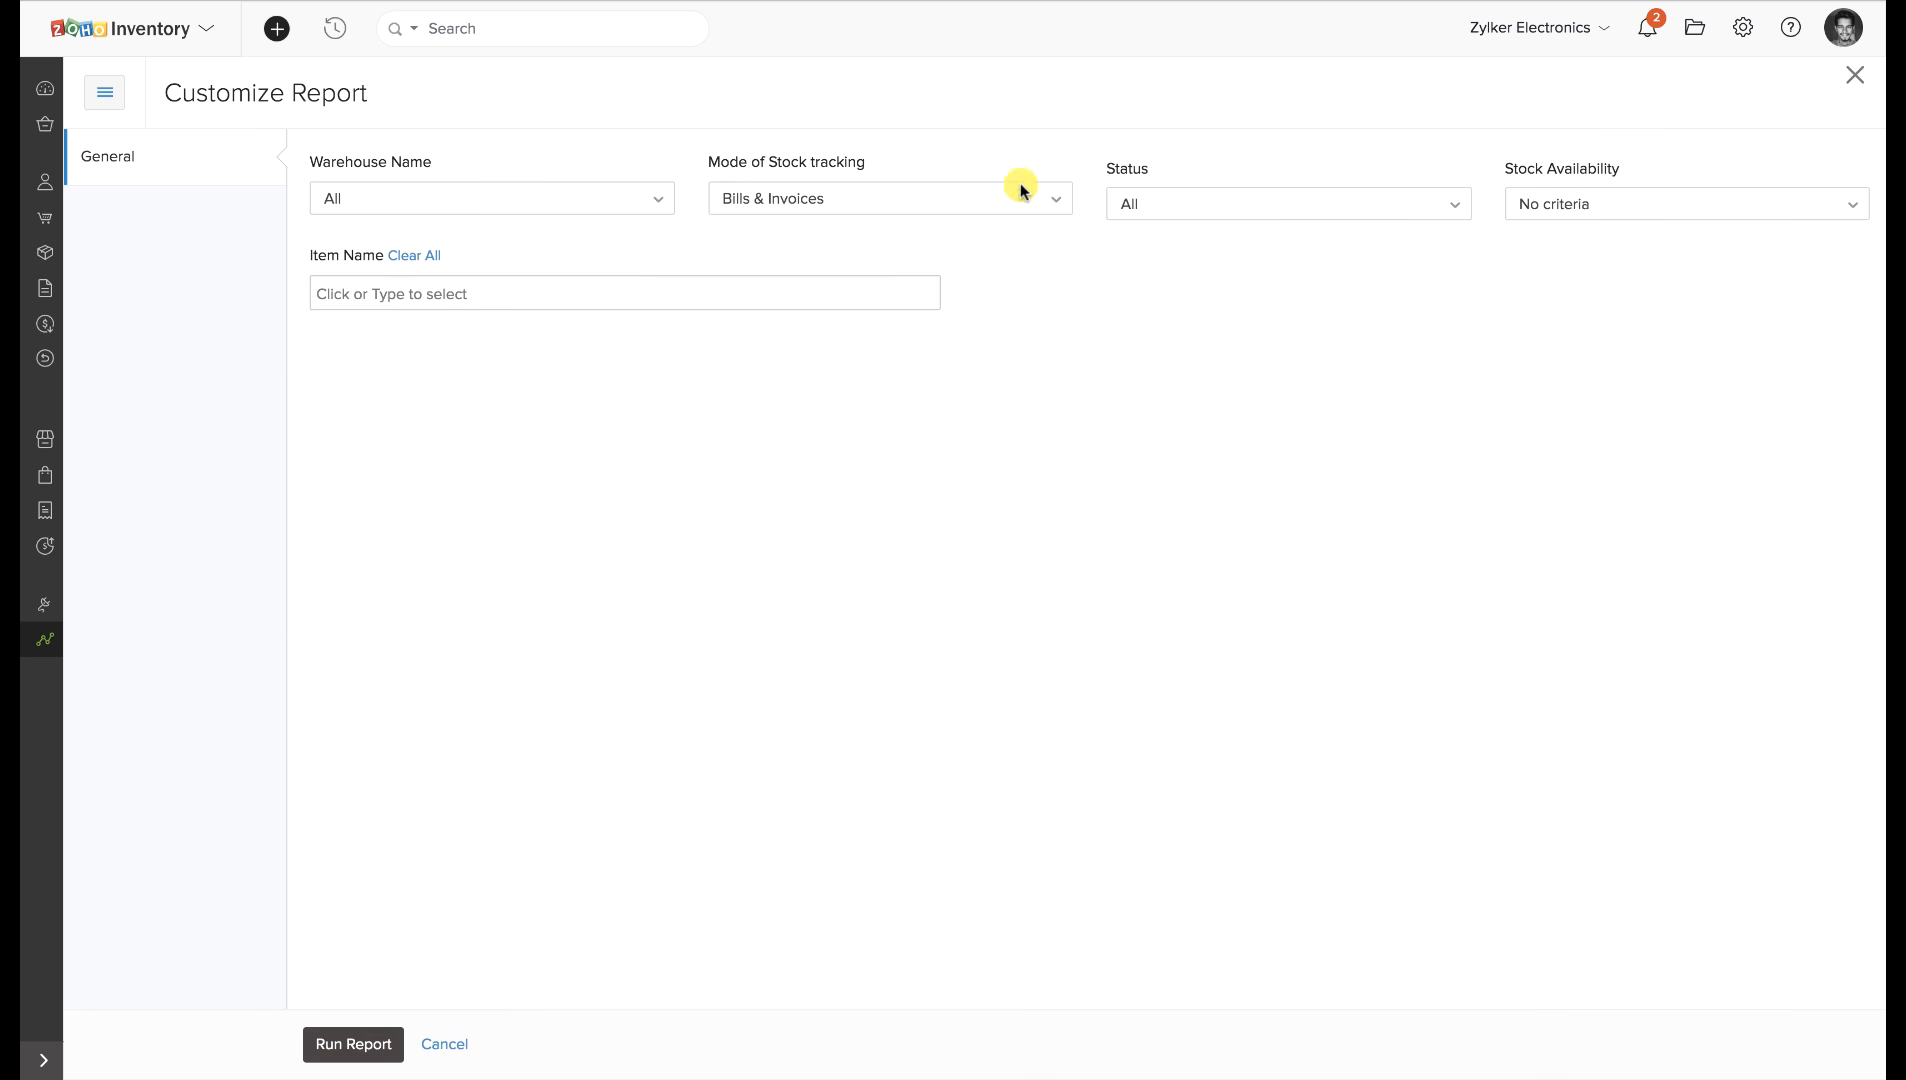
click(1165, 203)
click(989, 203)
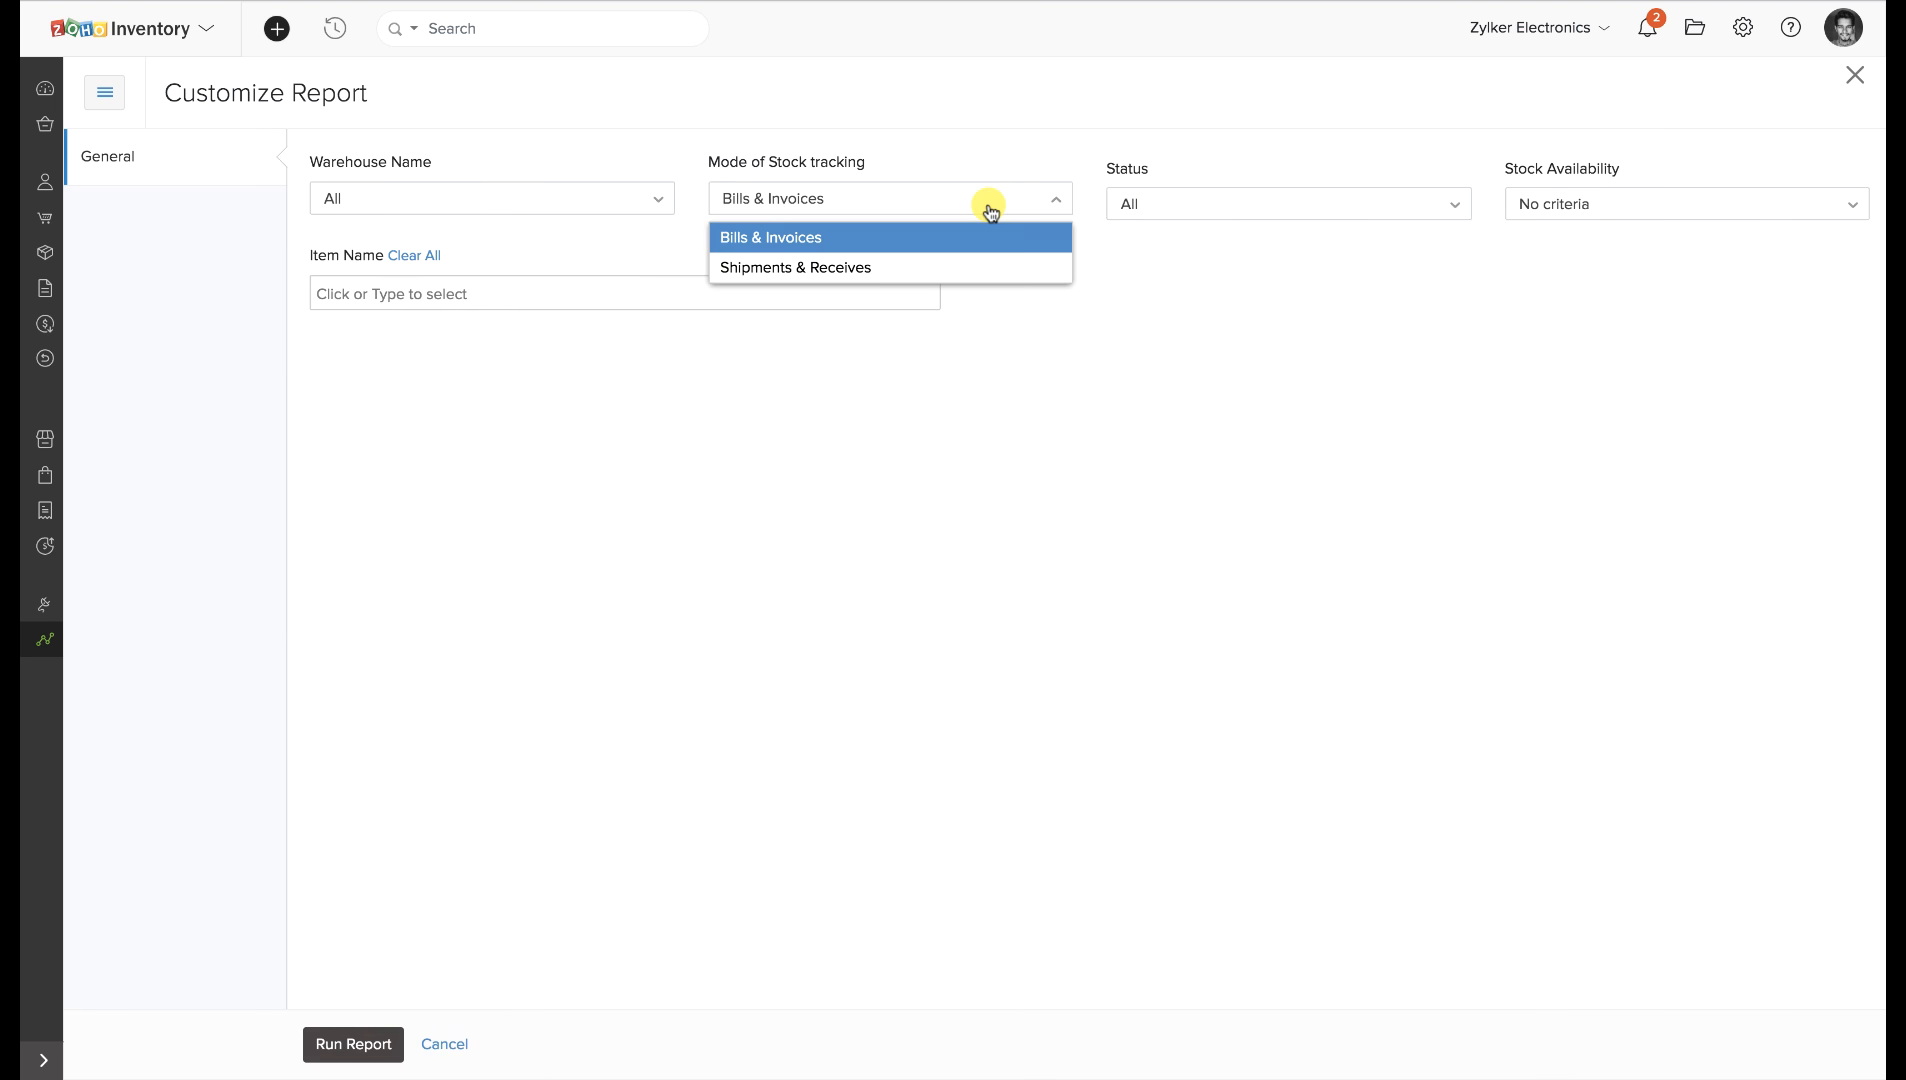
click(638, 200)
click(1558, 206)
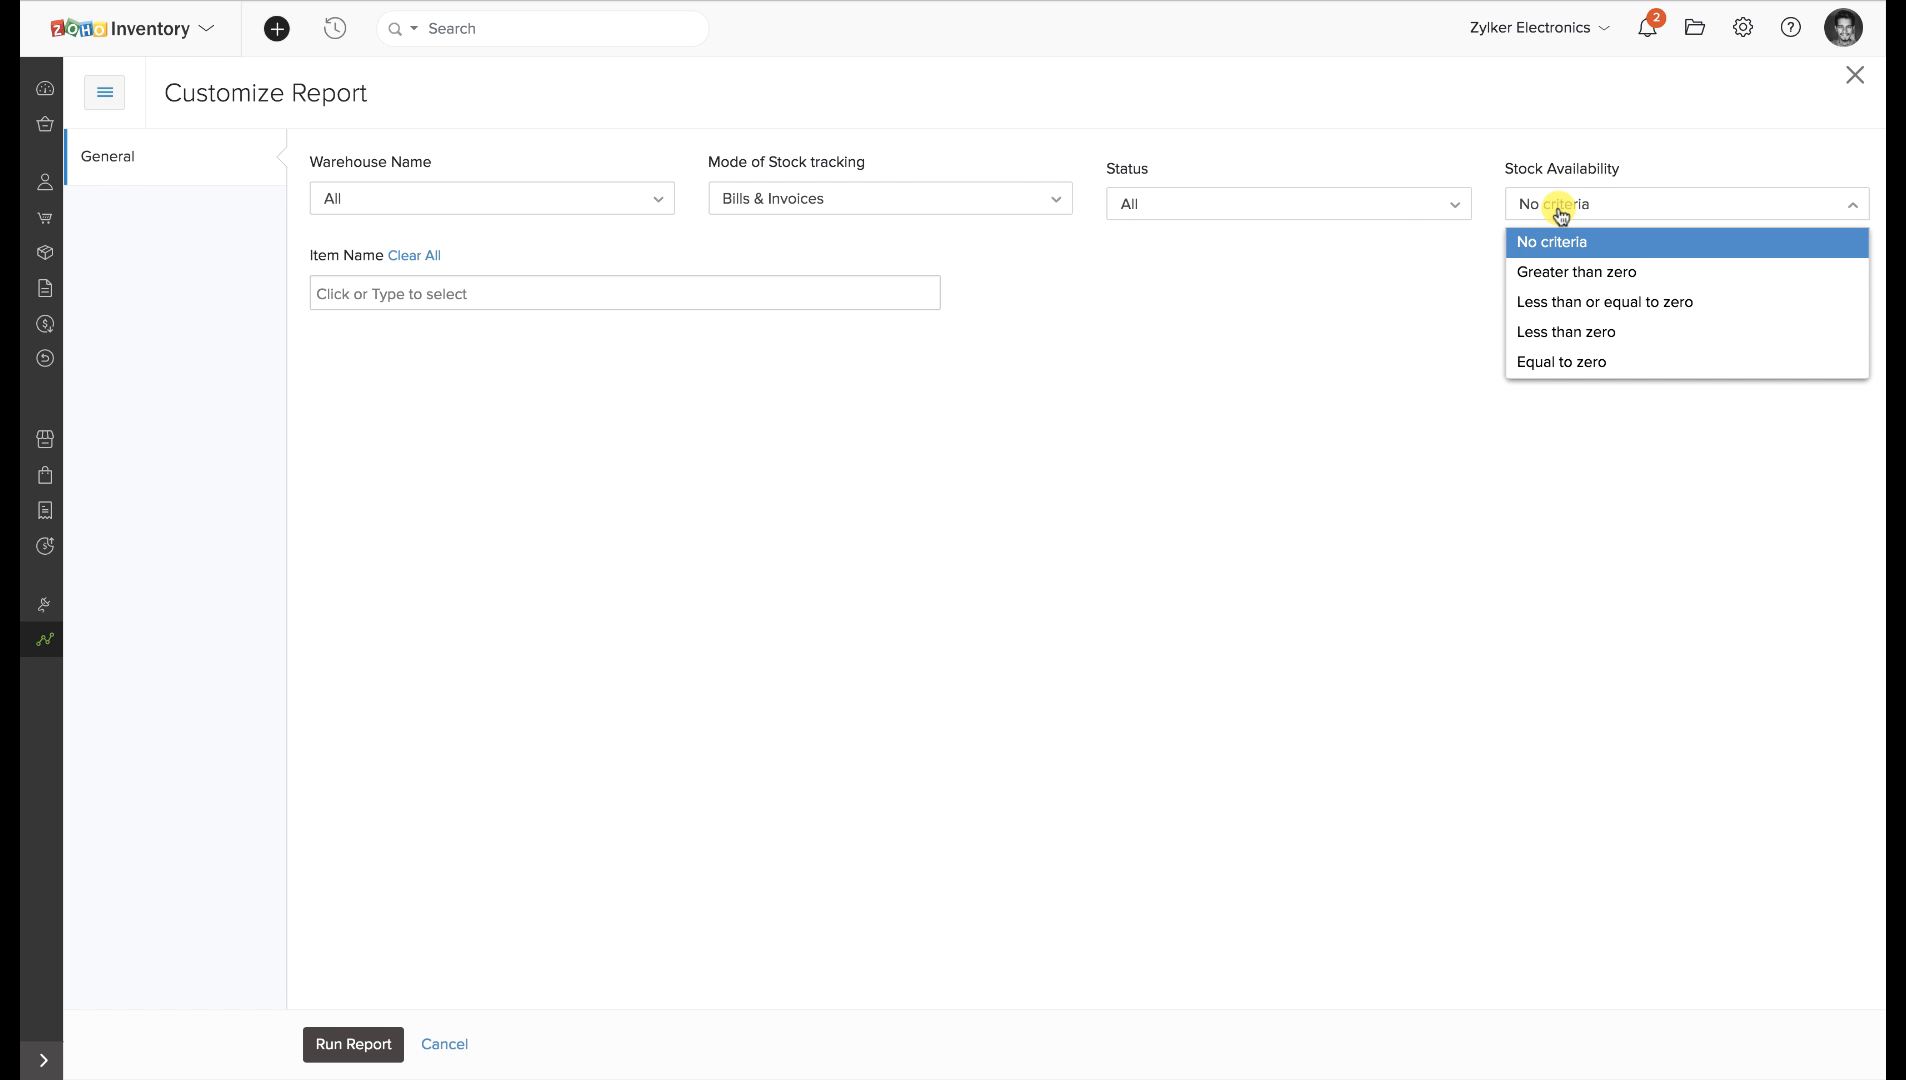
click(443, 1040)
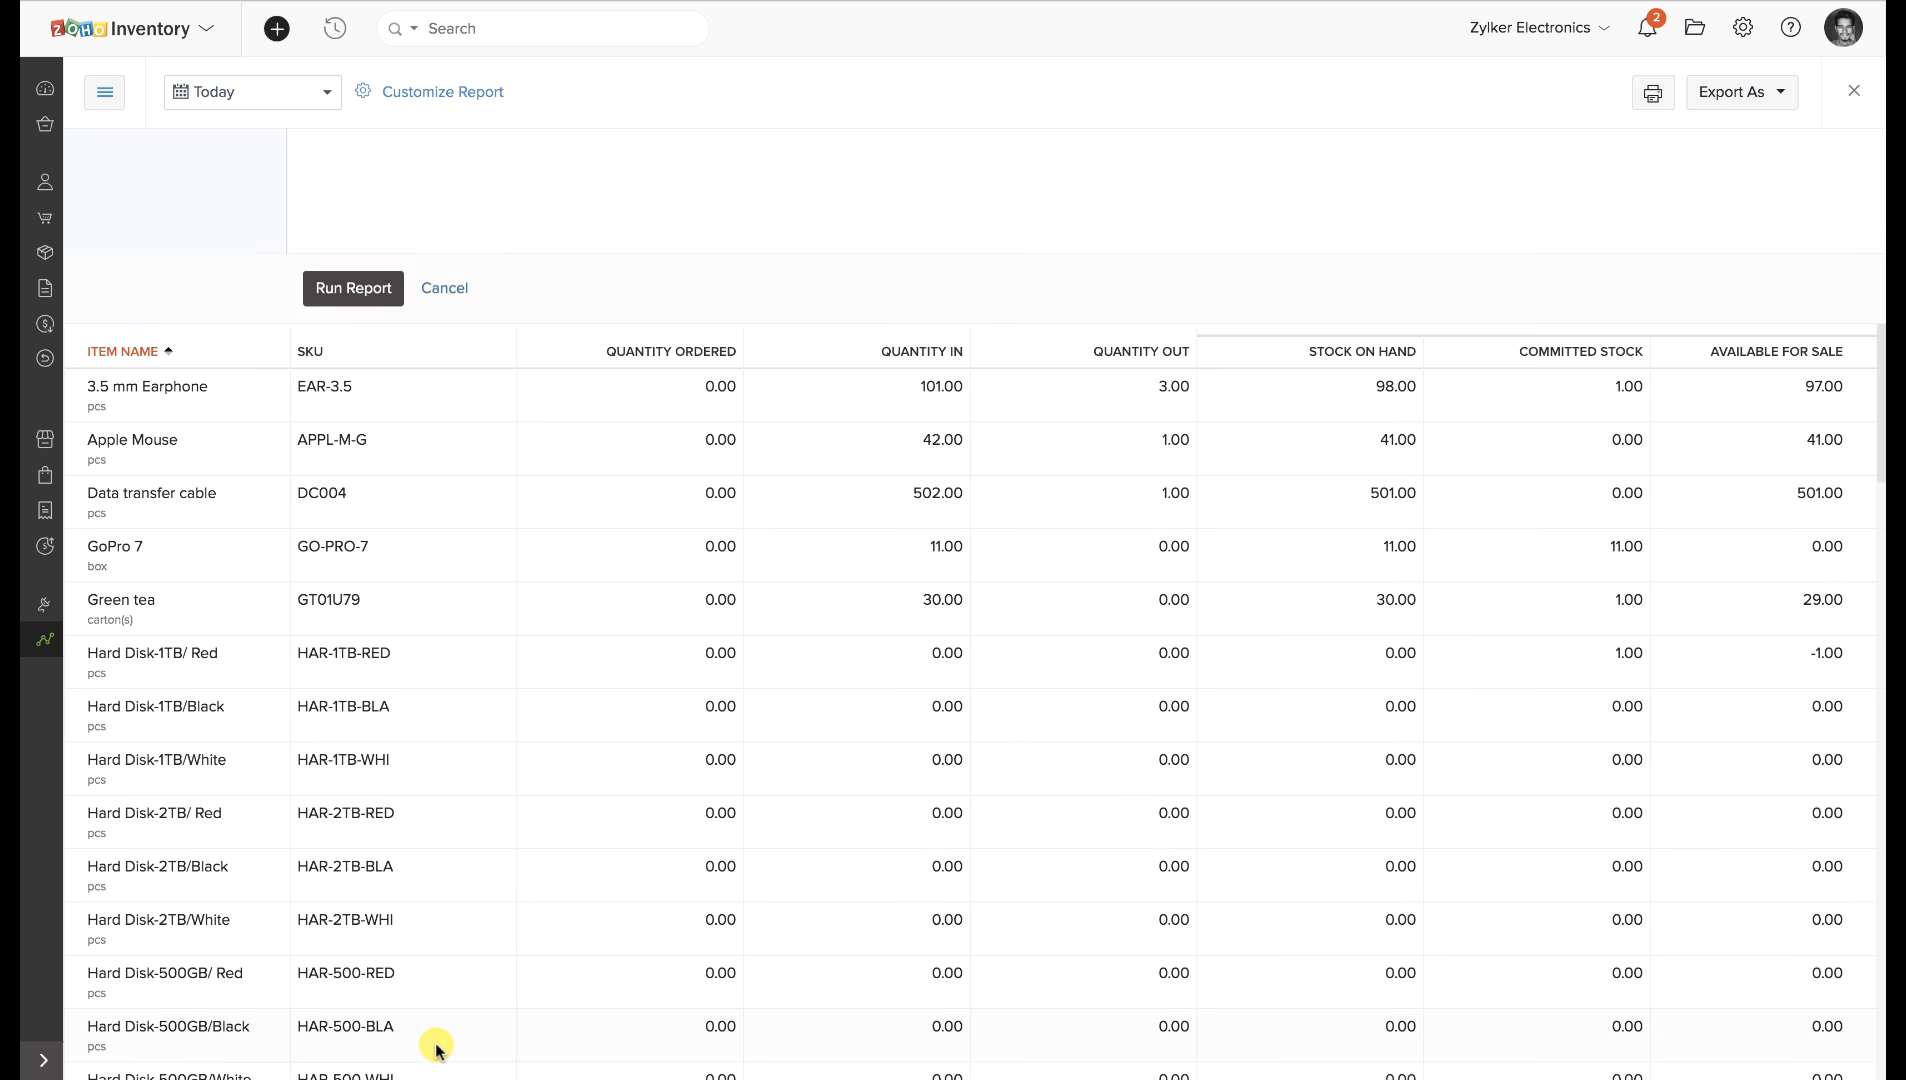
Check the date-range choices, keeping Today, then show the Export As format options.
click(266, 92)
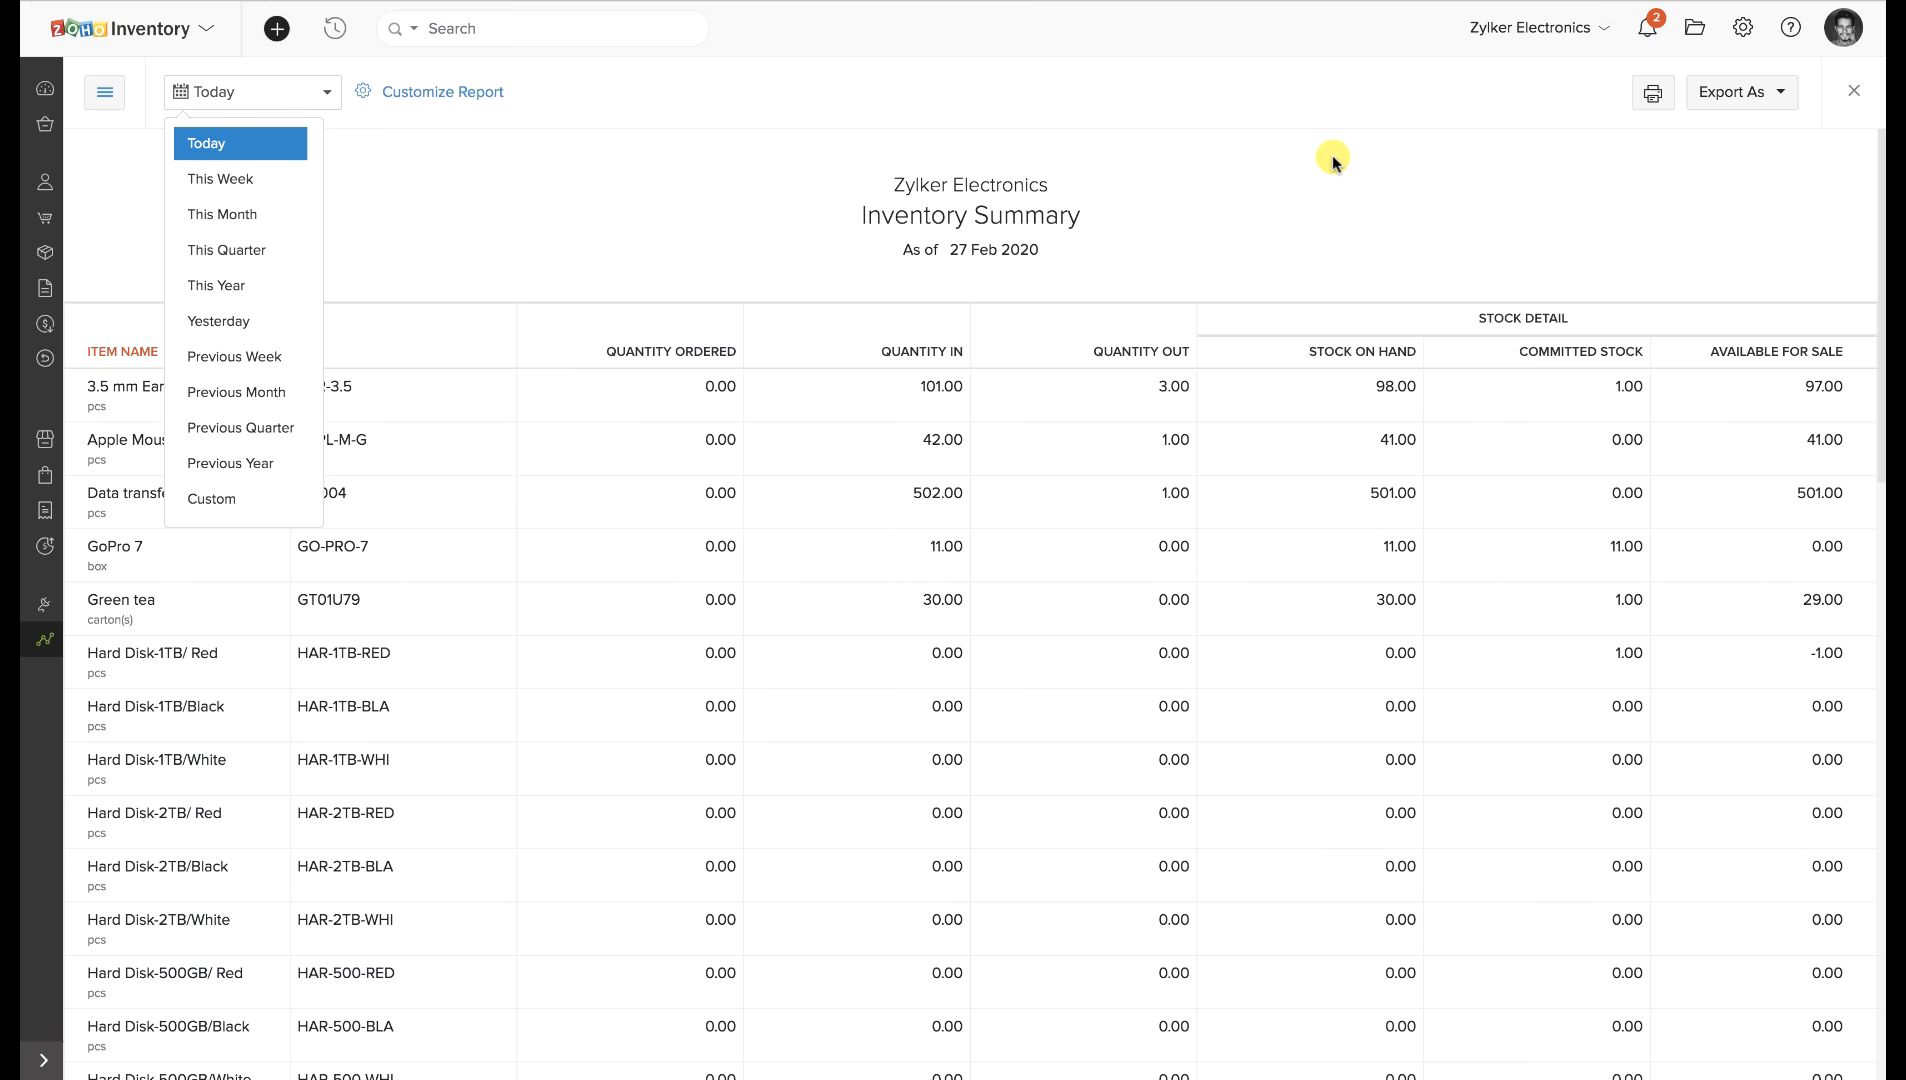
click(1634, 158)
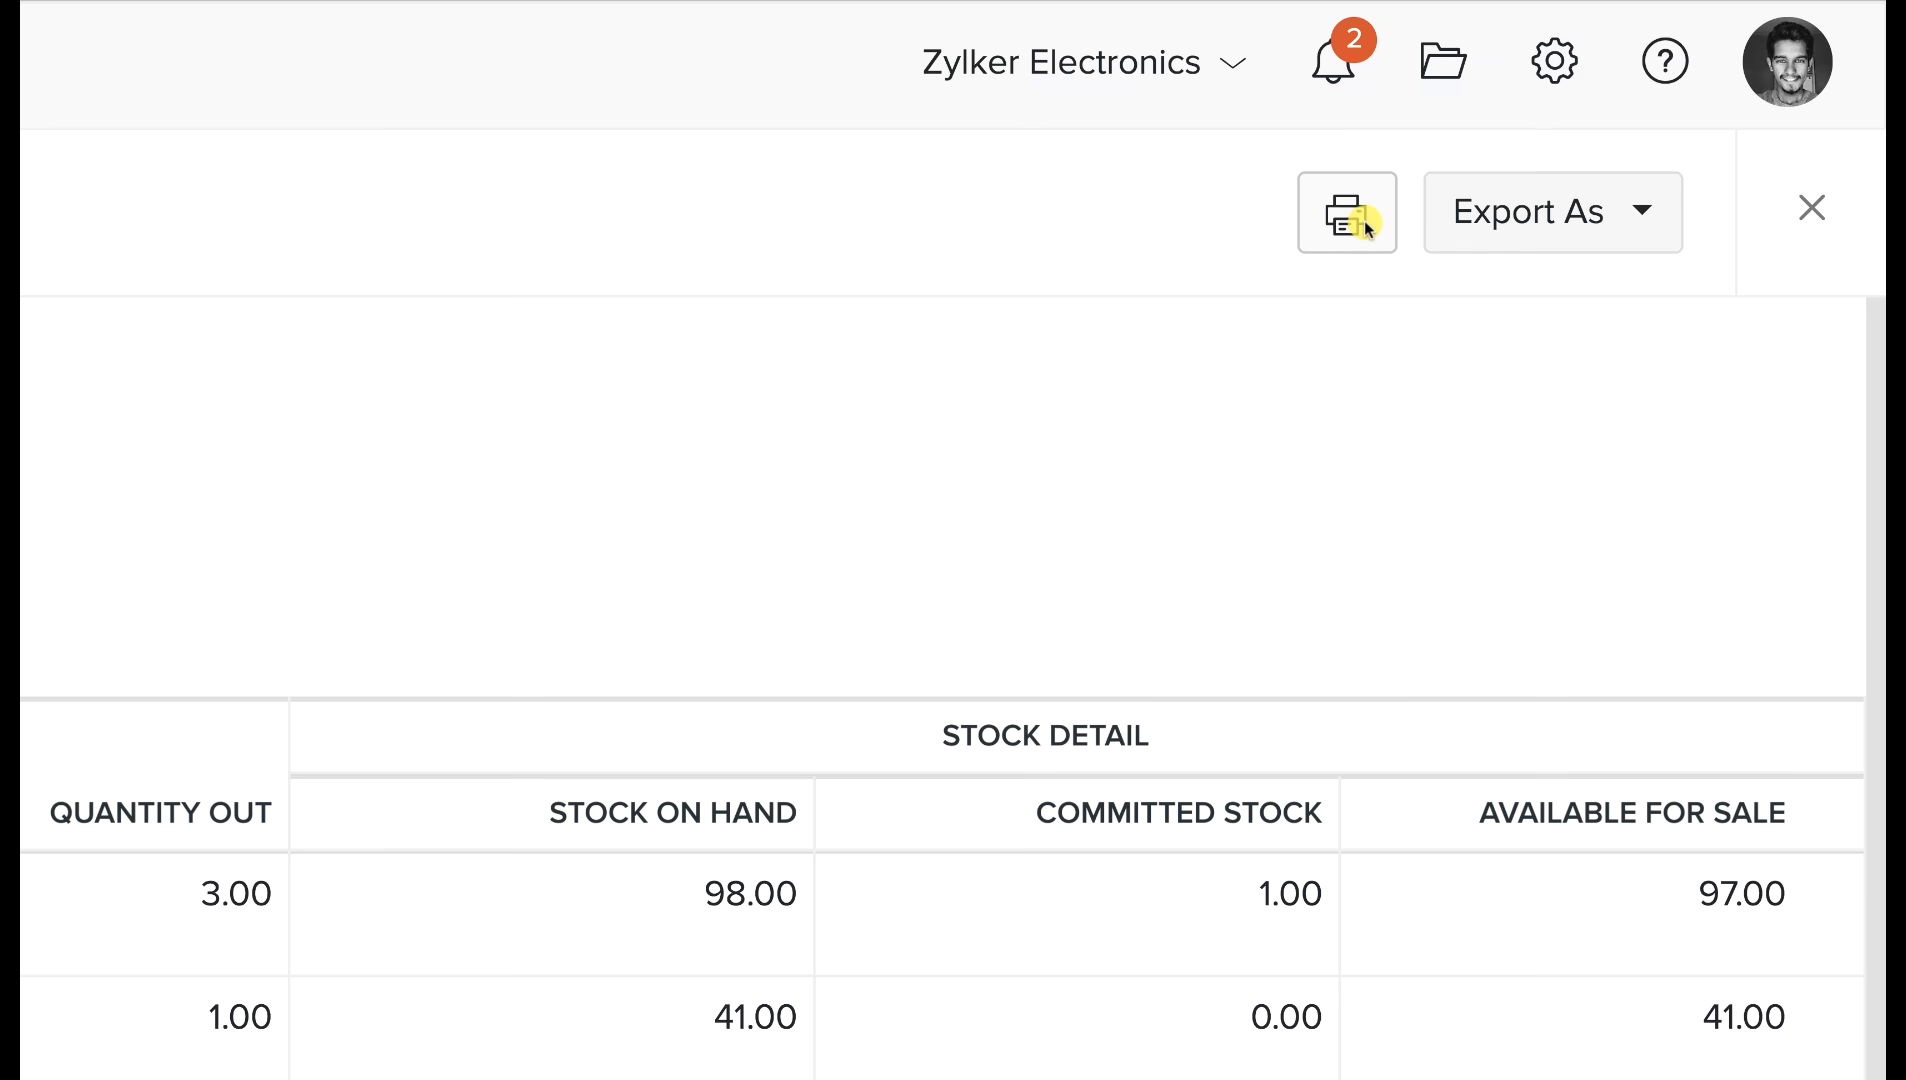
click(1638, 230)
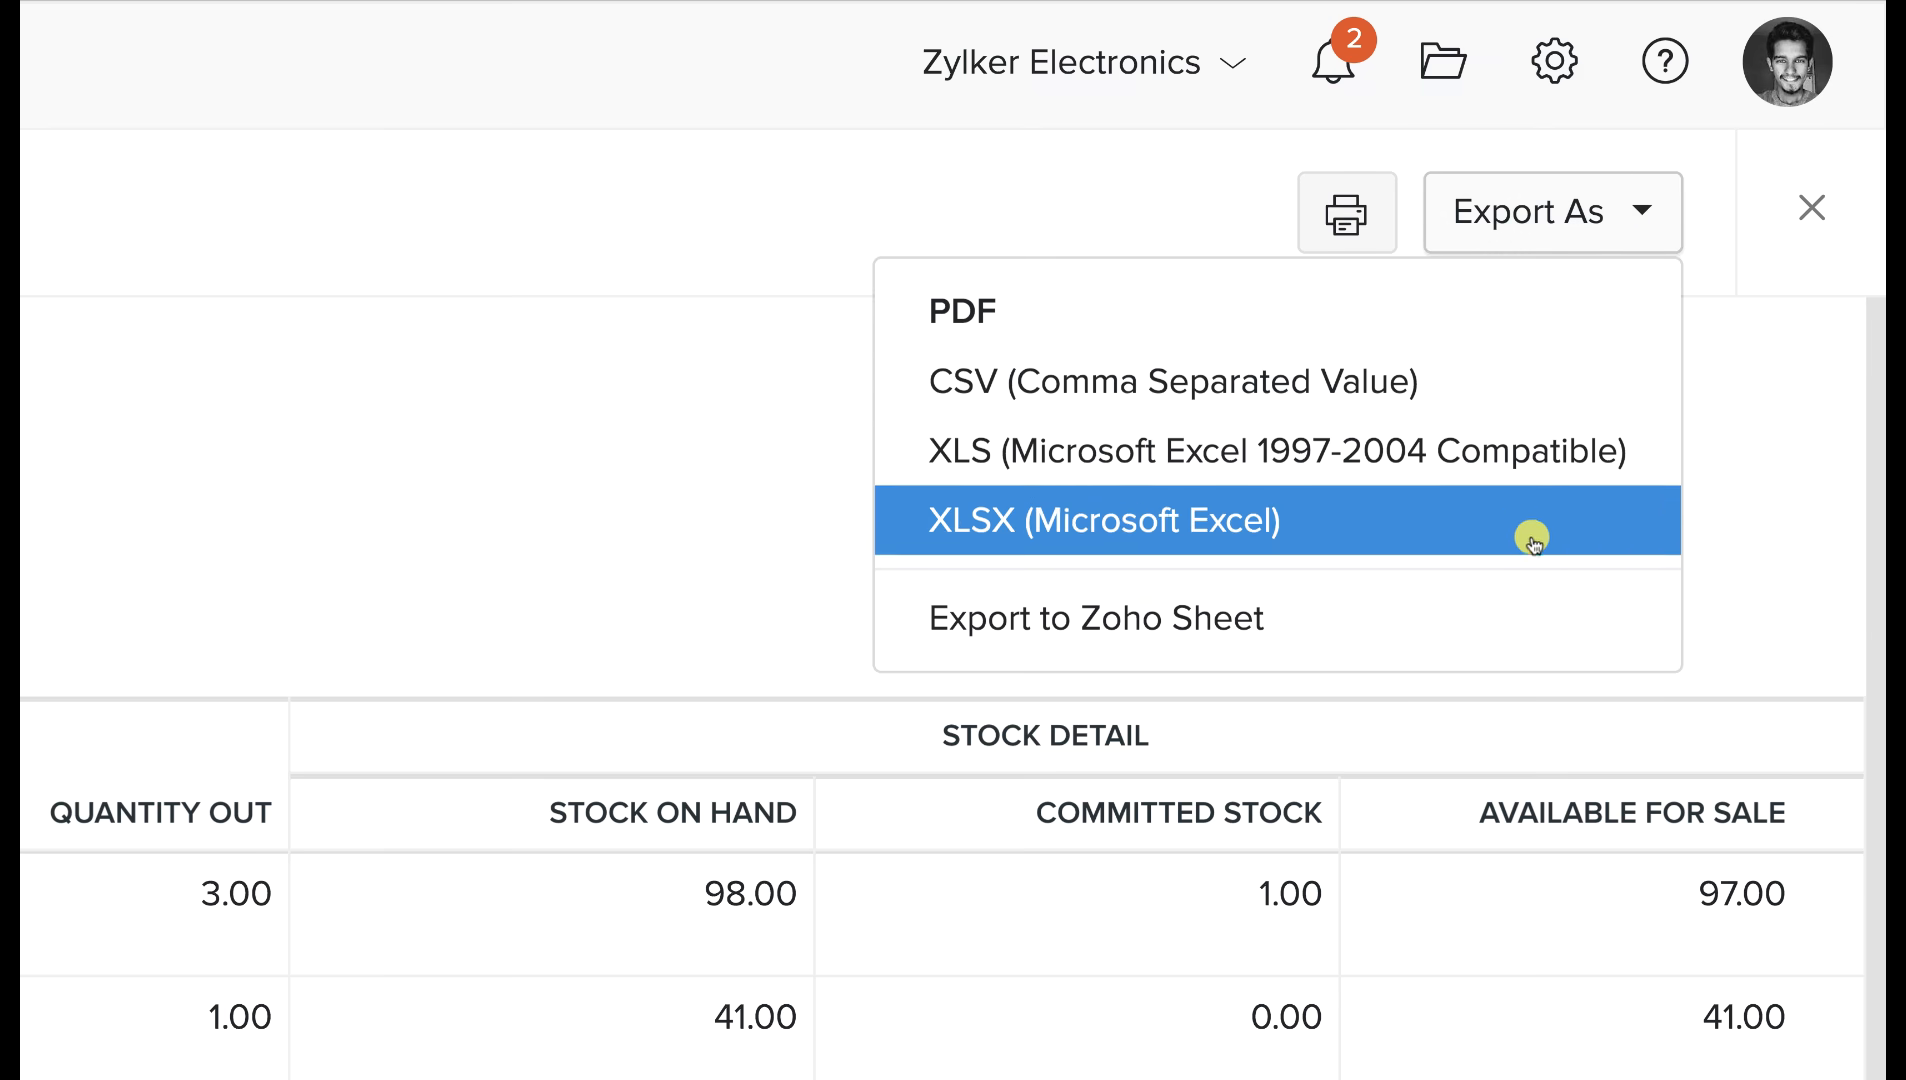